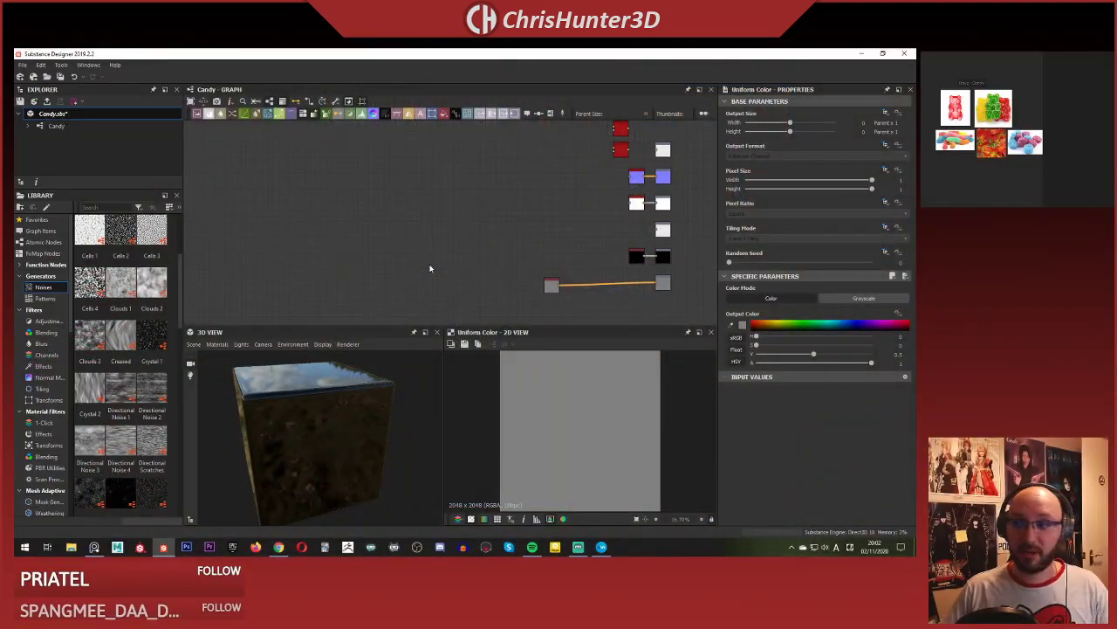
Examine the candy reference images on the board, including the gummy bears, gummy worms and sugar-coated sweets.
{"action": "scroll", "coordinate": [406, 231], "scroll_direction": "up", "scroll_amount": 2}
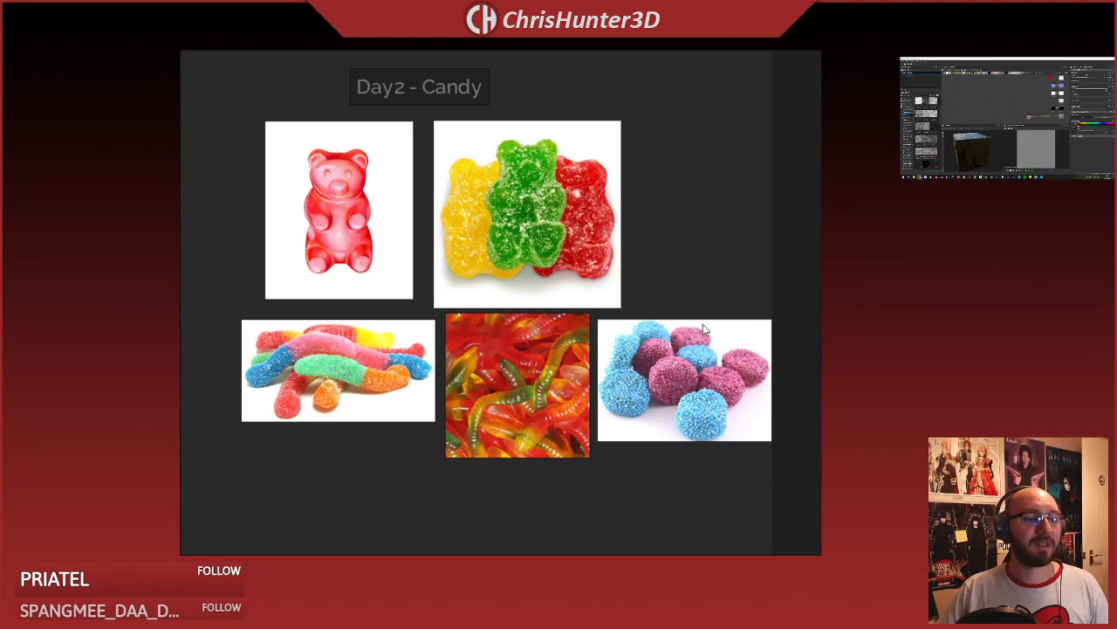
{"action": "scroll", "coordinate": [702, 324], "scroll_direction": "up", "scroll_amount": 4}
{"action": "scroll", "coordinate": [547, 352], "scroll_direction": "down", "scroll_amount": 6}
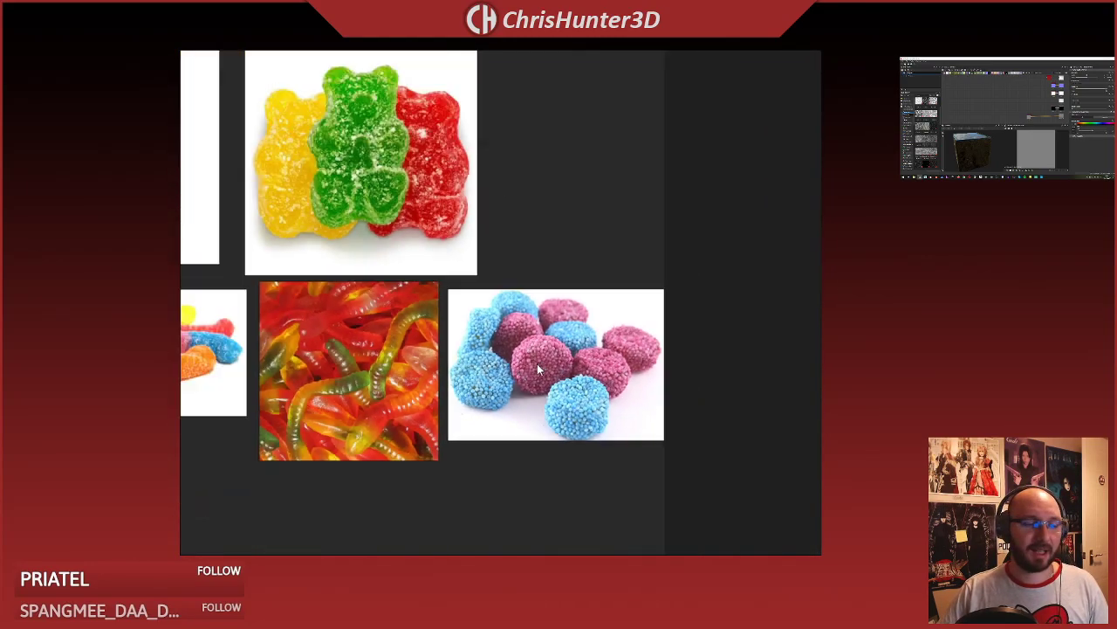
{"action": "middle_click_drag", "start_coordinate": [577, 388], "coordinate": [608, 456]}
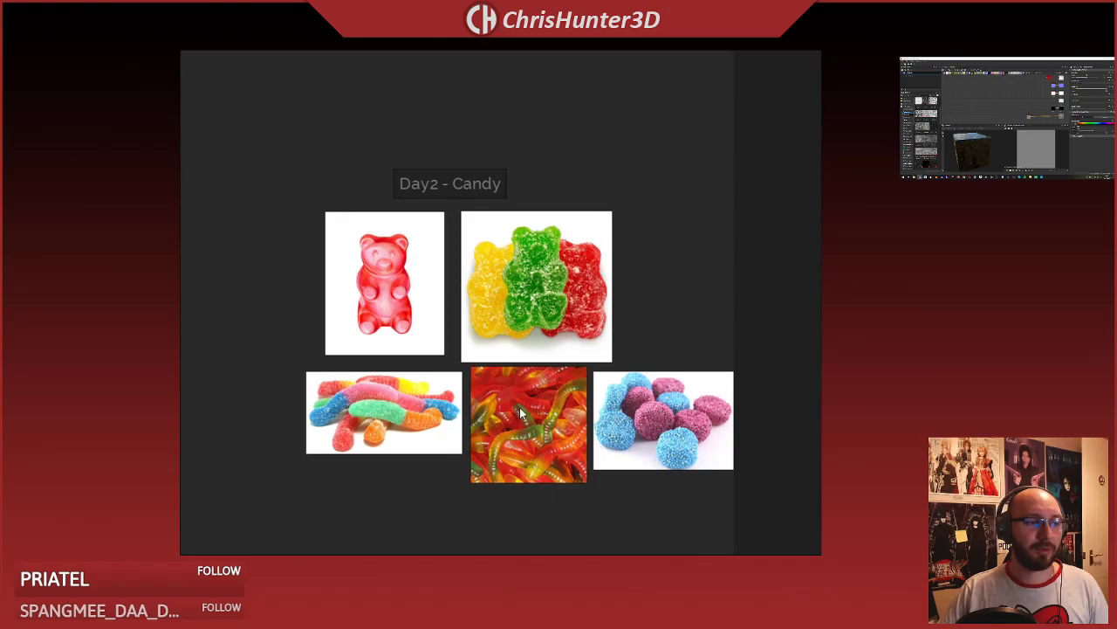
{"action": "middle_click_drag", "start_coordinate": [520, 407], "coordinate": [504, 391]}
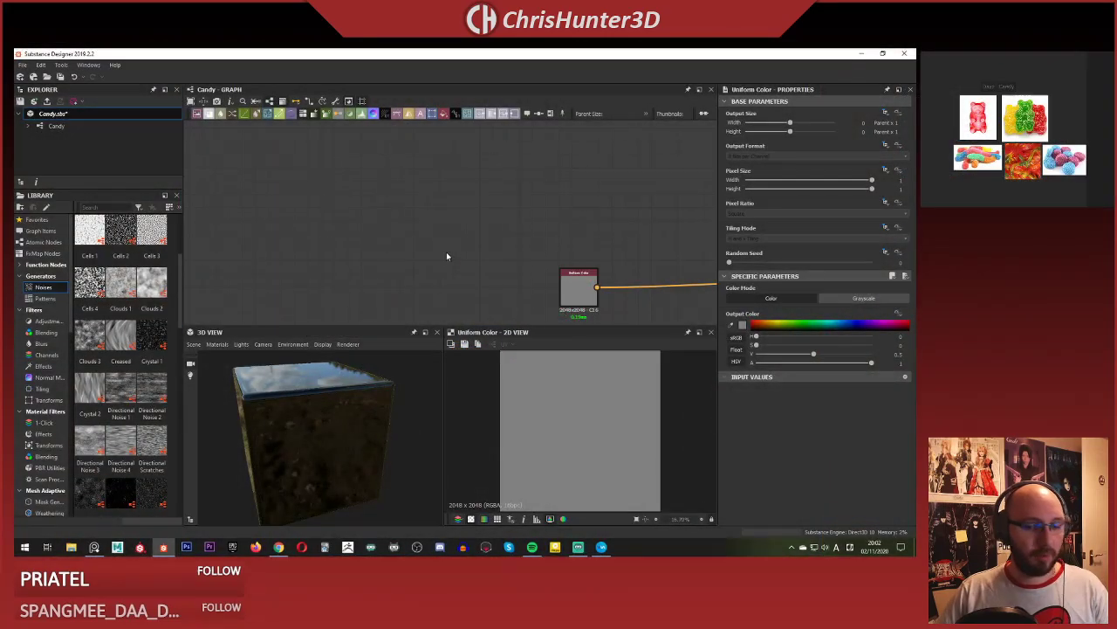
{"action": "middle_click_drag", "start_coordinate": [449, 254], "coordinate": [357, 214]}
{"action": "scroll", "coordinate": [349, 197], "scroll_direction": "up", "scroll_amount": 4}
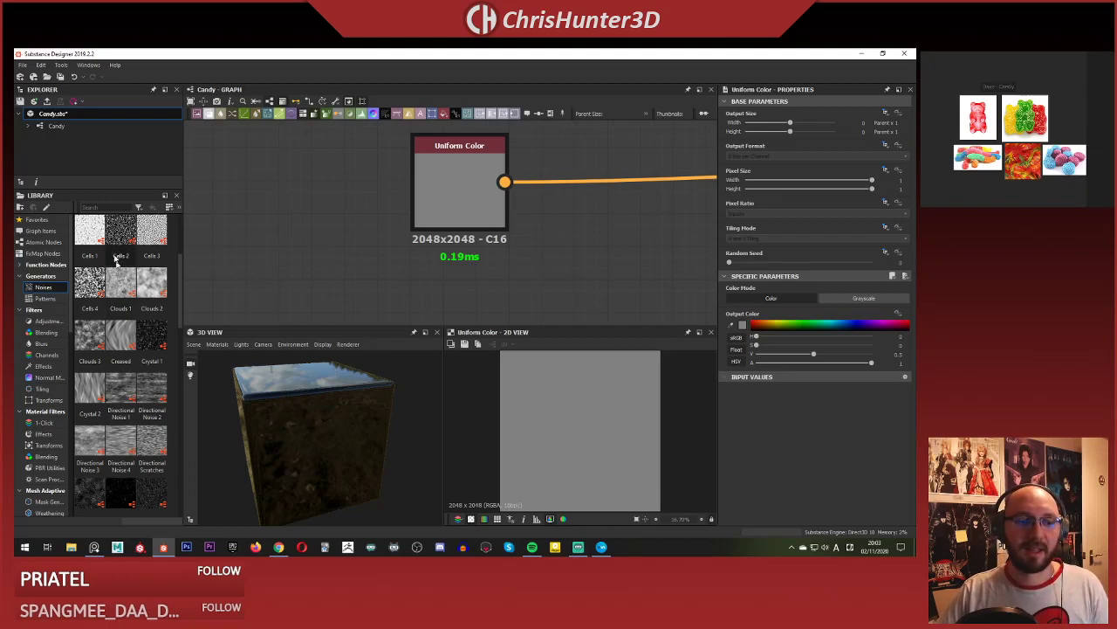
{"action": "scroll", "coordinate": [122, 331], "scroll_direction": "up", "scroll_amount": 3}
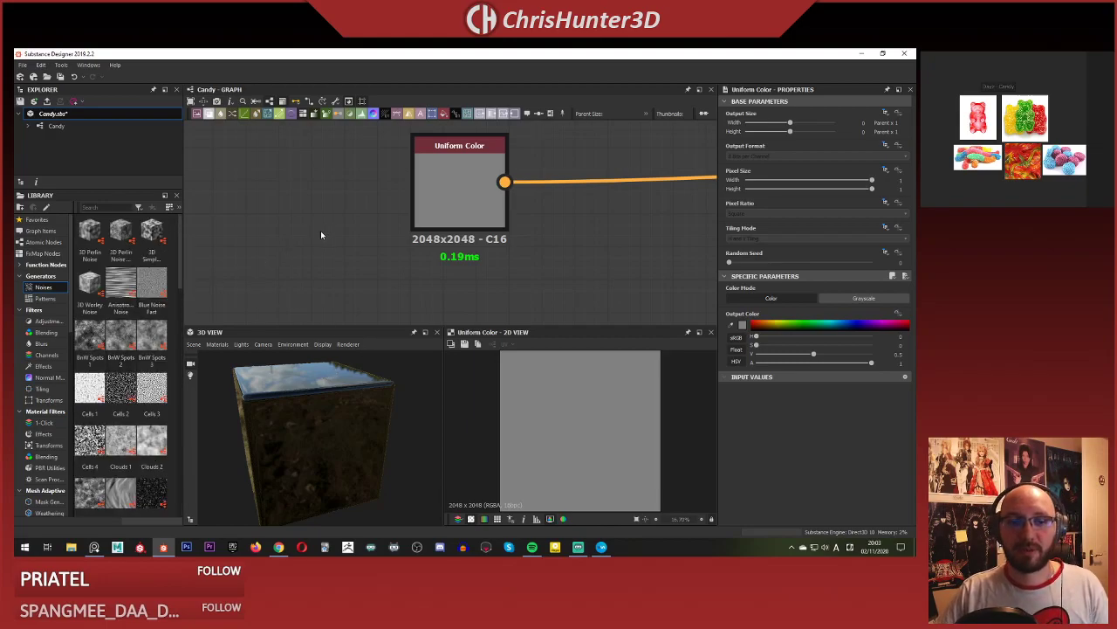
{"action": "scroll", "coordinate": [320, 231], "scroll_direction": "down", "scroll_amount": 5}
{"action": "middle_click_drag", "start_coordinate": [450, 276], "coordinate": [574, 284]}
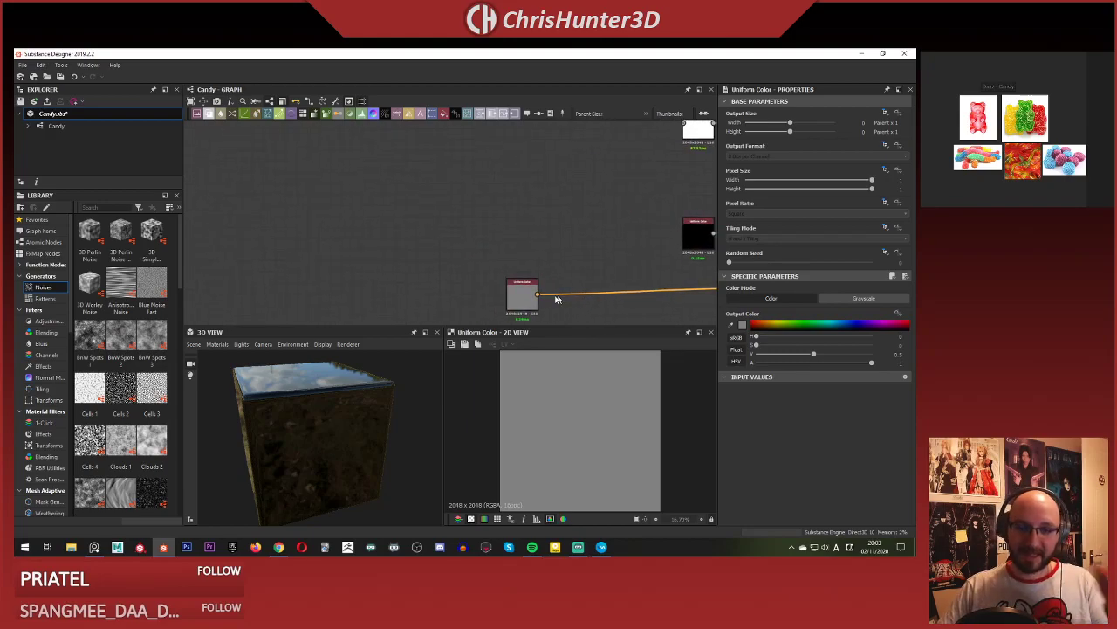
{"action": "scroll", "coordinate": [515, 298], "scroll_direction": "down", "scroll_amount": 1}
{"action": "middle_click_drag", "start_coordinate": [398, 311], "coordinate": [426, 299]}
{"action": "middle_click_drag", "start_coordinate": [373, 276], "coordinate": [385, 287]}
{"action": "scroll", "coordinate": [393, 255], "scroll_direction": "down", "scroll_amount": 2}
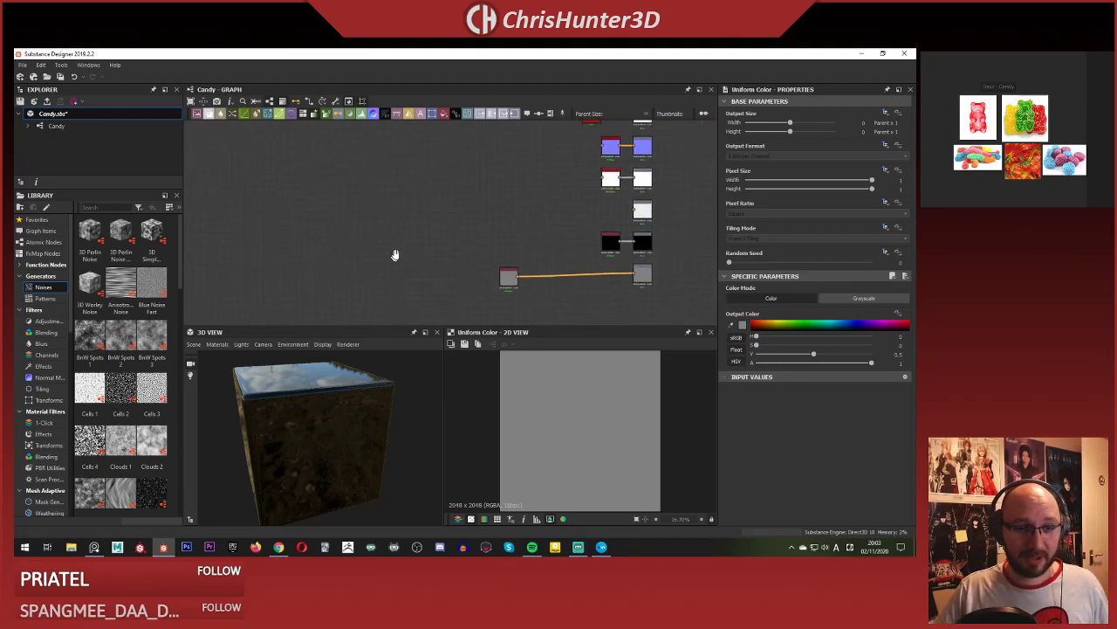
{"action": "scroll", "coordinate": [397, 262], "scroll_direction": "up", "scroll_amount": 3}
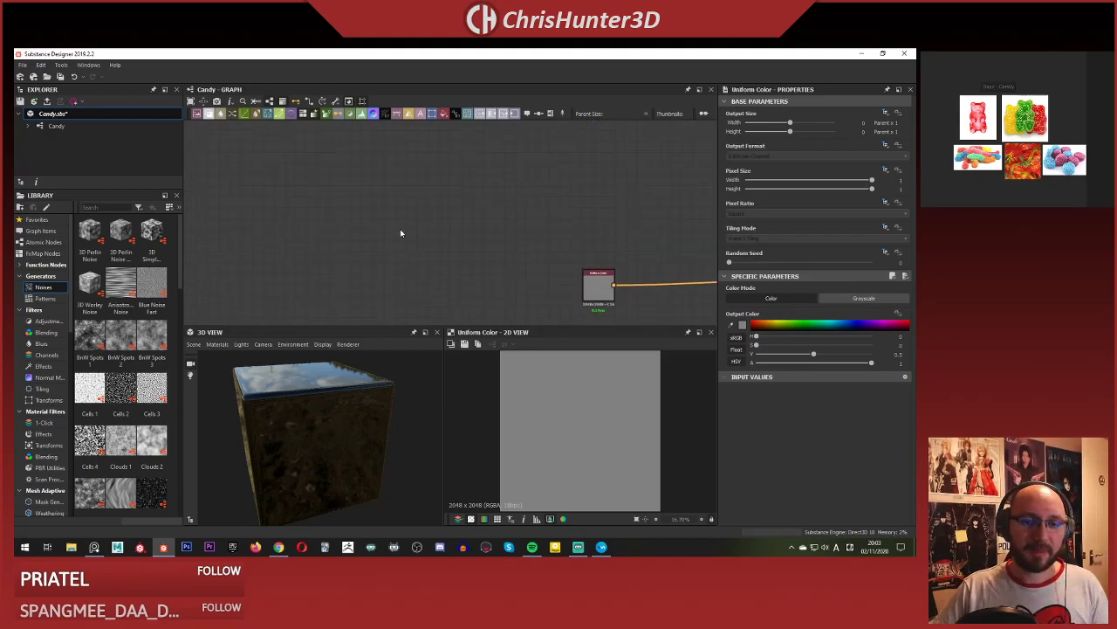
{"action": "key", "text": "space"}
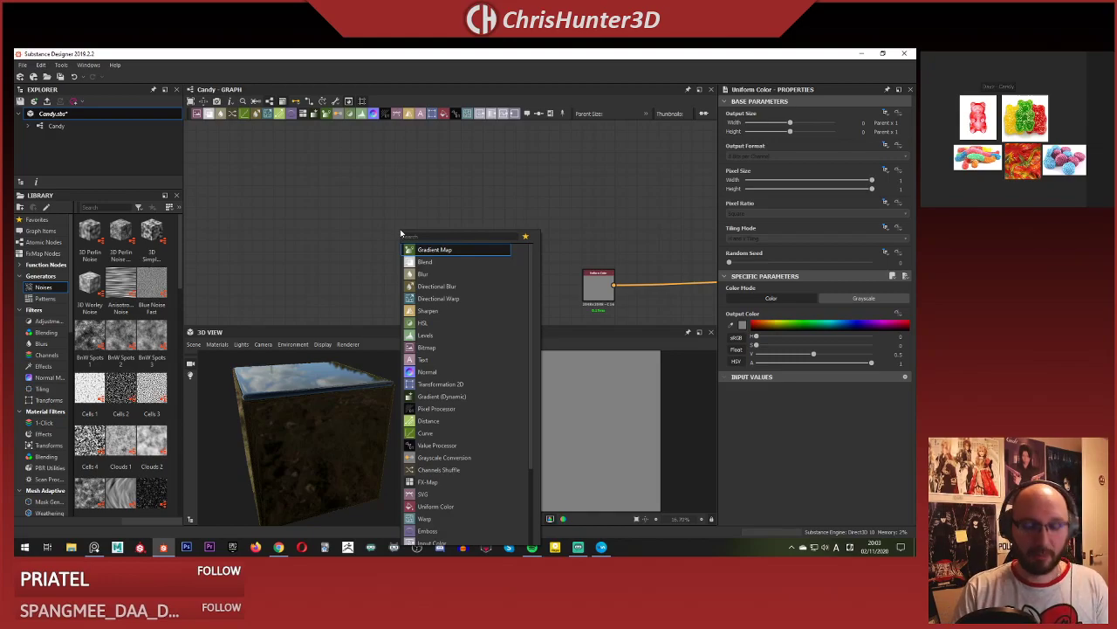
{"action": "type", "text": "wire"}
{"action": "key", "text": "BackSpace"}
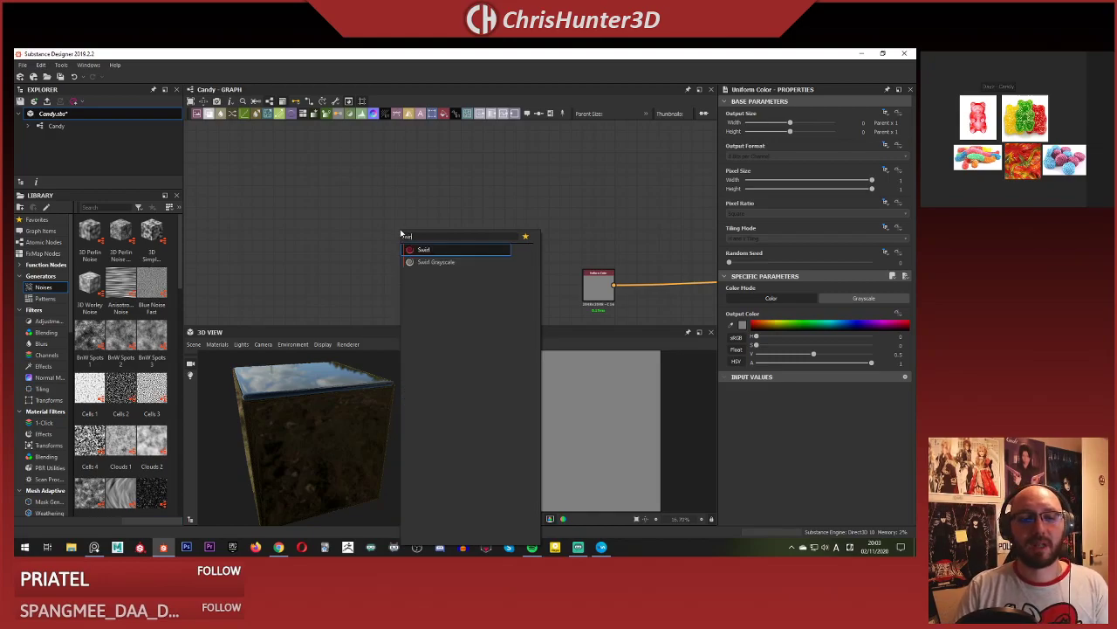
{"action": "left_click", "coordinate": [462, 260]}
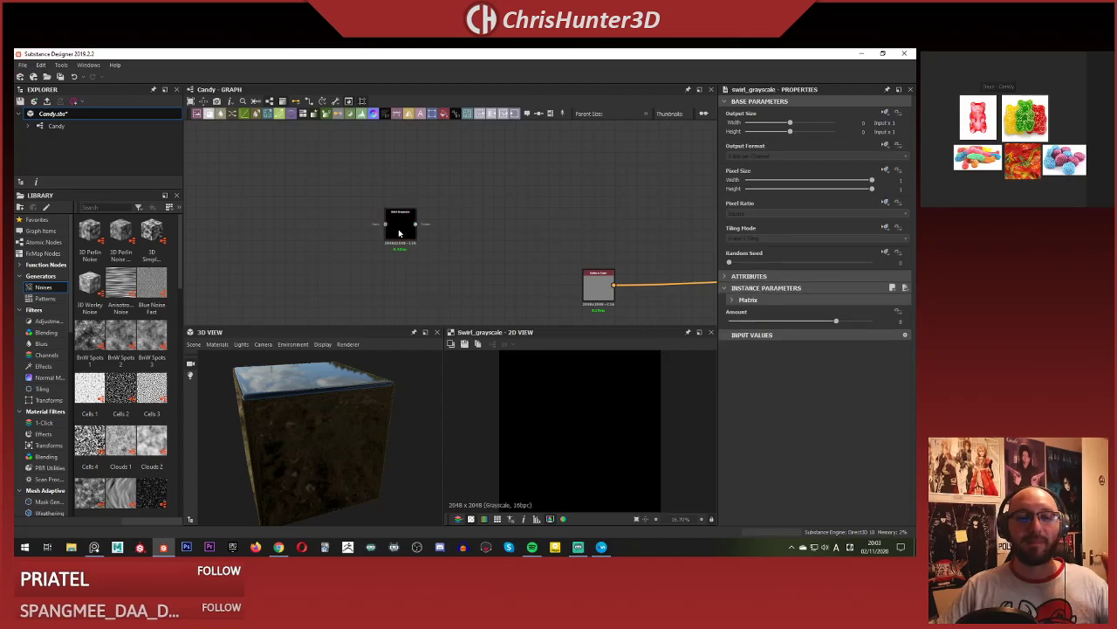
{"action": "left_click", "coordinate": [403, 228]}
{"action": "key", "text": "Delete"}
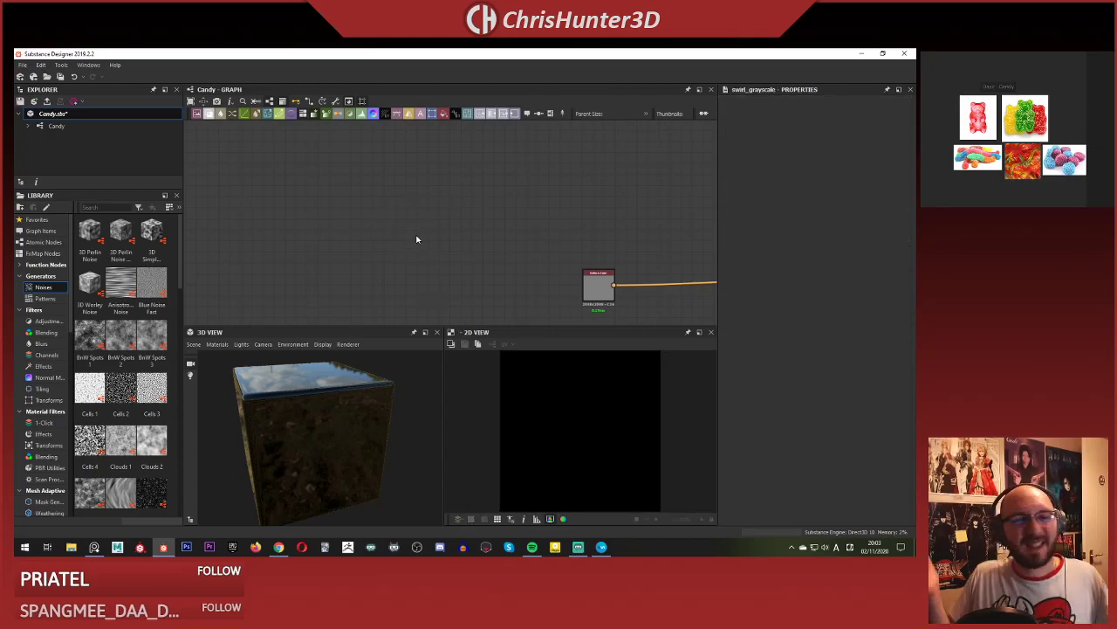
Add a Shape node in the empty area of the graph and set its pattern to Paraboloid.
{"action": "scroll", "coordinate": [480, 230], "scroll_direction": "up", "scroll_amount": 1}
{"action": "middle_click_drag", "start_coordinate": [480, 231], "coordinate": [526, 219]}
{"action": "scroll", "coordinate": [409, 219], "scroll_direction": "down", "scroll_amount": 3}
{"action": "scroll", "coordinate": [480, 240], "scroll_direction": "up", "scroll_amount": 1}
{"action": "middle_click_drag", "start_coordinate": [427, 223], "coordinate": [434, 254]}
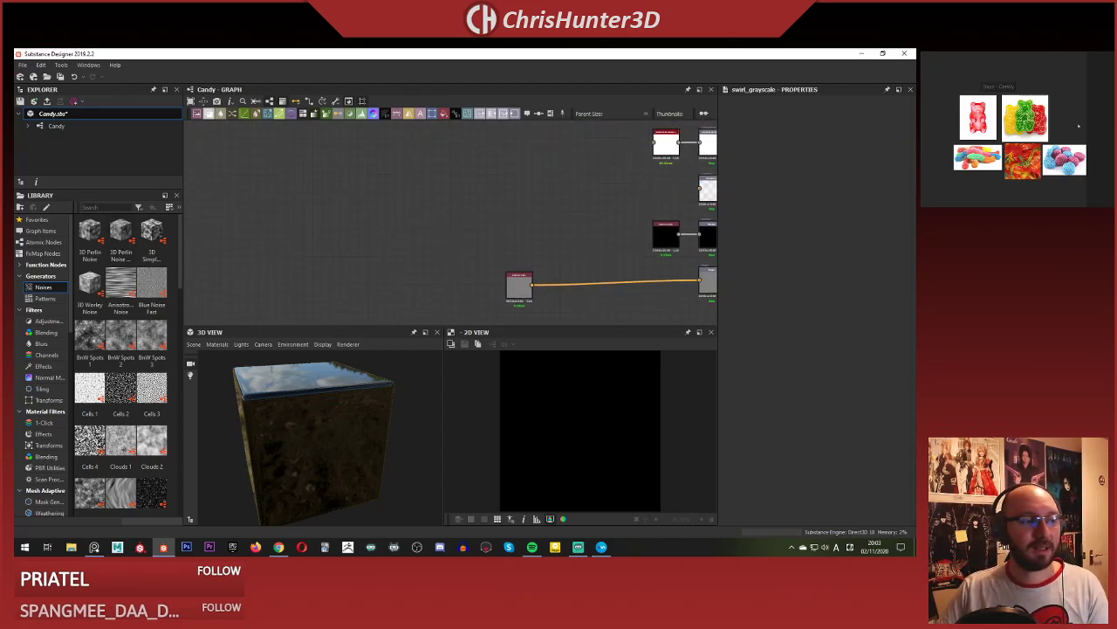
{"action": "scroll", "coordinate": [982, 111], "scroll_direction": "up", "scroll_amount": 3}
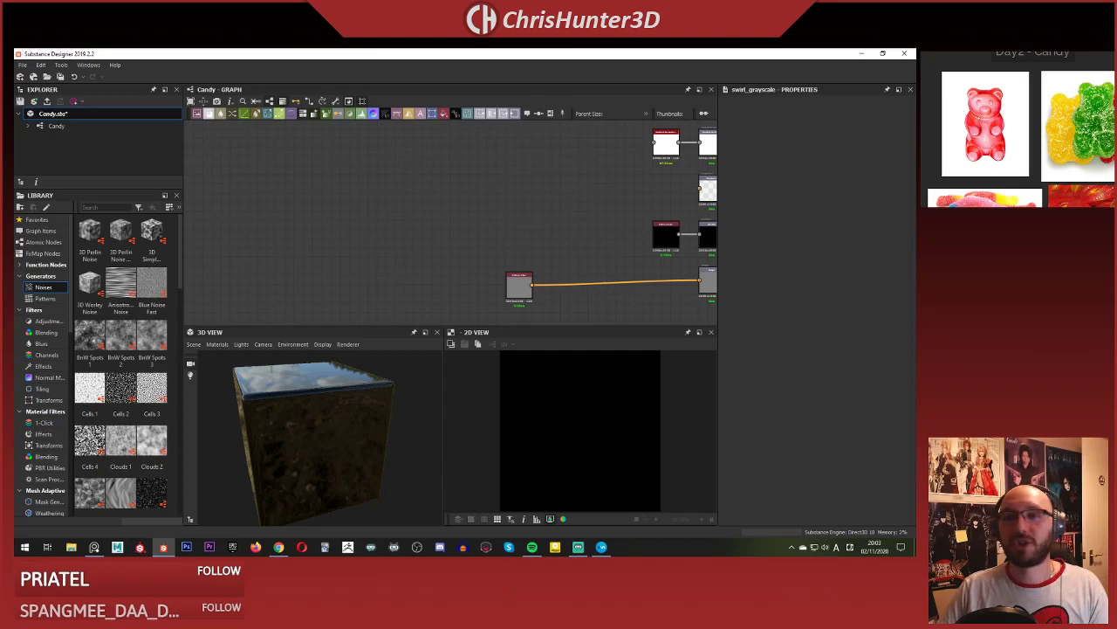
{"action": "scroll", "coordinate": [347, 219], "scroll_direction": "down", "scroll_amount": 3}
{"action": "middle_click_drag", "start_coordinate": [288, 225], "coordinate": [369, 217]}
{"action": "scroll", "coordinate": [407, 219], "scroll_direction": "up", "scroll_amount": 2}
{"action": "scroll", "coordinate": [407, 218], "scroll_direction": "down", "scroll_amount": 1}
{"action": "key", "text": "space"}
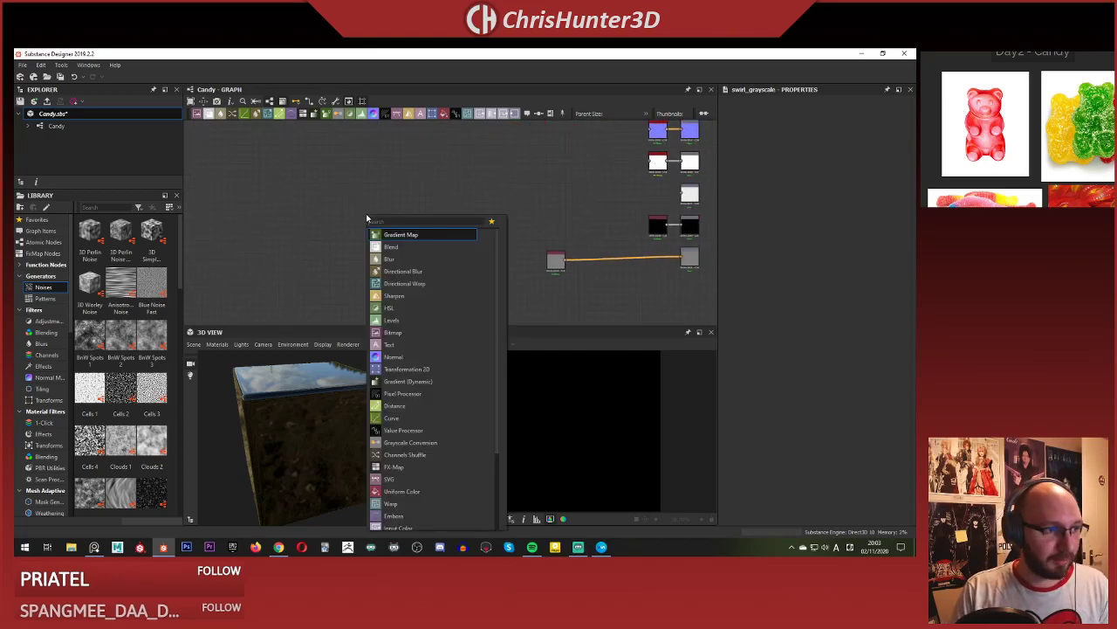
{"action": "type", "text": "sha"}
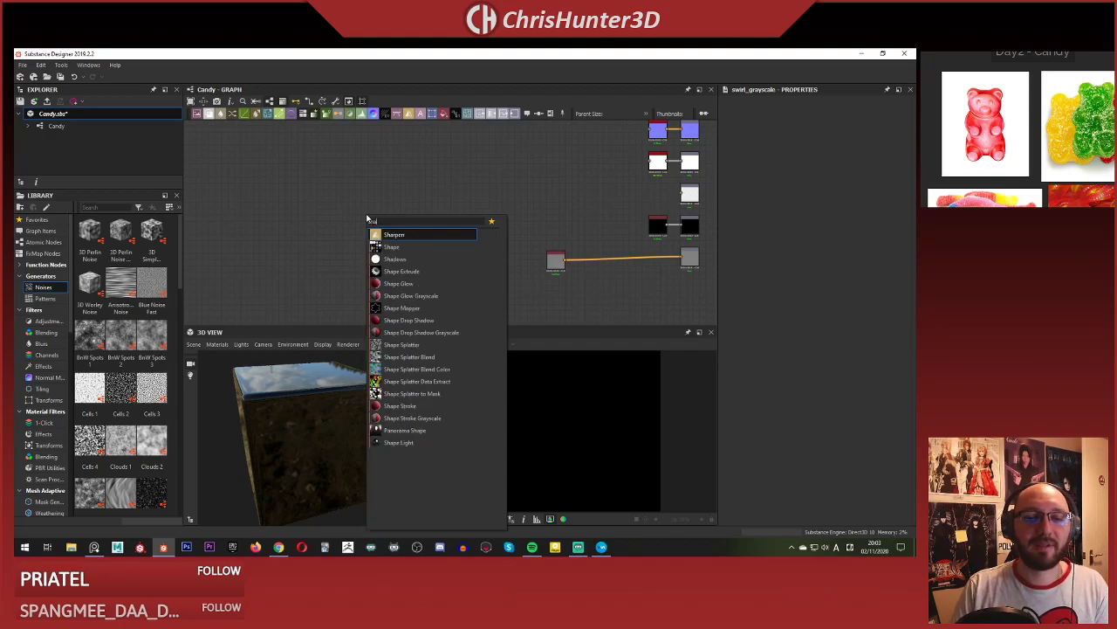
{"action": "key", "text": "Down"}
{"action": "key", "text": "Return"}
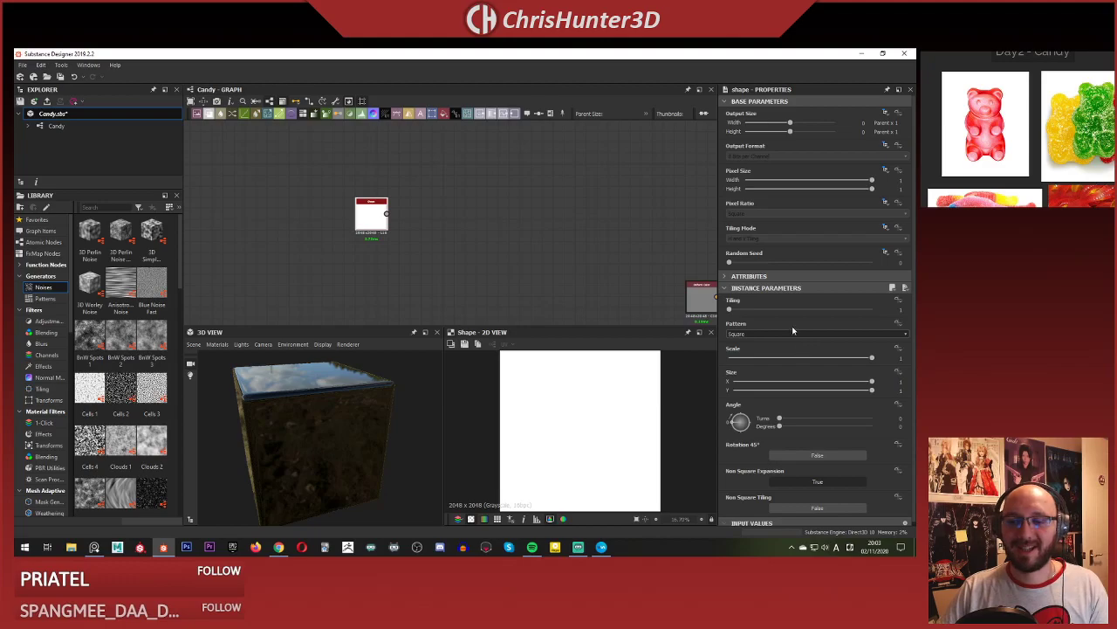
{"action": "left_click", "coordinate": [791, 334]}
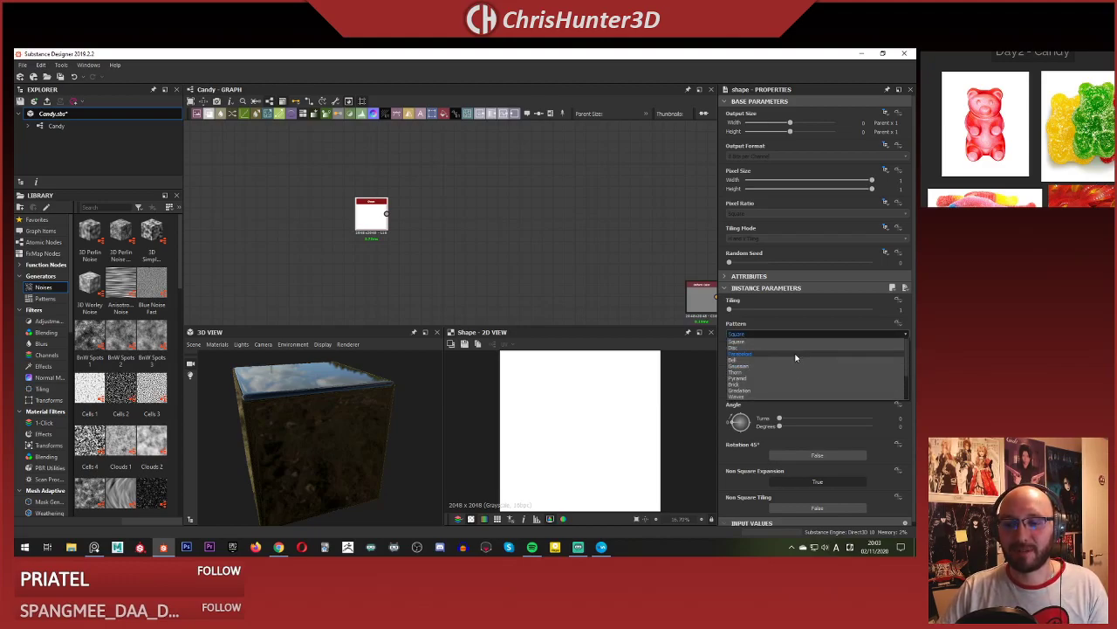
{"action": "left_click", "coordinate": [793, 358]}
{"action": "scroll", "coordinate": [351, 246], "scroll_direction": "down", "scroll_amount": 4}
{"action": "scroll", "coordinate": [428, 213], "scroll_direction": "up", "scroll_amount": 5}
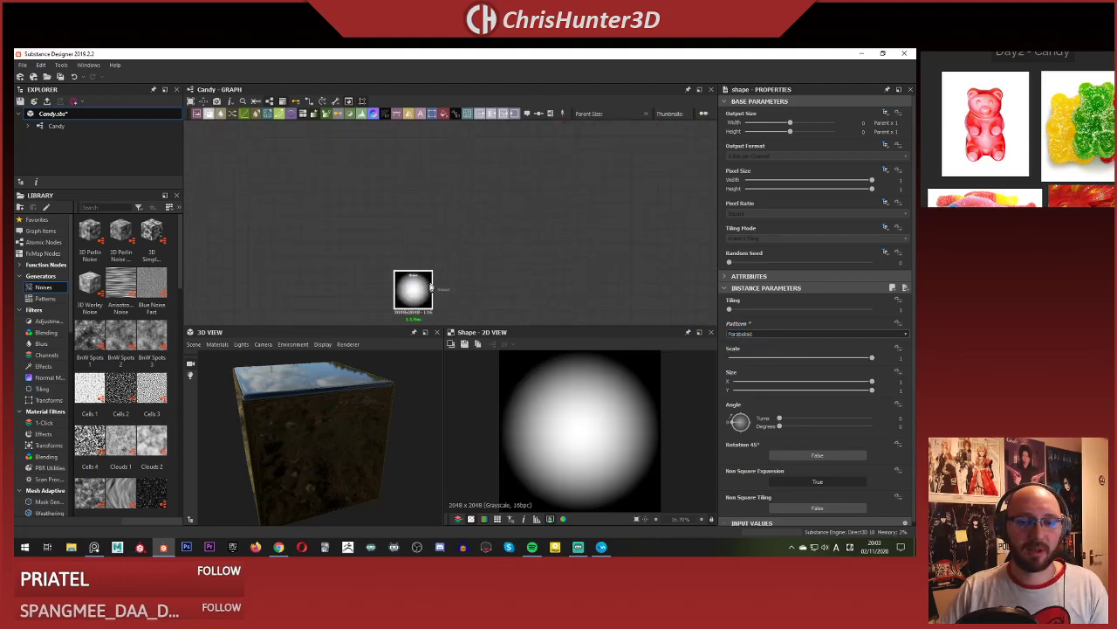
Feed the Shape into a new Transformation 2D node and shrink it to a small ball near the canvas's upper left corner.
{"action": "middle_click_drag", "start_coordinate": [430, 310], "coordinate": [414, 245]}
{"action": "scroll", "coordinate": [376, 219], "scroll_direction": "down", "scroll_amount": 1}
{"action": "key", "text": "space"}
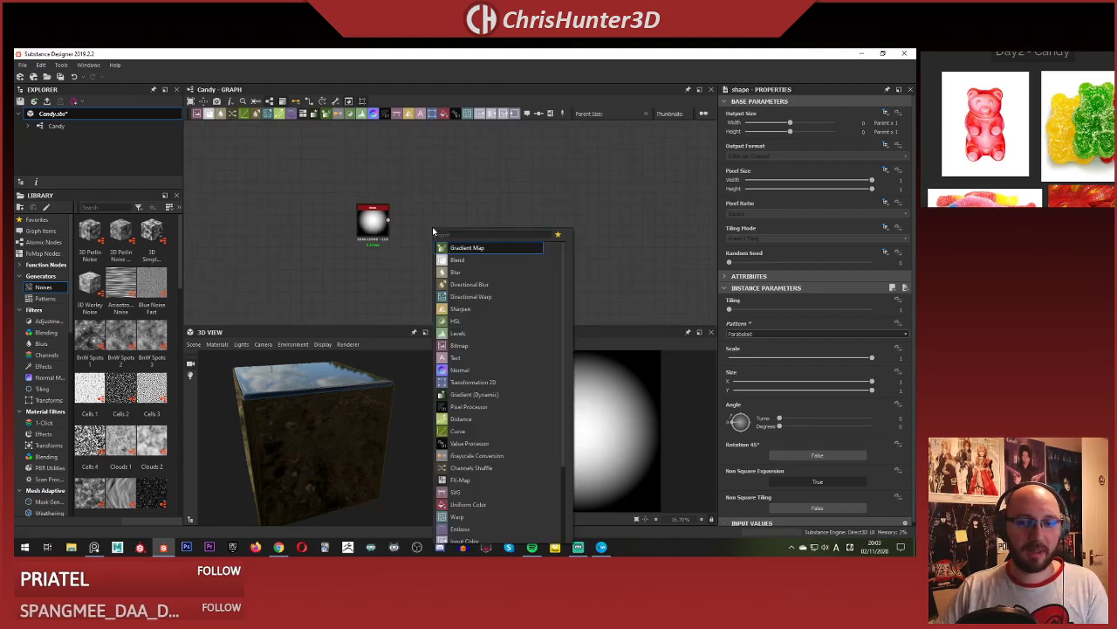
{"action": "type", "text": "tr"}
{"action": "left_click", "coordinate": [473, 248]}
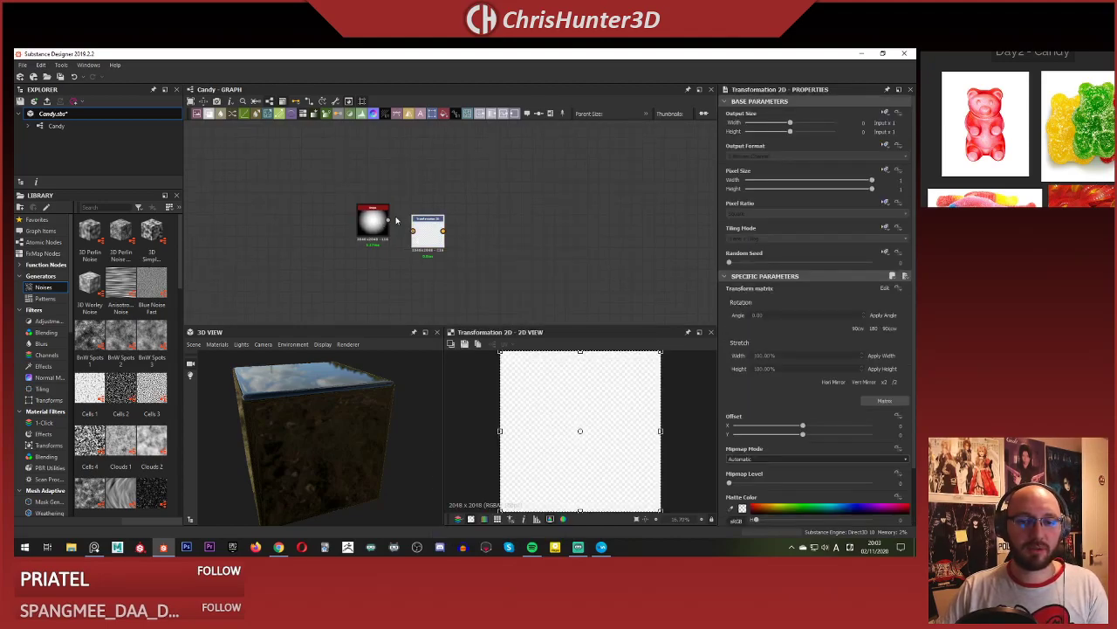
{"action": "left_click_drag", "start_coordinate": [373, 223], "coordinate": [354, 242]}
{"action": "left_click_drag", "start_coordinate": [428, 234], "coordinate": [406, 234]}
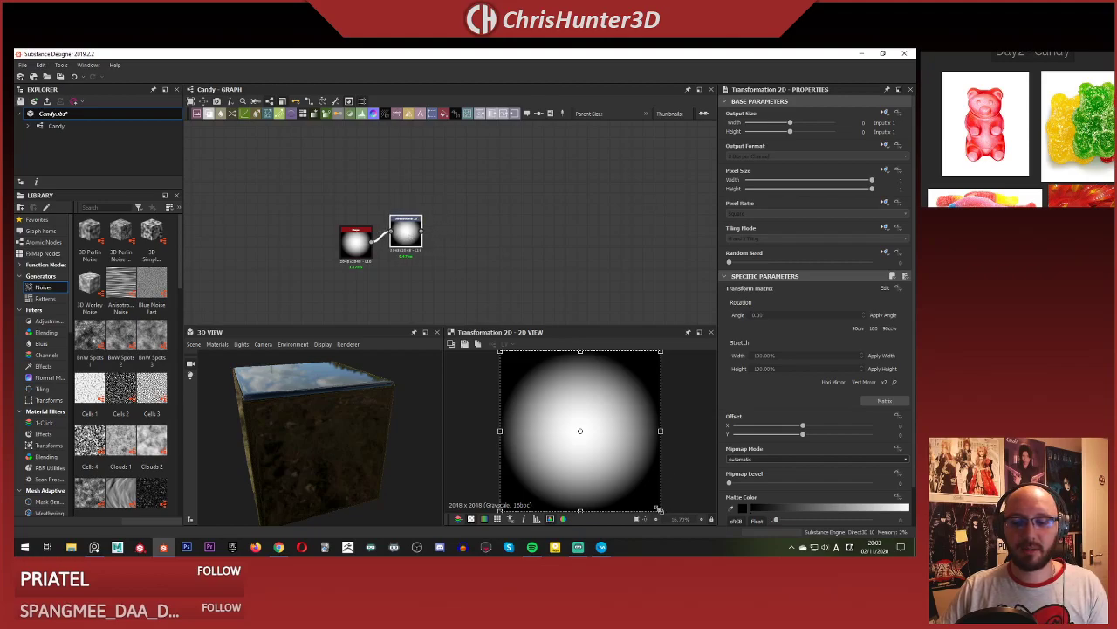
{"action": "left_click_drag", "start_coordinate": [661, 510], "coordinate": [544, 390]}
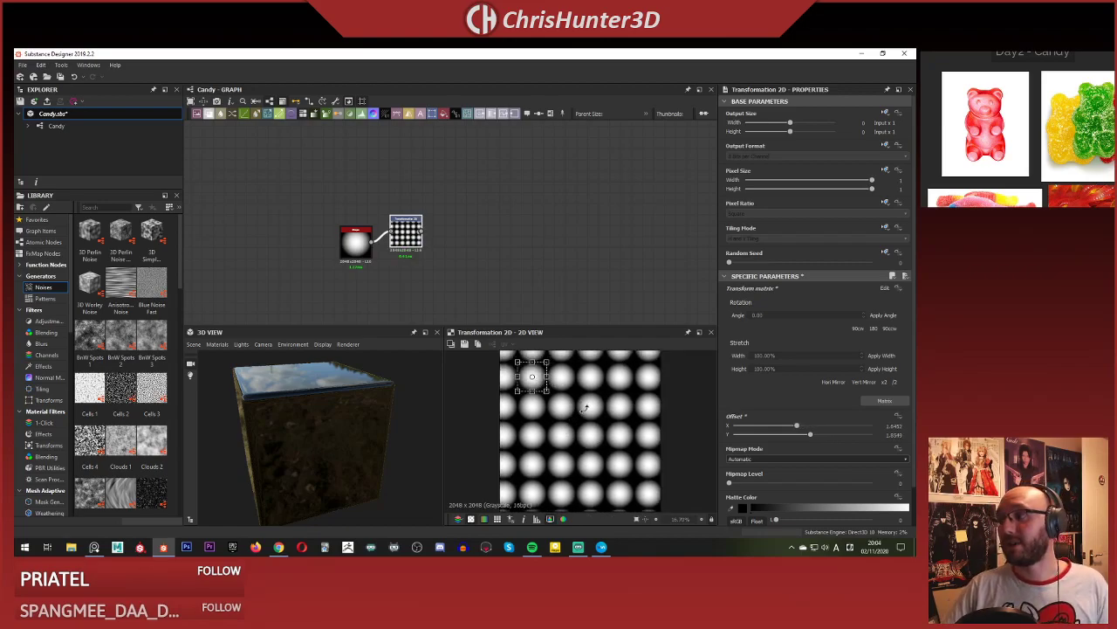
Override the Transformation 2D node's tiling mode to No Tiling and shift the ball inward to an X offset of about 1.11.
{"action": "left_click", "coordinate": [887, 227]}
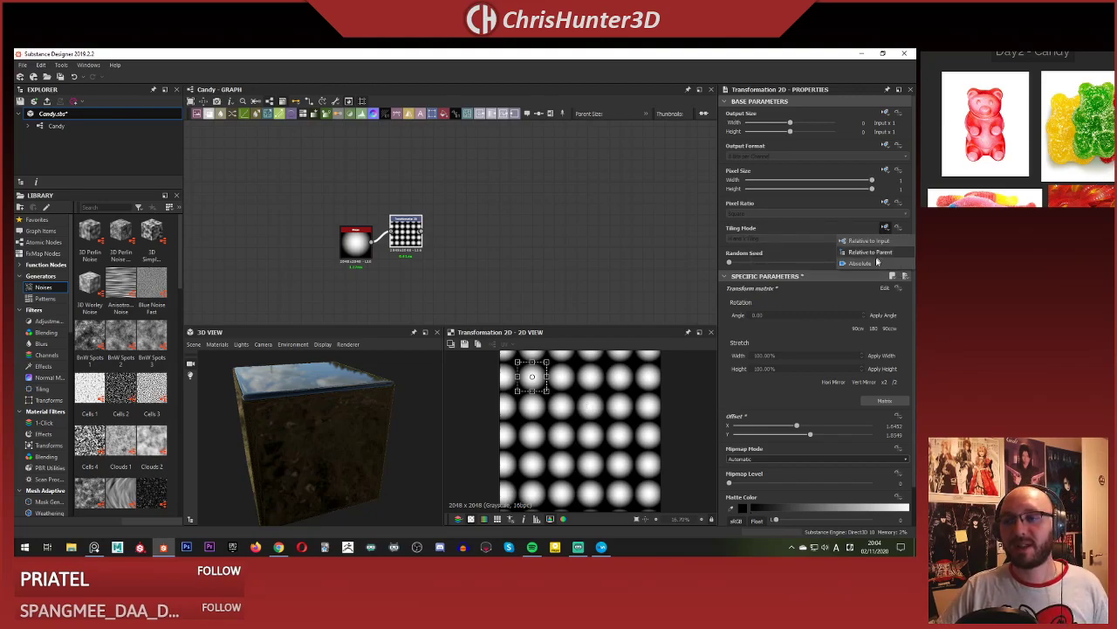
{"action": "left_click", "coordinate": [851, 252]}
{"action": "left_click", "coordinate": [816, 238]}
{"action": "left_click", "coordinate": [815, 246]}
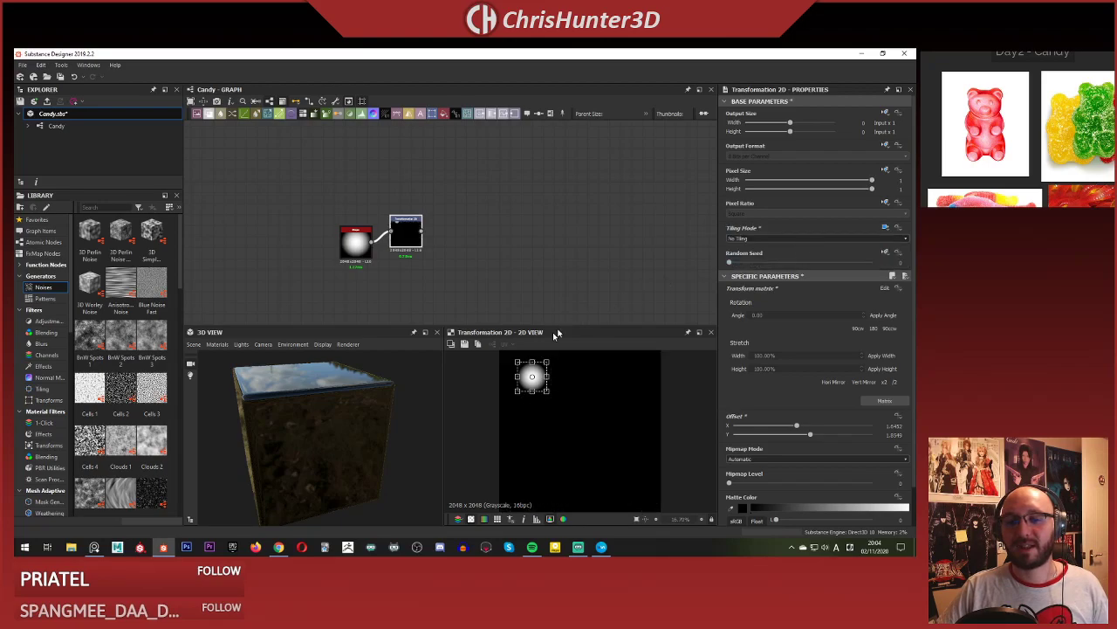
{"action": "left_click", "coordinate": [540, 384]}
{"action": "left_click_drag", "start_coordinate": [543, 382], "coordinate": [559, 381]}
Add a Mirror Grayscale node and feed it the Transformation 2D output to create the second ear.
{"action": "middle_click_drag", "start_coordinate": [506, 237], "coordinate": [477, 245]}
{"action": "key", "text": "space"}
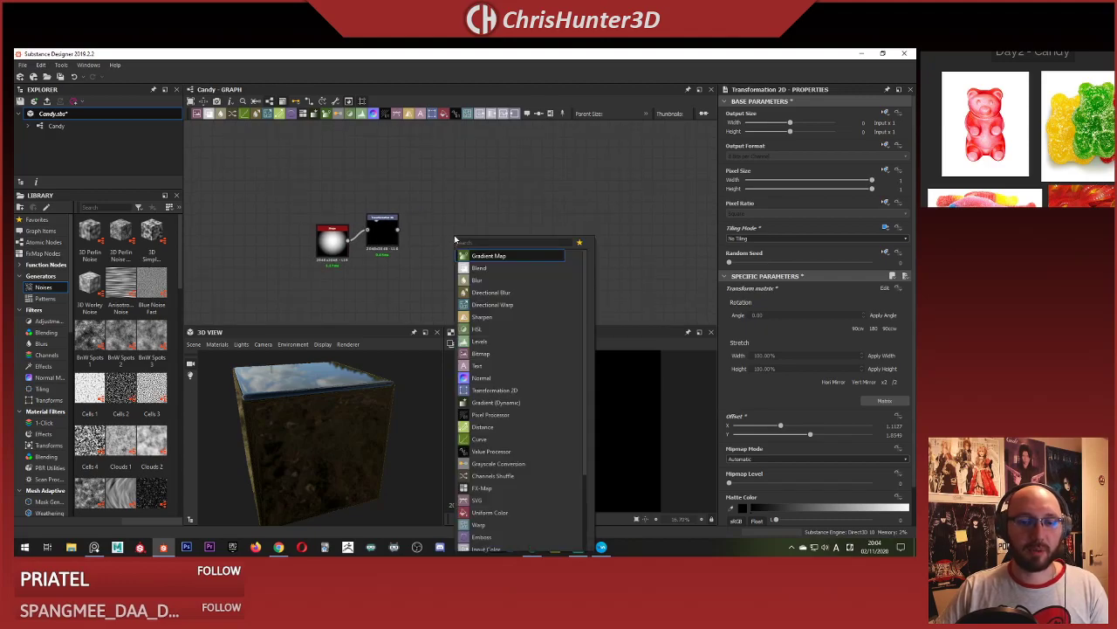
{"action": "type", "text": "mir"}
{"action": "left_click", "coordinate": [516, 268]}
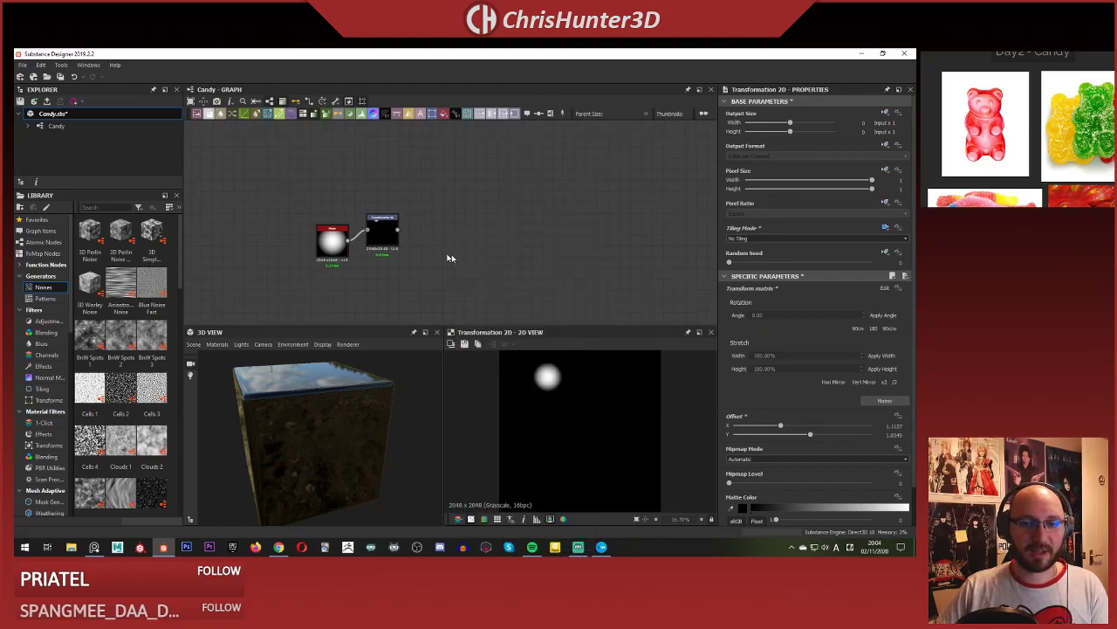
{"action": "left_click_drag", "start_coordinate": [399, 231], "coordinate": [441, 240]}
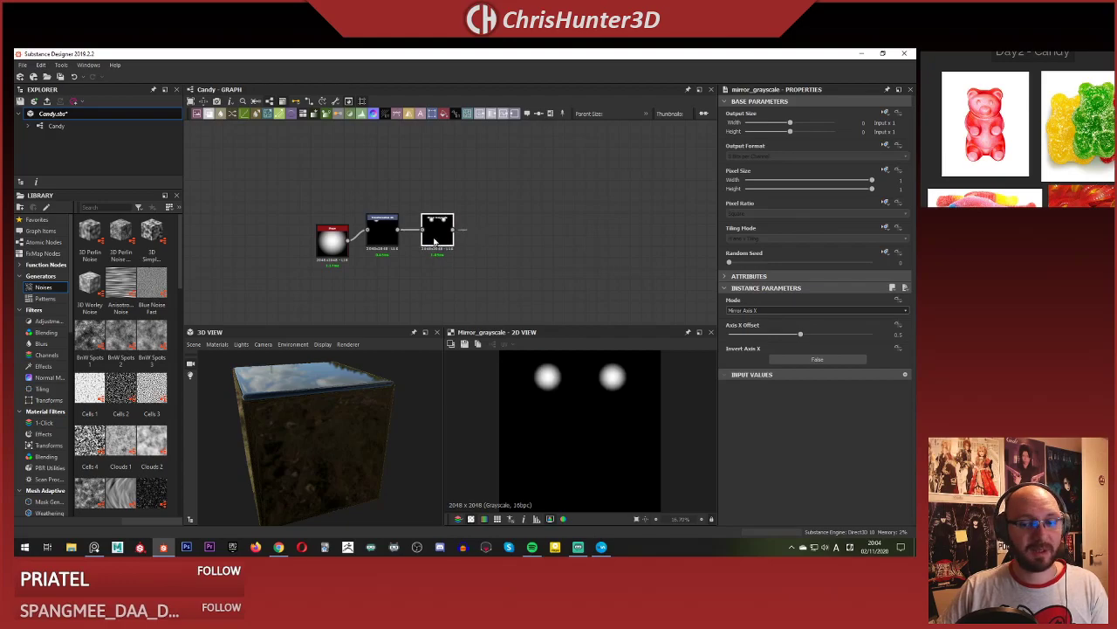
Reshape the ball in the Transformation 2D node into a slightly tilted oval placed closer to the canvas center.
{"action": "scroll", "coordinate": [506, 260], "scroll_direction": "up", "scroll_amount": 2}
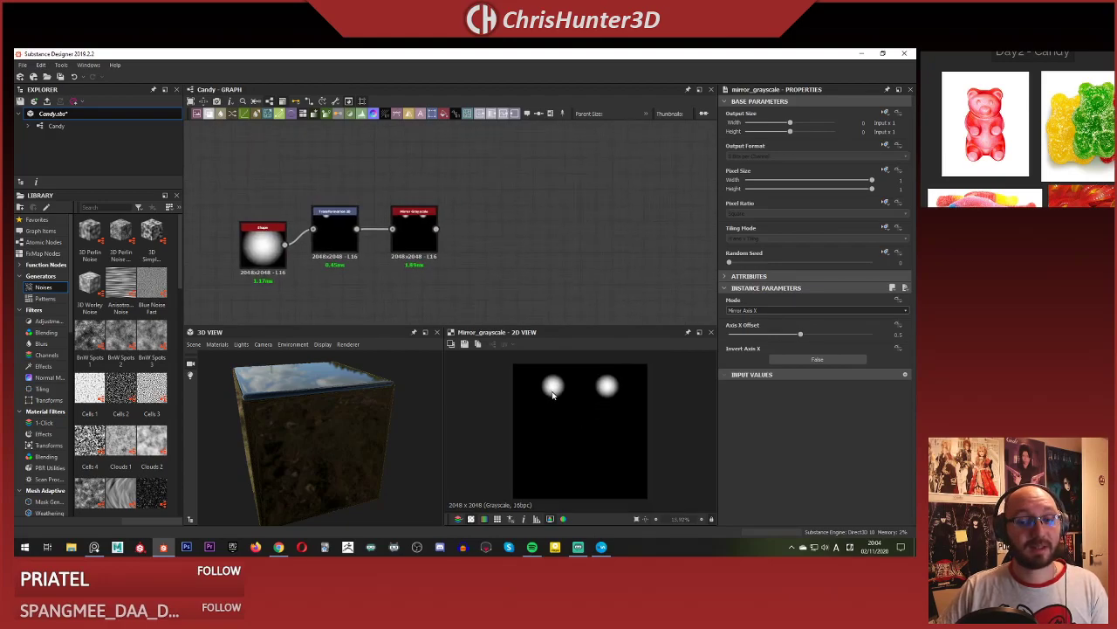
{"action": "scroll", "coordinate": [437, 274], "scroll_direction": "up", "scroll_amount": 1}
{"action": "middle_click_drag", "start_coordinate": [361, 268], "coordinate": [438, 245]}
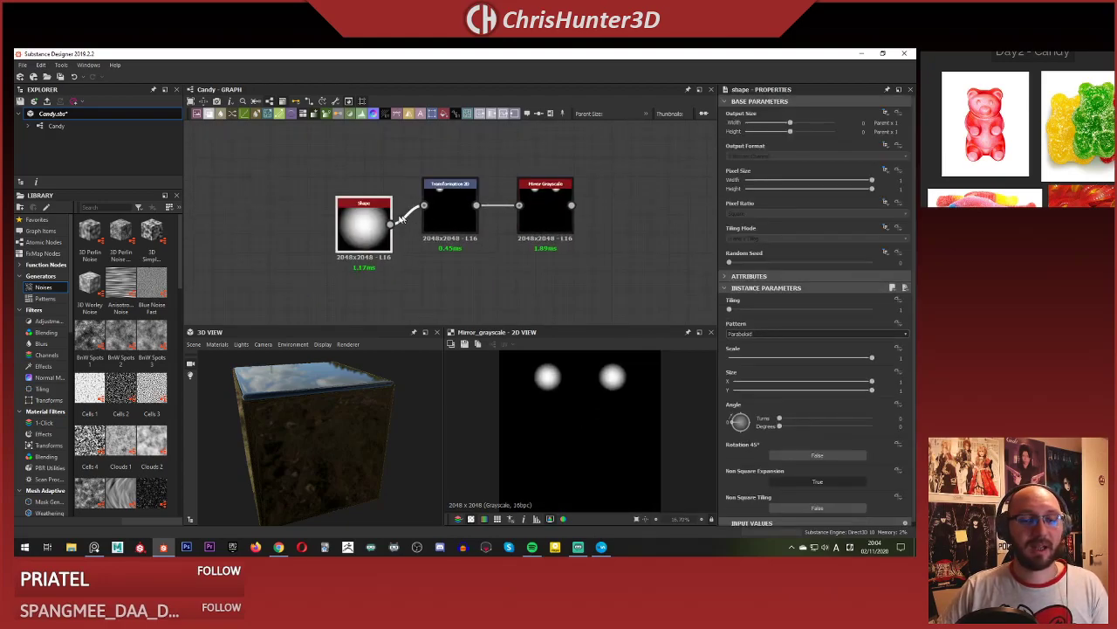
{"action": "left_click", "coordinate": [447, 207]}
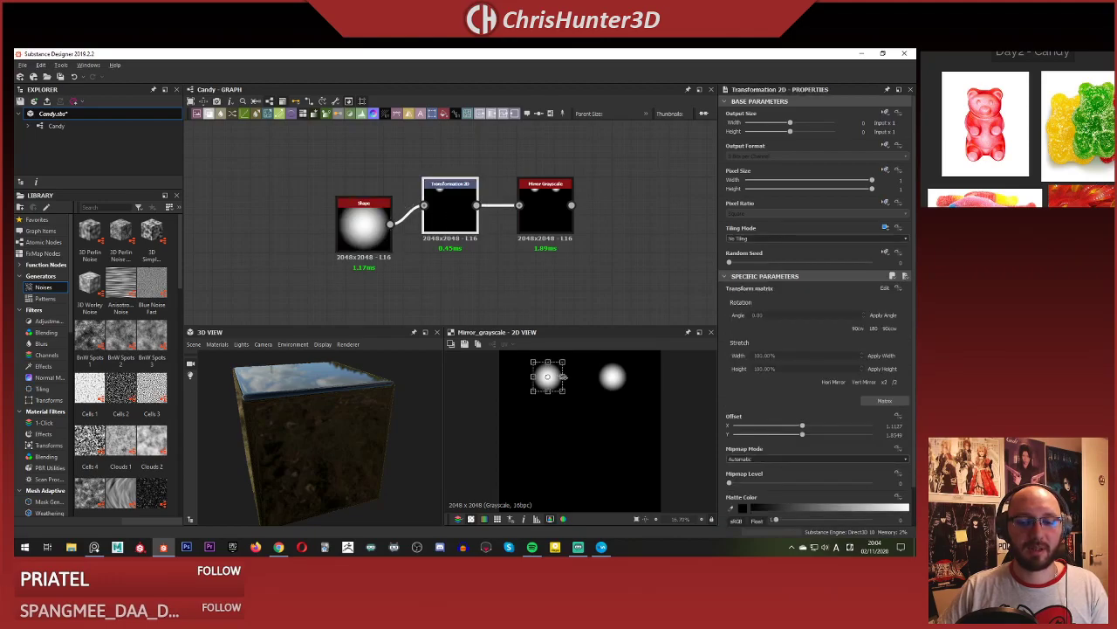
{"action": "left_click_drag", "start_coordinate": [563, 376], "coordinate": [521, 372]}
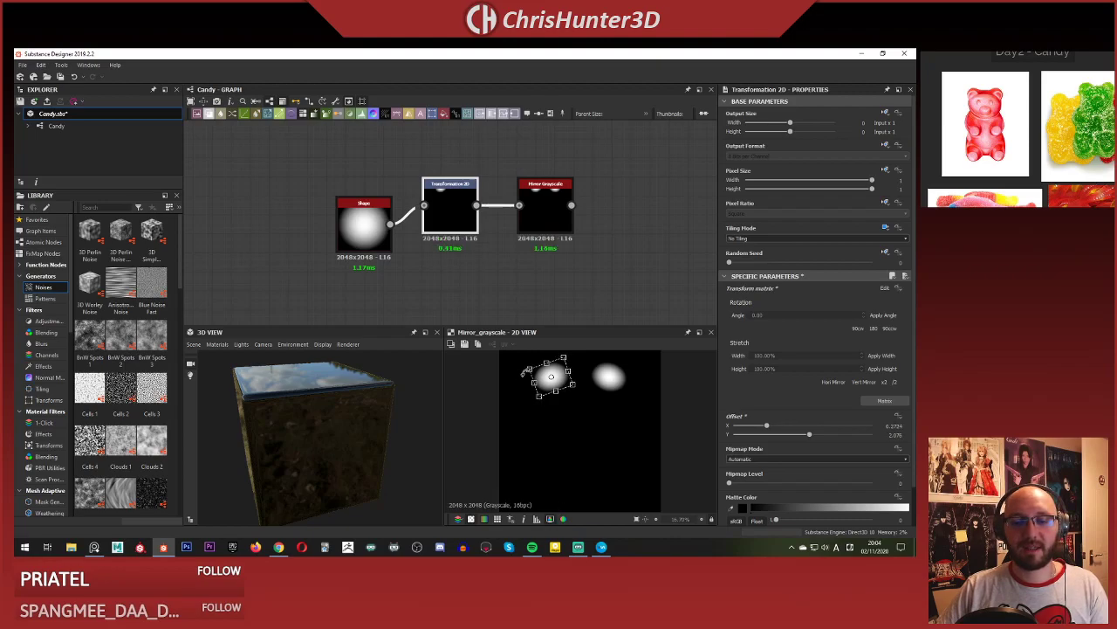
{"action": "left_click", "coordinate": [550, 258]}
Add a Blend node after the Mirror Grayscale node and feed the mirrored ears into its foreground input.
{"action": "scroll", "coordinate": [550, 256], "scroll_direction": "down", "scroll_amount": 1}
{"action": "scroll", "coordinate": [548, 255], "scroll_direction": "up", "scroll_amount": 3}
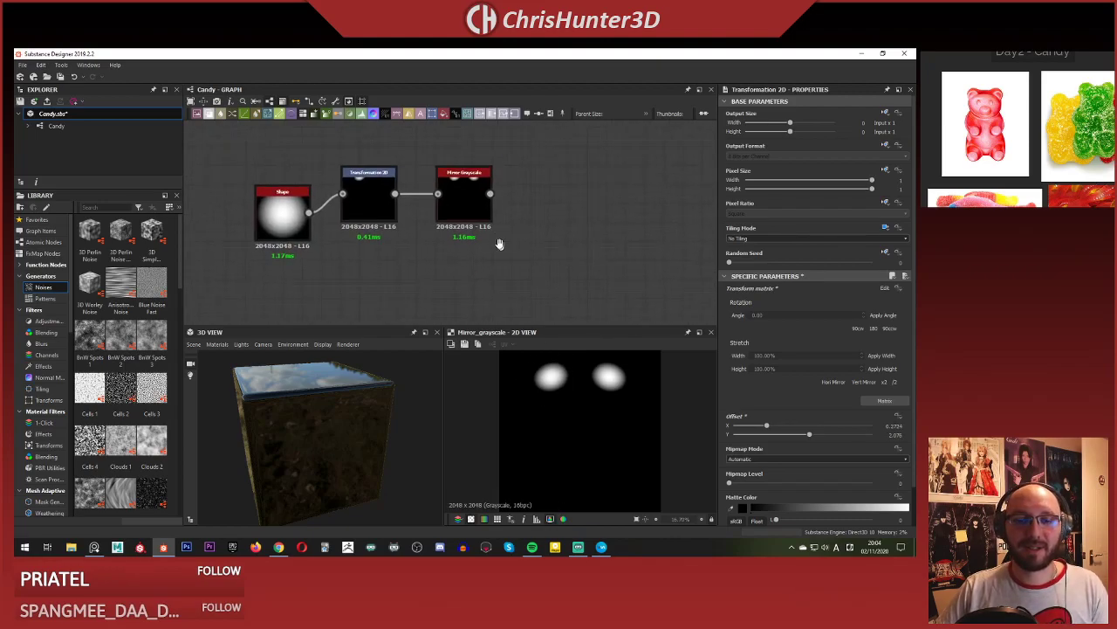
{"action": "key", "text": "space"}
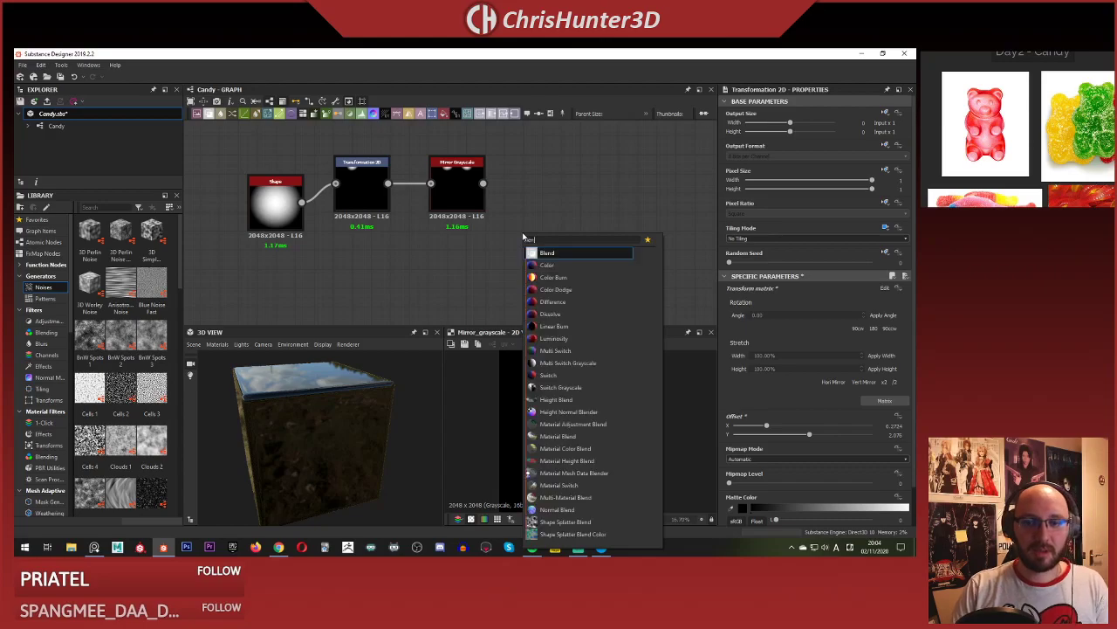
{"action": "key", "text": "Return"}
{"action": "left_click_drag", "start_coordinate": [514, 236], "coordinate": [551, 236]}
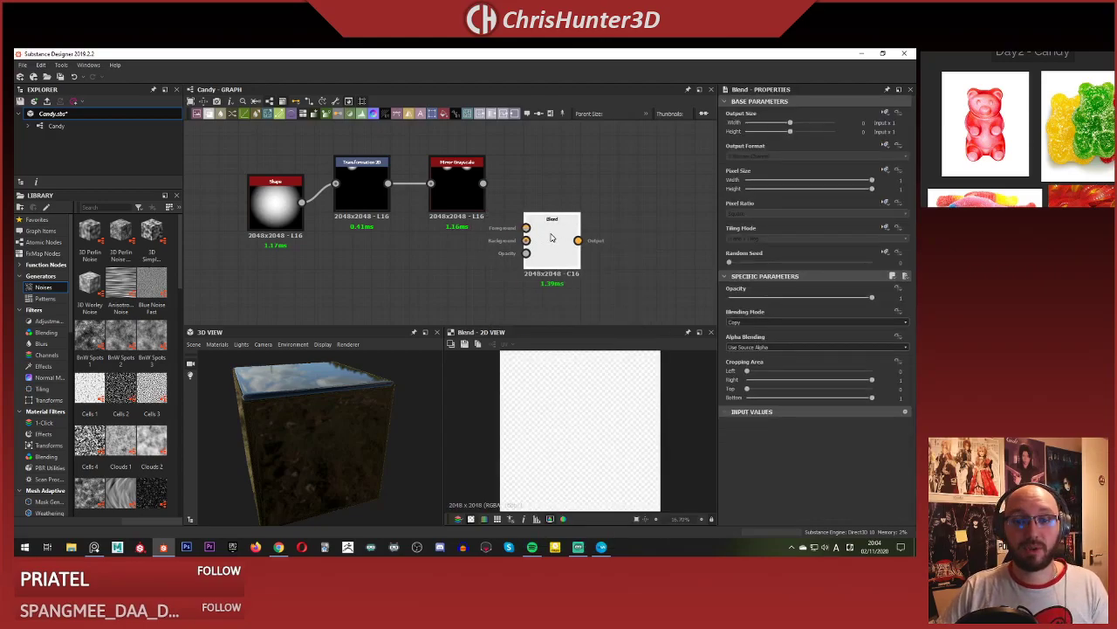
{"action": "scroll", "coordinate": [443, 259], "scroll_direction": "down", "scroll_amount": 1}
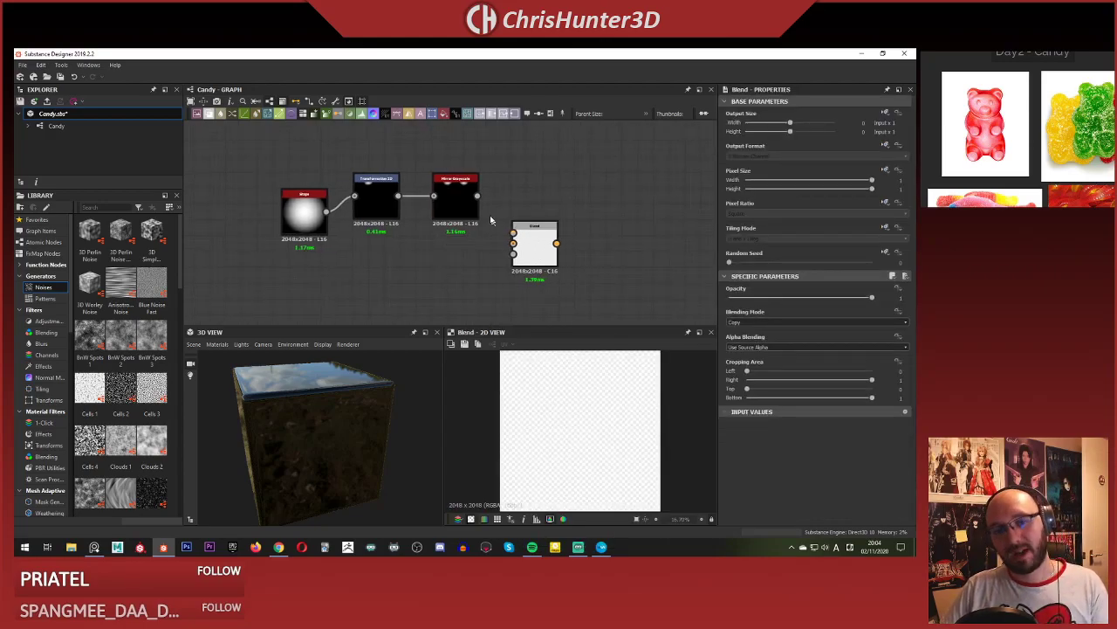
{"action": "left_click_drag", "start_coordinate": [478, 195], "coordinate": [515, 233]}
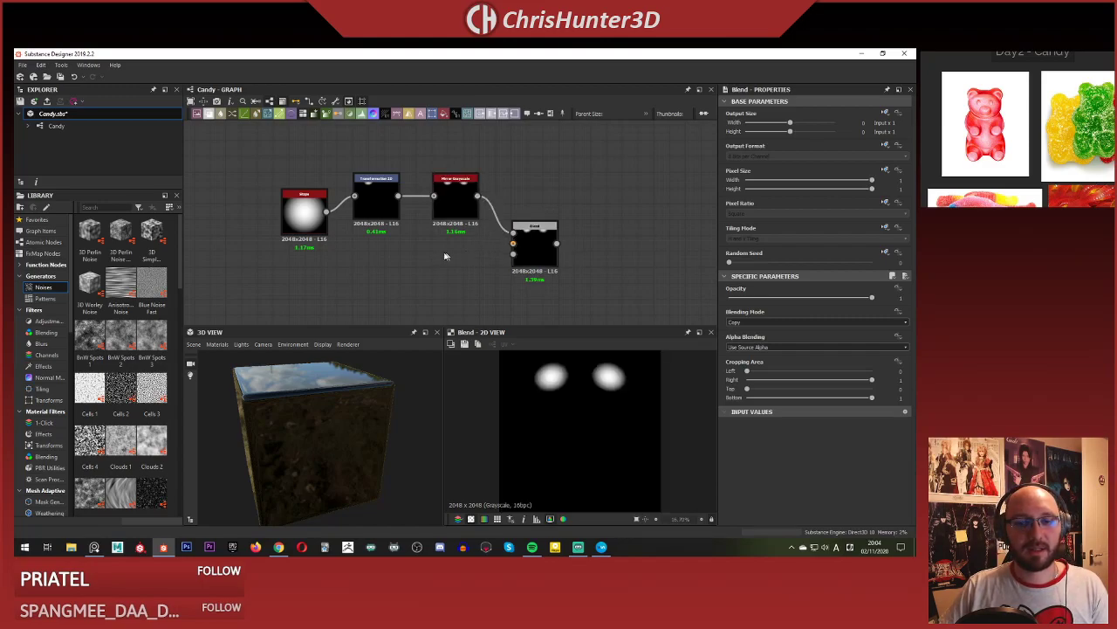
Add a second Transformation 2D node below the first one and feed it from the Shape node.
{"action": "mouse_move", "coordinate": [412, 266]}
{"action": "middle_mouse_down"}
{"action": "mouse_move", "coordinate": [417, 250]}
{"action": "mouse_move", "coordinate": [405, 260]}
{"action": "middle_mouse_up"}
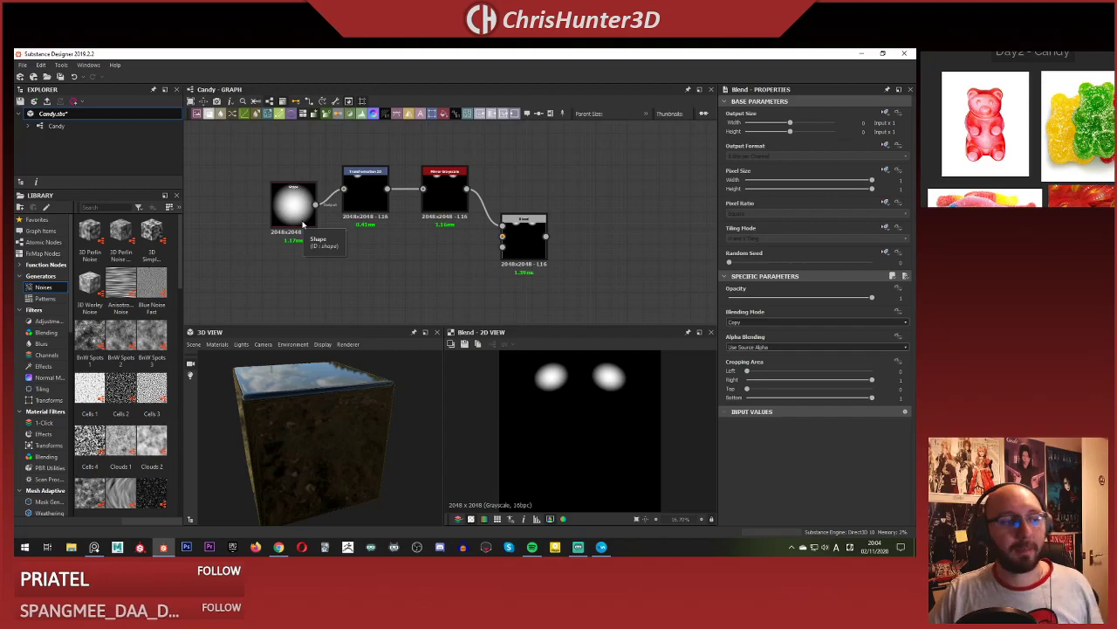
{"action": "left_click", "coordinate": [303, 223]}
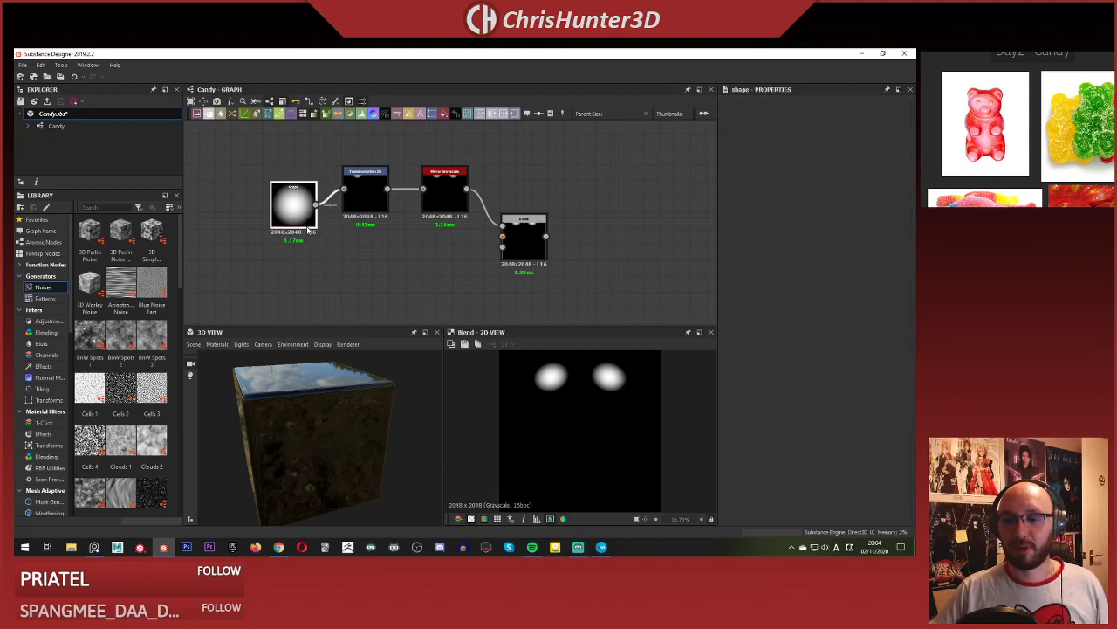
{"action": "mouse_move", "coordinate": [332, 245]}
{"action": "middle_mouse_down"}
{"action": "mouse_move", "coordinate": [356, 226]}
{"action": "mouse_move", "coordinate": [374, 254]}
{"action": "mouse_move", "coordinate": [319, 243]}
{"action": "mouse_move", "coordinate": [352, 249]}
{"action": "mouse_move", "coordinate": [347, 240]}
{"action": "middle_mouse_up"}
{"action": "left_click", "coordinate": [311, 238]}
{"action": "scroll", "coordinate": [361, 262], "scroll_direction": "up", "scroll_amount": 1}
{"action": "double_click", "coordinate": [345, 168]}
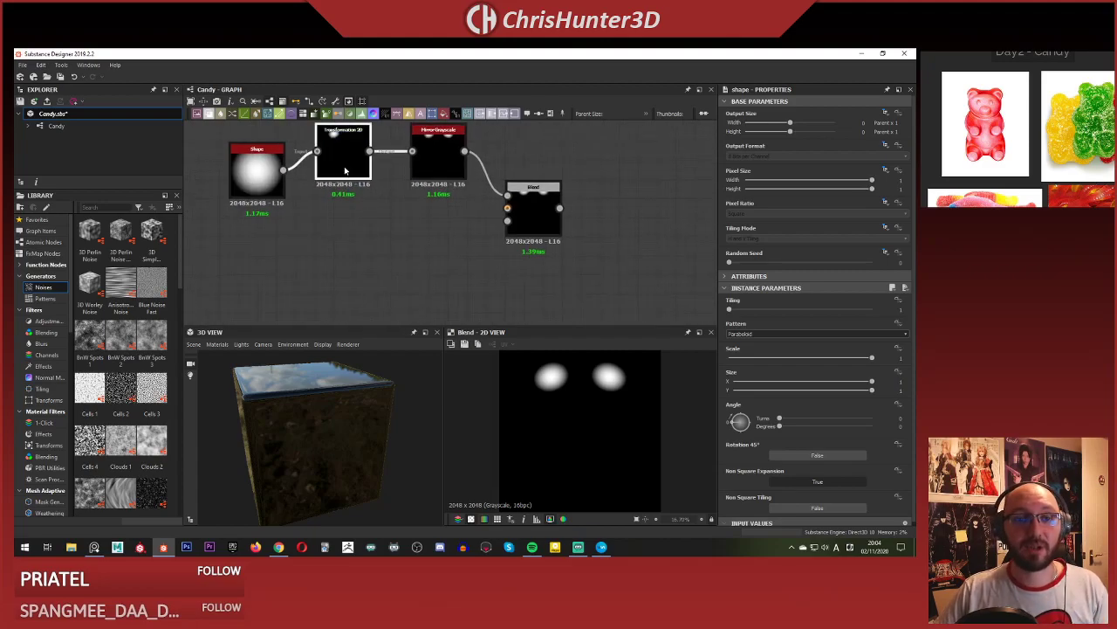
{"action": "left_click", "coordinate": [356, 248]}
{"action": "key", "text": "space"}
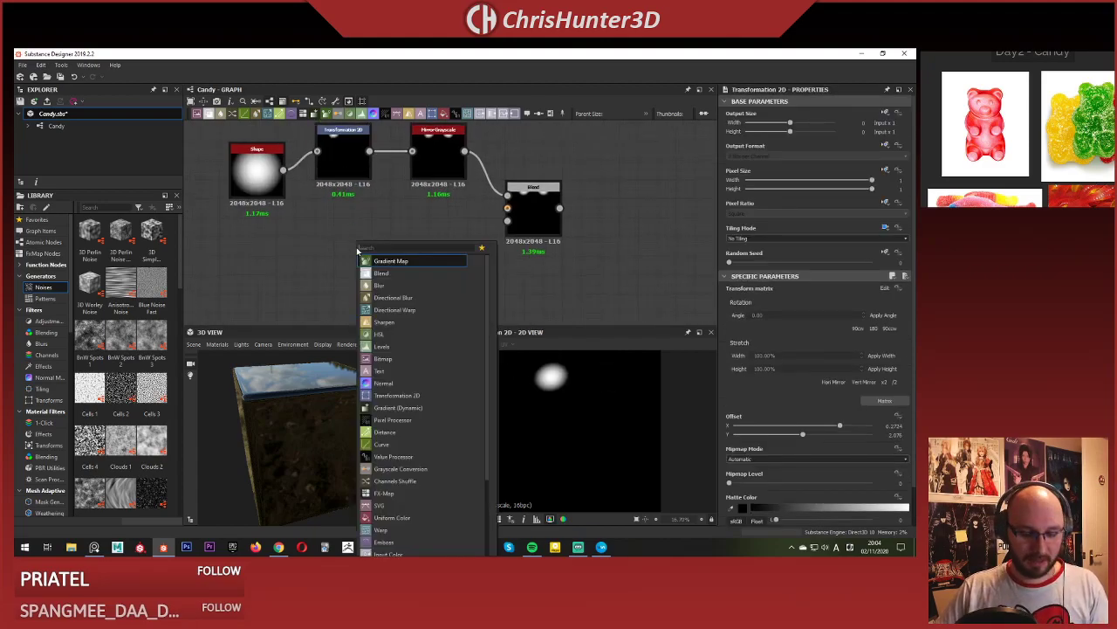
{"action": "type", "text": "tr"}
{"action": "left_click", "coordinate": [389, 260]}
{"action": "left_click_drag", "start_coordinate": [282, 169], "coordinate": [334, 253]}
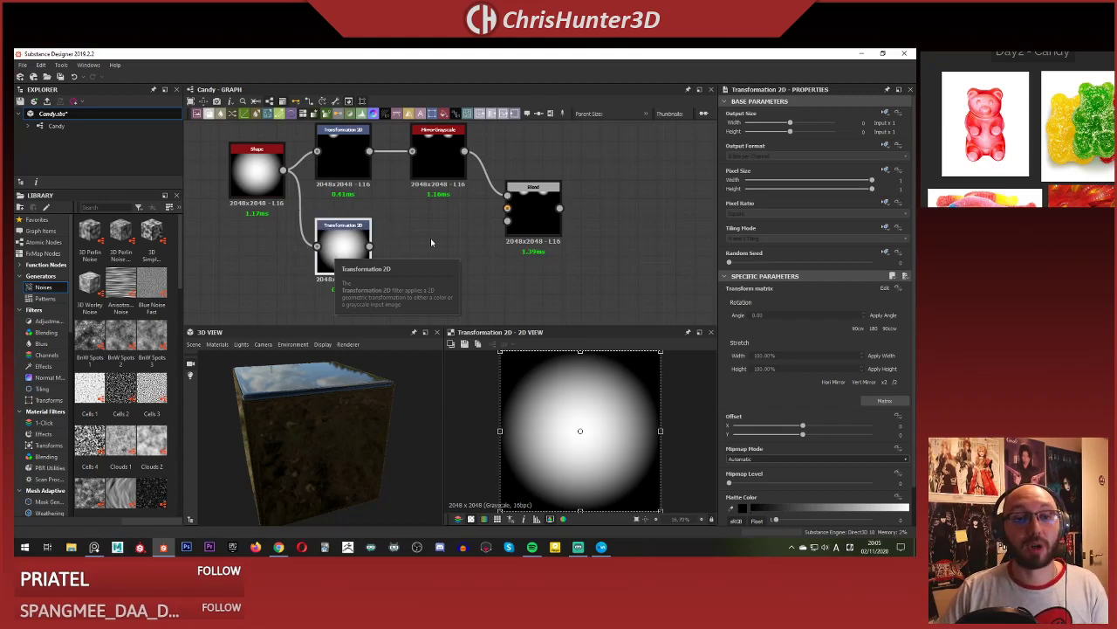
Shrink the ball in the second Transformation 2D node to about two thirds and override its tiling mode to No Tiling.
{"action": "mouse_move", "coordinate": [424, 239]}
{"action": "middle_mouse_down"}
{"action": "mouse_move", "coordinate": [436, 222]}
{"action": "mouse_move", "coordinate": [410, 247]}
{"action": "mouse_move", "coordinate": [416, 237]}
{"action": "middle_mouse_up"}
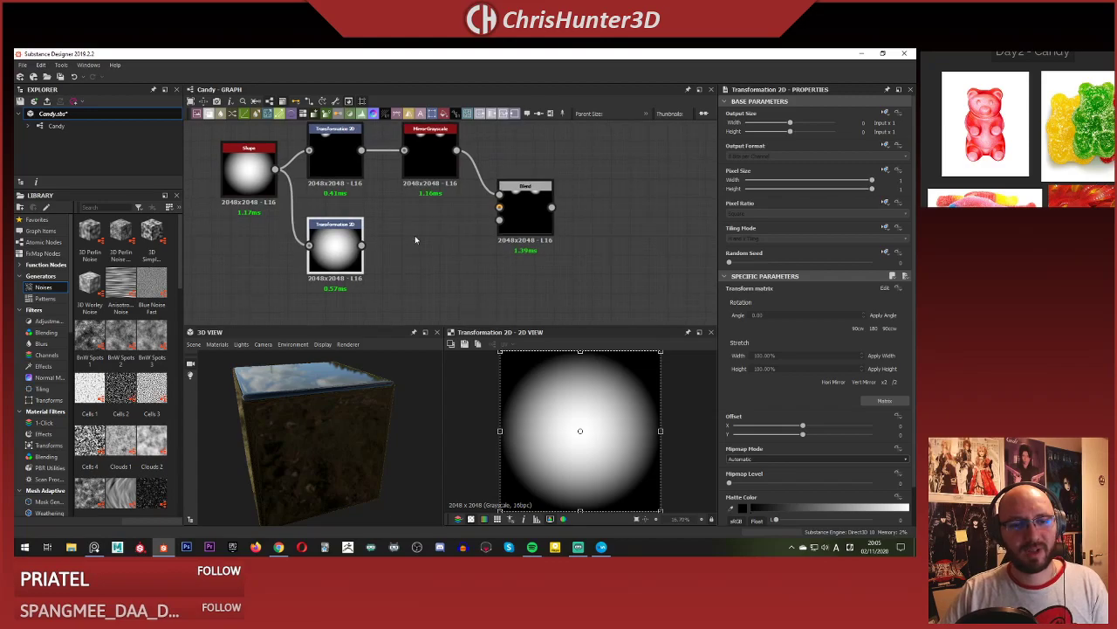
{"action": "scroll", "coordinate": [414, 235], "scroll_direction": "up", "scroll_amount": 1}
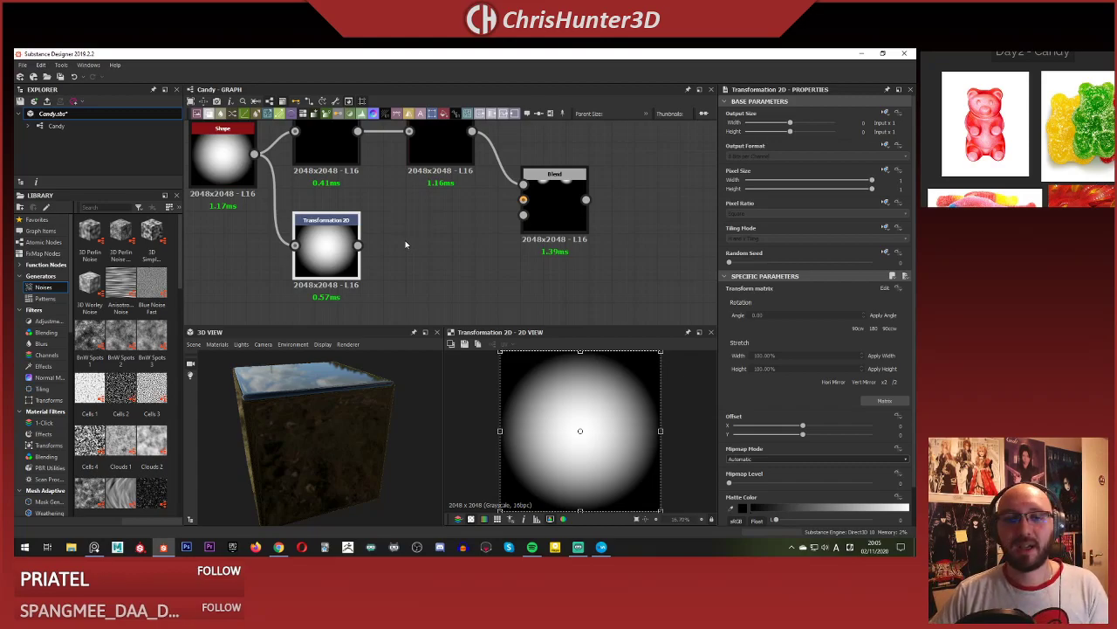
{"action": "middle_click_drag", "start_coordinate": [397, 235], "coordinate": [418, 248]}
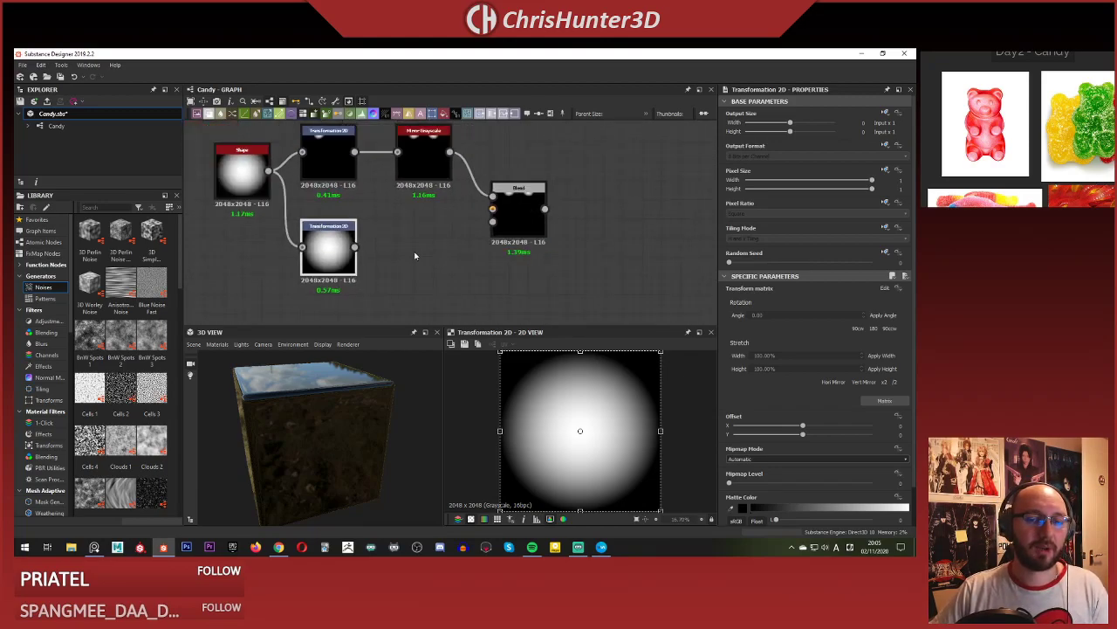
{"action": "scroll", "coordinate": [320, 251], "scroll_direction": "down", "scroll_amount": 1}
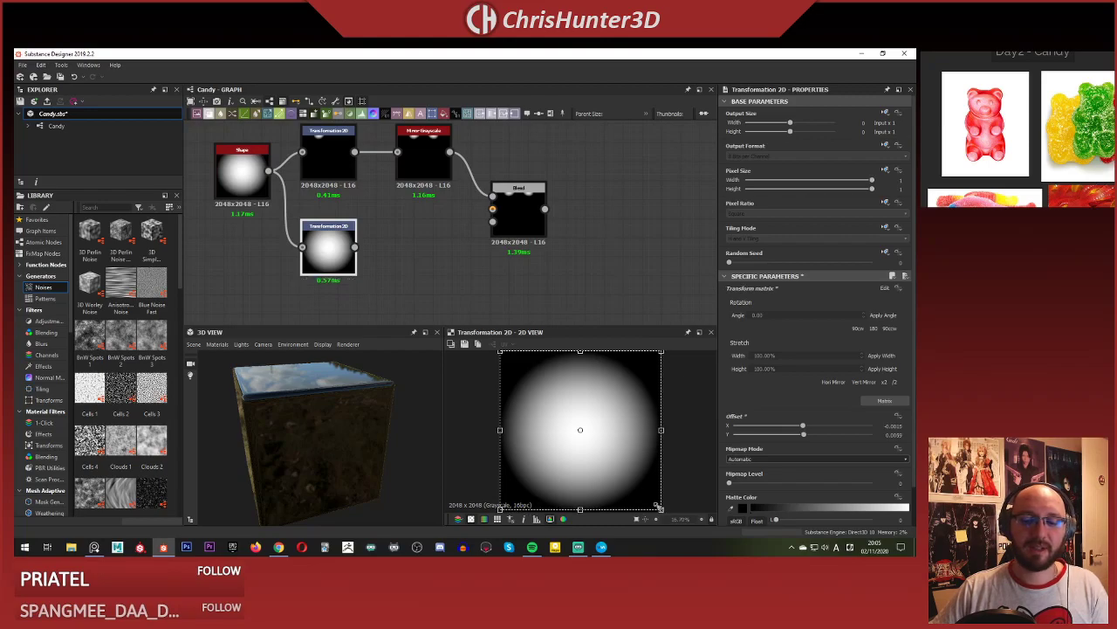
{"action": "left_click_drag", "start_coordinate": [661, 511], "coordinate": [591, 463]}
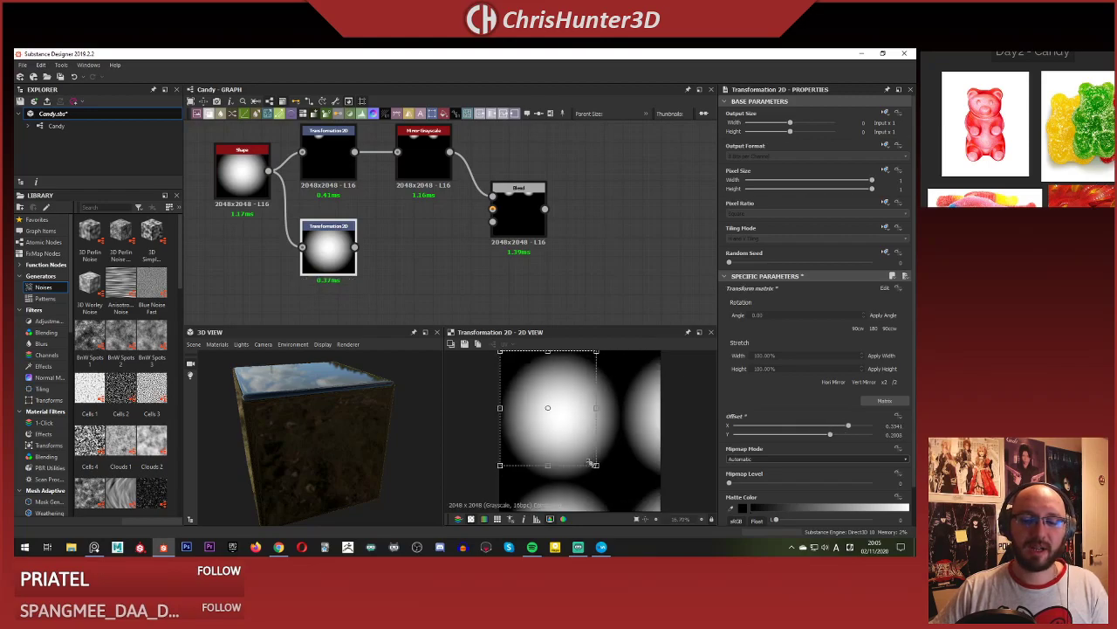
{"action": "left_click", "coordinate": [885, 227]}
{"action": "left_click", "coordinate": [860, 263]}
{"action": "left_click", "coordinate": [828, 238]}
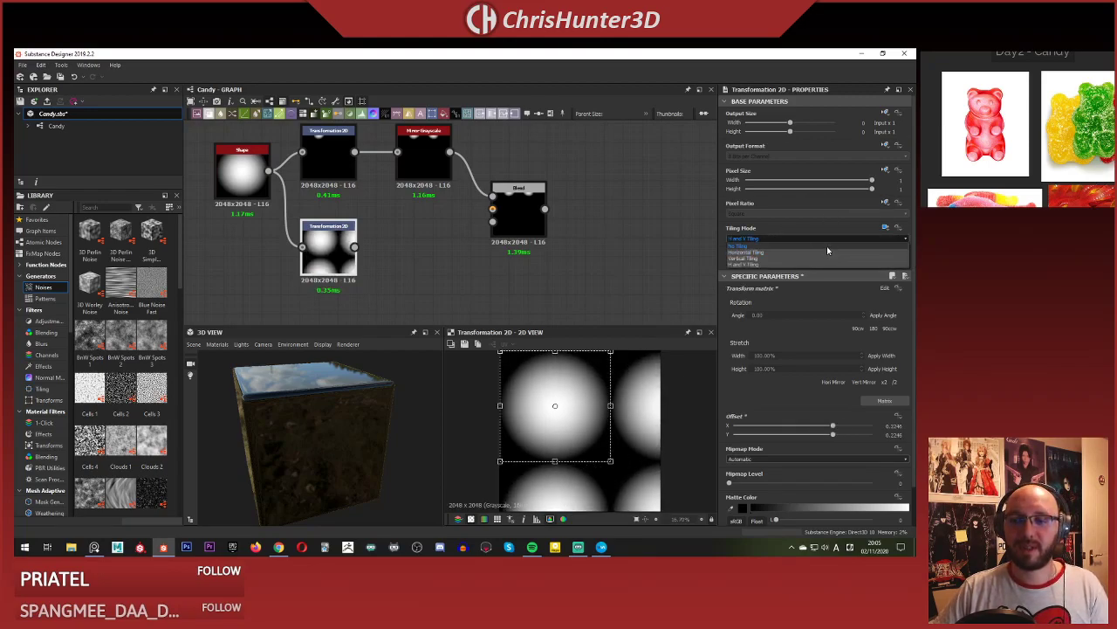
{"action": "left_click", "coordinate": [760, 245]}
Flatten the ball in the second Transformation 2D node into a wide oval and center it horizontally on the canvas.
{"action": "left_click", "coordinate": [328, 249]}
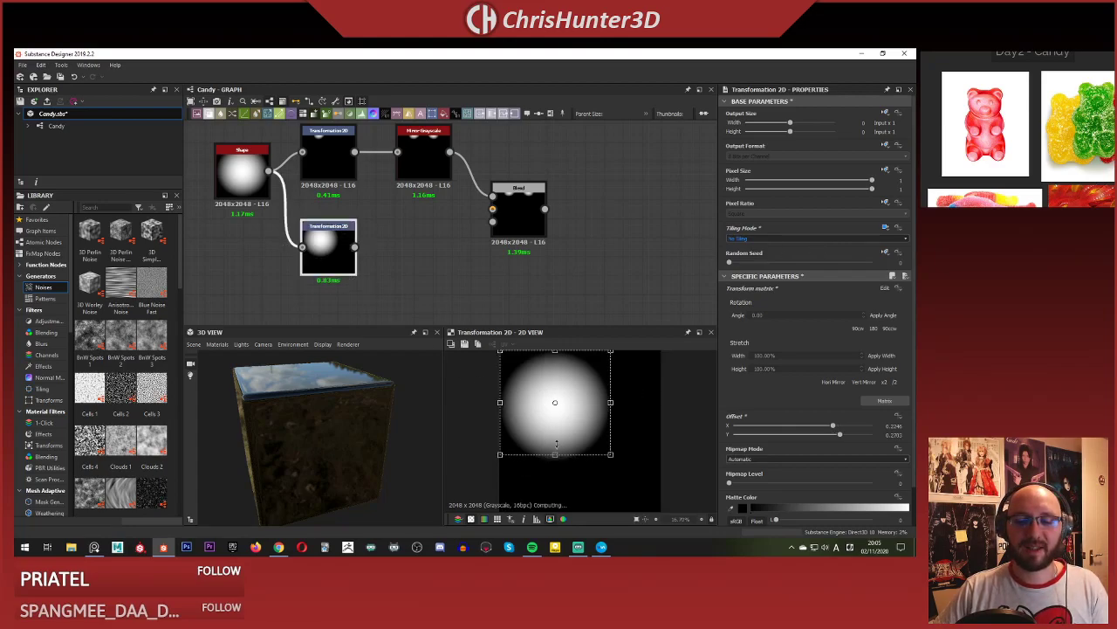
{"action": "left_click_drag", "start_coordinate": [556, 460], "coordinate": [556, 434]}
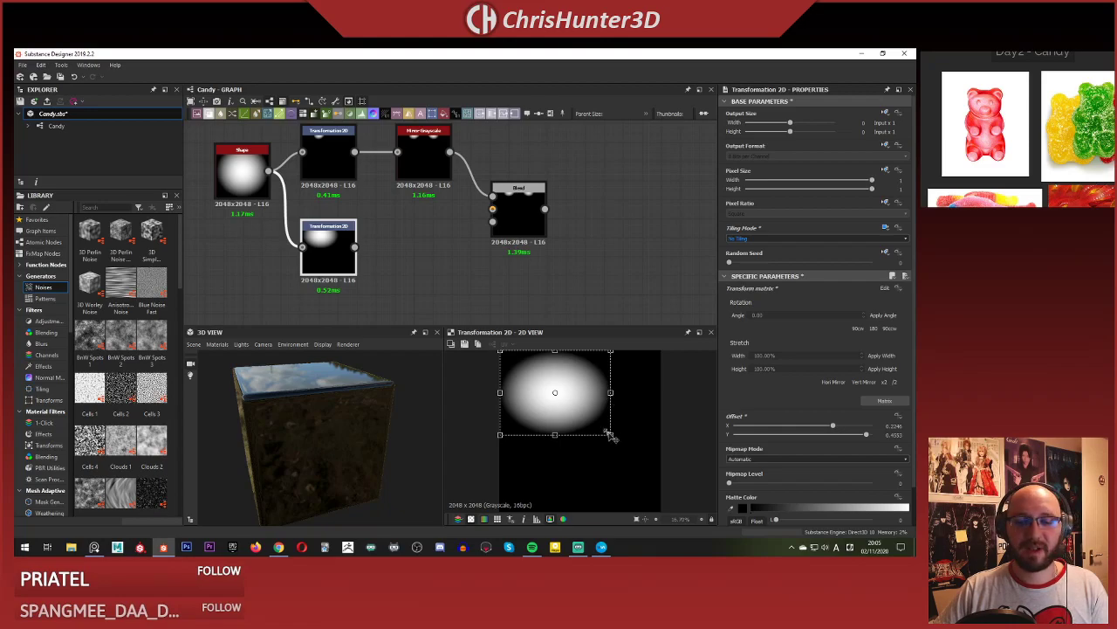
{"action": "mouse_move", "coordinate": [610, 392]}
{"action": "left_mouse_down"}
{"action": "mouse_move", "coordinate": [587, 401]}
{"action": "mouse_move", "coordinate": [602, 412]}
{"action": "left_mouse_up"}
Feed the second Transformation 2D into the Blend's foreground input and set the blending mode to Max (Lighten).
{"action": "left_click_drag", "start_coordinate": [355, 246], "coordinate": [492, 197]}
{"action": "left_click", "coordinate": [791, 323]}
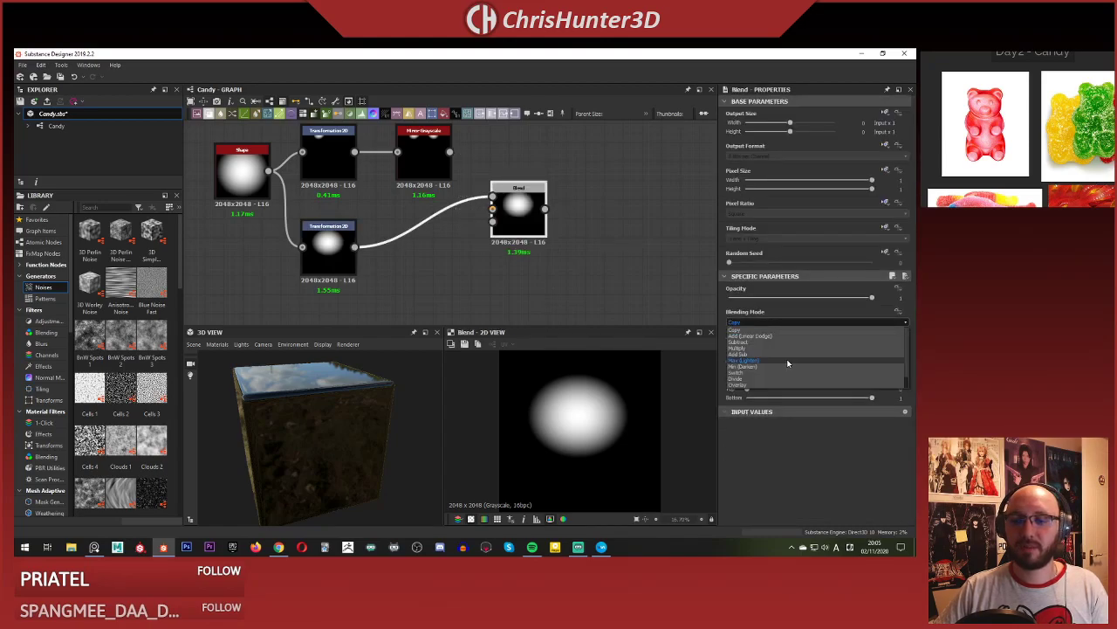
{"action": "left_click", "coordinate": [790, 360]}
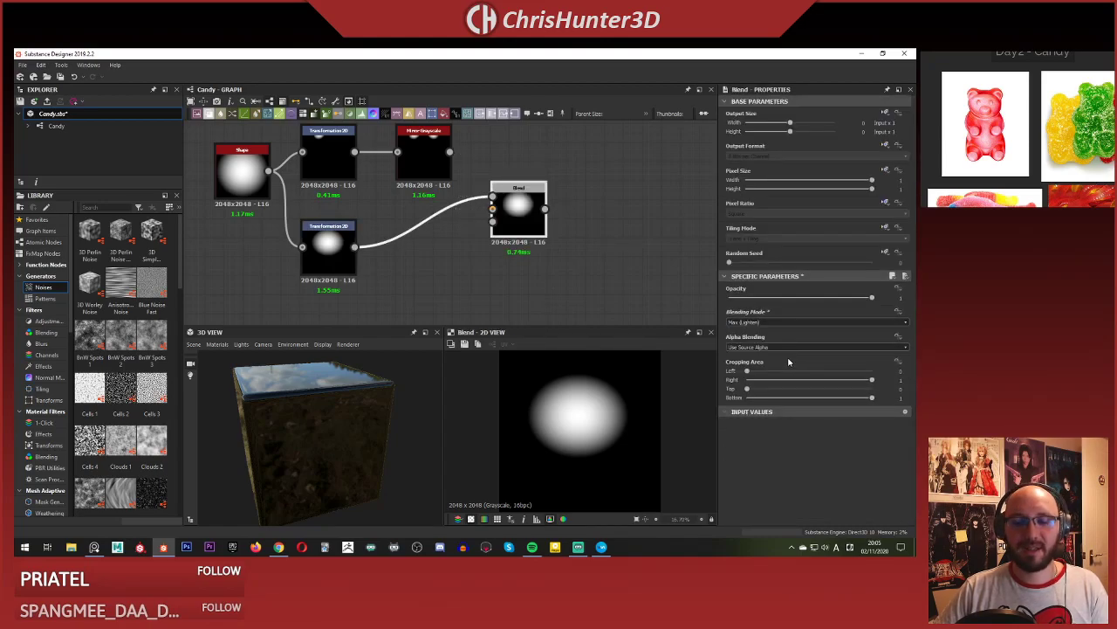
{"action": "left_click", "coordinate": [790, 322]}
{"action": "left_click", "coordinate": [790, 365]}
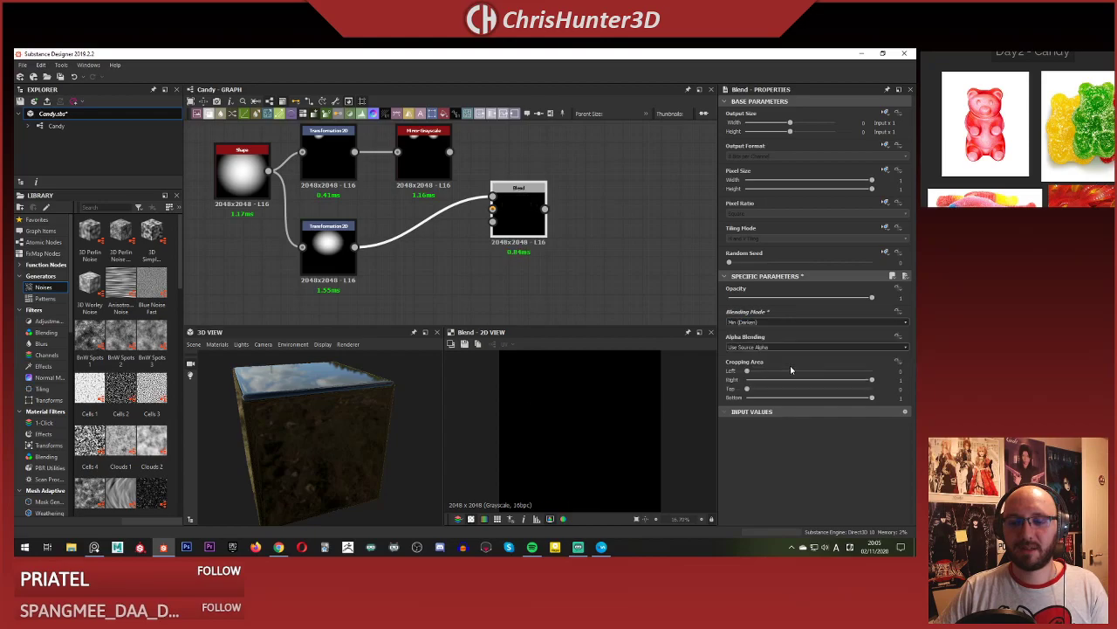
{"action": "left_click", "coordinate": [777, 322]}
{"action": "left_click", "coordinate": [786, 359]}
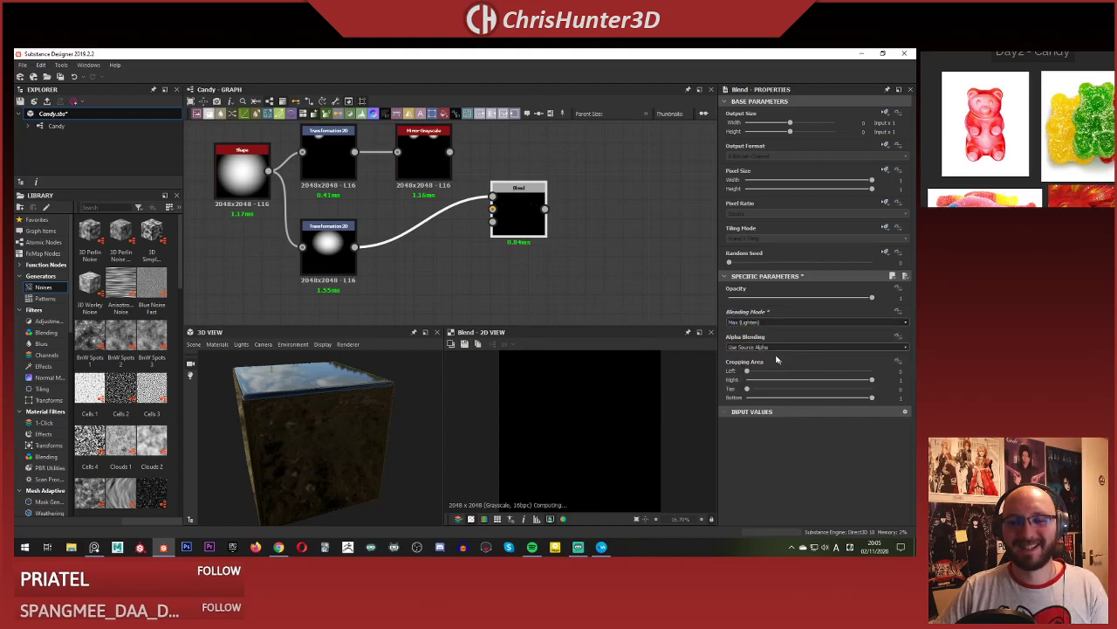
Rewire the Blend node with the Mirror Grayscale ears as foreground and the second Transformation 2D oval as background.
{"action": "middle_click_drag", "start_coordinate": [519, 211], "coordinate": [489, 237]}
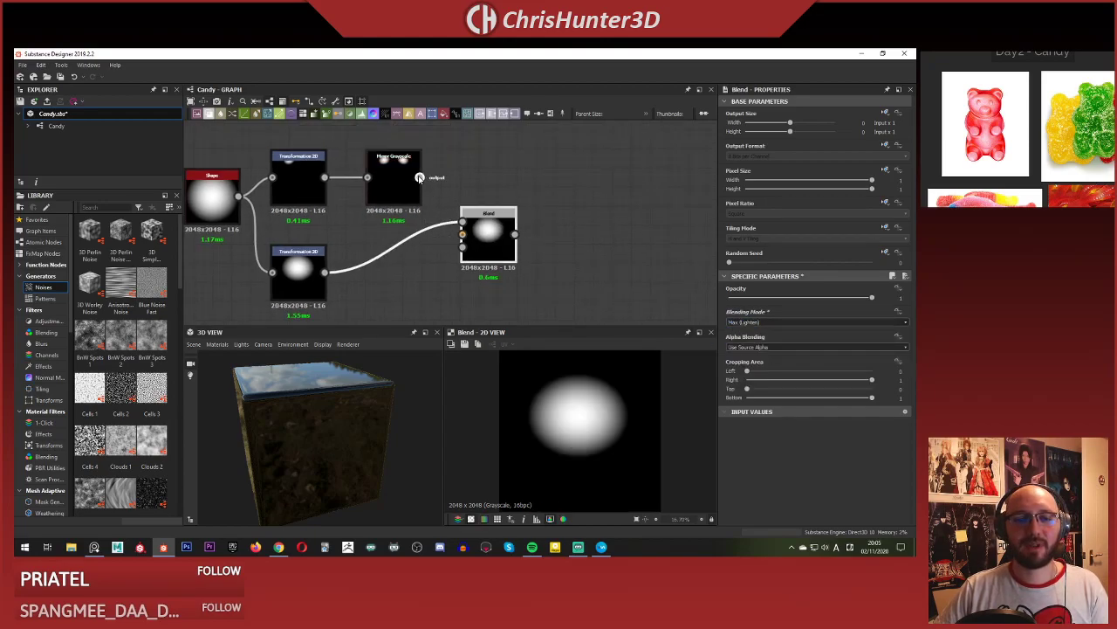
{"action": "left_click_drag", "start_coordinate": [420, 177], "coordinate": [462, 222]}
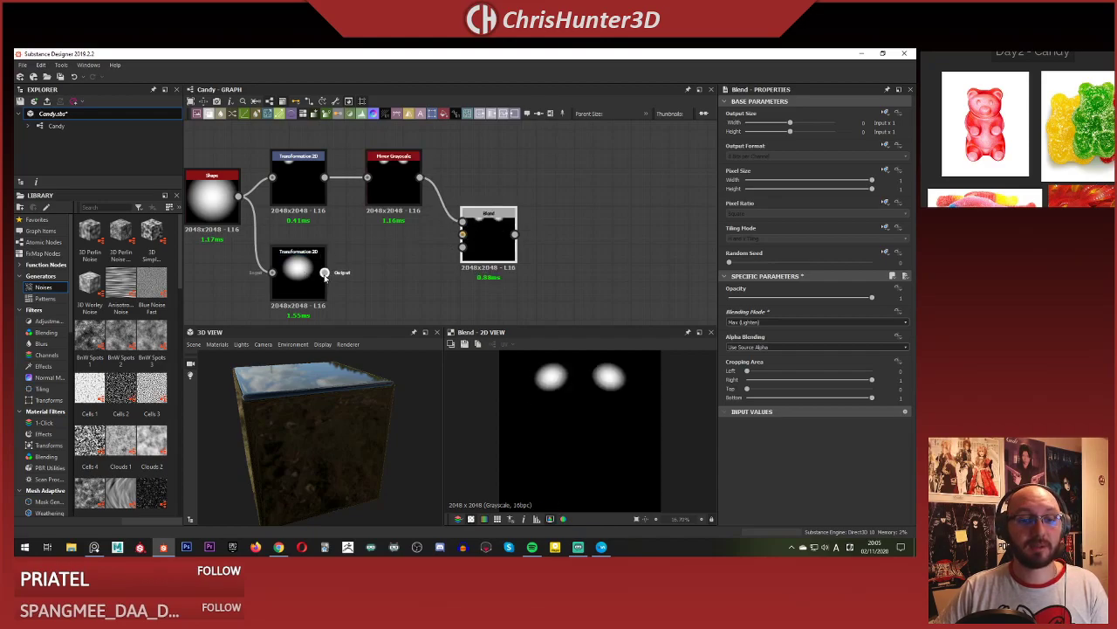
{"action": "left_click_drag", "start_coordinate": [325, 272], "coordinate": [463, 234]}
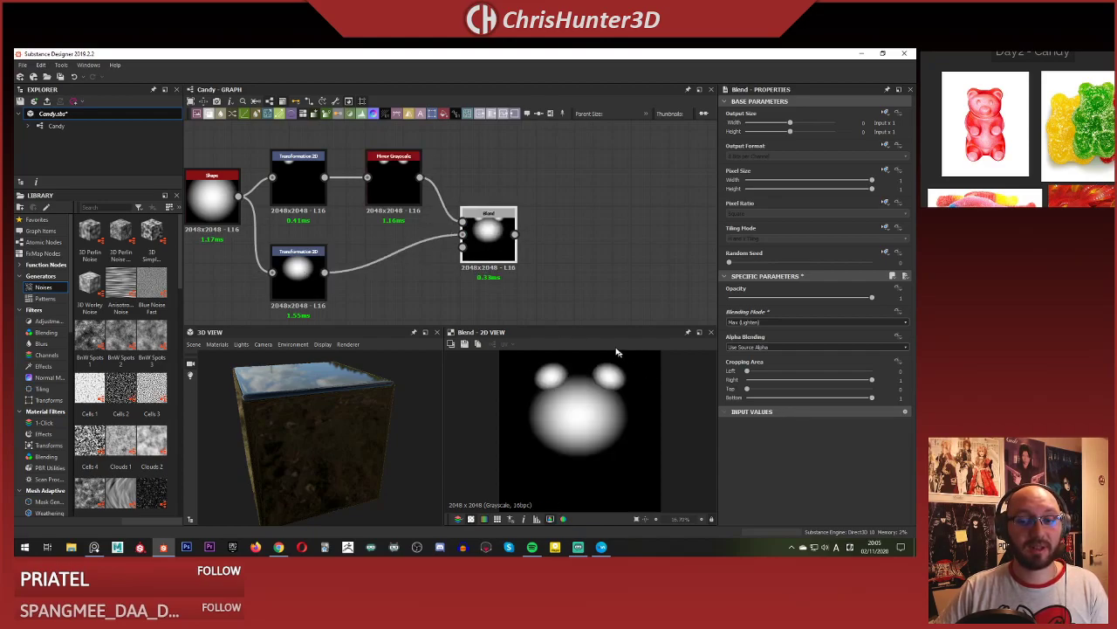
Shrink the head oval in the second Transformation 2D node and move it up between the two ears.
{"action": "middle_click_drag", "start_coordinate": [561, 259], "coordinate": [614, 233]}
{"action": "scroll", "coordinate": [605, 399], "scroll_direction": "down", "scroll_amount": 1}
{"action": "left_click", "coordinate": [325, 244]}
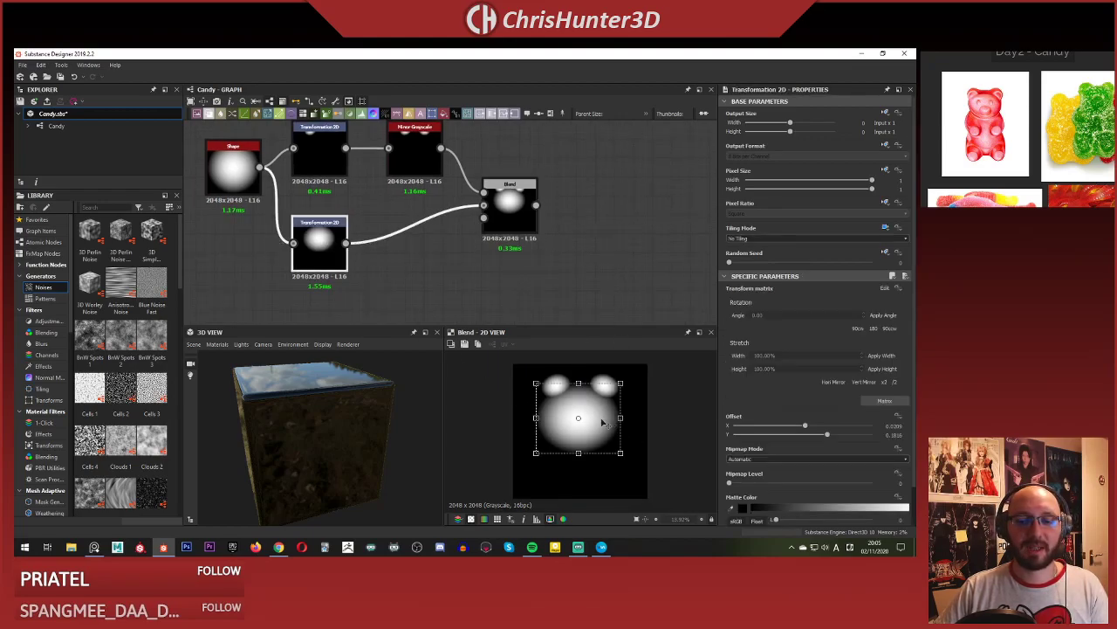
{"action": "left_click_drag", "start_coordinate": [619, 453], "coordinate": [591, 398]}
{"action": "left_click", "coordinate": [588, 280]}
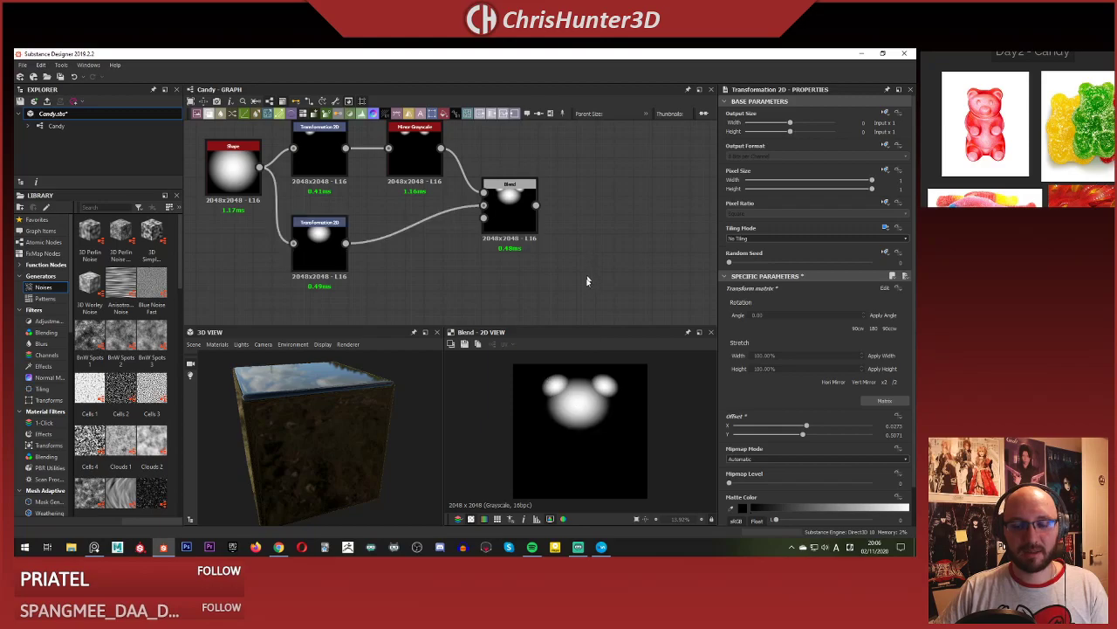
{"action": "scroll", "coordinate": [589, 449], "scroll_direction": "up", "scroll_amount": 2}
{"action": "scroll", "coordinate": [581, 287], "scroll_direction": "down", "scroll_amount": 1}
{"action": "scroll", "coordinate": [576, 407], "scroll_direction": "down", "scroll_amount": 1}
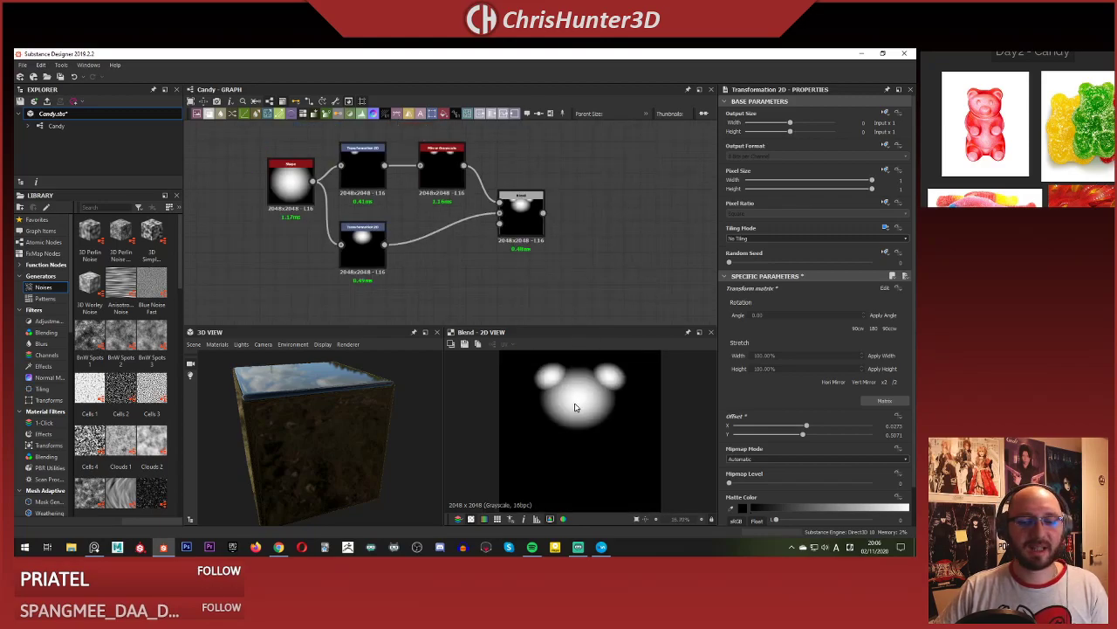
{"action": "middle_click_drag", "start_coordinate": [571, 233], "coordinate": [589, 259]}
{"action": "scroll", "coordinate": [522, 237], "scroll_direction": "down", "scroll_amount": 1}
{"action": "scroll", "coordinate": [454, 252], "scroll_direction": "up", "scroll_amount": 2}
{"action": "middle_click_drag", "start_coordinate": [454, 253], "coordinate": [486, 252]}
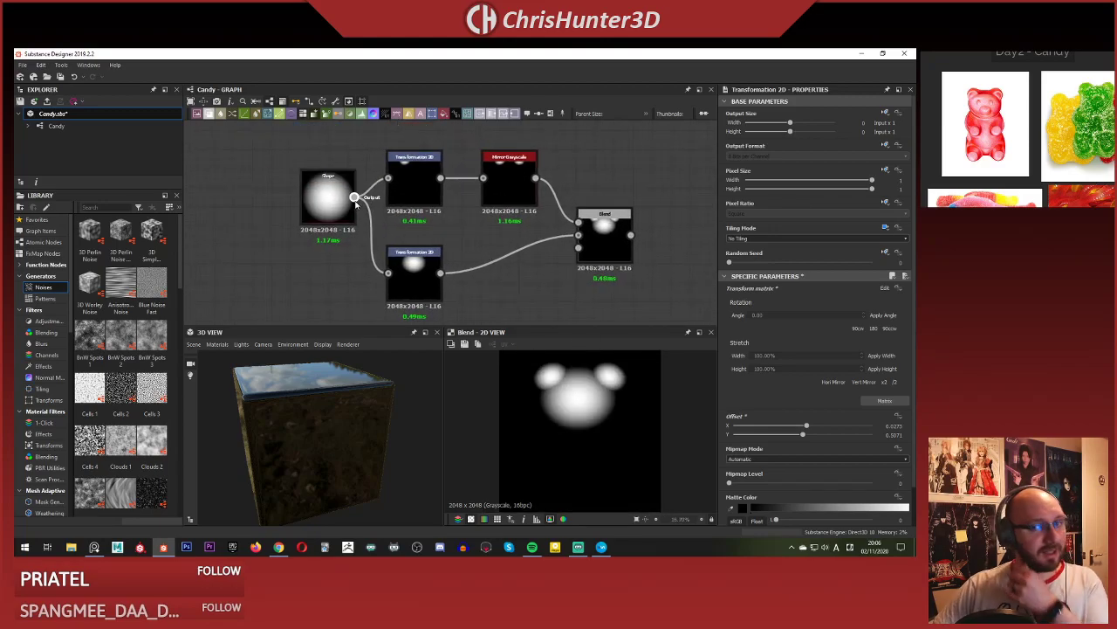
{"action": "scroll", "coordinate": [488, 208], "scroll_direction": "up", "scroll_amount": 3}
{"action": "middle_click_drag", "start_coordinate": [429, 170], "coordinate": [508, 187]}
{"action": "scroll", "coordinate": [506, 282], "scroll_direction": "down", "scroll_amount": 3}
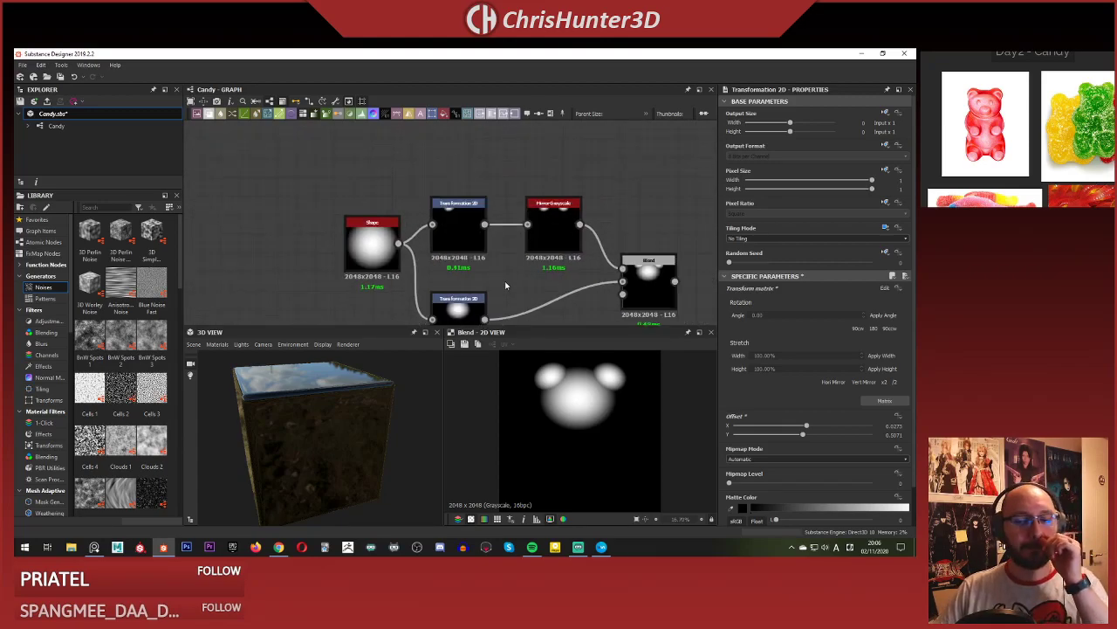
{"action": "middle_click_drag", "start_coordinate": [525, 268], "coordinate": [492, 246]}
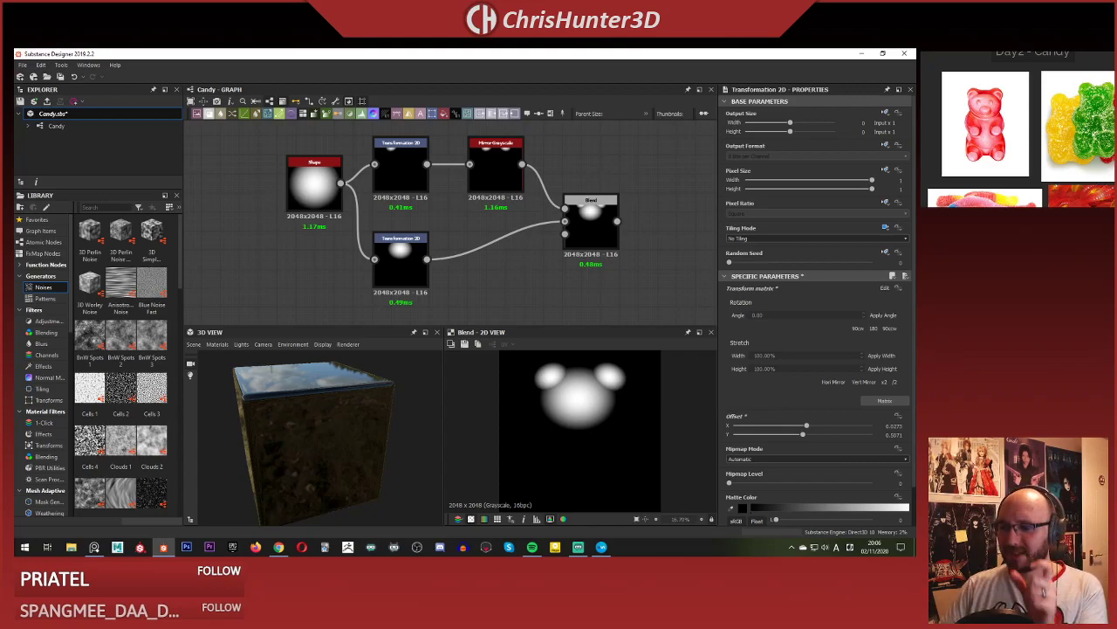
{"action": "key", "text": "alt+Tab"}
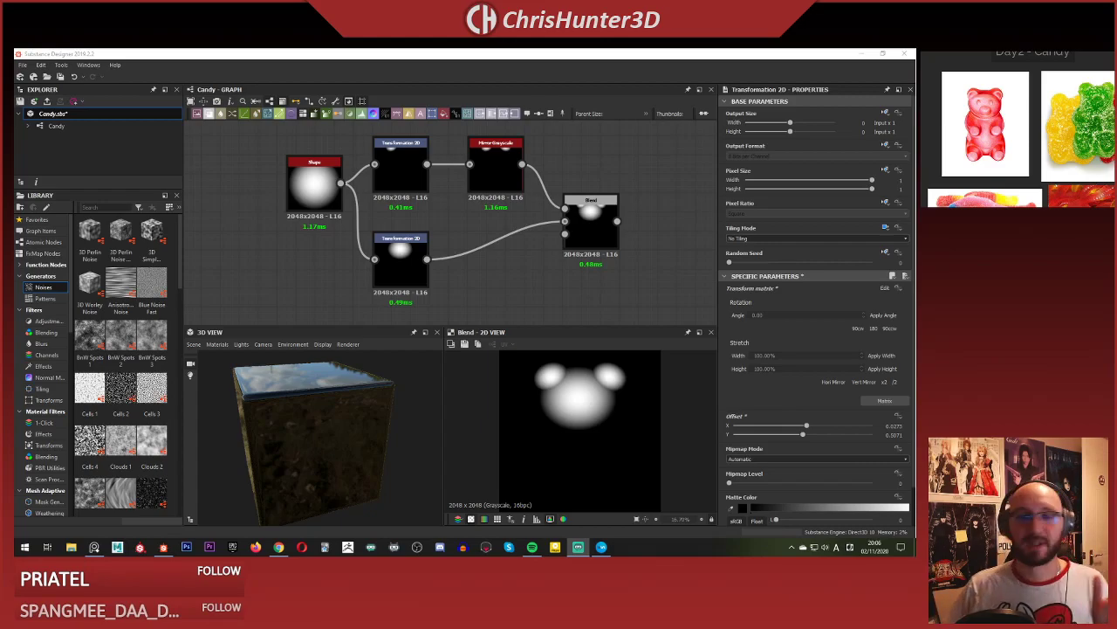
{"action": "left_click", "coordinate": [520, 288]}
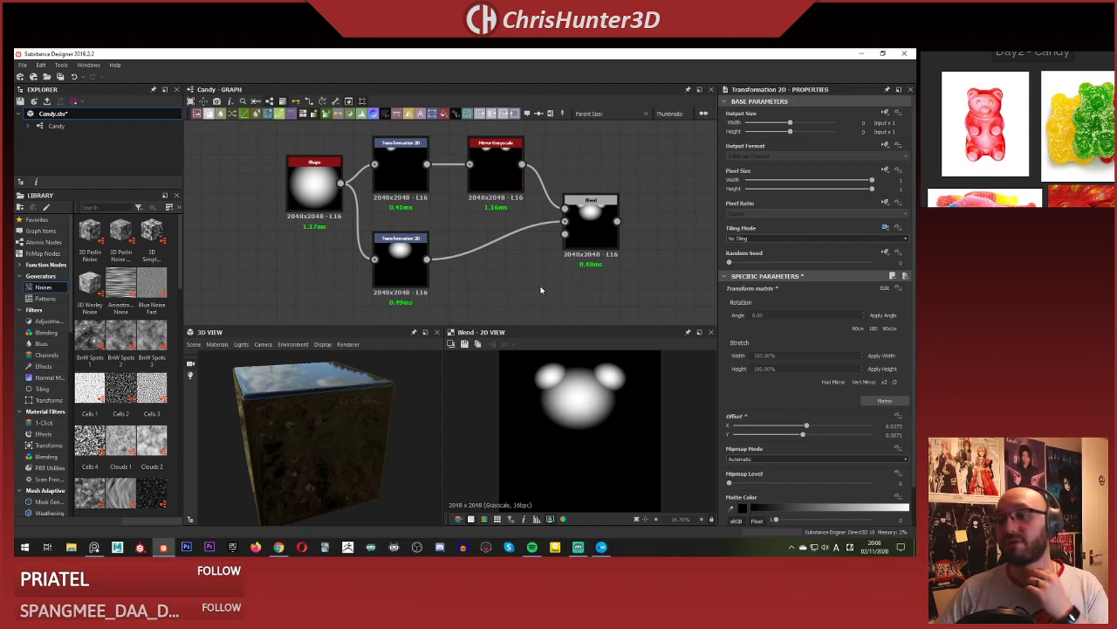
{"action": "scroll", "coordinate": [496, 251], "scroll_direction": "up", "scroll_amount": 1}
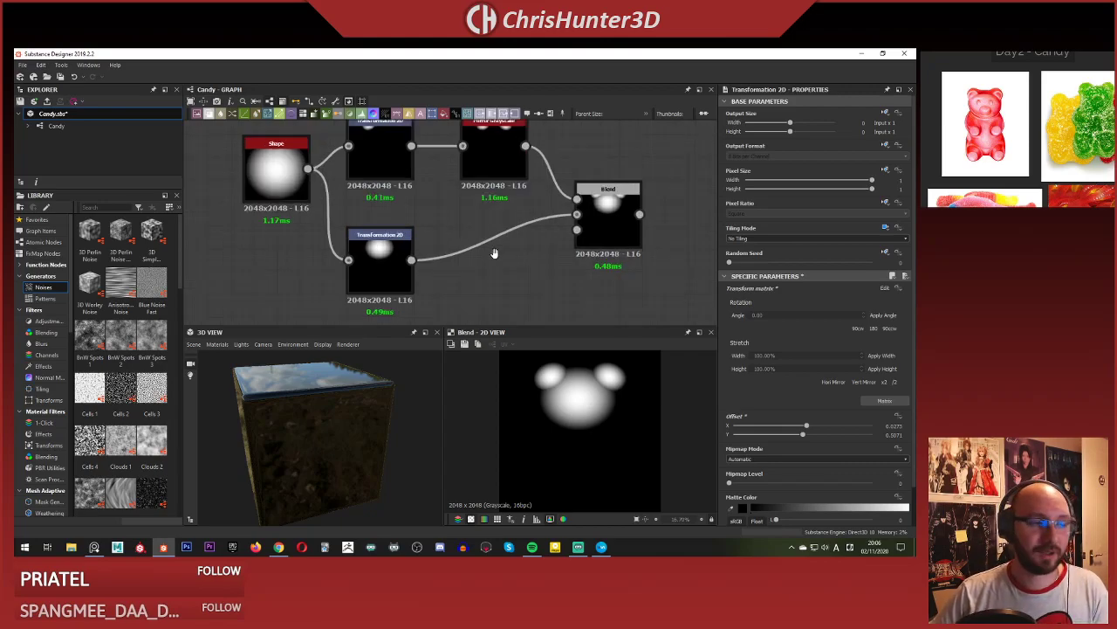
{"action": "scroll", "coordinate": [473, 266], "scroll_direction": "down", "scroll_amount": 1}
{"action": "mouse_move", "coordinate": [495, 253]}
{"action": "middle_mouse_down"}
{"action": "mouse_move", "coordinate": [474, 266]}
{"action": "mouse_move", "coordinate": [463, 228]}
{"action": "mouse_move", "coordinate": [502, 253]}
{"action": "middle_mouse_up"}
{"action": "scroll", "coordinate": [511, 231], "scroll_direction": "up", "scroll_amount": 1}
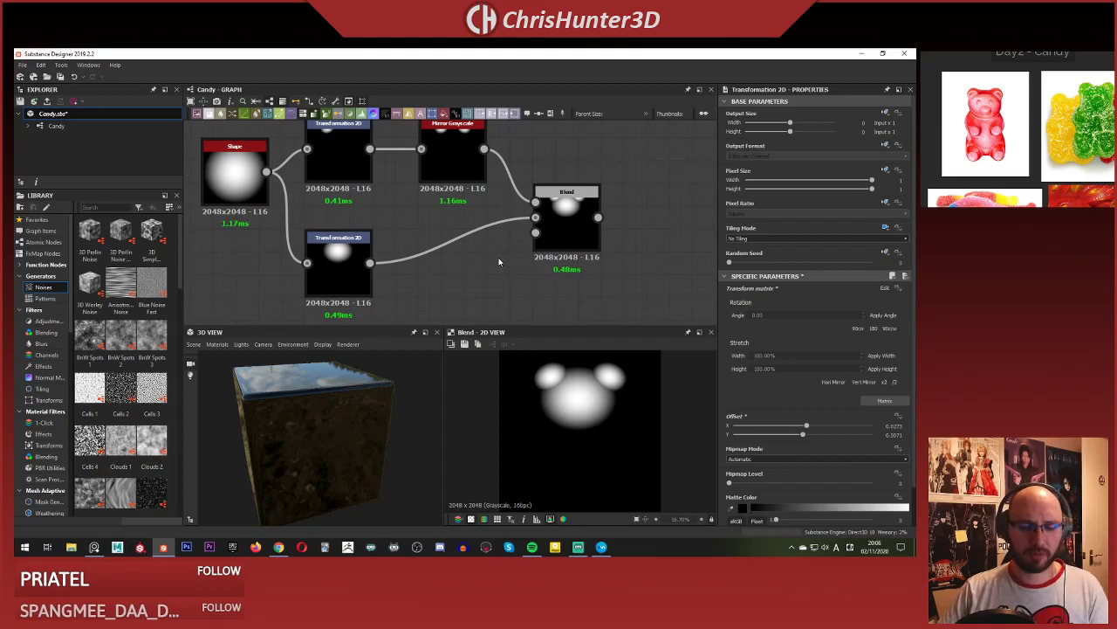
{"action": "left_click", "coordinate": [836, 546]}
{"action": "left_click", "coordinate": [860, 463]}
{"action": "scroll", "coordinate": [436, 258], "scroll_direction": "down", "scroll_amount": 3}
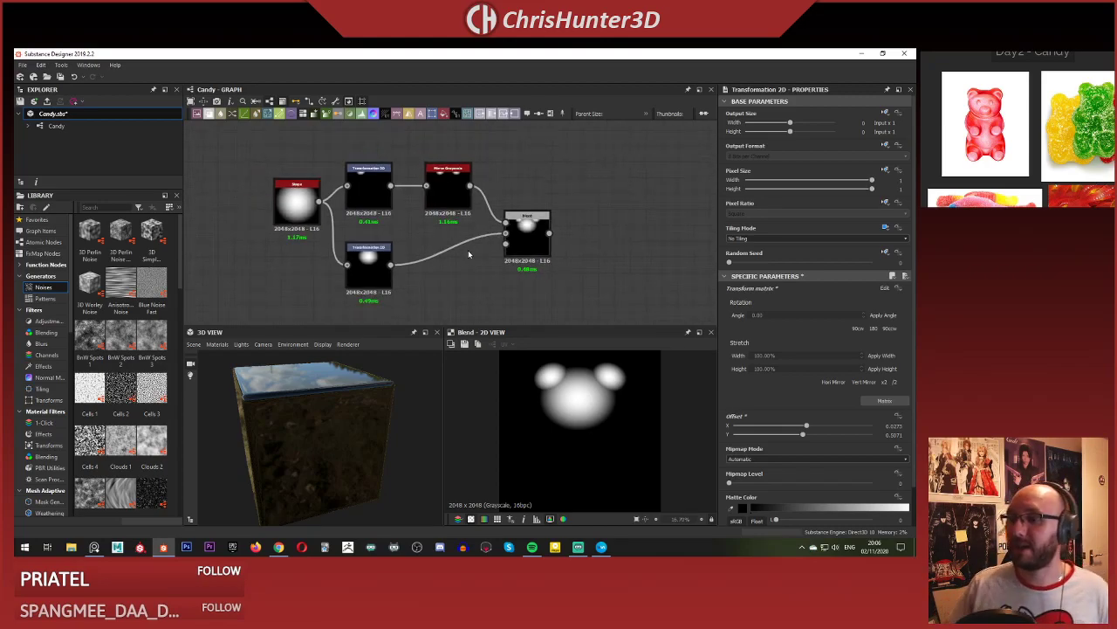
Tidy the graph by moving the second Transformation 2D, Mirror Grayscale and Blend nodes closer together.
{"action": "middle_click_drag", "start_coordinate": [572, 199], "coordinate": [550, 194]}
{"action": "scroll", "coordinate": [555, 194], "scroll_direction": "up", "scroll_amount": 2}
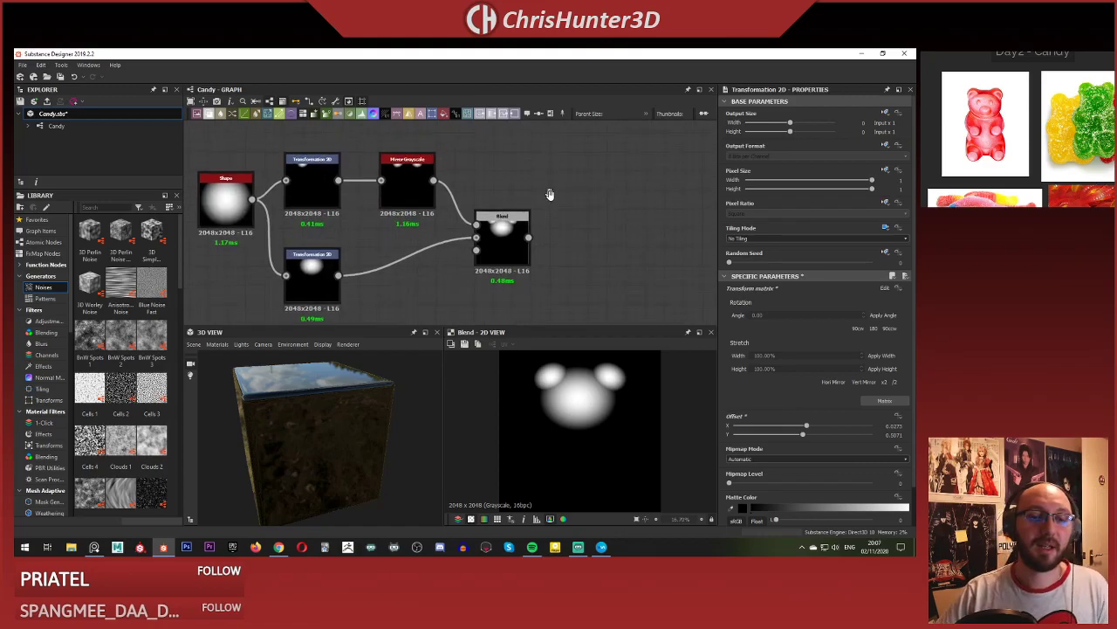
{"action": "left_click", "coordinate": [316, 267]}
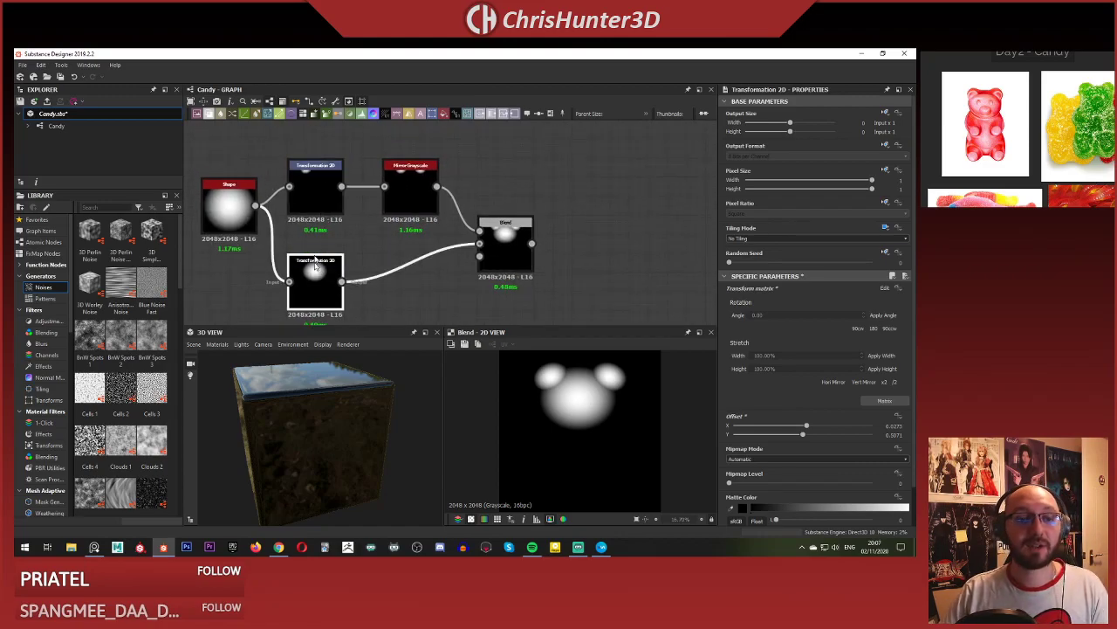
{"action": "left_click_drag", "start_coordinate": [316, 268], "coordinate": [316, 248]}
{"action": "left_click_drag", "start_coordinate": [411, 188], "coordinate": [391, 188]}
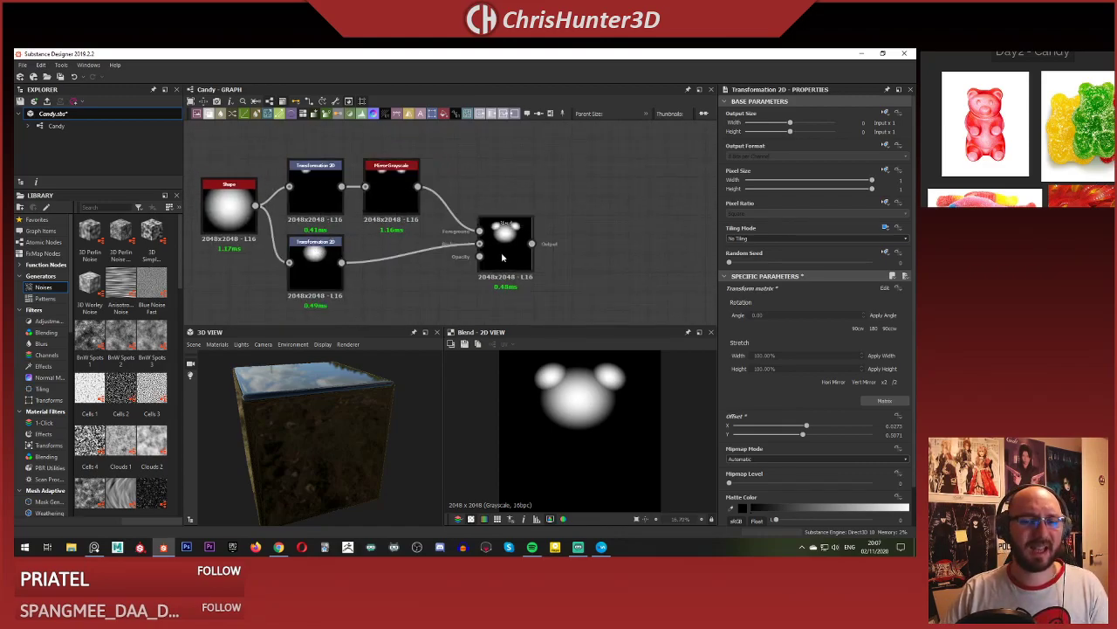
{"action": "left_click_drag", "start_coordinate": [502, 258], "coordinate": [465, 238]}
{"action": "middle_click_drag", "start_coordinate": [526, 251], "coordinate": [540, 256]}
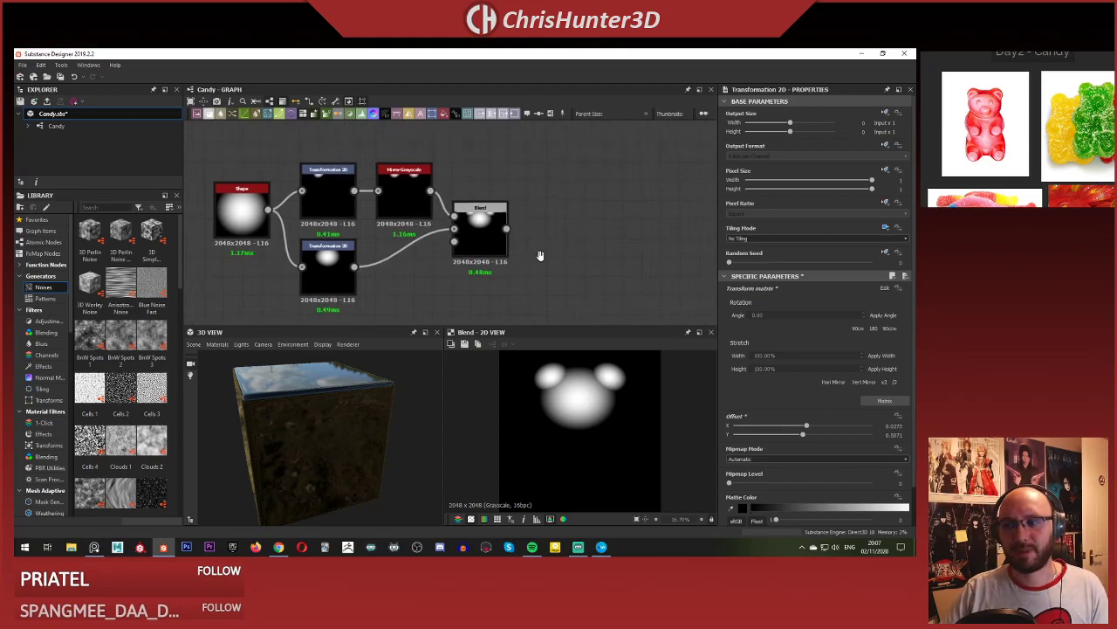
Add a third Transformation 2D node below the Blend node and feed the Shape node's output into it.
{"action": "scroll", "coordinate": [532, 242], "scroll_direction": "up", "scroll_amount": 2}
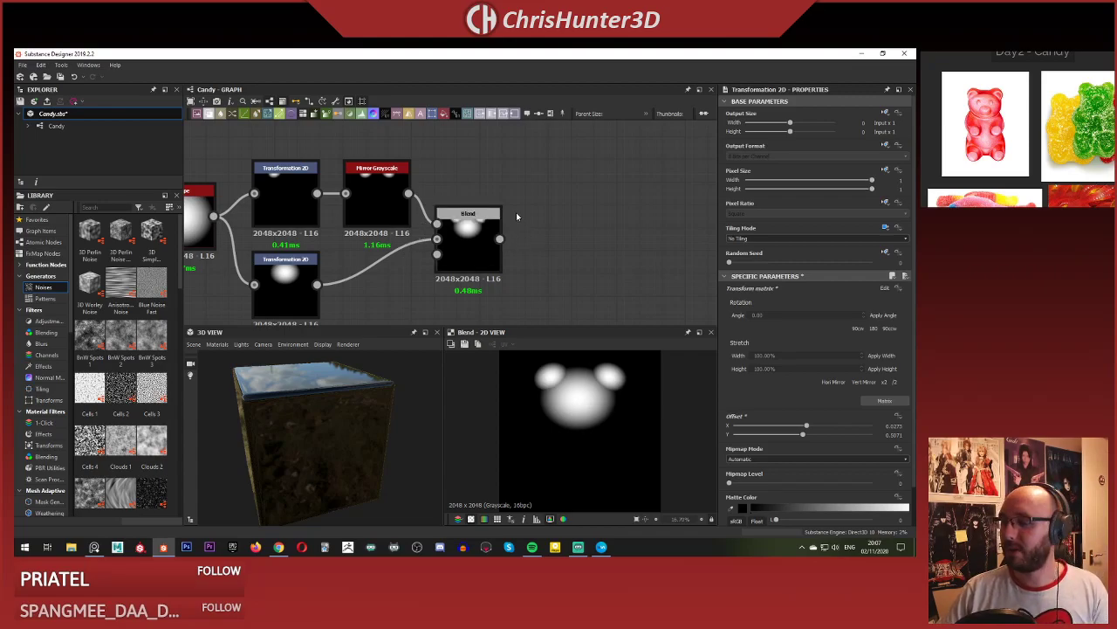
{"action": "middle_click_drag", "start_coordinate": [517, 211], "coordinate": [510, 206]}
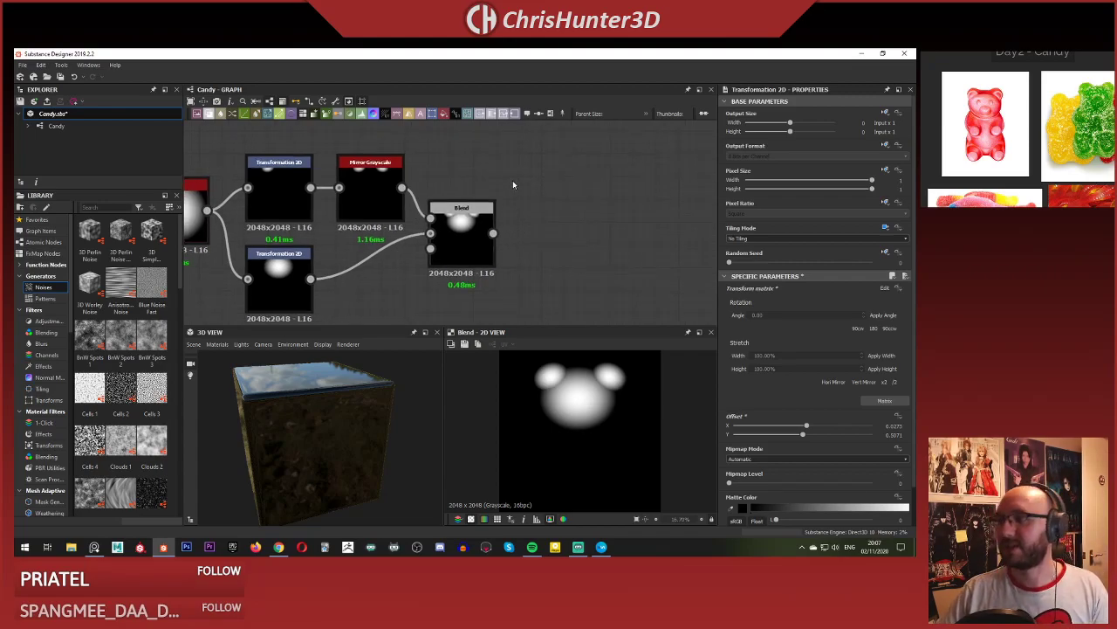
{"action": "middle_click_drag", "start_coordinate": [540, 180], "coordinate": [596, 175]}
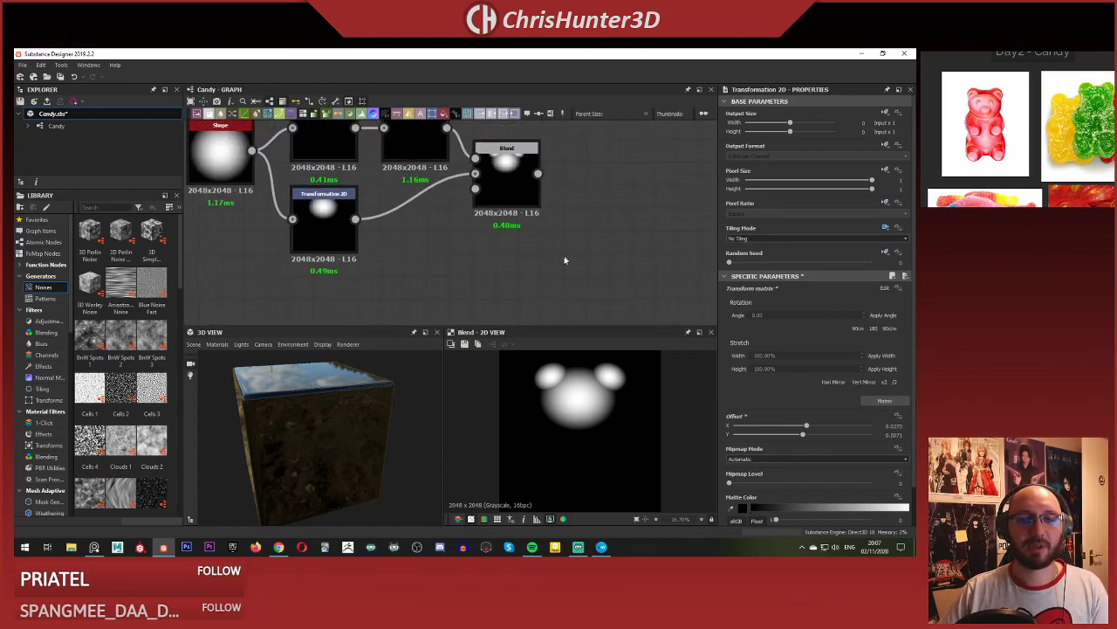
{"action": "key", "text": "space"}
{"action": "type", "text": "tra"}
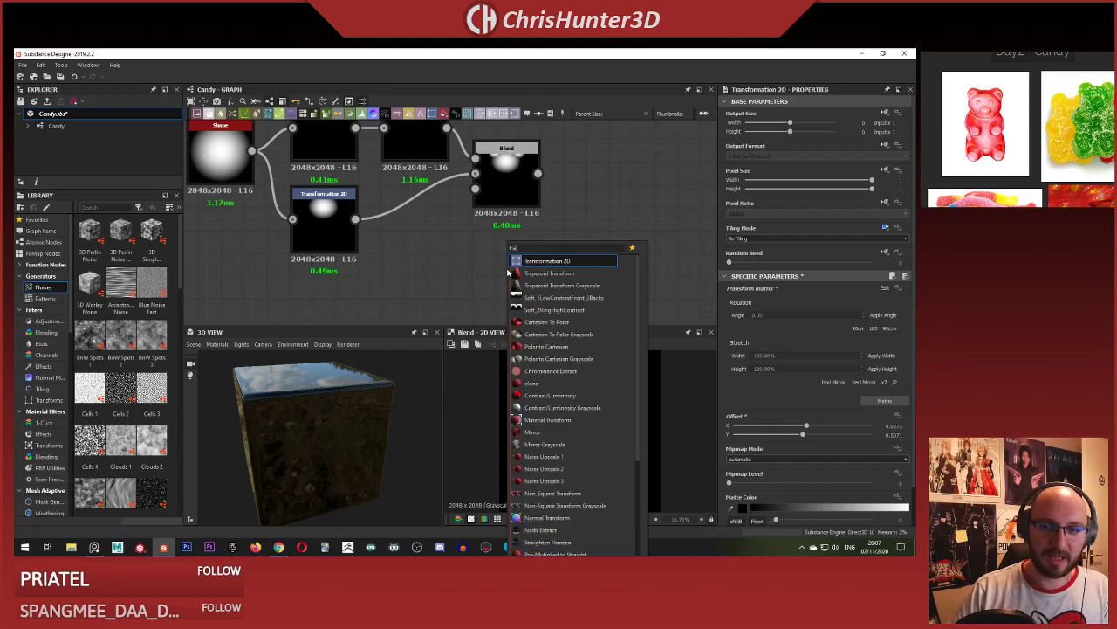
{"action": "key", "text": "Return"}
{"action": "left_click_drag", "start_coordinate": [515, 265], "coordinate": [468, 263]}
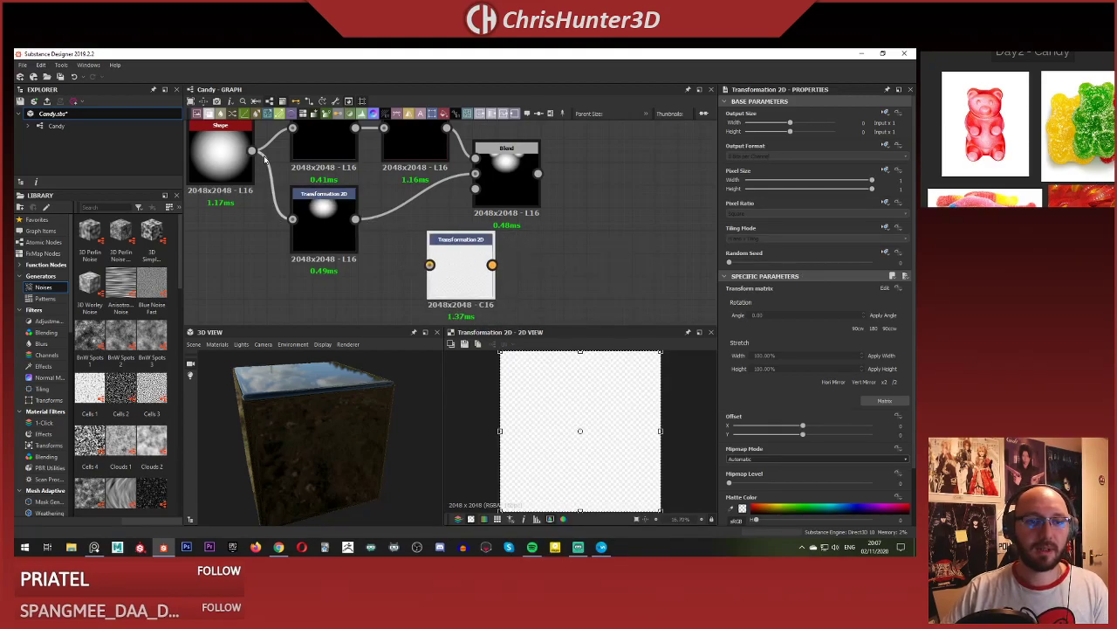
{"action": "left_click_drag", "start_coordinate": [355, 219], "coordinate": [429, 264]}
{"action": "middle_click_drag", "start_coordinate": [559, 229], "coordinate": [496, 232]}
{"action": "left_click", "coordinate": [496, 232]}
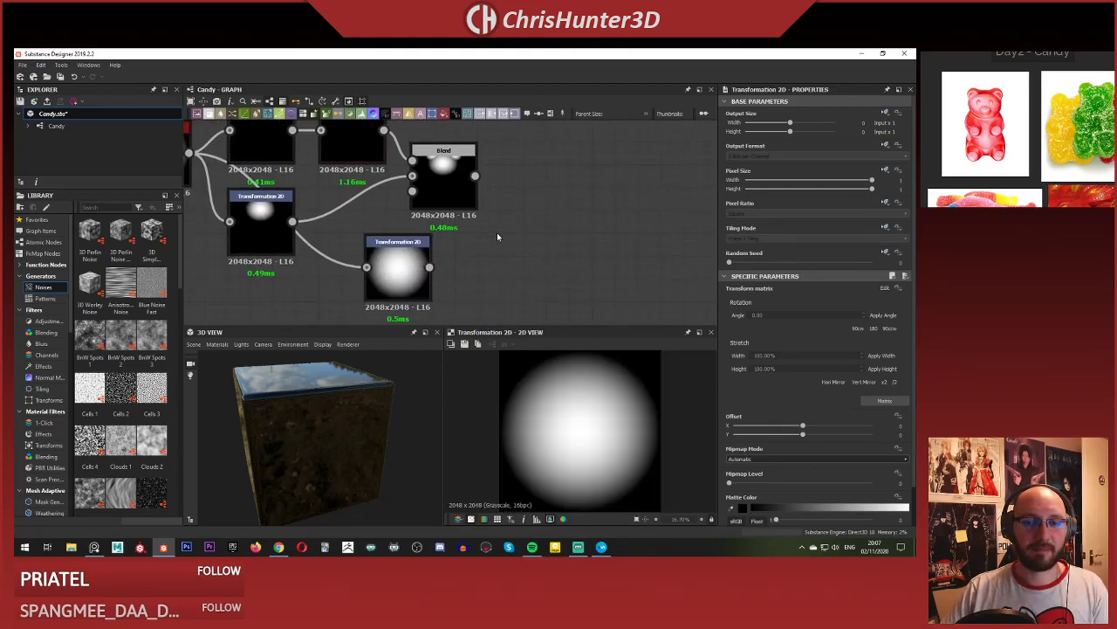
Move the Blend node farther along the graph and raise the third Transformation 2D node closer to it.
{"action": "left_click_drag", "start_coordinate": [433, 178], "coordinate": [457, 179]}
{"action": "middle_click_drag", "start_coordinate": [515, 229], "coordinate": [483, 224]}
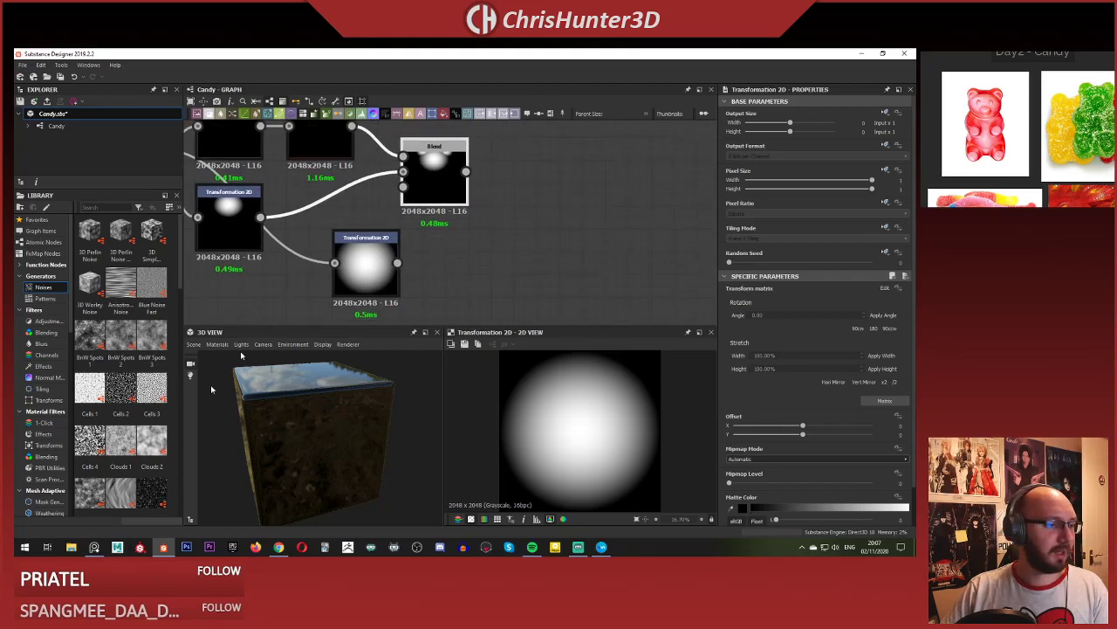
{"action": "key", "text": "alt+Tab"}
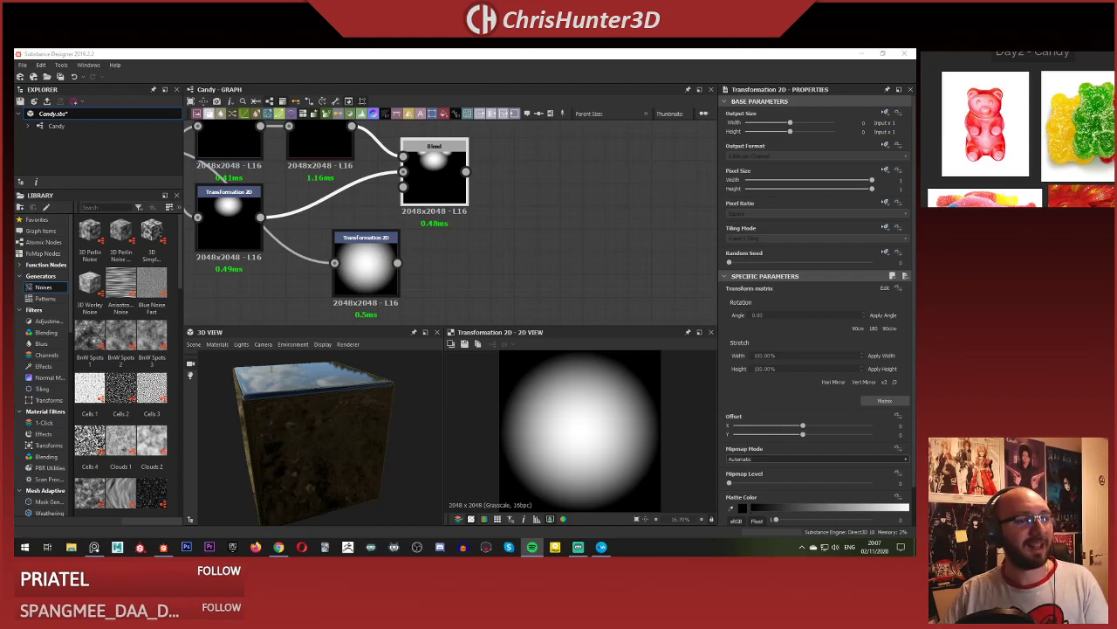
{"action": "left_click", "coordinate": [552, 218]}
{"action": "middle_click_drag", "start_coordinate": [458, 252], "coordinate": [460, 242]}
{"action": "left_click_drag", "start_coordinate": [442, 165], "coordinate": [465, 165]}
{"action": "left_click", "coordinate": [500, 239]}
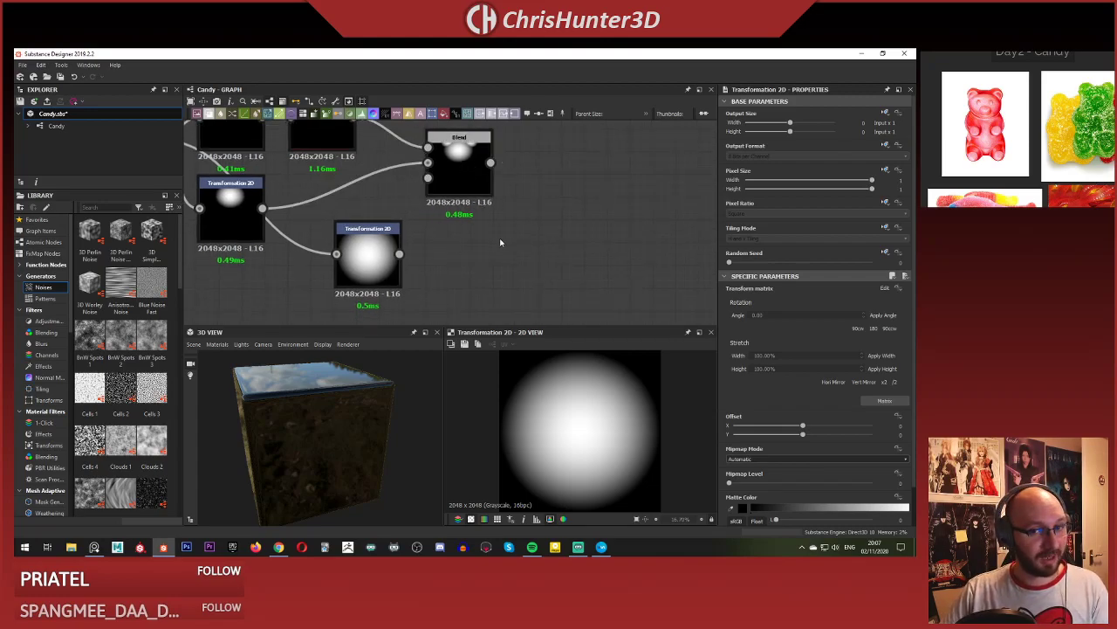
{"action": "left_click_drag", "start_coordinate": [359, 258], "coordinate": [359, 235]}
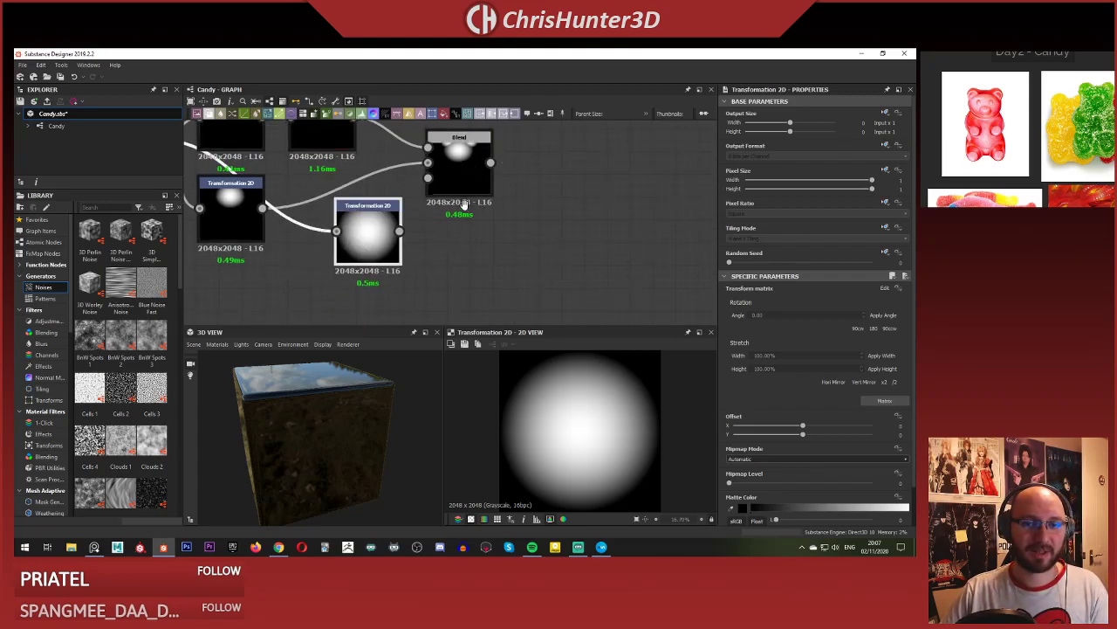
{"action": "left_click", "coordinate": [486, 253]}
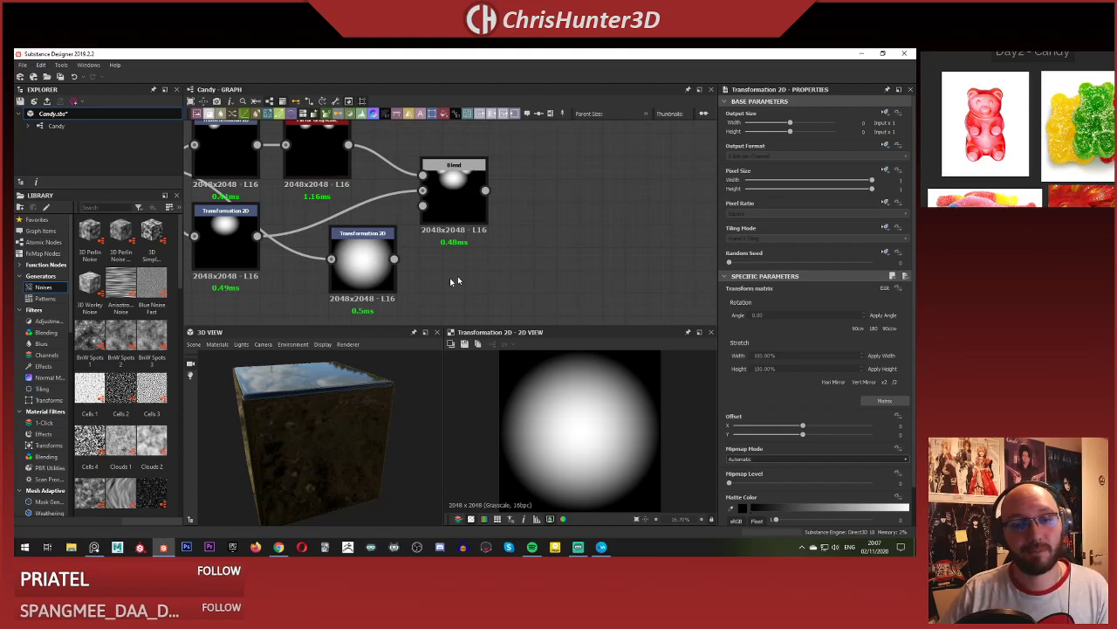
{"action": "left_click", "coordinate": [362, 260]}
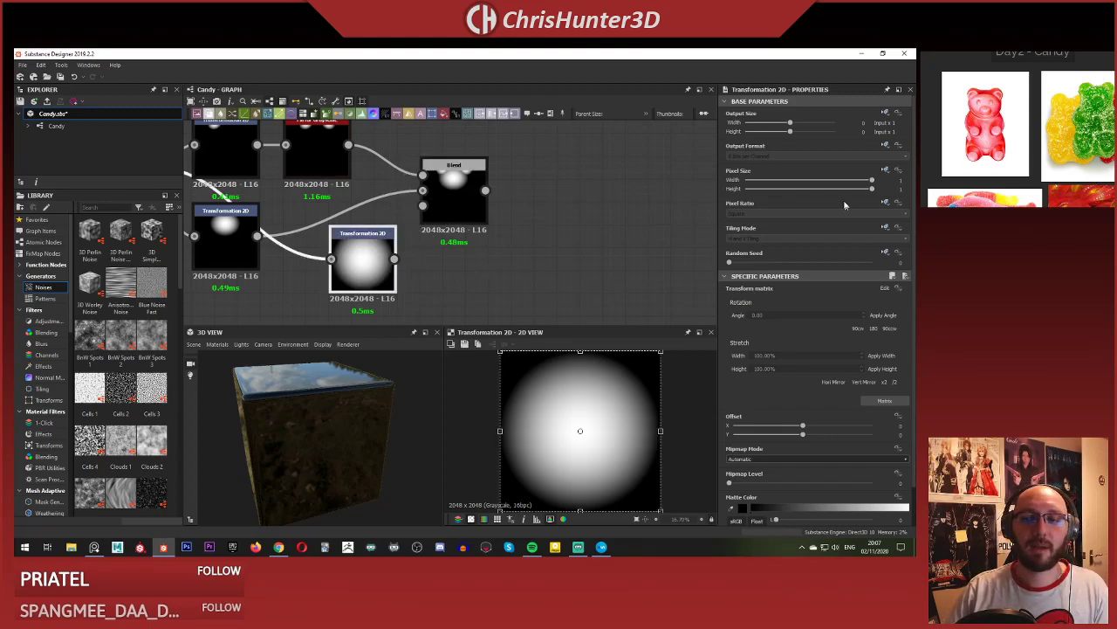
{"action": "left_click", "coordinate": [500, 264]}
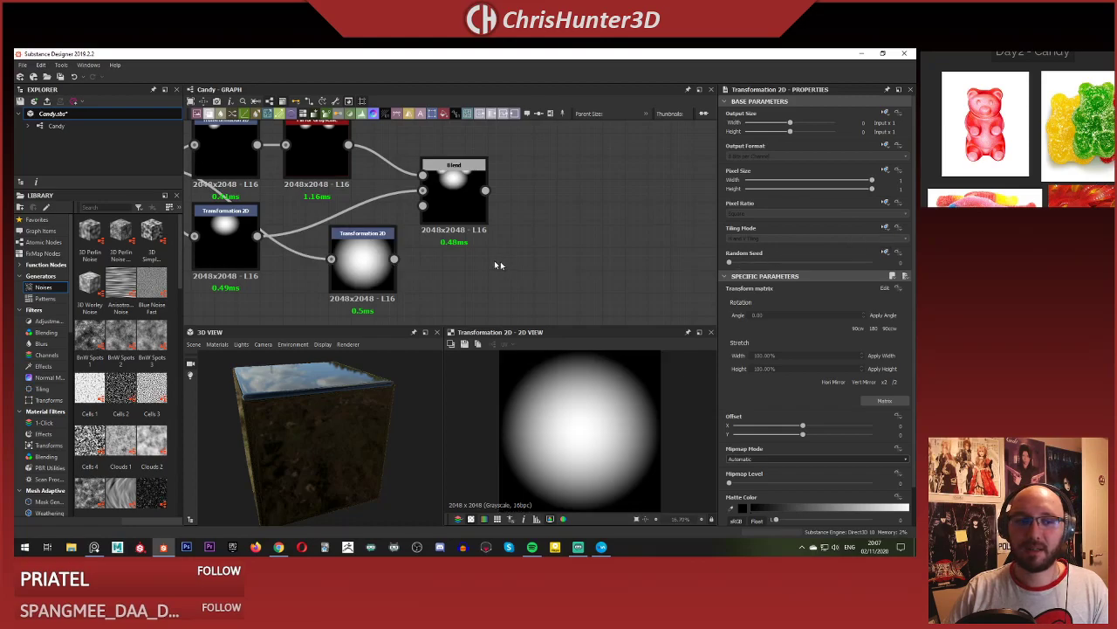
{"action": "scroll", "coordinate": [500, 264], "scroll_direction": "down", "scroll_amount": 3}
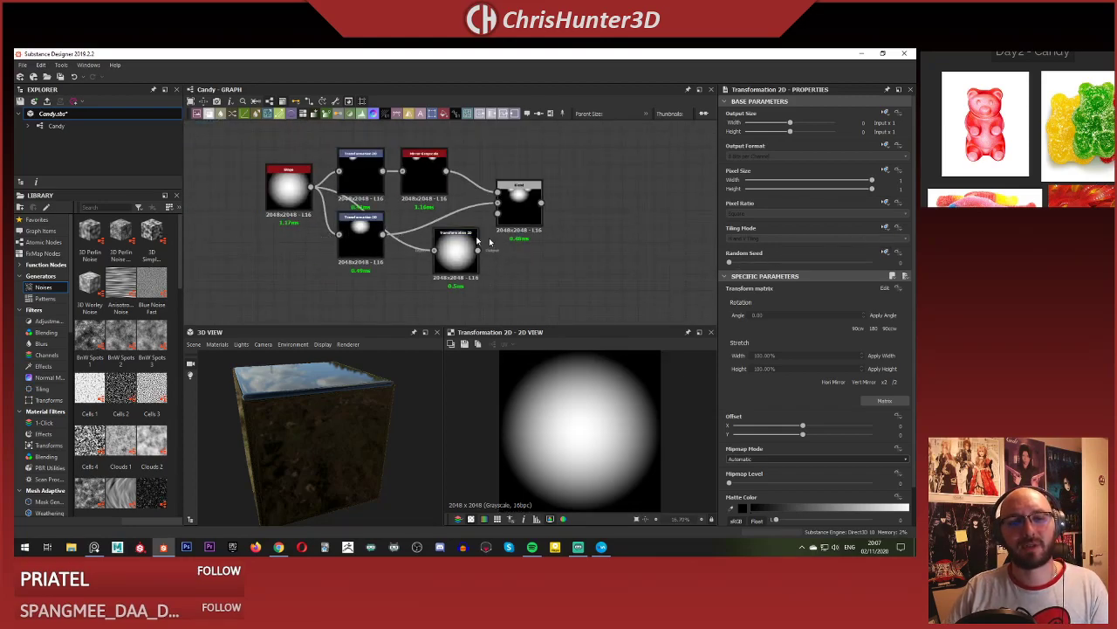
{"action": "scroll", "coordinate": [474, 248], "scroll_direction": "up", "scroll_amount": 3}
{"action": "left_click", "coordinate": [445, 249]}
{"action": "middle_click_drag", "start_coordinate": [551, 256], "coordinate": [535, 260]}
{"action": "scroll", "coordinate": [534, 262], "scroll_direction": "down", "scroll_amount": 1}
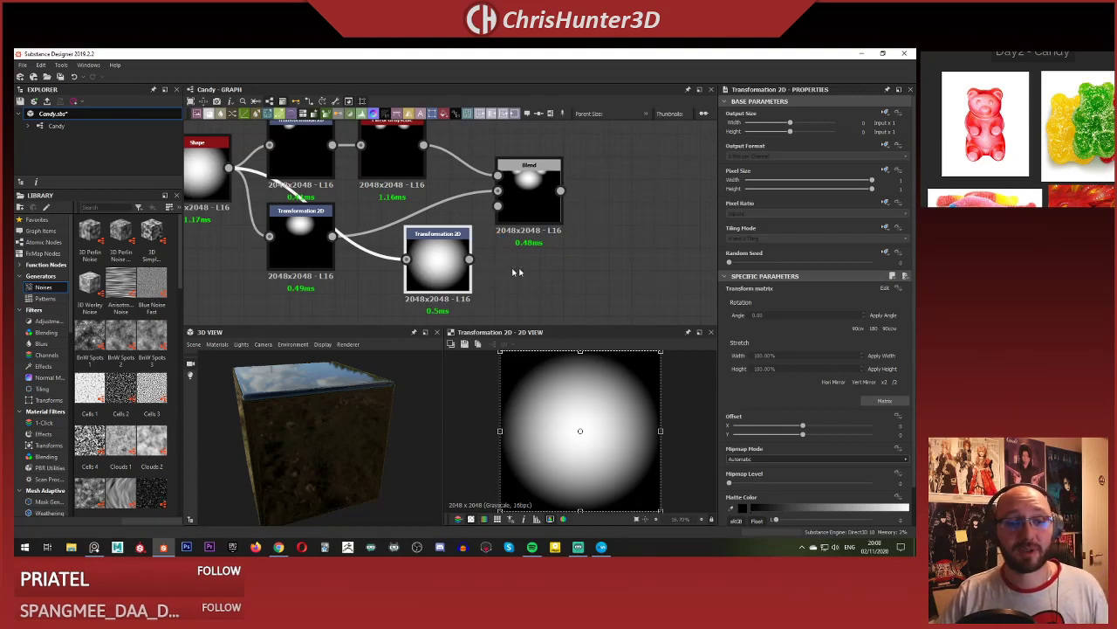
{"action": "middle_click_drag", "start_coordinate": [523, 257], "coordinate": [569, 259]}
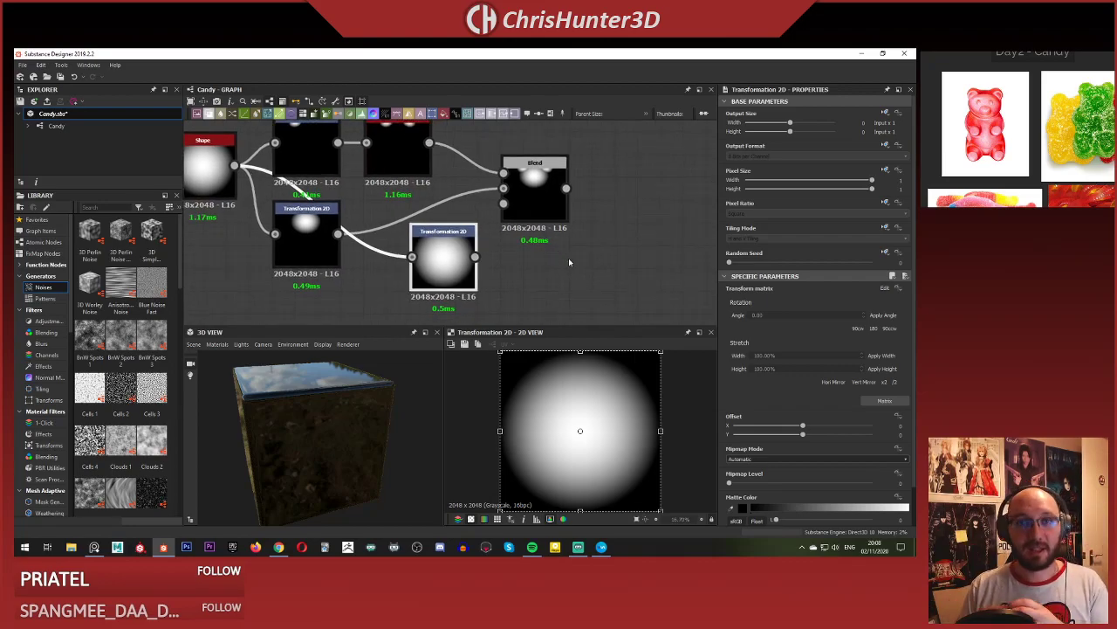
{"action": "middle_click_drag", "start_coordinate": [569, 258], "coordinate": [526, 231]}
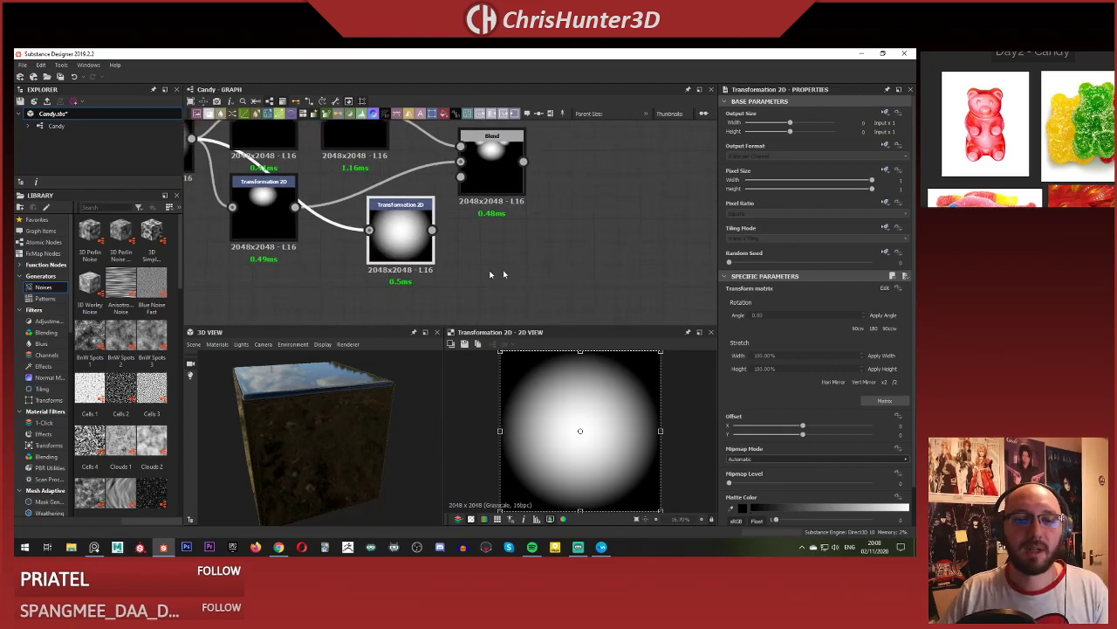
Move the third Transformation 2D node down, away from the Blend, and set its tiling mode to No Tiling.
{"action": "left_click_drag", "start_coordinate": [405, 230], "coordinate": [382, 253]}
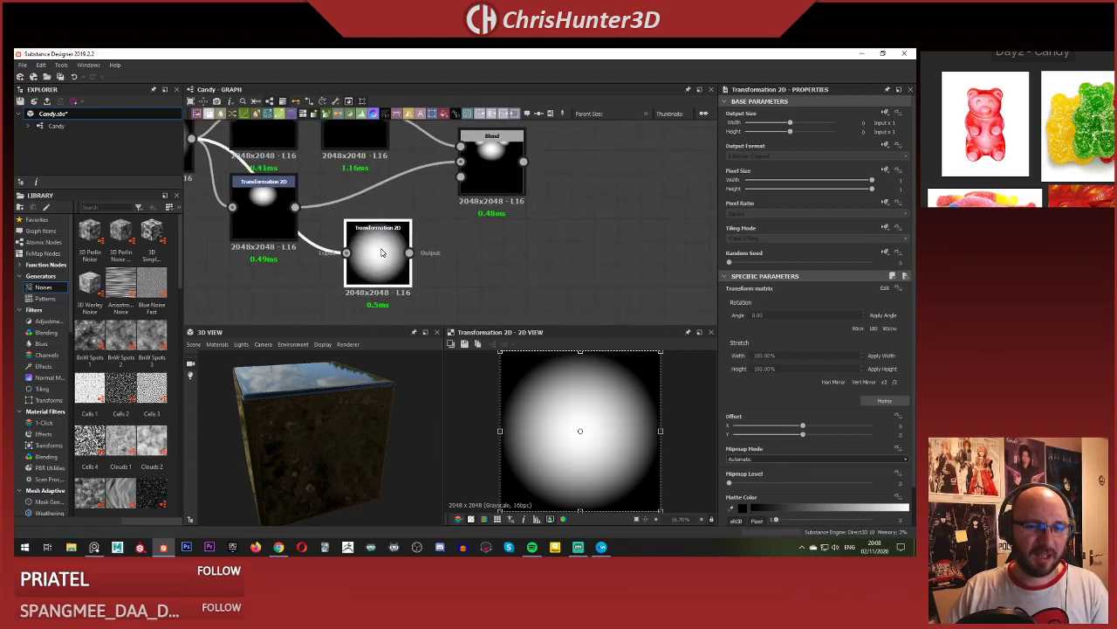
{"action": "left_click", "coordinate": [885, 227]}
{"action": "left_click", "coordinate": [877, 264]}
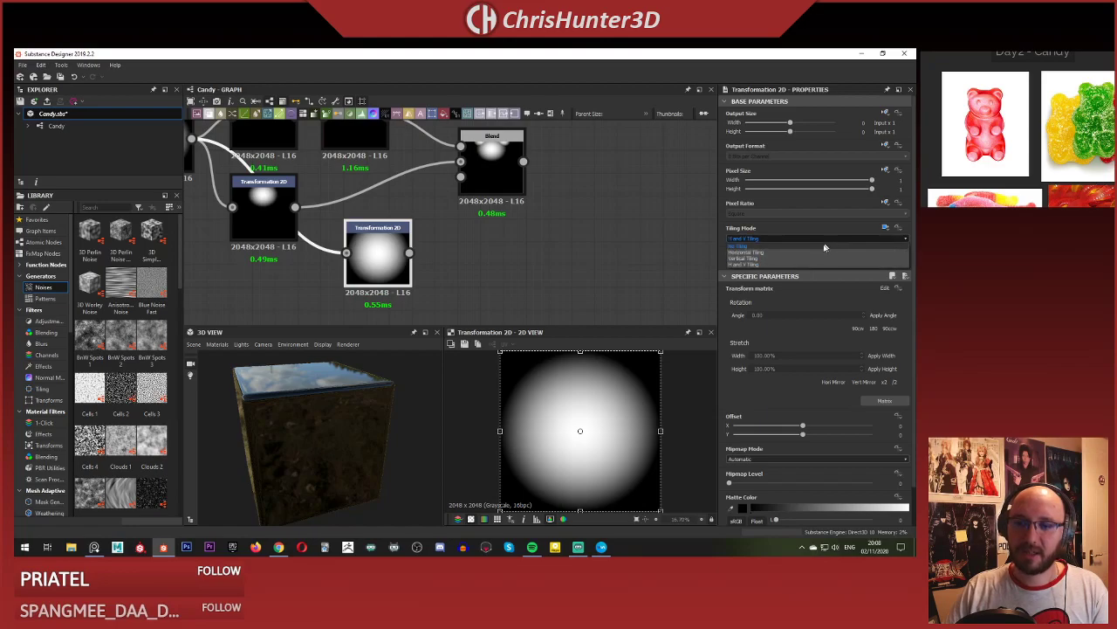
{"action": "left_click", "coordinate": [375, 243]}
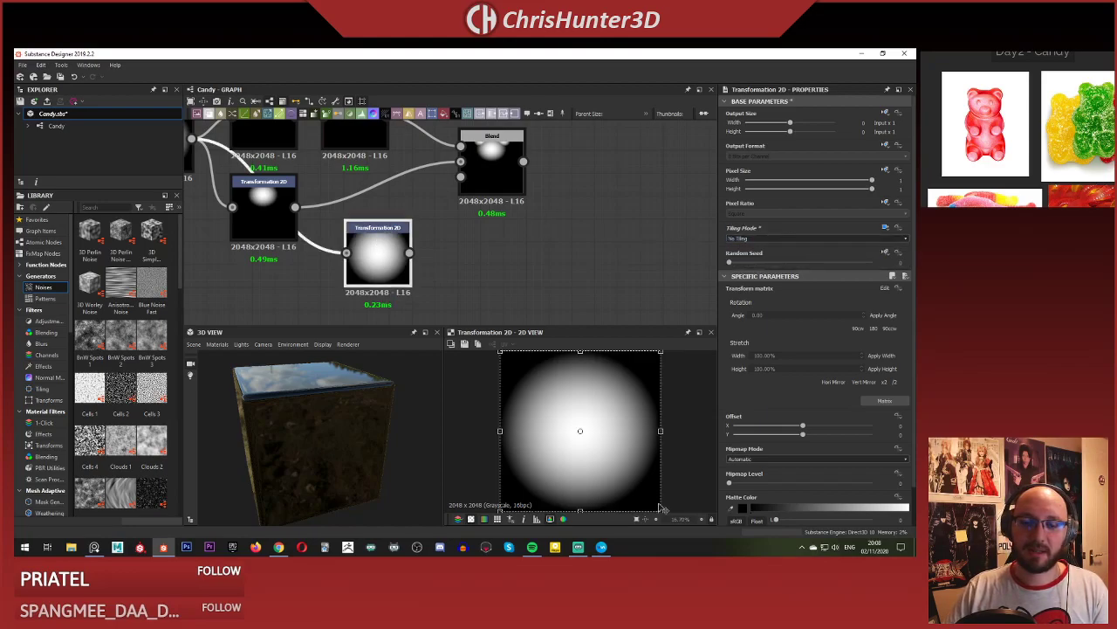
Shrink the ball in the third Transformation 2D node to about half size and place it near the canvas centre as the body.
{"action": "left_click_drag", "start_coordinate": [658, 508], "coordinate": [584, 433]}
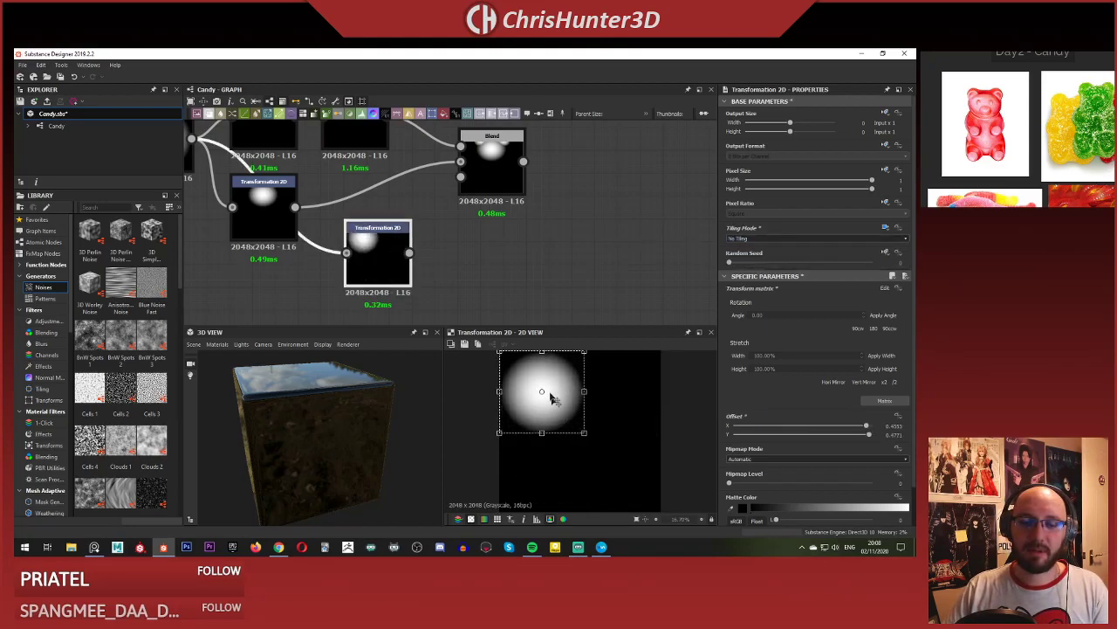
{"action": "left_click_drag", "start_coordinate": [552, 392], "coordinate": [592, 430]}
{"action": "left_click", "coordinate": [496, 216]}
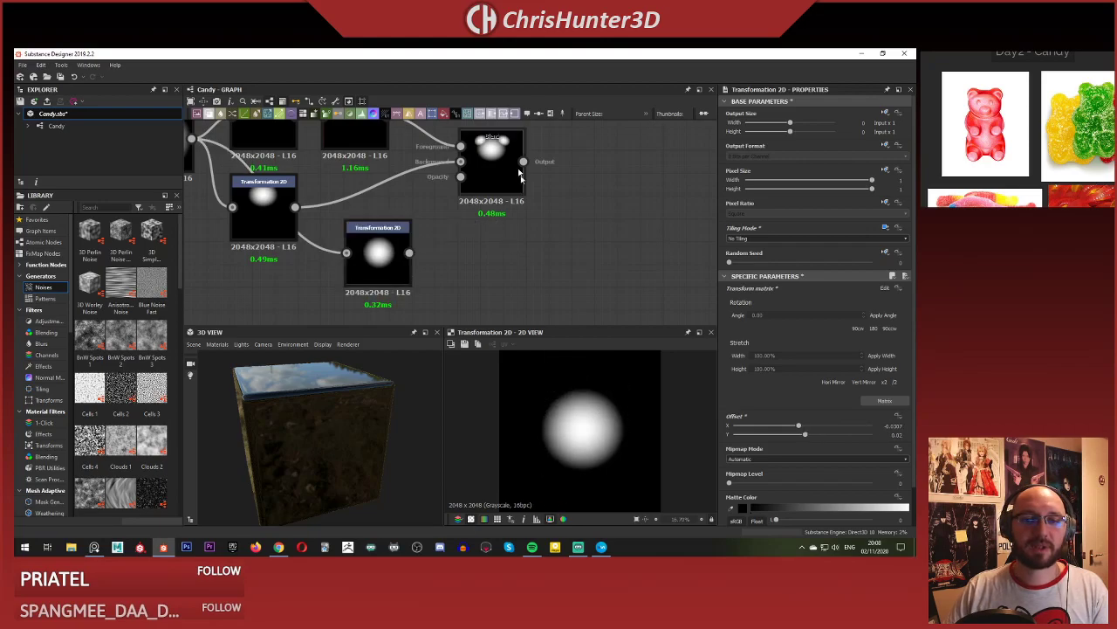
Add a second Blend node with the third Transformation 2D as foreground and the first Blend as background.
{"action": "key", "text": "space"}
{"action": "left_click", "coordinate": [565, 201]}
{"action": "right_click", "coordinate": [559, 243]}
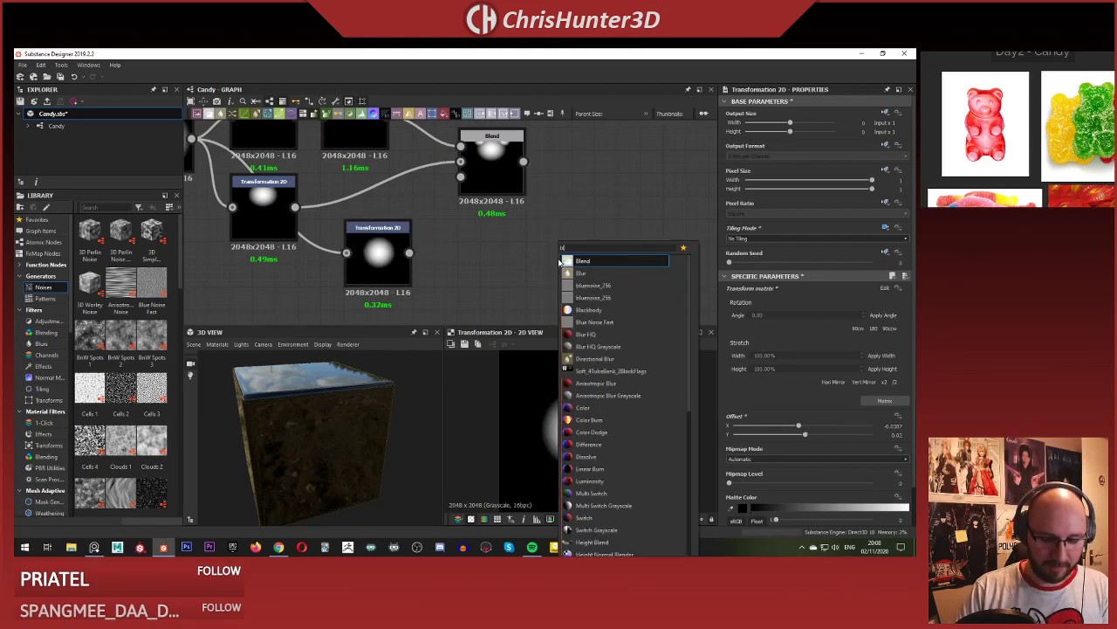
{"action": "left_click", "coordinate": [565, 249]}
{"action": "left_click_drag", "start_coordinate": [566, 255], "coordinate": [611, 246]}
{"action": "left_click_drag", "start_coordinate": [523, 162], "coordinate": [574, 228]}
{"action": "left_click_drag", "start_coordinate": [410, 252], "coordinate": [575, 243]}
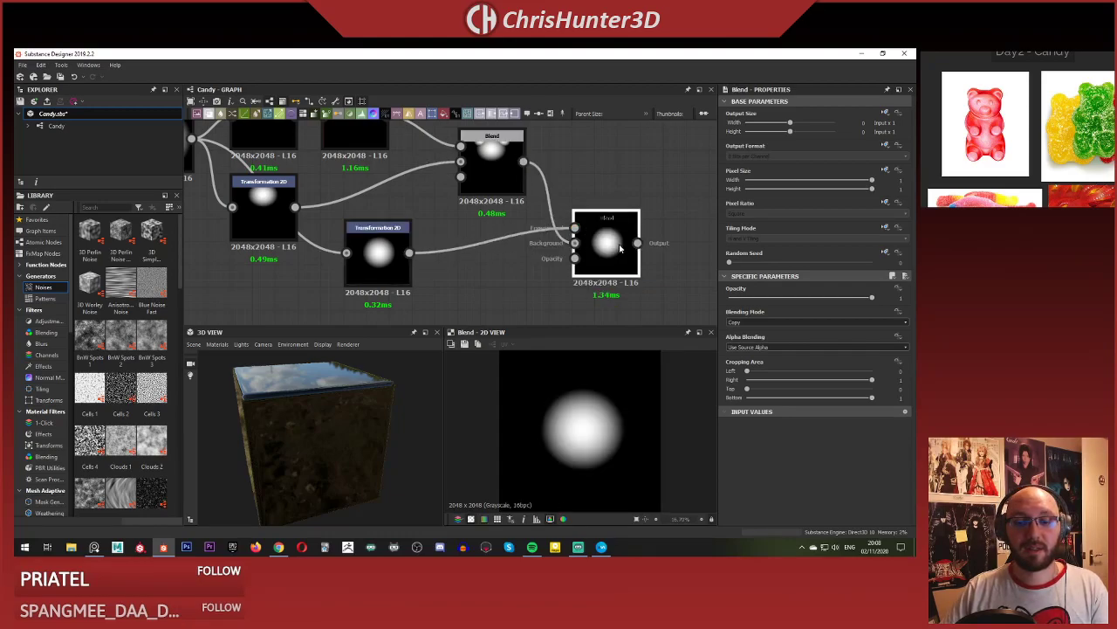
Set the second Blend node's blending mode to Max (Lighten) and show its output in the 2D view.
{"action": "left_click", "coordinate": [816, 323]}
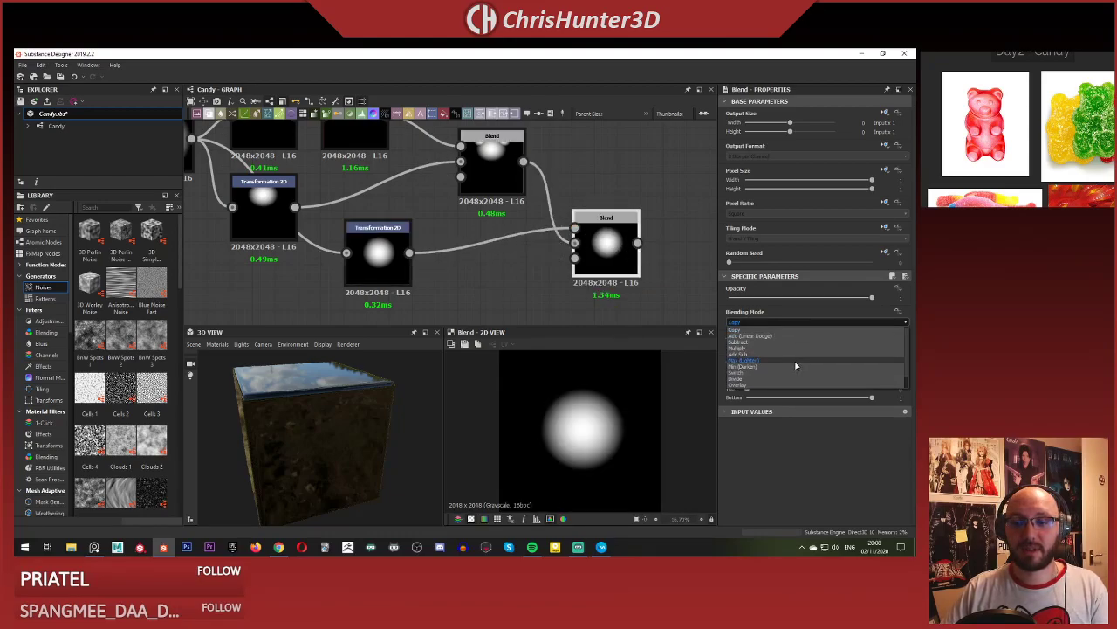
{"action": "left_click", "coordinate": [796, 363]}
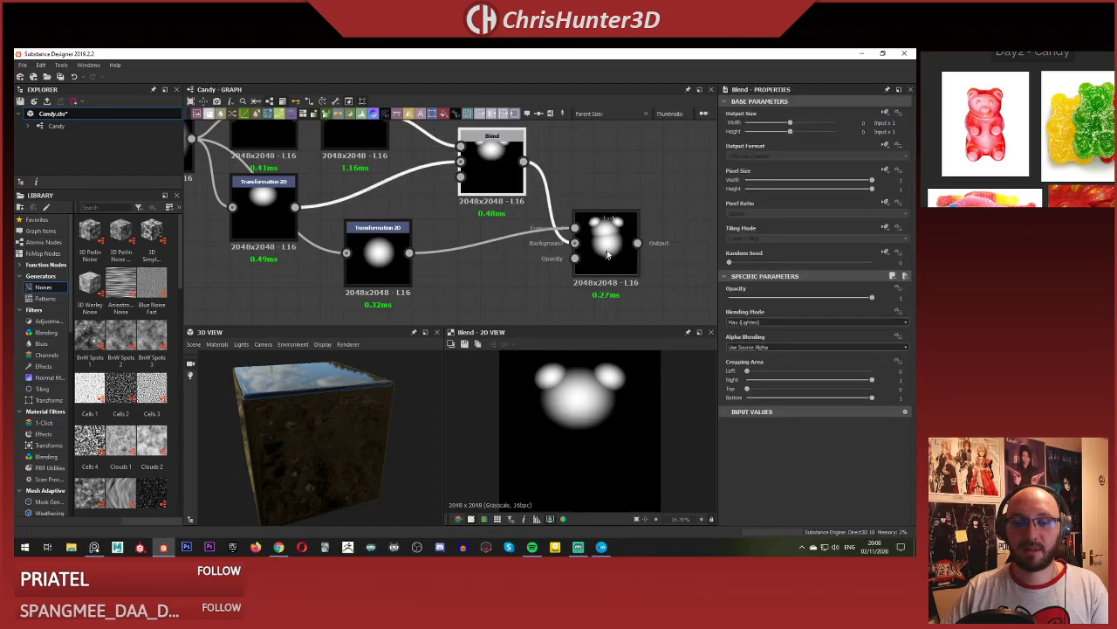
{"action": "double_click", "coordinate": [607, 254]}
{"action": "middle_click_drag", "start_coordinate": [699, 321], "coordinate": [669, 314]}
{"action": "double_click", "coordinate": [483, 165]}
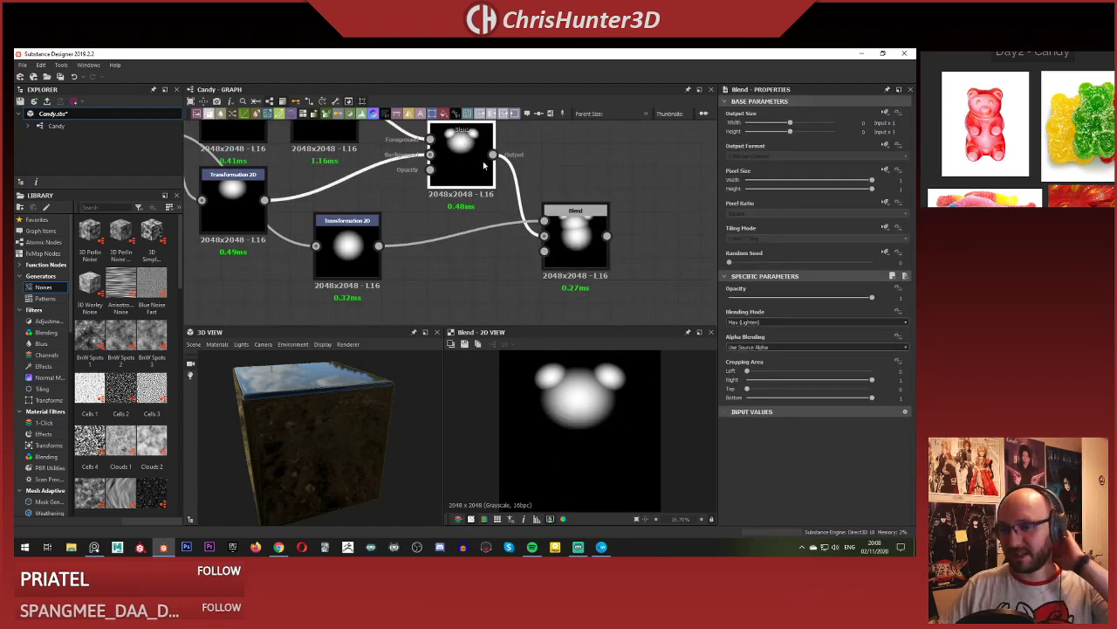
{"action": "double_click", "coordinate": [575, 238]}
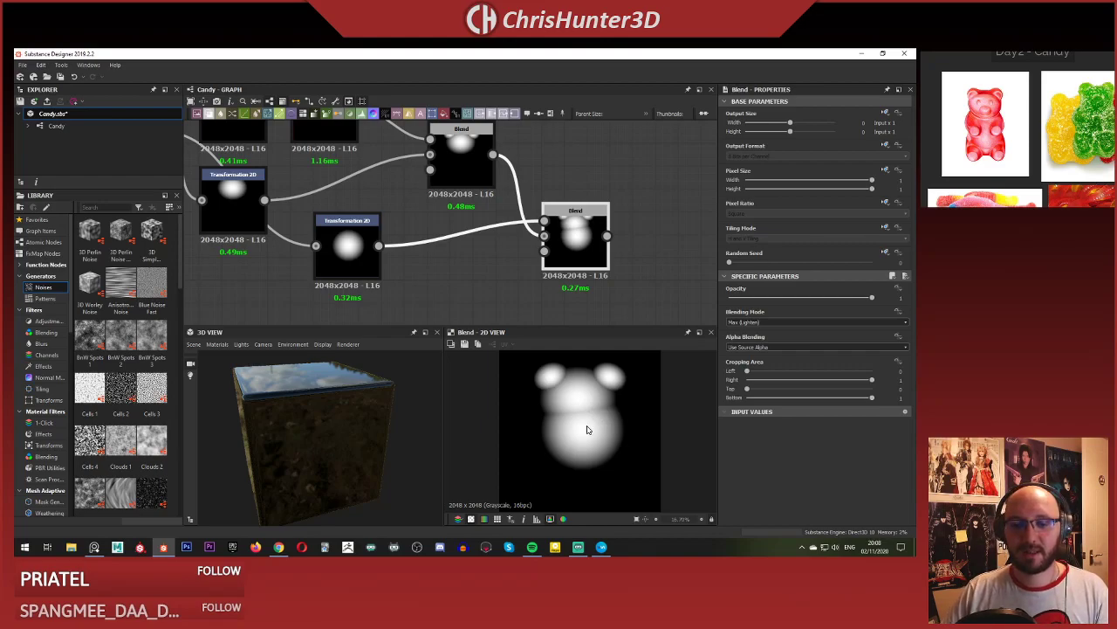
Set the body Transformation 2D's X and Y offsets to 0 and show the second Blend's output.
{"action": "left_click", "coordinate": [349, 249]}
{"action": "left_click", "coordinate": [468, 167]}
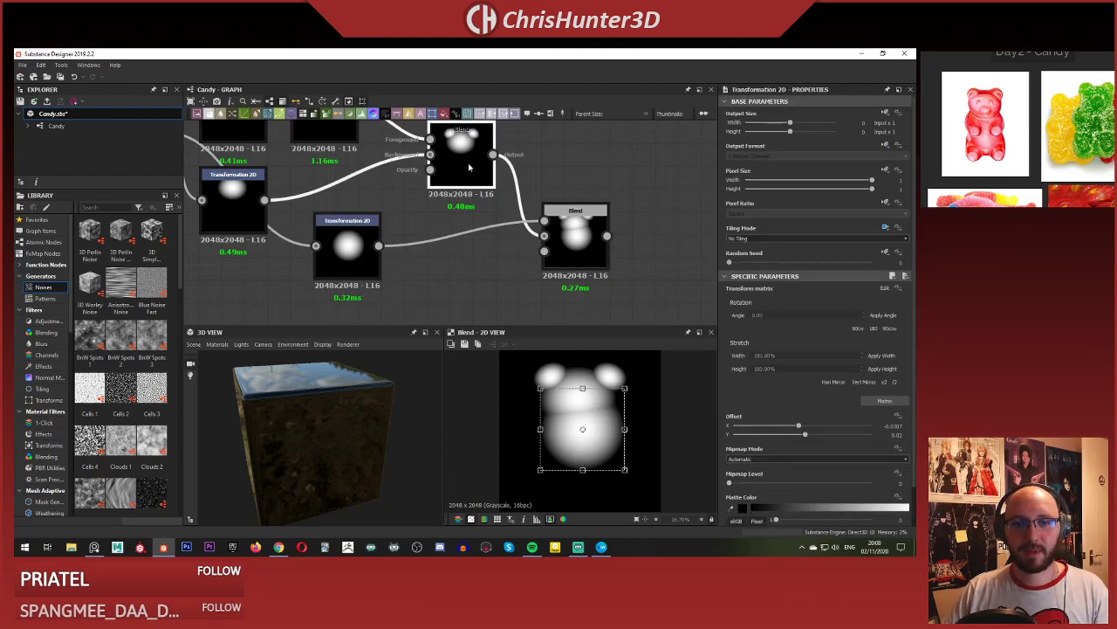
{"action": "left_click", "coordinate": [336, 246]}
{"action": "middle_click_drag", "start_coordinate": [339, 247], "coordinate": [353, 254]}
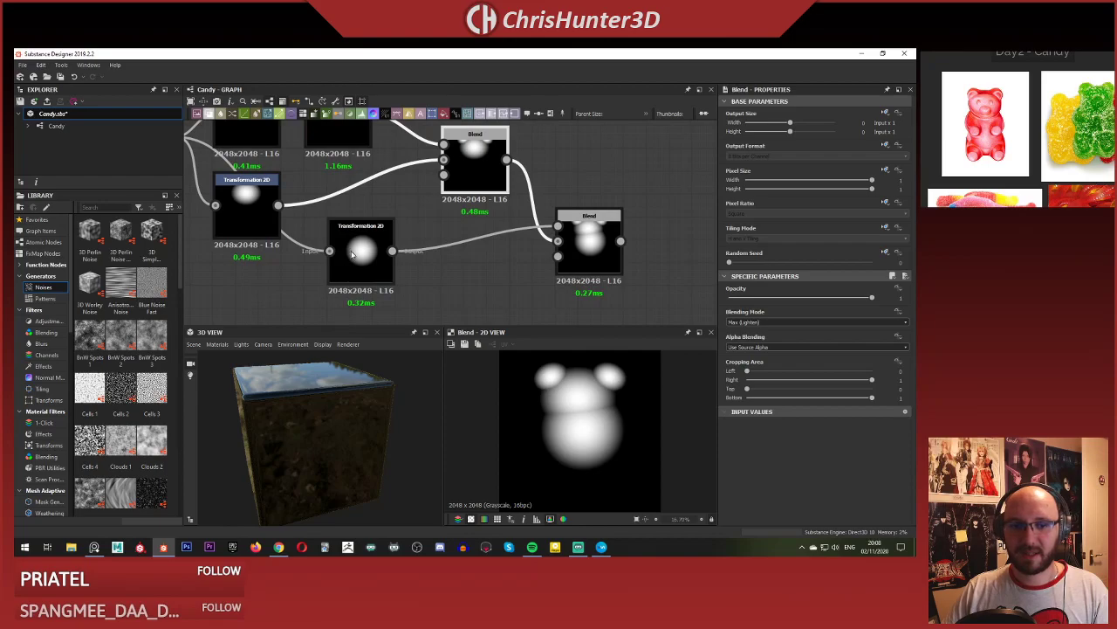
{"action": "double_click", "coordinate": [353, 254]}
{"action": "double_click", "coordinate": [896, 434]}
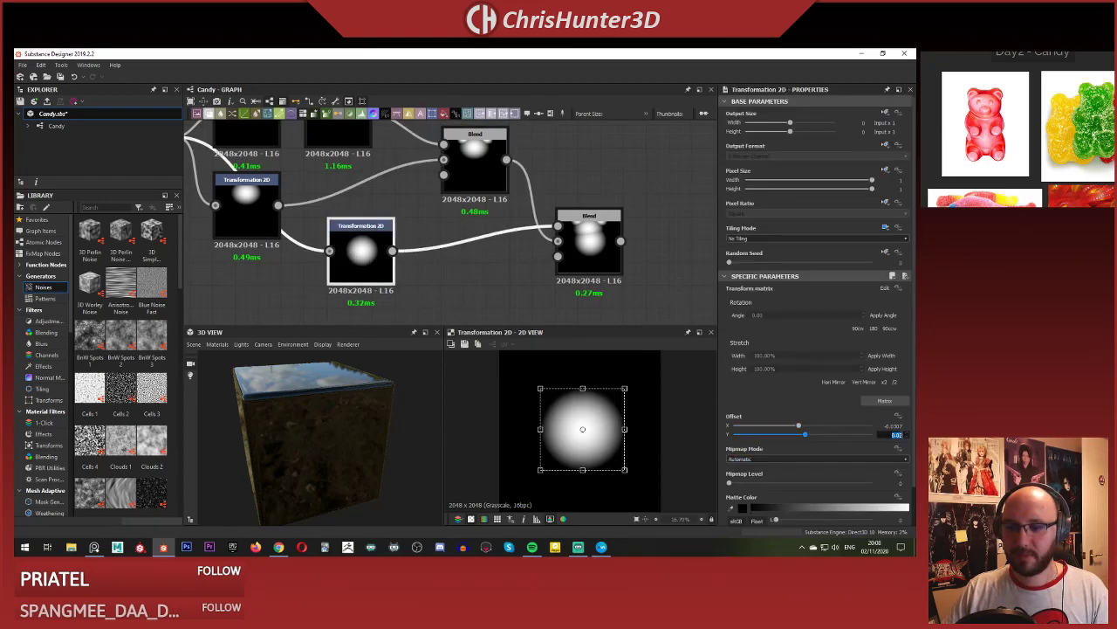
{"action": "key", "text": "Return"}
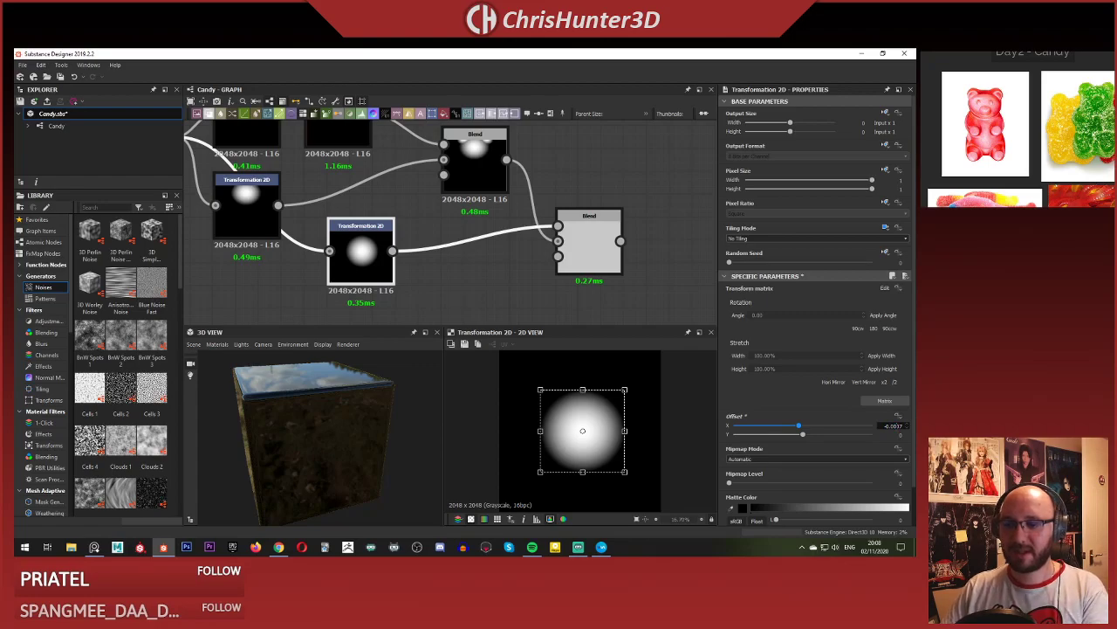
{"action": "type", "text": "0"}
{"action": "key", "text": "Return"}
{"action": "left_click", "coordinate": [582, 260]}
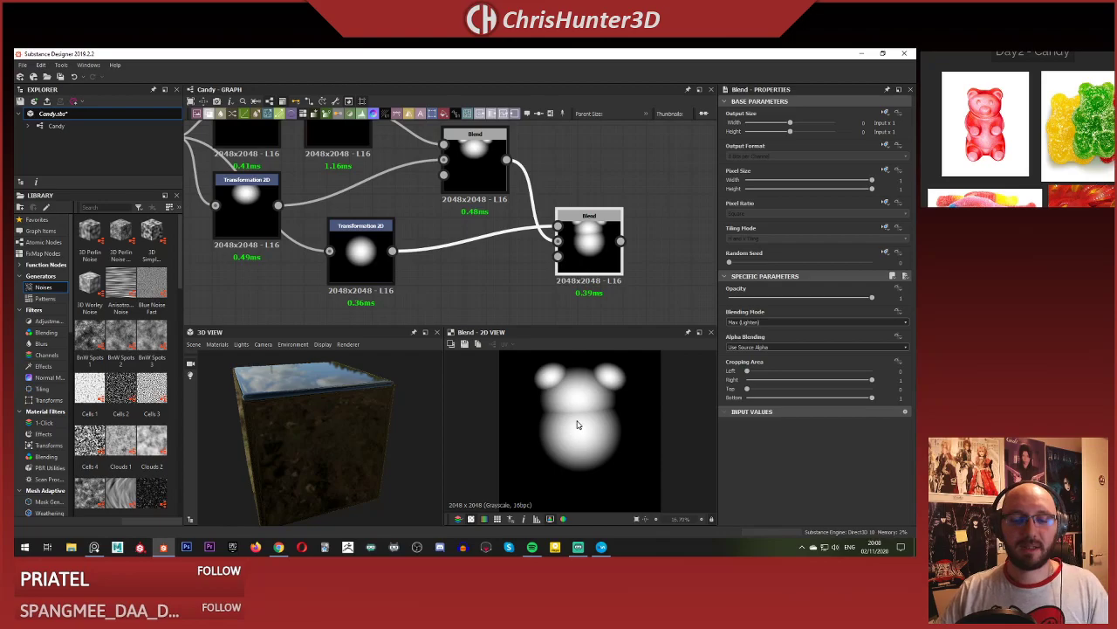
Move the body ball slightly down from the head, and set the head Transformation 2D's X offset to 0.
{"action": "left_click", "coordinate": [361, 253]}
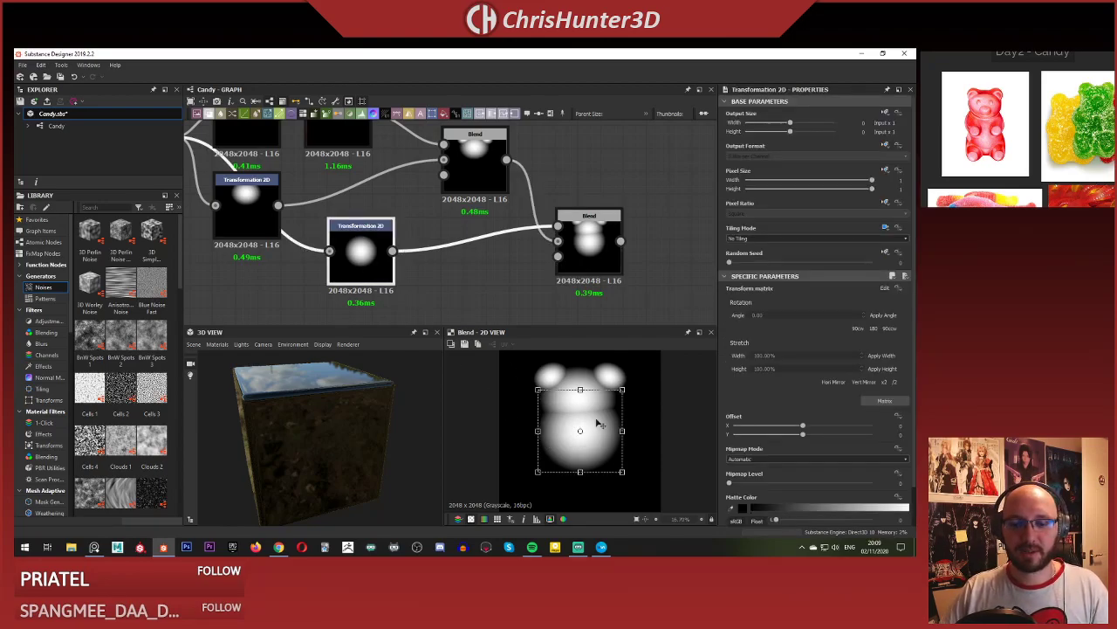
{"action": "left_click_drag", "start_coordinate": [599, 424], "coordinate": [599, 431]}
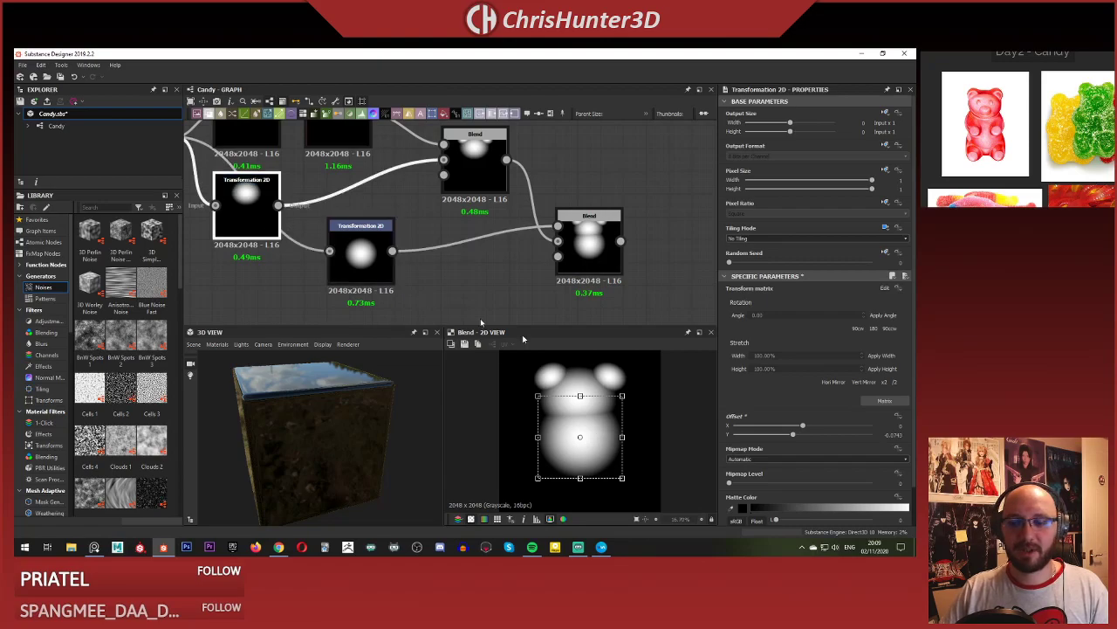
{"action": "left_click", "coordinate": [887, 425]}
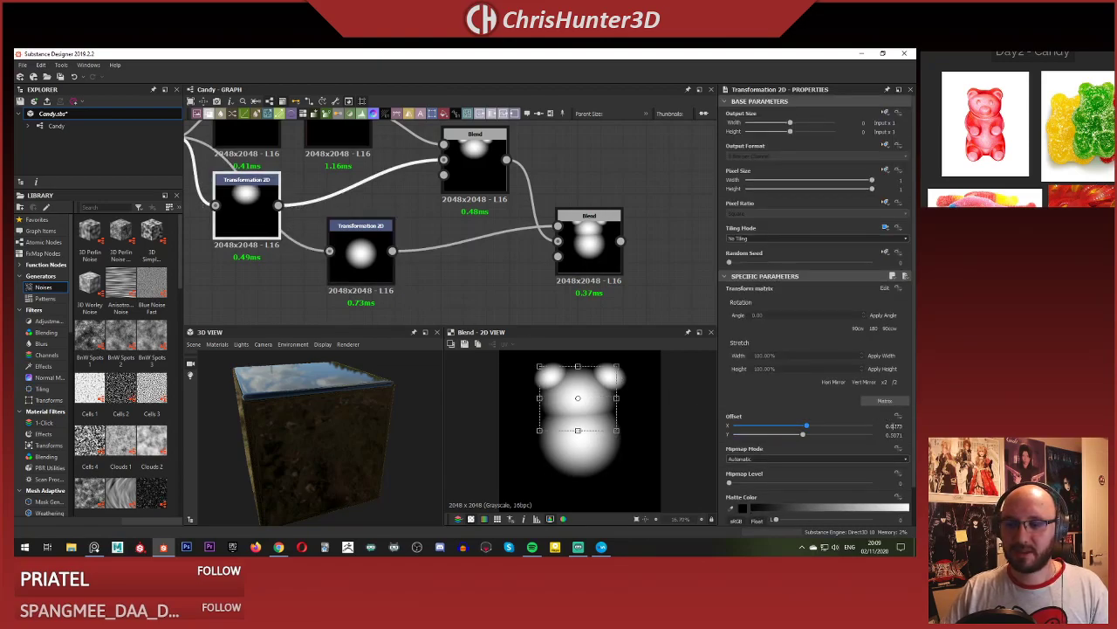
{"action": "left_click", "coordinate": [589, 247]}
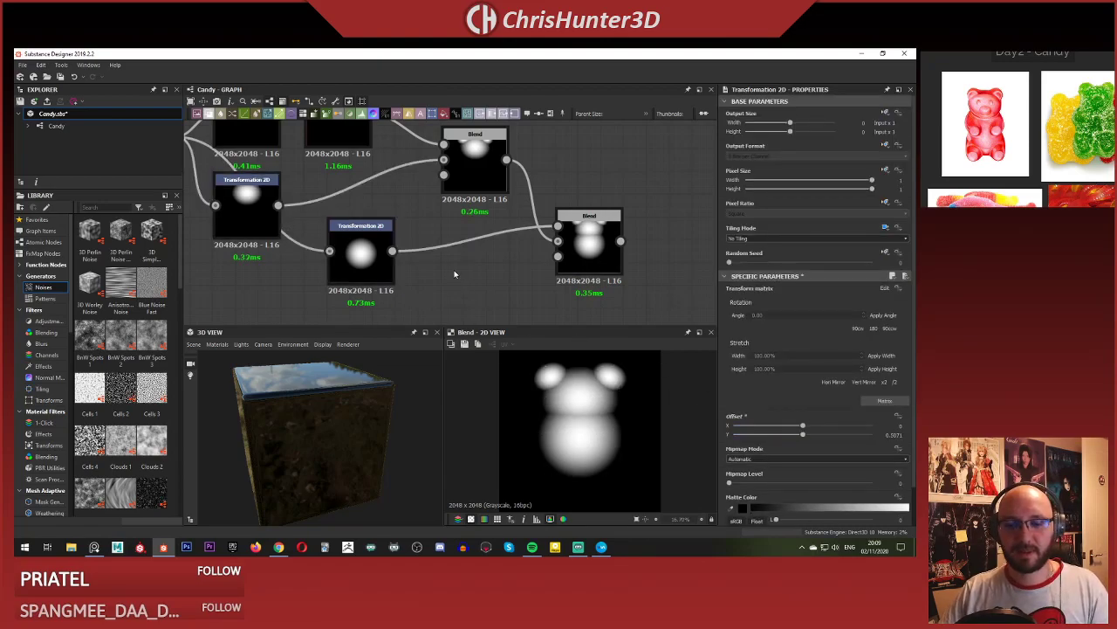
Stretch the body ball downward into a taller oval, keeping its upper edge at the bear's neck.
{"action": "left_click", "coordinate": [362, 251]}
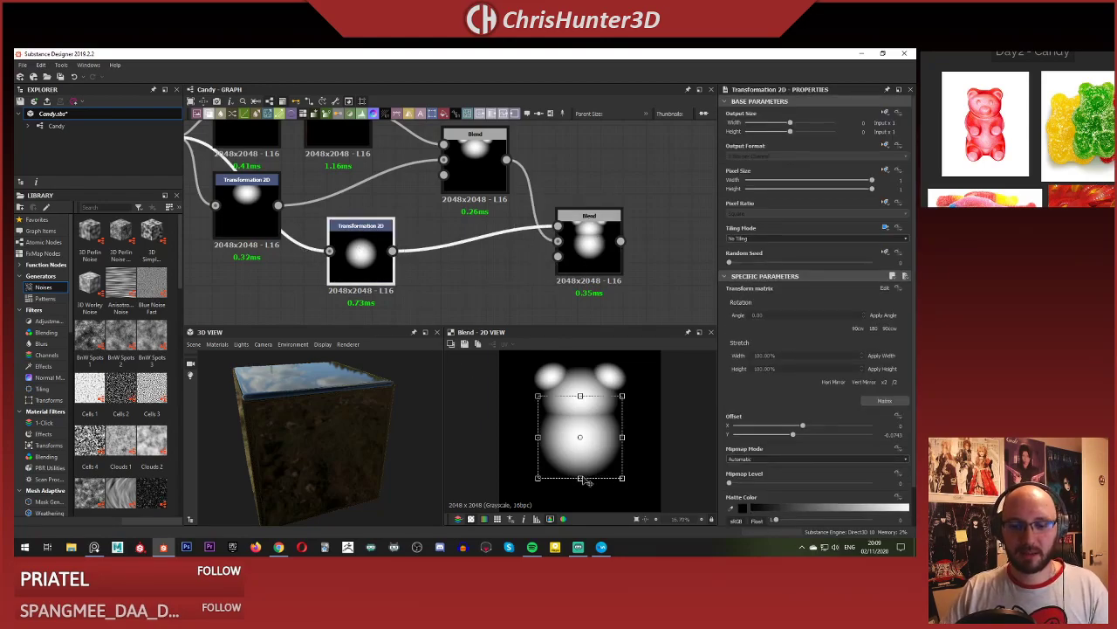
{"action": "left_click_drag", "start_coordinate": [581, 478], "coordinate": [582, 504]}
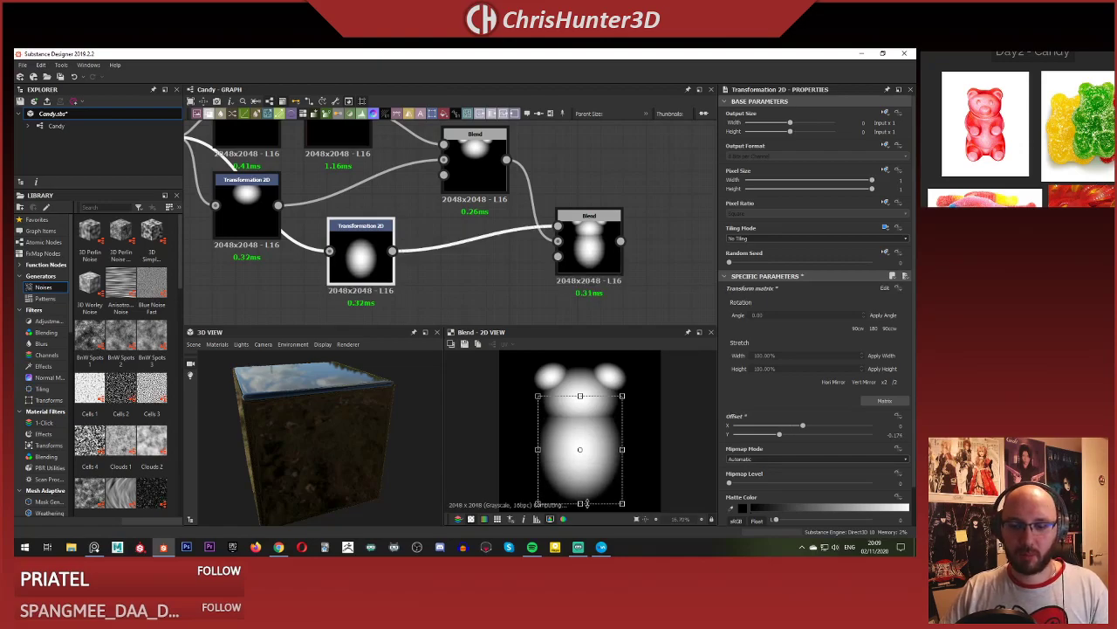
{"action": "scroll", "coordinate": [589, 508], "scroll_direction": "down", "scroll_amount": 2}
{"action": "scroll", "coordinate": [585, 480], "scroll_direction": "up", "scroll_amount": 2}
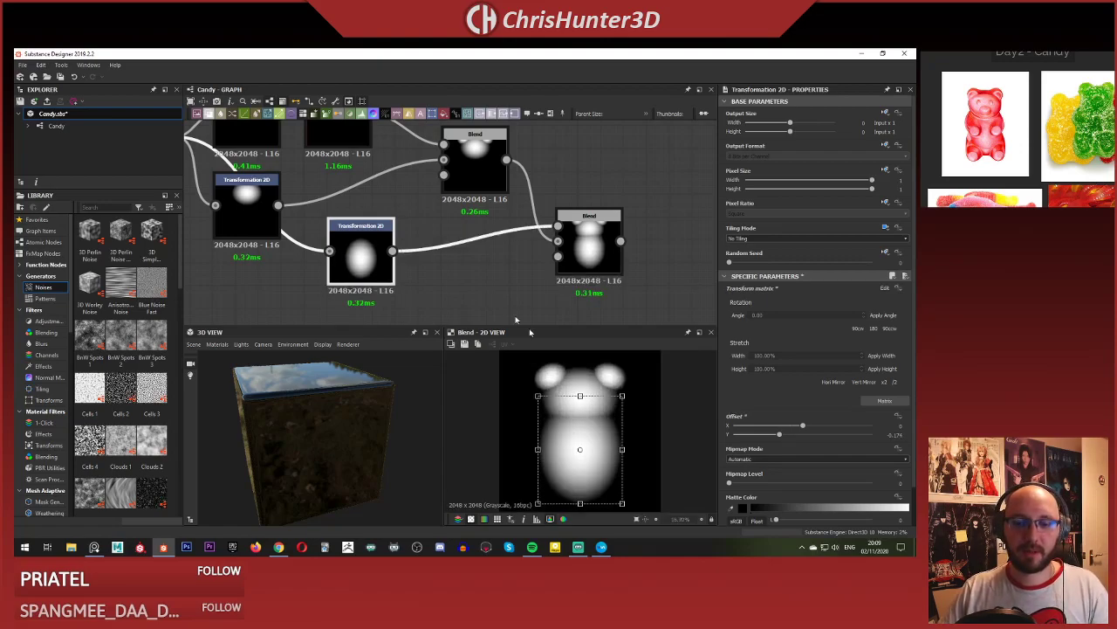
Compare the head-and-ears Blend output with the full bear output of the second Blend in the 2D view.
{"action": "left_click", "coordinate": [519, 315]}
{"action": "scroll", "coordinate": [529, 312], "scroll_direction": "down", "scroll_amount": 1}
{"action": "middle_click_drag", "start_coordinate": [532, 309], "coordinate": [524, 286]}
{"action": "scroll", "coordinate": [584, 461], "scroll_direction": "down", "scroll_amount": 1}
{"action": "scroll", "coordinate": [584, 461], "scroll_direction": "down", "scroll_amount": 1}
{"action": "scroll", "coordinate": [581, 437], "scroll_direction": "up", "scroll_amount": 2}
{"action": "middle_click_drag", "start_coordinate": [464, 252], "coordinate": [494, 275]}
{"action": "scroll", "coordinate": [574, 285], "scroll_direction": "down", "scroll_amount": 1}
{"action": "left_click", "coordinate": [570, 255]}
{"action": "double_click", "coordinate": [483, 190]}
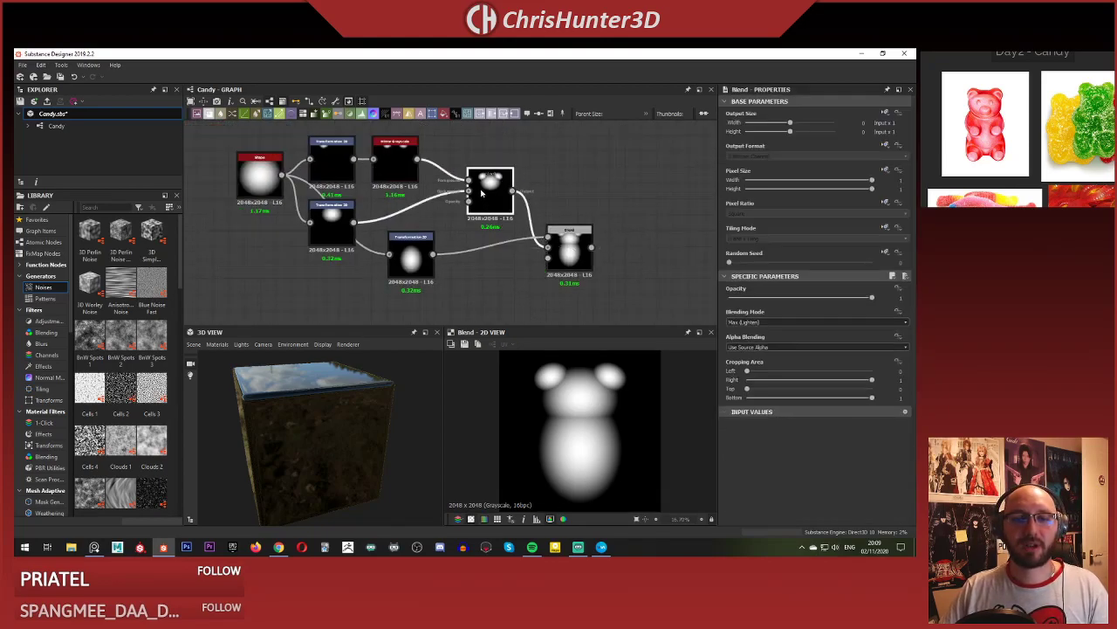
{"action": "left_click", "coordinate": [575, 254]}
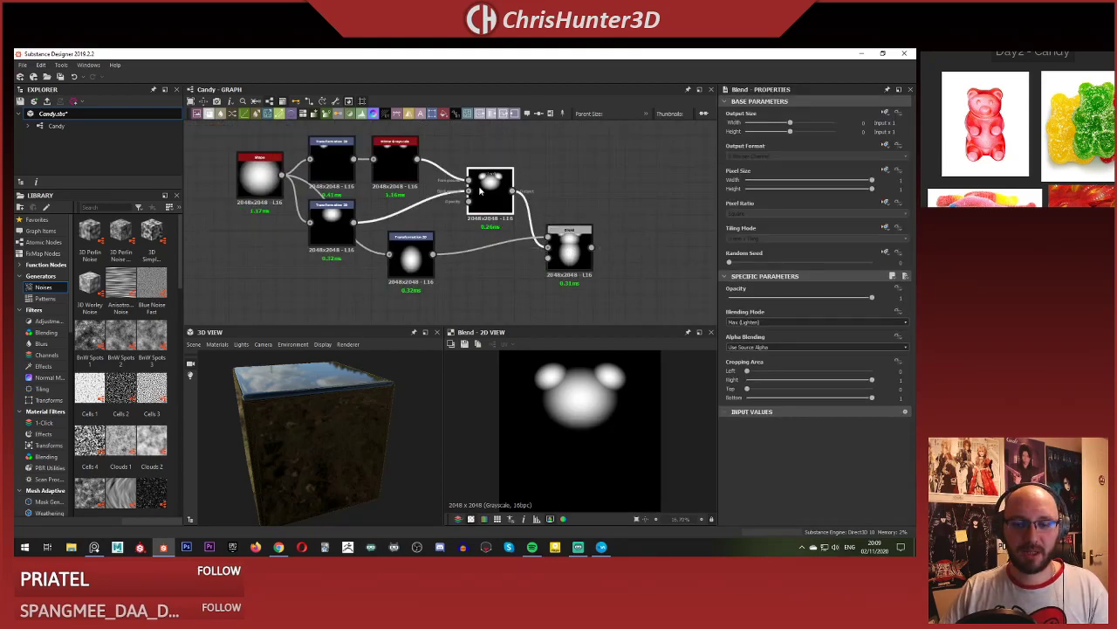
{"action": "middle_click_drag", "start_coordinate": [584, 257], "coordinate": [565, 236]}
{"action": "double_click", "coordinate": [565, 233]}
Insert a Levels node between the body Transformation 2D and the second Blend's foreground input, and show the Blend's output.
{"action": "mouse_move", "coordinate": [472, 244]}
{"action": "middle_mouse_down"}
{"action": "mouse_move", "coordinate": [497, 260]}
{"action": "mouse_move", "coordinate": [499, 245]}
{"action": "mouse_move", "coordinate": [479, 246]}
{"action": "middle_mouse_up"}
{"action": "key", "text": "space"}
{"action": "type", "text": "le"}
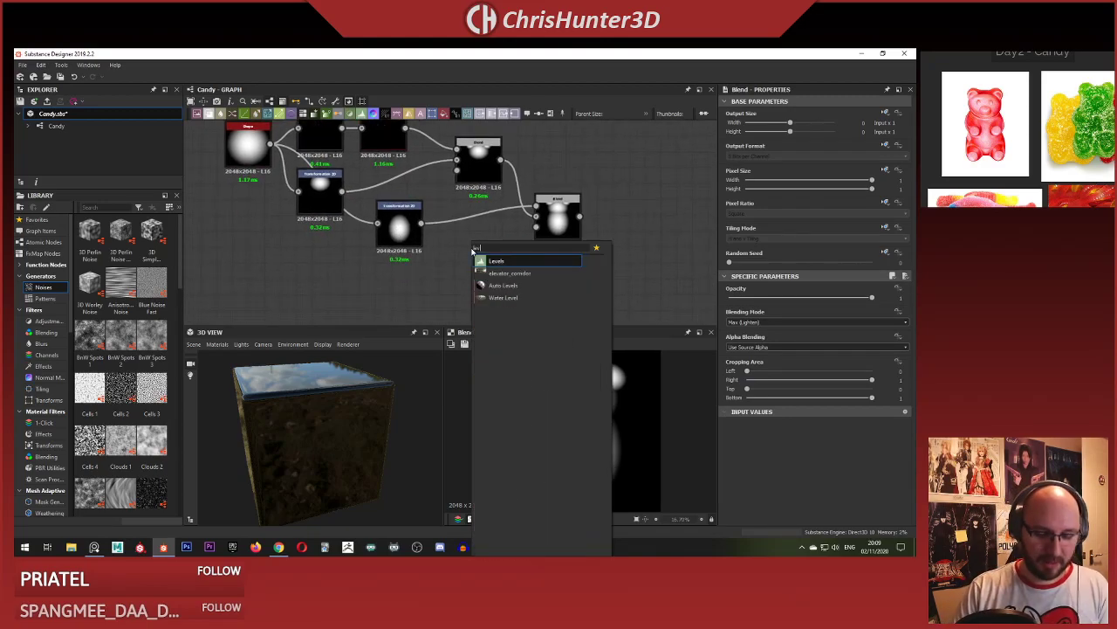
{"action": "key", "text": "Return"}
{"action": "mouse_move", "coordinate": [422, 224]}
{"action": "left_mouse_down"}
{"action": "mouse_move", "coordinate": [457, 254]}
{"action": "mouse_move", "coordinate": [535, 217]}
{"action": "left_mouse_up"}
{"action": "double_click", "coordinate": [559, 220]}
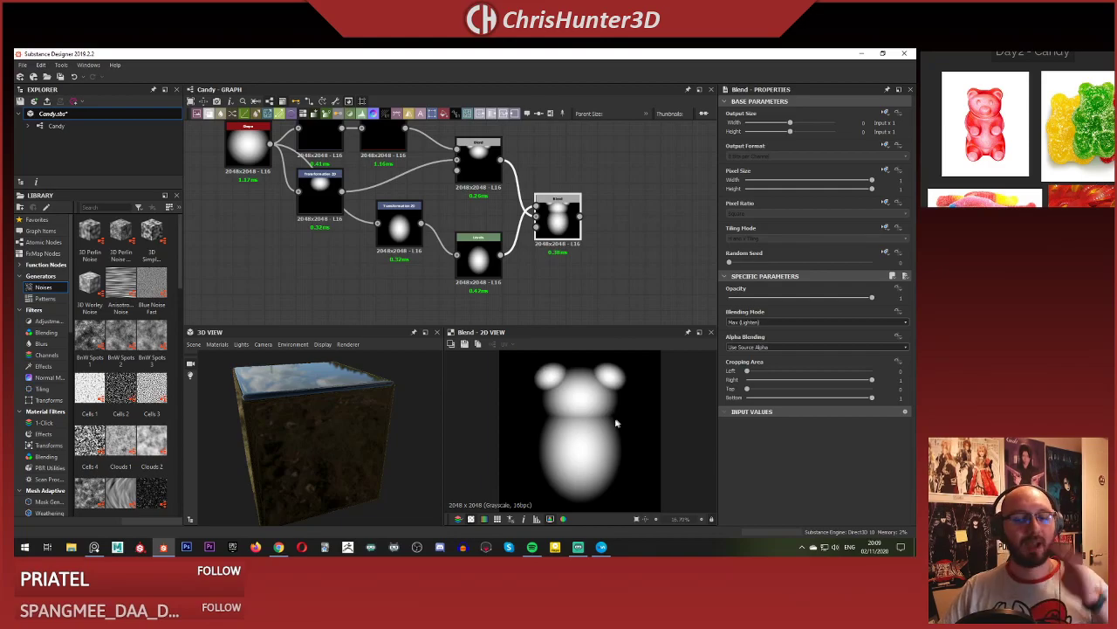
Lower the body Levels node's output white point to roughly 60 percent of the range to darken the body to grey.
{"action": "left_click", "coordinate": [479, 258]}
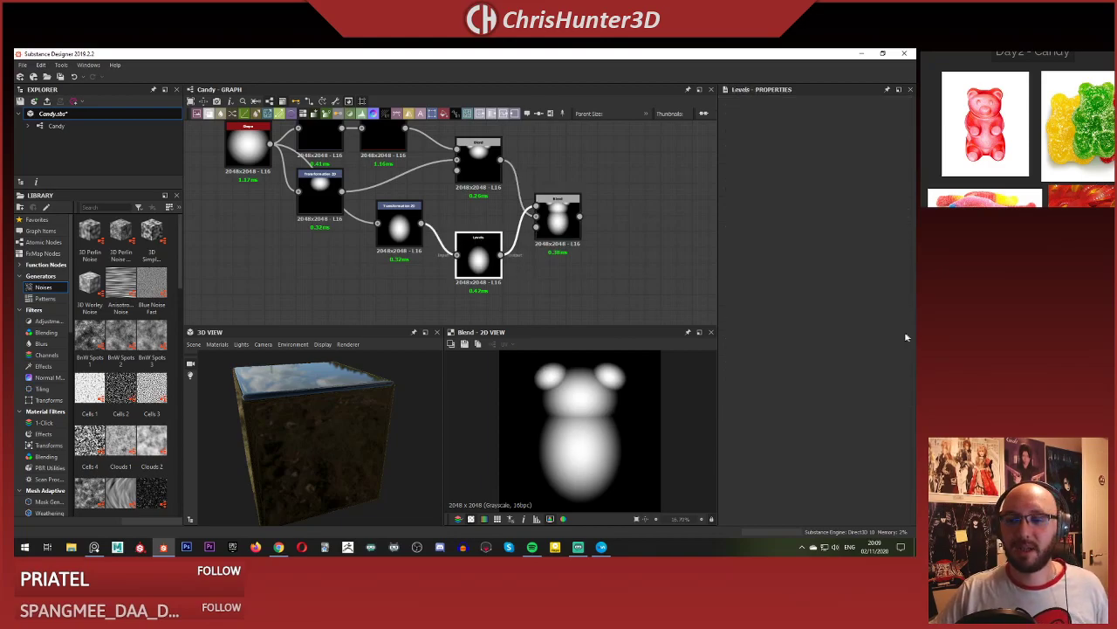
{"action": "left_click_drag", "start_coordinate": [902, 402], "coordinate": [735, 399]}
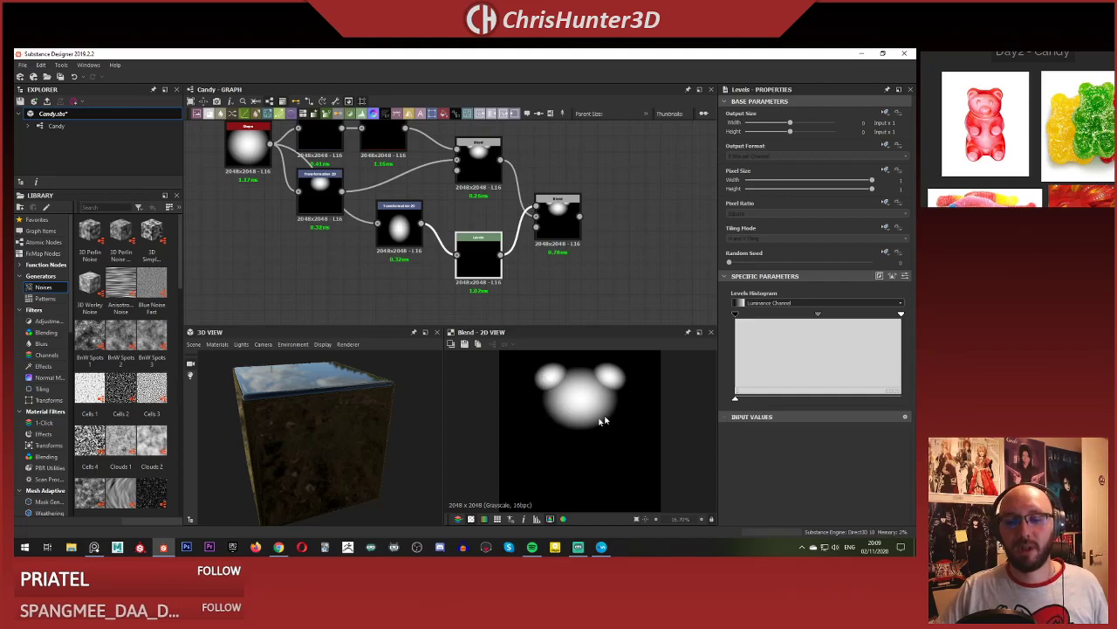
{"action": "left_click_drag", "start_coordinate": [735, 399], "coordinate": [829, 405]}
{"action": "scroll", "coordinate": [559, 274], "scroll_direction": "down", "scroll_amount": 1}
{"action": "mouse_move", "coordinate": [560, 270]}
{"action": "middle_mouse_down"}
{"action": "mouse_move", "coordinate": [528, 265]}
{"action": "mouse_move", "coordinate": [554, 258]}
{"action": "middle_mouse_up"}
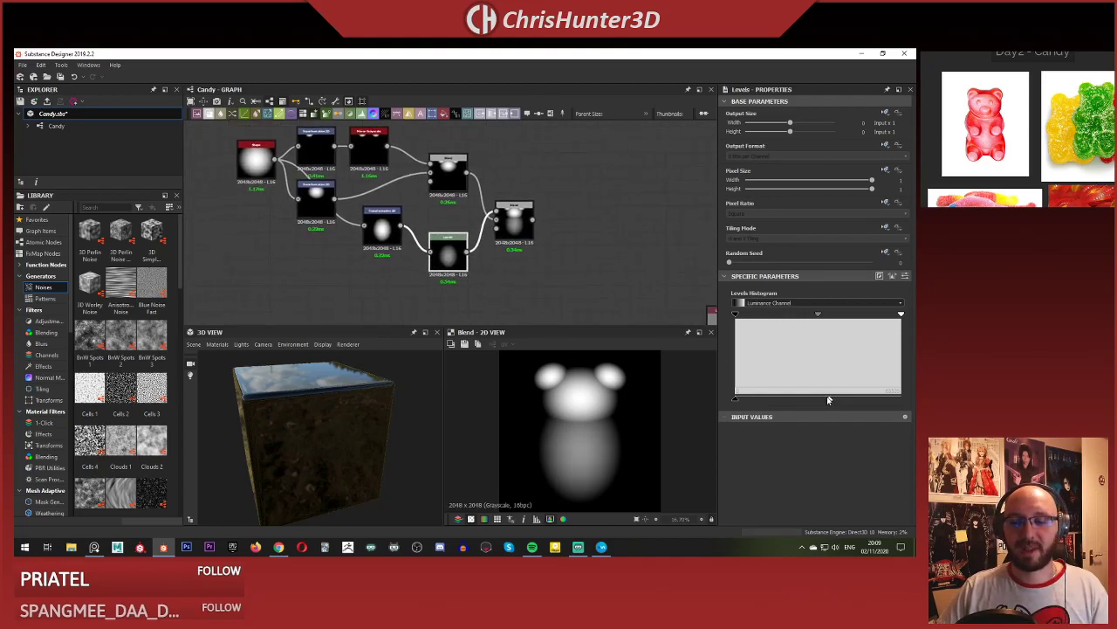
{"action": "mouse_move", "coordinate": [829, 401]}
{"action": "left_mouse_down"}
{"action": "mouse_move", "coordinate": [856, 401]}
{"action": "mouse_move", "coordinate": [840, 400]}
{"action": "left_mouse_up"}
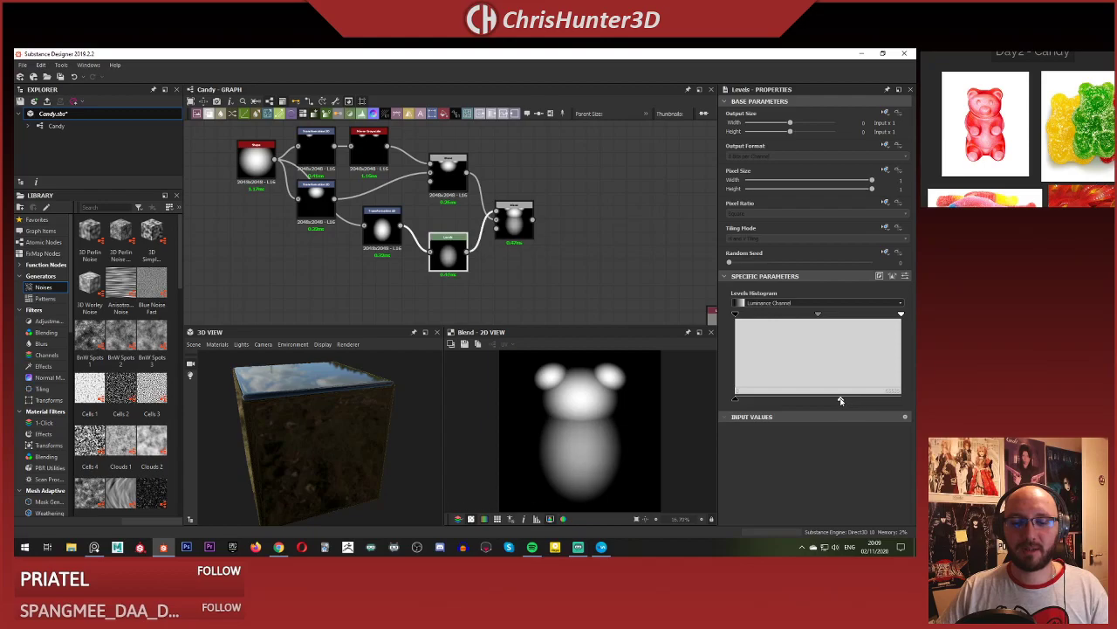
Move both Blend nodes and the body Levels node farther right to make room after the Mirror Grayscale node.
{"action": "scroll", "coordinate": [538, 265], "scroll_direction": "down", "scroll_amount": 2}
{"action": "middle_click_drag", "start_coordinate": [539, 265], "coordinate": [576, 281]}
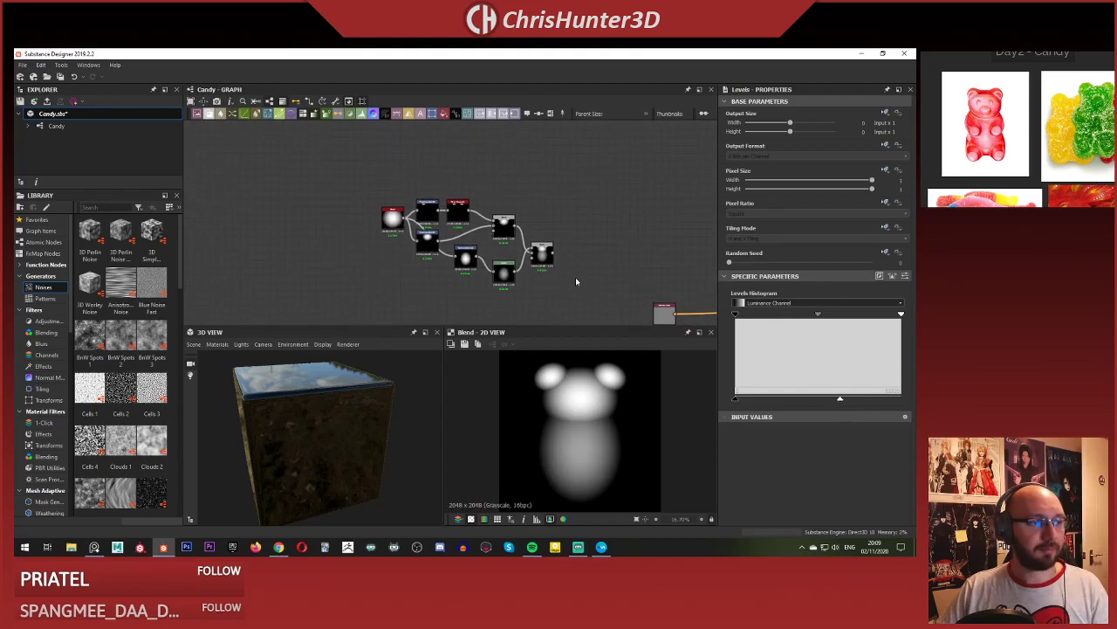
{"action": "scroll", "coordinate": [555, 304], "scroll_direction": "up", "scroll_amount": 4}
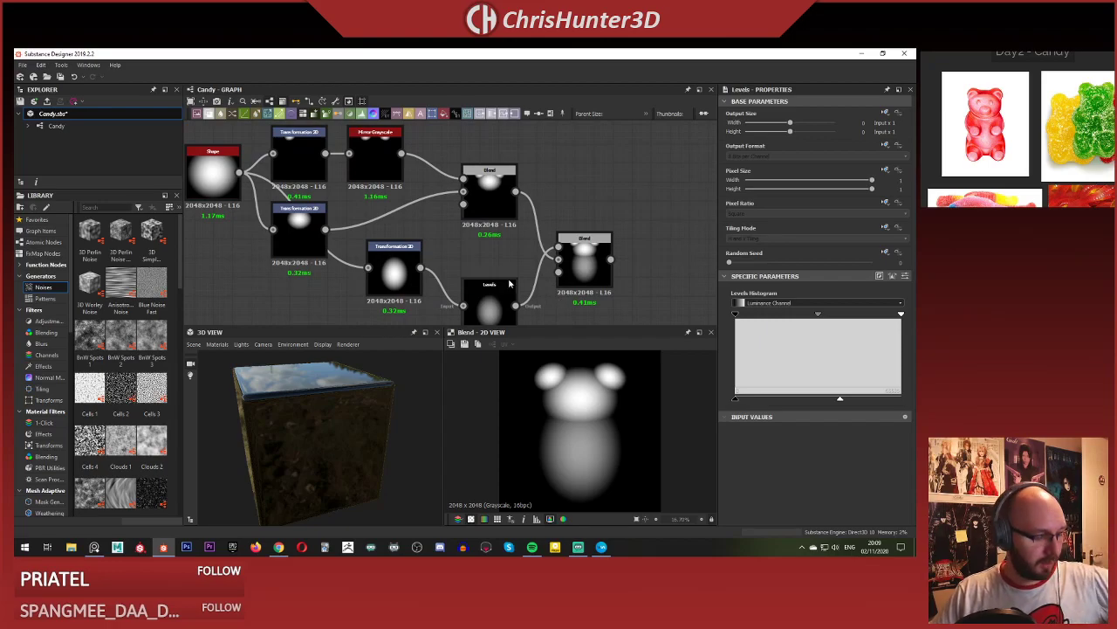
{"action": "scroll", "coordinate": [502, 175], "scroll_direction": "down", "scroll_amount": 1}
{"action": "mouse_move", "coordinate": [518, 224]}
{"action": "middle_mouse_down"}
{"action": "mouse_move", "coordinate": [502, 174]}
{"action": "mouse_move", "coordinate": [522, 227]}
{"action": "middle_mouse_up"}
{"action": "left_click", "coordinate": [496, 200]}
{"action": "middle_click_drag", "start_coordinate": [479, 133], "coordinate": [509, 162]}
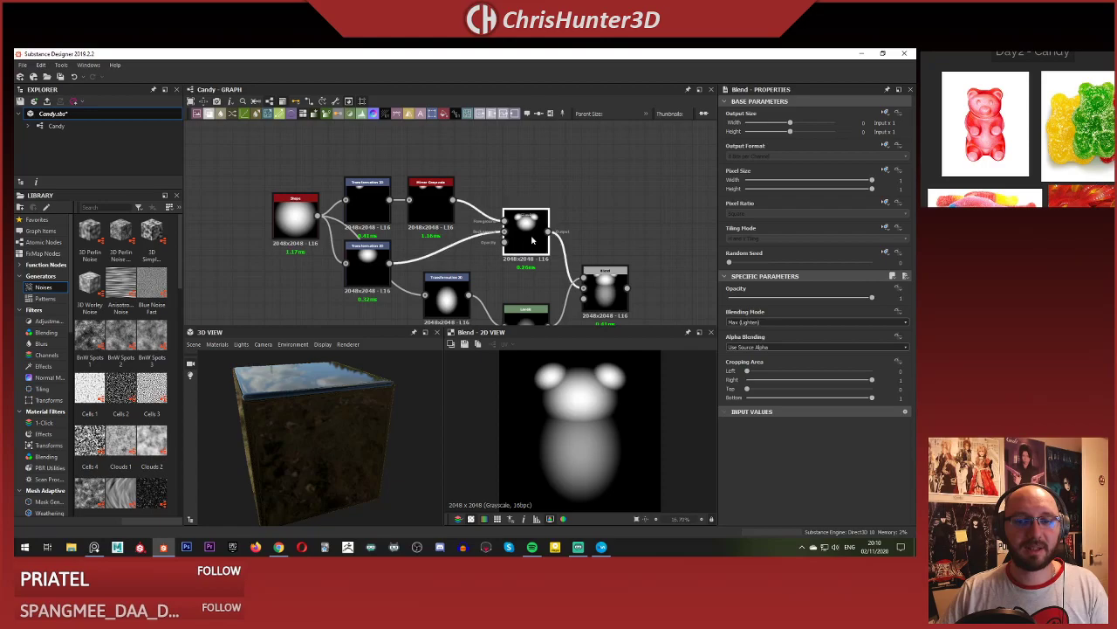
{"action": "scroll", "coordinate": [585, 196], "scroll_direction": "up", "scroll_amount": 2}
{"action": "scroll", "coordinate": [596, 185], "scroll_direction": "down", "scroll_amount": 3}
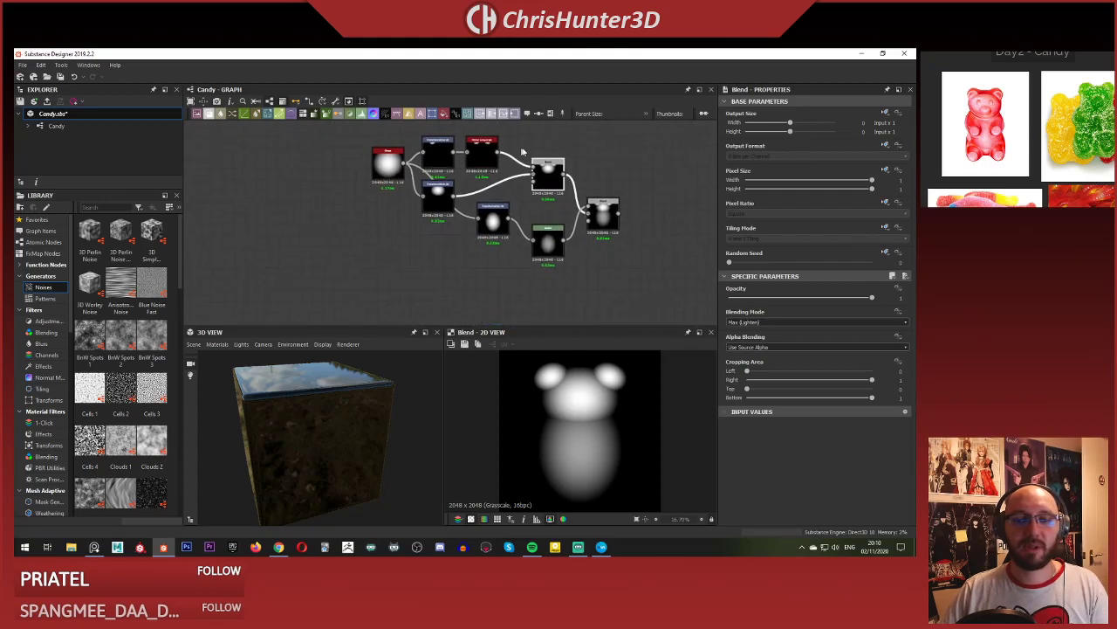
{"action": "scroll", "coordinate": [510, 195], "scroll_direction": "up", "scroll_amount": 2}
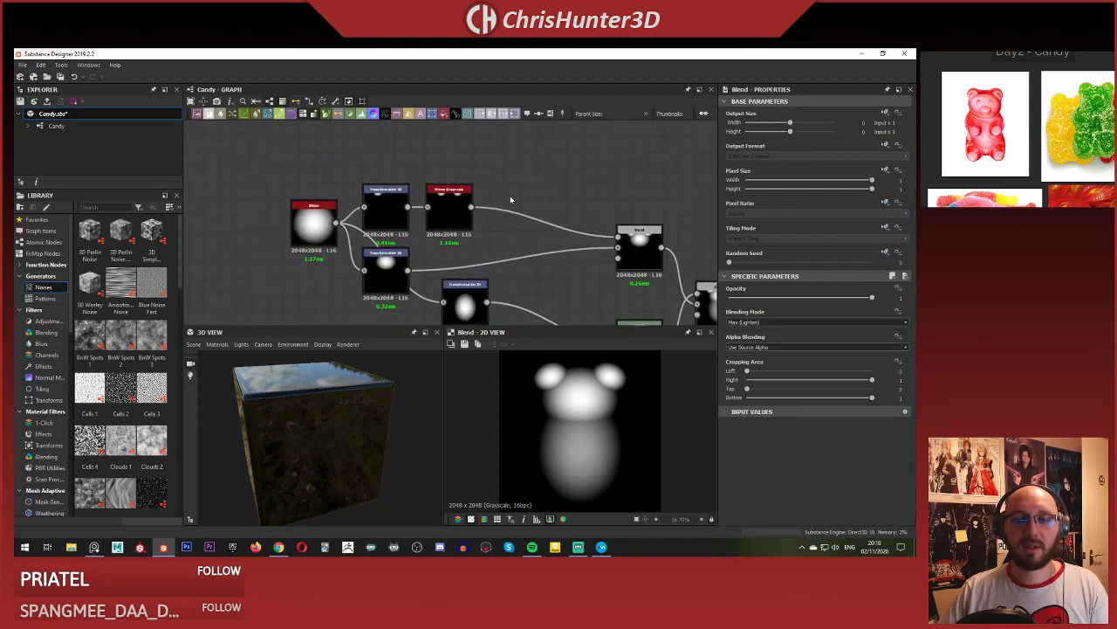
{"action": "scroll", "coordinate": [611, 200], "scroll_direction": "down", "scroll_amount": 2}
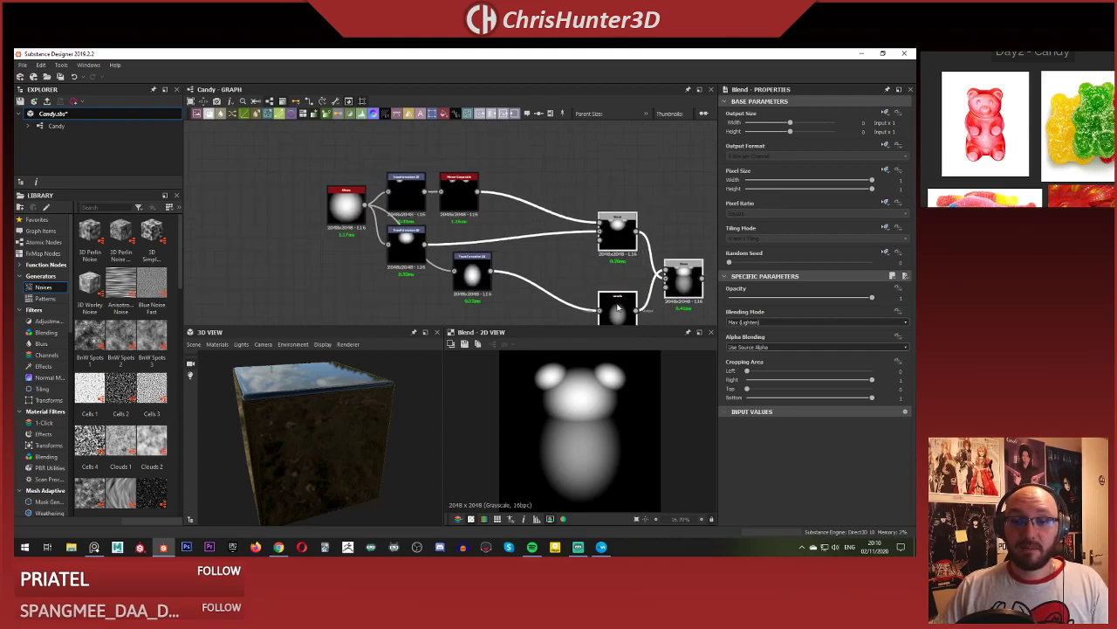
{"action": "scroll", "coordinate": [559, 179], "scroll_direction": "up", "scroll_amount": 4}
{"action": "key", "text": "space"}
{"action": "type", "text": "dissolve"}
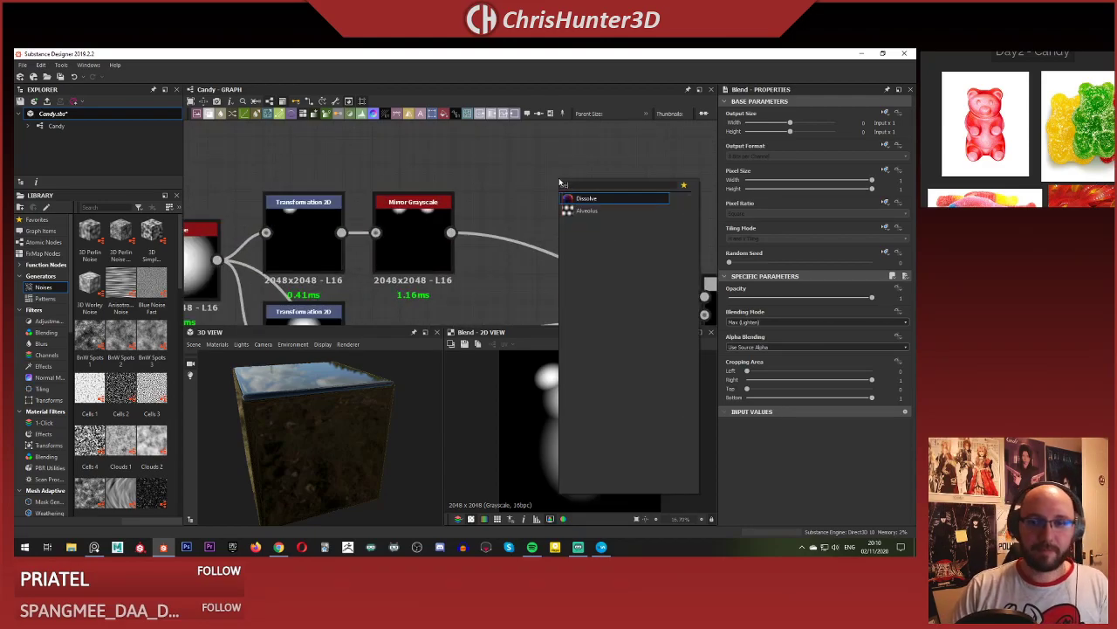
{"action": "key", "text": "Return"}
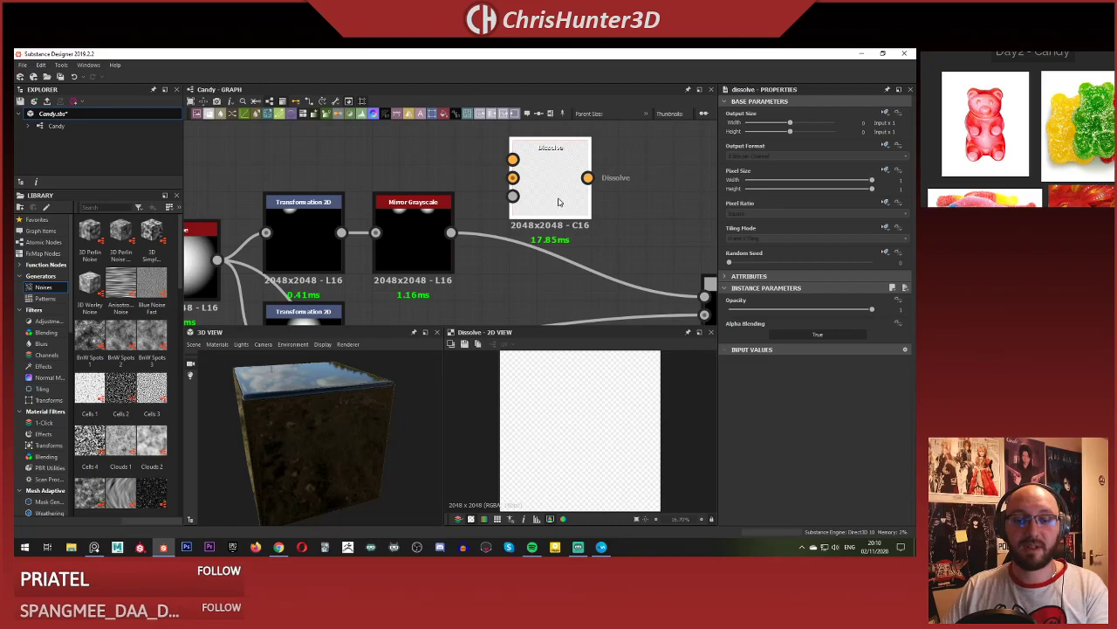
{"action": "key", "text": "Delete"}
{"action": "right_click", "coordinate": [524, 189]}
Insert a Levels node between the ears' Mirror Grayscale and the first Blend's foreground input, and open its parameters.
{"action": "left_click", "coordinate": [499, 173]}
{"action": "key", "text": "space"}
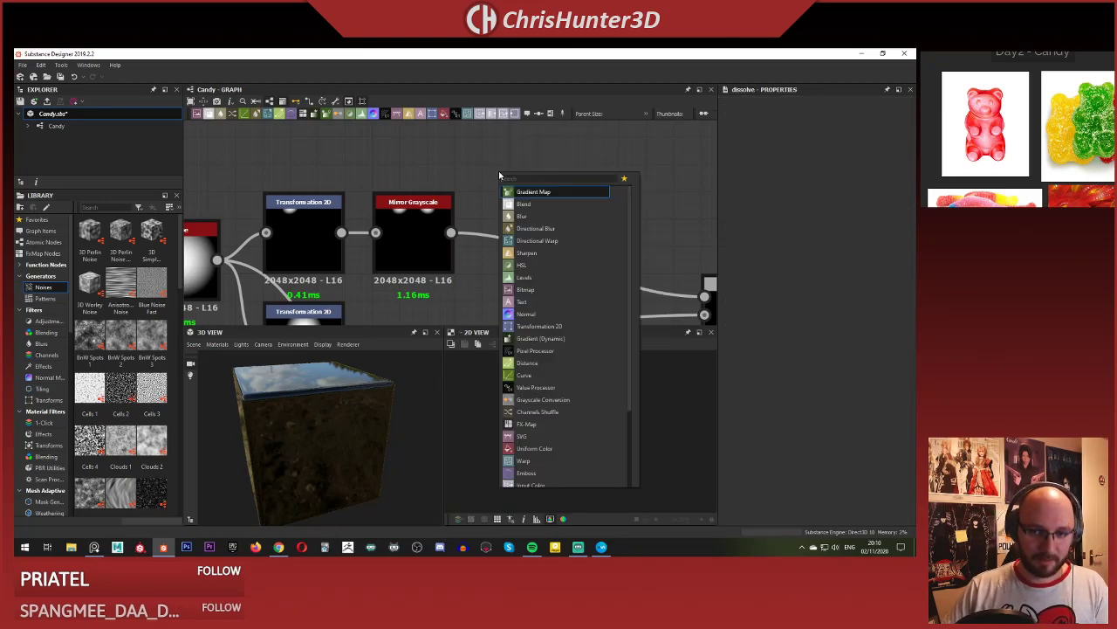
{"action": "type", "text": "level"}
{"action": "key", "text": "Return"}
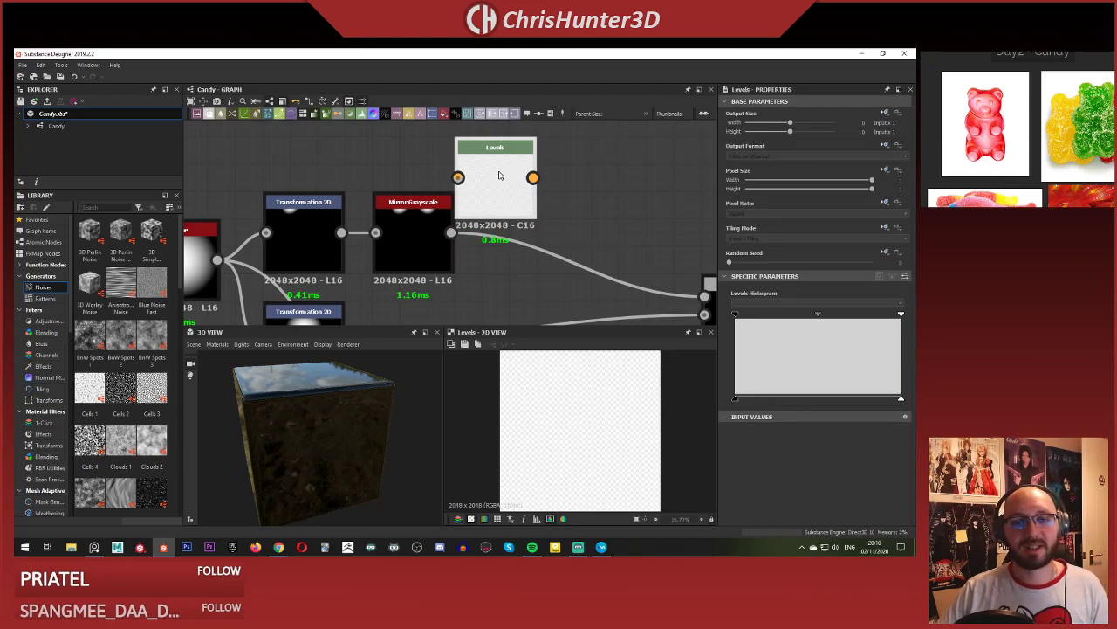
{"action": "middle_click_drag", "start_coordinate": [578, 198], "coordinate": [548, 197]}
{"action": "left_click_drag", "start_coordinate": [455, 220], "coordinate": [454, 177]}
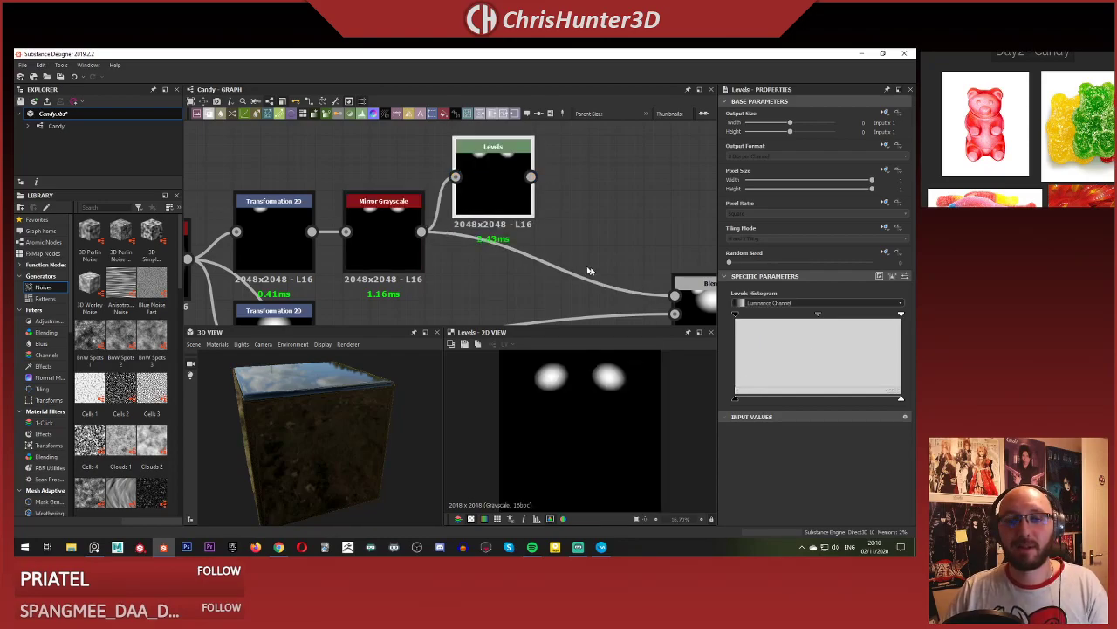
{"action": "middle_click_drag", "start_coordinate": [589, 271], "coordinate": [514, 225]}
{"action": "left_click_drag", "start_coordinate": [455, 130], "coordinate": [601, 249]}
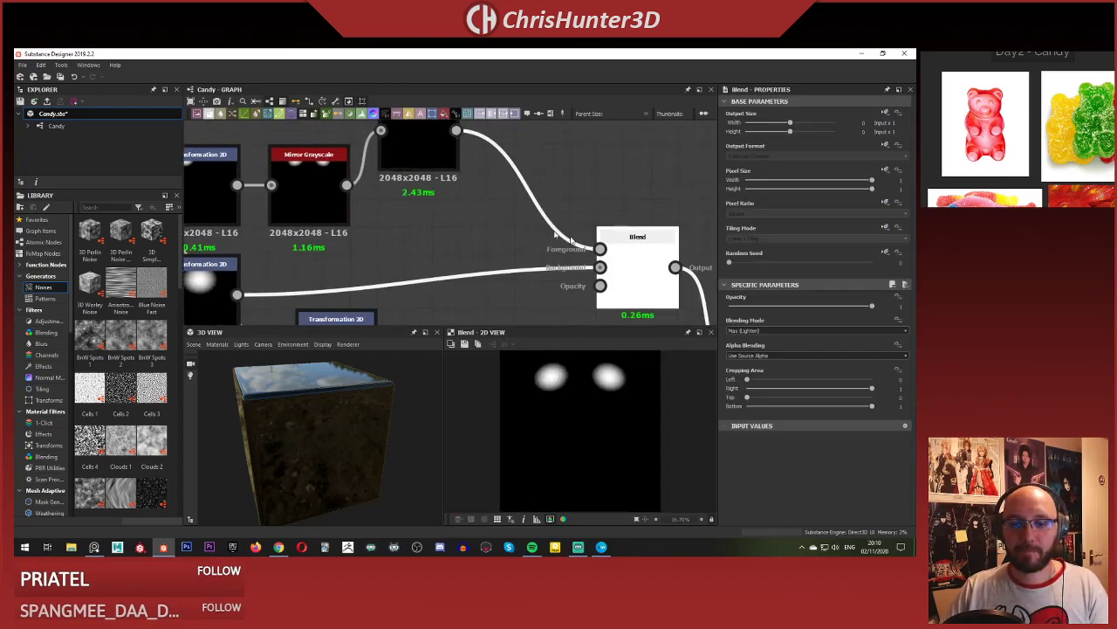
{"action": "left_click", "coordinate": [421, 146]}
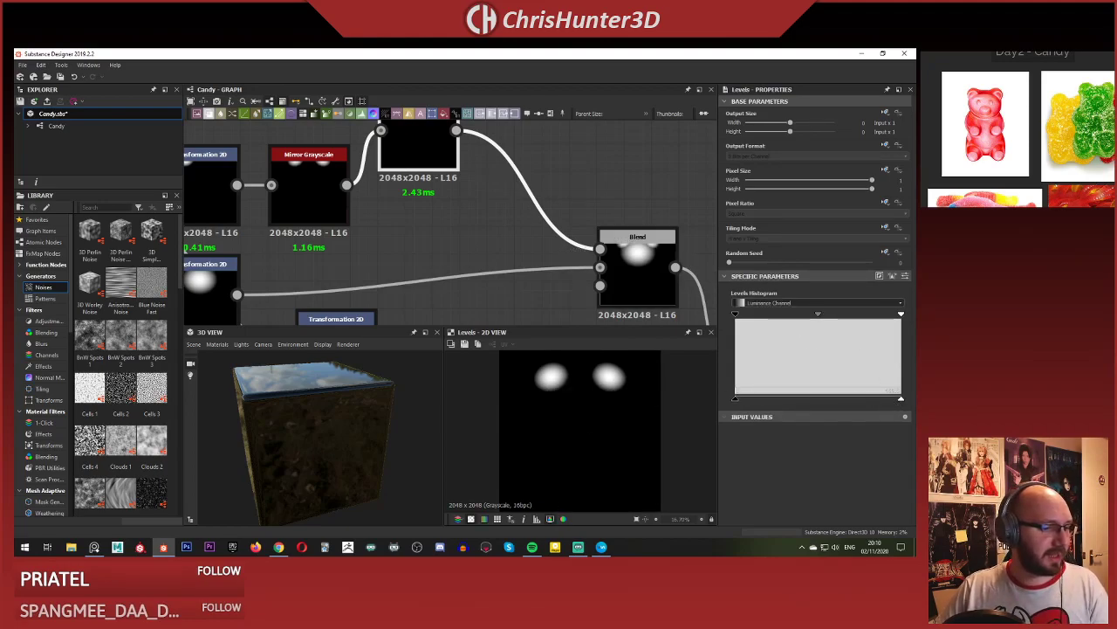
{"action": "key", "text": "alt+Tab"}
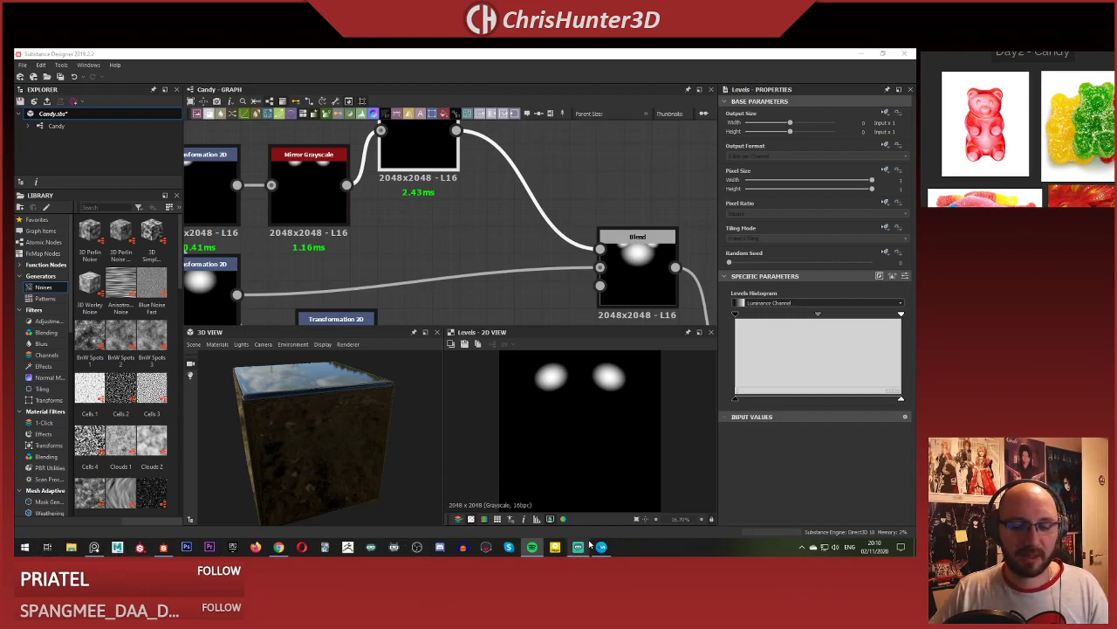
{"action": "left_click", "coordinate": [95, 547]}
{"action": "left_click", "coordinate": [492, 282]}
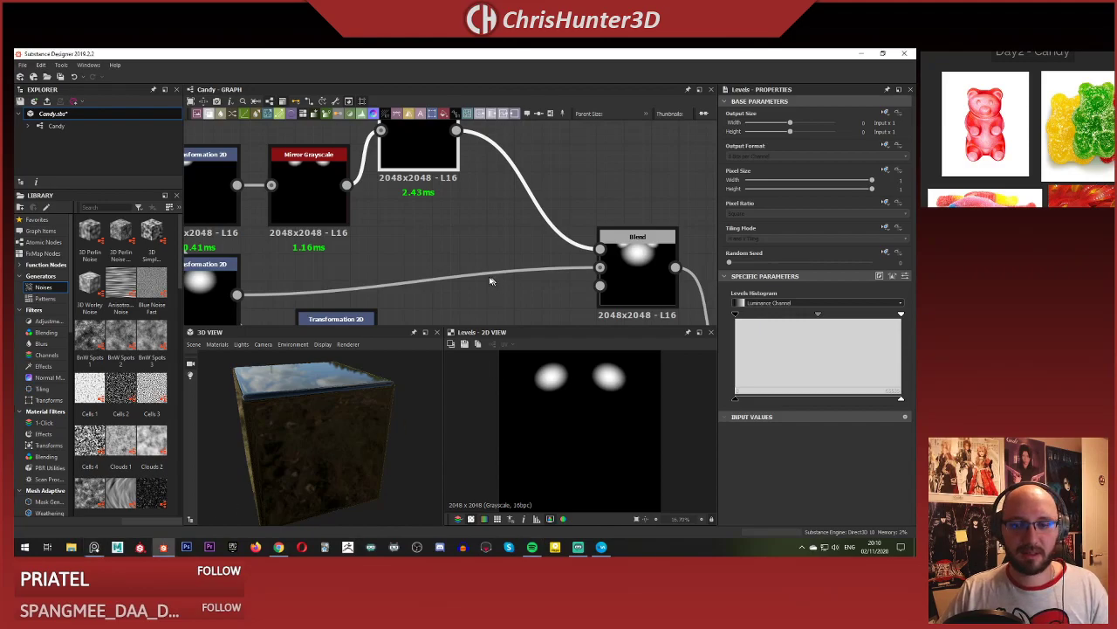
Show the second Blend's output and lower the ears Levels node's output white point to roughly 60 percent of the range.
{"action": "middle_click_drag", "start_coordinate": [491, 251], "coordinate": [485, 295]}
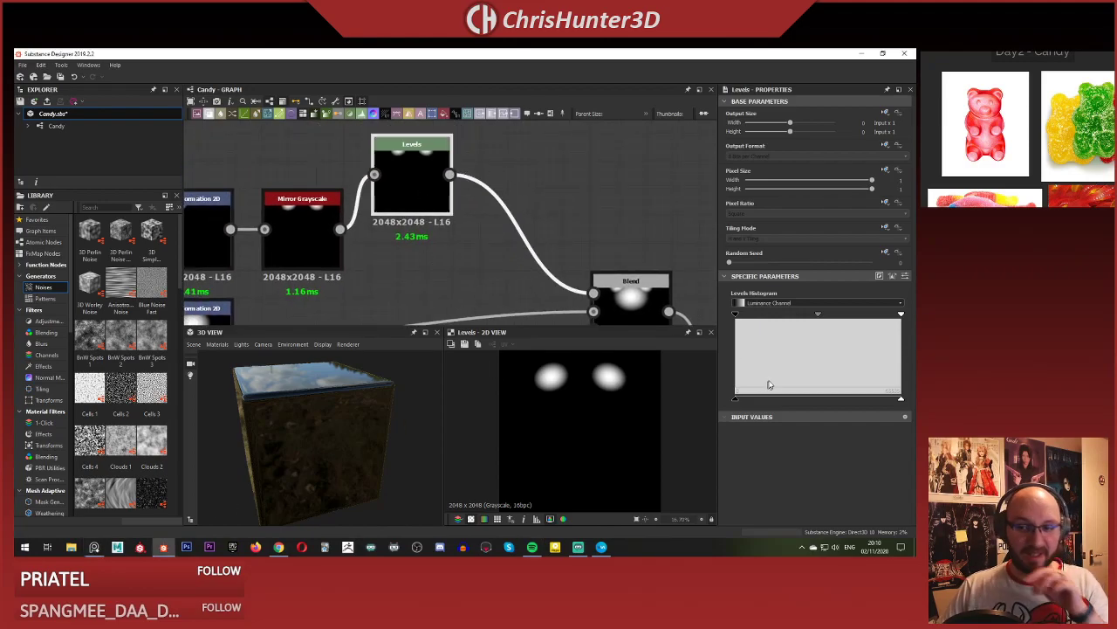
{"action": "left_click", "coordinate": [629, 300]}
{"action": "middle_click_drag", "start_coordinate": [629, 299], "coordinate": [605, 260]}
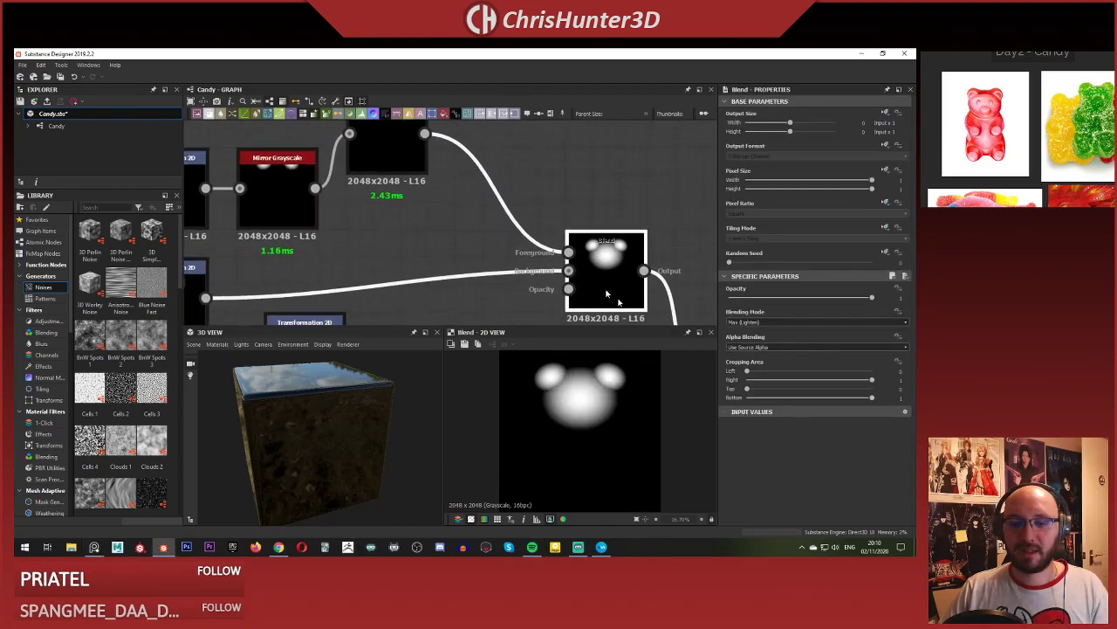
{"action": "scroll", "coordinate": [559, 235], "scroll_direction": "down", "scroll_amount": 4}
{"action": "scroll", "coordinate": [628, 288], "scroll_direction": "up", "scroll_amount": 1}
{"action": "double_click", "coordinate": [621, 272]}
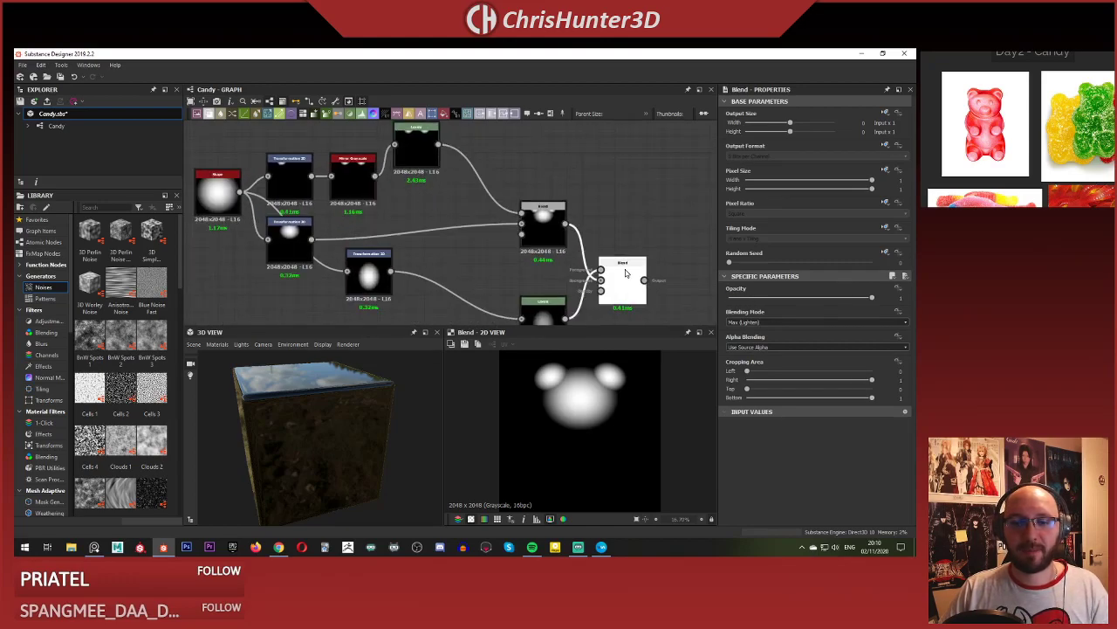
{"action": "left_click", "coordinate": [424, 130]}
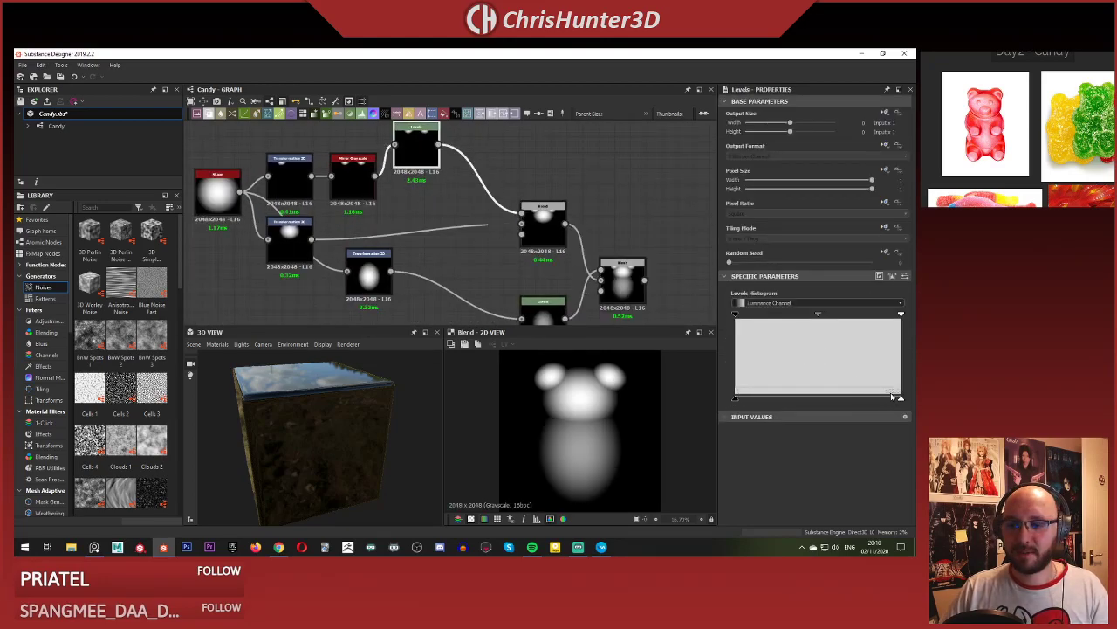
{"action": "left_click_drag", "start_coordinate": [893, 398], "coordinate": [835, 394]}
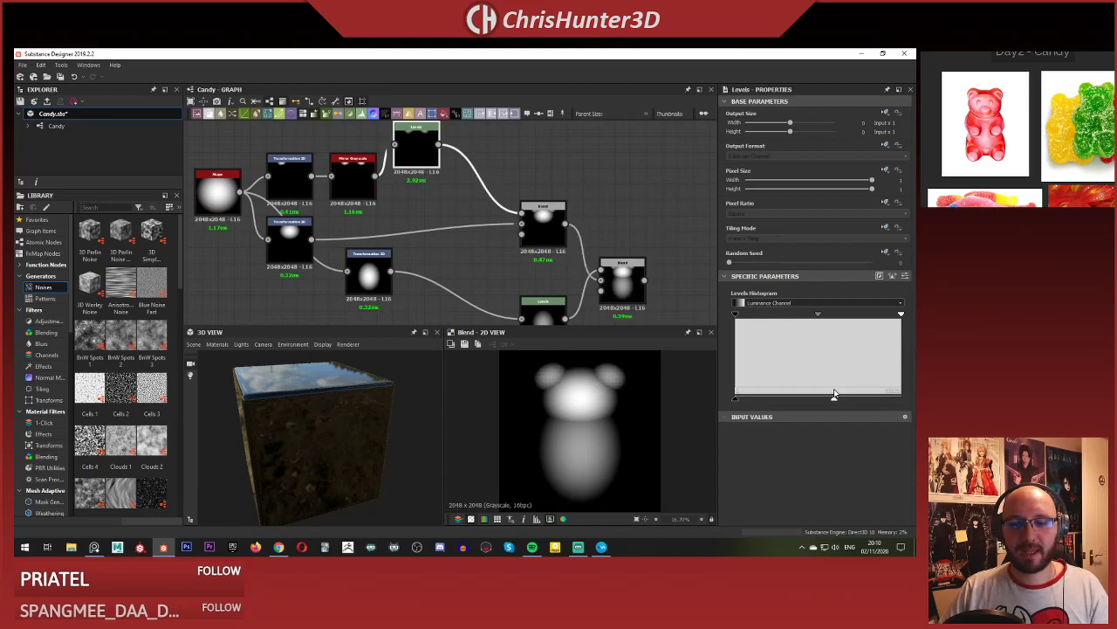
Shift the ear shape slightly inward toward the head's centre using the ears' Transformation 2D node.
{"action": "middle_click_drag", "start_coordinate": [269, 175], "coordinate": [346, 188]}
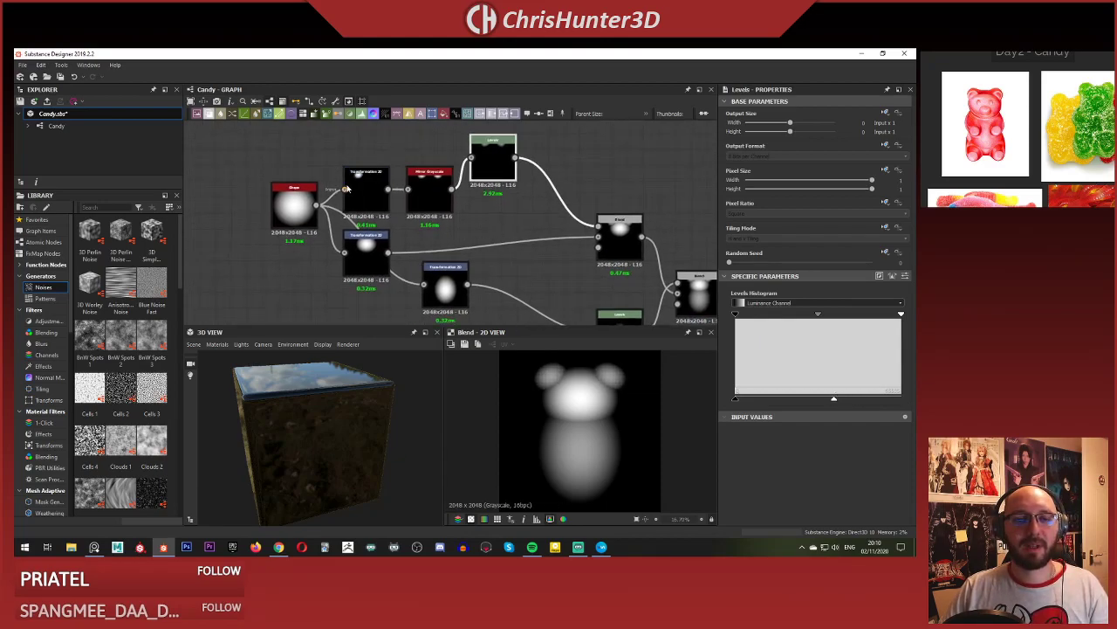
{"action": "left_click", "coordinate": [366, 179]}
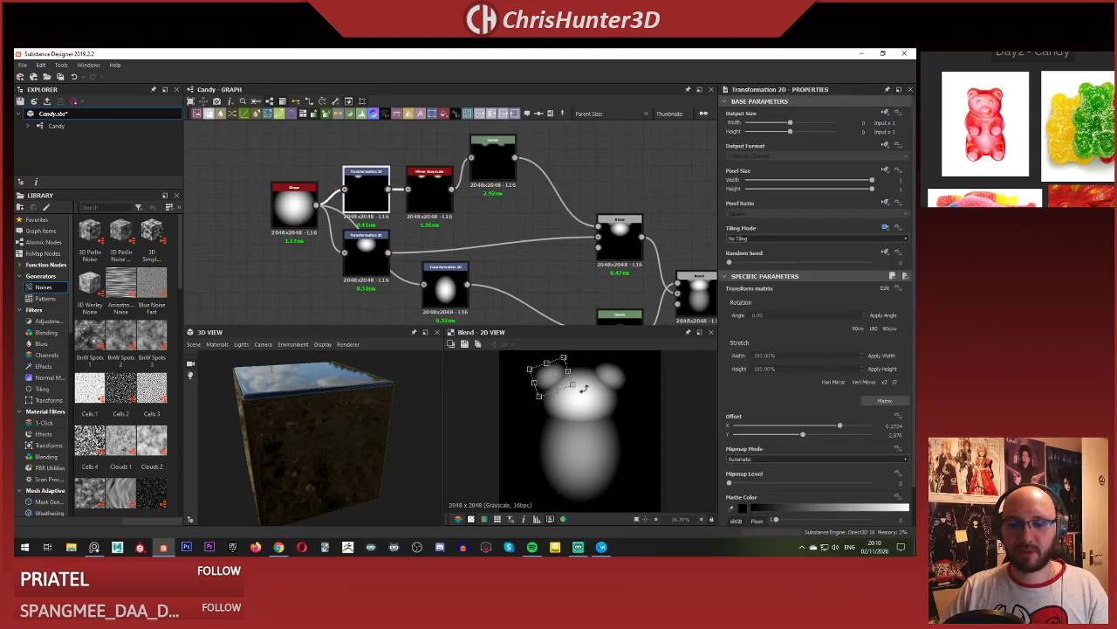
{"action": "left_click_drag", "start_coordinate": [556, 370], "coordinate": [560, 370]}
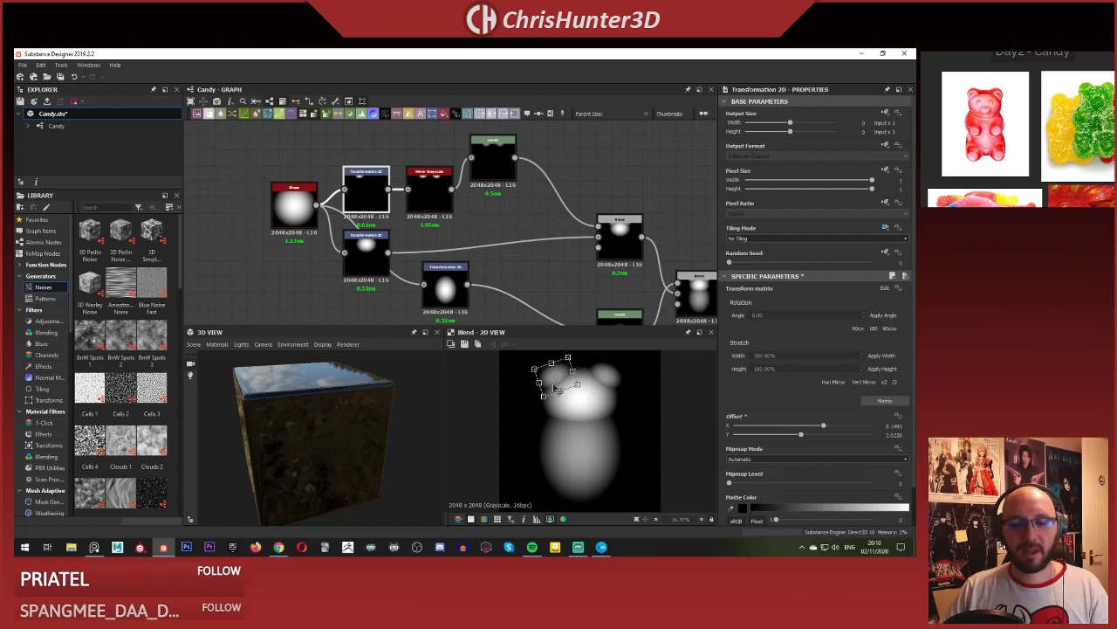
{"action": "middle_click_drag", "start_coordinate": [525, 279], "coordinate": [466, 232]}
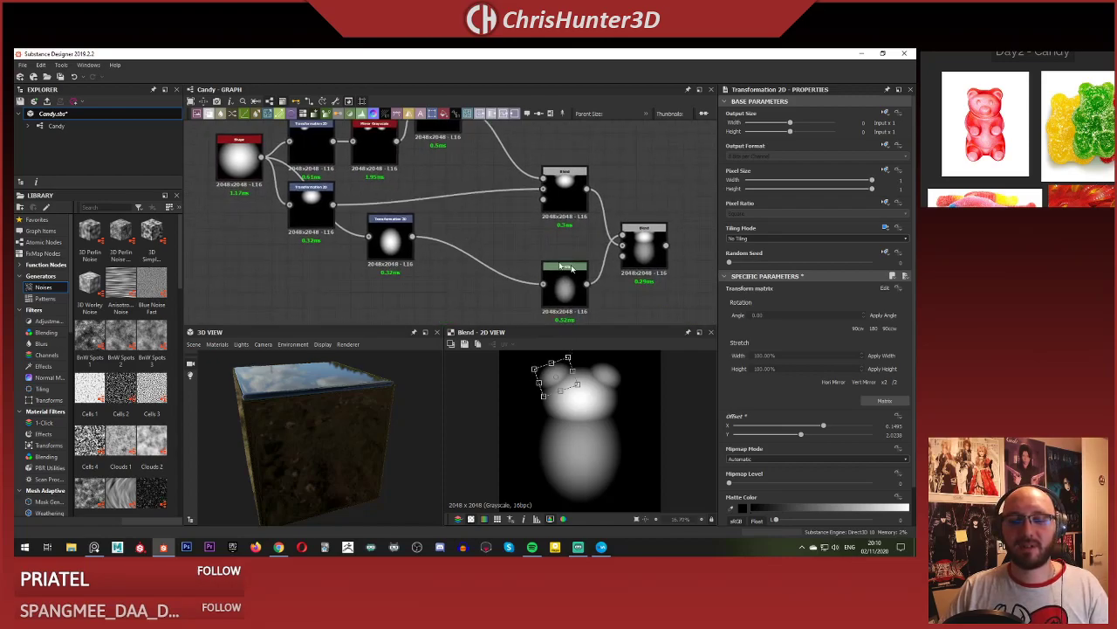
Connect the final Blend's output to both the Height to Normal node's input and the Height output node.
{"action": "left_click", "coordinate": [643, 249]}
{"action": "middle_click_drag", "start_coordinate": [636, 286], "coordinate": [578, 258]}
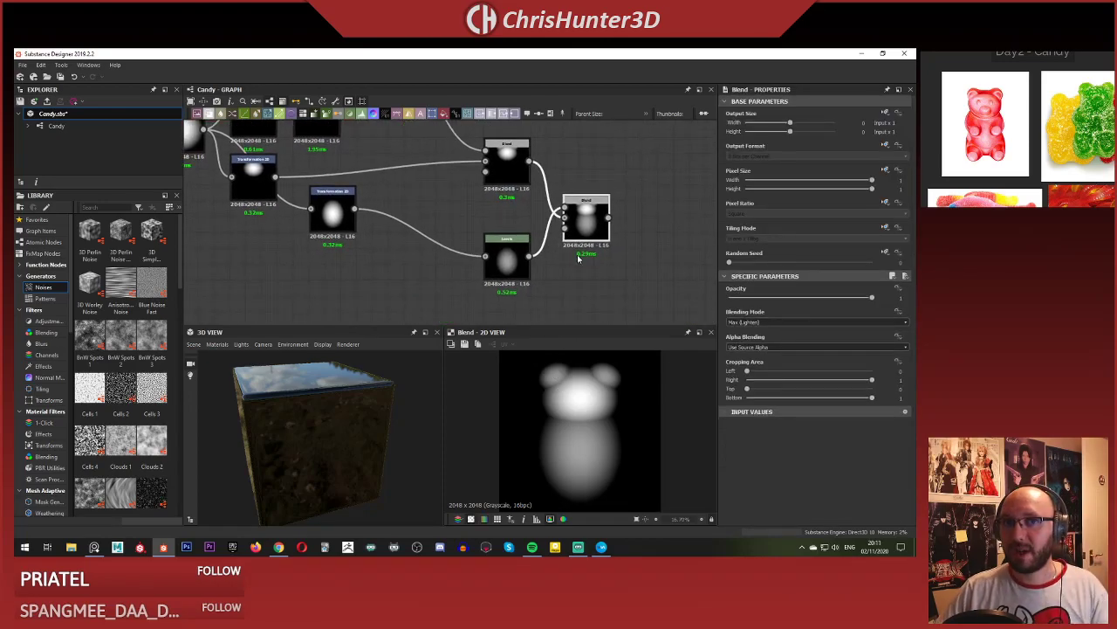
{"action": "middle_click_drag", "start_coordinate": [568, 255], "coordinate": [473, 242]}
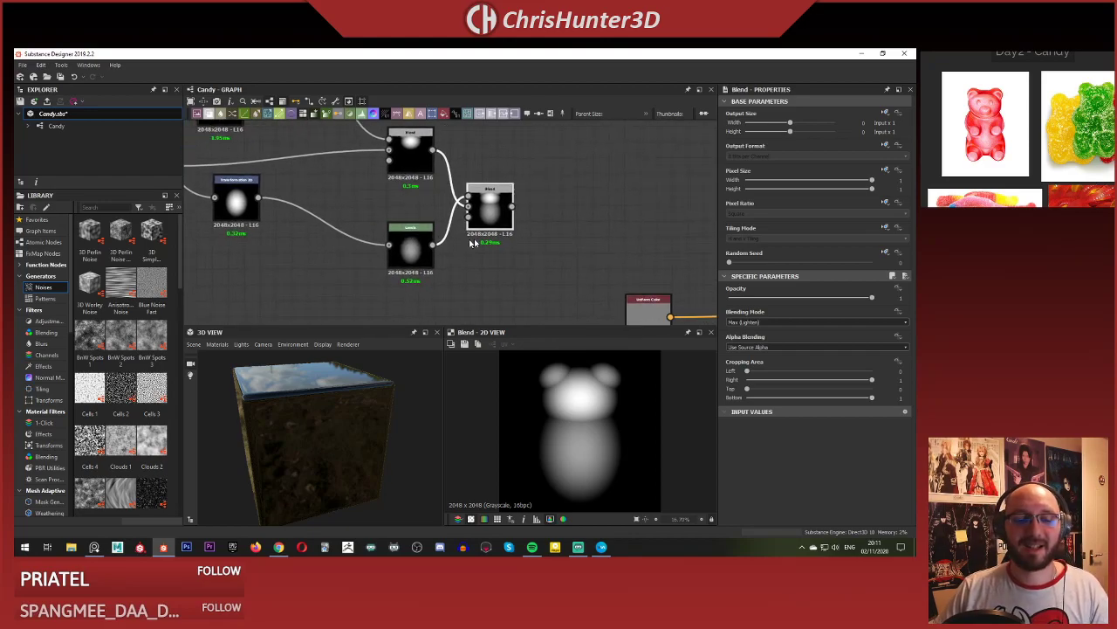
{"action": "scroll", "coordinate": [526, 227], "scroll_direction": "down", "scroll_amount": 3}
{"action": "scroll", "coordinate": [528, 224], "scroll_direction": "up", "scroll_amount": 2}
{"action": "middle_click_drag", "start_coordinate": [541, 214], "coordinate": [522, 244]}
{"action": "scroll", "coordinate": [522, 219], "scroll_direction": "down", "scroll_amount": 4}
{"action": "scroll", "coordinate": [524, 232], "scroll_direction": "up", "scroll_amount": 5}
{"action": "scroll", "coordinate": [499, 200], "scroll_direction": "down", "scroll_amount": 4}
{"action": "left_click", "coordinate": [530, 231]}
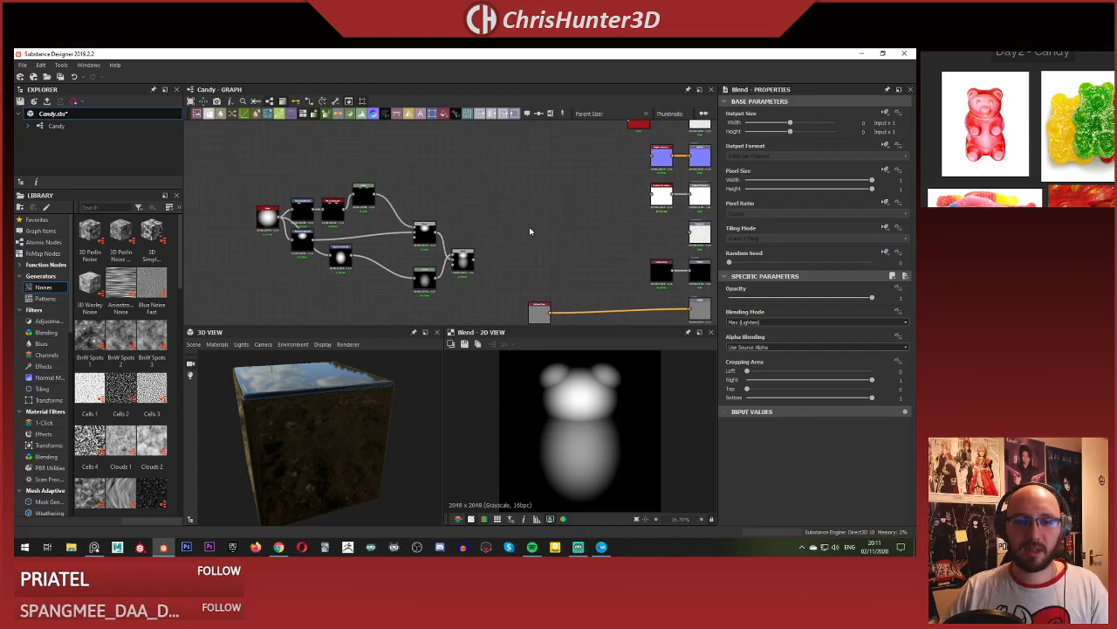
{"action": "scroll", "coordinate": [526, 262], "scroll_direction": "up", "scroll_amount": 1}
{"action": "middle_click_drag", "start_coordinate": [430, 218], "coordinate": [381, 209]}
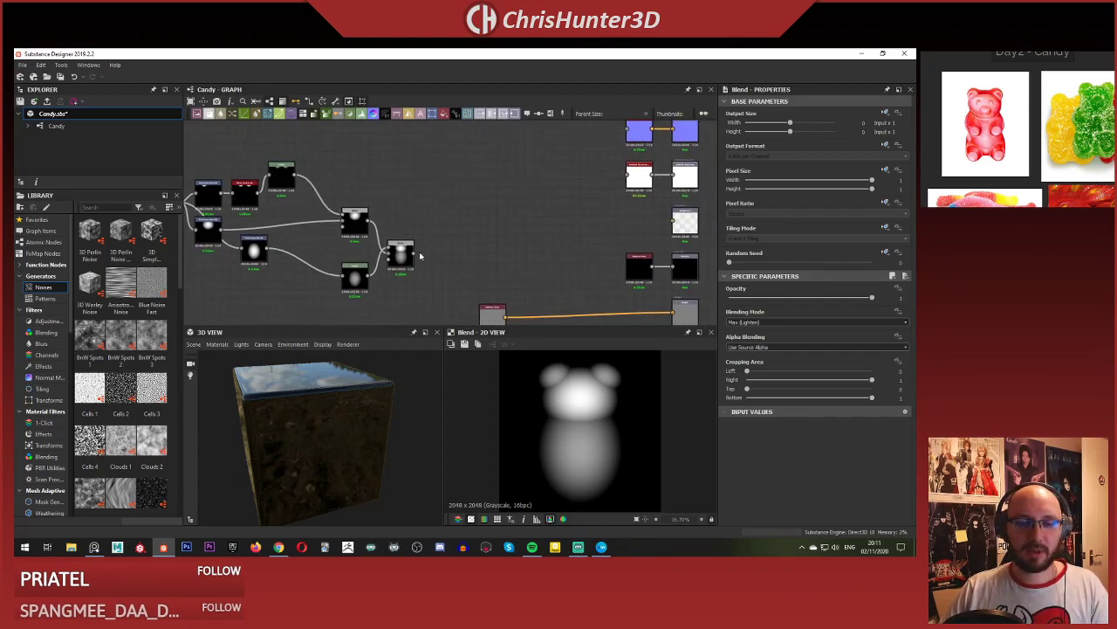
{"action": "scroll", "coordinate": [555, 167], "scroll_direction": "down", "scroll_amount": 2}
{"action": "left_click_drag", "start_coordinate": [415, 254], "coordinate": [541, 189]}
{"action": "scroll", "coordinate": [559, 167], "scroll_direction": "up", "scroll_amount": 2}
{"action": "middle_click_drag", "start_coordinate": [600, 156], "coordinate": [542, 190]}
{"action": "left_click_drag", "start_coordinate": [542, 190], "coordinate": [571, 166]}
{"action": "middle_click_drag", "start_coordinate": [464, 192], "coordinate": [476, 100]}
{"action": "left_click_drag", "start_coordinate": [408, 214], "coordinate": [623, 256]}
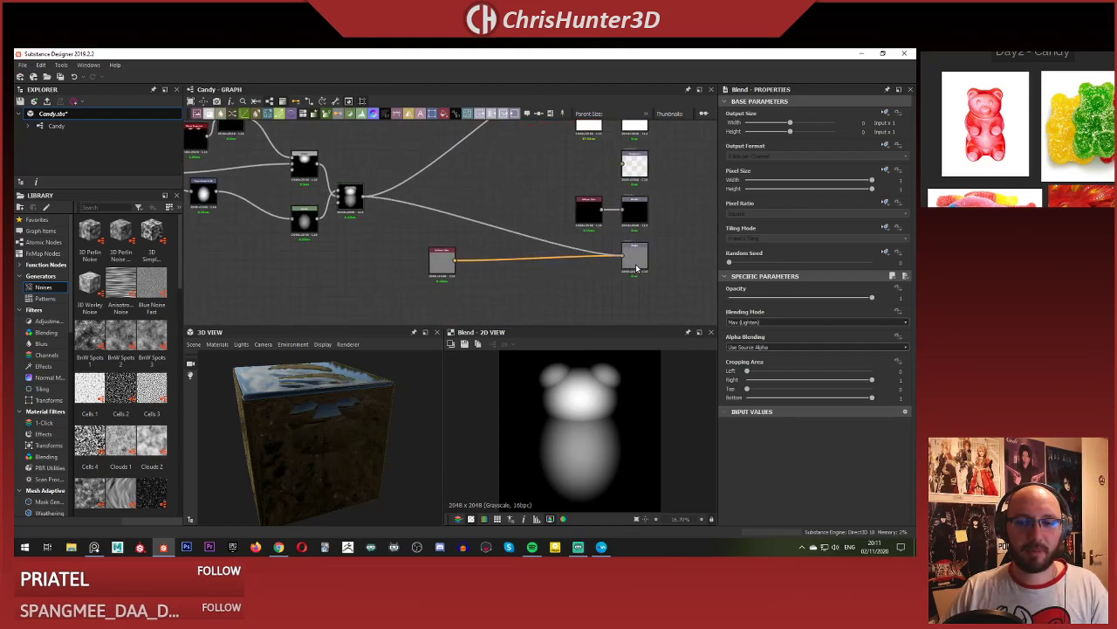
{"action": "mouse_move", "coordinate": [493, 202]}
{"action": "middle_mouse_down"}
{"action": "mouse_move", "coordinate": [506, 233]}
{"action": "mouse_move", "coordinate": [492, 212]}
{"action": "middle_mouse_up"}
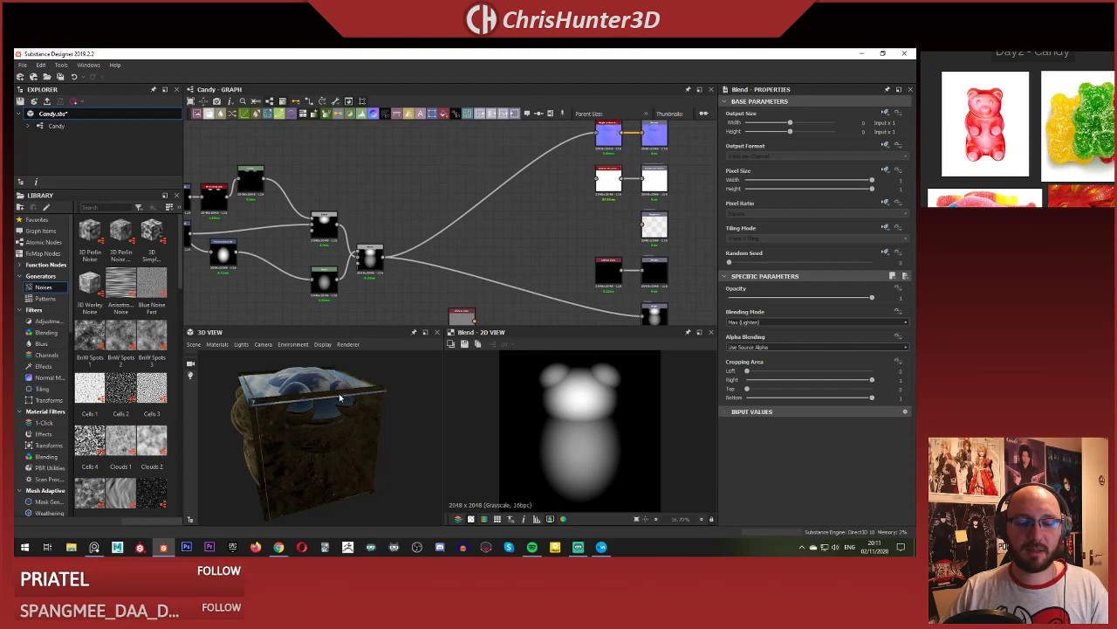
Switch the 3D preview mesh to the high-resolution plane and orbit to inspect the bear relief.
{"action": "left_click_drag", "start_coordinate": [339, 397], "coordinate": [288, 427]}
{"action": "left_click", "coordinate": [193, 344]}
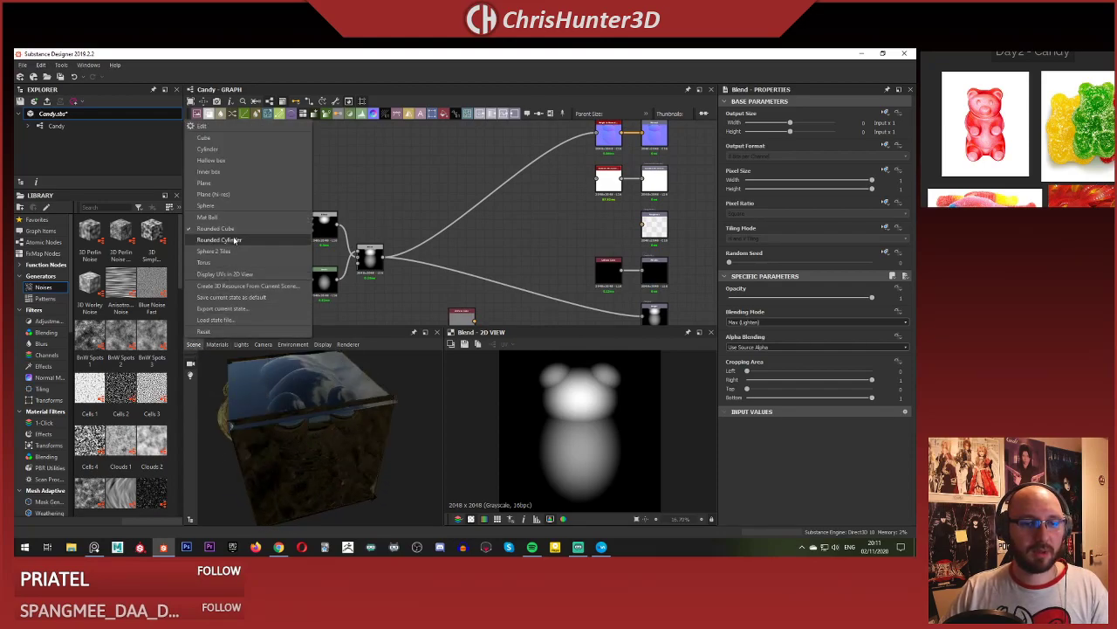
{"action": "left_click", "coordinate": [257, 195]}
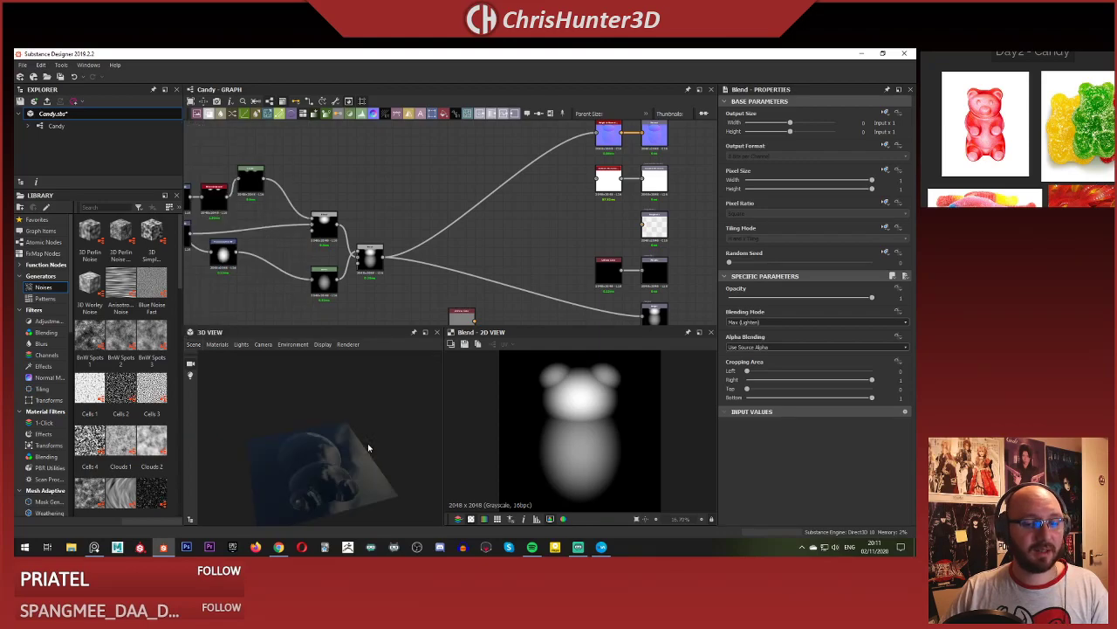
{"action": "left_click_drag", "start_coordinate": [364, 445], "coordinate": [340, 419]}
{"action": "scroll", "coordinate": [507, 217], "scroll_direction": "down", "scroll_amount": 2}
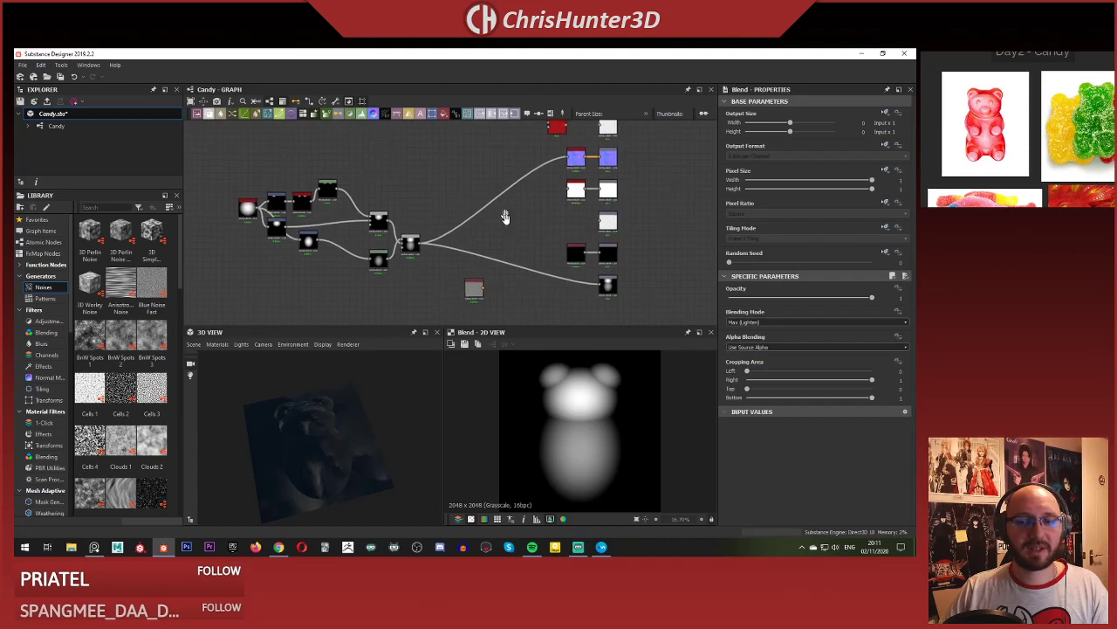
Turn the tan Uniform Color node near the Base Color output neutral grey, with saturation 0 and value 0.47.
{"action": "scroll", "coordinate": [519, 217], "scroll_direction": "up", "scroll_amount": 5}
{"action": "middle_click_drag", "start_coordinate": [519, 217], "coordinate": [392, 153]}
{"action": "double_click", "coordinate": [449, 162]}
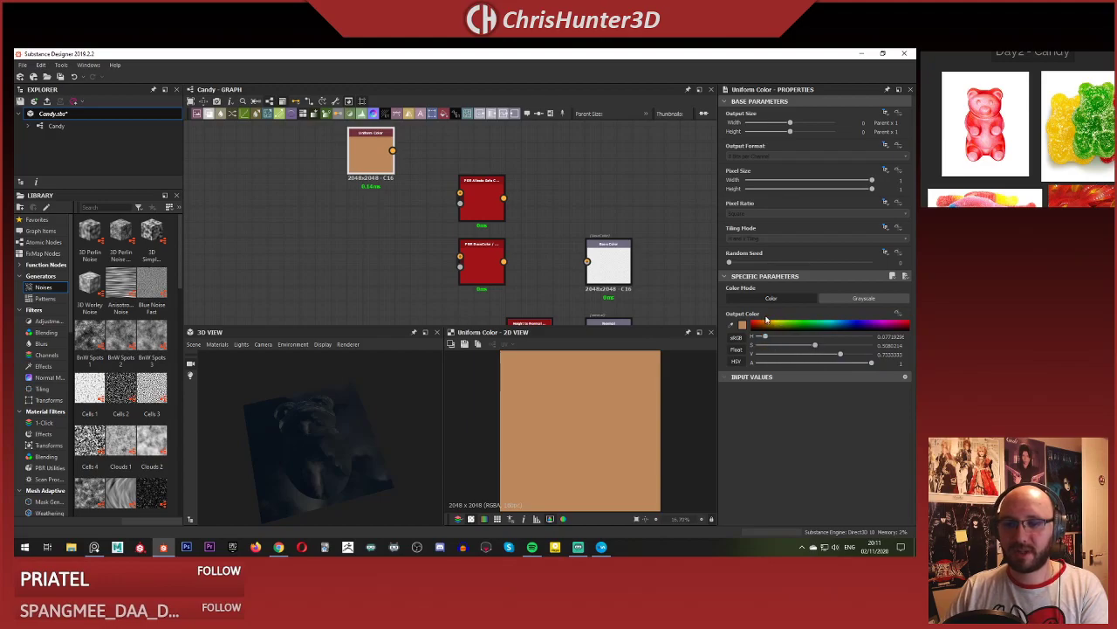
{"action": "left_click", "coordinate": [864, 298]}
{"action": "left_click", "coordinate": [772, 298]}
{"action": "left_click_drag", "start_coordinate": [792, 347], "coordinate": [756, 345]}
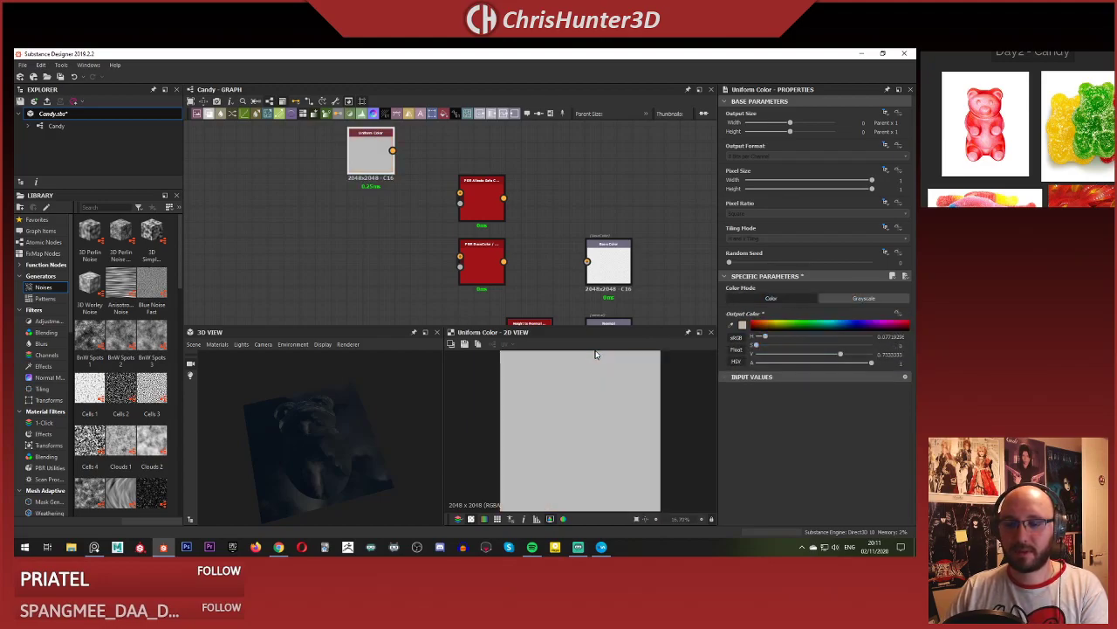
{"action": "left_click_drag", "start_coordinate": [840, 354], "coordinate": [811, 356]}
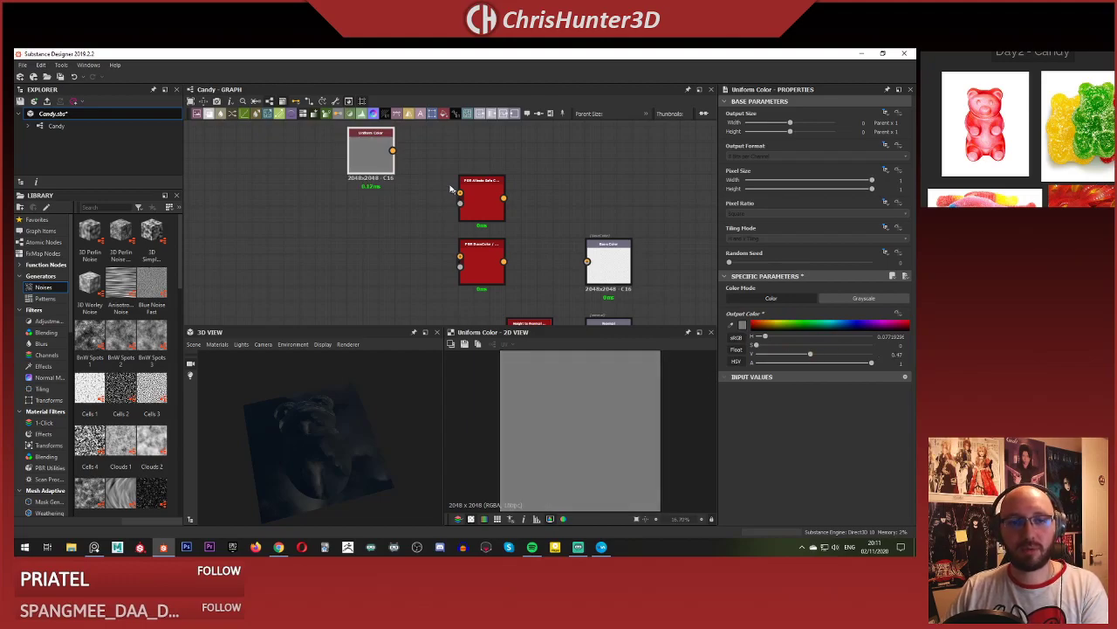
Connect the grey Uniform Color node to the Base Color output and inspect the bear on the 3D plane.
{"action": "left_click_drag", "start_coordinate": [507, 181], "coordinate": [599, 255]}
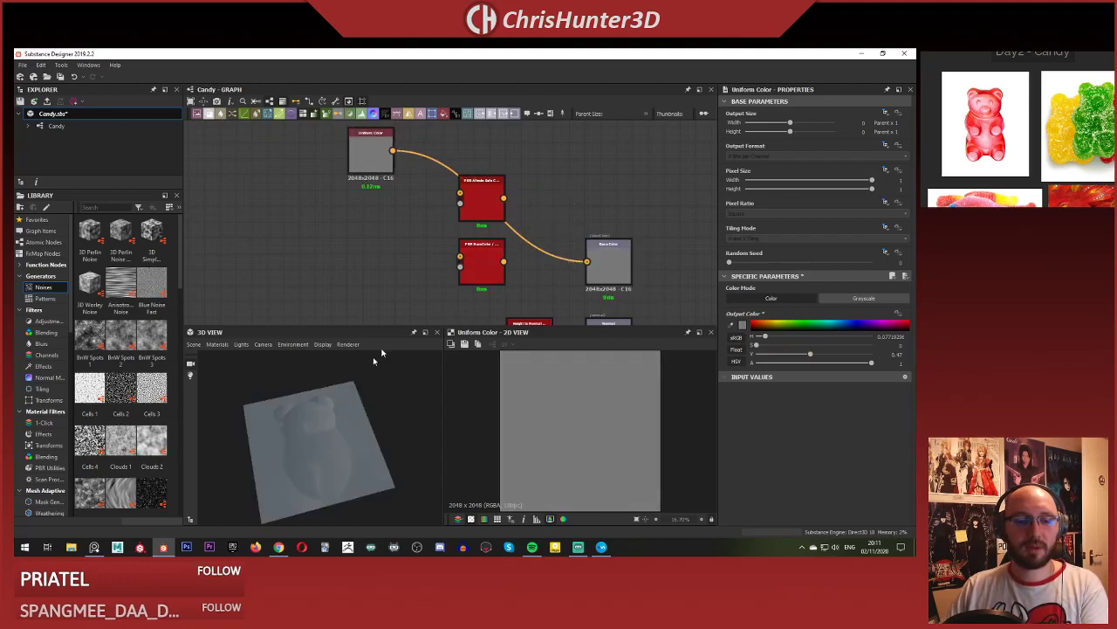
{"action": "scroll", "coordinate": [344, 399], "scroll_direction": "up", "scroll_amount": 3}
{"action": "middle_click_drag", "start_coordinate": [319, 414], "coordinate": [303, 400]}
{"action": "left_click_drag", "start_coordinate": [303, 403], "coordinate": [292, 388]}
{"action": "scroll", "coordinate": [358, 251], "scroll_direction": "down", "scroll_amount": 5}
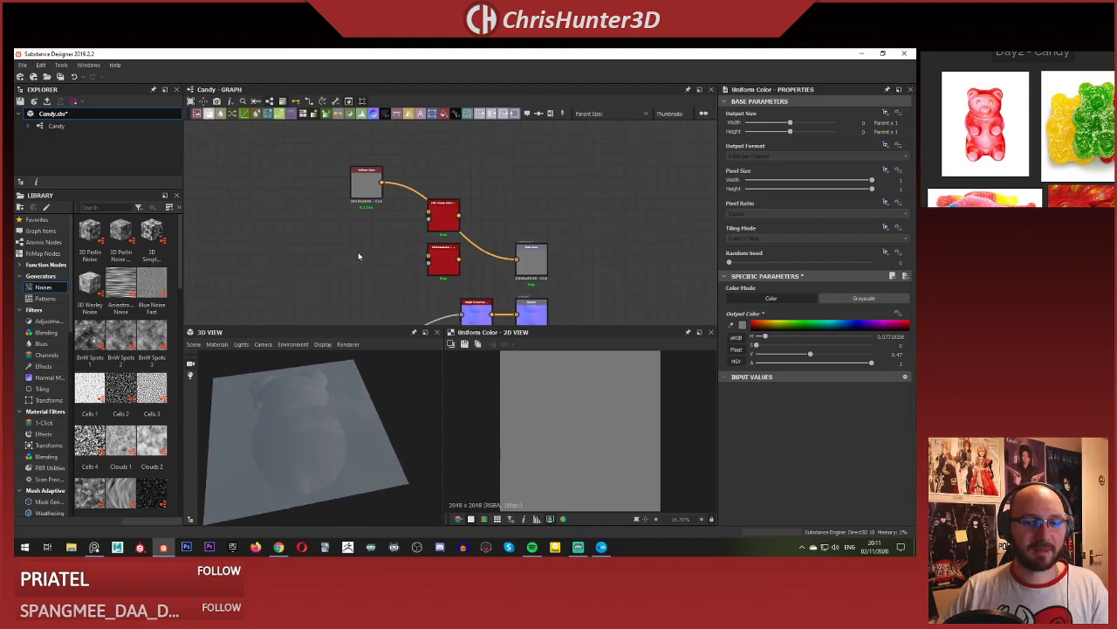
Add a Uniform Color node and place it beside the Roughness output, above the Metallic row.
{"action": "scroll", "coordinate": [501, 261], "scroll_direction": "up", "scroll_amount": 6}
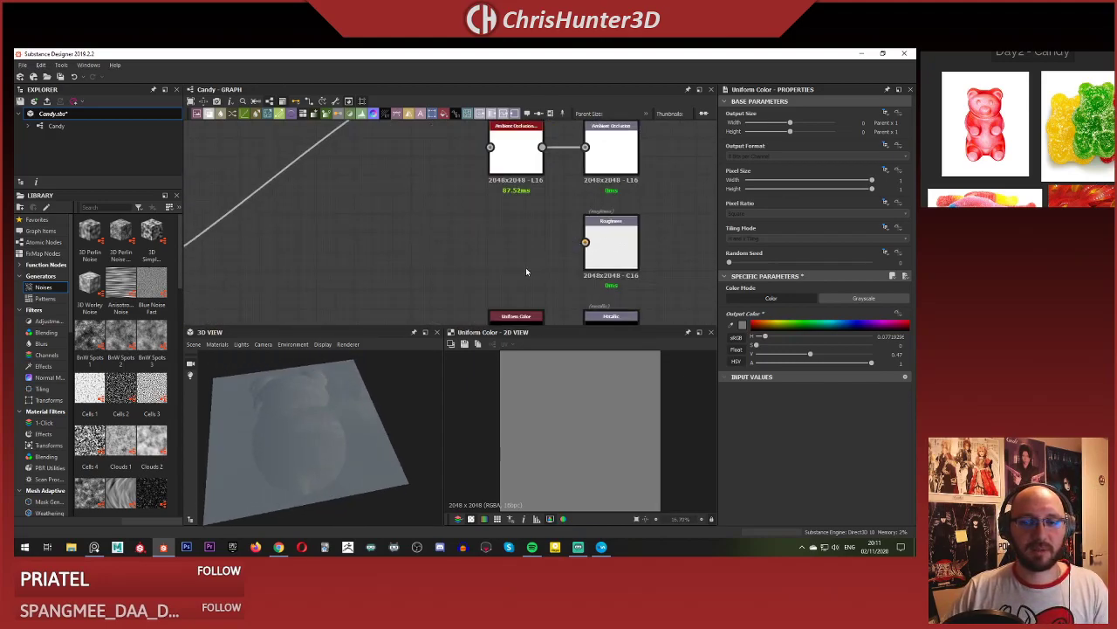
{"action": "left_click_drag", "start_coordinate": [348, 437], "coordinate": [312, 411]}
{"action": "middle_click_drag", "start_coordinate": [311, 411], "coordinate": [339, 378]}
{"action": "scroll", "coordinate": [477, 225], "scroll_direction": "down", "scroll_amount": 3}
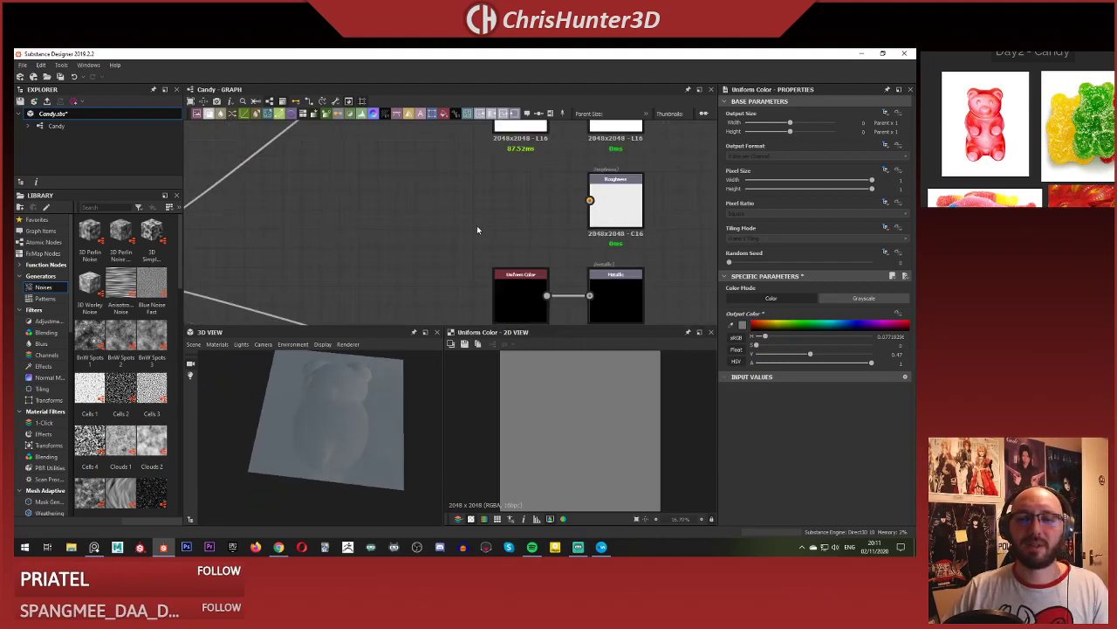
{"action": "key", "text": "space"}
{"action": "type", "text": "un"}
{"action": "left_click", "coordinate": [536, 243]}
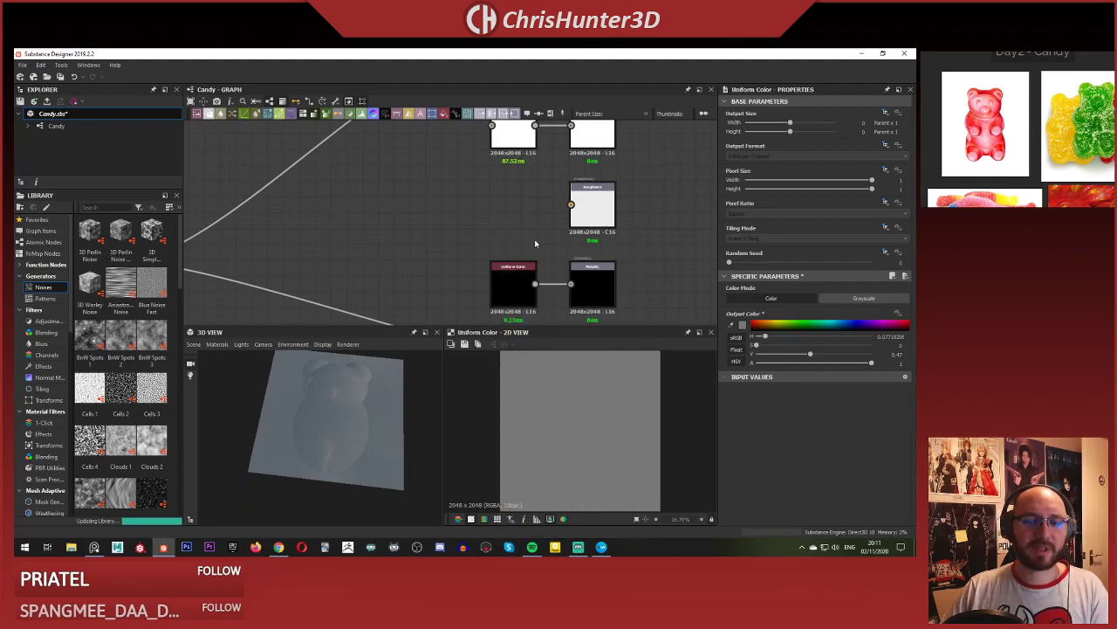
{"action": "left_click_drag", "start_coordinate": [510, 231], "coordinate": [512, 214]}
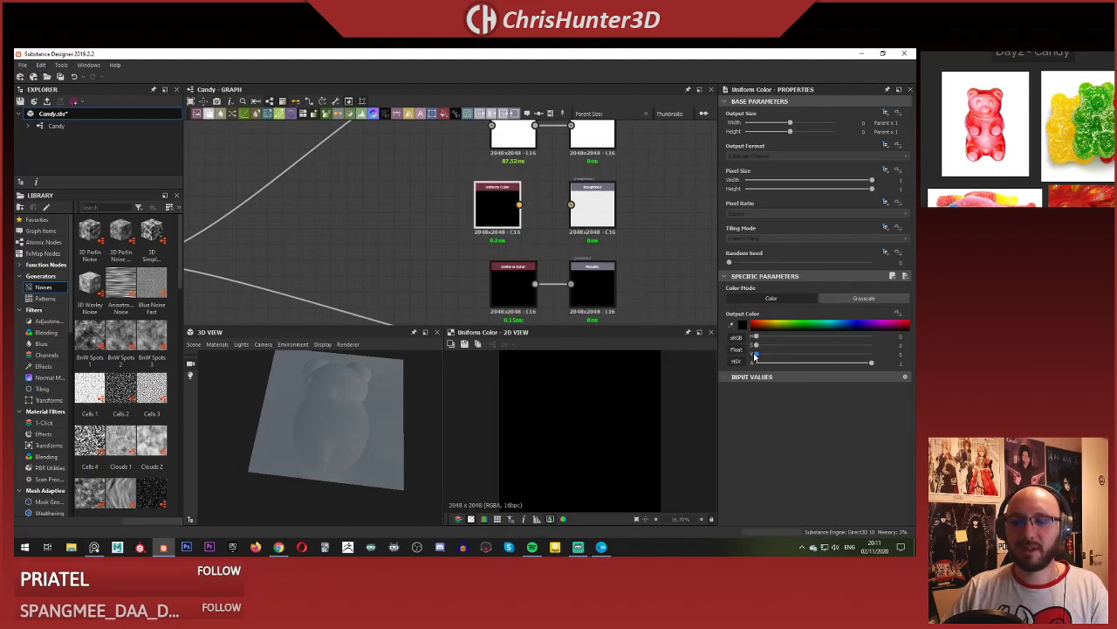
Set the new Uniform Color to grayscale with value 0.11, connect it to the Roughness output, and check the 3D plane.
{"action": "left_click_drag", "start_coordinate": [756, 354], "coordinate": [769, 353]}
{"action": "left_click_drag", "start_coordinate": [518, 206], "coordinate": [571, 204]}
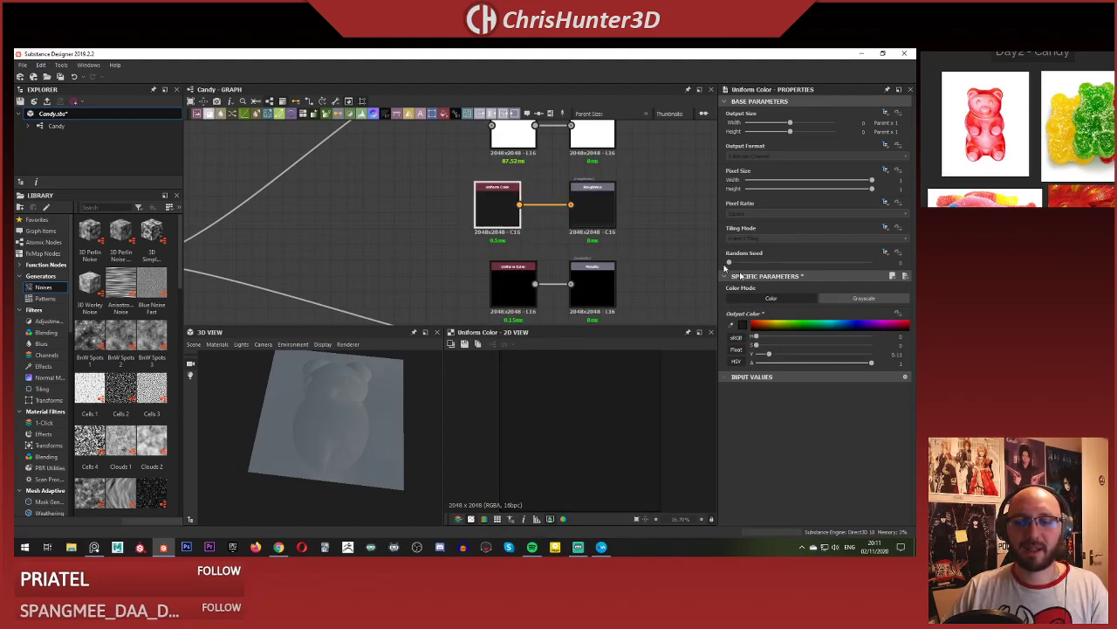
{"action": "left_click", "coordinate": [598, 206]}
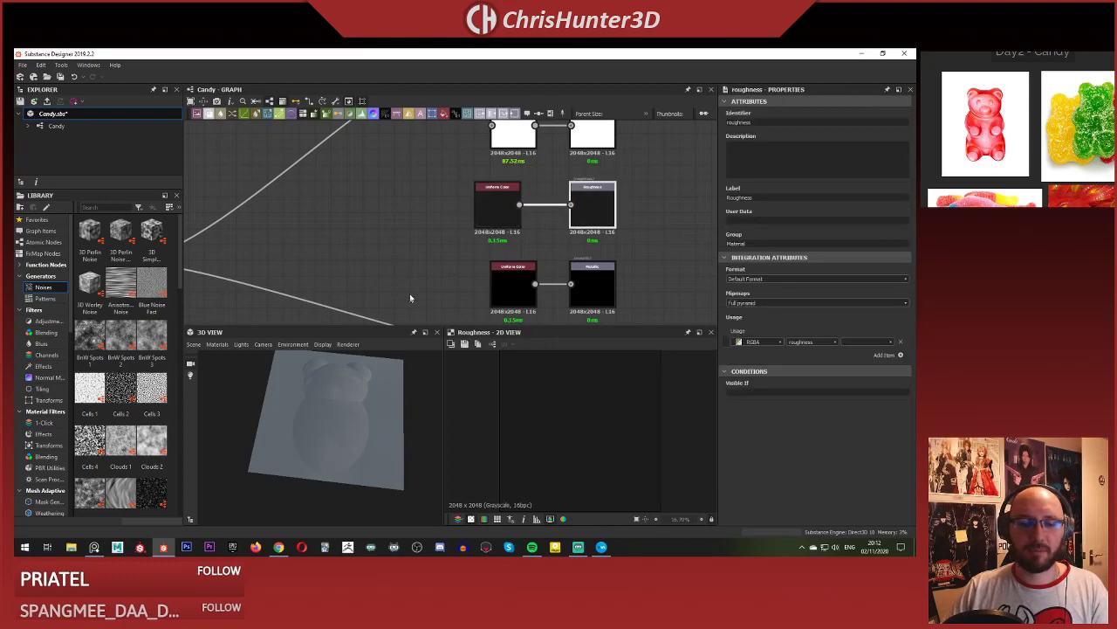
{"action": "scroll", "coordinate": [423, 262], "scroll_direction": "up", "scroll_amount": 2}
{"action": "left_click_drag", "start_coordinate": [374, 386], "coordinate": [327, 410]}
{"action": "scroll", "coordinate": [517, 216], "scroll_direction": "down", "scroll_amount": 3}
{"action": "middle_click_drag", "start_coordinate": [517, 216], "coordinate": [625, 202]}
{"action": "middle_click_drag", "start_coordinate": [474, 234], "coordinate": [541, 307]}
{"action": "scroll", "coordinate": [539, 283], "scroll_direction": "up", "scroll_amount": 4}
{"action": "scroll", "coordinate": [539, 287], "scroll_direction": "down", "scroll_amount": 2}
{"action": "middle_click_drag", "start_coordinate": [516, 260], "coordinate": [534, 308]}
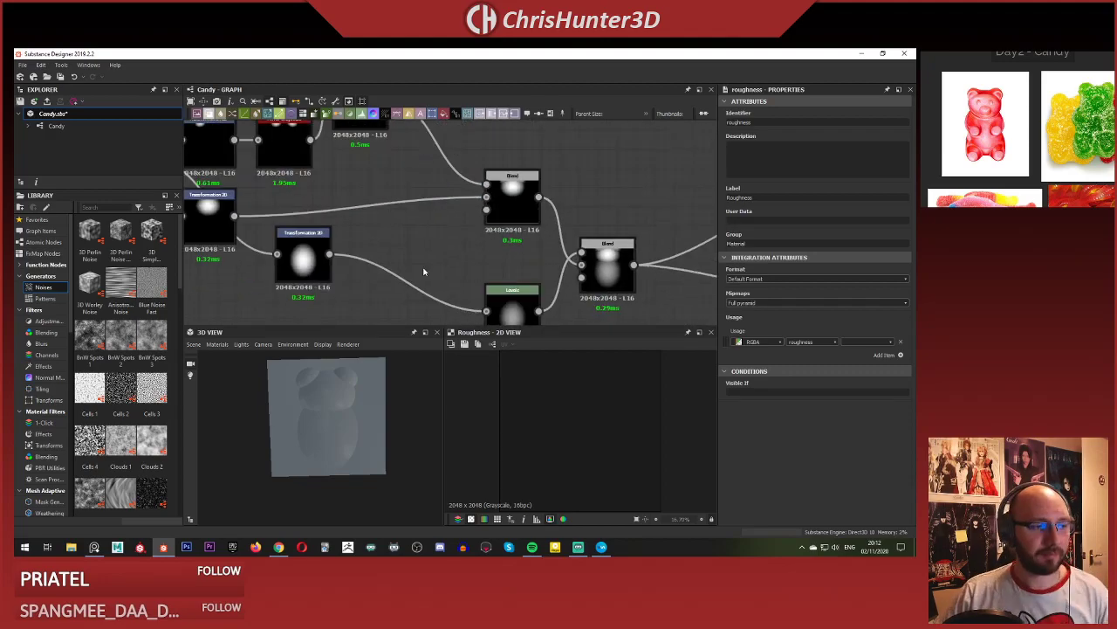
{"action": "middle_click_drag", "start_coordinate": [455, 264], "coordinate": [495, 225]}
{"action": "scroll", "coordinate": [456, 215], "scroll_direction": "down", "scroll_amount": 2}
{"action": "scroll", "coordinate": [532, 179], "scroll_direction": "up", "scroll_amount": 4}
{"action": "scroll", "coordinate": [464, 247], "scroll_direction": "down", "scroll_amount": 2}
{"action": "scroll", "coordinate": [445, 226], "scroll_direction": "down", "scroll_amount": 4}
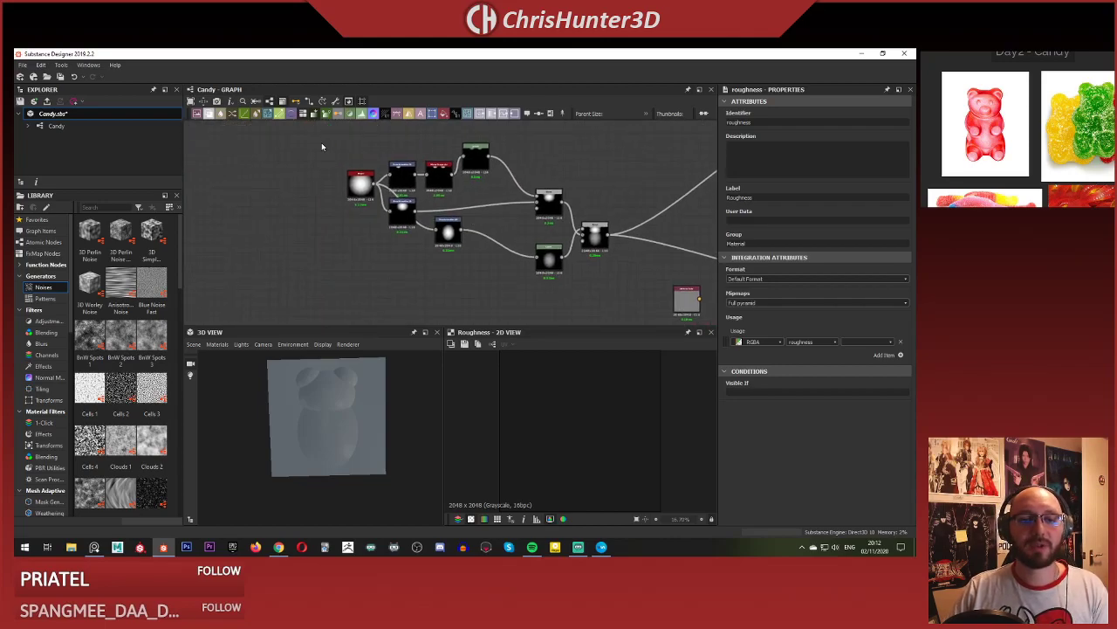
Move the whole group of bear shape nodes farther left, making room between the final Blend and the outputs.
{"action": "left_click_drag", "start_coordinate": [322, 143], "coordinate": [594, 276]}
{"action": "left_click_drag", "start_coordinate": [592, 234], "coordinate": [437, 215]}
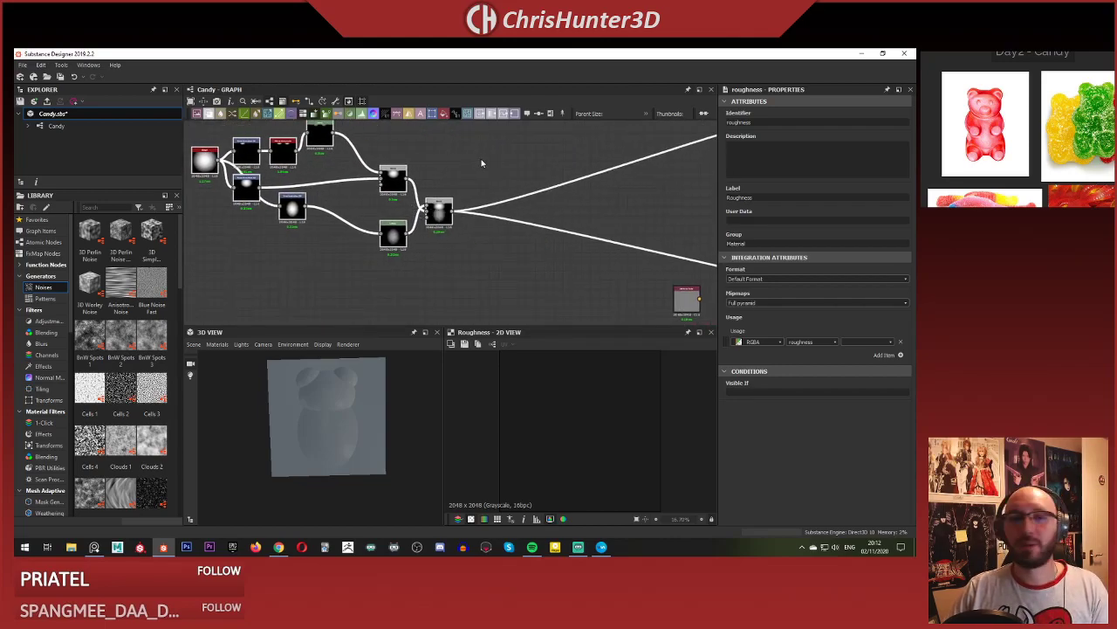
{"action": "left_click", "coordinate": [481, 162]}
Add a Shape node and place it directly below the final Blend.
{"action": "scroll", "coordinate": [467, 190], "scroll_direction": "up", "scroll_amount": 3}
{"action": "middle_click_drag", "start_coordinate": [466, 191], "coordinate": [564, 196]}
{"action": "scroll", "coordinate": [563, 196], "scroll_direction": "up", "scroll_amount": 2}
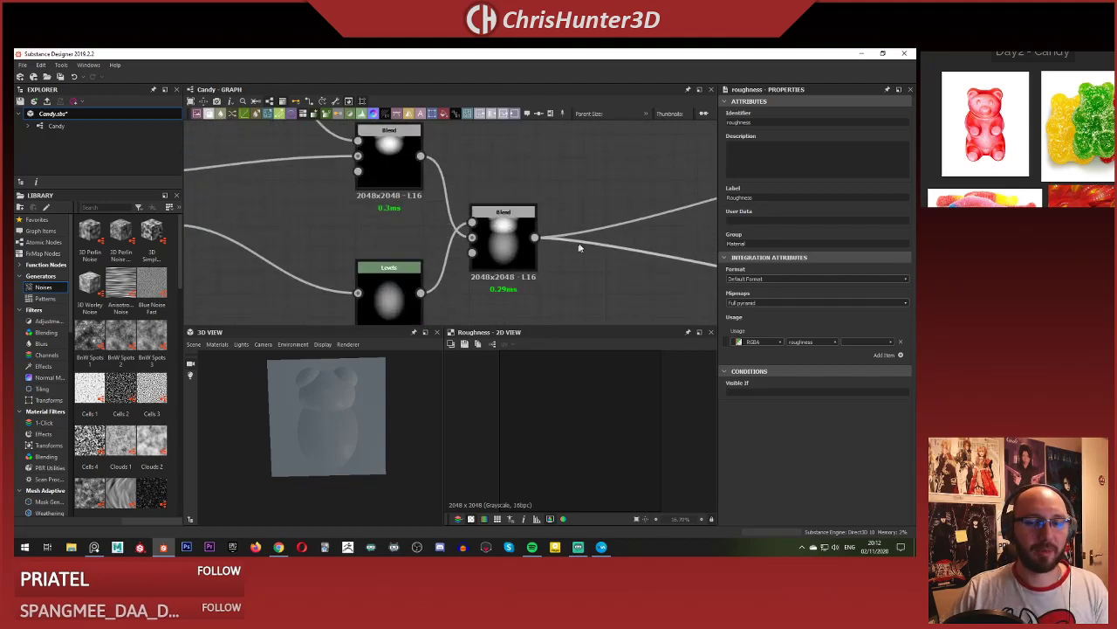
{"action": "middle_click_drag", "start_coordinate": [589, 268], "coordinate": [495, 269]}
{"action": "scroll", "coordinate": [587, 231], "scroll_direction": "up", "scroll_amount": 1}
{"action": "scroll", "coordinate": [591, 282], "scroll_direction": "down", "scroll_amount": 2}
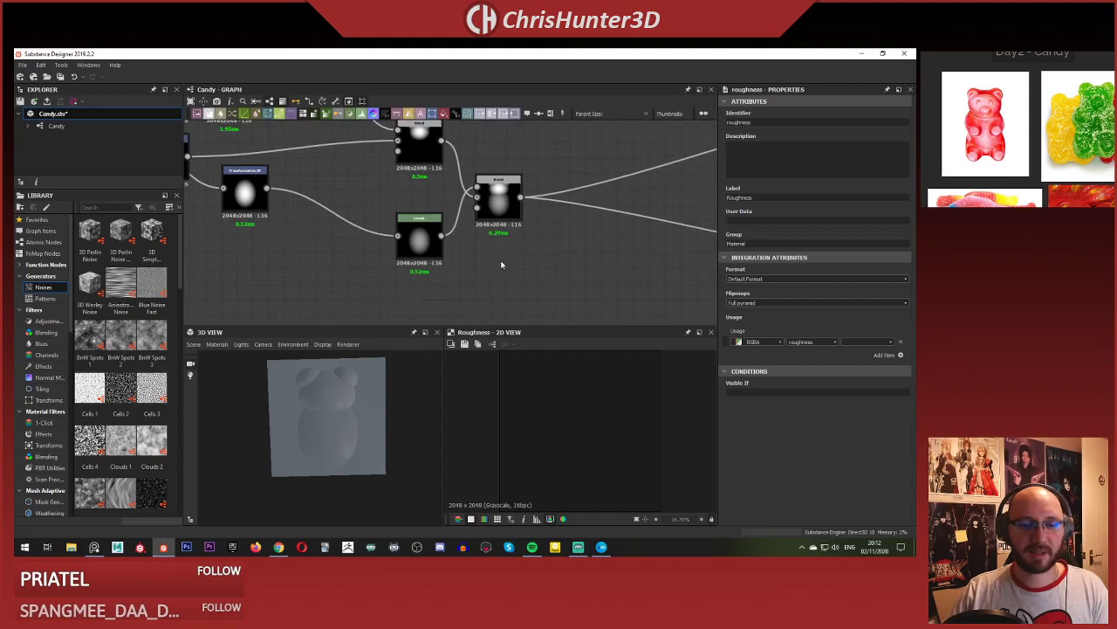
{"action": "scroll", "coordinate": [546, 258], "scroll_direction": "up", "scroll_amount": 1}
{"action": "key", "text": "space"}
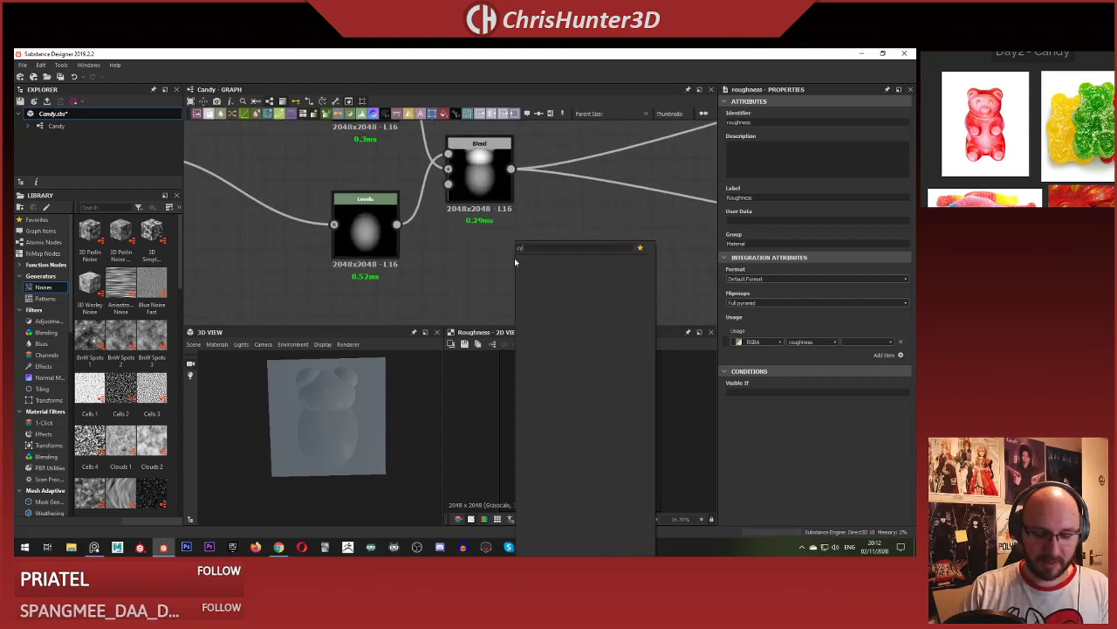
{"action": "type", "text": "shap"}
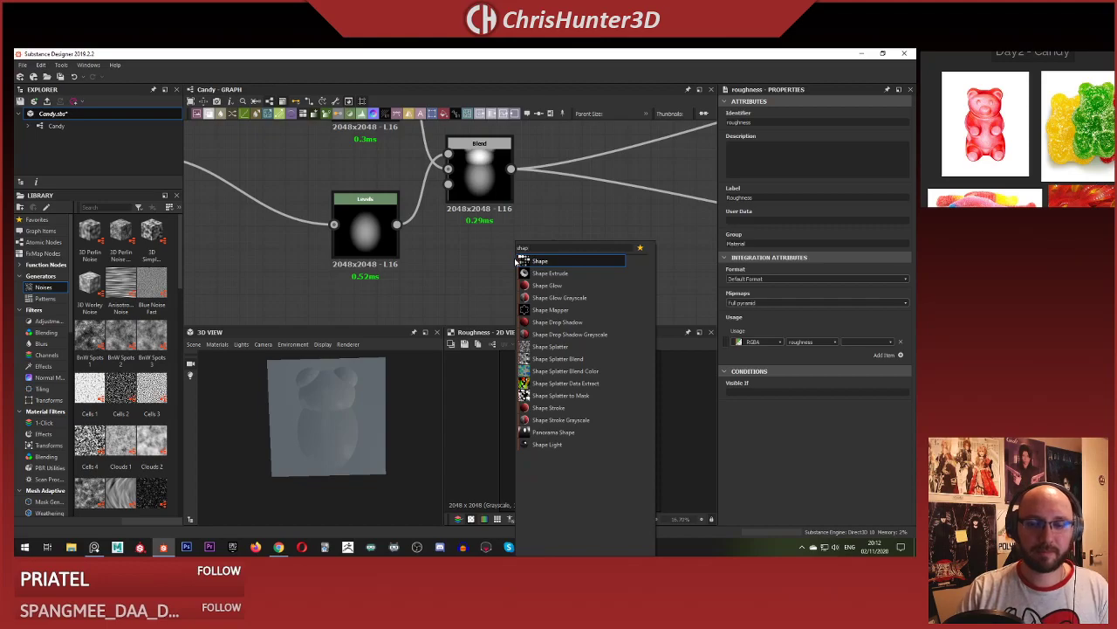
{"action": "left_click", "coordinate": [518, 261]}
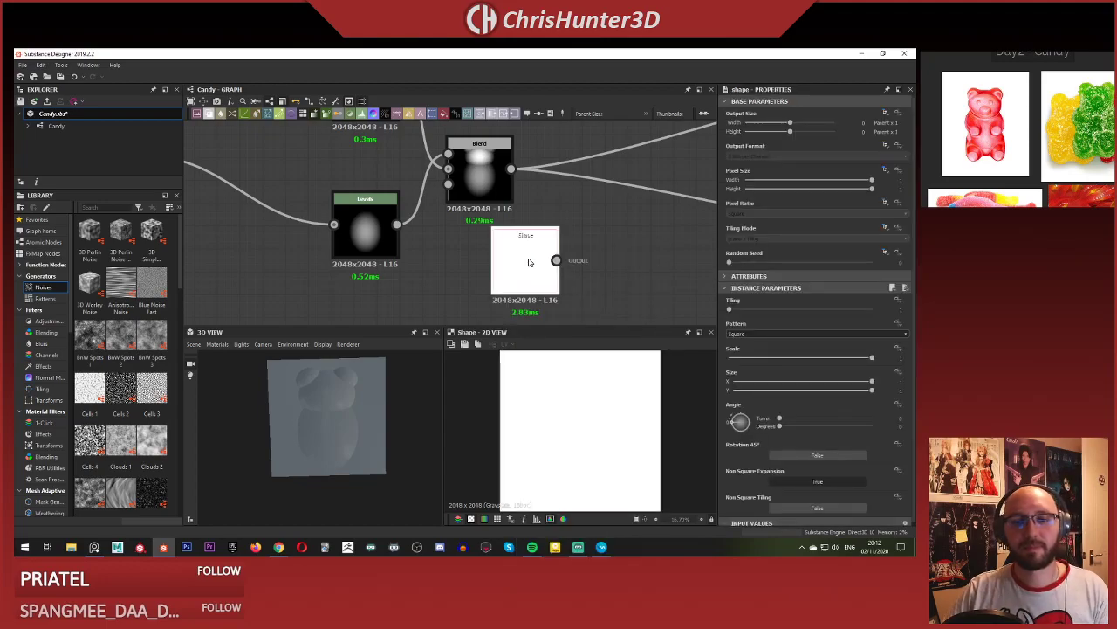
{"action": "left_click_drag", "start_coordinate": [515, 260], "coordinate": [485, 267]}
Try the Capsule pattern with Pattern Specific 0.22 on the Shape node, and delete the node.
{"action": "left_click", "coordinate": [818, 334]}
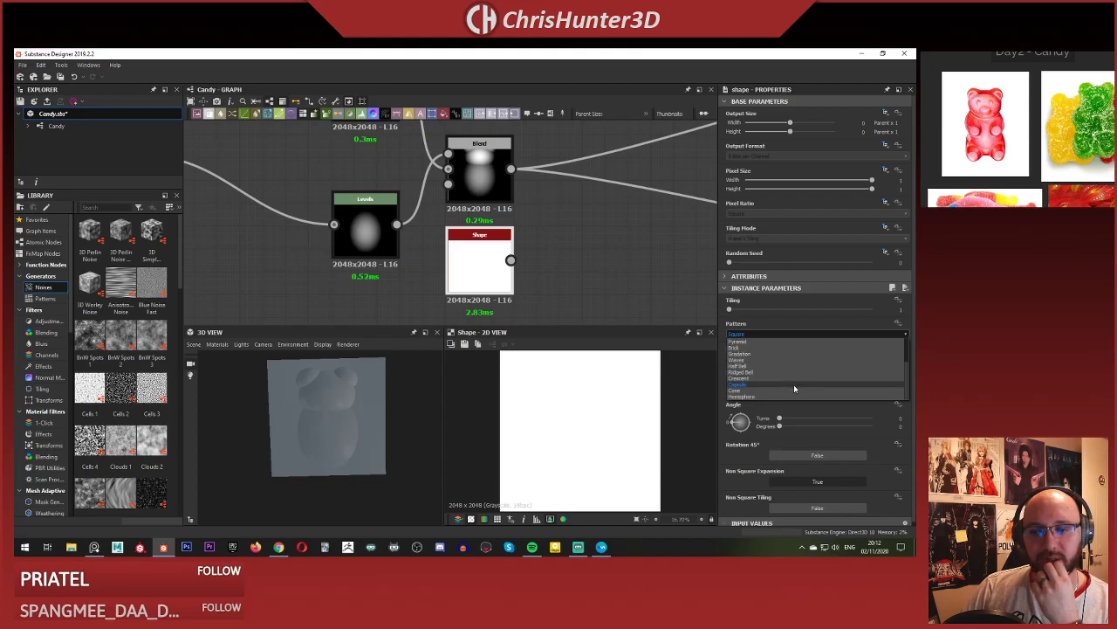
{"action": "left_click", "coordinate": [794, 384]}
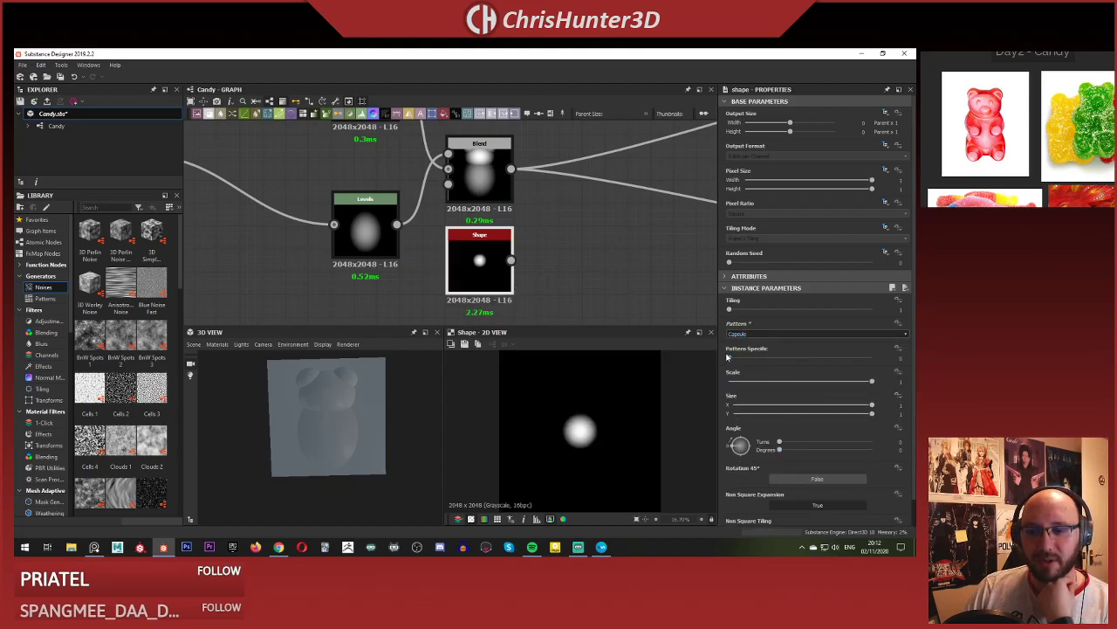
{"action": "left_click_drag", "start_coordinate": [729, 357], "coordinate": [761, 365]}
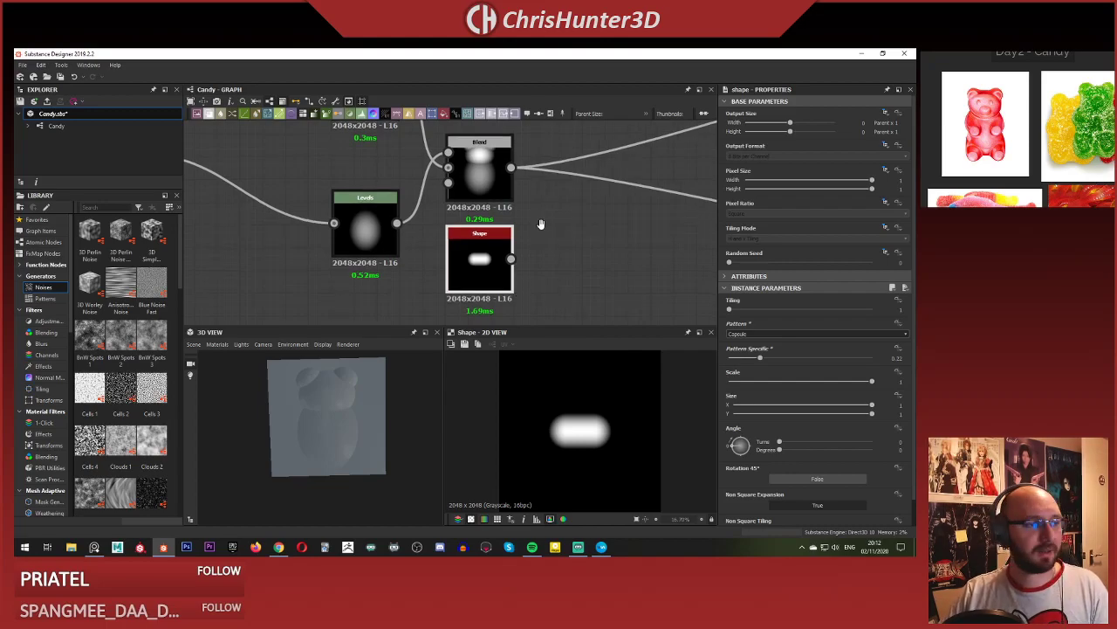
{"action": "scroll", "coordinate": [541, 240], "scroll_direction": "down", "scroll_amount": 2}
{"action": "mouse_move", "coordinate": [556, 232]}
{"action": "middle_mouse_down"}
{"action": "mouse_move", "coordinate": [562, 267]}
{"action": "mouse_move", "coordinate": [559, 252]}
{"action": "middle_mouse_up"}
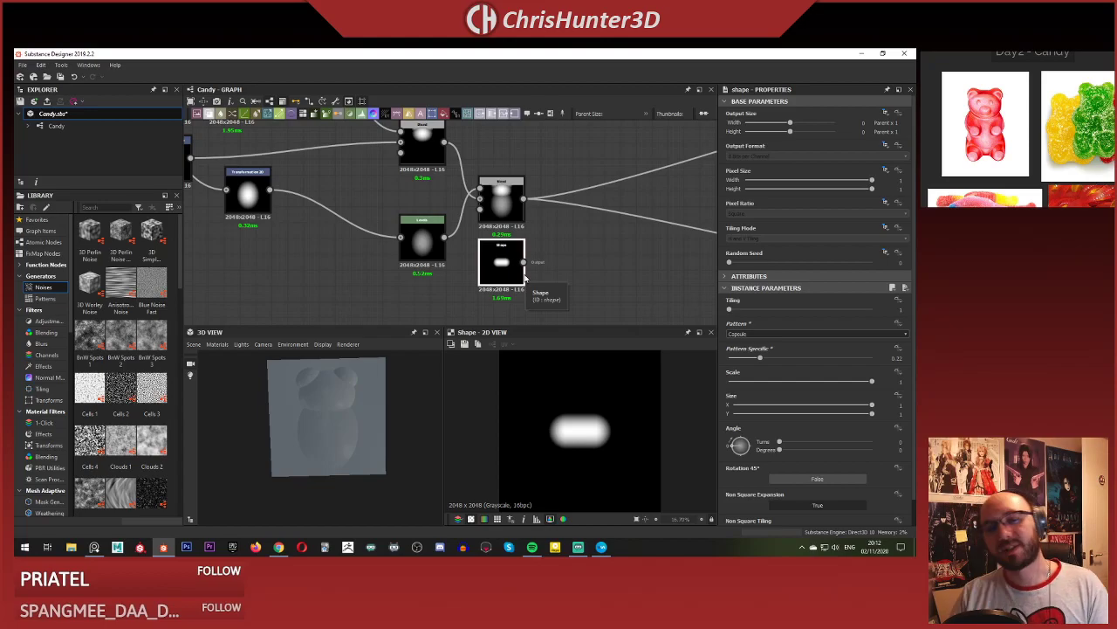
{"action": "key", "text": "Delete"}
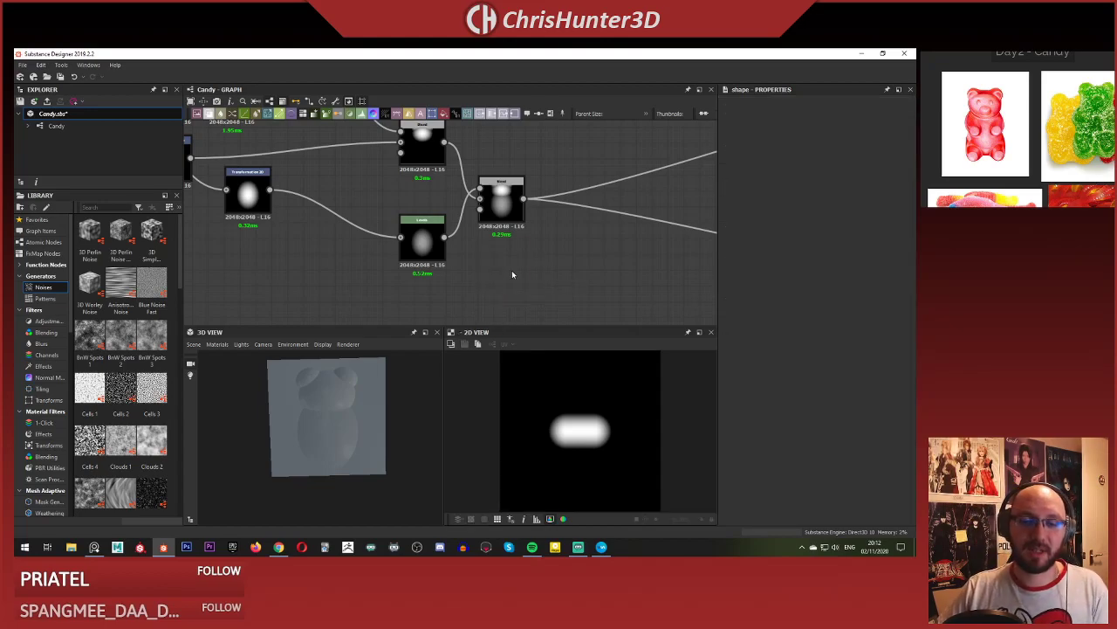
Add a Shape Extrude node below the final Blend with Extrude Height 0.66, Extrude Depth 0.59 and Scale 0.53.
{"action": "key", "text": "space"}
{"action": "type", "text": "shape"}
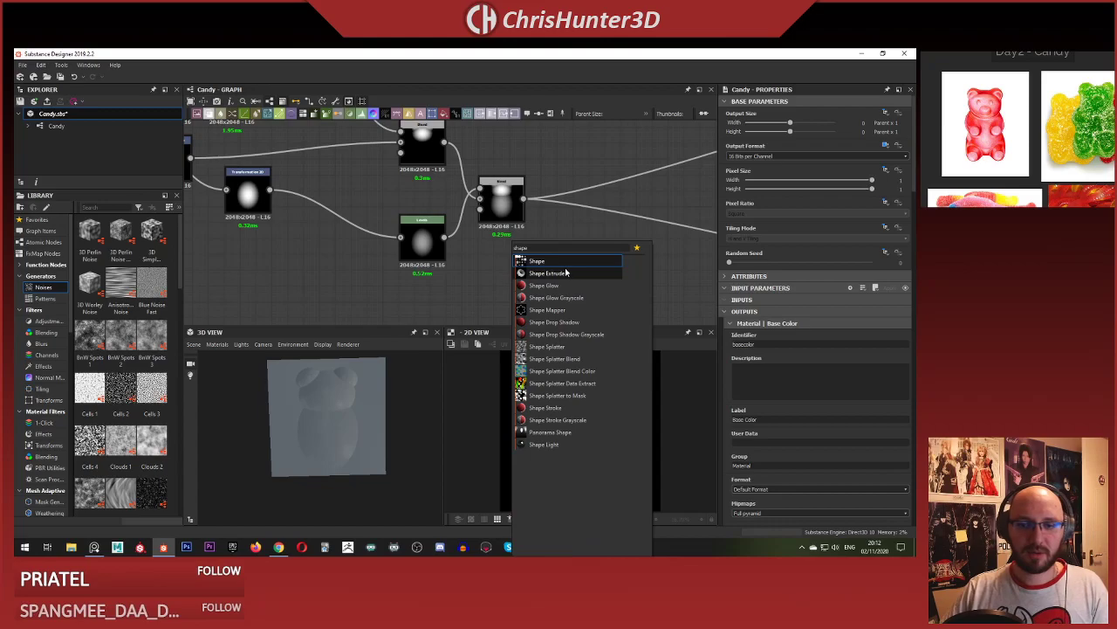
{"action": "left_click", "coordinate": [530, 273]}
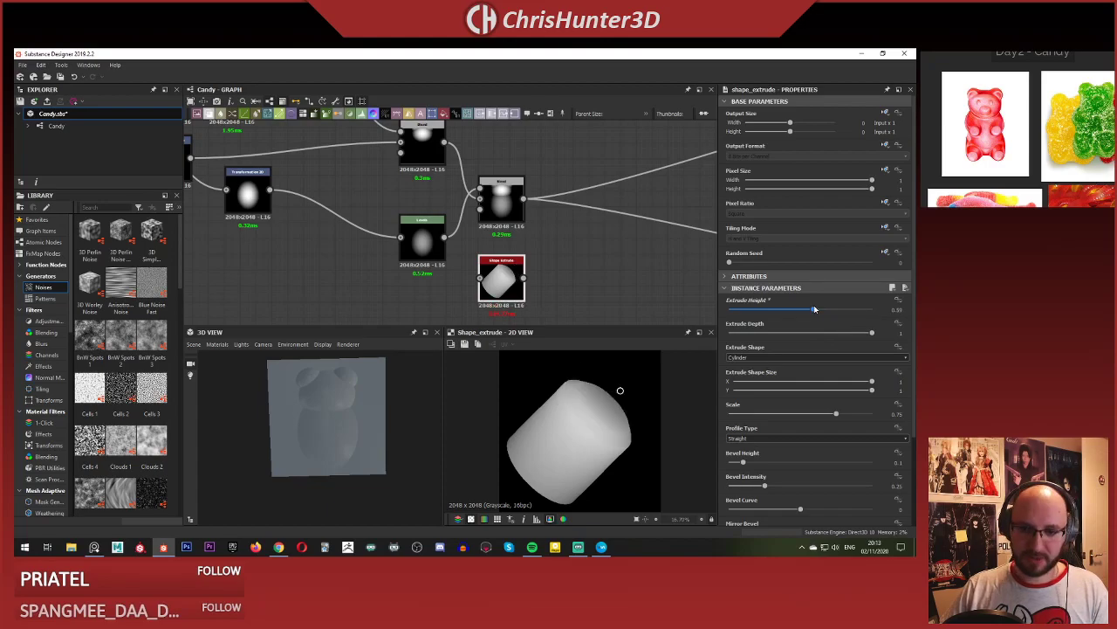
{"action": "left_click_drag", "start_coordinate": [814, 309], "coordinate": [813, 334]}
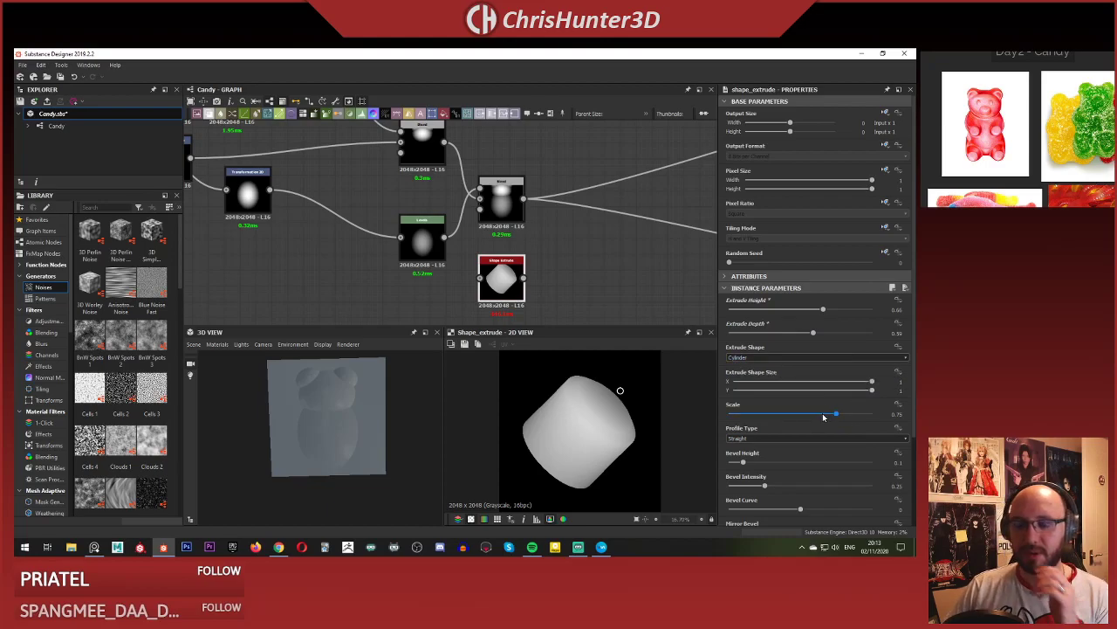
{"action": "left_click_drag", "start_coordinate": [823, 416], "coordinate": [805, 417]}
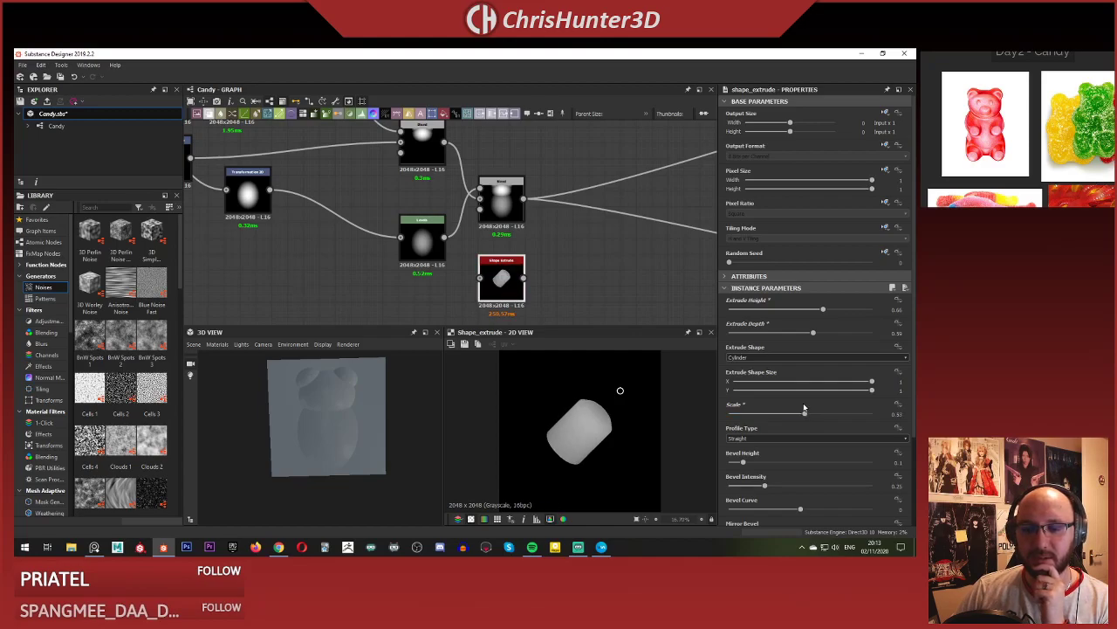
Round the extruded cylinder's end with Bevel Height 0.32 and Bevel Curve 1, and turn the cylinder almost head-on.
{"action": "left_click_drag", "start_coordinate": [747, 463], "coordinate": [538, 479]}
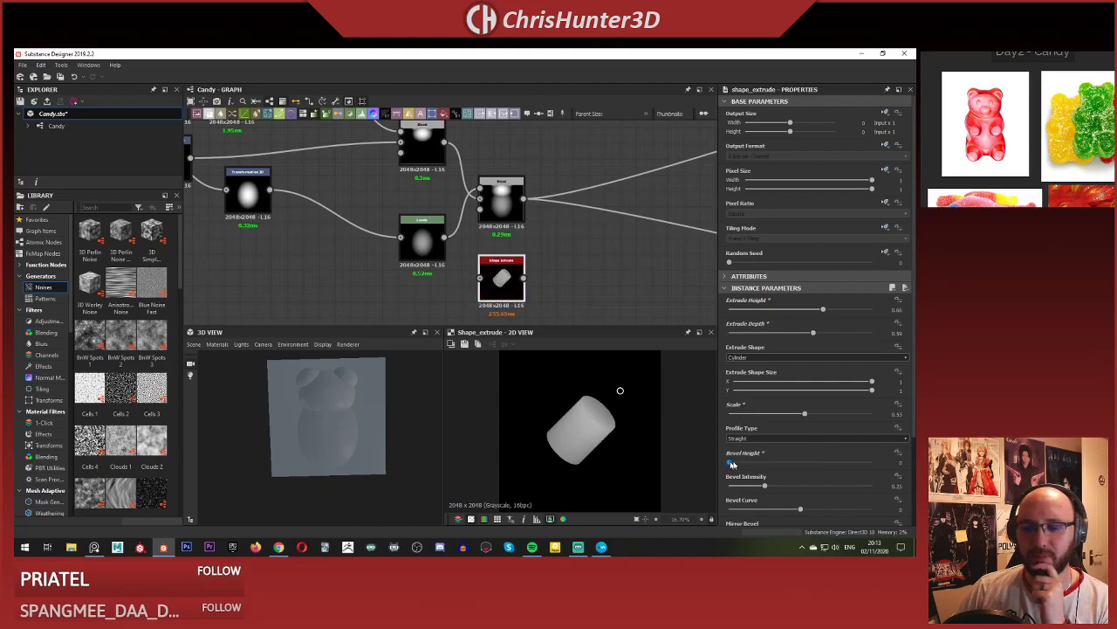
{"action": "left_click_drag", "start_coordinate": [732, 465], "coordinate": [766, 463]}
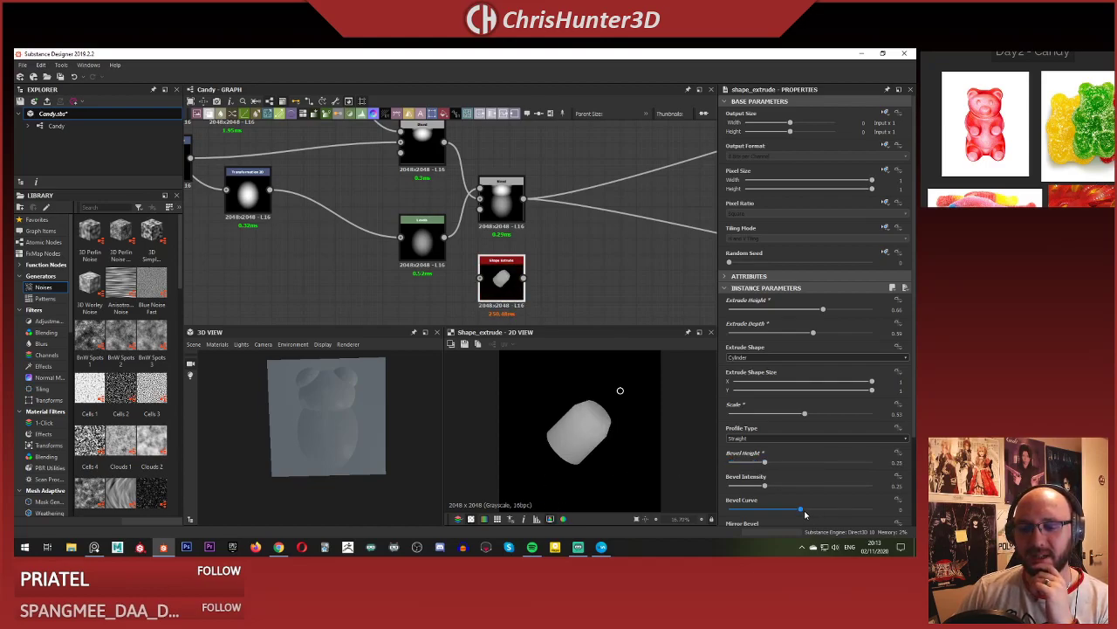
{"action": "left_click_drag", "start_coordinate": [803, 511], "coordinate": [871, 509]}
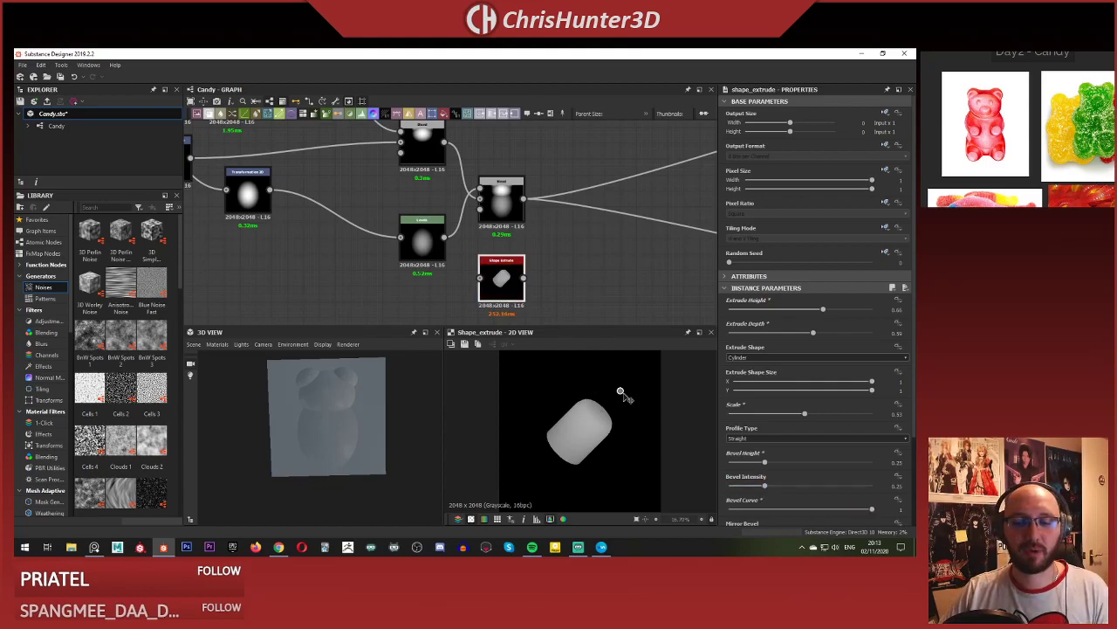
{"action": "left_click_drag", "start_coordinate": [575, 423], "coordinate": [572, 429]}
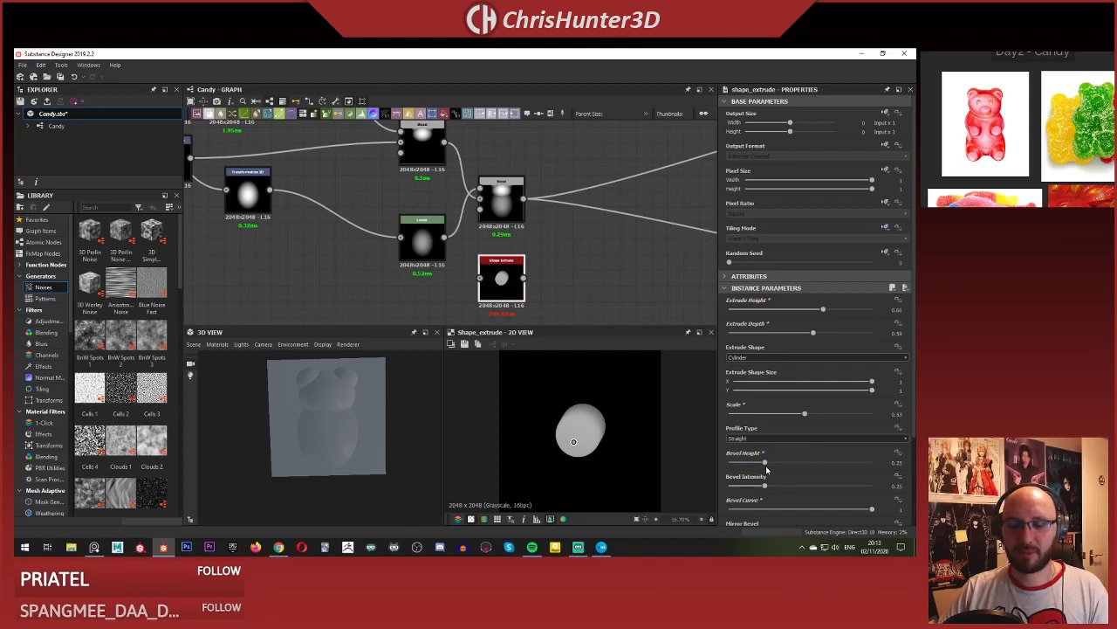
{"action": "left_click_drag", "start_coordinate": [768, 469], "coordinate": [778, 468]}
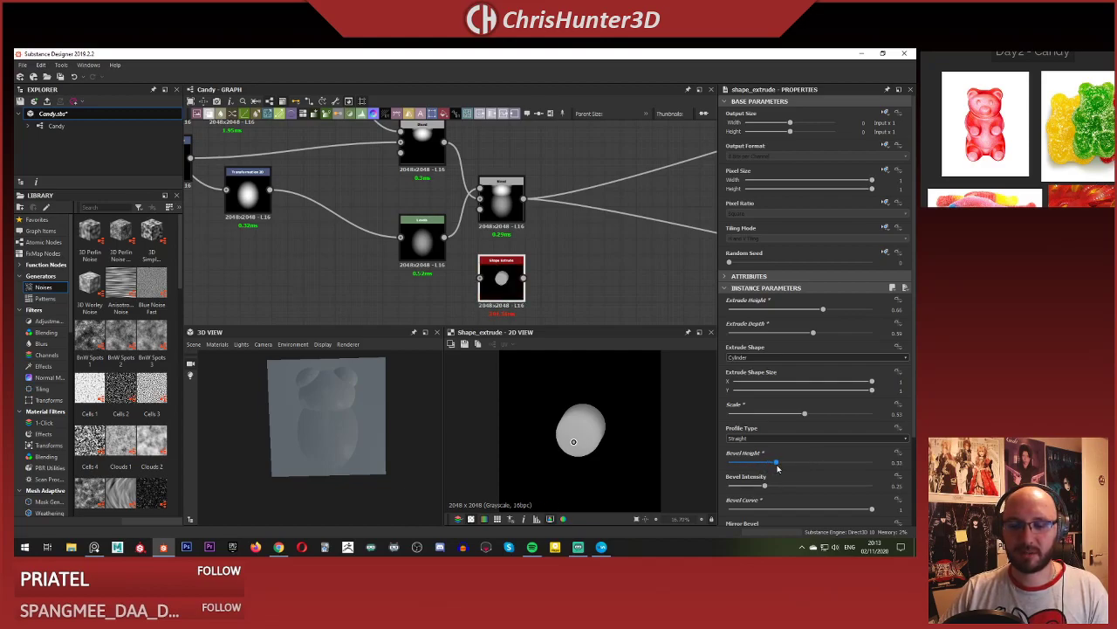
Move the Shape Extrude node slightly lower and set its Profile Type to Vertical Gradient, keeping the Cylinder extrude shape.
{"action": "middle_click_drag", "start_coordinate": [574, 264], "coordinate": [579, 237]}
{"action": "scroll", "coordinate": [517, 265], "scroll_direction": "up", "scroll_amount": 2}
{"action": "scroll", "coordinate": [519, 267], "scroll_direction": "down", "scroll_amount": 1}
{"action": "middle_click_drag", "start_coordinate": [521, 267], "coordinate": [545, 225]}
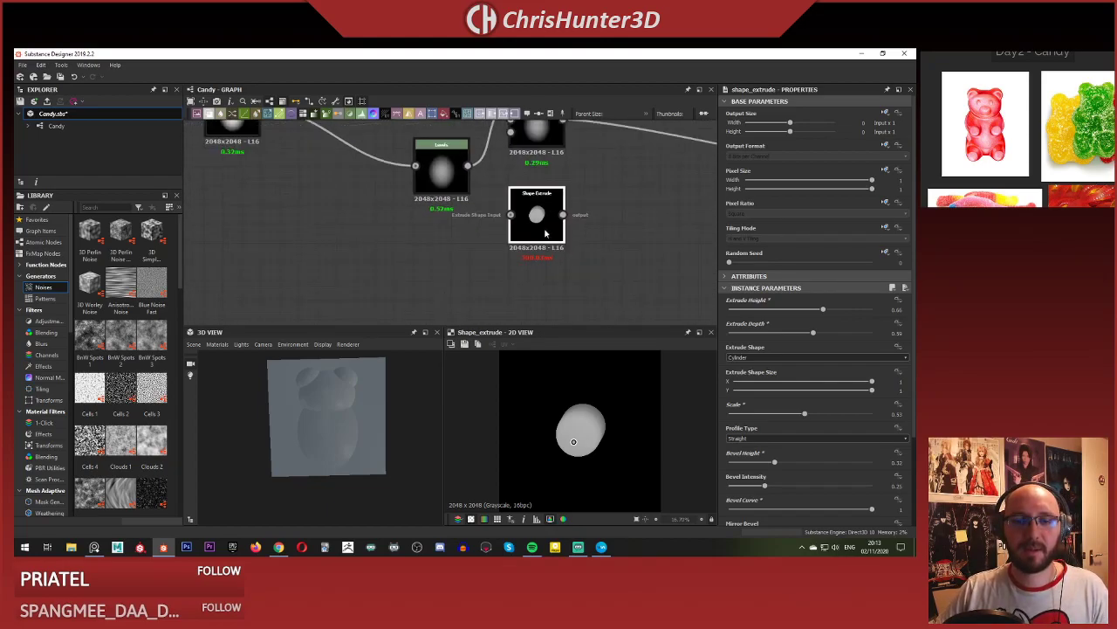
{"action": "left_click_drag", "start_coordinate": [545, 225], "coordinate": [544, 242]}
{"action": "left_click", "coordinate": [808, 357]}
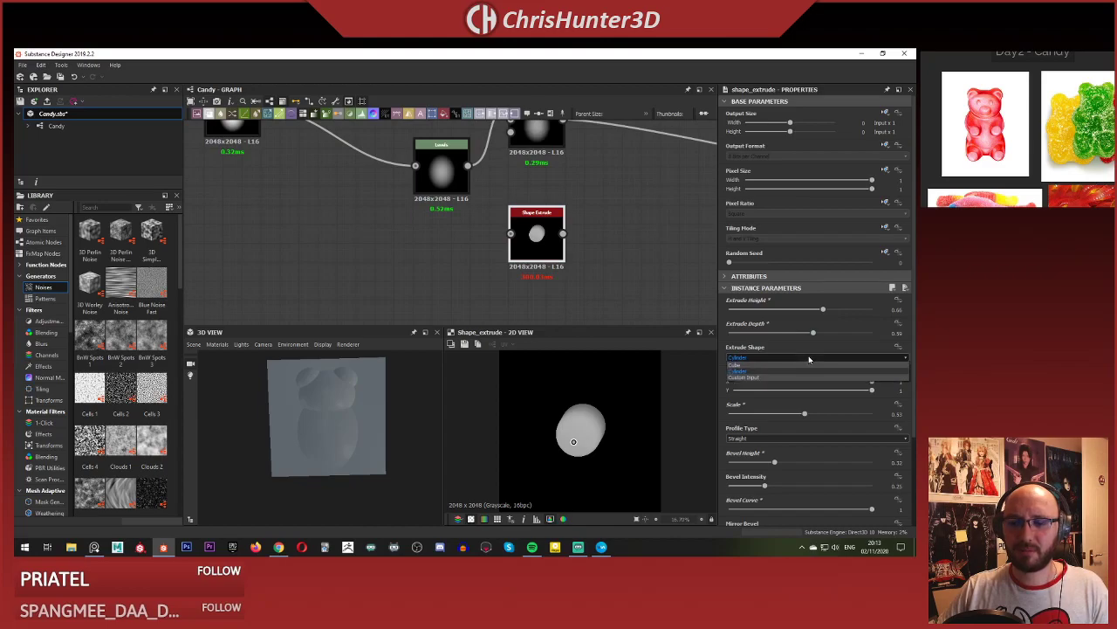
{"action": "left_click", "coordinate": [809, 357]}
{"action": "middle_click_drag", "start_coordinate": [596, 232], "coordinate": [659, 255]}
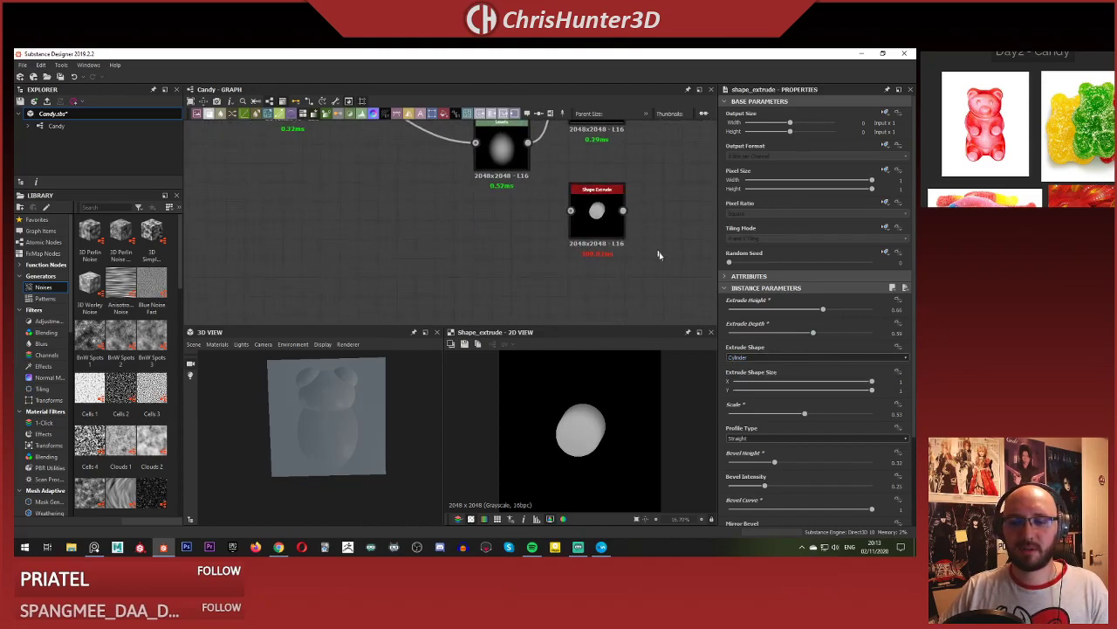
{"action": "left_click", "coordinate": [784, 443]}
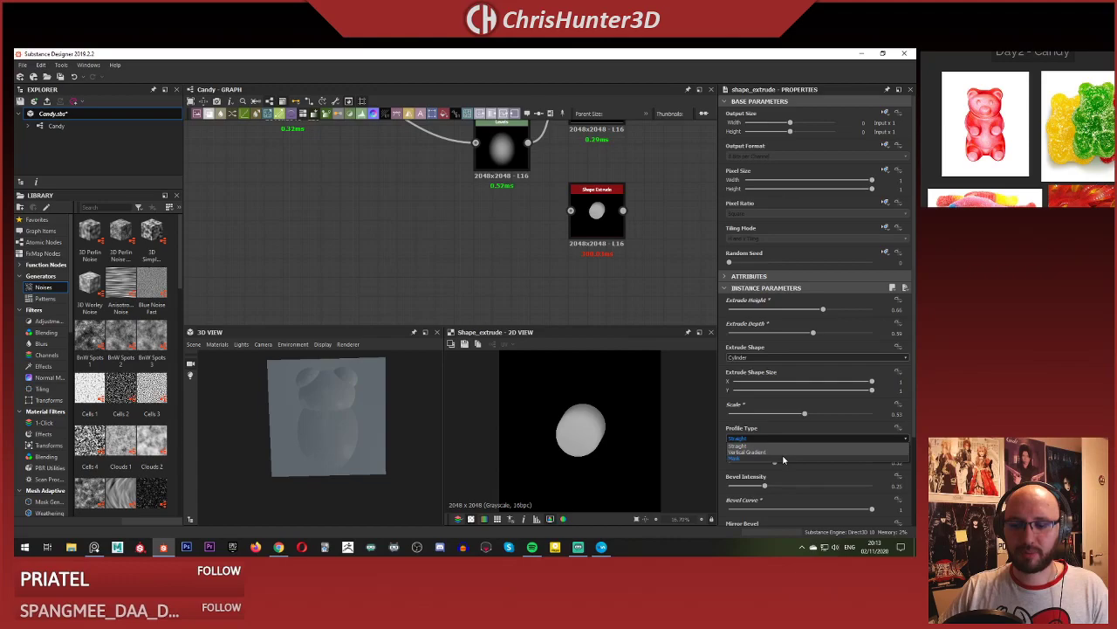
{"action": "left_click", "coordinate": [788, 458]}
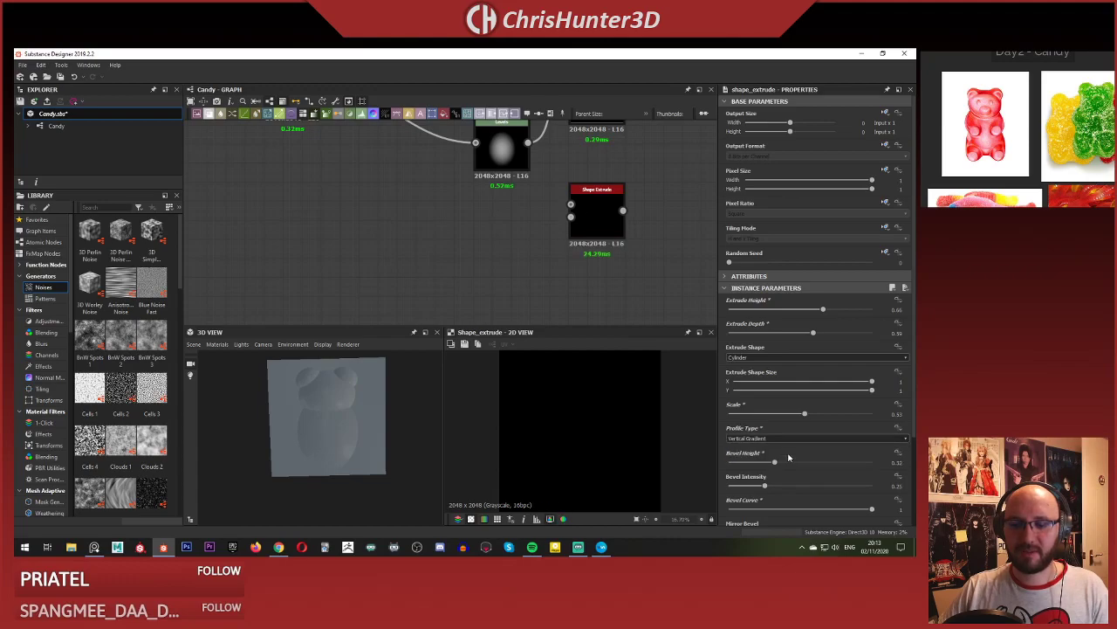
Add a Gradient Linear 1 node and place it well to the left of the Shape Extrude node.
{"action": "left_click", "coordinate": [596, 215]}
{"action": "scroll", "coordinate": [499, 255], "scroll_direction": "up", "scroll_amount": 3}
{"action": "key", "text": "space"}
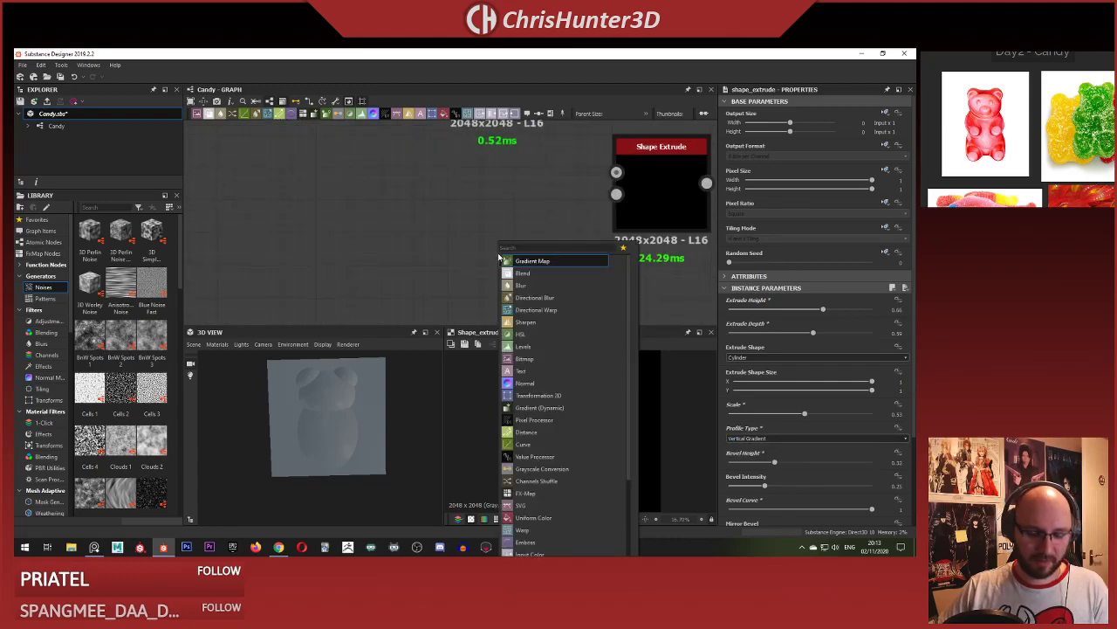
{"action": "type", "text": "cu"}
{"action": "left_click", "coordinate": [466, 234]}
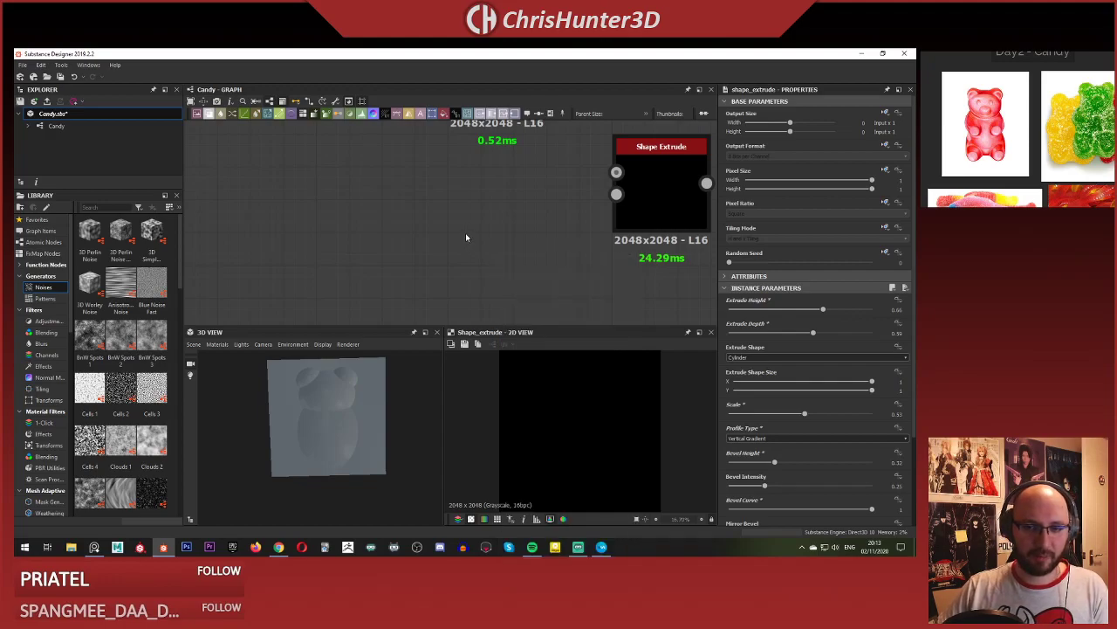
{"action": "key", "text": "space"}
{"action": "type", "text": "gra"}
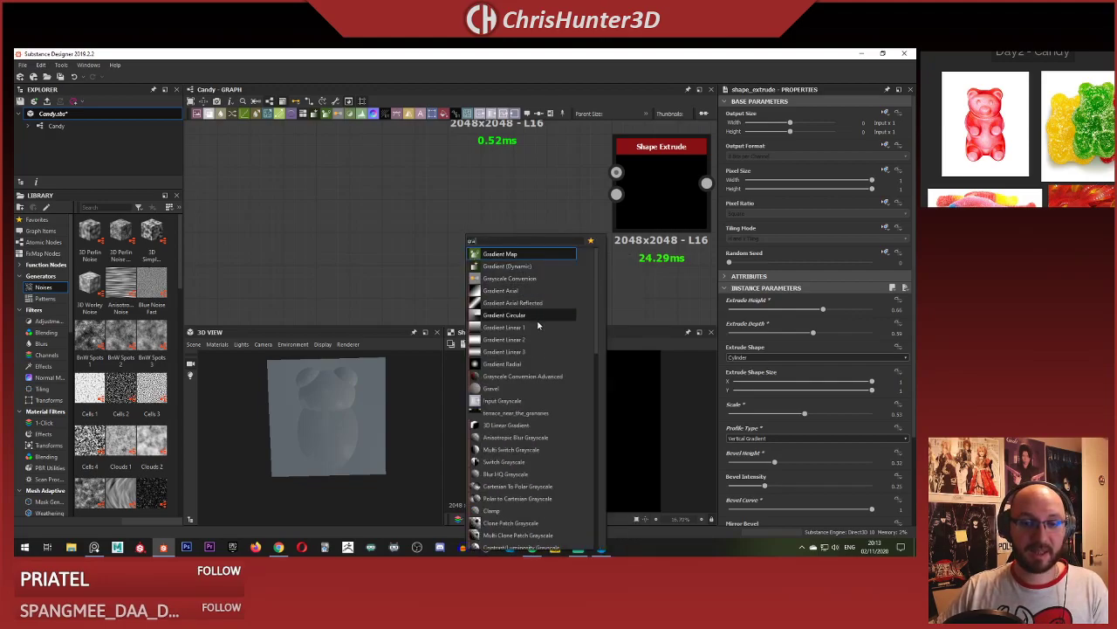
{"action": "left_click", "coordinate": [536, 327]}
{"action": "left_click_drag", "start_coordinate": [484, 239], "coordinate": [418, 239]}
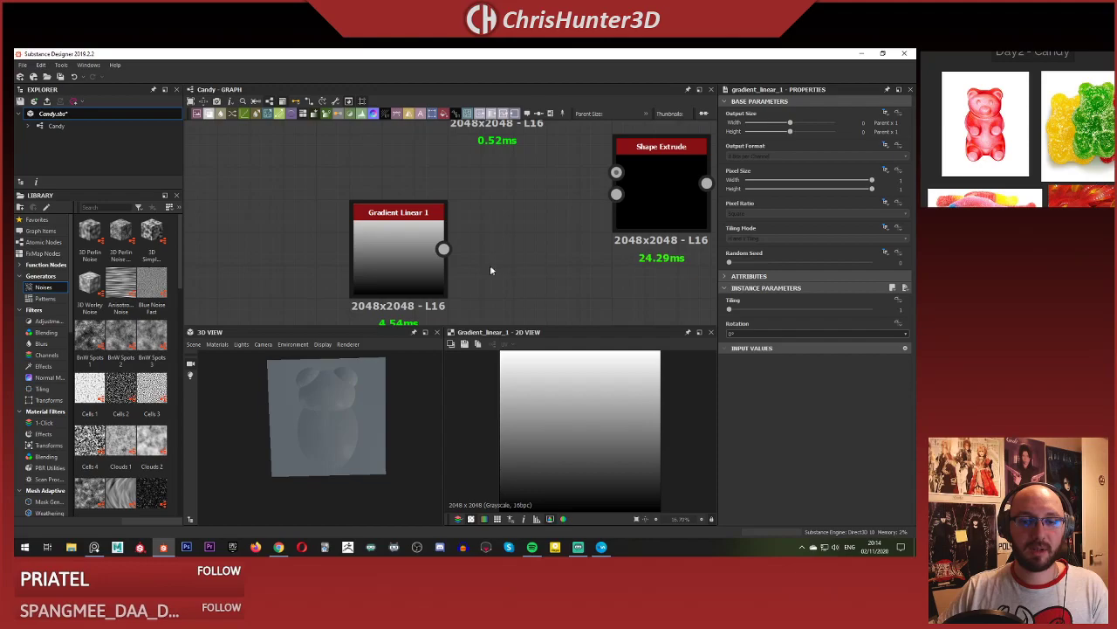
Add a Curve node after Gradient Linear 1 and connect its output to the Shape Extrude node's lower input.
{"action": "key", "text": "space"}
{"action": "type", "text": "cur"}
{"action": "key", "text": "Return"}
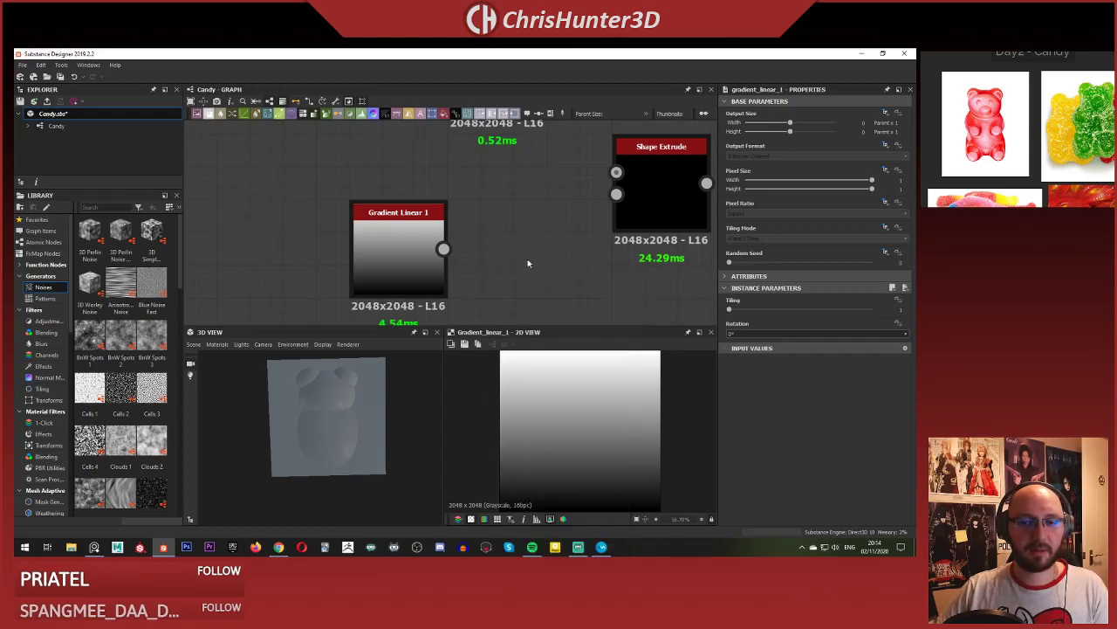
{"action": "left_click_drag", "start_coordinate": [409, 233], "coordinate": [487, 234]}
{"action": "left_click_drag", "start_coordinate": [370, 228], "coordinate": [370, 244]}
{"action": "left_click_drag", "start_coordinate": [542, 249], "coordinate": [672, 191]}
Show the Shape Extrude node's parameters and turn the extruded shape sideways to see its profile.
{"action": "left_click", "coordinate": [661, 218]}
{"action": "middle_click_drag", "start_coordinate": [637, 289], "coordinate": [605, 287]}
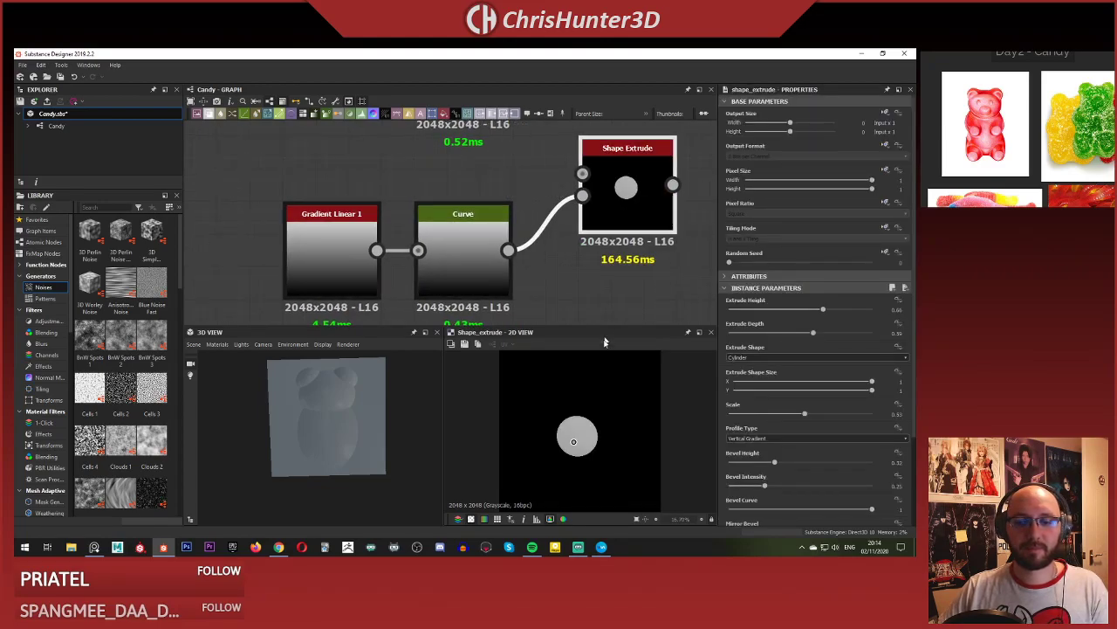
{"action": "left_click_drag", "start_coordinate": [574, 438], "coordinate": [636, 415]}
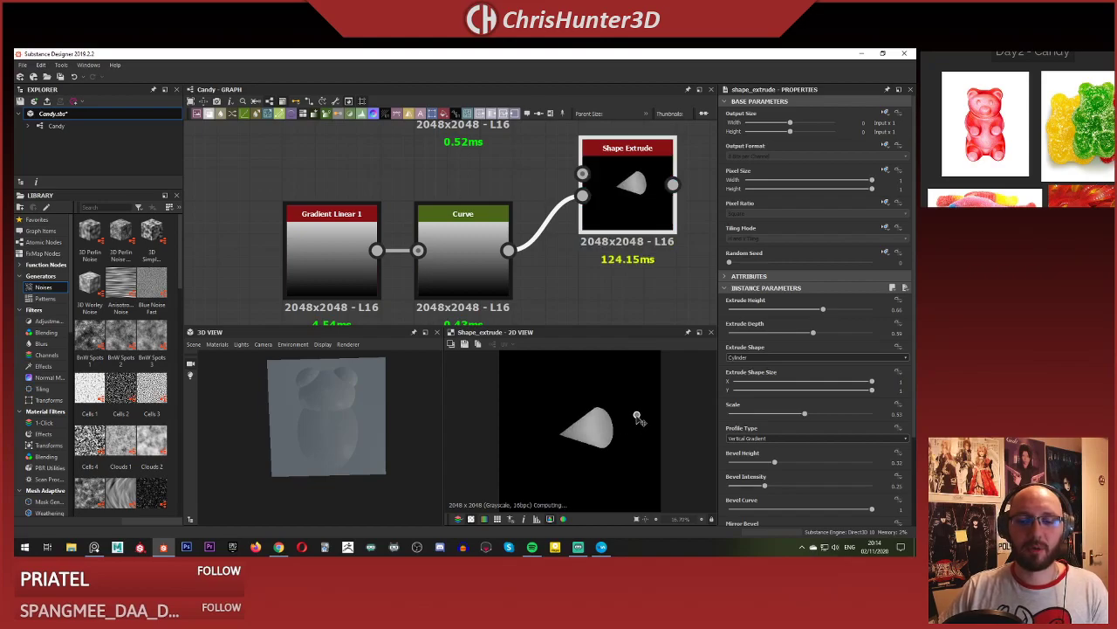
Shape the Curve node into a shallow arch, with both end points at about 0.87 and a middle point slightly higher.
{"action": "left_click", "coordinate": [465, 269]}
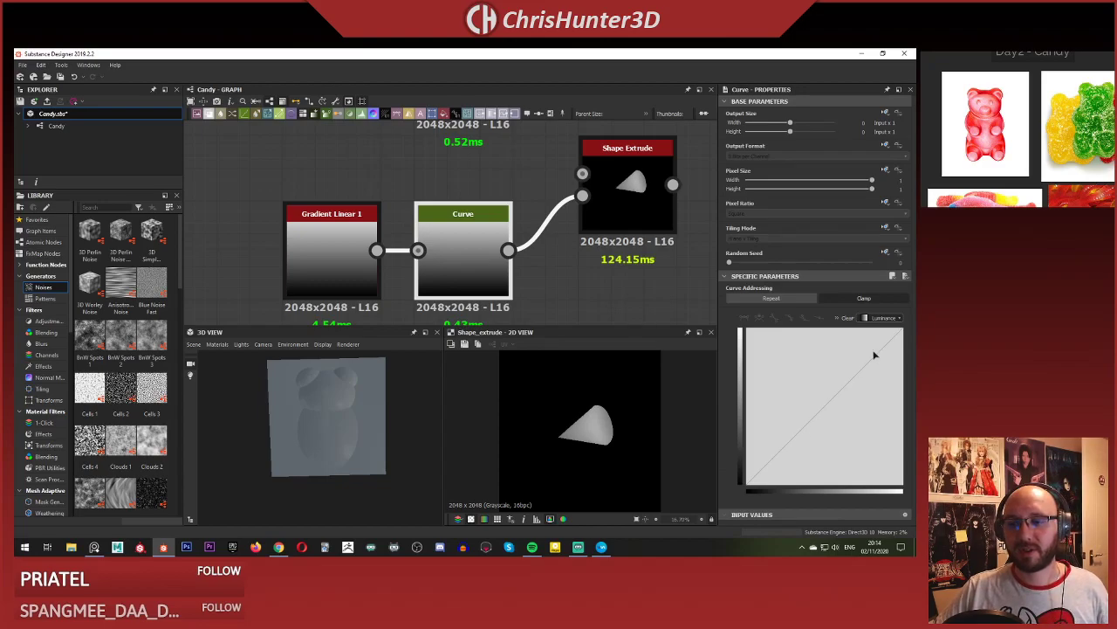
{"action": "left_click_drag", "start_coordinate": [875, 355], "coordinate": [833, 343]}
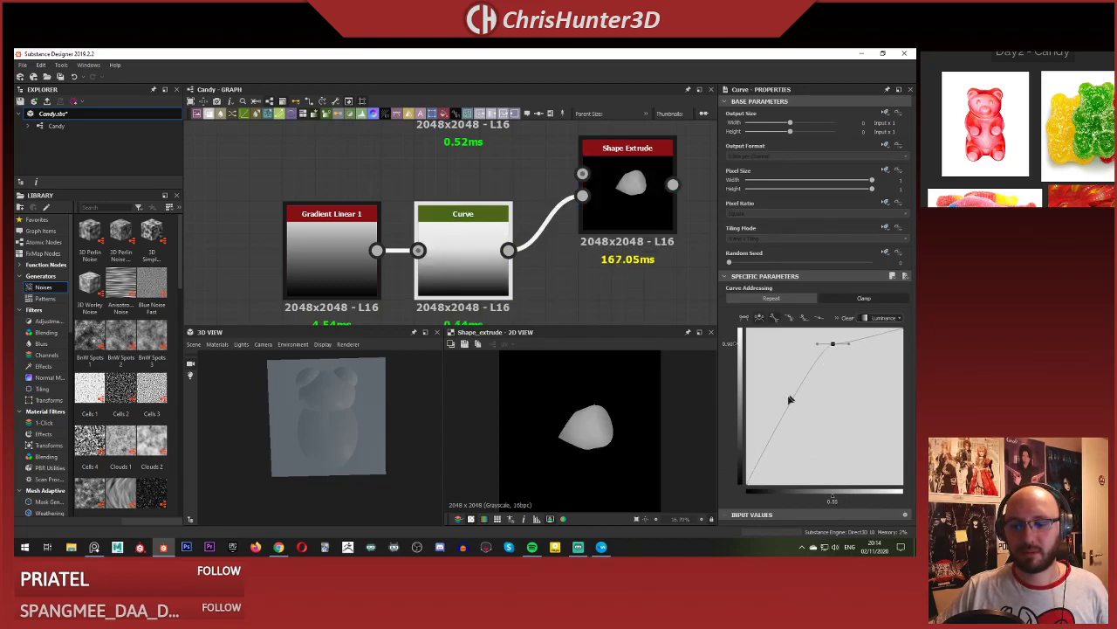
{"action": "left_click_drag", "start_coordinate": [747, 486], "coordinate": [742, 351]}
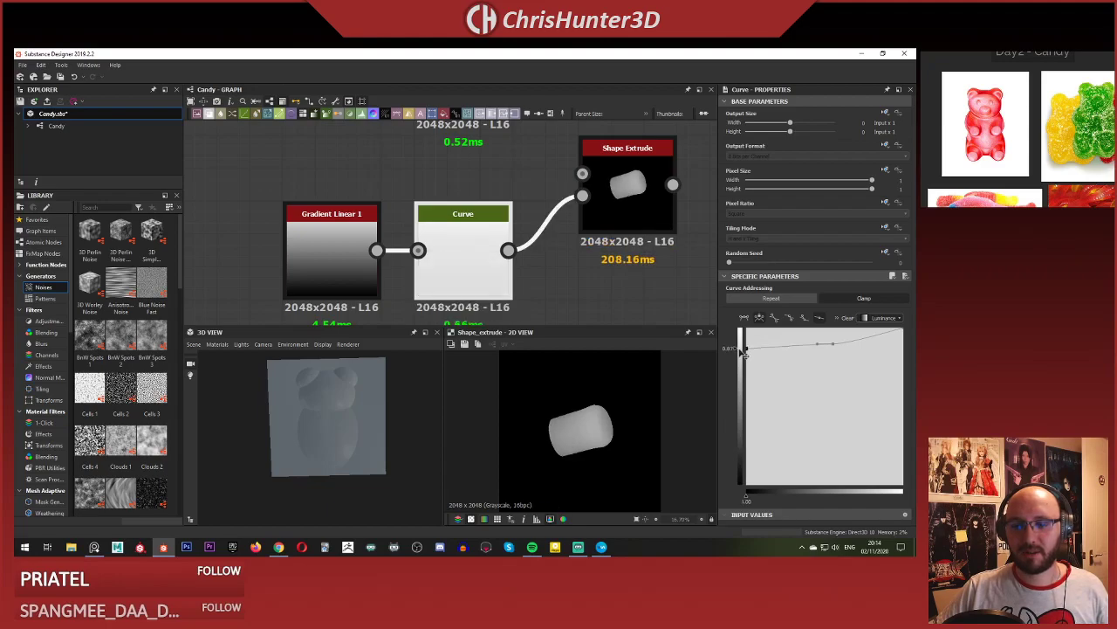
{"action": "left_click_drag", "start_coordinate": [833, 345], "coordinate": [830, 342]}
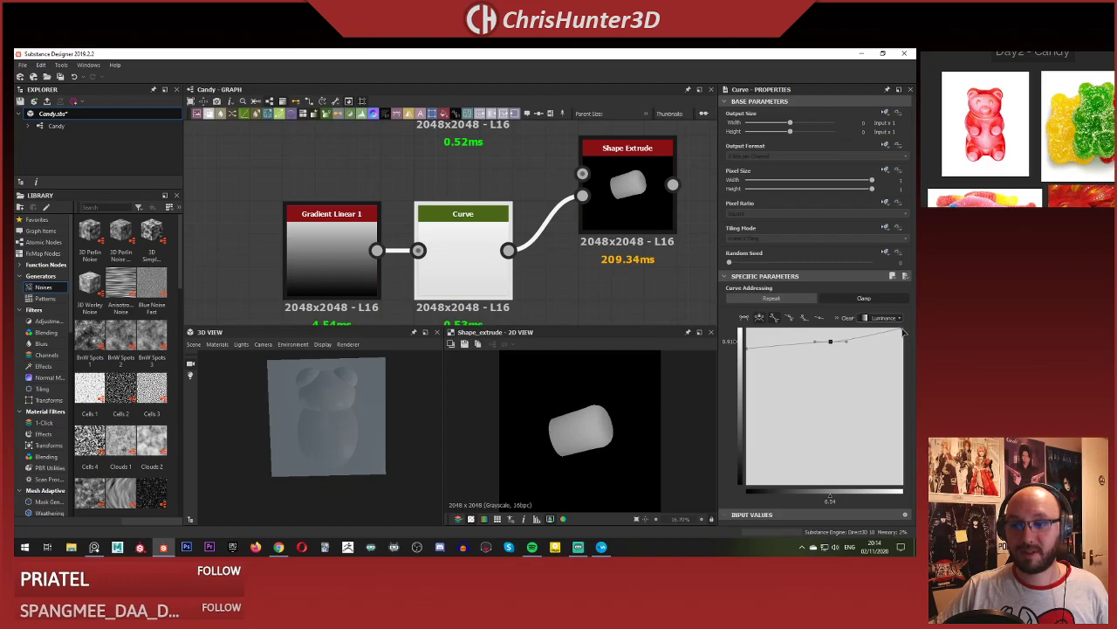
{"action": "left_click_drag", "start_coordinate": [902, 332], "coordinate": [906, 352]}
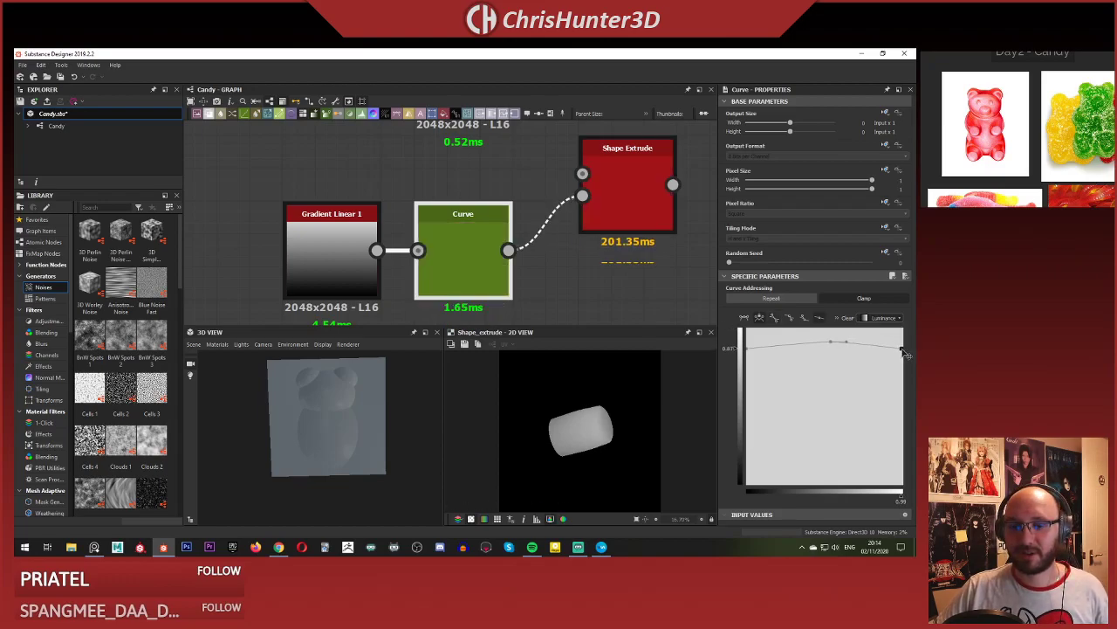
Round out the curve's arch by moving its peak to about 0.71, raising the start point and extending the peak's handles.
{"action": "left_click_drag", "start_coordinate": [831, 345], "coordinate": [860, 339]}
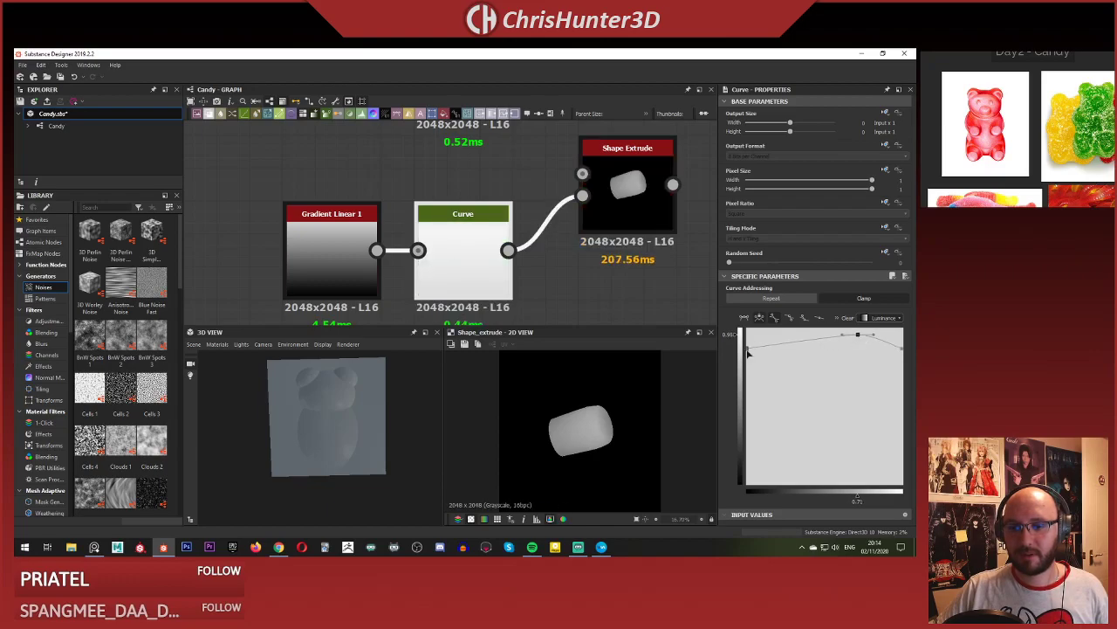
{"action": "left_click_drag", "start_coordinate": [748, 352], "coordinate": [748, 345]}
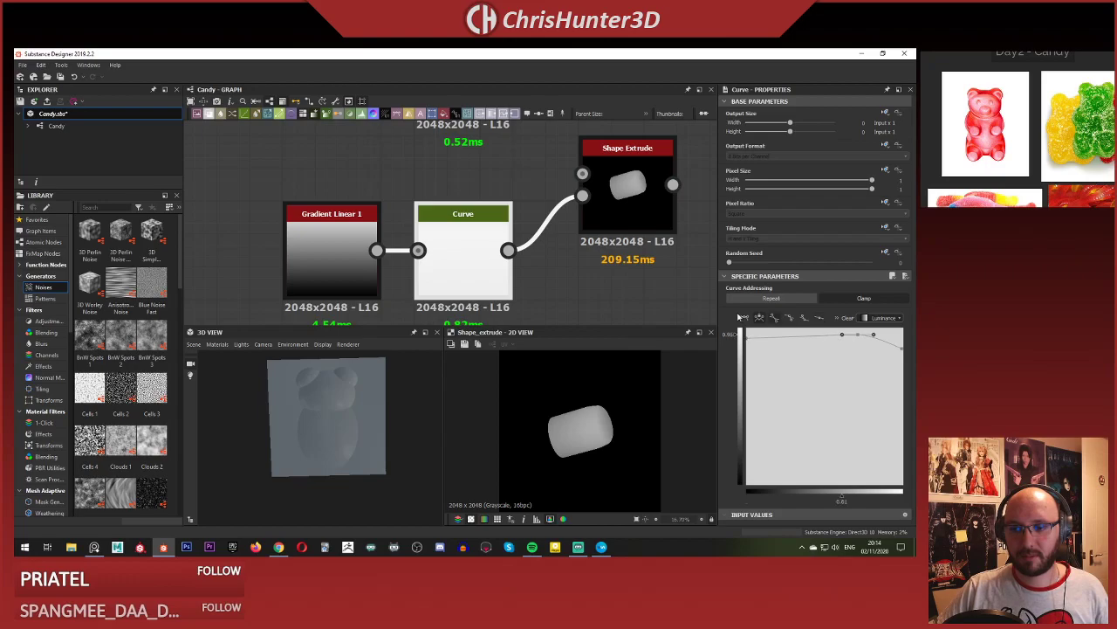
{"action": "left_click_drag", "start_coordinate": [873, 337], "coordinate": [895, 342]}
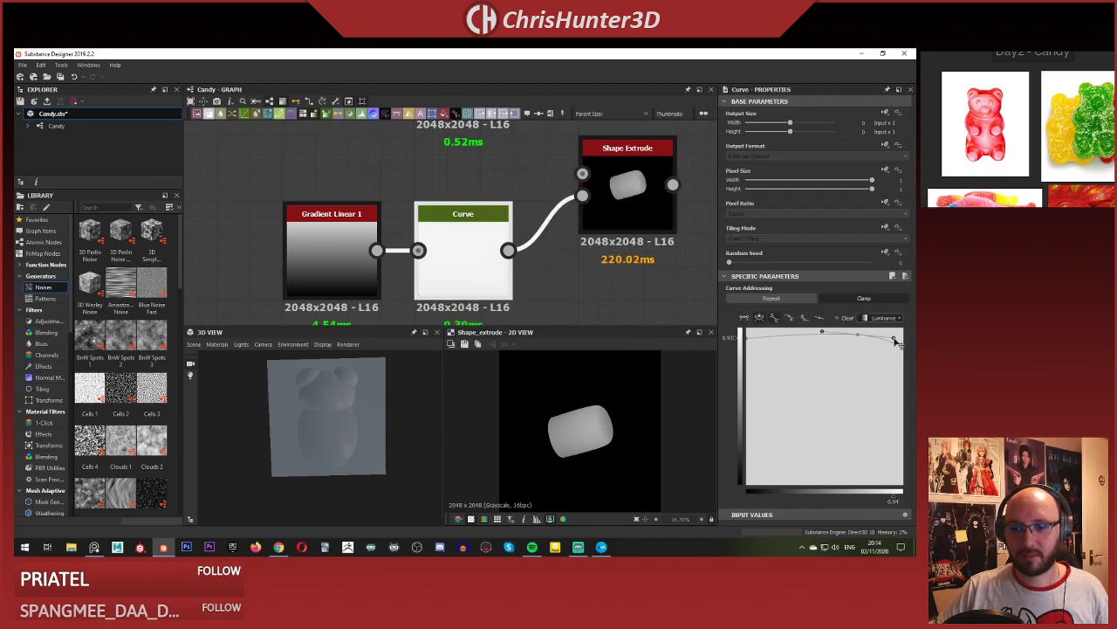
Turn the Shape Extrude's cylinder nearly end-on so it forms a short, rounded limb.
{"action": "left_click", "coordinate": [637, 232]}
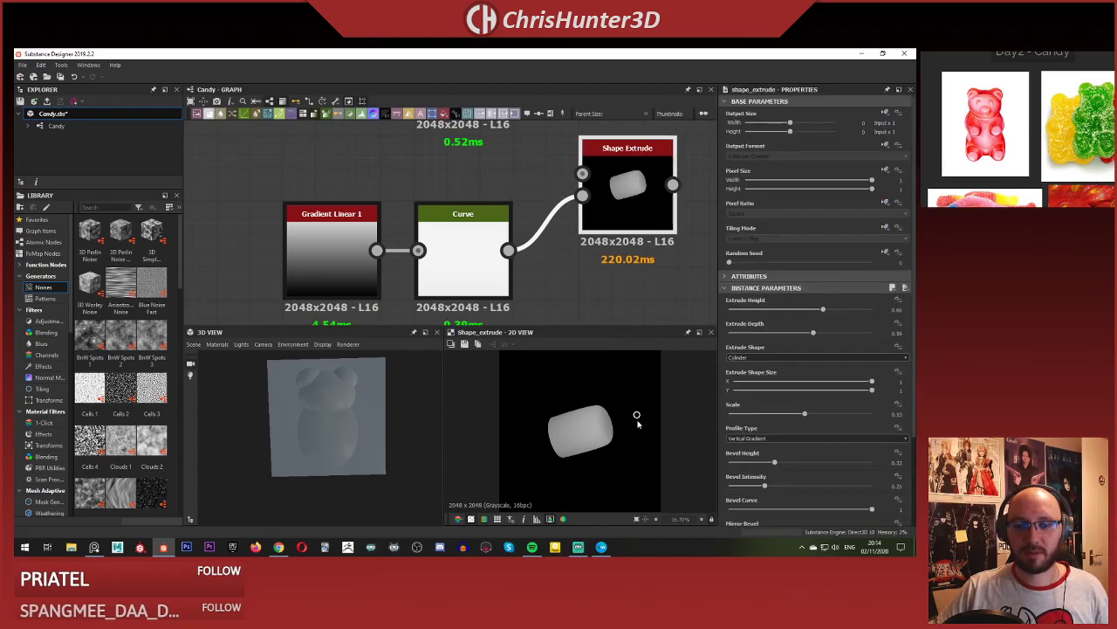
{"action": "left_click_drag", "start_coordinate": [637, 422], "coordinate": [577, 447]}
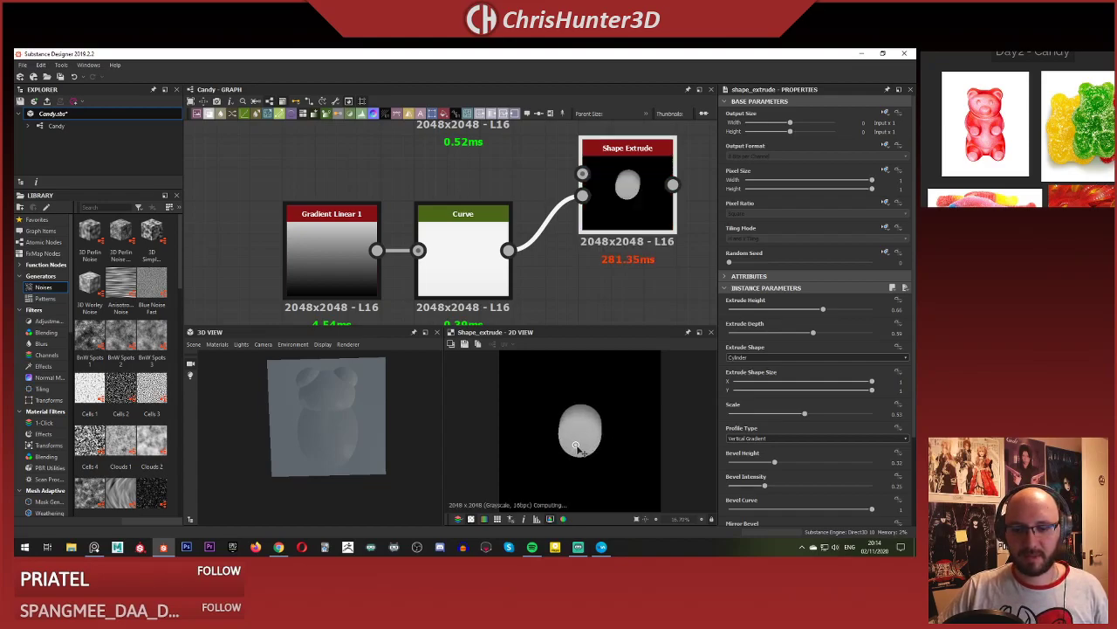
Add a Blend node to the right of the Shape Extrude node, below the Blend node that combines head and body.
{"action": "scroll", "coordinate": [524, 262], "scroll_direction": "down", "scroll_amount": 5}
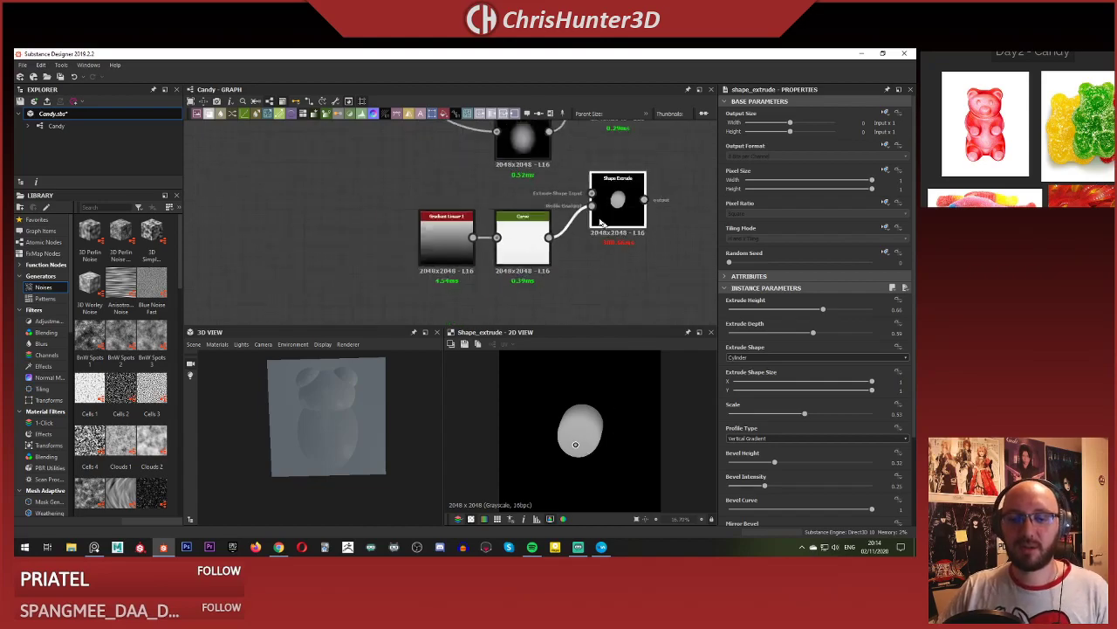
{"action": "left_click_drag", "start_coordinate": [435, 262], "coordinate": [453, 276]}
{"action": "left_click", "coordinate": [598, 262]}
{"action": "scroll", "coordinate": [589, 262], "scroll_direction": "up", "scroll_amount": 2}
{"action": "scroll", "coordinate": [590, 264], "scroll_direction": "down", "scroll_amount": 1}
{"action": "middle_click_drag", "start_coordinate": [545, 257], "coordinate": [565, 245]}
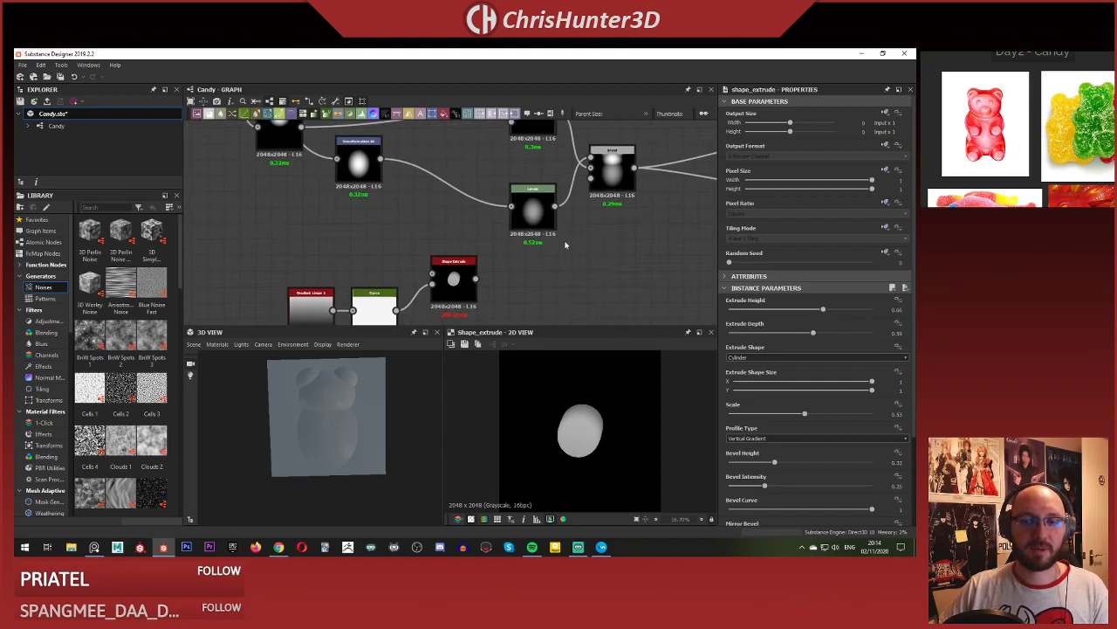
{"action": "key", "text": "space"}
{"action": "key", "text": "Return"}
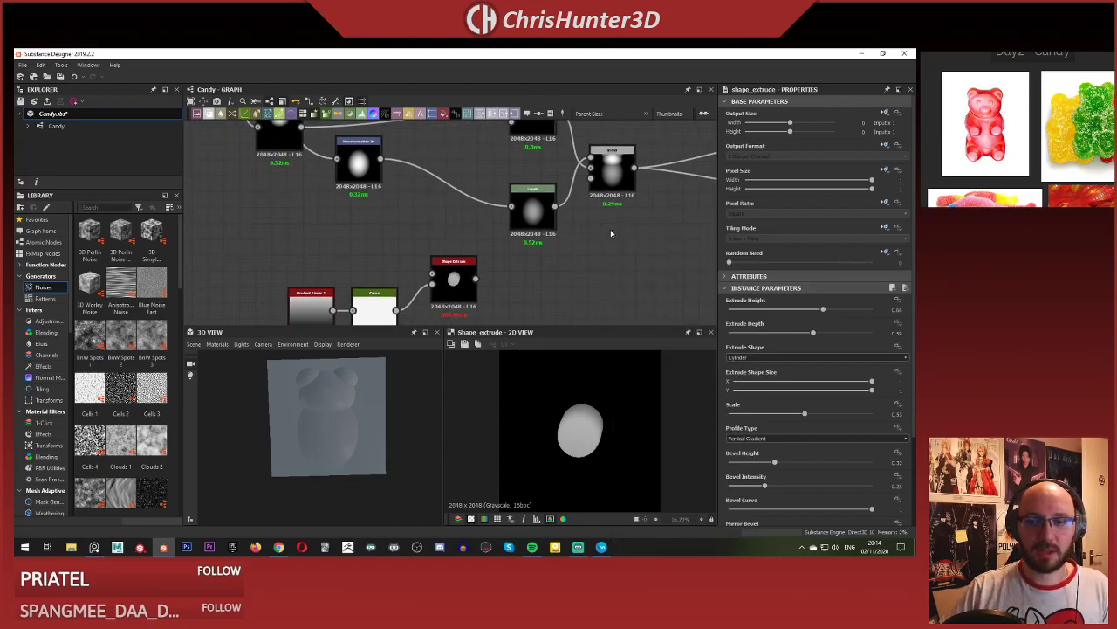
{"action": "left_click_drag", "start_coordinate": [614, 233], "coordinate": [668, 265]}
Combine the bear blend and the Shape Extrude output in the new Blend node, using the Max (Lighten) blending mode.
{"action": "left_click_drag", "start_coordinate": [636, 167], "coordinate": [645, 252]}
{"action": "left_click_drag", "start_coordinate": [475, 279], "coordinate": [645, 260]}
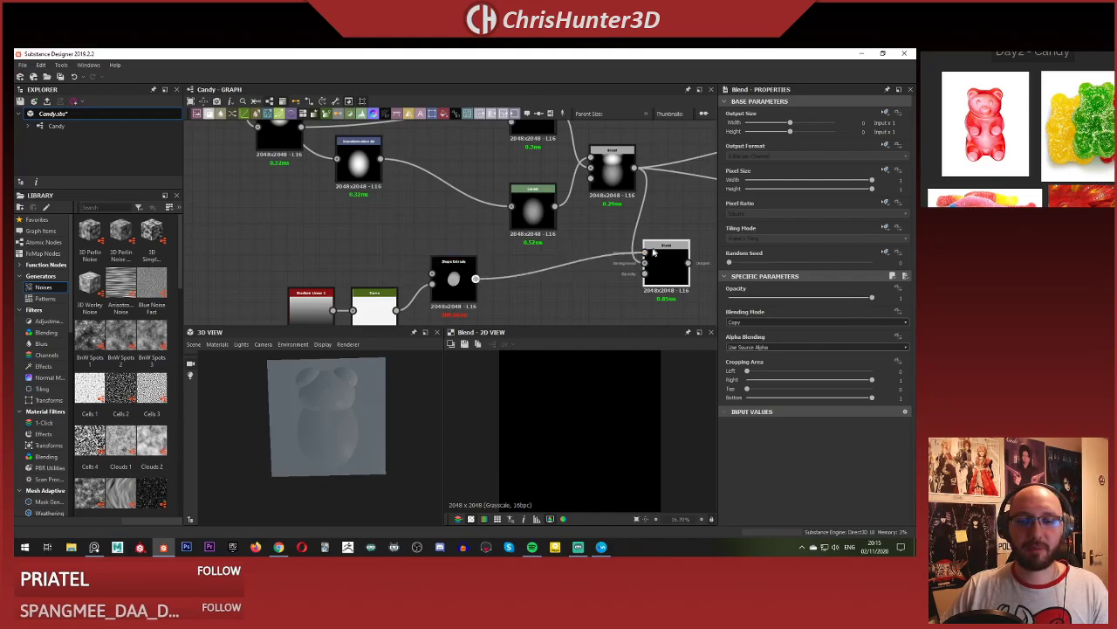
{"action": "left_click", "coordinate": [800, 323]}
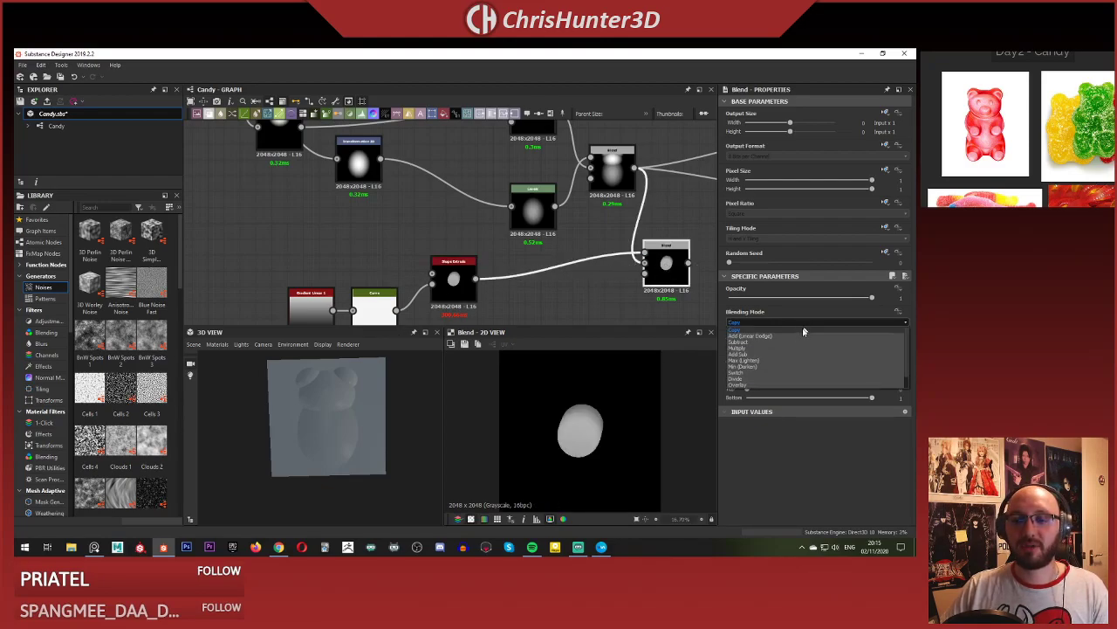
{"action": "left_click", "coordinate": [803, 365]}
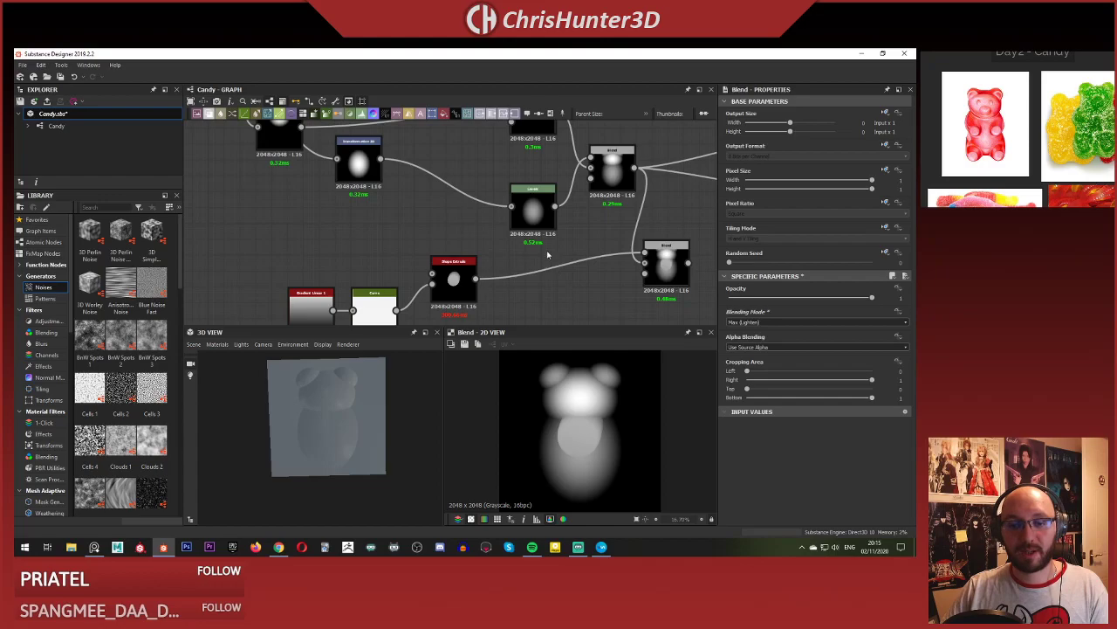
Insert a Transformation 2D node between the Shape Extrude and Blend nodes, lined up beside the Shape Extrude.
{"action": "key", "text": "space"}
{"action": "type", "text": "tra"}
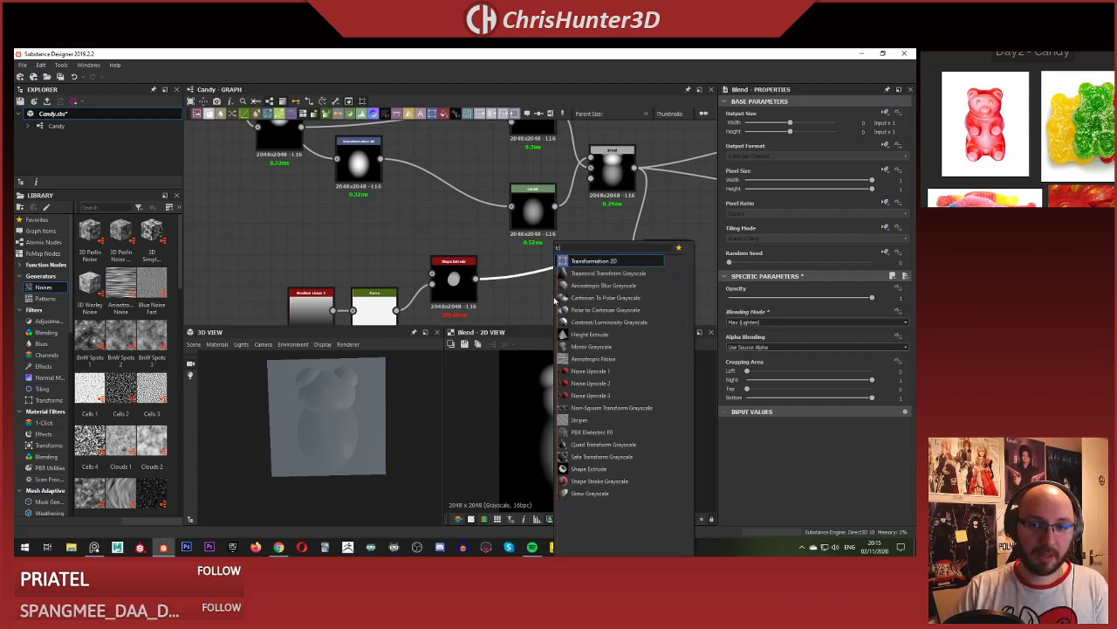
{"action": "key", "text": "Return"}
{"action": "left_click_drag", "start_coordinate": [563, 286], "coordinate": [521, 309]}
{"action": "middle_click_drag", "start_coordinate": [463, 293], "coordinate": [457, 240]}
{"action": "left_click_drag", "start_coordinate": [457, 240], "coordinate": [457, 256]}
{"action": "left_click", "coordinate": [559, 262]}
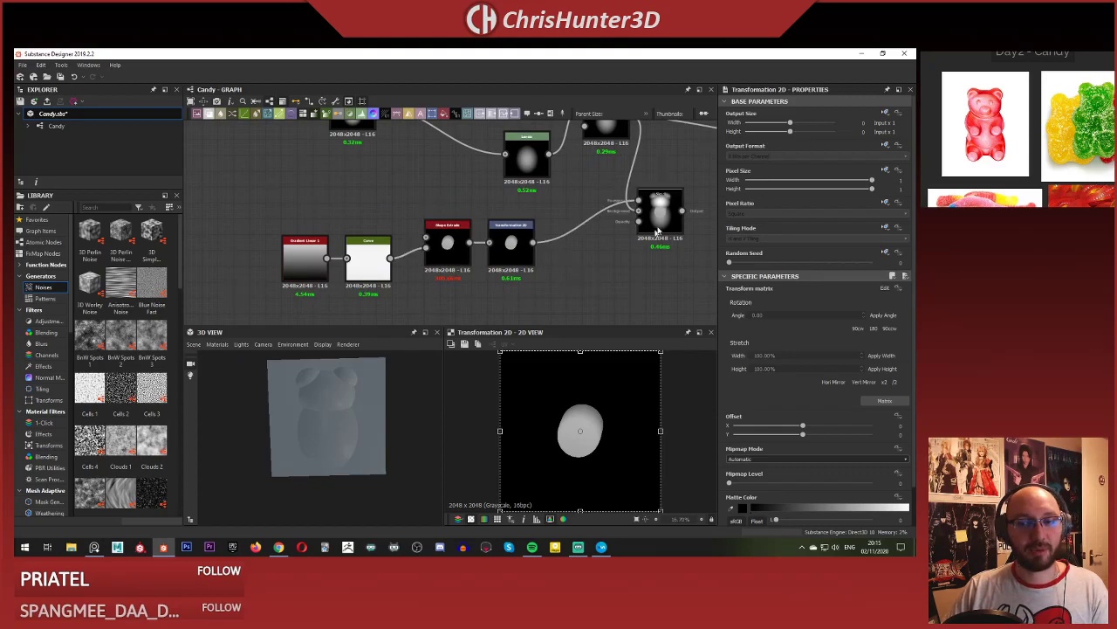
Preview the blended bear and use the Transformation 2D to move the limb to the body's lower left and shrink it slightly.
{"action": "double_click", "coordinate": [654, 227]}
{"action": "left_click", "coordinate": [492, 241]}
{"action": "left_click", "coordinate": [493, 240]}
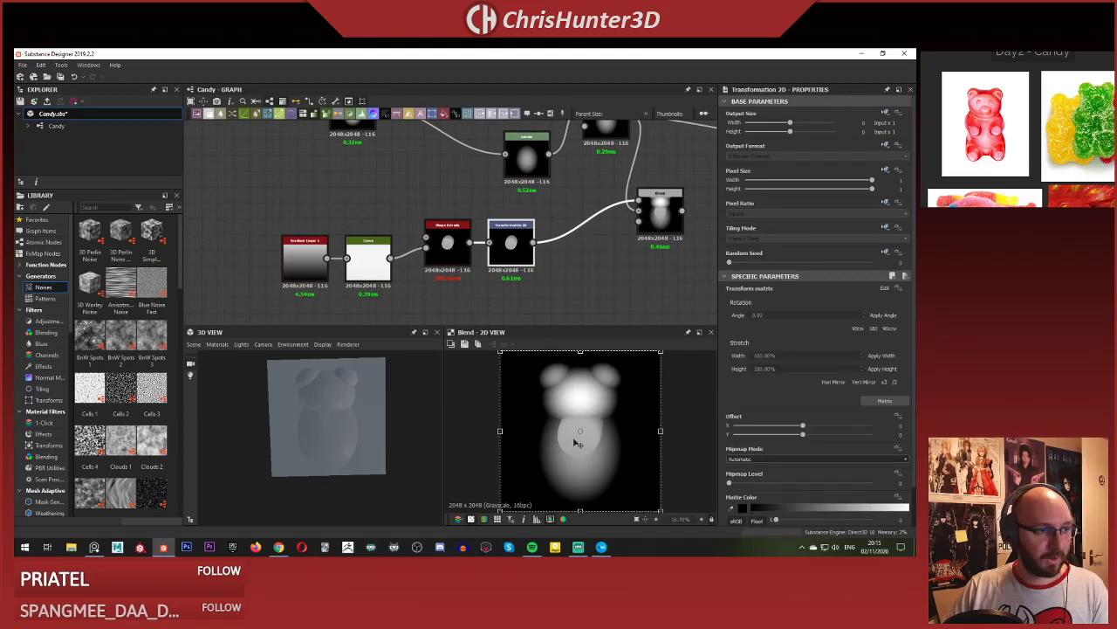
{"action": "left_click_drag", "start_coordinate": [576, 443], "coordinate": [552, 501]}
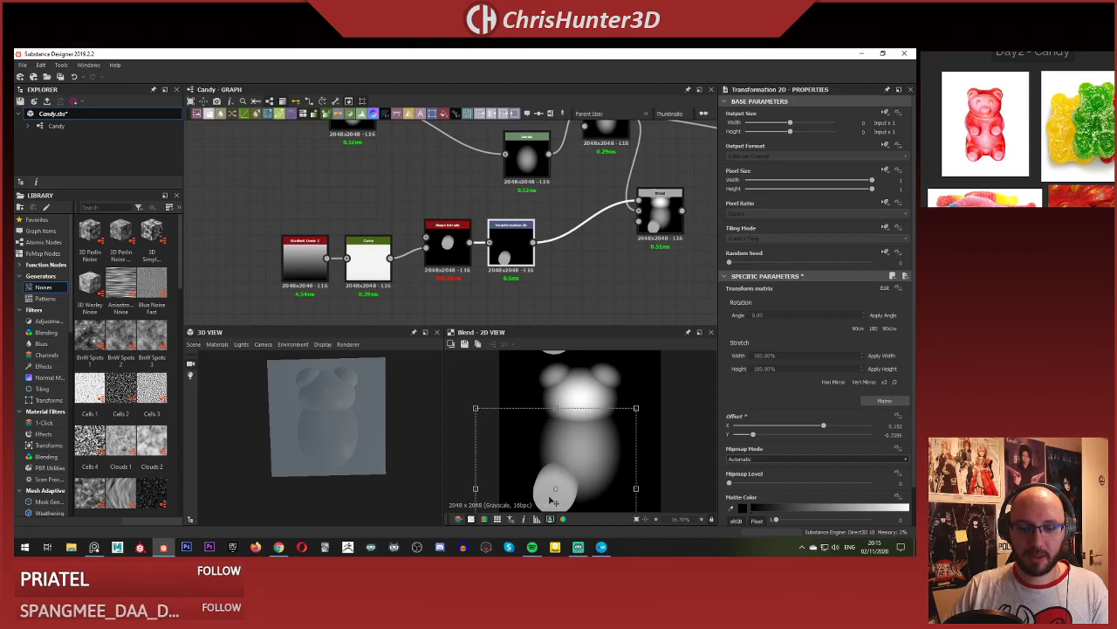
{"action": "left_click_drag", "start_coordinate": [472, 407], "coordinate": [494, 427]}
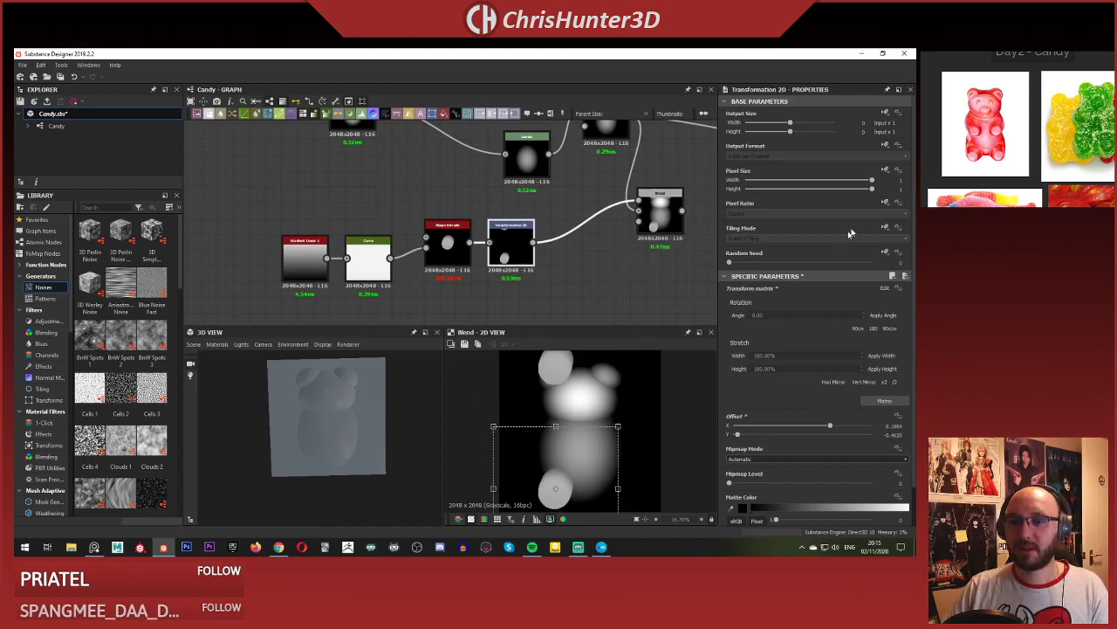
Override the Transformation 2D's Tiling Mode with No Tiling and nudge the limb slightly upward.
{"action": "left_click", "coordinate": [887, 227]}
{"action": "left_click", "coordinate": [878, 263]}
{"action": "left_click", "coordinate": [832, 240]}
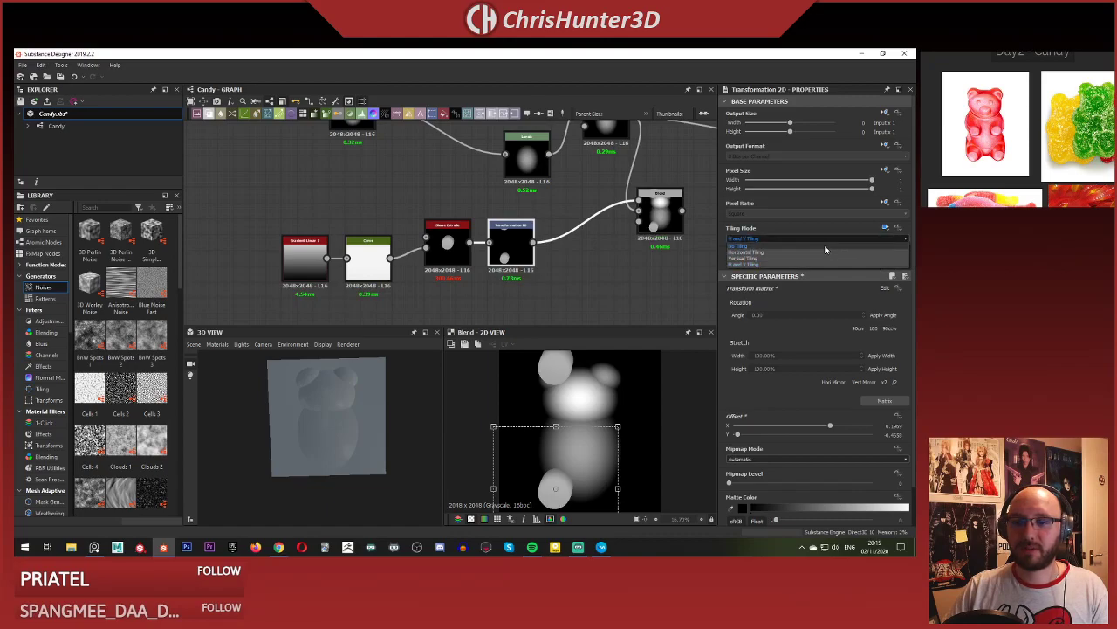
{"action": "left_click", "coordinate": [826, 240]}
{"action": "left_click_drag", "start_coordinate": [576, 489], "coordinate": [576, 482]}
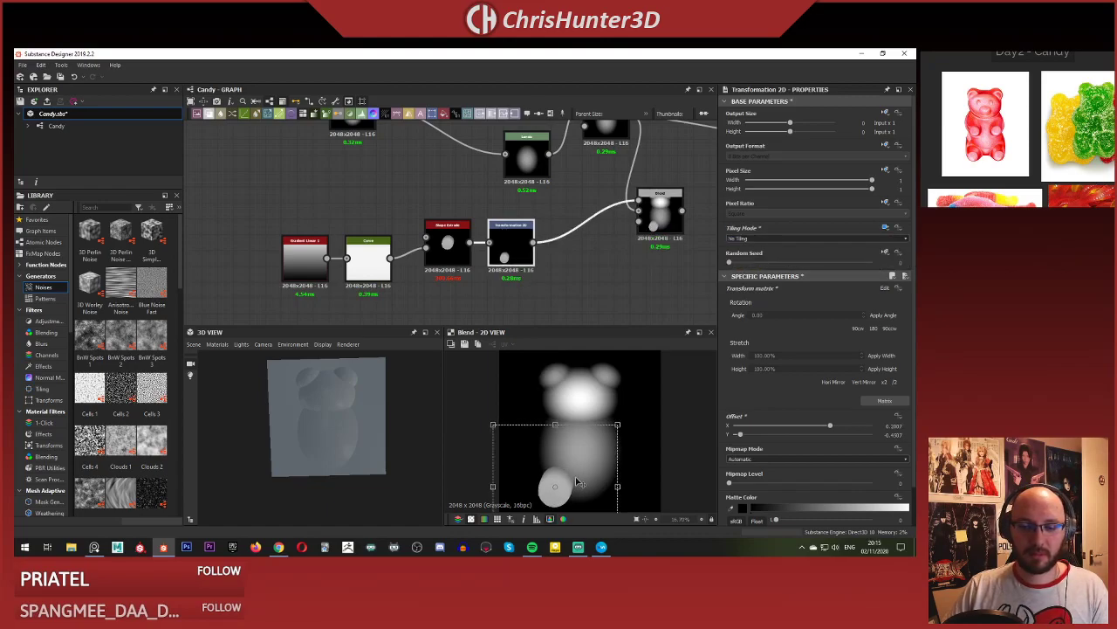
Insert a Levels node between the limb's Transformation 2D and the Blend node.
{"action": "scroll", "coordinate": [518, 266], "scroll_direction": "up", "scroll_amount": 1}
{"action": "scroll", "coordinate": [480, 229], "scroll_direction": "down", "scroll_amount": 1}
{"action": "middle_click_drag", "start_coordinate": [472, 231], "coordinate": [474, 246]}
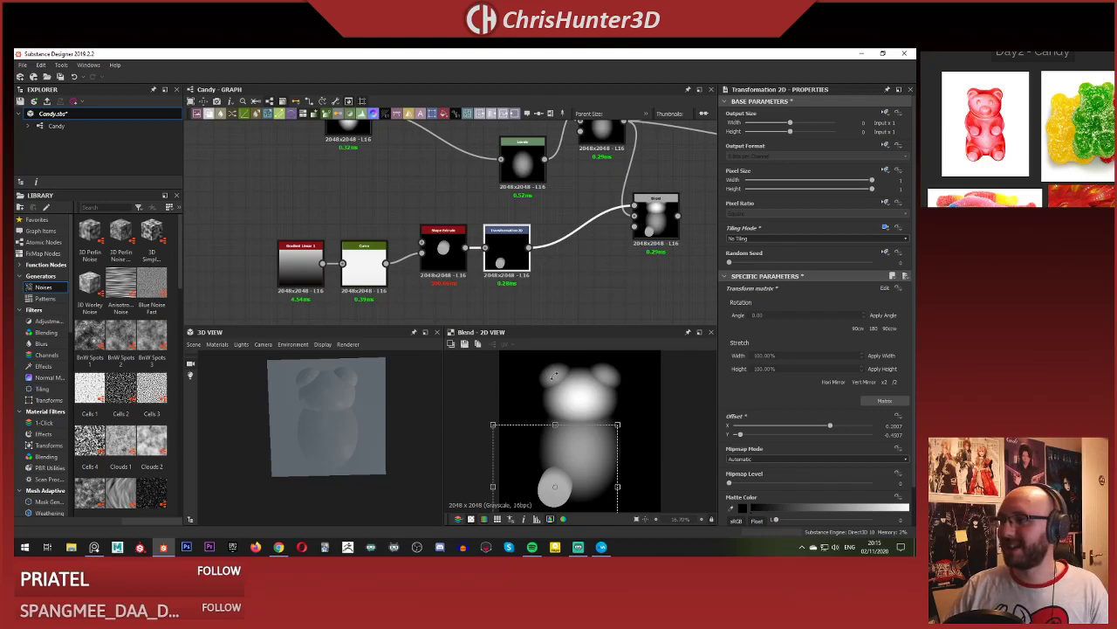
{"action": "left_click", "coordinate": [568, 268]}
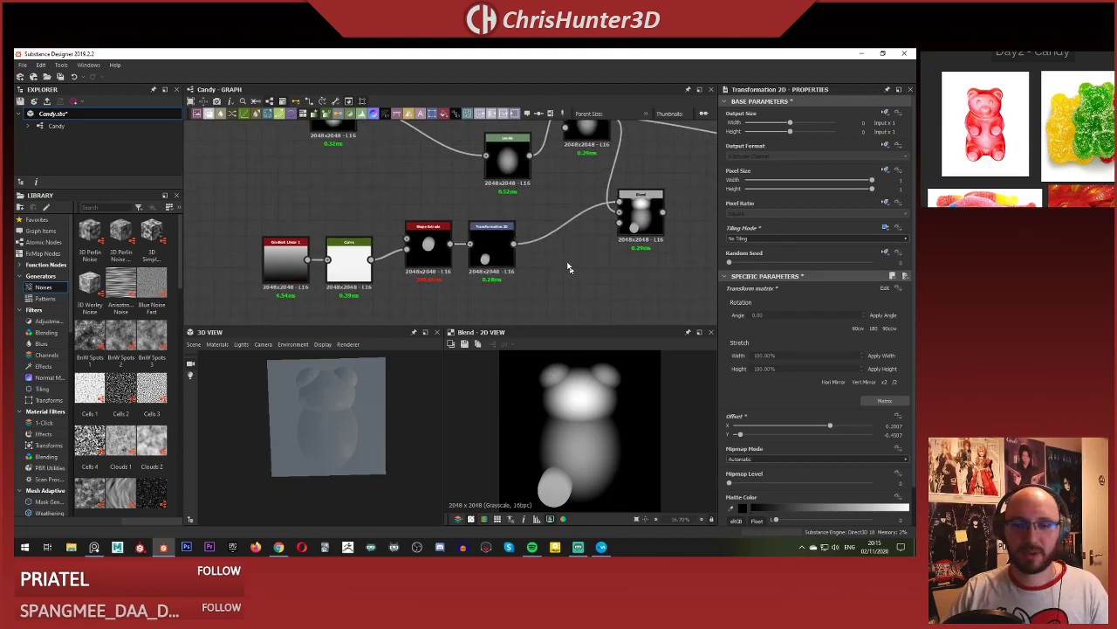
{"action": "left_click", "coordinate": [556, 234]}
{"action": "key", "text": "space"}
{"action": "type", "text": "le"}
{"action": "key", "text": "Return"}
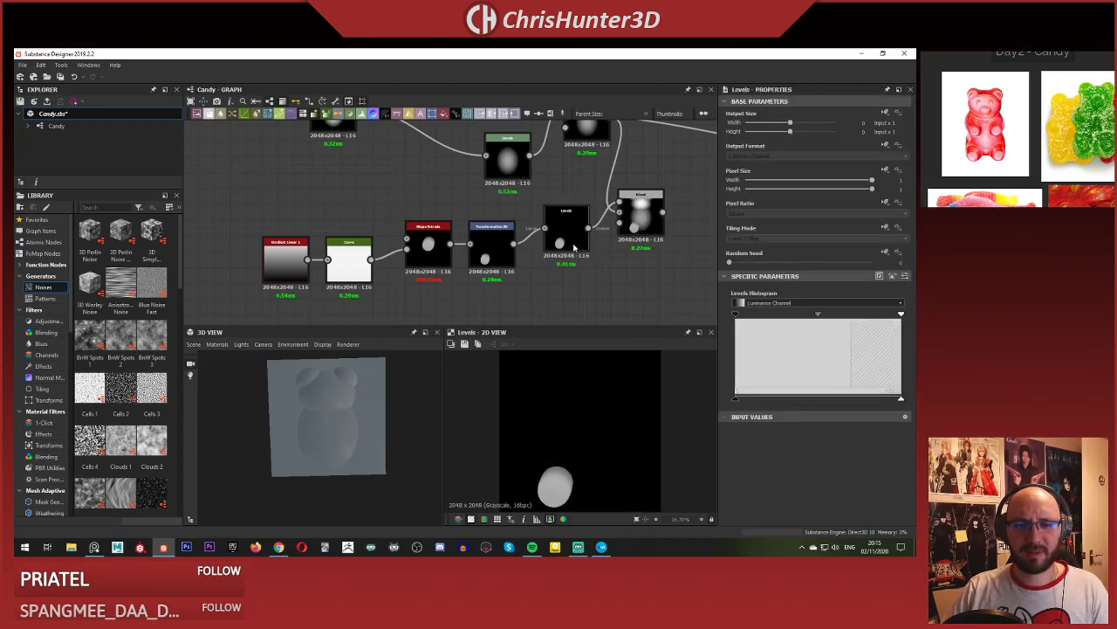
Preview the Blend result and slightly lower the white output level of the limb's Levels node.
{"action": "left_click", "coordinate": [655, 226]}
{"action": "double_click", "coordinate": [655, 228]}
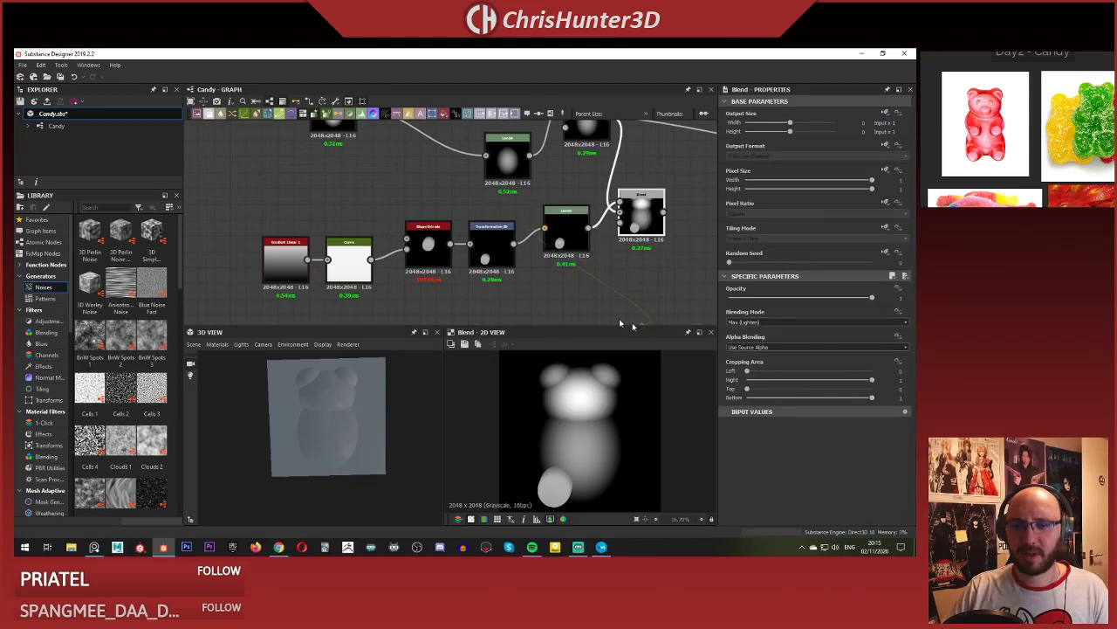
{"action": "left_click", "coordinate": [566, 232]}
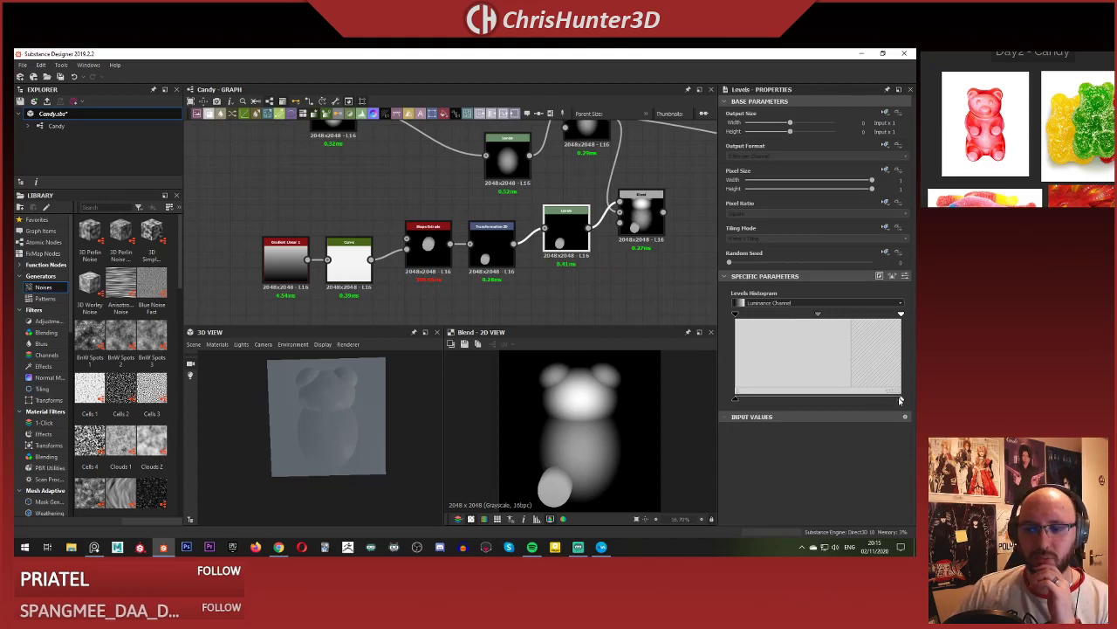
{"action": "mouse_move", "coordinate": [901, 400]}
{"action": "left_mouse_down"}
{"action": "mouse_move", "coordinate": [829, 400]}
{"action": "mouse_move", "coordinate": [885, 400]}
{"action": "left_mouse_up"}
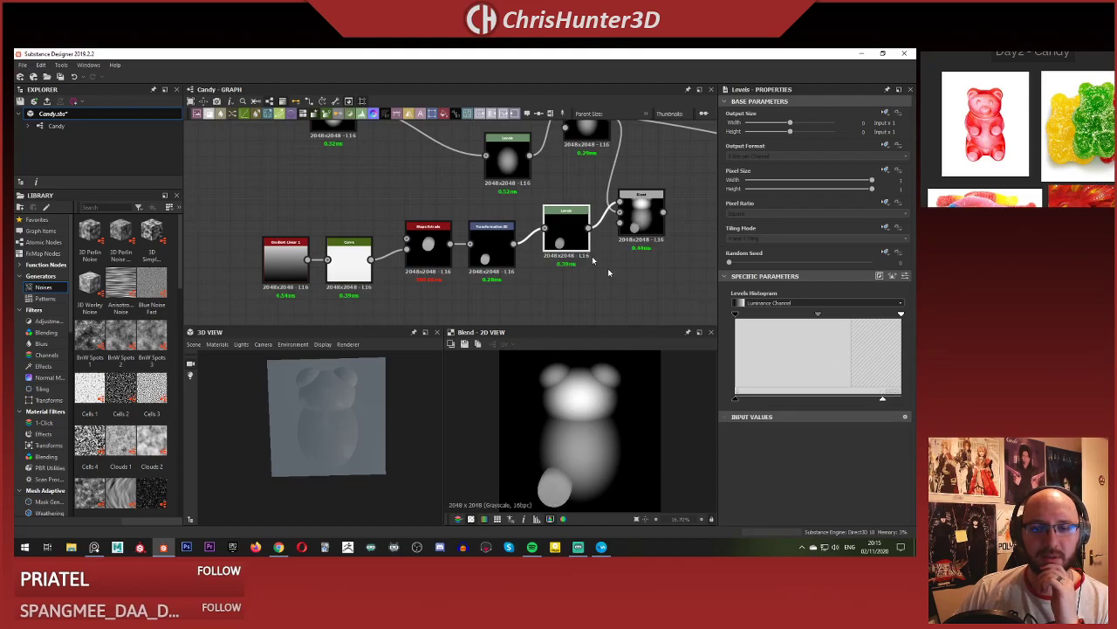
{"action": "middle_click_drag", "start_coordinate": [637, 250], "coordinate": [630, 267]}
{"action": "left_click", "coordinate": [630, 265]}
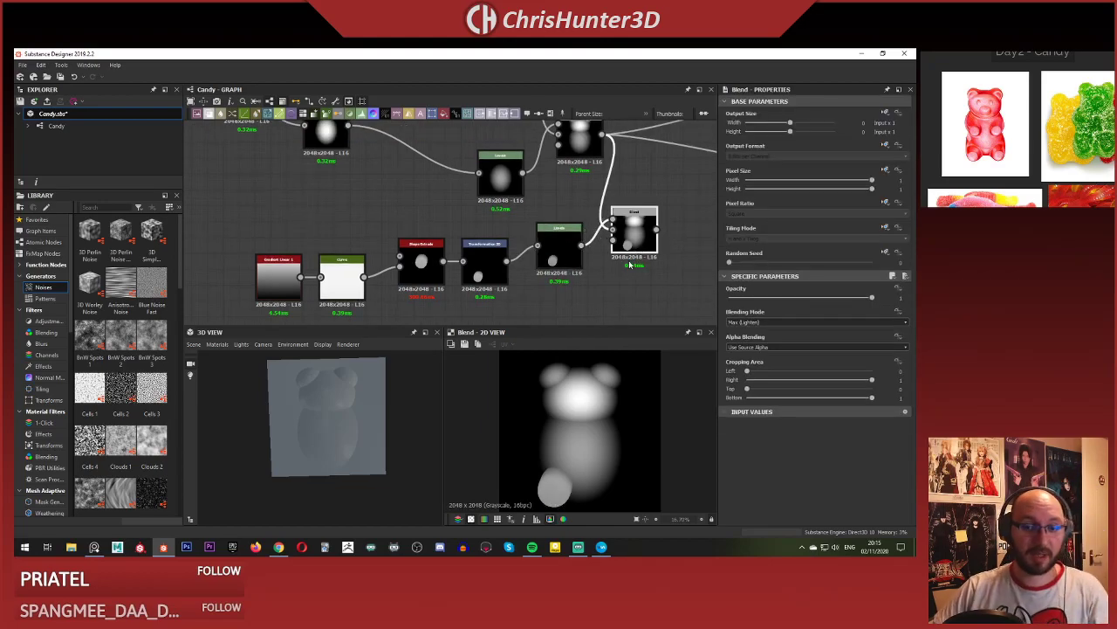
{"action": "scroll", "coordinate": [625, 265], "scroll_direction": "down", "scroll_amount": 2}
{"action": "mouse_move", "coordinate": [549, 211]}
{"action": "middle_mouse_down"}
{"action": "mouse_move", "coordinate": [590, 263]}
{"action": "mouse_move", "coordinate": [576, 250]}
{"action": "mouse_move", "coordinate": [605, 241]}
{"action": "mouse_move", "coordinate": [547, 204]}
{"action": "middle_mouse_up"}
{"action": "scroll", "coordinate": [578, 257], "scroll_direction": "up", "scroll_amount": 3}
{"action": "scroll", "coordinate": [606, 230], "scroll_direction": "down", "scroll_amount": 1}
{"action": "middle_click_drag", "start_coordinate": [586, 239], "coordinate": [589, 243]}
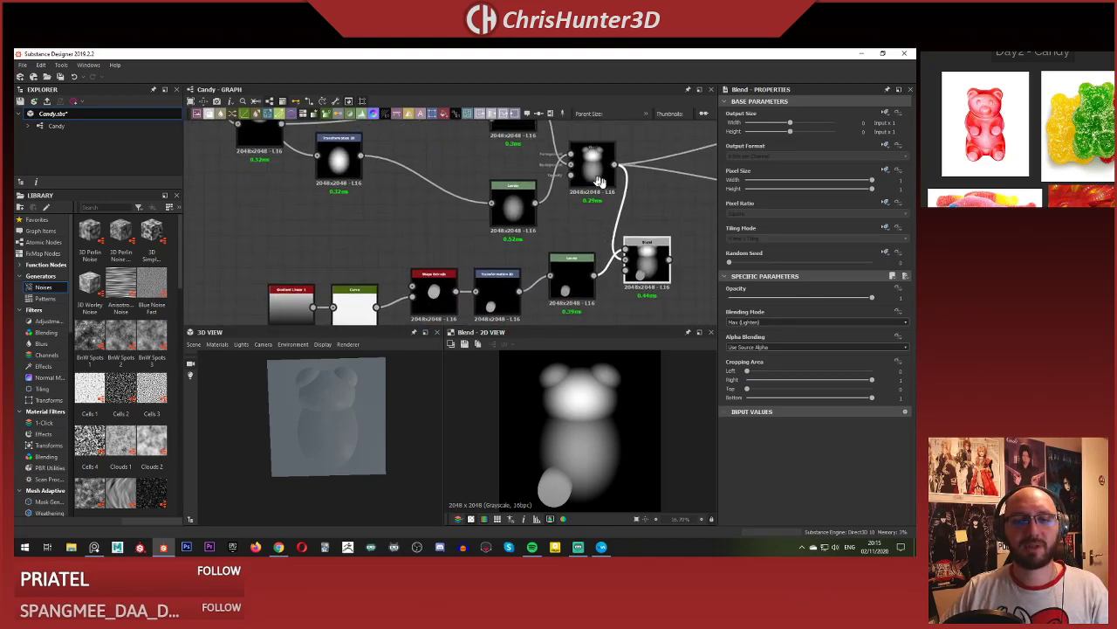
Examine the bear body's Transformation 2D and Levels nodes, shifting the Levels node along the chain to compare their order.
{"action": "middle_click_drag", "start_coordinate": [520, 204], "coordinate": [563, 220]}
{"action": "left_click_drag", "start_coordinate": [561, 219], "coordinate": [474, 197]}
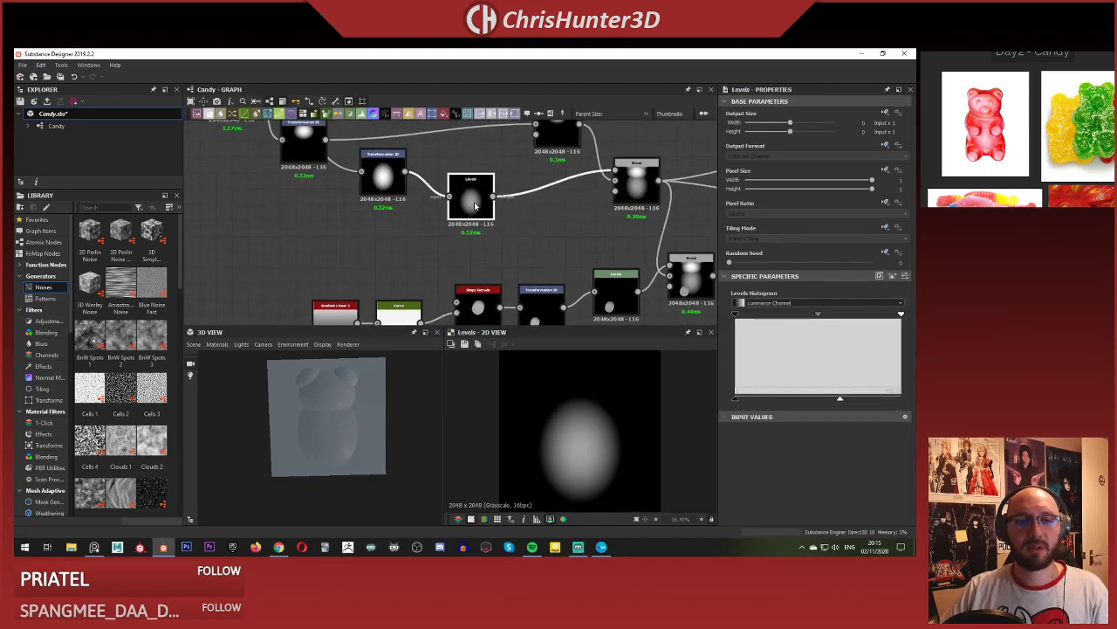
{"action": "left_click", "coordinate": [384, 179]}
{"action": "middle_click_drag", "start_coordinate": [417, 225], "coordinate": [497, 227]}
{"action": "scroll", "coordinate": [491, 229], "scroll_direction": "up", "scroll_amount": 2}
{"action": "middle_click_drag", "start_coordinate": [575, 218], "coordinate": [533, 237]}
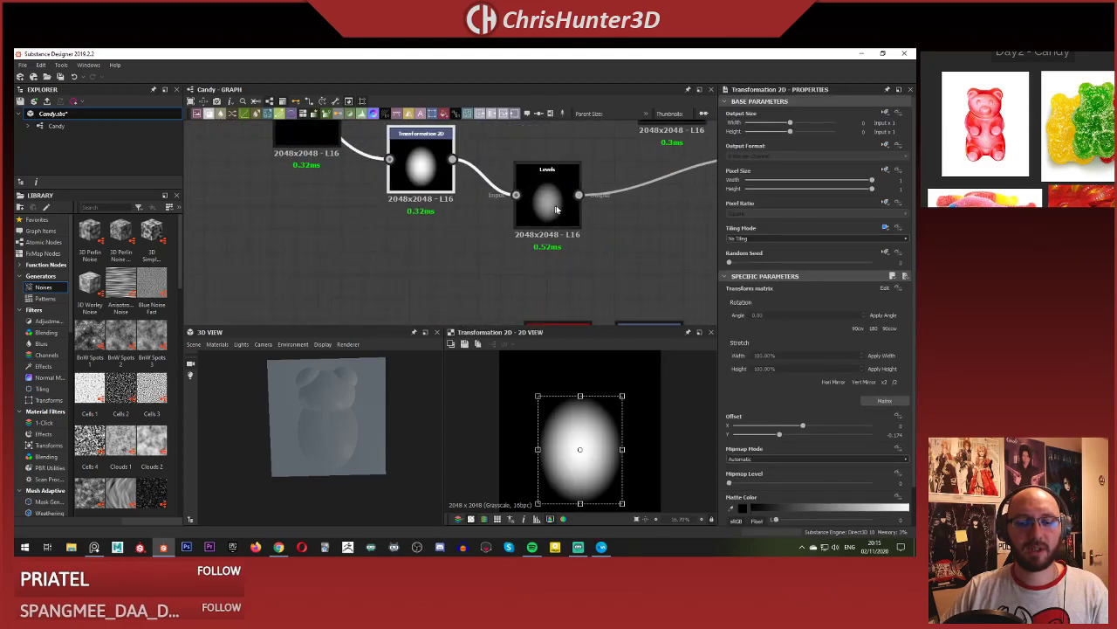
{"action": "left_click_drag", "start_coordinate": [556, 211], "coordinate": [605, 207]}
{"action": "middle_click_drag", "start_coordinate": [510, 225], "coordinate": [434, 232]}
{"action": "left_click", "coordinate": [467, 258]}
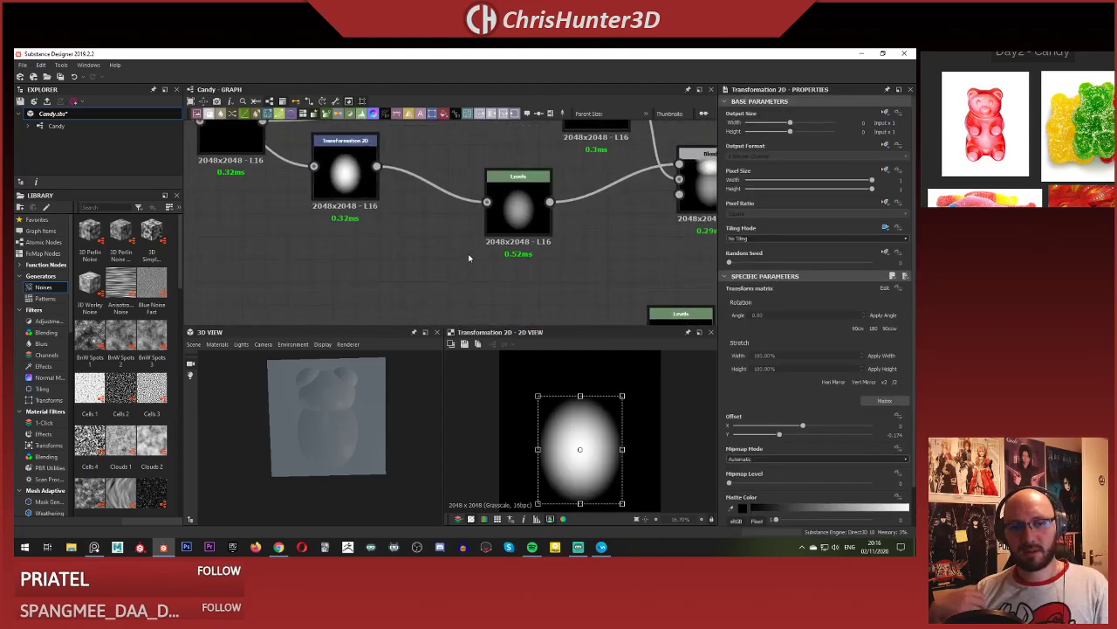
{"action": "left_click", "coordinate": [469, 257]}
{"action": "scroll", "coordinate": [476, 258], "scroll_direction": "down", "scroll_amount": 3}
{"action": "scroll", "coordinate": [495, 257], "scroll_direction": "up", "scroll_amount": 2}
{"action": "middle_click_drag", "start_coordinate": [494, 254], "coordinate": [459, 284]}
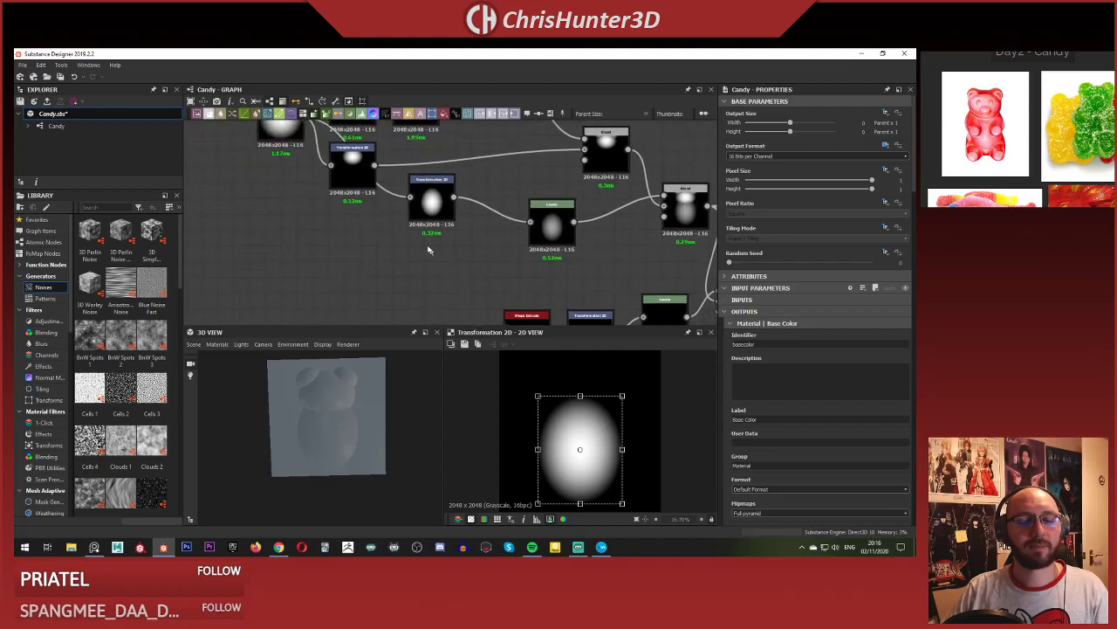
Duplicate the paraboloid Shape node feeding the bear's head, ears and body and place the copy below the original.
{"action": "scroll", "coordinate": [427, 231], "scroll_direction": "up", "scroll_amount": 2}
{"action": "middle_click_drag", "start_coordinate": [432, 232], "coordinate": [381, 241]}
{"action": "scroll", "coordinate": [381, 240], "scroll_direction": "down", "scroll_amount": 2}
{"action": "scroll", "coordinate": [313, 236], "scroll_direction": "down", "scroll_amount": 1}
{"action": "middle_click_drag", "start_coordinate": [313, 235], "coordinate": [410, 218]}
{"action": "middle_click_drag", "start_coordinate": [353, 194], "coordinate": [343, 224]}
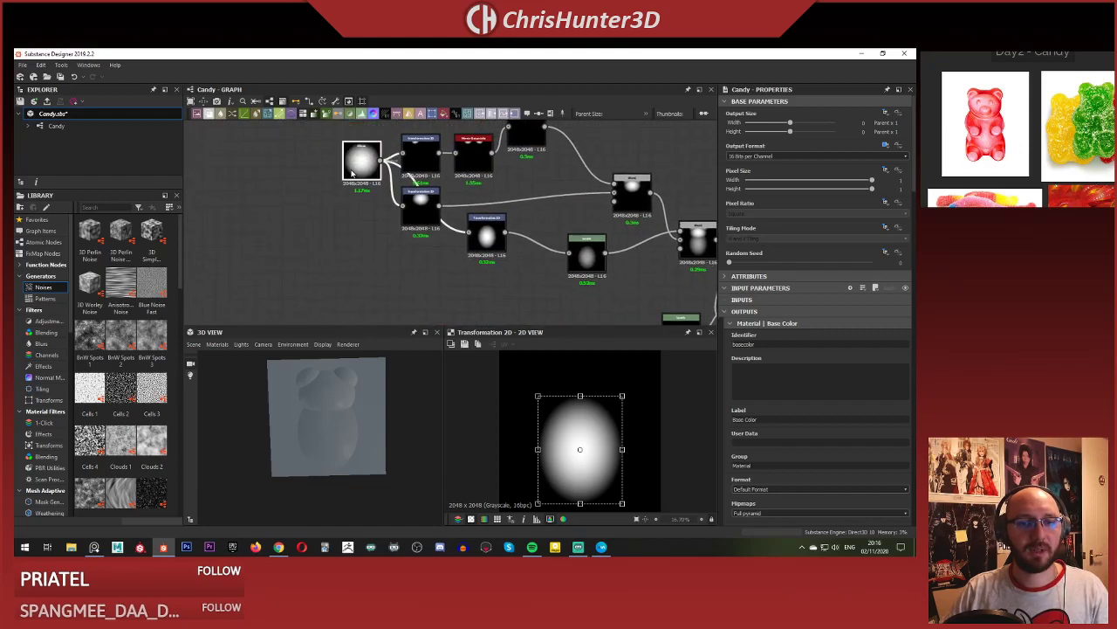
{"action": "key", "text": "ctrl+d"}
{"action": "left_click_drag", "start_coordinate": [456, 225], "coordinate": [361, 253]}
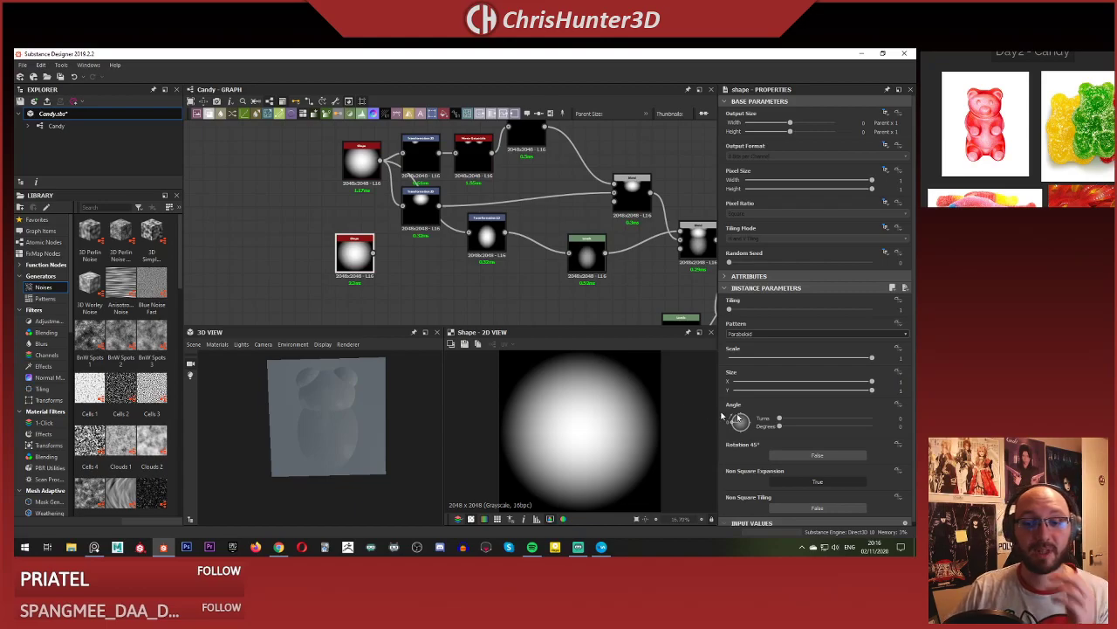
Set the duplicated Shape's Pattern to Capsule with Pattern Specific about 0.33 and rotate its Angle to 90 degrees.
{"action": "left_click", "coordinate": [800, 334]}
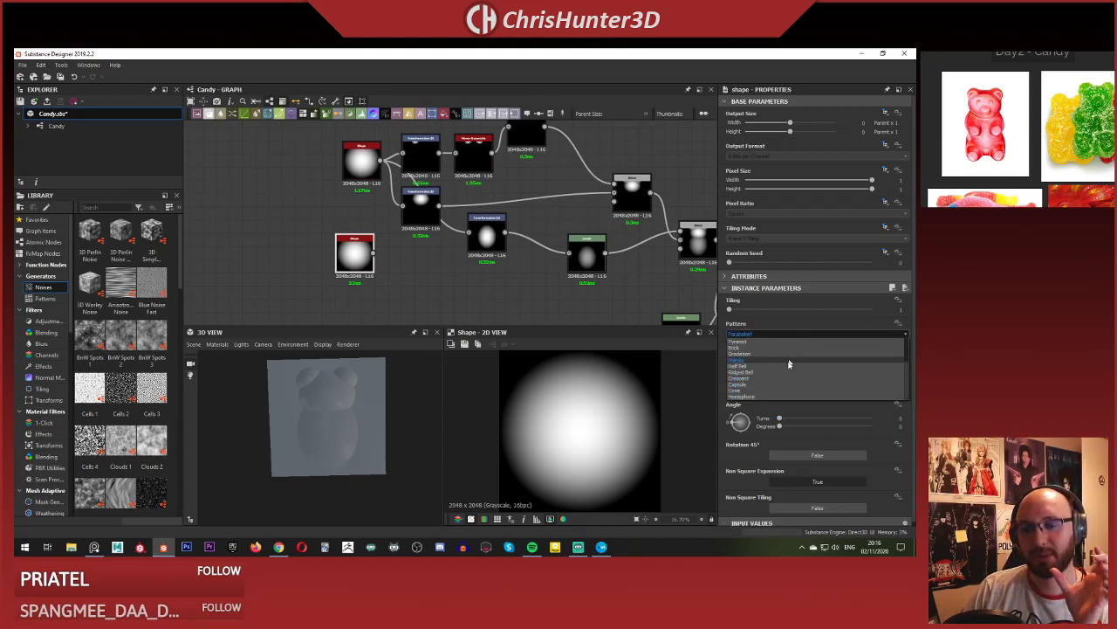
{"action": "left_click", "coordinate": [789, 385]}
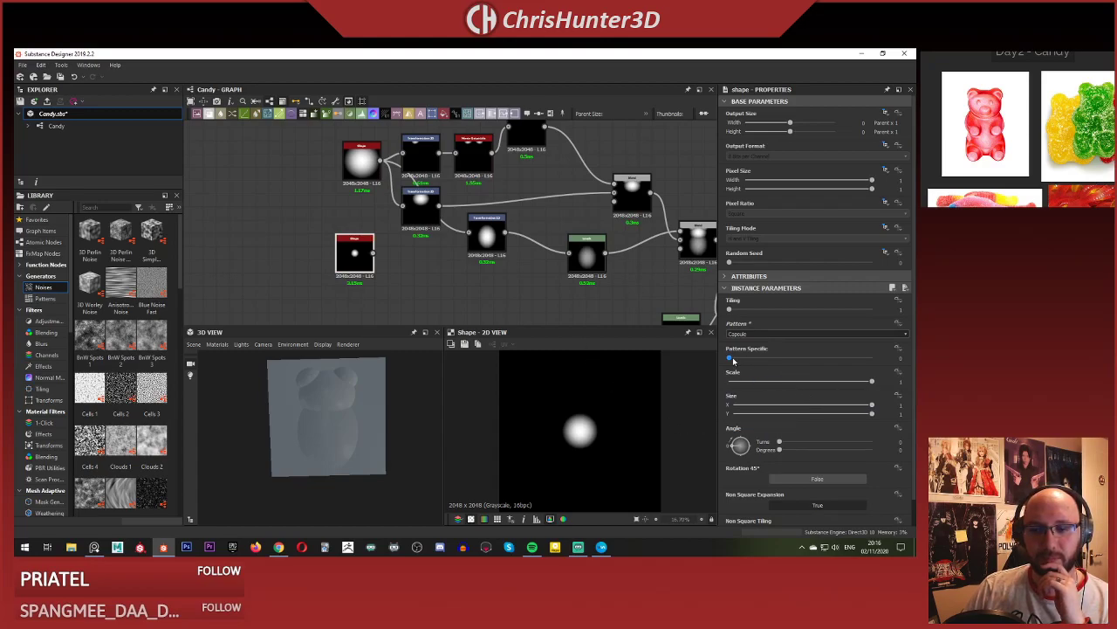
{"action": "left_click_drag", "start_coordinate": [733, 359], "coordinate": [778, 361]}
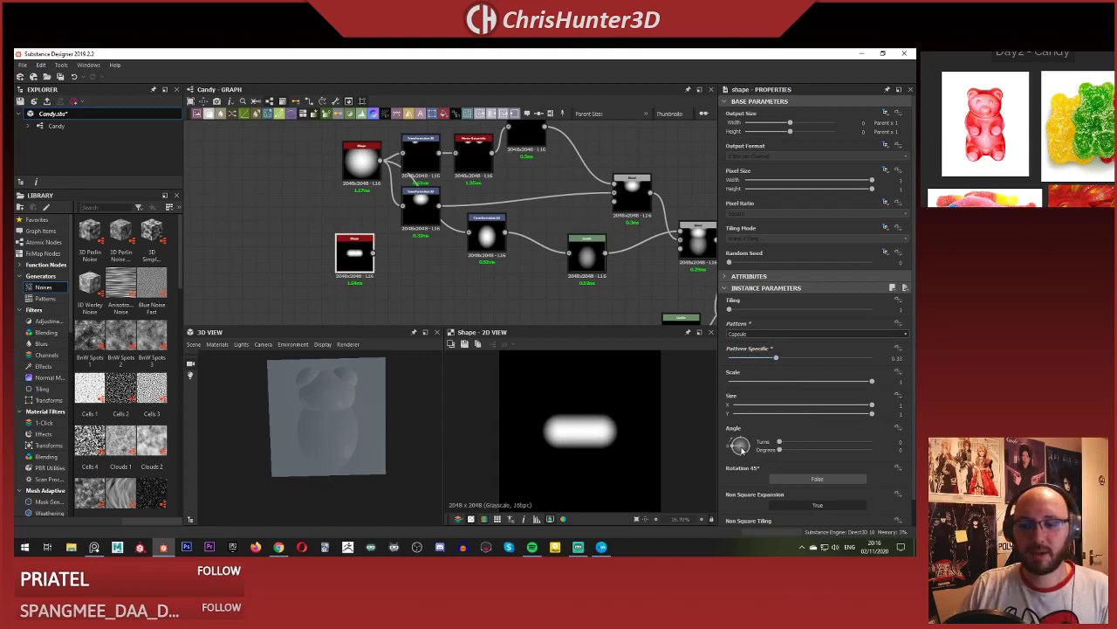
{"action": "left_click_drag", "start_coordinate": [742, 448], "coordinate": [739, 442]}
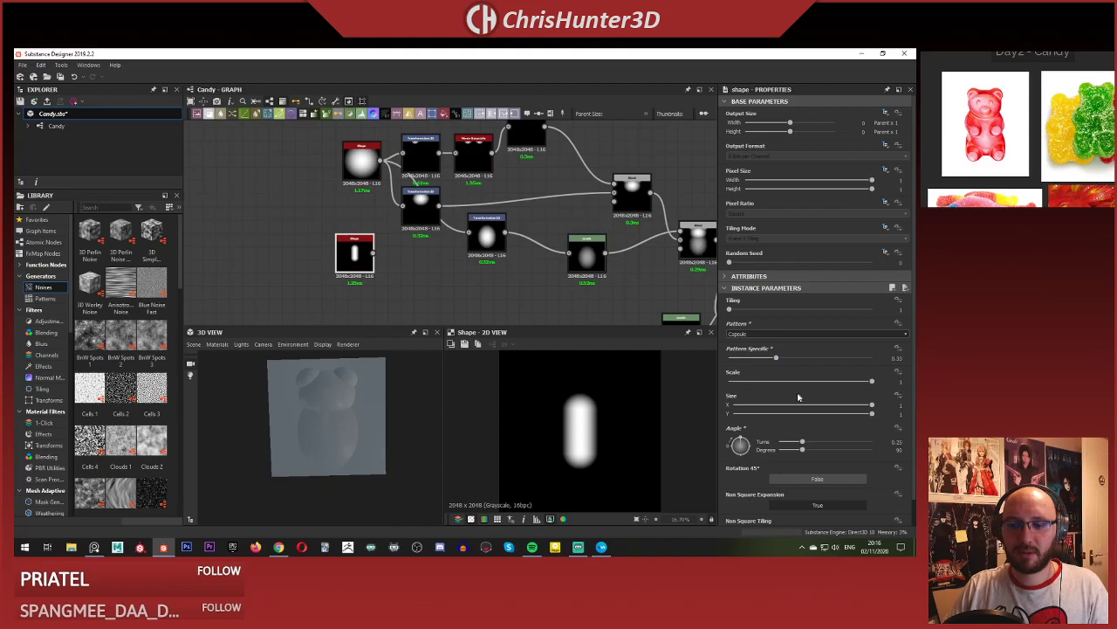
{"action": "left_click", "coordinate": [892, 382]}
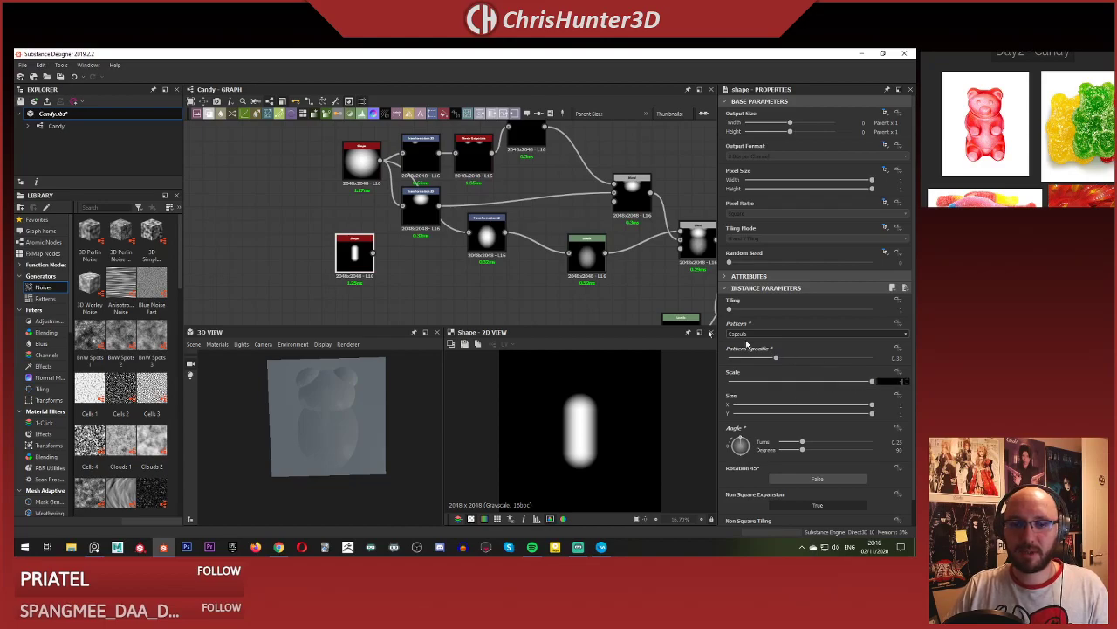
Connect the capsule Shape to the body's Transformation 2D in place of the paraboloid and set the capsule's Scale to 2.
{"action": "double_click", "coordinate": [489, 238]}
{"action": "left_click_drag", "start_coordinate": [372, 254], "coordinate": [476, 246]}
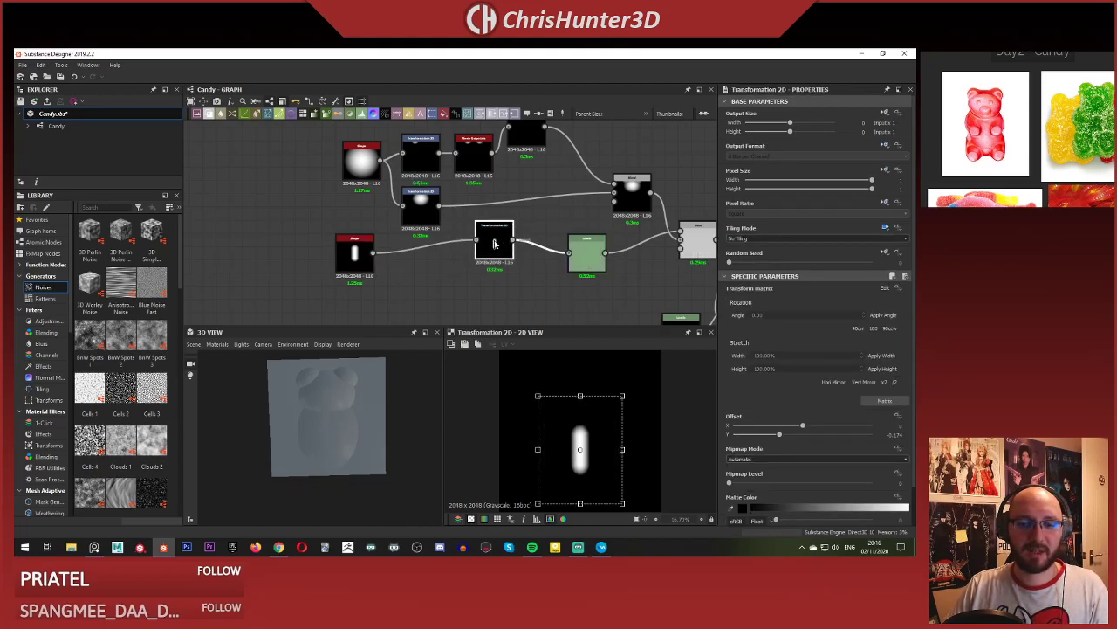
{"action": "left_click", "coordinate": [365, 264]}
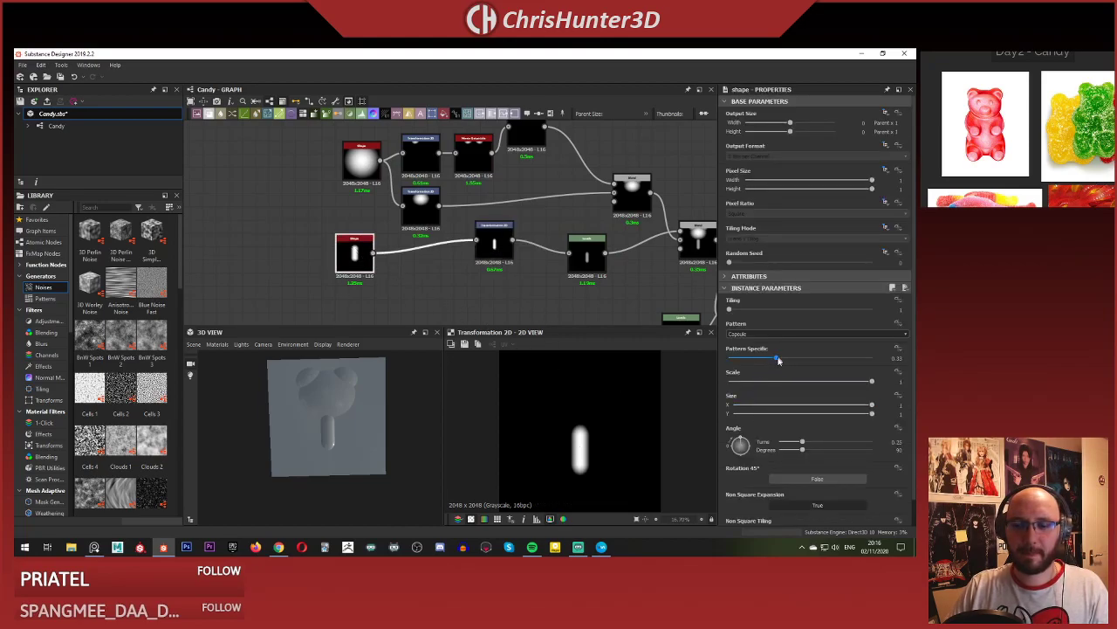
{"action": "type", "text": "2"}
{"action": "key", "text": "Return"}
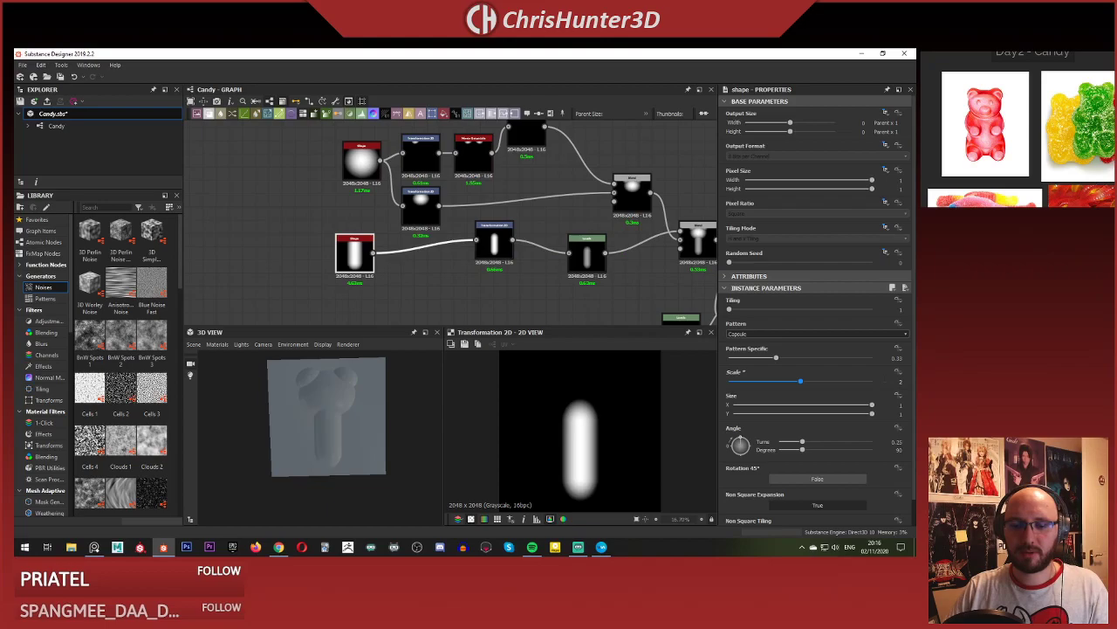
Try an X Size of 2 on the capsule Shape and restore it to 1.
{"action": "left_click", "coordinate": [901, 405]}
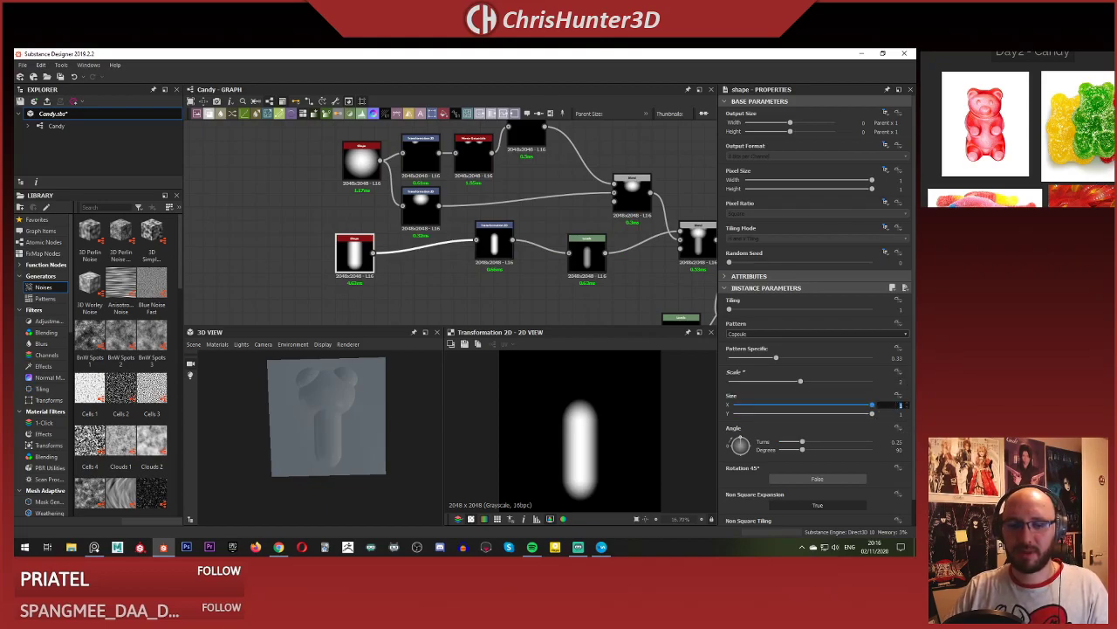
{"action": "type", "text": "2"}
{"action": "key", "text": "Return"}
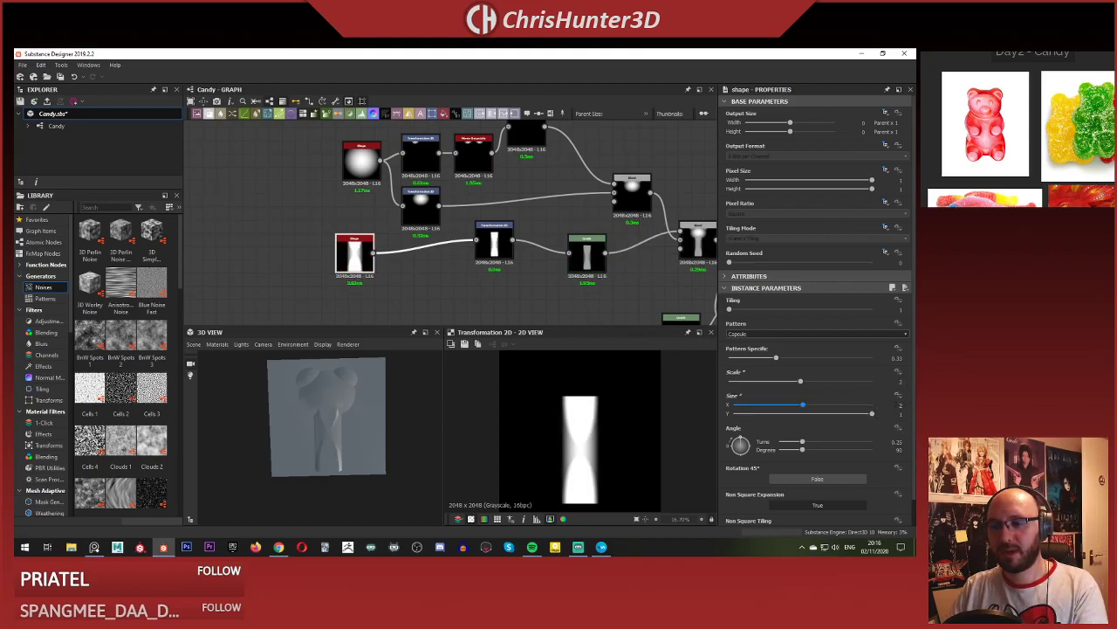
{"action": "key", "text": "Return"}
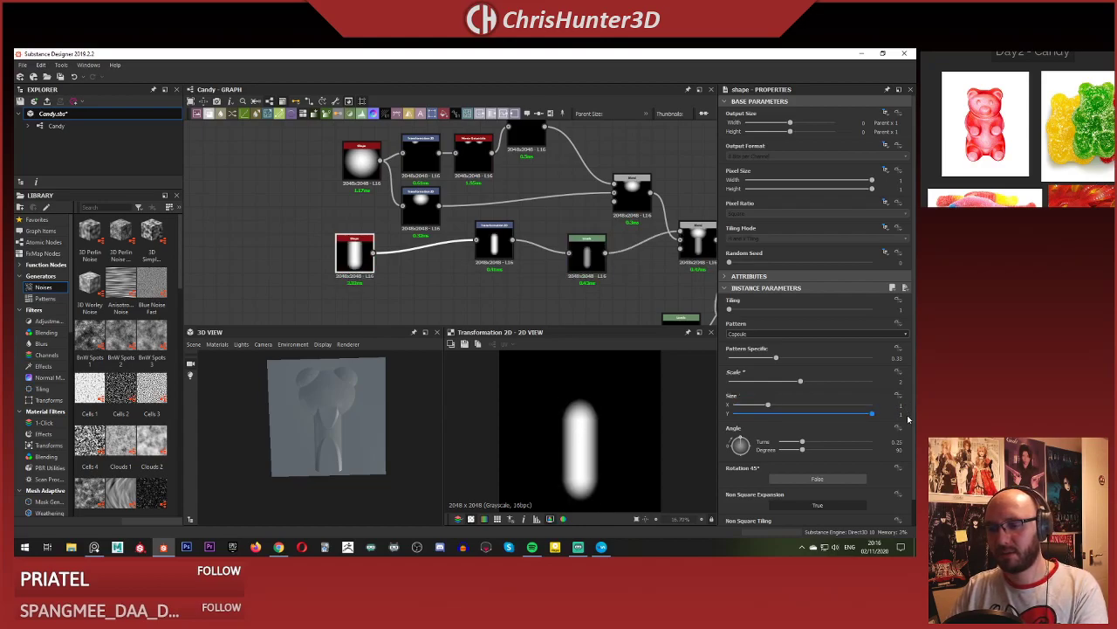
Set the capsule Shape's Y Size to 2 and preview the limb's Blend result.
{"action": "left_click", "coordinate": [907, 415]}
{"action": "type", "text": "2"}
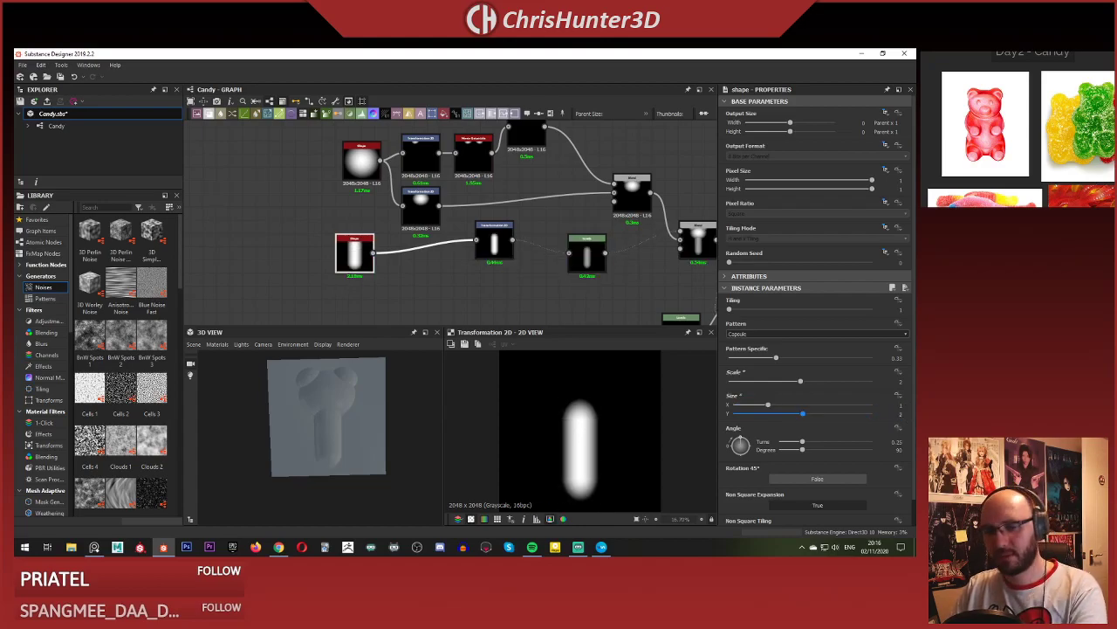
{"action": "key", "text": "Return"}
{"action": "left_click", "coordinate": [498, 292]}
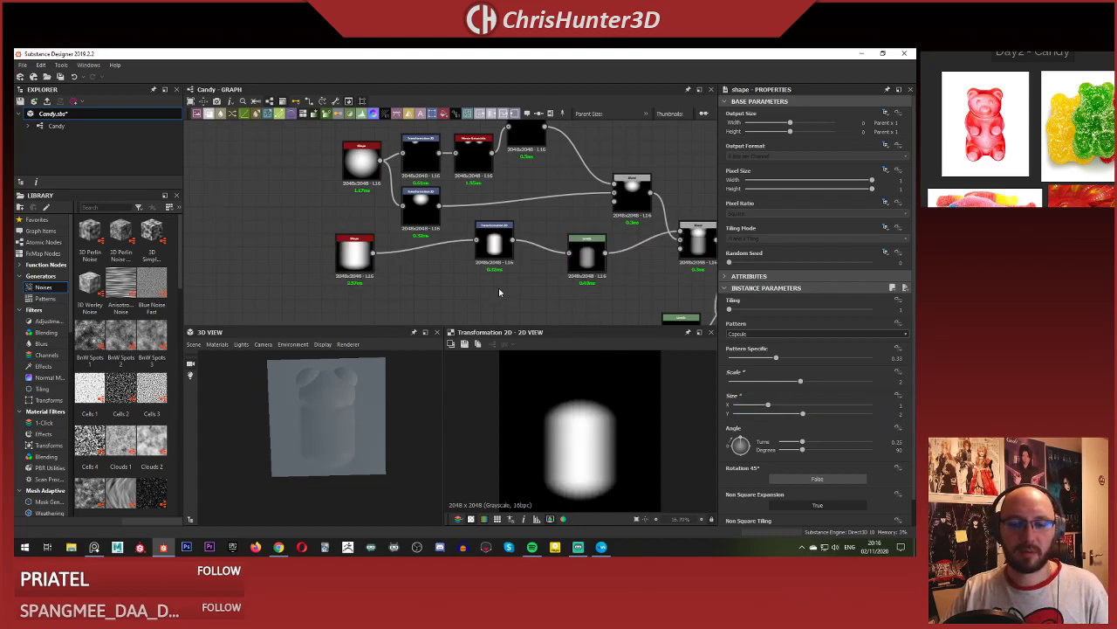
{"action": "scroll", "coordinate": [463, 271], "scroll_direction": "down", "scroll_amount": 3}
{"action": "middle_click_drag", "start_coordinate": [456, 274], "coordinate": [381, 297]}
{"action": "double_click", "coordinate": [479, 278]}
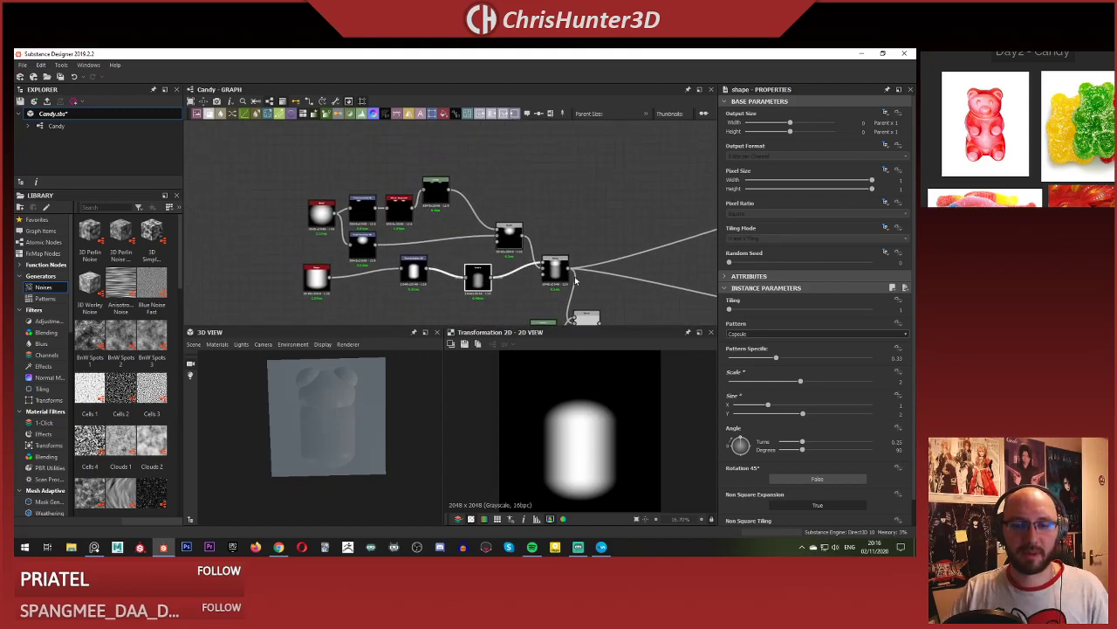
{"action": "middle_click_drag", "start_coordinate": [584, 328], "coordinate": [562, 234]}
{"action": "double_click", "coordinate": [561, 234]}
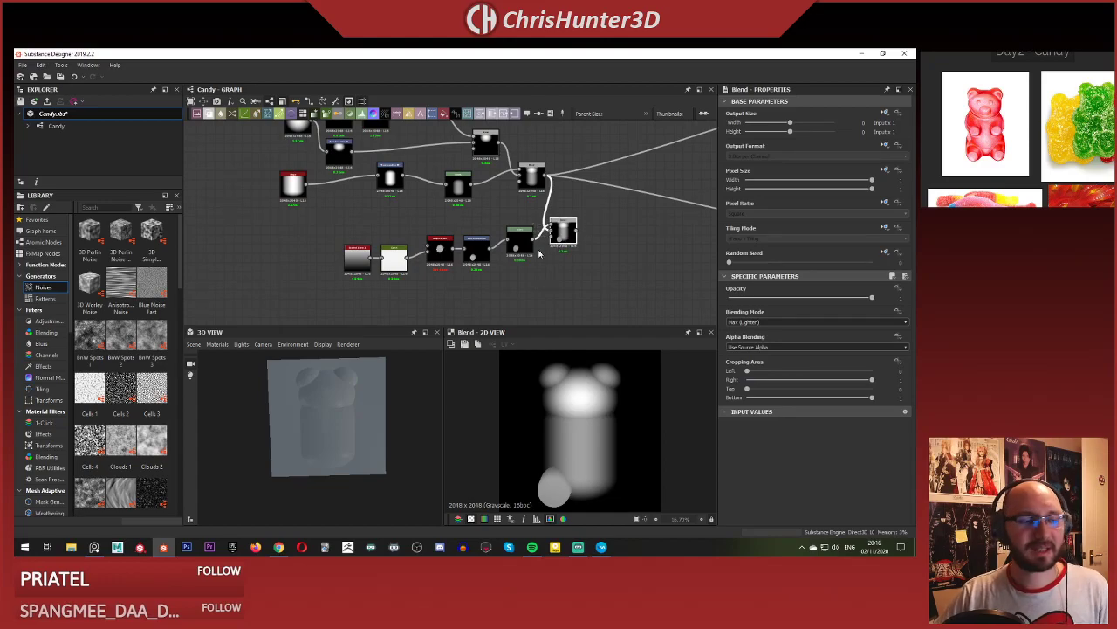
Add a Directional Warp node and feed its input from the body's Transformation 2D.
{"action": "scroll", "coordinate": [453, 199], "scroll_direction": "up", "scroll_amount": 5}
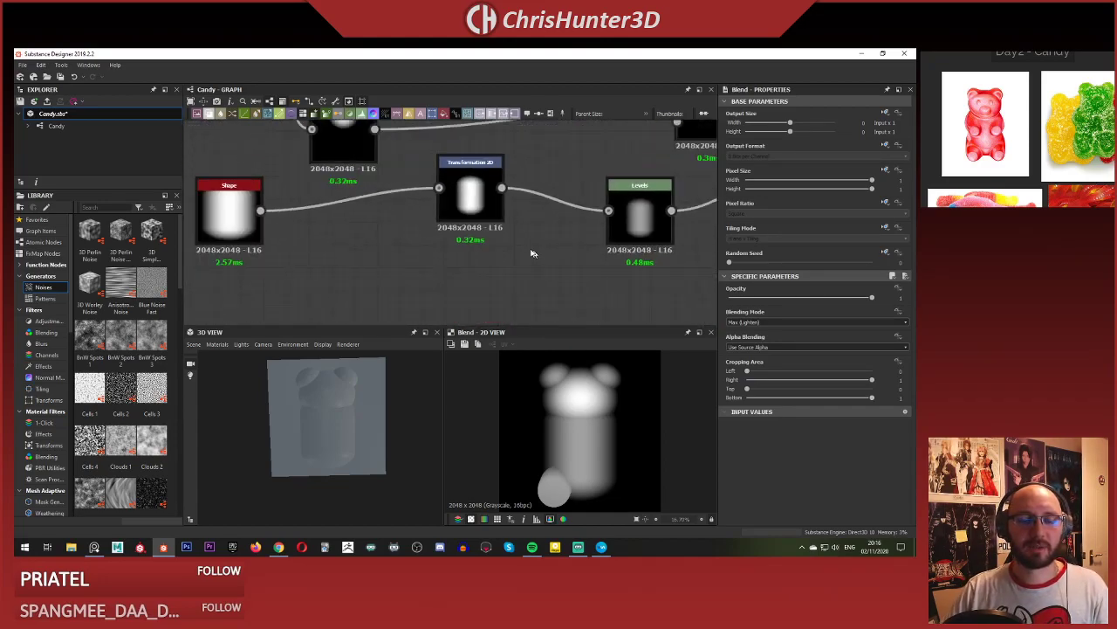
{"action": "left_click", "coordinate": [493, 254]}
{"action": "key", "text": "space"}
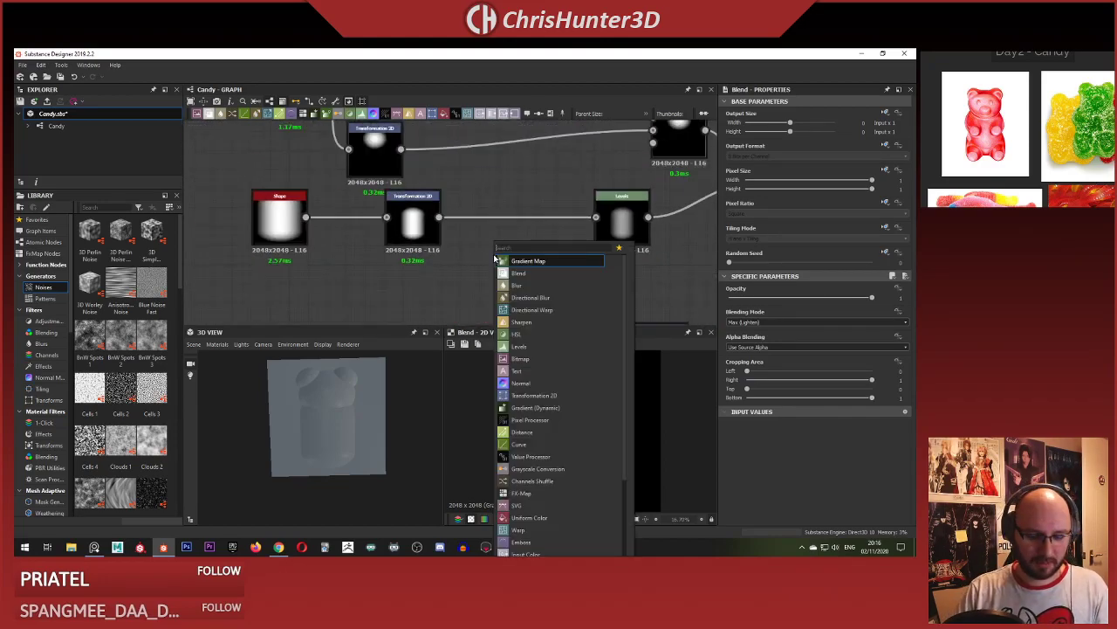
{"action": "type", "text": "warp"}
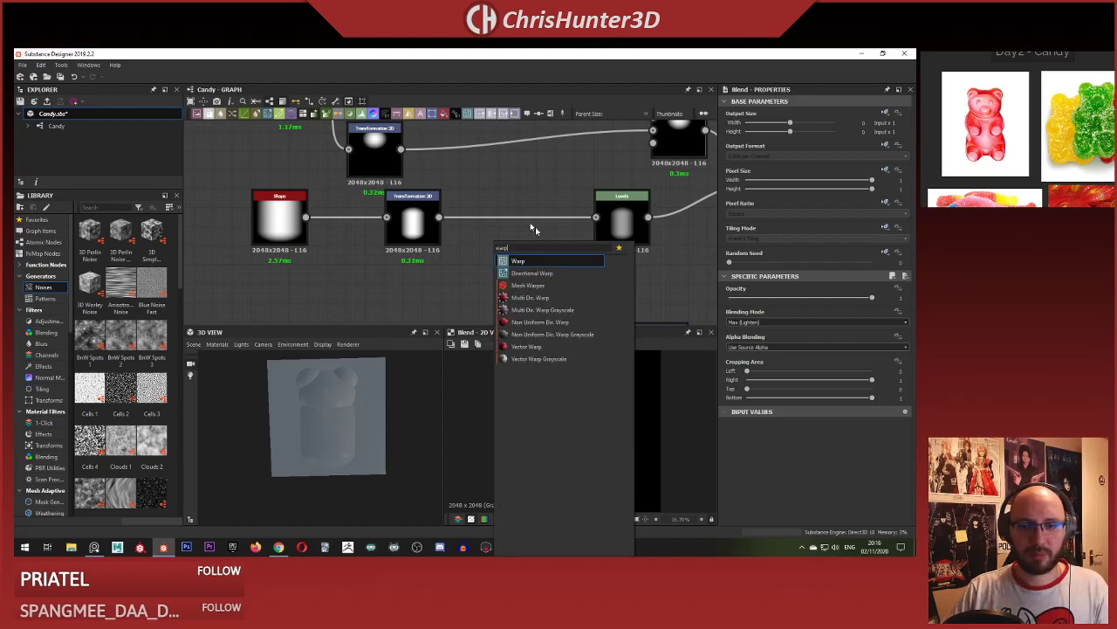
{"action": "left_click", "coordinate": [554, 274]}
{"action": "scroll", "coordinate": [514, 253], "scroll_direction": "up", "scroll_amount": 3}
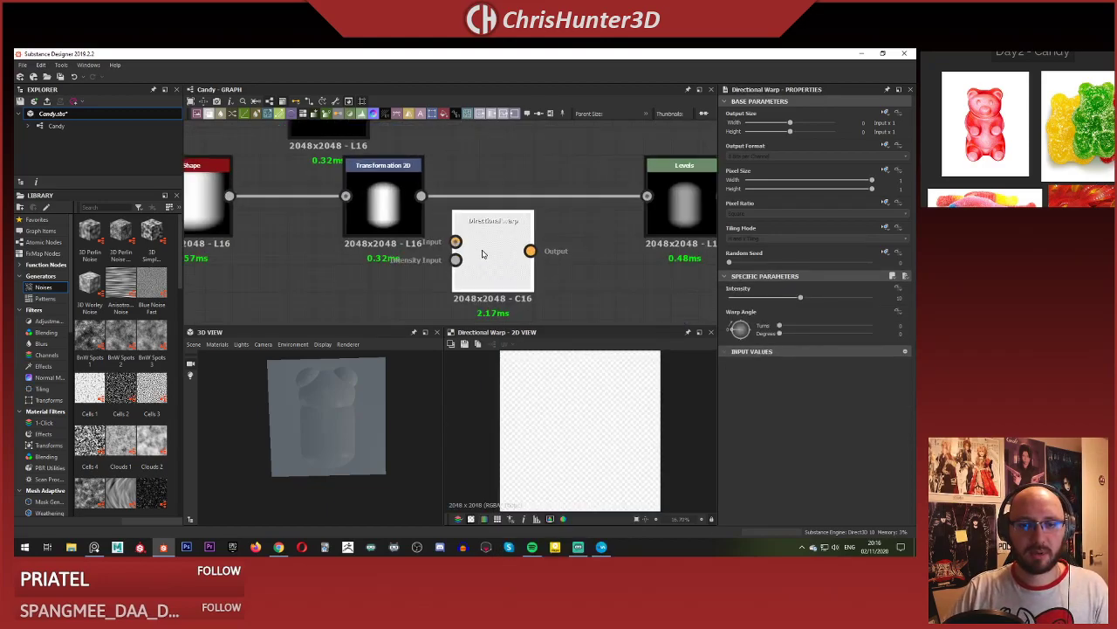
{"action": "left_click_drag", "start_coordinate": [421, 195], "coordinate": [483, 242]}
{"action": "middle_click_drag", "start_coordinate": [444, 264], "coordinate": [453, 245]}
{"action": "scroll", "coordinate": [453, 245], "scroll_direction": "down", "scroll_amount": 2}
{"action": "middle_click_drag", "start_coordinate": [386, 254], "coordinate": [418, 265]}
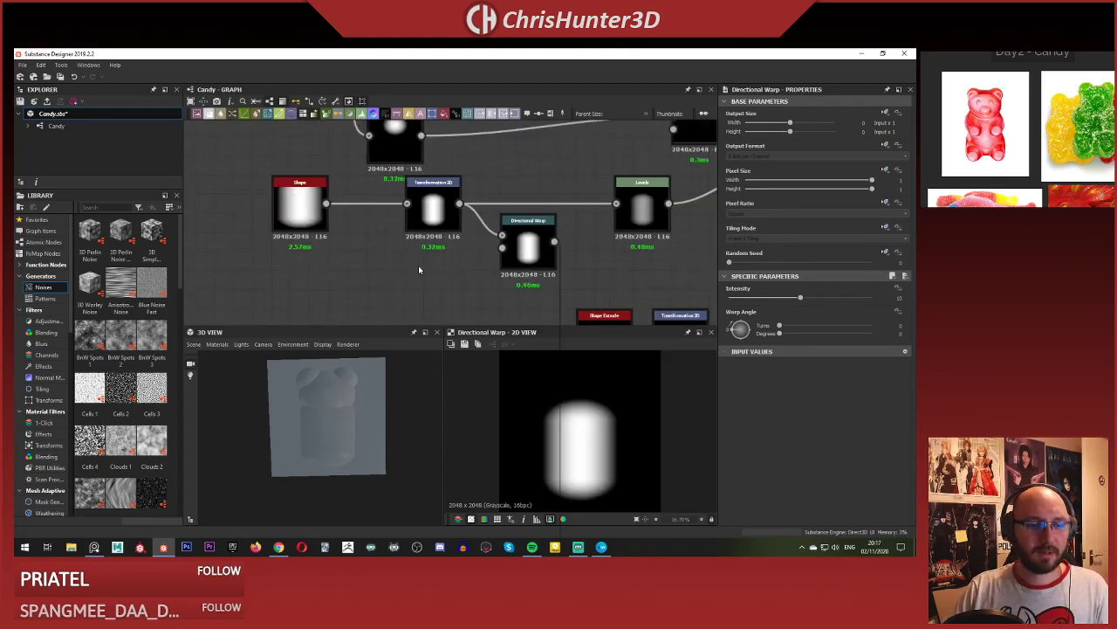
Add a Gradient Linear 1 node as the Directional Warp's intensity input and raise the warp Intensity to 20.
{"action": "key", "text": "space"}
{"action": "type", "text": "gra"}
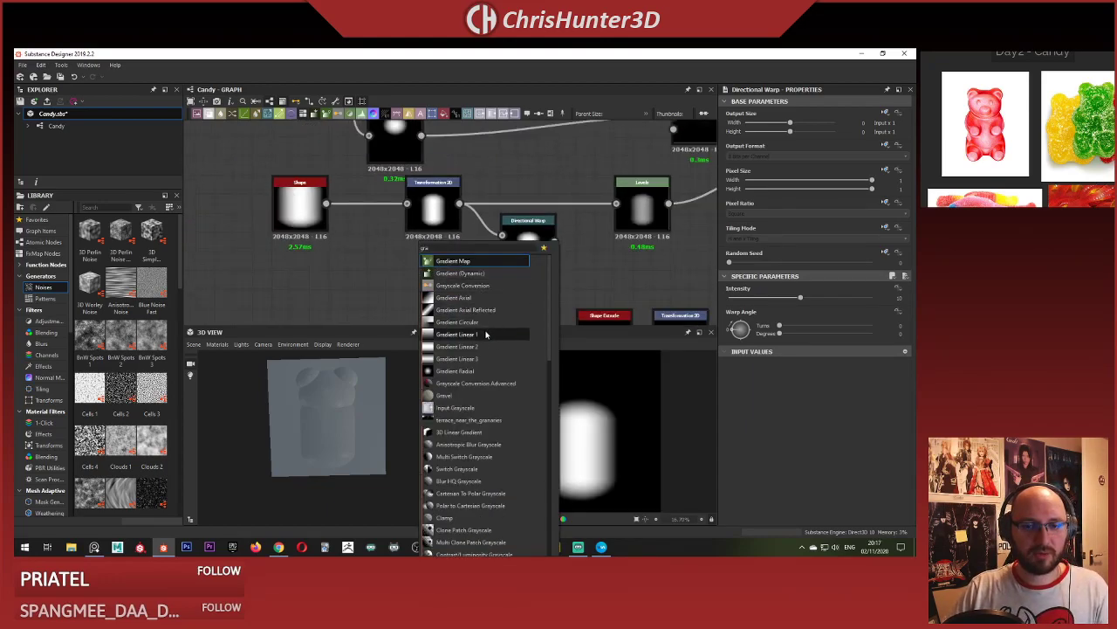
{"action": "left_click", "coordinate": [485, 334]}
{"action": "left_click_drag", "start_coordinate": [440, 260], "coordinate": [502, 248]}
{"action": "left_click", "coordinate": [541, 244]}
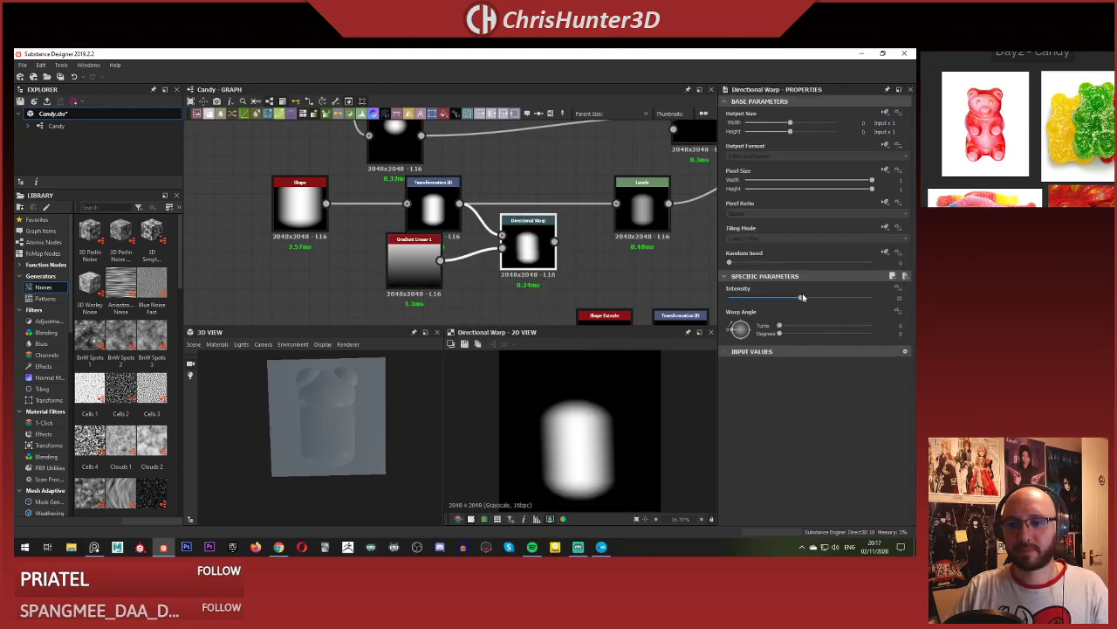
{"action": "left_click_drag", "start_coordinate": [804, 299], "coordinate": [873, 299]}
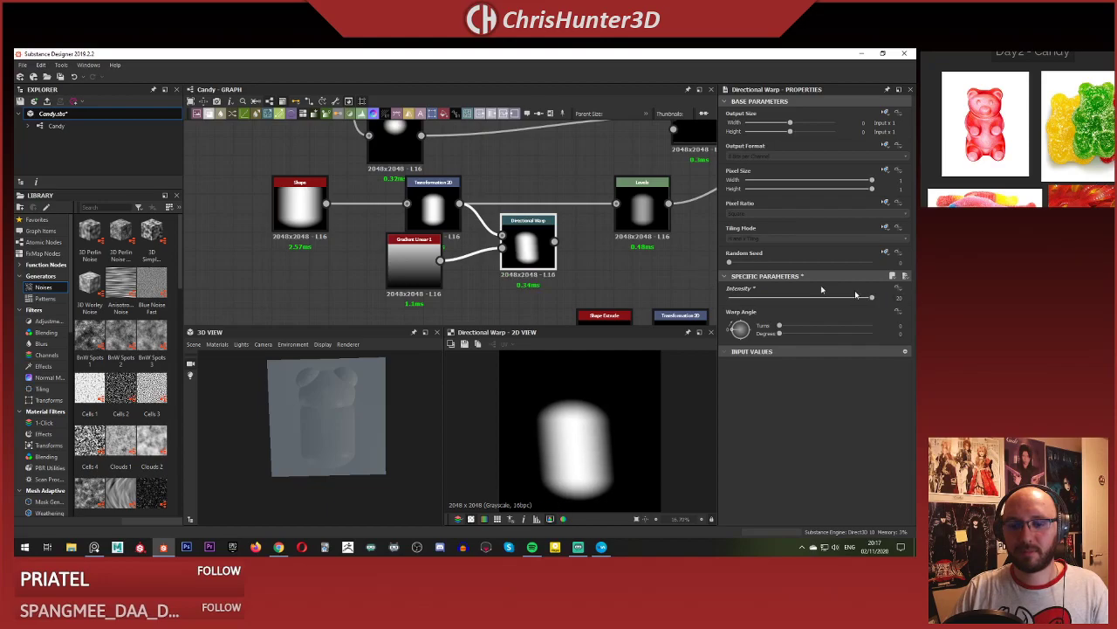
Replace the Directional Warp with a Warp node fed by the body's Transformation 2D and Gradient Linear 1, and raise its Intensity.
{"action": "key", "text": "Delete"}
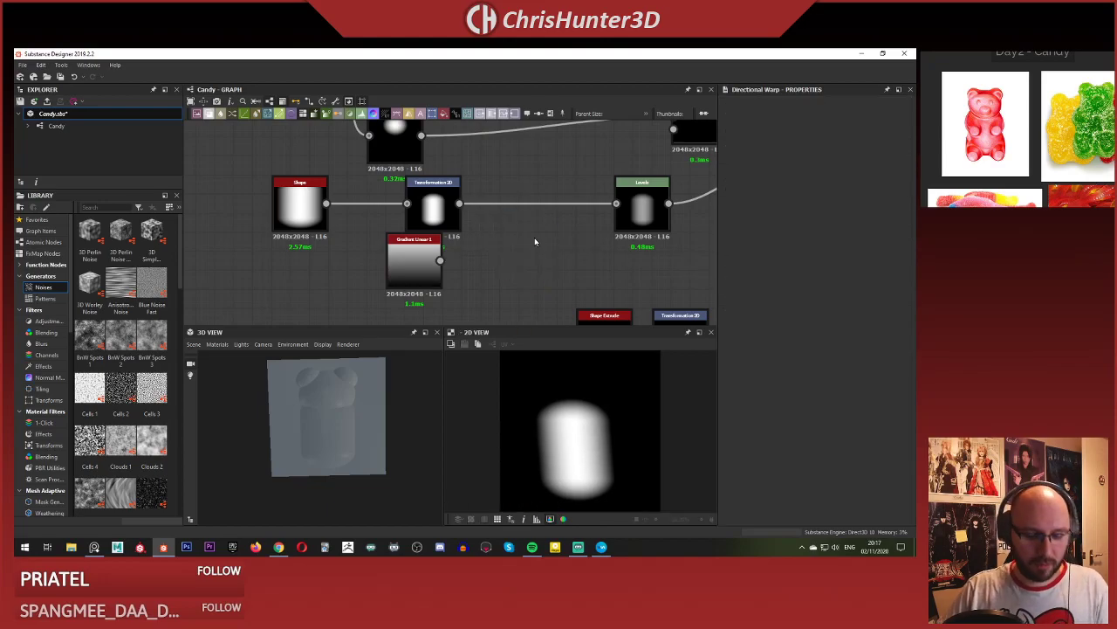
{"action": "left_click", "coordinate": [535, 238]}
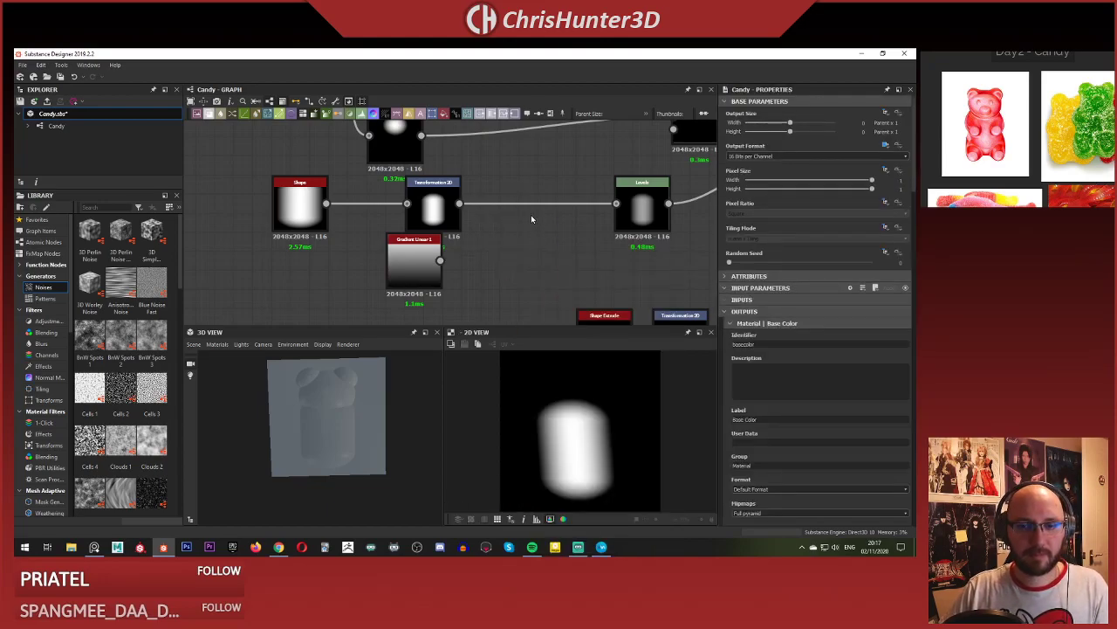
{"action": "key", "text": "space"}
{"action": "type", "text": "wa"}
{"action": "key", "text": "Return"}
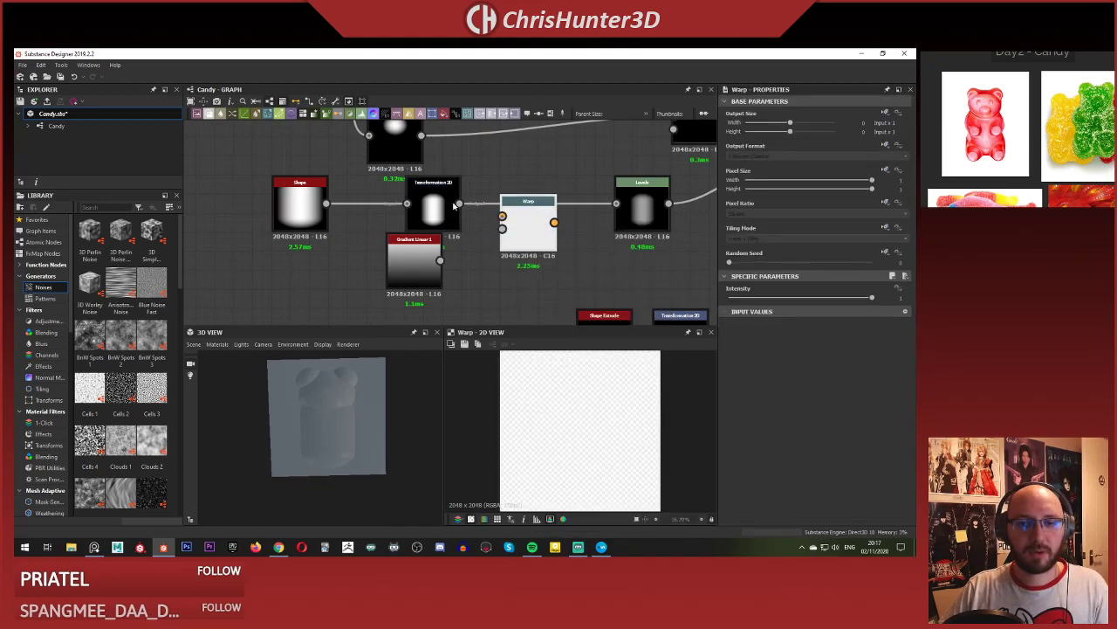
{"action": "left_click_drag", "start_coordinate": [524, 233], "coordinate": [523, 252]}
{"action": "left_click_drag", "start_coordinate": [440, 260], "coordinate": [502, 247]}
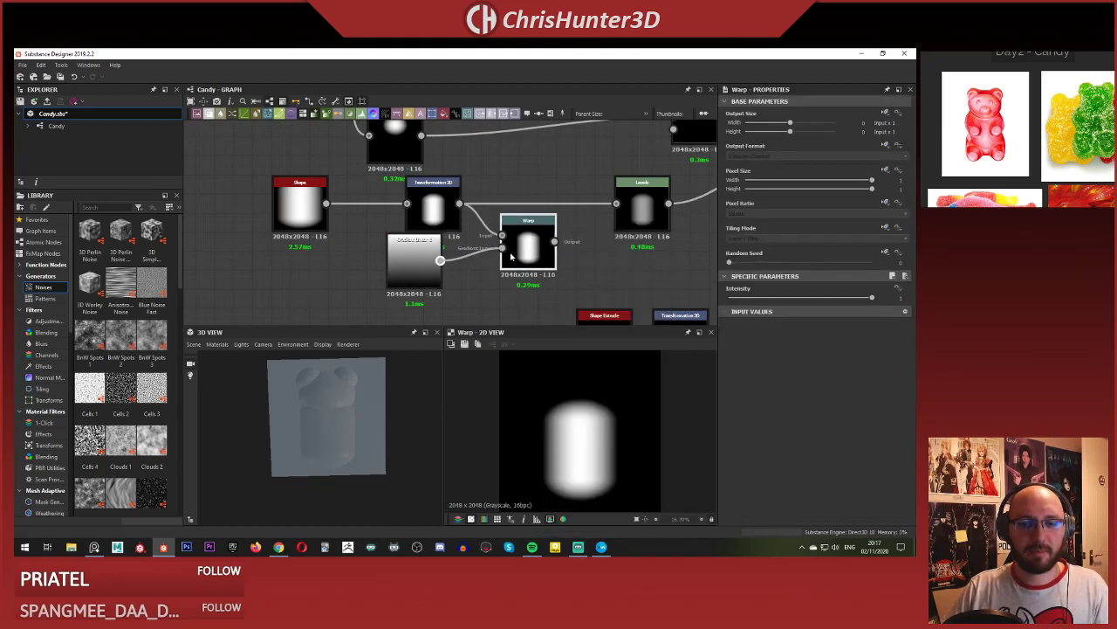
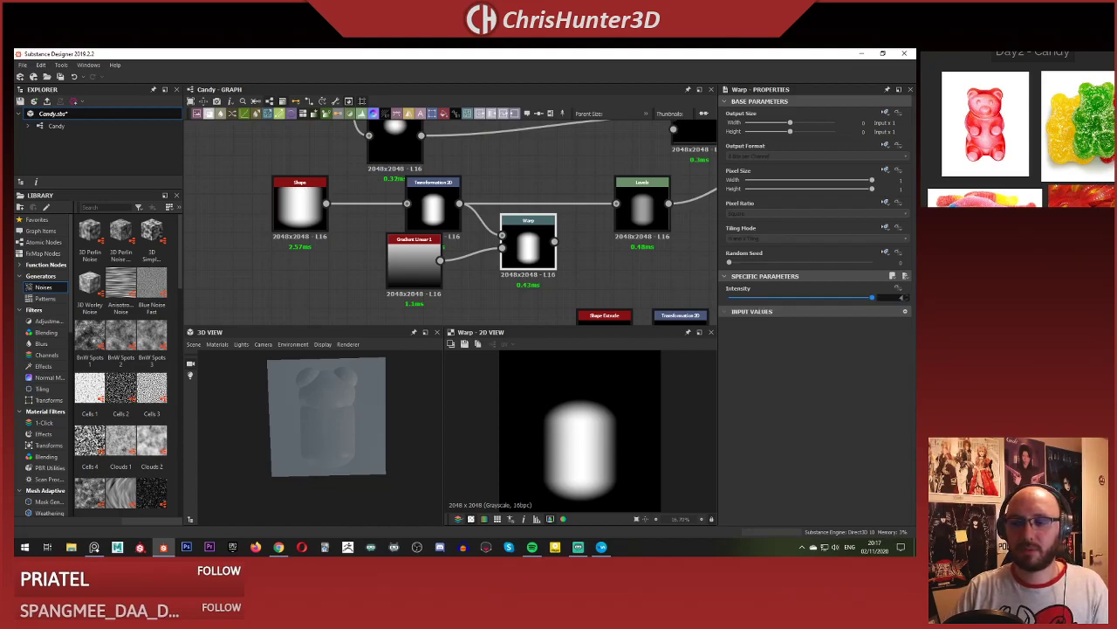
{"action": "left_click_drag", "start_coordinate": [872, 298], "coordinate": [800, 298]}
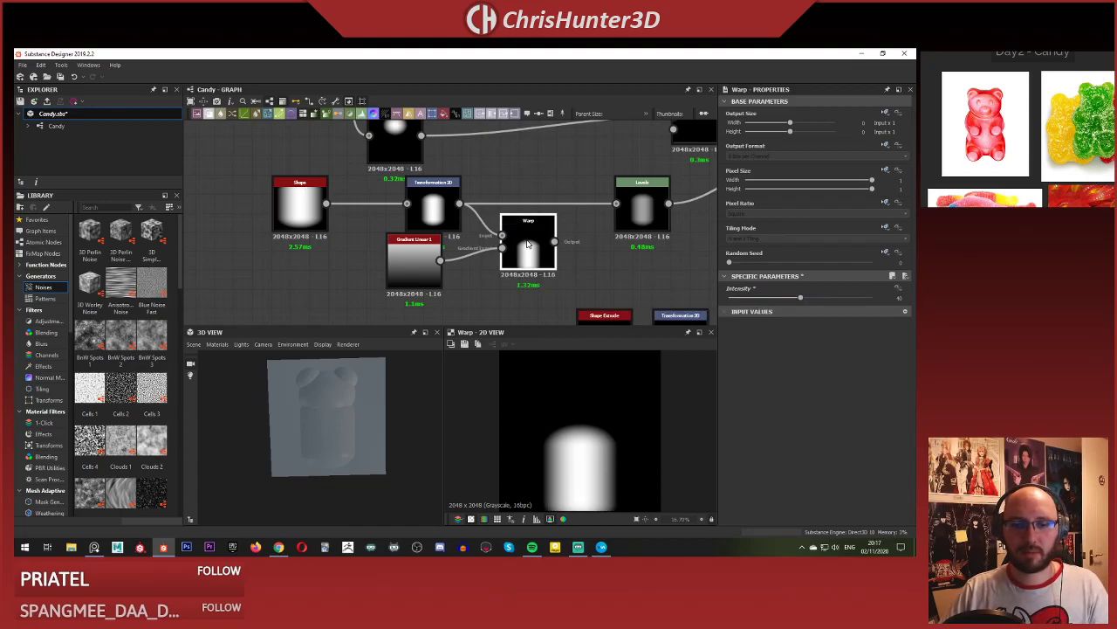
Move the Gradient Linear 1 node clear of the Transformation 2D and set its Rotation to 90°.
{"action": "middle_click_drag", "start_coordinate": [527, 244], "coordinate": [546, 218]}
{"action": "left_click_drag", "start_coordinate": [442, 231], "coordinate": [401, 229]}
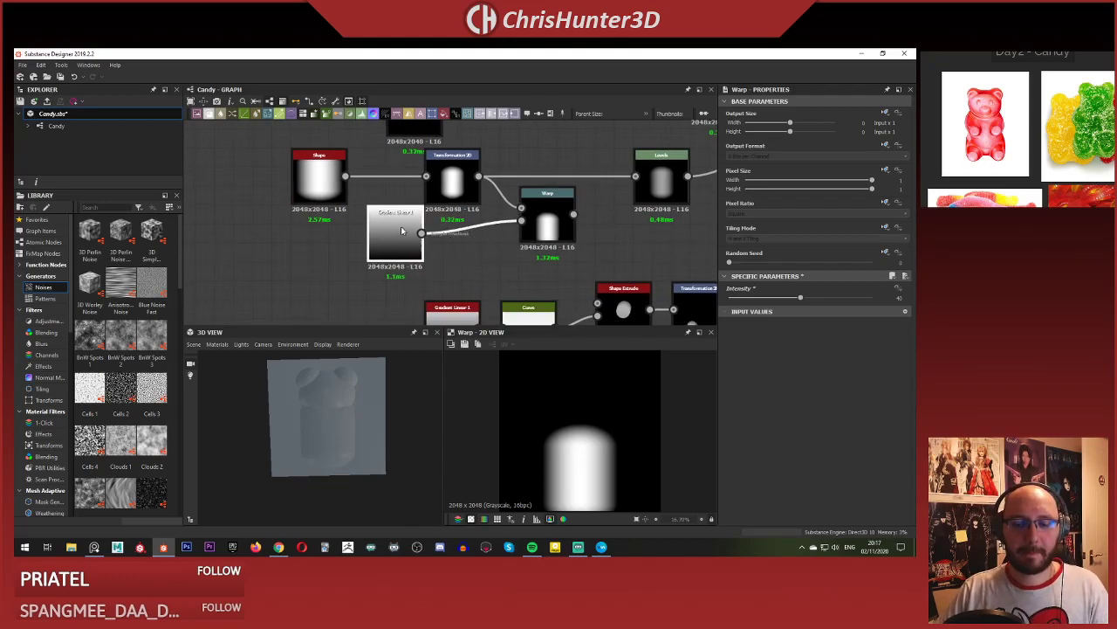
{"action": "scroll", "coordinate": [442, 257], "scroll_direction": "down", "scroll_amount": 2}
{"action": "scroll", "coordinate": [423, 269], "scroll_direction": "up", "scroll_amount": 2}
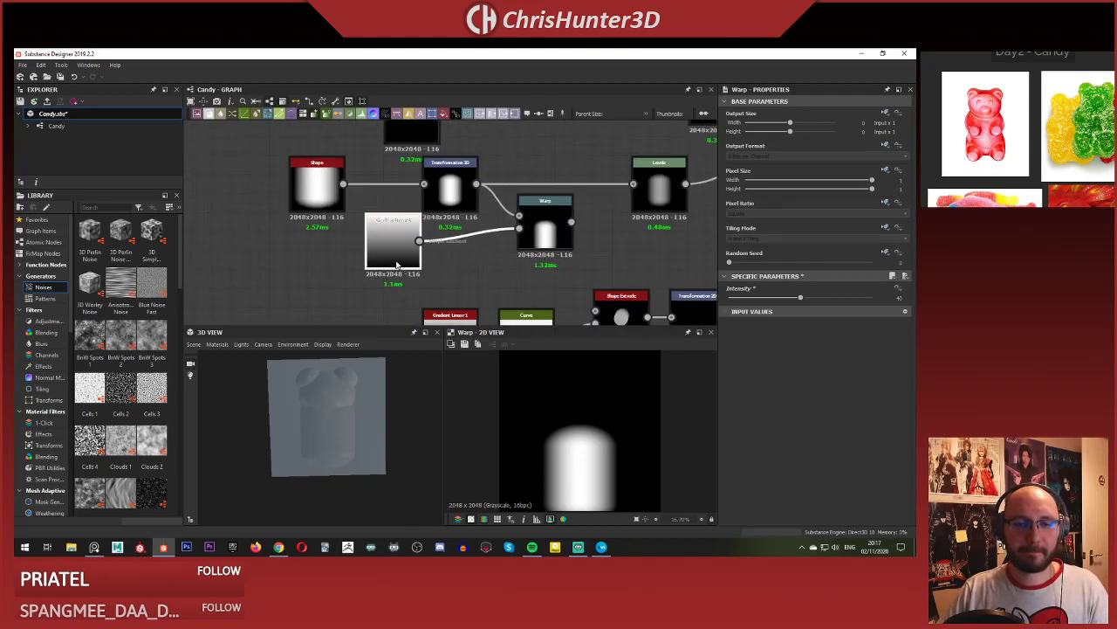
{"action": "left_click", "coordinate": [397, 260]}
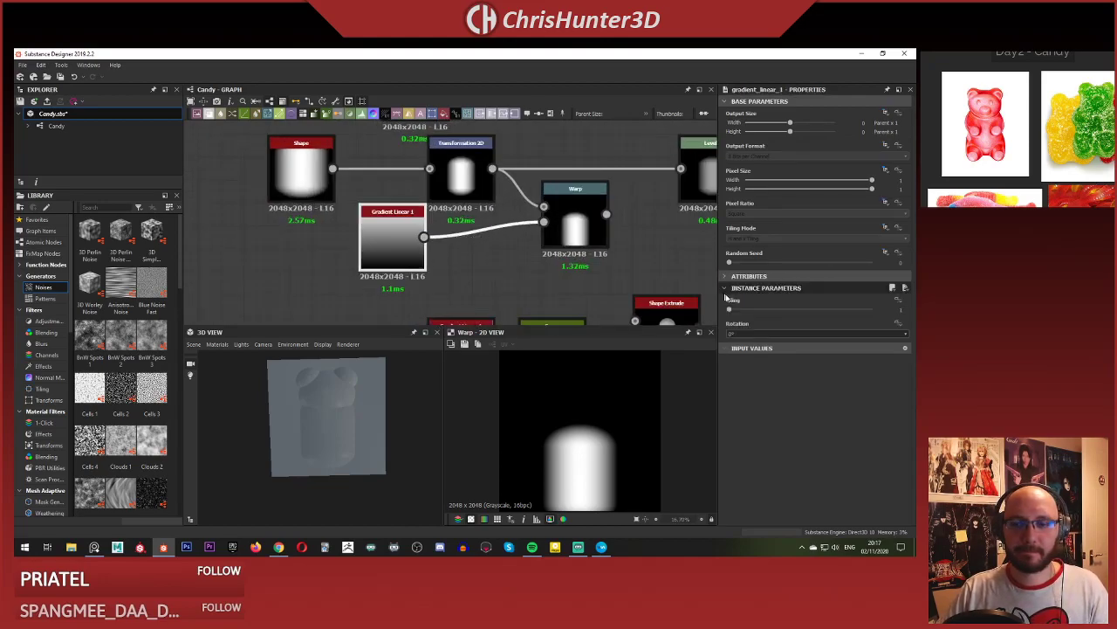
{"action": "left_click", "coordinate": [755, 334]}
{"action": "left_click", "coordinate": [754, 345]}
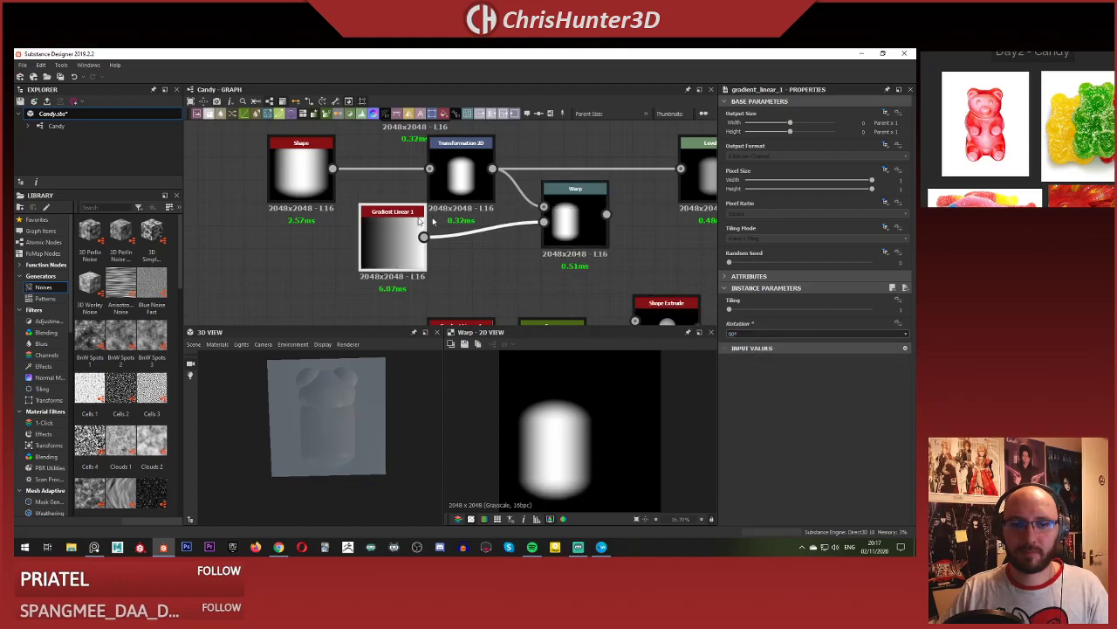
Delete the Warp node and the unconnected Gradient Linear 1 node beside the body's Transformation 2D.
{"action": "scroll", "coordinate": [507, 246], "scroll_direction": "down", "scroll_amount": 2}
{"action": "middle_click_drag", "start_coordinate": [508, 246], "coordinate": [470, 260]}
{"action": "left_click", "coordinate": [513, 243]}
{"action": "key", "text": "Delete"}
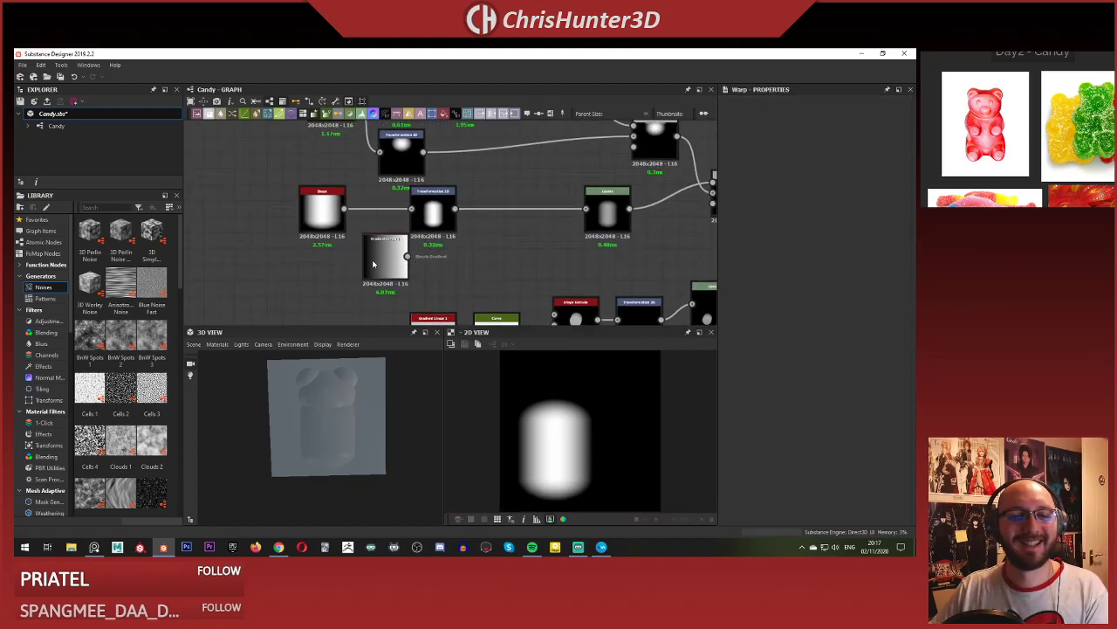
{"action": "double_click", "coordinate": [374, 263]}
{"action": "scroll", "coordinate": [488, 259], "scroll_direction": "down", "scroll_amount": 2}
{"action": "scroll", "coordinate": [387, 247], "scroll_direction": "up", "scroll_amount": 3}
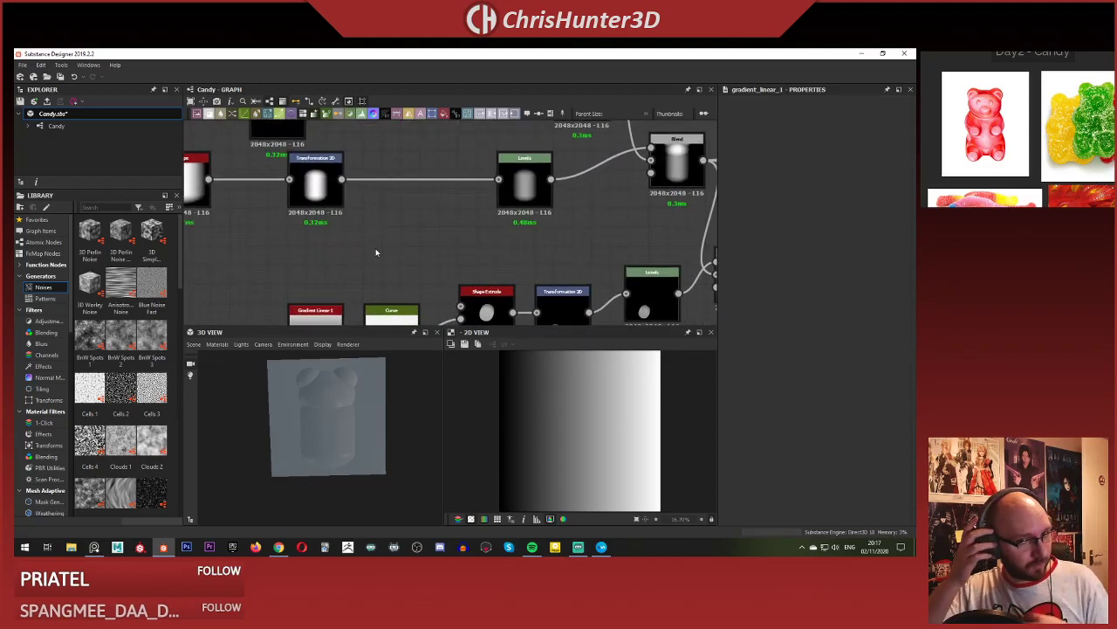
Try to reshape the capsule by its frame in the body's Transformation 2D, and undo the change.
{"action": "scroll", "coordinate": [402, 210], "scroll_direction": "up", "scroll_amount": 1}
{"action": "middle_click_drag", "start_coordinate": [384, 232], "coordinate": [374, 261]}
{"action": "double_click", "coordinate": [366, 196]}
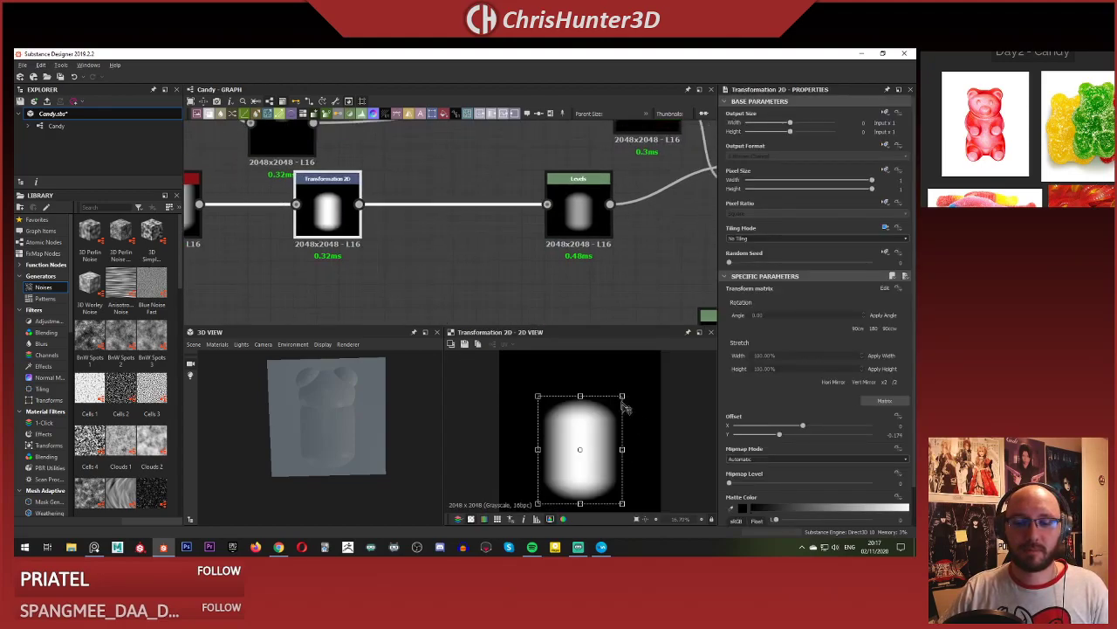
{"action": "left_click_drag", "start_coordinate": [623, 449], "coordinate": [621, 449]}
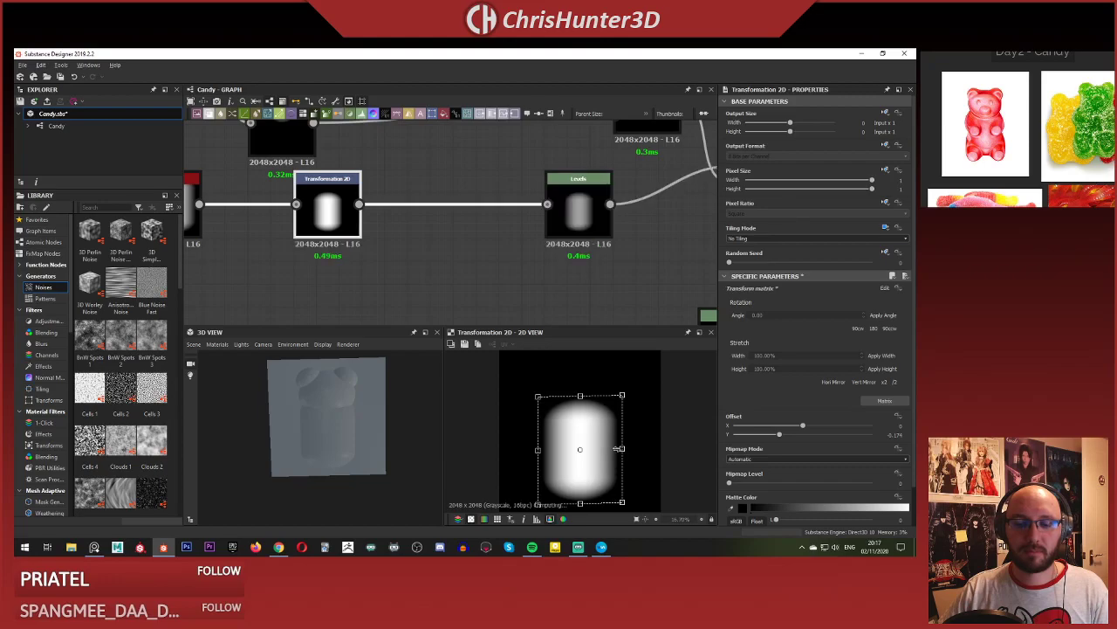
{"action": "key", "text": "ctrl+z"}
{"action": "scroll", "coordinate": [620, 436], "scroll_direction": "down", "scroll_amount": 2}
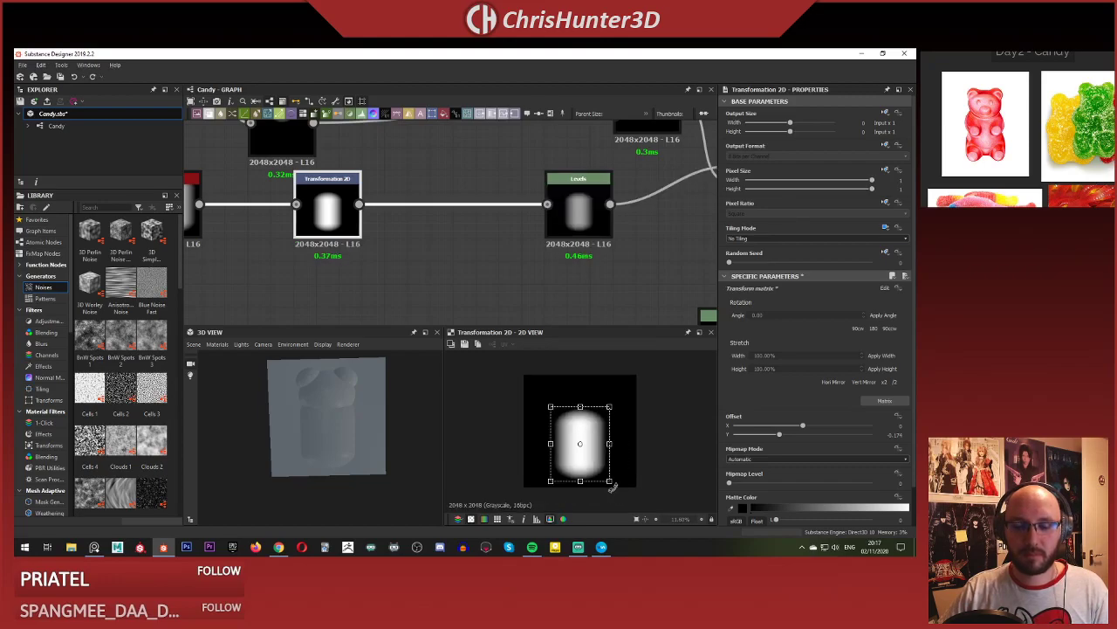
{"action": "scroll", "coordinate": [391, 257], "scroll_direction": "up", "scroll_amount": 3}
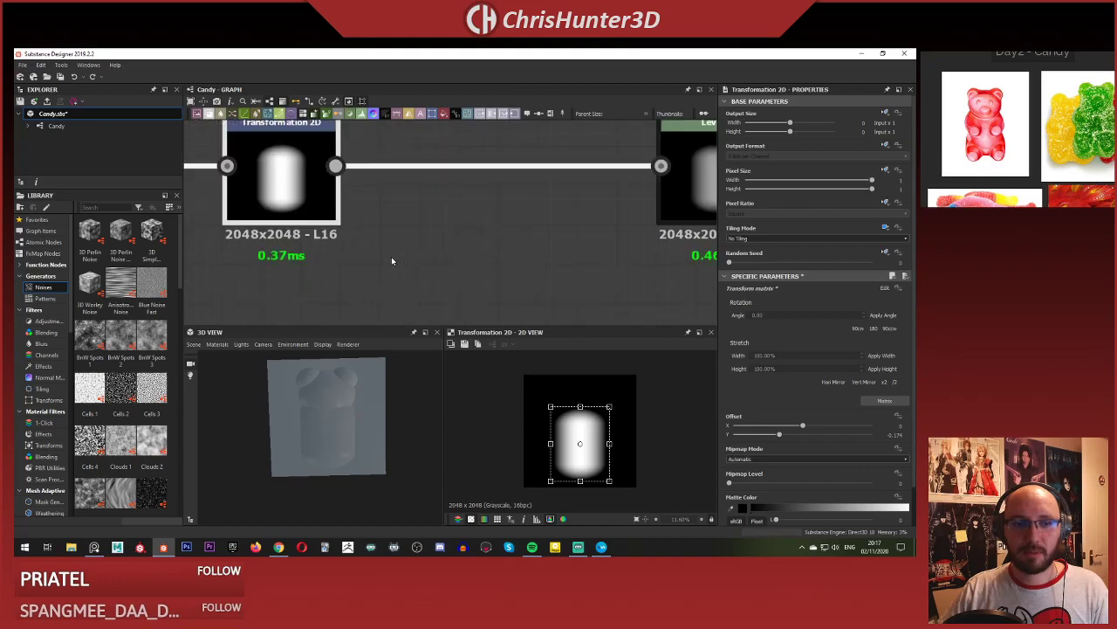
{"action": "key", "text": "space"}
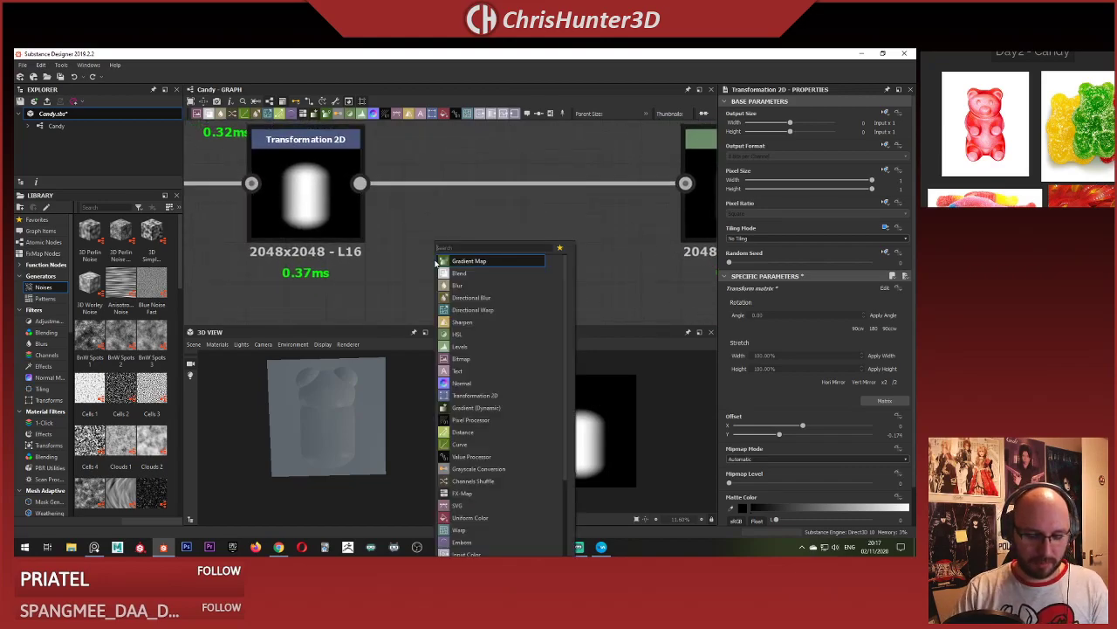
{"action": "type", "text": "poy"}
{"action": "key", "text": "BackSpace"}
{"action": "key", "text": "BackSpace"}
{"action": "key", "text": "BackSpace"}
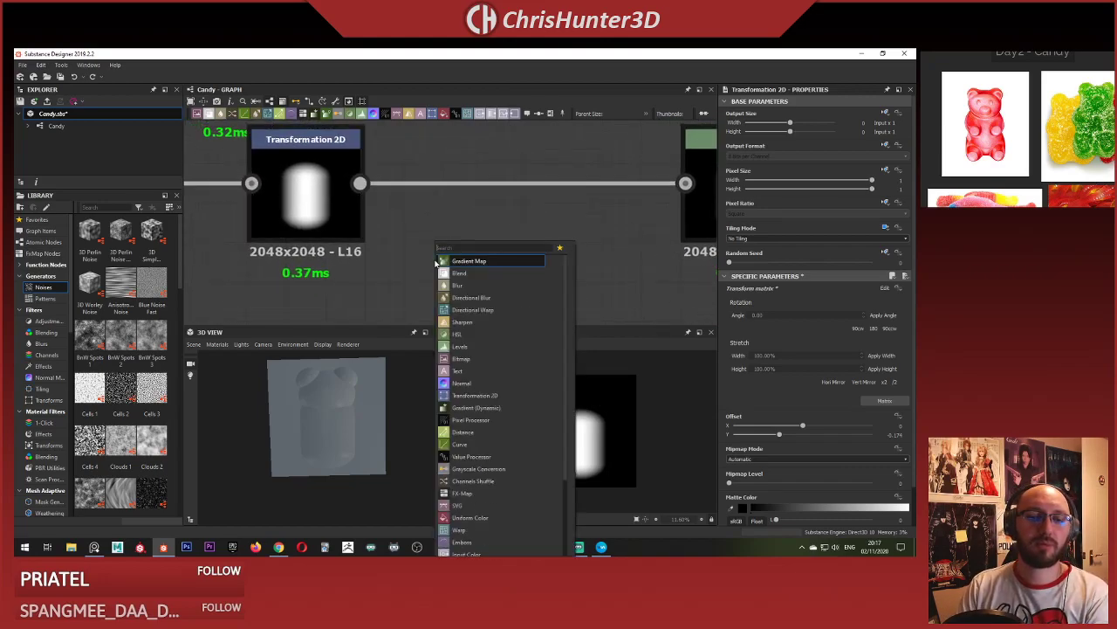
{"action": "left_click", "coordinate": [486, 205]}
Add a Warp node between the body's Transformation 2D and Levels, and feed its input from the Transformation 2D.
{"action": "scroll", "coordinate": [402, 209], "scroll_direction": "down", "scroll_amount": 4}
{"action": "middle_click_drag", "start_coordinate": [392, 206], "coordinate": [427, 243]}
{"action": "scroll", "coordinate": [477, 277], "scroll_direction": "up", "scroll_amount": 2}
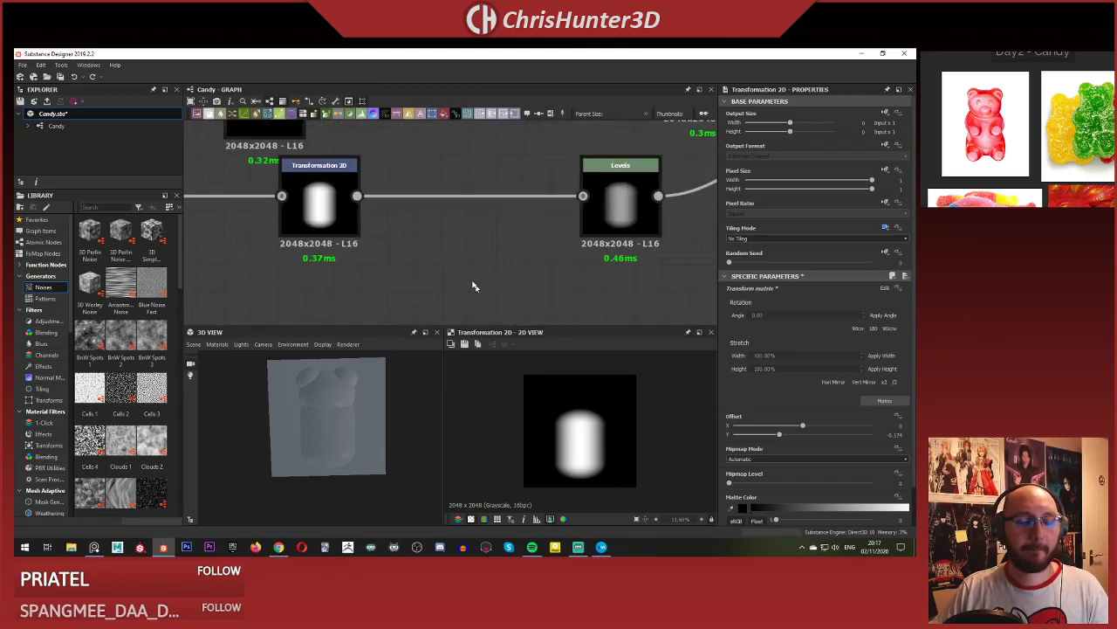
{"action": "middle_click_drag", "start_coordinate": [474, 278], "coordinate": [520, 260]}
{"action": "scroll", "coordinate": [523, 264], "scroll_direction": "down", "scroll_amount": 2}
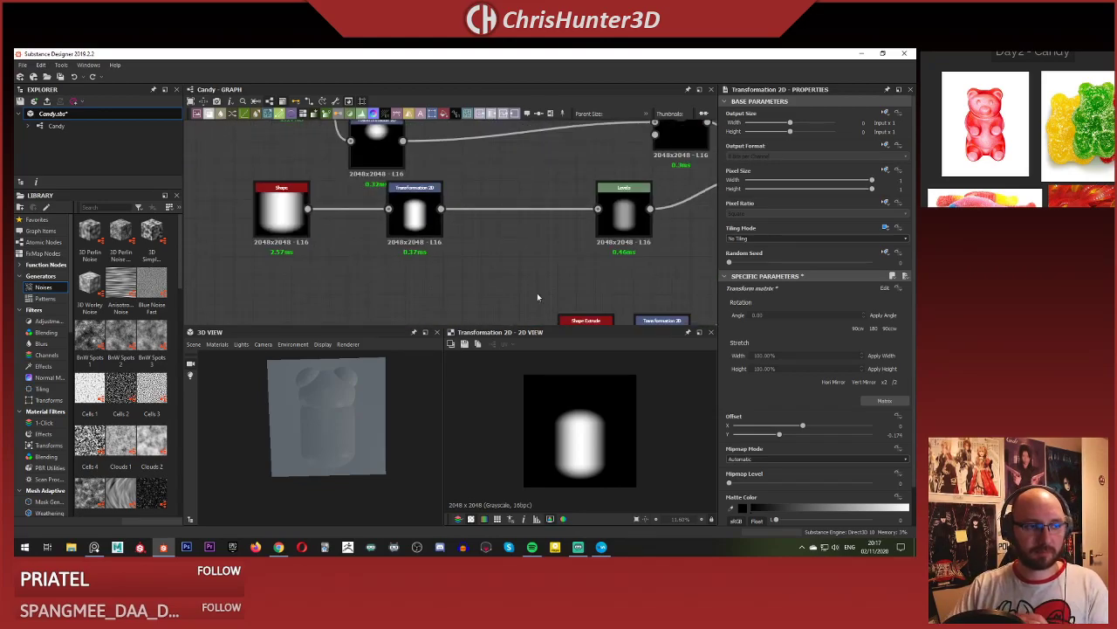
{"action": "scroll", "coordinate": [502, 241], "scroll_direction": "up", "scroll_amount": 2}
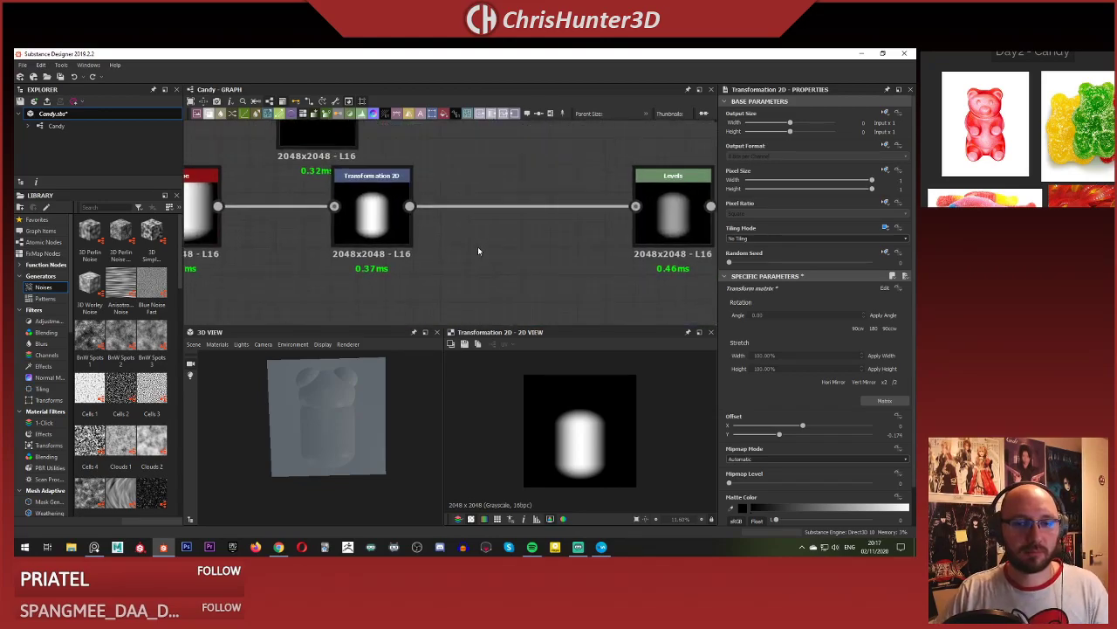
{"action": "key", "text": "space"}
{"action": "type", "text": "warp"}
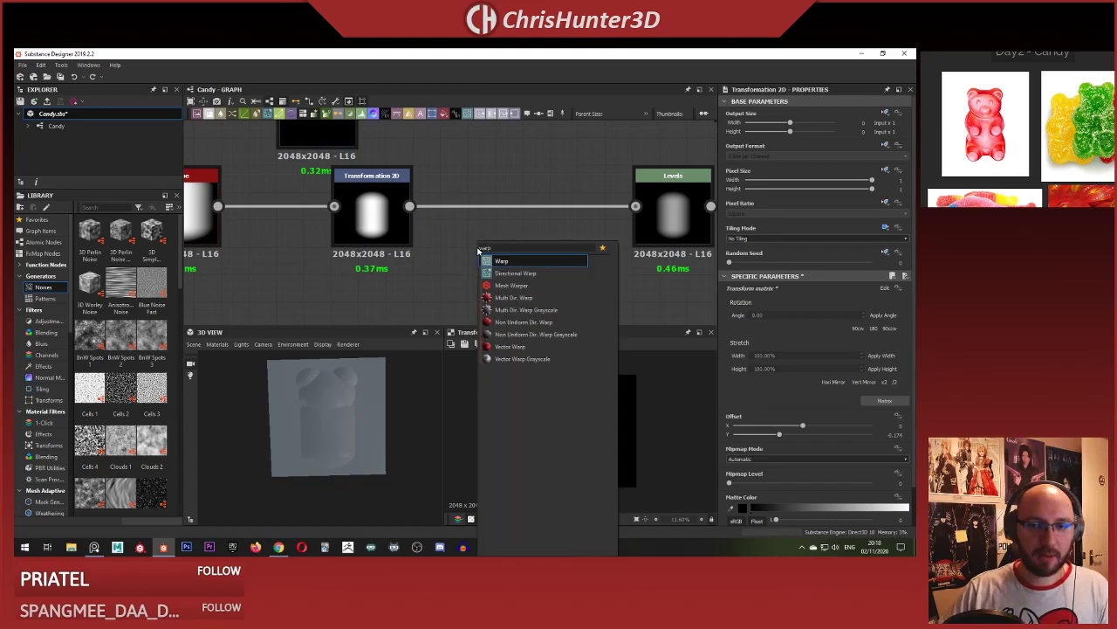
{"action": "left_click", "coordinate": [515, 262]}
{"action": "left_click_drag", "start_coordinate": [515, 262], "coordinate": [555, 265]}
{"action": "left_click_drag", "start_coordinate": [410, 206], "coordinate": [483, 253]}
Add a Shape node below the body's Transformation 2D with the Paraboloid pattern and a Y size of about 0.73.
{"action": "middle_click_drag", "start_coordinate": [356, 307], "coordinate": [436, 275]}
{"action": "key", "text": "space"}
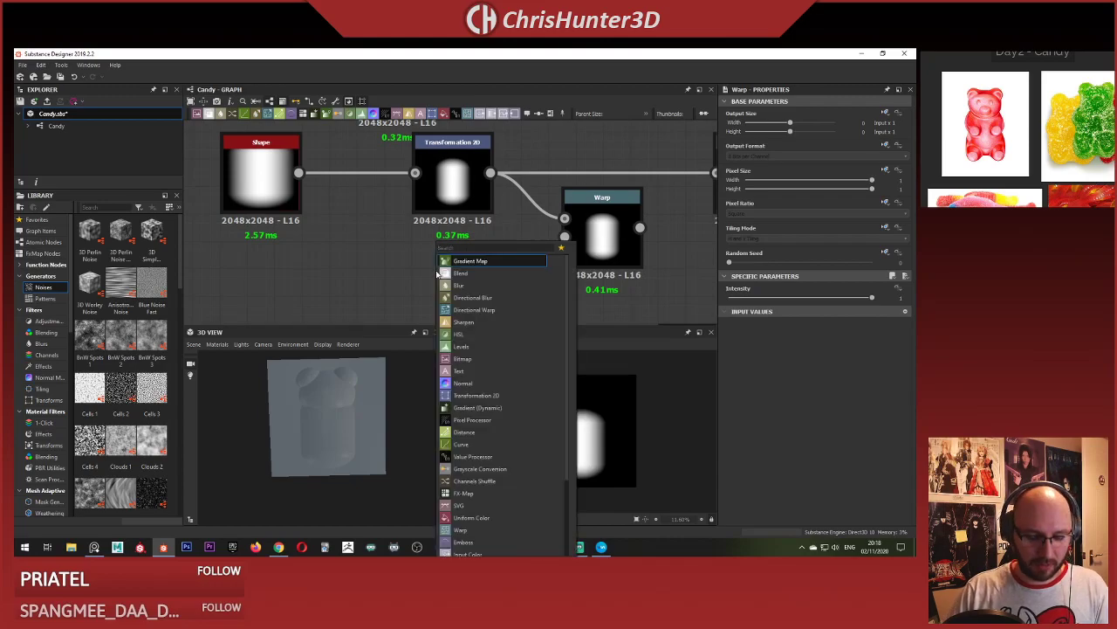
{"action": "type", "text": "shape"}
{"action": "key", "text": "Return"}
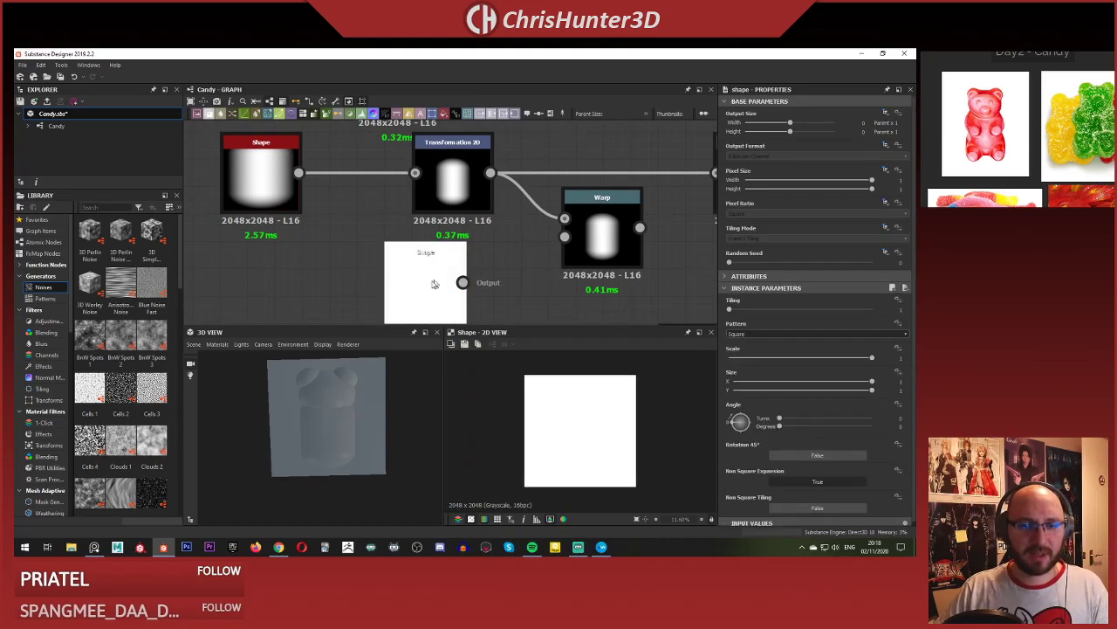
{"action": "left_click", "coordinate": [777, 333]}
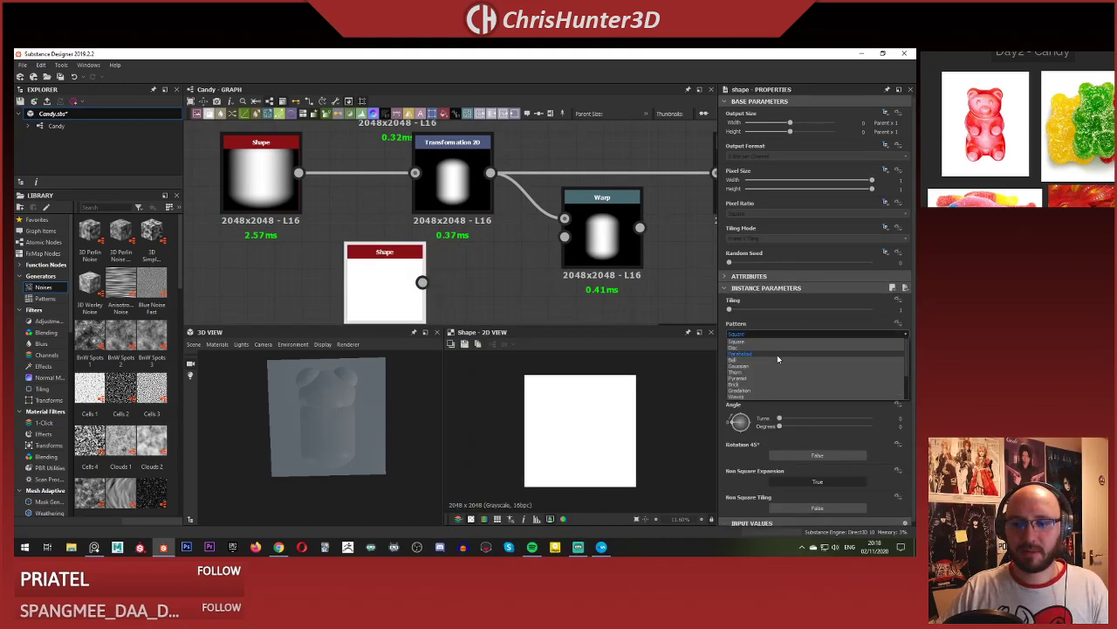
{"action": "left_click", "coordinate": [778, 355]}
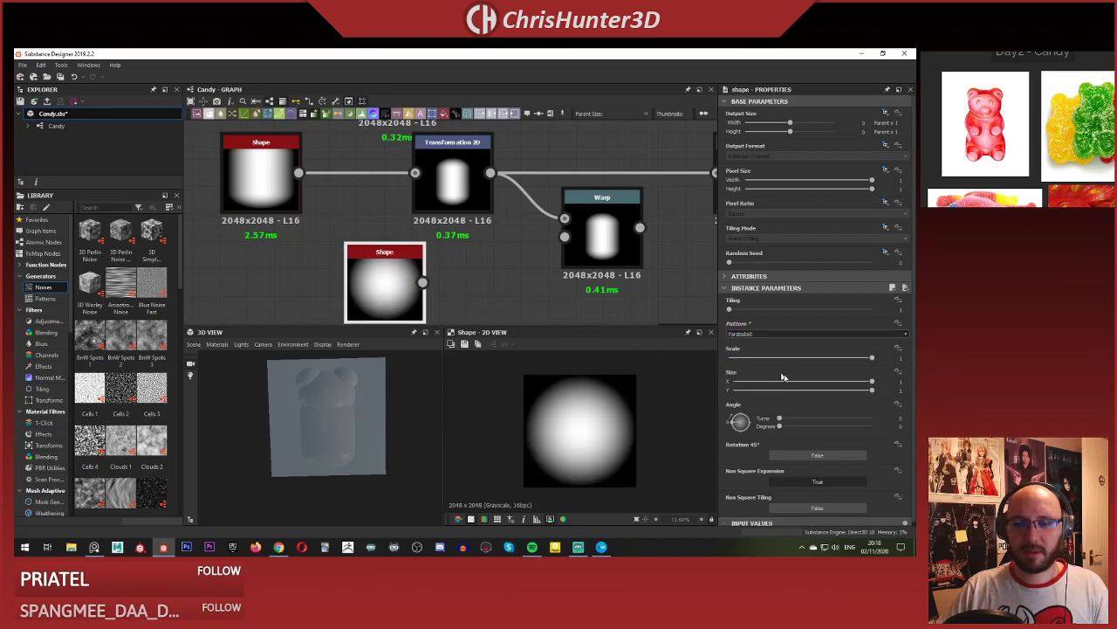
{"action": "left_click_drag", "start_coordinate": [789, 382], "coordinate": [833, 390]}
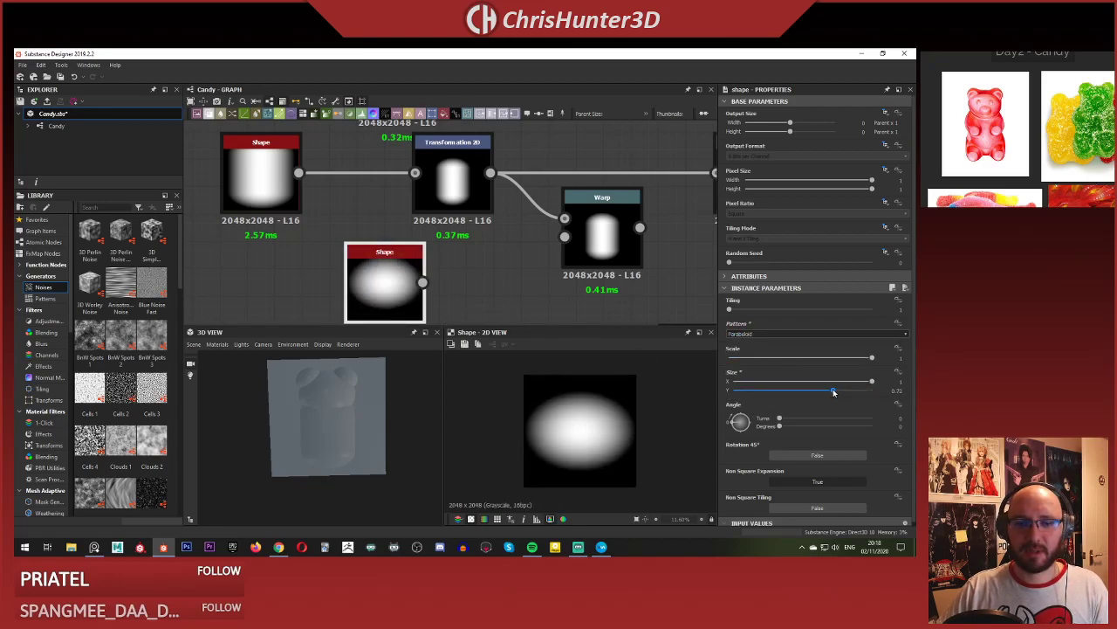
Connect the paraboloid Shape to the Warp's gradient input, preview the Warp, and move the Shape farther from it.
{"action": "left_click_drag", "start_coordinate": [422, 281], "coordinate": [565, 236]}
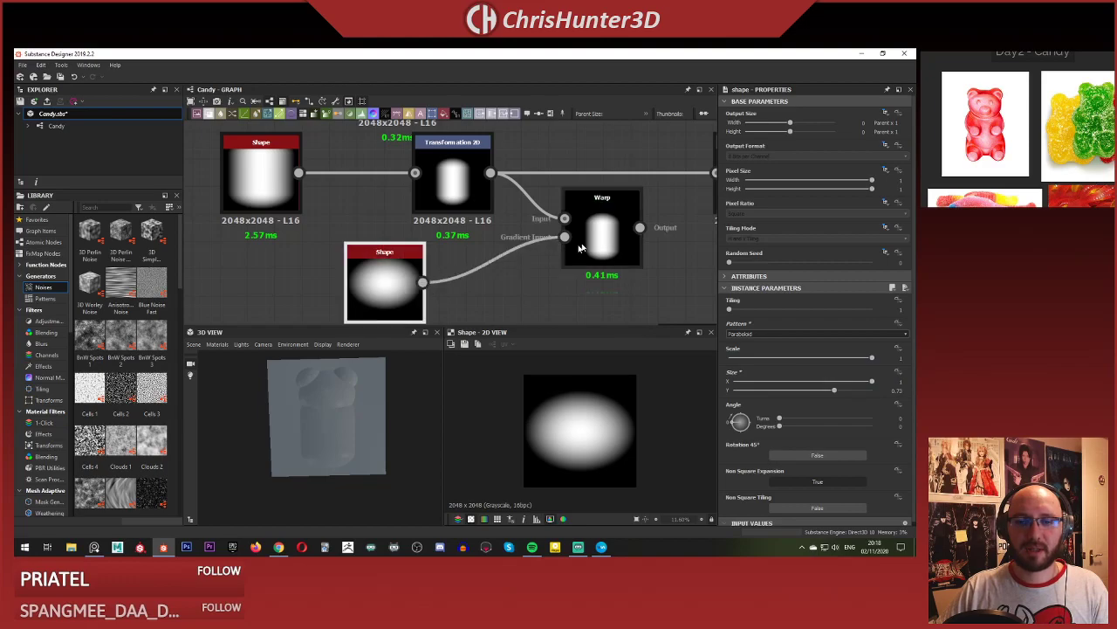
{"action": "double_click", "coordinate": [612, 234]}
{"action": "middle_click_drag", "start_coordinate": [485, 272], "coordinate": [477, 249]}
{"action": "scroll", "coordinate": [477, 249], "scroll_direction": "down", "scroll_amount": 1}
{"action": "left_click_drag", "start_coordinate": [373, 254], "coordinate": [335, 257]}
Insert a Transformation 2D node between the paraboloid Shape and the Warp, and preview the Warp in the 2D view.
{"action": "left_click", "coordinate": [434, 256]}
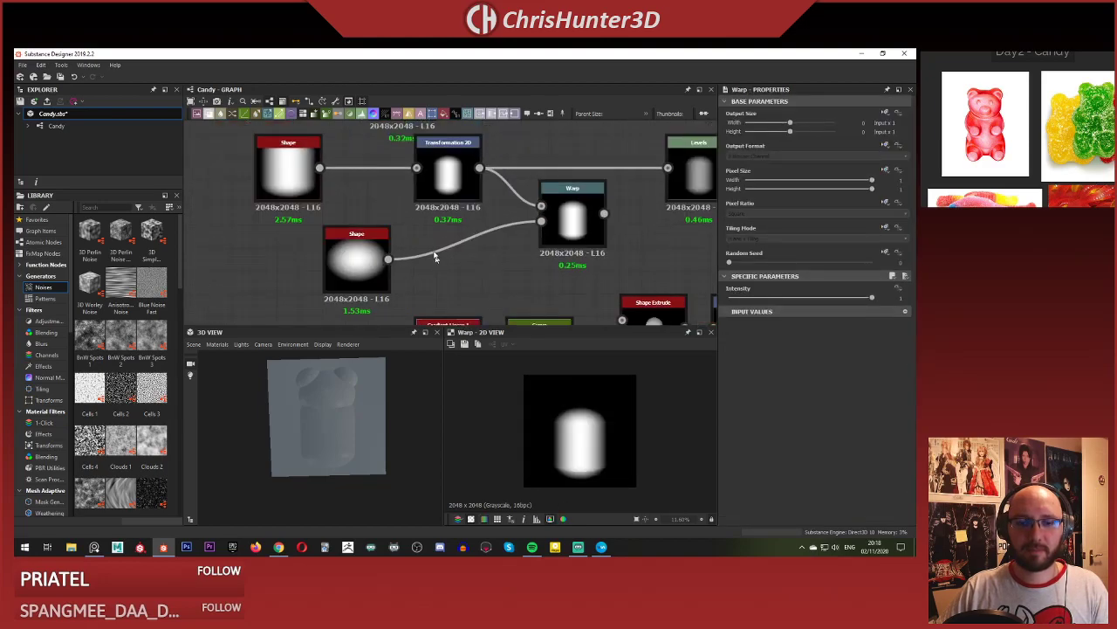
{"action": "key", "text": "space"}
{"action": "key", "text": "Return"}
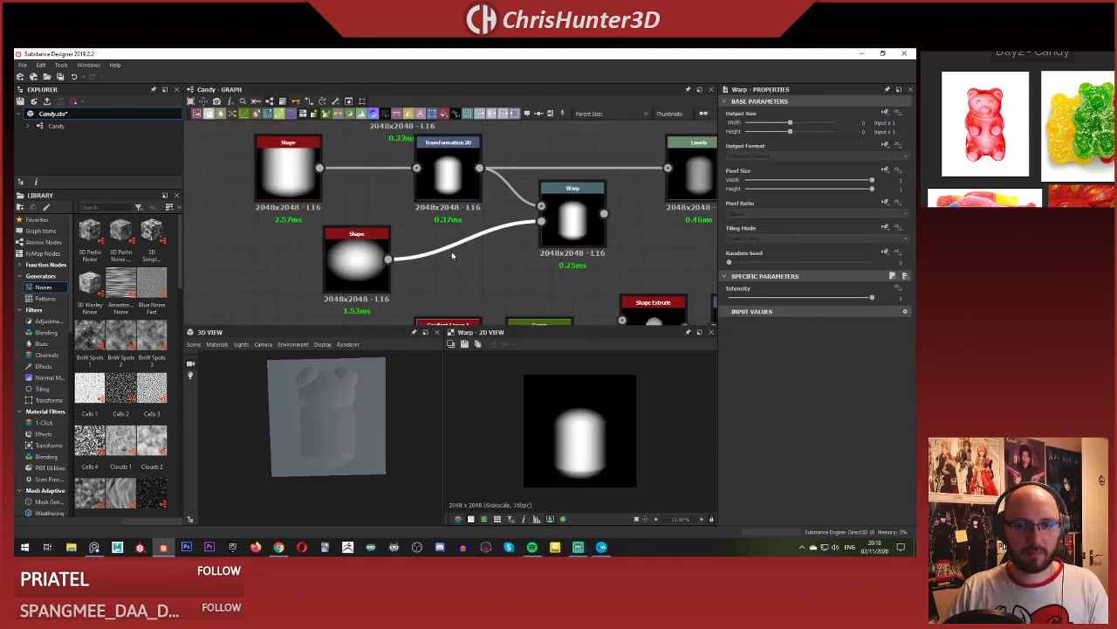
{"action": "left_click", "coordinate": [459, 233]}
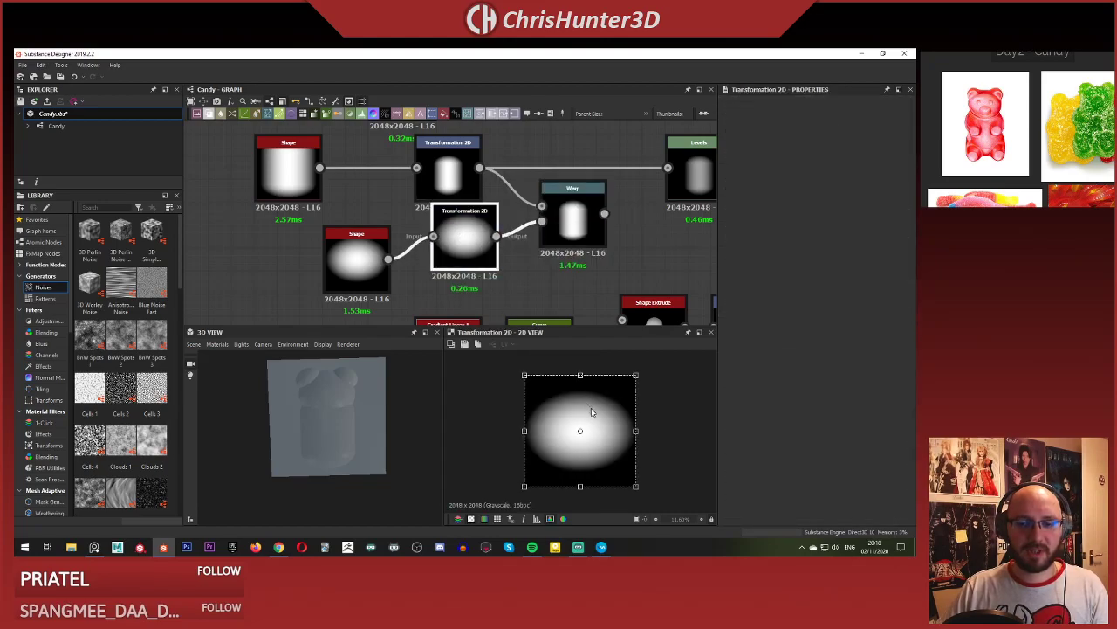
{"action": "double_click", "coordinate": [583, 203]}
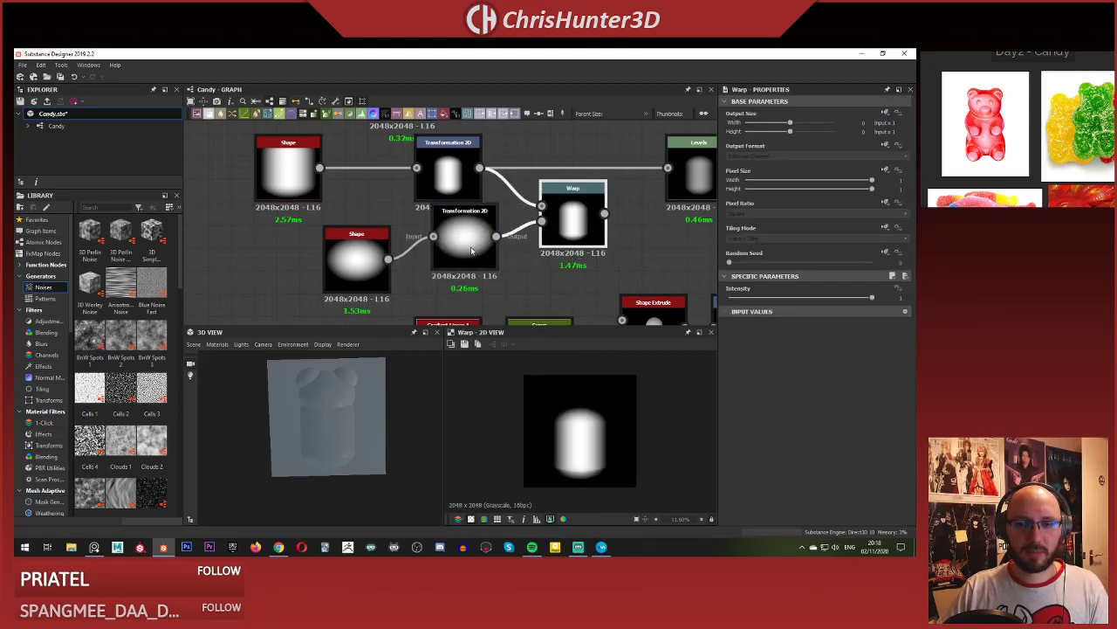
Shift the paraboloid down to a Y offset of about -0.3667 and raise the Warp Intensity to about 5.77.
{"action": "left_click", "coordinate": [462, 234]}
{"action": "left_click_drag", "start_coordinate": [588, 416], "coordinate": [590, 452]}
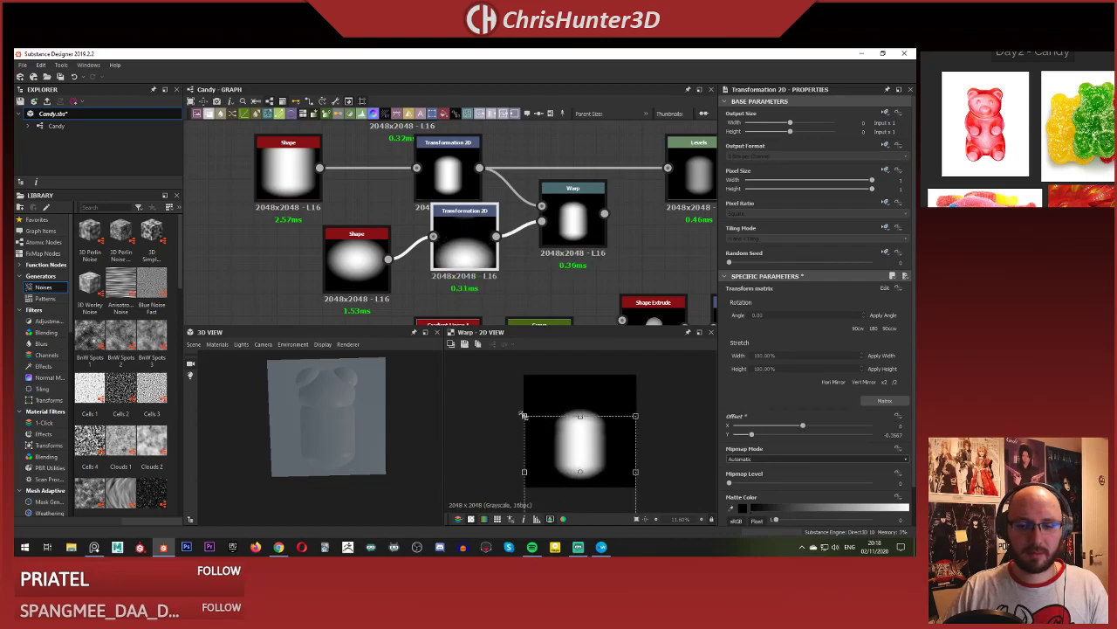
{"action": "mouse_move", "coordinate": [524, 416]}
{"action": "left_mouse_down"}
{"action": "mouse_move", "coordinate": [534, 428]}
{"action": "mouse_move", "coordinate": [524, 415]}
{"action": "left_mouse_up"}
{"action": "left_click", "coordinate": [573, 218]}
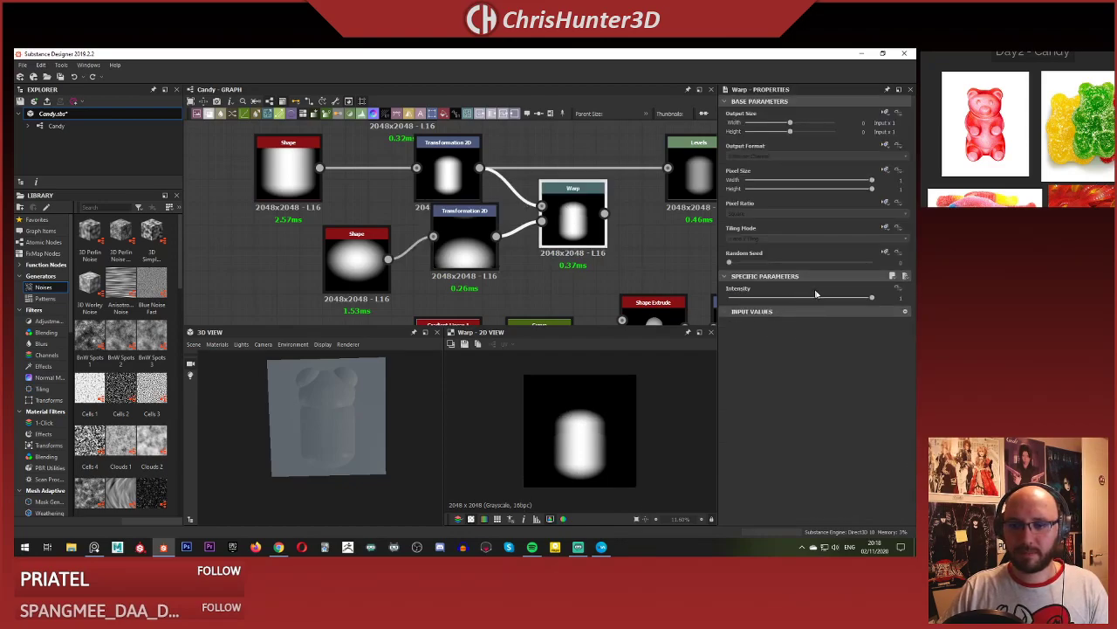
{"action": "left_click_drag", "start_coordinate": [871, 298], "coordinate": [736, 305]}
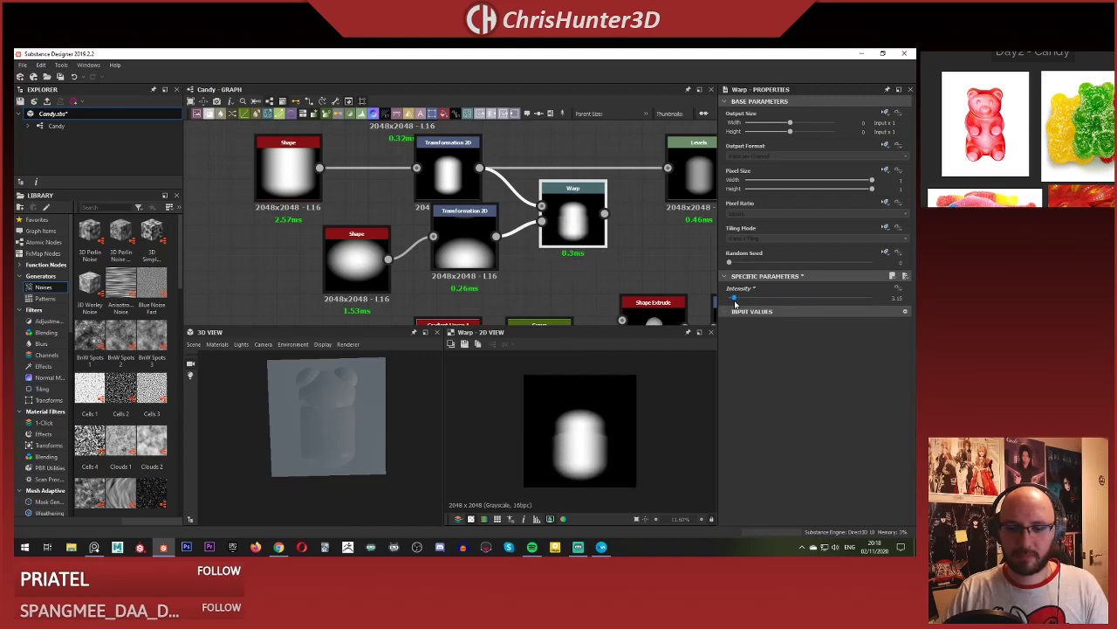
Set the paraboloid's Transformation 2D to No Tiling, shrink it to about half size, and place it over the lower body.
{"action": "left_click", "coordinate": [463, 249]}
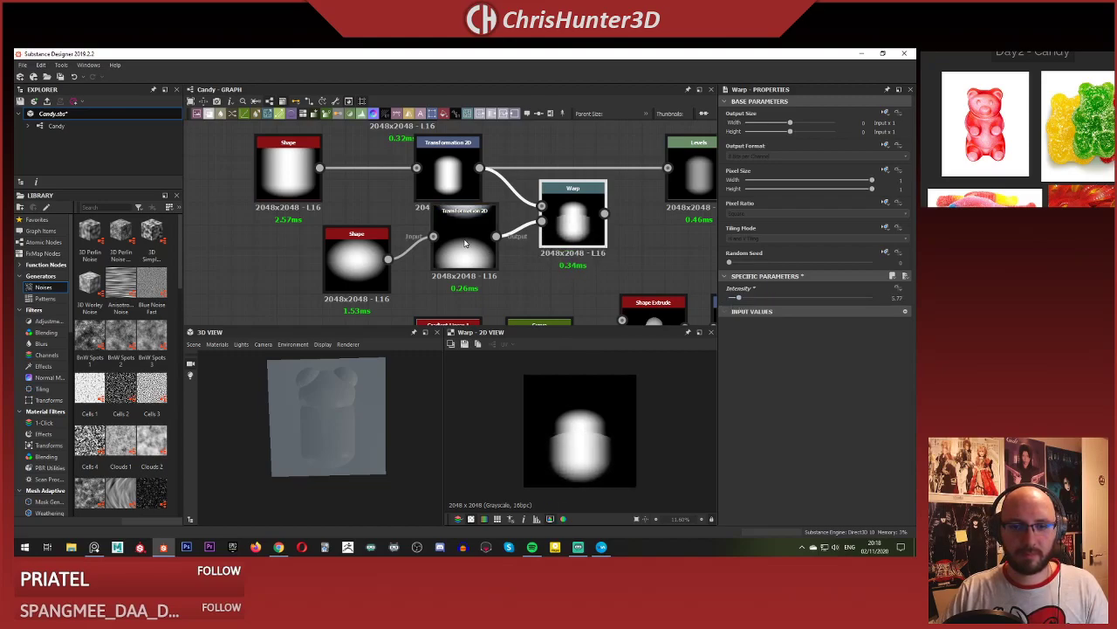
{"action": "left_click", "coordinate": [887, 228]}
{"action": "left_click", "coordinate": [876, 264]}
{"action": "left_click", "coordinate": [836, 238]}
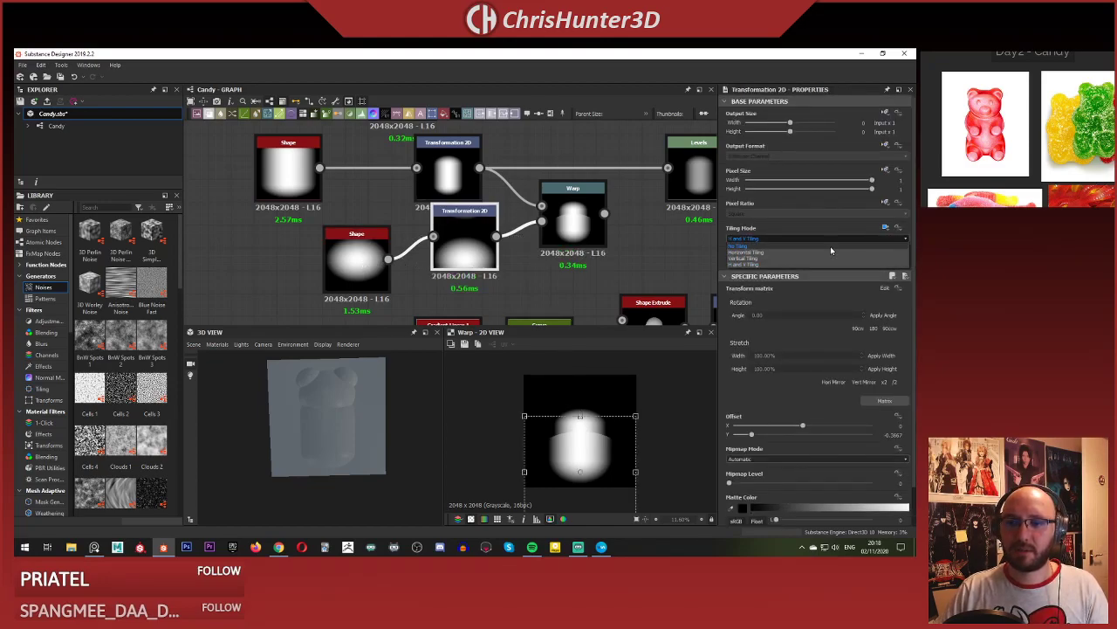
{"action": "left_click", "coordinate": [754, 243]}
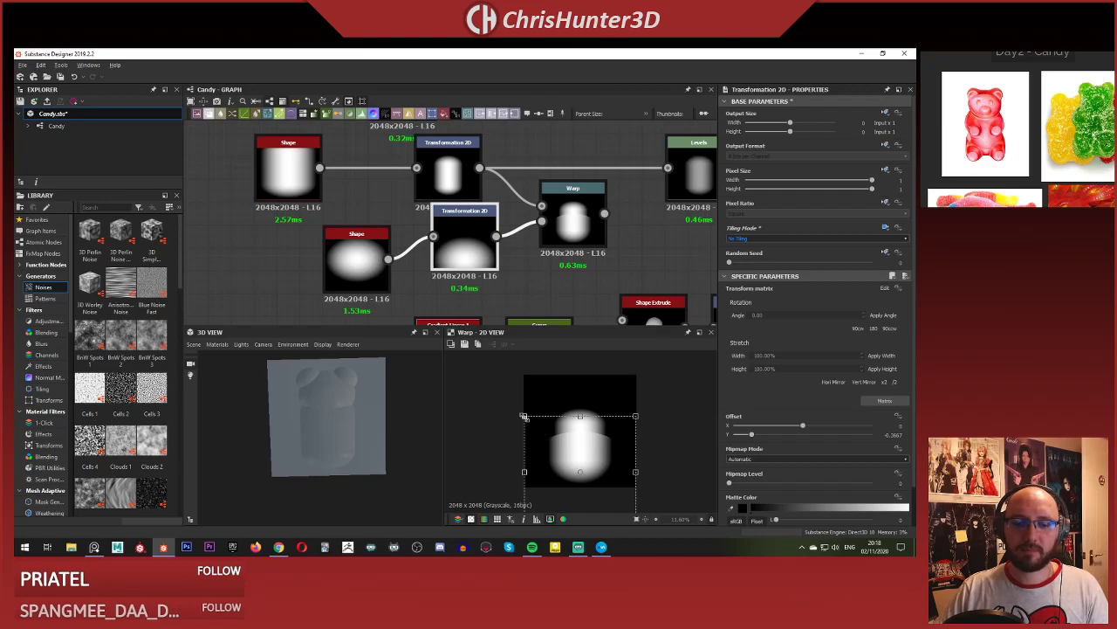
{"action": "left_click_drag", "start_coordinate": [524, 418], "coordinate": [573, 453]}
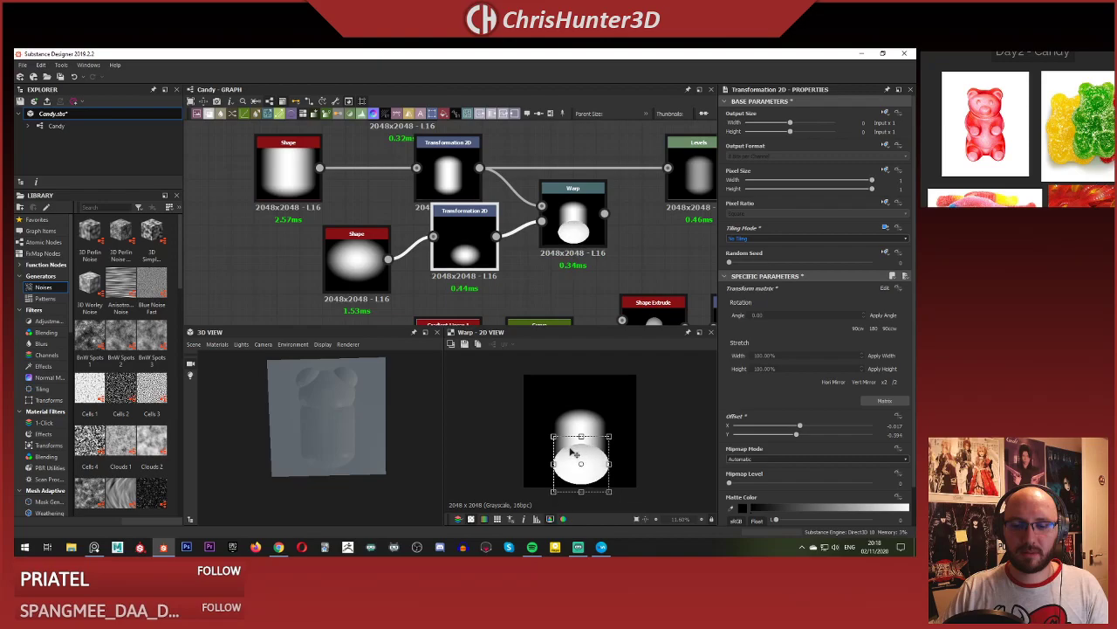
Line up the paraboloid Shape and its Transformation 2D in a row, and lower the Warp Intensity to about 1.06.
{"action": "left_click_drag", "start_coordinate": [466, 248], "coordinate": [459, 269]}
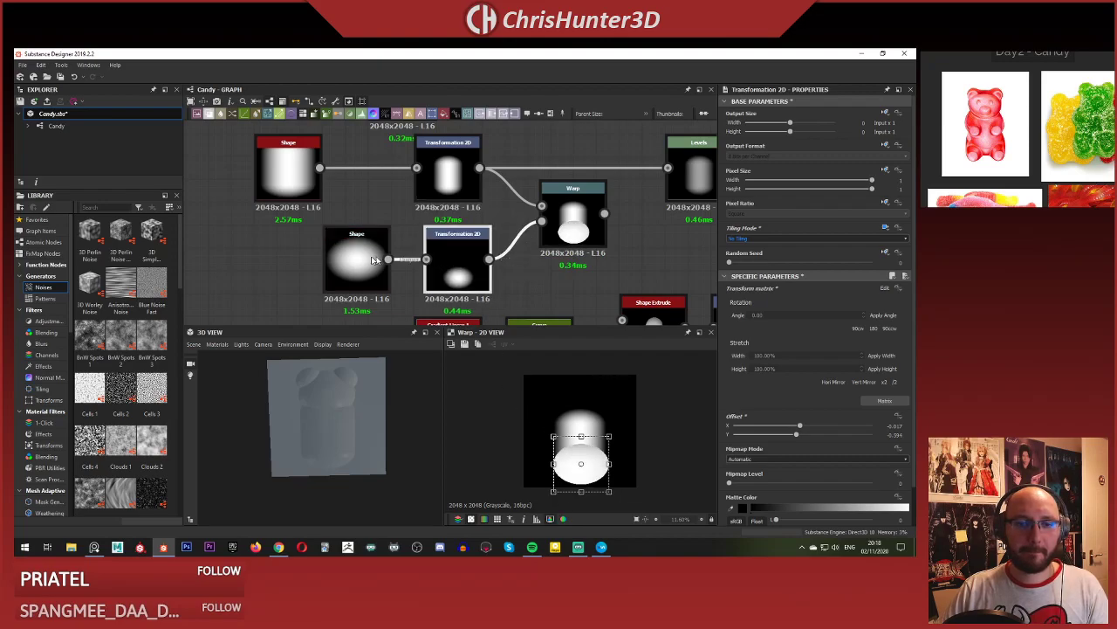
{"action": "left_click_drag", "start_coordinate": [374, 259], "coordinate": [305, 260]}
{"action": "left_click_drag", "start_coordinate": [428, 259], "coordinate": [366, 260]}
{"action": "left_click", "coordinate": [572, 218]}
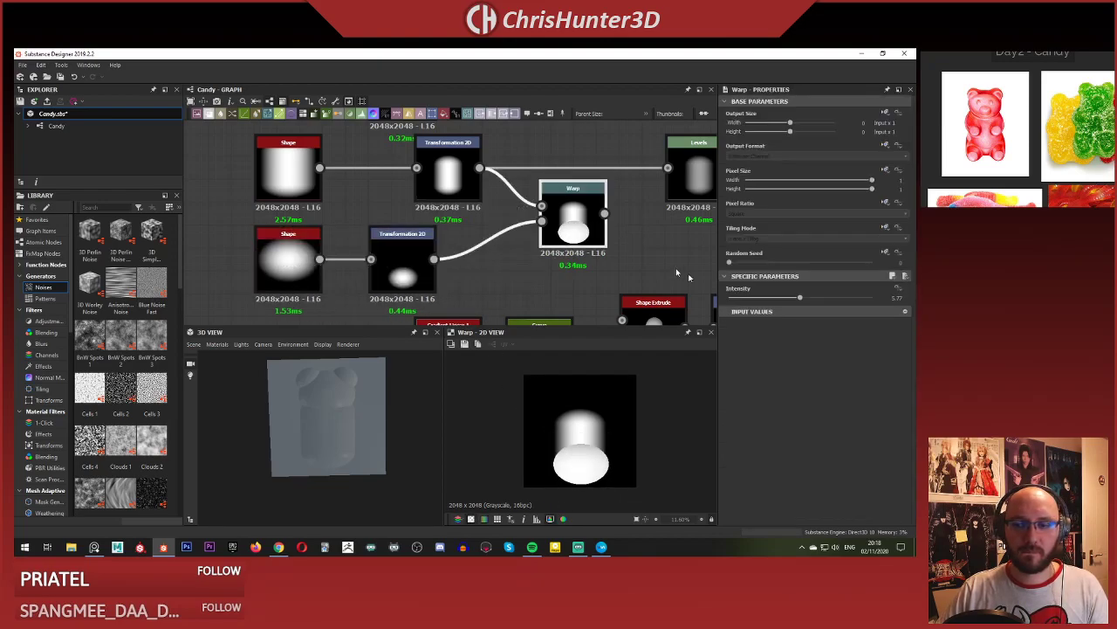
{"action": "left_click_drag", "start_coordinate": [780, 300], "coordinate": [743, 302]}
Make room and insert a Blur HQ Grayscale node between the paraboloid's Transformation 2D and the Warp, then preview the Warp.
{"action": "middle_click_drag", "start_coordinate": [472, 285], "coordinate": [523, 273]}
{"action": "left_click_drag", "start_coordinate": [532, 272], "coordinate": [366, 260]}
{"action": "left_click_drag", "start_coordinate": [452, 241], "coordinate": [340, 242]}
{"action": "key", "text": "space"}
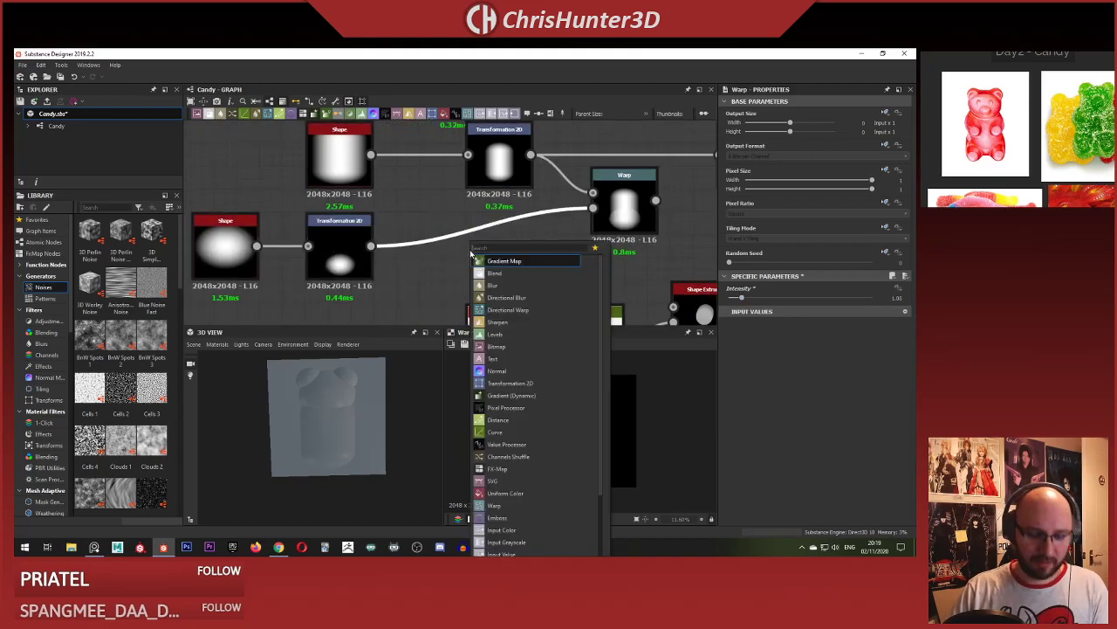
{"action": "type", "text": "blur"}
{"action": "left_click", "coordinate": [498, 269]}
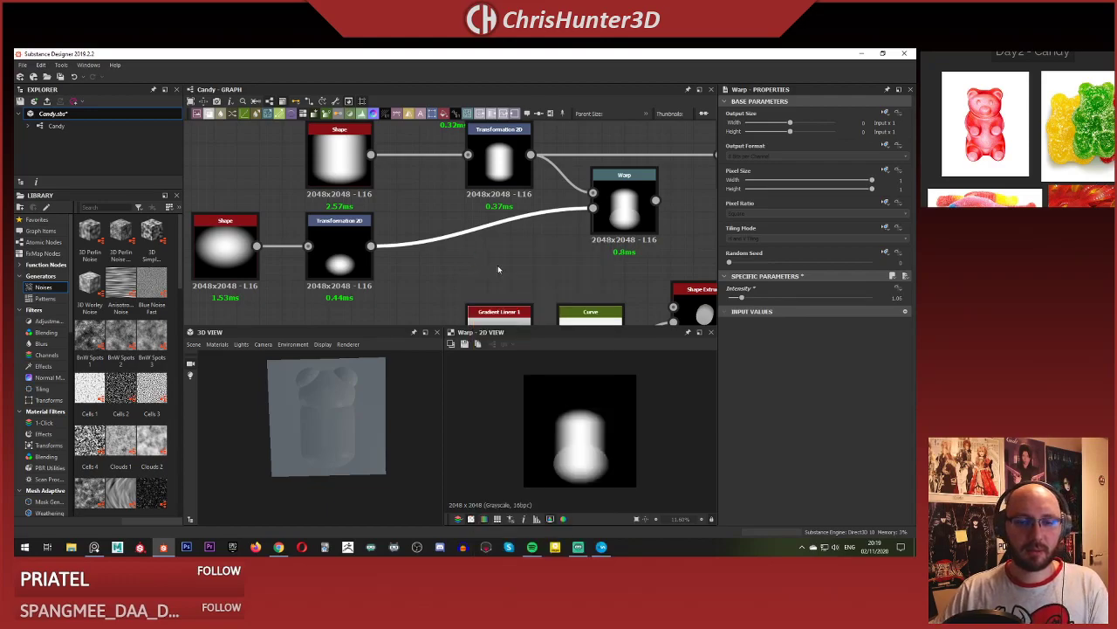
{"action": "left_click_drag", "start_coordinate": [489, 234], "coordinate": [506, 257]}
{"action": "double_click", "coordinate": [643, 210]}
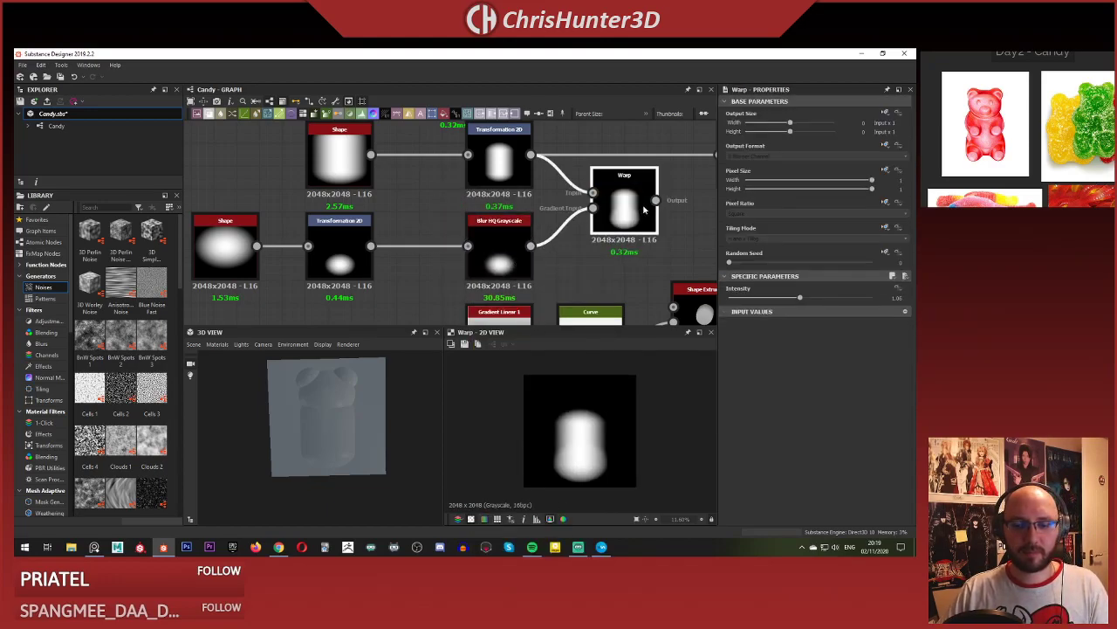
{"action": "middle_click_drag", "start_coordinate": [524, 262], "coordinate": [464, 252]}
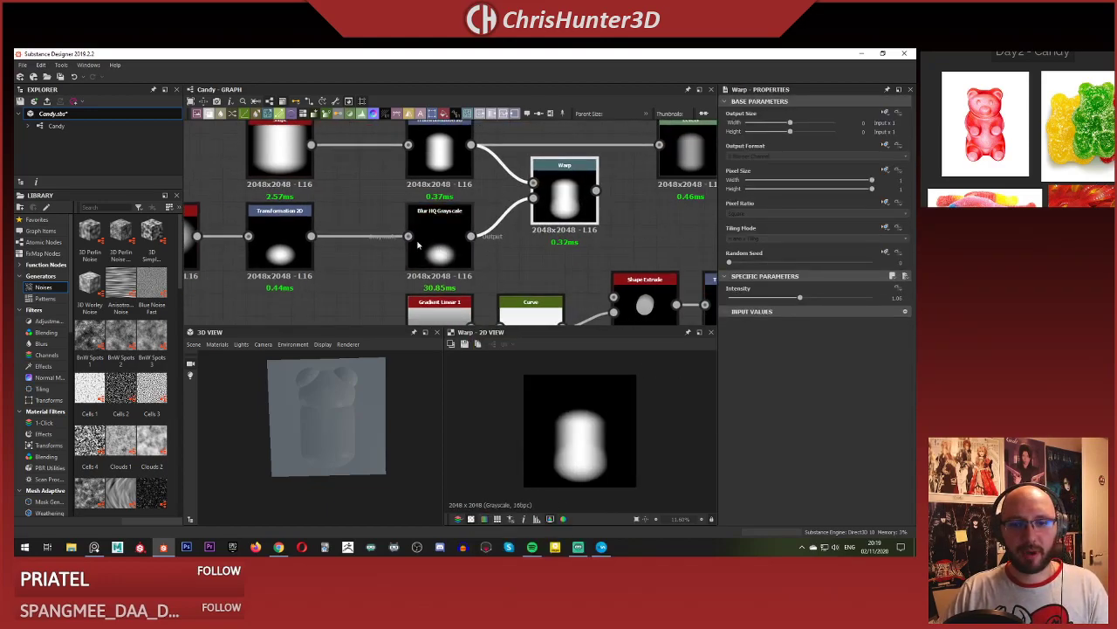
Raise the Blur HQ Grayscale's Intensity to its maximum of 16 and set the Warp's Intensity to about 1.5.
{"action": "left_click", "coordinate": [436, 243]}
{"action": "left_click_drag", "start_coordinate": [818, 310], "coordinate": [871, 311]}
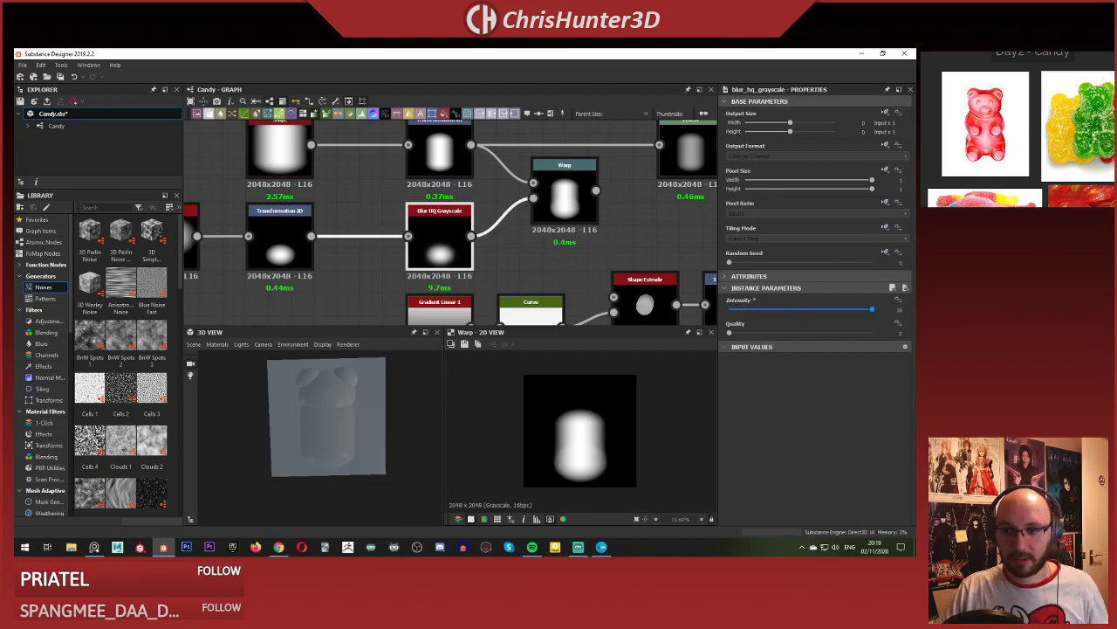
{"action": "left_click", "coordinate": [565, 199]}
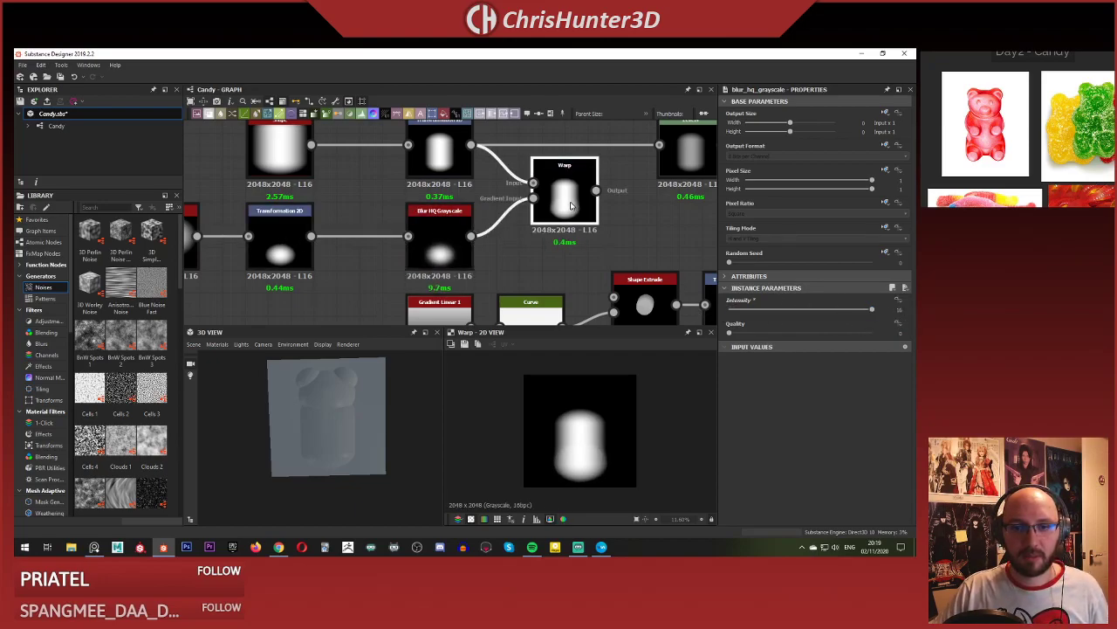
{"action": "left_click_drag", "start_coordinate": [814, 299], "coordinate": [848, 312]}
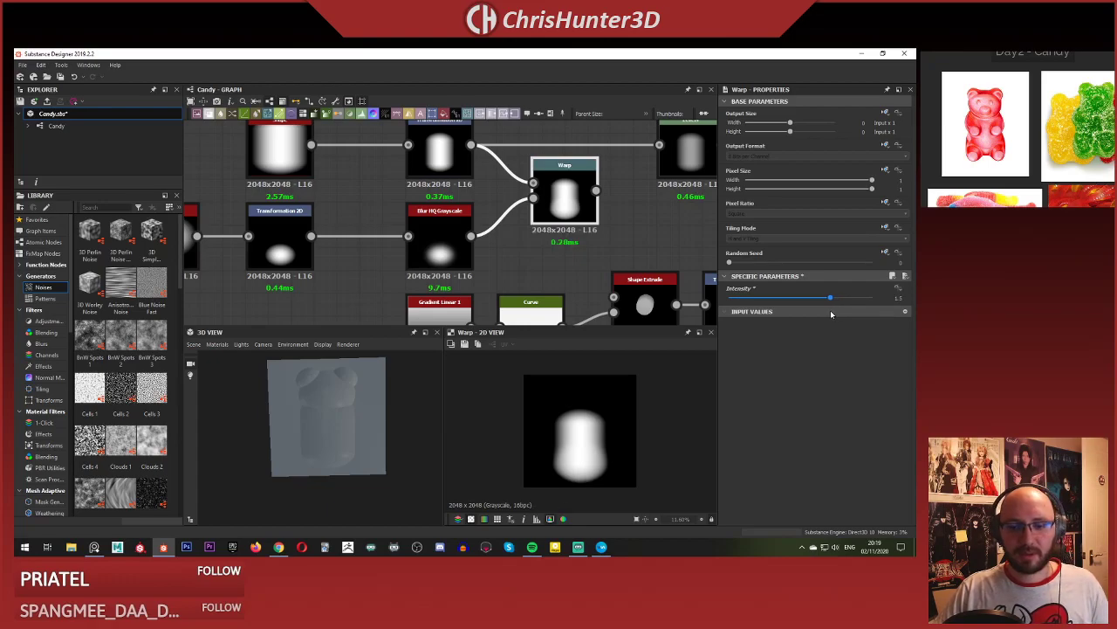
{"action": "scroll", "coordinate": [550, 228], "scroll_direction": "down", "scroll_amount": 2}
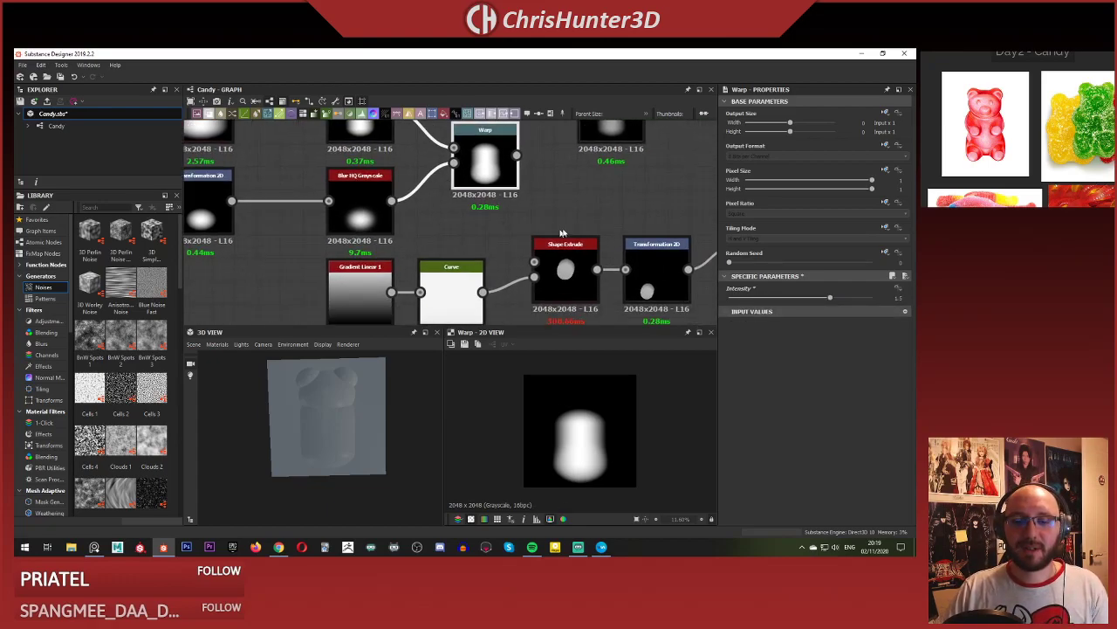
{"action": "scroll", "coordinate": [550, 223], "scroll_direction": "up", "scroll_amount": 4}
{"action": "scroll", "coordinate": [548, 220], "scroll_direction": "down", "scroll_amount": 1}
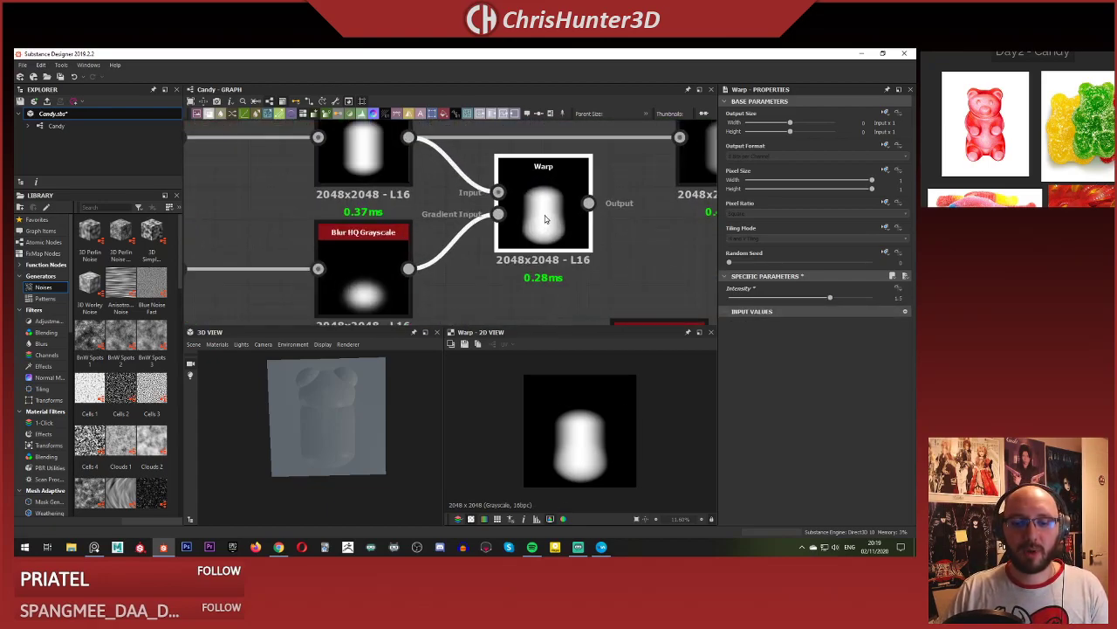
{"action": "scroll", "coordinate": [561, 227], "scroll_direction": "down", "scroll_amount": 2}
{"action": "scroll", "coordinate": [561, 228], "scroll_direction": "up", "scroll_amount": 2}
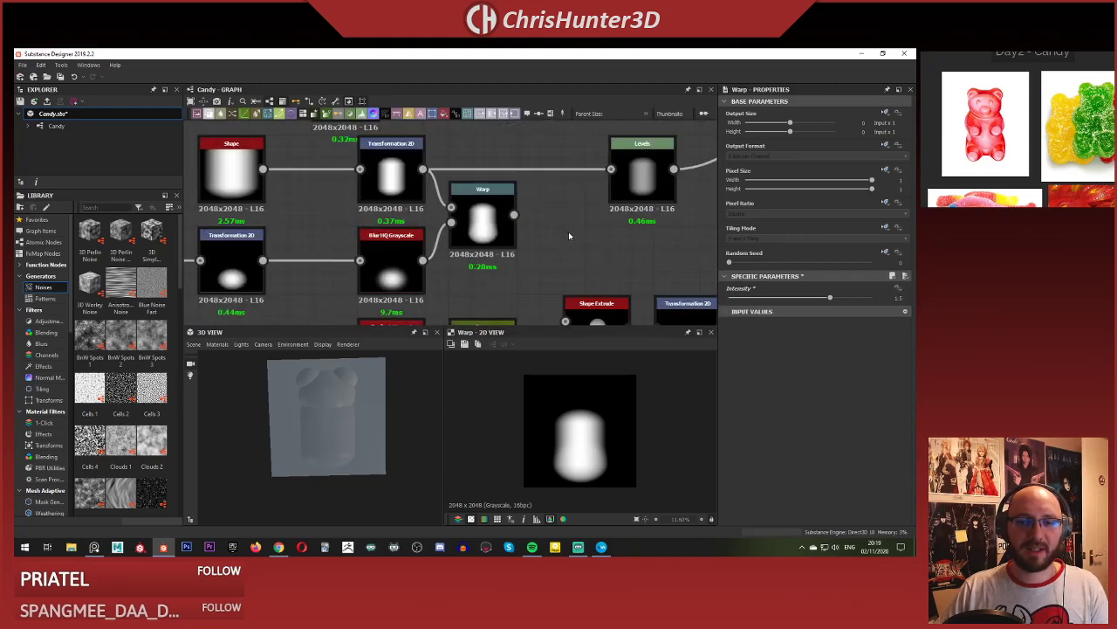
Add a Mirror Grayscale node beside the Warp and feed the Warp's output into it.
{"action": "key", "text": "space"}
{"action": "type", "text": "mirr"}
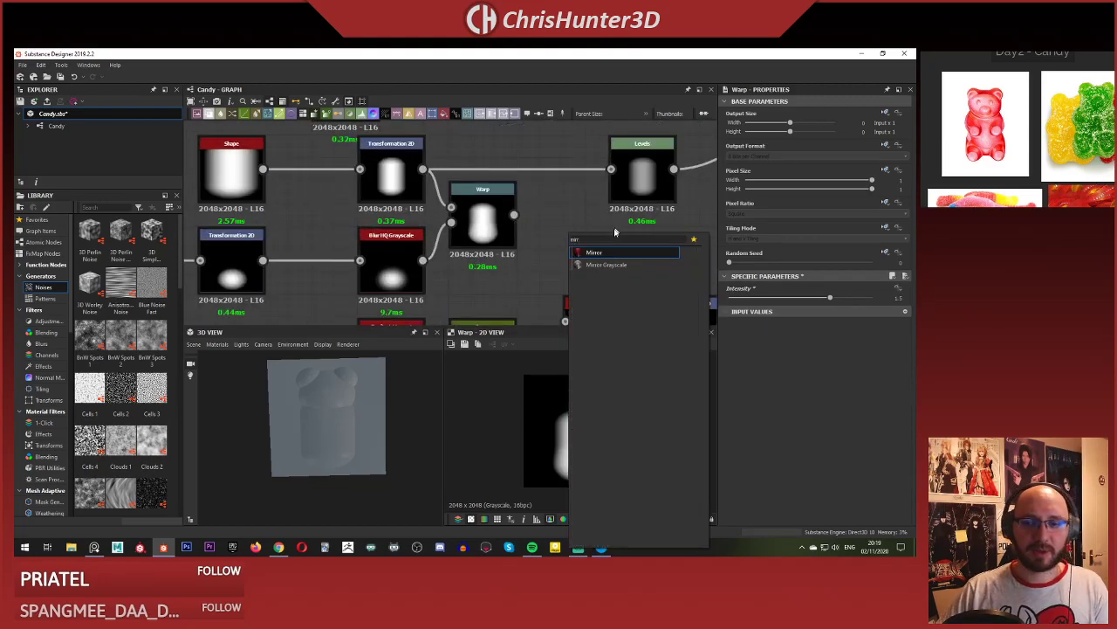
{"action": "left_click", "coordinate": [604, 266]}
{"action": "middle_click_drag", "start_coordinate": [559, 254], "coordinate": [514, 236]}
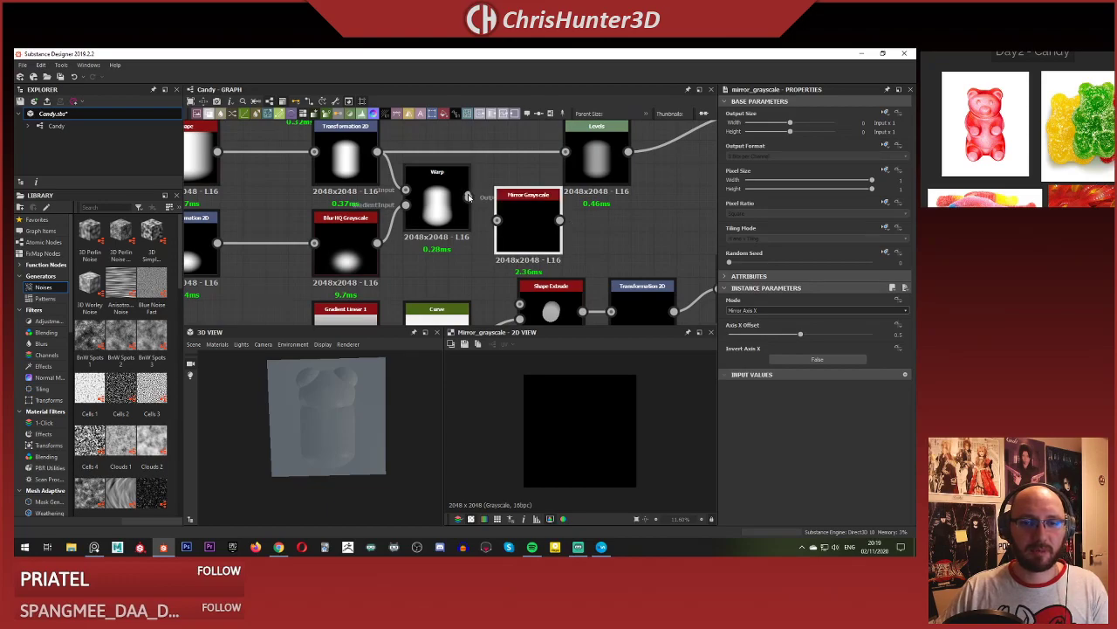
{"action": "left_click_drag", "start_coordinate": [469, 196], "coordinate": [497, 220]}
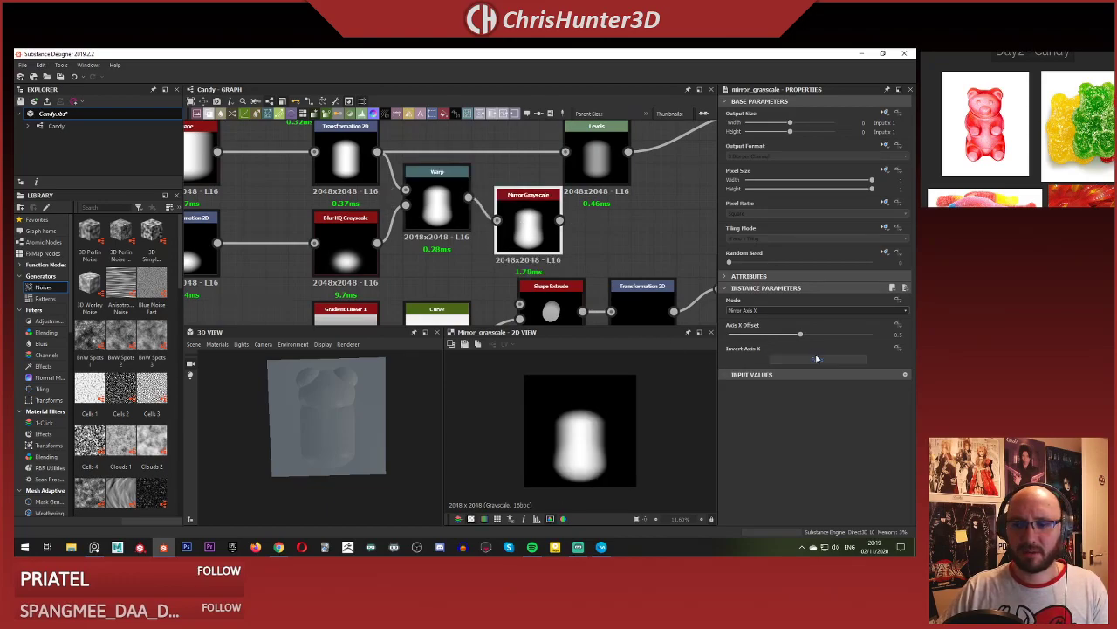
Set the Mirror Grayscale to Mirror Axis Y with Invert Axis Y True and an Axis Y Offset of about 0.4.
{"action": "left_click", "coordinate": [803, 310]}
{"action": "left_click", "coordinate": [799, 326]}
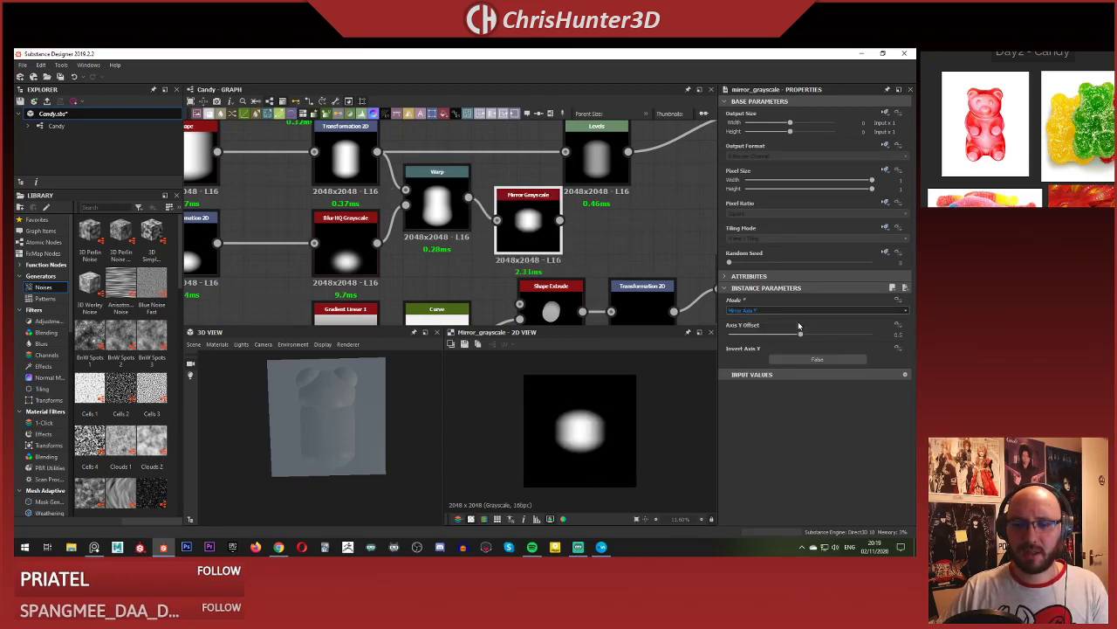
{"action": "left_click", "coordinate": [811, 358]}
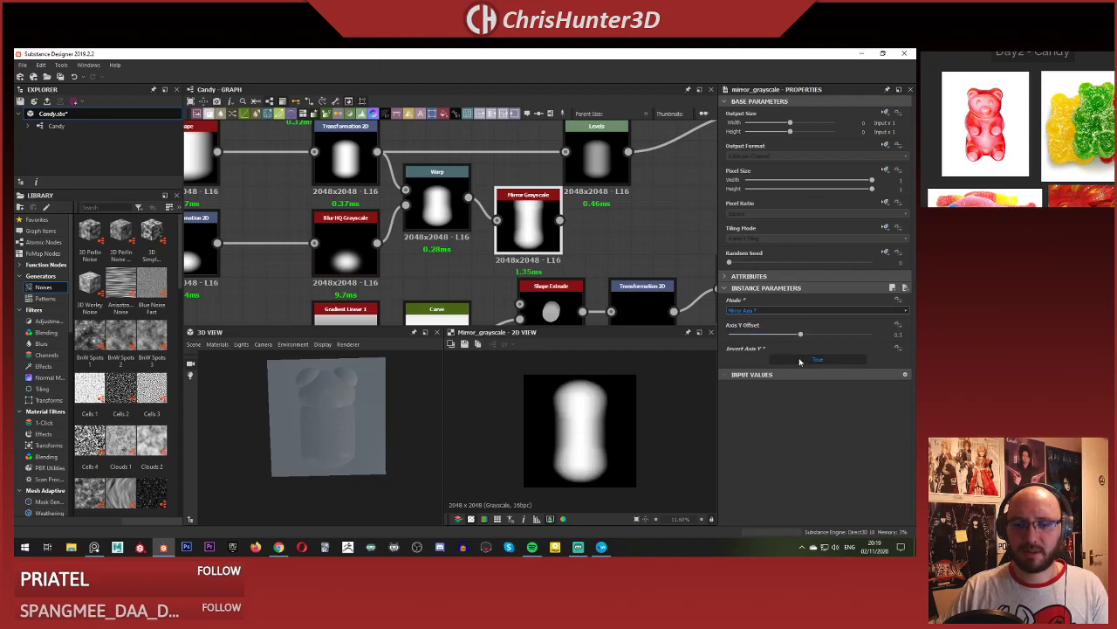
{"action": "left_click_drag", "start_coordinate": [805, 340], "coordinate": [787, 338]}
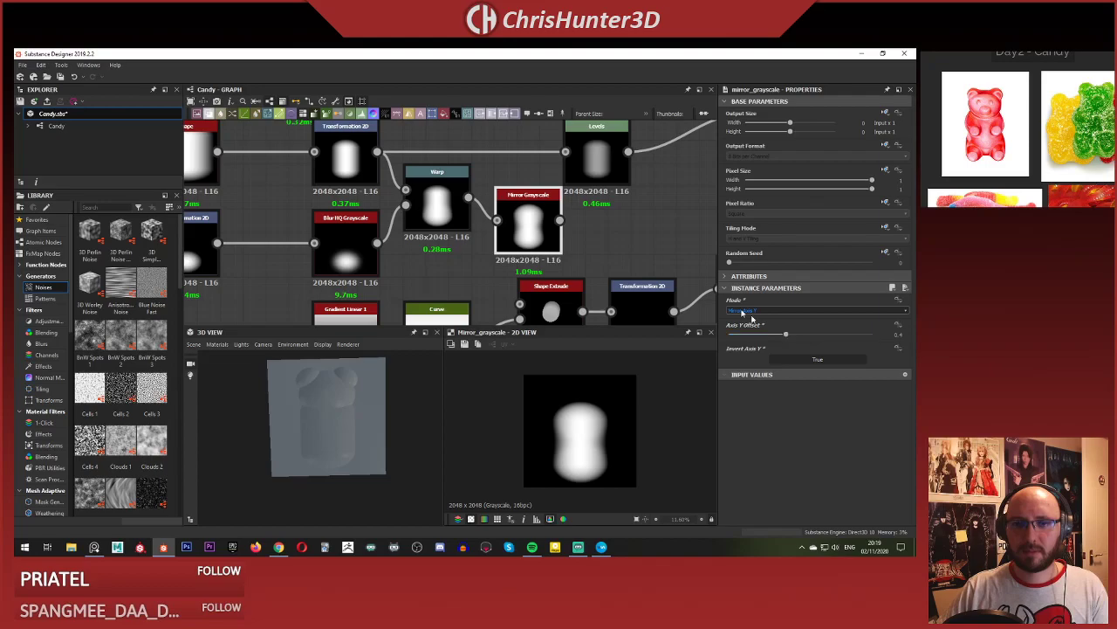
Feed the Mirror Grayscale into the body's Levels in place of the Transformation 2D, and preview the Blend joining body and head.
{"action": "left_click", "coordinate": [596, 157]}
{"action": "scroll", "coordinate": [549, 227], "scroll_direction": "down", "scroll_amount": 2}
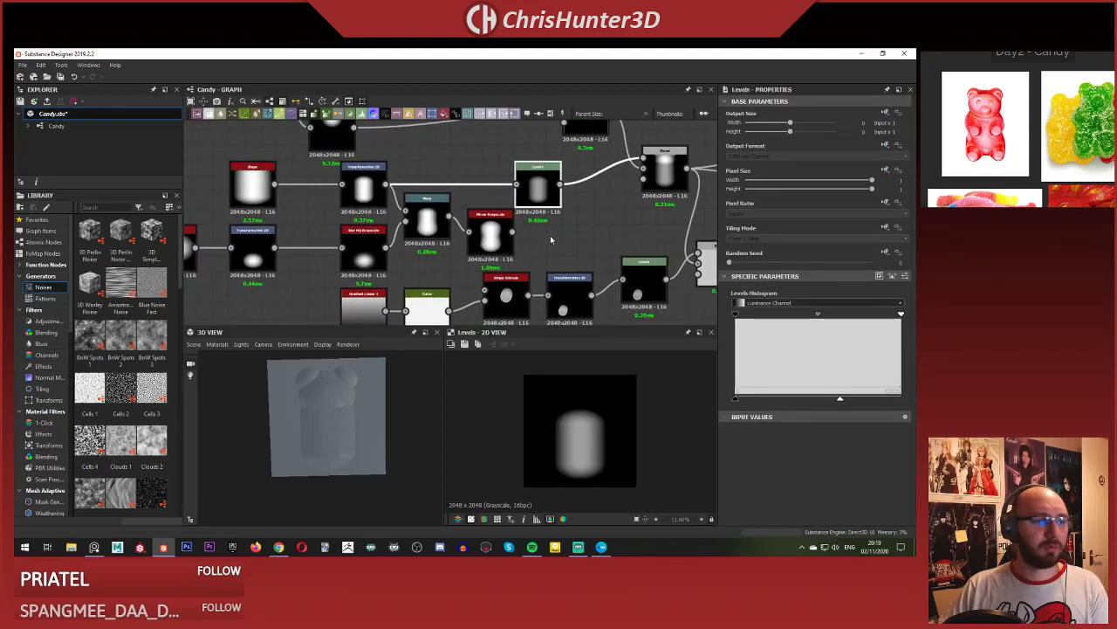
{"action": "scroll", "coordinate": [550, 236], "scroll_direction": "up", "scroll_amount": 1}
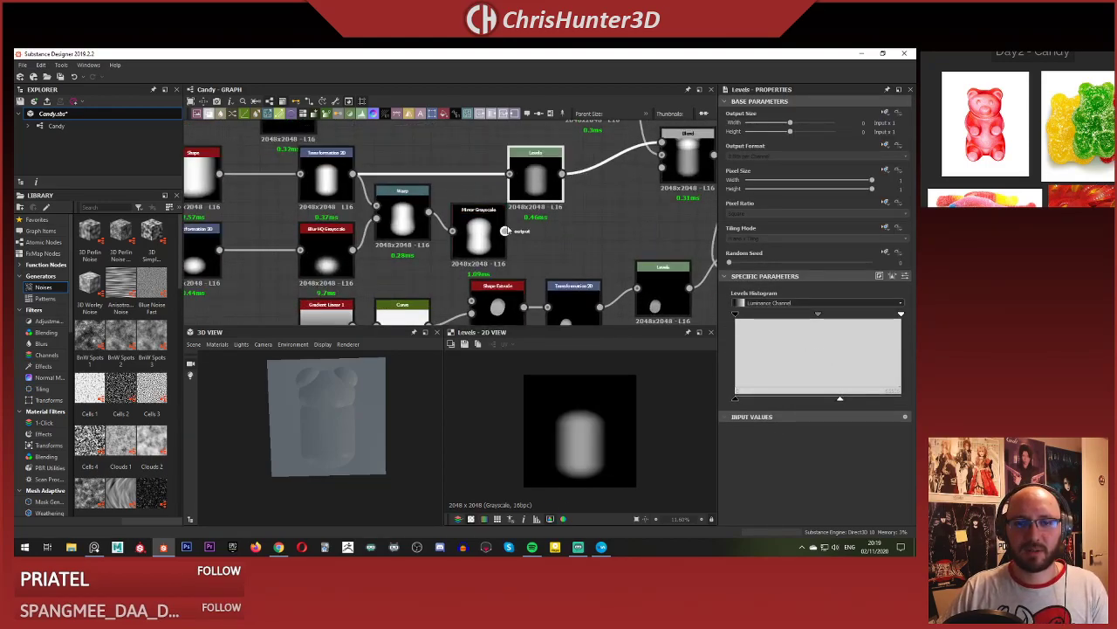
{"action": "scroll", "coordinate": [504, 236], "scroll_direction": "down", "scroll_amount": 1}
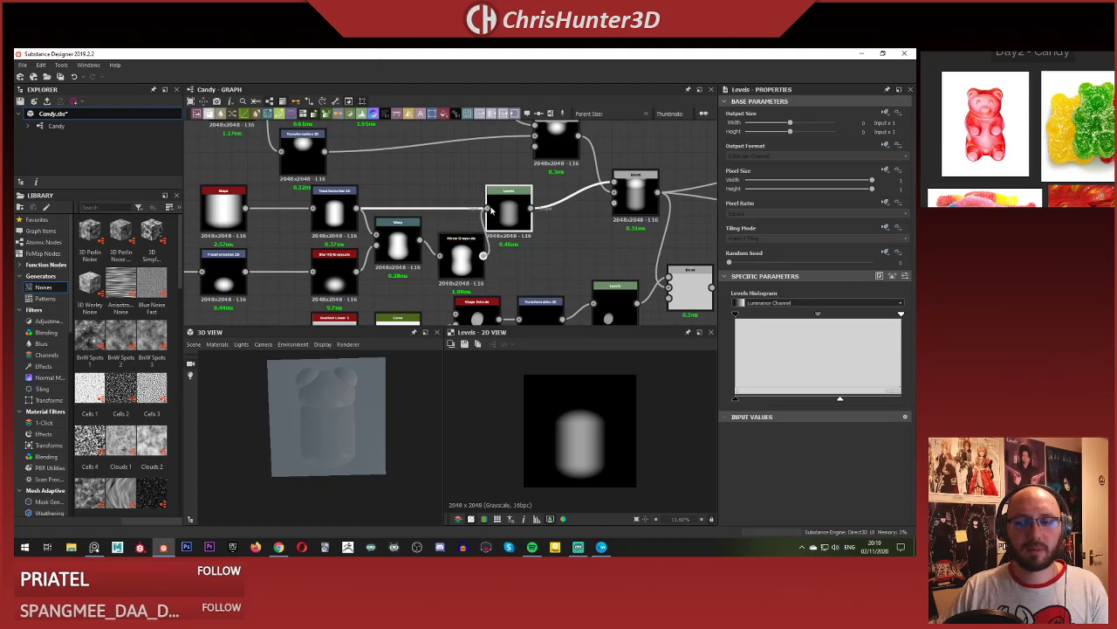
{"action": "left_click_drag", "start_coordinate": [483, 255], "coordinate": [489, 209]}
{"action": "scroll", "coordinate": [330, 381], "scroll_direction": "up", "scroll_amount": 1}
{"action": "mouse_move", "coordinate": [330, 382]}
{"action": "left_mouse_down"}
{"action": "mouse_move", "coordinate": [365, 367]}
{"action": "mouse_move", "coordinate": [347, 383]}
{"action": "left_mouse_up"}
{"action": "double_click", "coordinate": [635, 196]}
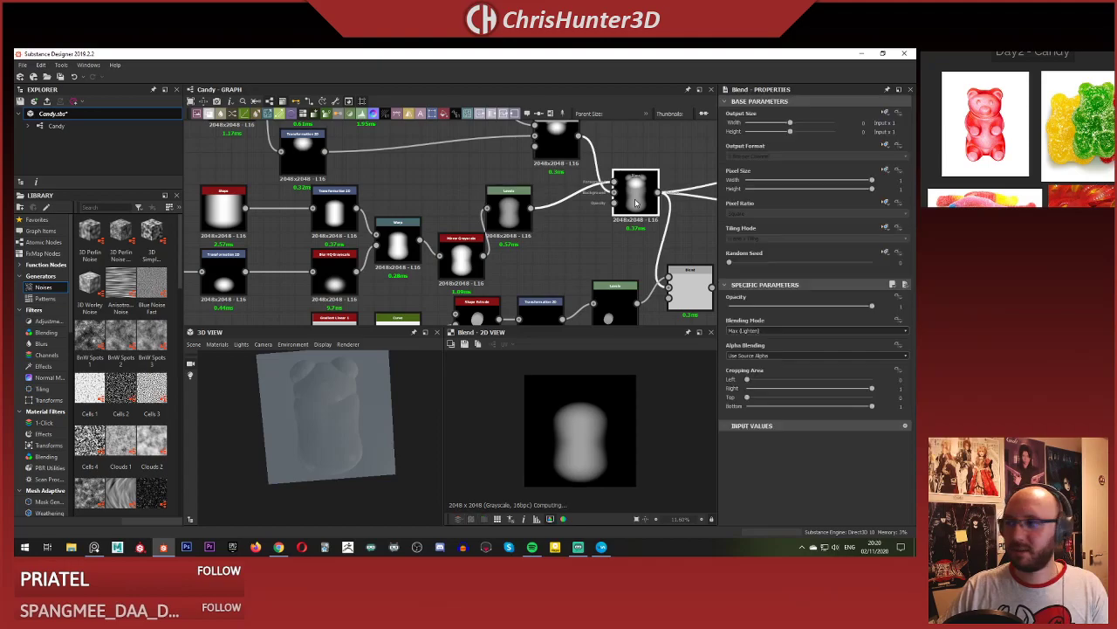
{"action": "scroll", "coordinate": [540, 232], "scroll_direction": "up", "scroll_amount": 1}
{"action": "middle_click_drag", "start_coordinate": [540, 232], "coordinate": [417, 226]}
{"action": "left_click_drag", "start_coordinate": [365, 420], "coordinate": [341, 433]}
{"action": "scroll", "coordinate": [345, 429], "scroll_direction": "down", "scroll_amount": 1}
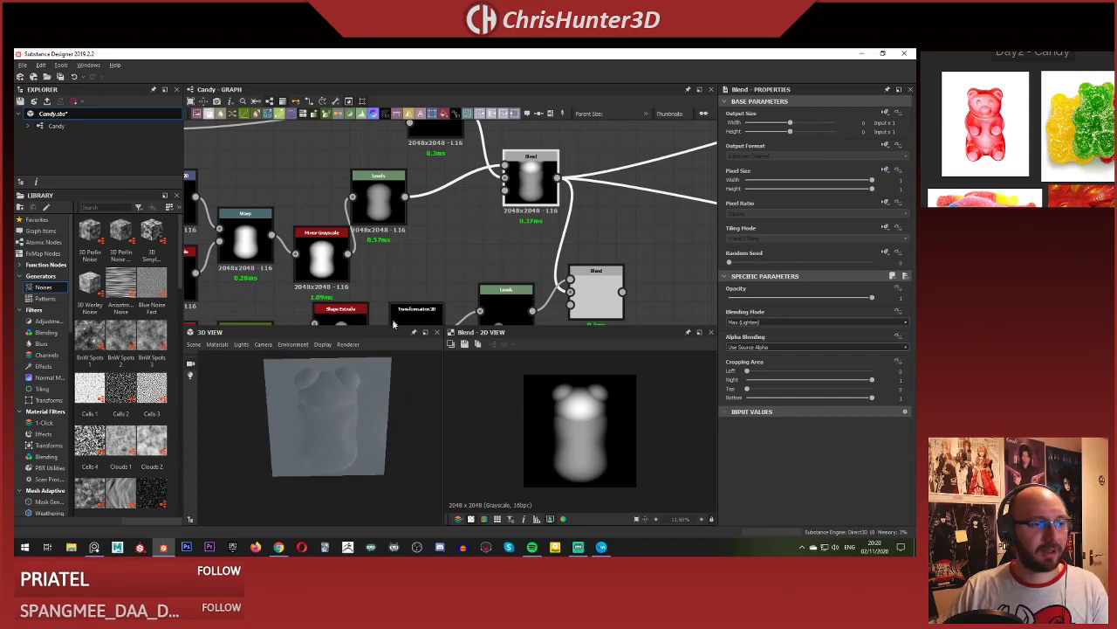
Lower the body Mirror Grayscale's Axis Y Offset to about 0.35.
{"action": "scroll", "coordinate": [331, 403], "scroll_direction": "up", "scroll_amount": 2}
{"action": "middle_click_drag", "start_coordinate": [448, 232], "coordinate": [482, 254]}
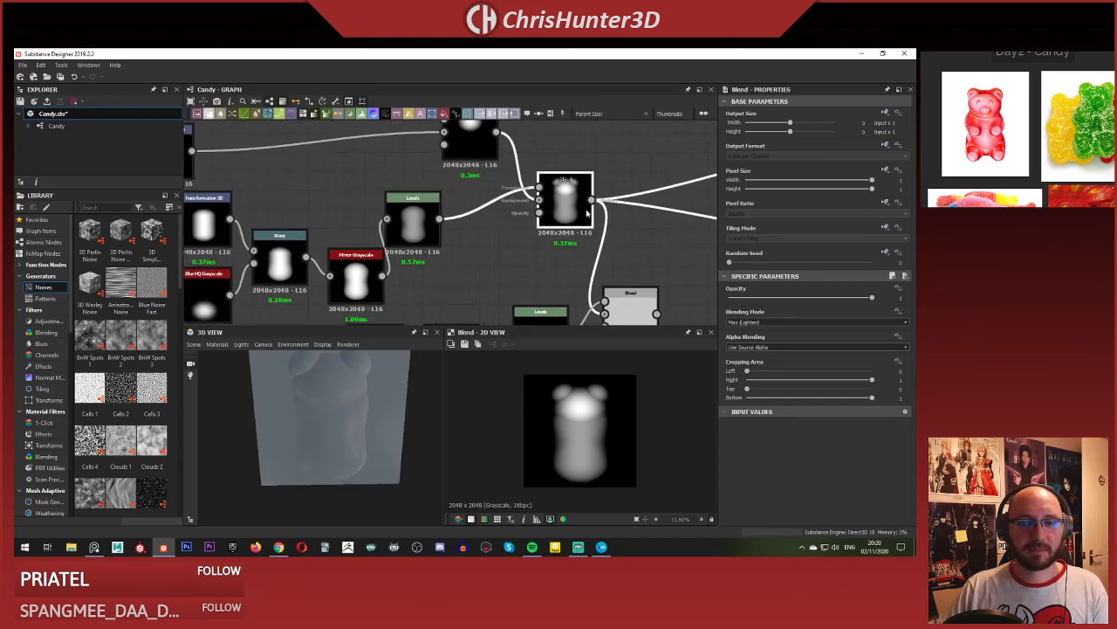
{"action": "left_click", "coordinate": [409, 232]}
{"action": "middle_click_drag", "start_coordinate": [407, 275], "coordinate": [501, 241]}
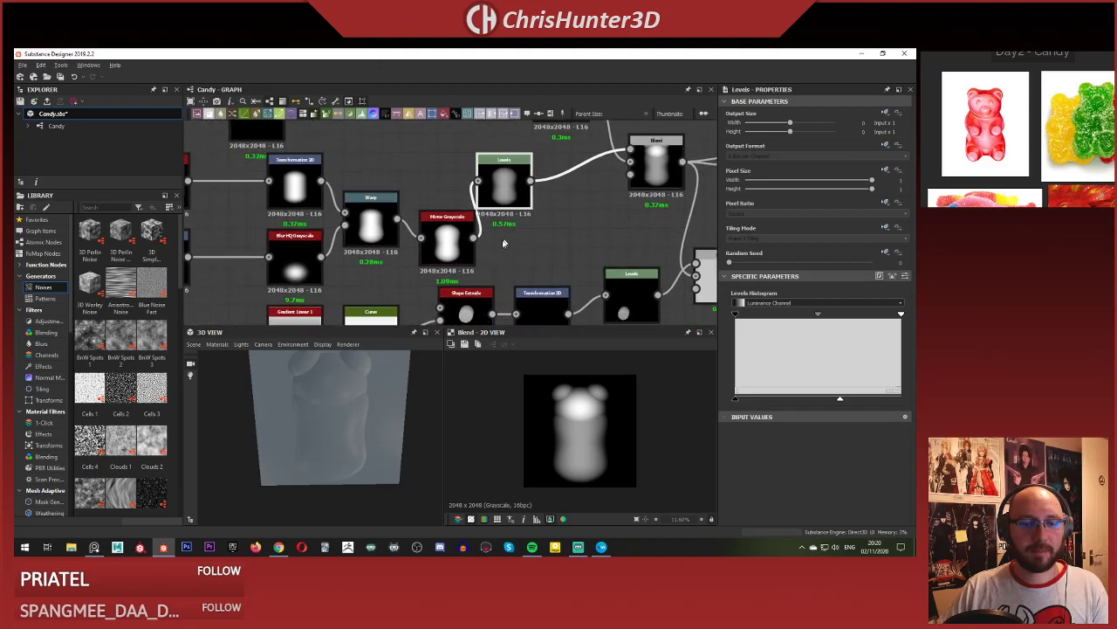
{"action": "left_click", "coordinate": [457, 251]}
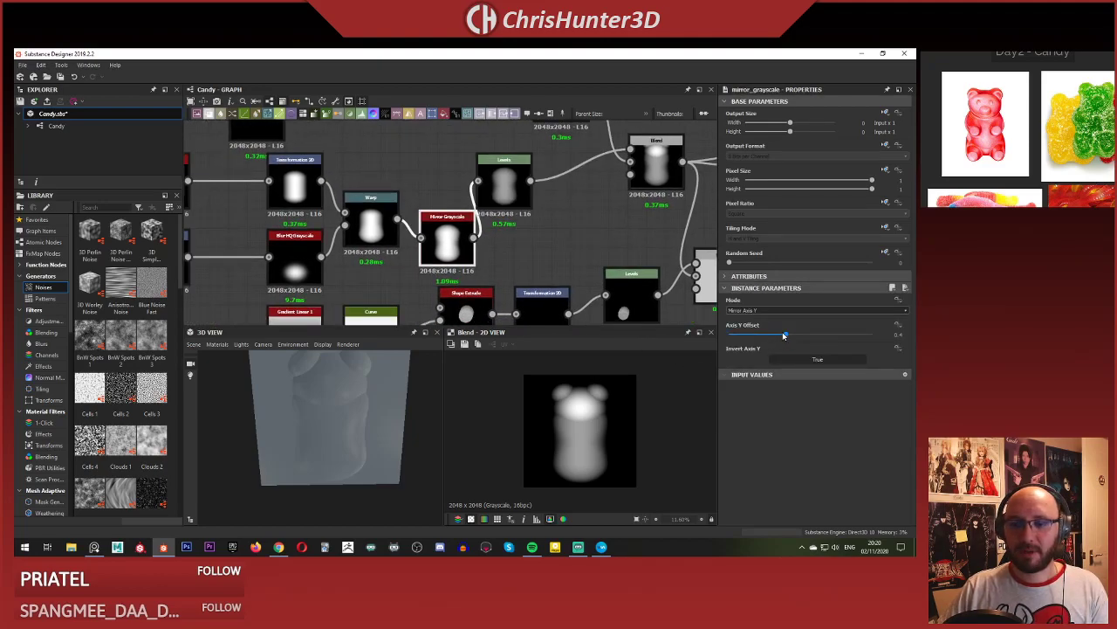
{"action": "left_click_drag", "start_coordinate": [784, 335], "coordinate": [780, 336]}
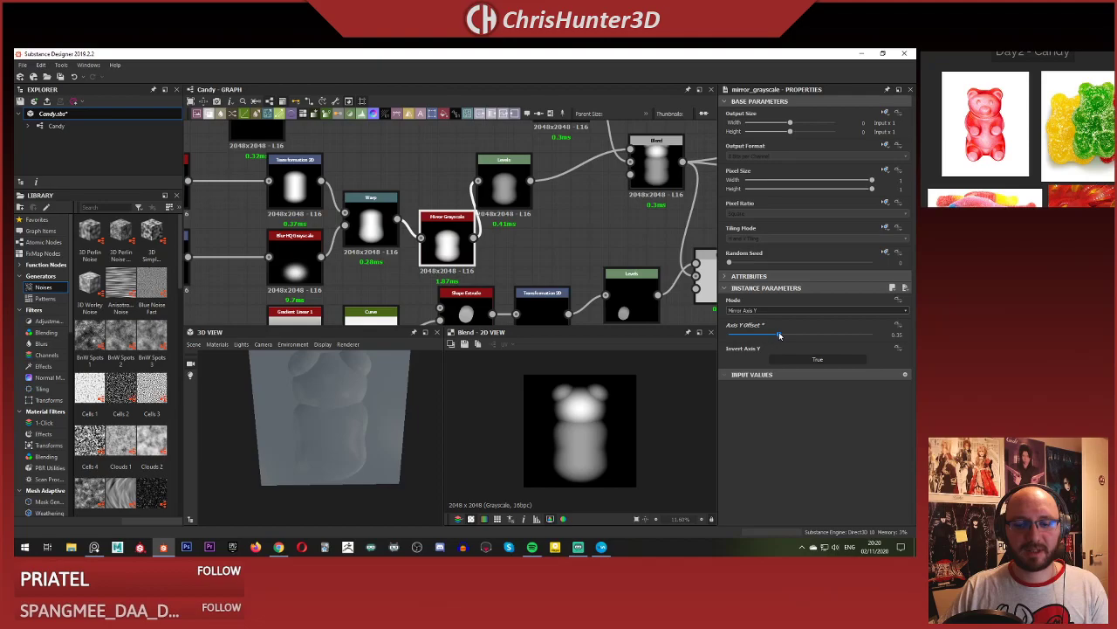
Preview the Blend that adds the foot, and inspect the foot's Levels and Shape Extrude nodes.
{"action": "scroll", "coordinate": [599, 264], "scroll_direction": "down", "scroll_amount": 3}
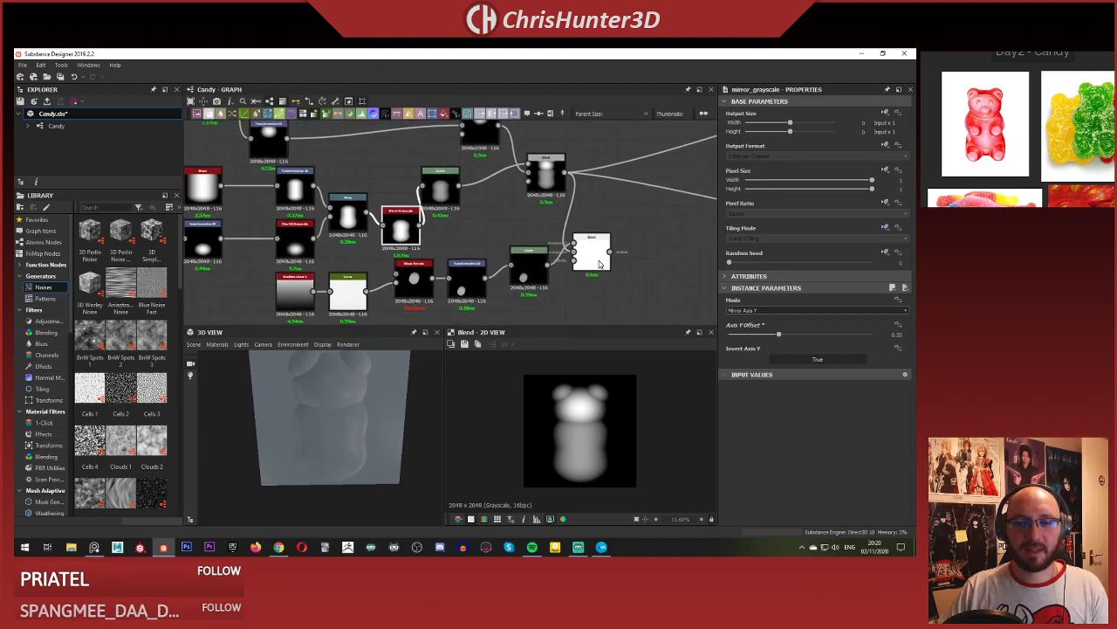
{"action": "double_click", "coordinate": [600, 263]}
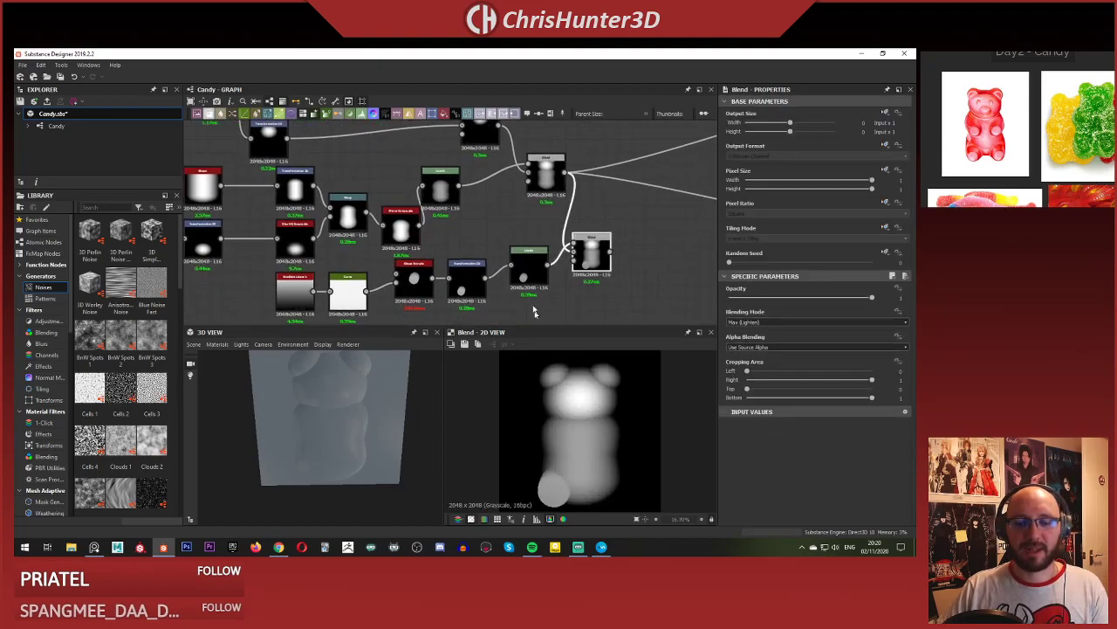
{"action": "middle_click_drag", "start_coordinate": [532, 231], "coordinate": [549, 200]}
{"action": "left_click", "coordinate": [488, 260]}
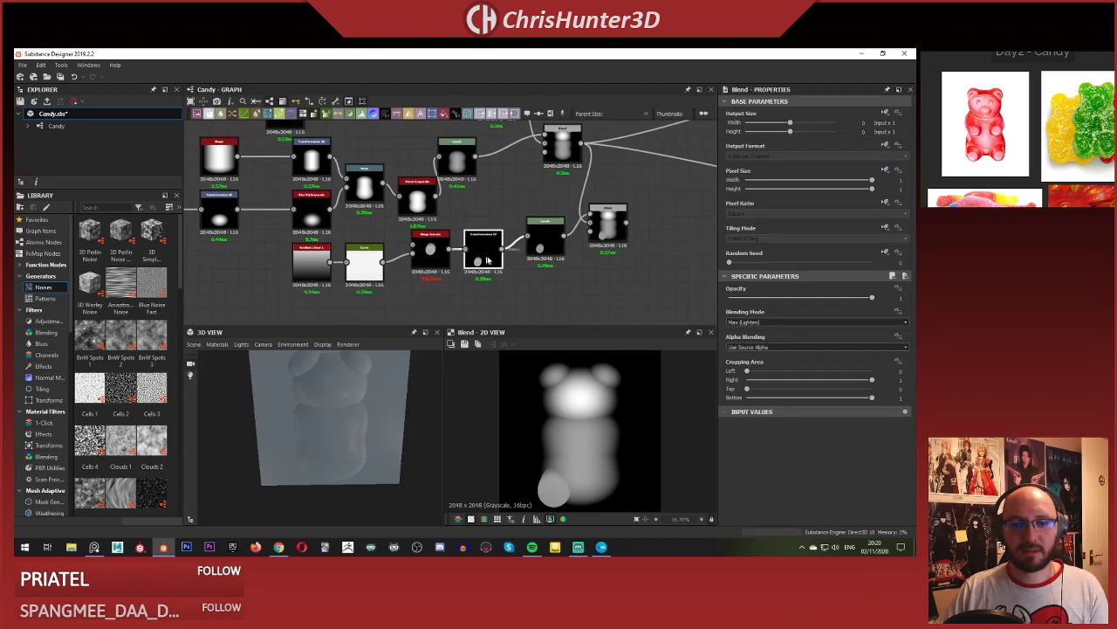
{"action": "double_click", "coordinate": [488, 260]}
{"action": "double_click", "coordinate": [432, 256]}
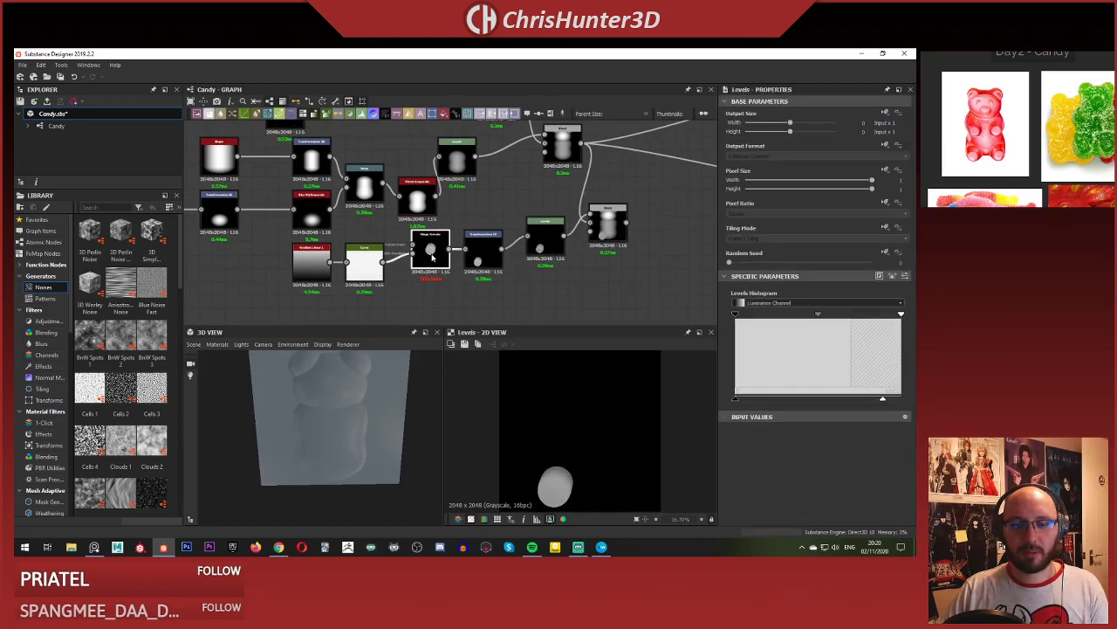
Try the [-1, 1] Output Range on the foot's Shape Extrude, and switch it back to [0, 1].
{"action": "scroll", "coordinate": [738, 430], "scroll_direction": "down", "scroll_amount": 3}
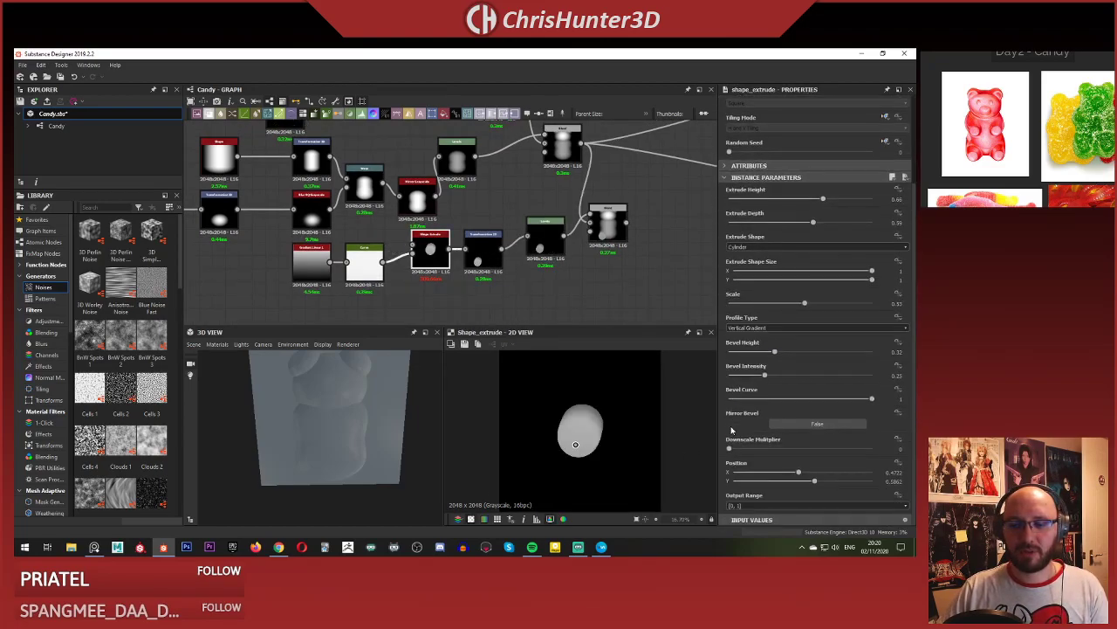
{"action": "left_click", "coordinate": [762, 506]}
{"action": "left_click", "coordinate": [763, 519]}
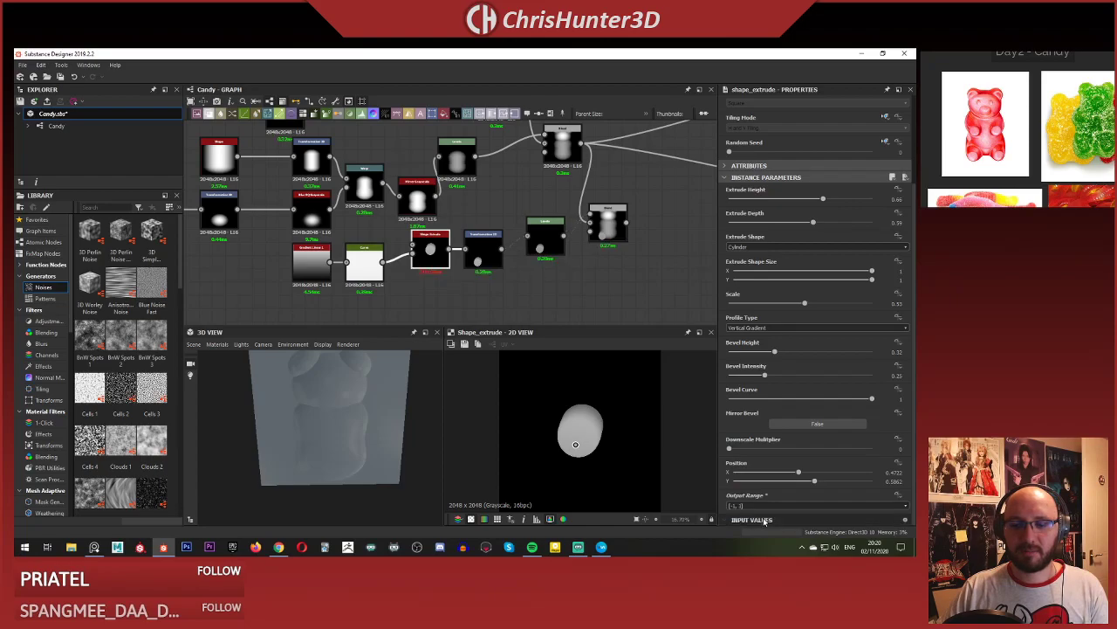
{"action": "left_click", "coordinate": [759, 506]}
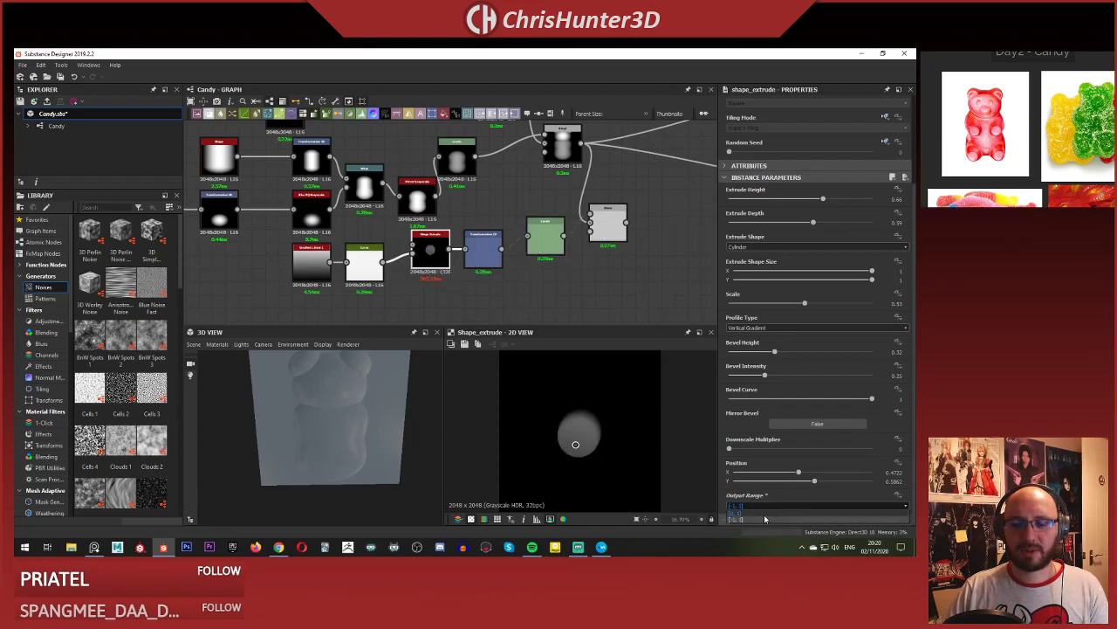
{"action": "left_click", "coordinate": [756, 514]}
Preview the Blend that adds the foot and move the body-and-head Blend's onward output links to it.
{"action": "left_click", "coordinate": [609, 263]}
{"action": "double_click", "coordinate": [608, 225]}
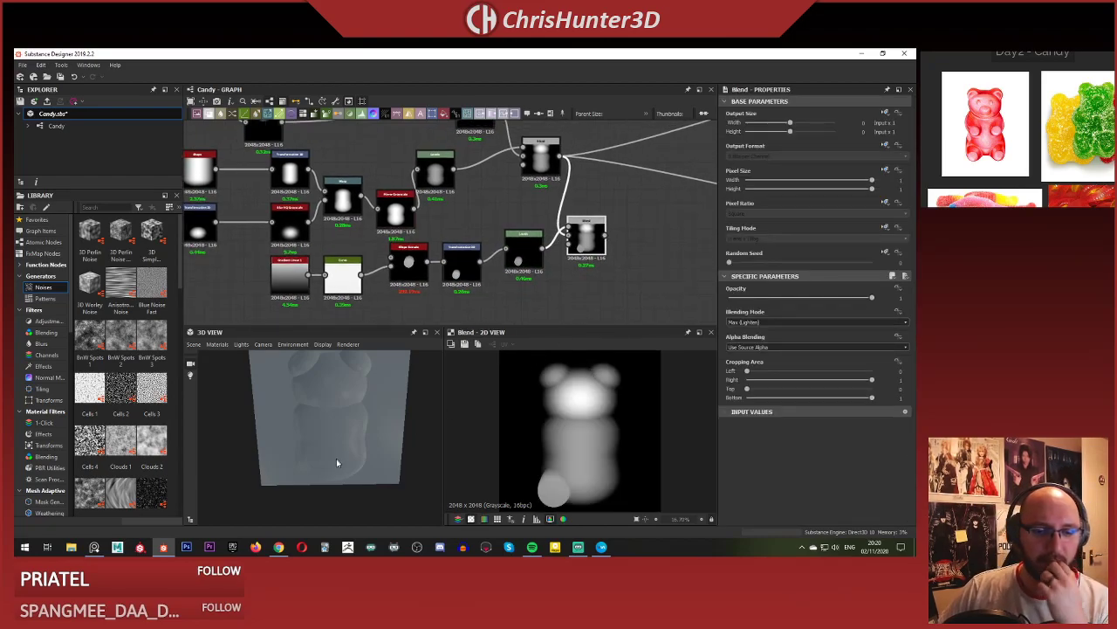
{"action": "left_click_drag", "start_coordinate": [336, 462], "coordinate": [358, 410]}
{"action": "scroll", "coordinate": [581, 236], "scroll_direction": "down", "scroll_amount": 1}
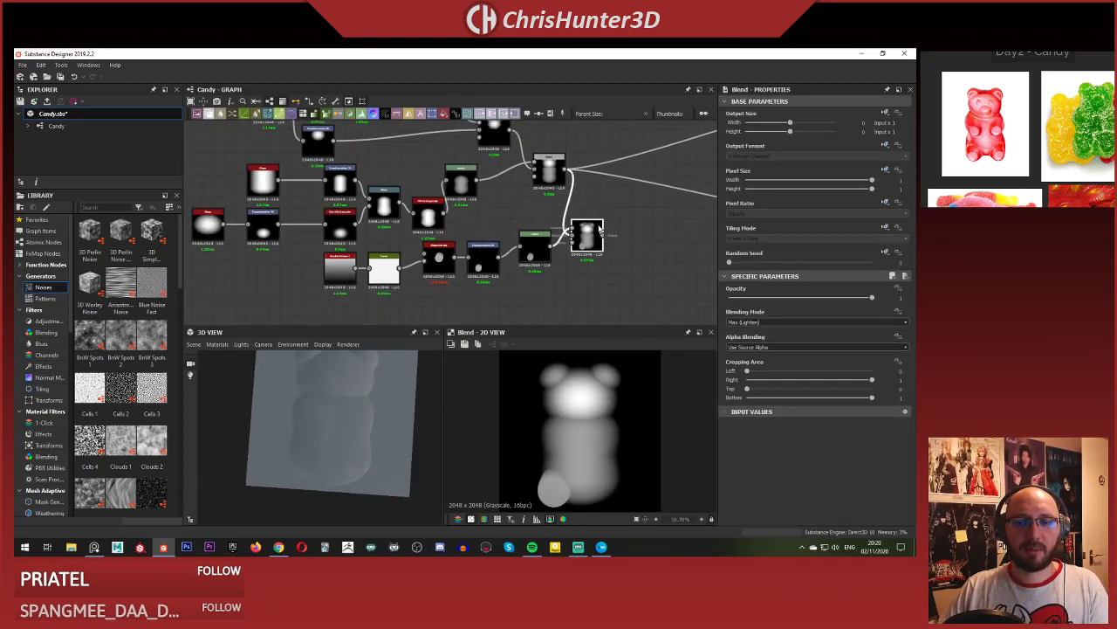
{"action": "left_click_drag", "start_coordinate": [569, 176], "coordinate": [606, 236], "text": "shift"}
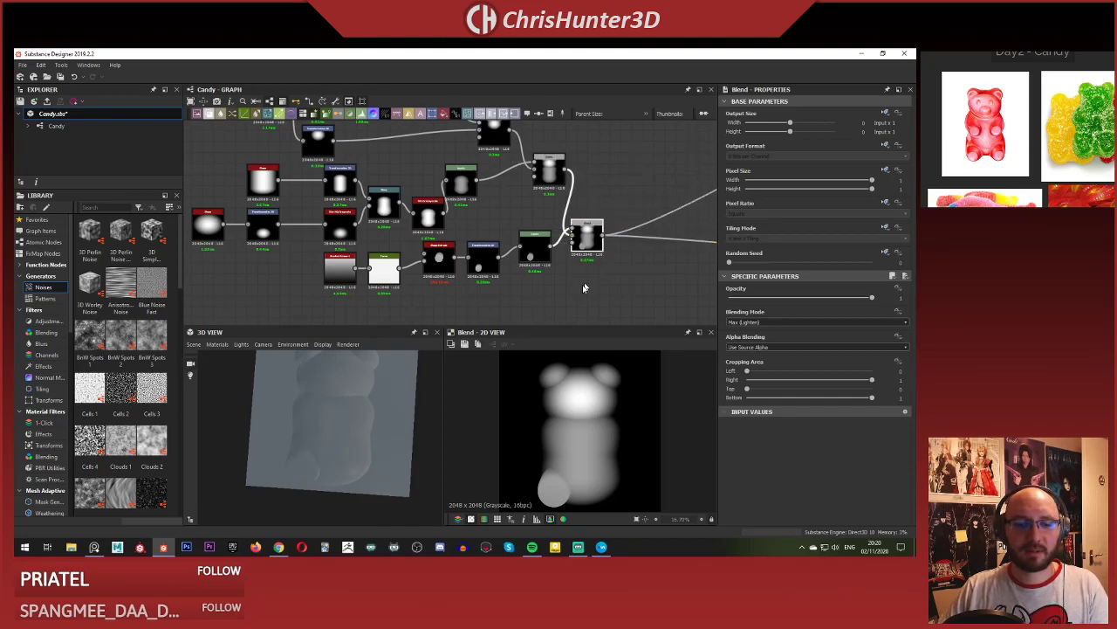
Check the bear in 3D and move the foot's Blend farther from its Levels to make room between them.
{"action": "left_click_drag", "start_coordinate": [344, 447], "coordinate": [359, 404]}
{"action": "middle_click_drag", "start_coordinate": [359, 403], "coordinate": [279, 410]}
{"action": "scroll", "coordinate": [568, 284], "scroll_direction": "up", "scroll_amount": 3}
{"action": "middle_click_drag", "start_coordinate": [574, 272], "coordinate": [521, 294]}
{"action": "left_click_drag", "start_coordinate": [548, 253], "coordinate": [603, 237]}
{"action": "left_click", "coordinate": [533, 285]}
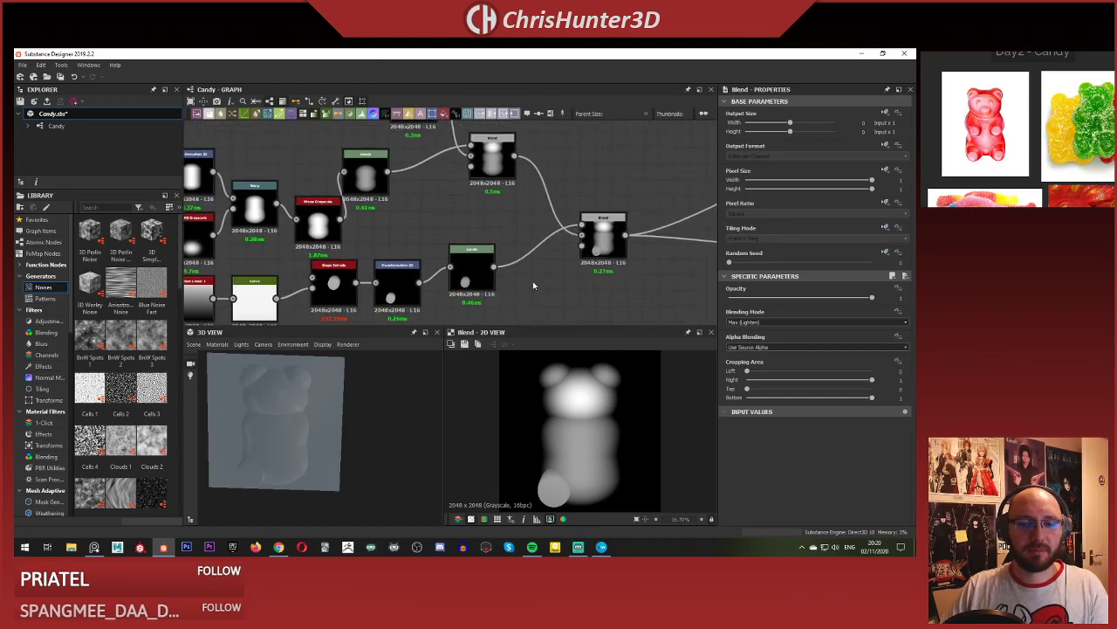
Add a Mirror Grayscale node after the foot's Levels, feed its output into the foot's Blend, and preview the Blend.
{"action": "key", "text": "space"}
{"action": "type", "text": "mirror"}
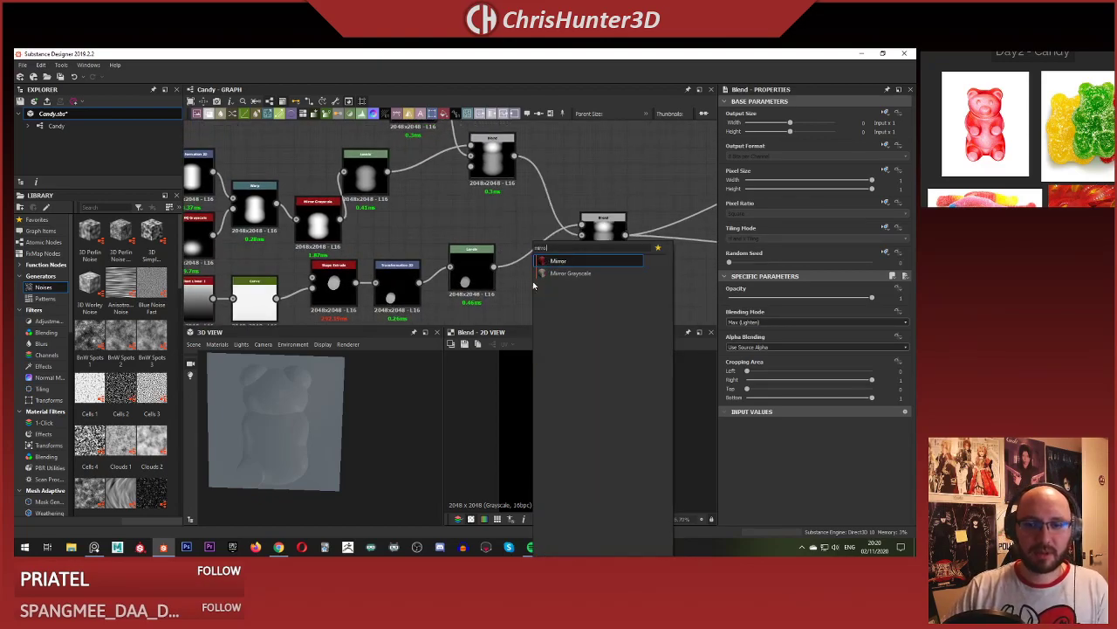
{"action": "key", "text": "Down"}
{"action": "key", "text": "Return"}
{"action": "middle_click_drag", "start_coordinate": [539, 237], "coordinate": [523, 212]}
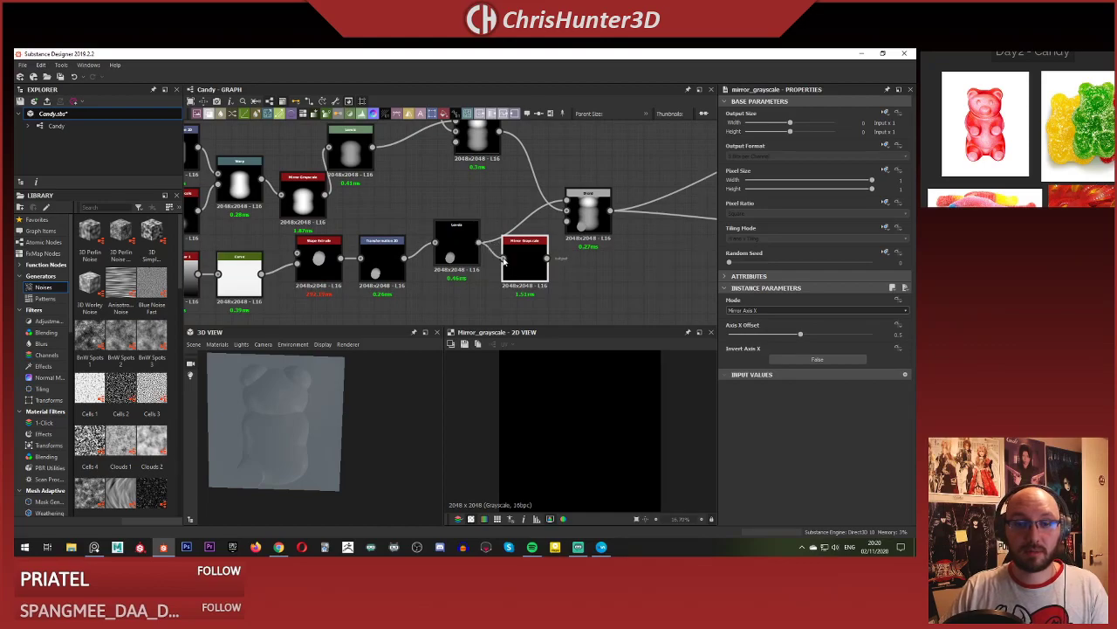
{"action": "left_click_drag", "start_coordinate": [504, 260], "coordinate": [571, 211]}
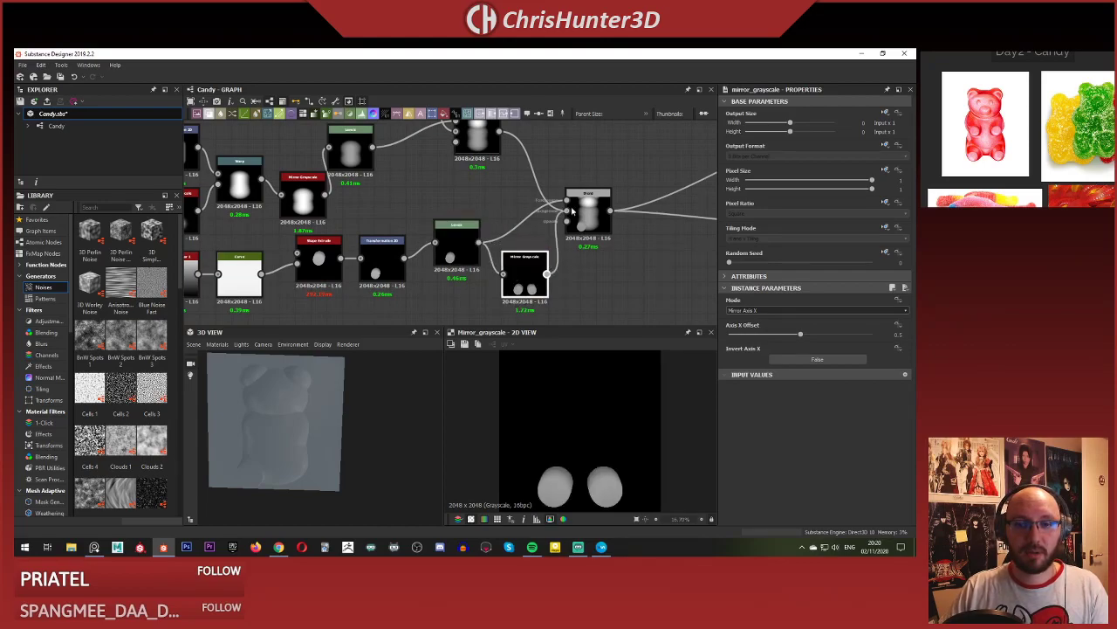
{"action": "double_click", "coordinate": [576, 207]}
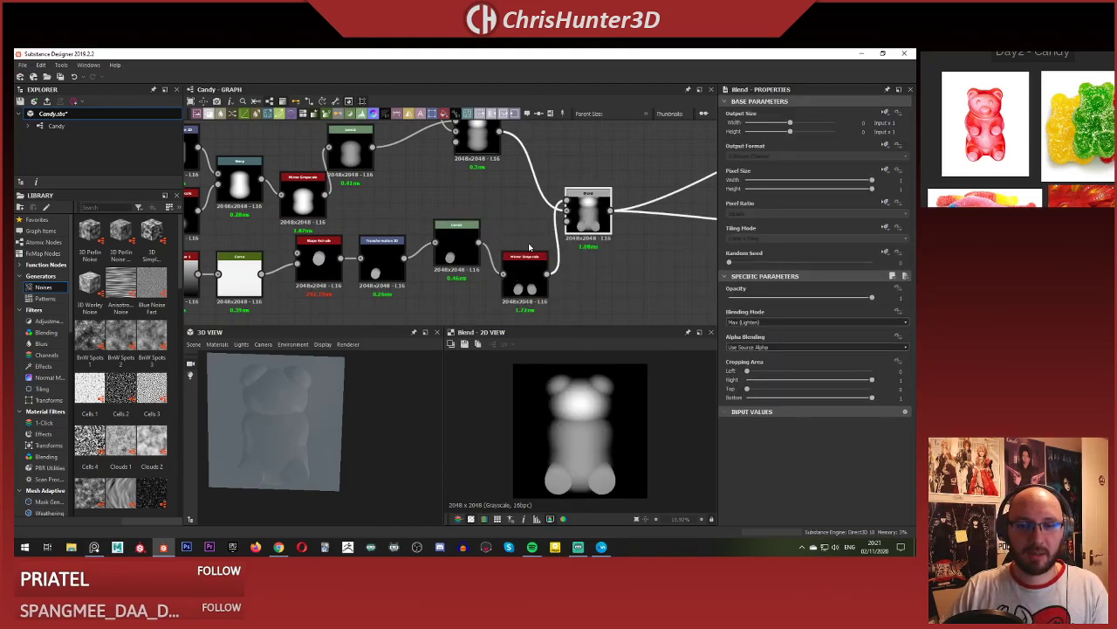
Move the feet's Blend farther from the Mirror Grayscale node to make room between them.
{"action": "middle_click_drag", "start_coordinate": [529, 247], "coordinate": [504, 240]}
{"action": "scroll", "coordinate": [533, 232], "scroll_direction": "up", "scroll_amount": 1}
{"action": "left_click_drag", "start_coordinate": [570, 208], "coordinate": [625, 187]}
{"action": "middle_click_drag", "start_coordinate": [545, 223], "coordinate": [521, 240]}
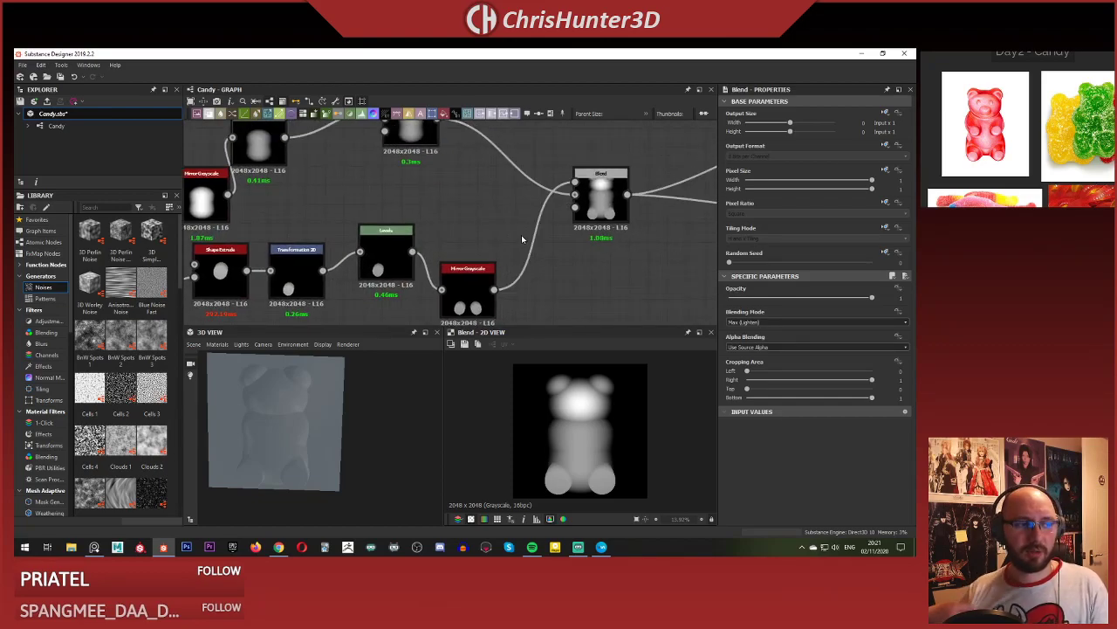
{"action": "scroll", "coordinate": [502, 218], "scroll_direction": "down", "scroll_amount": 1}
{"action": "middle_click_drag", "start_coordinate": [495, 206], "coordinate": [509, 225]}
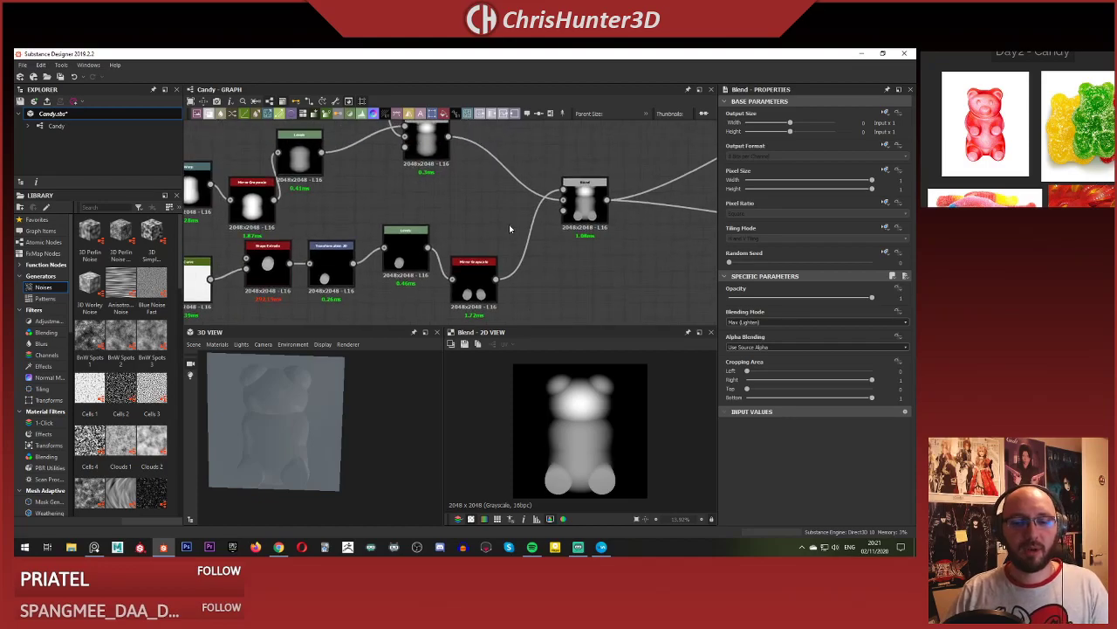
{"action": "scroll", "coordinate": [511, 224], "scroll_direction": "up", "scroll_amount": 1}
Add a second Mirror Grayscale in Mirror Axis Y mode and feed it from the feet's Mirror Grayscale.
{"action": "key", "text": "space"}
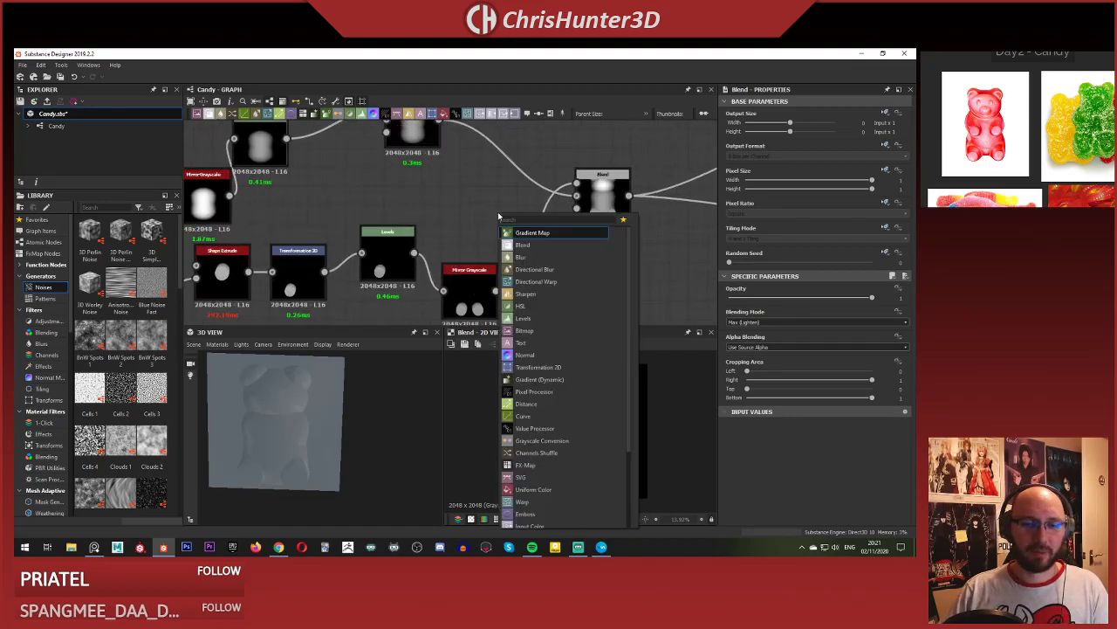
{"action": "type", "text": "mirr"}
{"action": "key", "text": "Down"}
{"action": "key", "text": "Return"}
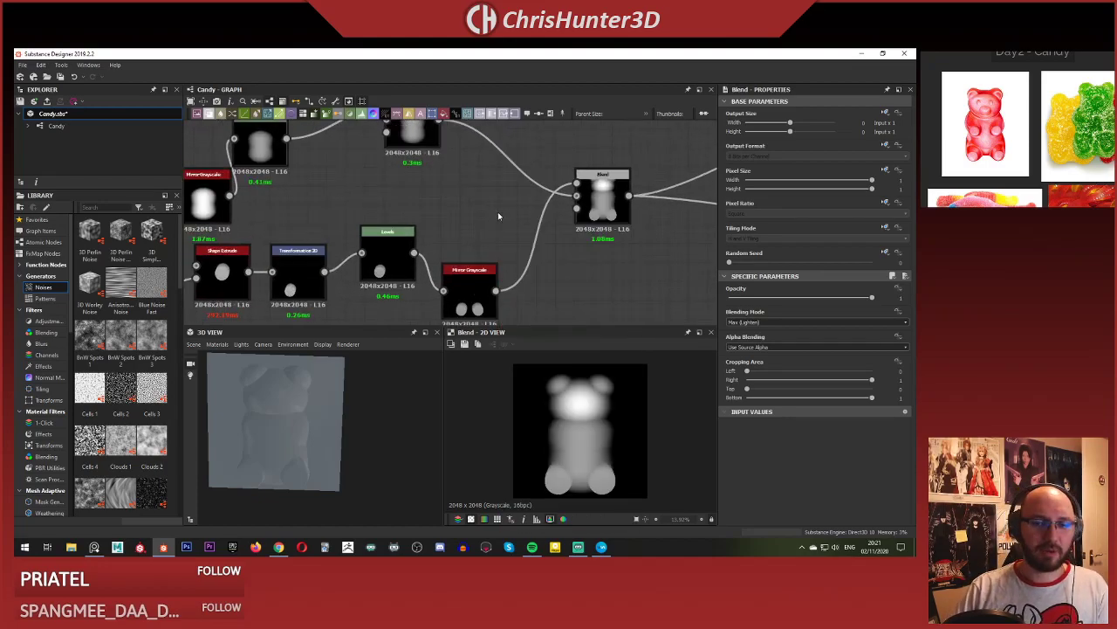
{"action": "left_click", "coordinate": [827, 312]}
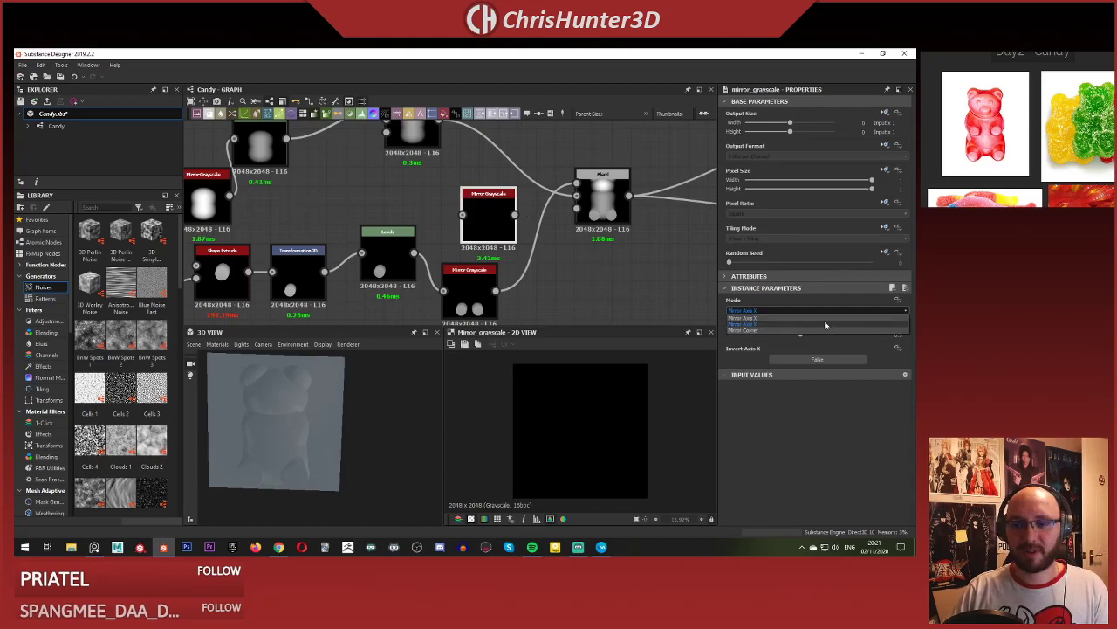
{"action": "left_click", "coordinate": [827, 322]}
{"action": "left_click_drag", "start_coordinate": [472, 245], "coordinate": [463, 215]}
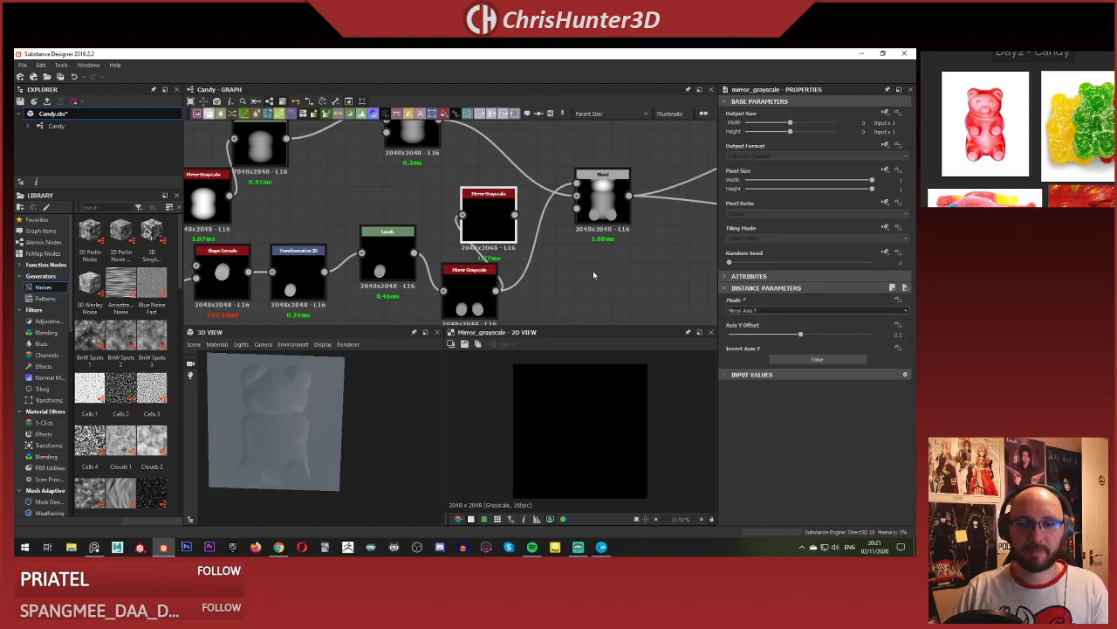
Add a Max (Lighten) Blend with the feet's Blend as background and the second Mirror Grayscale as foreground.
{"action": "left_click", "coordinate": [594, 267]}
{"action": "middle_click_drag", "start_coordinate": [600, 255], "coordinate": [523, 250]}
{"action": "key", "text": "space"}
{"action": "type", "text": "blen"}
{"action": "key", "text": "Return"}
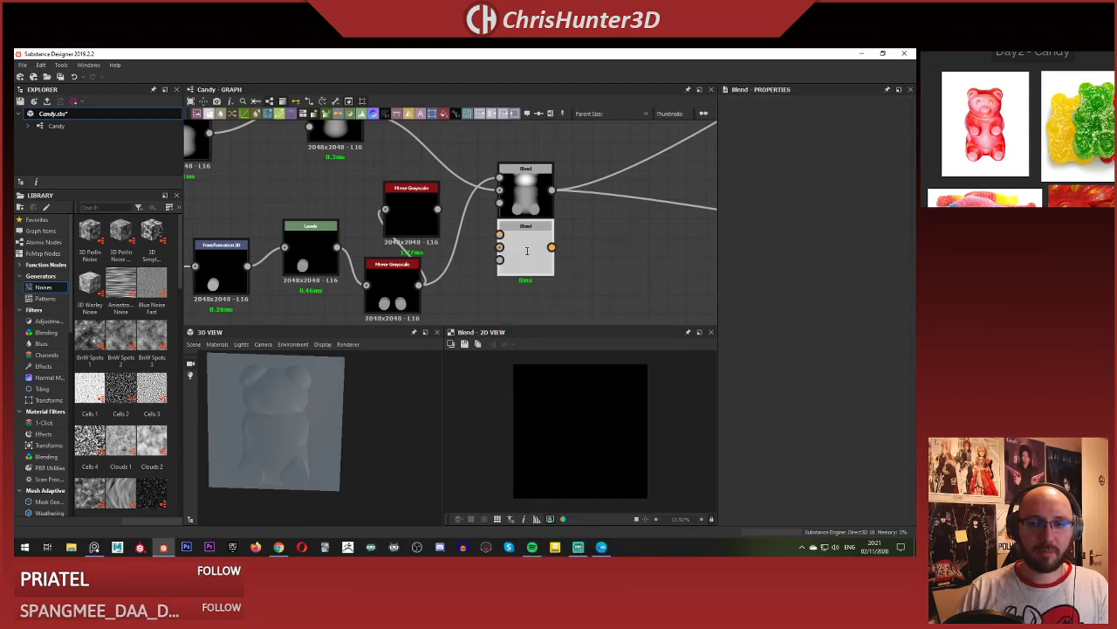
{"action": "left_click_drag", "start_coordinate": [530, 252], "coordinate": [624, 254]}
{"action": "left_click_drag", "start_coordinate": [552, 189], "coordinate": [597, 236]}
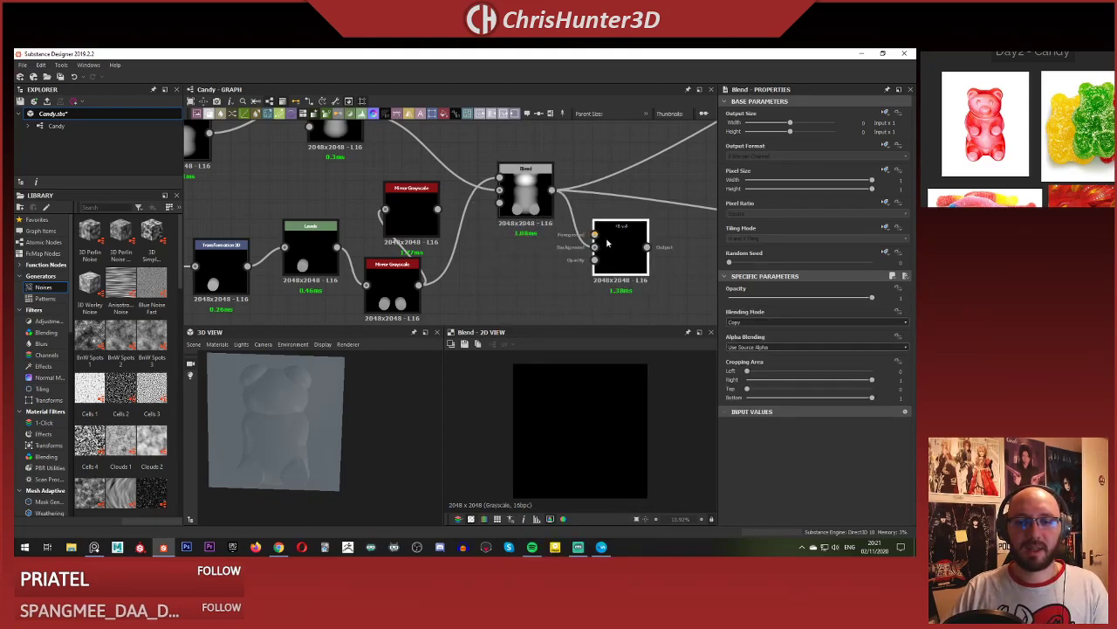
{"action": "left_click", "coordinate": [770, 323]}
{"action": "left_click", "coordinate": [773, 358]}
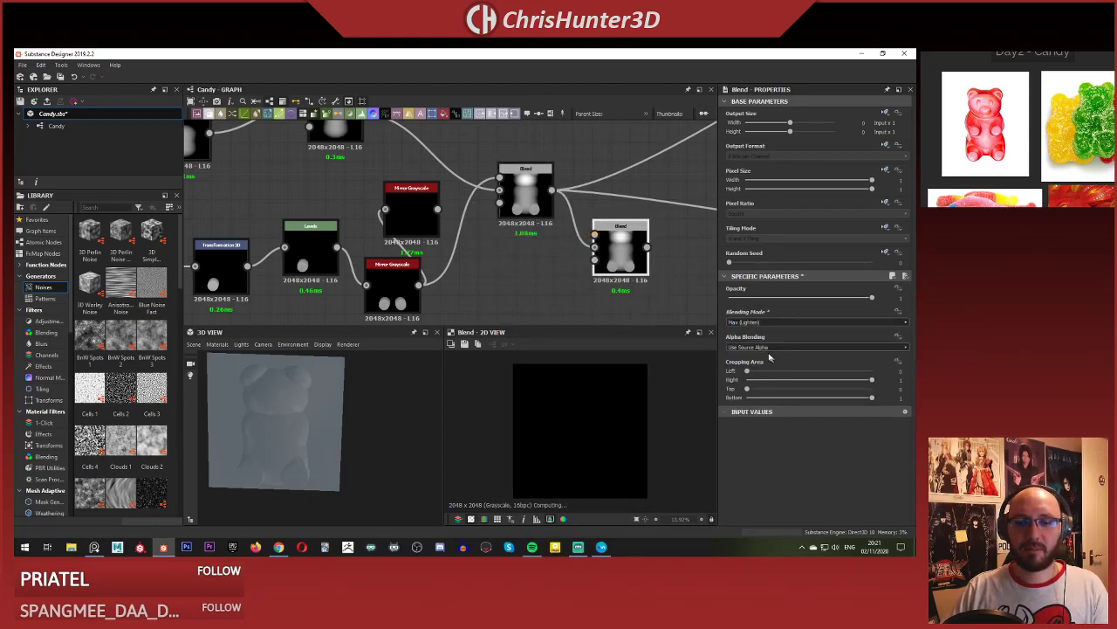
{"action": "left_click_drag", "start_coordinate": [438, 210], "coordinate": [594, 245]}
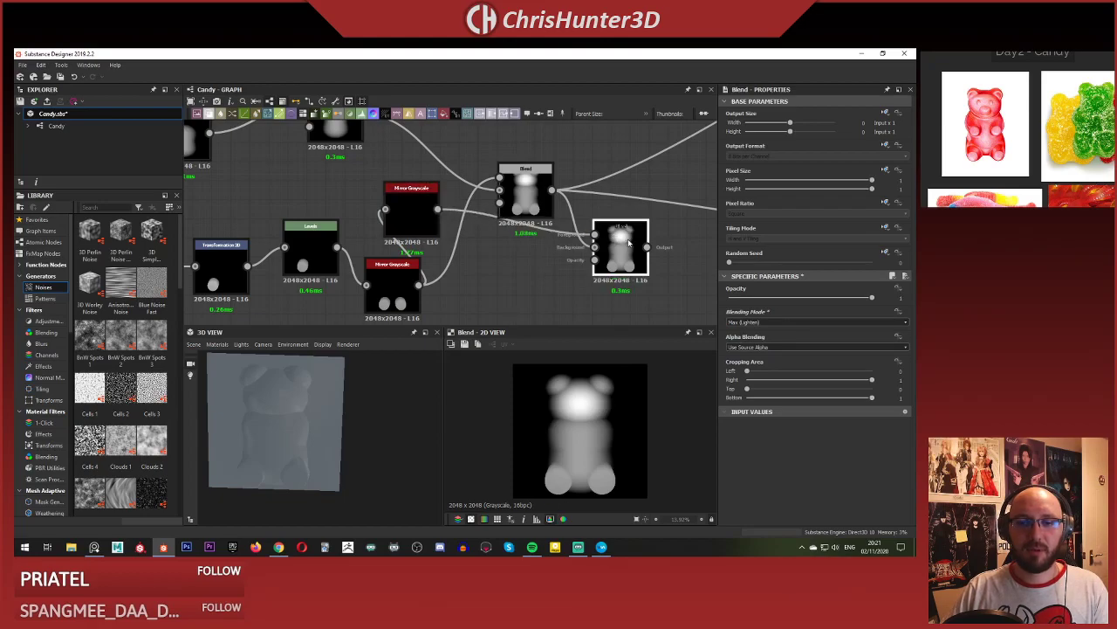
Enable Invert Axis Y on the second Mirror Grayscale and set its Axis Y Offset to 0.31 to form the arms.
{"action": "left_click", "coordinate": [428, 227]}
{"action": "left_click", "coordinate": [808, 359]}
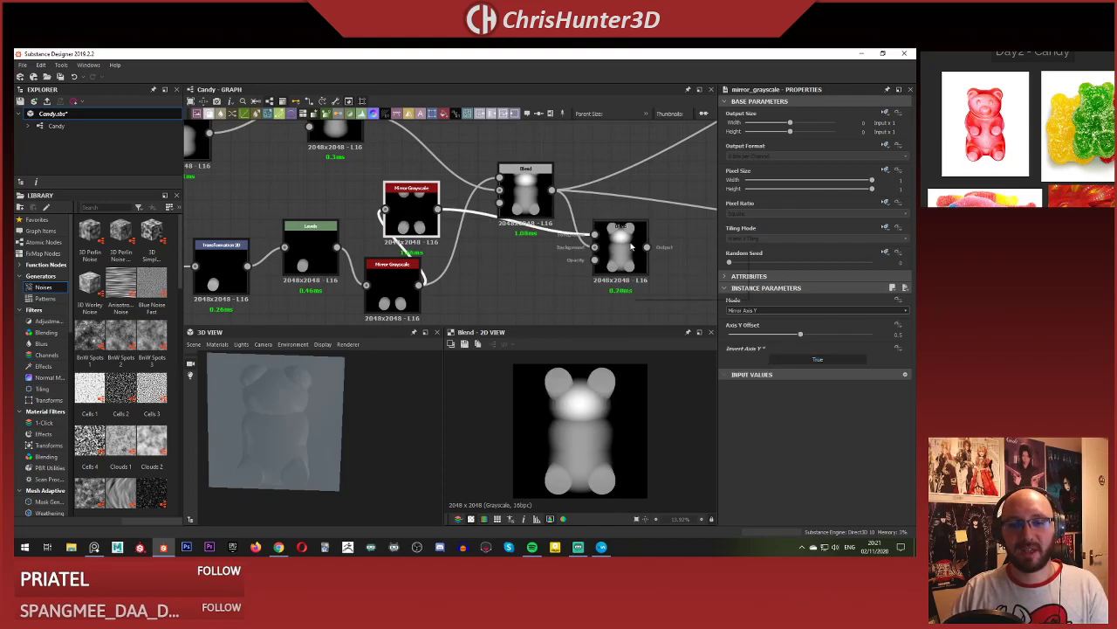
{"action": "left_click_drag", "start_coordinate": [783, 333], "coordinate": [773, 336]}
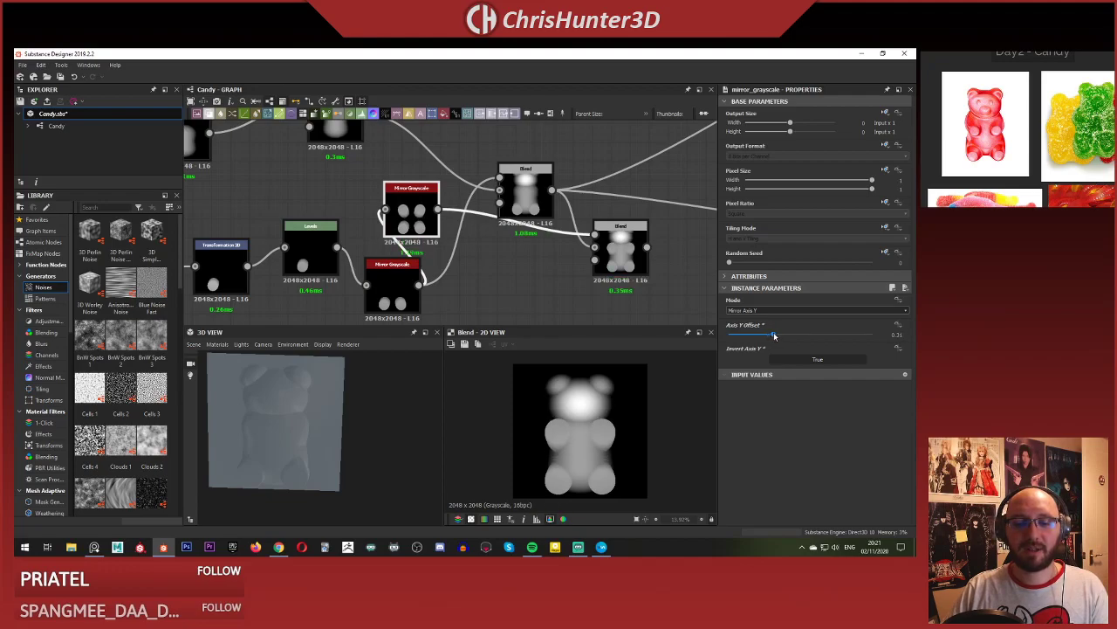
{"action": "middle_click_drag", "start_coordinate": [442, 259], "coordinate": [523, 239]}
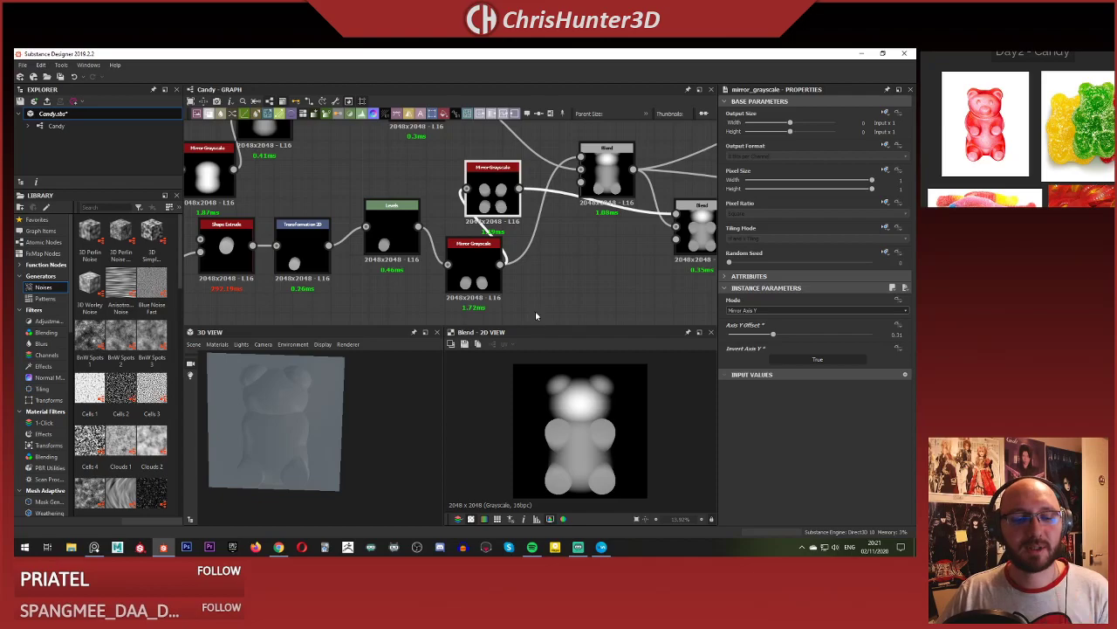
{"action": "middle_click_drag", "start_coordinate": [531, 284], "coordinate": [489, 264]}
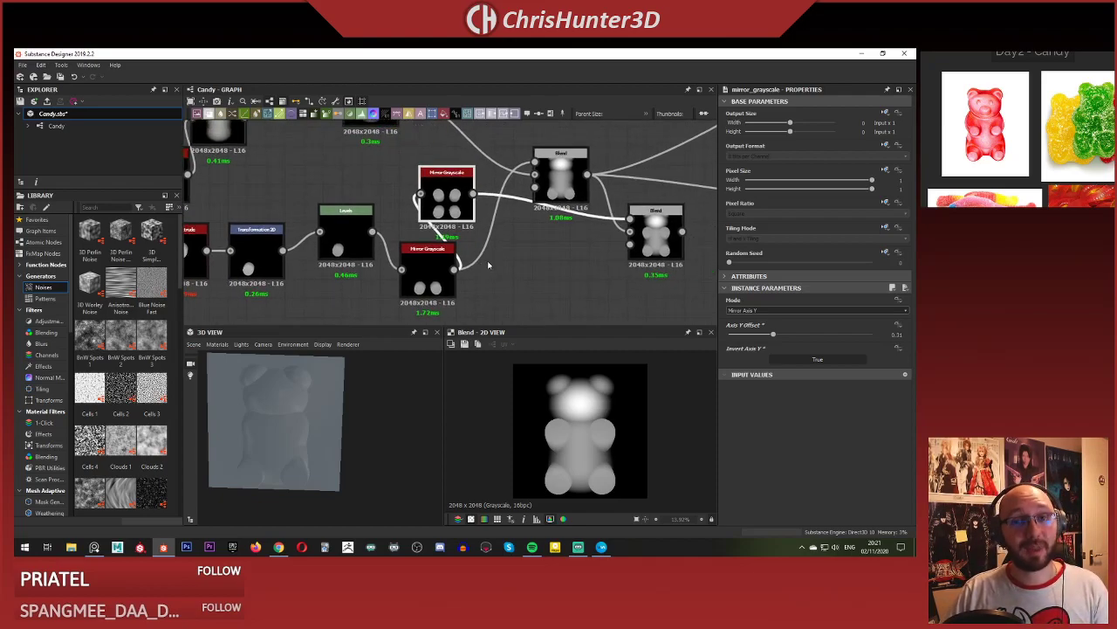
Line up the second Mirror Grayscale between the first one and the new Blend, and move that Blend slightly away.
{"action": "left_click", "coordinate": [657, 223]}
{"action": "middle_click_drag", "start_coordinate": [459, 205], "coordinate": [503, 205]}
{"action": "left_click_drag", "start_coordinate": [504, 205], "coordinate": [581, 273]}
{"action": "middle_click_drag", "start_coordinate": [582, 273], "coordinate": [489, 243]}
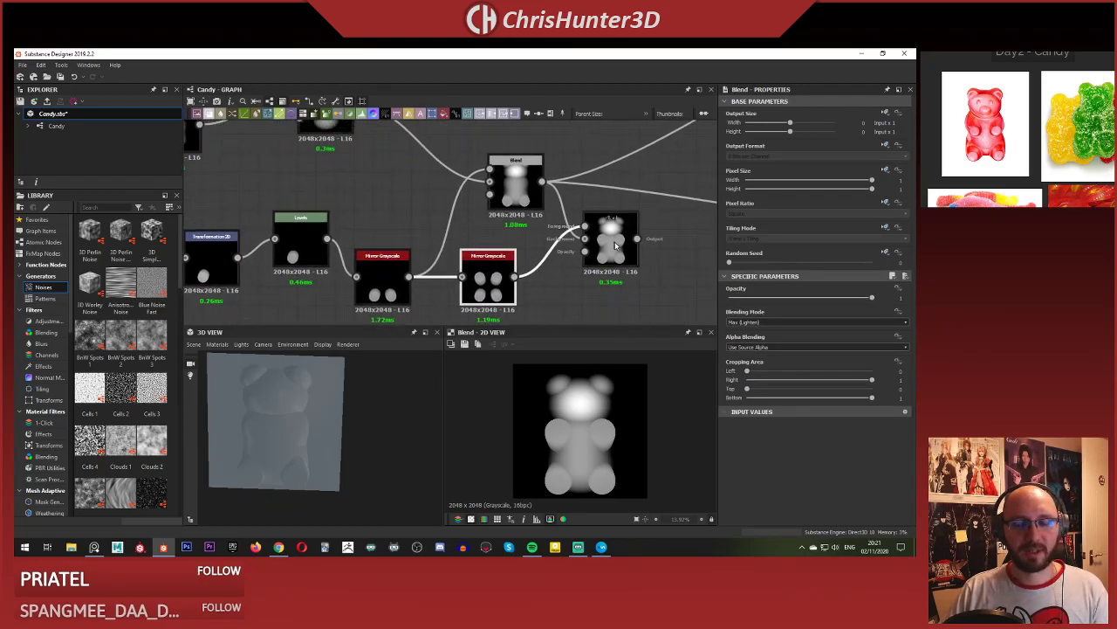
{"action": "left_click_drag", "start_coordinate": [599, 225], "coordinate": [618, 225]}
Insert a Levels node between the second Mirror Grayscale and the arms' Blend and lower its white output level.
{"action": "left_click", "coordinate": [554, 262]}
{"action": "key", "text": "space"}
{"action": "type", "text": "lev"}
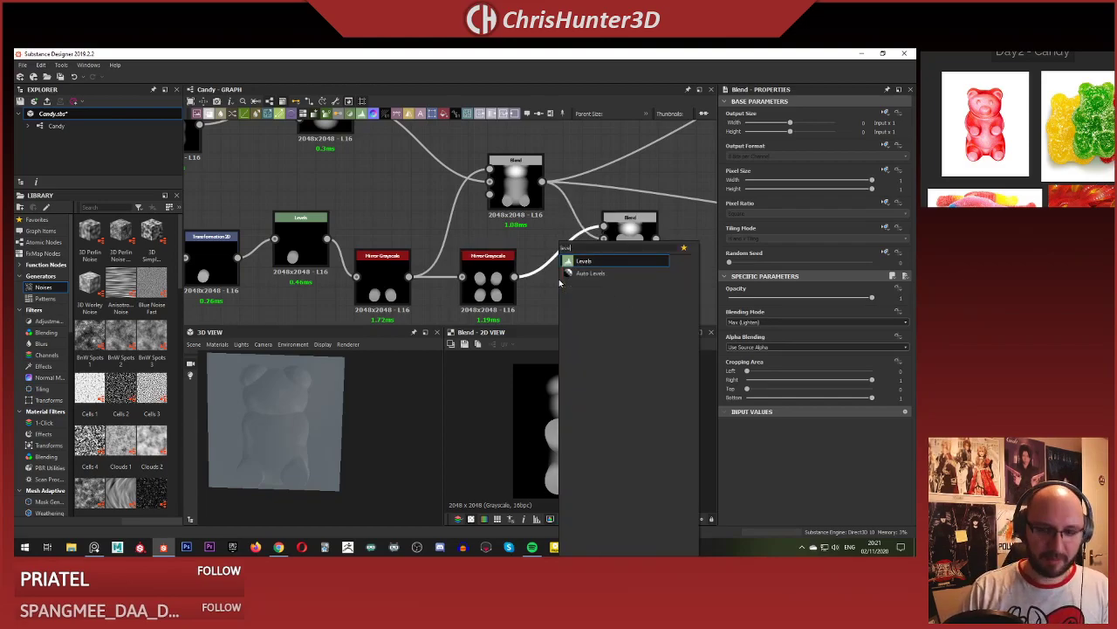
{"action": "key", "text": "Return"}
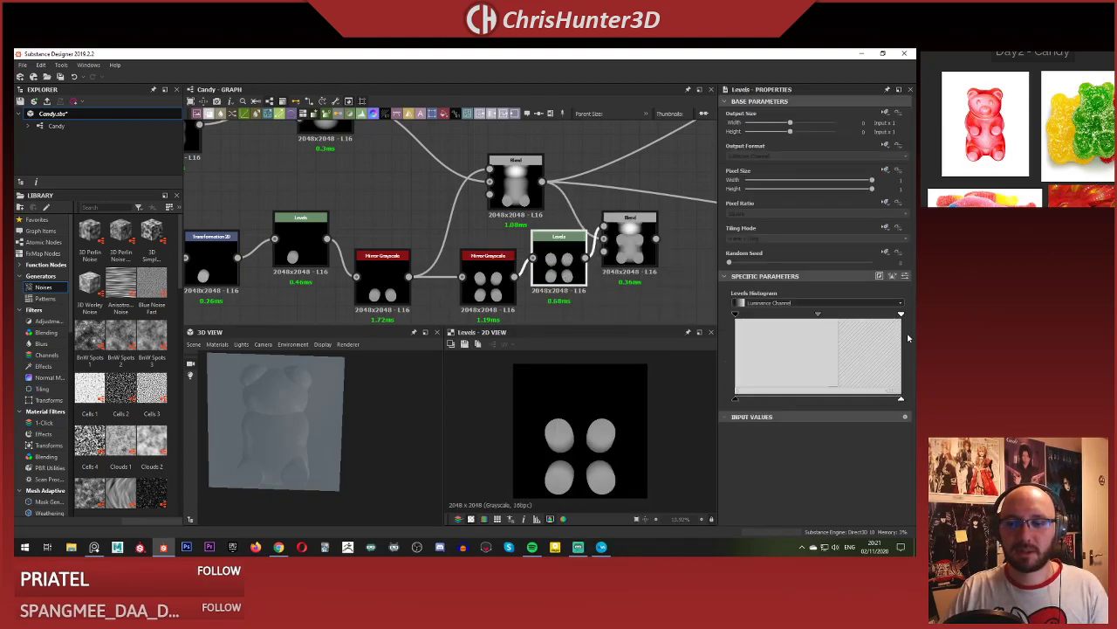
{"action": "left_click_drag", "start_coordinate": [902, 399], "coordinate": [841, 396]}
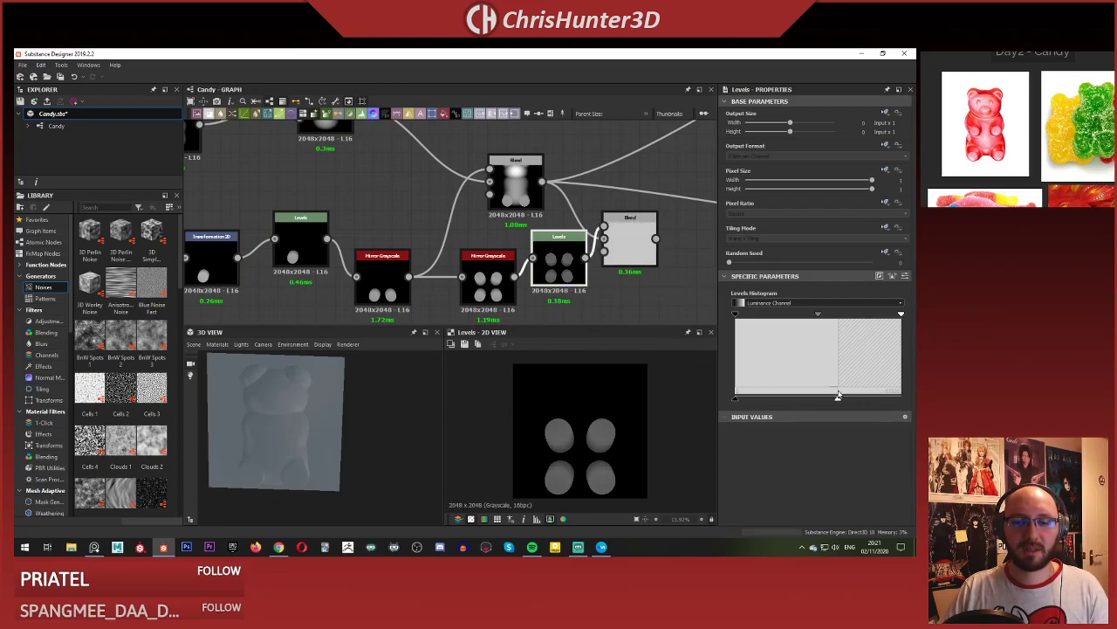
Delete the Levels node between the second Mirror Grayscale and the arms' Blend.
{"action": "middle_click_drag", "start_coordinate": [502, 300], "coordinate": [525, 274]}
{"action": "mouse_move", "coordinate": [519, 263]}
{"action": "left_mouse_down"}
{"action": "mouse_move", "coordinate": [510, 254]}
{"action": "mouse_move", "coordinate": [528, 264]}
{"action": "left_mouse_up"}
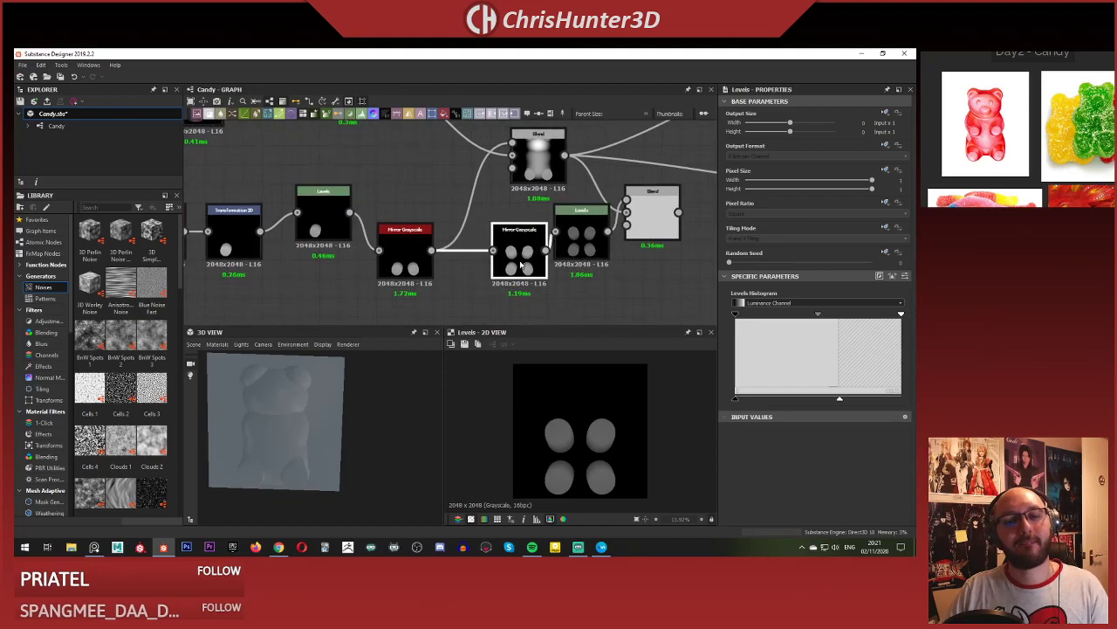
{"action": "left_click", "coordinate": [584, 242]}
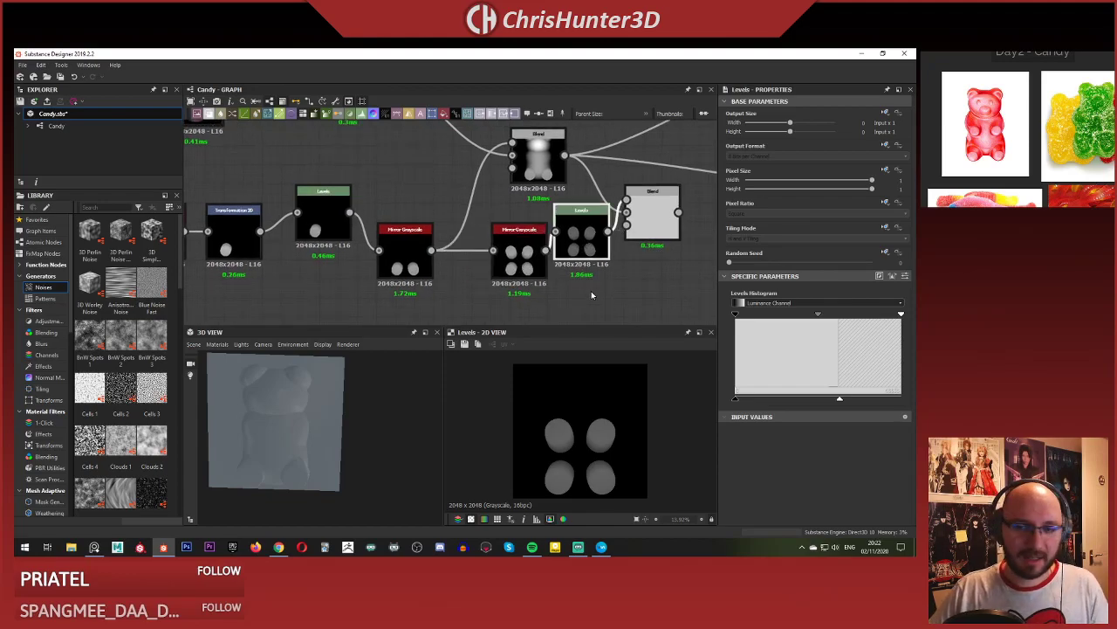
{"action": "key", "text": "BackSpace"}
Preview the second Mirror Grayscale and move it closer to the first one.
{"action": "double_click", "coordinate": [504, 258]}
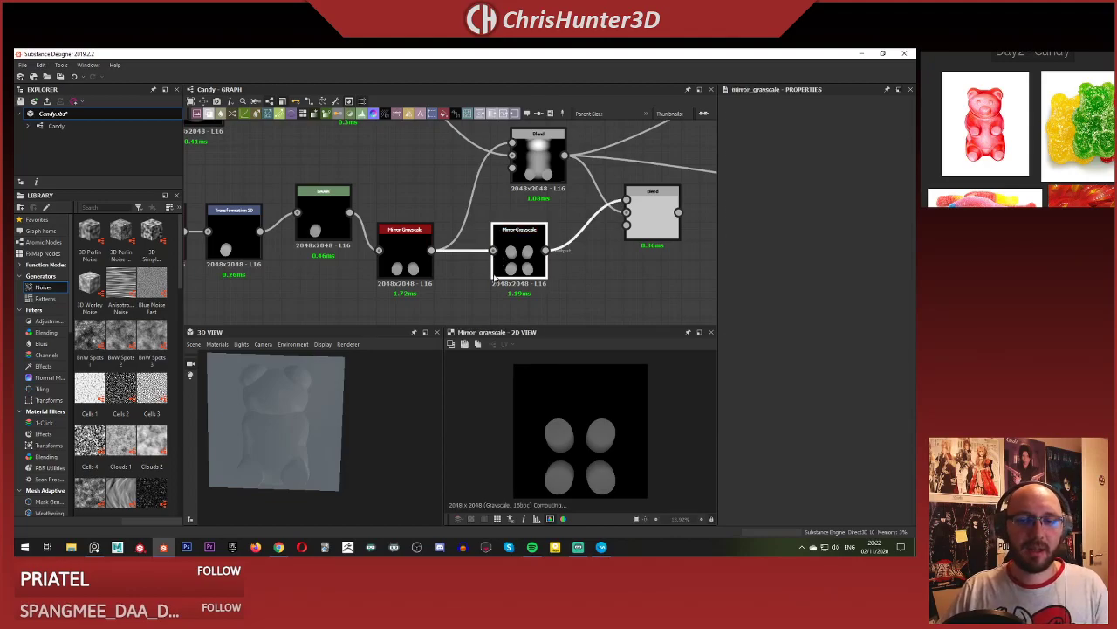
{"action": "middle_click_drag", "start_coordinate": [489, 287], "coordinate": [531, 292]}
{"action": "left_click_drag", "start_coordinate": [571, 271], "coordinate": [552, 271]}
{"action": "middle_click_drag", "start_coordinate": [590, 266], "coordinate": [474, 271]}
Compare the previews of the arms' Blend, the feet's Blend and the second Mirror Grayscale.
{"action": "double_click", "coordinate": [578, 232]}
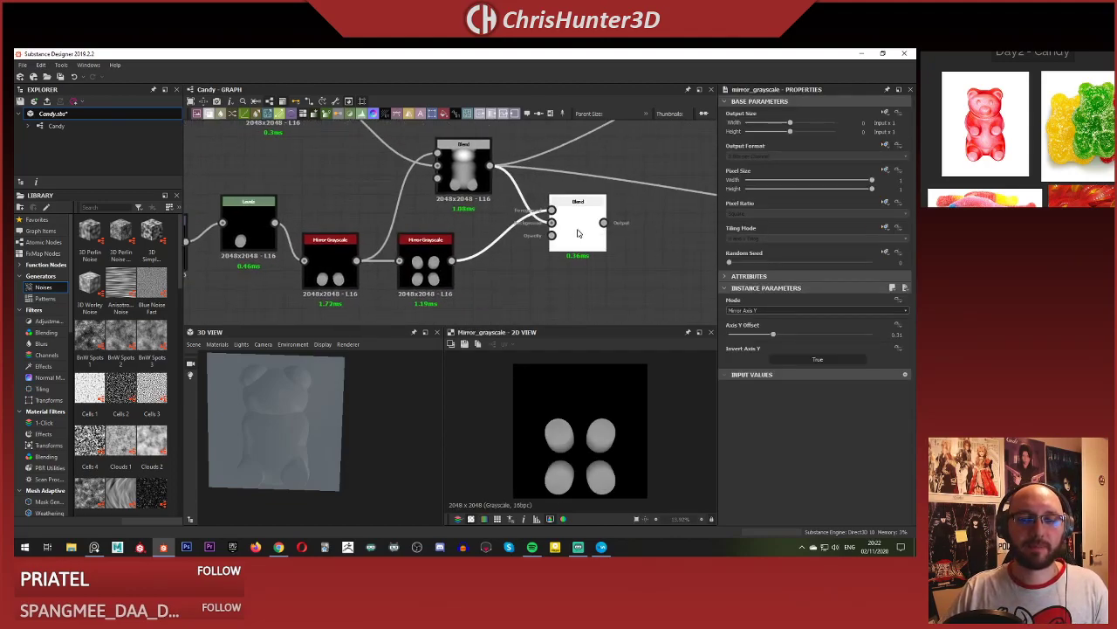
{"action": "middle_click_drag", "start_coordinate": [460, 233], "coordinate": [527, 198]}
{"action": "double_click", "coordinate": [532, 157]}
{"action": "double_click", "coordinate": [618, 209]}
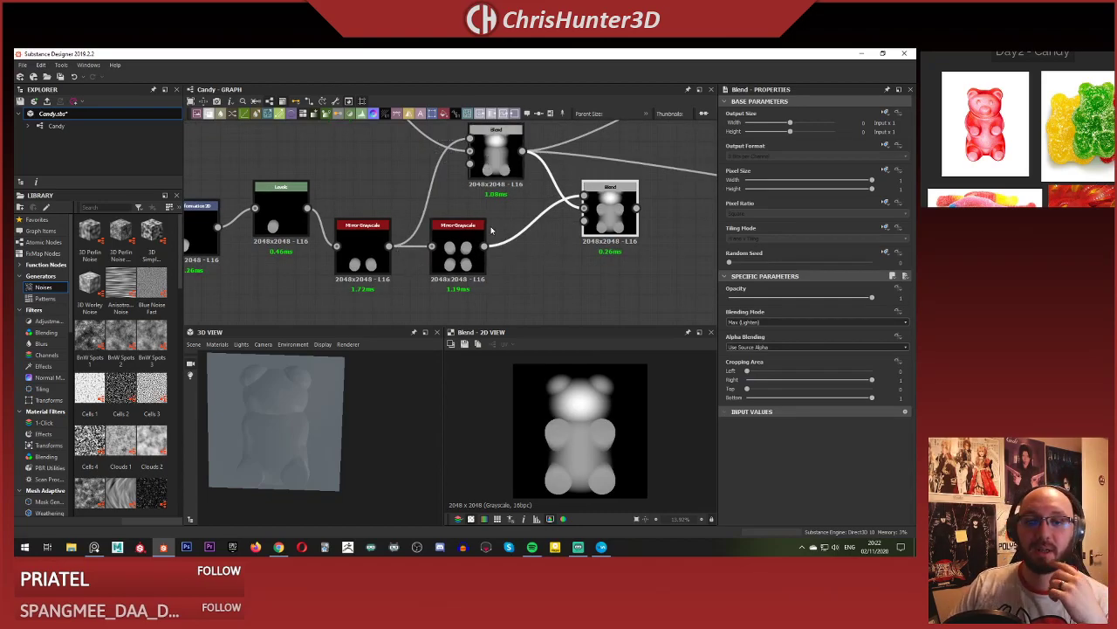
{"action": "middle_click_drag", "start_coordinate": [492, 153], "coordinate": [472, 181]}
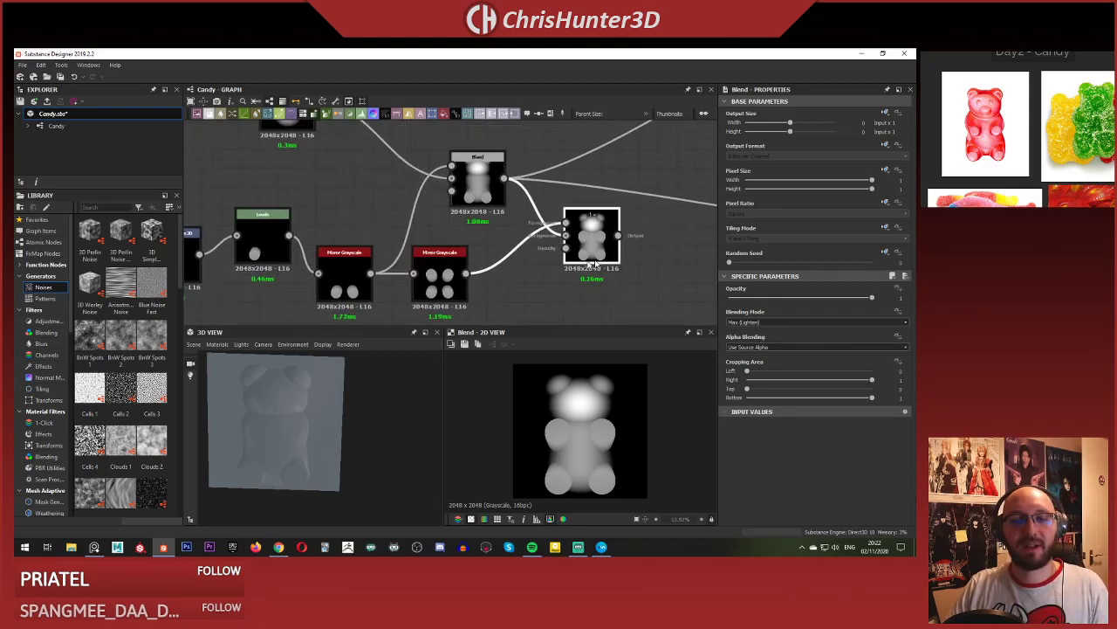
{"action": "left_click", "coordinate": [445, 272]}
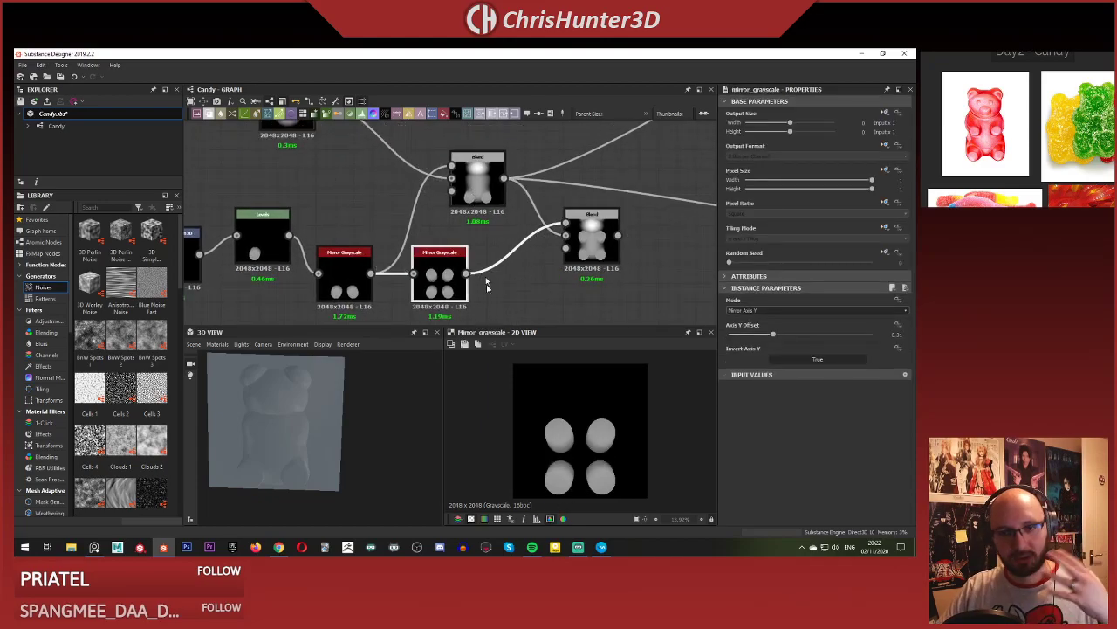
Set the Bottom value of the arms' Blend Cropping Area to 0.7.
{"action": "middle_click_drag", "start_coordinate": [468, 219], "coordinate": [492, 231]}
{"action": "left_click", "coordinate": [627, 250]}
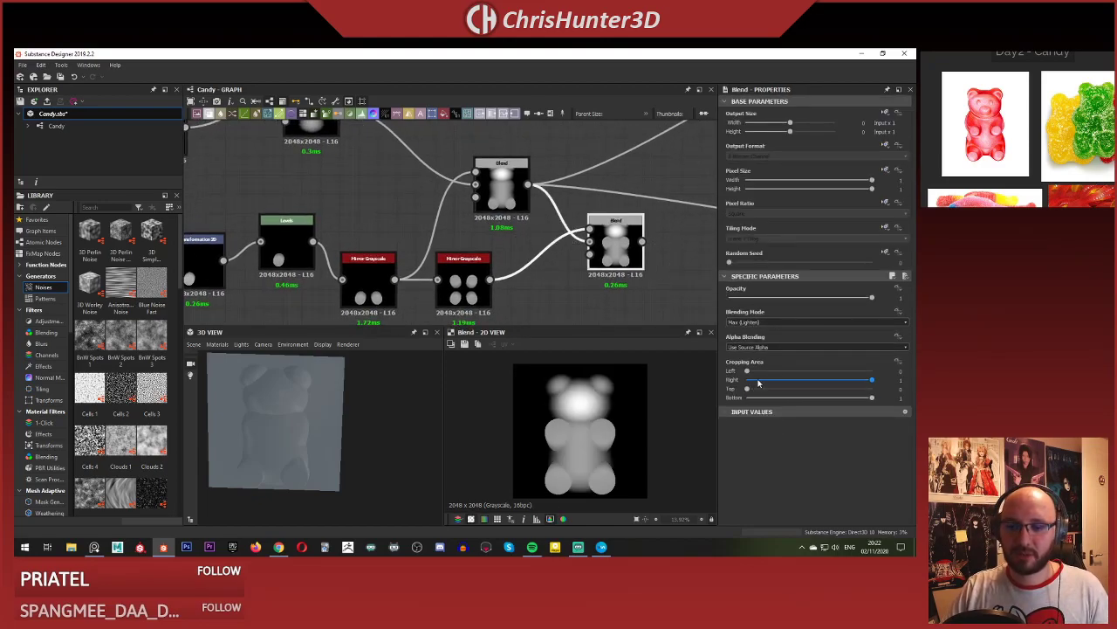
{"action": "left_click_drag", "start_coordinate": [872, 399], "coordinate": [835, 416]}
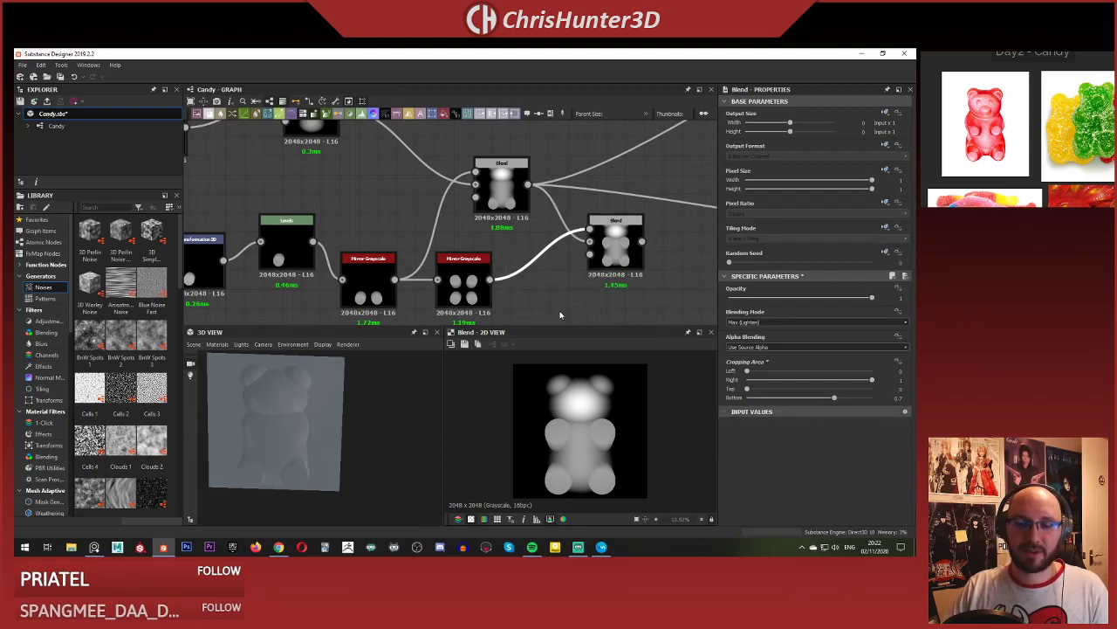
Insert a Levels node between the second Mirror Grayscale and the arms' Blend, and try lower white output levels while previewing the Blend.
{"action": "key", "text": "space"}
{"action": "type", "text": "leve"}
{"action": "key", "text": "Return"}
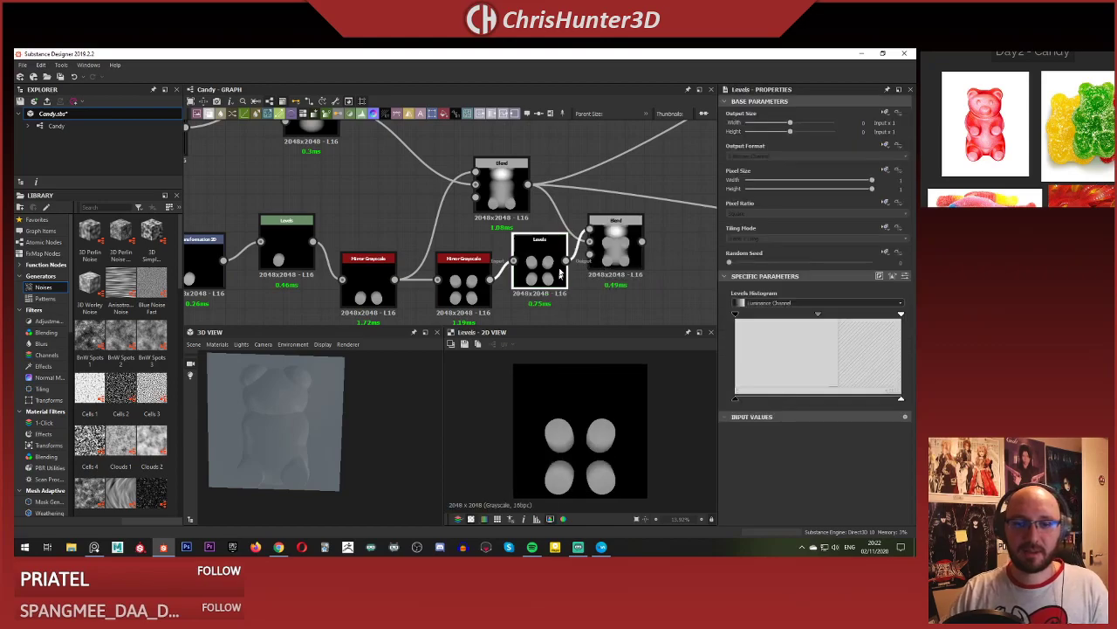
{"action": "double_click", "coordinate": [615, 248]}
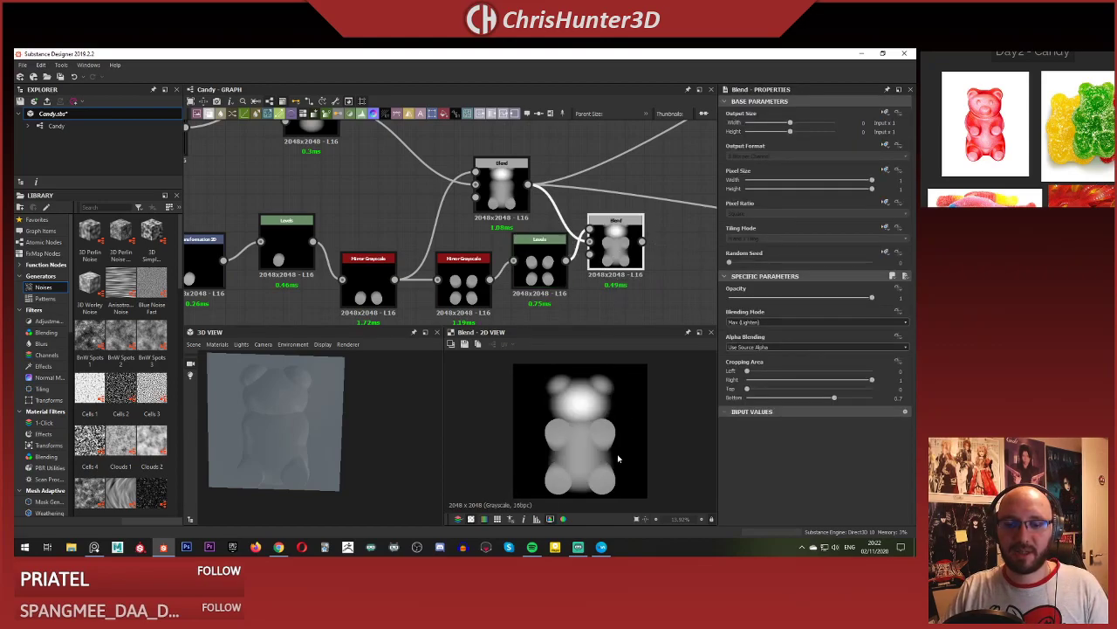
{"action": "left_click", "coordinate": [540, 266]}
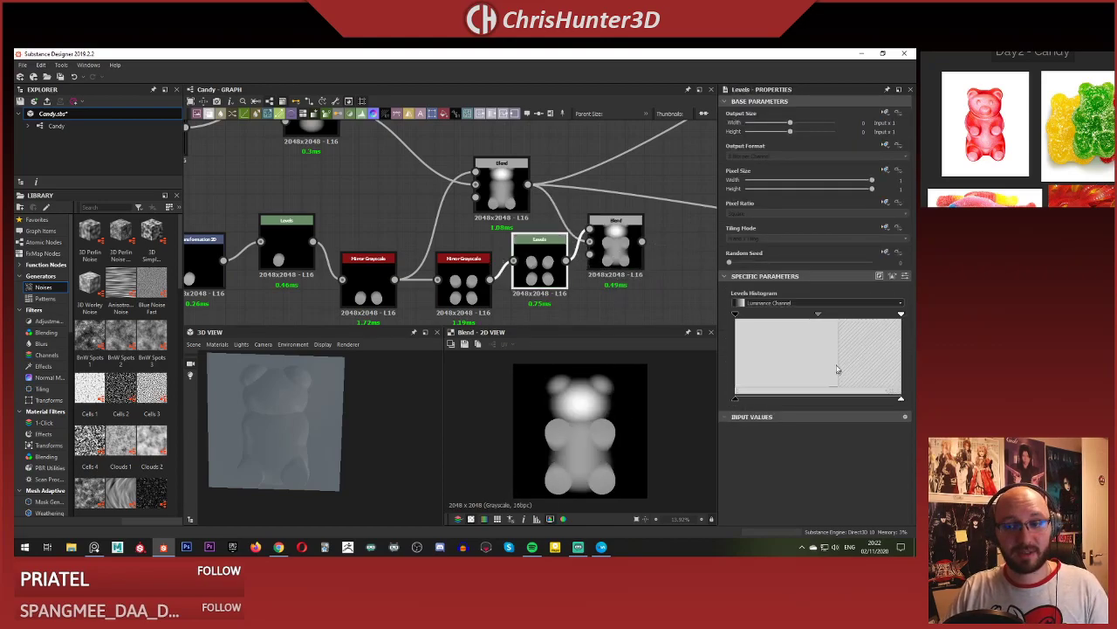
{"action": "left_click_drag", "start_coordinate": [901, 401], "coordinate": [776, 389]}
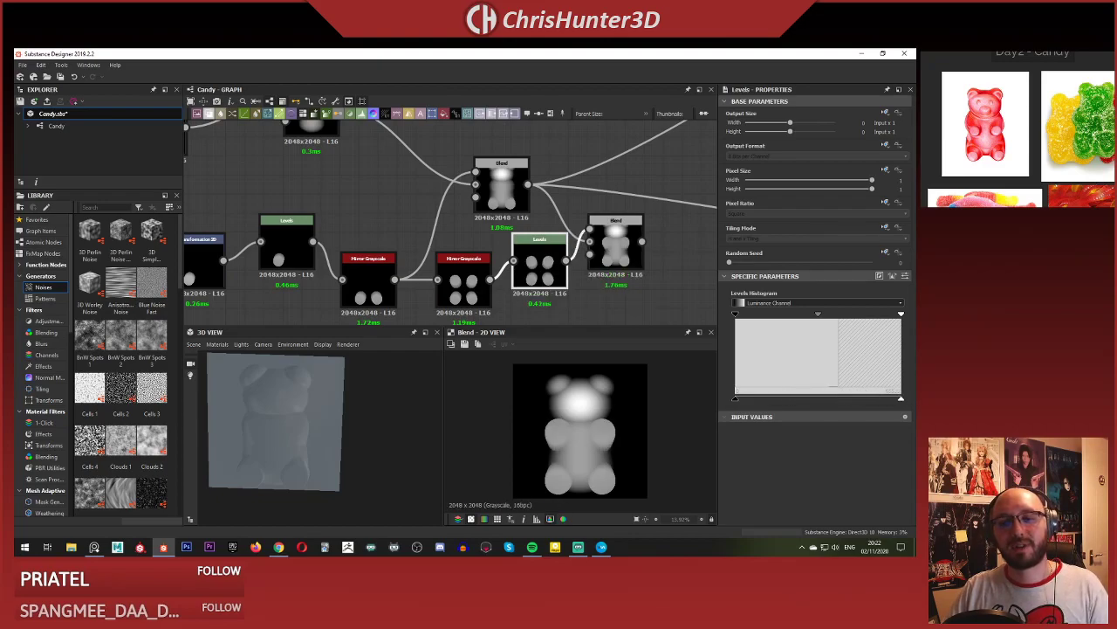
Try Min (Darken) and Multiply on the arms' Blend, and set its Blending Mode to Add (Linear Dodge).
{"action": "left_click", "coordinate": [616, 242]}
{"action": "left_click", "coordinate": [790, 323]}
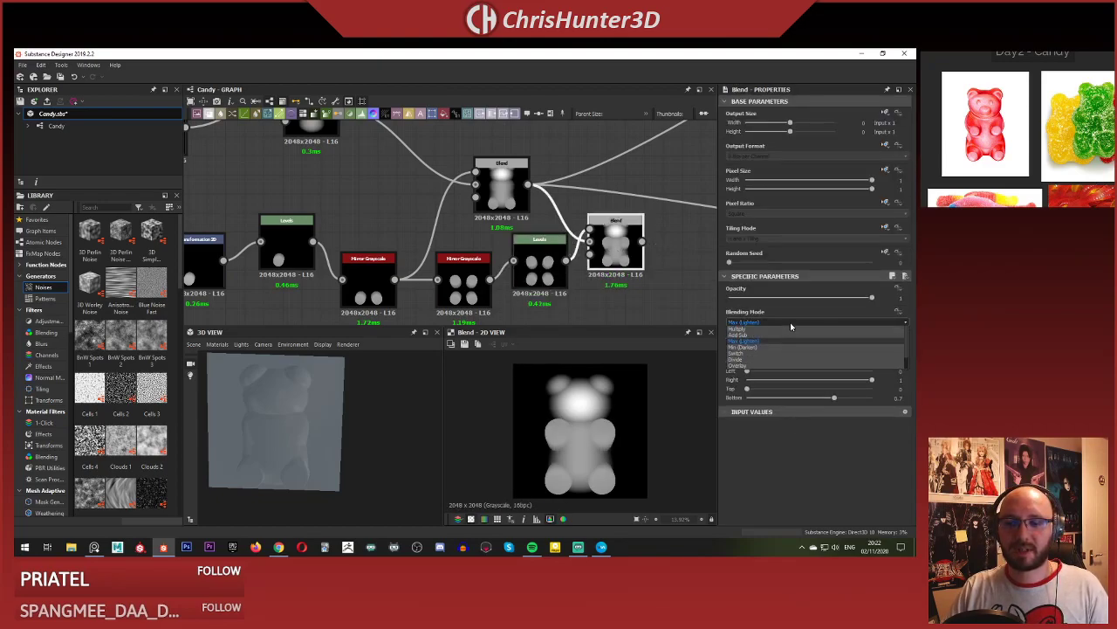
{"action": "left_click", "coordinate": [743, 366]}
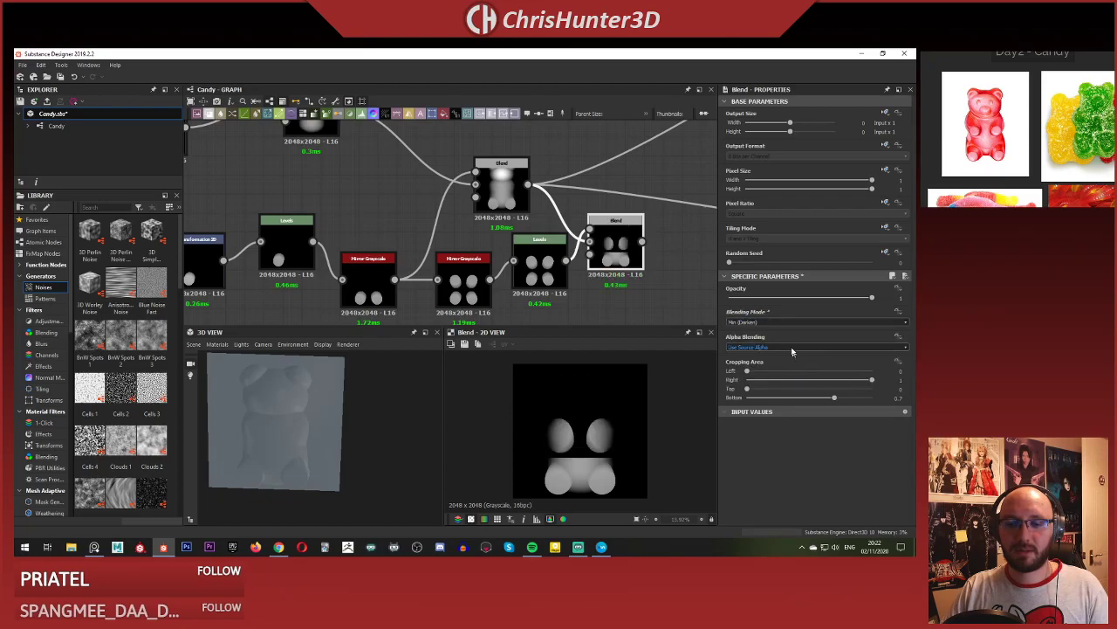
{"action": "left_click", "coordinate": [789, 323]}
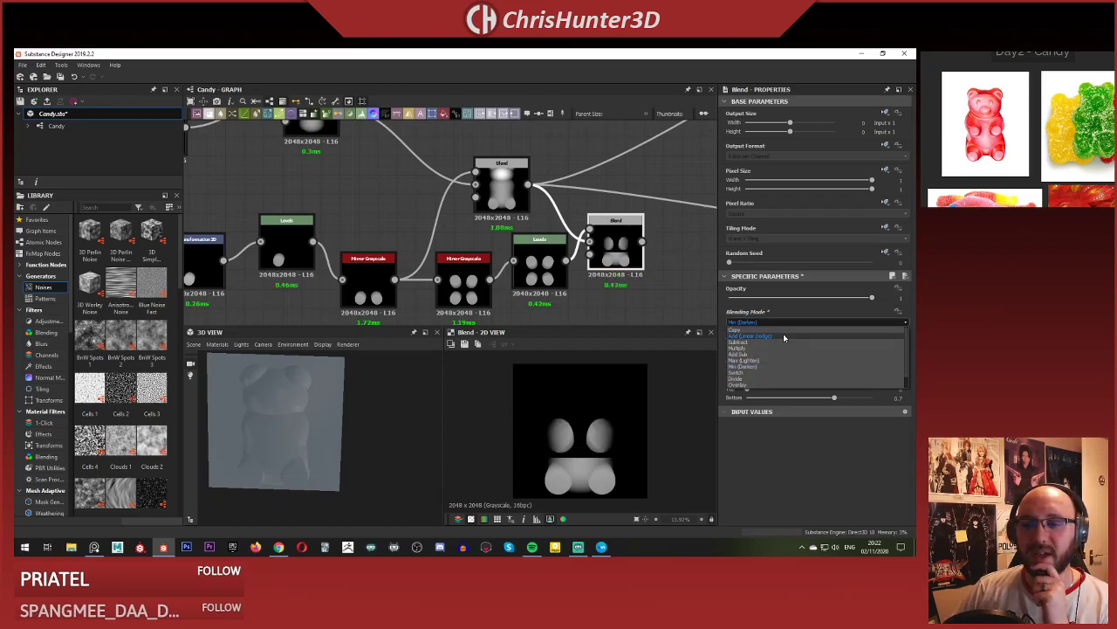
{"action": "left_click", "coordinate": [789, 348]}
{"action": "left_click", "coordinate": [780, 323]}
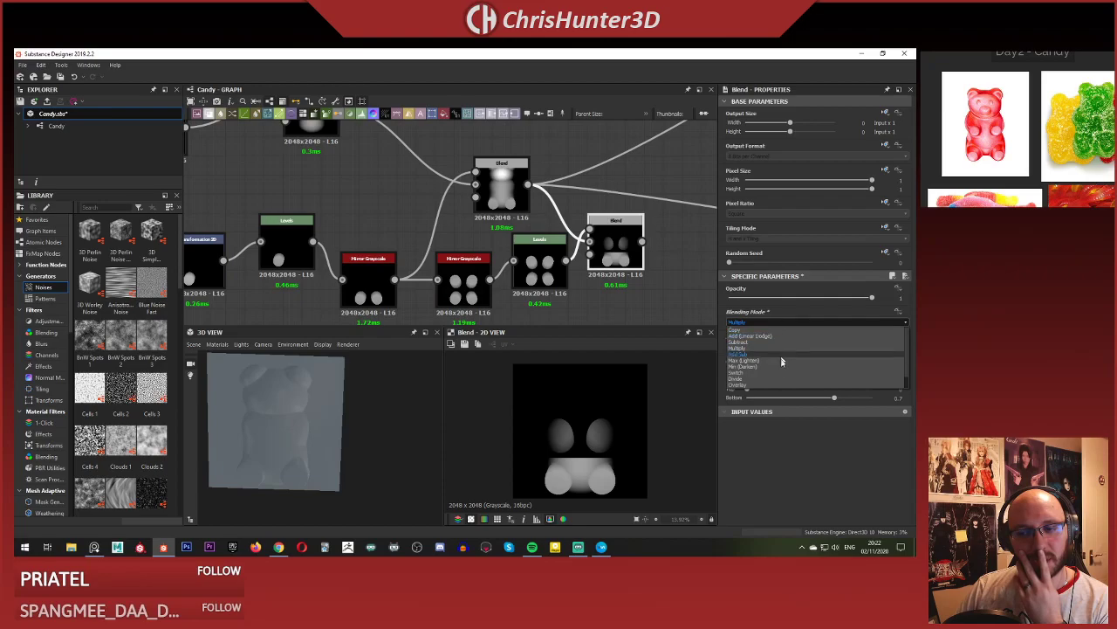
{"action": "left_click", "coordinate": [787, 339]}
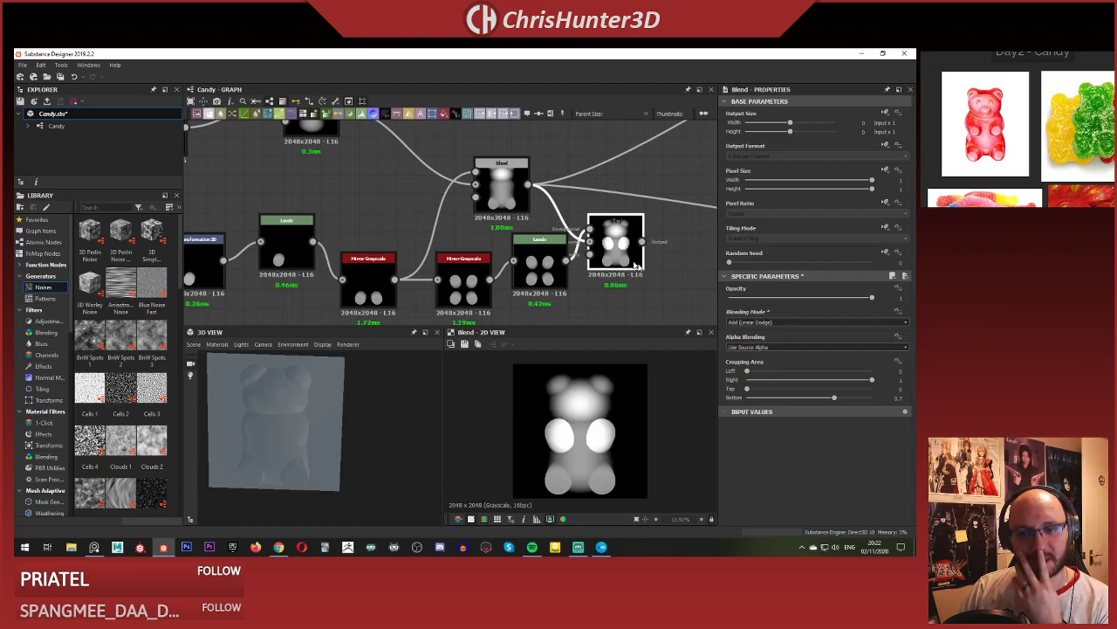
Lower the white output level of the Levels node feeding the arms' Blend to about a fifth of the range.
{"action": "left_click", "coordinate": [540, 262]}
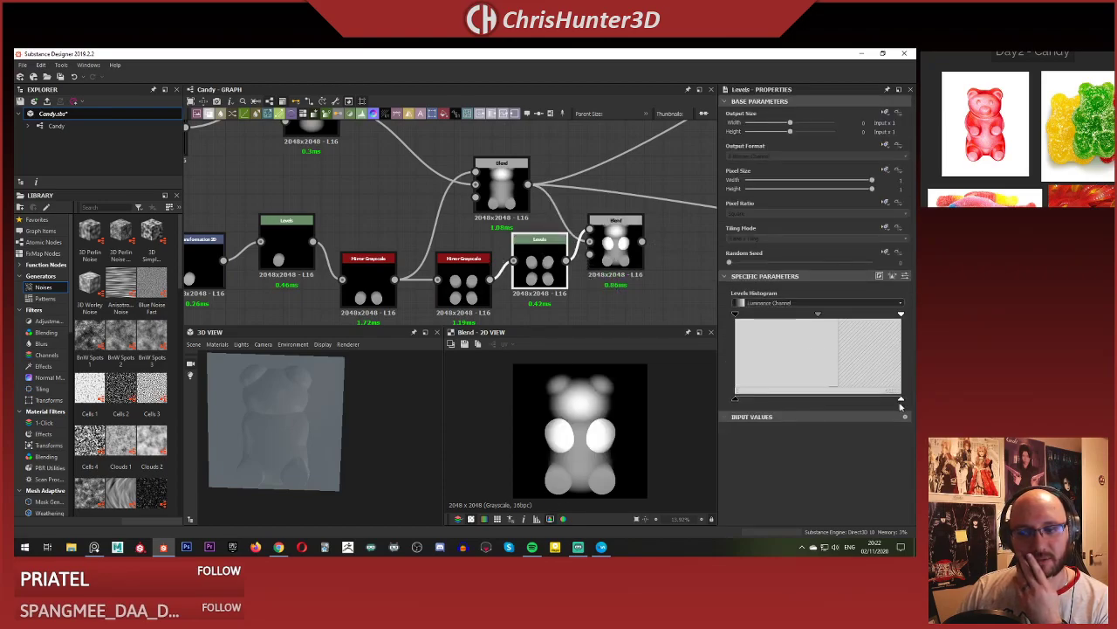
{"action": "left_click_drag", "start_coordinate": [901, 402], "coordinate": [770, 399]}
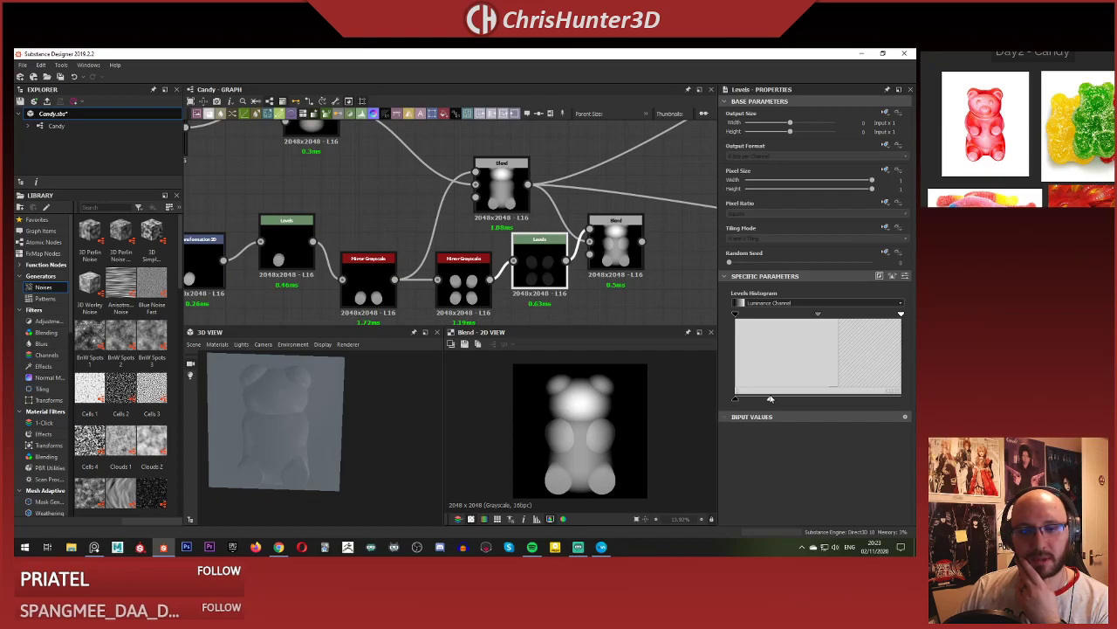
Set the blending mode of the final Blend node, which combines the body with the limbs, to Max (Lighten).
{"action": "left_click", "coordinate": [609, 222]}
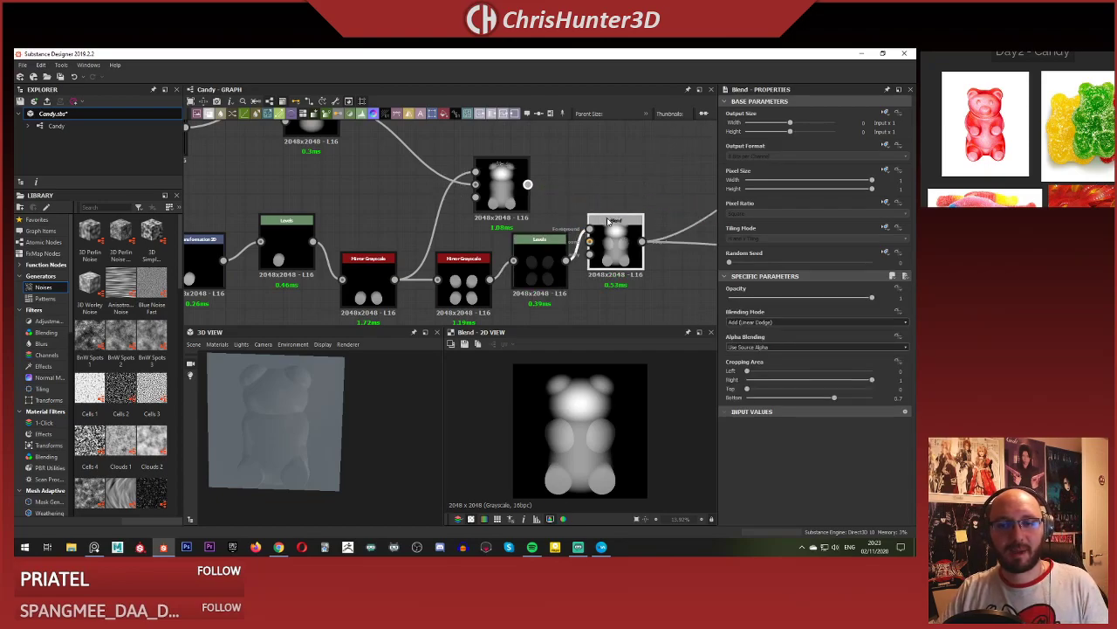
{"action": "left_click_drag", "start_coordinate": [369, 411], "coordinate": [338, 410]}
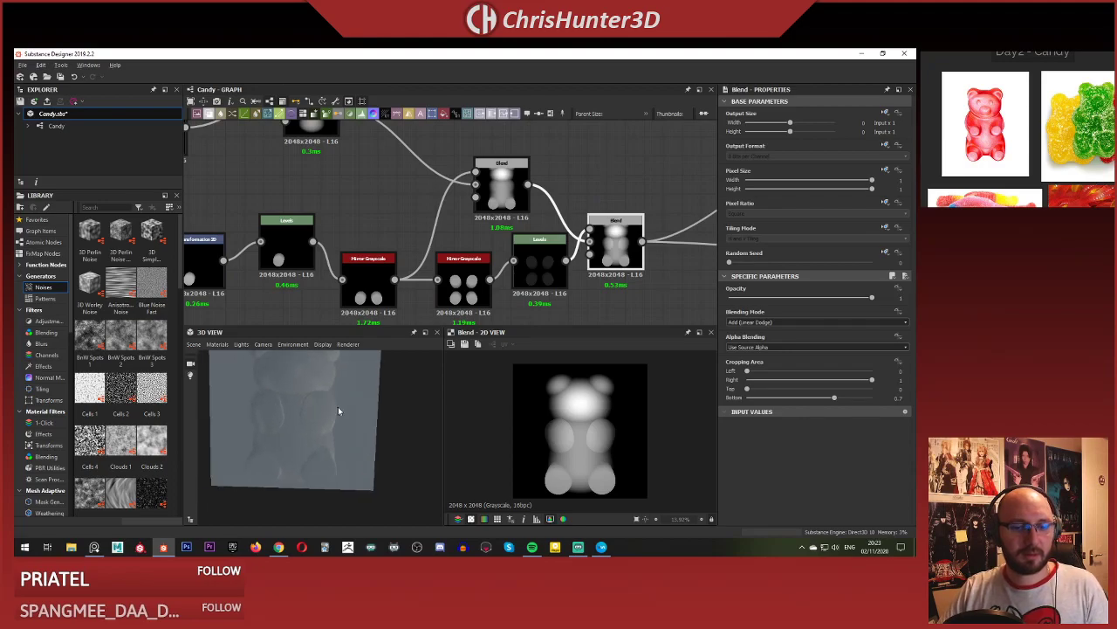
{"action": "left_click", "coordinate": [785, 323]}
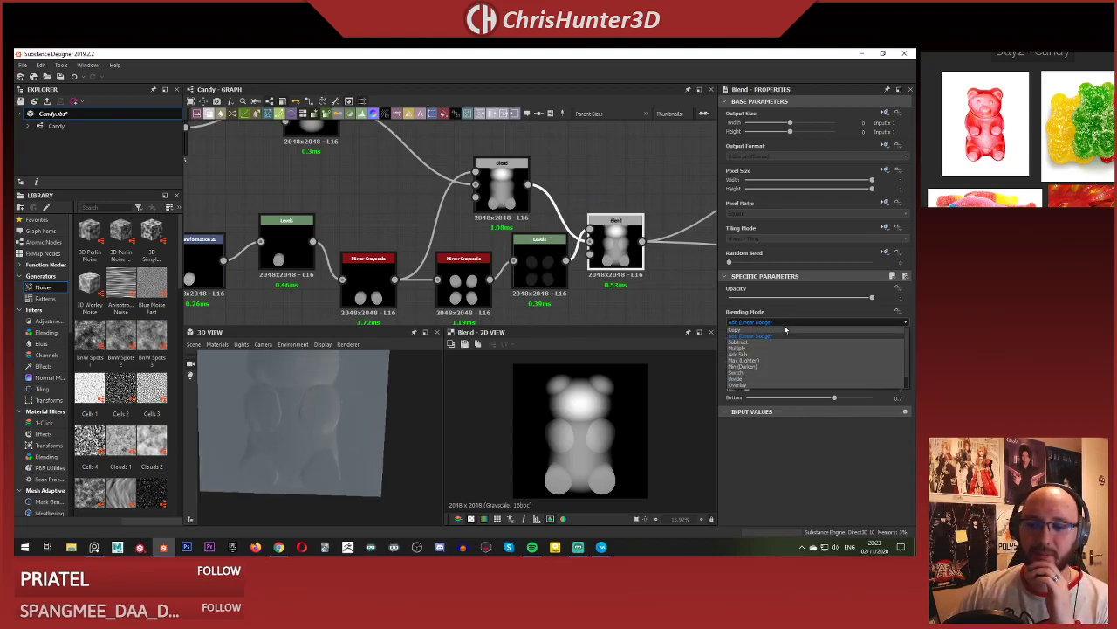
{"action": "left_click", "coordinate": [779, 360]}
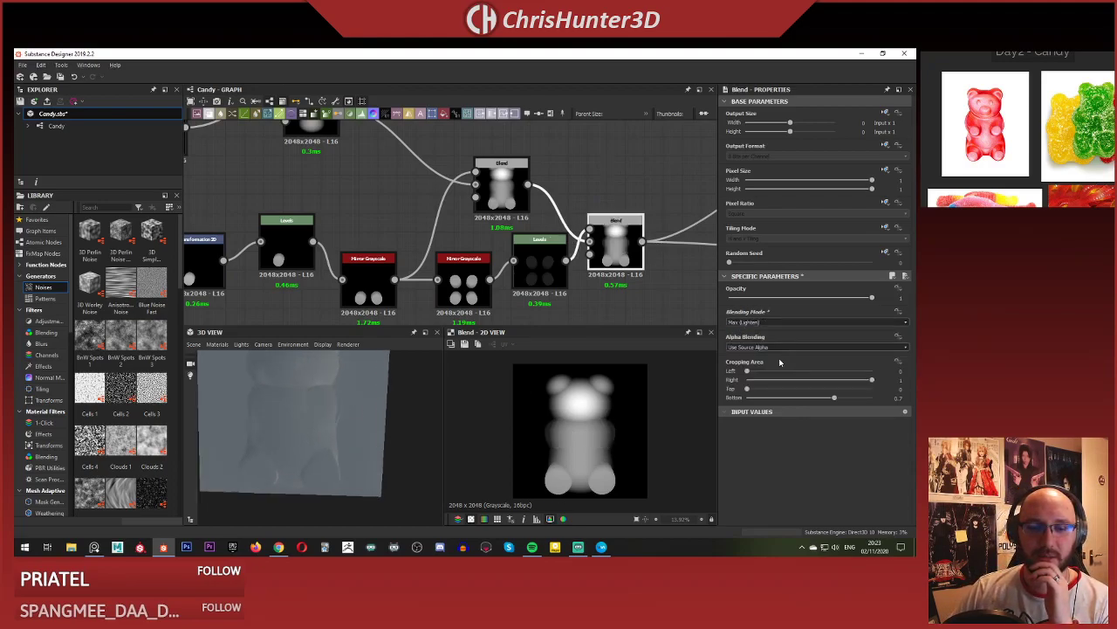
Brighten the four limbs in the Levels node before the final Blend by lowering input white and midtone and raising output white to roughly two thirds.
{"action": "left_click", "coordinate": [548, 273]}
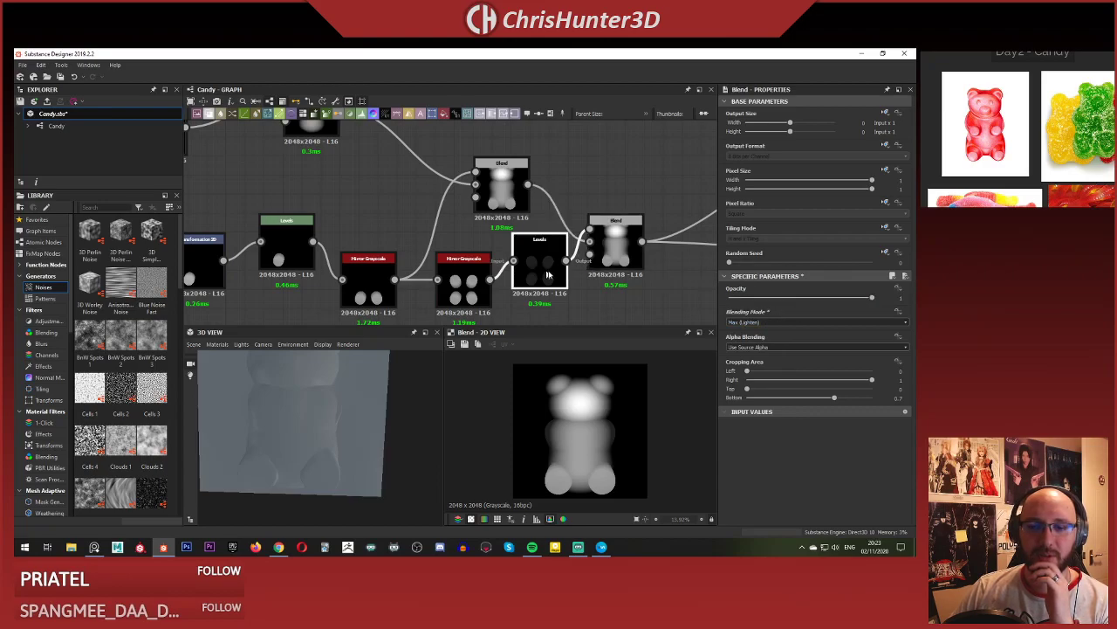
{"action": "left_click_drag", "start_coordinate": [770, 400], "coordinate": [913, 400]}
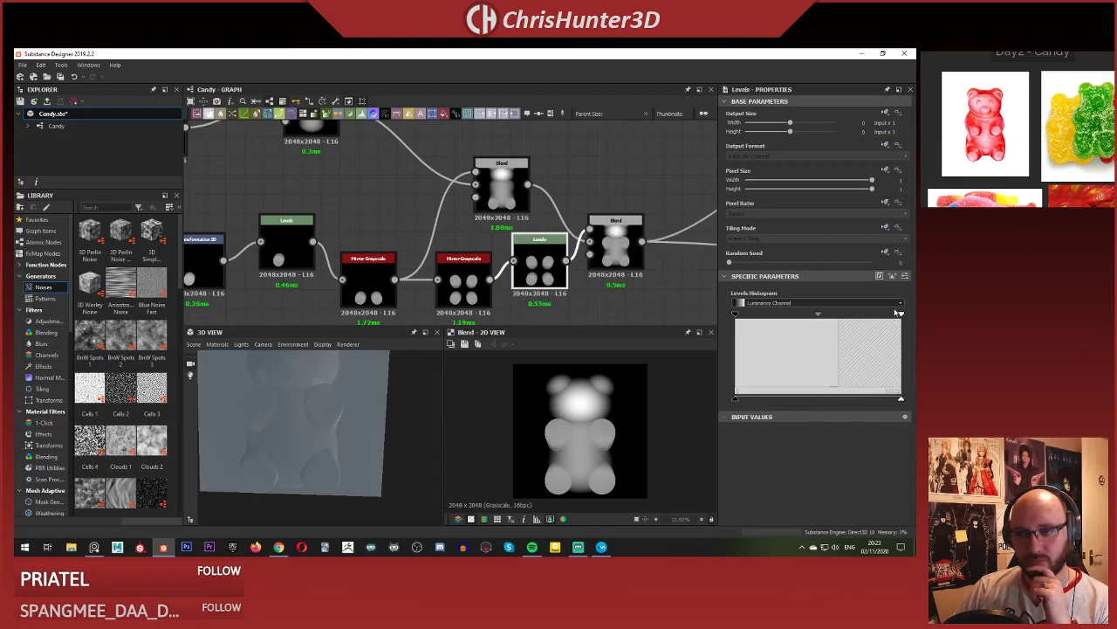
{"action": "left_click_drag", "start_coordinate": [901, 314], "coordinate": [874, 313]}
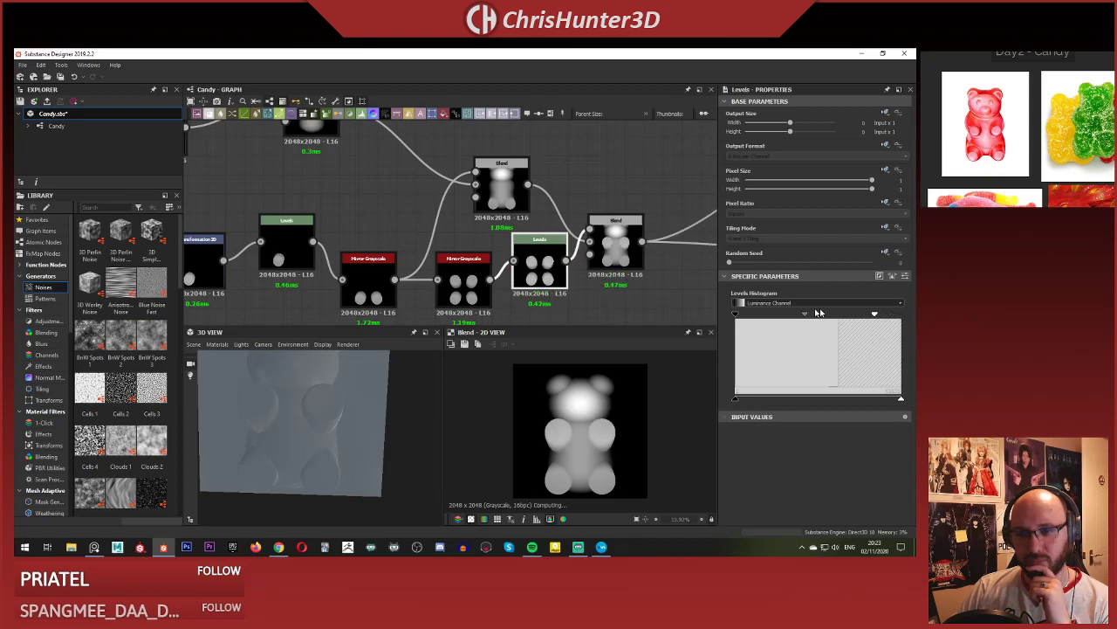
{"action": "mouse_move", "coordinate": [805, 316]}
{"action": "left_mouse_down"}
{"action": "mouse_move", "coordinate": [828, 319]}
{"action": "mouse_move", "coordinate": [793, 320]}
{"action": "mouse_move", "coordinate": [803, 320]}
{"action": "left_mouse_up"}
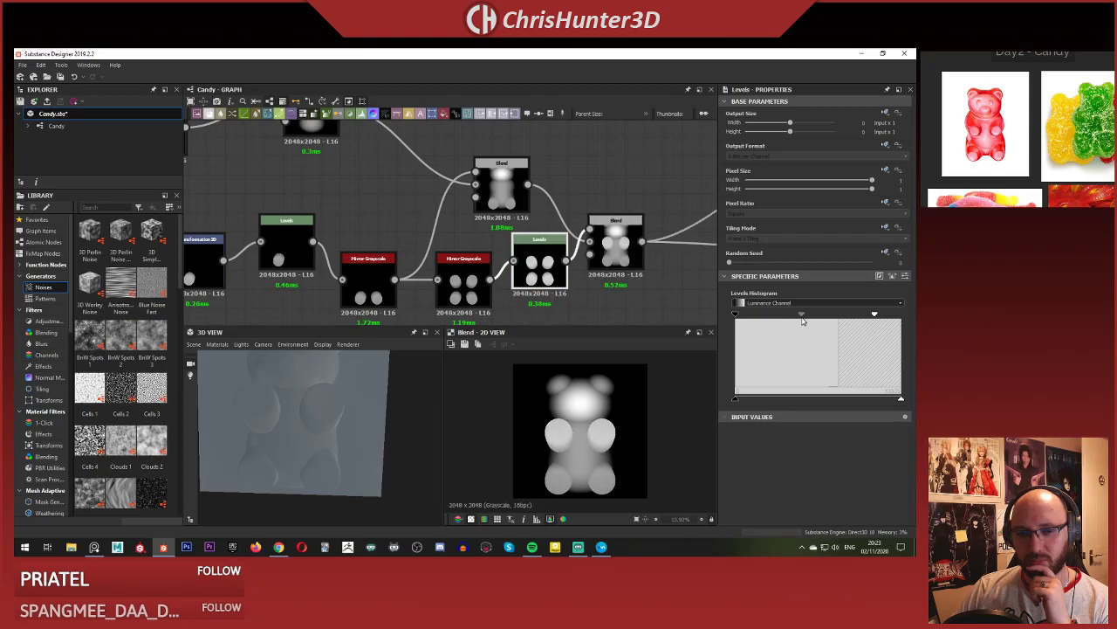
{"action": "left_click_drag", "start_coordinate": [900, 398], "coordinate": [863, 399]}
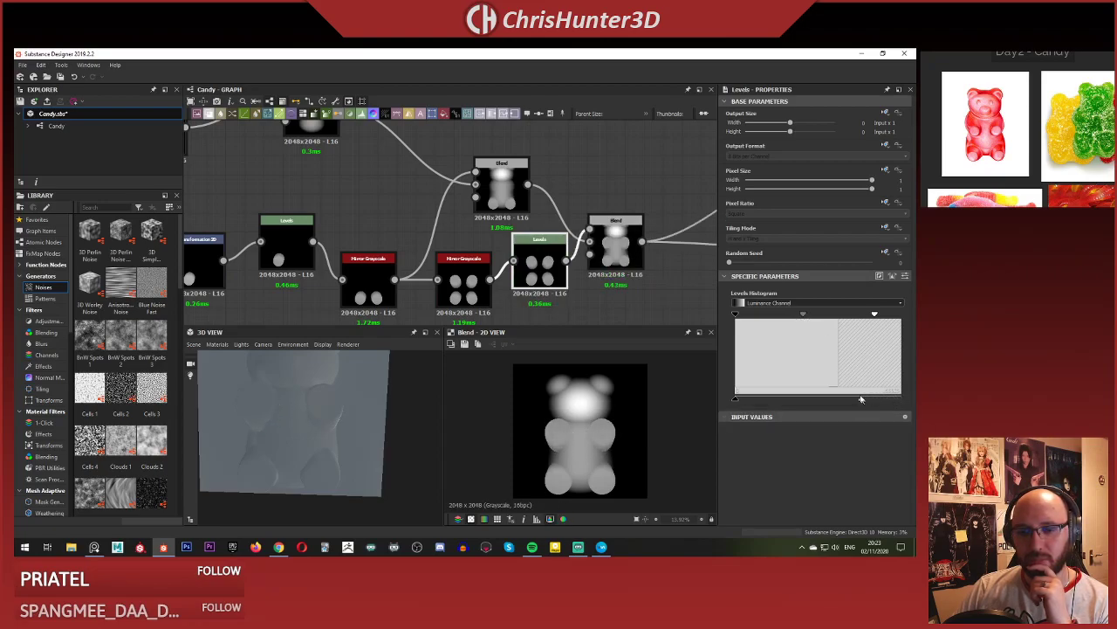
{"action": "left_click_drag", "start_coordinate": [802, 314], "coordinate": [795, 316]}
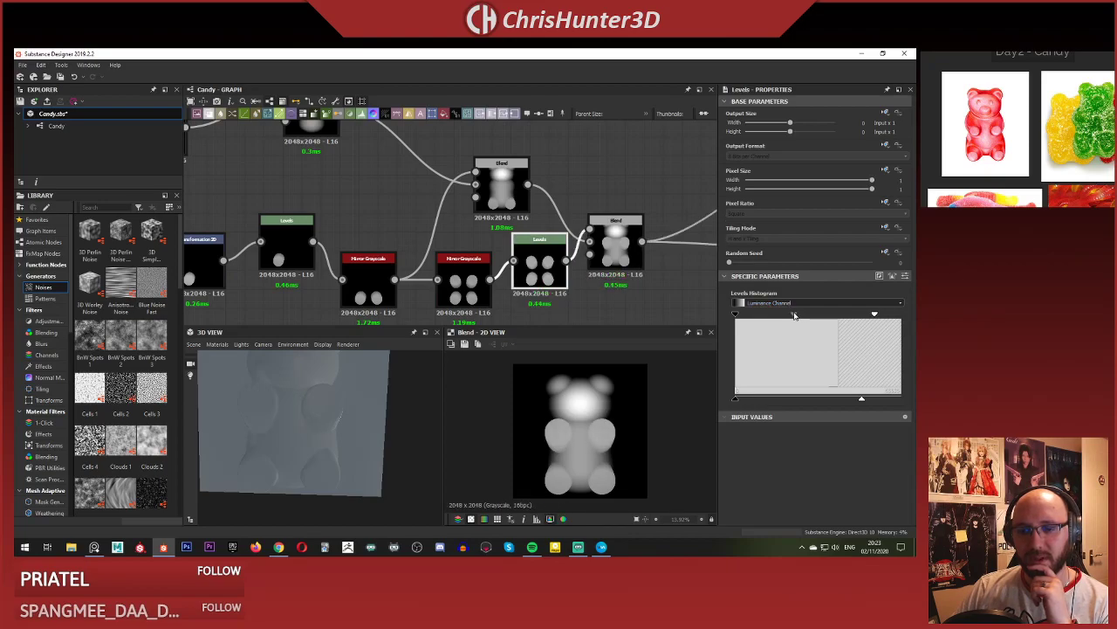
{"action": "left_click_drag", "start_coordinate": [863, 400], "coordinate": [849, 400]}
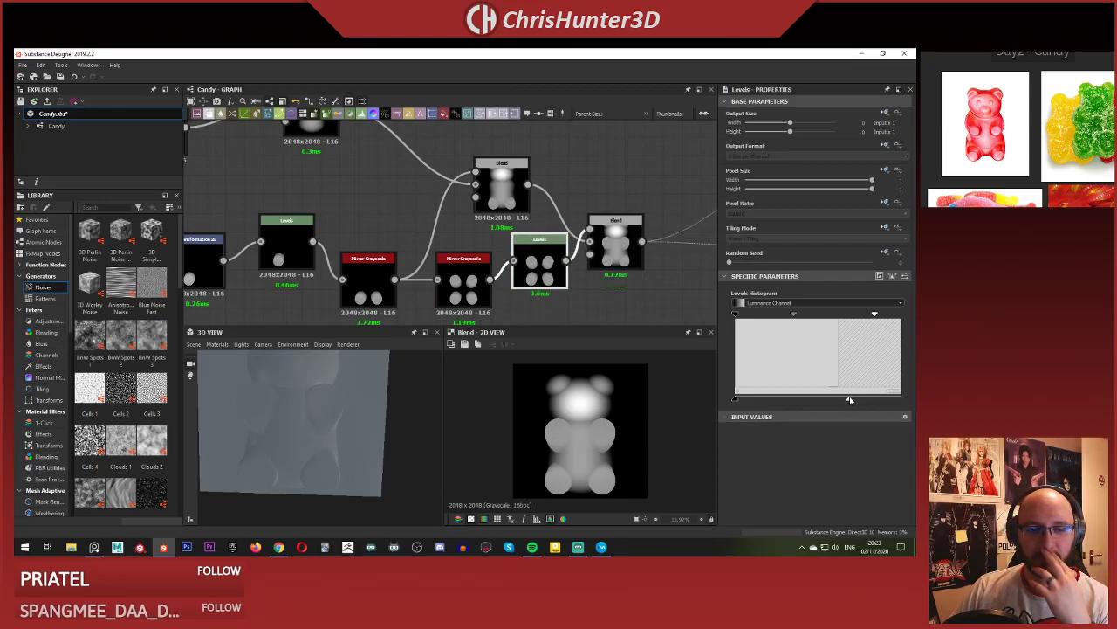
Trace the limb chain back through both Mirror Grayscale nodes to the Shape Extrude node, previewing the node outputs.
{"action": "scroll", "coordinate": [524, 245], "scroll_direction": "down", "scroll_amount": 3}
{"action": "scroll", "coordinate": [524, 245], "scroll_direction": "up", "scroll_amount": 5}
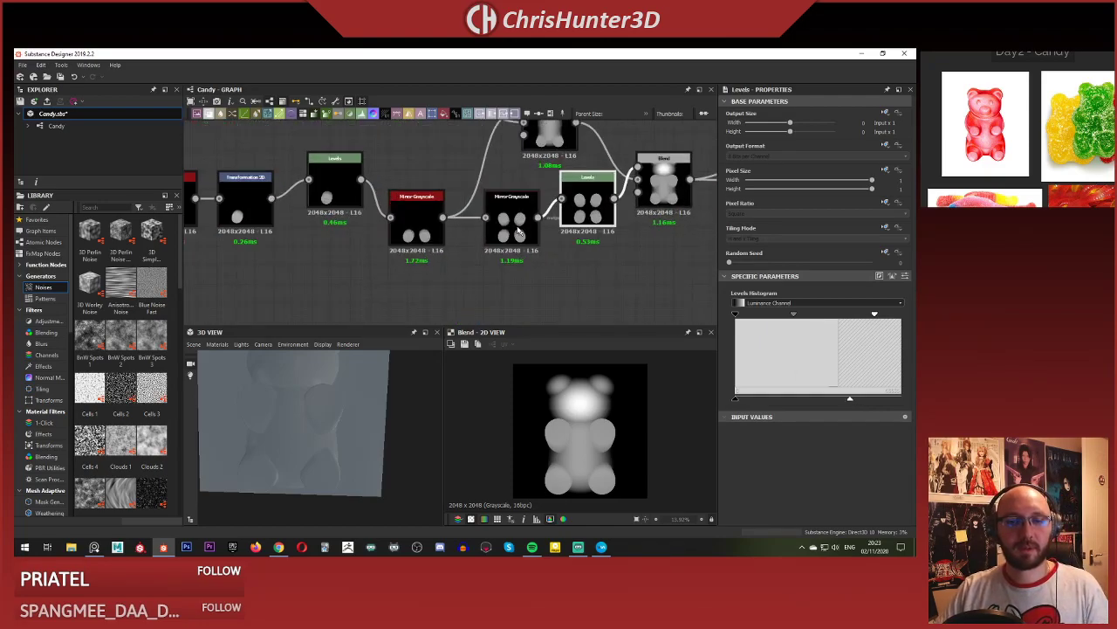
{"action": "double_click", "coordinate": [559, 234]}
{"action": "double_click", "coordinate": [471, 231]}
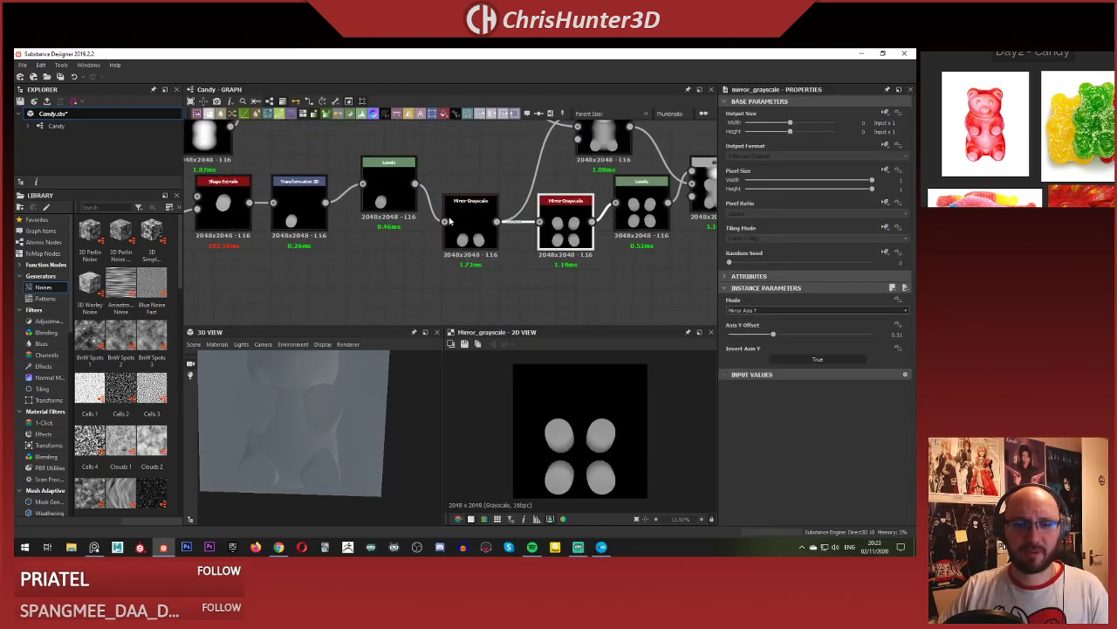
{"action": "left_click", "coordinate": [384, 179]}
{"action": "middle_click_drag", "start_coordinate": [382, 174], "coordinate": [578, 180]}
{"action": "scroll", "coordinate": [417, 223], "scroll_direction": "up", "scroll_amount": 2}
{"action": "double_click", "coordinate": [415, 220]}
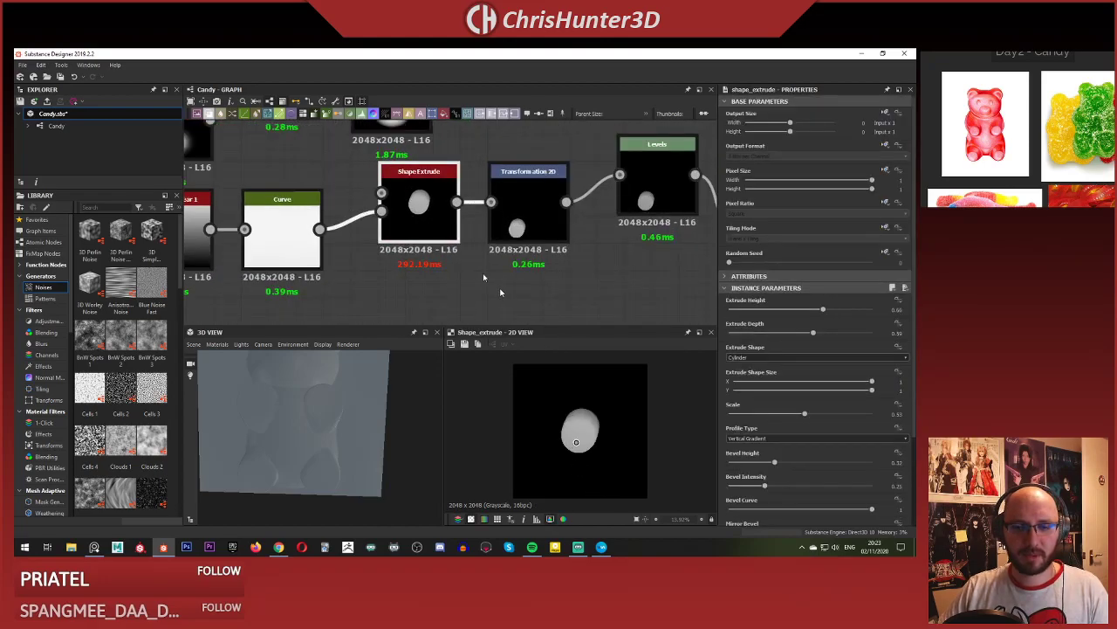
Raise the first point of the Curve feeding the limb Shape Extrude to 1.0 and preview the final Blend.
{"action": "middle_click_drag", "start_coordinate": [431, 260], "coordinate": [539, 283]}
{"action": "double_click", "coordinate": [404, 236]}
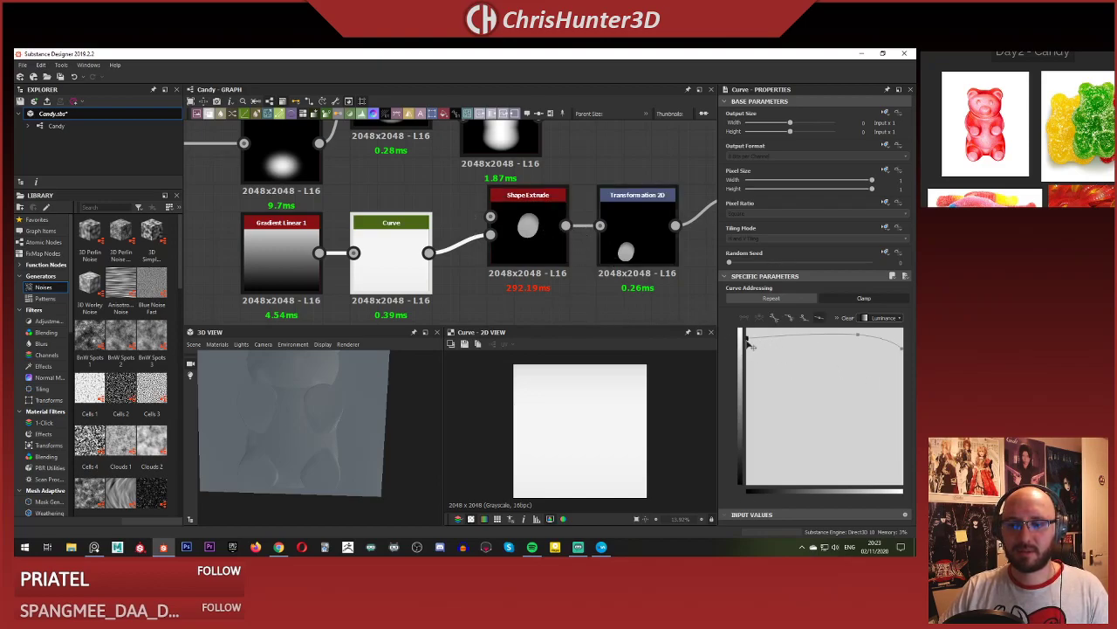
{"action": "left_click_drag", "start_coordinate": [749, 346], "coordinate": [748, 355]}
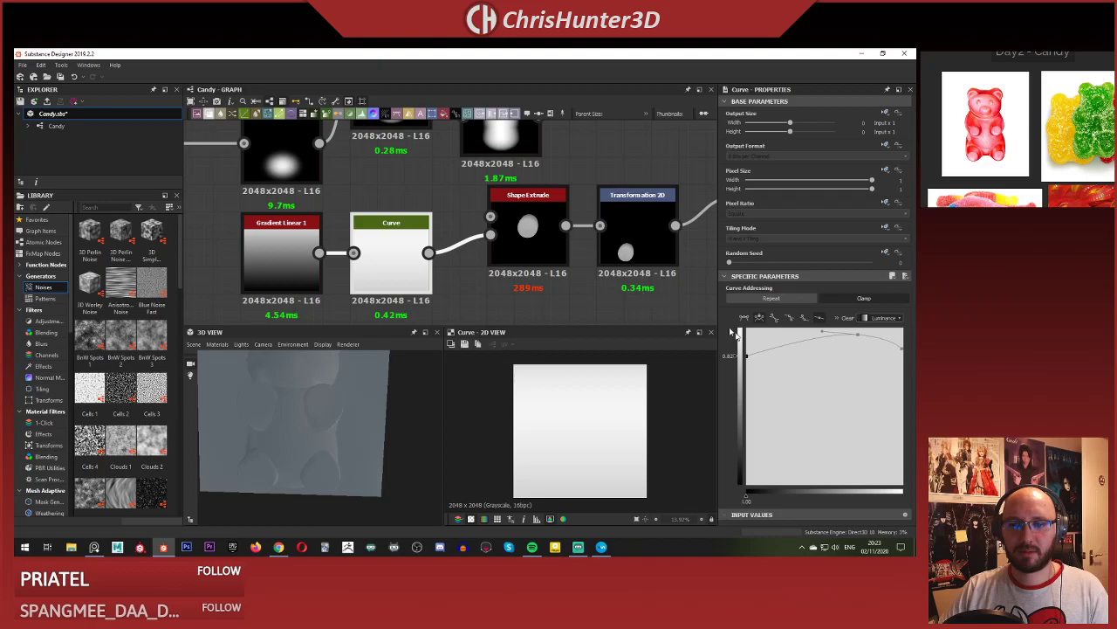
{"action": "left_click_drag", "start_coordinate": [748, 356], "coordinate": [746, 330]}
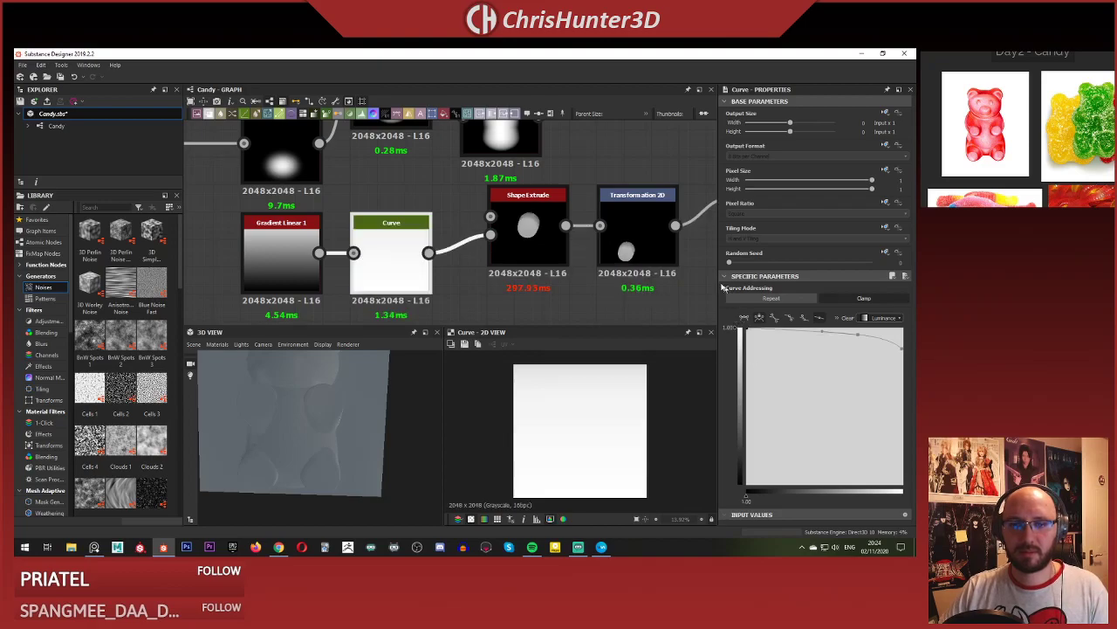
{"action": "middle_click_drag", "start_coordinate": [588, 274], "coordinate": [370, 275]}
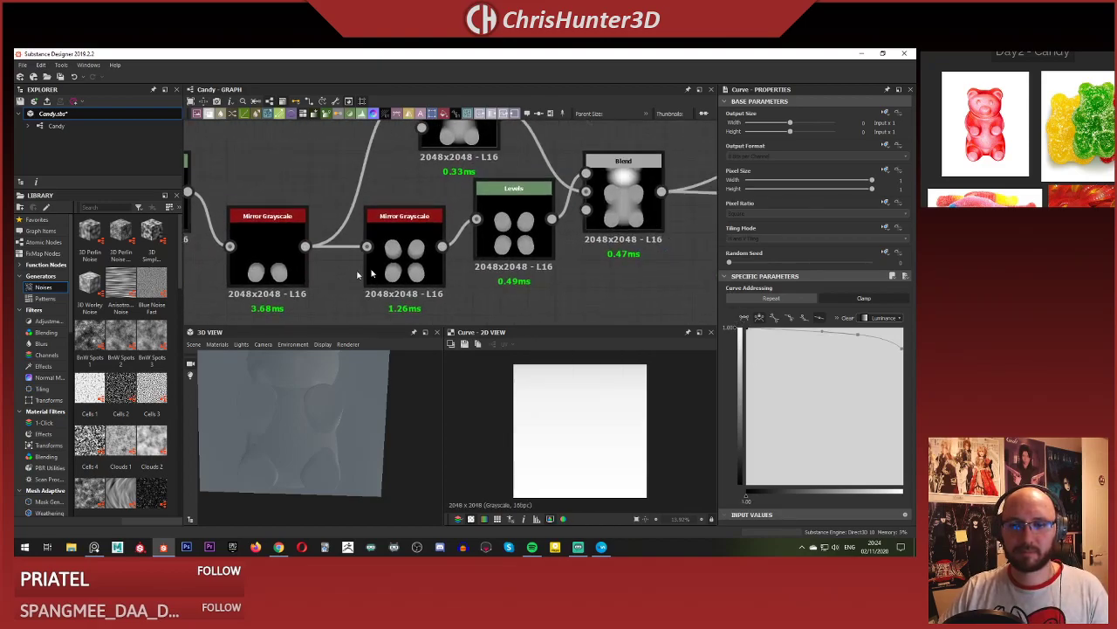
{"action": "double_click", "coordinate": [619, 194]}
Lower the limb profile Curve's middle point to about 0.87 and its end point to about 0.42.
{"action": "middle_click_drag", "start_coordinate": [180, 218], "coordinate": [524, 218]}
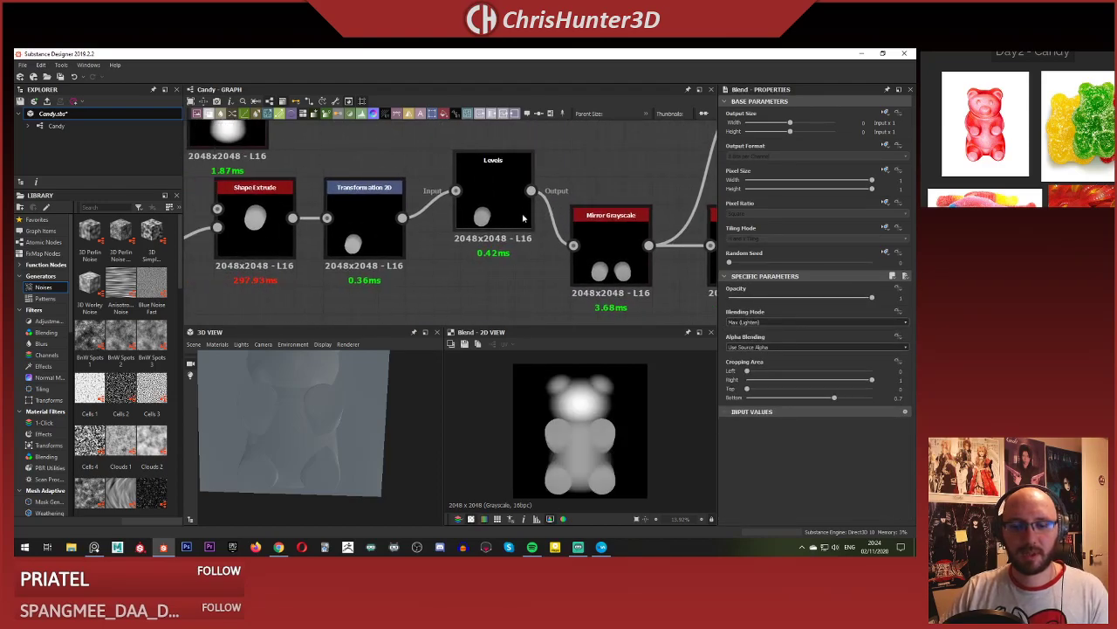
{"action": "middle_click_drag", "start_coordinate": [345, 225], "coordinate": [657, 226]}
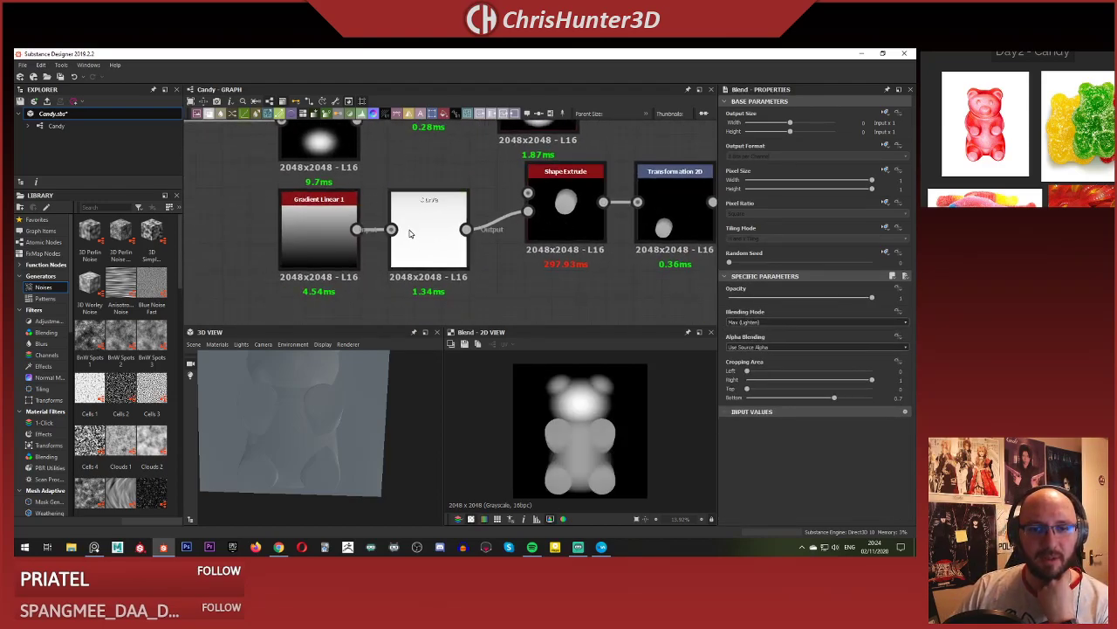
{"action": "left_click", "coordinate": [428, 236]}
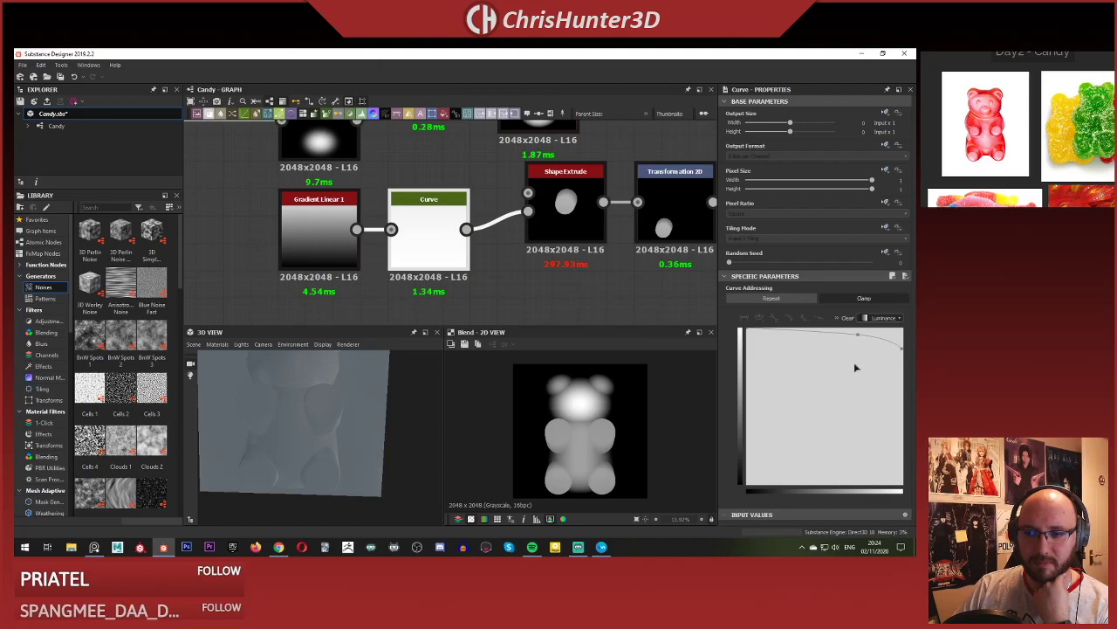
{"action": "left_click_drag", "start_coordinate": [860, 338], "coordinate": [857, 351]}
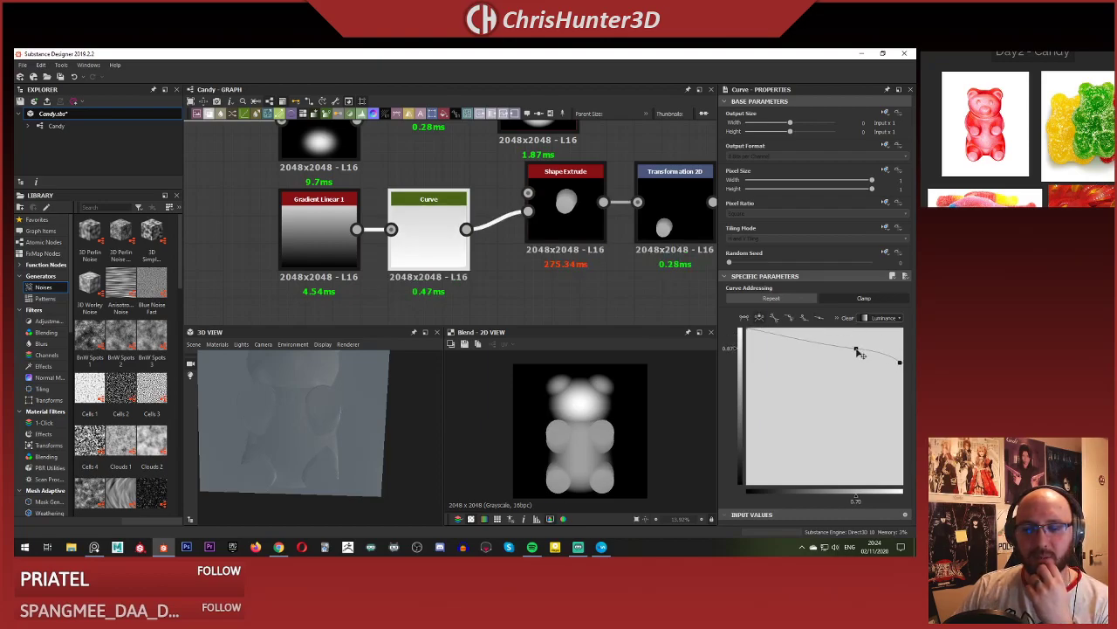
{"action": "left_click_drag", "start_coordinate": [899, 364], "coordinate": [903, 421]}
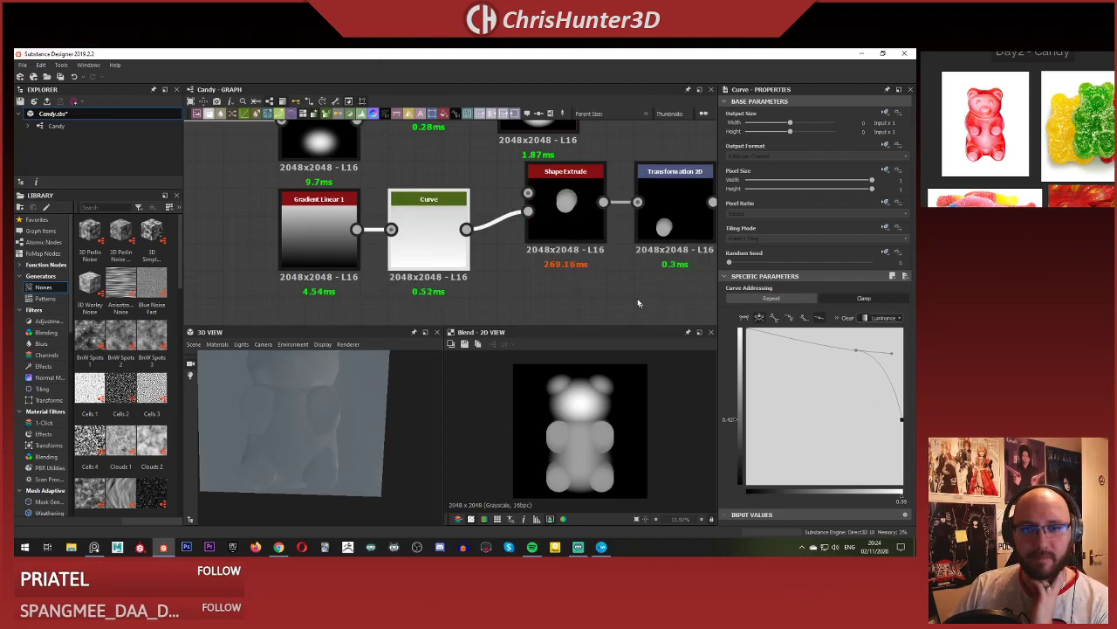
Set the limb Shape Extrude's Bevel Height to 1 and orbit the 3D preview to a low angle to check the limbs.
{"action": "middle_click_drag", "start_coordinate": [638, 303], "coordinate": [579, 312]}
{"action": "left_click", "coordinate": [515, 231]}
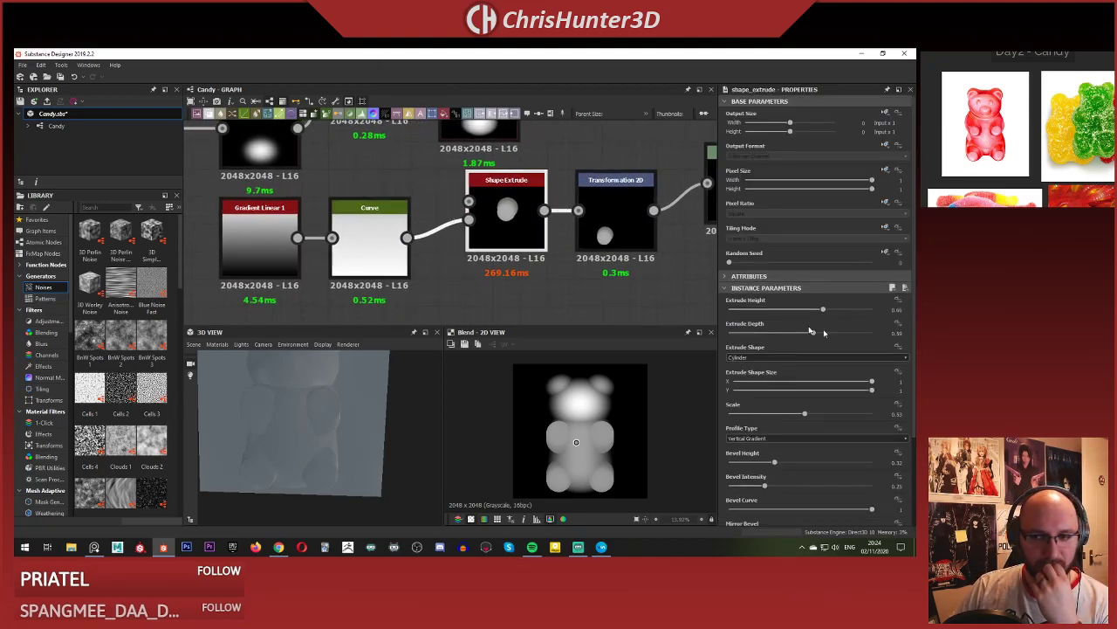
{"action": "scroll", "coordinate": [811, 346], "scroll_direction": "down", "scroll_amount": 2}
{"action": "left_click_drag", "start_coordinate": [774, 377], "coordinate": [876, 385]}
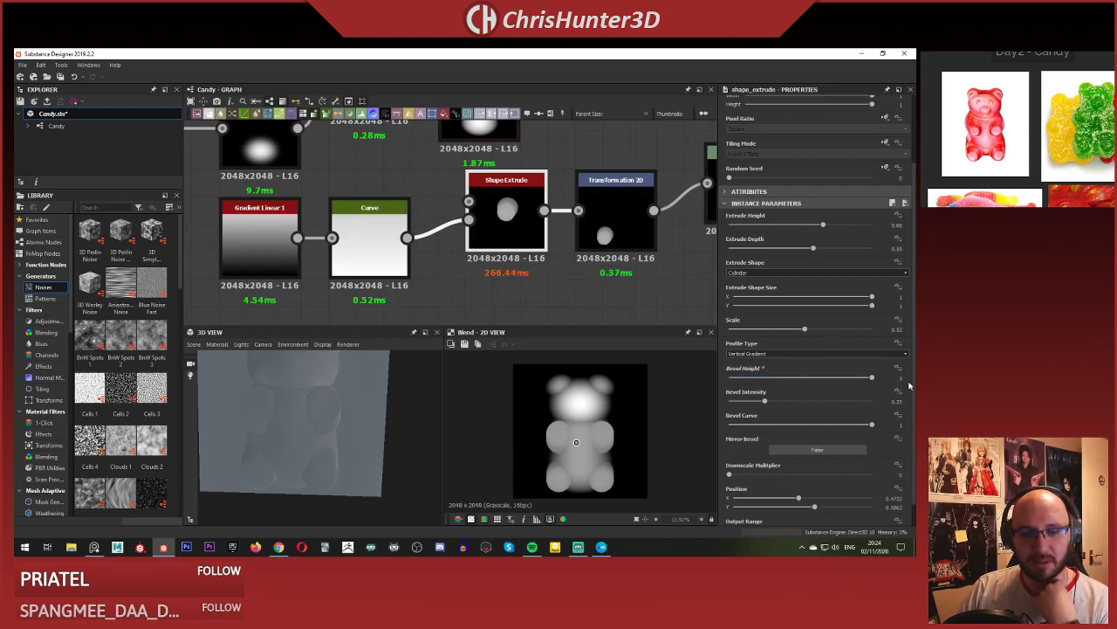
{"action": "mouse_move", "coordinate": [403, 399]}
{"action": "left_mouse_down"}
{"action": "mouse_move", "coordinate": [349, 397]}
{"action": "mouse_move", "coordinate": [374, 387]}
{"action": "mouse_move", "coordinate": [331, 375]}
{"action": "mouse_move", "coordinate": [339, 399]}
{"action": "mouse_move", "coordinate": [355, 382]}
{"action": "mouse_move", "coordinate": [332, 388]}
{"action": "mouse_move", "coordinate": [365, 415]}
{"action": "mouse_move", "coordinate": [304, 477]}
{"action": "mouse_move", "coordinate": [397, 416]}
{"action": "left_mouse_up"}
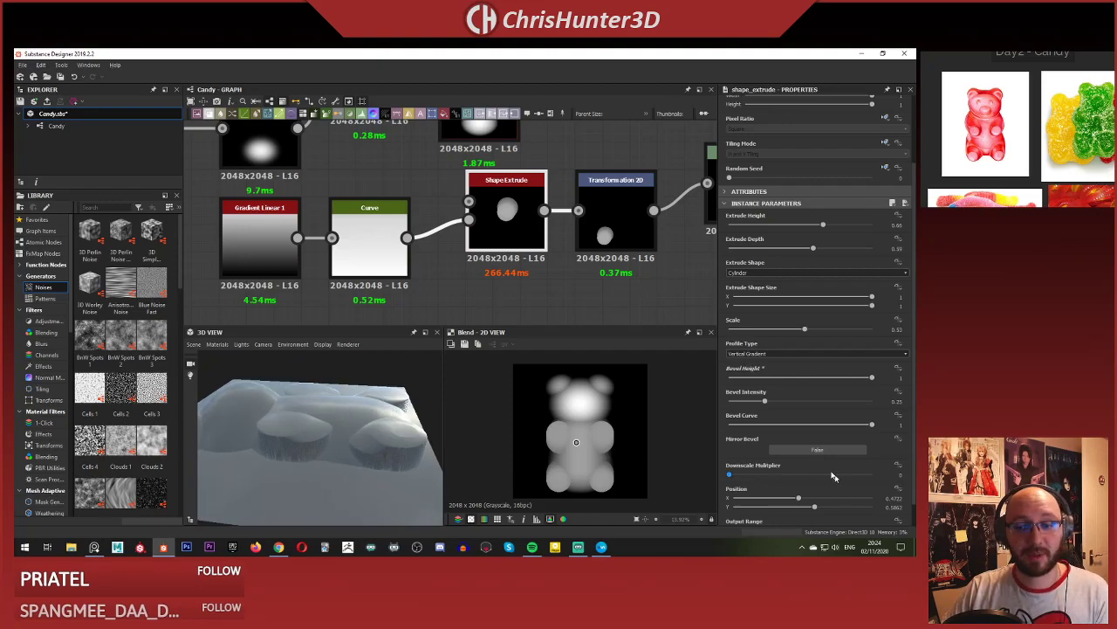
Try Mirror Bevel on the limb Shape Extrude, restore it to False, and check the Profile Type options.
{"action": "left_click", "coordinate": [791, 451]}
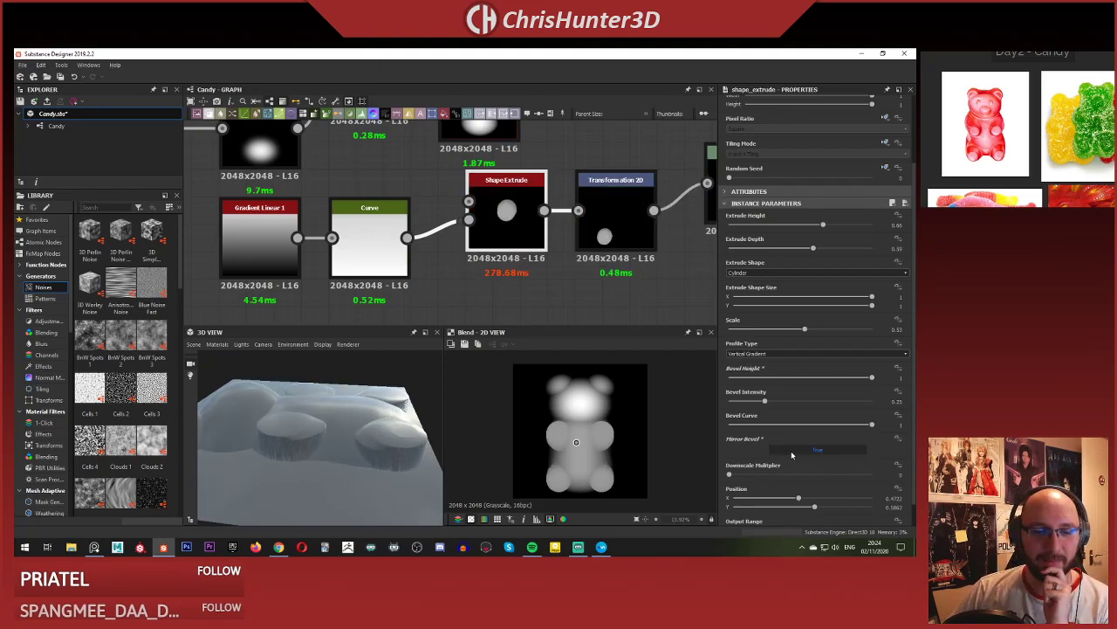
{"action": "left_click", "coordinate": [791, 451]}
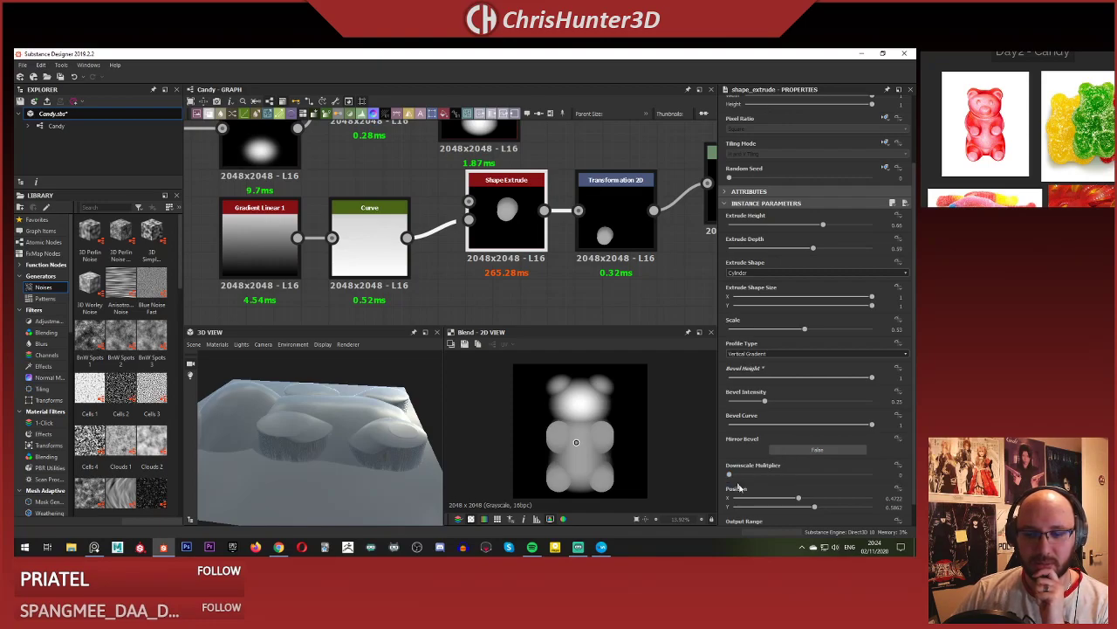
{"action": "left_click", "coordinate": [771, 354]}
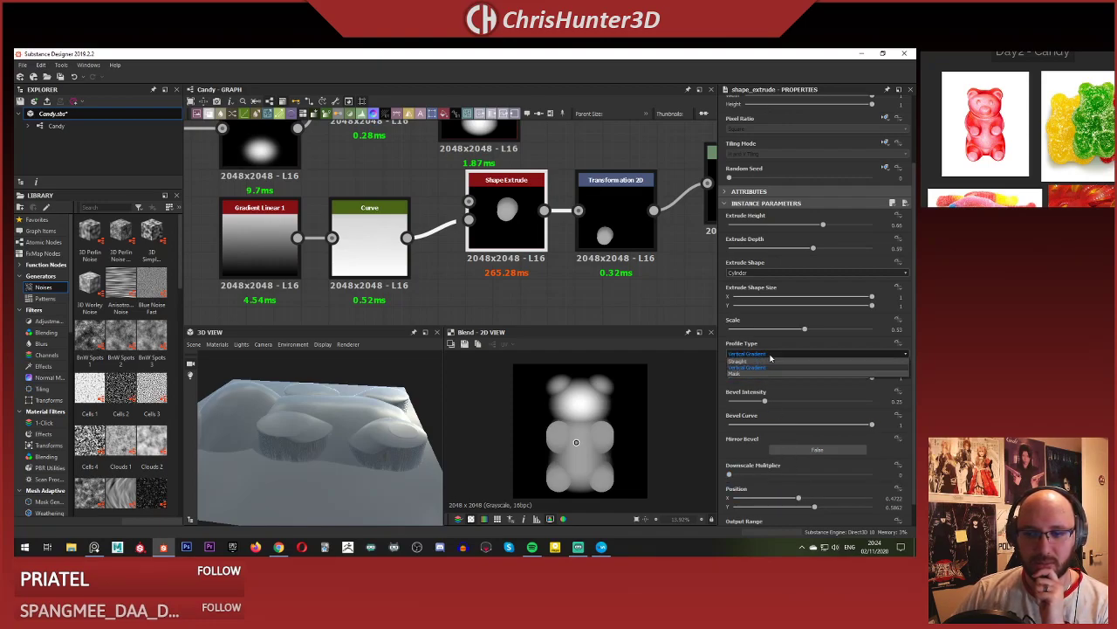
{"action": "left_click", "coordinate": [771, 354]}
Reduce the limb Shape Extrude's Scale slightly to about 0.52 and test its Extrude Shape Size, leaving X and Y at 1.
{"action": "left_click", "coordinate": [805, 330]}
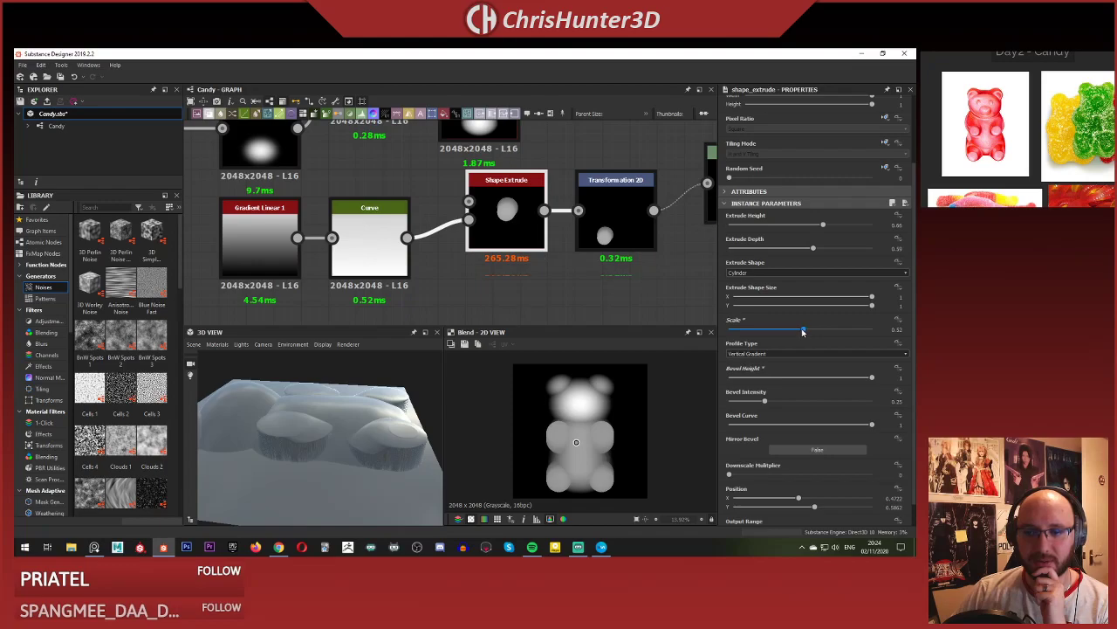
{"action": "left_click_drag", "start_coordinate": [805, 331], "coordinate": [807, 332]}
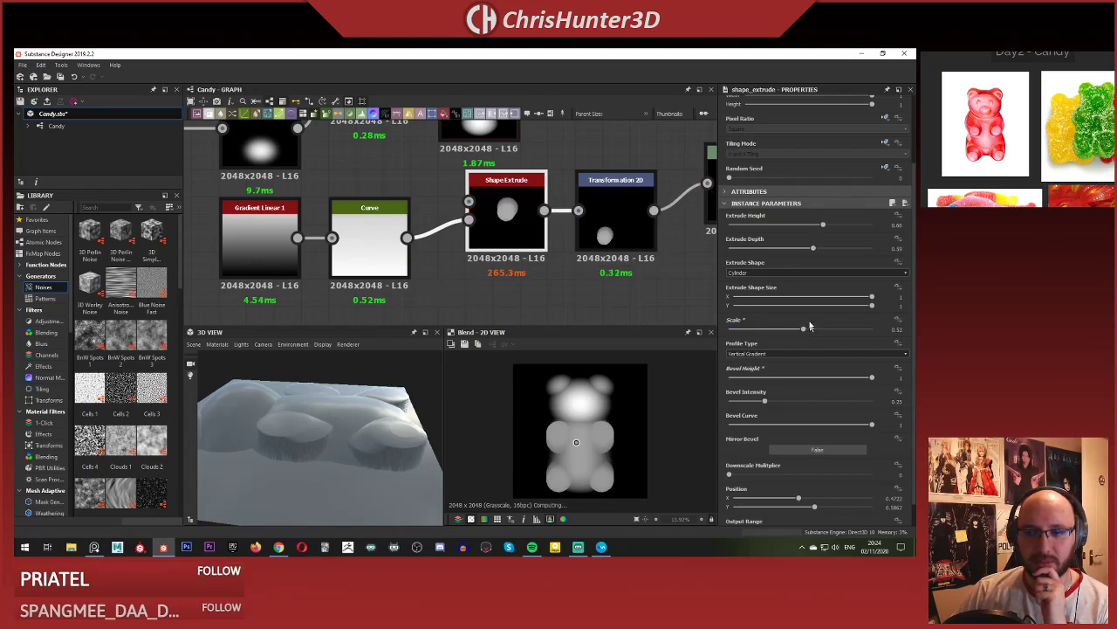
{"action": "left_click_drag", "start_coordinate": [839, 297], "coordinate": [868, 303]}
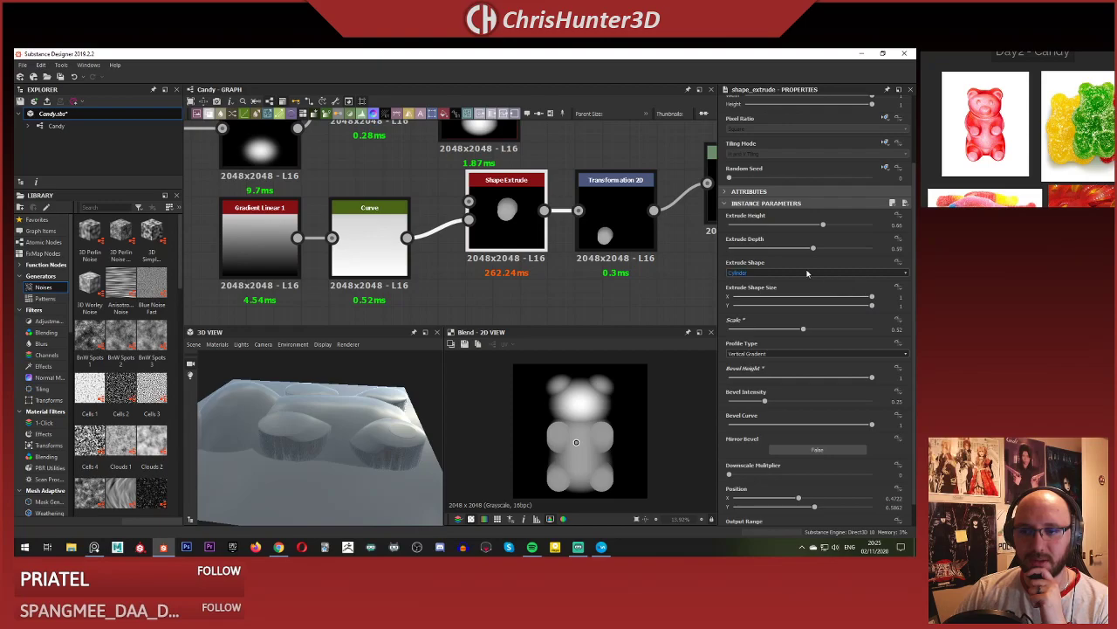
Set the limb Shape Extrude's Extrude Depth to about 0.67 and Extrude Height to 1, and check the 3D preview.
{"action": "left_click_drag", "start_coordinate": [813, 250], "coordinate": [867, 225]}
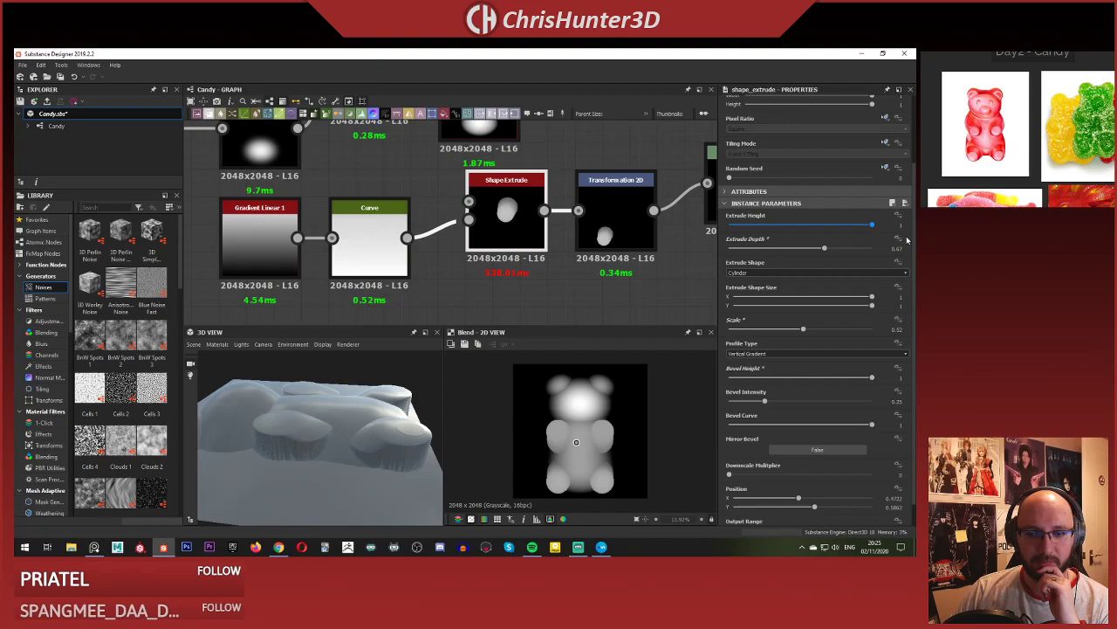
{"action": "left_click_drag", "start_coordinate": [865, 224], "coordinate": [904, 243]}
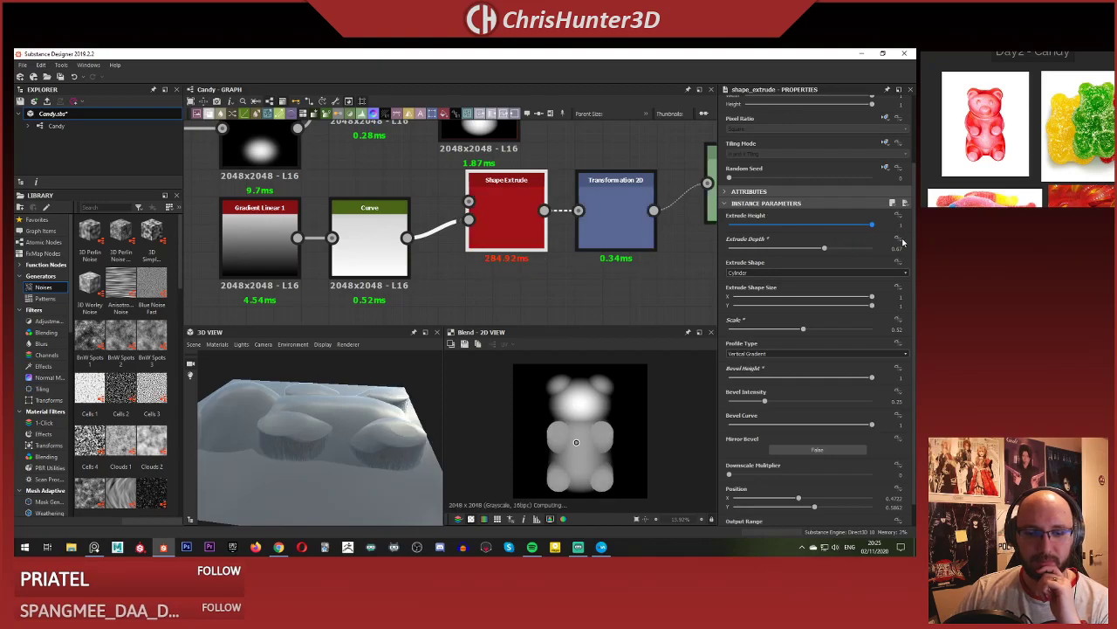
{"action": "scroll", "coordinate": [384, 396], "scroll_direction": "down", "scroll_amount": 1}
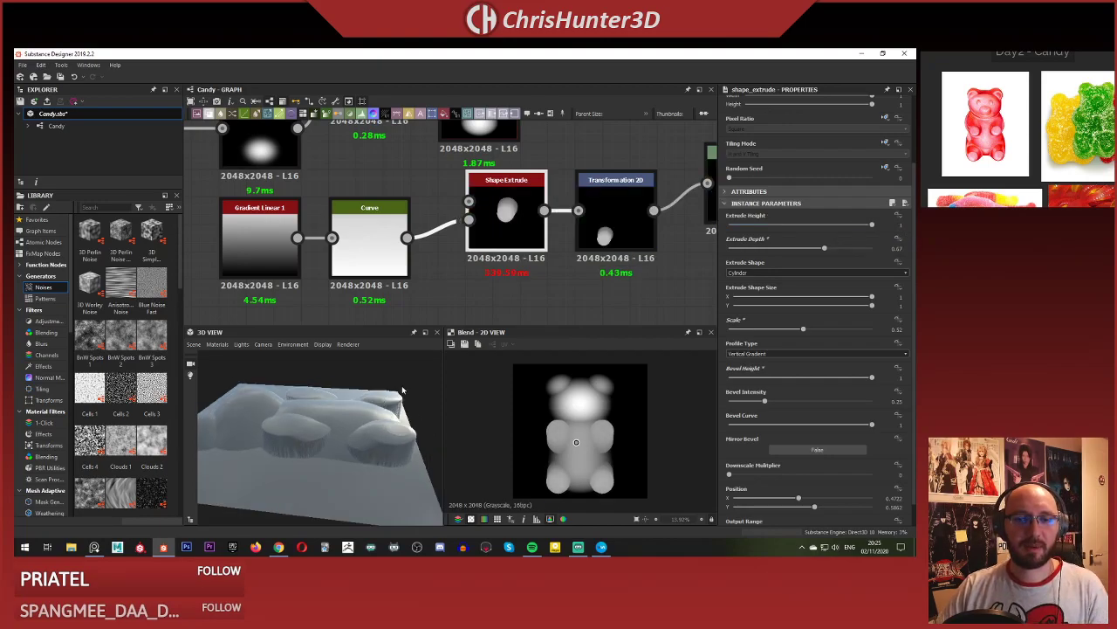
Inspect the limb Shape Extrude's output in the 2D view and check the limbs in the 3D preview from another angle.
{"action": "scroll", "coordinate": [384, 396], "scroll_direction": "up", "scroll_amount": 1}
{"action": "scroll", "coordinate": [539, 228], "scroll_direction": "up", "scroll_amount": 4}
{"action": "double_click", "coordinate": [506, 205]}
{"action": "scroll", "coordinate": [571, 419], "scroll_direction": "up", "scroll_amount": 4}
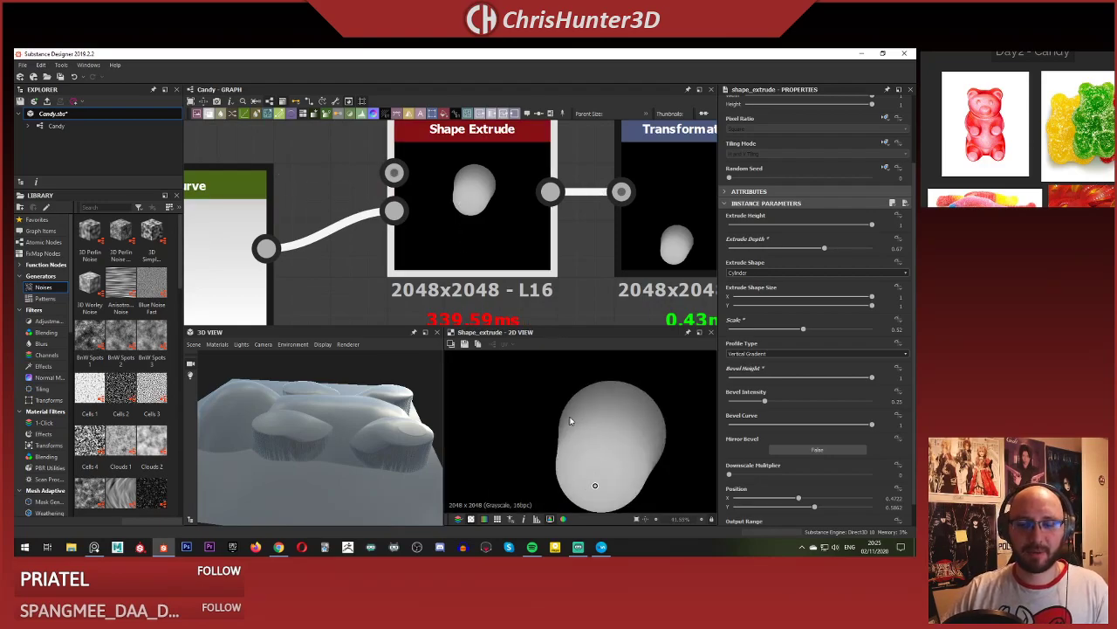
{"action": "scroll", "coordinate": [576, 410], "scroll_direction": "down", "scroll_amount": 5}
{"action": "scroll", "coordinate": [532, 255], "scroll_direction": "down", "scroll_amount": 5}
{"action": "middle_click_drag", "start_coordinate": [541, 259], "coordinate": [535, 255]}
{"action": "mouse_move", "coordinate": [406, 426]}
{"action": "left_mouse_down"}
{"action": "mouse_move", "coordinate": [384, 487]}
{"action": "mouse_move", "coordinate": [324, 381]}
{"action": "mouse_move", "coordinate": [278, 415]}
{"action": "mouse_move", "coordinate": [315, 483]}
{"action": "mouse_move", "coordinate": [339, 445]}
{"action": "mouse_move", "coordinate": [352, 456]}
{"action": "mouse_move", "coordinate": [369, 392]}
{"action": "mouse_move", "coordinate": [402, 424]}
{"action": "left_mouse_up"}
{"action": "scroll", "coordinate": [341, 446], "scroll_direction": "down", "scroll_amount": 3}
{"action": "scroll", "coordinate": [556, 289], "scroll_direction": "down", "scroll_amount": 1}
{"action": "mouse_move", "coordinate": [556, 280]}
{"action": "middle_mouse_down"}
{"action": "mouse_move", "coordinate": [572, 269]}
{"action": "mouse_move", "coordinate": [550, 272]}
{"action": "middle_mouse_up"}
{"action": "scroll", "coordinate": [539, 261], "scroll_direction": "up", "scroll_amount": 2}
Move the Gradient Linear, Curve and Shape Extrude nodes away from the limb Transformation 2D node to open a gap.
{"action": "left_click_drag", "start_coordinate": [552, 272], "coordinate": [361, 250]}
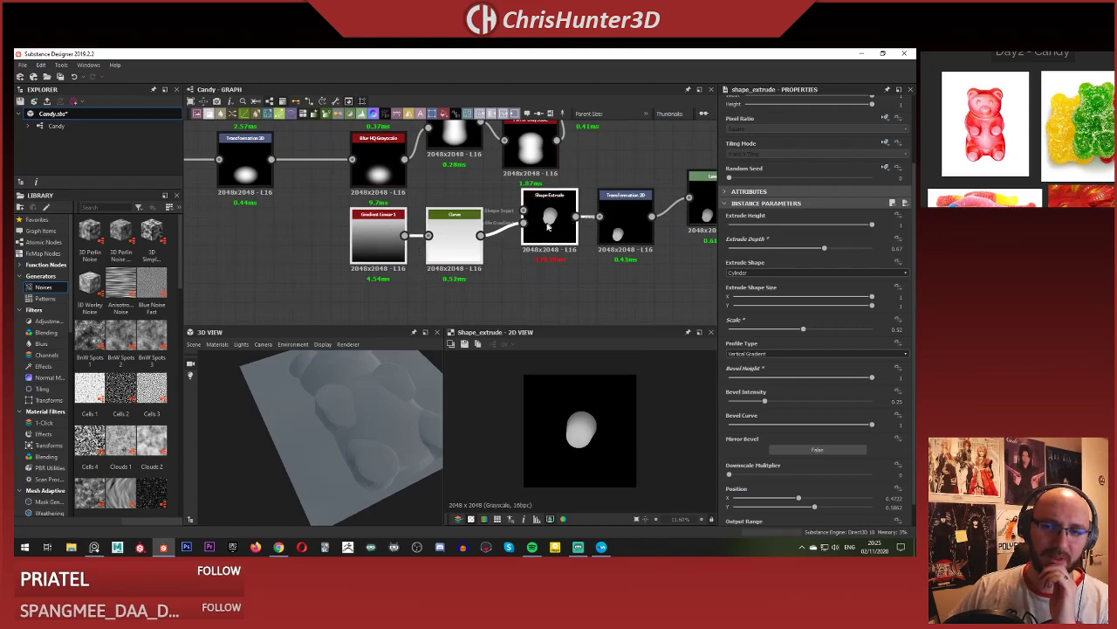
{"action": "left_click_drag", "start_coordinate": [548, 225], "coordinate": [397, 243]}
{"action": "left_click", "coordinate": [457, 269]}
{"action": "scroll", "coordinate": [503, 265], "scroll_direction": "up", "scroll_amount": 2}
{"action": "middle_click_drag", "start_coordinate": [503, 266], "coordinate": [536, 254]}
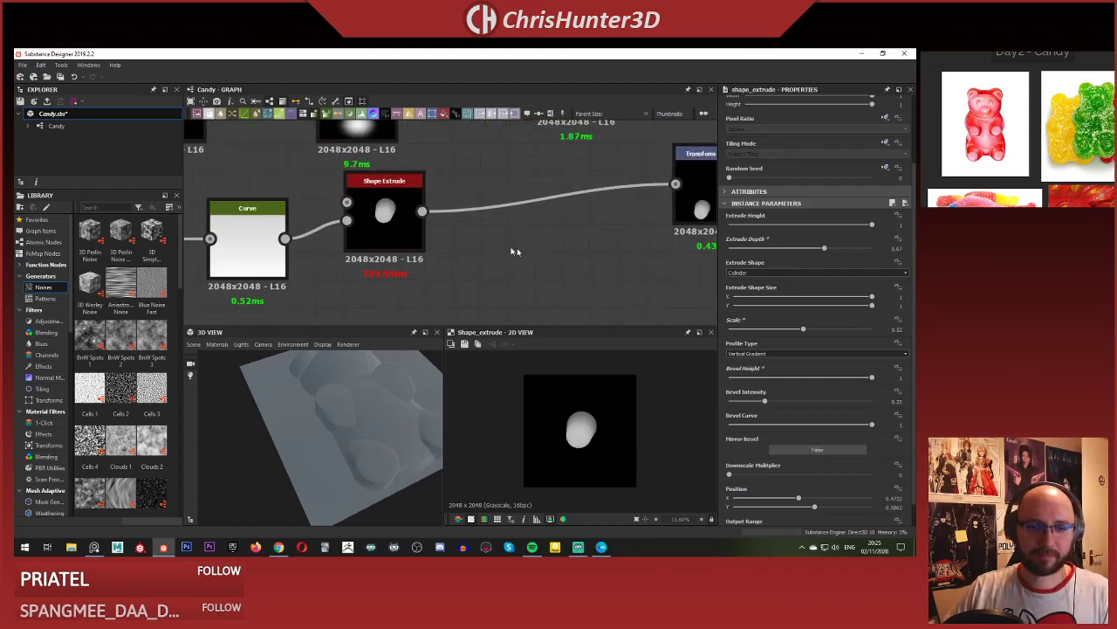
Try switching the limb Shape Extrude's Output Size to absolute and setting its width and height to 2048 px.
{"action": "left_click", "coordinate": [395, 233]}
{"action": "left_click", "coordinate": [492, 260]}
{"action": "left_click", "coordinate": [404, 238]}
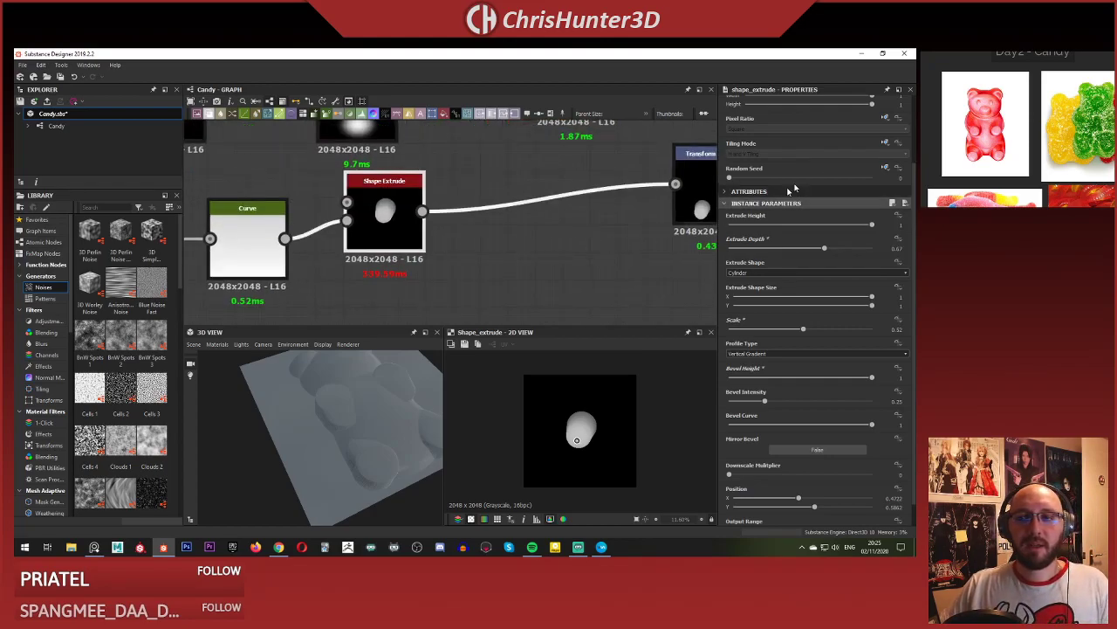
{"action": "scroll", "coordinate": [873, 175], "scroll_direction": "up", "scroll_amount": 2}
{"action": "right_click", "coordinate": [662, 160]}
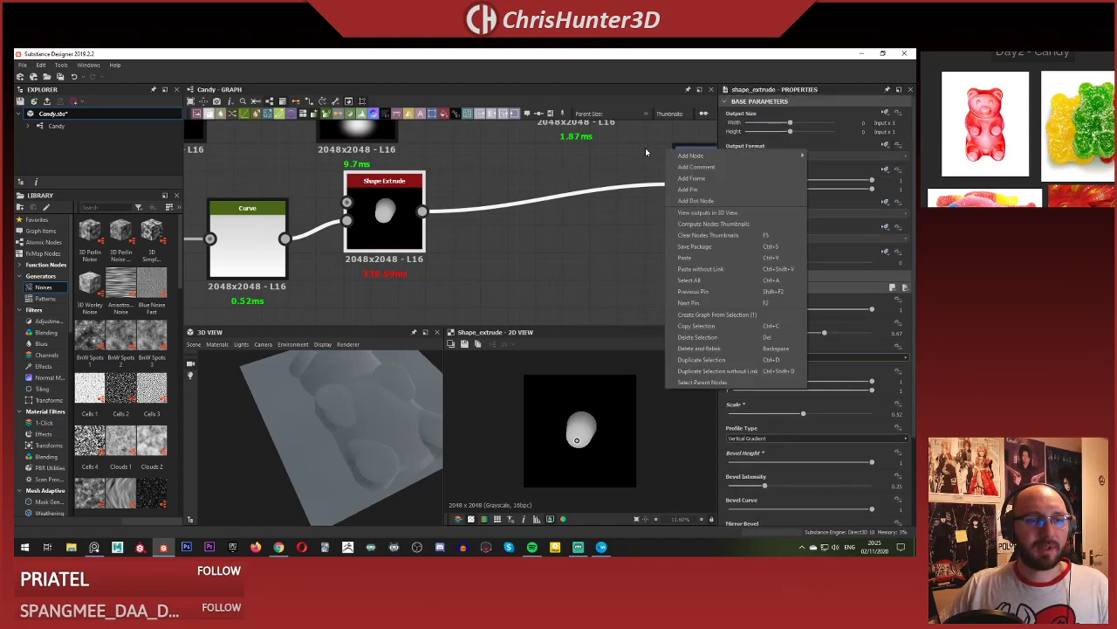
{"action": "left_click", "coordinate": [894, 153]}
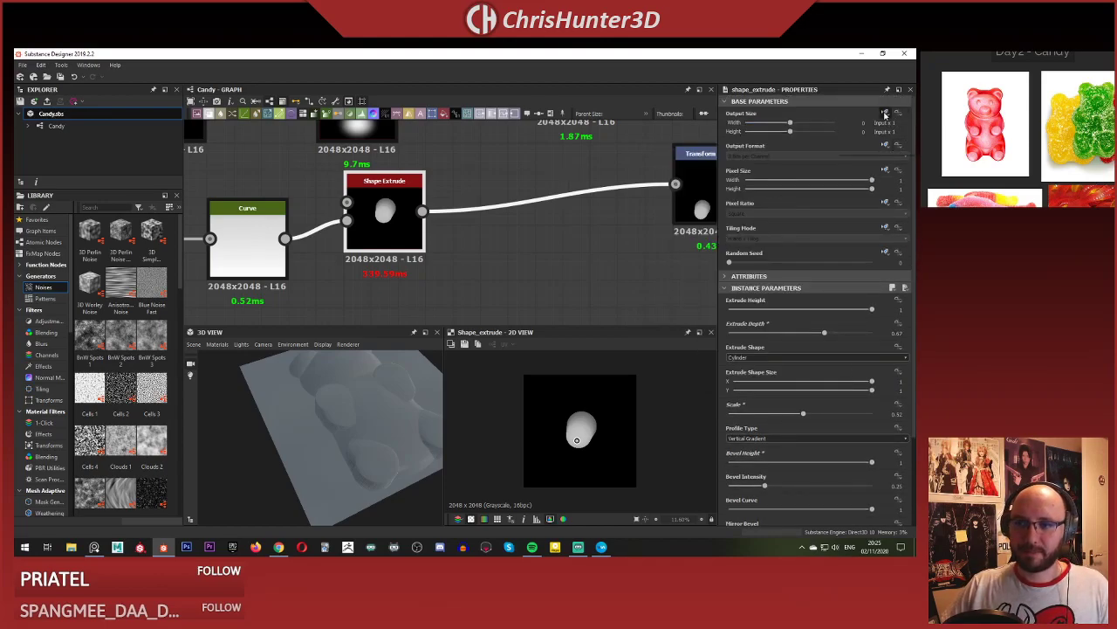
{"action": "left_click", "coordinate": [885, 114]}
{"action": "left_click", "coordinate": [878, 148]}
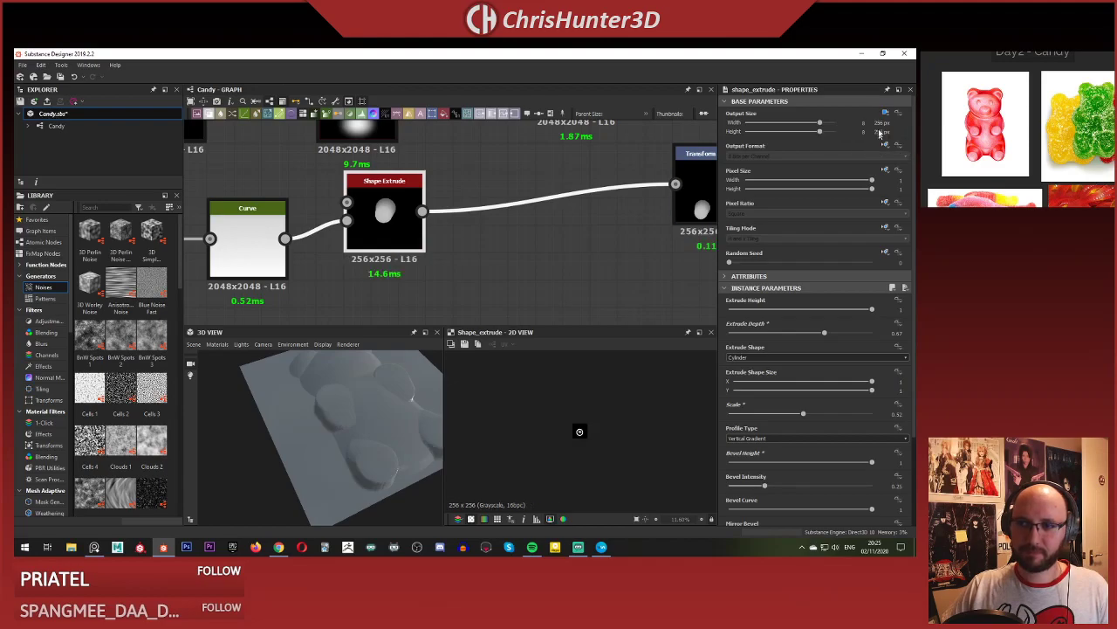
{"action": "left_click_drag", "start_coordinate": [821, 127], "coordinate": [831, 131]}
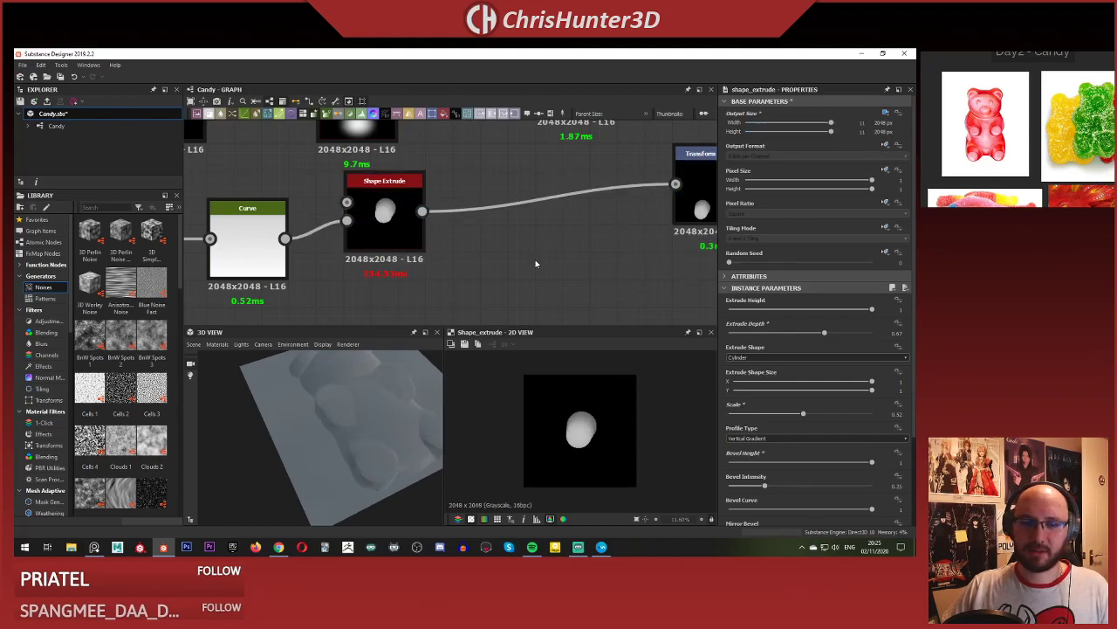
Try Downscale Multiplier values of 1 and 2 on the limb Shape Extrude and inspect the limbs in the 3D preview.
{"action": "scroll", "coordinate": [537, 255], "scroll_direction": "up", "scroll_amount": 2}
{"action": "scroll", "coordinate": [540, 250], "scroll_direction": "down", "scroll_amount": 3}
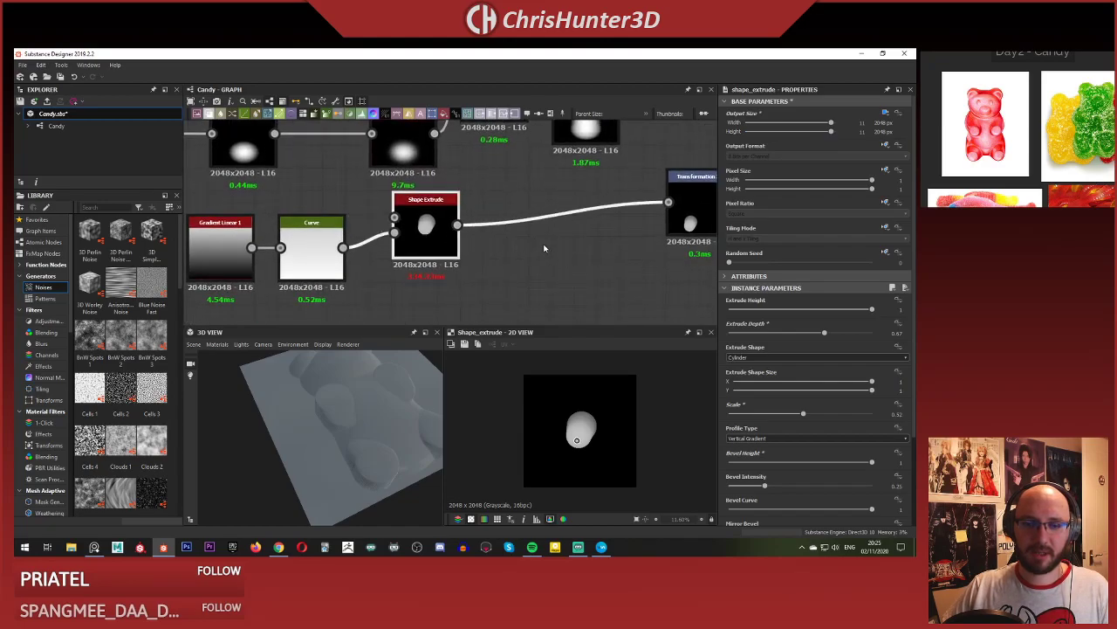
{"action": "scroll", "coordinate": [768, 441], "scroll_direction": "down", "scroll_amount": 4}
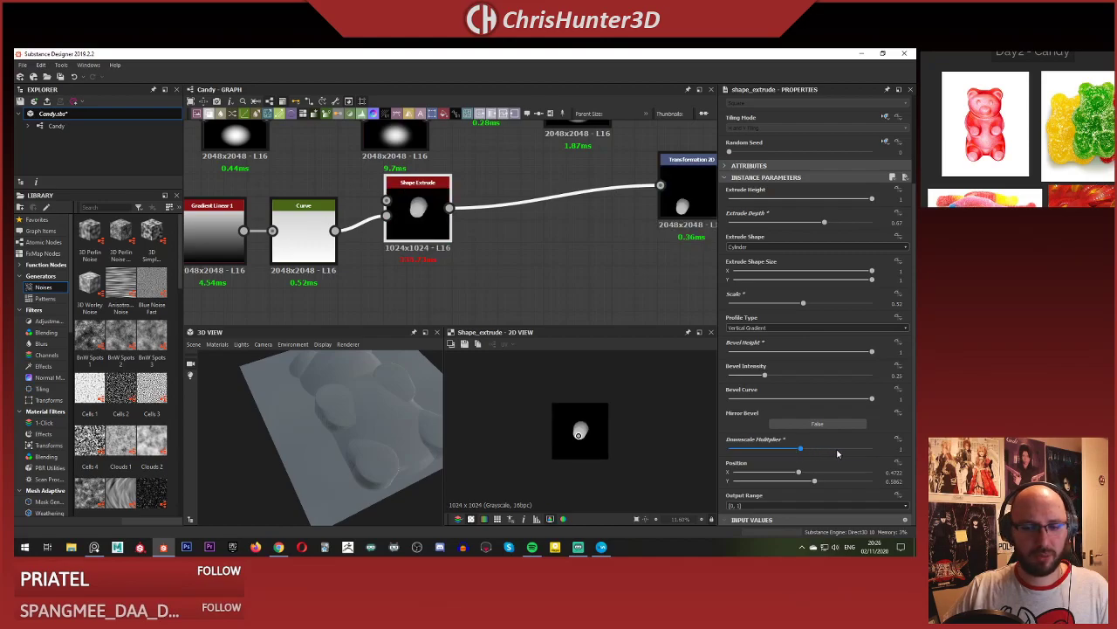
{"action": "left_click_drag", "start_coordinate": [838, 453], "coordinate": [843, 453]}
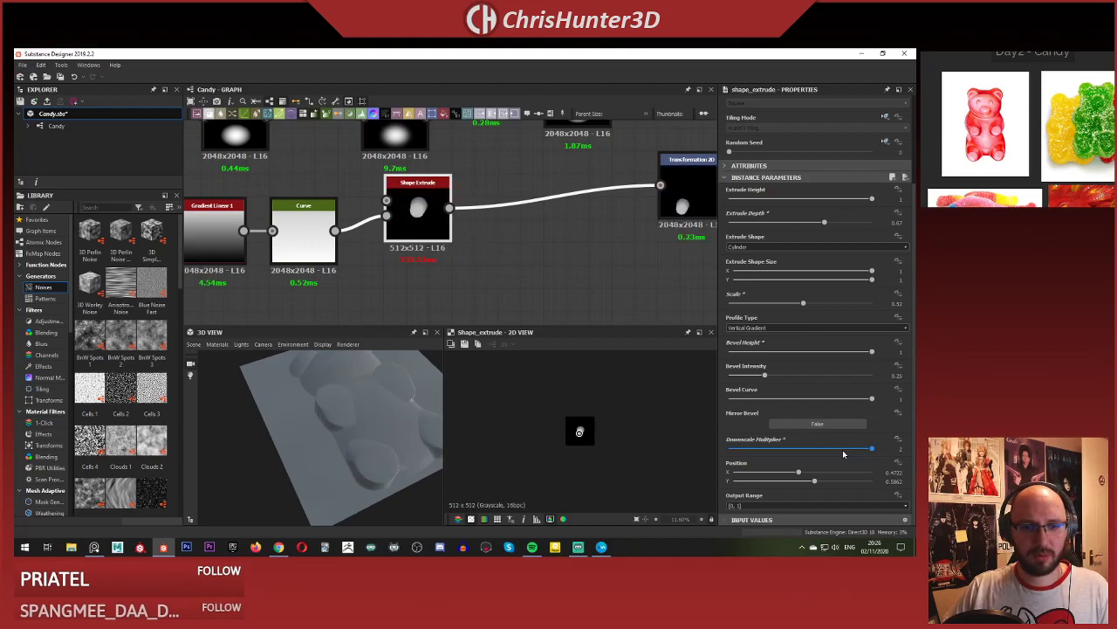
{"action": "scroll", "coordinate": [363, 485], "scroll_direction": "up", "scroll_amount": 4}
{"action": "left_click_drag", "start_coordinate": [363, 485], "coordinate": [428, 406]}
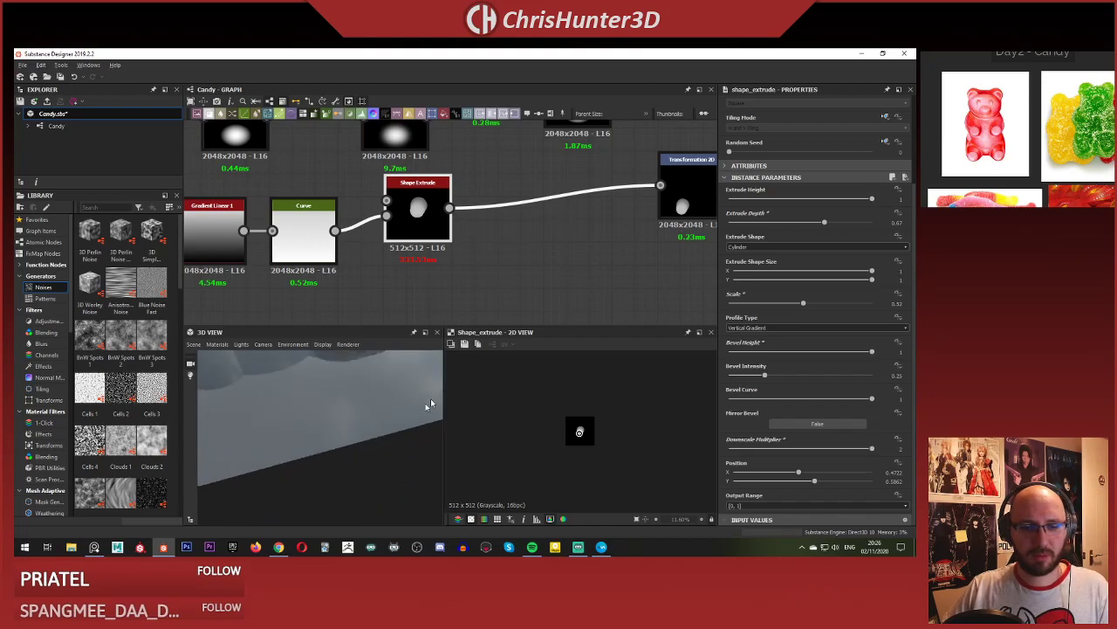
{"action": "left_click_drag", "start_coordinate": [382, 370], "coordinate": [366, 388]}
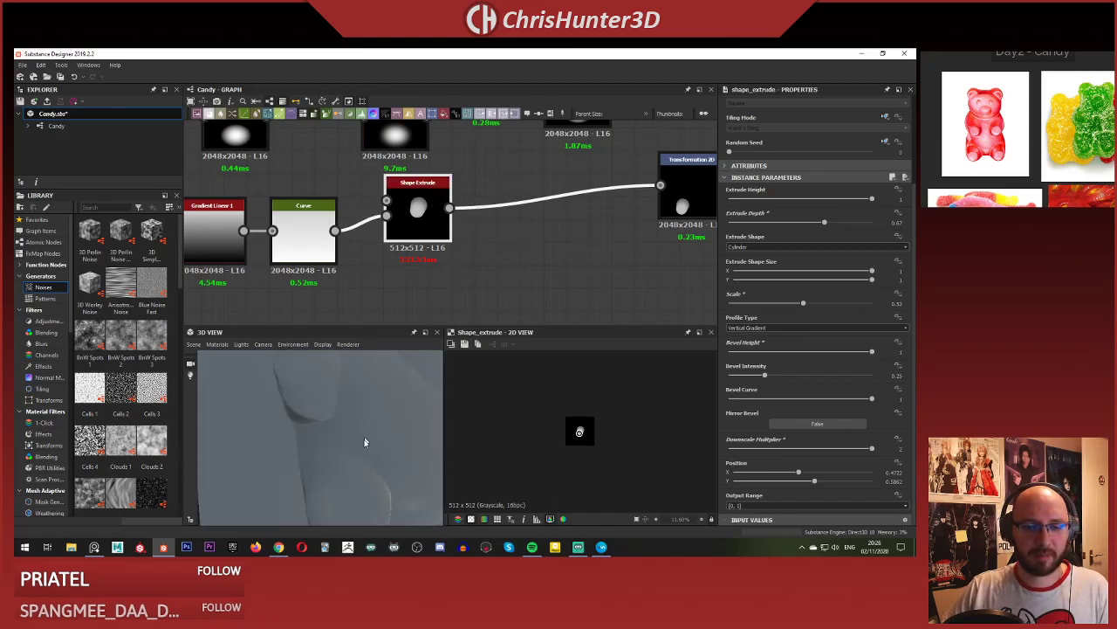
{"action": "left_click_drag", "start_coordinate": [367, 443], "coordinate": [415, 367]}
{"action": "scroll", "coordinate": [590, 443], "scroll_direction": "up", "scroll_amount": 5}
{"action": "scroll", "coordinate": [590, 444], "scroll_direction": "down", "scroll_amount": 2}
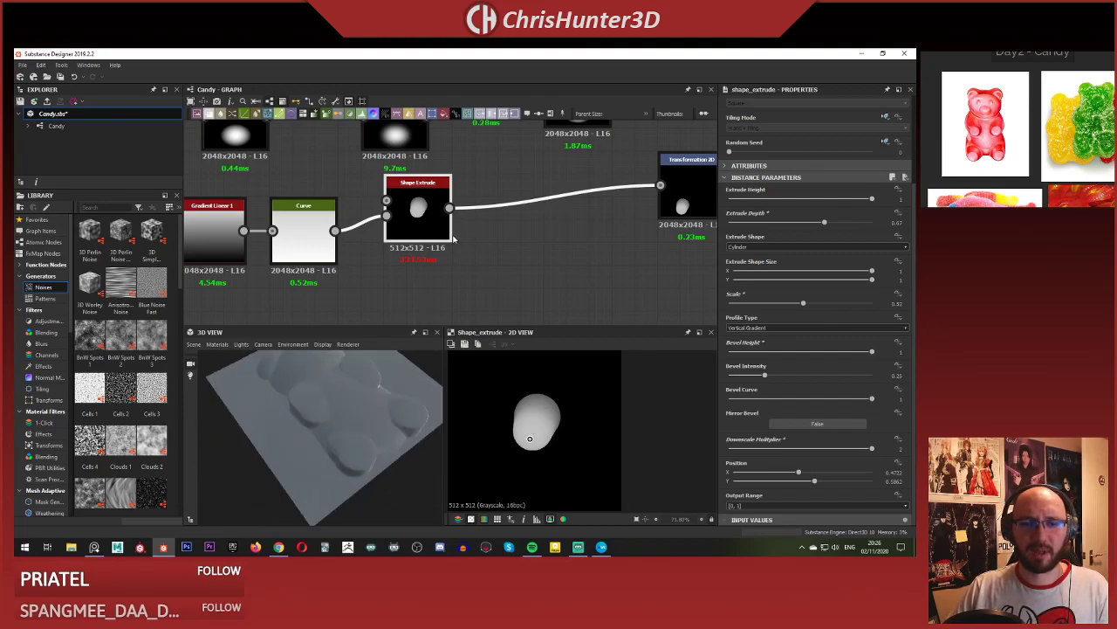
Undo the Downscale Multiplier and Output Size changes and the repositioning of the limb nodes.
{"action": "scroll", "coordinate": [454, 239], "scroll_direction": "down", "scroll_amount": 3}
{"action": "key", "text": "ctrl+z"}
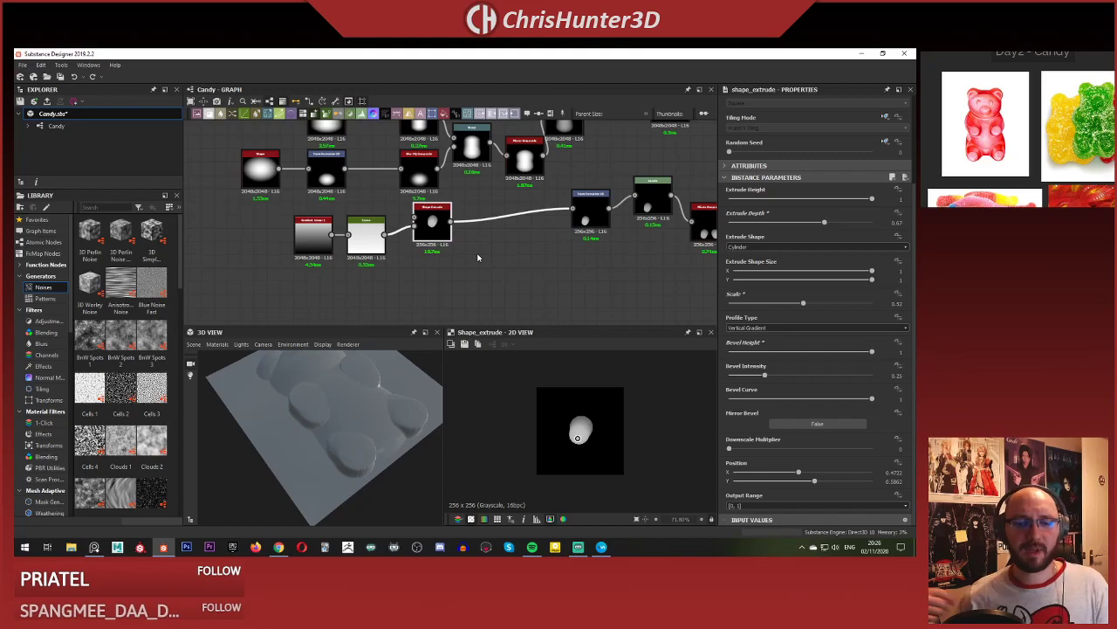
{"action": "key", "text": "ctrl+z"}
{"action": "key", "text": "ctrl+z"}
{"action": "left_click", "coordinate": [552, 263]}
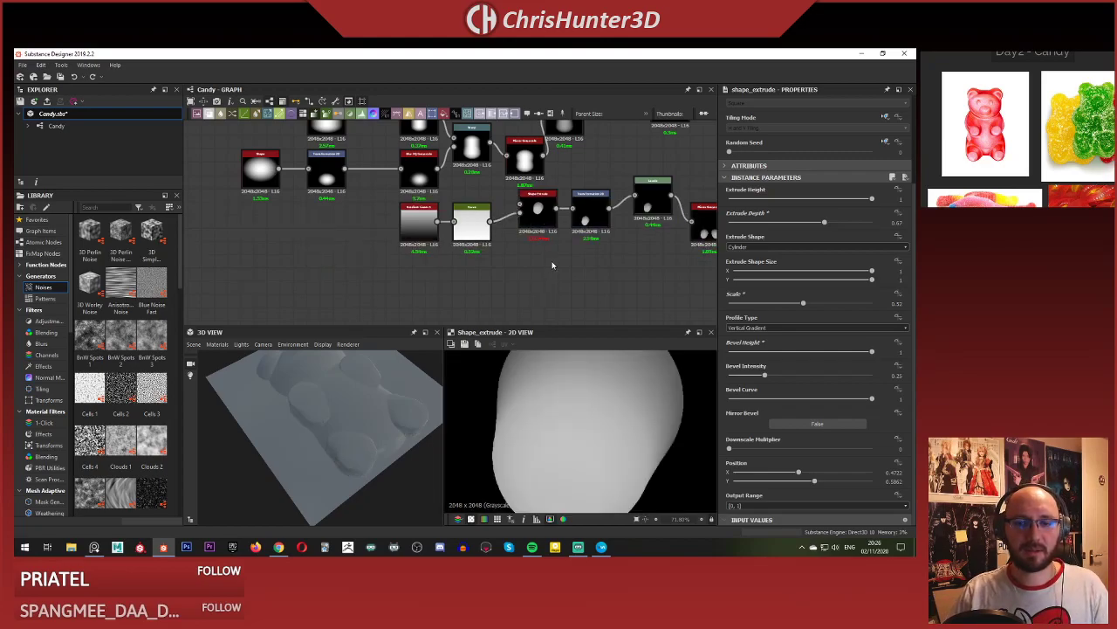
Review the limb Shape Extrude's parameters, the limb edges in the 3D preview and the limb node chain.
{"action": "left_click", "coordinate": [537, 211]}
{"action": "scroll", "coordinate": [780, 171], "scroll_direction": "up", "scroll_amount": 3}
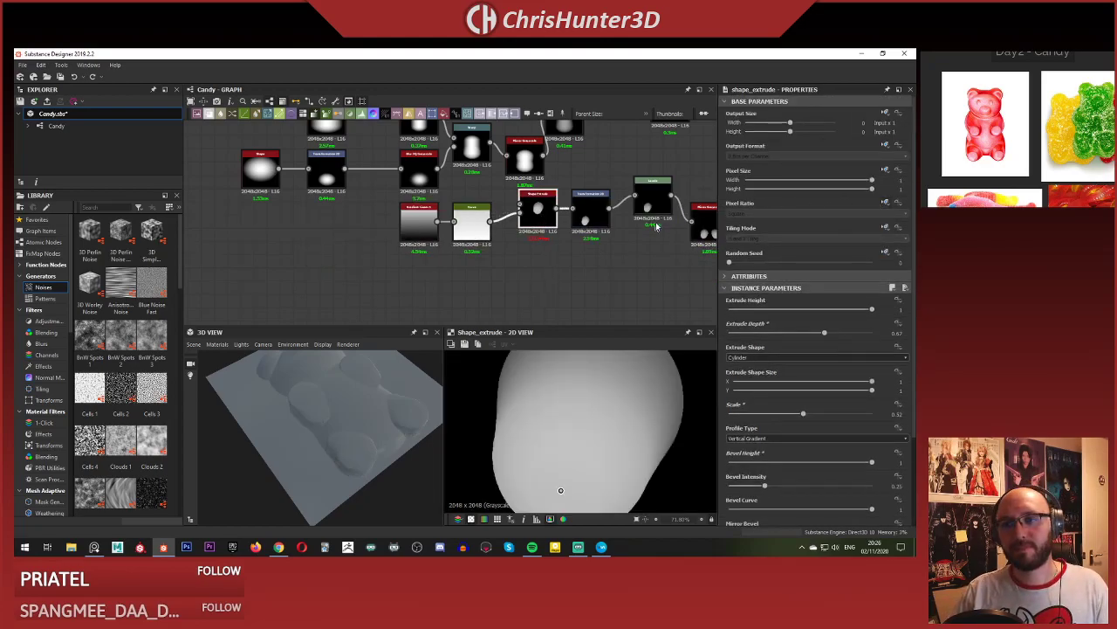
{"action": "scroll", "coordinate": [586, 274], "scroll_direction": "down", "scroll_amount": 2}
{"action": "mouse_move", "coordinate": [345, 436]}
{"action": "left_mouse_down"}
{"action": "mouse_move", "coordinate": [384, 424]}
{"action": "mouse_move", "coordinate": [360, 415]}
{"action": "mouse_move", "coordinate": [325, 427]}
{"action": "left_mouse_up"}
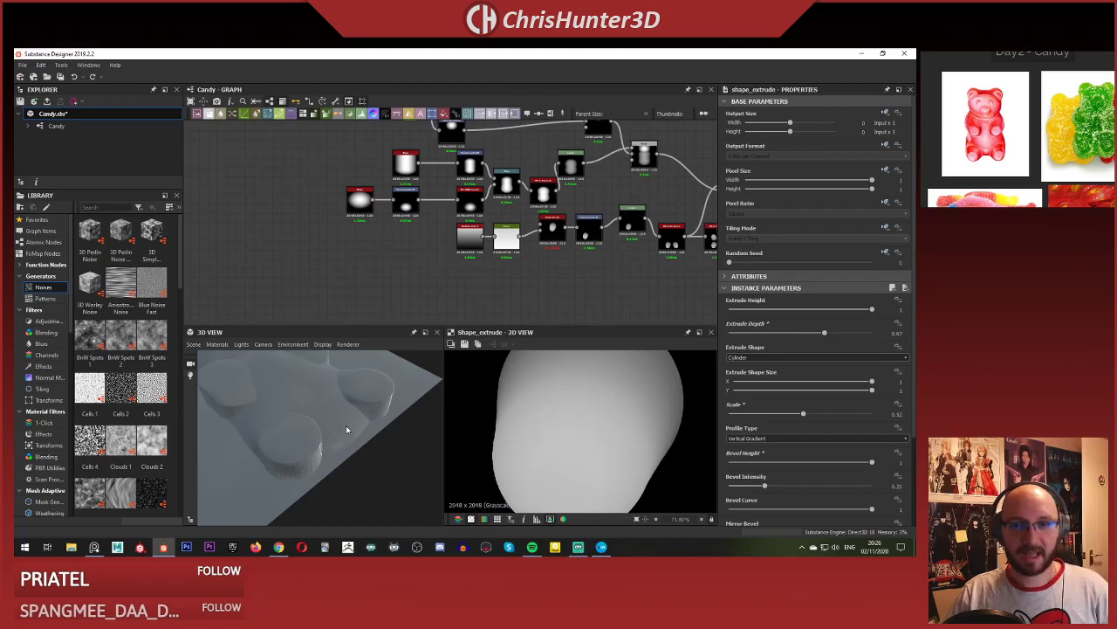
{"action": "left_click_drag", "start_coordinate": [346, 425], "coordinate": [396, 378]}
{"action": "middle_click_drag", "start_coordinate": [470, 282], "coordinate": [565, 275]}
{"action": "middle_click_drag", "start_coordinate": [396, 267], "coordinate": [348, 297]}
{"action": "scroll", "coordinate": [583, 277], "scroll_direction": "up", "scroll_amount": 1}
{"action": "middle_click_drag", "start_coordinate": [572, 265], "coordinate": [374, 223]}
{"action": "scroll", "coordinate": [404, 262], "scroll_direction": "up", "scroll_amount": 3}
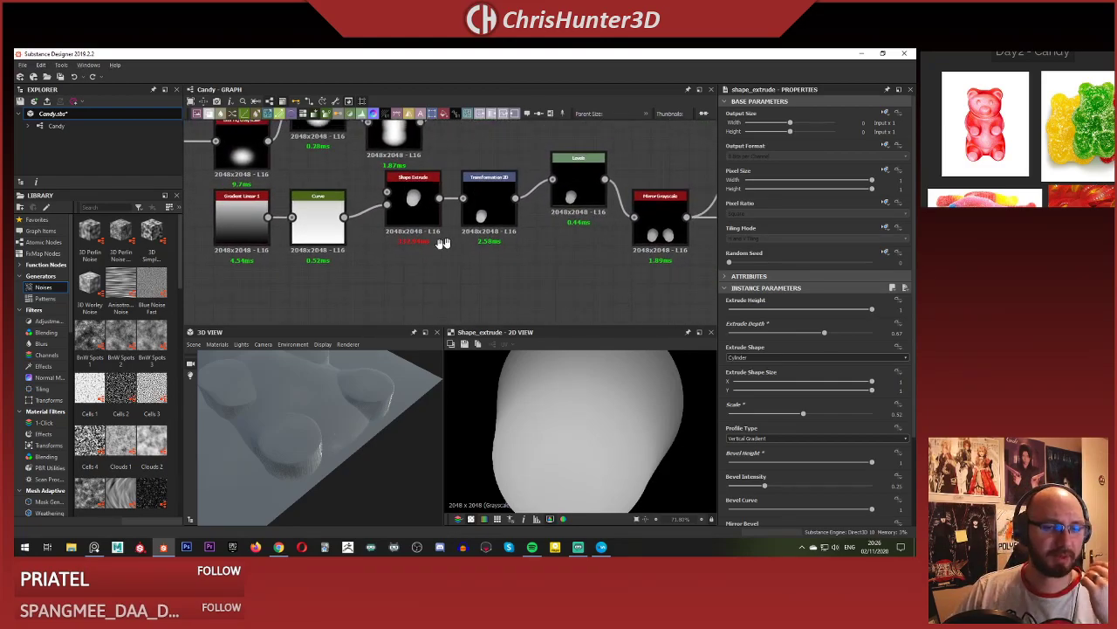
{"action": "scroll", "coordinate": [444, 245], "scroll_direction": "down", "scroll_amount": 1}
{"action": "middle_click_drag", "start_coordinate": [471, 262], "coordinate": [352, 251]}
{"action": "scroll", "coordinate": [350, 249], "scroll_direction": "up", "scroll_amount": 4}
Adjust the output white level of the Levels node following the limb Transformation 2D and check the limbs at a low angle.
{"action": "double_click", "coordinate": [470, 190]}
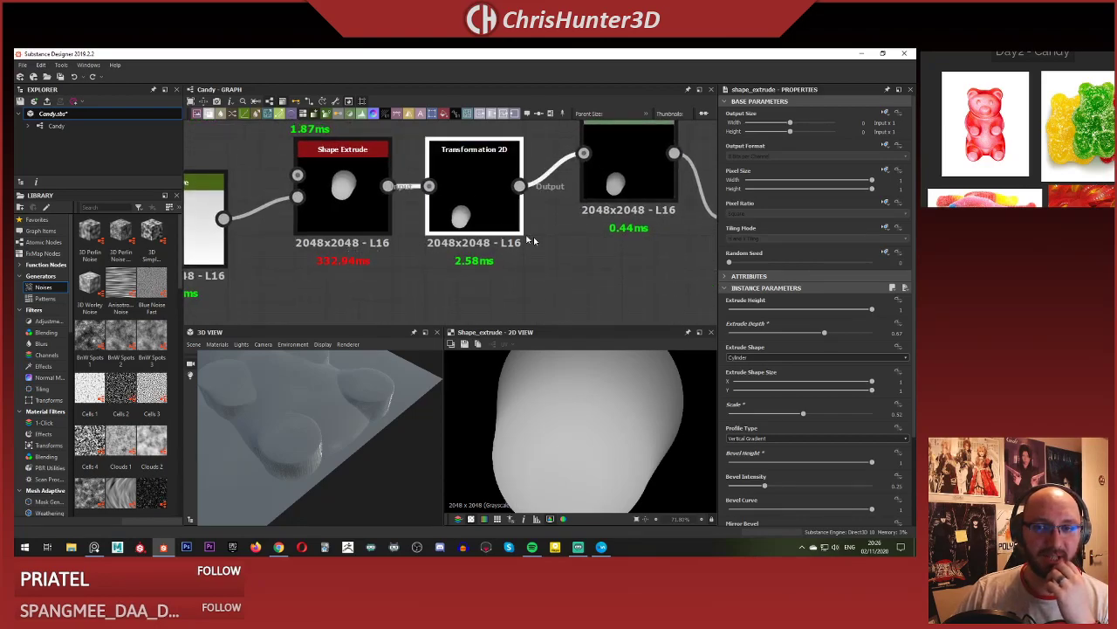
{"action": "middle_click_drag", "start_coordinate": [636, 219], "coordinate": [456, 249]}
{"action": "left_click", "coordinate": [443, 178]}
{"action": "double_click", "coordinate": [443, 178]}
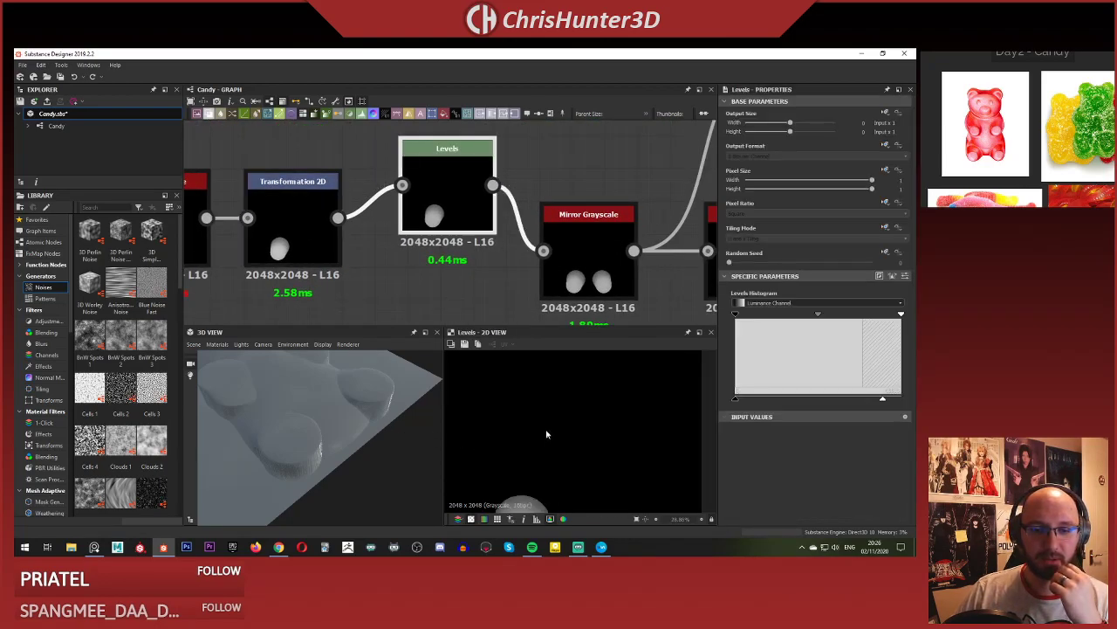
{"action": "left_click_drag", "start_coordinate": [883, 399], "coordinate": [868, 399]}
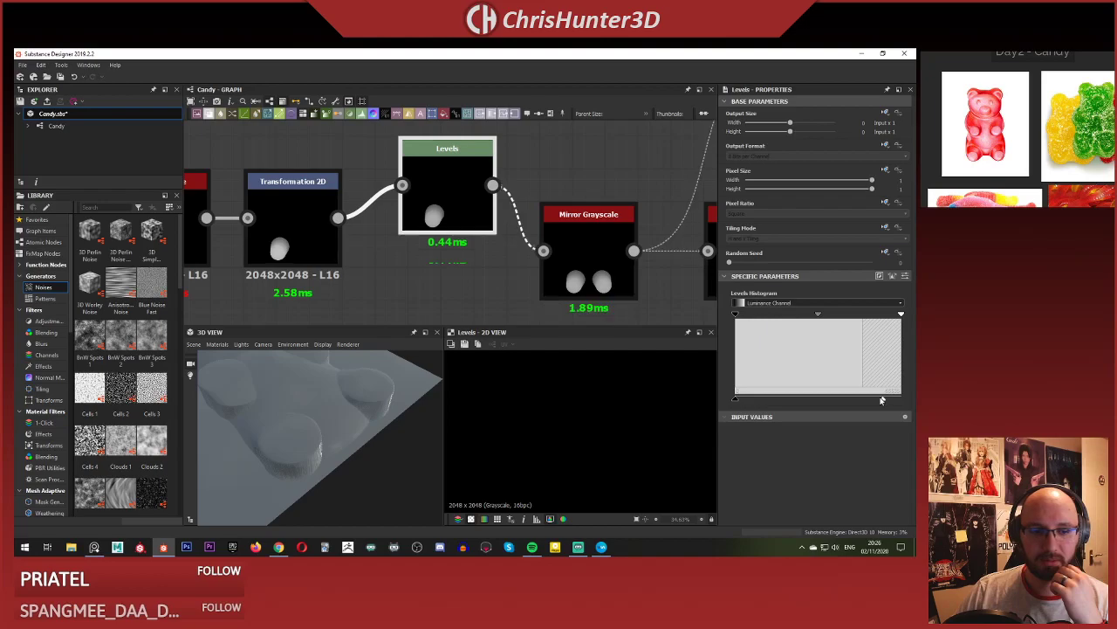
{"action": "left_click_drag", "start_coordinate": [353, 401], "coordinate": [407, 377]}
Examine the limb Transformation 2D, the final body-and-limbs Blend and the Levels node feeding it.
{"action": "middle_click_drag", "start_coordinate": [512, 242], "coordinate": [649, 217]}
{"action": "double_click", "coordinate": [432, 214]}
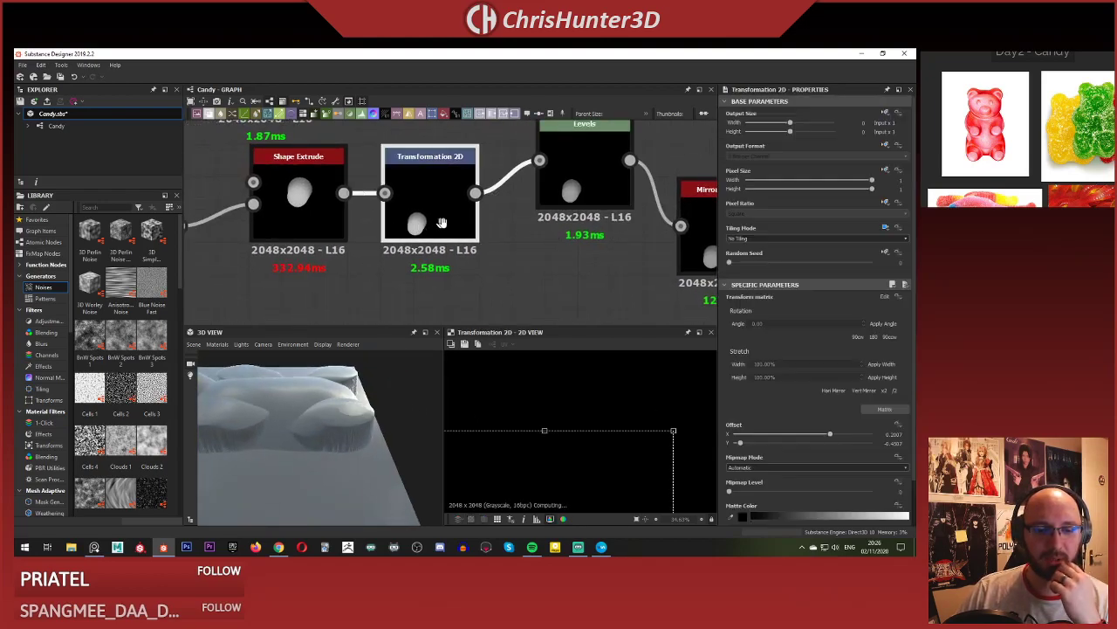
{"action": "scroll", "coordinate": [453, 227], "scroll_direction": "down", "scroll_amount": 5}
{"action": "scroll", "coordinate": [505, 222], "scroll_direction": "up", "scroll_amount": 4}
{"action": "double_click", "coordinate": [498, 153]}
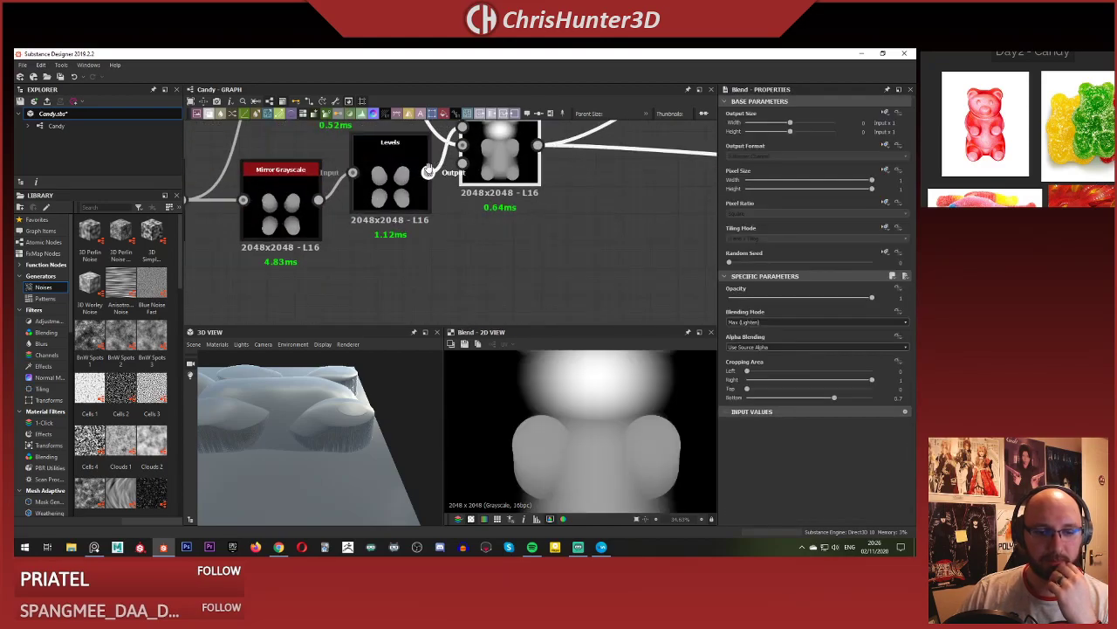
{"action": "middle_click_drag", "start_coordinate": [439, 169], "coordinate": [511, 224]}
{"action": "scroll", "coordinate": [528, 454], "scroll_direction": "down", "scroll_amount": 4}
{"action": "key", "text": "f"}
{"action": "scroll", "coordinate": [566, 469], "scroll_direction": "up", "scroll_amount": 4}
{"action": "scroll", "coordinate": [477, 281], "scroll_direction": "down", "scroll_amount": 2}
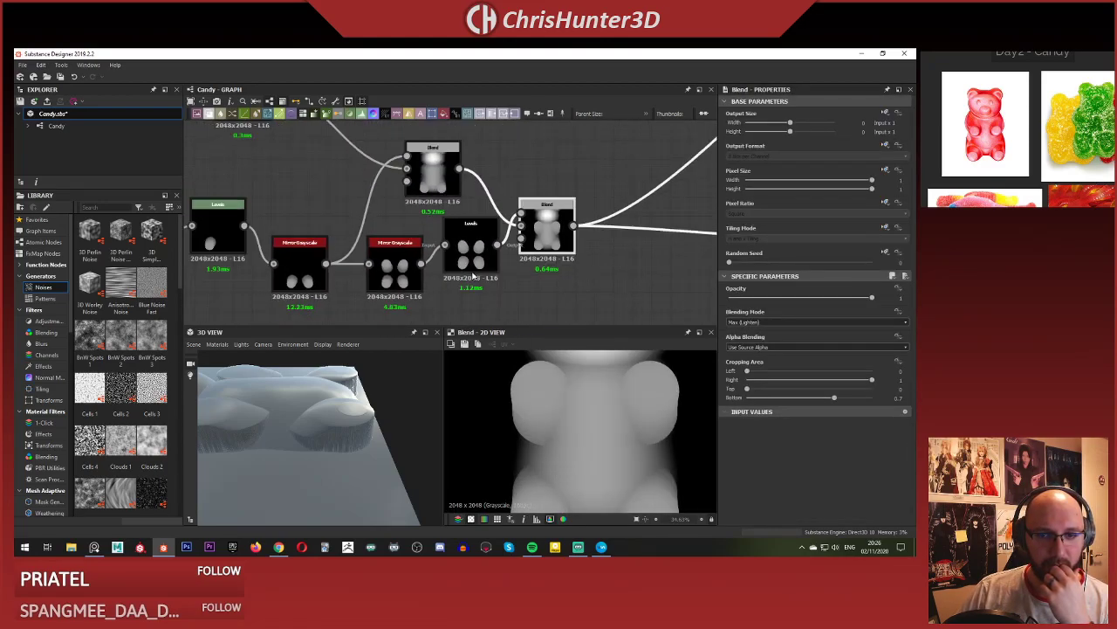
{"action": "middle_click_drag", "start_coordinate": [443, 289], "coordinate": [511, 244]}
{"action": "scroll", "coordinate": [511, 244], "scroll_direction": "up", "scroll_amount": 3}
{"action": "middle_click_drag", "start_coordinate": [543, 206], "coordinate": [521, 228]}
{"action": "scroll", "coordinate": [520, 228], "scroll_direction": "up", "scroll_amount": 1}
{"action": "double_click", "coordinate": [547, 194]}
{"action": "scroll", "coordinate": [367, 244], "scroll_direction": "down", "scroll_amount": 3}
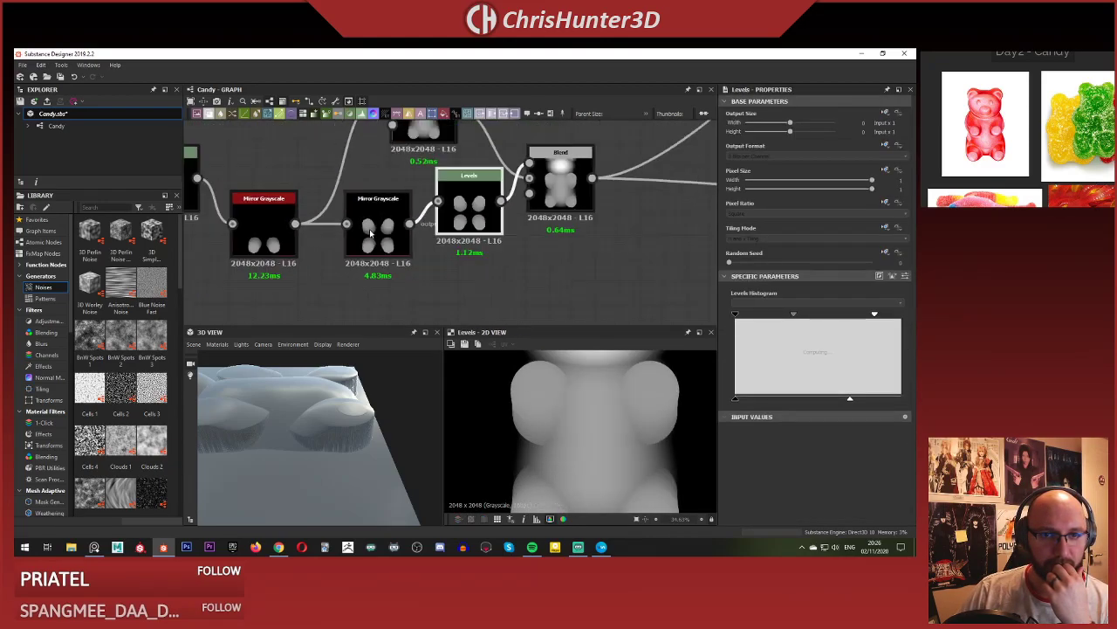
Reshape the limb Curve by raising its end point to about 0.55 and lowering the middle key's handle to about 0.72.
{"action": "middle_click_drag", "start_coordinate": [367, 245], "coordinate": [663, 223]}
{"action": "middle_click_drag", "start_coordinate": [281, 226], "coordinate": [358, 276]}
{"action": "double_click", "coordinate": [343, 265]}
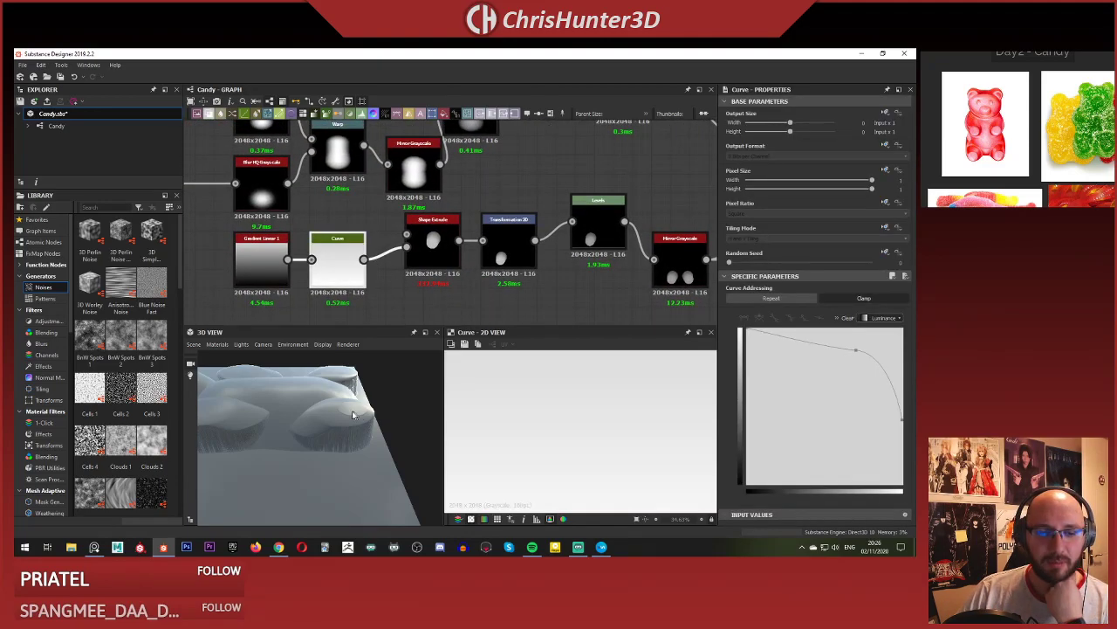
{"action": "left_click_drag", "start_coordinate": [903, 422], "coordinate": [908, 425]}
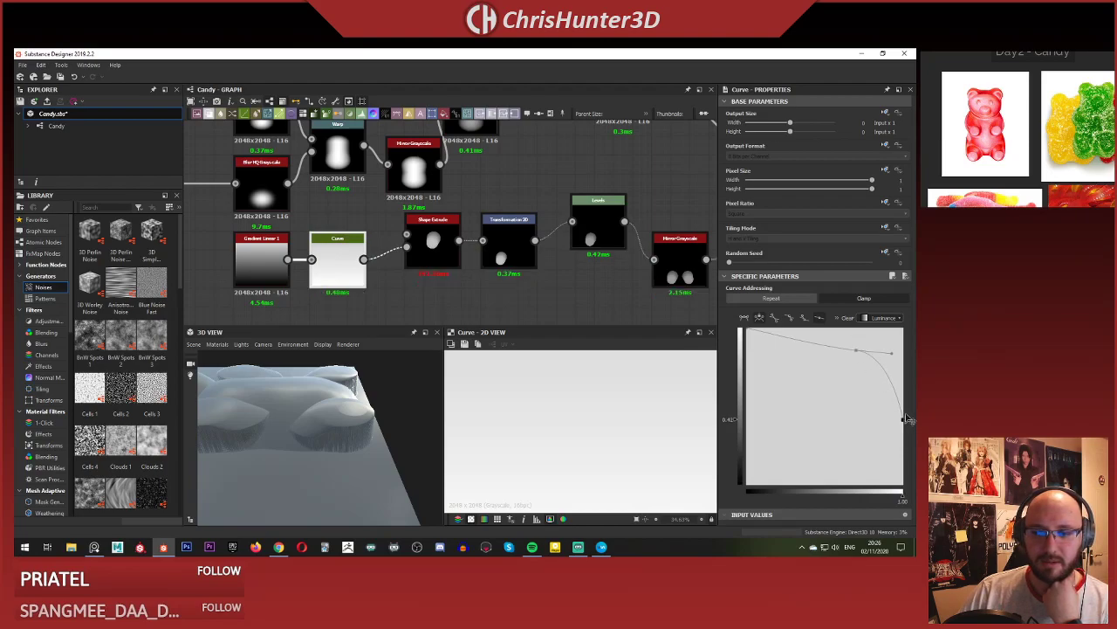
{"action": "left_click_drag", "start_coordinate": [902, 423], "coordinate": [908, 391]}
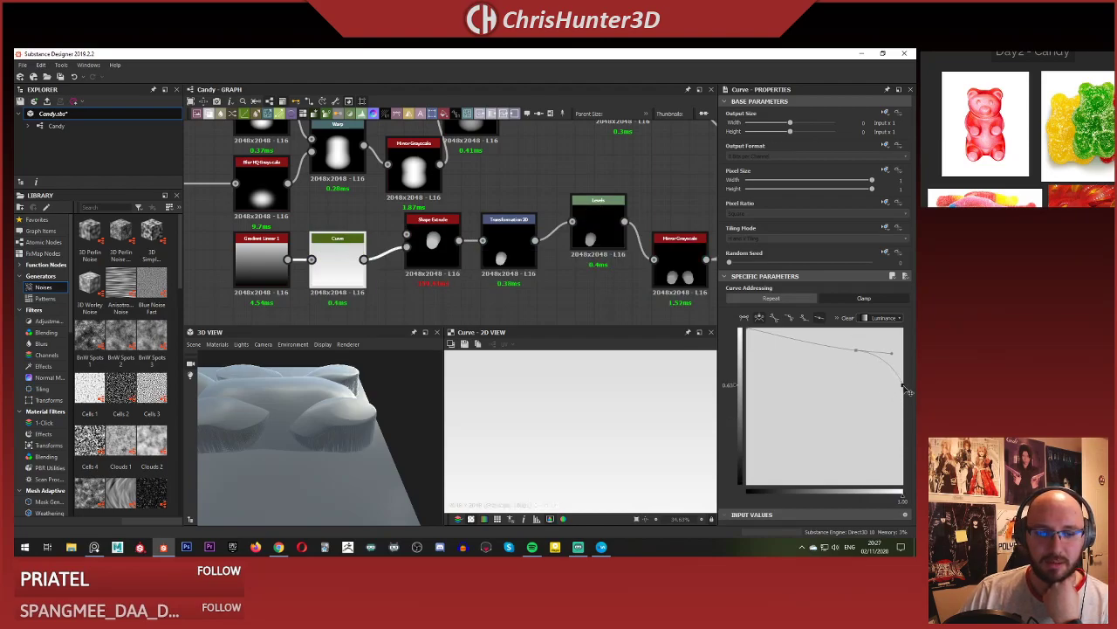
{"action": "left_click_drag", "start_coordinate": [908, 391], "coordinate": [908, 405]}
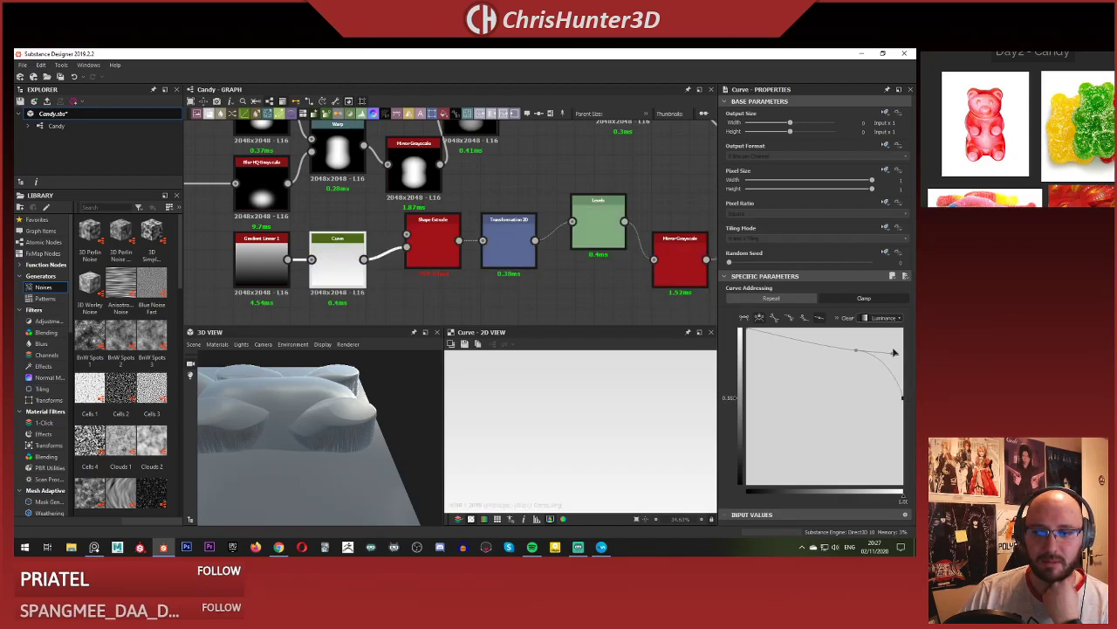
{"action": "left_click_drag", "start_coordinate": [892, 358], "coordinate": [888, 377]}
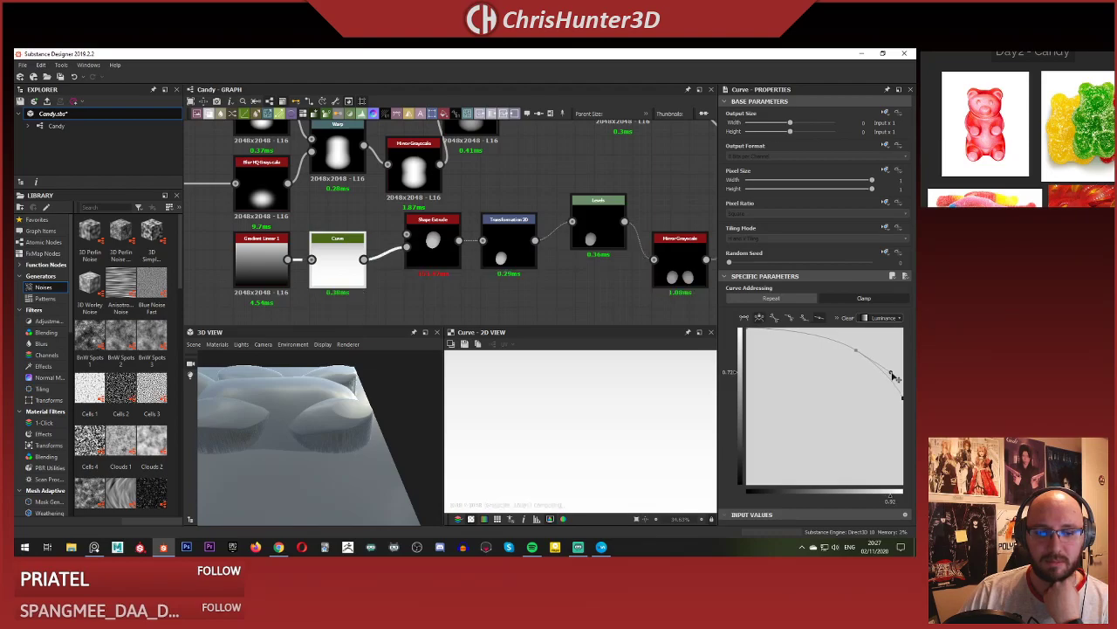
Set the limb Shape Extrude's Bevel Intensity to about 0.77.
{"action": "left_click", "coordinate": [454, 251]}
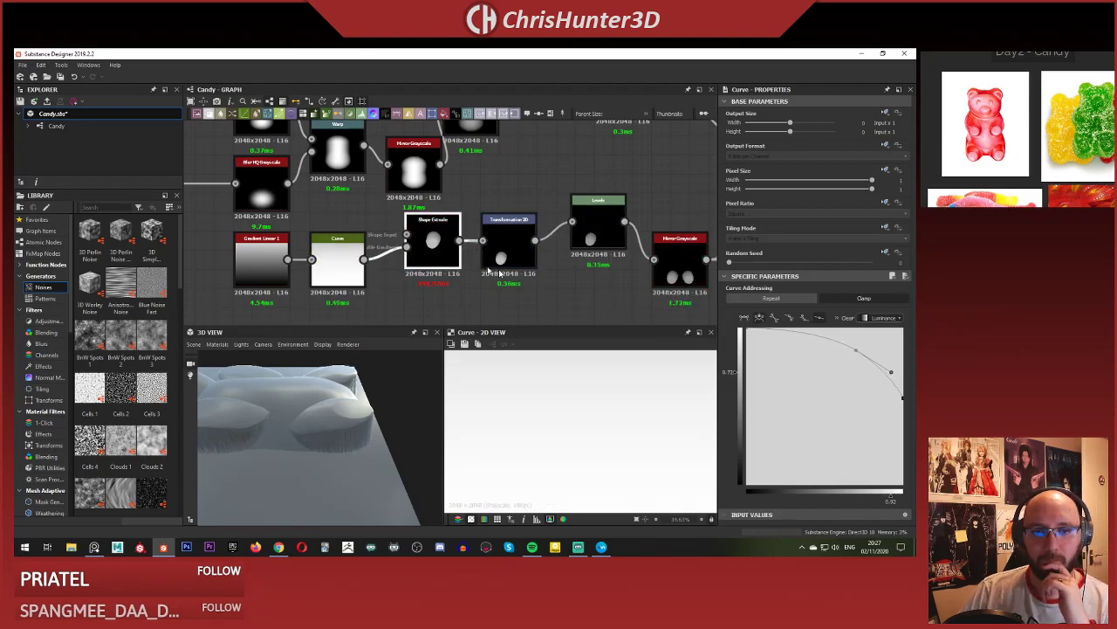
{"action": "scroll", "coordinate": [771, 359], "scroll_direction": "down", "scroll_amount": 4}
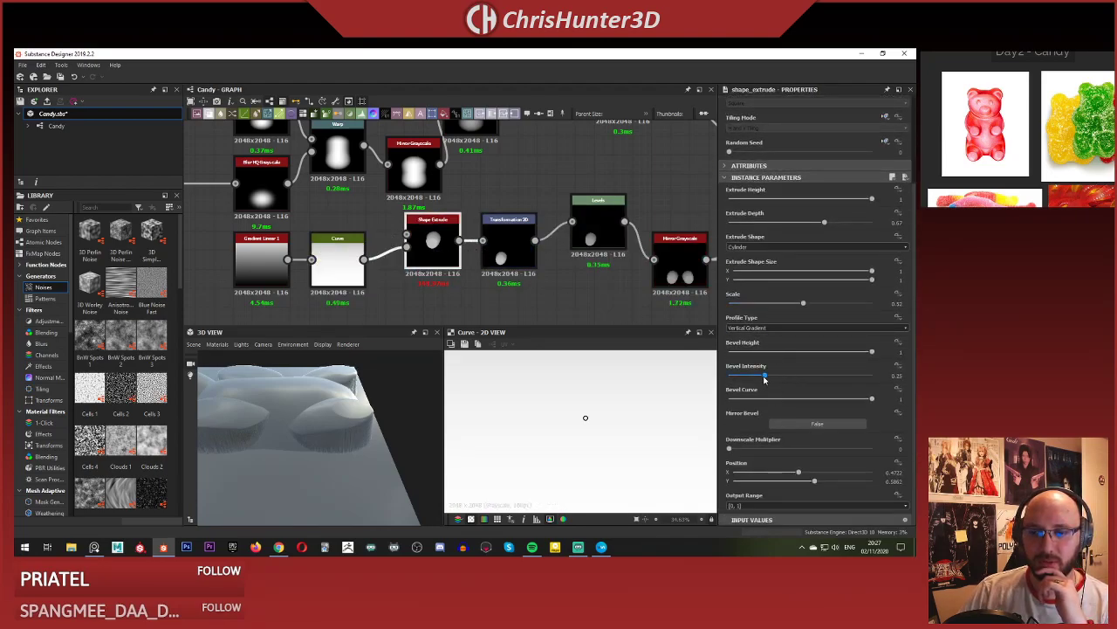
{"action": "left_click_drag", "start_coordinate": [768, 377], "coordinate": [845, 379]}
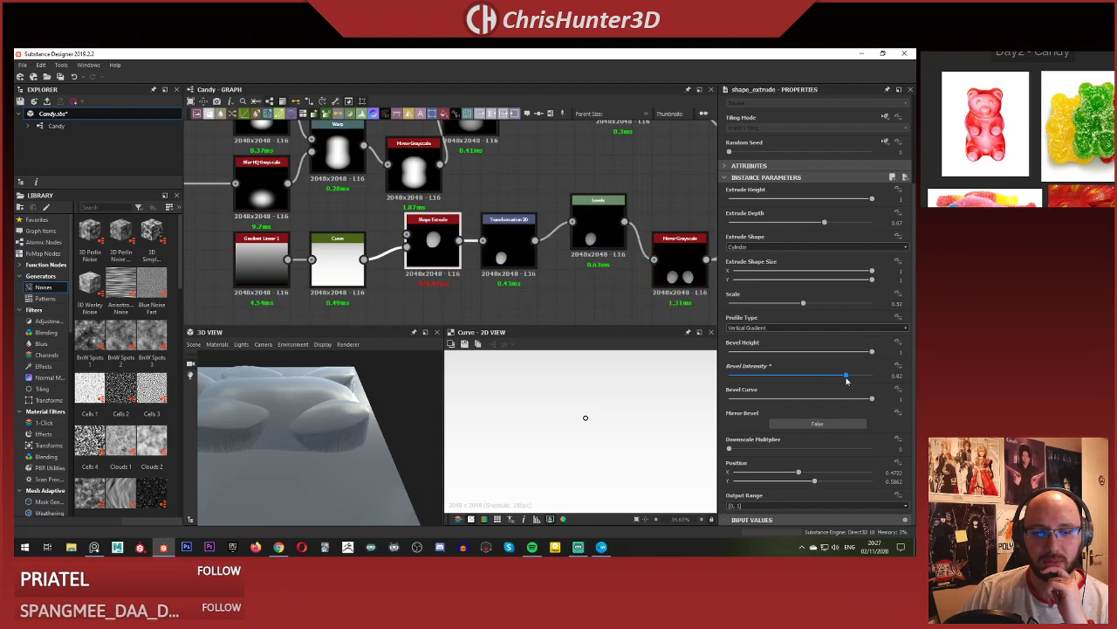
{"action": "mouse_move", "coordinate": [846, 379]}
{"action": "left_mouse_down"}
{"action": "mouse_move", "coordinate": [873, 379]}
{"action": "mouse_move", "coordinate": [840, 382]}
{"action": "left_mouse_up"}
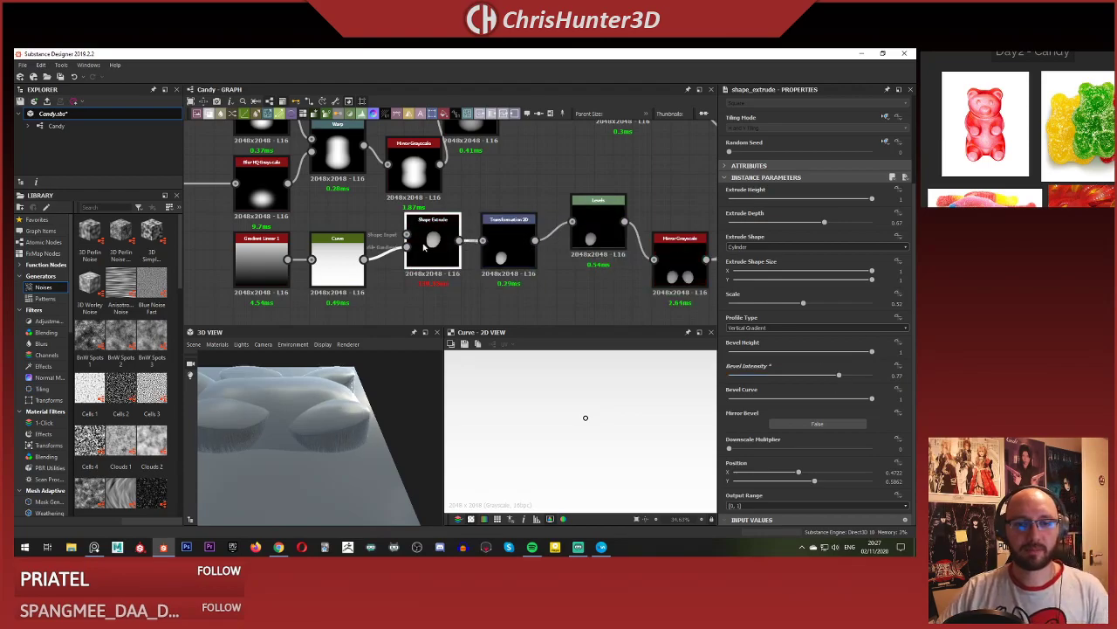
Examine the limbs on the 3D bear alongside the outputs of the second Mirror Grayscale, Transformation 2D and Shape Extrude nodes.
{"action": "left_click_drag", "start_coordinate": [315, 419], "coordinate": [389, 402]}
{"action": "middle_click_drag", "start_coordinate": [552, 273], "coordinate": [360, 265]}
{"action": "middle_click_drag", "start_coordinate": [594, 259], "coordinate": [458, 257]}
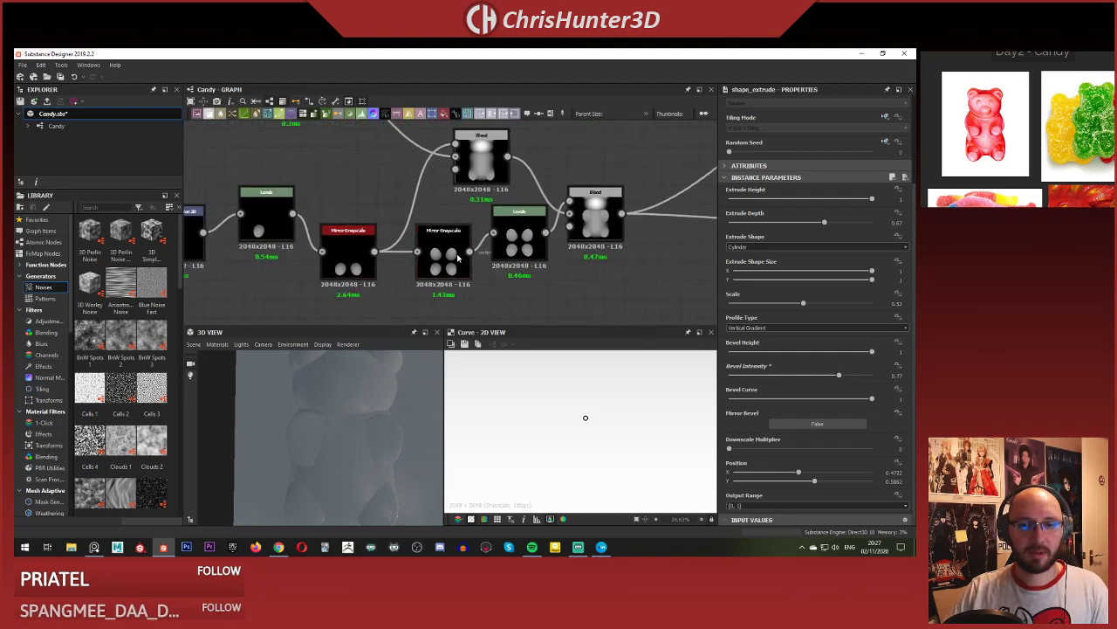
{"action": "double_click", "coordinate": [441, 255]}
{"action": "middle_click_drag", "start_coordinate": [303, 267], "coordinate": [380, 246]}
{"action": "scroll", "coordinate": [361, 448], "scroll_direction": "down", "scroll_amount": 3}
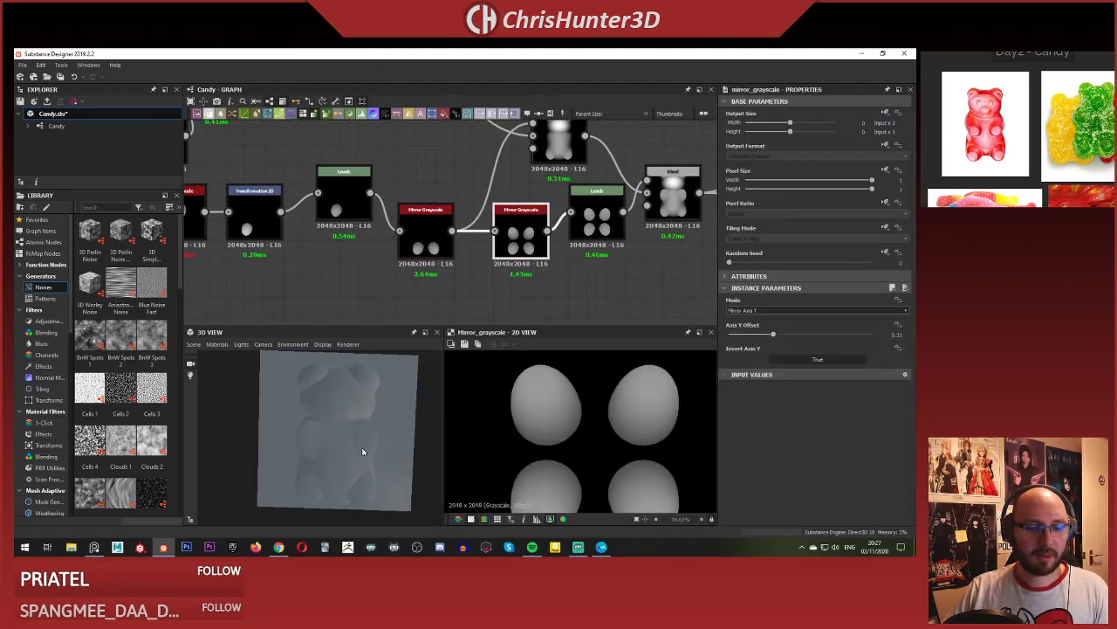
{"action": "scroll", "coordinate": [349, 444], "scroll_direction": "up", "scroll_amount": 3}
{"action": "middle_click_drag", "start_coordinate": [300, 287], "coordinate": [408, 258]}
{"action": "double_click", "coordinate": [362, 187]}
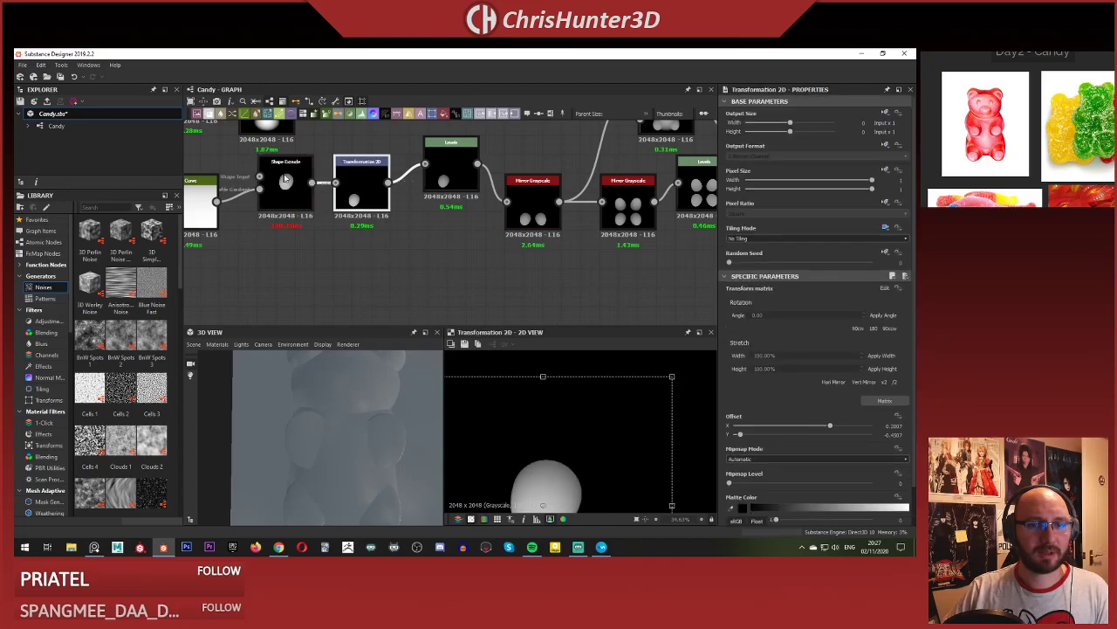
{"action": "left_click", "coordinate": [286, 179]}
{"action": "double_click", "coordinate": [286, 179]}
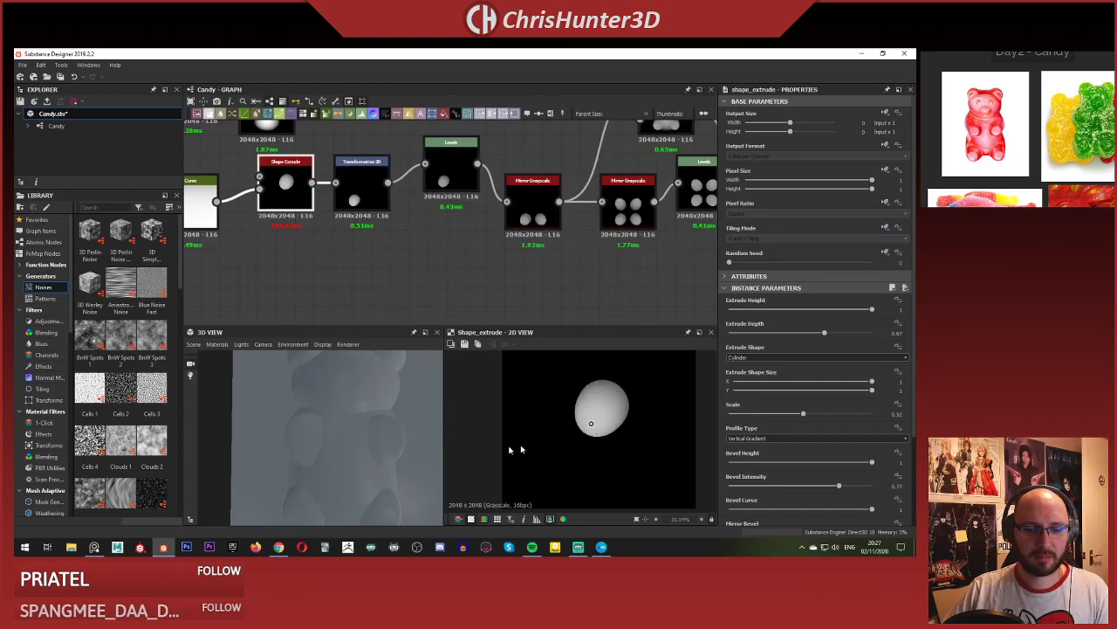
{"action": "scroll", "coordinate": [359, 450], "scroll_direction": "down", "scroll_amount": 3}
{"action": "scroll", "coordinate": [347, 461], "scroll_direction": "up", "scroll_amount": 2}
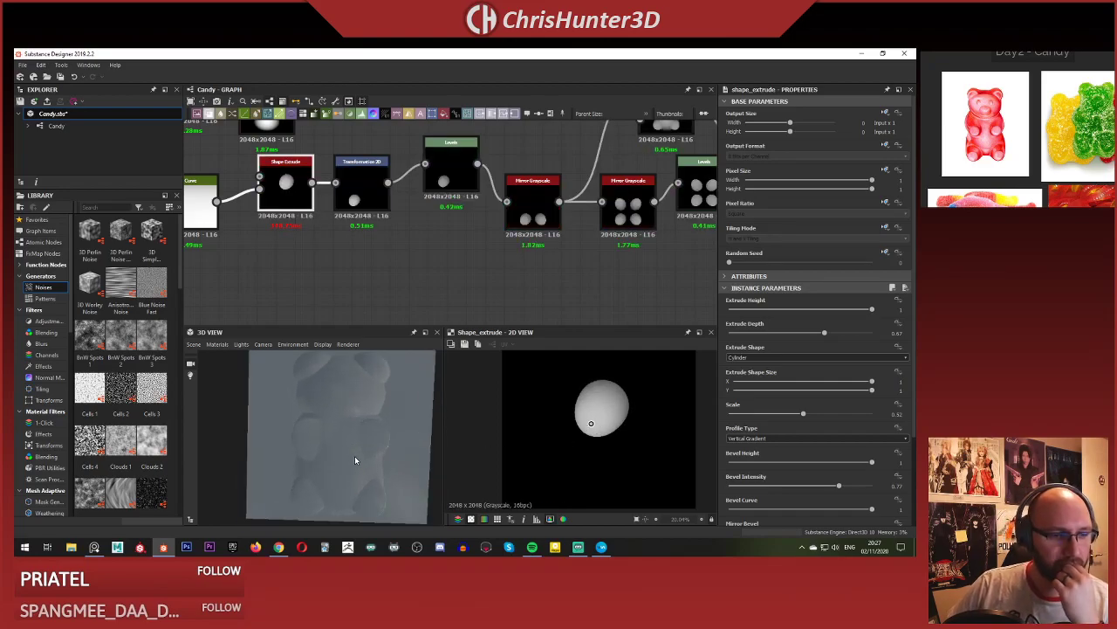
{"action": "left_click_drag", "start_coordinate": [355, 456], "coordinate": [342, 423]}
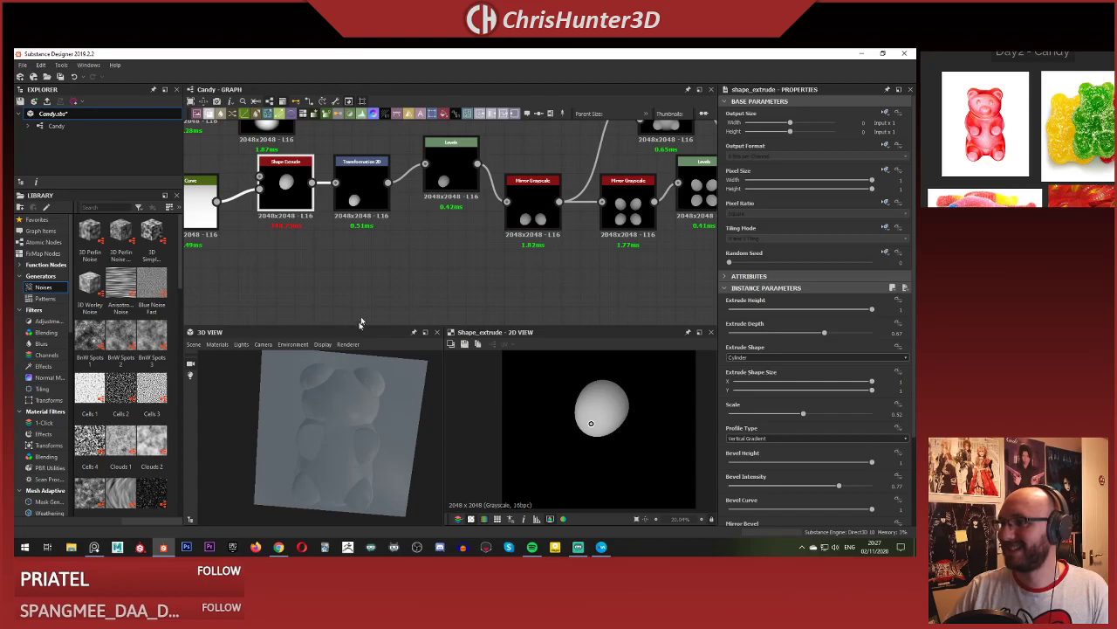
Compare the head-and-body Blend, the Blend that adds the legs and the final Blend against the 3D bear.
{"action": "scroll", "coordinate": [370, 284], "scroll_direction": "down", "scroll_amount": 5}
{"action": "middle_click_drag", "start_coordinate": [372, 281], "coordinate": [690, 257]}
{"action": "middle_click_drag", "start_coordinate": [474, 257], "coordinate": [516, 233]}
{"action": "scroll", "coordinate": [434, 243], "scroll_direction": "down", "scroll_amount": 3}
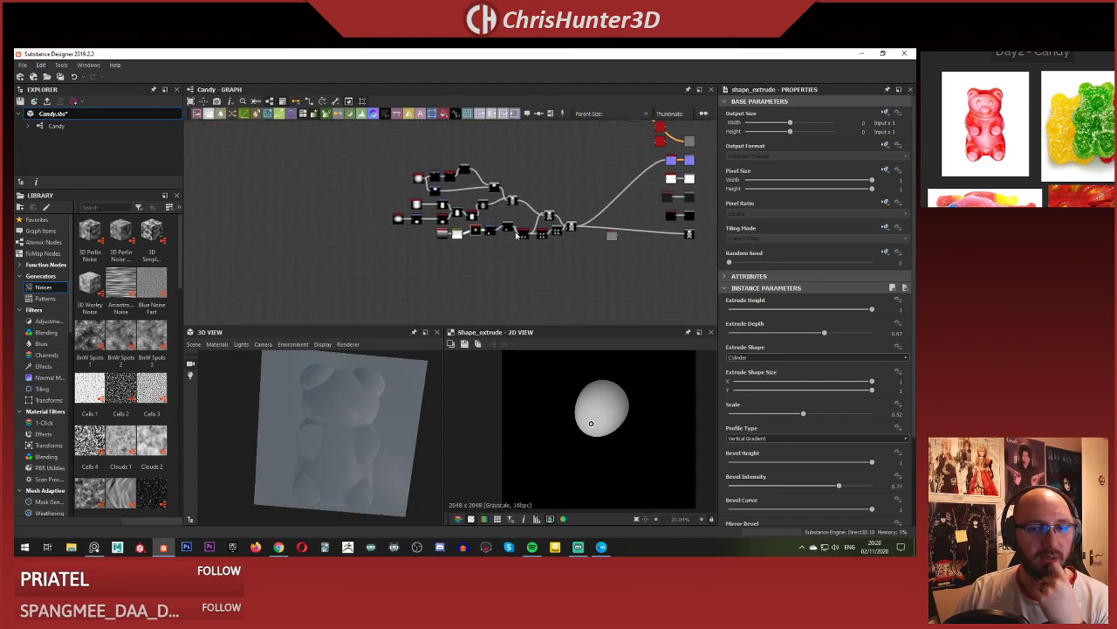
{"action": "scroll", "coordinate": [517, 234], "scroll_direction": "up", "scroll_amount": 5}
{"action": "double_click", "coordinate": [461, 202]}
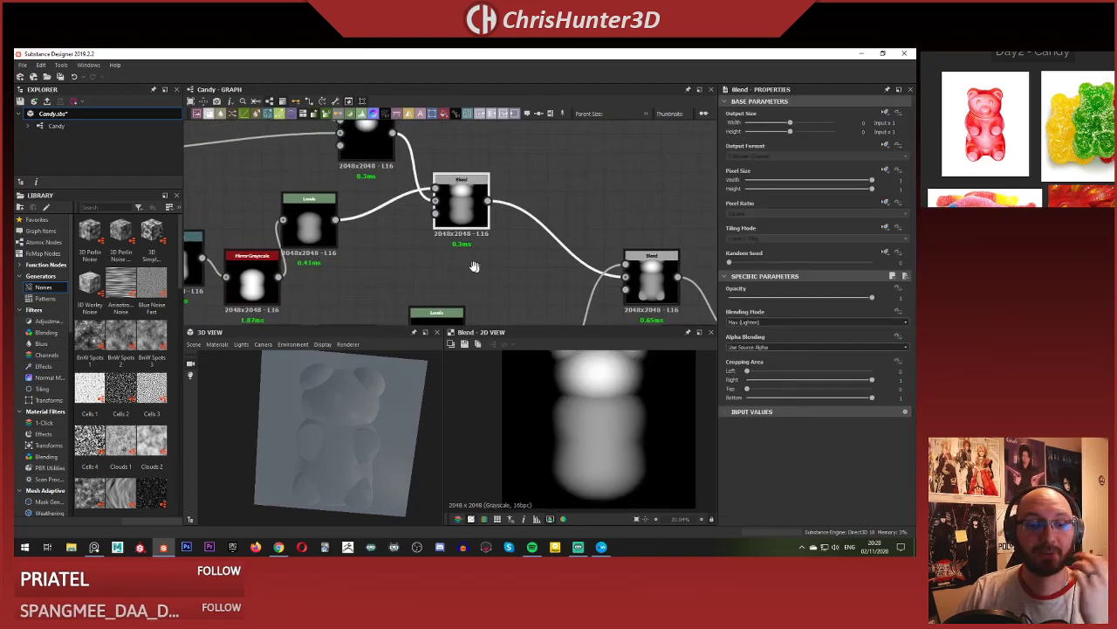
{"action": "middle_click_drag", "start_coordinate": [474, 266], "coordinate": [381, 249]}
{"action": "scroll", "coordinate": [382, 250], "scroll_direction": "down", "scroll_amount": 1}
{"action": "double_click", "coordinate": [524, 261]}
{"action": "middle_click_drag", "start_coordinate": [500, 275], "coordinate": [411, 220]}
{"action": "left_click", "coordinate": [535, 258]}
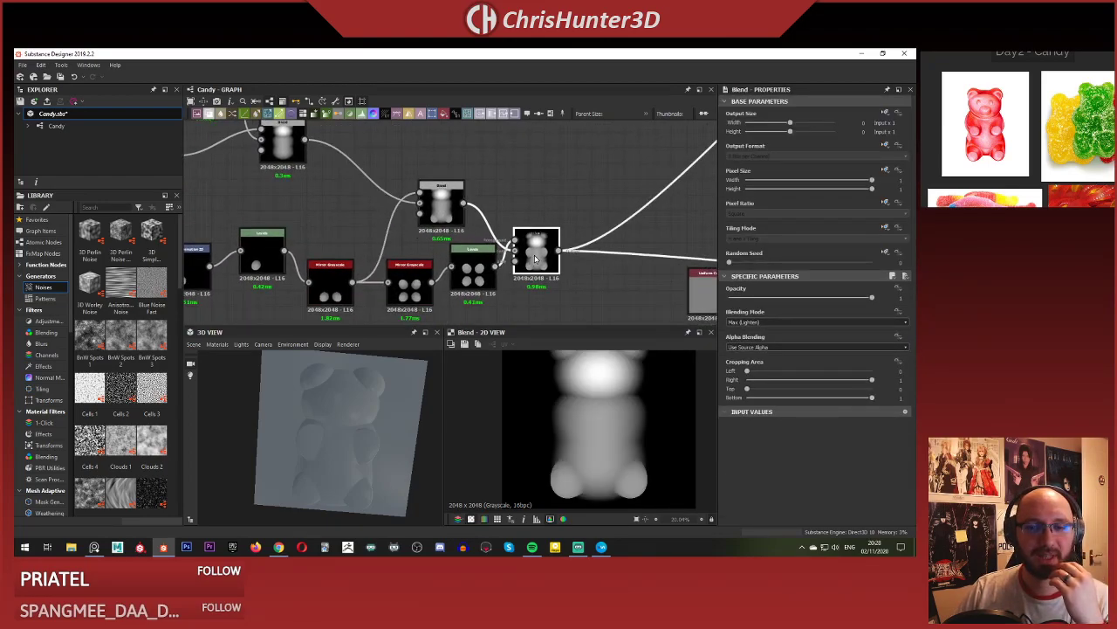
{"action": "scroll", "coordinate": [318, 451], "scroll_direction": "up", "scroll_amount": 3}
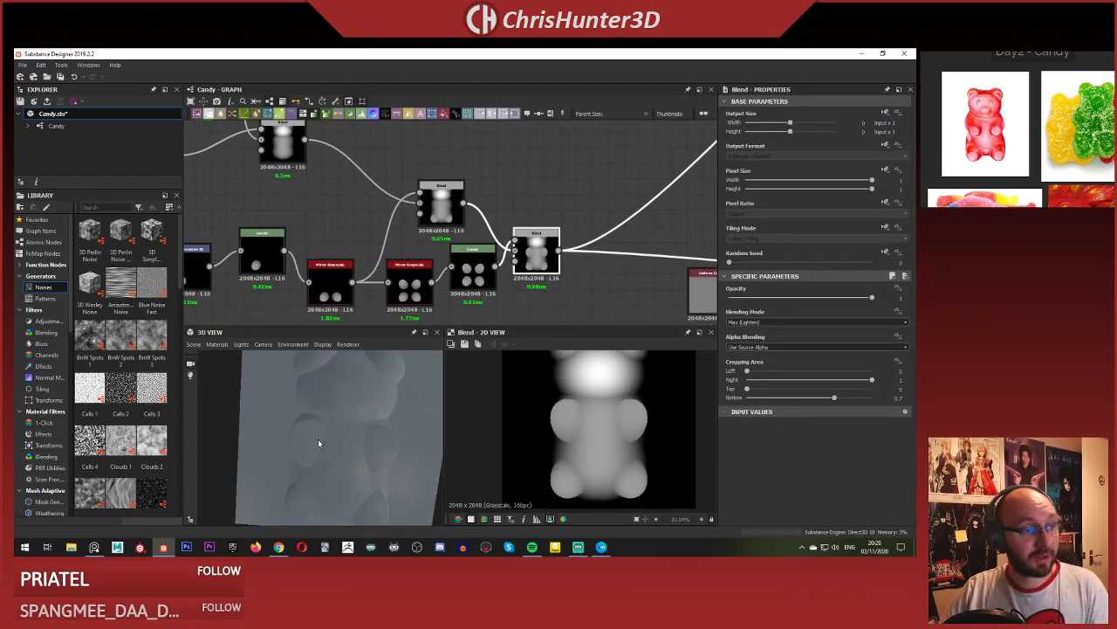
{"action": "left_click_drag", "start_coordinate": [319, 443], "coordinate": [341, 429]}
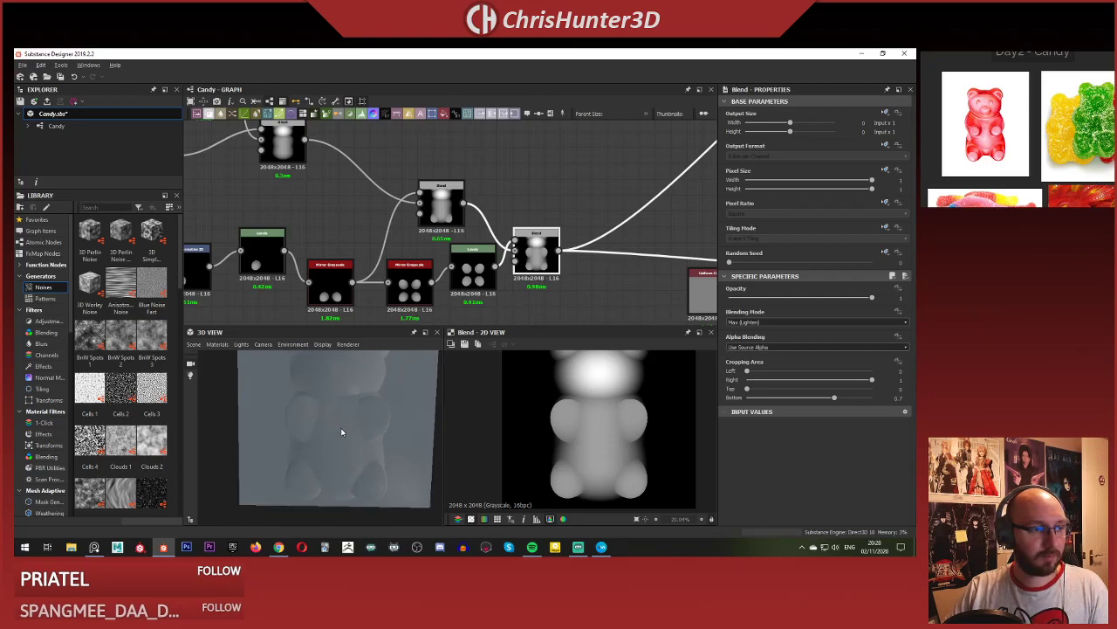
Inspect the limb Transformation 2D and Shape Extrude outputs, then check the bear's limbs from another 3D angle.
{"action": "scroll", "coordinate": [505, 384], "scroll_direction": "up", "scroll_amount": 2}
{"action": "middle_click_drag", "start_coordinate": [535, 279], "coordinate": [613, 239]}
{"action": "scroll", "coordinate": [515, 262], "scroll_direction": "up", "scroll_amount": 2}
{"action": "scroll", "coordinate": [481, 256], "scroll_direction": "down", "scroll_amount": 2}
{"action": "middle_click_drag", "start_coordinate": [384, 272], "coordinate": [479, 266]}
{"action": "scroll", "coordinate": [353, 228], "scroll_direction": "up", "scroll_amount": 2}
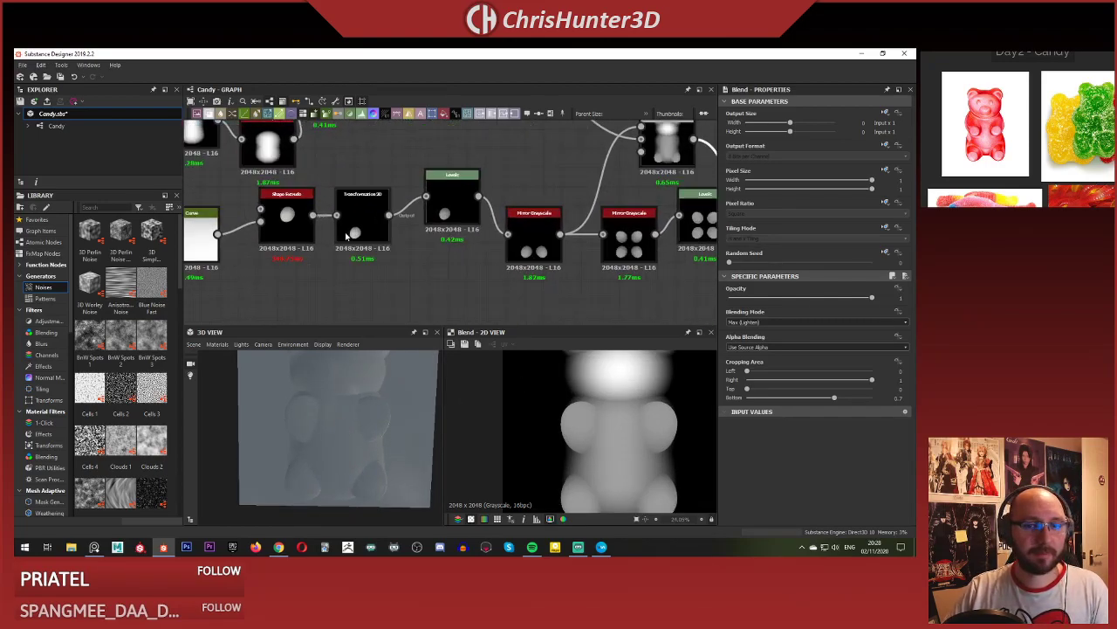
{"action": "double_click", "coordinate": [355, 217]}
{"action": "double_click", "coordinate": [271, 220]}
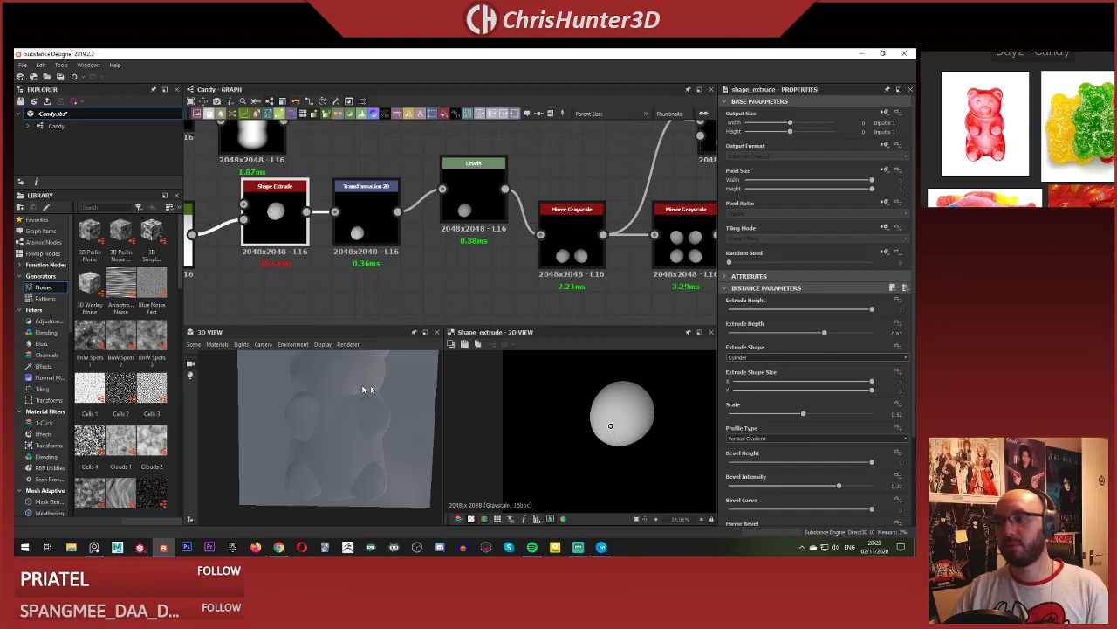
{"action": "left_click_drag", "start_coordinate": [363, 385], "coordinate": [367, 437]}
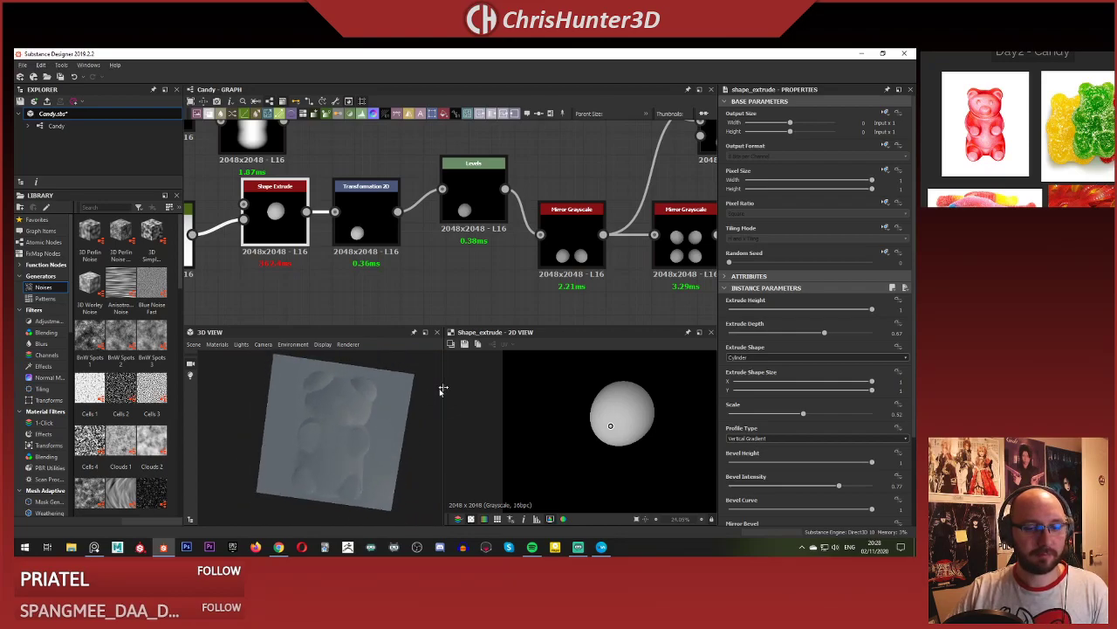
Reposition the limb branch's Shape Extrude and the Levels node after the Transformation 2D to tidy the node spacing.
{"action": "scroll", "coordinate": [559, 310], "scroll_direction": "down", "scroll_amount": 3}
{"action": "middle_click_drag", "start_coordinate": [556, 302], "coordinate": [514, 277]}
{"action": "mouse_move", "coordinate": [372, 423]}
{"action": "left_mouse_down"}
{"action": "mouse_move", "coordinate": [345, 460]}
{"action": "mouse_move", "coordinate": [360, 442]}
{"action": "left_mouse_up"}
{"action": "scroll", "coordinate": [502, 260], "scroll_direction": "down", "scroll_amount": 3}
{"action": "scroll", "coordinate": [501, 260], "scroll_direction": "up", "scroll_amount": 1}
{"action": "middle_click_drag", "start_coordinate": [497, 272], "coordinate": [605, 278]}
{"action": "scroll", "coordinate": [434, 268], "scroll_direction": "up", "scroll_amount": 3}
{"action": "scroll", "coordinate": [553, 281], "scroll_direction": "down", "scroll_amount": 1}
{"action": "scroll", "coordinate": [553, 284], "scroll_direction": "up", "scroll_amount": 2}
{"action": "scroll", "coordinate": [443, 303], "scroll_direction": "down", "scroll_amount": 2}
{"action": "scroll", "coordinate": [494, 296], "scroll_direction": "up", "scroll_amount": 3}
{"action": "left_click_drag", "start_coordinate": [384, 171], "coordinate": [364, 192]}
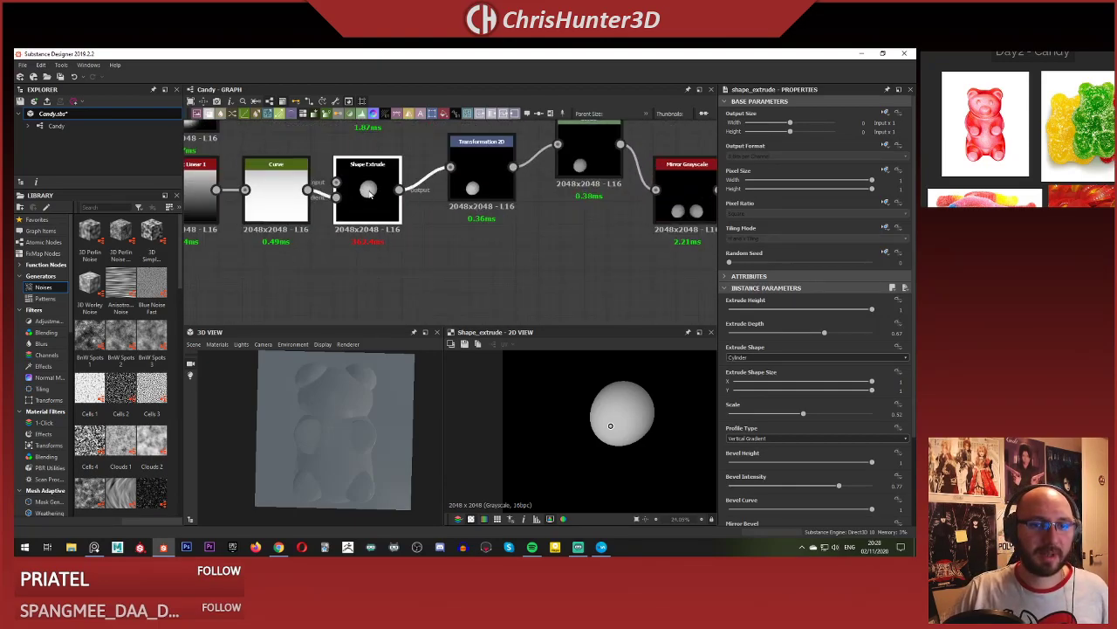
{"action": "scroll", "coordinate": [436, 280], "scroll_direction": "down", "scroll_amount": 2}
{"action": "scroll", "coordinate": [445, 284], "scroll_direction": "up", "scroll_amount": 2}
{"action": "scroll", "coordinate": [319, 284], "scroll_direction": "down", "scroll_amount": 1}
{"action": "middle_click_drag", "start_coordinate": [456, 288], "coordinate": [322, 276]}
{"action": "left_click_drag", "start_coordinate": [371, 210], "coordinate": [364, 224]}
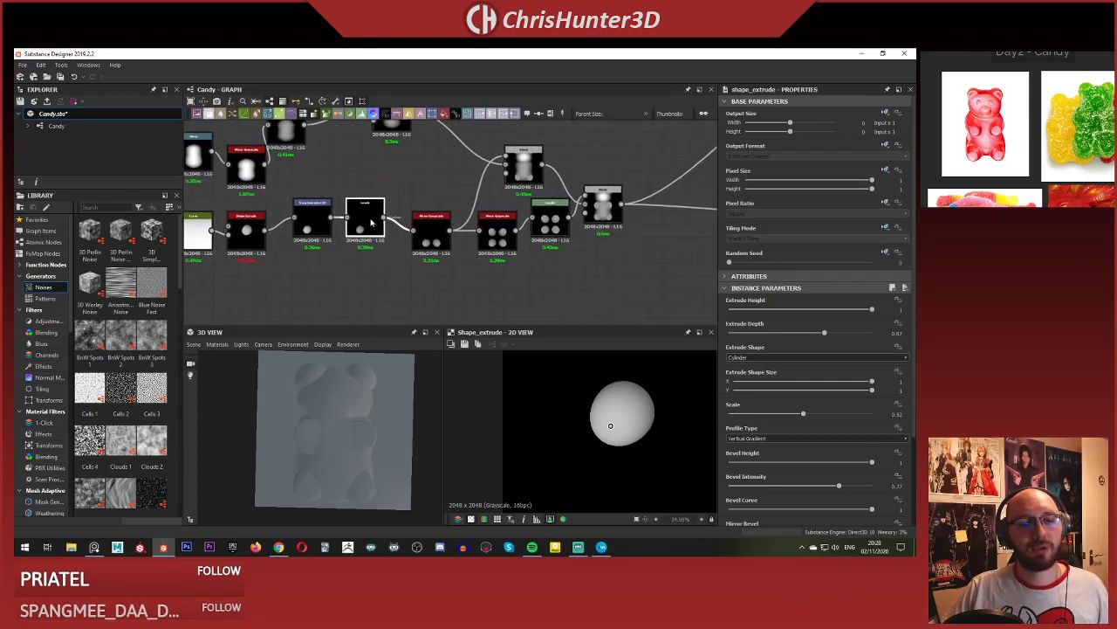
{"action": "scroll", "coordinate": [327, 248], "scroll_direction": "down", "scroll_amount": 2}
{"action": "scroll", "coordinate": [325, 245], "scroll_direction": "up", "scroll_amount": 1}
{"action": "middle_click_drag", "start_coordinate": [325, 246], "coordinate": [402, 273]}
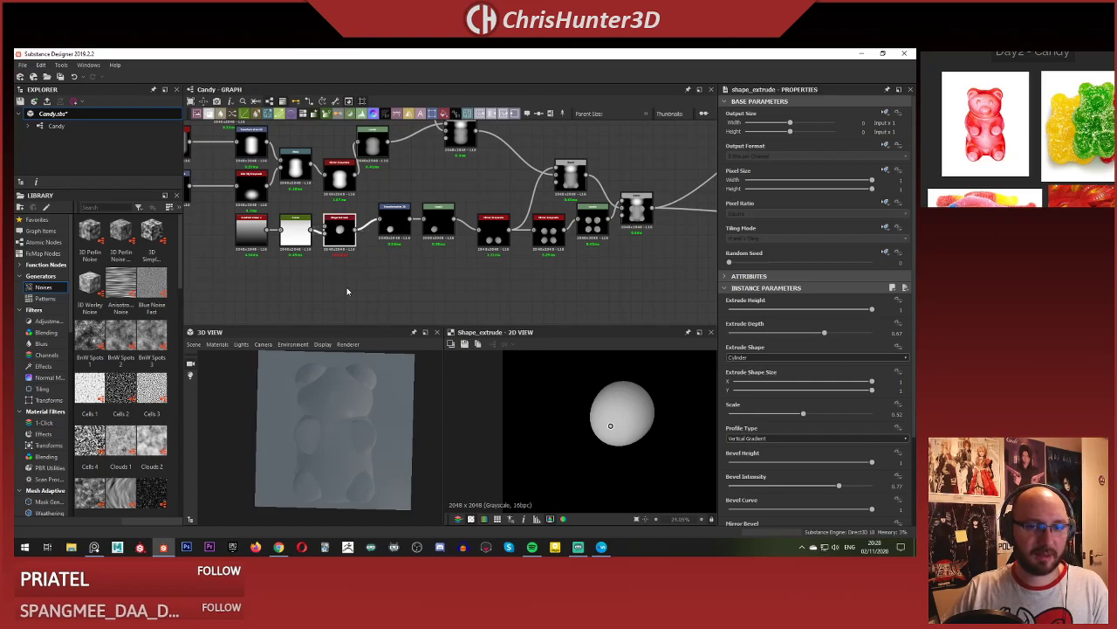
Duplicate the limb Shape Extrude directly below the original, keeping it fed by the same Curve.
{"action": "left_click", "coordinate": [347, 290]}
{"action": "left_click_drag", "start_coordinate": [350, 233], "coordinate": [349, 275]}
{"action": "scroll", "coordinate": [428, 273], "scroll_direction": "up", "scroll_amount": 4}
{"action": "scroll", "coordinate": [387, 274], "scroll_direction": "down", "scroll_amount": 1}
{"action": "left_click", "coordinate": [386, 274]}
{"action": "middle_click_drag", "start_coordinate": [425, 273], "coordinate": [390, 271]}
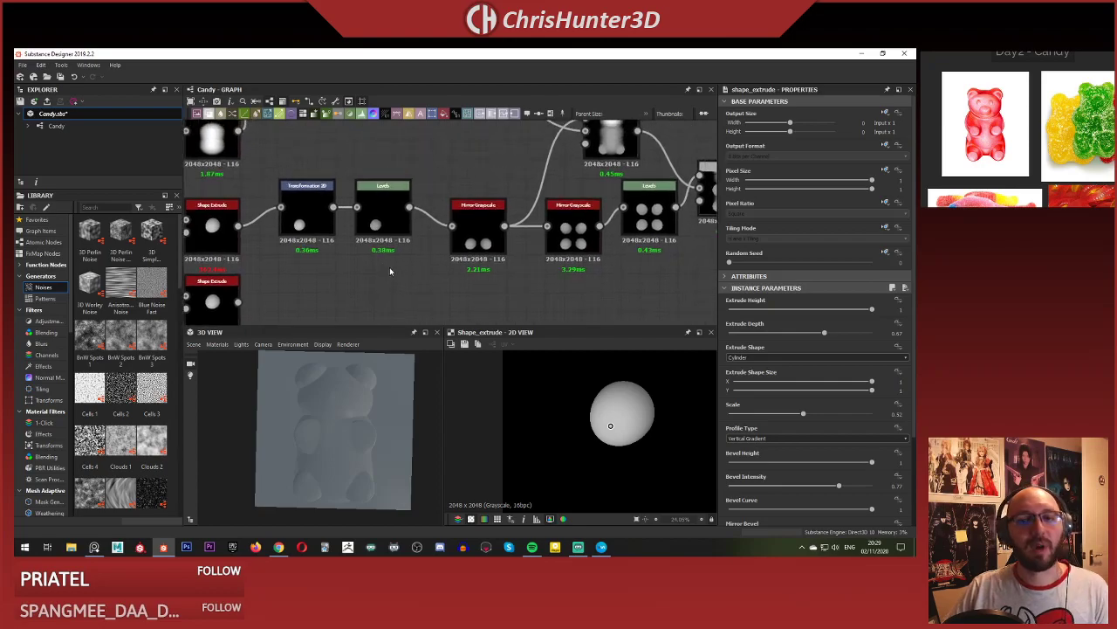
{"action": "scroll", "coordinate": [411, 279], "scroll_direction": "down", "scroll_amount": 1}
{"action": "left_click_drag", "start_coordinate": [515, 260], "coordinate": [515, 306]}
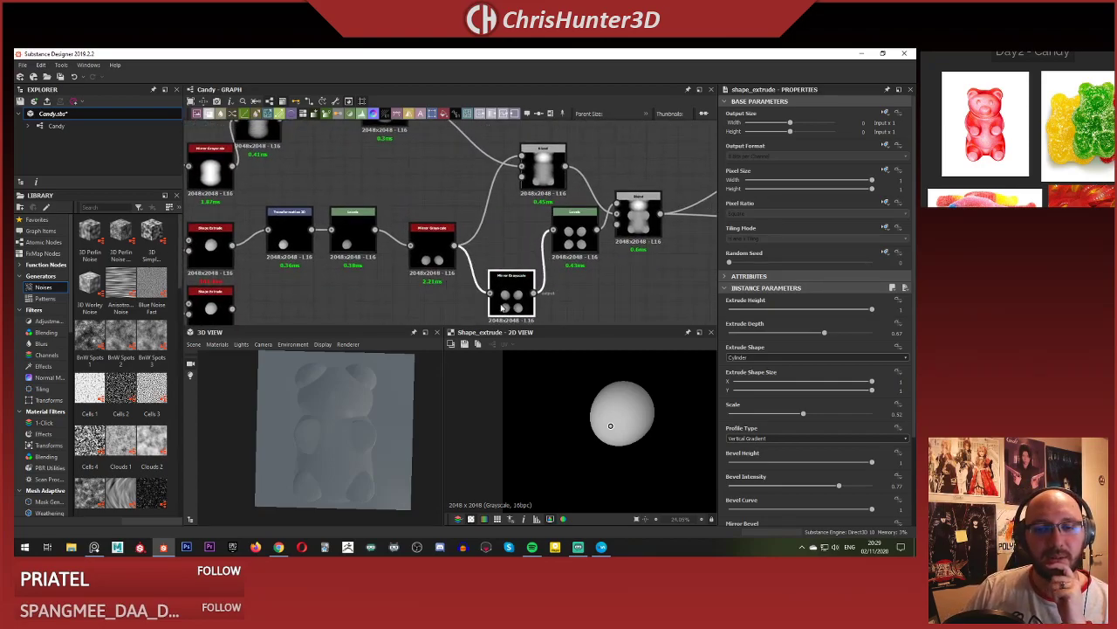
{"action": "mouse_move", "coordinate": [534, 302]}
{"action": "middle_mouse_down"}
{"action": "mouse_move", "coordinate": [515, 260]}
{"action": "mouse_move", "coordinate": [506, 267]}
{"action": "mouse_move", "coordinate": [516, 291]}
{"action": "middle_mouse_up"}
{"action": "left_click_drag", "start_coordinate": [542, 281], "coordinate": [544, 237]}
{"action": "left_click", "coordinate": [565, 290]}
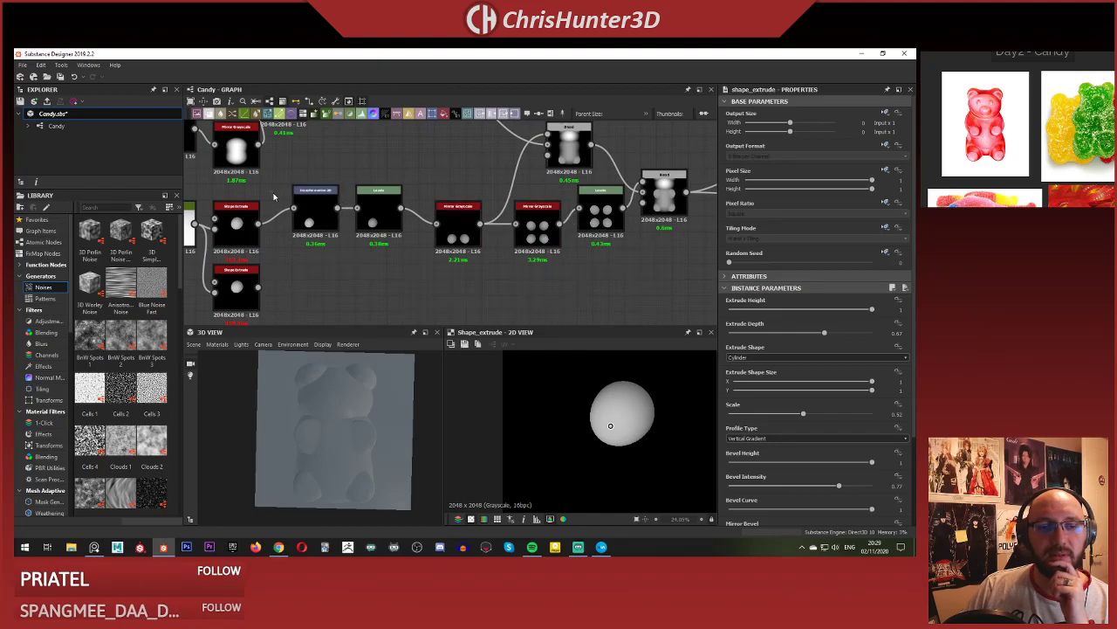
Duplicate the limb chain from Transformation 2D through the last Levels below the original, feed it from the duplicated Shape Extrude and compute each copy.
{"action": "scroll", "coordinate": [462, 272], "scroll_direction": "down", "scroll_amount": 2}
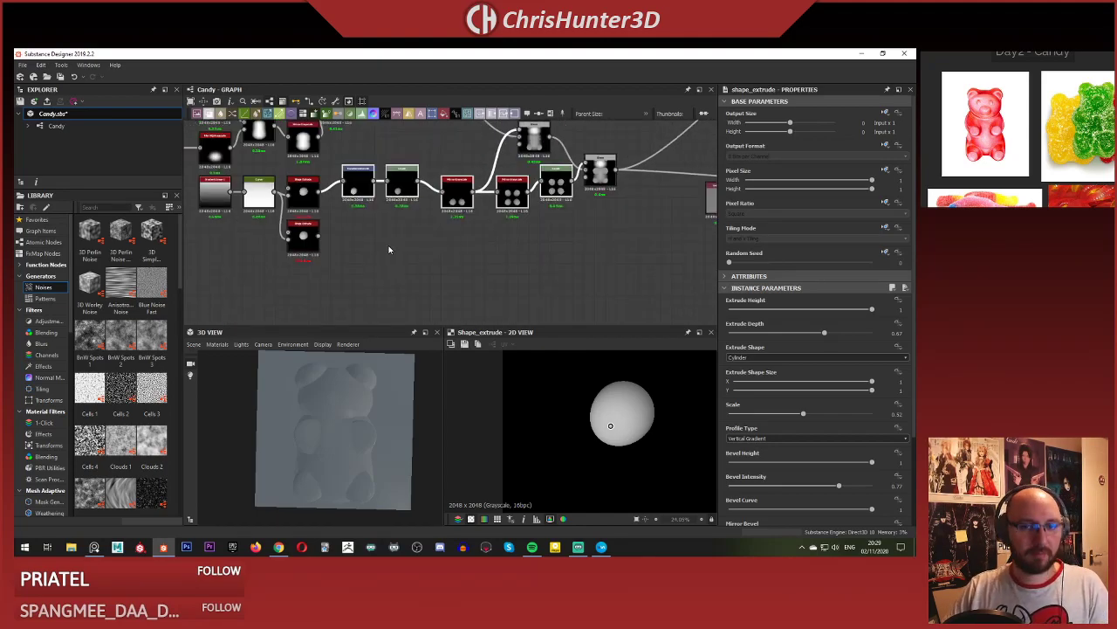
{"action": "key", "text": "ctrl+v"}
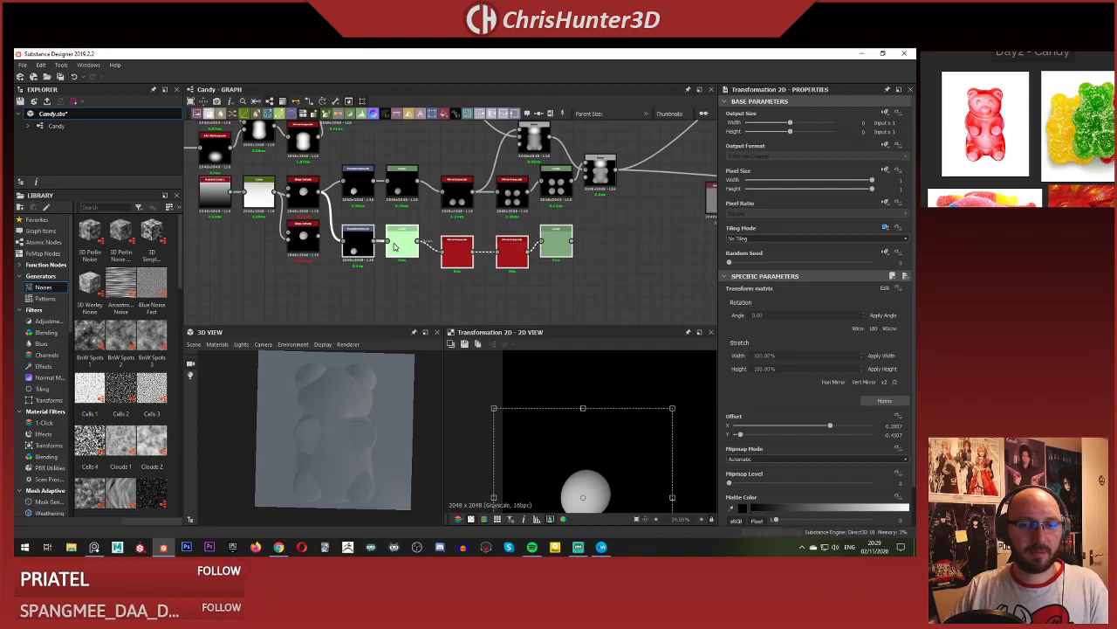
{"action": "left_click", "coordinate": [394, 242]}
{"action": "left_click_drag", "start_coordinate": [343, 241], "coordinate": [344, 237]}
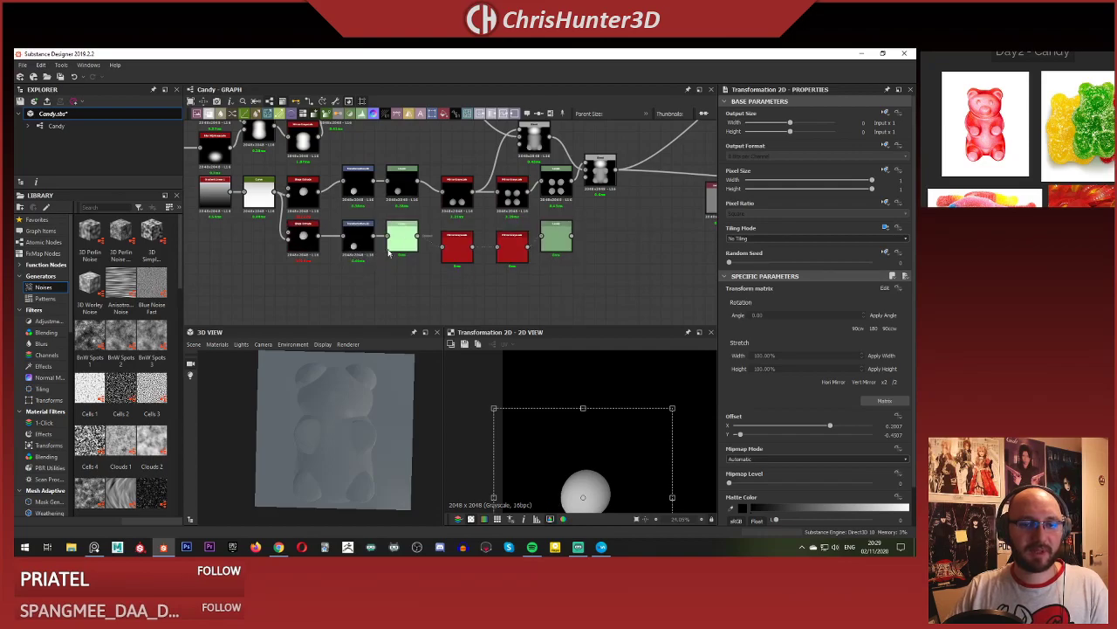
{"action": "double_click", "coordinate": [406, 241]}
{"action": "double_click", "coordinate": [458, 249]}
{"action": "double_click", "coordinate": [511, 249]}
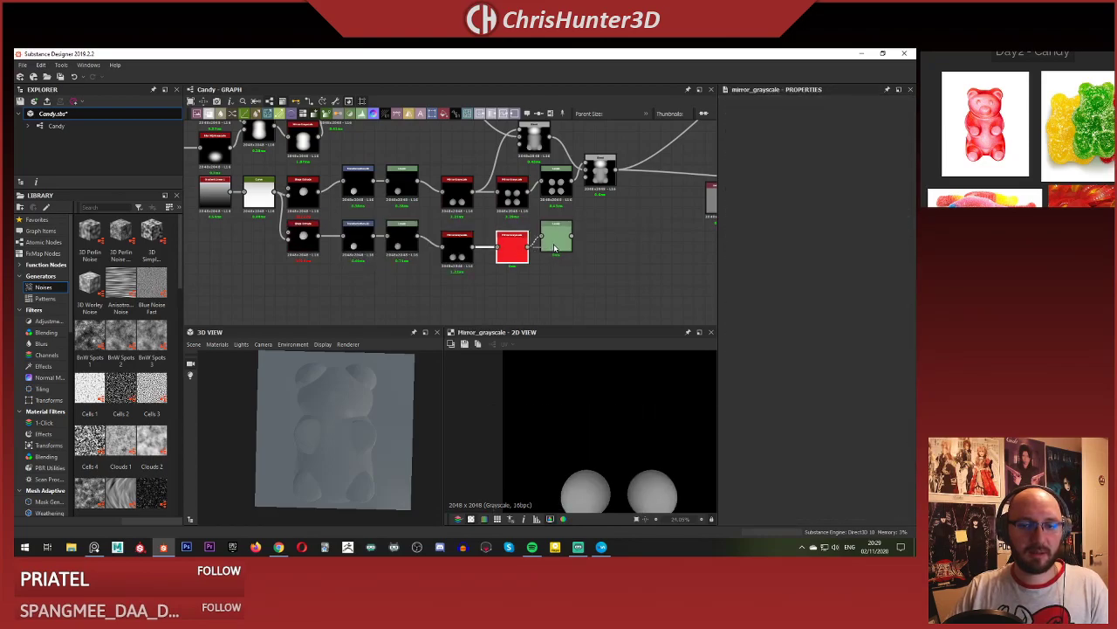
{"action": "double_click", "coordinate": [558, 245]}
Remove the second, Y-axis Mirror Grayscale from the duplicated chain and move its final Levels node lower.
{"action": "scroll", "coordinate": [551, 264], "scroll_direction": "up", "scroll_amount": 2}
{"action": "middle_click_drag", "start_coordinate": [554, 285], "coordinate": [550, 302]}
{"action": "left_click", "coordinate": [492, 260]}
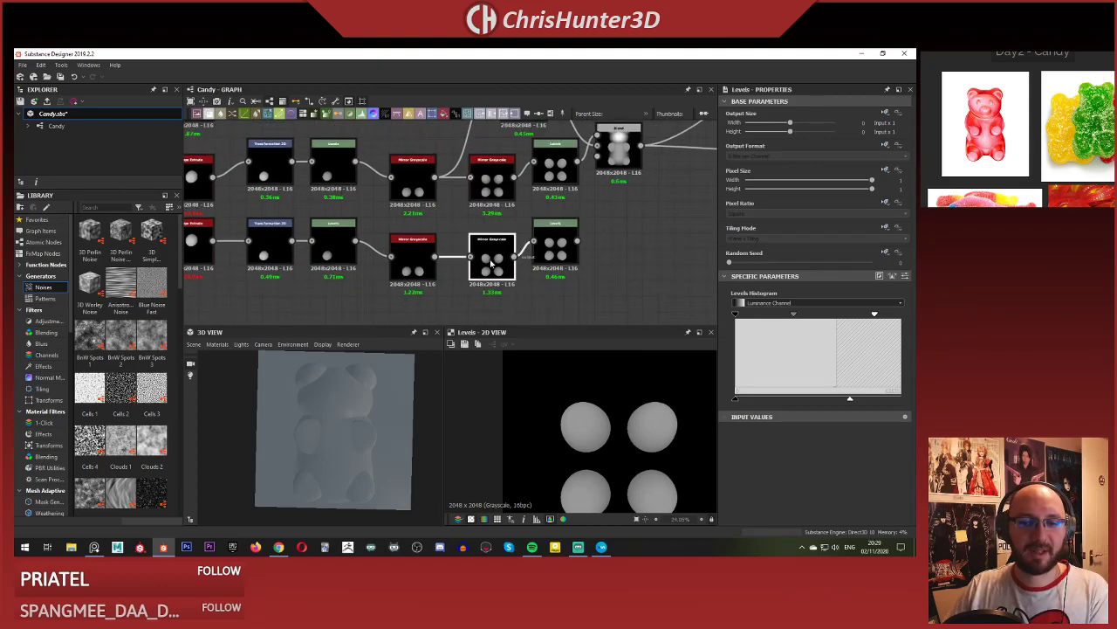
{"action": "key", "text": "BackSpace"}
{"action": "left_click_drag", "start_coordinate": [556, 248], "coordinate": [555, 280]}
Connect the duplicated chain's final Levels to the final Blend in place of the four-limb Levels.
{"action": "left_click", "coordinate": [422, 254]}
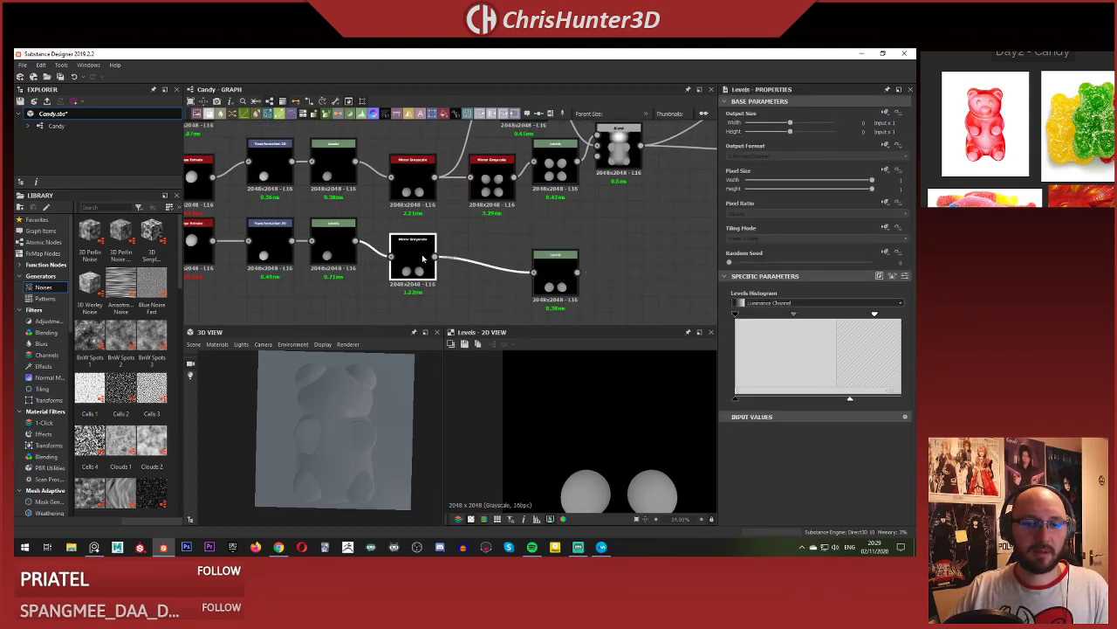
{"action": "middle_click_drag", "start_coordinate": [388, 275], "coordinate": [362, 265]}
{"action": "double_click", "coordinate": [387, 252]}
{"action": "scroll", "coordinate": [537, 255], "scroll_direction": "down", "scroll_amount": 2}
{"action": "scroll", "coordinate": [494, 249], "scroll_direction": "up", "scroll_amount": 1}
{"action": "left_click", "coordinate": [502, 234]}
{"action": "double_click", "coordinate": [504, 180]}
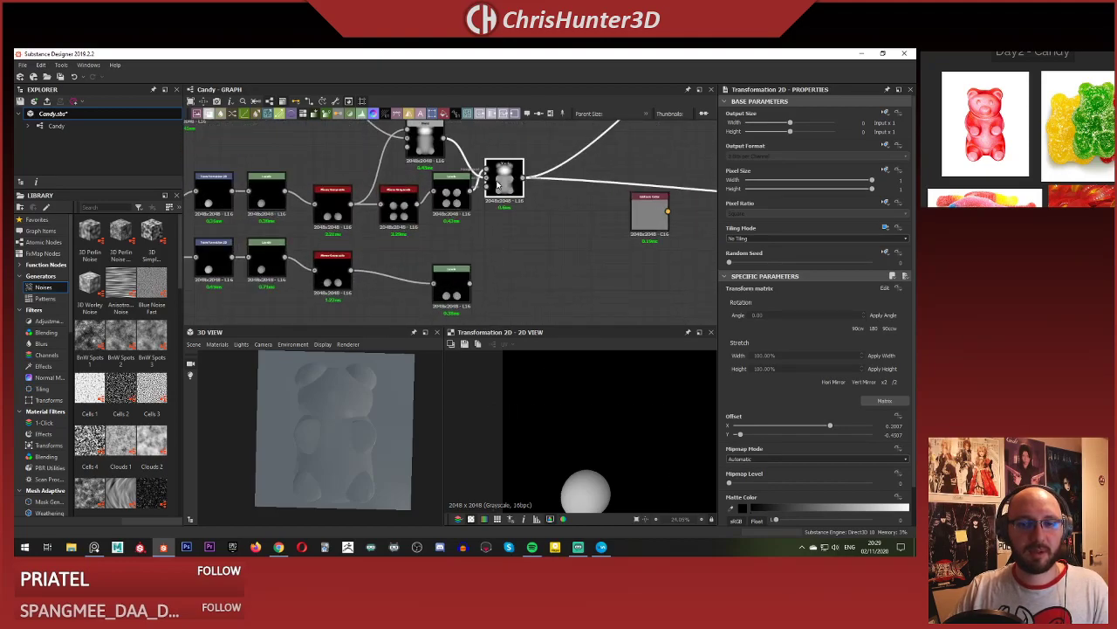
{"action": "middle_click_drag", "start_coordinate": [479, 209], "coordinate": [511, 207]}
{"action": "middle_click_drag", "start_coordinate": [432, 201], "coordinate": [446, 226]}
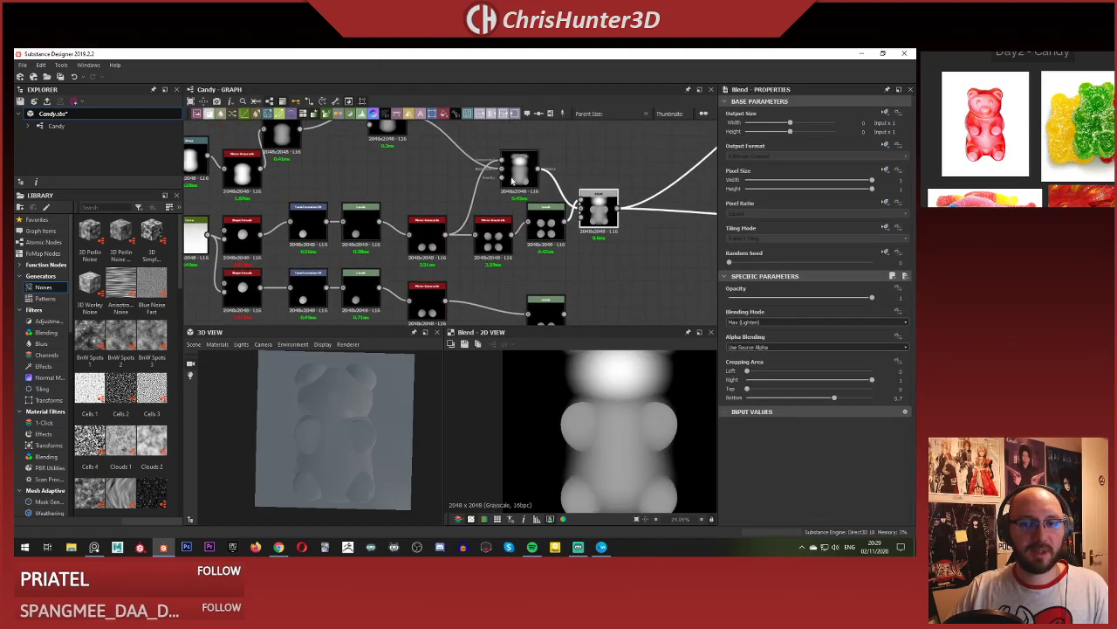
{"action": "left_click", "coordinate": [564, 312]}
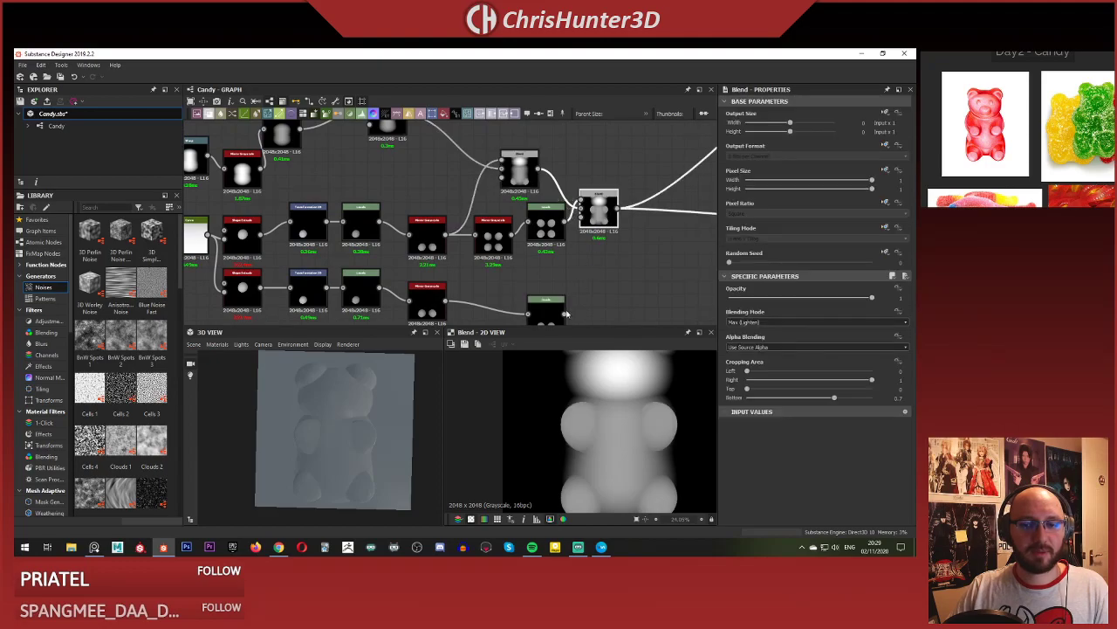
{"action": "double_click", "coordinate": [599, 209]}
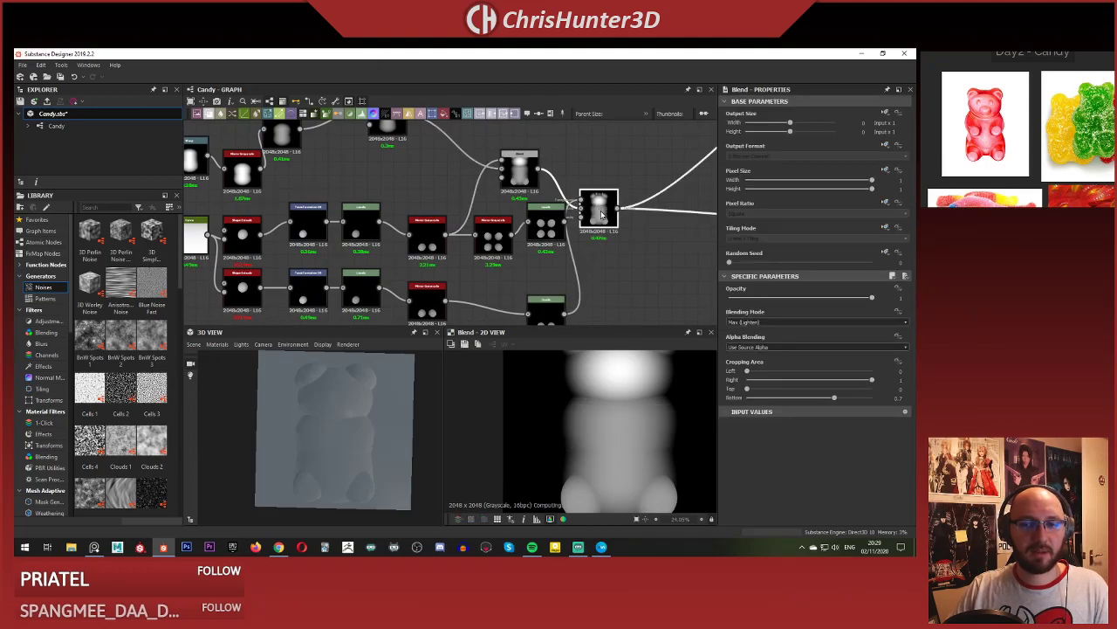
Move the duplicated limb up to arm height in its Transformation 2D, with a Y offset of about -0.06.
{"action": "middle_click_drag", "start_coordinate": [551, 263], "coordinate": [556, 221]}
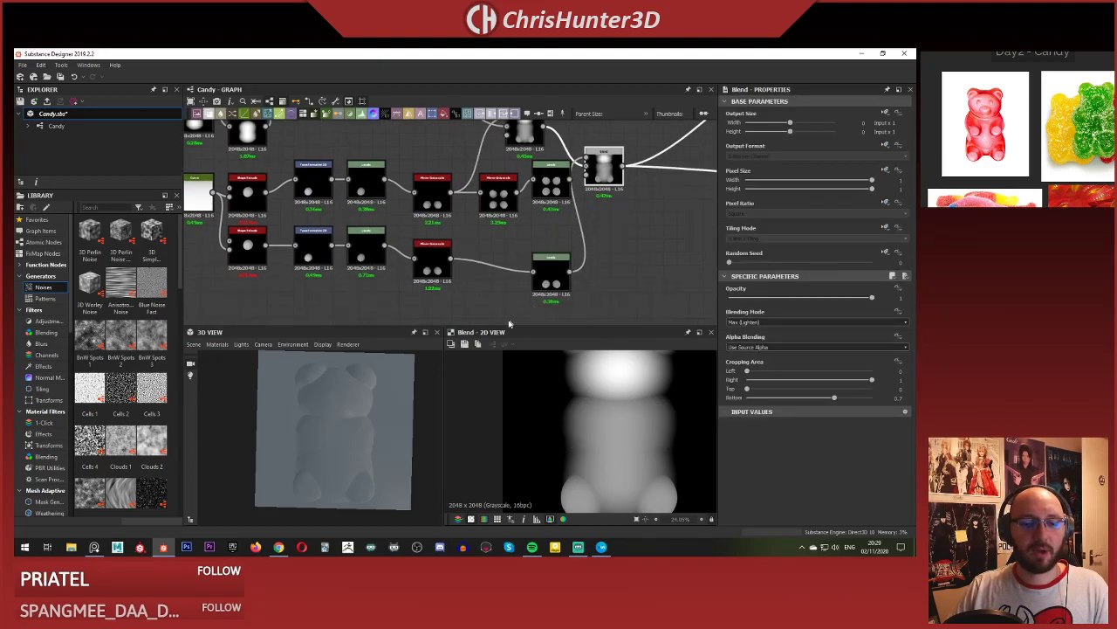
{"action": "left_click", "coordinate": [560, 272]}
{"action": "left_click", "coordinate": [313, 244]}
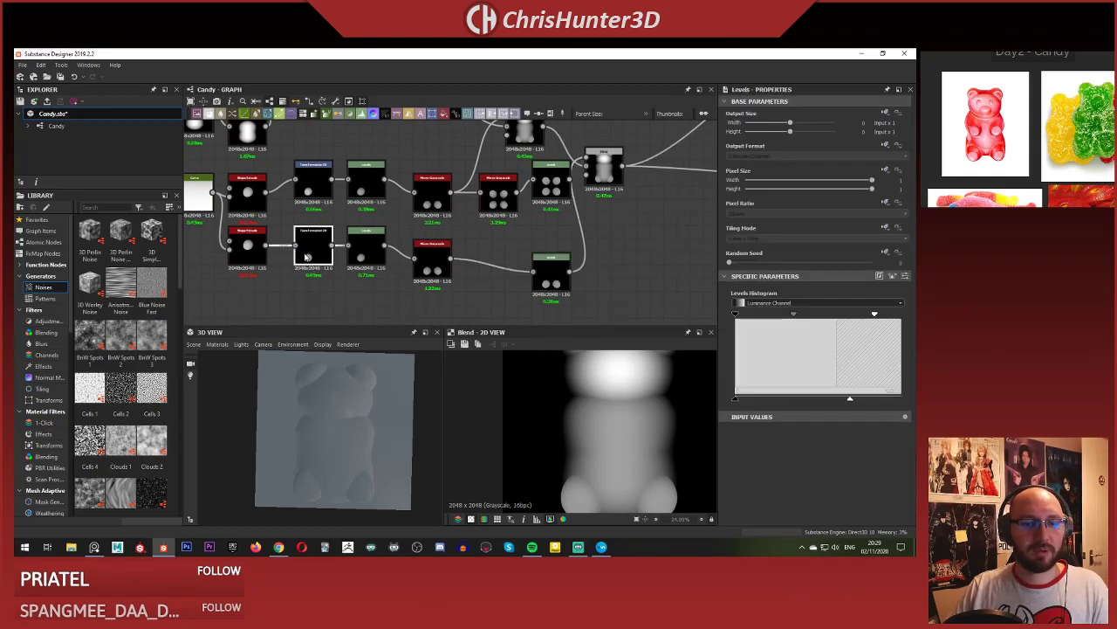
{"action": "left_click_drag", "start_coordinate": [563, 472], "coordinate": [566, 402]}
{"action": "middle_click_drag", "start_coordinate": [558, 235], "coordinate": [499, 263]}
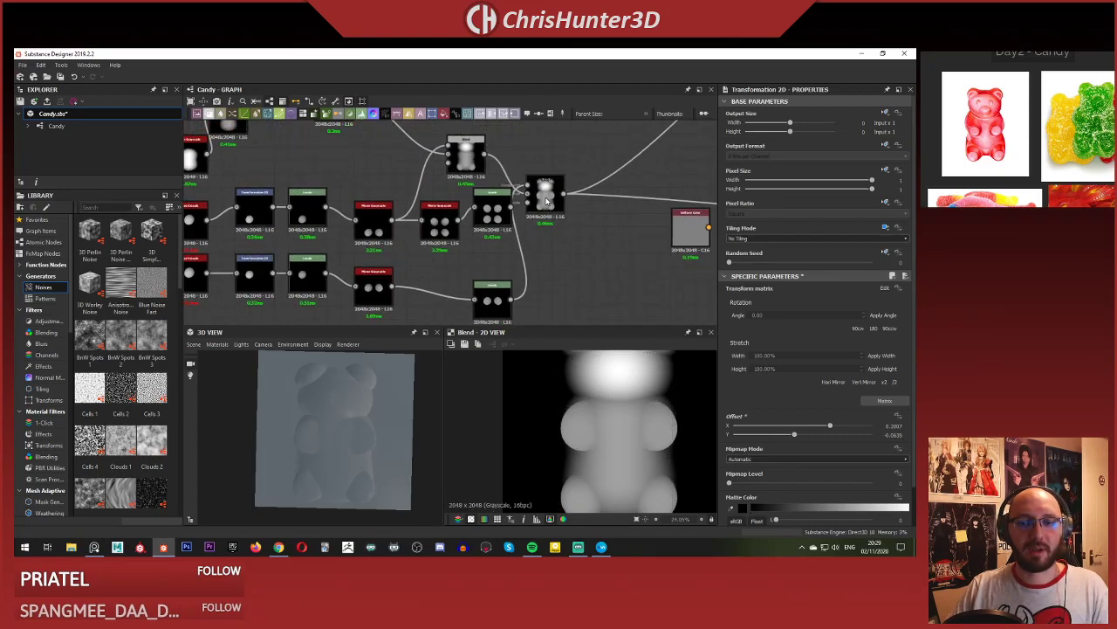
Set the final Blend's Bottom cropping area to 1.
{"action": "left_click", "coordinate": [545, 188]}
{"action": "left_click_drag", "start_coordinate": [834, 401], "coordinate": [872, 398]}
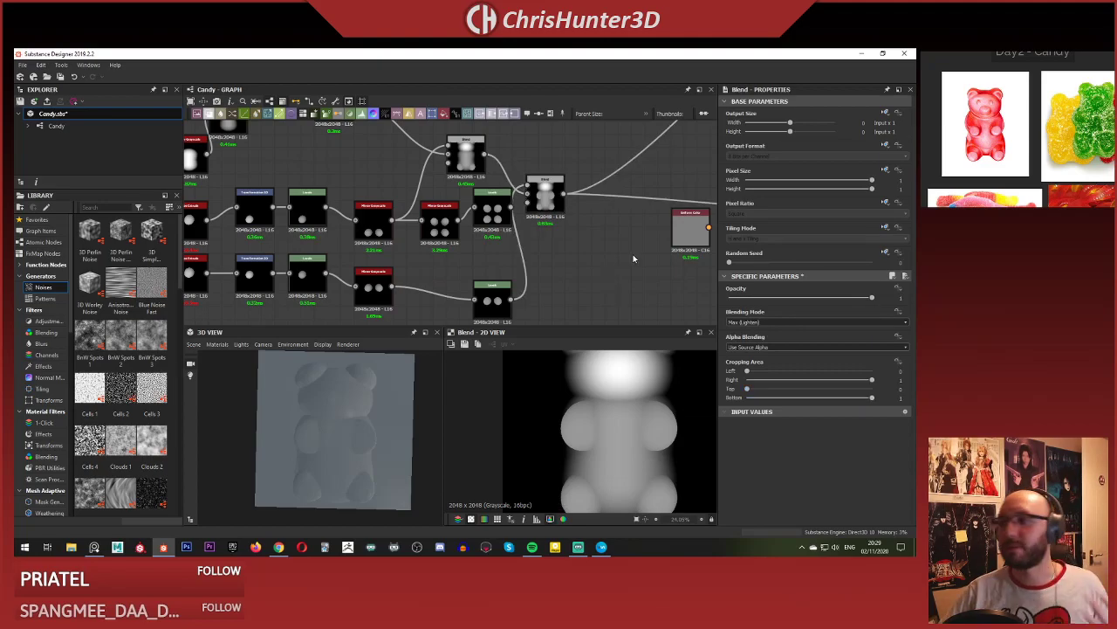
{"action": "scroll", "coordinate": [578, 274], "scroll_direction": "down", "scroll_amount": 2}
{"action": "scroll", "coordinate": [511, 275], "scroll_direction": "up", "scroll_amount": 4}
{"action": "middle_click_drag", "start_coordinate": [533, 309], "coordinate": [548, 261]}
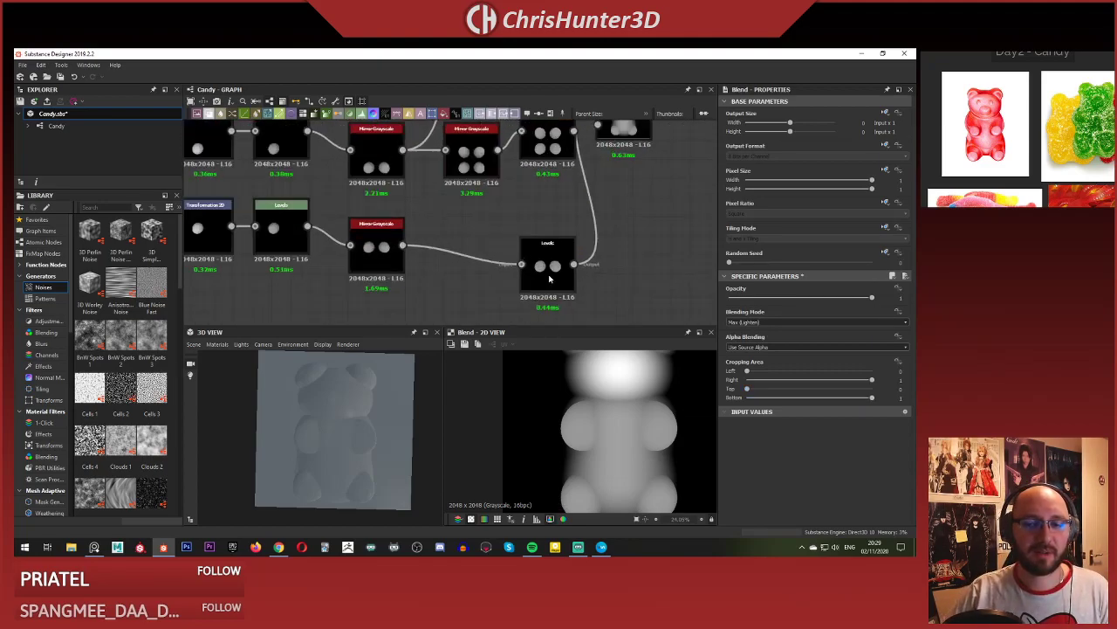
Preview the arm chain's final Levels node and move it next to that chain's Mirror Grayscale.
{"action": "left_click", "coordinate": [548, 261]}
{"action": "double_click", "coordinate": [548, 261]}
{"action": "left_click_drag", "start_coordinate": [548, 261], "coordinate": [476, 245]}
{"action": "middle_click_drag", "start_coordinate": [476, 246], "coordinate": [494, 264]}
{"action": "scroll", "coordinate": [493, 252], "scroll_direction": "down", "scroll_amount": 2}
{"action": "scroll", "coordinate": [494, 260], "scroll_direction": "up", "scroll_amount": 3}
Try lowering the final Blend's Bottom cropping area to about 0.21, and undo the change.
{"action": "middle_click_drag", "start_coordinate": [560, 175], "coordinate": [520, 269]}
{"action": "left_click", "coordinate": [565, 187]}
{"action": "scroll", "coordinate": [558, 196], "scroll_direction": "down", "scroll_amount": 2}
{"action": "left_click_drag", "start_coordinate": [837, 404], "coordinate": [772, 398]}
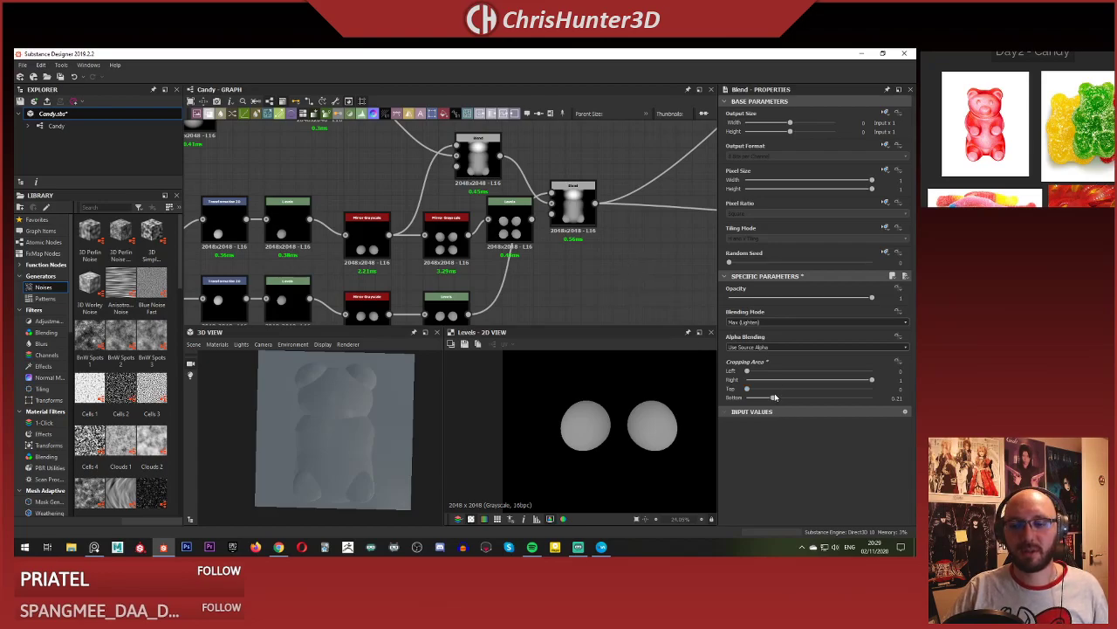
{"action": "key", "text": "ctrl+z"}
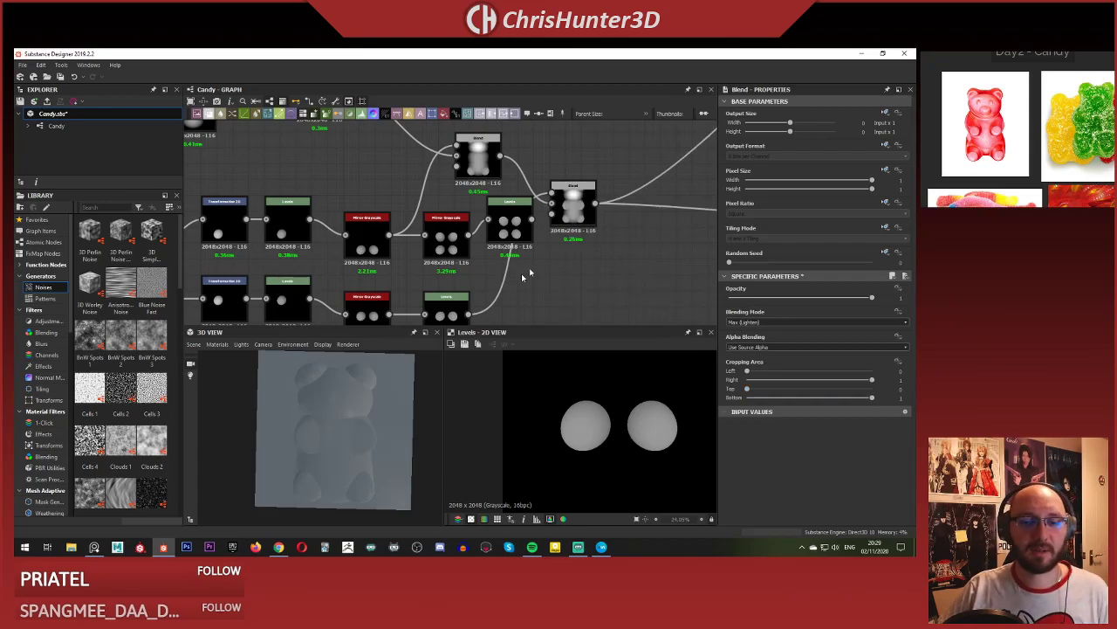
Tilt the arm shape slightly by adjusting the arm chain's Shape Extrude rotation in the 2D preview.
{"action": "left_click", "coordinate": [565, 259]}
{"action": "scroll", "coordinate": [501, 319], "scroll_direction": "up", "scroll_amount": 2}
{"action": "middle_click_drag", "start_coordinate": [501, 319], "coordinate": [615, 251]}
{"action": "scroll", "coordinate": [583, 274], "scroll_direction": "down", "scroll_amount": 2}
{"action": "scroll", "coordinate": [590, 312], "scroll_direction": "up", "scroll_amount": 1}
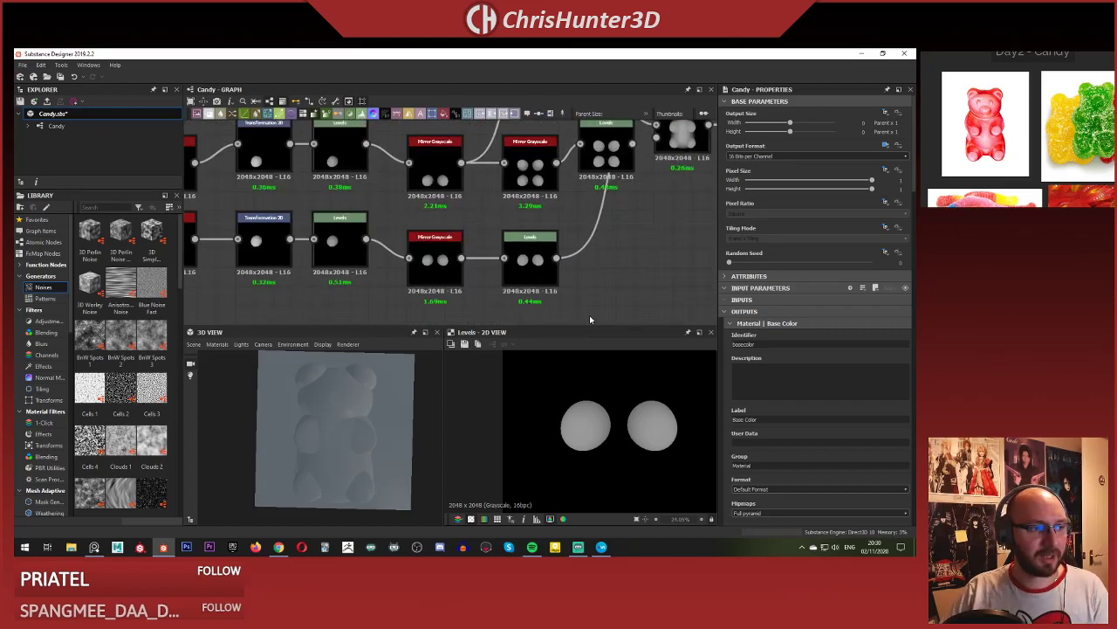
{"action": "scroll", "coordinate": [515, 288], "scroll_direction": "down", "scroll_amount": 1}
{"action": "middle_click_drag", "start_coordinate": [407, 291], "coordinate": [616, 294]}
{"action": "scroll", "coordinate": [423, 262], "scroll_direction": "up", "scroll_amount": 2}
{"action": "left_click", "coordinate": [441, 244]}
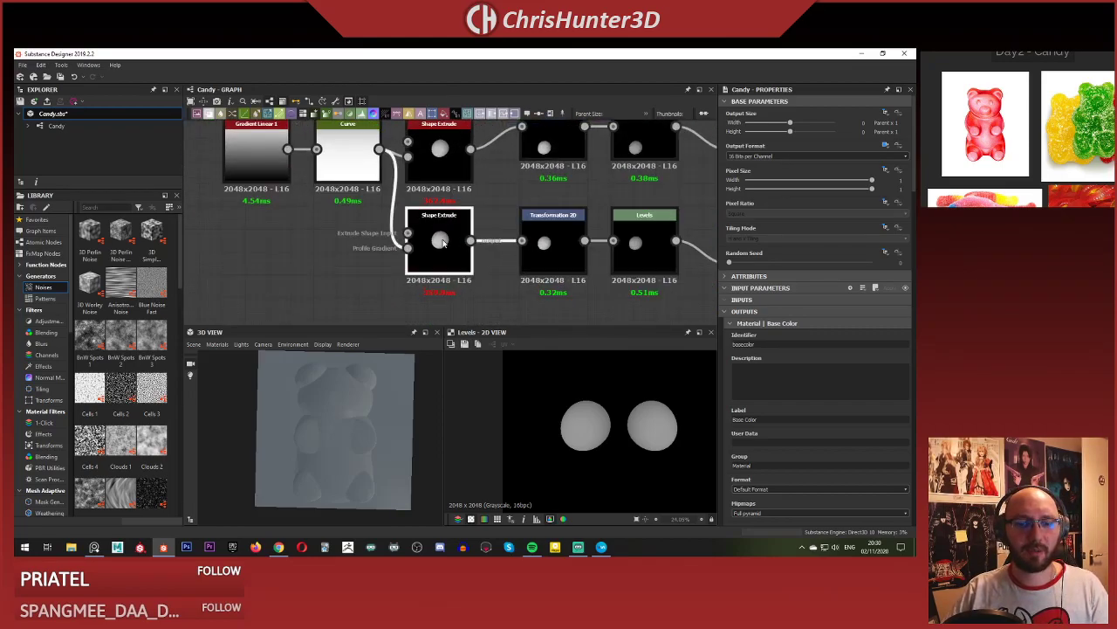
{"action": "middle_click_drag", "start_coordinate": [552, 239], "coordinate": [410, 211]}
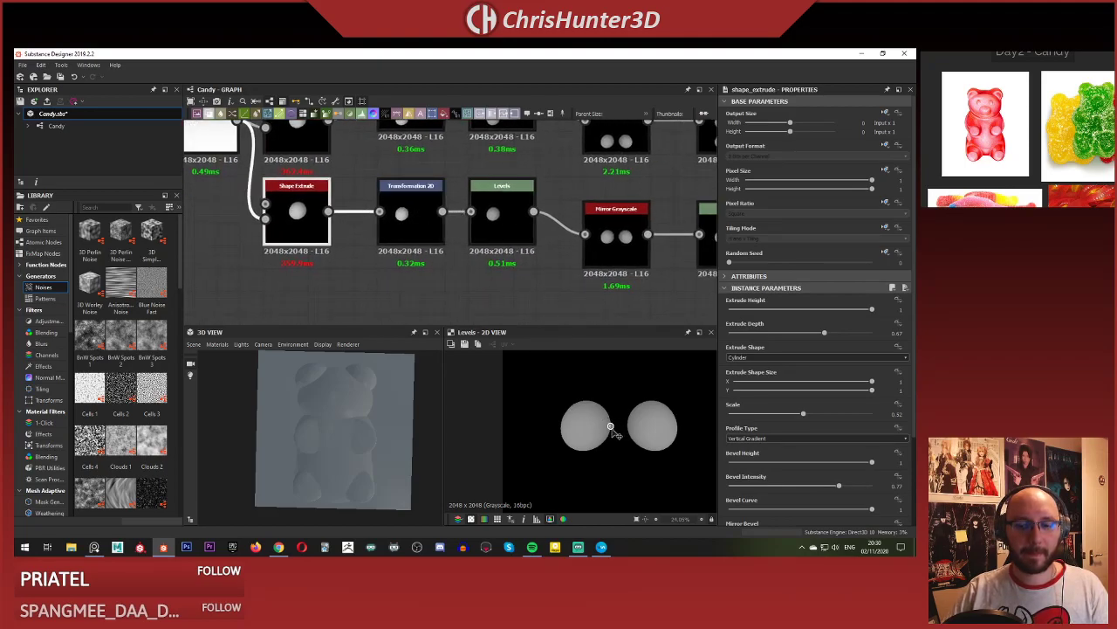
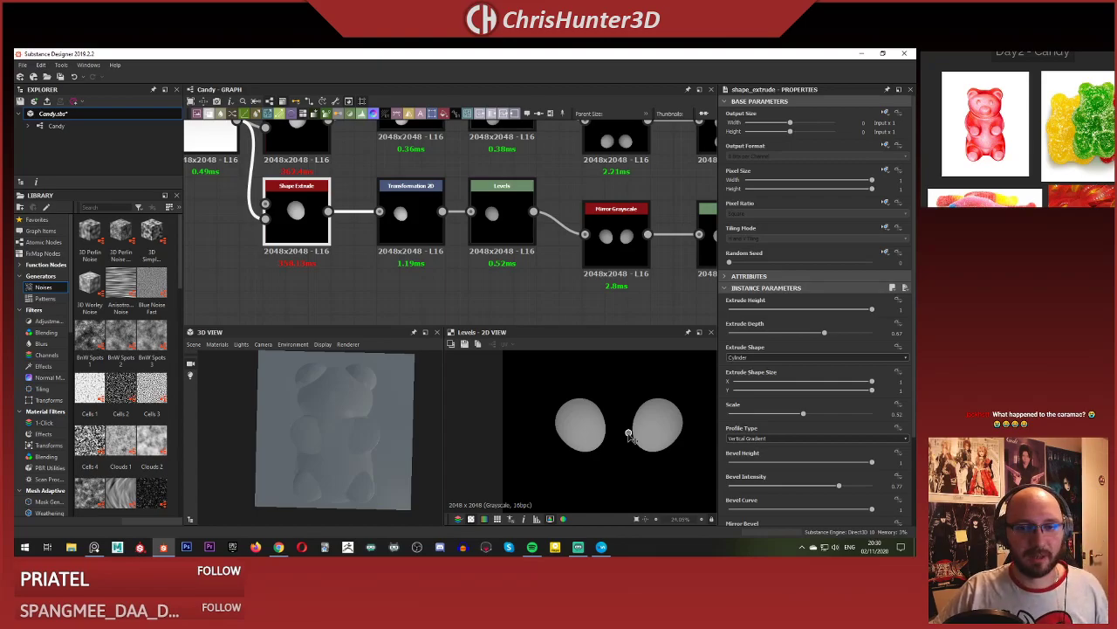
Nudge the arm in its Transformation 2D to a Y offset of about -0.06 and preview the final Blend.
{"action": "left_click", "coordinate": [427, 244]}
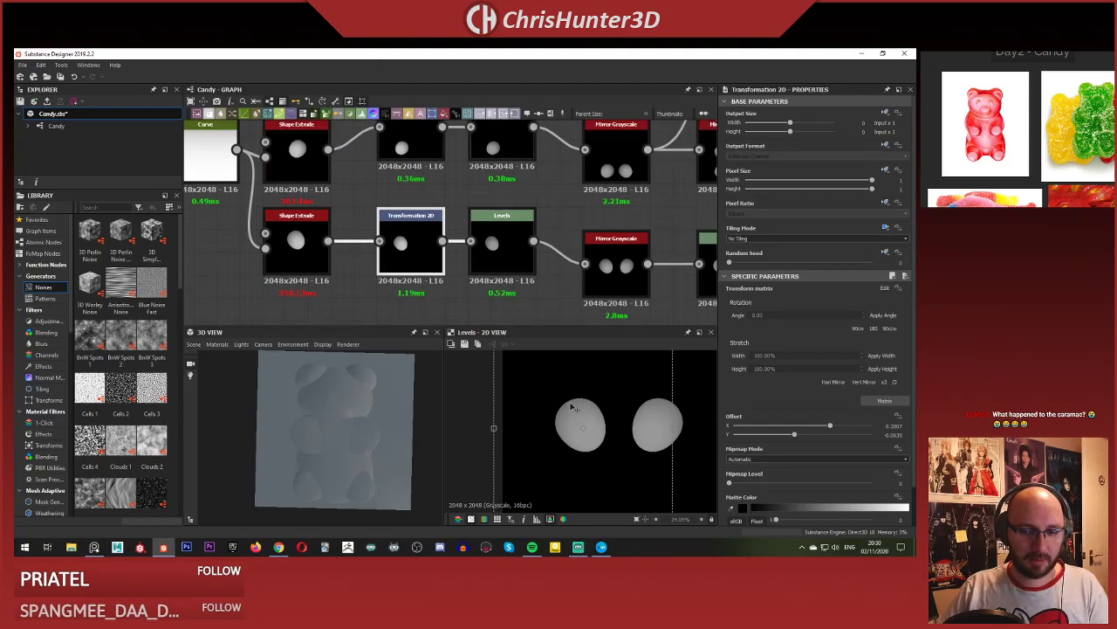
{"action": "left_click_drag", "start_coordinate": [571, 404], "coordinate": [571, 404]}
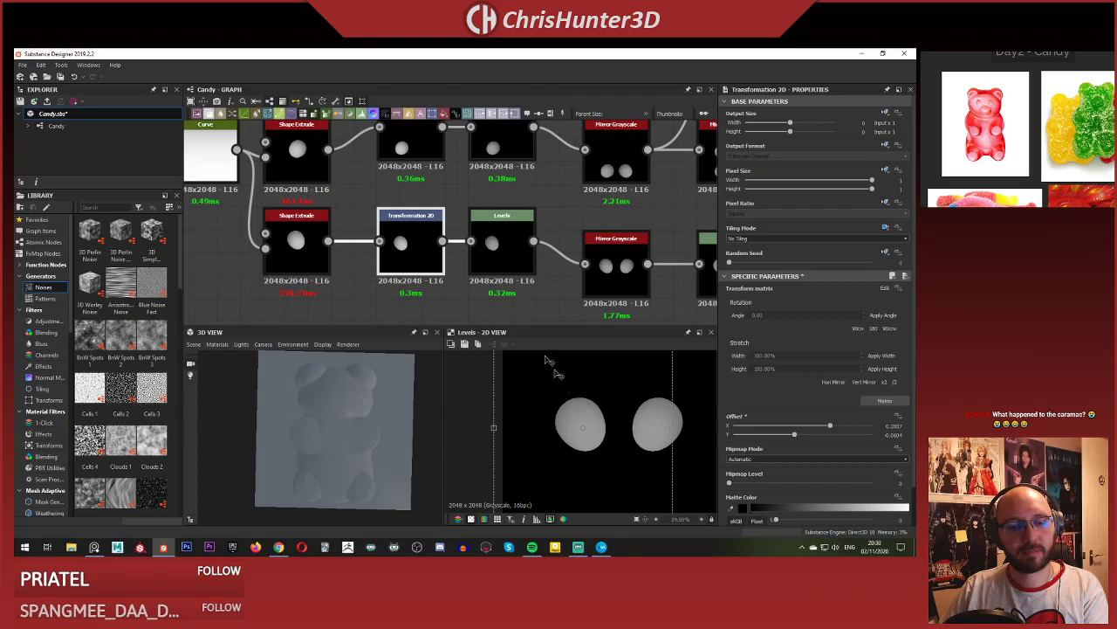
{"action": "scroll", "coordinate": [511, 305], "scroll_direction": "down", "scroll_amount": 3}
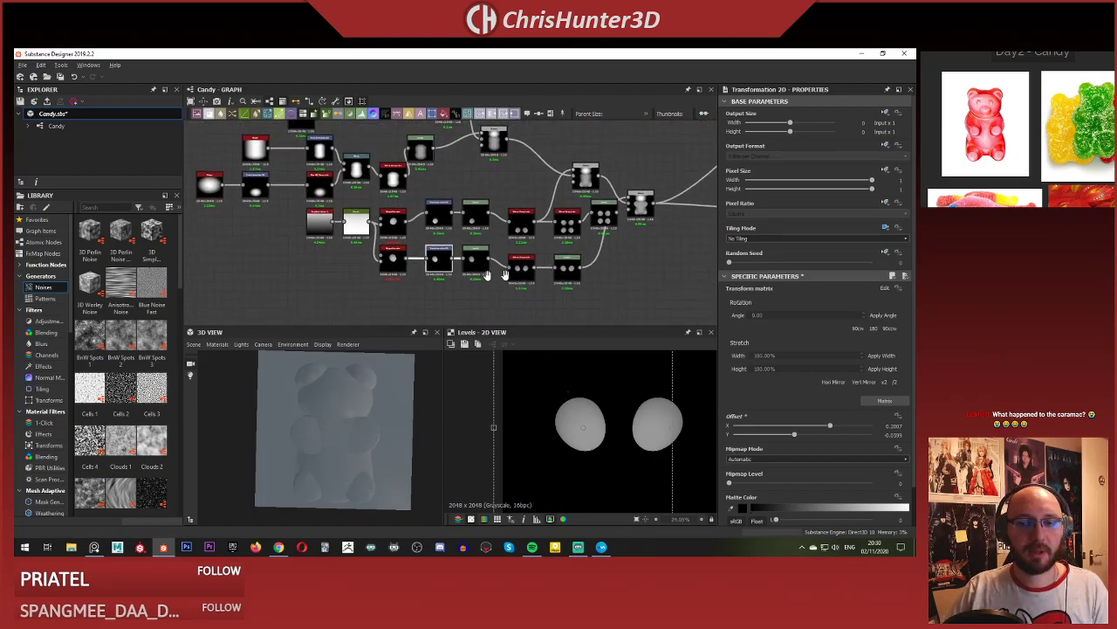
{"action": "middle_click_drag", "start_coordinate": [496, 275], "coordinate": [419, 288]}
{"action": "scroll", "coordinate": [559, 244], "scroll_direction": "up", "scroll_amount": 3}
{"action": "double_click", "coordinate": [531, 191]}
{"action": "middle_click_drag", "start_coordinate": [366, 245], "coordinate": [392, 307]}
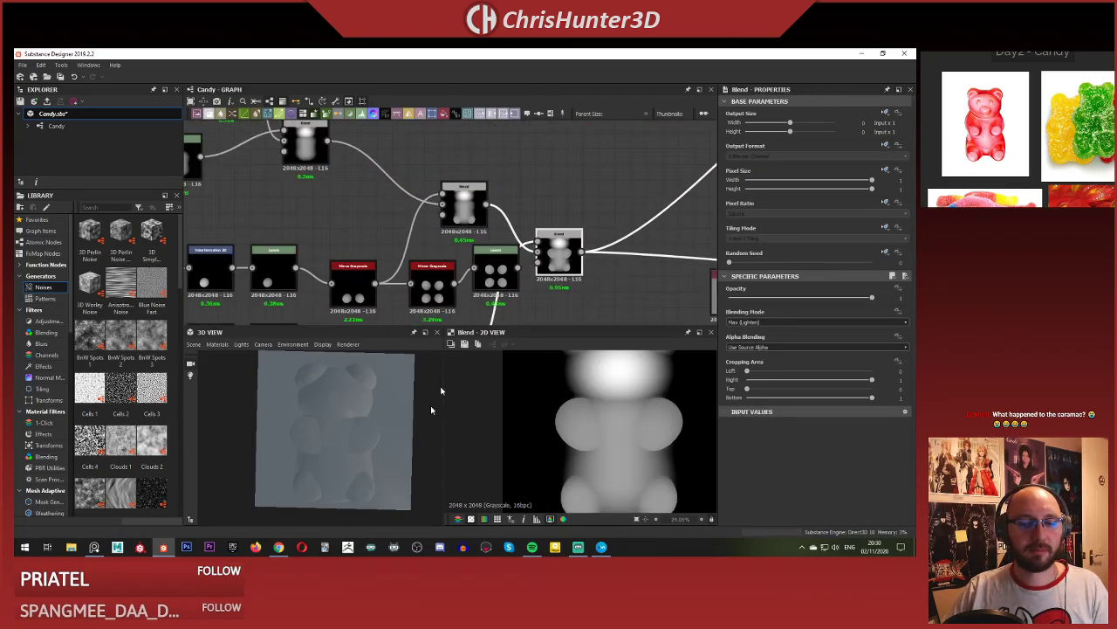
{"action": "left_click_drag", "start_coordinate": [431, 409], "coordinate": [375, 410]}
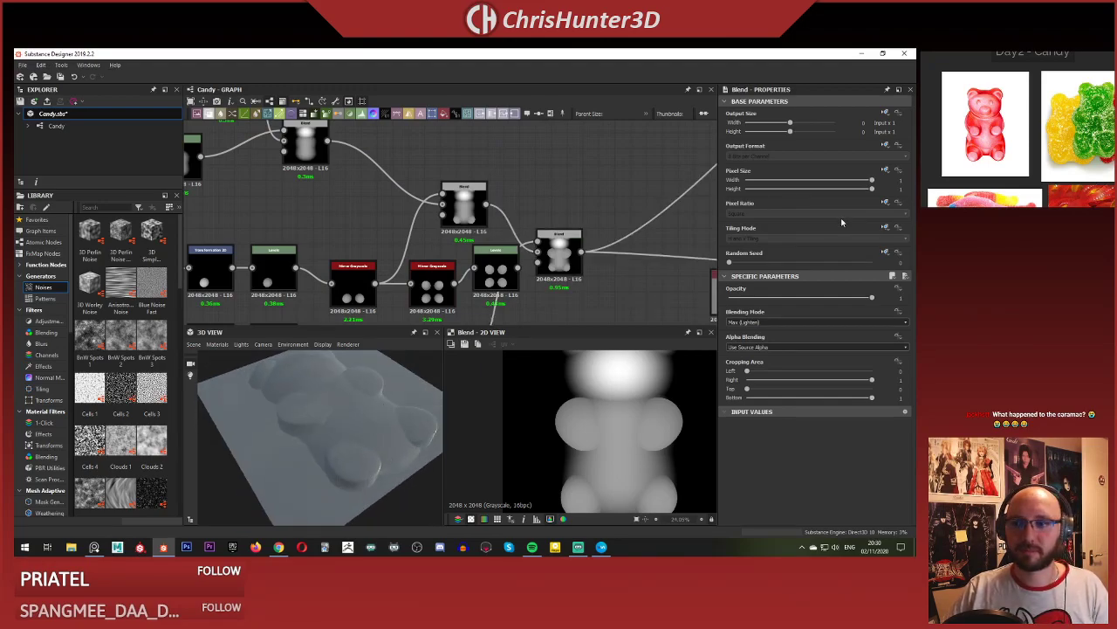
Set the height Scale of the 3D view's default material to 20.
{"action": "left_click", "coordinate": [611, 158]}
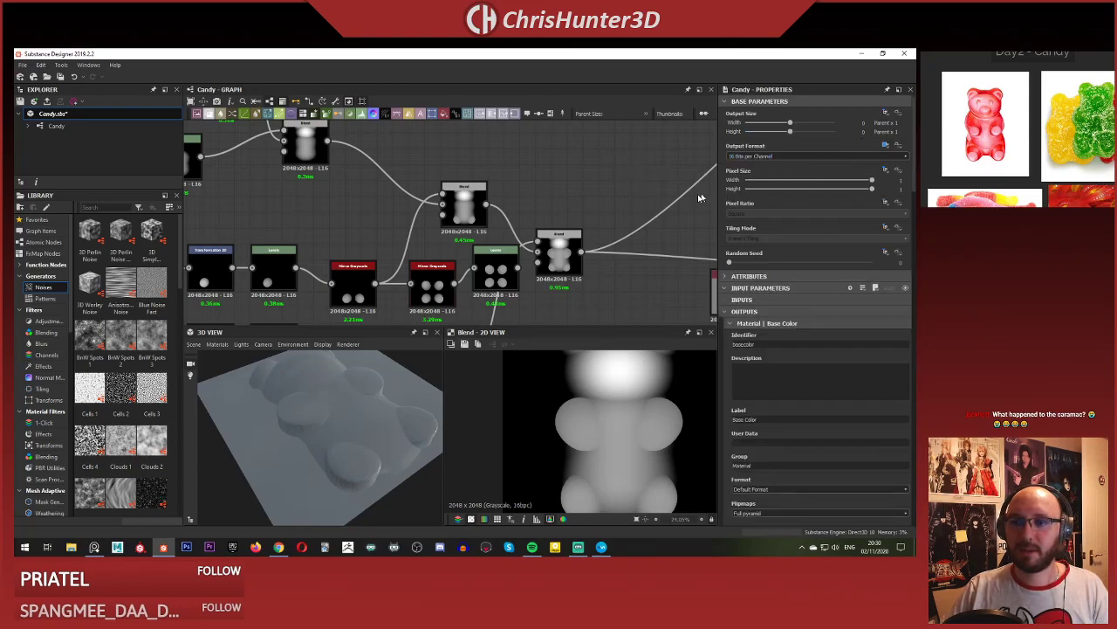
{"action": "left_click", "coordinate": [216, 344]}
{"action": "mouse_move", "coordinate": [229, 358]}
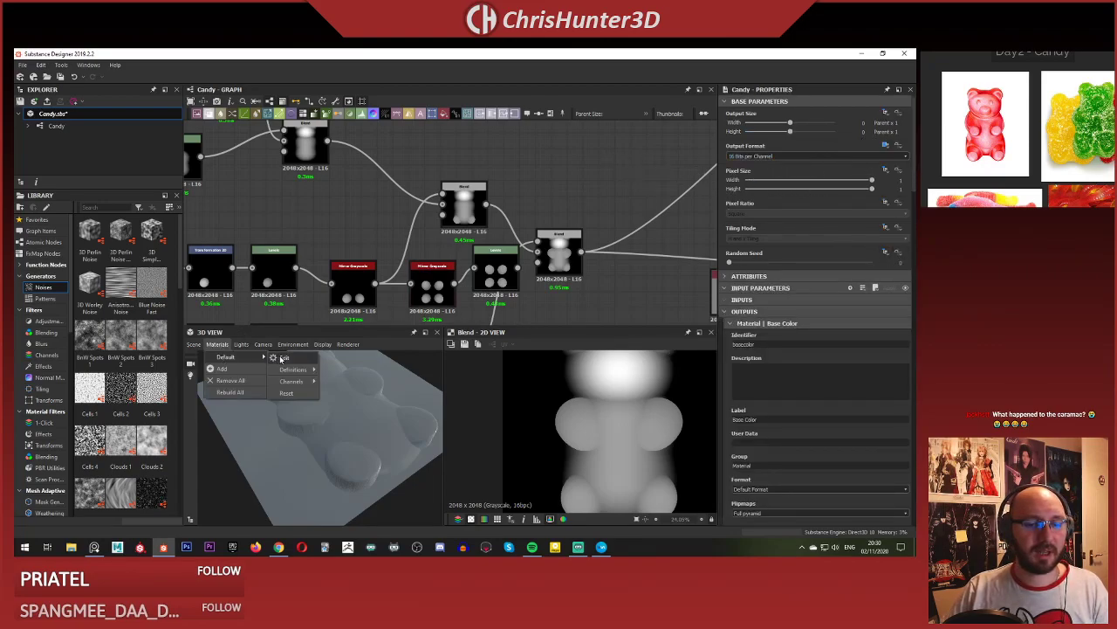
{"action": "left_click", "coordinate": [289, 358]}
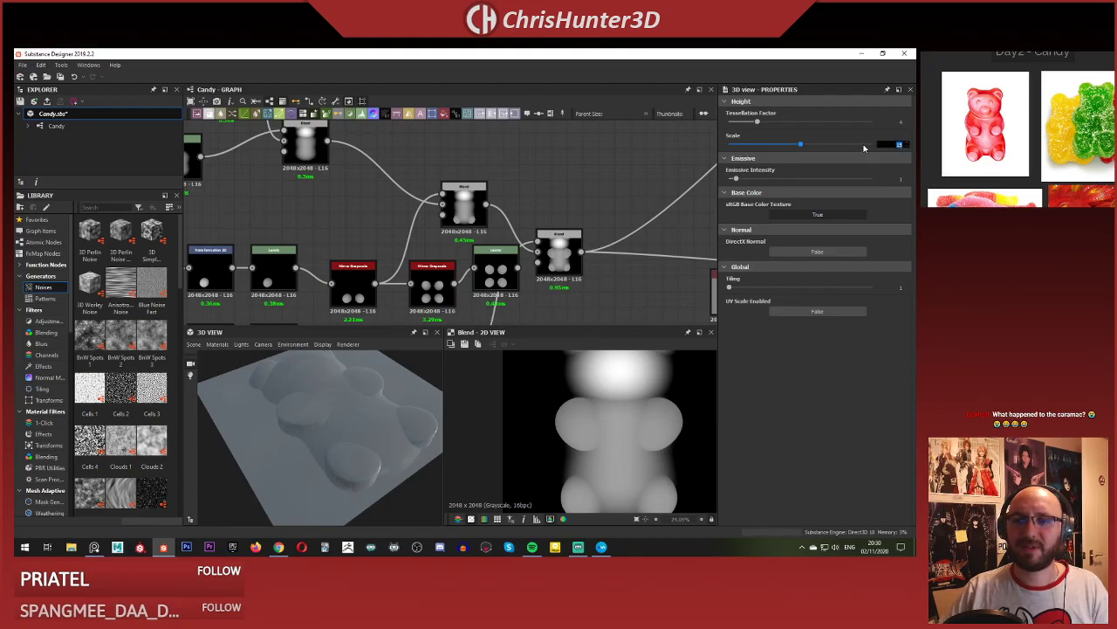
{"action": "type", "text": "20"}
{"action": "key", "text": "Return"}
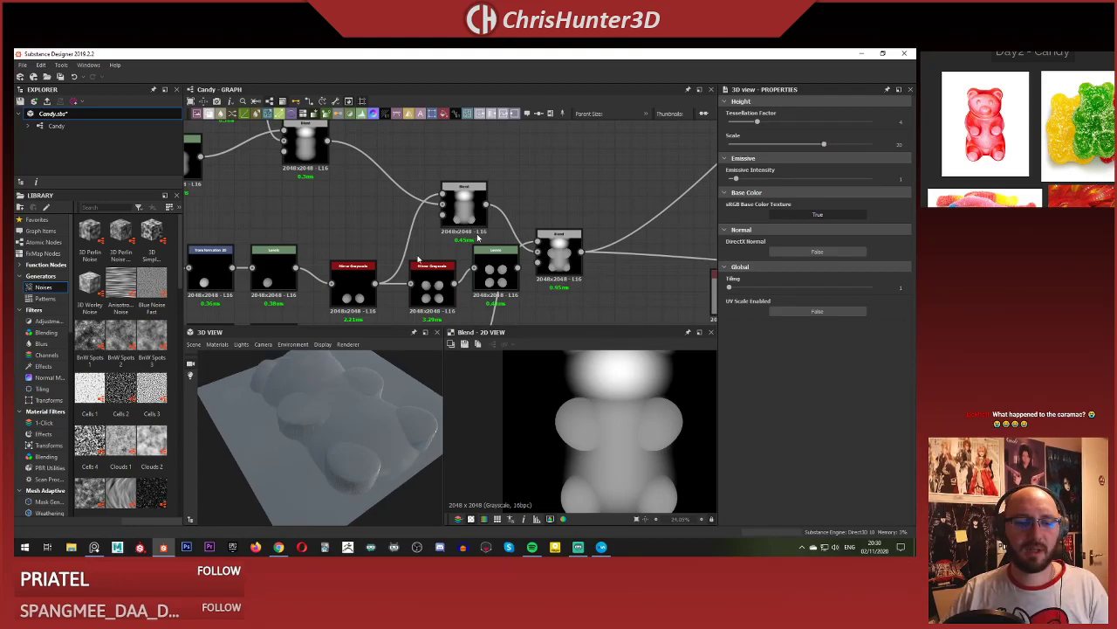
{"action": "left_click_drag", "start_coordinate": [336, 463], "coordinate": [288, 487]}
{"action": "scroll", "coordinate": [327, 230], "scroll_direction": "down", "scroll_amount": 4}
{"action": "scroll", "coordinate": [285, 247], "scroll_direction": "up", "scroll_amount": 8}
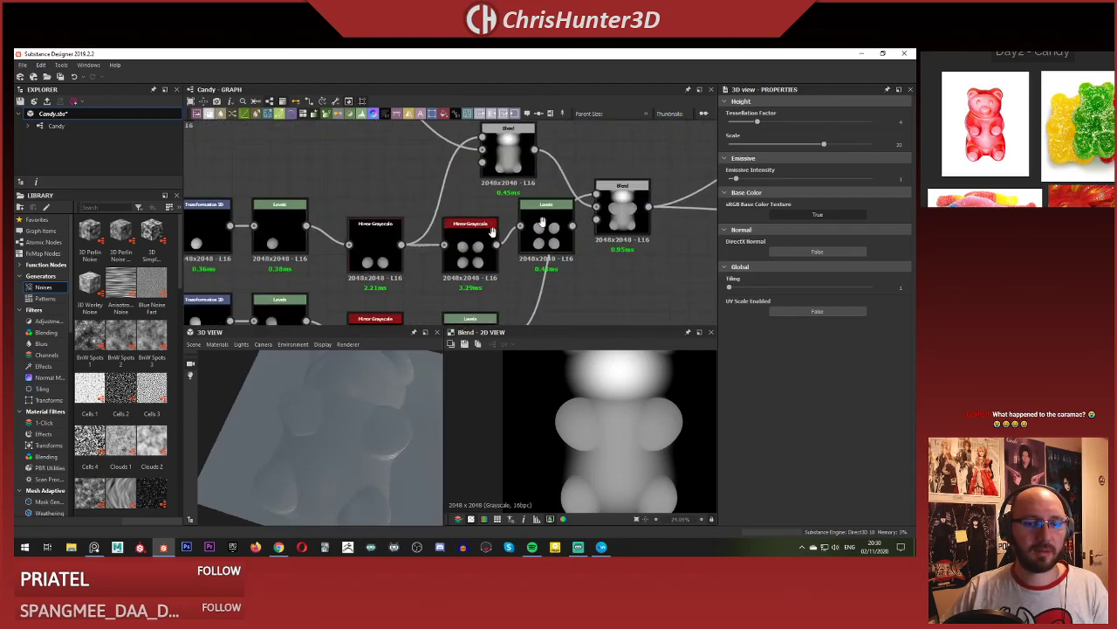
Compare the leg chain's Shape Extrude with the arm chain's Shape Extrude and check the arms in the 3D preview.
{"action": "middle_click_drag", "start_coordinate": [292, 245], "coordinate": [594, 197]}
{"action": "scroll", "coordinate": [611, 192], "scroll_direction": "down", "scroll_amount": 3}
{"action": "left_click", "coordinate": [413, 191]}
{"action": "double_click", "coordinate": [413, 192]}
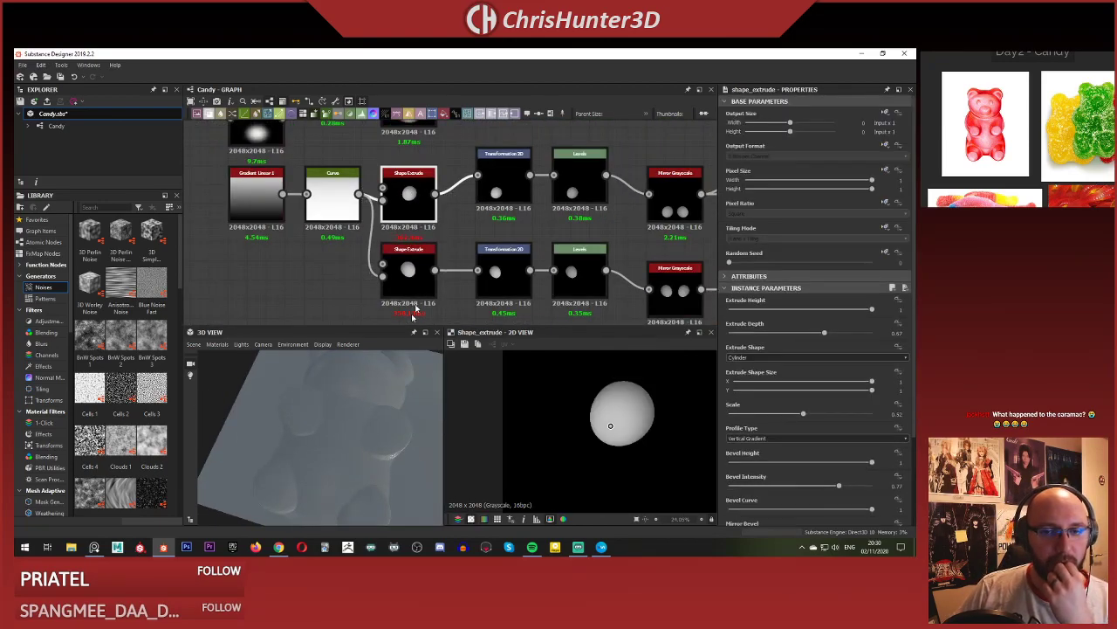
{"action": "double_click", "coordinate": [412, 276]}
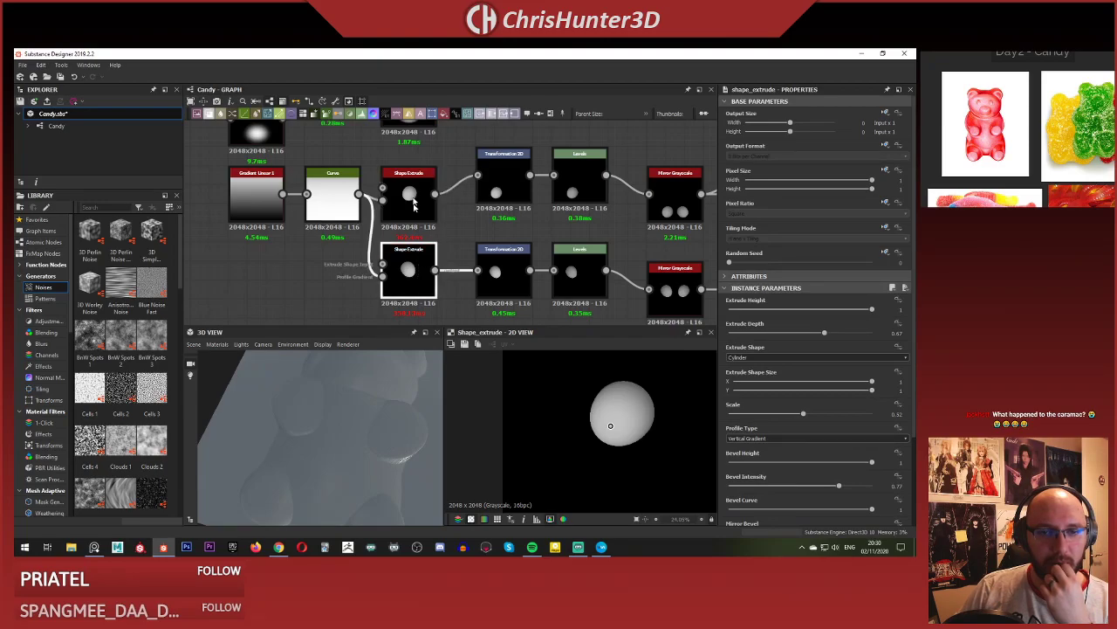
{"action": "double_click", "coordinate": [414, 185]}
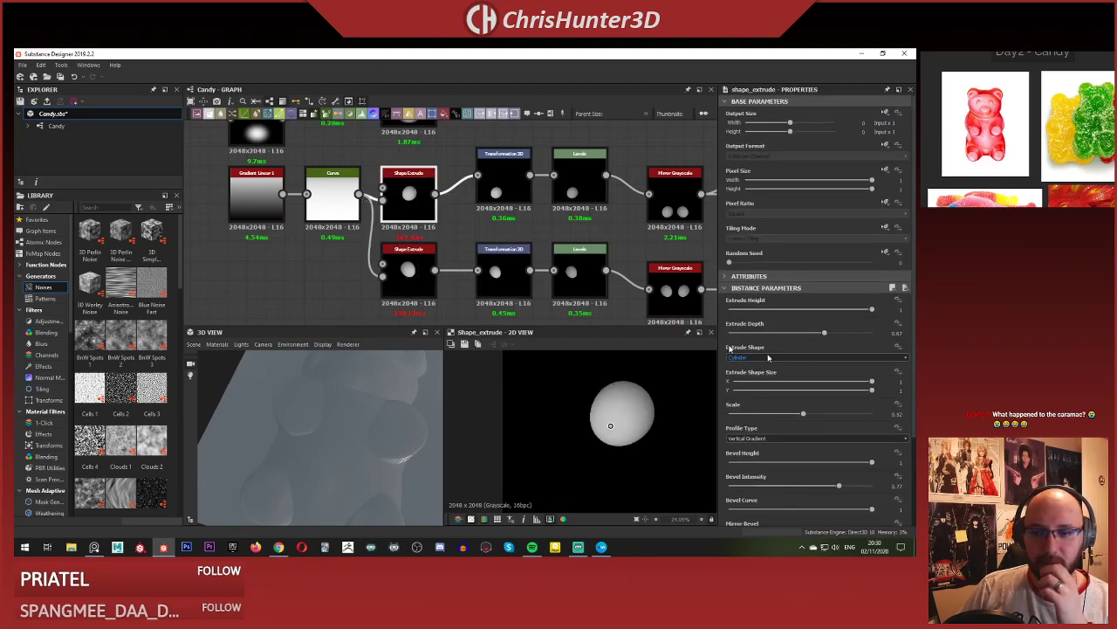
{"action": "left_click", "coordinate": [406, 275]}
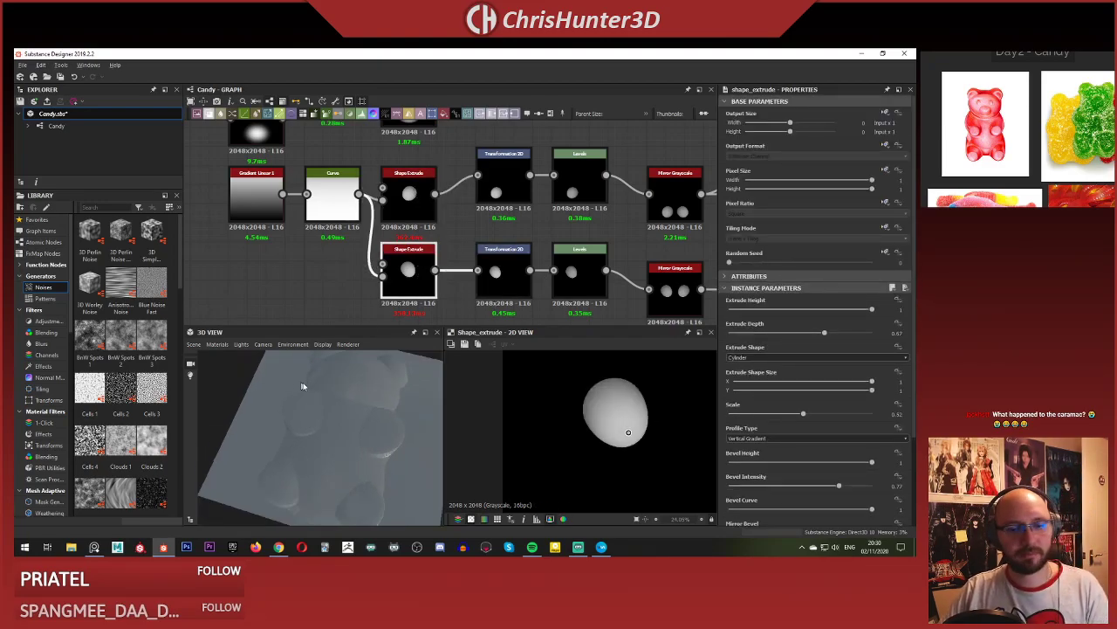
{"action": "left_click_drag", "start_coordinate": [400, 360], "coordinate": [275, 376]}
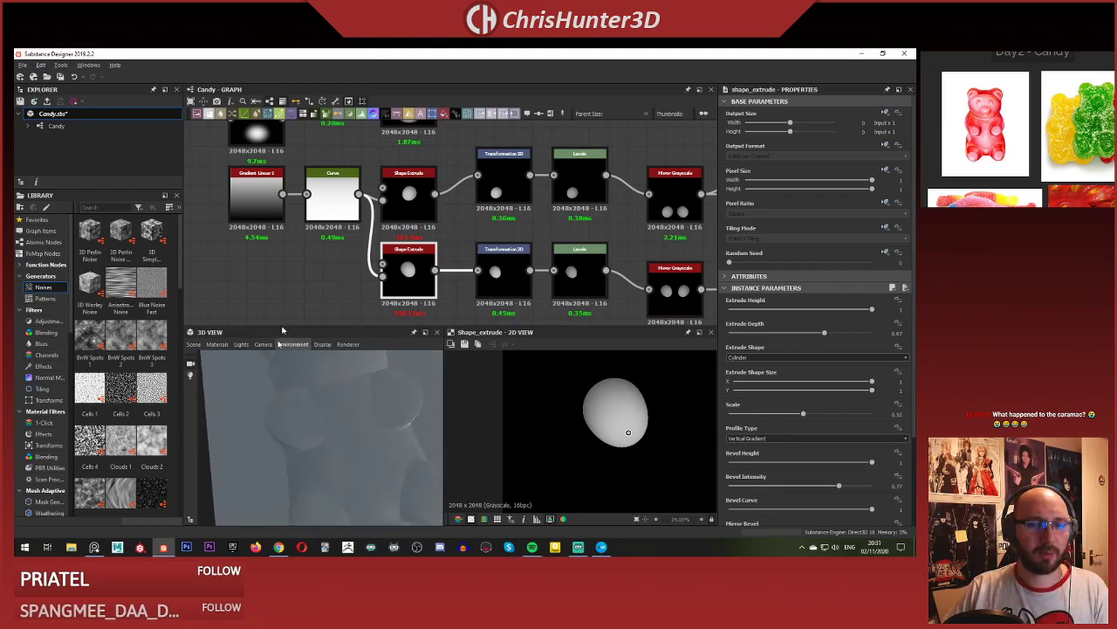
{"action": "middle_click_drag", "start_coordinate": [332, 246], "coordinate": [299, 249]}
{"action": "middle_click_drag", "start_coordinate": [265, 292], "coordinate": [209, 292]}
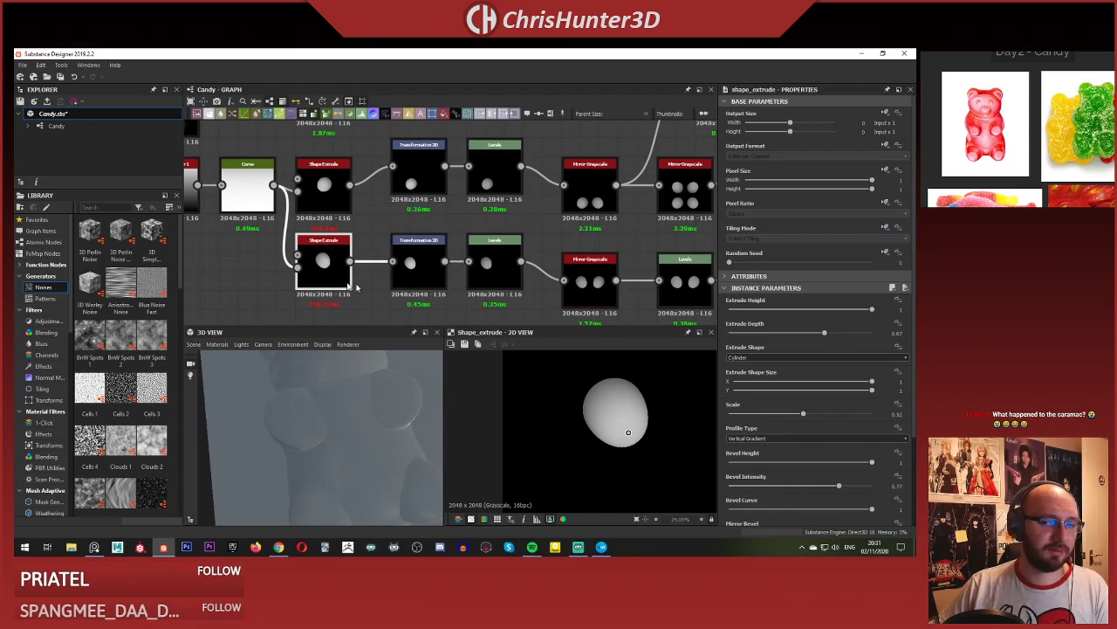
{"action": "scroll", "coordinate": [401, 281], "scroll_direction": "up", "scroll_amount": 1}
{"action": "scroll", "coordinate": [402, 281], "scroll_direction": "down", "scroll_amount": 2}
{"action": "scroll", "coordinate": [358, 270], "scroll_direction": "up", "scroll_amount": 1}
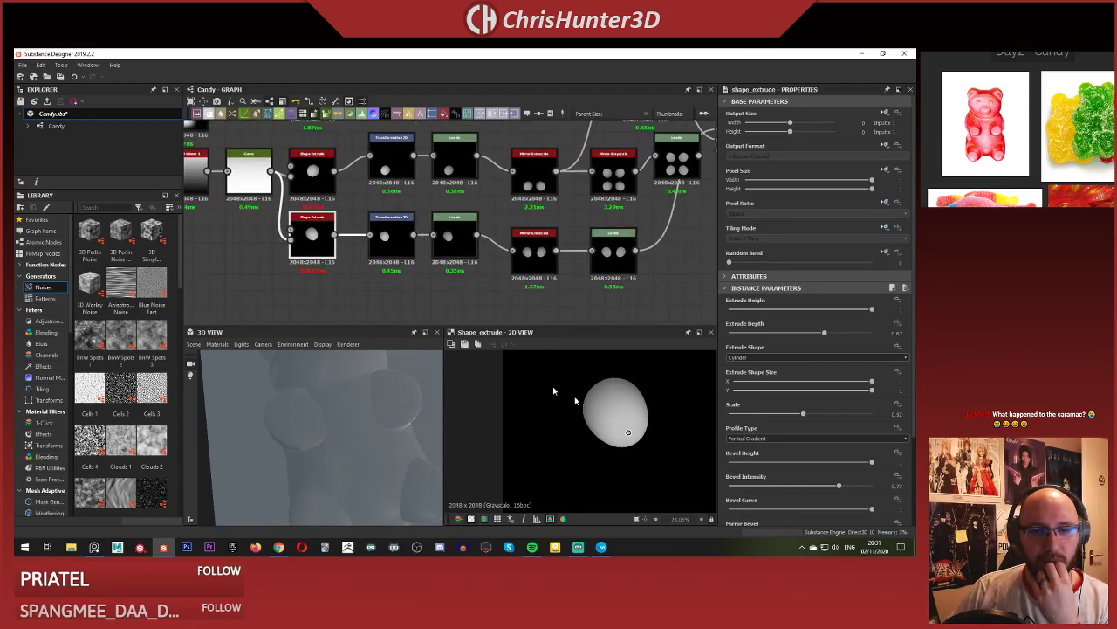
{"action": "middle_click_drag", "start_coordinate": [436, 257], "coordinate": [470, 272]}
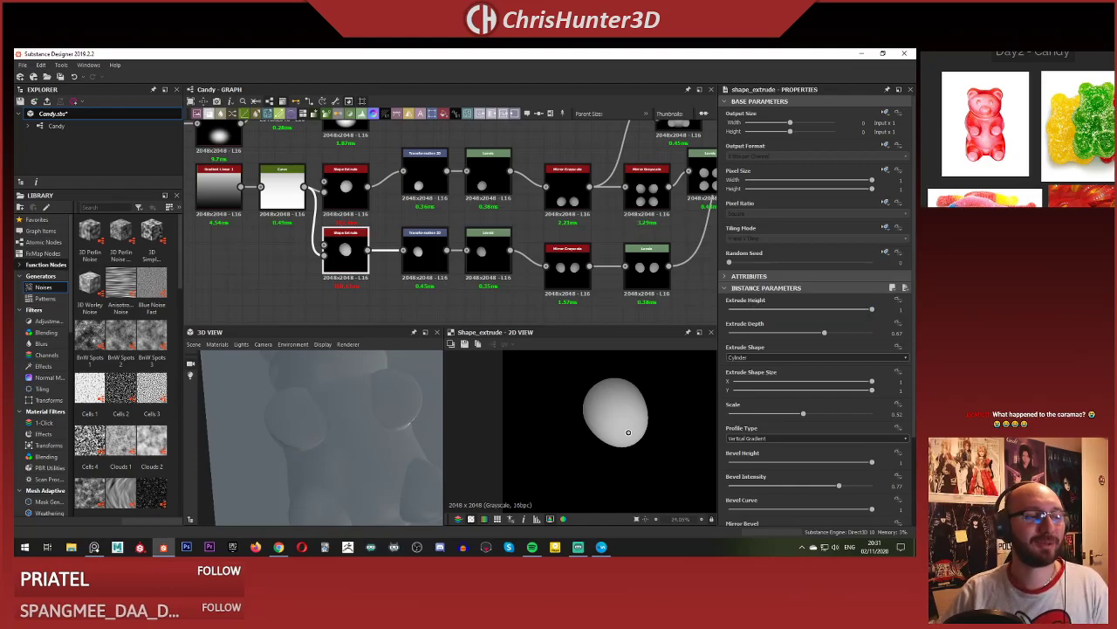
{"action": "scroll", "coordinate": [436, 294], "scroll_direction": "down", "scroll_amount": 4}
{"action": "mouse_move", "coordinate": [425, 289]}
{"action": "middle_mouse_down"}
{"action": "mouse_move", "coordinate": [410, 261]}
{"action": "mouse_move", "coordinate": [407, 284]}
{"action": "middle_mouse_up"}
Reframe the 3D preview and view the head Shape and the Blend nodes in turn, ending with the final Blend.
{"action": "key", "text": "f"}
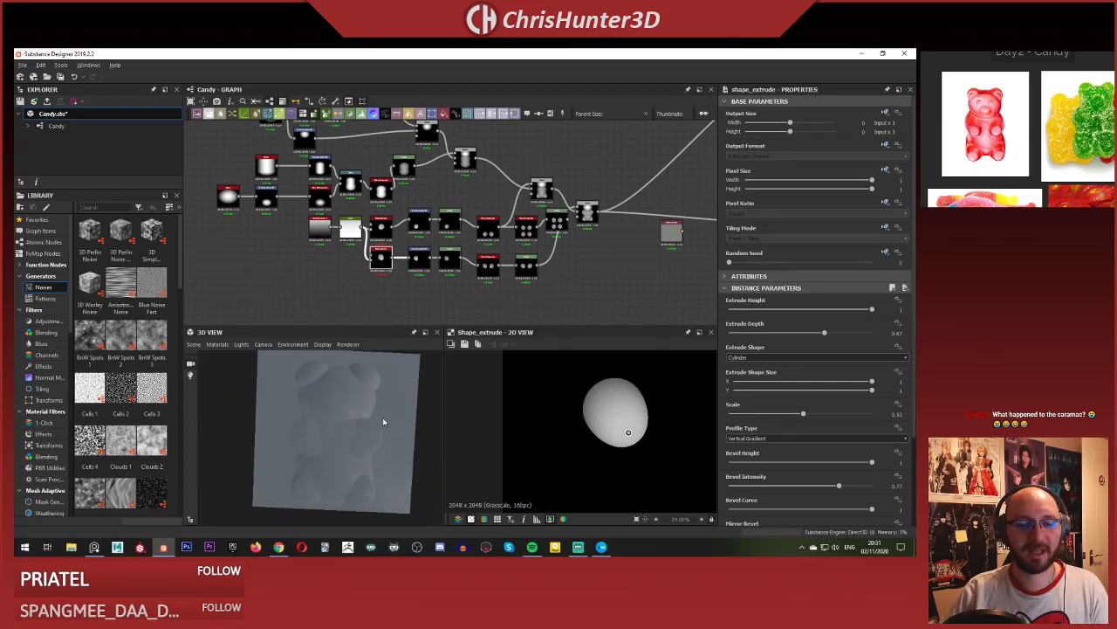
{"action": "left_click_drag", "start_coordinate": [378, 425], "coordinate": [369, 424]}
{"action": "scroll", "coordinate": [527, 213], "scroll_direction": "up", "scroll_amount": 6}
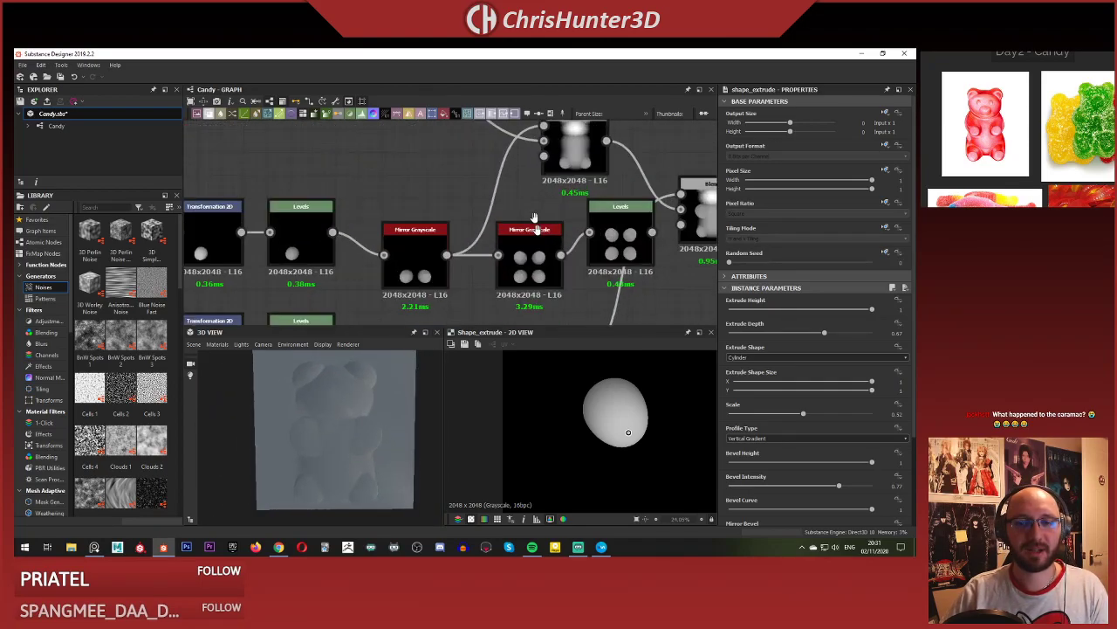
{"action": "scroll", "coordinate": [533, 219], "scroll_direction": "down", "scroll_amount": 5}
{"action": "middle_click_drag", "start_coordinate": [386, 202], "coordinate": [622, 309]}
{"action": "double_click", "coordinate": [459, 202]}
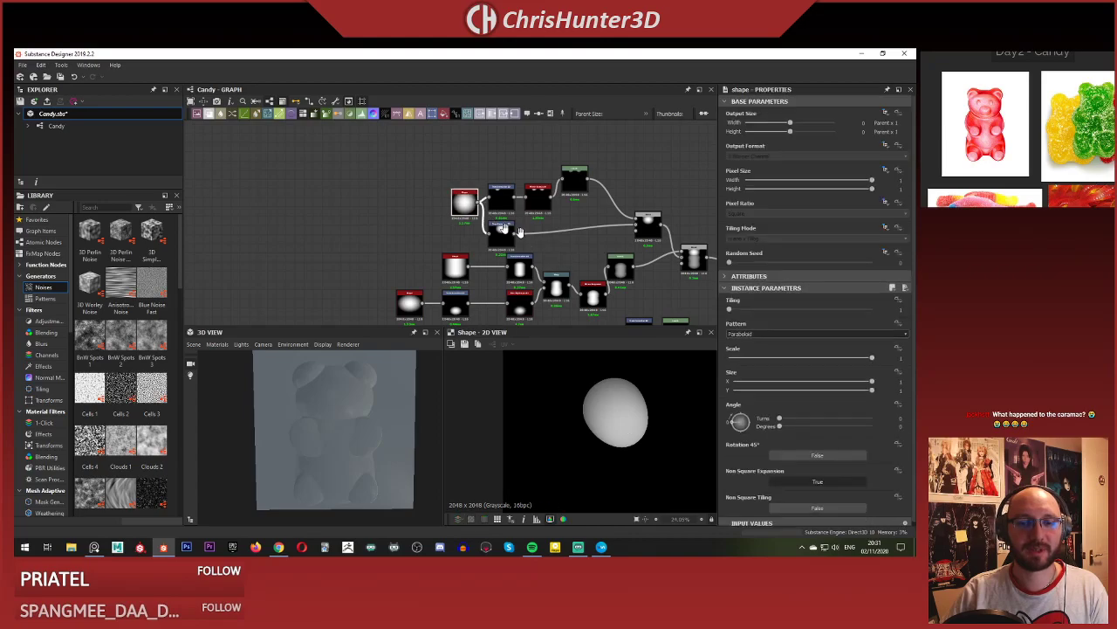
{"action": "middle_click_drag", "start_coordinate": [570, 259], "coordinate": [394, 219]}
{"action": "double_click", "coordinate": [468, 182]}
{"action": "left_click", "coordinate": [514, 219]}
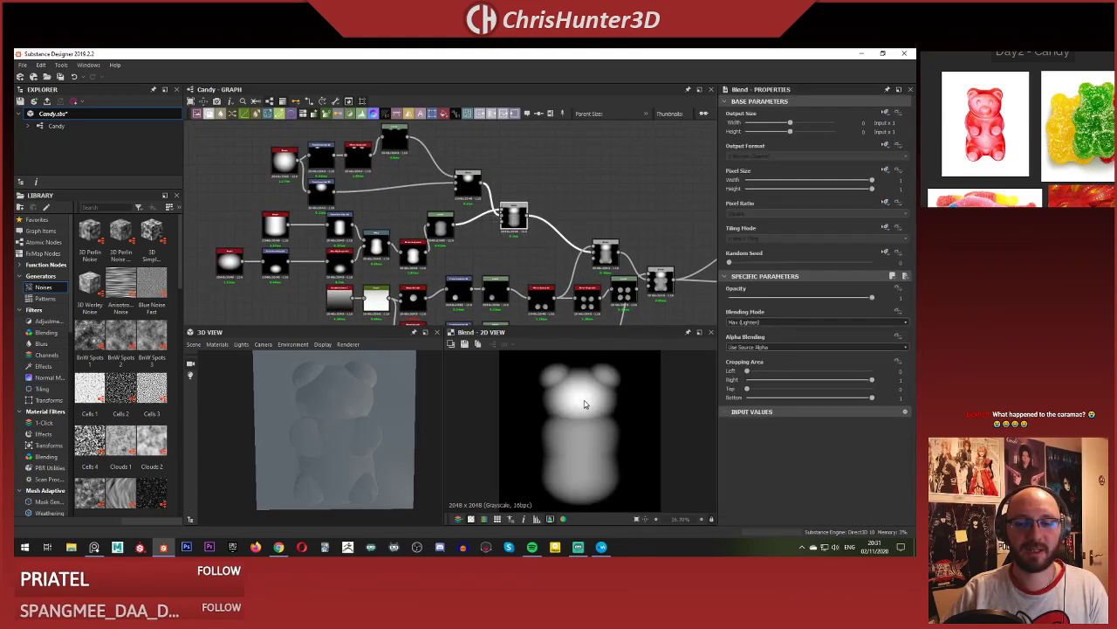
{"action": "double_click", "coordinate": [605, 251]}
{"action": "middle_click_drag", "start_coordinate": [646, 282], "coordinate": [479, 223]}
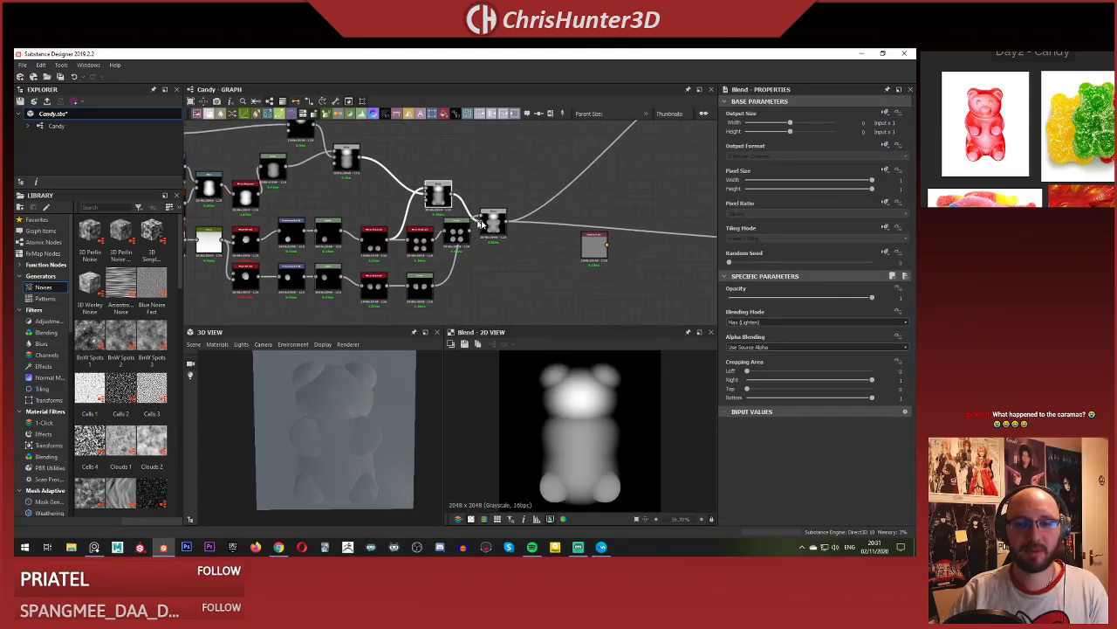
{"action": "left_click", "coordinate": [495, 218]}
{"action": "double_click", "coordinate": [495, 218]}
{"action": "scroll", "coordinate": [315, 432], "scroll_direction": "up", "scroll_amount": 3}
{"action": "left_click_drag", "start_coordinate": [344, 428], "coordinate": [350, 426]}
{"action": "scroll", "coordinate": [419, 253], "scroll_direction": "down", "scroll_amount": 3}
Examine the leg and arm Shape Extrude nodes and the arm chain's Mirror Grayscale settings.
{"action": "scroll", "coordinate": [426, 256], "scroll_direction": "up", "scroll_amount": 6}
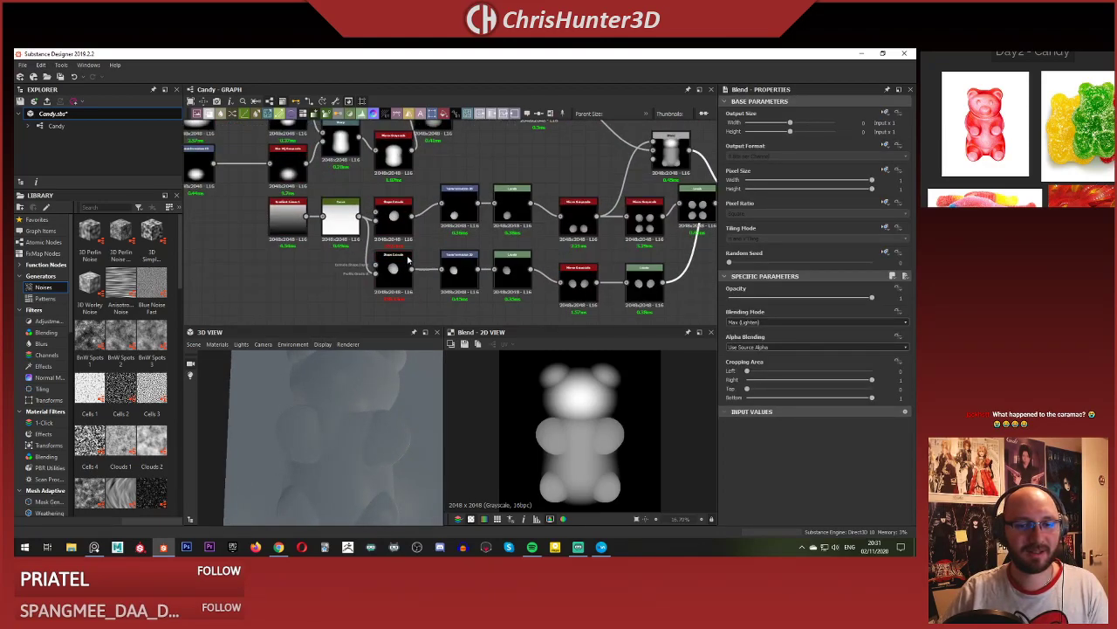
{"action": "scroll", "coordinate": [425, 258], "scroll_direction": "up", "scroll_amount": 2}
{"action": "left_click", "coordinate": [418, 250]}
{"action": "middle_click_drag", "start_coordinate": [451, 258], "coordinate": [473, 223]}
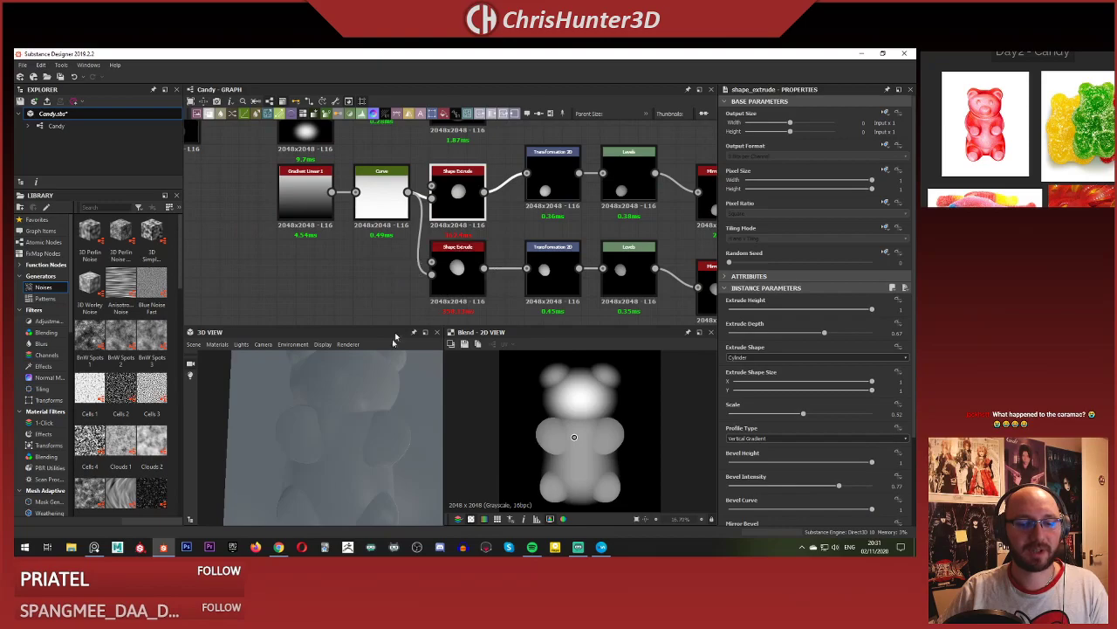
{"action": "right_click_drag", "start_coordinate": [280, 430], "coordinate": [299, 450]}
{"action": "scroll", "coordinate": [432, 287], "scroll_direction": "down", "scroll_amount": 1}
{"action": "middle_click_drag", "start_coordinate": [485, 284], "coordinate": [403, 272]}
{"action": "scroll", "coordinate": [404, 272], "scroll_direction": "up", "scroll_amount": 3}
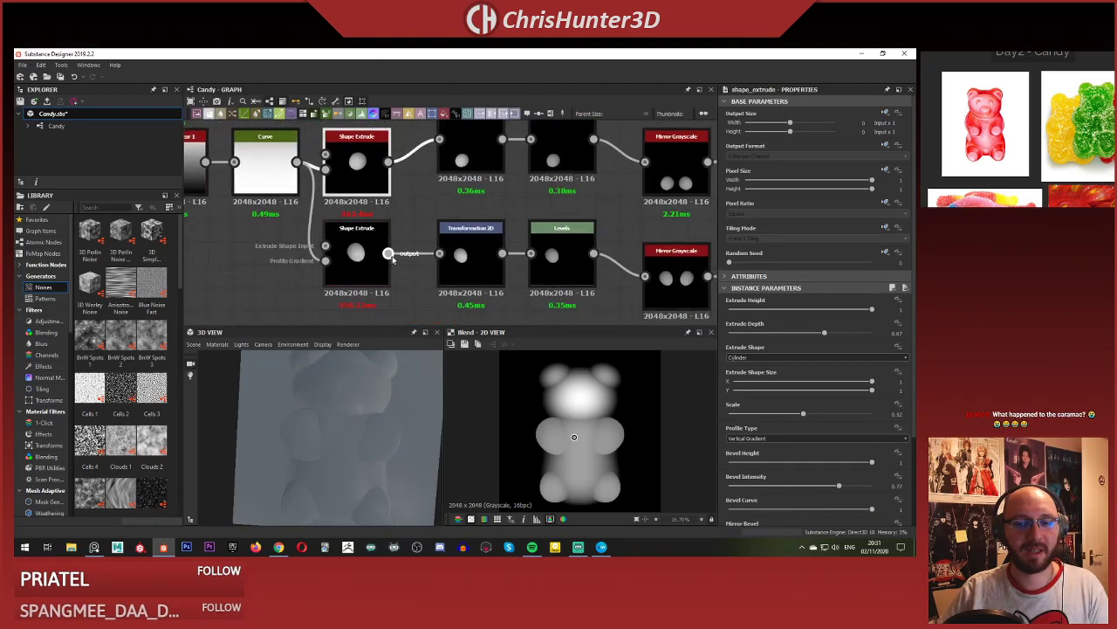
{"action": "scroll", "coordinate": [376, 272], "scroll_direction": "down", "scroll_amount": 1}
{"action": "middle_click_drag", "start_coordinate": [424, 291], "coordinate": [550, 323]}
{"action": "middle_click_drag", "start_coordinate": [389, 239], "coordinate": [444, 191]}
{"action": "scroll", "coordinate": [483, 262], "scroll_direction": "down", "scroll_amount": 2}
{"action": "double_click", "coordinate": [492, 248]}
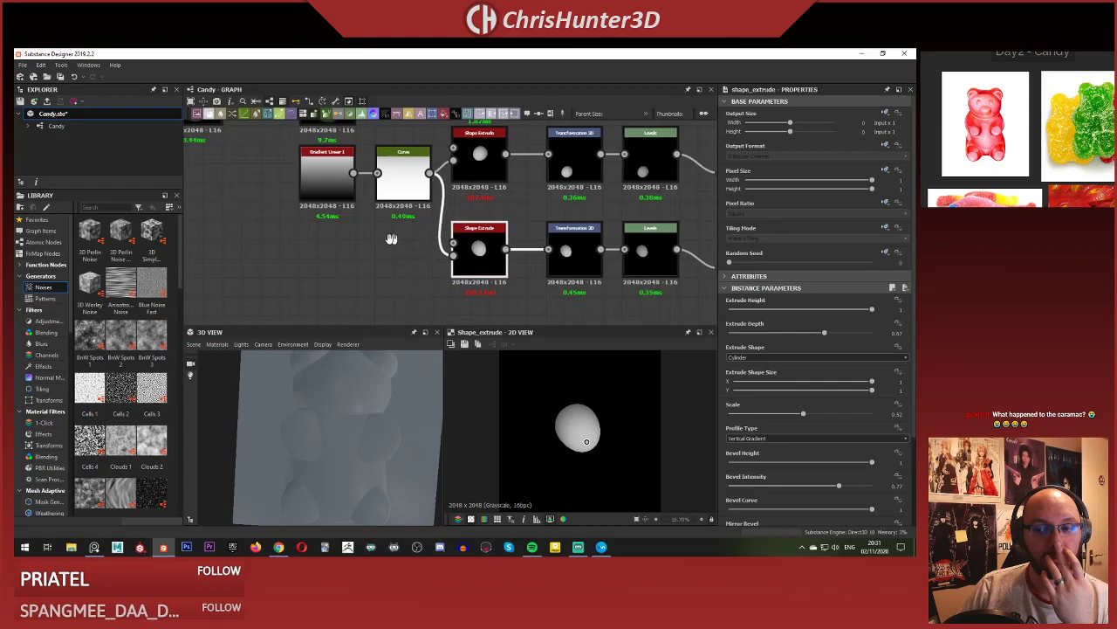
{"action": "middle_click_drag", "start_coordinate": [409, 262], "coordinate": [344, 247]}
{"action": "middle_click_drag", "start_coordinate": [416, 259], "coordinate": [289, 255]}
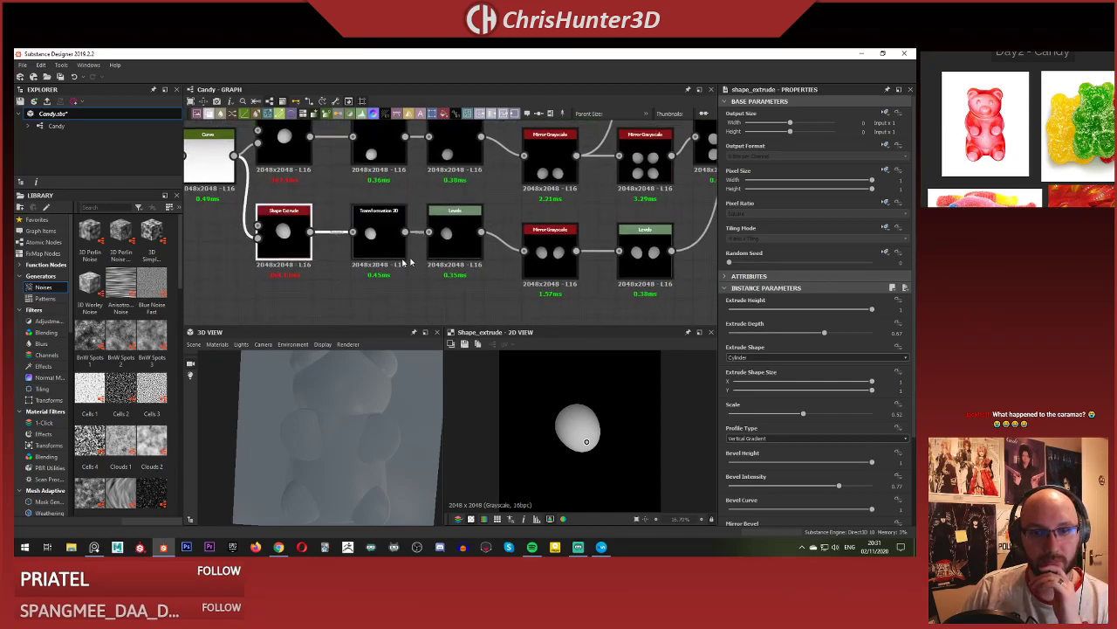
{"action": "left_click", "coordinate": [468, 244]}
{"action": "scroll", "coordinate": [558, 268], "scroll_direction": "up", "scroll_amount": 1}
{"action": "middle_click_drag", "start_coordinate": [555, 248], "coordinate": [488, 267]}
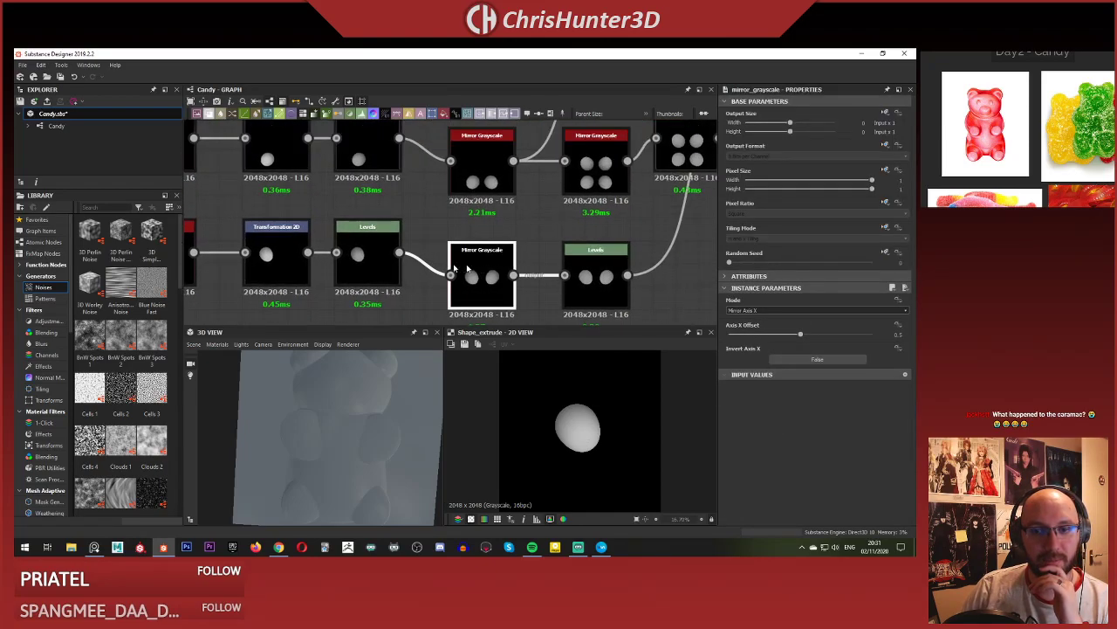
Add a Gradient Linear 1 node beneath the arm chain's Shape Extrude.
{"action": "scroll", "coordinate": [484, 266], "scroll_direction": "down", "scroll_amount": 1}
{"action": "middle_click_drag", "start_coordinate": [307, 269], "coordinate": [474, 237]}
{"action": "scroll", "coordinate": [431, 246], "scroll_direction": "up", "scroll_amount": 3}
{"action": "left_click", "coordinate": [474, 237]}
{"action": "left_click", "coordinate": [369, 231]}
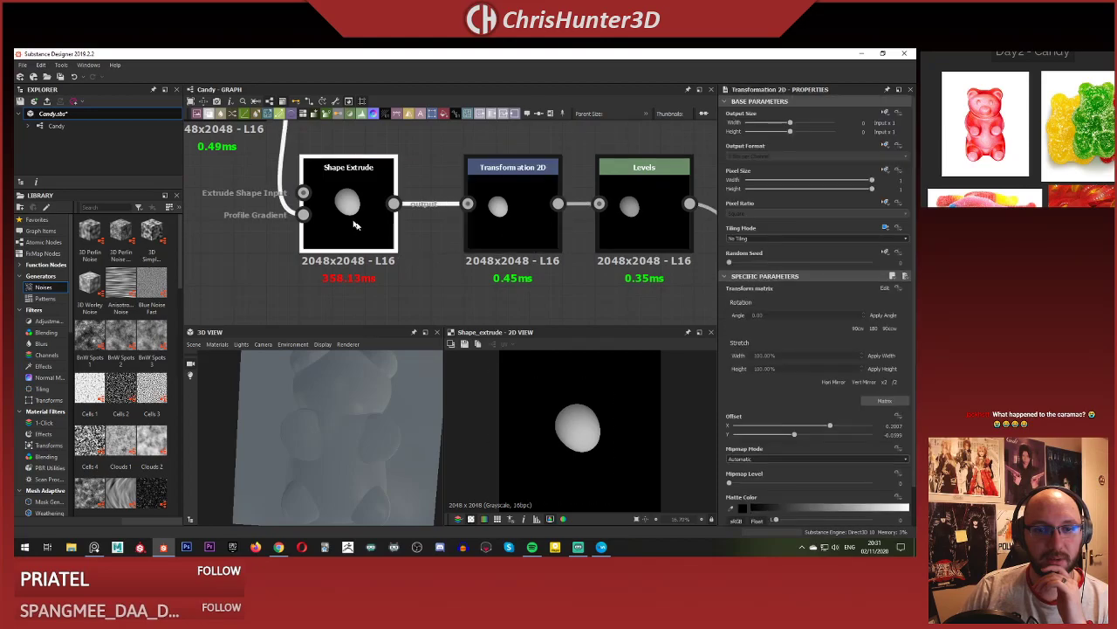
{"action": "scroll", "coordinate": [416, 254], "scroll_direction": "down", "scroll_amount": 1}
{"action": "middle_click_drag", "start_coordinate": [418, 282], "coordinate": [431, 307]}
{"action": "scroll", "coordinate": [409, 284], "scroll_direction": "down", "scroll_amount": 1}
{"action": "key", "text": "space"}
{"action": "type", "text": "gr"}
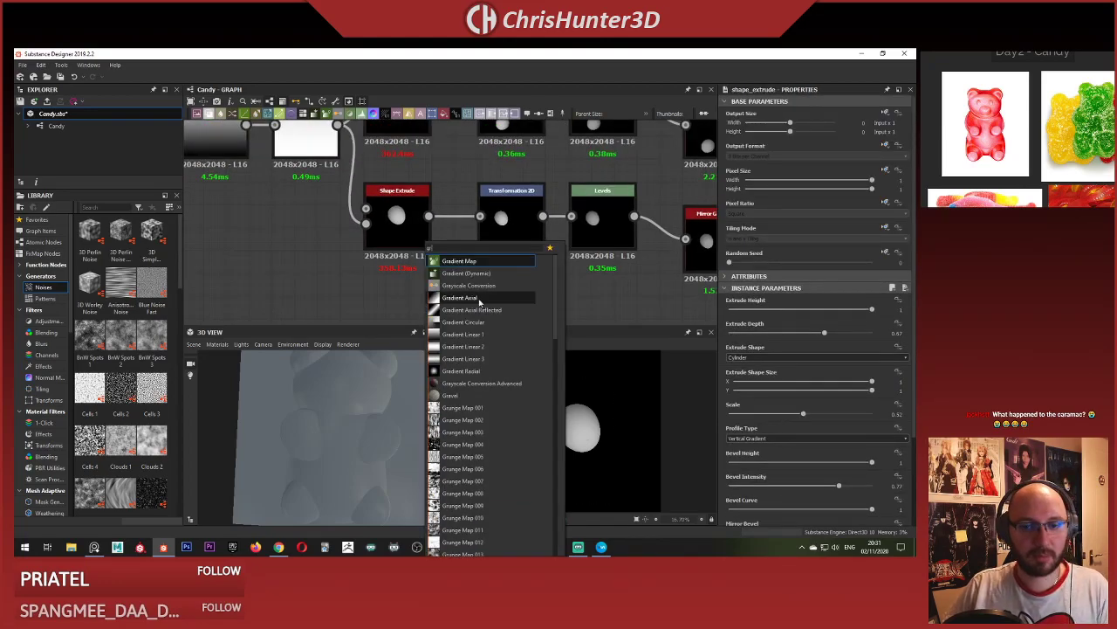
{"action": "left_click", "coordinate": [491, 335]}
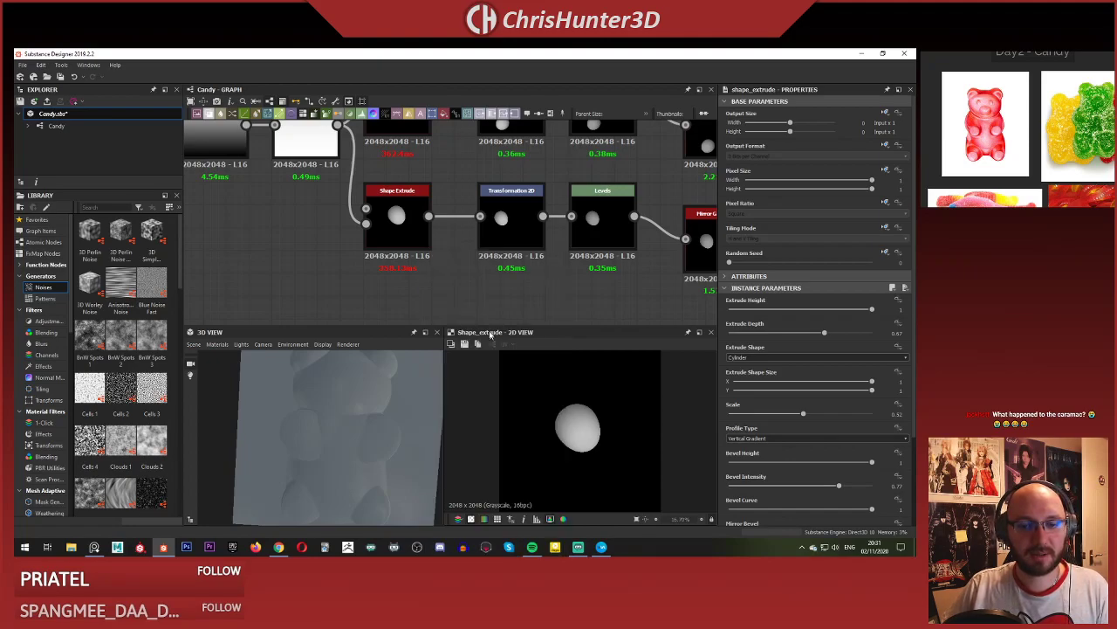
{"action": "middle_click_drag", "start_coordinate": [465, 206], "coordinate": [466, 189]}
{"action": "left_click_drag", "start_coordinate": [430, 252], "coordinate": [406, 252]}
{"action": "middle_click_drag", "start_coordinate": [481, 244], "coordinate": [473, 253]}
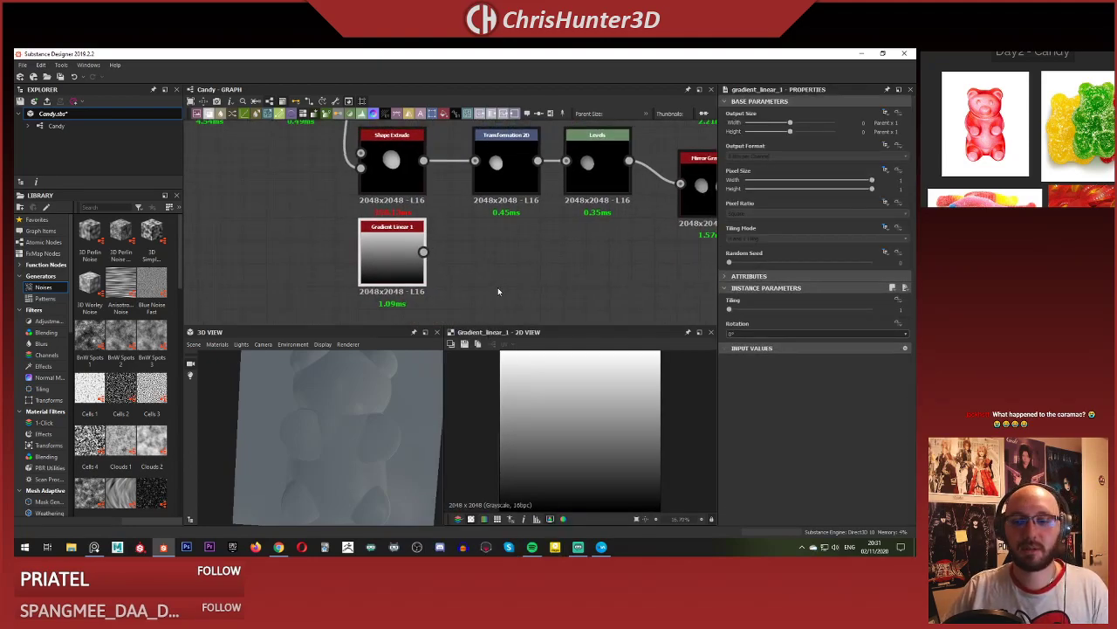
Add a Transformation 2D after the Gradient Linear 1 and set its Tiling Mode to Absolute with No Tiling.
{"action": "left_click", "coordinate": [498, 289]}
{"action": "left_click", "coordinate": [486, 251]}
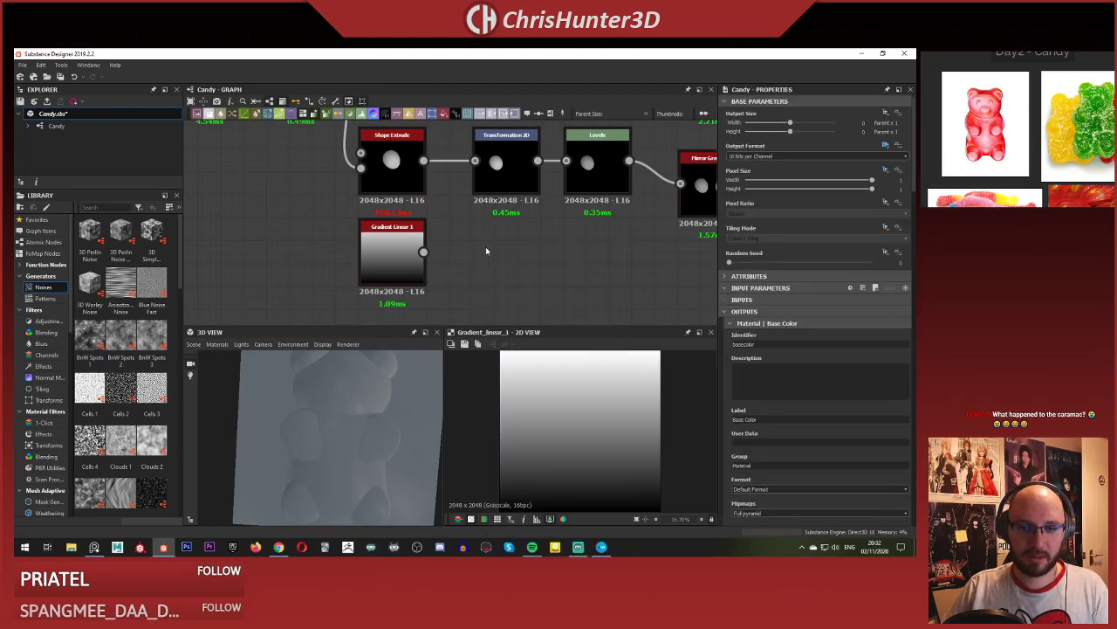
{"action": "key", "text": "space"}
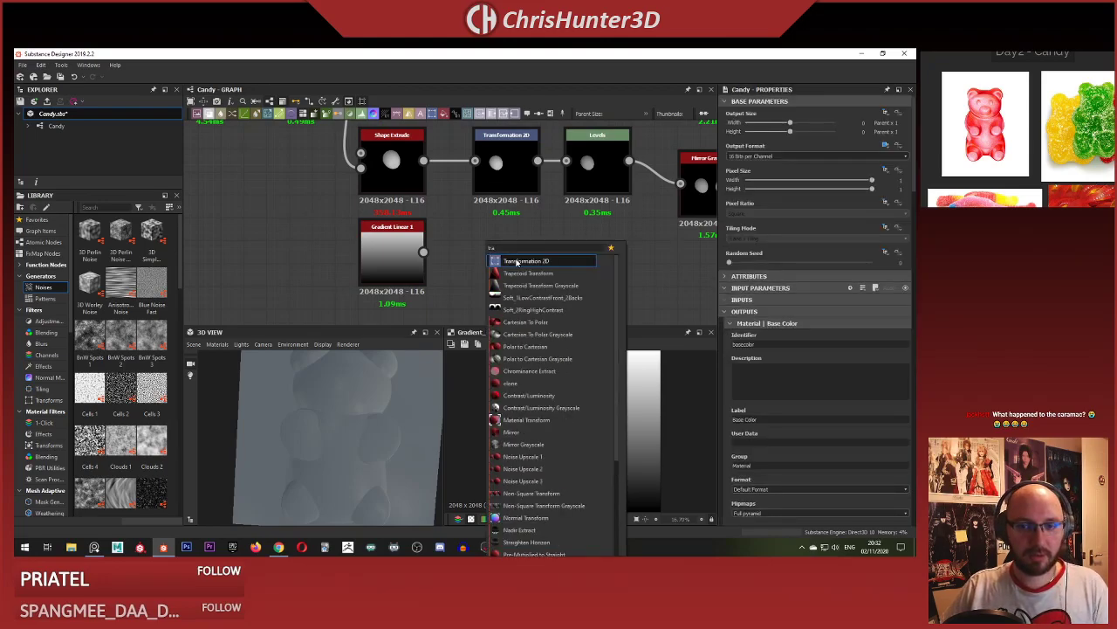
{"action": "left_click", "coordinate": [517, 261]}
{"action": "left_click_drag", "start_coordinate": [454, 254], "coordinate": [452, 252]}
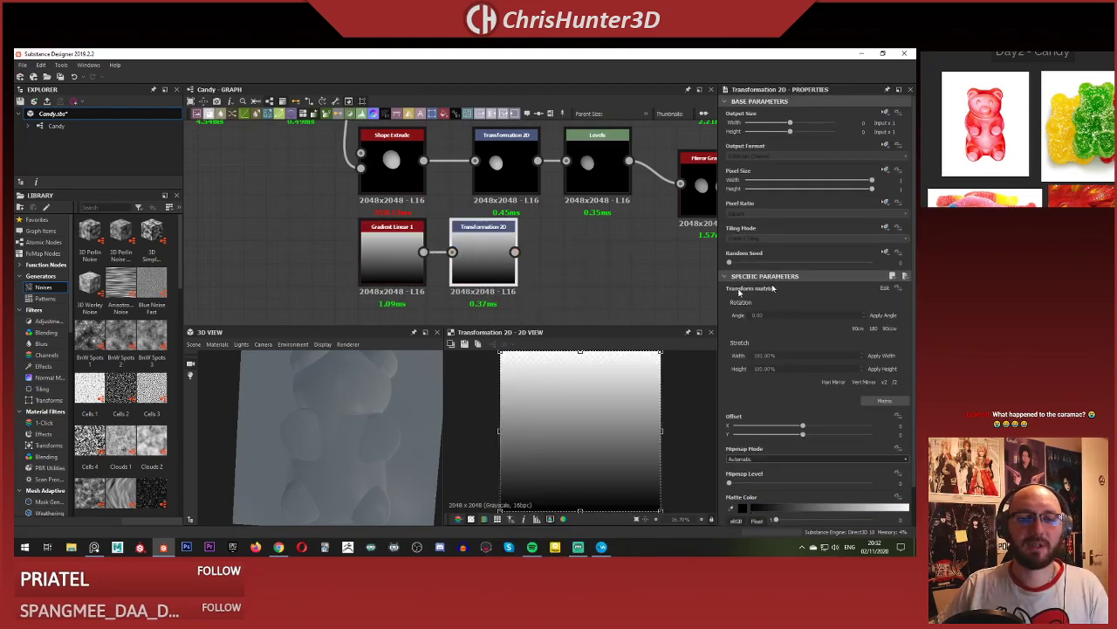
{"action": "left_click", "coordinate": [900, 238]}
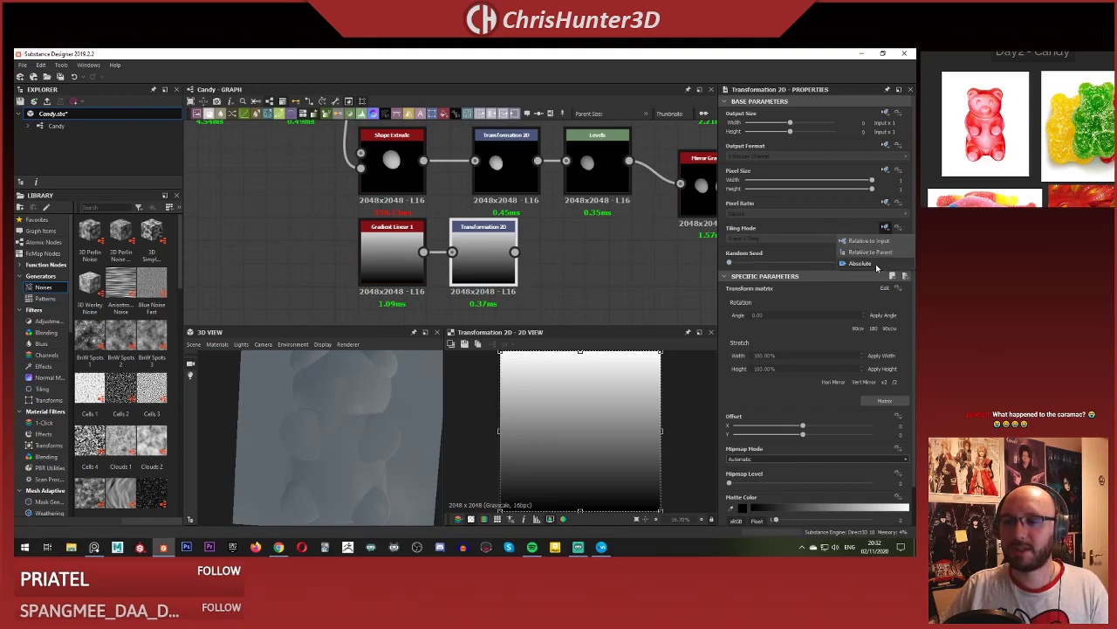
{"action": "left_click", "coordinate": [876, 263]}
{"action": "left_click", "coordinate": [793, 238]}
{"action": "left_click", "coordinate": [784, 246]}
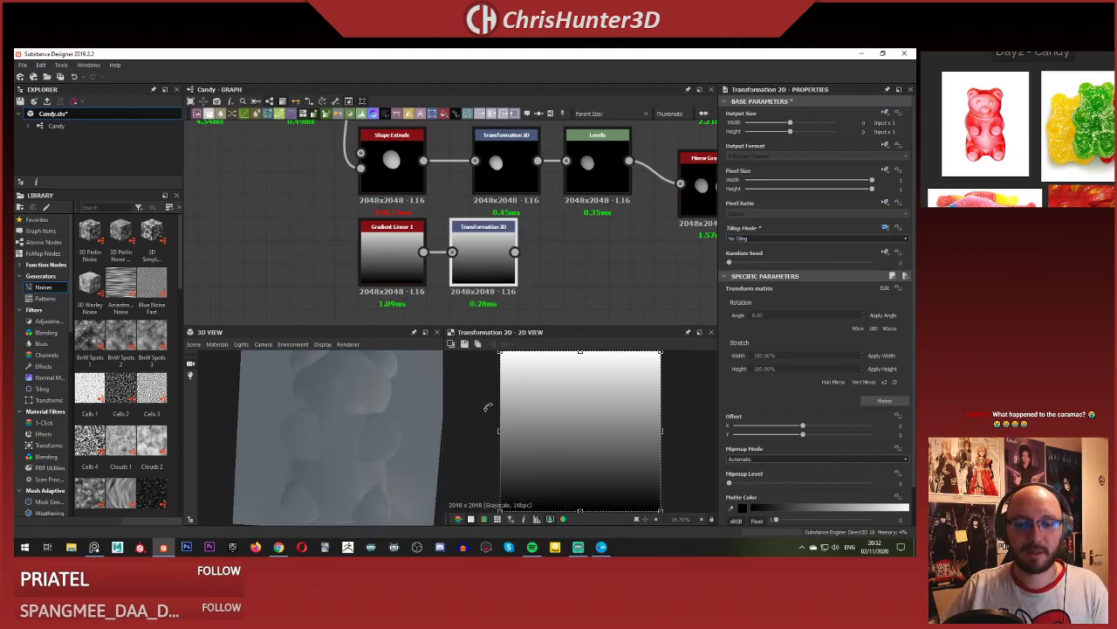
Tilt and shrink the gradient in its Transformation 2D, and set the Gradient Linear 1 rotation to 180°.
{"action": "left_click_drag", "start_coordinate": [487, 408], "coordinate": [485, 438]}
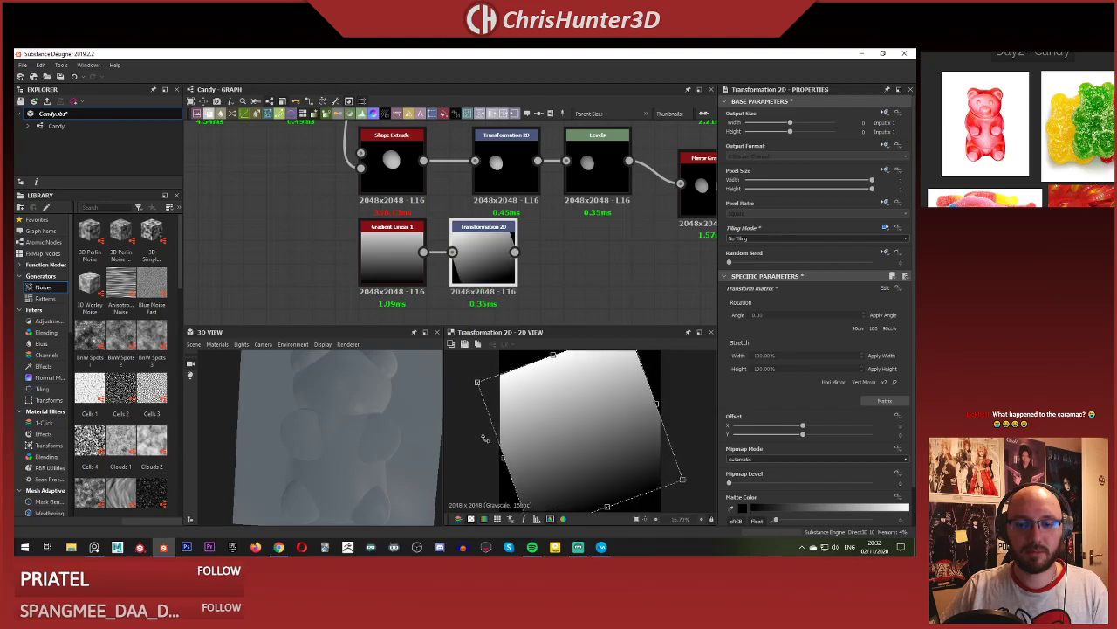
{"action": "left_click_drag", "start_coordinate": [476, 382], "coordinate": [548, 415]}
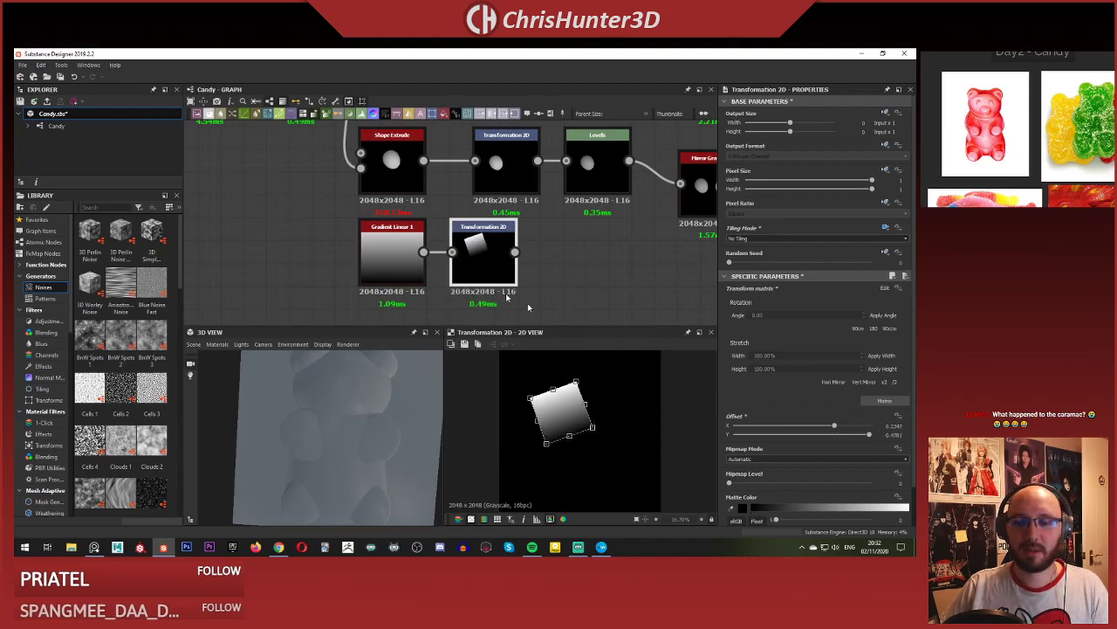
{"action": "left_click", "coordinate": [392, 257]}
{"action": "left_click", "coordinate": [811, 335]}
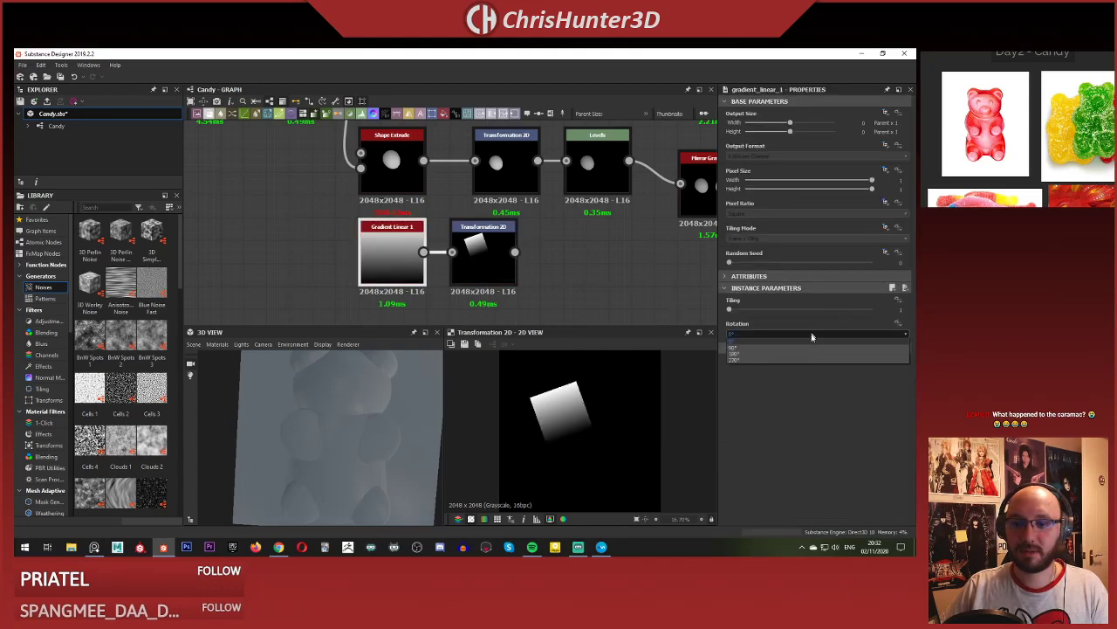
{"action": "left_click", "coordinate": [810, 353]}
{"action": "left_click", "coordinate": [474, 240]}
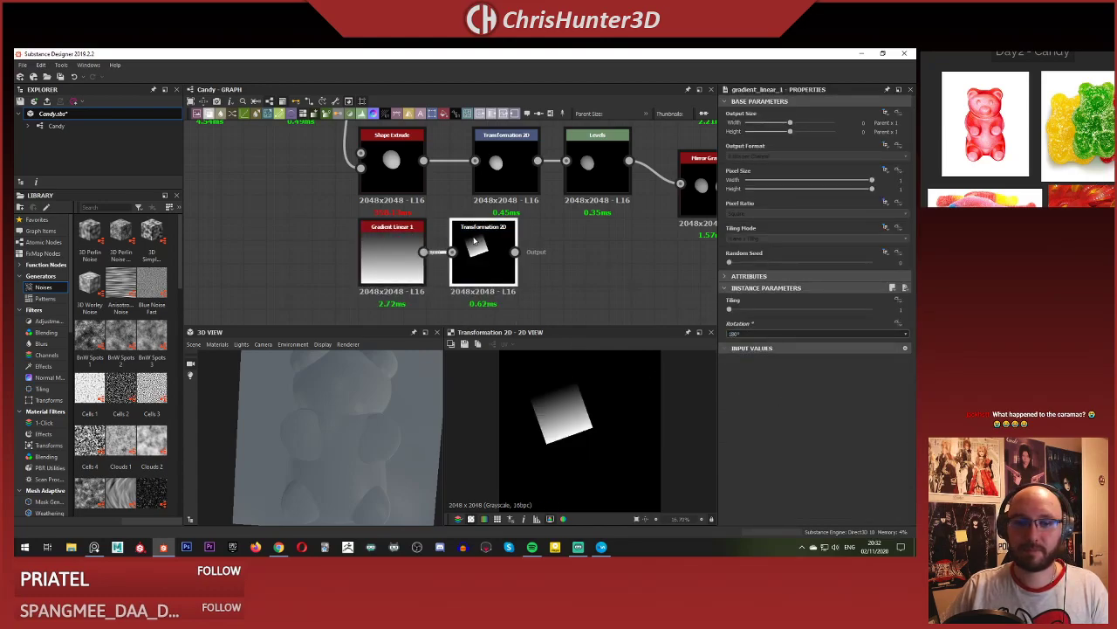
Add a Multiply Blend with the transformed gradient as foreground and the arm's Transformation 2D output as background.
{"action": "left_click", "coordinate": [506, 170]}
{"action": "scroll", "coordinate": [603, 257], "scroll_direction": "up", "scroll_amount": 2}
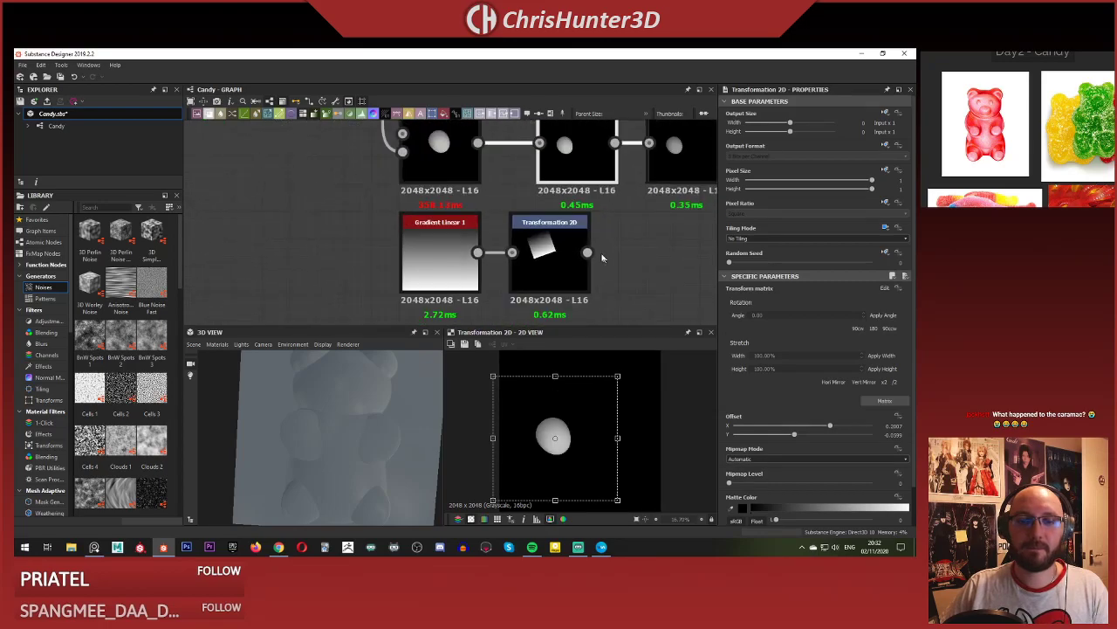
{"action": "scroll", "coordinate": [602, 258], "scroll_direction": "down", "scroll_amount": 2}
{"action": "key", "text": "space"}
{"action": "left_click", "coordinate": [625, 273]}
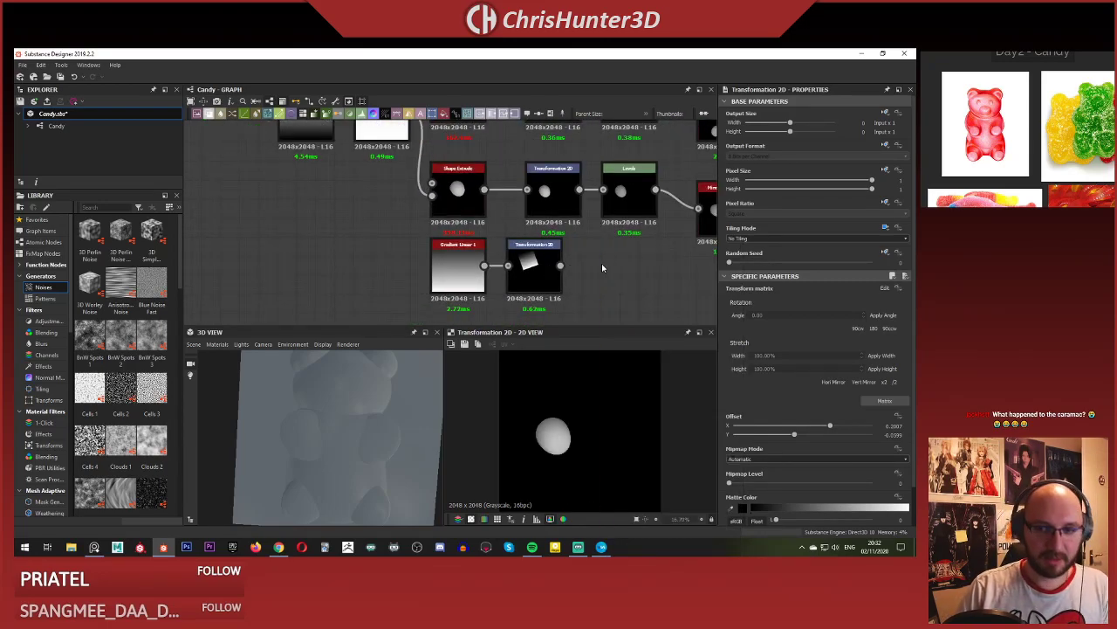
{"action": "left_click", "coordinate": [772, 323]}
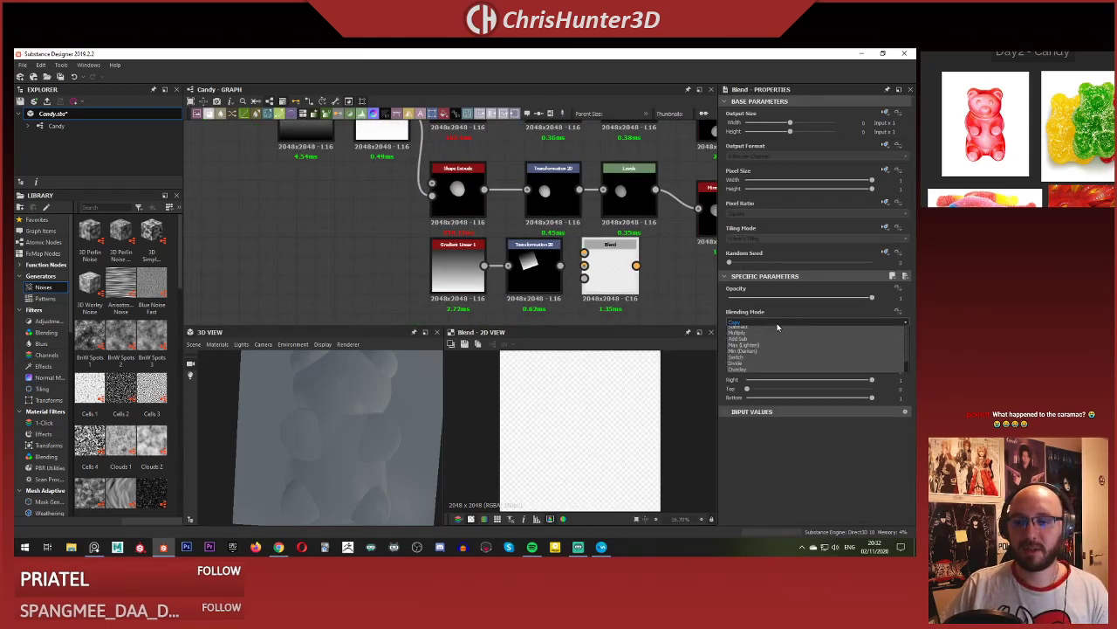
{"action": "left_click", "coordinate": [780, 347]}
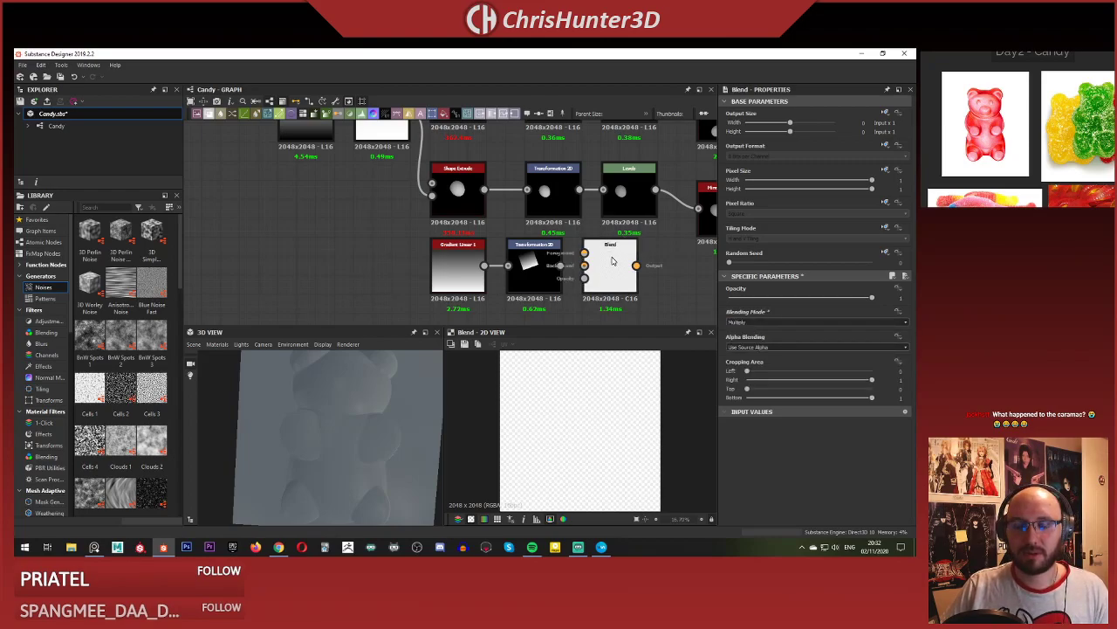
{"action": "scroll", "coordinate": [642, 255], "scroll_direction": "up", "scroll_amount": 2}
{"action": "left_click_drag", "start_coordinate": [526, 160], "coordinate": [559, 252]}
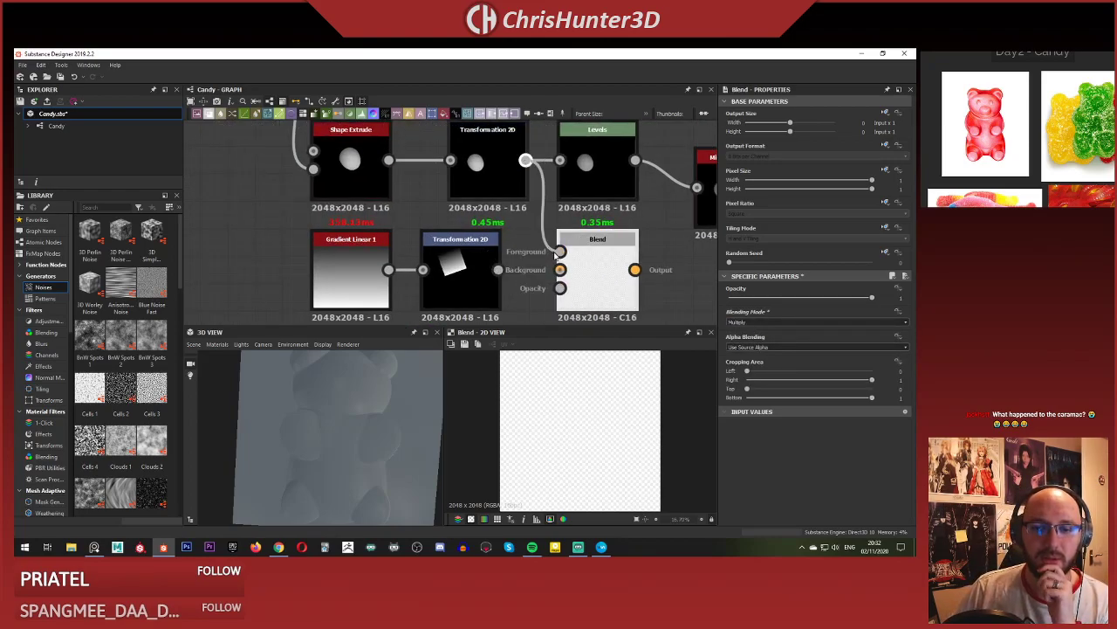
{"action": "left_click_drag", "start_coordinate": [497, 269], "coordinate": [559, 269]}
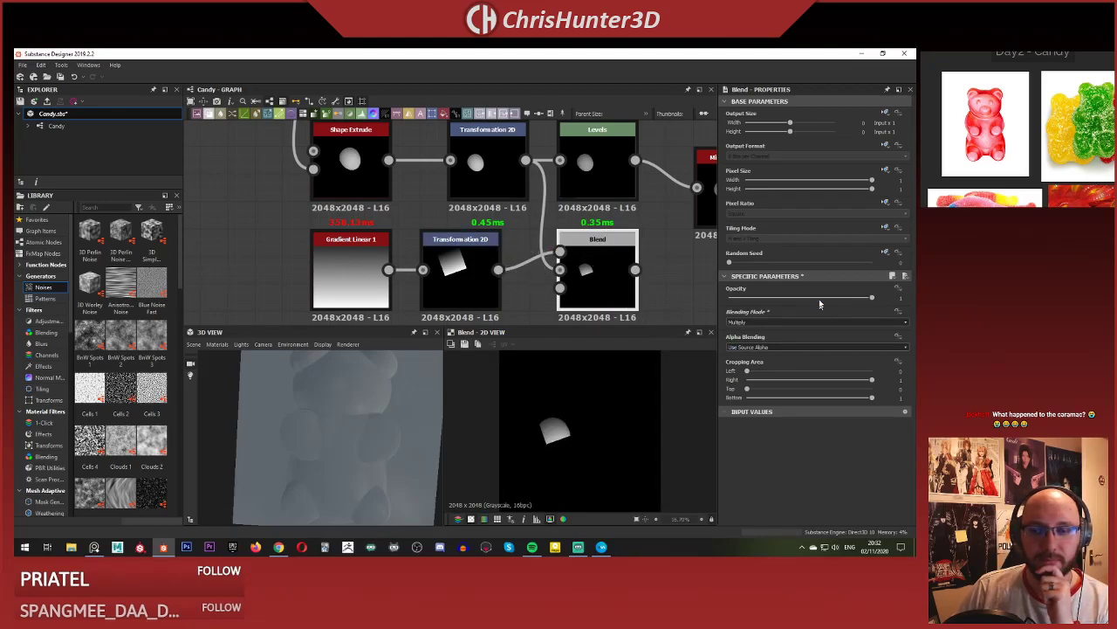
Move the tilted gradient so it covers the whole arm shape, and compare the arm's Transformation 2D with the Blend.
{"action": "left_click_drag", "start_coordinate": [555, 425], "coordinate": [552, 454]}
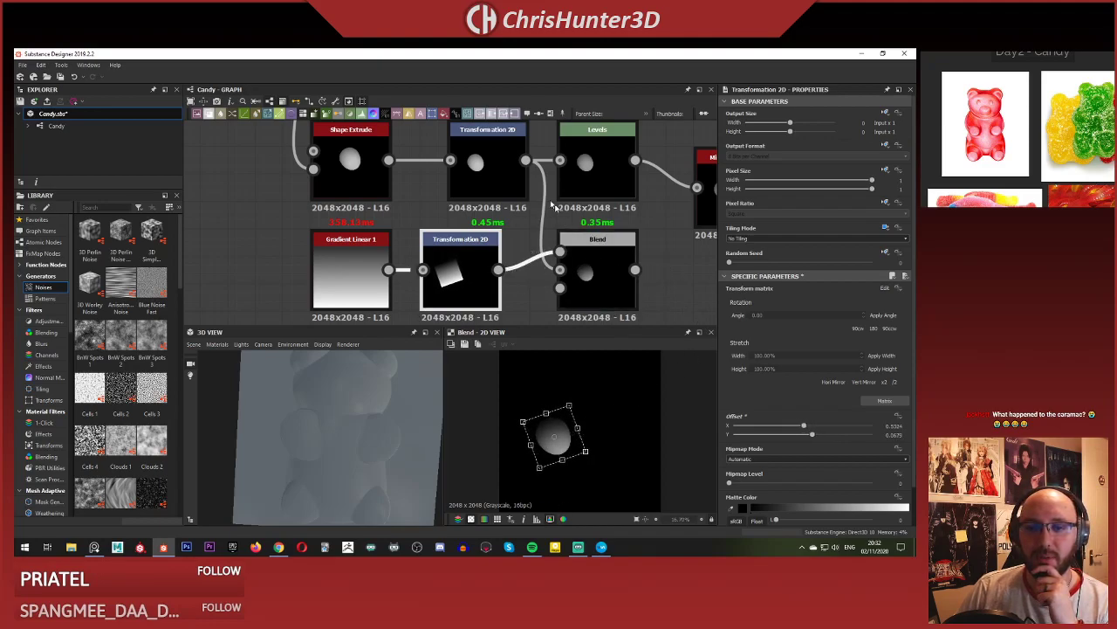
{"action": "left_click", "coordinate": [506, 183]}
{"action": "left_click", "coordinate": [599, 301]}
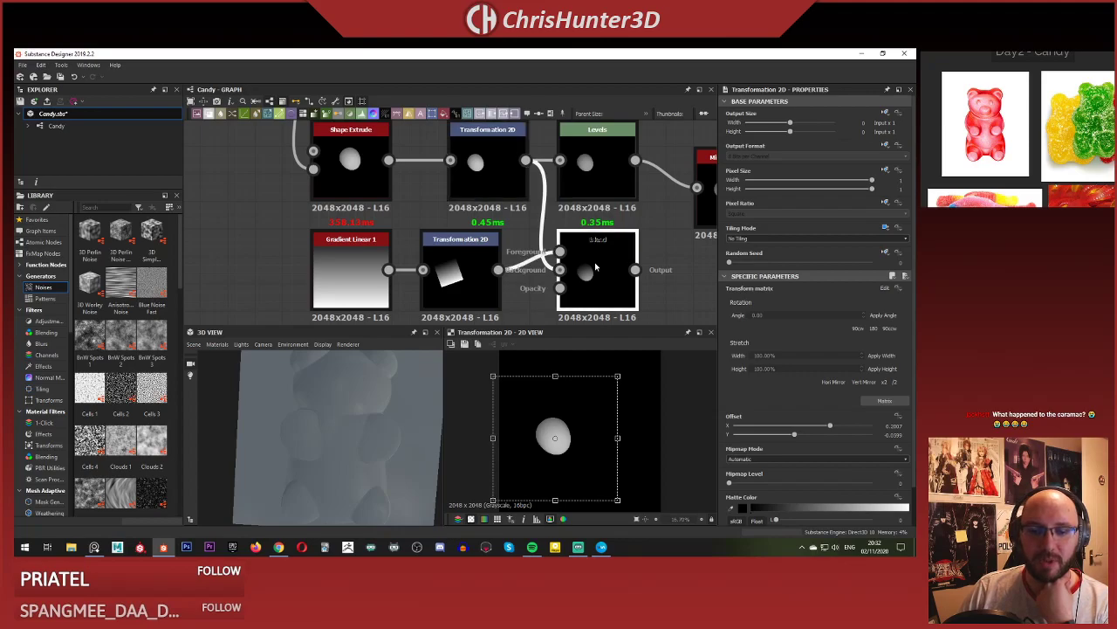
Feed the new Multiply Blend into the arm chain's Levels node in place of the Transformation 2D.
{"action": "middle_click_drag", "start_coordinate": [579, 294], "coordinate": [536, 297]}
{"action": "scroll", "coordinate": [535, 298], "scroll_direction": "down", "scroll_amount": 1}
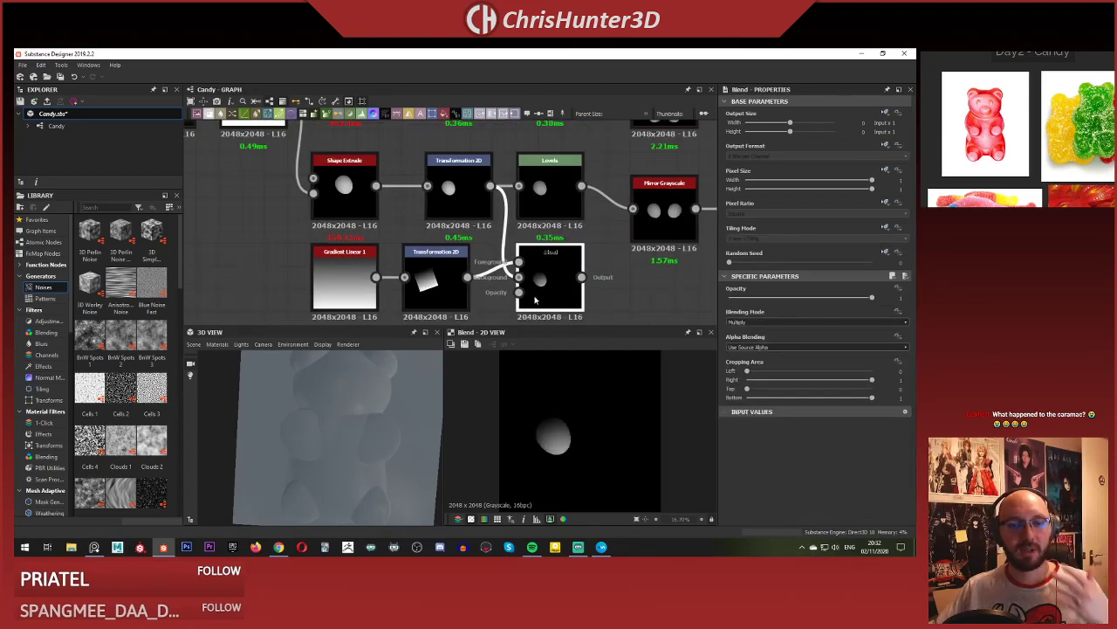
{"action": "middle_click_drag", "start_coordinate": [569, 250], "coordinate": [516, 239]}
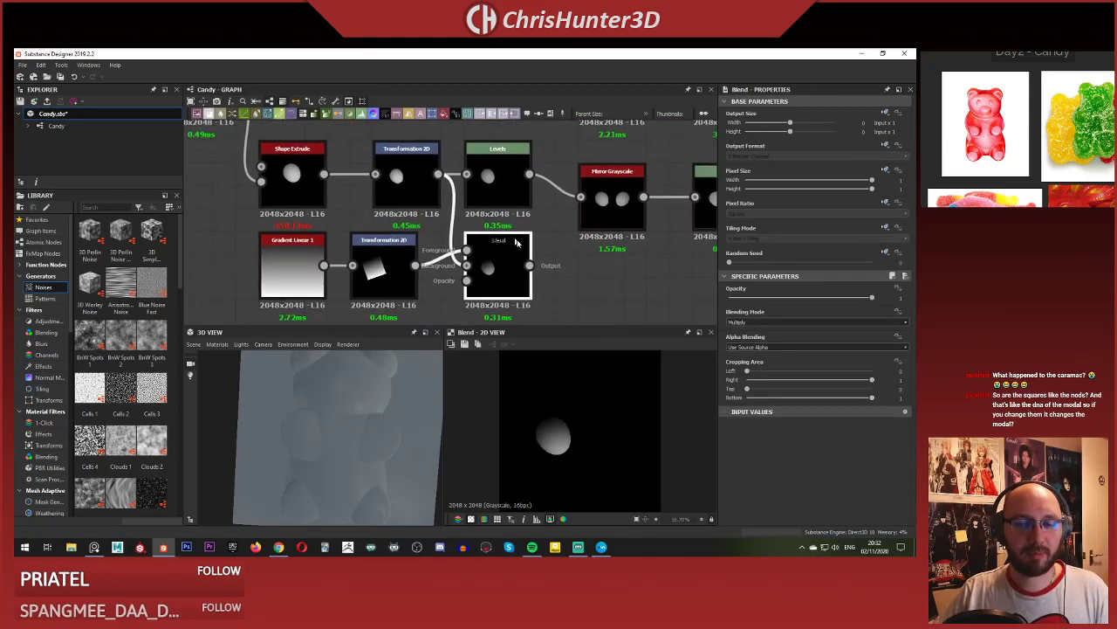
{"action": "left_click_drag", "start_coordinate": [529, 264], "coordinate": [487, 177]}
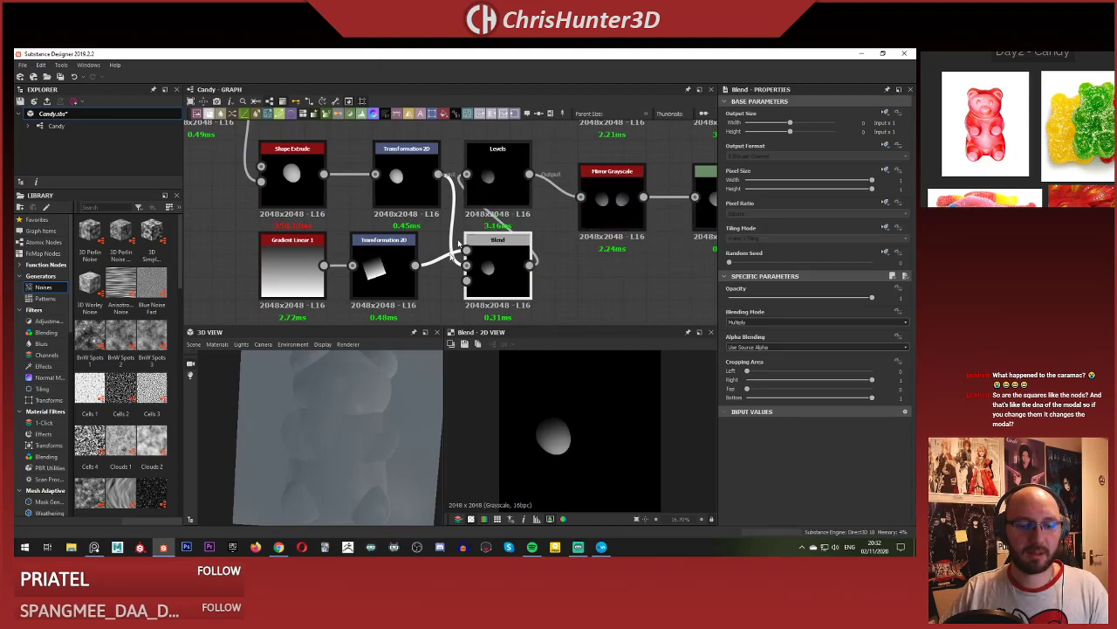
Examine the bear from several angles in the 3D preview and view the final Blend's height map.
{"action": "mouse_move", "coordinate": [381, 429]}
{"action": "left_mouse_down"}
{"action": "mouse_move", "coordinate": [434, 387]}
{"action": "mouse_move", "coordinate": [309, 356]}
{"action": "mouse_move", "coordinate": [323, 348]}
{"action": "mouse_move", "coordinate": [310, 443]}
{"action": "mouse_move", "coordinate": [291, 460]}
{"action": "mouse_move", "coordinate": [324, 431]}
{"action": "mouse_move", "coordinate": [372, 434]}
{"action": "left_mouse_up"}
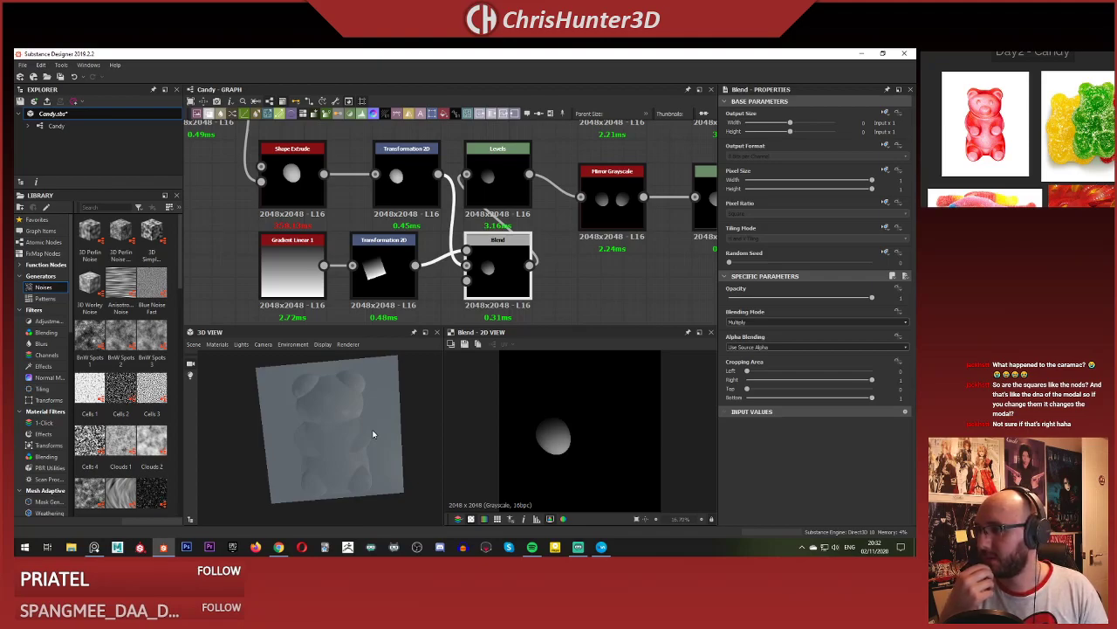
{"action": "scroll", "coordinate": [543, 256], "scroll_direction": "down", "scroll_amount": 6}
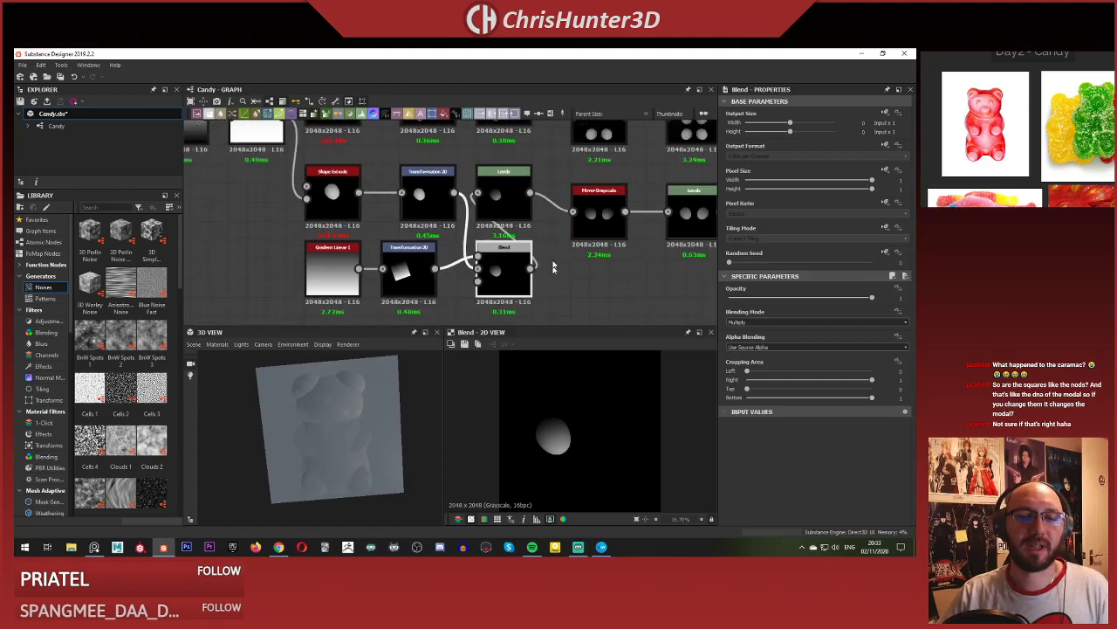
{"action": "middle_click_drag", "start_coordinate": [542, 255], "coordinate": [412, 254]}
{"action": "scroll", "coordinate": [358, 431], "scroll_direction": "up", "scroll_amount": 3}
{"action": "left_click_drag", "start_coordinate": [335, 435], "coordinate": [387, 422]}
{"action": "left_click", "coordinate": [541, 180]}
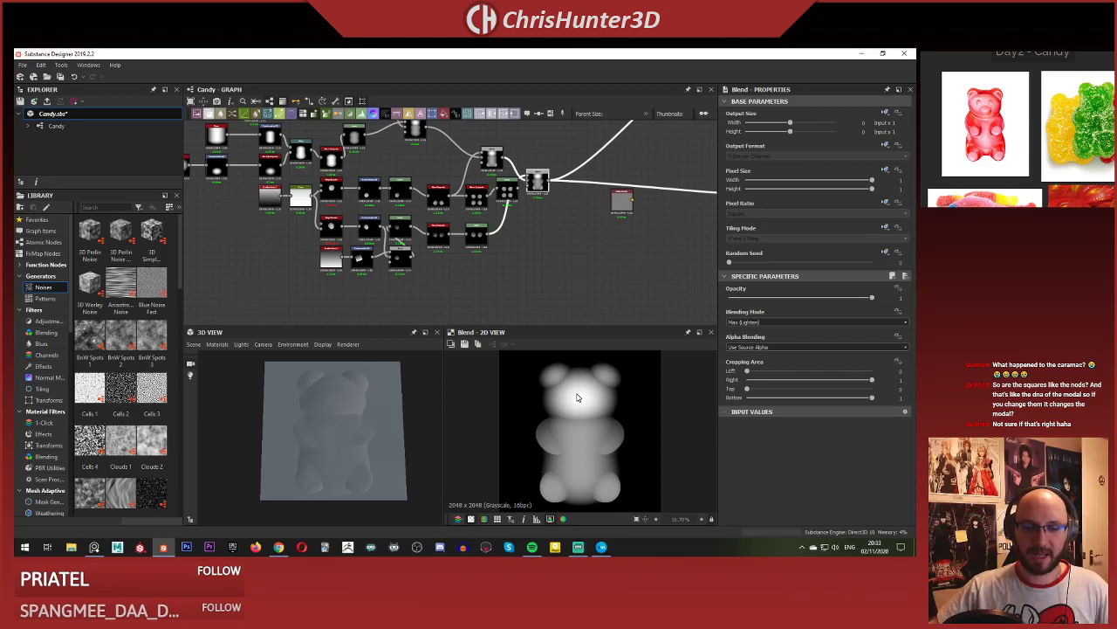
{"action": "left_click_drag", "start_coordinate": [337, 435], "coordinate": [383, 418]}
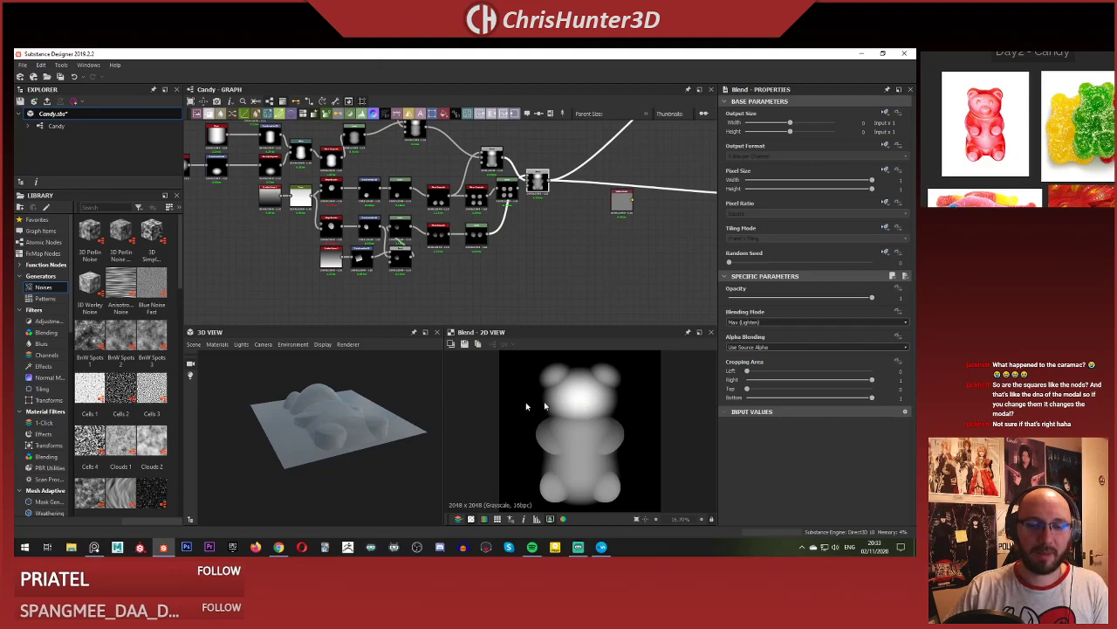
{"action": "left_click_drag", "start_coordinate": [311, 408], "coordinate": [326, 430]}
{"action": "scroll", "coordinate": [352, 248], "scroll_direction": "up", "scroll_amount": 1}
{"action": "middle_click_drag", "start_coordinate": [240, 196], "coordinate": [351, 254]}
{"action": "scroll", "coordinate": [355, 250], "scroll_direction": "down", "scroll_amount": 1}
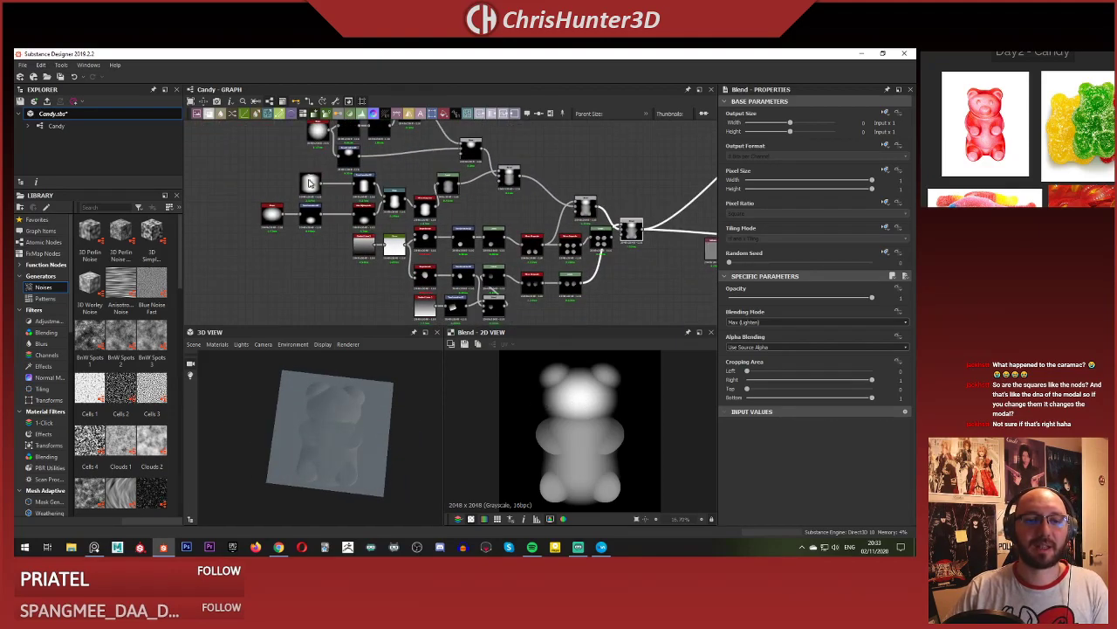
Try the Bell pattern on the head Shape node and undo it.
{"action": "left_click", "coordinate": [309, 182]}
{"action": "left_click", "coordinate": [319, 129]}
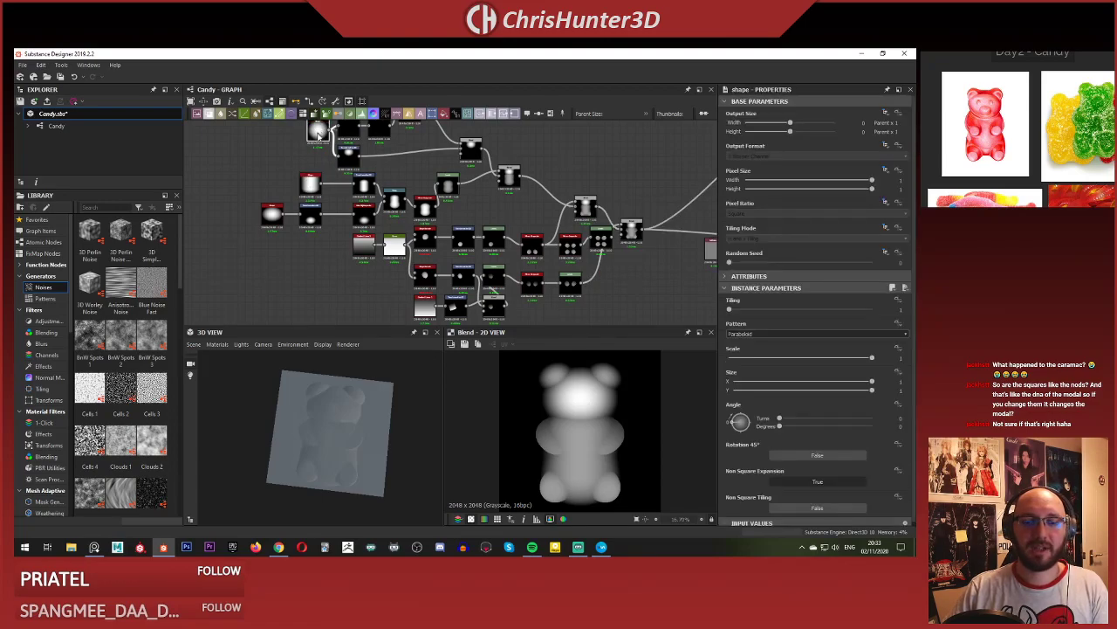
{"action": "left_click", "coordinate": [799, 334]}
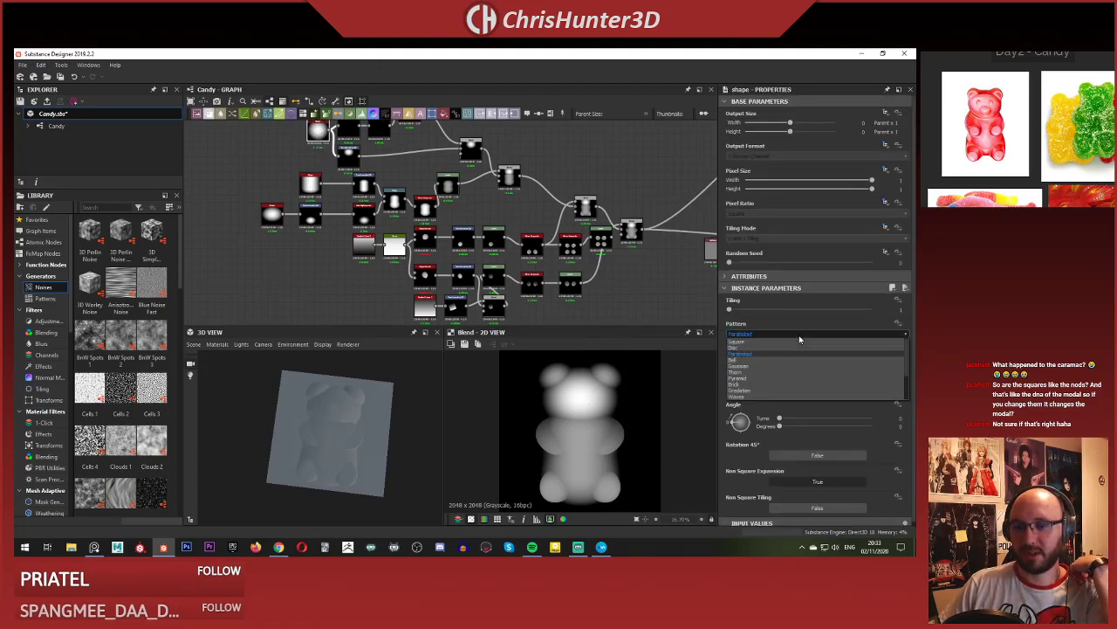
{"action": "left_click", "coordinate": [801, 364]}
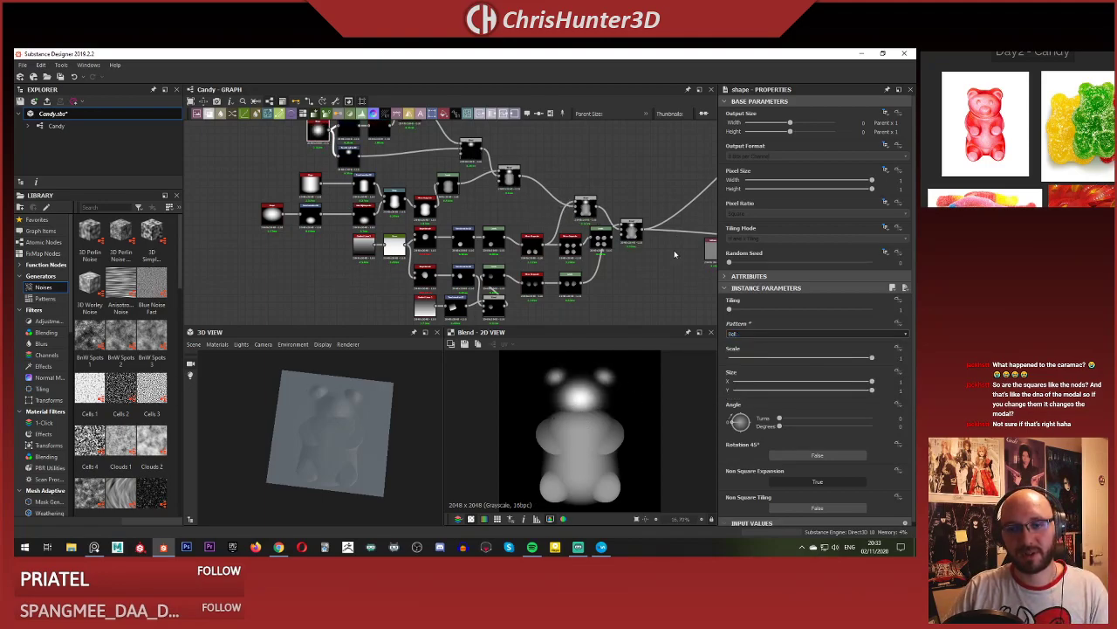
{"action": "key", "text": "ctrl+z"}
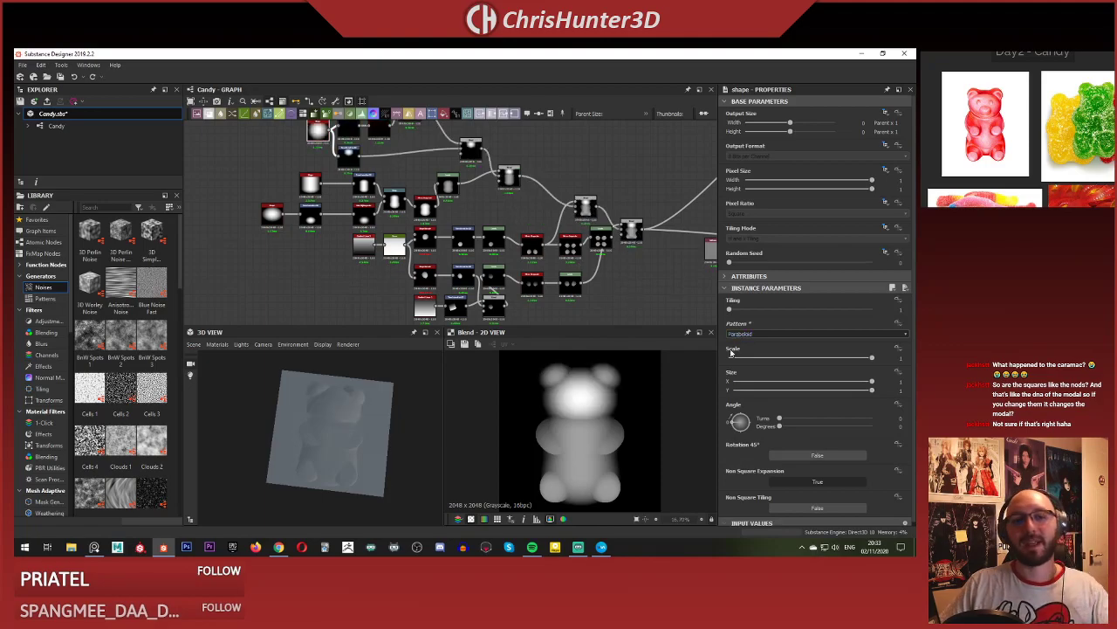
{"action": "scroll", "coordinate": [536, 258], "scroll_direction": "up", "scroll_amount": 5}
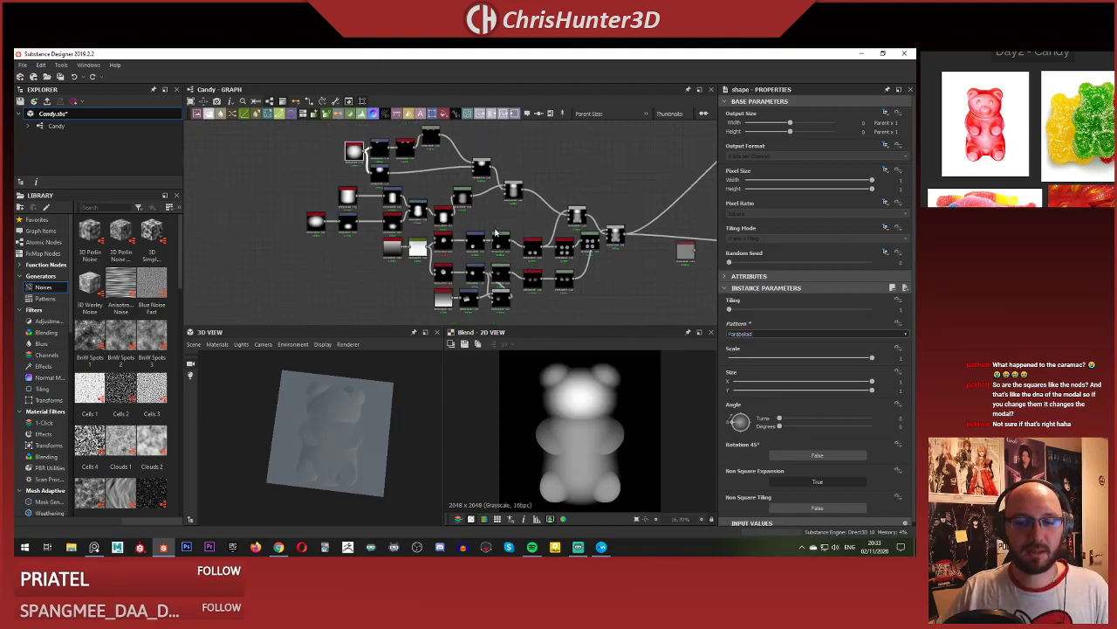
{"action": "scroll", "coordinate": [523, 253], "scroll_direction": "up", "scroll_amount": 3}
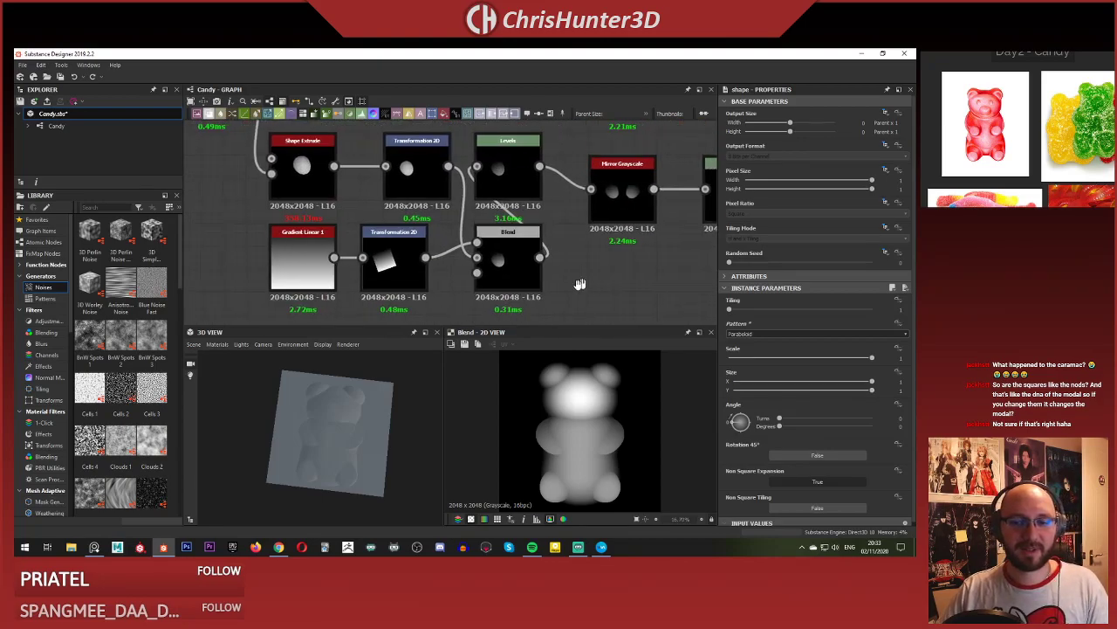
Set the arm Blend's mode to Min (Darken) and view its output against the arm's tilted gradient.
{"action": "left_click", "coordinate": [464, 253]}
{"action": "scroll", "coordinate": [411, 279], "scroll_direction": "up", "scroll_amount": 2}
{"action": "middle_click_drag", "start_coordinate": [410, 280], "coordinate": [435, 261]}
{"action": "double_click", "coordinate": [437, 267]}
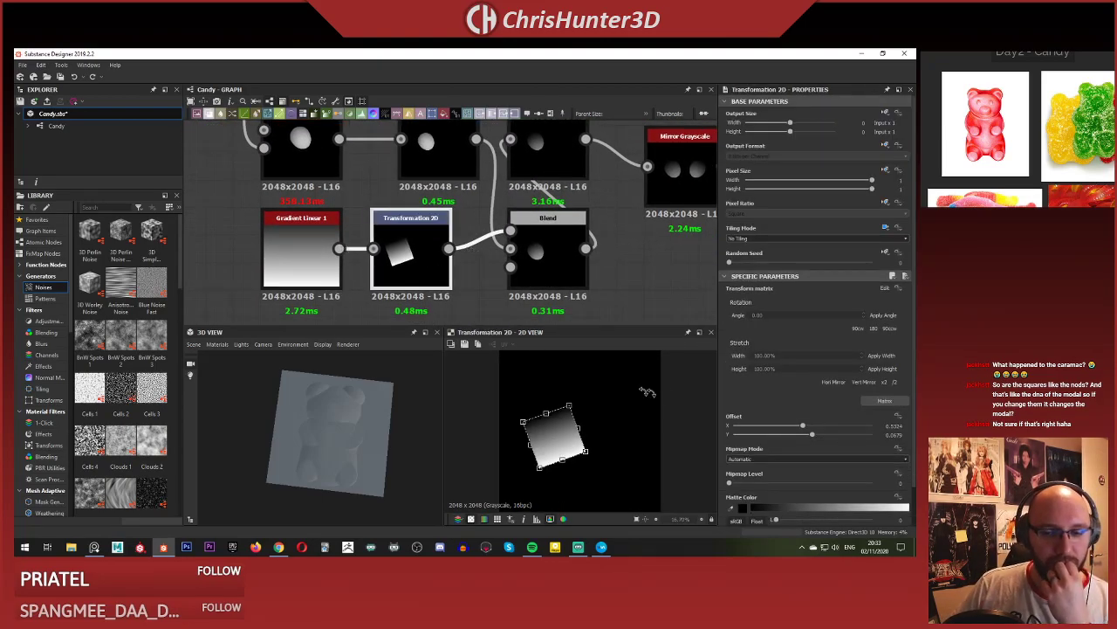
{"action": "left_click", "coordinate": [548, 253]}
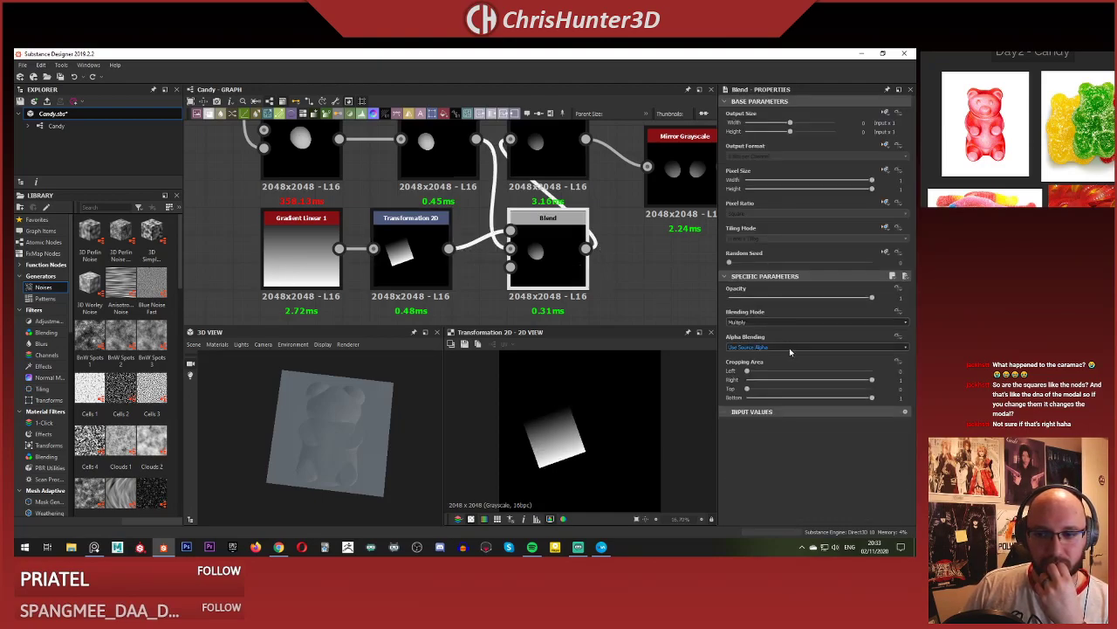
{"action": "left_click", "coordinate": [788, 322]}
{"action": "left_click", "coordinate": [785, 371]}
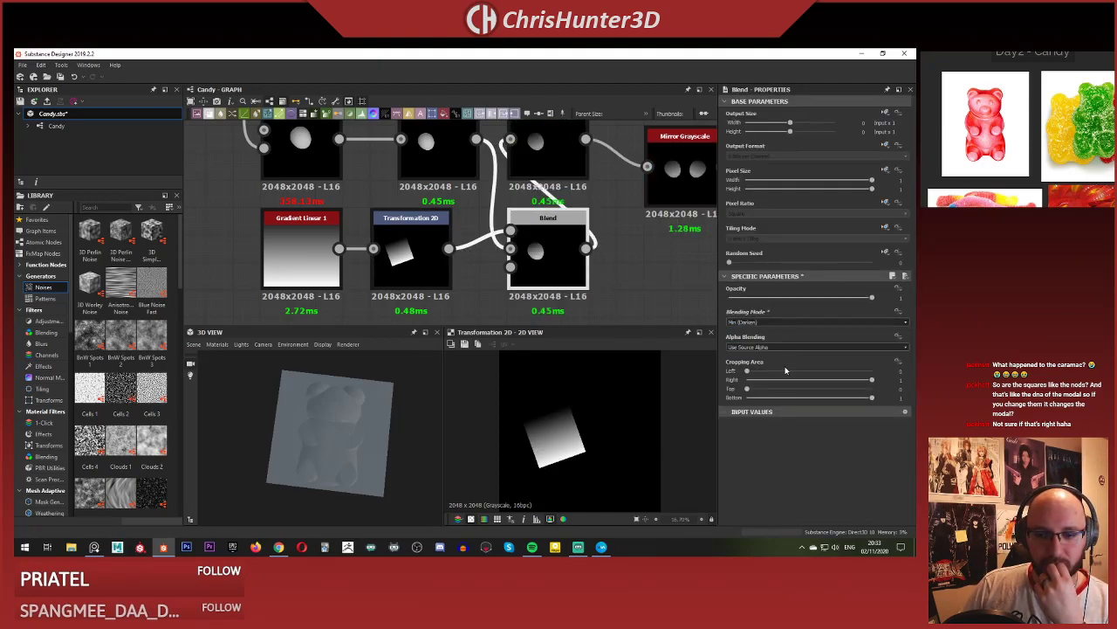
{"action": "middle_click_drag", "start_coordinate": [622, 278], "coordinate": [590, 286]}
{"action": "double_click", "coordinate": [524, 260]}
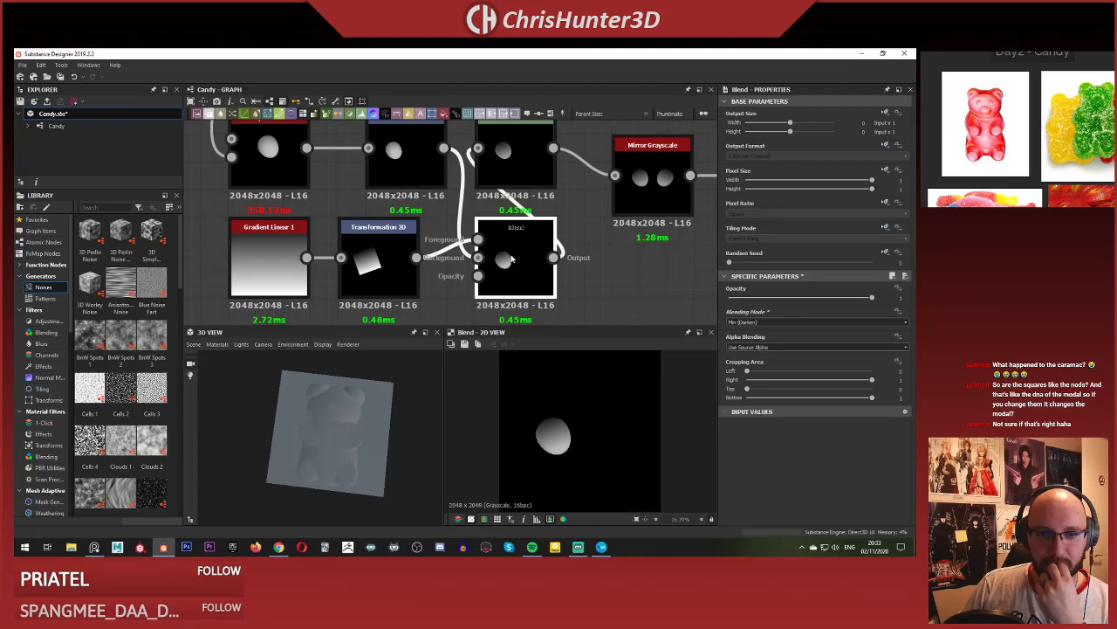
{"action": "left_click", "coordinate": [502, 249]}
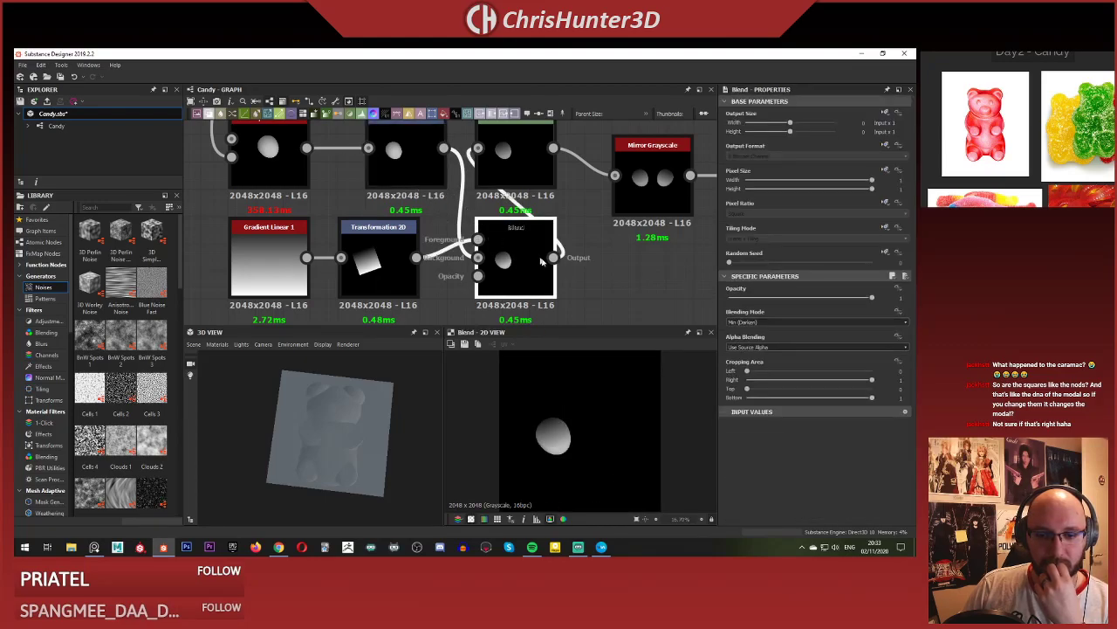
Inspect the bear closely in the 3D preview and trace the graph back to the body's Levels node.
{"action": "middle_click_drag", "start_coordinate": [632, 284], "coordinate": [587, 282]}
{"action": "mouse_move", "coordinate": [365, 431]}
{"action": "left_mouse_down"}
{"action": "mouse_move", "coordinate": [335, 433]}
{"action": "mouse_move", "coordinate": [432, 368]}
{"action": "mouse_move", "coordinate": [447, 454]}
{"action": "mouse_move", "coordinate": [380, 390]}
{"action": "mouse_move", "coordinate": [389, 397]}
{"action": "mouse_move", "coordinate": [355, 437]}
{"action": "mouse_move", "coordinate": [314, 465]}
{"action": "mouse_move", "coordinate": [354, 439]}
{"action": "left_mouse_up"}
{"action": "scroll", "coordinate": [355, 437], "scroll_direction": "up", "scroll_amount": 3}
{"action": "scroll", "coordinate": [430, 268], "scroll_direction": "down", "scroll_amount": 5}
{"action": "middle_click_drag", "start_coordinate": [490, 304], "coordinate": [428, 340]}
{"action": "scroll", "coordinate": [495, 181], "scroll_direction": "up", "scroll_amount": 5}
{"action": "scroll", "coordinate": [379, 207], "scroll_direction": "down", "scroll_amount": 2}
{"action": "middle_click_drag", "start_coordinate": [349, 157], "coordinate": [489, 235]}
{"action": "scroll", "coordinate": [492, 250], "scroll_direction": "up", "scroll_amount": 2}
{"action": "middle_click_drag", "start_coordinate": [414, 243], "coordinate": [538, 235]}
{"action": "scroll", "coordinate": [493, 248], "scroll_direction": "up", "scroll_amount": 2}
{"action": "scroll", "coordinate": [538, 235], "scroll_direction": "down", "scroll_amount": 3}
{"action": "middle_click_drag", "start_coordinate": [475, 207], "coordinate": [497, 174]}
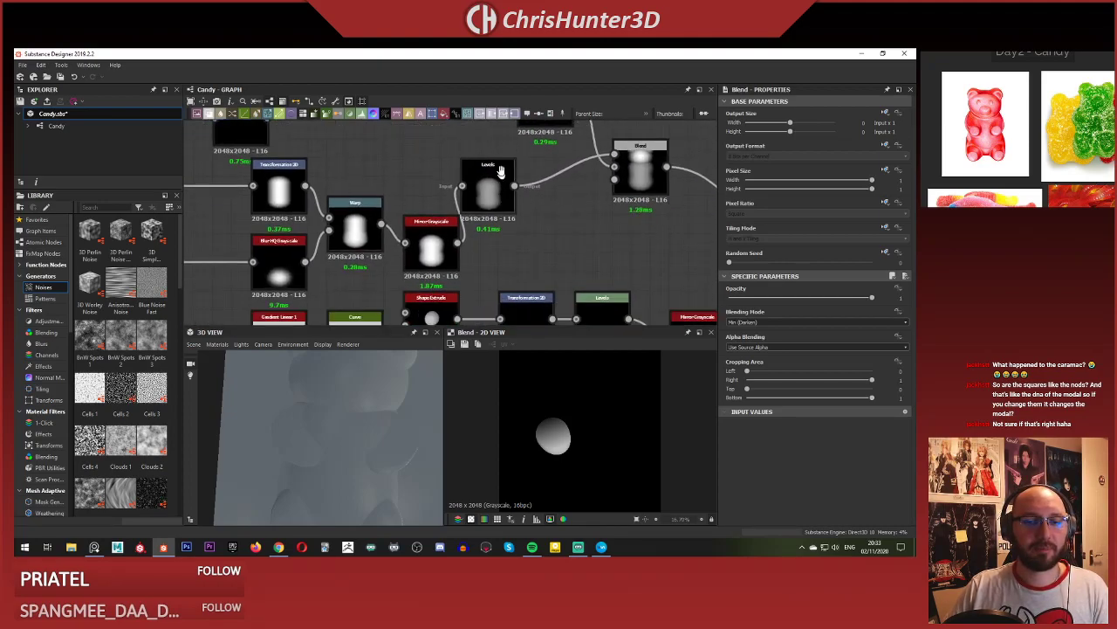
Space out the body's Levels node and the Blend that combines the head with the body.
{"action": "middle_click_drag", "start_coordinate": [527, 234], "coordinate": [456, 274]}
{"action": "left_click_drag", "start_coordinate": [573, 225], "coordinate": [630, 224]}
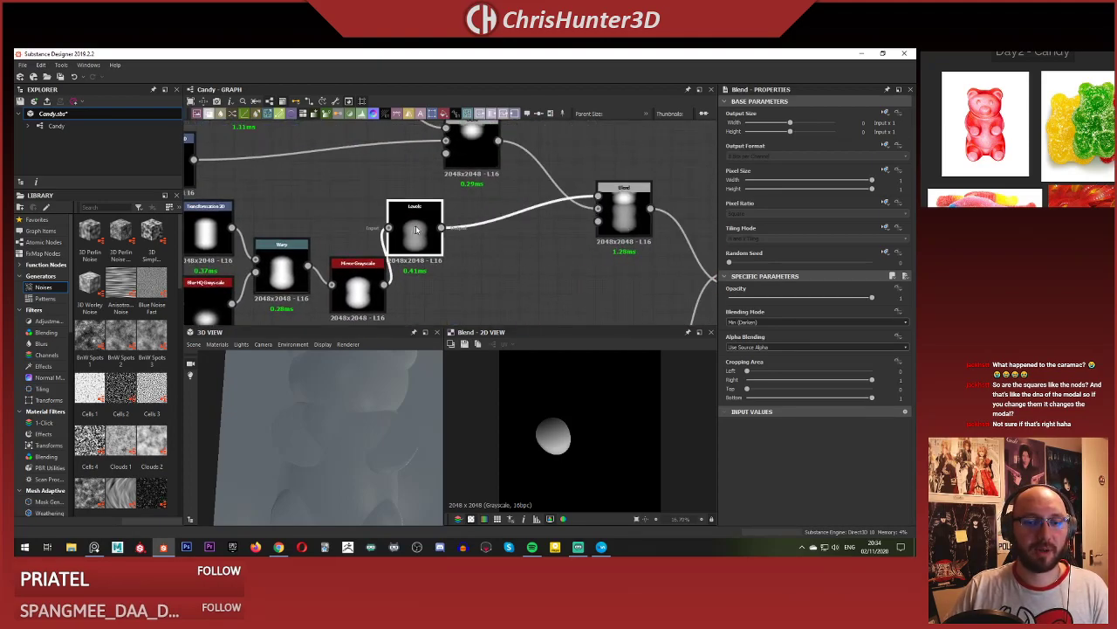
{"action": "left_click_drag", "start_coordinate": [408, 230], "coordinate": [428, 247]}
{"action": "scroll", "coordinate": [455, 264], "scroll_direction": "up", "scroll_amount": 2}
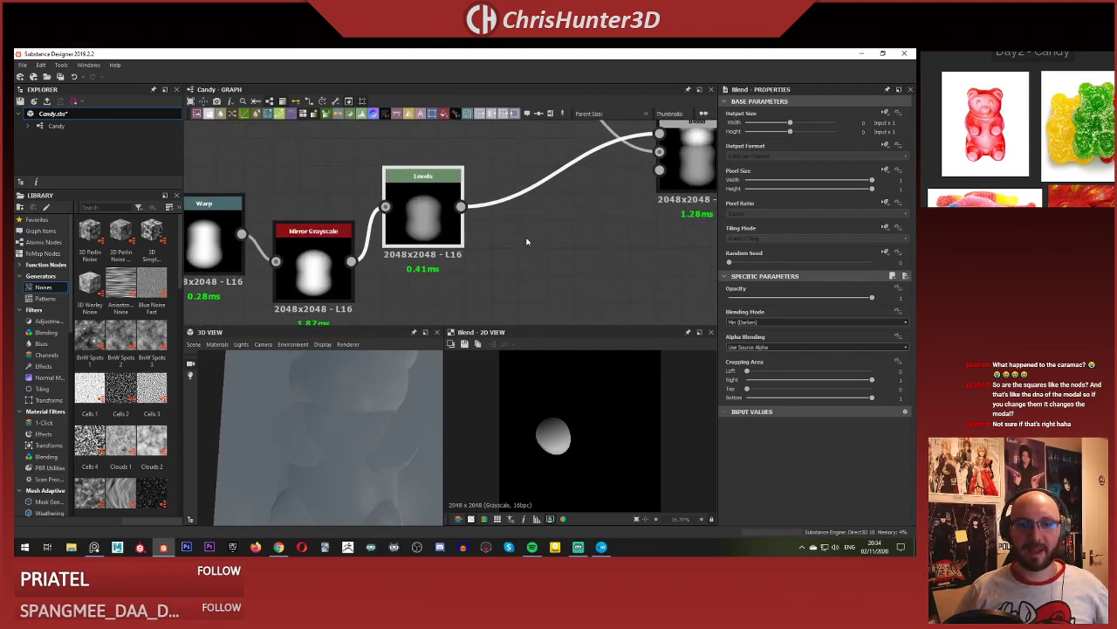
Add a Gradient Linear 1 node and place it directly below the body's Levels node.
{"action": "scroll", "coordinate": [493, 251], "scroll_direction": "down", "scroll_amount": 3}
{"action": "scroll", "coordinate": [515, 252], "scroll_direction": "up", "scroll_amount": 5}
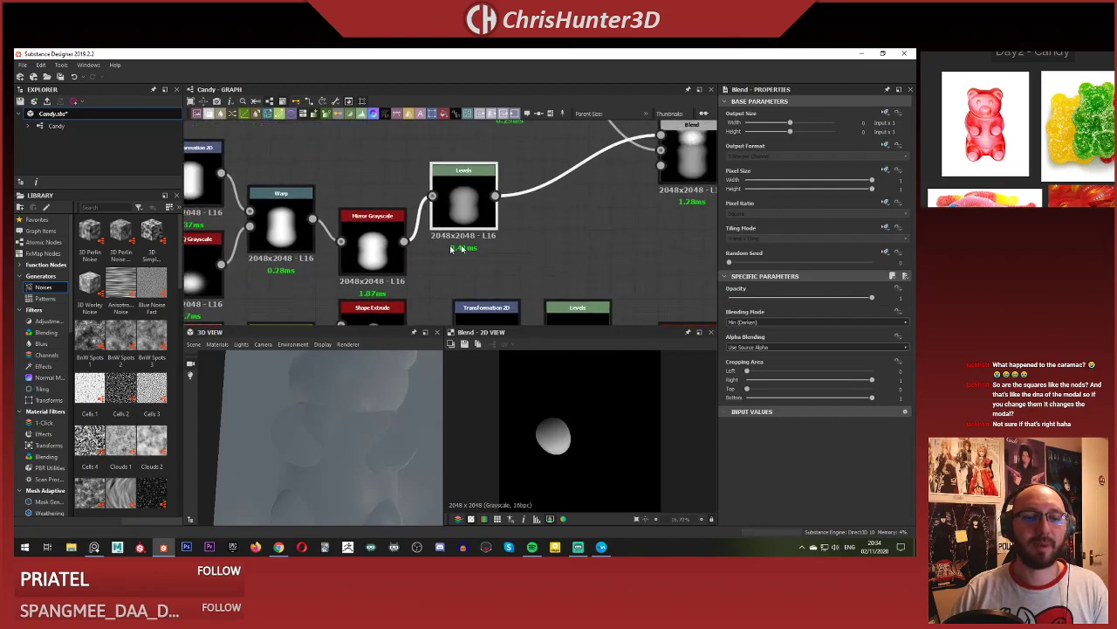
{"action": "key", "text": "space"}
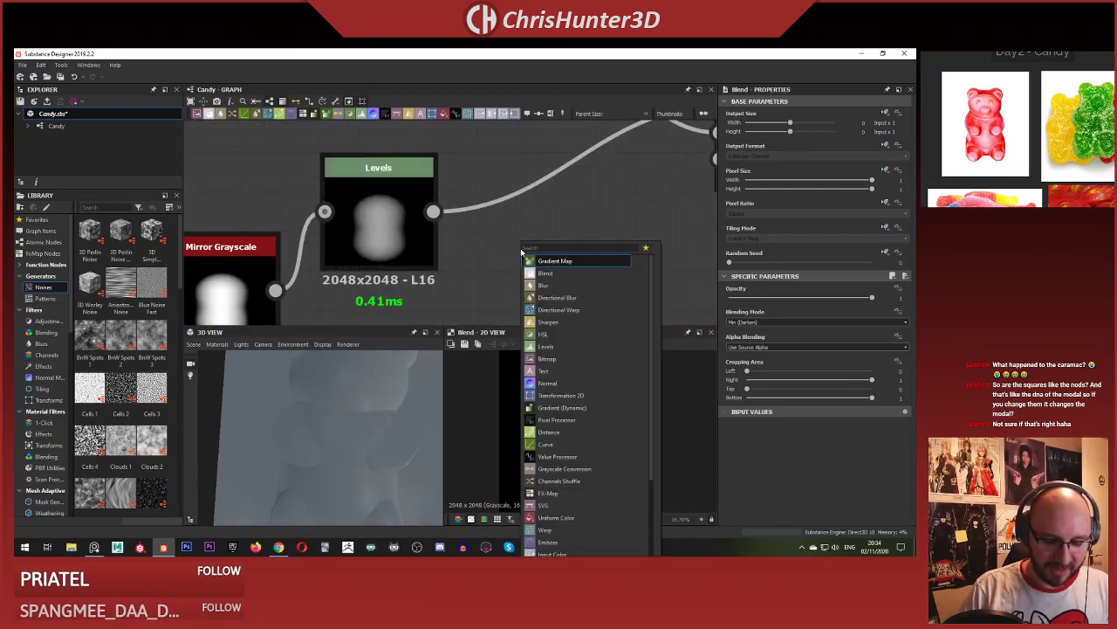
{"action": "type", "text": "g"}
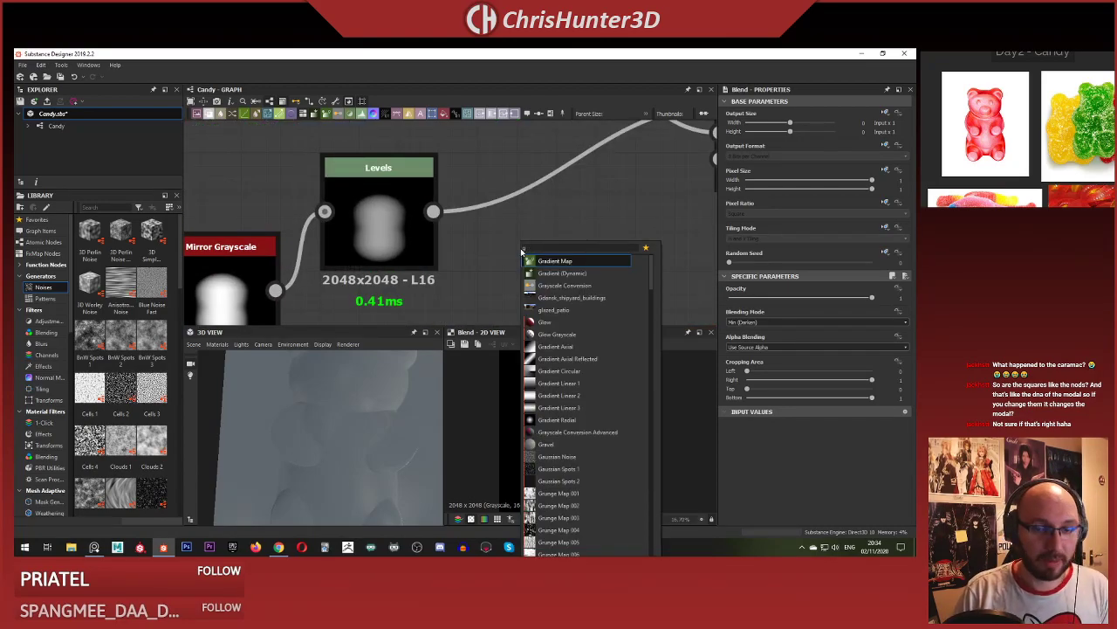
{"action": "type", "text": "rad"}
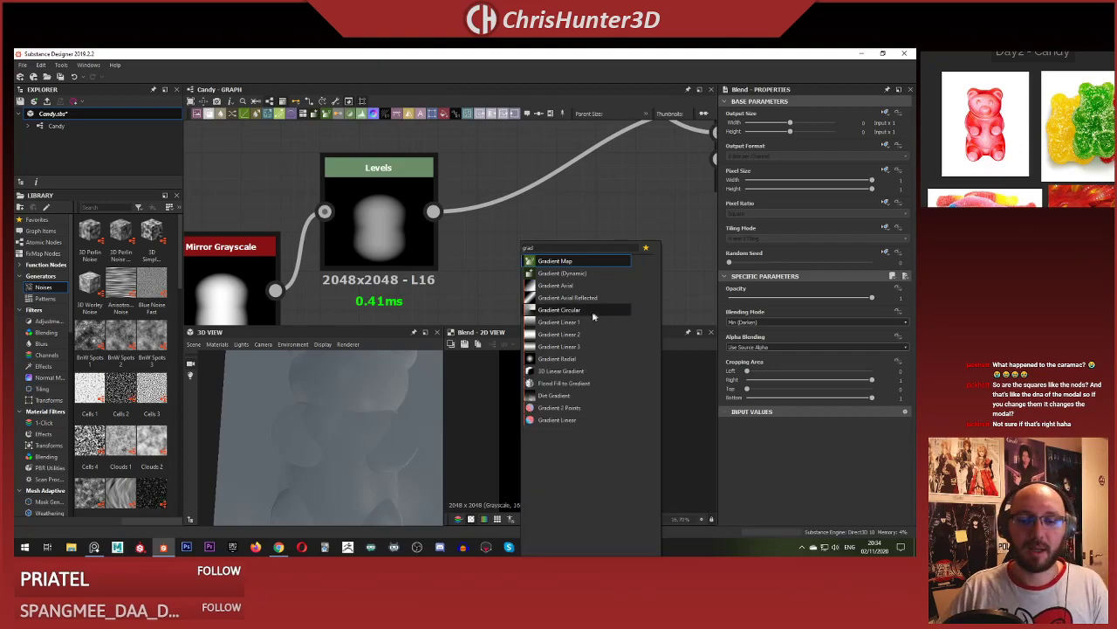
{"action": "left_click", "coordinate": [576, 321]}
{"action": "scroll", "coordinate": [581, 246], "scroll_direction": "down", "scroll_amount": 1}
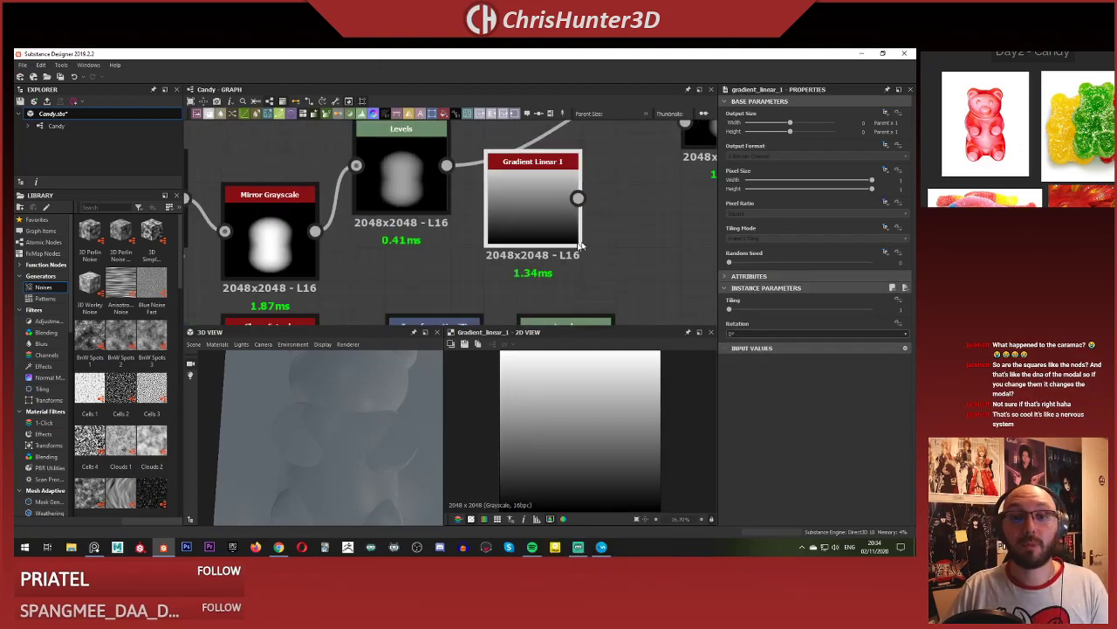
{"action": "scroll", "coordinate": [580, 247], "scroll_direction": "down", "scroll_amount": 5}
{"action": "left_click", "coordinate": [461, 230]}
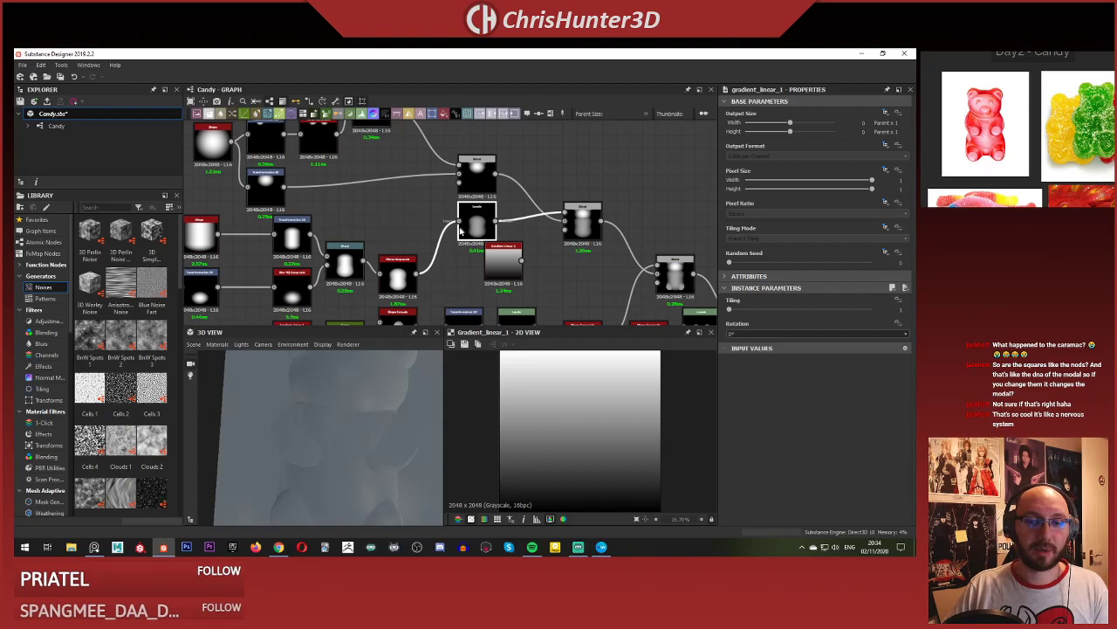
{"action": "left_click_drag", "start_coordinate": [495, 263], "coordinate": [470, 272]}
{"action": "scroll", "coordinate": [499, 267], "scroll_direction": "up", "scroll_amount": 3}
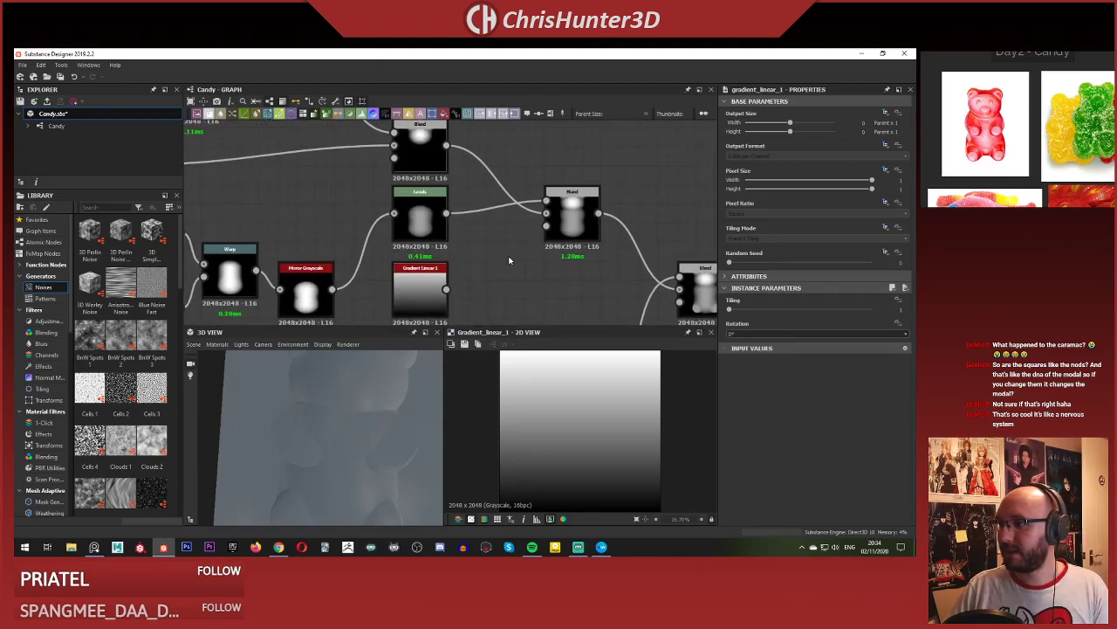
Review the layout of the whole candy node graph and the area around the new gradient.
{"action": "scroll", "coordinate": [493, 263], "scroll_direction": "down", "scroll_amount": 5}
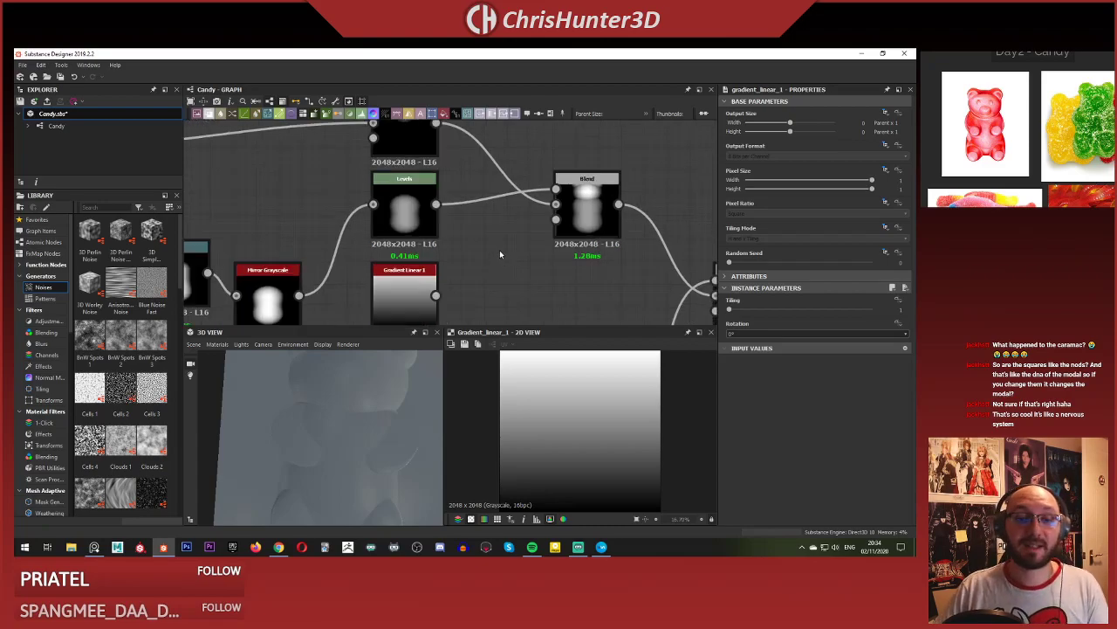
{"action": "scroll", "coordinate": [447, 238], "scroll_direction": "down", "scroll_amount": 4}
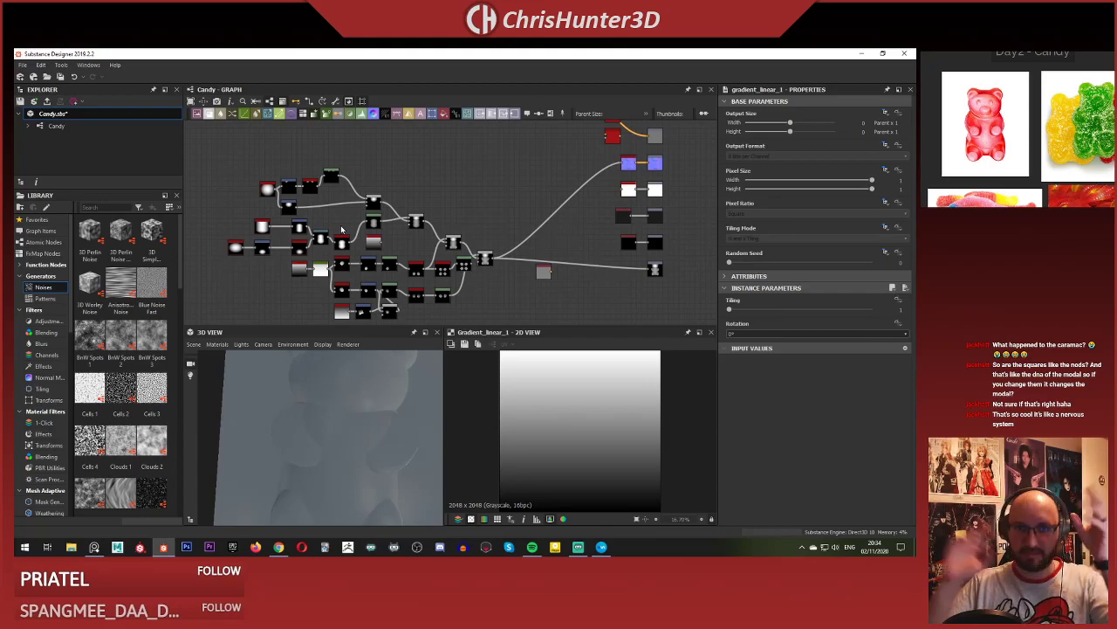
{"action": "scroll", "coordinate": [374, 209], "scroll_direction": "up", "scroll_amount": 4}
{"action": "middle_click_drag", "start_coordinate": [400, 234], "coordinate": [434, 204]}
{"action": "scroll", "coordinate": [460, 212], "scroll_direction": "down", "scroll_amount": 4}
{"action": "scroll", "coordinate": [504, 225], "scroll_direction": "up", "scroll_amount": 2}
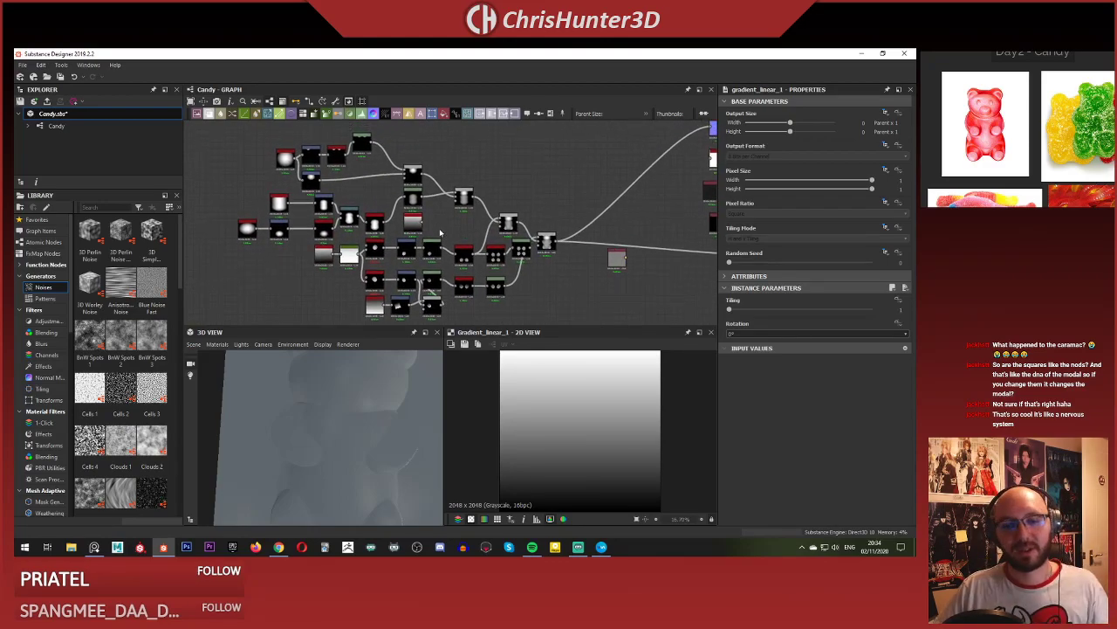
{"action": "scroll", "coordinate": [441, 232], "scroll_direction": "up", "scroll_amount": 5}
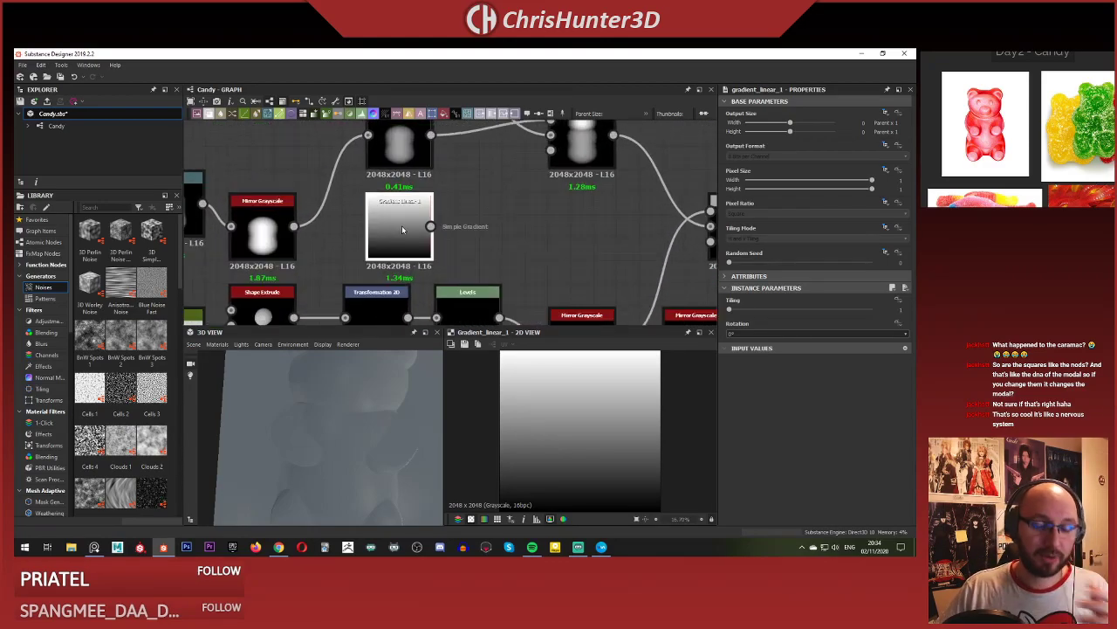
{"action": "scroll", "coordinate": [492, 209], "scroll_direction": "down", "scroll_amount": 2}
{"action": "scroll", "coordinate": [490, 201], "scroll_direction": "up", "scroll_amount": 2}
Add a Blend node with the new gradient as foreground and the body's Levels output as background.
{"action": "middle_click_drag", "start_coordinate": [474, 195], "coordinate": [460, 227]}
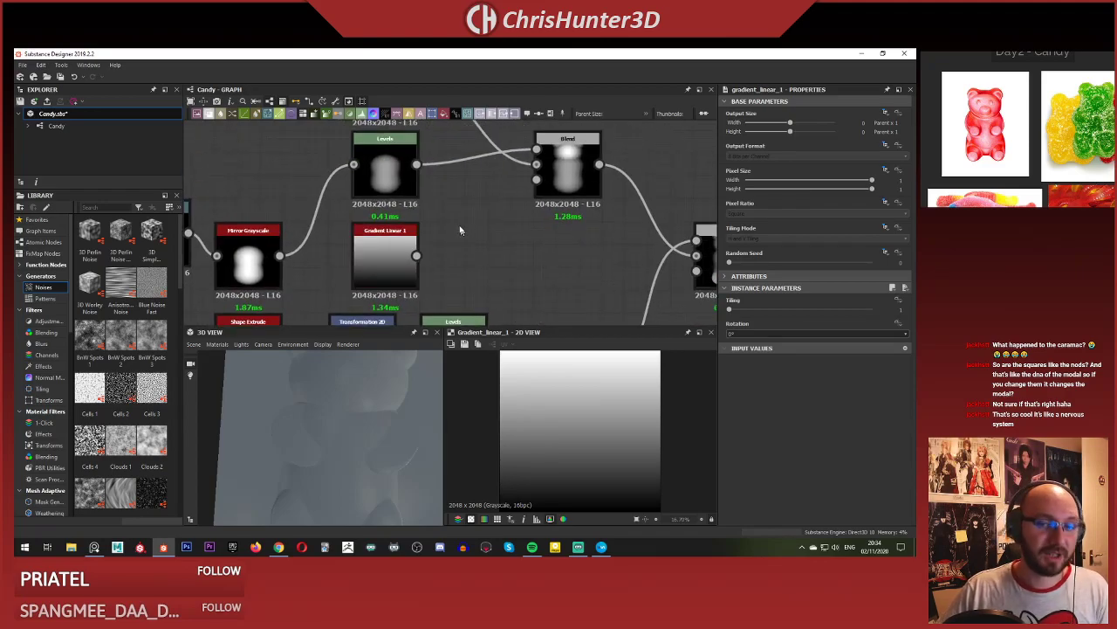
{"action": "key", "text": "space"}
{"action": "type", "text": "blend"}
{"action": "key", "text": "Return"}
{"action": "left_click_drag", "start_coordinate": [452, 230], "coordinate": [492, 208]}
{"action": "left_click_drag", "start_coordinate": [416, 164], "coordinate": [444, 209]}
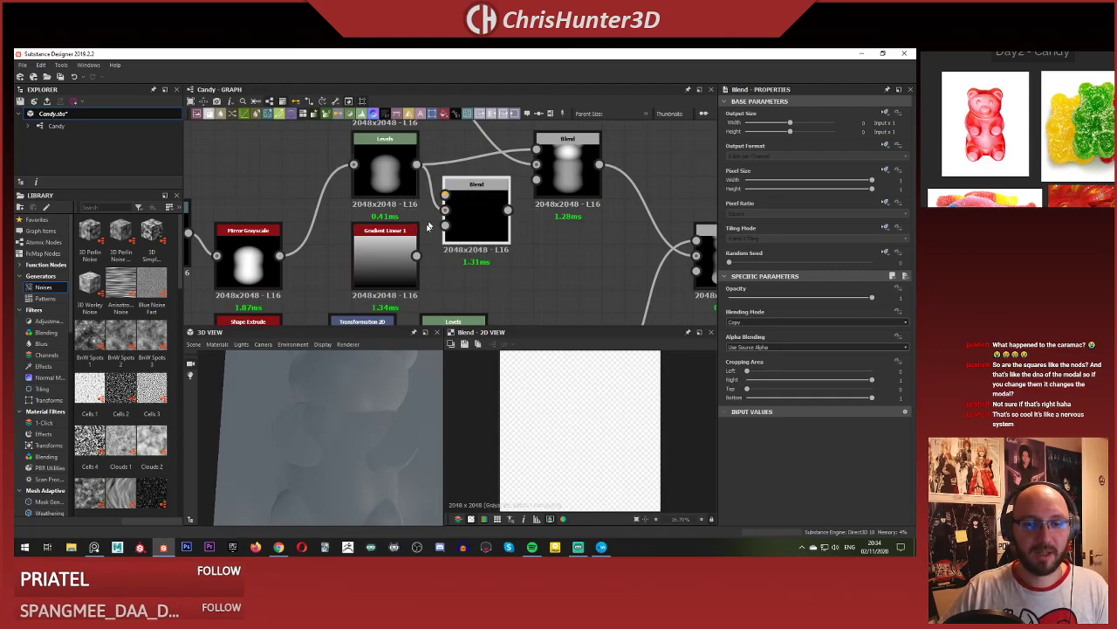
{"action": "left_click_drag", "start_coordinate": [417, 255], "coordinate": [445, 209]}
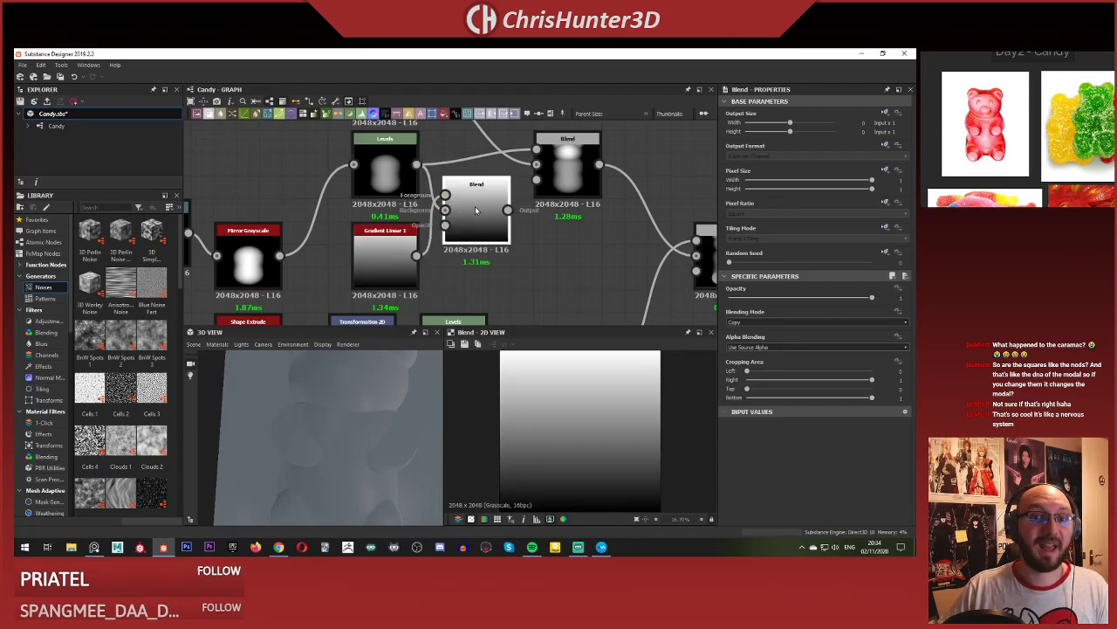
Set the rotation of the body's Gradient Linear 1 to 180°.
{"action": "left_click", "coordinate": [391, 256]}
{"action": "left_click", "coordinate": [761, 335]}
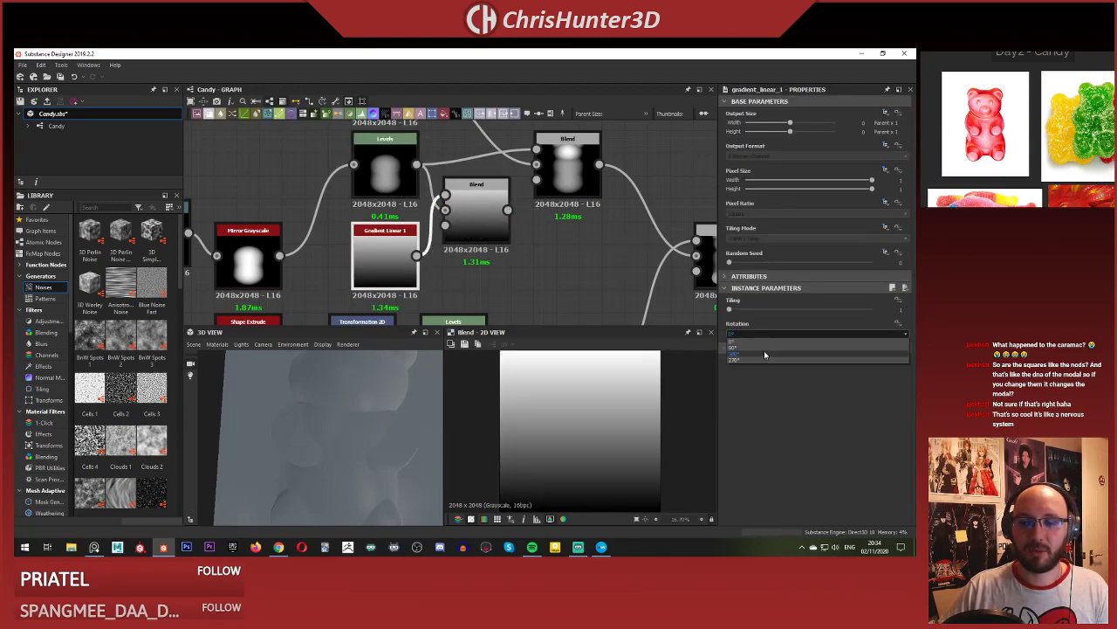
{"action": "left_click", "coordinate": [766, 357]}
Try Subtract on the body's new Blend, set its mode to Multiply, and leave the opacity at 1.
{"action": "left_click", "coordinate": [476, 218]}
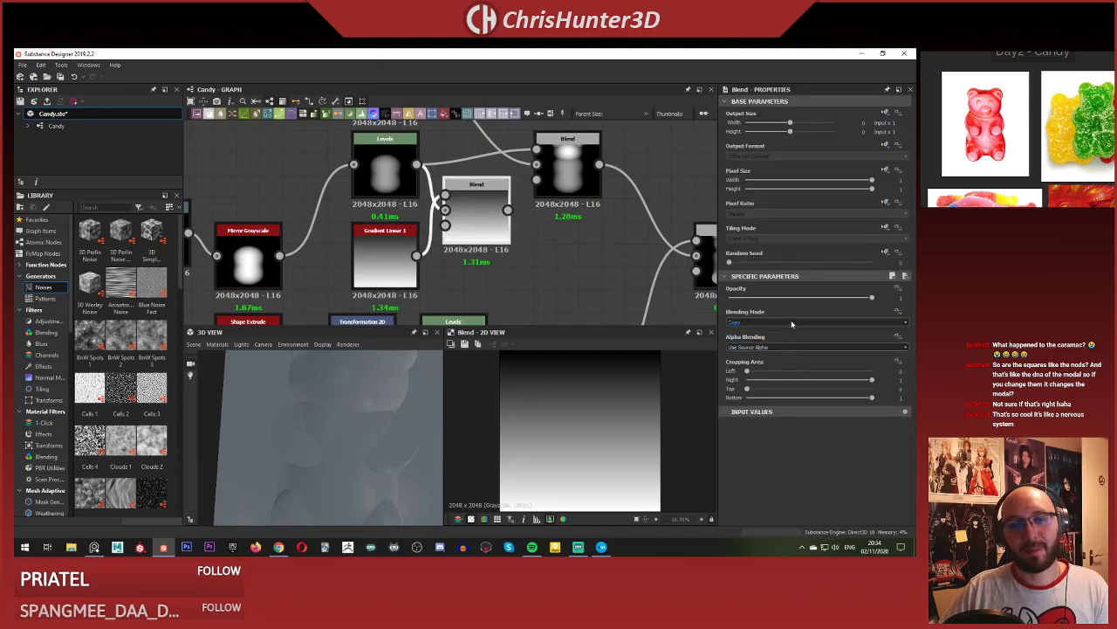
{"action": "left_click", "coordinate": [791, 322]}
{"action": "left_click", "coordinate": [802, 341]}
{"action": "left_click", "coordinate": [794, 322]}
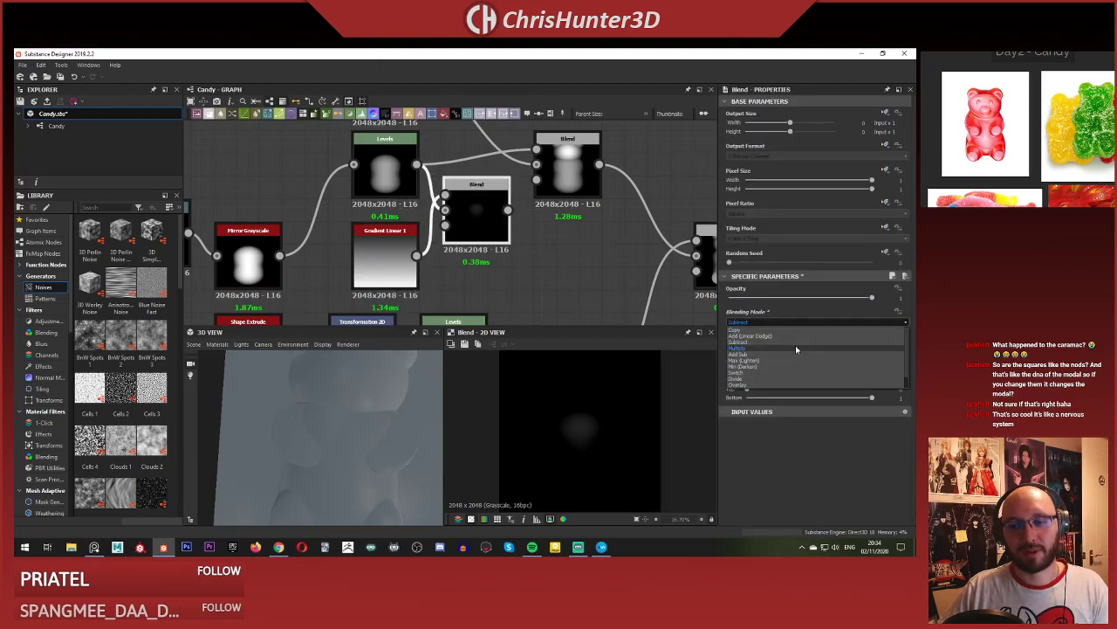
{"action": "left_click", "coordinate": [795, 348]}
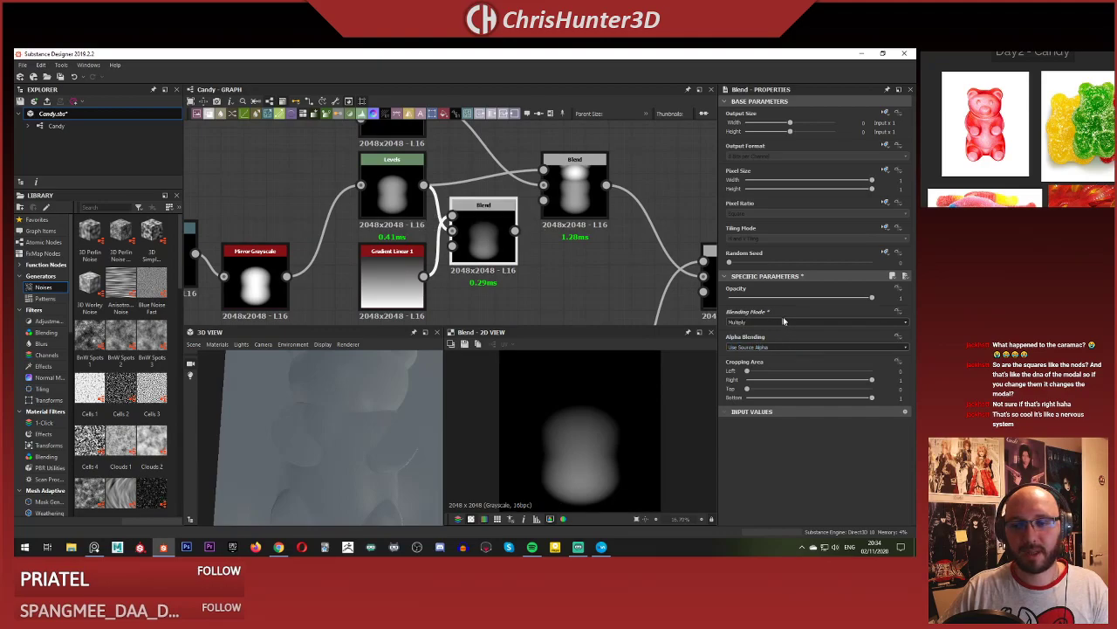
{"action": "left_click_drag", "start_coordinate": [813, 302], "coordinate": [873, 299]}
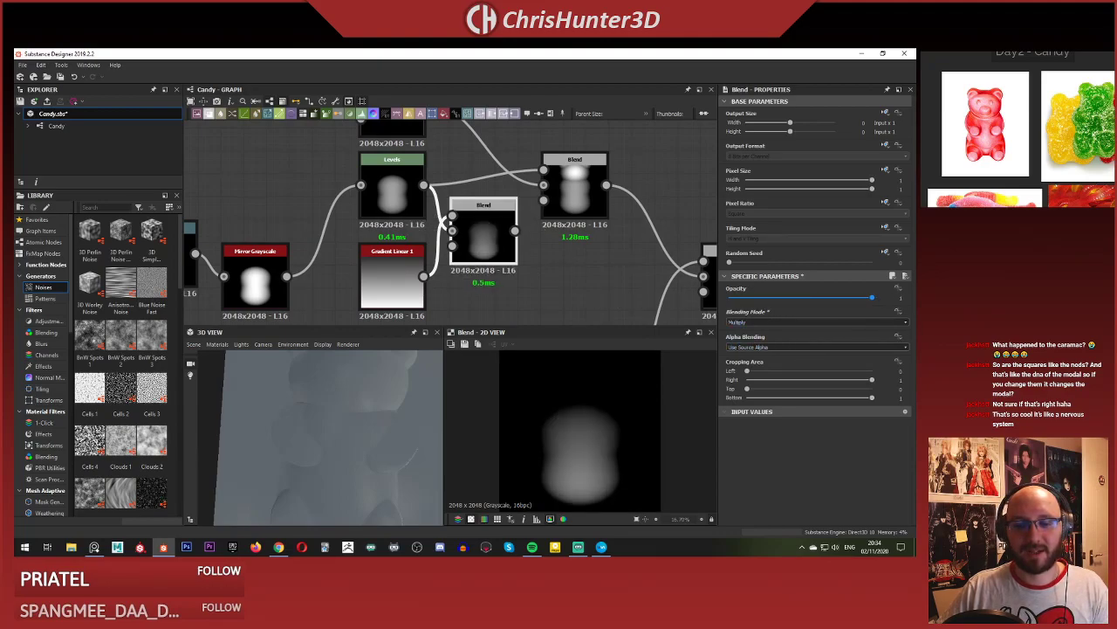
Feed the multiplied body Blend into the head-and-body Blend in place of Levels, and inspect the bear in 3D.
{"action": "middle_click_drag", "start_coordinate": [559, 244], "coordinate": [524, 268]}
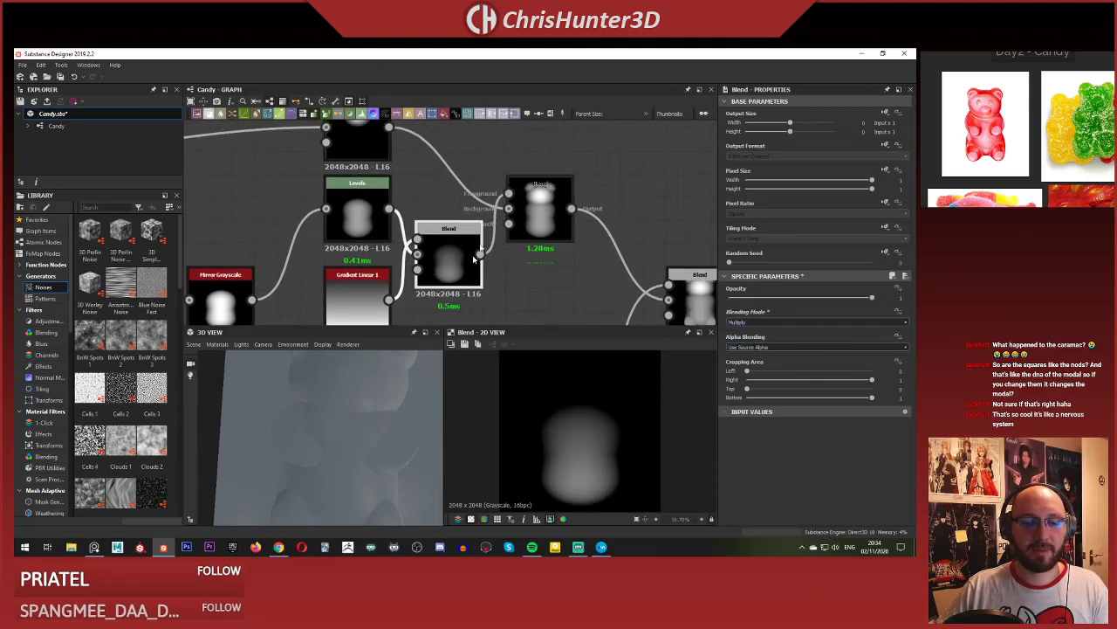
{"action": "left_click_drag", "start_coordinate": [416, 420], "coordinate": [378, 433]}
{"action": "left_click_drag", "start_coordinate": [404, 446], "coordinate": [344, 354]}
Save the Candy package.
{"action": "scroll", "coordinate": [384, 219], "scroll_direction": "down", "scroll_amount": 5}
{"action": "scroll", "coordinate": [382, 212], "scroll_direction": "up", "scroll_amount": 5}
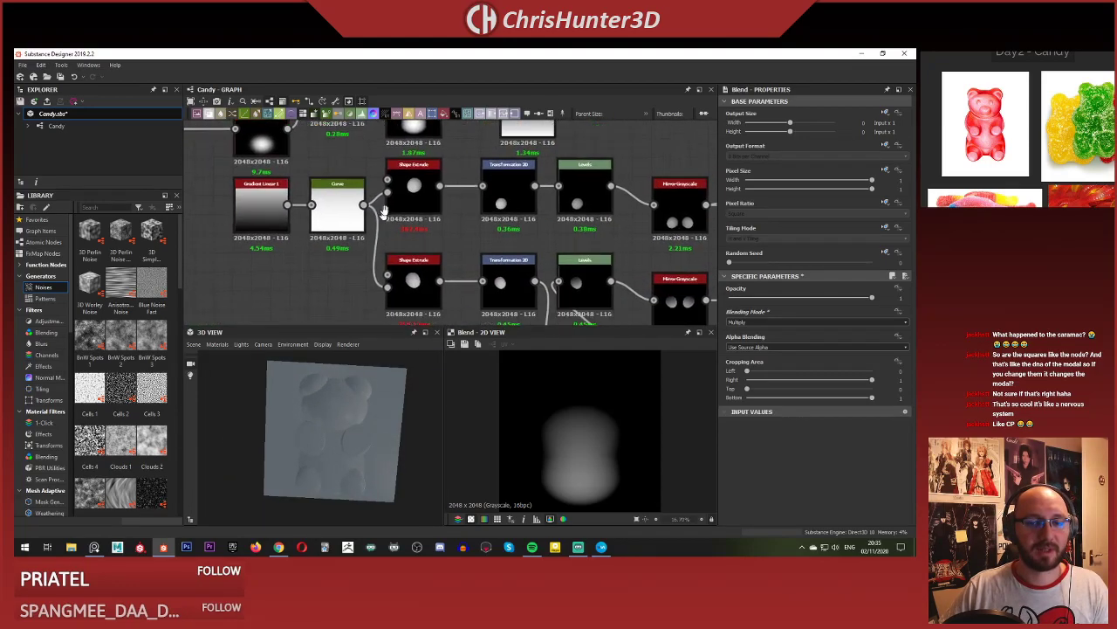
{"action": "scroll", "coordinate": [383, 212], "scroll_direction": "down", "scroll_amount": 3}
{"action": "right_click", "coordinate": [355, 231]}
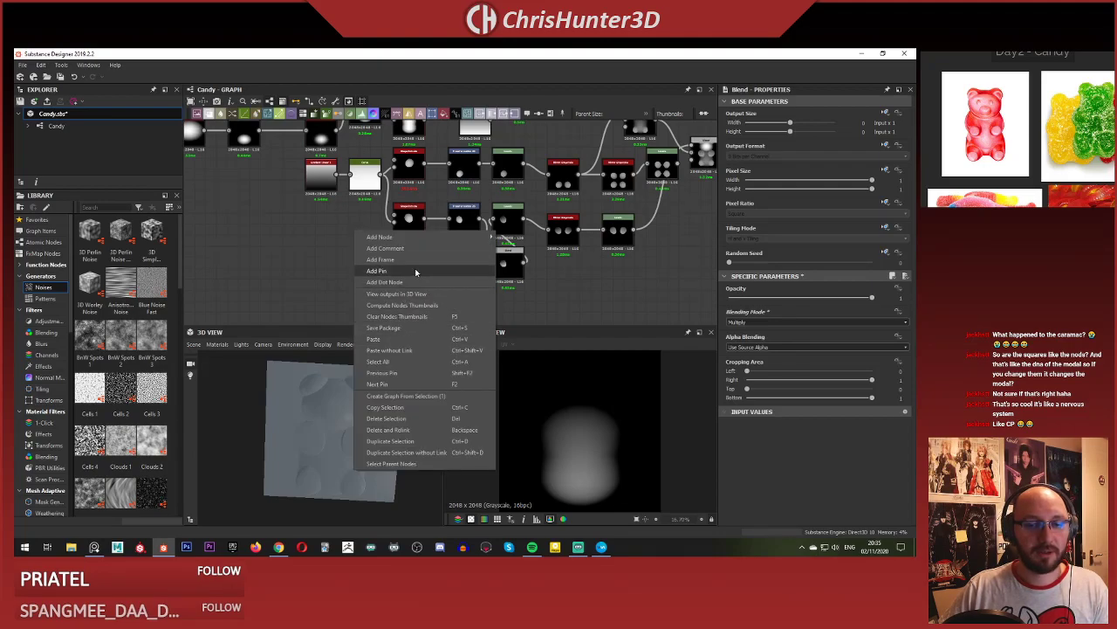
{"action": "left_click", "coordinate": [426, 327]}
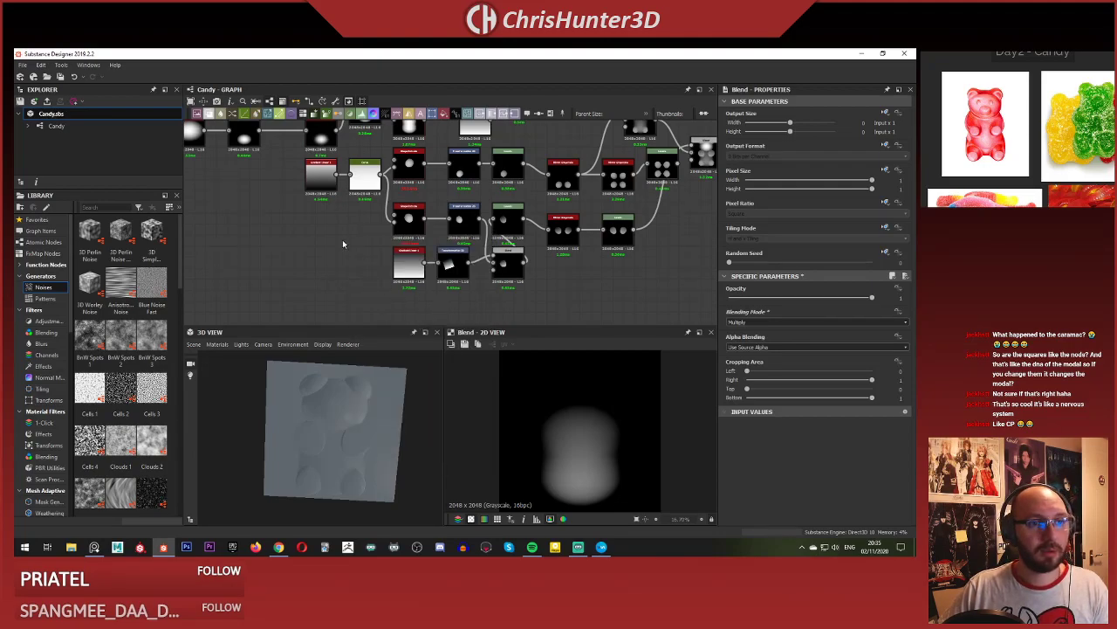
View the arm's Shape Extrude output and examine the neighbouring arm and leg node chains.
{"action": "scroll", "coordinate": [385, 227], "scroll_direction": "up", "scroll_amount": 3}
{"action": "left_click", "coordinate": [408, 240]}
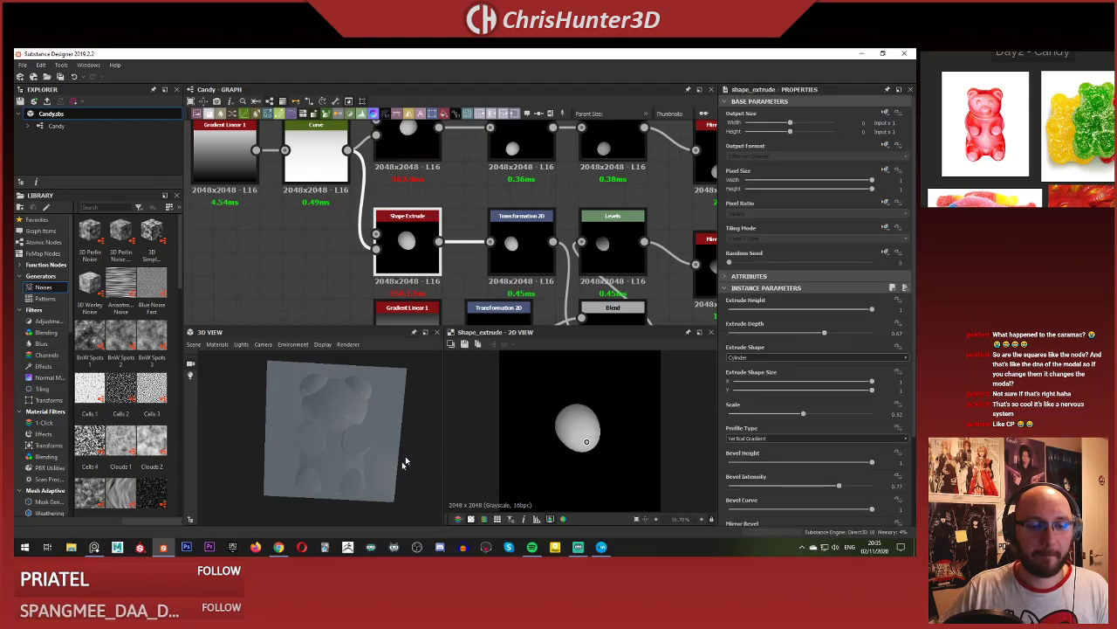
{"action": "scroll", "coordinate": [340, 256], "scroll_direction": "down", "scroll_amount": 3}
{"action": "scroll", "coordinate": [440, 269], "scroll_direction": "up", "scroll_amount": 3}
{"action": "middle_click_drag", "start_coordinate": [340, 255], "coordinate": [468, 304]}
{"action": "scroll", "coordinate": [532, 255], "scroll_direction": "down", "scroll_amount": 3}
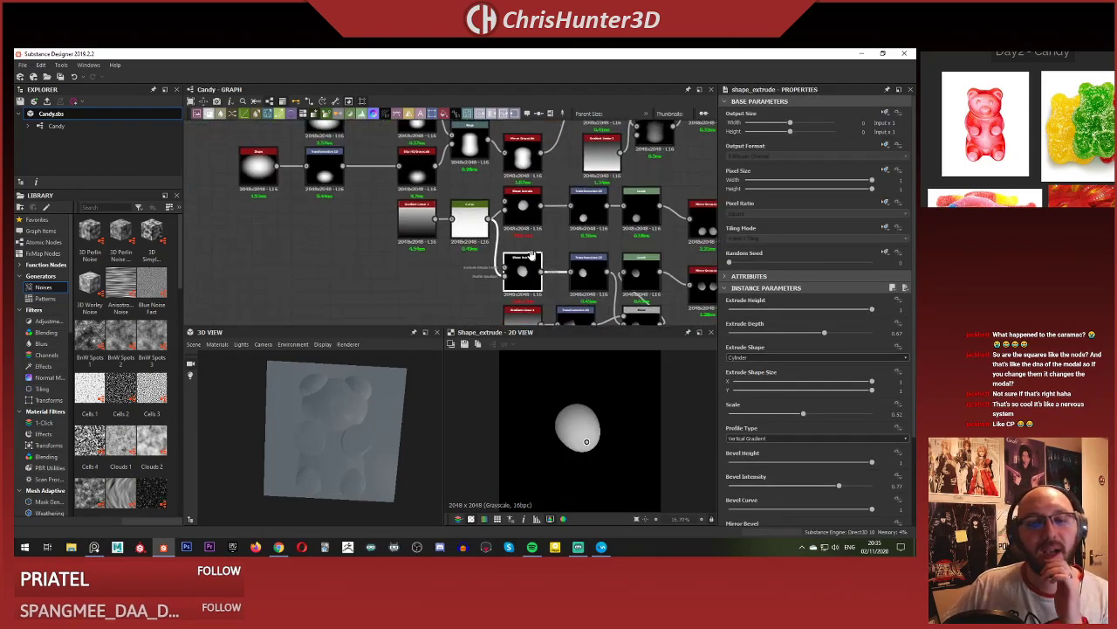
{"action": "middle_click_drag", "start_coordinate": [532, 255], "coordinate": [504, 227]}
{"action": "scroll", "coordinate": [560, 357], "scroll_direction": "up", "scroll_amount": 1}
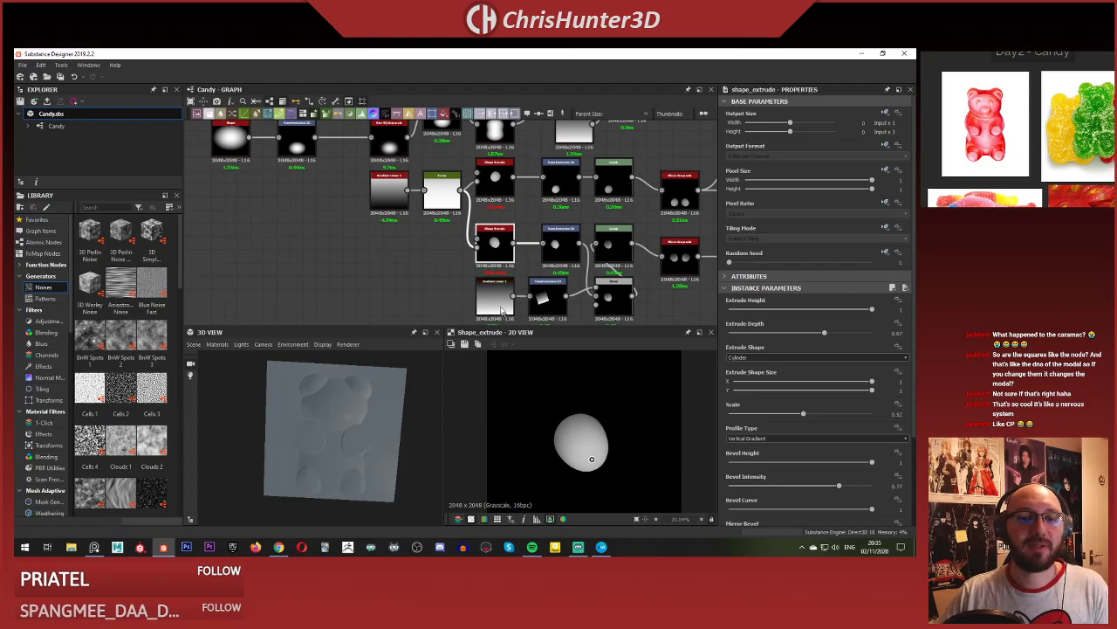
{"action": "scroll", "coordinate": [411, 237], "scroll_direction": "up", "scroll_amount": 2}
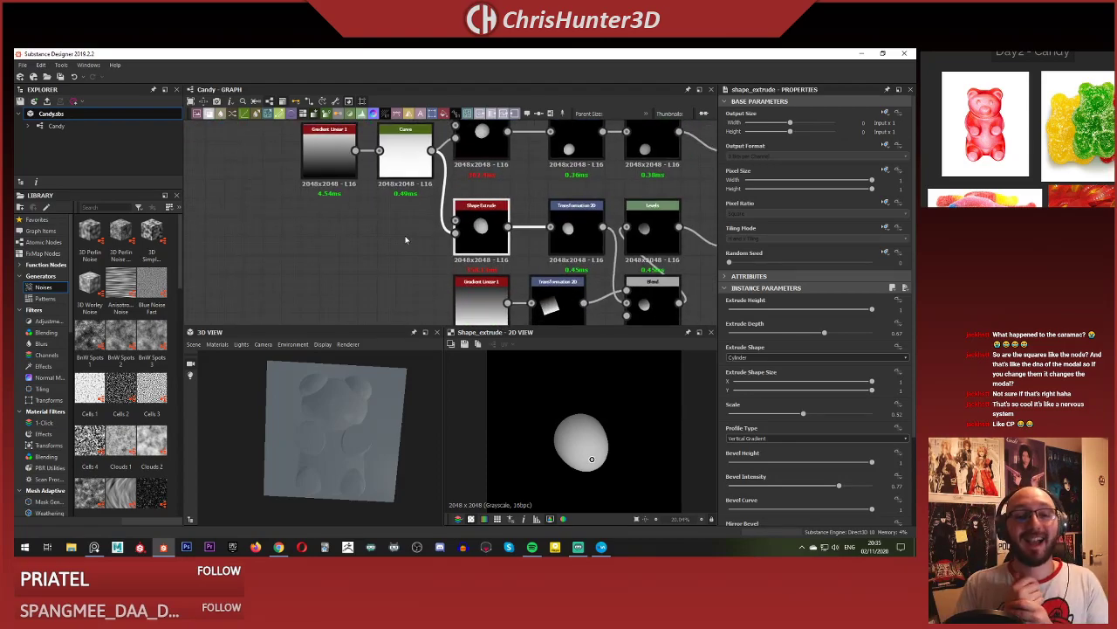
Nudge the shape position of the arm's Shape Extrude slightly and inspect the bear in 3D.
{"action": "scroll", "coordinate": [417, 237], "scroll_direction": "down", "scroll_amount": 4}
{"action": "middle_click_drag", "start_coordinate": [411, 230], "coordinate": [440, 190]}
{"action": "scroll", "coordinate": [412, 254], "scroll_direction": "up", "scroll_amount": 1}
{"action": "scroll", "coordinate": [377, 269], "scroll_direction": "up", "scroll_amount": 3}
{"action": "scroll", "coordinate": [389, 272], "scroll_direction": "down", "scroll_amount": 2}
{"action": "scroll", "coordinate": [395, 274], "scroll_direction": "up", "scroll_amount": 2}
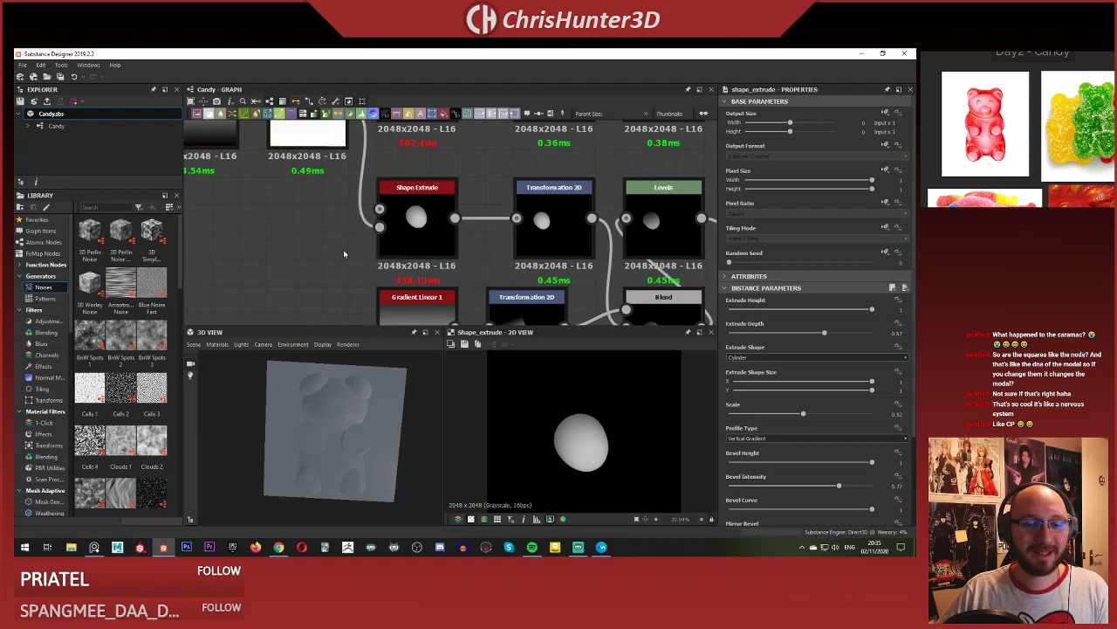
{"action": "left_click", "coordinate": [434, 227]}
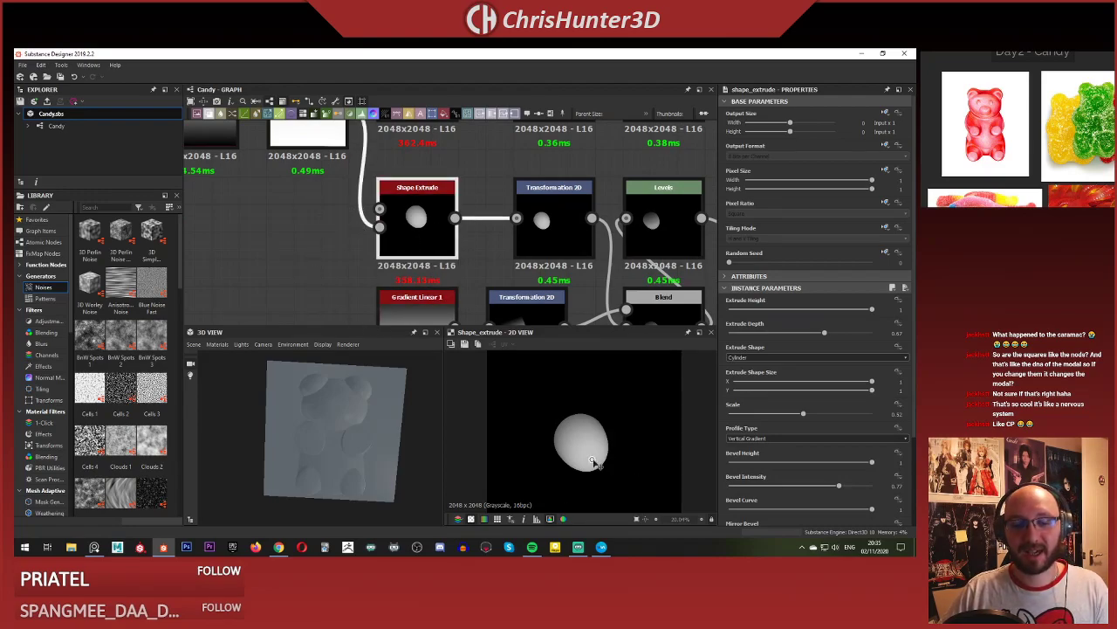
{"action": "left_click_drag", "start_coordinate": [591, 460], "coordinate": [595, 459]}
{"action": "scroll", "coordinate": [361, 430], "scroll_direction": "up", "scroll_amount": 3}
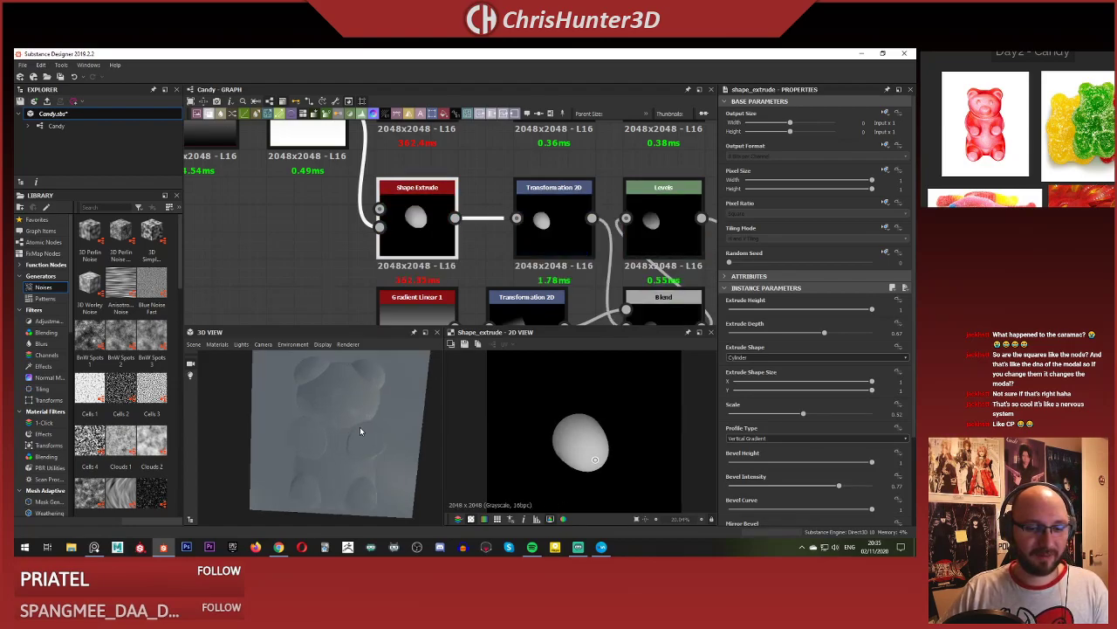
{"action": "scroll", "coordinate": [366, 436], "scroll_direction": "down", "scroll_amount": 3}
{"action": "left_click_drag", "start_coordinate": [367, 436], "coordinate": [357, 366]}
{"action": "scroll", "coordinate": [381, 288], "scroll_direction": "down", "scroll_amount": 3}
{"action": "scroll", "coordinate": [381, 288], "scroll_direction": "up", "scroll_amount": 3}
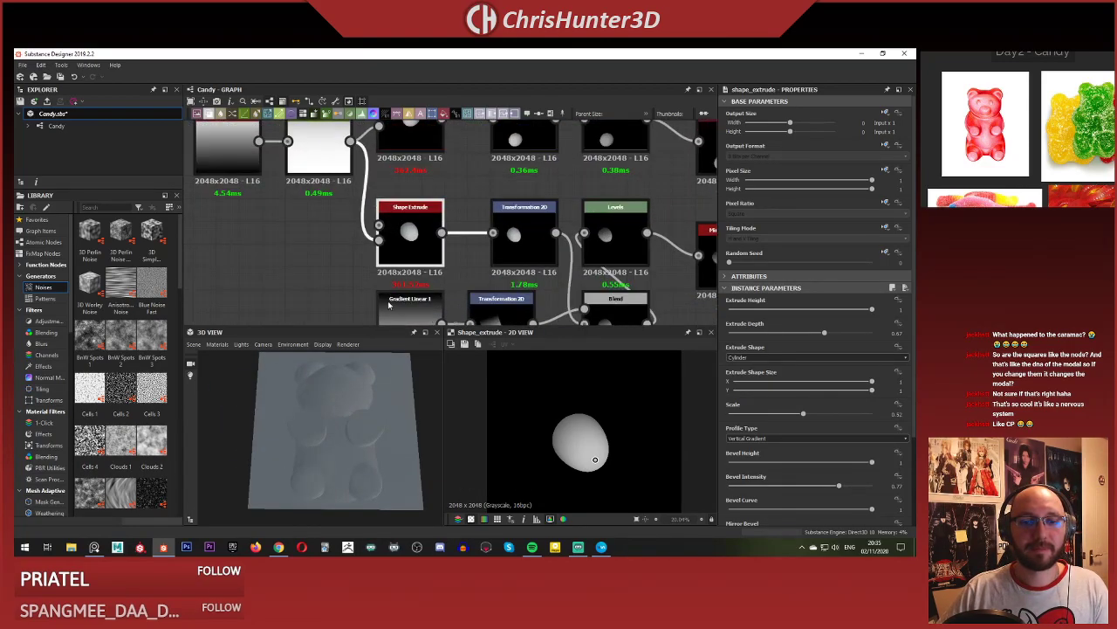
Move the arm chain's Mirror Grayscale and final Levels away from the first Levels to free space between them.
{"action": "middle_click_drag", "start_coordinate": [381, 287], "coordinate": [356, 252]}
{"action": "middle_click_drag", "start_coordinate": [416, 138], "coordinate": [377, 125]}
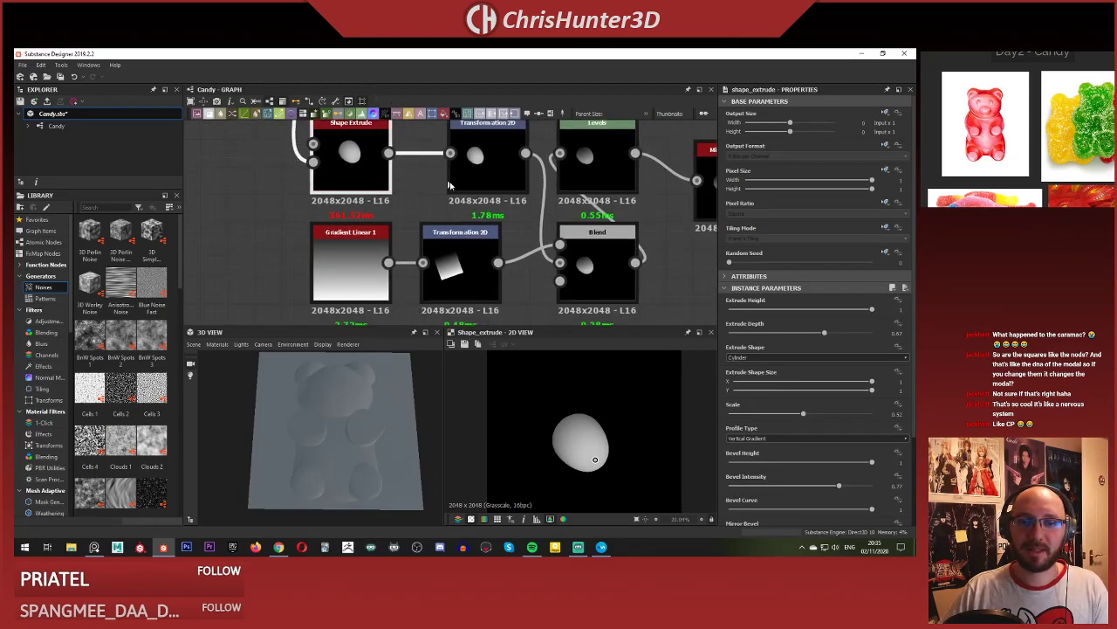
{"action": "left_click", "coordinate": [481, 216]}
{"action": "scroll", "coordinate": [481, 233], "scroll_direction": "down", "scroll_amount": 1}
{"action": "middle_click_drag", "start_coordinate": [450, 266], "coordinate": [224, 241]}
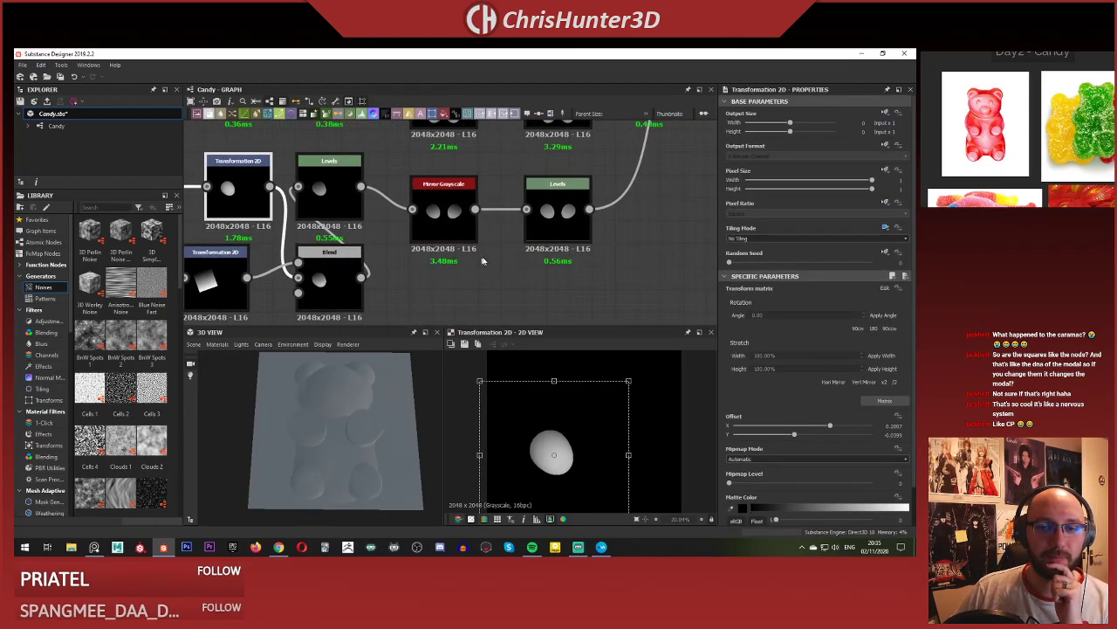
{"action": "left_click_drag", "start_coordinate": [472, 225], "coordinate": [608, 225]}
{"action": "left_click", "coordinate": [455, 220]}
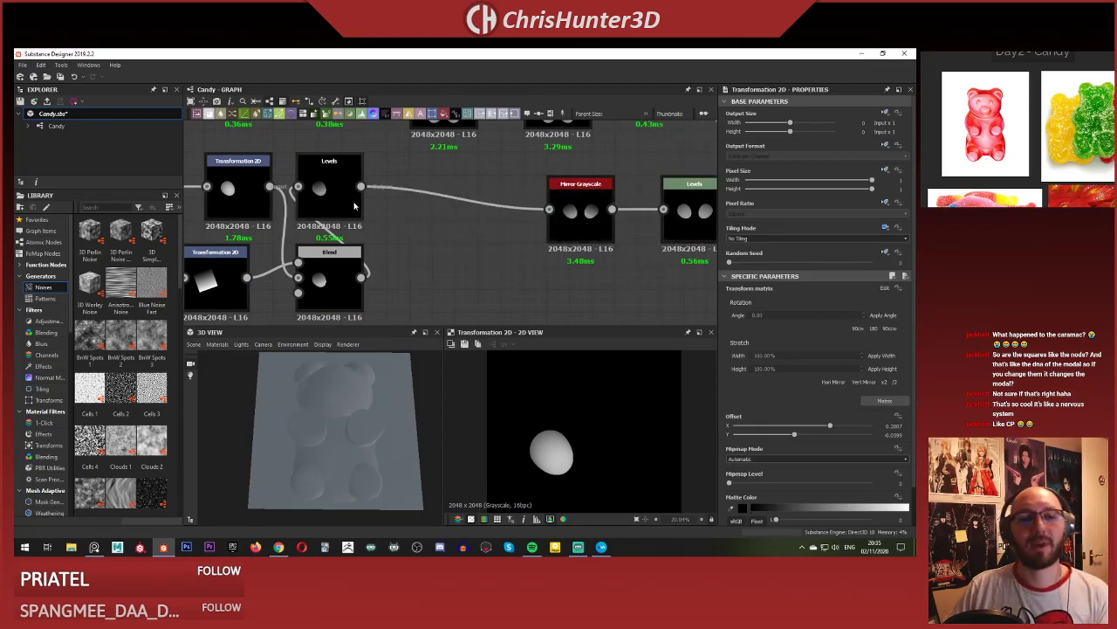
Insert a Blur HQ Grayscale with Intensity 0 between the arm's first Levels and its Mirror Grayscale.
{"action": "scroll", "coordinate": [445, 221], "scroll_direction": "up", "scroll_amount": 2}
{"action": "middle_click_drag", "start_coordinate": [449, 221], "coordinate": [465, 242]}
{"action": "key", "text": "space"}
{"action": "type", "text": "blur"}
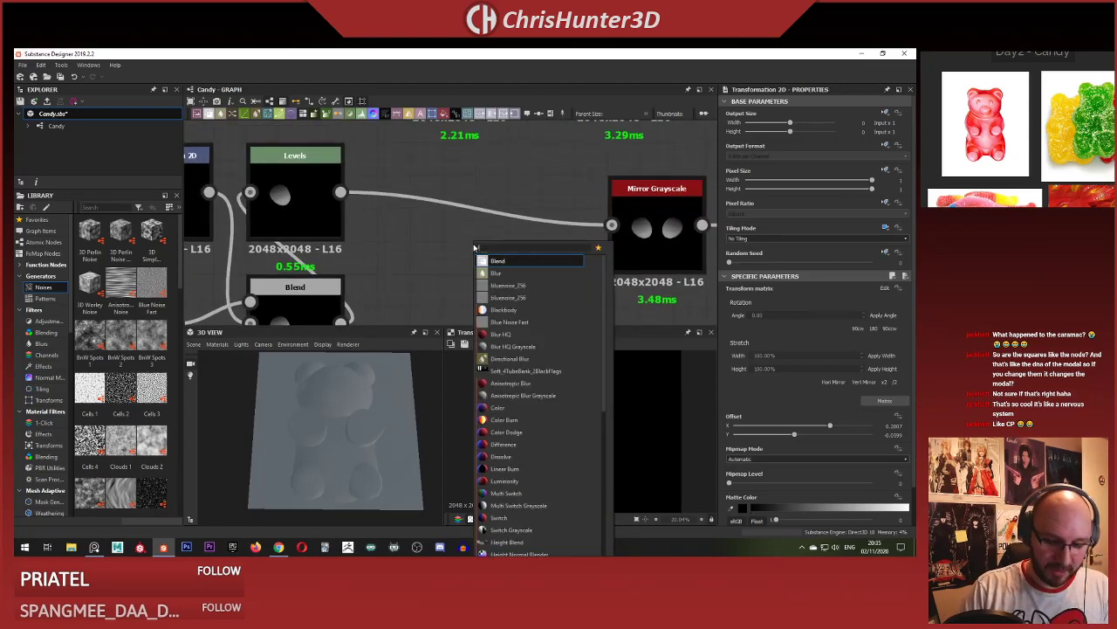
{"action": "left_click", "coordinate": [489, 285]}
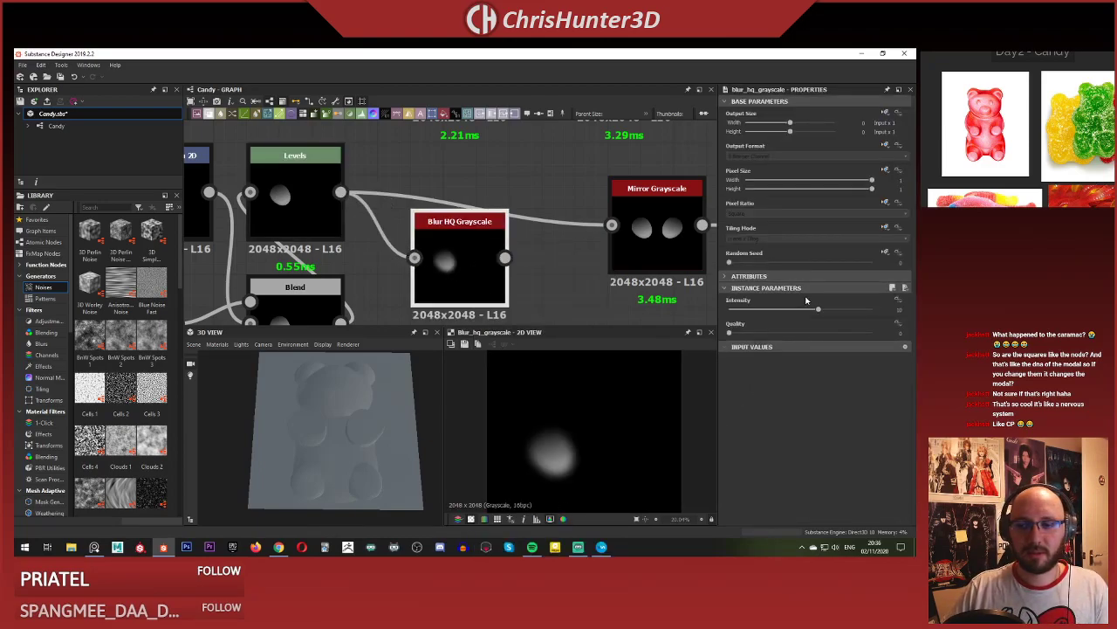
{"action": "left_click_drag", "start_coordinate": [817, 309], "coordinate": [729, 309]}
{"action": "left_click_drag", "start_coordinate": [611, 225], "coordinate": [505, 258]}
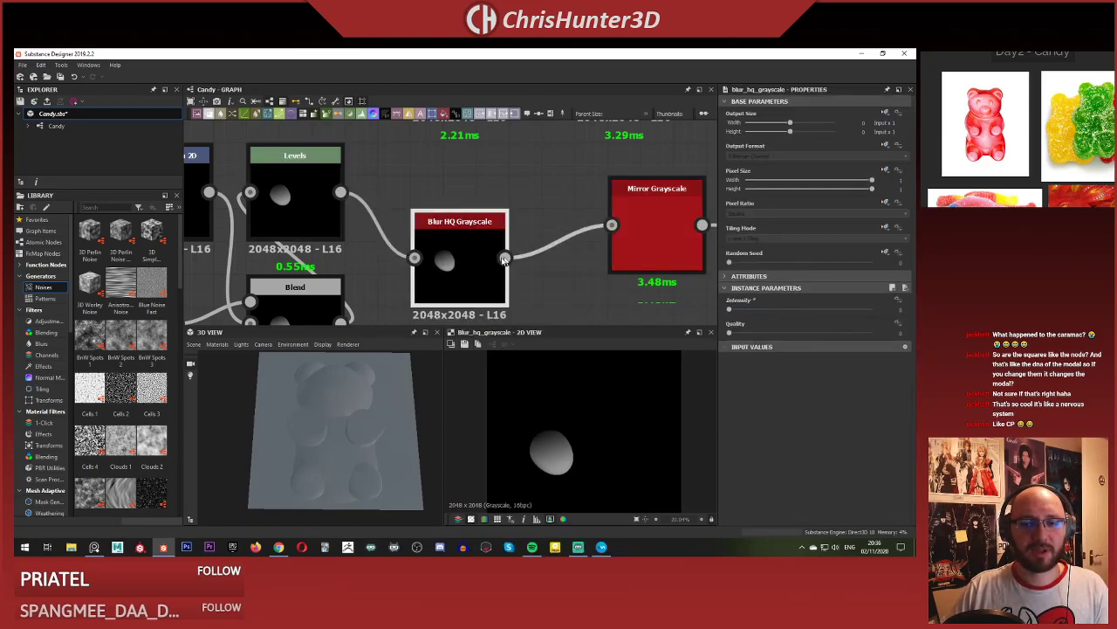
Set the arm blur's Intensity to 3.37 and inspect the softened arms in 3D.
{"action": "mouse_move", "coordinate": [385, 404]}
{"action": "left_mouse_down"}
{"action": "mouse_move", "coordinate": [352, 454]}
{"action": "mouse_move", "coordinate": [362, 399]}
{"action": "left_mouse_up"}
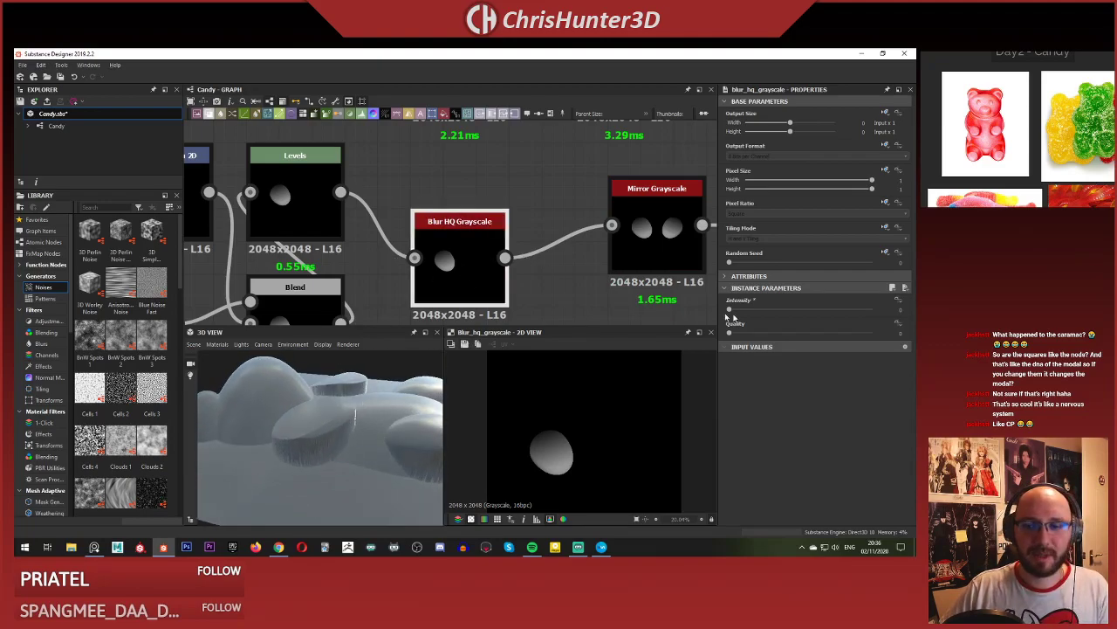
{"action": "left_click_drag", "start_coordinate": [730, 311], "coordinate": [760, 313]}
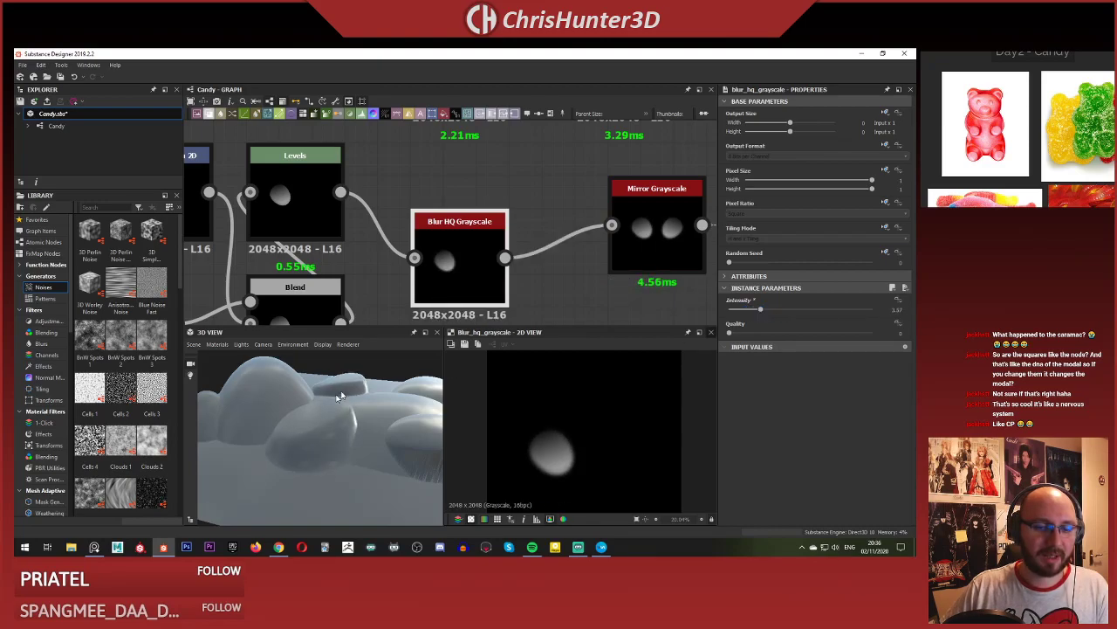
{"action": "left_click_drag", "start_coordinate": [342, 395], "coordinate": [305, 493]}
{"action": "scroll", "coordinate": [341, 428], "scroll_direction": "down", "scroll_amount": 2}
{"action": "middle_click_drag", "start_coordinate": [341, 429], "coordinate": [330, 442]}
Set the Scale of the arm's Shape Extrude to 0.47 and review its remaining parameters.
{"action": "middle_click_drag", "start_coordinate": [482, 275], "coordinate": [451, 267]}
{"action": "scroll", "coordinate": [424, 244], "scroll_direction": "down", "scroll_amount": 3}
{"action": "scroll", "coordinate": [378, 253], "scroll_direction": "up", "scroll_amount": 1}
{"action": "middle_click_drag", "start_coordinate": [392, 245], "coordinate": [545, 242]}
{"action": "scroll", "coordinate": [407, 252], "scroll_direction": "down", "scroll_amount": 1}
{"action": "scroll", "coordinate": [377, 255], "scroll_direction": "up", "scroll_amount": 1}
{"action": "left_click", "coordinate": [343, 204]}
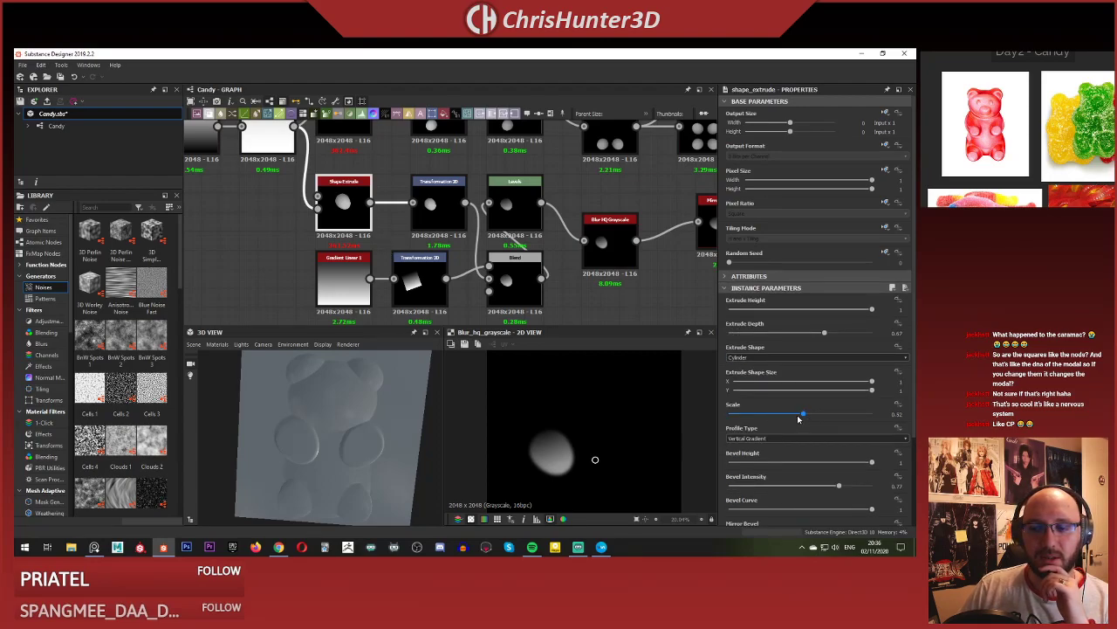
{"action": "left_click_drag", "start_coordinate": [798, 419], "coordinate": [796, 419]}
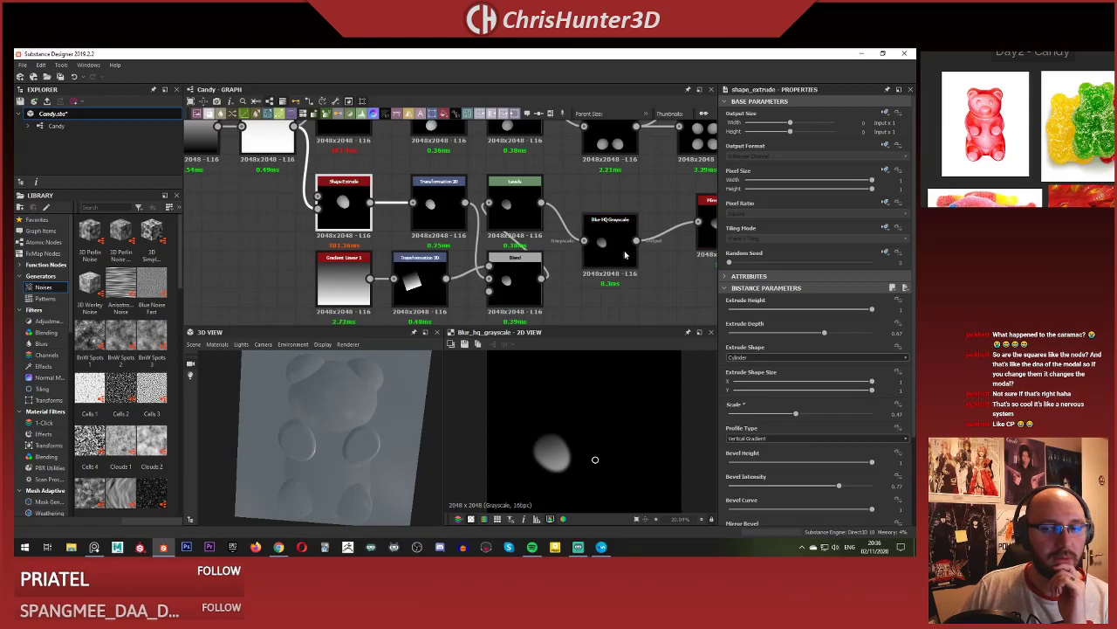
{"action": "left_click", "coordinate": [437, 205]}
{"action": "left_click", "coordinate": [352, 212]}
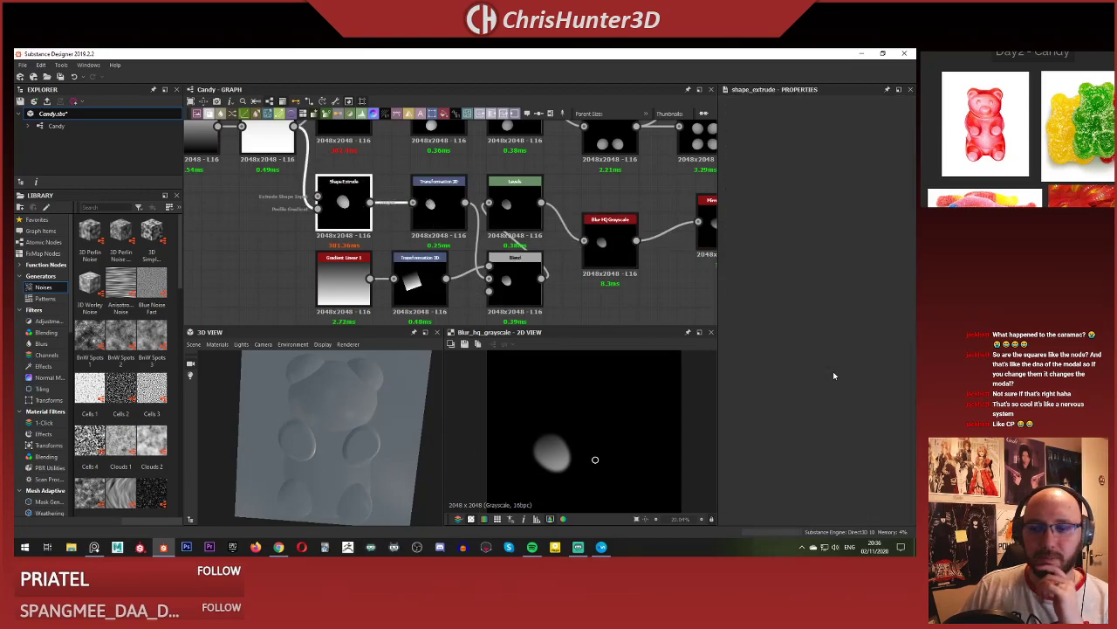
{"action": "scroll", "coordinate": [808, 395], "scroll_direction": "down", "scroll_amount": 1}
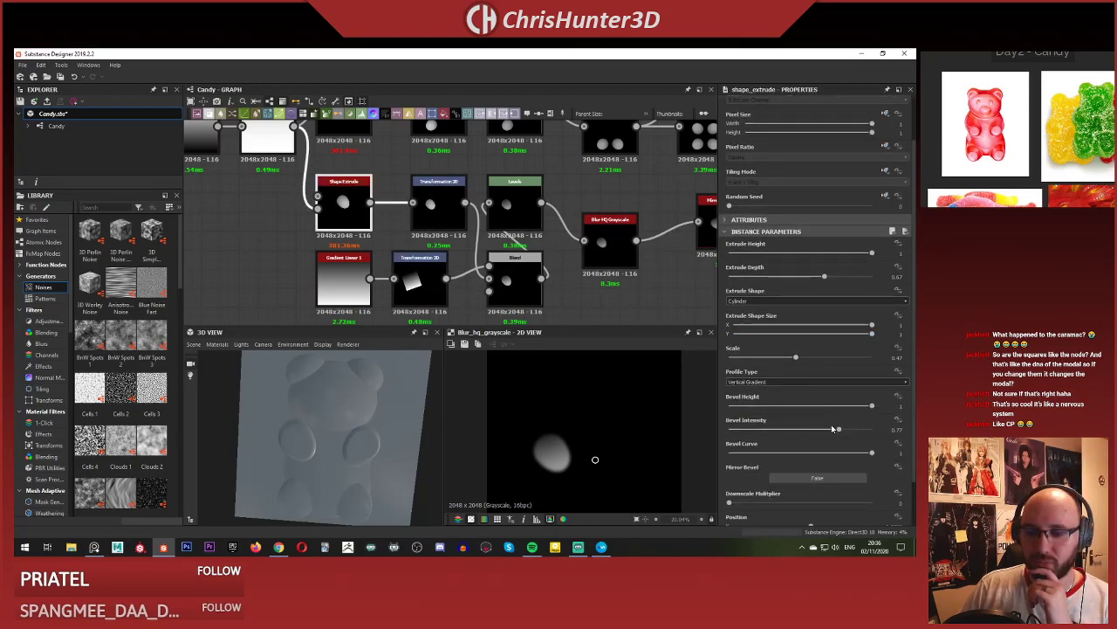
{"action": "scroll", "coordinate": [838, 433], "scroll_direction": "down", "scroll_amount": 1}
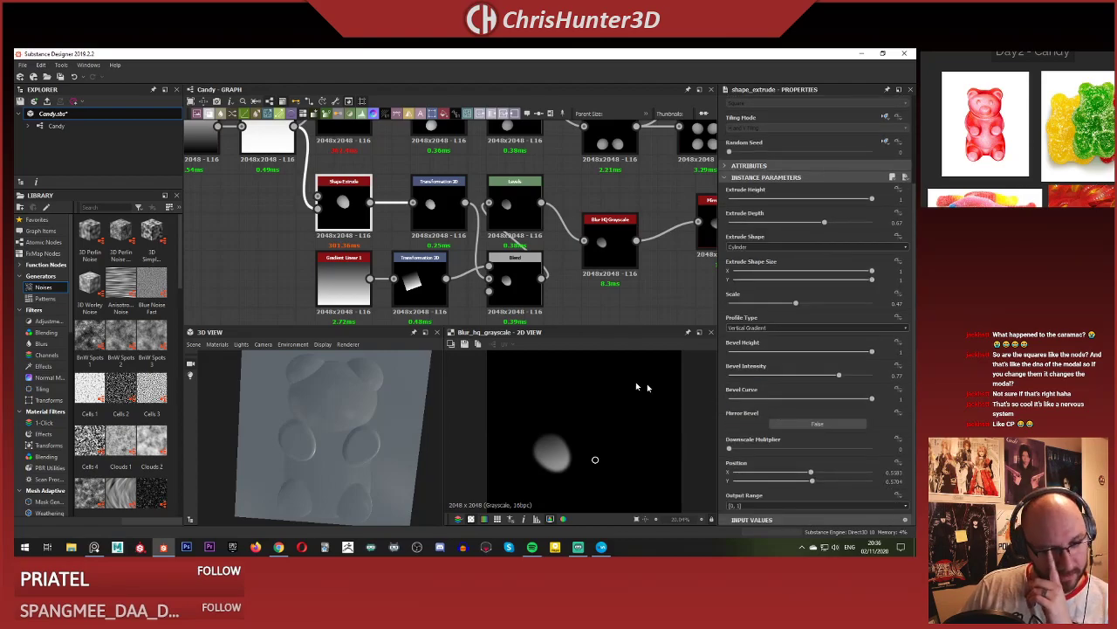
Duplicate the limbs' shared Curve, feed the copy into the arm's Shape Extrude, and open the copy for editing.
{"action": "middle_click_drag", "start_coordinate": [262, 227], "coordinate": [320, 283]}
{"action": "left_click", "coordinate": [324, 187]}
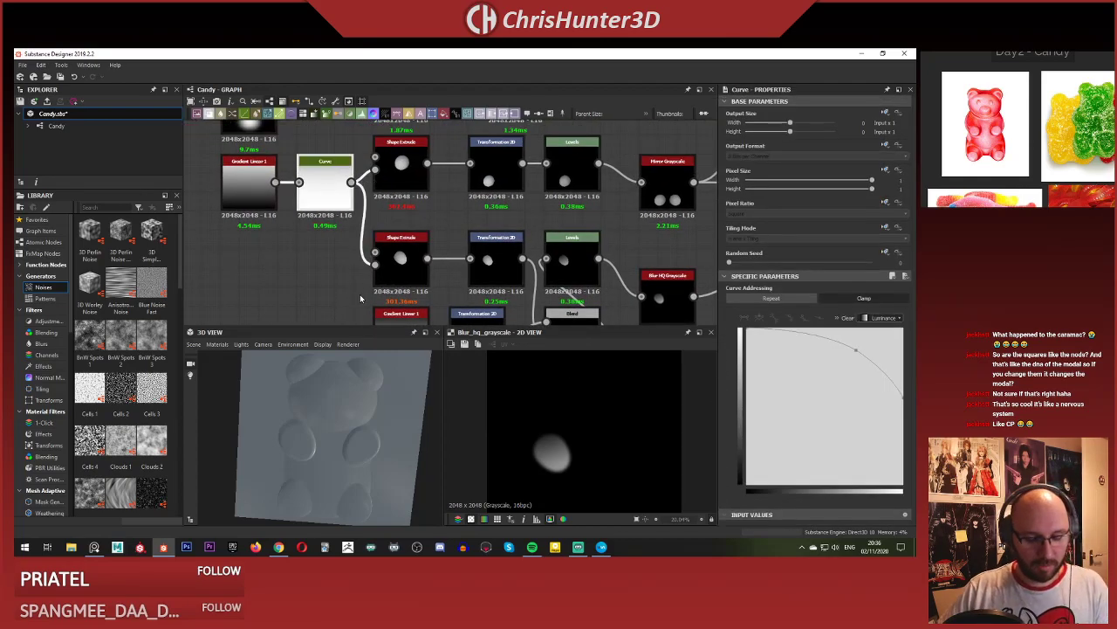
{"action": "key", "text": "ctrl+d"}
{"action": "middle_click_drag", "start_coordinate": [448, 230], "coordinate": [439, 179]}
{"action": "left_click_drag", "start_coordinate": [444, 166], "coordinate": [366, 213]}
{"action": "double_click", "coordinate": [393, 209]}
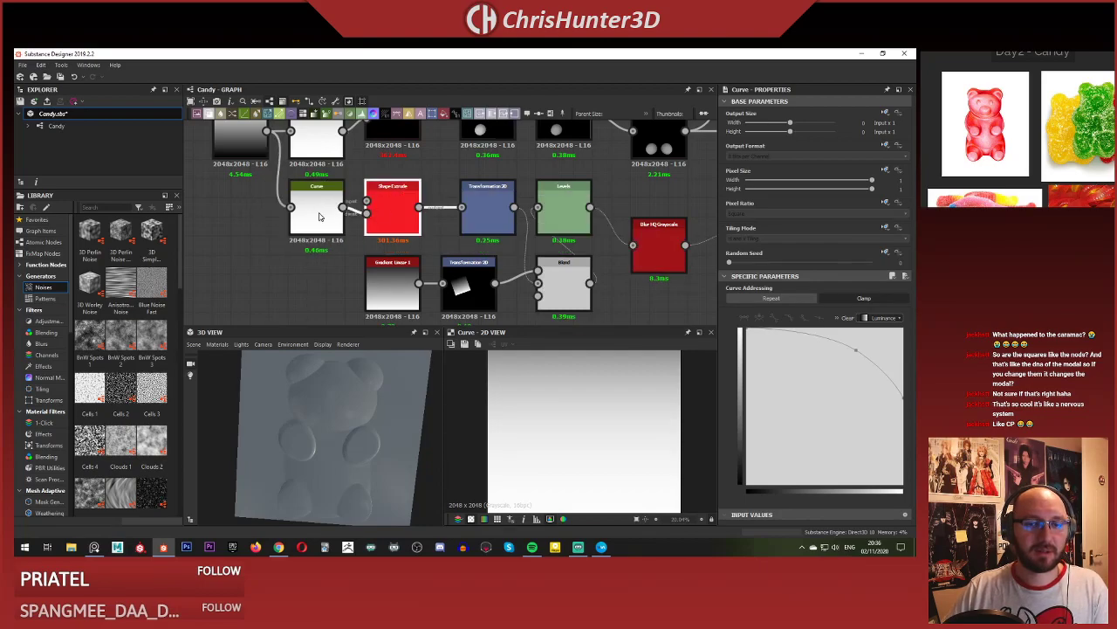
{"action": "double_click", "coordinate": [319, 214]}
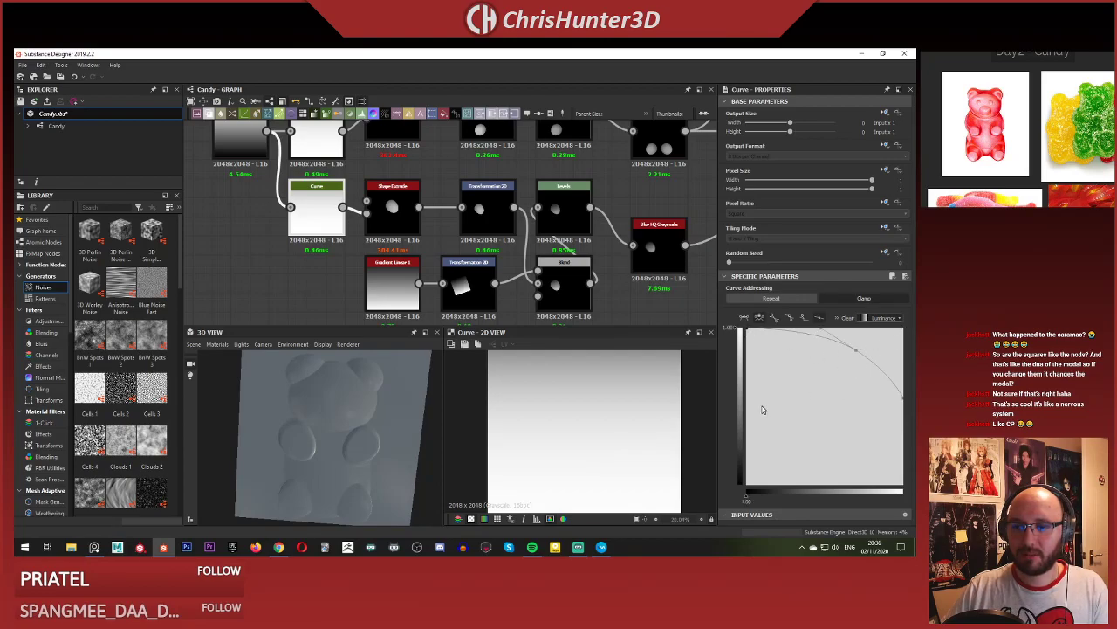
Try adding an extra point to the arm's Curve and moving it towards the curve's start.
{"action": "right_click", "coordinate": [817, 356]}
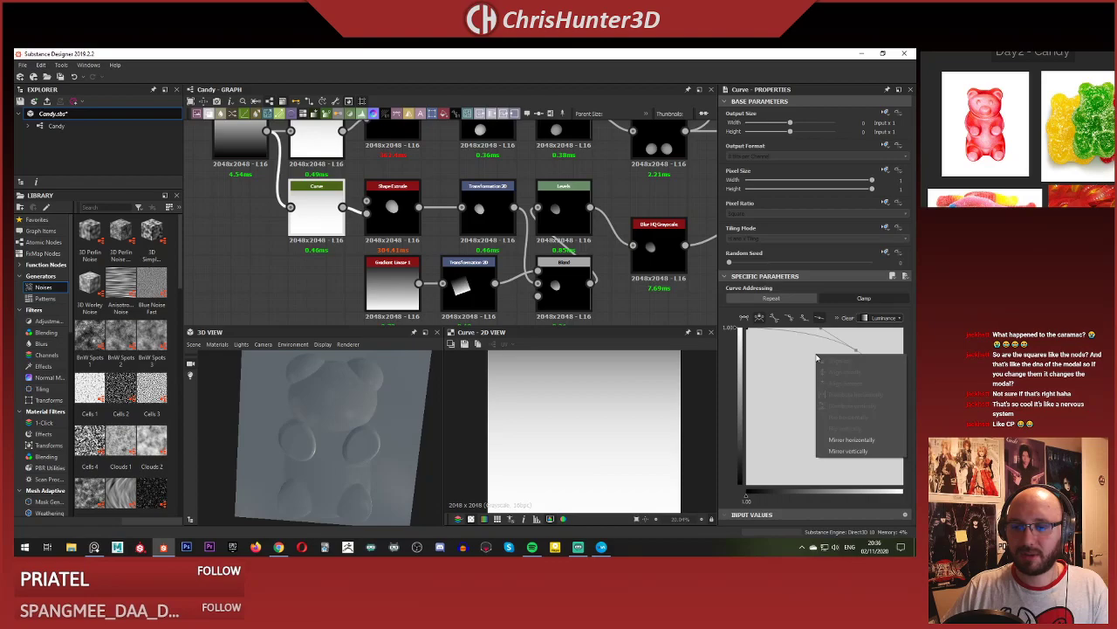
{"action": "left_click", "coordinate": [788, 415]}
{"action": "double_click", "coordinate": [797, 357]}
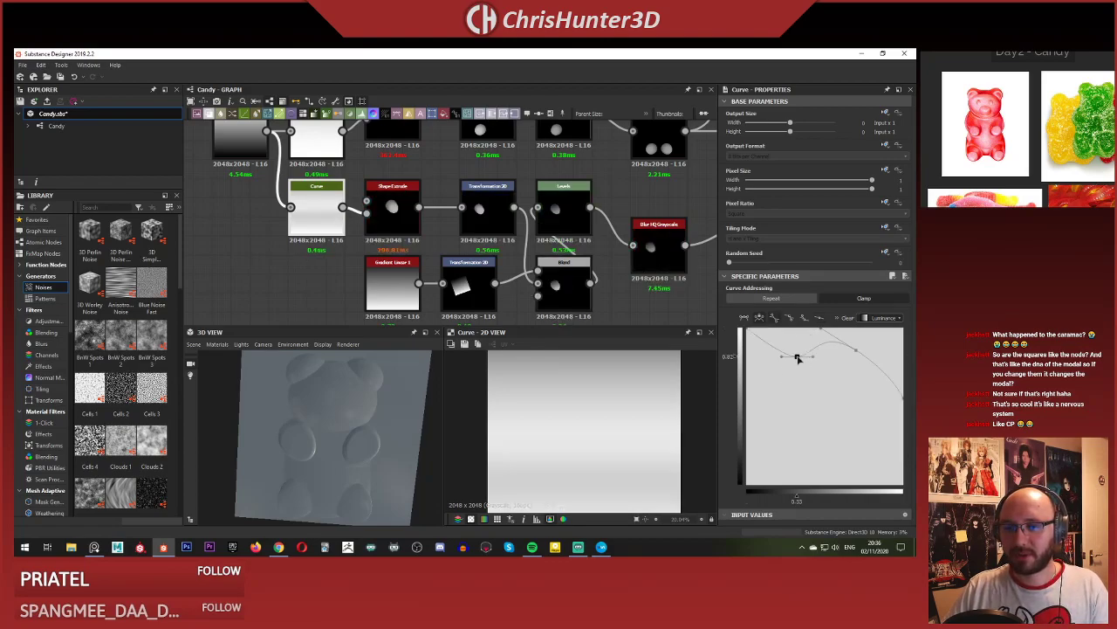
{"action": "left_click_drag", "start_coordinate": [797, 356], "coordinate": [751, 351]}
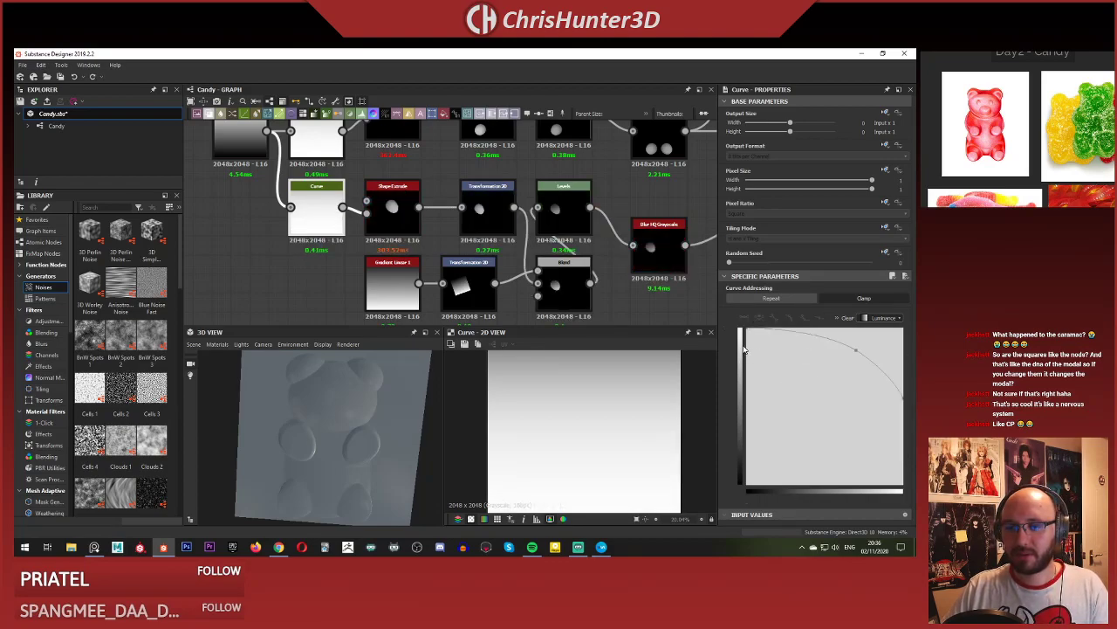
Lower the whole profile of the arm's Curve, placing its middle point at about 0.83, 0.67.
{"action": "left_click_drag", "start_coordinate": [904, 363], "coordinate": [903, 413]}
{"action": "left_click", "coordinate": [856, 349]}
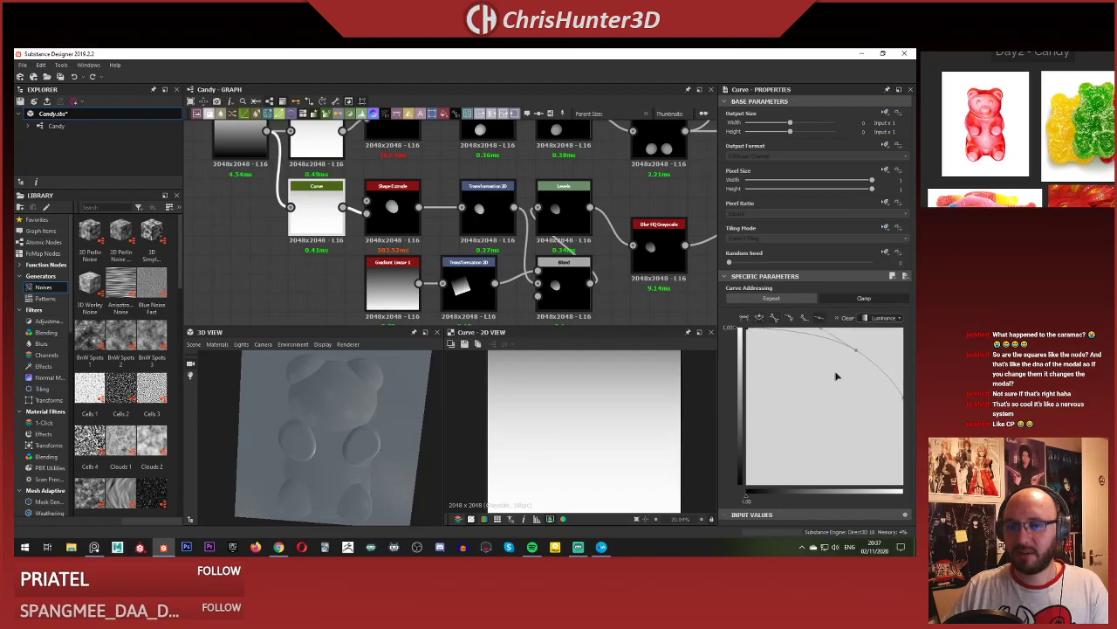
{"action": "mouse_move", "coordinate": [859, 354]}
{"action": "left_mouse_down"}
{"action": "mouse_move", "coordinate": [861, 369]}
{"action": "mouse_move", "coordinate": [856, 349]}
{"action": "left_mouse_up"}
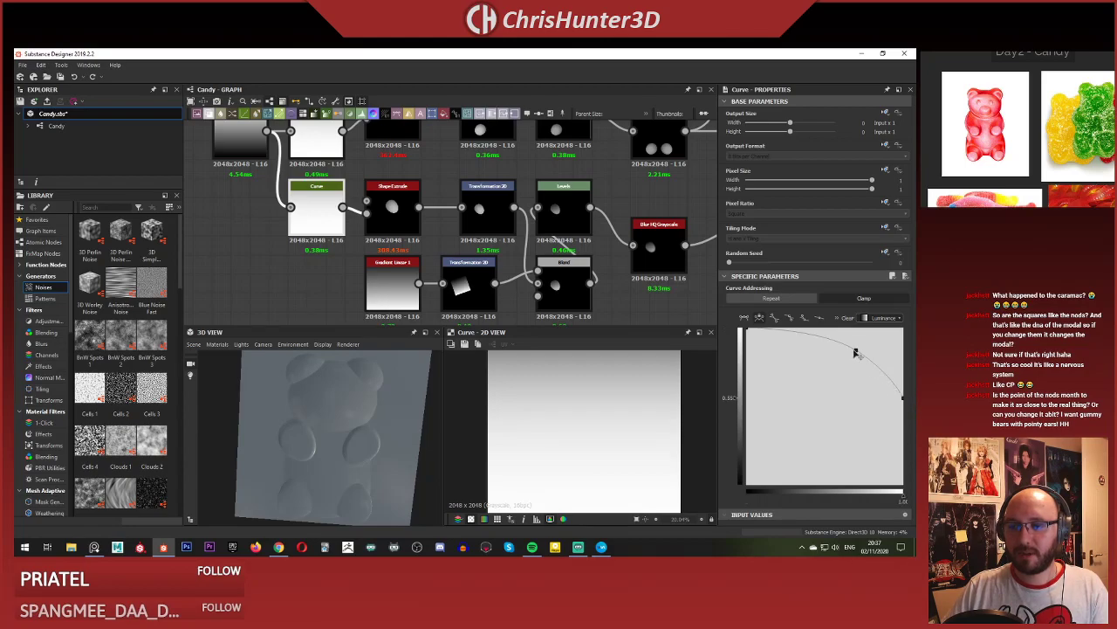
{"action": "left_click_drag", "start_coordinate": [856, 352], "coordinate": [878, 384]}
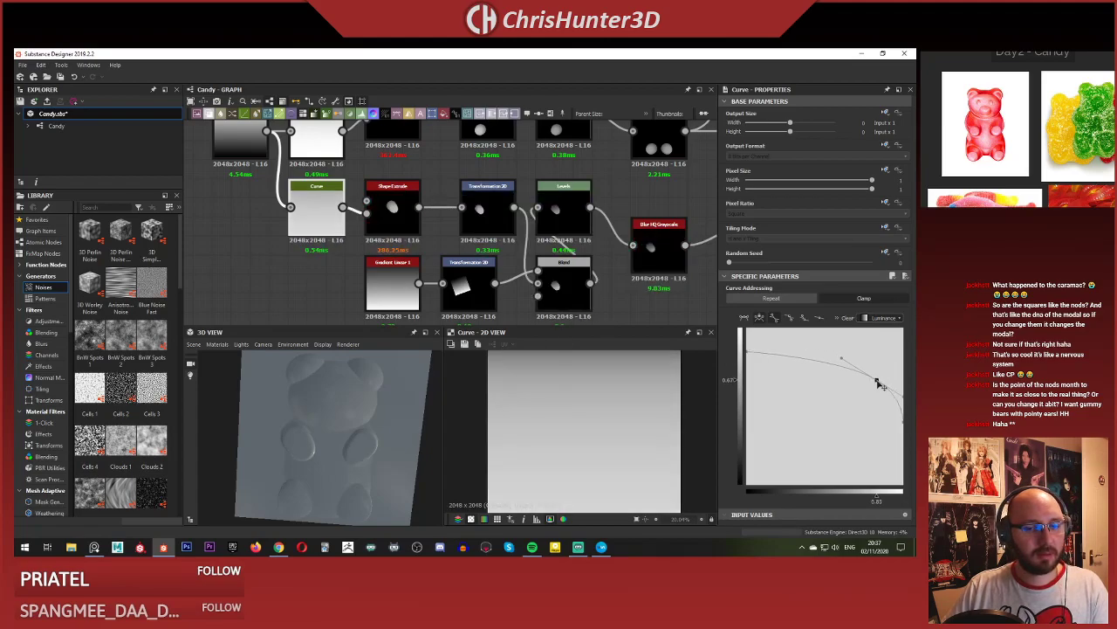
Inspect the arms and the rest of the bear in 3D from several angles.
{"action": "left_click_drag", "start_coordinate": [270, 441], "coordinate": [399, 458]}
{"action": "scroll", "coordinate": [539, 240], "scroll_direction": "down", "scroll_amount": 4}
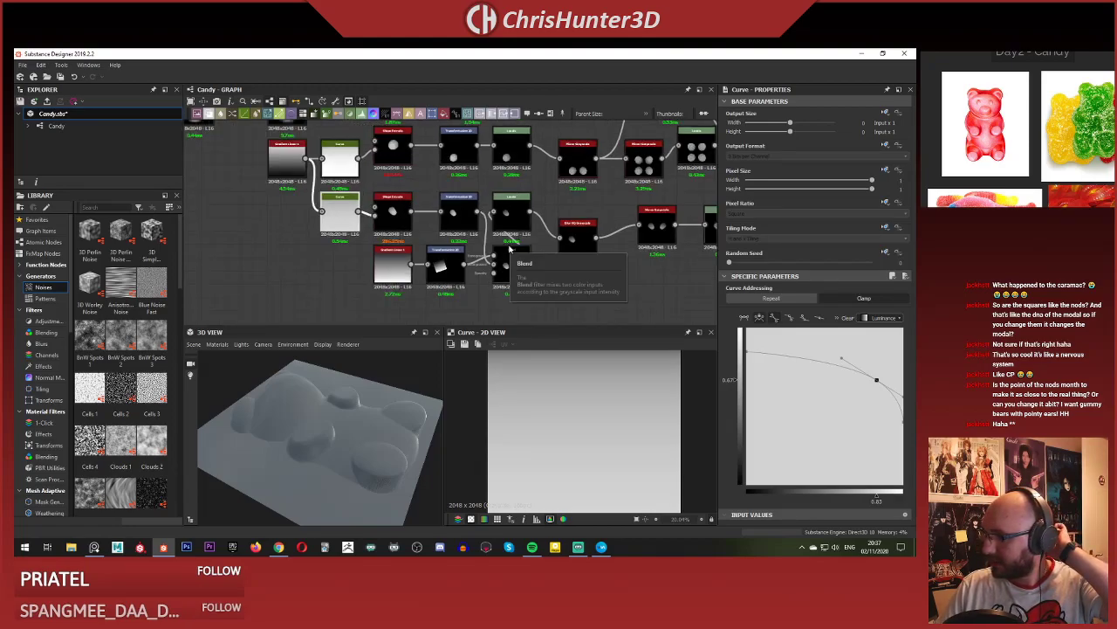
{"action": "scroll", "coordinate": [510, 252], "scroll_direction": "up", "scroll_amount": 2}
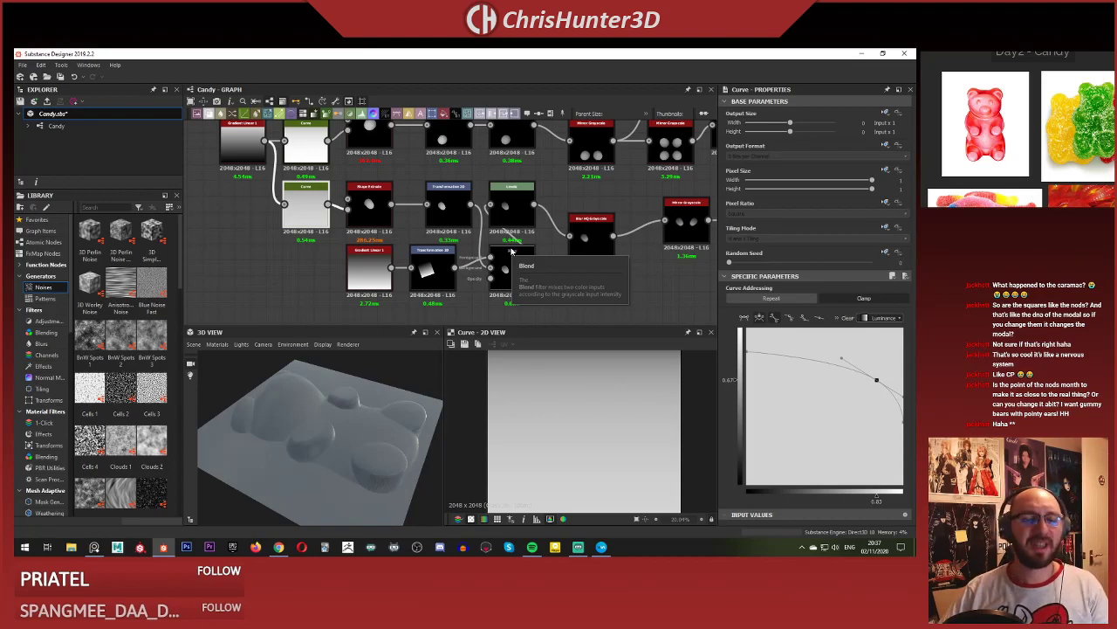
{"action": "scroll", "coordinate": [513, 251], "scroll_direction": "down", "scroll_amount": 4}
{"action": "middle_click_drag", "start_coordinate": [618, 234], "coordinate": [532, 241]}
{"action": "scroll", "coordinate": [376, 419], "scroll_direction": "up", "scroll_amount": 3}
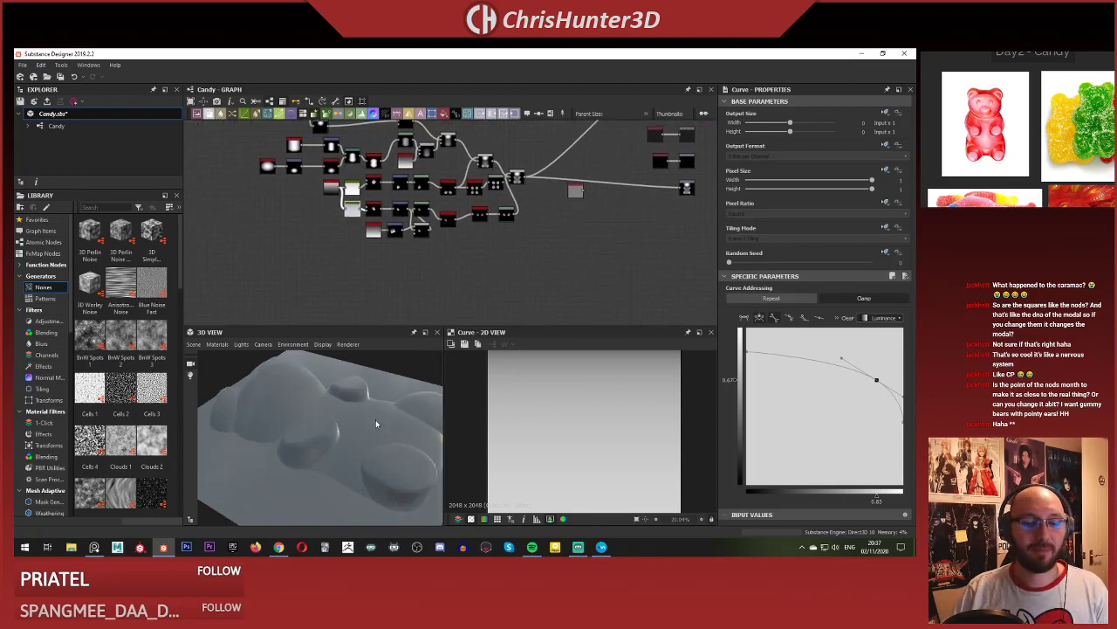
{"action": "left_click_drag", "start_coordinate": [376, 419], "coordinate": [341, 463]}
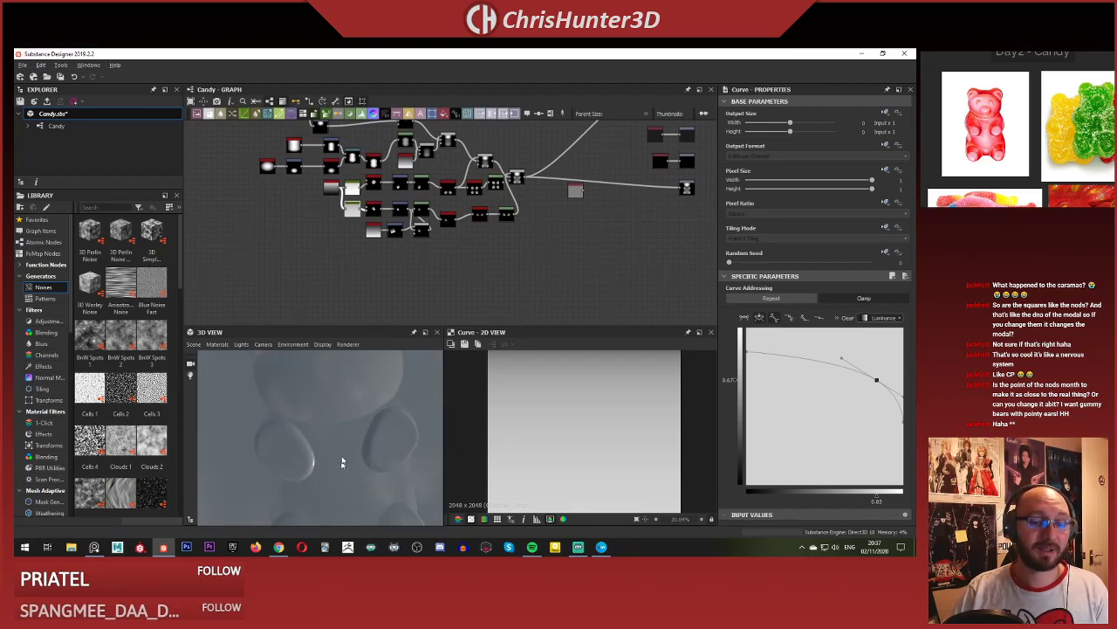
{"action": "right_click_drag", "start_coordinate": [341, 464], "coordinate": [355, 419]}
{"action": "mouse_move", "coordinate": [355, 419]}
{"action": "left_mouse_down"}
{"action": "mouse_move", "coordinate": [339, 442]}
{"action": "mouse_move", "coordinate": [356, 437]}
{"action": "left_mouse_up"}
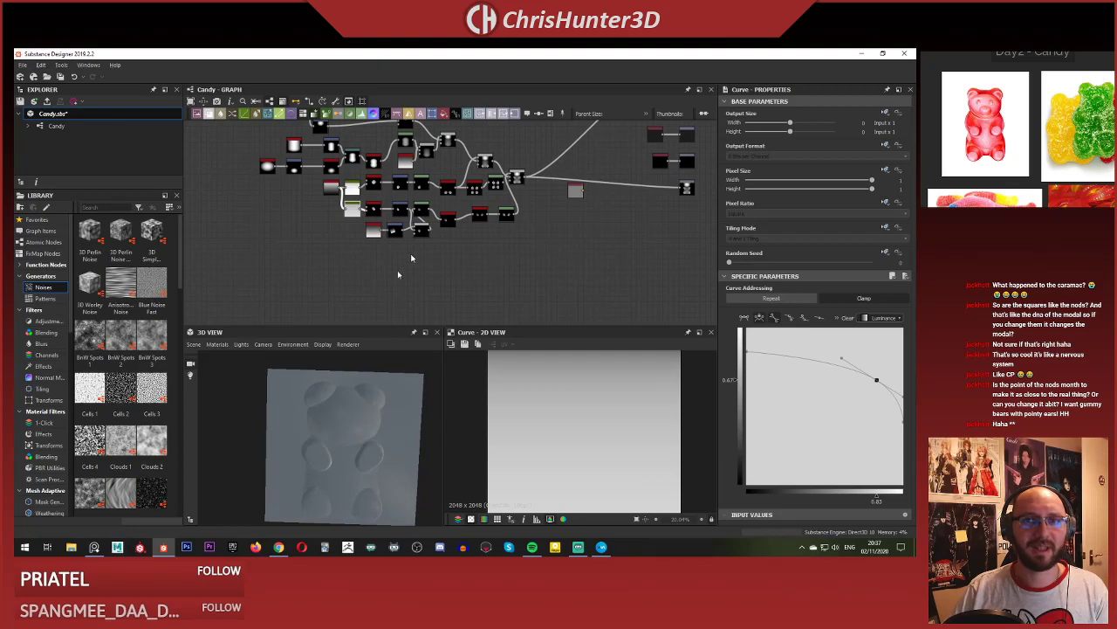
Examine the node graph up to the ear and head chain and display the Shape node that feeds it.
{"action": "scroll", "coordinate": [398, 270], "scroll_direction": "down", "scroll_amount": 3}
{"action": "scroll", "coordinate": [419, 262], "scroll_direction": "up", "scroll_amount": 6}
{"action": "scroll", "coordinate": [431, 258], "scroll_direction": "up", "scroll_amount": 2}
{"action": "middle_click_drag", "start_coordinate": [431, 259], "coordinate": [567, 290]}
{"action": "scroll", "coordinate": [572, 262], "scroll_direction": "down", "scroll_amount": 2}
{"action": "scroll", "coordinate": [441, 236], "scroll_direction": "up", "scroll_amount": 2}
{"action": "middle_click_drag", "start_coordinate": [395, 188], "coordinate": [368, 185]}
{"action": "scroll", "coordinate": [352, 426], "scroll_direction": "down", "scroll_amount": 3}
{"action": "scroll", "coordinate": [392, 393], "scroll_direction": "up", "scroll_amount": 2}
{"action": "scroll", "coordinate": [402, 234], "scroll_direction": "down", "scroll_amount": 2}
{"action": "scroll", "coordinate": [428, 188], "scroll_direction": "up", "scroll_amount": 2}
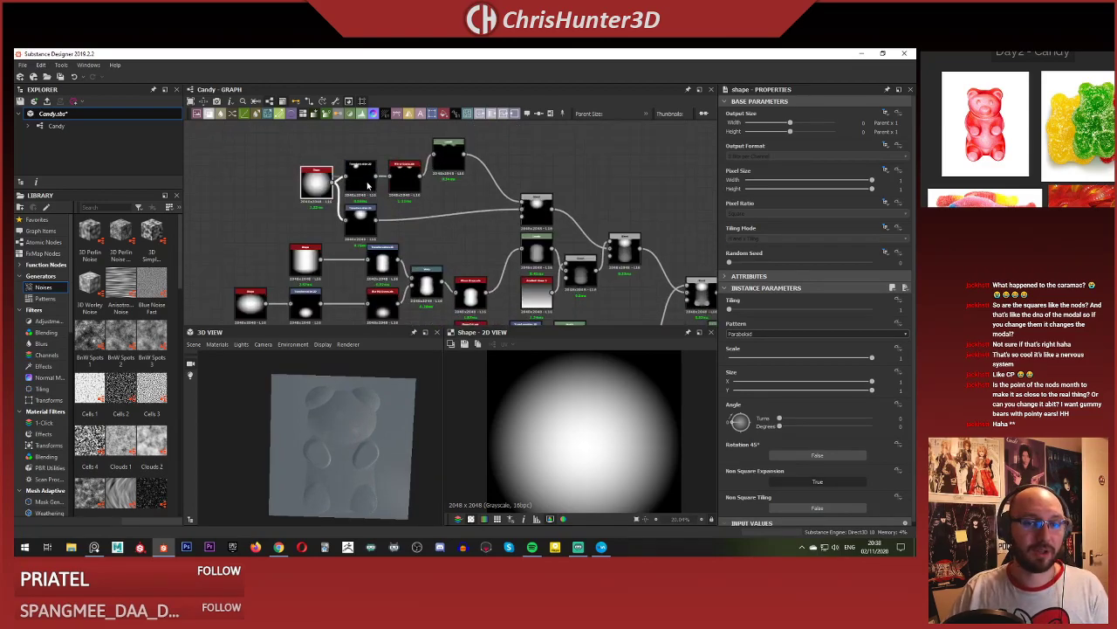
{"action": "scroll", "coordinate": [367, 185], "scroll_direction": "up", "scroll_amount": 3}
{"action": "scroll", "coordinate": [454, 219], "scroll_direction": "down", "scroll_amount": 3}
{"action": "middle_click_drag", "start_coordinate": [450, 212], "coordinate": [557, 270]}
{"action": "scroll", "coordinate": [394, 193], "scroll_direction": "up", "scroll_amount": 1}
{"action": "scroll", "coordinate": [397, 196], "scroll_direction": "down", "scroll_amount": 1}
{"action": "scroll", "coordinate": [463, 187], "scroll_direction": "down", "scroll_amount": 2}
{"action": "scroll", "coordinate": [540, 227], "scroll_direction": "up", "scroll_amount": 2}
{"action": "scroll", "coordinate": [375, 210], "scroll_direction": "up", "scroll_amount": 3}
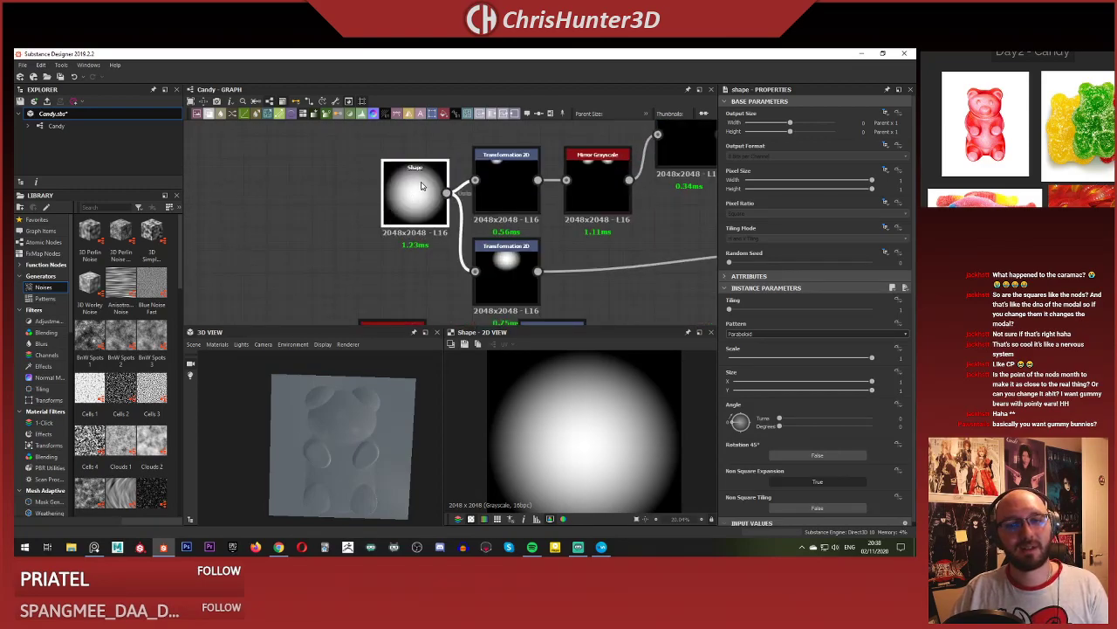
Rearrange the ear chain's nodes to leave free space between its Transformation 2D and Mirror Grayscale.
{"action": "left_click_drag", "start_coordinate": [422, 185], "coordinate": [352, 186]}
{"action": "middle_click_drag", "start_coordinate": [454, 134], "coordinate": [414, 173]}
{"action": "left_click_drag", "start_coordinate": [466, 222], "coordinate": [418, 189]}
{"action": "scroll", "coordinate": [512, 182], "scroll_direction": "up", "scroll_amount": 1}
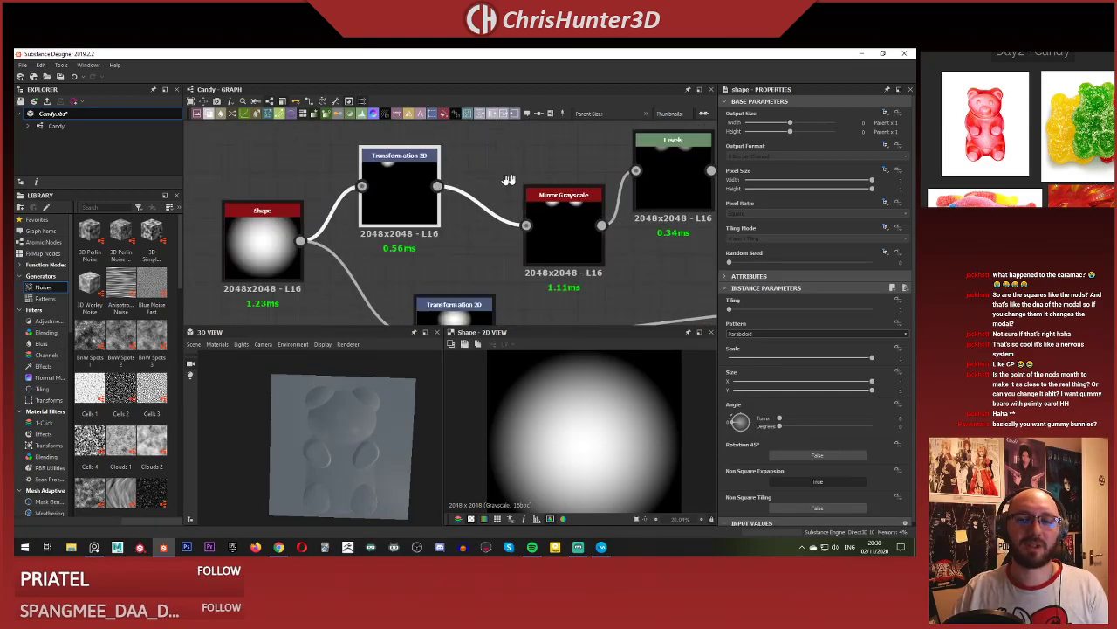
{"action": "middle_click_drag", "start_coordinate": [508, 180], "coordinate": [391, 195]}
{"action": "left_click_drag", "start_coordinate": [556, 194], "coordinate": [681, 179]}
{"action": "left_click_drag", "start_coordinate": [446, 229], "coordinate": [556, 161]}
{"action": "left_click", "coordinate": [433, 159]}
{"action": "middle_click_drag", "start_coordinate": [433, 159], "coordinate": [487, 206]}
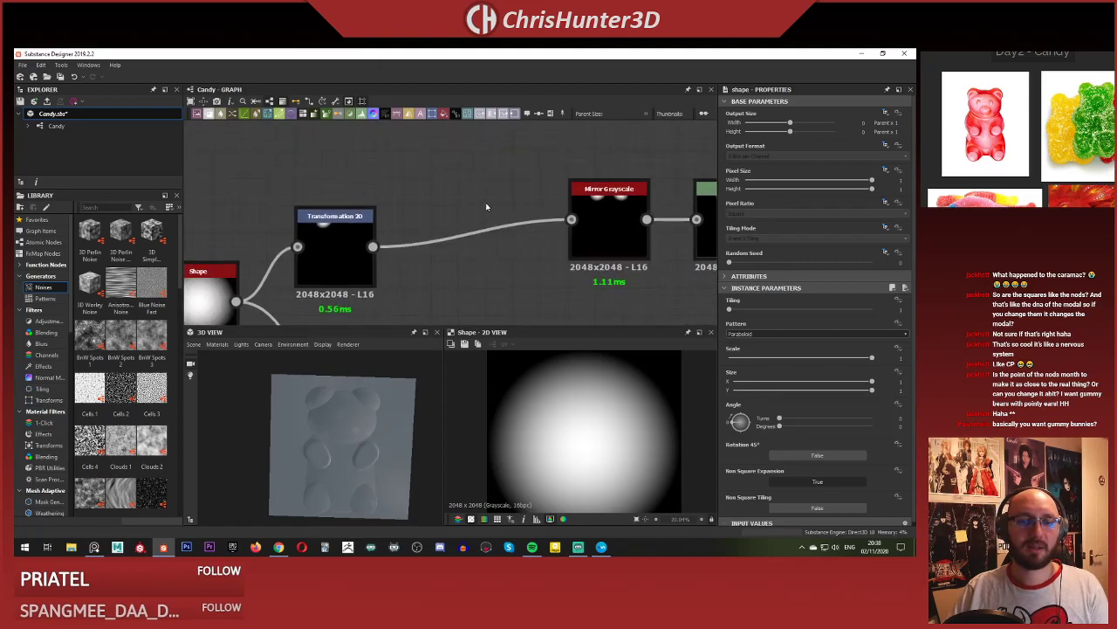
Add a Directional Warp node to the ear chain and feed the ear's Transformation 2D into it.
{"action": "key", "text": "space"}
{"action": "type", "text": "warp"}
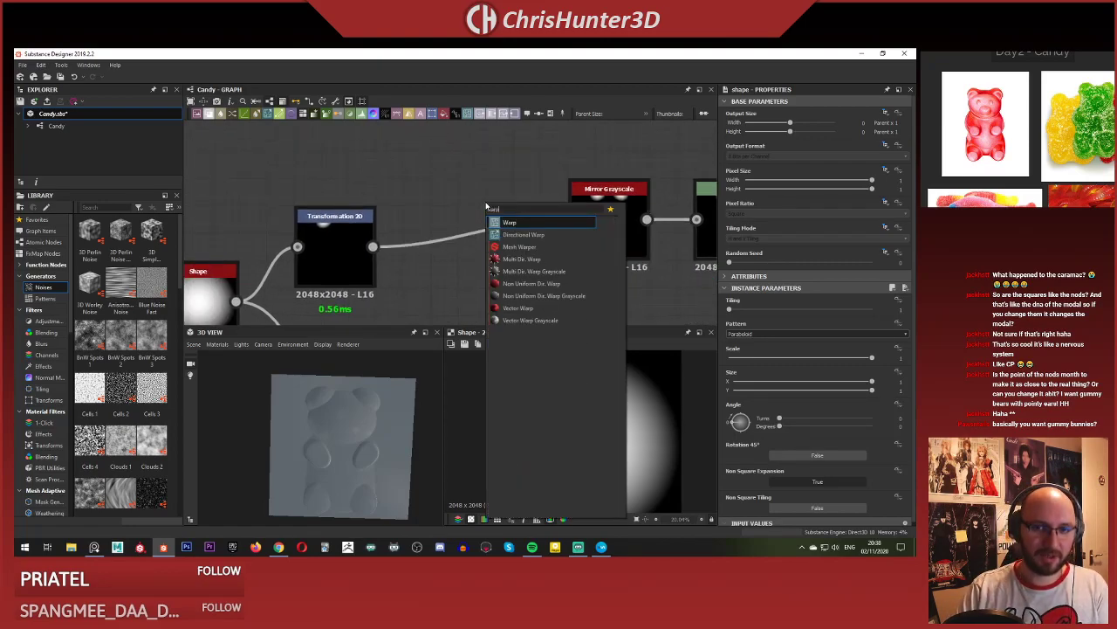
{"action": "left_click", "coordinate": [523, 234]}
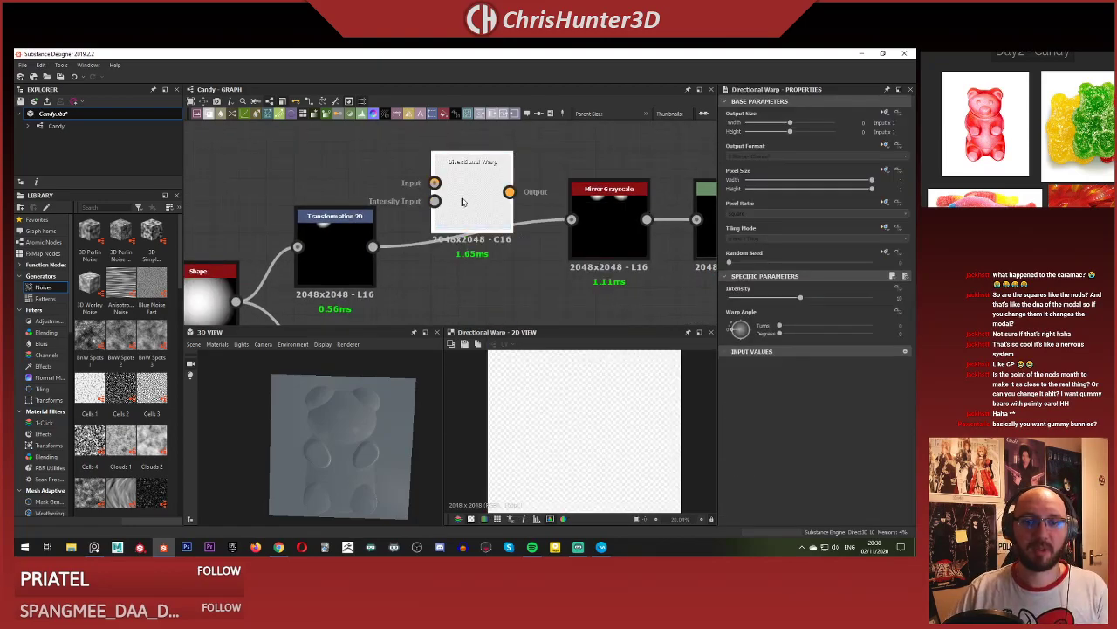
{"action": "scroll", "coordinate": [431, 300], "scroll_direction": "down", "scroll_amount": 1}
{"action": "left_click_drag", "start_coordinate": [423, 291], "coordinate": [473, 192]}
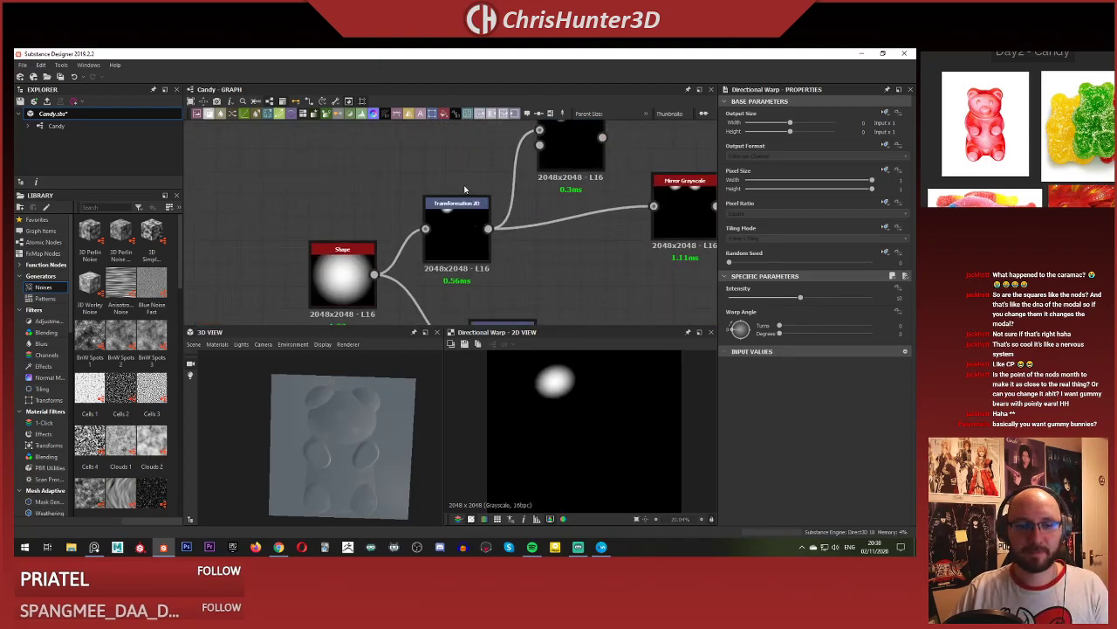
Move the Directional Warp above the ear's Transformation 2D and connect the Shape to its Intensity Input.
{"action": "left_click", "coordinate": [447, 238]}
{"action": "middle_click_drag", "start_coordinate": [544, 134], "coordinate": [591, 186]}
{"action": "left_click_drag", "start_coordinate": [614, 200], "coordinate": [429, 177]}
{"action": "middle_click_drag", "start_coordinate": [418, 323], "coordinate": [442, 260]}
{"action": "left_click", "coordinate": [431, 128]}
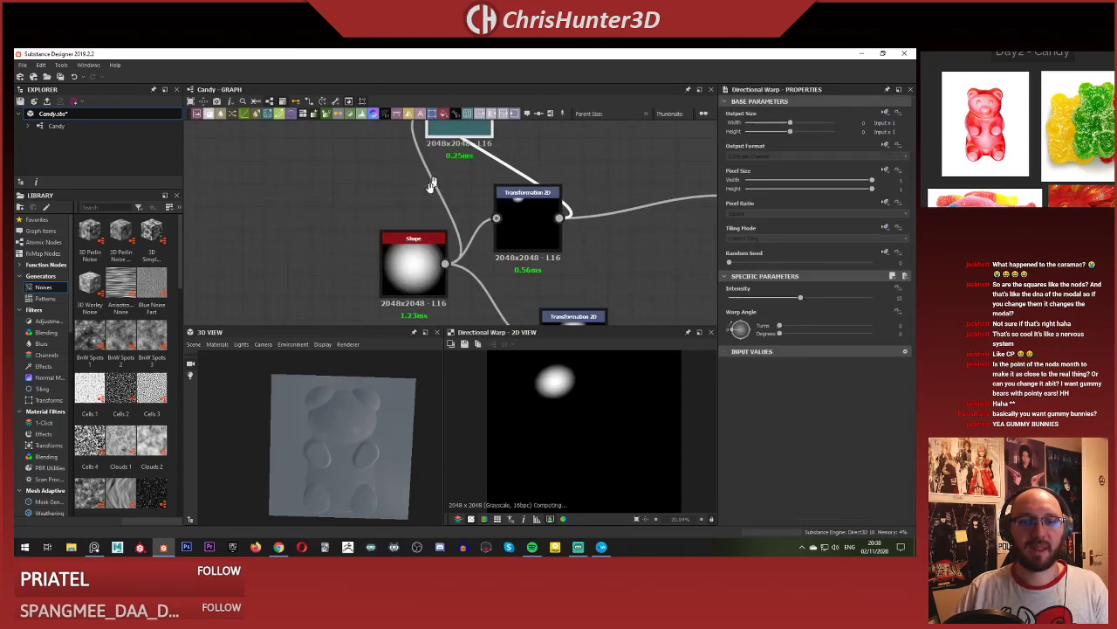
{"action": "middle_click_drag", "start_coordinate": [431, 183], "coordinate": [403, 240]}
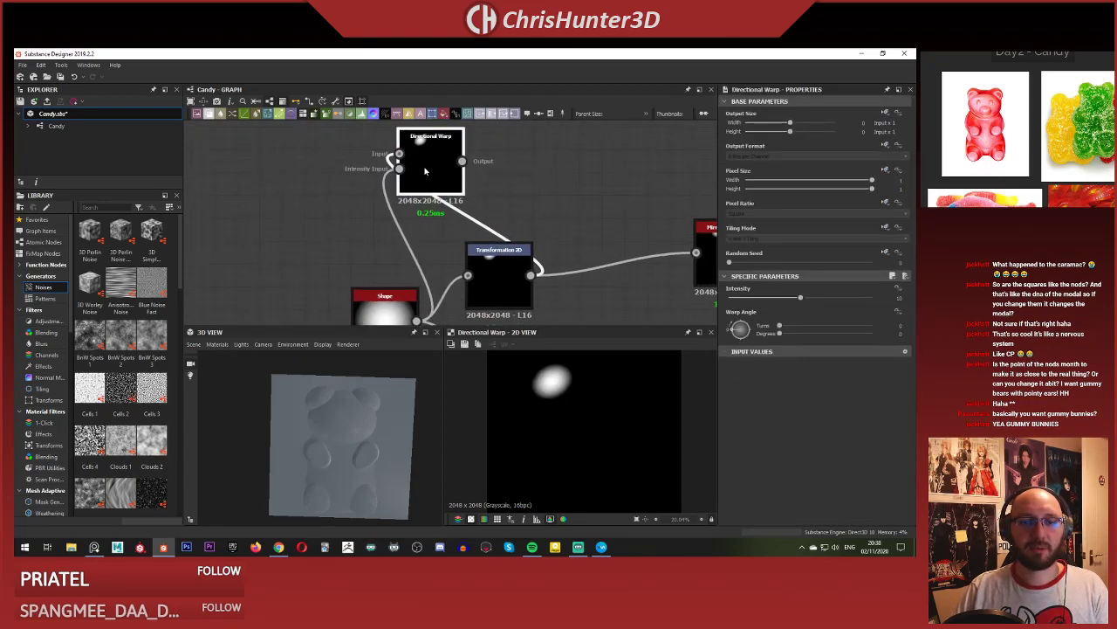
Compare the ear's Transformation 2D, warp and Shape outputs, and connect the Shape to the Directional Warp's main Input.
{"action": "double_click", "coordinate": [486, 254]}
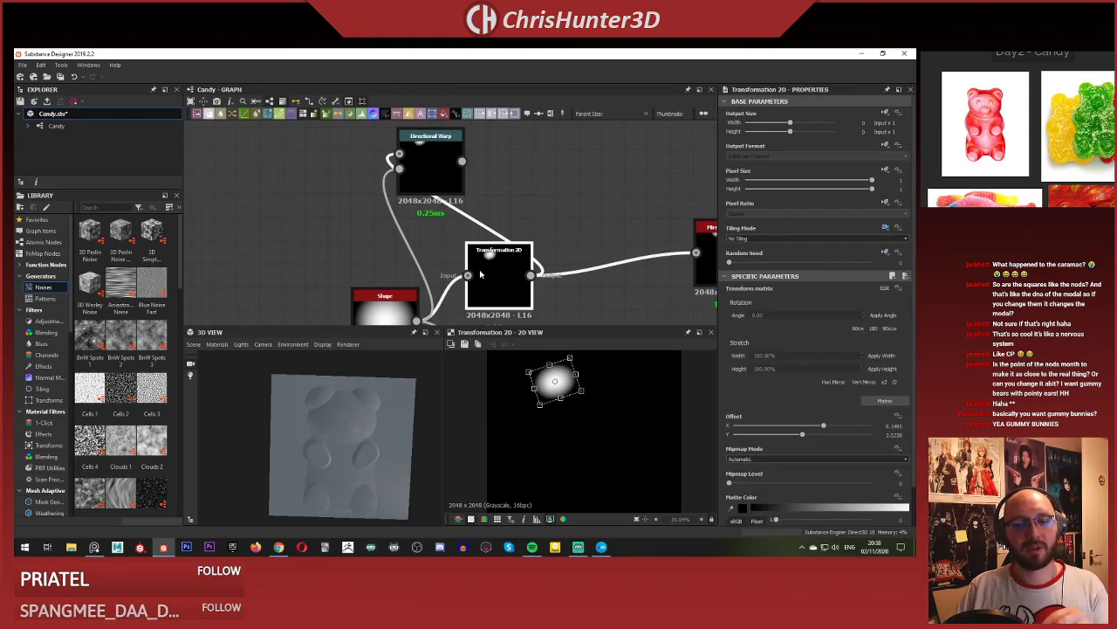
{"action": "double_click", "coordinate": [419, 158]}
{"action": "middle_click_drag", "start_coordinate": [414, 219], "coordinate": [436, 229]}
{"action": "double_click", "coordinate": [396, 264]}
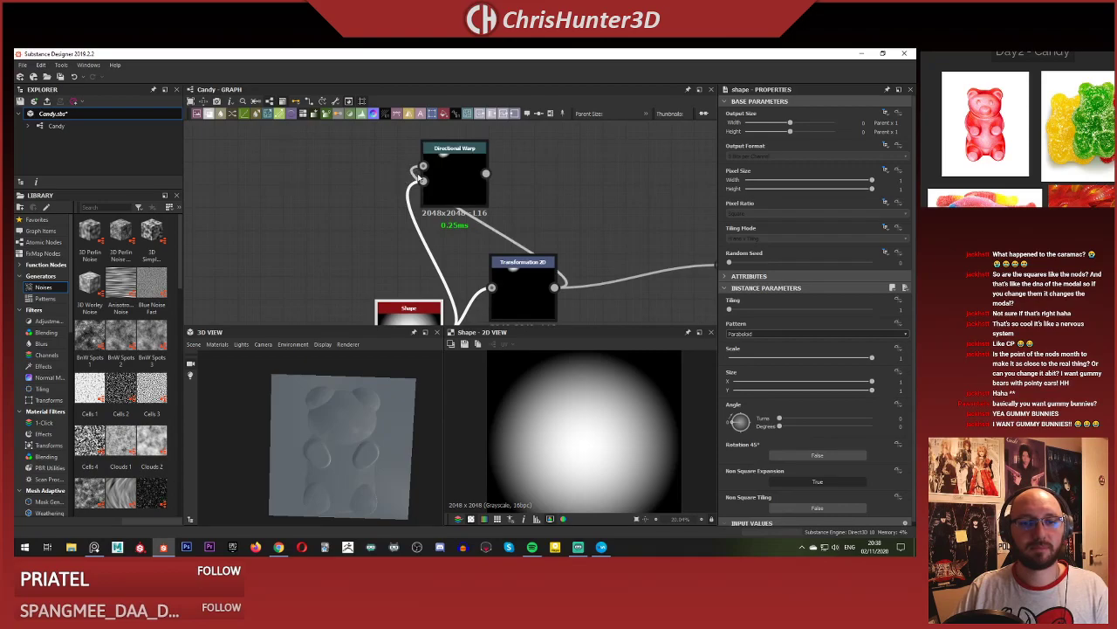
{"action": "middle_click_drag", "start_coordinate": [441, 320], "coordinate": [428, 285]}
{"action": "left_click_drag", "start_coordinate": [418, 153], "coordinate": [410, 131]}
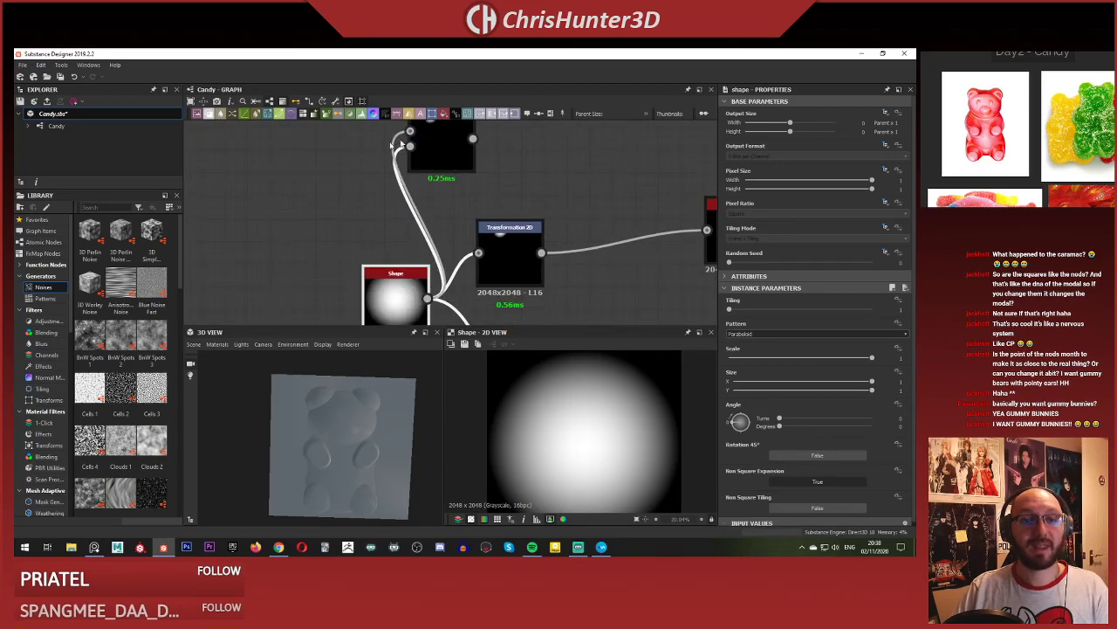
Add a Gradient Linear 3 node in the free space beside the Directional Warp.
{"action": "left_click", "coordinate": [389, 217]}
{"action": "scroll", "coordinate": [389, 217], "scroll_direction": "up", "scroll_amount": 1}
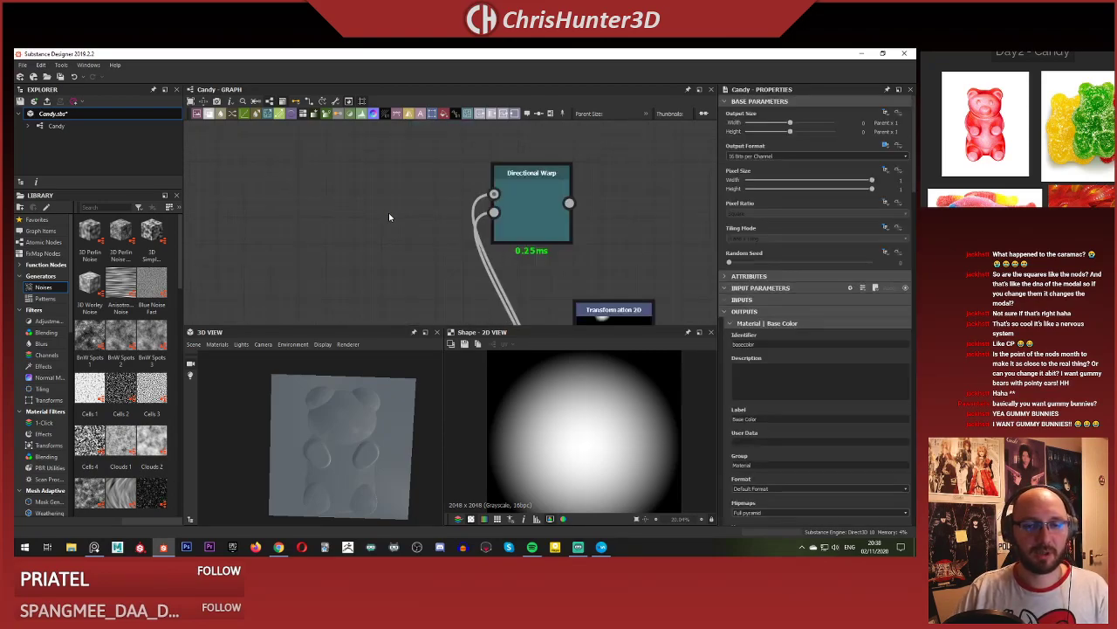
{"action": "middle_click_drag", "start_coordinate": [397, 243], "coordinate": [384, 213]}
{"action": "key", "text": "space"}
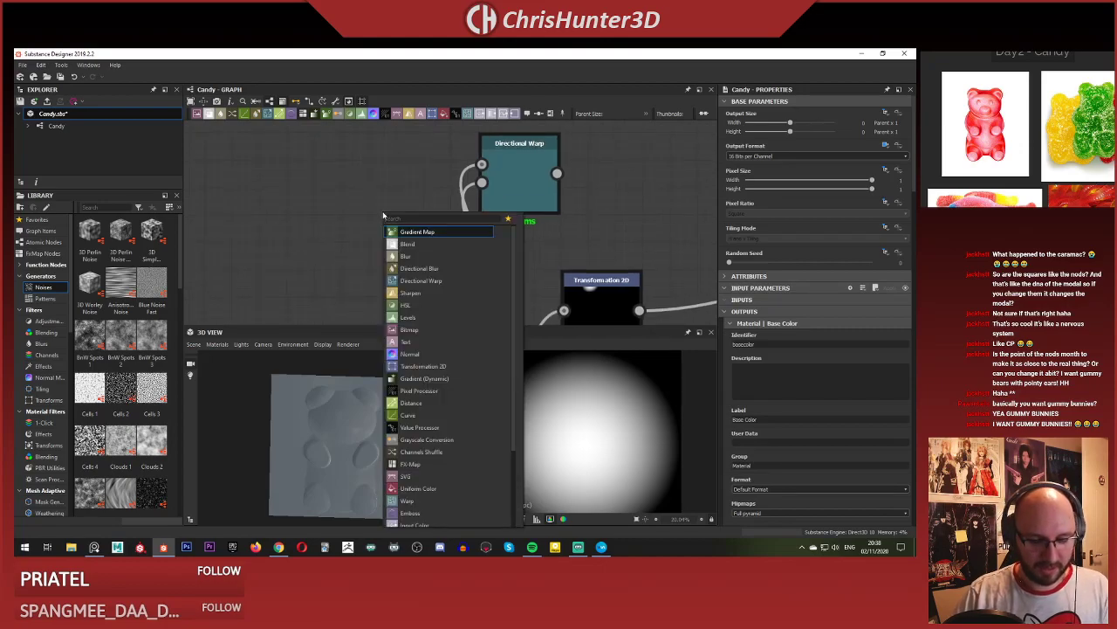
{"action": "type", "text": "gra"}
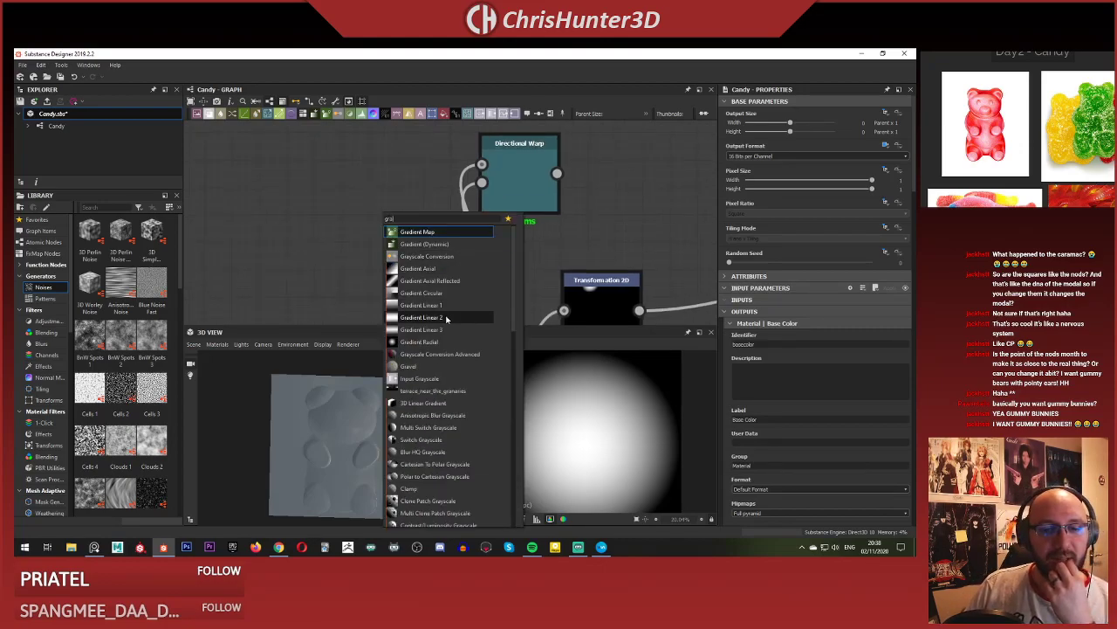
{"action": "left_click", "coordinate": [432, 329]}
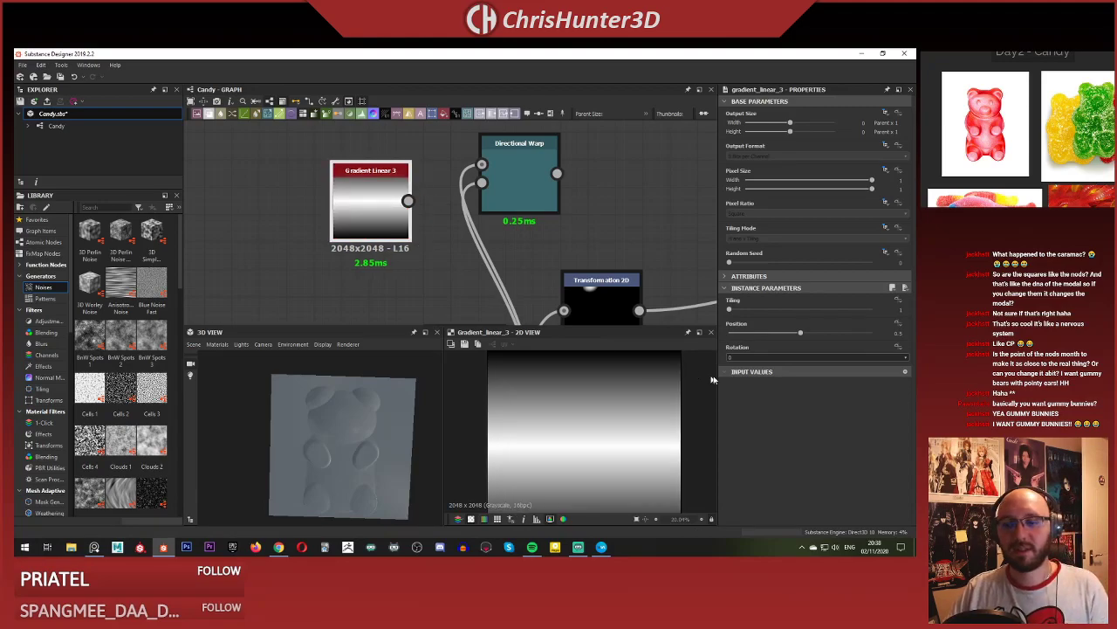
Set the gradient's Rotation to 90 and connect it to the Directional Warp's Intensity Input.
{"action": "left_click", "coordinate": [758, 359]}
{"action": "left_click", "coordinate": [759, 374]}
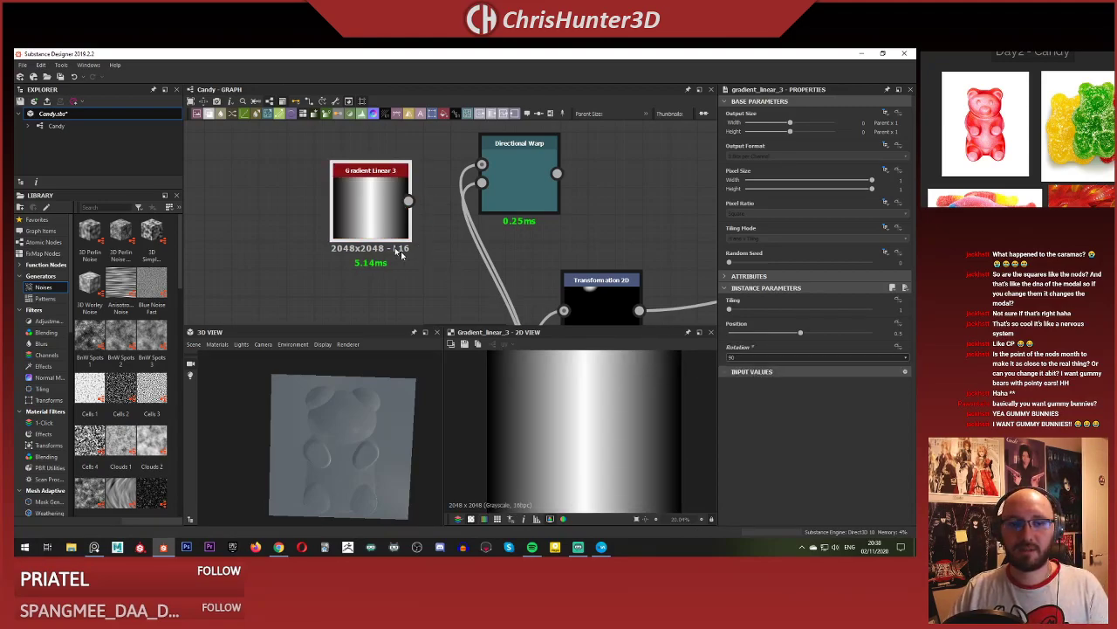
{"action": "left_click", "coordinate": [520, 194]}
{"action": "left_click_drag", "start_coordinate": [409, 201], "coordinate": [481, 182]}
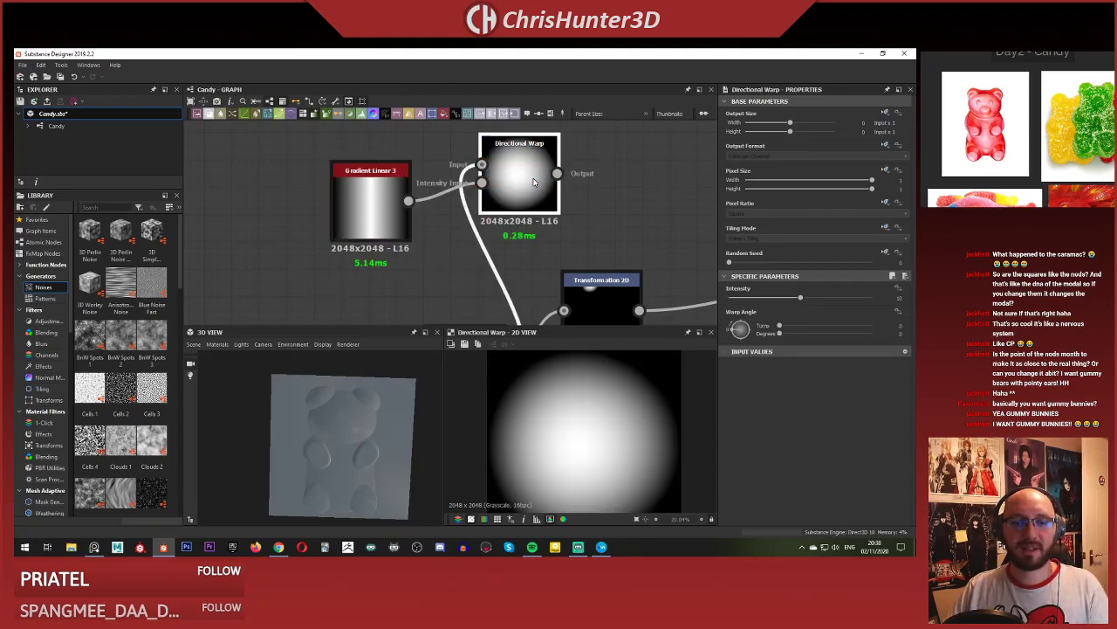
Set the Directional Warp's Intensity to 20 and its Warp Angle to 90 degrees.
{"action": "scroll", "coordinate": [514, 238], "scroll_direction": "down", "scroll_amount": 3}
{"action": "scroll", "coordinate": [578, 419], "scroll_direction": "down", "scroll_amount": 4}
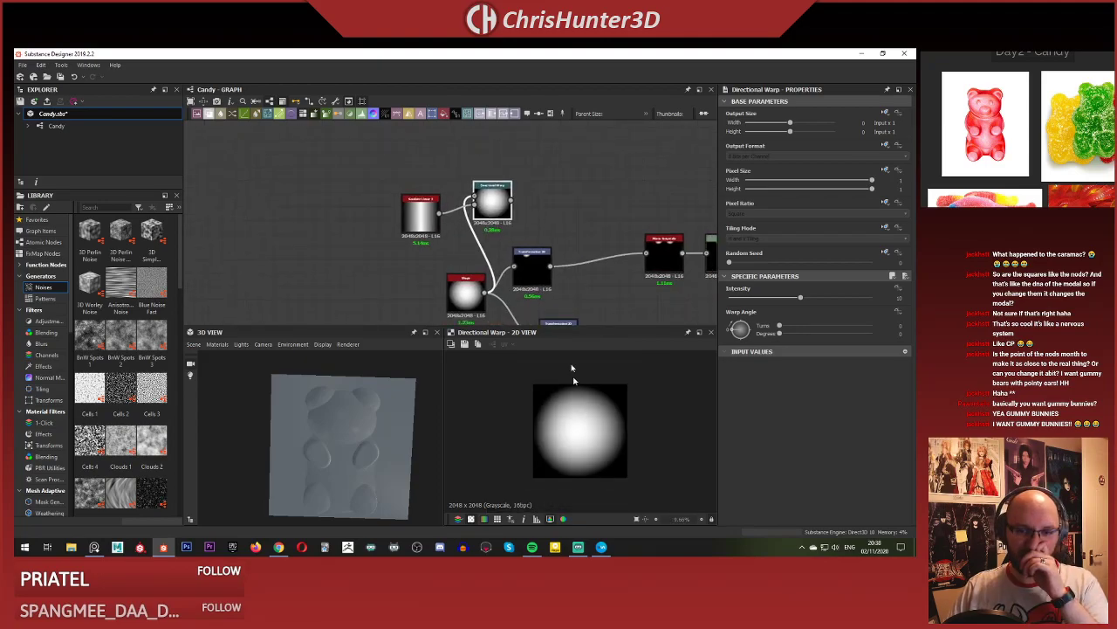
{"action": "left_click_drag", "start_coordinate": [805, 300], "coordinate": [887, 305]}
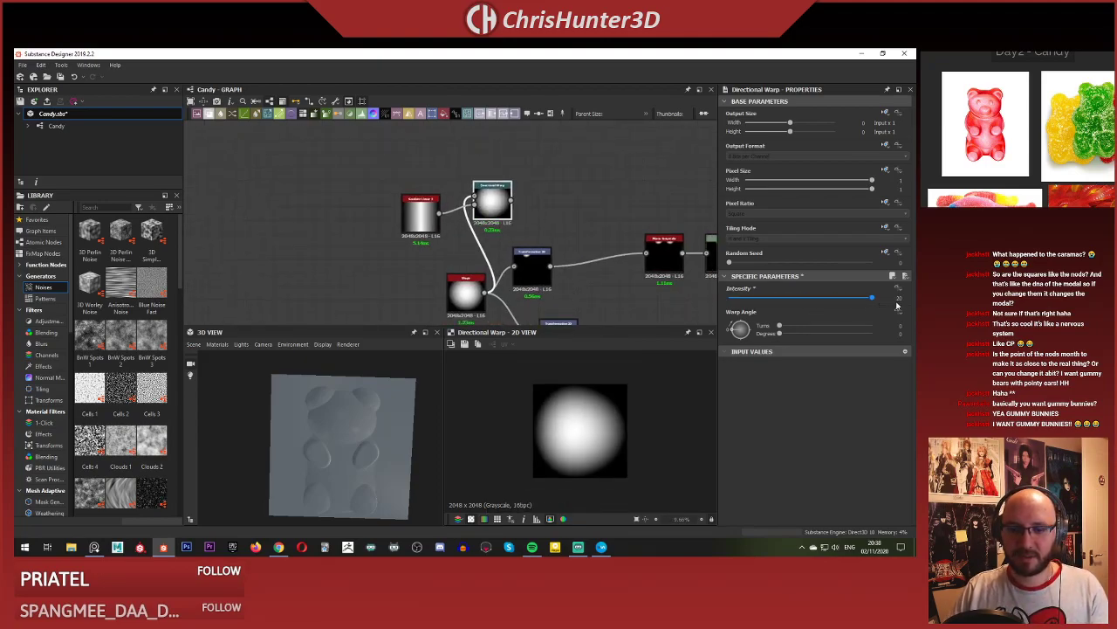
{"action": "left_click_drag", "start_coordinate": [420, 215], "coordinate": [426, 215]}
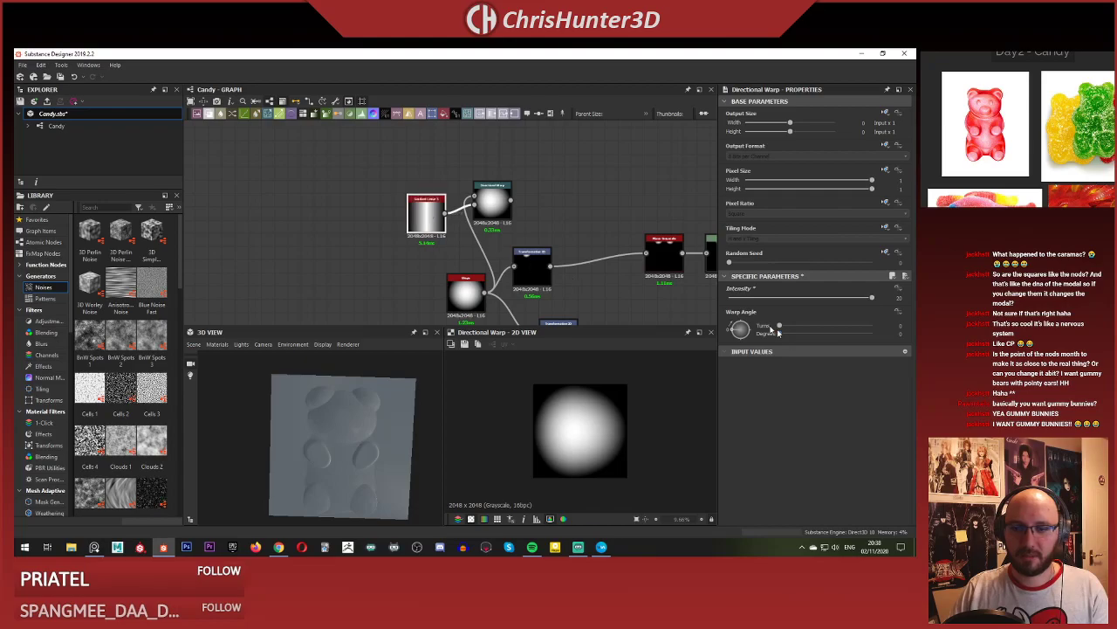
{"action": "left_click_drag", "start_coordinate": [746, 330], "coordinate": [741, 326]}
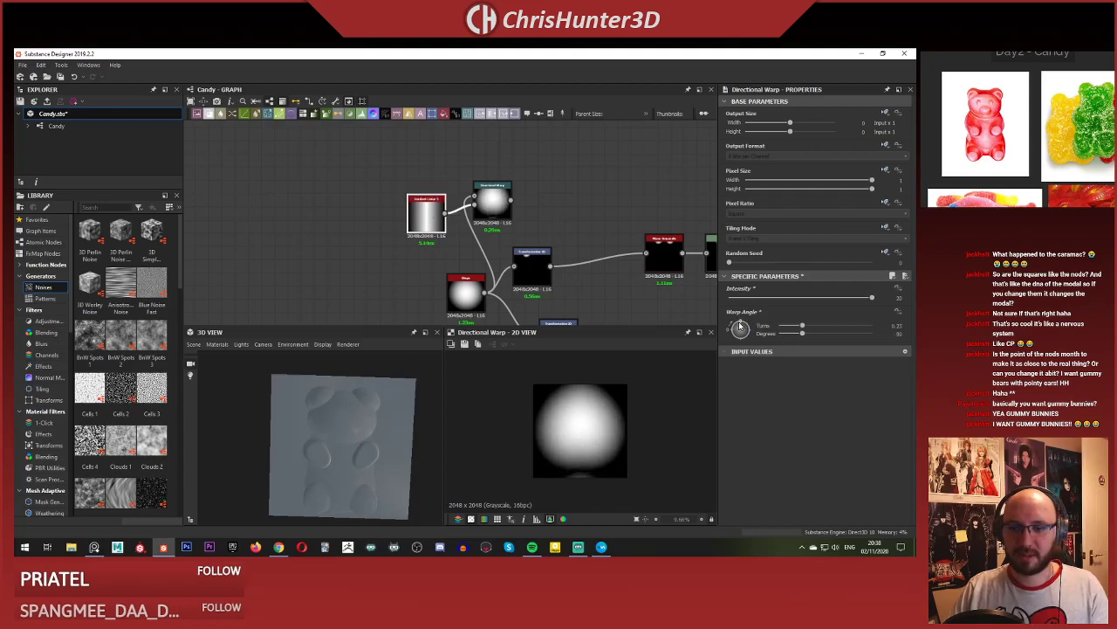
{"action": "left_click", "coordinate": [495, 196]}
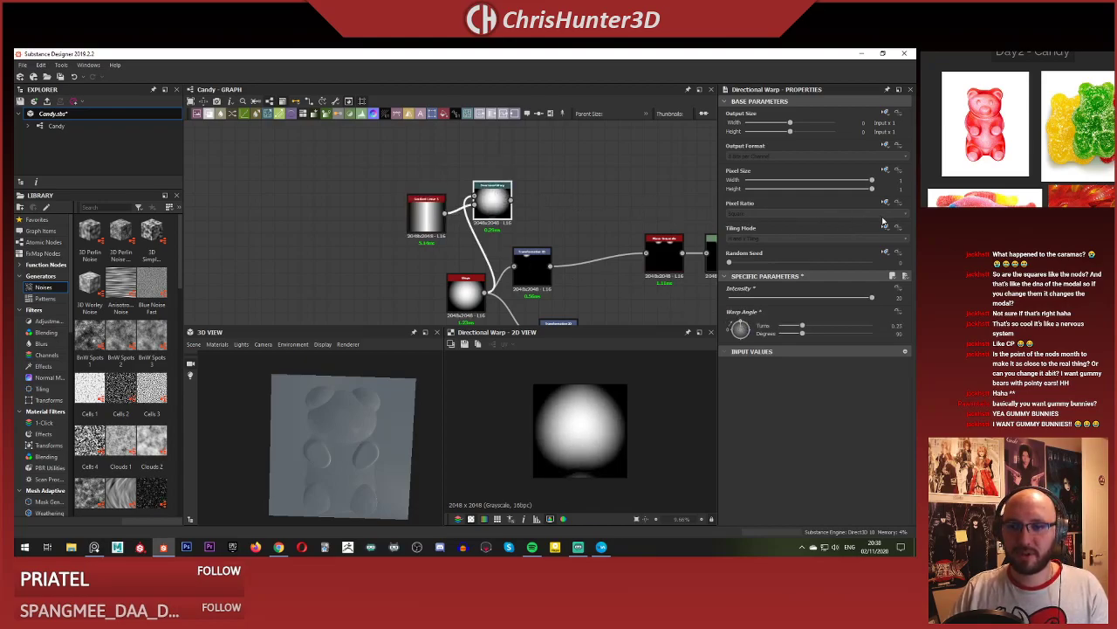
Reconnect the ear's Transformation 2D to the Directional Warp's main Input and move the warp node farther from the gradient.
{"action": "scroll", "coordinate": [502, 227], "scroll_direction": "up", "scroll_amount": 3}
{"action": "left_click", "coordinate": [439, 244]}
{"action": "scroll", "coordinate": [424, 219], "scroll_direction": "down", "scroll_amount": 4}
{"action": "scroll", "coordinate": [514, 240], "scroll_direction": "up", "scroll_amount": 3}
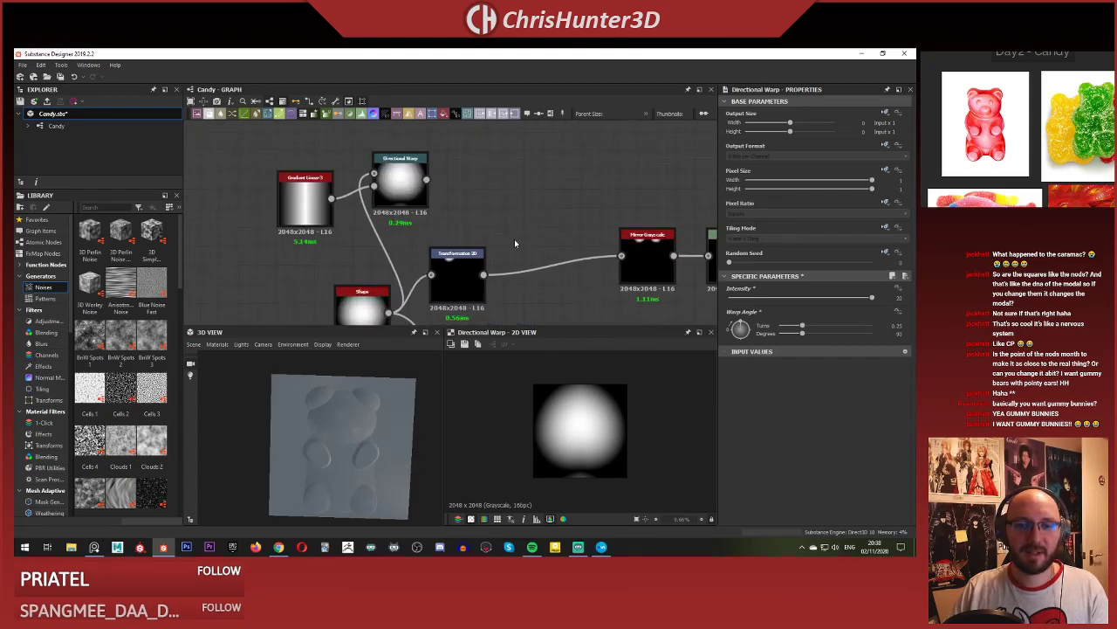
{"action": "left_click", "coordinate": [450, 282]}
{"action": "left_click_drag", "start_coordinate": [415, 191], "coordinate": [510, 192]}
{"action": "left_click", "coordinate": [486, 178]}
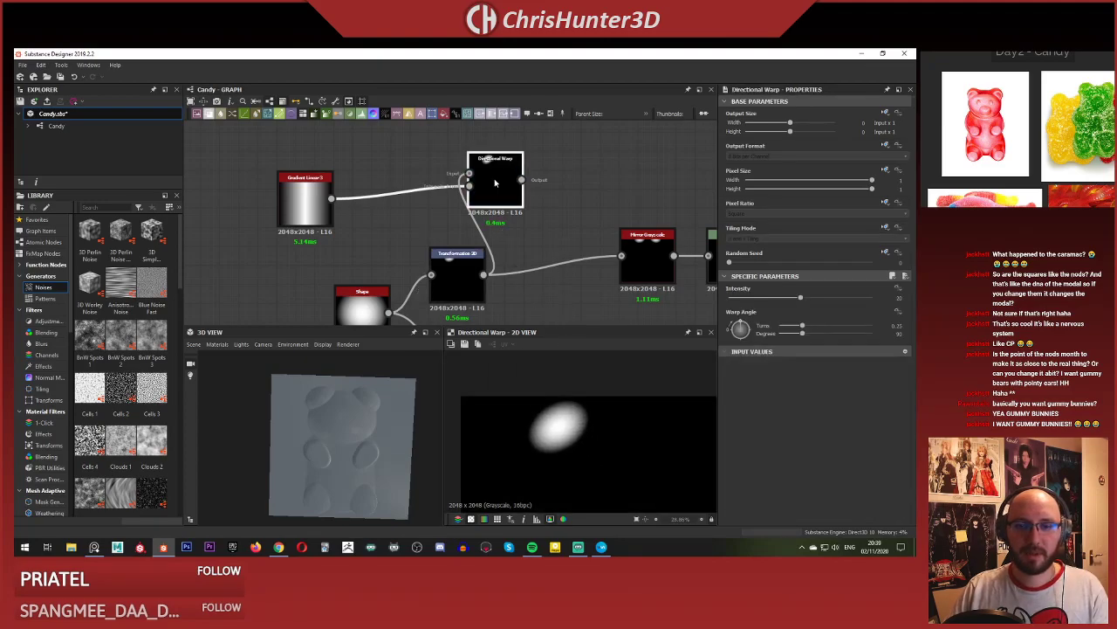
Set the Directional Warp's angle to 45 degrees and lower its Intensity to about 0.95.
{"action": "left_click_drag", "start_coordinate": [797, 300], "coordinate": [600, 312]}
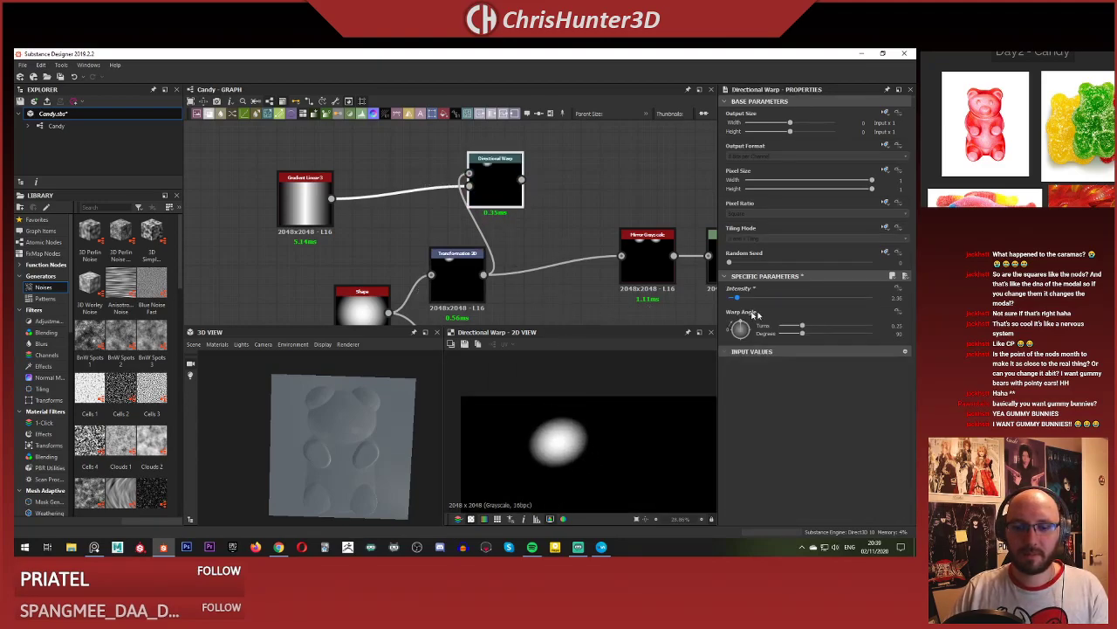
{"action": "left_click_drag", "start_coordinate": [756, 314], "coordinate": [714, 323]}
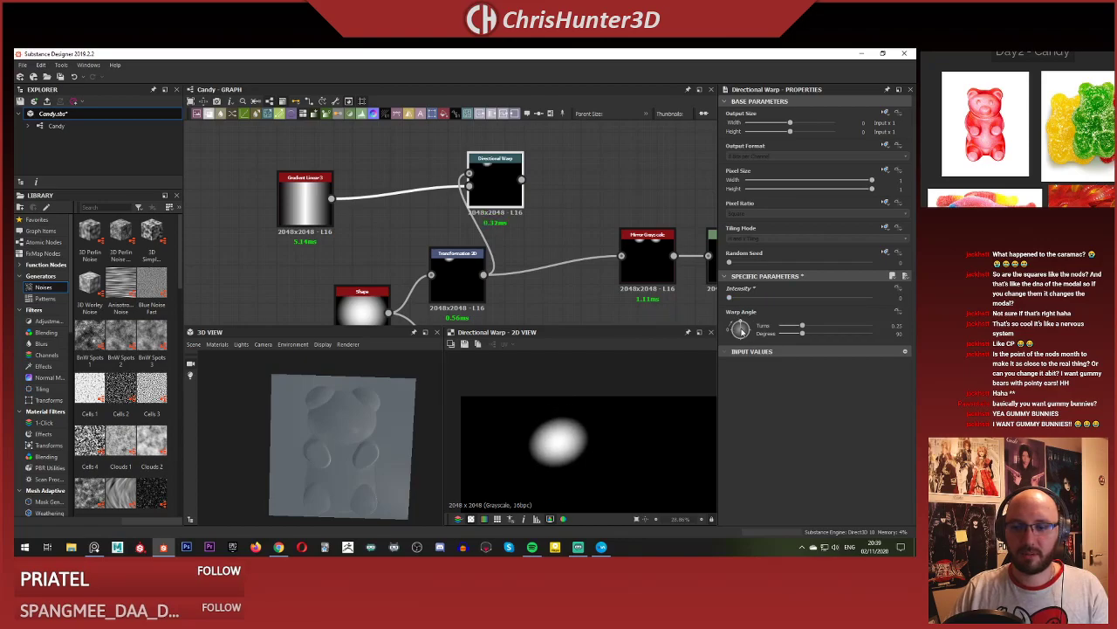
{"action": "double_click", "coordinate": [462, 280]}
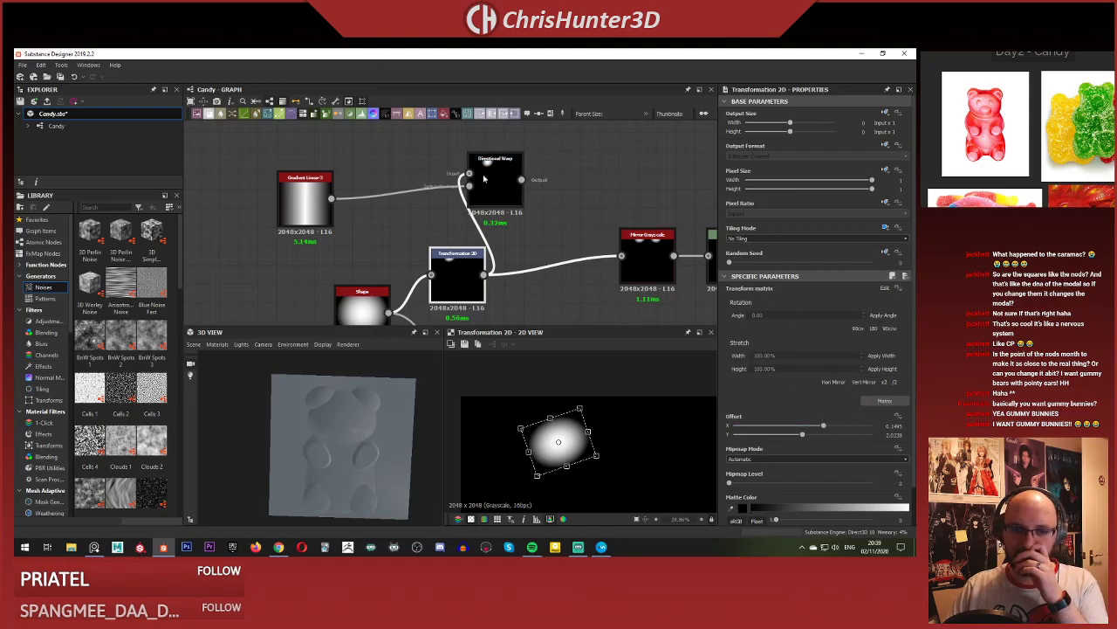
{"action": "double_click", "coordinate": [485, 178]}
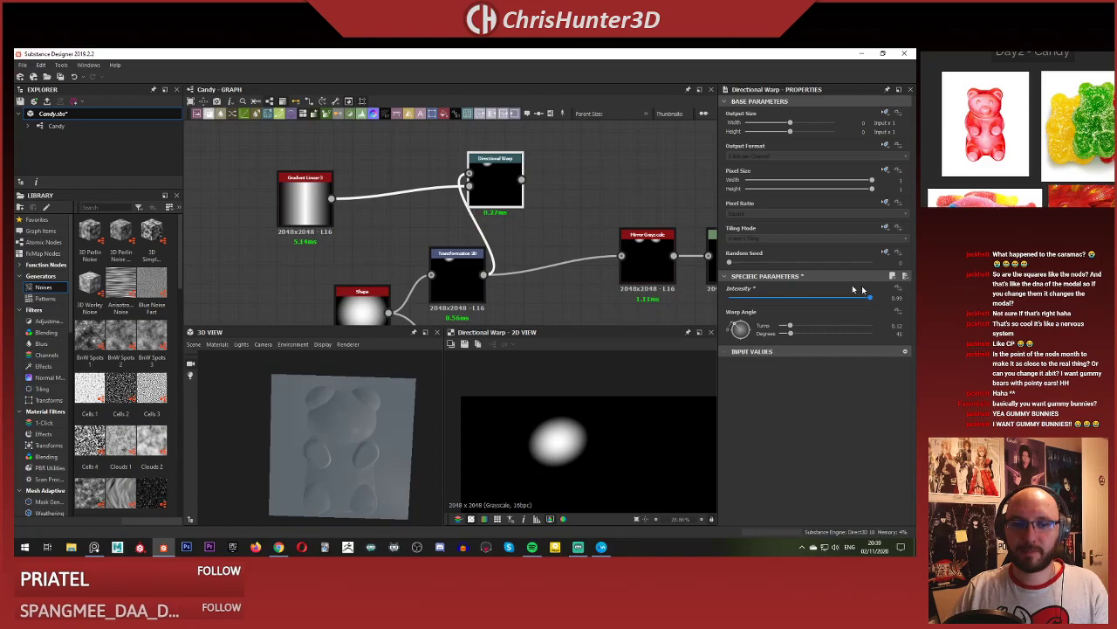
{"action": "left_click_drag", "start_coordinate": [862, 290], "coordinate": [694, 284]}
Duplicate the ear's Transformation 2D and route the linear gradient through the copy into the Directional Warp's Intensity Input.
{"action": "left_click", "coordinate": [304, 203]}
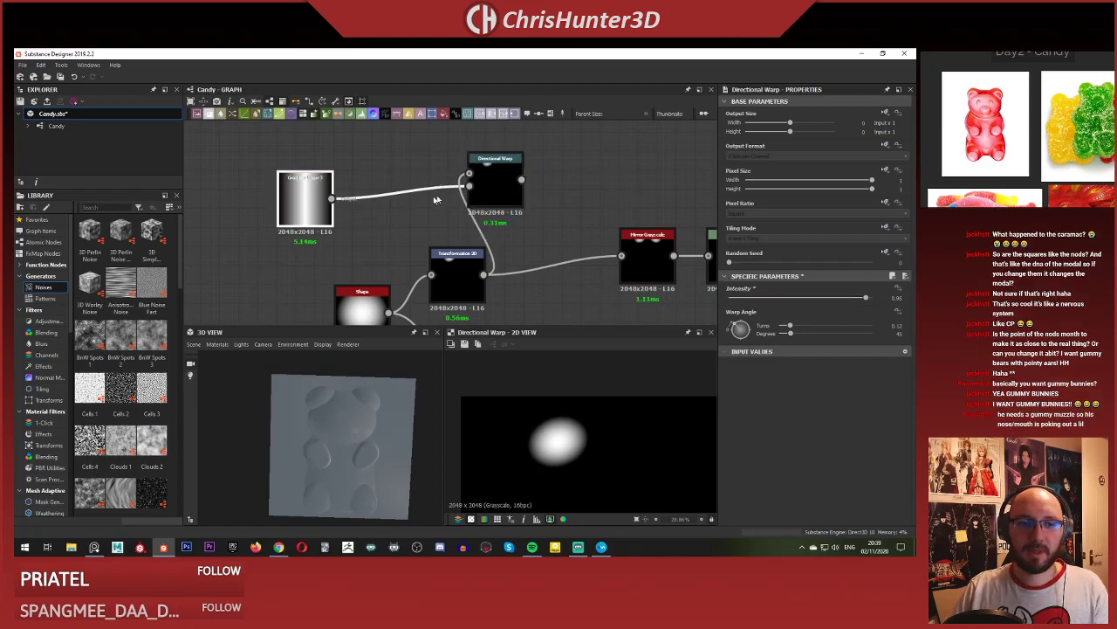
{"action": "middle_click_drag", "start_coordinate": [385, 160], "coordinate": [424, 179]}
{"action": "left_click", "coordinate": [478, 302]}
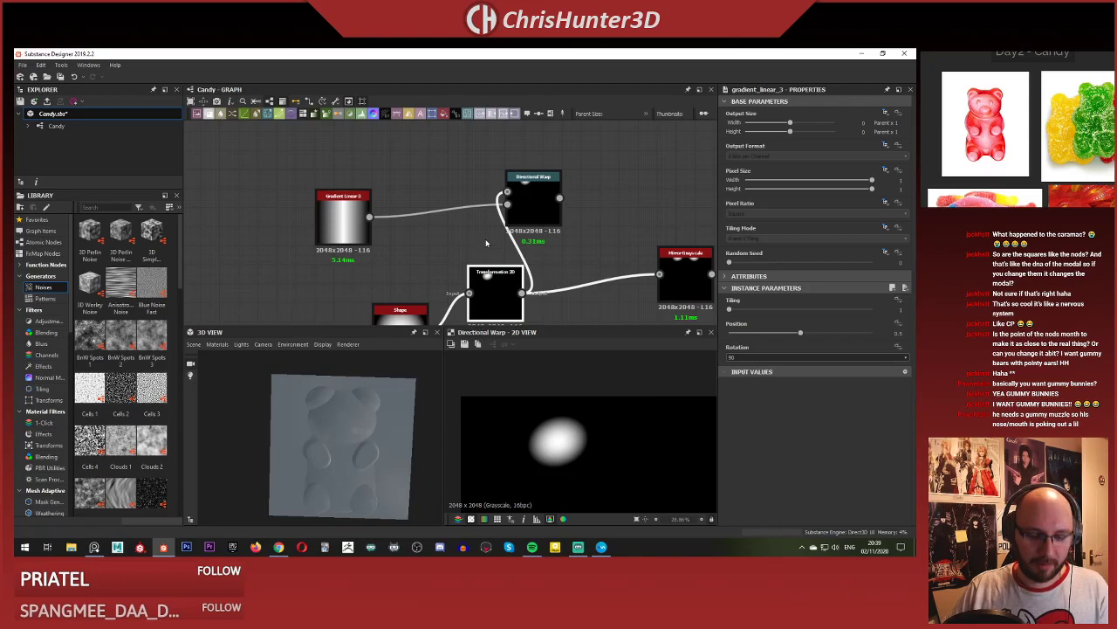
{"action": "key", "text": "ctrl+d"}
{"action": "left_click_drag", "start_coordinate": [371, 216], "coordinate": [432, 170]}
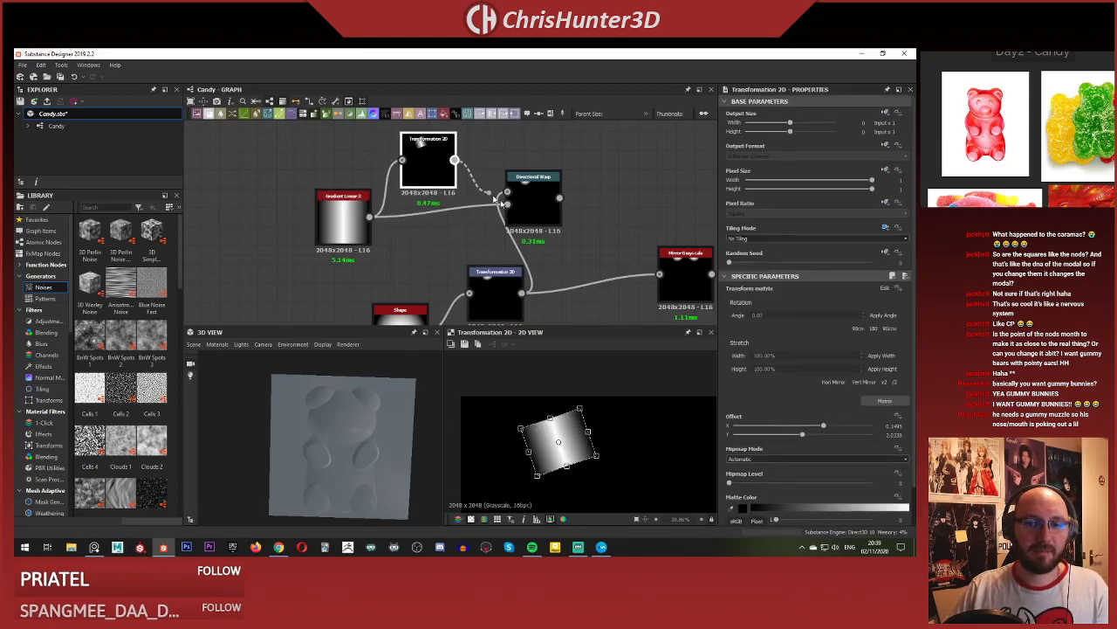
{"action": "left_click_drag", "start_coordinate": [496, 199], "coordinate": [507, 193]}
Try a Directional Warp Intensity of 50, and settle it at about 10.
{"action": "left_click", "coordinate": [534, 202]}
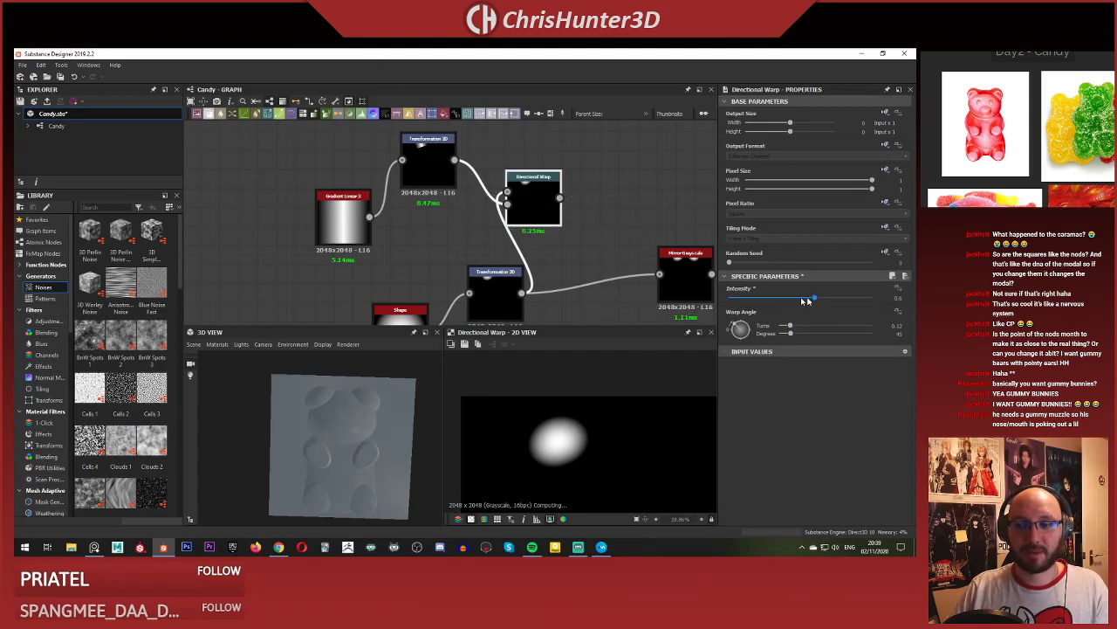
{"action": "left_click_drag", "start_coordinate": [792, 299], "coordinate": [871, 297]}
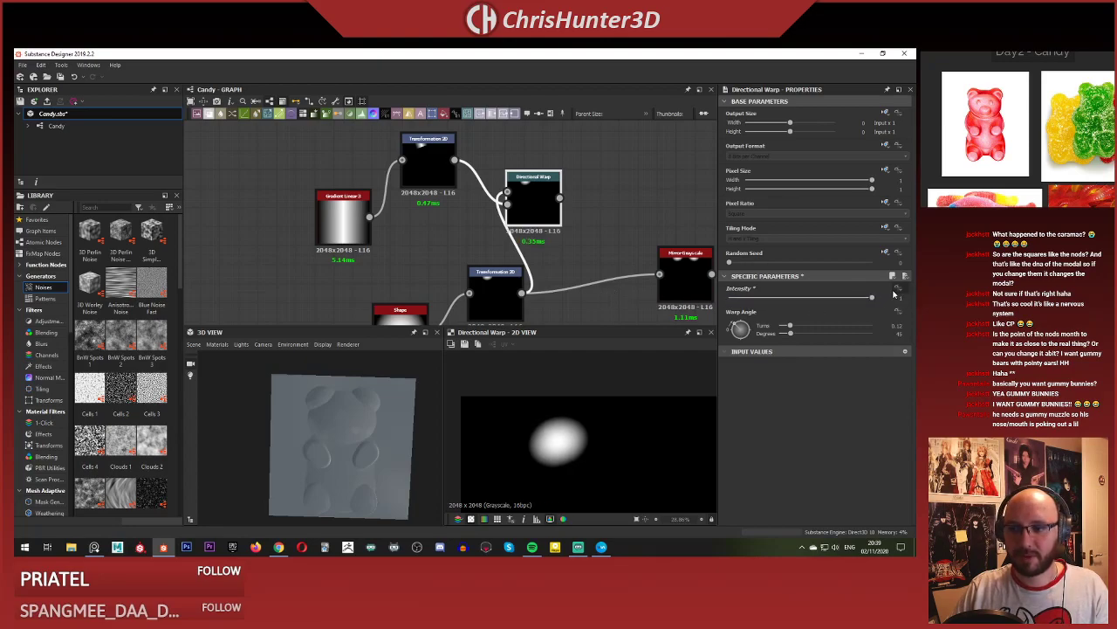
{"action": "type", "text": "50"}
{"action": "key", "text": "Return"}
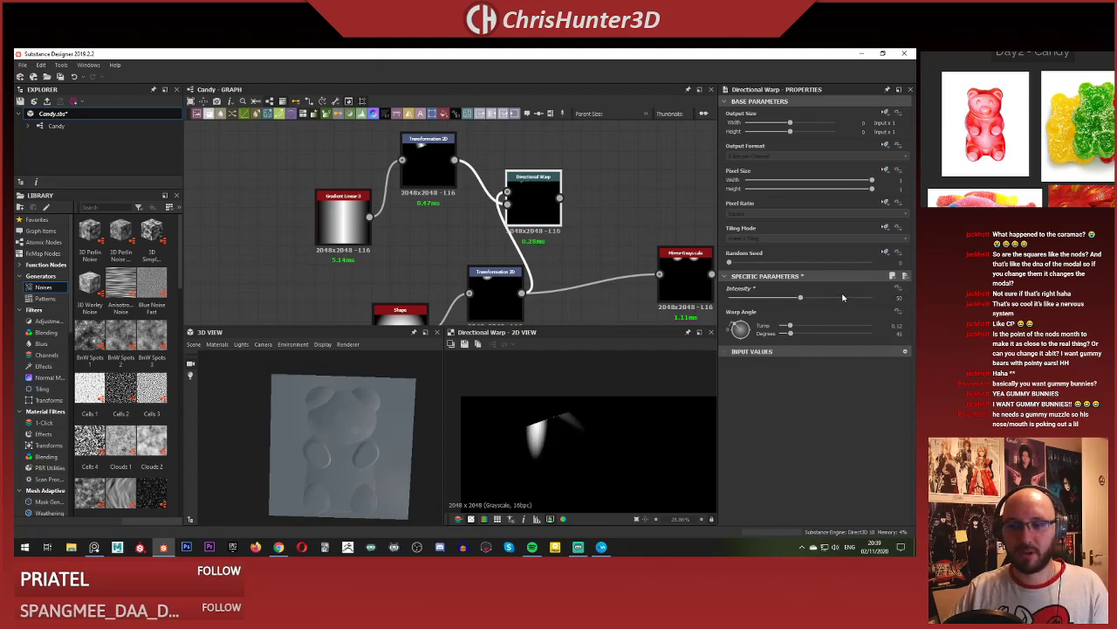
{"action": "left_click_drag", "start_coordinate": [801, 300], "coordinate": [744, 302]}
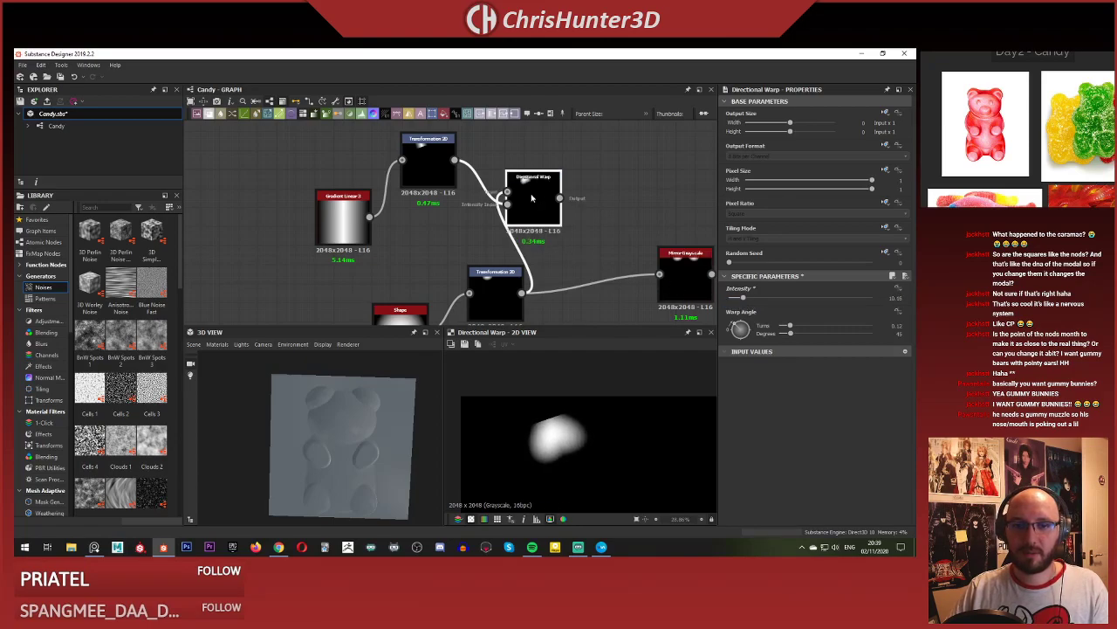
Space out the warp nodes and shift the gradient of the duplicated Transformation 2D slightly up and left.
{"action": "left_click_drag", "start_coordinate": [531, 197], "coordinate": [570, 196]}
{"action": "middle_click_drag", "start_coordinate": [518, 229], "coordinate": [468, 235]}
{"action": "left_click", "coordinate": [441, 157]}
{"action": "double_click", "coordinate": [442, 159]}
{"action": "left_click_drag", "start_coordinate": [550, 418], "coordinate": [539, 387]}
{"action": "double_click", "coordinate": [548, 212]}
Connect the Directional Warp's output to the Mirror Grayscale and inspect the warped ears in 3D.
{"action": "middle_click_drag", "start_coordinate": [537, 230], "coordinate": [496, 236]}
{"action": "key", "text": "f"}
{"action": "scroll", "coordinate": [571, 426], "scroll_direction": "down", "scroll_amount": 1}
{"action": "scroll", "coordinate": [495, 236], "scroll_direction": "up", "scroll_amount": 1}
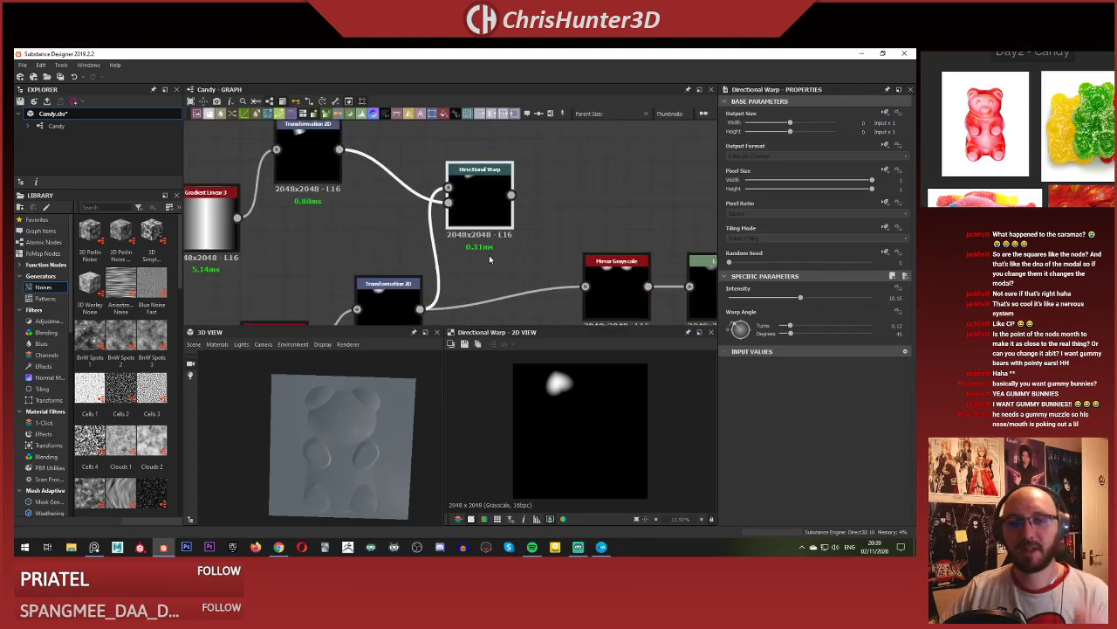
{"action": "left_click", "coordinate": [401, 297]}
{"action": "left_click", "coordinate": [469, 214]}
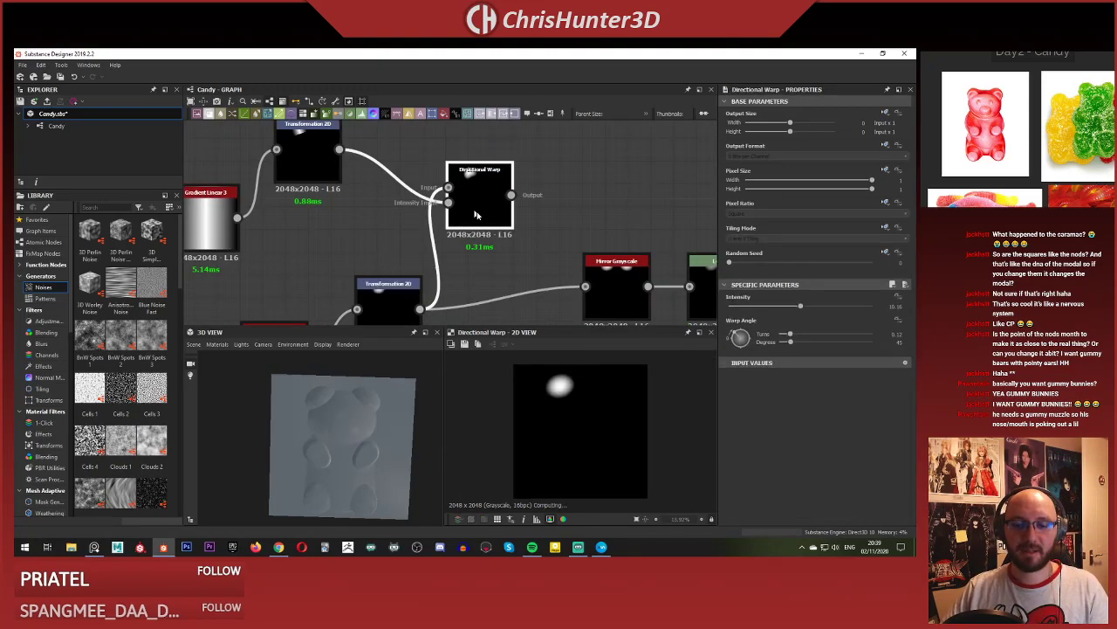
{"action": "left_click_drag", "start_coordinate": [420, 429], "coordinate": [376, 369]}
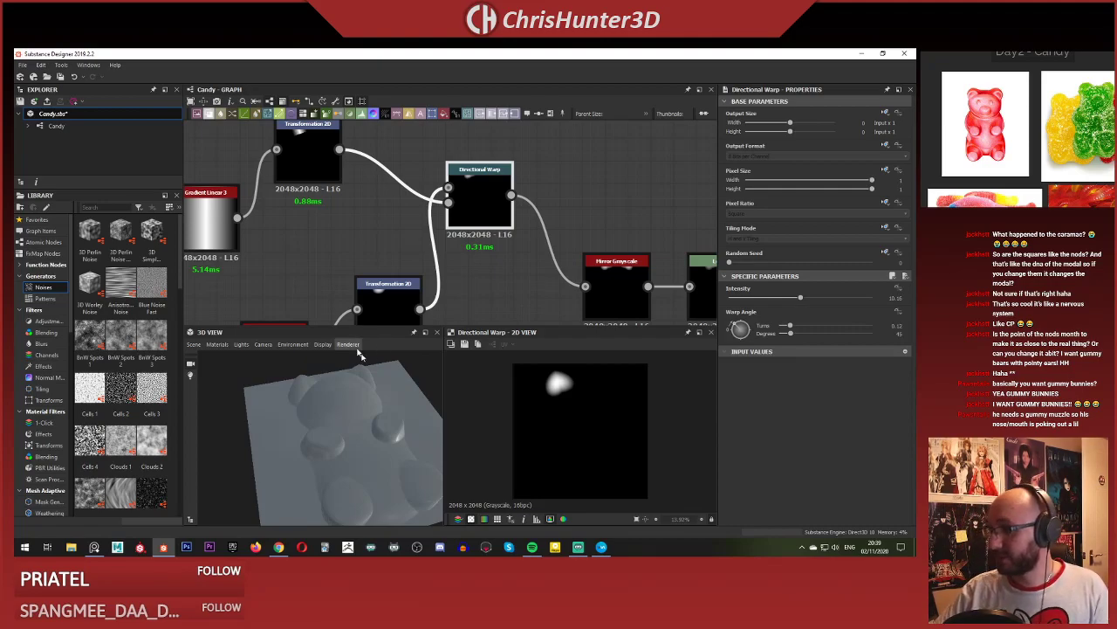
Reposition the ear mask's linear gradient level with its Transformation 2D and preview the gradient.
{"action": "left_click_drag", "start_coordinate": [323, 375], "coordinate": [339, 393]}
{"action": "middle_click_drag", "start_coordinate": [384, 144], "coordinate": [436, 177]}
{"action": "scroll", "coordinate": [436, 178], "scroll_direction": "up", "scroll_amount": 3}
{"action": "left_click", "coordinate": [362, 205]}
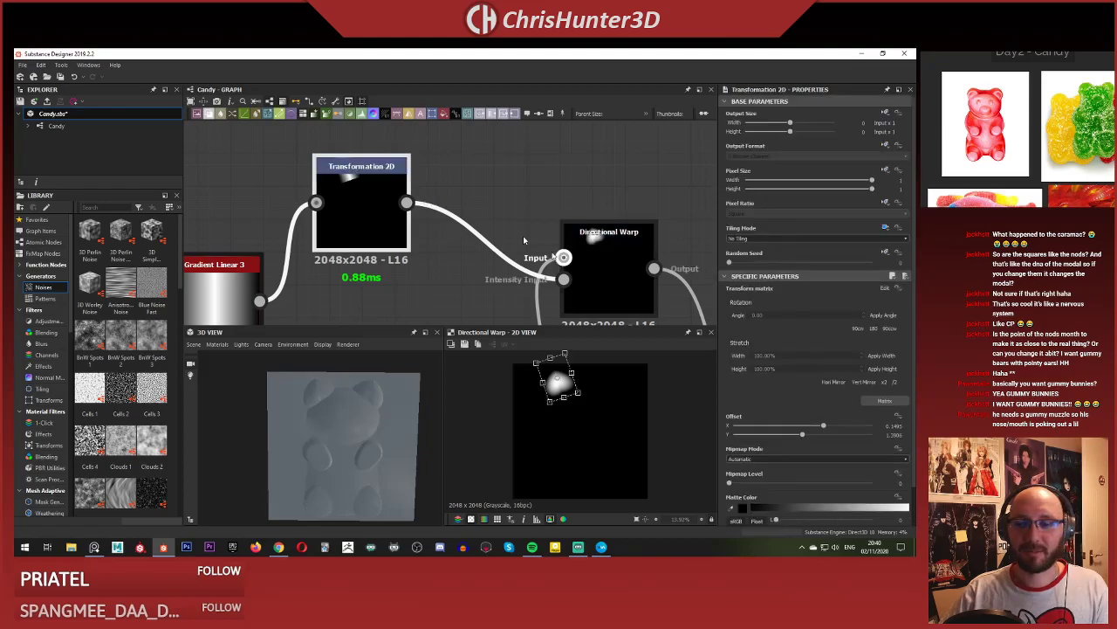
{"action": "middle_click_drag", "start_coordinate": [415, 222], "coordinate": [488, 230]}
{"action": "left_click_drag", "start_coordinate": [455, 222], "coordinate": [439, 222]}
{"action": "middle_click_drag", "start_coordinate": [486, 250], "coordinate": [491, 150]}
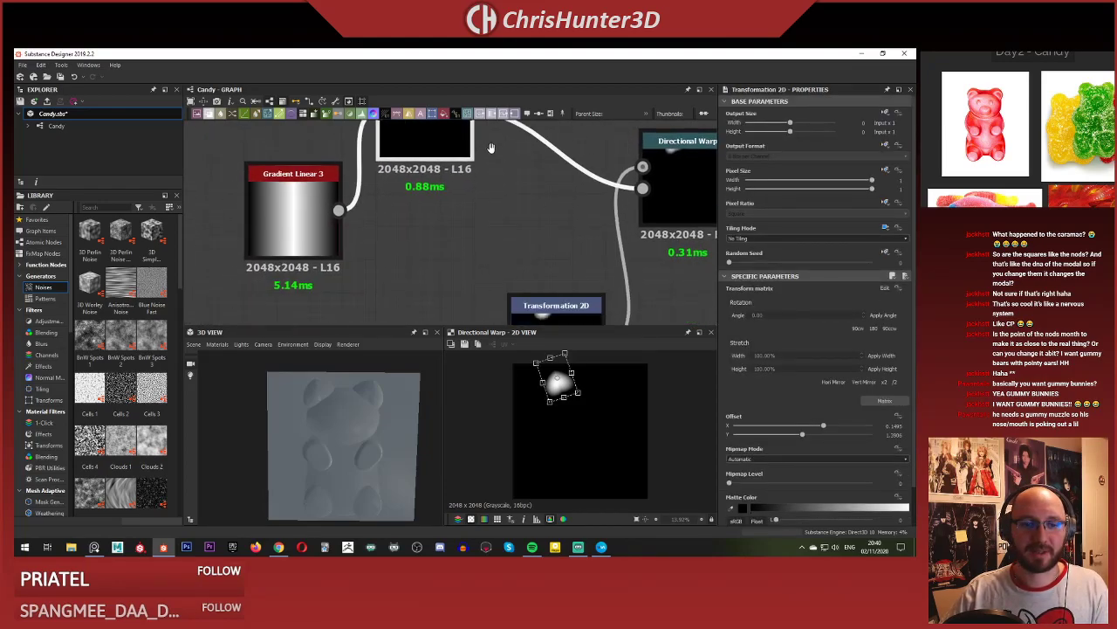
{"action": "scroll", "coordinate": [362, 227], "scroll_direction": "down", "scroll_amount": 1}
{"action": "middle_click_drag", "start_coordinate": [362, 227], "coordinate": [432, 251]}
{"action": "left_click_drag", "start_coordinate": [353, 261], "coordinate": [258, 233]}
{"action": "middle_click_drag", "start_coordinate": [258, 233], "coordinate": [309, 258]}
{"action": "left_click_drag", "start_coordinate": [309, 258], "coordinate": [294, 204]}
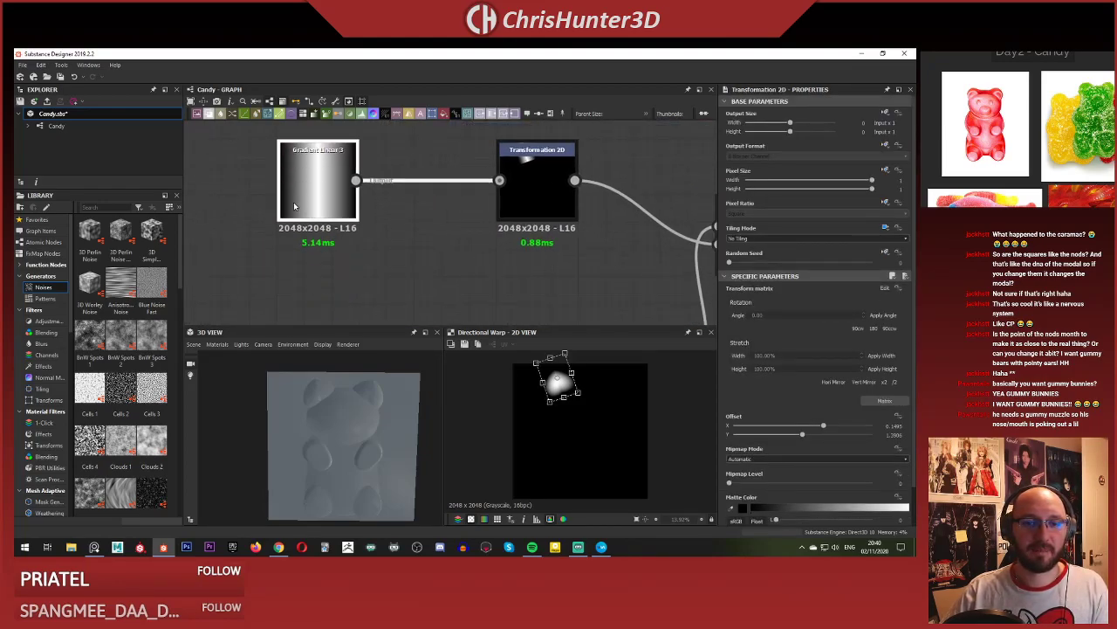
{"action": "double_click", "coordinate": [315, 210]}
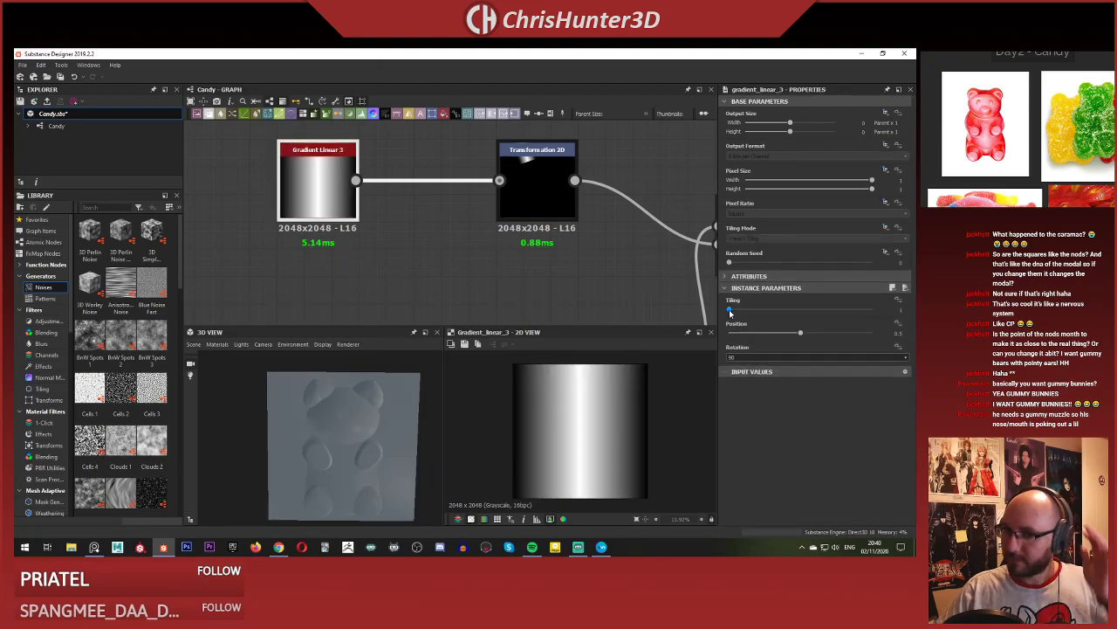
Insert a Blur HQ Grayscale node between the linear gradient and its Transformation 2D.
{"action": "middle_click_drag", "start_coordinate": [502, 246], "coordinate": [586, 286]}
{"action": "left_click", "coordinate": [492, 192]}
{"action": "left_click", "coordinate": [516, 220]}
{"action": "key", "text": "space"}
{"action": "type", "text": "b"}
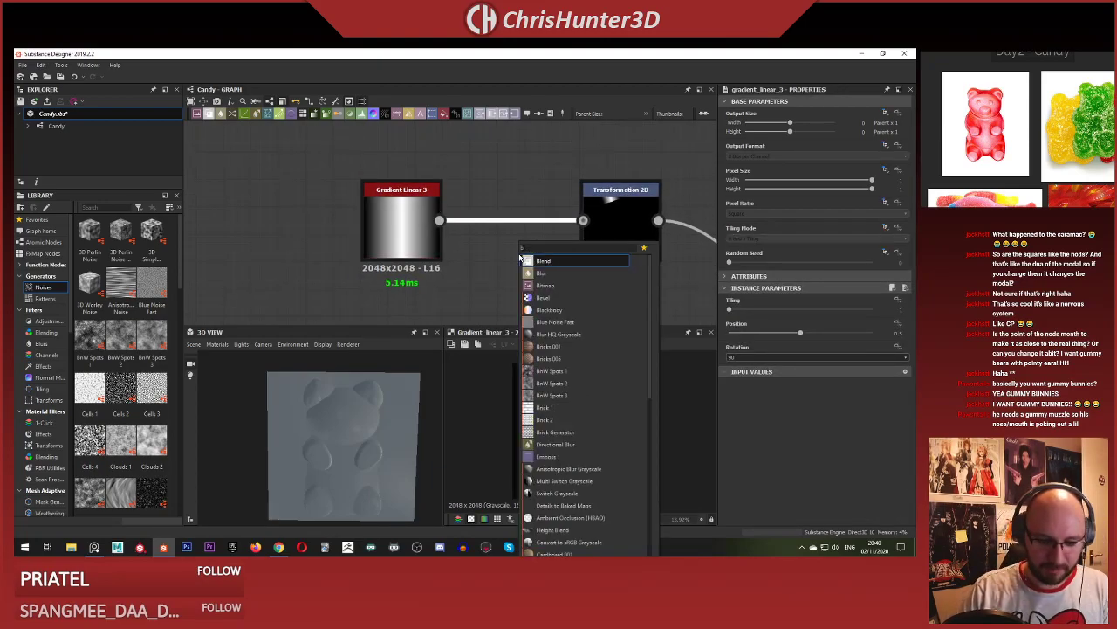
{"action": "type", "text": "lur"}
{"action": "key", "text": "Down"}
{"action": "key", "text": "Return"}
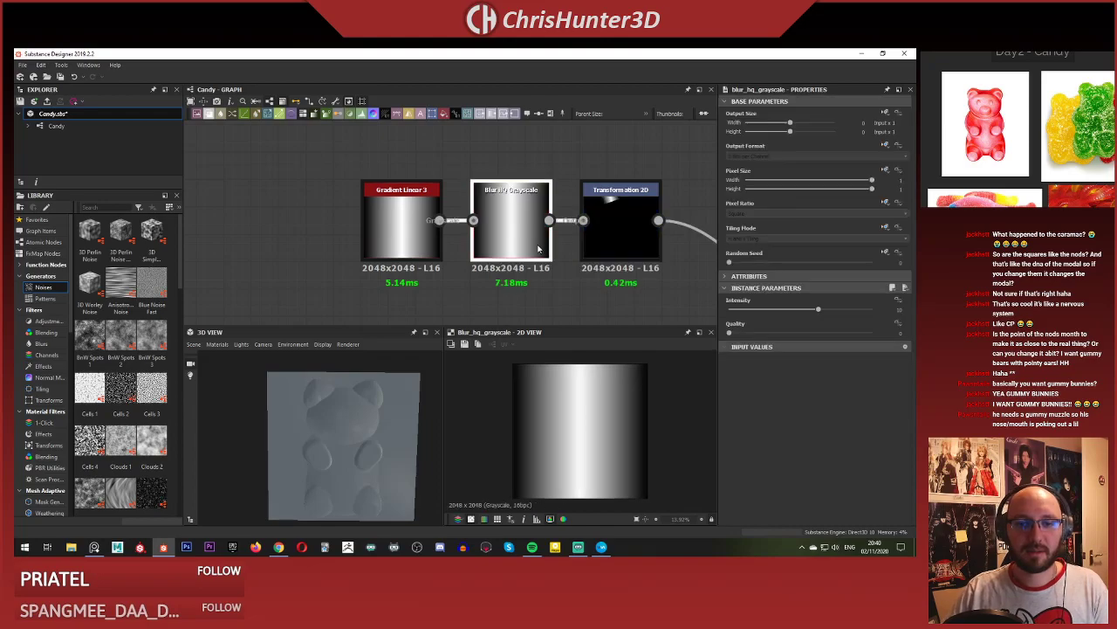
Preview the Directional Warp while comparing Blur HQ Grayscale intensities, and settle the Intensity at the slider's maximum.
{"action": "middle_click_drag", "start_coordinate": [644, 226], "coordinate": [408, 165]}
{"action": "double_click", "coordinate": [611, 222]}
{"action": "middle_click_drag", "start_coordinate": [379, 225], "coordinate": [433, 257]}
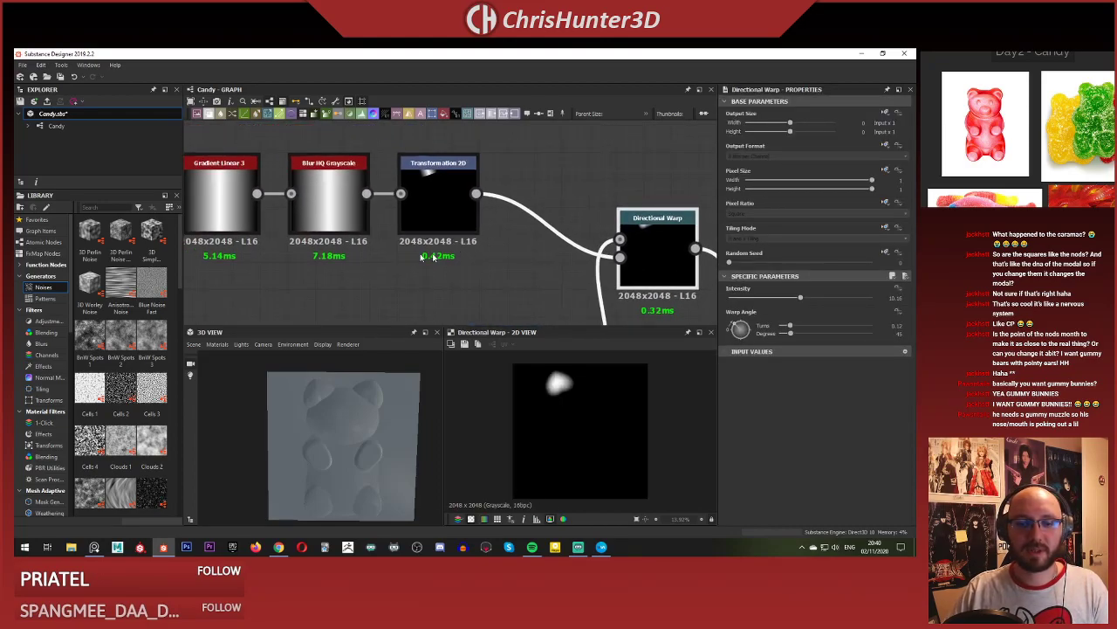
{"action": "left_click", "coordinate": [328, 210]}
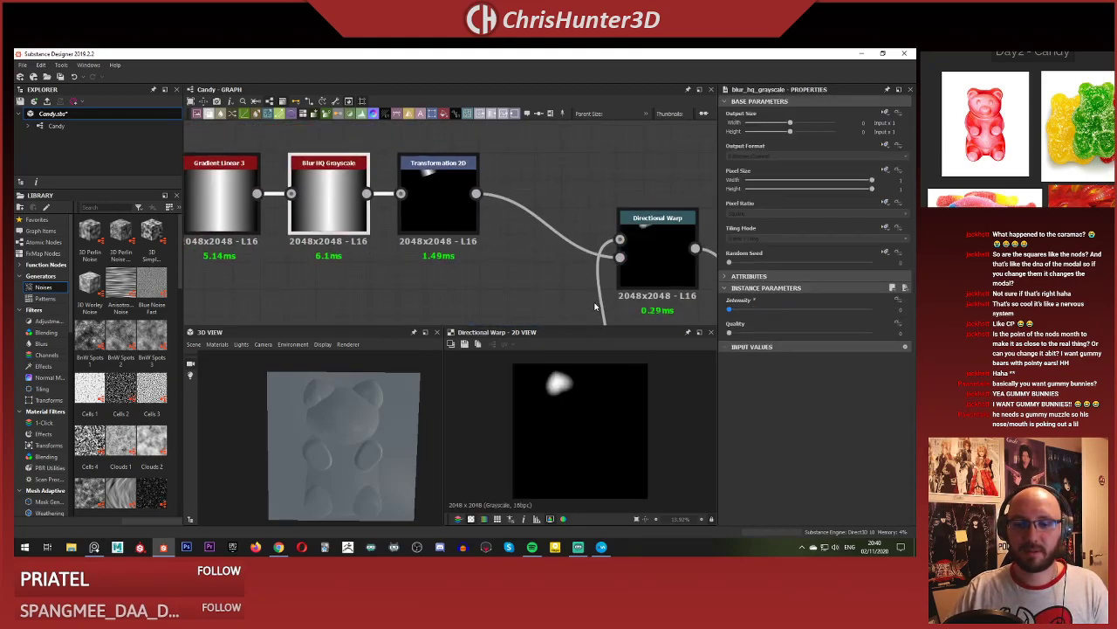
{"action": "left_click_drag", "start_coordinate": [752, 313], "coordinate": [871, 310]}
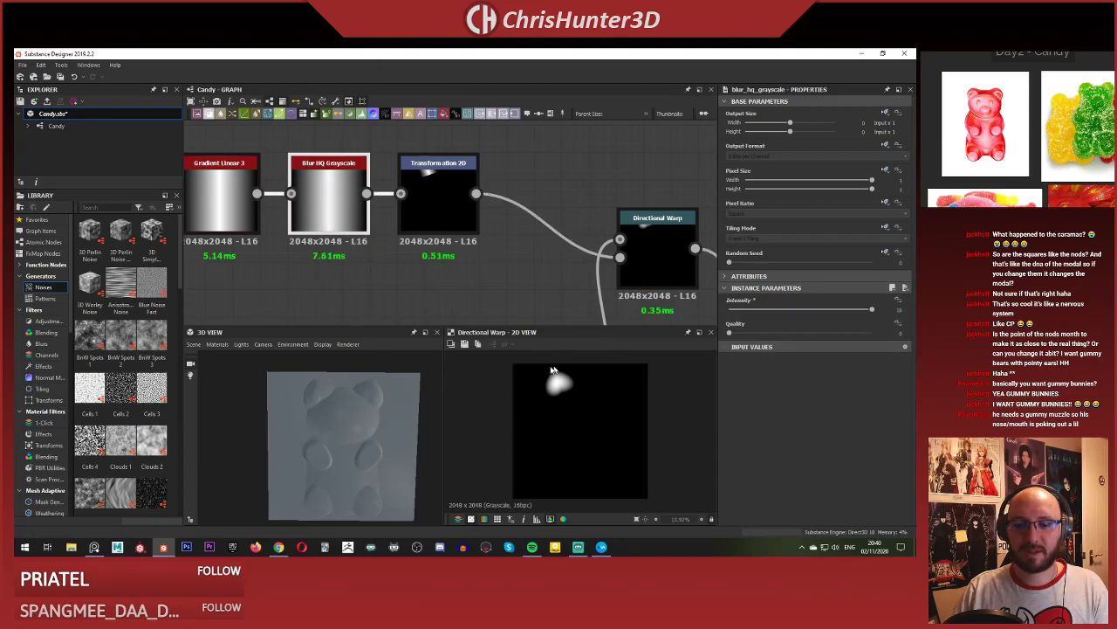
{"action": "scroll", "coordinate": [552, 370], "scroll_direction": "up", "scroll_amount": 3}
{"action": "key", "text": "ctrl+z"}
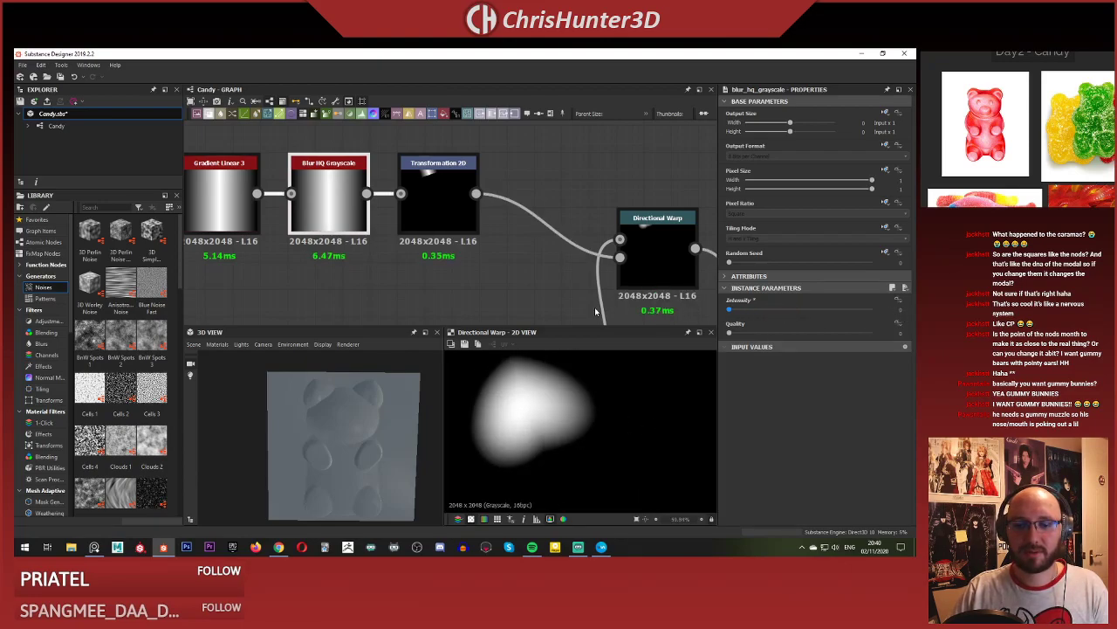
{"action": "left_click_drag", "start_coordinate": [730, 310], "coordinate": [872, 310]}
Preview the ears' Levels output and inspect the warped ears on the 3D model from several angles.
{"action": "scroll", "coordinate": [609, 233], "scroll_direction": "down", "scroll_amount": 4}
{"action": "middle_click_drag", "start_coordinate": [711, 262], "coordinate": [637, 230]}
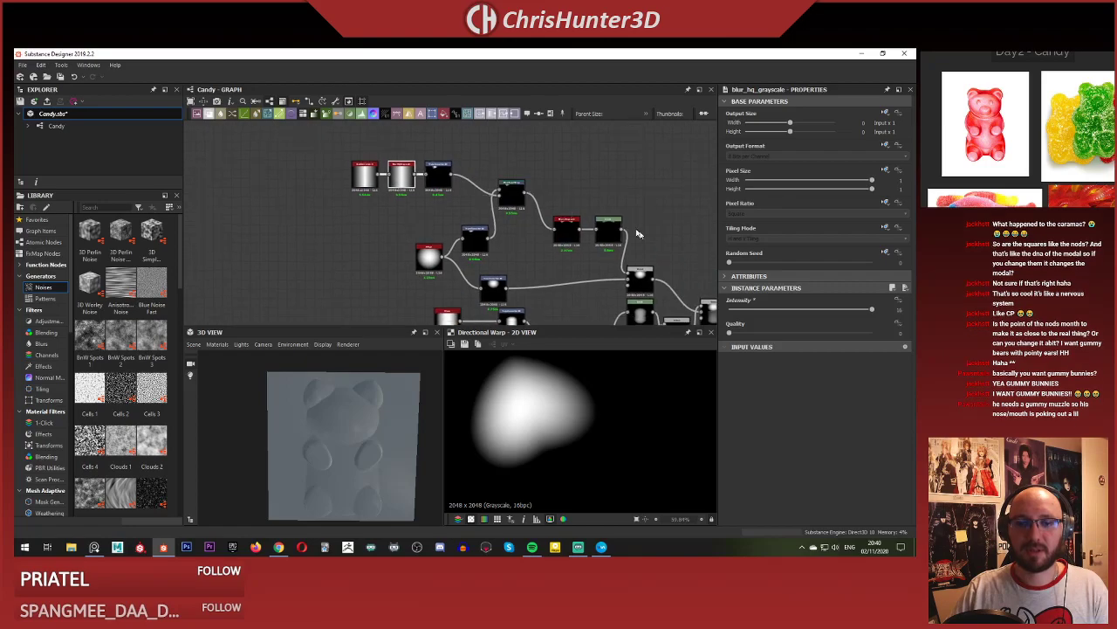
{"action": "double_click", "coordinate": [611, 230]}
{"action": "left_click_drag", "start_coordinate": [315, 368], "coordinate": [462, 343]}
{"action": "scroll", "coordinate": [579, 297], "scroll_direction": "down", "scroll_amount": 3}
{"action": "middle_click_drag", "start_coordinate": [262, 228], "coordinate": [200, 231]}
{"action": "scroll", "coordinate": [526, 215], "scroll_direction": "up", "scroll_amount": 3}
{"action": "middle_click_drag", "start_coordinate": [525, 215], "coordinate": [487, 230]}
{"action": "scroll", "coordinate": [255, 434], "scroll_direction": "up", "scroll_amount": 3}
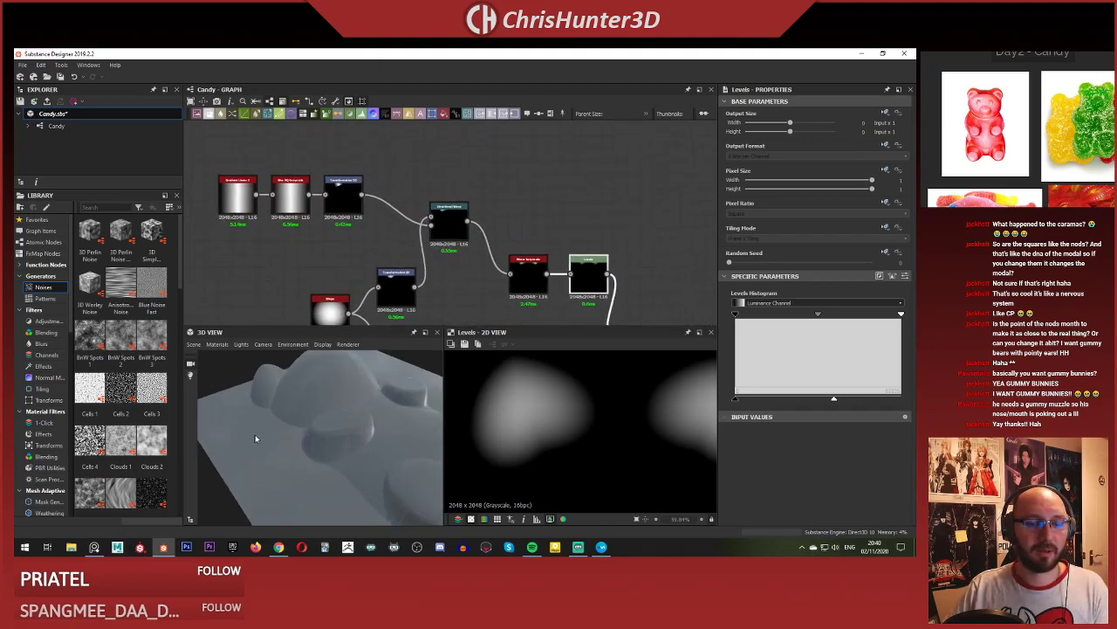
{"action": "left_click_drag", "start_coordinate": [255, 434], "coordinate": [326, 464]}
{"action": "scroll", "coordinate": [484, 224], "scroll_direction": "up", "scroll_amount": 2}
{"action": "middle_click_drag", "start_coordinate": [511, 232], "coordinate": [399, 155]}
{"action": "middle_click_drag", "start_coordinate": [477, 249], "coordinate": [471, 221]}
{"action": "scroll", "coordinate": [598, 390], "scroll_direction": "down", "scroll_amount": 3}
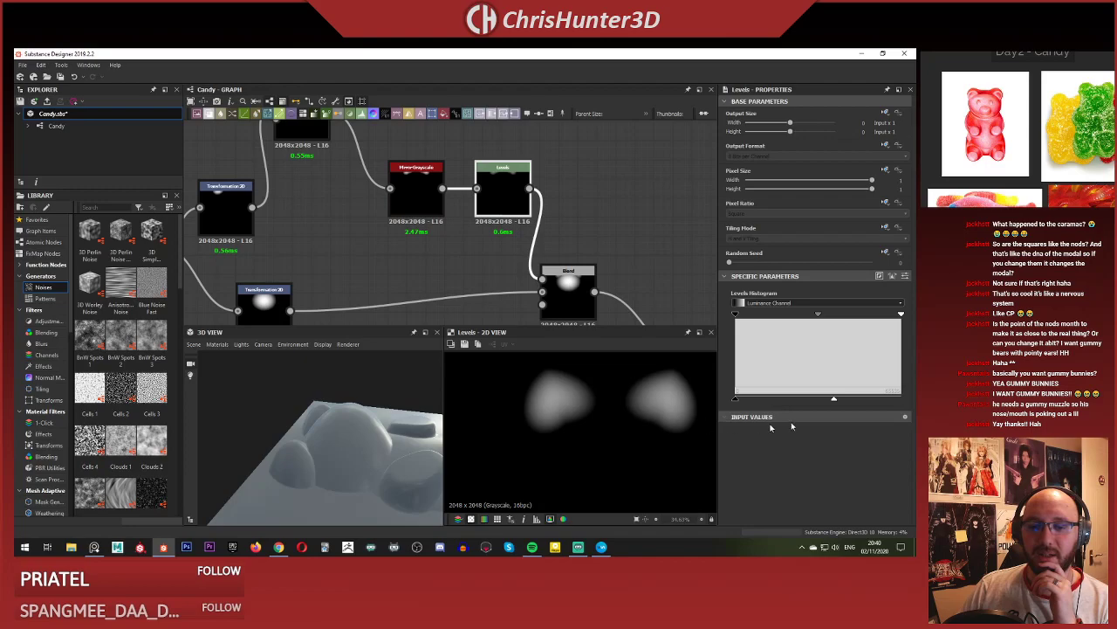
Lower the output white level of the ears' Levels node slightly and check the ears against the head in 3D.
{"action": "left_click_drag", "start_coordinate": [834, 402], "coordinate": [816, 402]}
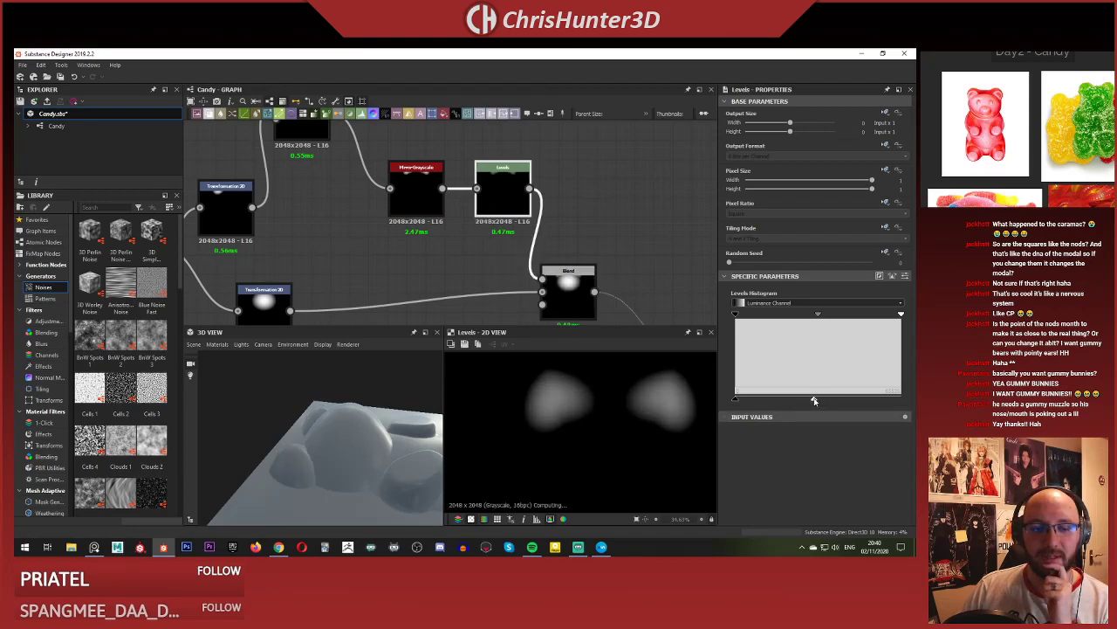
{"action": "left_click_drag", "start_coordinate": [376, 457], "coordinate": [325, 425]}
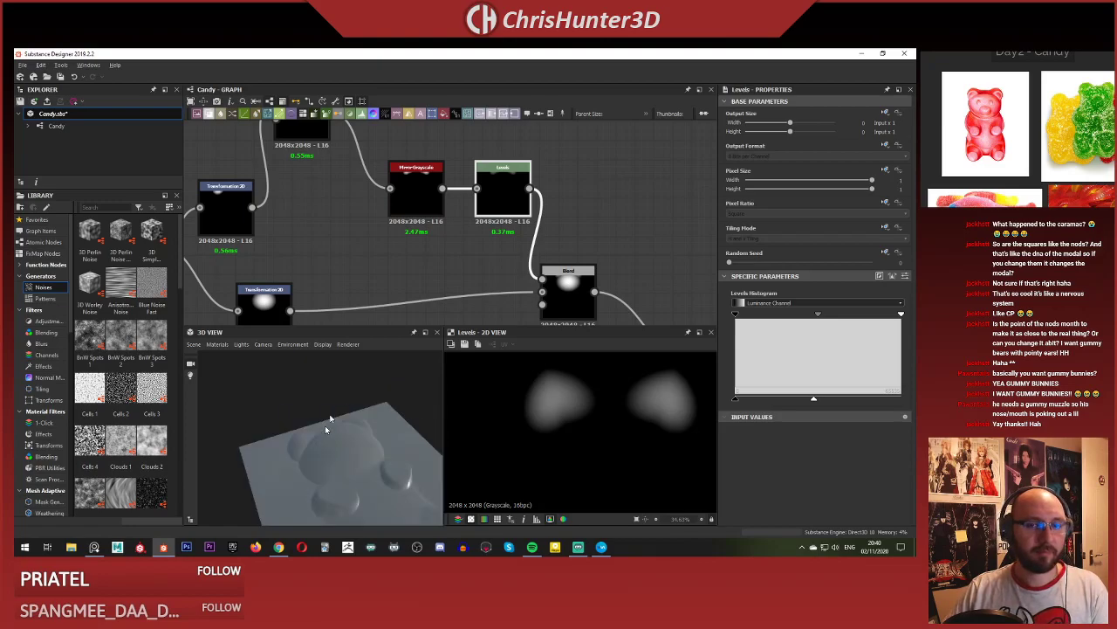
{"action": "scroll", "coordinate": [388, 257], "scroll_direction": "down", "scroll_amount": 4}
{"action": "scroll", "coordinate": [452, 240], "scroll_direction": "up", "scroll_amount": 4}
{"action": "middle_click_drag", "start_coordinate": [388, 257], "coordinate": [349, 237]}
{"action": "double_click", "coordinate": [411, 236]}
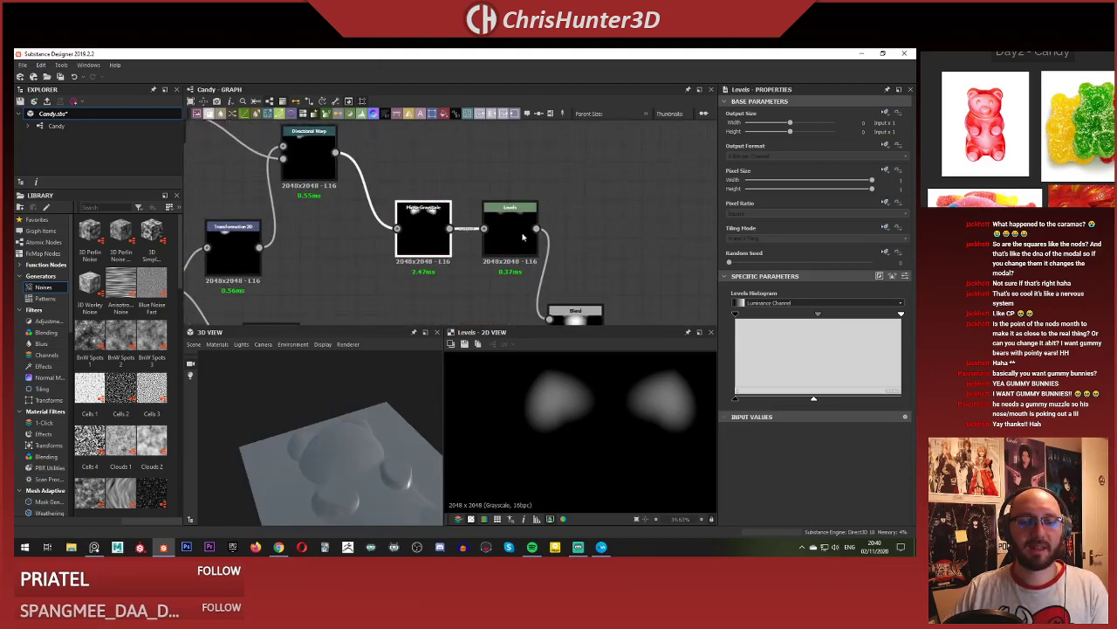
{"action": "double_click", "coordinate": [522, 235]}
{"action": "scroll", "coordinate": [480, 281], "scroll_direction": "down", "scroll_amount": 3}
{"action": "scroll", "coordinate": [431, 410], "scroll_direction": "down", "scroll_amount": 3}
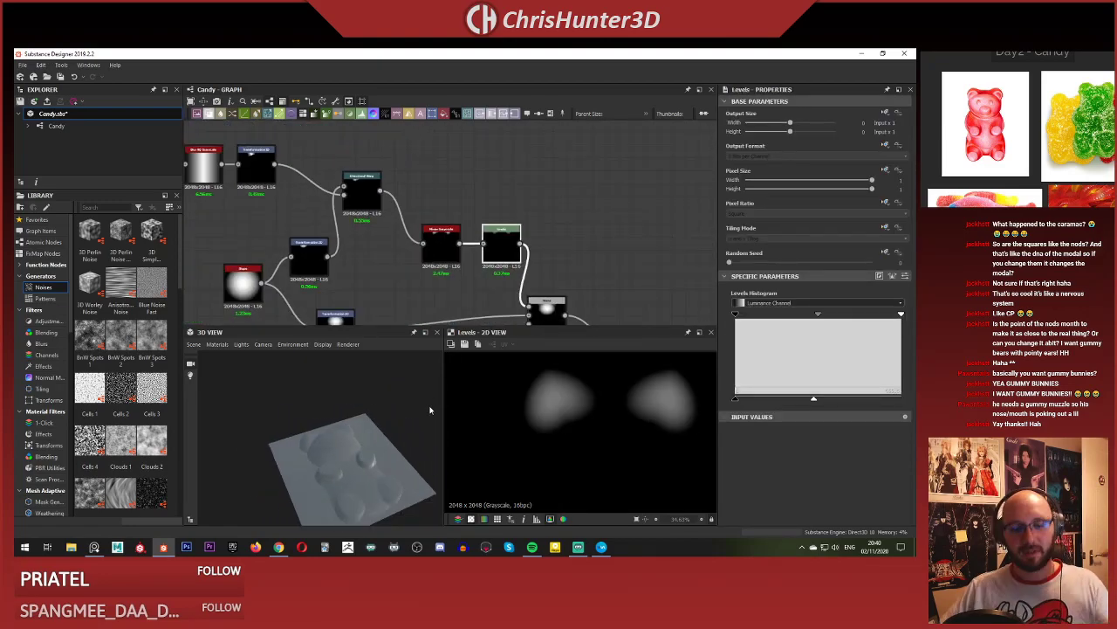
{"action": "scroll", "coordinate": [497, 218], "scroll_direction": "down", "scroll_amount": 3}
{"action": "scroll", "coordinate": [484, 242], "scroll_direction": "up", "scroll_amount": 5}
{"action": "scroll", "coordinate": [576, 281], "scroll_direction": "down", "scroll_amount": 2}
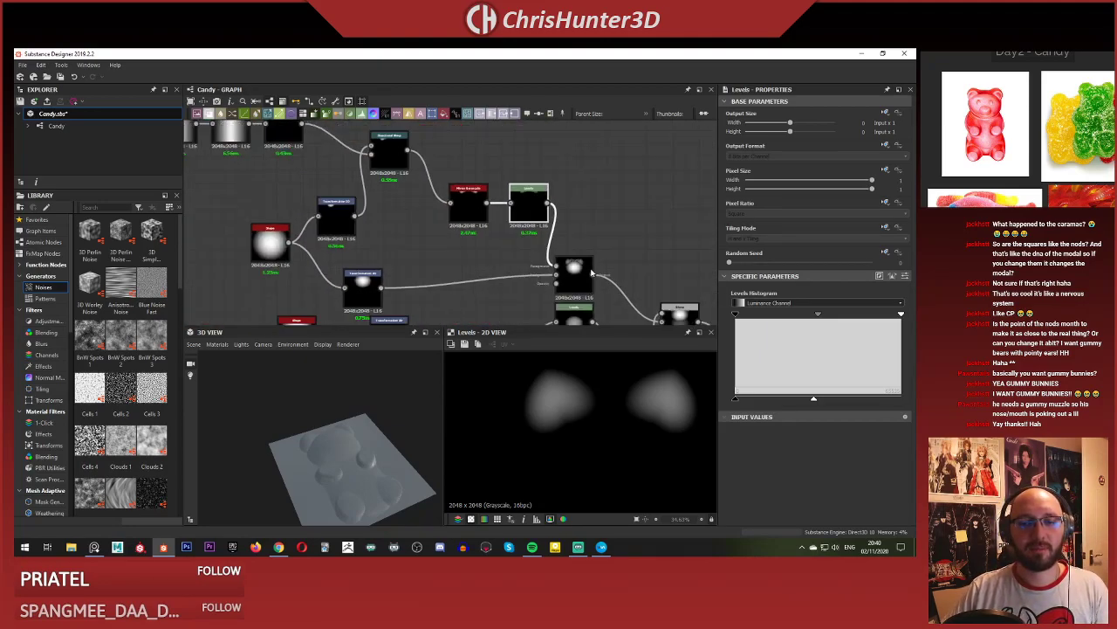
Move the ear warp chain, from the linear gradient through Levels, up and left as a group.
{"action": "middle_click_drag", "start_coordinate": [517, 232], "coordinate": [639, 300]}
{"action": "left_click_drag", "start_coordinate": [265, 160], "coordinate": [558, 275]}
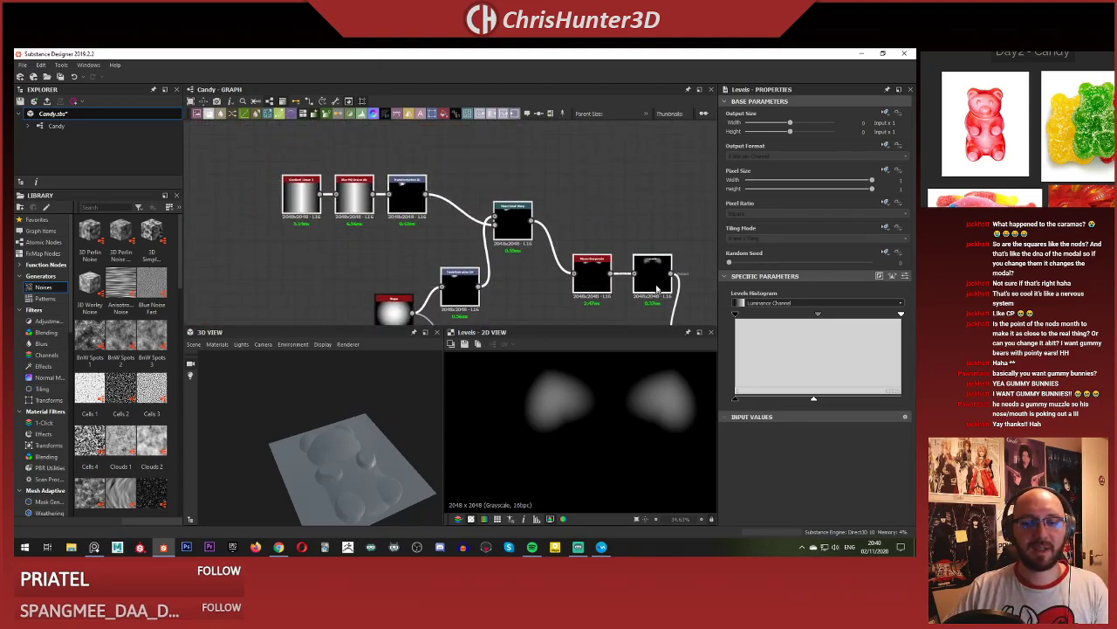
{"action": "left_click_drag", "start_coordinate": [656, 285], "coordinate": [557, 229]}
{"action": "middle_click_drag", "start_coordinate": [243, 235], "coordinate": [401, 221]}
{"action": "left_click", "coordinate": [402, 221]}
{"action": "scroll", "coordinate": [463, 239], "scroll_direction": "down", "scroll_amount": 3}
{"action": "middle_click_drag", "start_coordinate": [524, 306], "coordinate": [511, 228]}
{"action": "scroll", "coordinate": [511, 228], "scroll_direction": "up", "scroll_amount": 4}
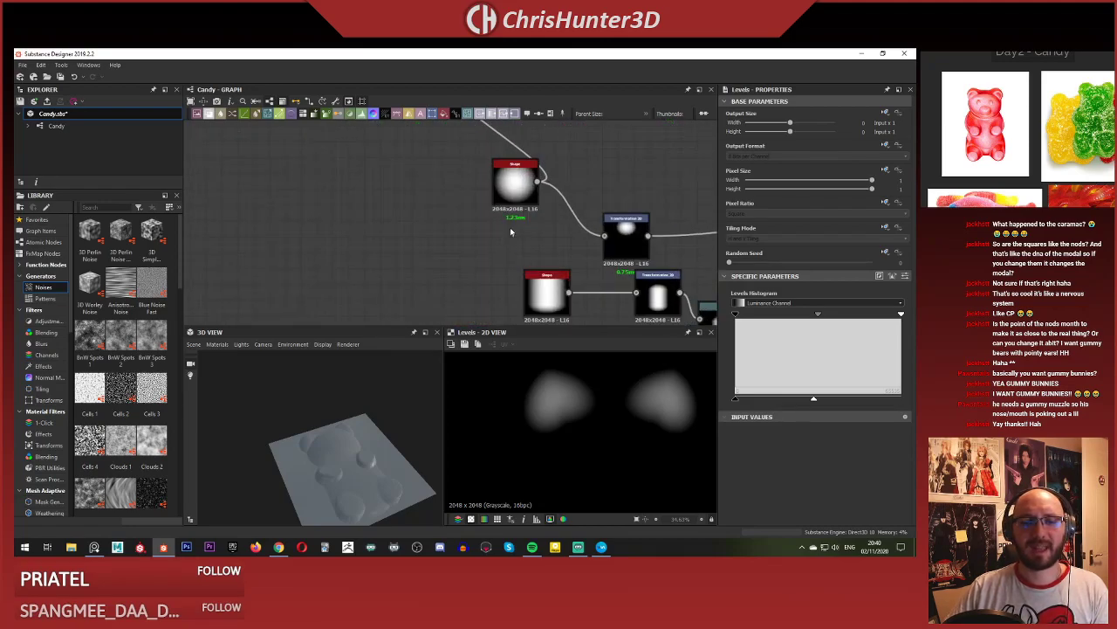
Move the head's Shape node closer to its Transformation 2D, and raise the ear shape's Transformation 2D toward the Directional Warp.
{"action": "left_click_drag", "start_coordinate": [516, 185], "coordinate": [547, 230]}
{"action": "middle_click_drag", "start_coordinate": [449, 176], "coordinate": [394, 253]}
{"action": "scroll", "coordinate": [358, 202], "scroll_direction": "up", "scroll_amount": 2}
{"action": "middle_click_drag", "start_coordinate": [358, 203], "coordinate": [352, 317]}
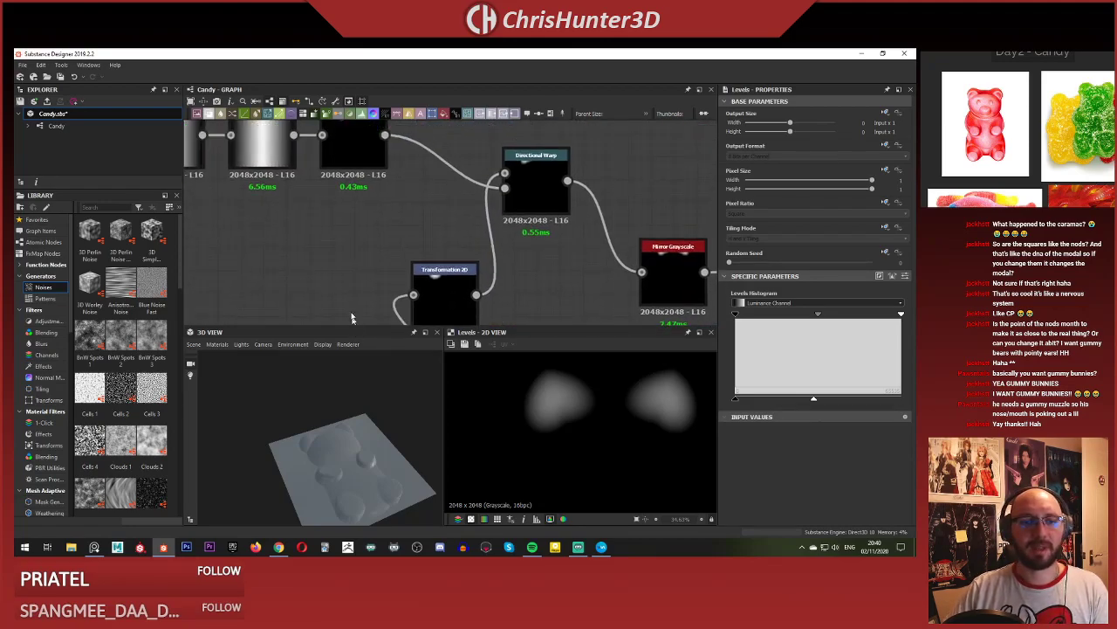
{"action": "scroll", "coordinate": [352, 319], "scroll_direction": "down", "scroll_amount": 2}
{"action": "scroll", "coordinate": [404, 254], "scroll_direction": "down", "scroll_amount": 1}
{"action": "middle_click_drag", "start_coordinate": [339, 248], "coordinate": [389, 250]}
{"action": "middle_click_drag", "start_coordinate": [443, 278], "coordinate": [408, 223]}
{"action": "left_click_drag", "start_coordinate": [407, 227], "coordinate": [398, 200]}
{"action": "middle_click_drag", "start_coordinate": [416, 232], "coordinate": [421, 285]}
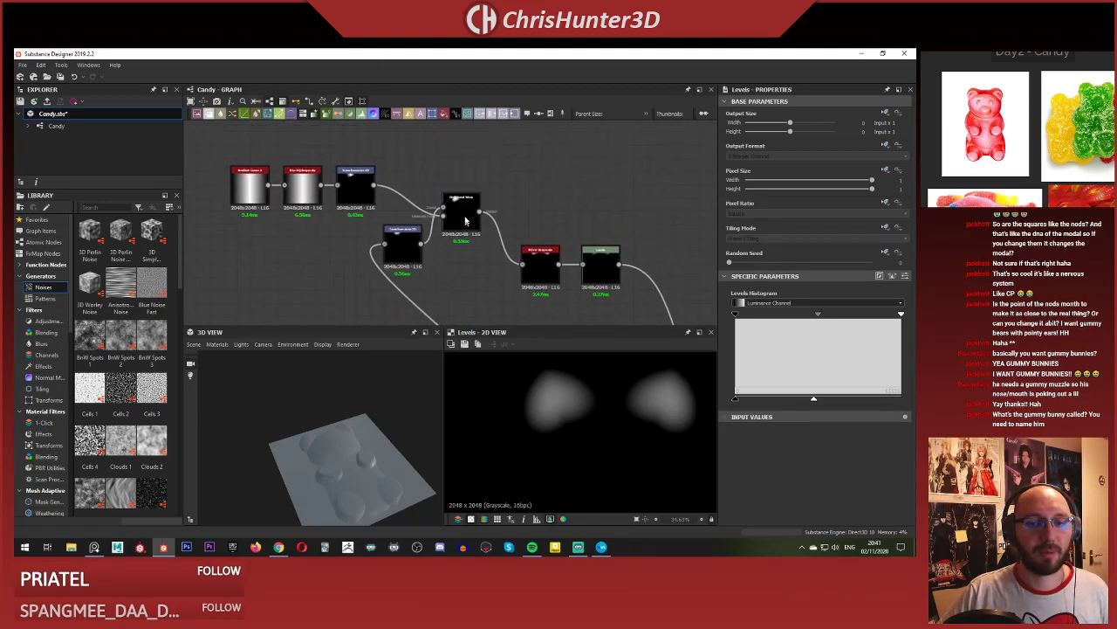
Tighten the layout by moving the gradient, blur and gradient transform nodes closer to the Directional Warp.
{"action": "left_click_drag", "start_coordinate": [466, 219], "coordinate": [461, 226]}
{"action": "middle_click_drag", "start_coordinate": [424, 153], "coordinate": [472, 222]}
{"action": "left_click_drag", "start_coordinate": [404, 255], "coordinate": [451, 257]}
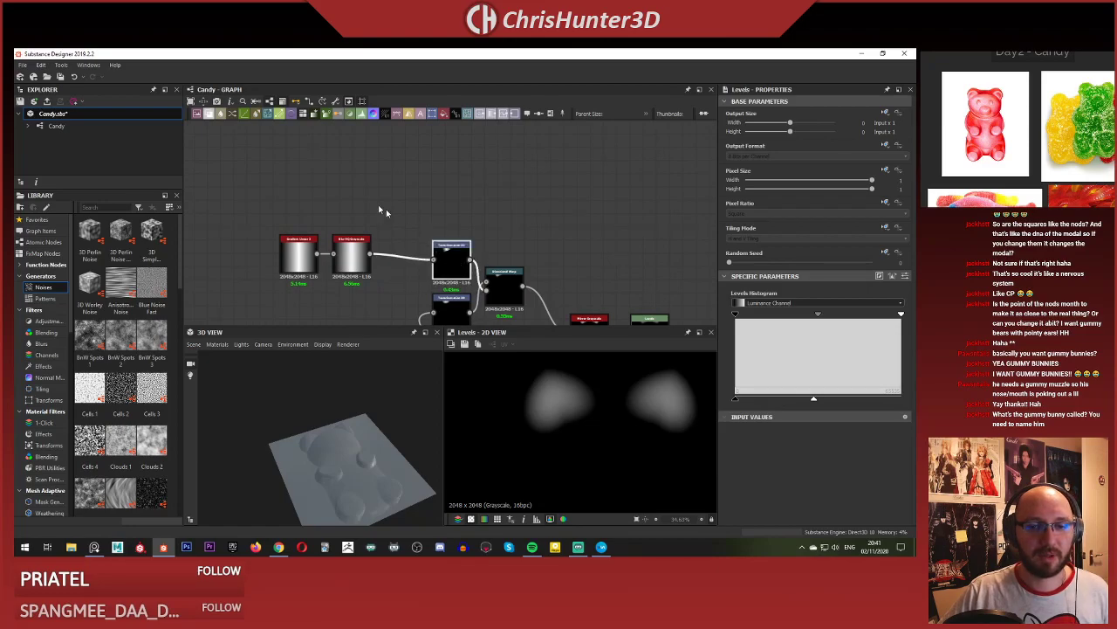
{"action": "left_click_drag", "start_coordinate": [354, 265], "coordinate": [401, 271]}
{"action": "left_click", "coordinate": [407, 220]}
Line up the Mirror Grayscale and Levels nodes in a compact row directly after the Directional Warp.
{"action": "middle_click_drag", "start_coordinate": [569, 314], "coordinate": [489, 197]}
{"action": "scroll", "coordinate": [492, 226], "scroll_direction": "up", "scroll_amount": 1}
{"action": "left_click_drag", "start_coordinate": [479, 259], "coordinate": [583, 212]}
{"action": "left_click_drag", "start_coordinate": [503, 216], "coordinate": [465, 162]}
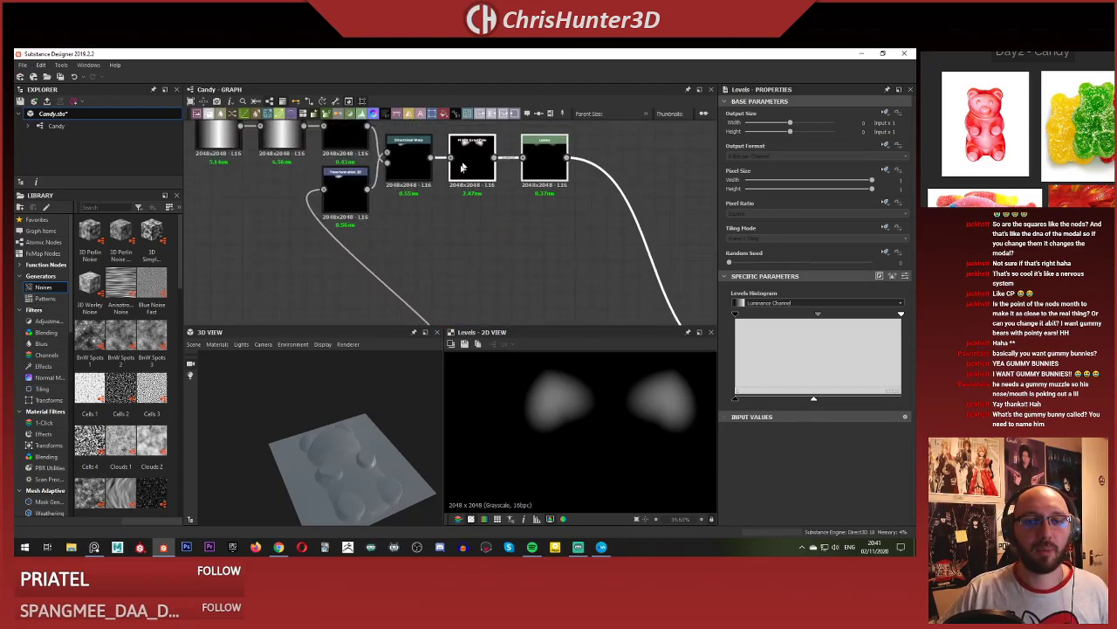
{"action": "middle_click_drag", "start_coordinate": [464, 162], "coordinate": [410, 218]}
{"action": "left_click", "coordinate": [530, 178]}
{"action": "left_click_drag", "start_coordinate": [495, 219], "coordinate": [486, 219]}
{"action": "left_click", "coordinate": [511, 179]}
{"action": "scroll", "coordinate": [515, 218], "scroll_direction": "up", "scroll_amount": 3}
{"action": "middle_click_drag", "start_coordinate": [499, 219], "coordinate": [507, 250]}
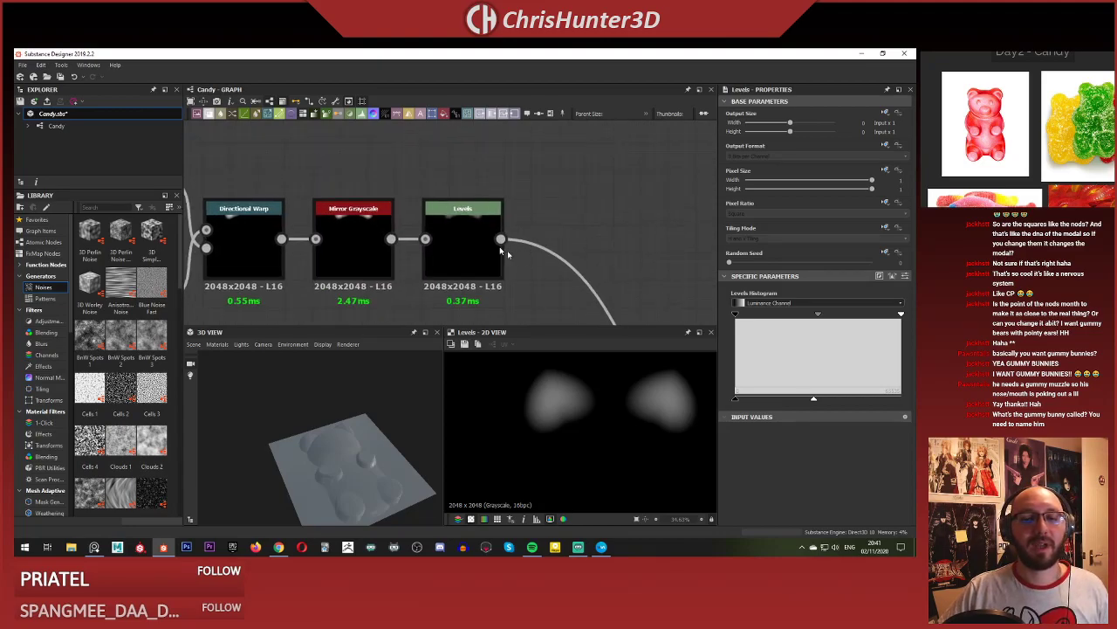
Add a Histogram Scan fed by the ears' Levels node and set its Position to about 0.95.
{"action": "left_click", "coordinate": [463, 225]}
{"action": "scroll", "coordinate": [534, 373], "scroll_direction": "down", "scroll_amount": 2}
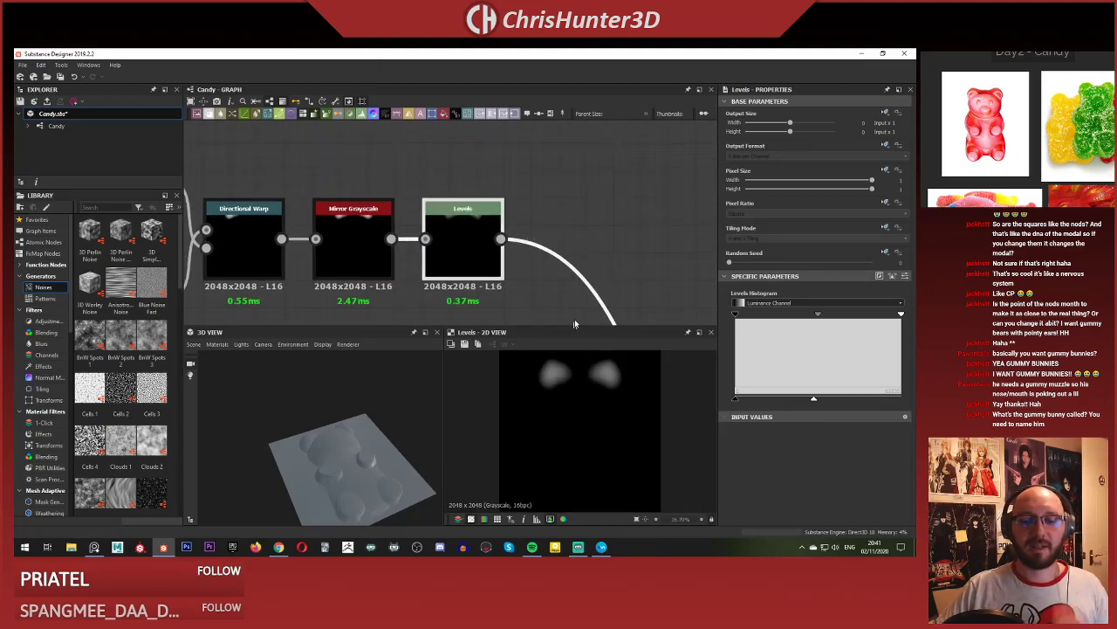
{"action": "scroll", "coordinate": [576, 322], "scroll_direction": "down", "scroll_amount": 1}
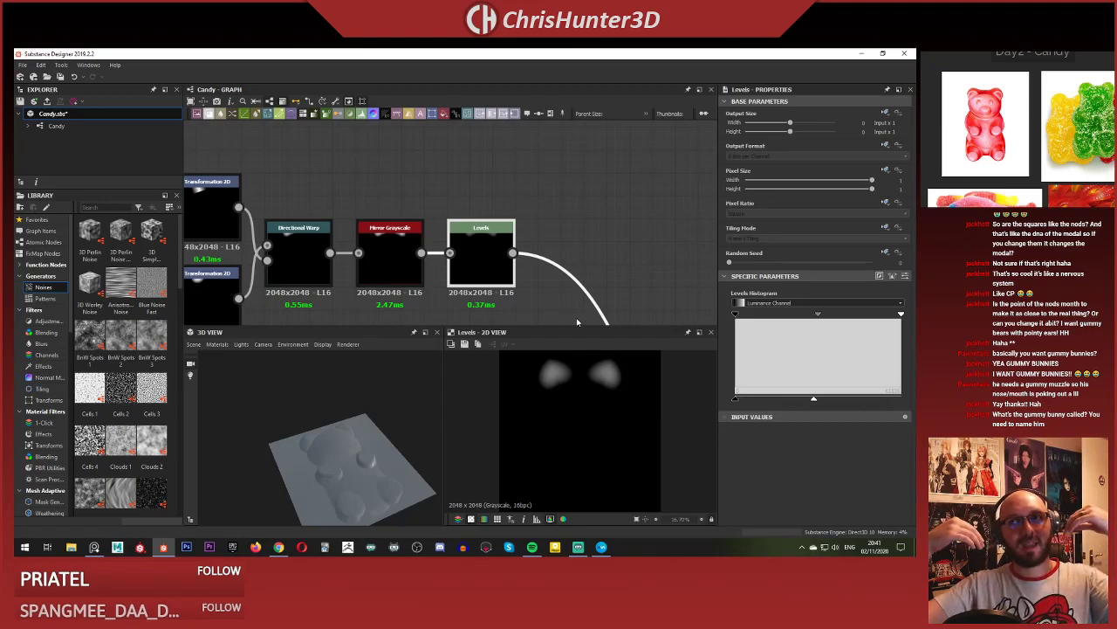
{"action": "middle_click_drag", "start_coordinate": [576, 246], "coordinate": [503, 242]}
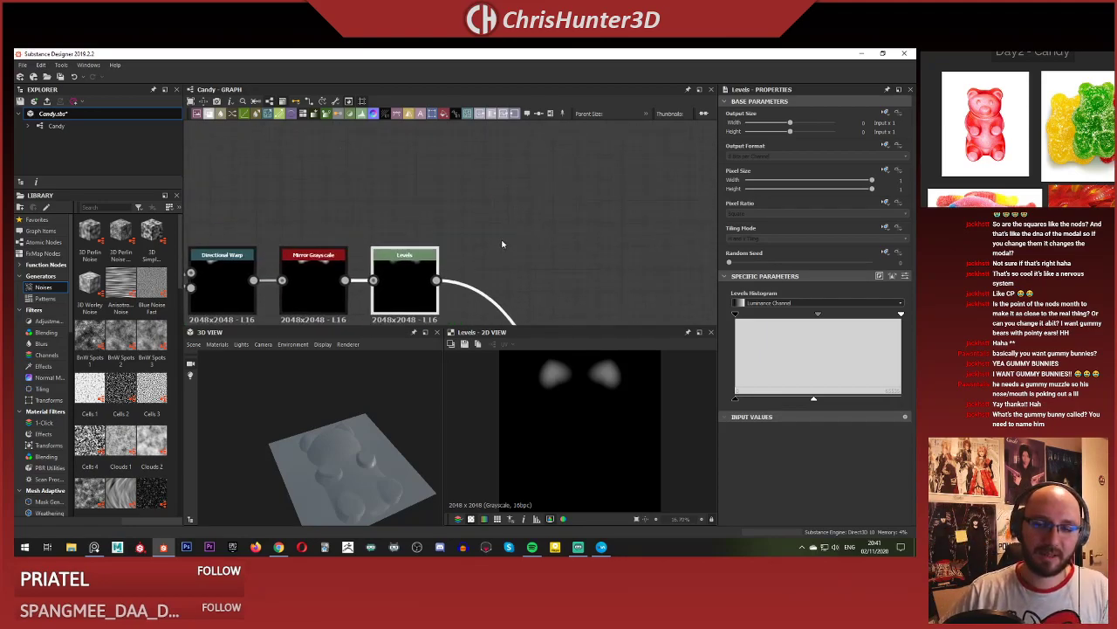
{"action": "key", "text": "space"}
{"action": "type", "text": "hist"}
{"action": "key", "text": "Down"}
{"action": "key", "text": "Return"}
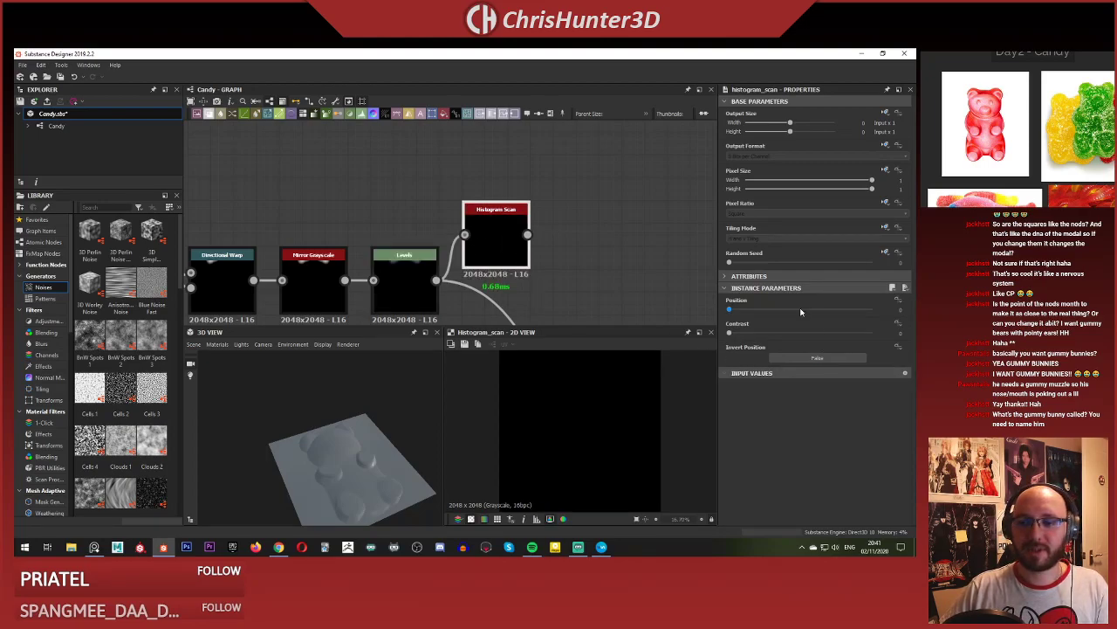
{"action": "left_click_drag", "start_coordinate": [803, 310], "coordinate": [866, 310]}
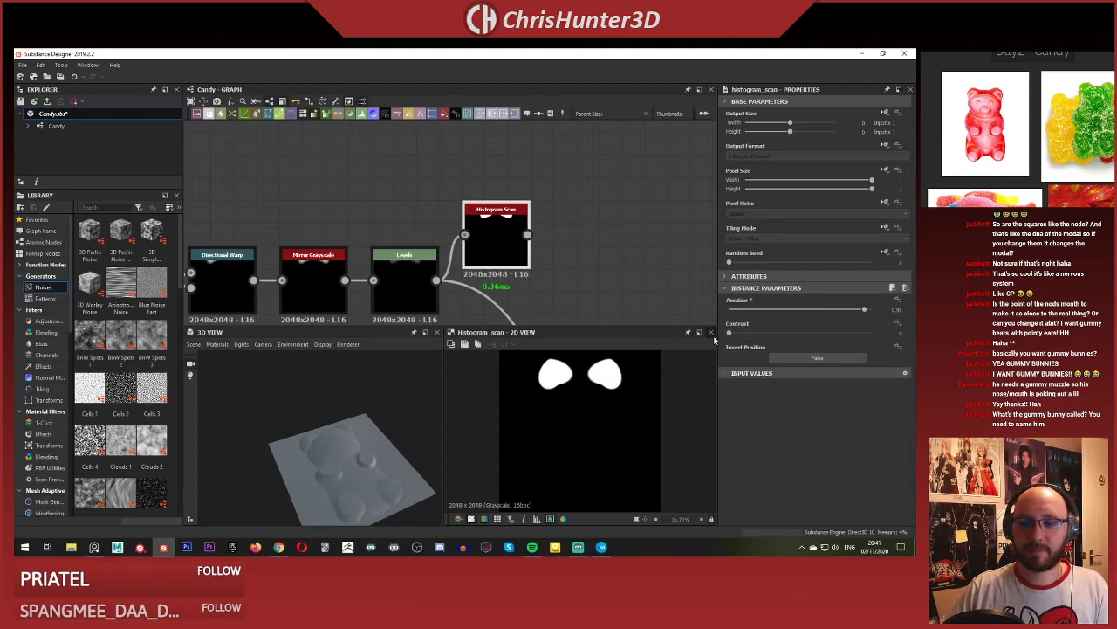
Compare the Levels output with the Histogram Scan mask, and move the Histogram Scan node higher above the ear chain.
{"action": "double_click", "coordinate": [412, 289]}
{"action": "double_click", "coordinate": [501, 253]}
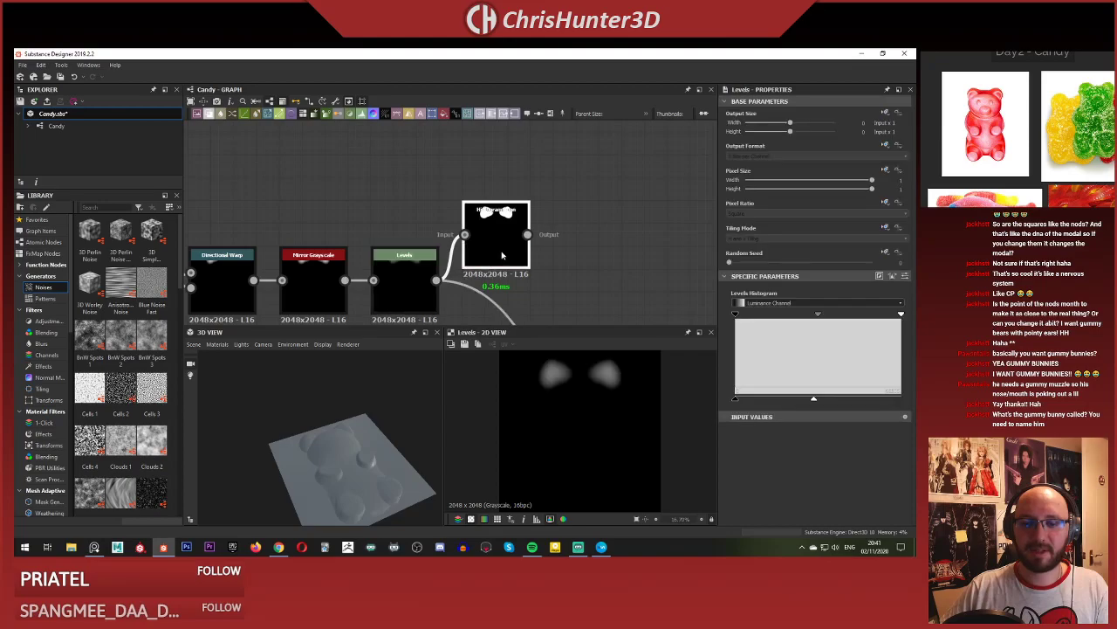
{"action": "scroll", "coordinate": [558, 268], "scroll_direction": "up", "scroll_amount": 2}
{"action": "middle_click_drag", "start_coordinate": [449, 229], "coordinate": [450, 202]}
{"action": "left_click_drag", "start_coordinate": [450, 202], "coordinate": [456, 129]}
{"action": "scroll", "coordinate": [465, 276], "scroll_direction": "down", "scroll_amount": 4}
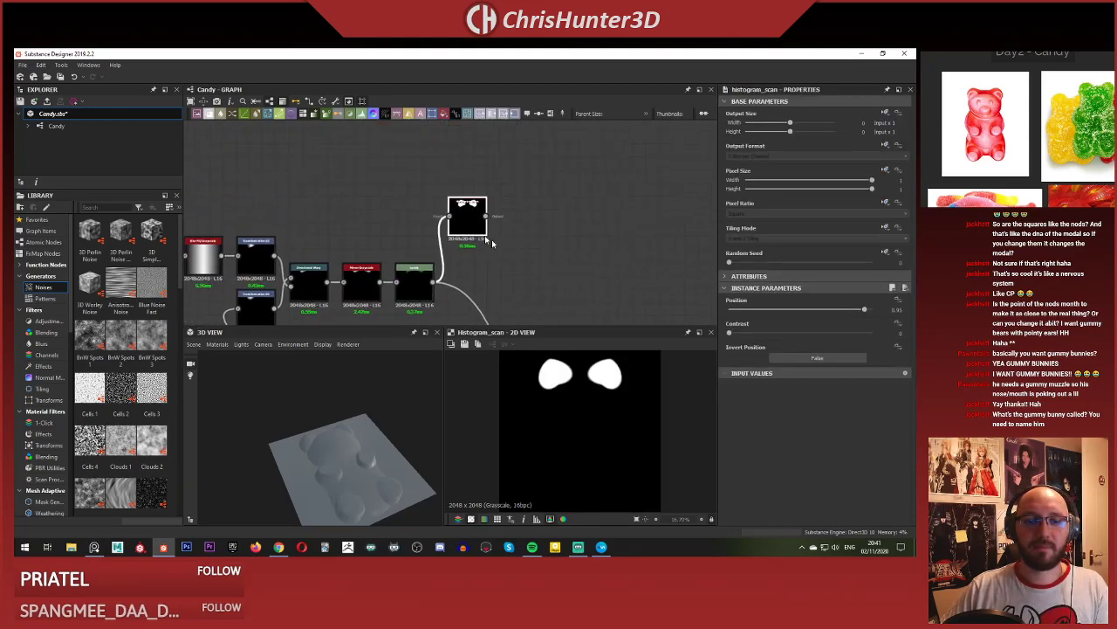
{"action": "scroll", "coordinate": [506, 219], "scroll_direction": "up", "scroll_amount": 3}
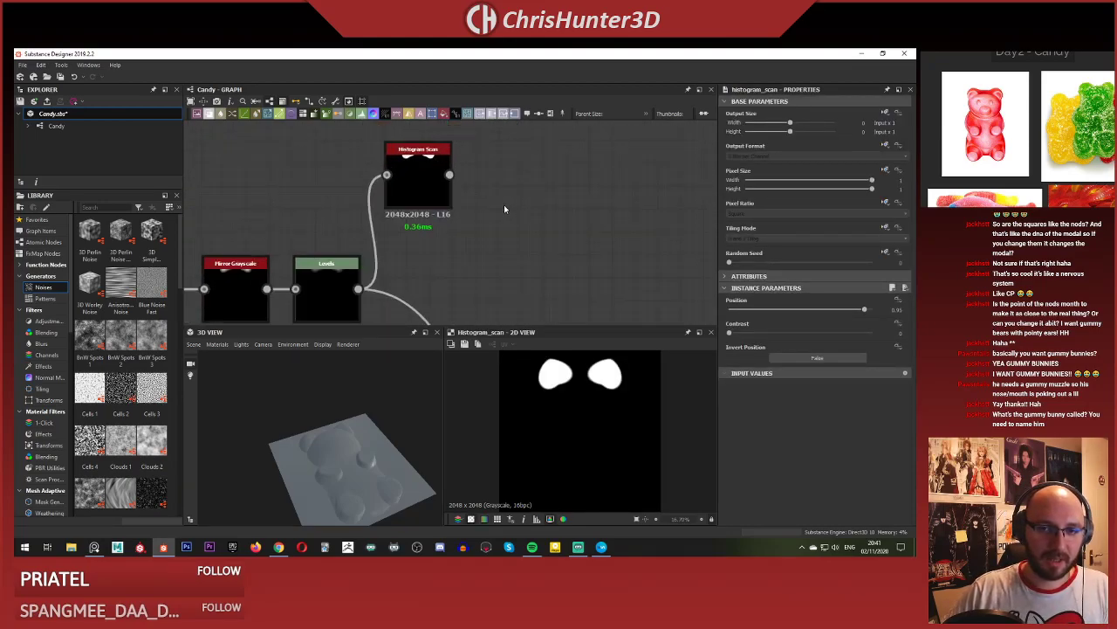
{"action": "scroll", "coordinate": [538, 237], "scroll_direction": "down", "scroll_amount": 1}
{"action": "left_click", "coordinate": [539, 236]}
{"action": "key", "text": "space"}
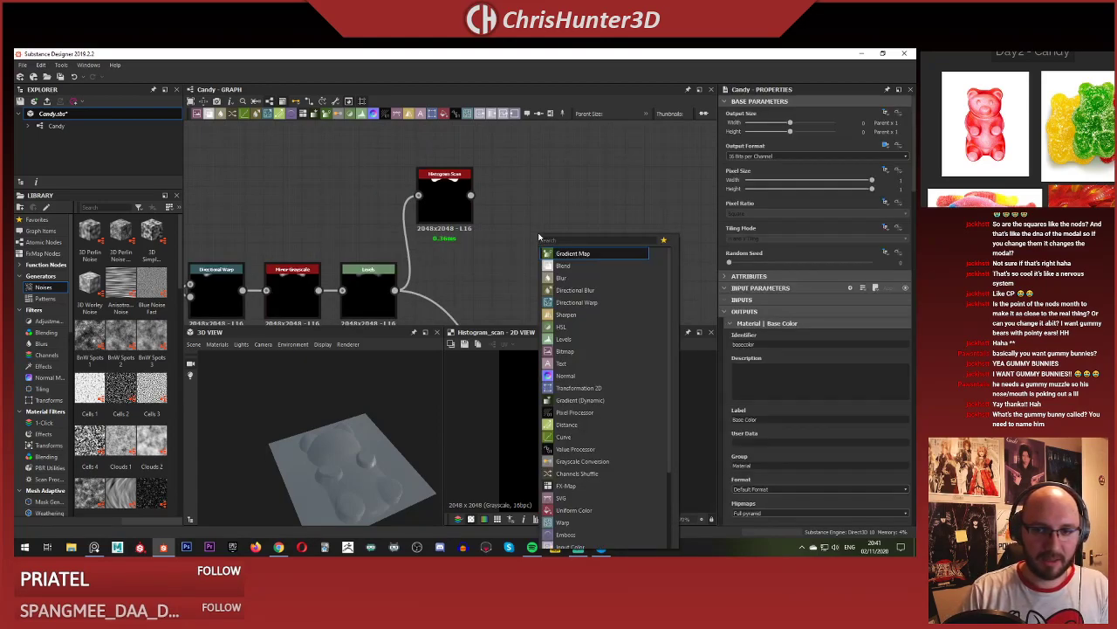
{"action": "left_click", "coordinate": [519, 181]}
{"action": "scroll", "coordinate": [521, 218], "scroll_direction": "up", "scroll_amount": 2}
{"action": "scroll", "coordinate": [524, 234], "scroll_direction": "down", "scroll_amount": 2}
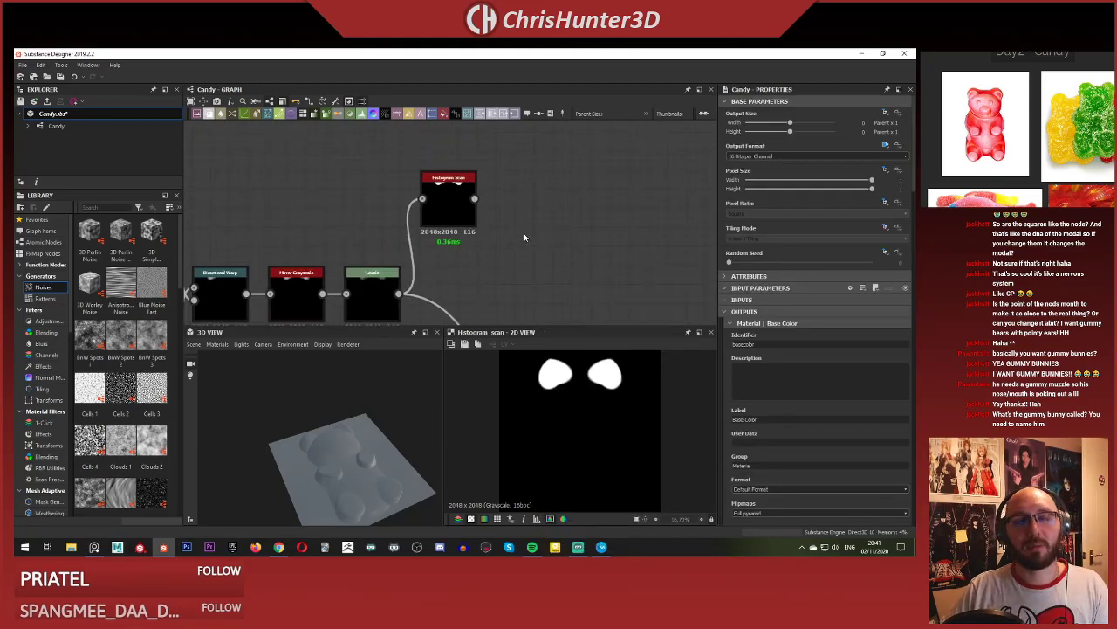
Add a Non Uniform Blur Grayscale node fed by the Histogram Scan and raise its Intensity to nearly the maximum.
{"action": "key", "text": "space"}
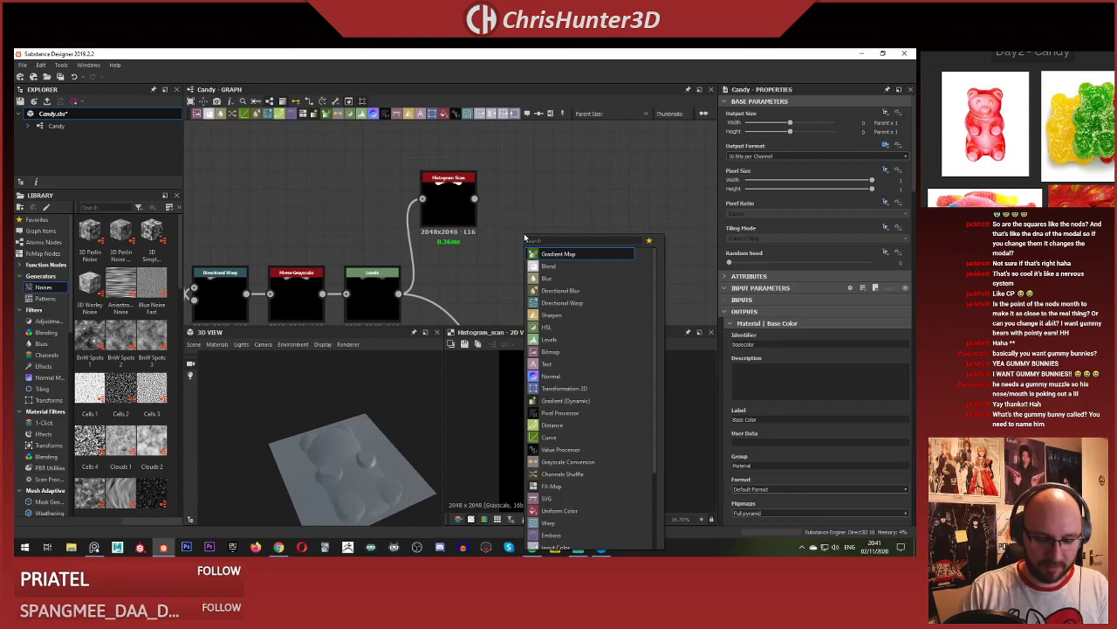
{"action": "type", "text": "non"}
{"action": "key", "text": "Down"}
{"action": "key", "text": "Down"}
{"action": "key", "text": "Down"}
{"action": "key", "text": "Return"}
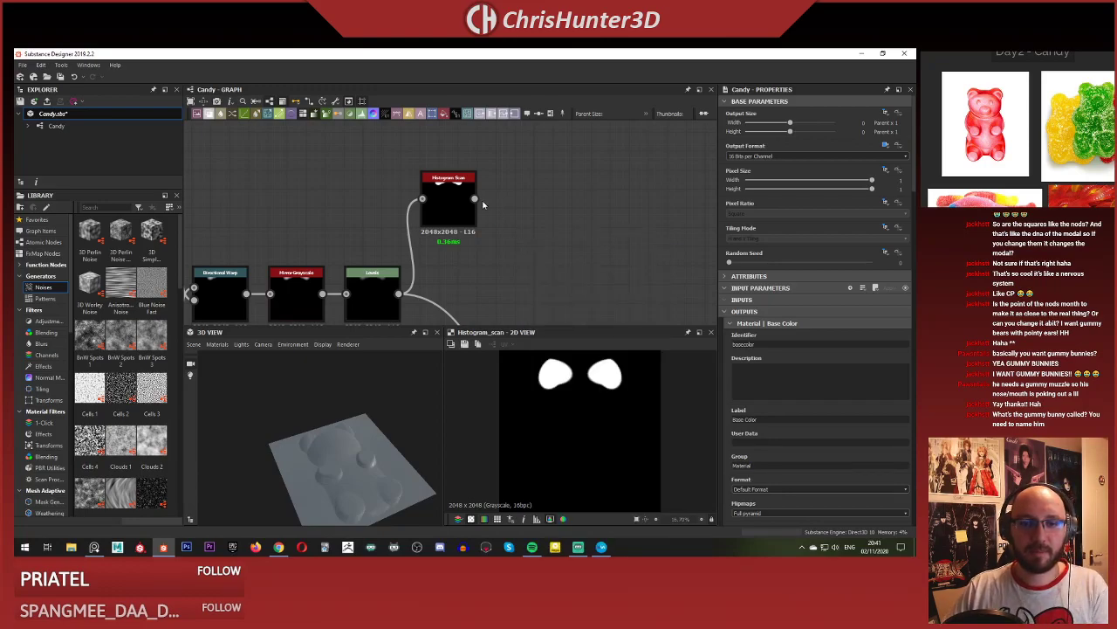
{"action": "left_click_drag", "start_coordinate": [475, 199], "coordinate": [528, 199]}
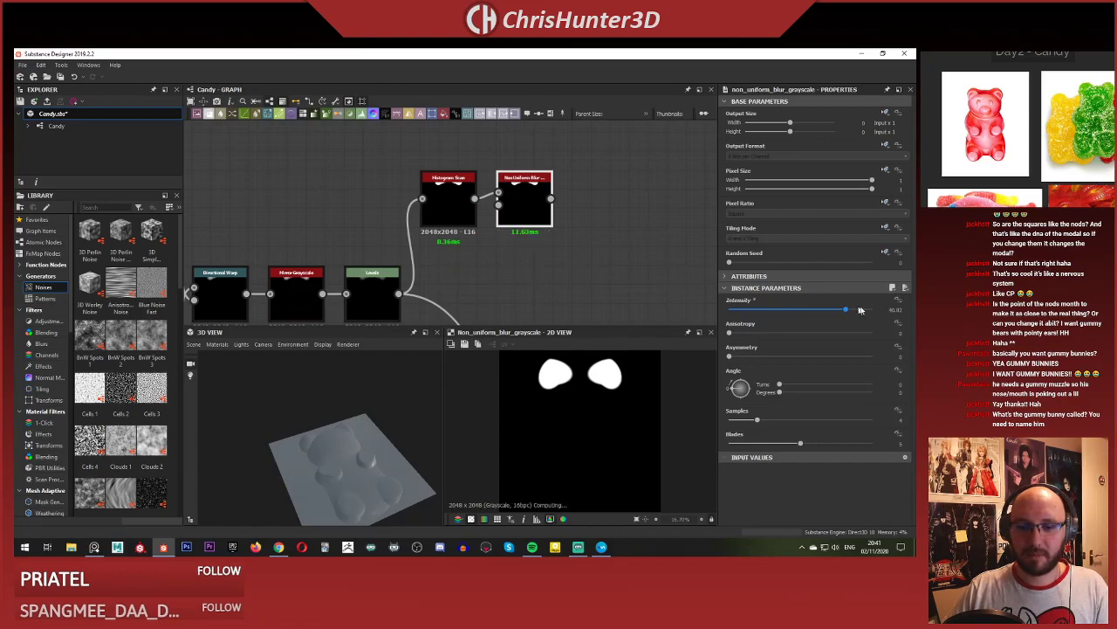
Compare the Histogram Scan and Non Uniform Blur outputs up close on the ear shapes.
{"action": "scroll", "coordinate": [576, 409], "scroll_direction": "up", "scroll_amount": 6}
{"action": "middle_click_drag", "start_coordinate": [558, 366], "coordinate": [547, 474]}
{"action": "scroll", "coordinate": [547, 474], "scroll_direction": "down", "scroll_amount": 1}
{"action": "double_click", "coordinate": [453, 201]}
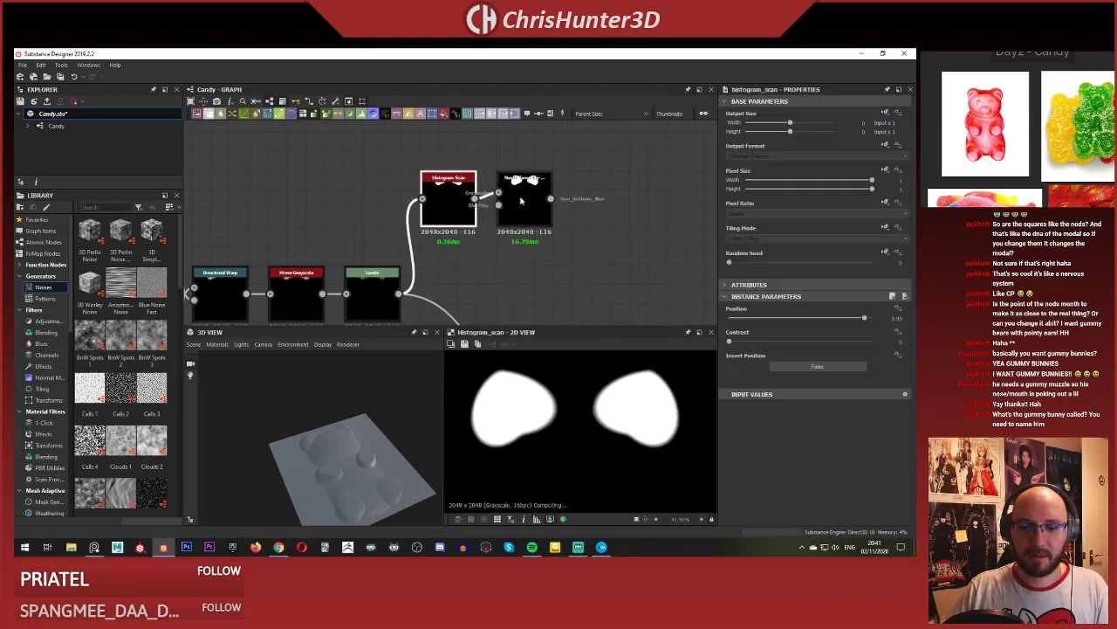
{"action": "double_click", "coordinate": [521, 201]}
Try an Invert Grayscale node between the Histogram Scan and the Non Uniform Blur, and check the blurred result.
{"action": "middle_click_drag", "start_coordinate": [501, 246], "coordinate": [483, 257]}
{"action": "left_click_drag", "start_coordinate": [508, 229], "coordinate": [639, 229]}
{"action": "left_click_drag", "start_coordinate": [526, 183], "coordinate": [527, 270]}
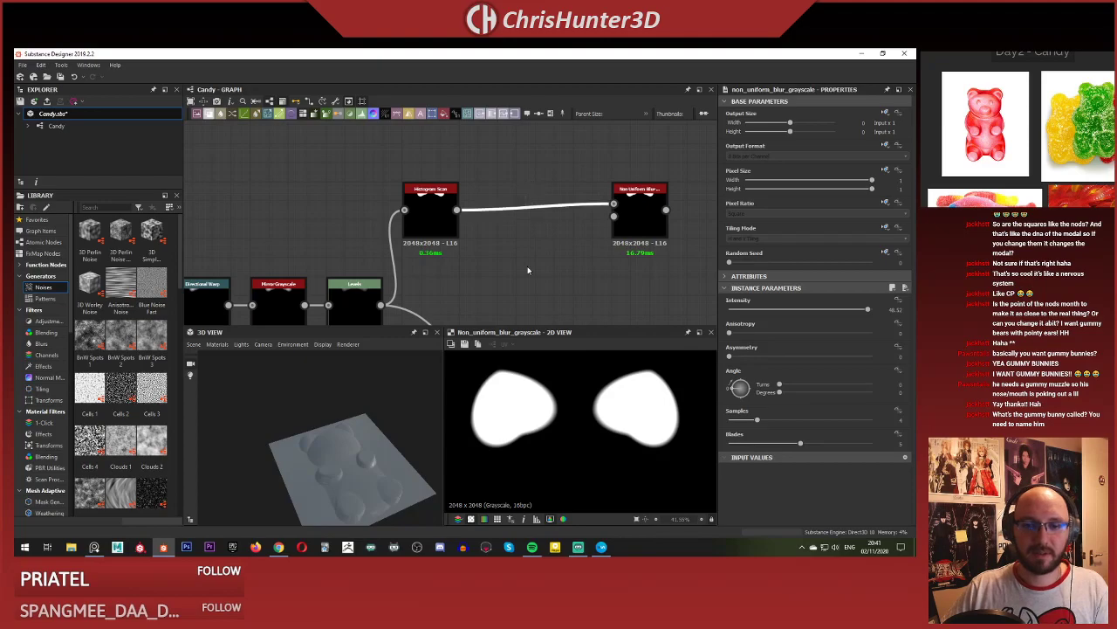
{"action": "key", "text": "space"}
{"action": "type", "text": "invert"}
{"action": "key", "text": "Return"}
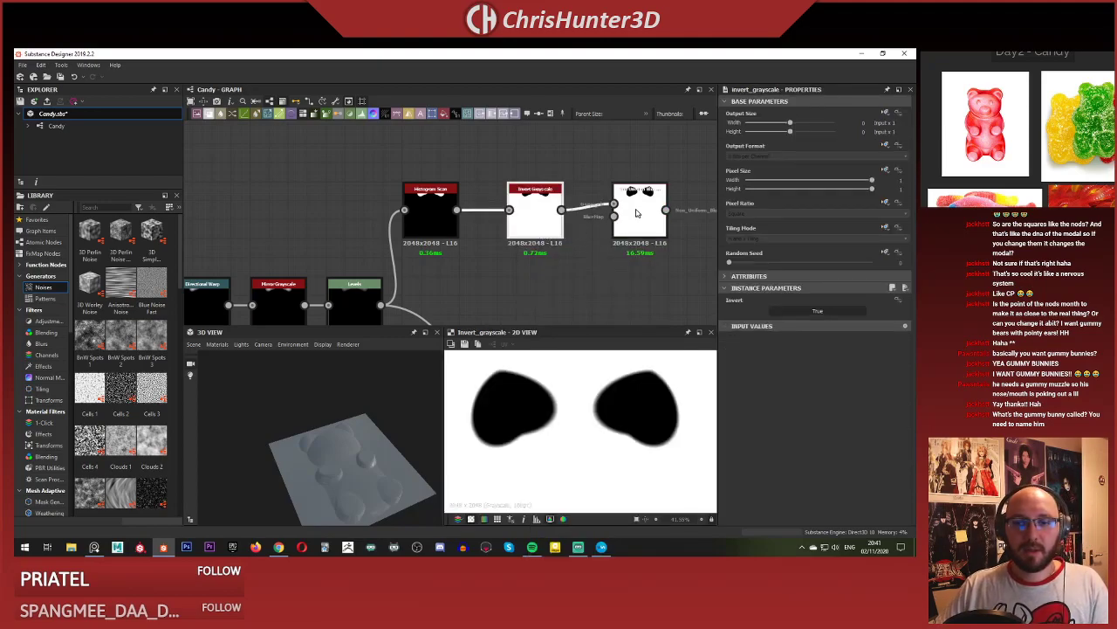
{"action": "double_click", "coordinate": [637, 213]}
{"action": "middle_click_drag", "start_coordinate": [603, 250], "coordinate": [554, 252]}
{"action": "scroll", "coordinate": [555, 254], "scroll_direction": "down", "scroll_amount": 1}
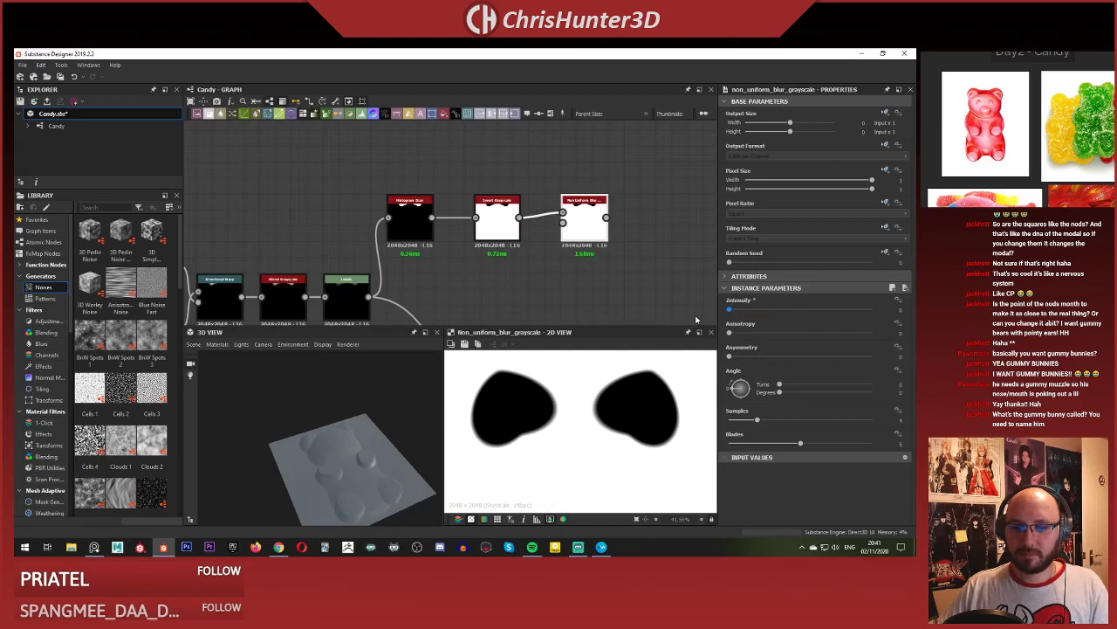
Remove the Invert Grayscale node, and set the Non Uniform Blur's Samples to 16 and its Blades to the maximum.
{"action": "left_click", "coordinate": [519, 227]}
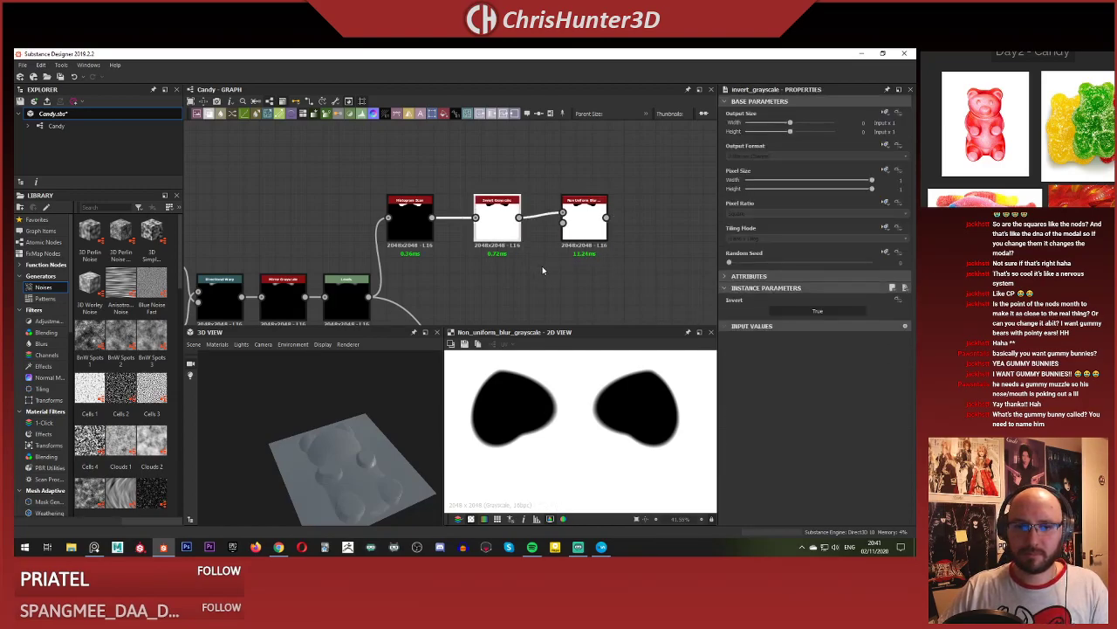
{"action": "left_click_drag", "start_coordinate": [514, 229], "coordinate": [535, 232]}
{"action": "key", "text": "BackSpace"}
{"action": "left_click", "coordinate": [536, 234]}
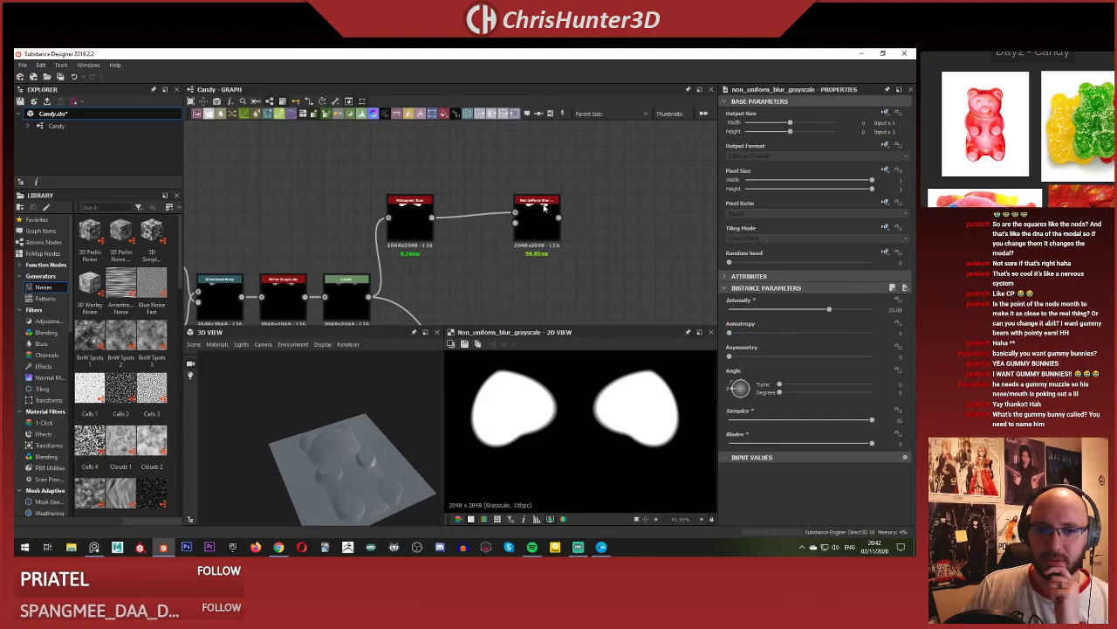
Preview the Histogram Scan mask and save the Candy package.
{"action": "double_click", "coordinate": [407, 214]}
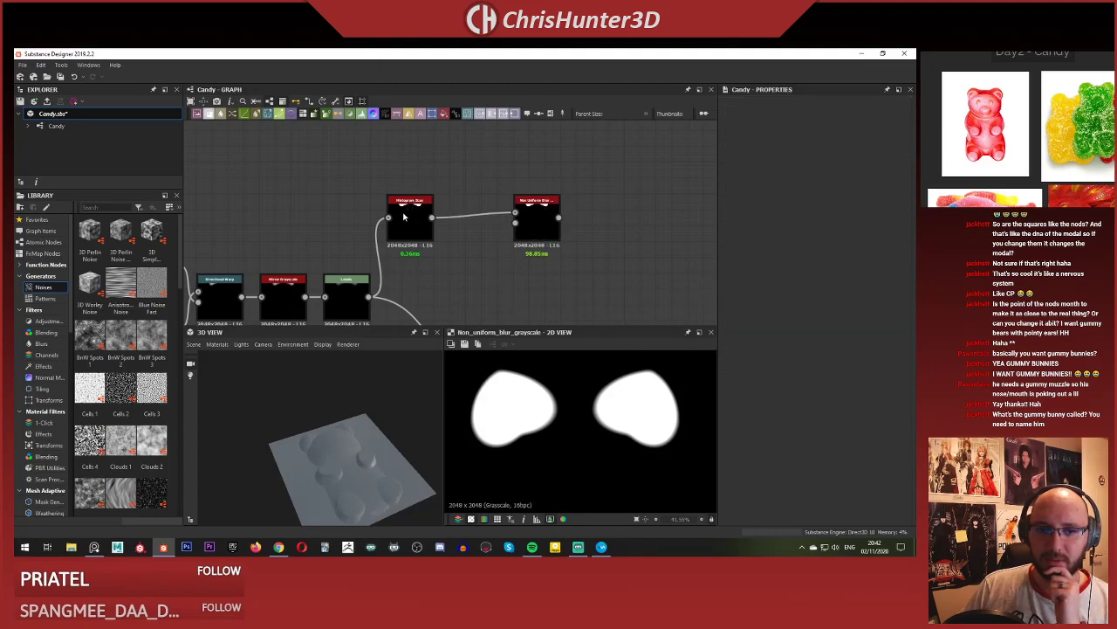
{"action": "left_click", "coordinate": [480, 162]}
{"action": "right_click", "coordinate": [513, 255]}
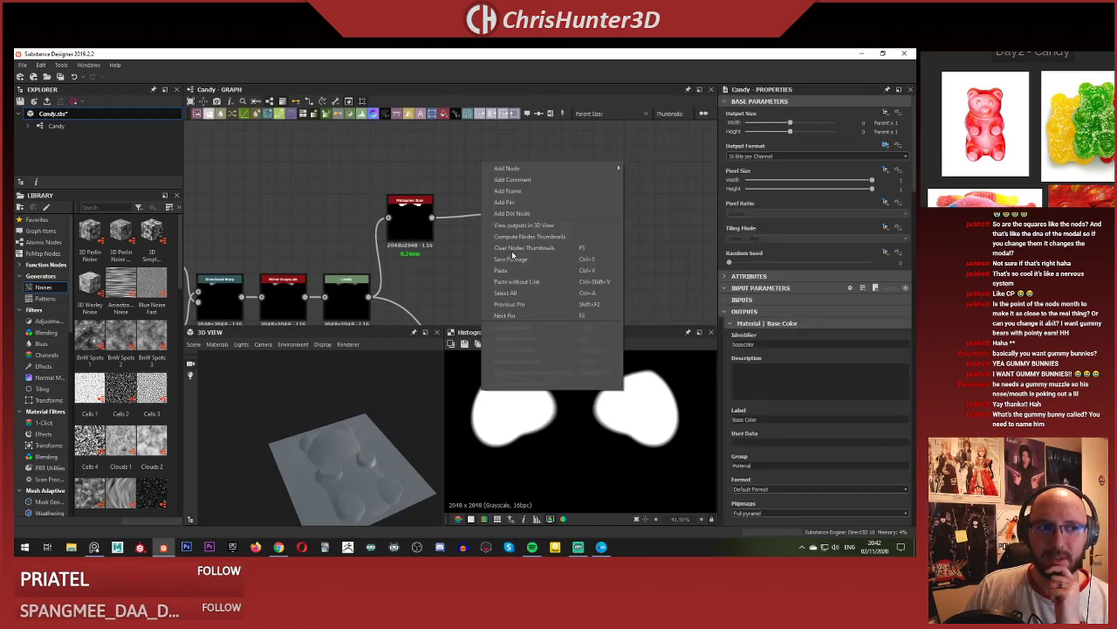
{"action": "left_click", "coordinate": [516, 266]}
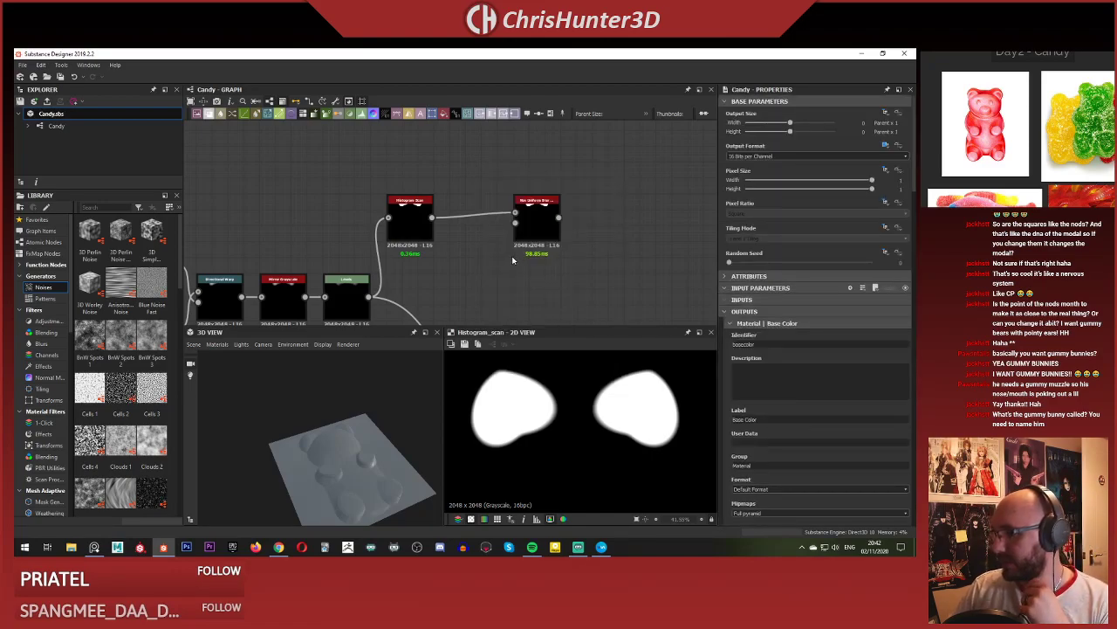
Check the bear from the front in 3D and move the Non Uniform Blur and Histogram Scan nodes close together.
{"action": "scroll", "coordinate": [519, 261], "scroll_direction": "down", "scroll_amount": 7}
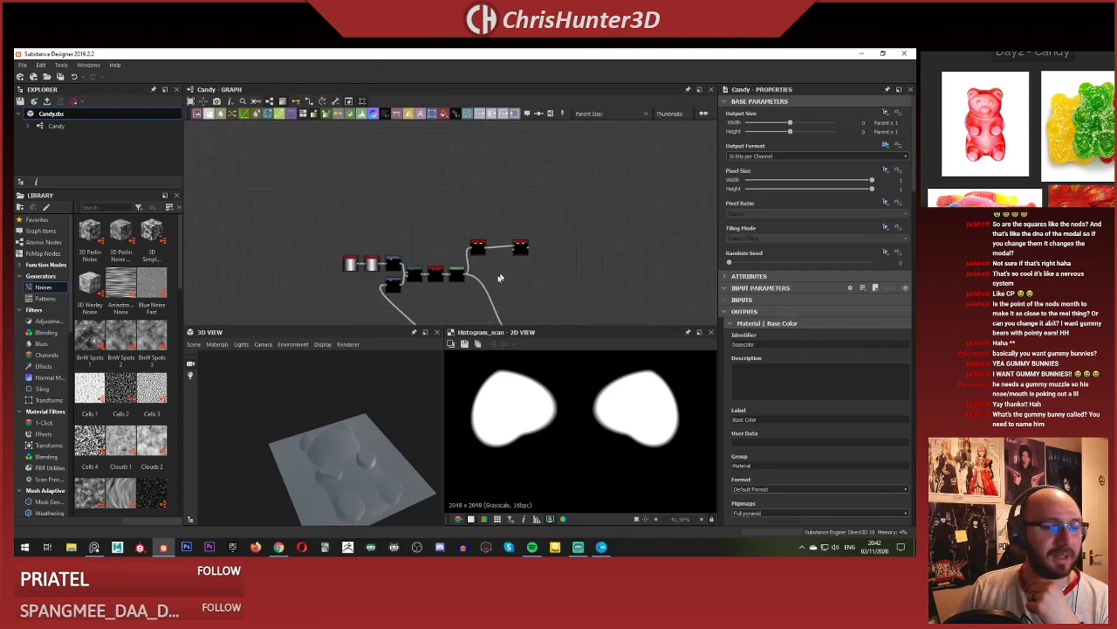
{"action": "scroll", "coordinate": [379, 428], "scroll_direction": "down", "scroll_amount": 2}
{"action": "scroll", "coordinate": [370, 417], "scroll_direction": "up", "scroll_amount": 4}
{"action": "mouse_move", "coordinate": [366, 407]}
{"action": "left_mouse_down"}
{"action": "mouse_move", "coordinate": [342, 457]}
{"action": "mouse_move", "coordinate": [346, 395]}
{"action": "mouse_move", "coordinate": [361, 399]}
{"action": "mouse_move", "coordinate": [349, 444]}
{"action": "mouse_move", "coordinate": [369, 367]}
{"action": "mouse_move", "coordinate": [394, 392]}
{"action": "mouse_move", "coordinate": [332, 445]}
{"action": "mouse_move", "coordinate": [301, 454]}
{"action": "mouse_move", "coordinate": [329, 451]}
{"action": "mouse_move", "coordinate": [358, 410]}
{"action": "left_mouse_up"}
{"action": "scroll", "coordinate": [504, 274], "scroll_direction": "up", "scroll_amount": 5}
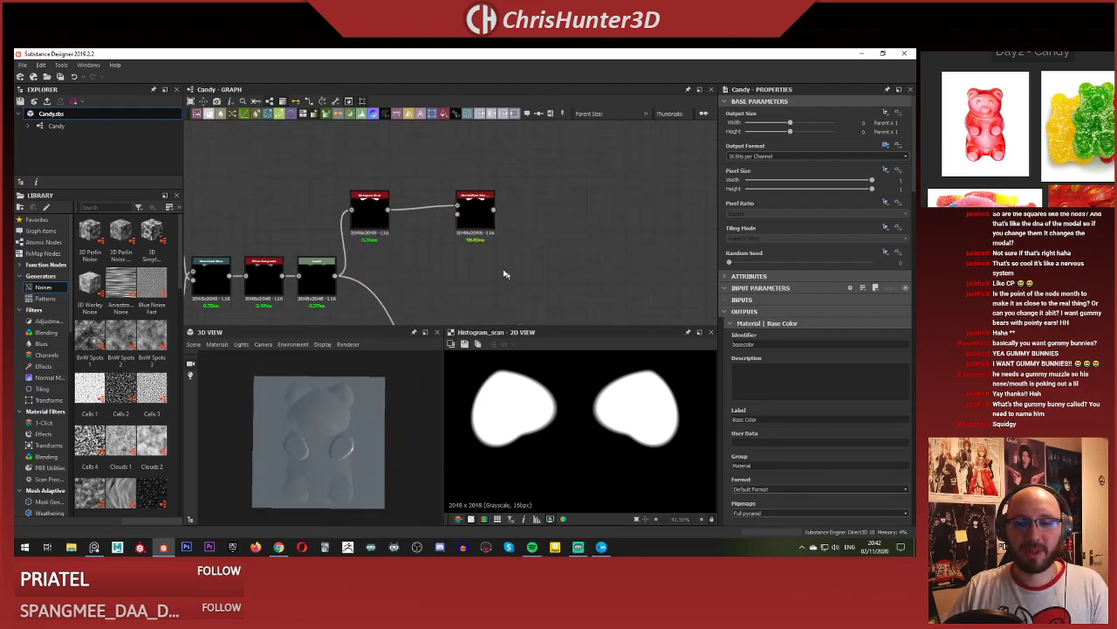
{"action": "middle_click_drag", "start_coordinate": [550, 254], "coordinate": [593, 269]}
{"action": "left_click_drag", "start_coordinate": [552, 229], "coordinate": [497, 209]}
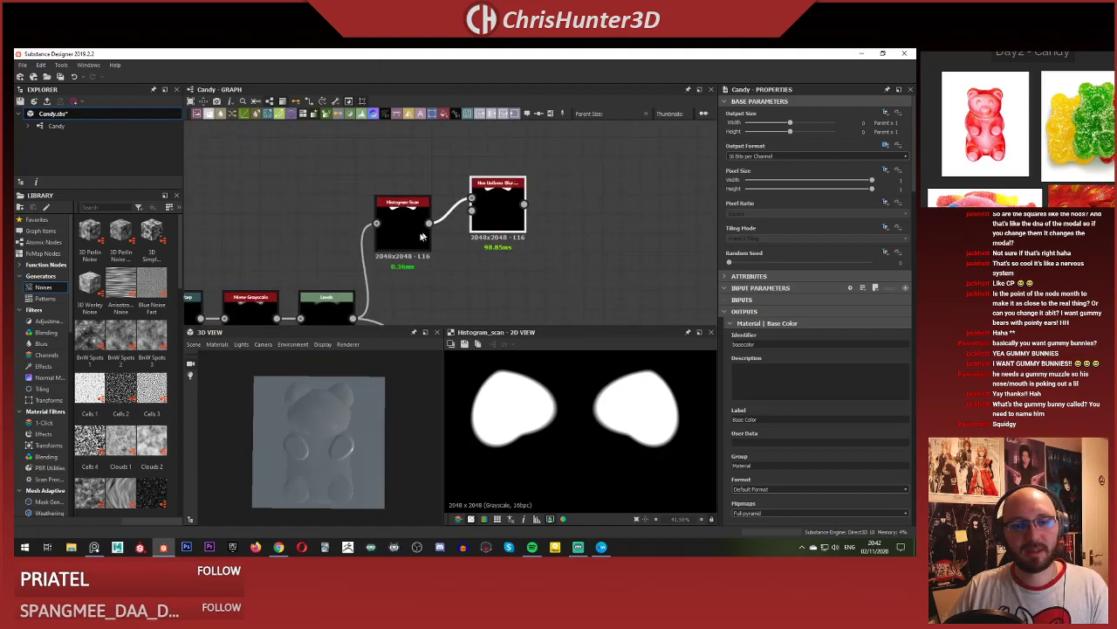
{"action": "left_click_drag", "start_coordinate": [419, 235], "coordinate": [438, 216]}
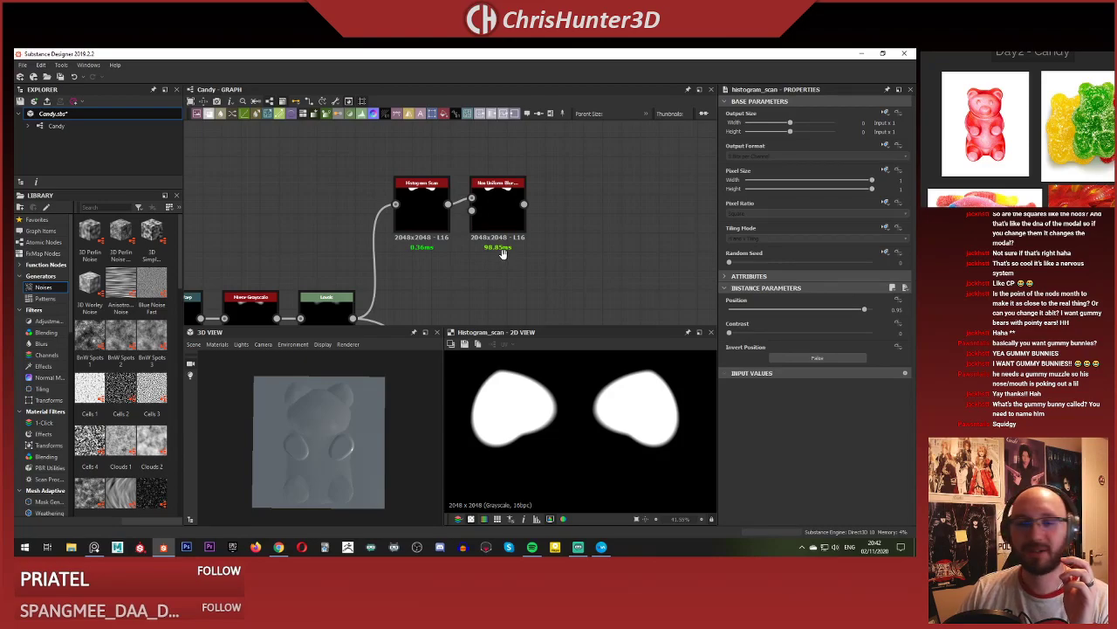
{"action": "scroll", "coordinate": [492, 226], "scroll_direction": "down", "scroll_amount": 1}
{"action": "left_click_drag", "start_coordinate": [490, 203], "coordinate": [487, 218]}
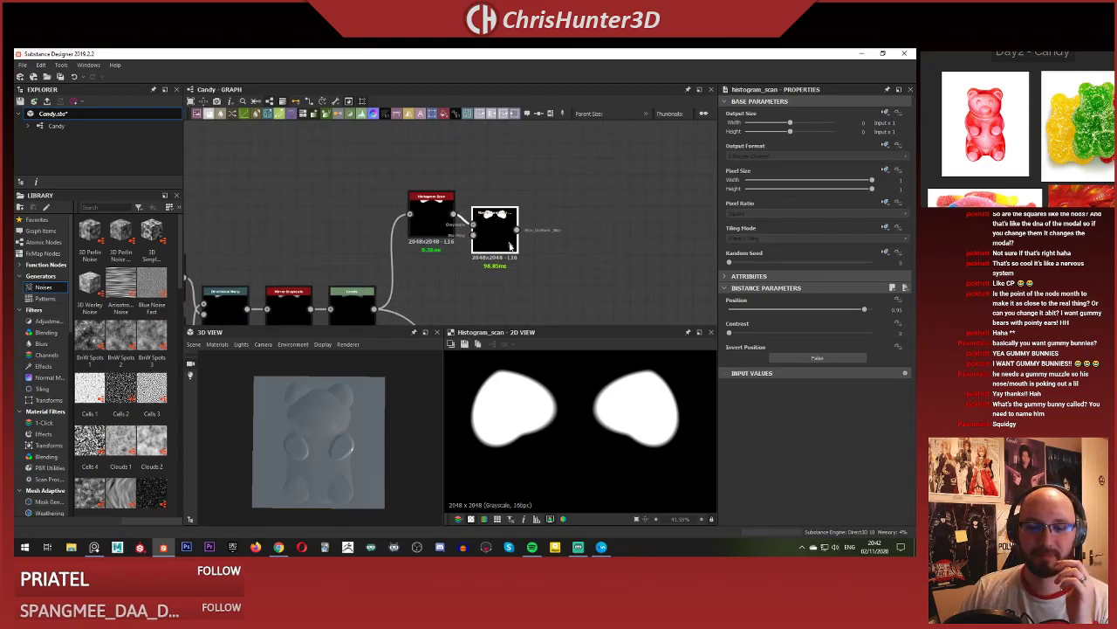
Compare the mask with its blurred version and raise the Histogram Scan's Contrast to sharpen the ear edges.
{"action": "double_click", "coordinate": [511, 246]}
{"action": "double_click", "coordinate": [432, 218]}
{"action": "double_click", "coordinate": [494, 232]}
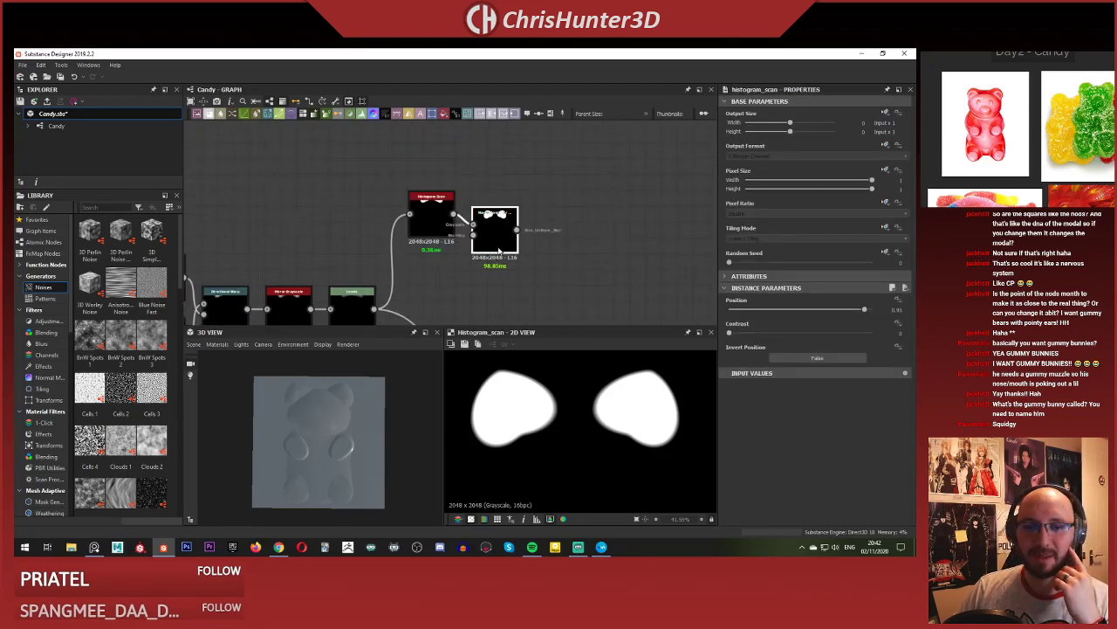
{"action": "double_click", "coordinate": [430, 218]}
{"action": "left_click_drag", "start_coordinate": [732, 333], "coordinate": [820, 334]}
{"action": "double_click", "coordinate": [513, 244]}
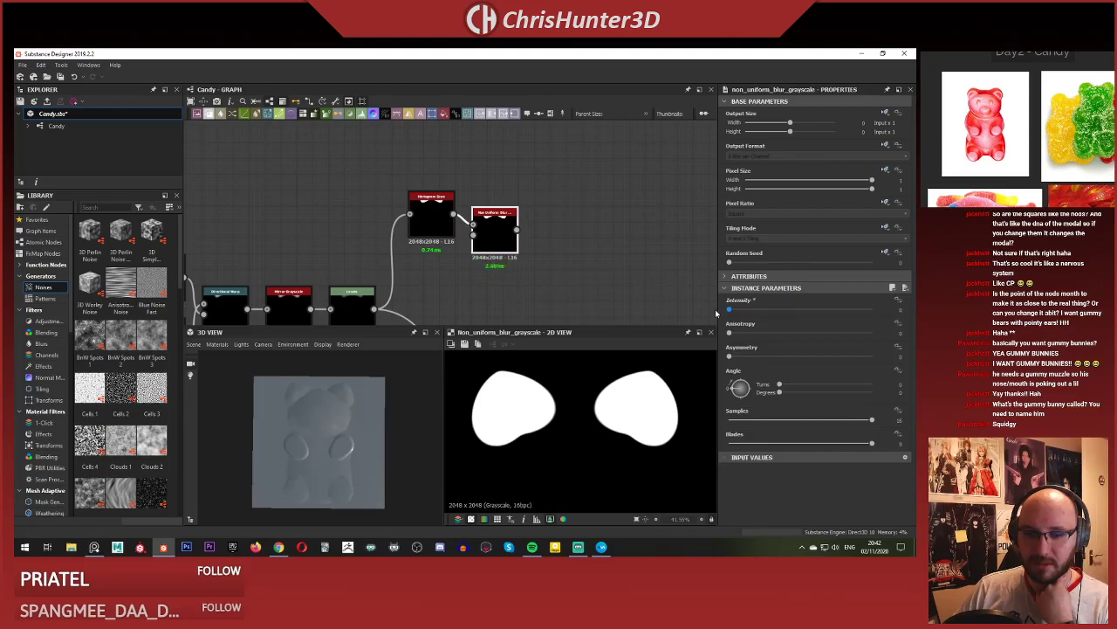
Add a Shape node above the ear chain and set its Pattern to Disc as a blur test.
{"action": "middle_click_drag", "start_coordinate": [603, 259], "coordinate": [498, 268]}
{"action": "key", "text": "space"}
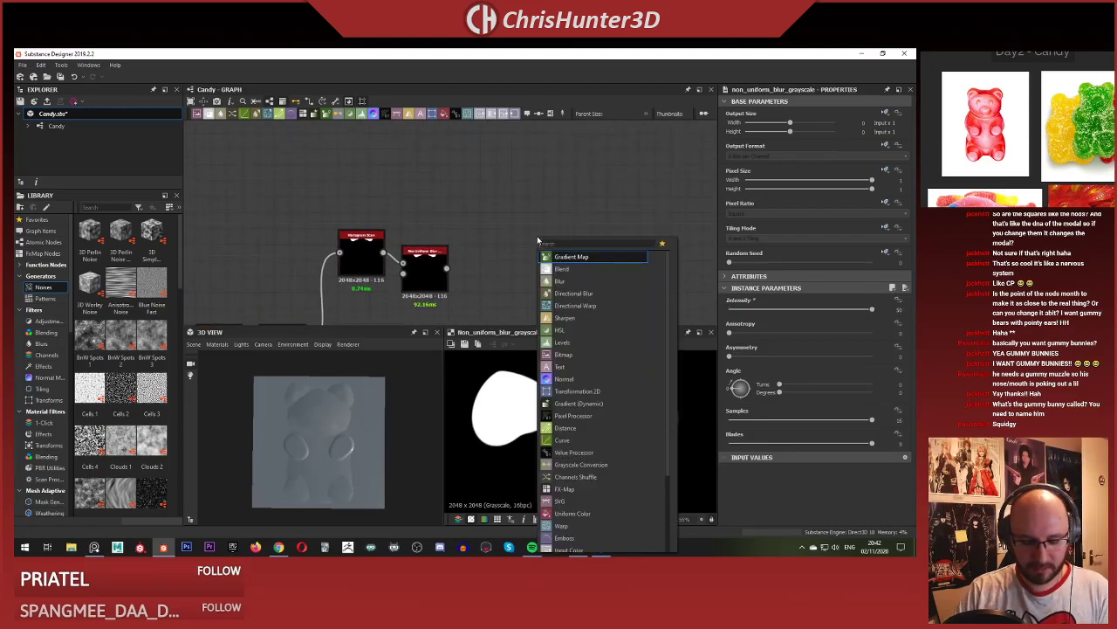
{"action": "type", "text": "shape"}
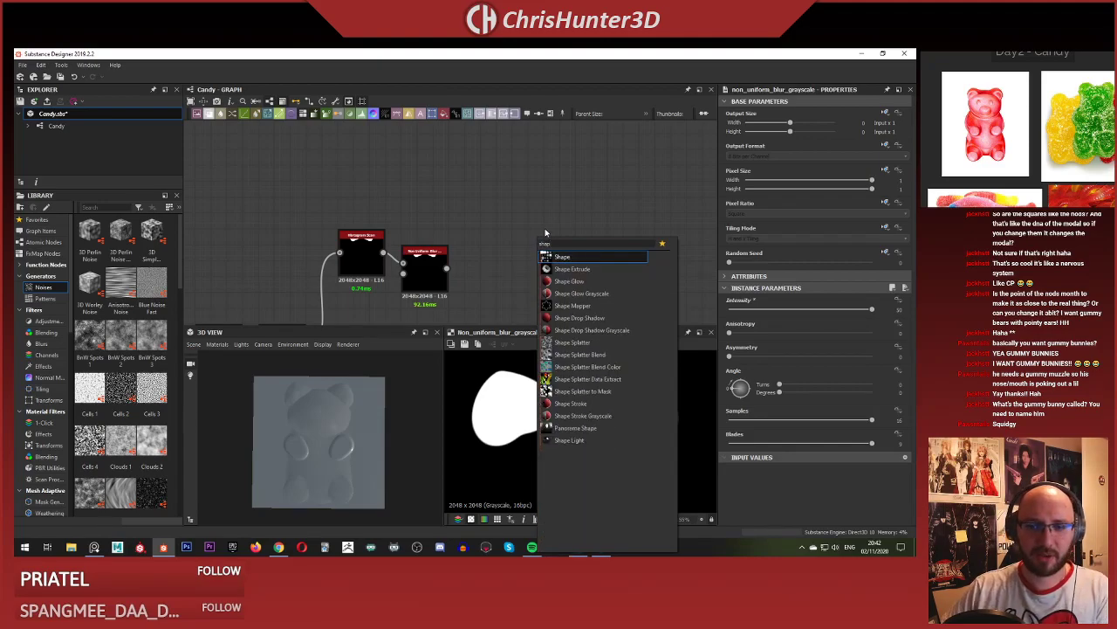
{"action": "key", "text": "Escape"}
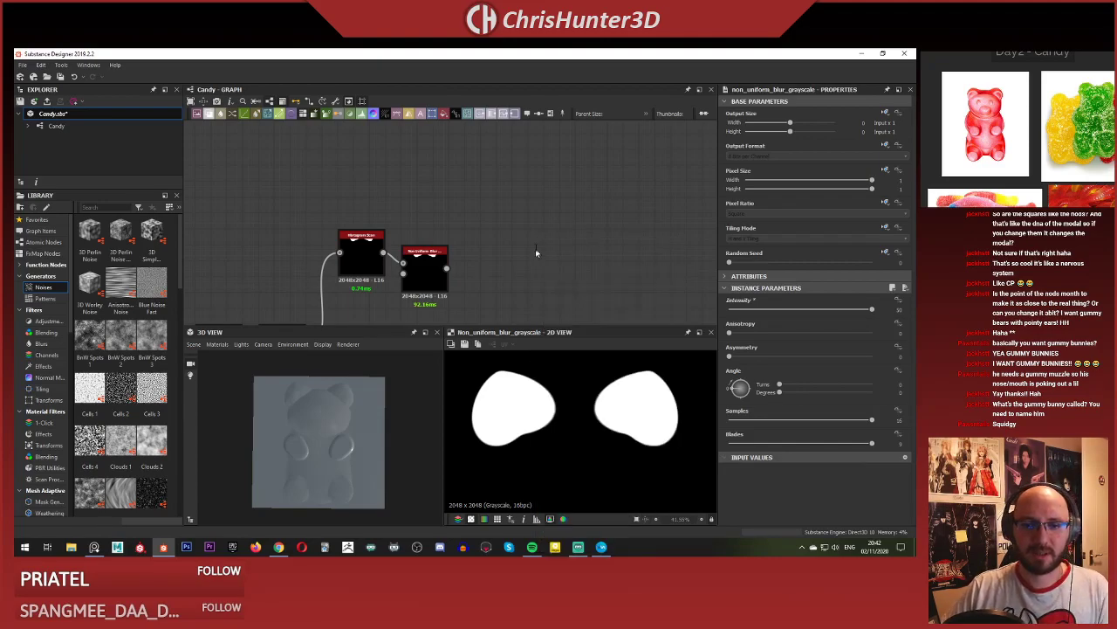
{"action": "left_click_drag", "start_coordinate": [535, 231], "coordinate": [487, 174]}
{"action": "left_click", "coordinate": [772, 338]}
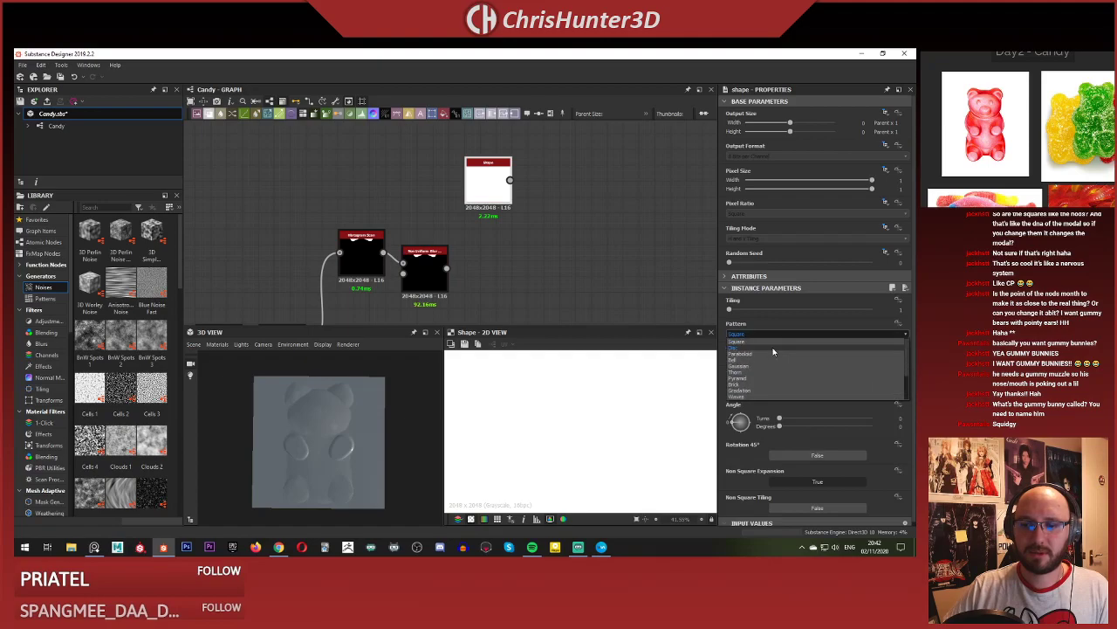
{"action": "left_click", "coordinate": [771, 351]}
{"action": "scroll", "coordinate": [563, 225], "scroll_direction": "down", "scroll_amount": 2}
Add a second Non Uniform Blur Grayscale node and feed the disc shape into it.
{"action": "key", "text": "space"}
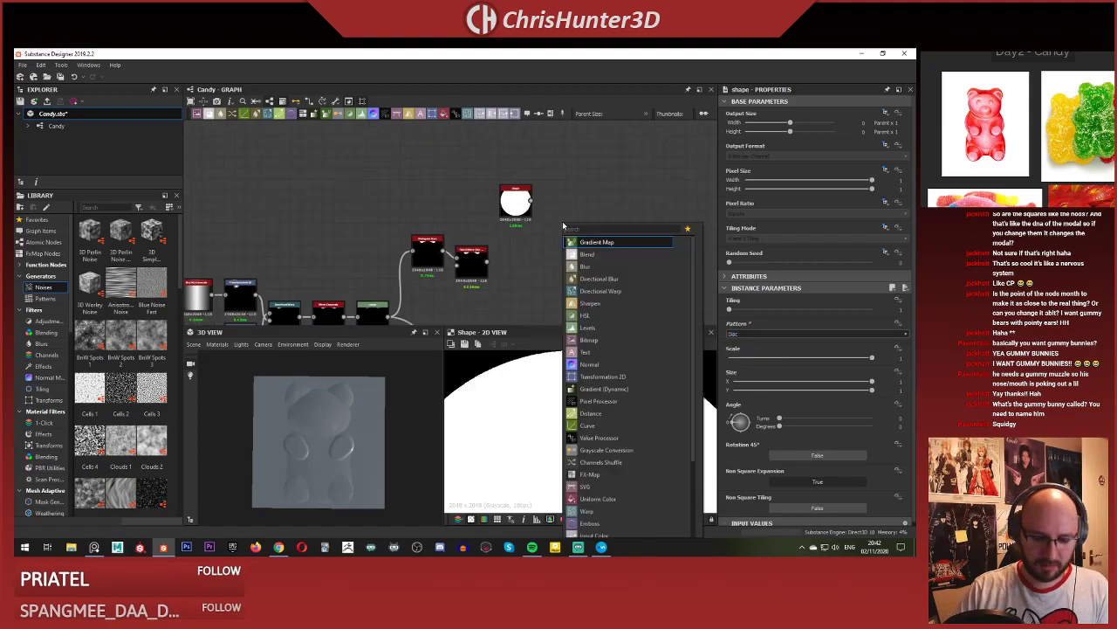
{"action": "type", "text": "non"}
{"action": "key", "text": "Down"}
{"action": "key", "text": "Down"}
{"action": "key", "text": "Down"}
{"action": "key", "text": "Return"}
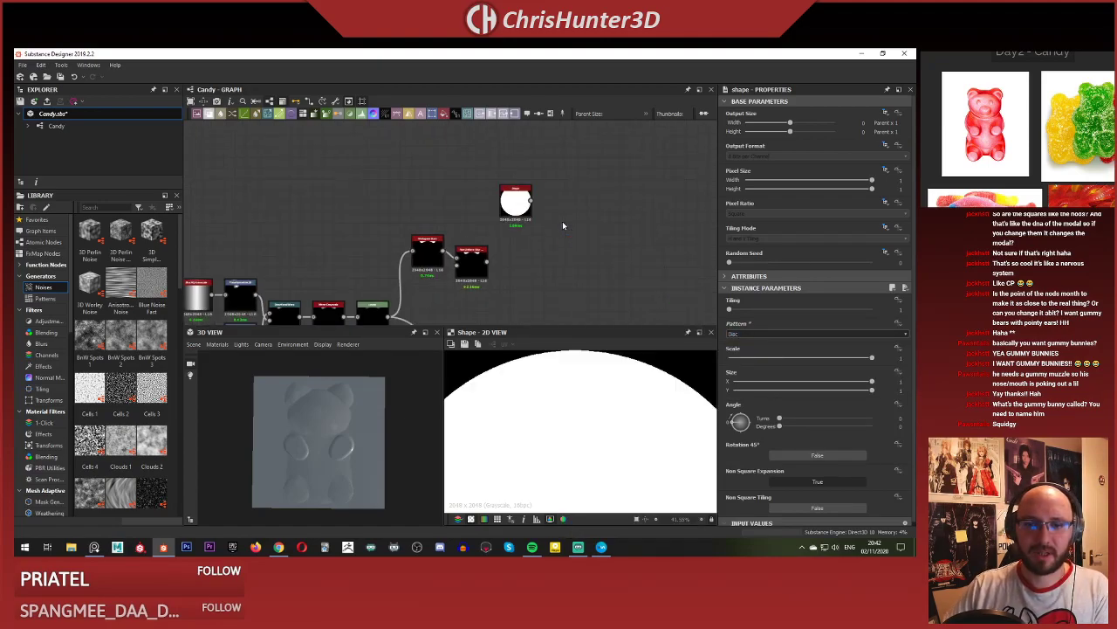
{"action": "scroll", "coordinate": [524, 205], "scroll_direction": "up", "scroll_amount": 3}
{"action": "left_click_drag", "start_coordinate": [506, 200], "coordinate": [512, 187]}
{"action": "left_click_drag", "start_coordinate": [524, 191], "coordinate": [536, 212]}
Delete the disc Shape node and its test Non Uniform Blur.
{"action": "scroll", "coordinate": [373, 256], "scroll_direction": "down", "scroll_amount": 3}
{"action": "middle_click_drag", "start_coordinate": [373, 257], "coordinate": [399, 205]}
{"action": "scroll", "coordinate": [399, 205], "scroll_direction": "up", "scroll_amount": 2}
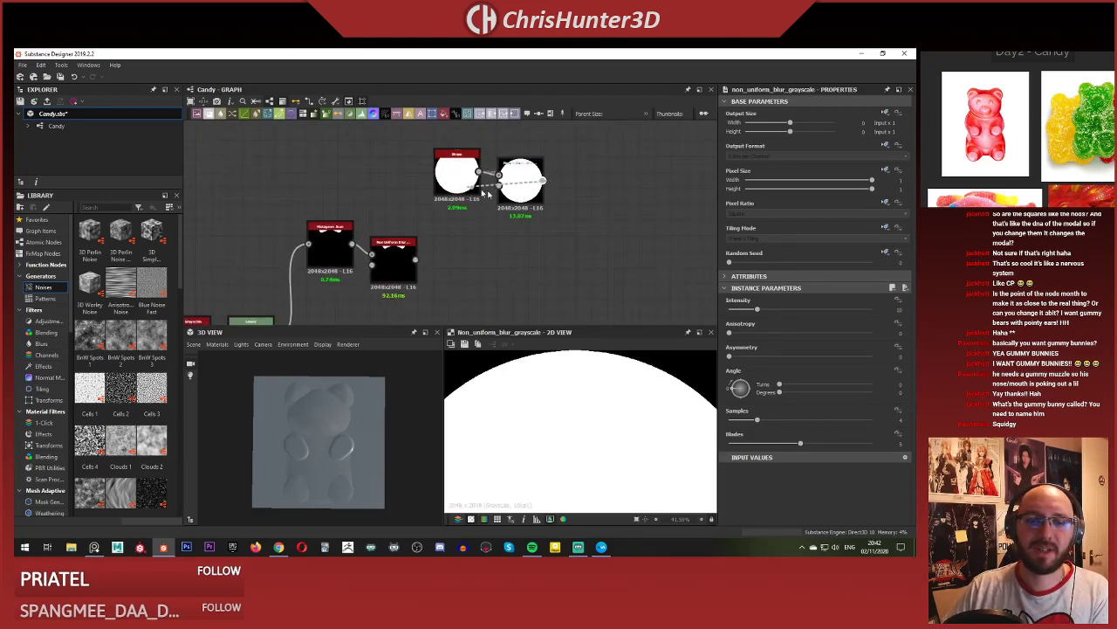
{"action": "key", "text": "Delete"}
{"action": "key", "text": "Delete"}
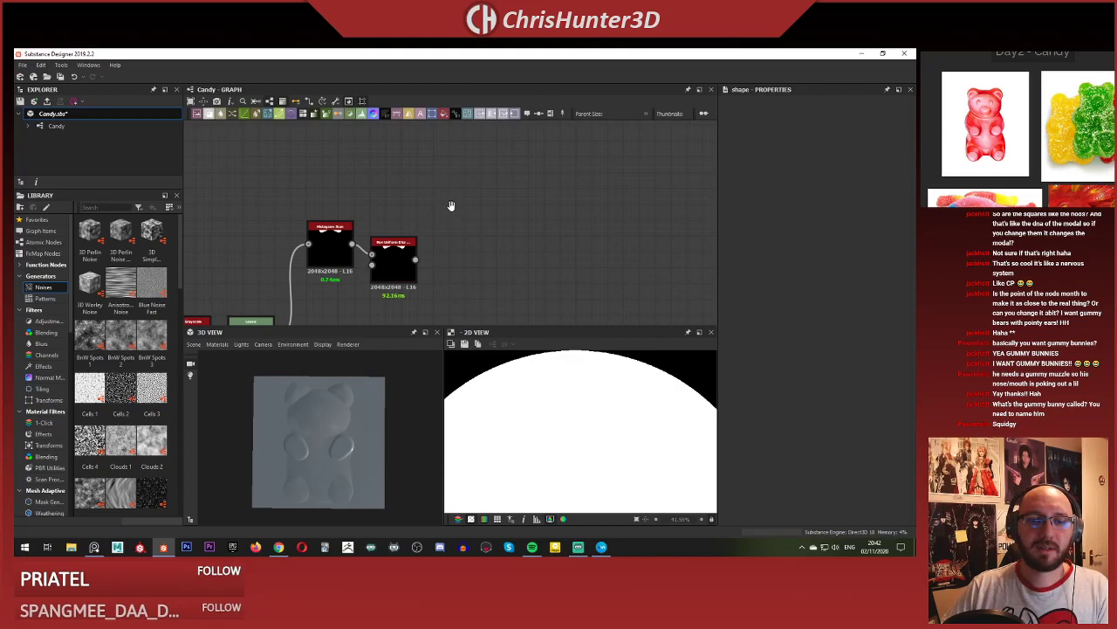
Feed the Histogram Scan into the Non Uniform Blur's Blur Map input as well and lower the Intensity to about 12.3.
{"action": "scroll", "coordinate": [329, 263], "scroll_direction": "up", "scroll_amount": 3}
{"action": "left_click_drag", "start_coordinate": [375, 220], "coordinate": [417, 264]}
{"action": "double_click", "coordinate": [467, 255]}
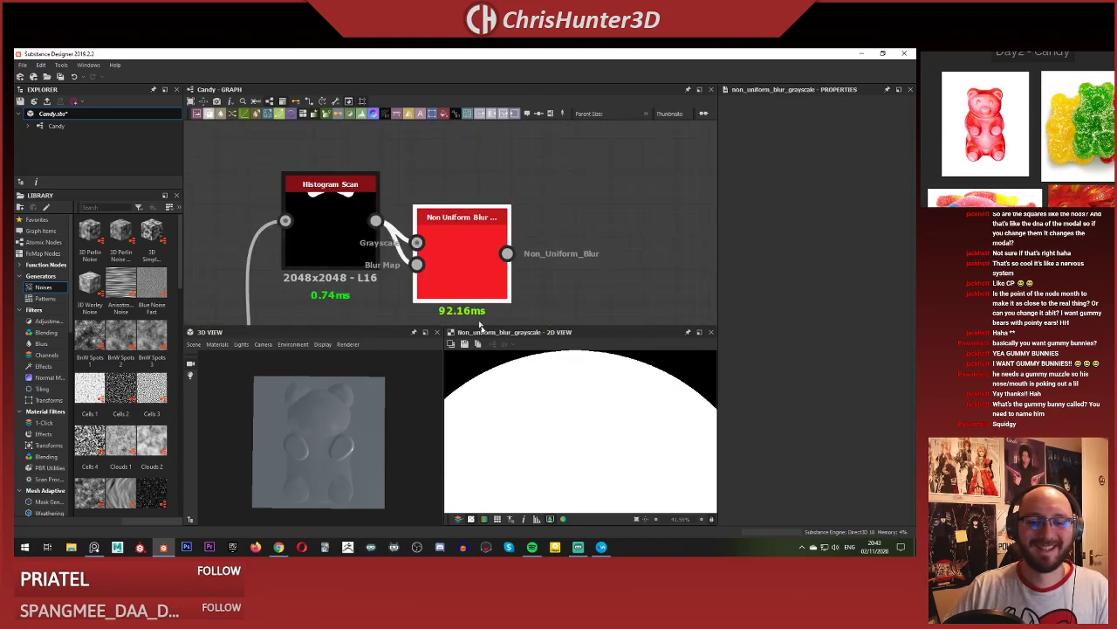
{"action": "left_click_drag", "start_coordinate": [825, 319], "coordinate": [765, 323]}
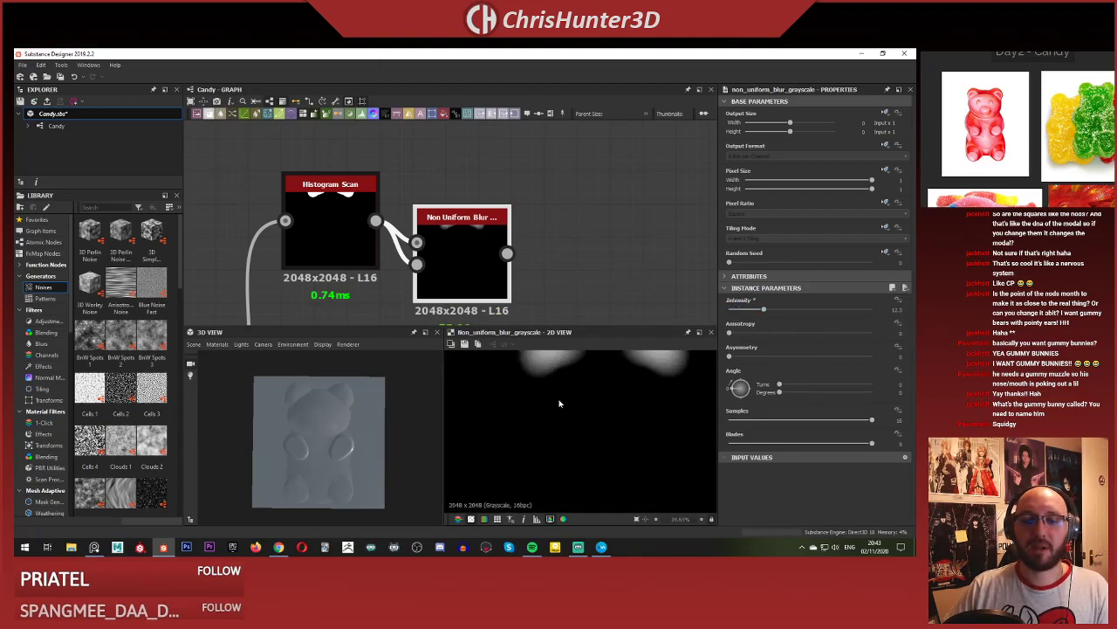
Add a Levels node fed by the Non Uniform Blur output.
{"action": "middle_click_drag", "start_coordinate": [584, 253], "coordinate": [541, 244]}
{"action": "key", "text": "space"}
{"action": "type", "text": "lev"}
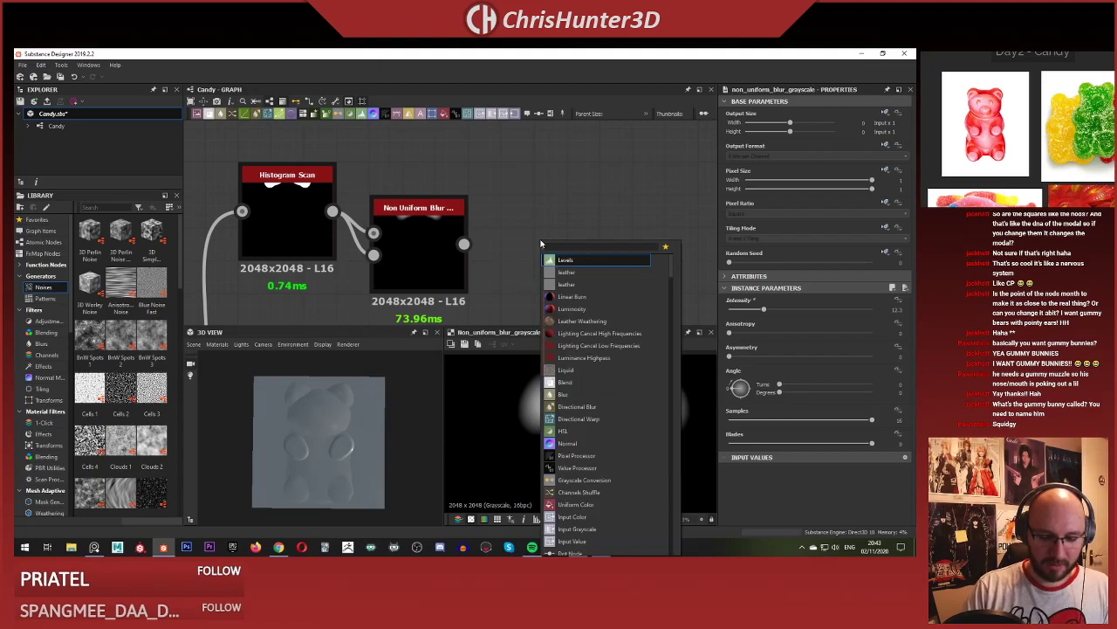
{"action": "key", "text": "Return"}
{"action": "left_click_drag", "start_coordinate": [464, 245], "coordinate": [505, 244]}
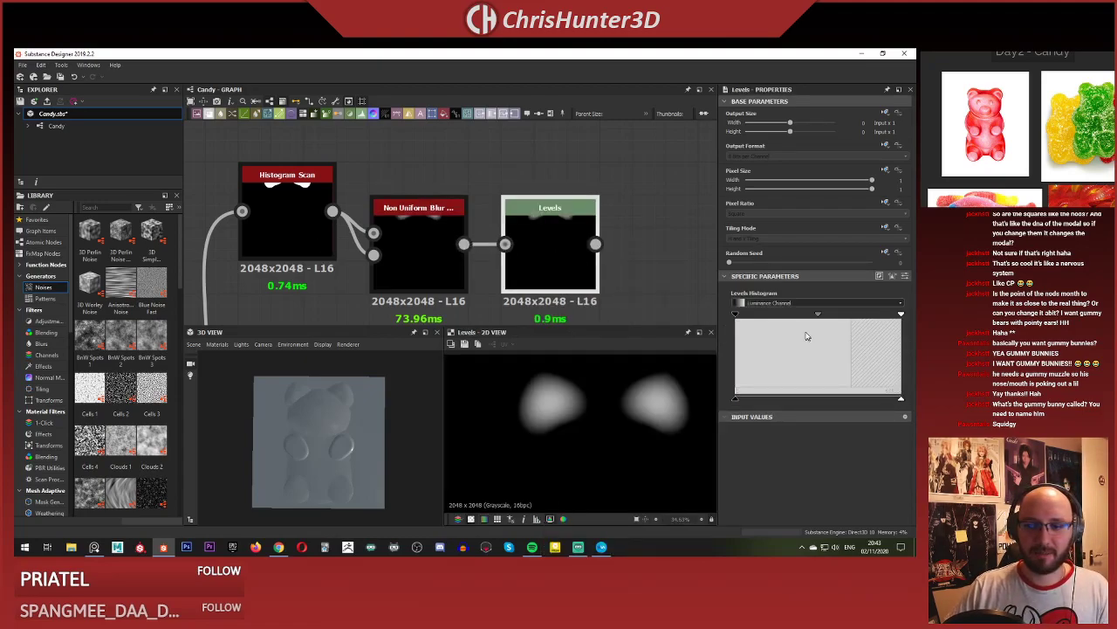
Auto-level the blurred ears, tighten the Levels input range into a smaller rounded mask, and compare it with the blur output.
{"action": "left_click", "coordinate": [891, 276]}
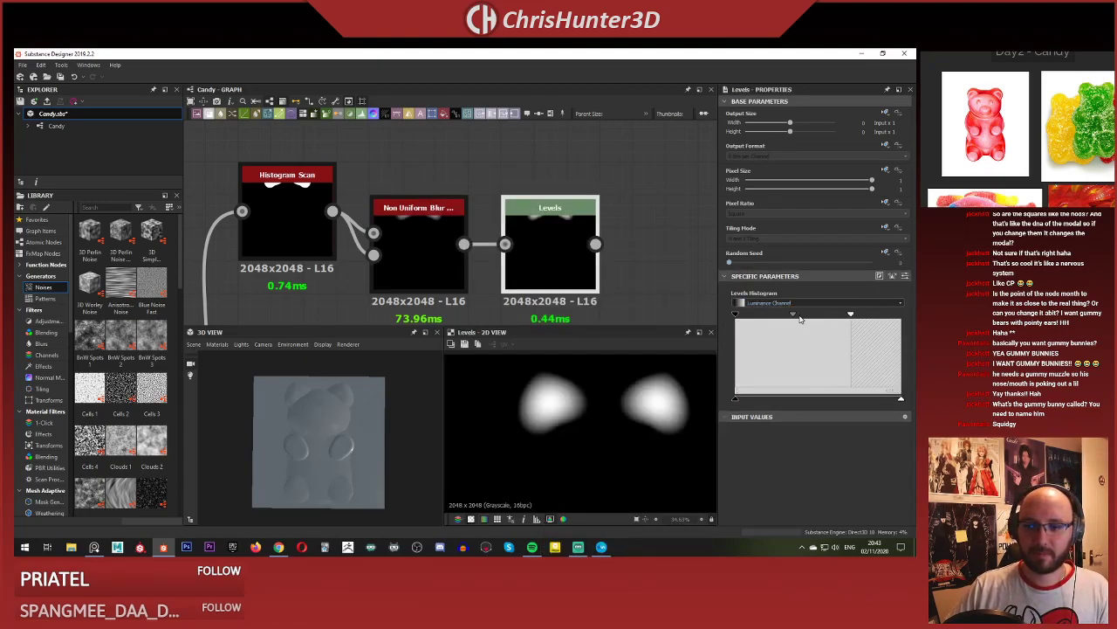
{"action": "mouse_move", "coordinate": [794, 315]}
{"action": "left_mouse_down"}
{"action": "mouse_move", "coordinate": [840, 316]}
{"action": "mouse_move", "coordinate": [751, 320]}
{"action": "mouse_move", "coordinate": [774, 320]}
{"action": "left_mouse_up"}
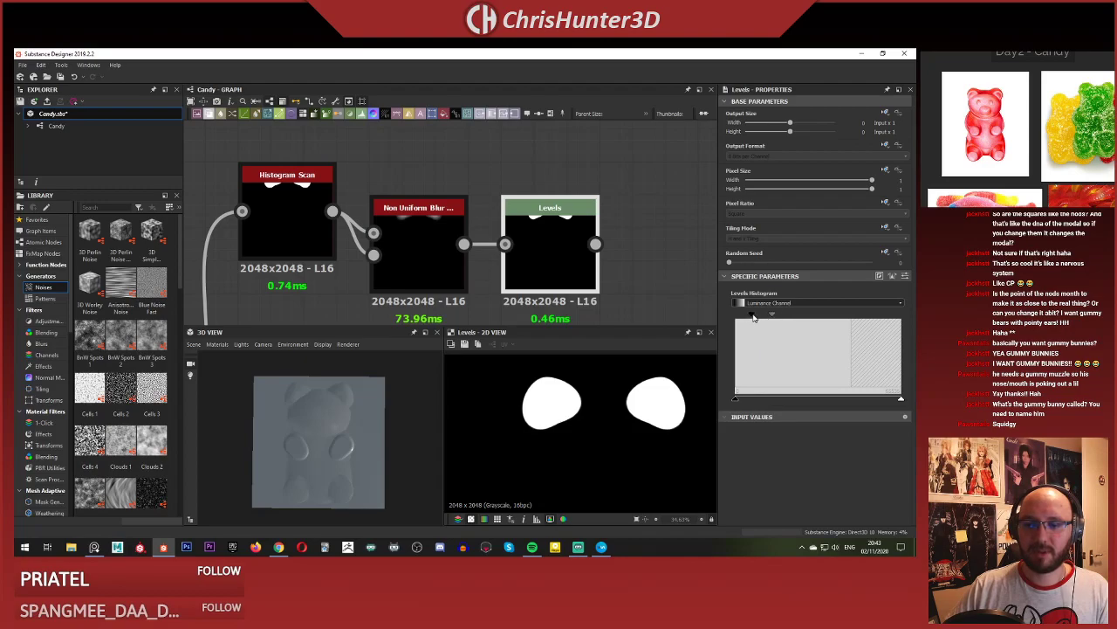
{"action": "left_click_drag", "start_coordinate": [753, 316], "coordinate": [790, 316]}
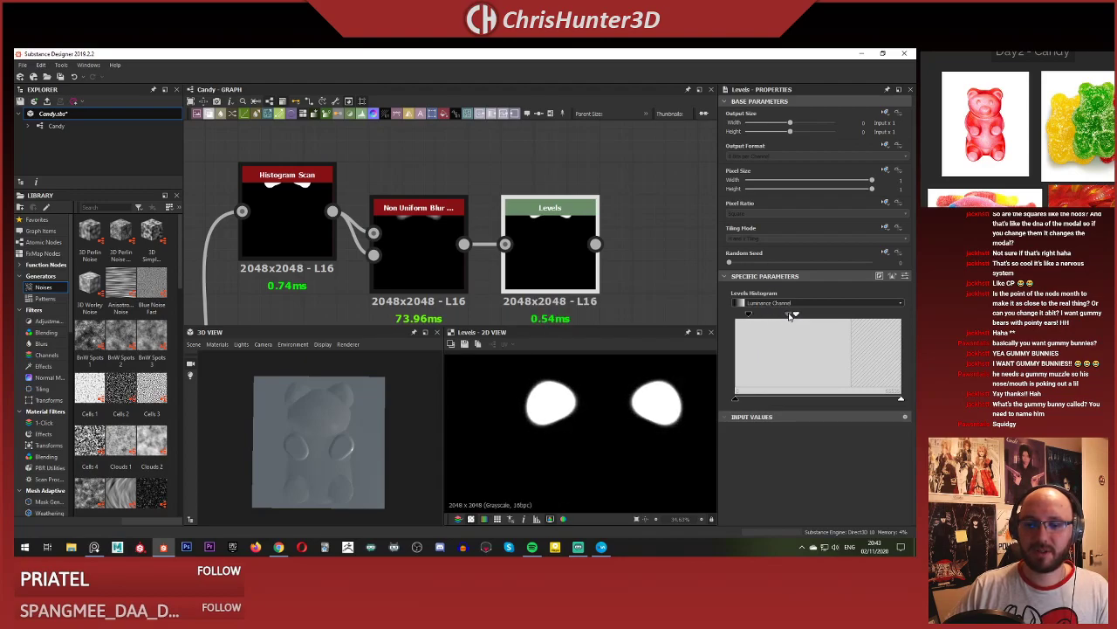
{"action": "double_click", "coordinate": [417, 249]}
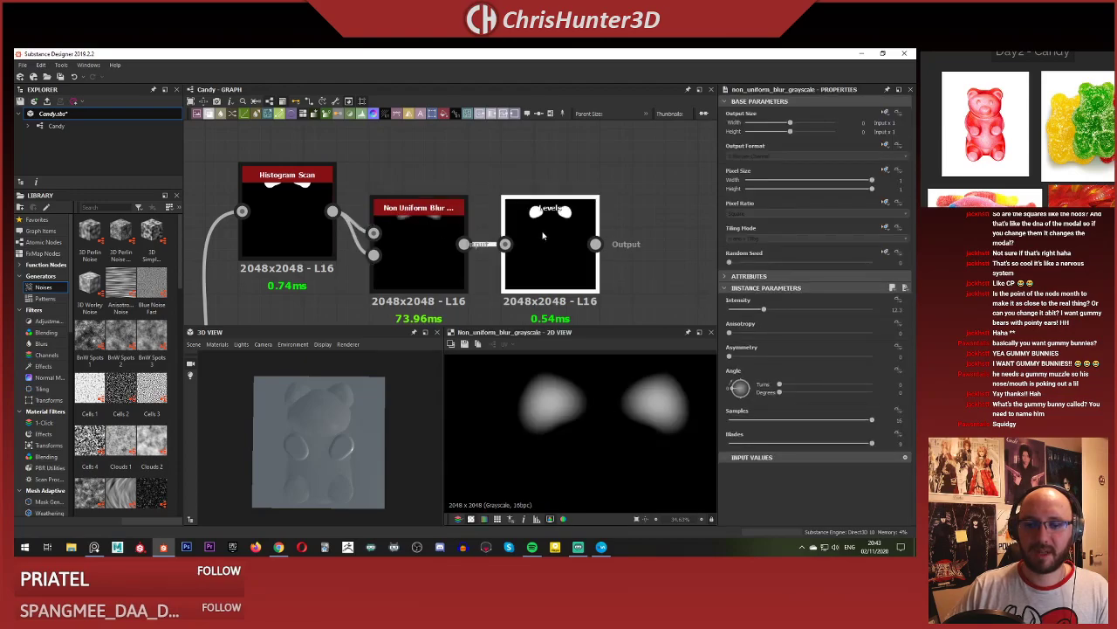
Add a Blend node with the levelled ear mask as foreground and the original ears Levels output as background.
{"action": "double_click", "coordinate": [543, 236]}
{"action": "scroll", "coordinate": [540, 220], "scroll_direction": "down", "scroll_amount": 5}
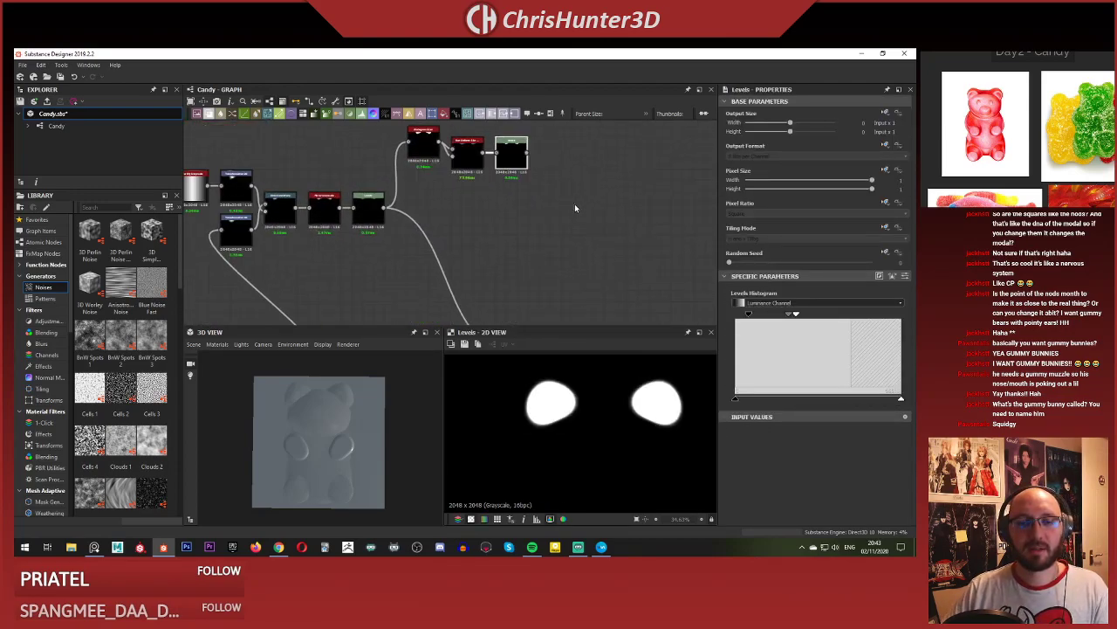
{"action": "scroll", "coordinate": [574, 208], "scroll_direction": "up", "scroll_amount": 1}
{"action": "left_click", "coordinate": [576, 217]}
{"action": "key", "text": "space"}
{"action": "type", "text": "bl"}
{"action": "key", "text": "Return"}
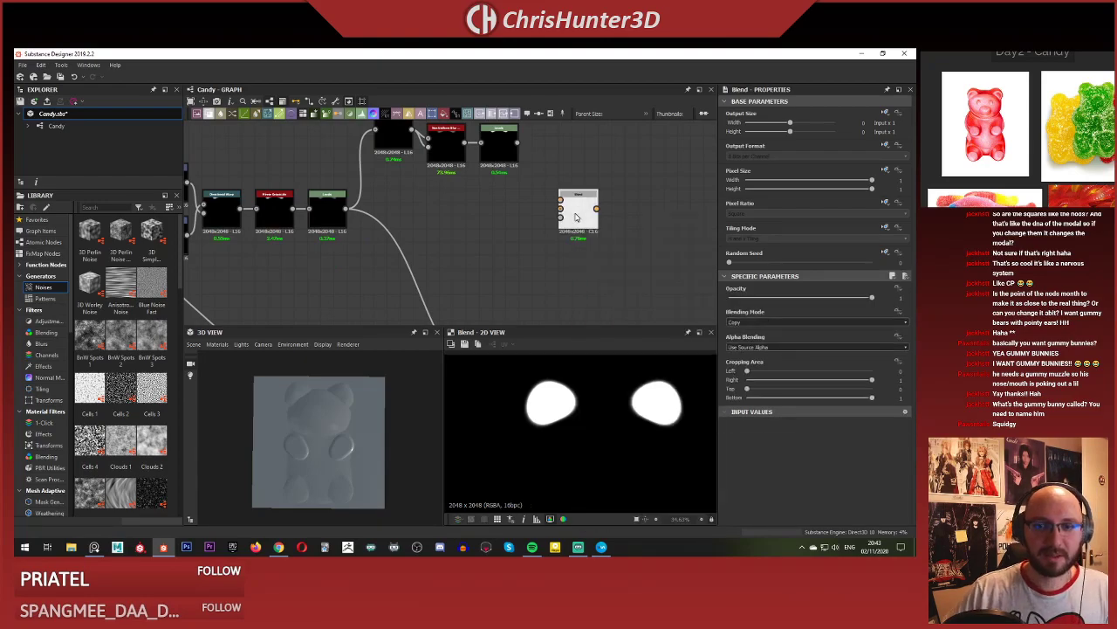
{"action": "scroll", "coordinate": [530, 250], "scroll_direction": "down", "scroll_amount": 4}
{"action": "scroll", "coordinate": [521, 169], "scroll_direction": "up", "scroll_amount": 5}
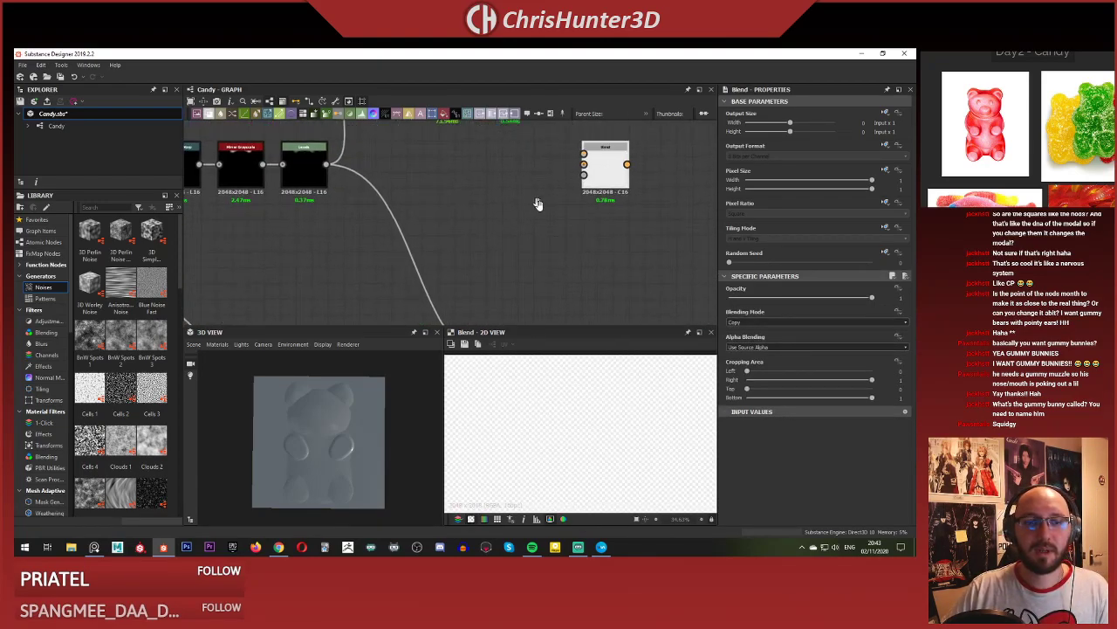
{"action": "middle_click_drag", "start_coordinate": [538, 204], "coordinate": [594, 274]}
{"action": "left_click_drag", "start_coordinate": [511, 239], "coordinate": [640, 224]}
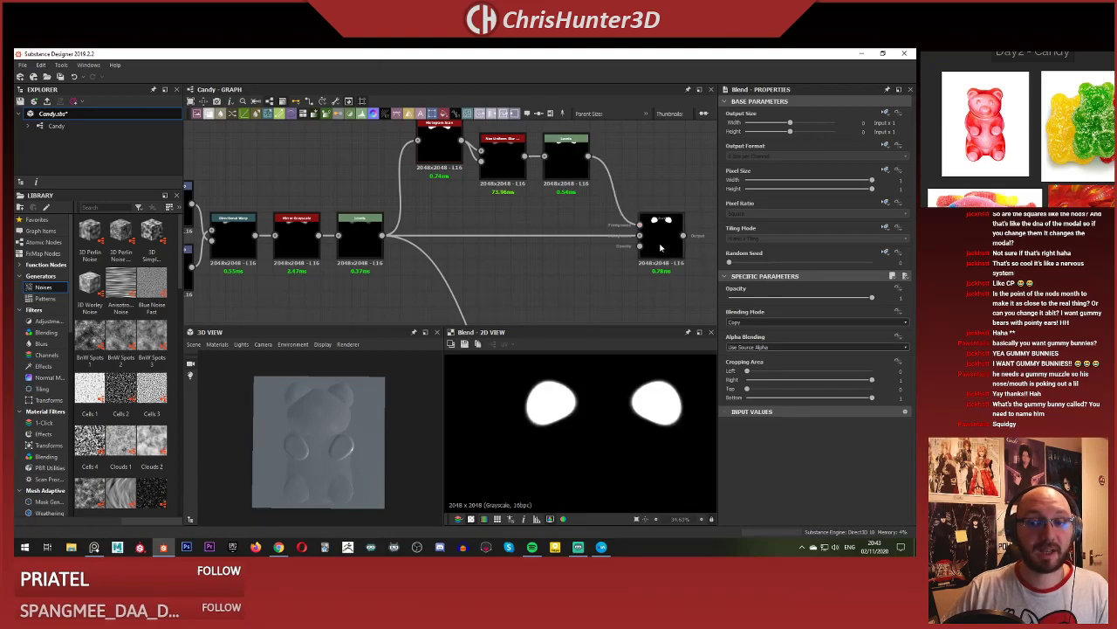
Set the new Blend node to Subtract mode with an opacity of 0.15.
{"action": "left_click", "coordinate": [803, 322]}
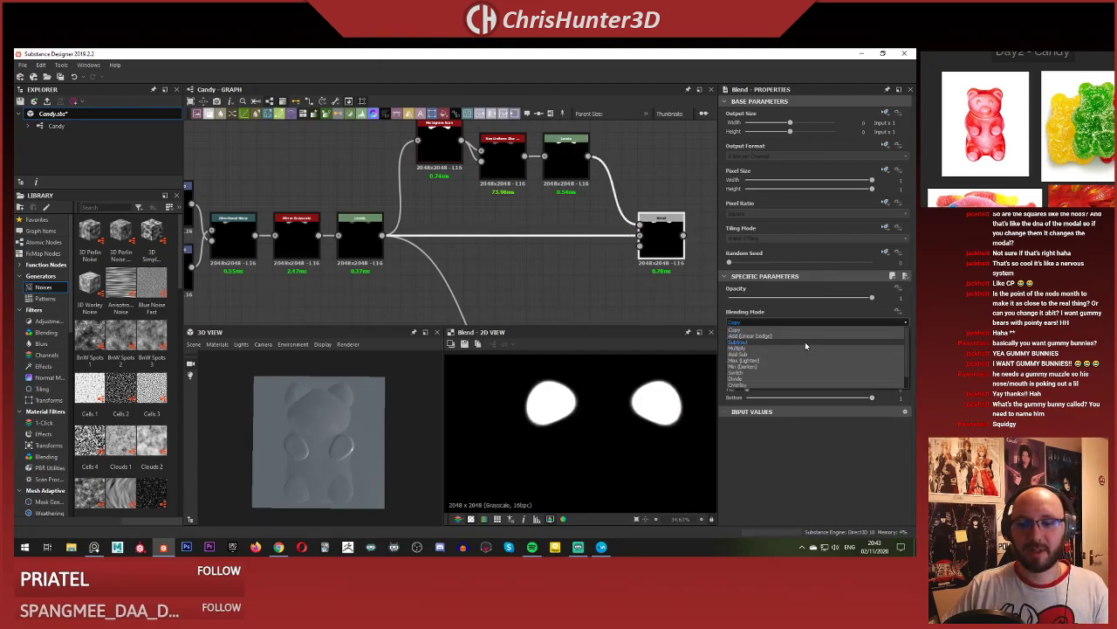
{"action": "left_click", "coordinate": [805, 341]}
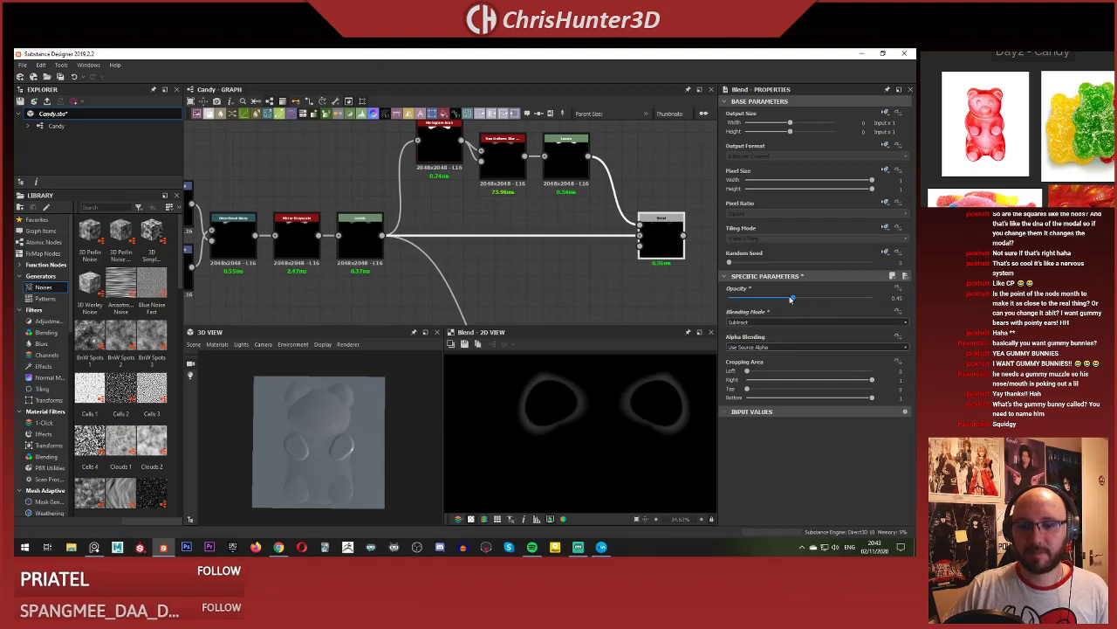
{"action": "left_click_drag", "start_coordinate": [791, 298], "coordinate": [748, 300]}
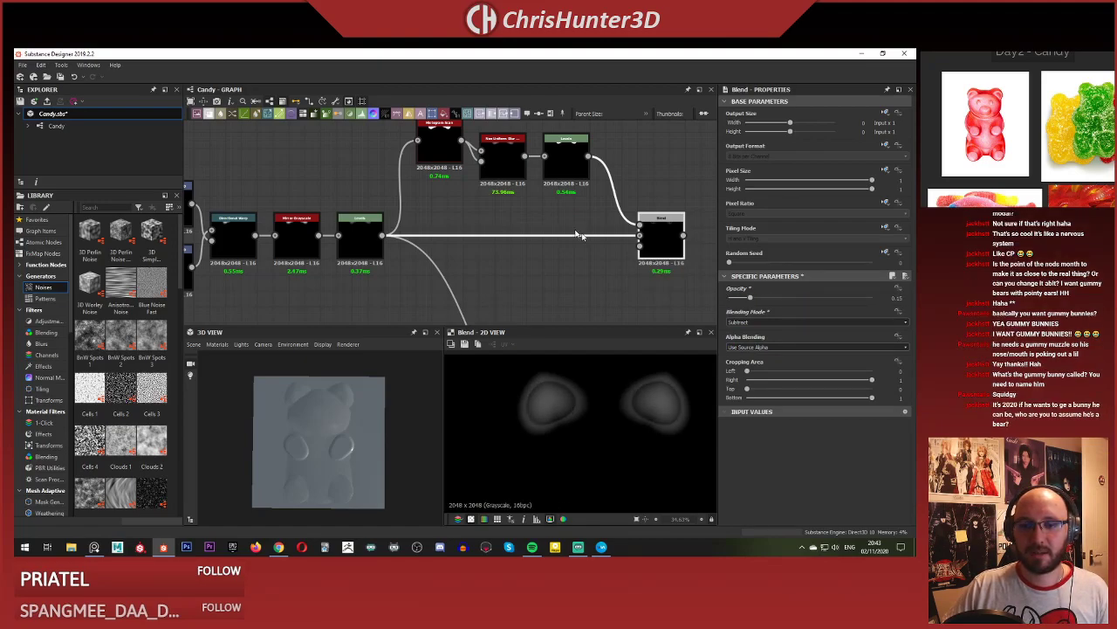
Try shifting the output range of the ear mask Levels and compare the mask with the Non Uniform Blur output.
{"action": "scroll", "coordinate": [579, 236], "scroll_direction": "up", "scroll_amount": 1}
{"action": "left_click", "coordinate": [519, 171]}
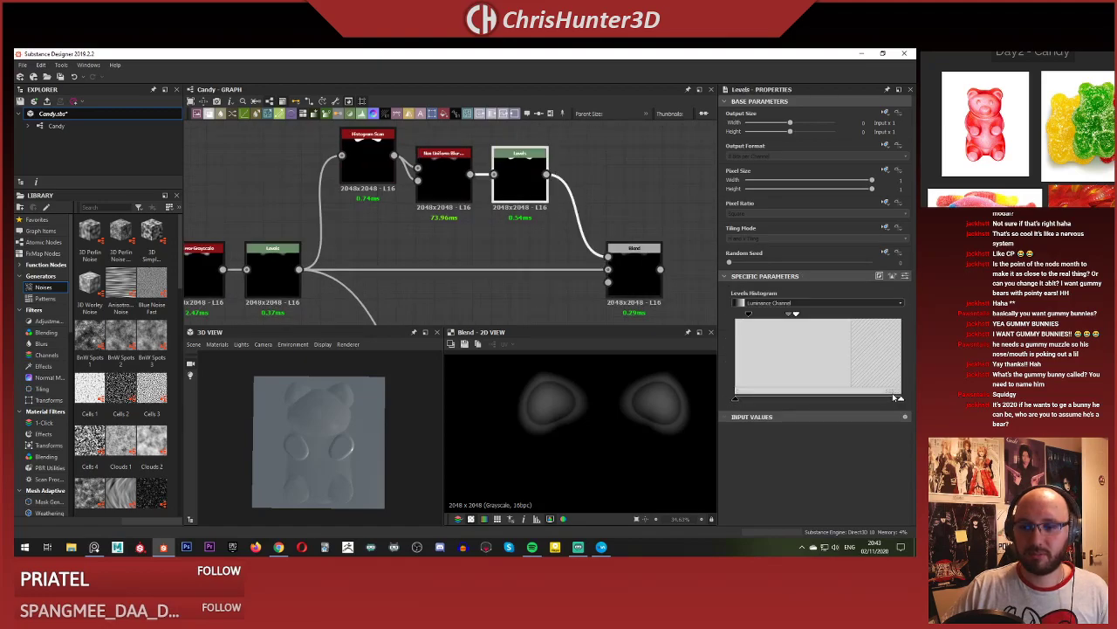
{"action": "mouse_move", "coordinate": [900, 398]}
{"action": "left_mouse_down"}
{"action": "mouse_move", "coordinate": [823, 397]}
{"action": "mouse_move", "coordinate": [901, 398]}
{"action": "left_mouse_up"}
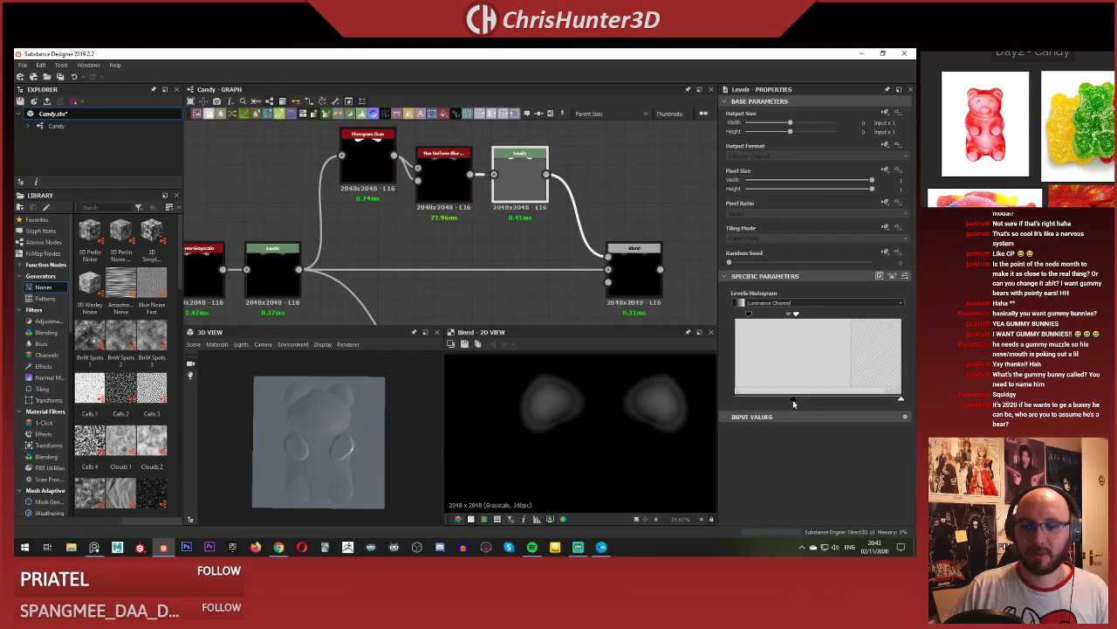
{"action": "middle_click_drag", "start_coordinate": [500, 237], "coordinate": [506, 263]}
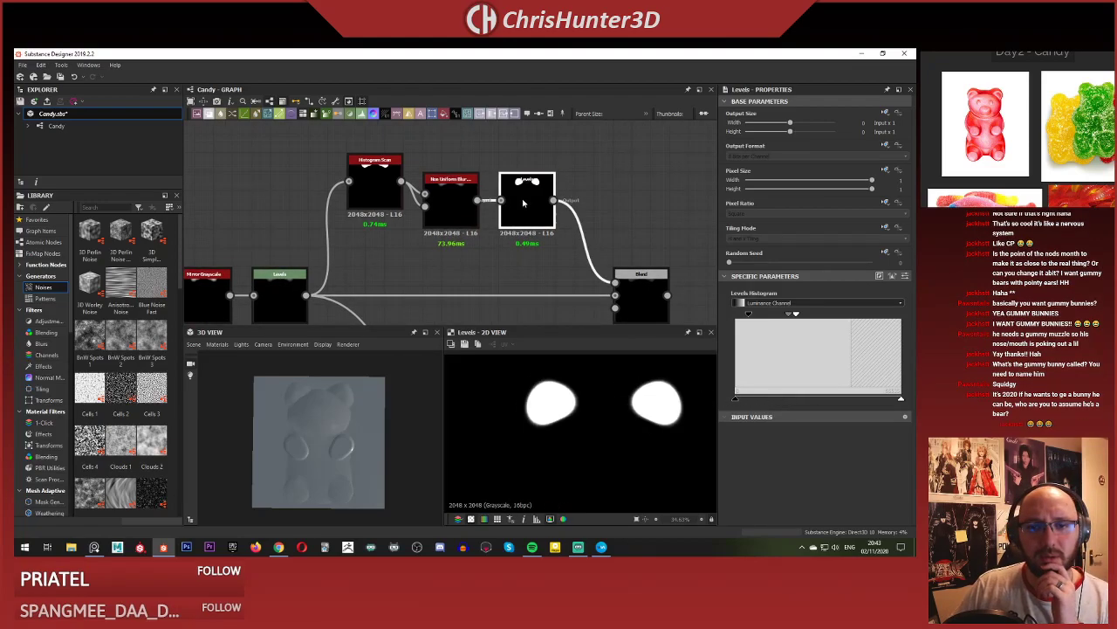
{"action": "double_click", "coordinate": [455, 226]}
{"action": "double_click", "coordinate": [527, 203]}
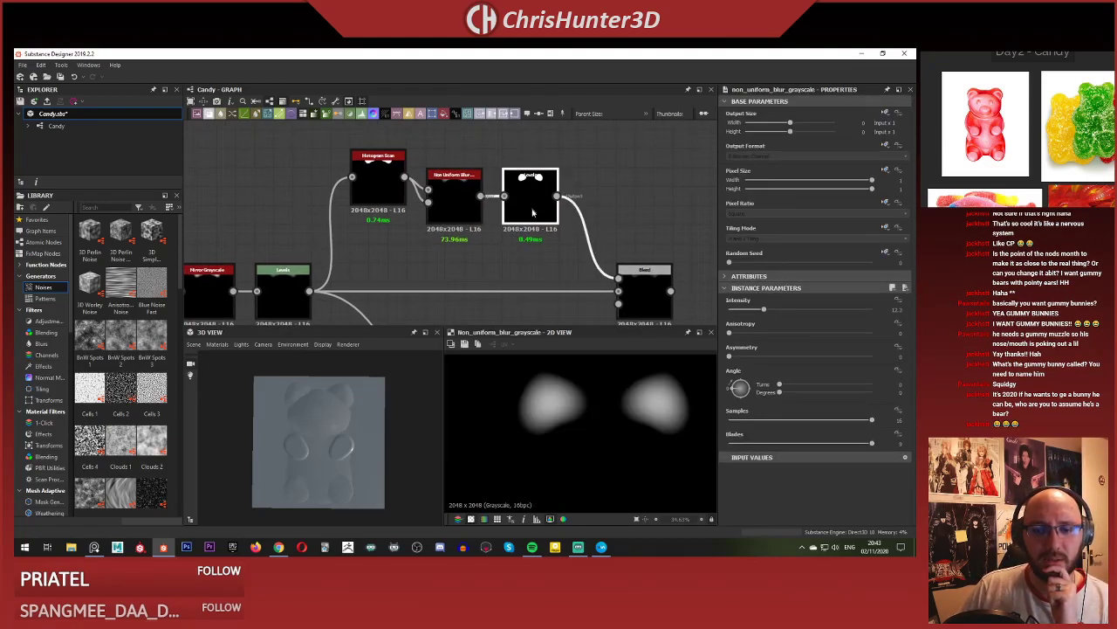
Try the Min (Darken), Add Sub and Max (Lighten) modes on the ear Blend at different opacities.
{"action": "middle_click_drag", "start_coordinate": [611, 245], "coordinate": [557, 245]}
{"action": "left_click", "coordinate": [591, 293]}
{"action": "double_click", "coordinate": [591, 292]}
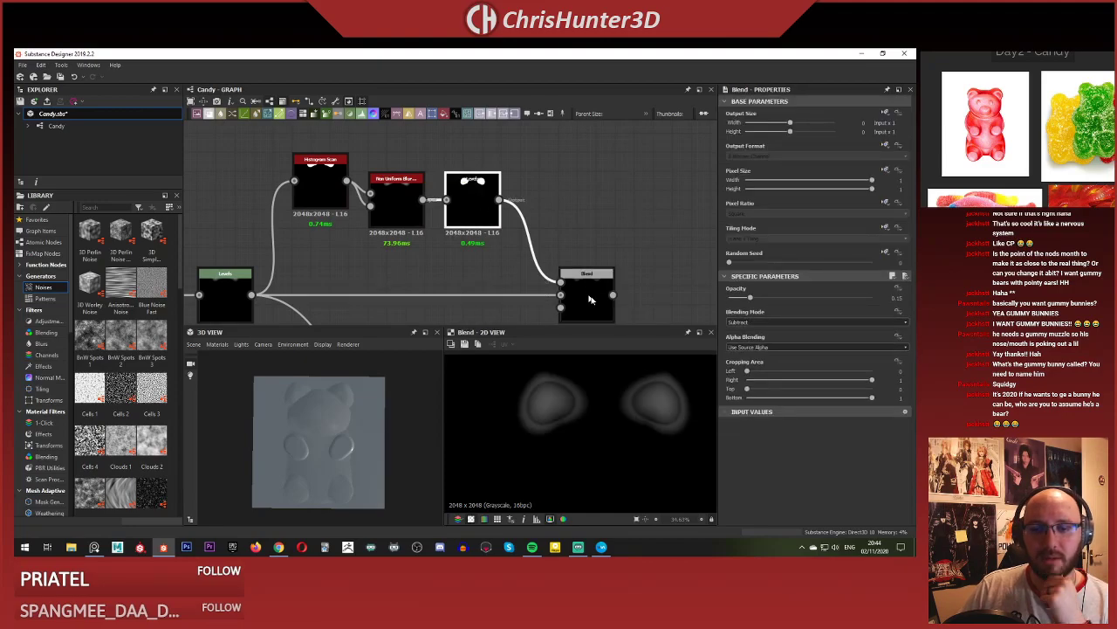
{"action": "left_click", "coordinate": [776, 323]}
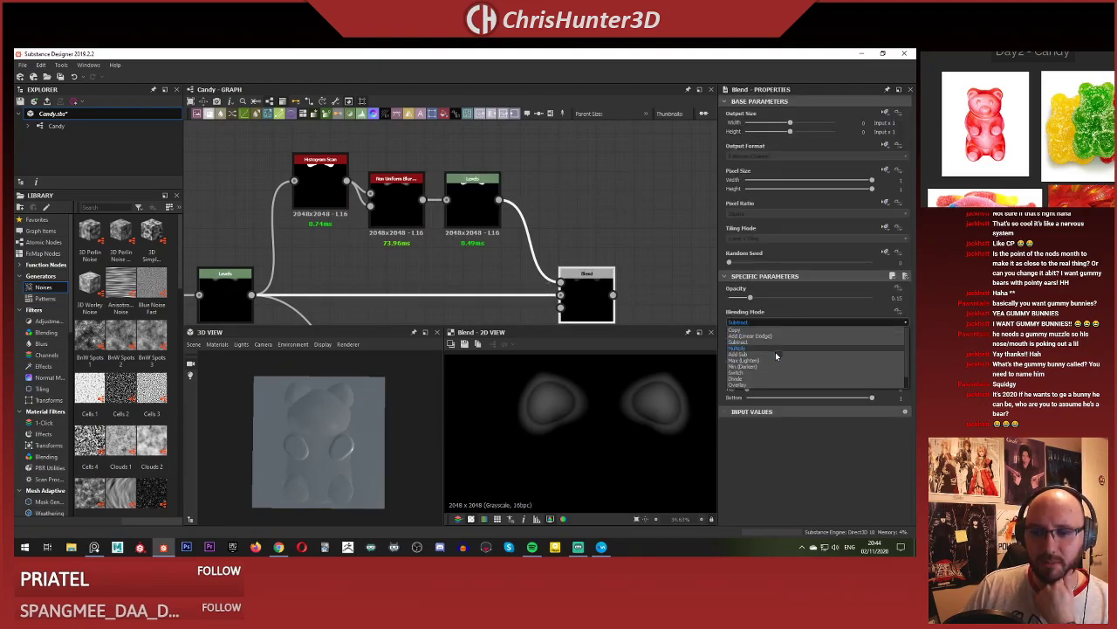
{"action": "left_click", "coordinate": [778, 369]}
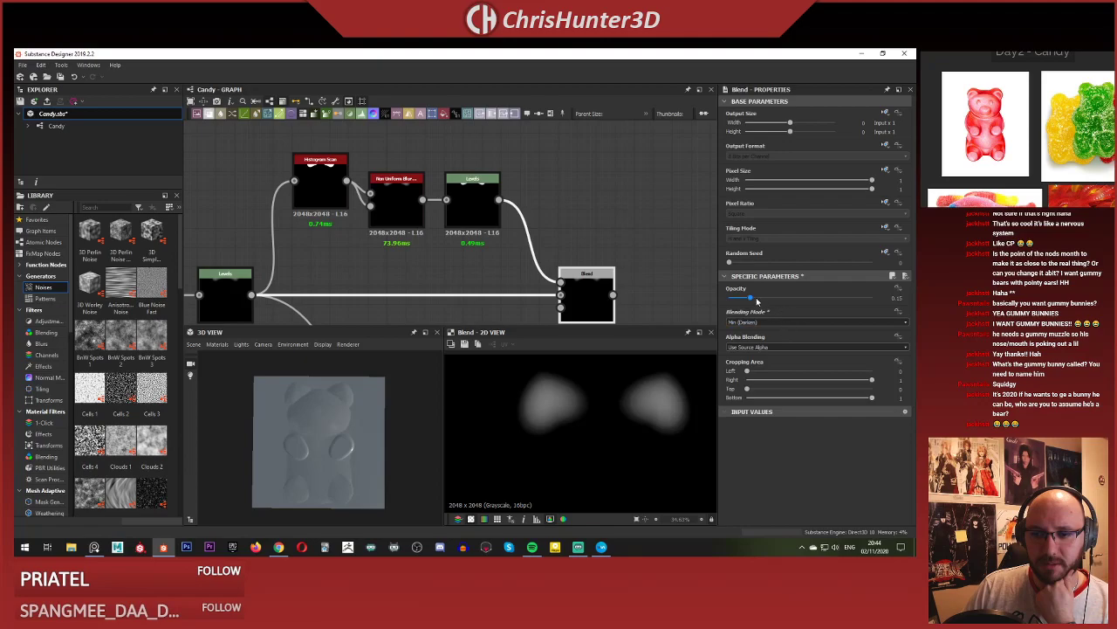
{"action": "left_click_drag", "start_coordinate": [847, 303], "coordinate": [888, 303]}
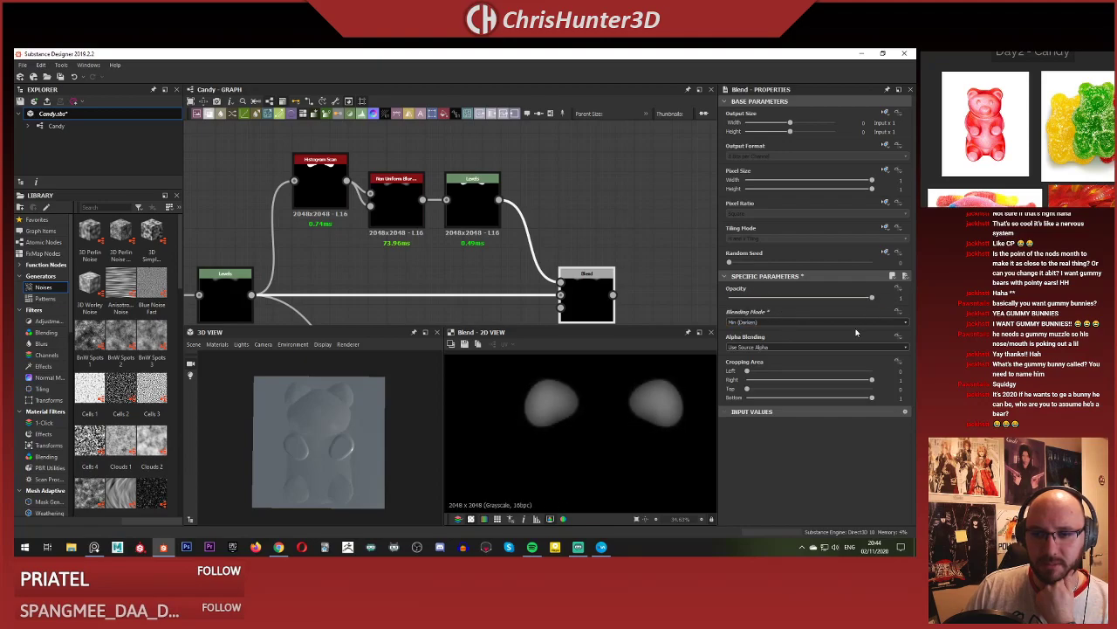
{"action": "left_click", "coordinate": [851, 322]}
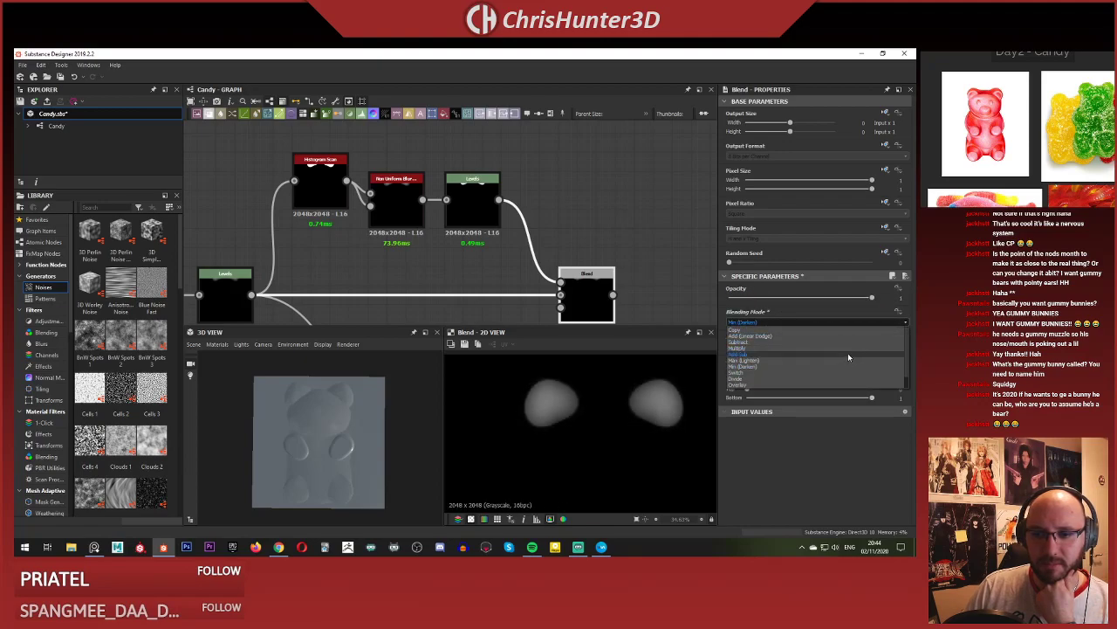
{"action": "left_click", "coordinate": [848, 353]}
{"action": "left_click_drag", "start_coordinate": [871, 298], "coordinate": [704, 313]}
{"action": "left_click", "coordinate": [731, 323]}
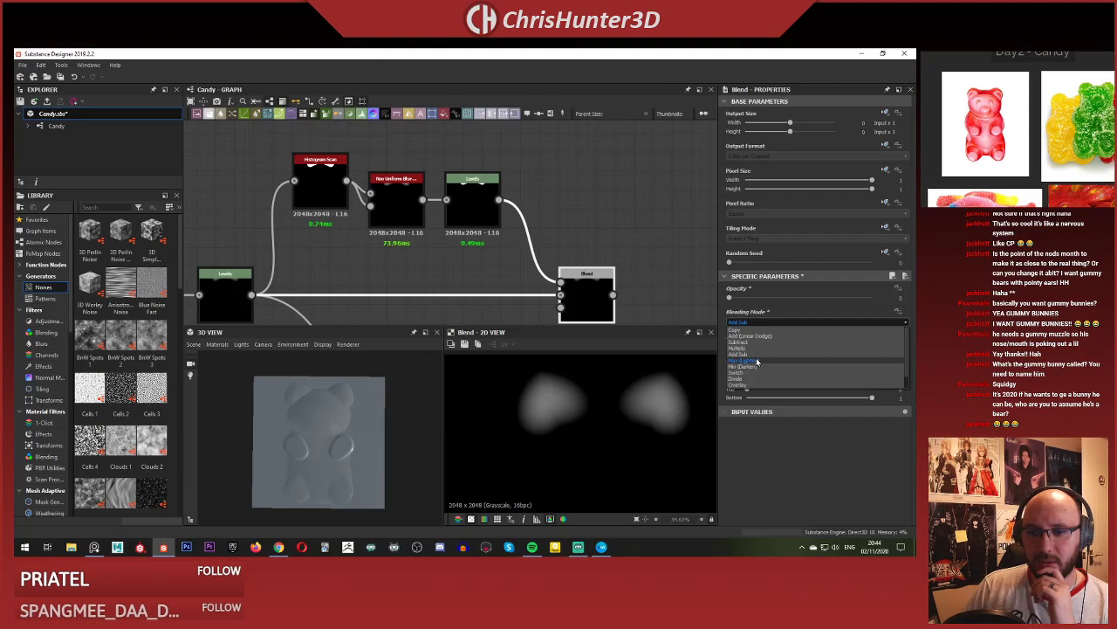
{"action": "left_click", "coordinate": [756, 360]}
{"action": "left_click_drag", "start_coordinate": [789, 310], "coordinate": [899, 312]}
Return the ear Blend to Subtract mode and lower its opacity to about 0.13.
{"action": "left_click", "coordinate": [848, 322]}
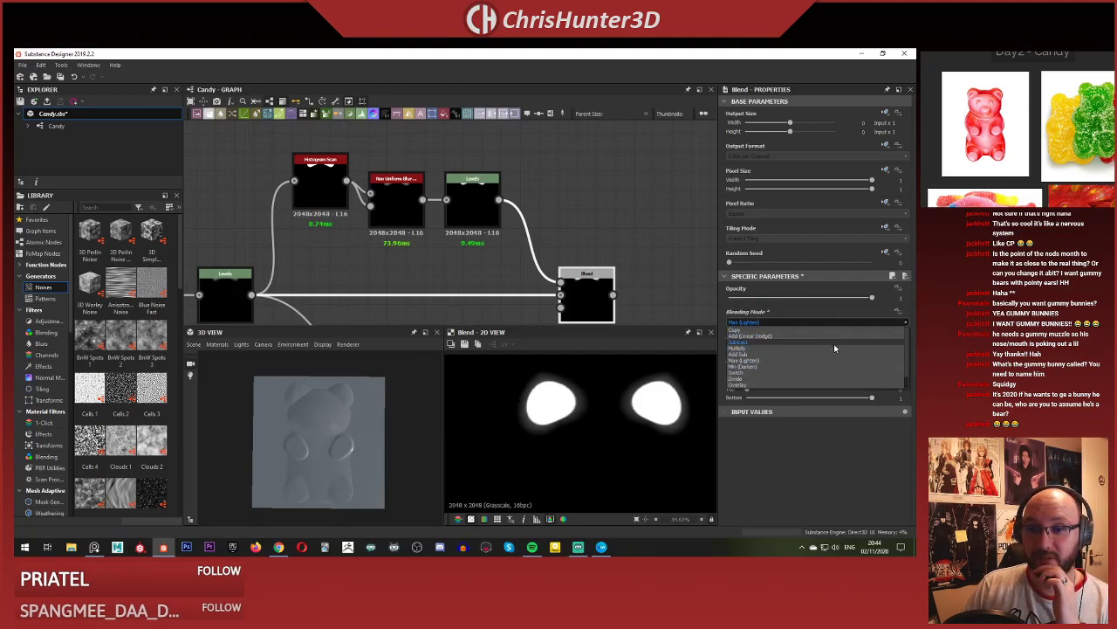
{"action": "left_click", "coordinate": [840, 345]}
{"action": "left_click_drag", "start_coordinate": [827, 303], "coordinate": [741, 299]}
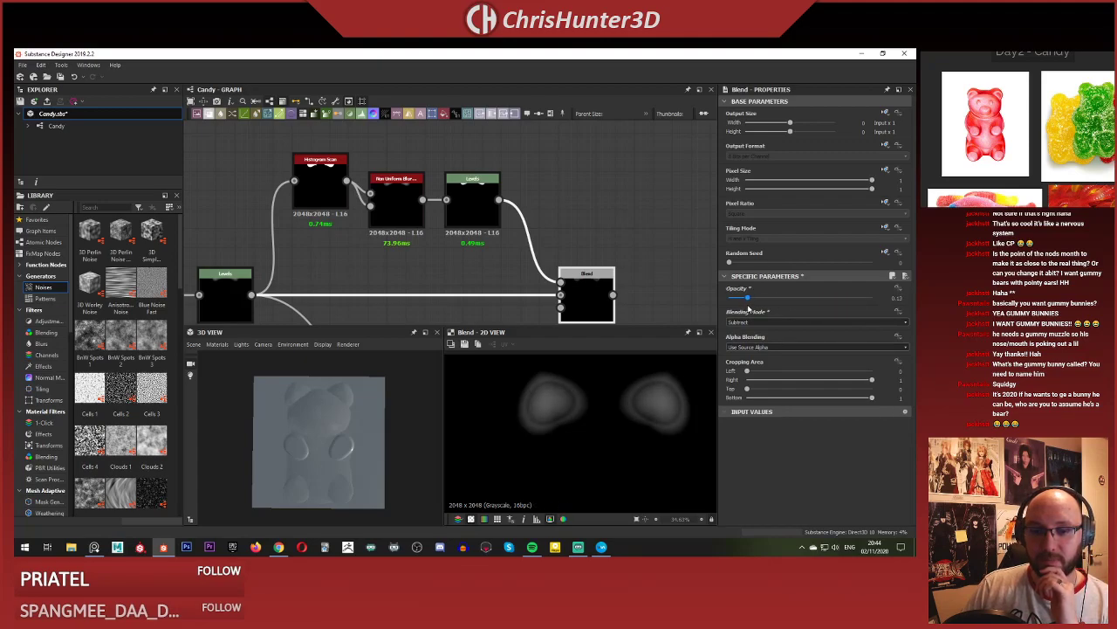
Feed the ear Blend output into the head Blend in place of the direct ears Levels link, and check the ears in 3D.
{"action": "left_click", "coordinate": [634, 239]}
{"action": "scroll", "coordinate": [563, 240], "scroll_direction": "down", "scroll_amount": 4}
{"action": "middle_click_drag", "start_coordinate": [595, 314], "coordinate": [548, 219]}
{"action": "scroll", "coordinate": [510, 233], "scroll_direction": "down", "scroll_amount": 2}
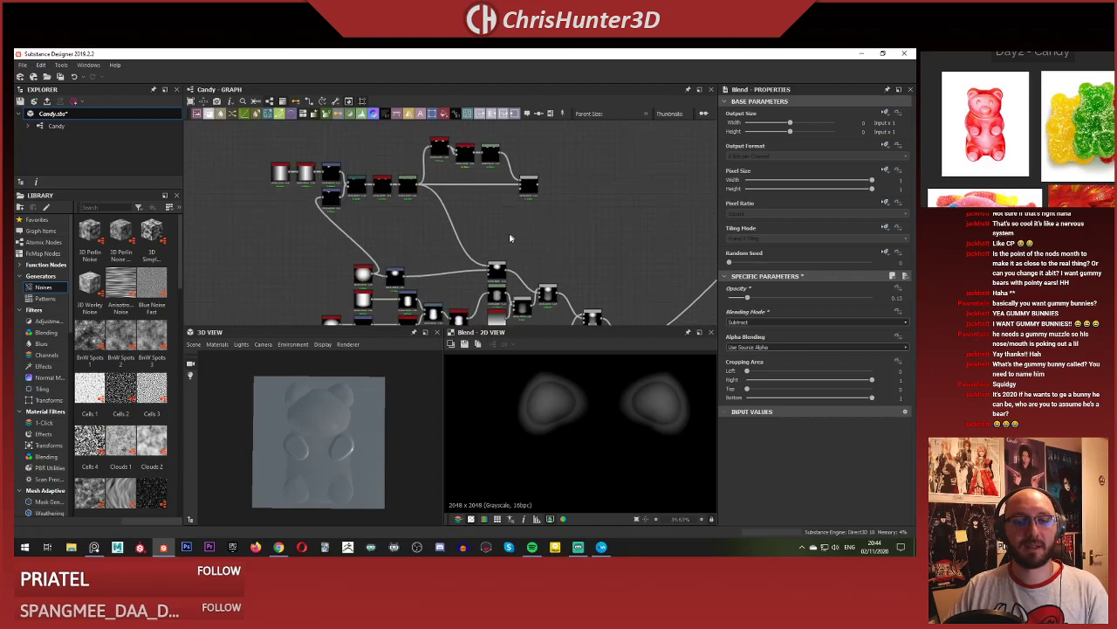
{"action": "scroll", "coordinate": [509, 234], "scroll_direction": "up", "scroll_amount": 2}
{"action": "left_click", "coordinate": [547, 166]}
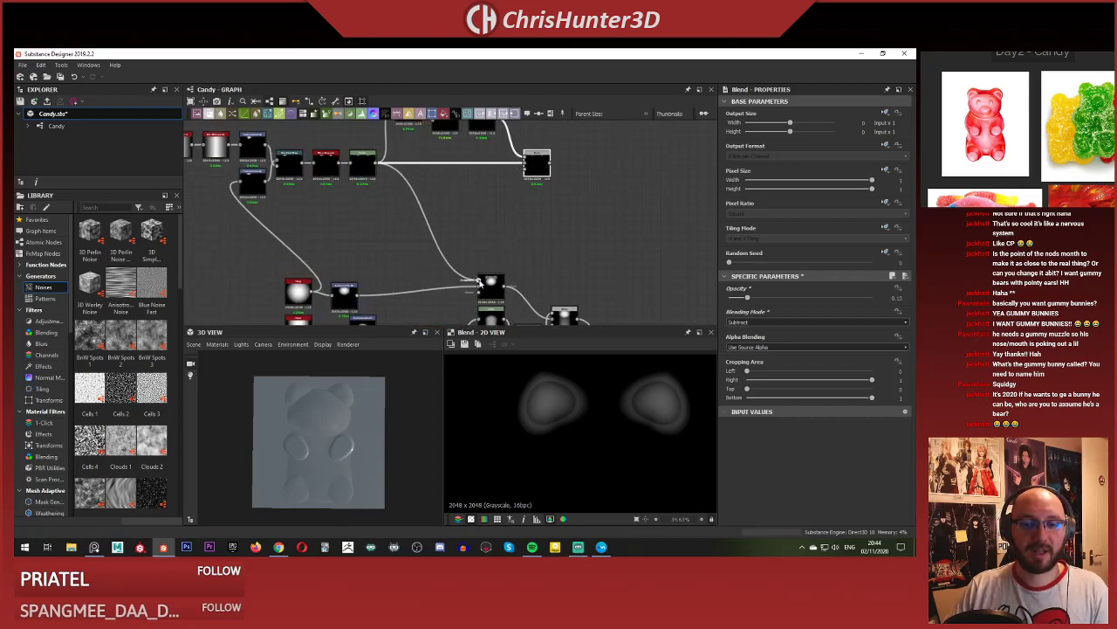
{"action": "left_click_drag", "start_coordinate": [557, 169], "coordinate": [477, 280]}
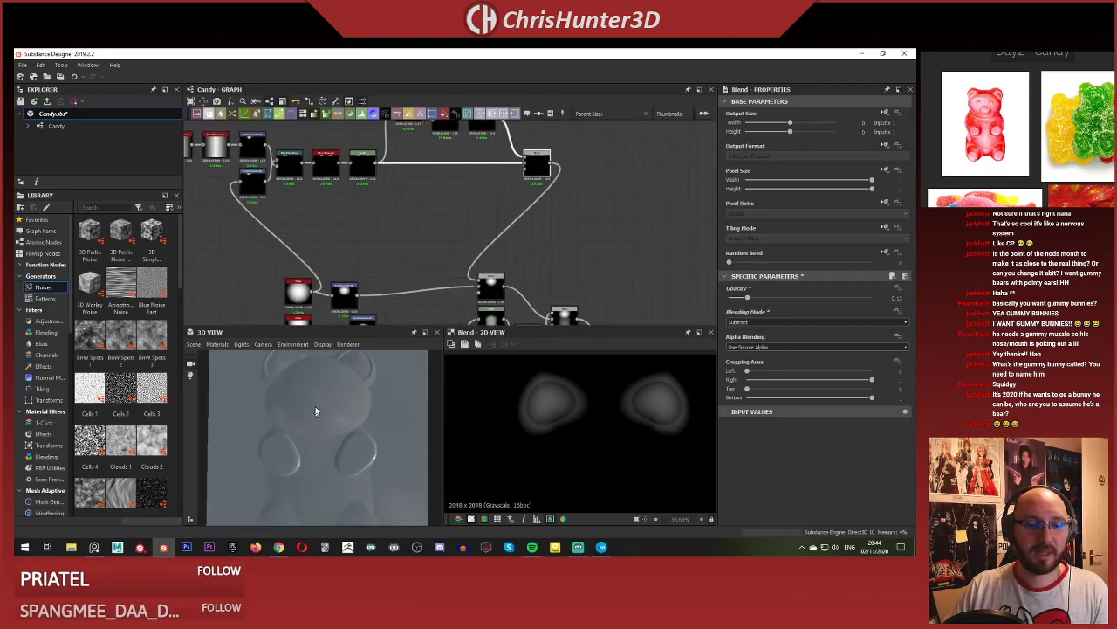
{"action": "scroll", "coordinate": [325, 449], "scroll_direction": "up", "scroll_amount": 3}
{"action": "scroll", "coordinate": [450, 208], "scroll_direction": "down", "scroll_amount": 3}
{"action": "middle_click_drag", "start_coordinate": [451, 208], "coordinate": [461, 256]}
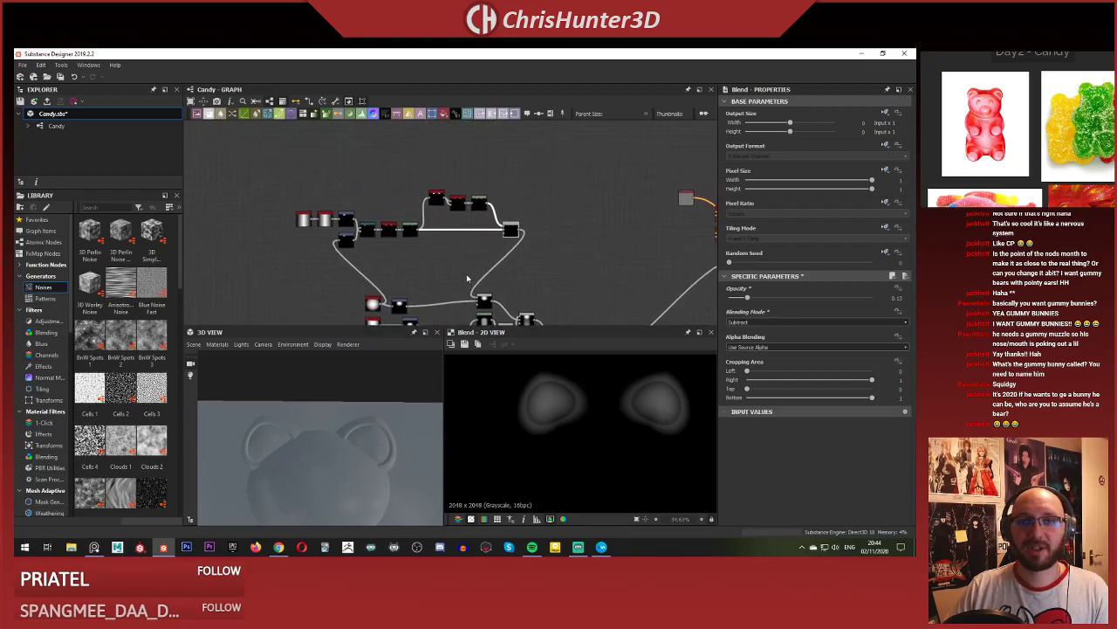
Raise the Intensity of the ears' Non Uniform Blur slightly, to about 13.4.
{"action": "scroll", "coordinate": [467, 255], "scroll_direction": "up", "scroll_amount": 7}
{"action": "middle_click_drag", "start_coordinate": [482, 188], "coordinate": [499, 341]}
{"action": "left_click", "coordinate": [434, 186]}
{"action": "double_click", "coordinate": [423, 211]}
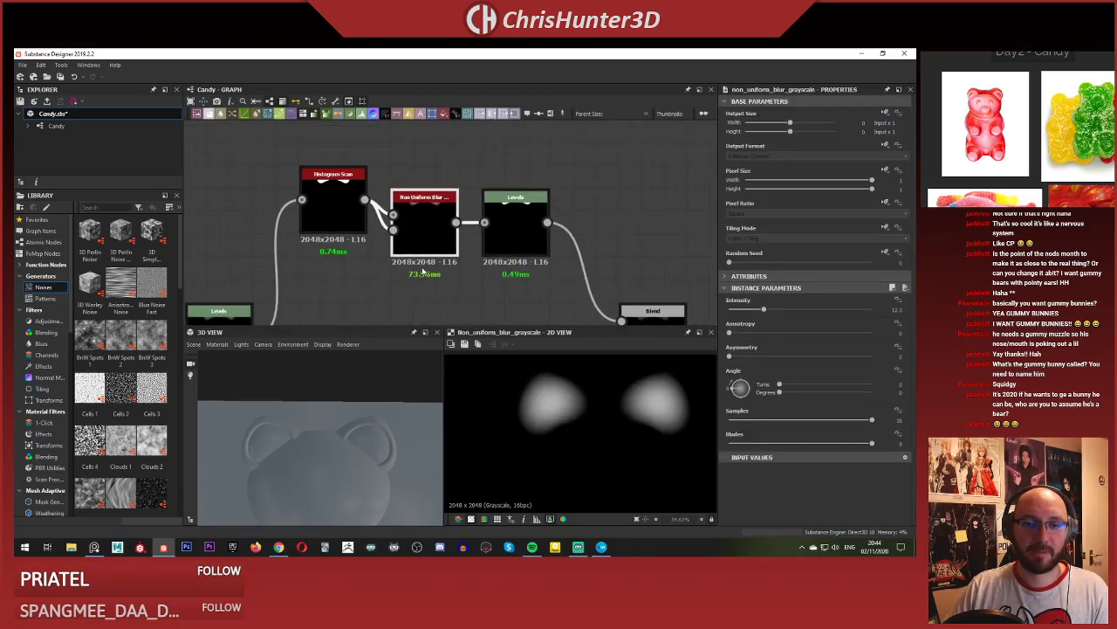
{"action": "scroll", "coordinate": [636, 309], "scroll_direction": "down", "scroll_amount": 1}
{"action": "left_click_drag", "start_coordinate": [765, 311], "coordinate": [769, 312]}
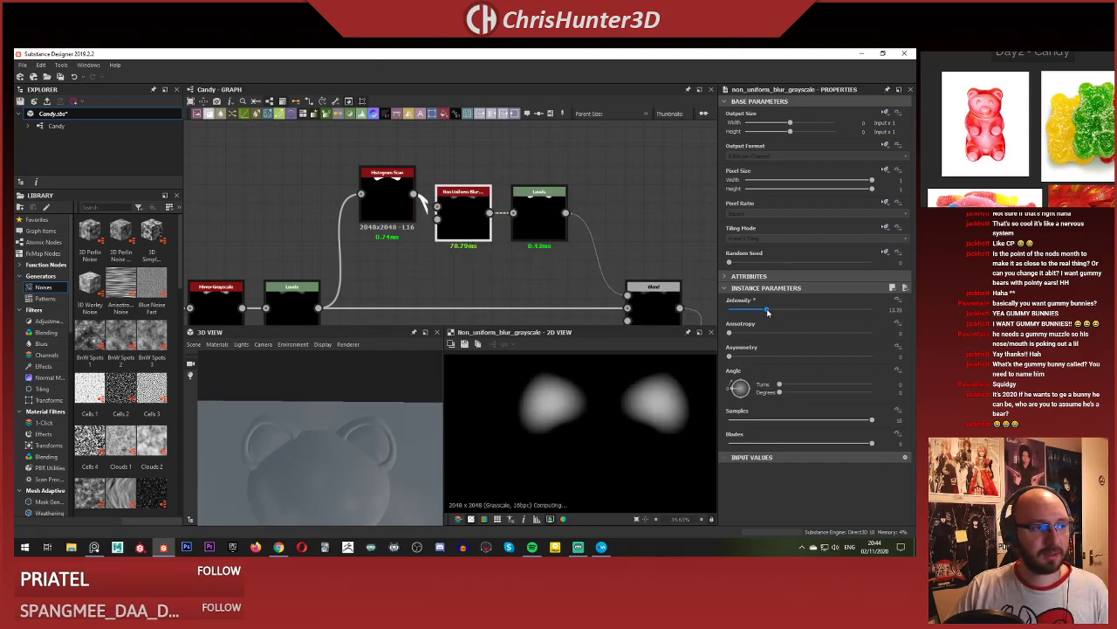
Adjust the input range of the ear mask Levels to make the inner-ear mask smaller and rounder.
{"action": "left_click", "coordinate": [559, 227]}
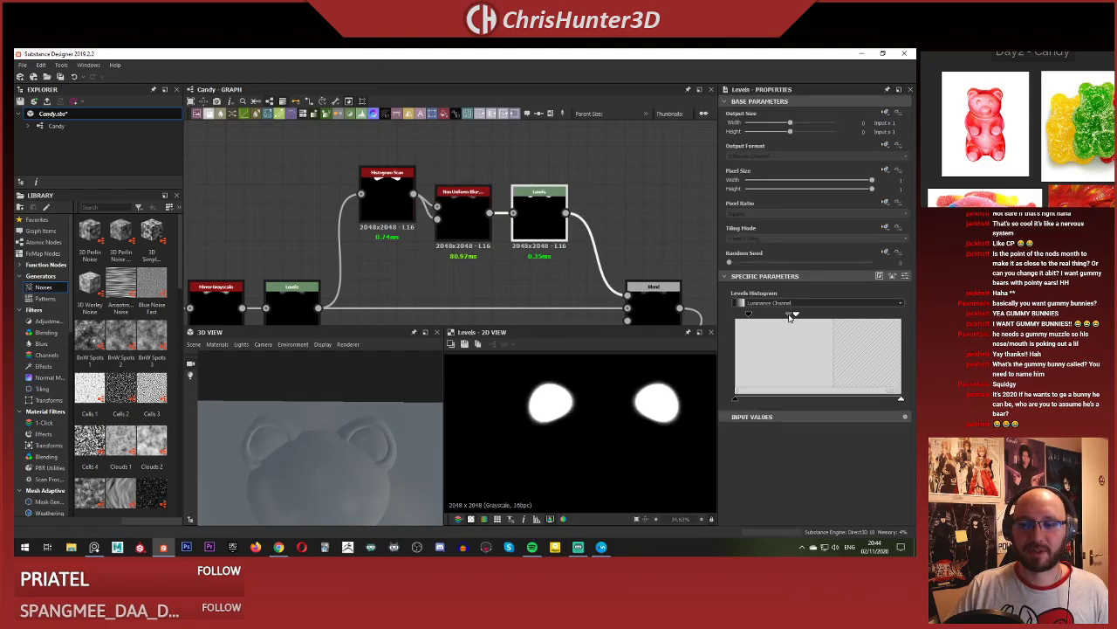
{"action": "mouse_move", "coordinate": [790, 317]}
{"action": "left_mouse_down"}
{"action": "mouse_move", "coordinate": [817, 317]}
{"action": "mouse_move", "coordinate": [775, 317]}
{"action": "left_mouse_up"}
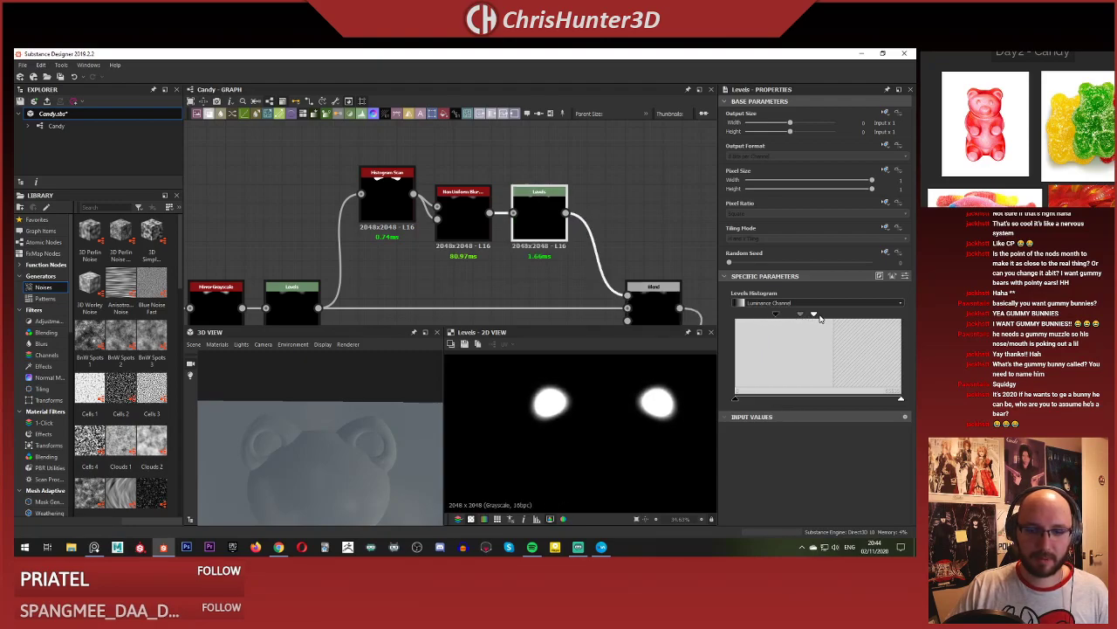
{"action": "left_click_drag", "start_coordinate": [815, 317], "coordinate": [808, 317]}
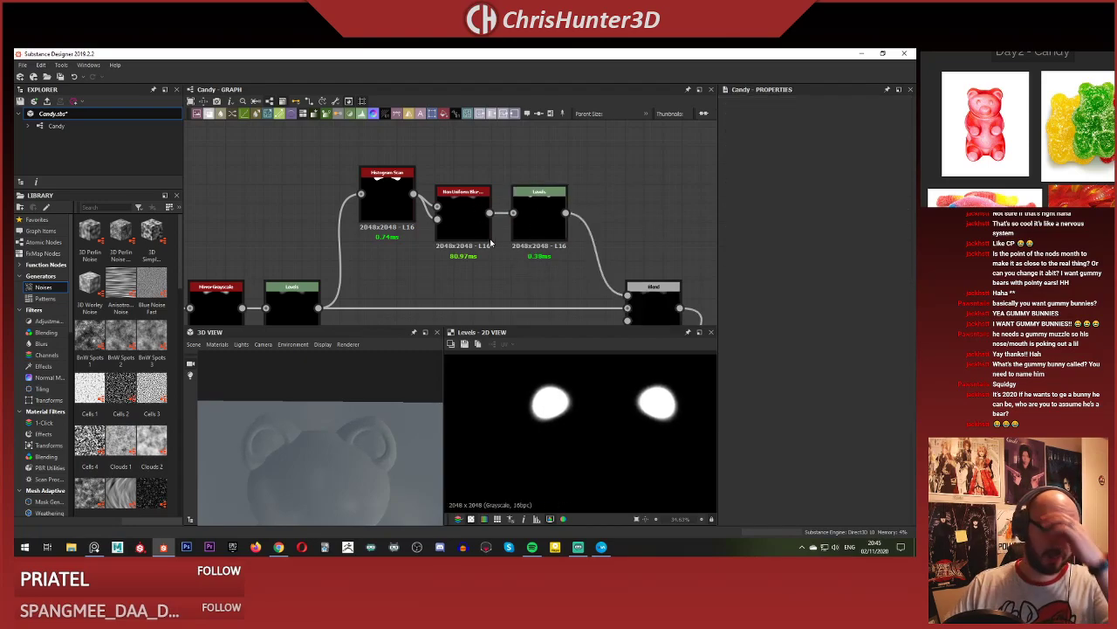
Inspect the inner-ear Levels node's properties, the surrounding node graph and the bear in the 3D view.
{"action": "left_click", "coordinate": [539, 215]}
{"action": "scroll", "coordinate": [539, 215], "scroll_direction": "down", "scroll_amount": 1}
{"action": "middle_click_drag", "start_coordinate": [538, 322], "coordinate": [530, 226]}
{"action": "scroll", "coordinate": [487, 245], "scroll_direction": "up", "scroll_amount": 2}
{"action": "scroll", "coordinate": [522, 223], "scroll_direction": "down", "scroll_amount": 4}
{"action": "scroll", "coordinate": [527, 226], "scroll_direction": "down", "scroll_amount": 2}
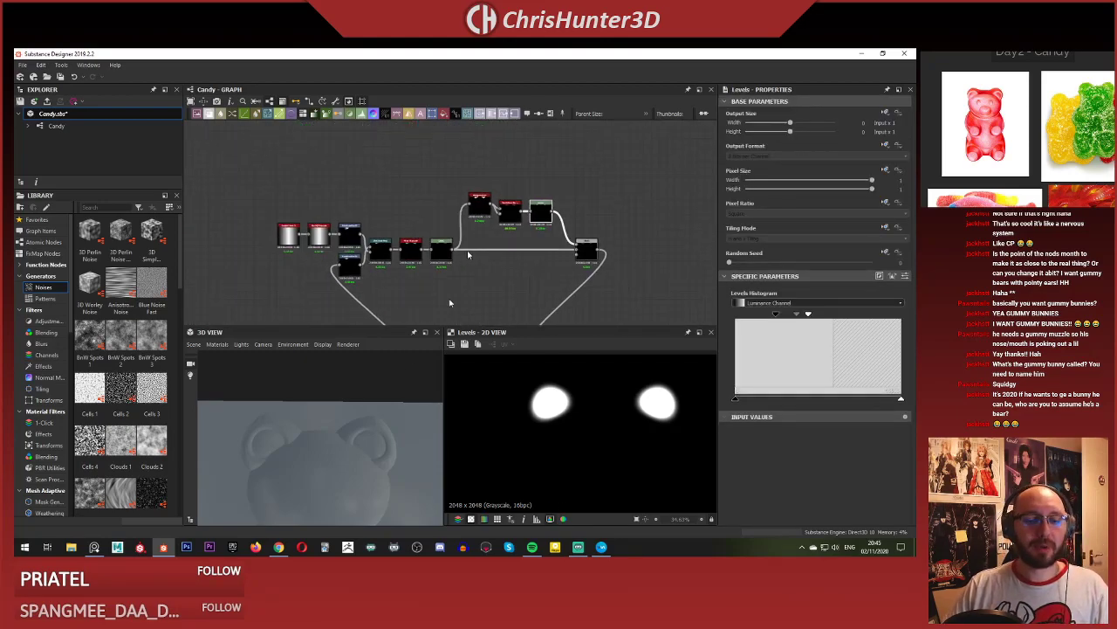
{"action": "scroll", "coordinate": [327, 429], "scroll_direction": "down", "scroll_amount": 5}
{"action": "scroll", "coordinate": [336, 466], "scroll_direction": "up", "scroll_amount": 2}
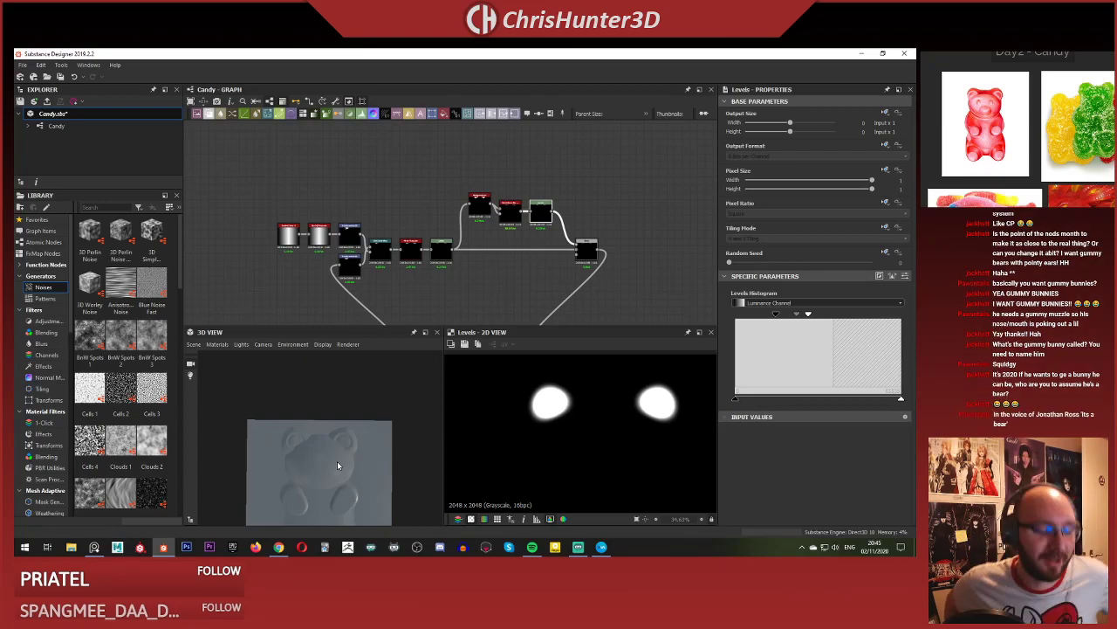
{"action": "scroll", "coordinate": [340, 460], "scroll_direction": "down", "scroll_amount": 1}
{"action": "scroll", "coordinate": [360, 303], "scroll_direction": "down", "scroll_amount": 5}
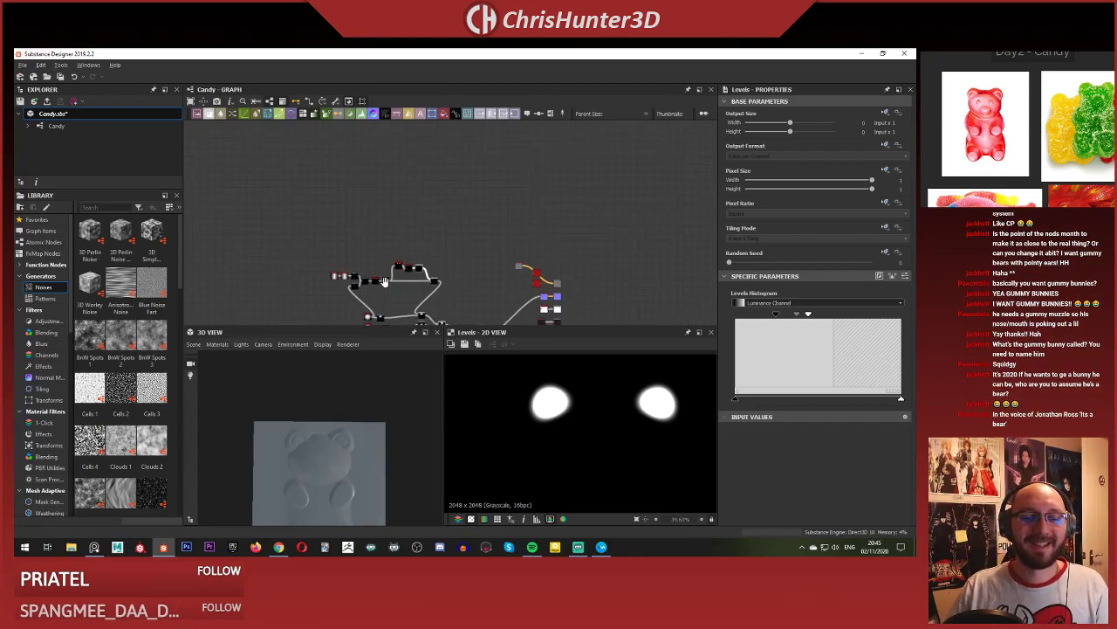
Save the Candy package from the graph.
{"action": "middle_click_drag", "start_coordinate": [361, 303], "coordinate": [410, 179]}
{"action": "scroll", "coordinate": [437, 175], "scroll_direction": "up", "scroll_amount": 5}
{"action": "right_click", "coordinate": [416, 236]}
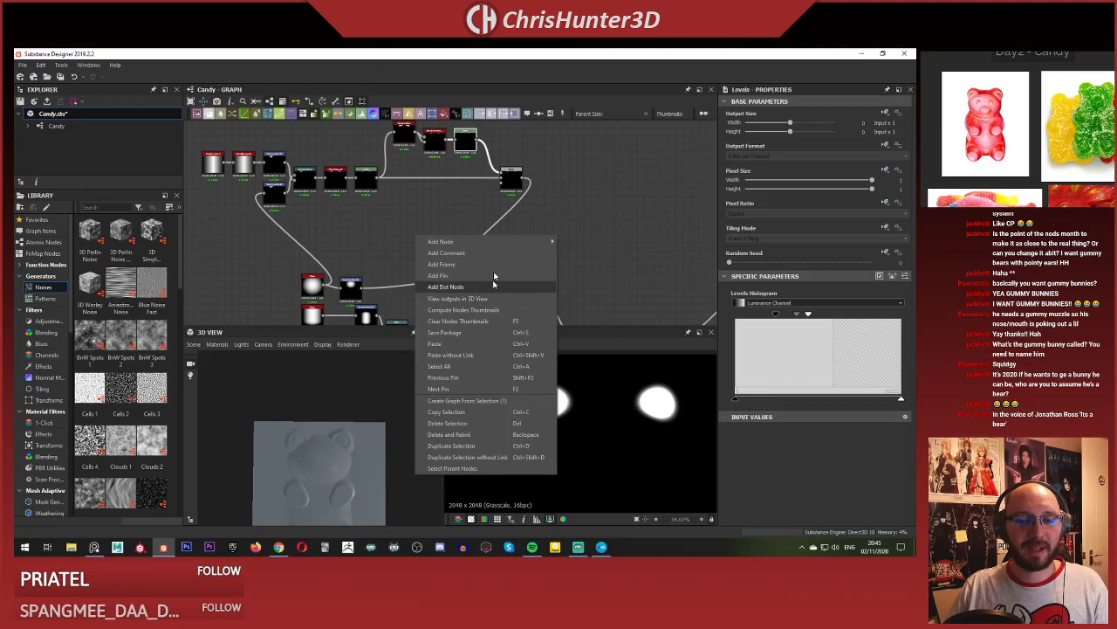
{"action": "left_click", "coordinate": [486, 333]}
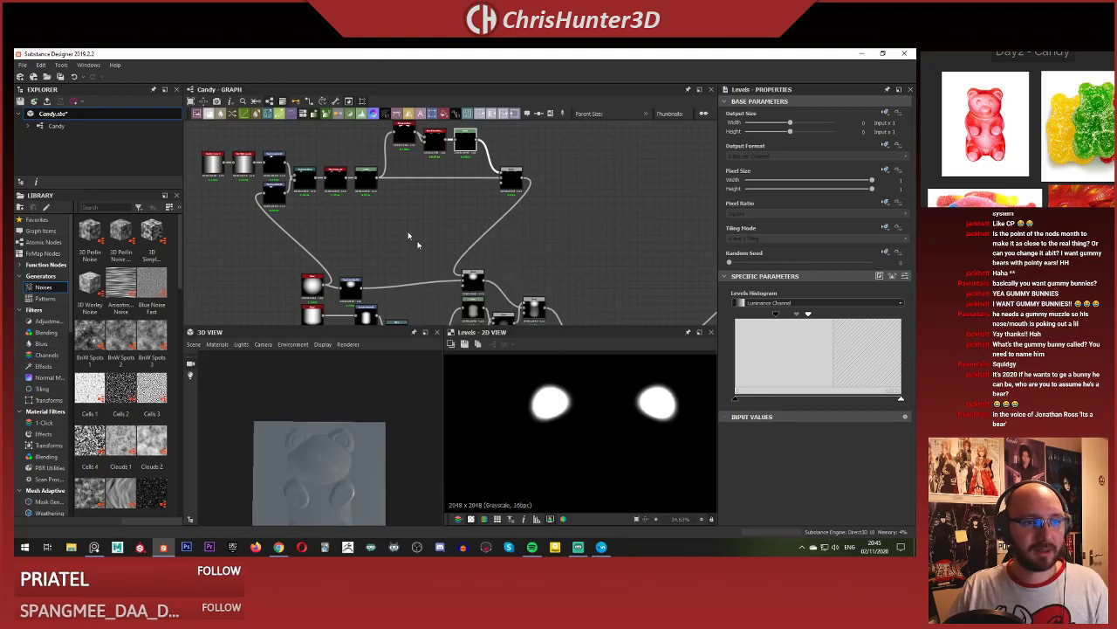
Line up the Histogram Scan node with the Non Uniform Blur and Levels nodes, and bring the ear Blend node closer.
{"action": "scroll", "coordinate": [452, 190], "scroll_direction": "up", "scroll_amount": 5}
{"action": "middle_click_drag", "start_coordinate": [452, 191], "coordinate": [434, 245]}
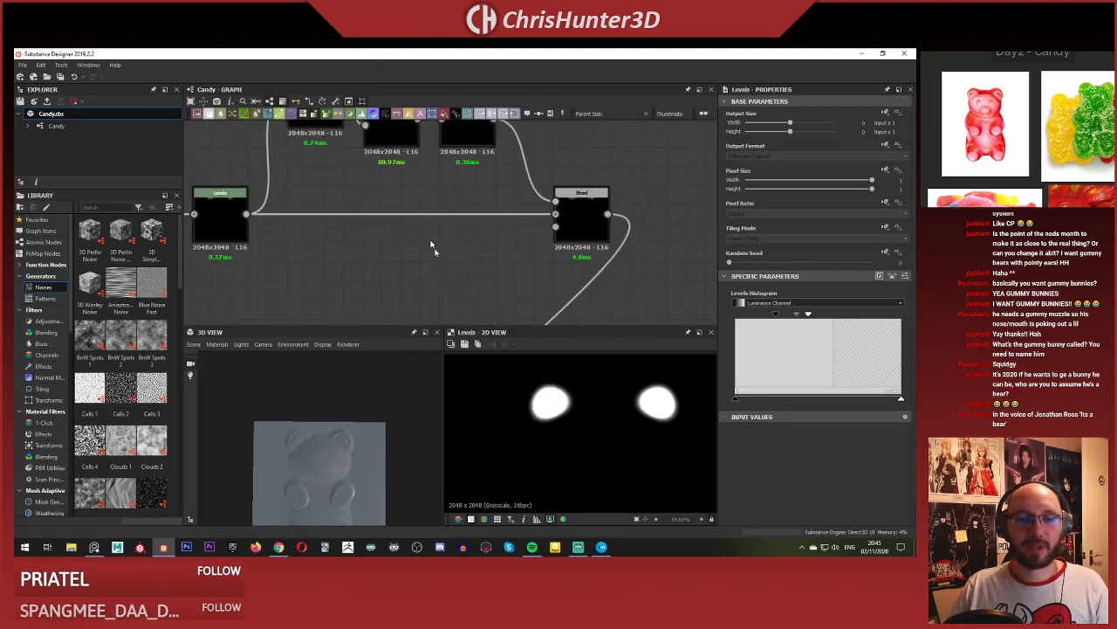
{"action": "middle_click_drag", "start_coordinate": [321, 167], "coordinate": [431, 270]}
{"action": "scroll", "coordinate": [432, 266], "scroll_direction": "up", "scroll_amount": 2}
{"action": "left_click_drag", "start_coordinate": [424, 192], "coordinate": [424, 220]}
{"action": "scroll", "coordinate": [530, 269], "scroll_direction": "down", "scroll_amount": 5}
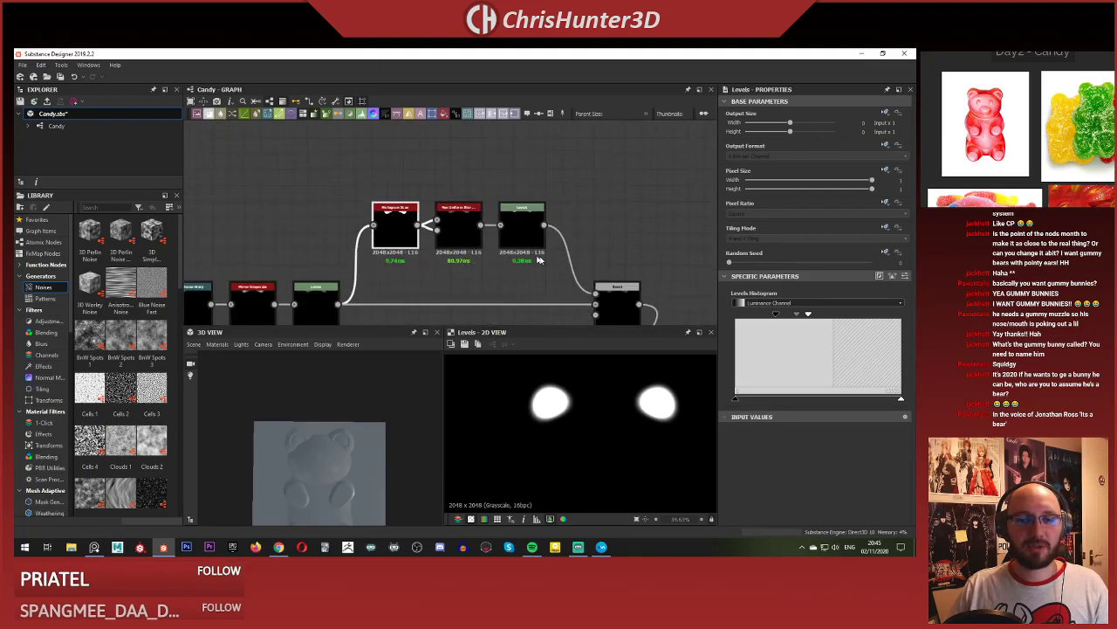
{"action": "left_click_drag", "start_coordinate": [562, 218], "coordinate": [534, 219]}
{"action": "scroll", "coordinate": [441, 206], "scroll_direction": "up", "scroll_amount": 1}
{"action": "middle_click_drag", "start_coordinate": [441, 206], "coordinate": [467, 234]}
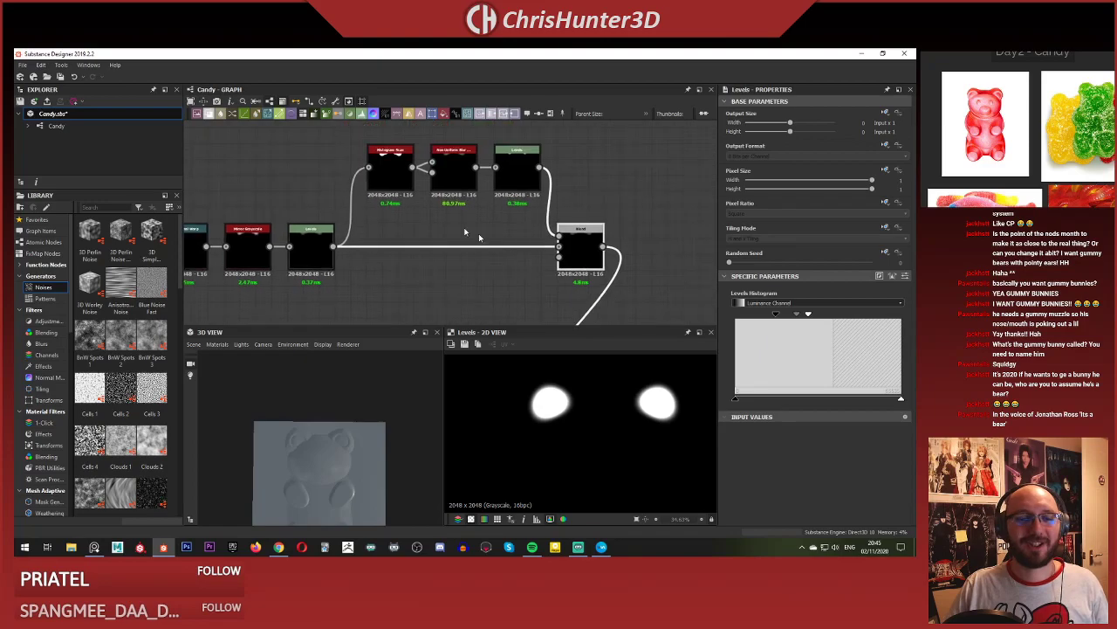
Move the Histogram Scan, Non Uniform Blur and Levels nodes down toward the main ear chain and shift the ear Blend closer.
{"action": "scroll", "coordinate": [465, 232], "scroll_direction": "down", "scroll_amount": 1}
{"action": "left_click_drag", "start_coordinate": [373, 140], "coordinate": [492, 199]}
{"action": "left_click", "coordinate": [509, 165]}
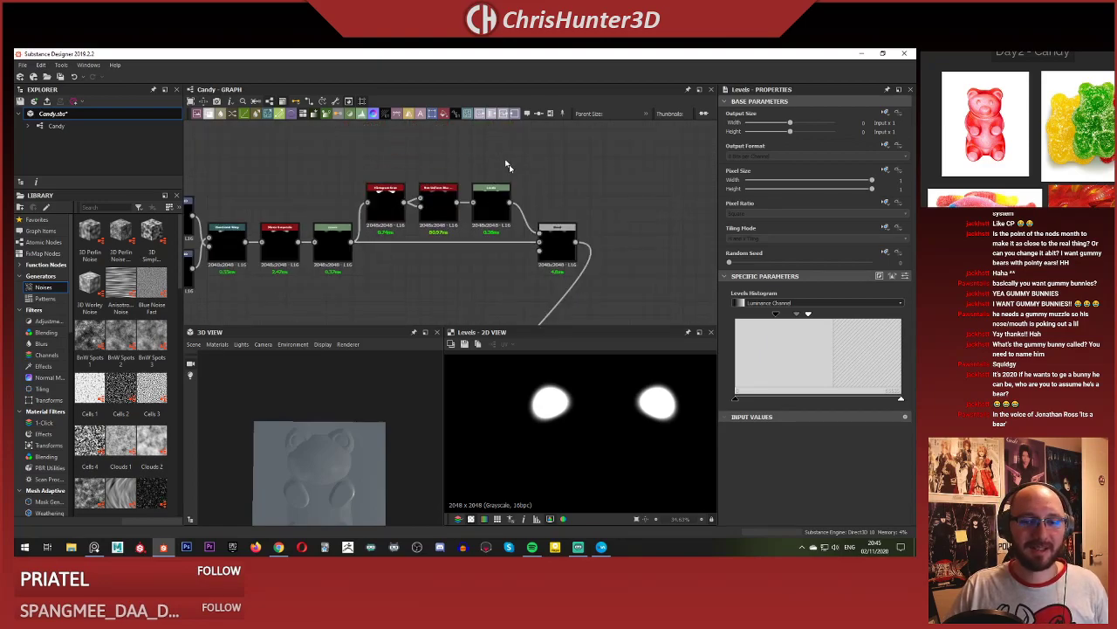
{"action": "left_click_drag", "start_coordinate": [557, 236], "coordinate": [544, 236]}
{"action": "left_click", "coordinate": [517, 252]}
Display the Blend node combining head and ears in the 2D view and inspect the bear in the 3D view.
{"action": "scroll", "coordinate": [515, 253], "scroll_direction": "down", "scroll_amount": 3}
{"action": "middle_click_drag", "start_coordinate": [515, 253], "coordinate": [531, 196]}
{"action": "scroll", "coordinate": [522, 260], "scroll_direction": "down", "scroll_amount": 1}
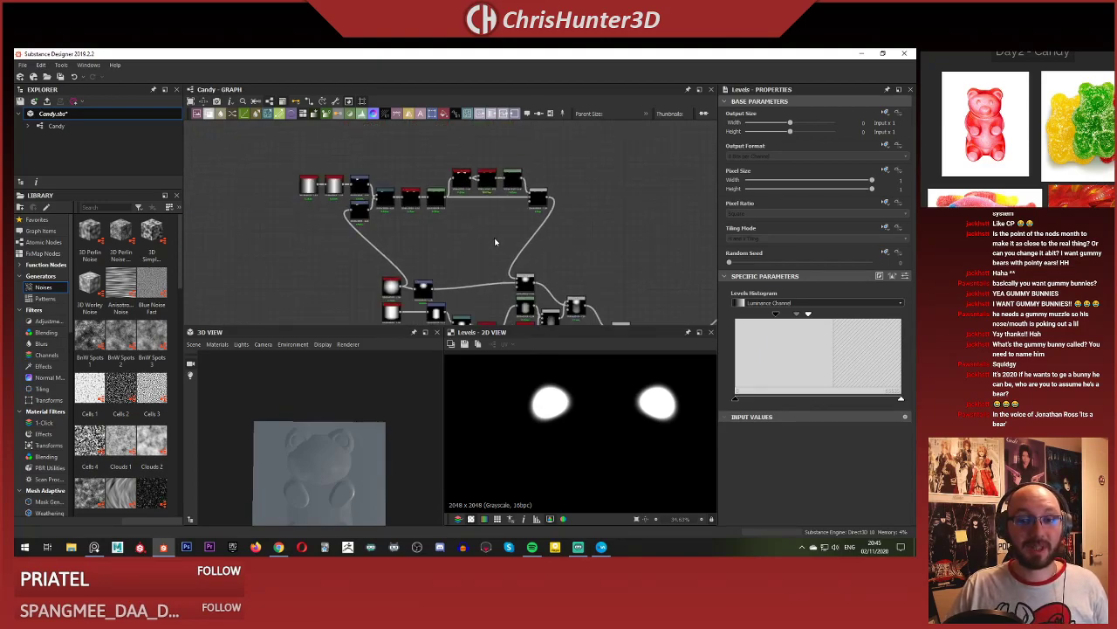
{"action": "scroll", "coordinate": [497, 242], "scroll_direction": "up", "scroll_amount": 1}
{"action": "middle_click_drag", "start_coordinate": [534, 302], "coordinate": [499, 209]}
{"action": "double_click", "coordinate": [499, 210]}
{"action": "scroll", "coordinate": [371, 191], "scroll_direction": "up", "scroll_amount": 4}
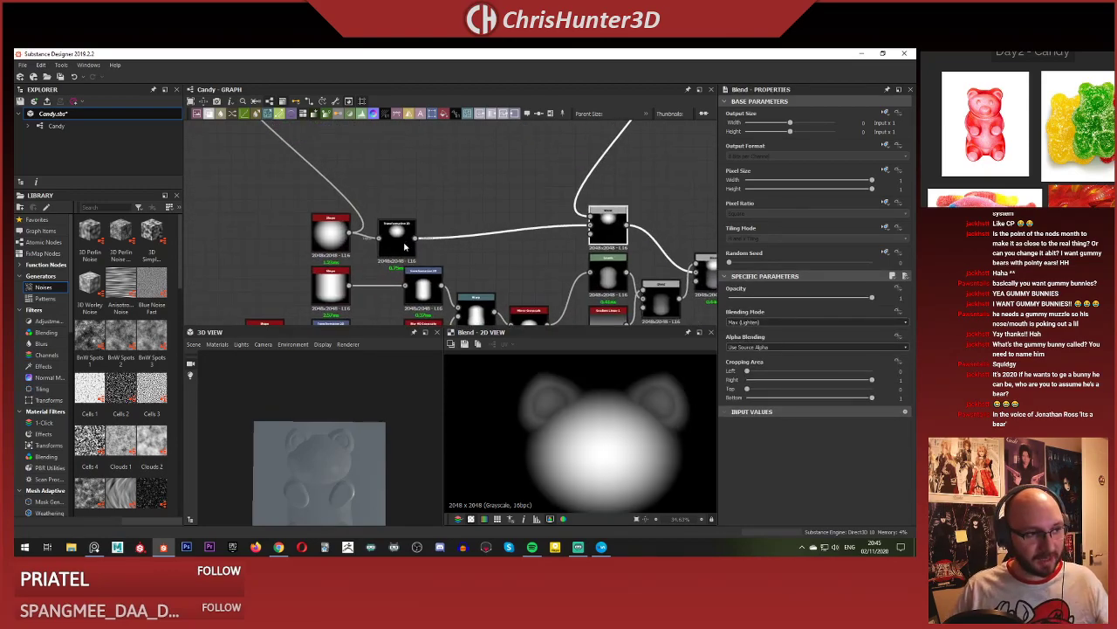
{"action": "scroll", "coordinate": [302, 452], "scroll_direction": "down", "scroll_amount": 1}
{"action": "middle_click_drag", "start_coordinate": [325, 473], "coordinate": [341, 451]}
{"action": "scroll", "coordinate": [358, 448], "scroll_direction": "up", "scroll_amount": 2}
{"action": "scroll", "coordinate": [459, 243], "scroll_direction": "down", "scroll_amount": 3}
{"action": "middle_click_drag", "start_coordinate": [609, 302], "coordinate": [454, 262]}
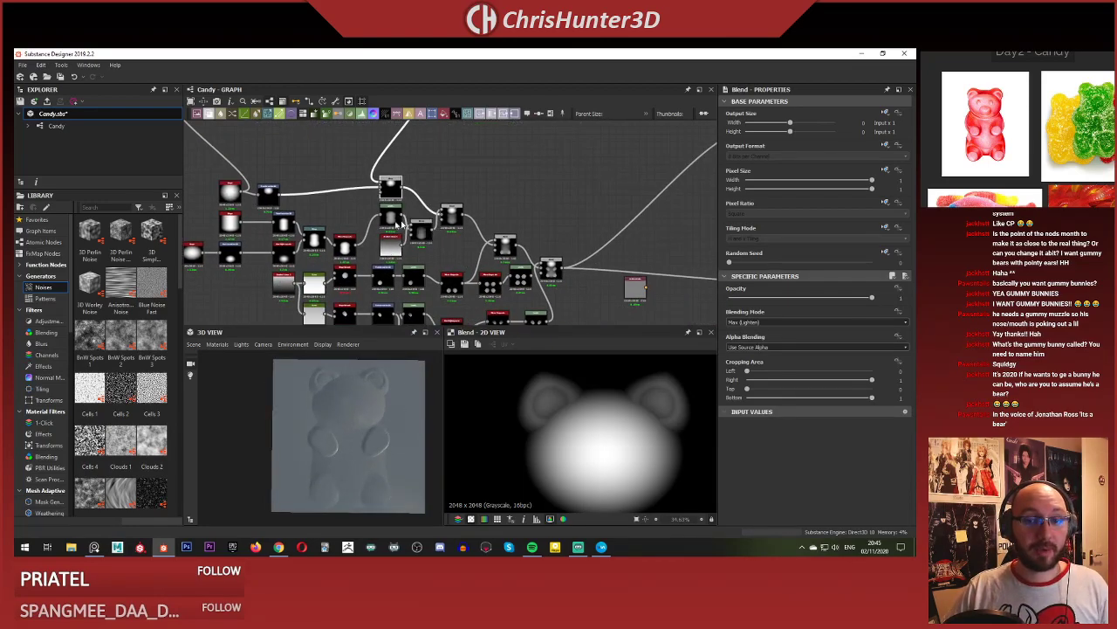
Move the whole ear node chain down closer to the head and body nodes.
{"action": "middle_click_drag", "start_coordinate": [310, 151], "coordinate": [437, 254]}
{"action": "scroll", "coordinate": [438, 254], "scroll_direction": "down", "scroll_amount": 2}
{"action": "scroll", "coordinate": [325, 179], "scroll_direction": "up", "scroll_amount": 1}
{"action": "left_click_drag", "start_coordinate": [284, 155], "coordinate": [509, 263]}
{"action": "middle_click_drag", "start_coordinate": [463, 296], "coordinate": [494, 217]}
Move the head Shape node out to the far left of the graph and its Transformation 2D node beside the head Blend.
{"action": "left_click_drag", "start_coordinate": [428, 224], "coordinate": [250, 230]}
{"action": "left_click", "coordinate": [401, 237]}
{"action": "left_click_drag", "start_coordinate": [463, 229], "coordinate": [537, 234]}
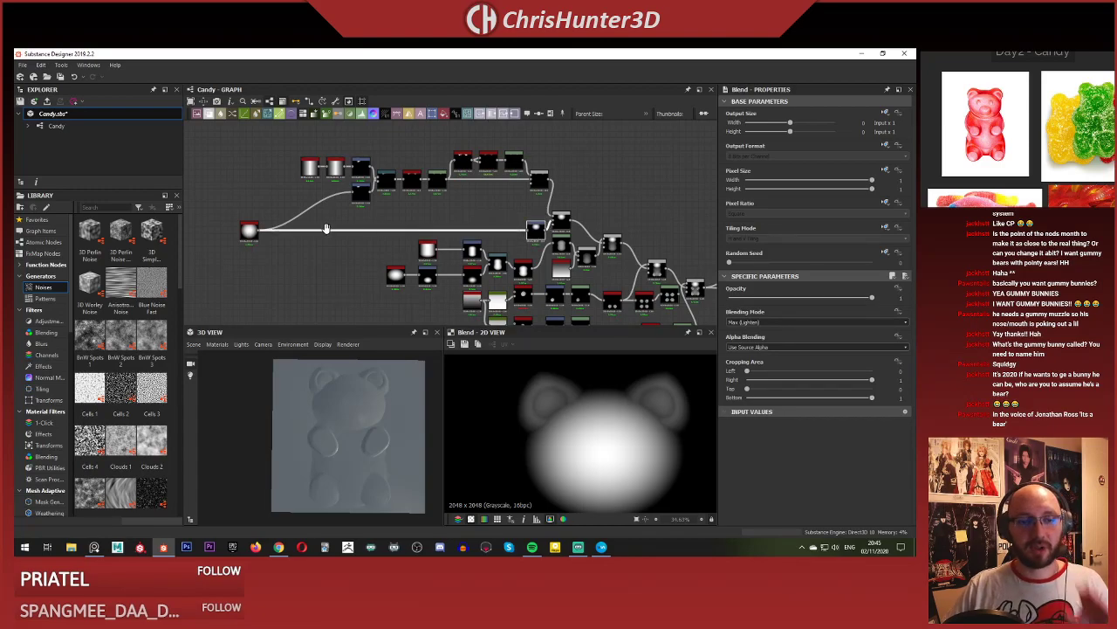
Save the Candy package with the rearranged node layout.
{"action": "middle_click_drag", "start_coordinate": [327, 228], "coordinate": [317, 197]}
{"action": "scroll", "coordinate": [315, 210], "scroll_direction": "down", "scroll_amount": 1}
{"action": "scroll", "coordinate": [381, 197], "scroll_direction": "down", "scroll_amount": 2}
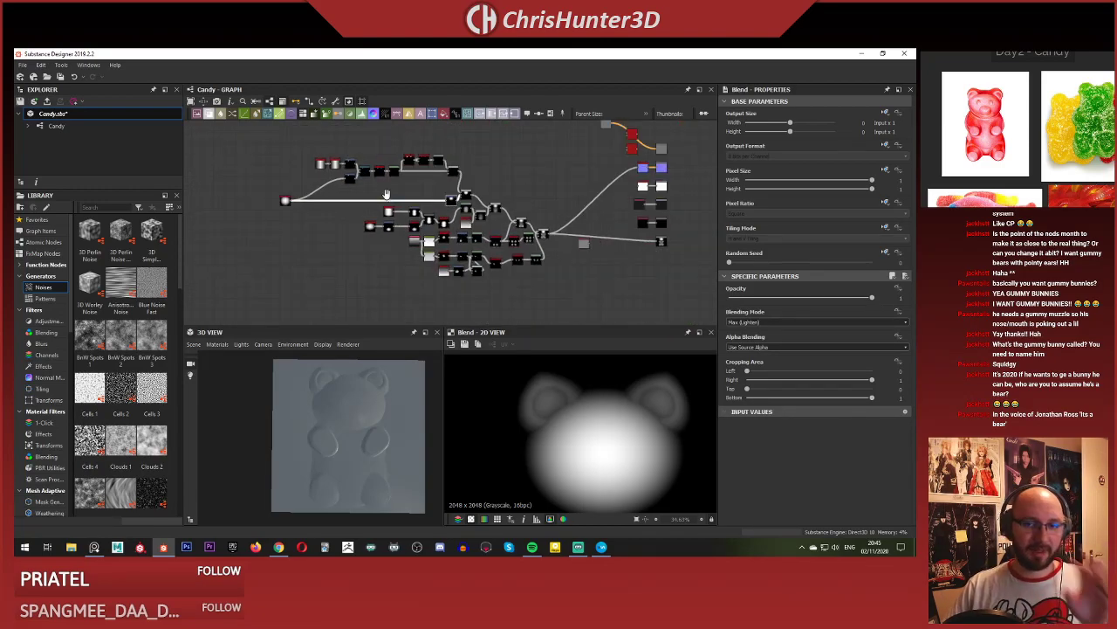
{"action": "middle_click_drag", "start_coordinate": [396, 205], "coordinate": [330, 232]}
{"action": "right_click", "coordinate": [457, 181]}
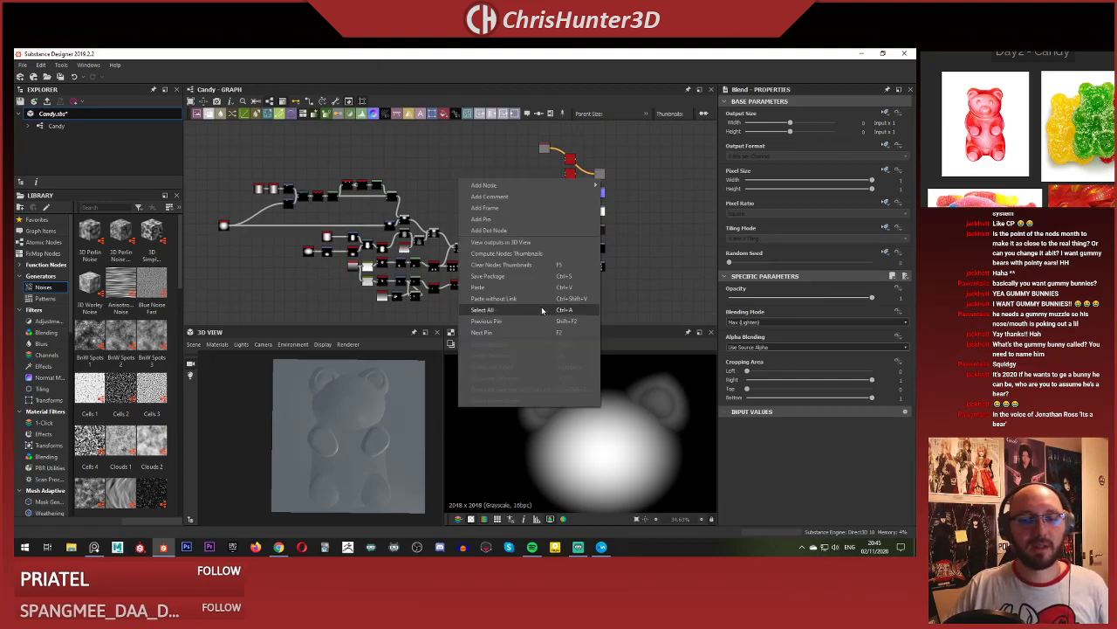
{"action": "key", "text": "Escape"}
Review the rearranged node network and check the bear's shape in the 3D view.
{"action": "scroll", "coordinate": [413, 253], "scroll_direction": "up", "scroll_amount": 1}
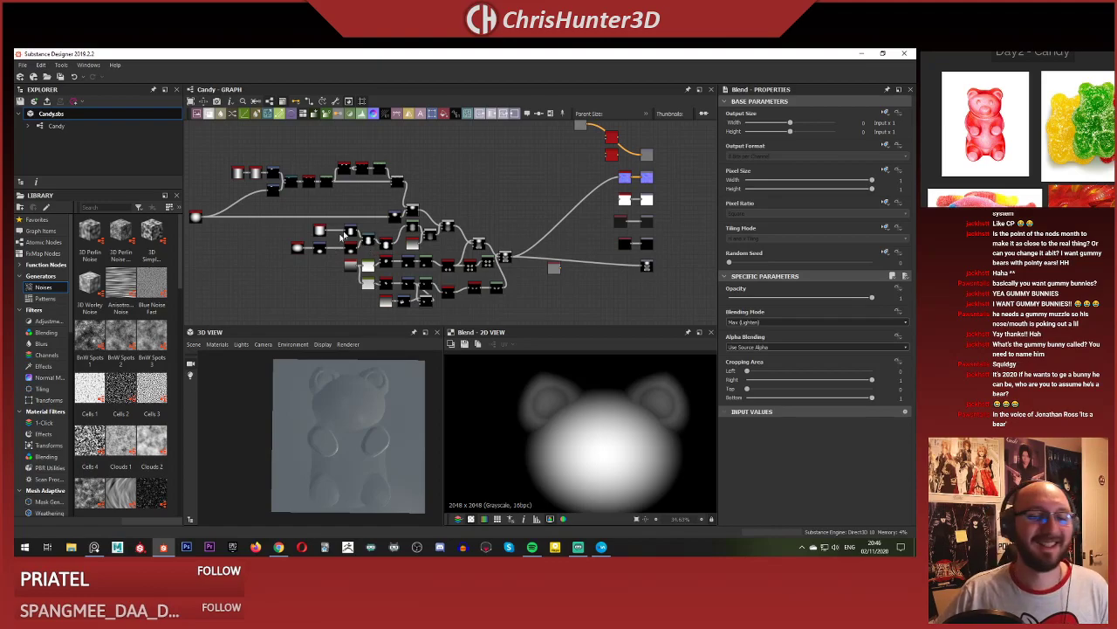
{"action": "scroll", "coordinate": [369, 217], "scroll_direction": "up", "scroll_amount": 2}
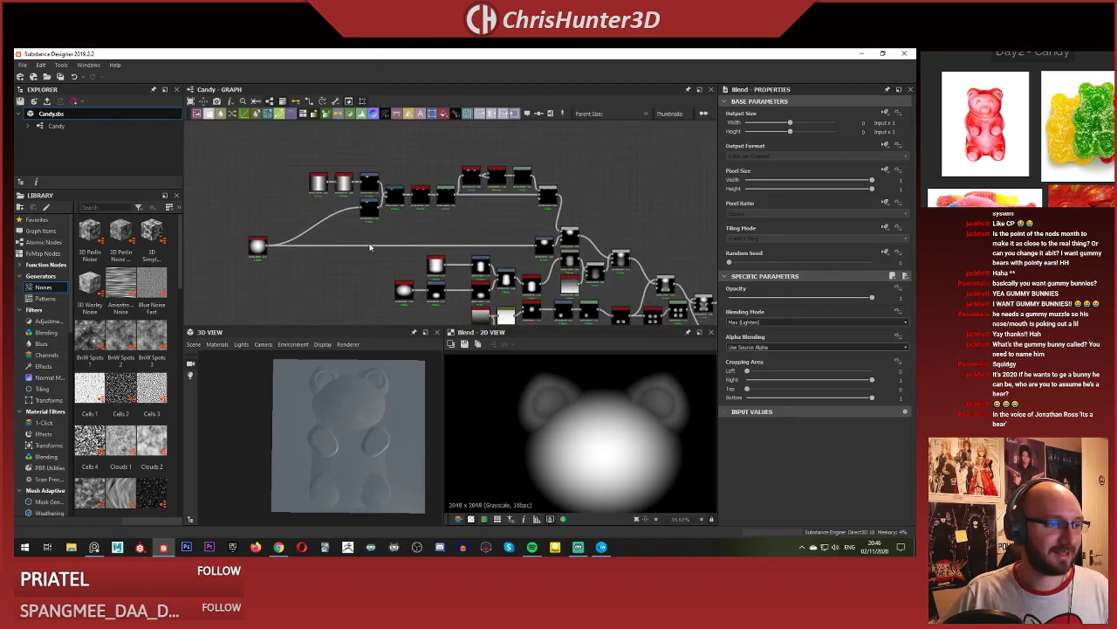
{"action": "left_click", "coordinate": [384, 228]}
{"action": "scroll", "coordinate": [384, 229], "scroll_direction": "up", "scroll_amount": 2}
{"action": "scroll", "coordinate": [379, 248], "scroll_direction": "down", "scroll_amount": 3}
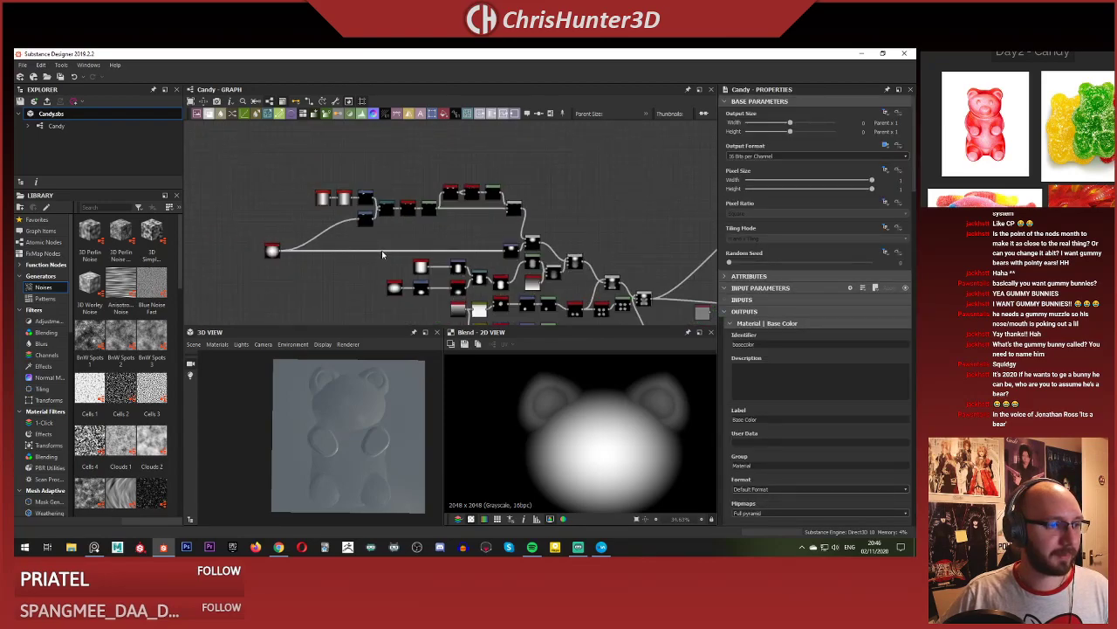
{"action": "scroll", "coordinate": [331, 449], "scroll_direction": "up", "scroll_amount": 2}
{"action": "scroll", "coordinate": [332, 449], "scroll_direction": "down", "scroll_amount": 3}
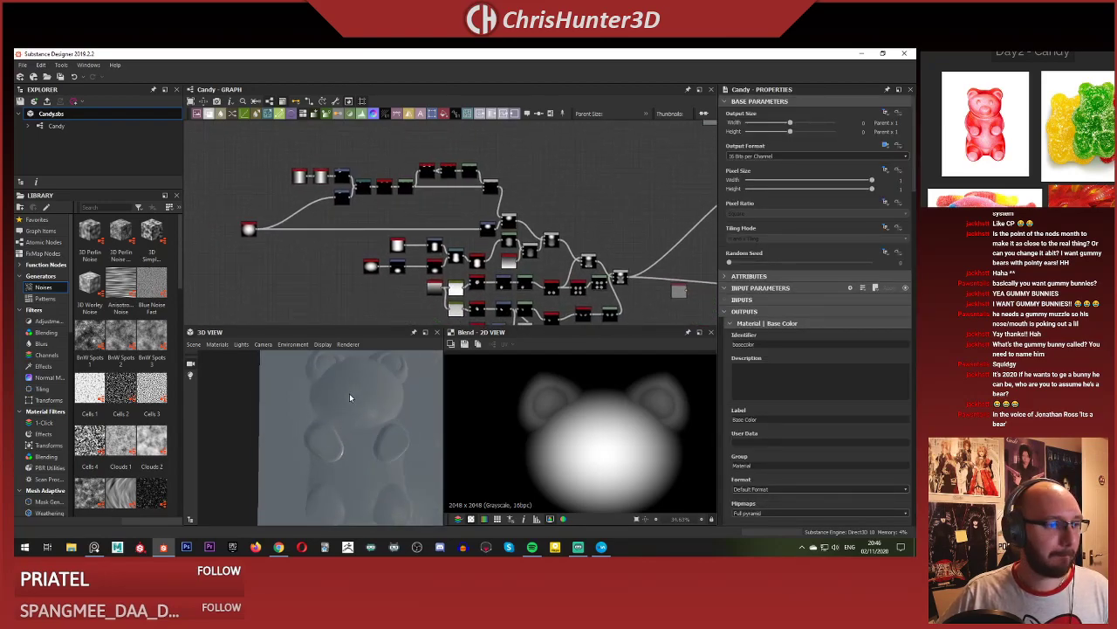
{"action": "scroll", "coordinate": [360, 295], "scroll_direction": "down", "scroll_amount": 3}
{"action": "middle_click_drag", "start_coordinate": [360, 294], "coordinate": [434, 213]}
{"action": "scroll", "coordinate": [392, 222], "scroll_direction": "up", "scroll_amount": 3}
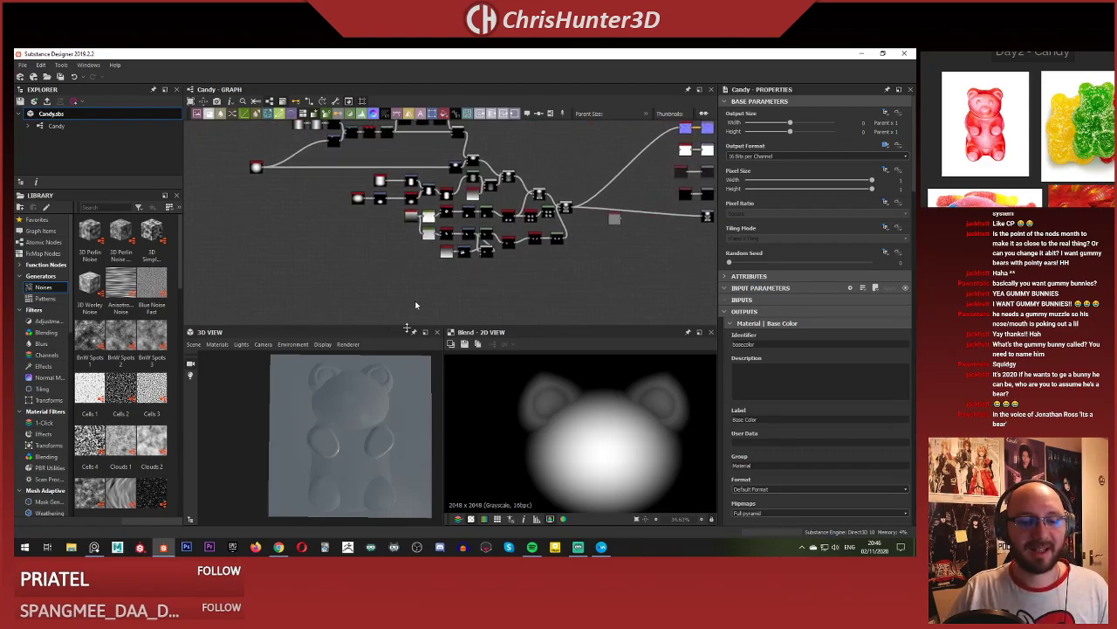
{"action": "scroll", "coordinate": [402, 376], "scroll_direction": "down", "scroll_amount": 2}
{"action": "scroll", "coordinate": [464, 216], "scroll_direction": "up", "scroll_amount": 4}
Stretch the head shape slightly downward in the Transformation 2D node that feeds the head Blend.
{"action": "scroll", "coordinate": [358, 228], "scroll_direction": "up", "scroll_amount": 3}
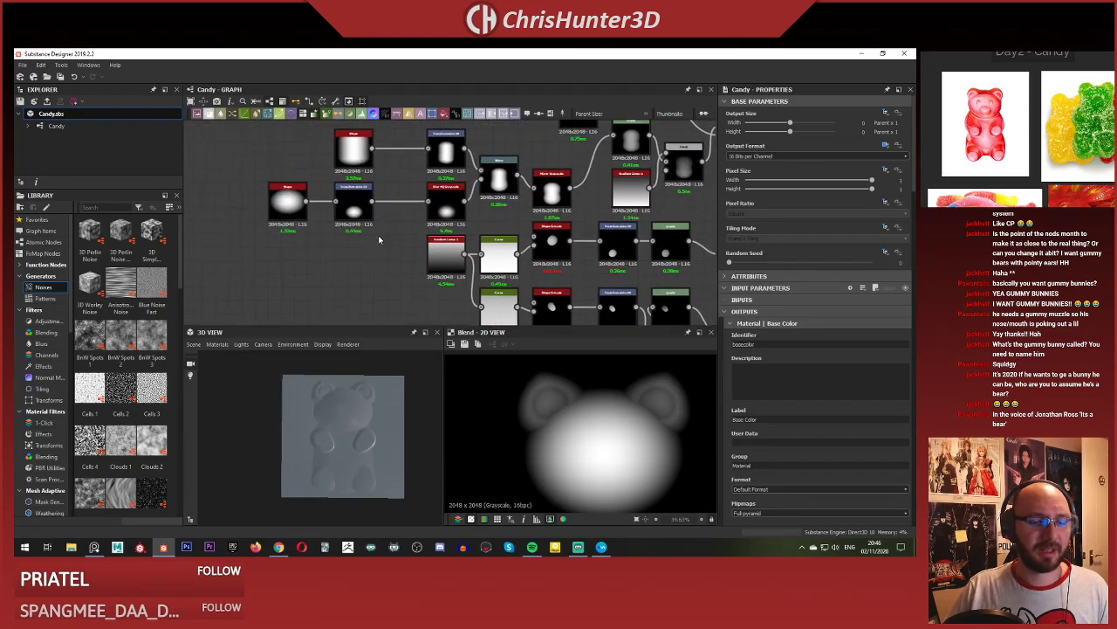
{"action": "scroll", "coordinate": [348, 211], "scroll_direction": "up", "scroll_amount": 2}
{"action": "middle_click_drag", "start_coordinate": [348, 211], "coordinate": [348, 235]}
{"action": "left_click", "coordinate": [379, 209]}
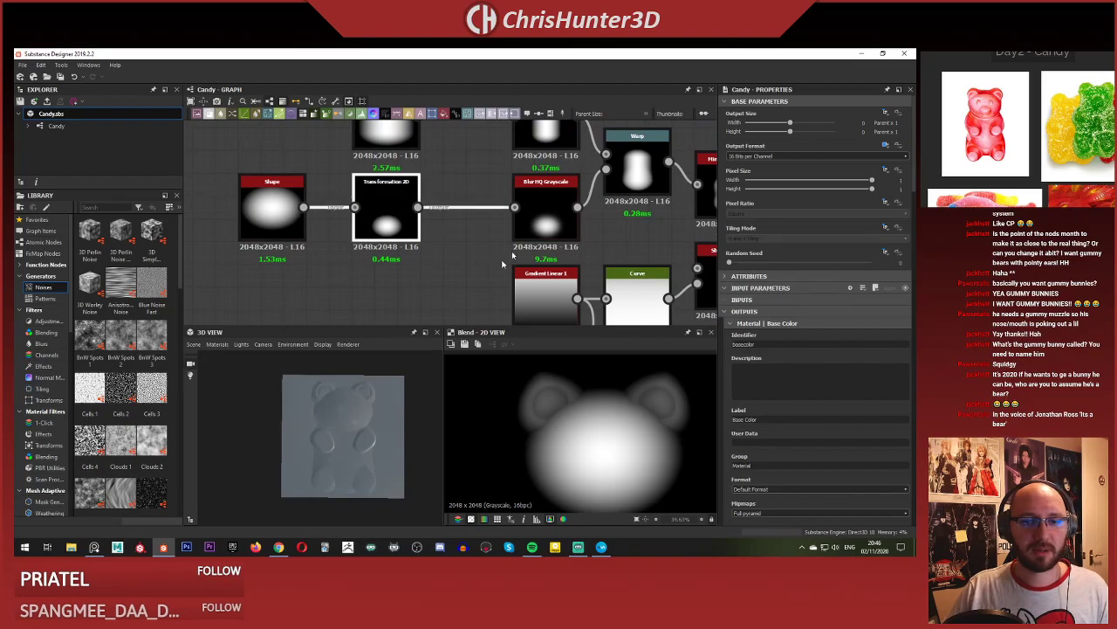
{"action": "middle_click_drag", "start_coordinate": [481, 231], "coordinate": [381, 309]}
{"action": "scroll", "coordinate": [381, 309], "scroll_direction": "down", "scroll_amount": 2}
{"action": "left_click", "coordinate": [355, 227]}
{"action": "middle_click_drag", "start_coordinate": [529, 188], "coordinate": [371, 253]}
{"action": "double_click", "coordinate": [424, 248]}
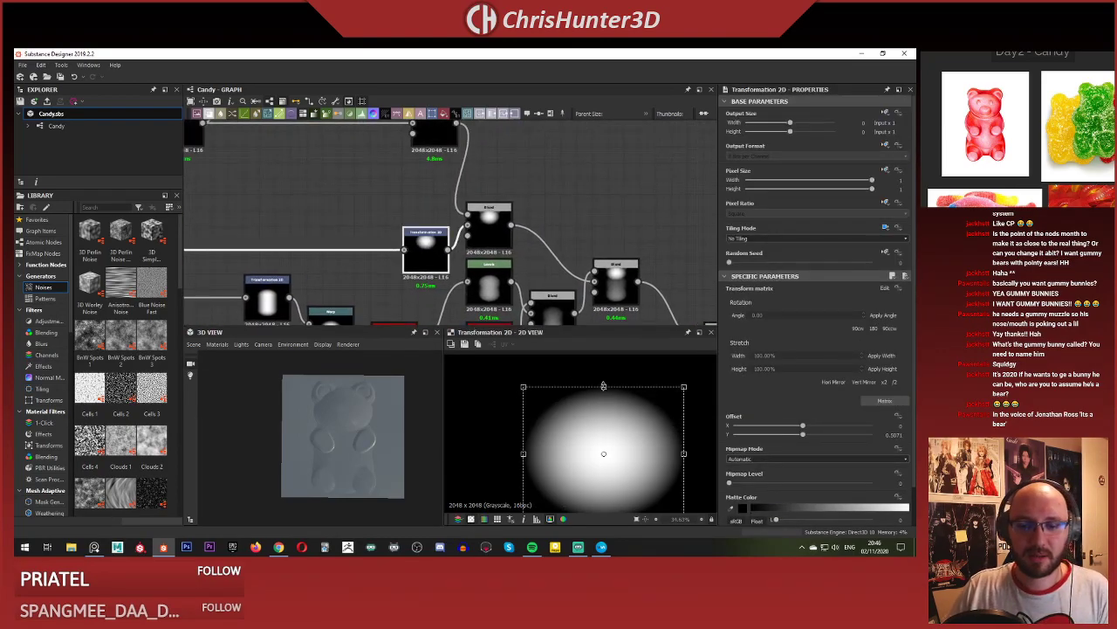
{"action": "scroll", "coordinate": [597, 455], "scroll_direction": "down", "scroll_amount": 2}
{"action": "left_click_drag", "start_coordinate": [580, 430], "coordinate": [580, 434]}
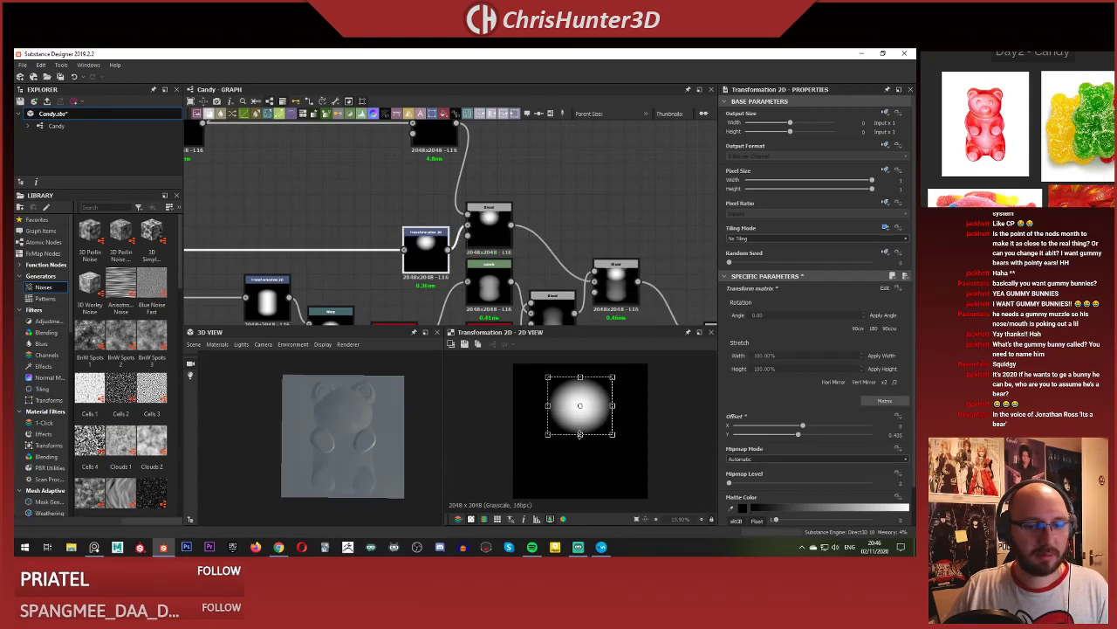
{"action": "left_click", "coordinate": [354, 285]}
Display the final Blend node in the 2D view and inspect the complete bear height map.
{"action": "scroll", "coordinate": [355, 286], "scroll_direction": "down", "scroll_amount": 1}
{"action": "middle_click_drag", "start_coordinate": [398, 288], "coordinate": [356, 251]}
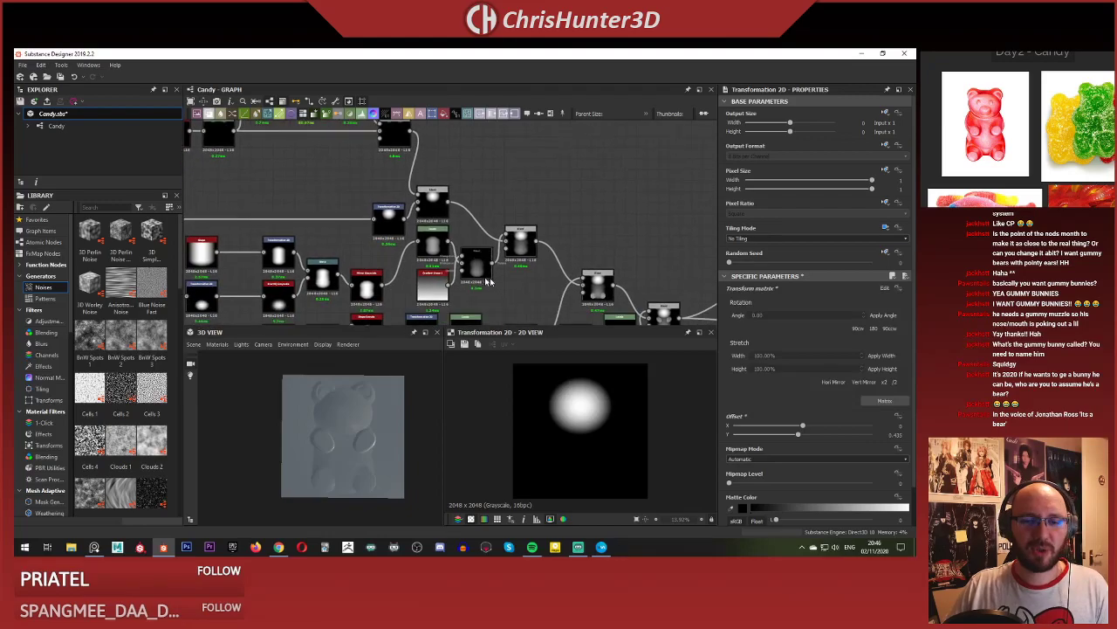
{"action": "middle_click_drag", "start_coordinate": [491, 282], "coordinate": [297, 229]}
{"action": "middle_click_drag", "start_coordinate": [515, 307], "coordinate": [481, 227]}
{"action": "scroll", "coordinate": [481, 227], "scroll_direction": "up", "scroll_amount": 3}
{"action": "double_click", "coordinate": [477, 190]}
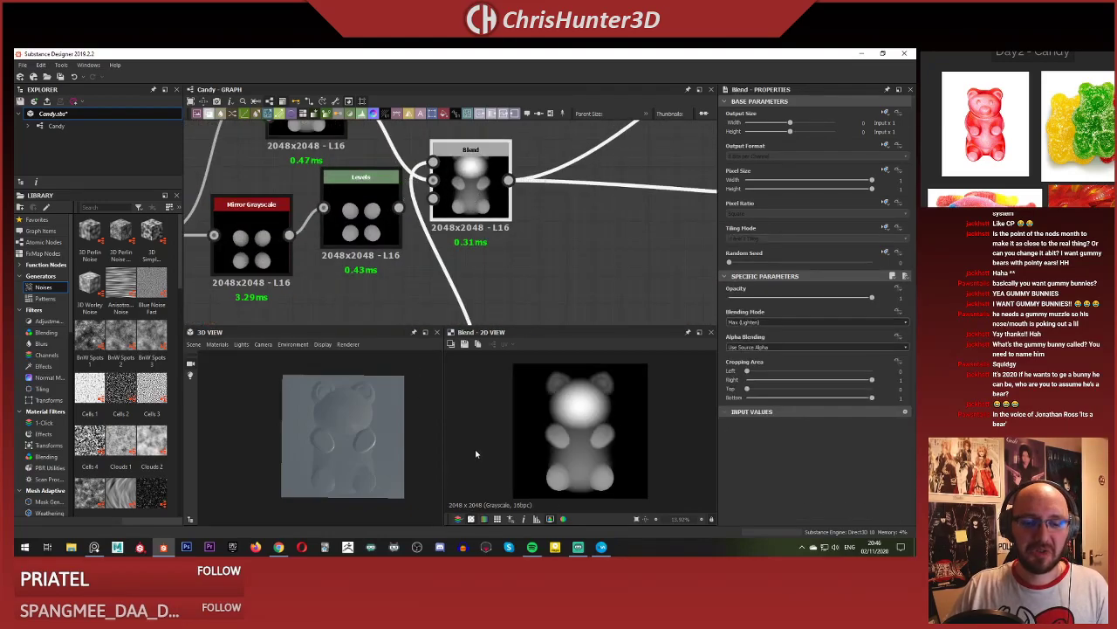
{"action": "scroll", "coordinate": [589, 464], "scroll_direction": "up", "scroll_amount": 2}
{"action": "scroll", "coordinate": [576, 461], "scroll_direction": "down", "scroll_amount": 1}
{"action": "scroll", "coordinate": [611, 245], "scroll_direction": "down", "scroll_amount": 2}
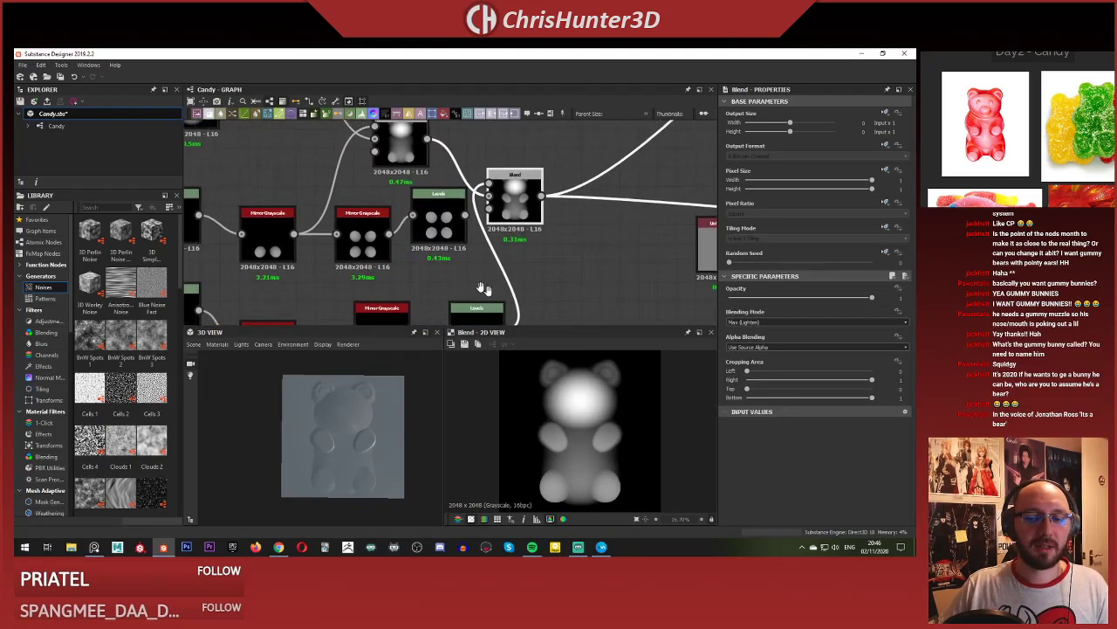
Review the complete bear node network and the connections around the final Blend node.
{"action": "middle_click_drag", "start_coordinate": [403, 273], "coordinate": [474, 297]}
{"action": "scroll", "coordinate": [393, 267], "scroll_direction": "down", "scroll_amount": 3}
{"action": "scroll", "coordinate": [393, 267], "scroll_direction": "up", "scroll_amount": 1}
{"action": "middle_click_drag", "start_coordinate": [393, 267], "coordinate": [340, 267]}
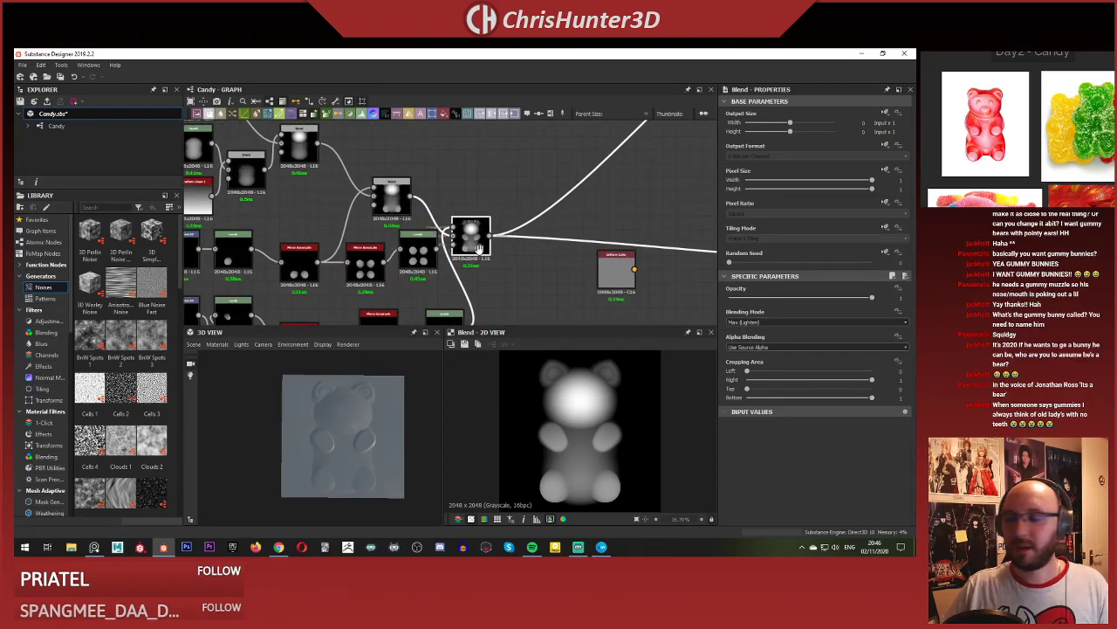
{"action": "middle_click_drag", "start_coordinate": [480, 252], "coordinate": [458, 262]}
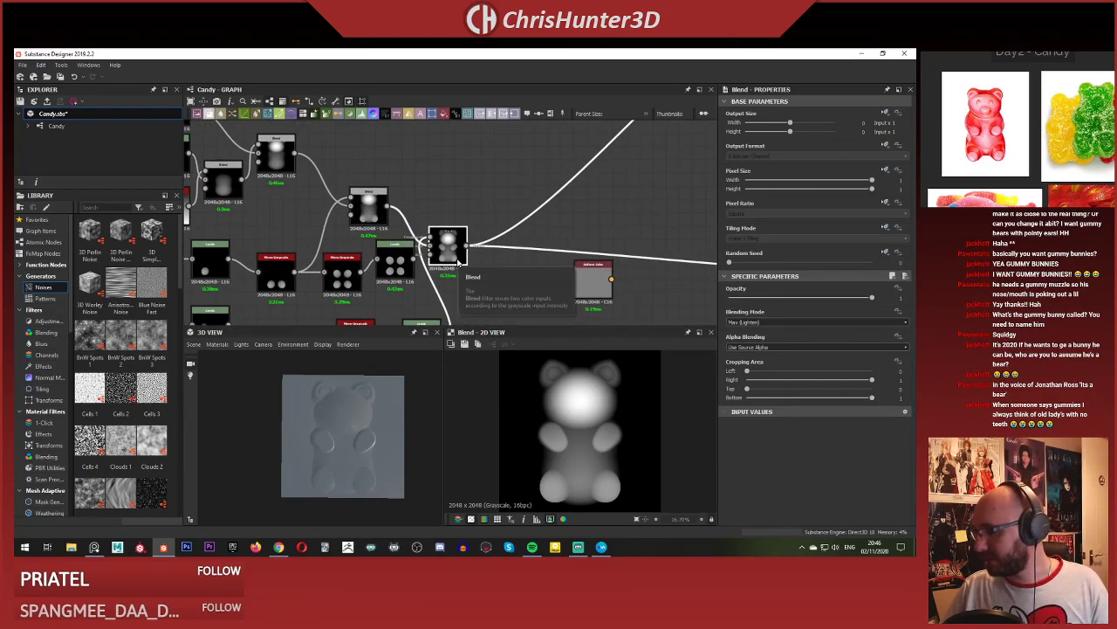
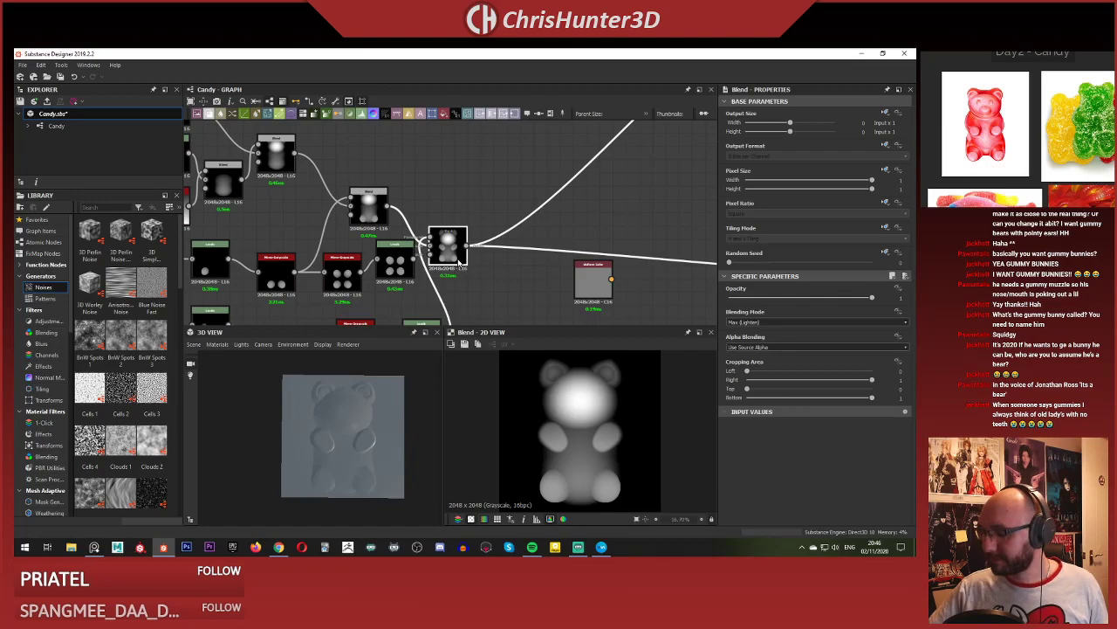
{"action": "scroll", "coordinate": [436, 183], "scroll_direction": "down", "scroll_amount": 2}
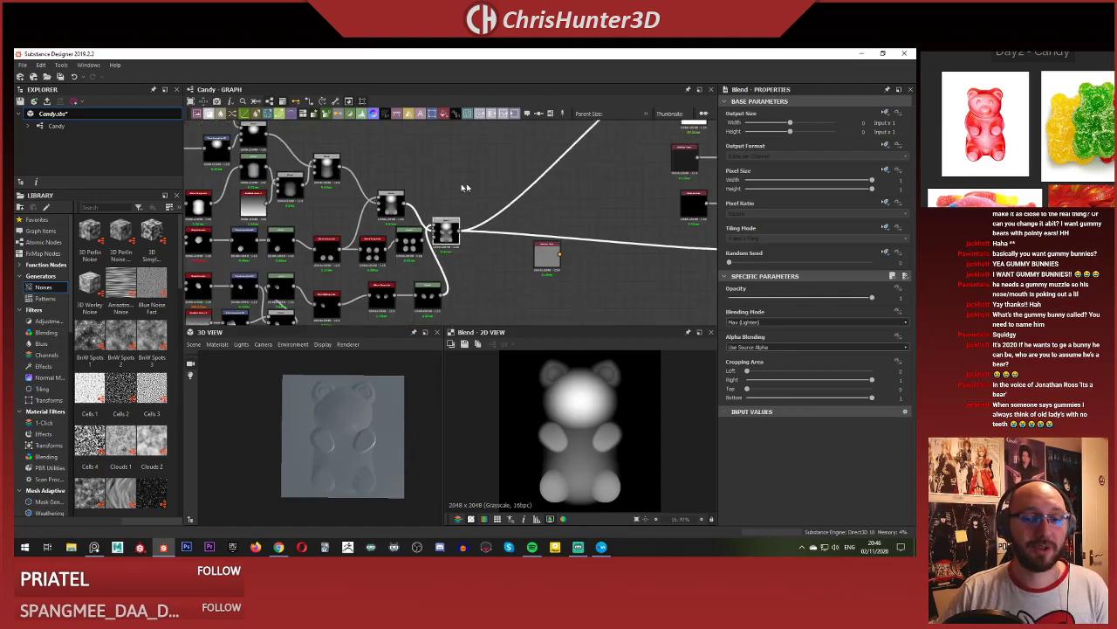
{"action": "scroll", "coordinate": [533, 202], "scroll_direction": "down", "scroll_amount": 2}
{"action": "middle_click_drag", "start_coordinate": [533, 202], "coordinate": [669, 200]}
{"action": "scroll", "coordinate": [397, 203], "scroll_direction": "down", "scroll_amount": 2}
{"action": "middle_click_drag", "start_coordinate": [397, 202], "coordinate": [427, 241]}
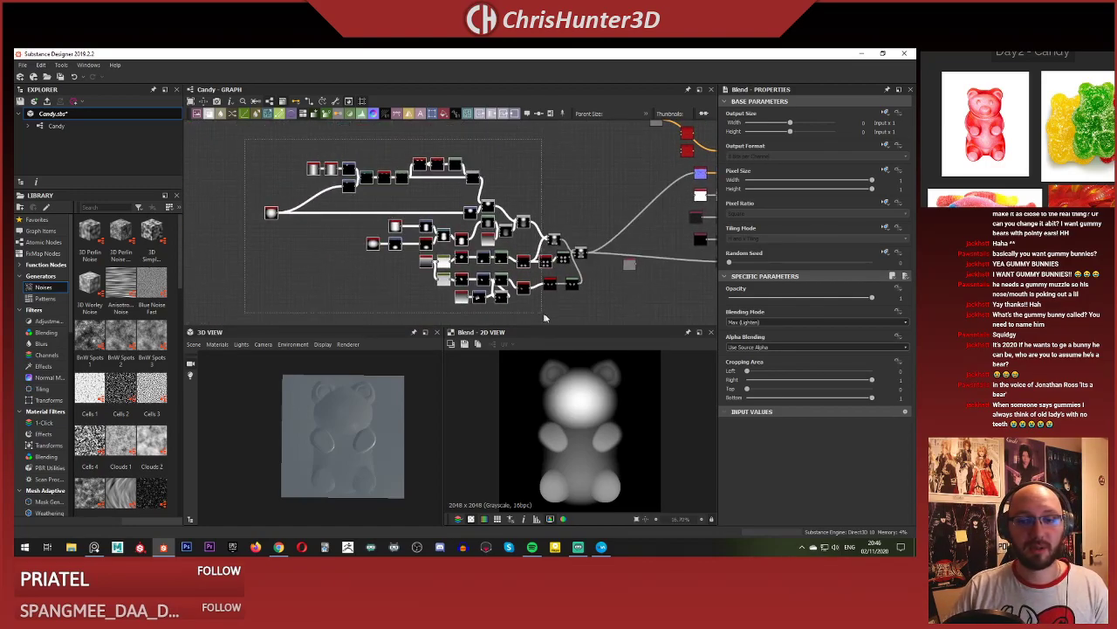
{"action": "middle_click_drag", "start_coordinate": [581, 253], "coordinate": [417, 256]}
{"action": "scroll", "coordinate": [417, 256], "scroll_direction": "up", "scroll_amount": 5}
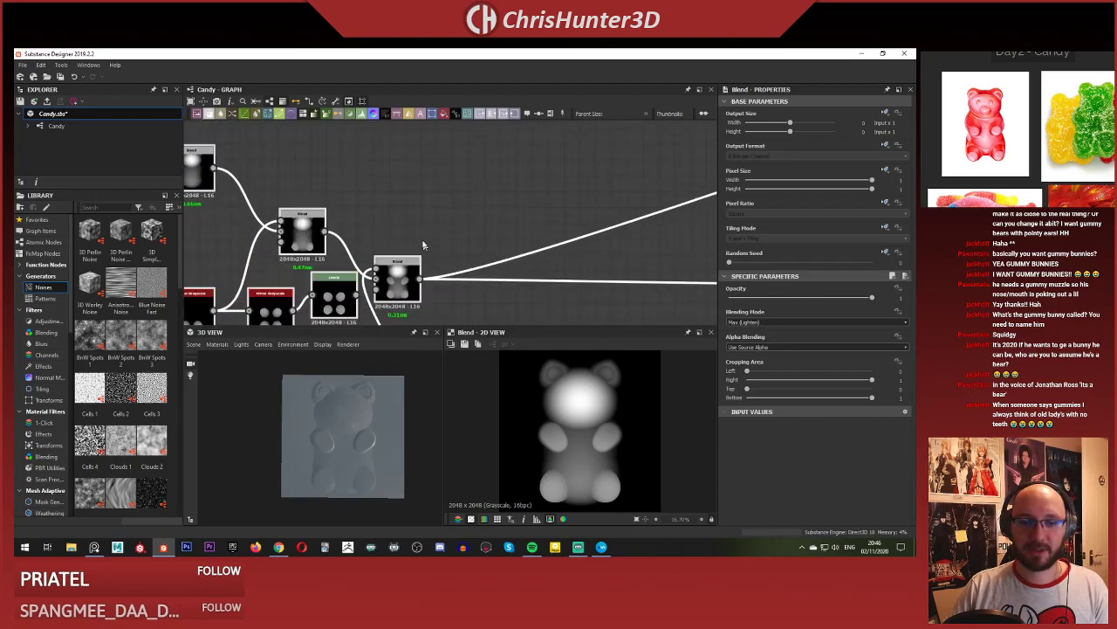
{"action": "middle_click_drag", "start_coordinate": [501, 208], "coordinate": [497, 214]}
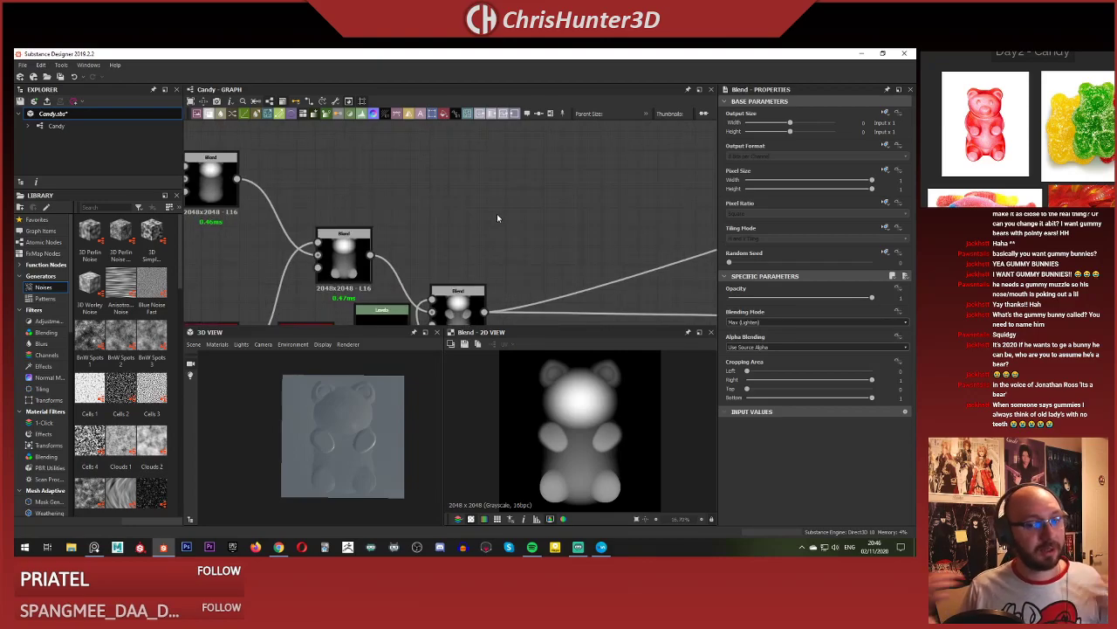
{"action": "scroll", "coordinate": [502, 218], "scroll_direction": "down", "scroll_amount": 3}
{"action": "scroll", "coordinate": [519, 220], "scroll_direction": "up", "scroll_amount": 3}
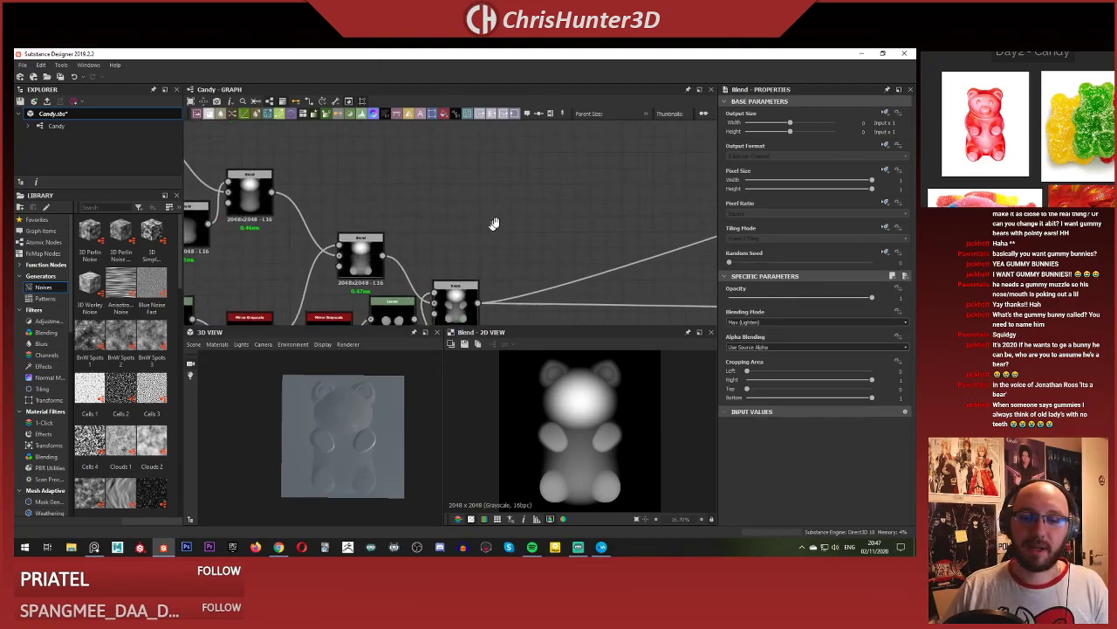
Add a Blend node after the bear network and connect the combined bear Blend output to its background input.
{"action": "key", "text": "space"}
{"action": "type", "text": "blend"}
{"action": "key", "text": "Return"}
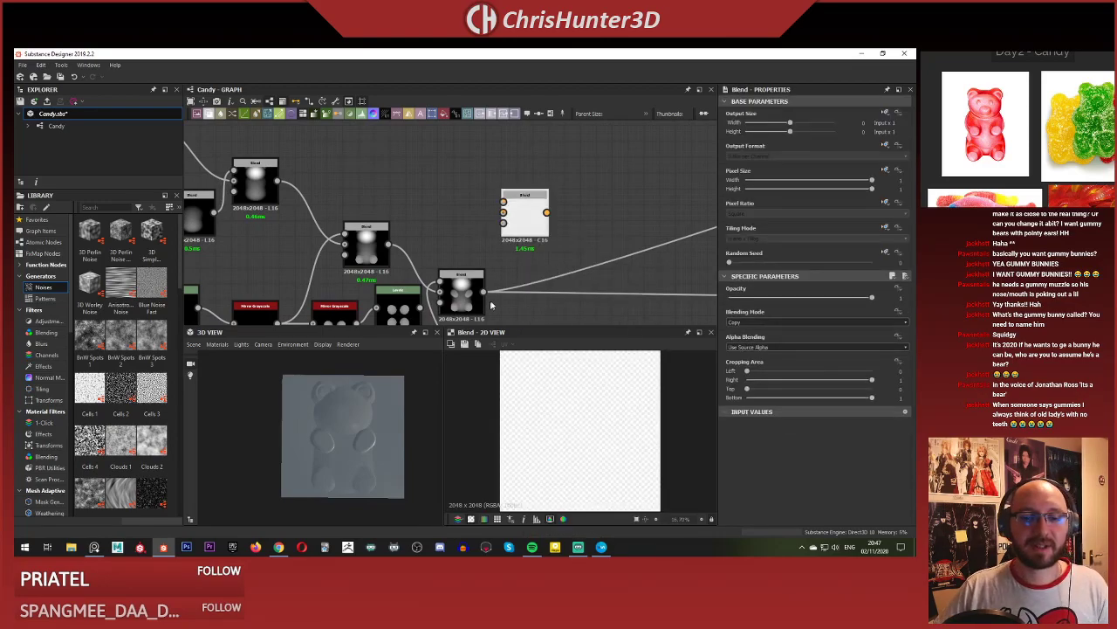
{"action": "left_click_drag", "start_coordinate": [485, 296], "coordinate": [567, 225]}
{"action": "scroll", "coordinate": [495, 219], "scroll_direction": "up", "scroll_amount": 4}
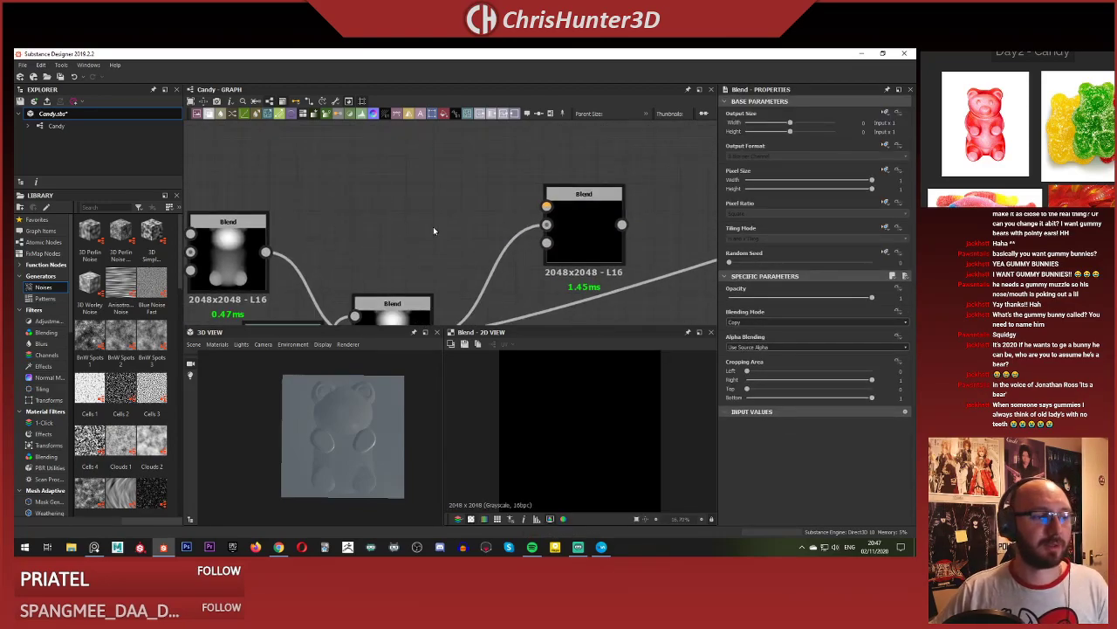
Look through the bear node network and inspect the Paraboloid shape node that feeds the head.
{"action": "key", "text": "space"}
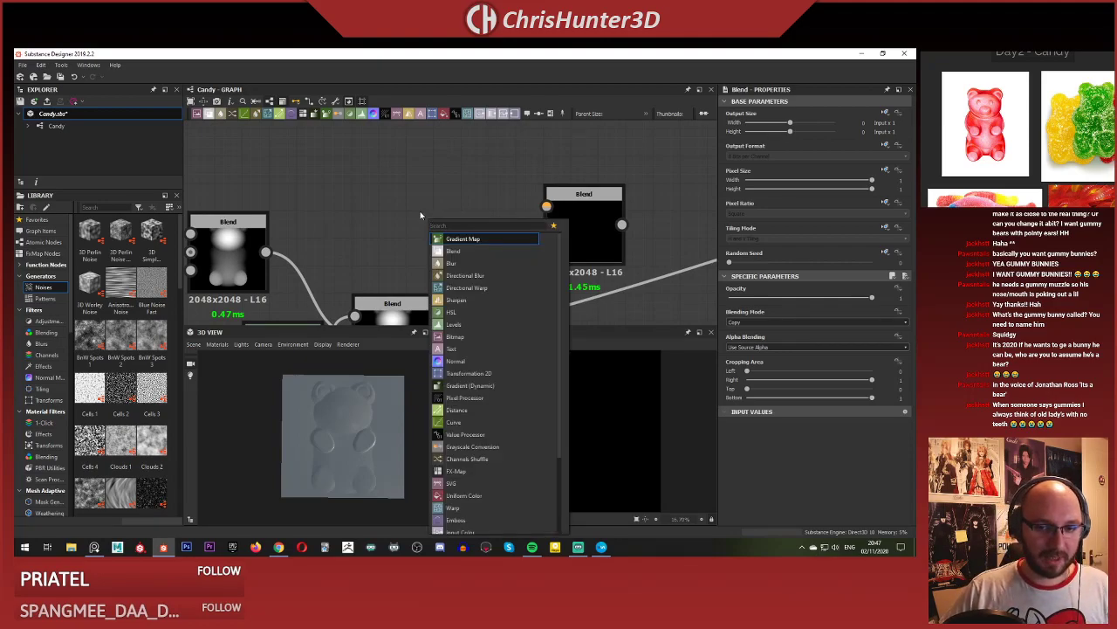
{"action": "key", "text": "Escape"}
{"action": "scroll", "coordinate": [422, 217], "scroll_direction": "down", "scroll_amount": 5}
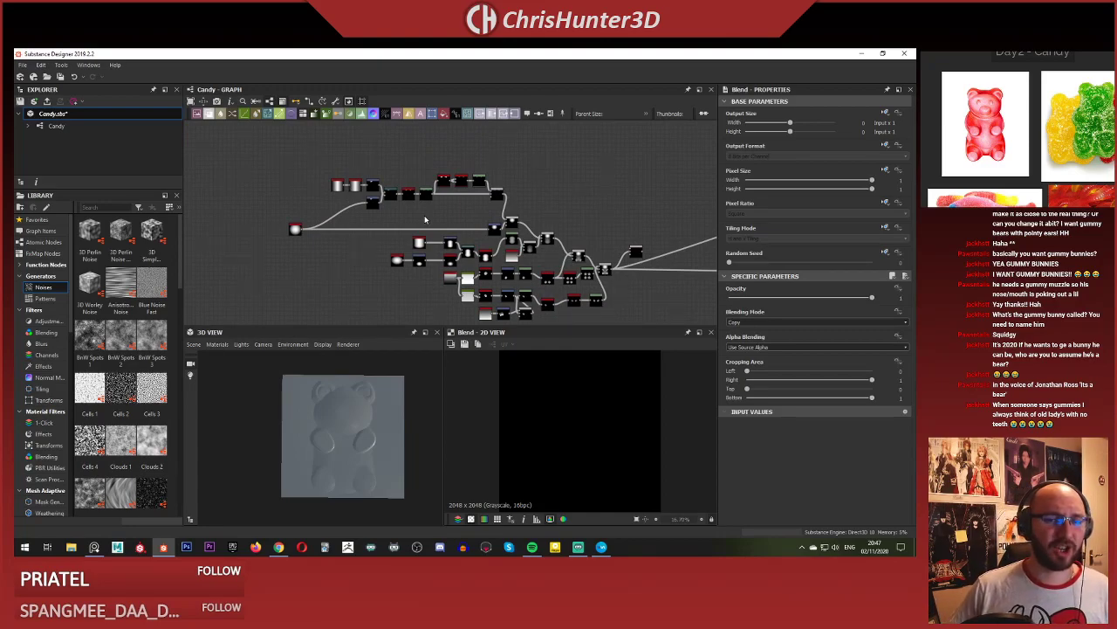
{"action": "scroll", "coordinate": [382, 229], "scroll_direction": "up", "scroll_amount": 5}
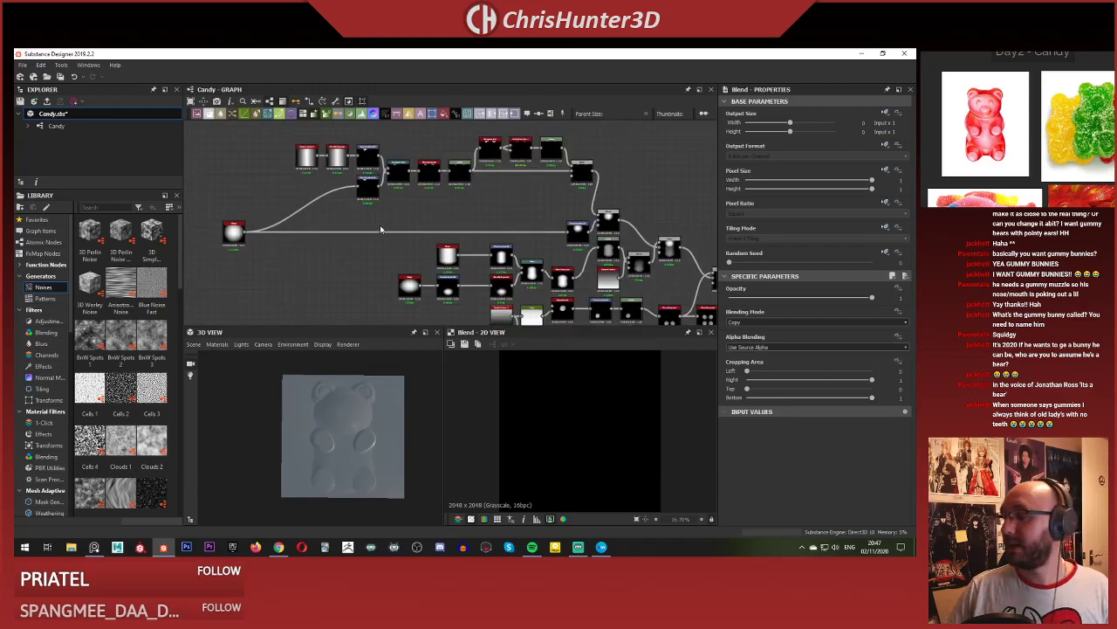
{"action": "scroll", "coordinate": [391, 240], "scroll_direction": "down", "scroll_amount": 5}
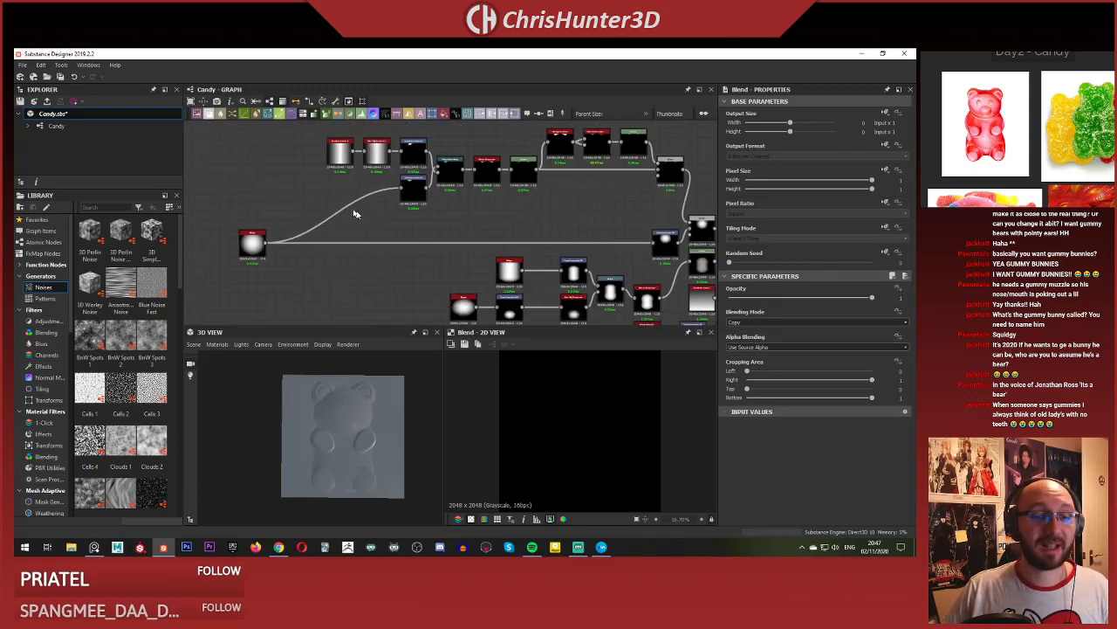
{"action": "scroll", "coordinate": [406, 234], "scroll_direction": "up", "scroll_amount": 2}
{"action": "middle_click_drag", "start_coordinate": [408, 237], "coordinate": [629, 241]}
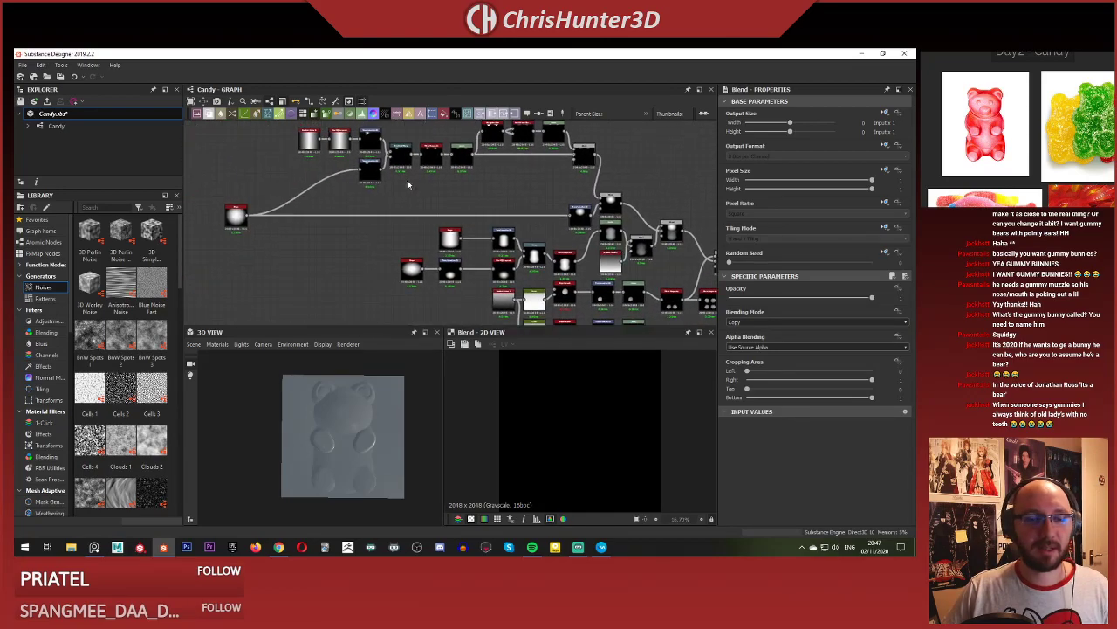
{"action": "scroll", "coordinate": [410, 185], "scroll_direction": "up", "scroll_amount": 1}
{"action": "middle_click_drag", "start_coordinate": [417, 197], "coordinate": [491, 209]}
{"action": "left_click", "coordinate": [278, 232]}
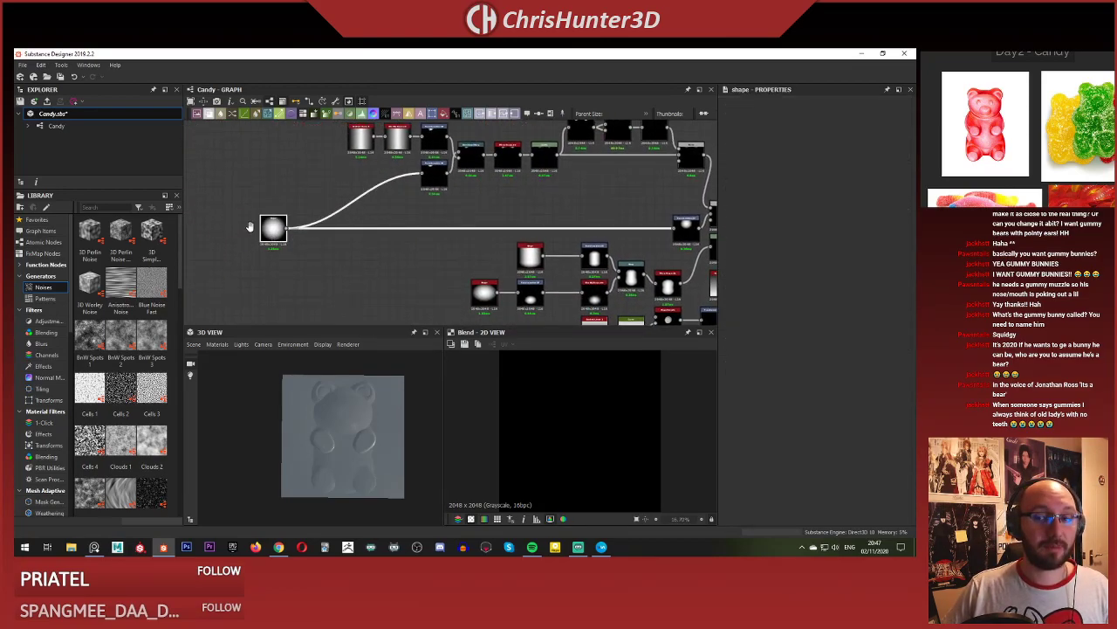
{"action": "scroll", "coordinate": [460, 253], "scroll_direction": "up", "scroll_amount": 4}
{"action": "scroll", "coordinate": [460, 253], "scroll_direction": "down", "scroll_amount": 5}
{"action": "middle_click_drag", "start_coordinate": [413, 234], "coordinate": [399, 189]}
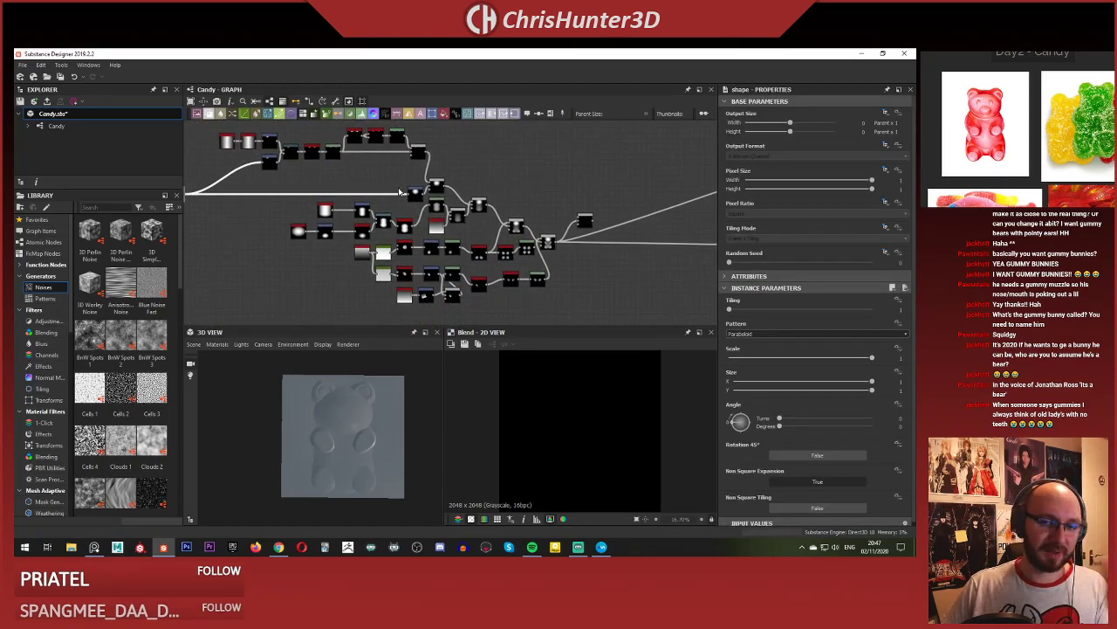
{"action": "scroll", "coordinate": [398, 188], "scroll_direction": "down", "scroll_amount": 2}
{"action": "scroll", "coordinate": [460, 176], "scroll_direction": "up", "scroll_amount": 3}
{"action": "scroll", "coordinate": [460, 177], "scroll_direction": "up", "scroll_amount": 3}
Add a Transformation 2D node near the new Blend and feed the head's Paraboloid shape into it.
{"action": "key", "text": "space"}
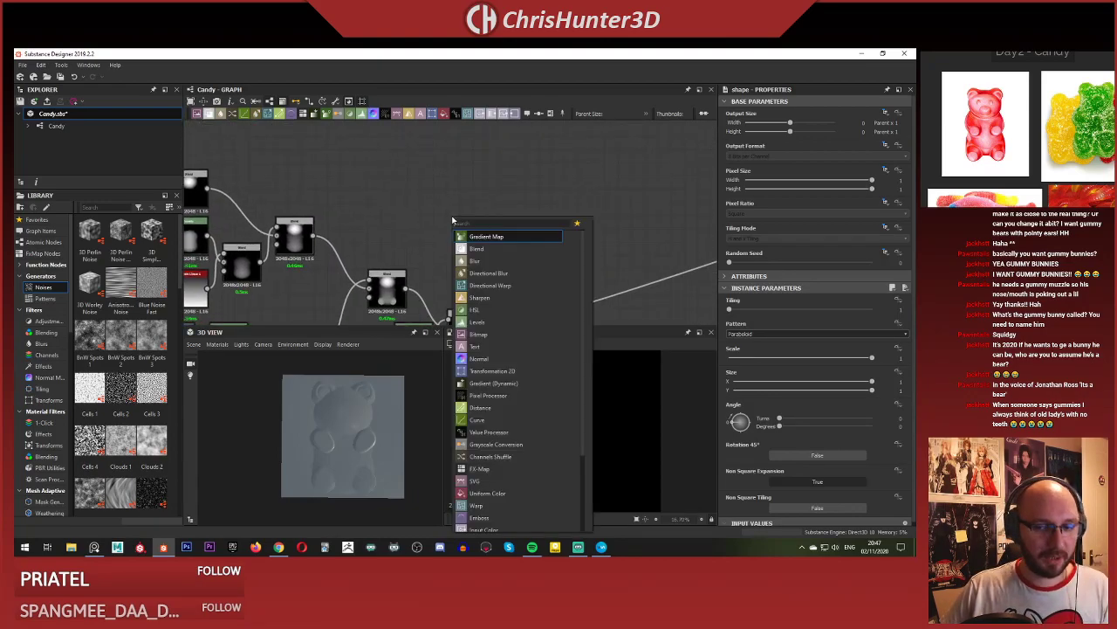
{"action": "type", "text": "sh"}
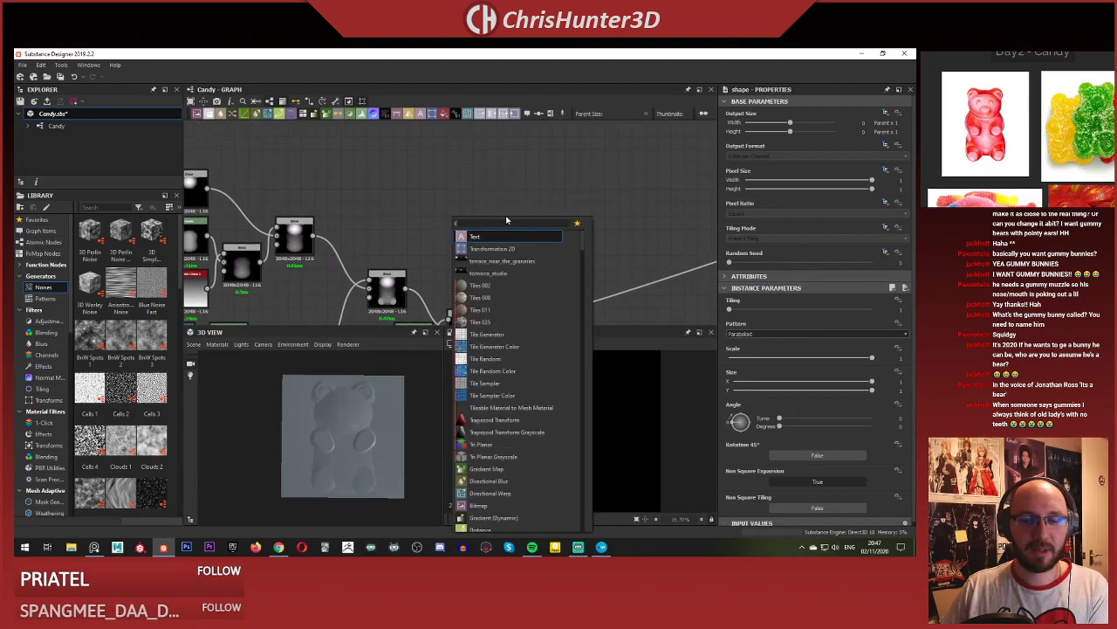
{"action": "key", "text": "Down"}
{"action": "key", "text": "Return"}
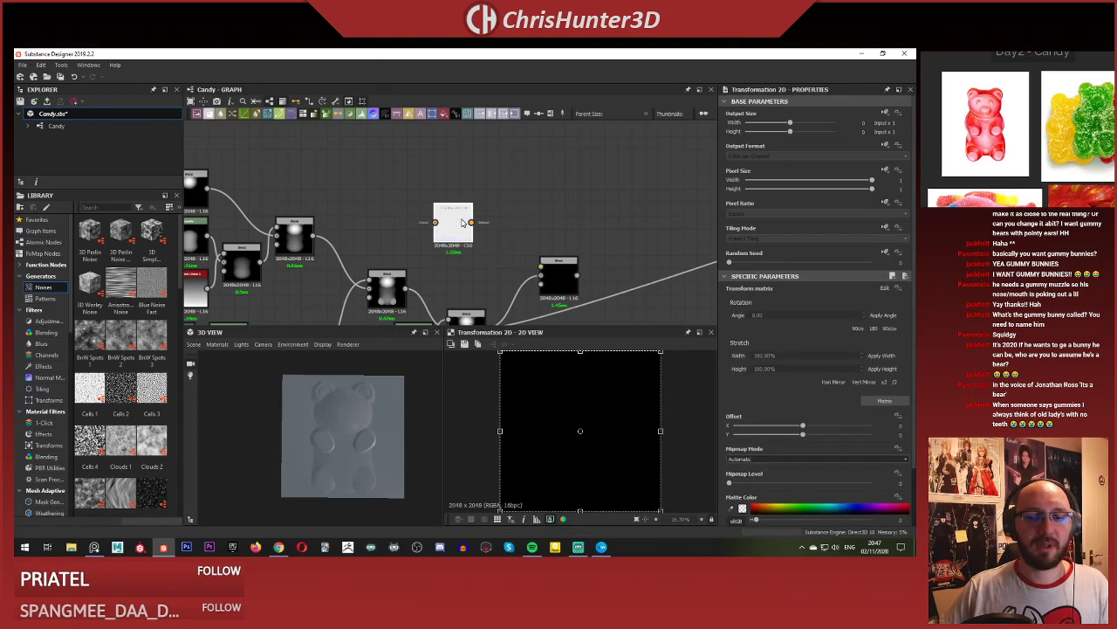
{"action": "scroll", "coordinate": [496, 220], "scroll_direction": "down", "scroll_amount": 3}
{"action": "middle_click_drag", "start_coordinate": [423, 208], "coordinate": [706, 238]}
{"action": "middle_click_drag", "start_coordinate": [391, 202], "coordinate": [211, 224]}
{"action": "left_click", "coordinate": [324, 252]}
{"action": "scroll", "coordinate": [514, 235], "scroll_direction": "up", "scroll_amount": 3}
{"action": "middle_click_drag", "start_coordinate": [512, 234], "coordinate": [308, 148]}
{"action": "left_click", "coordinate": [415, 216]}
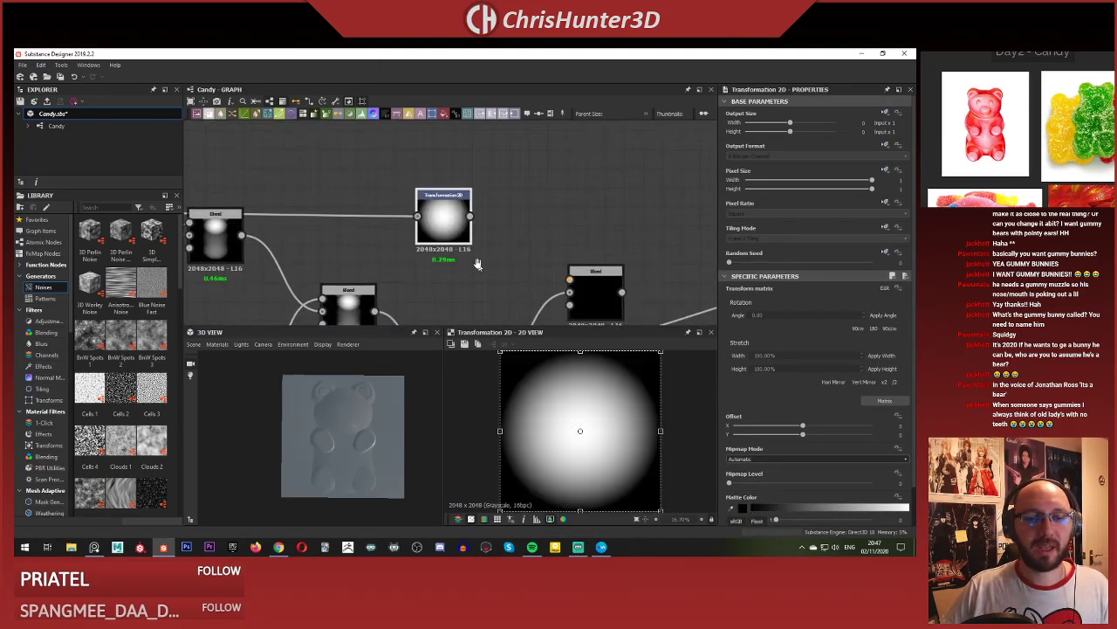
Connect the new Transformation 2D output to the new Blend's foreground and display that Blend in the 2D view.
{"action": "scroll", "coordinate": [508, 234], "scroll_direction": "up", "scroll_amount": 2}
{"action": "middle_click_drag", "start_coordinate": [508, 234], "coordinate": [442, 180]}
{"action": "left_click", "coordinate": [386, 156]}
{"action": "left_click", "coordinate": [529, 246]}
{"action": "double_click", "coordinate": [571, 246]}
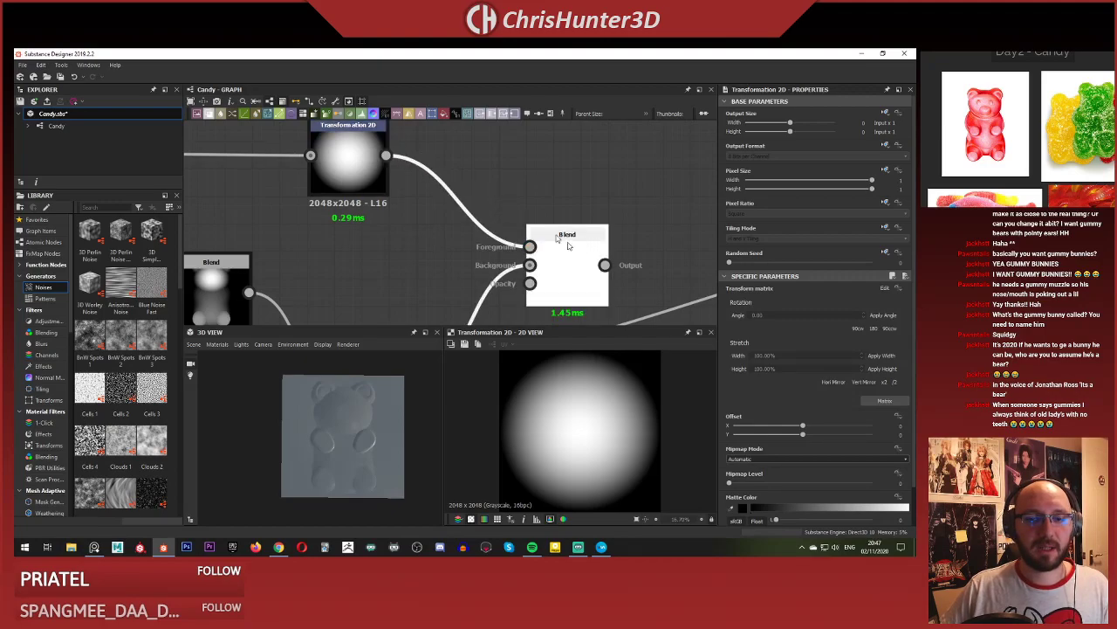
Set the new Transformation 2D's tiling mode to No Tiling and shrink its circle into a small, wide oval for the muzzle.
{"action": "left_click", "coordinate": [378, 171]}
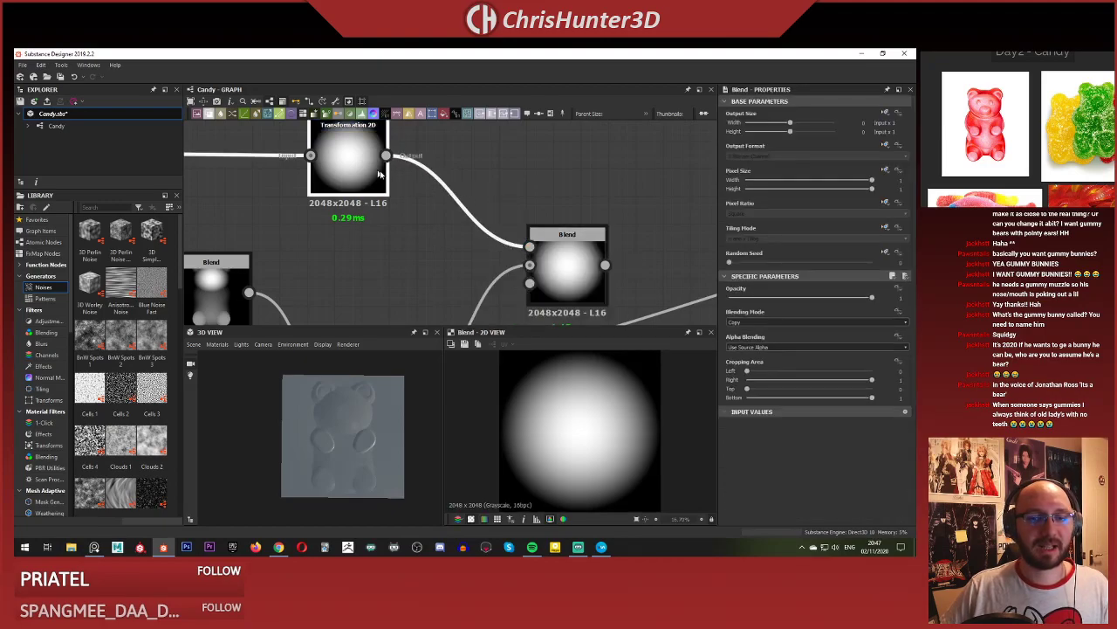
{"action": "left_click", "coordinate": [882, 237]}
{"action": "left_click", "coordinate": [821, 250]}
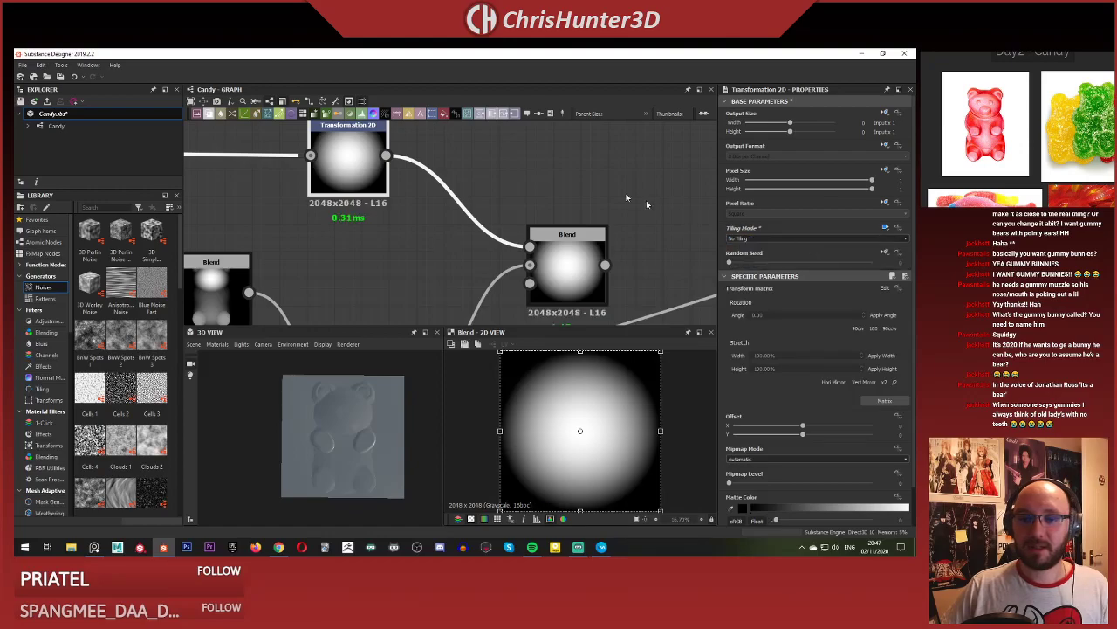
{"action": "scroll", "coordinate": [506, 350], "scroll_direction": "down", "scroll_amount": 1}
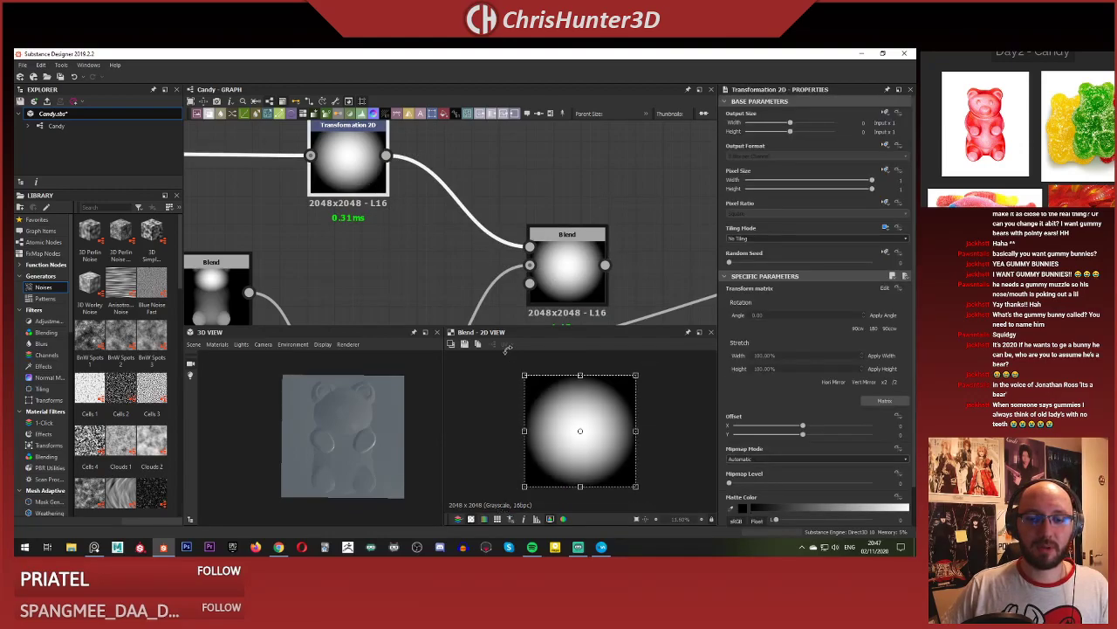
{"action": "left_click_drag", "start_coordinate": [524, 374], "coordinate": [566, 420]}
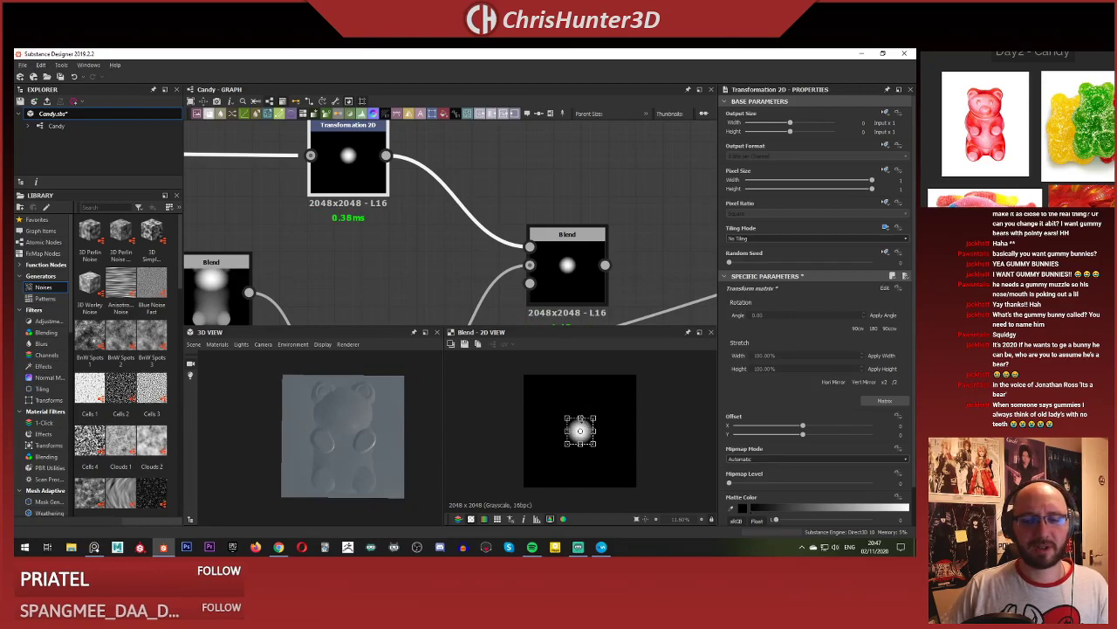
{"action": "scroll", "coordinate": [592, 432], "scroll_direction": "up", "scroll_amount": 4}
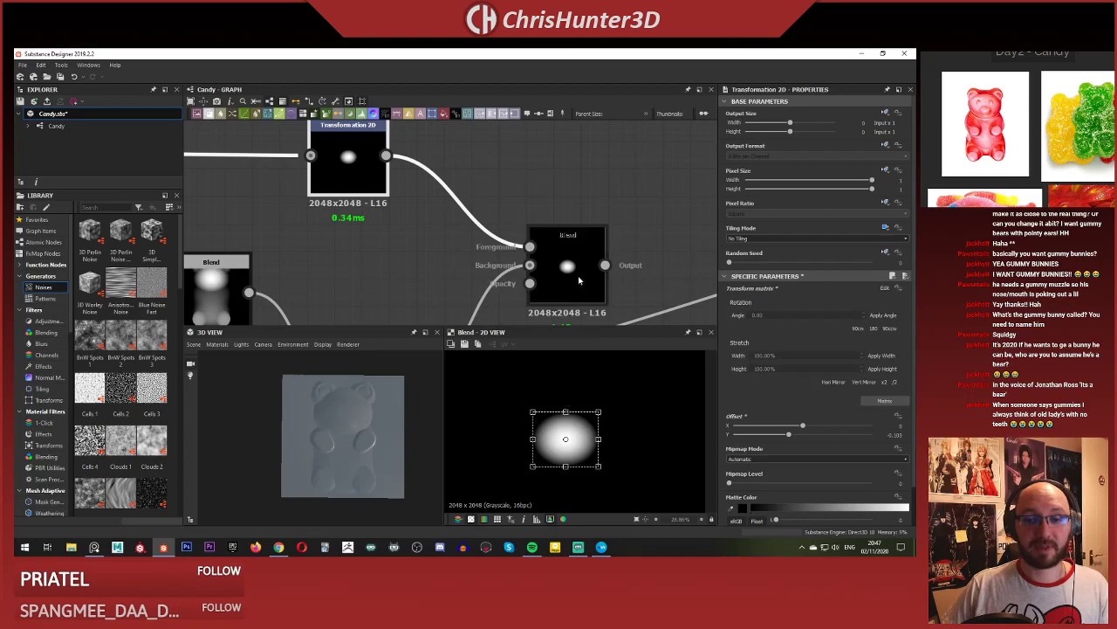
Set the muzzle Blend's blending mode to Max (Lighten) and check the muzzle against the whole bear height map.
{"action": "left_click", "coordinate": [543, 288]}
{"action": "scroll", "coordinate": [480, 280], "scroll_direction": "down", "scroll_amount": 2}
{"action": "middle_click_drag", "start_coordinate": [480, 279], "coordinate": [410, 235]}
{"action": "left_click", "coordinate": [758, 323]}
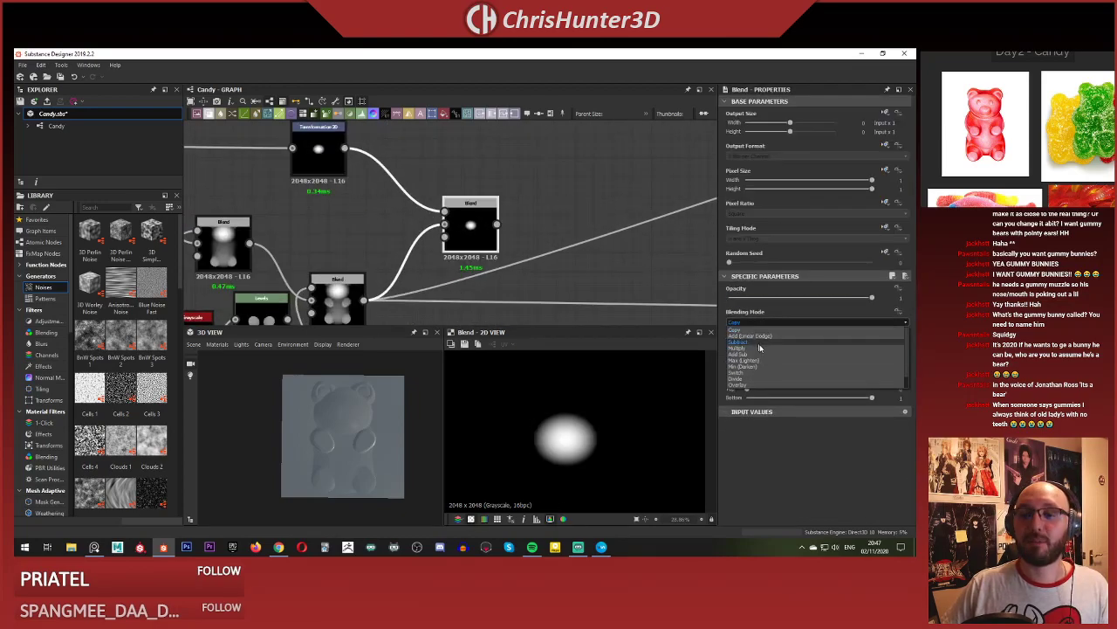
{"action": "left_click", "coordinate": [766, 362]}
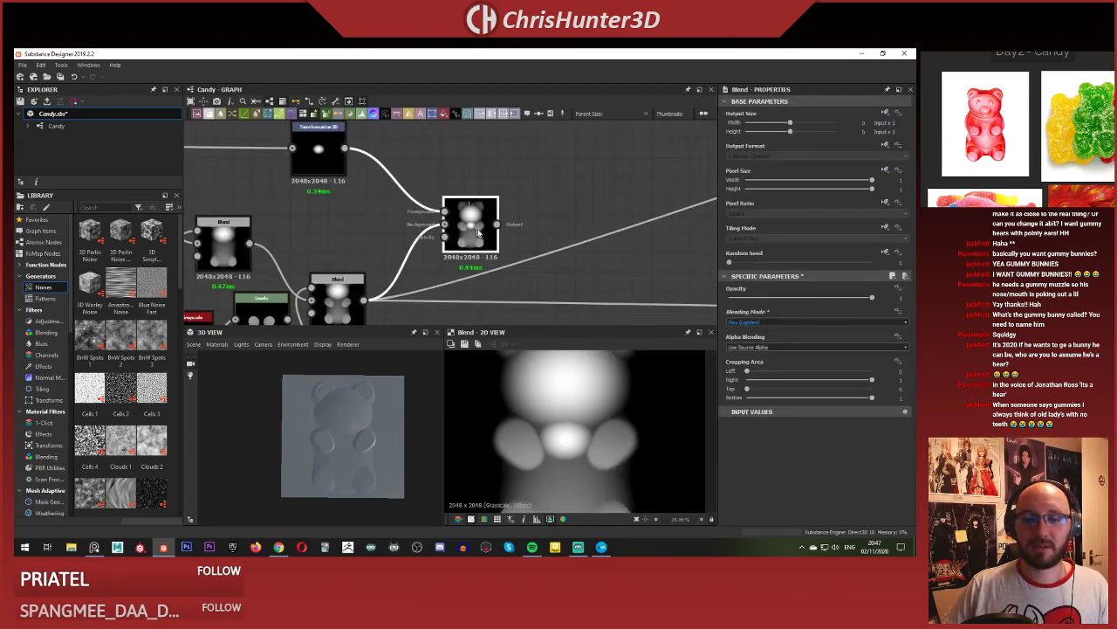
{"action": "scroll", "coordinate": [542, 200], "scroll_direction": "down", "scroll_amount": 2}
{"action": "scroll", "coordinate": [541, 198], "scroll_direction": "up", "scroll_amount": 1}
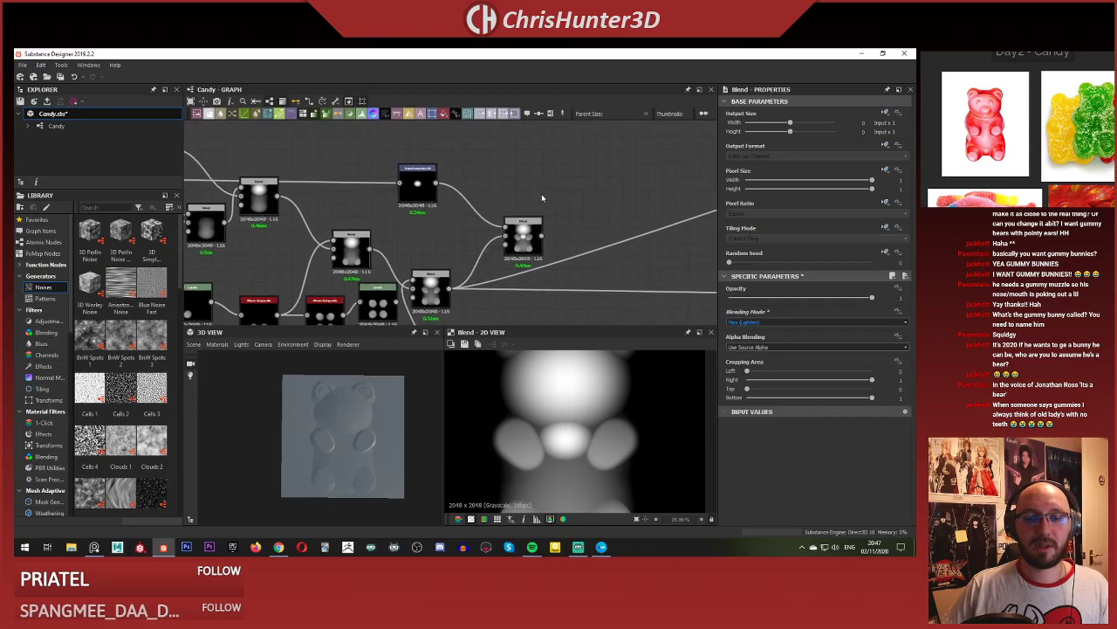
{"action": "scroll", "coordinate": [564, 423], "scroll_direction": "down", "scroll_amount": 2}
Move the muzzle oval up onto the lower part of the bear's head in its Transformation 2D node.
{"action": "left_click", "coordinate": [419, 188]}
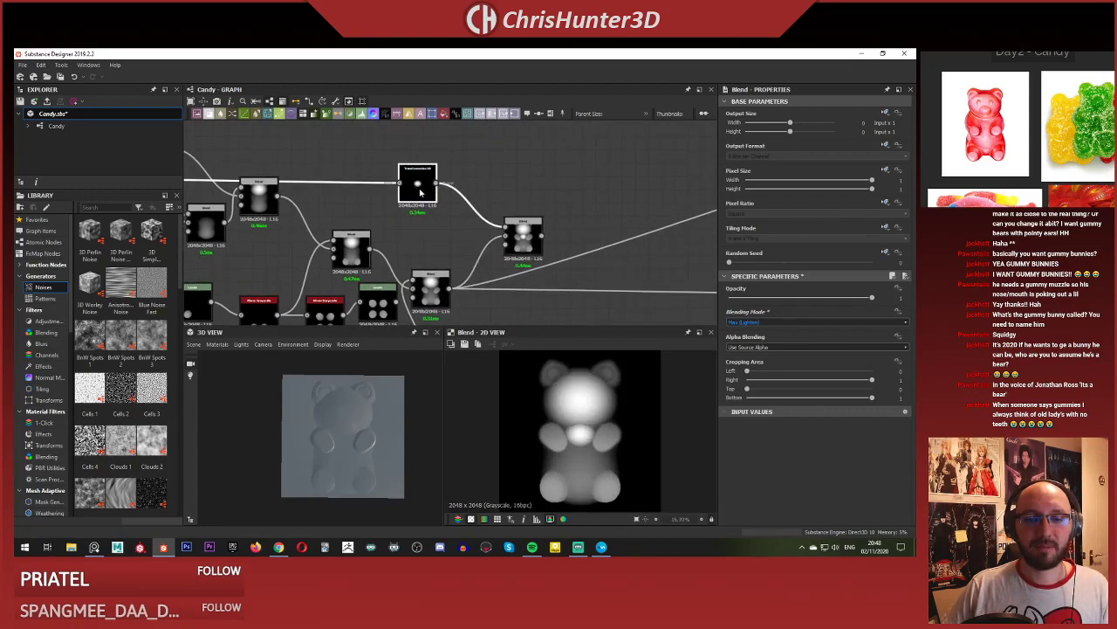
{"action": "left_click", "coordinate": [518, 233]}
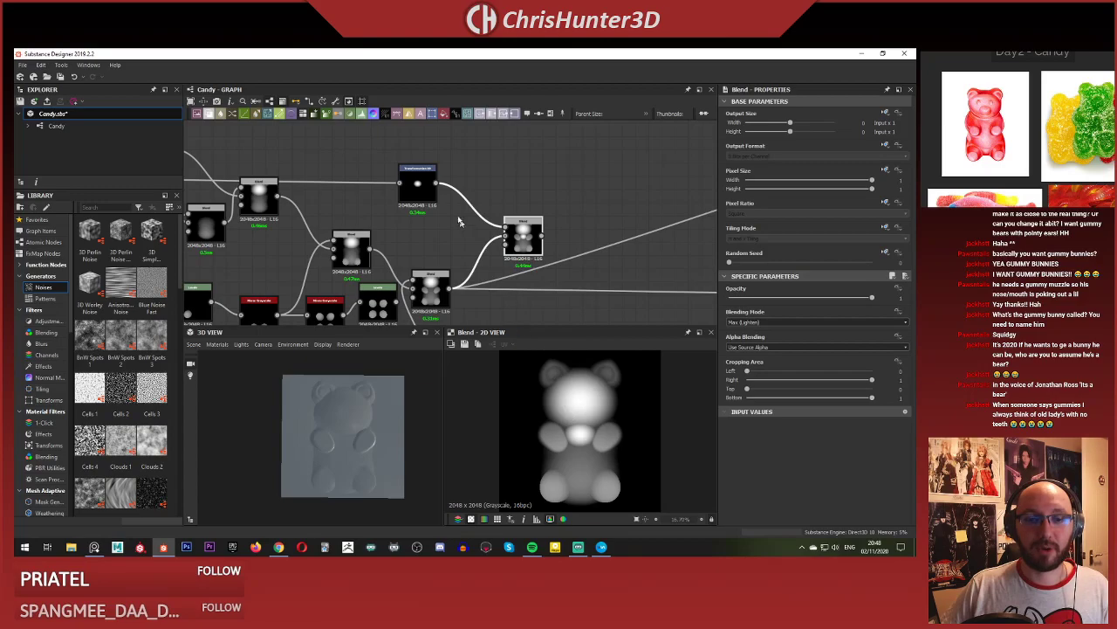
{"action": "left_click", "coordinate": [421, 187]}
{"action": "left_click_drag", "start_coordinate": [590, 437], "coordinate": [589, 410]}
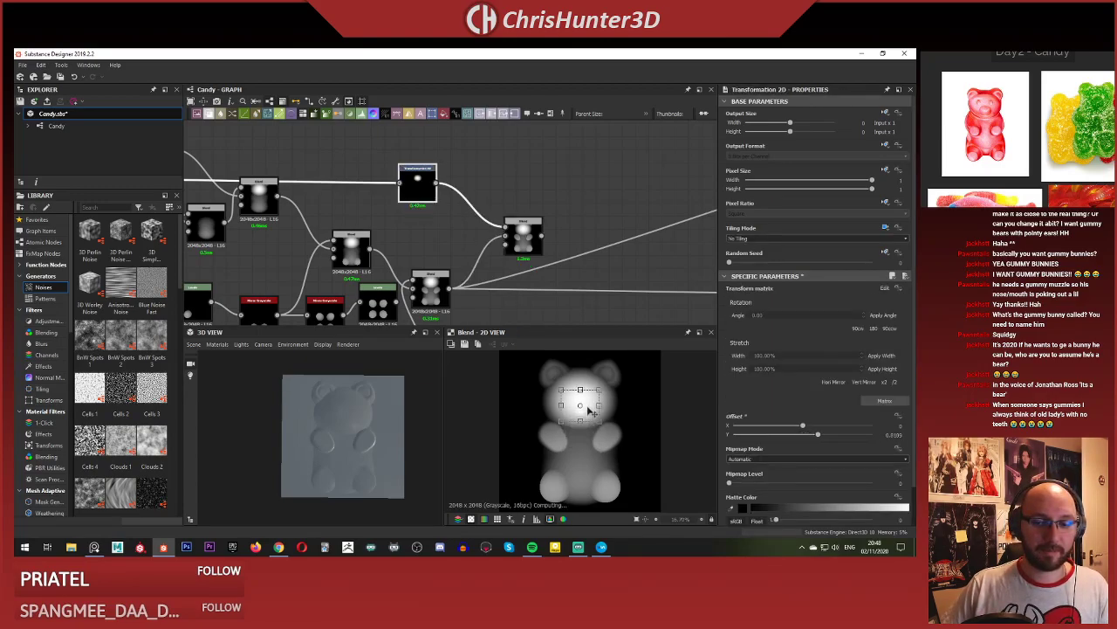
Make room after the head's Transformation 2D and insert a Levels node between it and the head Blend.
{"action": "middle_click_drag", "start_coordinate": [558, 194], "coordinate": [591, 168]}
{"action": "left_click", "coordinate": [547, 162]}
{"action": "middle_click_drag", "start_coordinate": [427, 215], "coordinate": [577, 263]}
{"action": "scroll", "coordinate": [436, 261], "scroll_direction": "up", "scroll_amount": 1}
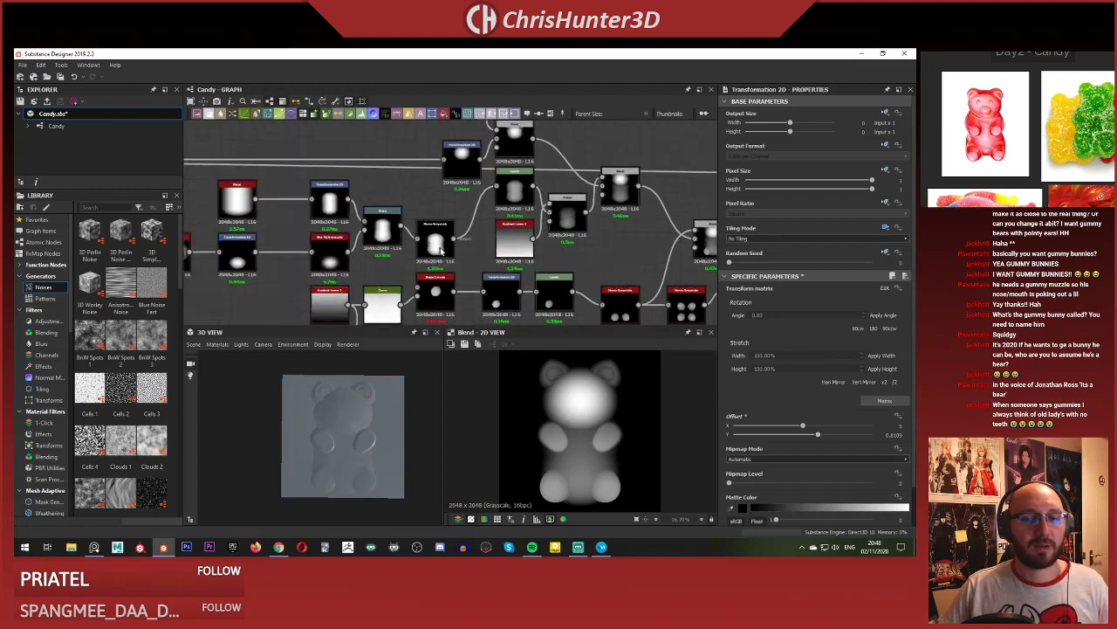
{"action": "middle_click_drag", "start_coordinate": [453, 220], "coordinate": [458, 294]}
{"action": "scroll", "coordinate": [460, 285], "scroll_direction": "up", "scroll_amount": 1}
{"action": "left_click_drag", "start_coordinate": [474, 227], "coordinate": [379, 208]}
{"action": "left_click", "coordinate": [436, 193]}
{"action": "key", "text": "space"}
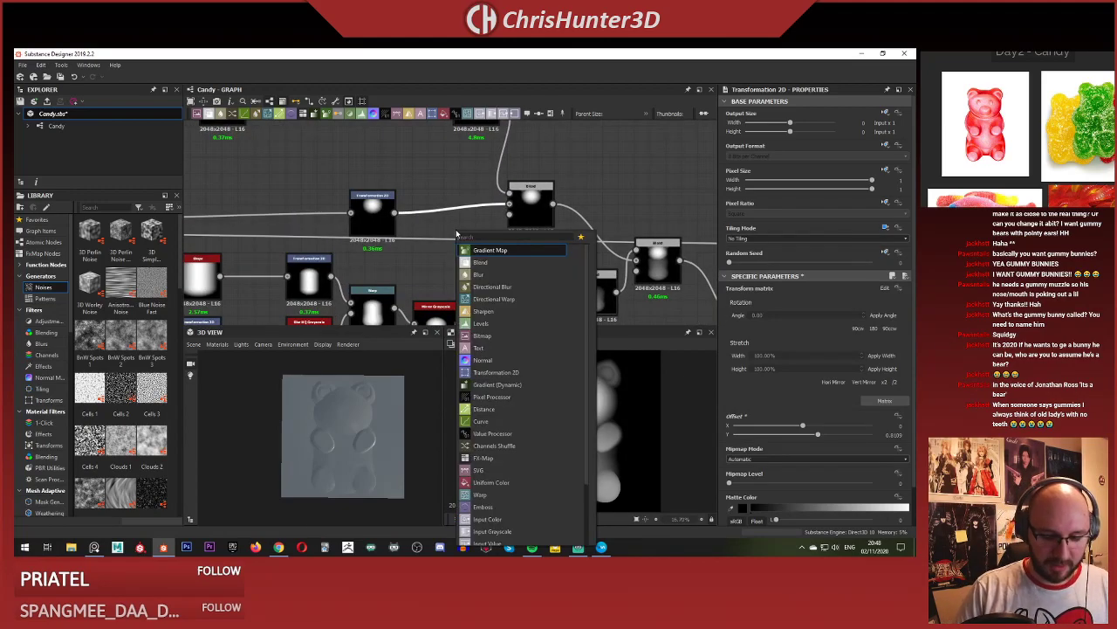
{"action": "type", "text": "l"}
{"action": "type", "text": "leve"}
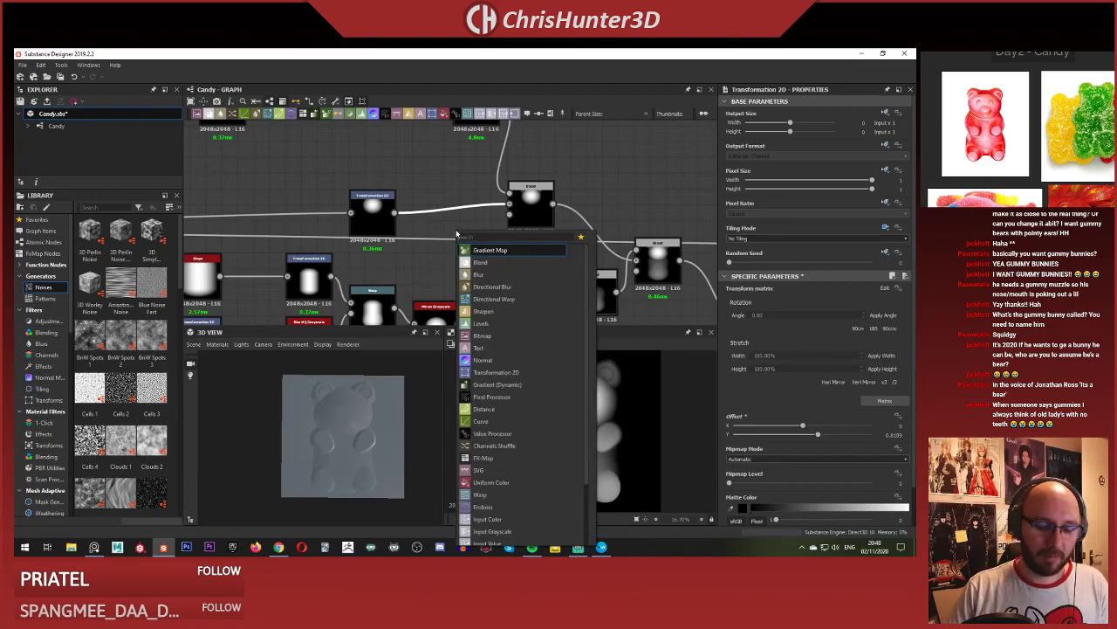
{"action": "key", "text": "Return"}
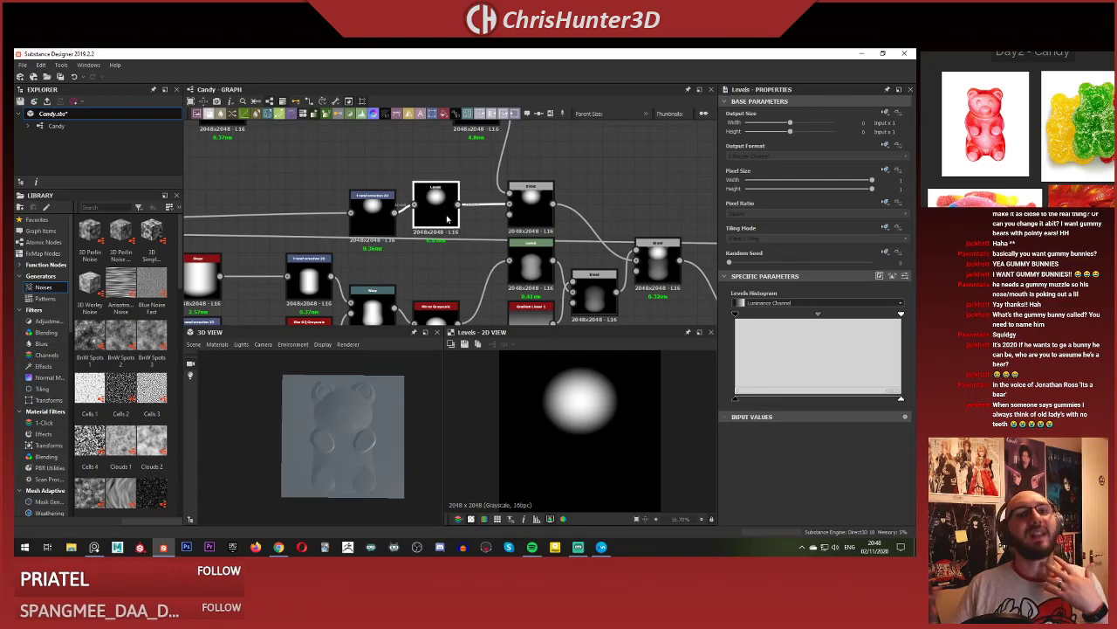
Lower the output white level in the head's Levels node and display the muzzle Blend in the 2D view.
{"action": "scroll", "coordinate": [447, 215], "scroll_direction": "up", "scroll_amount": 1}
{"action": "scroll", "coordinate": [365, 441], "scroll_direction": "up", "scroll_amount": 3}
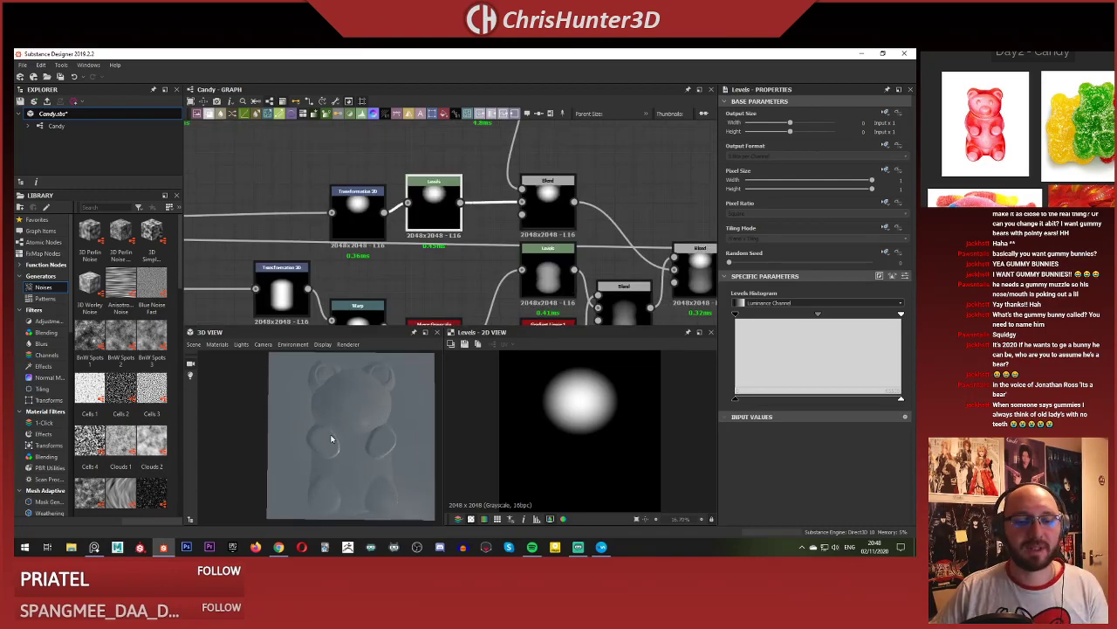
{"action": "left_click_drag", "start_coordinate": [333, 439], "coordinate": [270, 411]}
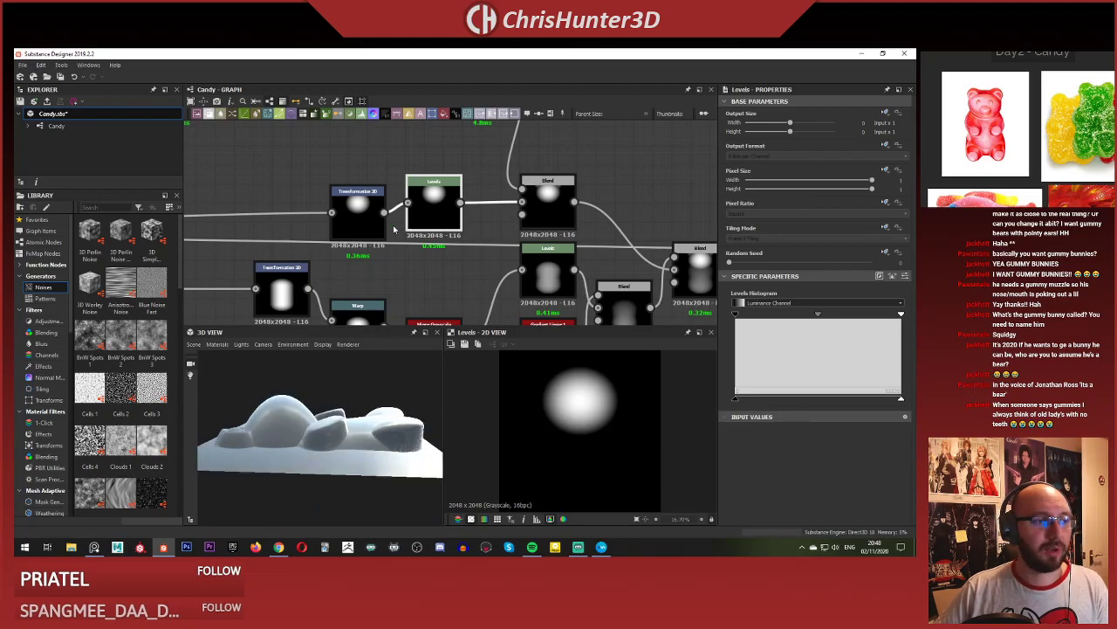
{"action": "middle_click_drag", "start_coordinate": [394, 230], "coordinate": [349, 259]}
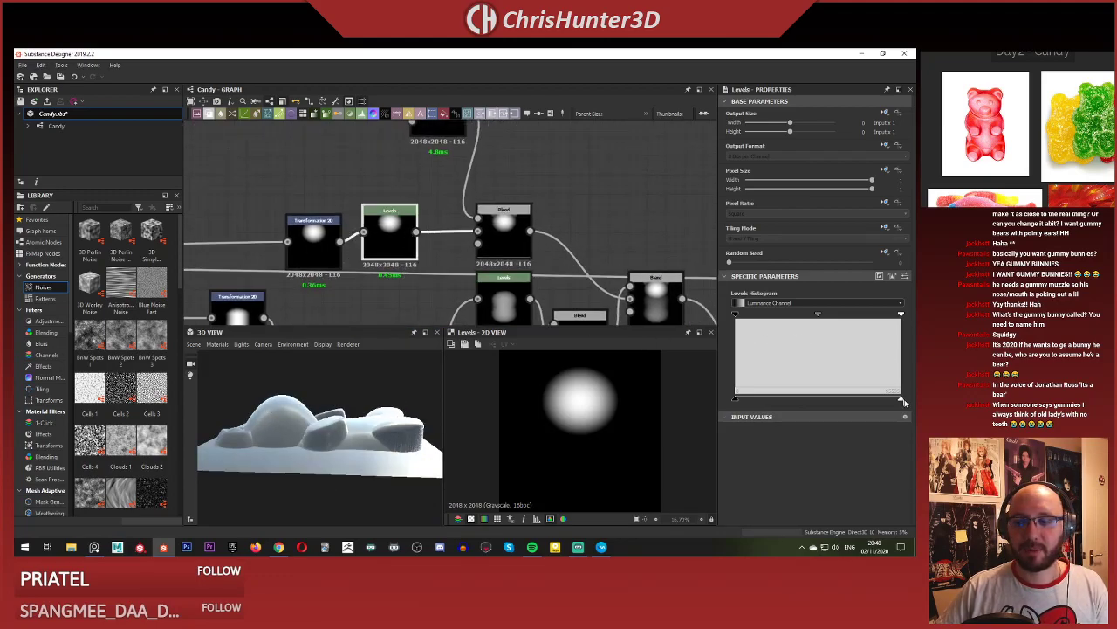
{"action": "left_click_drag", "start_coordinate": [901, 401], "coordinate": [875, 401]}
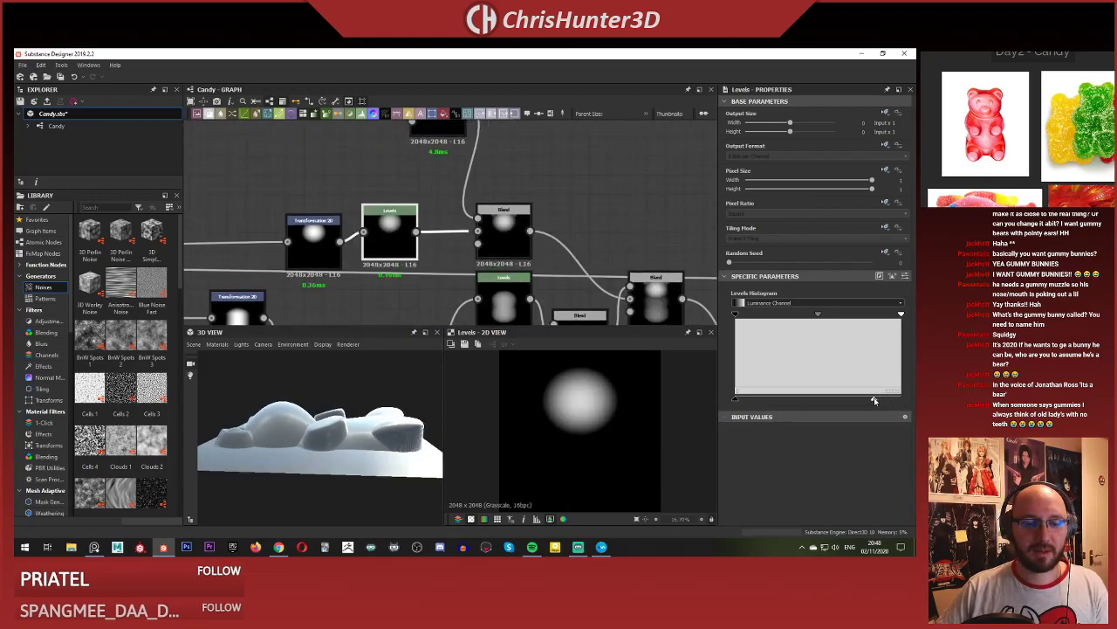
{"action": "left_click_drag", "start_coordinate": [349, 420], "coordinate": [279, 436]}
{"action": "scroll", "coordinate": [366, 214], "scroll_direction": "down", "scroll_amount": 4}
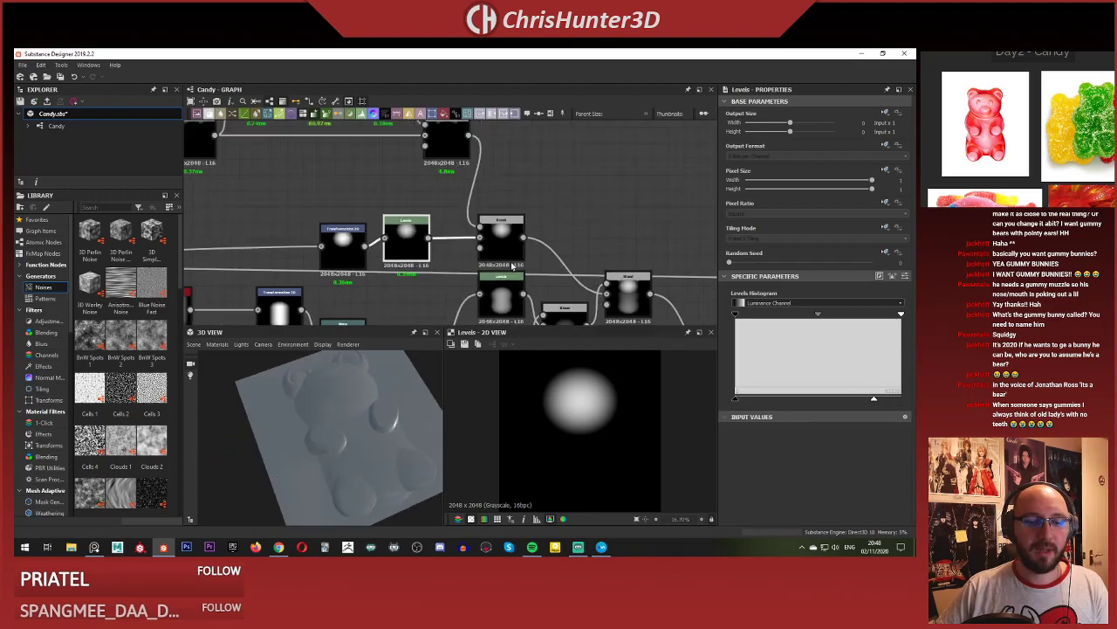
{"action": "scroll", "coordinate": [367, 214], "scroll_direction": "up", "scroll_amount": 3}
{"action": "double_click", "coordinate": [526, 227]}
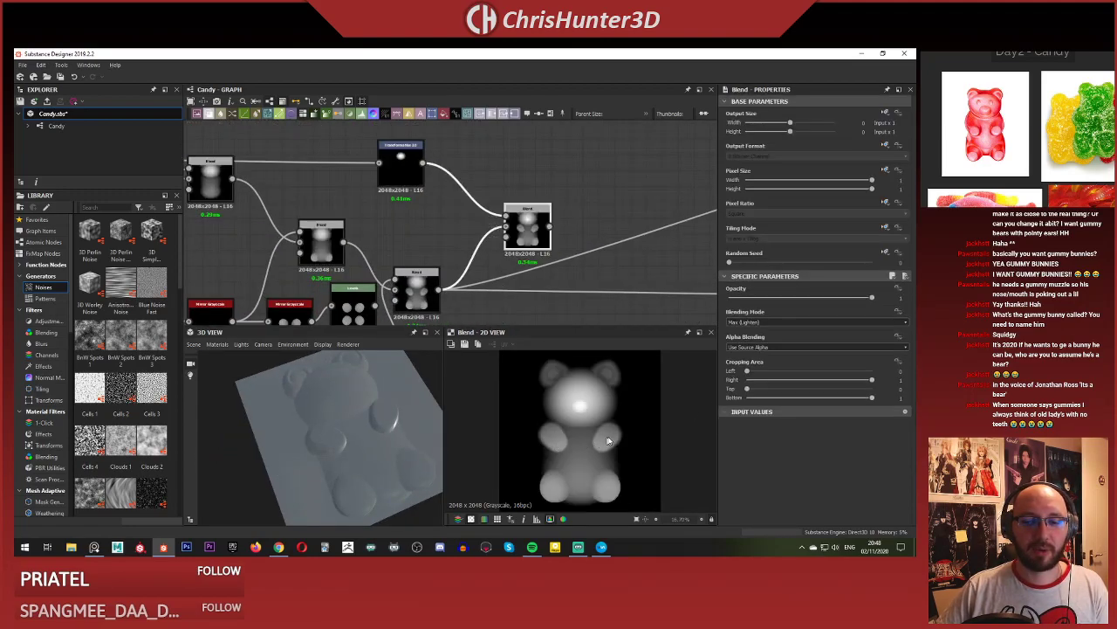
Move the outgoing height connections from the body Blend to the muzzle Blend and check the muzzle in the 3D view.
{"action": "scroll", "coordinate": [544, 392], "scroll_direction": "up", "scroll_amount": 2}
{"action": "key", "text": "f"}
{"action": "middle_click_drag", "start_coordinate": [472, 255], "coordinate": [456, 257]}
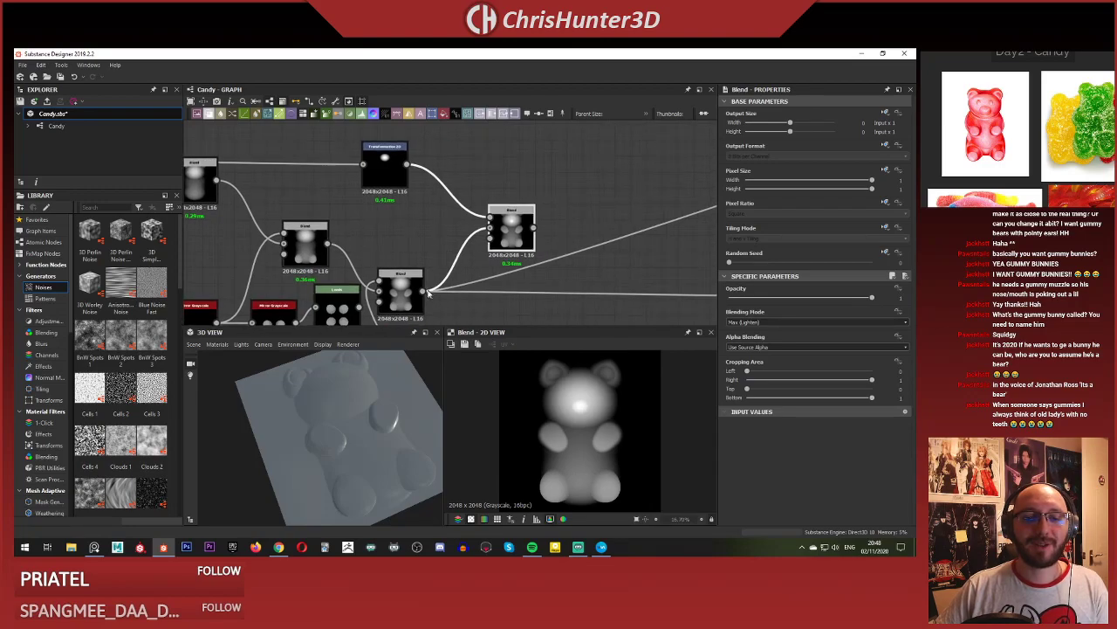
{"action": "left_click_drag", "start_coordinate": [424, 290], "coordinate": [535, 227], "text": "shift"}
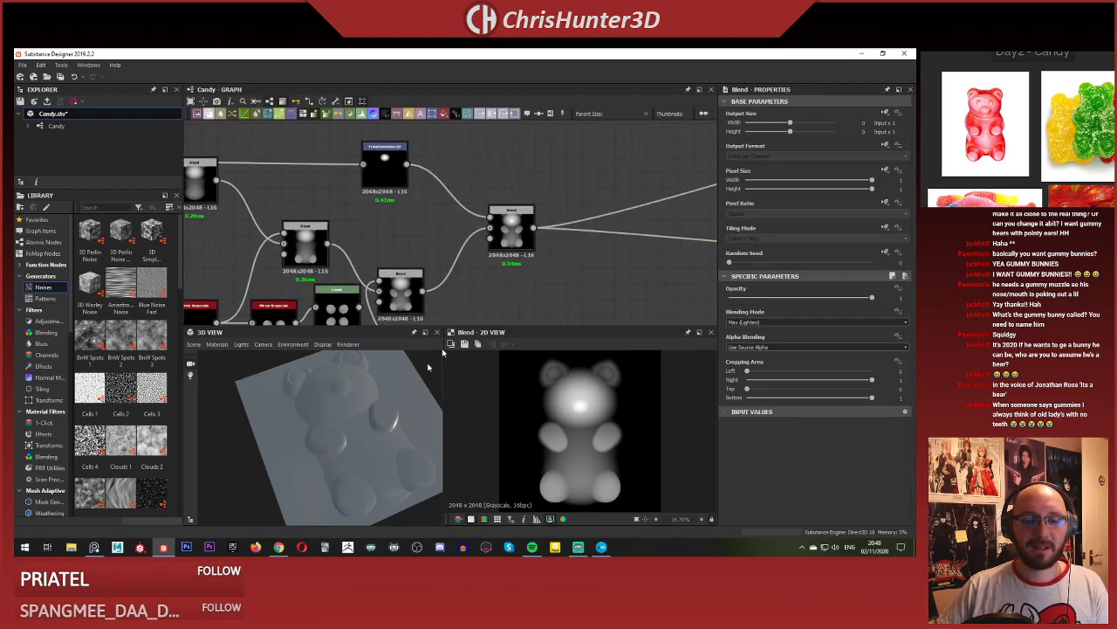
{"action": "left_click_drag", "start_coordinate": [384, 392], "coordinate": [371, 422]}
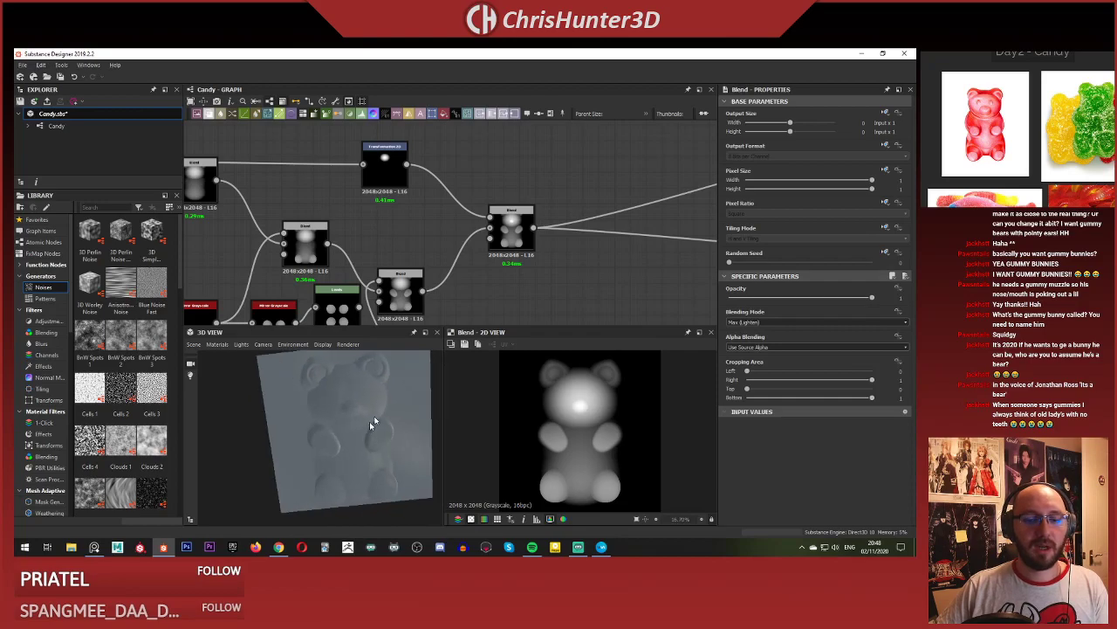
Slightly resize the muzzle oval in its Transformation 2D node and inspect the relief in the 3D view.
{"action": "left_click", "coordinate": [372, 170]}
{"action": "left_click_drag", "start_coordinate": [596, 387], "coordinate": [603, 389]}
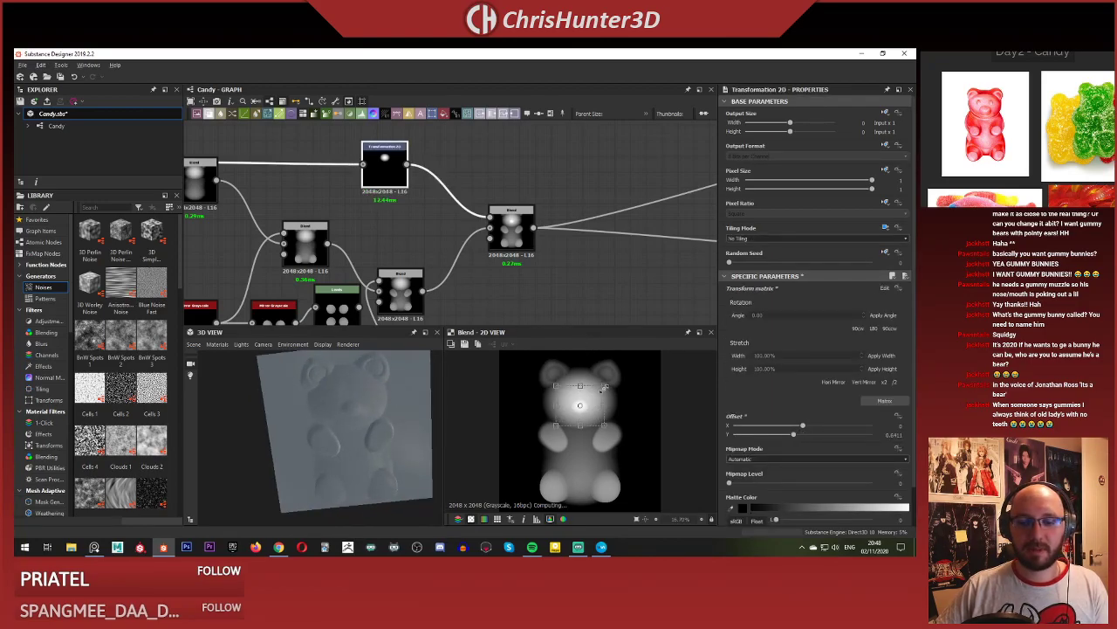
{"action": "left_click", "coordinate": [559, 270]}
{"action": "left_click_drag", "start_coordinate": [384, 393], "coordinate": [373, 489]}
Move the muzzle's Transformation 2D node further from the muzzle Blend to make room between them.
{"action": "scroll", "coordinate": [379, 416], "scroll_direction": "up", "scroll_amount": 1}
{"action": "scroll", "coordinate": [409, 221], "scroll_direction": "up", "scroll_amount": 1}
{"action": "middle_click_drag", "start_coordinate": [409, 221], "coordinate": [396, 239]}
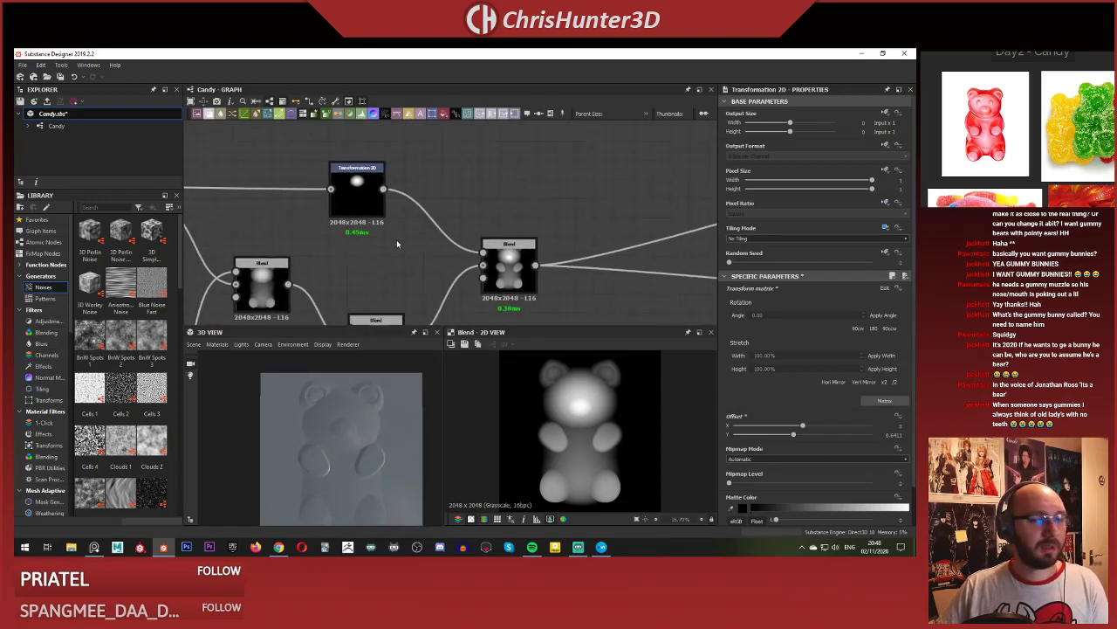
{"action": "middle_click_drag", "start_coordinate": [492, 202], "coordinate": [569, 197]}
{"action": "scroll", "coordinate": [524, 232], "scroll_direction": "down", "scroll_amount": 2}
{"action": "left_click_drag", "start_coordinate": [454, 206], "coordinate": [420, 200]}
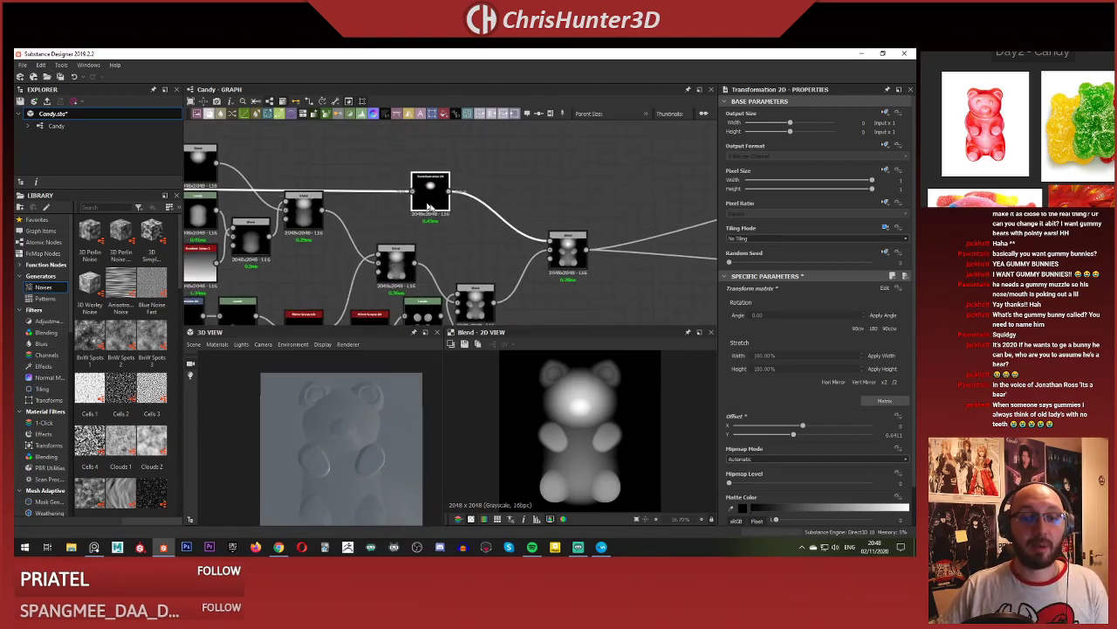
{"action": "scroll", "coordinate": [496, 211], "scroll_direction": "up", "scroll_amount": 1}
{"action": "middle_click_drag", "start_coordinate": [484, 215], "coordinate": [474, 226]}
{"action": "left_click_drag", "start_coordinate": [411, 205], "coordinate": [420, 214]}
{"action": "middle_click_drag", "start_coordinate": [446, 278], "coordinate": [403, 278]}
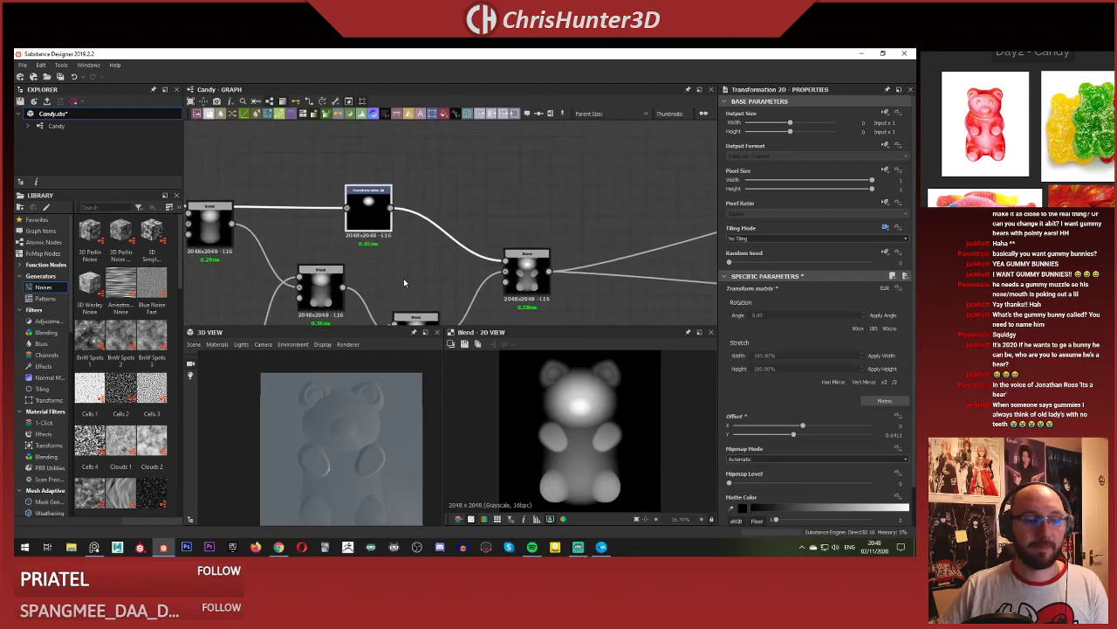
Add a second Transformation 2D node beside the muzzle's and feed it with the muzzle oval.
{"action": "scroll", "coordinate": [403, 277], "scroll_direction": "up", "scroll_amount": 1}
{"action": "left_click", "coordinate": [503, 210]}
{"action": "scroll", "coordinate": [470, 240], "scroll_direction": "up", "scroll_amount": 3}
{"action": "scroll", "coordinate": [469, 242], "scroll_direction": "down", "scroll_amount": 3}
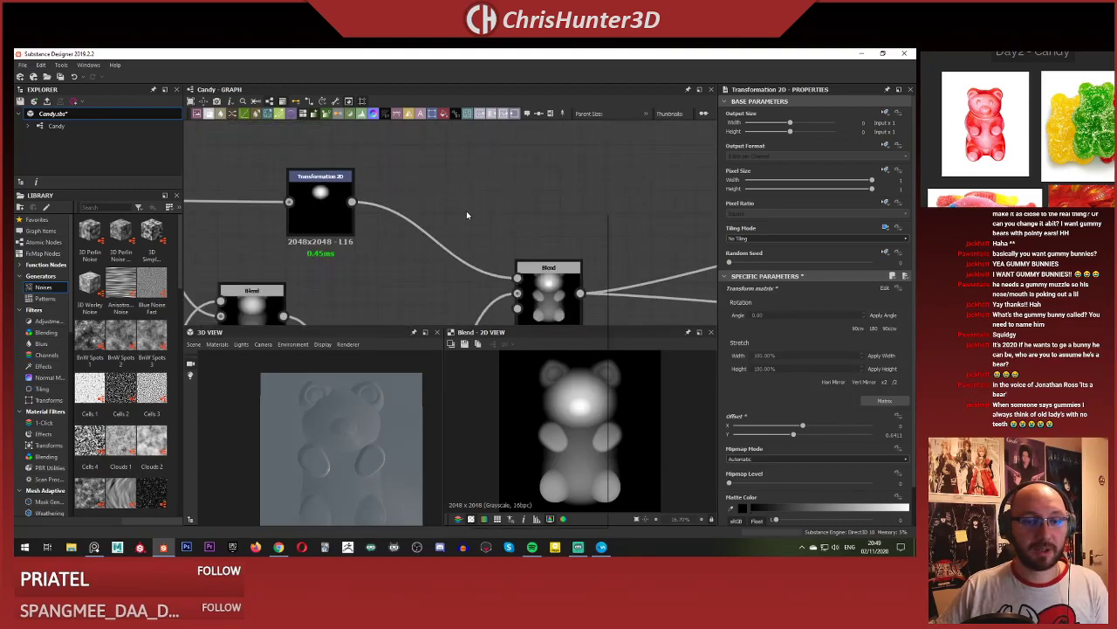
{"action": "key", "text": "space"}
{"action": "type", "text": "trans"}
{"action": "key", "text": "Return"}
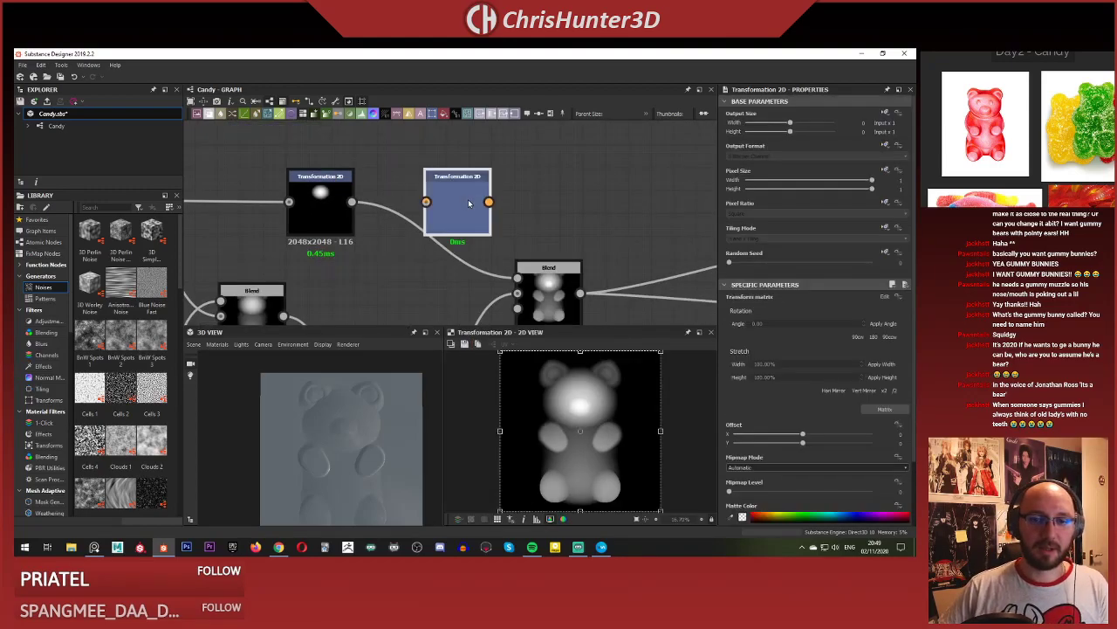
{"action": "left_click_drag", "start_coordinate": [352, 201], "coordinate": [425, 202]}
{"action": "scroll", "coordinate": [416, 201], "scroll_direction": "down", "scroll_amount": 2}
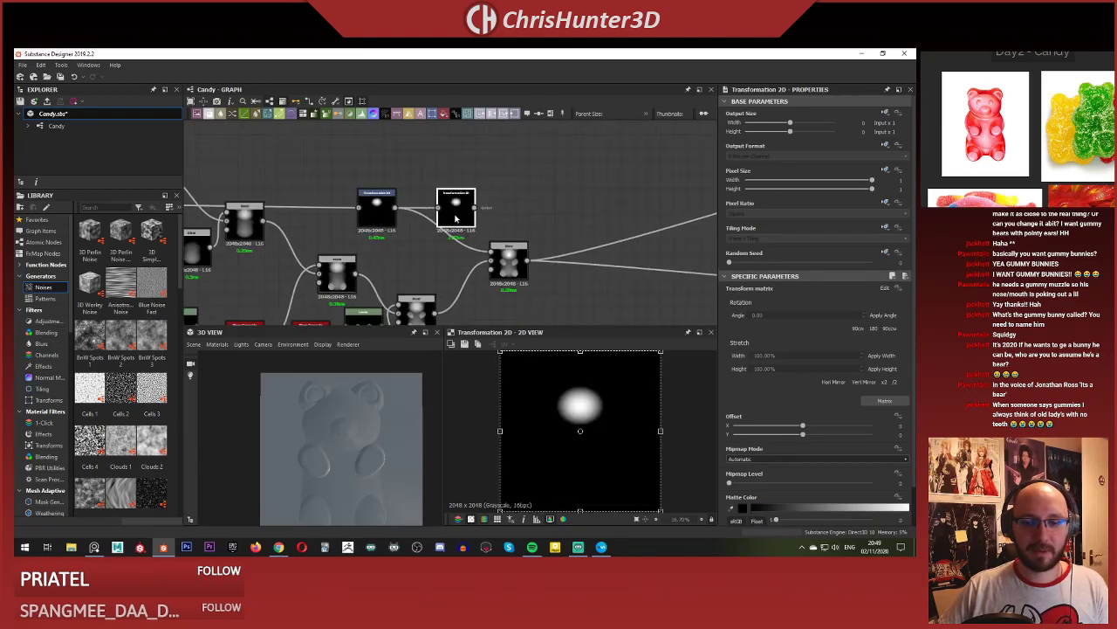
Rotate the oval upright in the new Transformation 2D node and scale it down to a small eye.
{"action": "left_click", "coordinate": [458, 204]}
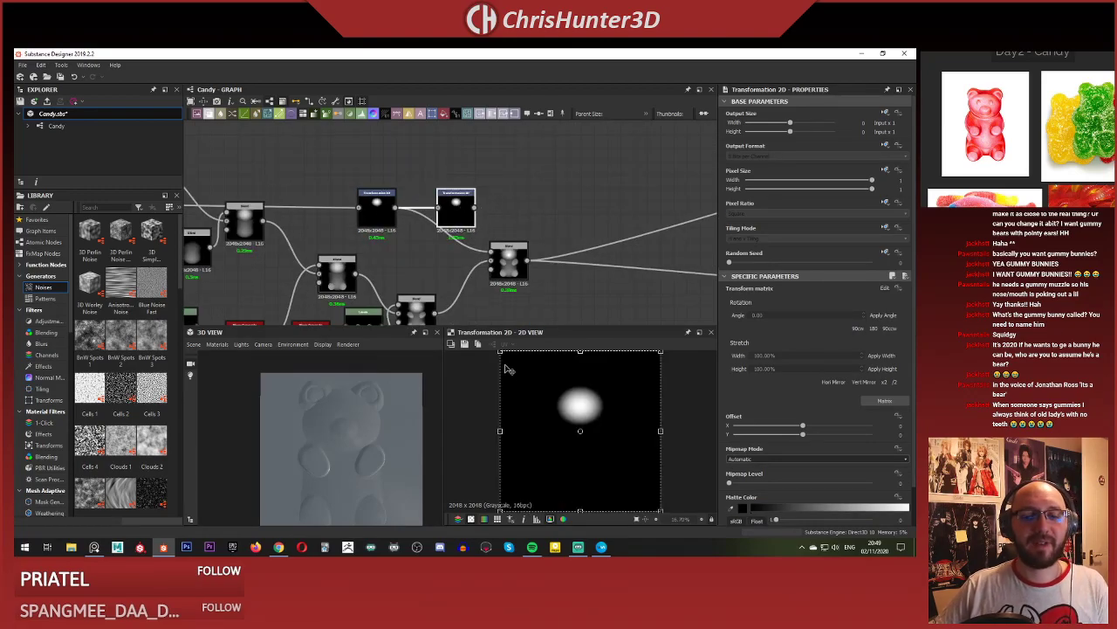
{"action": "left_click_drag", "start_coordinate": [482, 372], "coordinate": [495, 553]}
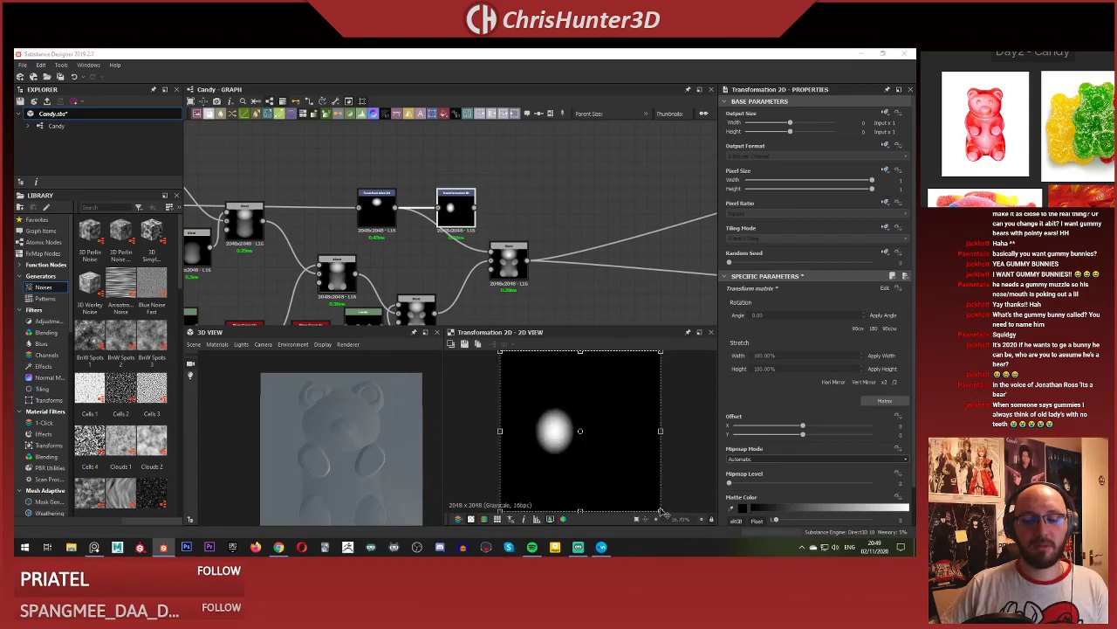
{"action": "left_click_drag", "start_coordinate": [660, 510], "coordinate": [541, 377]}
{"action": "scroll", "coordinate": [584, 444], "scroll_direction": "up", "scroll_amount": 5}
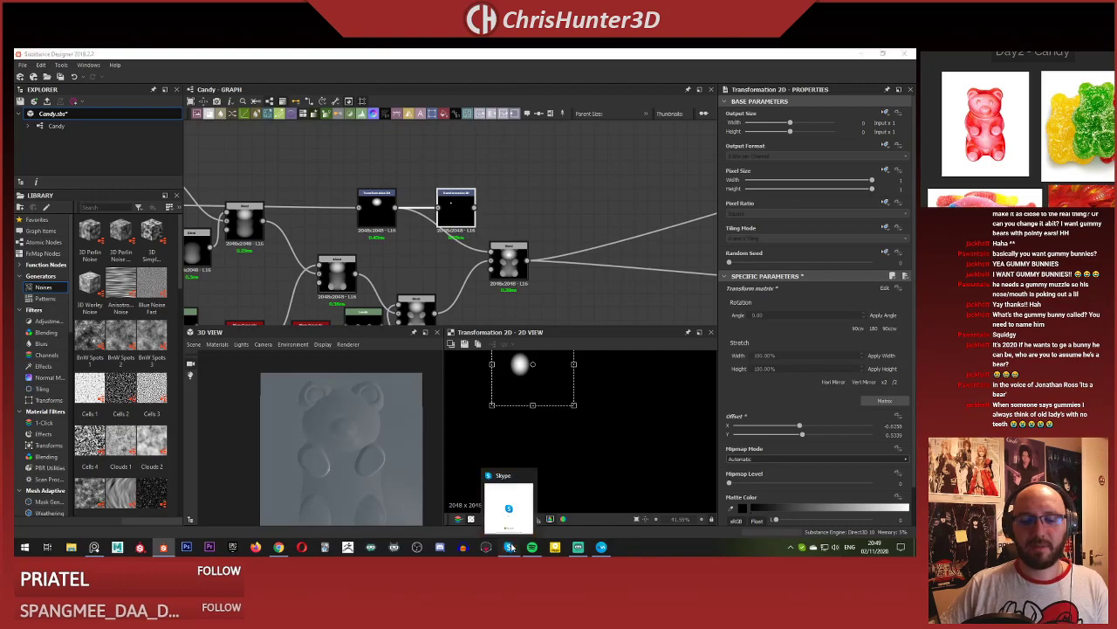
{"action": "left_click", "coordinate": [510, 546]}
{"action": "left_click", "coordinate": [812, 73]}
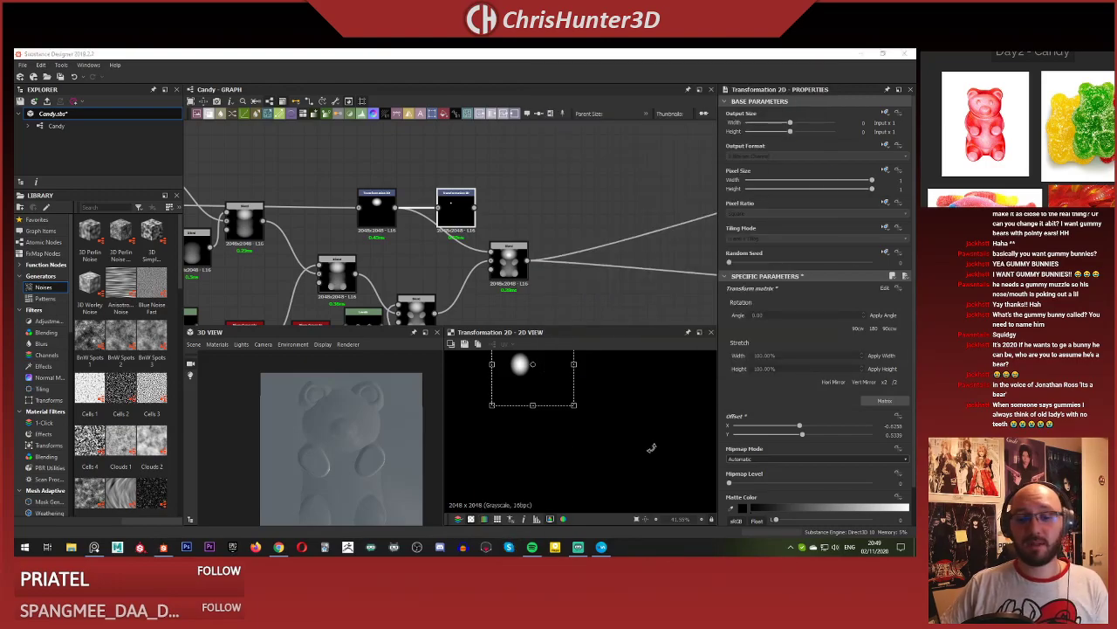
{"action": "scroll", "coordinate": [570, 423], "scroll_direction": "down", "scroll_amount": 6}
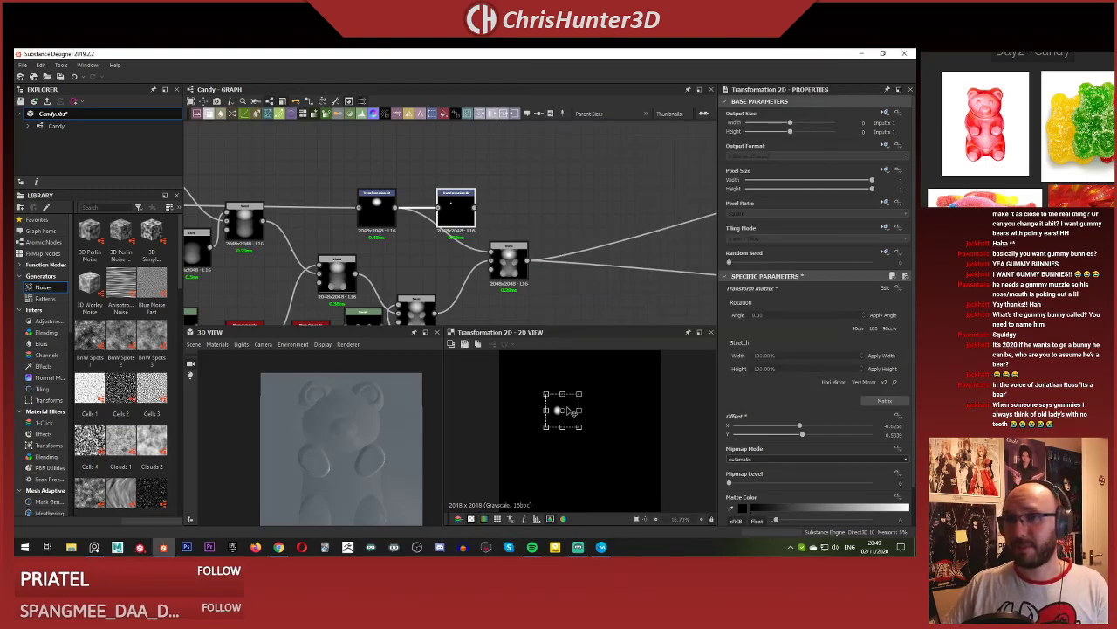
{"action": "scroll", "coordinate": [601, 425], "scroll_direction": "up", "scroll_amount": 4}
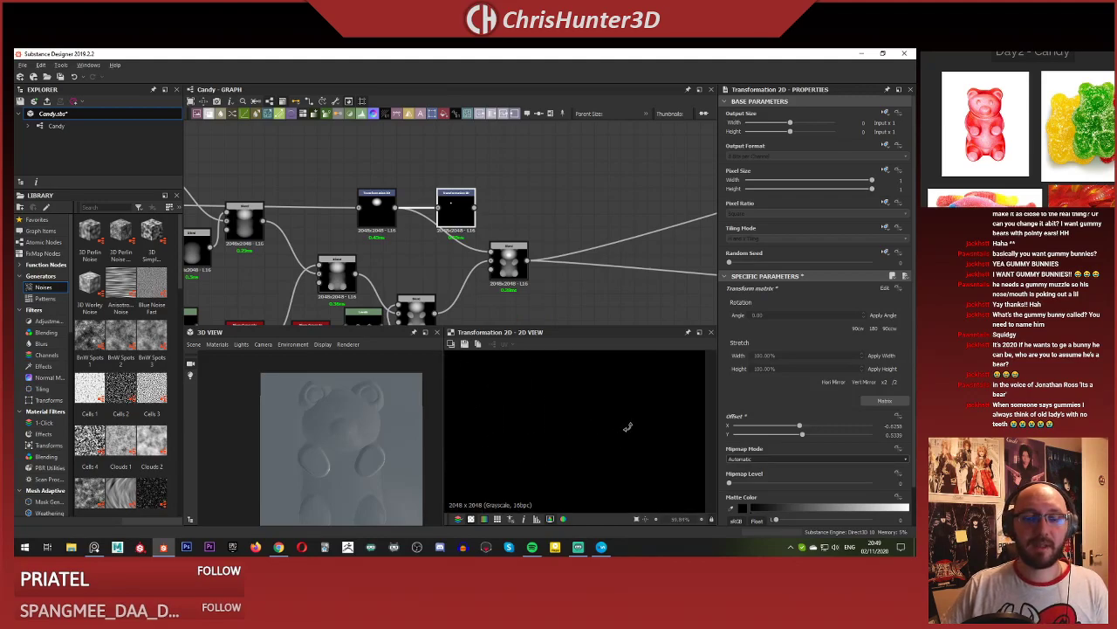
{"action": "scroll", "coordinate": [581, 422], "scroll_direction": "down", "scroll_amount": 2}
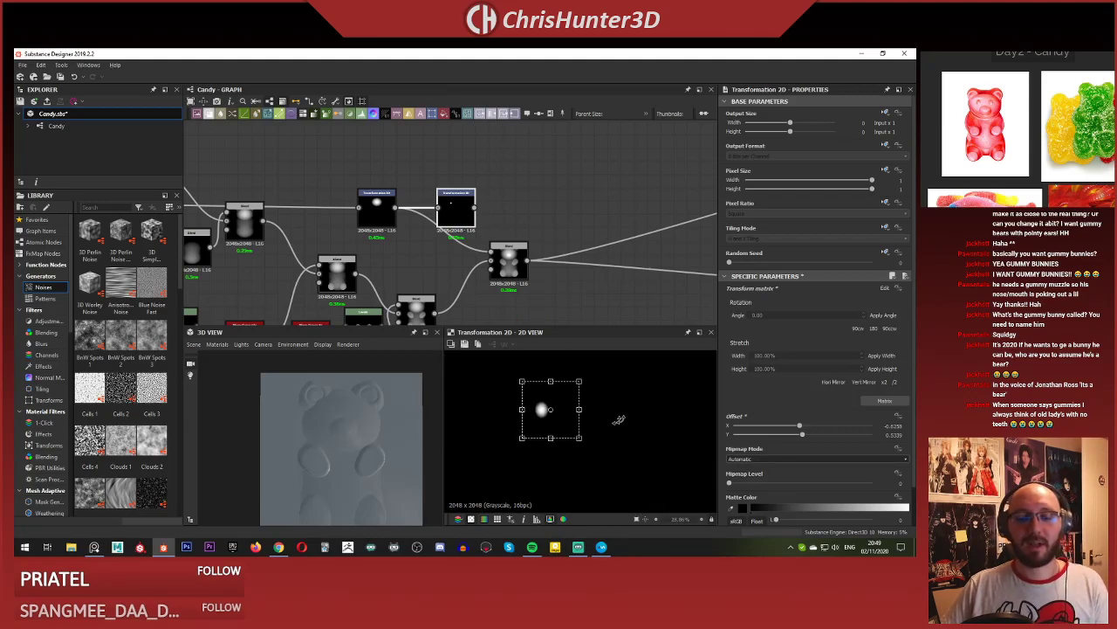
{"action": "scroll", "coordinate": [602, 429], "scroll_direction": "down", "scroll_amount": 1}
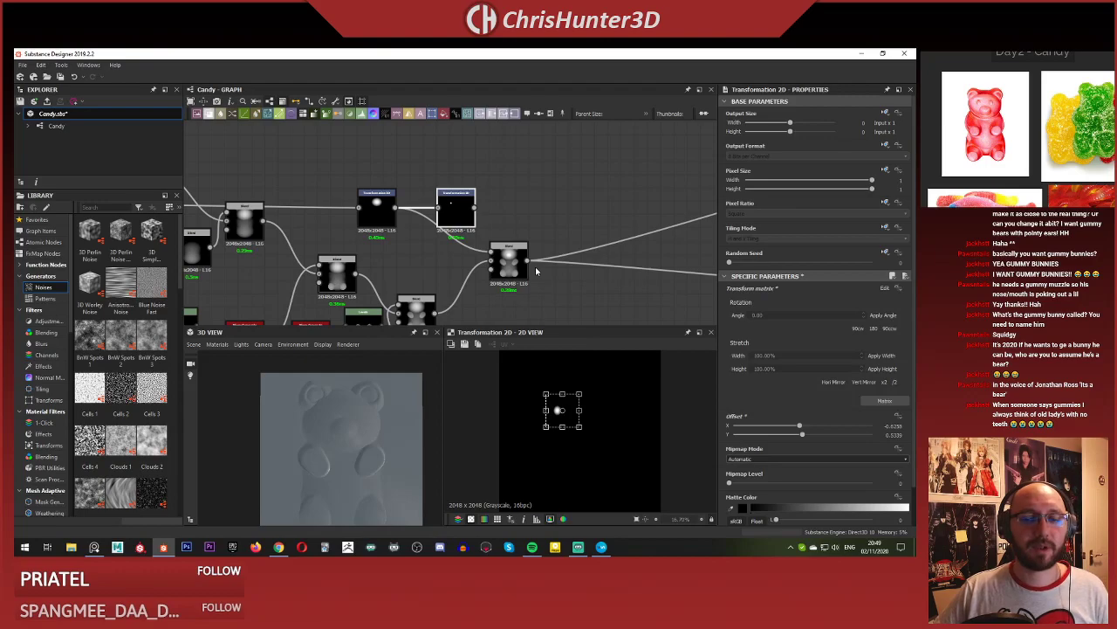
Add a Blend node with the eye as foreground and the muzzle Blend as background, using Max (Lighten) mode.
{"action": "scroll", "coordinate": [536, 271], "scroll_direction": "up", "scroll_amount": 3}
{"action": "scroll", "coordinate": [575, 249], "scroll_direction": "down", "scroll_amount": 1}
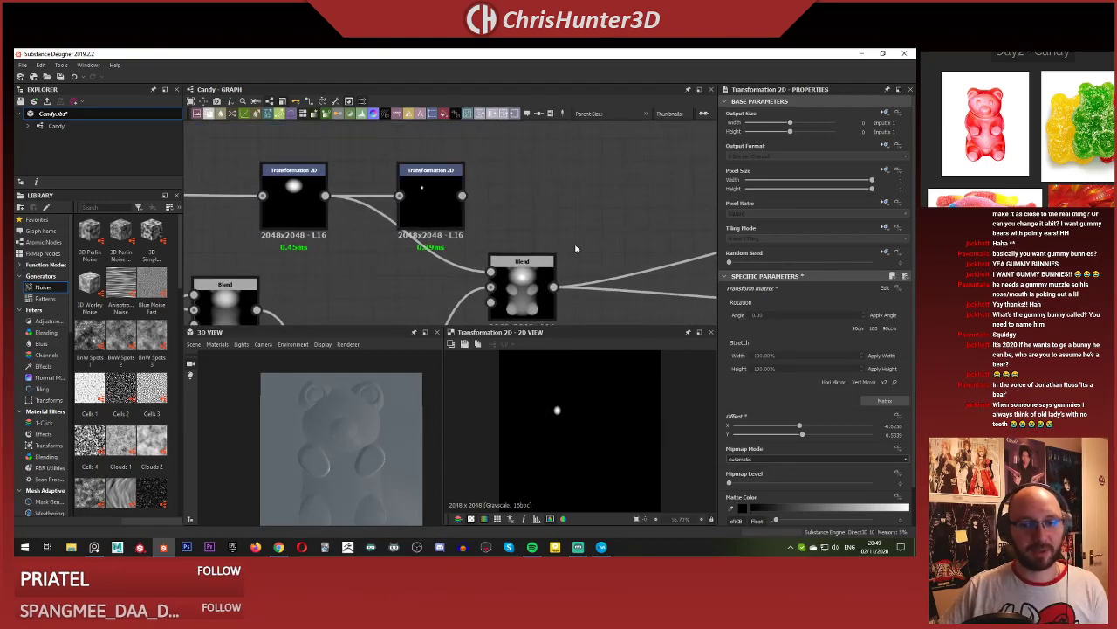
{"action": "key", "text": "space"}
{"action": "type", "text": "ble"}
{"action": "key", "text": "Return"}
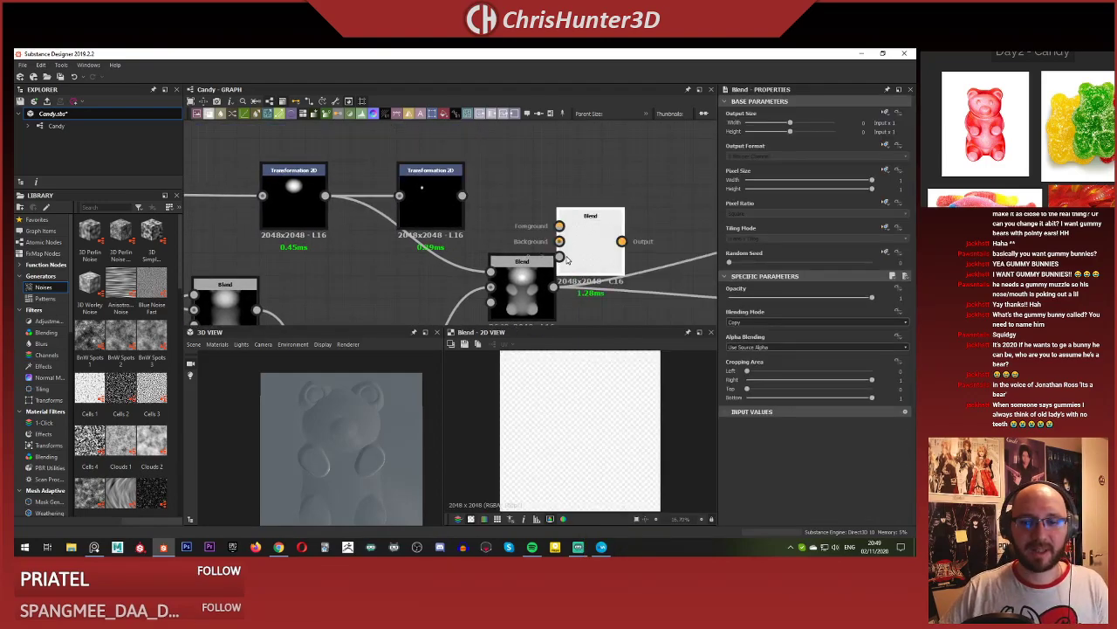
{"action": "left_click_drag", "start_coordinate": [567, 259], "coordinate": [613, 259]}
{"action": "left_click_drag", "start_coordinate": [553, 287], "coordinate": [617, 228]}
{"action": "left_click", "coordinate": [810, 322]}
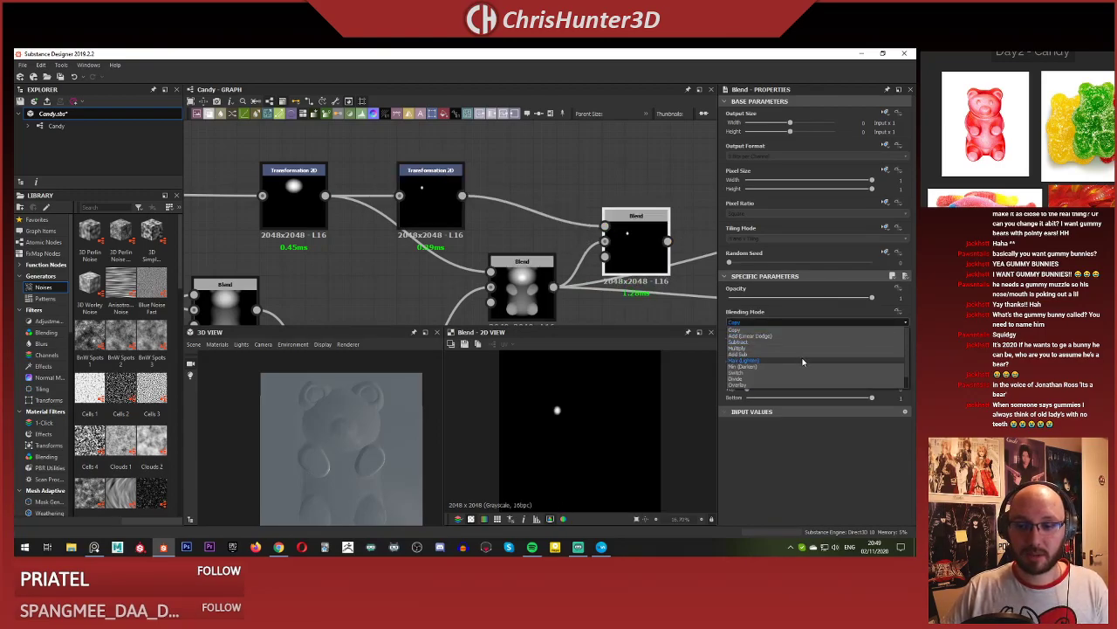
{"action": "left_click", "coordinate": [803, 360]}
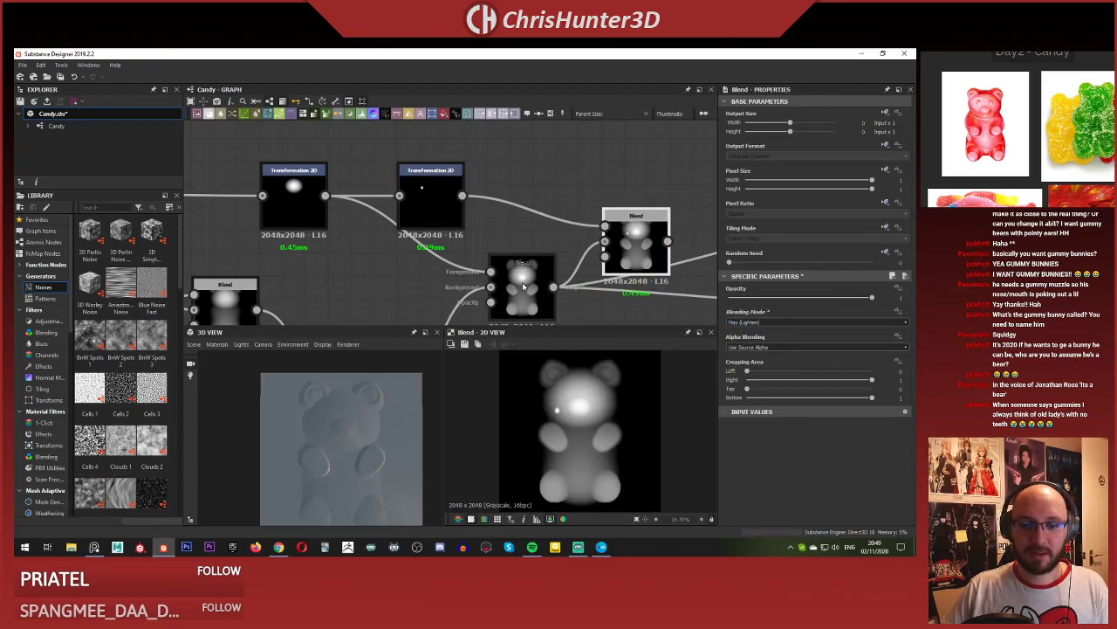
Display the eye Blend in the 2D view and enlarge and reposition the eye on the bear's head.
{"action": "left_click_drag", "start_coordinate": [436, 208], "coordinate": [527, 209]}
{"action": "double_click", "coordinate": [635, 249]}
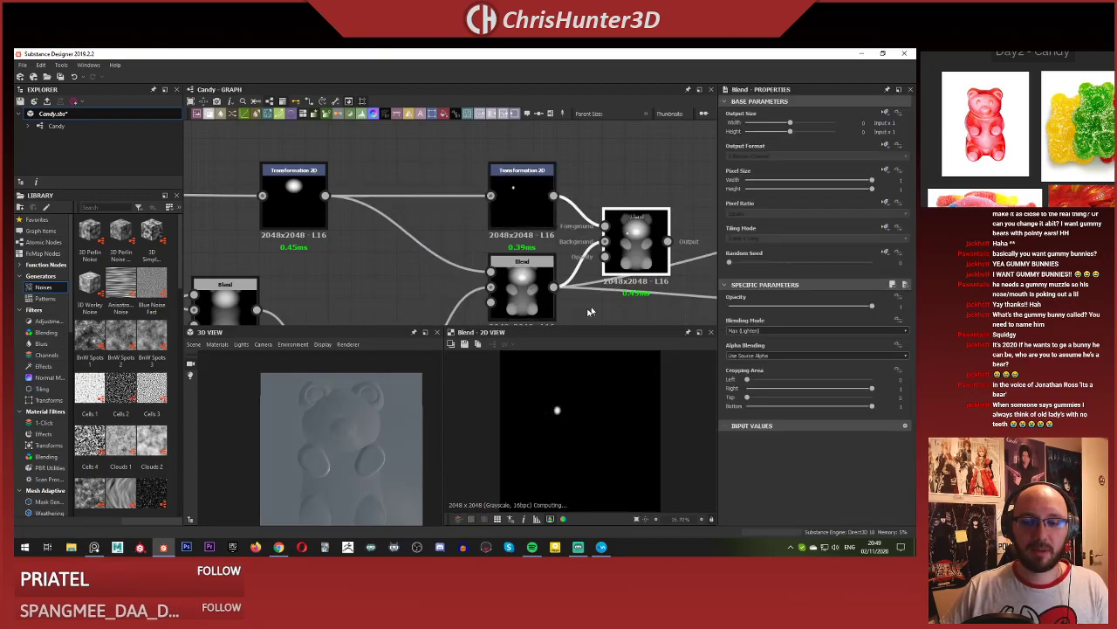
{"action": "left_click", "coordinate": [522, 205]}
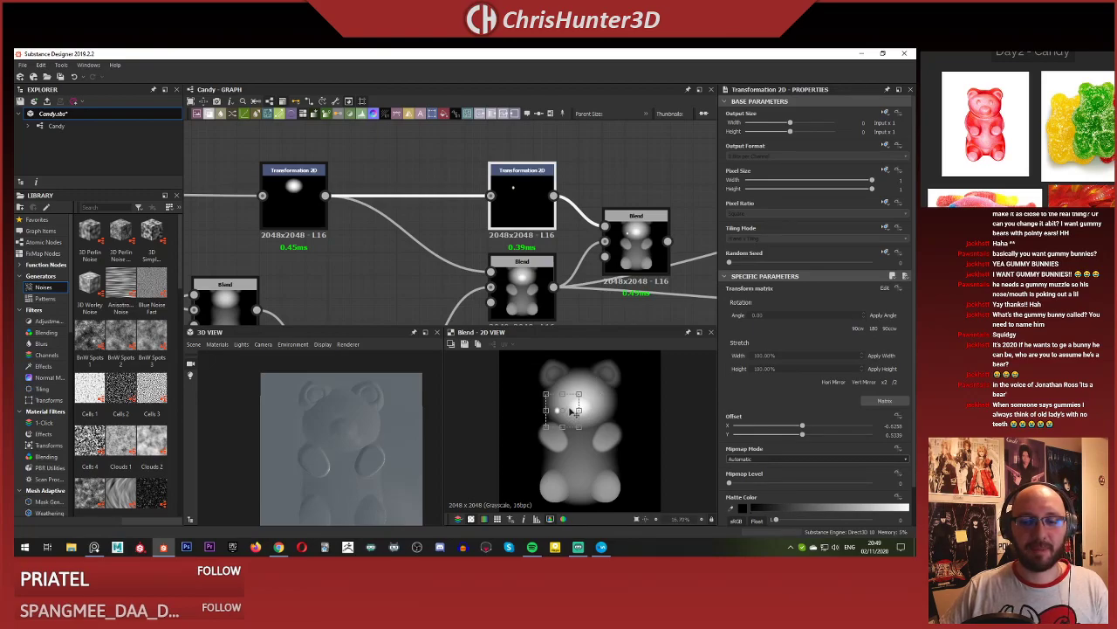
{"action": "left_click_drag", "start_coordinate": [572, 410], "coordinate": [600, 414]}
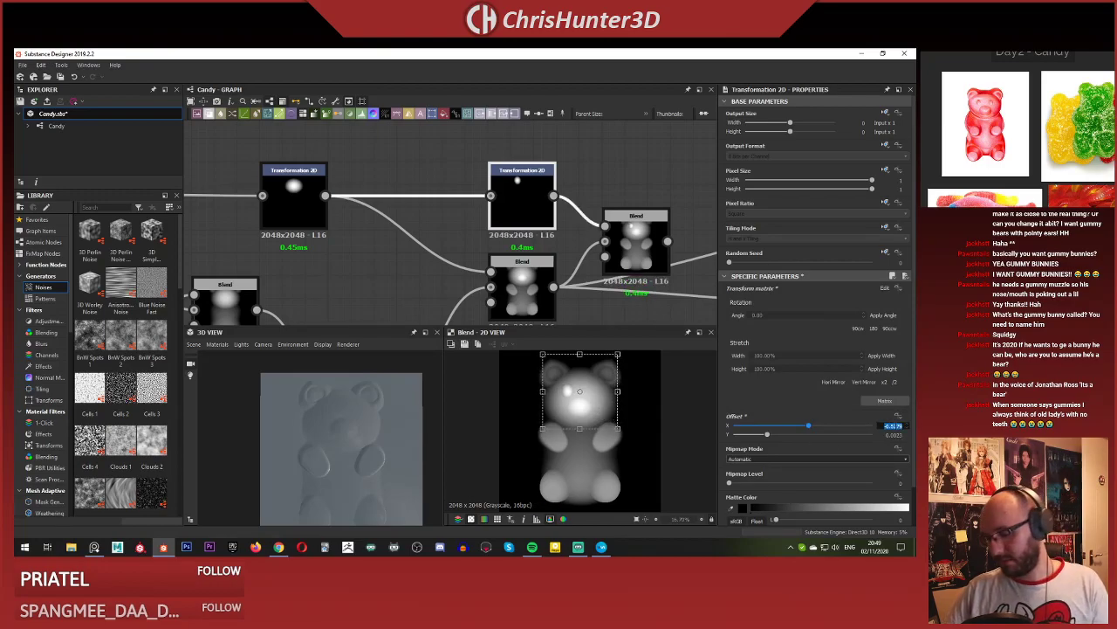
Set the eye's Transformation 2D offset to X -0.5 and Y 0.
{"action": "type", "text": "0.5"}
{"action": "key", "text": "Return"}
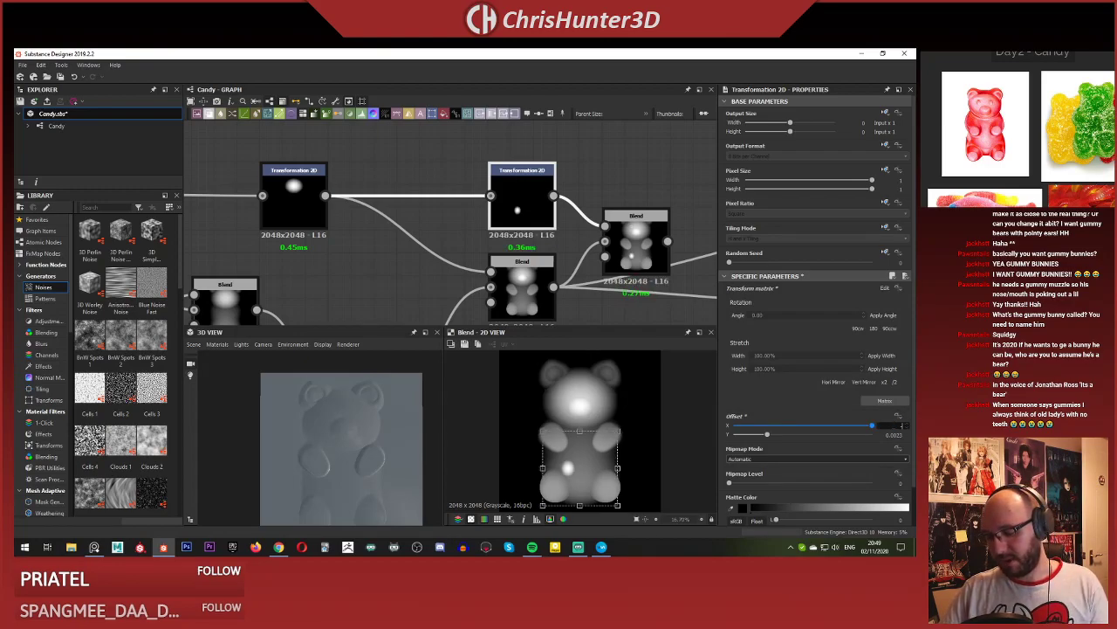
{"action": "left_click_drag", "start_coordinate": [580, 467], "coordinate": [580, 393]}
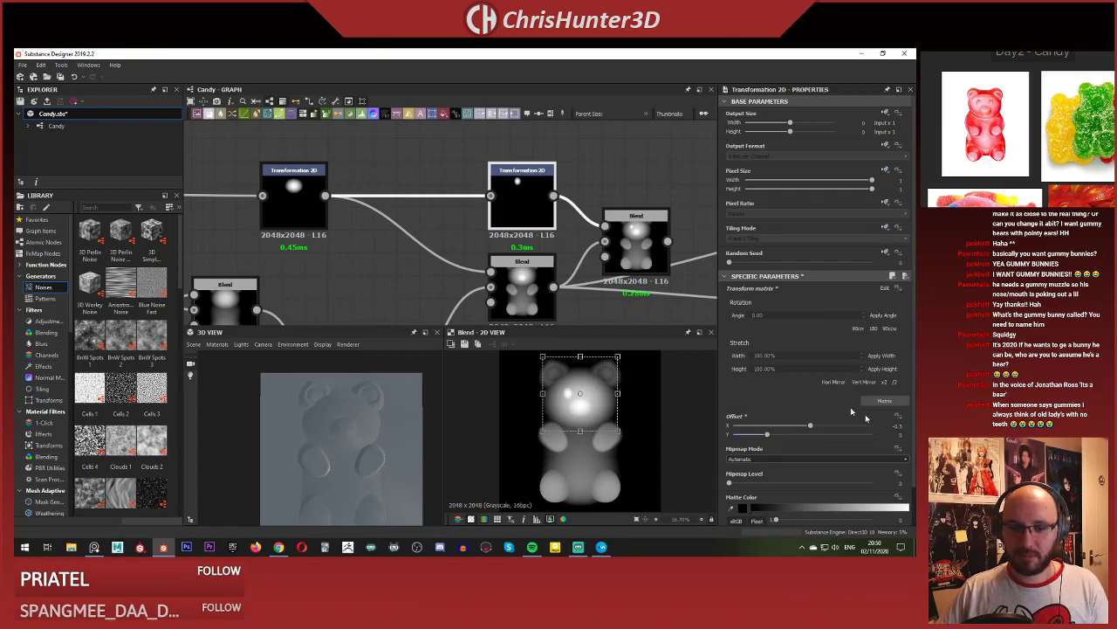
Insert a Mirror Grayscale node between the eye's Transformation 2D and the eye Blend, and display the Blend's result.
{"action": "middle_click_drag", "start_coordinate": [588, 163], "coordinate": [527, 170]}
{"action": "key", "text": "space"}
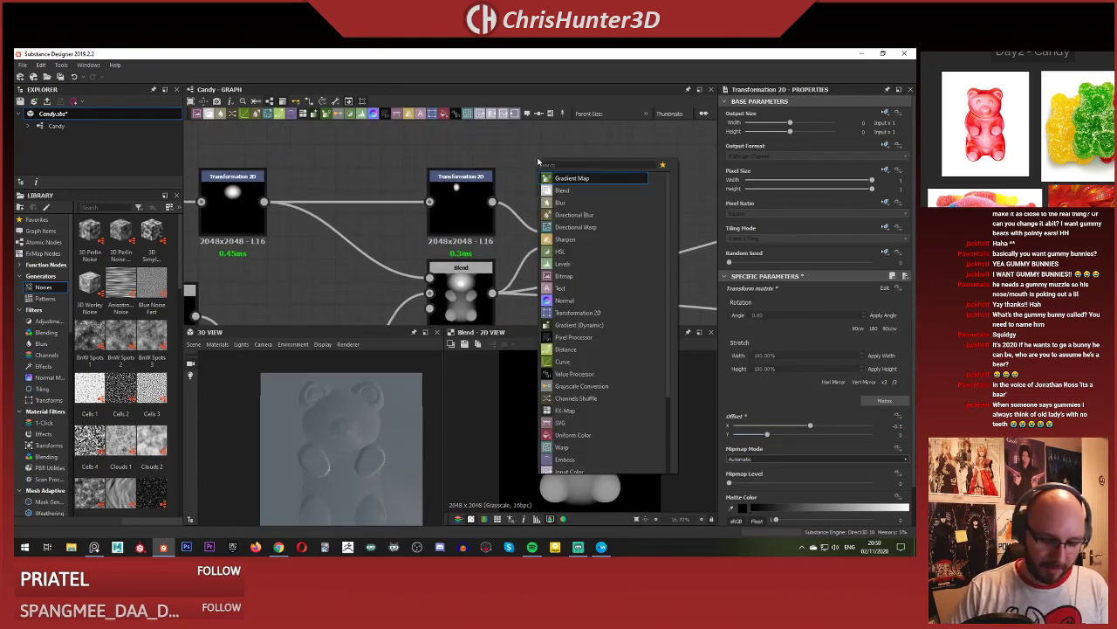
{"action": "type", "text": "mirr"}
{"action": "left_click", "coordinate": [583, 191]}
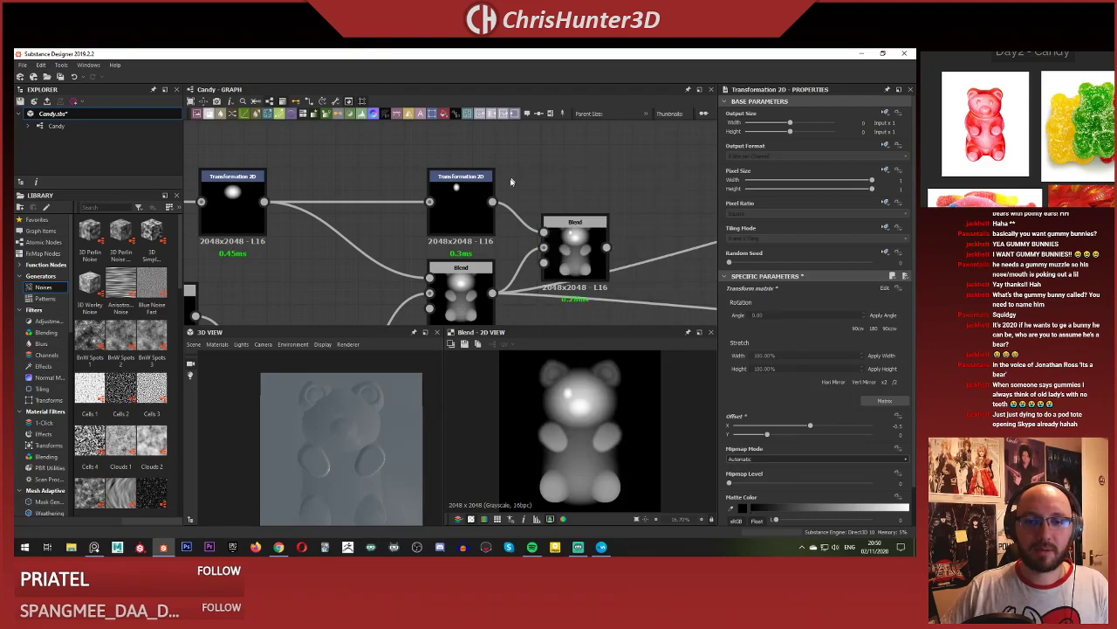
{"action": "middle_click_drag", "start_coordinate": [486, 210], "coordinate": [462, 242]}
{"action": "left_click_drag", "start_coordinate": [551, 267], "coordinate": [619, 266]}
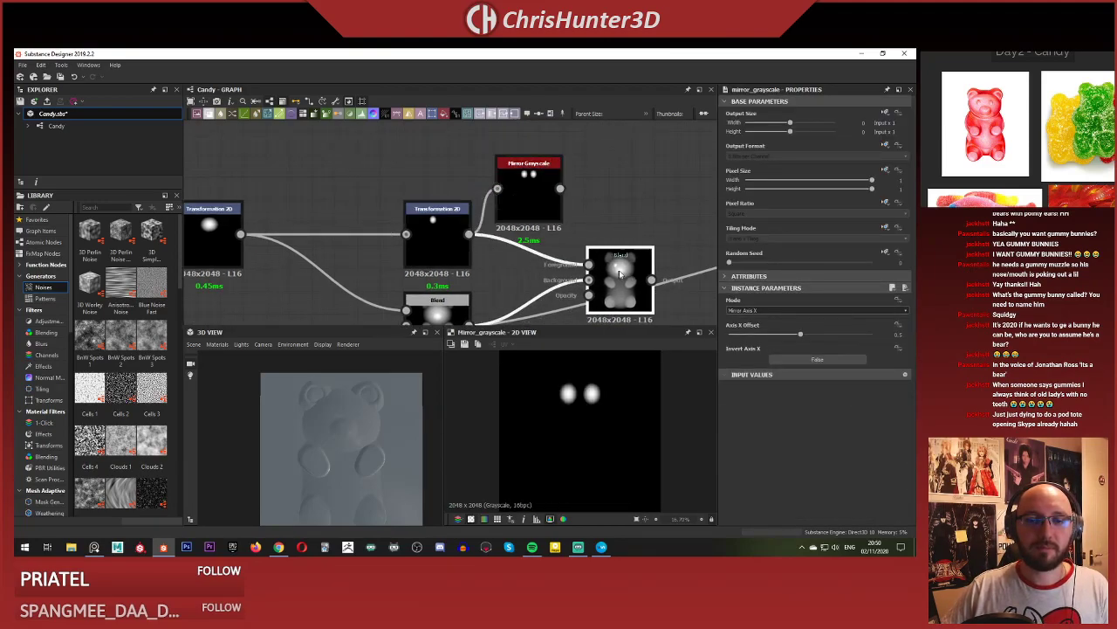
{"action": "double_click", "coordinate": [593, 260]}
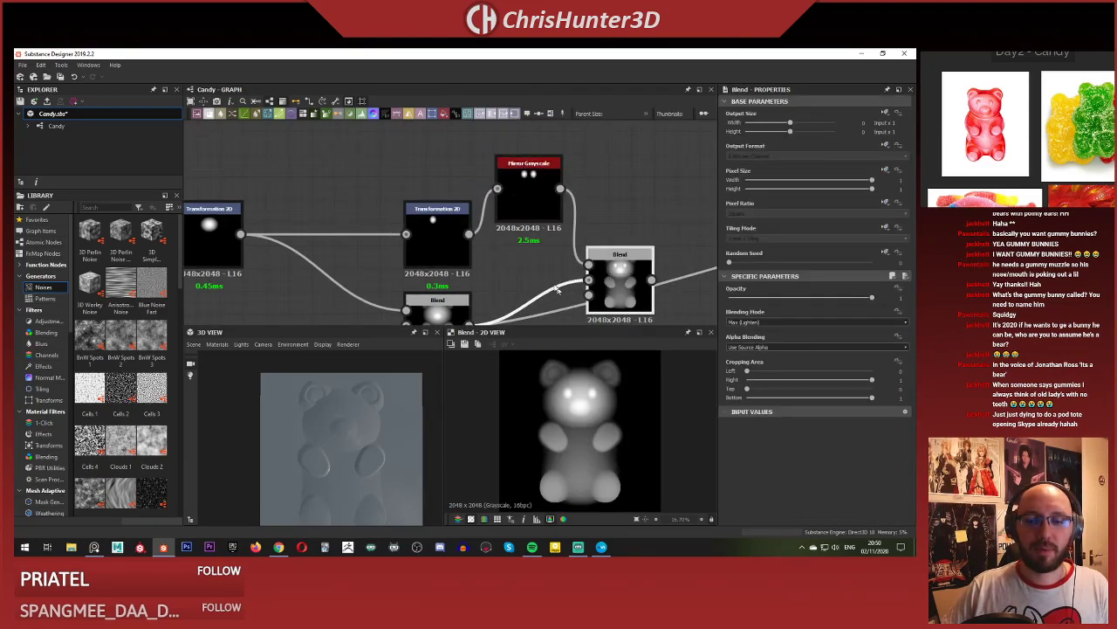
Make room after the Mirror Grayscale node and insert a Levels node between it and the eye Blend.
{"action": "scroll", "coordinate": [487, 294], "scroll_direction": "down", "scroll_amount": 2}
{"action": "scroll", "coordinate": [441, 225], "scroll_direction": "up", "scroll_amount": 1}
{"action": "middle_click_drag", "start_coordinate": [458, 261], "coordinate": [506, 263]}
{"action": "left_click_drag", "start_coordinate": [412, 168], "coordinate": [468, 203]}
{"action": "left_click", "coordinate": [539, 191]}
{"action": "left_click", "coordinate": [543, 253]}
{"action": "key", "text": "space"}
{"action": "type", "text": "leve"}
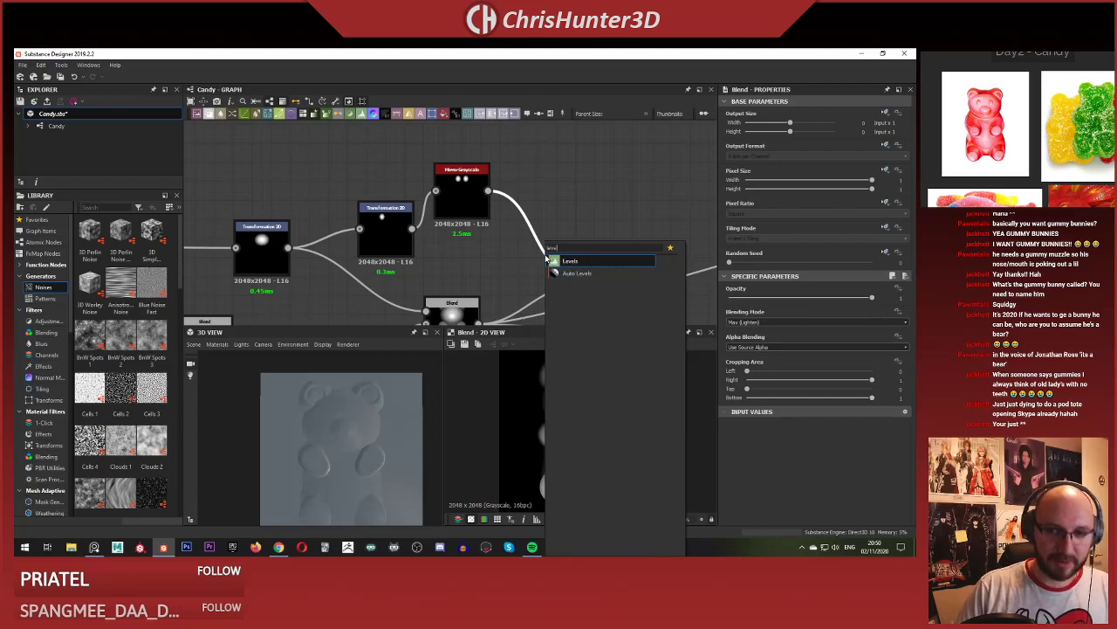
{"action": "key", "text": "Return"}
Move the outgoing height connections from the muzzle Blend to the eye Blend and inspect the eyes in the 3D view.
{"action": "scroll", "coordinate": [441, 309], "scroll_direction": "up", "scroll_amount": 1}
{"action": "scroll", "coordinate": [349, 445], "scroll_direction": "up", "scroll_amount": 1}
{"action": "left_click_drag", "start_coordinate": [347, 452], "coordinate": [377, 398]}
{"action": "middle_click_drag", "start_coordinate": [490, 299], "coordinate": [378, 251]}
{"action": "left_click", "coordinate": [592, 172]}
{"action": "left_click_drag", "start_coordinate": [378, 427], "coordinate": [327, 420]}
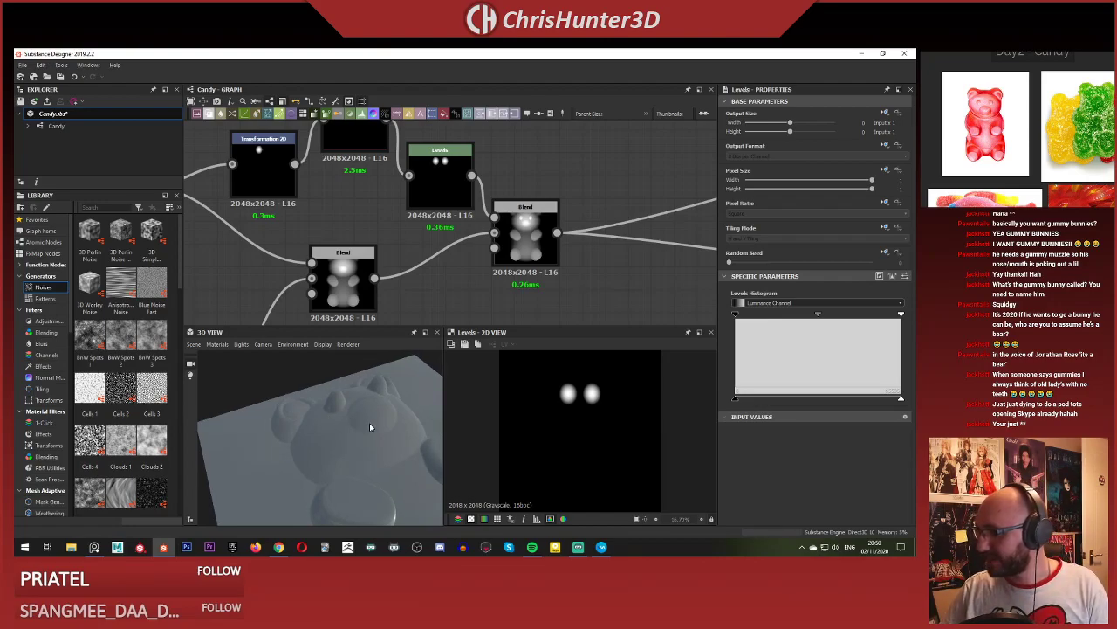
Lower the output white level in the eyes' Levels node and check their height from the side in the 3D view.
{"action": "mouse_move", "coordinate": [369, 422]}
{"action": "left_mouse_down"}
{"action": "mouse_move", "coordinate": [362, 386]}
{"action": "mouse_move", "coordinate": [351, 434]}
{"action": "left_mouse_up"}
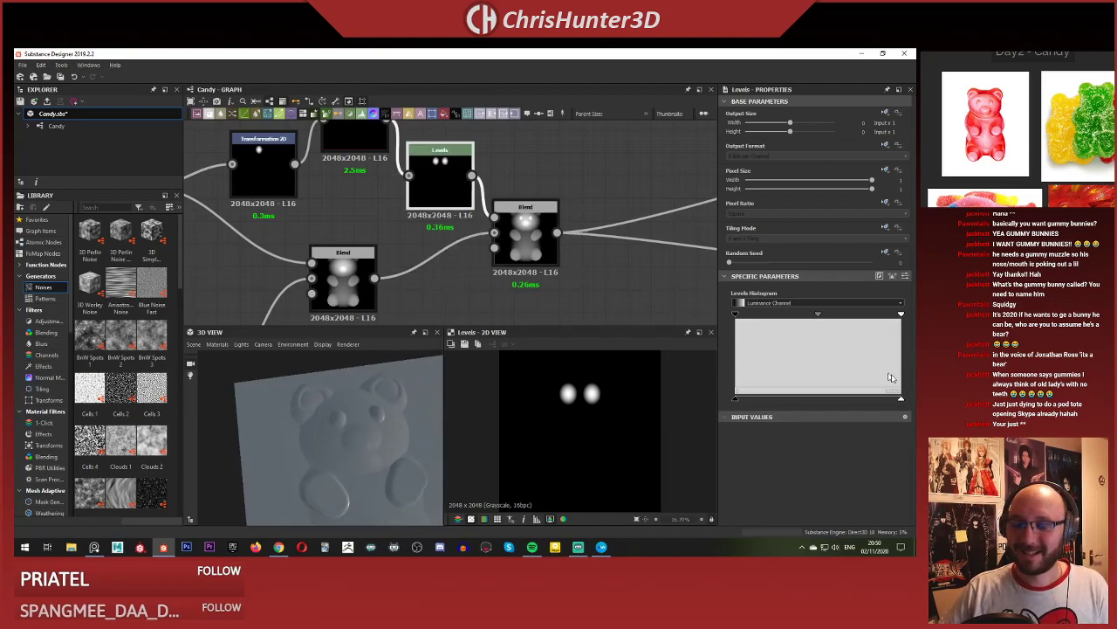
{"action": "left_click_drag", "start_coordinate": [901, 399], "coordinate": [877, 399]}
{"action": "left_click_drag", "start_coordinate": [341, 461], "coordinate": [394, 440]}
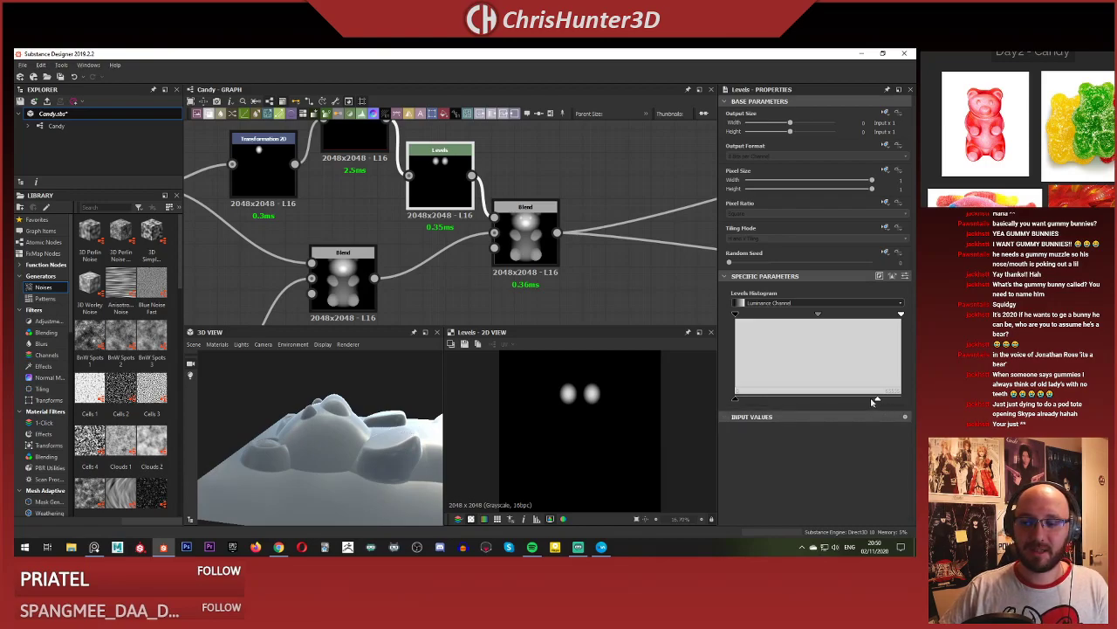
Raise the input black level, shift the midtones slightly and fine-tune the output white level in the eyes' Levels node.
{"action": "mouse_move", "coordinate": [877, 401]}
{"action": "left_mouse_down"}
{"action": "mouse_move", "coordinate": [866, 403]}
{"action": "mouse_move", "coordinate": [883, 403]}
{"action": "left_mouse_up"}
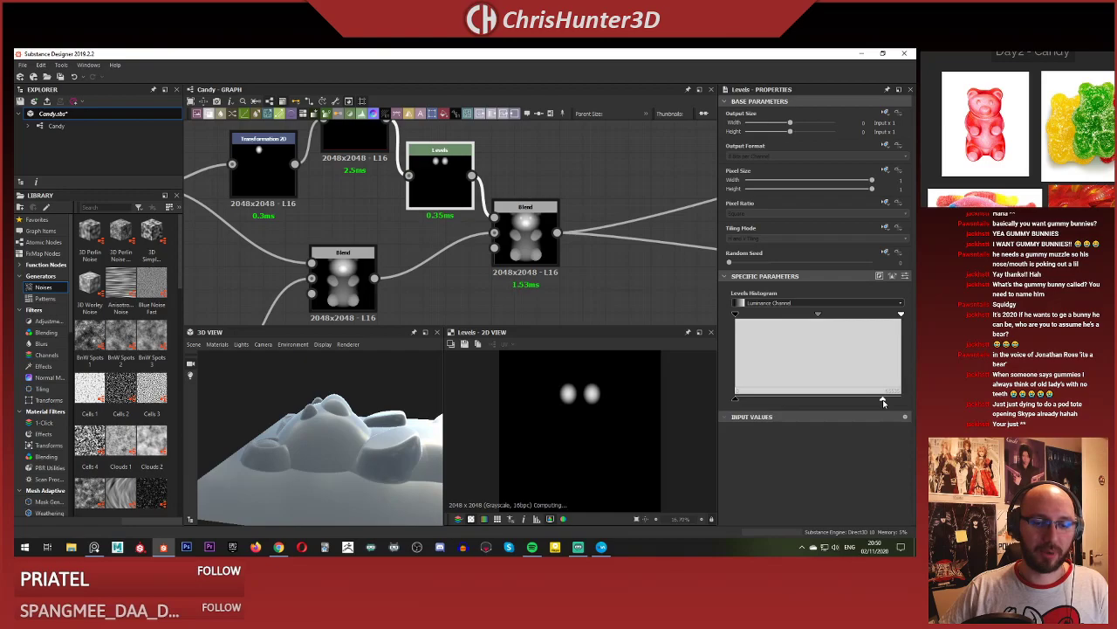
{"action": "left_click", "coordinate": [900, 315]}
{"action": "left_click_drag", "start_coordinate": [860, 320], "coordinate": [874, 325]}
{"action": "left_click_drag", "start_coordinate": [803, 316], "coordinate": [901, 315]}
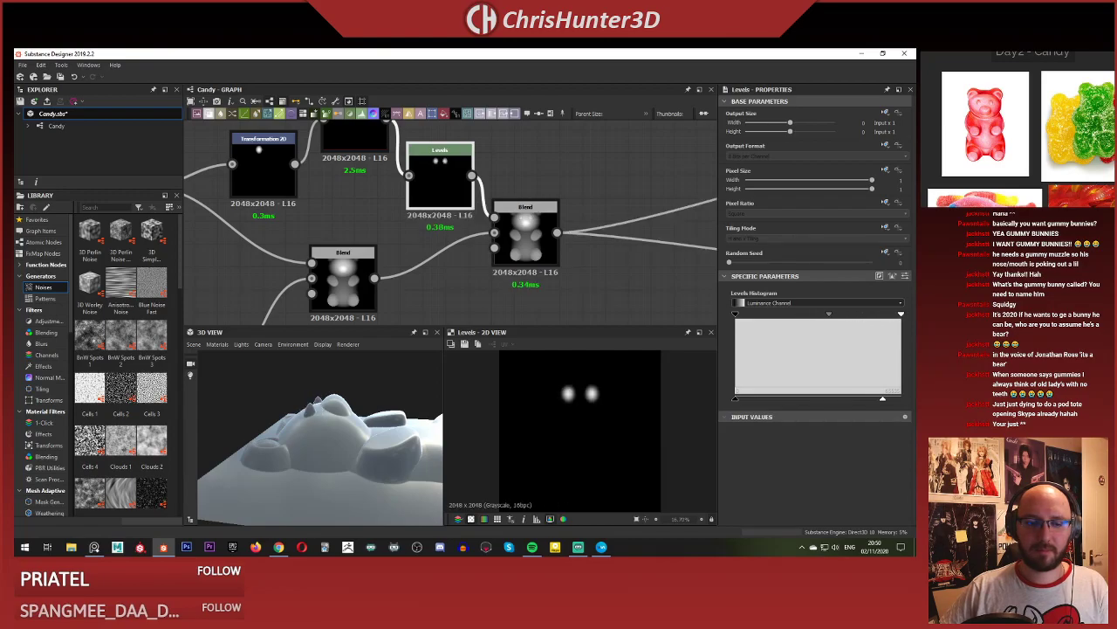
{"action": "mouse_move", "coordinate": [882, 399]}
{"action": "left_mouse_down"}
{"action": "mouse_move", "coordinate": [901, 399]}
{"action": "mouse_move", "coordinate": [885, 399]}
{"action": "left_mouse_up"}
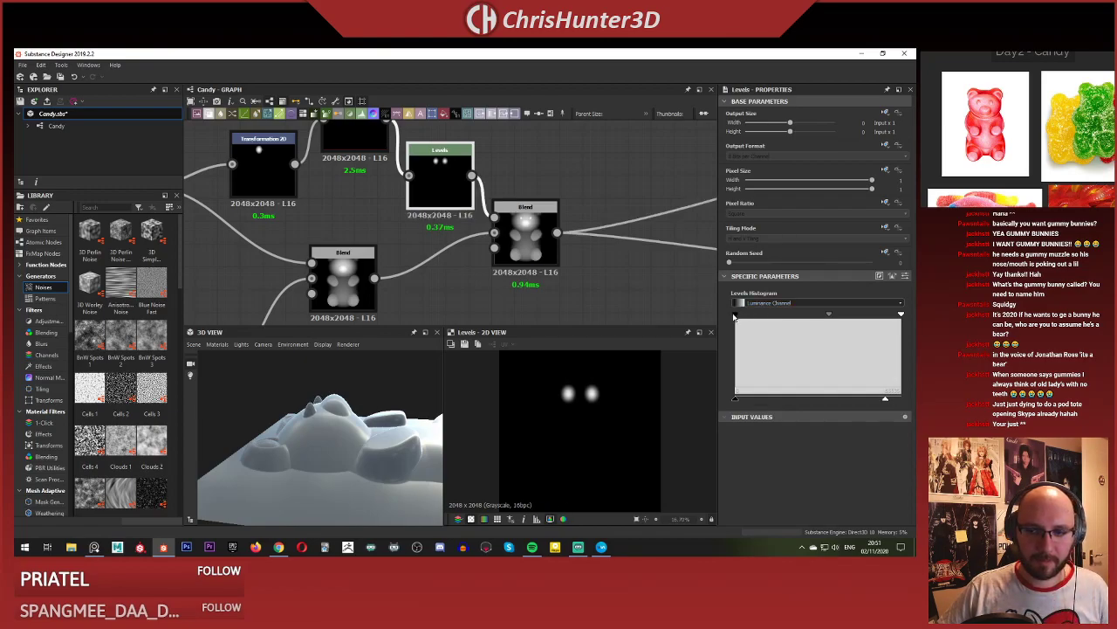
{"action": "left_click_drag", "start_coordinate": [734, 315], "coordinate": [852, 320]}
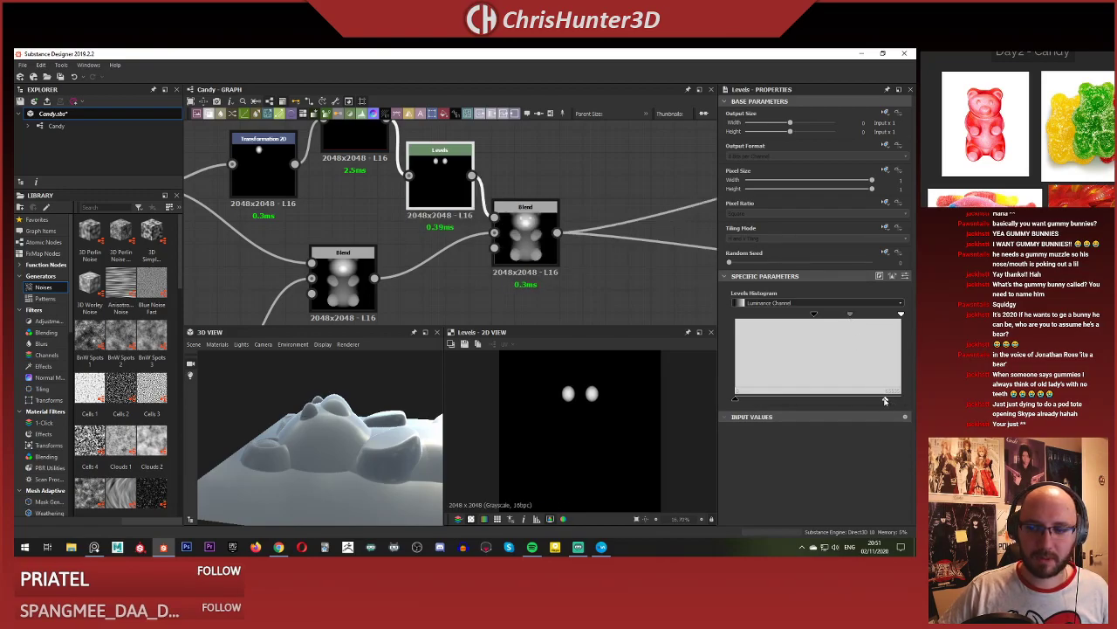
{"action": "left_click_drag", "start_coordinate": [885, 400], "coordinate": [873, 400]}
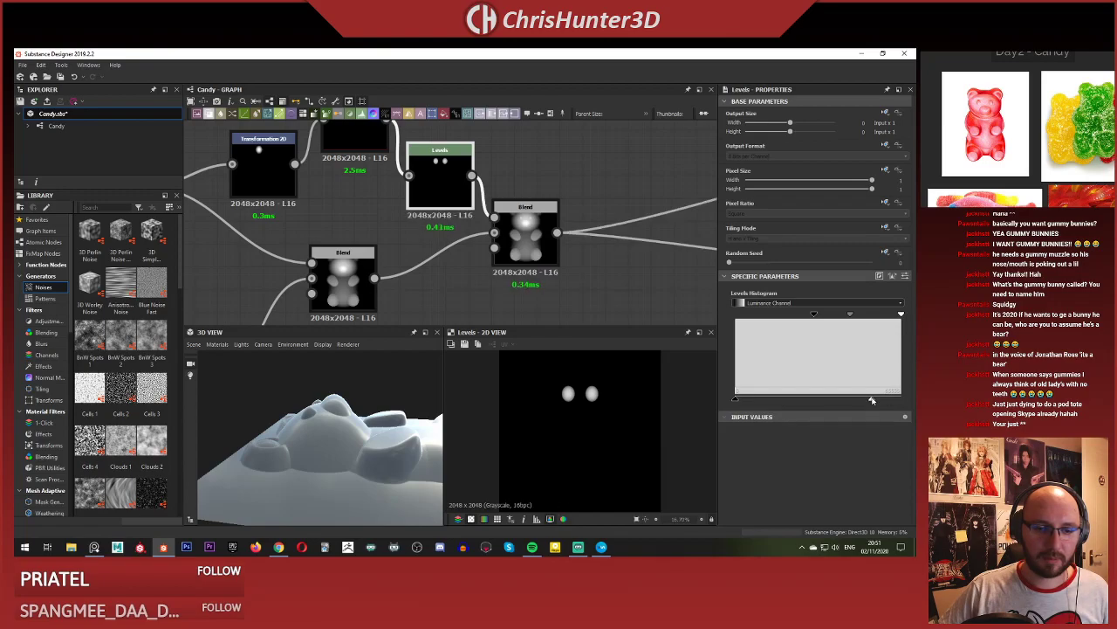
Display the eye Blend's result and examine the whole bear in the graph, 2D view and 3D view.
{"action": "left_click", "coordinate": [590, 298]}
{"action": "double_click", "coordinate": [521, 228]}
{"action": "left_click_drag", "start_coordinate": [342, 395], "coordinate": [327, 442]}
{"action": "scroll", "coordinate": [344, 404], "scroll_direction": "down", "scroll_amount": 2}
{"action": "middle_click_drag", "start_coordinate": [616, 280], "coordinate": [559, 278]}
{"action": "scroll", "coordinate": [498, 271], "scroll_direction": "up", "scroll_amount": 2}
{"action": "middle_click_drag", "start_coordinate": [508, 250], "coordinate": [486, 261]}
{"action": "left_click", "coordinate": [496, 272]}
{"action": "left_click", "coordinate": [418, 230]}
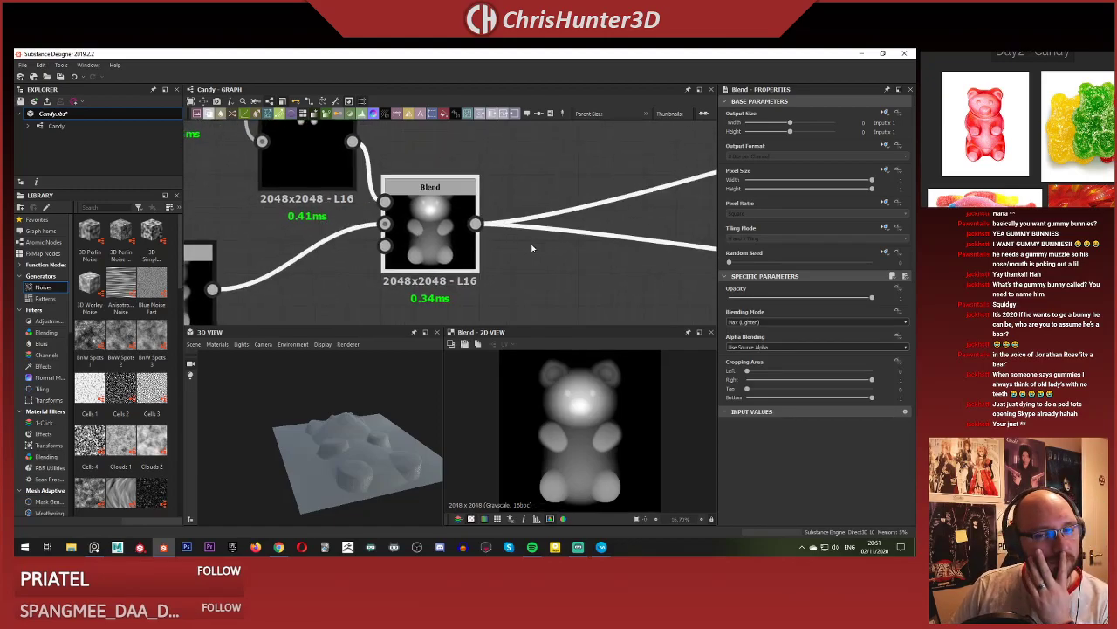
{"action": "scroll", "coordinate": [487, 266], "scroll_direction": "down", "scroll_amount": 3}
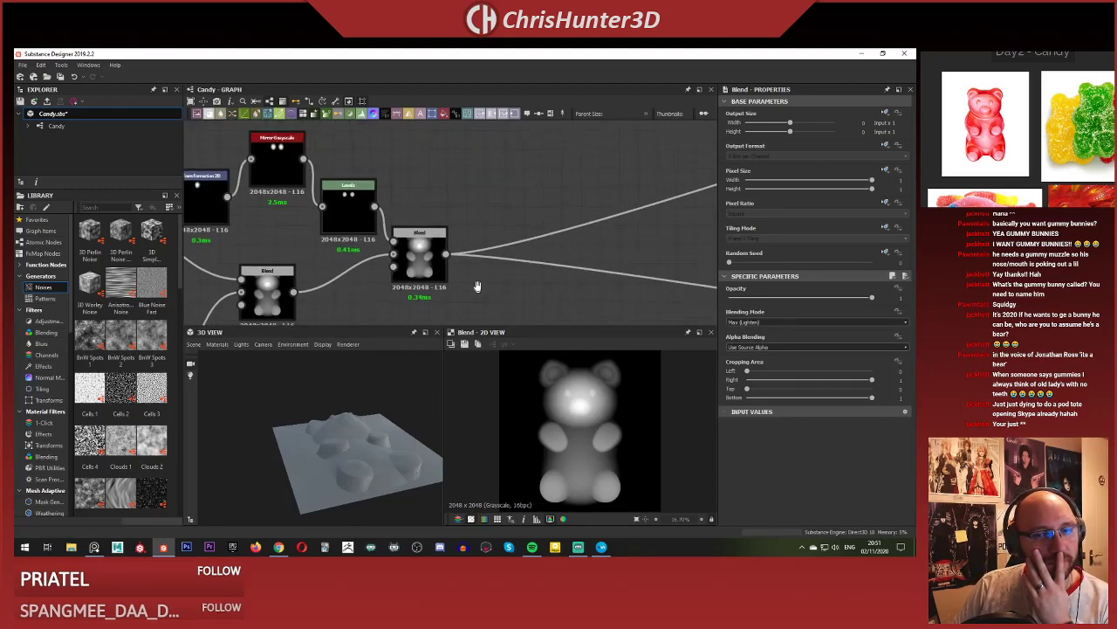
{"action": "scroll", "coordinate": [478, 286], "scroll_direction": "up", "scroll_amount": 3}
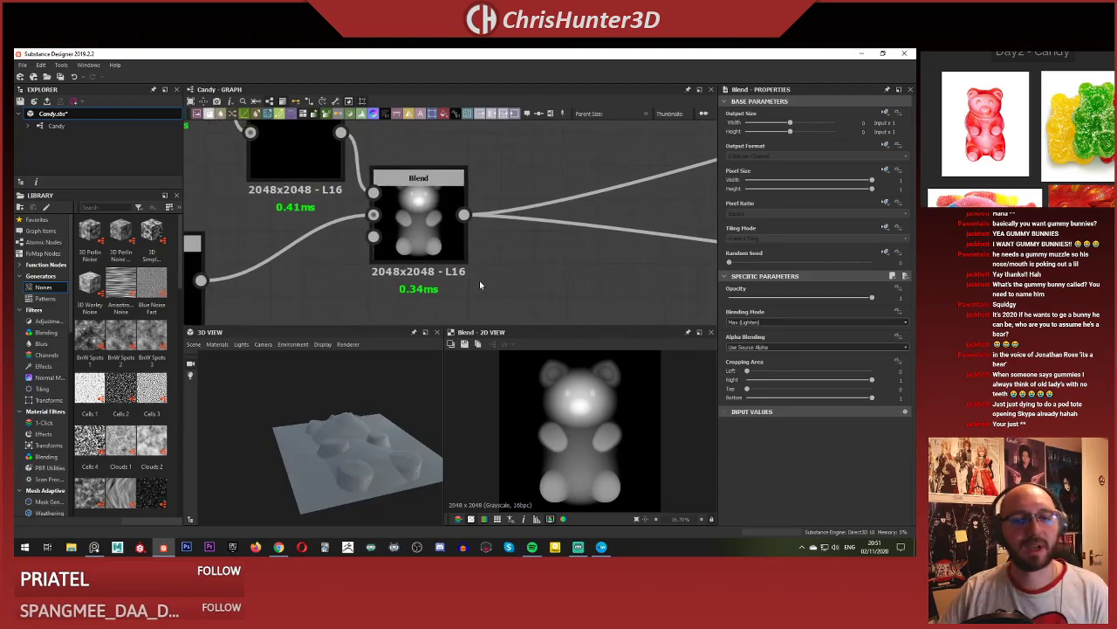
{"action": "middle_click_drag", "start_coordinate": [504, 264], "coordinate": [487, 277]}
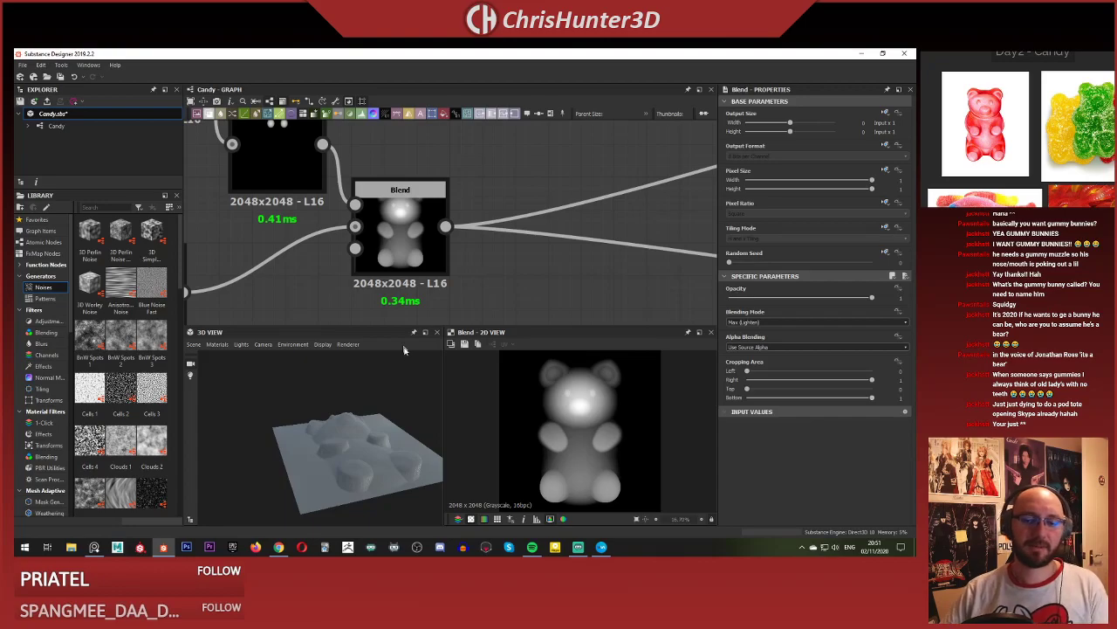
{"action": "left_click_drag", "start_coordinate": [403, 351], "coordinate": [328, 449]}
{"action": "scroll", "coordinate": [466, 282], "scroll_direction": "down", "scroll_amount": 2}
{"action": "scroll", "coordinate": [475, 286], "scroll_direction": "up", "scroll_amount": 5}
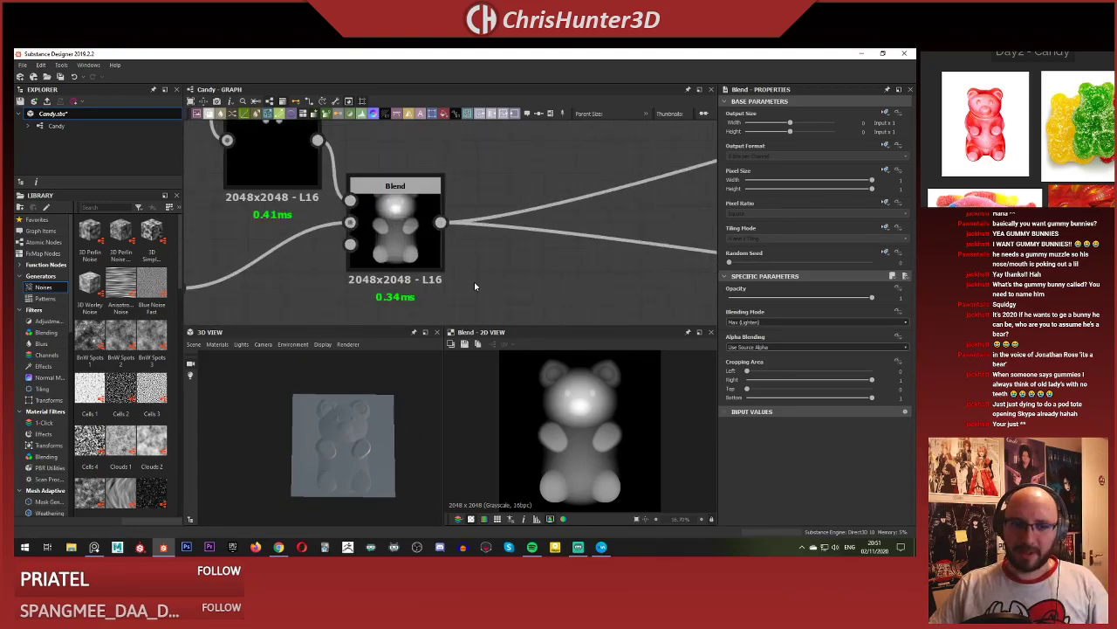
Add a Shape Extrude node beside the eye Blend and arrange it in the graph.
{"action": "key", "text": "space"}
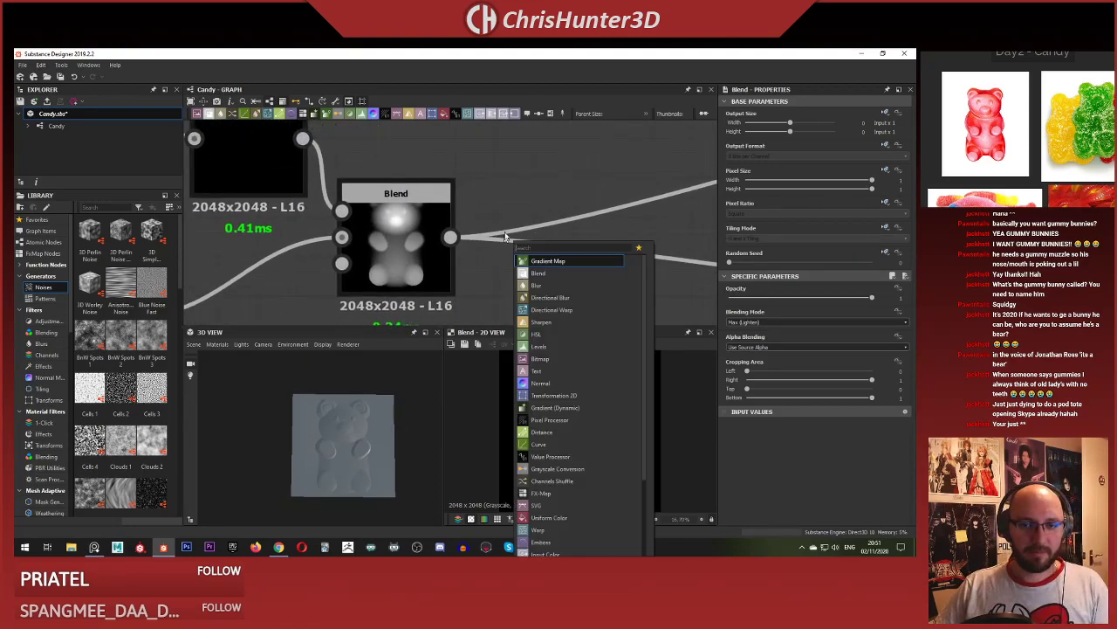
{"action": "left_click", "coordinate": [504, 232]}
{"action": "scroll", "coordinate": [473, 286], "scroll_direction": "down", "scroll_amount": 2}
{"action": "middle_click_drag", "start_coordinate": [491, 288], "coordinate": [545, 288]}
{"action": "scroll", "coordinate": [516, 267], "scroll_direction": "up", "scroll_amount": 2}
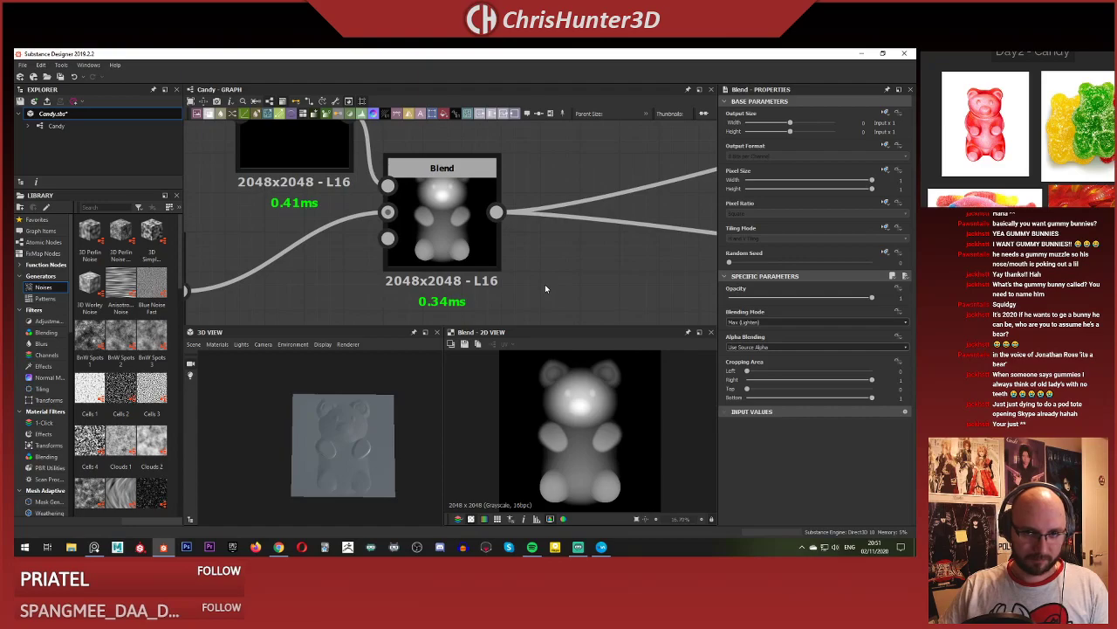
{"action": "key", "text": "space"}
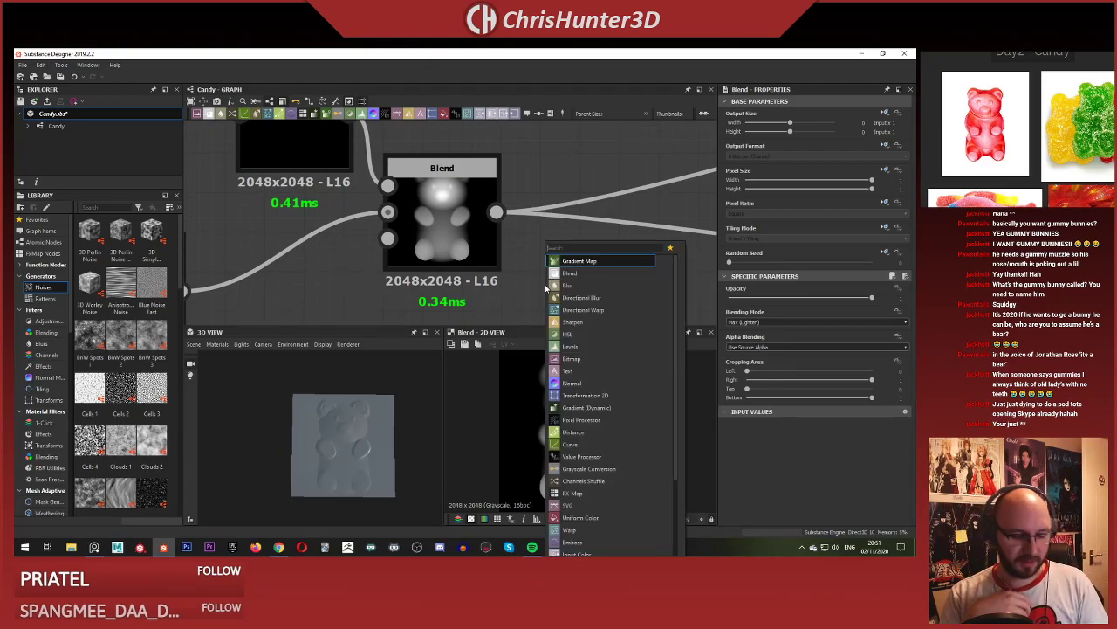
{"action": "type", "text": "sha"}
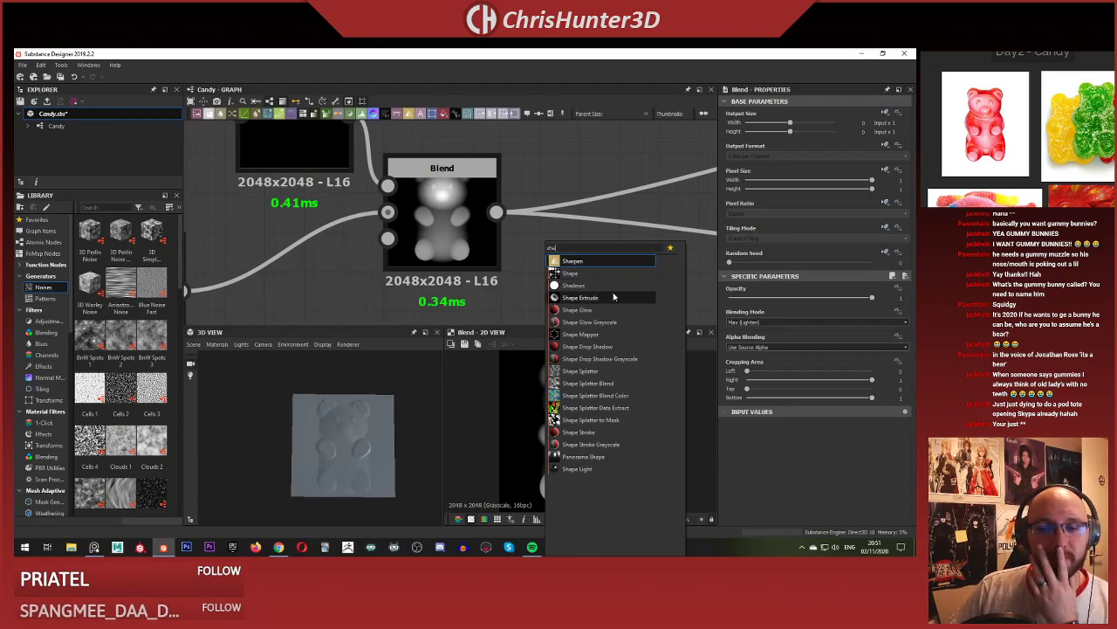
{"action": "left_click", "coordinate": [612, 297]}
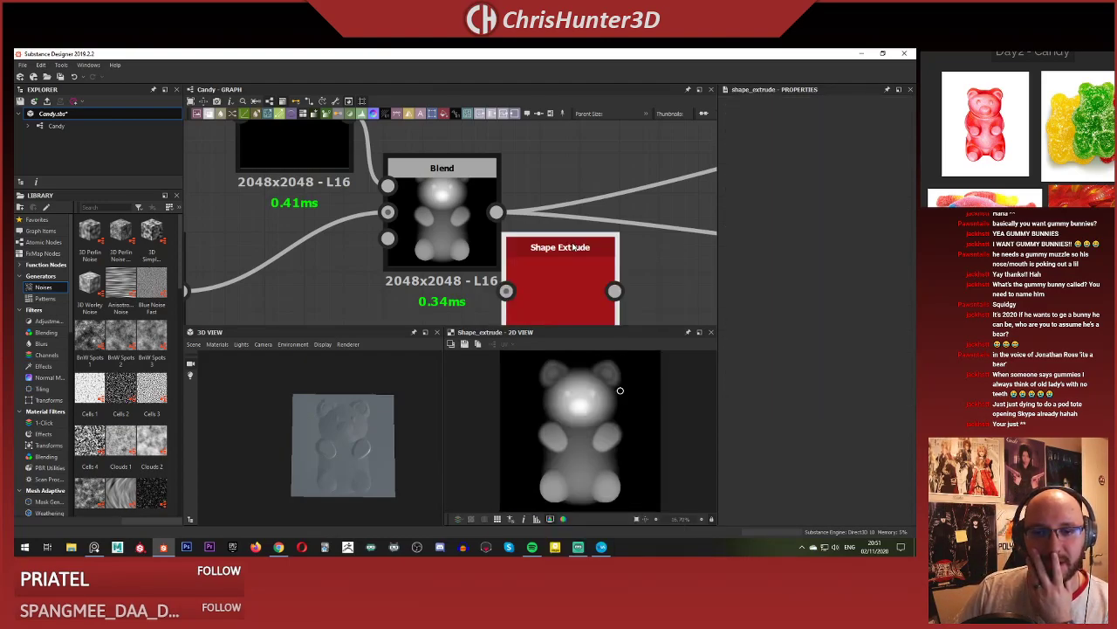
{"action": "scroll", "coordinate": [565, 284], "scroll_direction": "down", "scroll_amount": 1}
{"action": "middle_click_drag", "start_coordinate": [561, 287], "coordinate": [493, 276]}
{"action": "left_click_drag", "start_coordinate": [503, 262], "coordinate": [540, 262]}
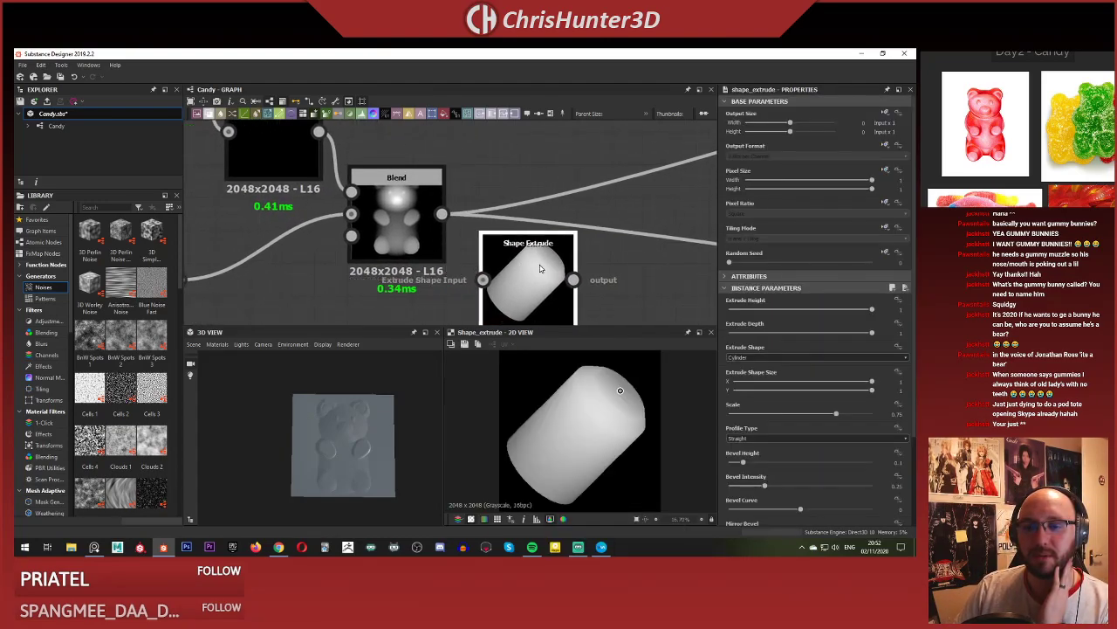
Set the Shape Extrude's Extrude Shape to Custom Input and move the node above the Blend's outgoing connections.
{"action": "left_click", "coordinate": [758, 358]}
{"action": "left_click", "coordinate": [761, 376]}
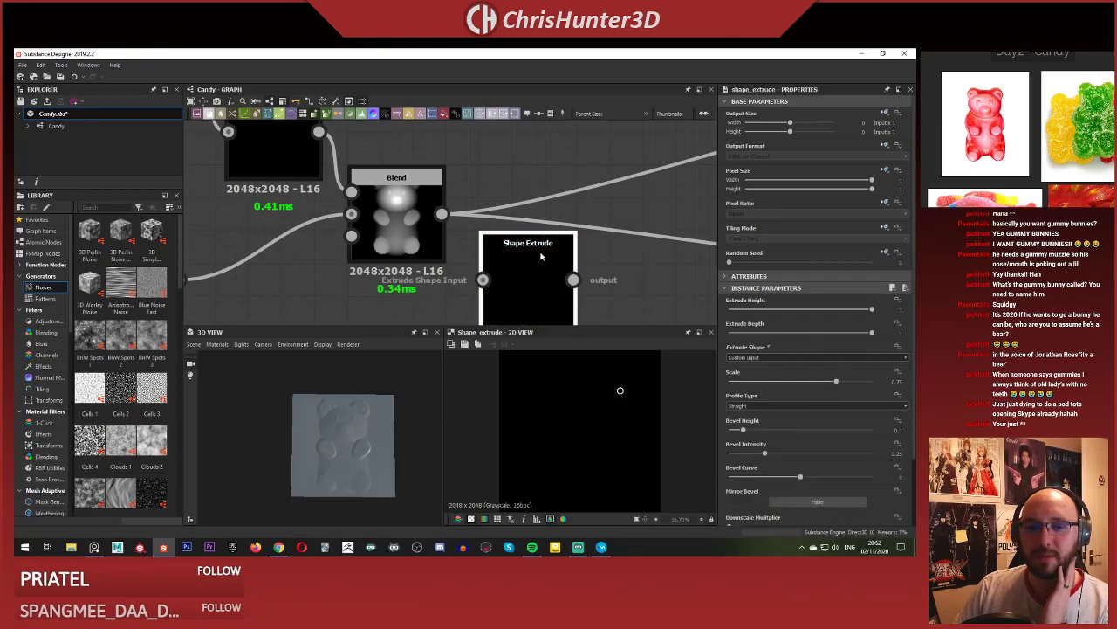
{"action": "scroll", "coordinate": [542, 256], "scroll_direction": "down", "scroll_amount": 1}
{"action": "middle_click_drag", "start_coordinate": [516, 259], "coordinate": [503, 243]}
{"action": "left_click_drag", "start_coordinate": [511, 257], "coordinate": [538, 154]}
{"action": "middle_click_drag", "start_coordinate": [527, 173], "coordinate": [546, 253]}
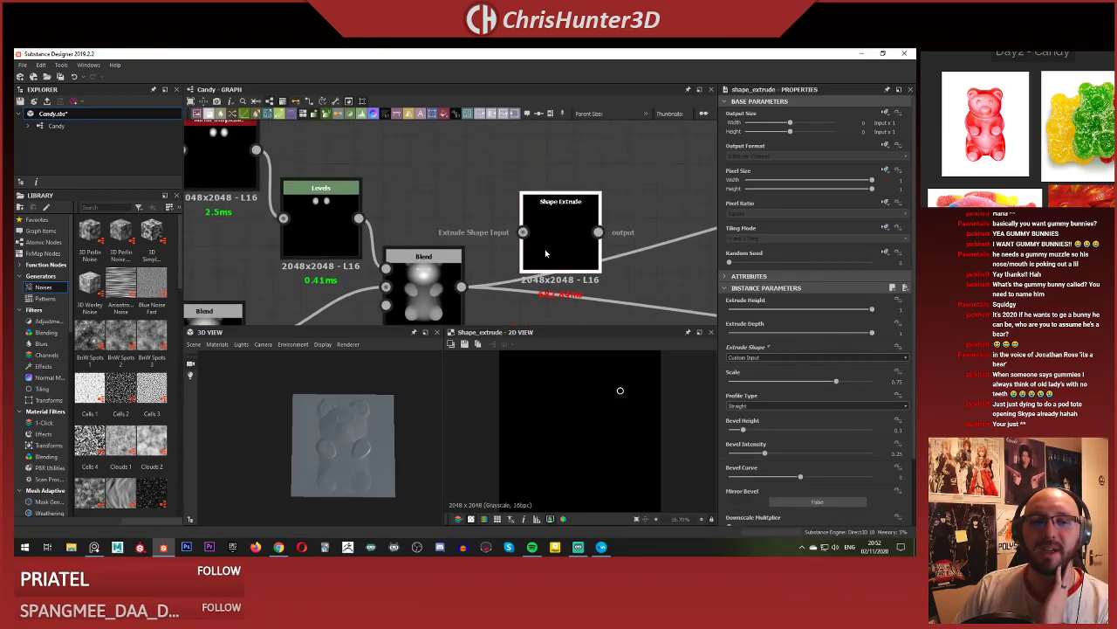
{"action": "left_click_drag", "start_coordinate": [544, 249], "coordinate": [545, 196]}
{"action": "scroll", "coordinate": [488, 229], "scroll_direction": "up", "scroll_amount": 2}
{"action": "mouse_move", "coordinate": [488, 228]}
{"action": "middle_mouse_down"}
{"action": "mouse_move", "coordinate": [501, 215]}
{"action": "mouse_move", "coordinate": [501, 239]}
{"action": "middle_mouse_up"}
{"action": "scroll", "coordinate": [501, 239], "scroll_direction": "down", "scroll_amount": 2}
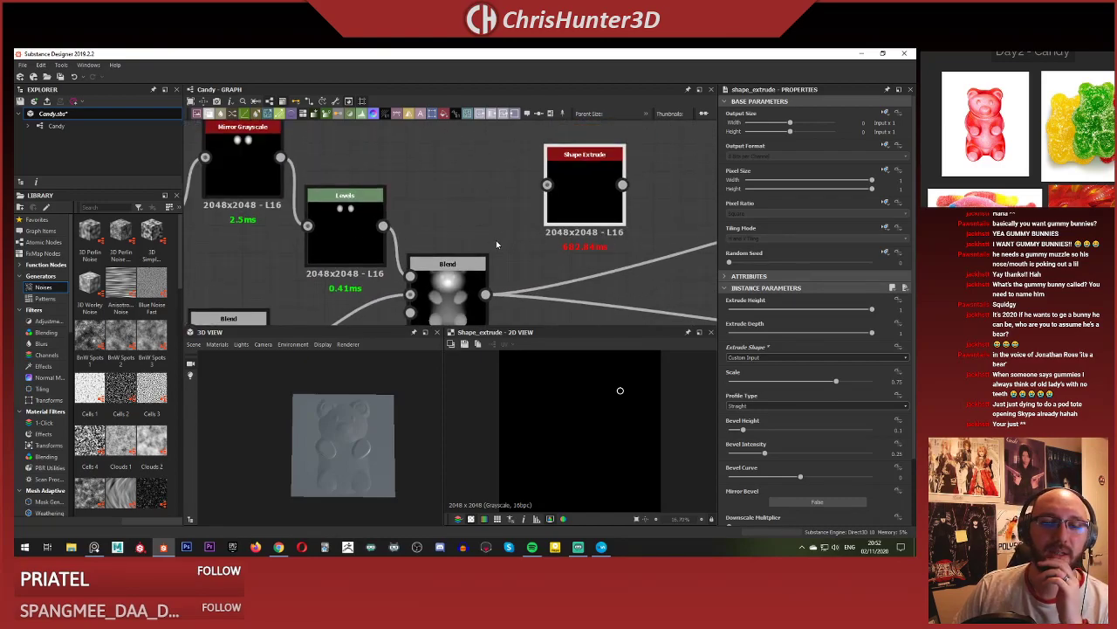
Connect the eye Blend's output to the Shape Extrude's shape input and show the extrude node's parameters.
{"action": "left_click", "coordinate": [496, 244]}
{"action": "left_click_drag", "start_coordinate": [485, 294], "coordinate": [546, 185]}
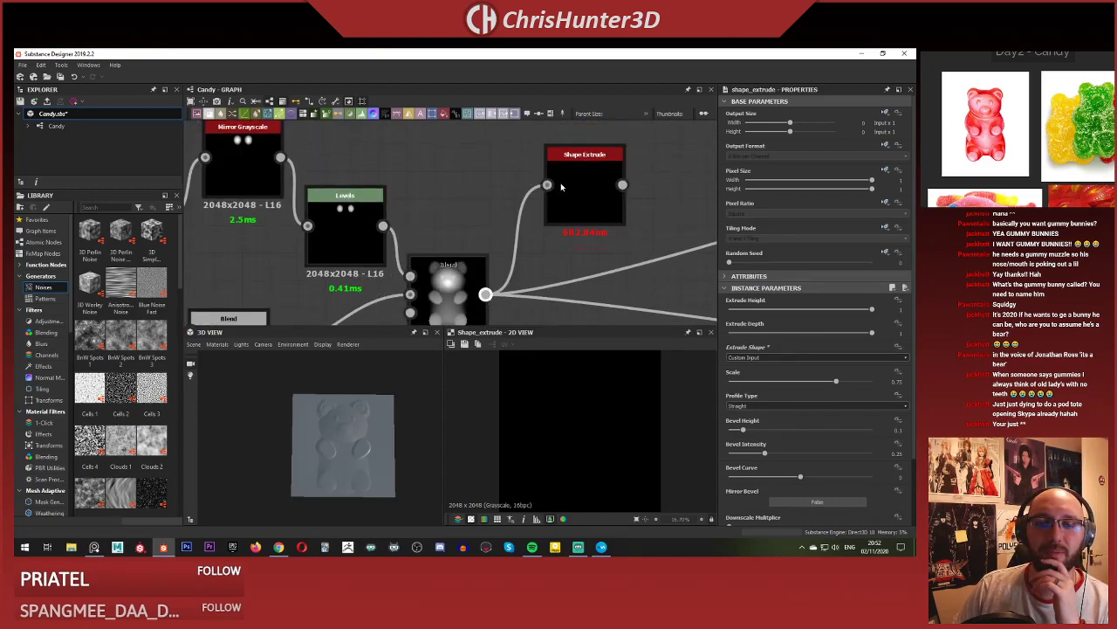
{"action": "left_click", "coordinate": [586, 192]}
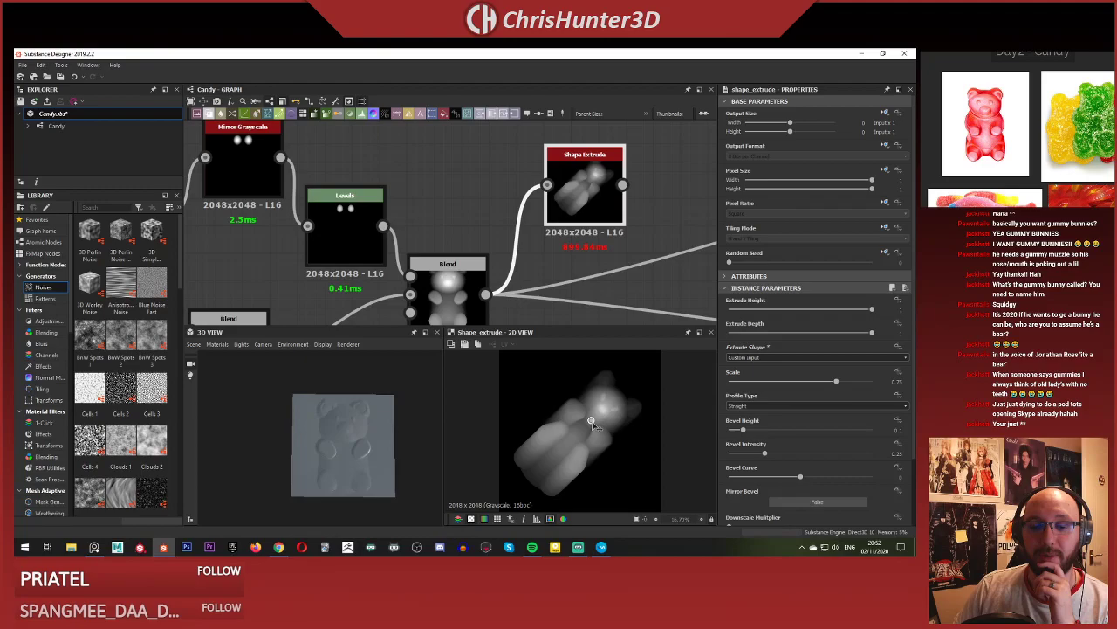
Try rotating the extruded bear with its position handle, and try Position X and Y values of 0.
{"action": "left_click_drag", "start_coordinate": [592, 422], "coordinate": [579, 426]}
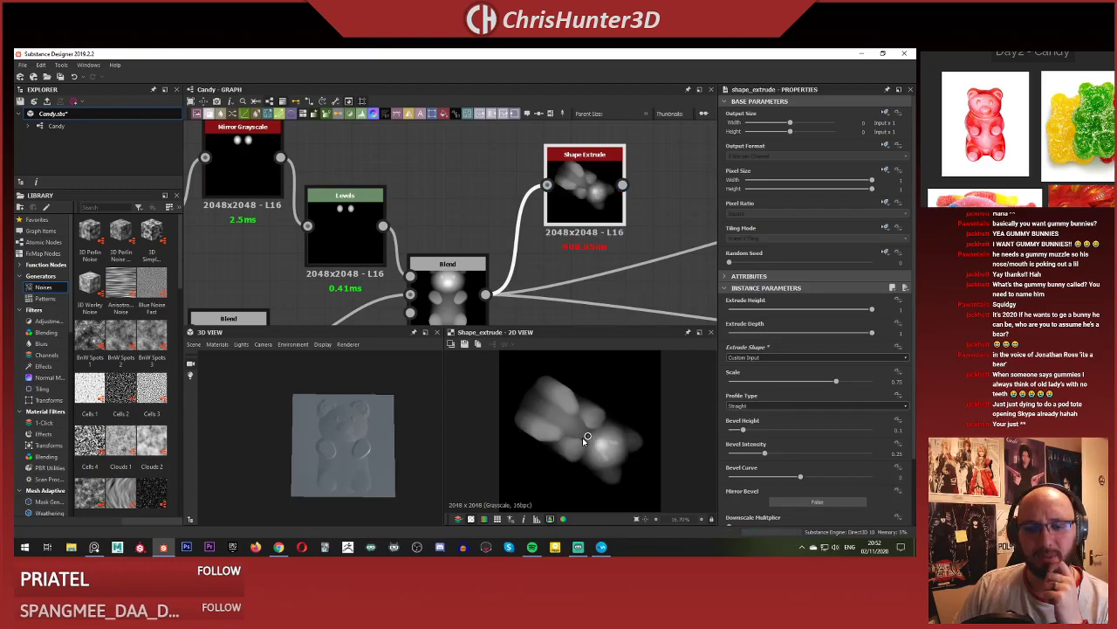
{"action": "scroll", "coordinate": [805, 376], "scroll_direction": "down", "scroll_amount": 2}
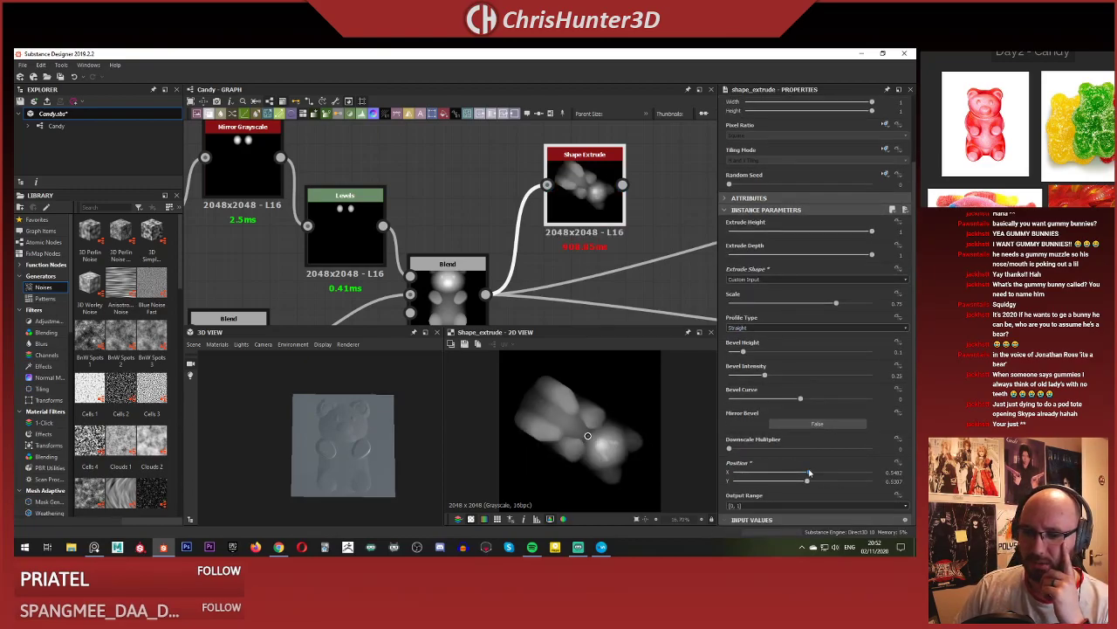
{"action": "left_click", "coordinate": [880, 472]}
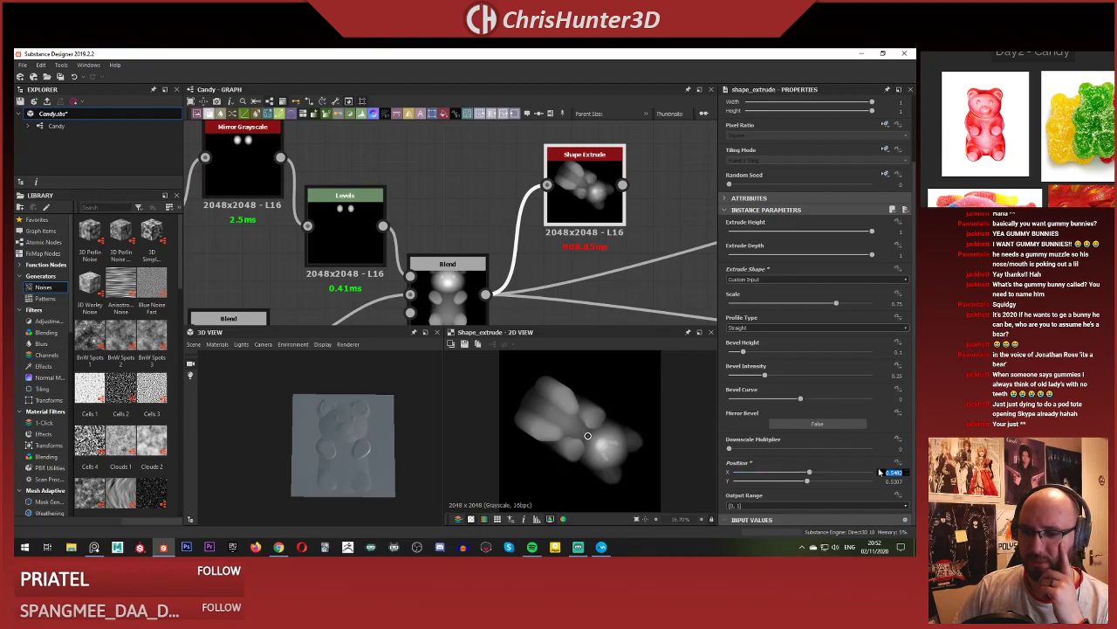
{"action": "type", "text": "0"}
{"action": "key", "text": "Return"}
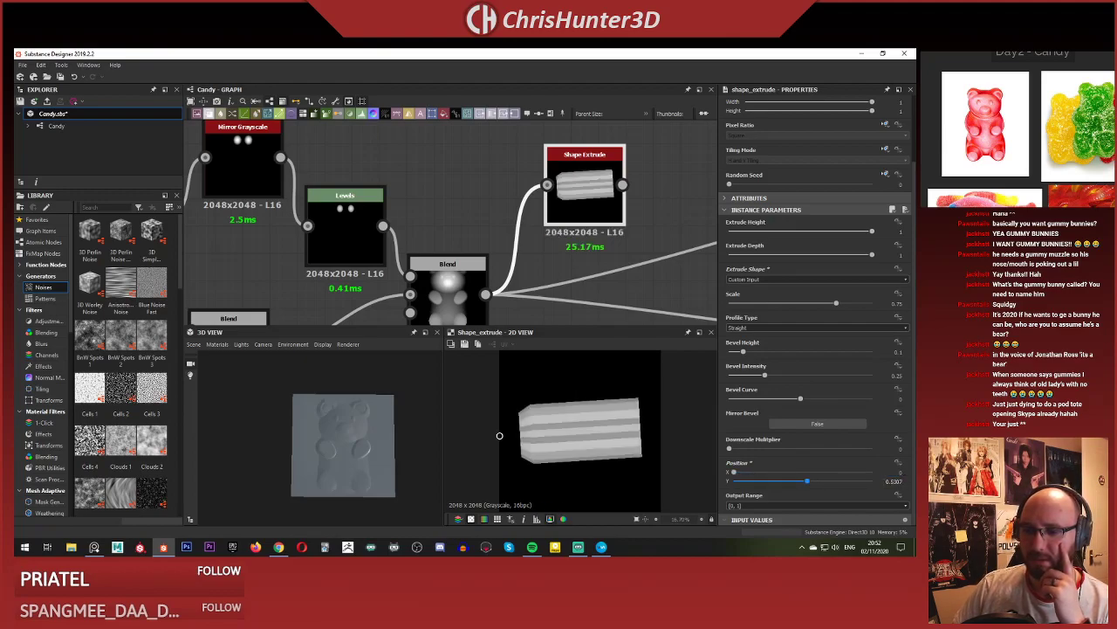
{"action": "left_click", "coordinate": [892, 481]}
{"action": "type", "text": "0"}
{"action": "key", "text": "Return"}
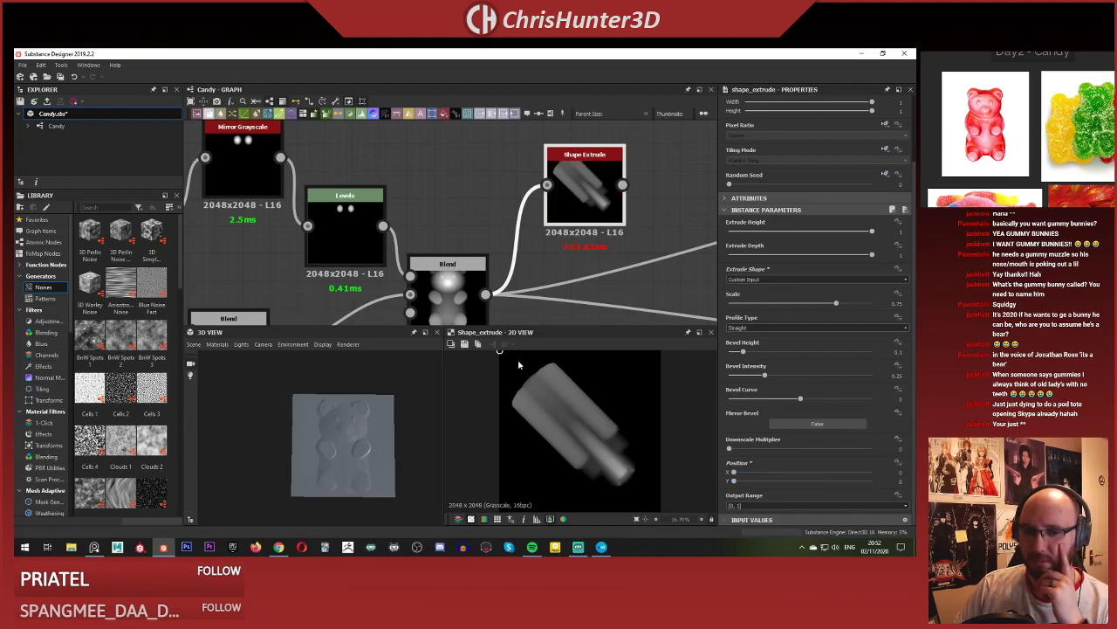
Try Position X and Y values of 0.5 on the Shape Extrude, and undo a trial move of its position handle.
{"action": "left_click", "coordinate": [898, 472]}
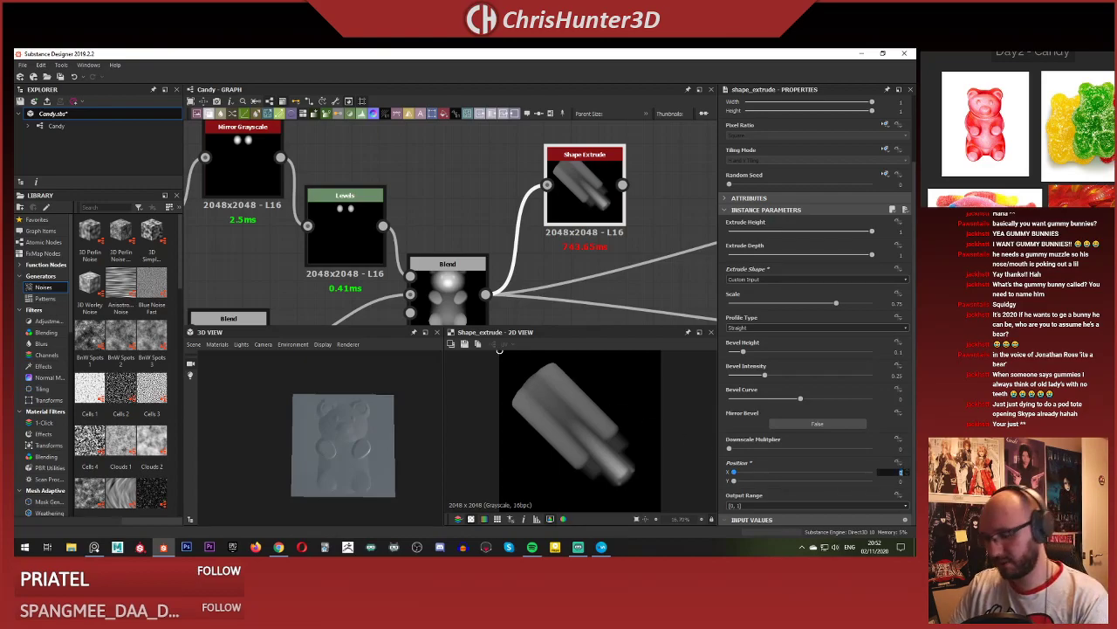
{"action": "type", "text": "0.5"}
{"action": "key", "text": "Return"}
{"action": "left_click", "coordinate": [900, 481]}
{"action": "type", "text": "0.5"}
{"action": "key", "text": "Return"}
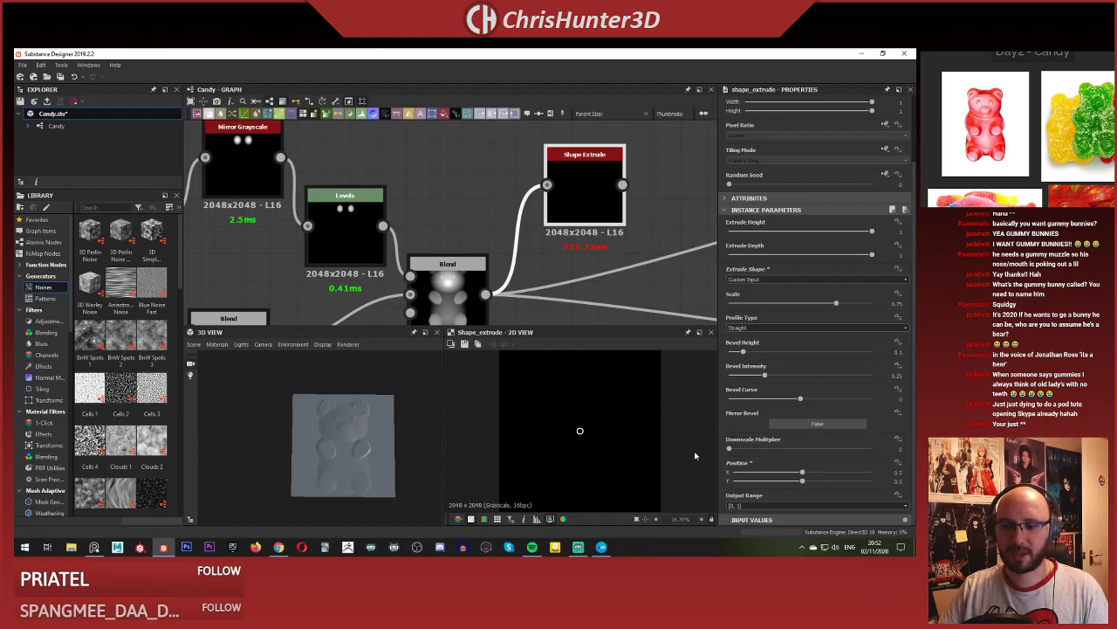
{"action": "left_click_drag", "start_coordinate": [581, 434], "coordinate": [644, 397]}
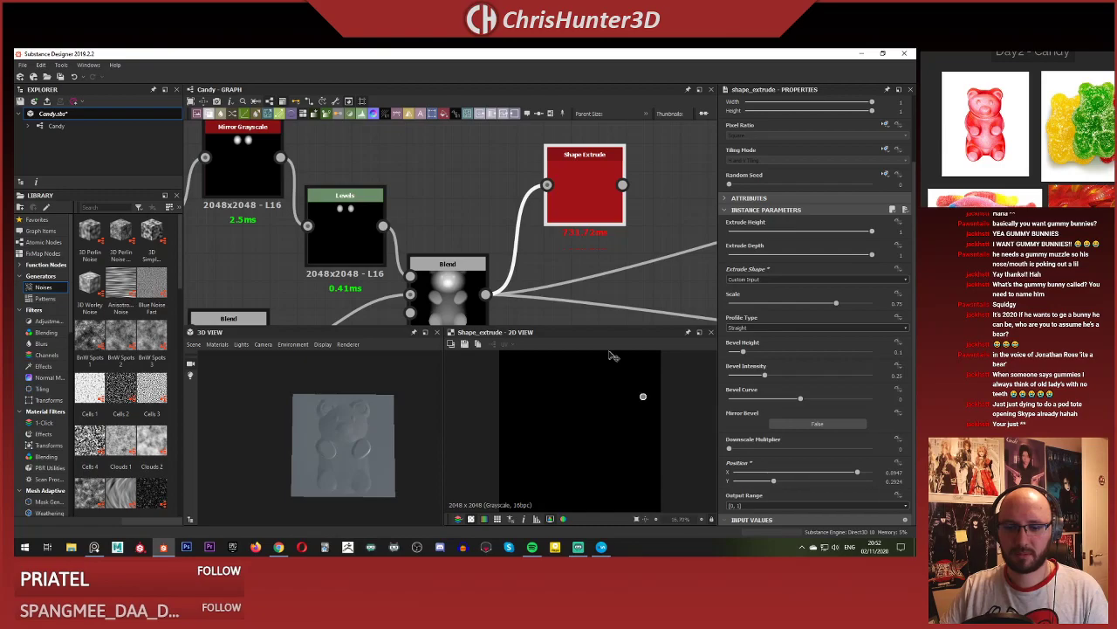
{"action": "key", "text": "ctrl+z"}
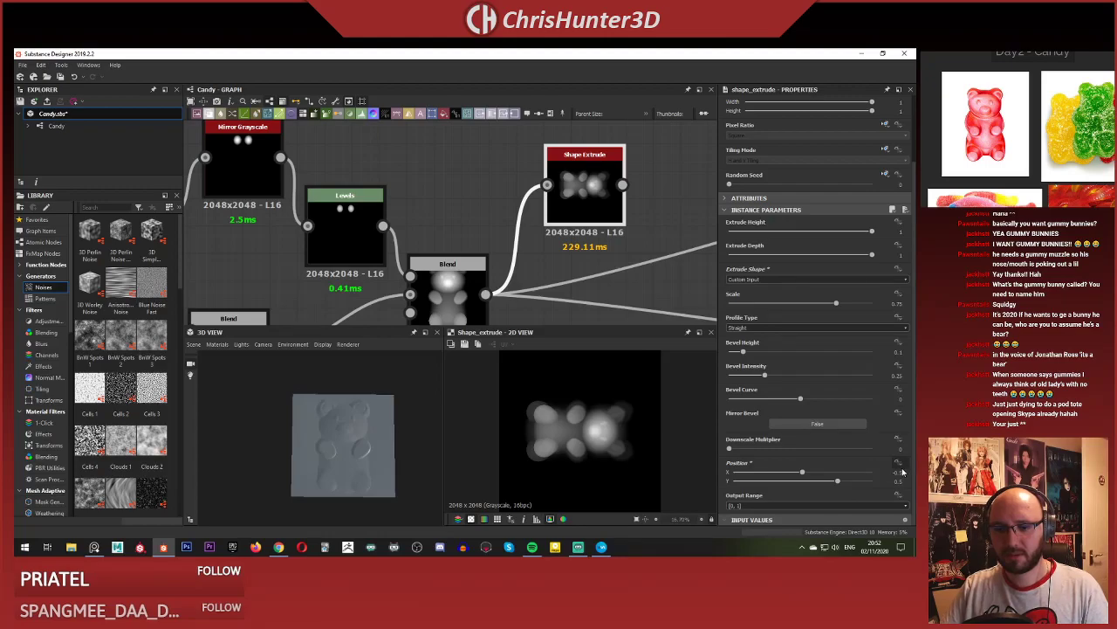
Try Position Y values of -0.5 and 0 on the Shape Extrude to compare the bear's orientation.
{"action": "left_click", "coordinate": [897, 481]}
{"action": "type", "text": "-0.5"}
{"action": "key", "text": "Return"}
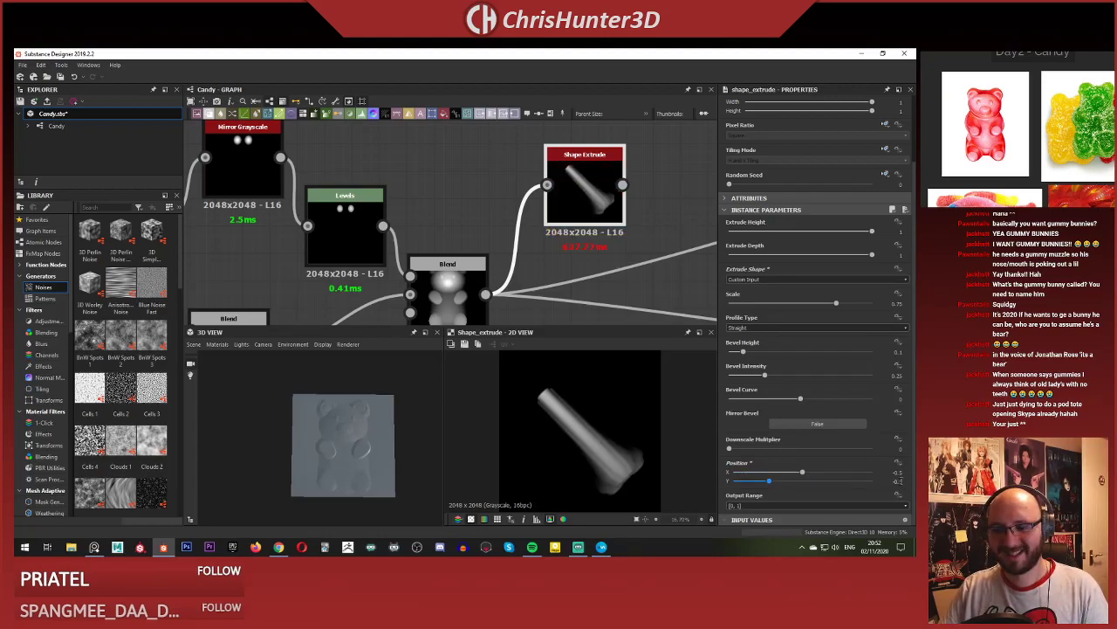
{"action": "left_click", "coordinate": [897, 481]}
{"action": "type", "text": "0"}
{"action": "key", "text": "Return"}
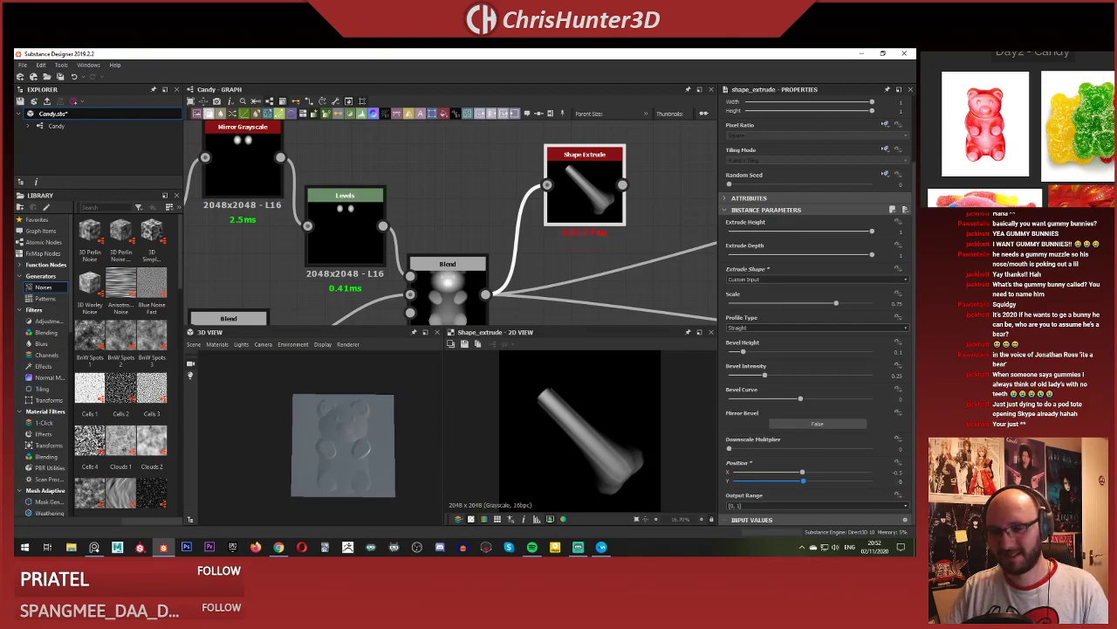
Set the Shape Extrude's Position Y to 0.5 and lower its Bevel Height to the minimum.
{"action": "left_click", "coordinate": [899, 481]}
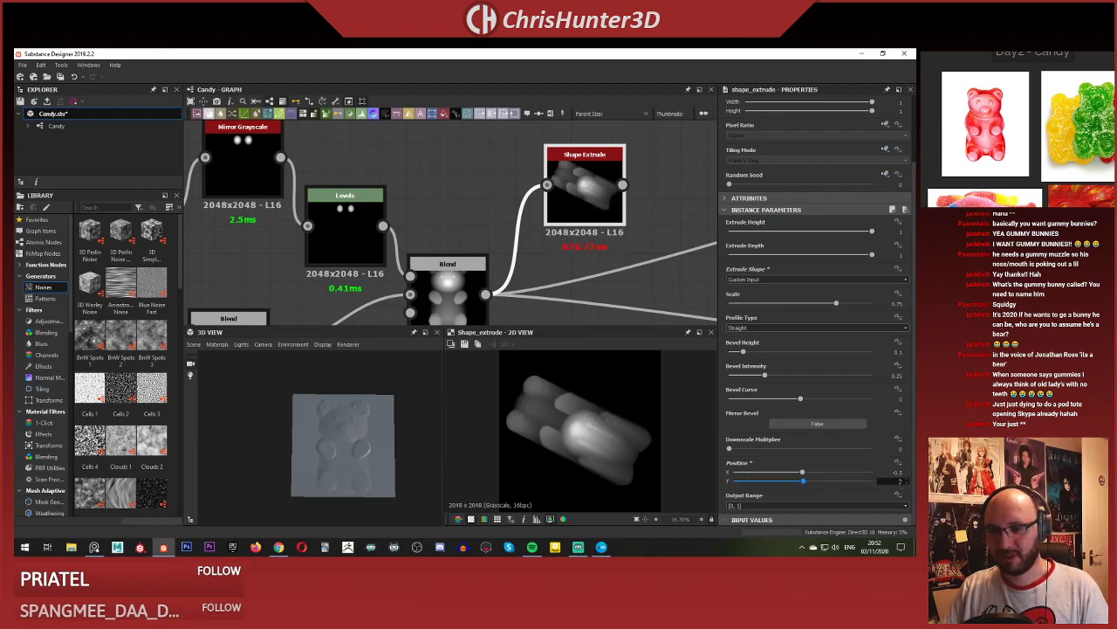
{"action": "type", "text": "0.5"}
{"action": "key", "text": "Return"}
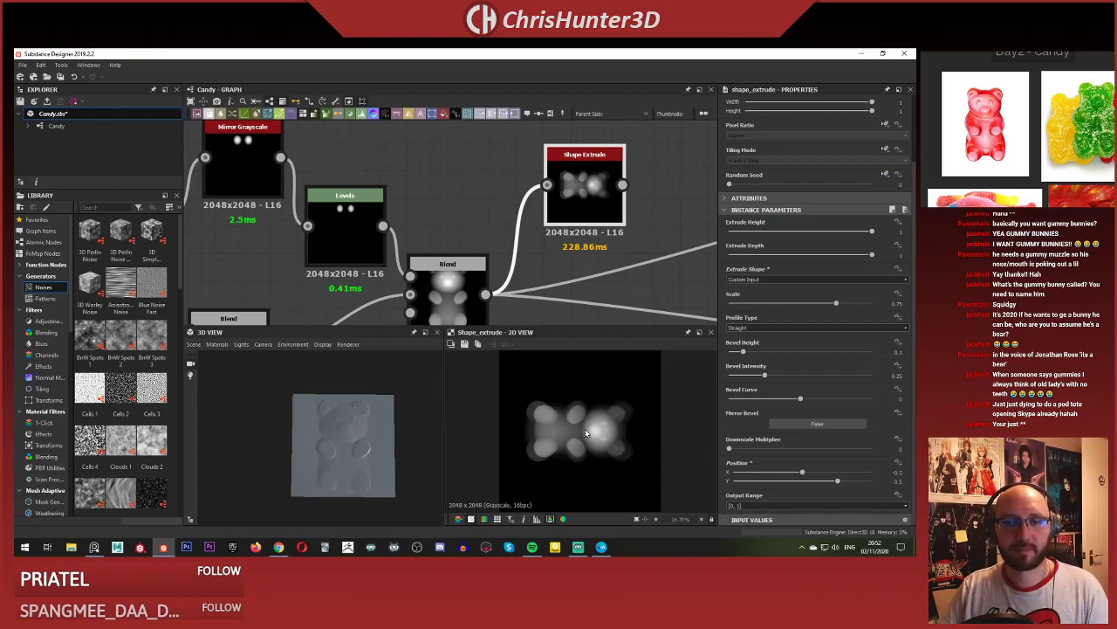
{"action": "left_click_drag", "start_coordinate": [743, 353], "coordinate": [689, 346]}
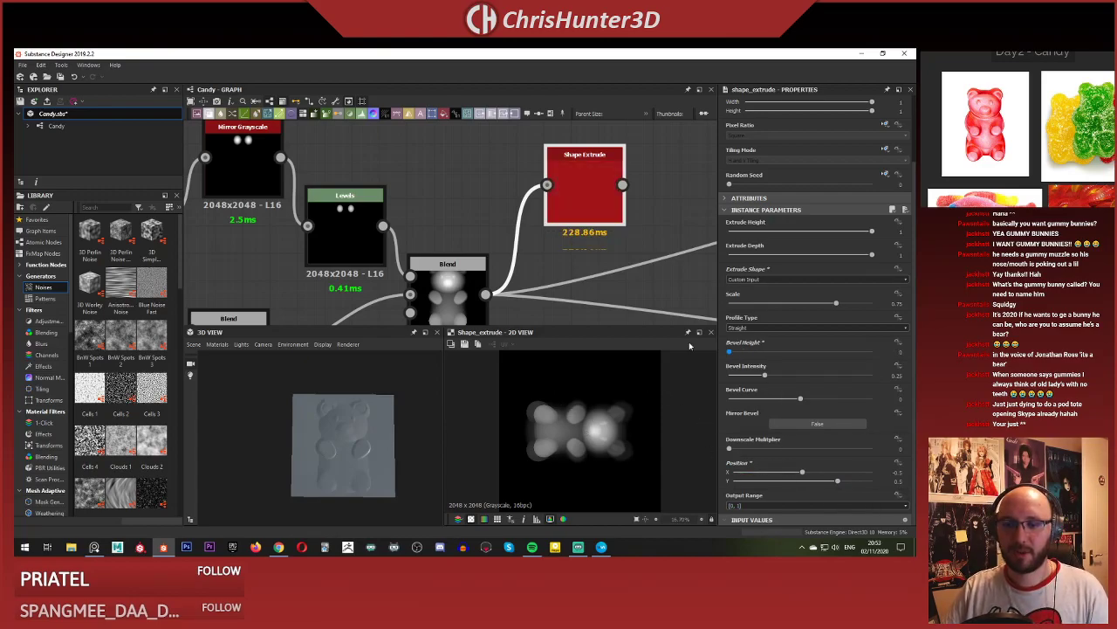
Set the Shape Extrude's Bevel Intensity to 0, Bevel Curve to -1 and Scale to 1.
{"action": "left_click_drag", "start_coordinate": [760, 380], "coordinate": [693, 391]}
{"action": "left_click_drag", "start_coordinate": [801, 398], "coordinate": [616, 399]}
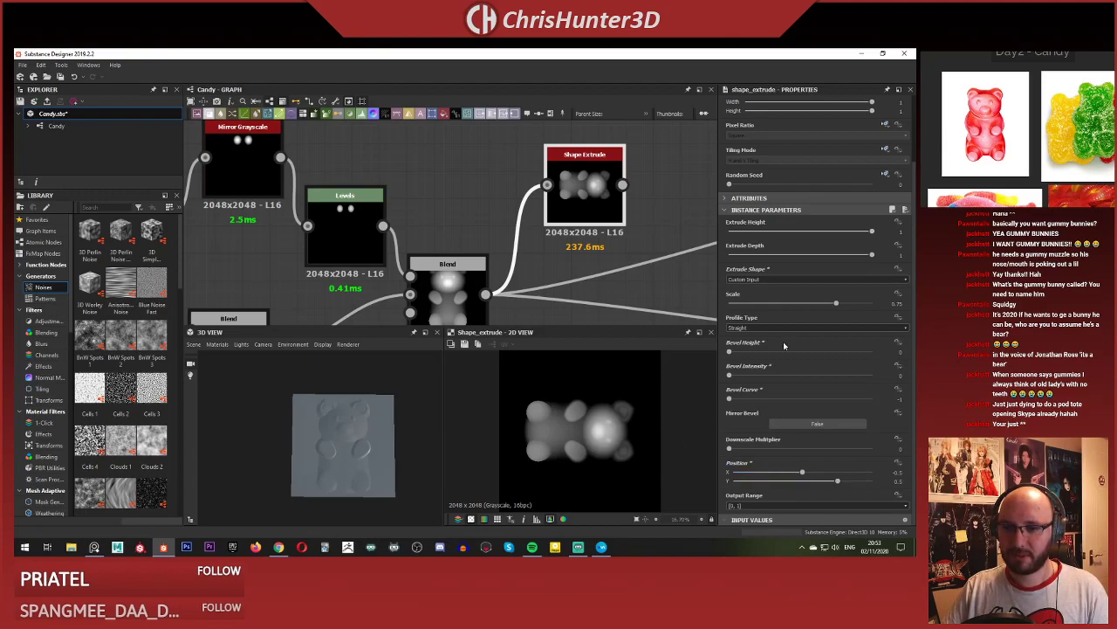
{"action": "middle_click_drag", "start_coordinate": [572, 249], "coordinate": [521, 248]}
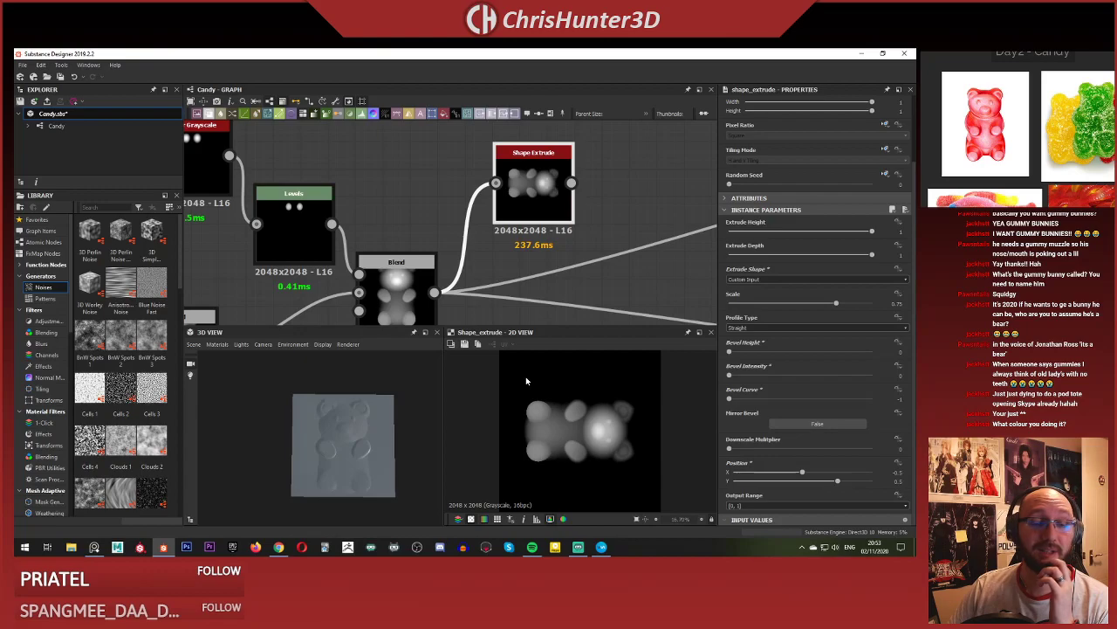
{"action": "scroll", "coordinate": [487, 219], "scroll_direction": "down", "scroll_amount": 4}
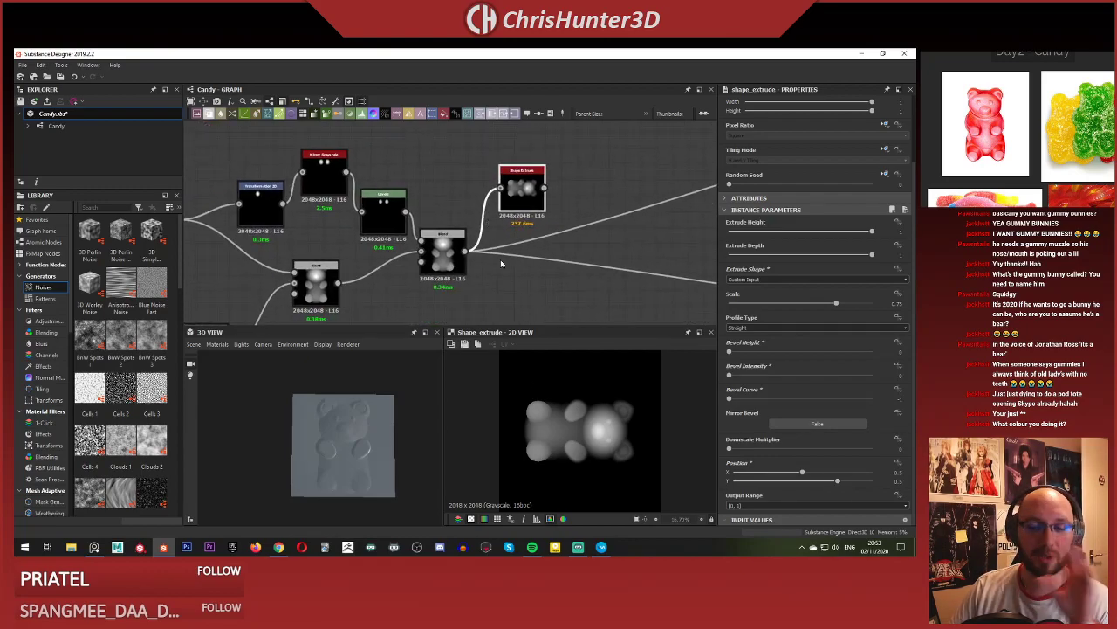
{"action": "scroll", "coordinate": [502, 264], "scroll_direction": "up", "scroll_amount": 3}
{"action": "scroll", "coordinate": [517, 292], "scroll_direction": "up", "scroll_amount": 2}
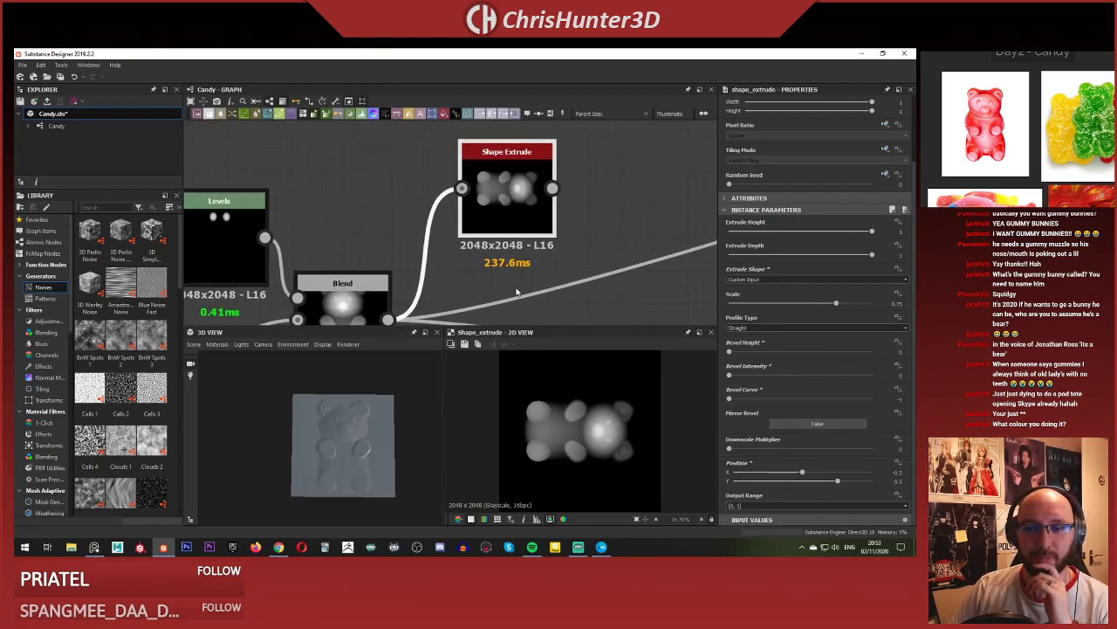
{"action": "scroll", "coordinate": [517, 292], "scroll_direction": "down", "scroll_amount": 1}
{"action": "left_click_drag", "start_coordinate": [835, 305], "coordinate": [891, 304]}
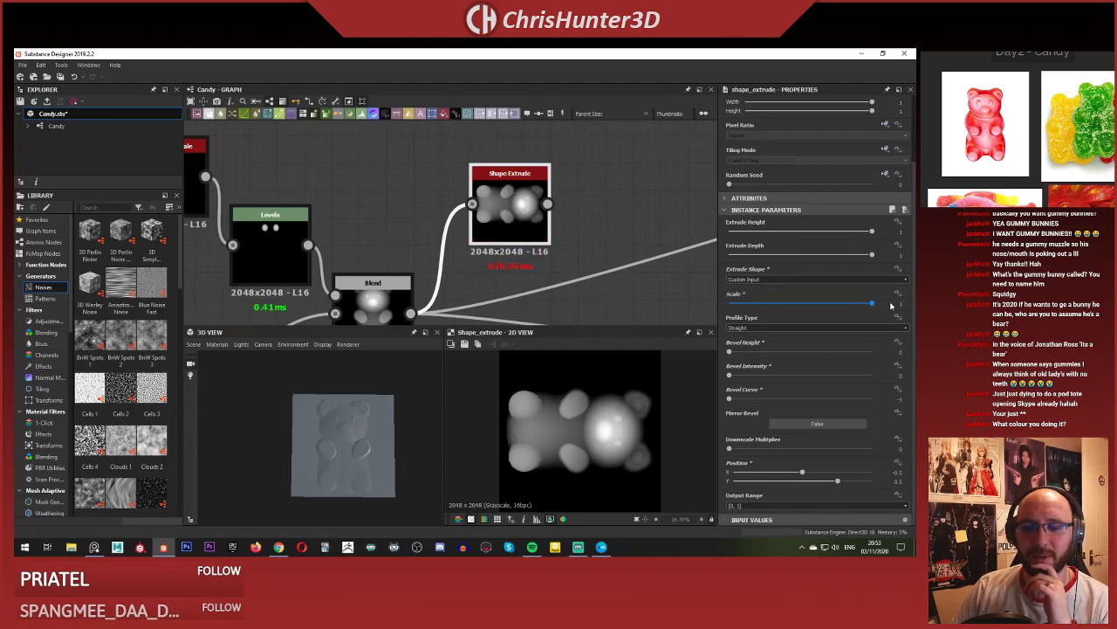
Compare the bear height Blend with the Shape Extrude's output.
{"action": "middle_click_drag", "start_coordinate": [373, 311], "coordinate": [416, 273]}
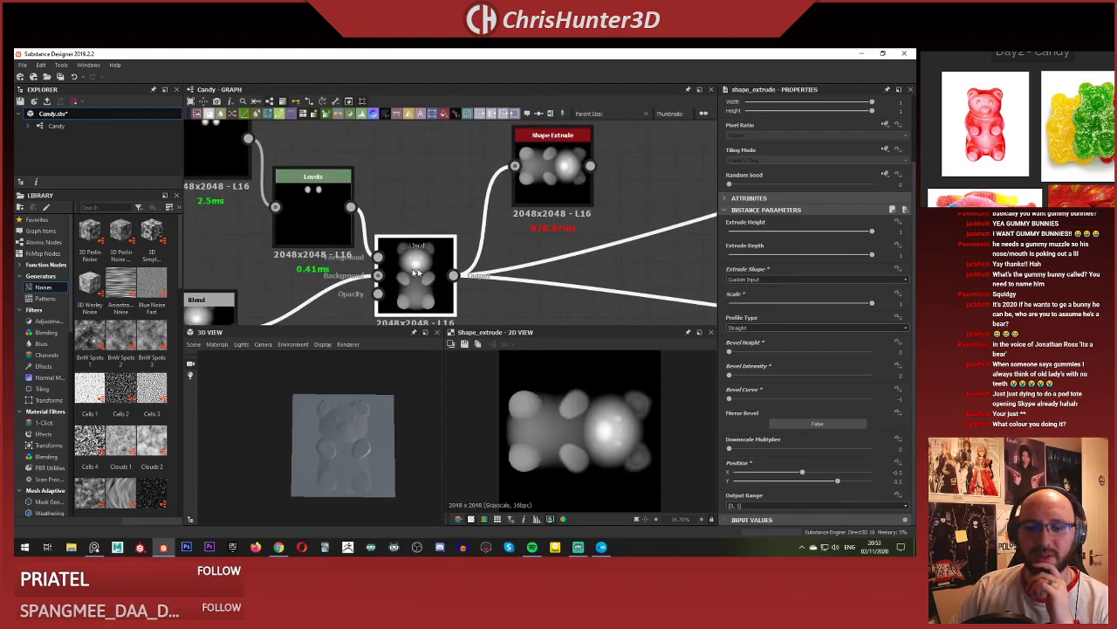
{"action": "double_click", "coordinate": [416, 273]}
{"action": "double_click", "coordinate": [544, 170]}
{"action": "middle_click_drag", "start_coordinate": [564, 227], "coordinate": [519, 241]}
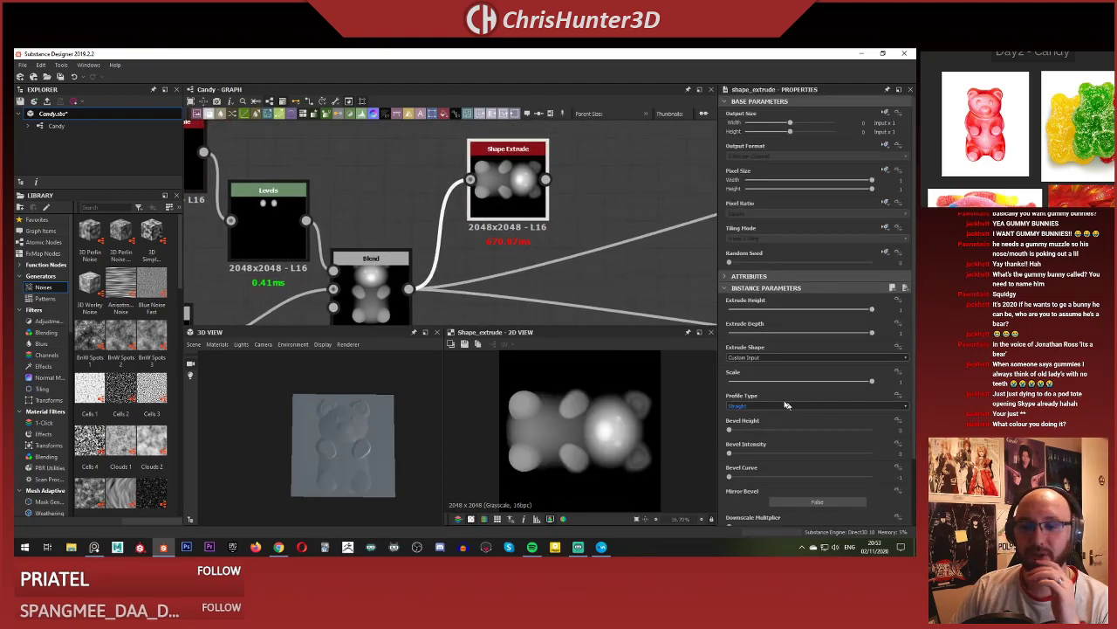
Try Extrude Depth values down to about 0.17 on the Shape Extrude and return it to 1.
{"action": "scroll", "coordinate": [765, 409], "scroll_direction": "down", "scroll_amount": 1}
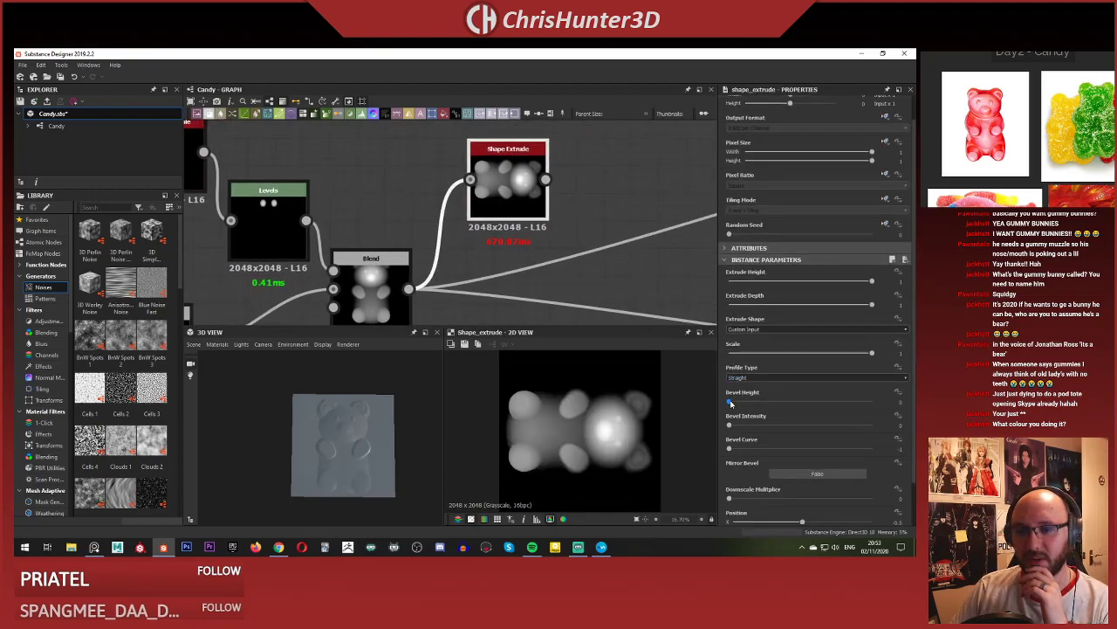
{"action": "left_click_drag", "start_coordinate": [871, 304], "coordinate": [866, 309]}
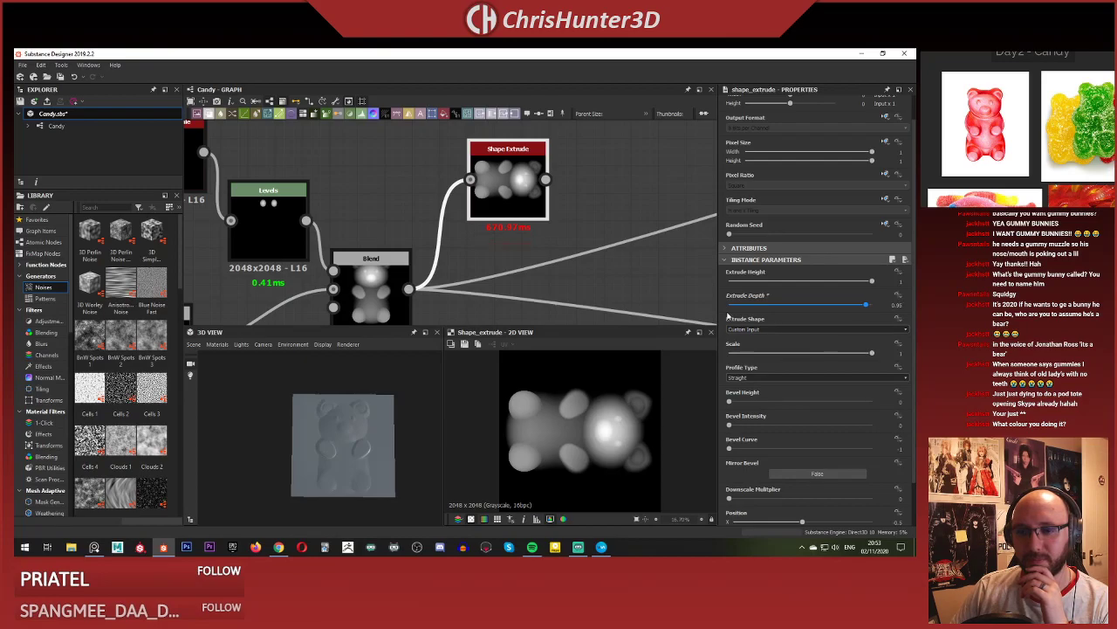
{"action": "left_click_drag", "start_coordinate": [728, 316], "coordinate": [753, 316]}
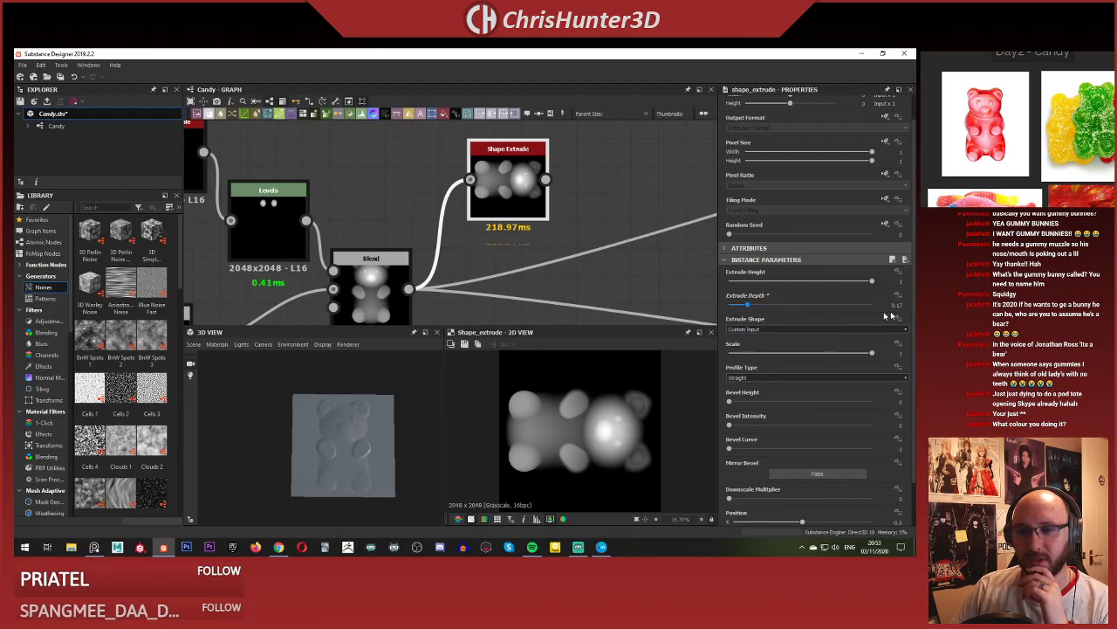
{"action": "left_click_drag", "start_coordinate": [899, 314], "coordinate": [916, 313]}
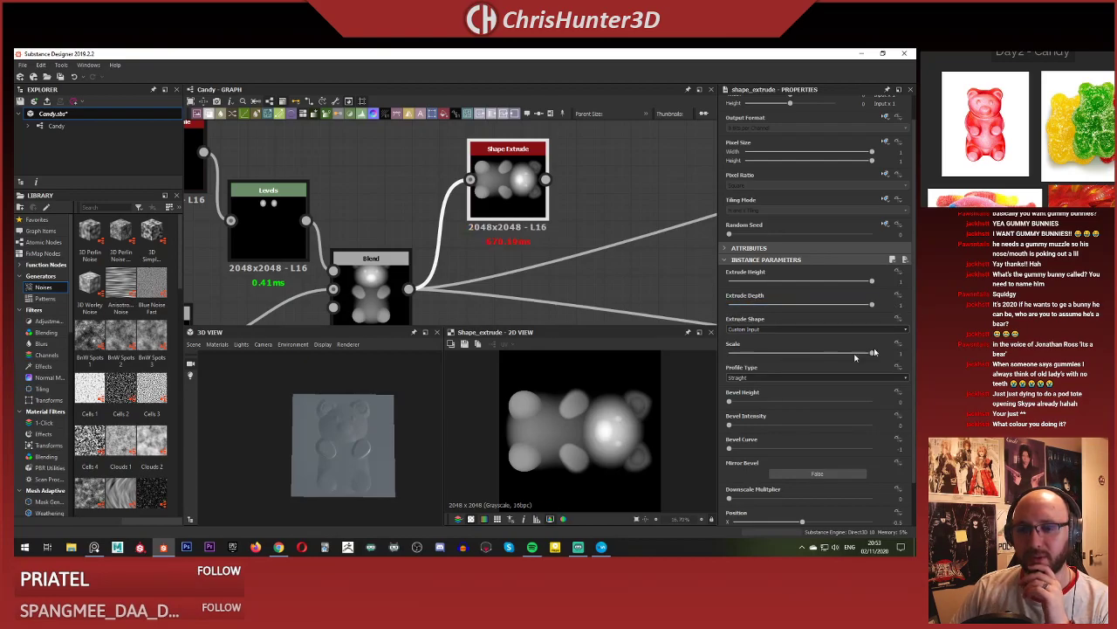
Set the Shape Extrude's Profile Type to Vertical Gradient and feed a new Gradient Linear 1 node into its Profile Gradient input.
{"action": "left_click", "coordinate": [742, 378]}
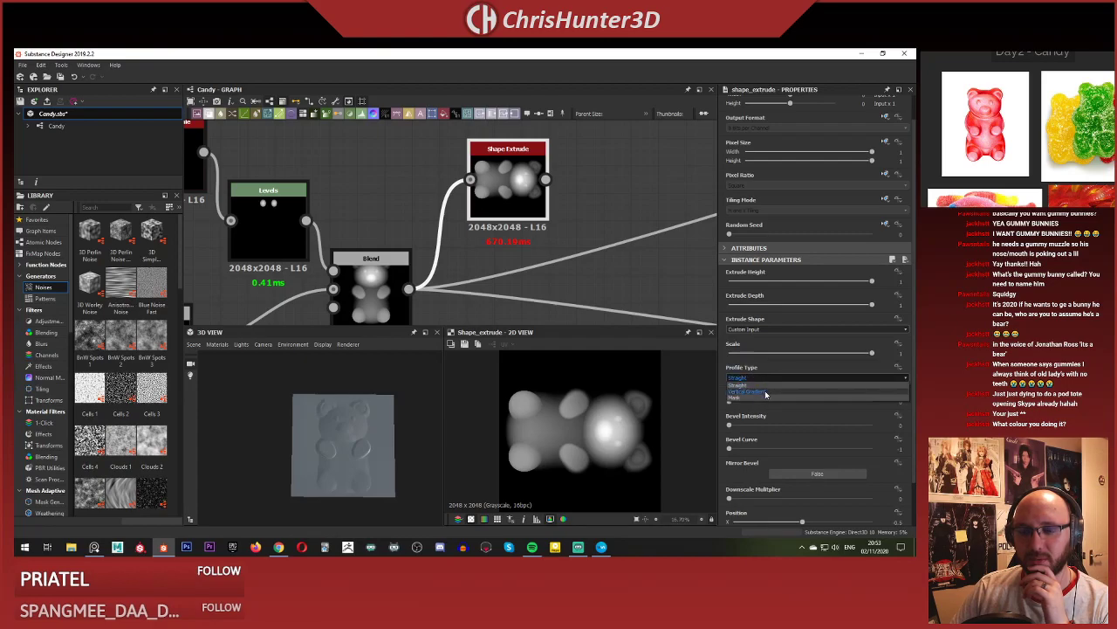
{"action": "left_click", "coordinate": [765, 392]}
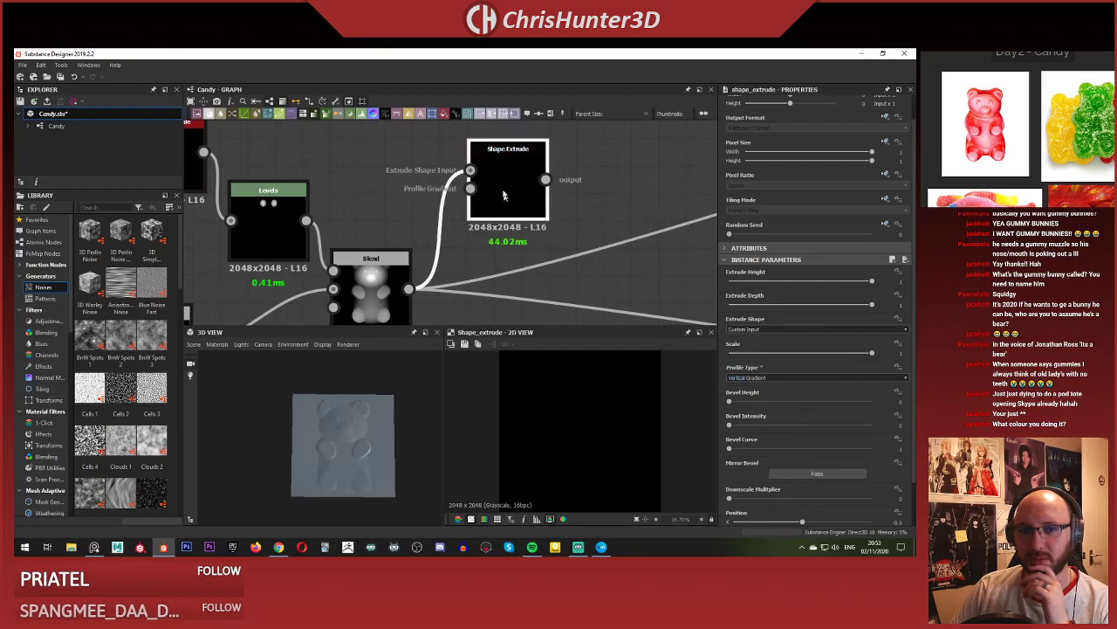
{"action": "left_click_drag", "start_coordinate": [507, 194], "coordinate": [561, 195]}
{"action": "left_click", "coordinate": [450, 180]}
{"action": "key", "text": "space"}
{"action": "type", "text": "gra"}
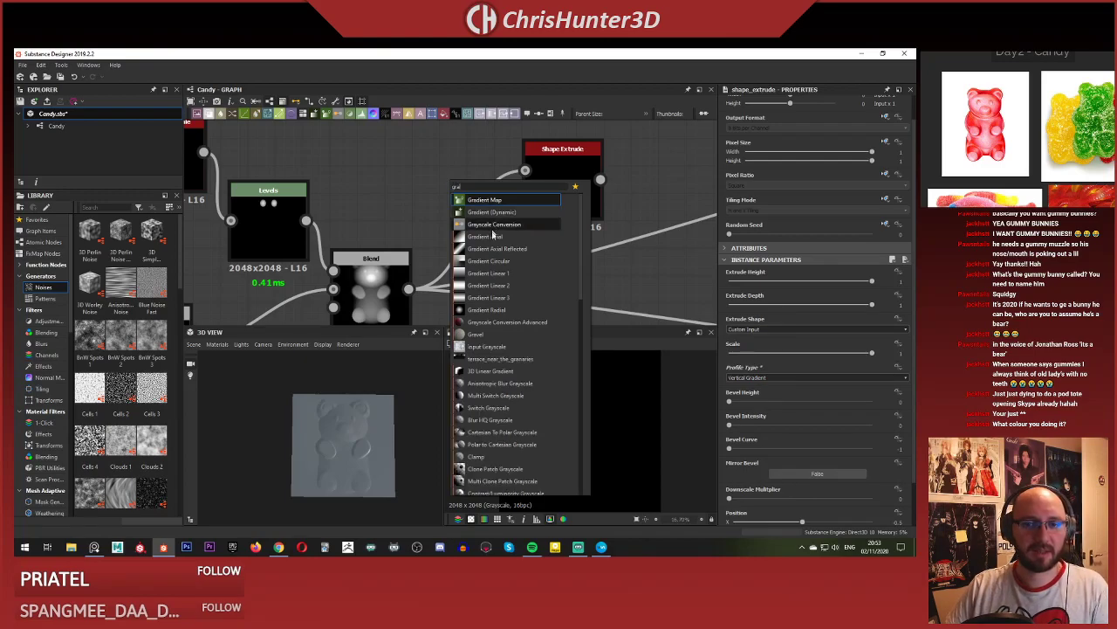
{"action": "left_click", "coordinate": [491, 274]}
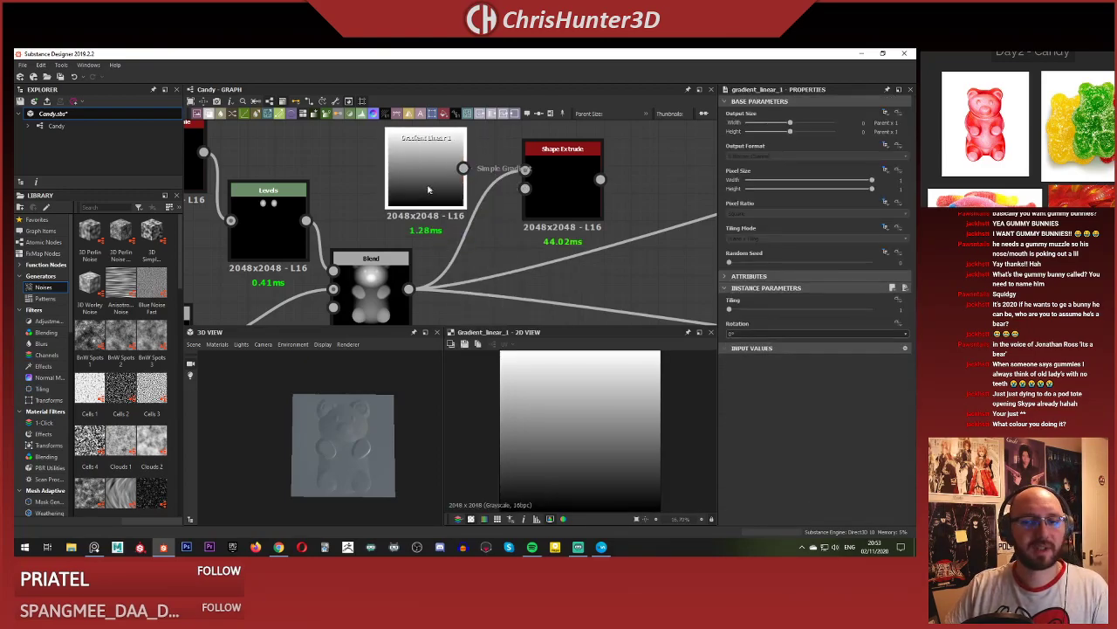
{"action": "left_click_drag", "start_coordinate": [464, 179], "coordinate": [526, 188]}
{"action": "left_click", "coordinate": [560, 189]}
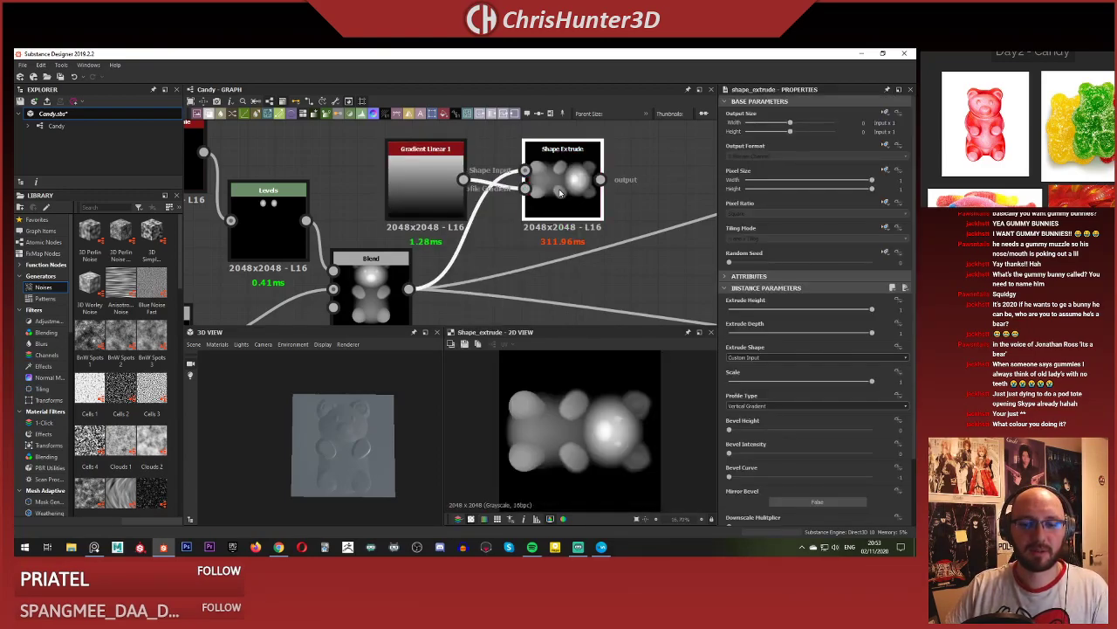
Examine the bear Blend against the gradient-profiled Shape Extrude result.
{"action": "middle_click_drag", "start_coordinate": [509, 216], "coordinate": [495, 229]}
{"action": "left_click", "coordinate": [355, 286]}
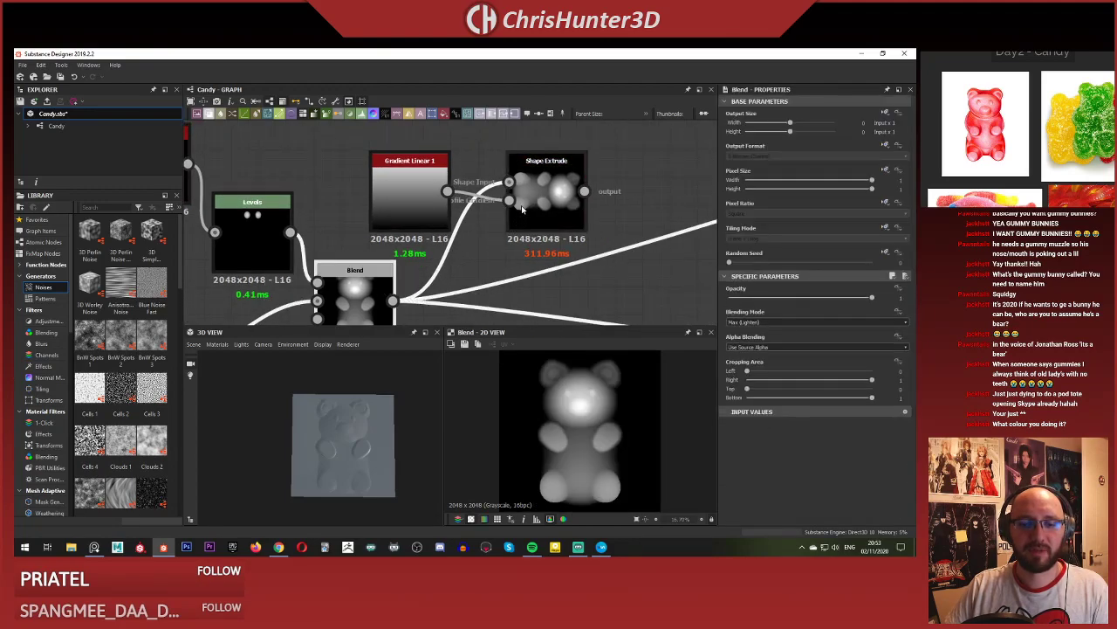
{"action": "left_click", "coordinate": [546, 194]}
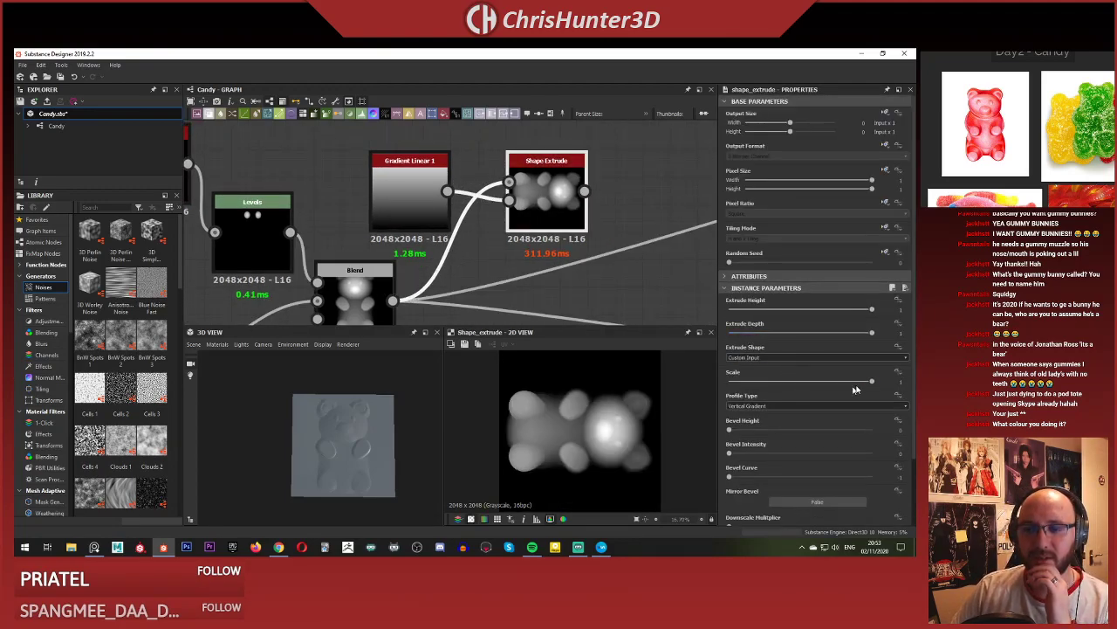
Set the Shape Extrude's Bevel Height to about 0.59 and try other Bevel Intensity and Bevel Curve values.
{"action": "scroll", "coordinate": [796, 367], "scroll_direction": "down", "scroll_amount": 1}
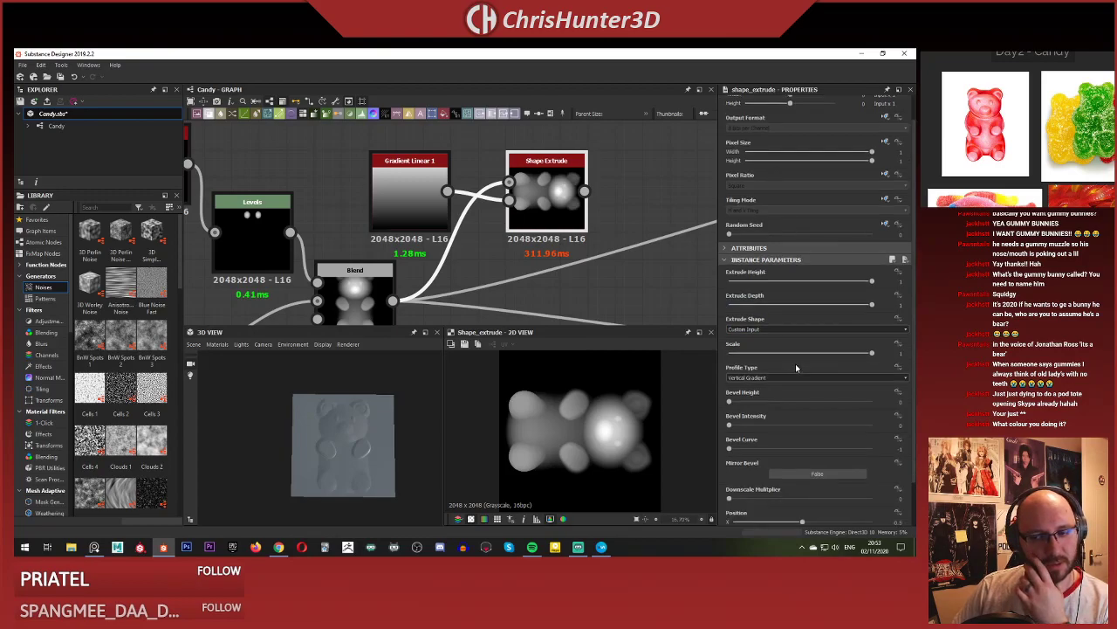
{"action": "scroll", "coordinate": [796, 367], "scroll_direction": "down", "scroll_amount": 1}
{"action": "left_click_drag", "start_coordinate": [731, 373], "coordinate": [814, 377]}
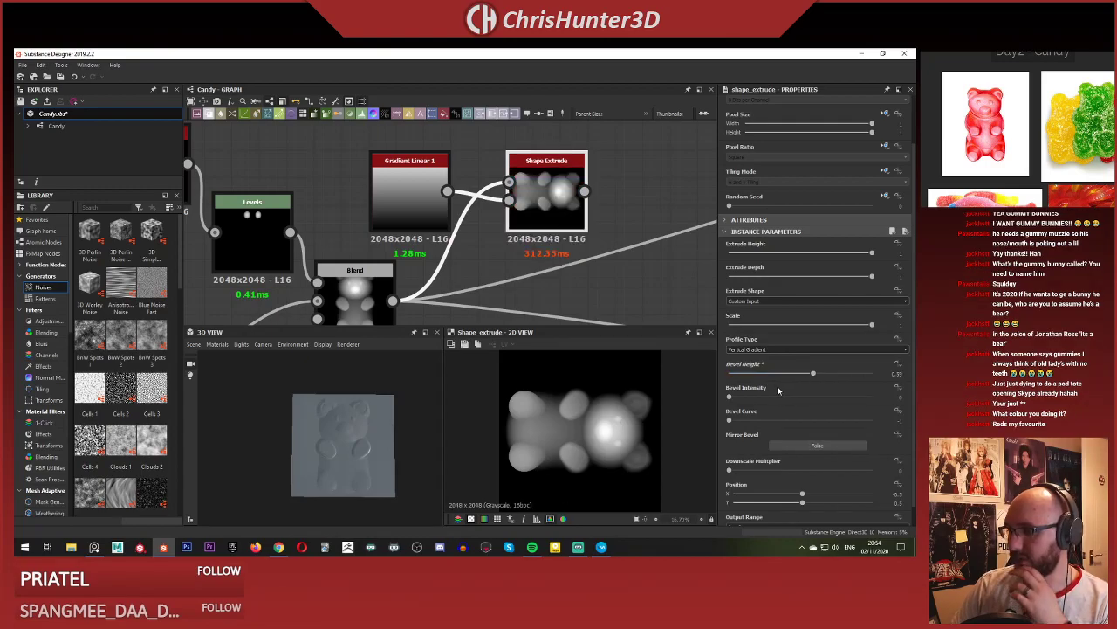
{"action": "left_click_drag", "start_coordinate": [731, 397], "coordinate": [729, 426]}
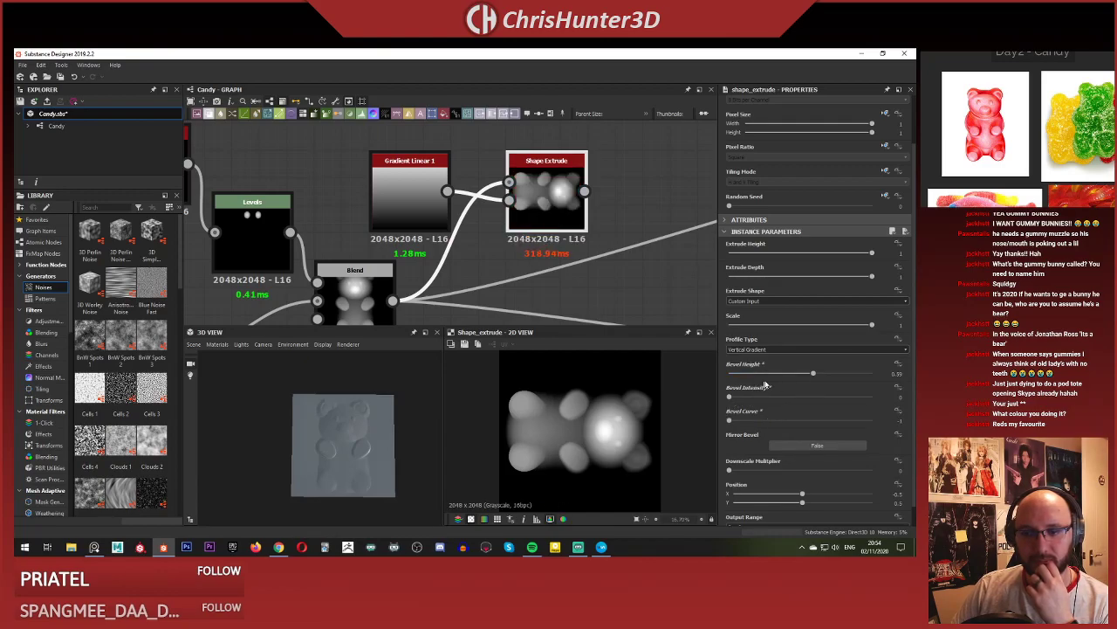
Try an Extrude Depth of 0 and a lower Extrude Height on the Shape Extrude, restoring both to 1.
{"action": "left_click_drag", "start_coordinate": [838, 276], "coordinate": [715, 286]}
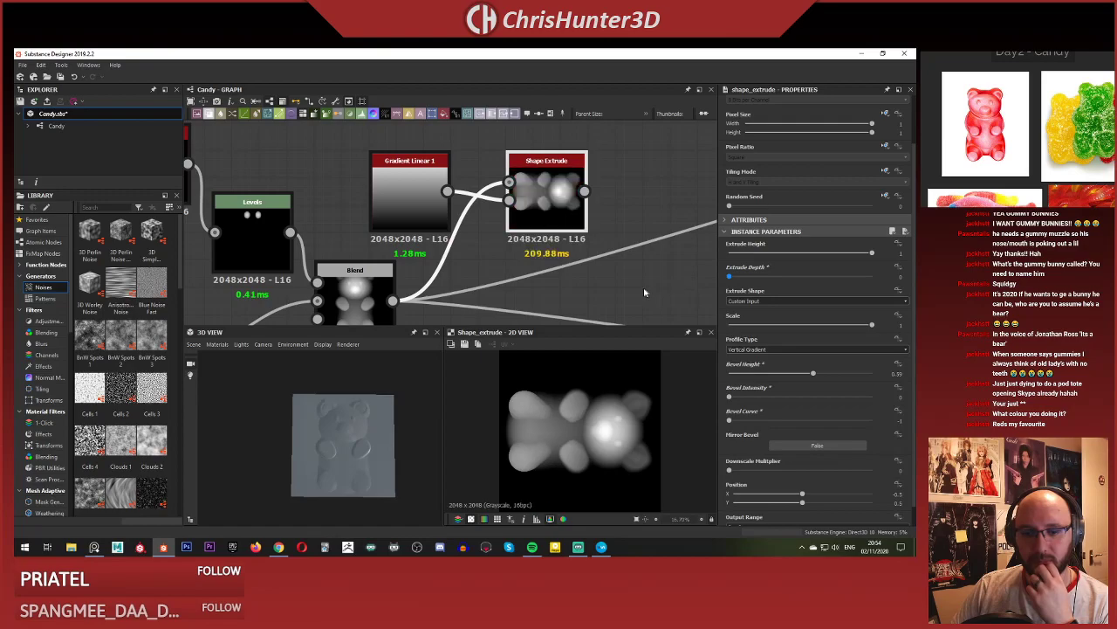
{"action": "left_click_drag", "start_coordinate": [623, 288], "coordinate": [837, 319]}
{"action": "key", "text": "ctrl+z"}
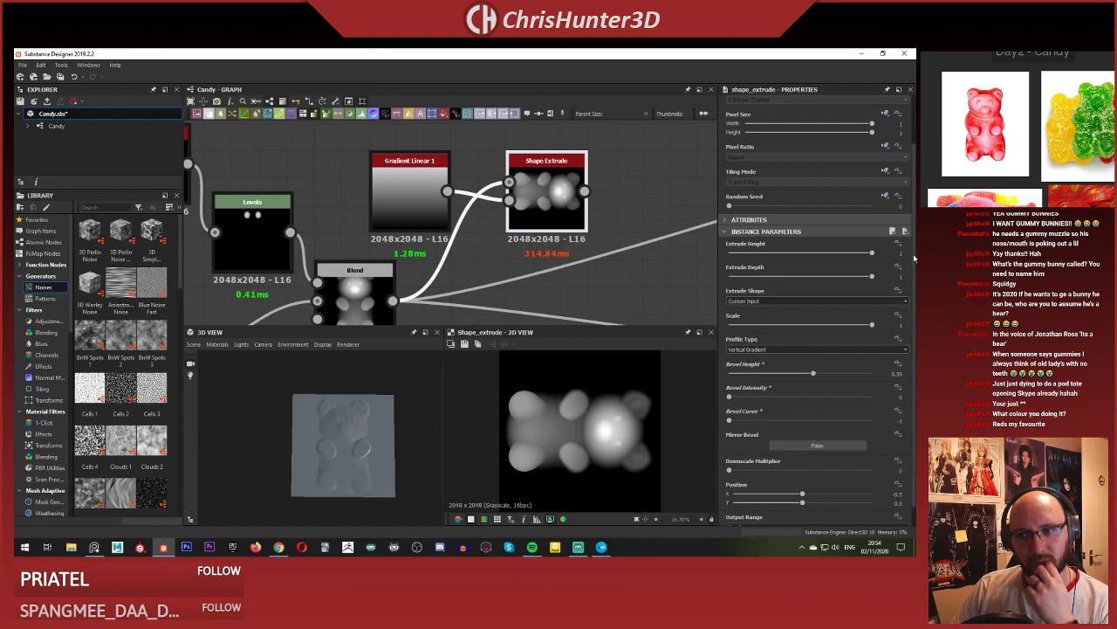
{"action": "left_click_drag", "start_coordinate": [871, 252], "coordinate": [912, 267]}
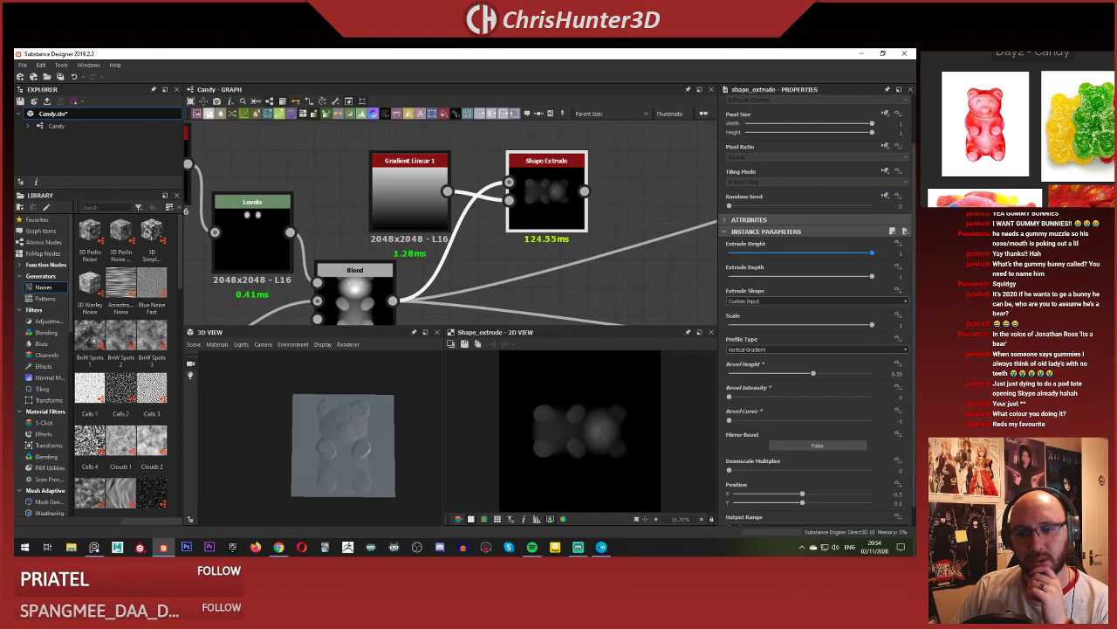
Inspect the nodes feeding the Shape Extrude, including the bear Blend, and bring back the extrude's settings.
{"action": "scroll", "coordinate": [519, 248], "scroll_direction": "down", "scroll_amount": 1}
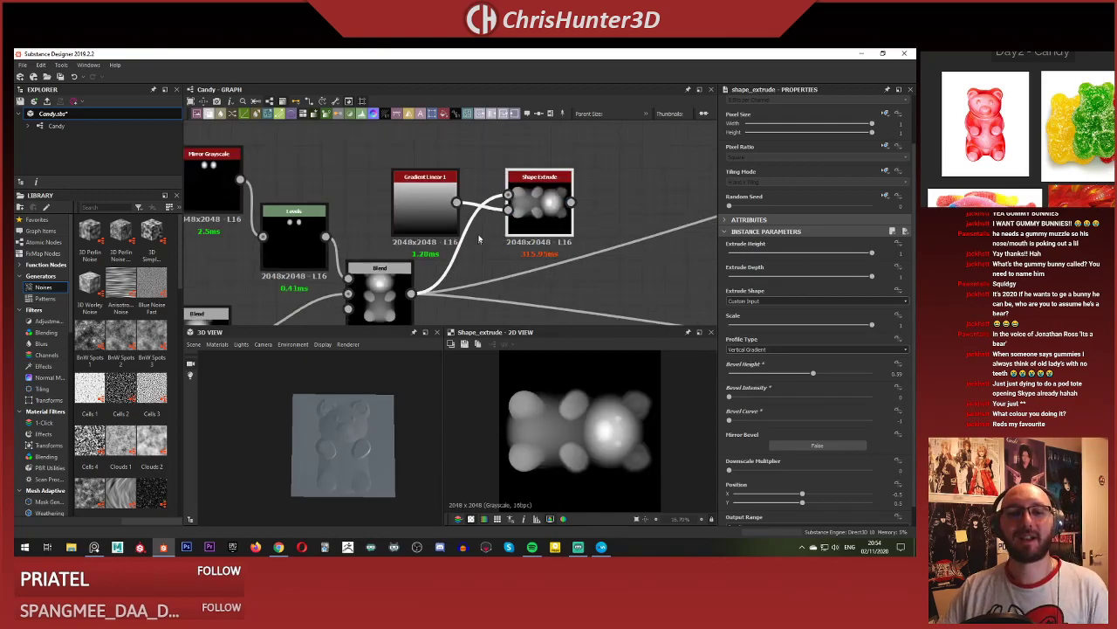
{"action": "scroll", "coordinate": [520, 249], "scroll_direction": "up", "scroll_amount": 1}
{"action": "middle_click_drag", "start_coordinate": [482, 220], "coordinate": [513, 223]}
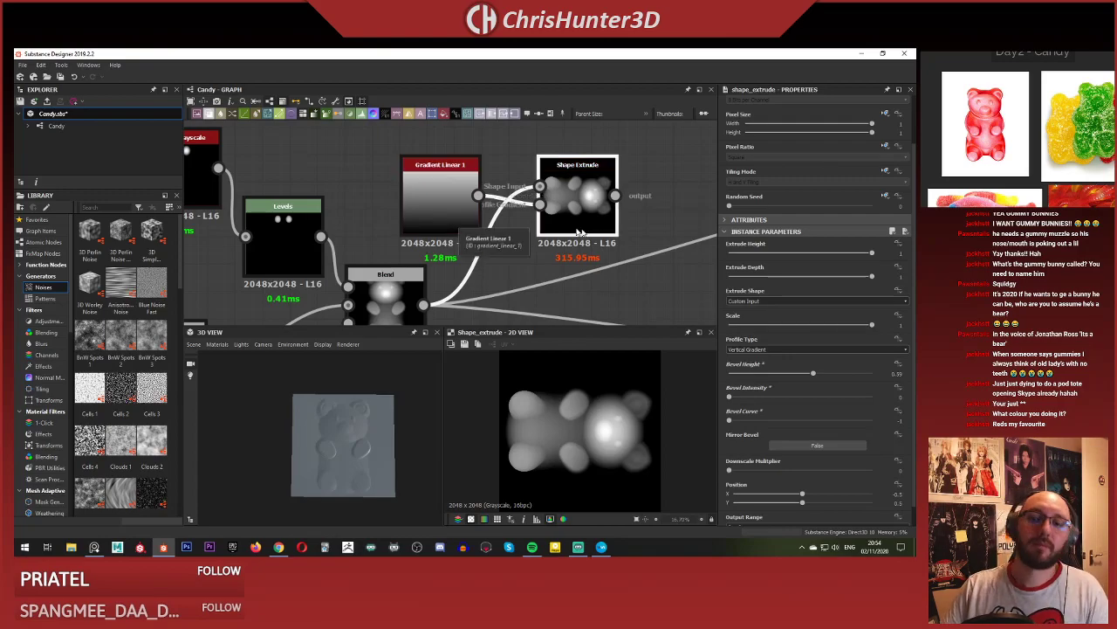
{"action": "left_click", "coordinate": [423, 278]}
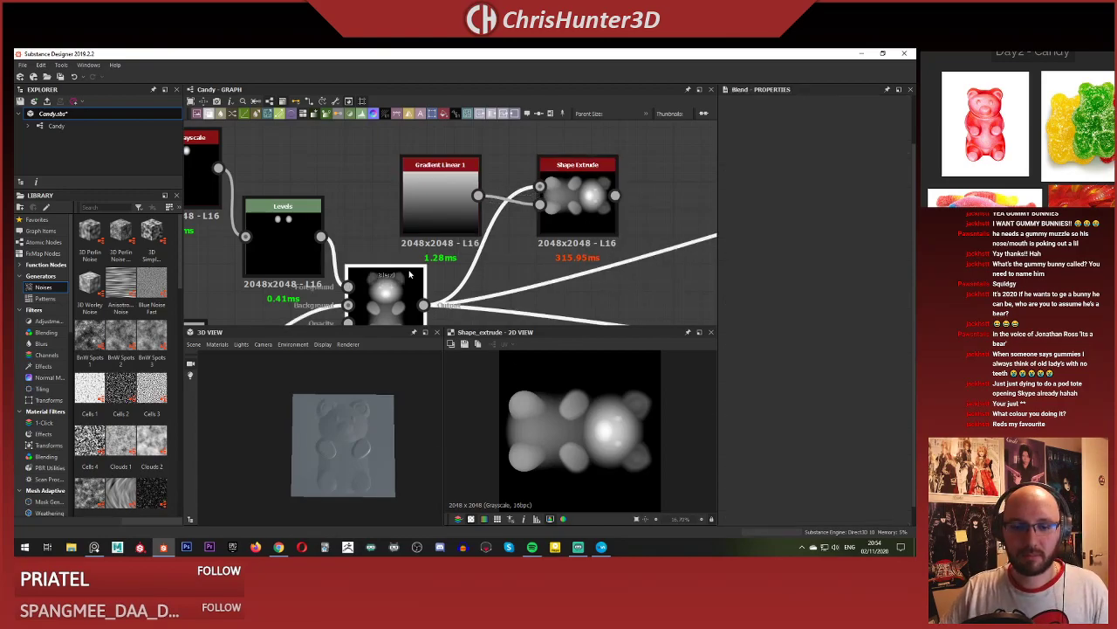
{"action": "double_click", "coordinate": [577, 211]}
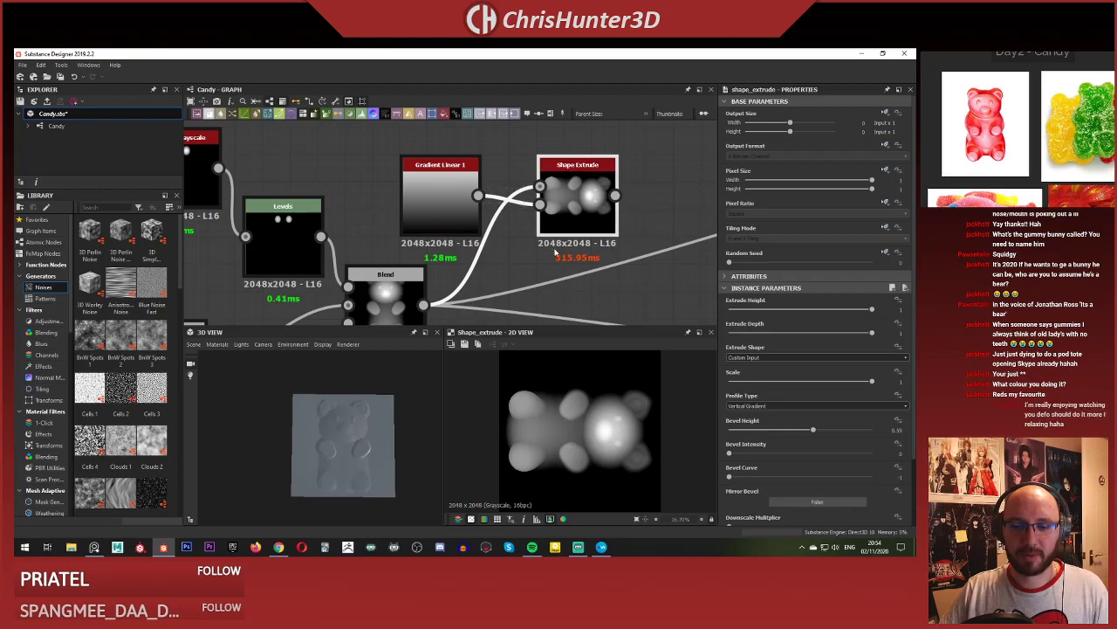
Try moving the bear Blend's downstream connections to the Shape Extrude output to preview it in 3D, and undo that rewiring.
{"action": "middle_click_drag", "start_coordinate": [554, 252], "coordinate": [490, 211]}
{"action": "scroll", "coordinate": [491, 211], "scroll_direction": "down", "scroll_amount": 1}
{"action": "left_click_drag", "start_coordinate": [381, 256], "coordinate": [541, 165], "text": "shift"}
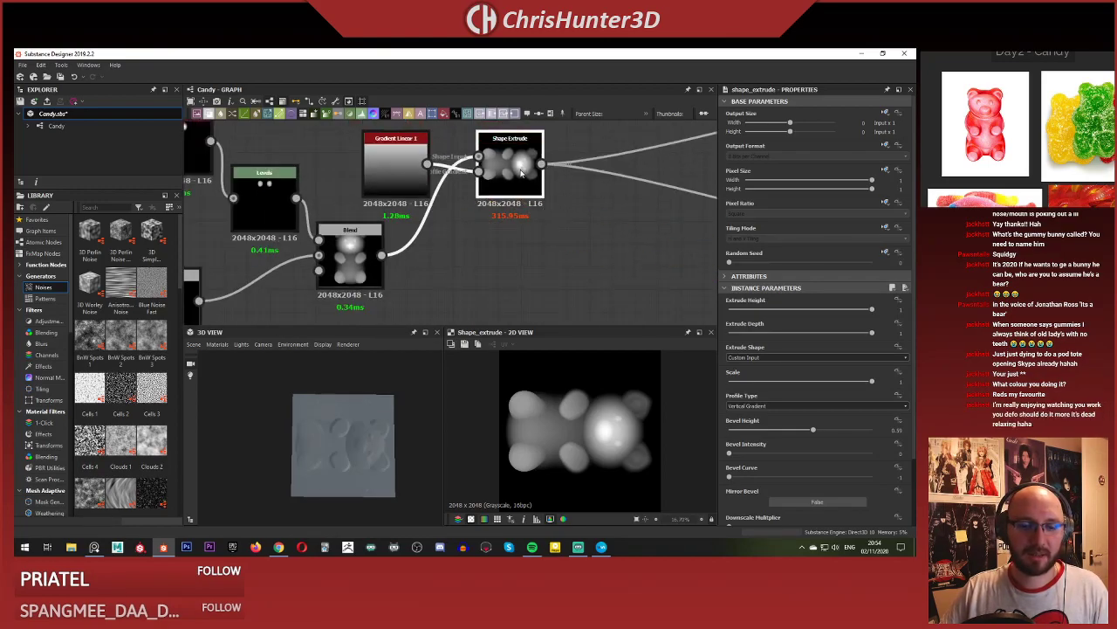
{"action": "scroll", "coordinate": [353, 446], "scroll_direction": "up", "scroll_amount": 3}
{"action": "scroll", "coordinate": [353, 446], "scroll_direction": "up", "scroll_amount": 1}
{"action": "middle_click_drag", "start_coordinate": [492, 269], "coordinate": [511, 242]}
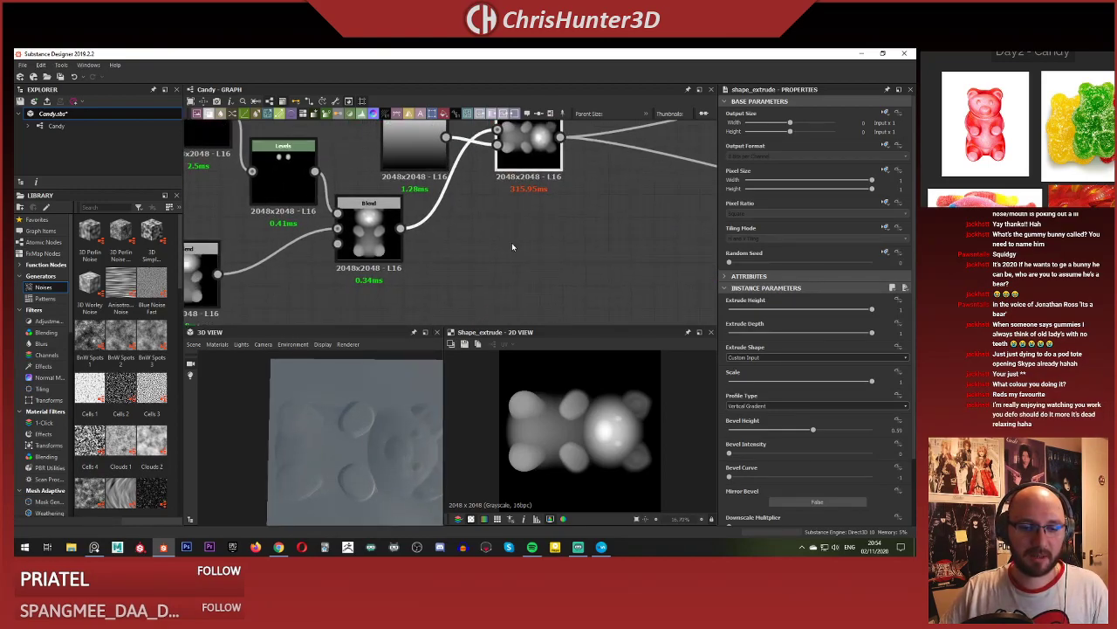
{"action": "key", "text": "ctrl+z"}
Delete the Shape Extrude and Gradient Linear 1 nodes from the graph.
{"action": "scroll", "coordinate": [535, 251], "scroll_direction": "down", "scroll_amount": 1}
{"action": "middle_click_drag", "start_coordinate": [566, 176], "coordinate": [508, 202]}
{"action": "left_click", "coordinate": [538, 245]}
{"action": "left_click", "coordinate": [511, 223]}
{"action": "key", "text": "Delete"}
{"action": "double_click", "coordinate": [410, 230]}
{"action": "key", "text": "Delete"}
{"action": "scroll", "coordinate": [458, 219], "scroll_direction": "up", "scroll_amount": 3}
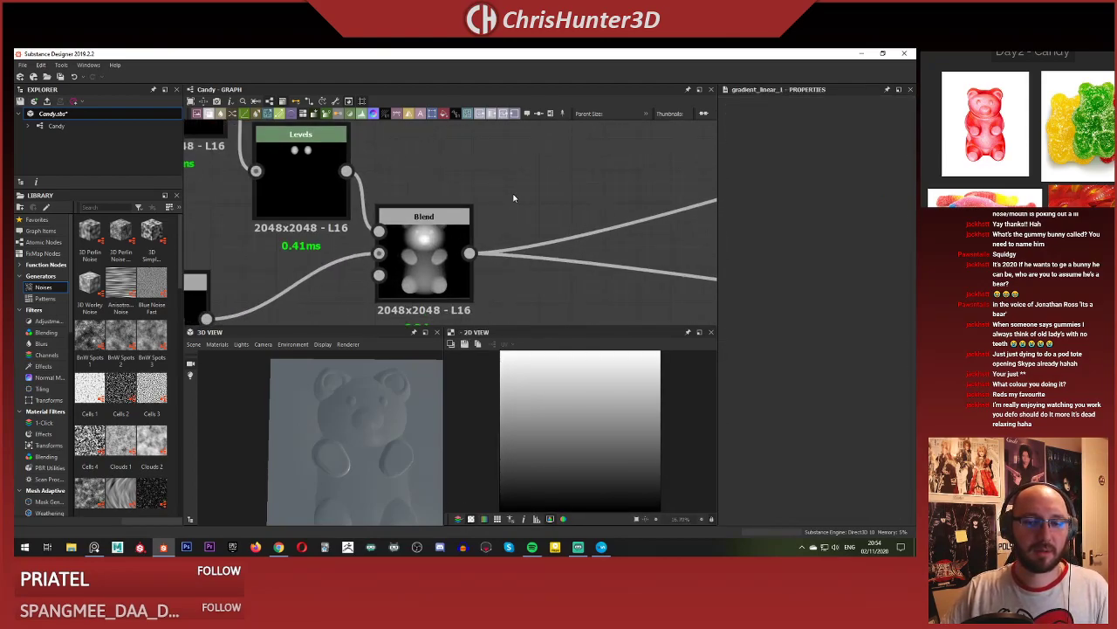
Add a Distance node, connect the bear Blend to its Mask Input, and set Maximum Distance to about 31.
{"action": "key", "text": "space"}
{"action": "type", "text": "dist"}
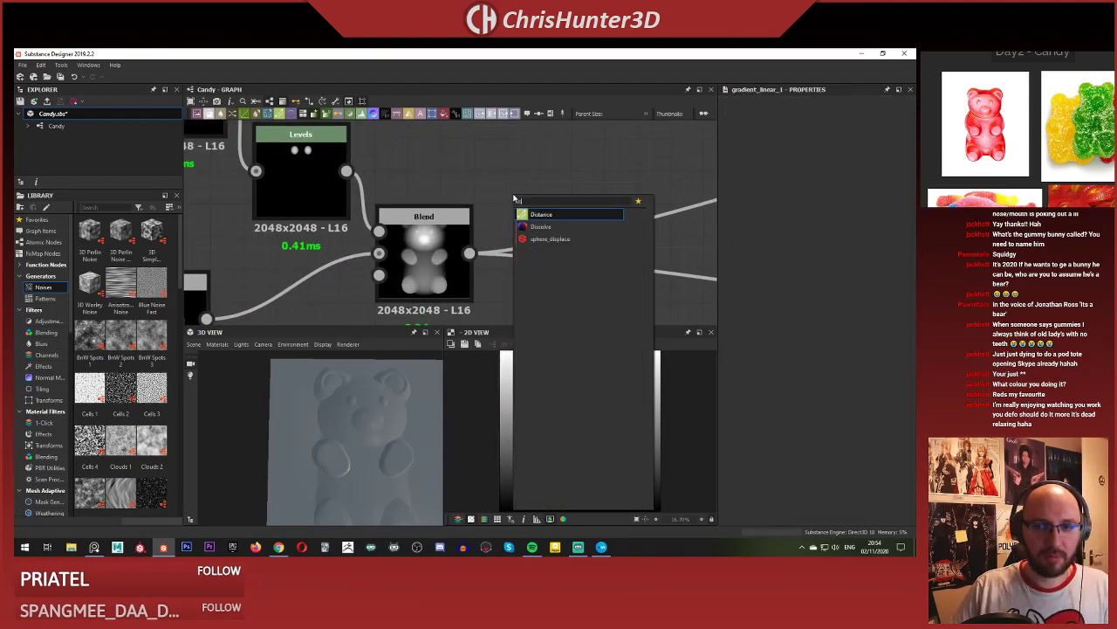
{"action": "key", "text": "Return"}
{"action": "left_click_drag", "start_coordinate": [523, 171], "coordinate": [580, 138]}
{"action": "left_click_drag", "start_coordinate": [469, 253], "coordinate": [528, 143]}
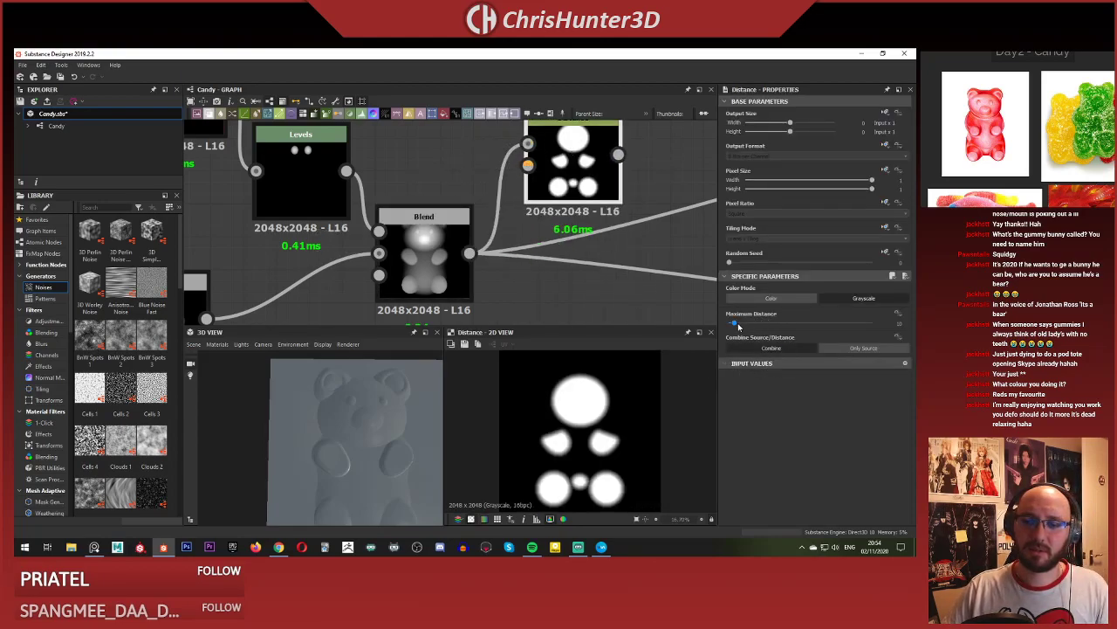
{"action": "left_click_drag", "start_coordinate": [735, 322], "coordinate": [746, 324]}
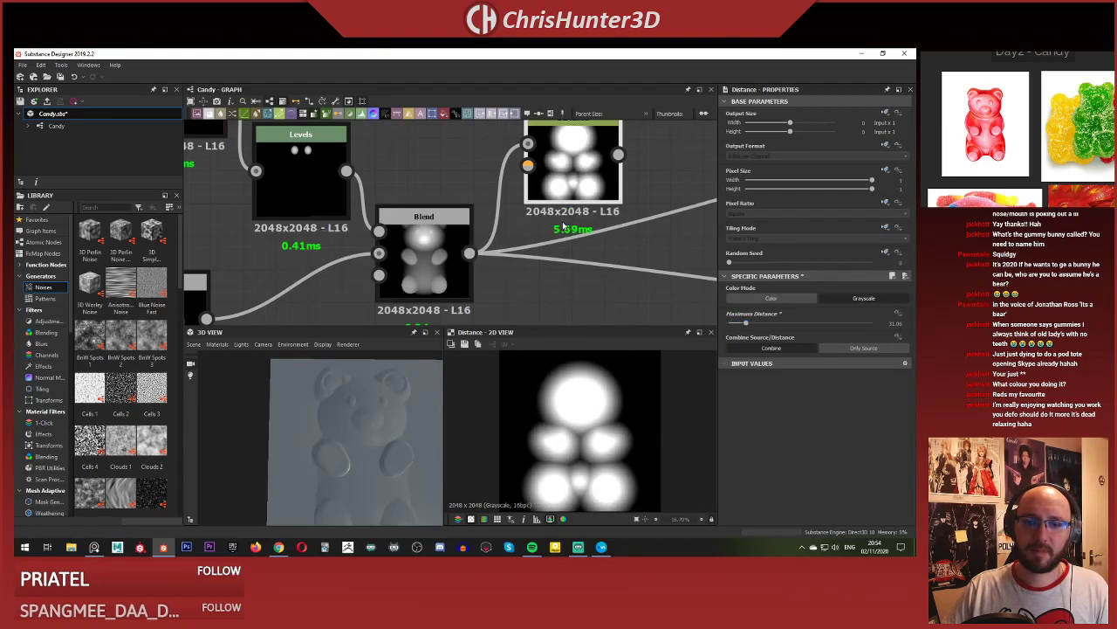
{"action": "middle_click_drag", "start_coordinate": [563, 224], "coordinate": [548, 272]}
{"action": "scroll", "coordinate": [542, 260], "scroll_direction": "down", "scroll_amount": 1}
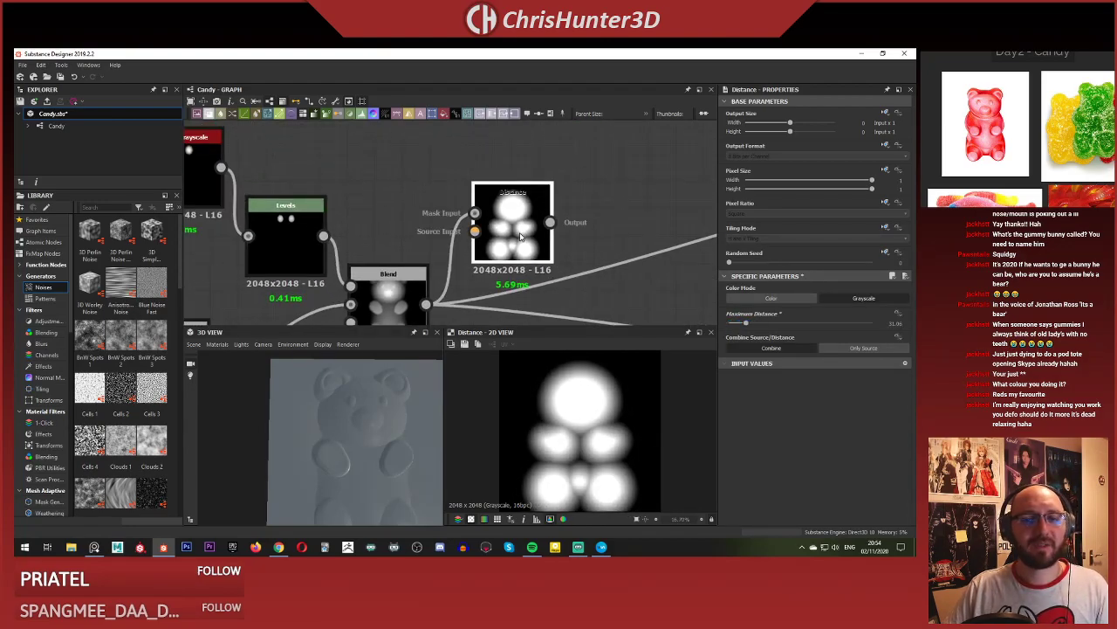
Add a Blend node, connecting the Distance output to its Foreground and the bear Blend to its Background.
{"action": "left_click_drag", "start_coordinate": [523, 234], "coordinate": [509, 180]}
{"action": "scroll", "coordinate": [559, 230], "scroll_direction": "down", "scroll_amount": 1}
{"action": "middle_click_drag", "start_coordinate": [585, 227], "coordinate": [566, 245]}
{"action": "left_click", "coordinate": [566, 244]}
{"action": "key", "text": "space"}
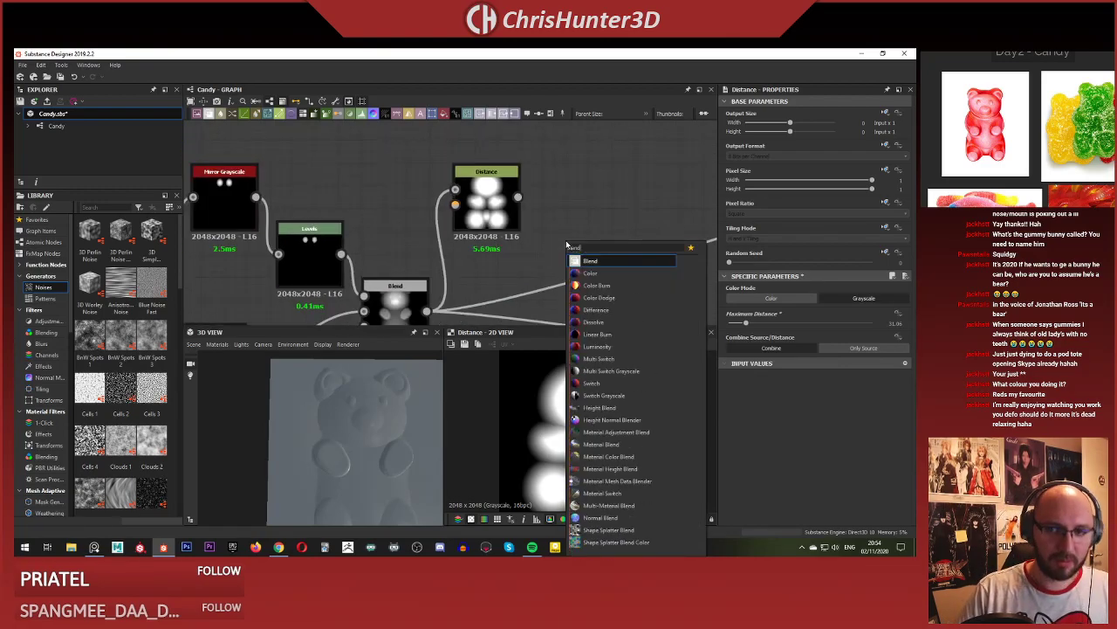
{"action": "left_click", "coordinate": [590, 272]}
{"action": "left_click_drag", "start_coordinate": [553, 218], "coordinate": [577, 218]}
{"action": "left_click_drag", "start_coordinate": [518, 197], "coordinate": [547, 228]}
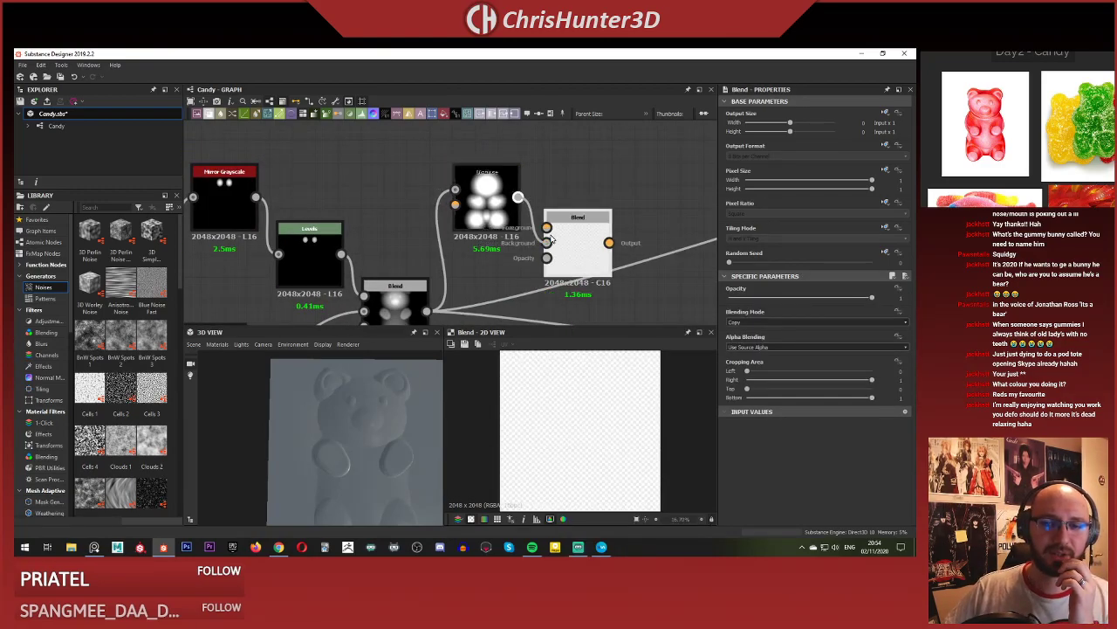
{"action": "left_click_drag", "start_coordinate": [426, 311], "coordinate": [517, 252]}
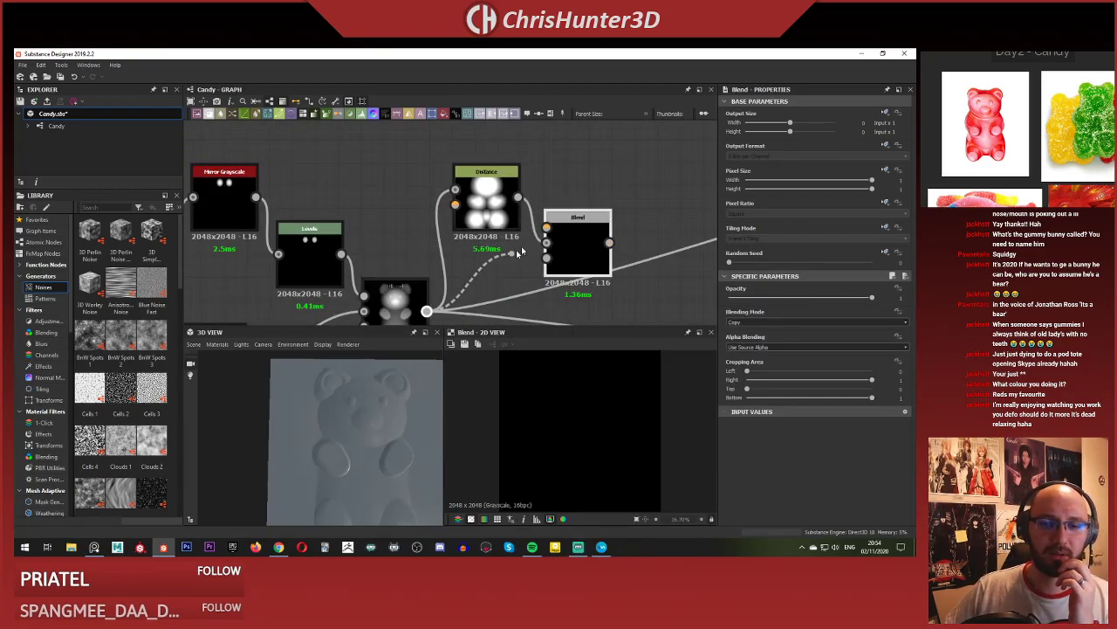
Try the Max (Lighten) and Min (Darken) blending modes on the new Blend, and test its Opacity.
{"action": "left_click", "coordinate": [780, 322]}
{"action": "left_click", "coordinate": [779, 363]}
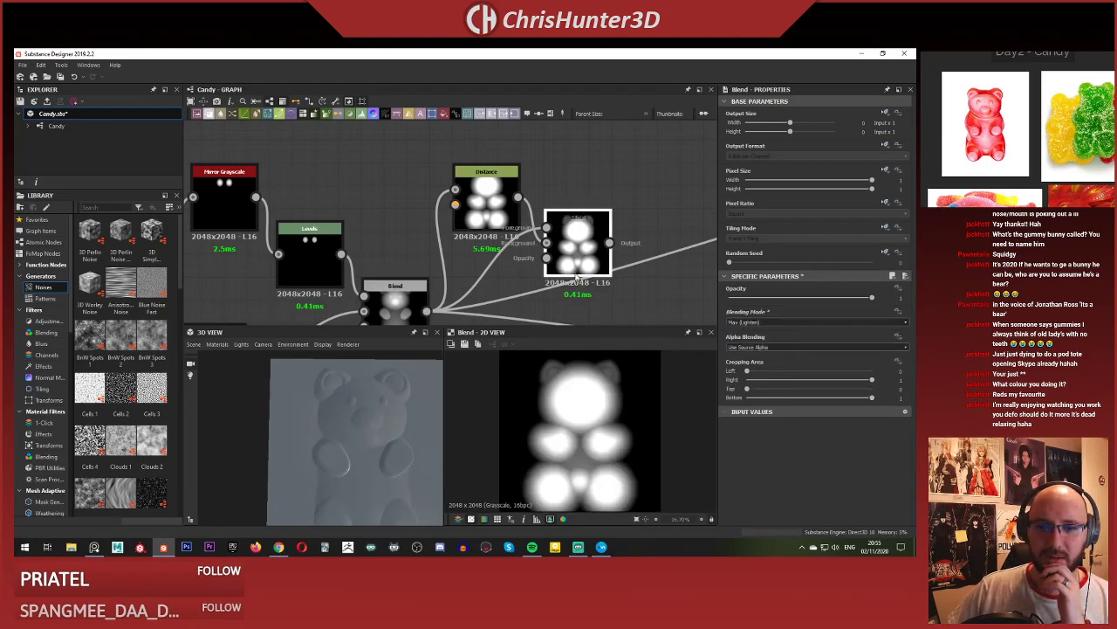
{"action": "left_click", "coordinate": [758, 322]}
{"action": "left_click", "coordinate": [760, 365]}
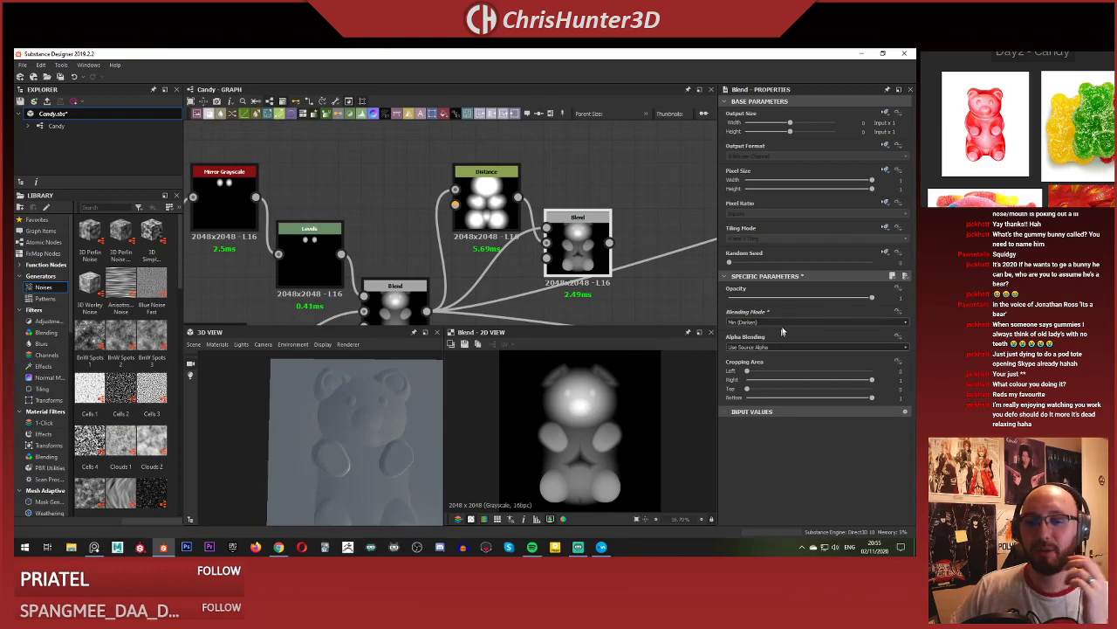
{"action": "left_click_drag", "start_coordinate": [827, 297], "coordinate": [872, 298]}
Compare Add (Linear Dodge) with Min (Darken) on the Blend, ending on Max (Lighten) at Opacity 1.
{"action": "left_click", "coordinate": [790, 323]}
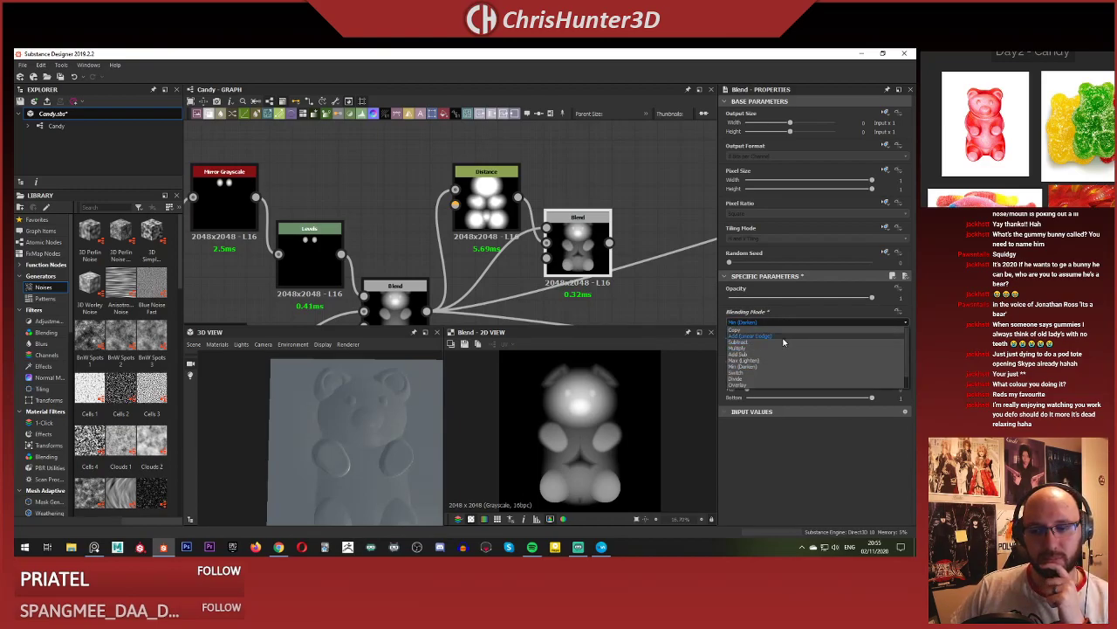
{"action": "left_click", "coordinate": [782, 336]}
{"action": "left_click", "coordinate": [786, 322]}
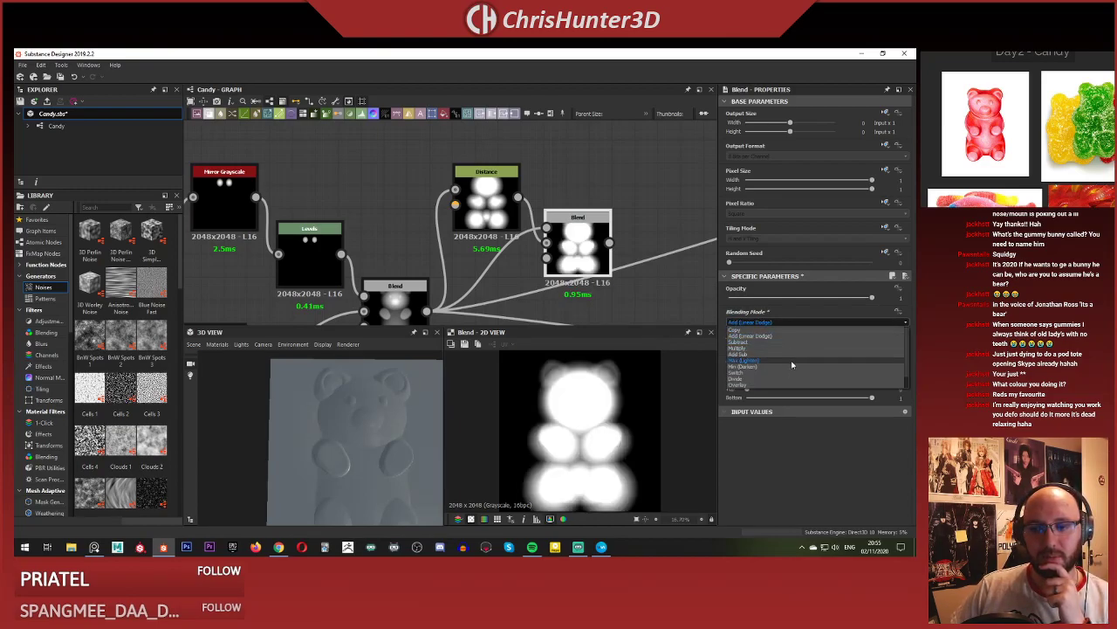
{"action": "left_click", "coordinate": [788, 369]}
{"action": "left_click", "coordinate": [816, 322]}
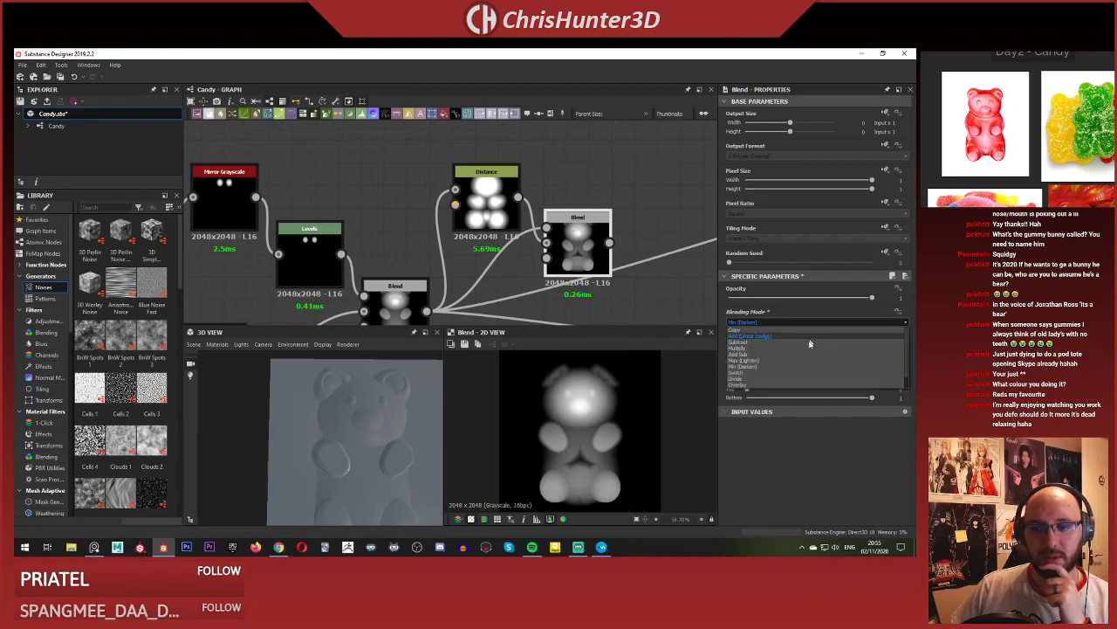
{"action": "left_click", "coordinate": [811, 362]}
{"action": "mouse_move", "coordinate": [871, 298]}
{"action": "left_mouse_down"}
{"action": "mouse_move", "coordinate": [798, 303]}
{"action": "mouse_move", "coordinate": [872, 302]}
{"action": "left_mouse_up"}
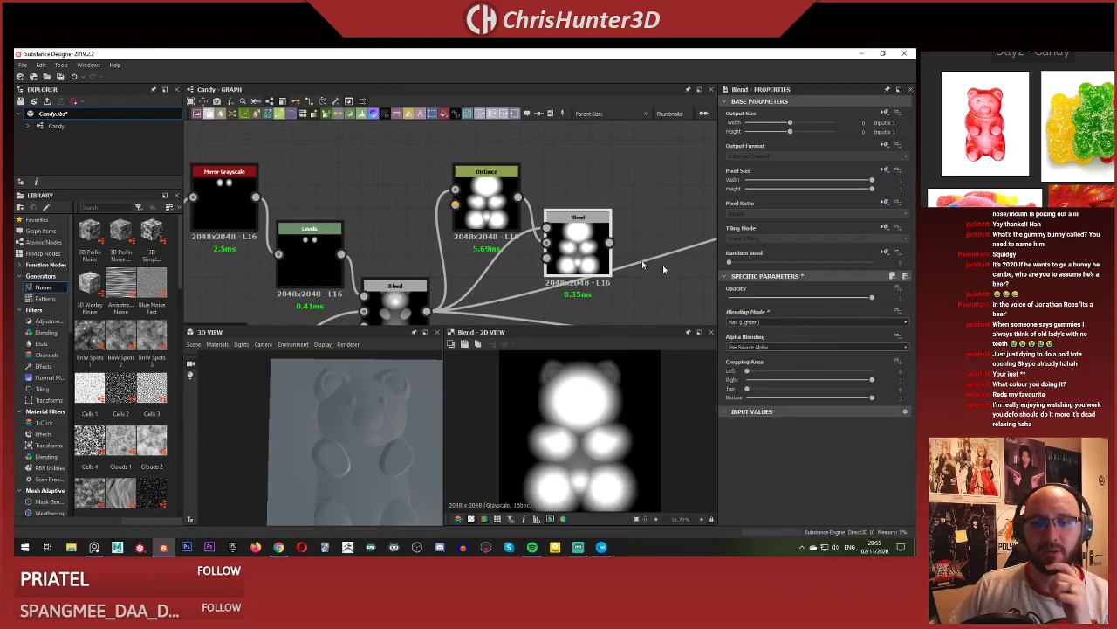
Move the new Blend node further from the Distance node and try swapping its two inputs.
{"action": "left_click_drag", "start_coordinate": [583, 239], "coordinate": [640, 217]}
{"action": "left_click_drag", "start_coordinate": [559, 192], "coordinate": [564, 249]}
{"action": "key", "text": "x"}
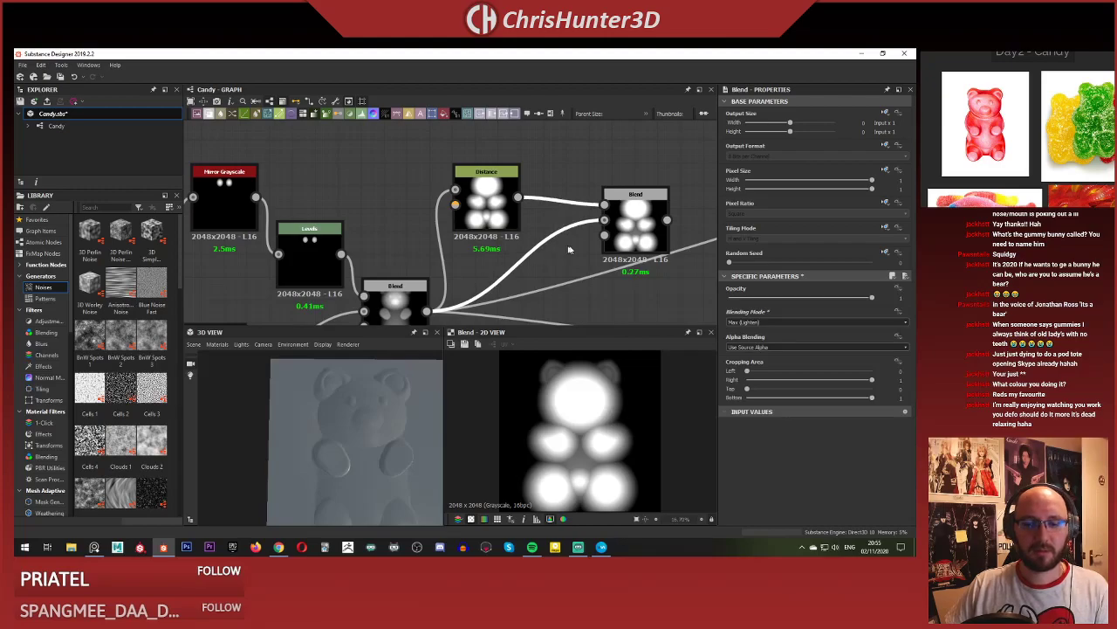
{"action": "left_click", "coordinate": [634, 180]}
{"action": "left_click", "coordinate": [639, 218]}
Test the Blend at Opacity 0.17, switch its mode to Add (Linear Dodge), and reduce Opacity to 0.
{"action": "left_click_drag", "start_coordinate": [807, 302], "coordinate": [754, 321]}
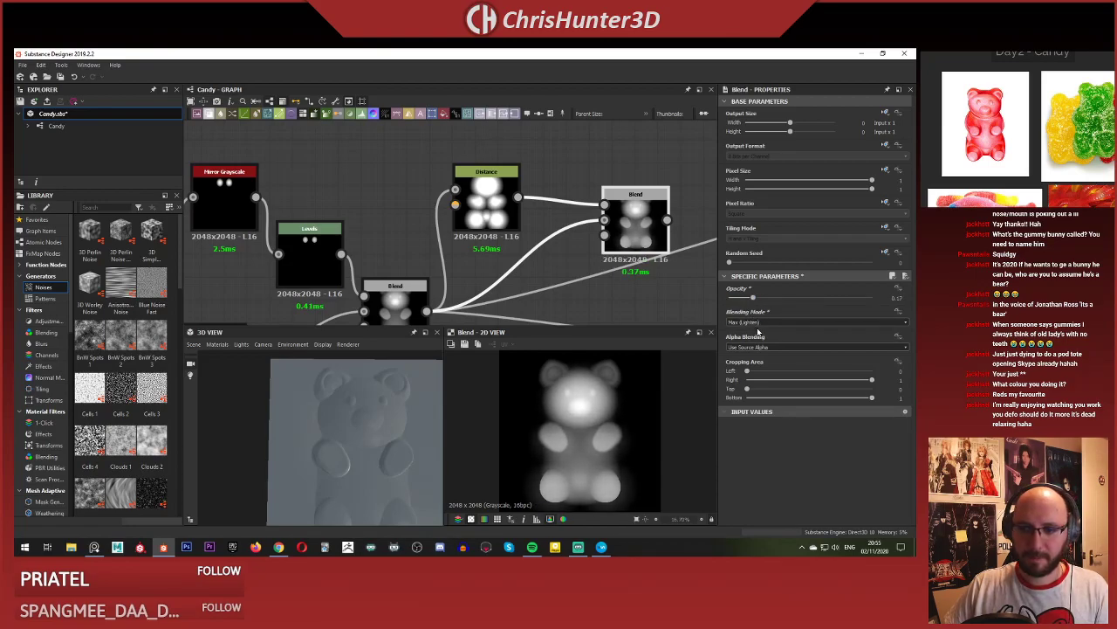
{"action": "left_click", "coordinate": [756, 322]}
{"action": "left_click", "coordinate": [783, 337]}
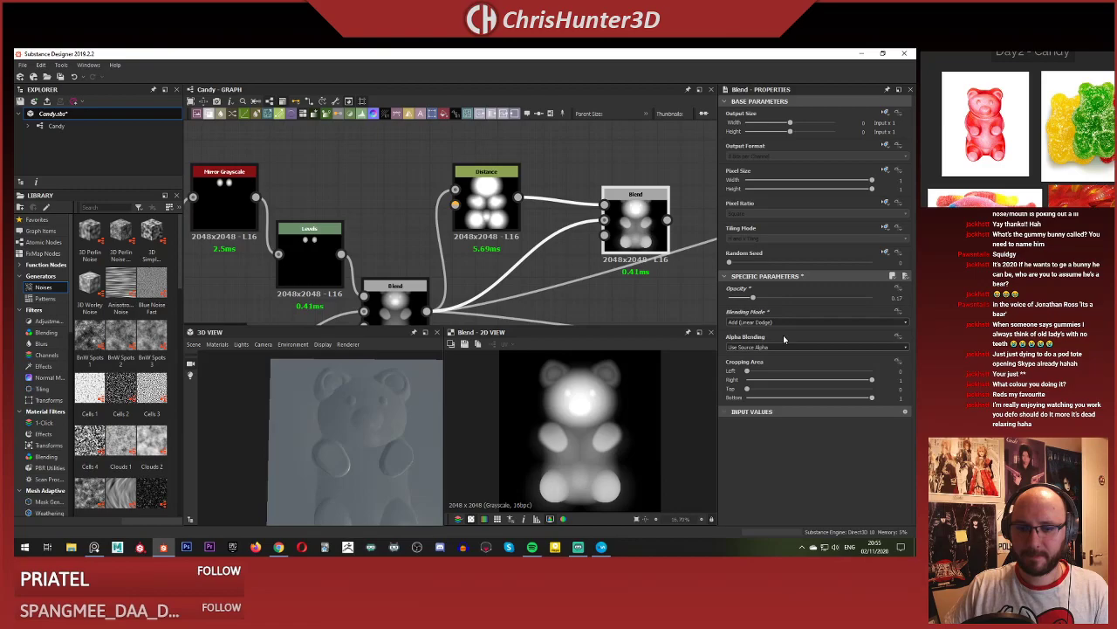
{"action": "middle_click_drag", "start_coordinate": [519, 260], "coordinate": [444, 227]}
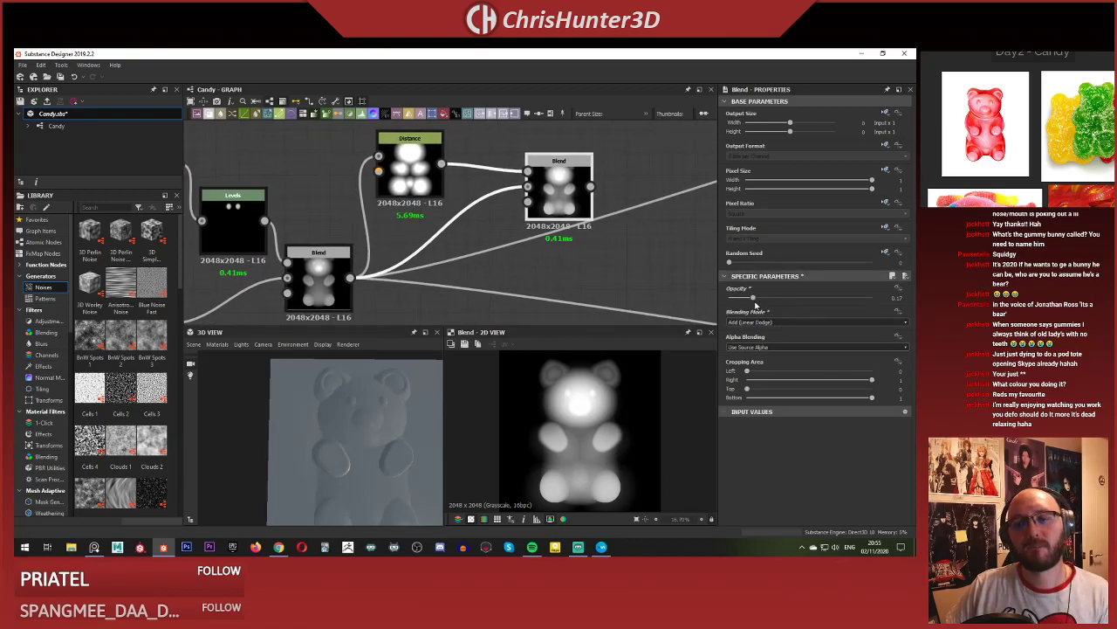
{"action": "left_click_drag", "start_coordinate": [748, 298], "coordinate": [668, 324]}
{"action": "left_click_drag", "start_coordinate": [741, 335], "coordinate": [674, 339]}
{"action": "middle_click_drag", "start_coordinate": [443, 225], "coordinate": [559, 245]}
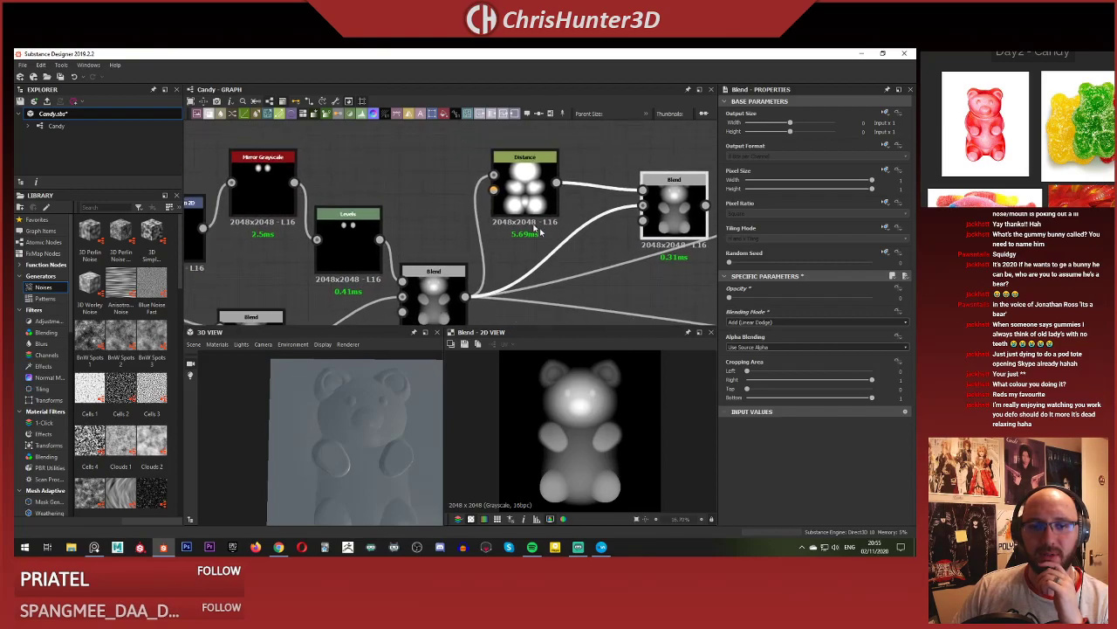
{"action": "left_click_drag", "start_coordinate": [517, 213], "coordinate": [513, 190]}
{"action": "scroll", "coordinate": [512, 193], "scroll_direction": "up", "scroll_amount": 2}
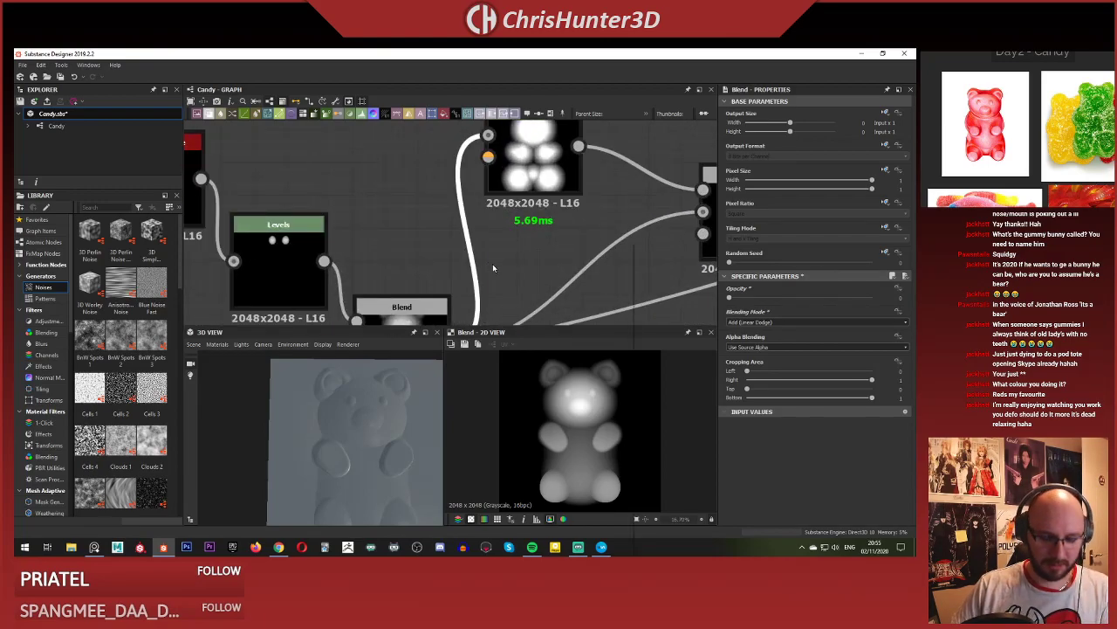
{"action": "key", "text": "space"}
{"action": "type", "text": "his"}
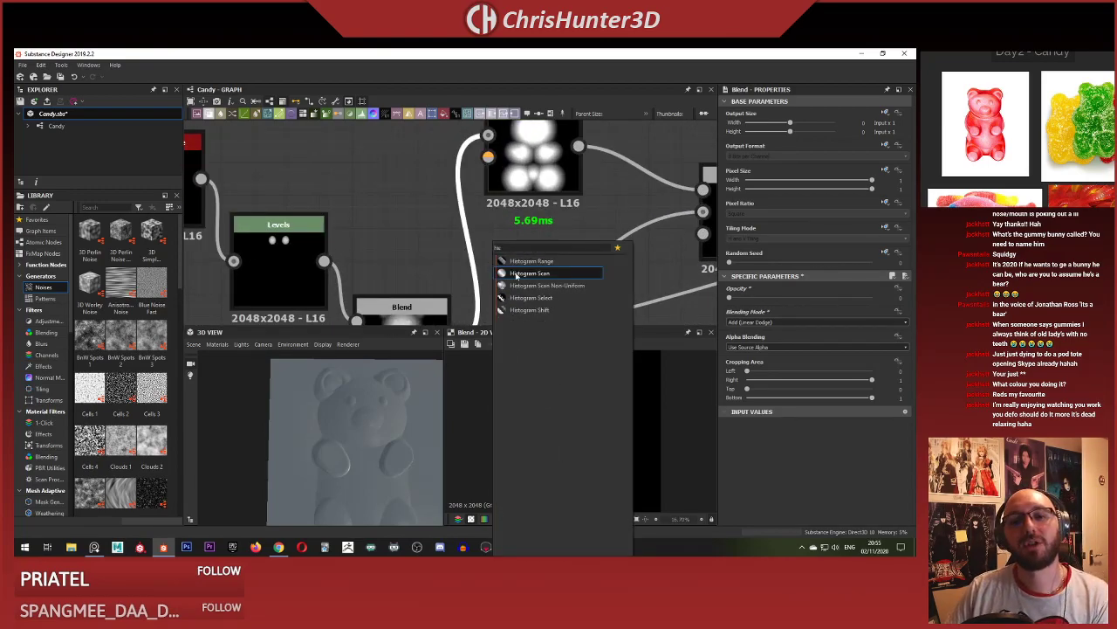
{"action": "left_click", "coordinate": [546, 261]}
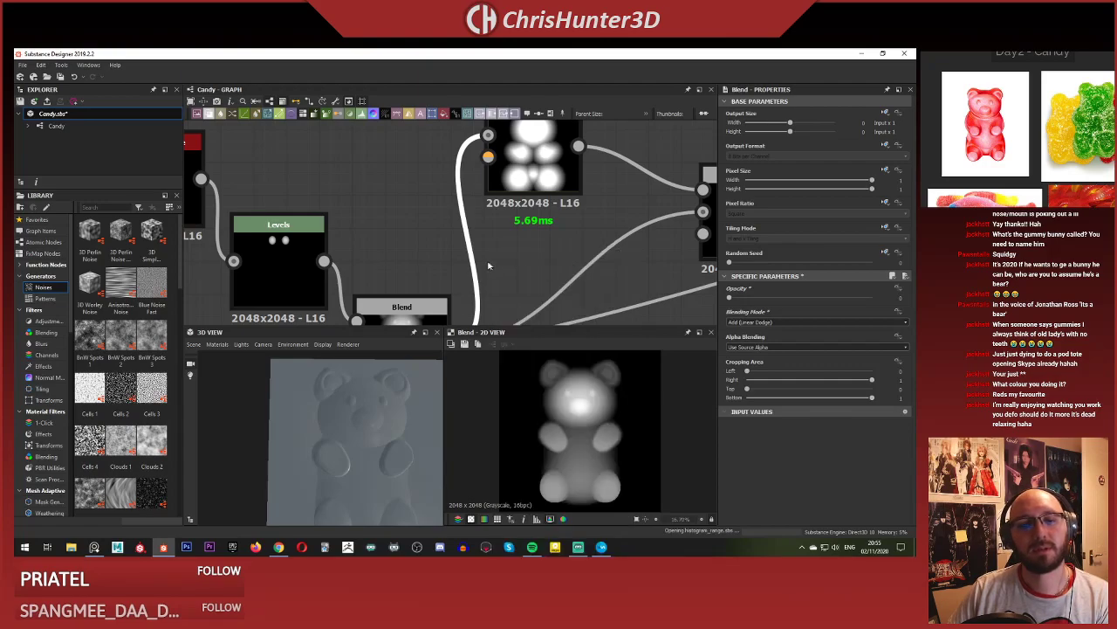
{"action": "middle_click_drag", "start_coordinate": [480, 259], "coordinate": [510, 262]}
{"action": "key", "text": "BackSpace"}
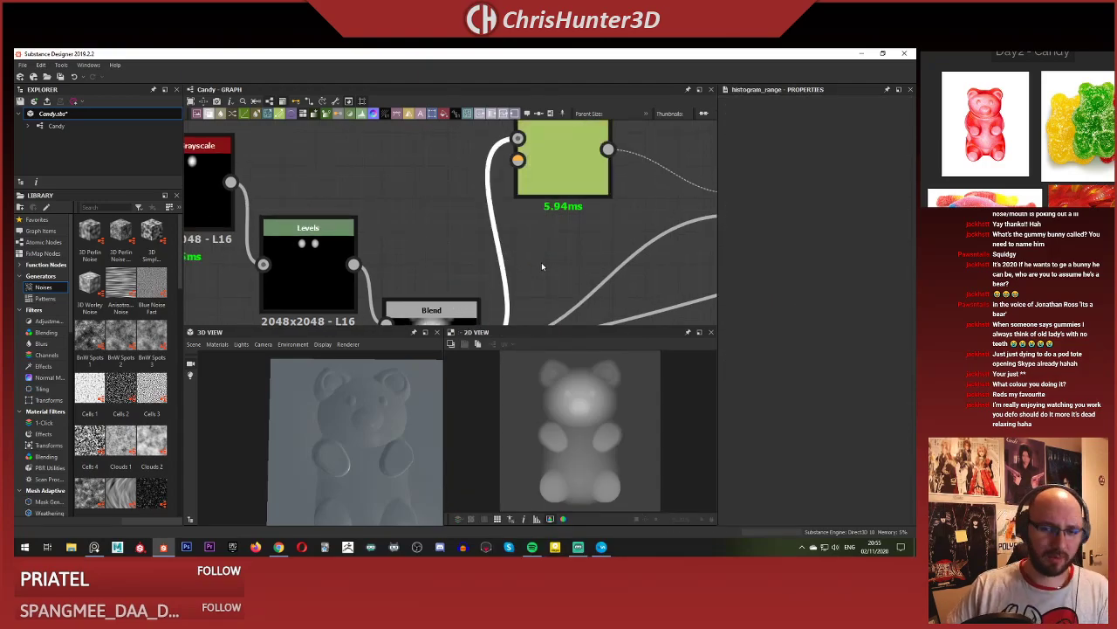
Insert a Histogram Scan node between the bear Blend and the Distance node, and line up the two nodes.
{"action": "key", "text": "space"}
{"action": "type", "text": "his"}
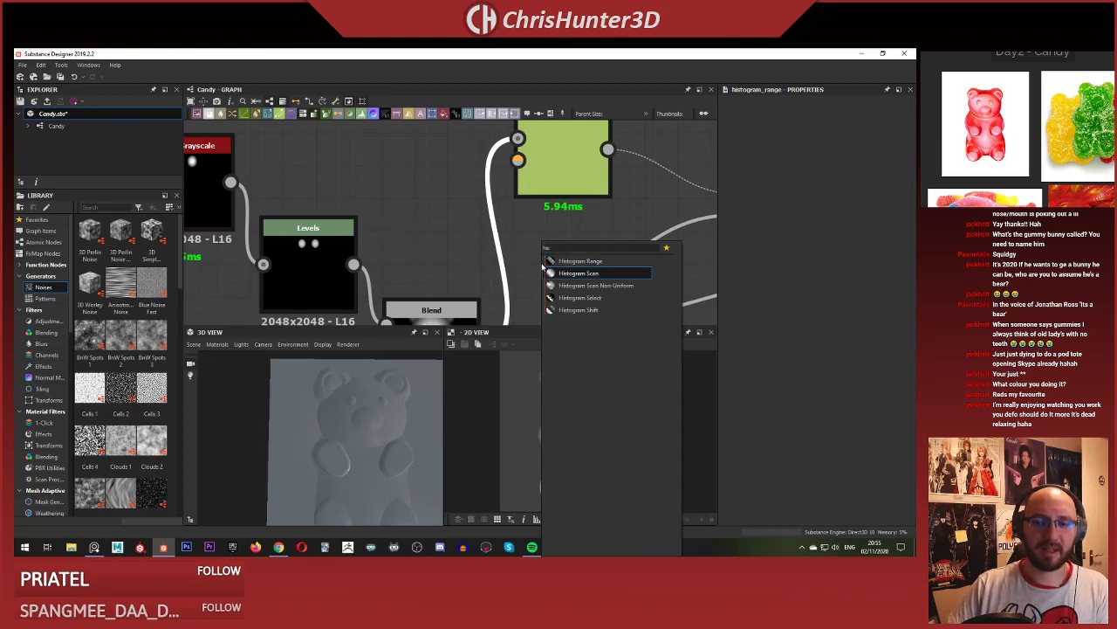
{"action": "key", "text": "Return"}
{"action": "scroll", "coordinate": [533, 244], "scroll_direction": "down", "scroll_amount": 3}
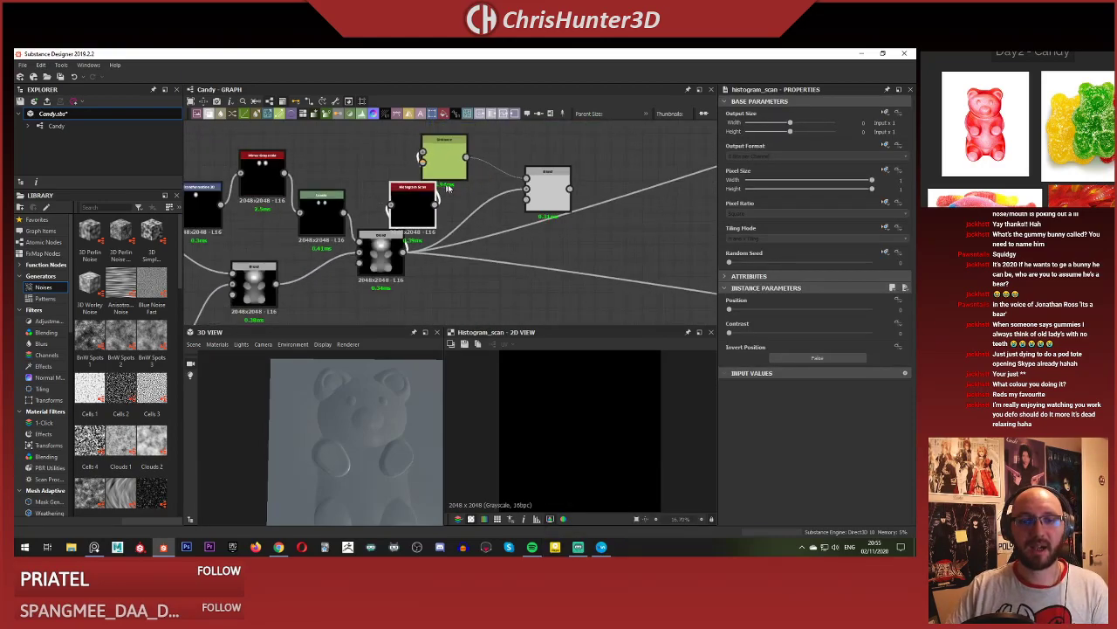
{"action": "left_click_drag", "start_coordinate": [469, 174], "coordinate": [500, 174]}
{"action": "left_click_drag", "start_coordinate": [412, 215], "coordinate": [427, 182]}
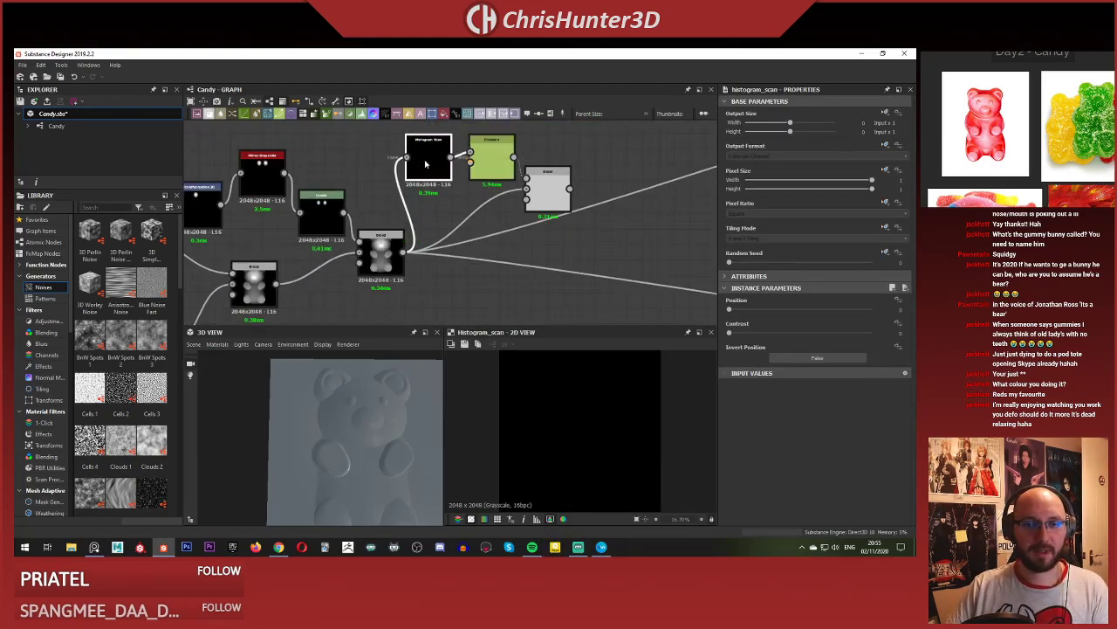
Set the Histogram Scan's Contrast to about 0.87 and Position to about 0.95.
{"action": "left_click_drag", "start_coordinate": [795, 311], "coordinate": [853, 340]}
{"action": "left_click_drag", "start_coordinate": [867, 310], "coordinate": [830, 314]}
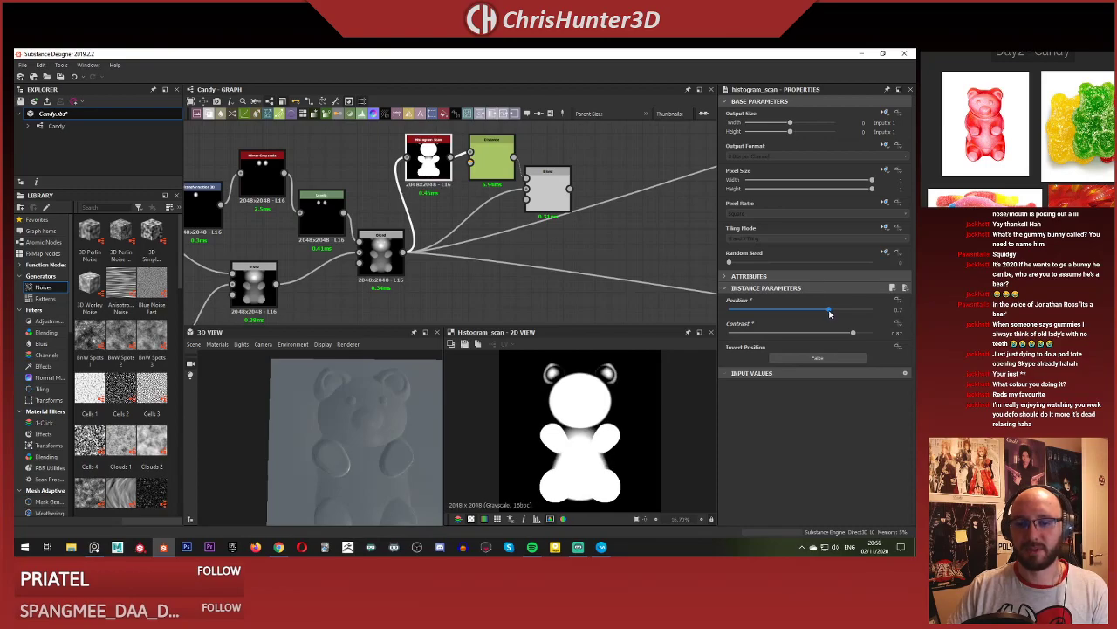
{"action": "left_click", "coordinate": [491, 159]}
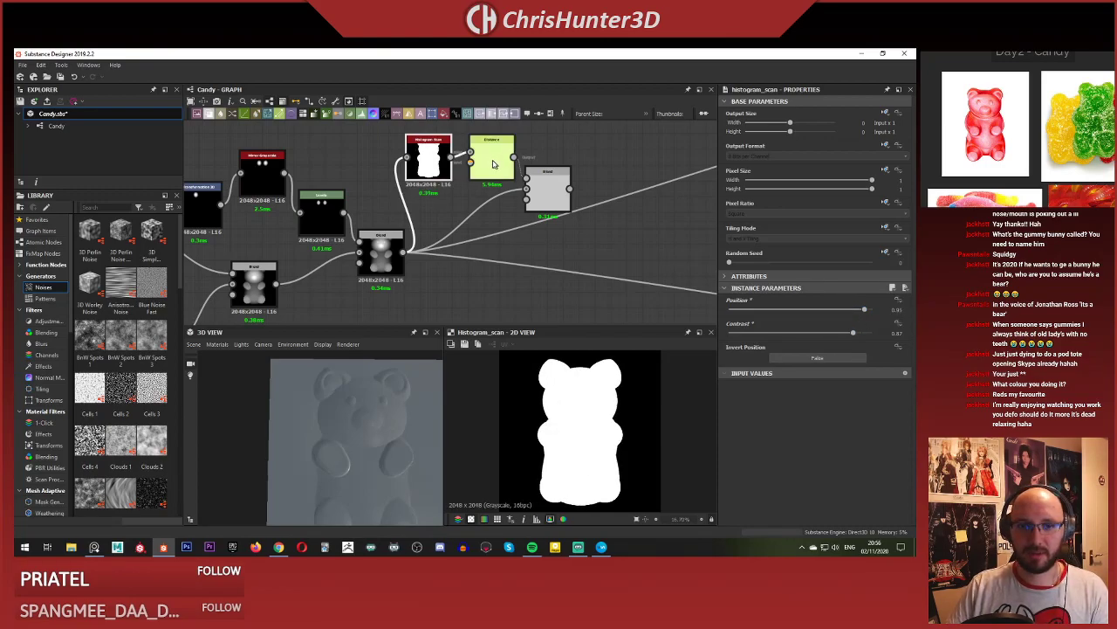
Preview the Blend after the Distance node and raise its Opacity to 1 in Add (Linear Dodge) mode.
{"action": "double_click", "coordinate": [547, 198]}
{"action": "middle_click_drag", "start_coordinate": [533, 212], "coordinate": [538, 232]}
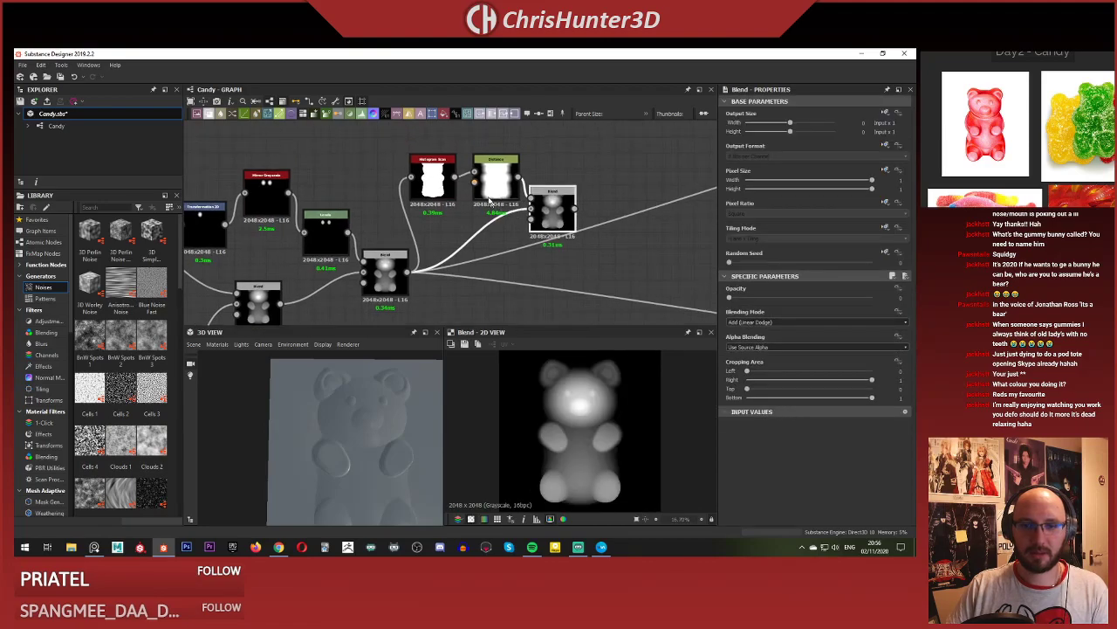
{"action": "left_click", "coordinate": [493, 184]}
{"action": "left_click", "coordinate": [494, 185]}
{"action": "left_click", "coordinate": [555, 209]}
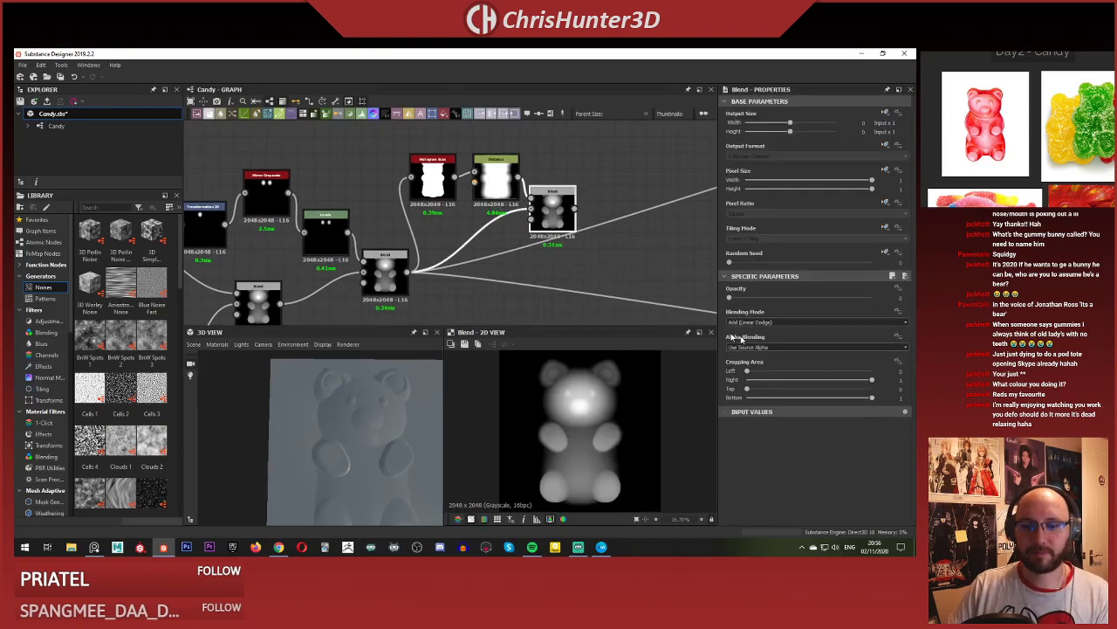
{"action": "left_click", "coordinate": [804, 323]}
{"action": "left_click", "coordinate": [771, 300]}
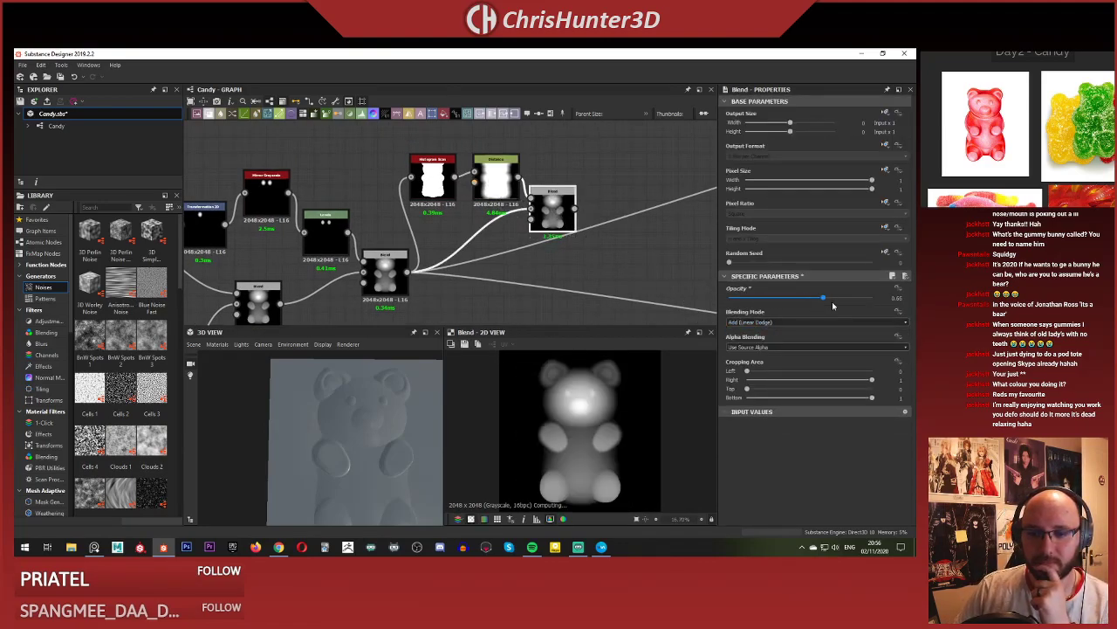
{"action": "left_click_drag", "start_coordinate": [833, 303], "coordinate": [878, 304]}
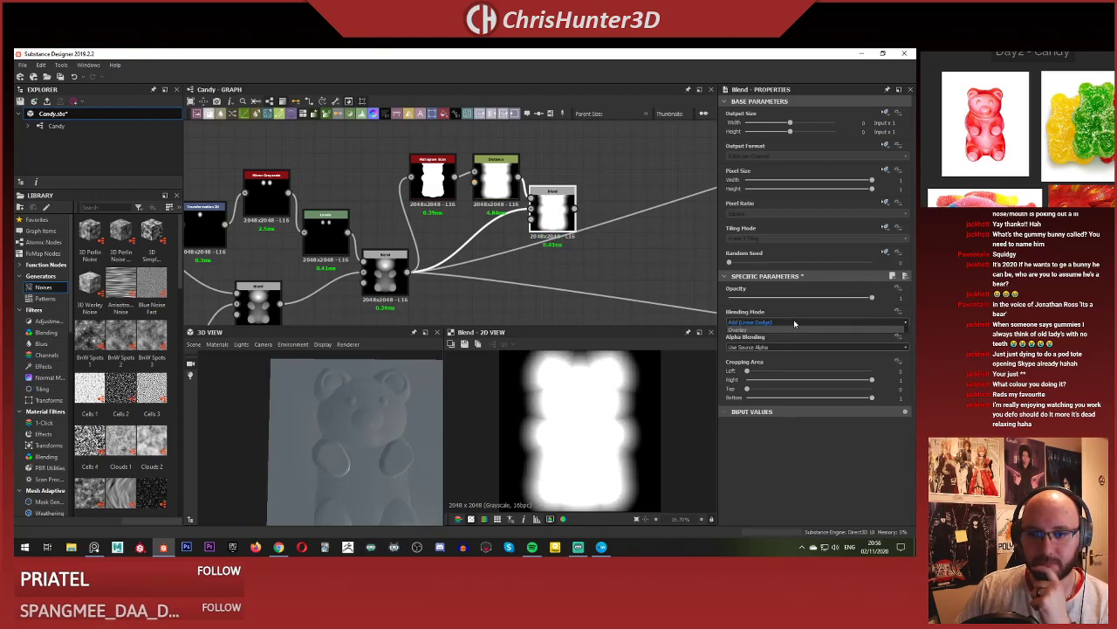
Try Min (Darken) and Add Sub on the Blend, sweeping Opacity down to 0 and back to 1.
{"action": "left_click", "coordinate": [800, 370]}
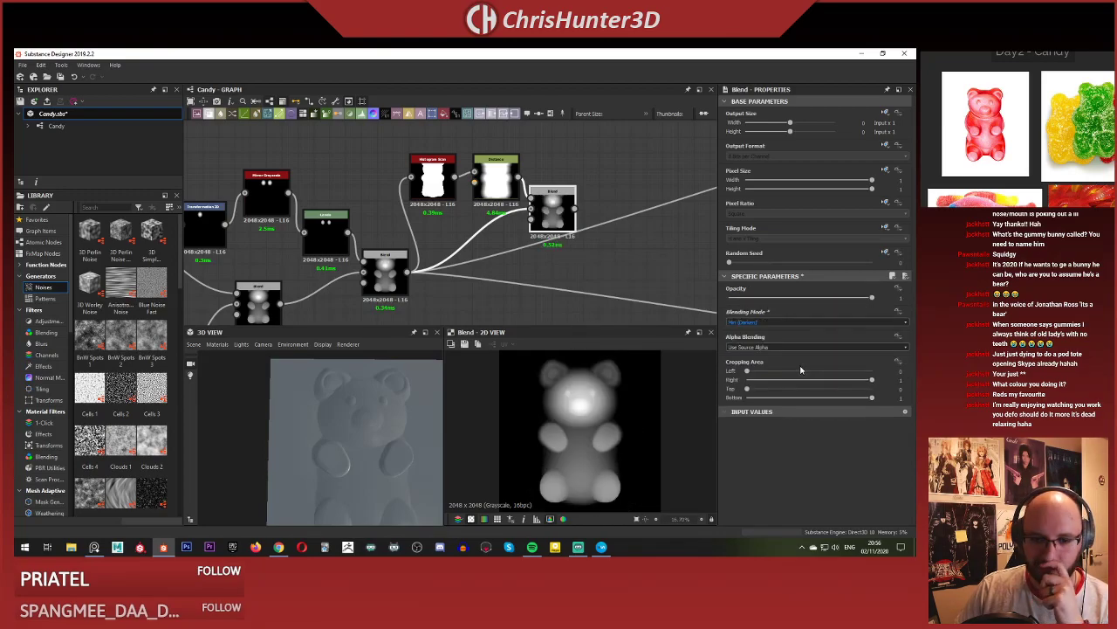
{"action": "left_click", "coordinate": [791, 324]}
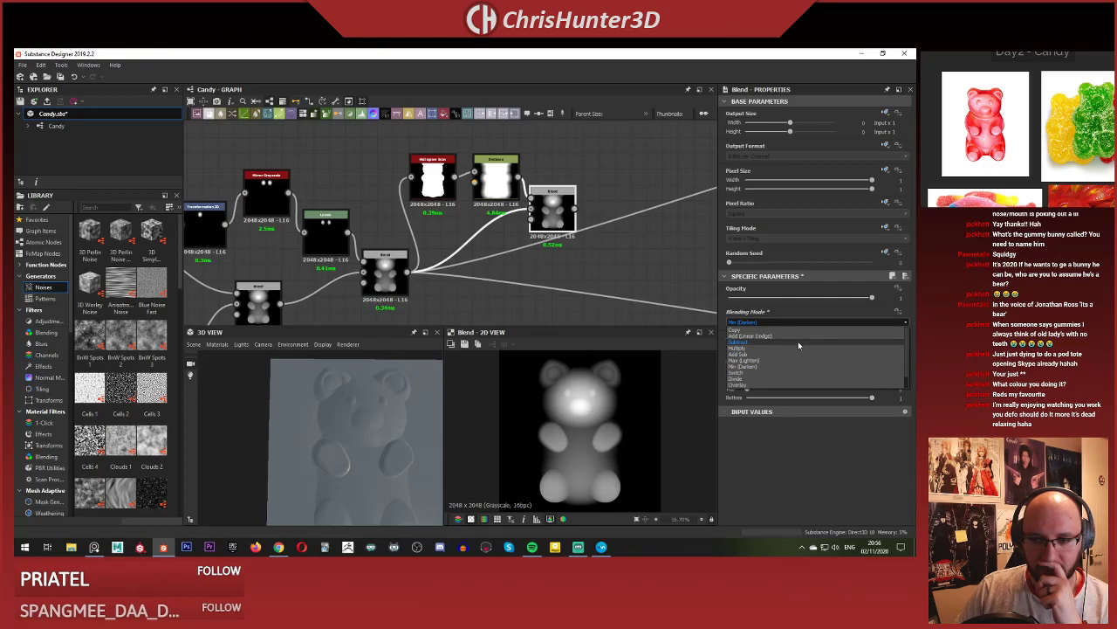
{"action": "left_click", "coordinate": [802, 353]}
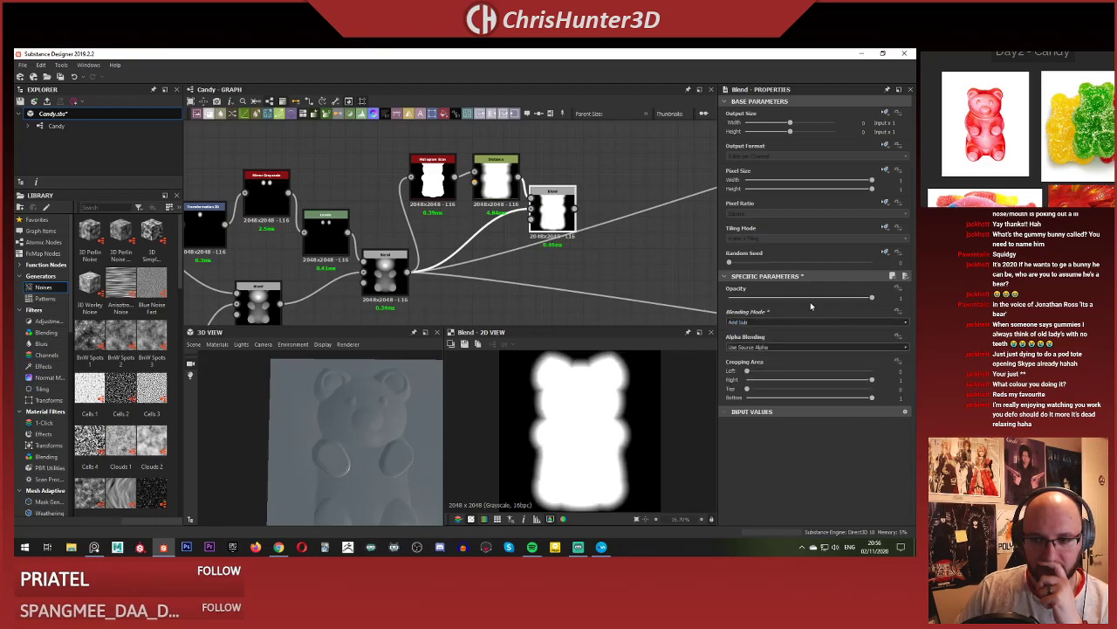
{"action": "left_click_drag", "start_coordinate": [810, 299], "coordinate": [679, 297]}
{"action": "left_click_drag", "start_coordinate": [772, 305], "coordinate": [873, 301]}
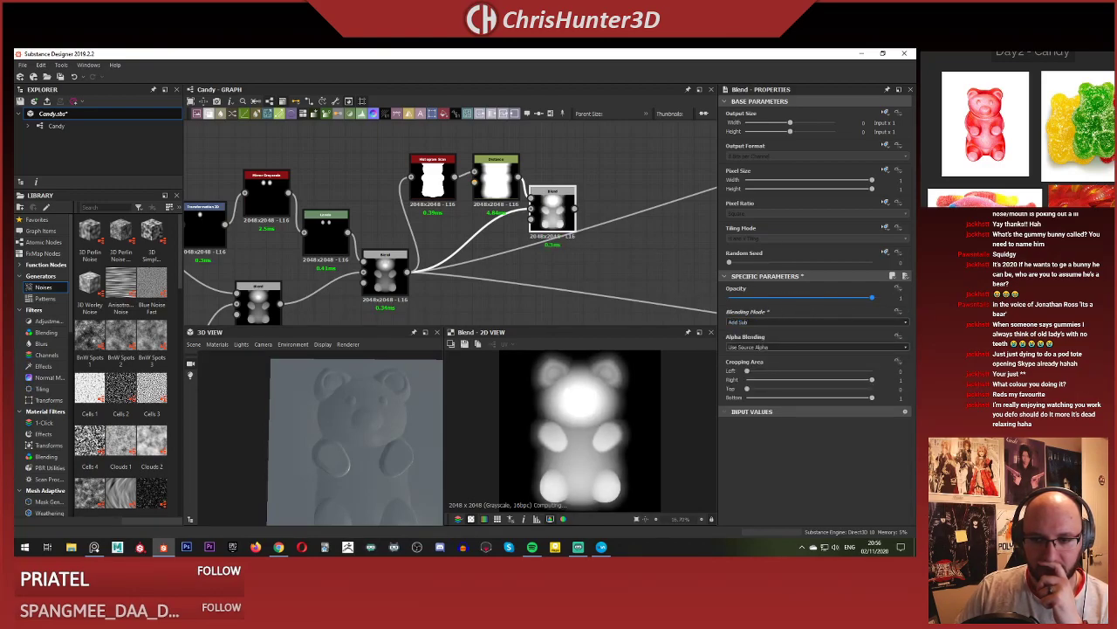
{"action": "left_click", "coordinate": [807, 322]}
Space the Blend out from the Distance node and swap its Foreground and Background inputs.
{"action": "left_click_drag", "start_coordinate": [542, 208], "coordinate": [616, 200]}
{"action": "scroll", "coordinate": [526, 175], "scroll_direction": "up", "scroll_amount": 2}
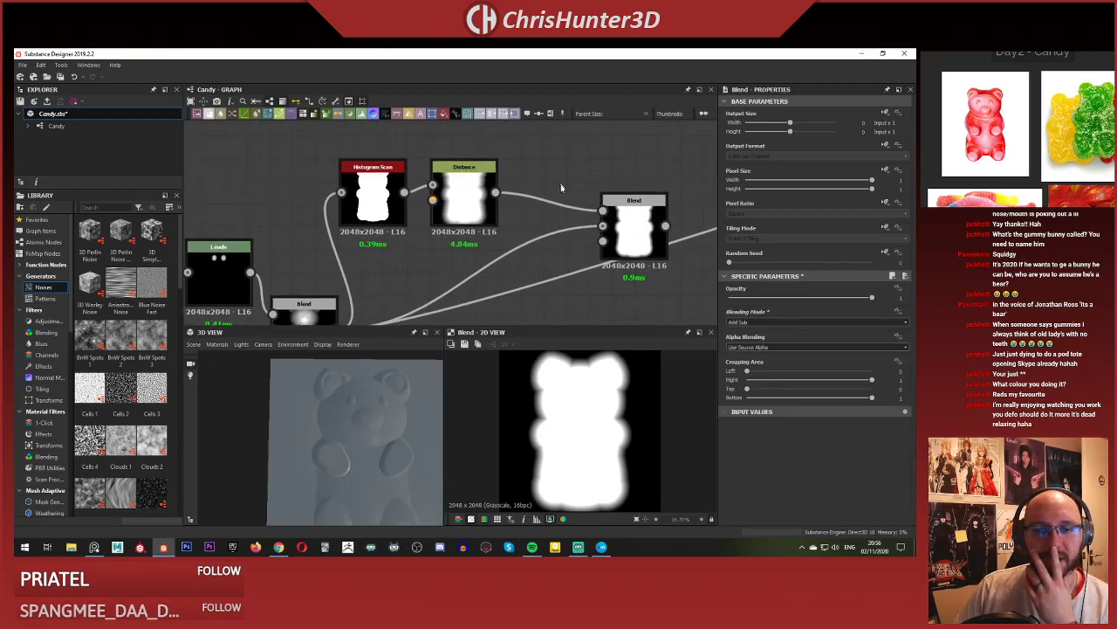
{"action": "key", "text": "x"}
{"action": "left_click", "coordinate": [634, 225]}
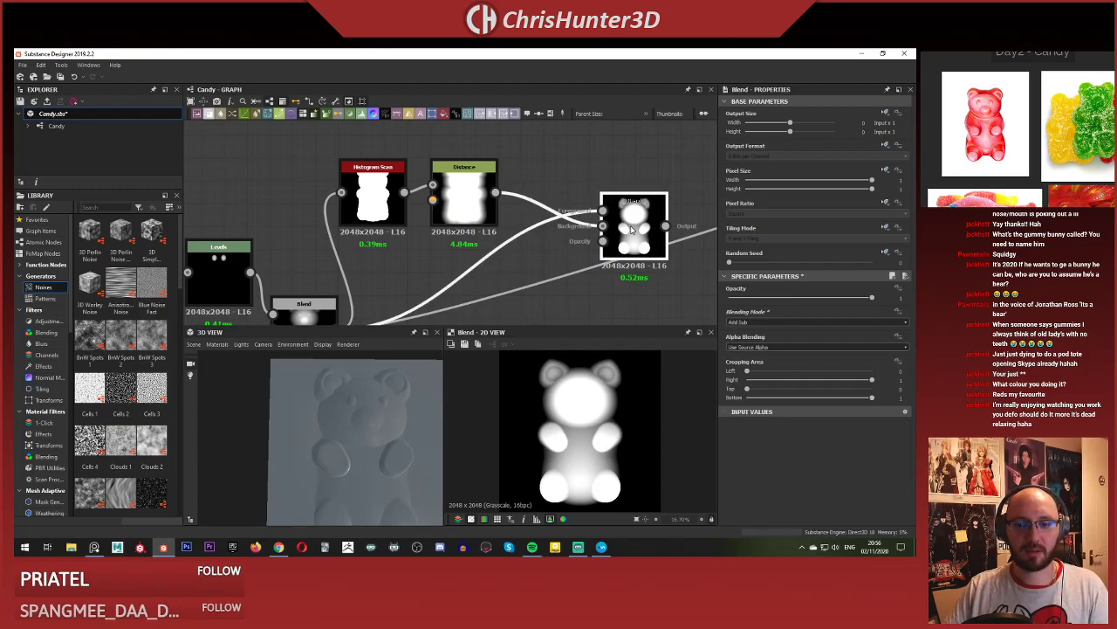
Set the Blend's Opacity to 0.17 and its Blending Mode to Multiply.
{"action": "left_click", "coordinate": [788, 297]}
{"action": "left_click_drag", "start_coordinate": [788, 299], "coordinate": [754, 297]}
{"action": "left_click", "coordinate": [762, 322]}
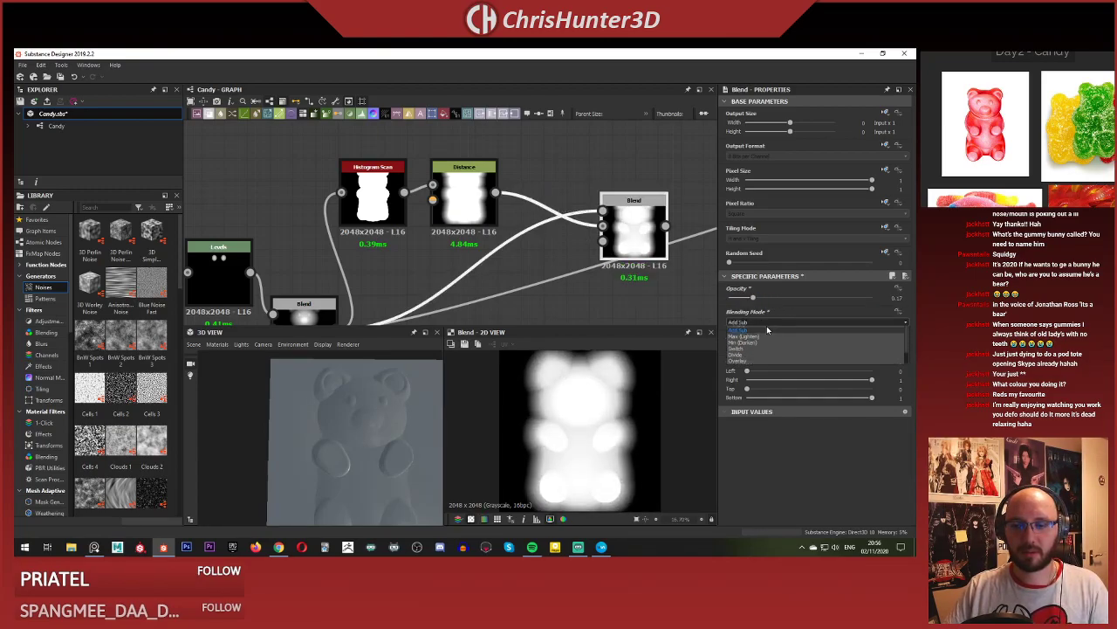
{"action": "left_click", "coordinate": [765, 349]}
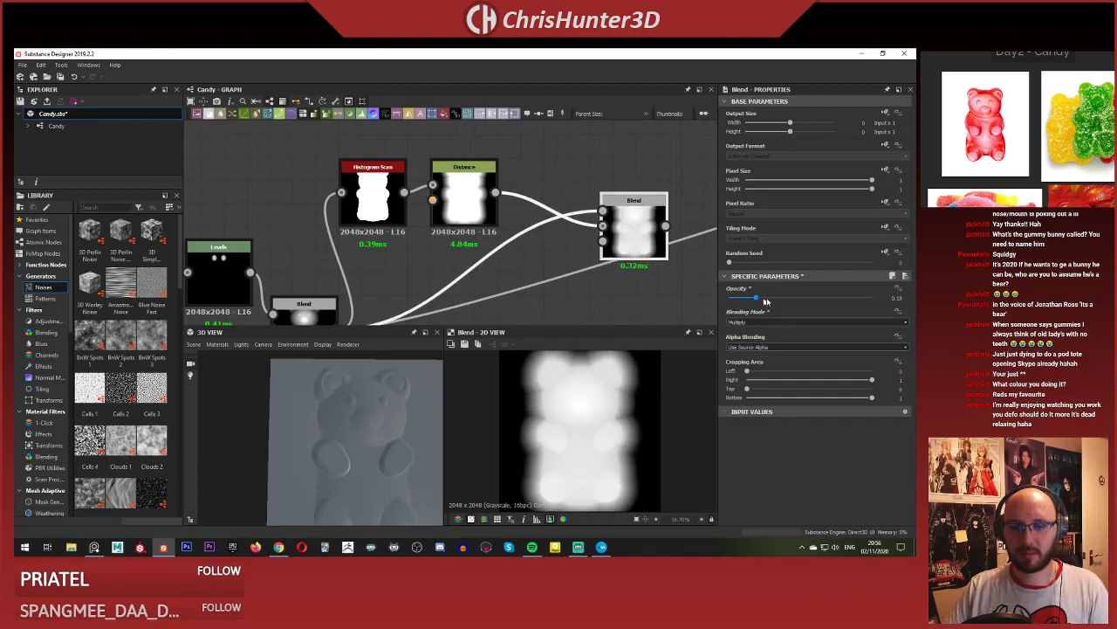
Raise the Blend's Opacity to 1 in Multiply and try Min (Darken) while sweeping the Opacity.
{"action": "left_click_drag", "start_coordinate": [766, 299], "coordinate": [871, 297]}
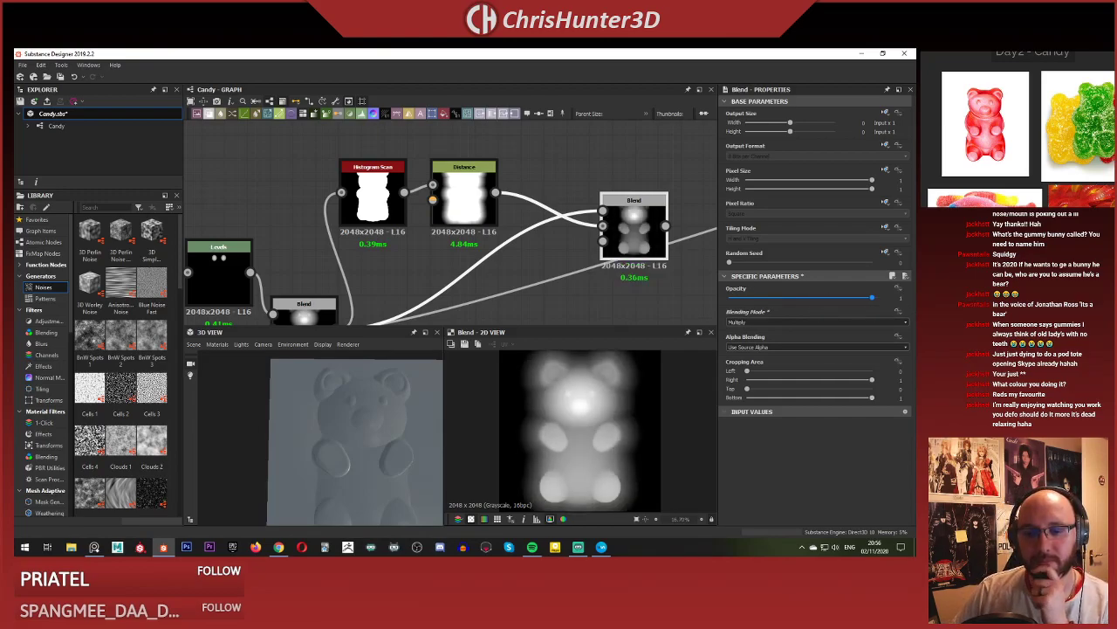
{"action": "left_click", "coordinate": [785, 322]}
{"action": "left_click", "coordinate": [794, 365]}
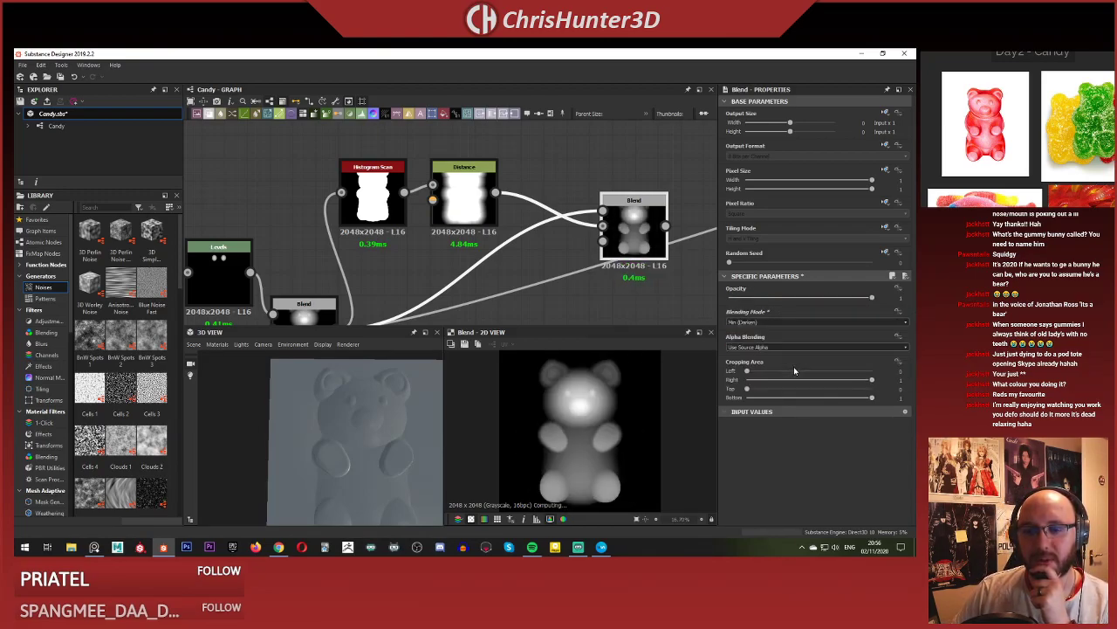
{"action": "left_click_drag", "start_coordinate": [759, 299], "coordinate": [871, 298]}
{"action": "middle_click_drag", "start_coordinate": [632, 254], "coordinate": [599, 261]}
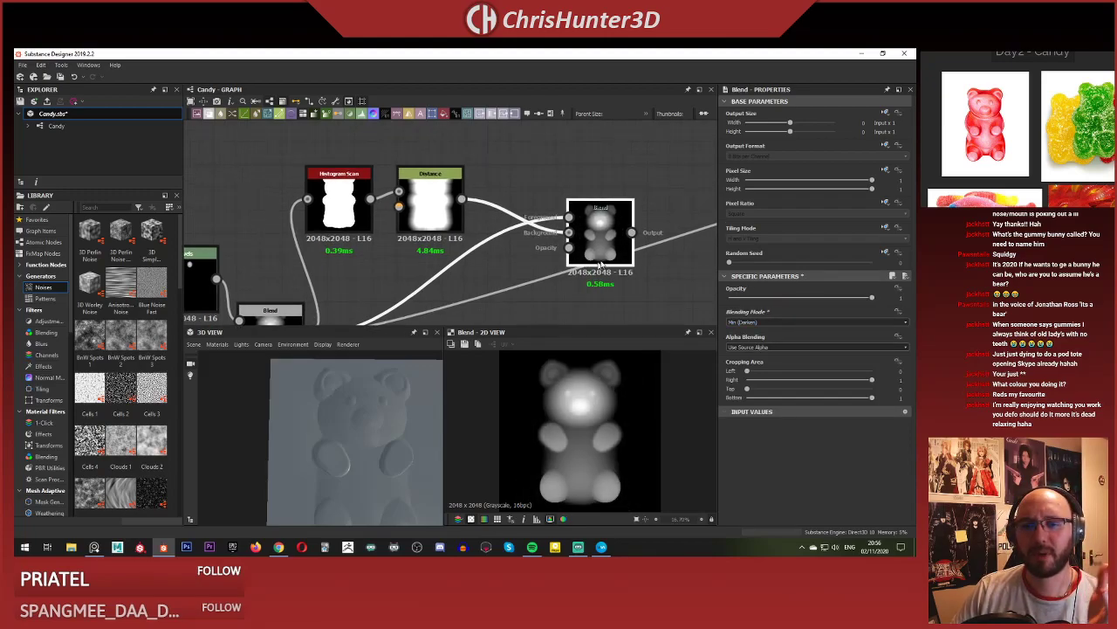
Set the Blend's Blending Mode to Copy and compare the previews of the Histogram Scan, Distance and Blend nodes.
{"action": "left_click", "coordinate": [785, 322]}
{"action": "left_click", "coordinate": [774, 330]}
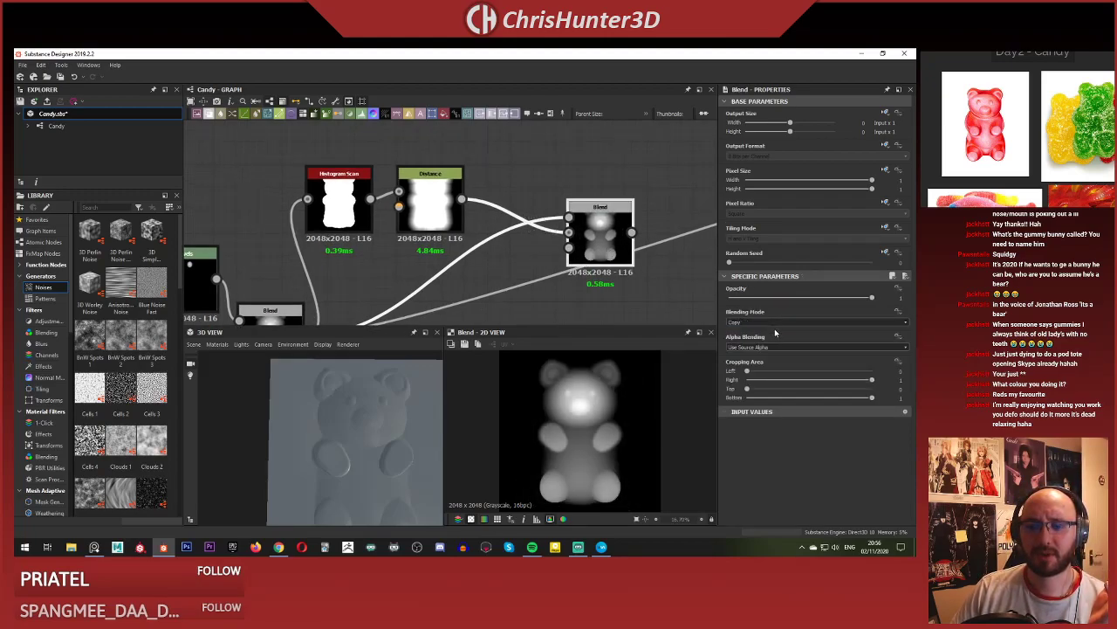
{"action": "middle_click_drag", "start_coordinate": [436, 219], "coordinate": [425, 212]}
{"action": "double_click", "coordinate": [392, 184]}
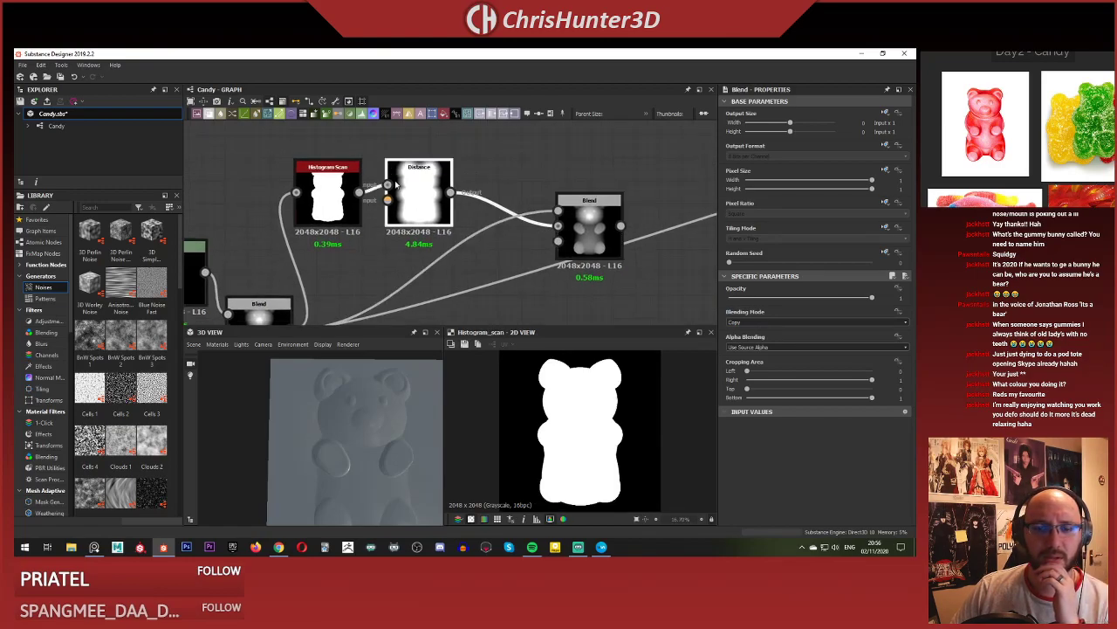
{"action": "double_click", "coordinate": [598, 232]}
{"action": "middle_click_drag", "start_coordinate": [598, 232], "coordinate": [602, 209]}
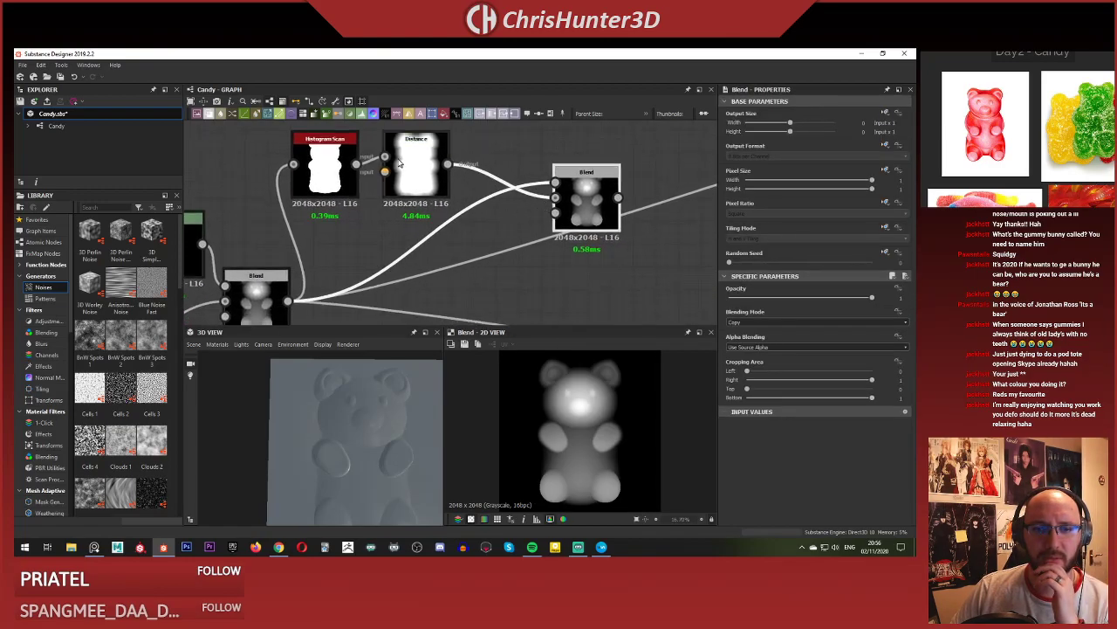
{"action": "double_click", "coordinate": [446, 188]}
{"action": "middle_click_drag", "start_coordinate": [446, 188], "coordinate": [450, 192]}
{"action": "double_click", "coordinate": [594, 207]}
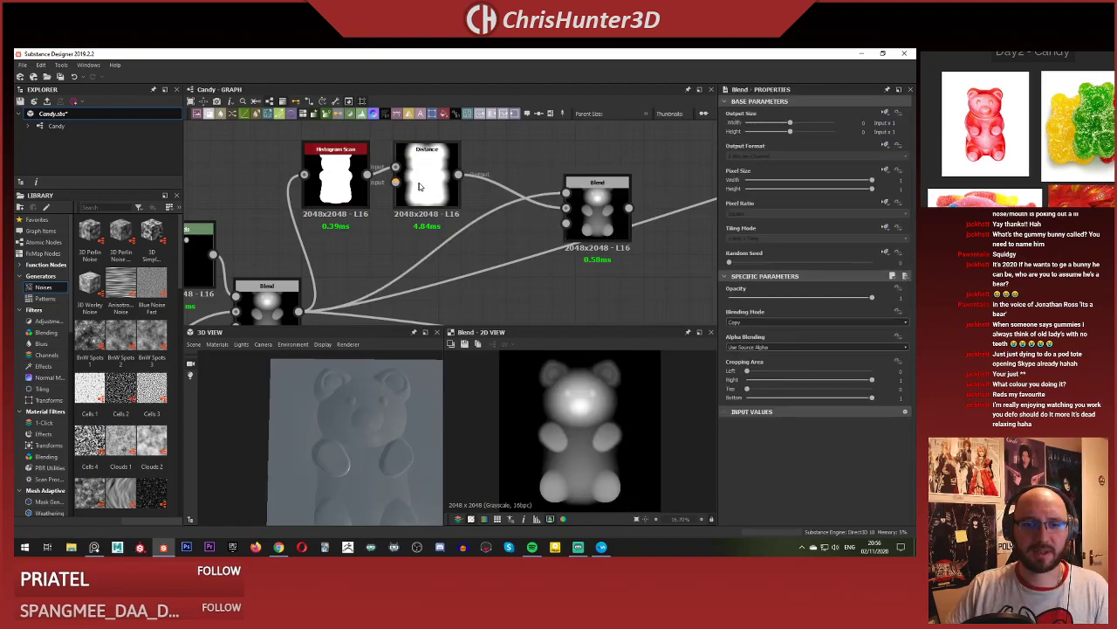
Connect the Distance output to the Blend's Opacity input as a mask and preview the Blend.
{"action": "double_click", "coordinate": [454, 185]}
{"action": "left_click_drag", "start_coordinate": [458, 175], "coordinate": [566, 192]}
{"action": "double_click", "coordinate": [597, 210]}
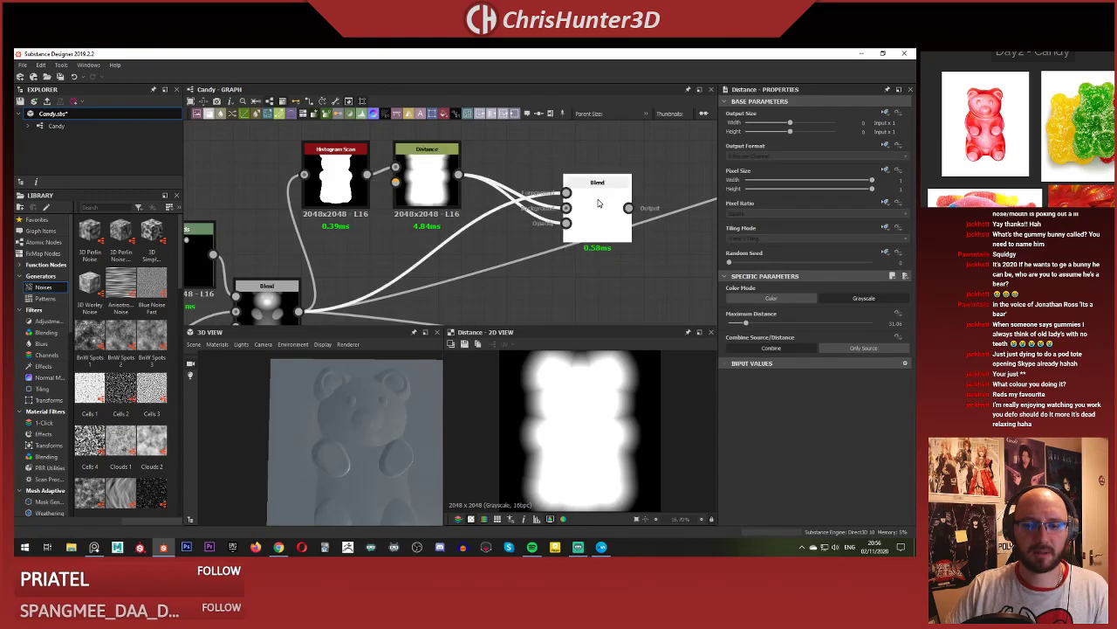
{"action": "left_click", "coordinate": [590, 211]}
{"action": "middle_click_drag", "start_coordinate": [590, 211], "coordinate": [575, 221]}
{"action": "left_click", "coordinate": [466, 179]}
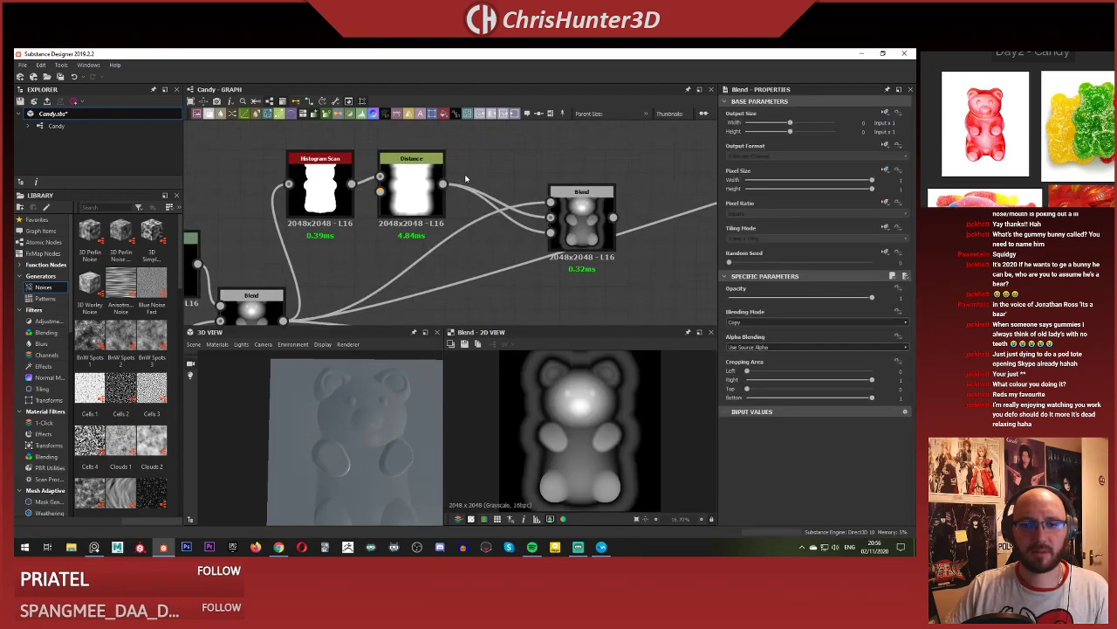
{"action": "left_click", "coordinate": [578, 218]}
Swap the masked Blend's Foreground and Background inputs and sweep its Opacity down to 0.
{"action": "left_click_drag", "start_coordinate": [828, 299], "coordinate": [893, 303]}
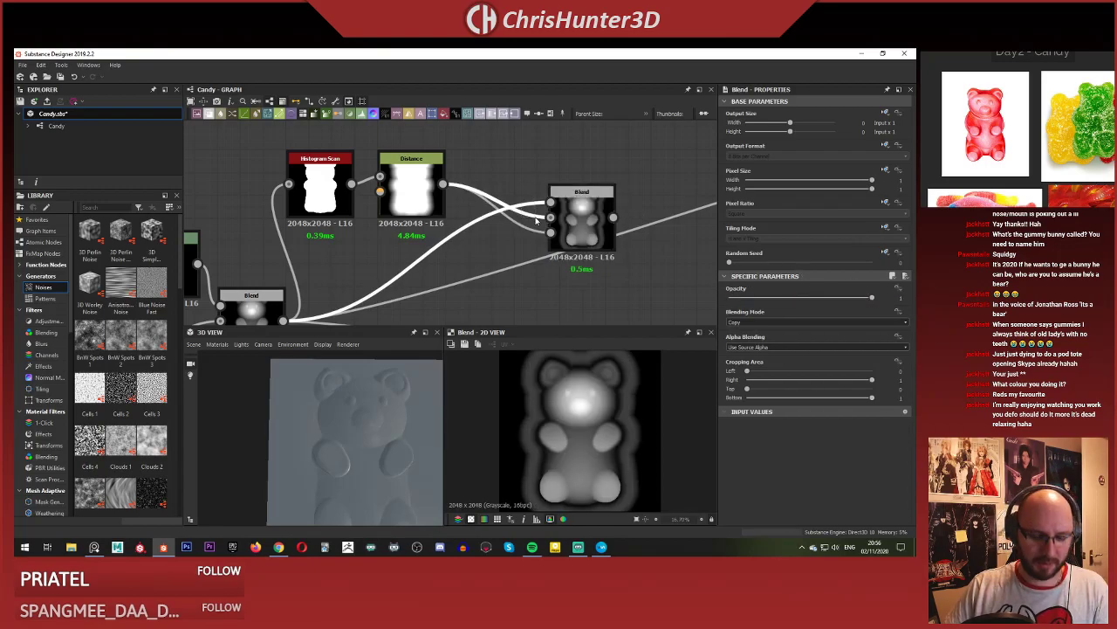
{"action": "key", "text": "x"}
{"action": "left_click", "coordinate": [603, 162]}
{"action": "left_click", "coordinate": [583, 210]}
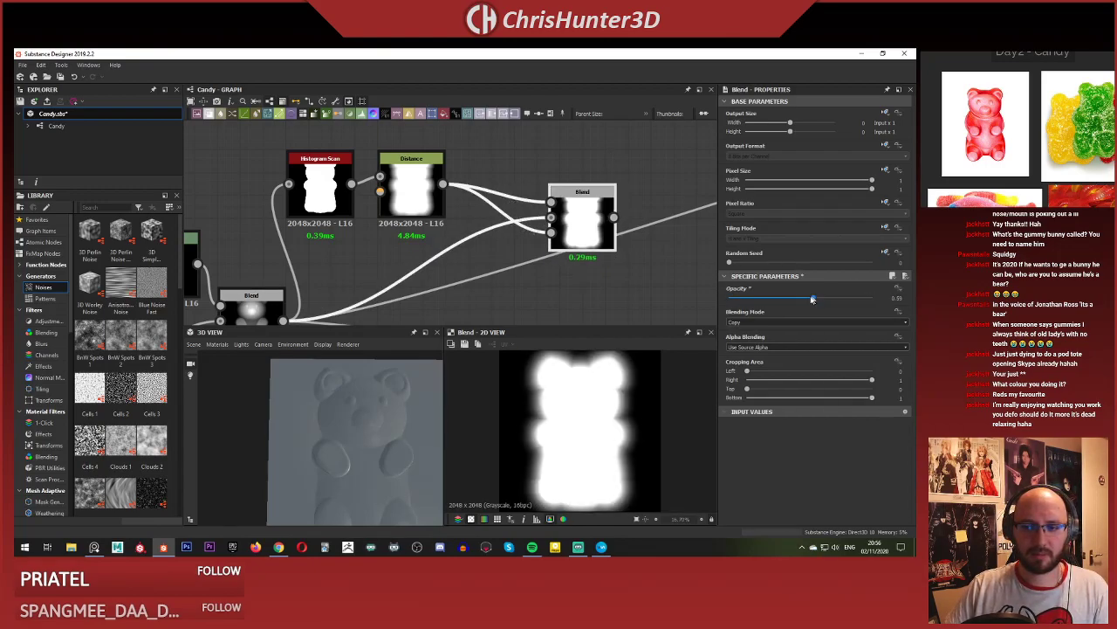
{"action": "left_click_drag", "start_coordinate": [812, 299], "coordinate": [715, 315]}
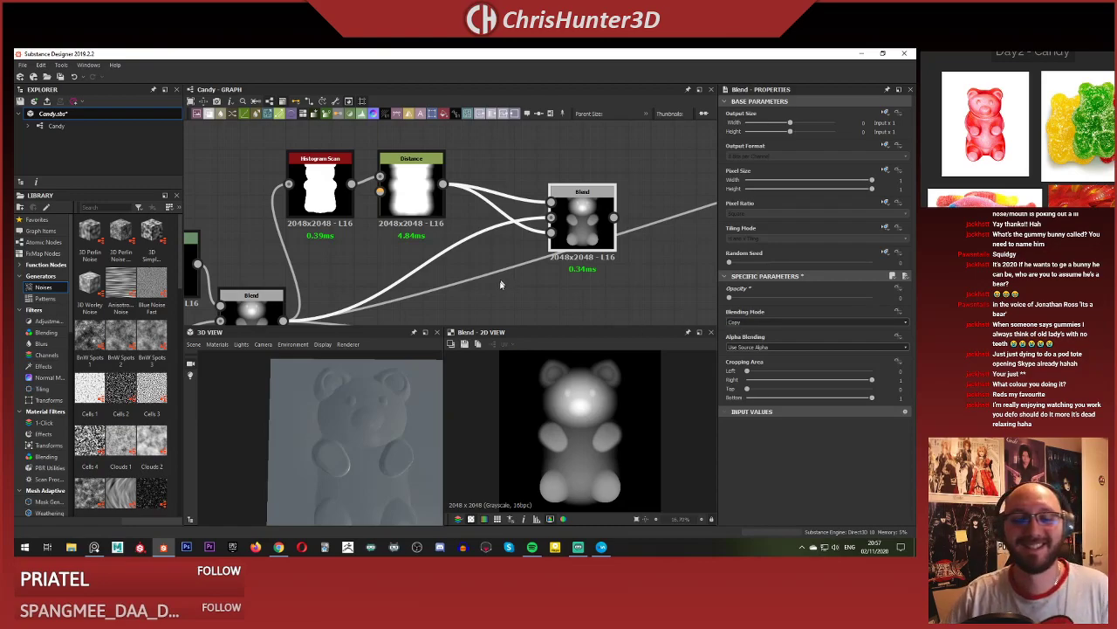
Space the Blend node farther out from the Distance node and preview the Distance output.
{"action": "middle_click_drag", "start_coordinate": [529, 198], "coordinate": [514, 206]}
{"action": "left_click", "coordinate": [514, 206]}
{"action": "left_click_drag", "start_coordinate": [566, 224], "coordinate": [519, 214]}
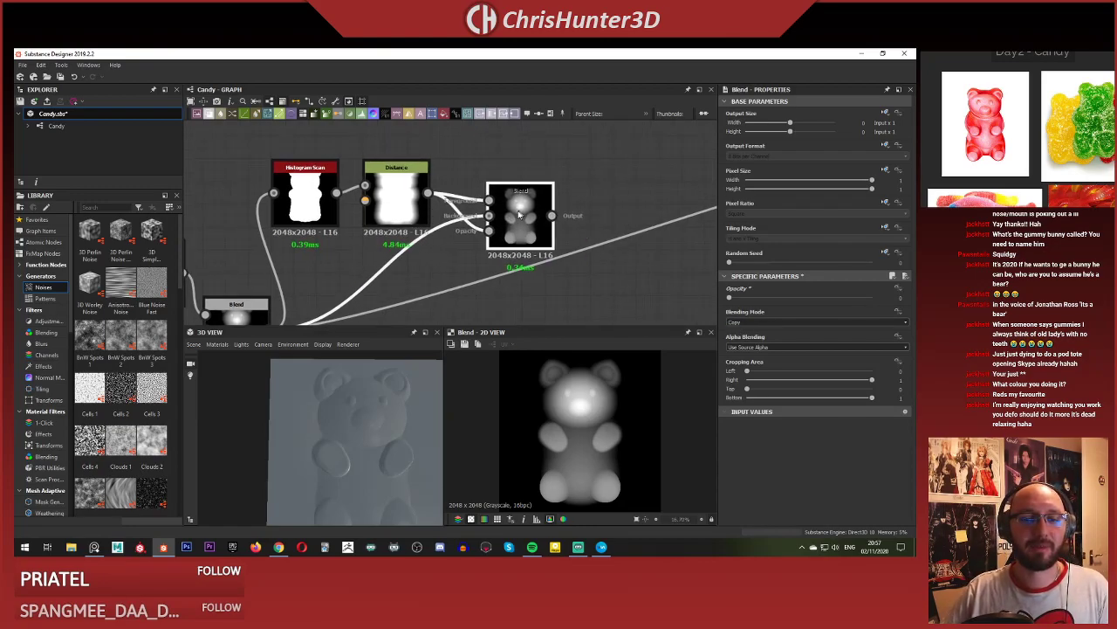
{"action": "middle_click_drag", "start_coordinate": [414, 204], "coordinate": [498, 214]}
{"action": "left_click", "coordinate": [458, 195]}
{"action": "middle_click_drag", "start_coordinate": [523, 161], "coordinate": [460, 148]}
{"action": "left_click_drag", "start_coordinate": [569, 194], "coordinate": [651, 193]}
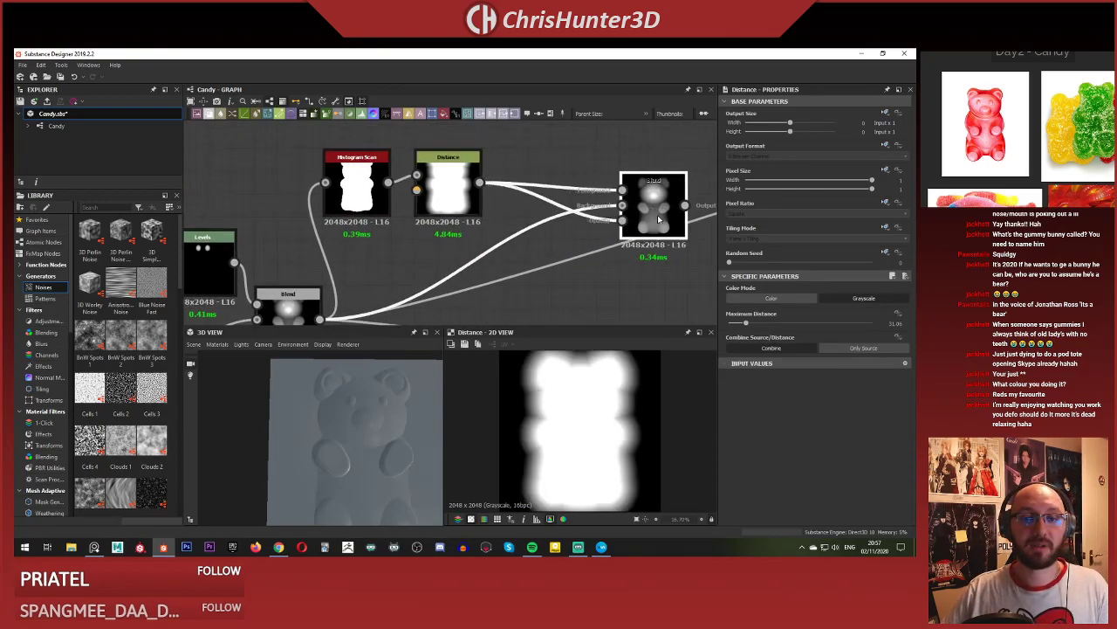
{"action": "left_click", "coordinate": [445, 179]}
{"action": "scroll", "coordinate": [462, 164], "scroll_direction": "up", "scroll_amount": 3}
{"action": "scroll", "coordinate": [458, 177], "scroll_direction": "down", "scroll_amount": 2}
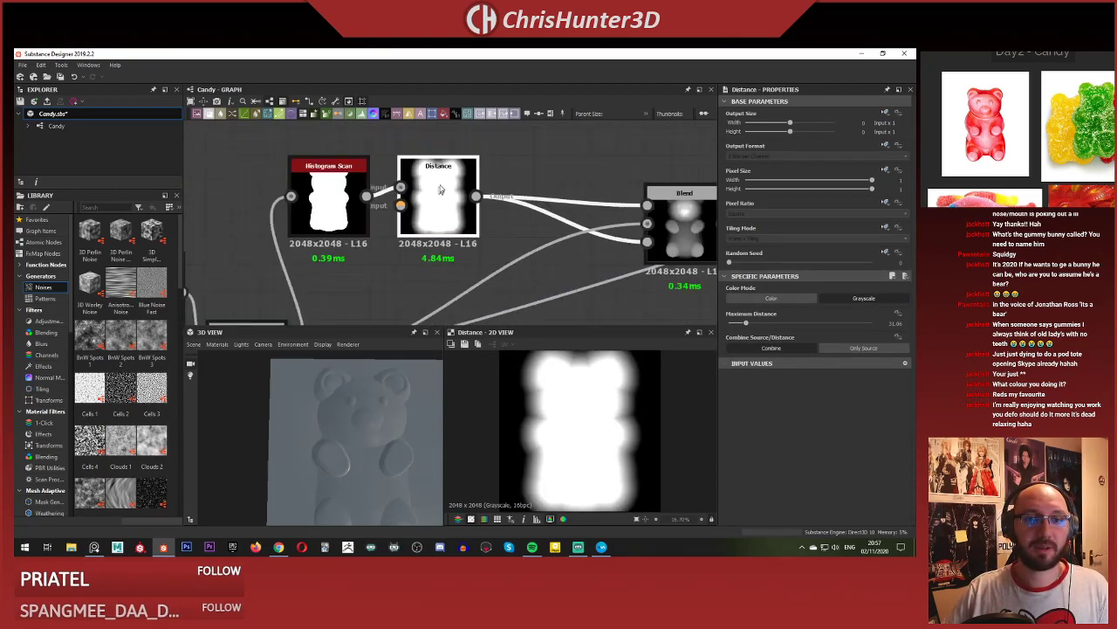
Add a Levels node, feed it from the Distance output and lower its output white level to a dark grey.
{"action": "middle_click_drag", "start_coordinate": [535, 149], "coordinate": [476, 175]}
{"action": "left_click", "coordinate": [447, 180]}
{"action": "right_click", "coordinate": [451, 177]}
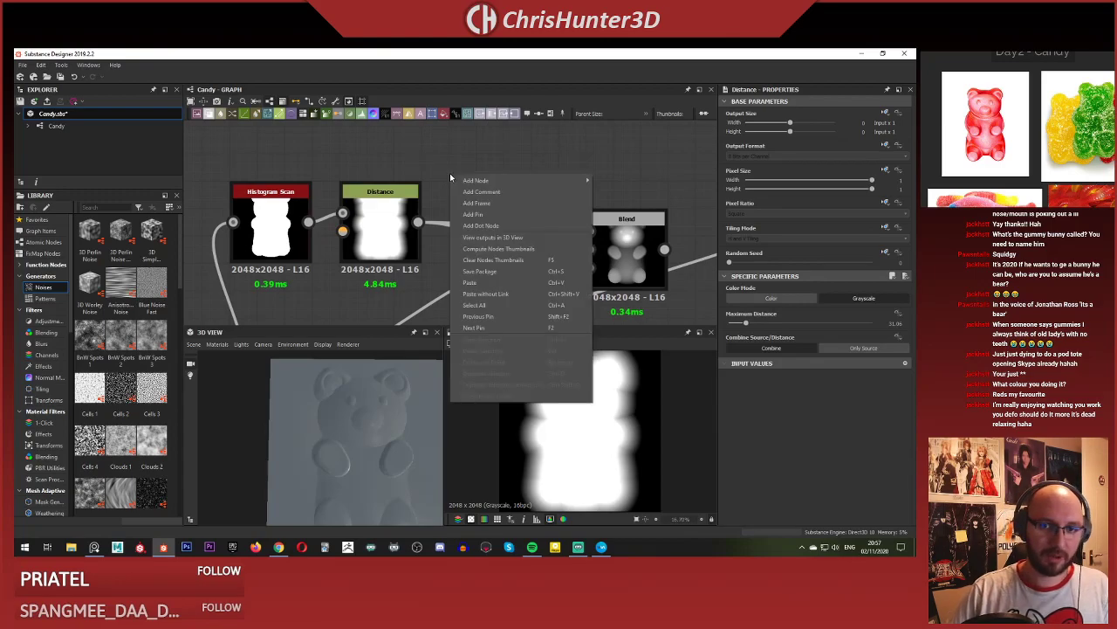
{"action": "left_click", "coordinate": [477, 153]}
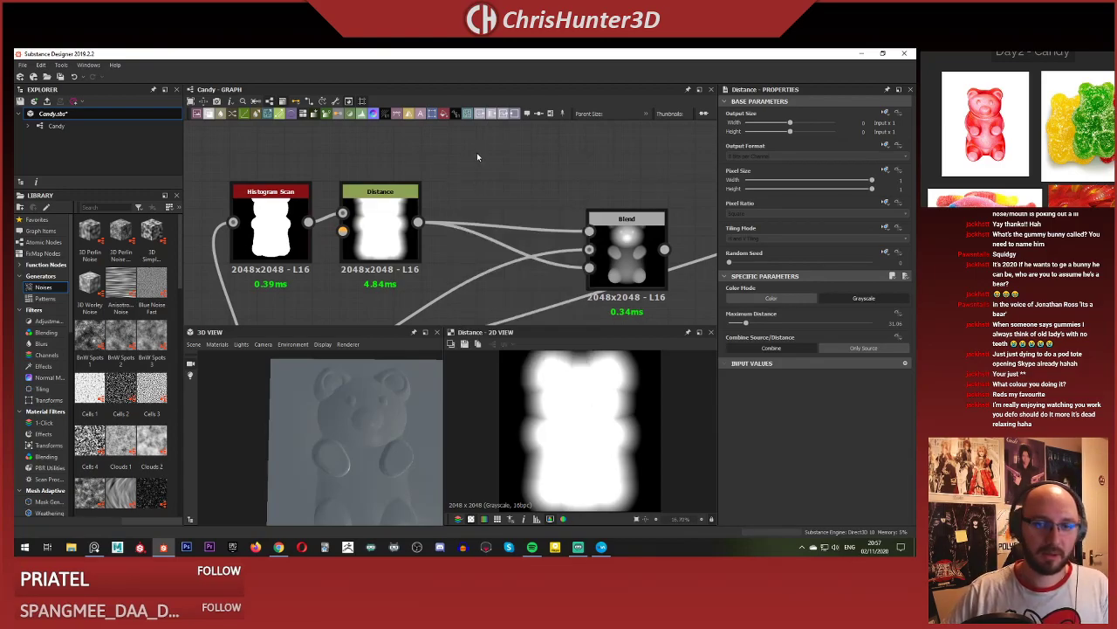
{"action": "key", "text": "space"}
{"action": "type", "text": "lev"}
{"action": "key", "text": "Return"}
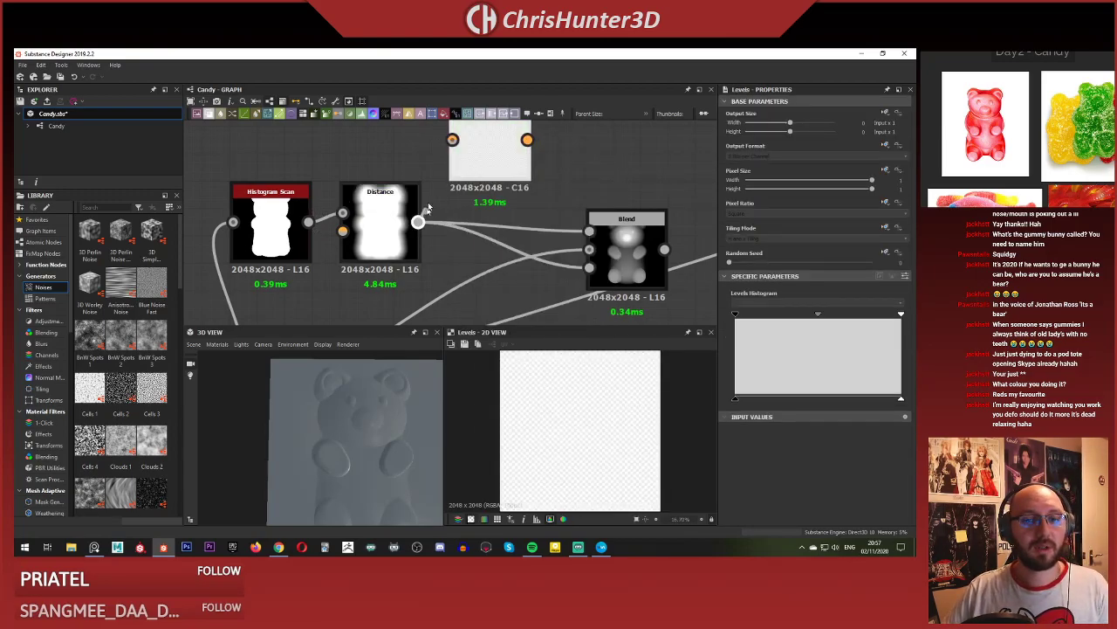
{"action": "left_click_drag", "start_coordinate": [418, 222], "coordinate": [453, 156]}
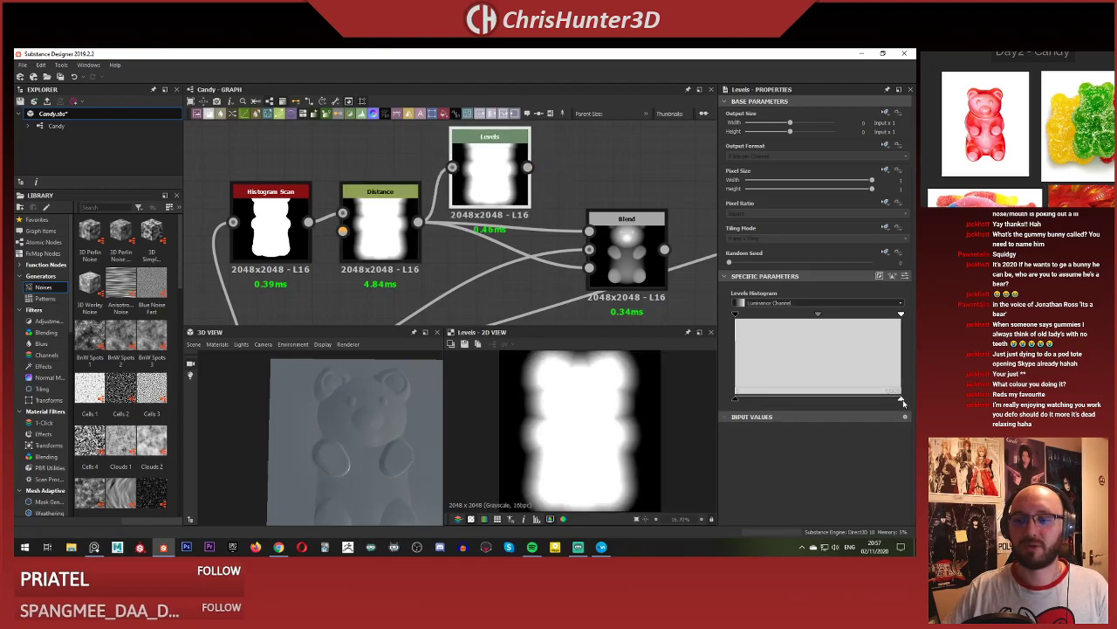
{"action": "left_click_drag", "start_coordinate": [902, 399], "coordinate": [792, 399]}
Connect the Levels output to the Blend's Foreground input and raise the Blend's Opacity to 1.
{"action": "middle_click_drag", "start_coordinate": [554, 225], "coordinate": [479, 222]}
{"action": "left_click_drag", "start_coordinate": [454, 168], "coordinate": [556, 225]}
{"action": "double_click", "coordinate": [556, 252]}
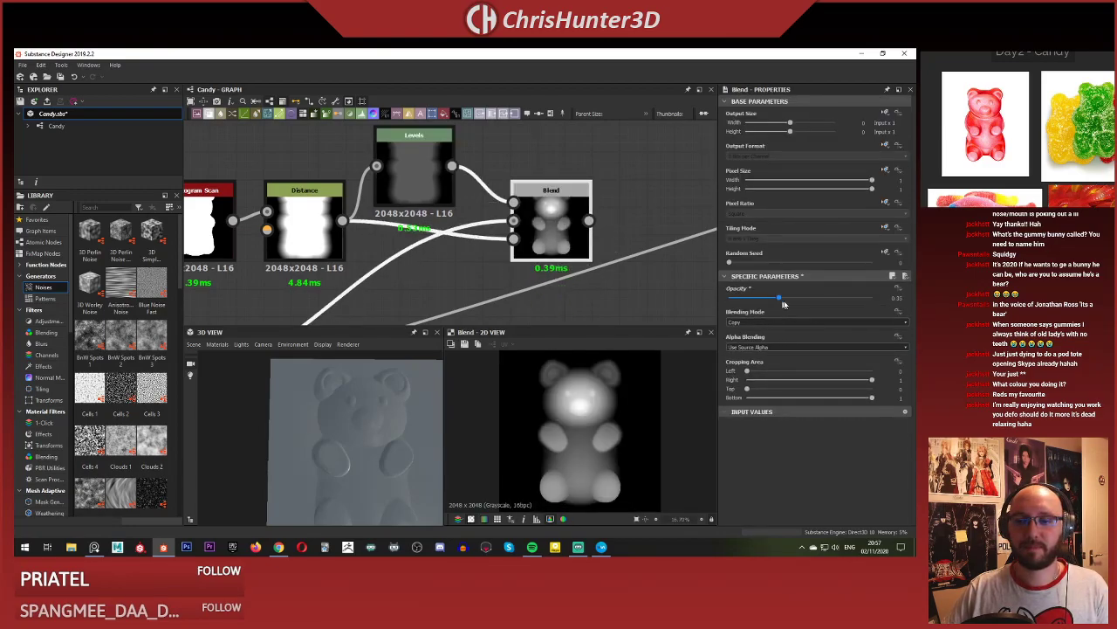
{"action": "left_click_drag", "start_coordinate": [784, 303], "coordinate": [898, 305]}
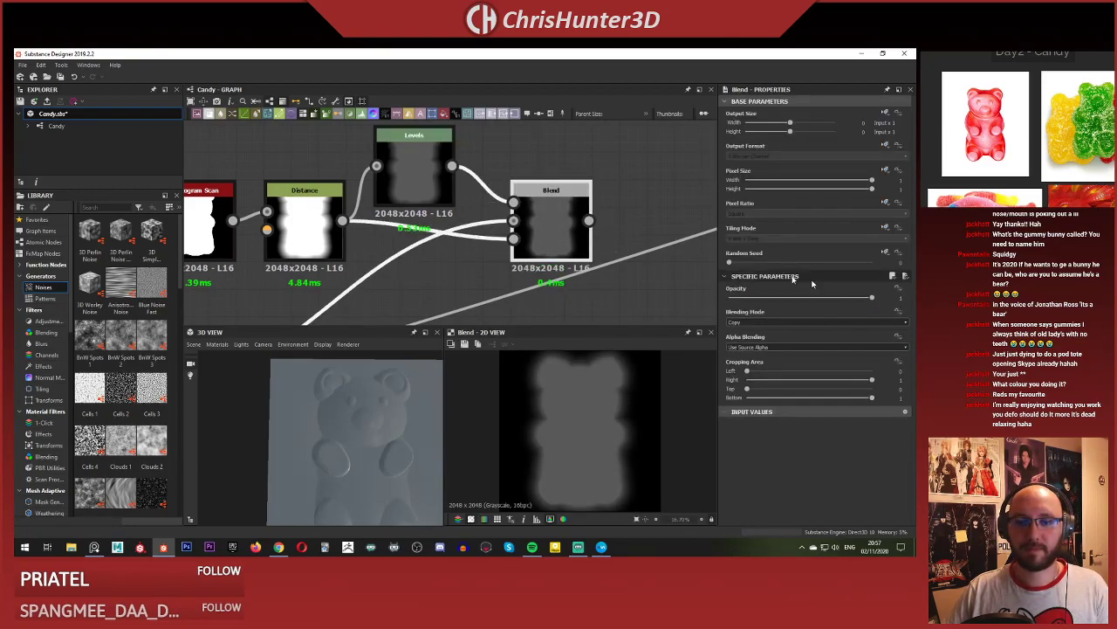
Try the Blend with its Foreground and Background swapped, swap them back, and space it out from the Levels node.
{"action": "key", "text": "x"}
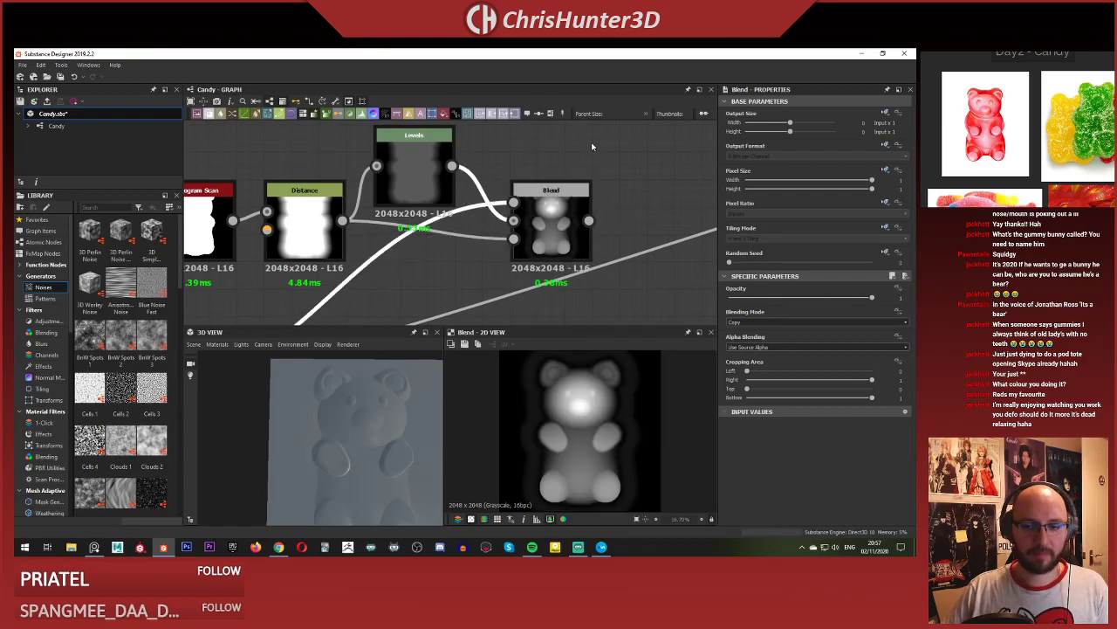
{"action": "left_click_drag", "start_coordinate": [549, 199], "coordinate": [604, 199]}
{"action": "key", "text": "x"}
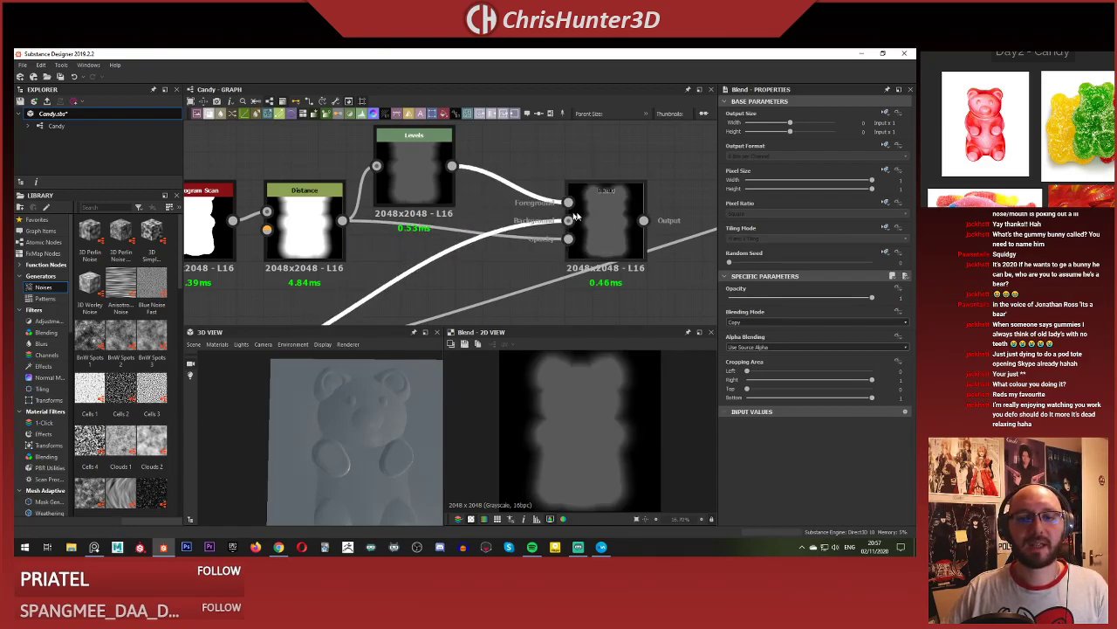
{"action": "left_click", "coordinate": [616, 203]}
{"action": "middle_click_drag", "start_coordinate": [605, 139], "coordinate": [573, 172]}
{"action": "left_click", "coordinate": [574, 172]}
Replace the masked Blend with a Height Blend node and connect the Levels output to its second input.
{"action": "left_click", "coordinate": [568, 253]}
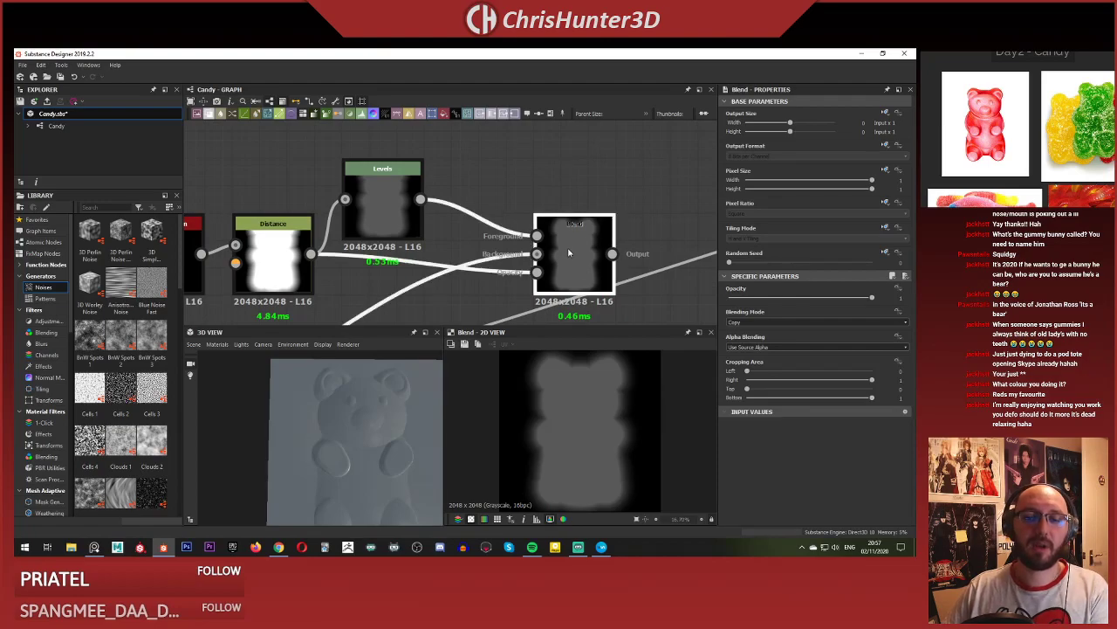
{"action": "key", "text": "Delete"}
{"action": "key", "text": "space"}
{"action": "type", "text": "height"}
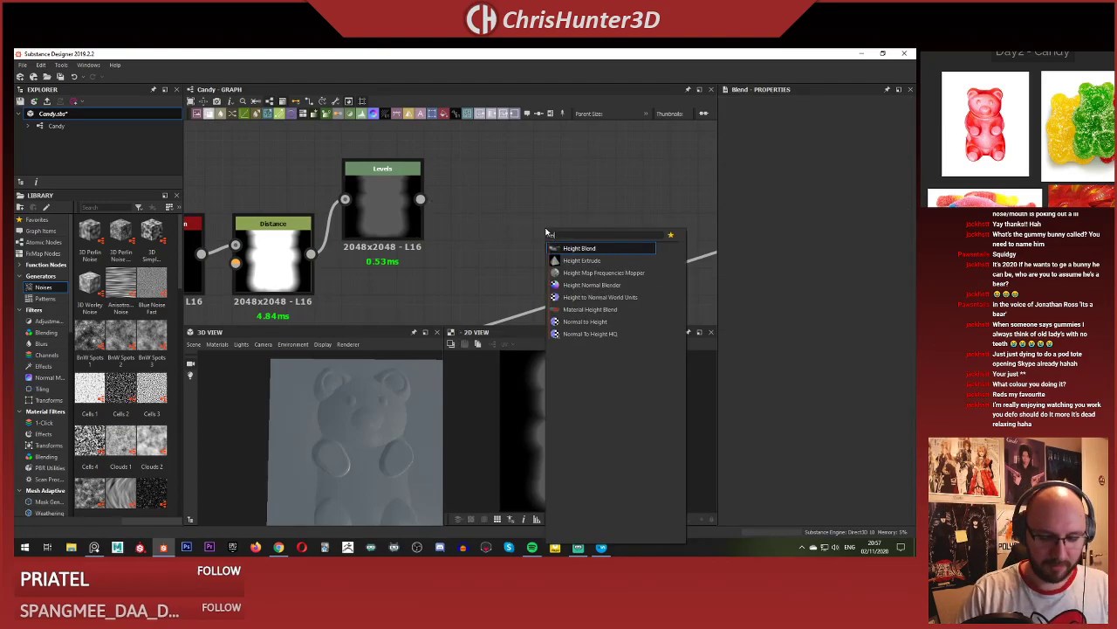
{"action": "left_click", "coordinate": [598, 251]}
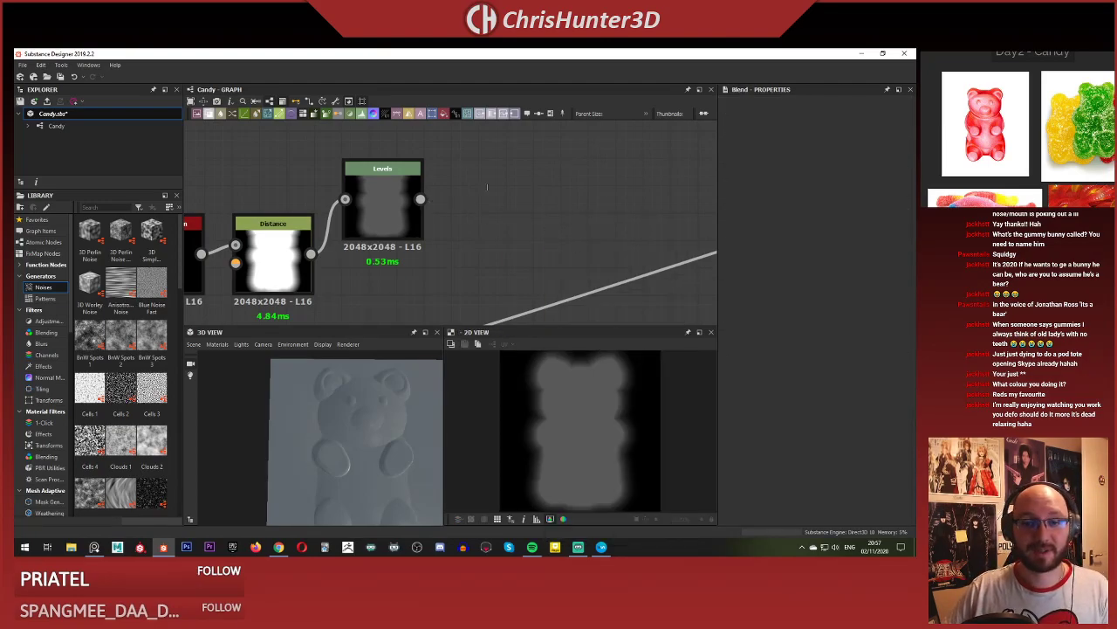
{"action": "left_click_drag", "start_coordinate": [444, 201], "coordinate": [533, 228]}
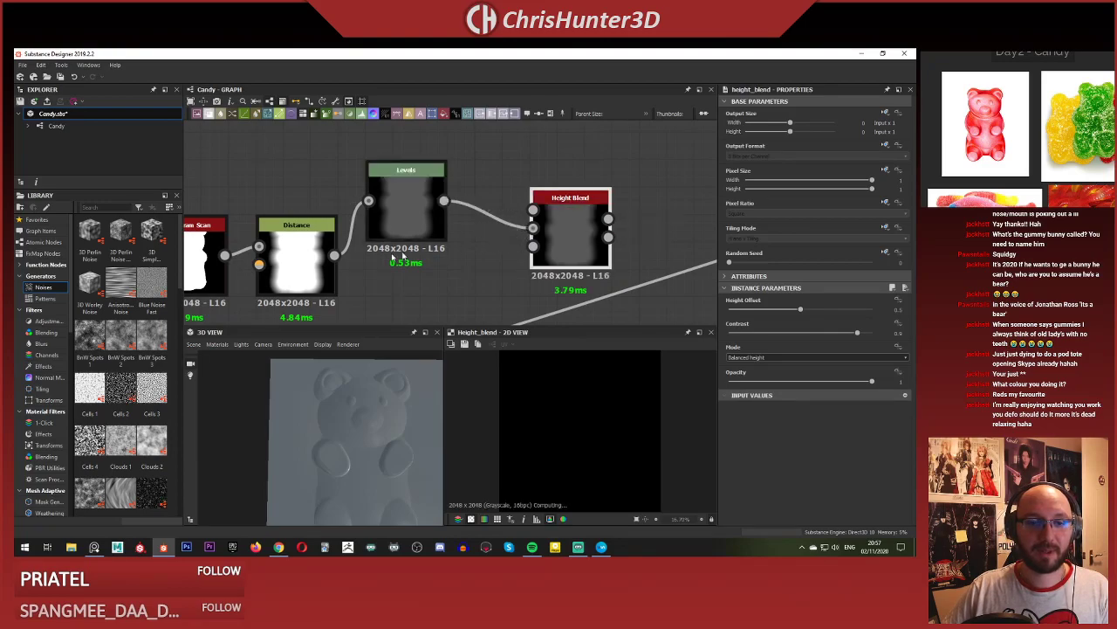
Connect the output of the bear shape's Blend to the first input of the Height Blend.
{"action": "scroll", "coordinate": [417, 265], "scroll_direction": "down", "scroll_amount": 2}
{"action": "middle_click_drag", "start_coordinate": [417, 265], "coordinate": [409, 176]}
{"action": "left_click_drag", "start_coordinate": [216, 286], "coordinate": [511, 153]}
{"action": "middle_click_drag", "start_coordinate": [498, 171], "coordinate": [499, 231]}
{"action": "scroll", "coordinate": [499, 230], "scroll_direction": "up", "scroll_amount": 2}
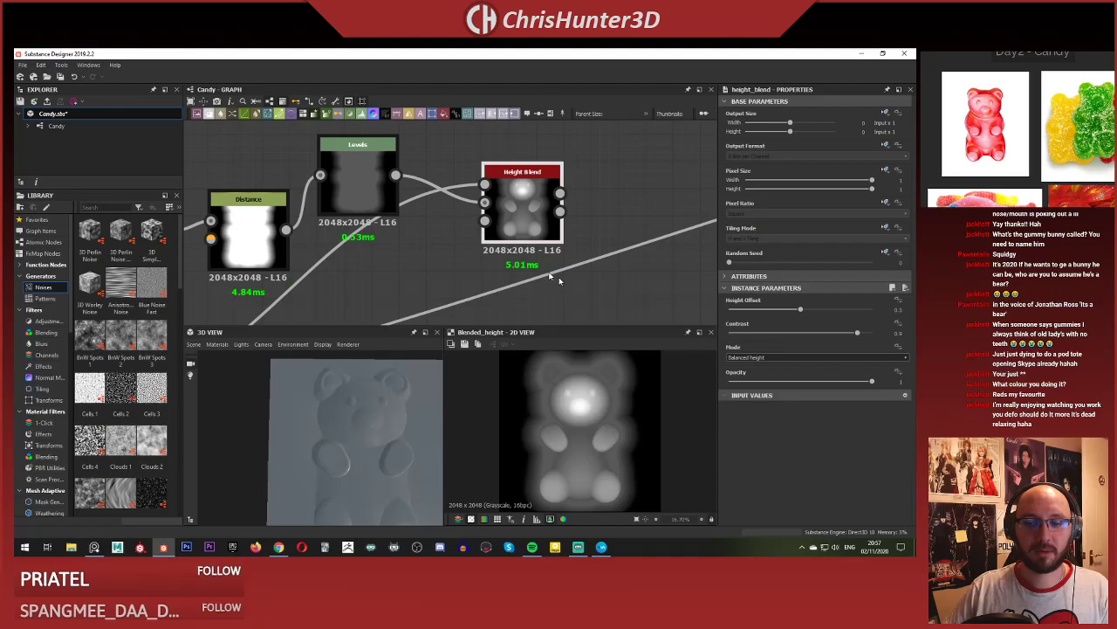
Set the Height Blend's Contrast to 1 and its Height Offset to about 0.78.
{"action": "left_click", "coordinate": [819, 310]}
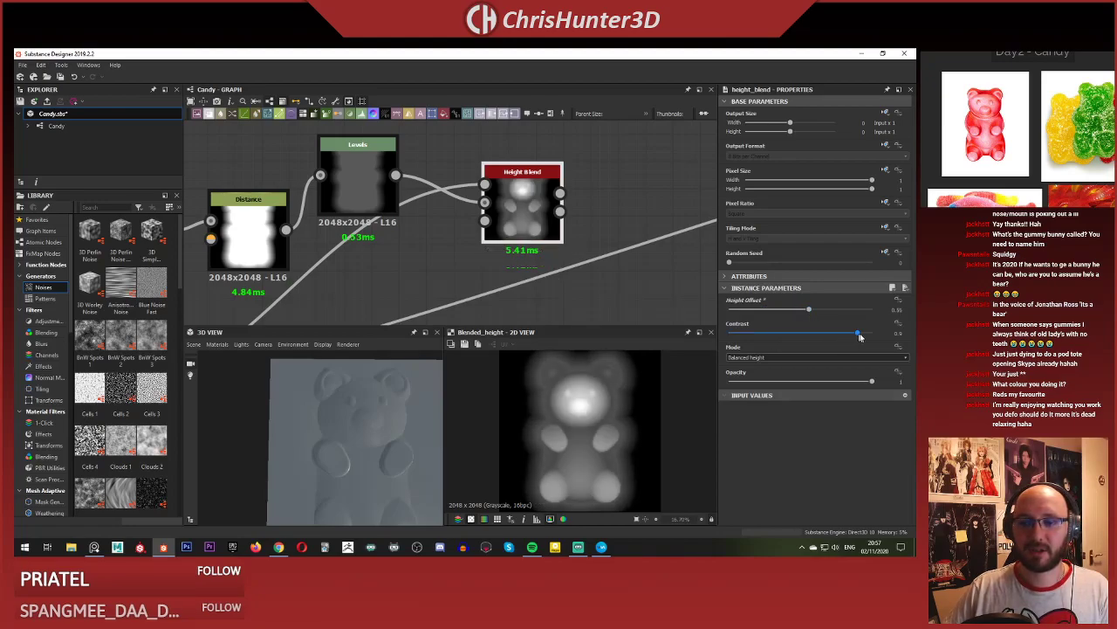
{"action": "left_click_drag", "start_coordinate": [860, 336], "coordinate": [872, 333]}
{"action": "left_click_drag", "start_coordinate": [803, 311], "coordinate": [837, 324]}
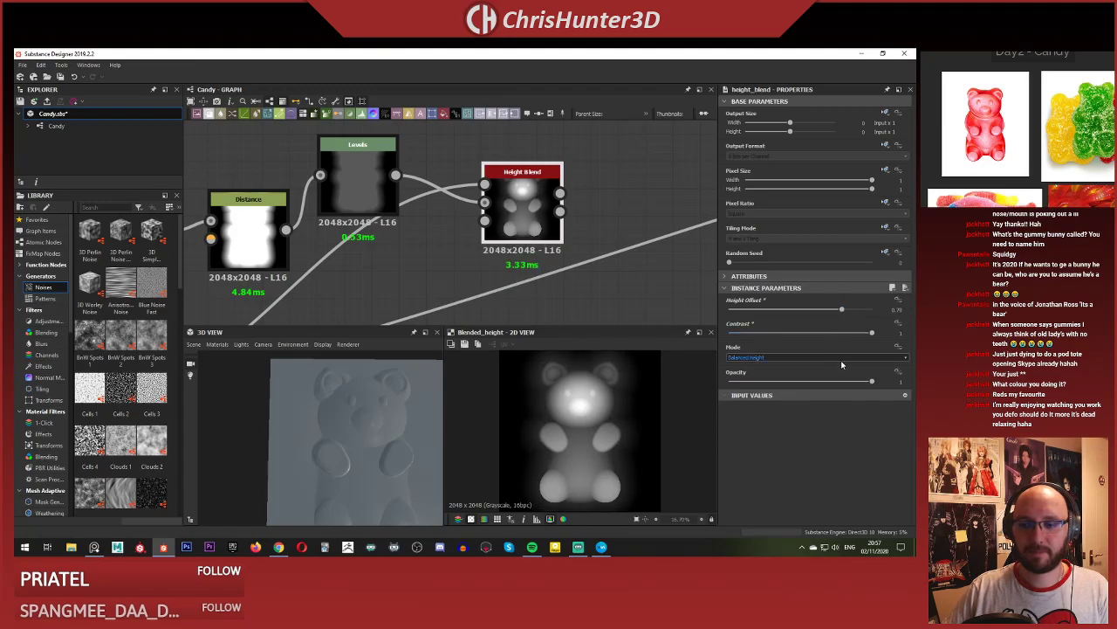
Try Bottom height priority mode on the Height Blend, return to Balanced height and keep Opacity at 1.
{"action": "left_click", "coordinate": [841, 361]}
{"action": "left_click", "coordinate": [836, 373]}
{"action": "scroll", "coordinate": [833, 365], "scroll_direction": "up", "scroll_amount": 1}
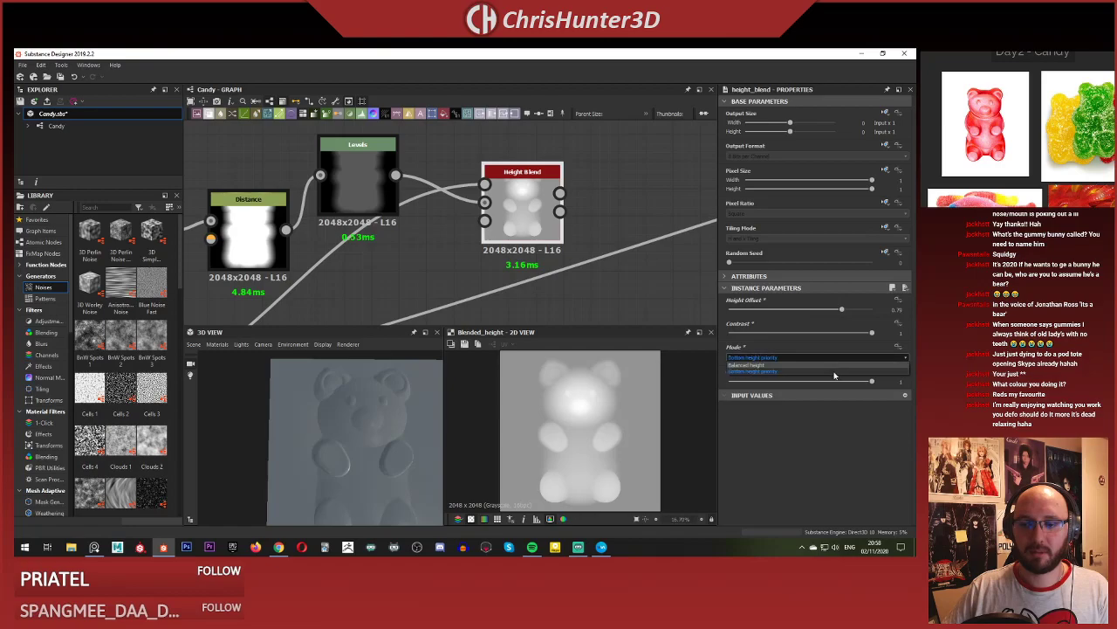
{"action": "left_click_drag", "start_coordinate": [843, 382], "coordinate": [872, 381]}
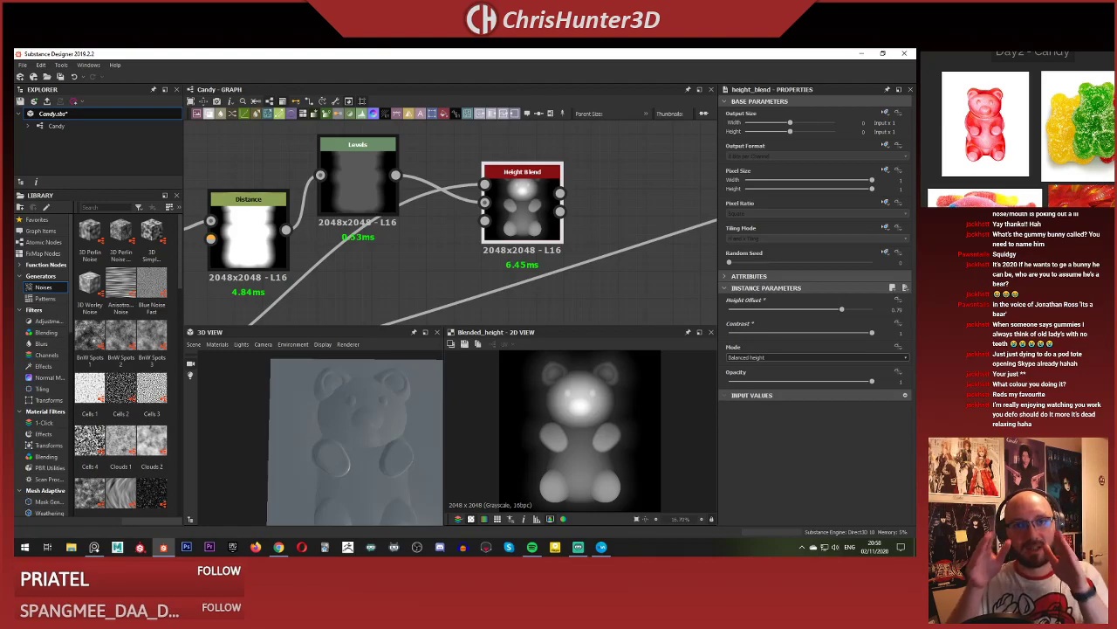
Examine the bear's relief in the 3D view and the Levels node feeding the Height Blend.
{"action": "middle_click_drag", "start_coordinate": [367, 262], "coordinate": [413, 249]}
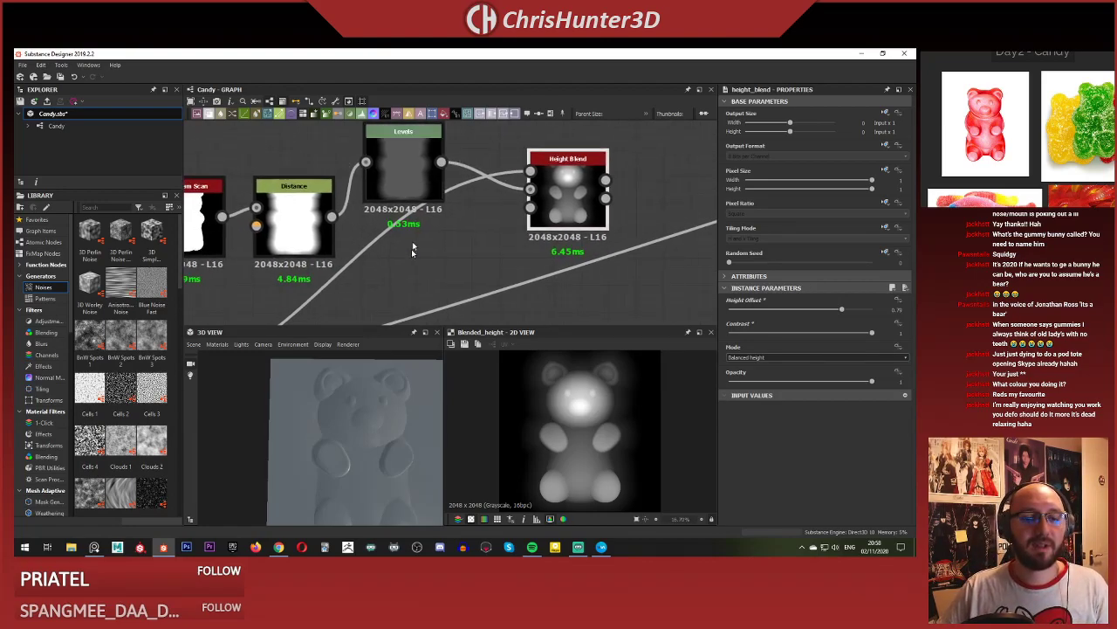
{"action": "left_click_drag", "start_coordinate": [364, 467], "coordinate": [339, 477]}
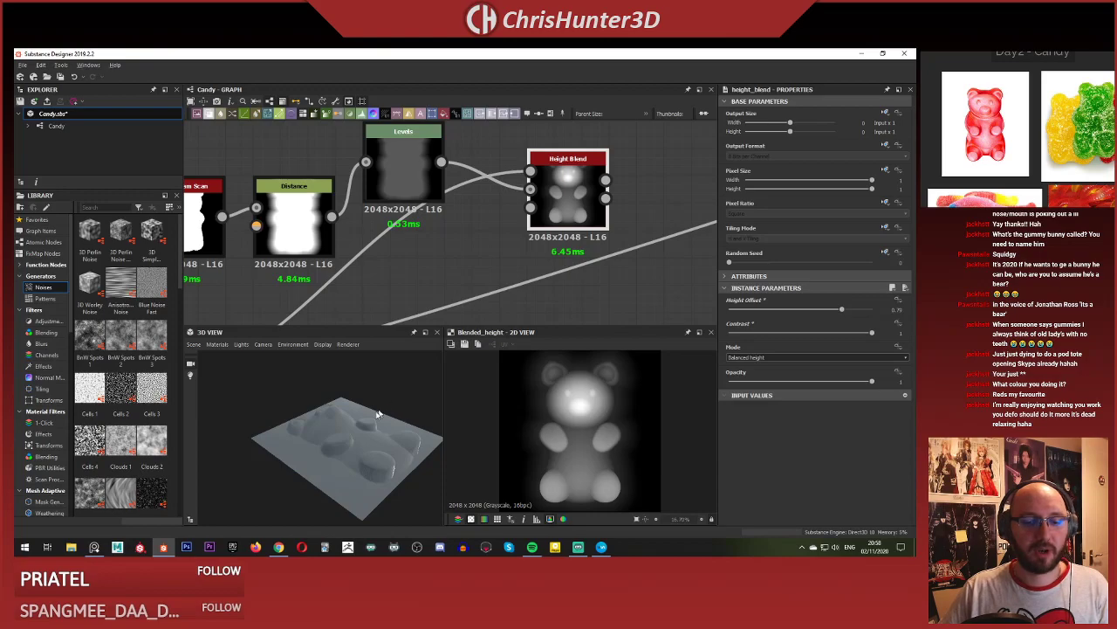
{"action": "left_click_drag", "start_coordinate": [378, 414], "coordinate": [340, 480]}
{"action": "middle_click_drag", "start_coordinate": [407, 172], "coordinate": [400, 220]}
{"action": "scroll", "coordinate": [400, 220], "scroll_direction": "up", "scroll_amount": 2}
{"action": "left_click", "coordinate": [400, 220]}
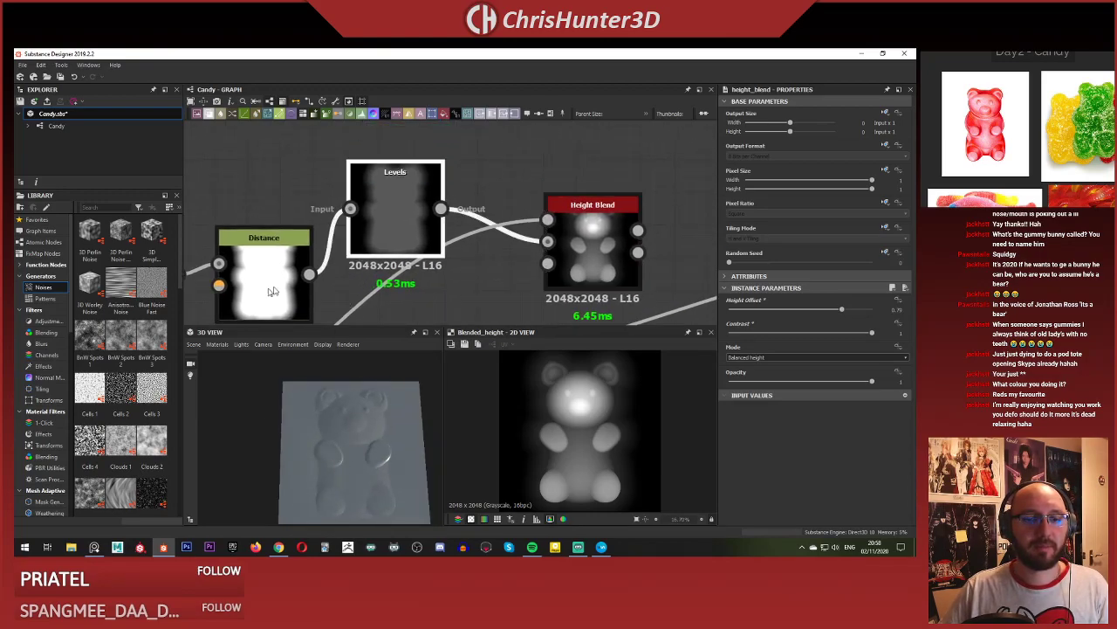
Lower the Distance node's Maximum Distance to near zero and preview the resulting silhouette from the Levels node.
{"action": "left_click", "coordinate": [273, 291]}
{"action": "middle_click_drag", "start_coordinate": [273, 292], "coordinate": [337, 249]}
{"action": "left_click_drag", "start_coordinate": [743, 324], "coordinate": [732, 326]}
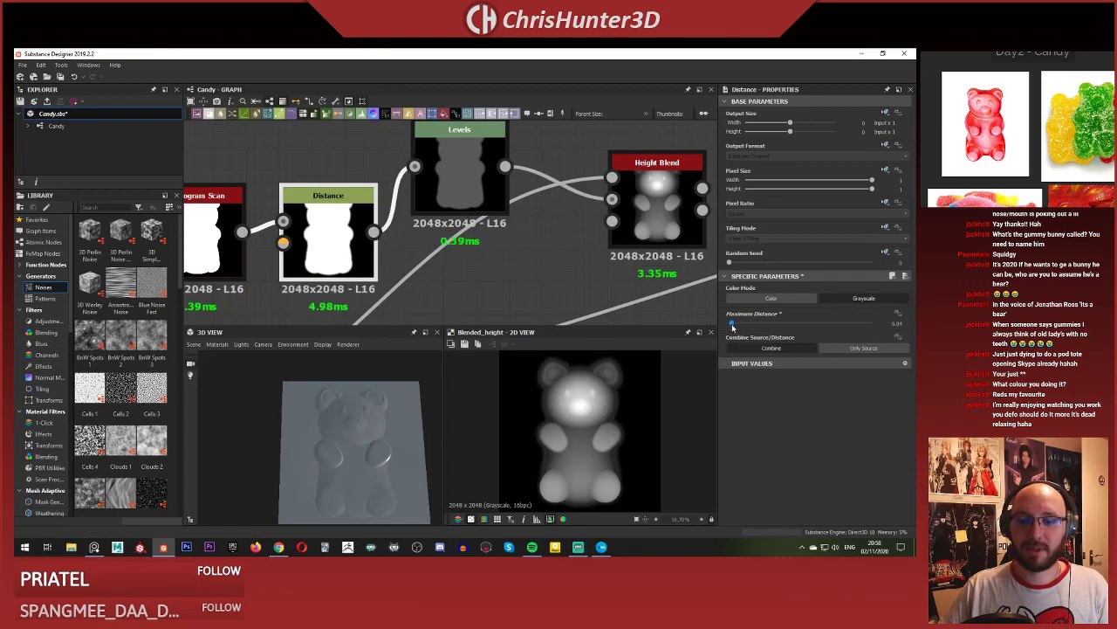
{"action": "double_click", "coordinate": [389, 180]}
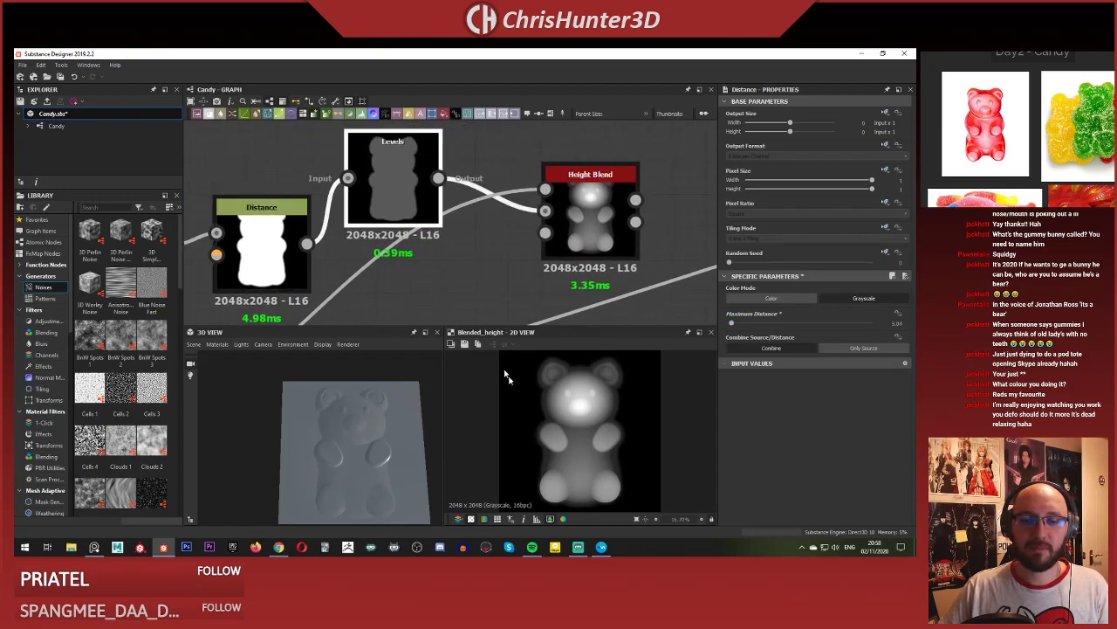
{"action": "scroll", "coordinate": [502, 408], "scroll_direction": "up", "scroll_amount": 3}
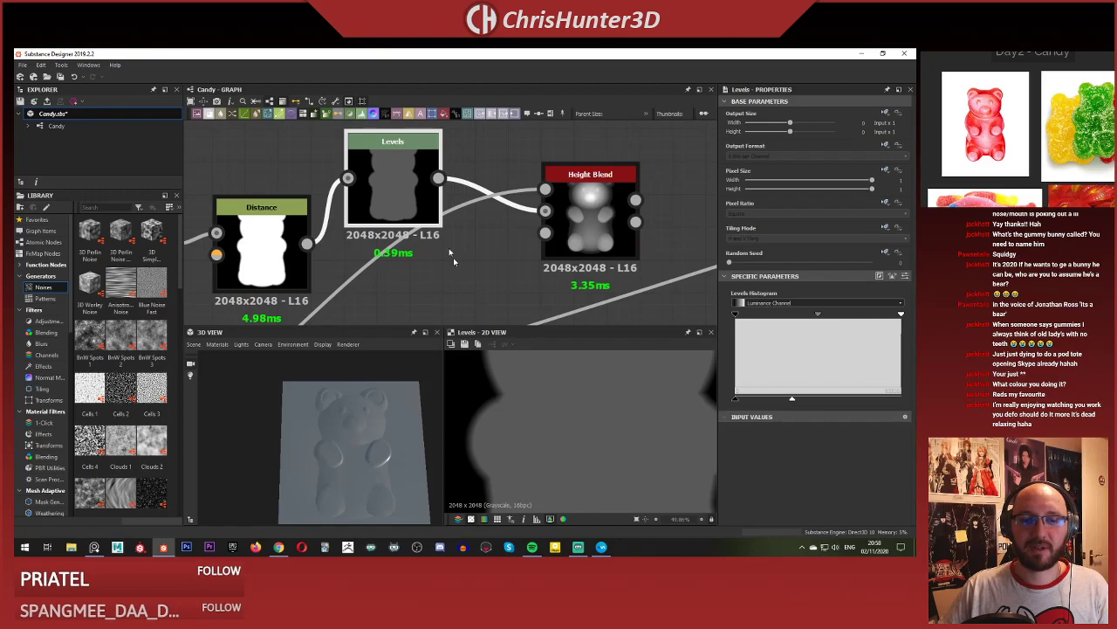
{"action": "scroll", "coordinate": [453, 257], "scroll_direction": "down", "scroll_amount": 3}
{"action": "scroll", "coordinate": [452, 218], "scroll_direction": "up", "scroll_amount": 2}
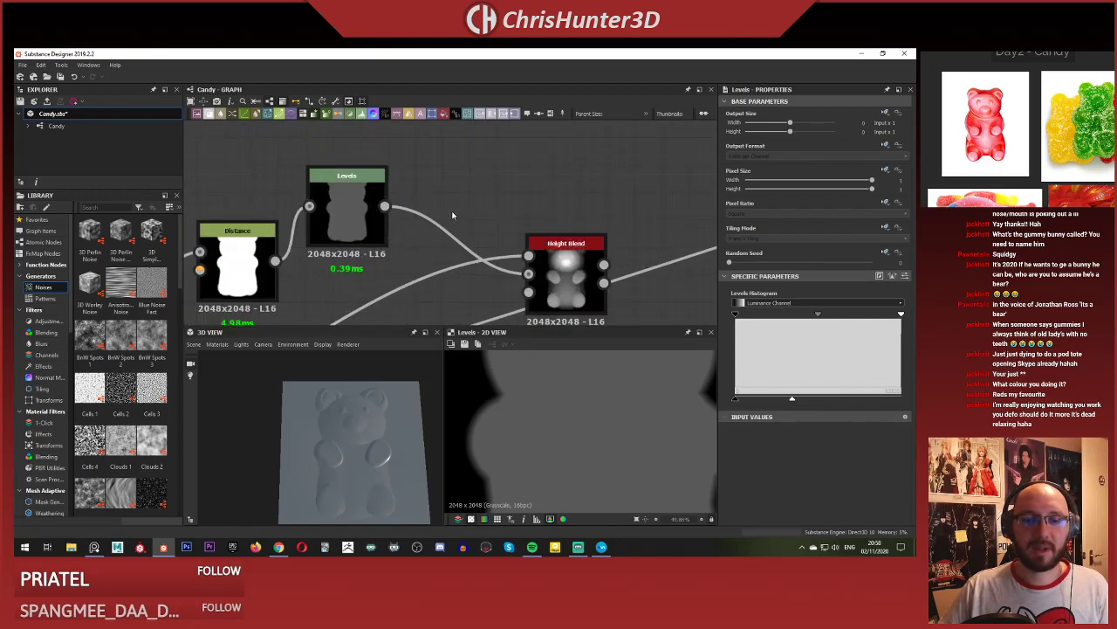
Insert a Blur HQ Grayscale node between the Levels and the Height Blend and set its Intensity to about 4.9.
{"action": "key", "text": "space"}
{"action": "type", "text": "blur"}
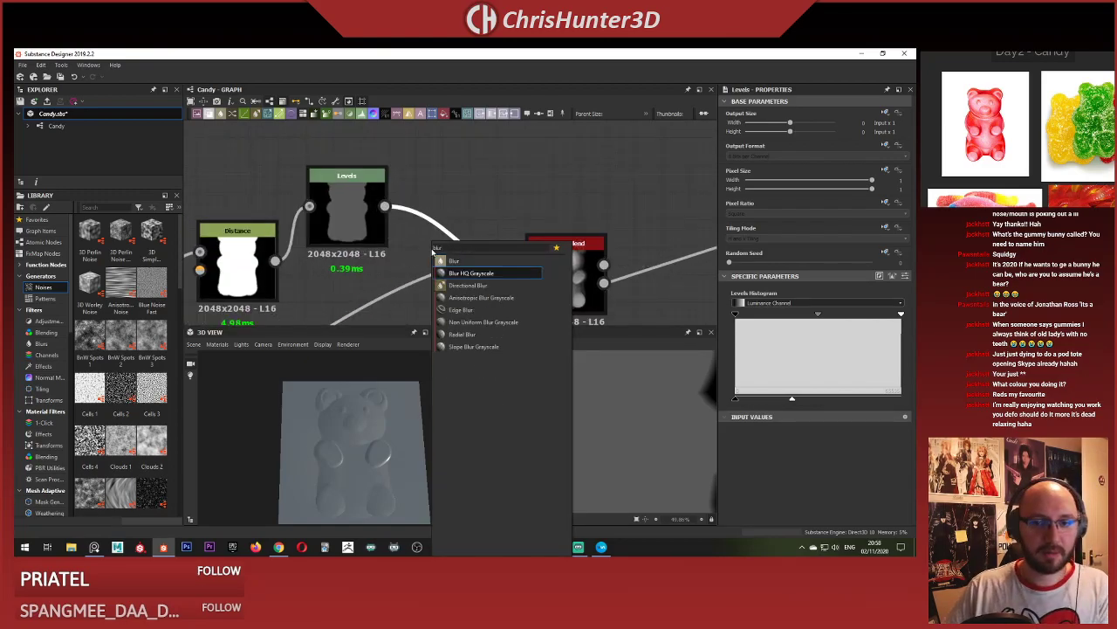
{"action": "key", "text": "Return"}
{"action": "left_click_drag", "start_coordinate": [431, 227], "coordinate": [430, 169]}
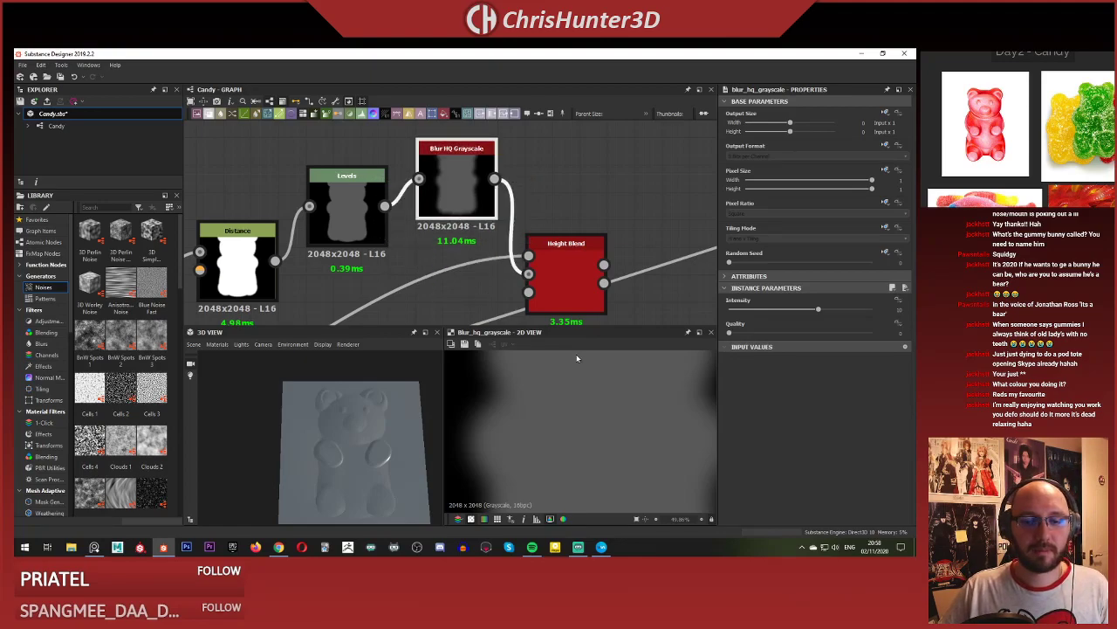
{"action": "scroll", "coordinate": [561, 390], "scroll_direction": "down", "scroll_amount": 5}
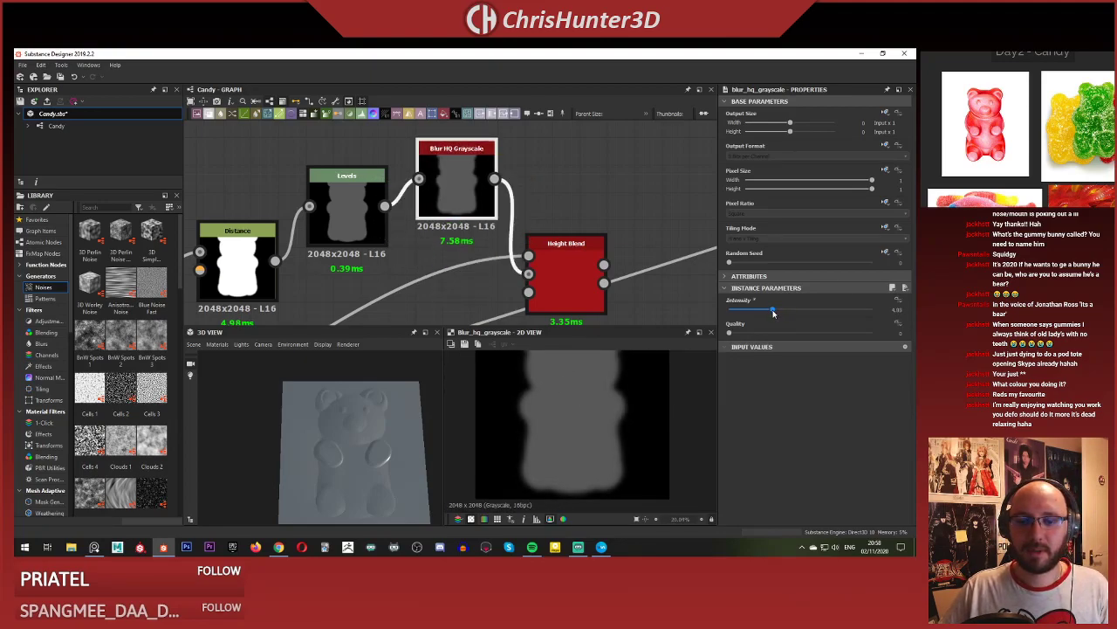
Preview the Height Blend with the blurred silhouette, try other Height Offset values and return it to about 0.78.
{"action": "left_click", "coordinate": [566, 277]}
{"action": "middle_click_drag", "start_coordinate": [550, 261], "coordinate": [494, 248]}
{"action": "scroll", "coordinate": [571, 431], "scroll_direction": "up", "scroll_amount": 4}
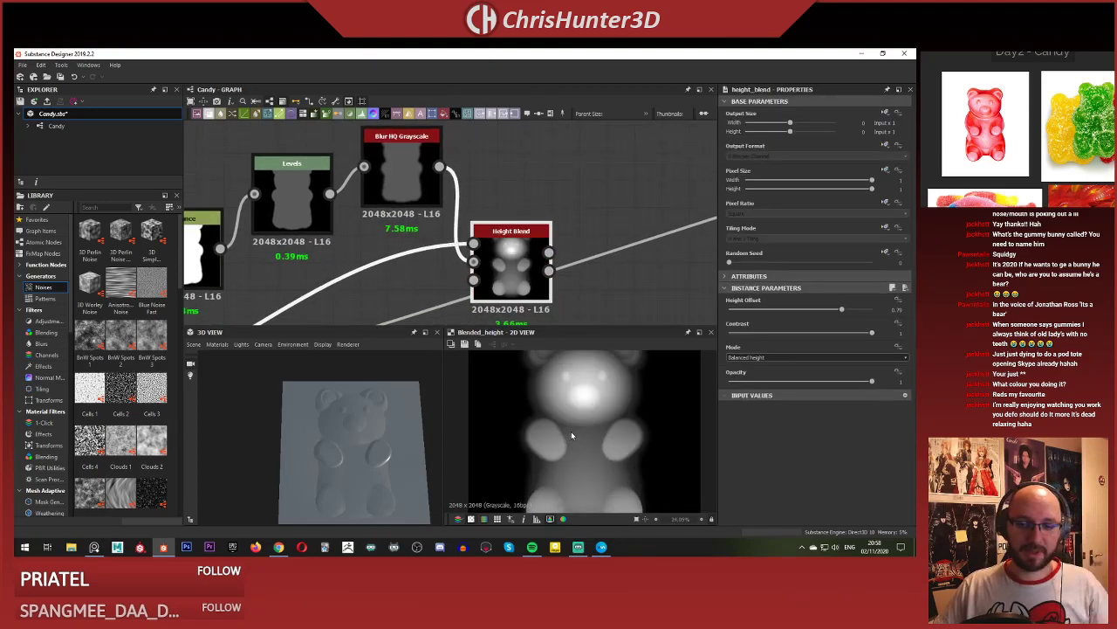
{"action": "middle_click_drag", "start_coordinate": [571, 431], "coordinate": [535, 444]}
{"action": "scroll", "coordinate": [535, 444], "scroll_direction": "down", "scroll_amount": 4}
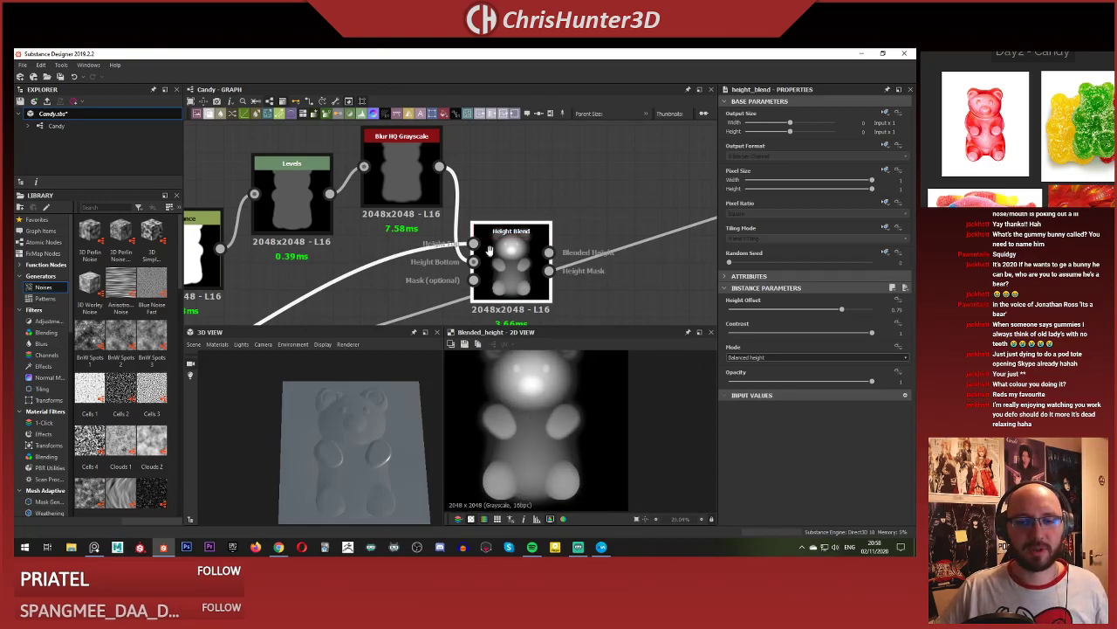
{"action": "scroll", "coordinate": [518, 234], "scroll_direction": "up", "scroll_amount": 4}
{"action": "middle_click_drag", "start_coordinate": [518, 234], "coordinate": [524, 266]}
{"action": "left_click", "coordinate": [416, 222]}
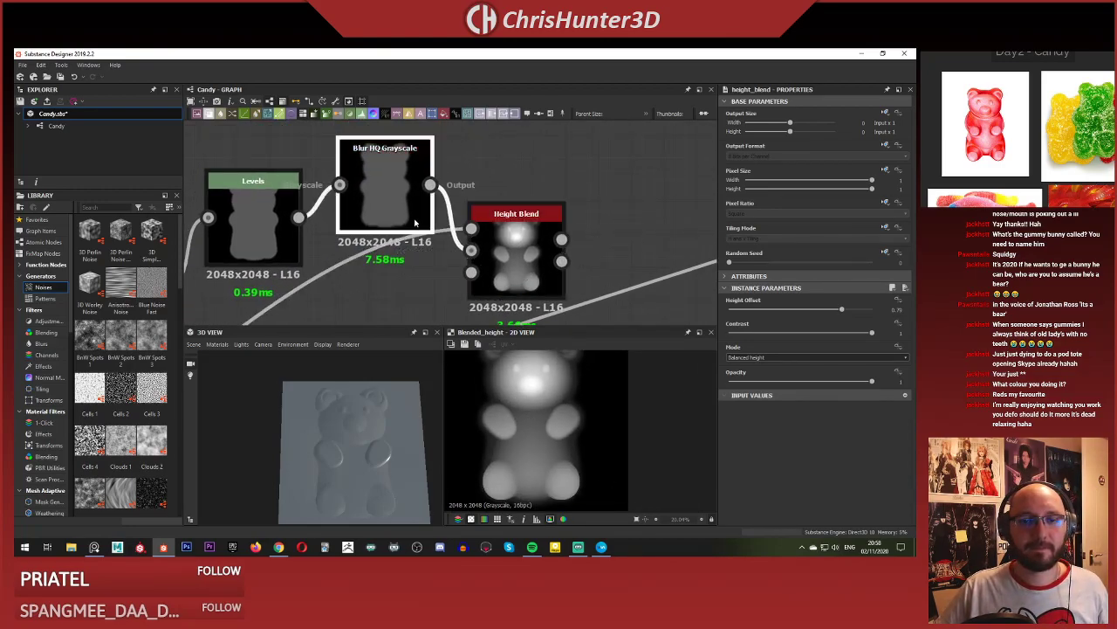
{"action": "left_click", "coordinate": [523, 254]}
{"action": "left_click_drag", "start_coordinate": [780, 311], "coordinate": [846, 334]}
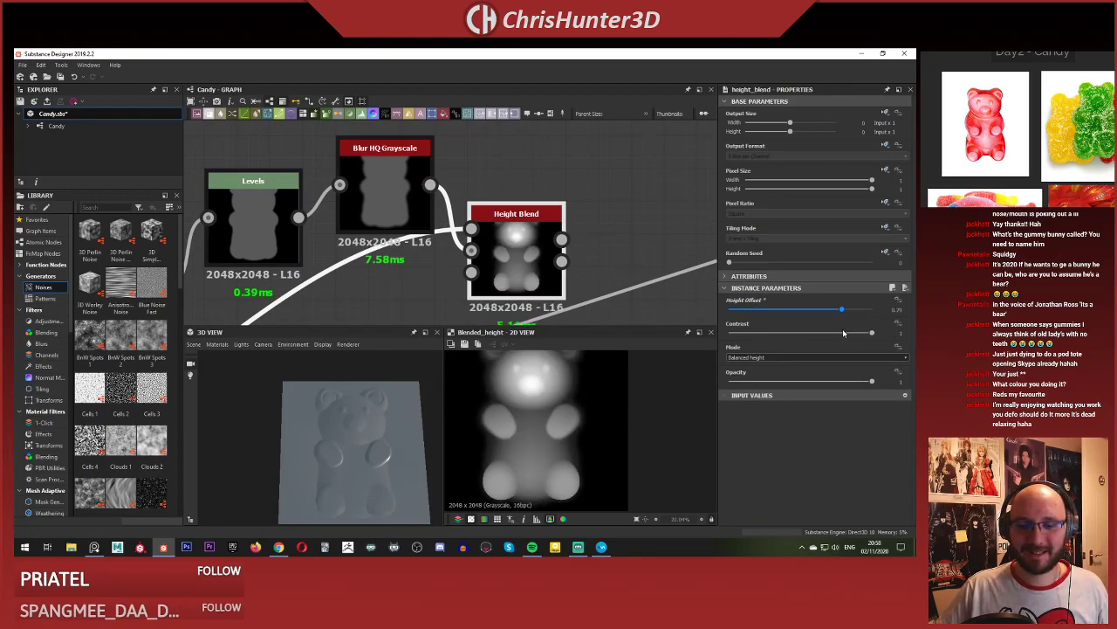
Lower the output white level of the silhouette's Levels node to about a quarter of the range.
{"action": "middle_click_drag", "start_coordinate": [402, 205], "coordinate": [431, 196]}
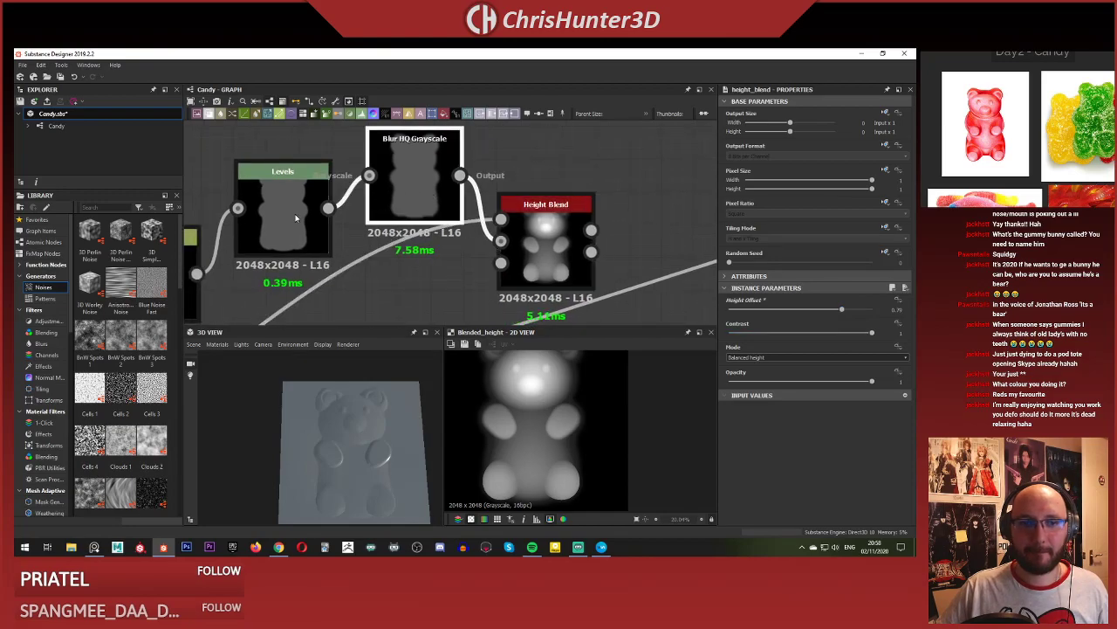
{"action": "left_click", "coordinate": [301, 223]}
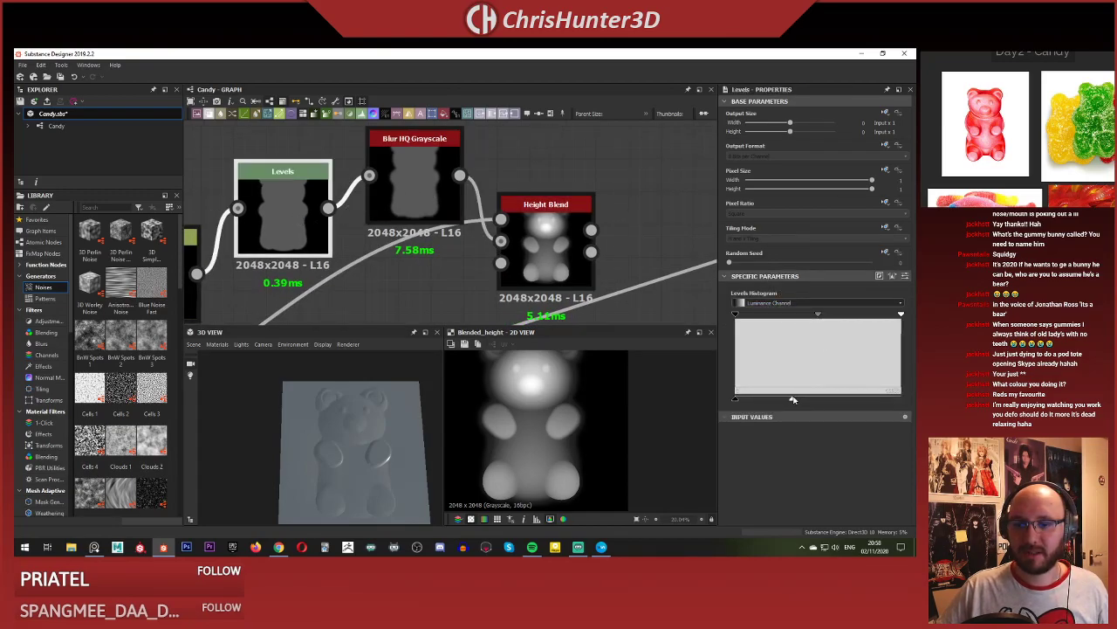
{"action": "left_click_drag", "start_coordinate": [793, 399], "coordinate": [774, 402]}
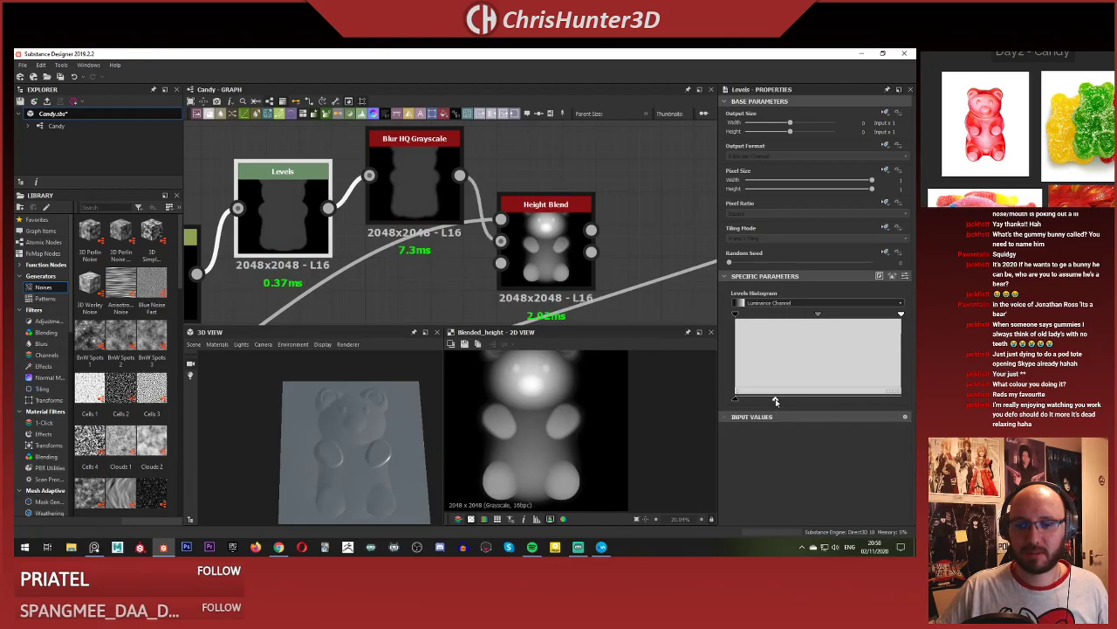
Move the bear Blend's downstream connections to the Height Blend's Blended Height output and examine the relief in the 3D view.
{"action": "scroll", "coordinate": [629, 193], "scroll_direction": "down", "scroll_amount": 5}
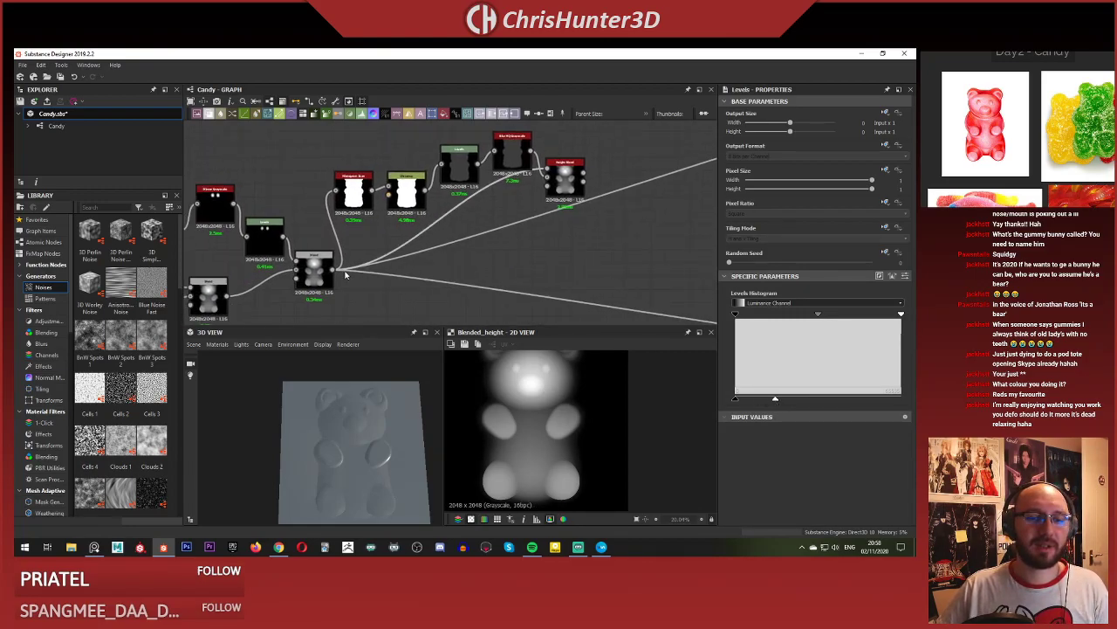
{"action": "left_click_drag", "start_coordinate": [334, 267], "coordinate": [583, 172], "text": "shift"}
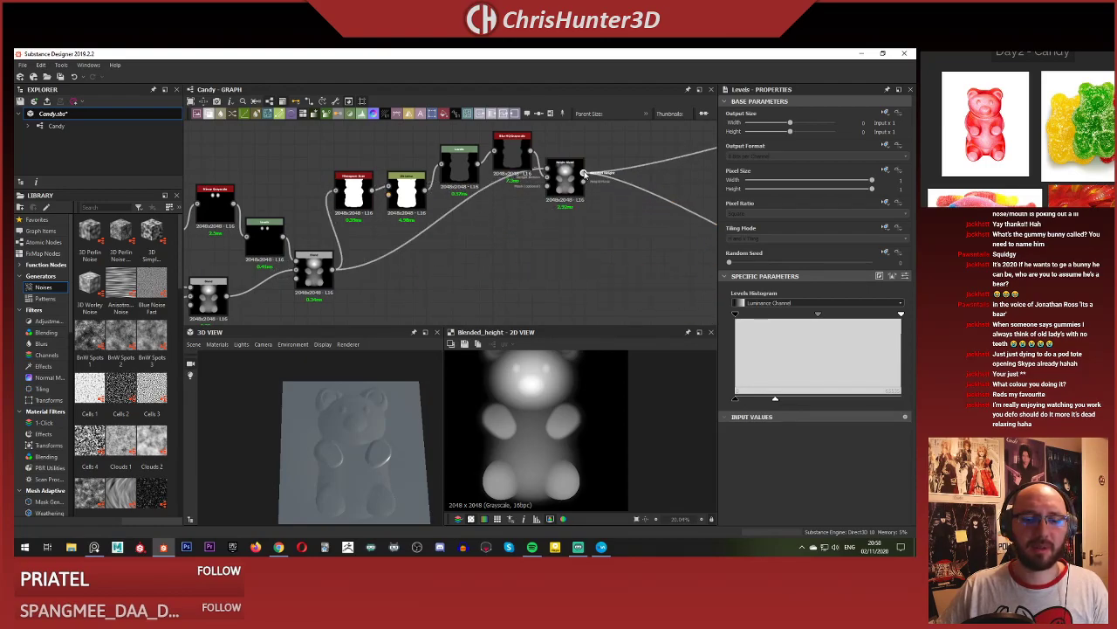
{"action": "left_click_drag", "start_coordinate": [332, 438], "coordinate": [377, 394]}
{"action": "scroll", "coordinate": [377, 394], "scroll_direction": "up", "scroll_amount": 1}
{"action": "mouse_move", "coordinate": [465, 234]}
{"action": "middle_mouse_down"}
{"action": "mouse_move", "coordinate": [543, 239]}
{"action": "mouse_move", "coordinate": [586, 262]}
{"action": "middle_mouse_up"}
{"action": "mouse_move", "coordinate": [416, 247]}
{"action": "middle_mouse_down"}
{"action": "mouse_move", "coordinate": [561, 259]}
{"action": "mouse_move", "coordinate": [586, 240]}
{"action": "mouse_move", "coordinate": [550, 252]}
{"action": "middle_mouse_up"}
{"action": "scroll", "coordinate": [522, 225], "scroll_direction": "up", "scroll_amount": 6}
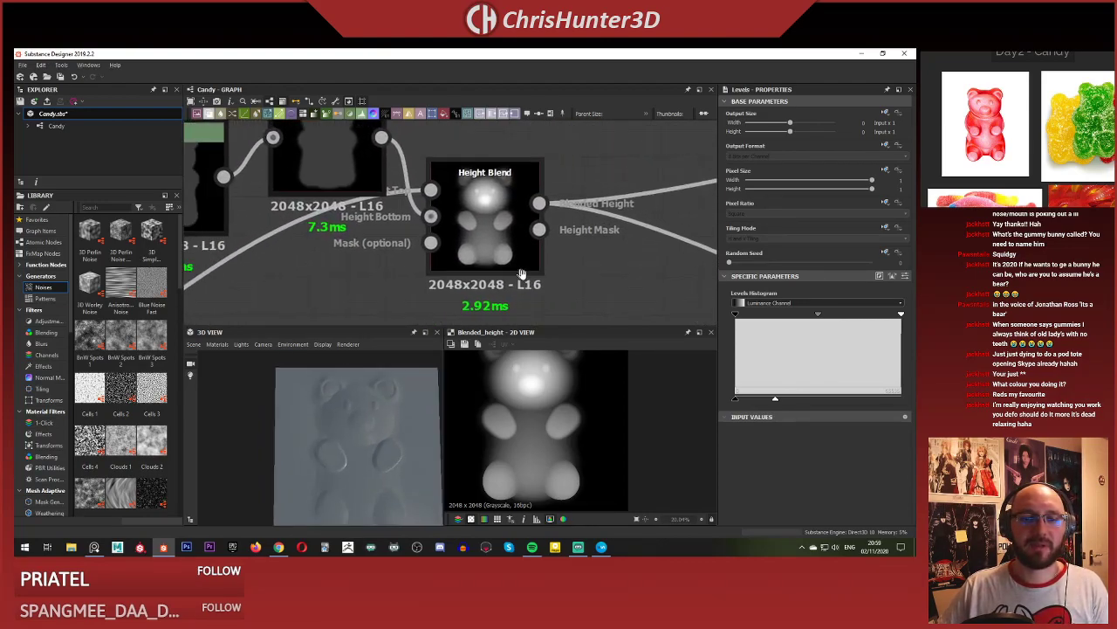
{"action": "left_click", "coordinate": [499, 240]}
{"action": "scroll", "coordinate": [493, 235], "scroll_direction": "down", "scroll_amount": 8}
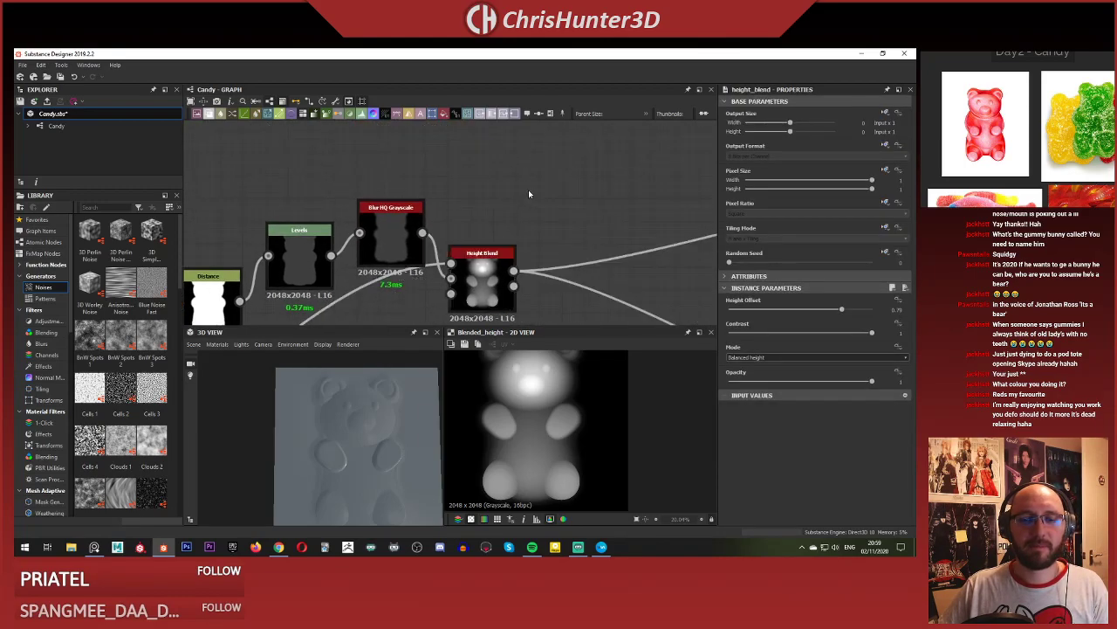
Try deleting the Height Blend node, and undo the deletion.
{"action": "left_click", "coordinate": [485, 281]}
{"action": "key", "text": "BackSpace"}
{"action": "scroll", "coordinate": [444, 276], "scroll_direction": "down", "scroll_amount": 3}
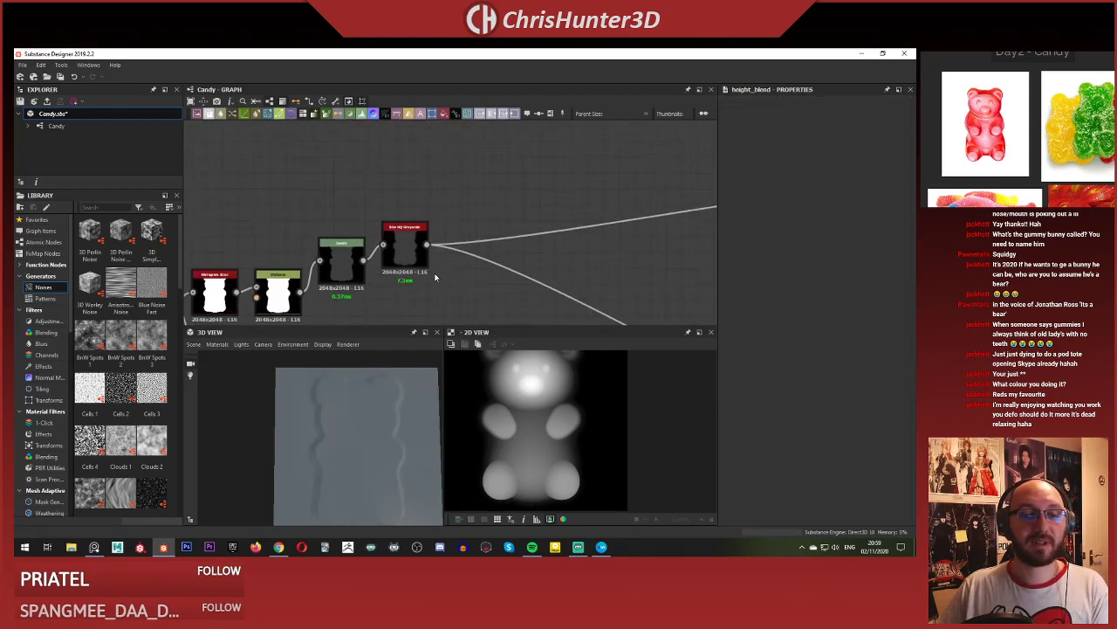
{"action": "middle_click_drag", "start_coordinate": [443, 323], "coordinate": [523, 196]}
{"action": "key", "text": "ctrl+z"}
{"action": "scroll", "coordinate": [496, 298], "scroll_direction": "down", "scroll_amount": 3}
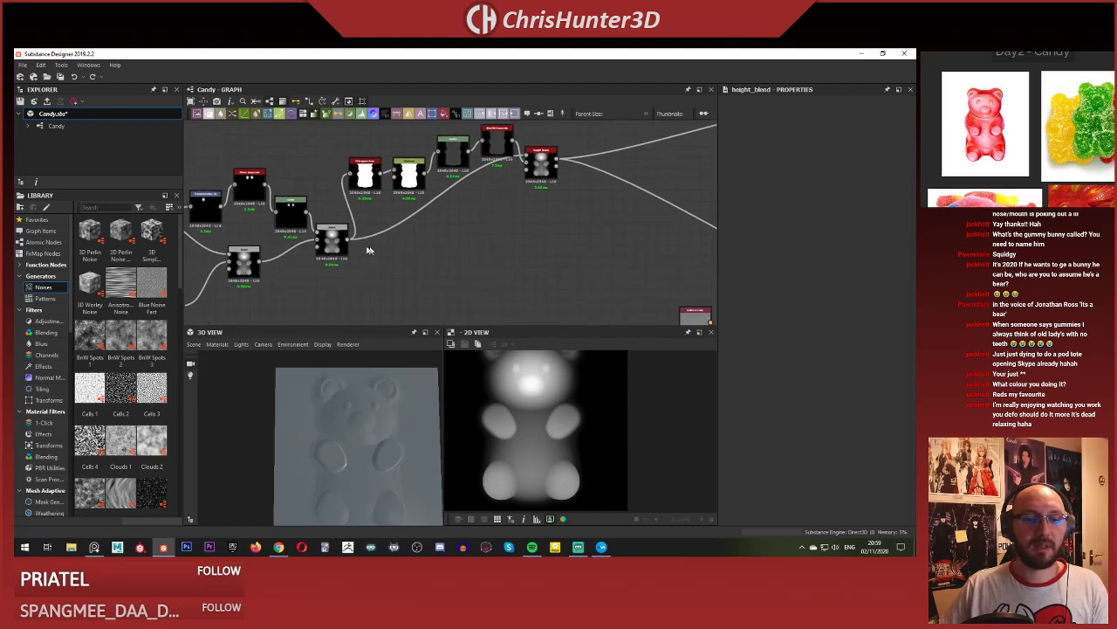
Move the downstream connections from the Height Blend's output back to the output of the bear's final Blend.
{"action": "left_click_drag", "start_coordinate": [557, 159], "coordinate": [349, 239], "text": "shift"}
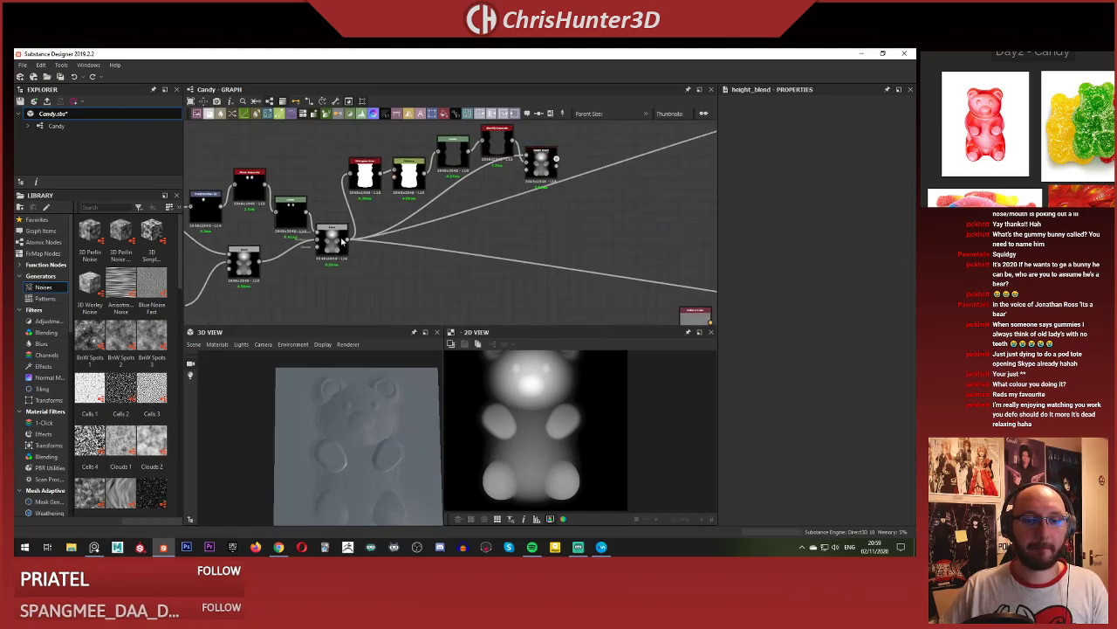
{"action": "scroll", "coordinate": [407, 246], "scroll_direction": "up", "scroll_amount": 2}
{"action": "scroll", "coordinate": [475, 202], "scroll_direction": "down", "scroll_amount": 1}
{"action": "middle_click_drag", "start_coordinate": [476, 202], "coordinate": [455, 304]}
Move the silhouette branch with the Height Blend upward to free space beside the bear's final Blend.
{"action": "left_click_drag", "start_coordinate": [342, 180], "coordinate": [494, 122]}
{"action": "left_click", "coordinate": [469, 209]}
{"action": "scroll", "coordinate": [469, 209], "scroll_direction": "down", "scroll_amount": 2}
{"action": "middle_click_drag", "start_coordinate": [472, 228], "coordinate": [512, 316]}
{"action": "scroll", "coordinate": [498, 274], "scroll_direction": "up", "scroll_amount": 4}
{"action": "middle_click_drag", "start_coordinate": [527, 229], "coordinate": [567, 123]}
{"action": "middle_click_drag", "start_coordinate": [498, 291], "coordinate": [572, 131]}
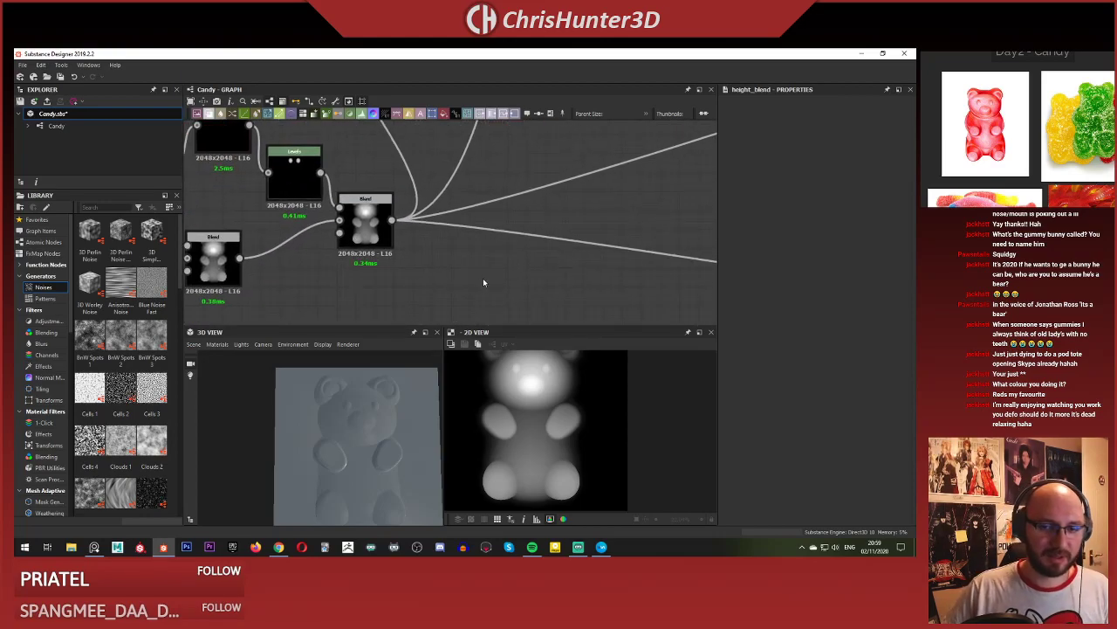
Add a Shape Splatter node, place it to the lower right of the bear's final Blend and preview its Height output.
{"action": "key", "text": "space"}
{"action": "type", "text": "shape"}
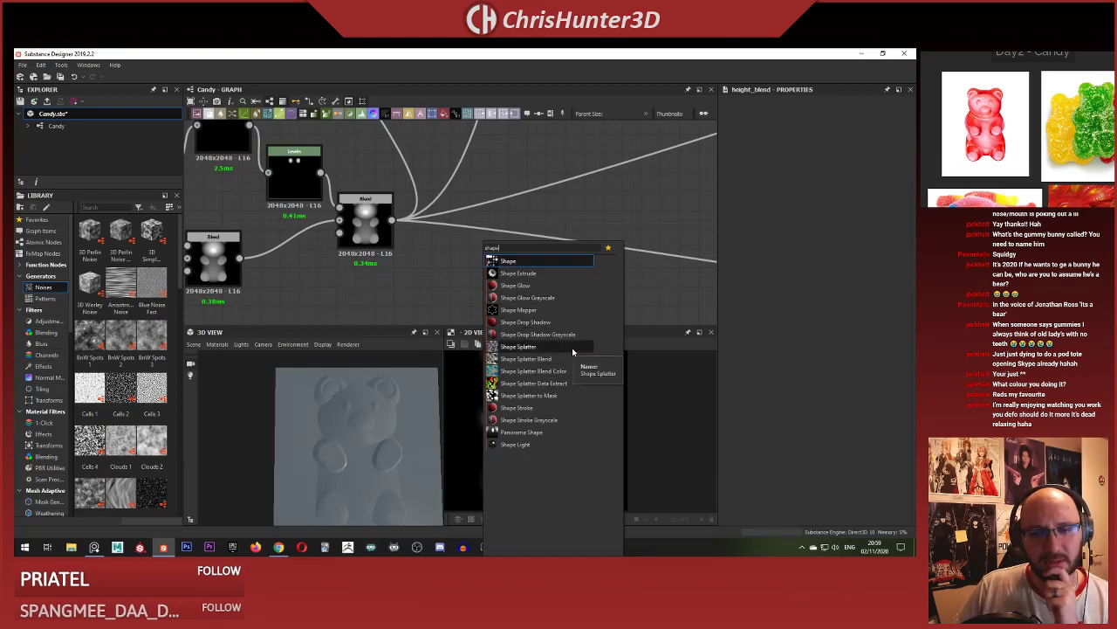
{"action": "key", "text": "Escape"}
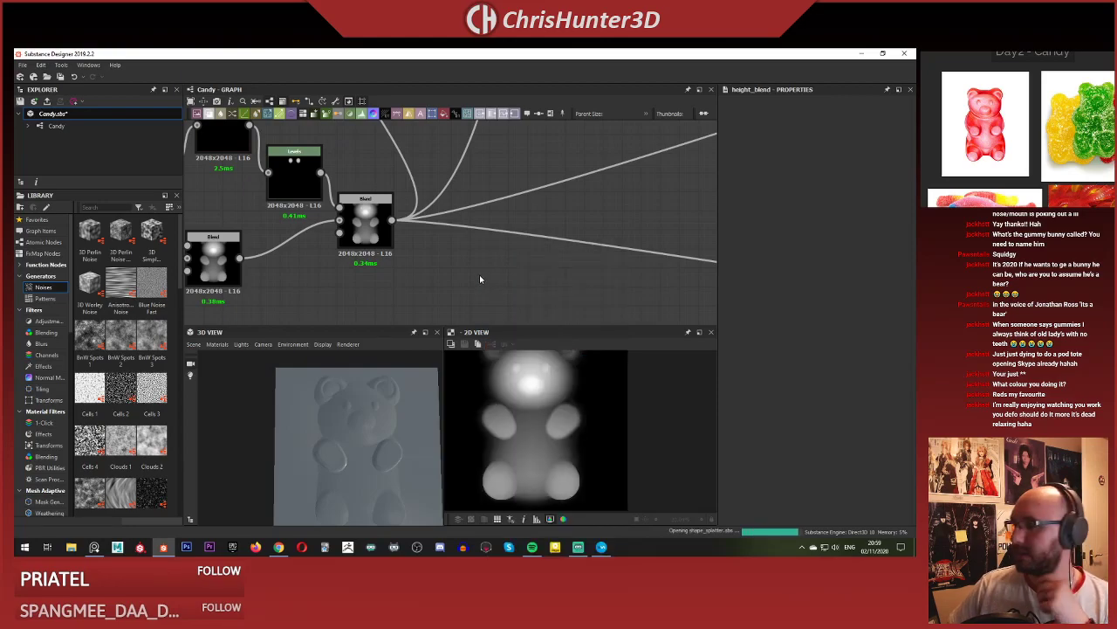
{"action": "scroll", "coordinate": [479, 275], "scroll_direction": "up", "scroll_amount": 1}
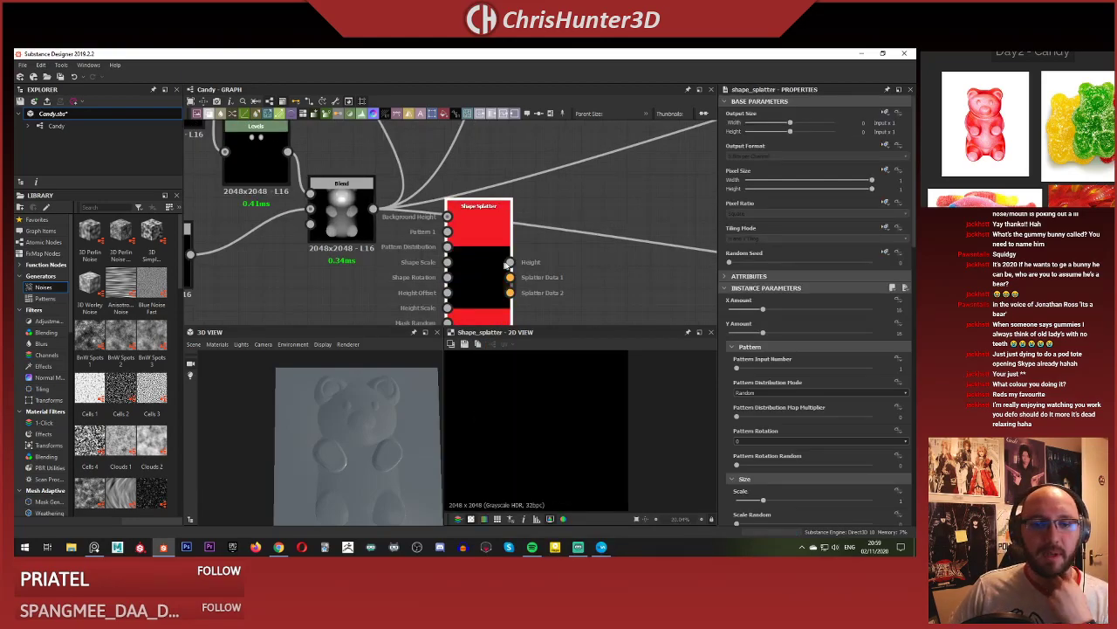
{"action": "left_click_drag", "start_coordinate": [504, 261], "coordinate": [550, 285]}
{"action": "scroll", "coordinate": [458, 282], "scroll_direction": "down", "scroll_amount": 3}
{"action": "scroll", "coordinate": [441, 277], "scroll_direction": "up", "scroll_amount": 2}
{"action": "middle_click_drag", "start_coordinate": [429, 278], "coordinate": [423, 218]}
{"action": "double_click", "coordinate": [514, 209]}
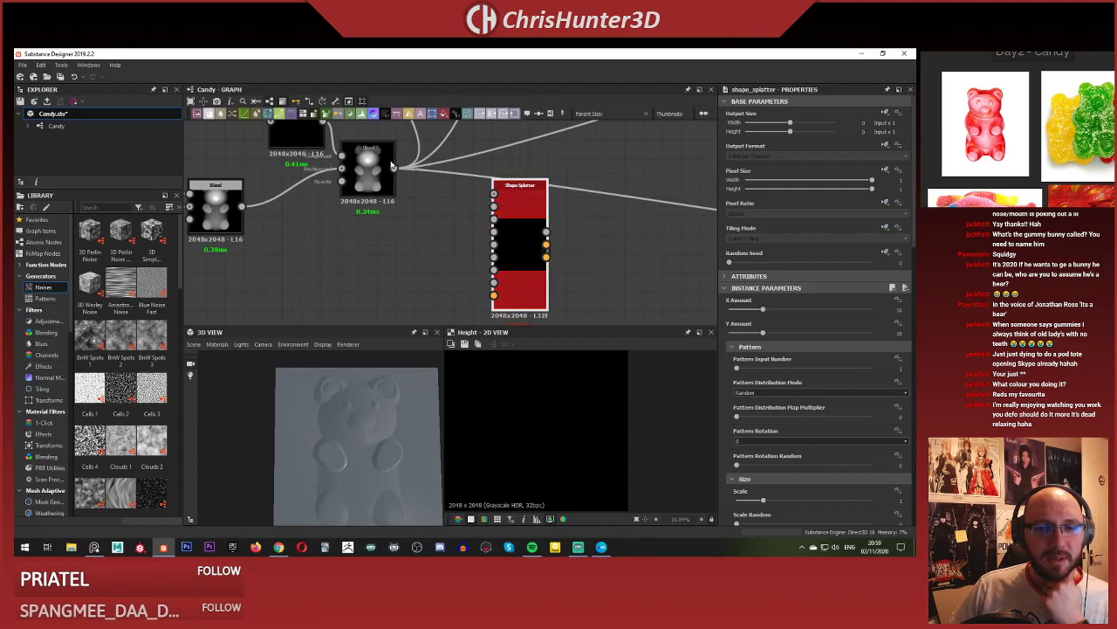
Connect the bear's final Blend to the Shape Splatter's Pattern 1 input and inspect the scattered bears.
{"action": "left_click_drag", "start_coordinate": [438, 192], "coordinate": [495, 206]}
{"action": "scroll", "coordinate": [512, 388], "scroll_direction": "up", "scroll_amount": 3}
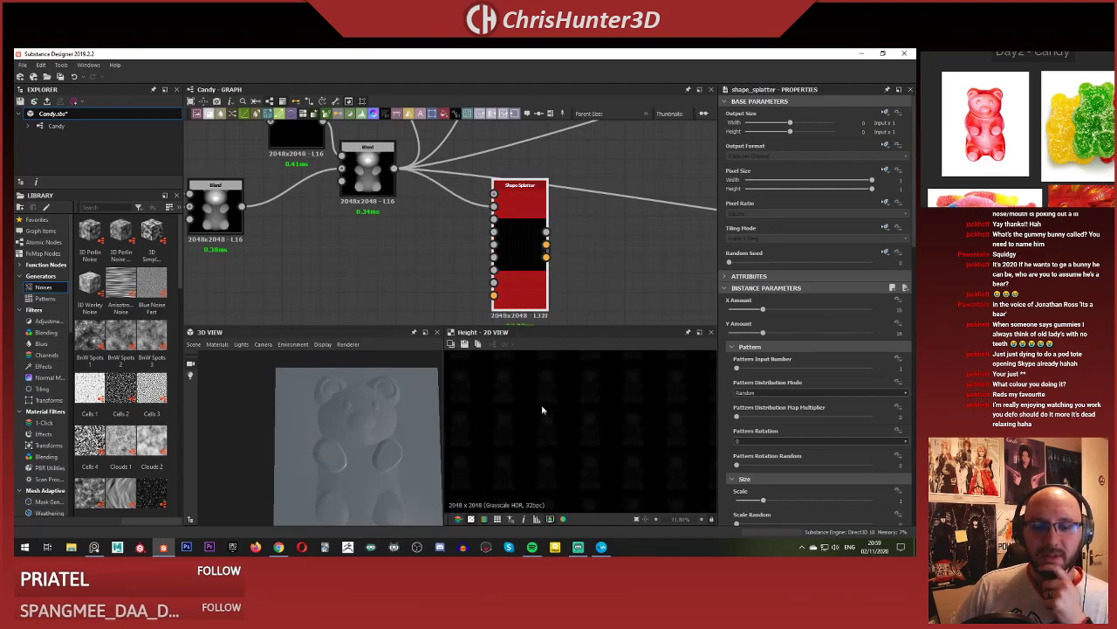
{"action": "scroll", "coordinate": [558, 399], "scroll_direction": "down", "scroll_amount": 5}
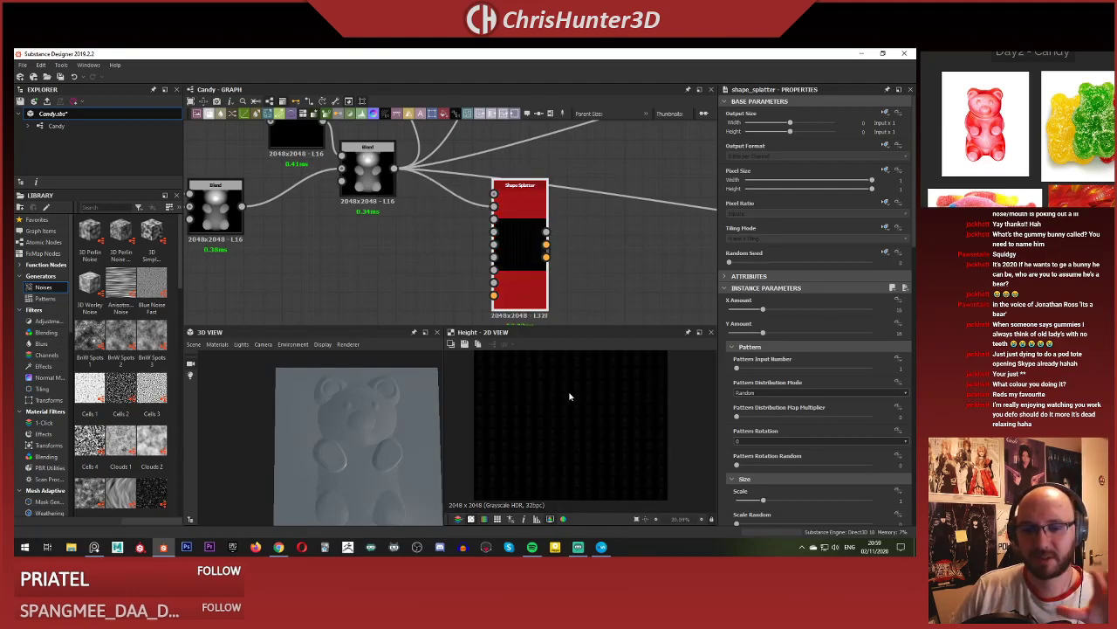
{"action": "scroll", "coordinate": [585, 406], "scroll_direction": "down", "scroll_amount": 2}
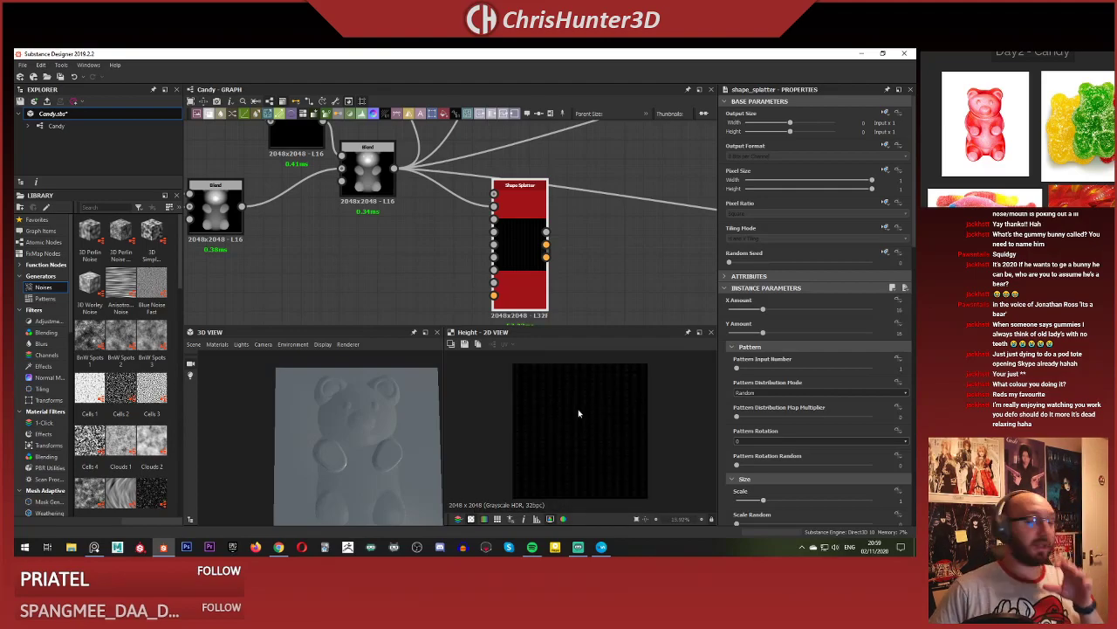
Try a Height Offset of 1 on the Shape Splatter, return it to 0 and review the remaining Height parameters.
{"action": "middle_click_drag", "start_coordinate": [416, 248], "coordinate": [411, 253]}
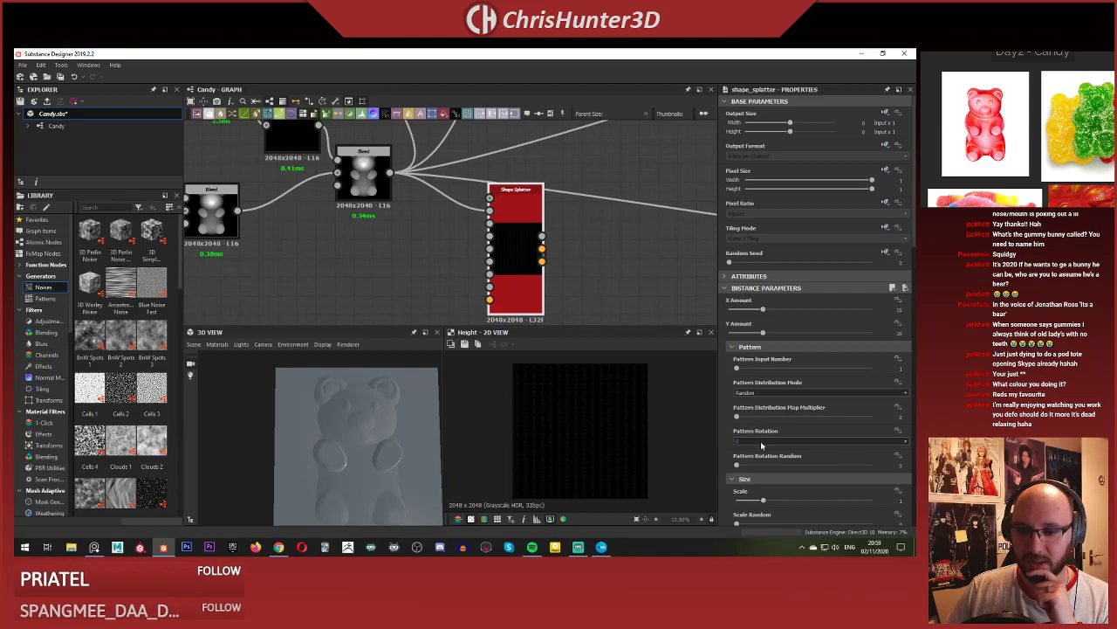
{"action": "scroll", "coordinate": [761, 441], "scroll_direction": "down", "scroll_amount": 8}
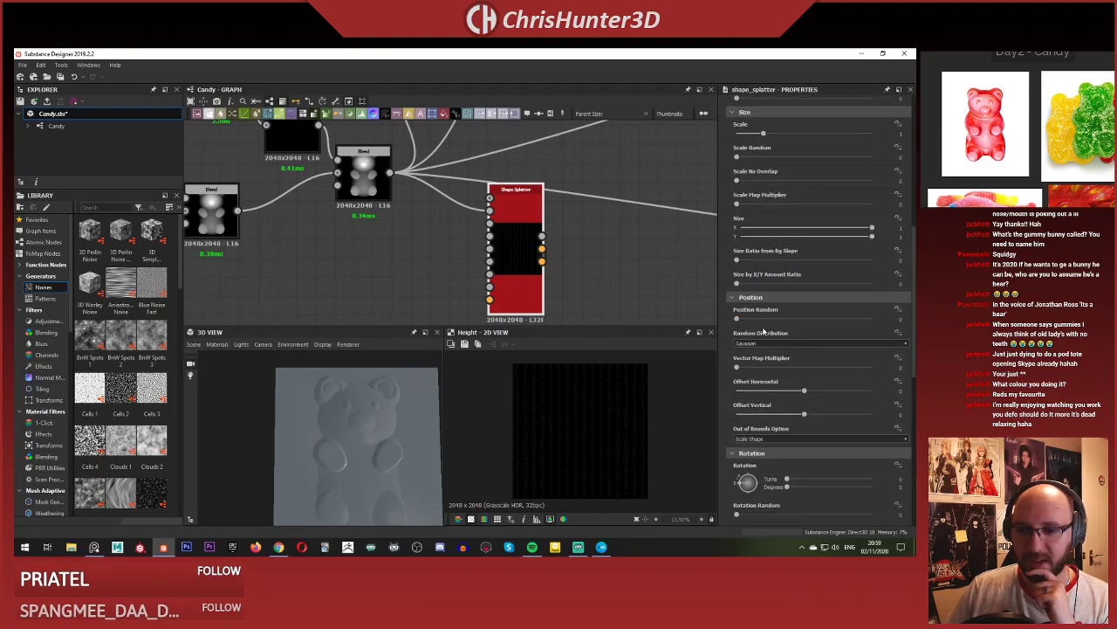
{"action": "scroll", "coordinate": [769, 338], "scroll_direction": "down", "scroll_amount": 5}
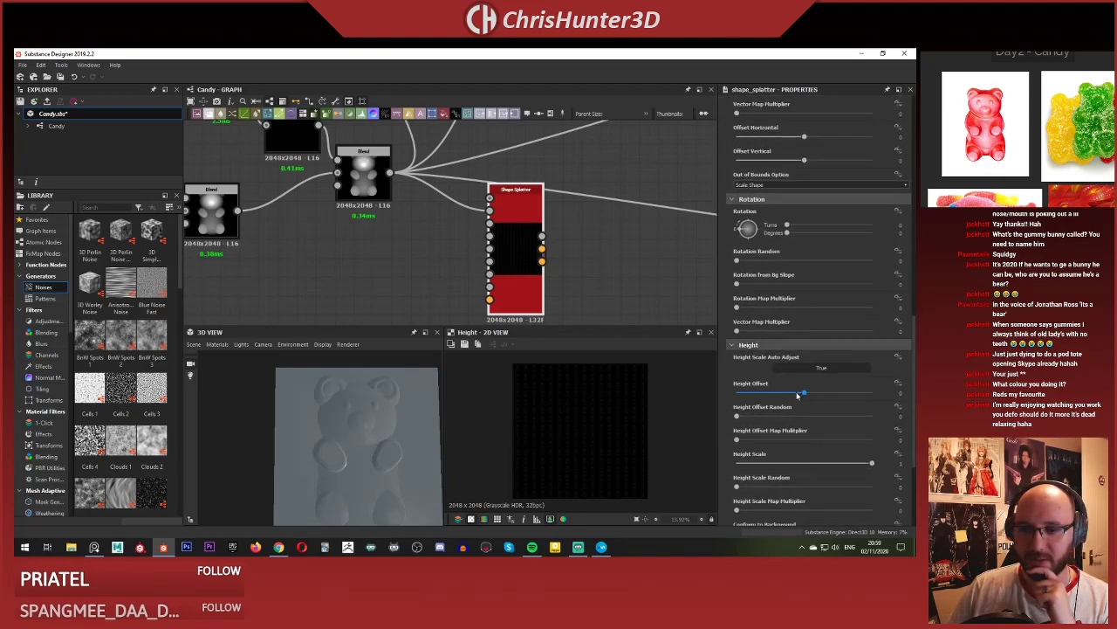
{"action": "scroll", "coordinate": [567, 437], "scroll_direction": "up", "scroll_amount": 8}
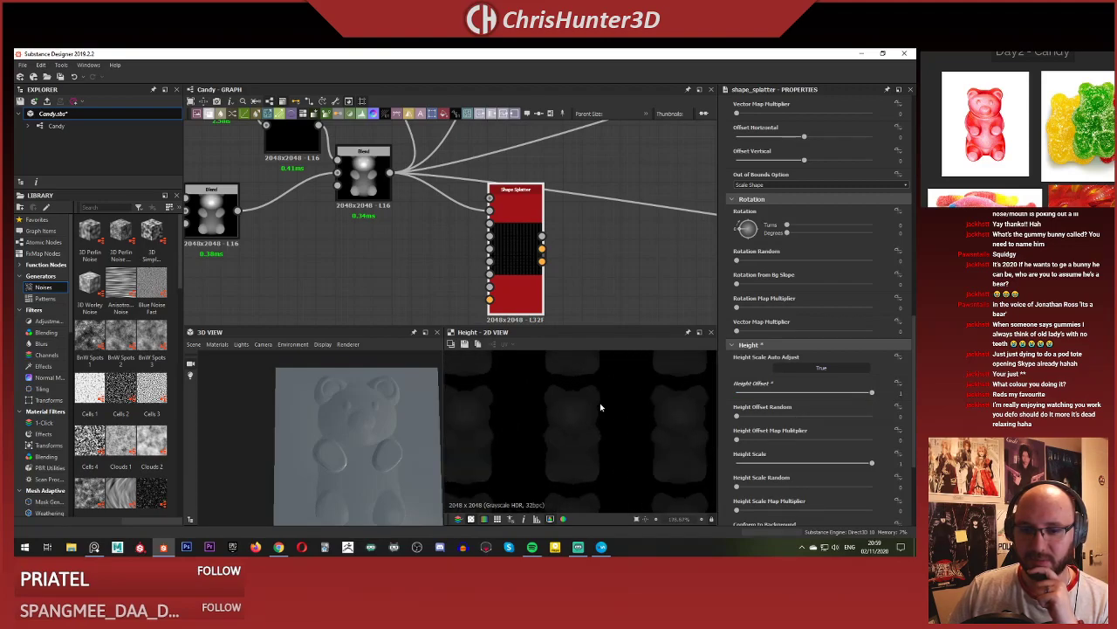
{"action": "left_click_drag", "start_coordinate": [821, 395], "coordinate": [805, 396]}
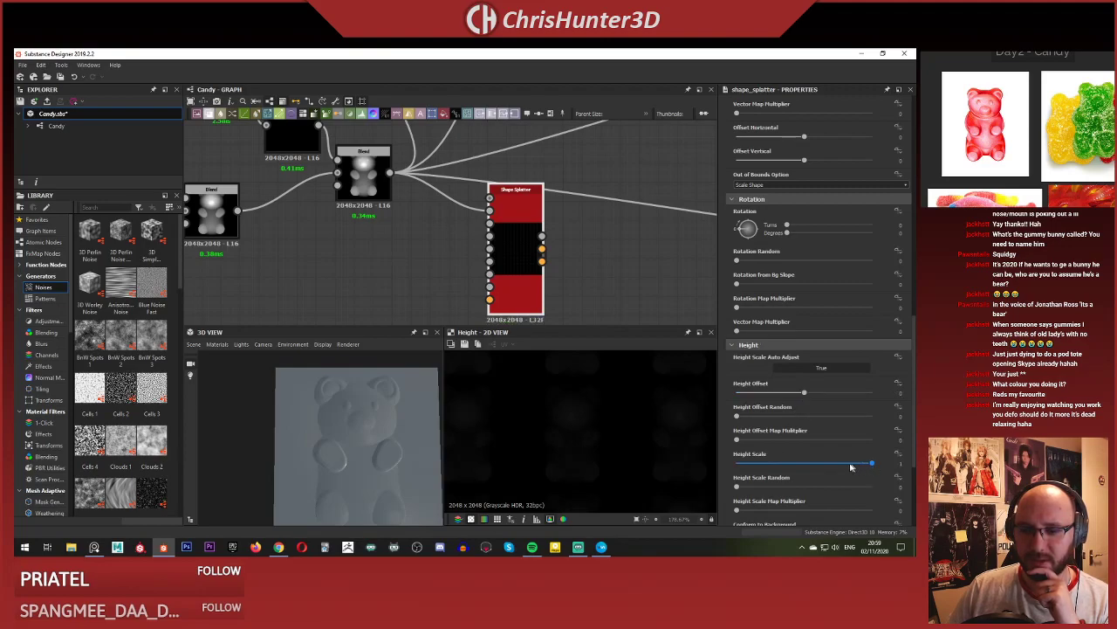
{"action": "scroll", "coordinate": [838, 454], "scroll_direction": "down", "scroll_amount": 5}
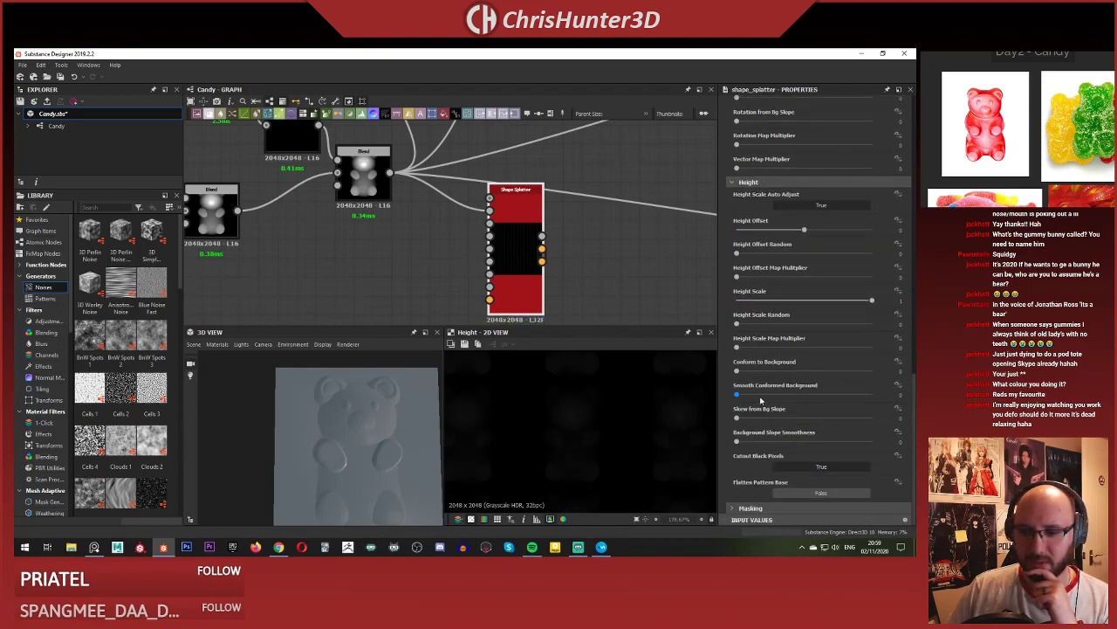
Delete the Shape Splatter node from beside the bear's final Blend.
{"action": "scroll", "coordinate": [581, 389], "scroll_direction": "down", "scroll_amount": 5}
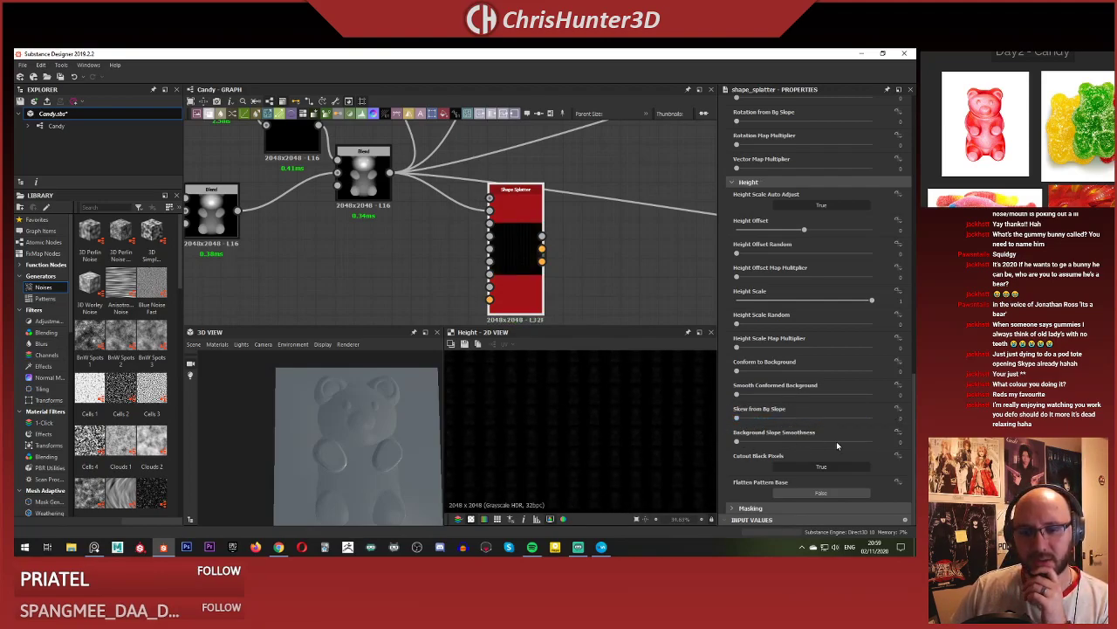
{"action": "left_click_drag", "start_coordinate": [851, 441], "coordinate": [631, 445]}
{"action": "scroll", "coordinate": [581, 272], "scroll_direction": "down", "scroll_amount": 5}
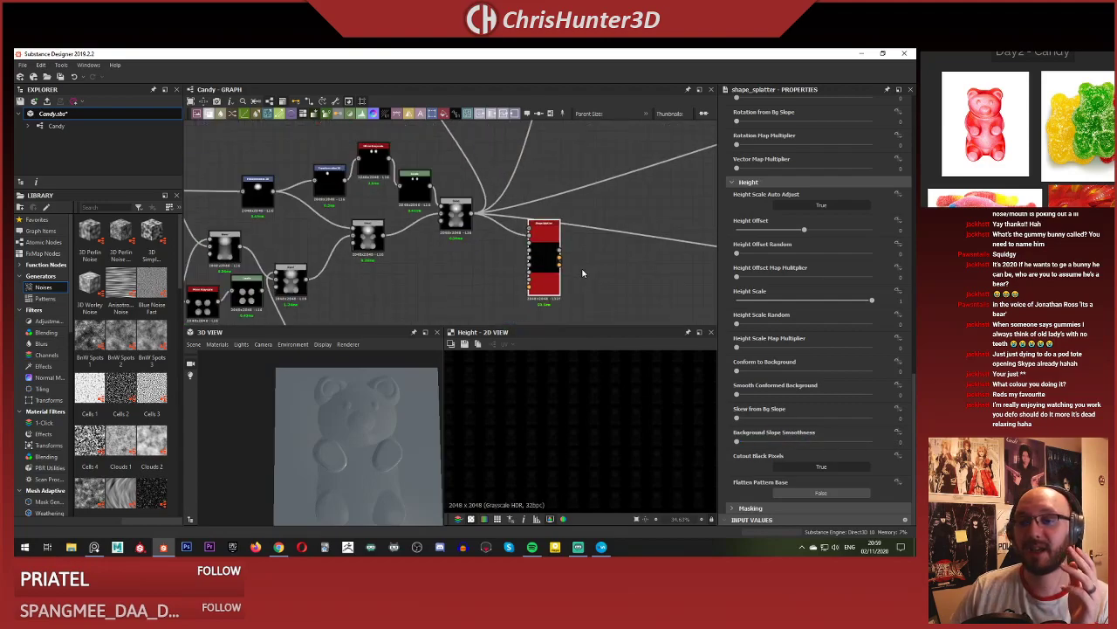
{"action": "middle_click_drag", "start_coordinate": [570, 279], "coordinate": [584, 241]}
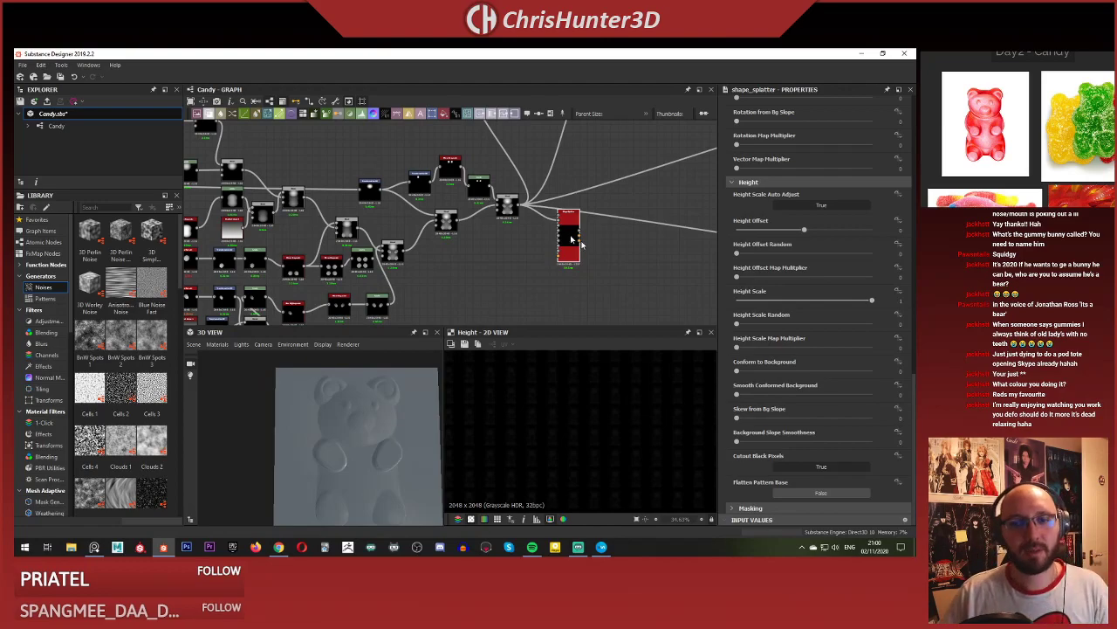
{"action": "scroll", "coordinate": [571, 240], "scroll_direction": "up", "scroll_amount": 5}
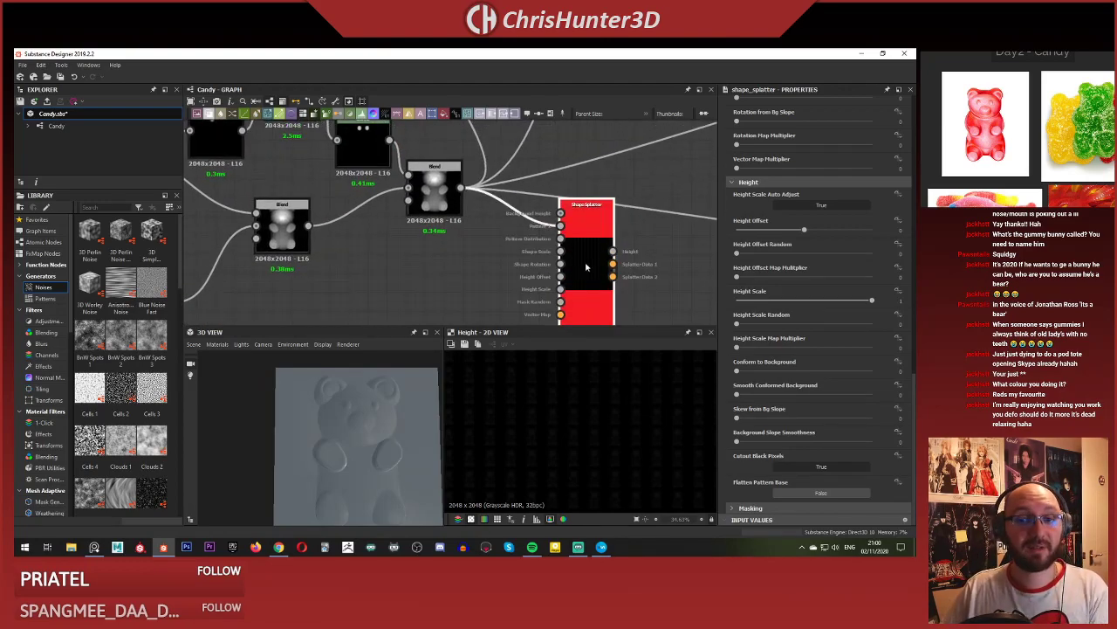
{"action": "key", "text": "Delete"}
Examine the bear's height chain from the body shape nodes to the final Blend and the resulting relief in 3D.
{"action": "scroll", "coordinate": [494, 239], "scroll_direction": "down", "scroll_amount": 5}
{"action": "middle_click_drag", "start_coordinate": [497, 247], "coordinate": [499, 284]}
{"action": "scroll", "coordinate": [544, 184], "scroll_direction": "down", "scroll_amount": 2}
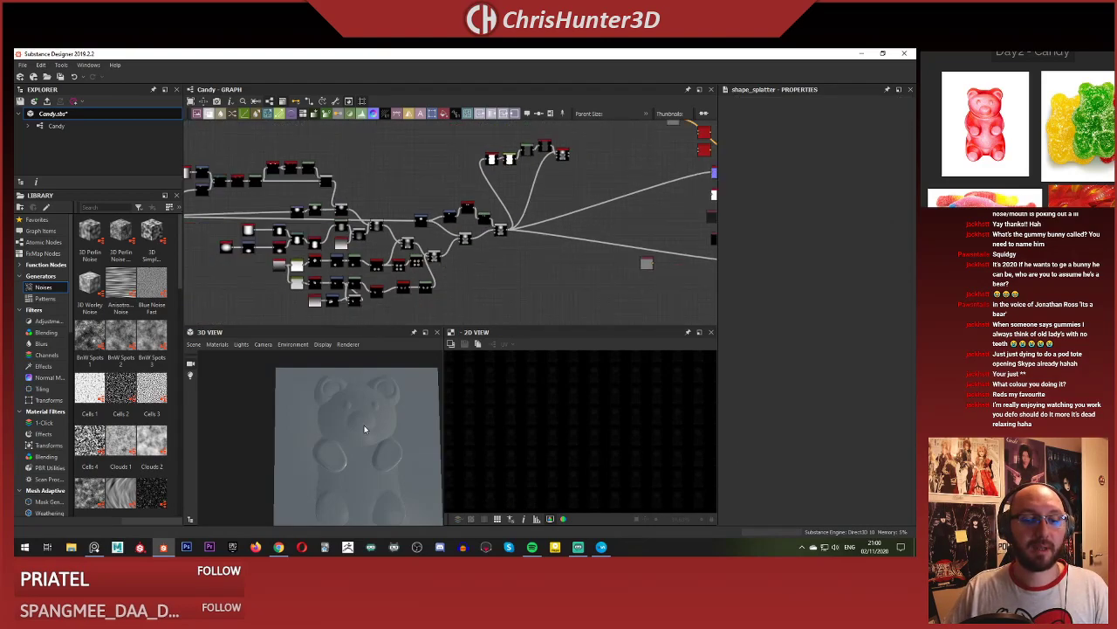
{"action": "scroll", "coordinate": [524, 228], "scroll_direction": "up", "scroll_amount": 8}
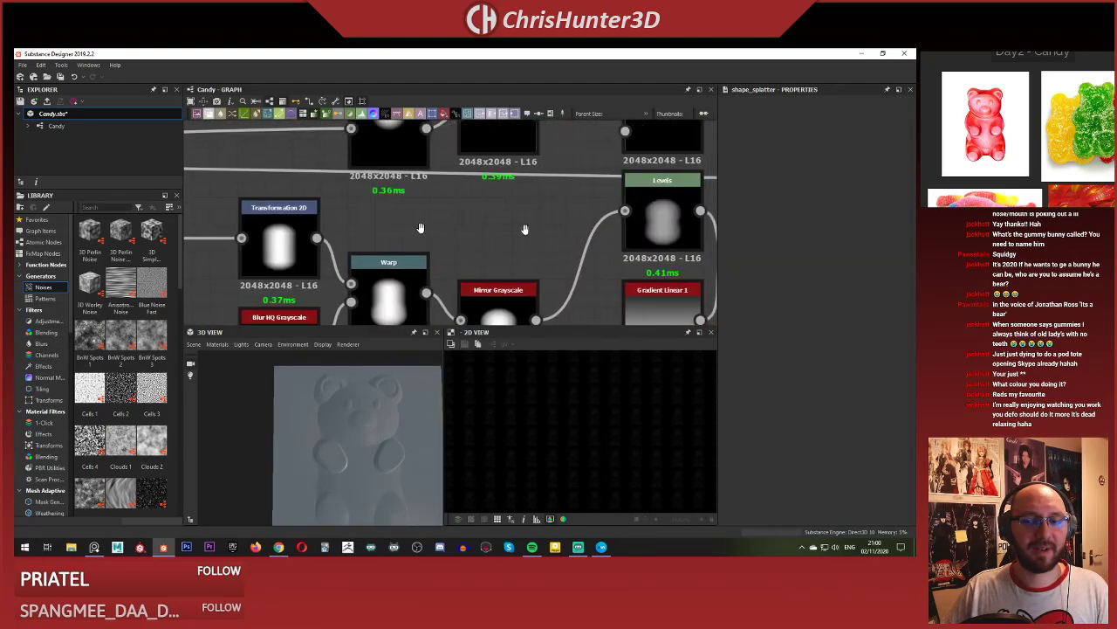
{"action": "middle_click_drag", "start_coordinate": [525, 230], "coordinate": [174, 219]}
{"action": "scroll", "coordinate": [524, 227], "scroll_direction": "down", "scroll_amount": 2}
{"action": "middle_click_drag", "start_coordinate": [620, 223], "coordinate": [350, 153]}
{"action": "middle_click_drag", "start_coordinate": [581, 247], "coordinate": [431, 242]}
{"action": "scroll", "coordinate": [557, 213], "scroll_direction": "up", "scroll_amount": 3}
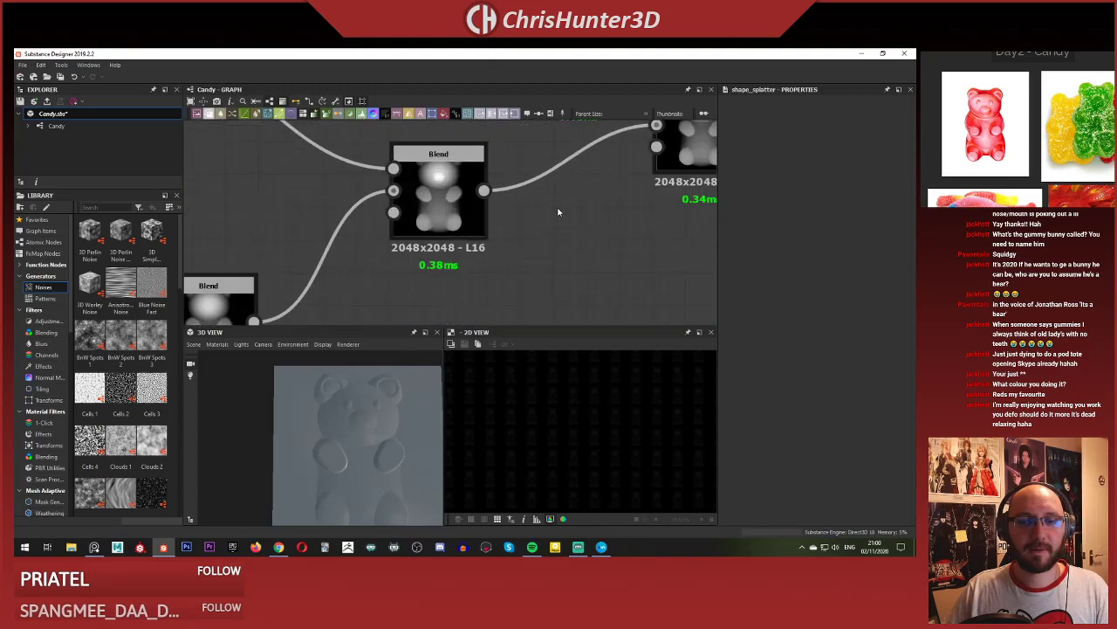
{"action": "scroll", "coordinate": [558, 212], "scroll_direction": "down", "scroll_amount": 2}
{"action": "middle_click_drag", "start_coordinate": [541, 189], "coordinate": [388, 277]}
{"action": "scroll", "coordinate": [559, 194], "scroll_direction": "up", "scroll_amount": 2}
{"action": "middle_click_drag", "start_coordinate": [550, 299], "coordinate": [575, 287]}
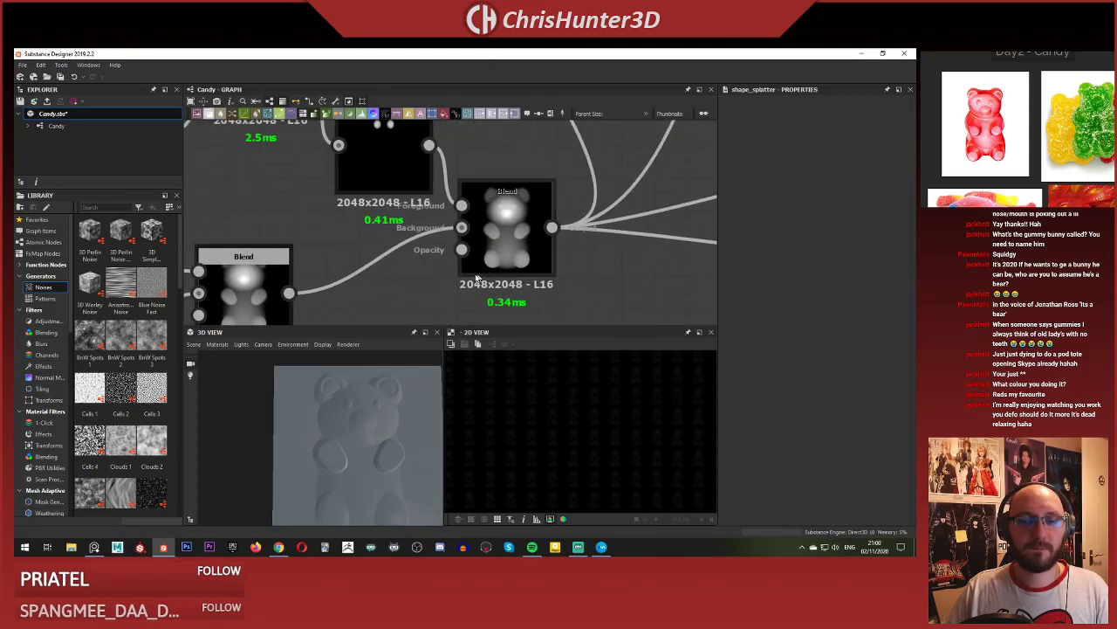
{"action": "middle_click_drag", "start_coordinate": [243, 289], "coordinate": [552, 243]}
{"action": "scroll", "coordinate": [552, 243], "scroll_direction": "down", "scroll_amount": 2}
{"action": "scroll", "coordinate": [524, 241], "scroll_direction": "up", "scroll_amount": 3}
{"action": "mouse_move", "coordinate": [358, 419]}
{"action": "left_mouse_down"}
{"action": "mouse_move", "coordinate": [345, 399]}
{"action": "mouse_move", "coordinate": [337, 439]}
{"action": "mouse_move", "coordinate": [352, 349]}
{"action": "mouse_move", "coordinate": [385, 469]}
{"action": "mouse_move", "coordinate": [358, 522]}
{"action": "mouse_move", "coordinate": [349, 436]}
{"action": "left_mouse_up"}
Preview the Blend joining head and body and the body's Multiply Blend, moving both further along the graph.
{"action": "scroll", "coordinate": [354, 300], "scroll_direction": "down", "scroll_amount": 5}
{"action": "middle_click_drag", "start_coordinate": [355, 299], "coordinate": [474, 301]}
{"action": "middle_click_drag", "start_coordinate": [235, 271], "coordinate": [439, 240]}
{"action": "scroll", "coordinate": [454, 235], "scroll_direction": "up", "scroll_amount": 5}
{"action": "double_click", "coordinate": [477, 214]}
{"action": "left_click_drag", "start_coordinate": [477, 214], "coordinate": [555, 214]}
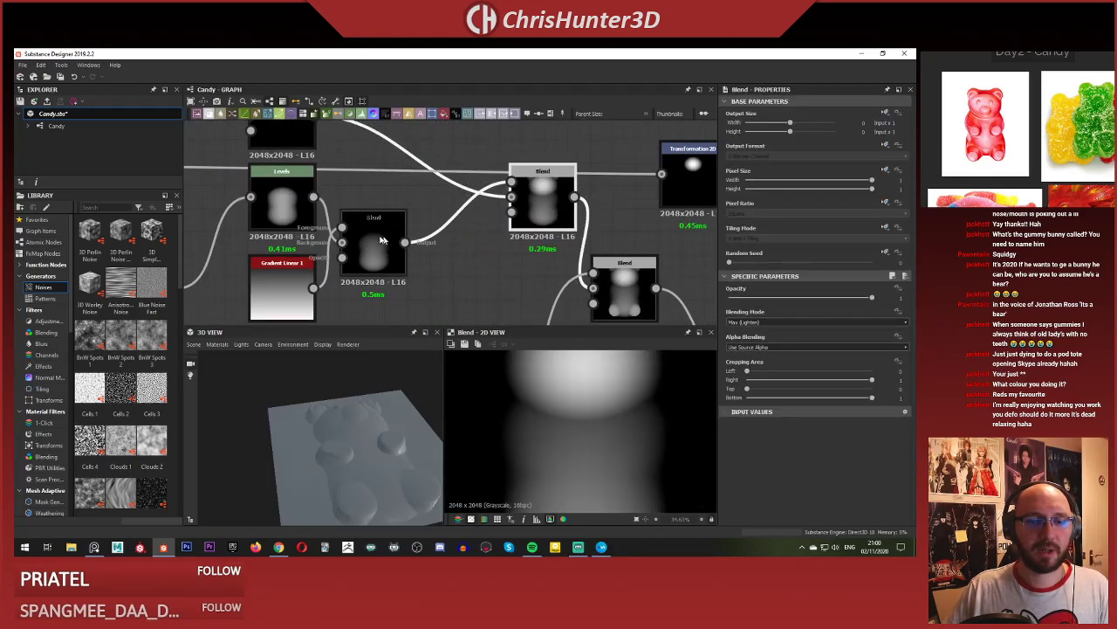
{"action": "double_click", "coordinate": [371, 244]}
{"action": "left_click_drag", "start_coordinate": [370, 245], "coordinate": [439, 245]}
Spread the body's Levels and Gradient Linear 1 nodes apart to free space before the Multiply Blend.
{"action": "middle_click_drag", "start_coordinate": [329, 225], "coordinate": [487, 229]}
{"action": "scroll", "coordinate": [423, 258], "scroll_direction": "down", "scroll_amount": 3}
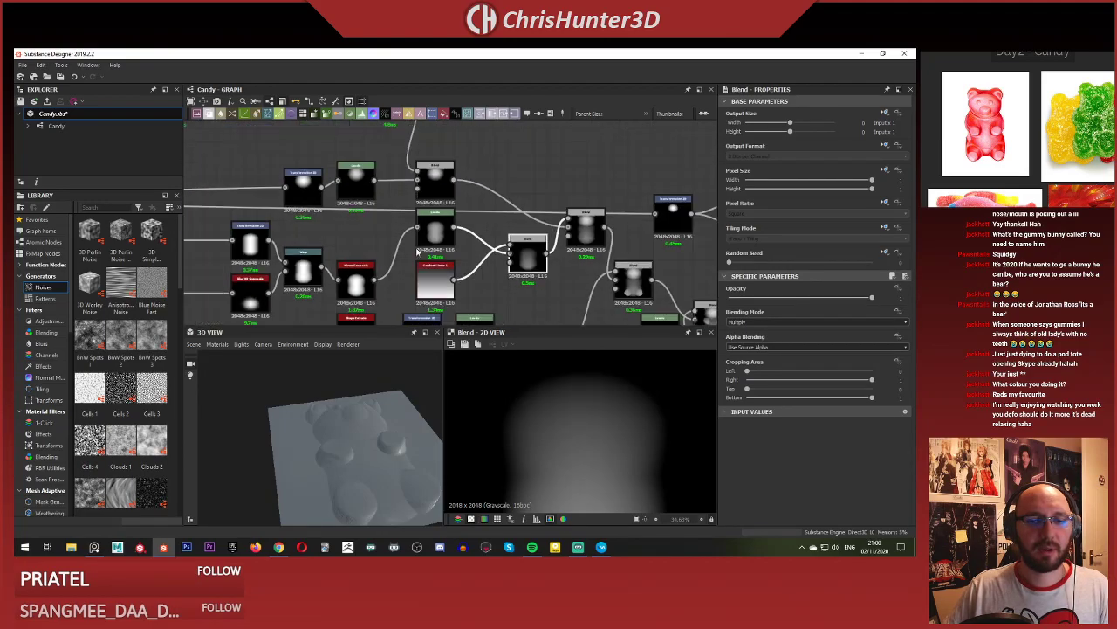
{"action": "left_click_drag", "start_coordinate": [428, 276], "coordinate": [468, 276]}
{"action": "left_click_drag", "start_coordinate": [434, 230], "coordinate": [407, 243]}
{"action": "scroll", "coordinate": [384, 232], "scroll_direction": "up", "scroll_amount": 3}
{"action": "middle_click_drag", "start_coordinate": [383, 231], "coordinate": [273, 265]}
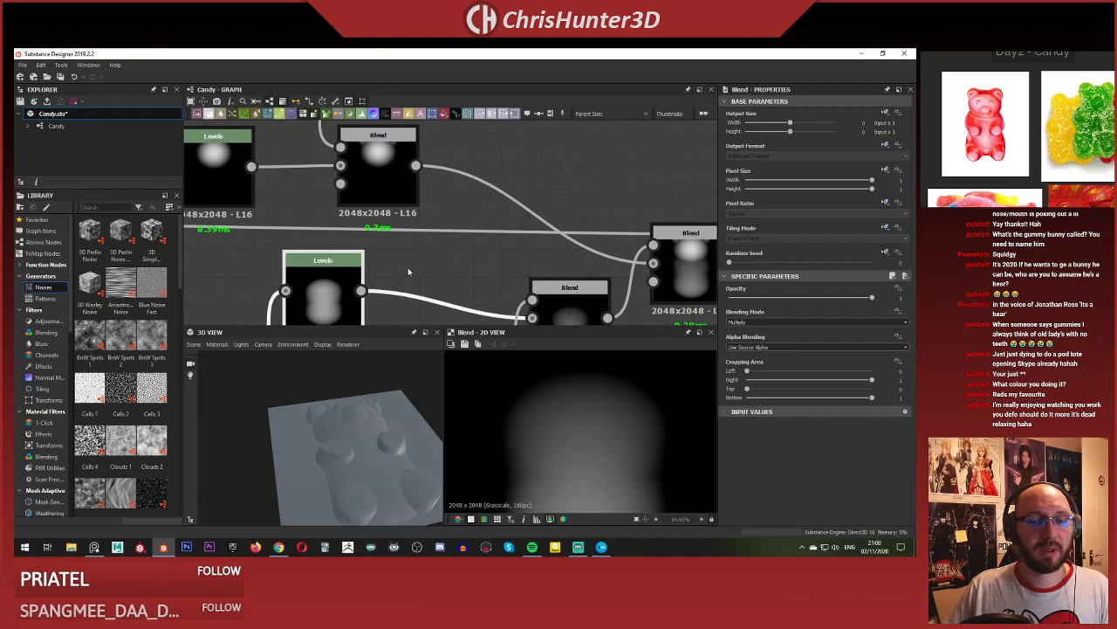
Save the Candy package.
{"action": "middle_click_drag", "start_coordinate": [414, 278], "coordinate": [452, 225]}
{"action": "scroll", "coordinate": [452, 226], "scroll_direction": "up", "scroll_amount": 3}
{"action": "left_click", "coordinate": [454, 225]}
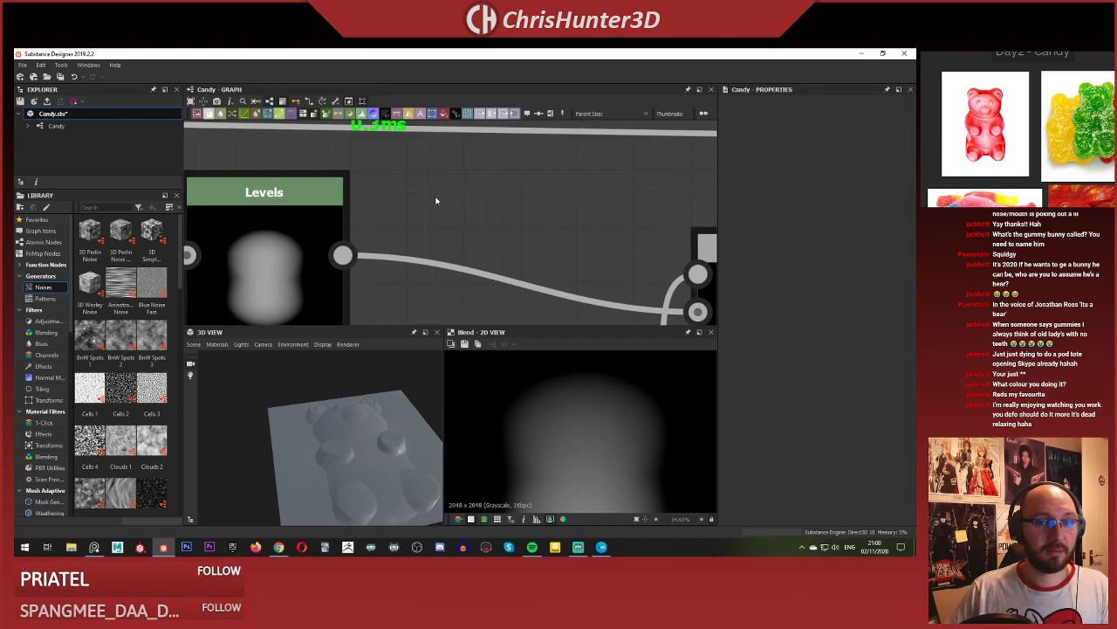
{"action": "scroll", "coordinate": [280, 170], "scroll_direction": "down", "scroll_amount": 6}
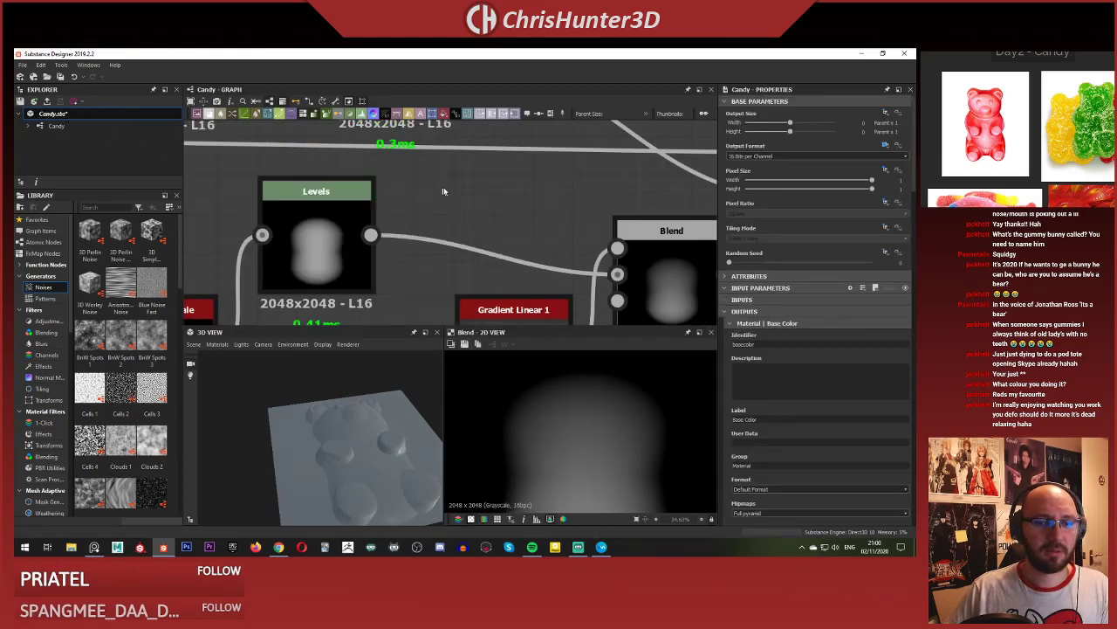
{"action": "middle_click_drag", "start_coordinate": [500, 217], "coordinate": [508, 238]}
{"action": "scroll", "coordinate": [509, 238], "scroll_direction": "up", "scroll_amount": 4}
{"action": "right_click", "coordinate": [508, 240]}
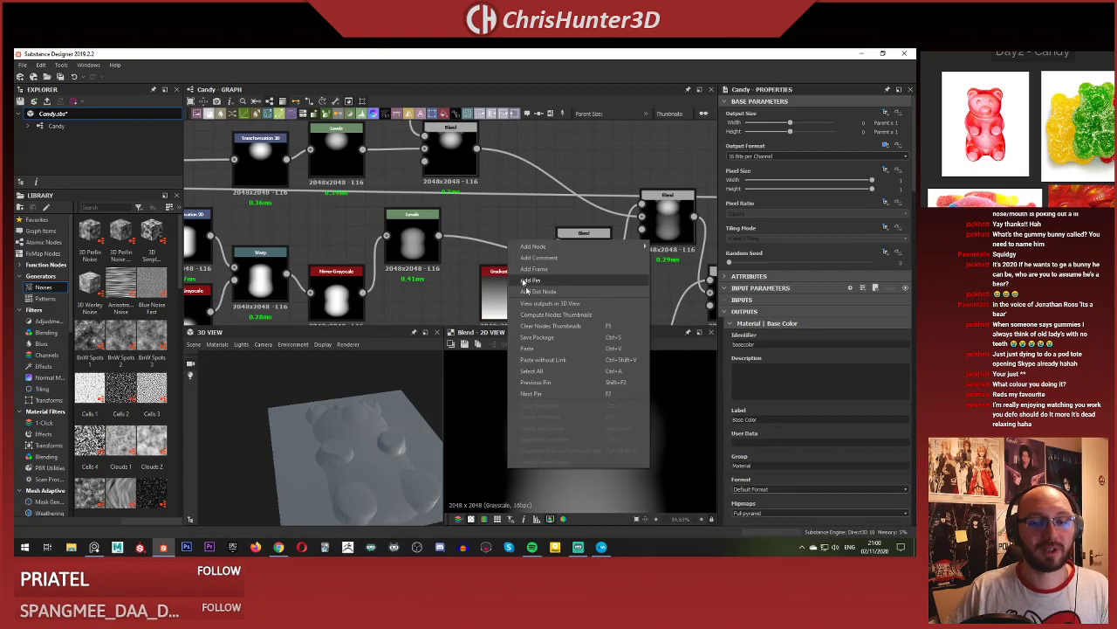
{"action": "left_click", "coordinate": [552, 340]}
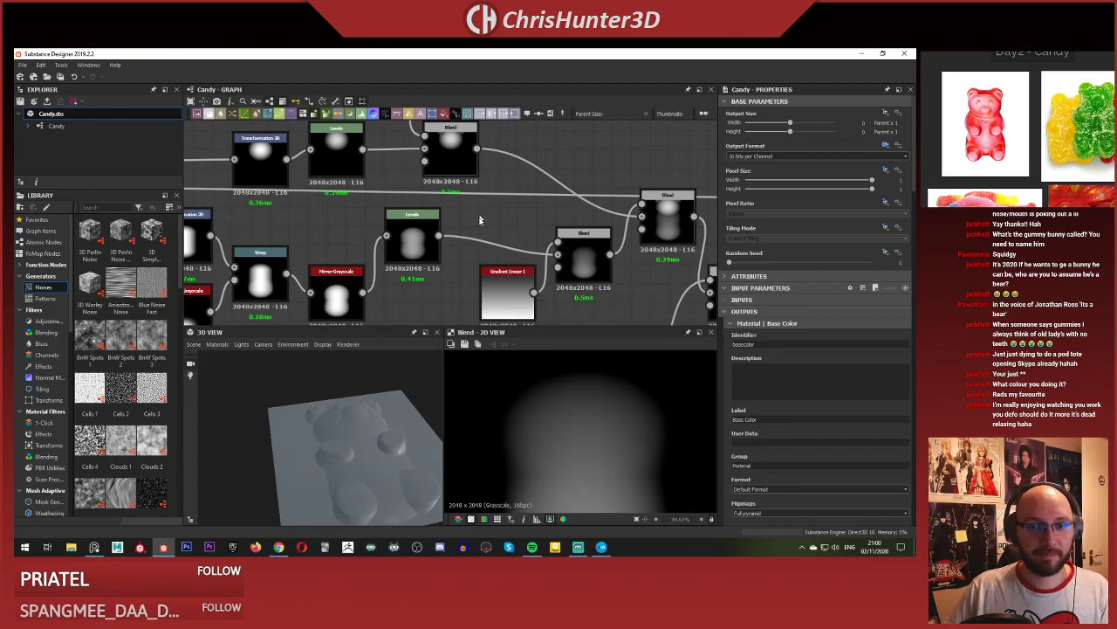
Add a Curve node fed by the body's Levels node.
{"action": "scroll", "coordinate": [479, 220], "scroll_direction": "up", "scroll_amount": 2}
{"action": "key", "text": "space"}
{"action": "type", "text": "curve"}
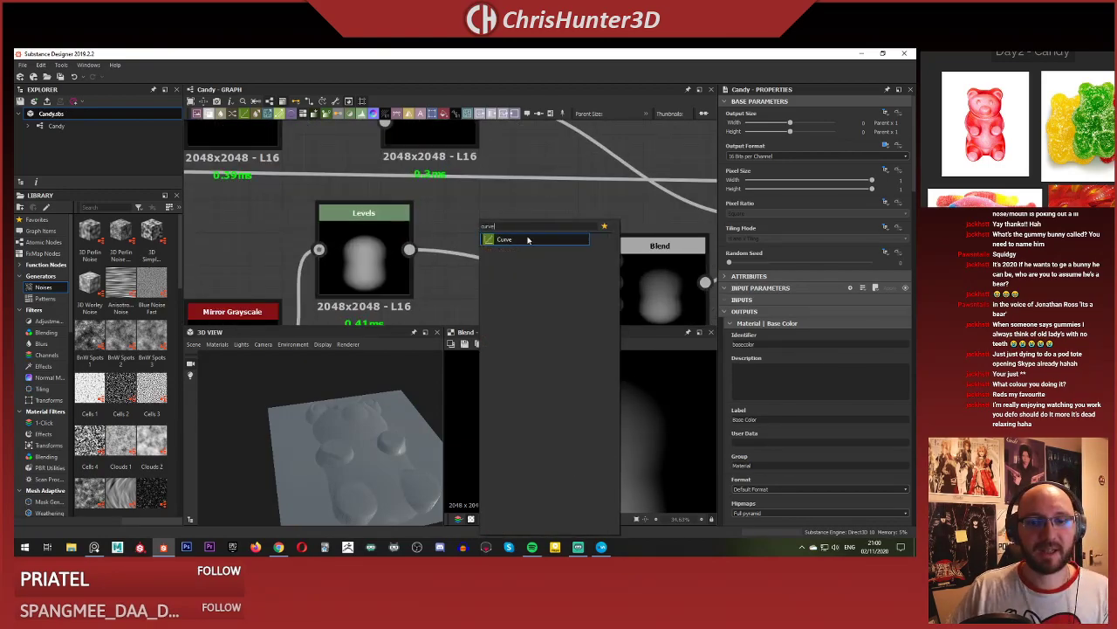
{"action": "left_click", "coordinate": [527, 239]}
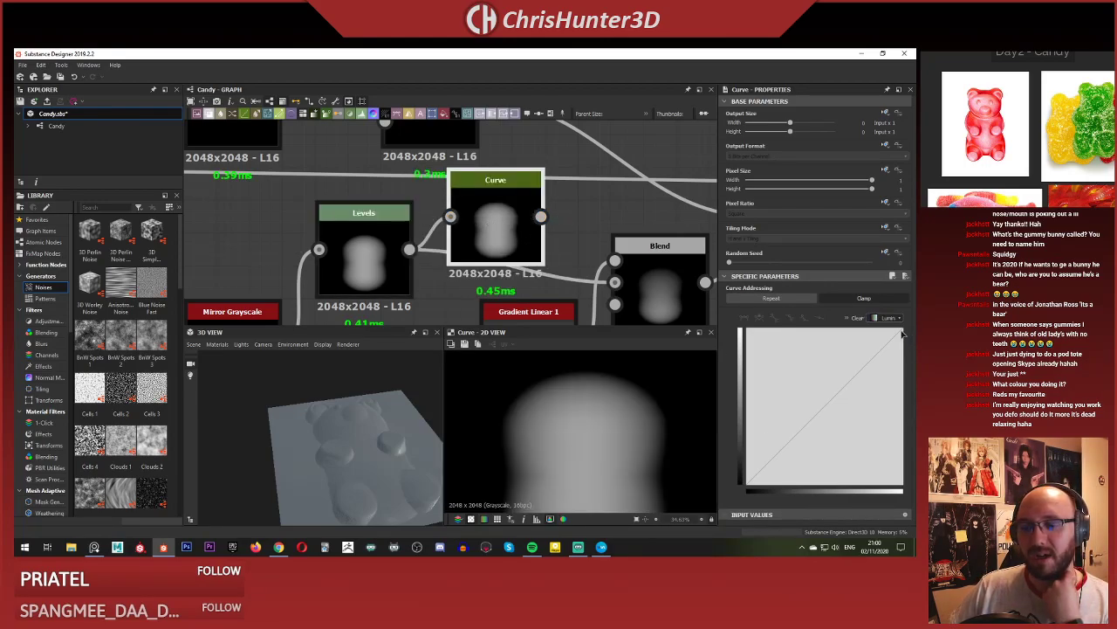
Try reshaping the body's falloff with an added curve point and shifted end points, and delete the Curve node.
{"action": "left_click", "coordinate": [767, 465]}
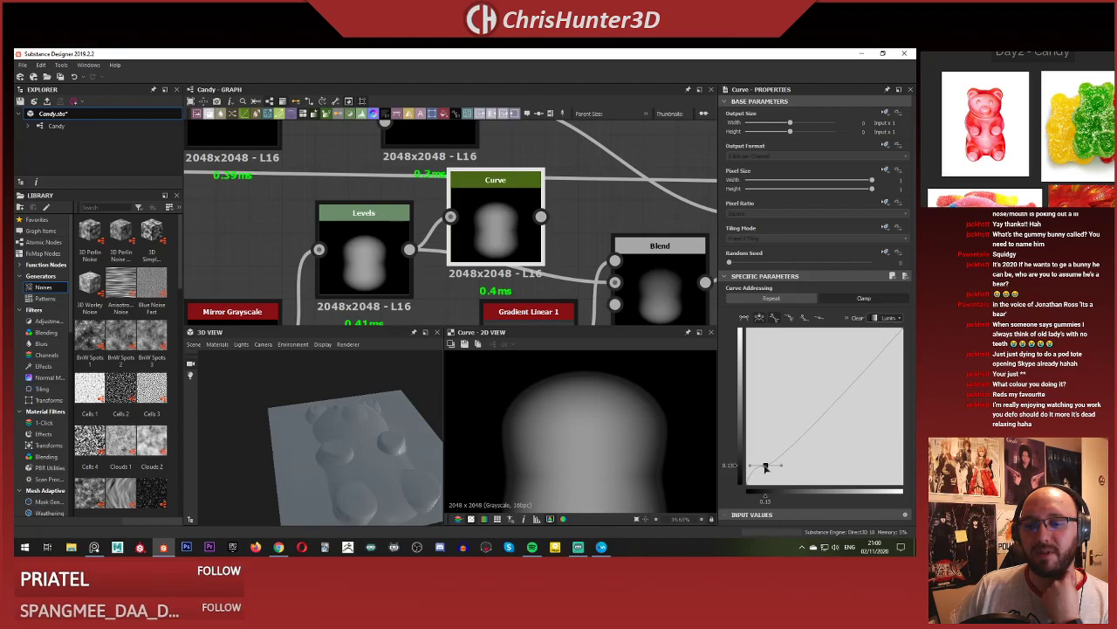
{"action": "left_click_drag", "start_coordinate": [768, 466], "coordinate": [792, 365]}
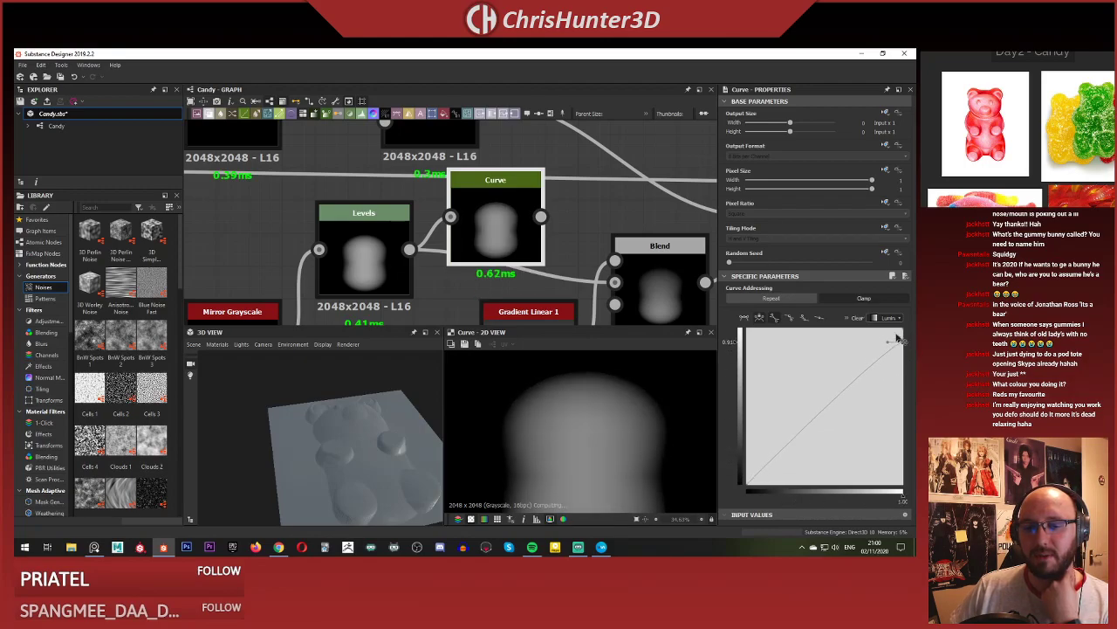
{"action": "left_click_drag", "start_coordinate": [715, 426], "coordinate": [634, 556]}
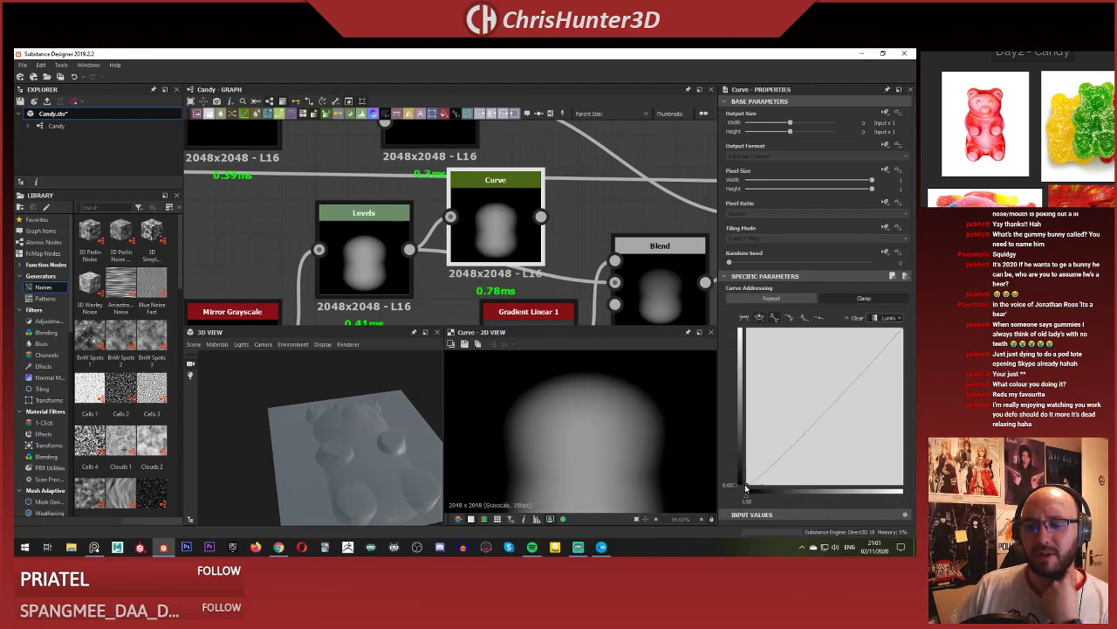
{"action": "left_click_drag", "start_coordinate": [746, 487], "coordinate": [701, 535]}
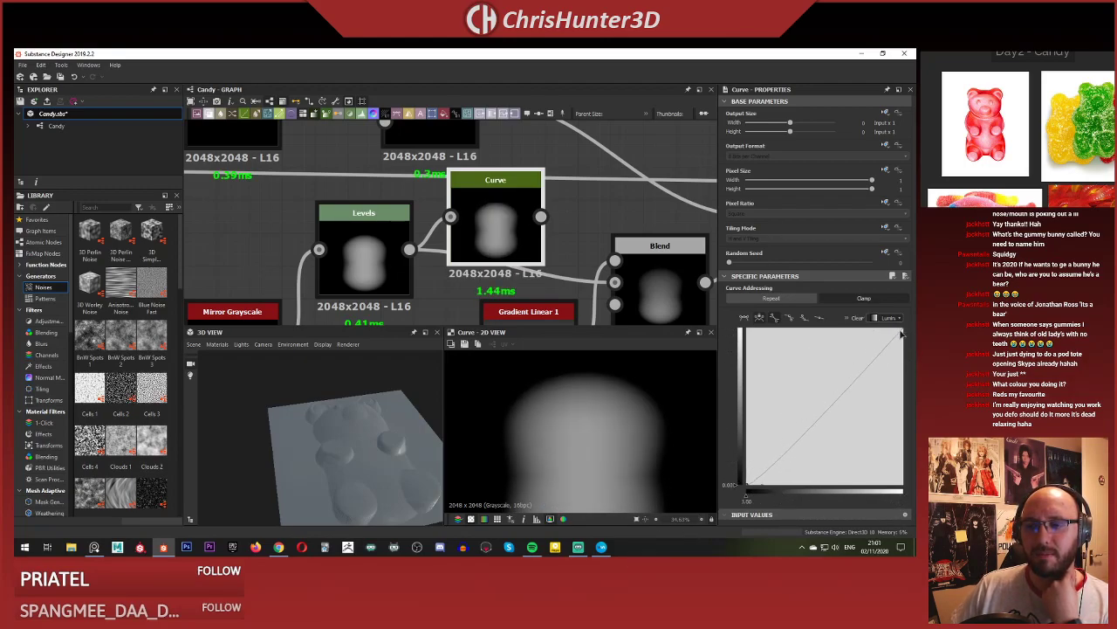
{"action": "left_click_drag", "start_coordinate": [903, 332], "coordinate": [912, 356]}
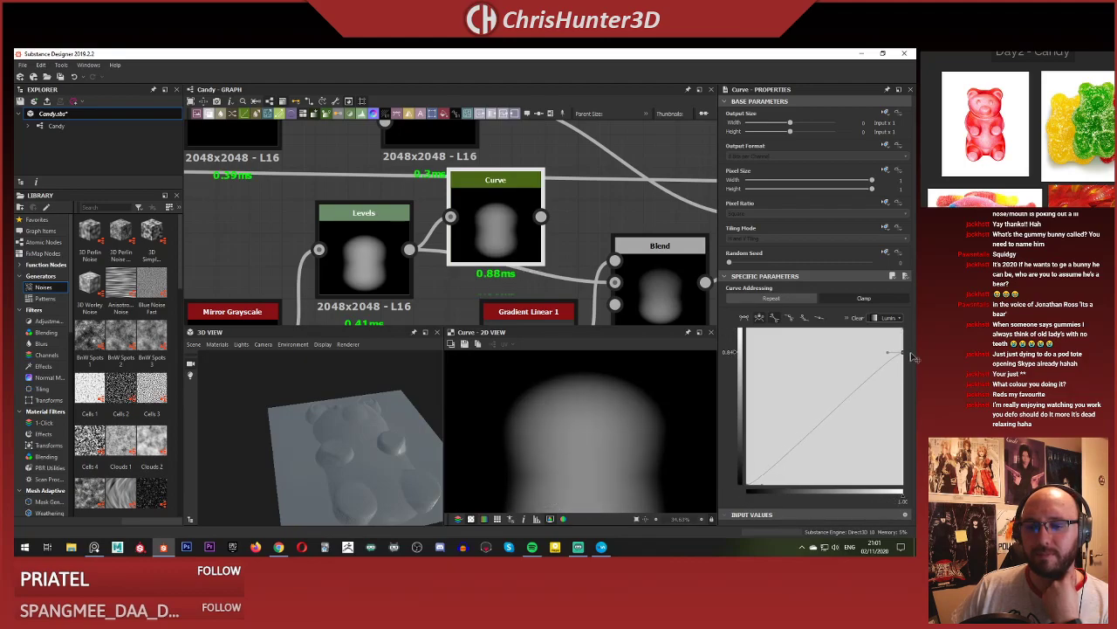
{"action": "key", "text": "Delete"}
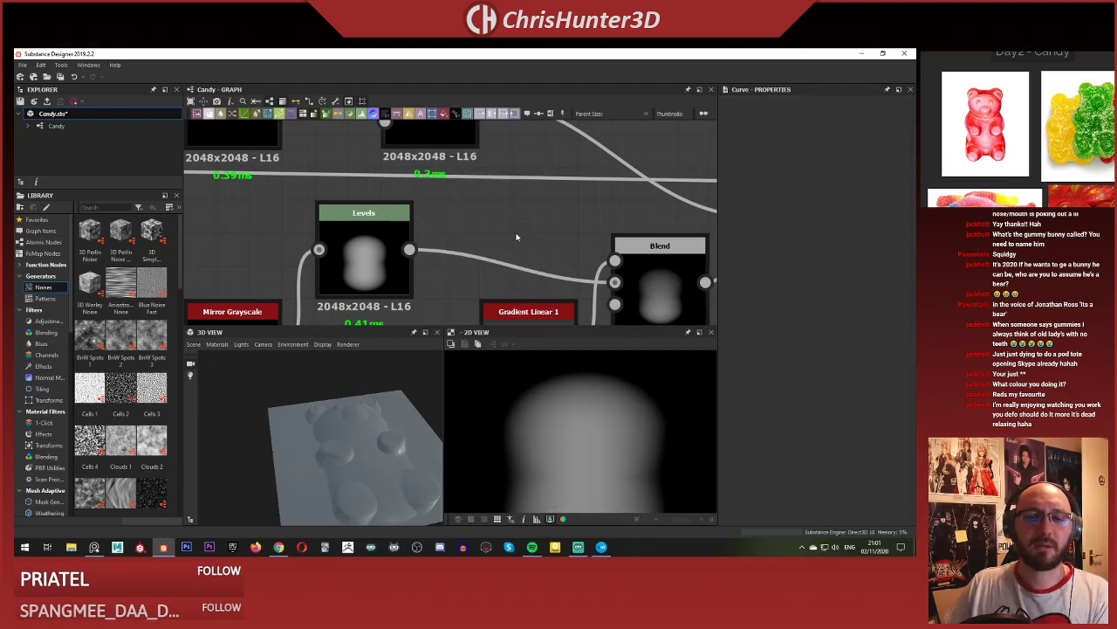
Add a Gradient Map node fed by the body's Levels node.
{"action": "key", "text": "space"}
{"action": "key", "text": "Return"}
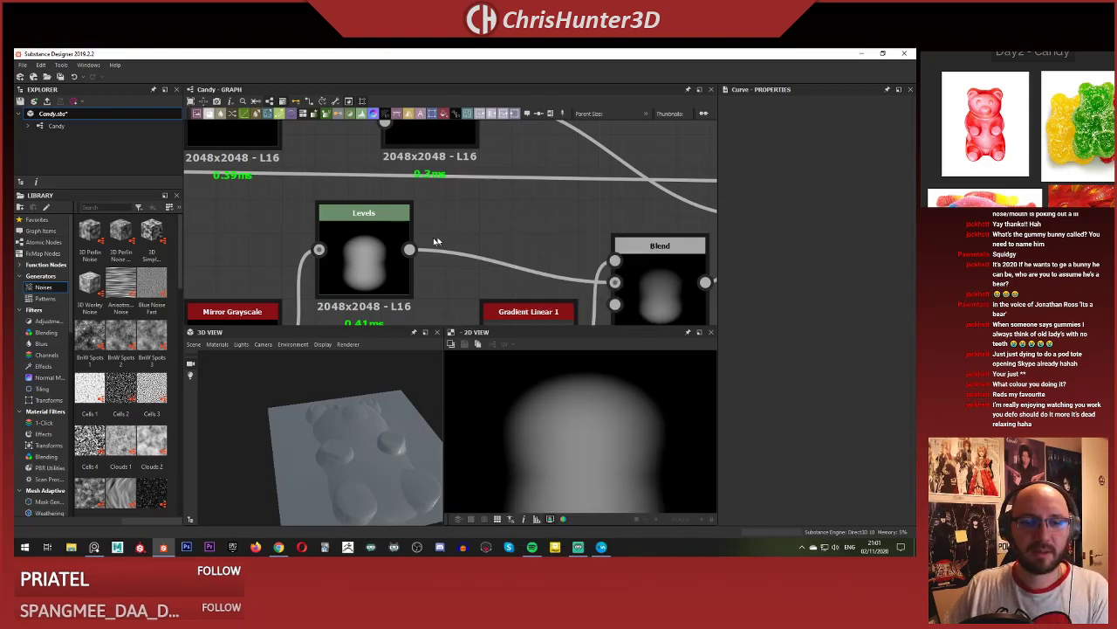
{"action": "left_click_drag", "start_coordinate": [514, 224], "coordinate": [483, 223]}
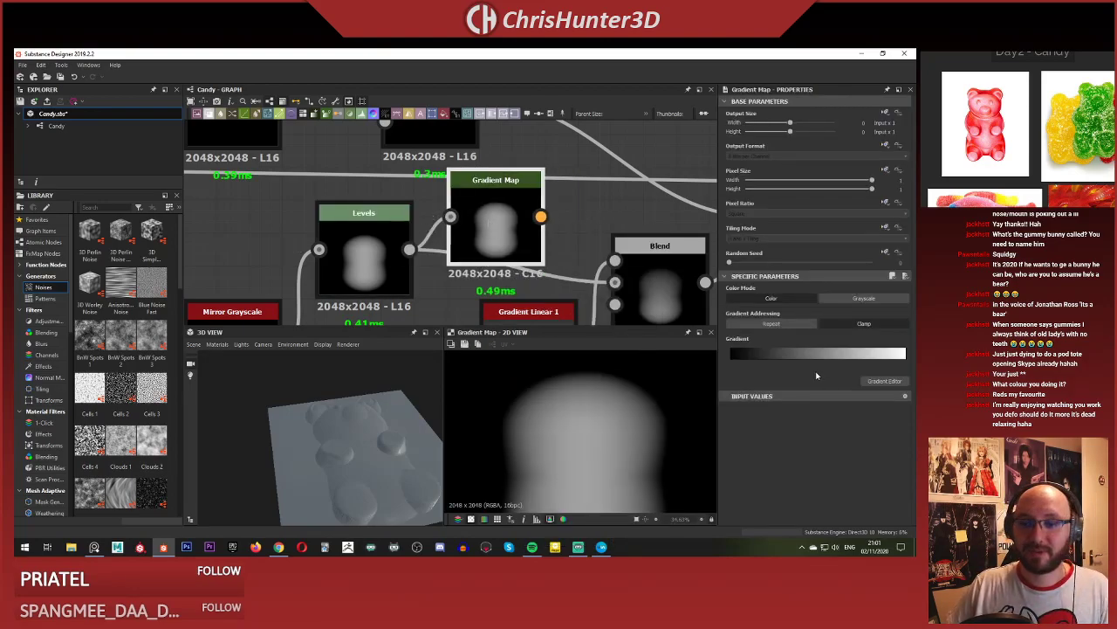
Add a key past the middle of the Gradient Map's gradient, try shifting it to about 0.2 and undo the shift.
{"action": "left_click", "coordinate": [887, 382]}
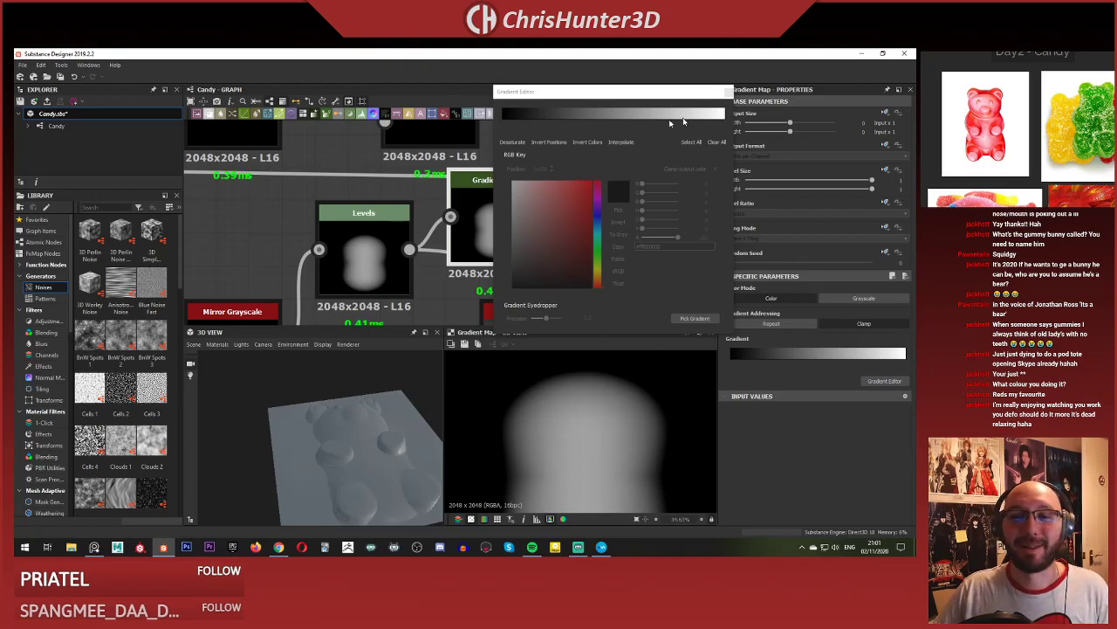
{"action": "left_click_drag", "start_coordinate": [638, 121], "coordinate": [547, 121]}
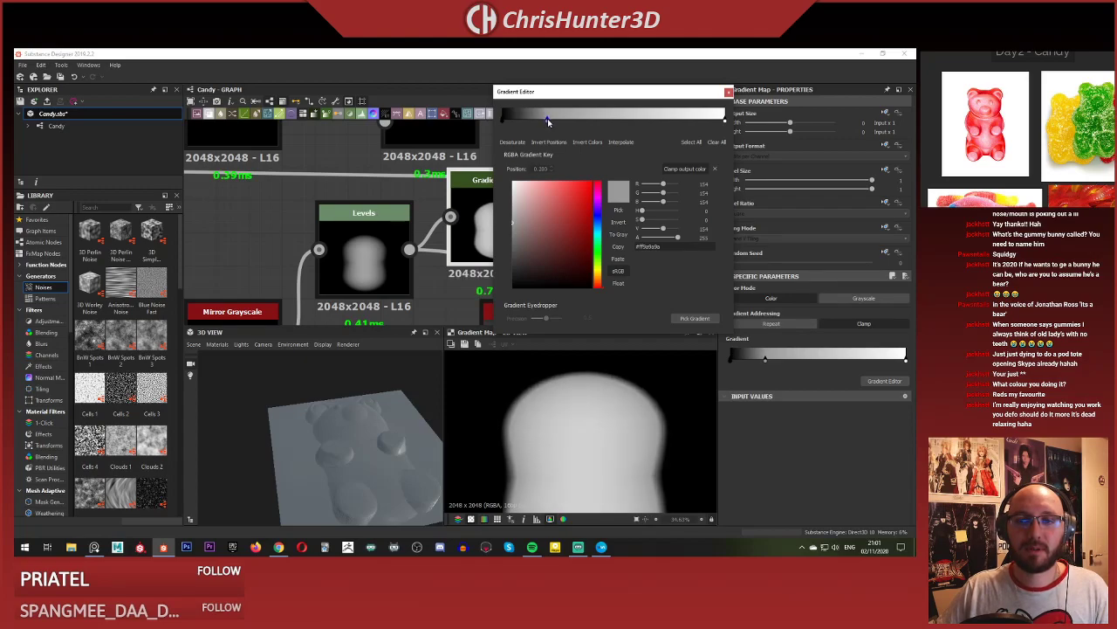
{"action": "key", "text": "ctrl+z"}
Add a dark key at position 0.065 on the gradient, brighten it to grey value 60 and check the body's edge.
{"action": "left_click", "coordinate": [520, 119]}
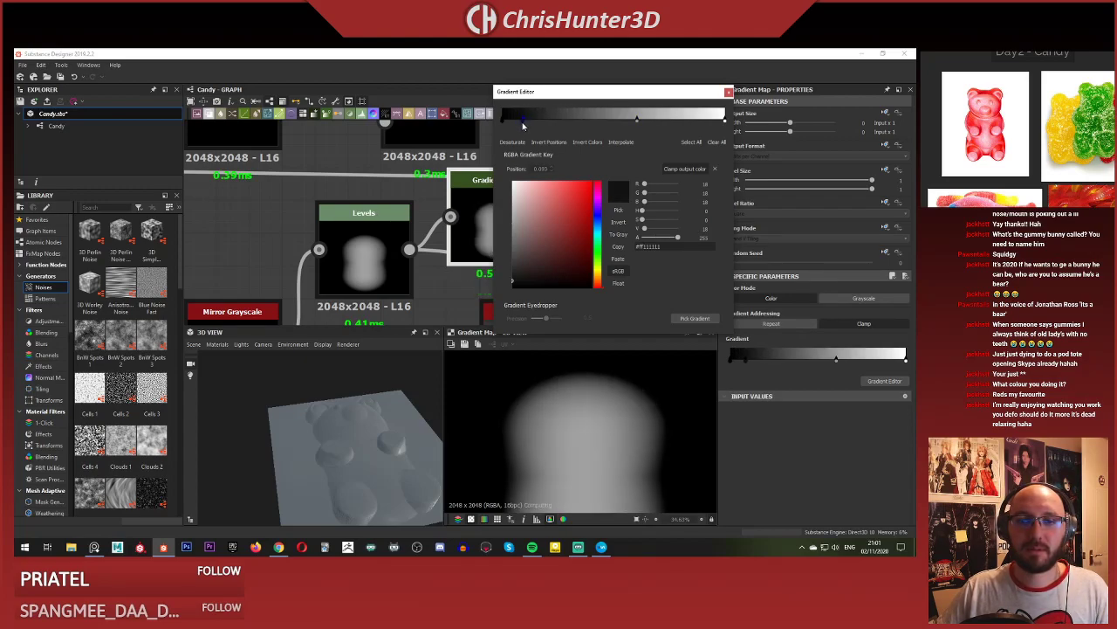
{"action": "left_click_drag", "start_coordinate": [524, 126], "coordinate": [516, 124]}
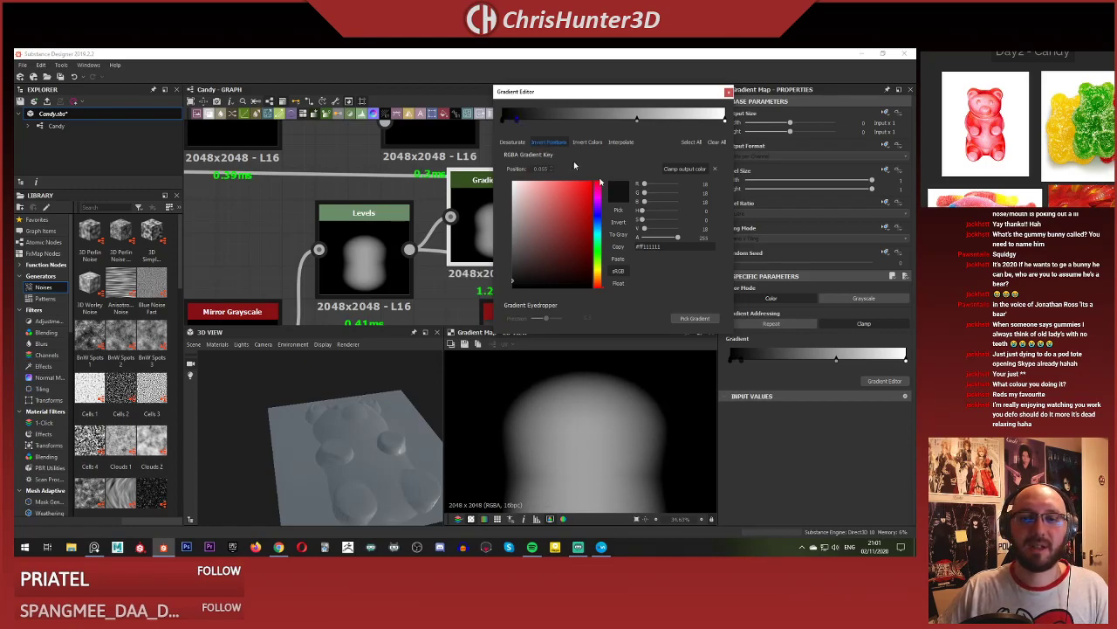
{"action": "left_click_drag", "start_coordinate": [646, 234], "coordinate": [651, 234]}
{"action": "scroll", "coordinate": [683, 449], "scroll_direction": "up", "scroll_amount": 5}
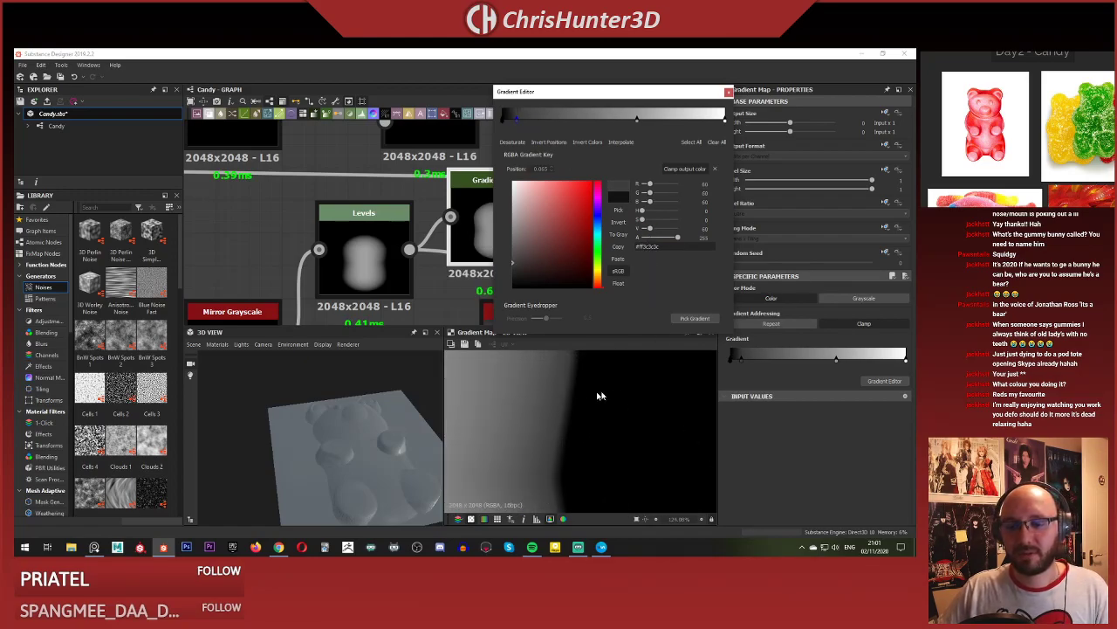
{"action": "scroll", "coordinate": [567, 419], "scroll_direction": "down", "scroll_amount": 6}
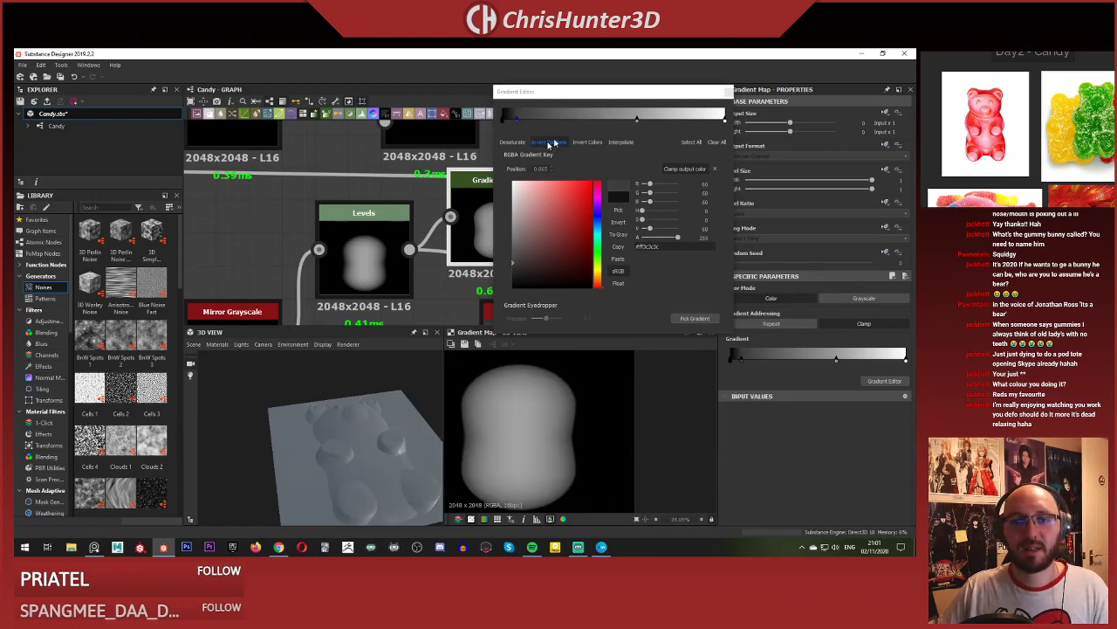
Connect the Gradient Map to the Background input of the body's Multiply Blend and set its Color Mode to Grayscale.
{"action": "left_click_drag", "start_coordinate": [605, 92], "coordinate": [222, 102]}
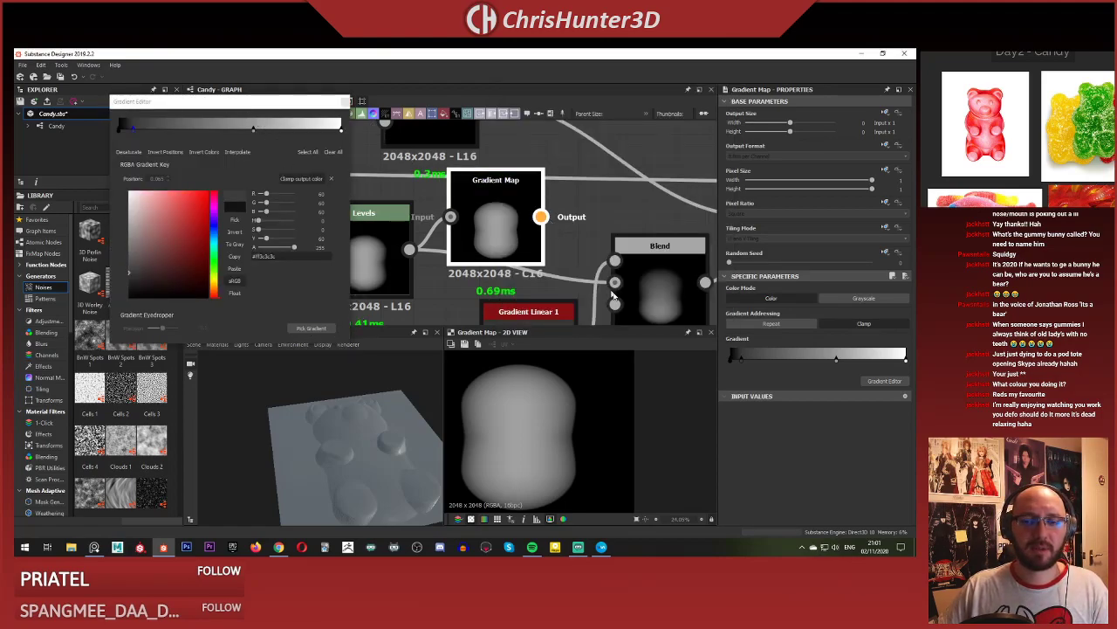
{"action": "left_click_drag", "start_coordinate": [541, 216], "coordinate": [615, 281]}
{"action": "left_click_drag", "start_coordinate": [295, 481], "coordinate": [389, 441]}
{"action": "scroll", "coordinate": [602, 227], "scroll_direction": "down", "scroll_amount": 4}
{"action": "middle_click_drag", "start_coordinate": [602, 227], "coordinate": [622, 244]}
{"action": "scroll", "coordinate": [607, 236], "scroll_direction": "up", "scroll_amount": 4}
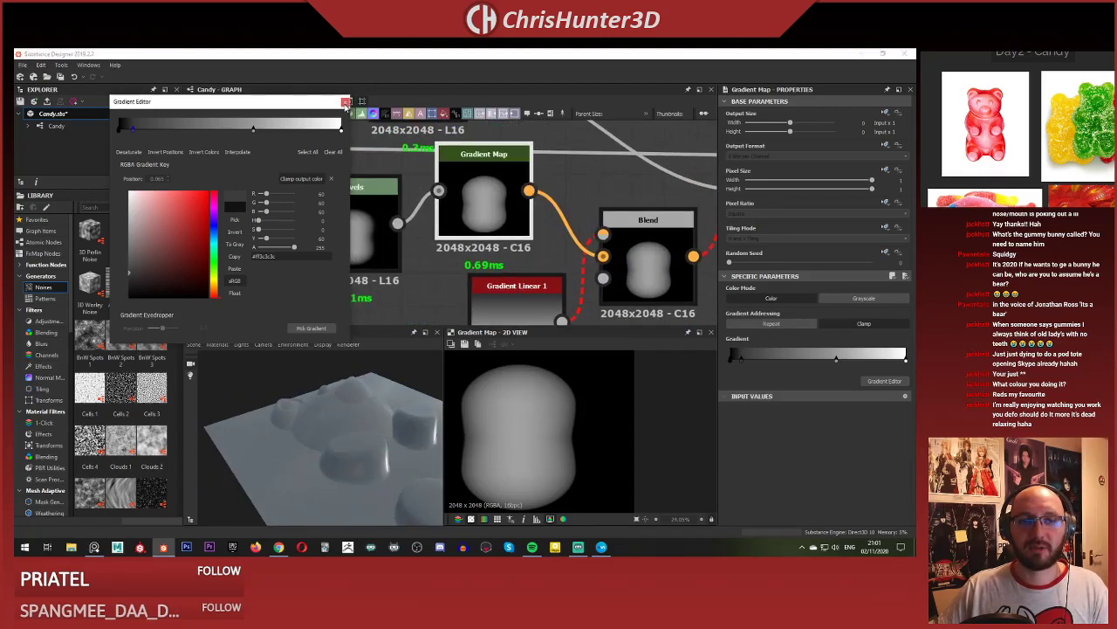
{"action": "left_click", "coordinate": [345, 102]}
{"action": "left_click", "coordinate": [843, 299]}
Inspect the edge of the bear's body up close in the 3D preview.
{"action": "left_click_drag", "start_coordinate": [299, 415], "coordinate": [302, 332]}
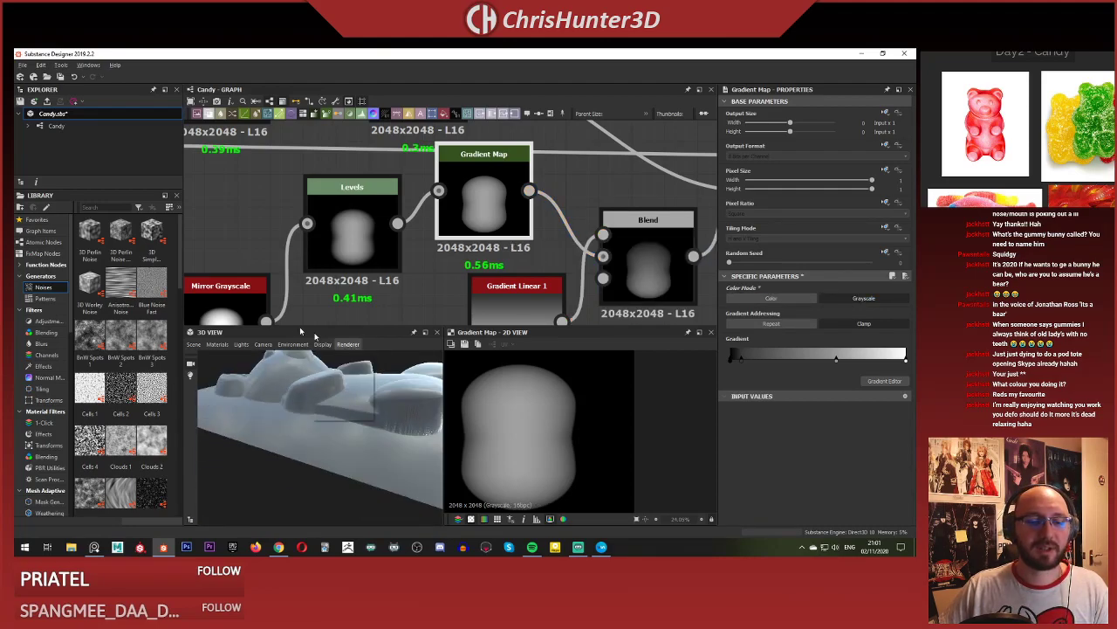
{"action": "left_click", "coordinate": [322, 344]}
{"action": "left_click", "coordinate": [407, 293]}
{"action": "left_click_drag", "start_coordinate": [366, 406], "coordinate": [357, 449]}
{"action": "scroll", "coordinate": [312, 441], "scroll_direction": "up", "scroll_amount": 4}
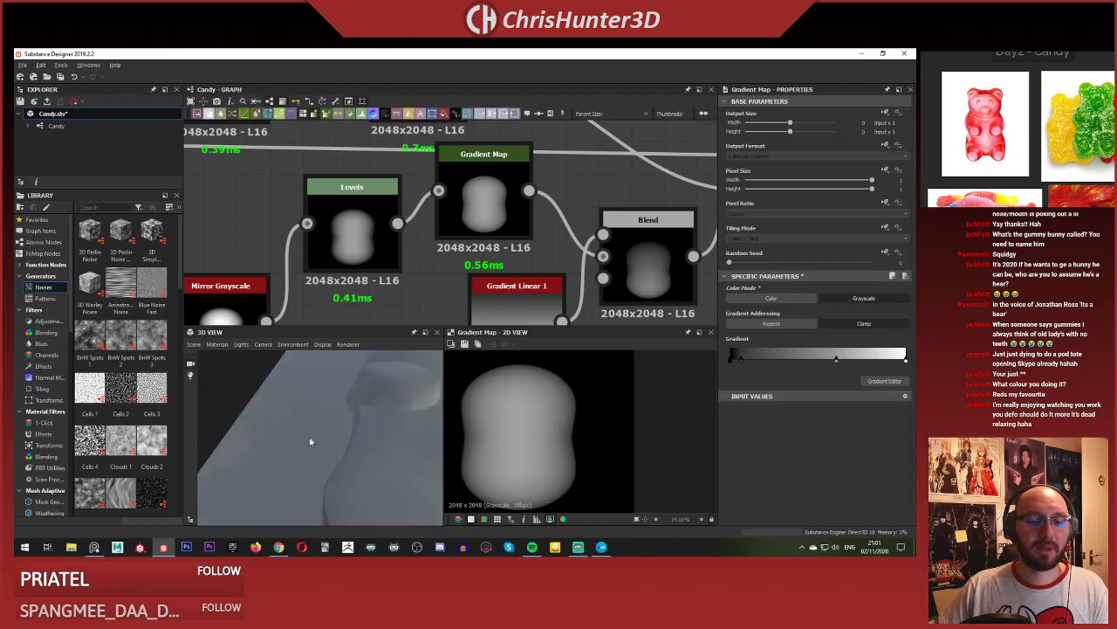
Try shifting the Gradient Map's dark grey key to about the middle of the gradient and undo the shift.
{"action": "middle_click_drag", "start_coordinate": [311, 442], "coordinate": [309, 470]}
{"action": "scroll", "coordinate": [312, 469], "scroll_direction": "down", "scroll_amount": 5}
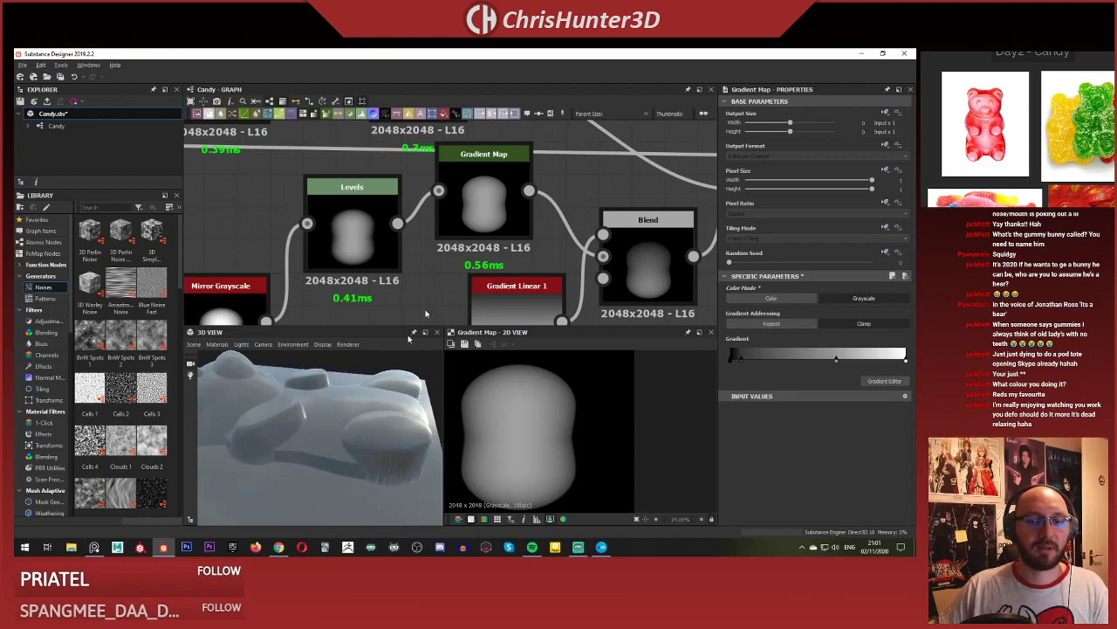
{"action": "left_click", "coordinate": [483, 205]}
{"action": "mouse_move", "coordinate": [742, 362]}
{"action": "left_mouse_down"}
{"action": "mouse_move", "coordinate": [834, 365]}
{"action": "mouse_move", "coordinate": [807, 373]}
{"action": "mouse_move", "coordinate": [818, 375]}
{"action": "left_mouse_up"}
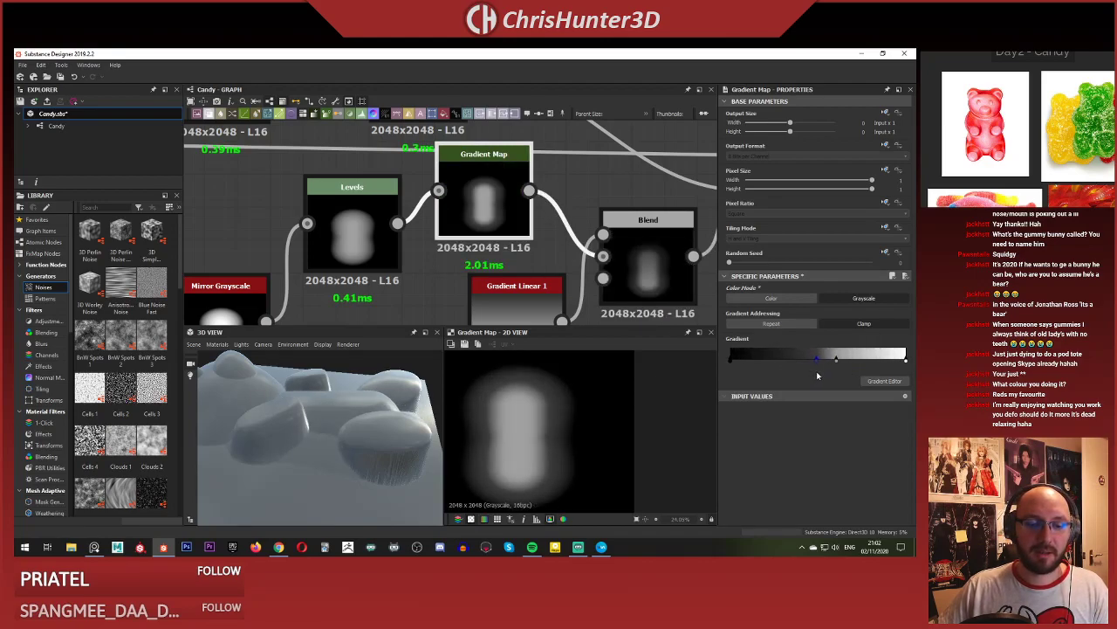
{"action": "key", "text": "ctrl+z"}
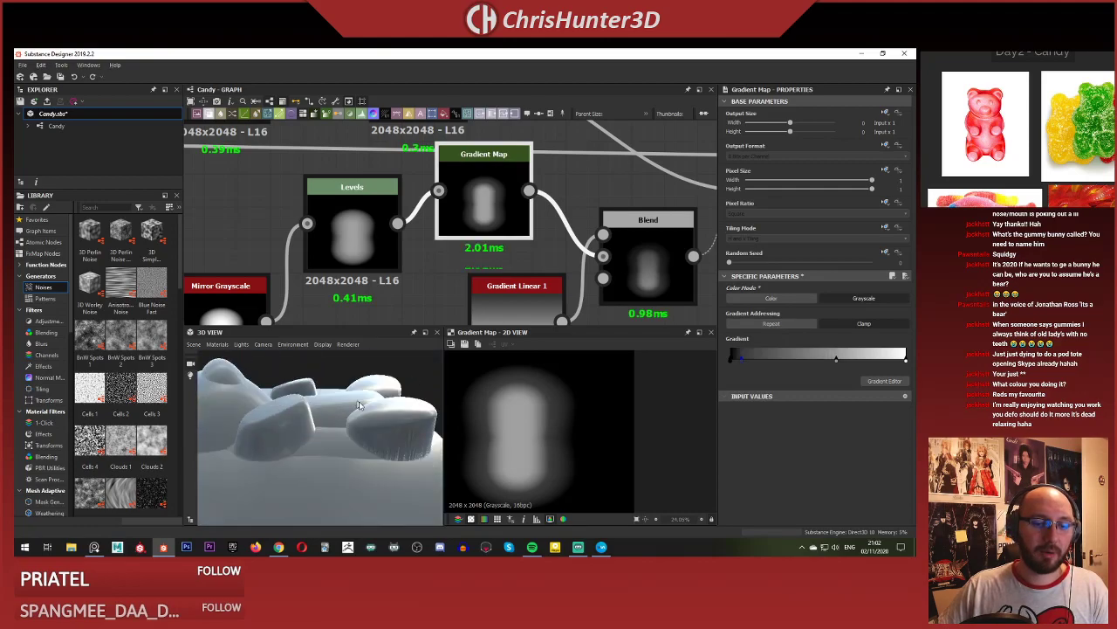
{"action": "mouse_move", "coordinate": [390, 406]}
{"action": "left_mouse_down"}
{"action": "mouse_move", "coordinate": [326, 407]}
{"action": "mouse_move", "coordinate": [352, 420]}
{"action": "mouse_move", "coordinate": [375, 404]}
{"action": "left_mouse_up"}
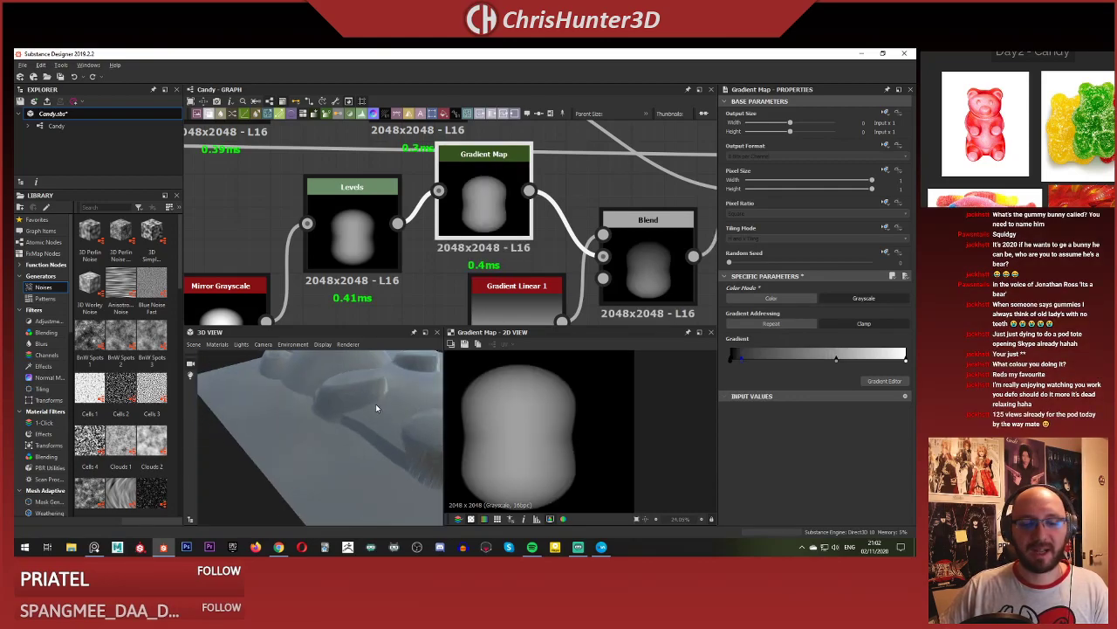
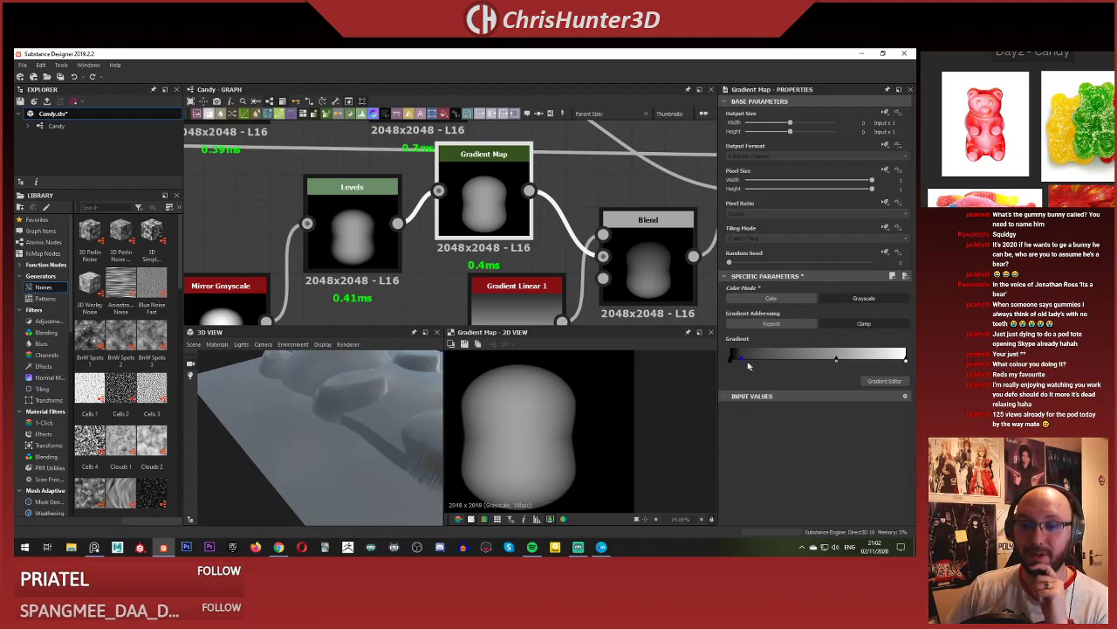
Move the gradient's dark grey key to position 0.204, brighten its grey slightly and check the body's slope in the 3D preview.
{"action": "left_click_drag", "start_coordinate": [740, 360], "coordinate": [760, 362]}
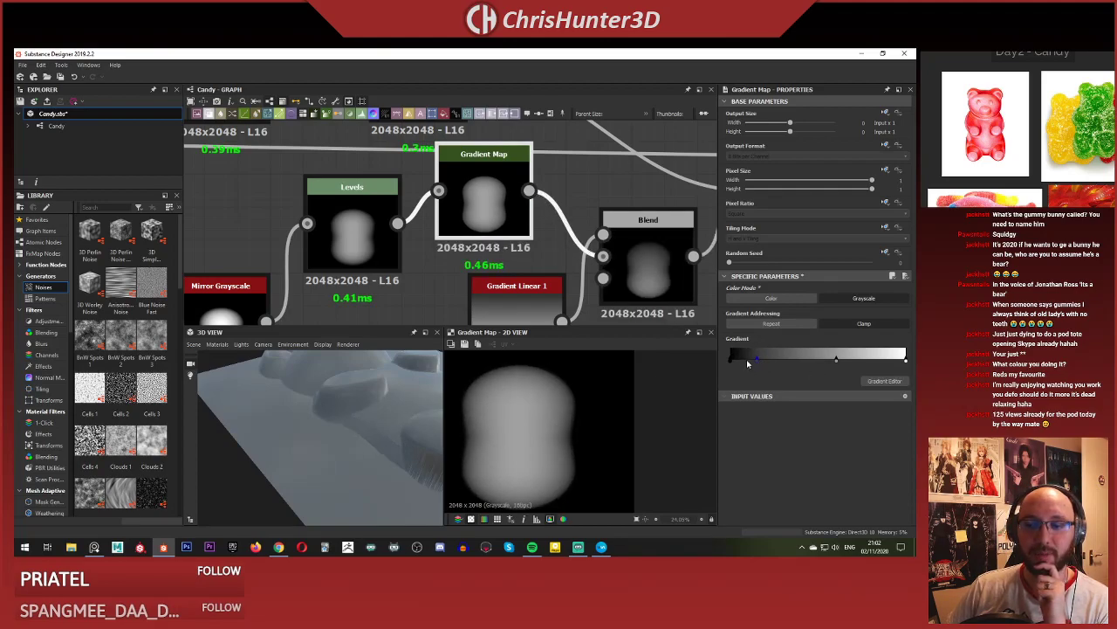
{"action": "double_click", "coordinate": [758, 363]}
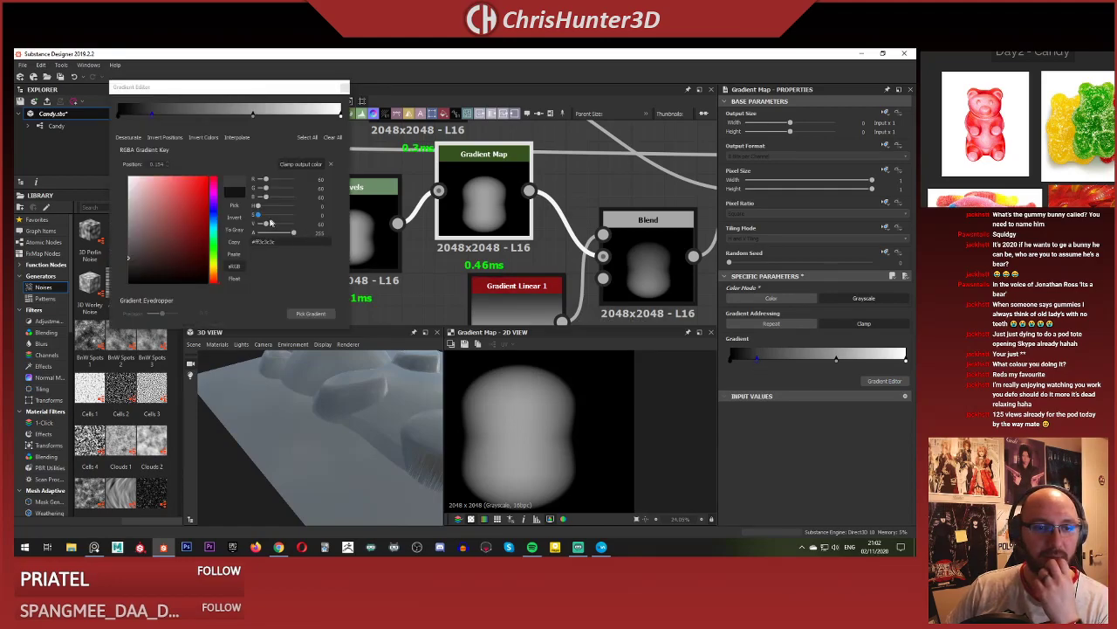
{"action": "left_click_drag", "start_coordinate": [269, 226], "coordinate": [272, 226]}
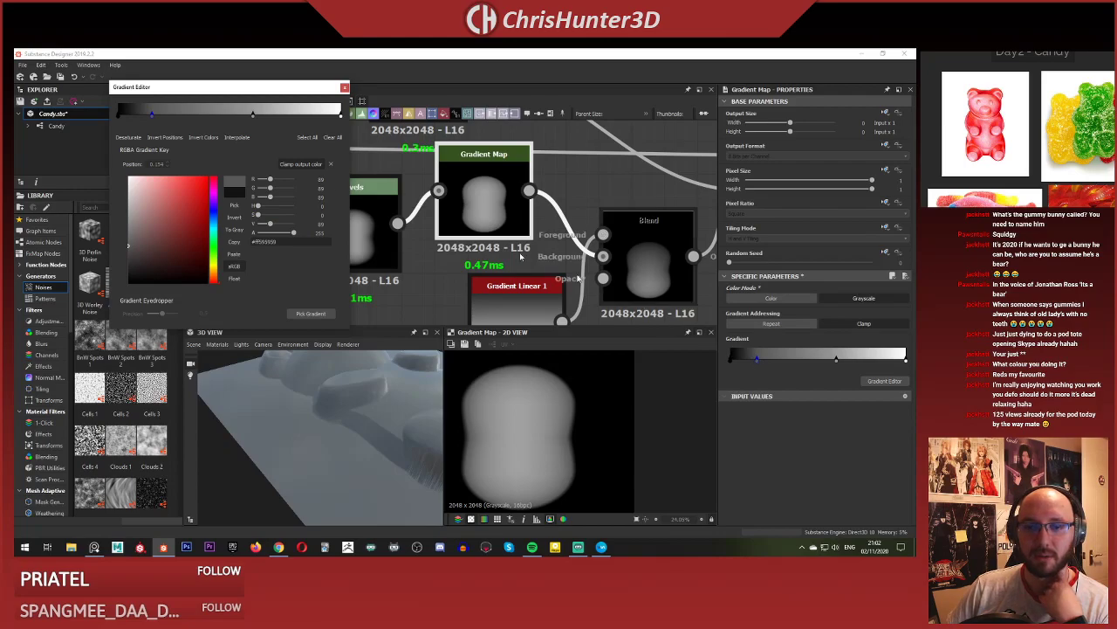
{"action": "left_click_drag", "start_coordinate": [152, 118], "coordinate": [162, 120]}
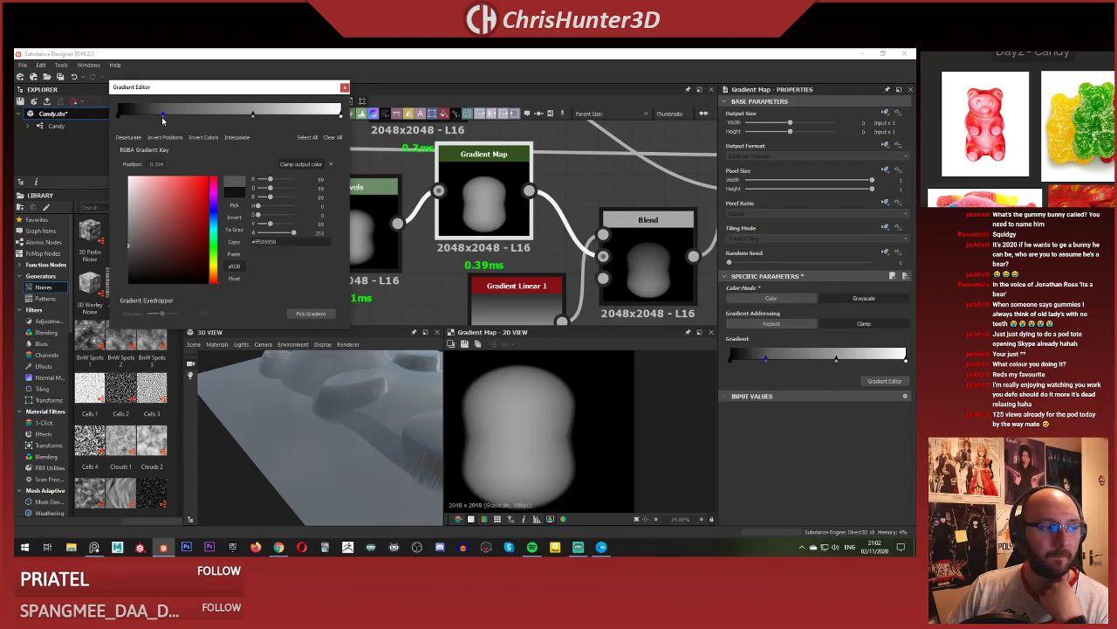
{"action": "left_click_drag", "start_coordinate": [297, 421], "coordinate": [393, 411]}
{"action": "key", "text": "super"}
{"action": "scroll", "coordinate": [359, 429], "scroll_direction": "up", "scroll_amount": 2}
{"action": "left_click", "coordinate": [359, 434]}
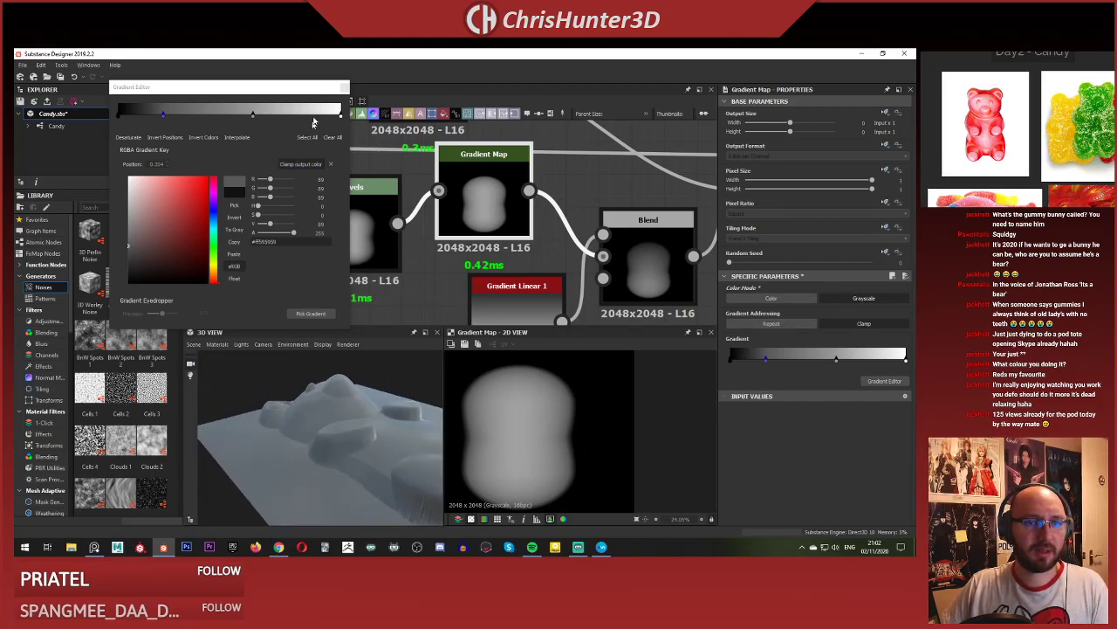
{"action": "left_click", "coordinate": [345, 88]}
{"action": "scroll", "coordinate": [519, 207], "scroll_direction": "down", "scroll_amount": 3}
{"action": "scroll", "coordinate": [520, 207], "scroll_direction": "up", "scroll_amount": 2}
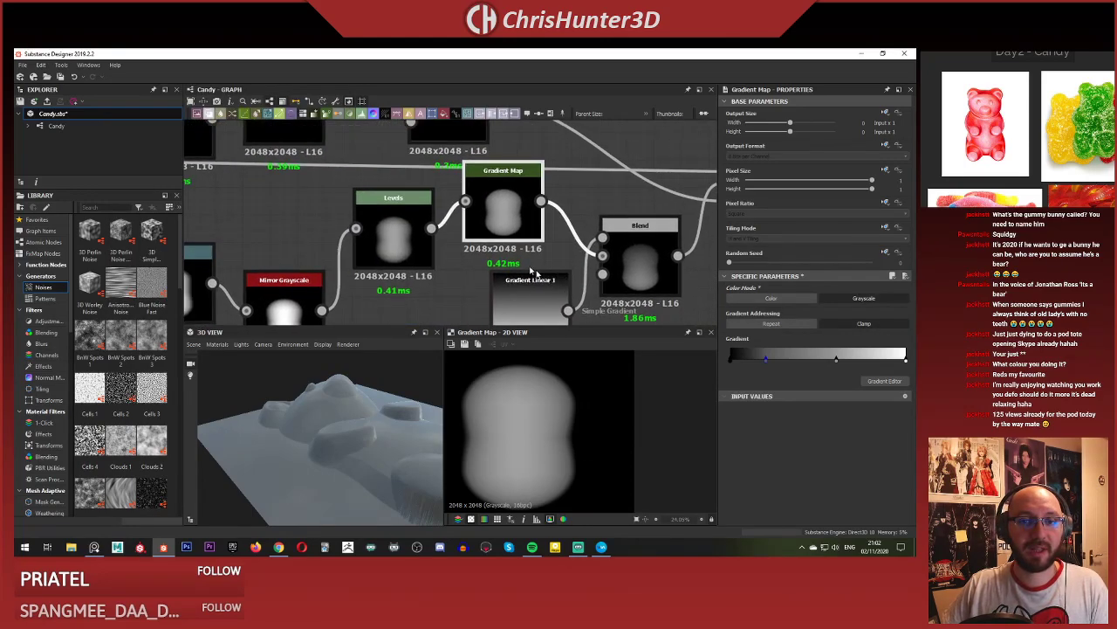
Move the body's node chain up to the Gradient Map away from its Multiply Blend to open a gap.
{"action": "scroll", "coordinate": [511, 207], "scroll_direction": "down", "scroll_amount": 3}
{"action": "scroll", "coordinate": [288, 225], "scroll_direction": "up", "scroll_amount": 2}
{"action": "left_click_drag", "start_coordinate": [245, 174], "coordinate": [349, 255]}
{"action": "left_click_drag", "start_coordinate": [342, 253], "coordinate": [251, 254]}
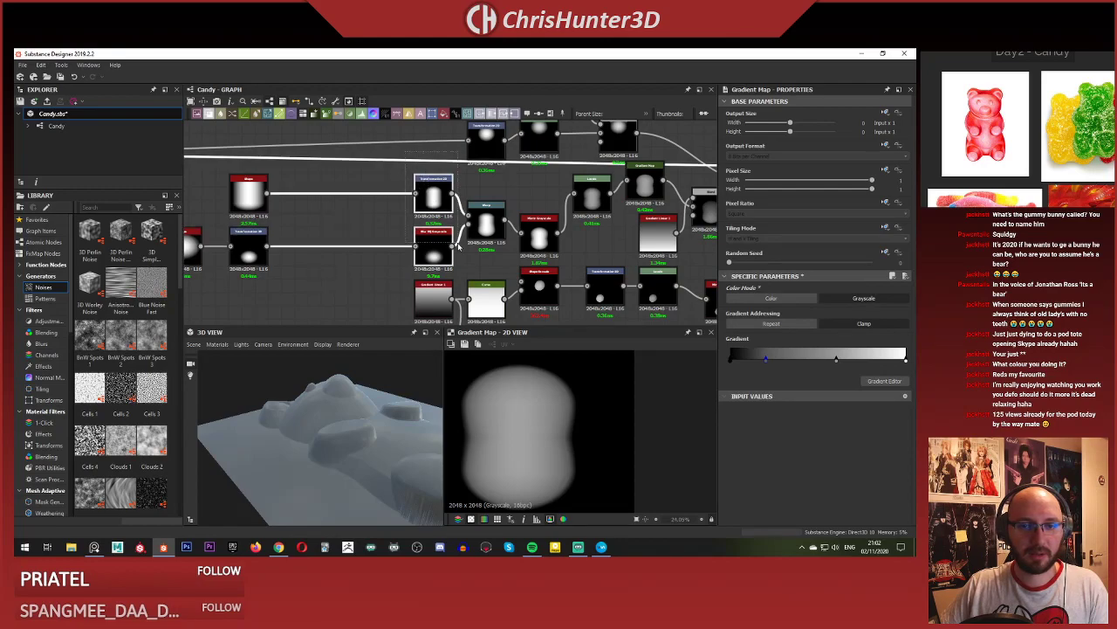
{"action": "left_click_drag", "start_coordinate": [417, 207], "coordinate": [356, 229]}
{"action": "middle_click_drag", "start_coordinate": [408, 196], "coordinate": [268, 210]}
{"action": "left_click_drag", "start_coordinate": [368, 207], "coordinate": [325, 245]}
{"action": "left_click_drag", "start_coordinate": [523, 202], "coordinate": [393, 225]}
{"action": "scroll", "coordinate": [439, 250], "scroll_direction": "up", "scroll_amount": 3}
{"action": "scroll", "coordinate": [454, 259], "scroll_direction": "up", "scroll_amount": 2}
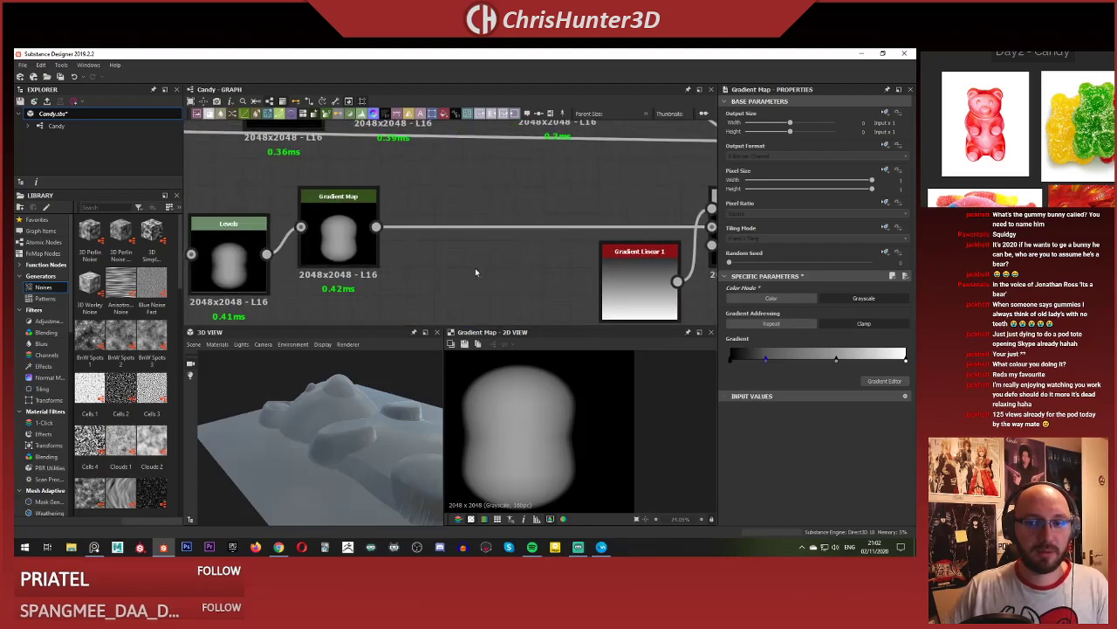
Insert a Blur HQ Grayscale node between the Gradient Map and the body's Blend, placed close to the Gradient Map.
{"action": "key", "text": "space"}
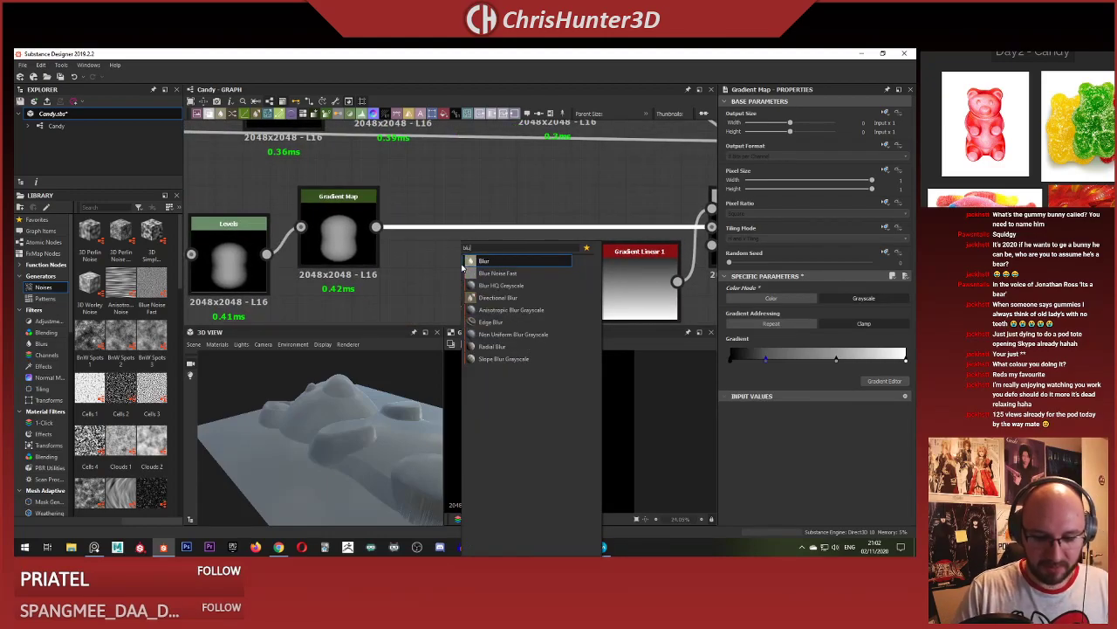
{"action": "key", "text": "Escape"}
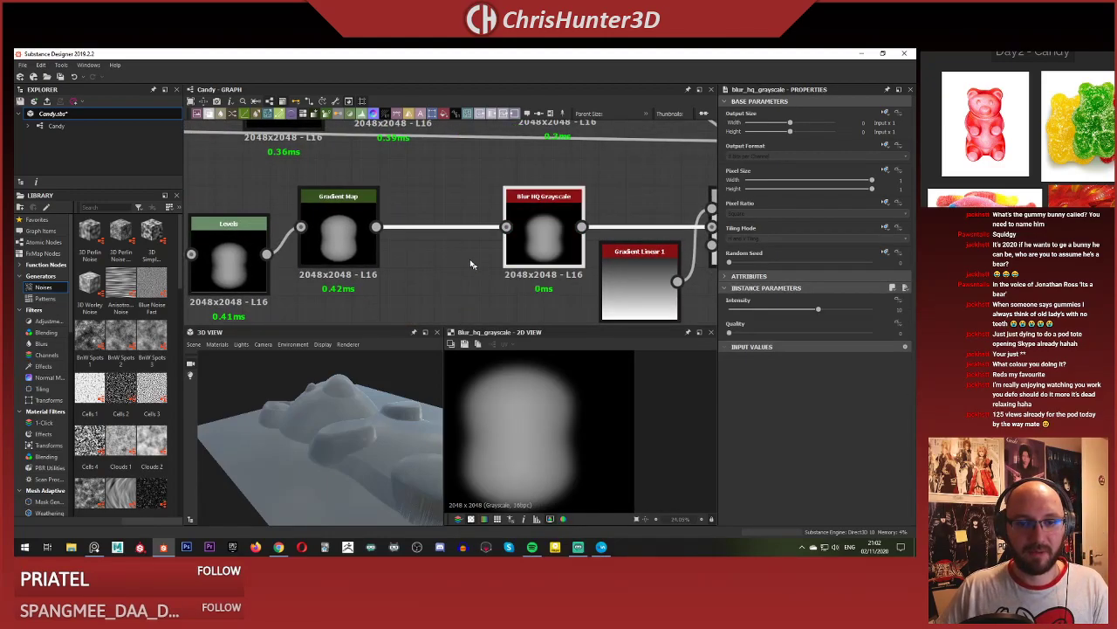
{"action": "left_click_drag", "start_coordinate": [529, 224], "coordinate": [441, 232]}
{"action": "scroll", "coordinate": [513, 408], "scroll_direction": "down", "scroll_amount": 1}
Set the Blur HQ Grayscale's Intensity to 2.15 and check the bear's surface in the 3D preview.
{"action": "left_click_drag", "start_coordinate": [419, 426], "coordinate": [295, 413]}
{"action": "right_click_drag", "start_coordinate": [296, 417], "coordinate": [348, 430]}
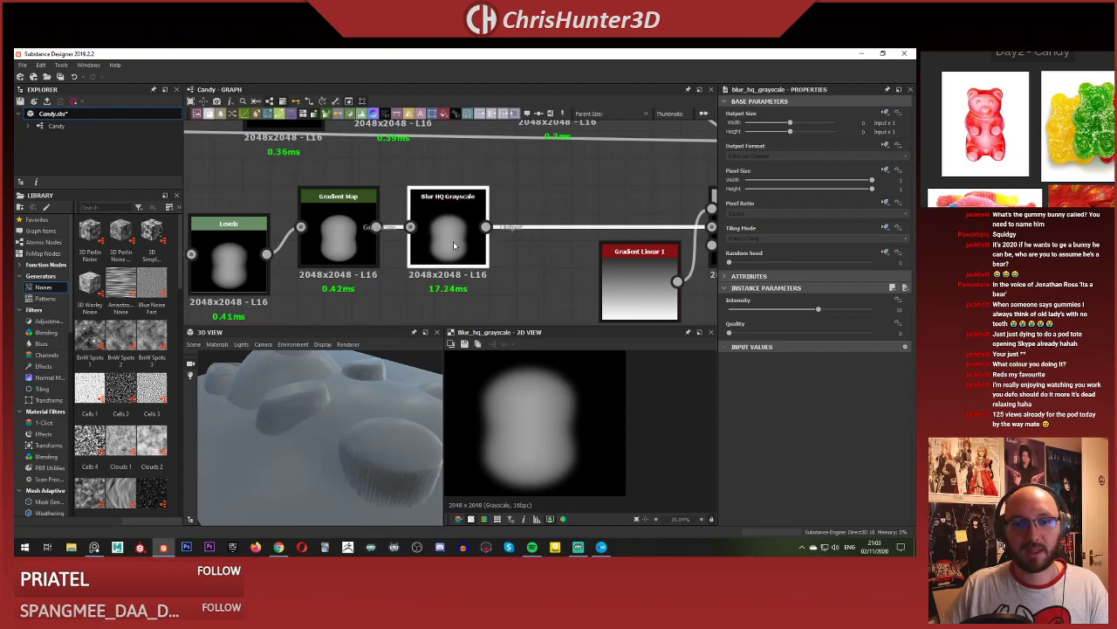
{"action": "mouse_move", "coordinate": [745, 312]}
{"action": "left_mouse_down"}
{"action": "mouse_move", "coordinate": [714, 317]}
{"action": "mouse_move", "coordinate": [748, 316]}
{"action": "left_mouse_up"}
{"action": "left_click_drag", "start_coordinate": [325, 392], "coordinate": [302, 434], "text": "alt"}
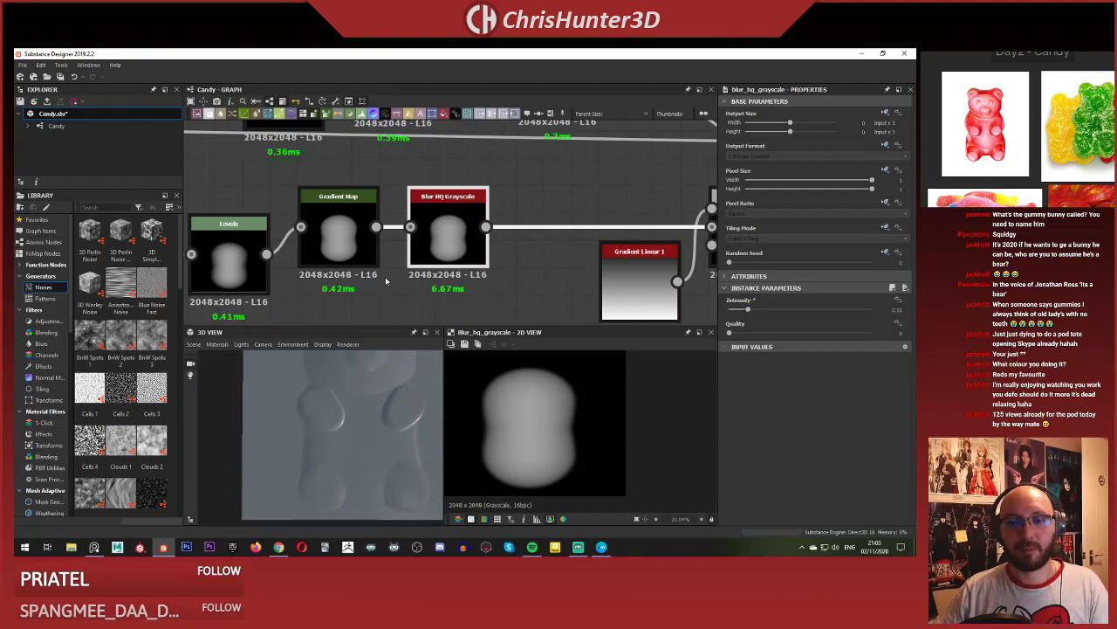
Examine the blurred body's edge around the arms in the 3D preview and its node chain in the graph.
{"action": "scroll", "coordinate": [476, 261], "scroll_direction": "down", "scroll_amount": 1}
{"action": "middle_click_drag", "start_coordinate": [497, 232], "coordinate": [439, 232]}
{"action": "middle_click_drag", "start_coordinate": [328, 260], "coordinate": [466, 226]}
{"action": "scroll", "coordinate": [539, 230], "scroll_direction": "down", "scroll_amount": 2}
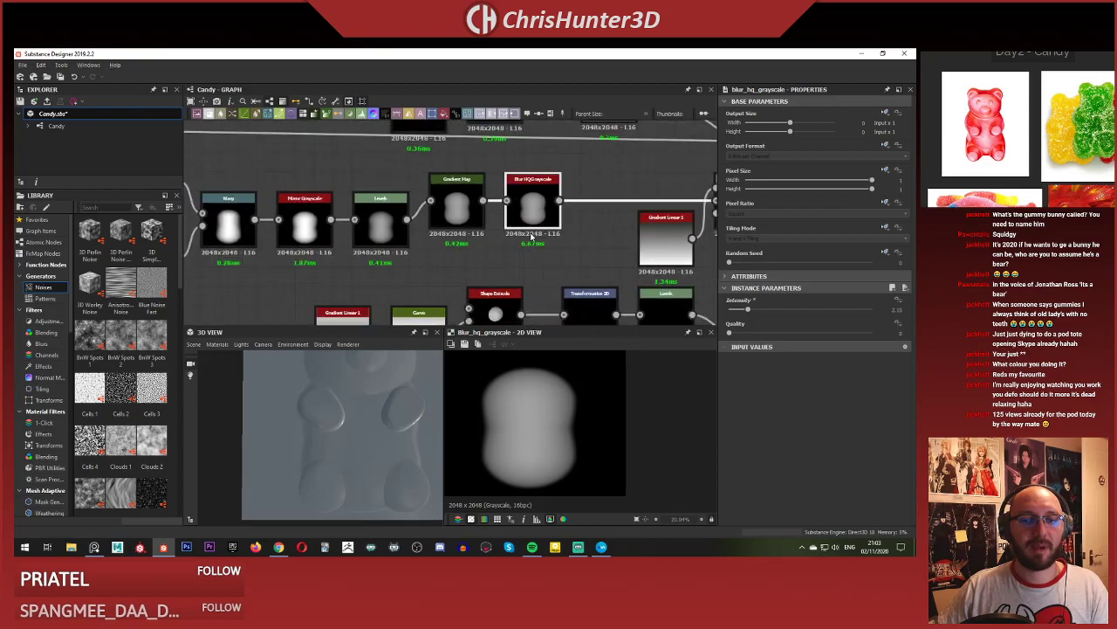
{"action": "scroll", "coordinate": [543, 216], "scroll_direction": "up", "scroll_amount": 4}
{"action": "middle_click_drag", "start_coordinate": [549, 207], "coordinate": [497, 212]}
{"action": "scroll", "coordinate": [377, 417], "scroll_direction": "up", "scroll_amount": 3}
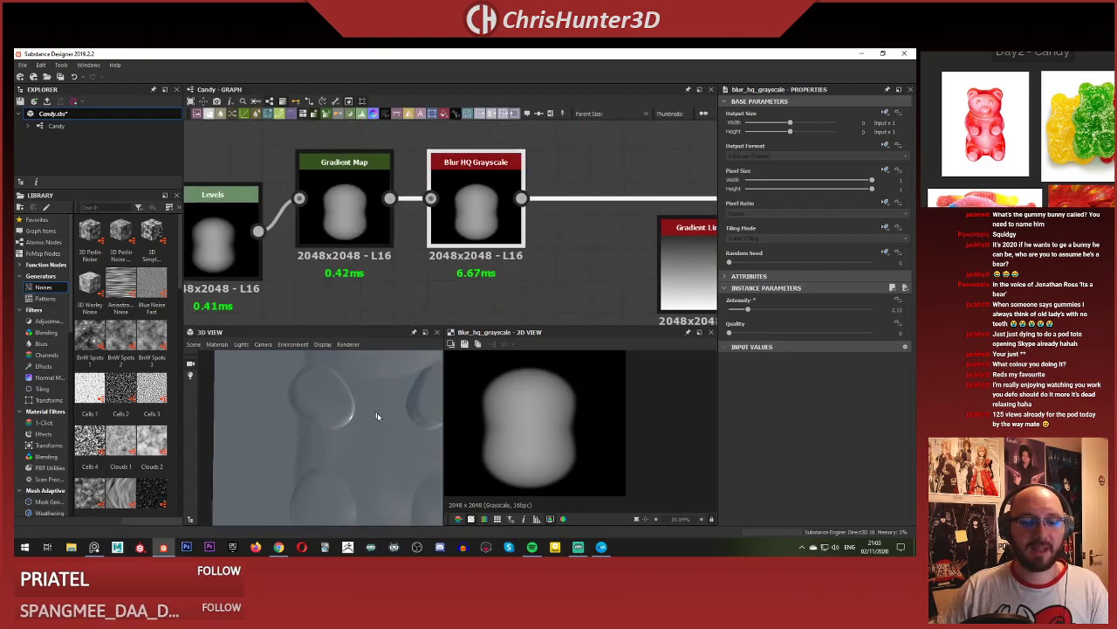
{"action": "scroll", "coordinate": [568, 425], "scroll_direction": "down", "scroll_amount": 3}
{"action": "scroll", "coordinate": [614, 449], "scroll_direction": "up", "scroll_amount": 6}
{"action": "scroll", "coordinate": [558, 440], "scroll_direction": "down", "scroll_amount": 6}
{"action": "scroll", "coordinate": [556, 235], "scroll_direction": "down", "scroll_amount": 3}
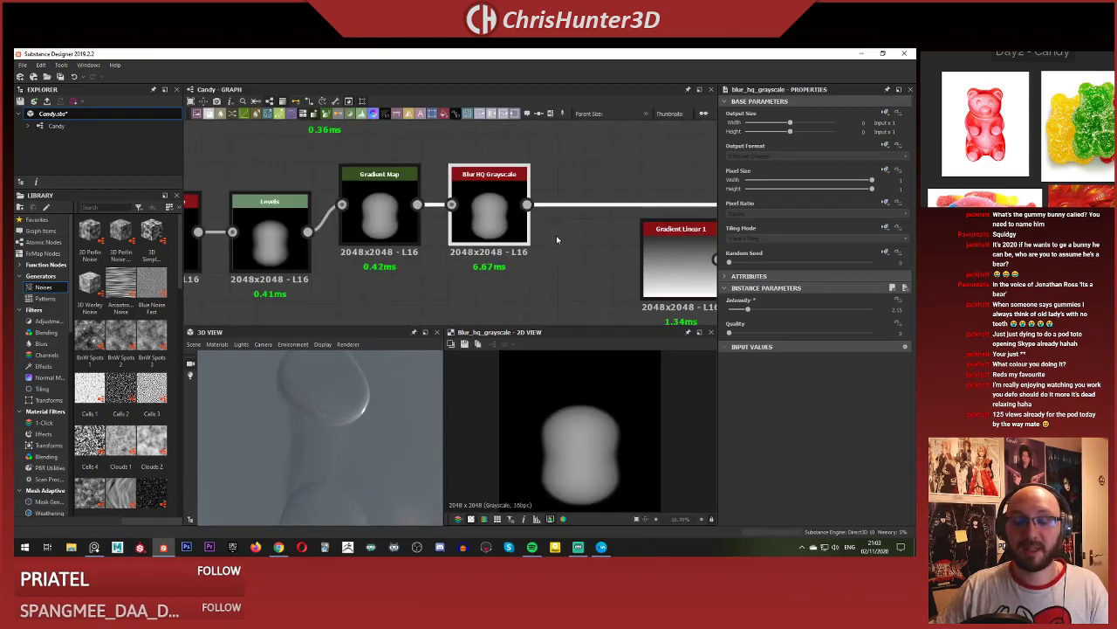
{"action": "middle_click_drag", "start_coordinate": [556, 235], "coordinate": [453, 241]}
{"action": "scroll", "coordinate": [452, 244], "scroll_direction": "up", "scroll_amount": 1}
{"action": "scroll", "coordinate": [304, 433], "scroll_direction": "down", "scroll_amount": 3}
{"action": "left_click_drag", "start_coordinate": [317, 445], "coordinate": [349, 441]}
Try the Add Sub blending mode on the body's Blend and undo the change.
{"action": "left_click", "coordinate": [643, 217]}
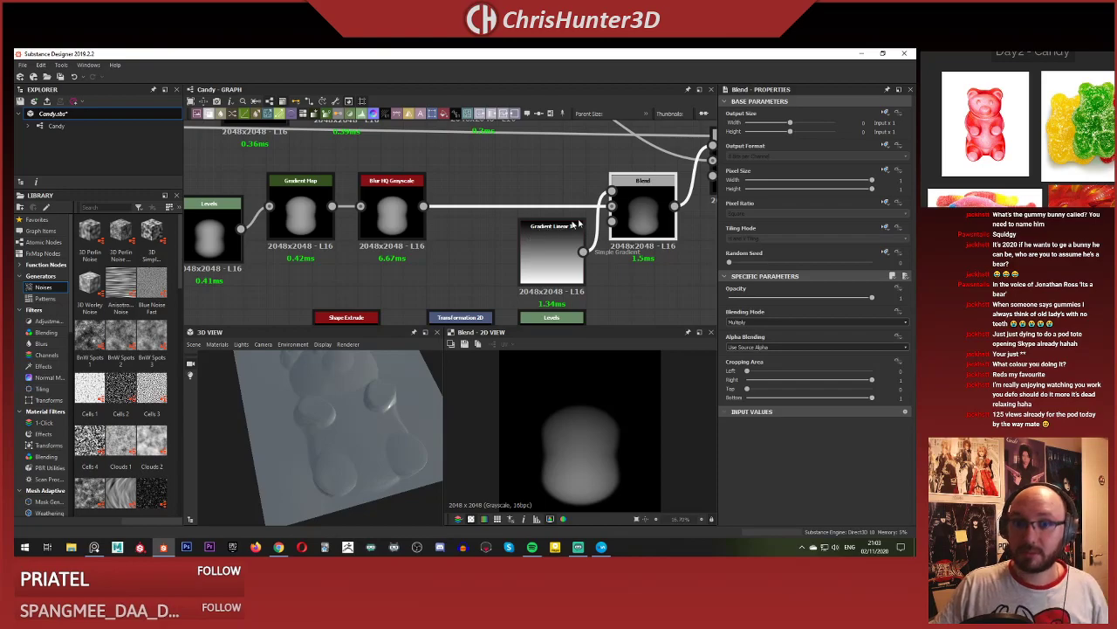
{"action": "scroll", "coordinate": [655, 216], "scroll_direction": "up", "scroll_amount": 2}
{"action": "left_click", "coordinate": [774, 322]}
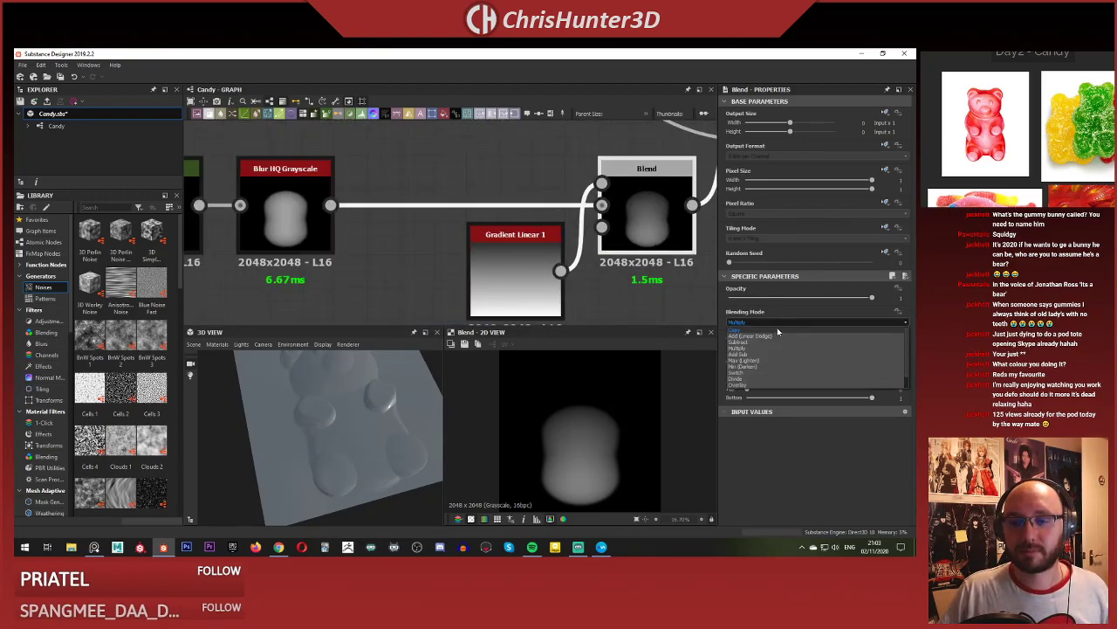
{"action": "left_click", "coordinate": [790, 355]}
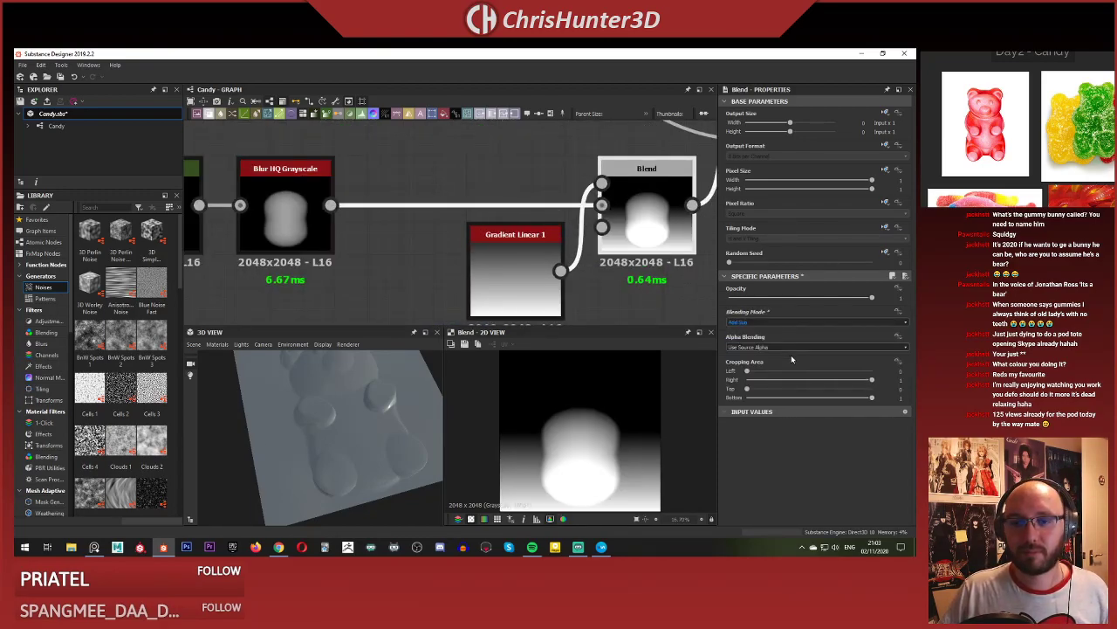
{"action": "key", "text": "ctrl+z"}
Add a Histogram Scan node and place it above the link between the Blur HQ Grayscale and the body's Blend.
{"action": "middle_click_drag", "start_coordinate": [399, 262], "coordinate": [441, 199]}
{"action": "scroll", "coordinate": [441, 199], "scroll_direction": "down", "scroll_amount": 1}
{"action": "key", "text": "space"}
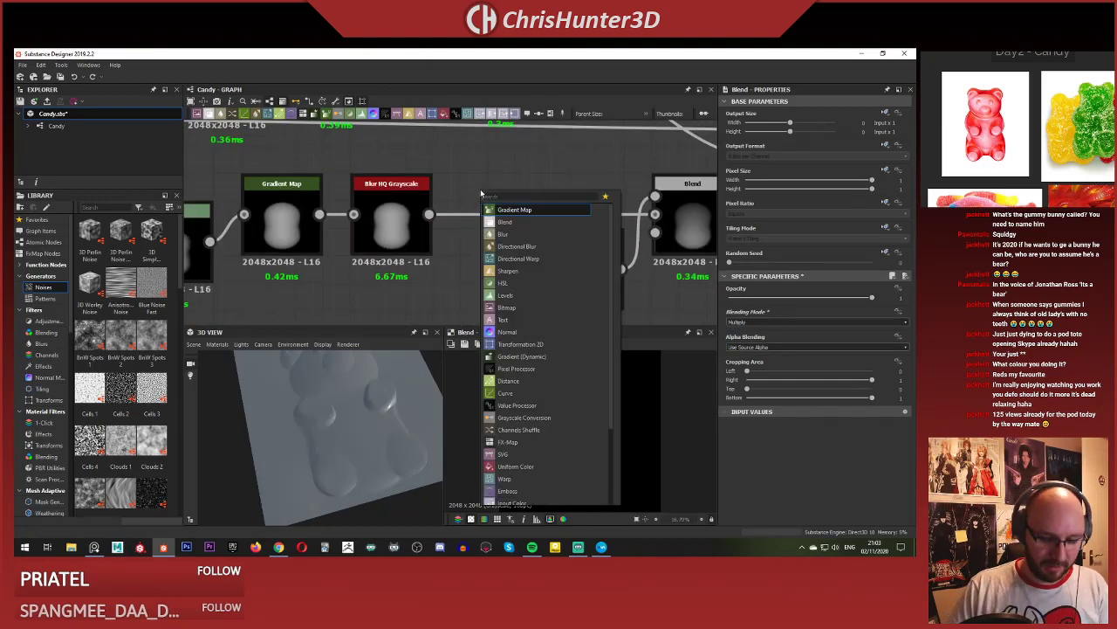
{"action": "type", "text": "h"}
{"action": "left_click", "coordinate": [518, 380]}
{"action": "left_click_drag", "start_coordinate": [459, 207], "coordinate": [544, 186]}
Connect the Gradient Map's output to the Histogram Scan's input.
{"action": "middle_click_drag", "start_coordinate": [481, 192], "coordinate": [532, 215]}
{"action": "scroll", "coordinate": [487, 195], "scroll_direction": "down", "scroll_amount": 2}
{"action": "scroll", "coordinate": [389, 236], "scroll_direction": "up", "scroll_amount": 2}
{"action": "double_click", "coordinate": [397, 249]}
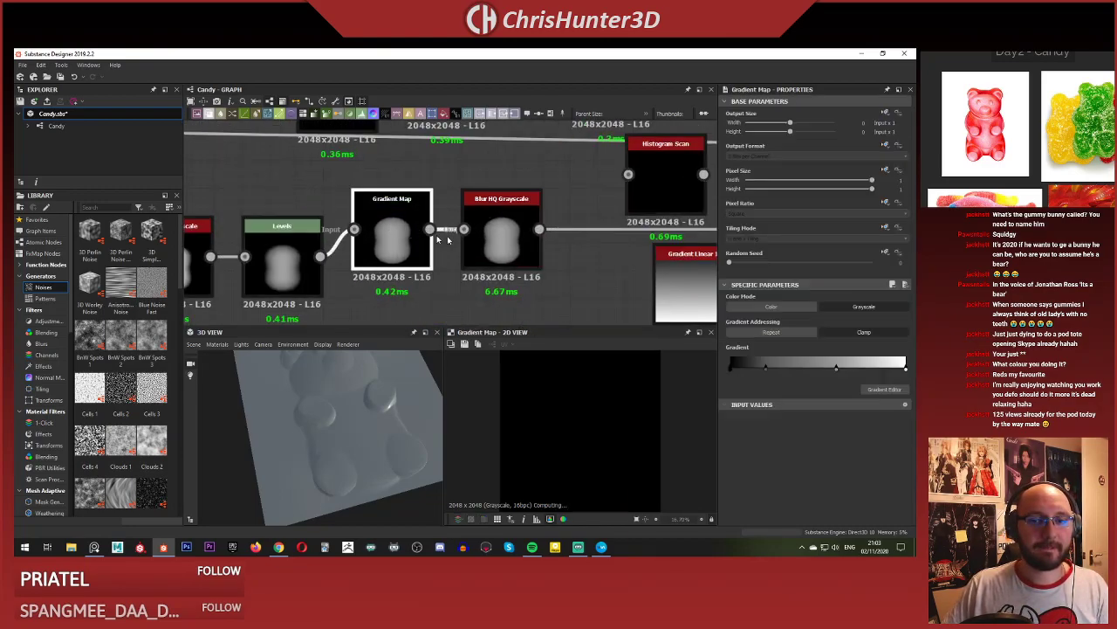
{"action": "middle_click_drag", "start_coordinate": [429, 234], "coordinate": [343, 244]}
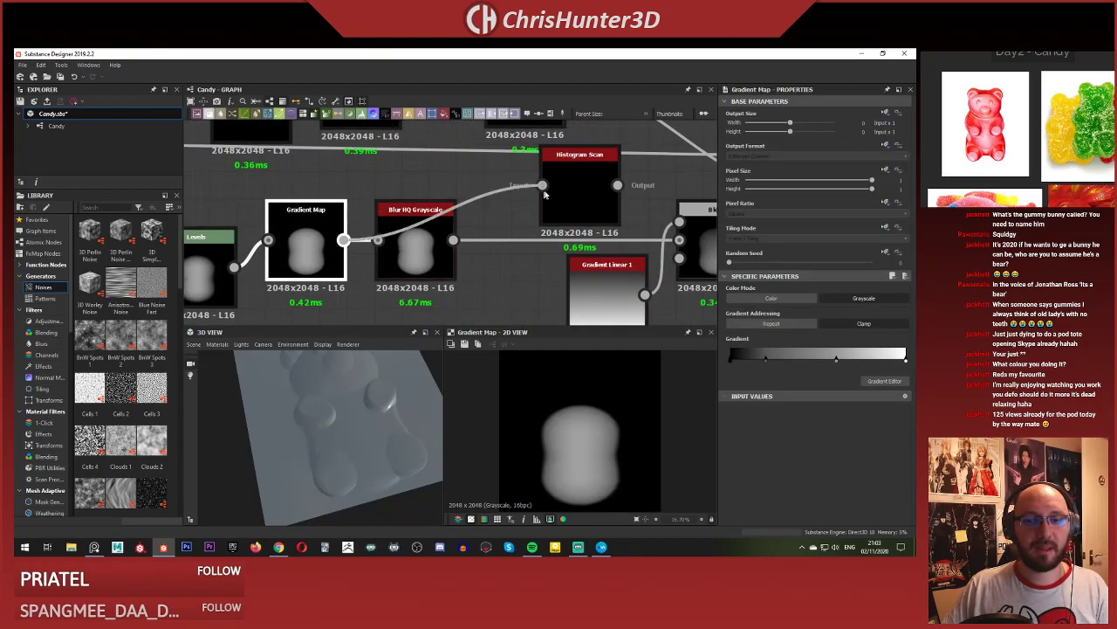
{"action": "left_click_drag", "start_coordinate": [544, 194], "coordinate": [542, 187]}
Set the Histogram Scan's Position and Contrast both to 0.97 and inspect the body mask's edge.
{"action": "middle_click_drag", "start_coordinate": [528, 220], "coordinate": [460, 236]}
{"action": "double_click", "coordinate": [511, 205]}
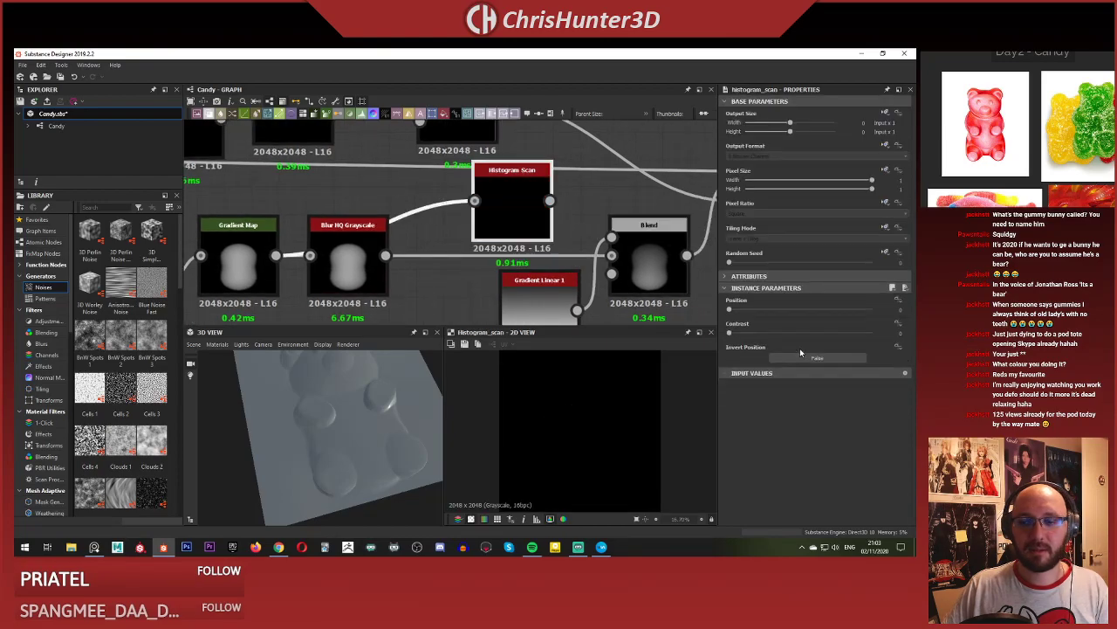
{"action": "left_click_drag", "start_coordinate": [804, 314], "coordinate": [867, 310]}
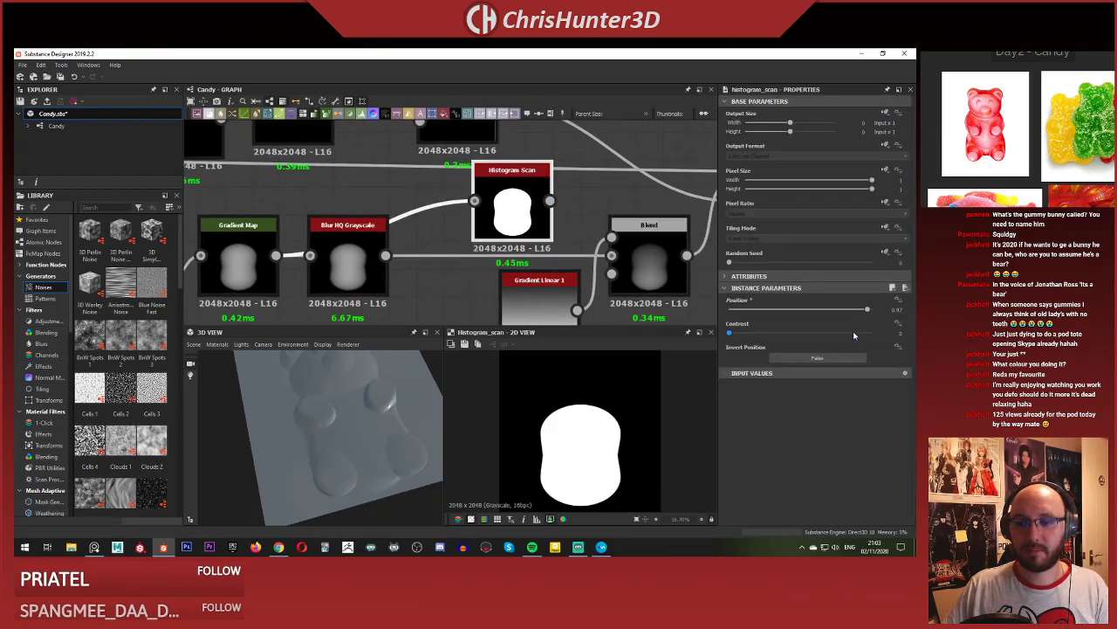
{"action": "scroll", "coordinate": [564, 431], "scroll_direction": "up", "scroll_amount": 7}
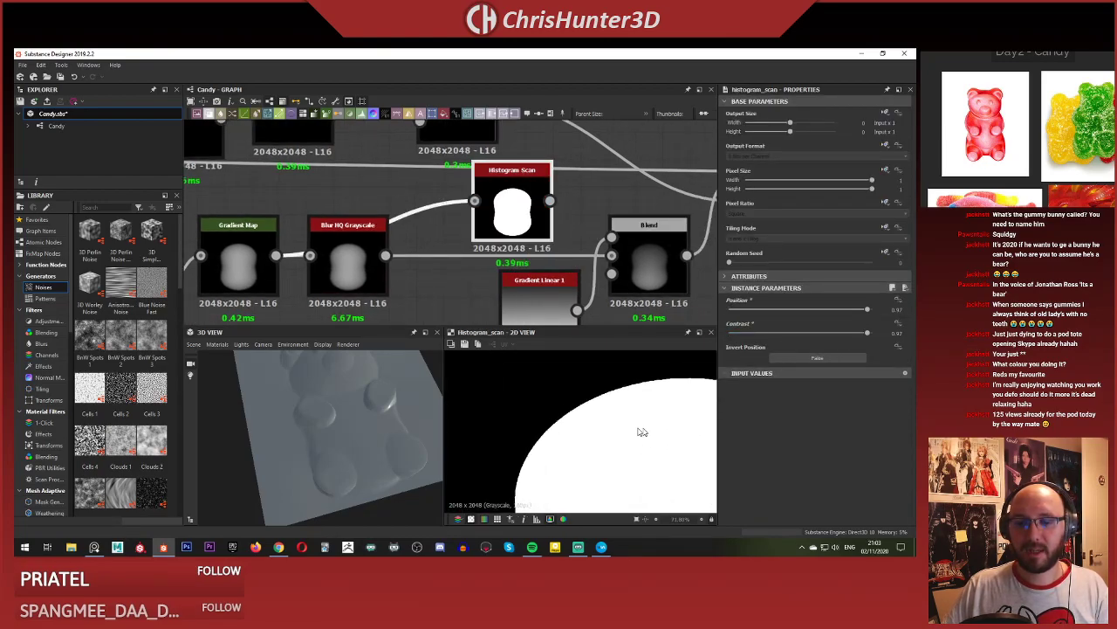
{"action": "scroll", "coordinate": [656, 419], "scroll_direction": "down", "scroll_amount": 8}
Connect the Histogram Scan to the Opacity input of the body's Blend and inspect the body's edge in the 3D preview.
{"action": "middle_click_drag", "start_coordinate": [556, 185], "coordinate": [519, 166]}
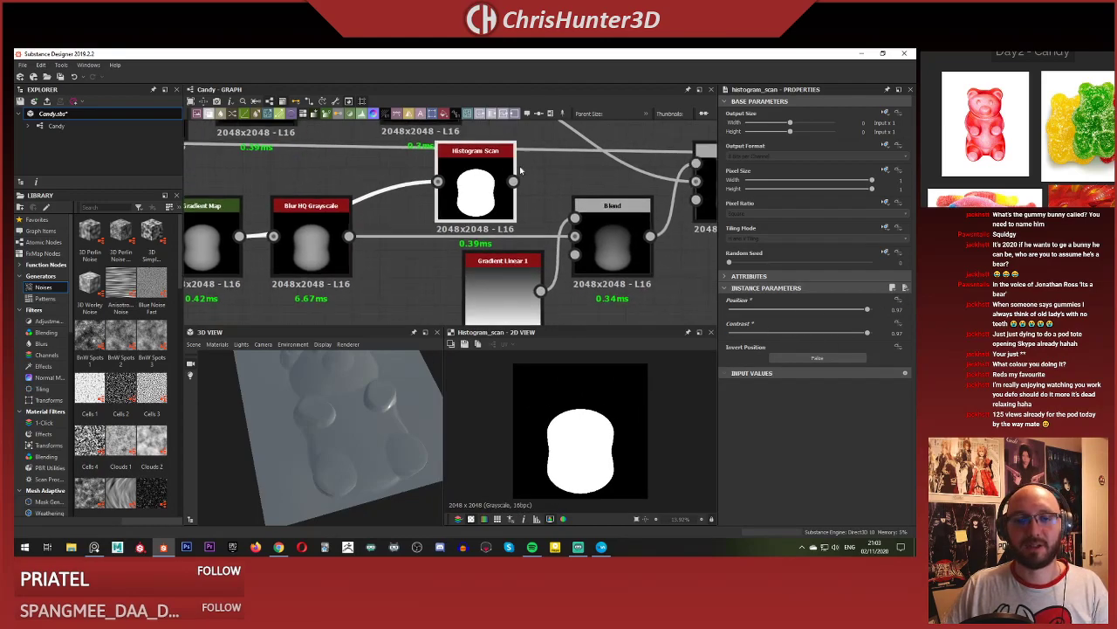
{"action": "double_click", "coordinate": [598, 238]}
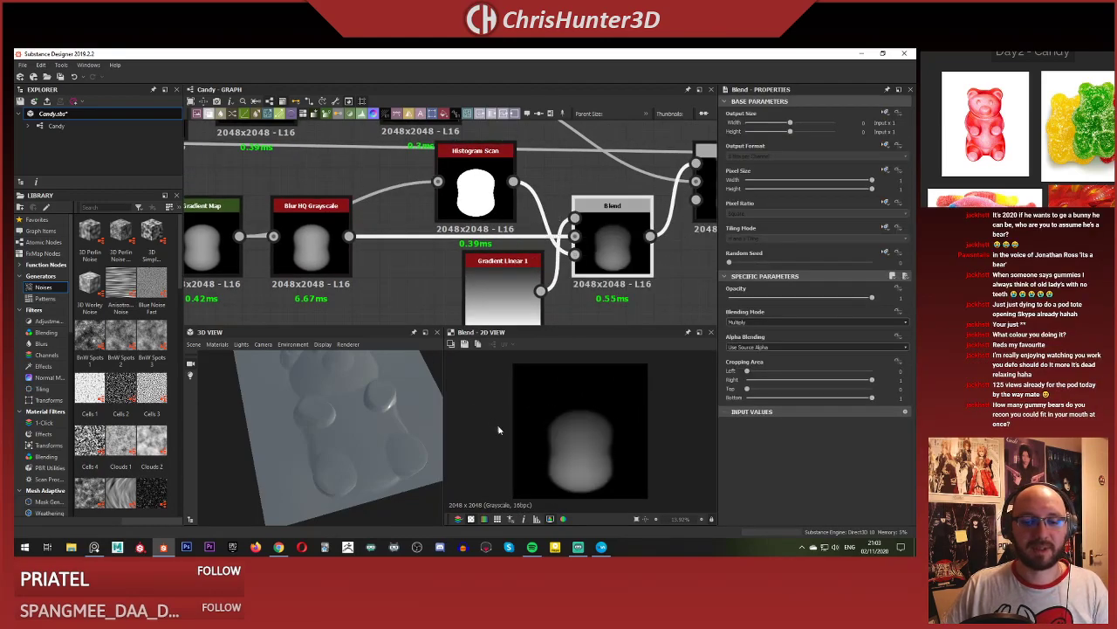
{"action": "scroll", "coordinate": [366, 448], "scroll_direction": "up", "scroll_amount": 2}
{"action": "left_click_drag", "start_coordinate": [352, 456], "coordinate": [342, 445]}
{"action": "scroll", "coordinate": [325, 431], "scroll_direction": "up", "scroll_amount": 4}
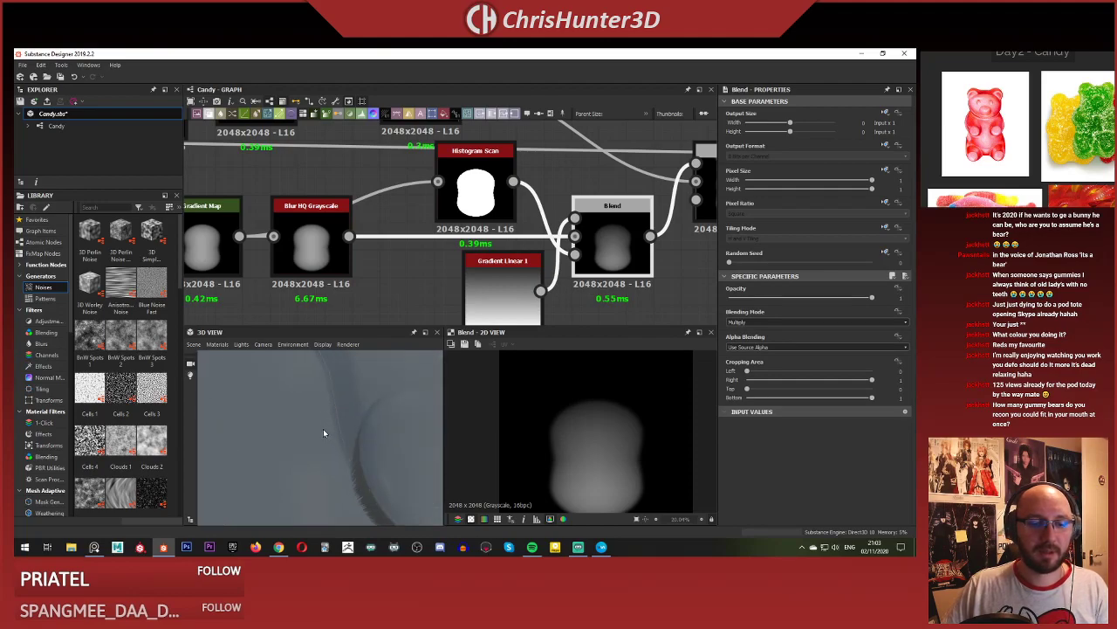
{"action": "middle_click_drag", "start_coordinate": [324, 429], "coordinate": [363, 404]}
{"action": "left_click_drag", "start_coordinate": [364, 406], "coordinate": [373, 397]}
Set the Histogram Scan's Position to 1 and Contrast to about 0.86, and preview the Blur HQ Grayscale node.
{"action": "double_click", "coordinate": [475, 188]}
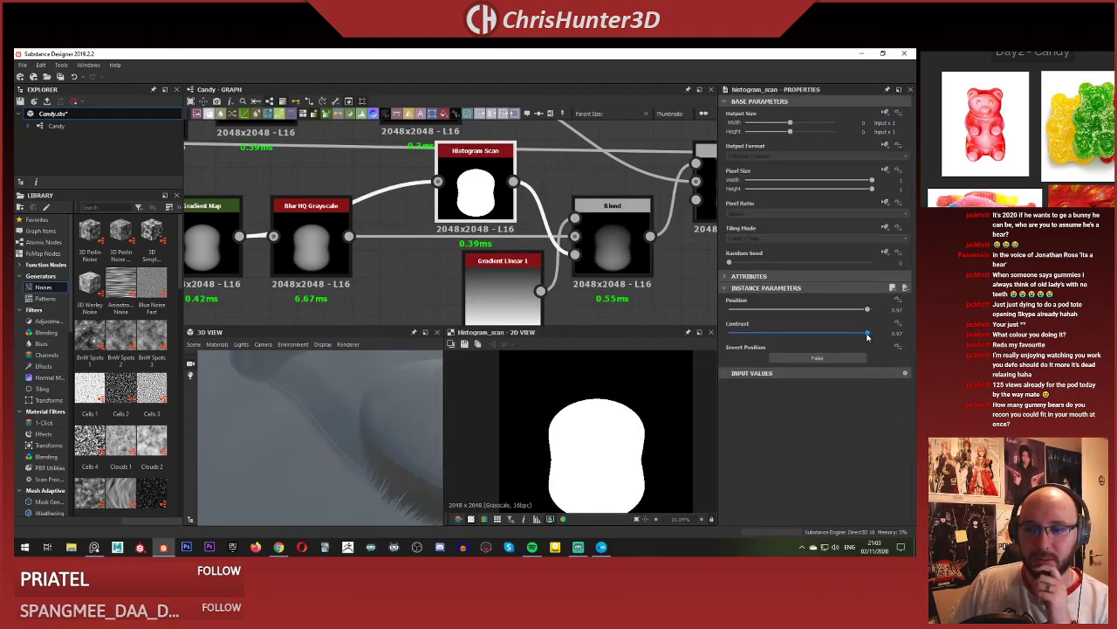
{"action": "mouse_move", "coordinate": [866, 334]}
{"action": "left_mouse_down"}
{"action": "mouse_move", "coordinate": [840, 310]}
{"action": "mouse_move", "coordinate": [875, 319]}
{"action": "mouse_move", "coordinate": [845, 334]}
{"action": "left_mouse_up"}
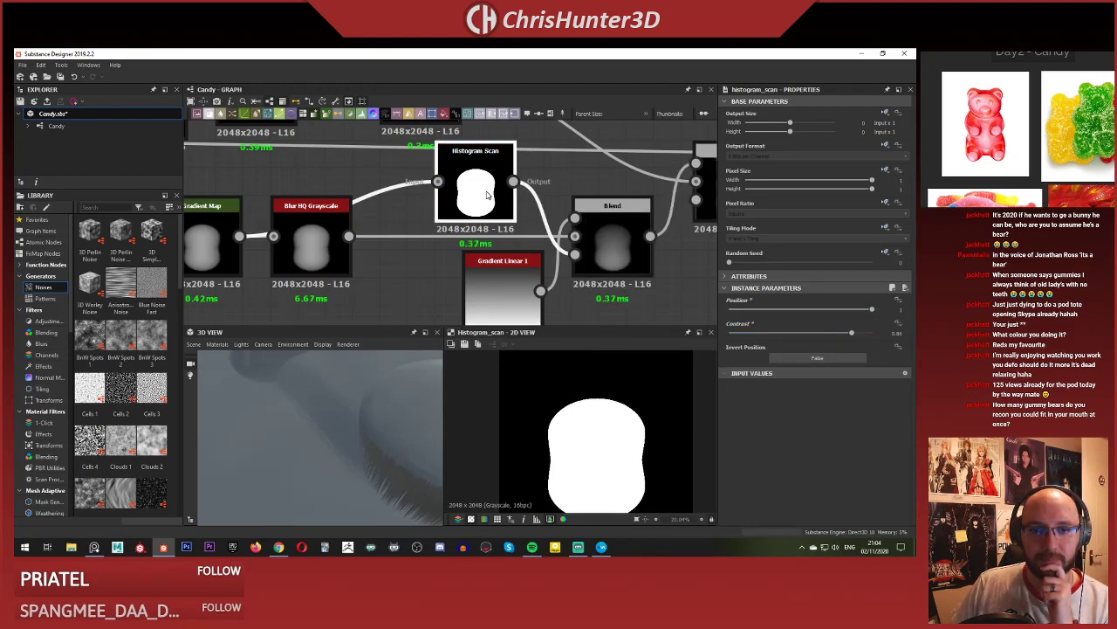
{"action": "middle_click_drag", "start_coordinate": [335, 244], "coordinate": [402, 244]}
{"action": "scroll", "coordinate": [402, 244], "scroll_direction": "down", "scroll_amount": 1}
{"action": "double_click", "coordinate": [391, 245]}
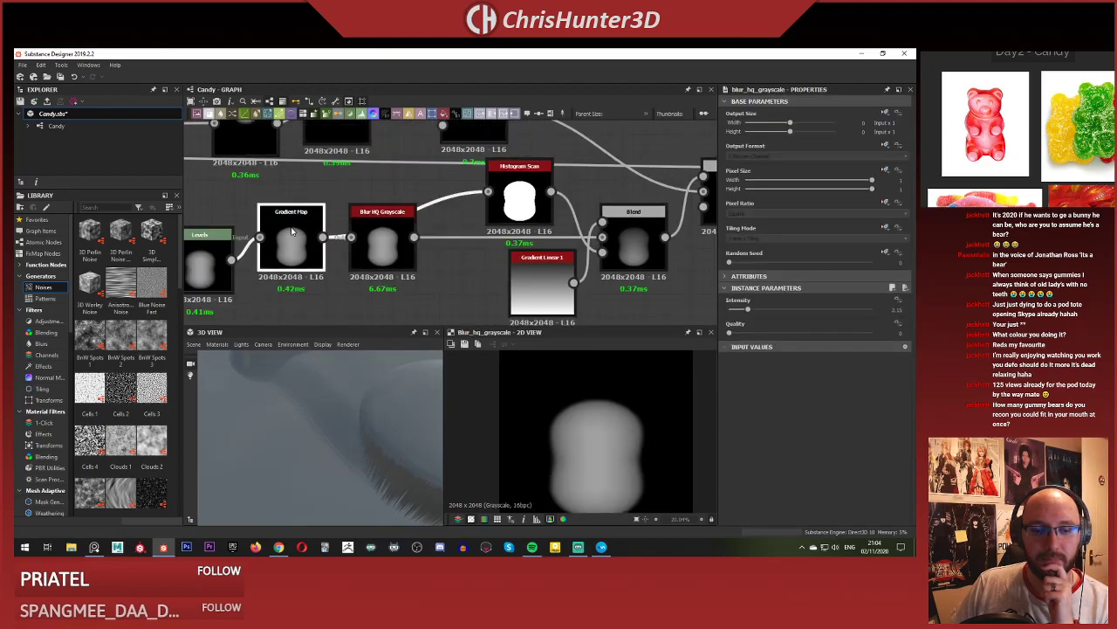
Preview the Gradient Map and Histogram Scan outputs, and examine the bear body's edges in the 3D preview.
{"action": "double_click", "coordinate": [297, 243]}
{"action": "left_click", "coordinate": [513, 215]}
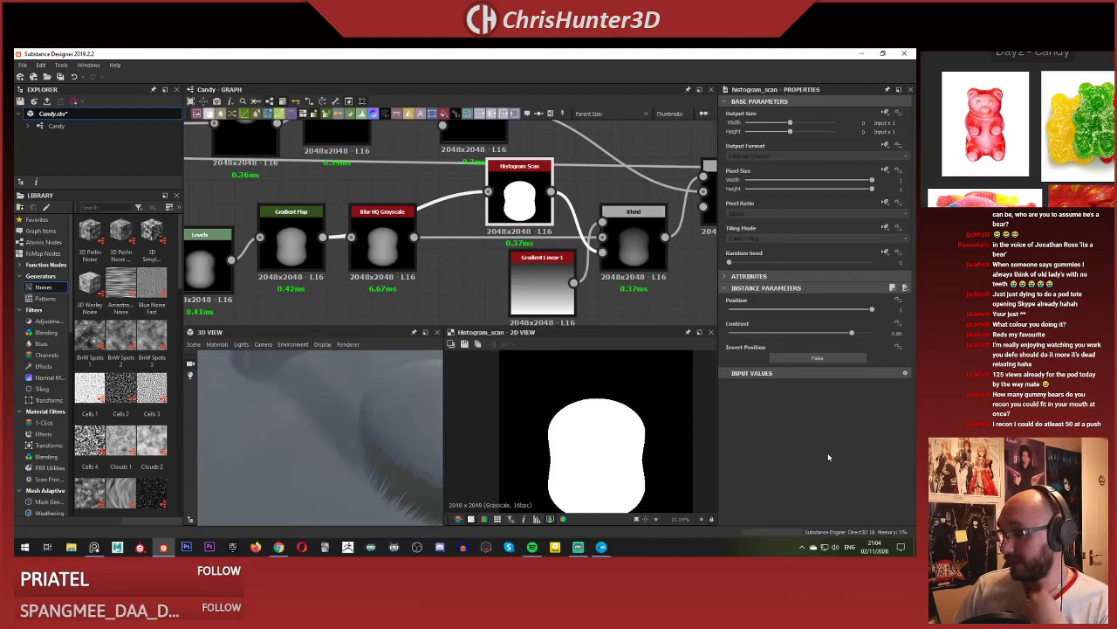
{"action": "middle_click_drag", "start_coordinate": [436, 263], "coordinate": [397, 262]}
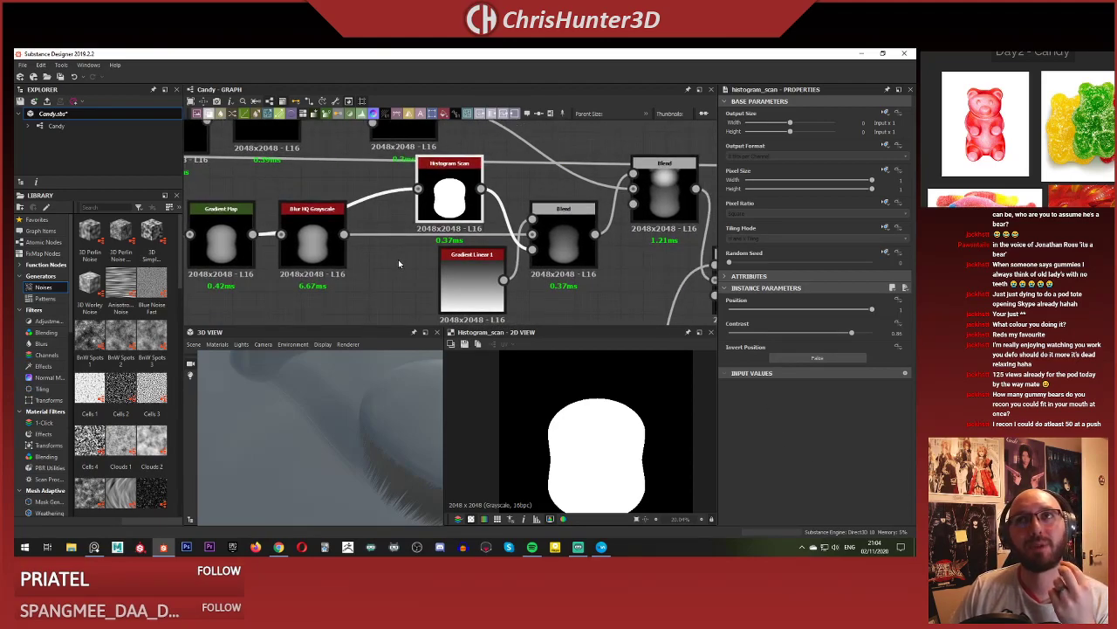
{"action": "scroll", "coordinate": [599, 438], "scroll_direction": "up", "scroll_amount": 5}
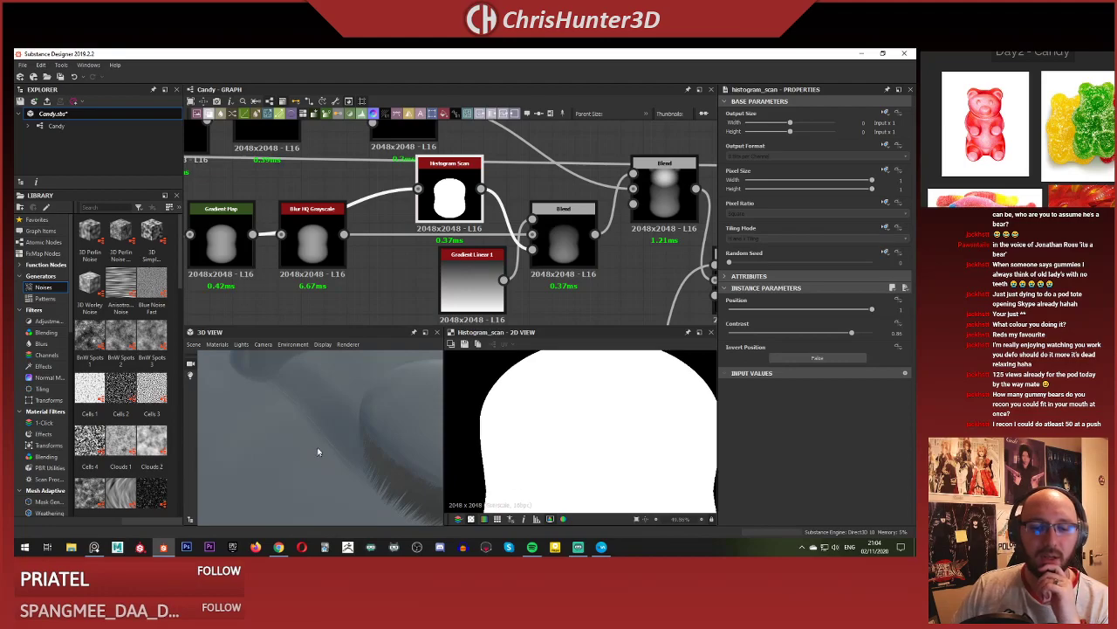
{"action": "scroll", "coordinate": [326, 397], "scroll_direction": "down", "scroll_amount": 3}
{"action": "mouse_move", "coordinate": [343, 427]}
{"action": "left_mouse_down"}
{"action": "mouse_move", "coordinate": [325, 429]}
{"action": "mouse_move", "coordinate": [332, 445]}
{"action": "left_mouse_up"}
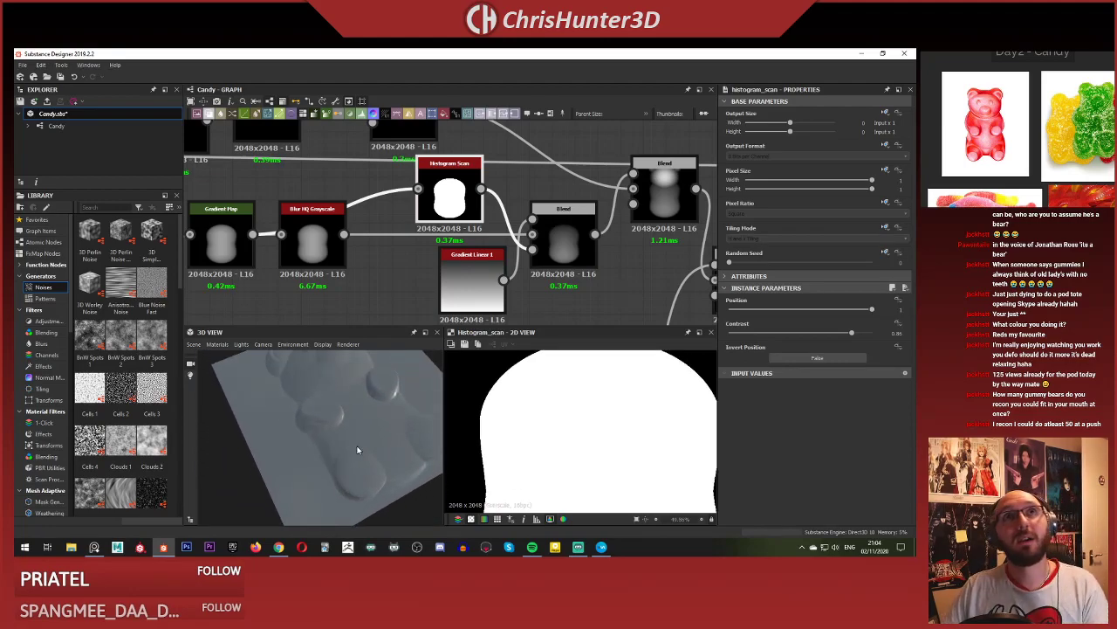
{"action": "scroll", "coordinate": [334, 440], "scroll_direction": "up", "scroll_amount": 5}
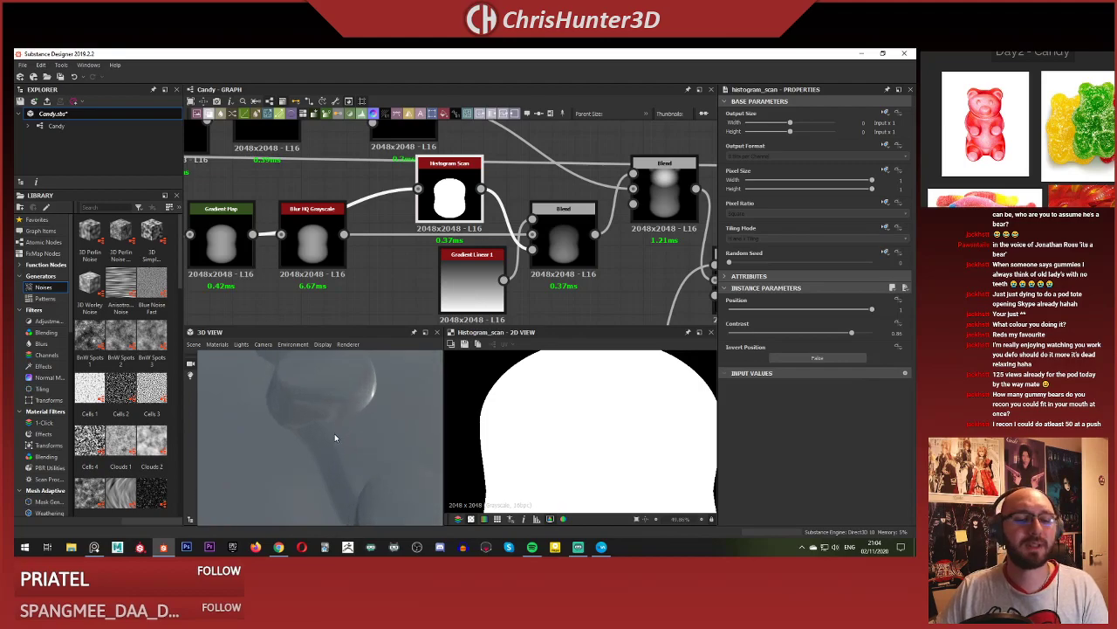
{"action": "mouse_move", "coordinate": [334, 434]}
{"action": "left_mouse_down"}
{"action": "mouse_move", "coordinate": [364, 445]}
{"action": "mouse_move", "coordinate": [371, 409]}
{"action": "mouse_move", "coordinate": [372, 466]}
{"action": "mouse_move", "coordinate": [369, 446]}
{"action": "mouse_move", "coordinate": [269, 456]}
{"action": "mouse_move", "coordinate": [330, 450]}
{"action": "mouse_move", "coordinate": [359, 407]}
{"action": "mouse_move", "coordinate": [357, 428]}
{"action": "mouse_move", "coordinate": [355, 401]}
{"action": "mouse_move", "coordinate": [333, 426]}
{"action": "left_mouse_up"}
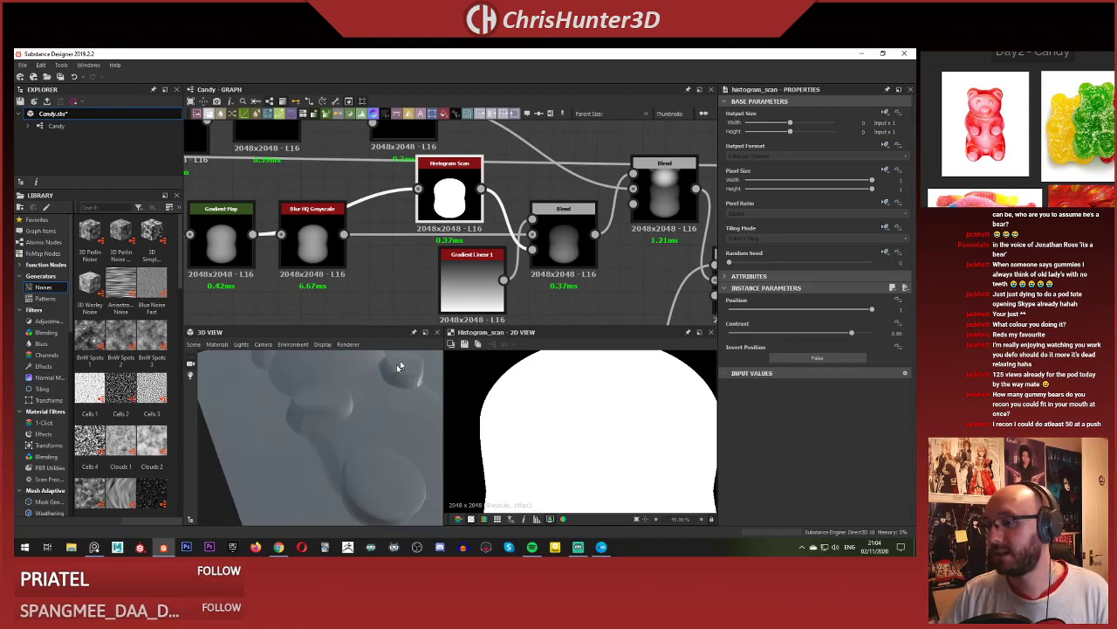
{"action": "left_click_drag", "start_coordinate": [344, 379], "coordinate": [401, 372]}
{"action": "middle_click_drag", "start_coordinate": [477, 213], "coordinate": [454, 230]}
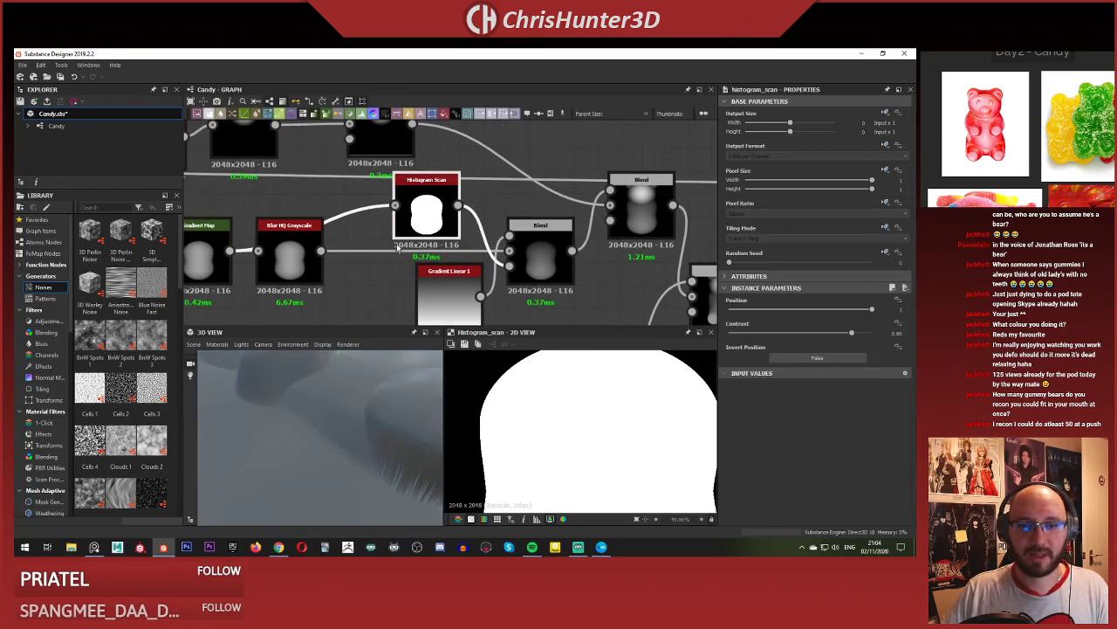
Connect the Blur HQ Grayscale output to the Histogram Scan's input in place of the Gradient Map.
{"action": "double_click", "coordinate": [286, 261]}
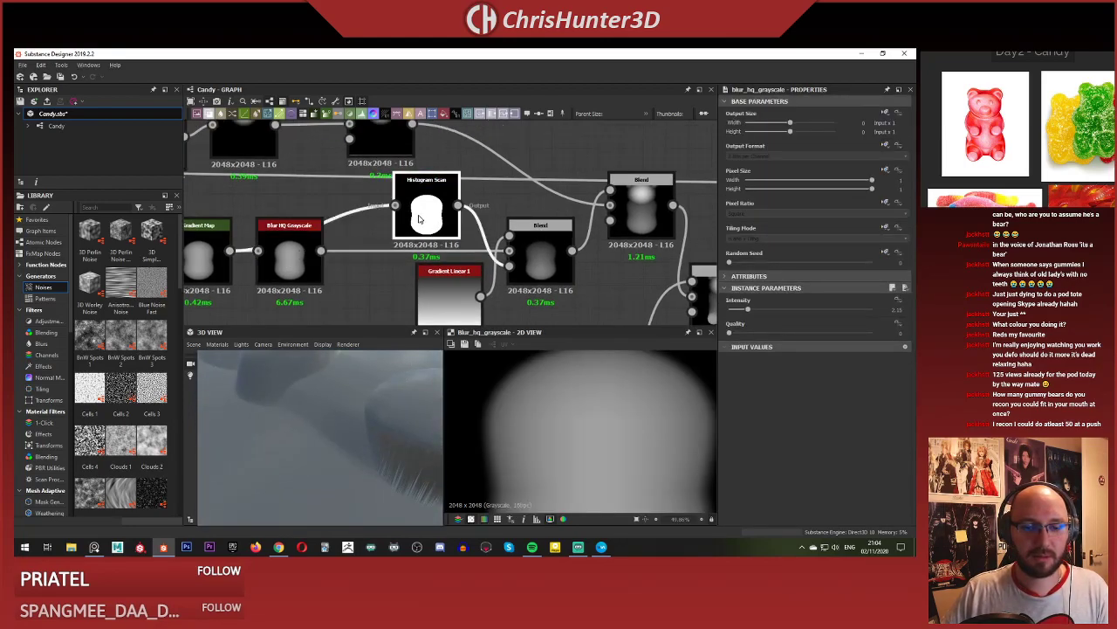
{"action": "double_click", "coordinate": [419, 219]}
{"action": "middle_click_drag", "start_coordinate": [436, 216], "coordinate": [559, 203]}
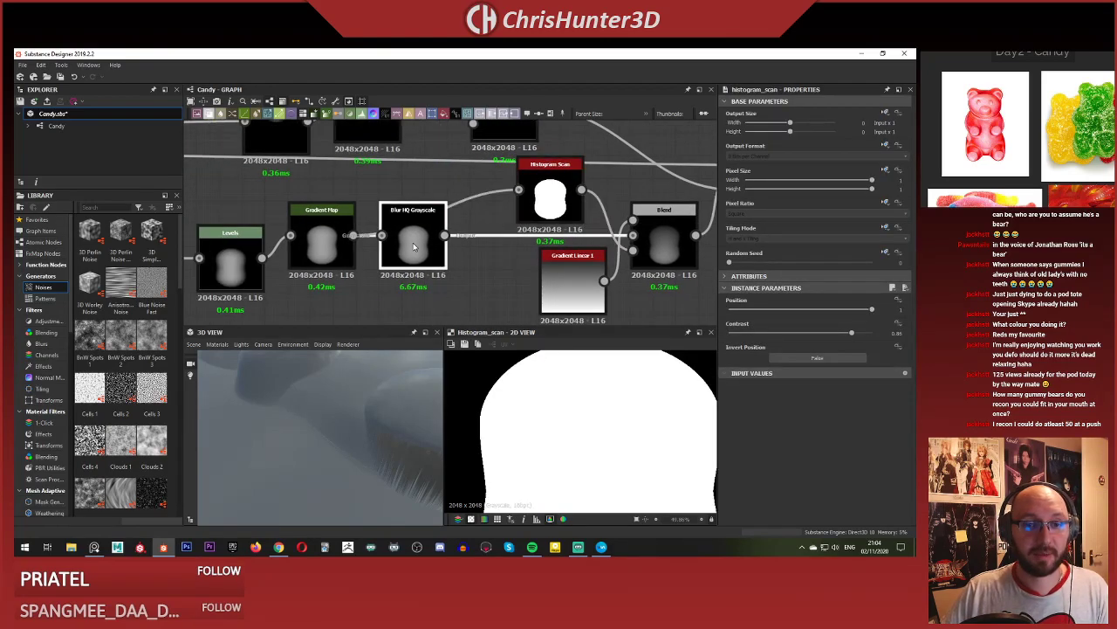
{"action": "double_click", "coordinate": [407, 243]}
{"action": "left_click_drag", "start_coordinate": [465, 225], "coordinate": [519, 189]}
{"action": "double_click", "coordinate": [554, 204]}
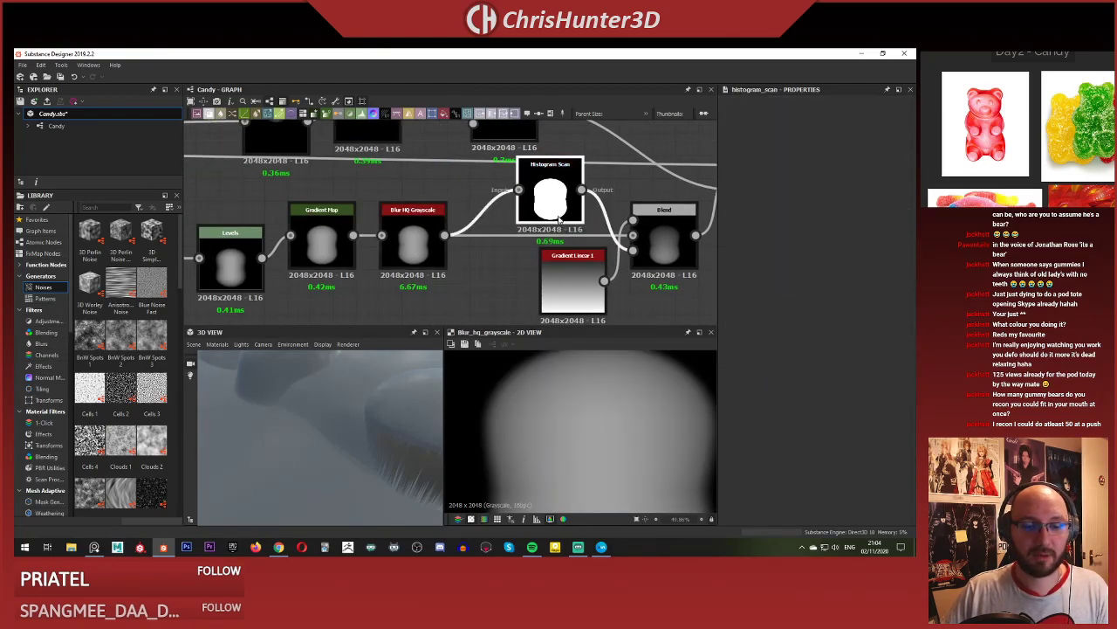
Preview the body's Blend node and examine its masked edge in the 2D and 3D previews.
{"action": "middle_click_drag", "start_coordinate": [655, 262], "coordinate": [545, 266]}
{"action": "left_click", "coordinate": [556, 255]}
{"action": "double_click", "coordinate": [555, 253]}
{"action": "left_click_drag", "start_coordinate": [324, 448], "coordinate": [379, 405]}
{"action": "left_click", "coordinate": [450, 204]}
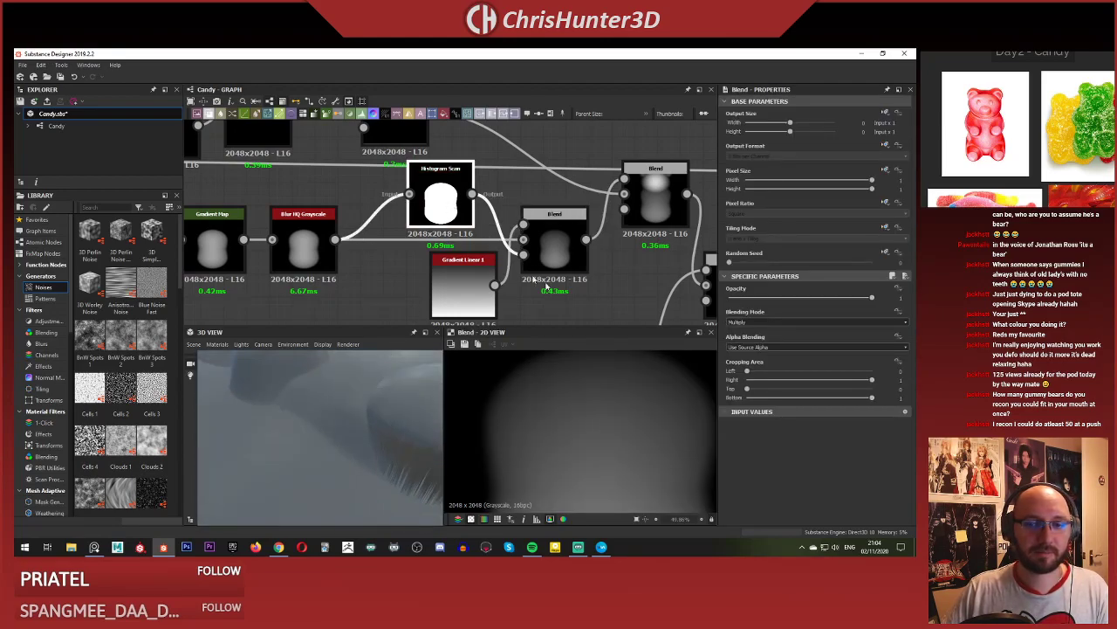
{"action": "left_click", "coordinate": [542, 253]}
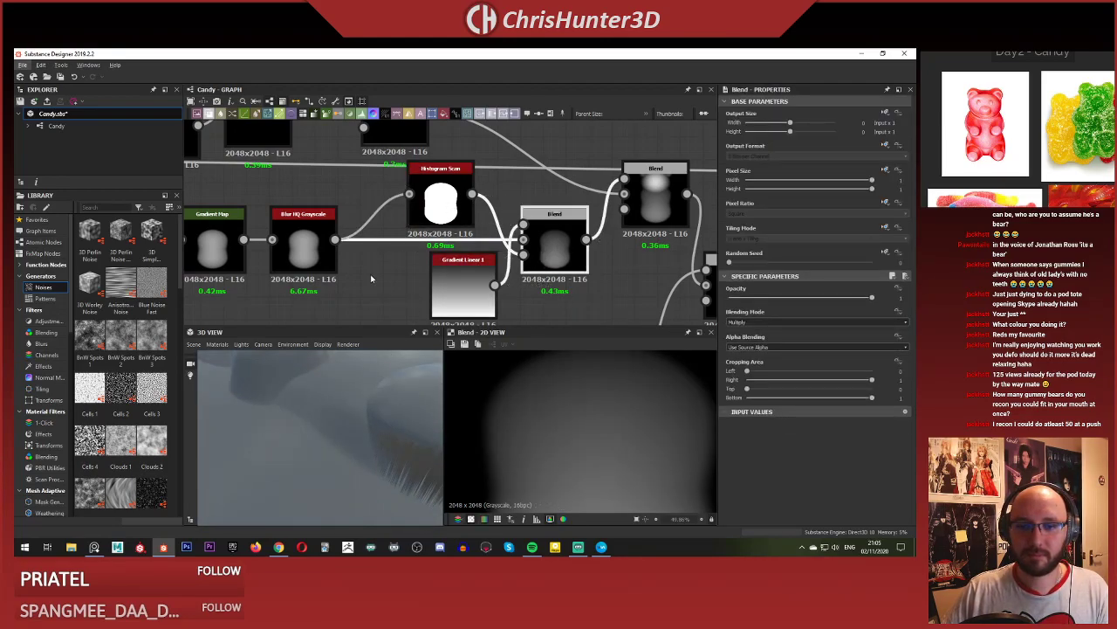
Try different Position values on the Histogram Scan, ending at 1, while checking the body's edge.
{"action": "mouse_move", "coordinate": [419, 261]}
{"action": "middle_mouse_down"}
{"action": "mouse_move", "coordinate": [504, 254]}
{"action": "mouse_move", "coordinate": [421, 265]}
{"action": "middle_mouse_up"}
{"action": "scroll", "coordinate": [504, 254], "scroll_direction": "up", "scroll_amount": 1}
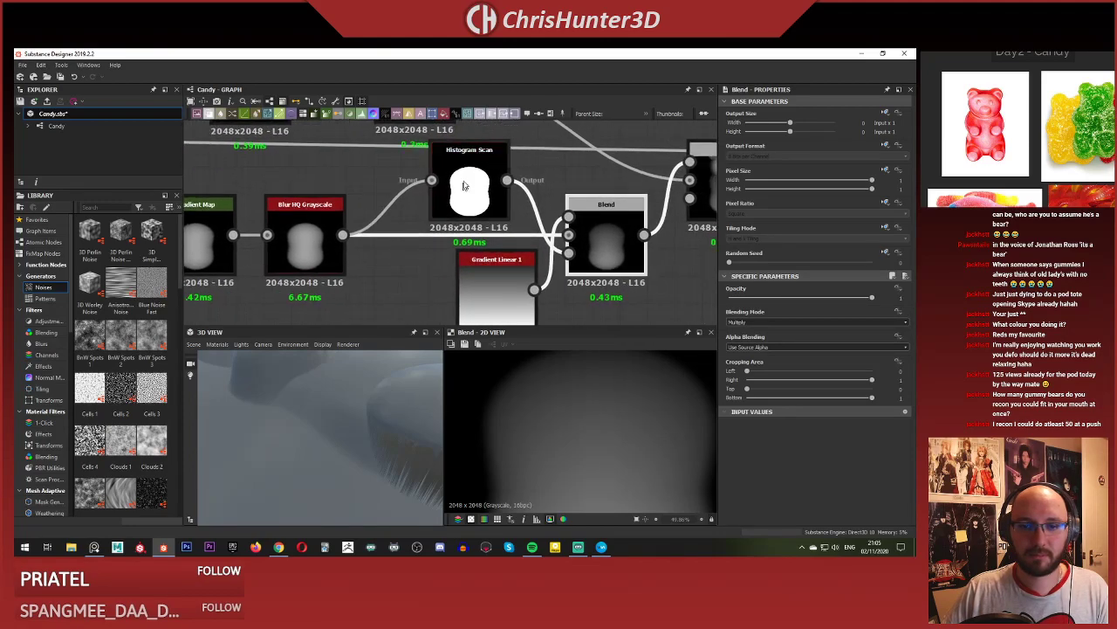
{"action": "left_click", "coordinate": [466, 188]}
{"action": "mouse_move", "coordinate": [306, 406]}
{"action": "left_mouse_down"}
{"action": "mouse_move", "coordinate": [316, 377]}
{"action": "mouse_move", "coordinate": [301, 397]}
{"action": "left_mouse_up"}
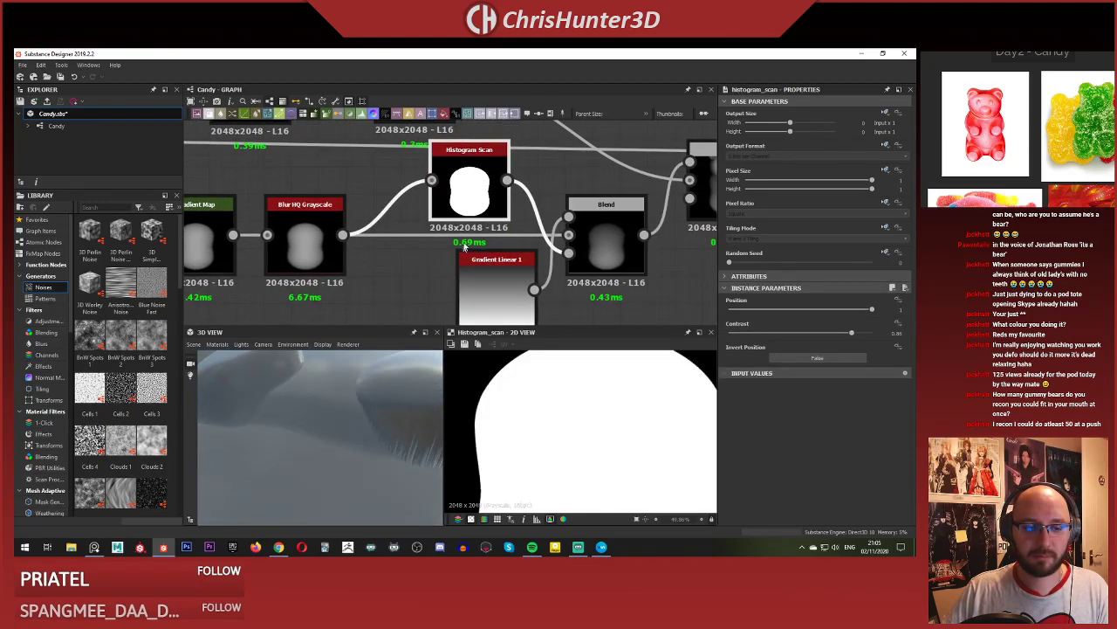
{"action": "left_click_drag", "start_coordinate": [765, 310], "coordinate": [882, 315]}
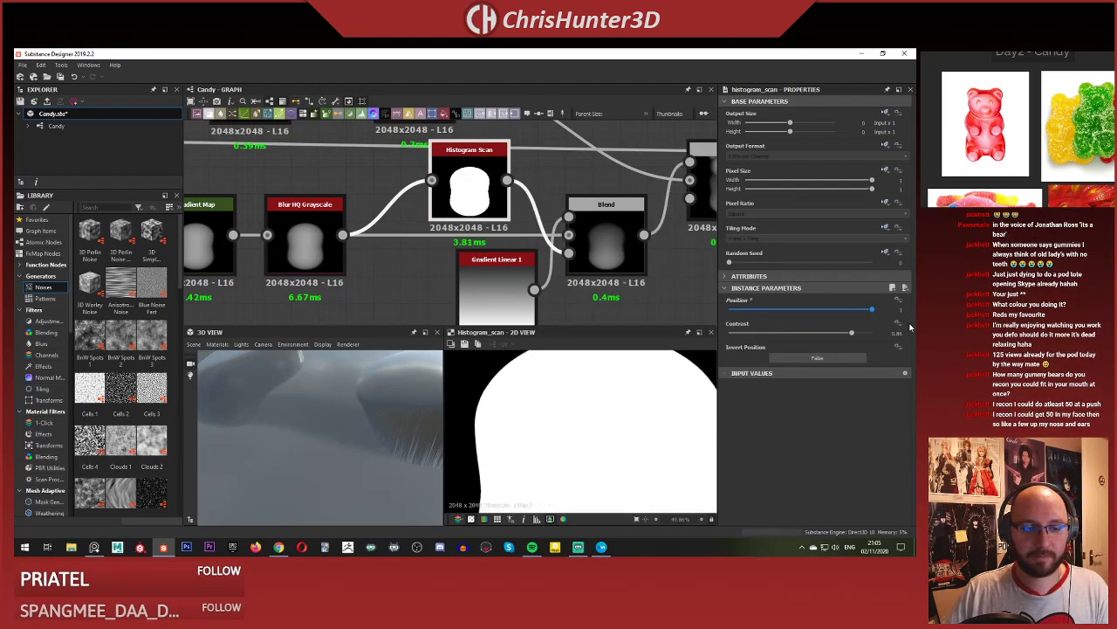
Disconnect the Histogram Scan from the body's Blend, delete the Histogram Scan node and check the bear in 3D.
{"action": "left_click", "coordinate": [567, 181]}
{"action": "left_click", "coordinate": [530, 197], "text": "alt"}
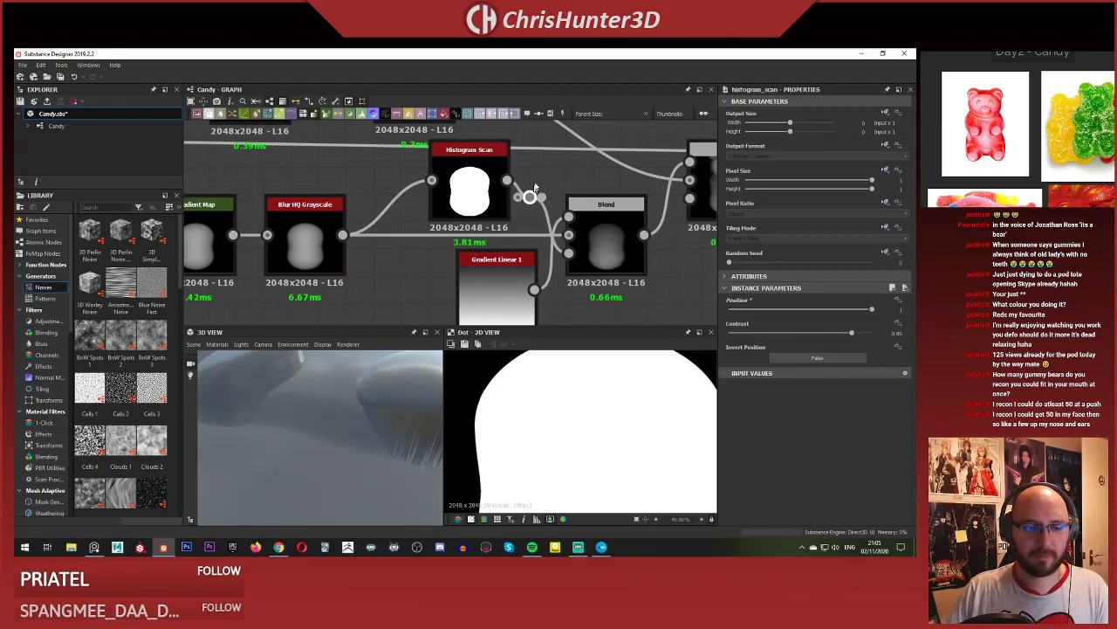
{"action": "key", "text": "Delete"}
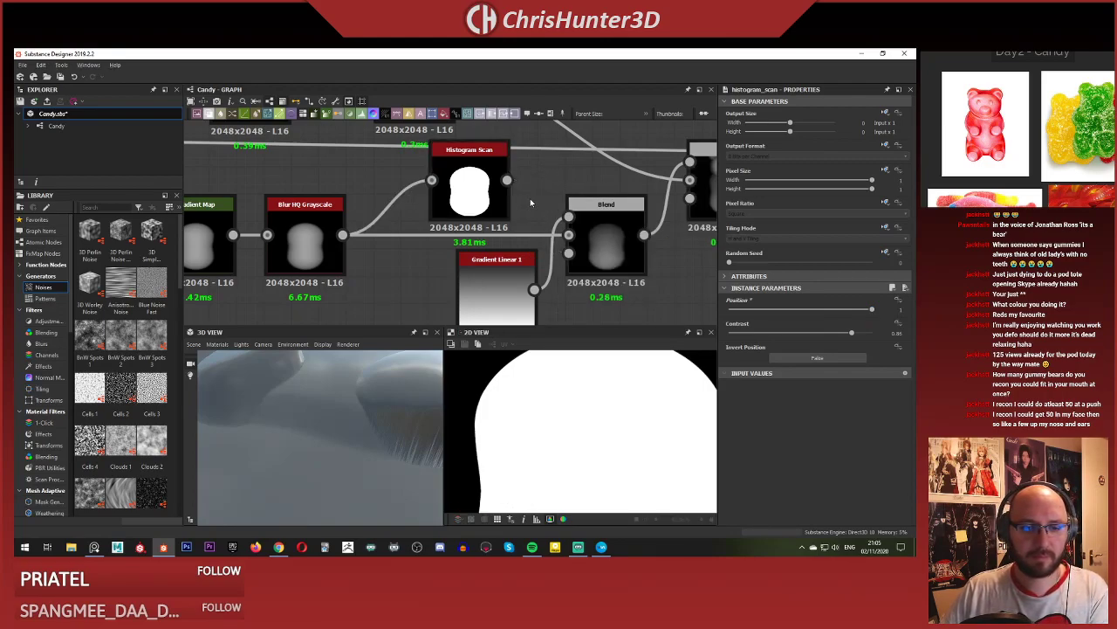
{"action": "double_click", "coordinate": [484, 183]}
{"action": "key", "text": "Delete"}
{"action": "left_click_drag", "start_coordinate": [324, 421], "coordinate": [341, 382]}
{"action": "scroll", "coordinate": [340, 382], "scroll_direction": "down", "scroll_amount": 1}
{"action": "middle_click_drag", "start_coordinate": [341, 383], "coordinate": [323, 421]}
Shift the black key of the body's Gradient Map slightly inward and inspect the bear's relief in 3D.
{"action": "left_click", "coordinate": [386, 237]}
{"action": "middle_click_drag", "start_coordinate": [394, 266], "coordinate": [541, 244]}
{"action": "left_click", "coordinate": [355, 226]}
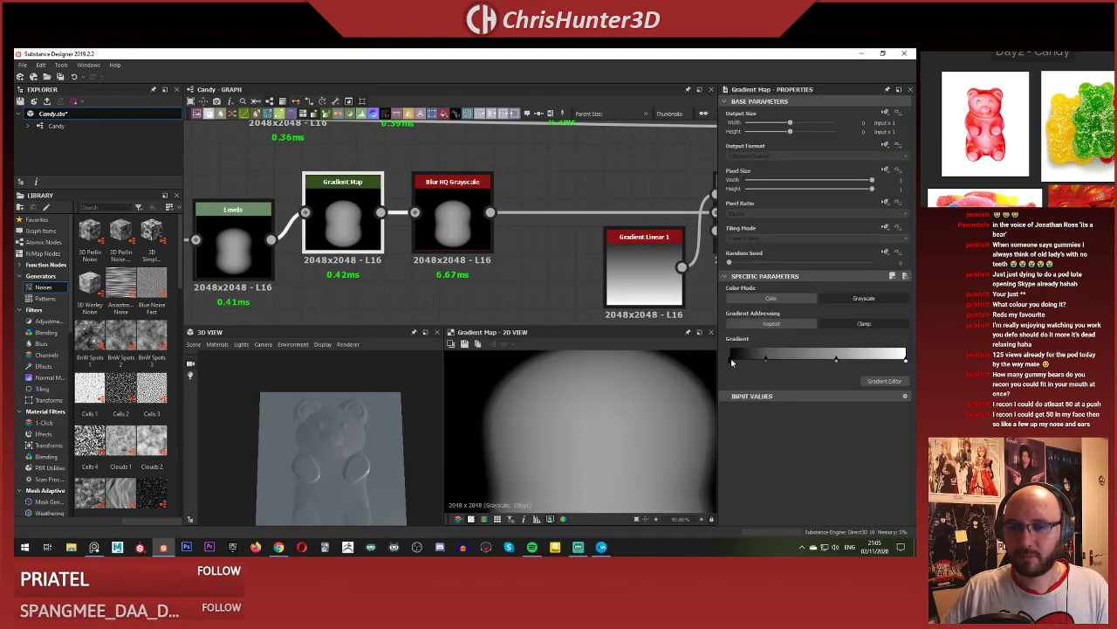
{"action": "left_click_drag", "start_coordinate": [729, 362], "coordinate": [733, 361]}
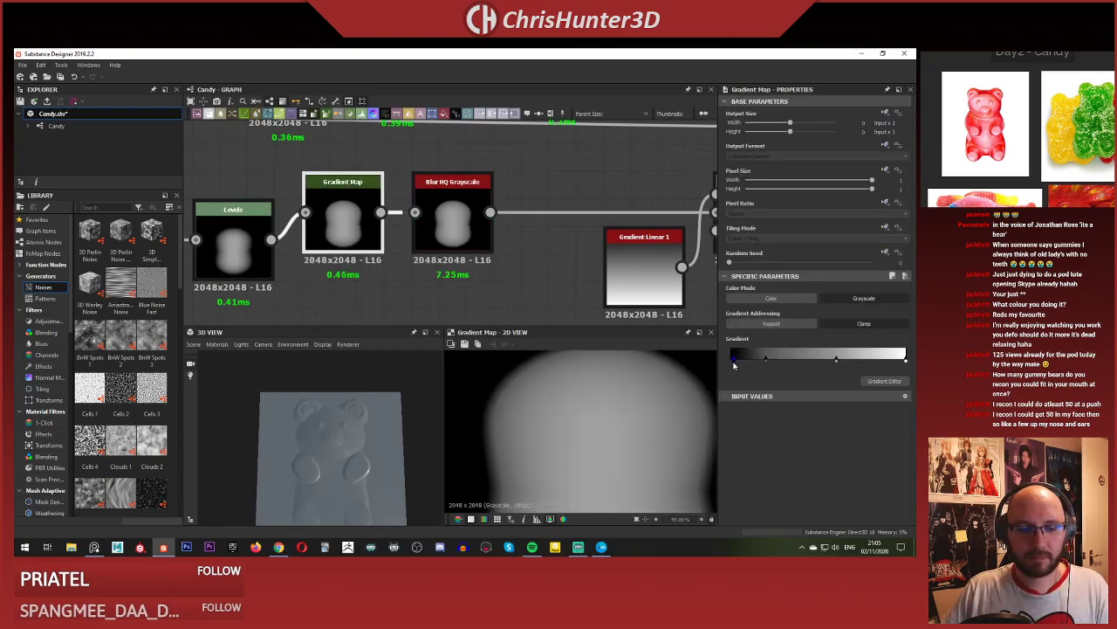
{"action": "scroll", "coordinate": [372, 484], "scroll_direction": "up", "scroll_amount": 3}
{"action": "left_click_drag", "start_coordinate": [309, 477], "coordinate": [383, 428]}
{"action": "scroll", "coordinate": [483, 213], "scroll_direction": "down", "scroll_amount": 3}
Move the Gradient Linear 1 node farther from the body's Blend and preview its full gradient.
{"action": "middle_click_drag", "start_coordinate": [488, 218], "coordinate": [292, 215]}
{"action": "scroll", "coordinate": [511, 242], "scroll_direction": "up", "scroll_amount": 2}
{"action": "middle_click_drag", "start_coordinate": [511, 242], "coordinate": [412, 240]}
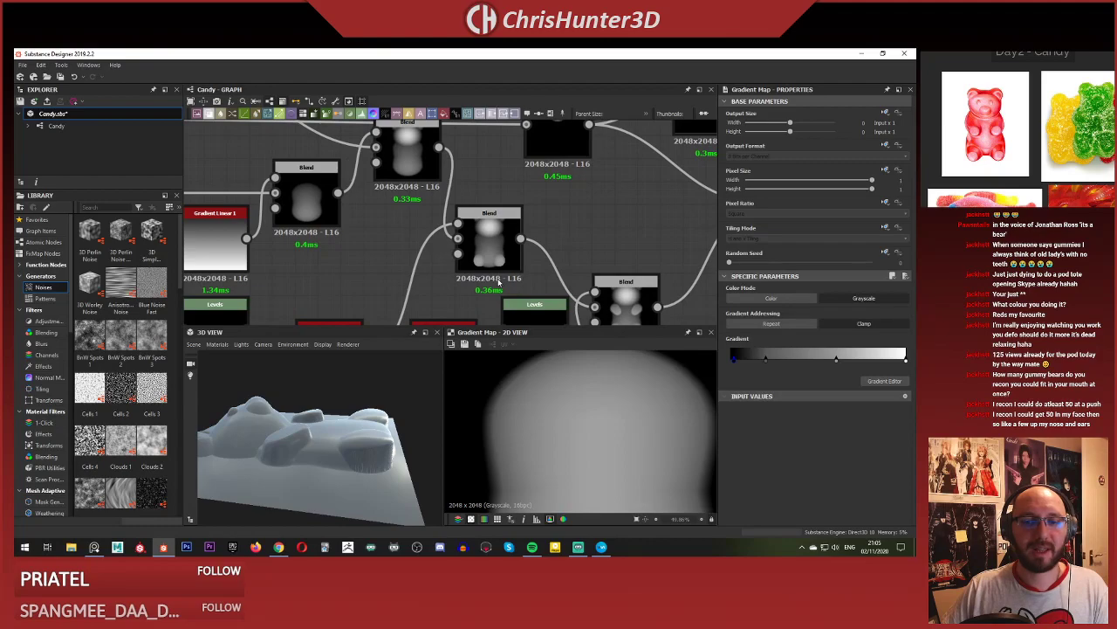
{"action": "scroll", "coordinate": [498, 282], "scroll_direction": "down", "scroll_amount": 3}
{"action": "middle_click_drag", "start_coordinate": [498, 282], "coordinate": [417, 260]}
{"action": "scroll", "coordinate": [463, 262], "scroll_direction": "up", "scroll_amount": 3}
{"action": "middle_click_drag", "start_coordinate": [270, 182], "coordinate": [534, 221]}
{"action": "scroll", "coordinate": [440, 234], "scroll_direction": "up", "scroll_amount": 1}
{"action": "double_click", "coordinate": [442, 221]}
{"action": "double_click", "coordinate": [415, 259]}
{"action": "left_click_drag", "start_coordinate": [415, 259], "coordinate": [366, 254]}
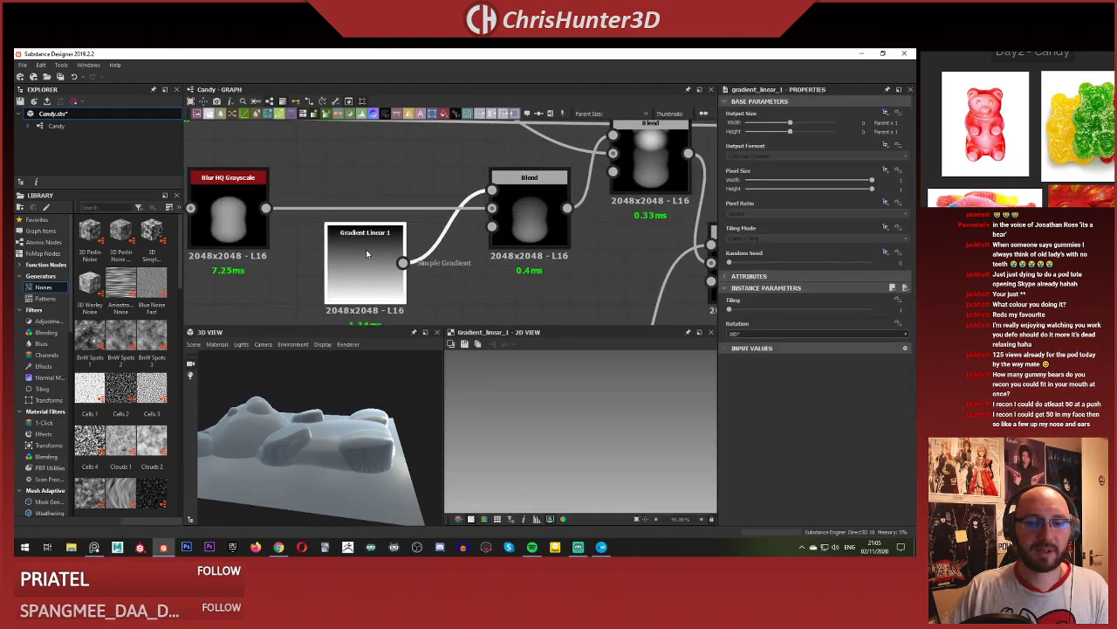
{"action": "double_click", "coordinate": [367, 255]}
{"action": "scroll", "coordinate": [410, 262], "scroll_direction": "down", "scroll_amount": 2}
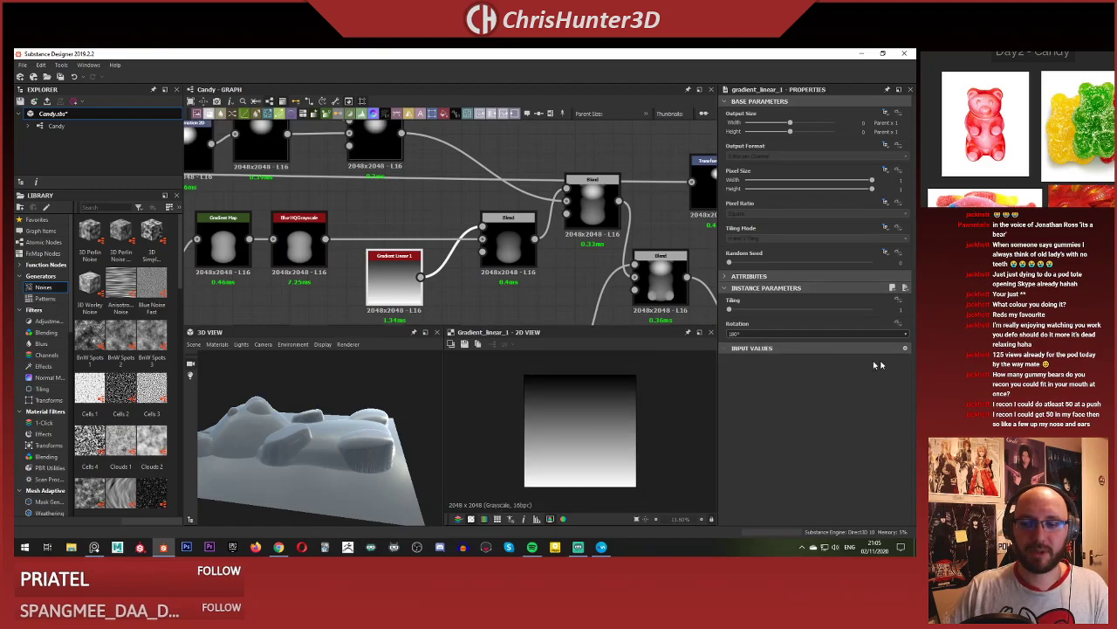
{"action": "scroll", "coordinate": [459, 287], "scroll_direction": "up", "scroll_amount": 2}
{"action": "scroll", "coordinate": [483, 293], "scroll_direction": "down", "scroll_amount": 2}
{"action": "middle_click_drag", "start_coordinate": [483, 293], "coordinate": [507, 287]}
Try a lower Opacity on the body's Blend, and return it to 1.
{"action": "left_click", "coordinate": [545, 247]}
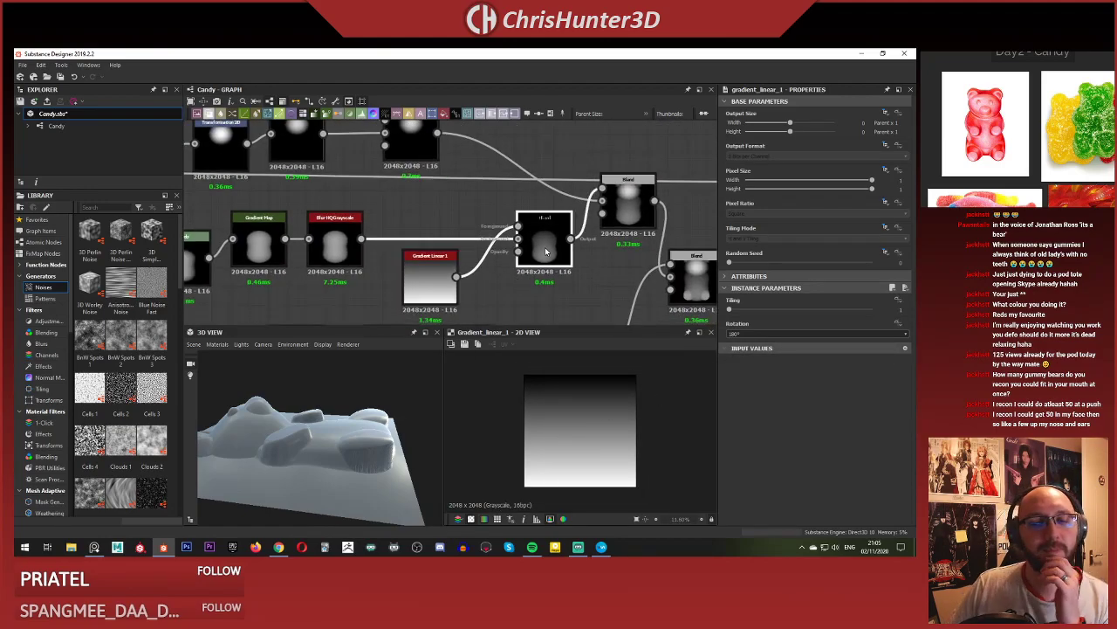
{"action": "left_click_drag", "start_coordinate": [847, 305], "coordinate": [877, 301]}
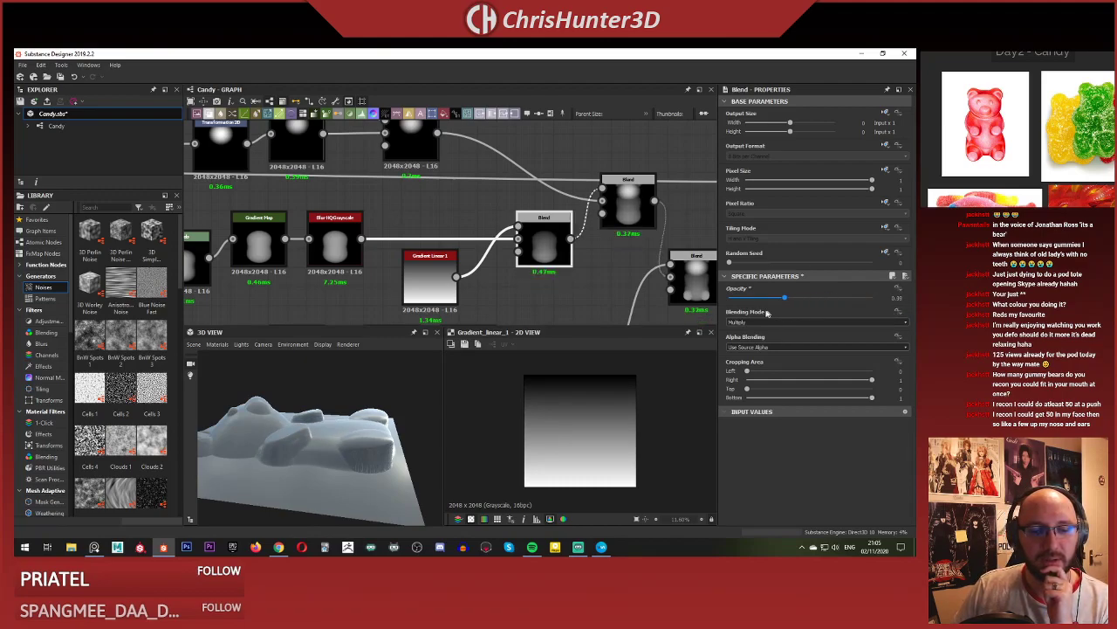
{"action": "left_click_drag", "start_coordinate": [766, 313], "coordinate": [780, 312]}
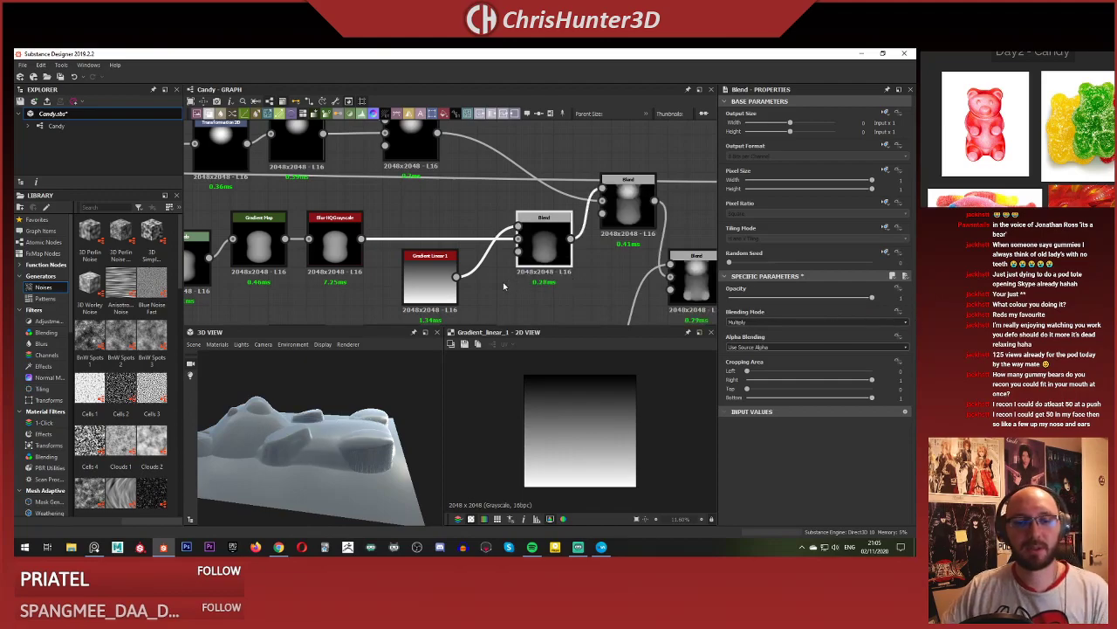
{"action": "middle_click_drag", "start_coordinate": [431, 284], "coordinate": [463, 262]}
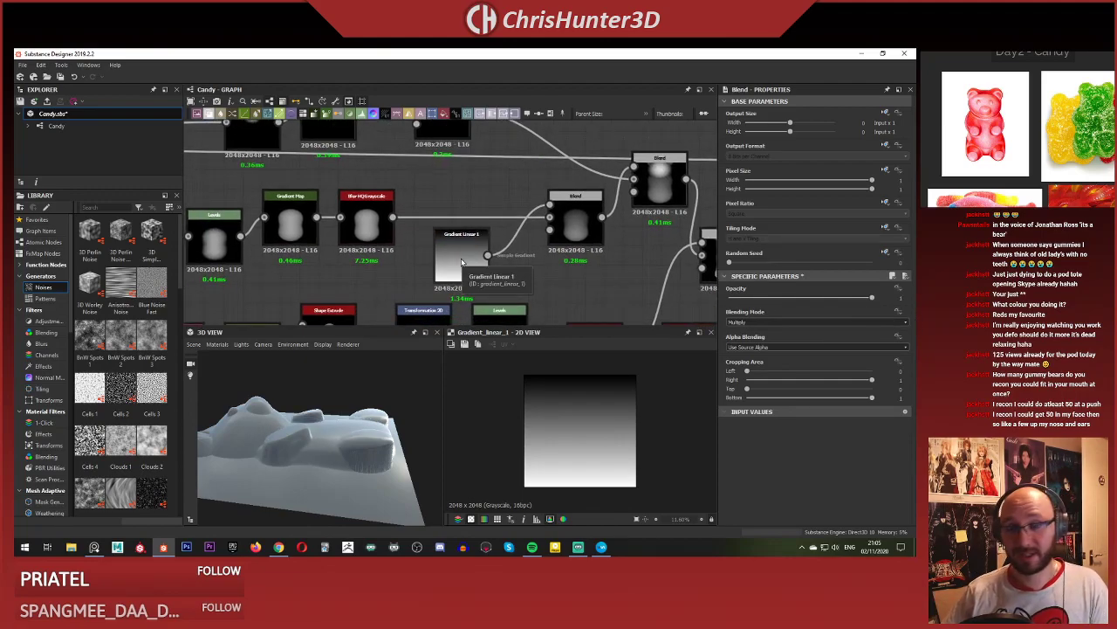
Move Gradient Linear 1 above the body's node chain and add a Gradient Map node near the body's Blend.
{"action": "key", "text": "alt+Tab"}
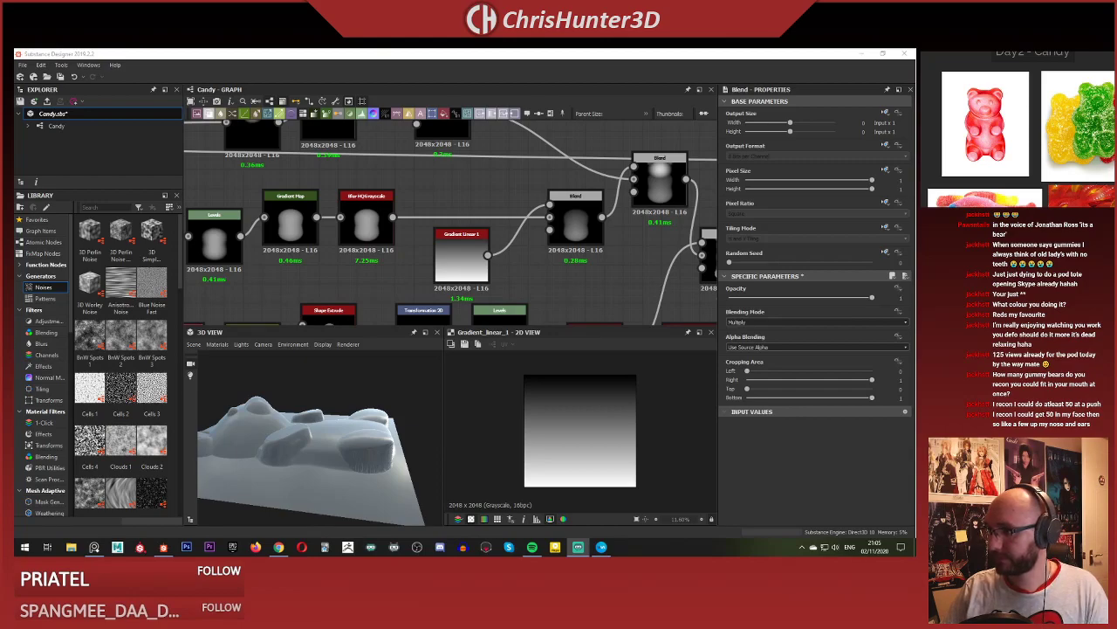
{"action": "middle_click_drag", "start_coordinate": [496, 179], "coordinate": [551, 205]}
{"action": "left_click_drag", "start_coordinate": [524, 273], "coordinate": [505, 197]}
{"action": "key", "text": "space"}
{"action": "type", "text": "gra"}
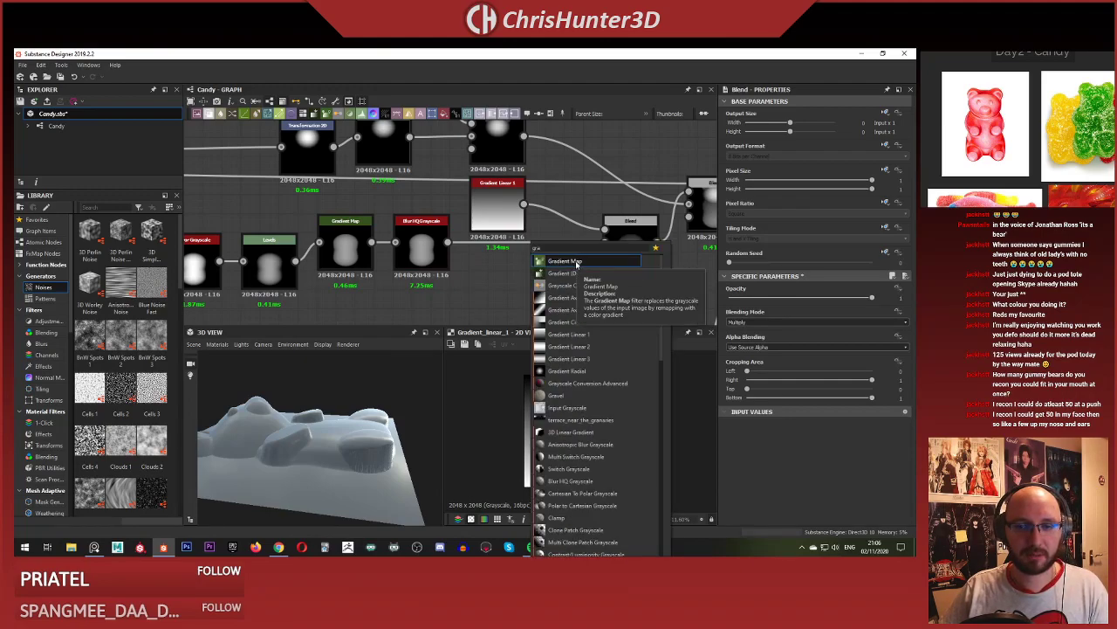
Add a Gradient Map node fed by Gradient Linear 1 and move its white key inward to about 0.83.
{"action": "left_click", "coordinate": [576, 261]}
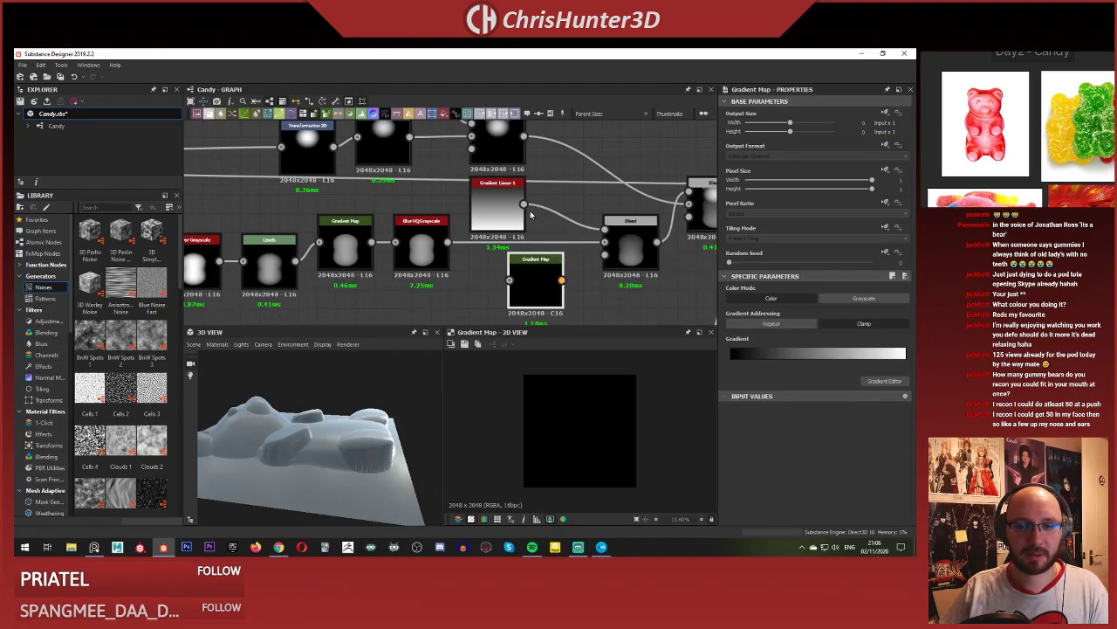
{"action": "left_click_drag", "start_coordinate": [523, 204], "coordinate": [510, 279]}
{"action": "left_click", "coordinate": [885, 382]}
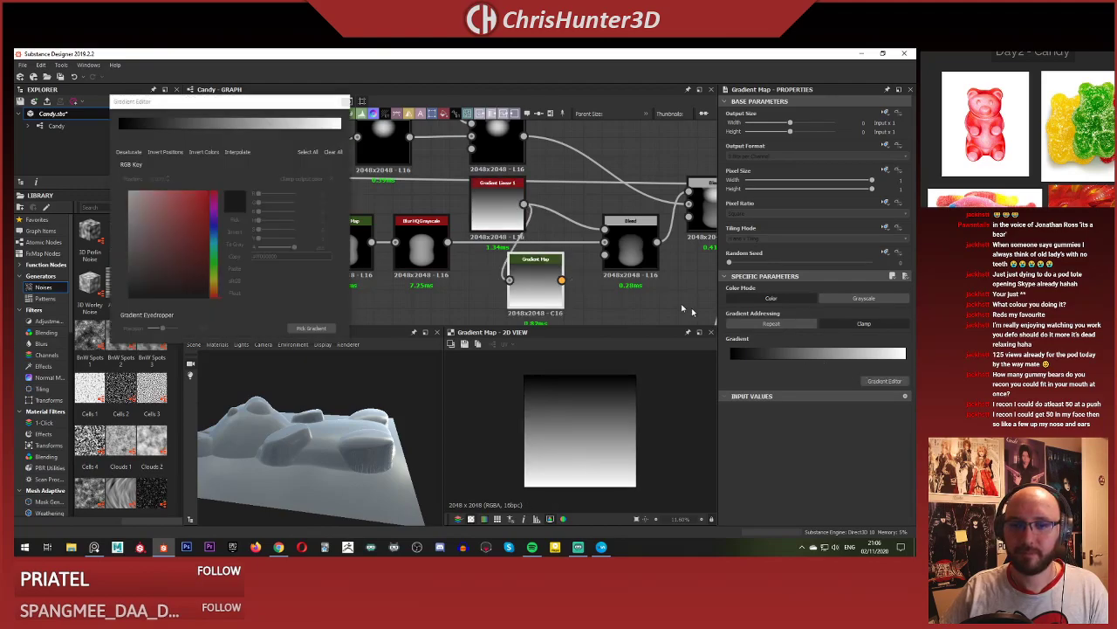
{"action": "left_click", "coordinate": [279, 128]}
{"action": "left_click", "coordinate": [332, 178]}
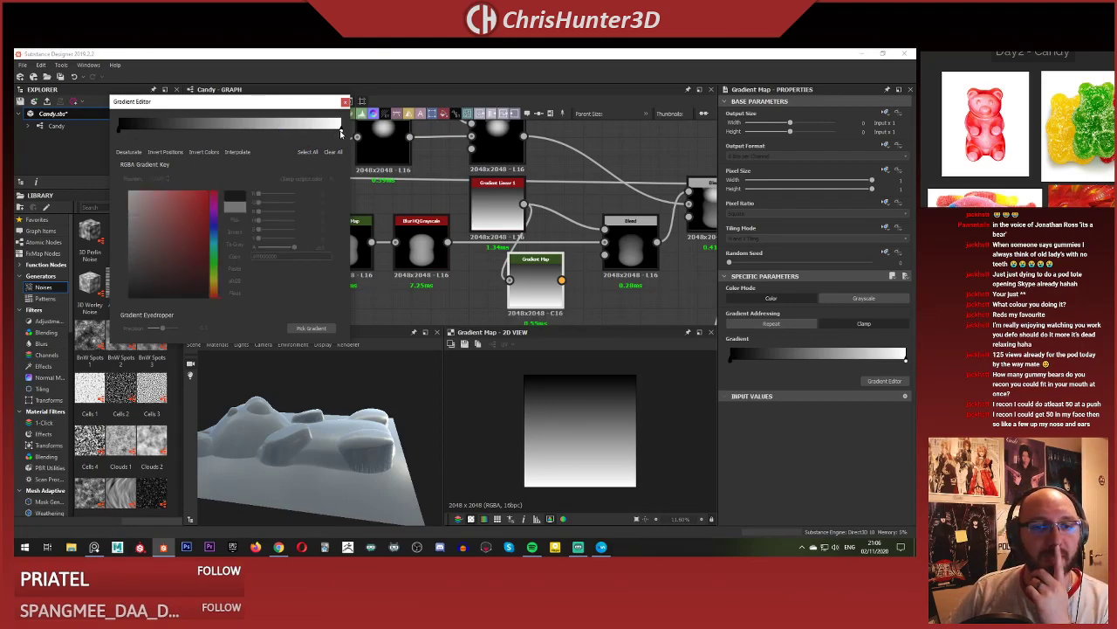
{"action": "left_click", "coordinate": [323, 129]}
{"action": "left_click_drag", "start_coordinate": [319, 135], "coordinate": [305, 138]}
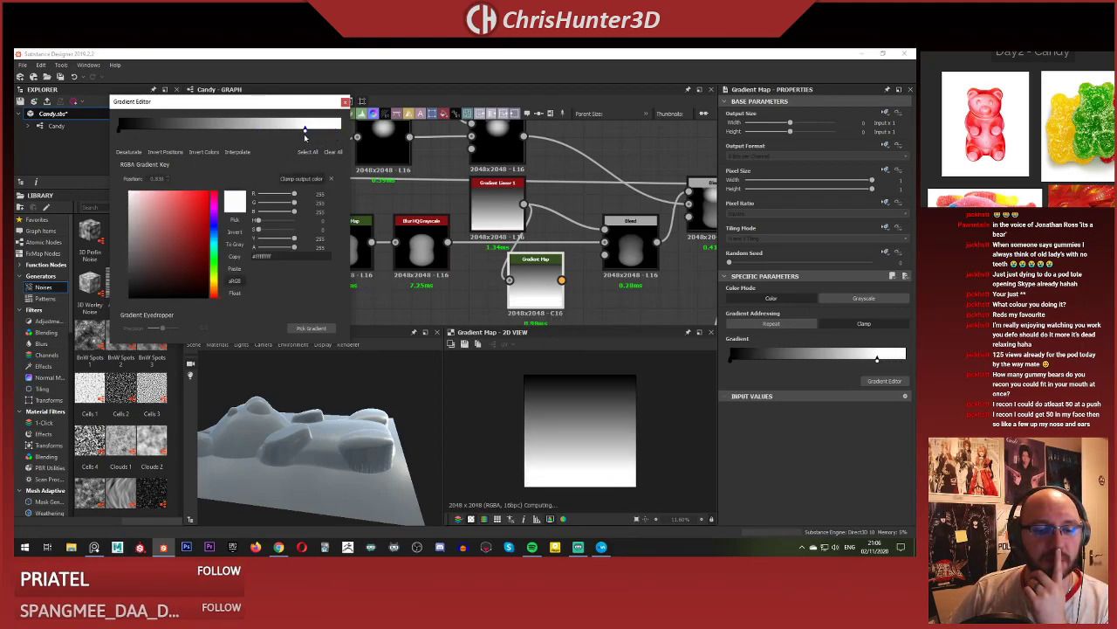
Switch the new Gradient Map to grayscale color mode and connect its output to the Blend node's foreground input.
{"action": "double_click", "coordinate": [501, 204]}
{"action": "double_click", "coordinate": [542, 279]}
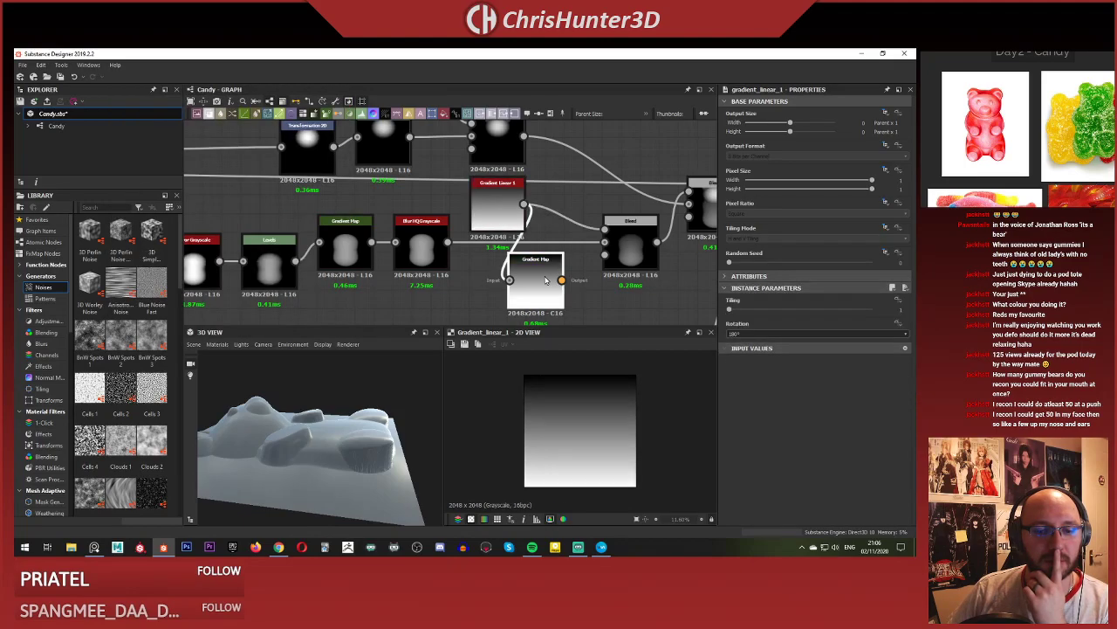
{"action": "left_click_drag", "start_coordinate": [609, 228], "coordinate": [605, 230]}
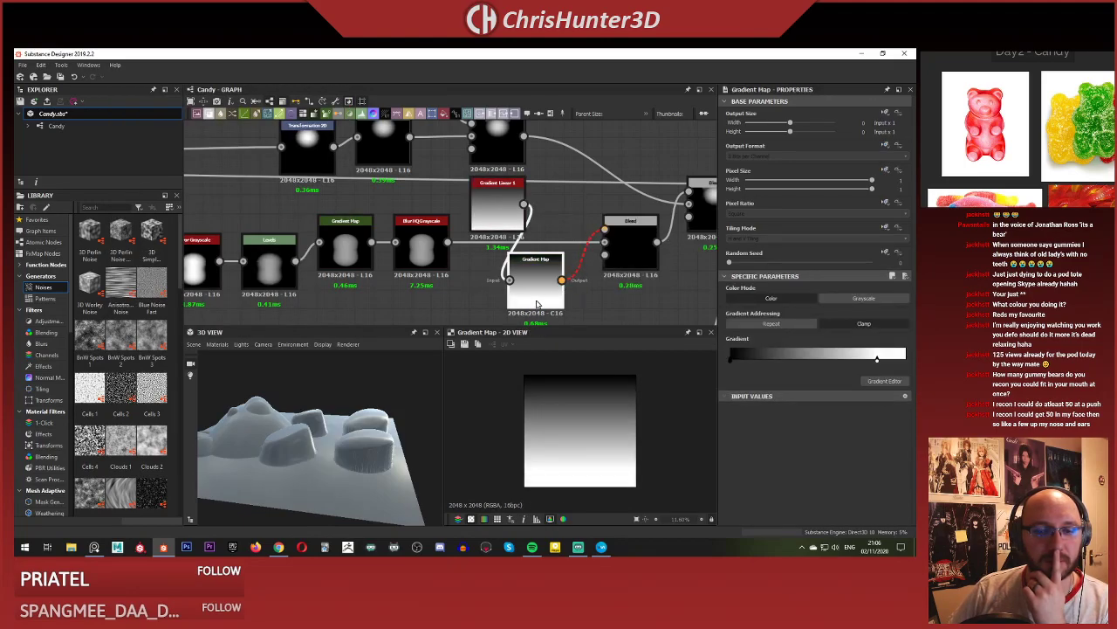
{"action": "left_click", "coordinate": [864, 298]}
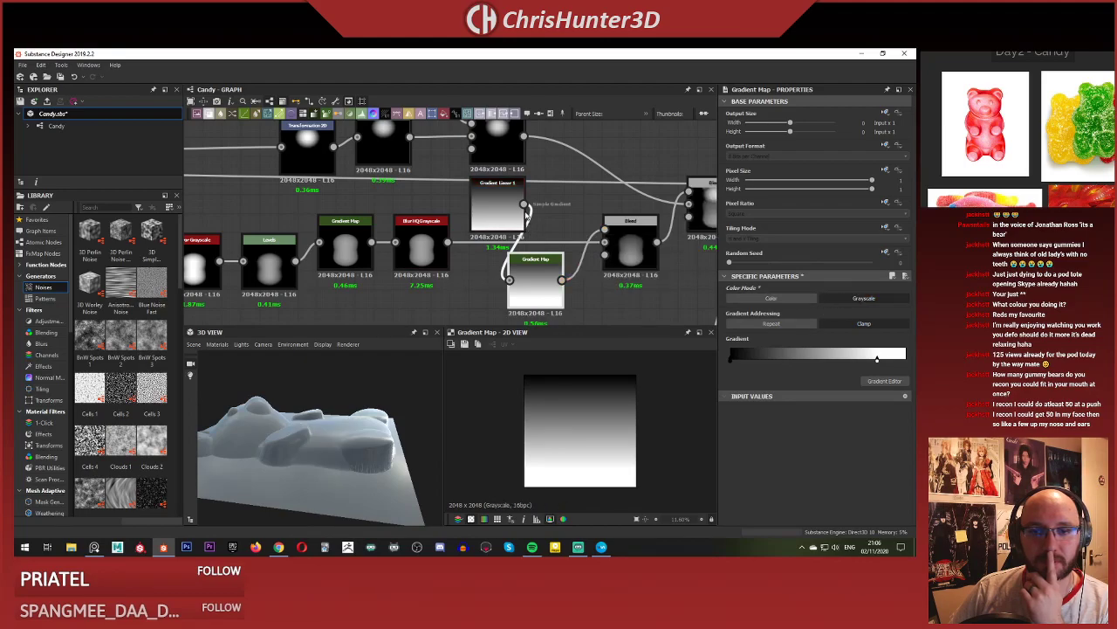
{"action": "left_click_drag", "start_coordinate": [612, 232], "coordinate": [607, 229]}
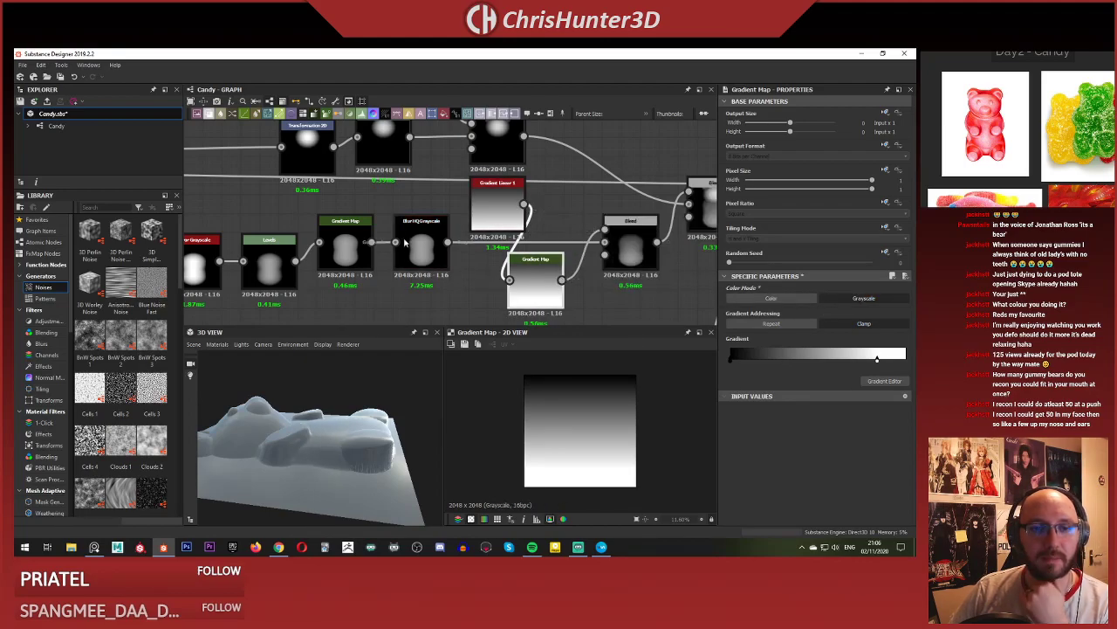
Add a grey key (146) to the middle of the gradient, shift it toward the white end, and preview the Blend node's result.
{"action": "left_click", "coordinate": [880, 381]}
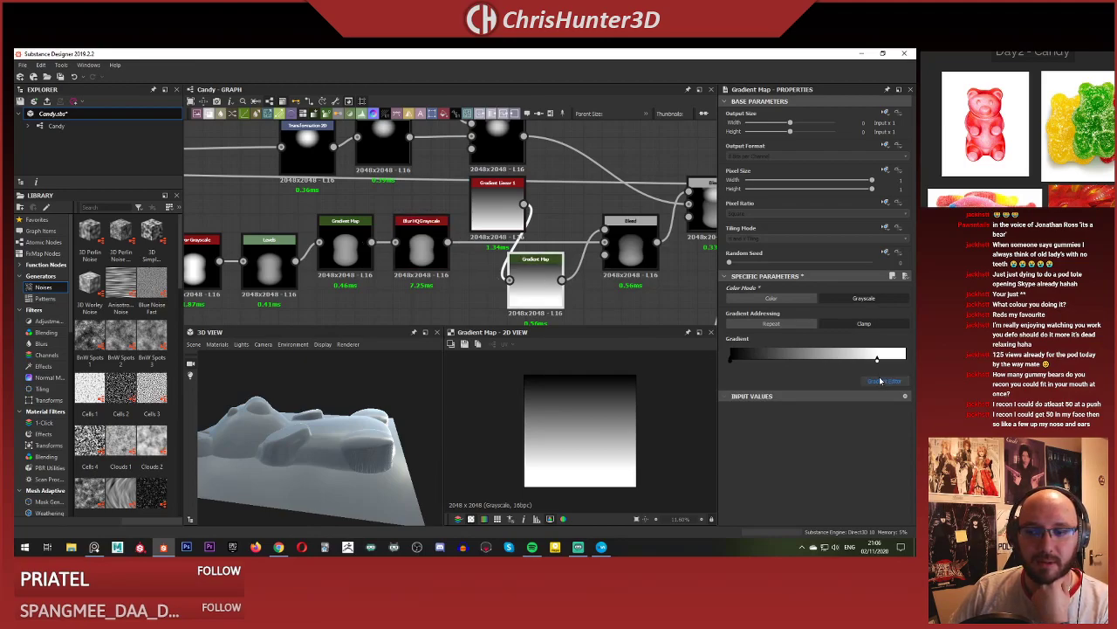
{"action": "left_click", "coordinate": [226, 128]}
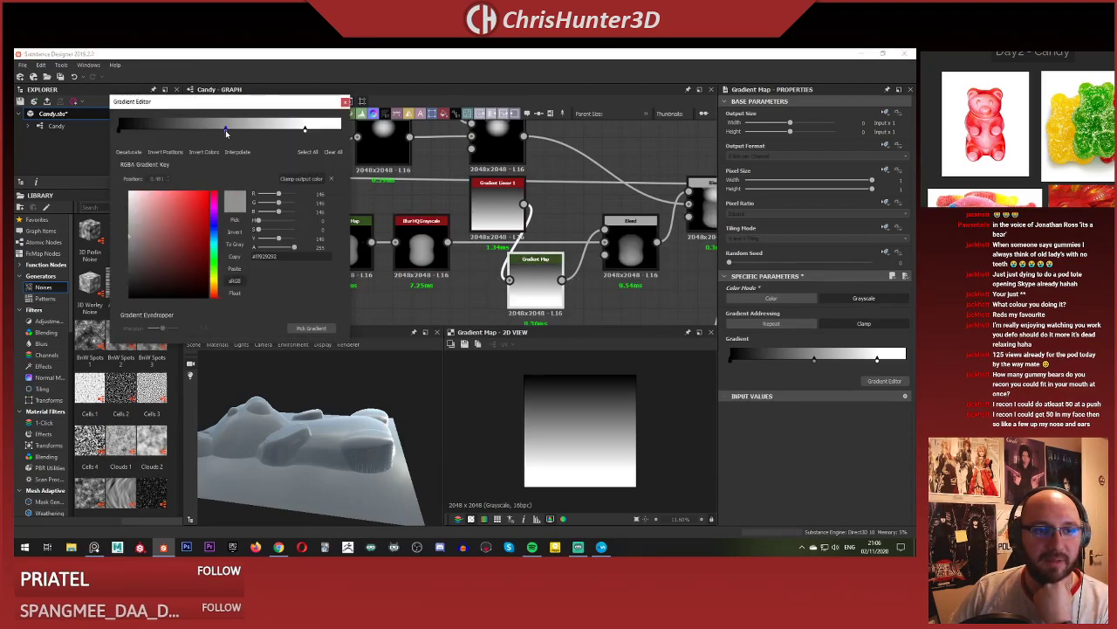
{"action": "left_click_drag", "start_coordinate": [237, 130], "coordinate": [245, 132]}
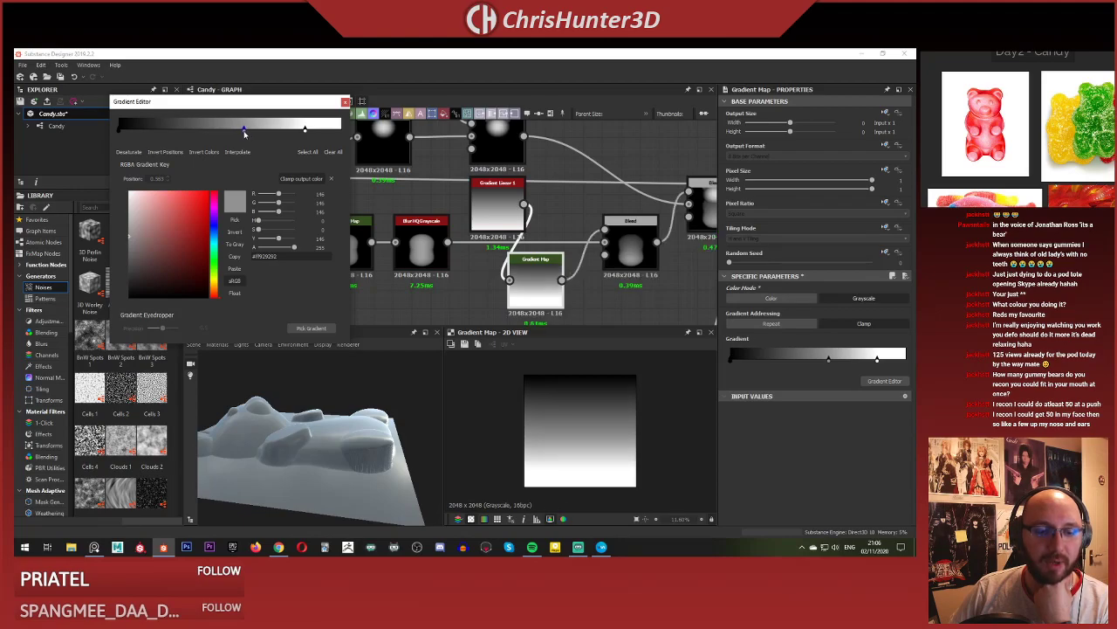
{"action": "left_click_drag", "start_coordinate": [297, 413], "coordinate": [353, 422]}
{"action": "scroll", "coordinate": [630, 249], "scroll_direction": "up", "scroll_amount": 3}
{"action": "double_click", "coordinate": [637, 250]}
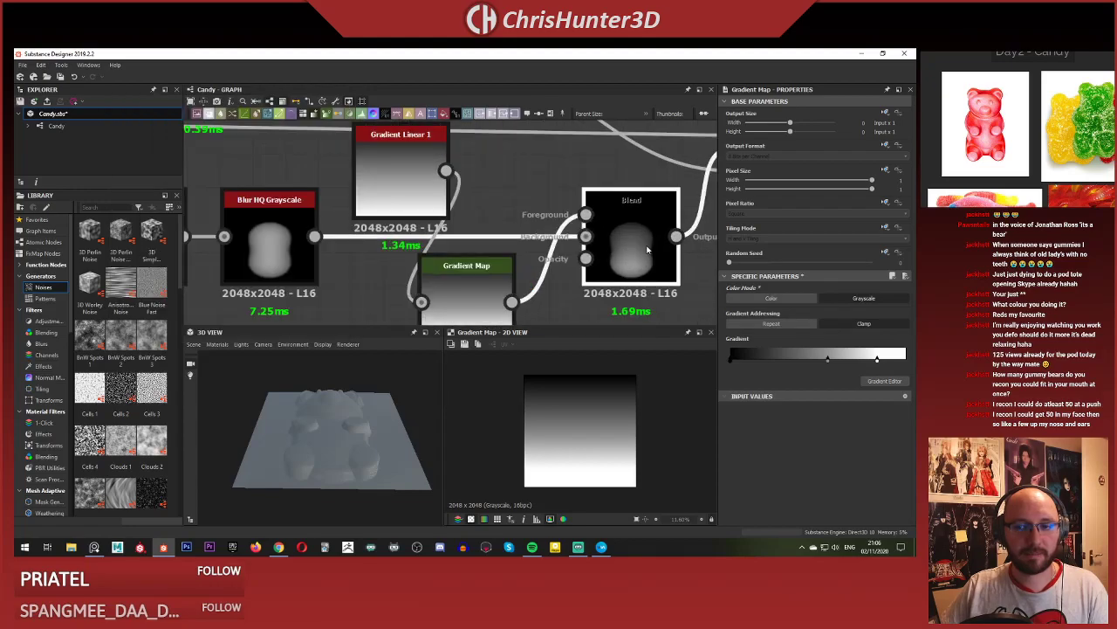
{"action": "scroll", "coordinate": [572, 434], "scroll_direction": "up", "scroll_amount": 5}
{"action": "scroll", "coordinate": [572, 431], "scroll_direction": "down", "scroll_amount": 4}
{"action": "scroll", "coordinate": [601, 256], "scroll_direction": "down", "scroll_amount": 4}
Place the new Gradient Map node directly beside Gradient Linear 1, above the body branch.
{"action": "middle_click_drag", "start_coordinate": [583, 288], "coordinate": [516, 297]}
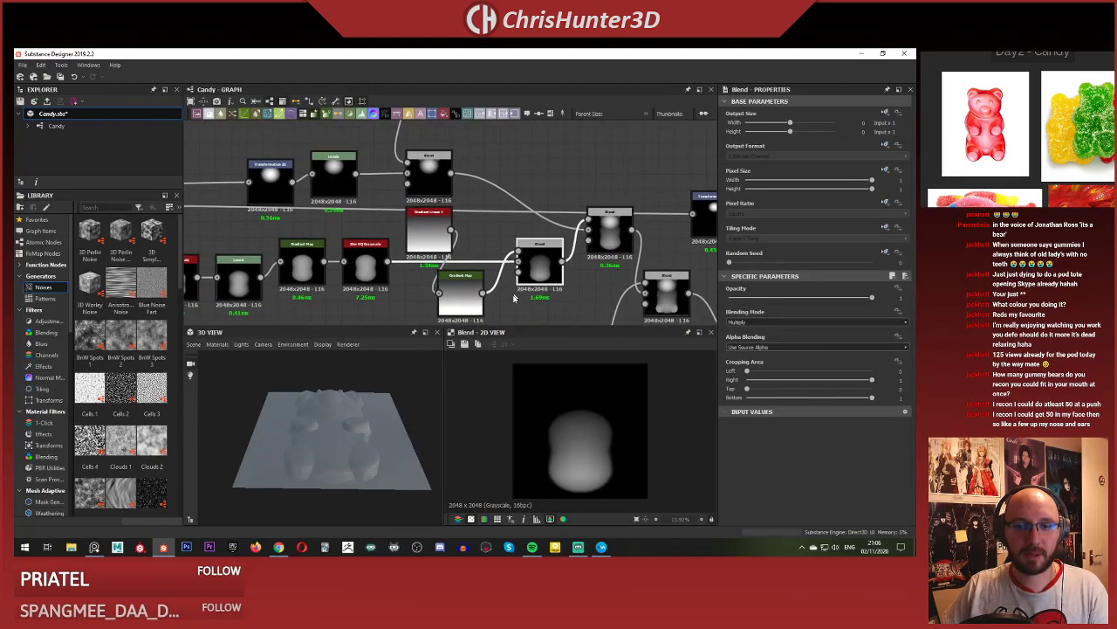
{"action": "scroll", "coordinate": [498, 302], "scroll_direction": "up", "scroll_amount": 2}
{"action": "left_click_drag", "start_coordinate": [451, 280], "coordinate": [474, 192]}
{"action": "scroll", "coordinate": [479, 206], "scroll_direction": "down", "scroll_amount": 3}
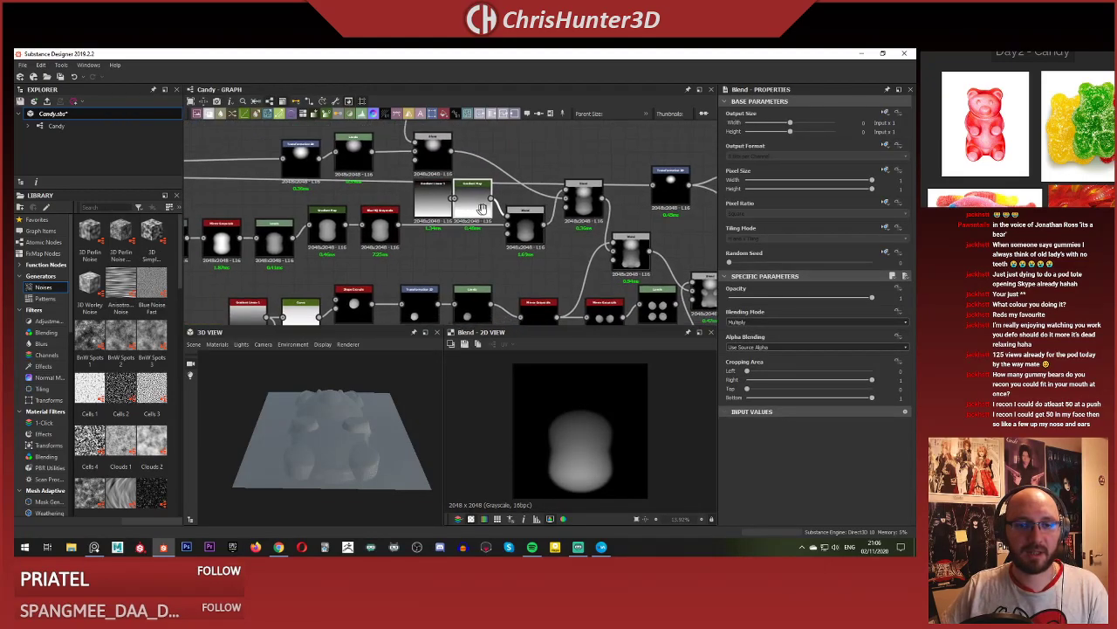
{"action": "scroll", "coordinate": [384, 144], "scroll_direction": "up", "scroll_amount": 3}
{"action": "scroll", "coordinate": [395, 242], "scroll_direction": "down", "scroll_amount": 2}
{"action": "middle_click_drag", "start_coordinate": [395, 242], "coordinate": [507, 202]}
{"action": "scroll", "coordinate": [445, 222], "scroll_direction": "down", "scroll_amount": 1}
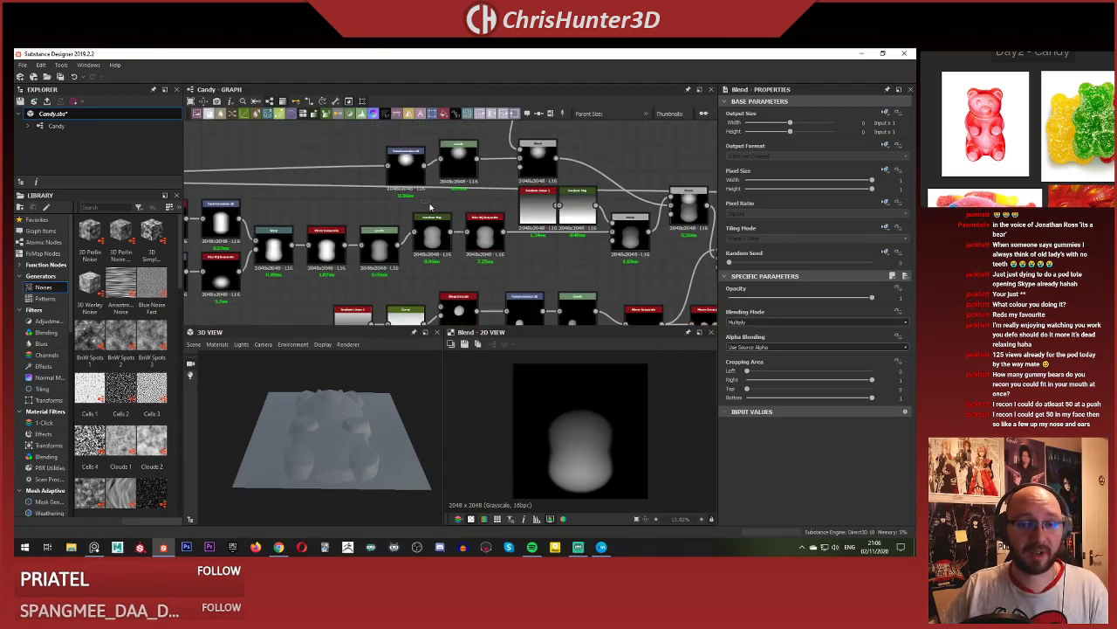
Space out Gradient Linear 1, its Gradient Map and the Blend node they feed in one row.
{"action": "scroll", "coordinate": [418, 245], "scroll_direction": "up", "scroll_amount": 3}
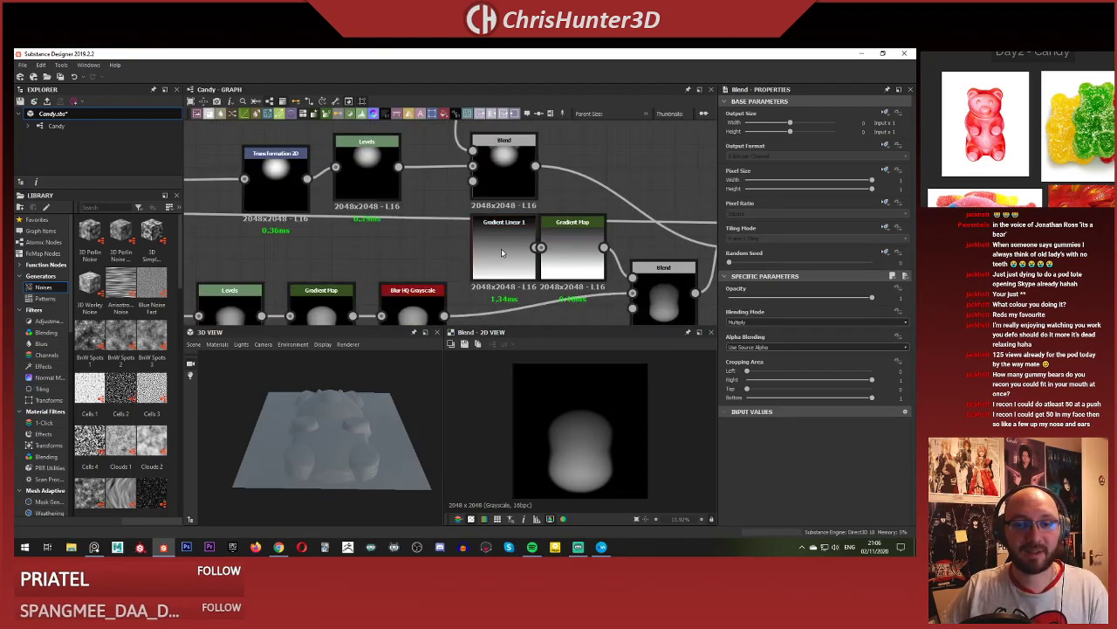
{"action": "left_click_drag", "start_coordinate": [501, 252], "coordinate": [478, 252]}
{"action": "middle_click_drag", "start_coordinate": [584, 268], "coordinate": [498, 230]}
{"action": "left_click_drag", "start_coordinate": [498, 229], "coordinate": [521, 230]}
{"action": "left_click_drag", "start_coordinate": [399, 228], "coordinate": [421, 228]}
{"action": "middle_click_drag", "start_coordinate": [482, 253], "coordinate": [383, 237]}
{"action": "left_click_drag", "start_coordinate": [487, 251], "coordinate": [508, 251]}
{"action": "scroll", "coordinate": [491, 247], "scroll_direction": "down", "scroll_amount": 3}
{"action": "middle_click_drag", "start_coordinate": [490, 246], "coordinate": [494, 269]}
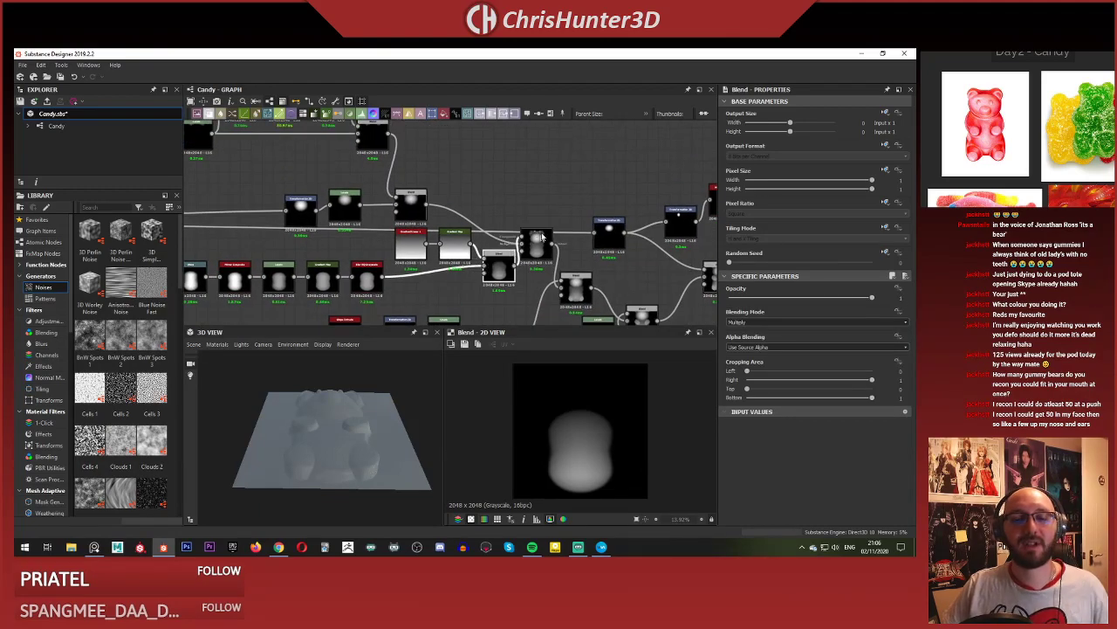
Reposition the next two downstream Blend nodes so their connections are clear, and clear the selection.
{"action": "left_click_drag", "start_coordinate": [538, 244], "coordinate": [545, 251]}
{"action": "middle_click_drag", "start_coordinate": [542, 238], "coordinate": [459, 149]}
{"action": "scroll", "coordinate": [489, 201], "scroll_direction": "up", "scroll_amount": 3}
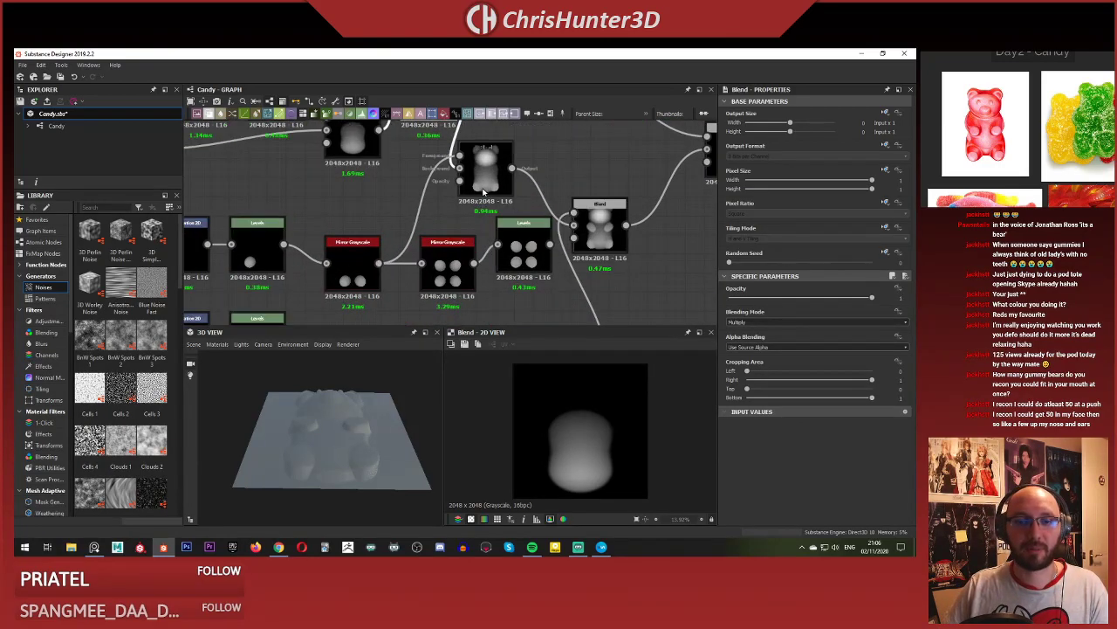
{"action": "left_click_drag", "start_coordinate": [483, 175], "coordinate": [522, 174]}
{"action": "scroll", "coordinate": [503, 174], "scroll_direction": "down", "scroll_amount": 2}
{"action": "middle_click_drag", "start_coordinate": [503, 174], "coordinate": [518, 262]}
{"action": "scroll", "coordinate": [520, 261], "scroll_direction": "down", "scroll_amount": 1}
{"action": "scroll", "coordinate": [499, 200], "scroll_direction": "up", "scroll_amount": 3}
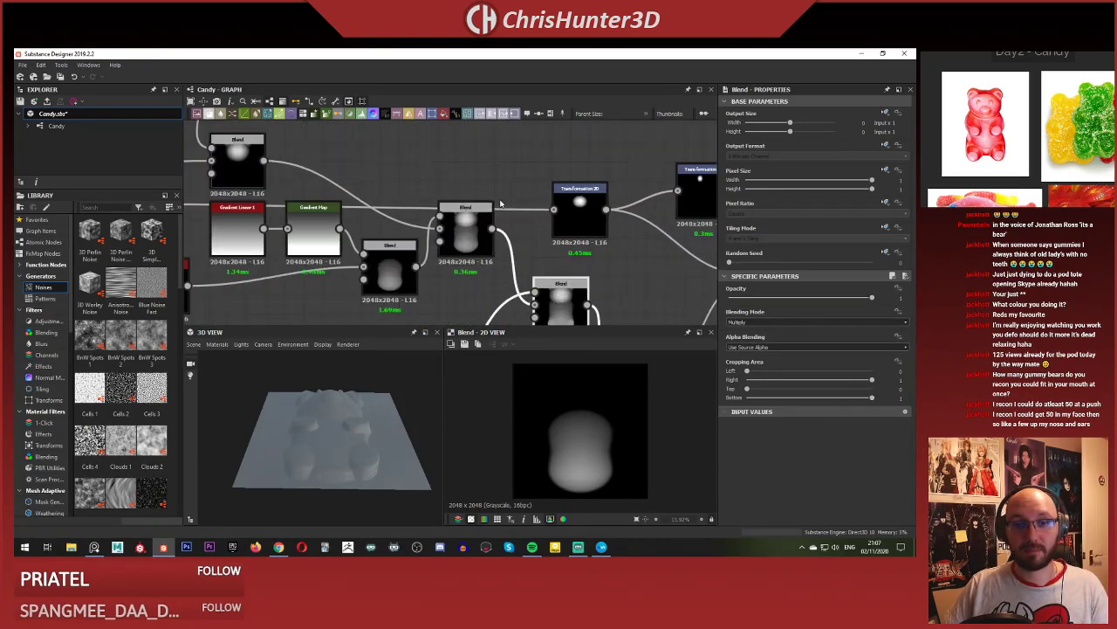
{"action": "left_click", "coordinate": [479, 160]}
Delete the separate chain of Histogram Scan, Distance, Levels, Blur HQ Grayscale and Height Blend nodes.
{"action": "scroll", "coordinate": [466, 234], "scroll_direction": "down", "scroll_amount": 3}
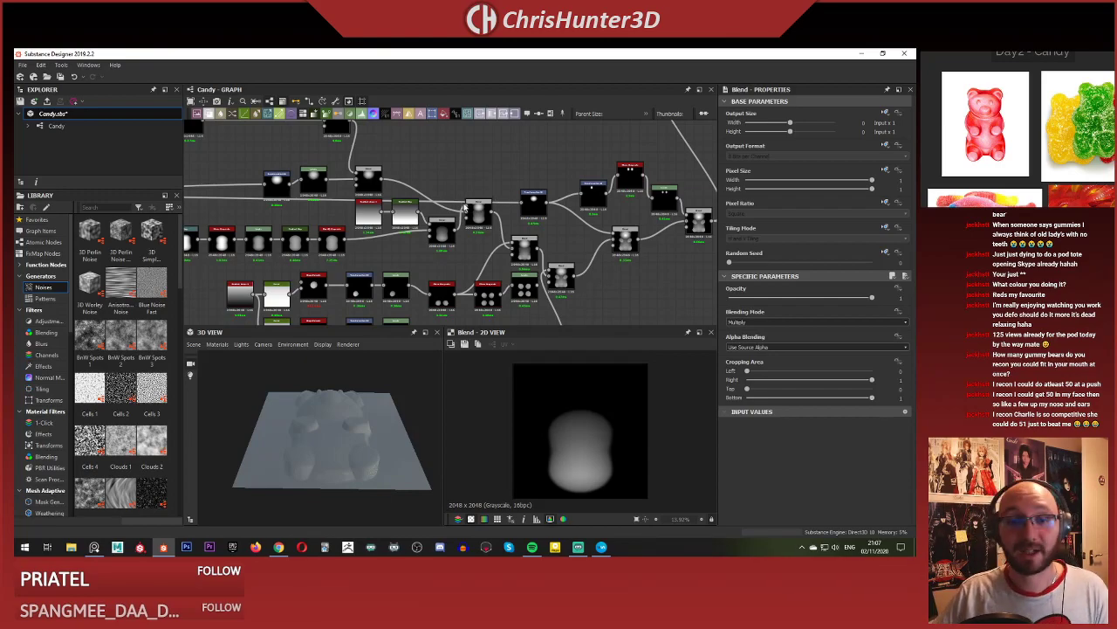
{"action": "scroll", "coordinate": [467, 212], "scroll_direction": "down", "scroll_amount": 4}
{"action": "middle_click_drag", "start_coordinate": [473, 199], "coordinate": [200, 246]}
{"action": "scroll", "coordinate": [414, 229], "scroll_direction": "up", "scroll_amount": 4}
{"action": "scroll", "coordinate": [392, 157], "scroll_direction": "up", "scroll_amount": 3}
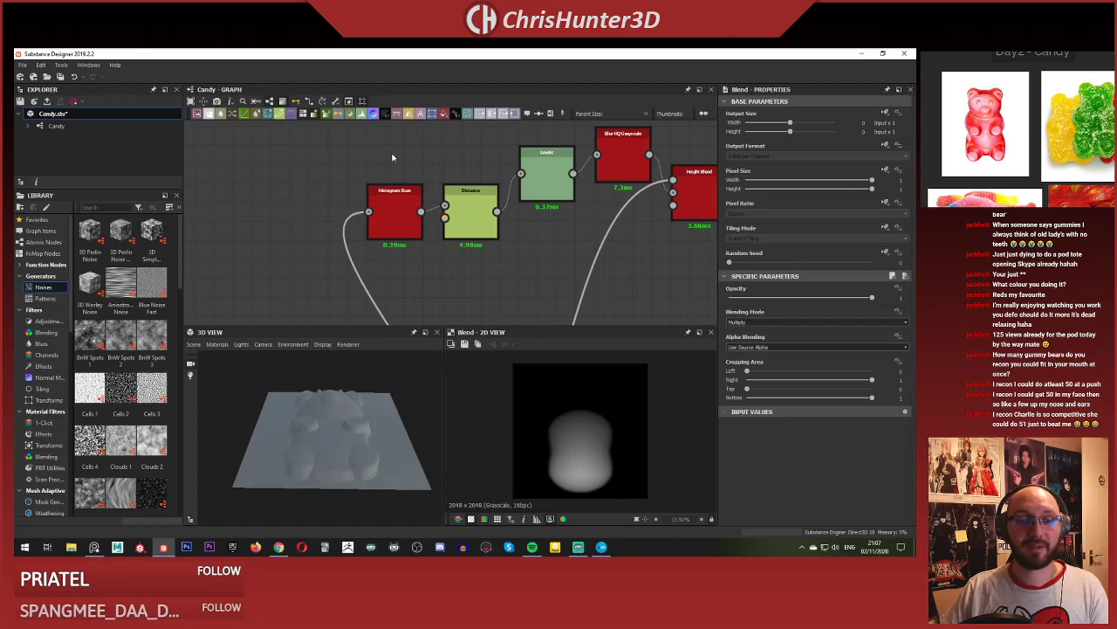
{"action": "middle_click_drag", "start_coordinate": [392, 157], "coordinate": [302, 186]}
{"action": "left_click_drag", "start_coordinate": [349, 213], "coordinate": [639, 277]}
{"action": "key", "text": "Delete"}
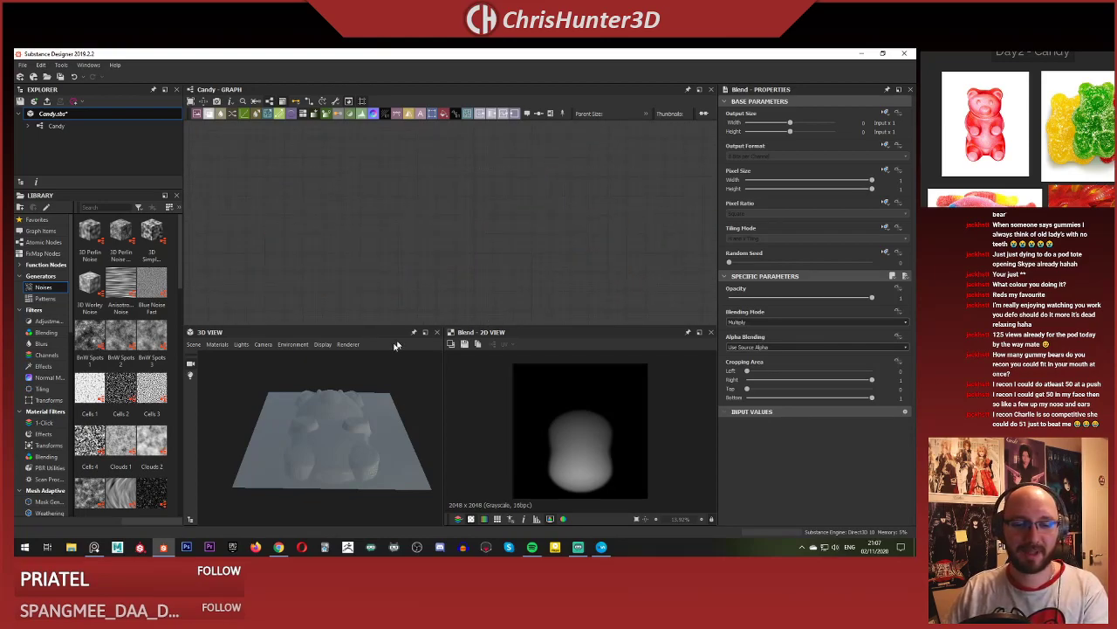
Examine the bear's relief from a low side angle and inspect the limb and body branches of the graph.
{"action": "left_click_drag", "start_coordinate": [324, 400], "coordinate": [381, 435]}
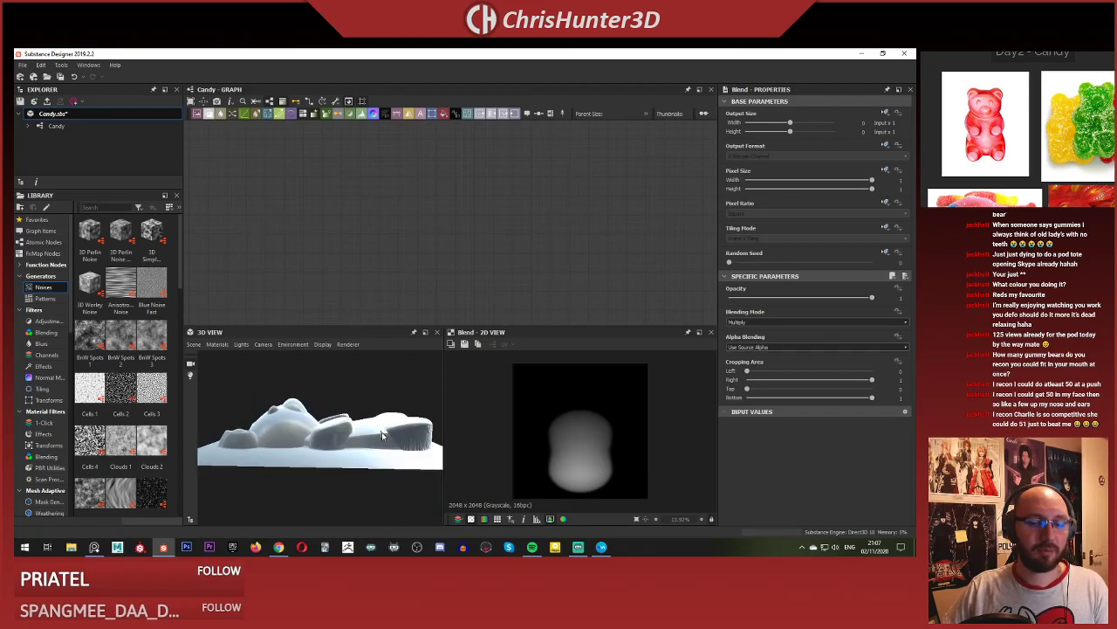
{"action": "scroll", "coordinate": [437, 191], "scroll_direction": "down", "scroll_amount": 6}
{"action": "scroll", "coordinate": [423, 260], "scroll_direction": "up", "scroll_amount": 3}
{"action": "middle_click_drag", "start_coordinate": [423, 260], "coordinate": [498, 139]}
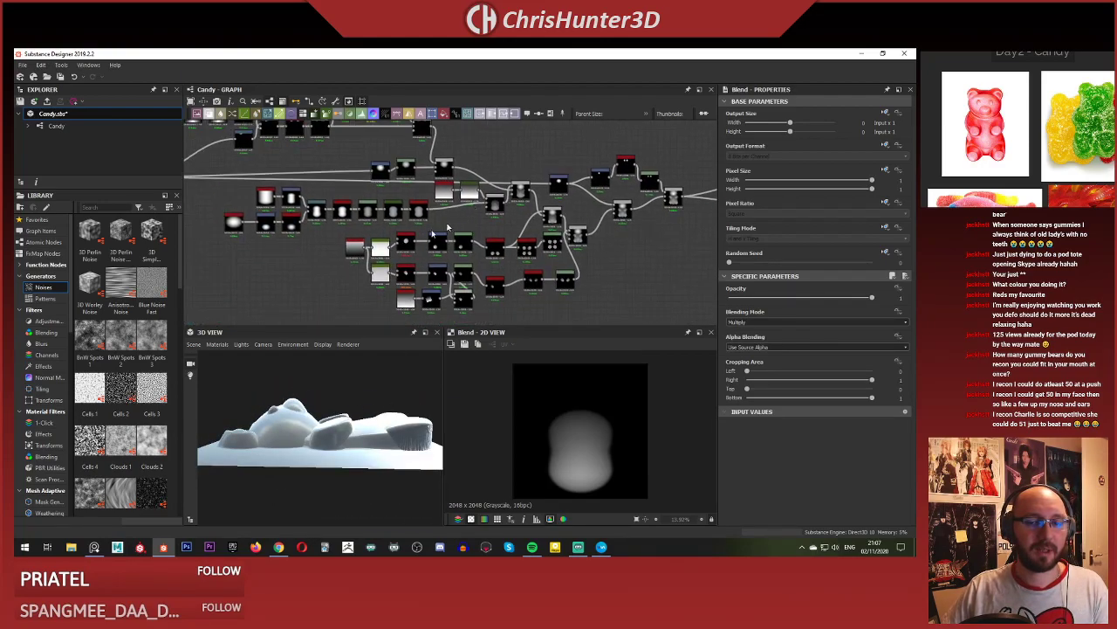
{"action": "scroll", "coordinate": [524, 218], "scroll_direction": "up", "scroll_amount": 2}
{"action": "scroll", "coordinate": [489, 243], "scroll_direction": "up", "scroll_amount": 4}
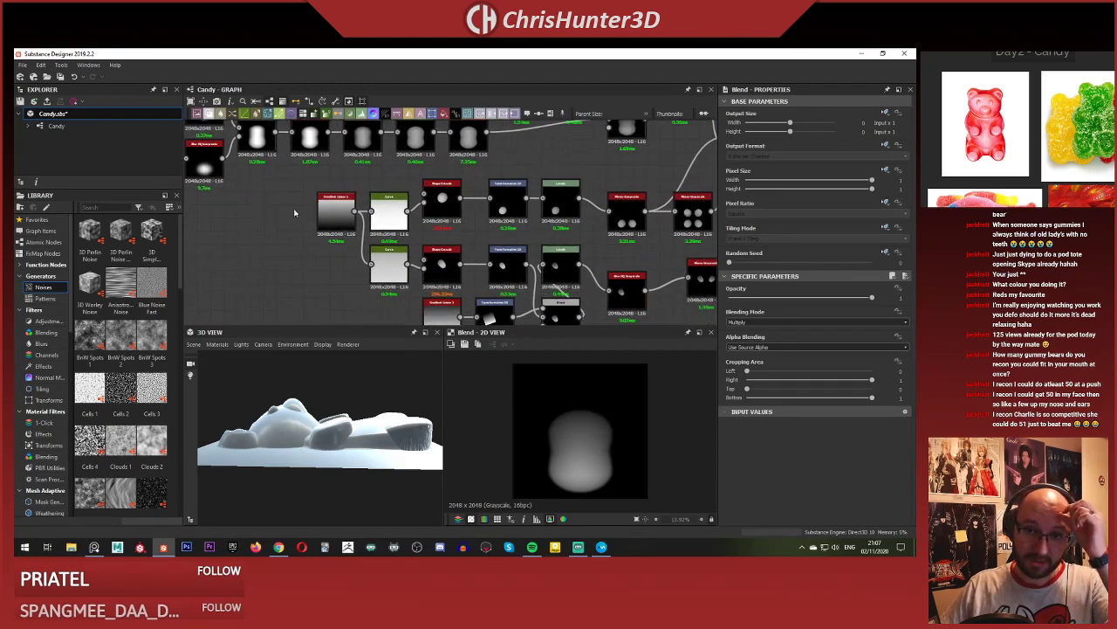
{"action": "scroll", "coordinate": [488, 239], "scroll_direction": "down", "scroll_amount": 4}
{"action": "middle_click_drag", "start_coordinate": [229, 150], "coordinate": [421, 224]}
{"action": "scroll", "coordinate": [421, 224], "scroll_direction": "up", "scroll_amount": 3}
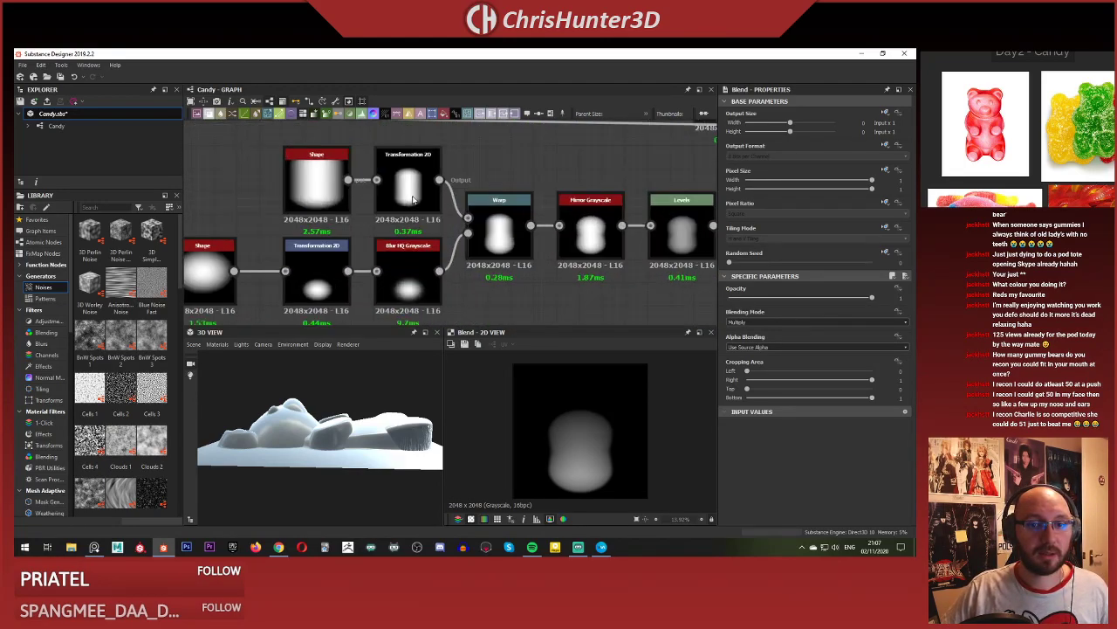
Preview successive nodes of the body branch, ending with its Gradient Map, to compare how they shape the profile.
{"action": "scroll", "coordinate": [530, 231], "scroll_direction": "down", "scroll_amount": 3}
{"action": "middle_click_drag", "start_coordinate": [530, 230], "coordinate": [419, 253]}
{"action": "scroll", "coordinate": [479, 206], "scroll_direction": "up", "scroll_amount": 4}
{"action": "double_click", "coordinate": [321, 248]}
{"action": "scroll", "coordinate": [461, 234], "scroll_direction": "up", "scroll_amount": 1}
{"action": "double_click", "coordinate": [461, 234]}
{"action": "scroll", "coordinate": [522, 248], "scroll_direction": "down", "scroll_amount": 1}
{"action": "double_click", "coordinate": [503, 226]}
Move the head's Transformation 2D and Levels nodes together away from their Blend node to make room between them.
{"action": "scroll", "coordinate": [503, 225], "scroll_direction": "down", "scroll_amount": 3}
{"action": "scroll", "coordinate": [414, 251], "scroll_direction": "down", "scroll_amount": 3}
{"action": "scroll", "coordinate": [418, 253], "scroll_direction": "up", "scroll_amount": 4}
{"action": "scroll", "coordinate": [418, 252], "scroll_direction": "up", "scroll_amount": 3}
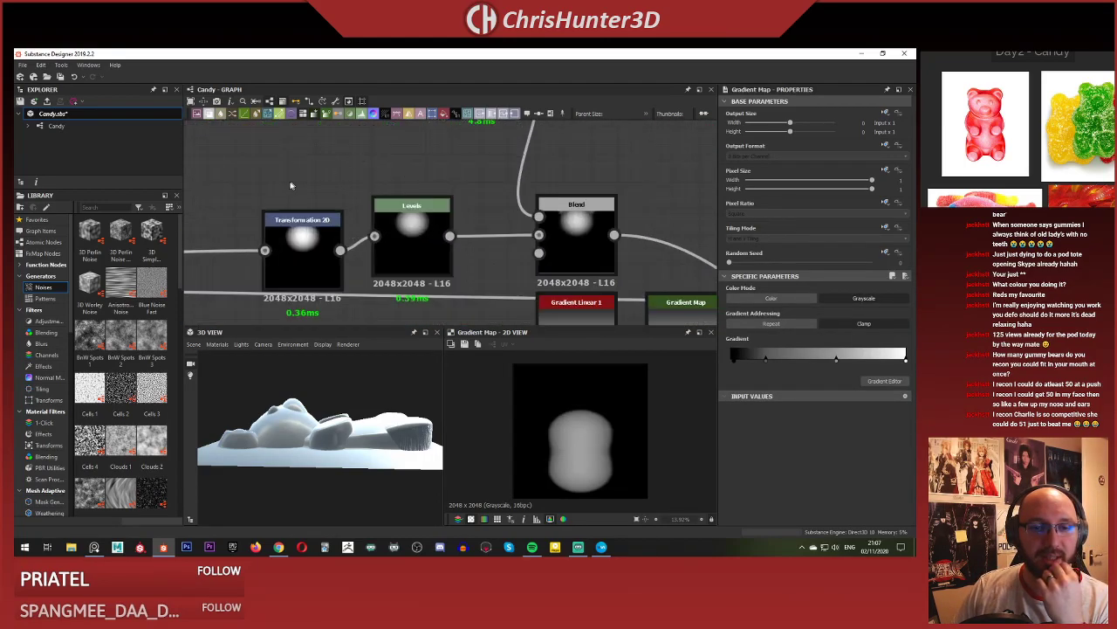
{"action": "left_click_drag", "start_coordinate": [291, 182], "coordinate": [385, 246]}
{"action": "middle_click_drag", "start_coordinate": [425, 249], "coordinate": [456, 225]}
{"action": "scroll", "coordinate": [456, 225], "scroll_direction": "down", "scroll_amount": 1}
{"action": "left_click_drag", "start_coordinate": [435, 220], "coordinate": [415, 210]}
{"action": "scroll", "coordinate": [415, 211], "scroll_direction": "down", "scroll_amount": 2}
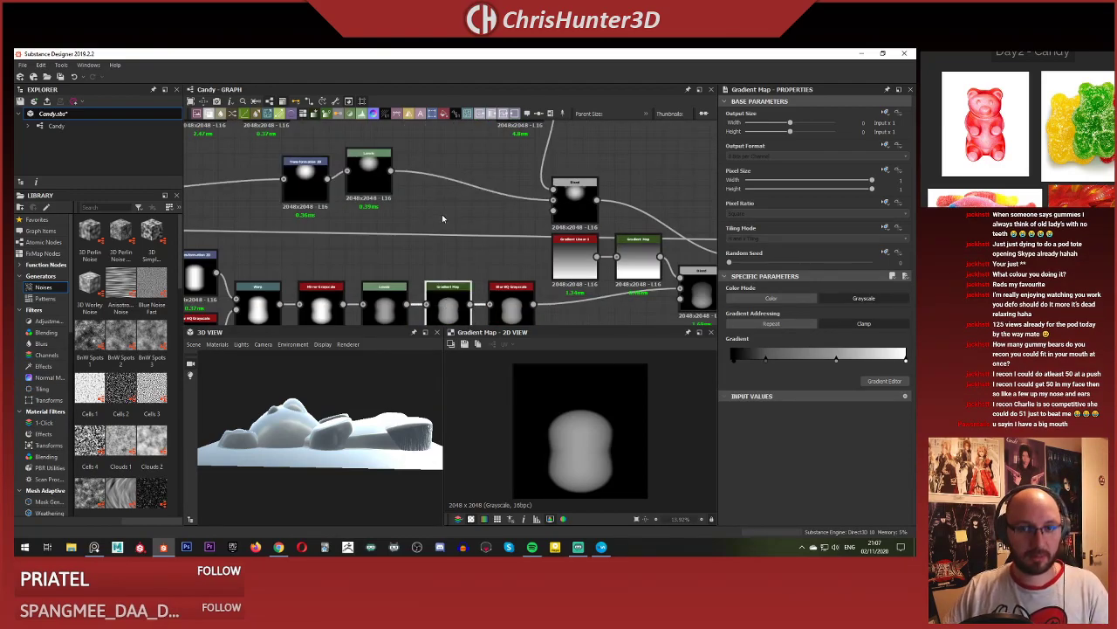
Try a copy of the body's Gradient Map between the head's Levels and Blend nodes and compare the height result.
{"action": "key", "text": "ctrl+v"}
{"action": "left_click_drag", "start_coordinate": [443, 227], "coordinate": [443, 212]}
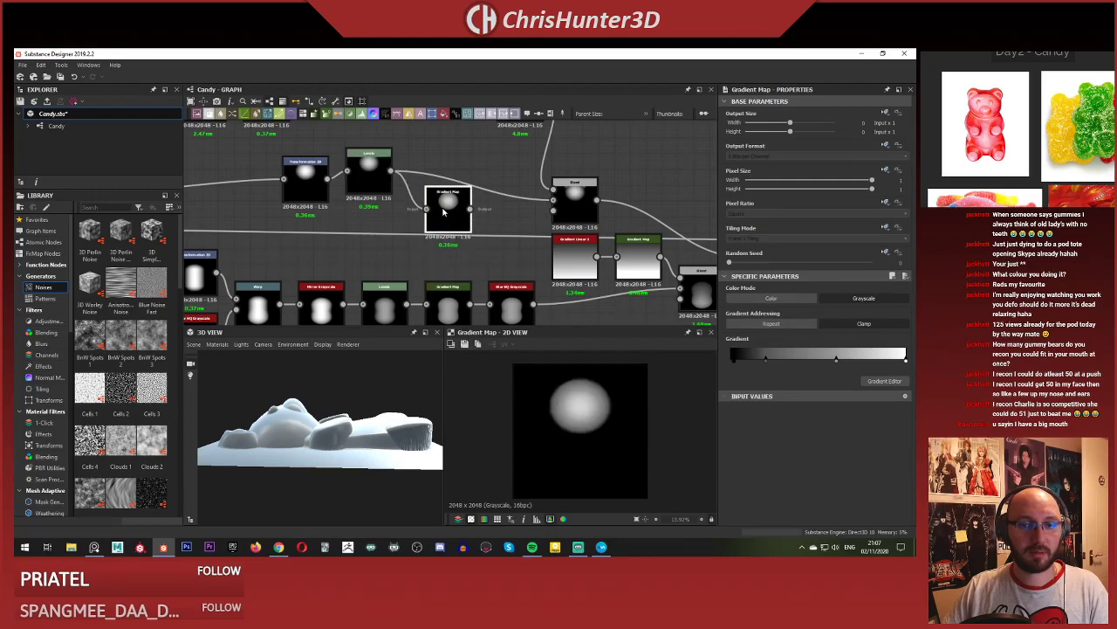
{"action": "double_click", "coordinate": [379, 168]}
{"action": "double_click", "coordinate": [445, 216]}
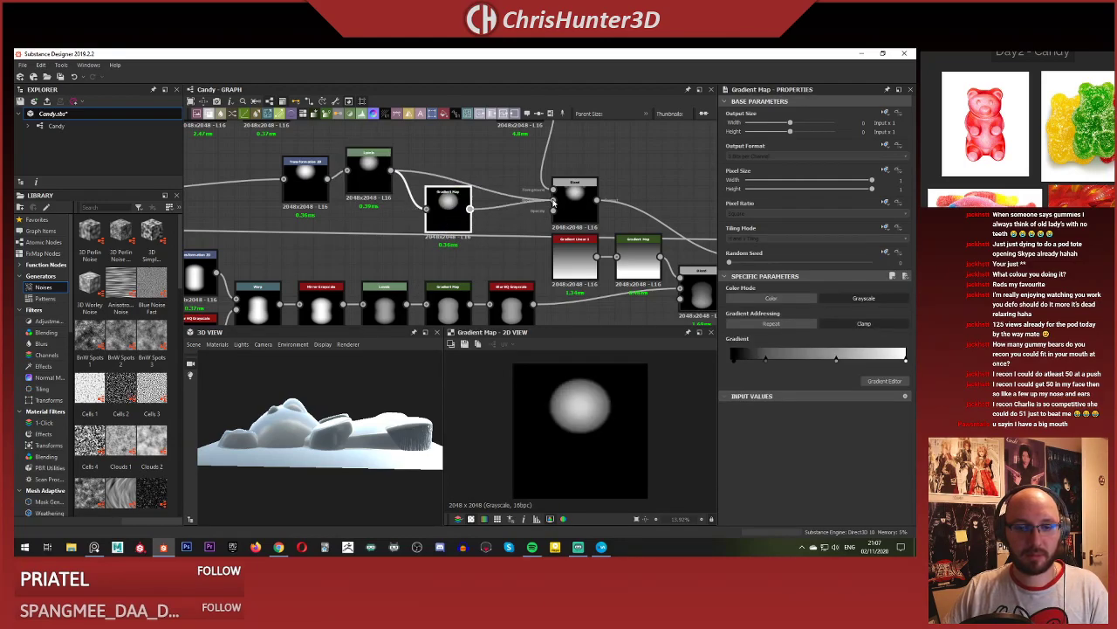
{"action": "left_click_drag", "start_coordinate": [358, 362], "coordinate": [384, 375]}
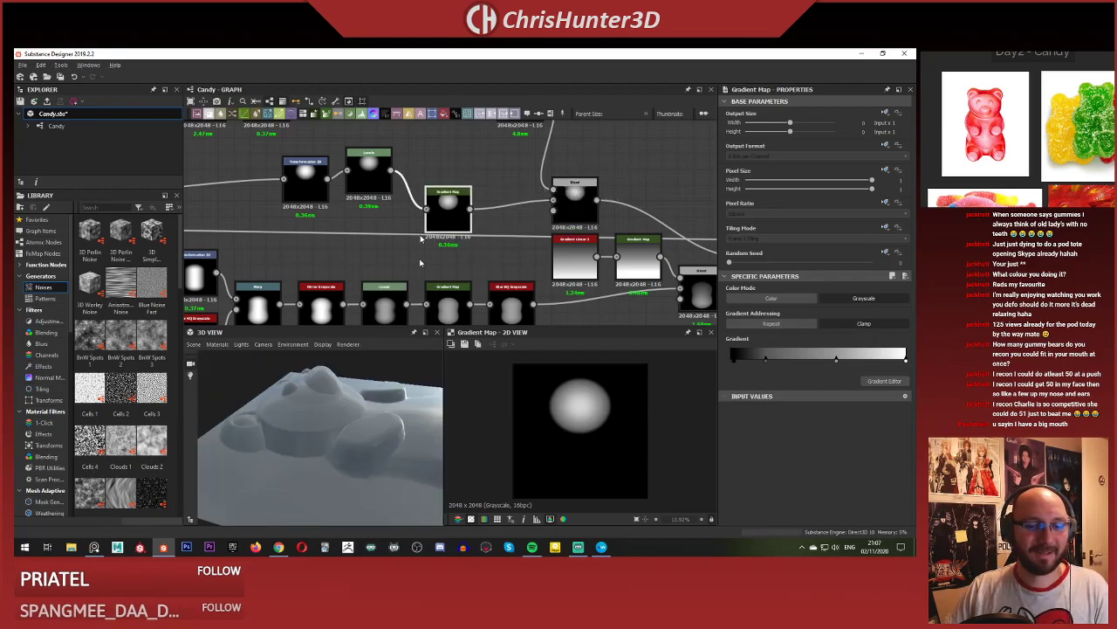
Try shifting the middle key of the head's Gradient Map slightly toward black, and delete the node.
{"action": "scroll", "coordinate": [389, 196], "scroll_direction": "up", "scroll_amount": 2}
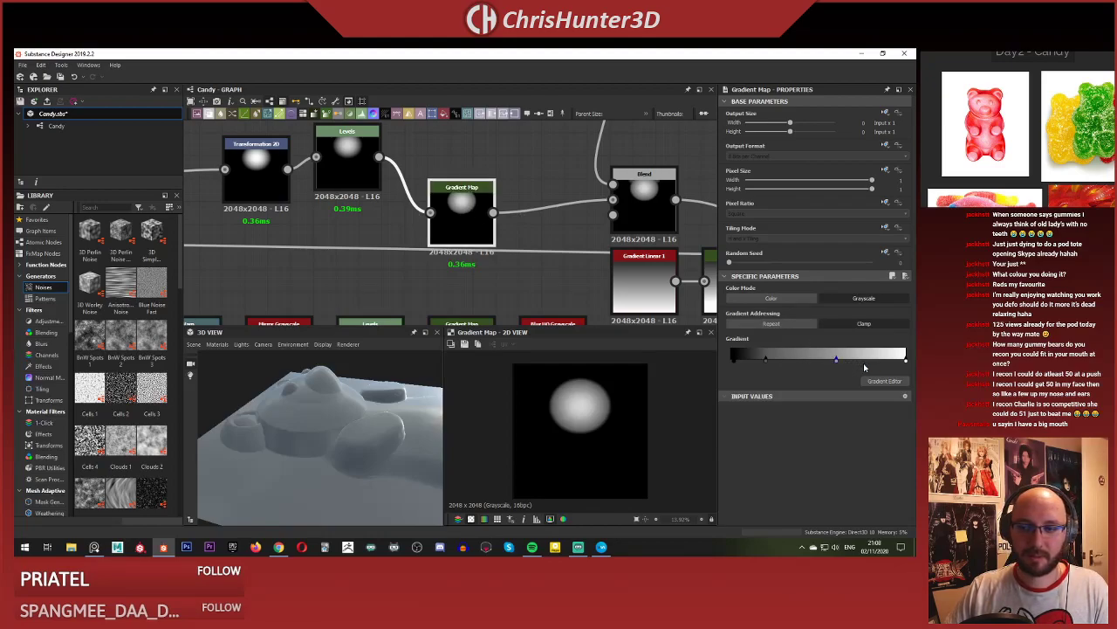
{"action": "mouse_move", "coordinate": [839, 365]}
{"action": "left_mouse_down"}
{"action": "mouse_move", "coordinate": [867, 365]}
{"action": "mouse_move", "coordinate": [834, 365]}
{"action": "left_mouse_up"}
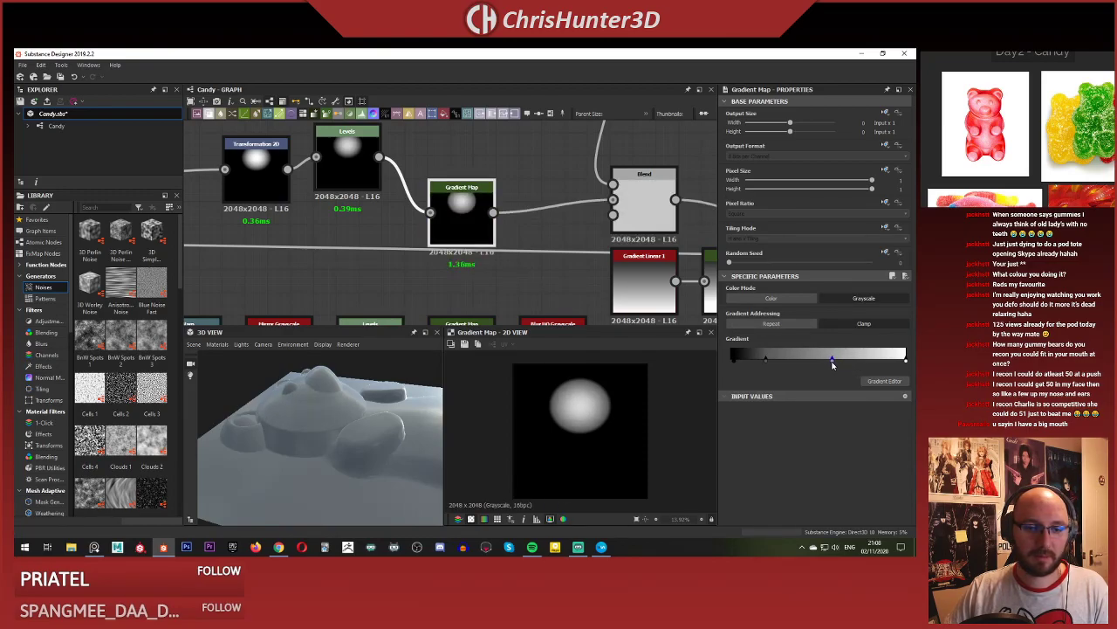
{"action": "mouse_move", "coordinate": [905, 359]}
{"action": "left_mouse_down"}
{"action": "mouse_move", "coordinate": [865, 360]}
{"action": "mouse_move", "coordinate": [905, 361]}
{"action": "left_mouse_up"}
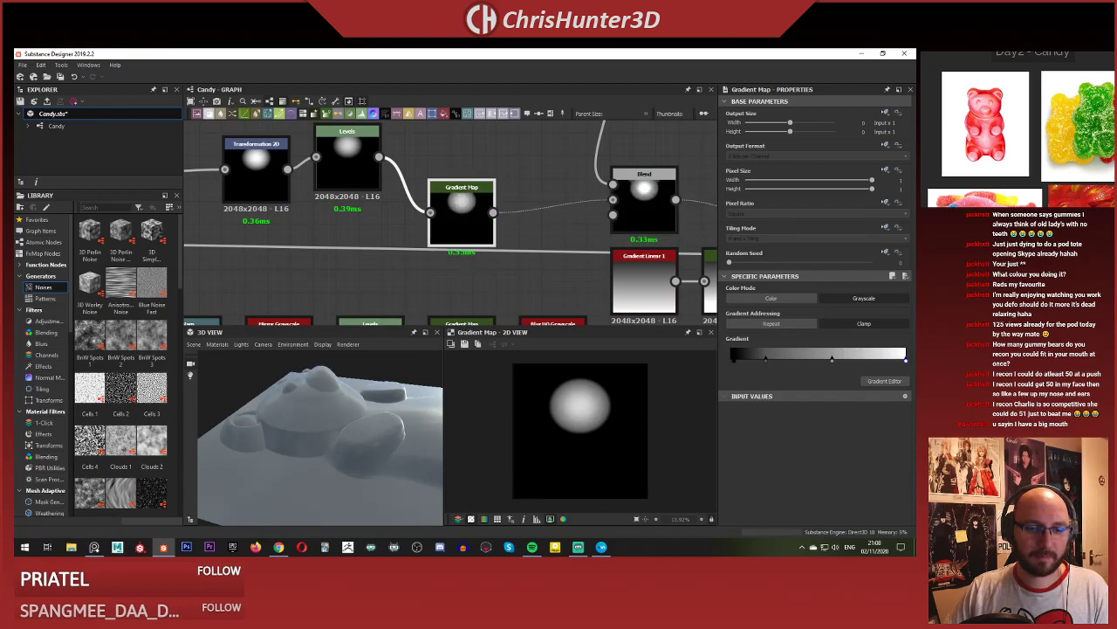
{"action": "key", "text": "Delete"}
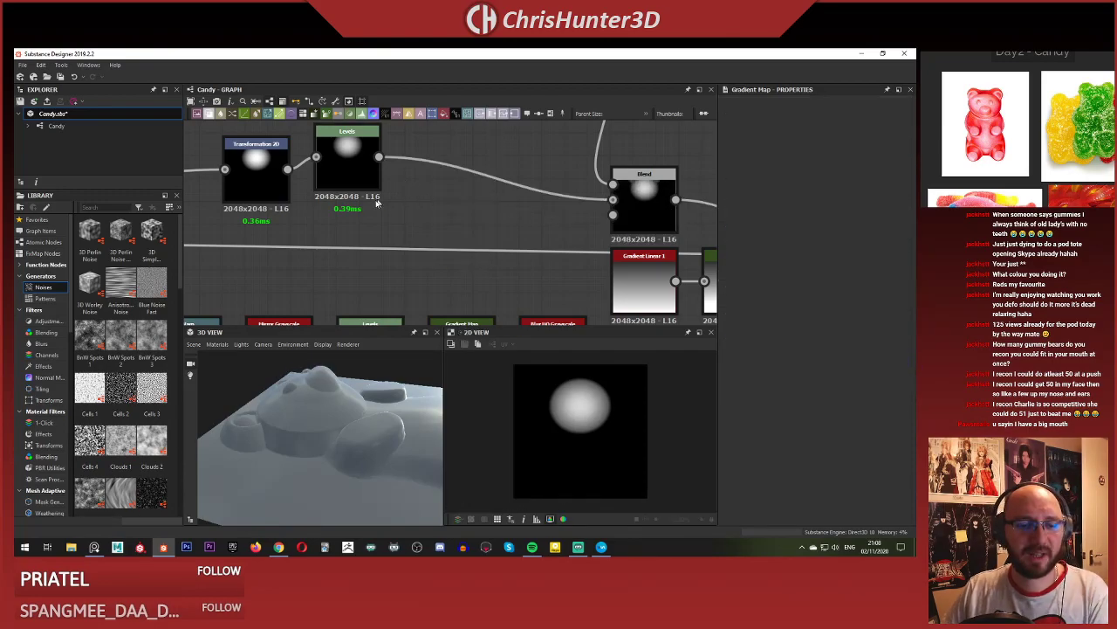
Examine the output of the body's Gradient Map and the overall bear relief in the 3D preview.
{"action": "scroll", "coordinate": [445, 232], "scroll_direction": "down", "scroll_amount": 3}
{"action": "left_click_drag", "start_coordinate": [349, 425], "coordinate": [358, 365]}
{"action": "scroll", "coordinate": [356, 258], "scroll_direction": "down", "scroll_amount": 2}
{"action": "scroll", "coordinate": [519, 201], "scroll_direction": "up", "scroll_amount": 5}
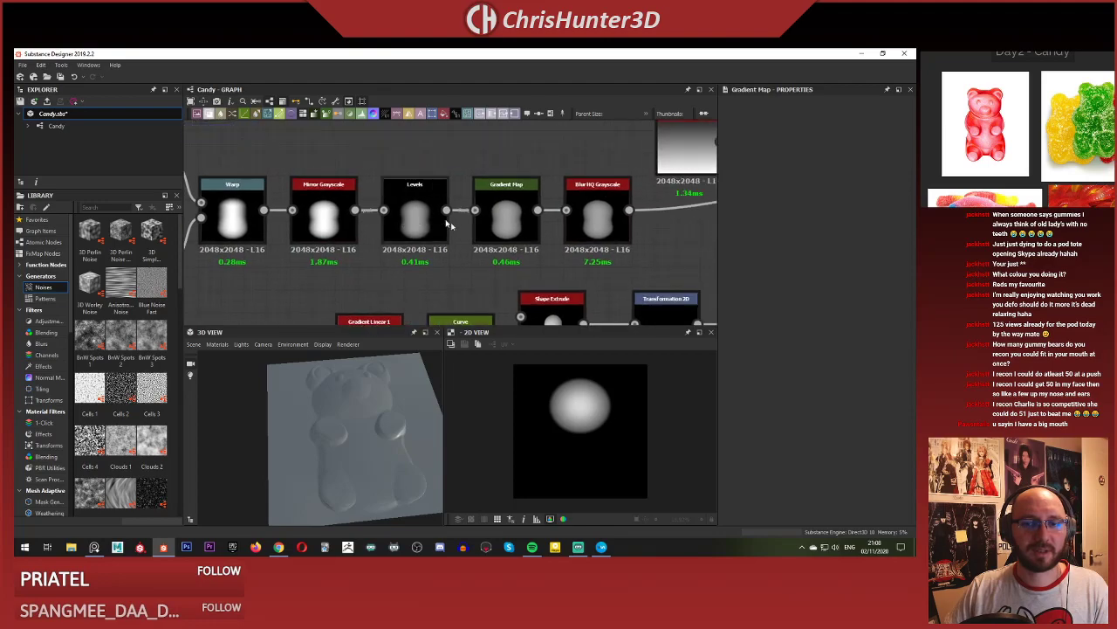
{"action": "left_click_drag", "start_coordinate": [588, 216], "coordinate": [587, 207]}
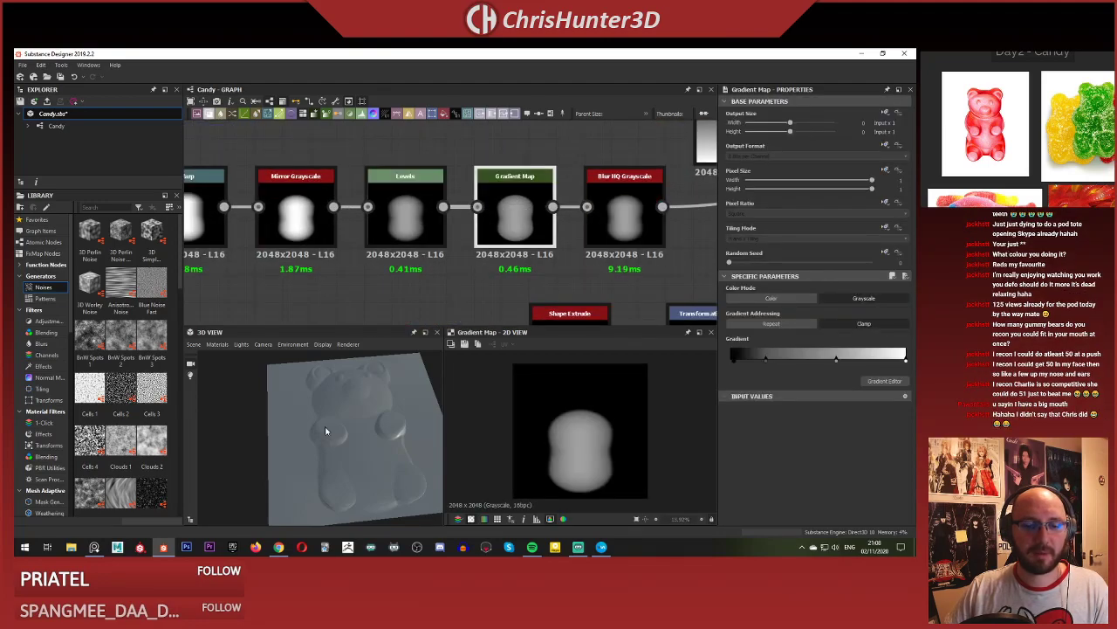
{"action": "scroll", "coordinate": [329, 431], "scroll_direction": "up", "scroll_amount": 1}
{"action": "left_click_drag", "start_coordinate": [342, 434], "coordinate": [345, 391]}
{"action": "middle_click_drag", "start_coordinate": [689, 206], "coordinate": [384, 218]}
{"action": "scroll", "coordinate": [375, 229], "scroll_direction": "down", "scroll_amount": 4}
{"action": "scroll", "coordinate": [375, 236], "scroll_direction": "down", "scroll_amount": 5}
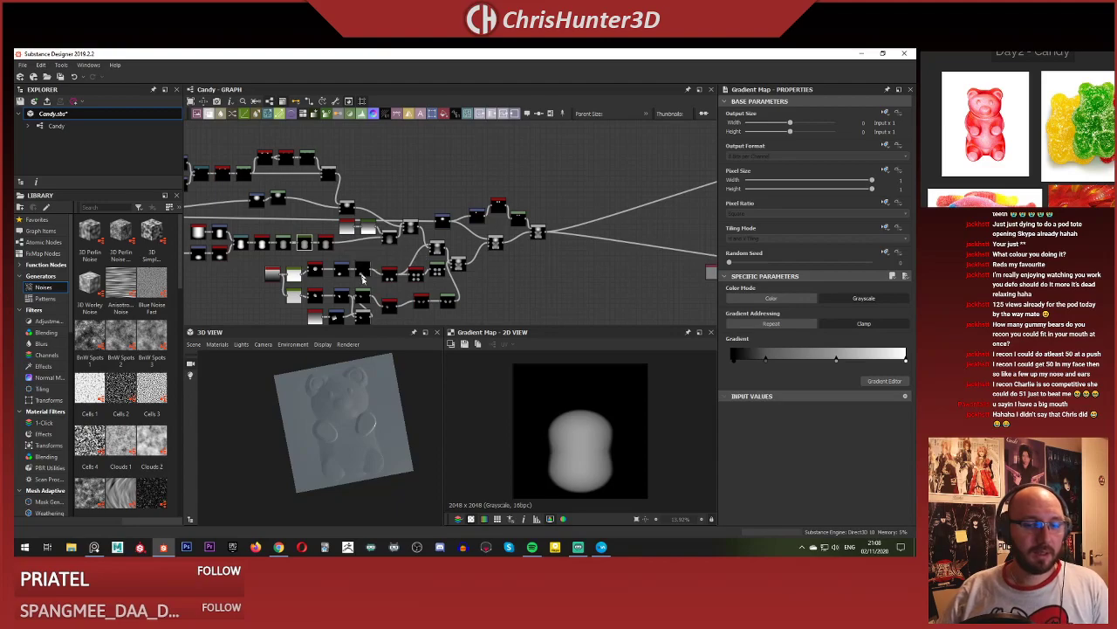
{"action": "left_click_drag", "start_coordinate": [327, 402], "coordinate": [389, 391]}
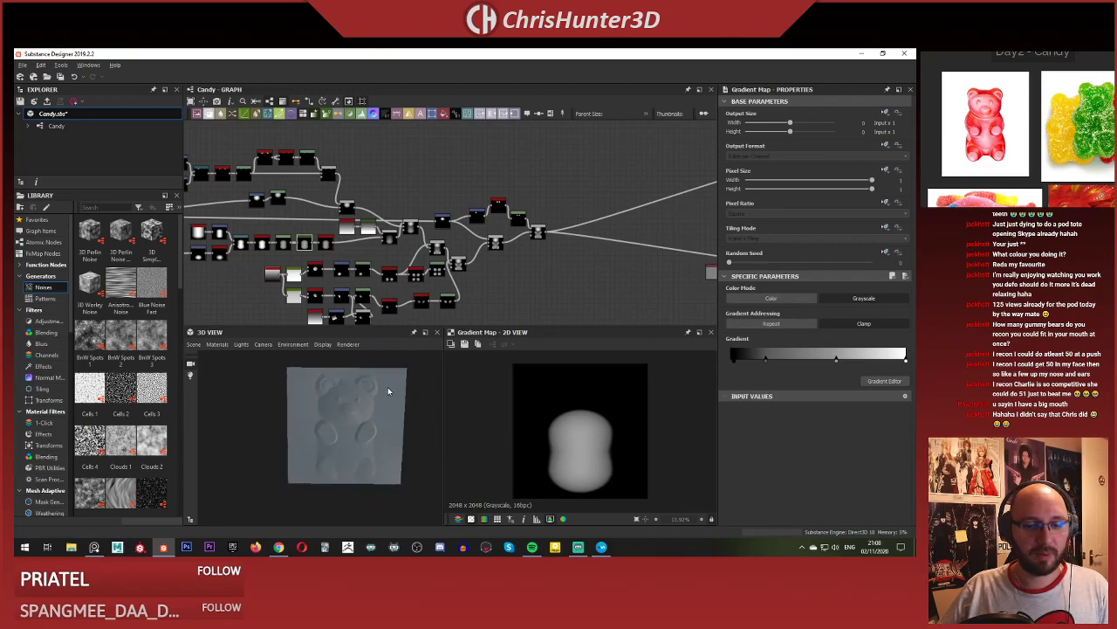
{"action": "middle_click_drag", "start_coordinate": [451, 233], "coordinate": [380, 245]}
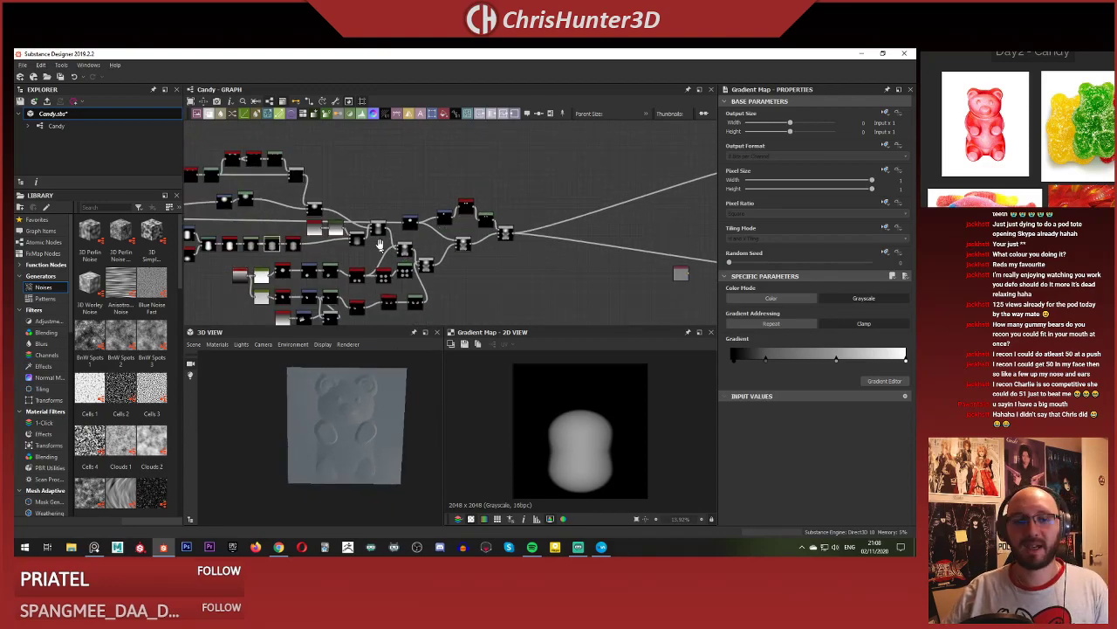
Preview the arm branch's Blur HQ Grayscale and Mirror Grayscale nodes to check how the arms are shaped.
{"action": "scroll", "coordinate": [316, 319], "scroll_direction": "up", "scroll_amount": 5}
{"action": "double_click", "coordinate": [437, 277]}
{"action": "double_click", "coordinate": [535, 268]}
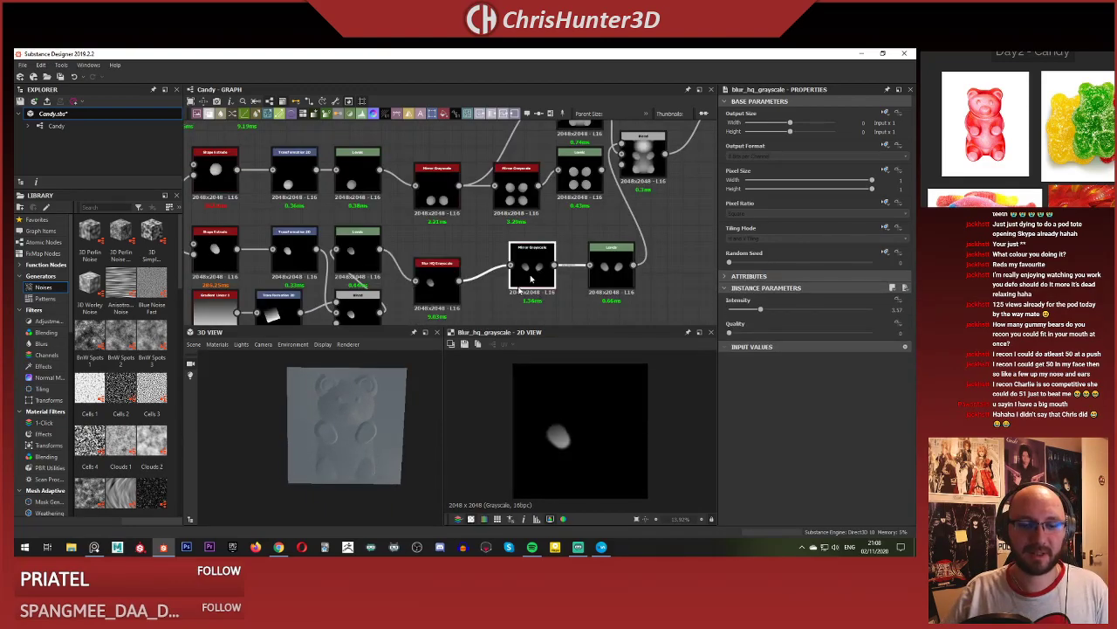
{"action": "right_click_drag", "start_coordinate": [347, 491], "coordinate": [402, 412]}
{"action": "scroll", "coordinate": [571, 274], "scroll_direction": "up", "scroll_amount": 2}
{"action": "mouse_move", "coordinate": [571, 275]}
{"action": "middle_mouse_down"}
{"action": "mouse_move", "coordinate": [515, 245]}
{"action": "mouse_move", "coordinate": [587, 272]}
{"action": "middle_mouse_up"}
{"action": "double_click", "coordinate": [559, 244]}
{"action": "scroll", "coordinate": [401, 210], "scroll_direction": "down", "scroll_amount": 5}
Preview the arm's Shape Extrude, its Transformation 2D and the rotated gradient's Transformation 2D to see what drives the slope.
{"action": "middle_click_drag", "start_coordinate": [367, 208], "coordinate": [380, 235]}
{"action": "scroll", "coordinate": [422, 225], "scroll_direction": "up", "scroll_amount": 5}
{"action": "double_click", "coordinate": [422, 232]}
{"action": "scroll", "coordinate": [352, 413], "scroll_direction": "down", "scroll_amount": 2}
{"action": "scroll", "coordinate": [467, 222], "scroll_direction": "down", "scroll_amount": 2}
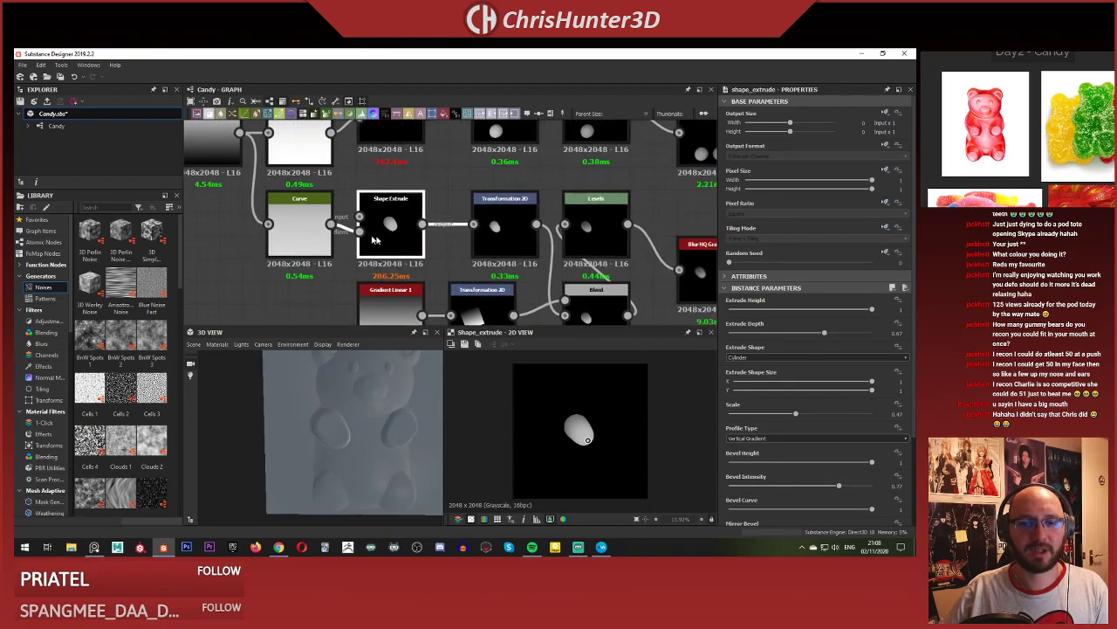
{"action": "double_click", "coordinate": [497, 225]}
{"action": "middle_click_drag", "start_coordinate": [496, 225], "coordinate": [456, 220]}
{"action": "scroll", "coordinate": [458, 220], "scroll_direction": "up", "scroll_amount": 1}
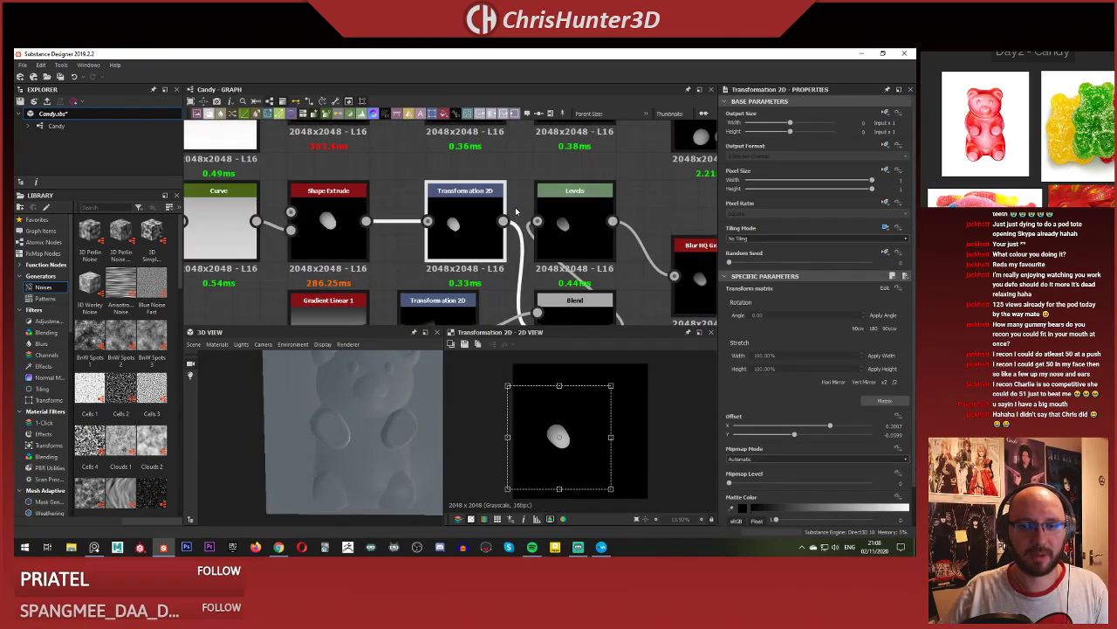
{"action": "middle_click_drag", "start_coordinate": [654, 249], "coordinate": [523, 186]}
{"action": "scroll", "coordinate": [502, 231], "scroll_direction": "down", "scroll_amount": 2}
{"action": "middle_click_drag", "start_coordinate": [483, 254], "coordinate": [536, 292]}
{"action": "double_click", "coordinate": [393, 277]}
{"action": "middle_click_drag", "start_coordinate": [393, 277], "coordinate": [474, 255]}
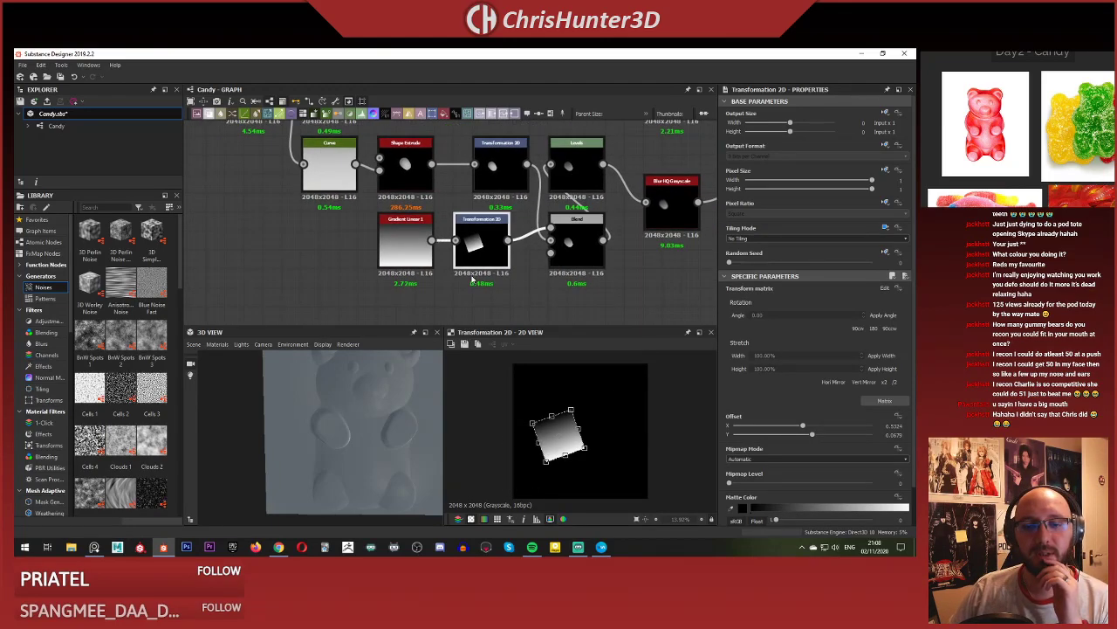
{"action": "scroll", "coordinate": [444, 274], "scroll_direction": "up", "scroll_amount": 2}
{"action": "scroll", "coordinate": [528, 293], "scroll_direction": "down", "scroll_amount": 2}
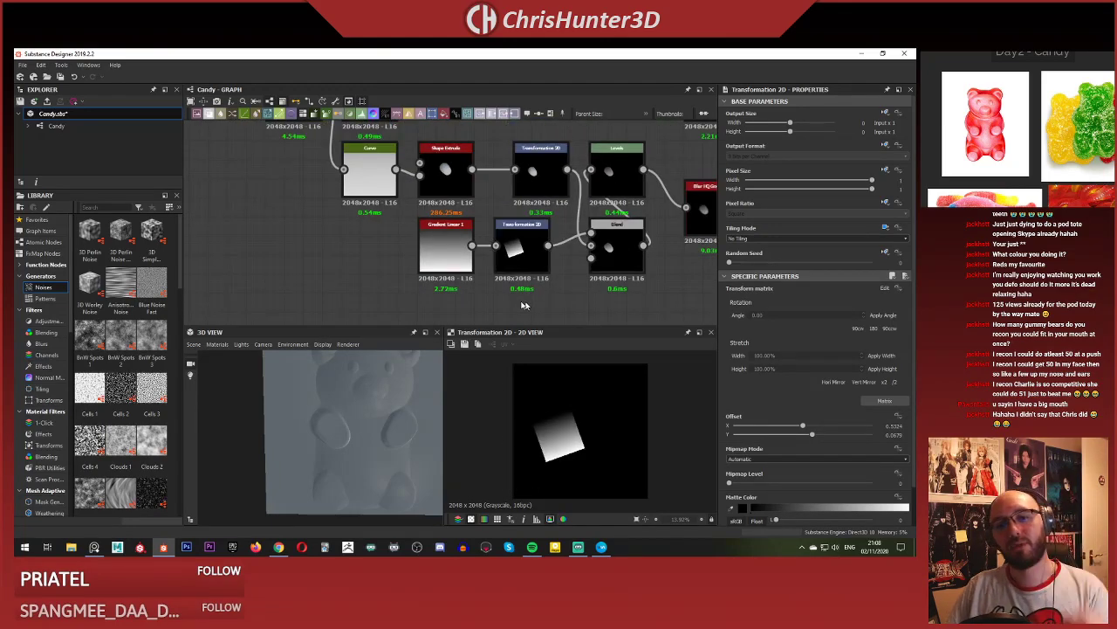
Move the arm's Gradient Linear 1 and its Transformation 2D away from the Blend node and inspect the Blend's settings.
{"action": "left_click_drag", "start_coordinate": [523, 302], "coordinate": [294, 251]}
{"action": "left_click", "coordinate": [504, 282]}
{"action": "middle_click_drag", "start_coordinate": [504, 282], "coordinate": [457, 245]}
{"action": "left_click", "coordinate": [587, 248]}
{"action": "scroll", "coordinate": [457, 245], "scroll_direction": "down", "scroll_amount": 2}
{"action": "left_click", "coordinate": [477, 167]}
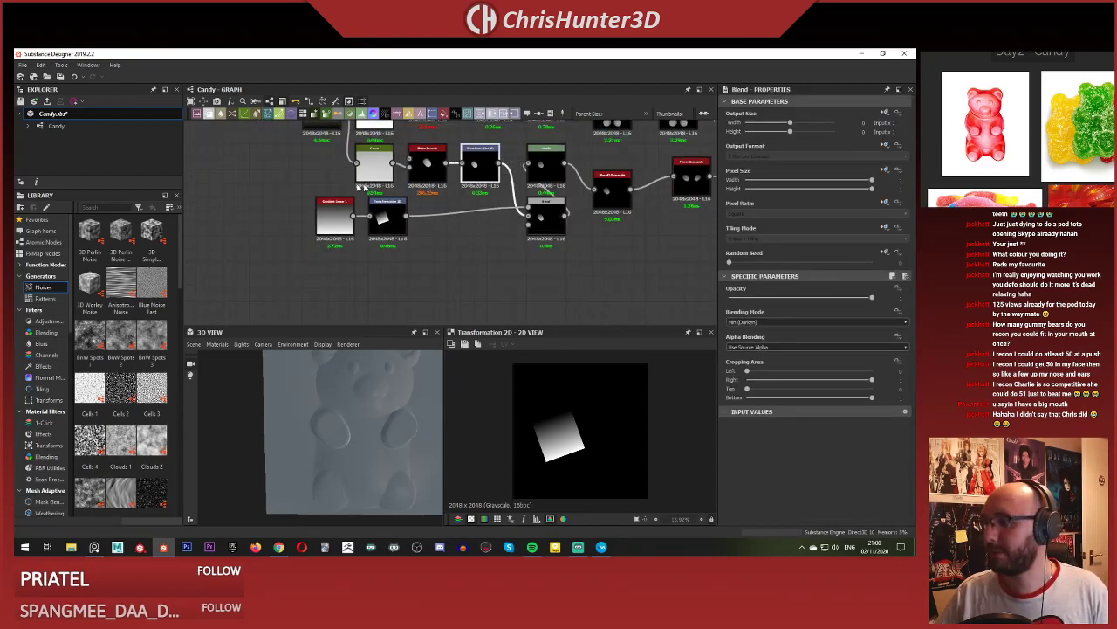
{"action": "scroll", "coordinate": [497, 216], "scroll_direction": "up", "scroll_amount": 3}
{"action": "middle_click_drag", "start_coordinate": [428, 227], "coordinate": [472, 233]}
{"action": "left_click", "coordinate": [519, 230]}
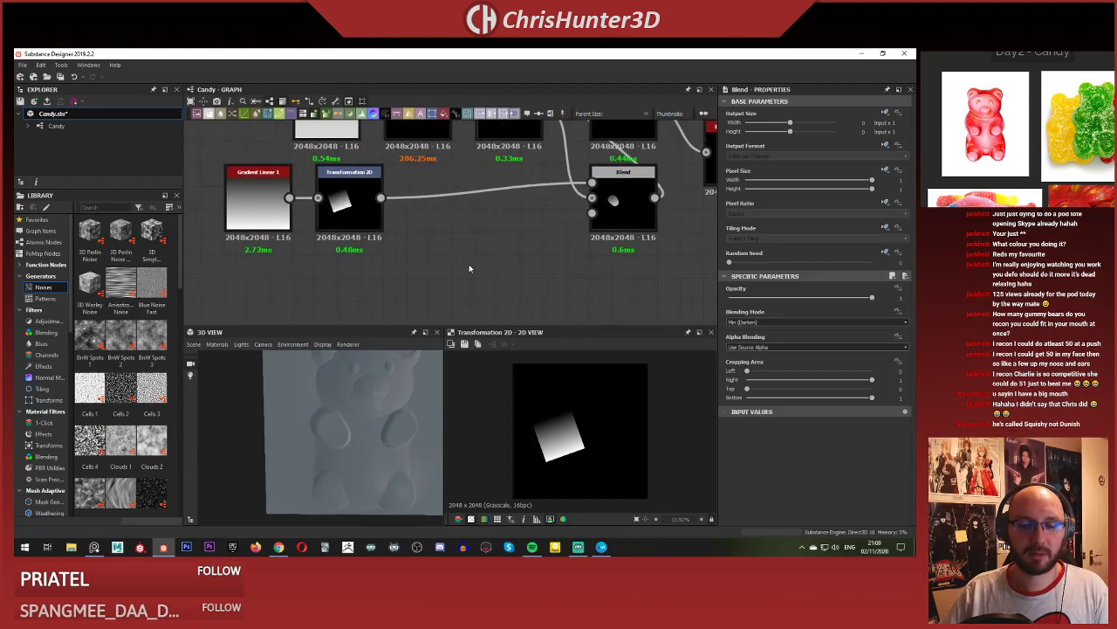
Add a Gradient Linear 2 node and place it directly below the arm's Gradient Linear 1.
{"action": "key", "text": "space"}
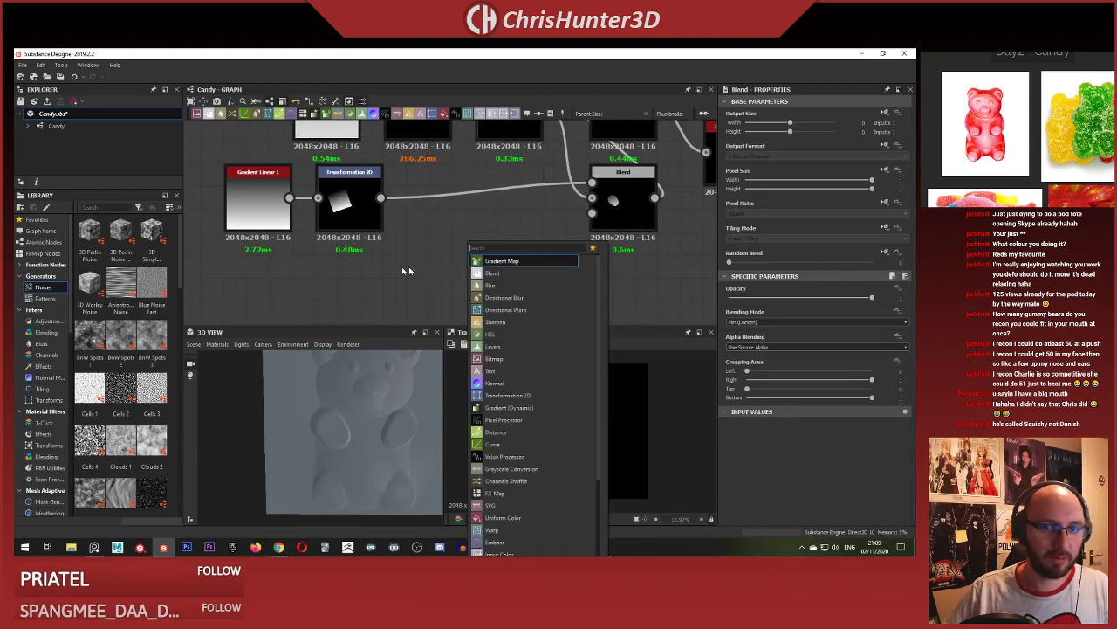
{"action": "key", "text": "Escape"}
{"action": "key", "text": "space"}
{"action": "type", "text": "gra"}
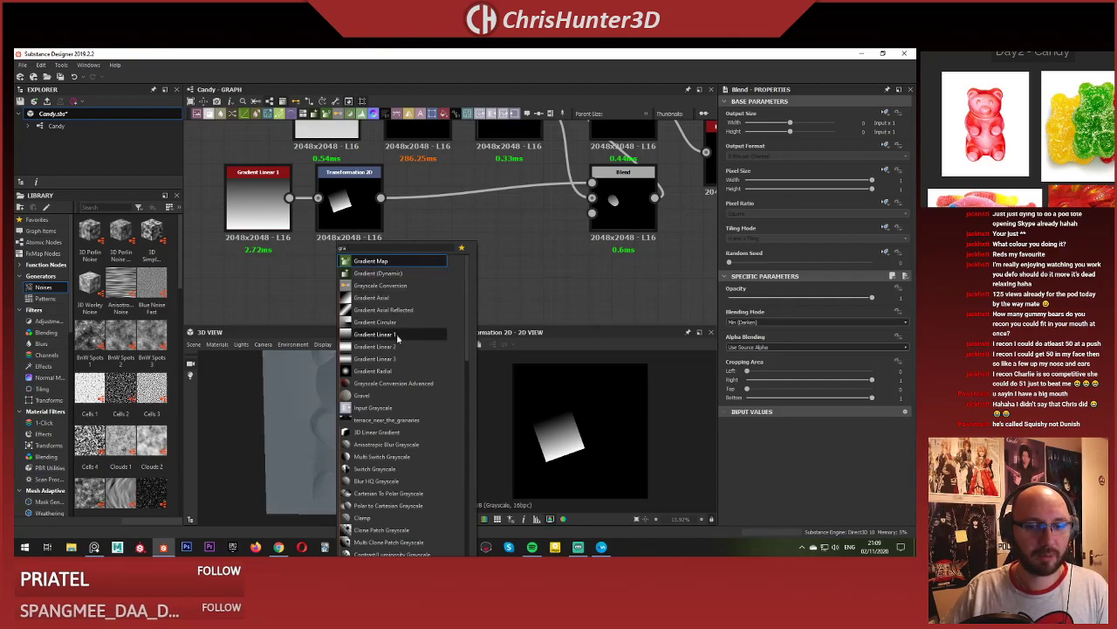
{"action": "left_click", "coordinate": [397, 346]}
{"action": "left_click_drag", "start_coordinate": [330, 272], "coordinate": [256, 283]}
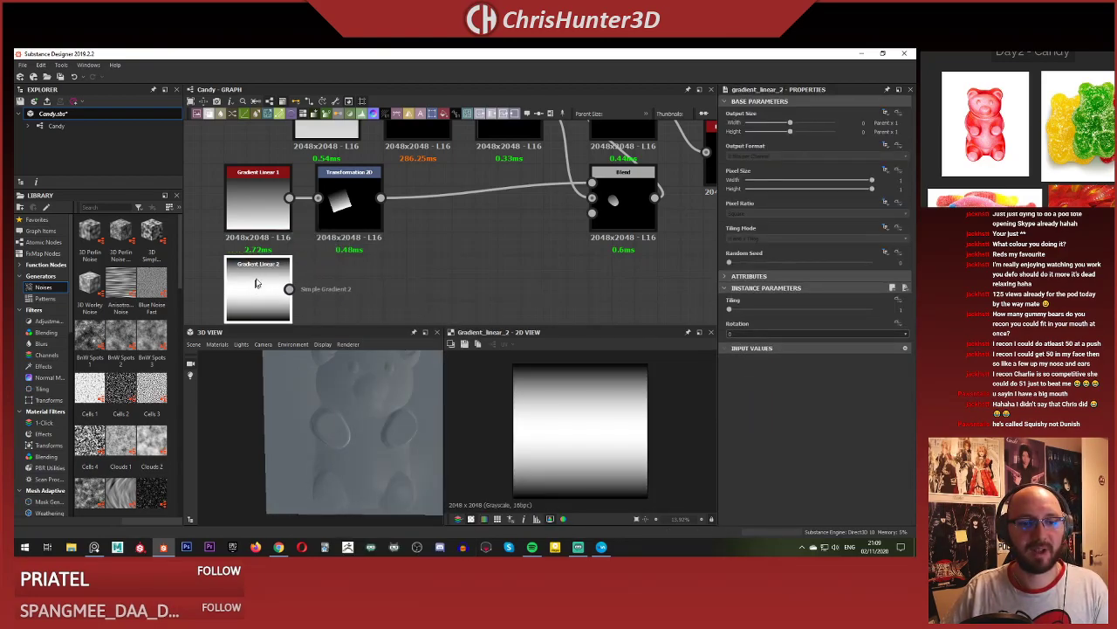
Duplicate the arm gradient's Transformation 2D, place the copy below the original, and feed it from Gradient Linear 2.
{"action": "middle_click_drag", "start_coordinate": [388, 292], "coordinate": [405, 266]}
{"action": "left_click", "coordinate": [405, 267]}
{"action": "left_click", "coordinate": [356, 201]}
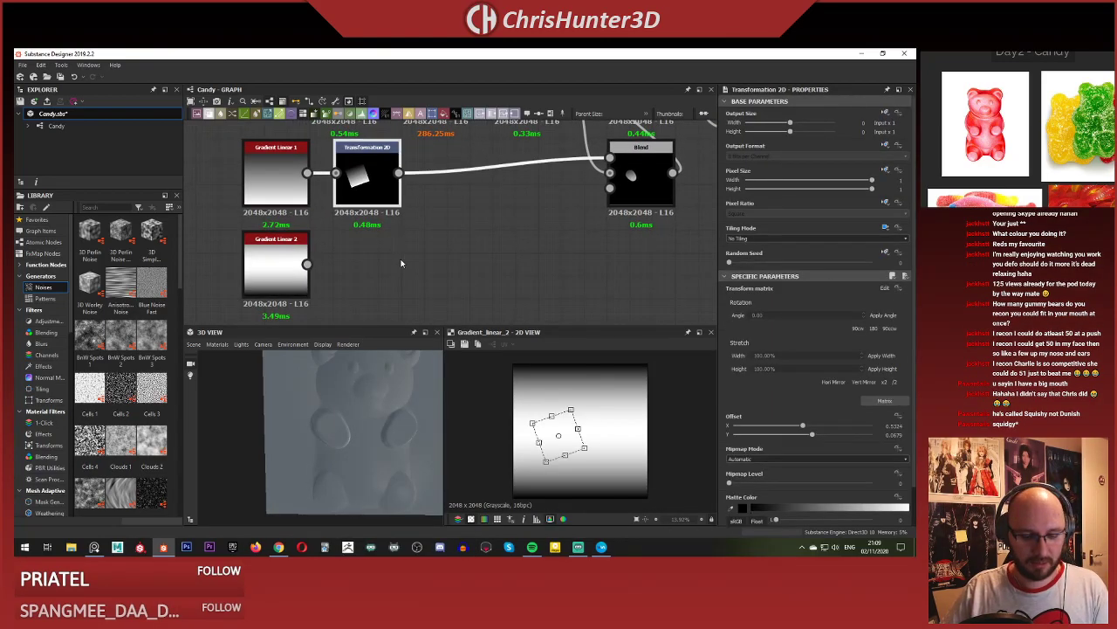
{"action": "key", "text": "ctrl+d"}
{"action": "left_click_drag", "start_coordinate": [450, 223], "coordinate": [368, 266]}
{"action": "left_click_drag", "start_coordinate": [307, 264], "coordinate": [336, 263]}
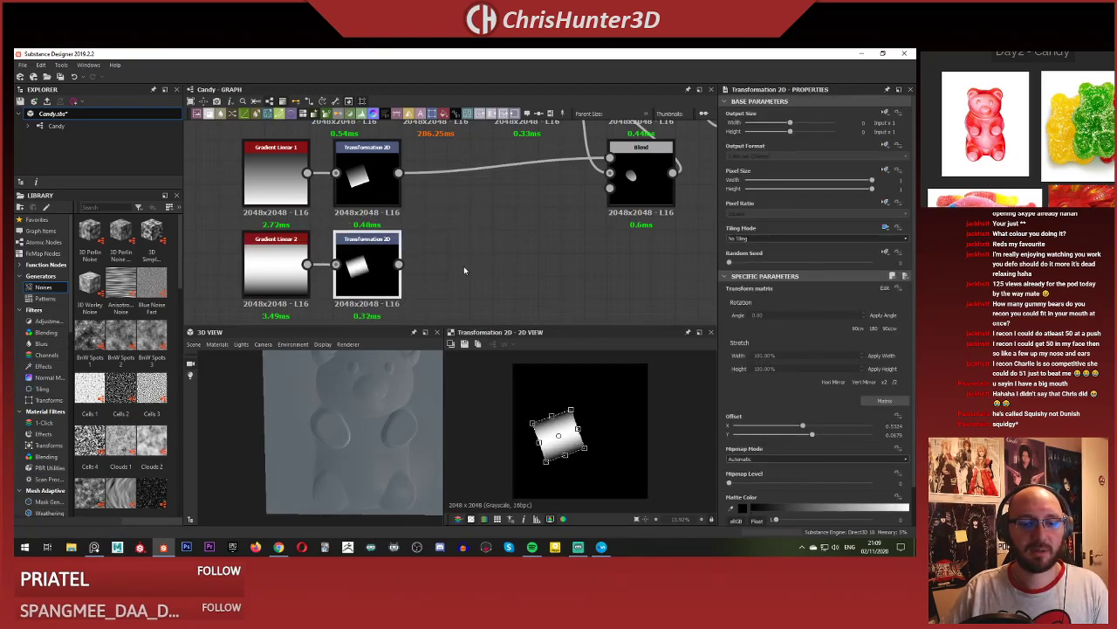
Set the rotation of Gradient Linear 2 to 90°.
{"action": "middle_click_drag", "start_coordinate": [459, 258], "coordinate": [453, 252]}
{"action": "left_click", "coordinate": [260, 251]}
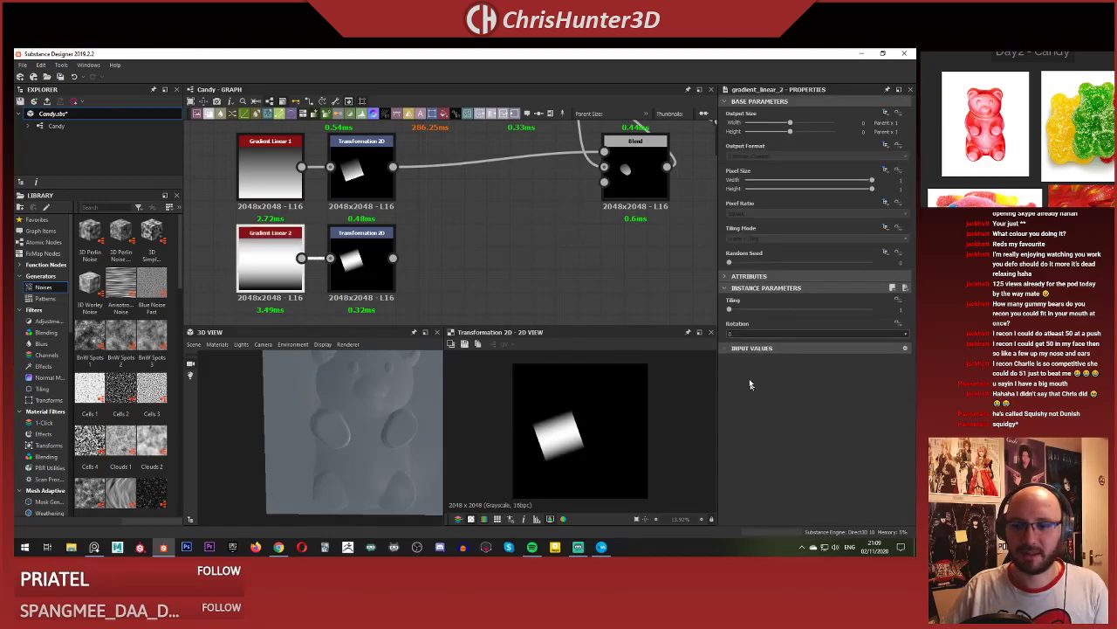
{"action": "left_click", "coordinate": [754, 334]}
{"action": "left_click", "coordinate": [756, 345]}
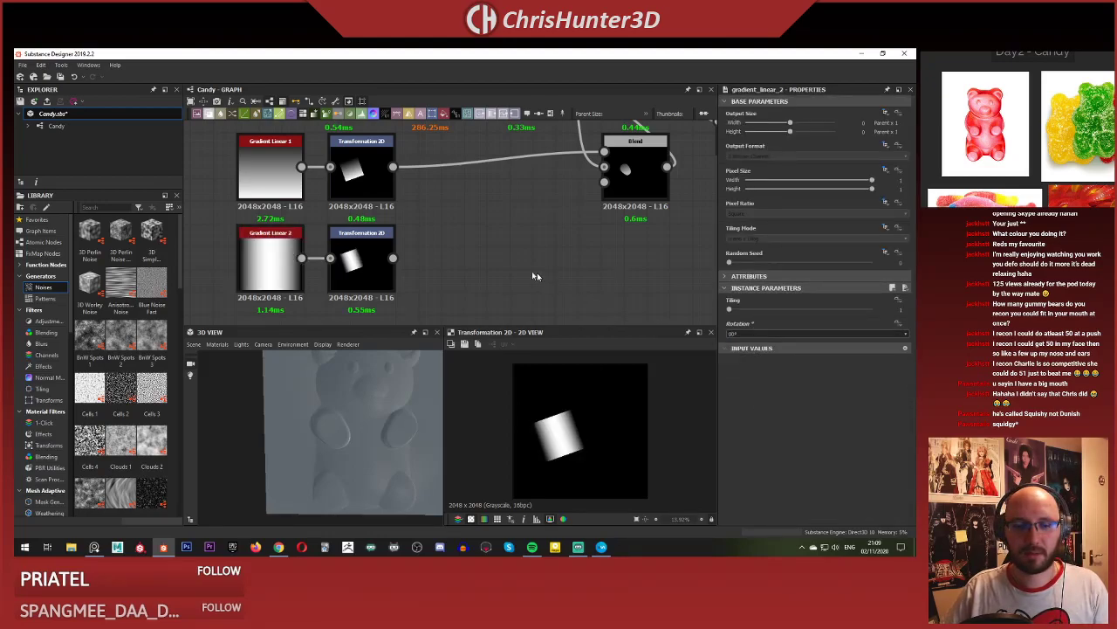
Move the arm's Blend node back from beneath the Levels node, closer to the gradient transformations.
{"action": "left_click", "coordinate": [362, 260]}
{"action": "middle_click_drag", "start_coordinate": [529, 229], "coordinate": [504, 247]}
{"action": "scroll", "coordinate": [474, 256], "scroll_direction": "down", "scroll_amount": 1}
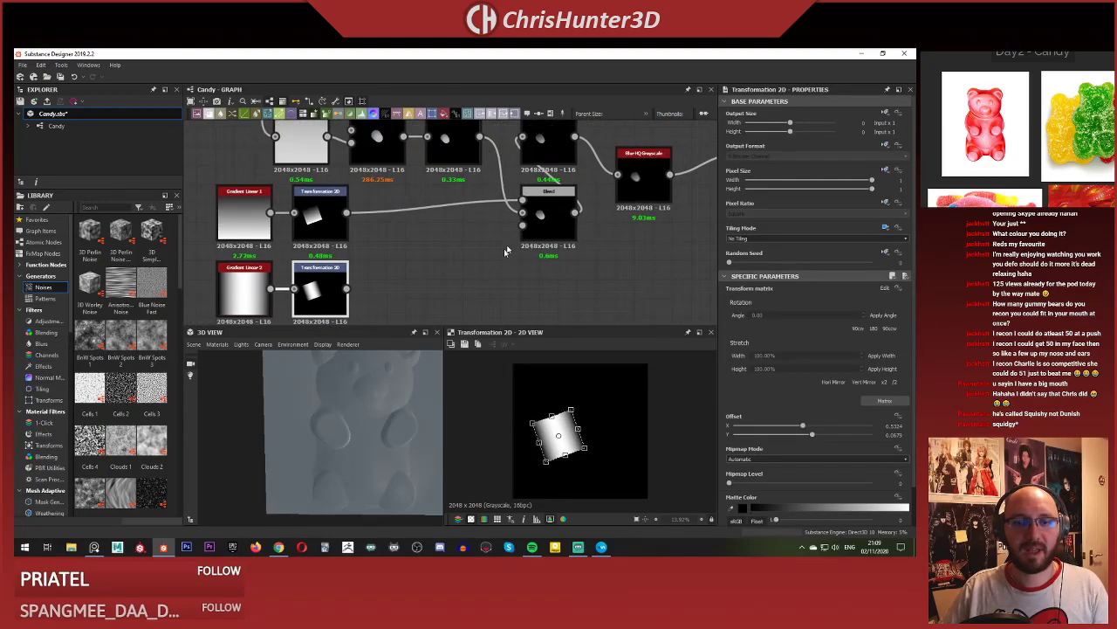
{"action": "left_click_drag", "start_coordinate": [552, 210], "coordinate": [494, 211]}
{"action": "scroll", "coordinate": [432, 180], "scroll_direction": "down", "scroll_amount": 3}
{"action": "middle_click_drag", "start_coordinate": [433, 181], "coordinate": [469, 224]}
{"action": "scroll", "coordinate": [469, 223], "scroll_direction": "up", "scroll_amount": 2}
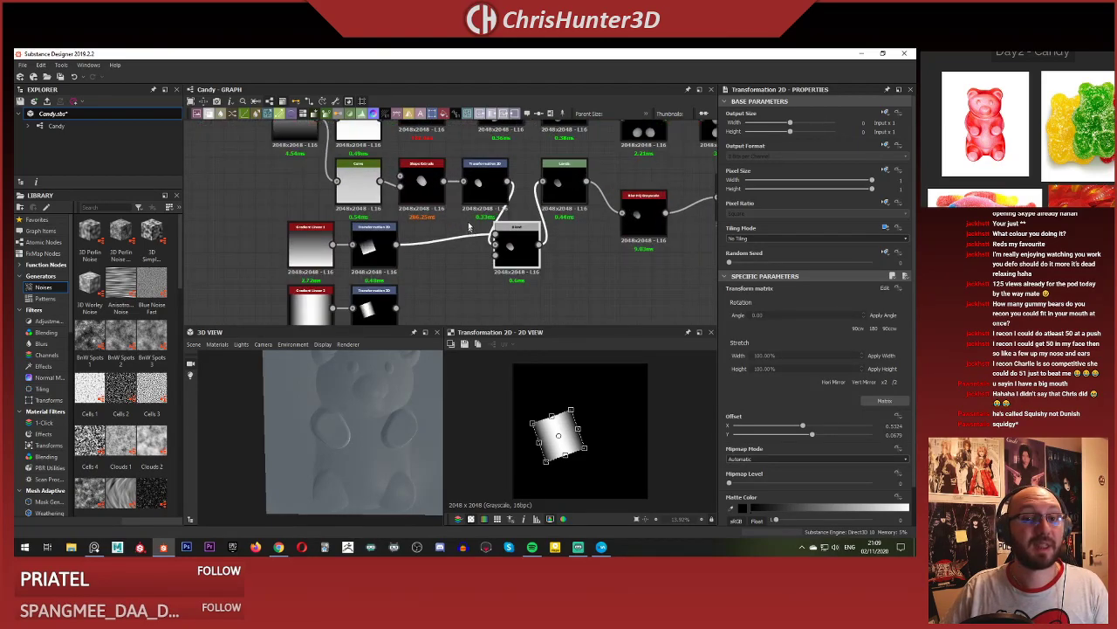
Move the arm's Levels, Blur HQ Grayscale, Mirror Grayscale and final Levels nodes farther along to open space after the Blend.
{"action": "middle_click_drag", "start_coordinate": [550, 202], "coordinate": [455, 211]}
{"action": "left_click_drag", "start_coordinate": [541, 226], "coordinate": [583, 219]}
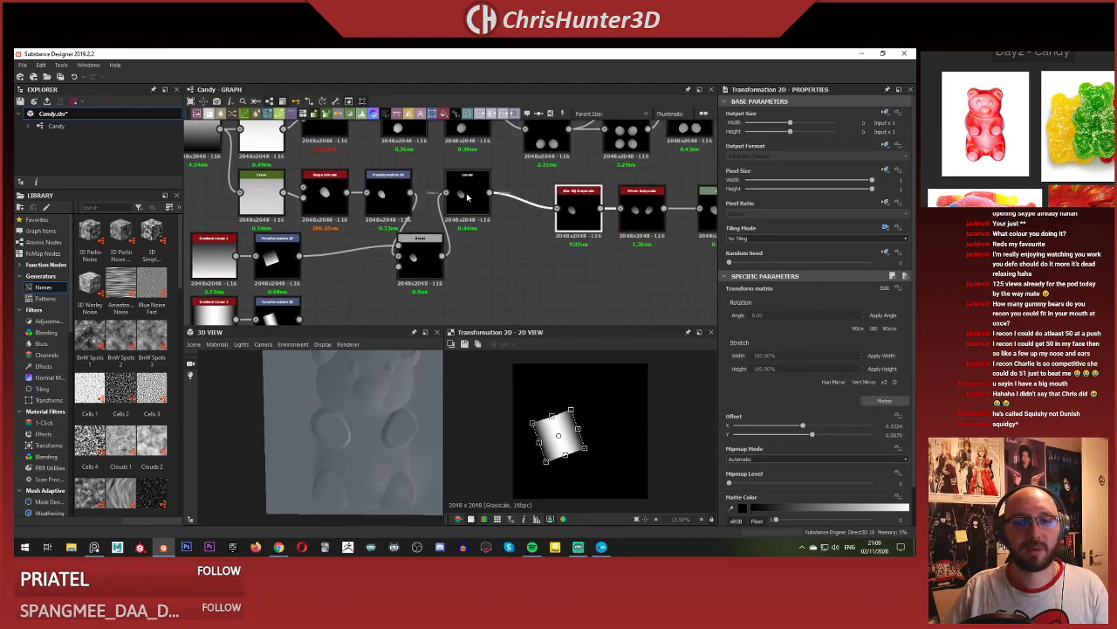
{"action": "left_click_drag", "start_coordinate": [467, 197], "coordinate": [515, 210]}
{"action": "left_click_drag", "start_coordinate": [406, 265], "coordinate": [440, 234]}
{"action": "scroll", "coordinate": [442, 236], "scroll_direction": "up", "scroll_amount": 3}
{"action": "scroll", "coordinate": [486, 236], "scroll_direction": "down", "scroll_amount": 2}
{"action": "middle_click_drag", "start_coordinate": [442, 236], "coordinate": [281, 226]}
{"action": "scroll", "coordinate": [453, 224], "scroll_direction": "up", "scroll_amount": 1}
{"action": "scroll", "coordinate": [494, 209], "scroll_direction": "down", "scroll_amount": 2}
{"action": "left_click_drag", "start_coordinate": [546, 240], "coordinate": [397, 192]}
{"action": "middle_click_drag", "start_coordinate": [362, 189], "coordinate": [426, 190]}
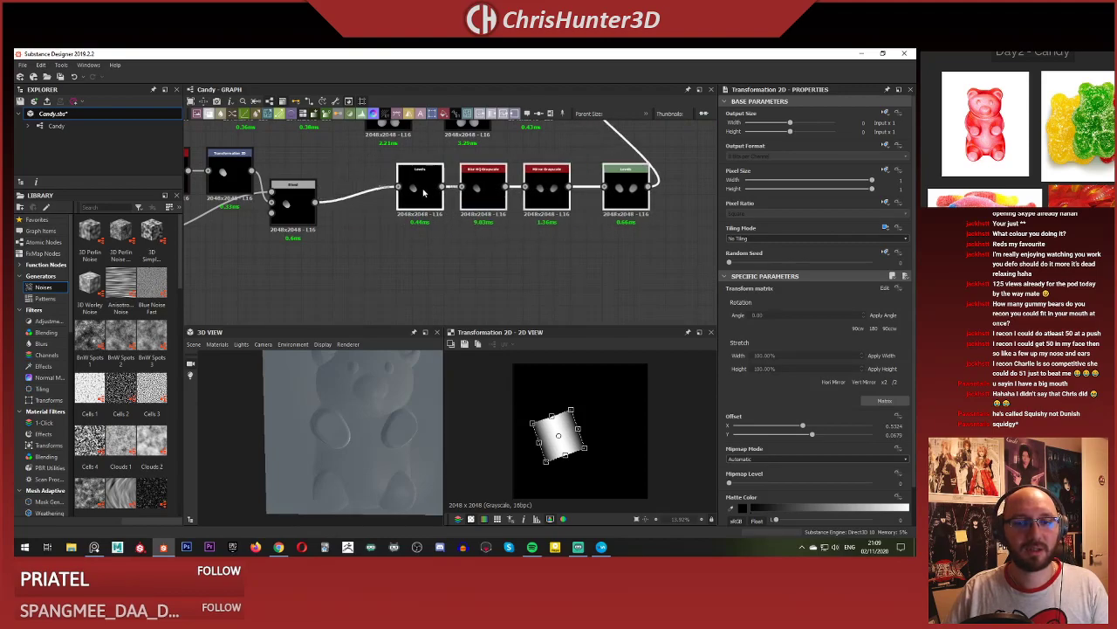
{"action": "scroll", "coordinate": [493, 254], "scroll_direction": "up", "scroll_amount": 3}
Add a second Blend node with the first Blend as background and the Gradient Linear 2 transformation as foreground.
{"action": "key", "text": "space"}
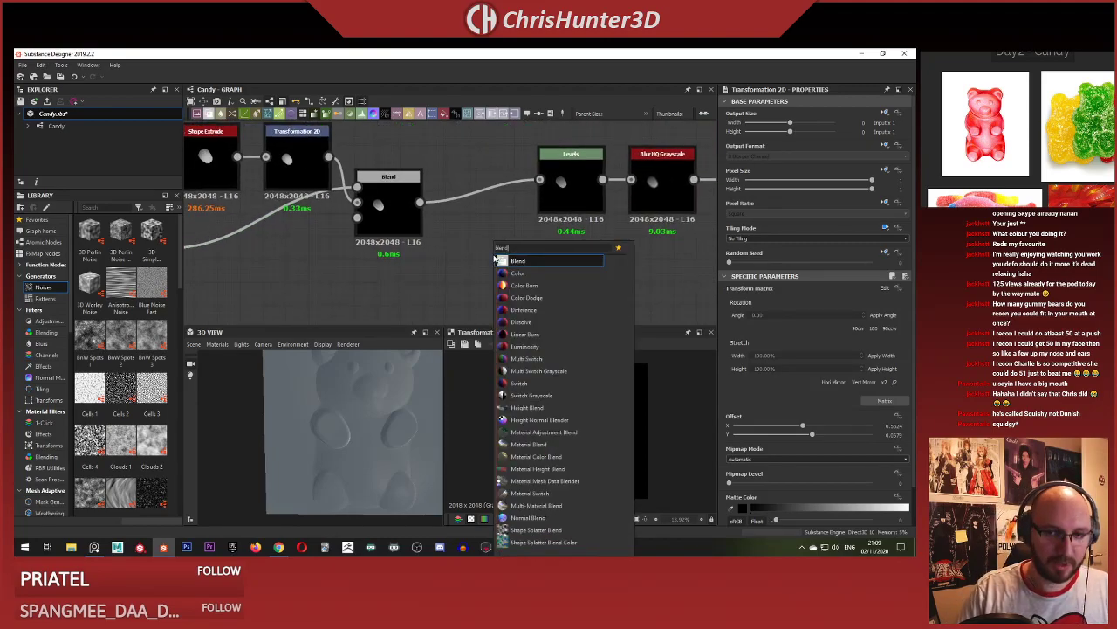
{"action": "left_click", "coordinate": [518, 274]}
{"action": "left_click_drag", "start_coordinate": [420, 203], "coordinate": [516, 279]}
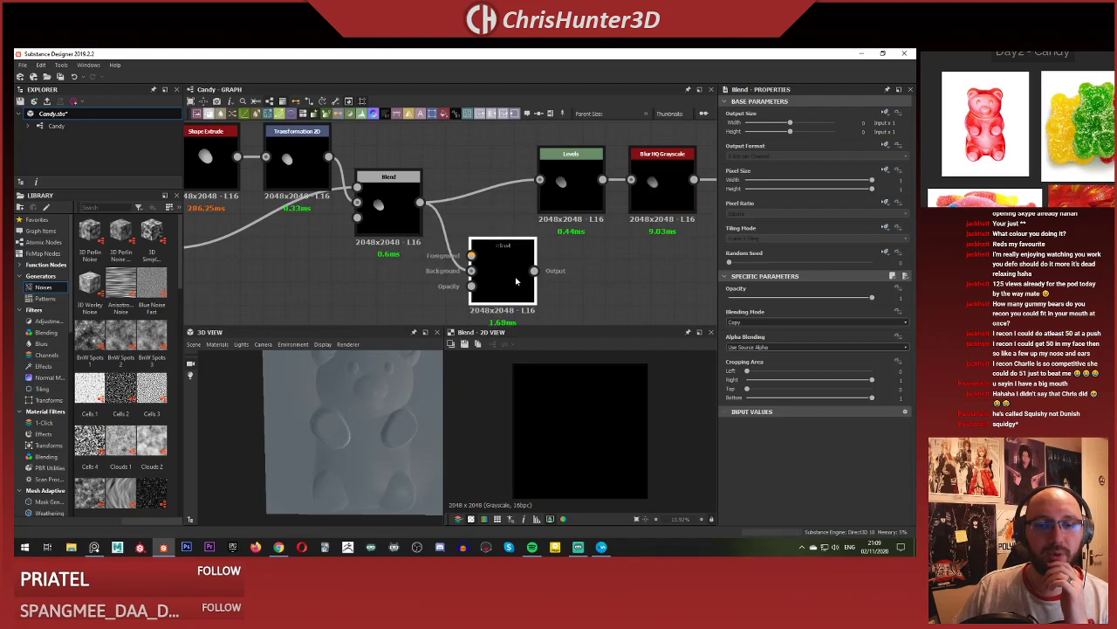
{"action": "middle_click_drag", "start_coordinate": [422, 285], "coordinate": [488, 250]}
{"action": "middle_click_drag", "start_coordinate": [268, 241], "coordinate": [369, 199]}
{"action": "left_click", "coordinate": [337, 260]}
{"action": "middle_click_drag", "start_coordinate": [488, 256], "coordinate": [373, 293]}
{"action": "left_click", "coordinate": [524, 214]}
{"action": "left_click", "coordinate": [543, 247]}
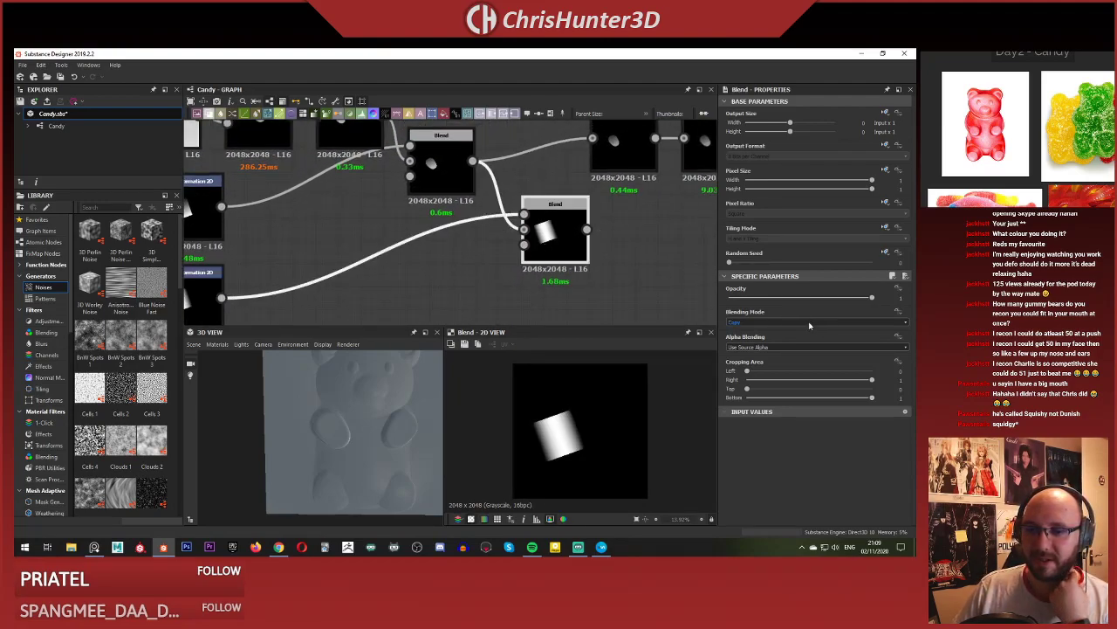
Set the second Blend's blending mode to Multiply and compare its output with the first Blend's up close.
{"action": "left_click", "coordinate": [809, 322]}
{"action": "left_click", "coordinate": [796, 349]}
{"action": "middle_click_drag", "start_coordinate": [489, 205], "coordinate": [455, 212]}
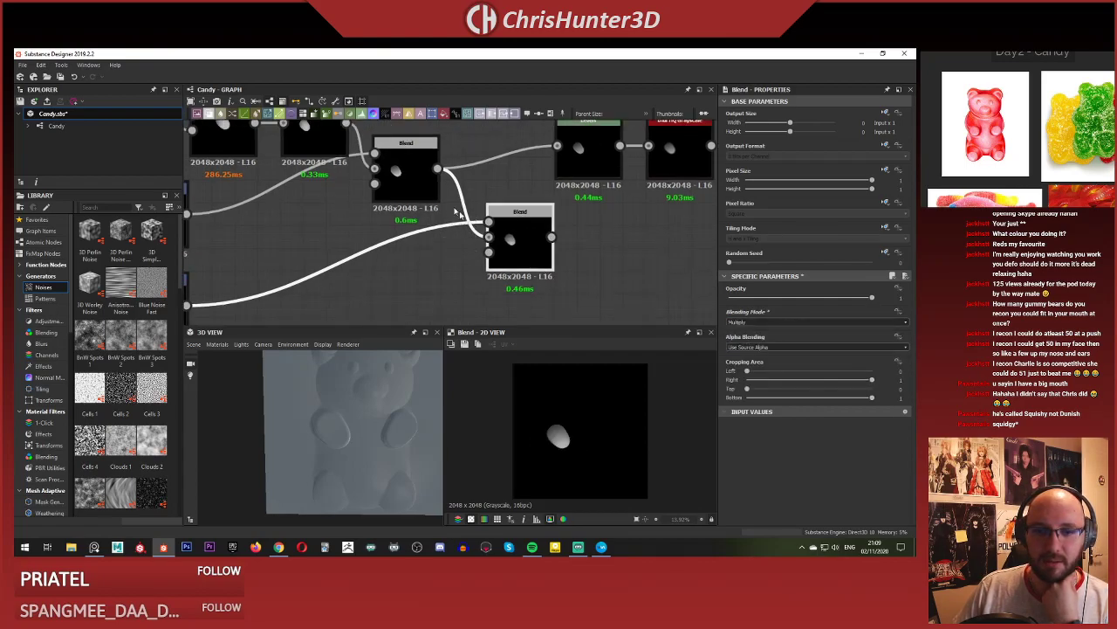
{"action": "left_click", "coordinate": [406, 170]}
{"action": "left_click", "coordinate": [519, 241]}
{"action": "scroll", "coordinate": [546, 436], "scroll_direction": "up", "scroll_amount": 3}
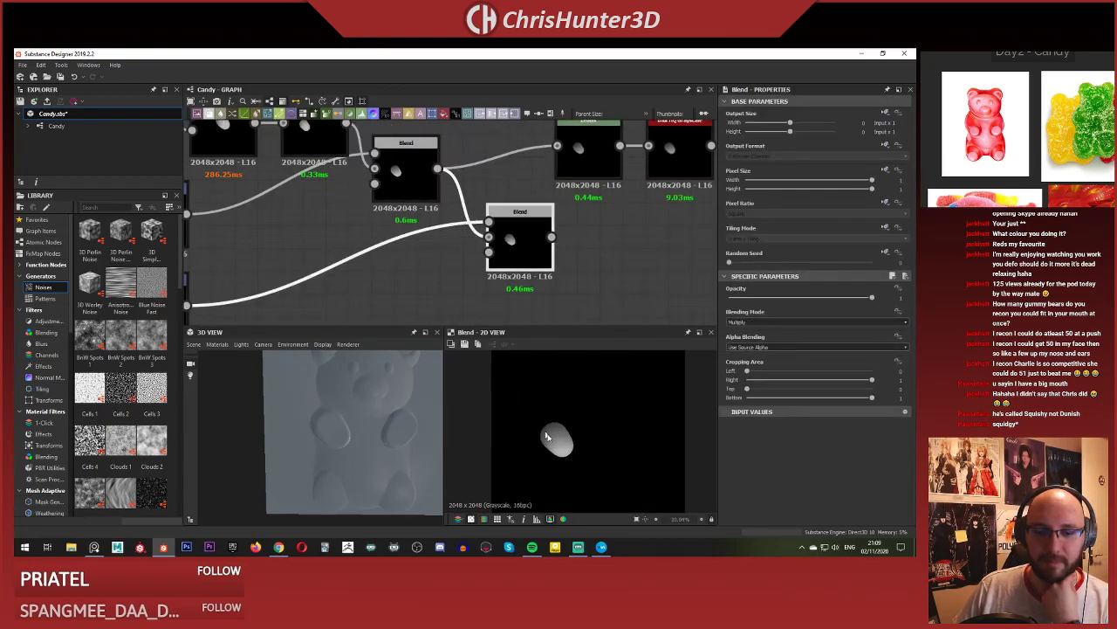
{"action": "scroll", "coordinate": [546, 437], "scroll_direction": "up", "scroll_amount": 4}
{"action": "left_click", "coordinate": [406, 170]}
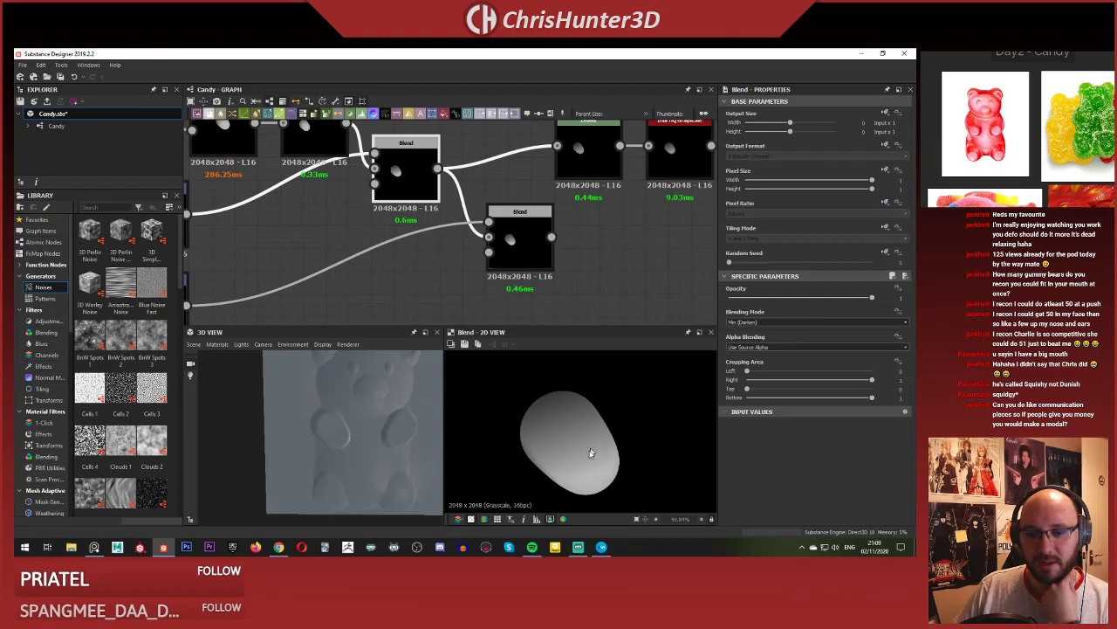
{"action": "left_click", "coordinate": [519, 240]}
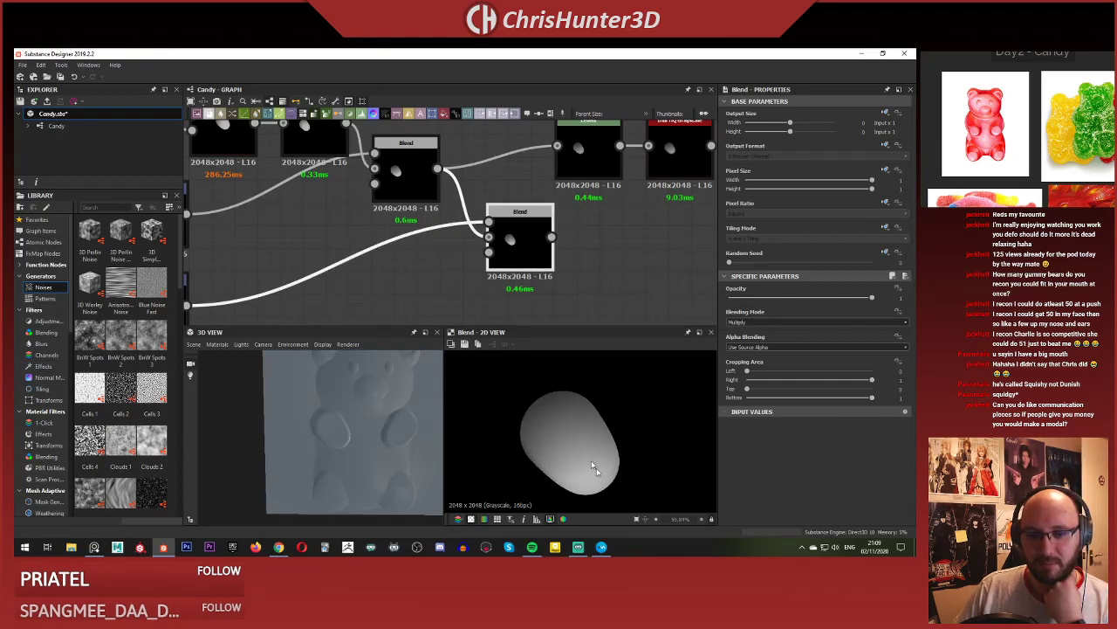
{"action": "scroll", "coordinate": [474, 260], "scroll_direction": "down", "scroll_amount": 3}
Connect the second Blend's output to the arm's Levels node and inspect the arm in the 3D preview.
{"action": "middle_click_drag", "start_coordinate": [529, 258], "coordinate": [484, 261]}
{"action": "scroll", "coordinate": [483, 260], "scroll_direction": "up", "scroll_amount": 2}
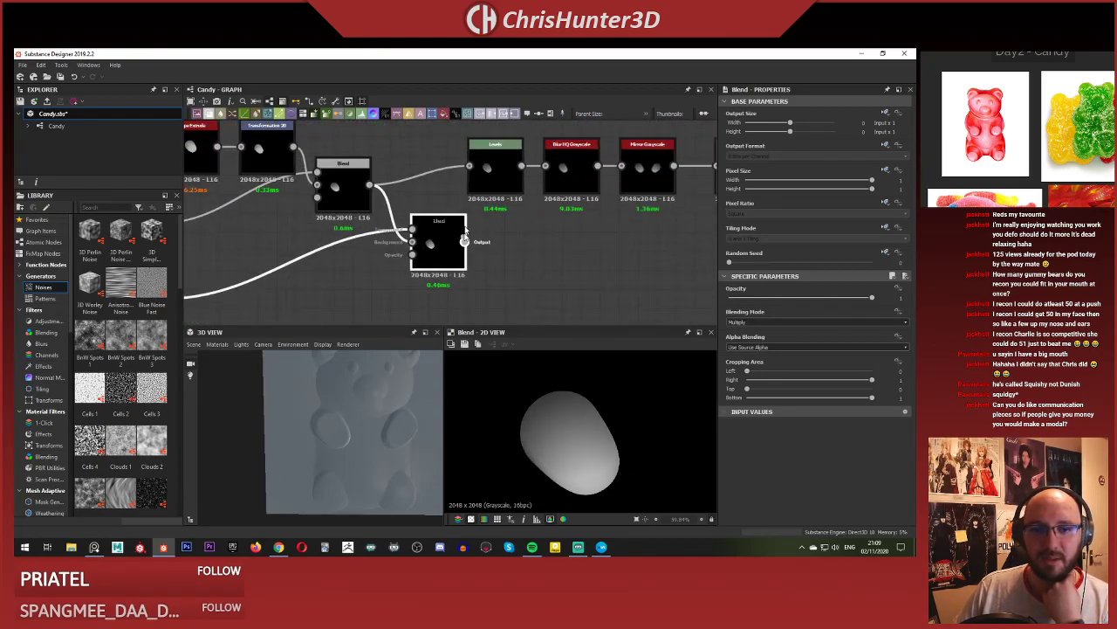
{"action": "left_click_drag", "start_coordinate": [473, 163], "coordinate": [470, 166]}
{"action": "scroll", "coordinate": [357, 440], "scroll_direction": "up", "scroll_amount": 3}
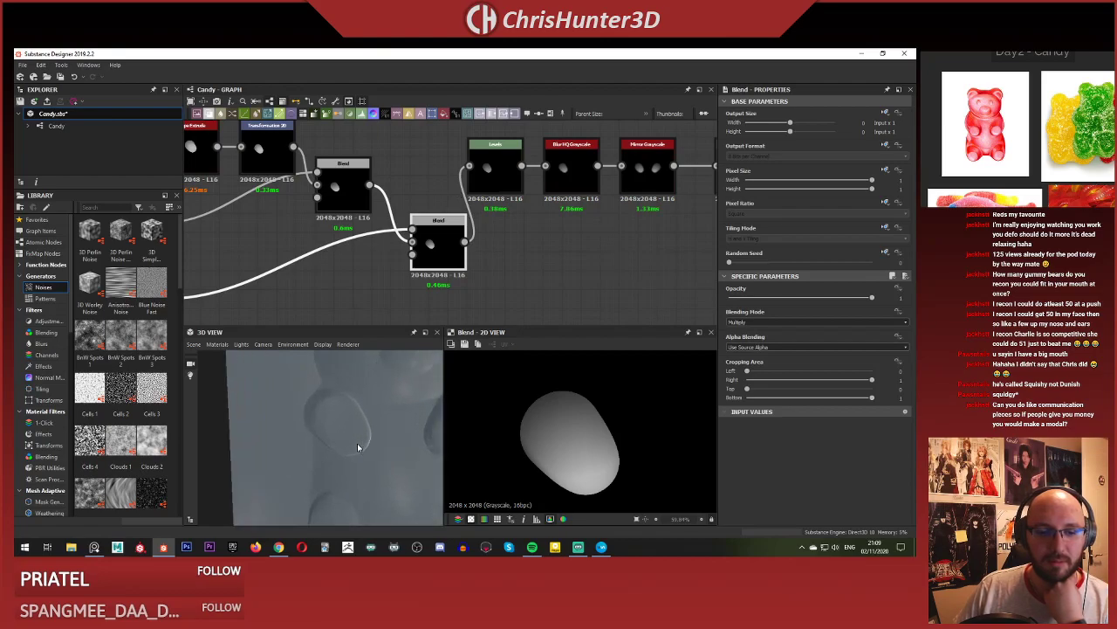
{"action": "left_click_drag", "start_coordinate": [358, 460], "coordinate": [333, 434]}
{"action": "scroll", "coordinate": [395, 248], "scroll_direction": "down", "scroll_amount": 4}
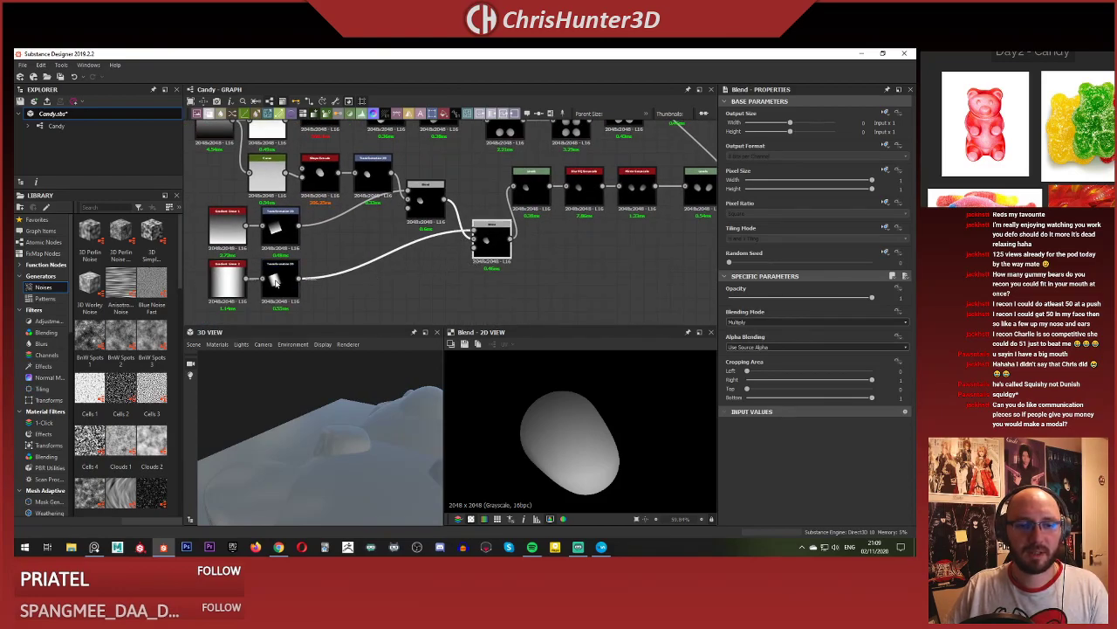
Try lowering the second Blend's opacity to 0 and undo the change.
{"action": "left_click_drag", "start_coordinate": [797, 301], "coordinate": [633, 296]}
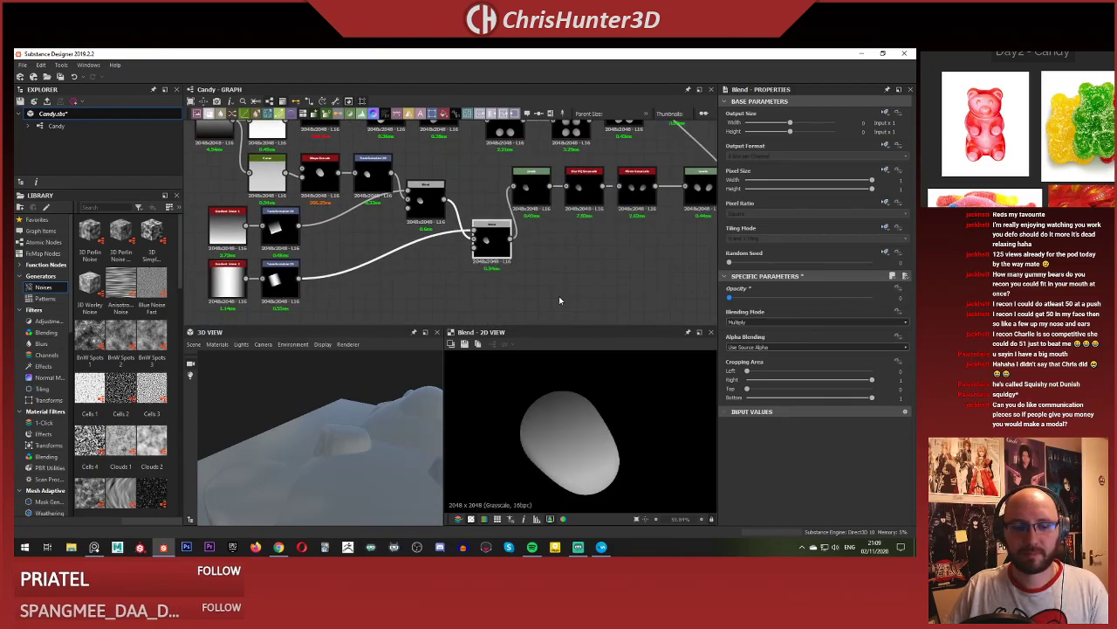
{"action": "key", "text": "ctrl+z"}
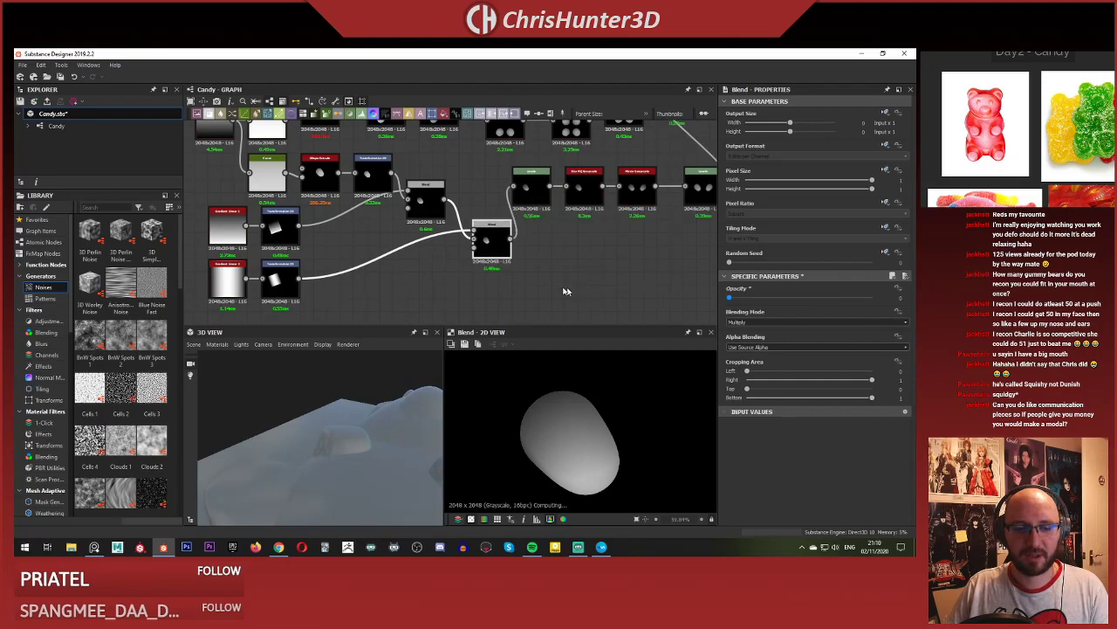
Shift the midtone of the arm's Levels node slightly toward the shadows and check the arm in the 3D preview.
{"action": "scroll", "coordinate": [526, 246], "scroll_direction": "up", "scroll_amount": 3}
{"action": "middle_click_drag", "start_coordinate": [445, 251], "coordinate": [525, 253]}
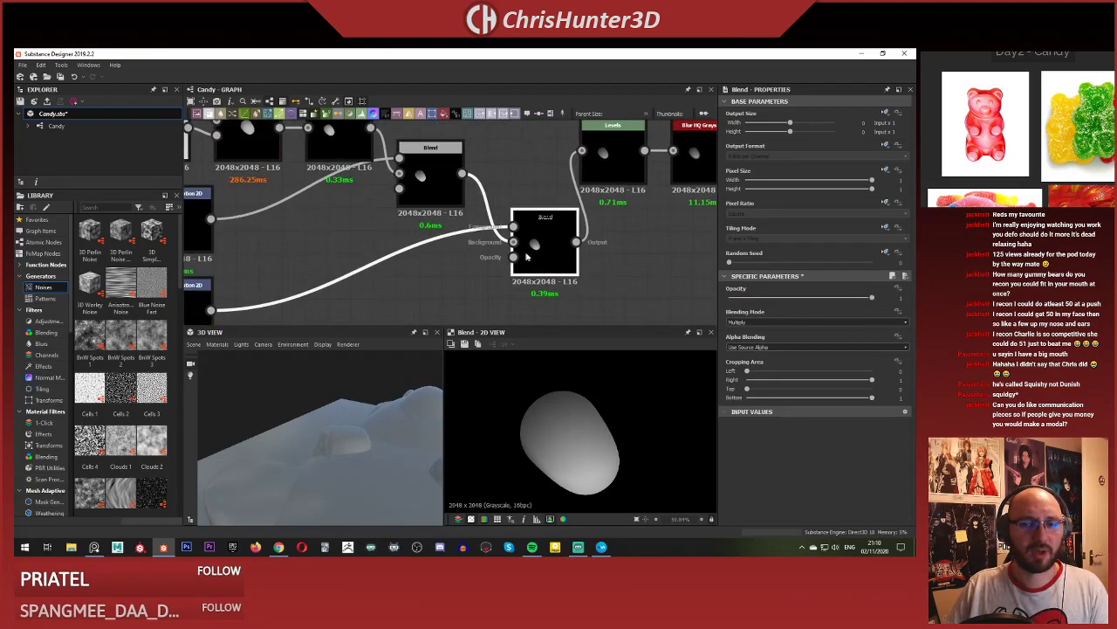
{"action": "scroll", "coordinate": [471, 265], "scroll_direction": "down", "scroll_amount": 2}
{"action": "middle_click_drag", "start_coordinate": [375, 273], "coordinate": [479, 278]}
{"action": "scroll", "coordinate": [572, 229], "scroll_direction": "down", "scroll_amount": 2}
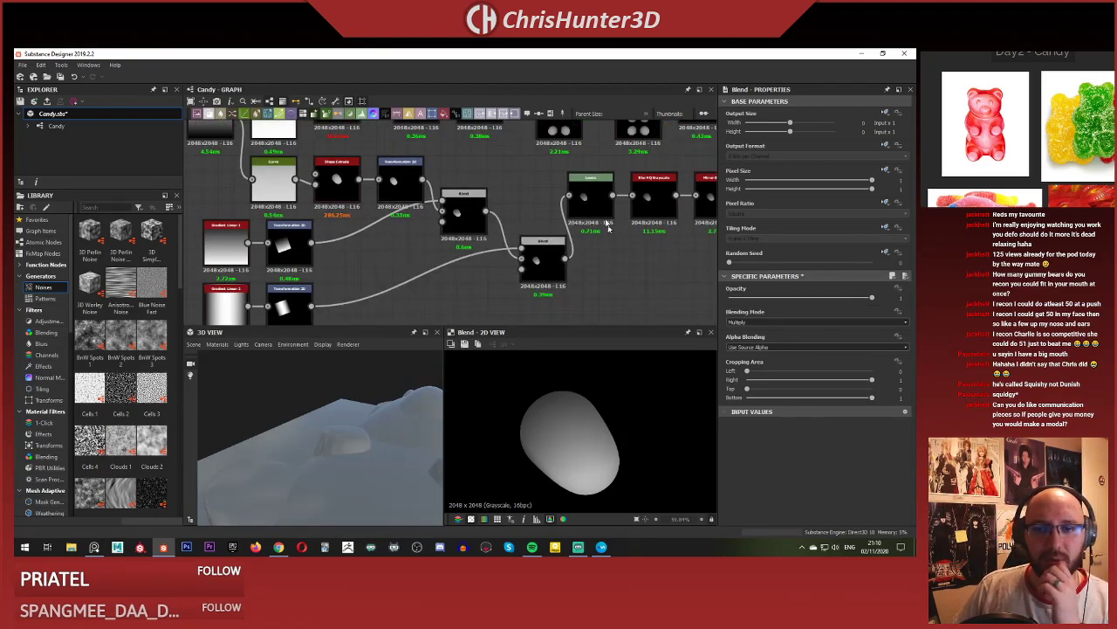
{"action": "left_click", "coordinate": [597, 201]}
{"action": "middle_click_drag", "start_coordinate": [597, 201], "coordinate": [567, 214]}
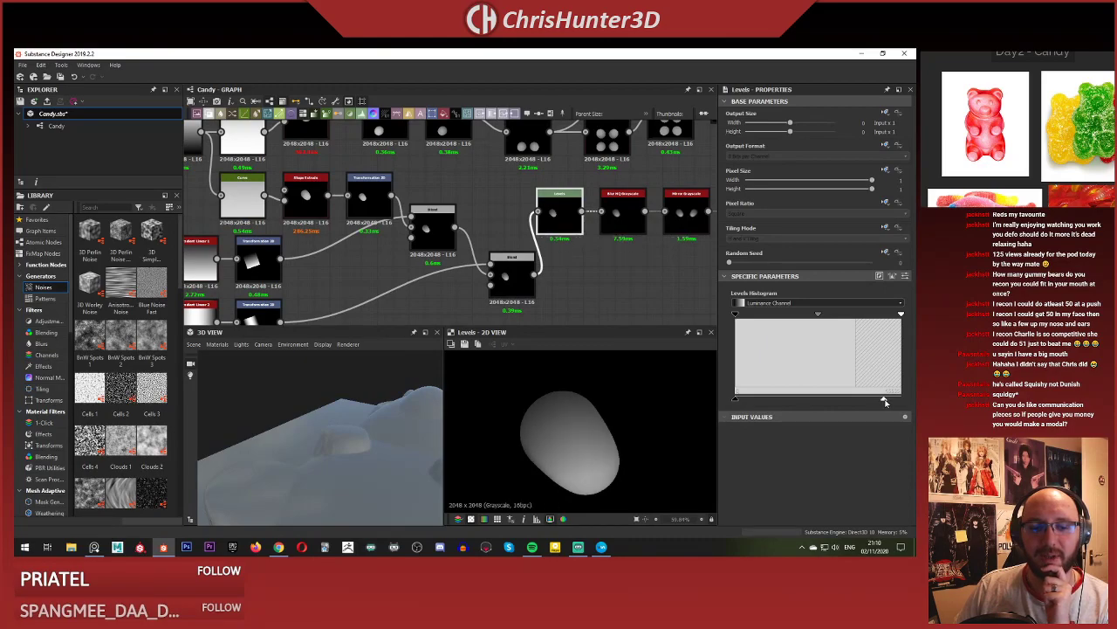
{"action": "mouse_move", "coordinate": [819, 315]}
{"action": "left_mouse_down"}
{"action": "mouse_move", "coordinate": [836, 316]}
{"action": "mouse_move", "coordinate": [812, 316]}
{"action": "left_mouse_up"}
{"action": "left_click_drag", "start_coordinate": [356, 398], "coordinate": [368, 496]}
{"action": "scroll", "coordinate": [372, 454], "scroll_direction": "down", "scroll_amount": 3}
{"action": "left_click_drag", "start_coordinate": [374, 424], "coordinate": [393, 316]}
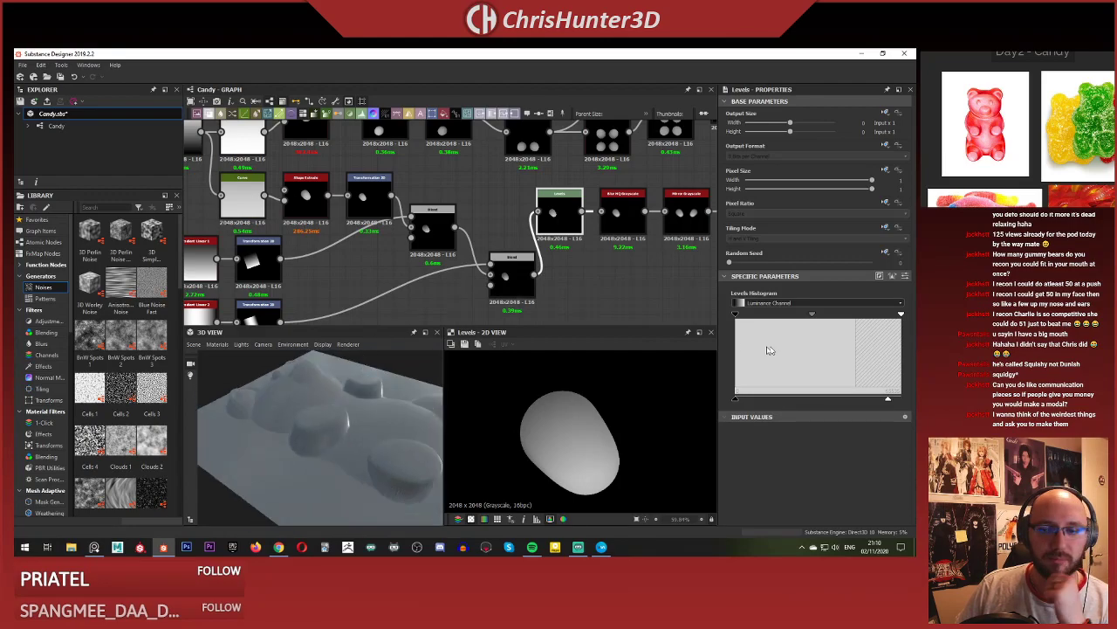
Raise the input black point of the arm's Levels node and inspect the whole bear in the 3D preview.
{"action": "left_click_drag", "start_coordinate": [744, 318], "coordinate": [838, 318]}
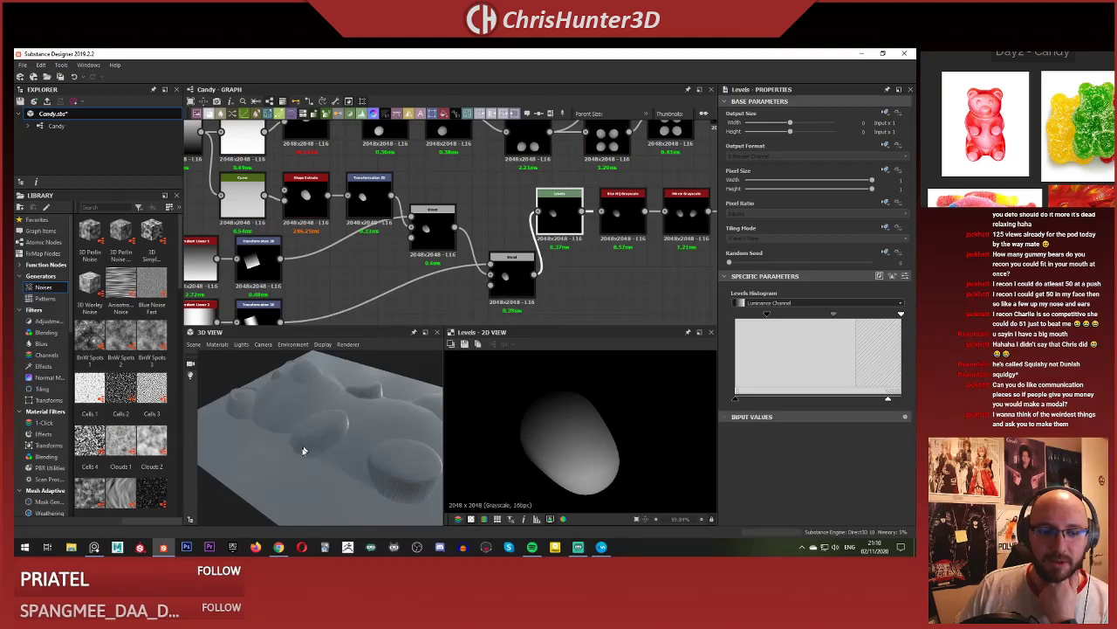
{"action": "left_click_drag", "start_coordinate": [304, 451], "coordinate": [295, 487]}
{"action": "middle_click_drag", "start_coordinate": [295, 486], "coordinate": [341, 439]}
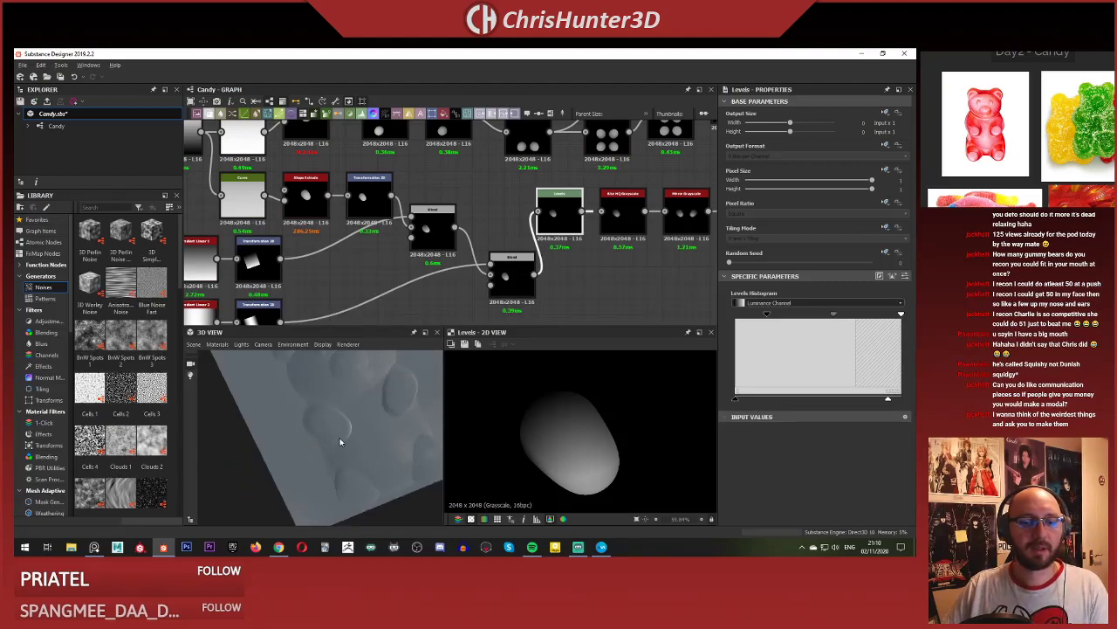
{"action": "left_click_drag", "start_coordinate": [340, 442], "coordinate": [331, 414]}
{"action": "scroll", "coordinate": [443, 250], "scroll_direction": "down", "scroll_amount": 3}
Delete the second Mirror Grayscale node and the Levels node after it from the leg branch.
{"action": "middle_click_drag", "start_coordinate": [523, 219], "coordinate": [453, 234]}
{"action": "scroll", "coordinate": [452, 262], "scroll_direction": "up", "scroll_amount": 4}
{"action": "scroll", "coordinate": [431, 287], "scroll_direction": "down", "scroll_amount": 4}
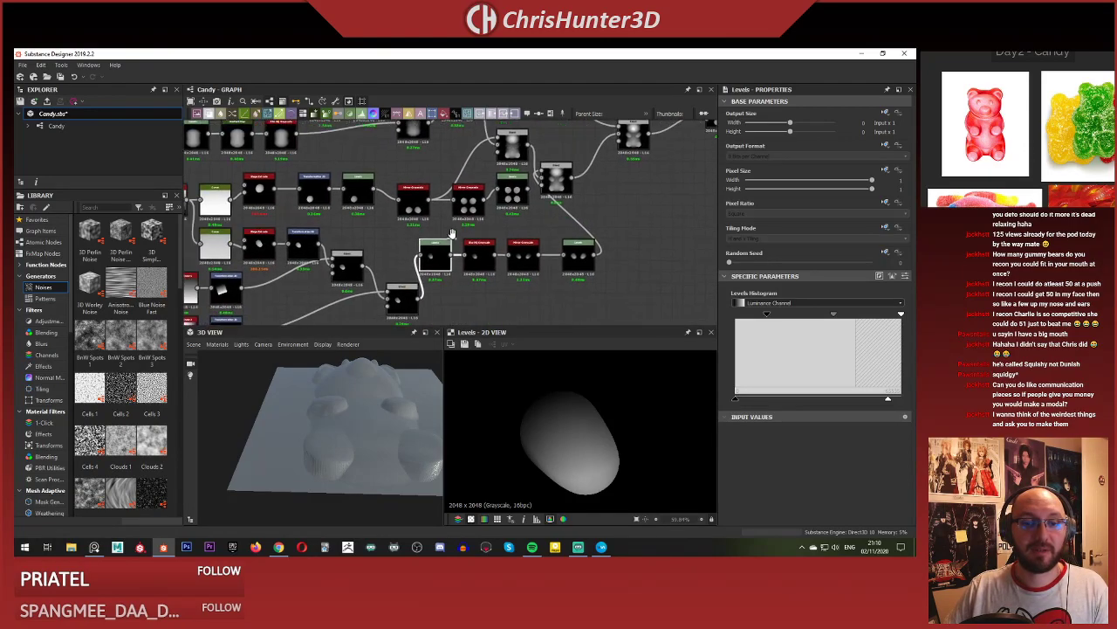
{"action": "scroll", "coordinate": [451, 234], "scroll_direction": "up", "scroll_amount": 4}
{"action": "scroll", "coordinate": [489, 253], "scroll_direction": "down", "scroll_amount": 3}
{"action": "scroll", "coordinate": [523, 273], "scroll_direction": "up", "scroll_amount": 5}
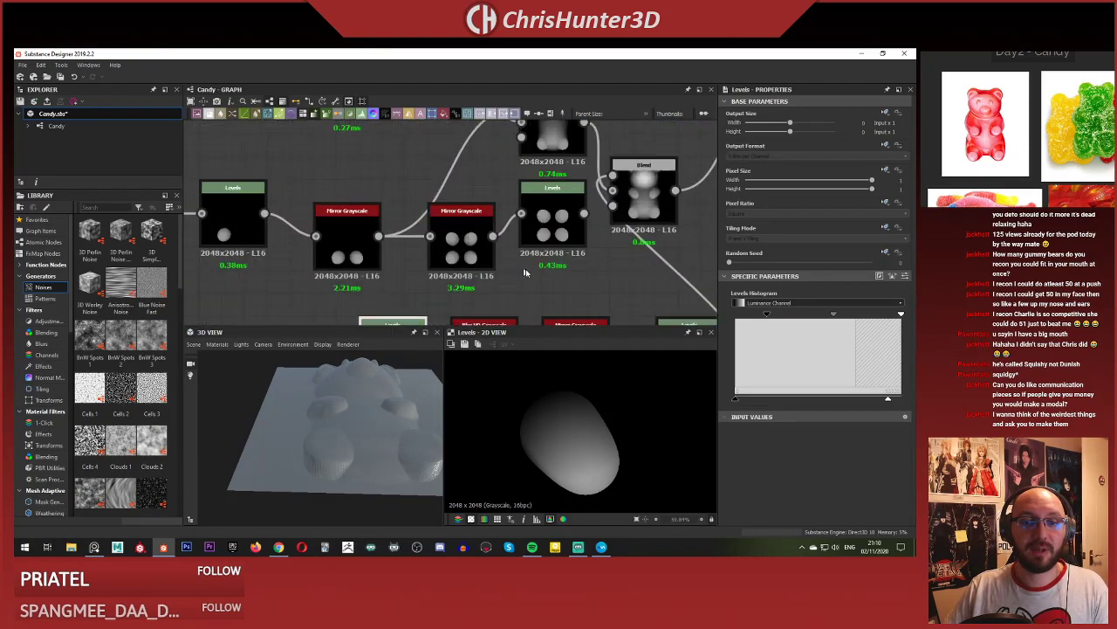
{"action": "left_click_drag", "start_coordinate": [479, 193], "coordinate": [541, 251]}
{"action": "key", "text": "Delete"}
{"action": "middle_click_drag", "start_coordinate": [395, 276], "coordinate": [490, 255]}
{"action": "scroll", "coordinate": [490, 255], "scroll_direction": "down", "scroll_amount": 1}
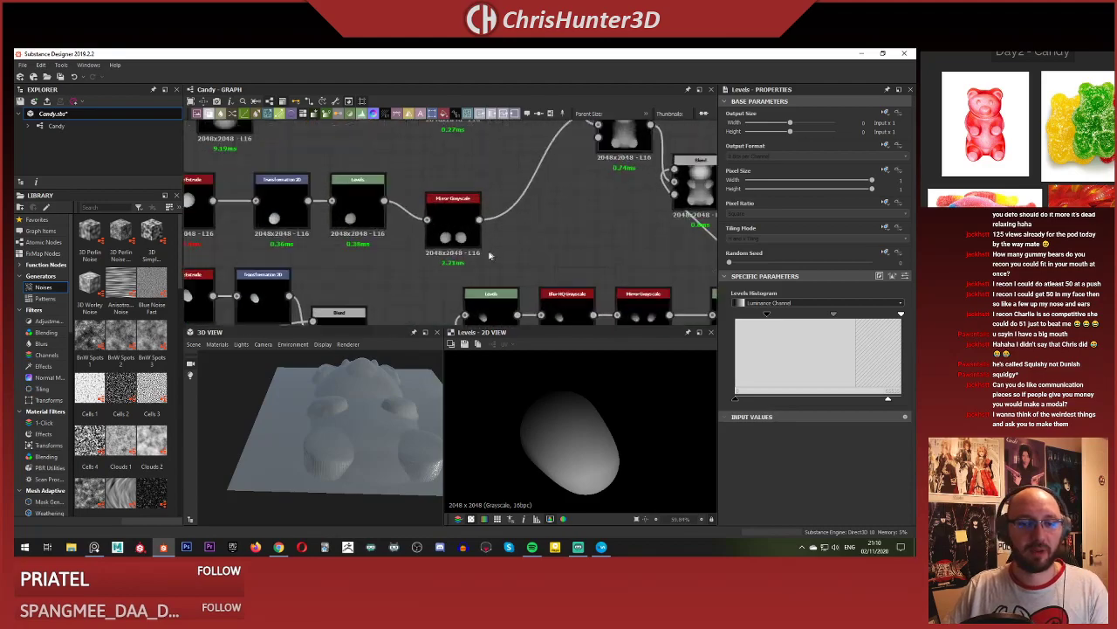
Add a Blur HQ Grayscale node next to the leg branch's remaining Mirror Grayscale node.
{"action": "left_click", "coordinate": [463, 220]}
{"action": "scroll", "coordinate": [489, 229], "scroll_direction": "up", "scroll_amount": 3}
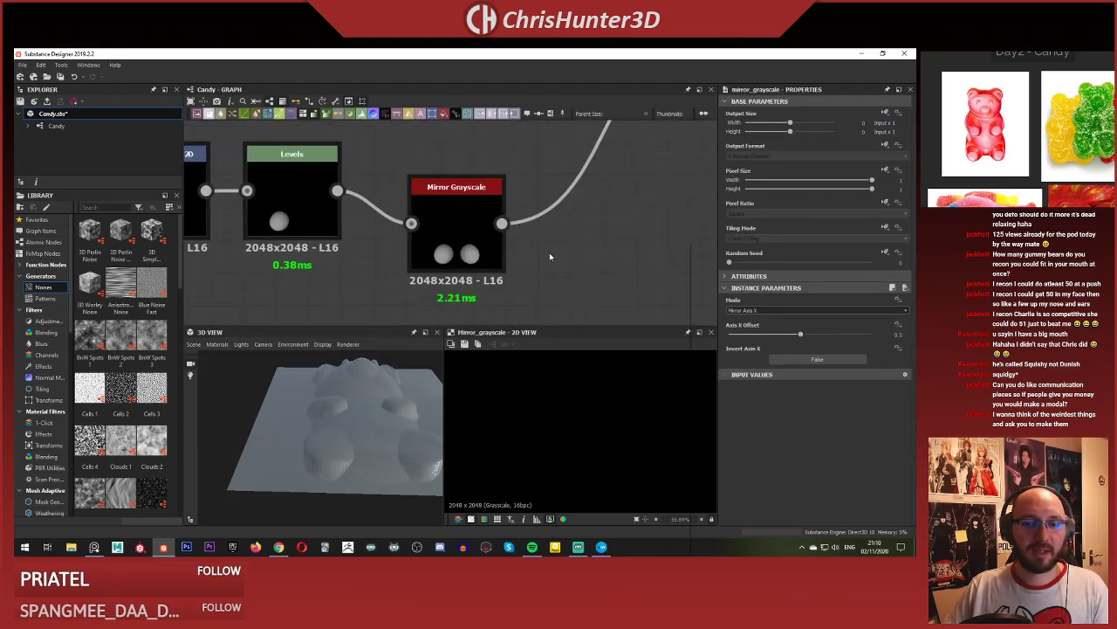
{"action": "key", "text": "space"}
{"action": "type", "text": "blur"}
{"action": "key", "text": "Down"}
{"action": "key", "text": "Down"}
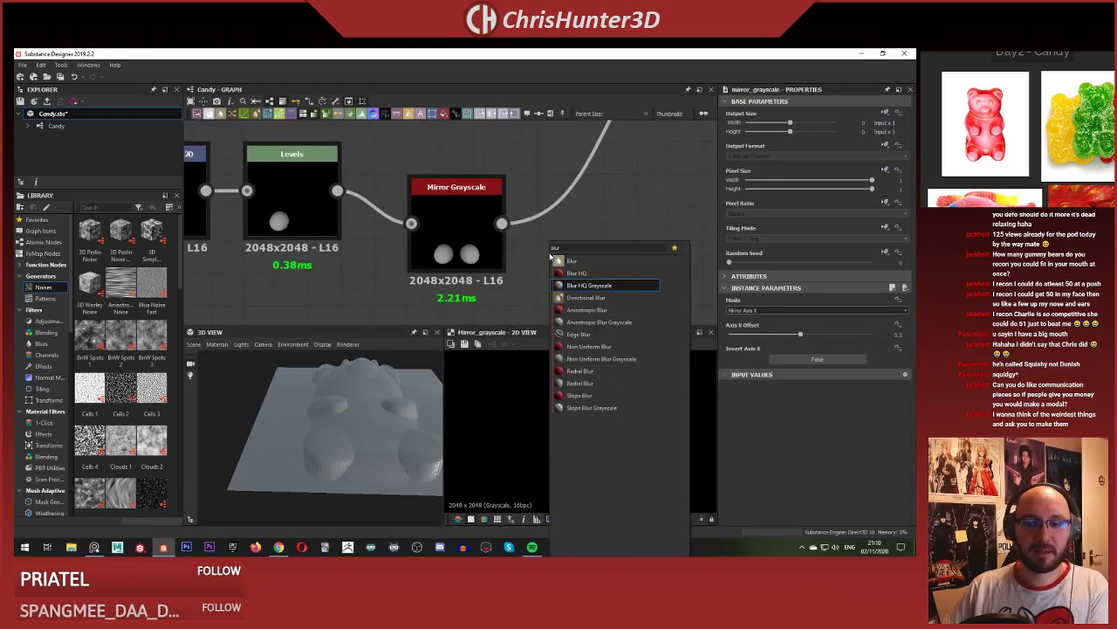
{"action": "key", "text": "Return"}
{"action": "scroll", "coordinate": [579, 245], "scroll_direction": "down", "scroll_amount": 5}
{"action": "middle_click_drag", "start_coordinate": [579, 243], "coordinate": [501, 214]}
{"action": "scroll", "coordinate": [491, 196], "scroll_direction": "up", "scroll_amount": 2}
{"action": "left_click_drag", "start_coordinate": [421, 208], "coordinate": [468, 210]}
{"action": "middle_click_drag", "start_coordinate": [468, 209], "coordinate": [541, 222]}
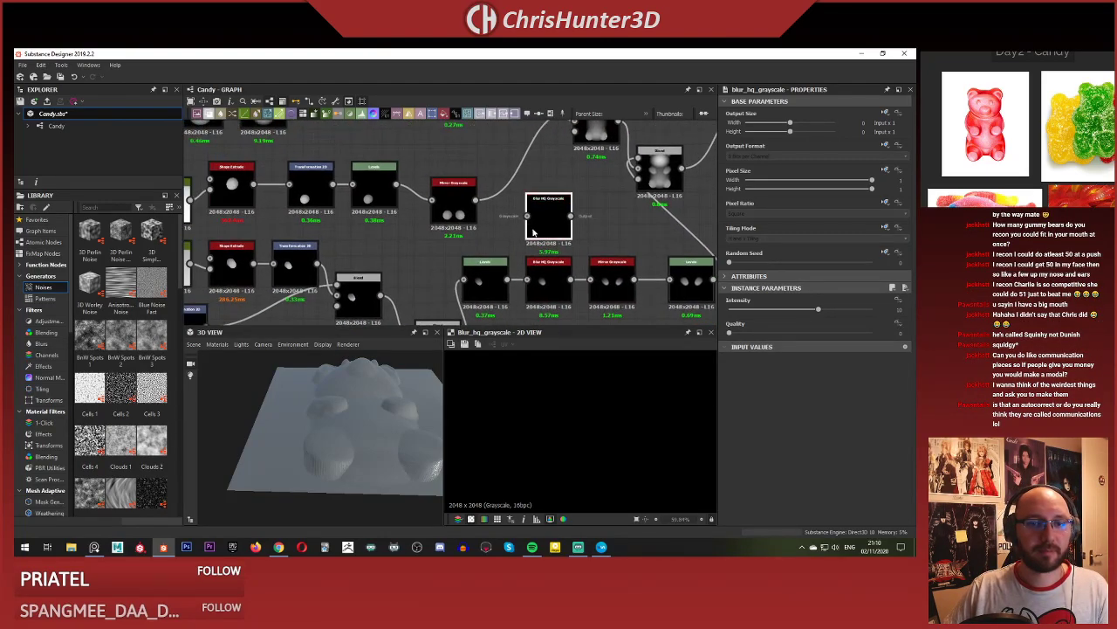
Insert the Blur HQ Grayscale node between the leg's Levels and Mirror Grayscale nodes and line the nodes up.
{"action": "left_click_drag", "start_coordinate": [539, 229], "coordinate": [510, 194]}
{"action": "left_click", "coordinate": [453, 154]}
{"action": "left_click_drag", "start_coordinate": [397, 184], "coordinate": [440, 172]}
{"action": "left_click_drag", "start_coordinate": [498, 202], "coordinate": [495, 200]}
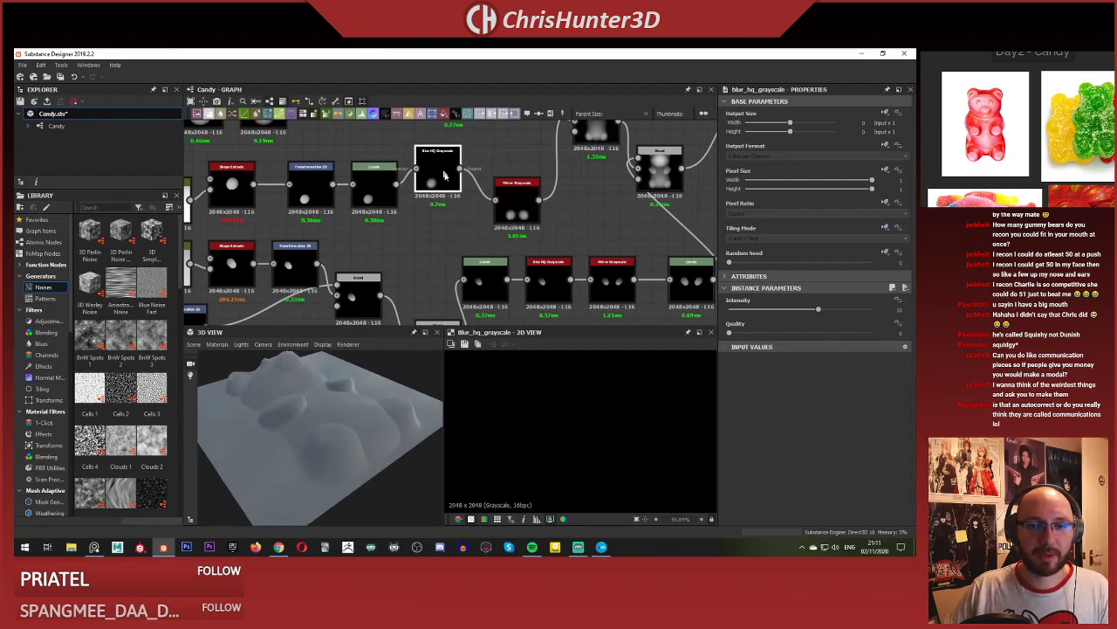
{"action": "left_click_drag", "start_coordinate": [444, 175], "coordinate": [445, 190]}
{"action": "left_click_drag", "start_coordinate": [524, 215], "coordinate": [510, 200]}
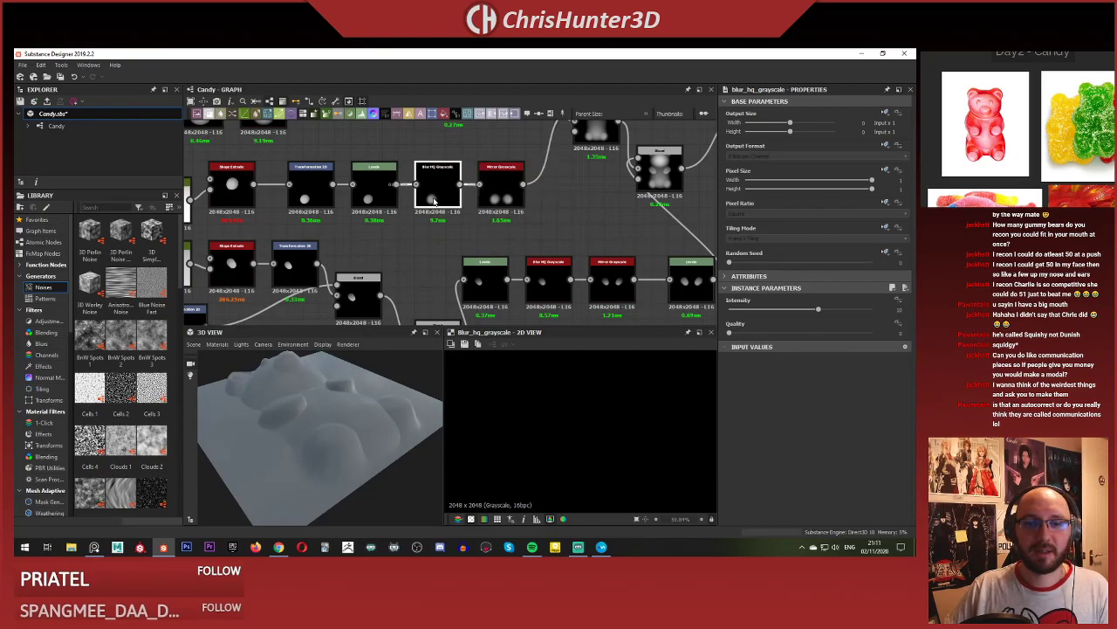
Set the leg's Blur HQ Grayscale intensity to 1.31 and inspect the legs in the 3D preview.
{"action": "scroll", "coordinate": [394, 257], "scroll_direction": "up", "scroll_amount": 2}
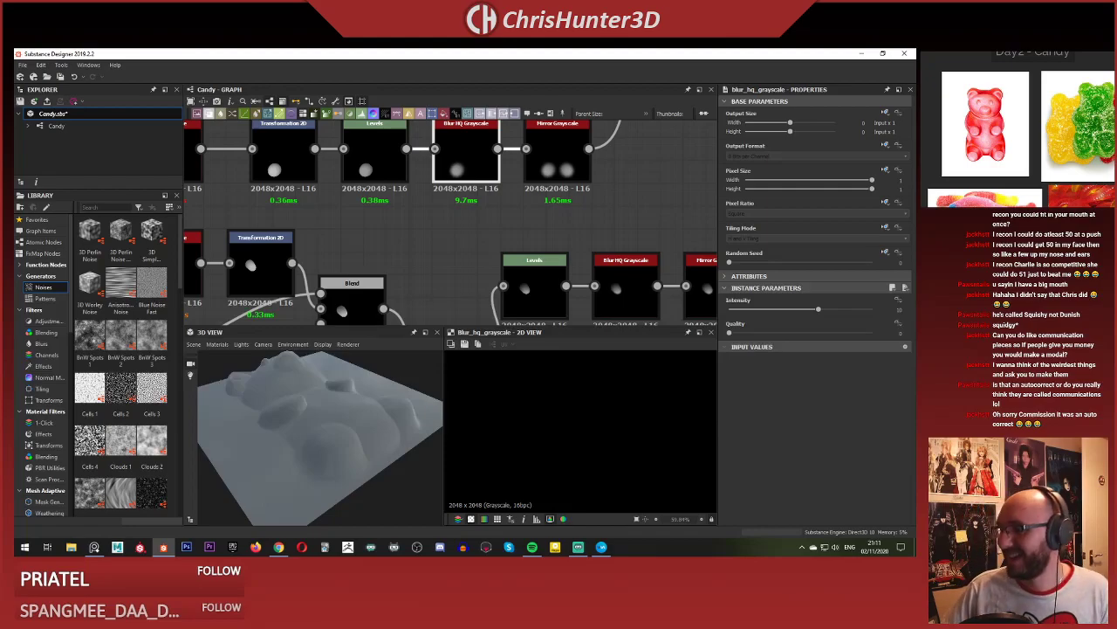
{"action": "scroll", "coordinate": [408, 243], "scroll_direction": "down", "scroll_amount": 4}
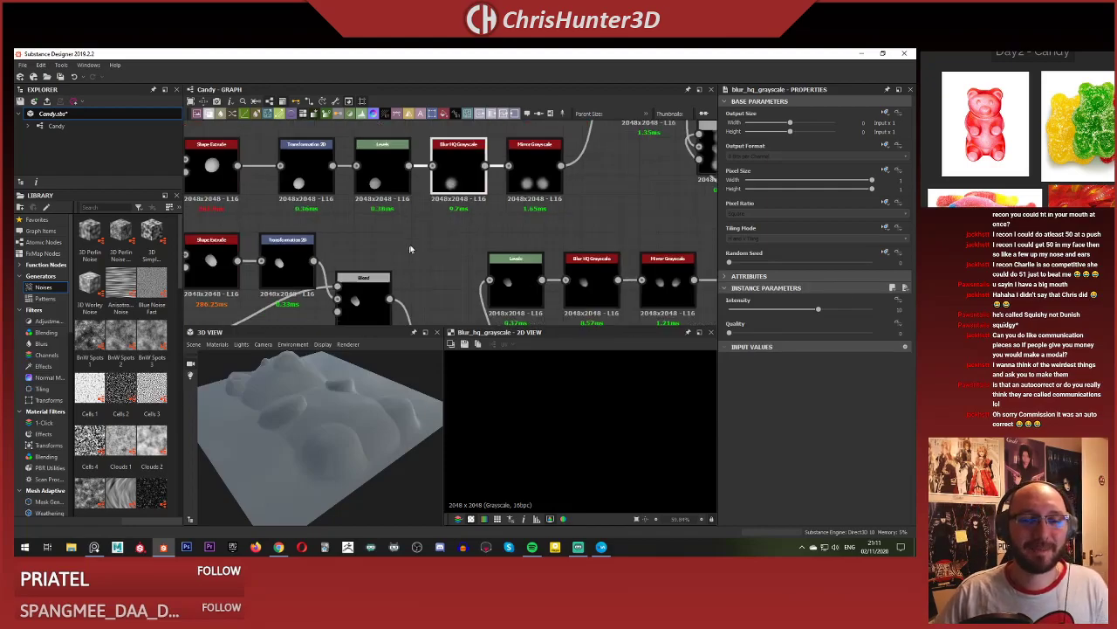
{"action": "scroll", "coordinate": [481, 222], "scroll_direction": "up", "scroll_amount": 4}
{"action": "middle_click_drag", "start_coordinate": [374, 229], "coordinate": [387, 251]}
{"action": "scroll", "coordinate": [481, 222], "scroll_direction": "up", "scroll_amount": 2}
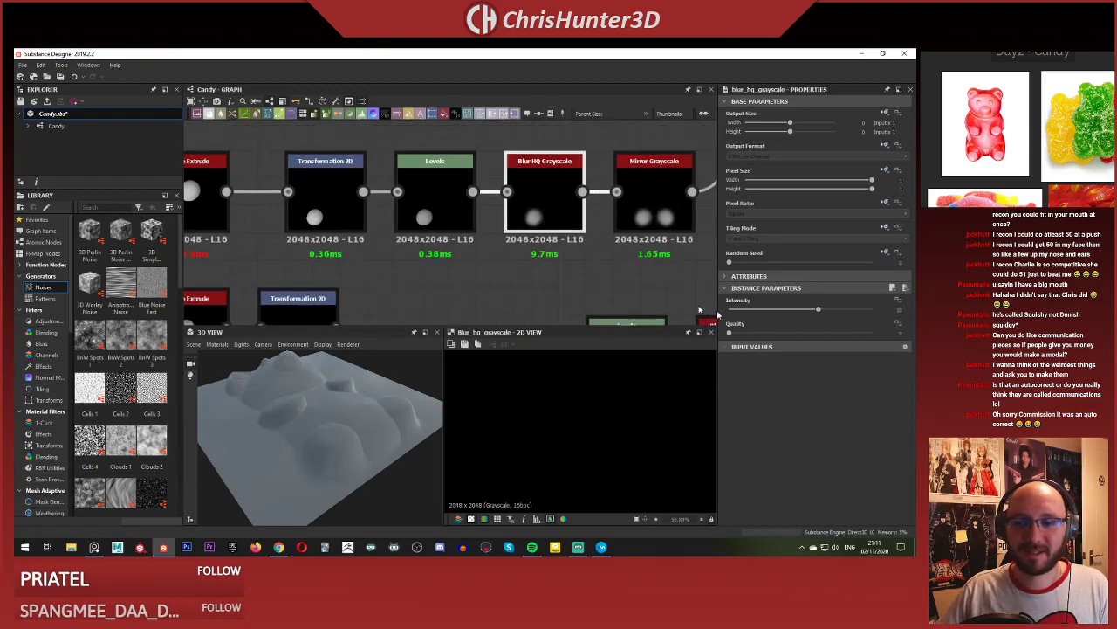
{"action": "left_click_drag", "start_coordinate": [799, 310], "coordinate": [744, 316]}
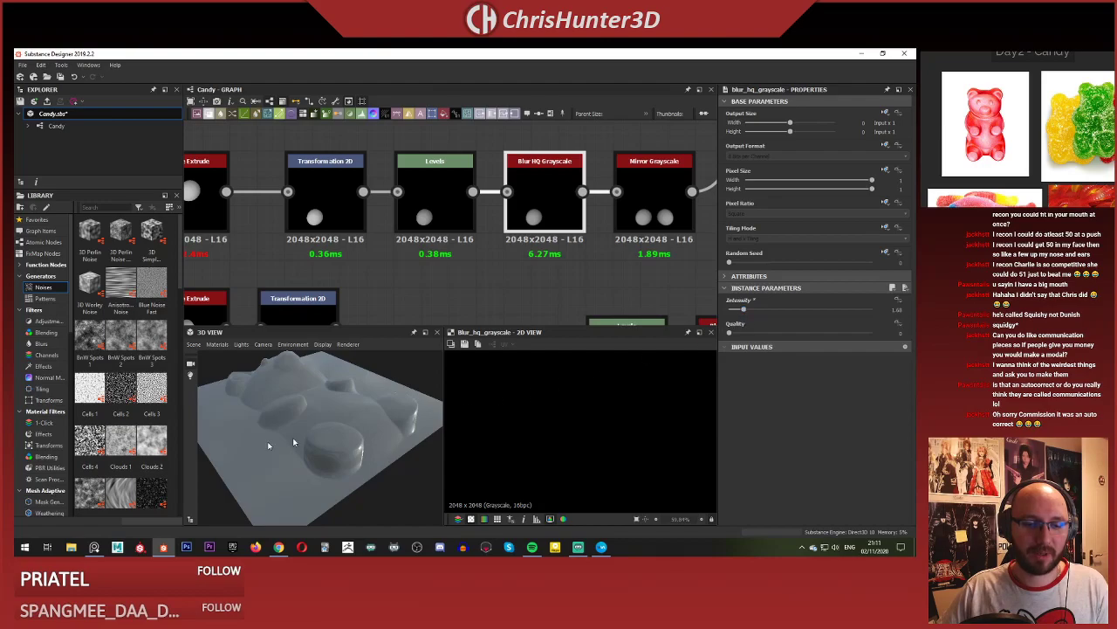
{"action": "left_click_drag", "start_coordinate": [294, 442], "coordinate": [354, 463]}
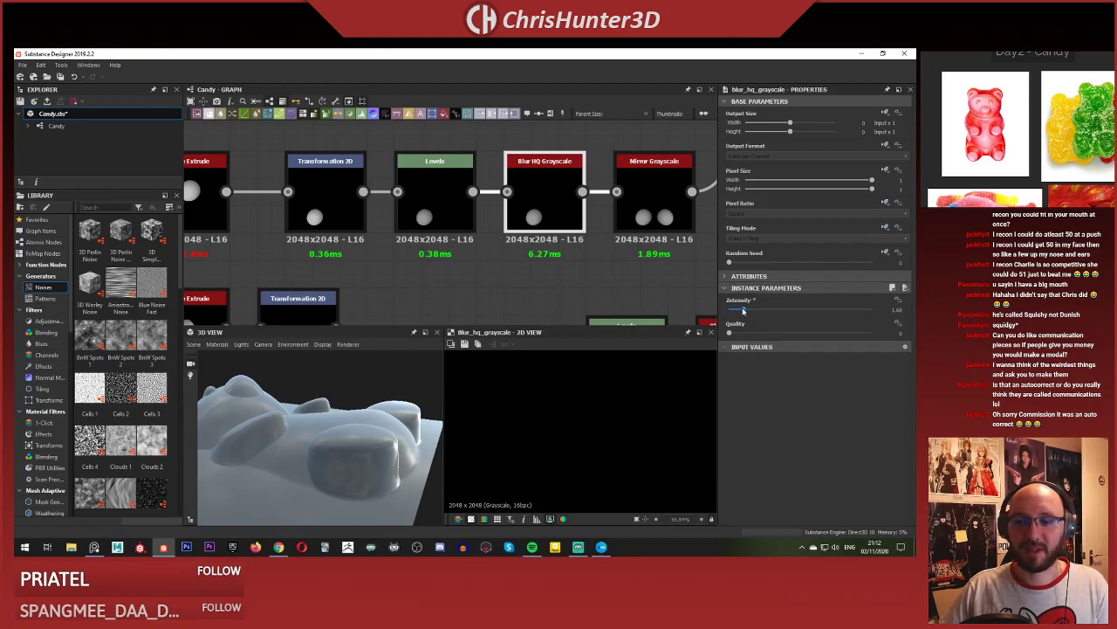
{"action": "mouse_move", "coordinate": [743, 311]}
{"action": "left_mouse_down"}
{"action": "mouse_move", "coordinate": [720, 310]}
{"action": "mouse_move", "coordinate": [830, 306]}
{"action": "mouse_move", "coordinate": [717, 302]}
{"action": "mouse_move", "coordinate": [740, 302]}
{"action": "left_mouse_up"}
{"action": "left_click_drag", "start_coordinate": [279, 418], "coordinate": [345, 393]}
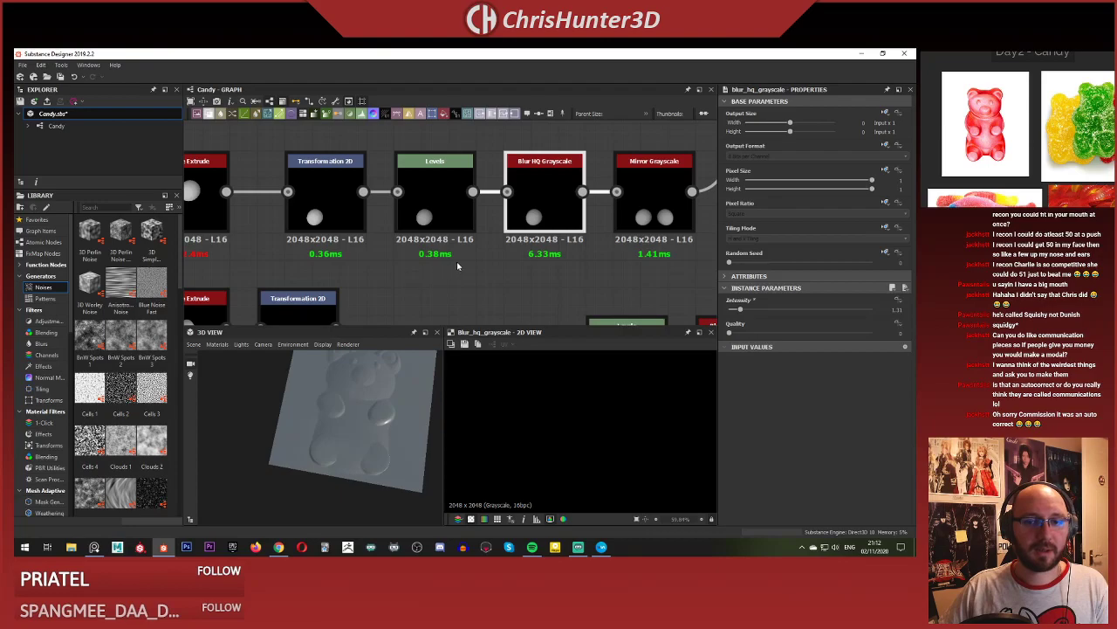
Set the X value of Extrude Shape Size to 0.82 on the leg's Shape Extrude node.
{"action": "scroll", "coordinate": [459, 265], "scroll_direction": "down", "scroll_amount": 3}
{"action": "middle_click_drag", "start_coordinate": [459, 266], "coordinate": [455, 306]}
{"action": "scroll", "coordinate": [346, 282], "scroll_direction": "up", "scroll_amount": 2}
{"action": "middle_click_drag", "start_coordinate": [346, 282], "coordinate": [469, 262]}
{"action": "left_click", "coordinate": [408, 236]}
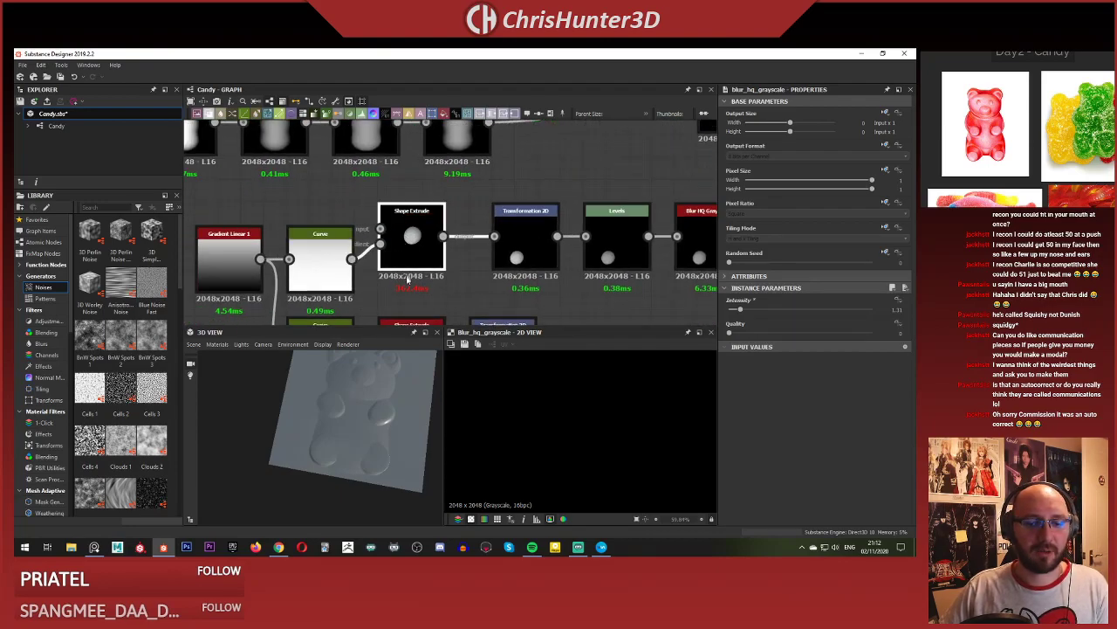
{"action": "double_click", "coordinate": [408, 276]}
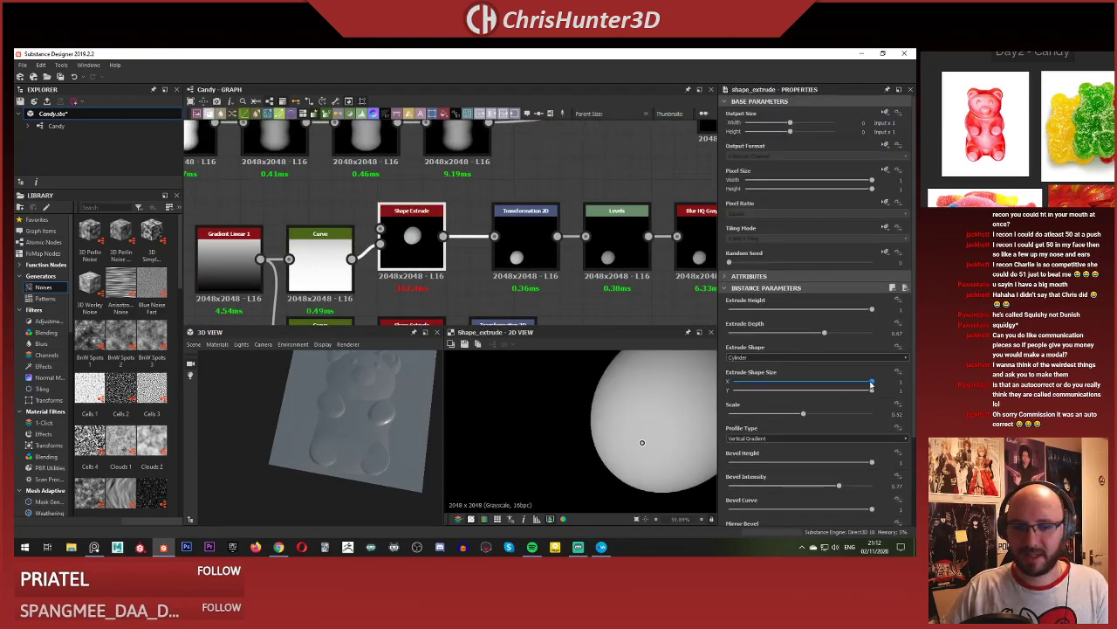
{"action": "left_click_drag", "start_coordinate": [871, 384], "coordinate": [843, 384]}
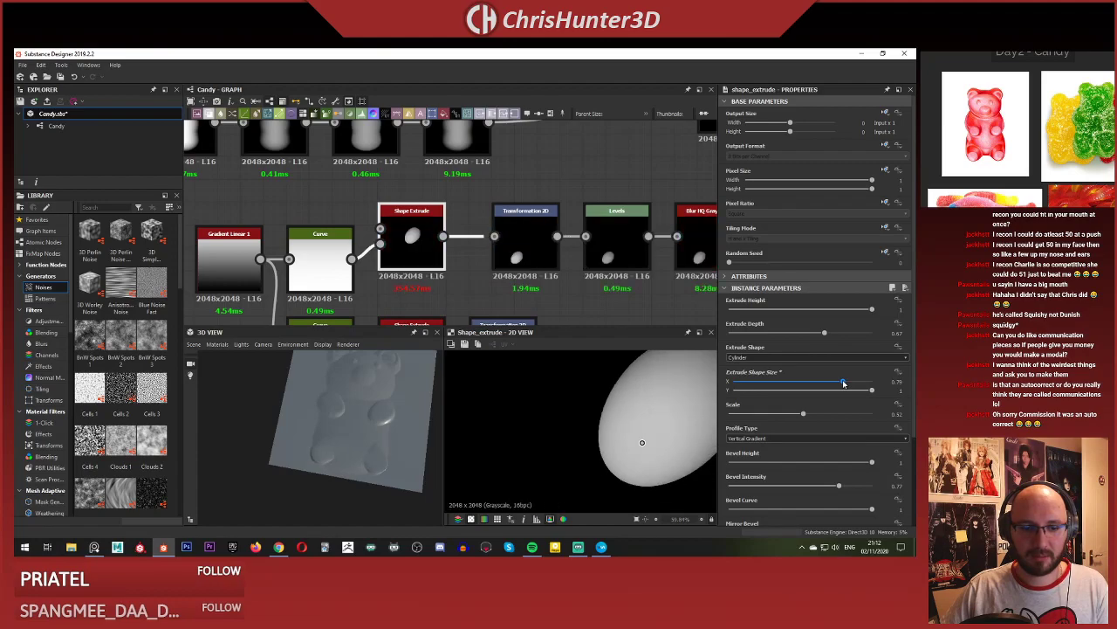
{"action": "left_click_drag", "start_coordinate": [843, 384], "coordinate": [847, 384]}
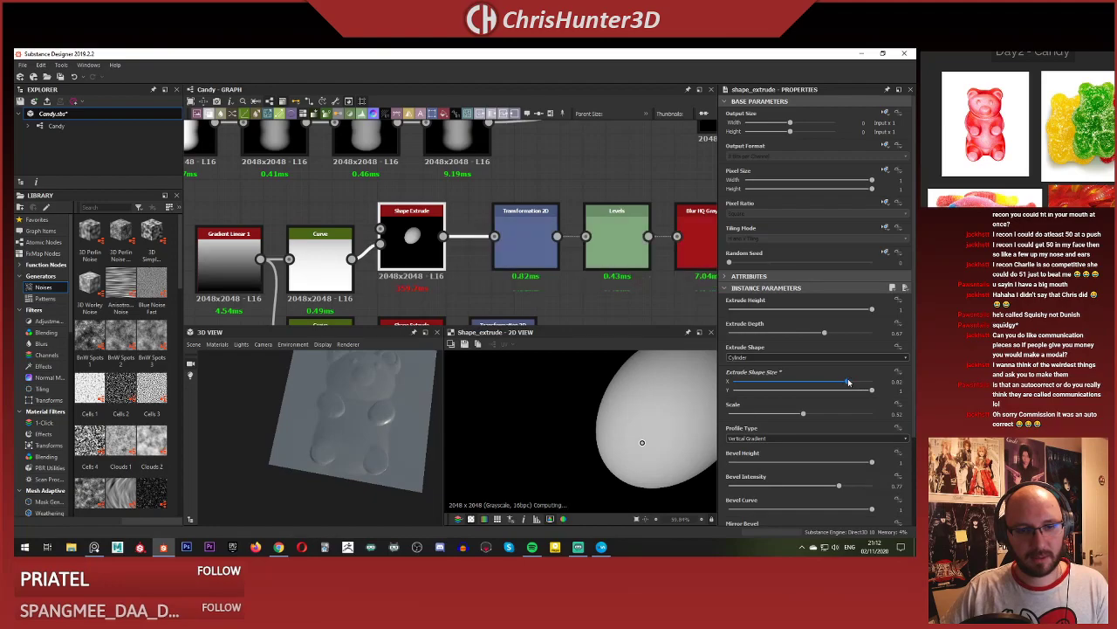
Reshape the leg's Curve node by moving its middle point to about 0.81, 0.92, and check the legs in 3D.
{"action": "left_click", "coordinate": [331, 270]}
{"action": "left_click", "coordinate": [331, 270]}
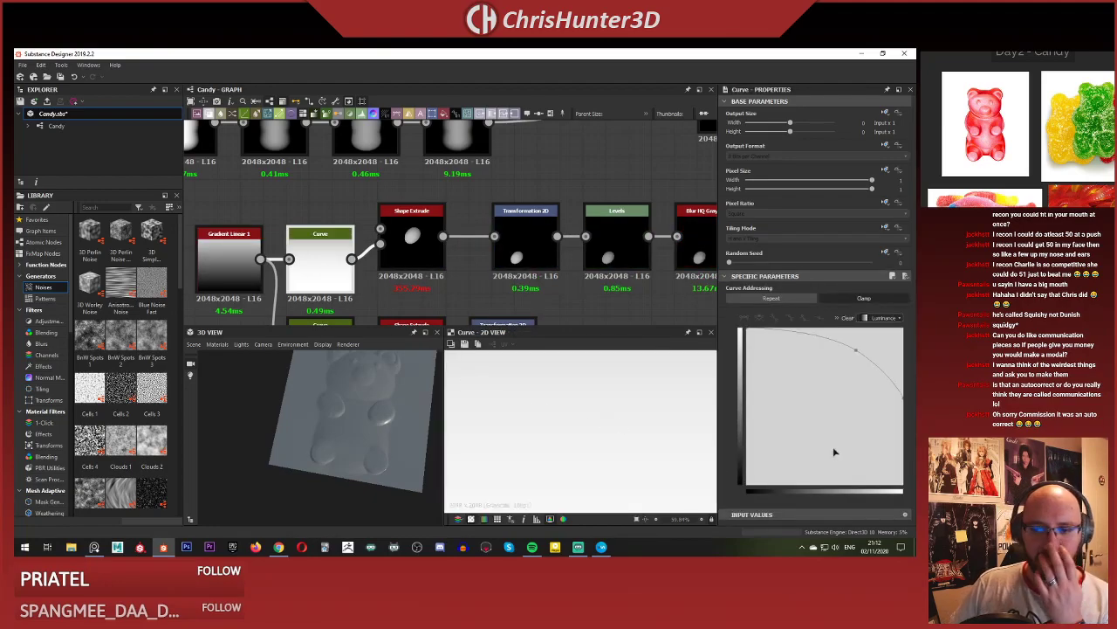
{"action": "left_click", "coordinate": [856, 350]}
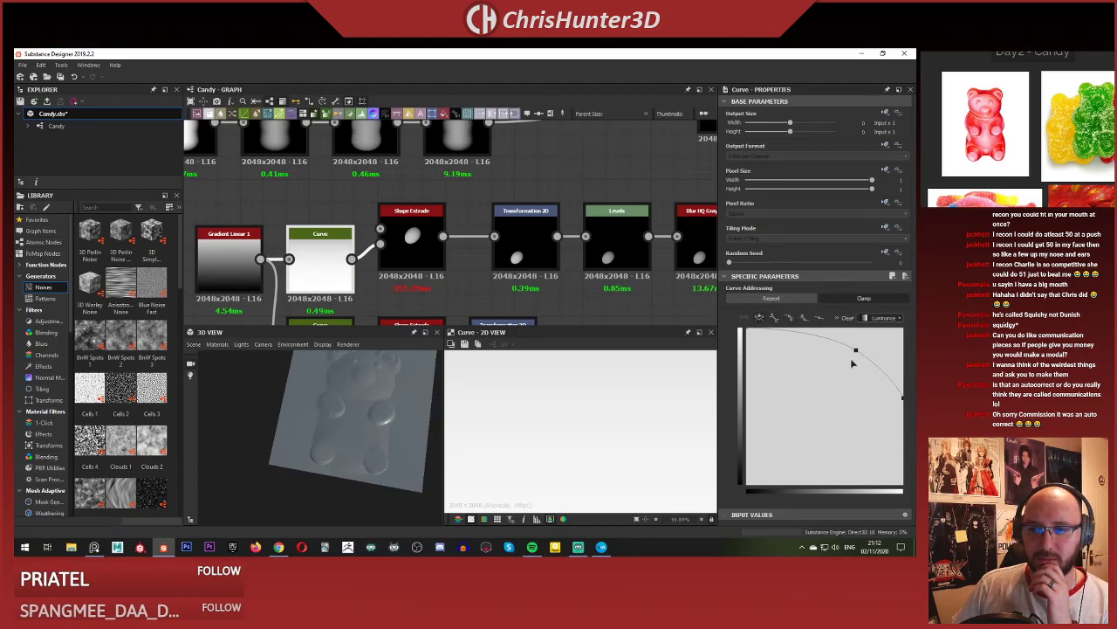
{"action": "left_click_drag", "start_coordinate": [857, 353], "coordinate": [860, 371]}
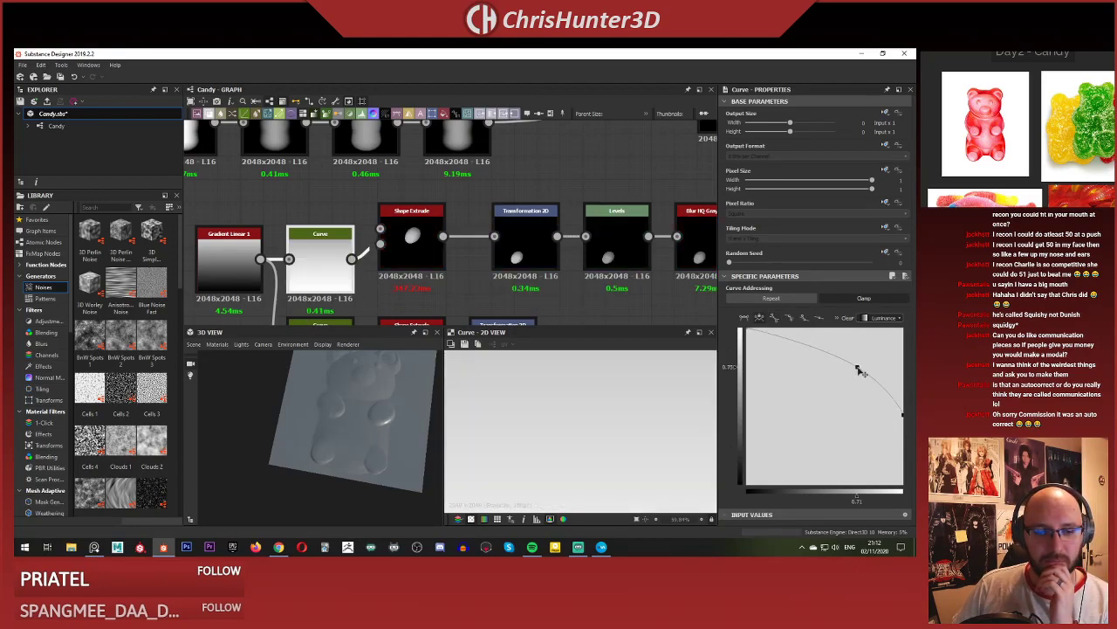
{"action": "left_click_drag", "start_coordinate": [859, 371], "coordinate": [862, 345]}
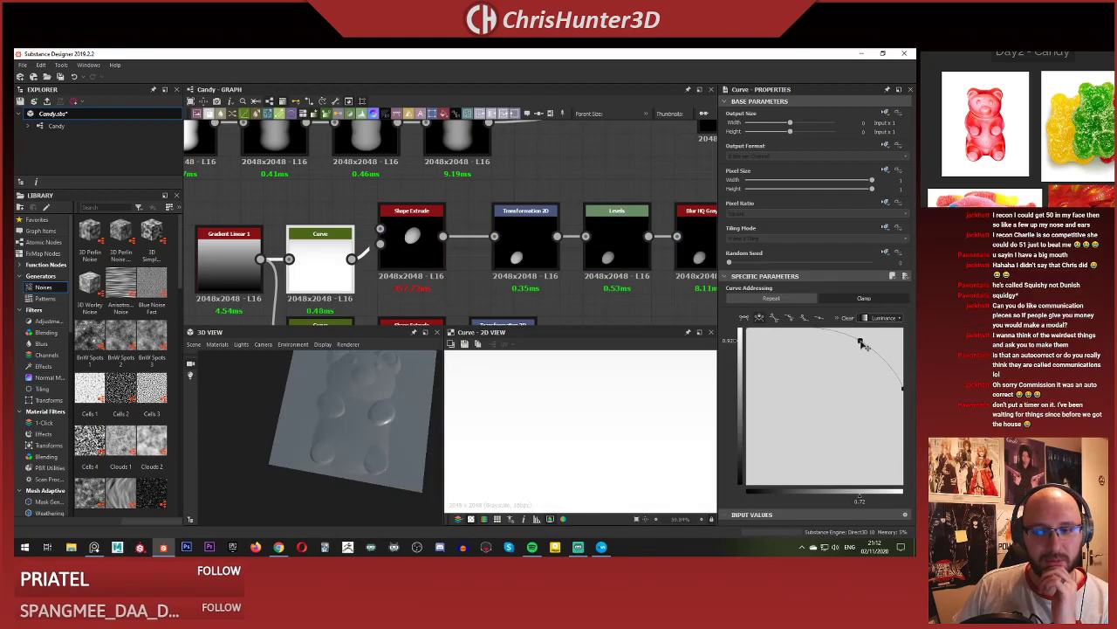
{"action": "left_click_drag", "start_coordinate": [862, 345], "coordinate": [876, 346]}
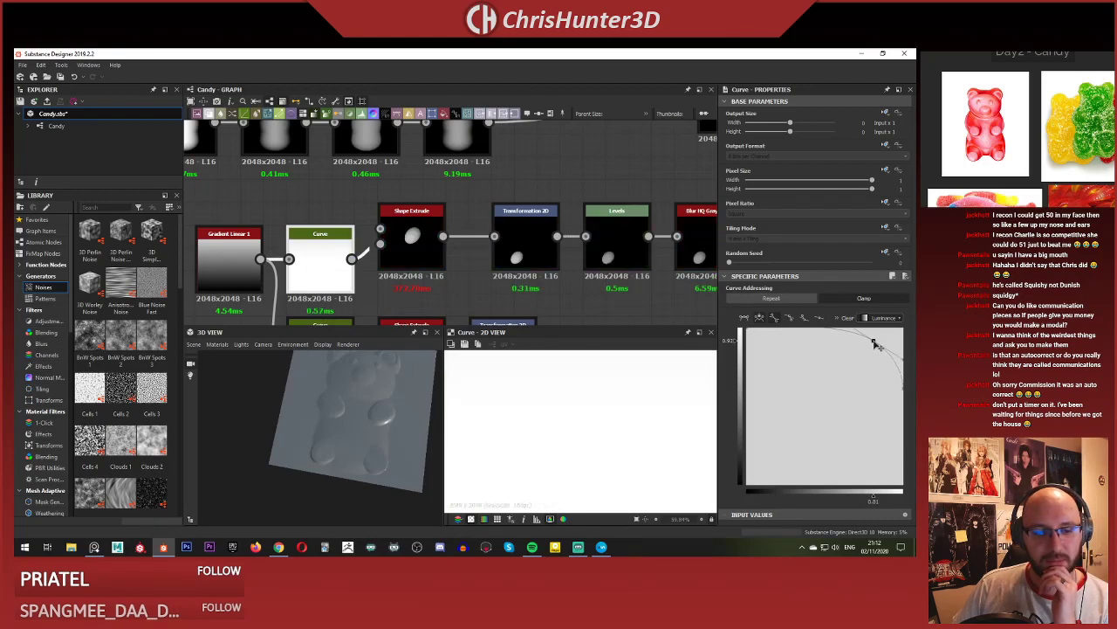
{"action": "left_click_drag", "start_coordinate": [332, 441], "coordinate": [400, 420]}
{"action": "scroll", "coordinate": [444, 276], "scroll_direction": "down", "scroll_amount": 2}
{"action": "scroll", "coordinate": [455, 277], "scroll_direction": "up", "scroll_amount": 2}
Set the Bevel Intensity of the leg's Shape Extrude node to 0.51.
{"action": "double_click", "coordinate": [401, 234]}
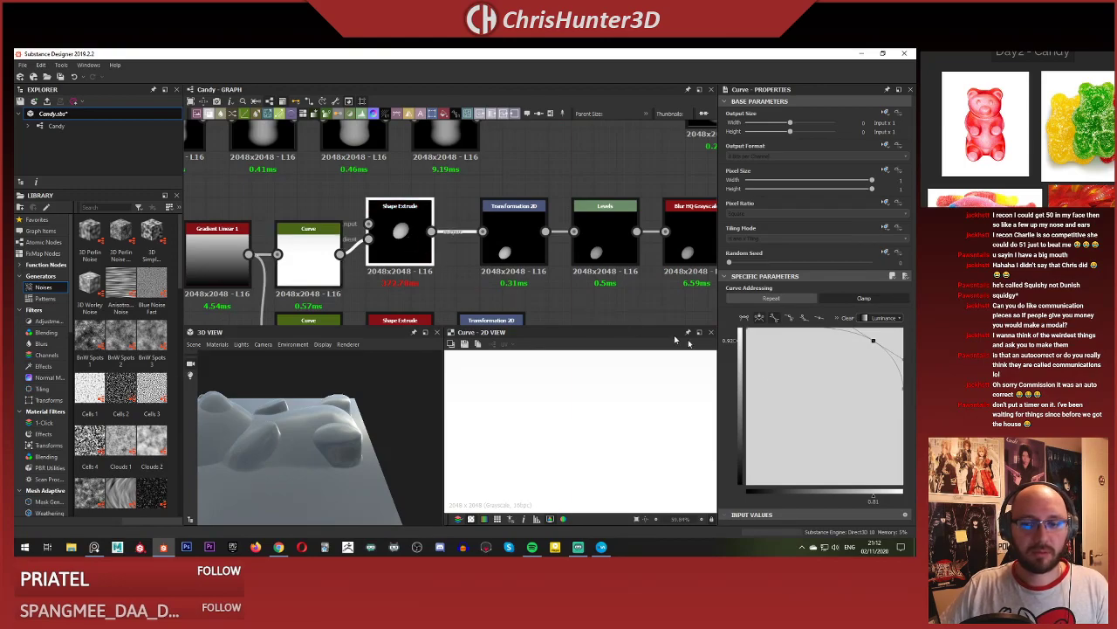
{"action": "scroll", "coordinate": [796, 433], "scroll_direction": "down", "scroll_amount": 3}
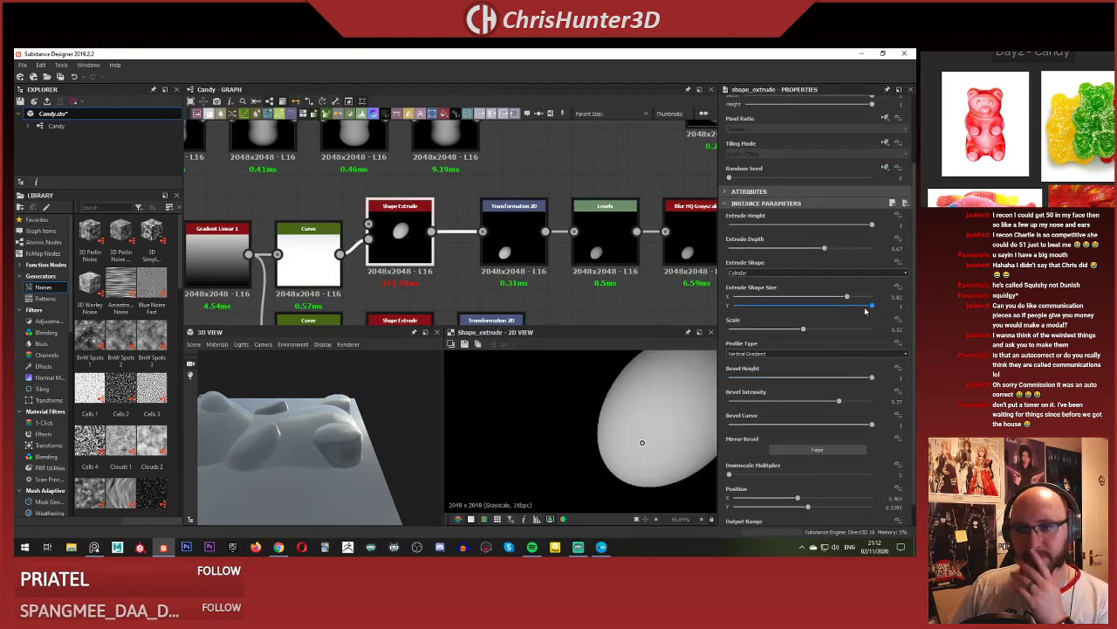
{"action": "left_click_drag", "start_coordinate": [838, 401], "coordinate": [801, 403]}
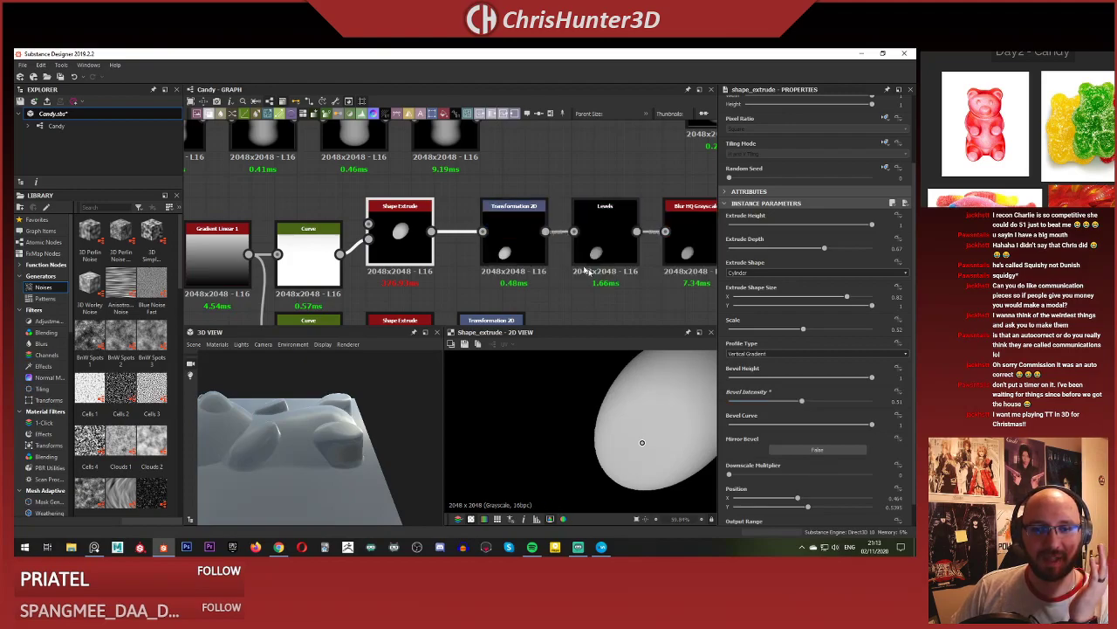
Set the leg's Blur HQ Grayscale intensity to 1.84 and view the whole bear in the 3D preview.
{"action": "middle_click_drag", "start_coordinate": [586, 273], "coordinate": [346, 267]}
{"action": "left_click", "coordinate": [547, 232]}
{"action": "left_click", "coordinate": [456, 234]}
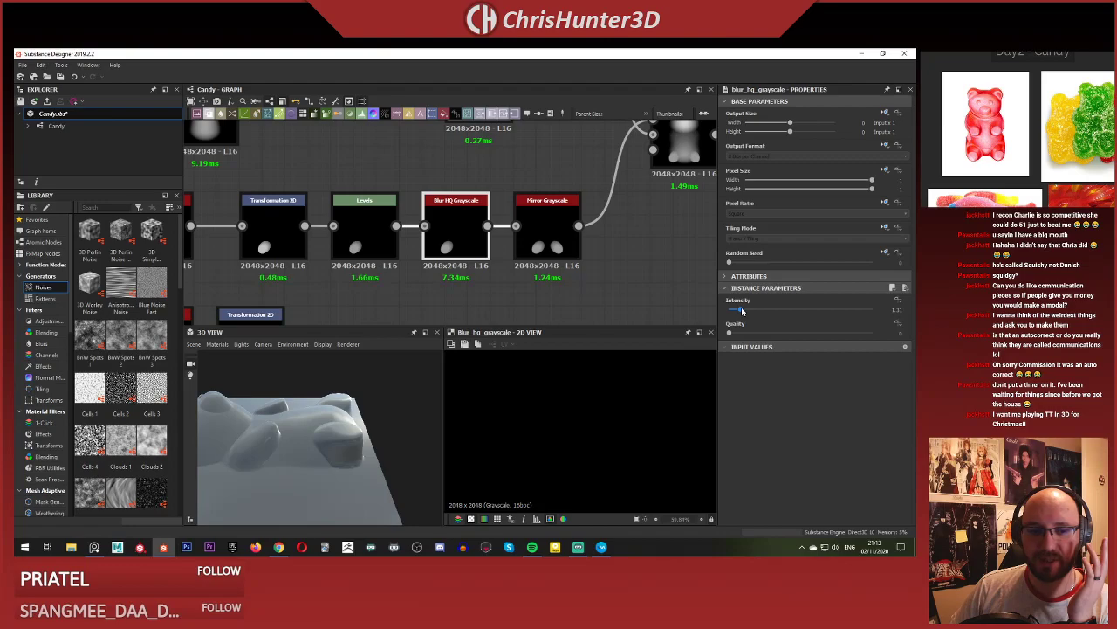
{"action": "left_click_drag", "start_coordinate": [742, 311], "coordinate": [748, 311]}
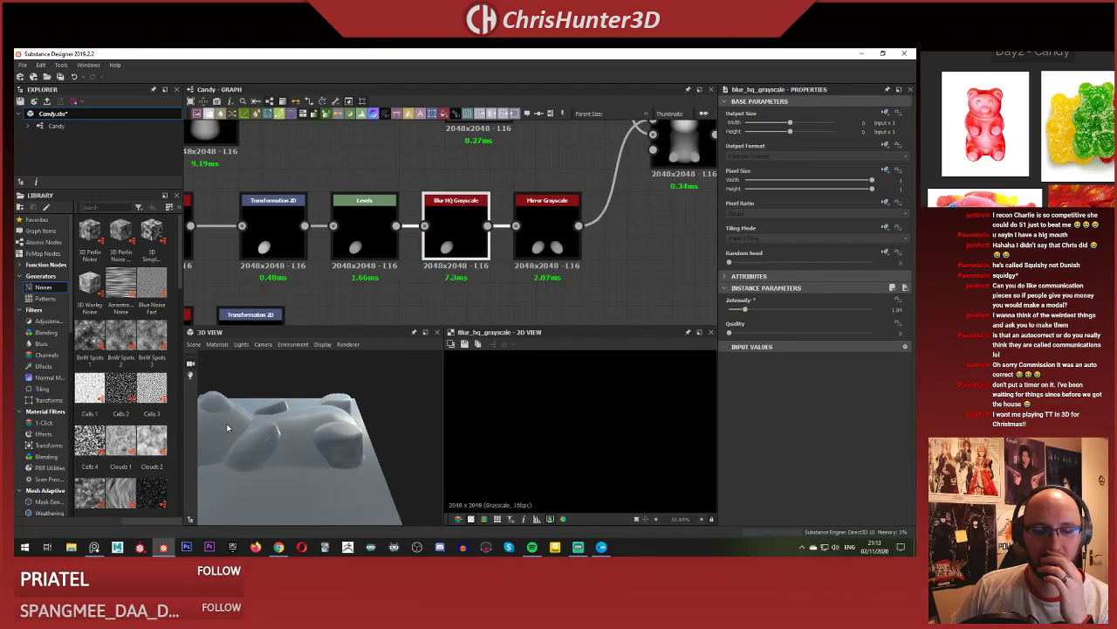
{"action": "left_click_drag", "start_coordinate": [373, 407], "coordinate": [342, 439]}
{"action": "scroll", "coordinate": [395, 269], "scroll_direction": "down", "scroll_amount": 3}
{"action": "scroll", "coordinate": [394, 269], "scroll_direction": "down", "scroll_amount": 5}
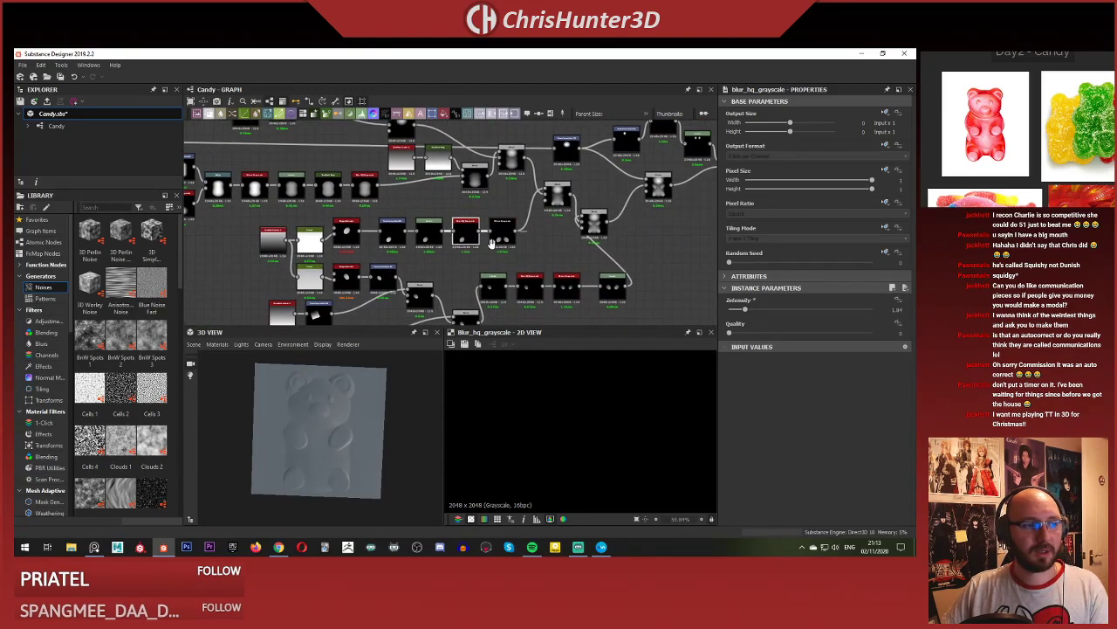
Add a Transformation 2D node after the body branch's Blur HQ Grayscale node.
{"action": "scroll", "coordinate": [538, 229], "scroll_direction": "up", "scroll_amount": 5}
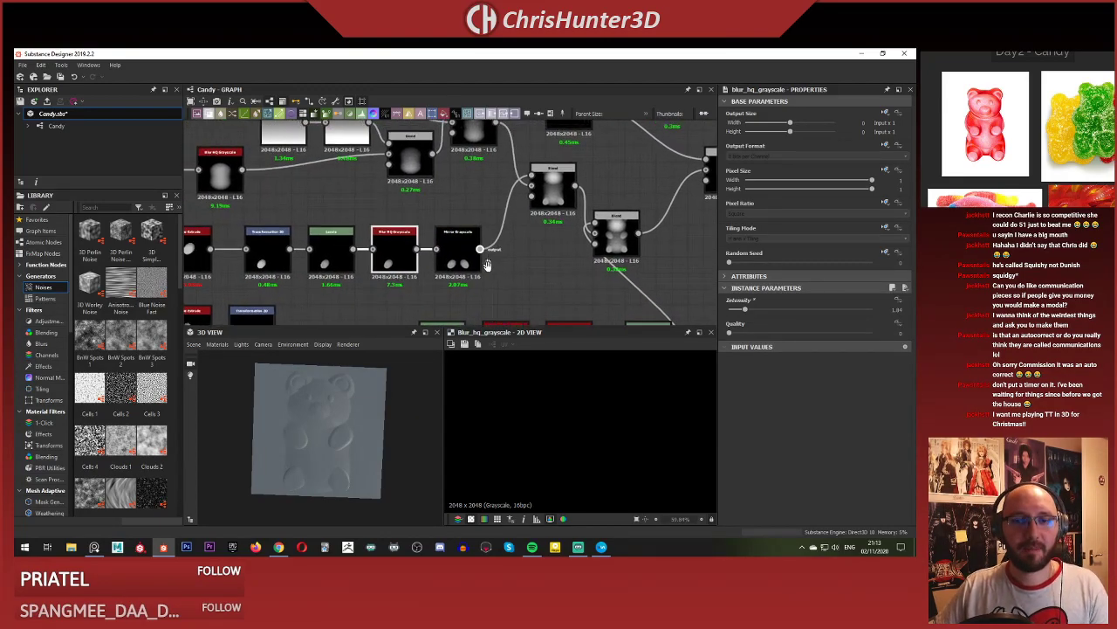
{"action": "left_click", "coordinate": [436, 230]}
{"action": "scroll", "coordinate": [247, 230], "scroll_direction": "up", "scroll_amount": 3}
{"action": "middle_click_drag", "start_coordinate": [247, 230], "coordinate": [474, 251]}
{"action": "scroll", "coordinate": [242, 232], "scroll_direction": "down", "scroll_amount": 3}
{"action": "scroll", "coordinate": [436, 236], "scroll_direction": "up", "scroll_amount": 1}
{"action": "left_click", "coordinate": [394, 225]}
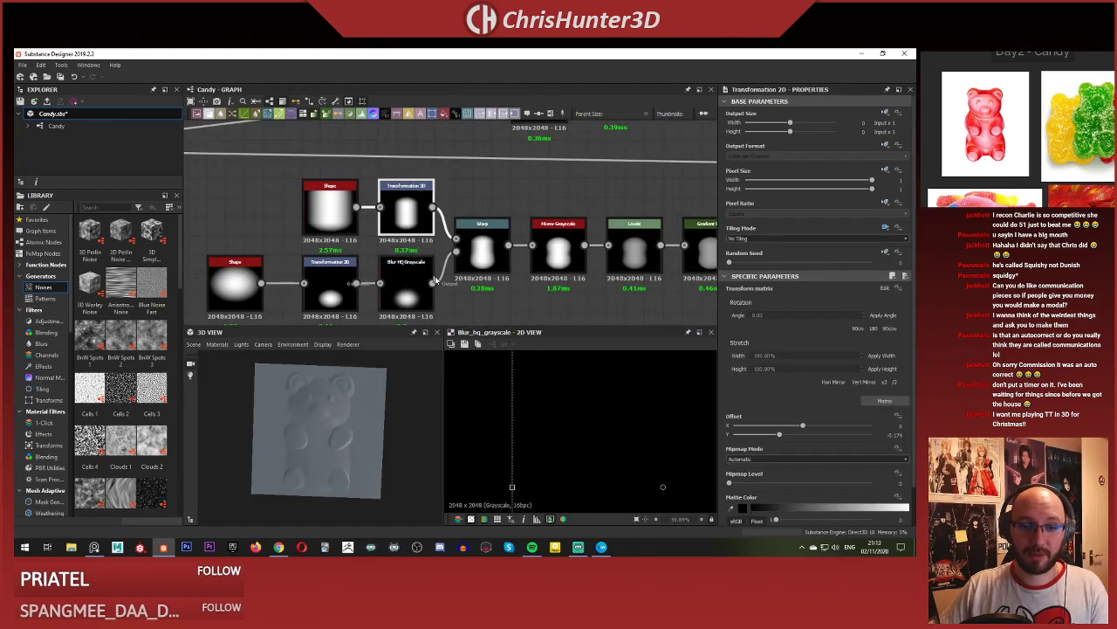
{"action": "middle_click_drag", "start_coordinate": [482, 300], "coordinate": [342, 274]}
{"action": "scroll", "coordinate": [481, 282], "scroll_direction": "down", "scroll_amount": 1}
{"action": "scroll", "coordinate": [511, 243], "scroll_direction": "up", "scroll_amount": 1}
{"action": "left_click_drag", "start_coordinate": [438, 175], "coordinate": [511, 240]}
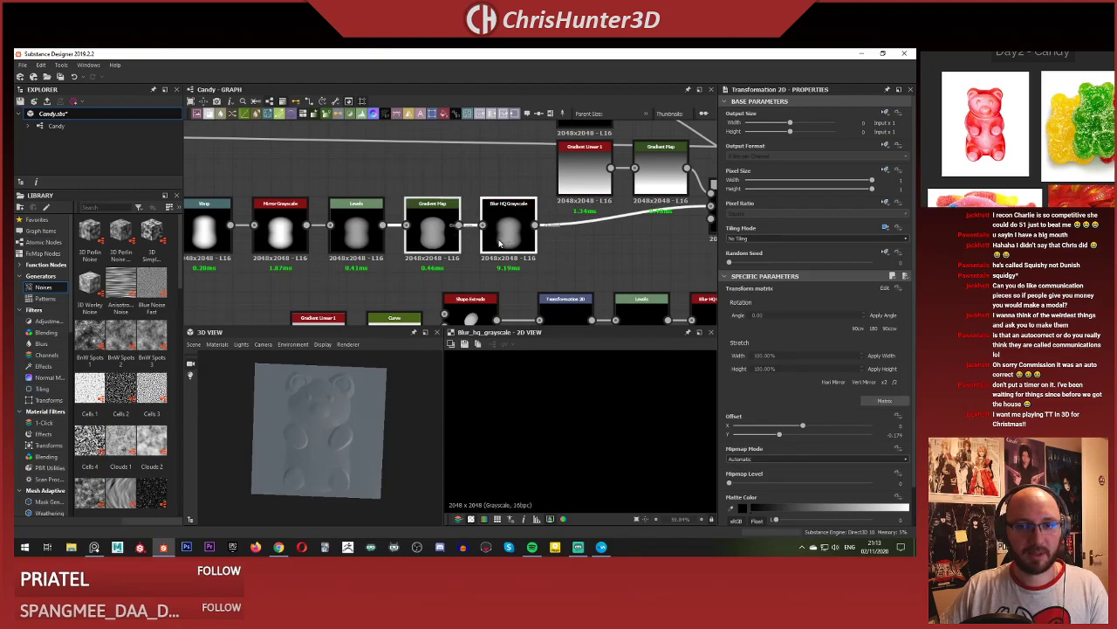
{"action": "scroll", "coordinate": [511, 240], "scroll_direction": "down", "scroll_amount": 3}
{"action": "middle_click_drag", "start_coordinate": [511, 240], "coordinate": [617, 233]}
{"action": "left_click_drag", "start_coordinate": [260, 208], "coordinate": [571, 251]}
{"action": "scroll", "coordinate": [559, 212], "scroll_direction": "up", "scroll_amount": 1}
{"action": "key", "text": "space"}
{"action": "type", "text": "trans"}
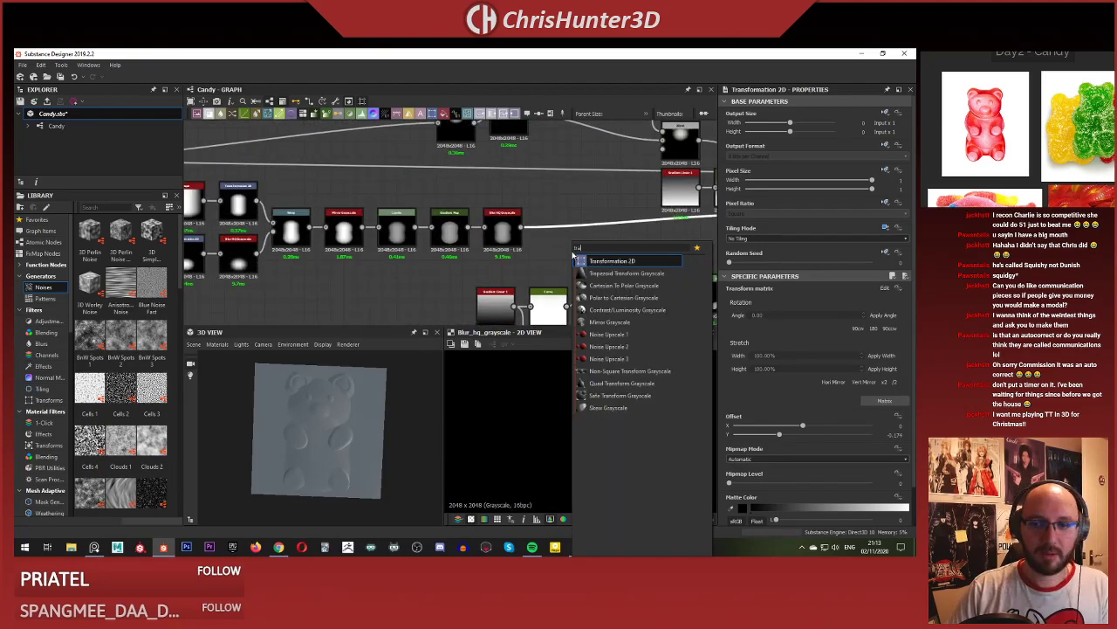
{"action": "key", "text": "Return"}
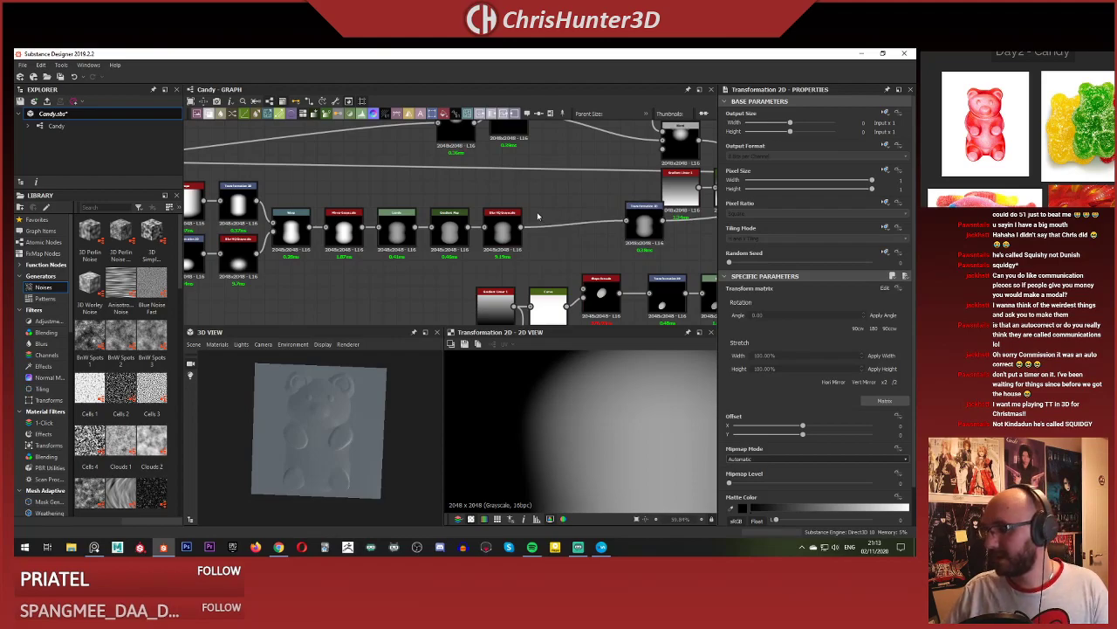
Move the new Transformation 2D node close to the body's Blur HQ Grayscale node.
{"action": "scroll", "coordinate": [583, 185], "scroll_direction": "up", "scroll_amount": 3}
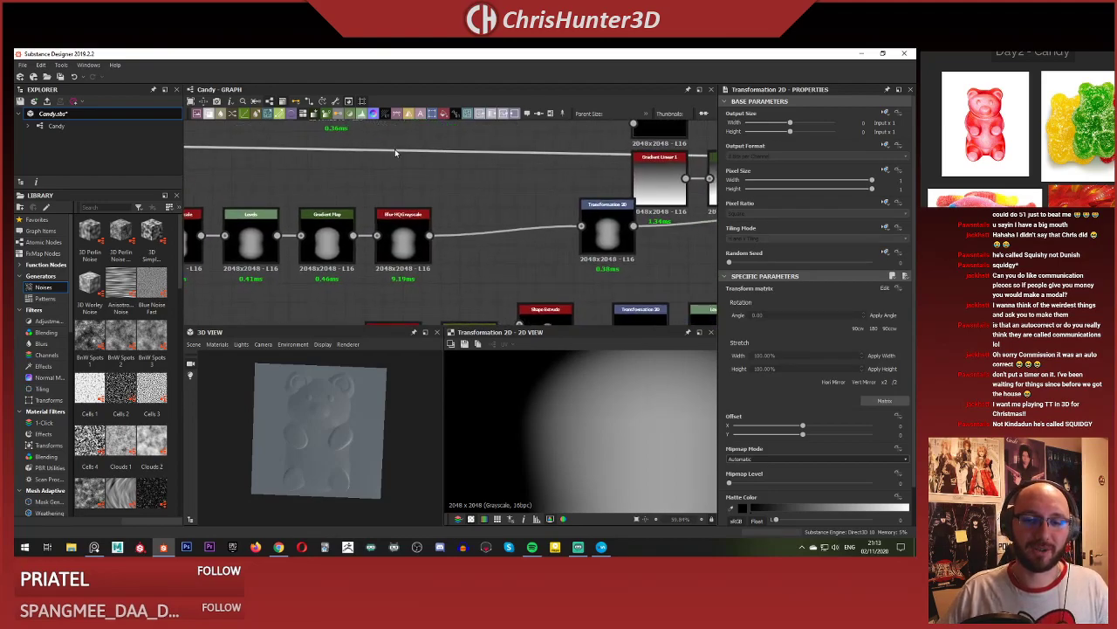
{"action": "left_click_drag", "start_coordinate": [607, 247], "coordinate": [520, 247]}
{"action": "middle_click_drag", "start_coordinate": [469, 208], "coordinate": [536, 190]}
{"action": "scroll", "coordinate": [580, 215], "scroll_direction": "down", "scroll_amount": 4}
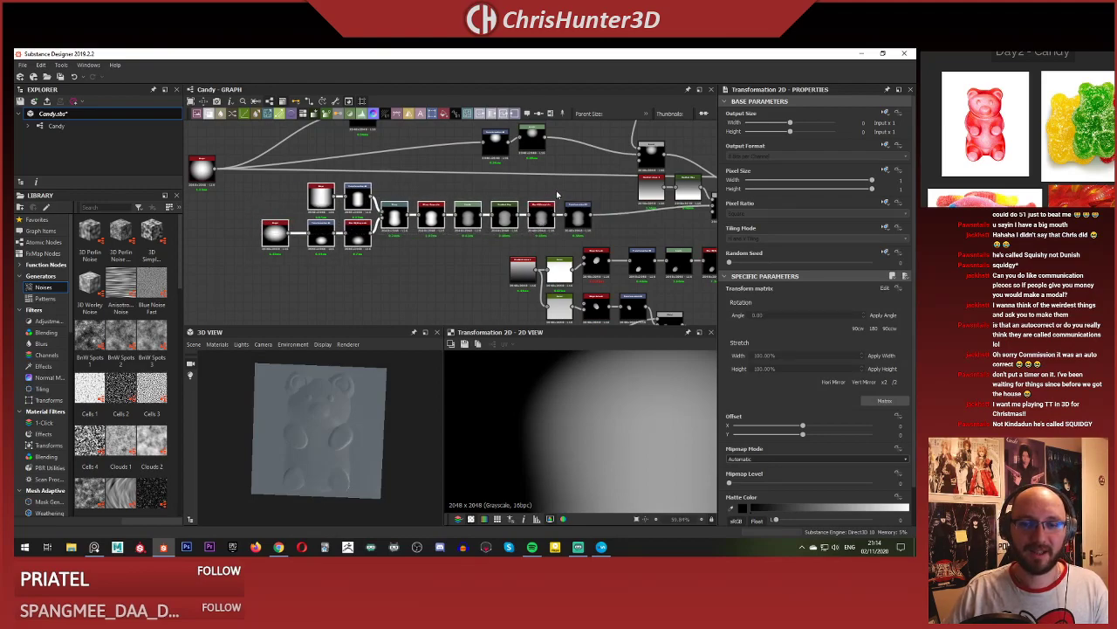
Narrow the body in the new Transformation 2D node by applying a 95% stretch width twice.
{"action": "scroll", "coordinate": [511, 214], "scroll_direction": "up", "scroll_amount": 5}
{"action": "left_click", "coordinate": [484, 253]}
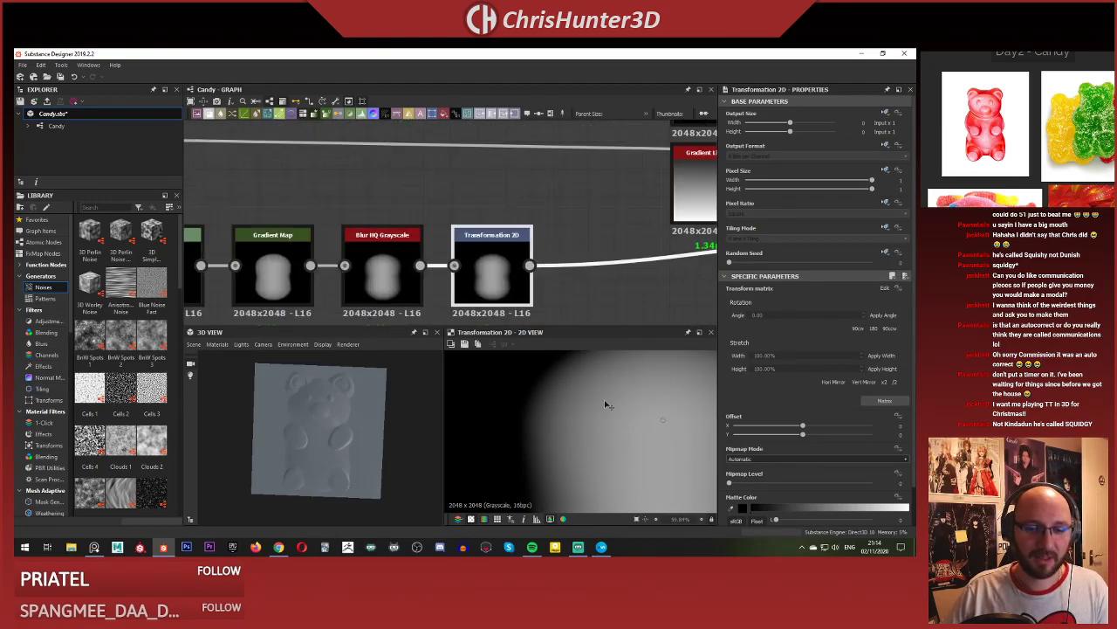
{"action": "scroll", "coordinate": [605, 403], "scroll_direction": "down", "scroll_amount": 12}
{"action": "scroll", "coordinate": [617, 443], "scroll_direction": "up", "scroll_amount": 4}
{"action": "left_click_drag", "start_coordinate": [646, 429], "coordinate": [649, 429]}
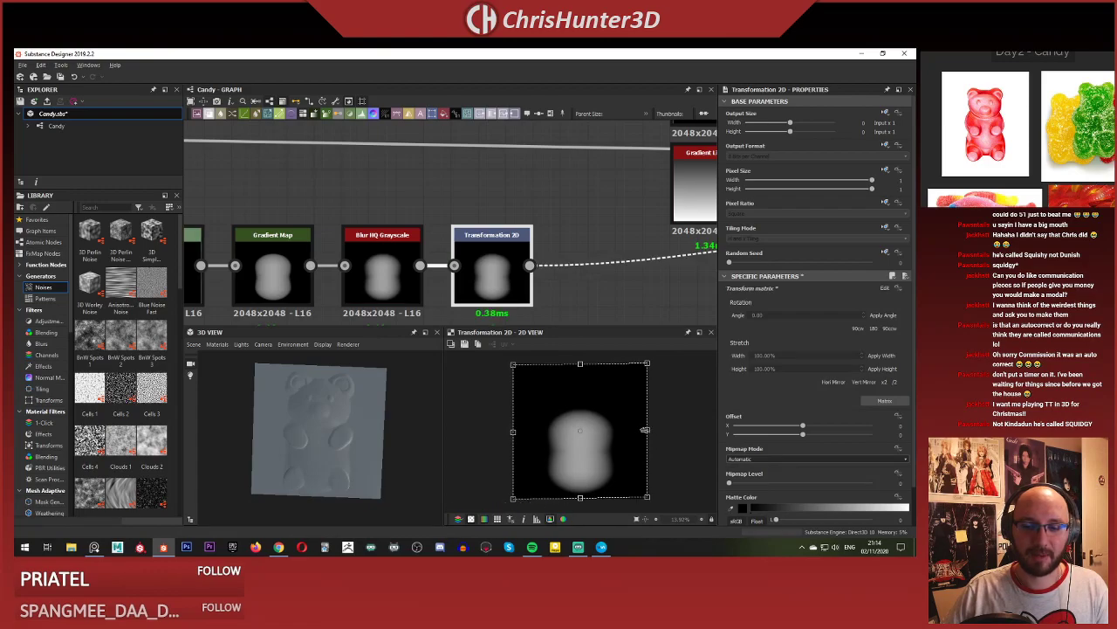
{"action": "key", "text": "ctrl+z"}
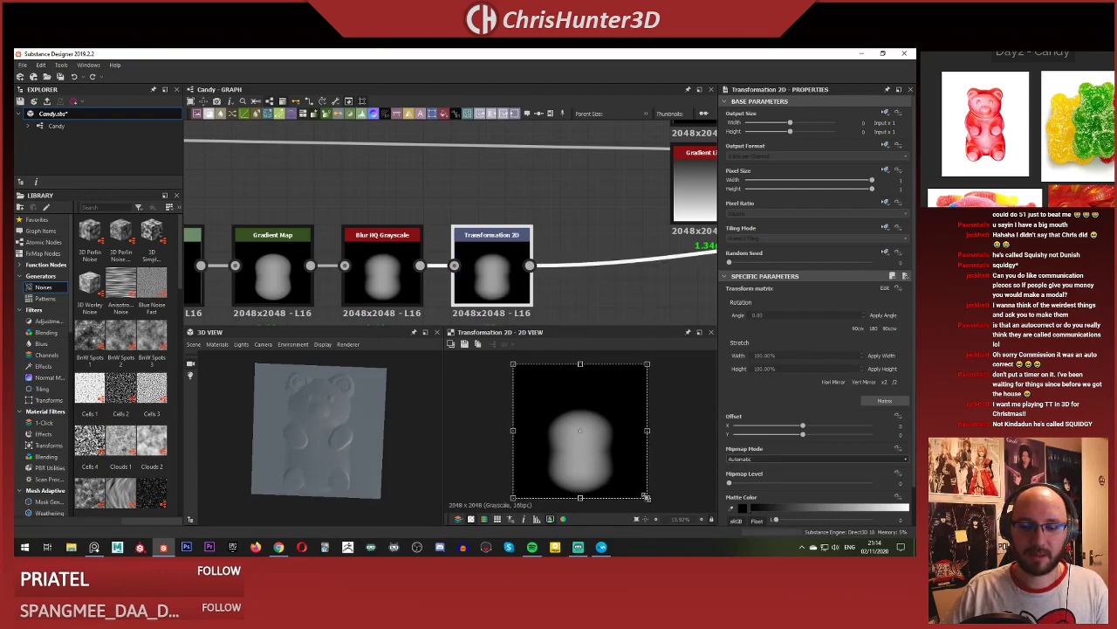
{"action": "left_click", "coordinate": [836, 355]}
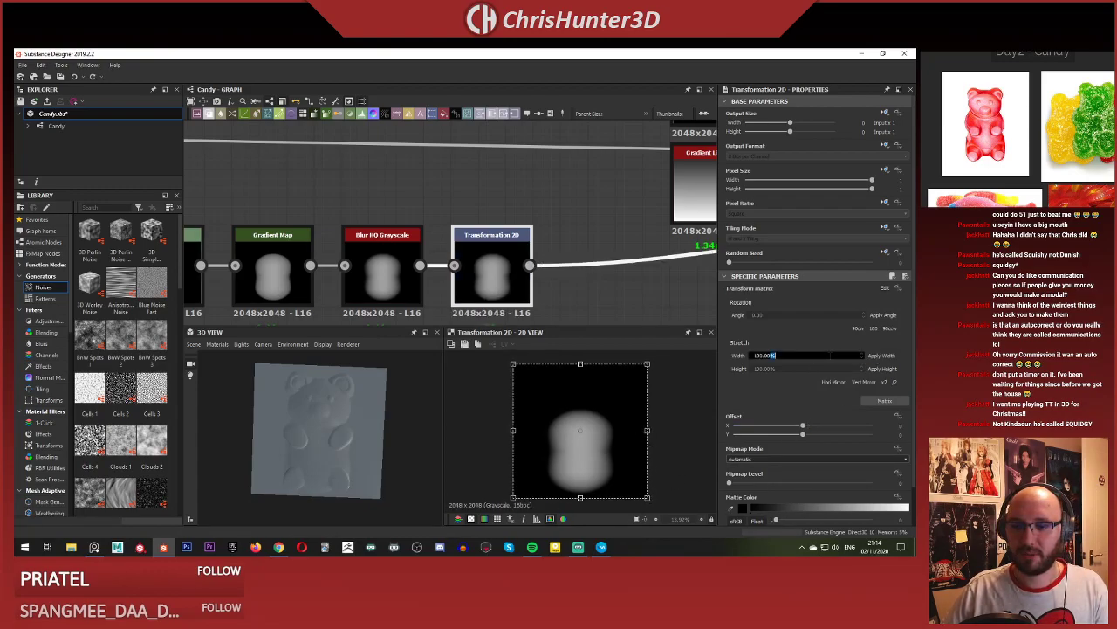
{"action": "type", "text": "95.5"}
{"action": "key", "text": "Return"}
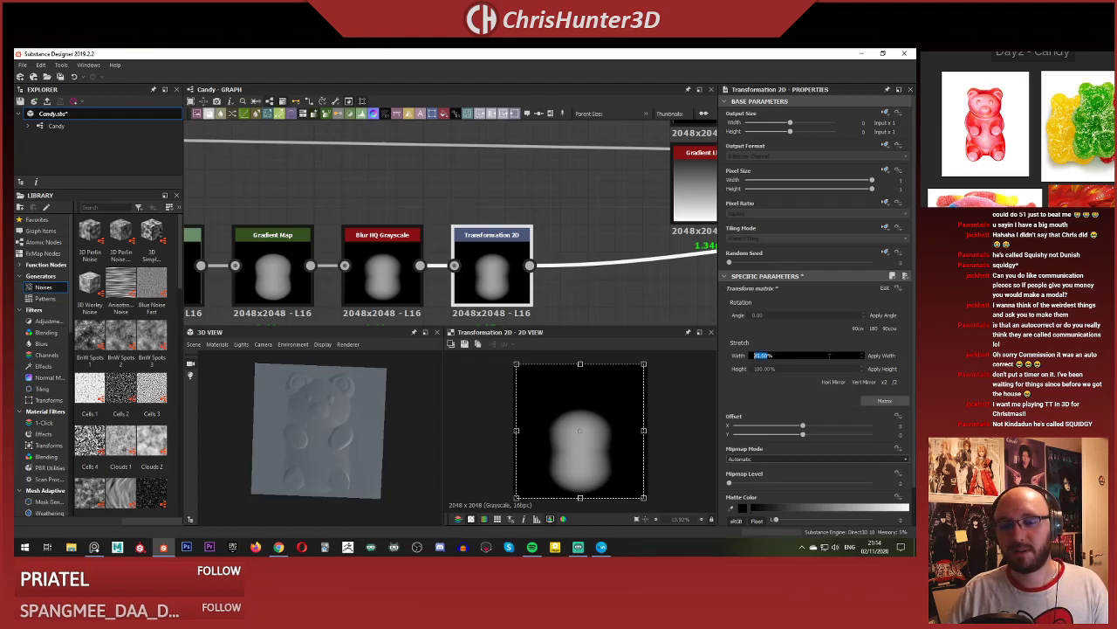
{"action": "type", "text": "90"}
{"action": "key", "text": "Return"}
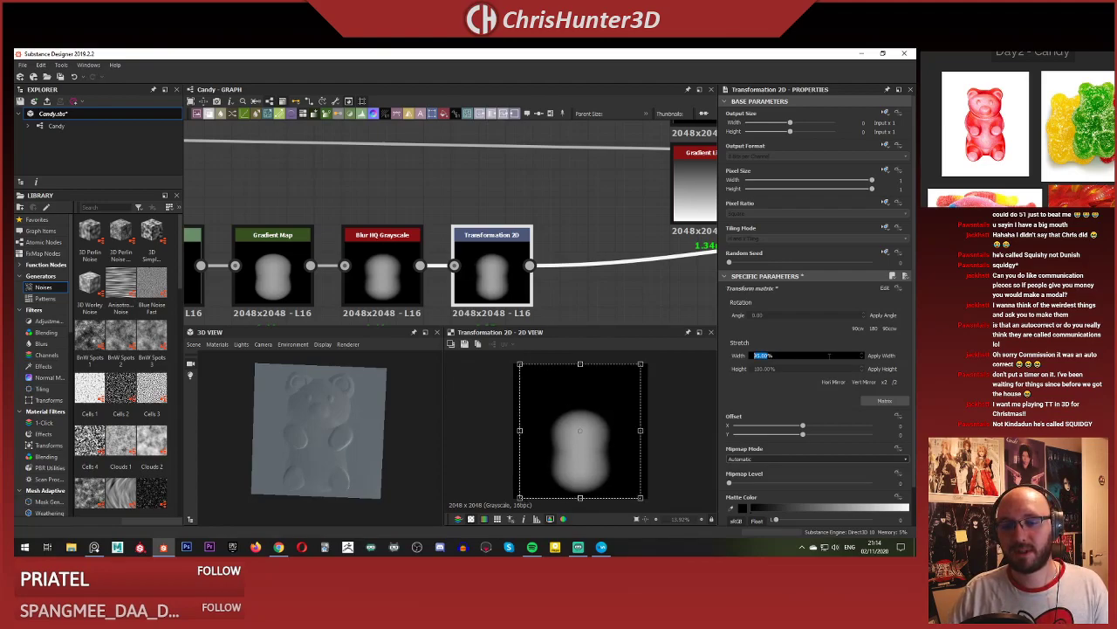
Check the body's Multiply Blend node in 2D and the bear's relief from another angle in 3D.
{"action": "left_click", "coordinate": [595, 189]}
{"action": "scroll", "coordinate": [411, 207], "scroll_direction": "down", "scroll_amount": 4}
{"action": "scroll", "coordinate": [670, 238], "scroll_direction": "up", "scroll_amount": 3}
{"action": "middle_click_drag", "start_coordinate": [670, 238], "coordinate": [701, 283]}
{"action": "double_click", "coordinate": [513, 208]}
{"action": "scroll", "coordinate": [513, 237], "scroll_direction": "down", "scroll_amount": 1}
{"action": "left_click_drag", "start_coordinate": [287, 251], "coordinate": [614, 232]}
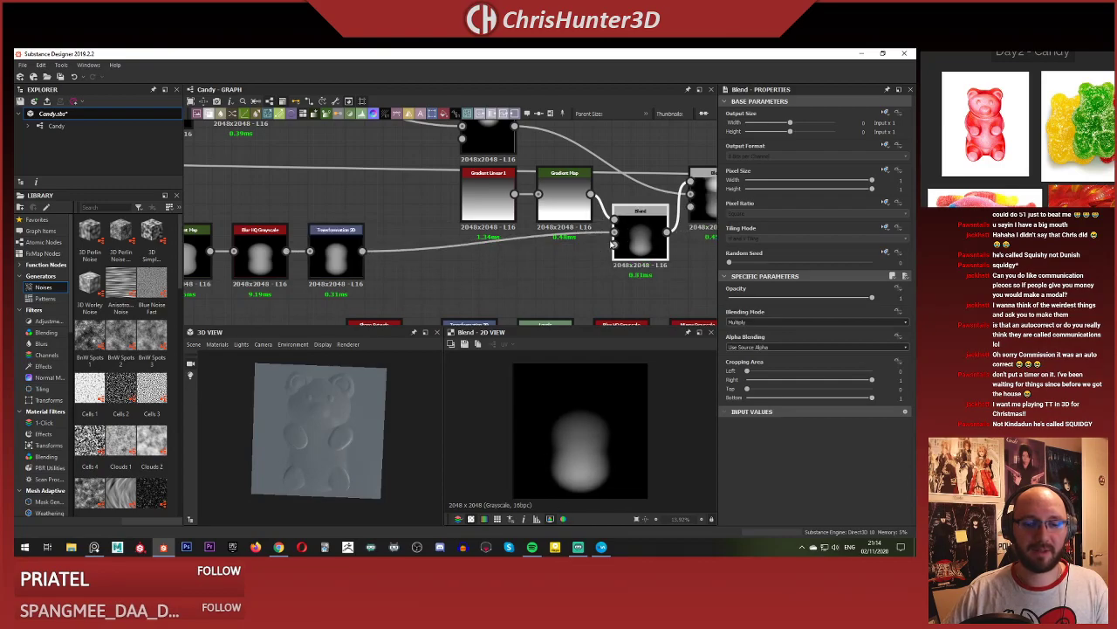
{"action": "scroll", "coordinate": [341, 422], "scroll_direction": "up", "scroll_amount": 3}
{"action": "left_click_drag", "start_coordinate": [344, 421], "coordinate": [324, 445]}
{"action": "scroll", "coordinate": [390, 397], "scroll_direction": "down", "scroll_amount": 3}
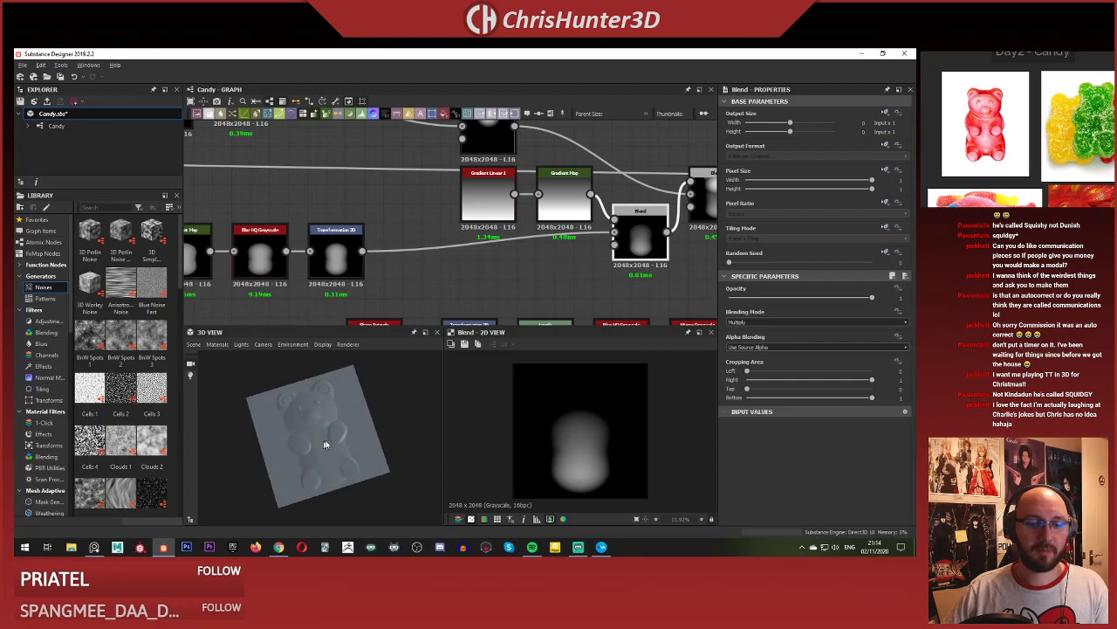
Display the final Max (Lighten) Blend node of the whole bear in the 2D view.
{"action": "scroll", "coordinate": [477, 246], "scroll_direction": "down", "scroll_amount": 3}
{"action": "middle_click_drag", "start_coordinate": [477, 246], "coordinate": [338, 230]}
{"action": "middle_click_drag", "start_coordinate": [487, 224], "coordinate": [440, 277]}
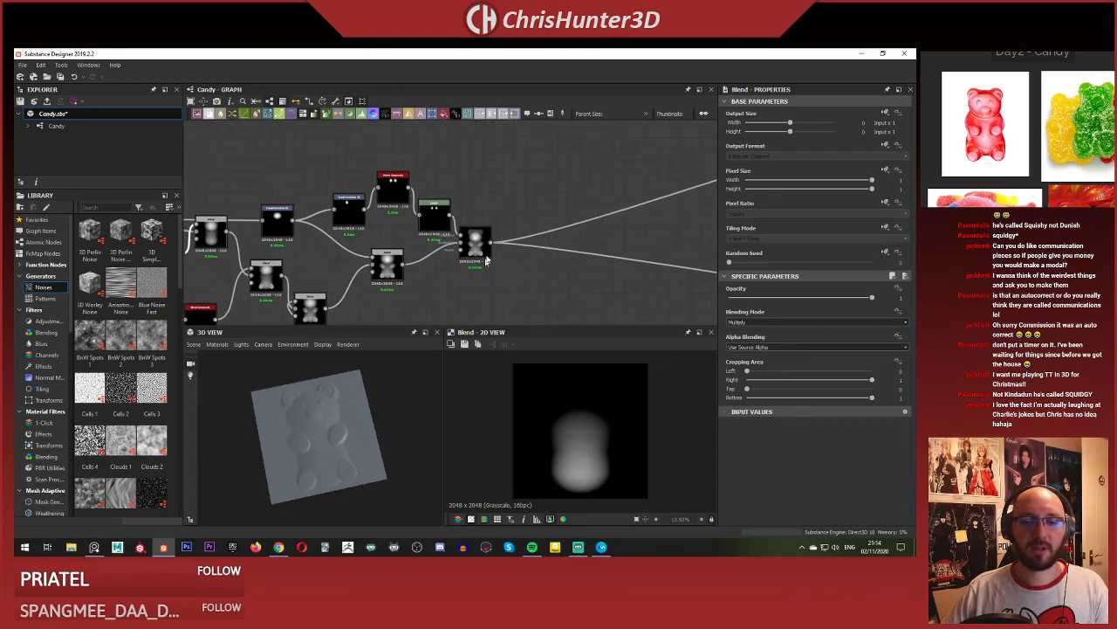
{"action": "double_click", "coordinate": [476, 245]}
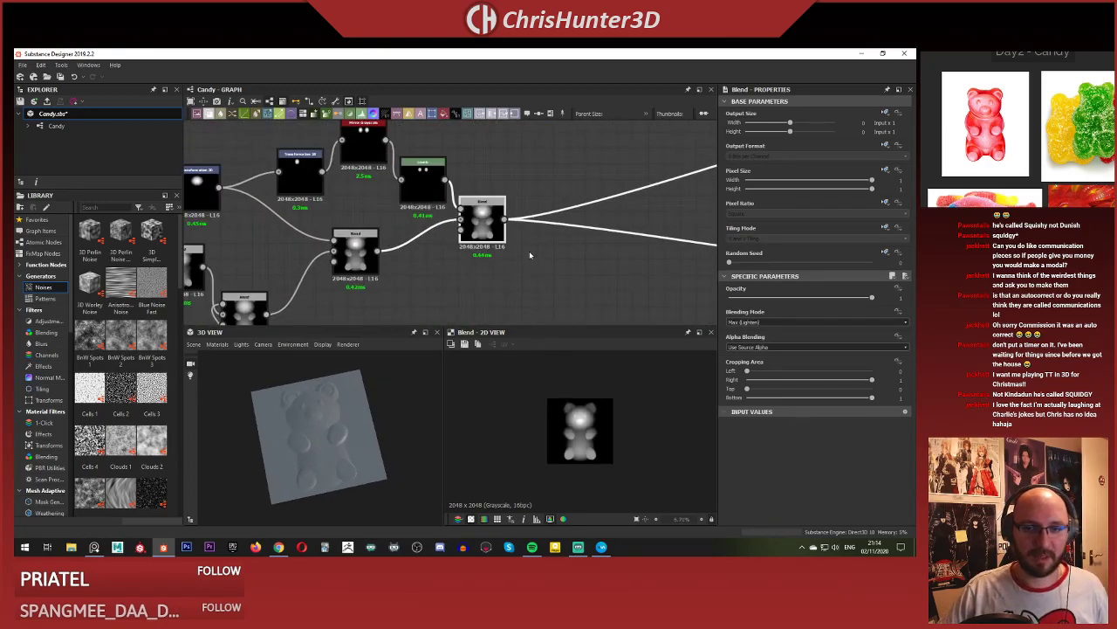
{"action": "scroll", "coordinate": [460, 259], "scroll_direction": "down", "scroll_amount": 4}
{"action": "scroll", "coordinate": [460, 259], "scroll_direction": "up", "scroll_amount": 4}
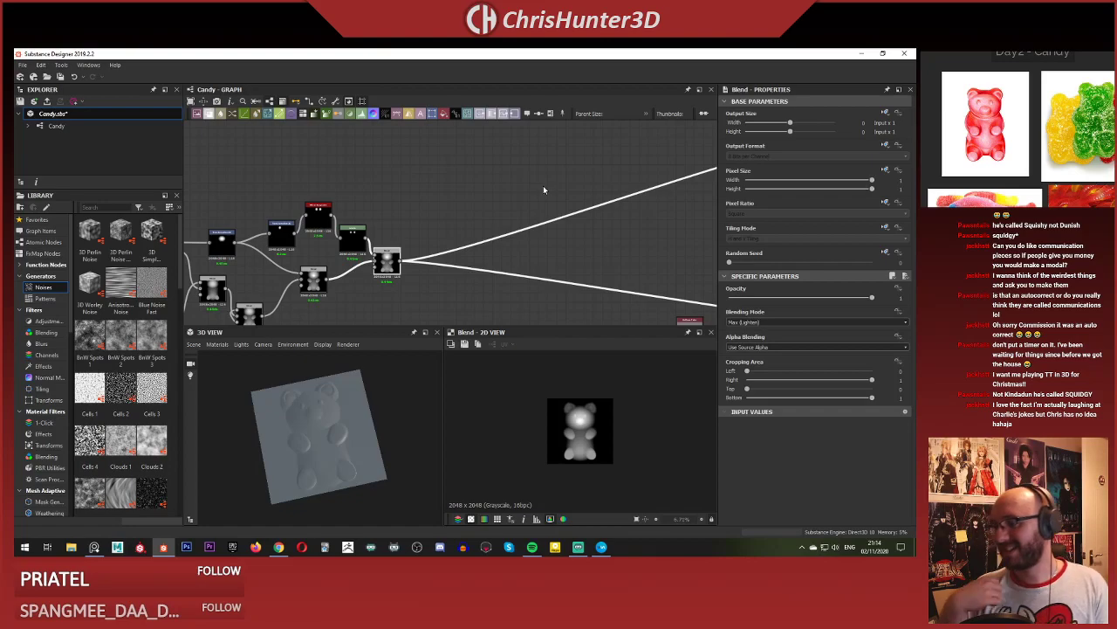
{"action": "scroll", "coordinate": [593, 229], "scroll_direction": "down", "scroll_amount": 4}
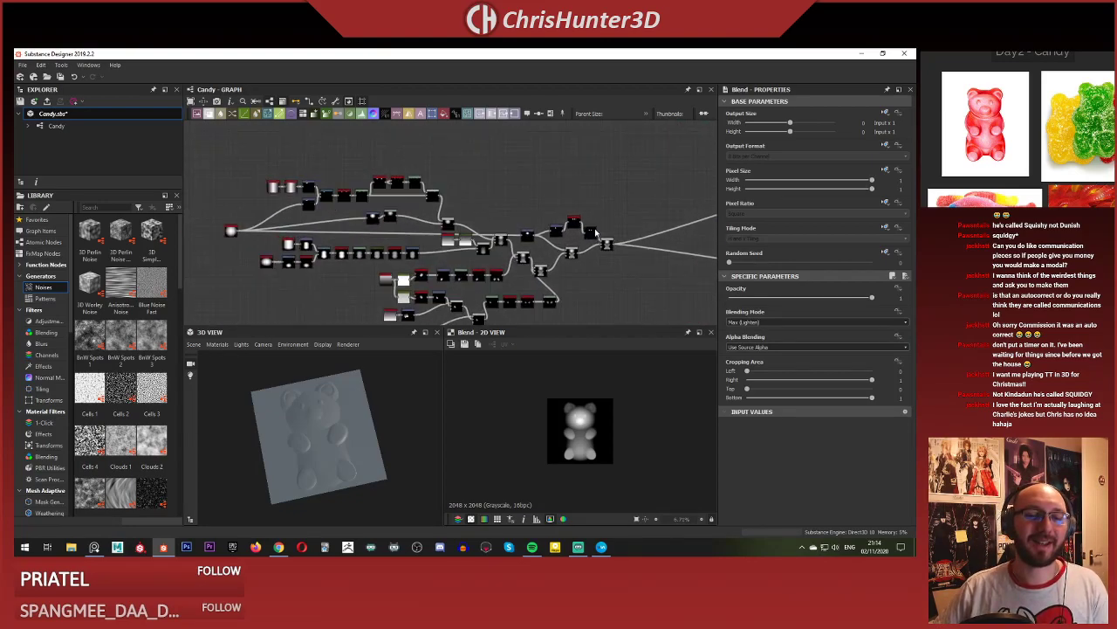
Look over the leg and arm branches of the graph, including the arm's Gradient Linear 2 node.
{"action": "scroll", "coordinate": [595, 231], "scroll_direction": "up", "scroll_amount": 3}
{"action": "middle_click_drag", "start_coordinate": [615, 206], "coordinate": [653, 121]}
{"action": "scroll", "coordinate": [581, 189], "scroll_direction": "up", "scroll_amount": 2}
{"action": "middle_click_drag", "start_coordinate": [582, 189], "coordinate": [606, 140]}
{"action": "scroll", "coordinate": [603, 171], "scroll_direction": "down", "scroll_amount": 3}
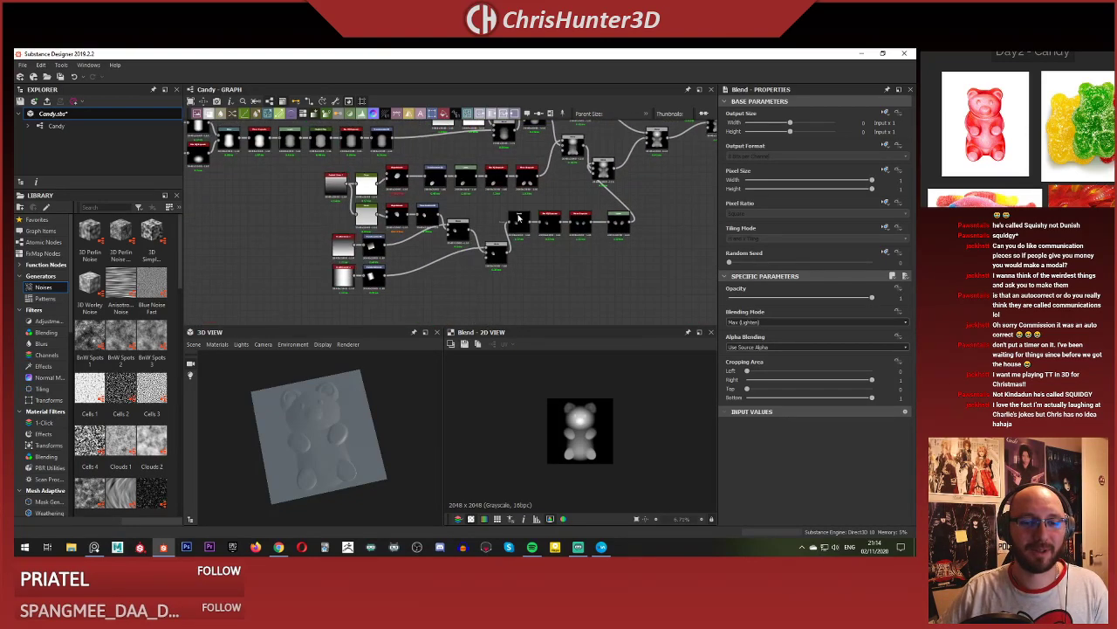
{"action": "scroll", "coordinate": [519, 218], "scroll_direction": "up", "scroll_amount": 2}
{"action": "scroll", "coordinate": [501, 257], "scroll_direction": "up", "scroll_amount": 1}
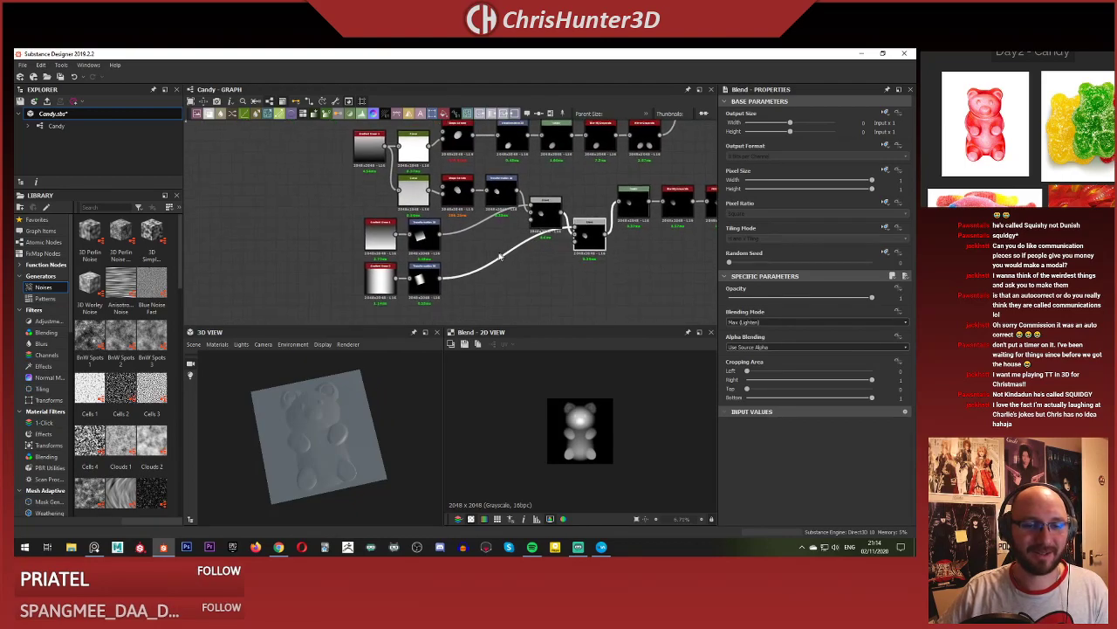
{"action": "scroll", "coordinate": [403, 310], "scroll_direction": "up", "scroll_amount": 2}
{"action": "left_click", "coordinate": [376, 277]}
{"action": "scroll", "coordinate": [442, 274], "scroll_direction": "down", "scroll_amount": 3}
{"action": "middle_click_drag", "start_coordinate": [509, 281], "coordinate": [465, 282]}
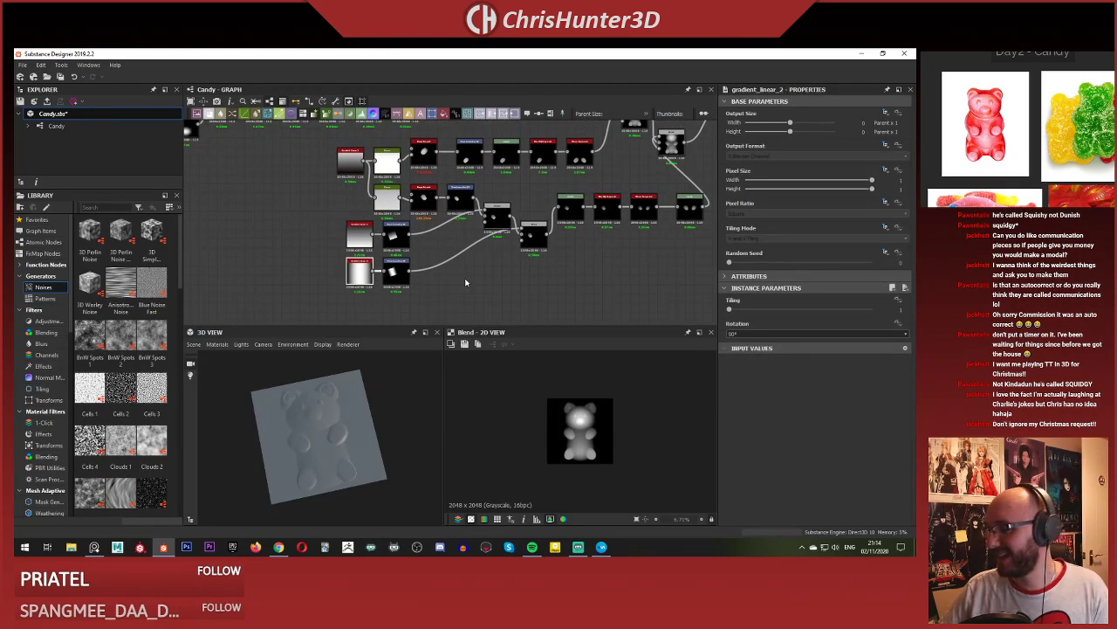
{"action": "middle_click_drag", "start_coordinate": [573, 251], "coordinate": [527, 231]}
{"action": "scroll", "coordinate": [527, 230], "scroll_direction": "up", "scroll_amount": 3}
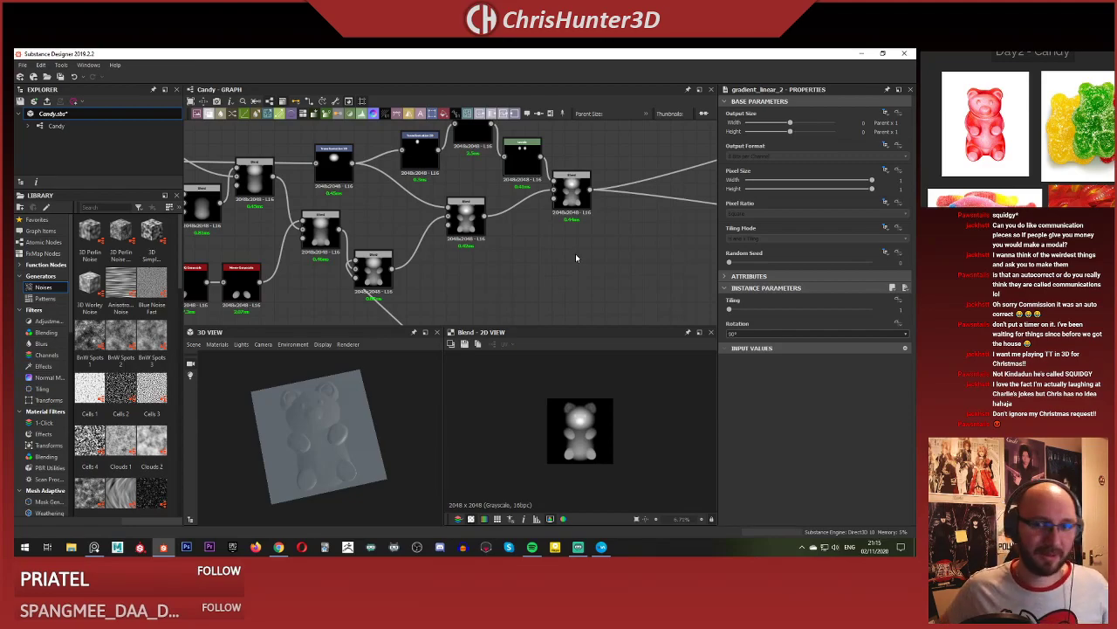
{"action": "scroll", "coordinate": [575, 254], "scroll_direction": "down", "scroll_amount": 5}
{"action": "scroll", "coordinate": [419, 240], "scroll_direction": "up", "scroll_amount": 4}
{"action": "scroll", "coordinate": [629, 228], "scroll_direction": "down", "scroll_amount": 1}
{"action": "middle_click_drag", "start_coordinate": [571, 259], "coordinate": [618, 248]}
{"action": "scroll", "coordinate": [618, 249], "scroll_direction": "up", "scroll_amount": 1}
{"action": "middle_click_drag", "start_coordinate": [658, 205], "coordinate": [434, 254]}
{"action": "middle_click_drag", "start_coordinate": [566, 232], "coordinate": [587, 274]}
{"action": "scroll", "coordinate": [587, 275], "scroll_direction": "up", "scroll_amount": 1}
{"action": "scroll", "coordinate": [582, 292], "scroll_direction": "down", "scroll_amount": 2}
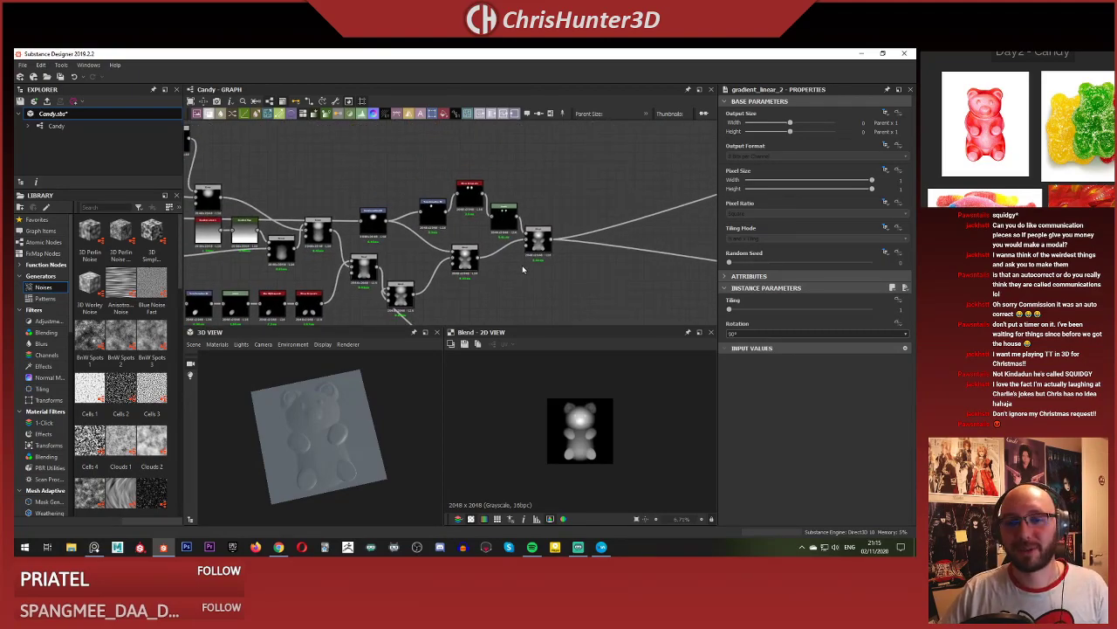
{"action": "scroll", "coordinate": [602, 292], "scroll_direction": "up", "scroll_amount": 3}
{"action": "scroll", "coordinate": [580, 272], "scroll_direction": "down", "scroll_amount": 3}
Add a Shape Splatter node and place it beside the bear's final Blend node.
{"action": "scroll", "coordinate": [529, 249], "scroll_direction": "up", "scroll_amount": 3}
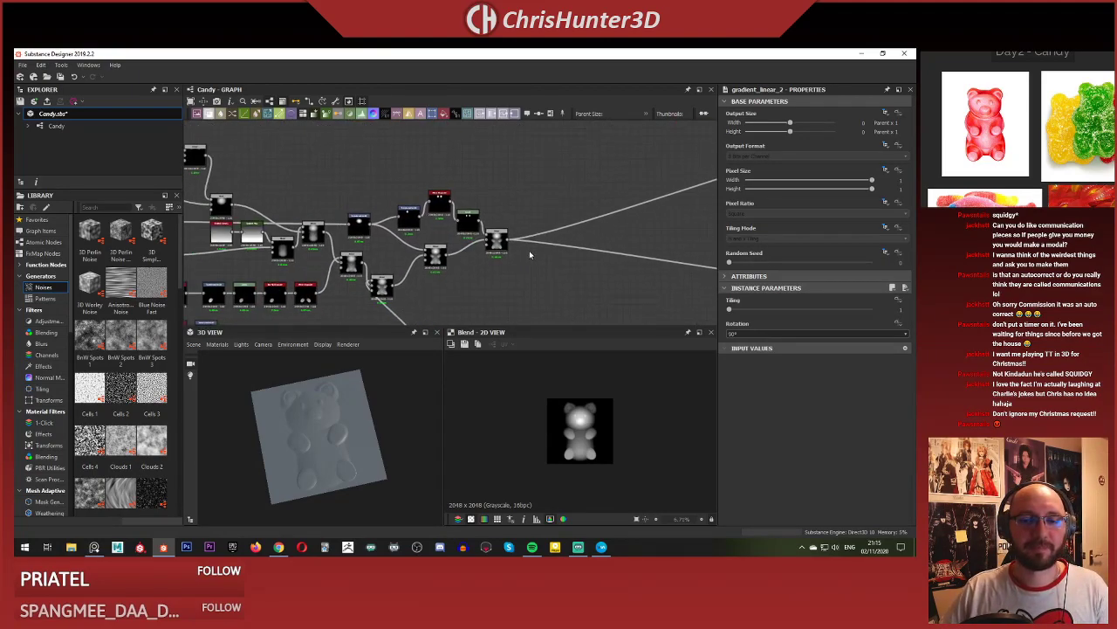
{"action": "key", "text": "space"}
{"action": "type", "text": "sha"}
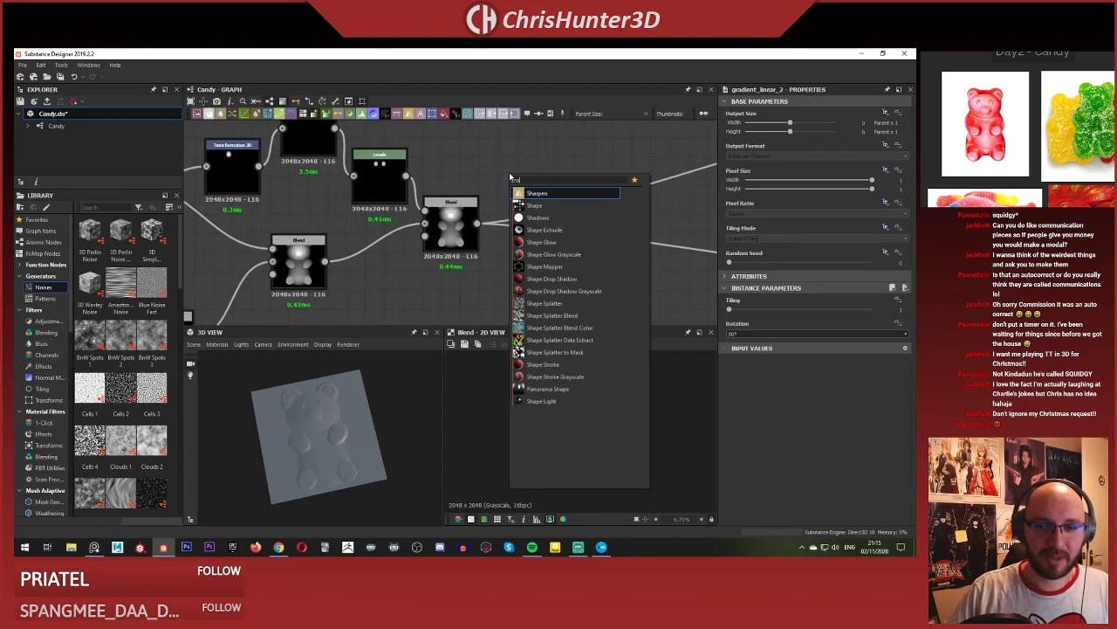
{"action": "key", "text": "Down"}
{"action": "key", "text": "Down"}
{"action": "key", "text": "Down"}
{"action": "key", "text": "Down"}
{"action": "key", "text": "Down"}
{"action": "key", "text": "Down"}
{"action": "key", "text": "Down"}
{"action": "key", "text": "Down"}
{"action": "key", "text": "Down"}
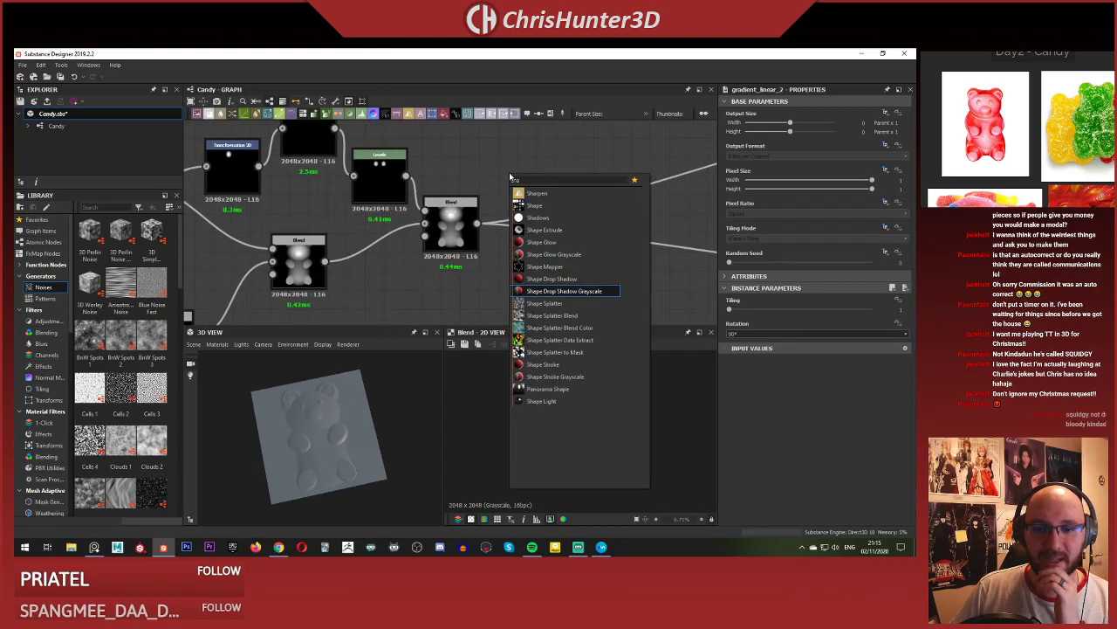
{"action": "key", "text": "Return"}
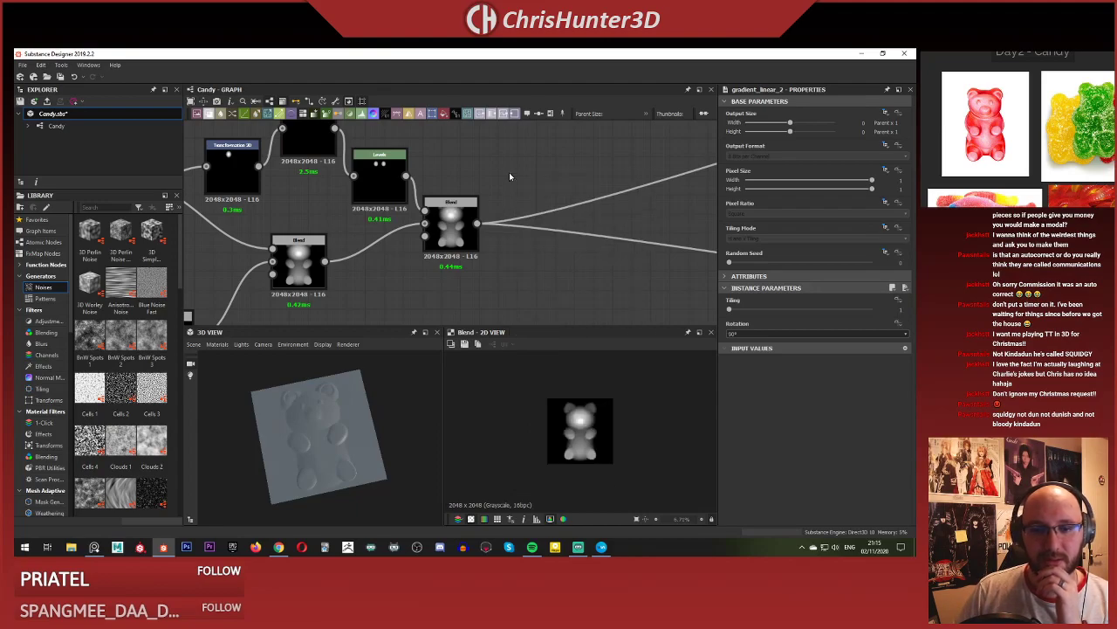
{"action": "middle_click_drag", "start_coordinate": [523, 165], "coordinate": [503, 256]}
{"action": "scroll", "coordinate": [503, 256], "scroll_direction": "up", "scroll_amount": 1}
{"action": "left_click_drag", "start_coordinate": [491, 271], "coordinate": [536, 227]}
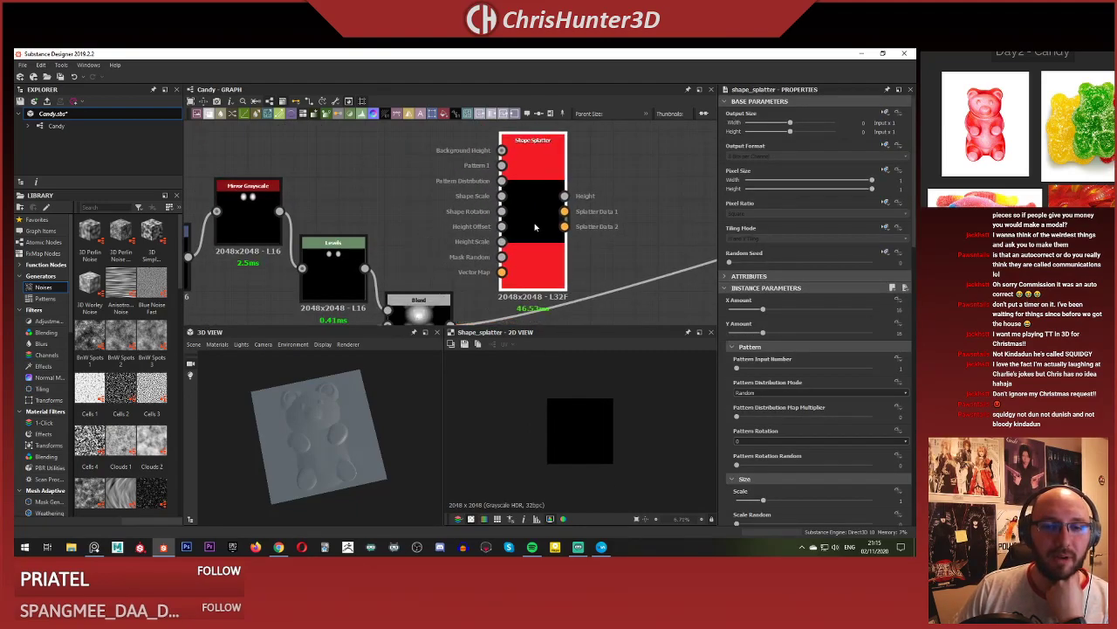
Connect the final Blend node to the Shape Splatter's Pattern 1 input and view its Height output in 2D.
{"action": "scroll", "coordinate": [480, 228], "scroll_direction": "down", "scroll_amount": 2}
{"action": "middle_click_drag", "start_coordinate": [480, 228], "coordinate": [481, 193]}
{"action": "left_click_drag", "start_coordinate": [506, 141], "coordinate": [512, 153]}
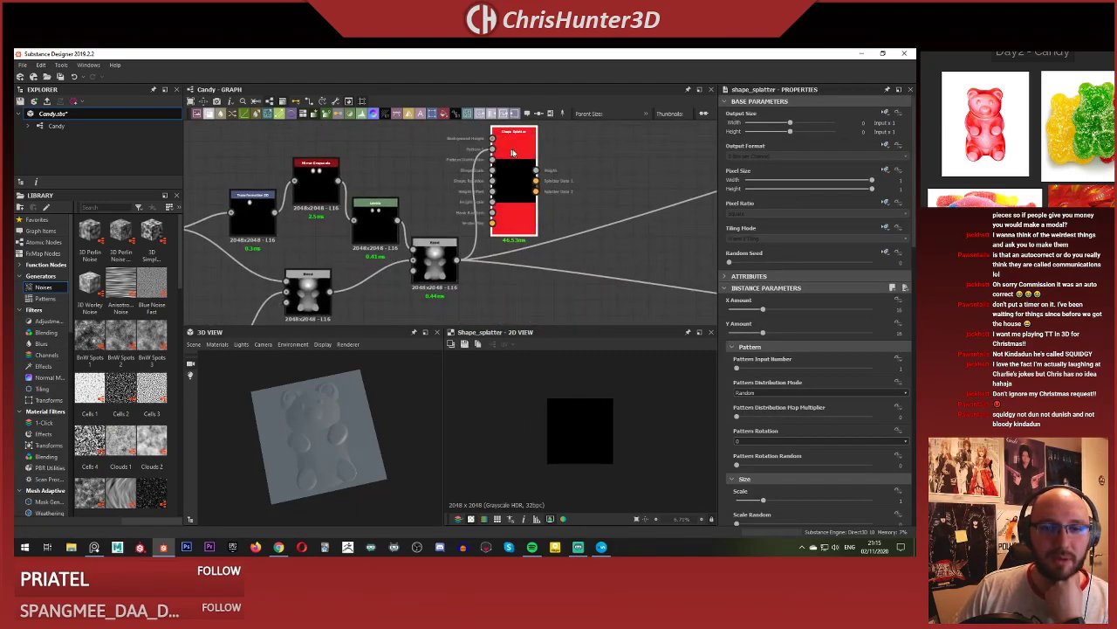
{"action": "scroll", "coordinate": [501, 174], "scroll_direction": "up", "scroll_amount": 3}
{"action": "scroll", "coordinate": [584, 419], "scroll_direction": "up", "scroll_amount": 5}
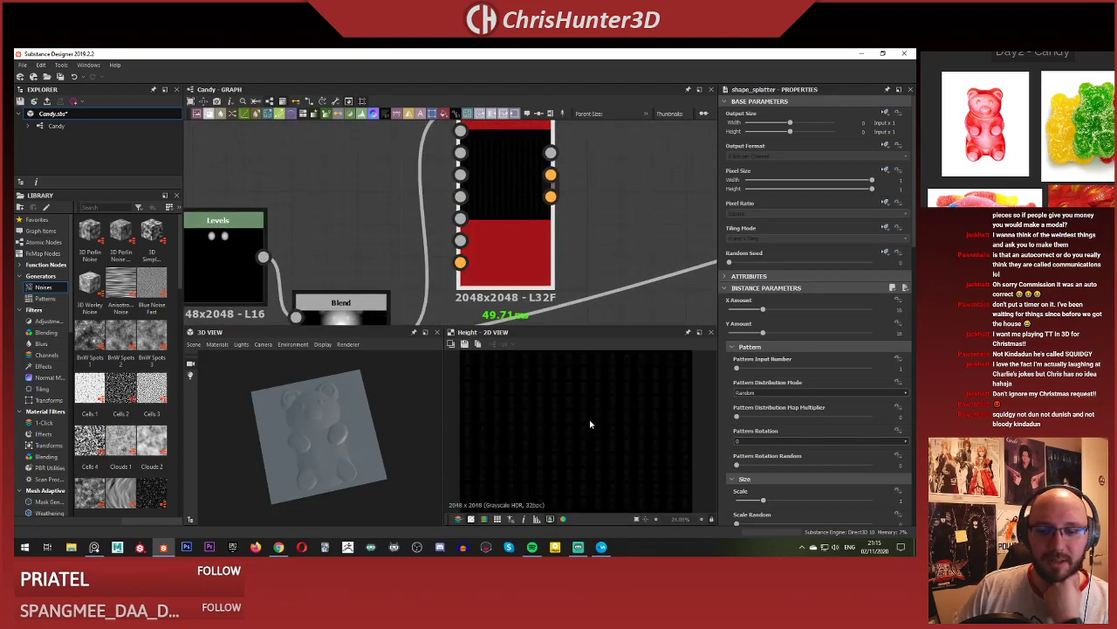
{"action": "scroll", "coordinate": [623, 225], "scroll_direction": "down", "scroll_amount": 4}
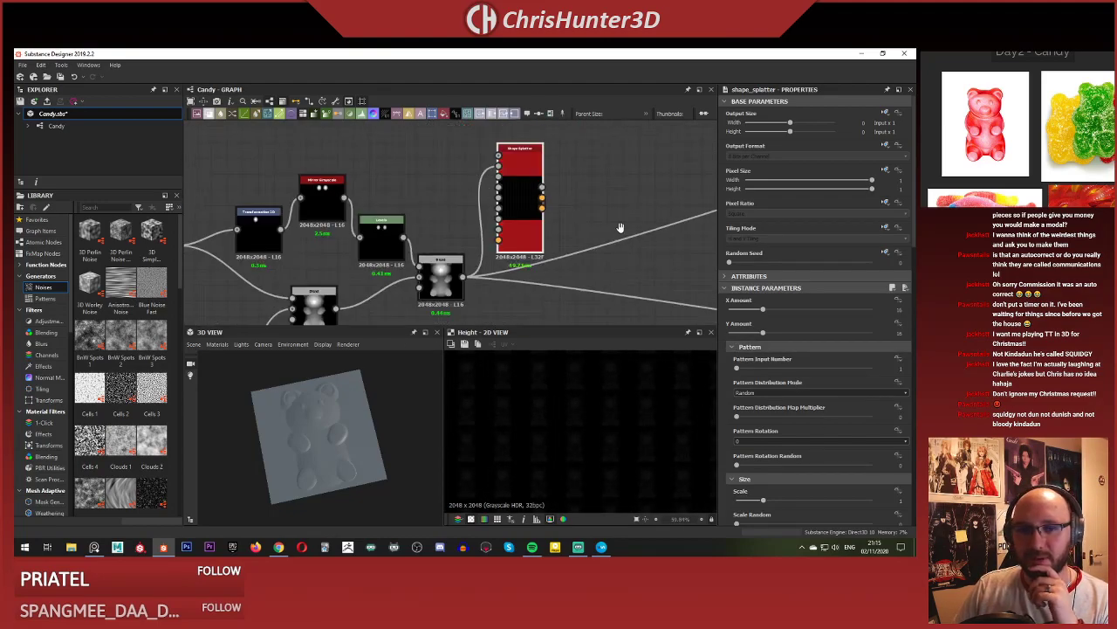
Transfer the final Blend's downstream links to the Shape Splatter's Height output, keep Blend feeding Pattern 1, and check the scattered bears in 3D.
{"action": "left_click_drag", "start_coordinate": [428, 268], "coordinate": [508, 179], "text": "shift"}
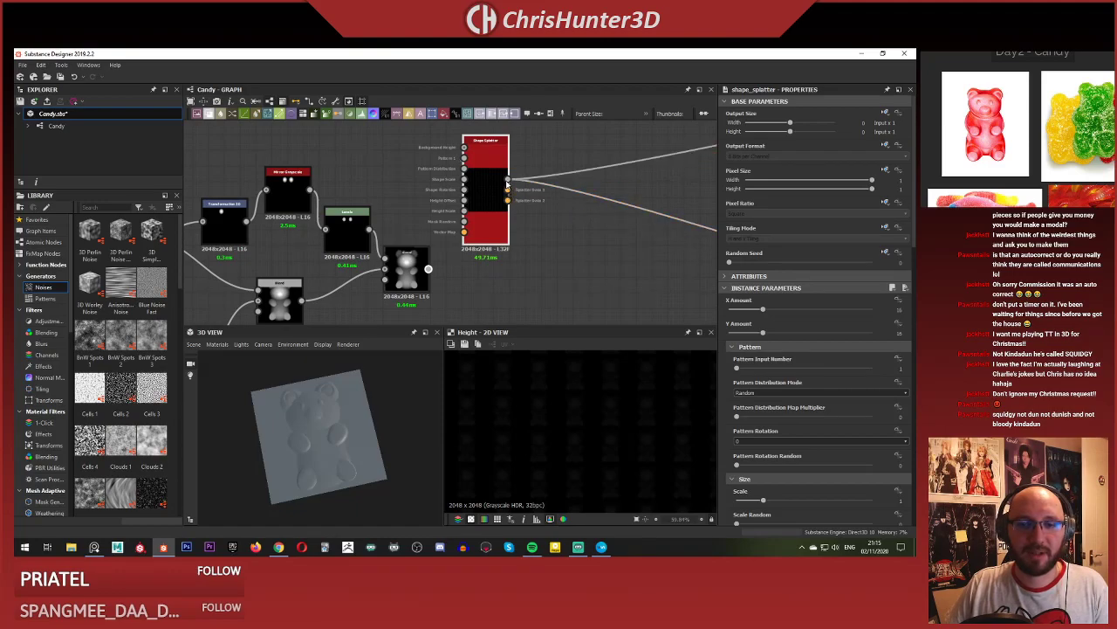
{"action": "scroll", "coordinate": [354, 443], "scroll_direction": "up", "scroll_amount": 5}
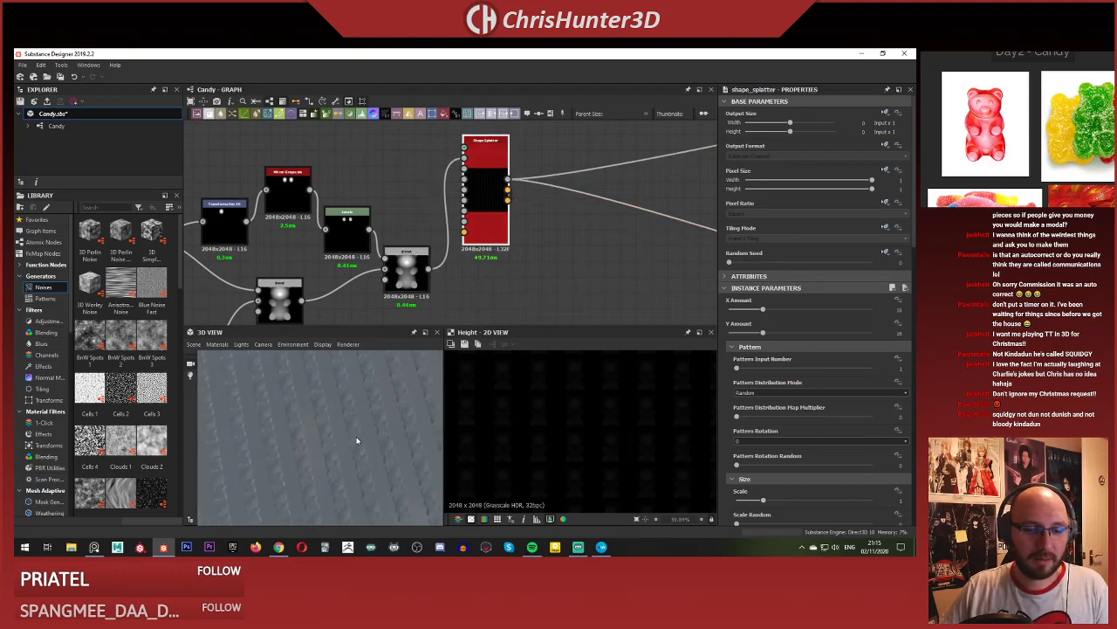
{"action": "left_click_drag", "start_coordinate": [362, 449], "coordinate": [346, 423]}
{"action": "scroll", "coordinate": [343, 407], "scroll_direction": "down", "scroll_amount": 5}
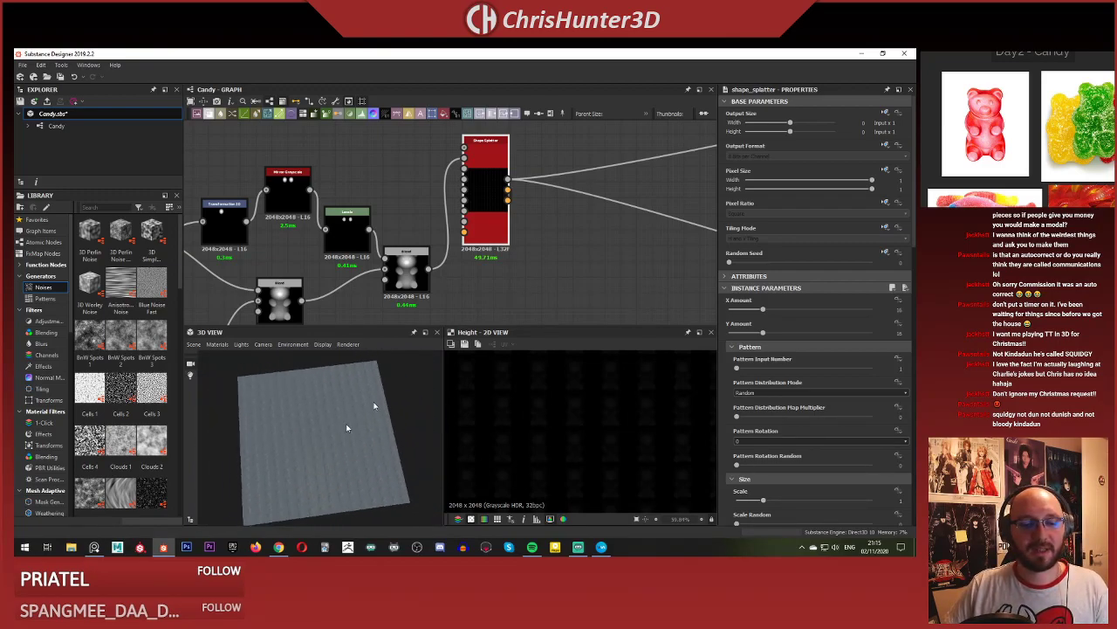
Set the Shape Splatter's X Amount and Y Amount to 6.
{"action": "scroll", "coordinate": [580, 251], "scroll_direction": "down", "scroll_amount": 3}
{"action": "scroll", "coordinate": [564, 252], "scroll_direction": "up", "scroll_amount": 5}
{"action": "middle_click_drag", "start_coordinate": [566, 260], "coordinate": [573, 268]}
{"action": "left_click", "coordinate": [906, 312]}
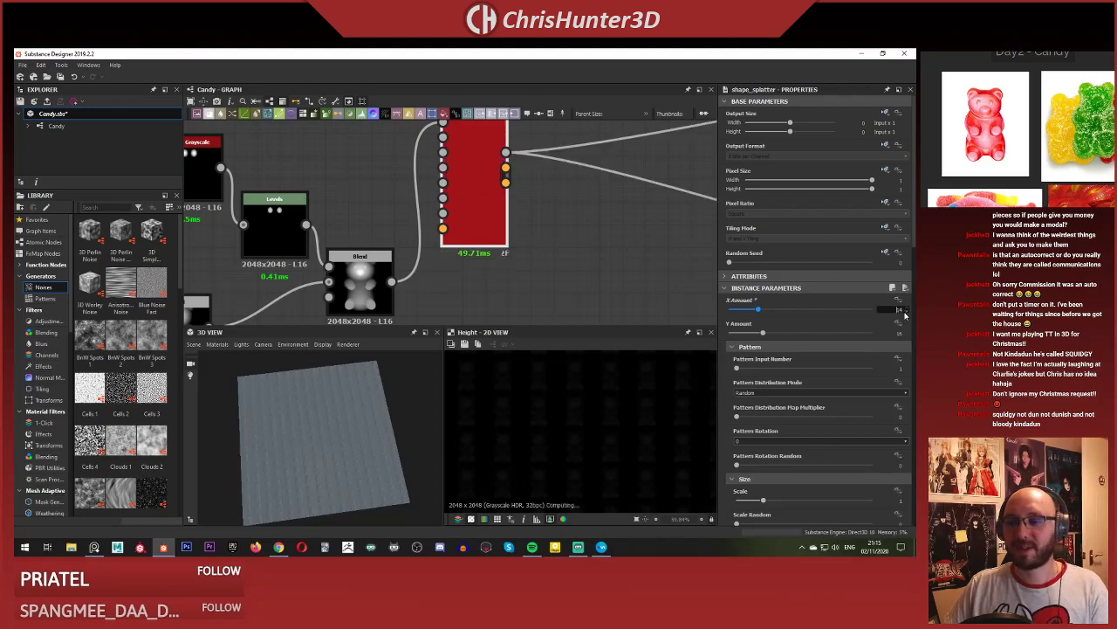
{"action": "left_click", "coordinate": [907, 312]}
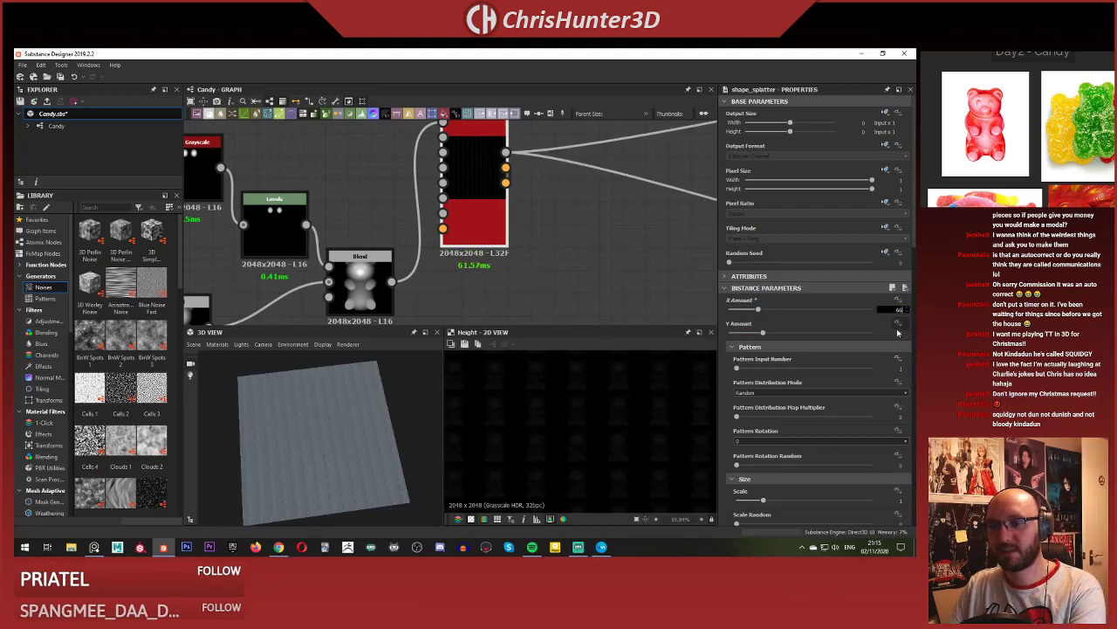
{"action": "type", "text": "6"}
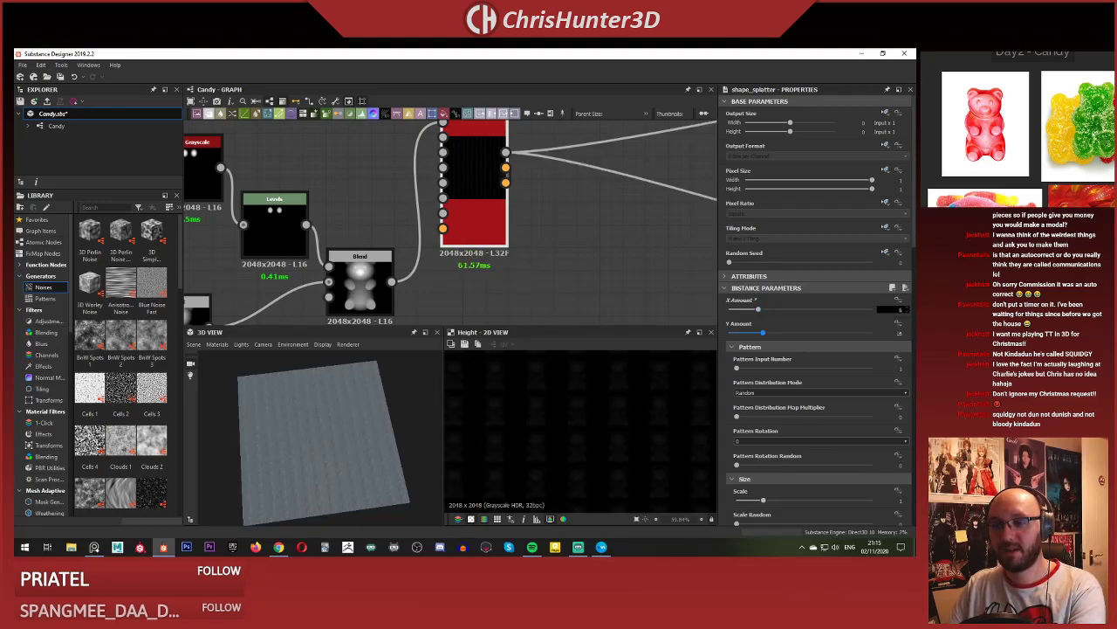
{"action": "key", "text": "Tab"}
{"action": "type", "text": "6"}
{"action": "key", "text": "Return"}
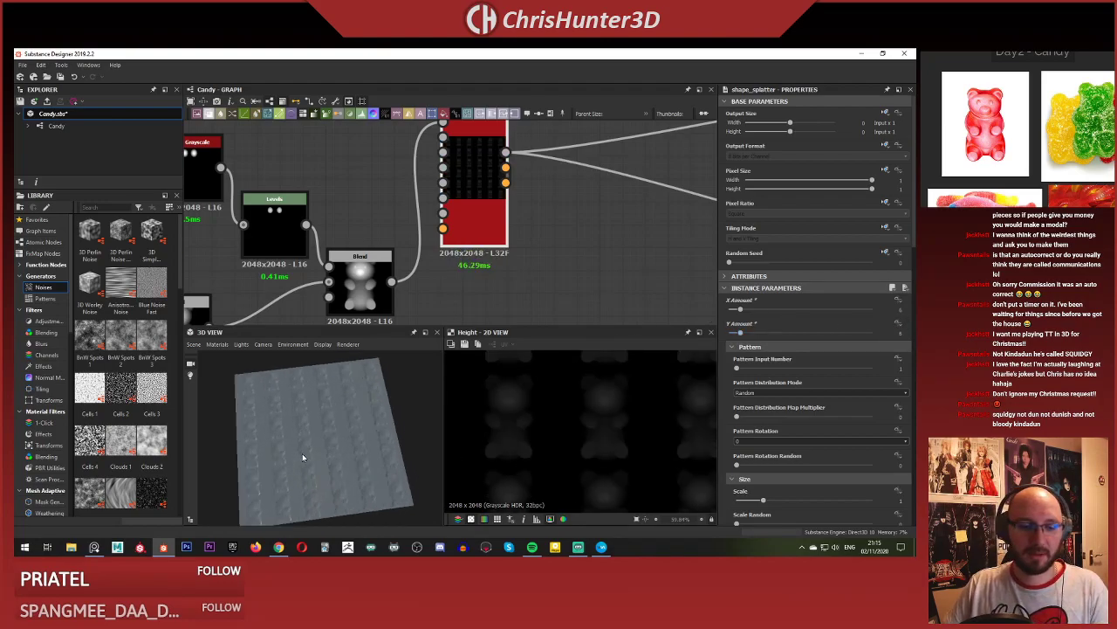
Vary the scattered bears' size and placement with Scale Random 0.33 and Position Random 0.71.
{"action": "scroll", "coordinate": [302, 454], "scroll_direction": "up", "scroll_amount": 5}
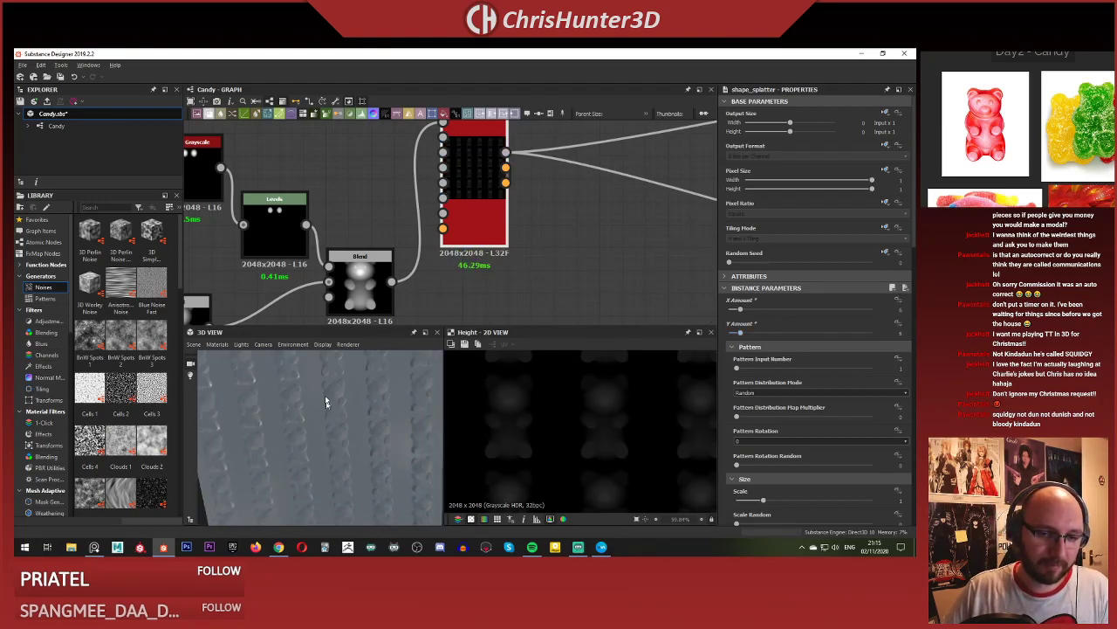
{"action": "scroll", "coordinate": [317, 400], "scroll_direction": "down", "scroll_amount": 5}
{"action": "left_click_drag", "start_coordinate": [317, 400], "coordinate": [353, 435]}
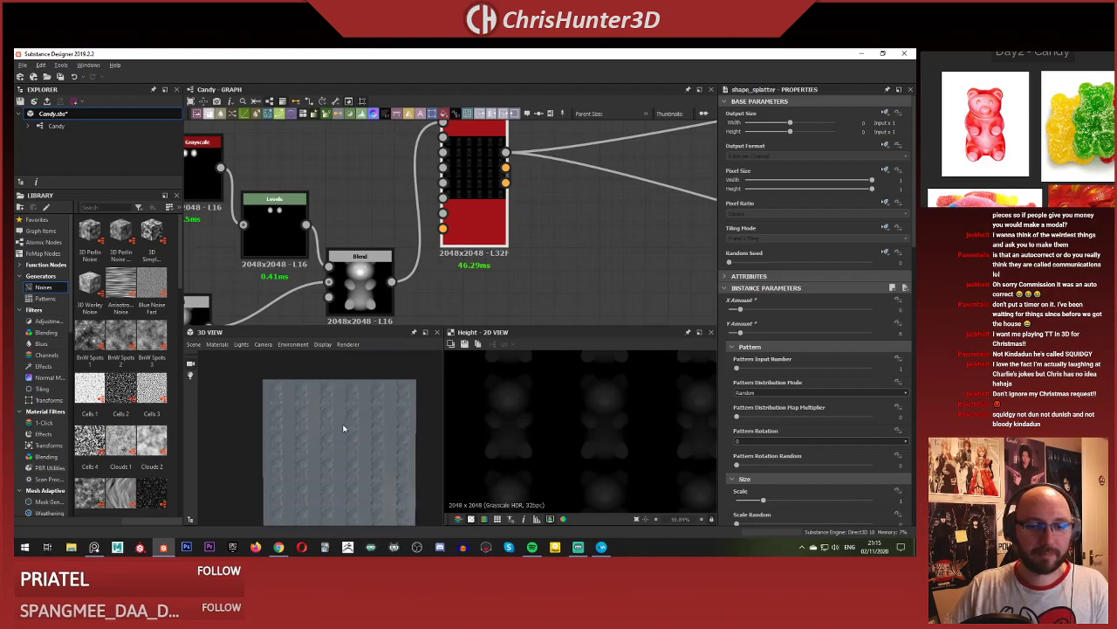
{"action": "middle_click_drag", "start_coordinate": [343, 425], "coordinate": [329, 388]}
{"action": "middle_click_drag", "start_coordinate": [538, 268], "coordinate": [520, 249]}
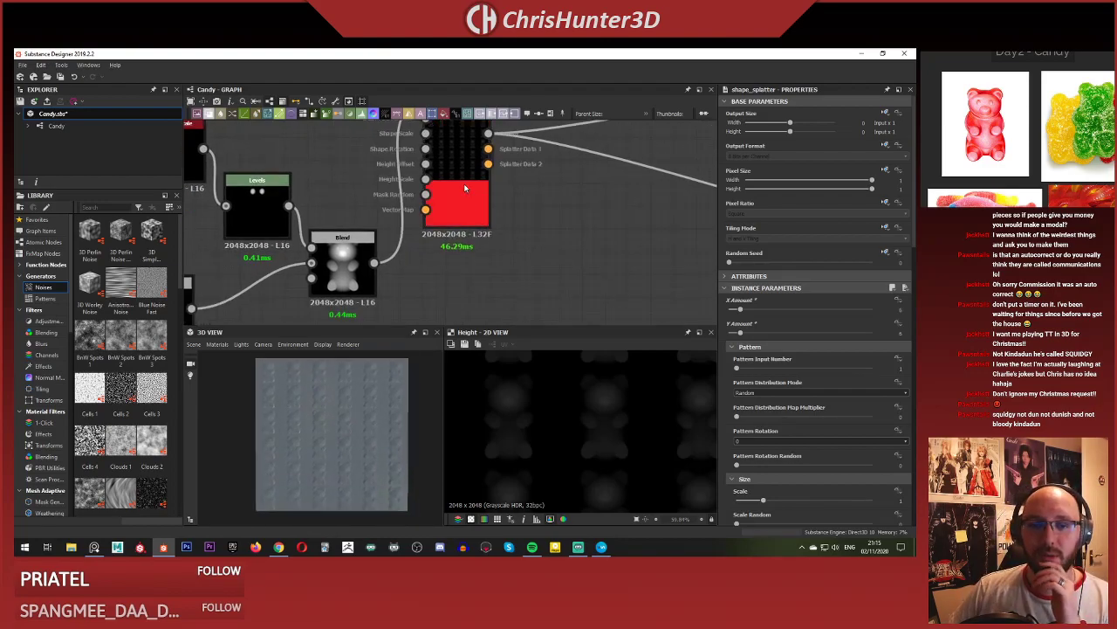
{"action": "scroll", "coordinate": [790, 323], "scroll_direction": "down", "scroll_amount": 5}
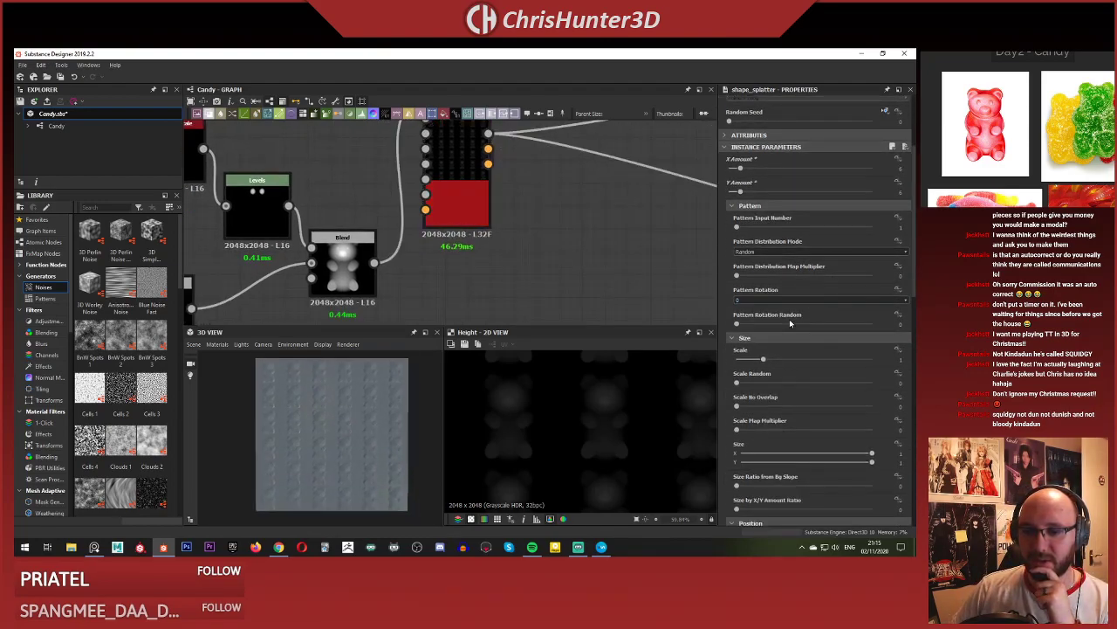
{"action": "left_click_drag", "start_coordinate": [748, 388], "coordinate": [782, 385]}
{"action": "scroll", "coordinate": [777, 386], "scroll_direction": "down", "scroll_amount": 7}
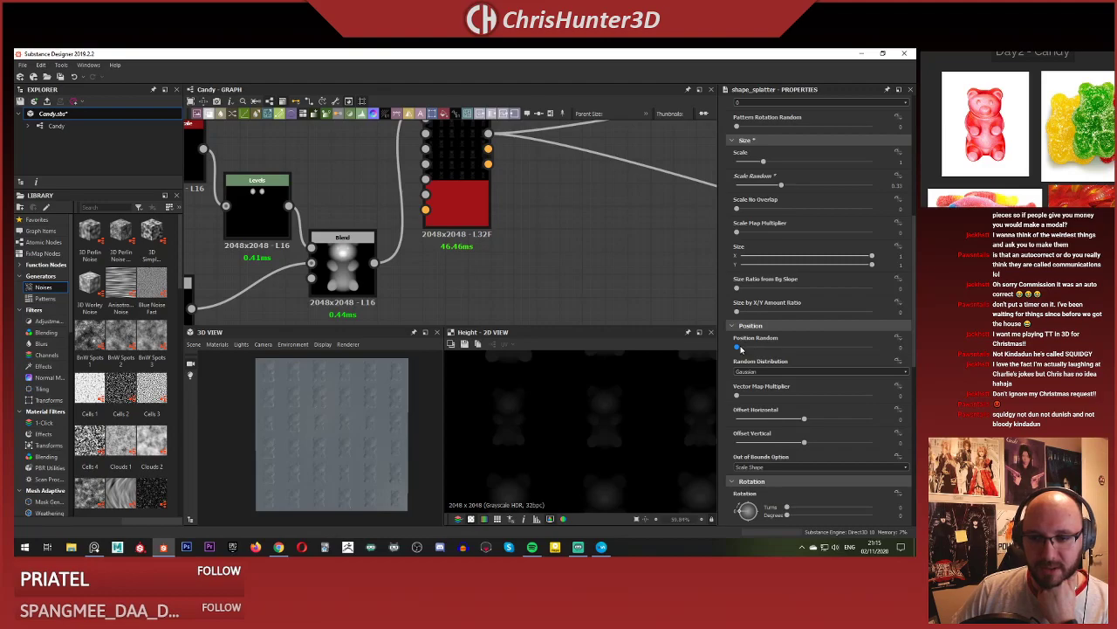
{"action": "left_click_drag", "start_coordinate": [740, 348], "coordinate": [786, 360]}
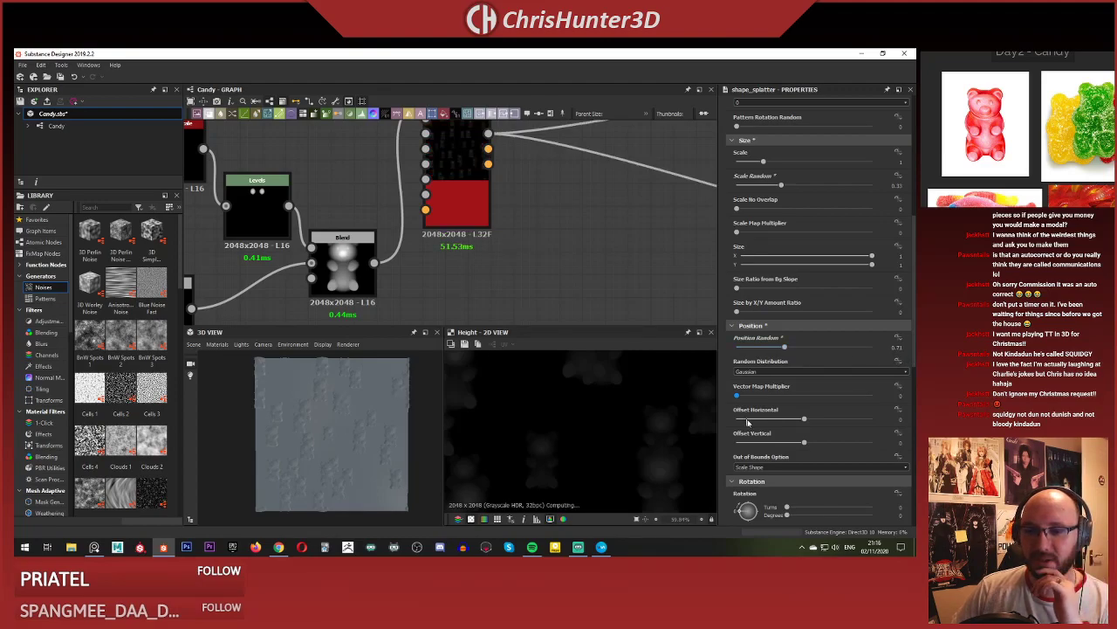
Turn the scattered bears in varied directions by setting Rotation Random to 0.79.
{"action": "scroll", "coordinate": [768, 407], "scroll_direction": "down", "scroll_amount": 2}
{"action": "scroll", "coordinate": [785, 375], "scroll_direction": "down", "scroll_amount": 3}
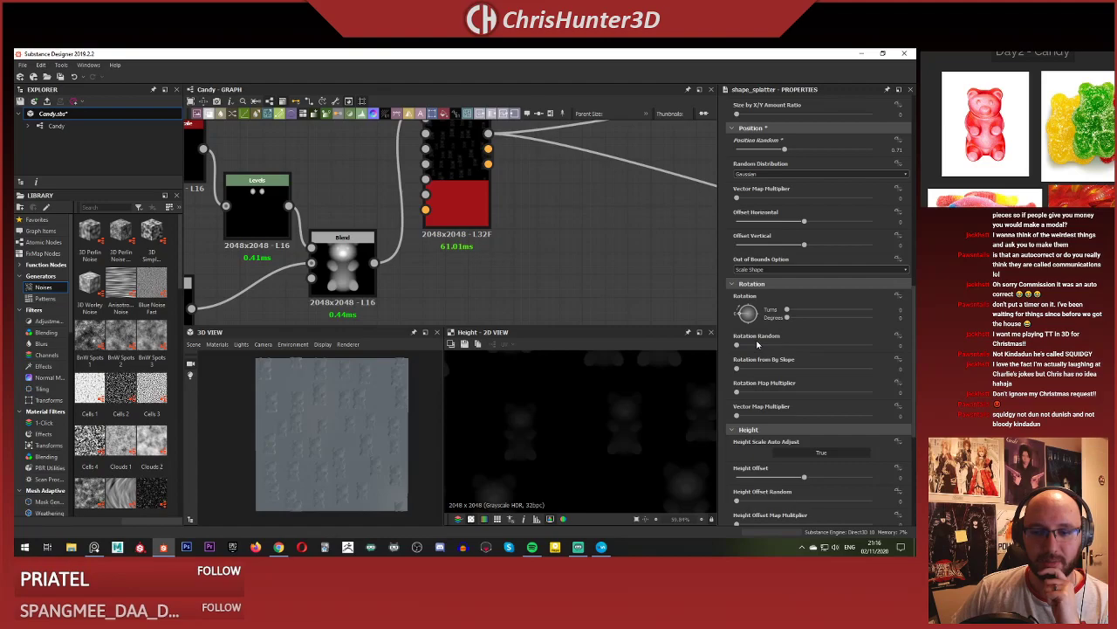
{"action": "left_click_drag", "start_coordinate": [758, 344], "coordinate": [844, 349]}
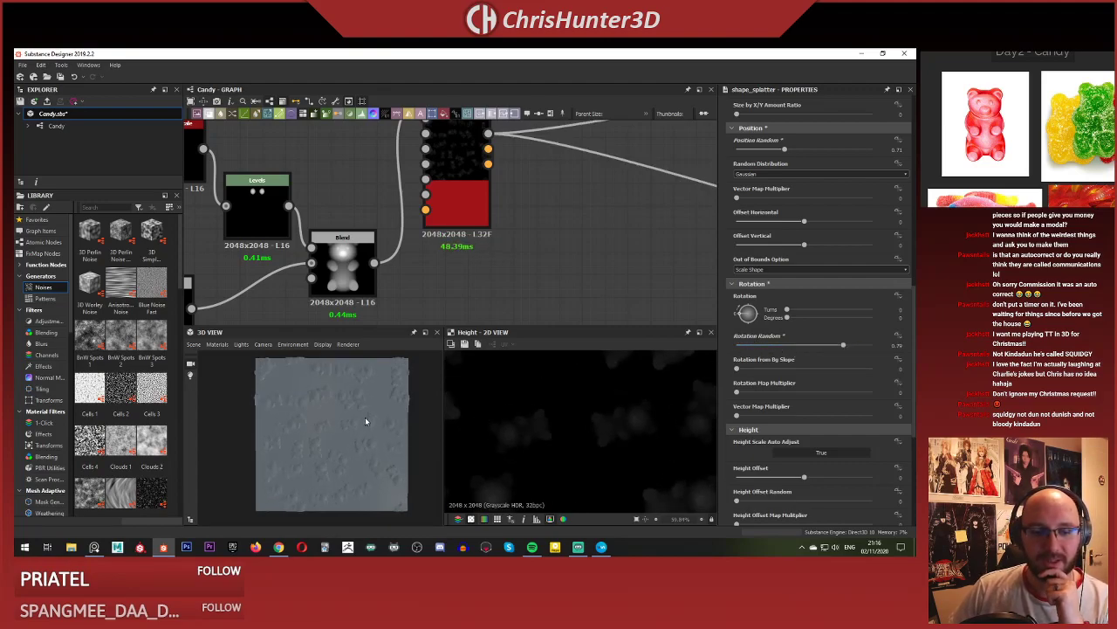
Try a Height Offset of 1 on the Shape Splatter, check the bears in 3D, and return it to 0.
{"action": "scroll", "coordinate": [783, 375], "scroll_direction": "down", "scroll_amount": 2}
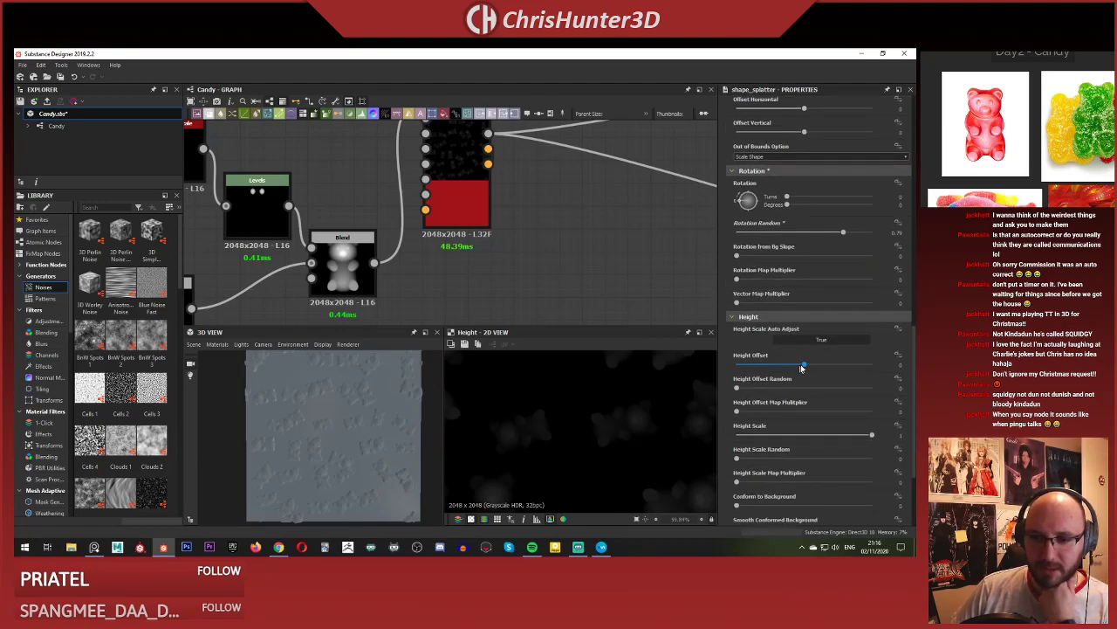
{"action": "left_click_drag", "start_coordinate": [801, 368], "coordinate": [871, 367]}
{"action": "scroll", "coordinate": [340, 462], "scroll_direction": "up", "scroll_amount": 3}
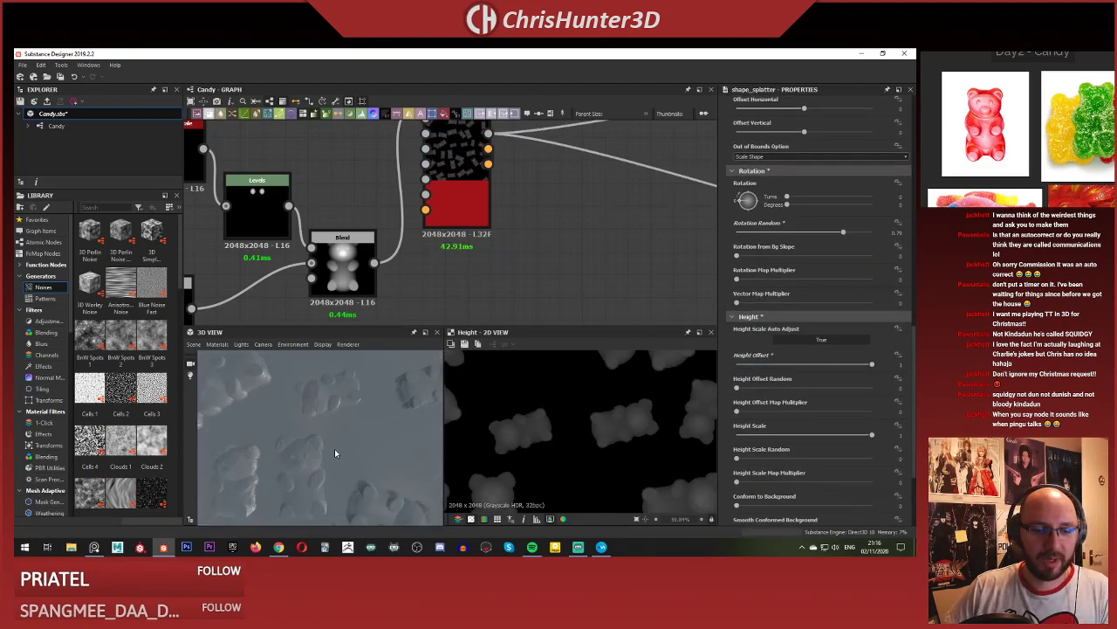
{"action": "left_click_drag", "start_coordinate": [334, 448], "coordinate": [468, 426]}
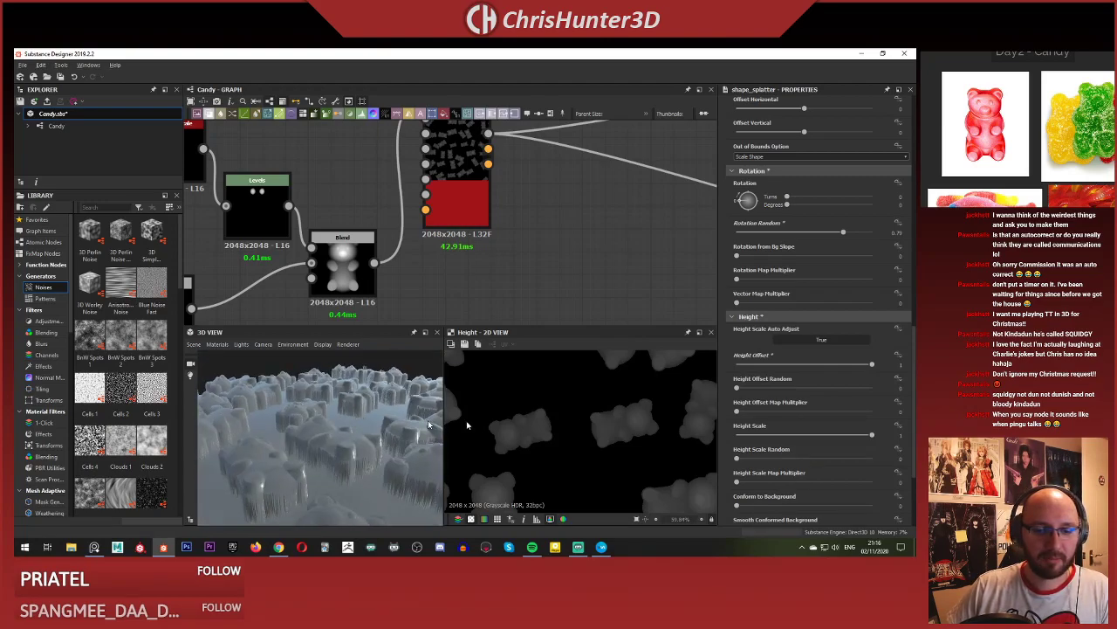
{"action": "mouse_move", "coordinate": [818, 367]}
{"action": "left_mouse_down"}
{"action": "mouse_move", "coordinate": [776, 365]}
{"action": "mouse_move", "coordinate": [831, 362]}
{"action": "mouse_move", "coordinate": [805, 367]}
{"action": "left_mouse_up"}
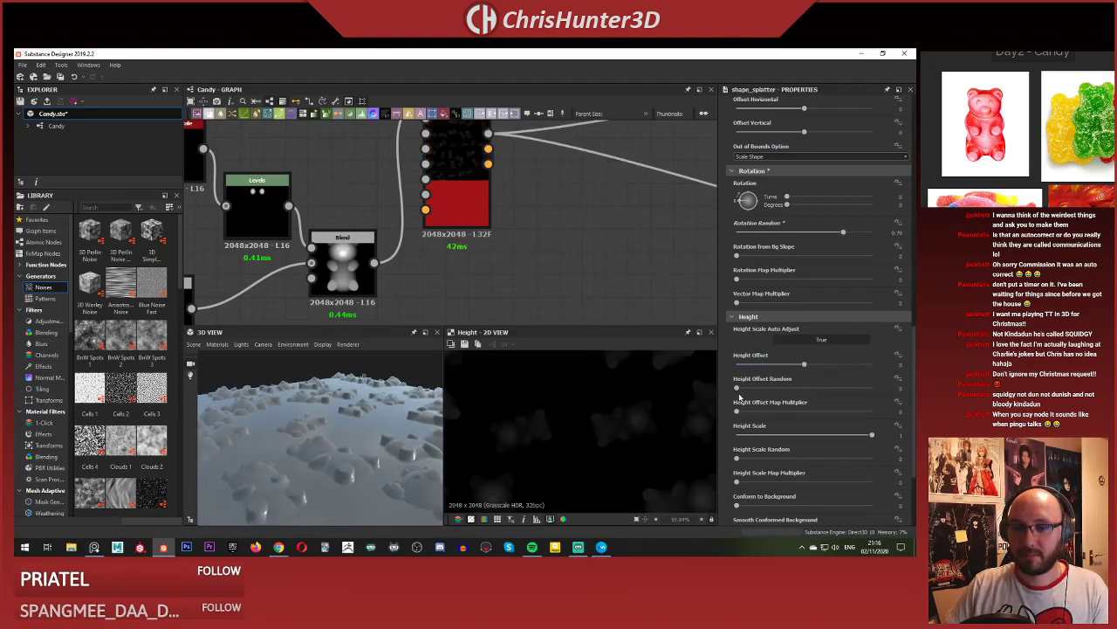
Try the Height Offset Random, Height Scale Random and Conform to Background settings, returning each to 0.
{"action": "left_click_drag", "start_coordinate": [736, 388], "coordinate": [699, 389]}
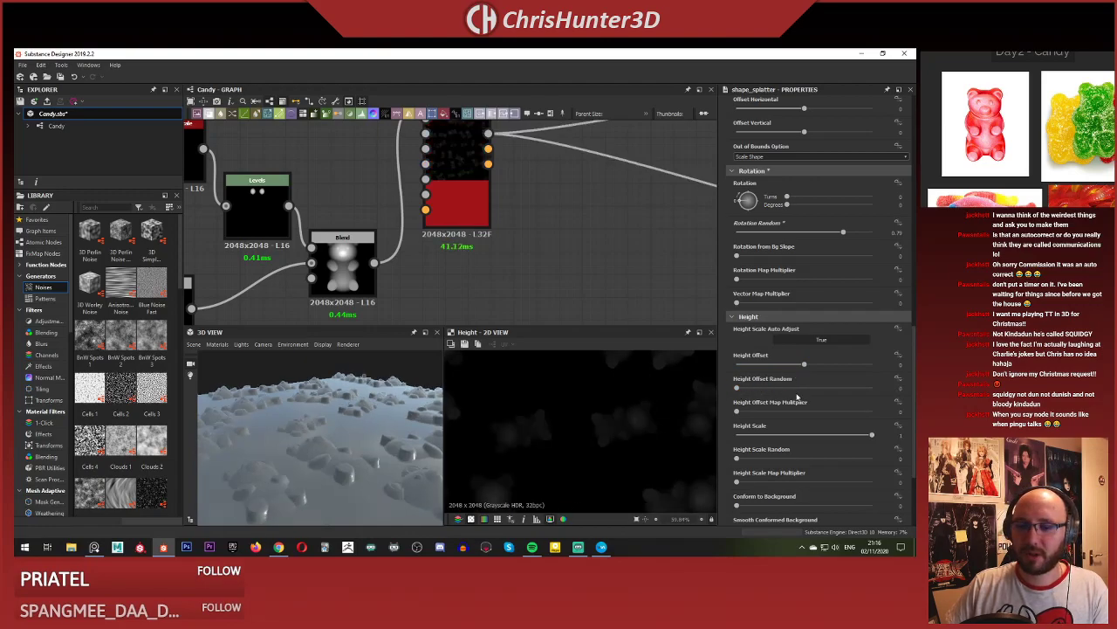
{"action": "scroll", "coordinate": [797, 447], "scroll_direction": "down", "scroll_amount": 2}
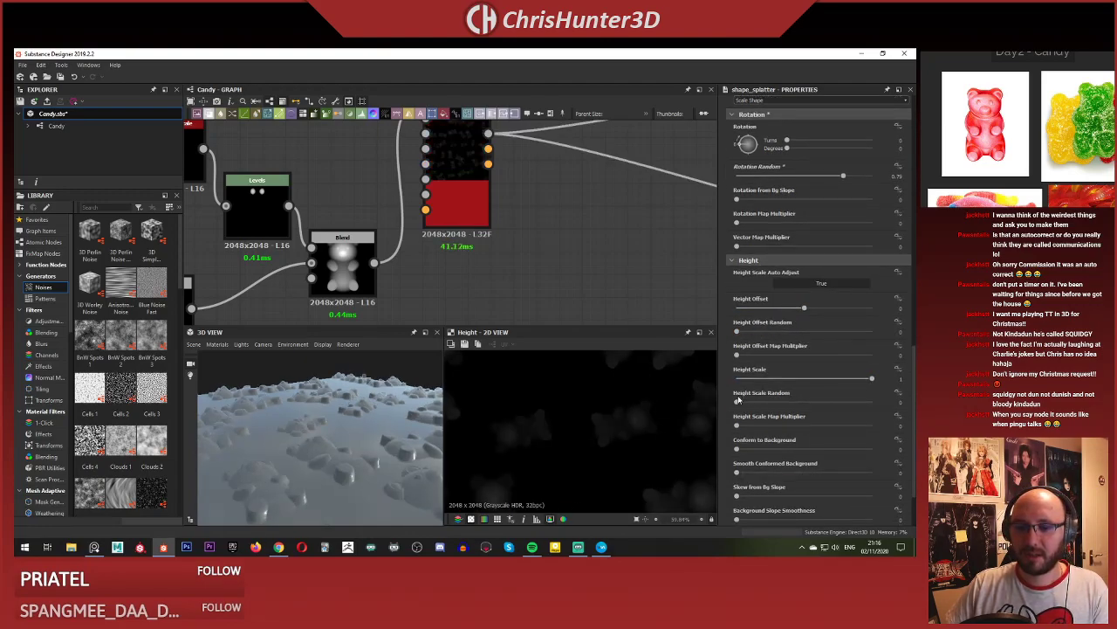
{"action": "left_click_drag", "start_coordinate": [736, 401], "coordinate": [654, 379]}
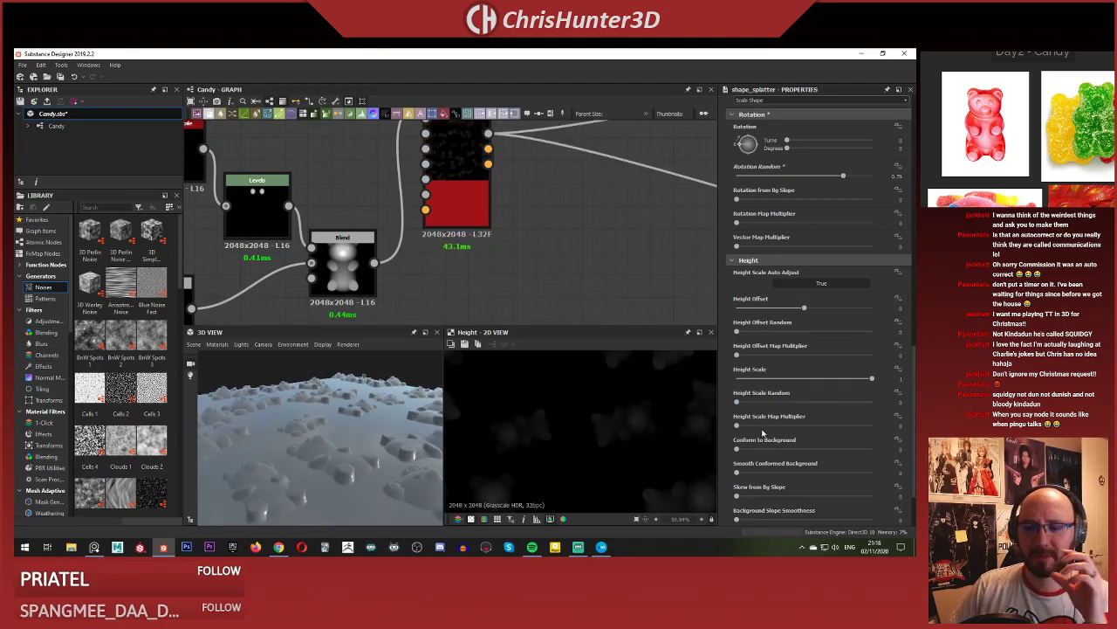
{"action": "mouse_move", "coordinate": [737, 448]}
{"action": "left_mouse_down"}
{"action": "mouse_move", "coordinate": [828, 452]}
{"action": "mouse_move", "coordinate": [734, 449]}
{"action": "left_mouse_up"}
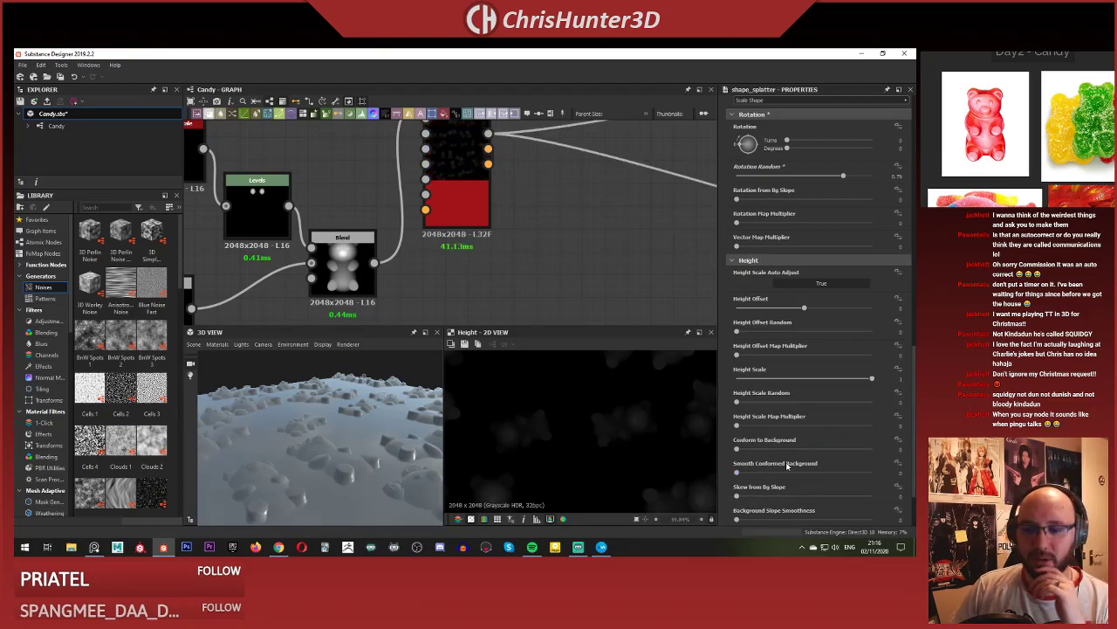
{"action": "scroll", "coordinate": [772, 467], "scroll_direction": "down", "scroll_amount": 2}
Duplicate the Shape Splatter with its Blend input, place the copy below the original, and set the copy's Random Seed to 2.
{"action": "scroll", "coordinate": [522, 253], "scroll_direction": "down", "scroll_amount": 5}
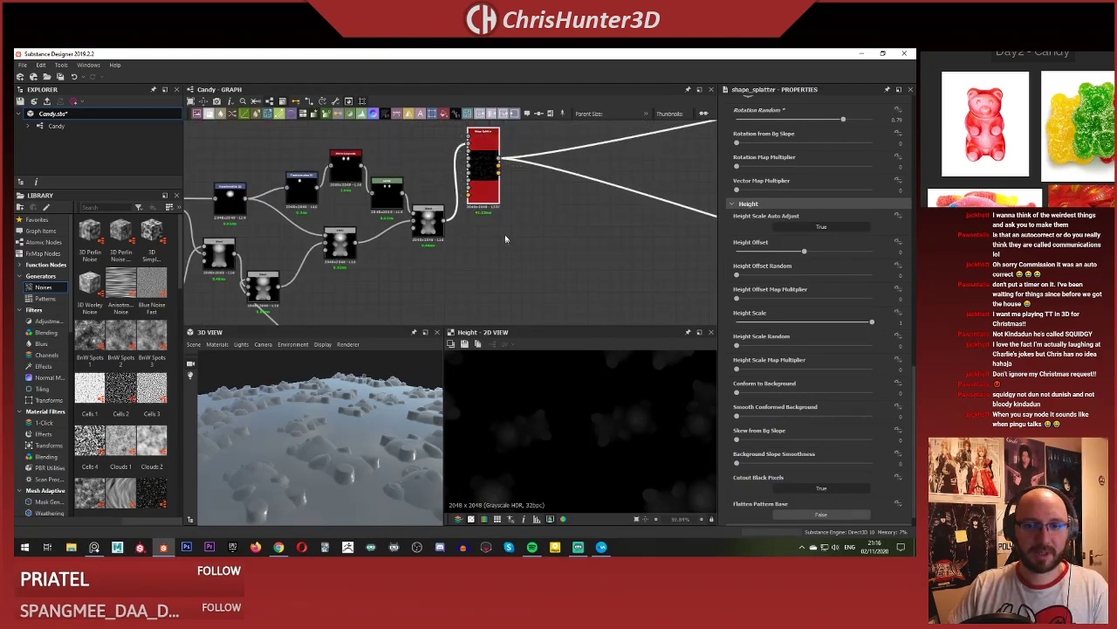
{"action": "key", "text": "ctrl+d"}
{"action": "left_click_drag", "start_coordinate": [445, 237], "coordinate": [485, 269]}
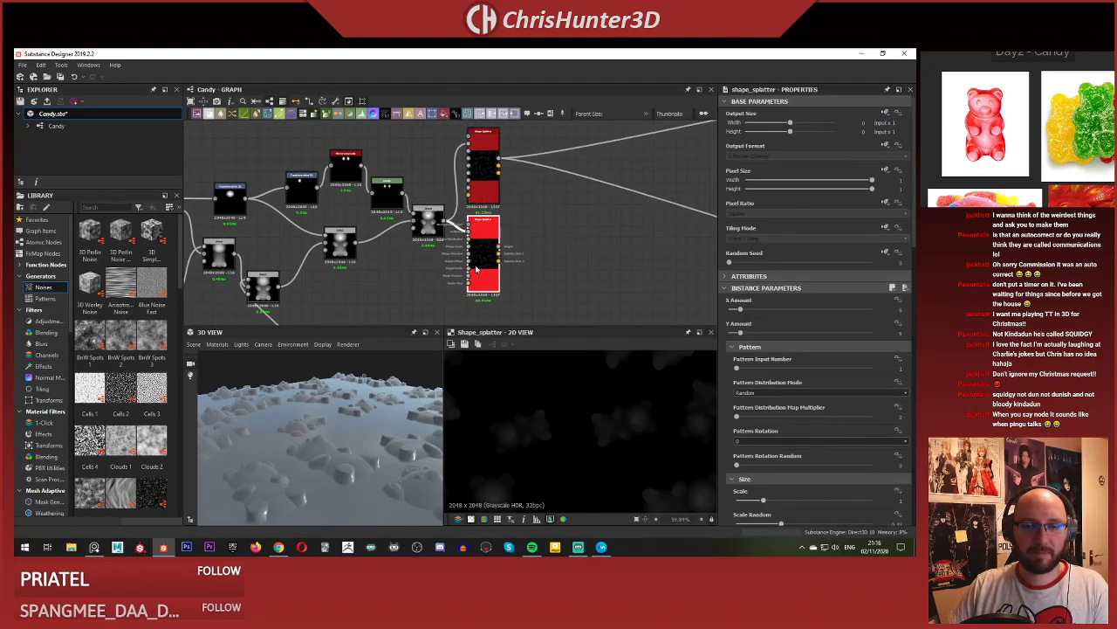
{"action": "scroll", "coordinate": [487, 262], "scroll_direction": "up", "scroll_amount": 3}
{"action": "scroll", "coordinate": [487, 256], "scroll_direction": "up", "scroll_amount": 2}
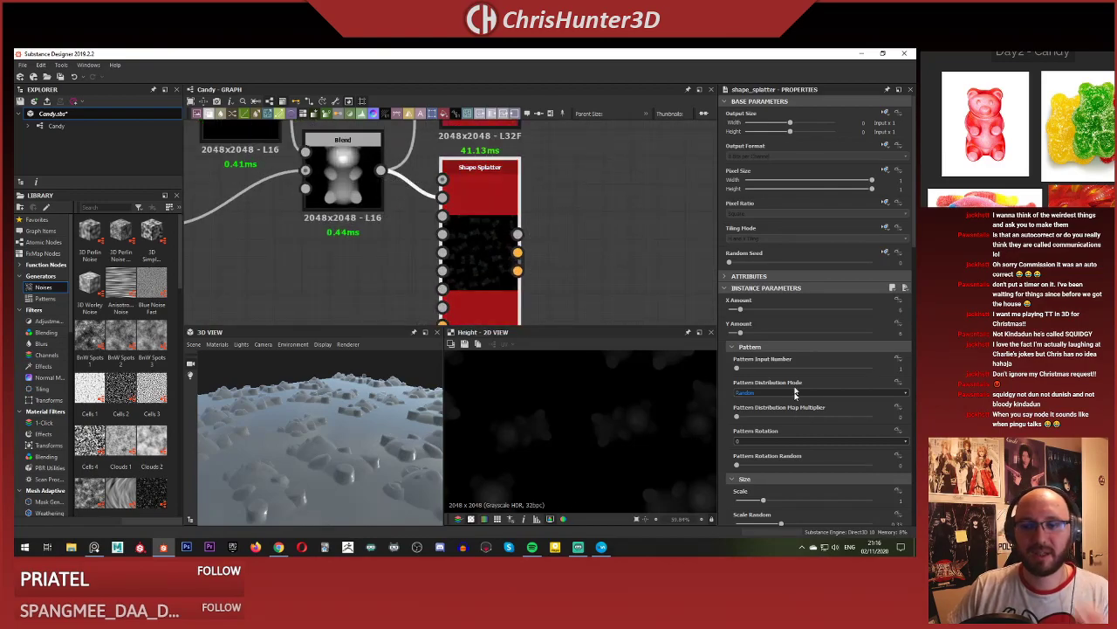
{"action": "left_click_drag", "start_coordinate": [742, 263], "coordinate": [757, 262]}
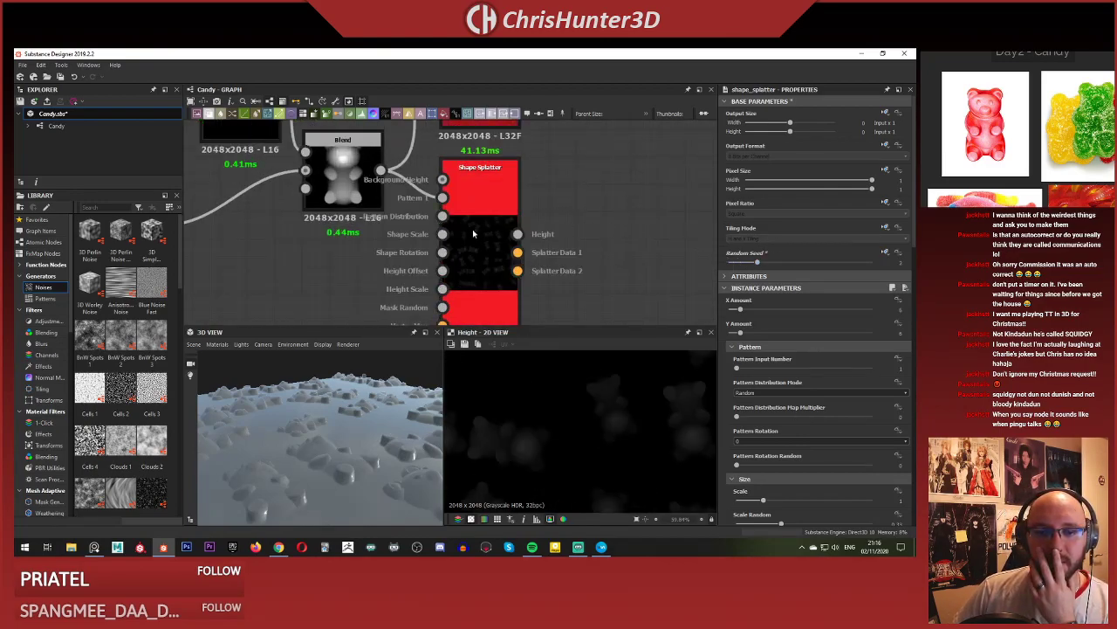
{"action": "scroll", "coordinate": [546, 408], "scroll_direction": "down", "scroll_amount": 3}
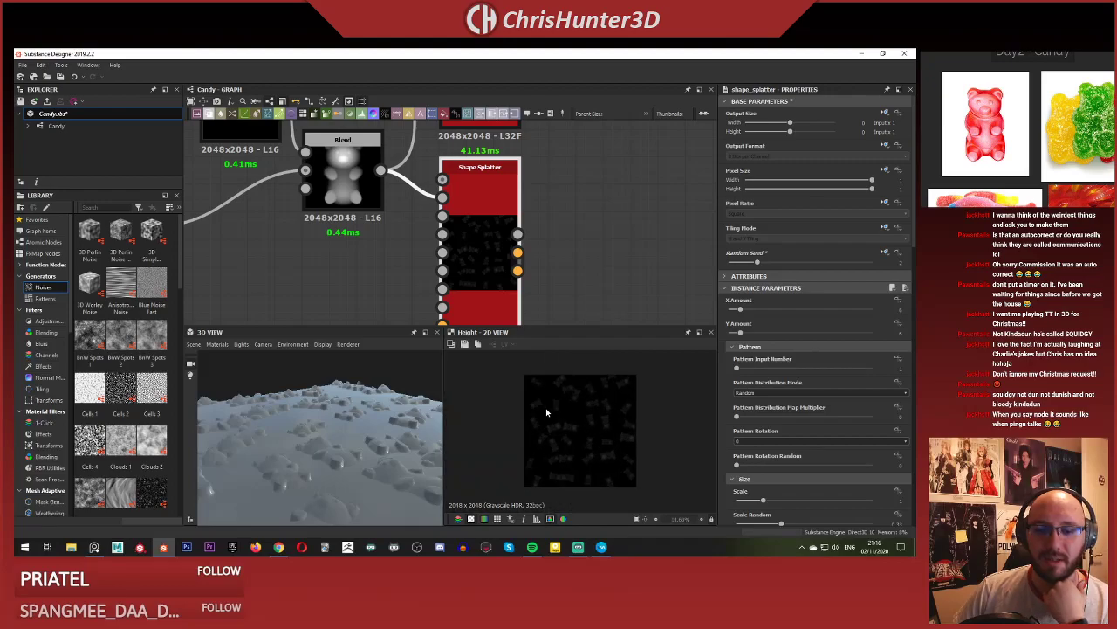
{"action": "scroll", "coordinate": [585, 210], "scroll_direction": "down", "scroll_amount": 3}
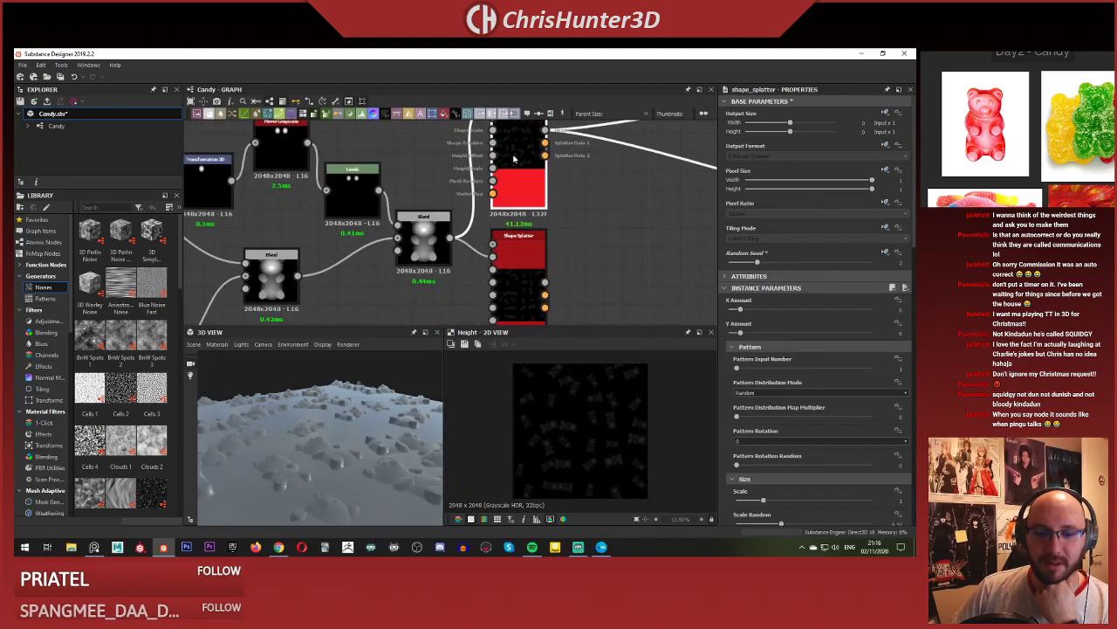
Connect the duplicate Shape Splatter's Height output to the original's Background Height input and examine the layered bears in 3D.
{"action": "key", "text": "ctrl+z"}
{"action": "left_click", "coordinate": [522, 260]}
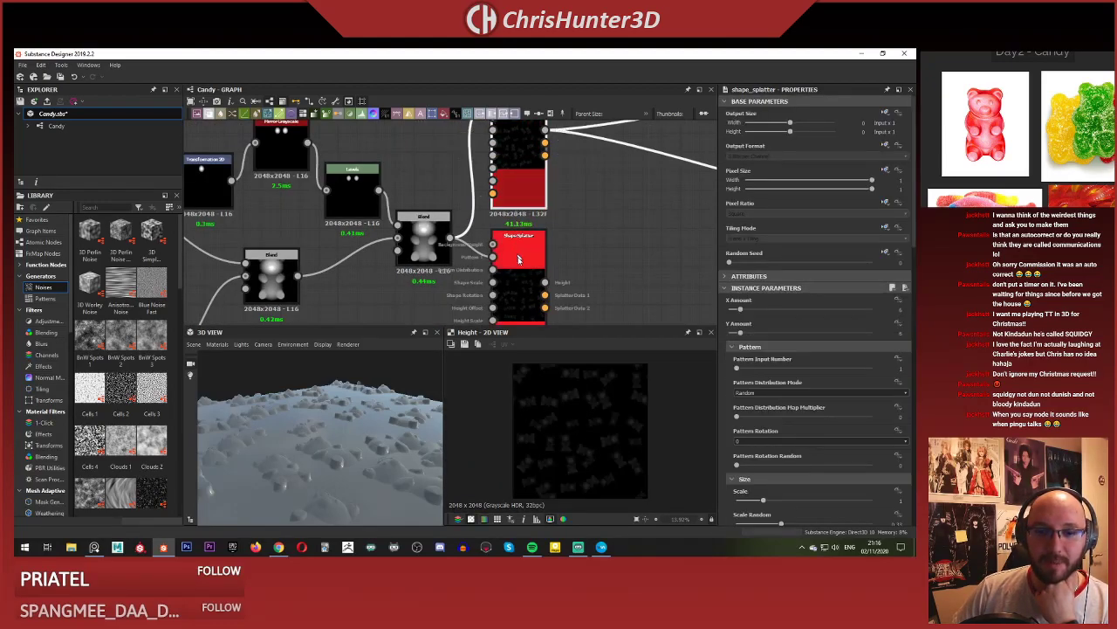
{"action": "middle_click_drag", "start_coordinate": [601, 179], "coordinate": [666, 291]}
{"action": "left_click_drag", "start_coordinate": [554, 205], "coordinate": [553, 207]}
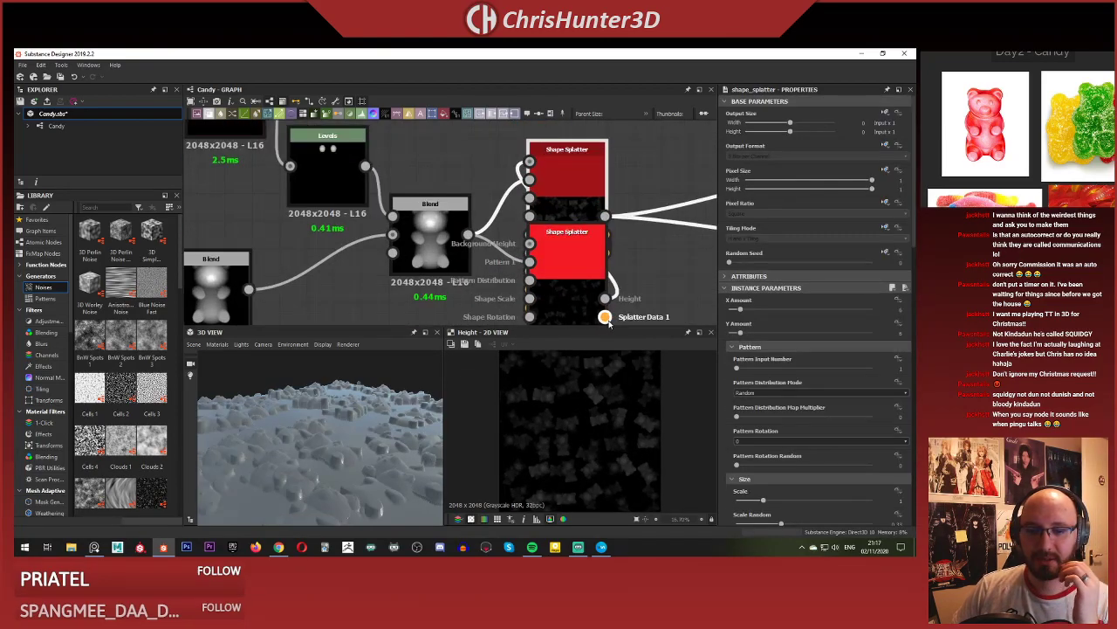
{"action": "scroll", "coordinate": [606, 317], "scroll_direction": "up", "scroll_amount": 1}
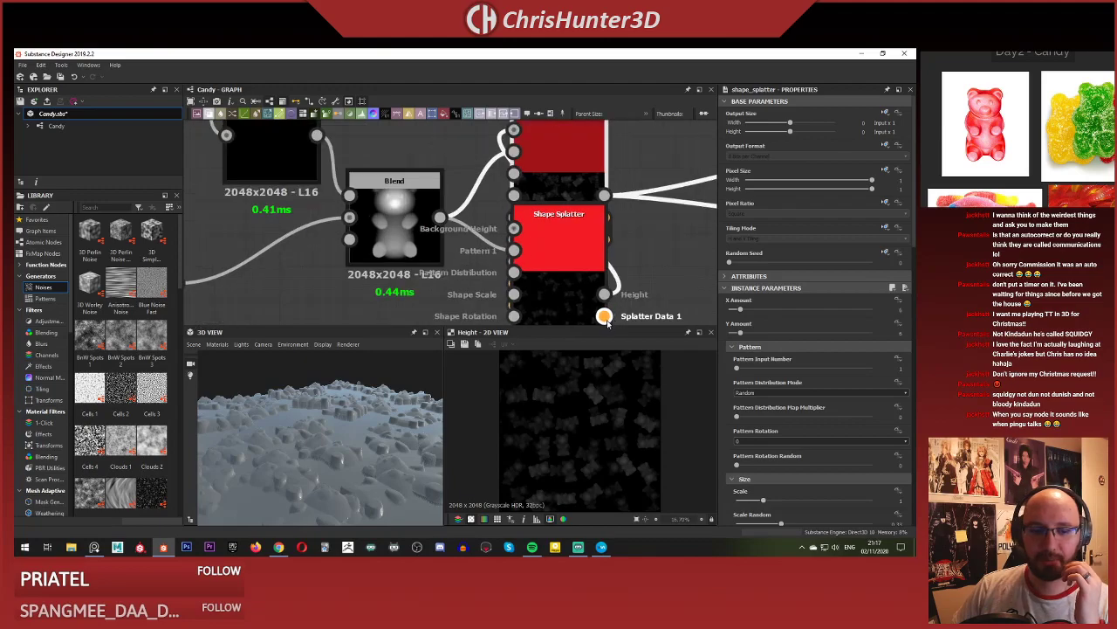
{"action": "right_click_drag", "start_coordinate": [340, 358], "coordinate": [365, 432]}
{"action": "mouse_move", "coordinate": [364, 432]}
{"action": "left_mouse_down"}
{"action": "mouse_move", "coordinate": [381, 407]}
{"action": "mouse_move", "coordinate": [297, 414]}
{"action": "mouse_move", "coordinate": [341, 393]}
{"action": "mouse_move", "coordinate": [366, 419]}
{"action": "mouse_move", "coordinate": [305, 417]}
{"action": "mouse_move", "coordinate": [358, 412]}
{"action": "mouse_move", "coordinate": [352, 444]}
{"action": "mouse_move", "coordinate": [331, 428]}
{"action": "mouse_move", "coordinate": [339, 419]}
{"action": "mouse_move", "coordinate": [340, 436]}
{"action": "mouse_move", "coordinate": [286, 402]}
{"action": "mouse_move", "coordinate": [319, 399]}
{"action": "mouse_move", "coordinate": [348, 435]}
{"action": "left_mouse_up"}
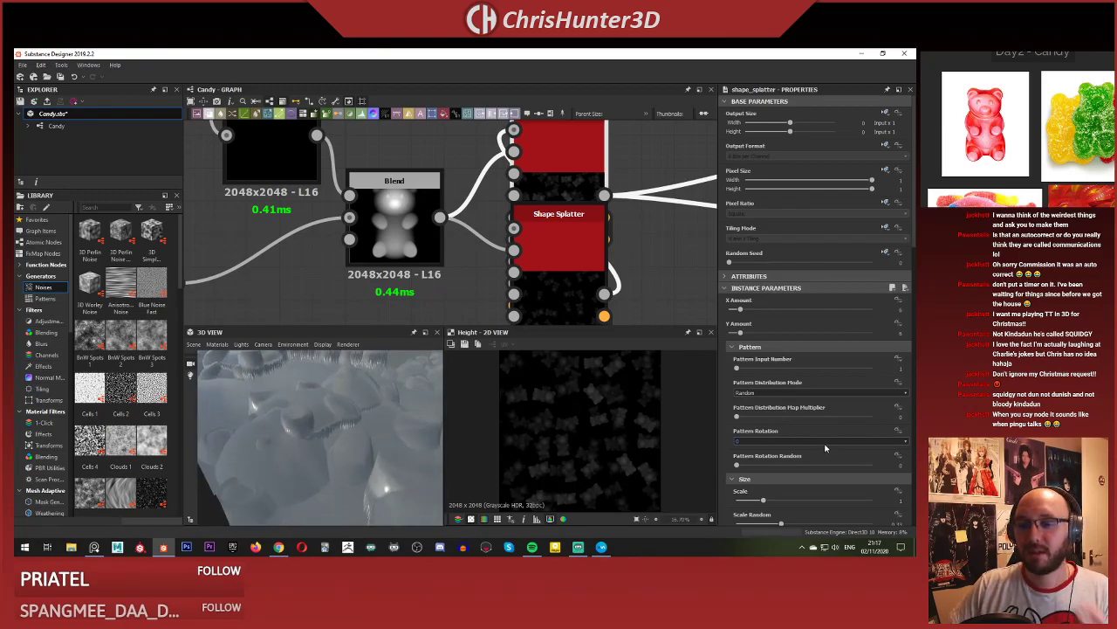
Try Conform to Background at 1 on the original Shape Splatter, check it in 3D, and settle on 0.45.
{"action": "scroll", "coordinate": [810, 395], "scroll_direction": "down", "scroll_amount": 5}
{"action": "scroll", "coordinate": [807, 391], "scroll_direction": "down", "scroll_amount": 10}
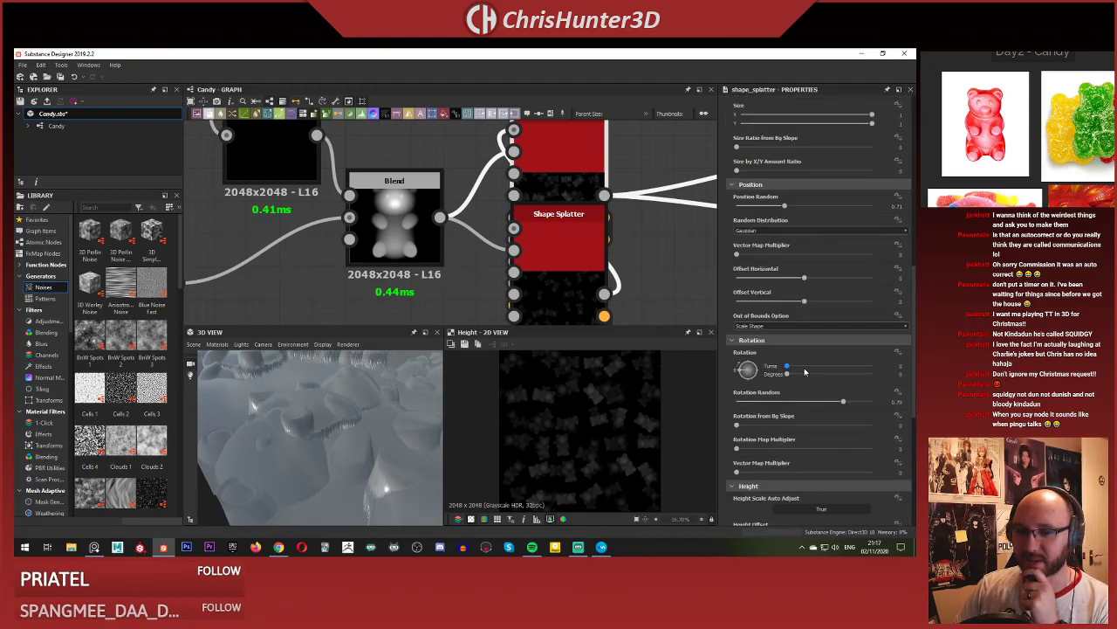
{"action": "scroll", "coordinate": [799, 362], "scroll_direction": "down", "scroll_amount": 1}
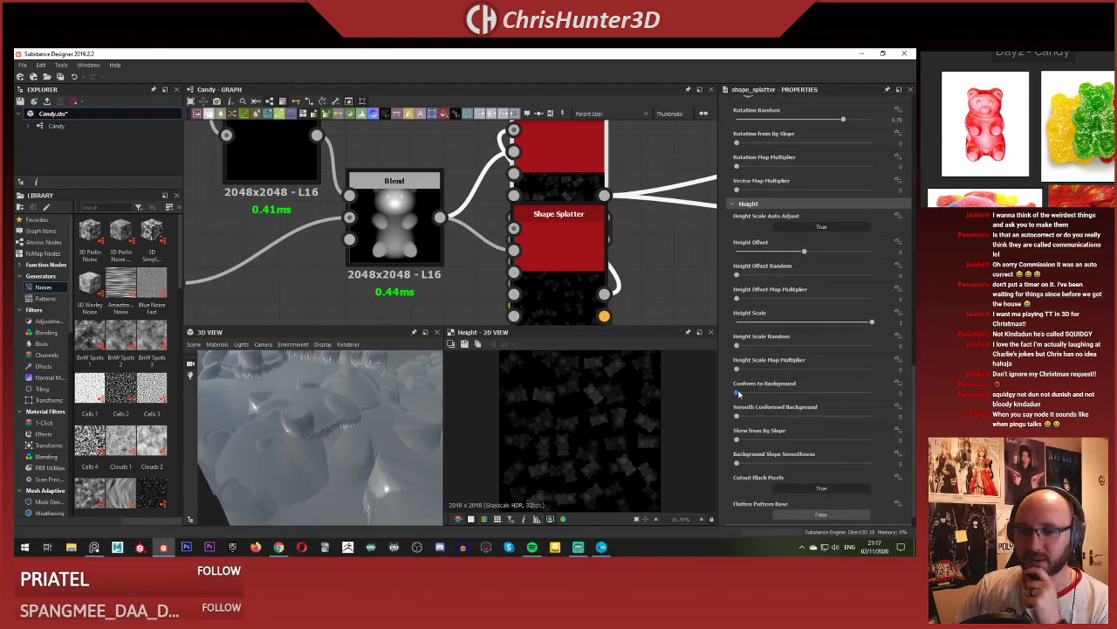
{"action": "left_click_drag", "start_coordinate": [783, 398], "coordinate": [797, 399]}
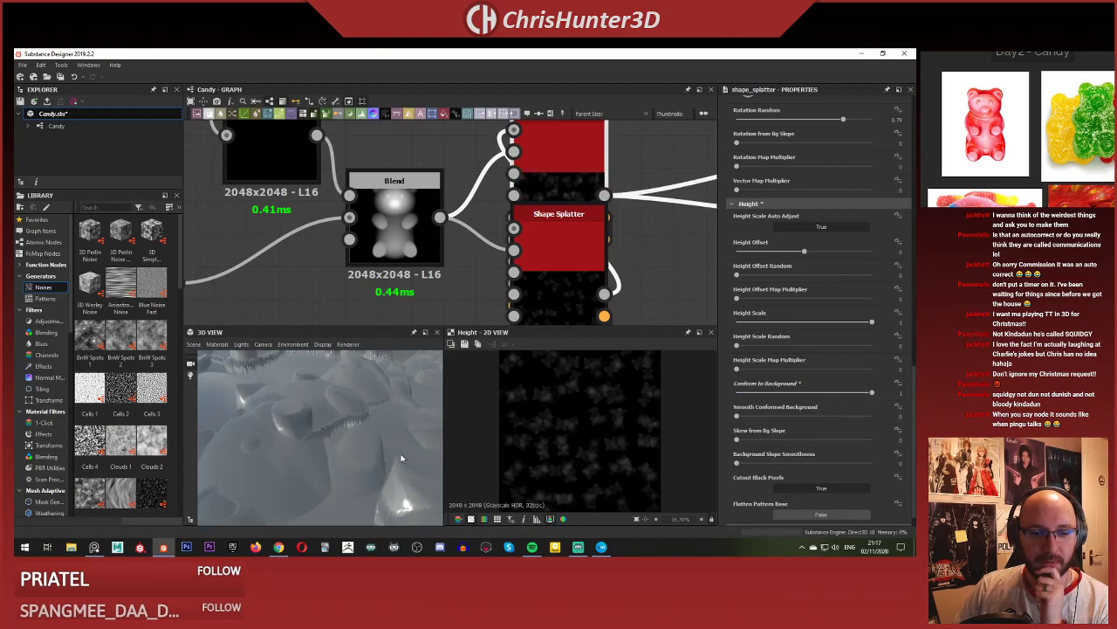
{"action": "left_click_drag", "start_coordinate": [350, 432], "coordinate": [363, 425]}
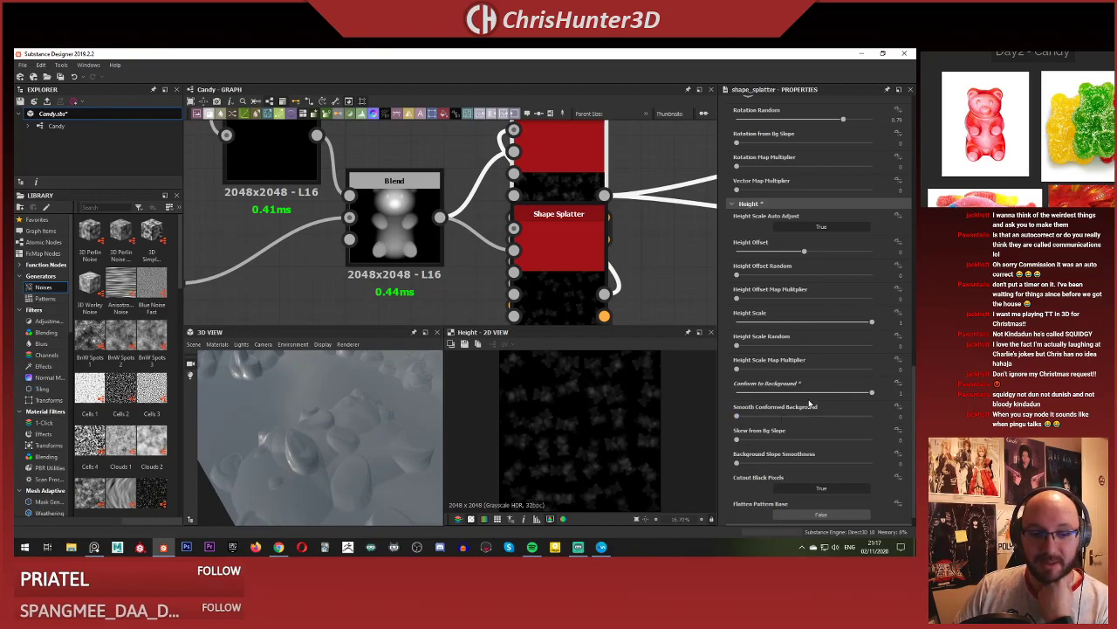
{"action": "left_click_drag", "start_coordinate": [811, 393], "coordinate": [798, 394]}
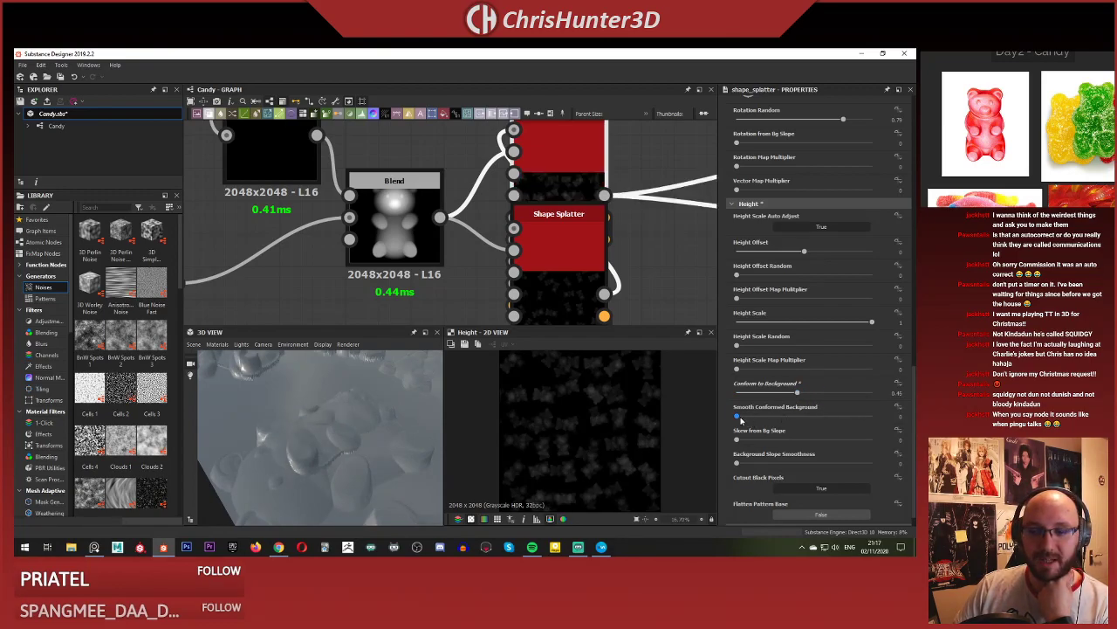
Set the Shape Splatter's Smooth Conformed Background to 2 and examine the layered bears in 3D.
{"action": "left_click_drag", "start_coordinate": [764, 421], "coordinate": [909, 433]}
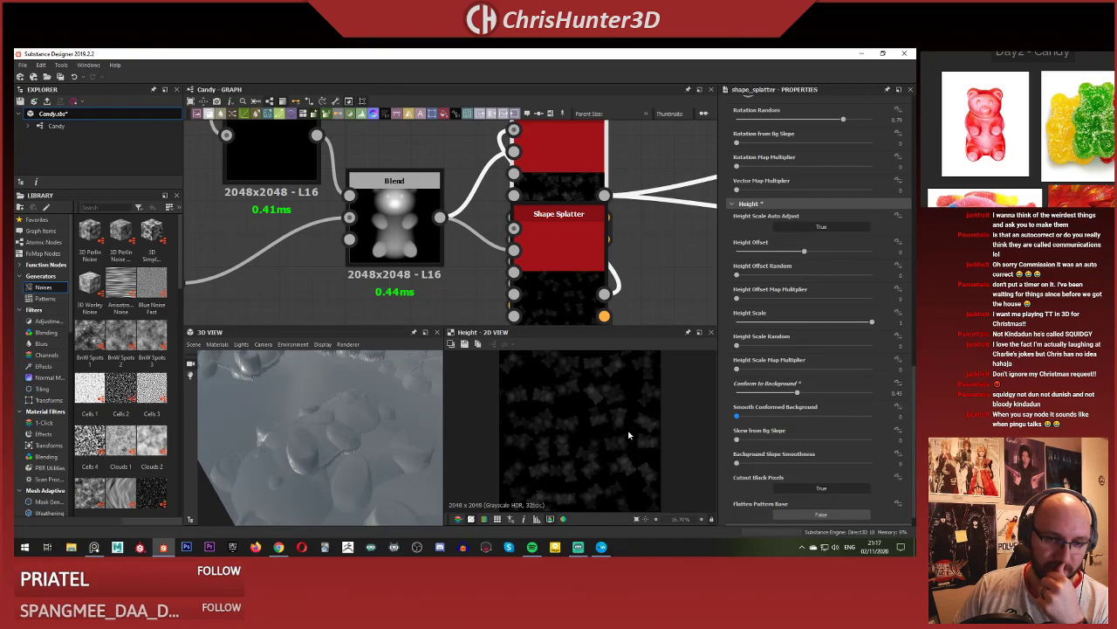
{"action": "mouse_move", "coordinate": [357, 448]}
{"action": "left_mouse_down"}
{"action": "mouse_move", "coordinate": [317, 442]}
{"action": "mouse_move", "coordinate": [341, 461]}
{"action": "mouse_move", "coordinate": [367, 460]}
{"action": "mouse_move", "coordinate": [373, 435]}
{"action": "mouse_move", "coordinate": [350, 444]}
{"action": "mouse_move", "coordinate": [257, 421]}
{"action": "mouse_move", "coordinate": [357, 441]}
{"action": "left_mouse_up"}
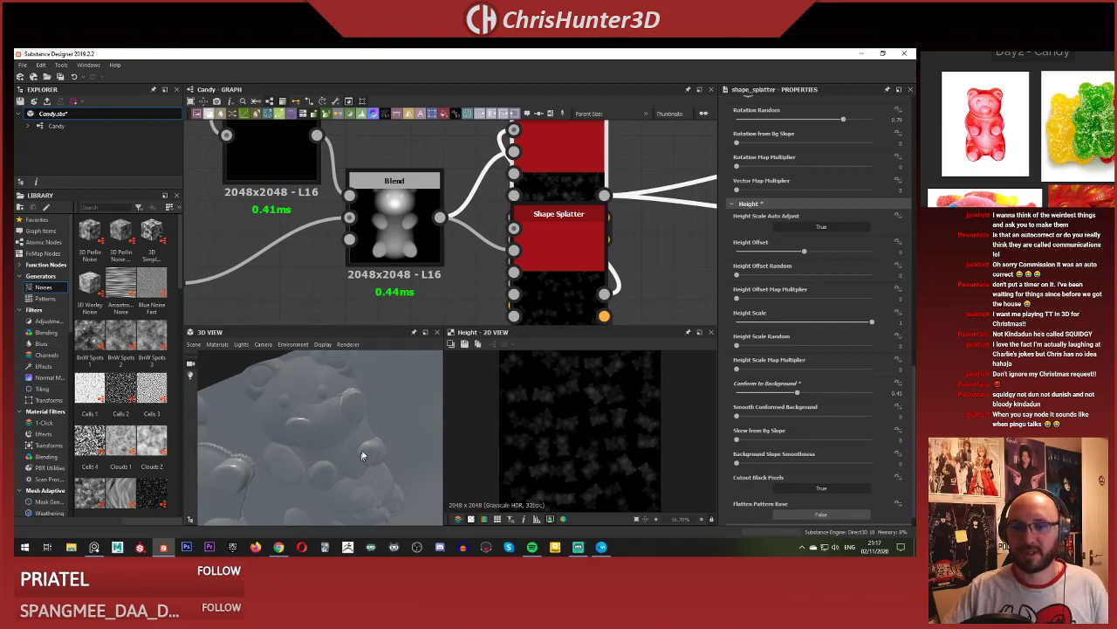
{"action": "left_click_drag", "start_coordinate": [767, 415], "coordinate": [857, 425]}
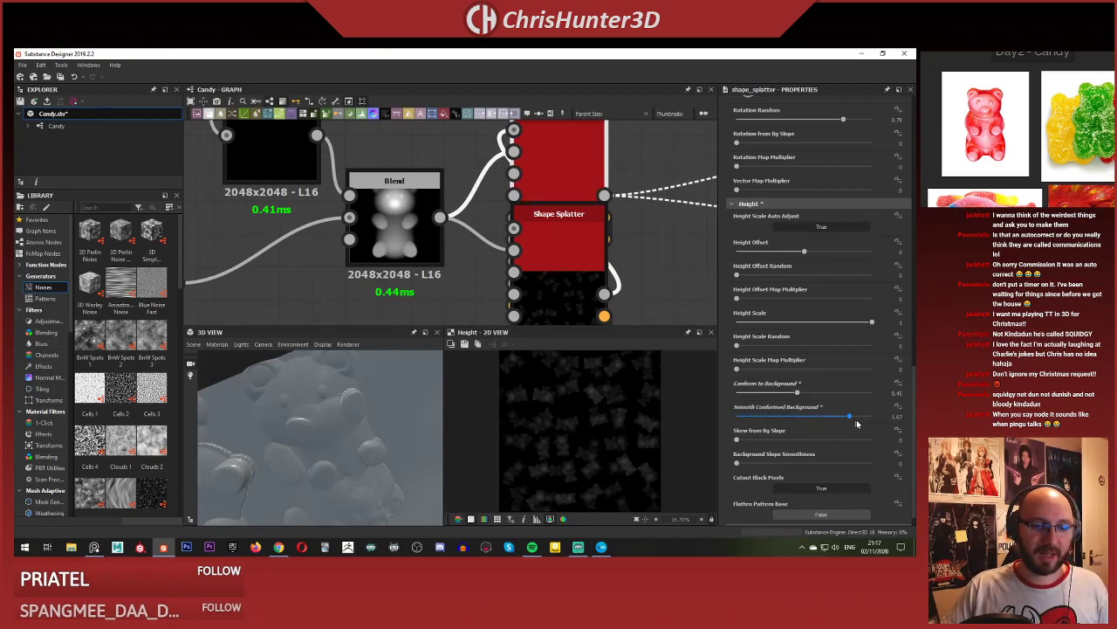
{"action": "left_click_drag", "start_coordinate": [424, 468], "coordinate": [371, 474]}
{"action": "right_click_drag", "start_coordinate": [371, 474], "coordinate": [374, 445]}
{"action": "left_click_drag", "start_coordinate": [374, 444], "coordinate": [316, 426]}
Separate the overlapping Shape Splatter nodes vertically, keeping the original above its duplicate.
{"action": "scroll", "coordinate": [525, 248], "scroll_direction": "down", "scroll_amount": 3}
{"action": "left_click_drag", "start_coordinate": [524, 248], "coordinate": [512, 293]}
{"action": "left_click_drag", "start_coordinate": [522, 219], "coordinate": [520, 181]}
{"action": "scroll", "coordinate": [532, 209], "scroll_direction": "up", "scroll_amount": 3}
{"action": "middle_click_drag", "start_coordinate": [533, 217], "coordinate": [518, 274]}
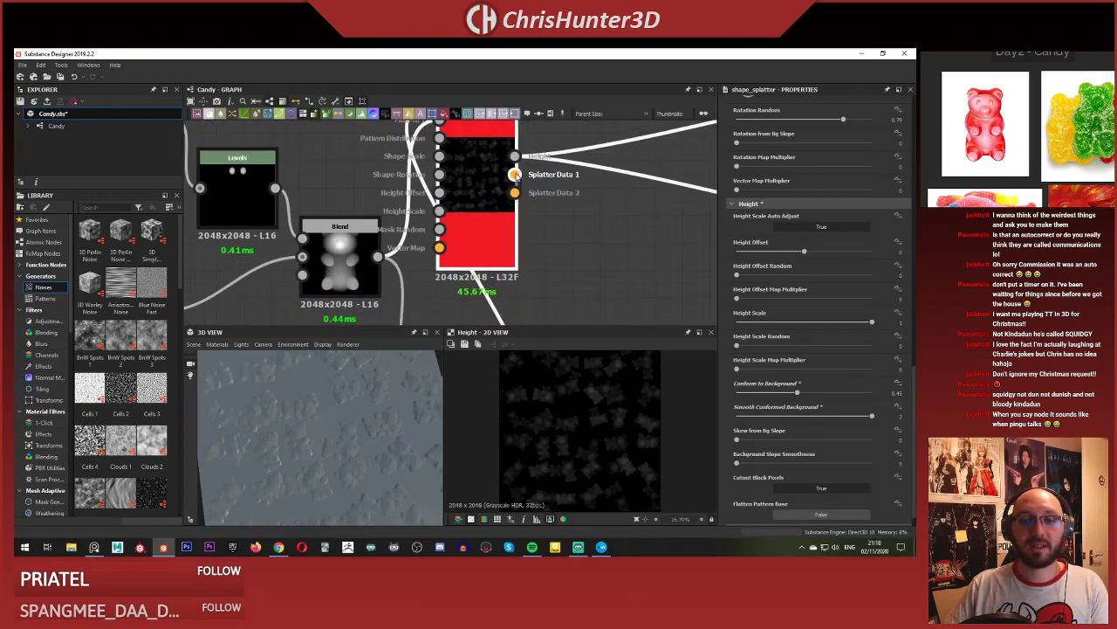
Preview the upper Shape Splatter's Splatter Data 1 and Splatter Data 2 outputs, and return to its Height output.
{"action": "double_click", "coordinate": [515, 175]}
{"action": "double_click", "coordinate": [514, 192]}
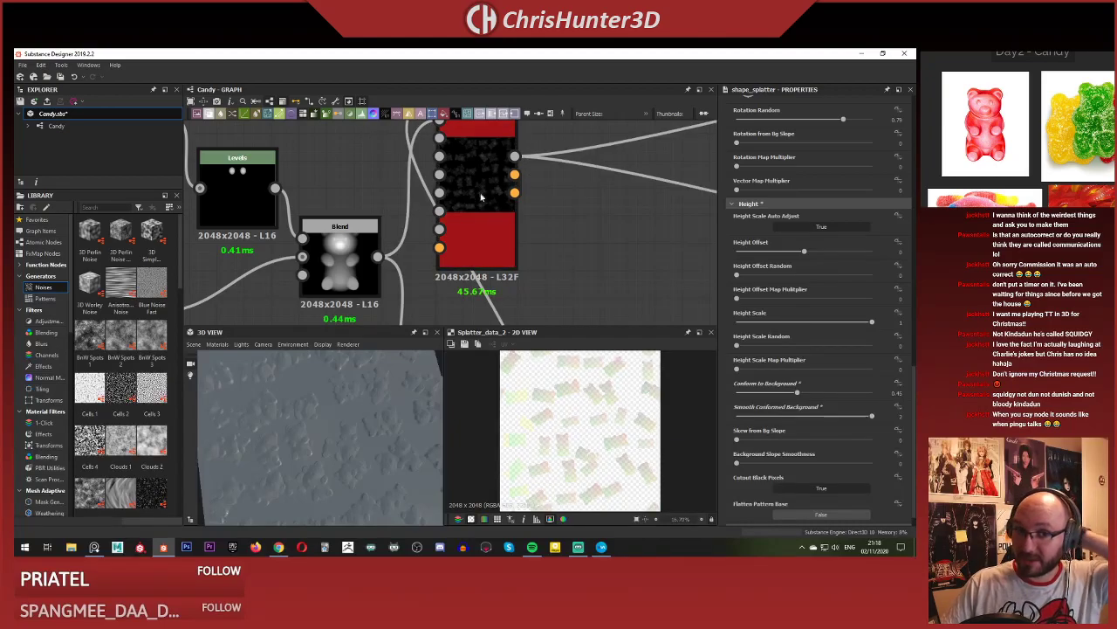
{"action": "left_click", "coordinate": [575, 250]}
{"action": "scroll", "coordinate": [539, 208], "scroll_direction": "down", "scroll_amount": 3}
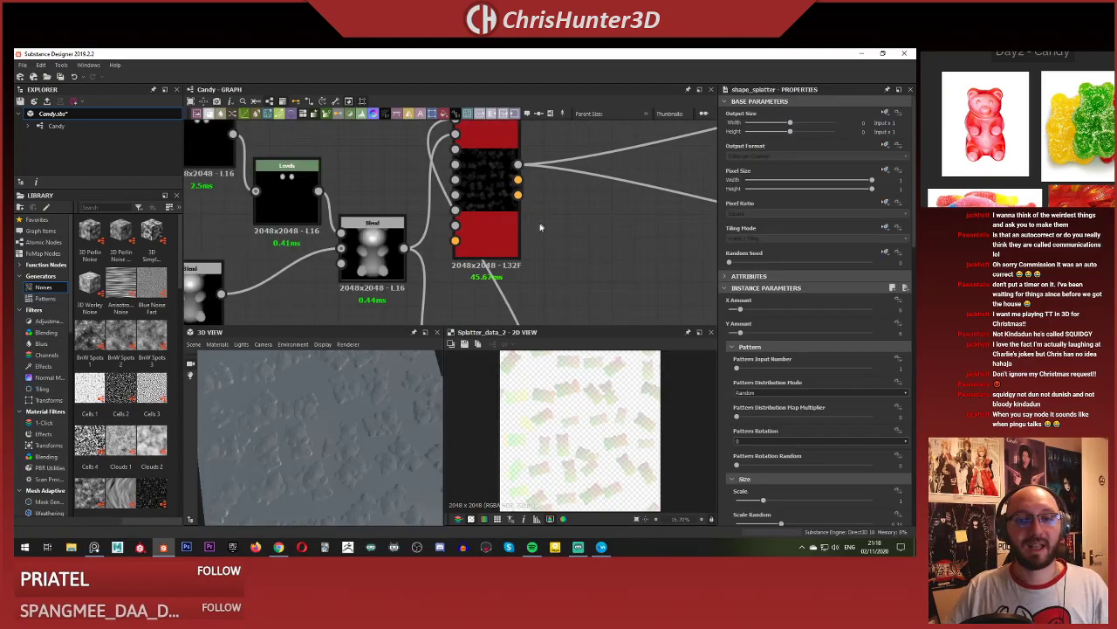
{"action": "middle_click_drag", "start_coordinate": [541, 229], "coordinate": [535, 257]}
{"action": "double_click", "coordinate": [499, 224]}
{"action": "scroll", "coordinate": [559, 251], "scroll_direction": "up", "scroll_amount": 2}
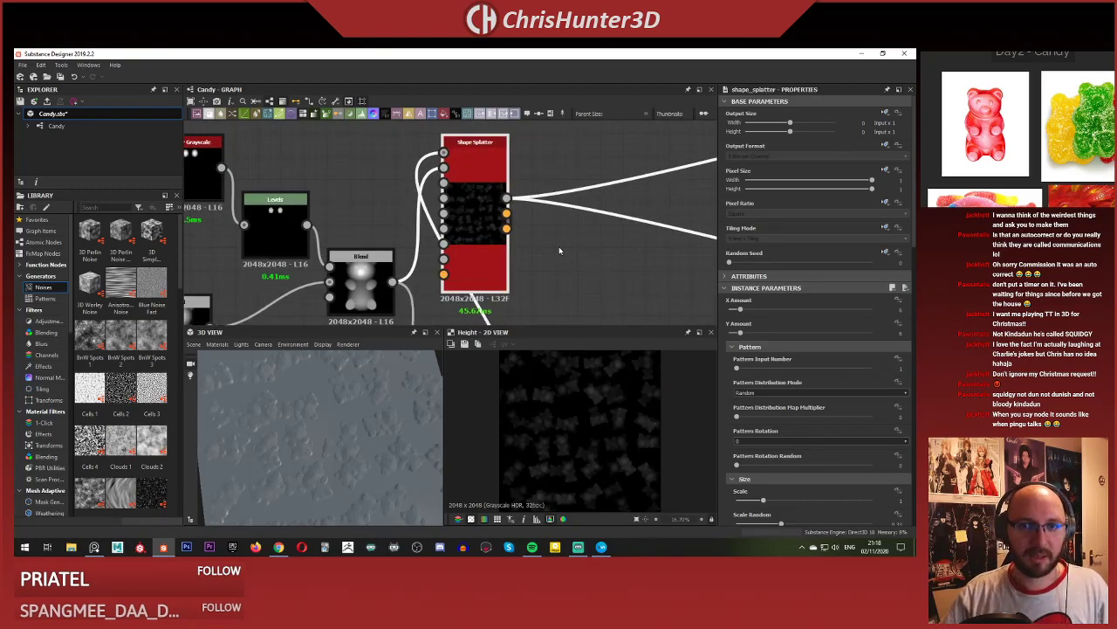
Add a Shape Splatter to Mask node, feed it the upper Shape Splatter's Splatter Data 1, and inspect the mask.
{"action": "scroll", "coordinate": [559, 246], "scroll_direction": "up", "scroll_amount": 2}
{"action": "key", "text": "space"}
{"action": "type", "text": "shape"}
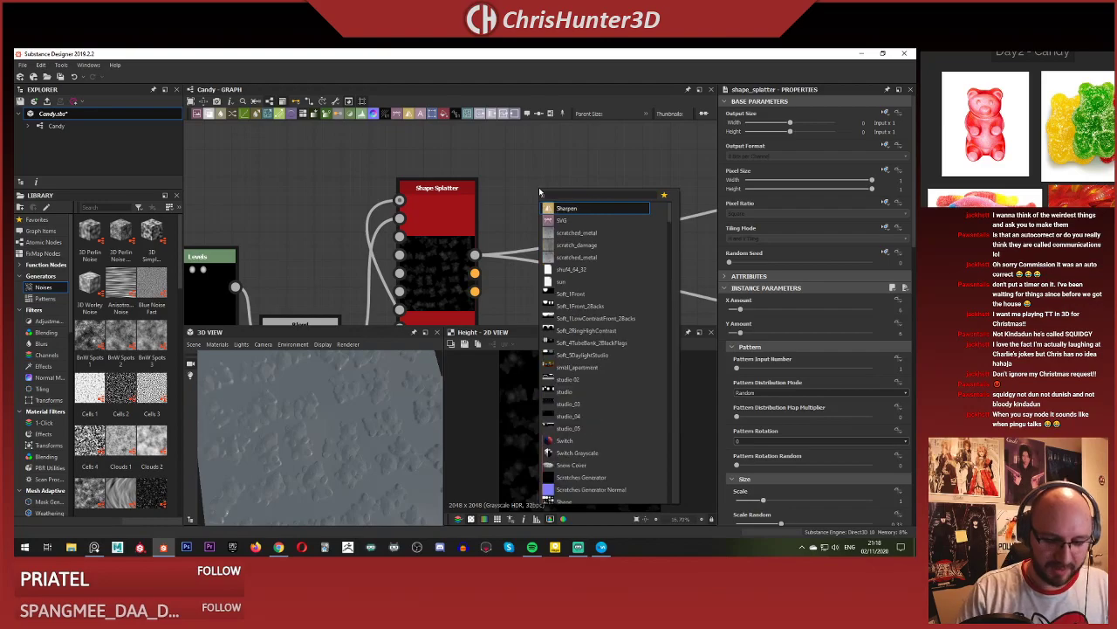
{"action": "type", "text": "splat"}
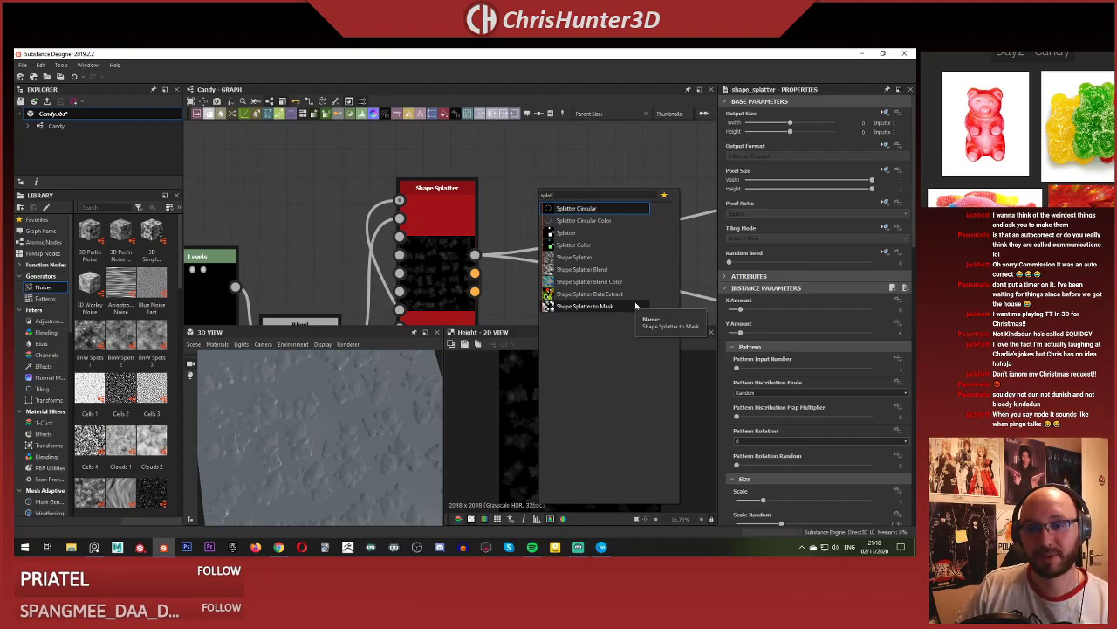
{"action": "left_click", "coordinate": [635, 305]}
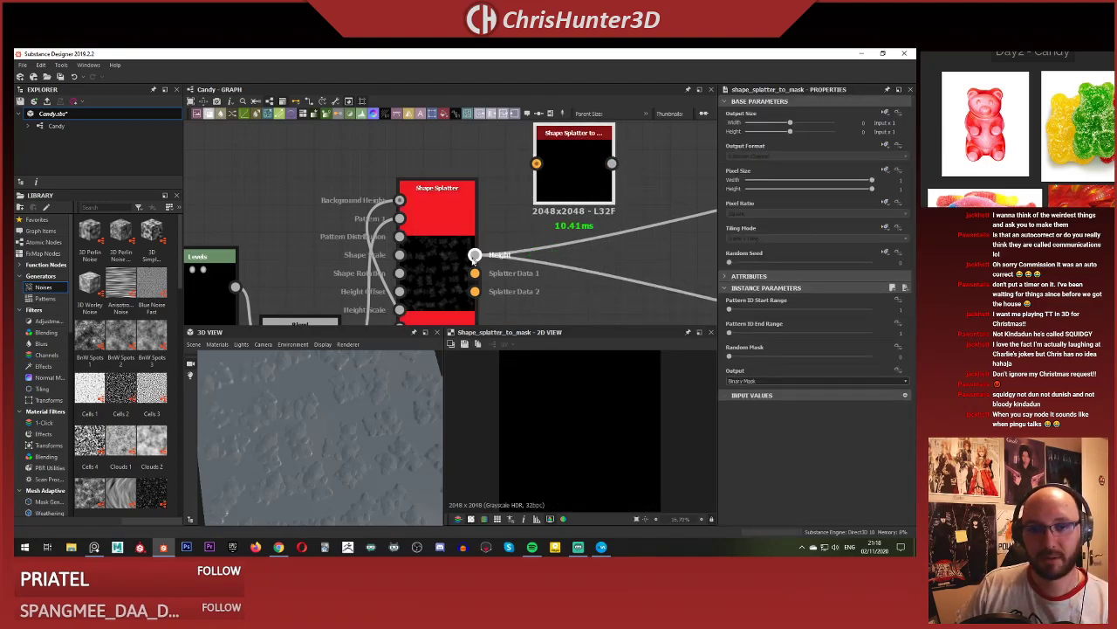
{"action": "left_click_drag", "start_coordinate": [474, 275], "coordinate": [536, 162]}
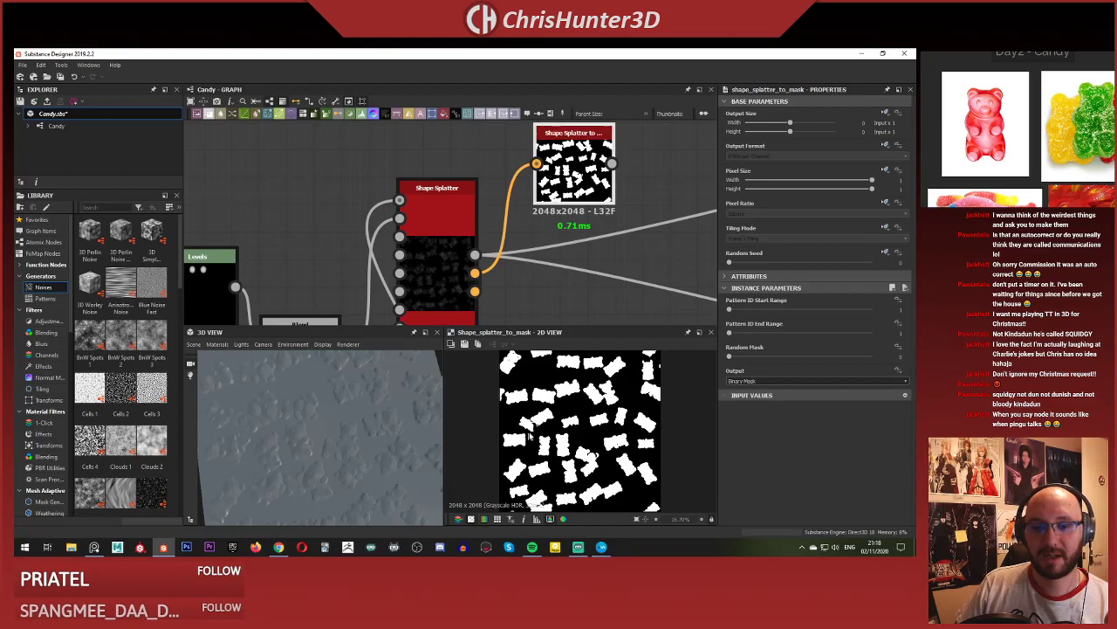
{"action": "scroll", "coordinate": [629, 406], "scroll_direction": "up", "scroll_amount": 4}
{"action": "scroll", "coordinate": [629, 406], "scroll_direction": "down", "scroll_amount": 3}
{"action": "scroll", "coordinate": [622, 418], "scroll_direction": "up", "scroll_amount": 8}
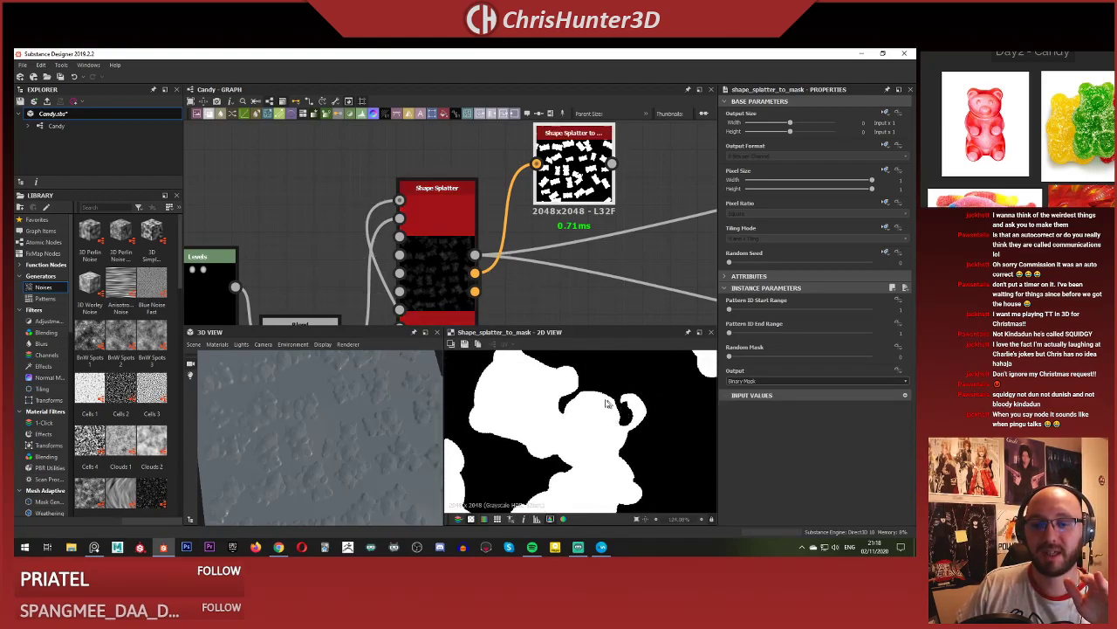
{"action": "scroll", "coordinate": [521, 224], "scroll_direction": "down", "scroll_amount": 5}
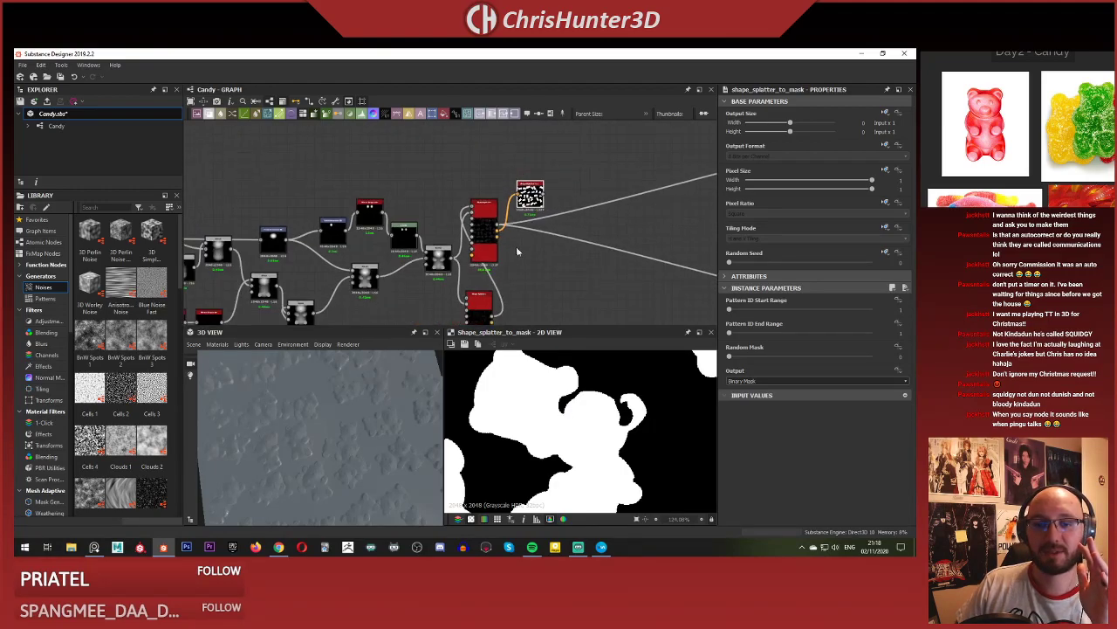
Add a Shape Splatter Data Extract node and place it above the mask node.
{"action": "scroll", "coordinate": [574, 449], "scroll_direction": "down", "scroll_amount": 6}
{"action": "scroll", "coordinate": [532, 200], "scroll_direction": "up", "scroll_amount": 6}
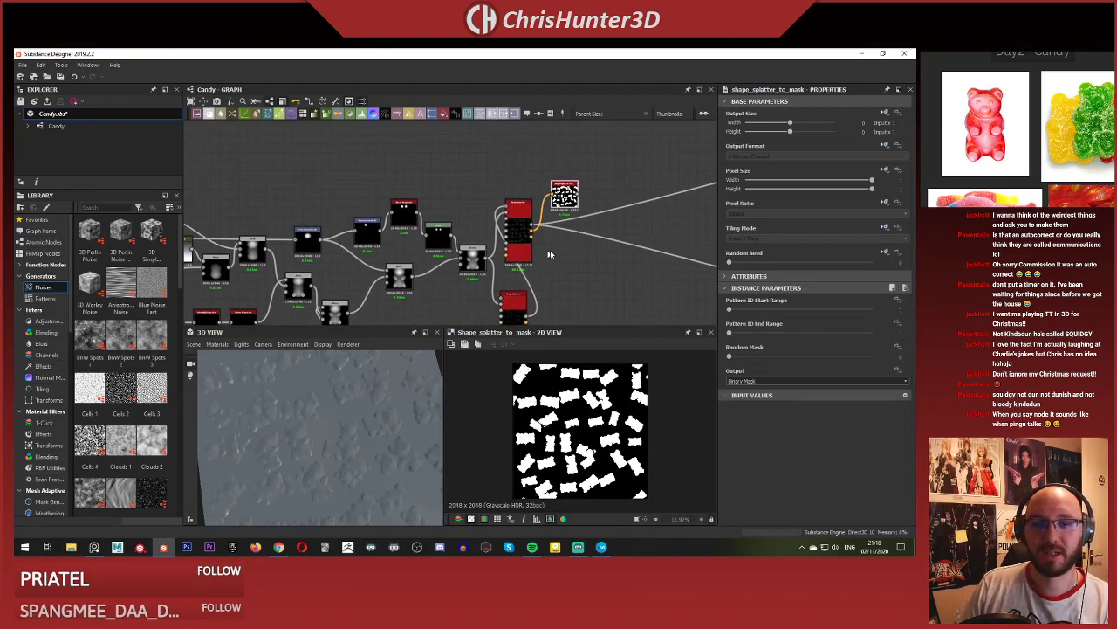
{"action": "scroll", "coordinate": [554, 210], "scroll_direction": "down", "scroll_amount": 4}
{"action": "scroll", "coordinate": [569, 185], "scroll_direction": "up", "scroll_amount": 2}
{"action": "middle_click_drag", "start_coordinate": [569, 185], "coordinate": [575, 247]}
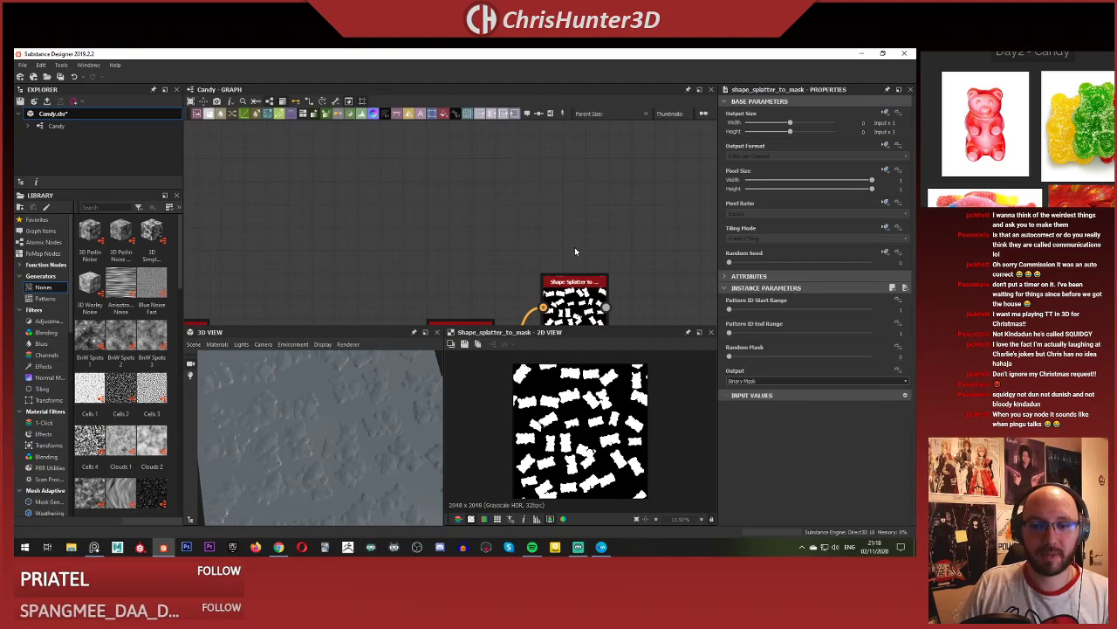
{"action": "key", "text": "space"}
{"action": "type", "text": "shap"}
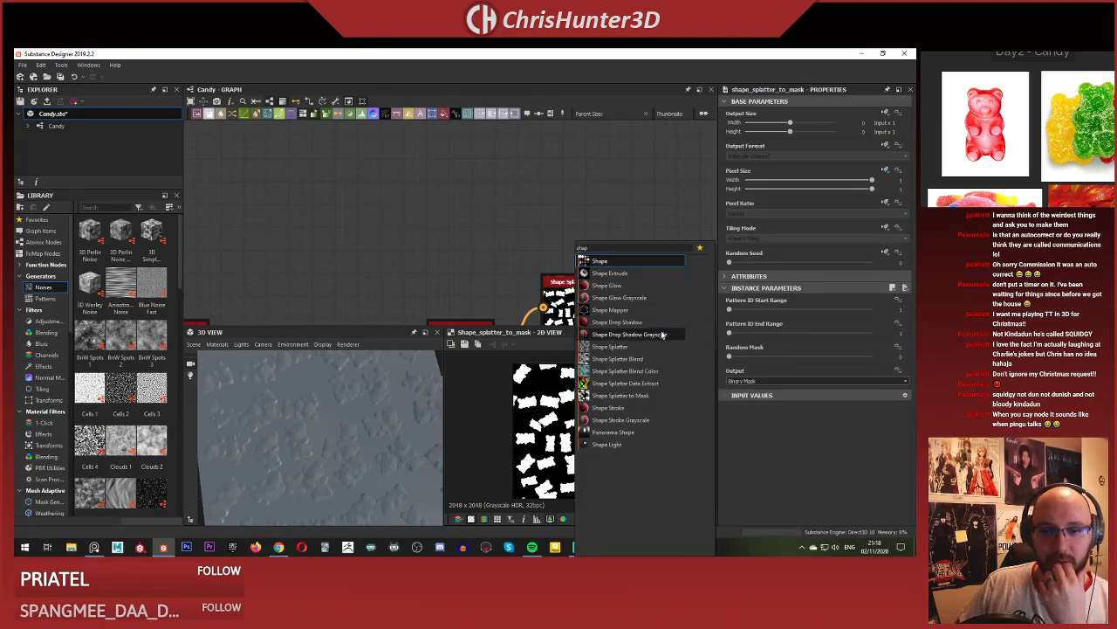
{"action": "left_click", "coordinate": [668, 385]}
{"action": "left_click_drag", "start_coordinate": [585, 258], "coordinate": [586, 185]}
{"action": "middle_click_drag", "start_coordinate": [657, 217], "coordinate": [634, 232]}
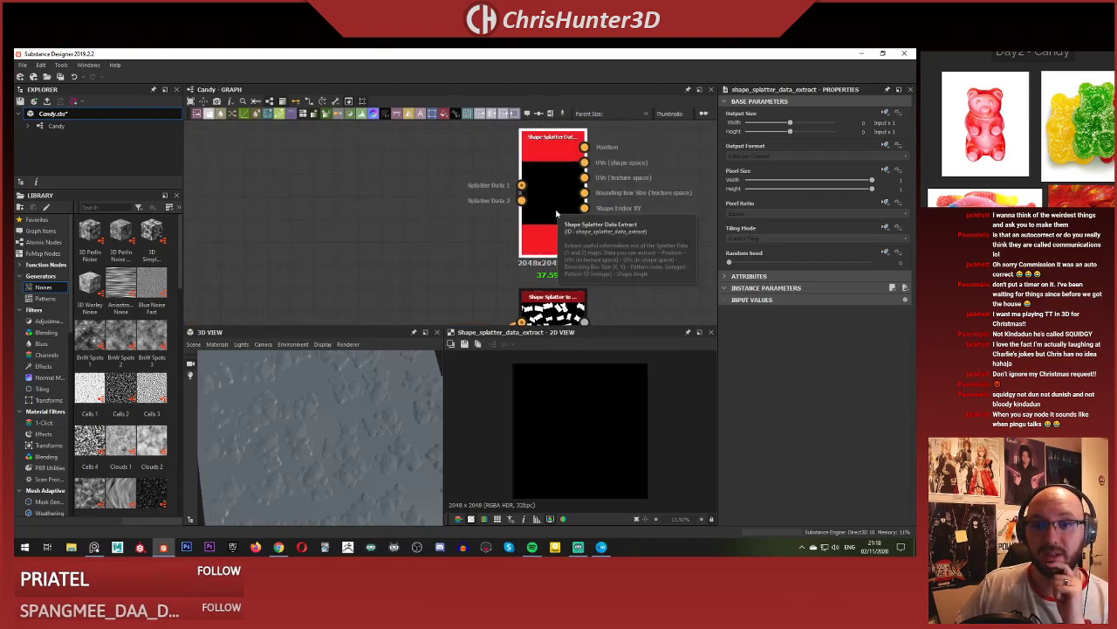
Connect the upper Shape Splatter's Splatter Data 1 and 2 outputs to the matching inputs of the data extract node.
{"action": "scroll", "coordinate": [445, 271], "scroll_direction": "down", "scroll_amount": 3}
{"action": "middle_click_drag", "start_coordinate": [452, 272], "coordinate": [454, 191]}
{"action": "left_click_drag", "start_coordinate": [458, 272], "coordinate": [489, 150]}
Preview each output of the data extract node, from Position and the UVs through Shape Index XY and Pattern ID to Shape Angle.
{"action": "double_click", "coordinate": [514, 151]}
{"action": "scroll", "coordinate": [502, 153], "scroll_direction": "up", "scroll_amount": 5}
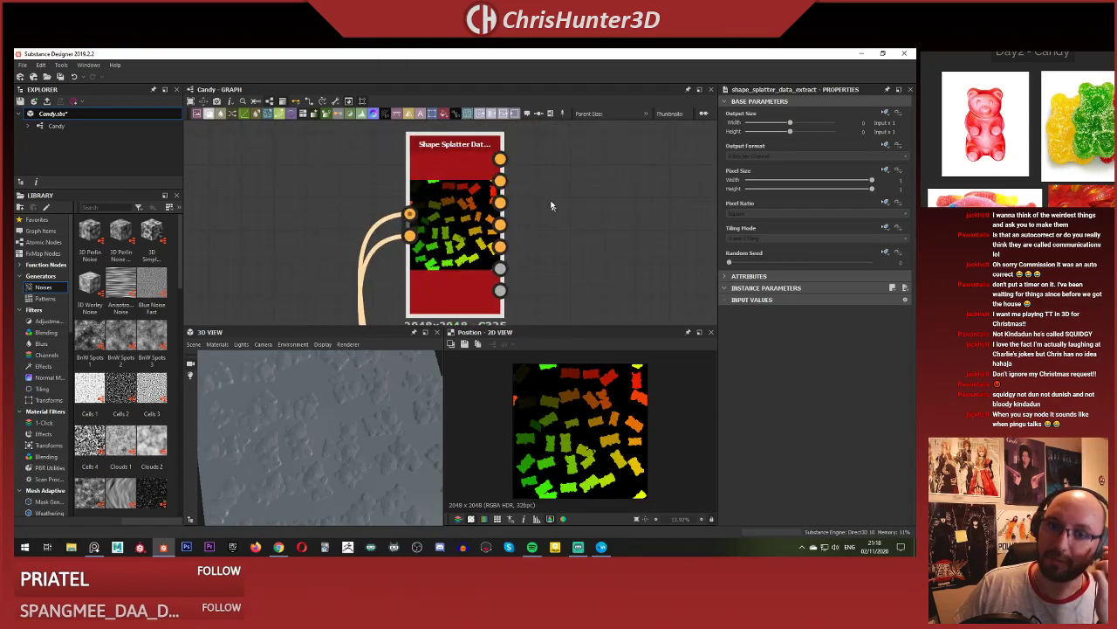
{"action": "double_click", "coordinate": [494, 183]}
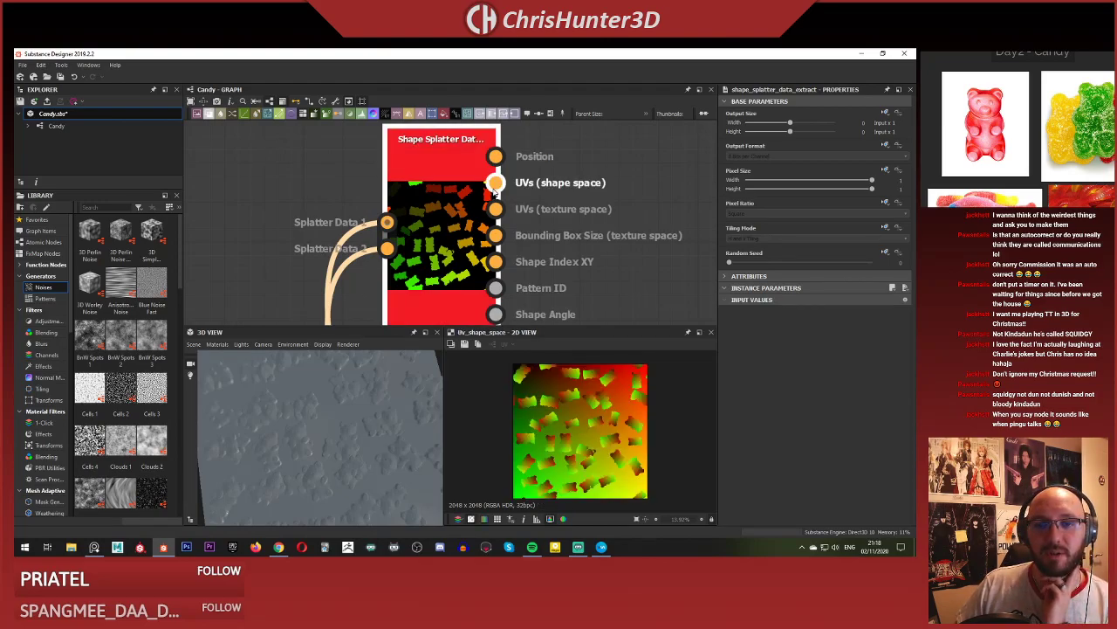
{"action": "double_click", "coordinate": [494, 208]}
{"action": "middle_click_drag", "start_coordinate": [469, 243], "coordinate": [464, 227]}
{"action": "double_click", "coordinate": [491, 220]}
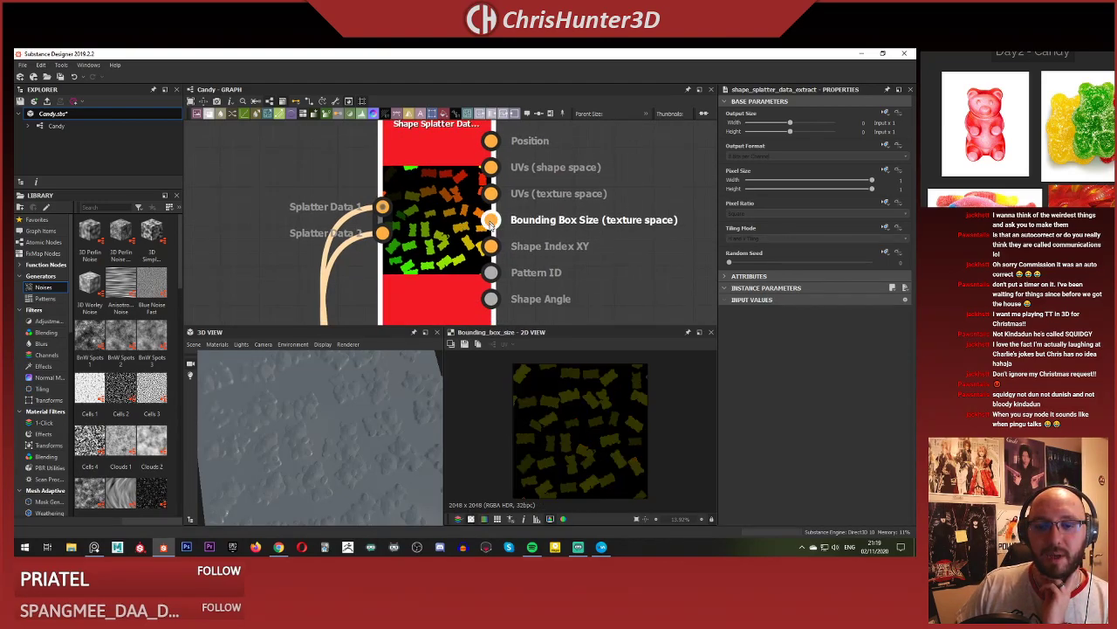
{"action": "double_click", "coordinate": [492, 246]}
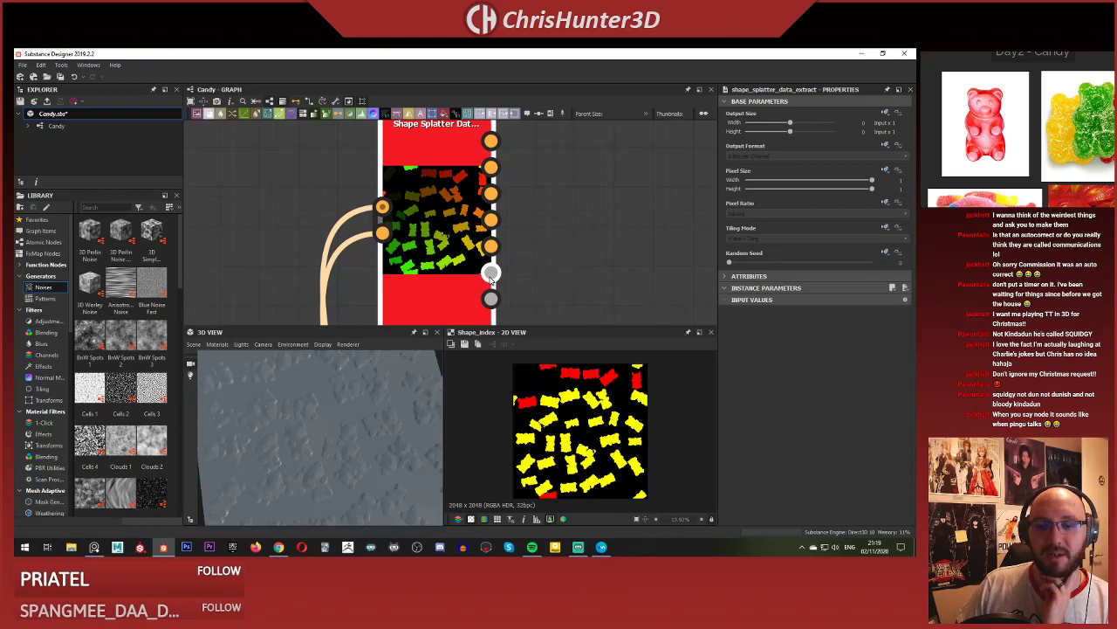
{"action": "double_click", "coordinate": [491, 273]}
{"action": "double_click", "coordinate": [491, 299]}
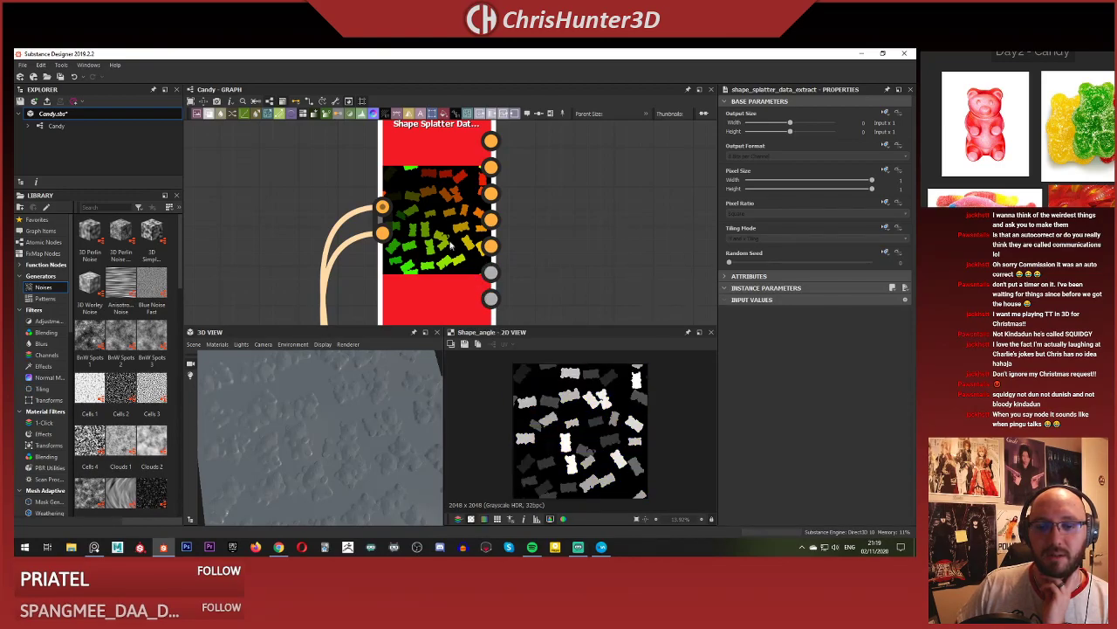
{"action": "scroll", "coordinate": [493, 297], "scroll_direction": "down", "scroll_amount": 6}
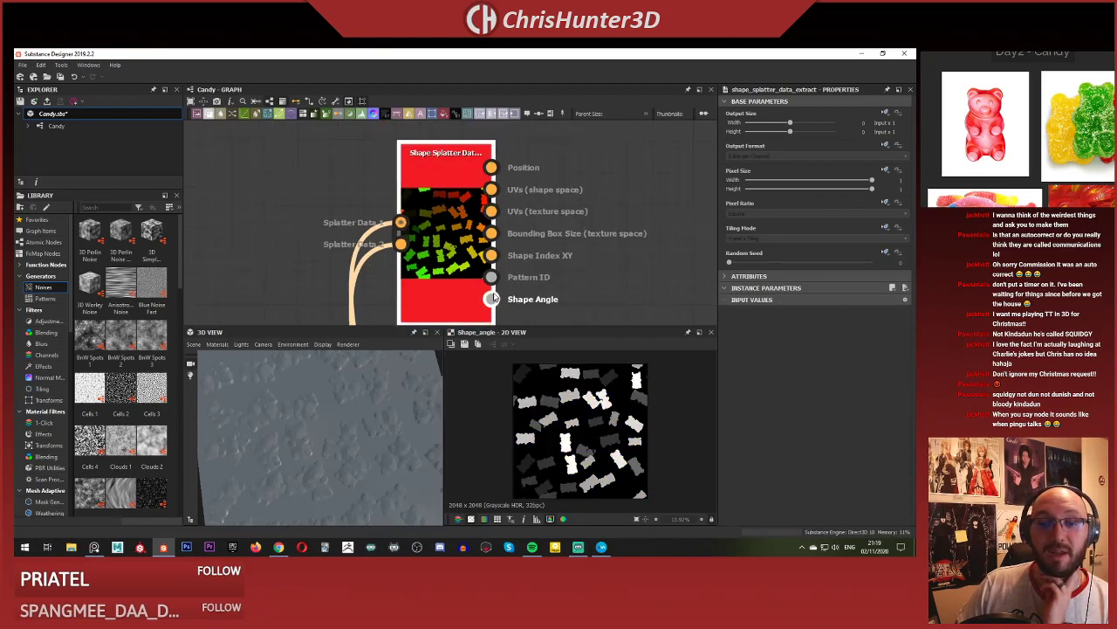
{"action": "scroll", "coordinate": [495, 234], "scroll_direction": "down", "scroll_amount": 5}
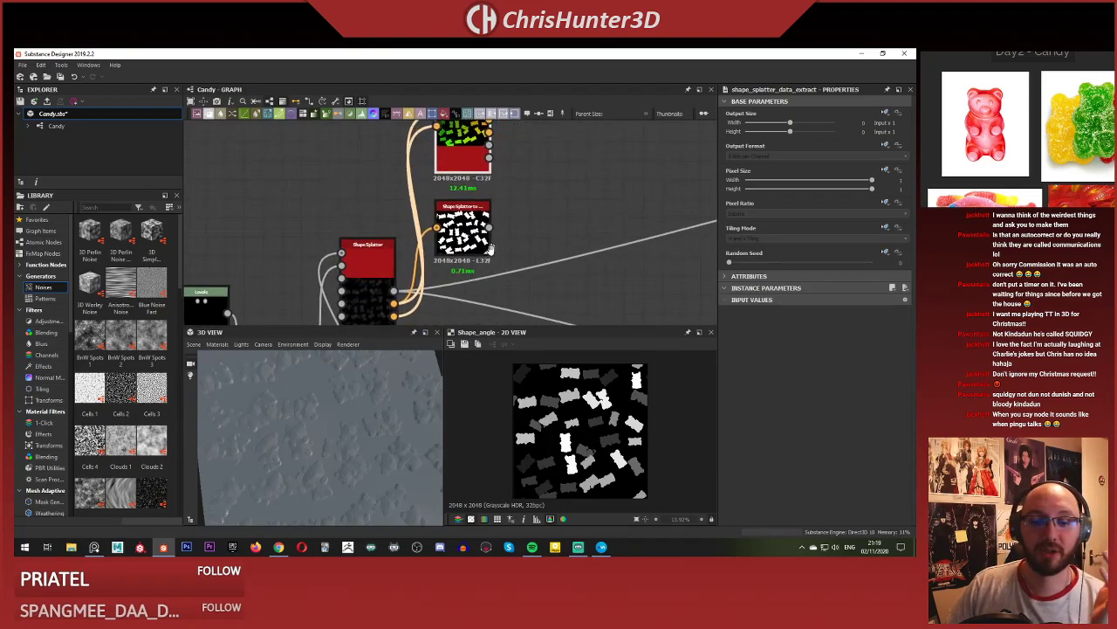
{"action": "scroll", "coordinate": [500, 211], "scroll_direction": "up", "scroll_amount": 2}
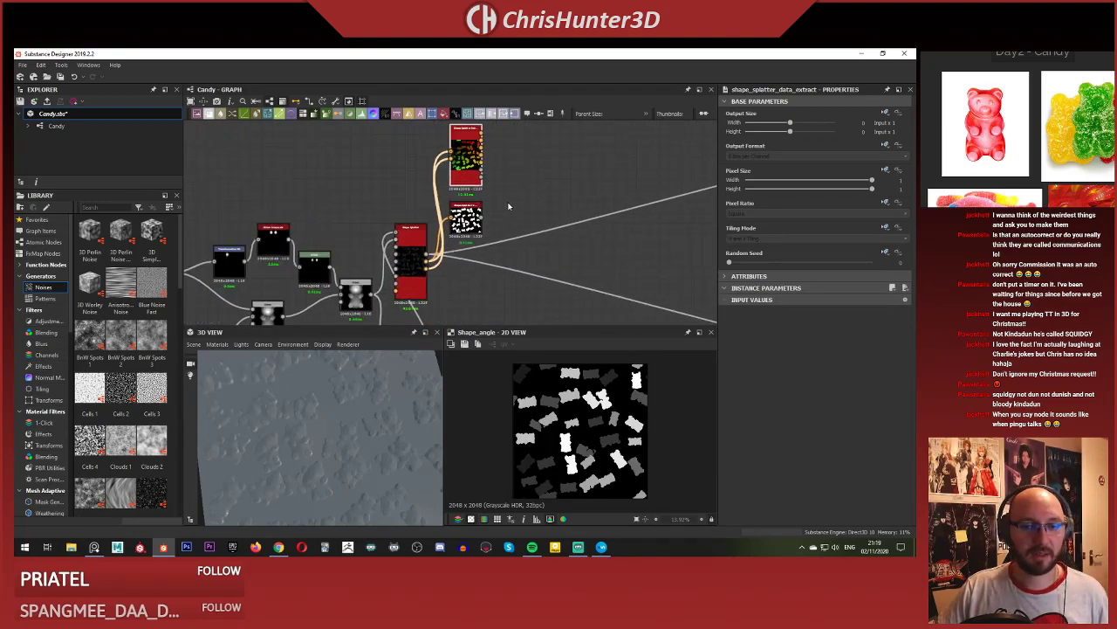
Add a Gradient Map node in the empty graph area before the Uniform Color node.
{"action": "middle_click_drag", "start_coordinate": [505, 246], "coordinate": [512, 221]}
{"action": "scroll", "coordinate": [513, 220], "scroll_direction": "down", "scroll_amount": 6}
{"action": "scroll", "coordinate": [516, 223], "scroll_direction": "up", "scroll_amount": 4}
{"action": "middle_click_drag", "start_coordinate": [598, 151], "coordinate": [532, 205]}
{"action": "scroll", "coordinate": [516, 223], "scroll_direction": "up", "scroll_amount": 1}
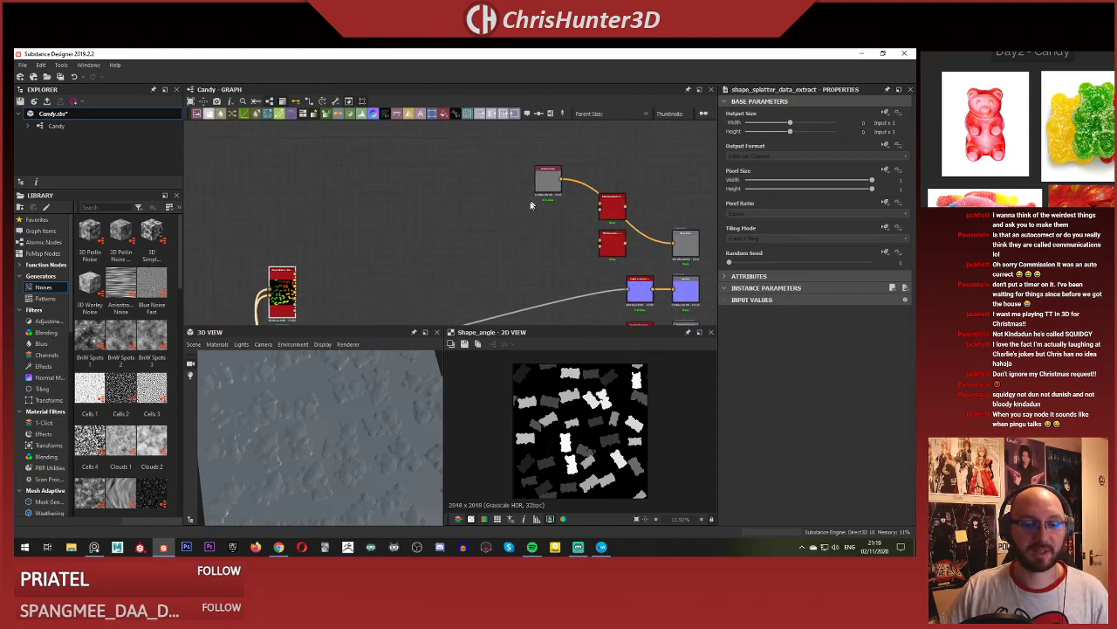
{"action": "scroll", "coordinate": [488, 179], "scroll_direction": "down", "scroll_amount": 2}
{"action": "middle_click_drag", "start_coordinate": [486, 173], "coordinate": [478, 205]}
{"action": "scroll", "coordinate": [475, 219], "scroll_direction": "up", "scroll_amount": 2}
{"action": "scroll", "coordinate": [453, 218], "scroll_direction": "up", "scroll_amount": 2}
{"action": "key", "text": "space"}
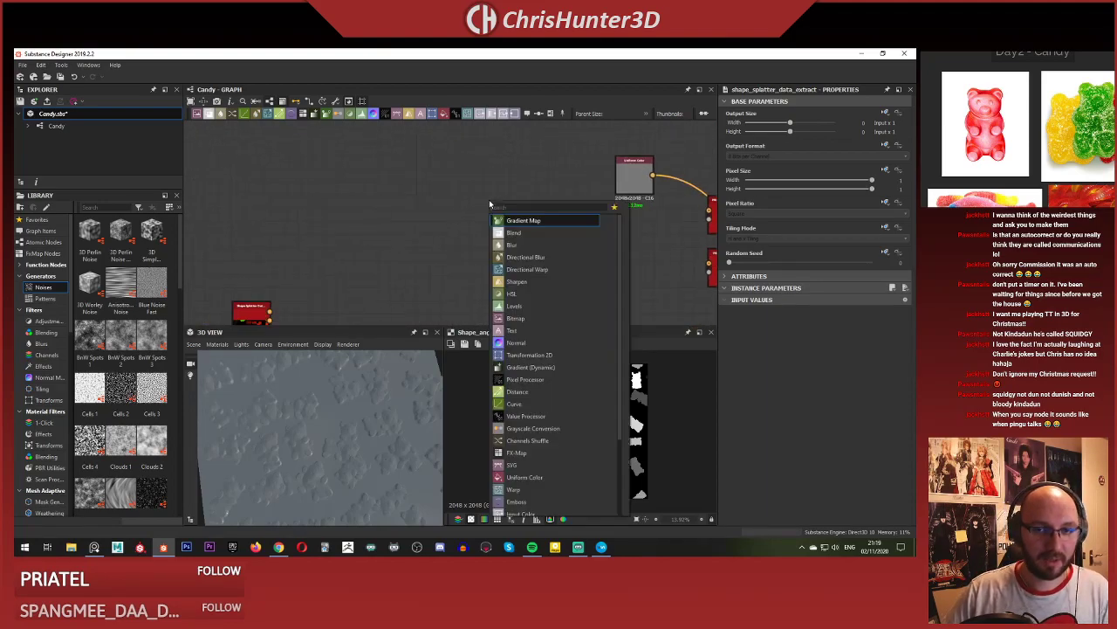
{"action": "key", "text": "Return"}
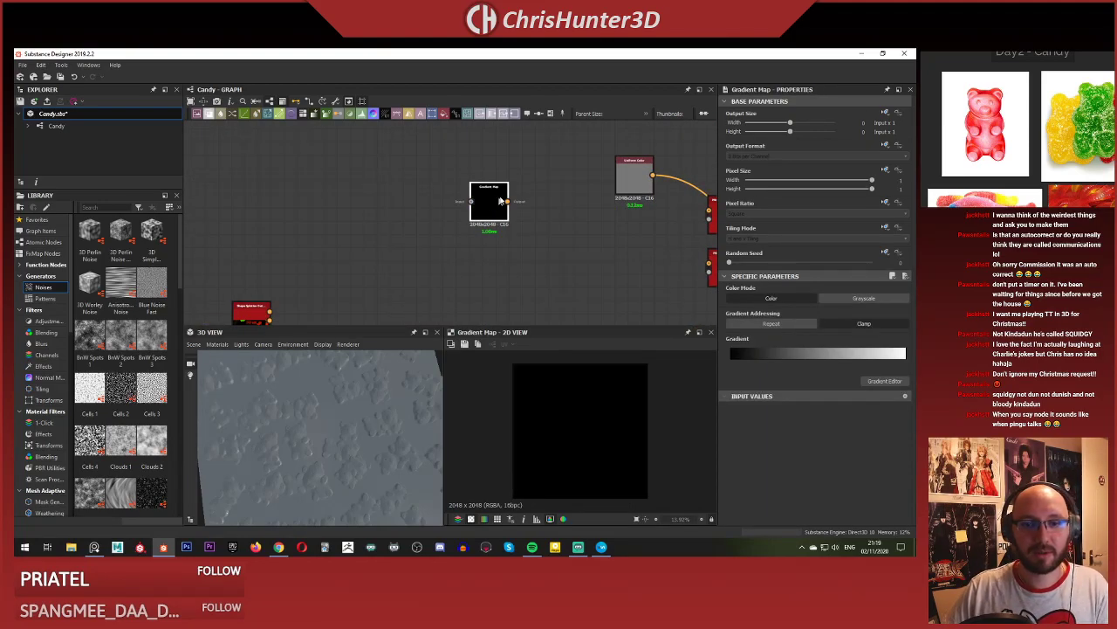
Connect the data extract node's Shape Angle output to the Gradient Map input.
{"action": "scroll", "coordinate": [431, 158], "scroll_direction": "down", "scroll_amount": 2}
{"action": "middle_click_drag", "start_coordinate": [430, 158], "coordinate": [434, 114]}
{"action": "scroll", "coordinate": [367, 201], "scroll_direction": "up", "scroll_amount": 3}
{"action": "left_click", "coordinate": [332, 203]}
{"action": "scroll", "coordinate": [411, 240], "scroll_direction": "down", "scroll_amount": 2}
{"action": "middle_click_drag", "start_coordinate": [474, 207], "coordinate": [356, 354]}
{"action": "scroll", "coordinate": [452, 202], "scroll_direction": "up", "scroll_amount": 4}
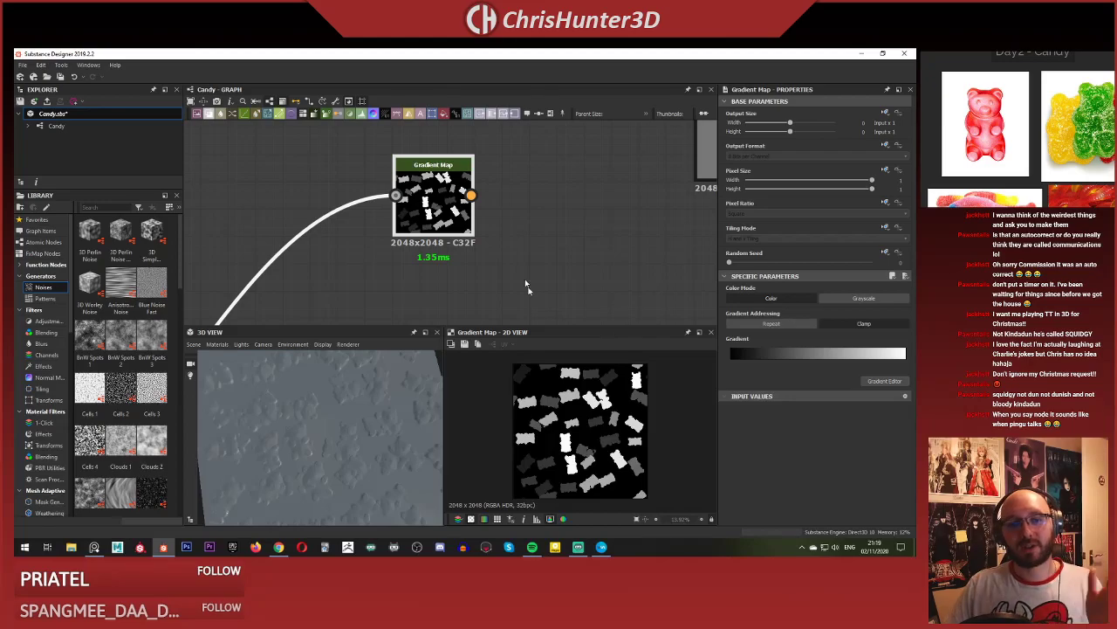
{"action": "scroll", "coordinate": [485, 276], "scroll_direction": "up", "scroll_amount": 2}
{"action": "middle_click_drag", "start_coordinate": [482, 225], "coordinate": [520, 291]}
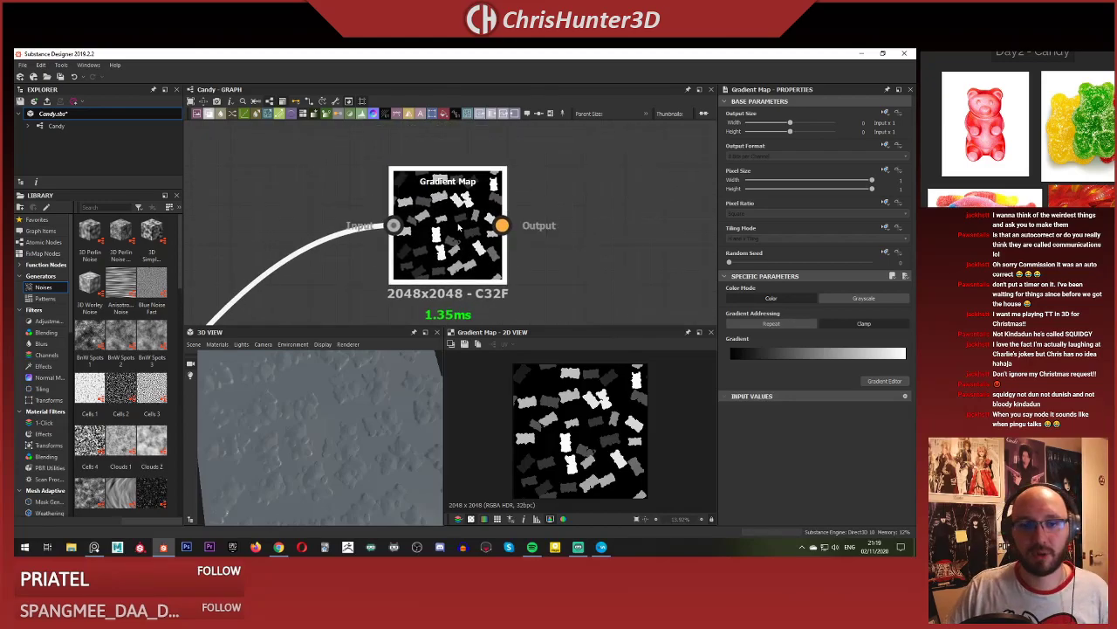
Add a light red colour key near the middle of the Gradient Map's gradient, at about 0.43.
{"action": "left_click", "coordinate": [906, 384]}
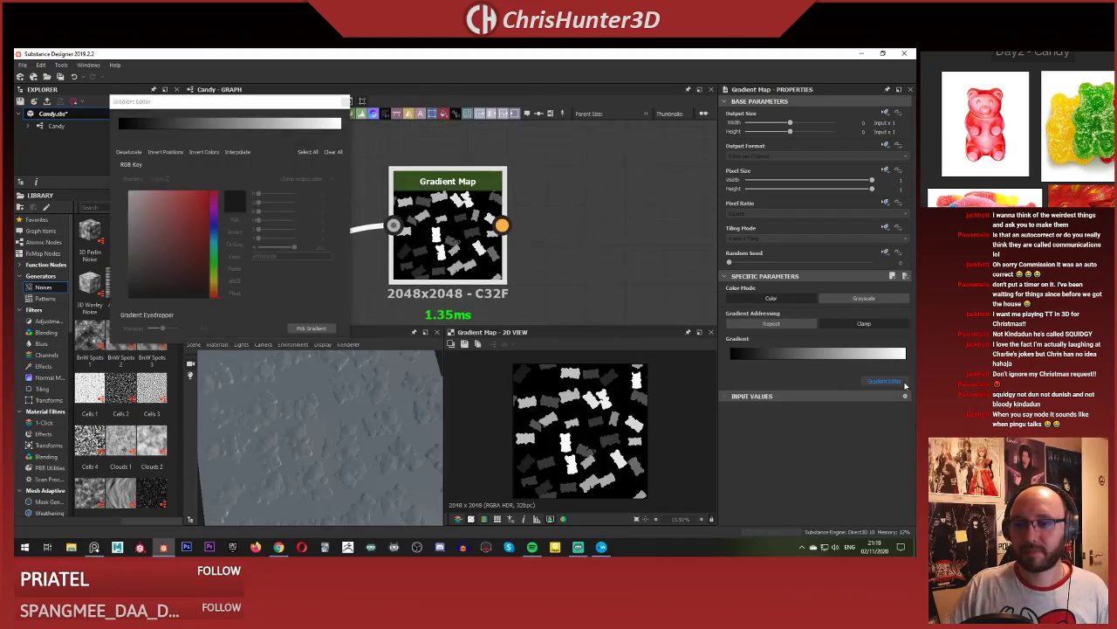
{"action": "left_click", "coordinate": [216, 129]}
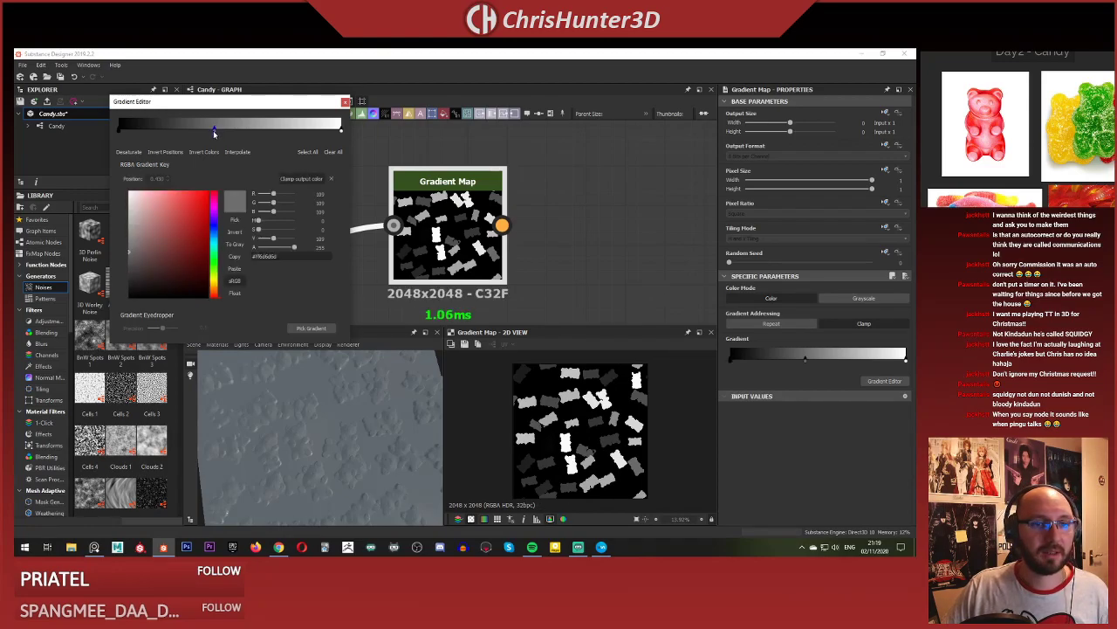
{"action": "left_click", "coordinate": [183, 194]}
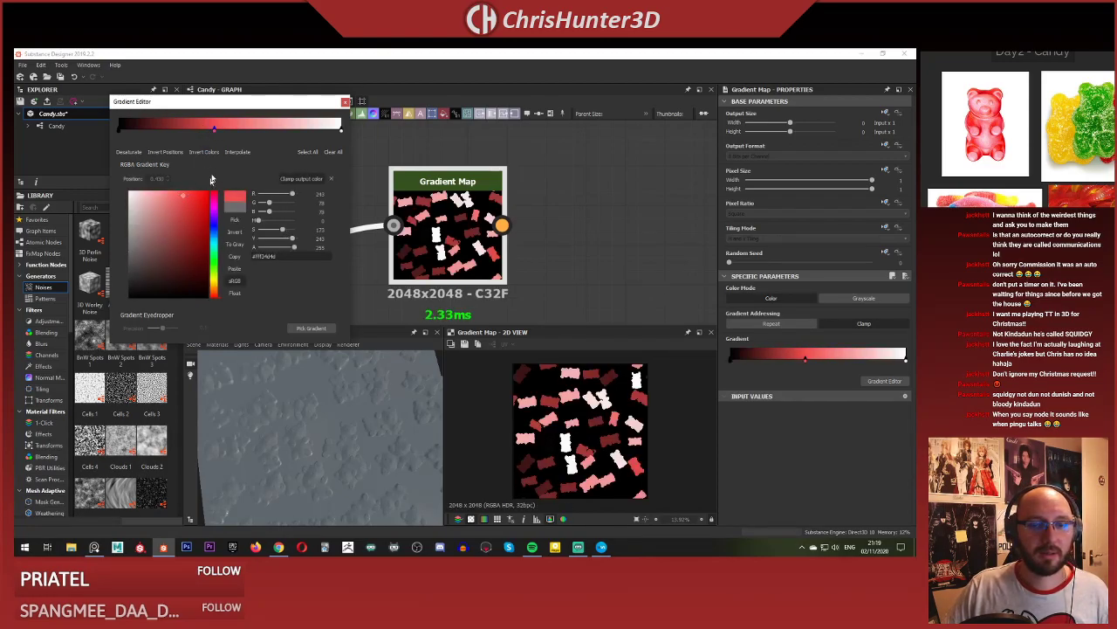
Try blue on the gradient's start key and return it to black.
{"action": "left_click", "coordinate": [120, 132]}
{"action": "left_click", "coordinate": [213, 226]}
{"action": "left_click_drag", "start_coordinate": [192, 210], "coordinate": [225, 181]}
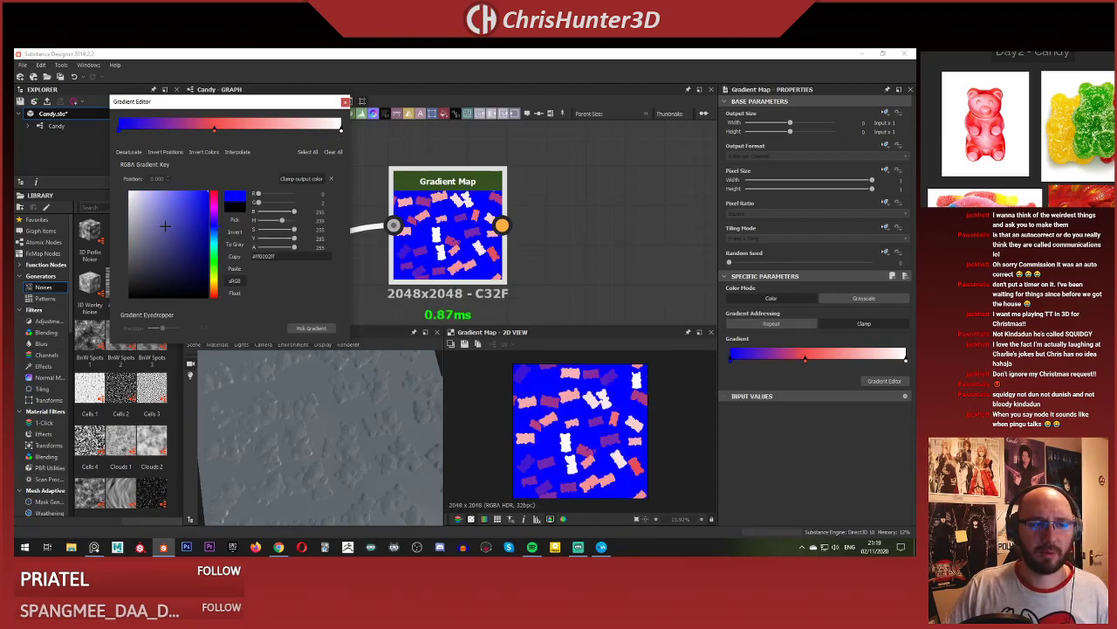
{"action": "left_click_drag", "start_coordinate": [165, 226], "coordinate": [118, 357]}
Set the gradient's end key to bright blue and close the Gradient Editor.
{"action": "left_click", "coordinate": [341, 131]}
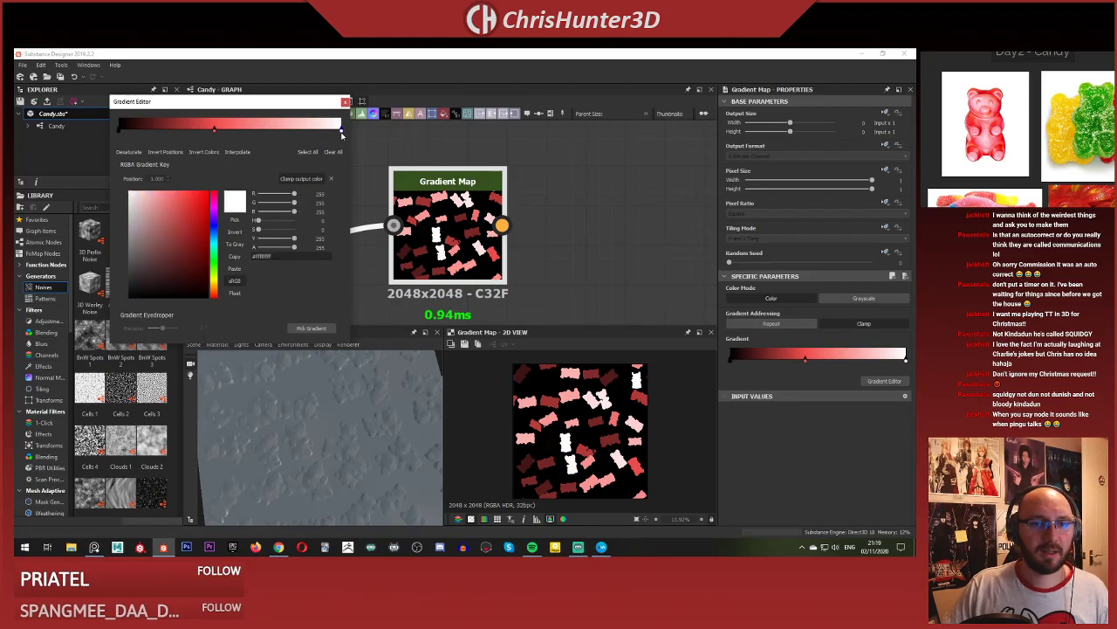
{"action": "left_click", "coordinate": [215, 232]}
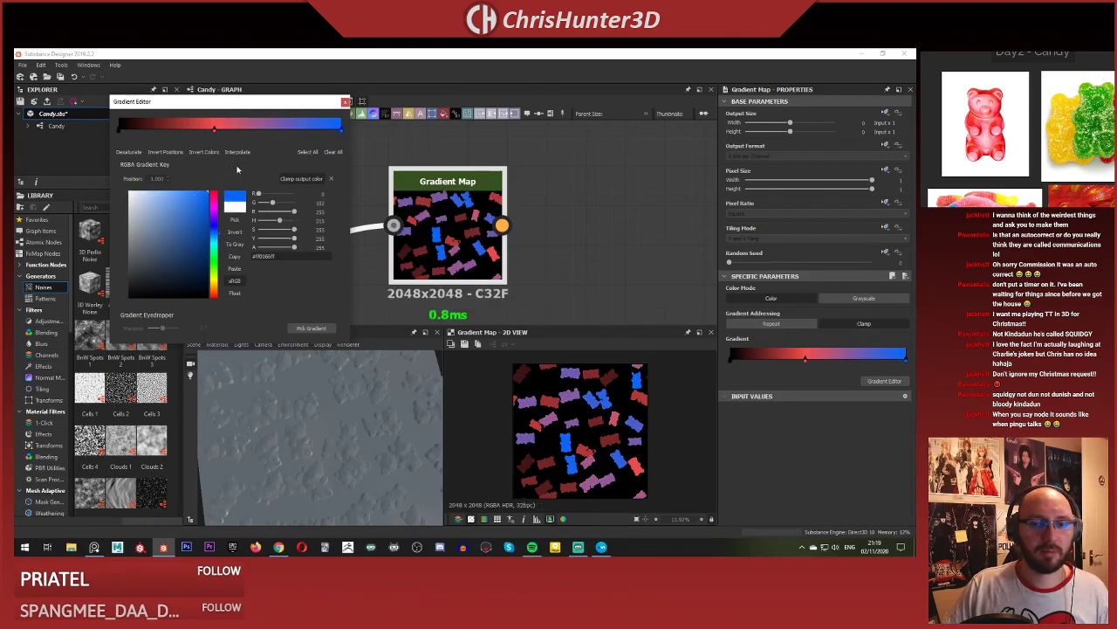
{"action": "scroll", "coordinate": [604, 450], "scroll_direction": "up", "scroll_amount": 3}
{"action": "scroll", "coordinate": [604, 450], "scroll_direction": "down", "scroll_amount": 3}
{"action": "scroll", "coordinate": [604, 451], "scroll_direction": "up", "scroll_amount": 1}
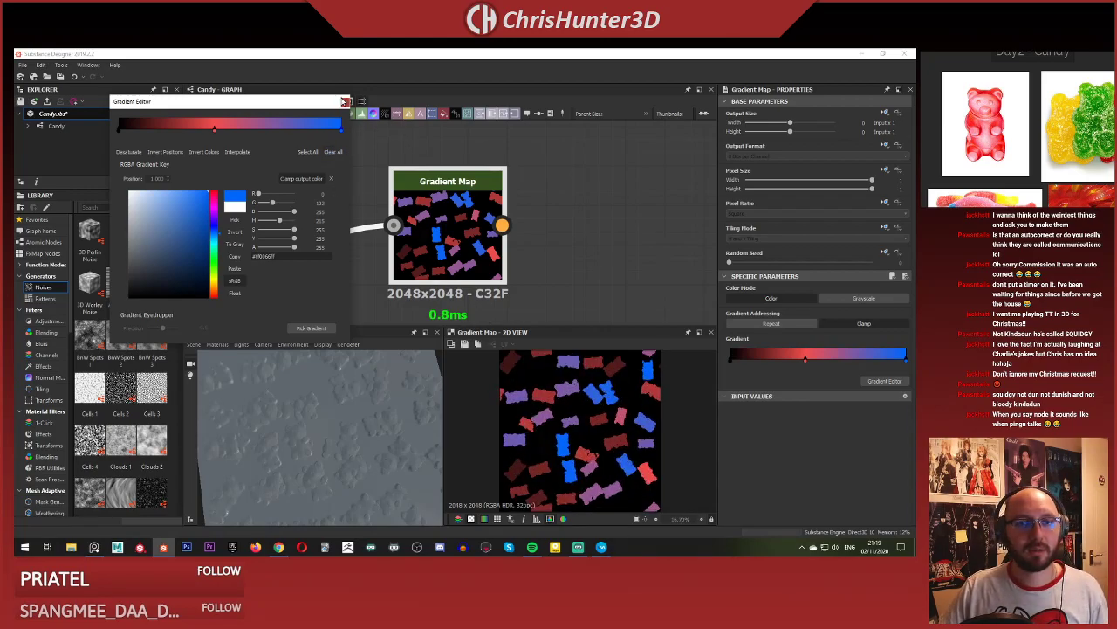
{"action": "left_click", "coordinate": [344, 101]}
Connect the Gradient Map output to the Base Color output in place of the Uniform Color and check the 3D preview.
{"action": "scroll", "coordinate": [407, 232], "scroll_direction": "down", "scroll_amount": 3}
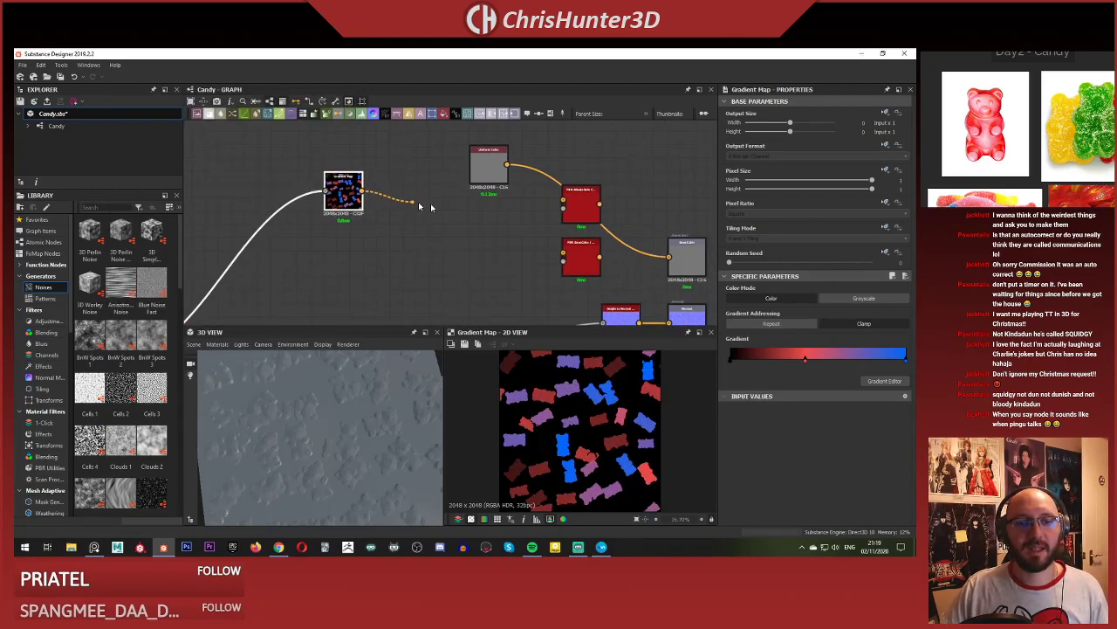
{"action": "left_click_drag", "start_coordinate": [419, 206], "coordinate": [563, 252]}
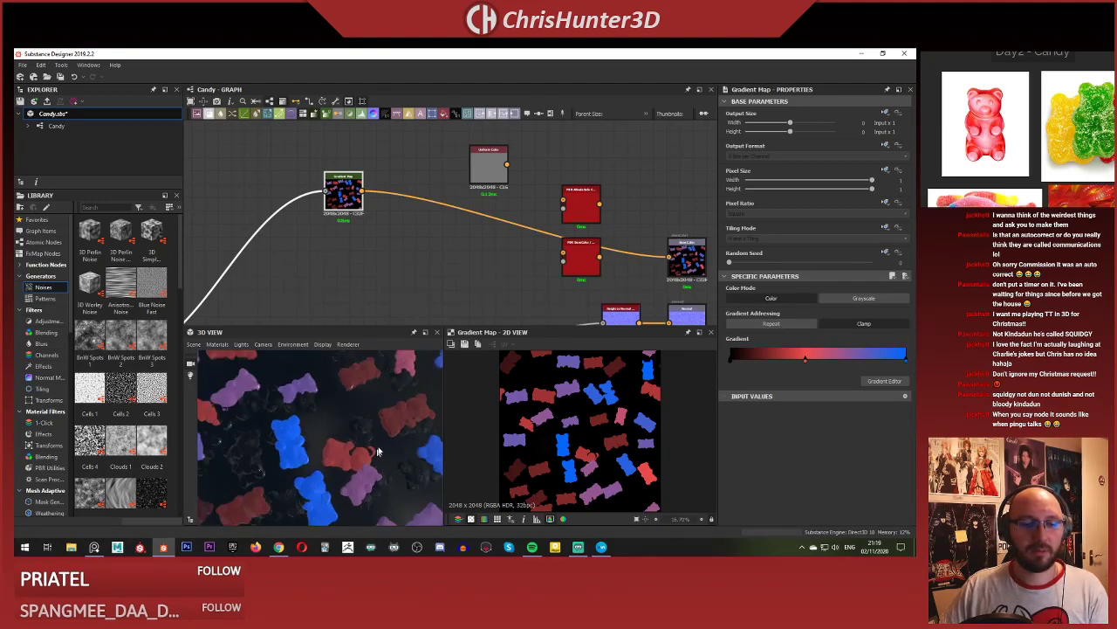
{"action": "scroll", "coordinate": [379, 452], "scroll_direction": "down", "scroll_amount": 5}
{"action": "scroll", "coordinate": [478, 256], "scroll_direction": "down", "scroll_amount": 3}
{"action": "middle_click_drag", "start_coordinate": [478, 257], "coordinate": [461, 250]}
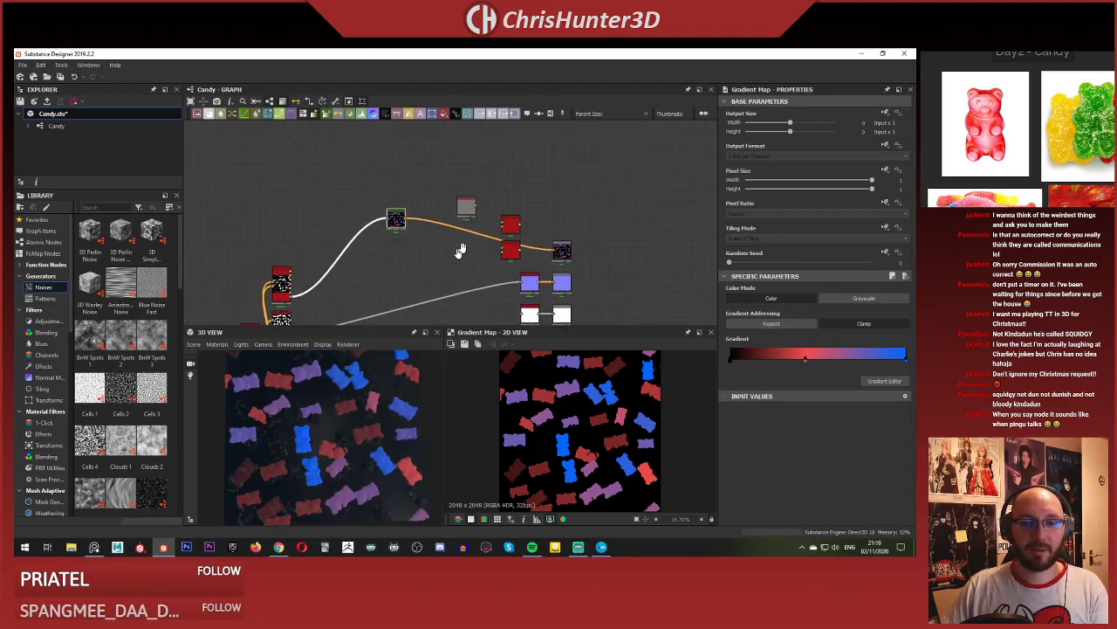
Examine the node chain back to the second Shape Splatter and preview its Splatter Data 2 output.
{"action": "scroll", "coordinate": [329, 275], "scroll_direction": "up", "scroll_amount": 5}
{"action": "middle_click_drag", "start_coordinate": [329, 275], "coordinate": [419, 204]}
{"action": "scroll", "coordinate": [370, 240], "scroll_direction": "up", "scroll_amount": 2}
{"action": "middle_click_drag", "start_coordinate": [371, 240], "coordinate": [611, 161]}
{"action": "scroll", "coordinate": [531, 230], "scroll_direction": "up", "scroll_amount": 2}
{"action": "scroll", "coordinate": [563, 236], "scroll_direction": "up", "scroll_amount": 2}
{"action": "scroll", "coordinate": [563, 234], "scroll_direction": "down", "scroll_amount": 7}
{"action": "scroll", "coordinate": [527, 277], "scroll_direction": "up", "scroll_amount": 3}
{"action": "scroll", "coordinate": [489, 296], "scroll_direction": "down", "scroll_amount": 3}
{"action": "middle_click_drag", "start_coordinate": [488, 297], "coordinate": [494, 171]}
{"action": "scroll", "coordinate": [471, 233], "scroll_direction": "up", "scroll_amount": 5}
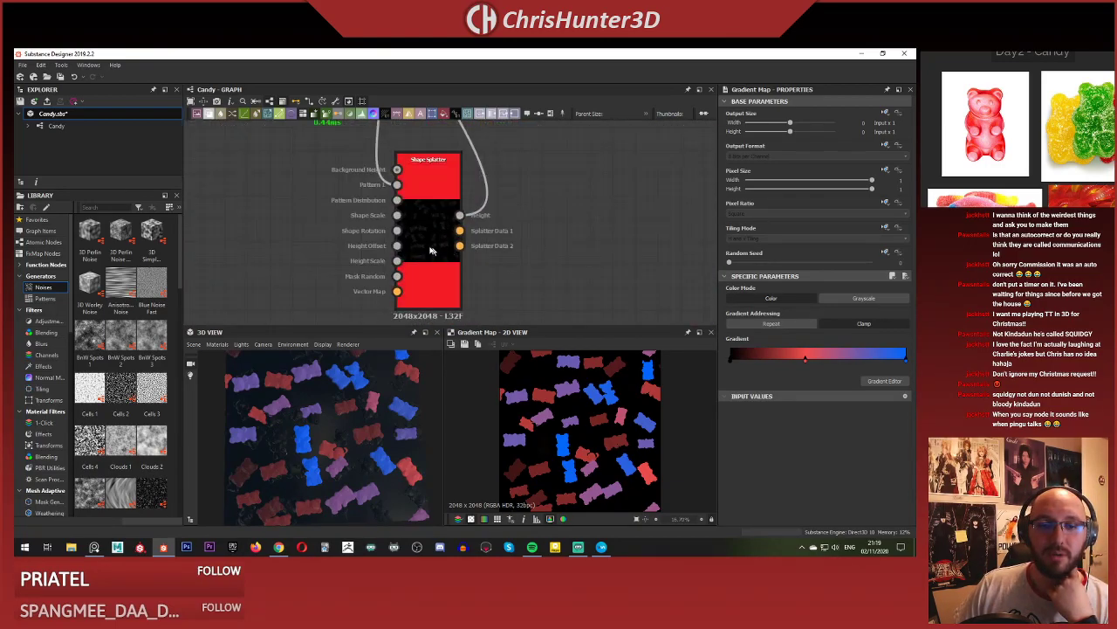
{"action": "double_click", "coordinate": [460, 246]}
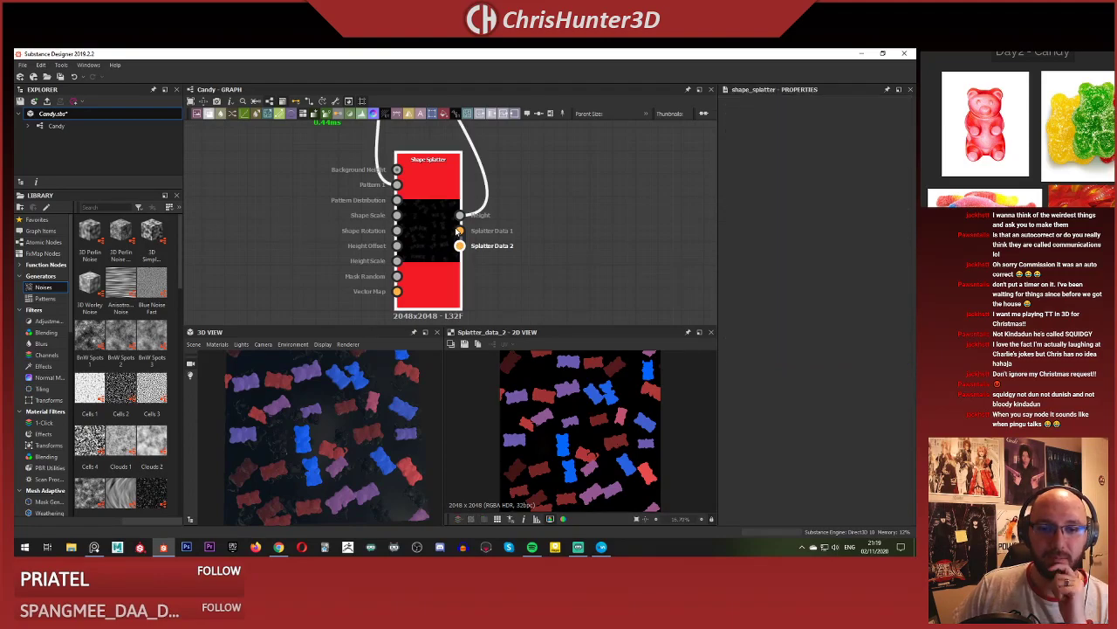
{"action": "scroll", "coordinate": [562, 216], "scroll_direction": "down", "scroll_amount": 4}
{"action": "scroll", "coordinate": [536, 263], "scroll_direction": "up", "scroll_amount": 3}
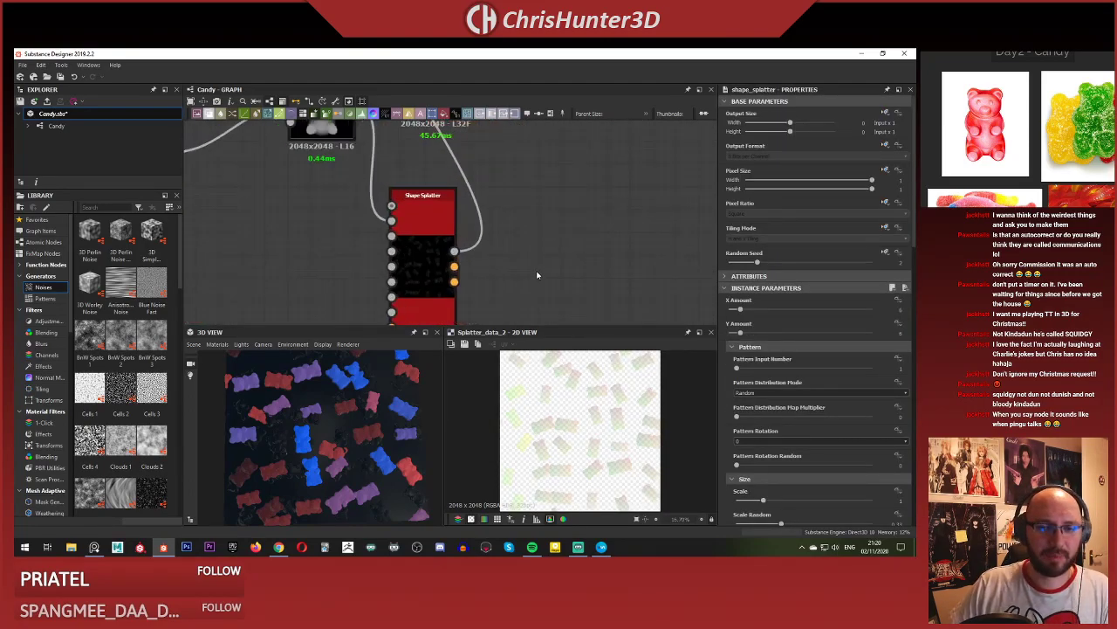
Try a Shape Splatter Blend node beside the second Shape Splatter, then delete it.
{"action": "key", "text": "space"}
{"action": "type", "text": "spla"}
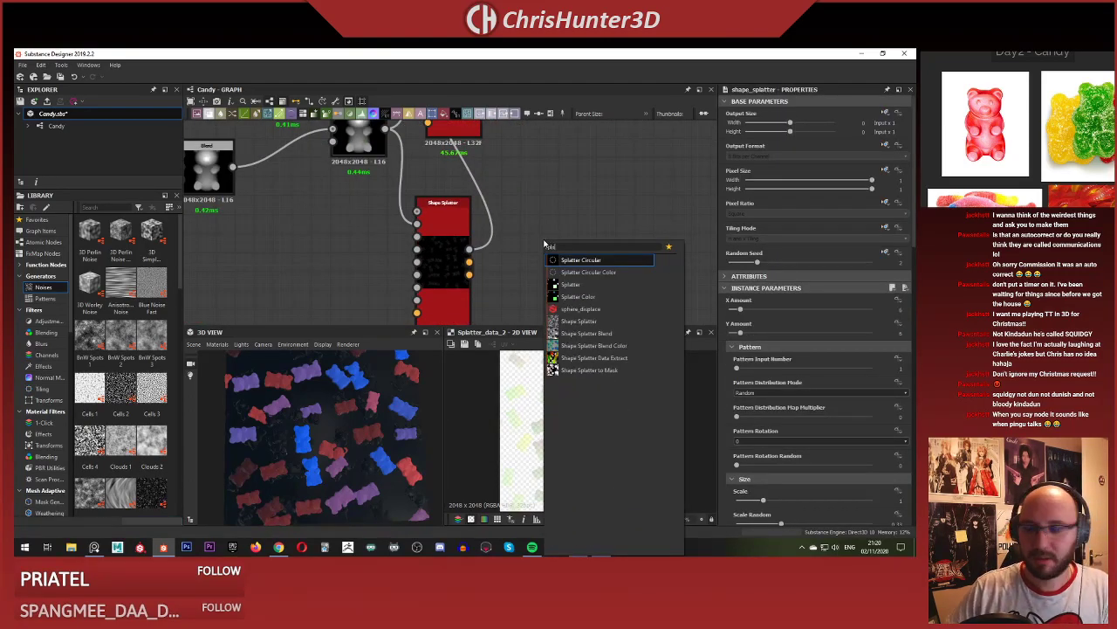
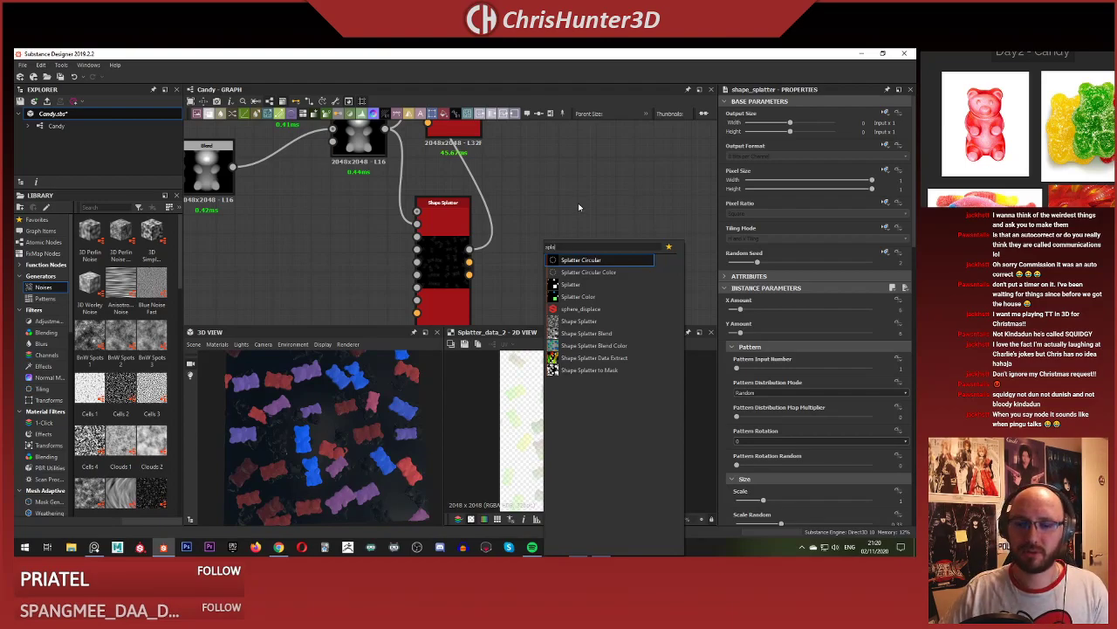
{"action": "left_click", "coordinate": [624, 332]}
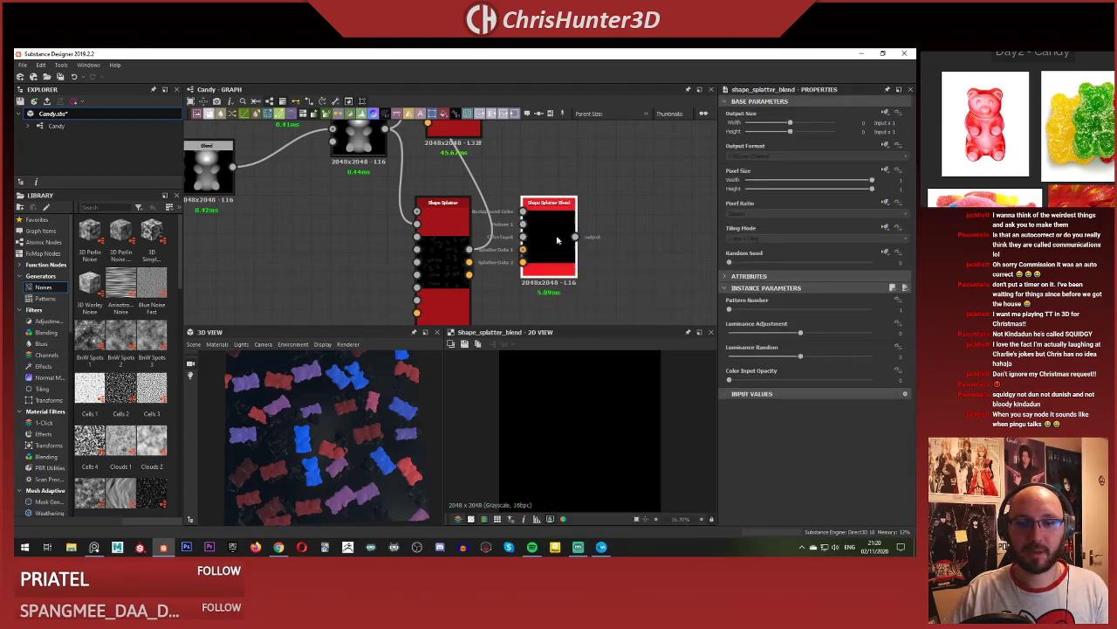
{"action": "left_click_drag", "start_coordinate": [556, 243], "coordinate": [577, 188]}
{"action": "middle_click_drag", "start_coordinate": [563, 183], "coordinate": [574, 249]}
{"action": "scroll", "coordinate": [463, 212], "scroll_direction": "down", "scroll_amount": 2}
{"action": "scroll", "coordinate": [532, 215], "scroll_direction": "up", "scroll_amount": 3}
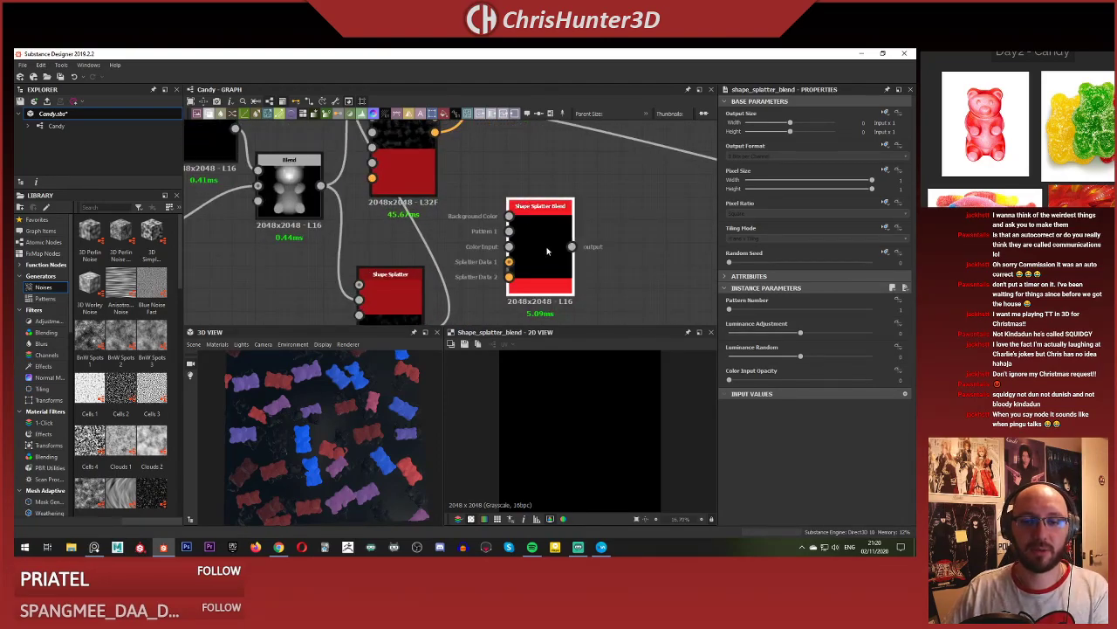
{"action": "key", "text": "Delete"}
Add a Shape Splatter Blend Color node and connect the second Shape Splatter's two splatter data outputs to it.
{"action": "scroll", "coordinate": [500, 253], "scroll_direction": "down", "scroll_amount": 1}
{"action": "scroll", "coordinate": [500, 254], "scroll_direction": "down", "scroll_amount": 1}
{"action": "middle_click_drag", "start_coordinate": [500, 254], "coordinate": [533, 204]}
{"action": "key", "text": "space"}
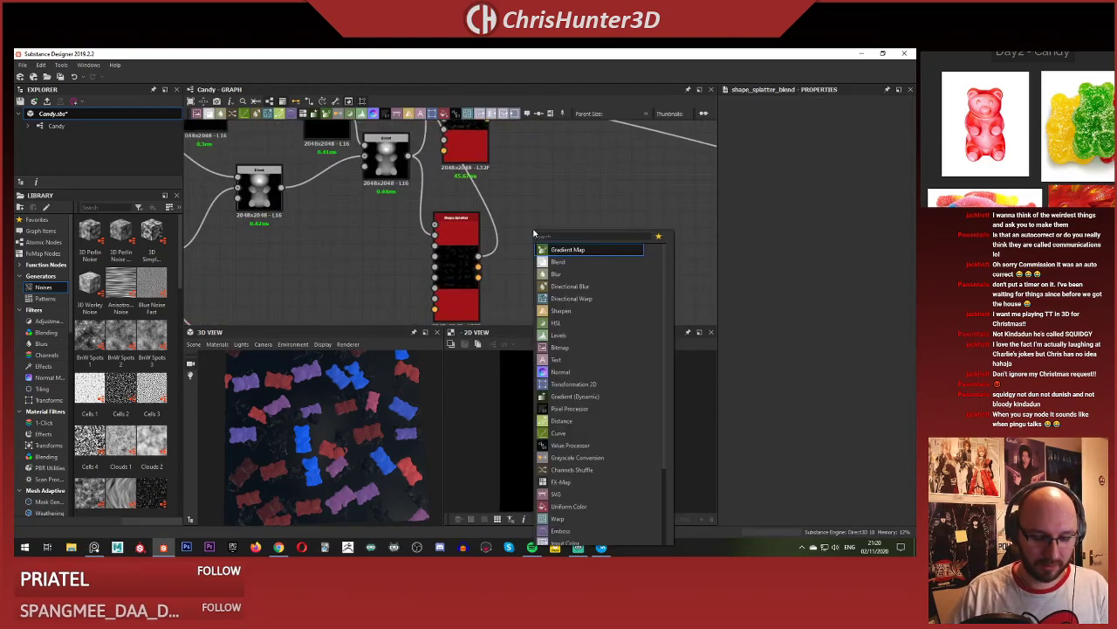
{"action": "type", "text": "splatter"}
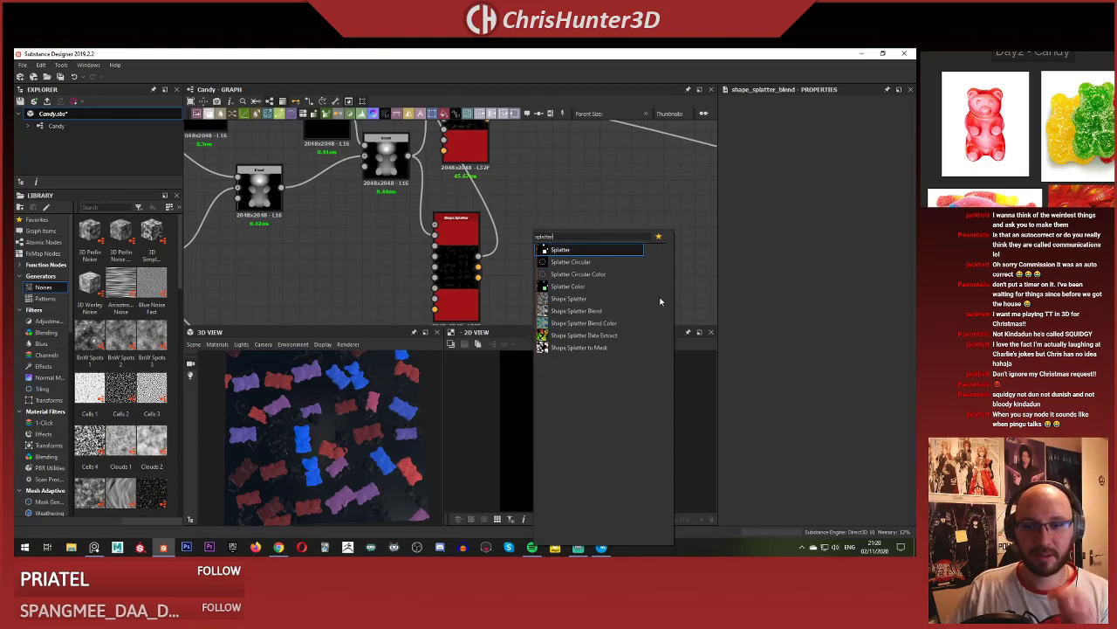
{"action": "left_click", "coordinate": [628, 327]}
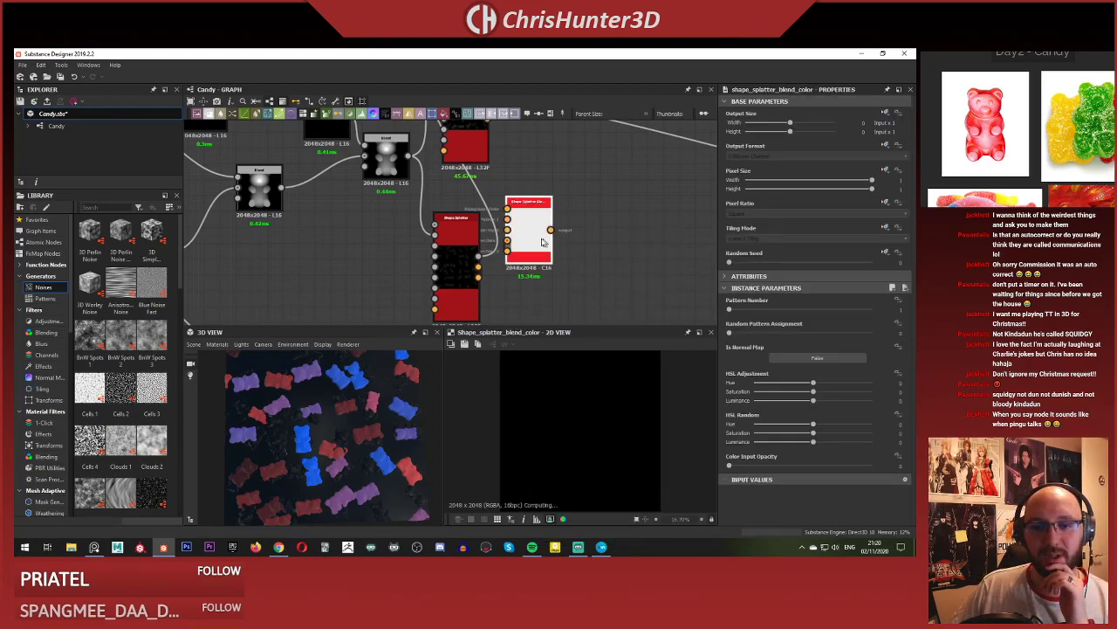
{"action": "scroll", "coordinate": [550, 226], "scroll_direction": "up", "scroll_amount": 2}
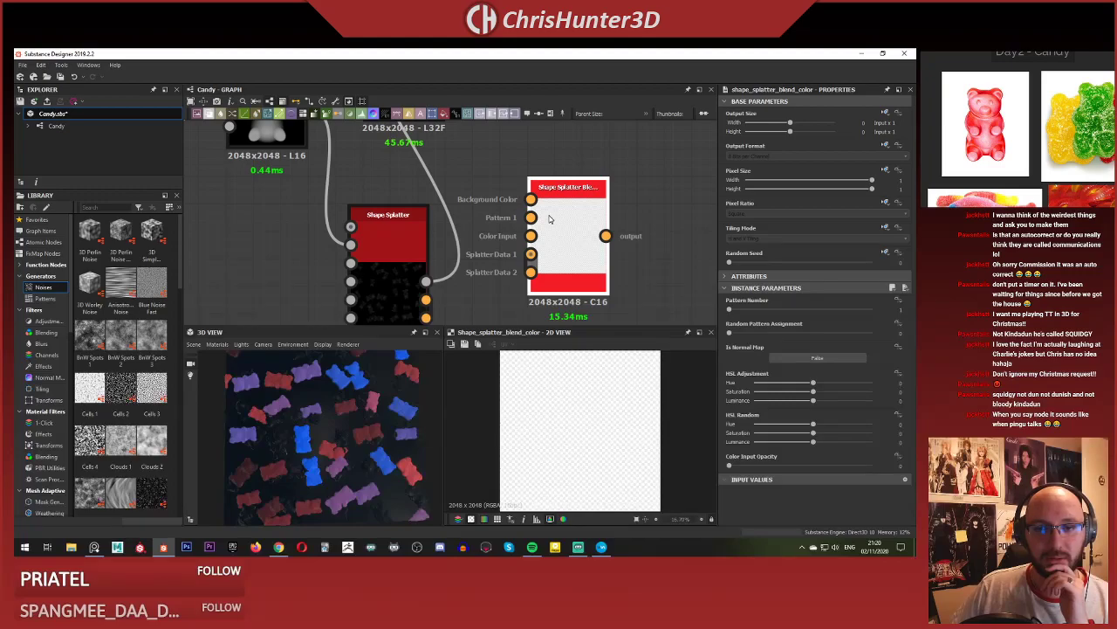
{"action": "left_click_drag", "start_coordinate": [425, 299], "coordinate": [530, 273]}
{"action": "left_click", "coordinate": [567, 249]}
{"action": "scroll", "coordinate": [567, 249], "scroll_direction": "up", "scroll_amount": 1}
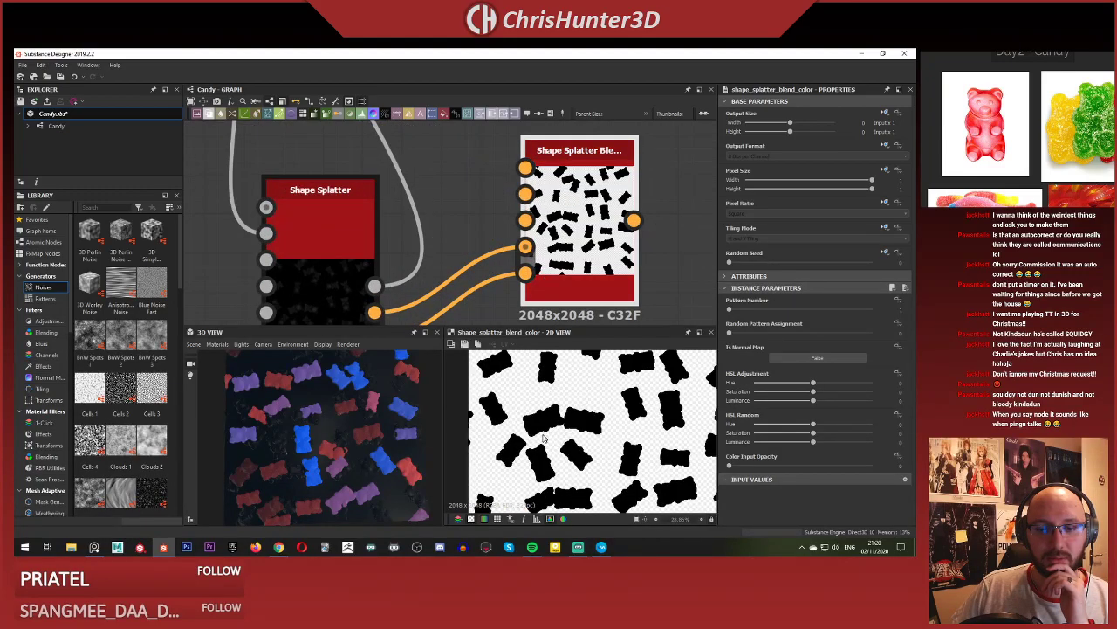
Try a hue adjustment of -0.03 on the Shape Splatter Blend Color node, then delete the node.
{"action": "scroll", "coordinate": [580, 245], "scroll_direction": "up", "scroll_amount": 2}
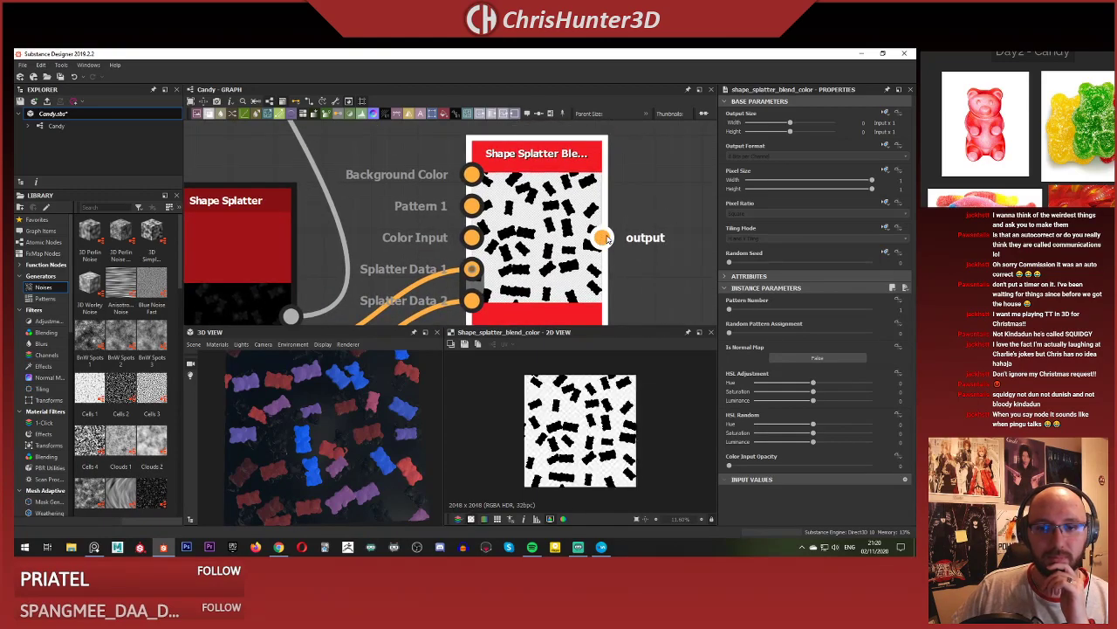
{"action": "middle_click_drag", "start_coordinate": [513, 265], "coordinate": [527, 242]}
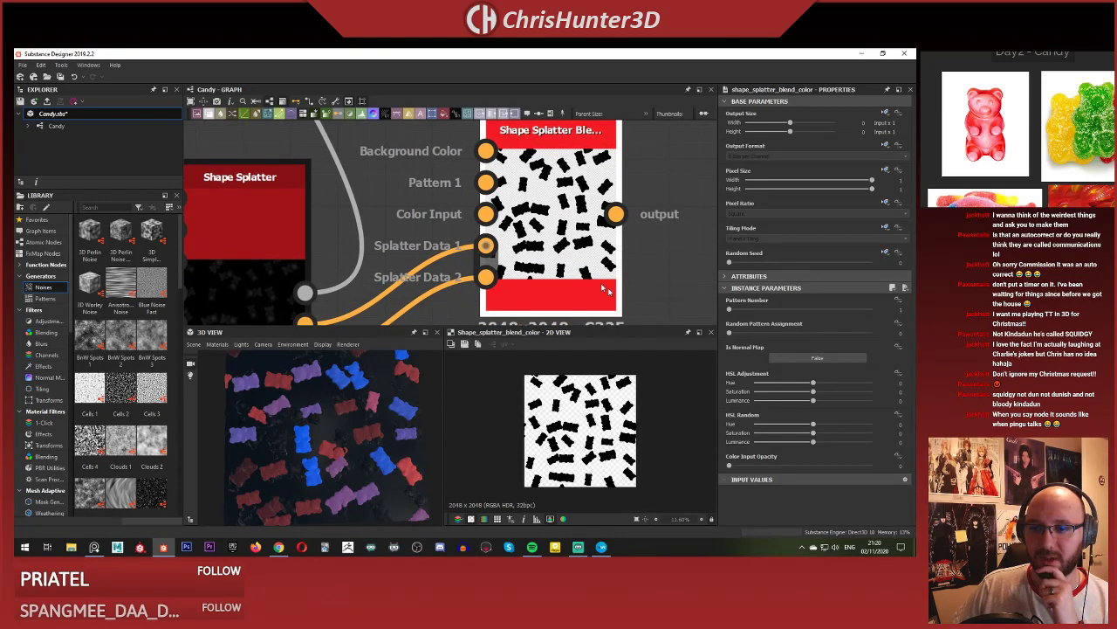
{"action": "left_click_drag", "start_coordinate": [769, 334], "coordinate": [728, 334]}
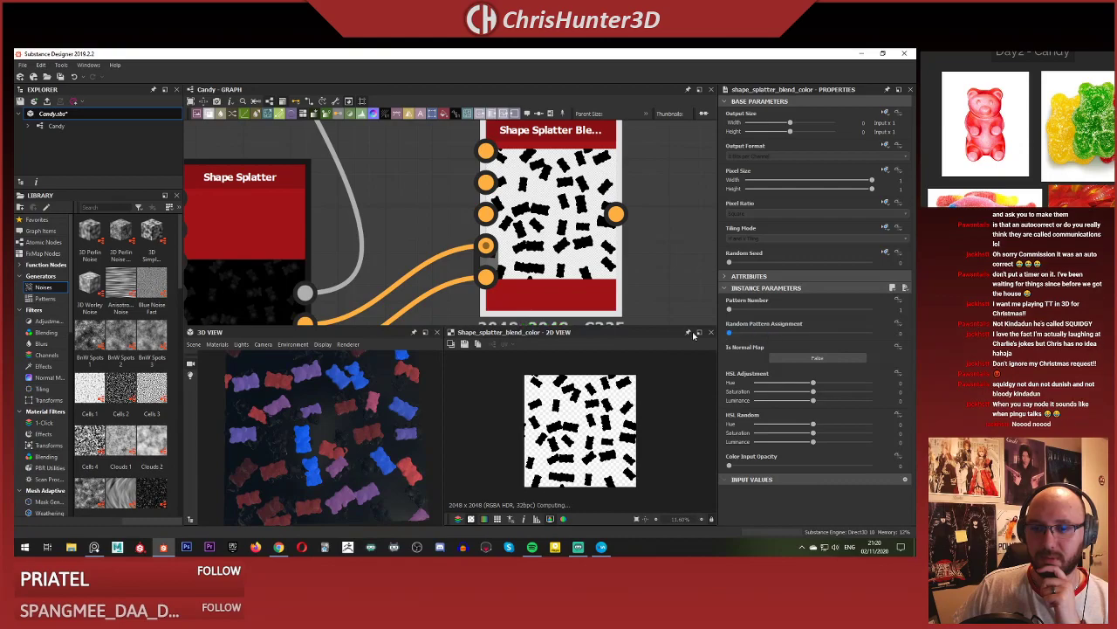
{"action": "scroll", "coordinate": [522, 255], "scroll_direction": "down", "scroll_amount": 2}
{"action": "middle_click_drag", "start_coordinate": [523, 255], "coordinate": [541, 267]}
{"action": "left_click_drag", "start_coordinate": [822, 384], "coordinate": [812, 385]}
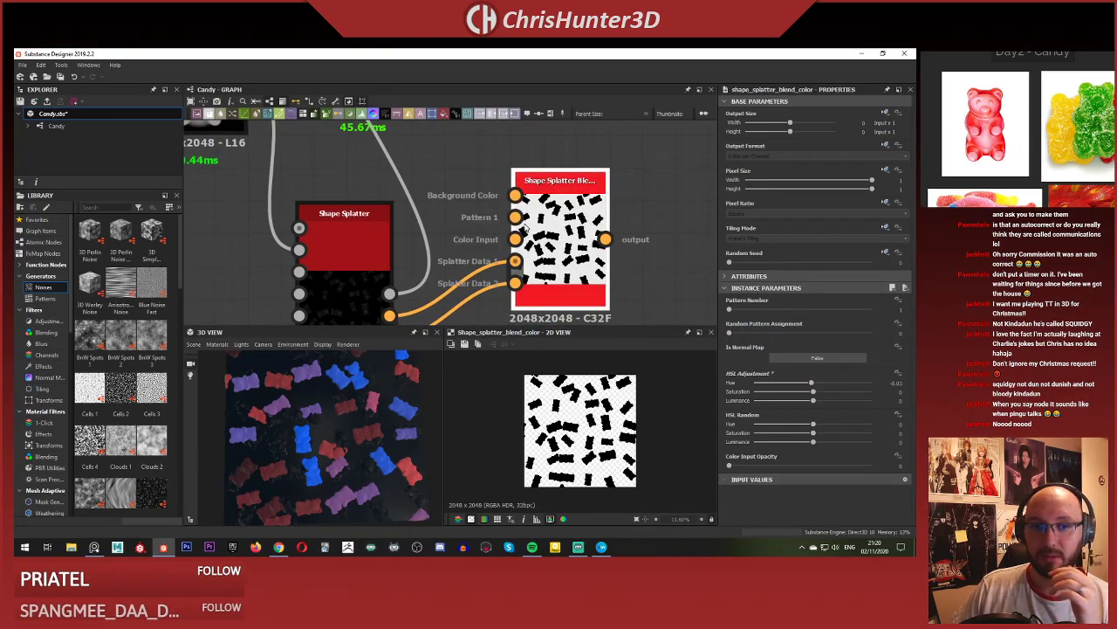
{"action": "scroll", "coordinate": [543, 244], "scroll_direction": "down", "scroll_amount": 1}
{"action": "middle_click_drag", "start_coordinate": [543, 245], "coordinate": [569, 201]}
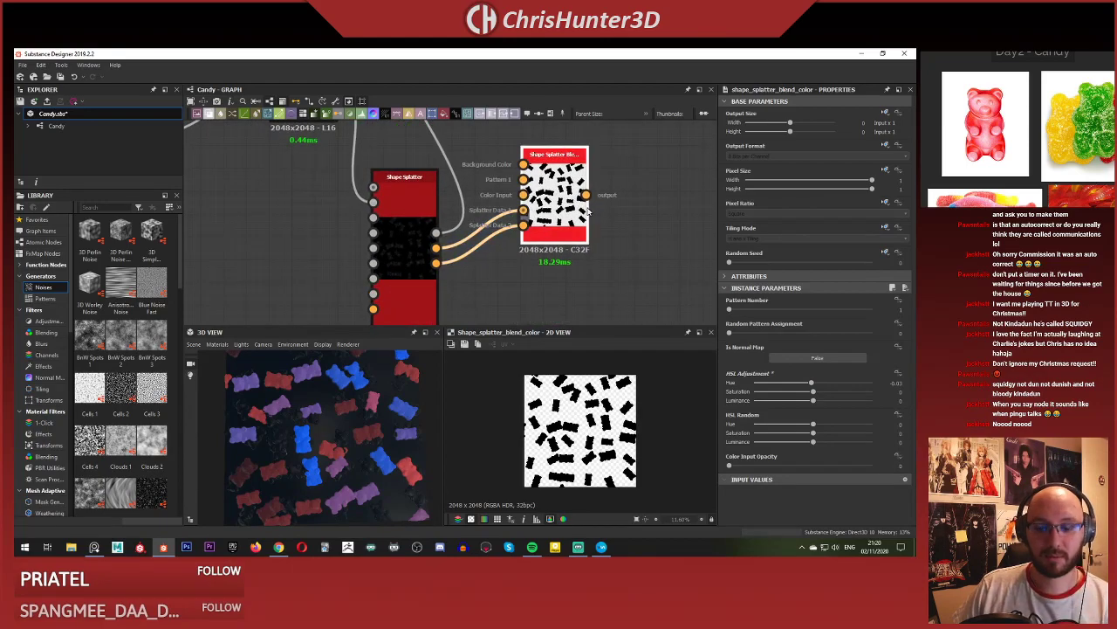
{"action": "key", "text": "Delete"}
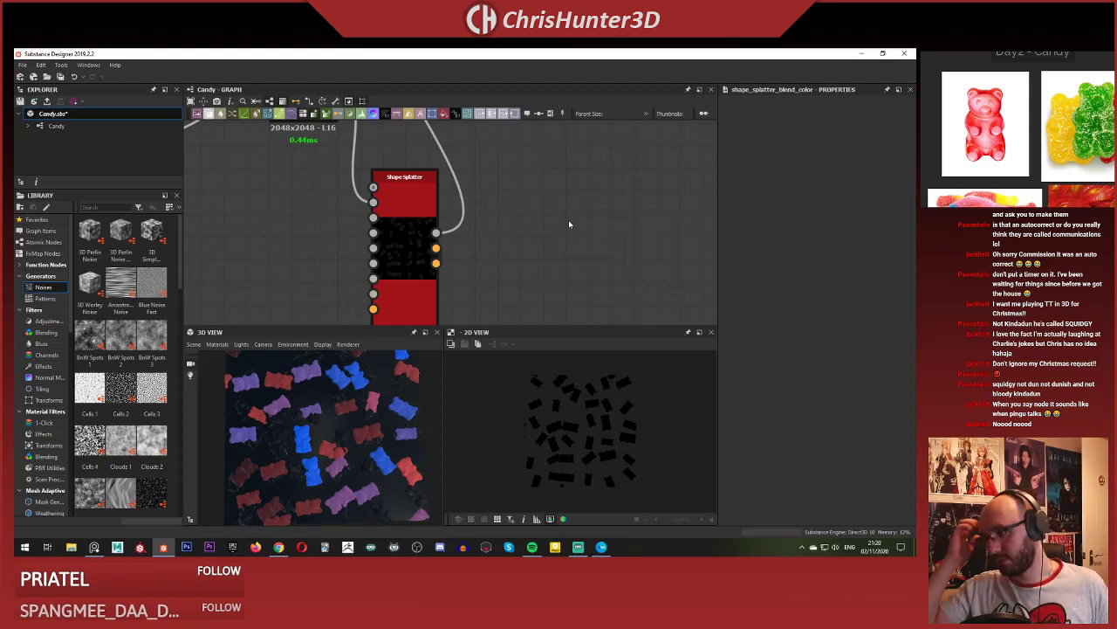
Move the Shape Splatter Data Extract node slightly further along the graph from the first Shape Splatter.
{"action": "scroll", "coordinate": [568, 222], "scroll_direction": "down", "scroll_amount": 4}
{"action": "middle_click_drag", "start_coordinate": [522, 207], "coordinate": [542, 299]}
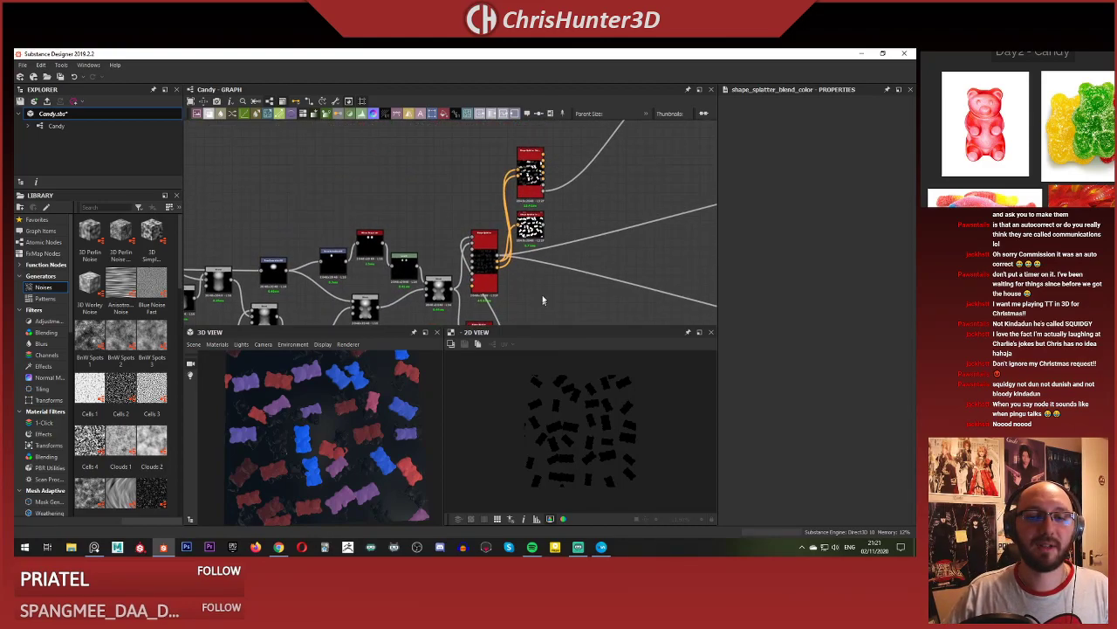
{"action": "scroll", "coordinate": [543, 284], "scroll_direction": "up", "scroll_amount": 4}
{"action": "middle_click_drag", "start_coordinate": [574, 140], "coordinate": [581, 224]}
{"action": "scroll", "coordinate": [580, 224], "scroll_direction": "down", "scroll_amount": 1}
{"action": "left_click_drag", "start_coordinate": [527, 178], "coordinate": [560, 178]}
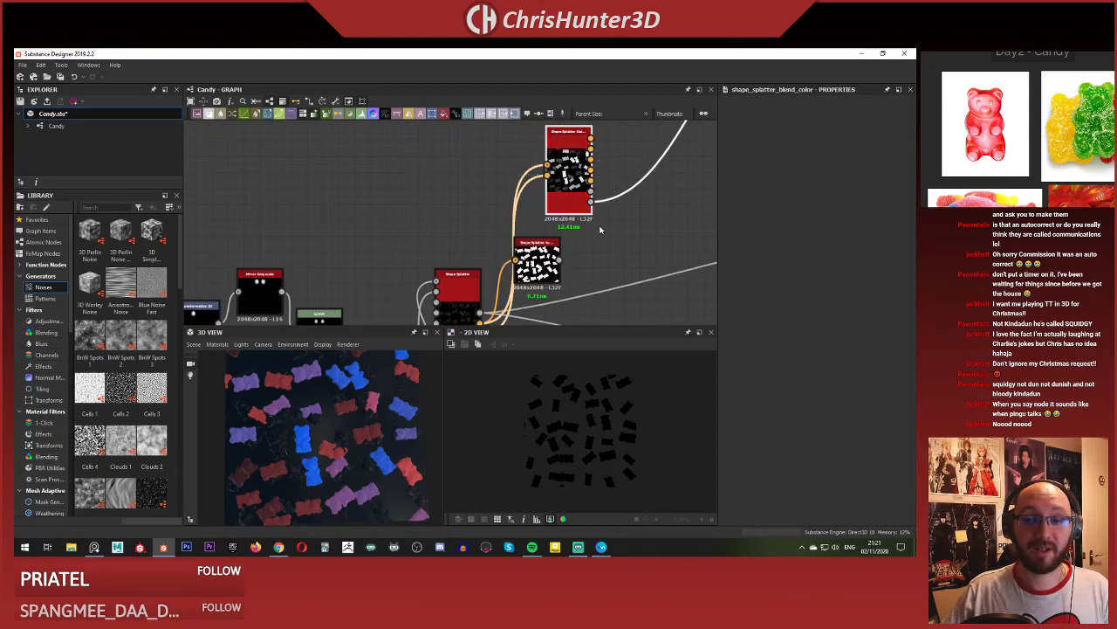
{"action": "scroll", "coordinate": [600, 229], "scroll_direction": "up", "scroll_amount": 3}
{"action": "middle_click_drag", "start_coordinate": [600, 226], "coordinate": [596, 267]}
{"action": "left_click", "coordinate": [596, 268]}
Preview the Shape Splatter to Mask result and the data extract node's Shape Angle output to compare them.
{"action": "scroll", "coordinate": [565, 269], "scroll_direction": "down", "scroll_amount": 4}
{"action": "scroll", "coordinate": [566, 269], "scroll_direction": "up", "scroll_amount": 3}
{"action": "scroll", "coordinate": [567, 198], "scroll_direction": "down", "scroll_amount": 4}
{"action": "middle_click_drag", "start_coordinate": [567, 197], "coordinate": [563, 141]}
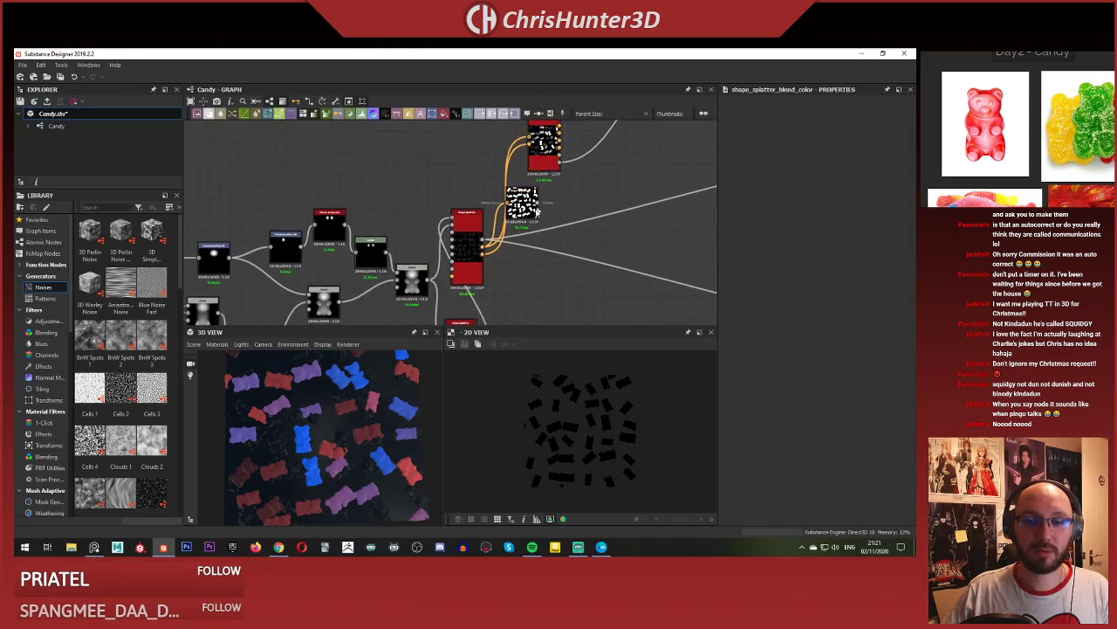
{"action": "scroll", "coordinate": [530, 249], "scroll_direction": "up", "scroll_amount": 3}
{"action": "double_click", "coordinate": [524, 198]}
{"action": "scroll", "coordinate": [588, 204], "scroll_direction": "up", "scroll_amount": 1}
{"action": "left_click", "coordinate": [591, 234]}
{"action": "middle_click_drag", "start_coordinate": [588, 204], "coordinate": [536, 299]}
{"action": "scroll", "coordinate": [546, 259], "scroll_direction": "up", "scroll_amount": 3}
{"action": "scroll", "coordinate": [598, 434], "scroll_direction": "up", "scroll_amount": 4}
{"action": "scroll", "coordinate": [599, 261], "scroll_direction": "down", "scroll_amount": 4}
{"action": "middle_click_drag", "start_coordinate": [574, 210], "coordinate": [544, 275]}
{"action": "double_click", "coordinate": [590, 253]}
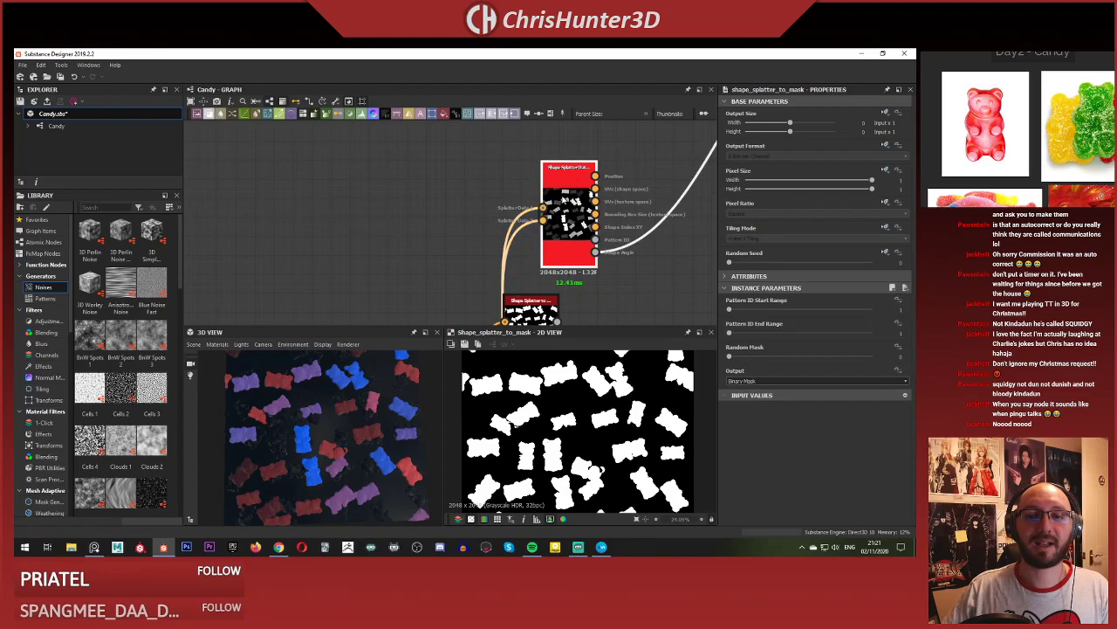
Add a Flood Fill node beside the Shape Splatter to Mask node.
{"action": "scroll", "coordinate": [612, 175], "scroll_direction": "down", "scroll_amount": 3}
{"action": "middle_click_drag", "start_coordinate": [602, 164], "coordinate": [554, 163]}
{"action": "scroll", "coordinate": [540, 235], "scroll_direction": "up", "scroll_amount": 5}
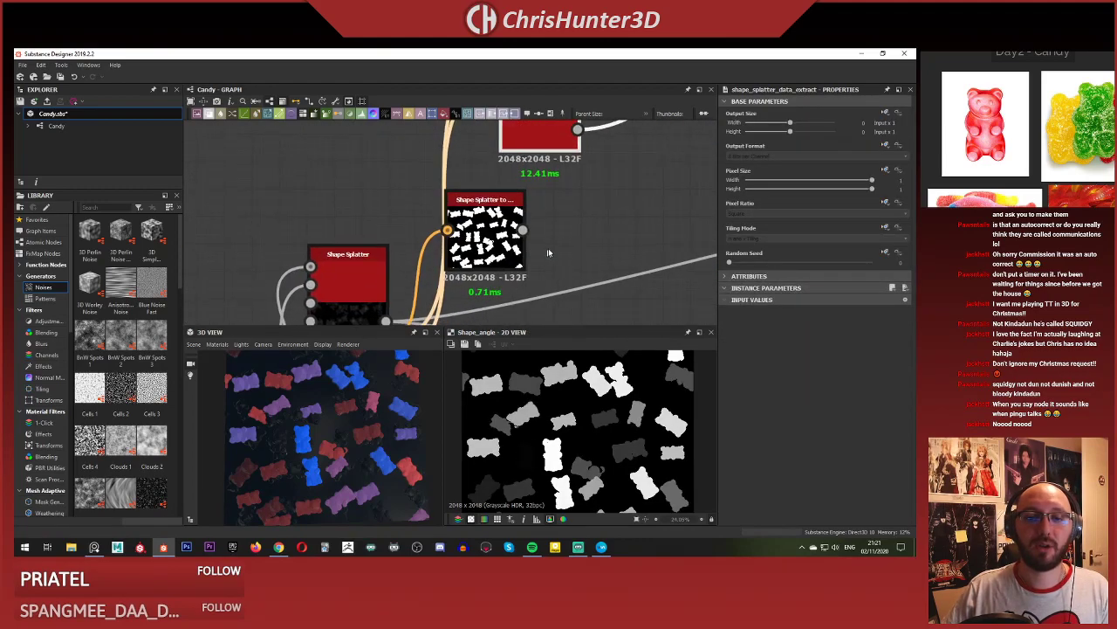
{"action": "left_click", "coordinate": [549, 252]}
{"action": "left_click", "coordinate": [485, 229]}
{"action": "scroll", "coordinate": [562, 220], "scroll_direction": "up", "scroll_amount": 1}
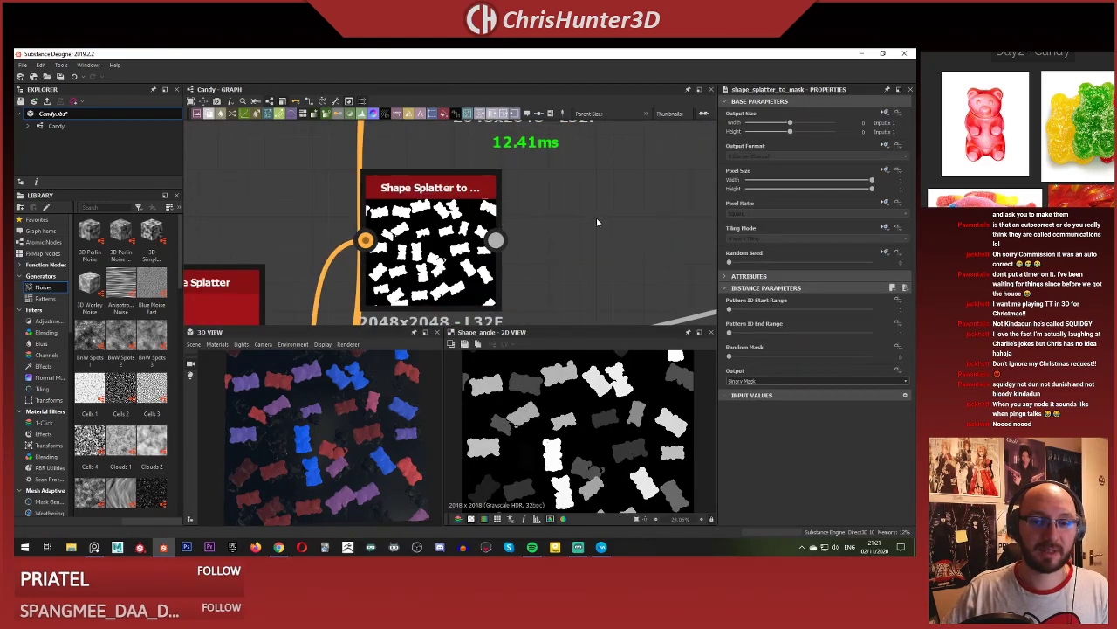
{"action": "scroll", "coordinate": [500, 216], "scroll_direction": "down", "scroll_amount": 2}
{"action": "key", "text": "space"}
{"action": "type", "text": "flood"}
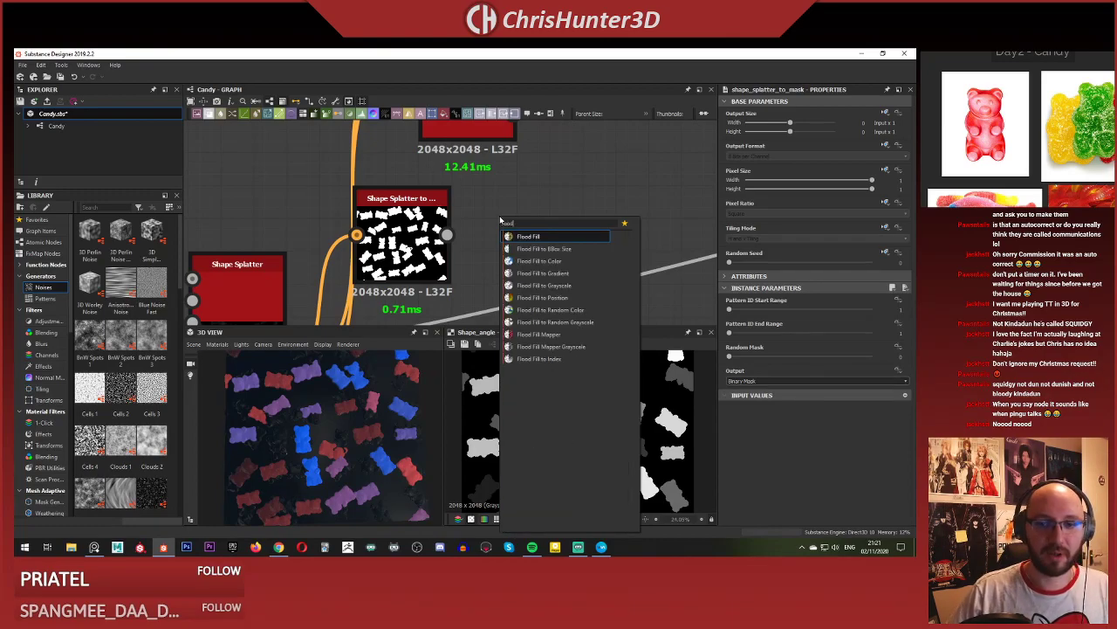
{"action": "left_click", "coordinate": [536, 236]}
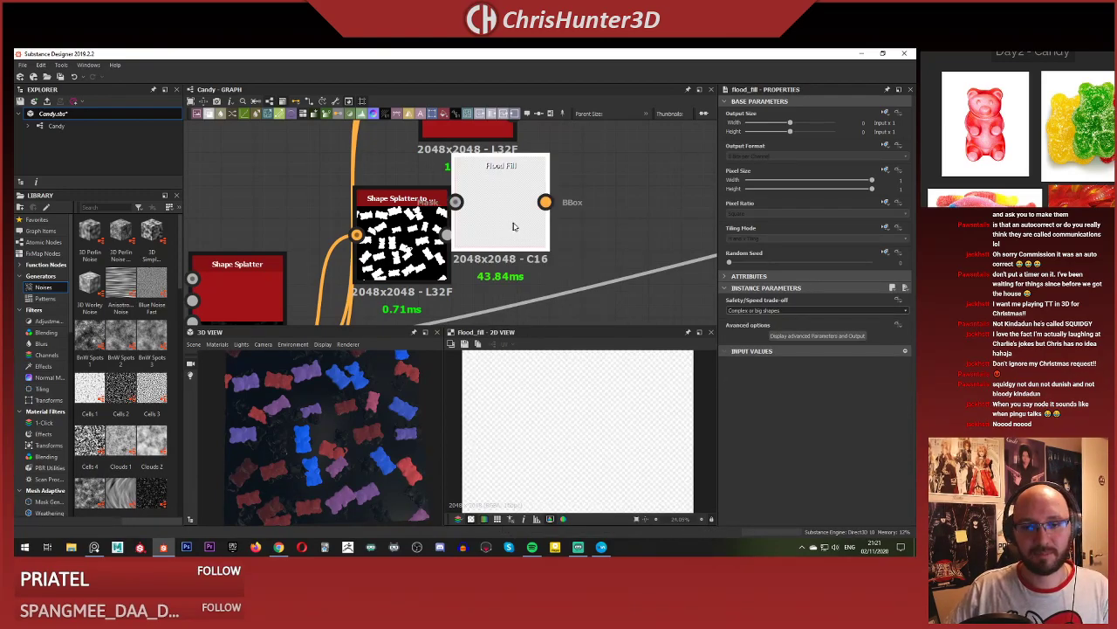
Place the Flood Fill clear of the mask node, connect the mask output to its Mask input and preview it.
{"action": "left_click_drag", "start_coordinate": [514, 225], "coordinate": [583, 225]}
{"action": "left_click_drag", "start_coordinate": [445, 234], "coordinate": [521, 201]}
{"action": "double_click", "coordinate": [568, 218]}
Compare the first Shape Splatter's Splatter Data 1 output with the Flood Fill output in the 2D preview.
{"action": "scroll", "coordinate": [559, 236], "scroll_direction": "down", "scroll_amount": 2}
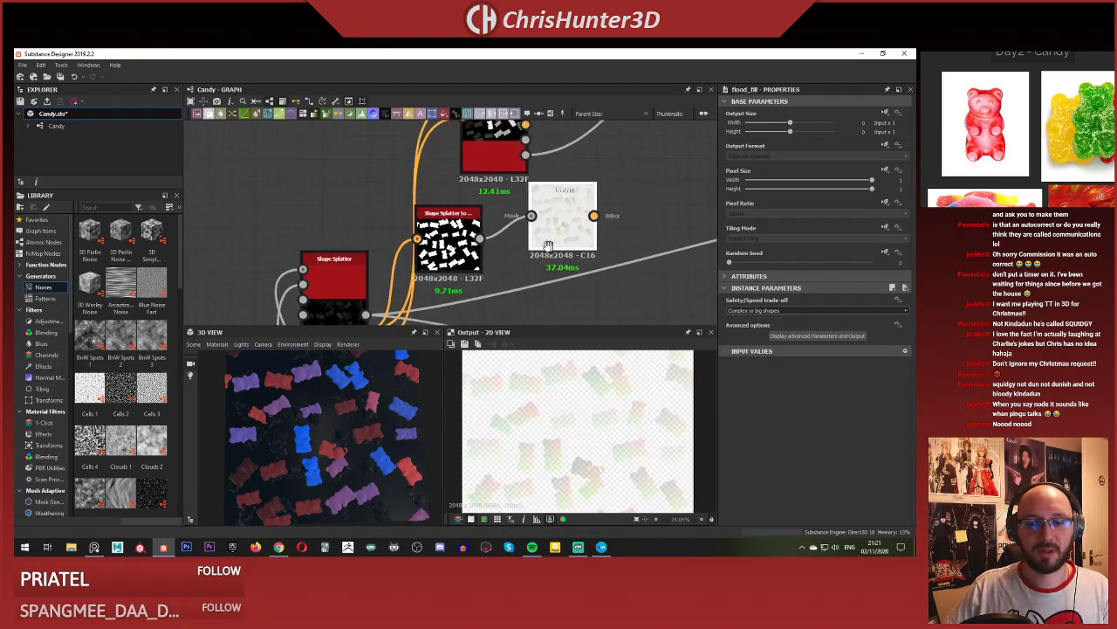
{"action": "scroll", "coordinate": [586, 416], "scroll_direction": "down", "scroll_amount": 3}
{"action": "middle_click_drag", "start_coordinate": [559, 236], "coordinate": [569, 166]}
{"action": "middle_click_drag", "start_coordinate": [471, 168], "coordinate": [488, 145]}
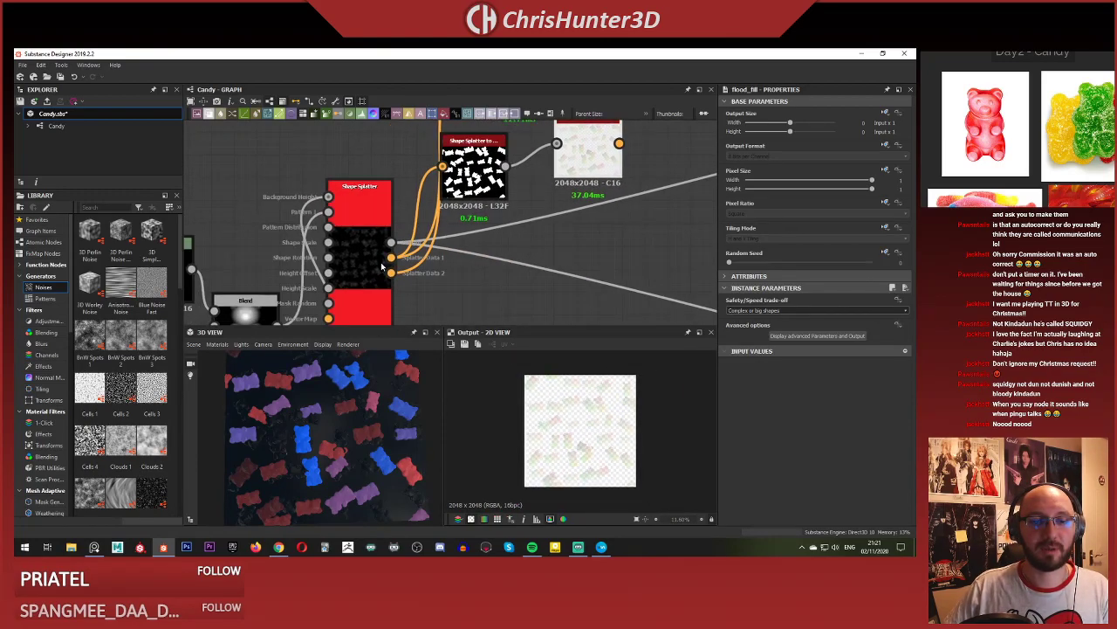
{"action": "double_click", "coordinate": [391, 257]}
{"action": "double_click", "coordinate": [597, 154]}
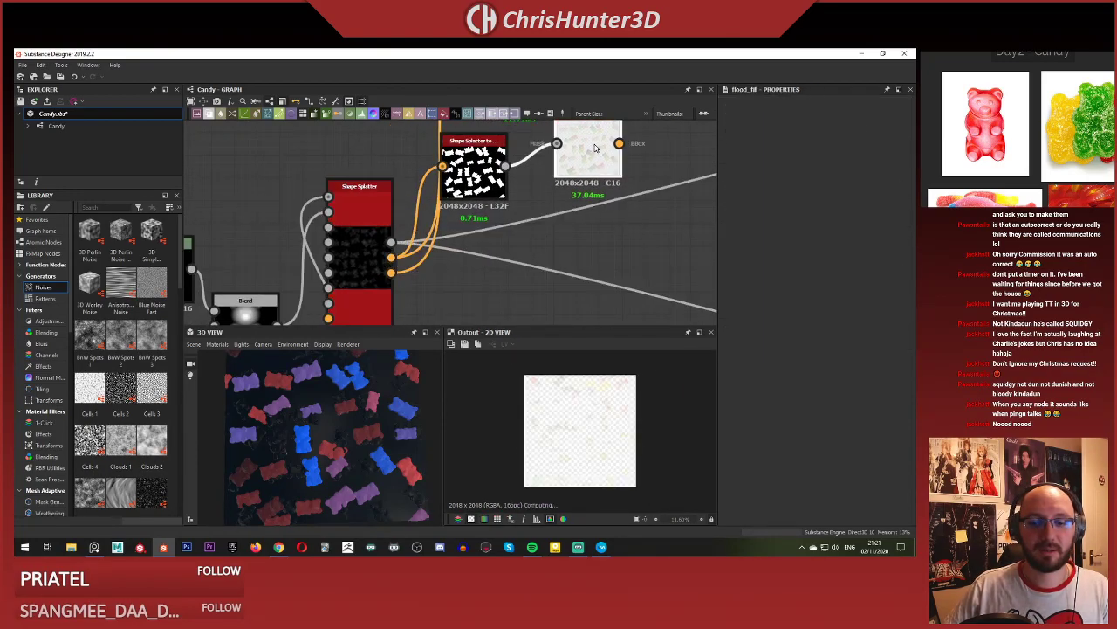
Try a Flood Fill to Random Color node on the Flood Fill output, inspect its colours and delete it.
{"action": "scroll", "coordinate": [590, 162], "scroll_direction": "up", "scroll_amount": 3}
{"action": "middle_click_drag", "start_coordinate": [587, 173], "coordinate": [539, 174]}
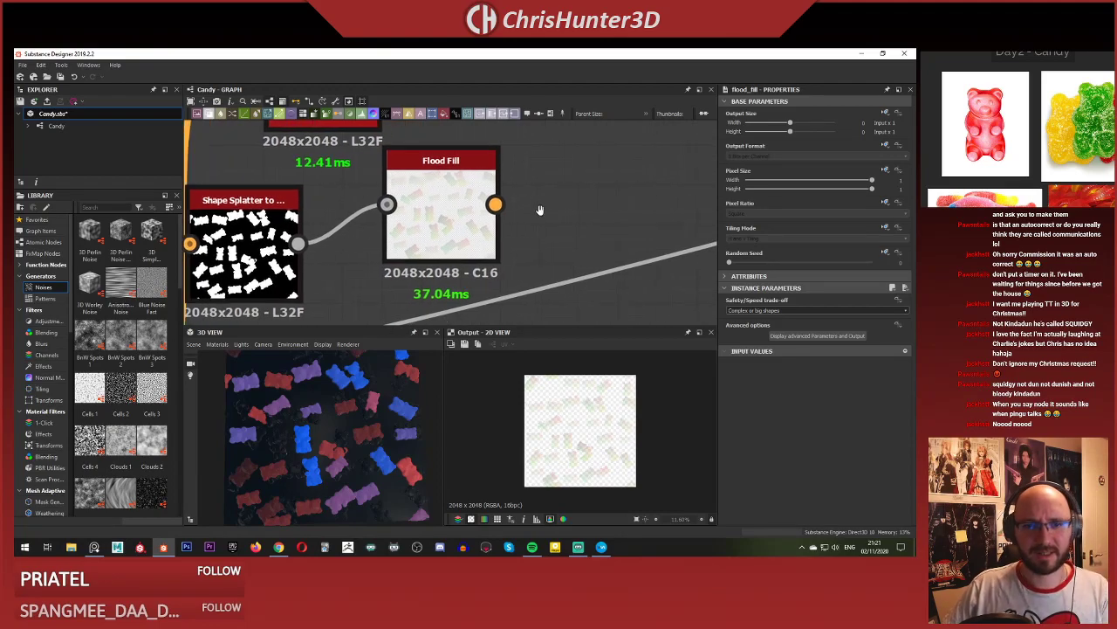
{"action": "key", "text": "space"}
{"action": "type", "text": "flood"}
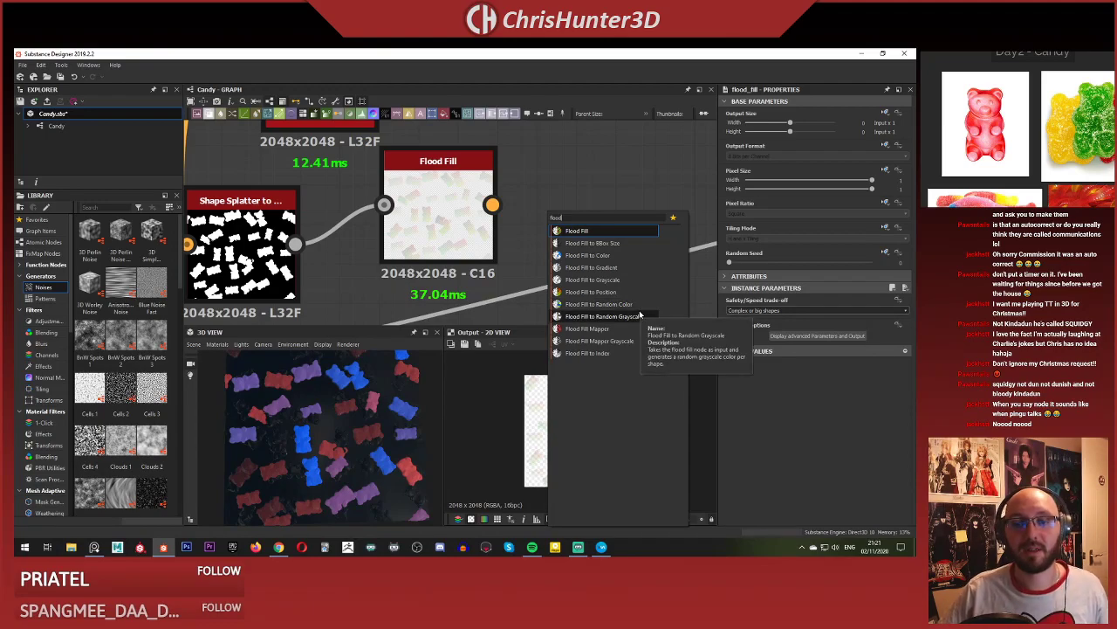
{"action": "left_click", "coordinate": [642, 304]}
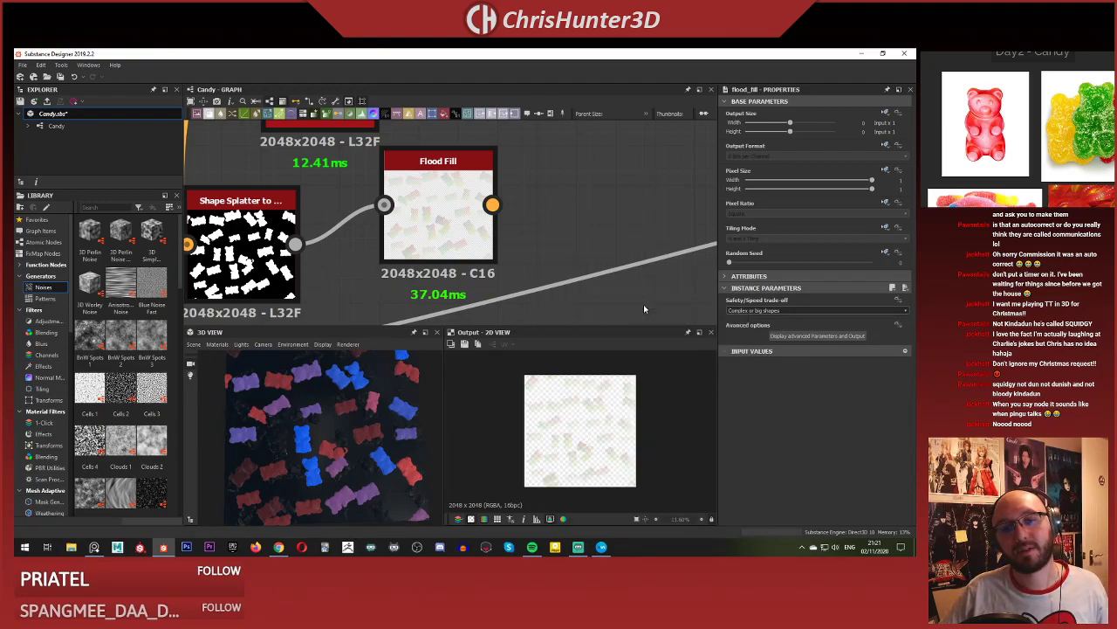
{"action": "left_click_drag", "start_coordinate": [492, 204], "coordinate": [588, 223]}
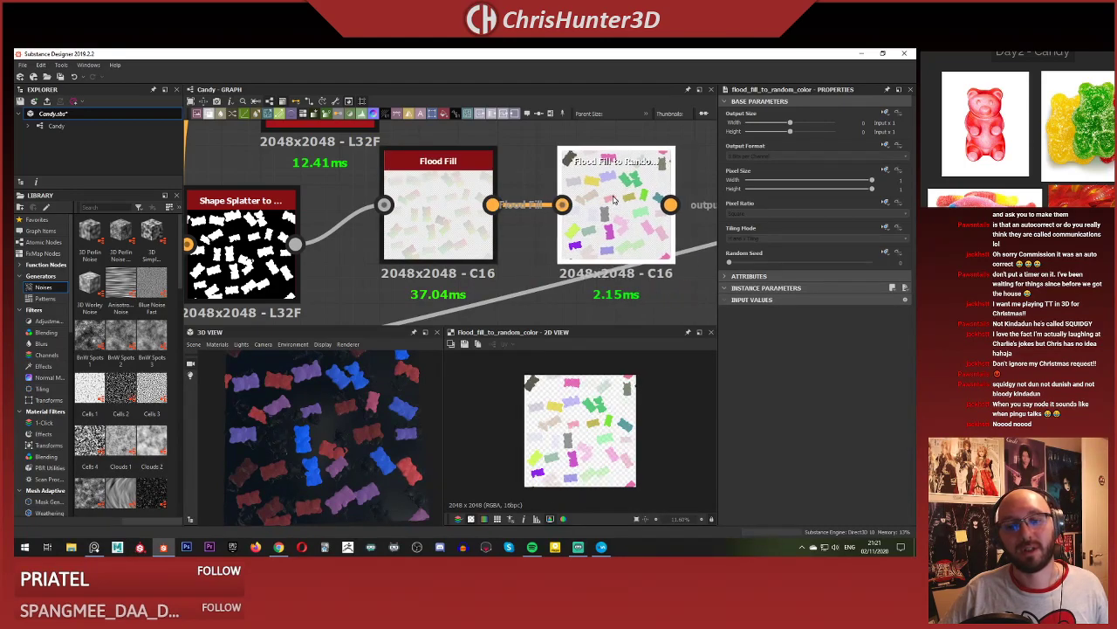
{"action": "scroll", "coordinate": [616, 418], "scroll_direction": "up", "scroll_amount": 5}
{"action": "scroll", "coordinate": [617, 418], "scroll_direction": "down", "scroll_amount": 5}
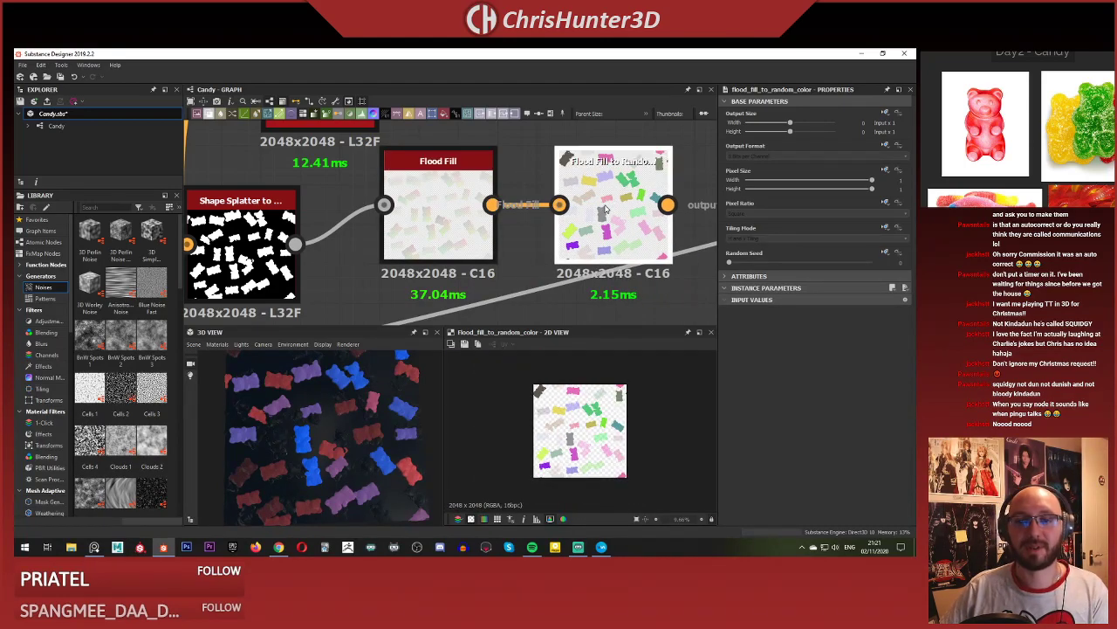
{"action": "key", "text": "Delete"}
Add a Flood Fill to Random Grayscale node, connect the Flood Fill output to it and preview it.
{"action": "key", "text": "space"}
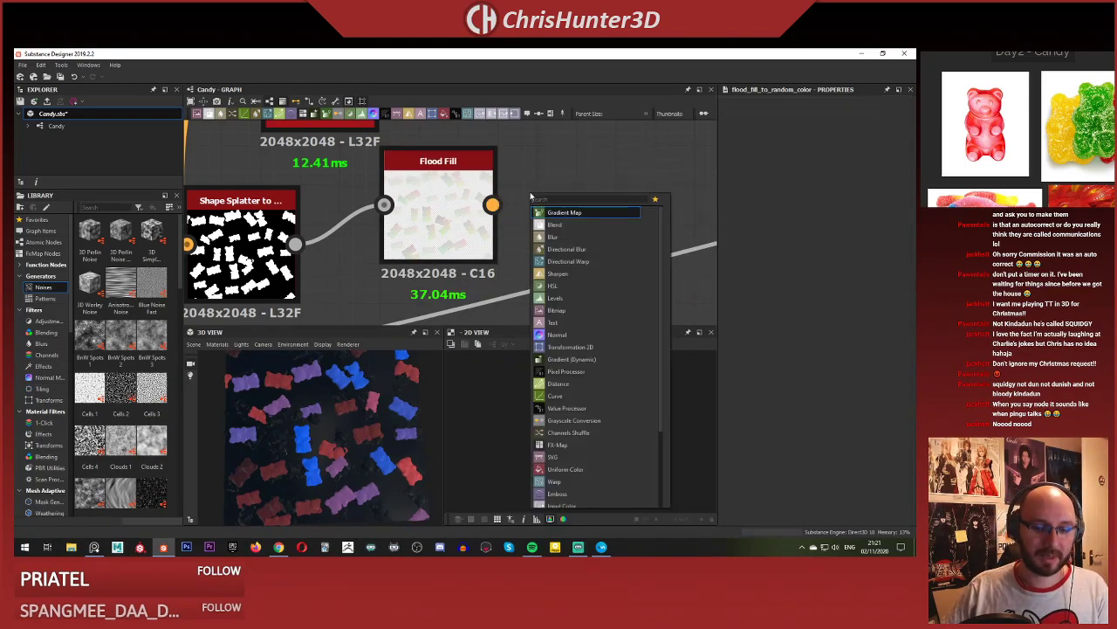
{"action": "type", "text": "flood"}
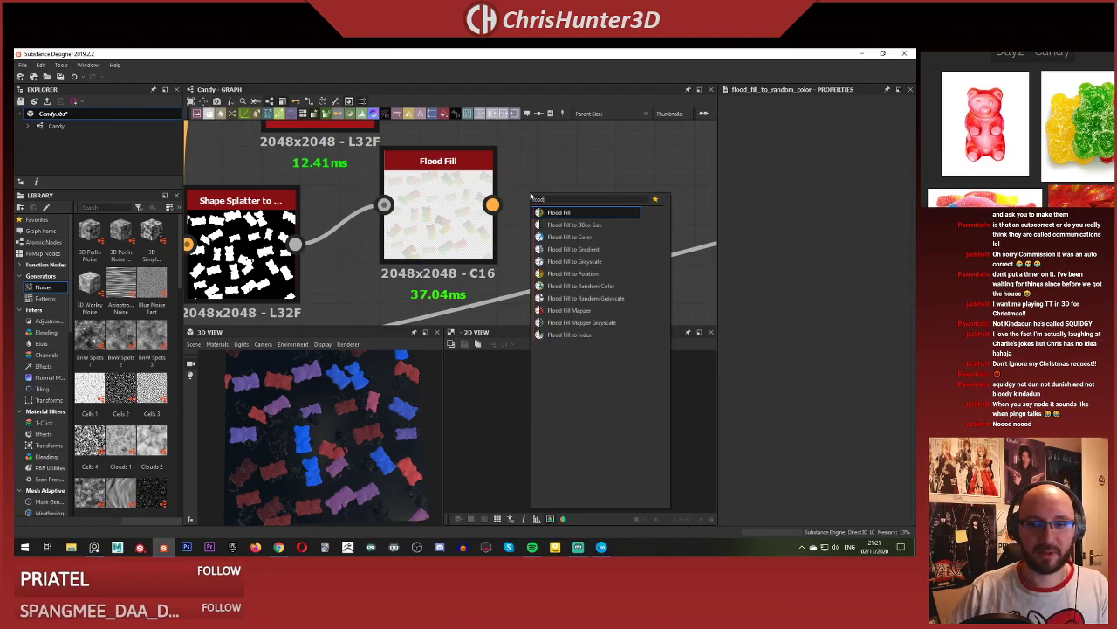
{"action": "left_click", "coordinate": [621, 301]}
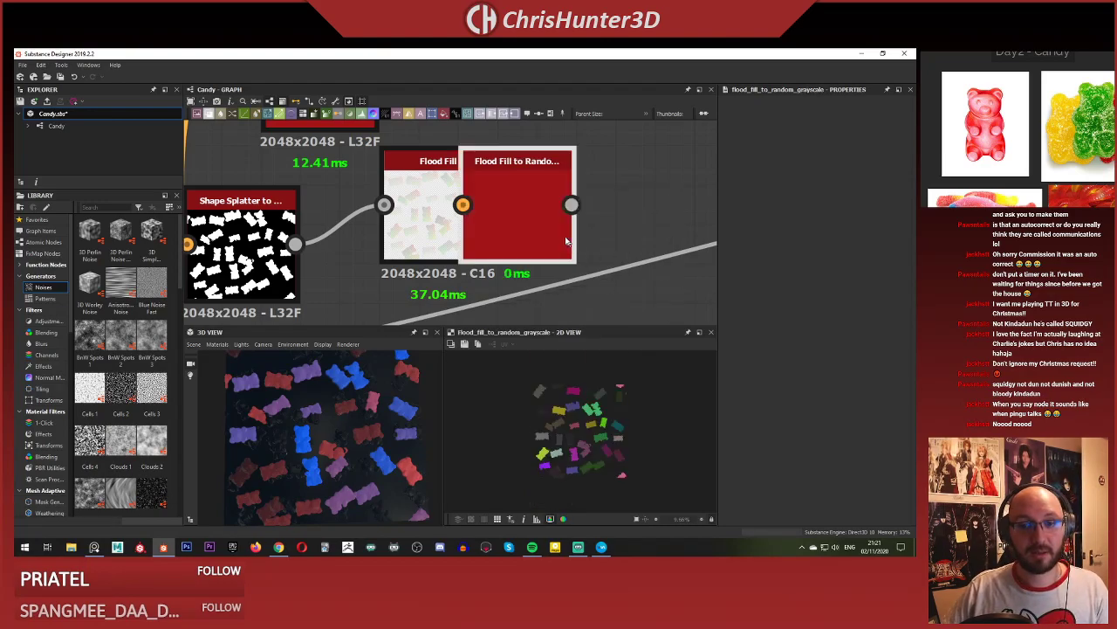
{"action": "scroll", "coordinate": [494, 204], "scroll_direction": "down", "scroll_amount": 8}
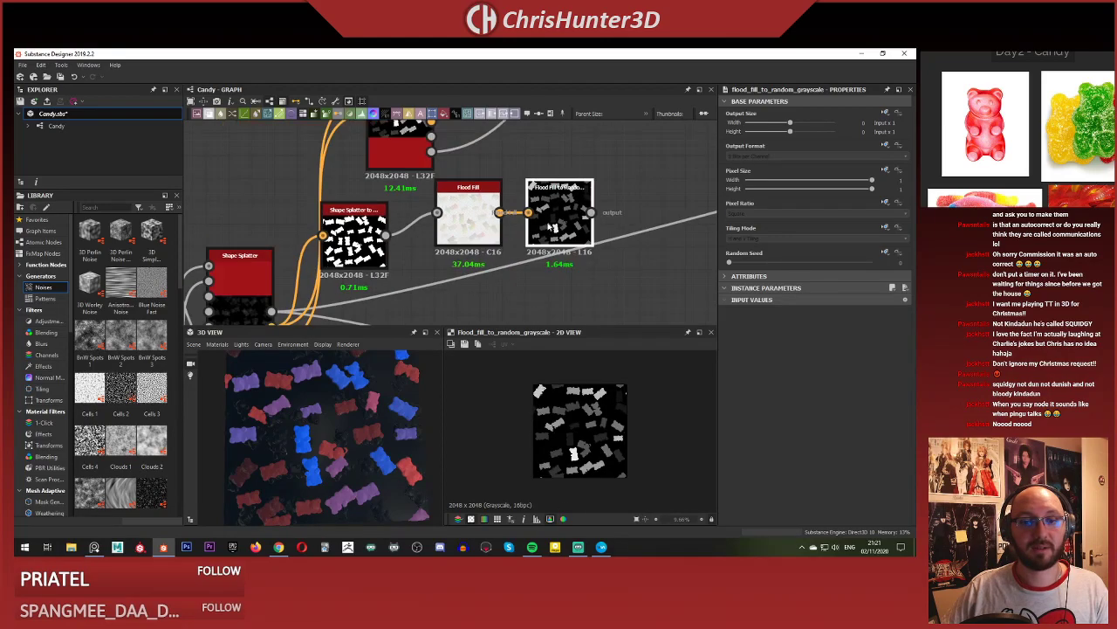
Connect the random grayscale output to the Gradient Map, preview it and check the bears' colours in the 3D view.
{"action": "scroll", "coordinate": [492, 236], "scroll_direction": "up", "scroll_amount": 3}
{"action": "middle_click_drag", "start_coordinate": [498, 255], "coordinate": [462, 257]}
{"action": "scroll", "coordinate": [467, 310], "scroll_direction": "down", "scroll_amount": 3}
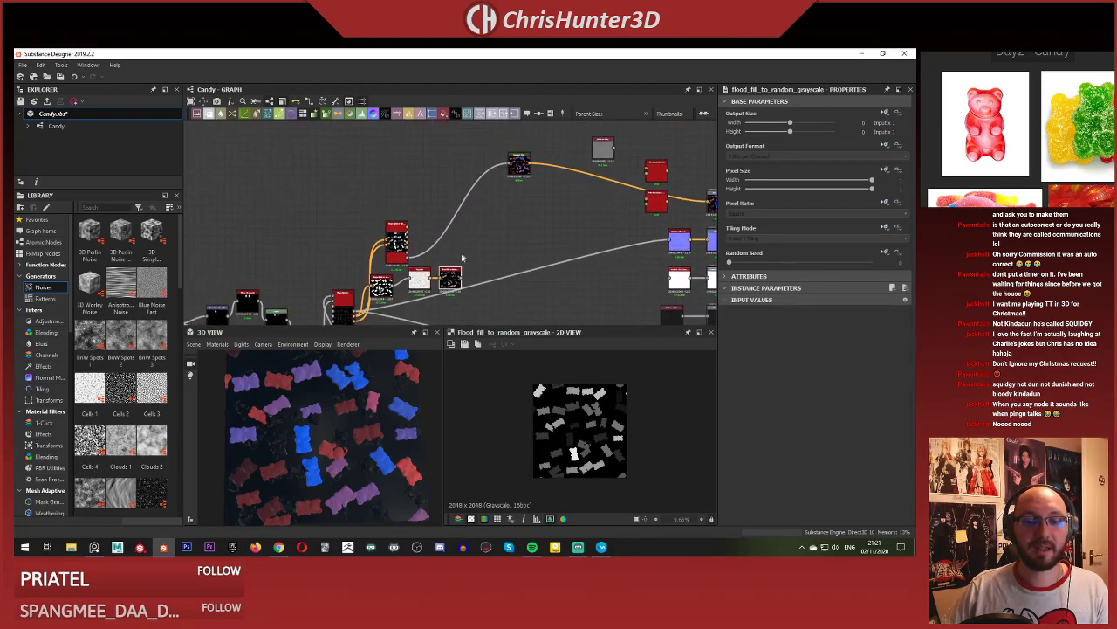
{"action": "double_click", "coordinate": [519, 166]}
{"action": "scroll", "coordinate": [367, 417], "scroll_direction": "up", "scroll_amount": 3}
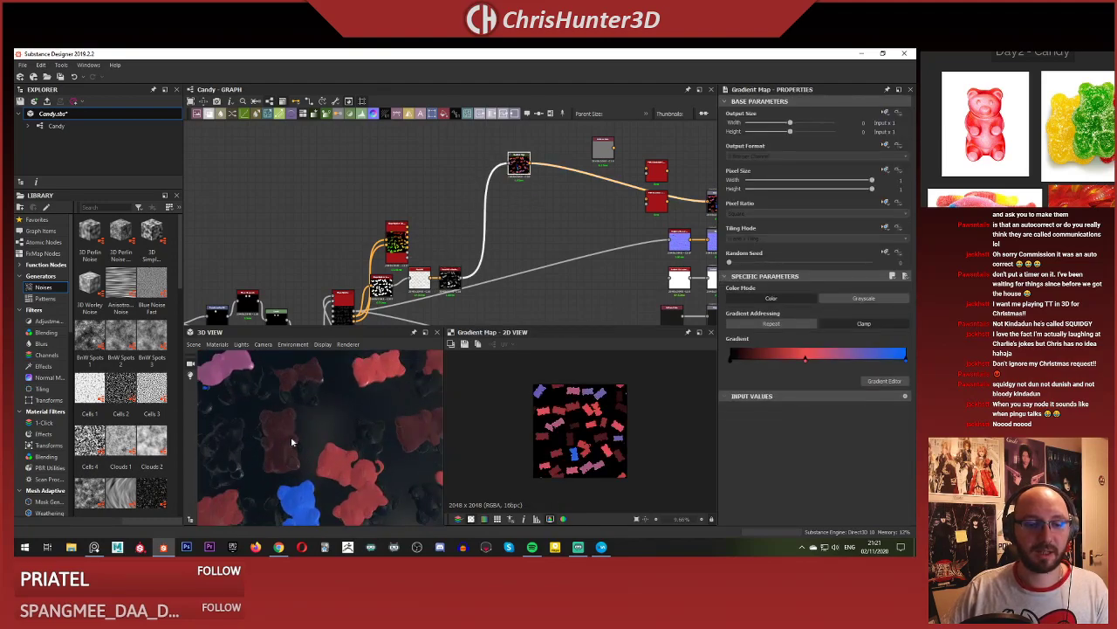
{"action": "scroll", "coordinate": [289, 442], "scroll_direction": "up", "scroll_amount": 3}
{"action": "scroll", "coordinate": [291, 440], "scroll_direction": "down", "scroll_amount": 4}
{"action": "scroll", "coordinate": [536, 254], "scroll_direction": "down", "scroll_amount": 3}
{"action": "scroll", "coordinate": [544, 232], "scroll_direction": "up", "scroll_amount": 4}
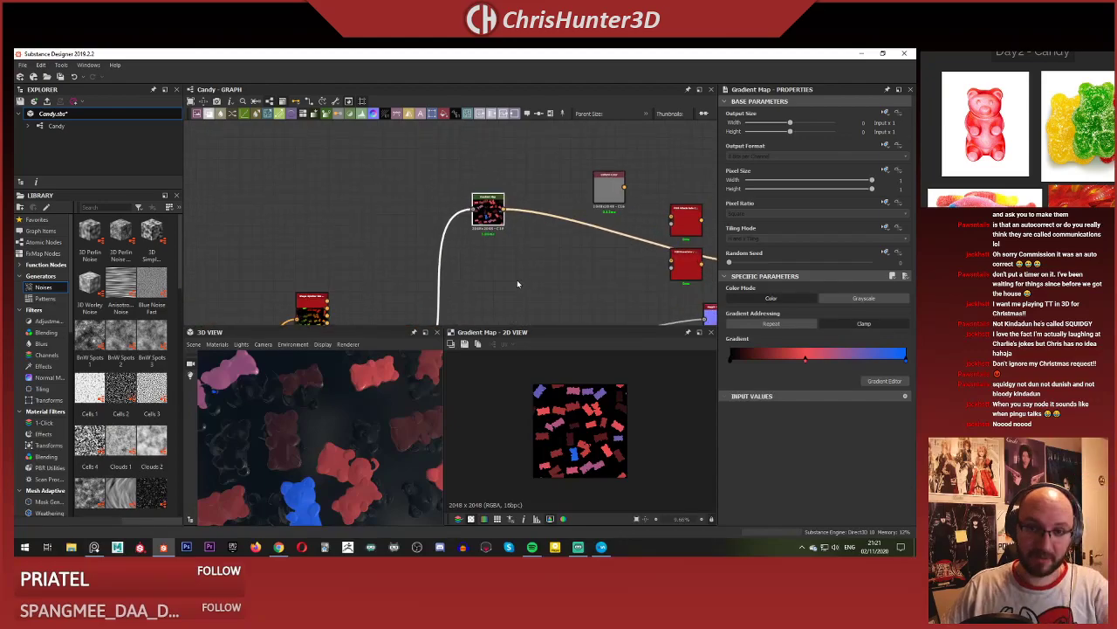
Delete the Shape Splatter data extract node above the mask and Flood Fill nodes.
{"action": "scroll", "coordinate": [568, 267], "scroll_direction": "down", "scroll_amount": 3}
{"action": "middle_click_drag", "start_coordinate": [518, 281], "coordinate": [515, 193]}
{"action": "scroll", "coordinate": [488, 282], "scroll_direction": "up", "scroll_amount": 3}
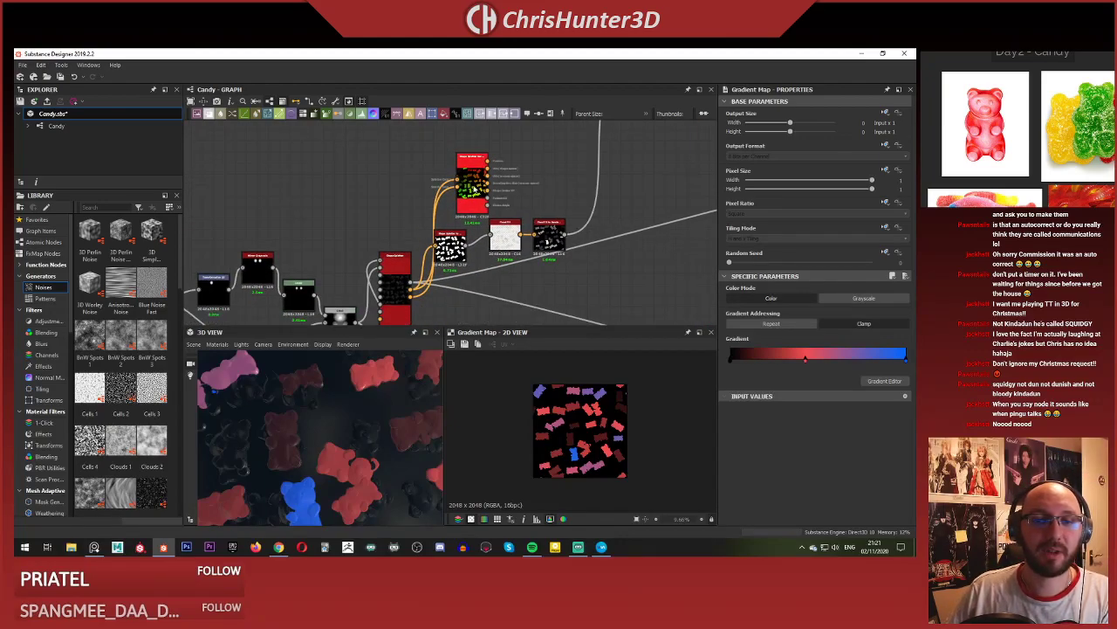
{"action": "left_click", "coordinate": [472, 186]}
{"action": "scroll", "coordinate": [528, 196], "scroll_direction": "up", "scroll_amount": 2}
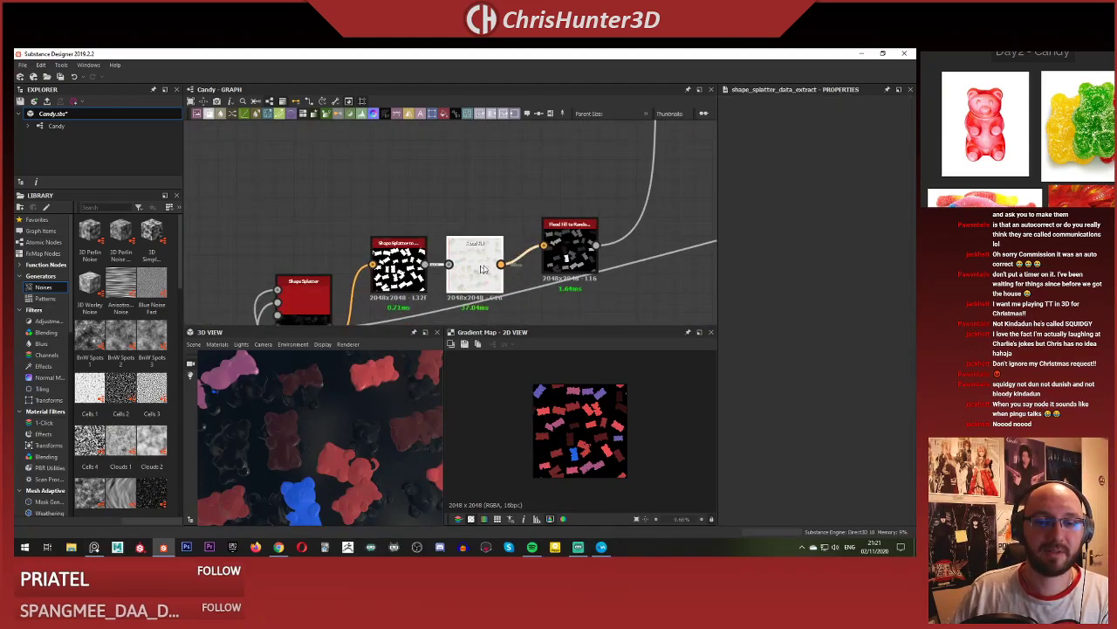
Duplicate the Shape Splatter to Mask, Flood Fill and Flood Fill to Random Grayscale nodes beside the second Shape Splatter.
{"action": "middle_click_drag", "start_coordinate": [482, 269], "coordinate": [546, 150]}
{"action": "scroll", "coordinate": [524, 214], "scroll_direction": "down", "scroll_amount": 3}
{"action": "scroll", "coordinate": [485, 262], "scroll_direction": "up", "scroll_amount": 3}
{"action": "middle_click_drag", "start_coordinate": [463, 283], "coordinate": [510, 264]}
{"action": "scroll", "coordinate": [502, 220], "scroll_direction": "down", "scroll_amount": 3}
{"action": "scroll", "coordinate": [503, 218], "scroll_direction": "up", "scroll_amount": 1}
{"action": "left_click", "coordinate": [504, 131]}
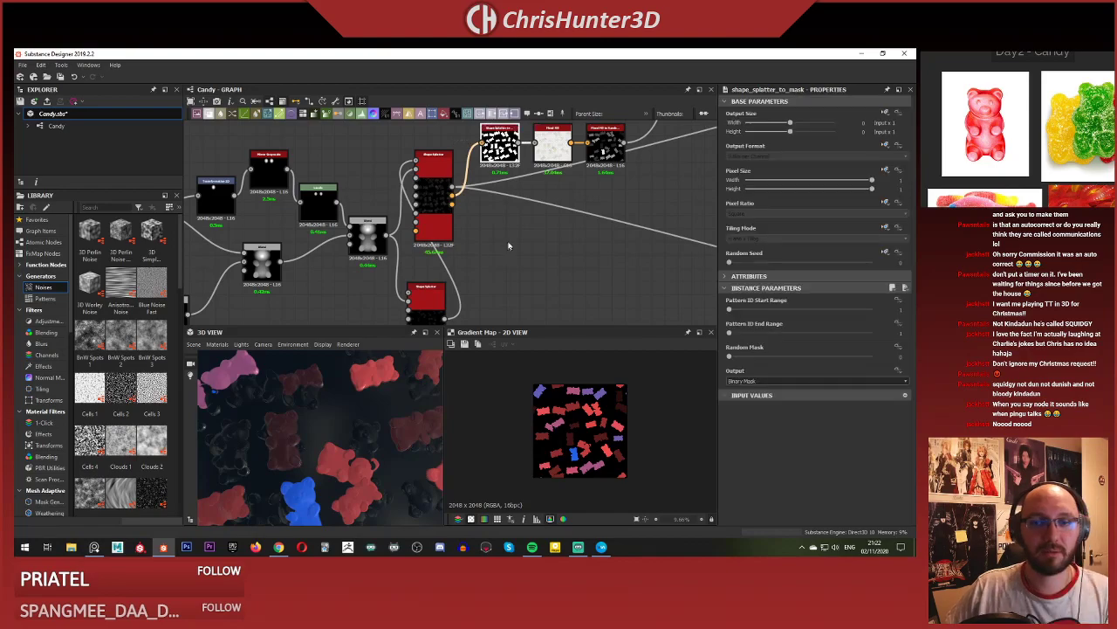
{"action": "middle_click_drag", "start_coordinate": [504, 131], "coordinate": [477, 171]}
{"action": "left_click_drag", "start_coordinate": [563, 185], "coordinate": [564, 186]}
{"action": "scroll", "coordinate": [506, 272], "scroll_direction": "down", "scroll_amount": 1}
{"action": "middle_click_drag", "start_coordinate": [505, 272], "coordinate": [518, 192]}
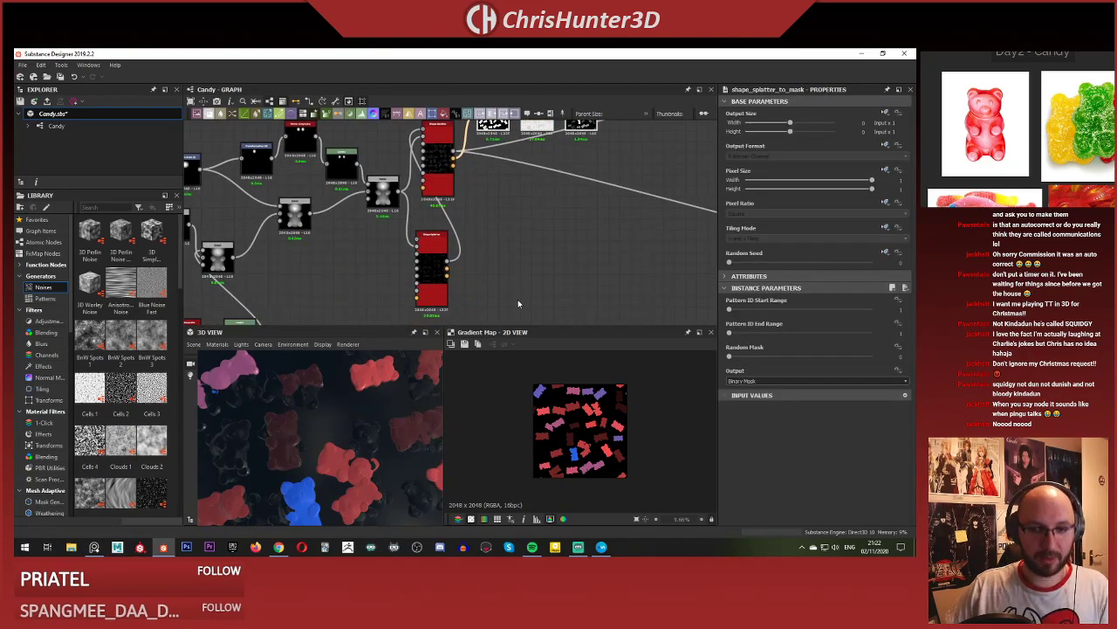
{"action": "key", "text": "ctrl+v"}
{"action": "scroll", "coordinate": [520, 265], "scroll_direction": "up", "scroll_amount": 4}
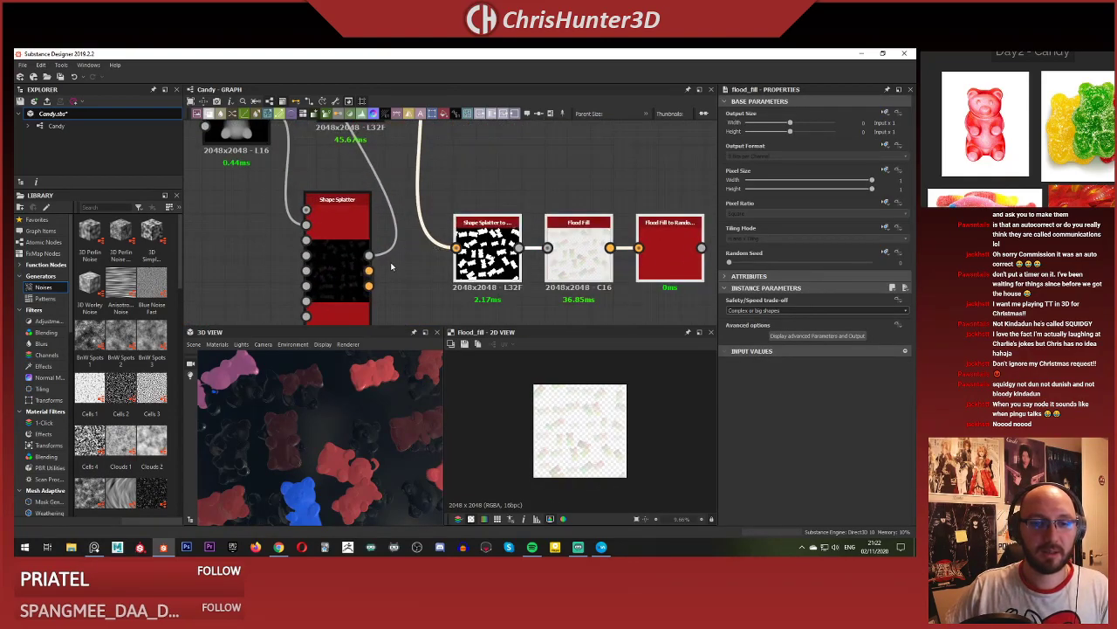
Connect the second Shape Splatter's Splatter Data 1 output to the duplicated mask node and preview the resulting mask and random grayscale.
{"action": "left_click_drag", "start_coordinate": [465, 248], "coordinate": [462, 248]}
{"action": "scroll", "coordinate": [471, 246], "scroll_direction": "up", "scroll_amount": 1}
{"action": "double_click", "coordinate": [487, 246]}
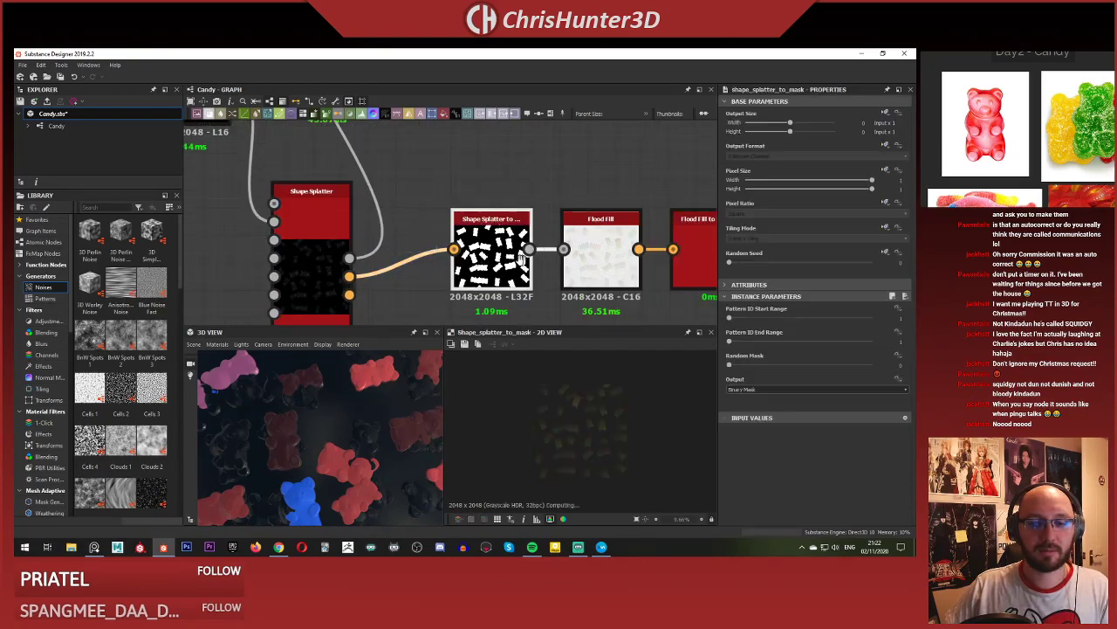
{"action": "middle_click_drag", "start_coordinate": [583, 276], "coordinate": [513, 282]}
{"action": "left_click_drag", "start_coordinate": [396, 253], "coordinate": [386, 254]}
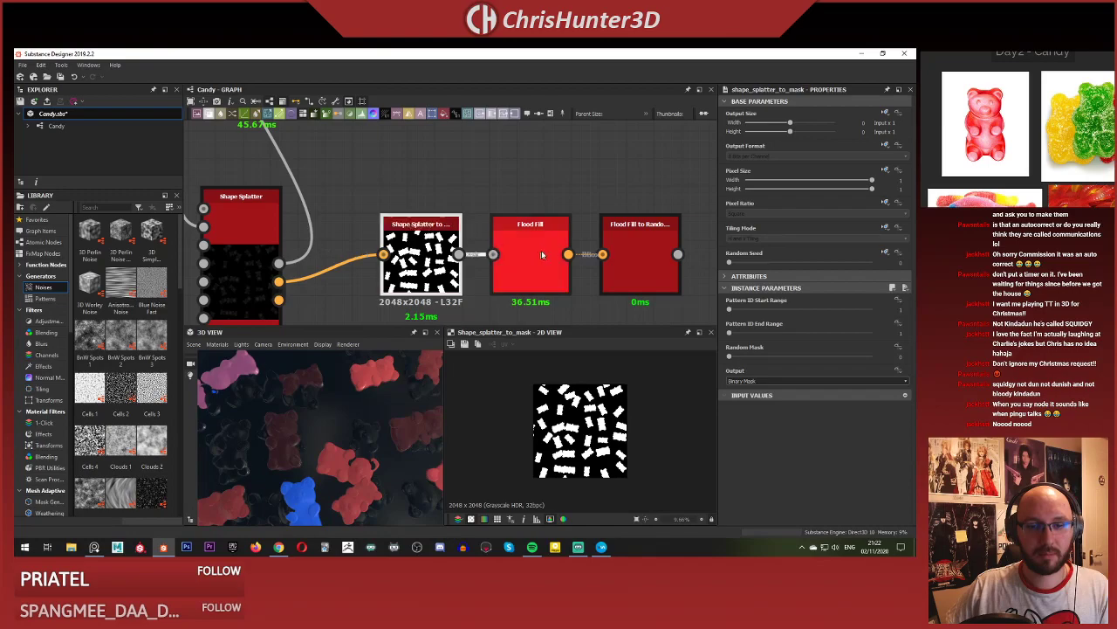
{"action": "double_click", "coordinate": [633, 254]}
{"action": "middle_click_drag", "start_coordinate": [664, 279], "coordinate": [625, 265]}
{"action": "scroll", "coordinate": [583, 431], "scroll_direction": "up", "scroll_amount": 4}
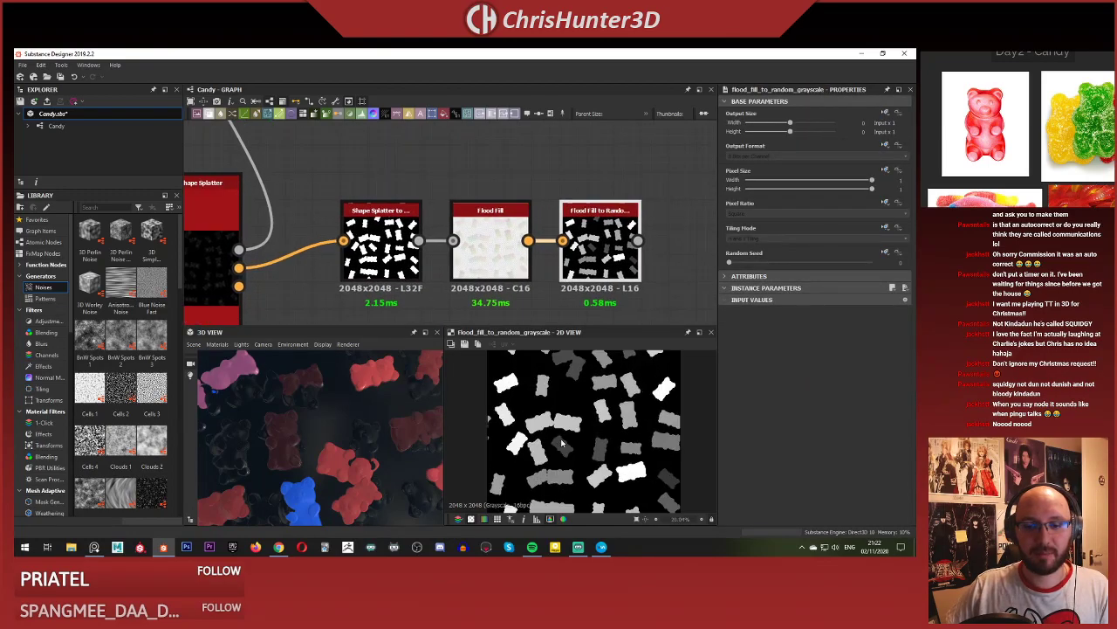
{"action": "scroll", "coordinate": [583, 432], "scroll_direction": "down", "scroll_amount": 6}
{"action": "scroll", "coordinate": [561, 221], "scroll_direction": "down", "scroll_amount": 5}
Duplicate the Gradient Map node and place the copy just below the original.
{"action": "middle_click_drag", "start_coordinate": [523, 180], "coordinate": [491, 347]}
{"action": "scroll", "coordinate": [544, 222], "scroll_direction": "up", "scroll_amount": 5}
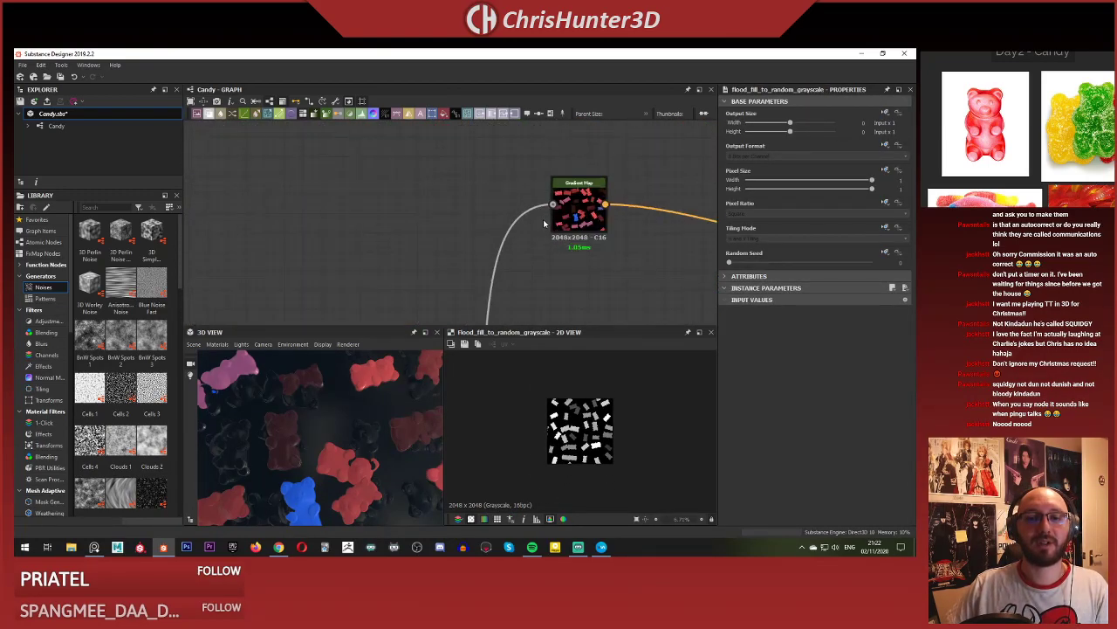
{"action": "scroll", "coordinate": [563, 288], "scroll_direction": "up", "scroll_amount": 1}
{"action": "middle_click_drag", "start_coordinate": [609, 276], "coordinate": [530, 230]}
{"action": "scroll", "coordinate": [562, 288], "scroll_direction": "up", "scroll_amount": 2}
{"action": "left_click", "coordinate": [525, 196]}
{"action": "scroll", "coordinate": [550, 269], "scroll_direction": "down", "scroll_amount": 1}
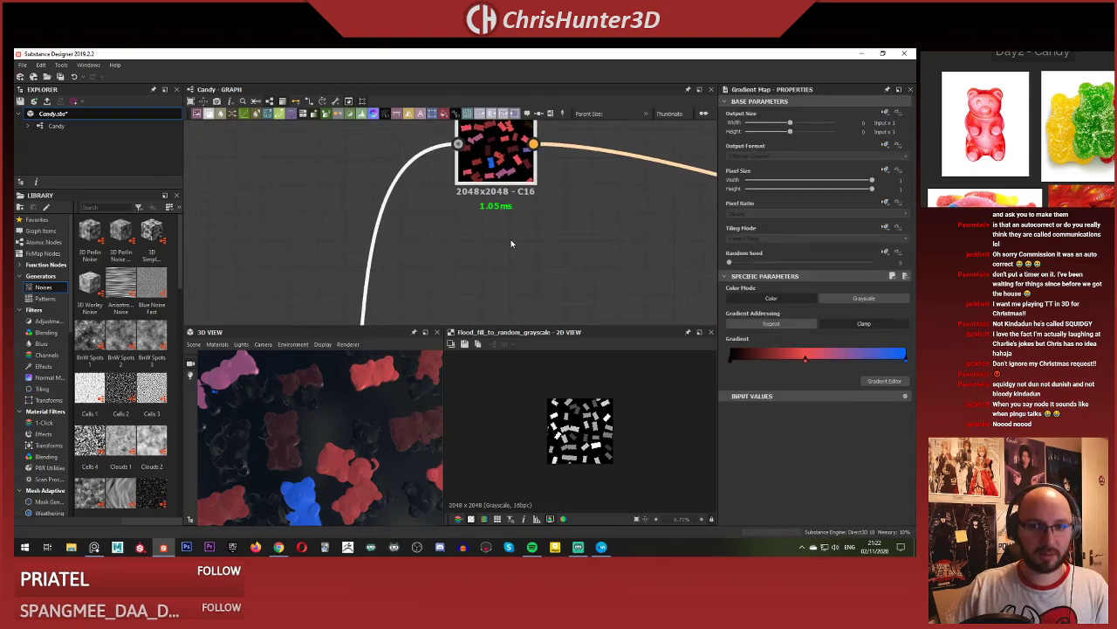
{"action": "key", "text": "ctrl+d"}
{"action": "left_click_drag", "start_coordinate": [470, 236], "coordinate": [514, 268]}
Connect the second random grayscale output to the duplicated Gradient Map and preview it.
{"action": "scroll", "coordinate": [513, 268], "scroll_direction": "down", "scroll_amount": 4}
{"action": "middle_click_drag", "start_coordinate": [514, 268], "coordinate": [555, 145]}
{"action": "middle_click_drag", "start_coordinate": [434, 321], "coordinate": [464, 232]}
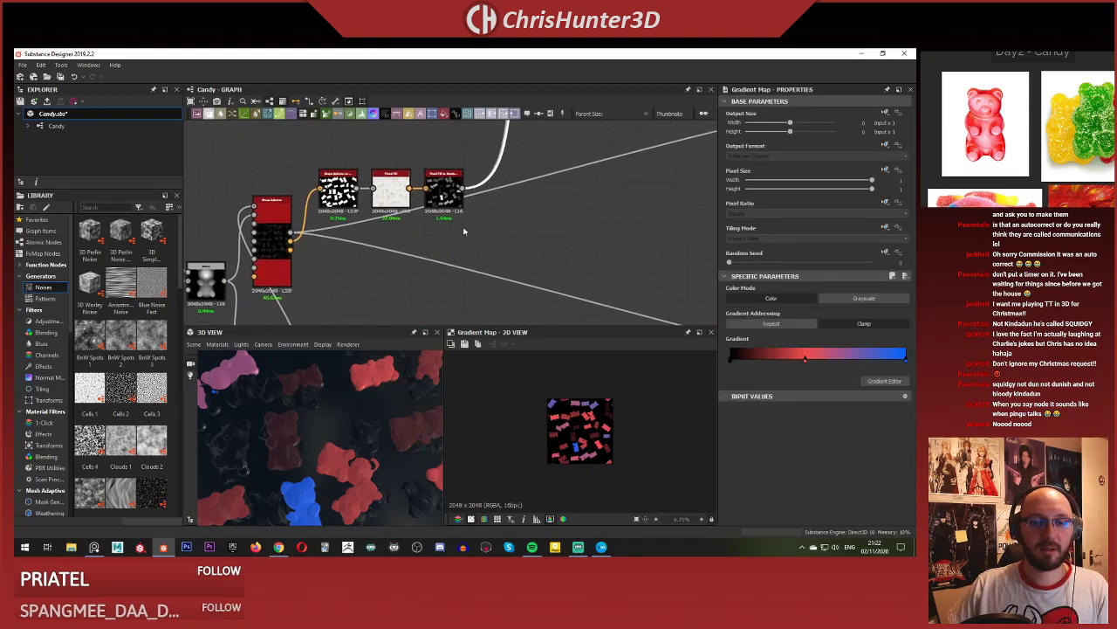
{"action": "scroll", "coordinate": [469, 288], "scroll_direction": "down", "scroll_amount": 2}
{"action": "middle_click_drag", "start_coordinate": [469, 306], "coordinate": [489, 354]}
{"action": "middle_click_drag", "start_coordinate": [523, 193], "coordinate": [511, 252]}
{"action": "scroll", "coordinate": [511, 251], "scroll_direction": "up", "scroll_amount": 5}
{"action": "left_click", "coordinate": [464, 237]}
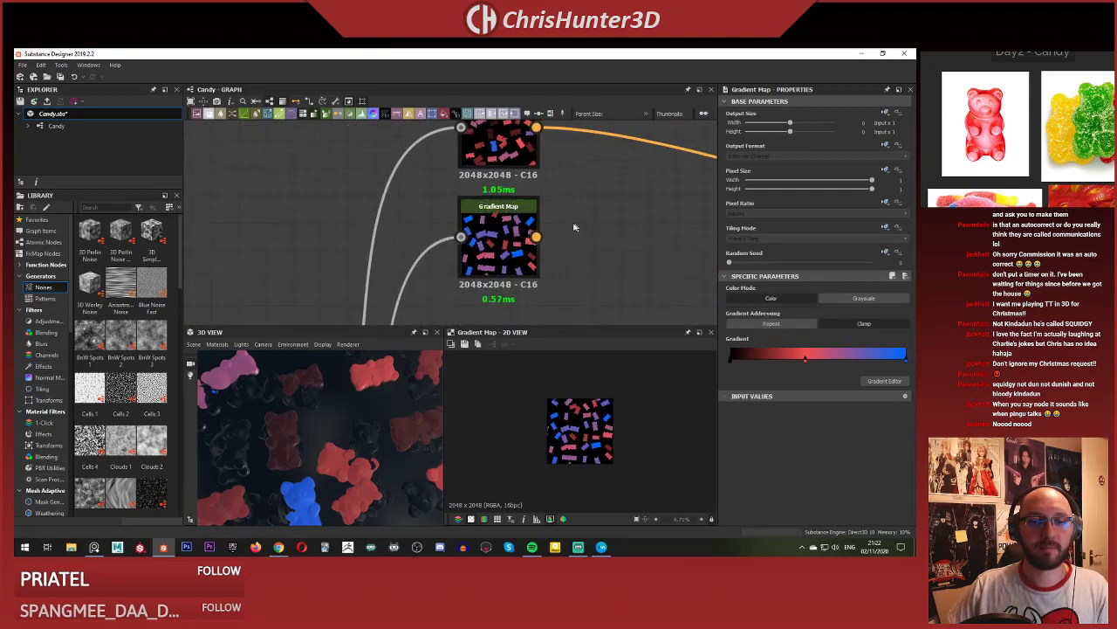
Add a Blend node beside the two Gradient Maps and connect their outputs to its foreground and background inputs.
{"action": "scroll", "coordinate": [496, 267], "scroll_direction": "down", "scroll_amount": 2}
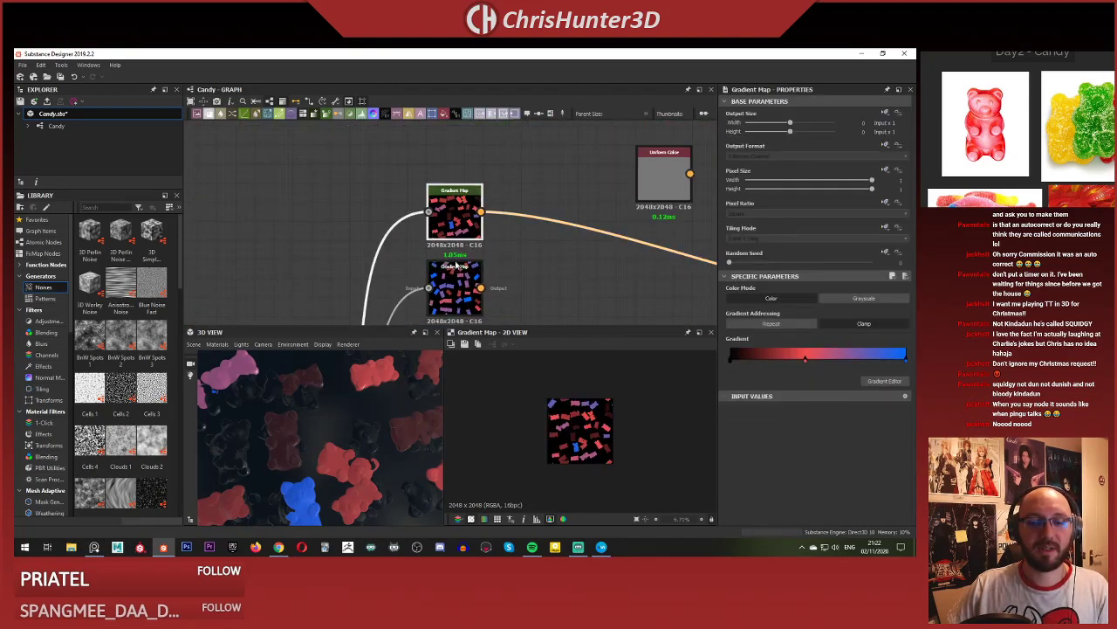
{"action": "scroll", "coordinate": [523, 230], "scroll_direction": "up", "scroll_amount": 3}
{"action": "key", "text": "space"}
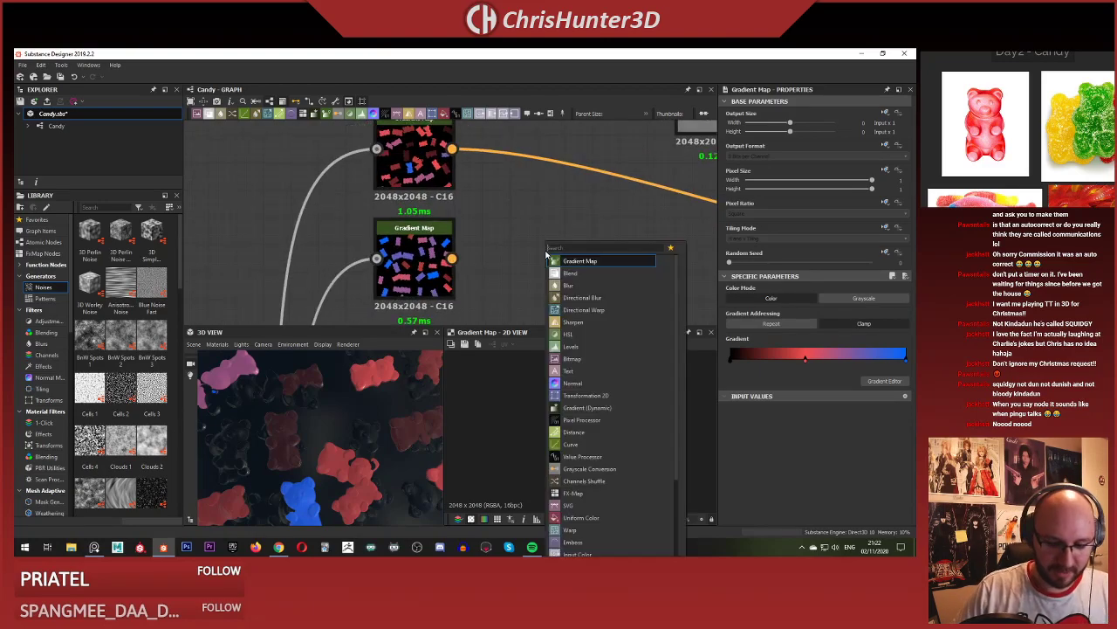
{"action": "key", "text": "Return"}
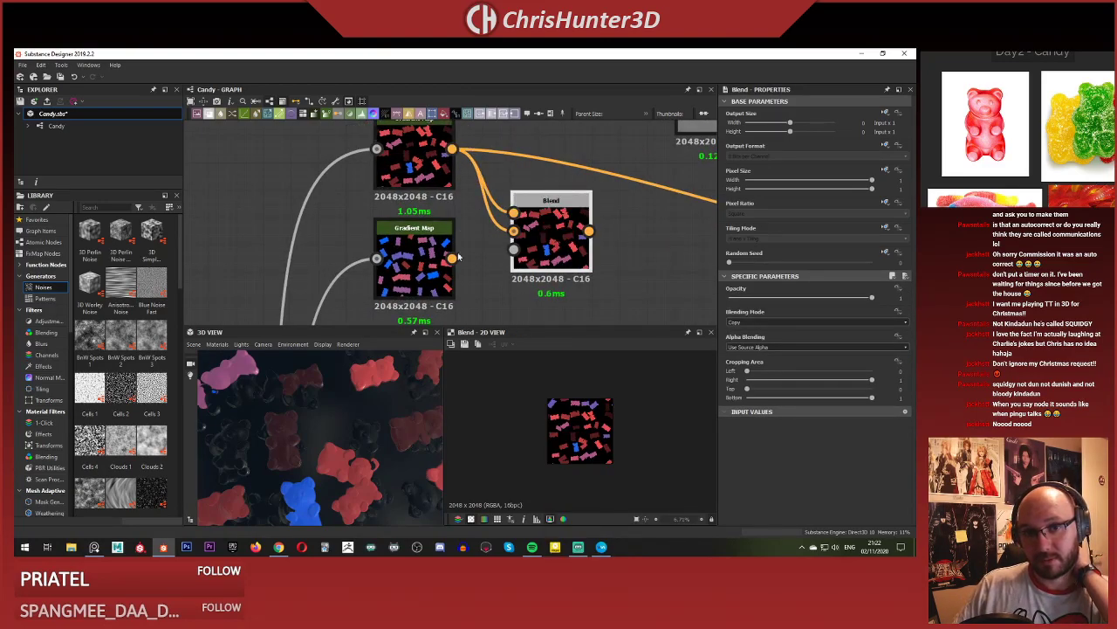
{"action": "left_click_drag", "start_coordinate": [516, 234], "coordinate": [514, 231]}
Preview the mask from the second Shape Splatter and examine the nodes feeding it.
{"action": "scroll", "coordinate": [472, 267], "scroll_direction": "down", "scroll_amount": 4}
{"action": "middle_click_drag", "start_coordinate": [472, 281], "coordinate": [555, 157]}
{"action": "middle_click_drag", "start_coordinate": [509, 269], "coordinate": [593, 144]}
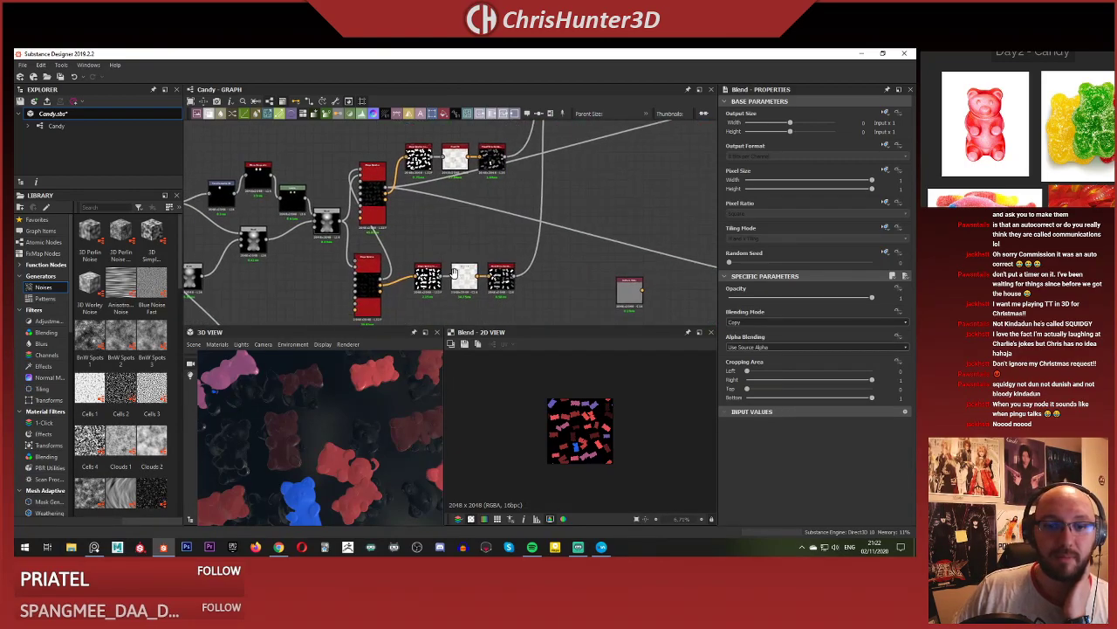
{"action": "scroll", "coordinate": [423, 227], "scroll_direction": "up", "scroll_amount": 3}
{"action": "middle_click_drag", "start_coordinate": [423, 227], "coordinate": [439, 174]}
{"action": "middle_click_drag", "start_coordinate": [366, 308], "coordinate": [394, 301]}
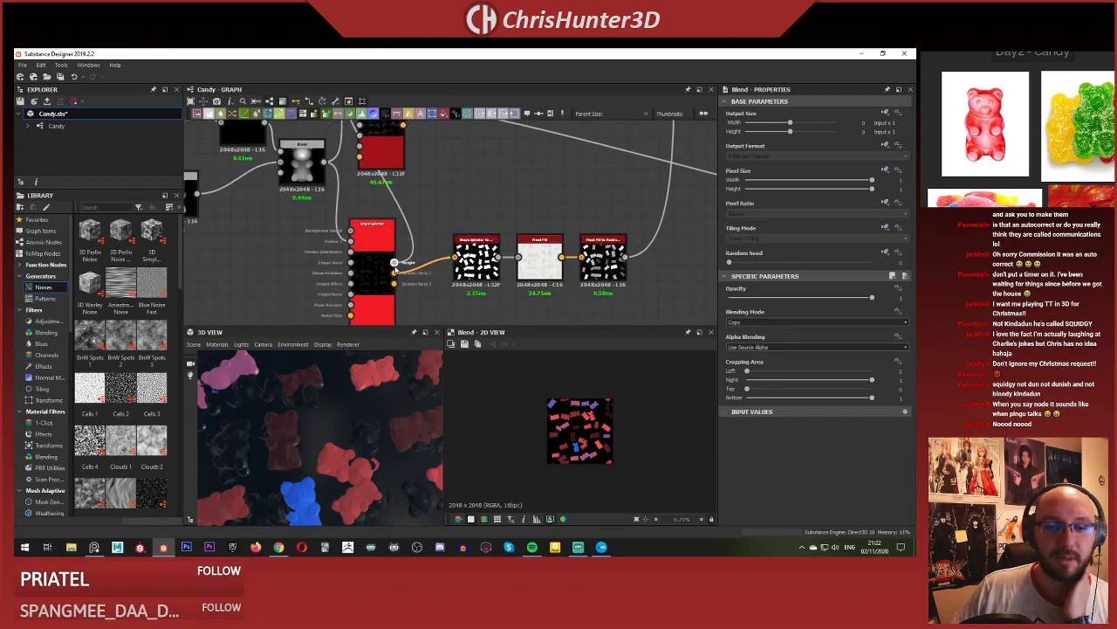
{"action": "double_click", "coordinate": [474, 264]}
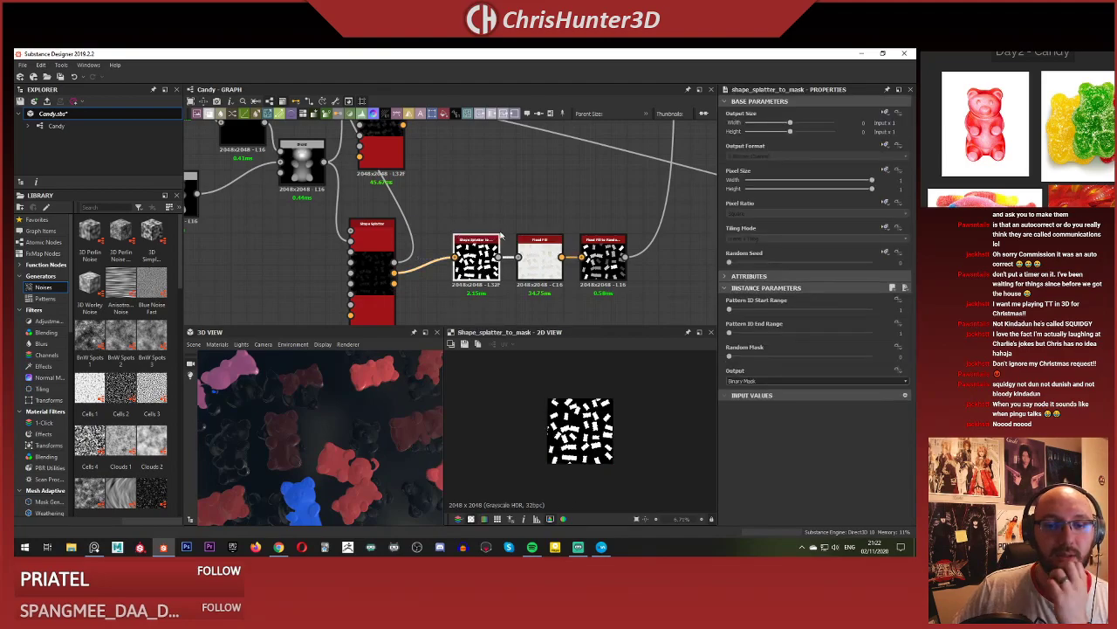
{"action": "scroll", "coordinate": [502, 188], "scroll_direction": "up", "scroll_amount": 2}
{"action": "middle_click_drag", "start_coordinate": [444, 321], "coordinate": [431, 244]}
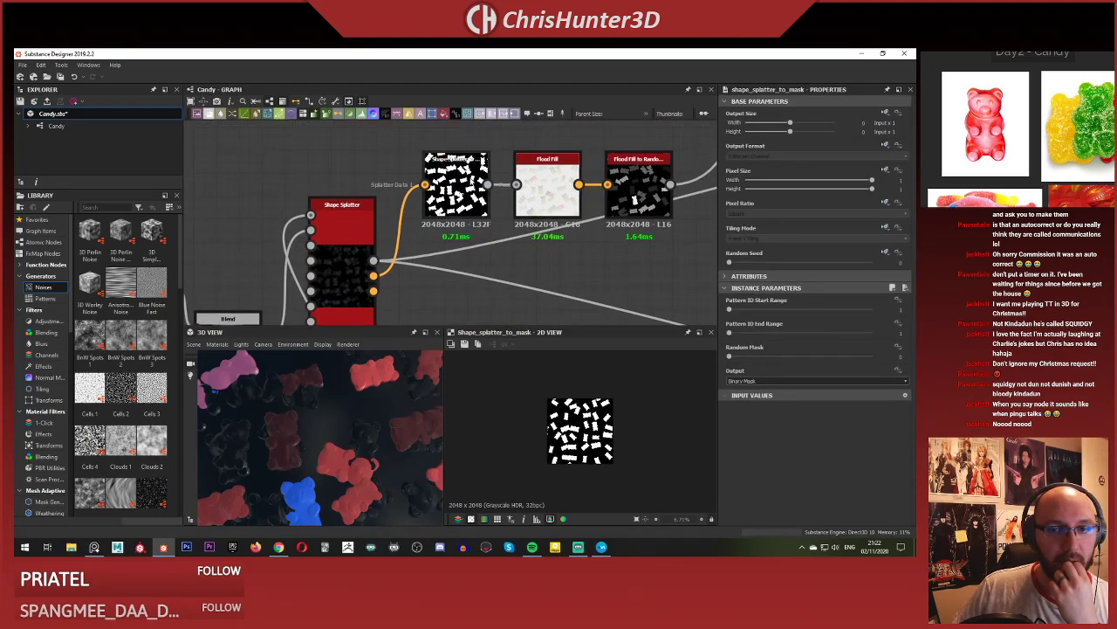
{"action": "middle_click_drag", "start_coordinate": [456, 156], "coordinate": [449, 259]}
{"action": "key", "text": "space"}
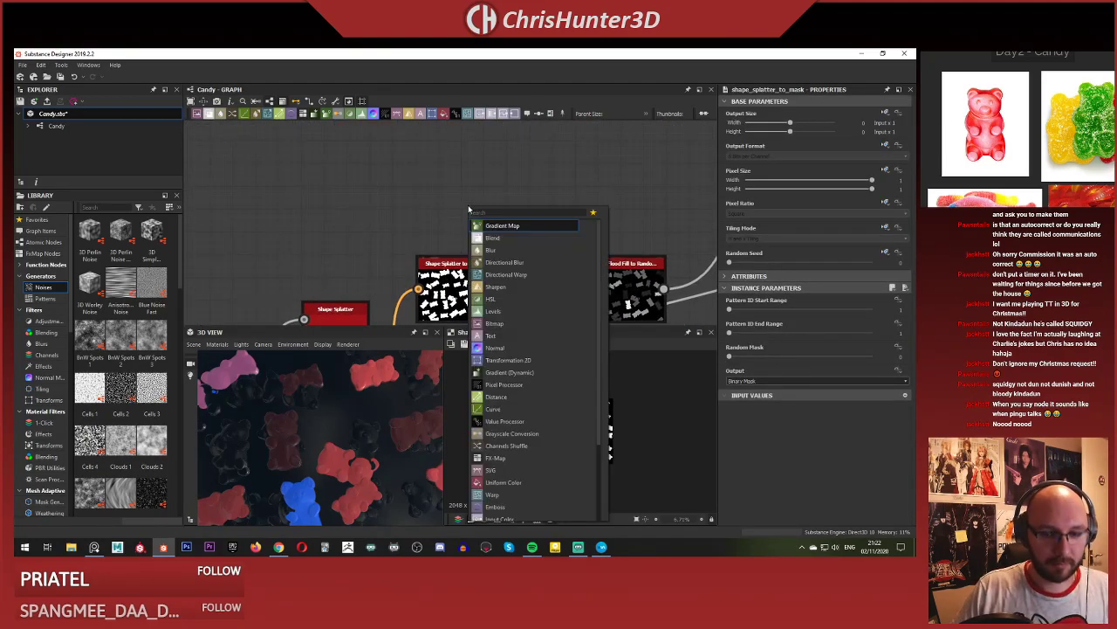
{"action": "left_click", "coordinate": [448, 206]}
Preview the first Shape Splatter's Splatter Data 2 output and examine it up close in the 2D preview.
{"action": "scroll", "coordinate": [354, 246], "scroll_direction": "down", "scroll_amount": 3}
{"action": "middle_click_drag", "start_coordinate": [359, 206], "coordinate": [406, 164]}
{"action": "scroll", "coordinate": [392, 152], "scroll_direction": "up", "scroll_amount": 4}
{"action": "scroll", "coordinate": [406, 164], "scroll_direction": "down", "scroll_amount": 3}
{"action": "middle_click_drag", "start_coordinate": [353, 263], "coordinate": [364, 222]}
{"action": "scroll", "coordinate": [382, 269], "scroll_direction": "up", "scroll_amount": 2}
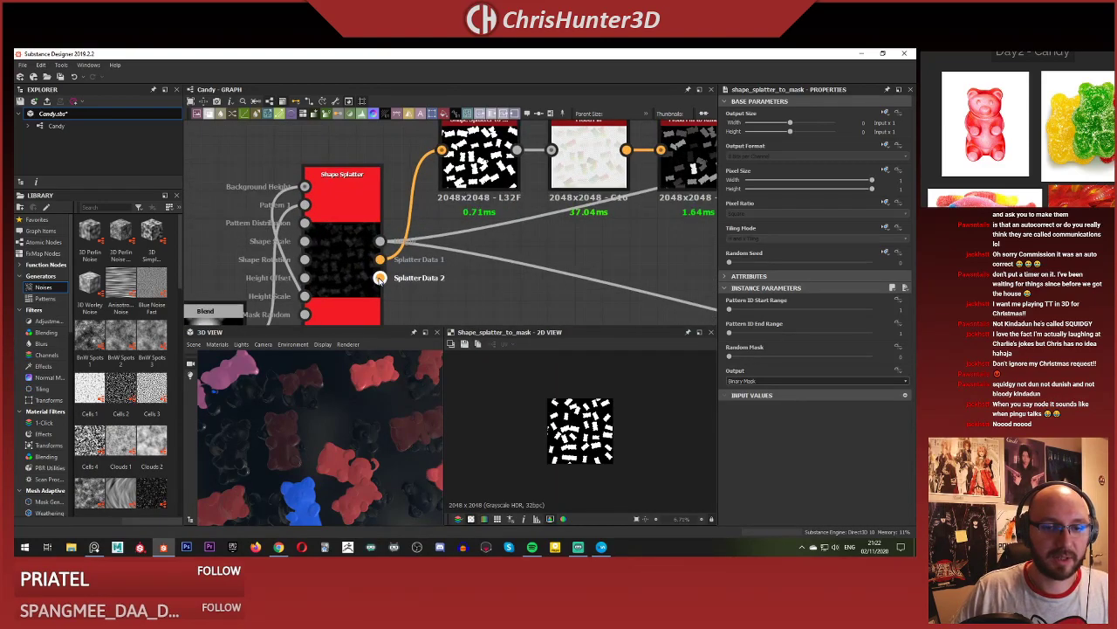
{"action": "left_click", "coordinate": [421, 275]}
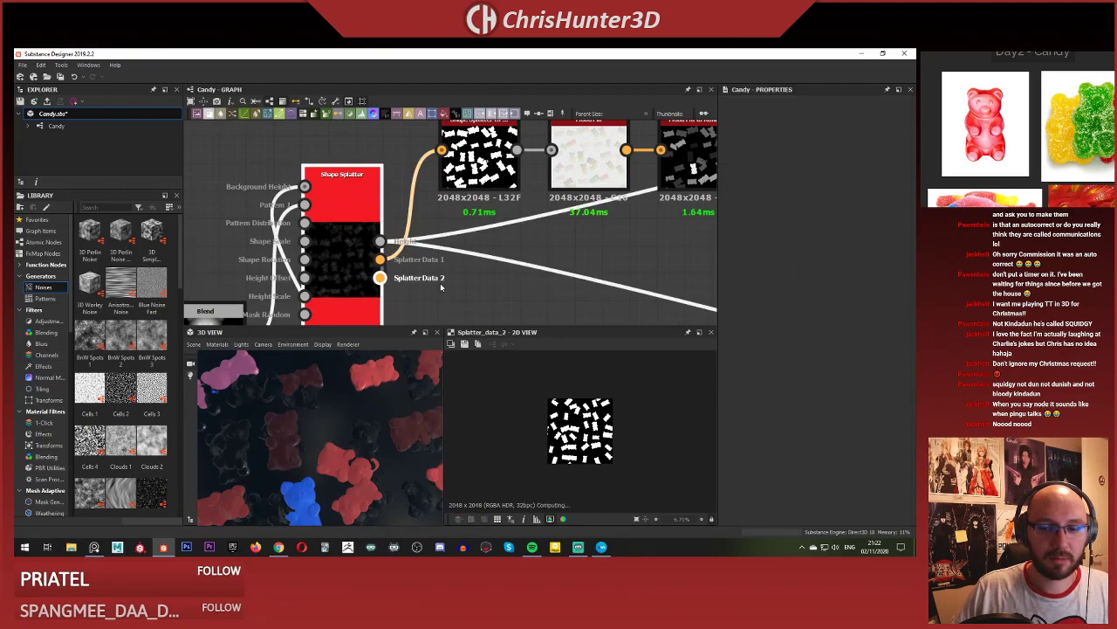
{"action": "scroll", "coordinate": [580, 433], "scroll_direction": "up", "scroll_amount": 10}
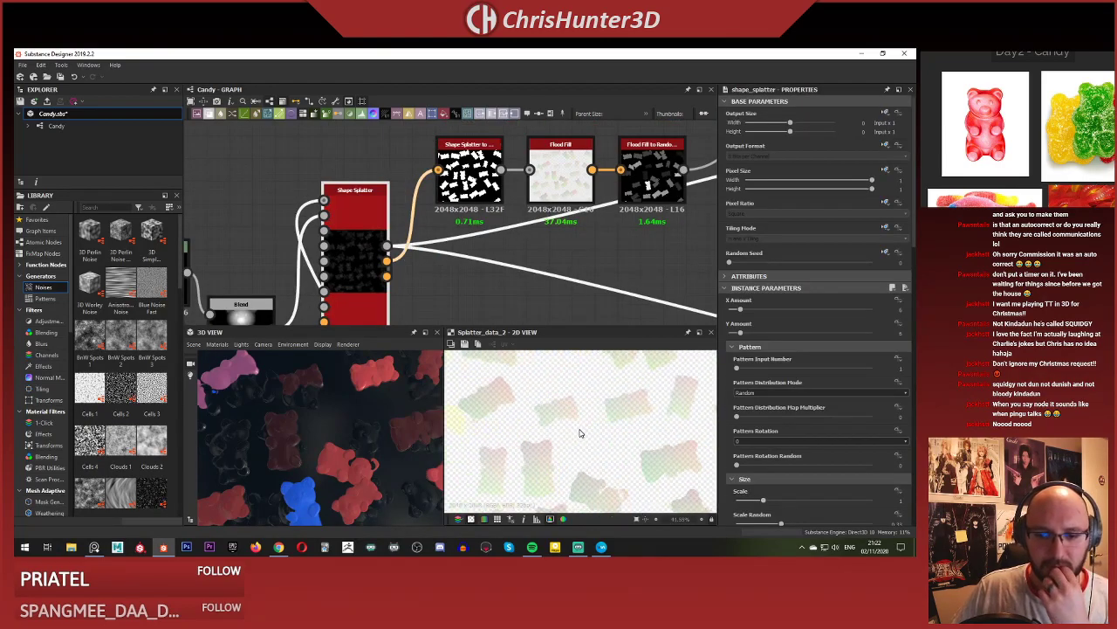
Preview the first Shape Splatter's mask and the random grayscale output of its Flood Fill chain.
{"action": "scroll", "coordinate": [580, 433], "scroll_direction": "down", "scroll_amount": 4}
{"action": "scroll", "coordinate": [472, 232], "scroll_direction": "up", "scroll_amount": 3}
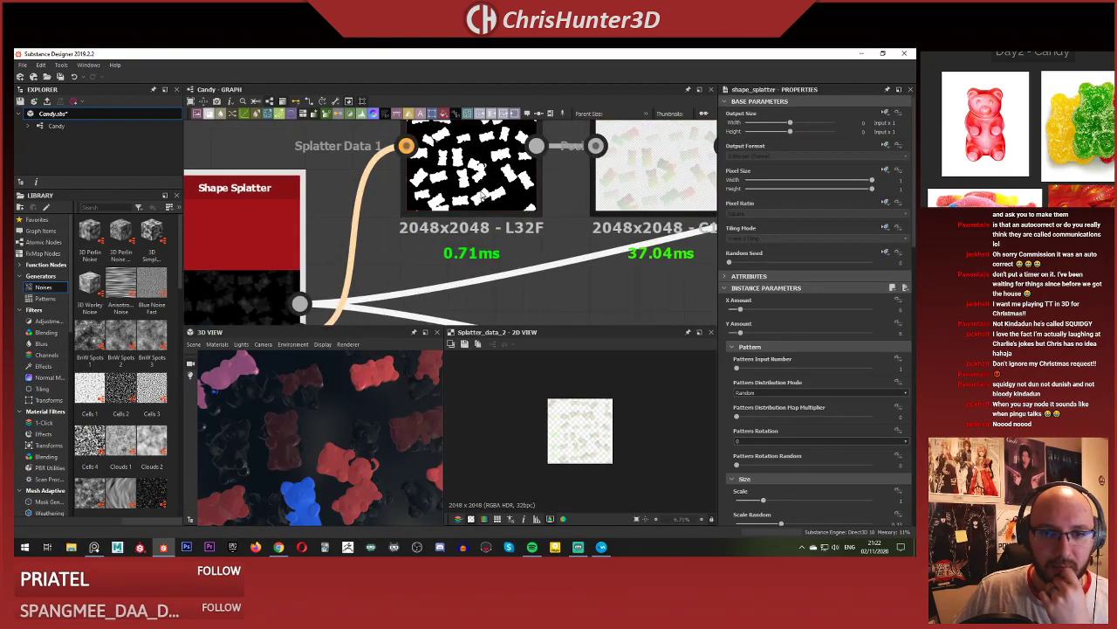
{"action": "double_click", "coordinate": [482, 188]}
{"action": "scroll", "coordinate": [577, 415], "scroll_direction": "down", "scroll_amount": 3}
{"action": "scroll", "coordinate": [455, 212], "scroll_direction": "down", "scroll_amount": 4}
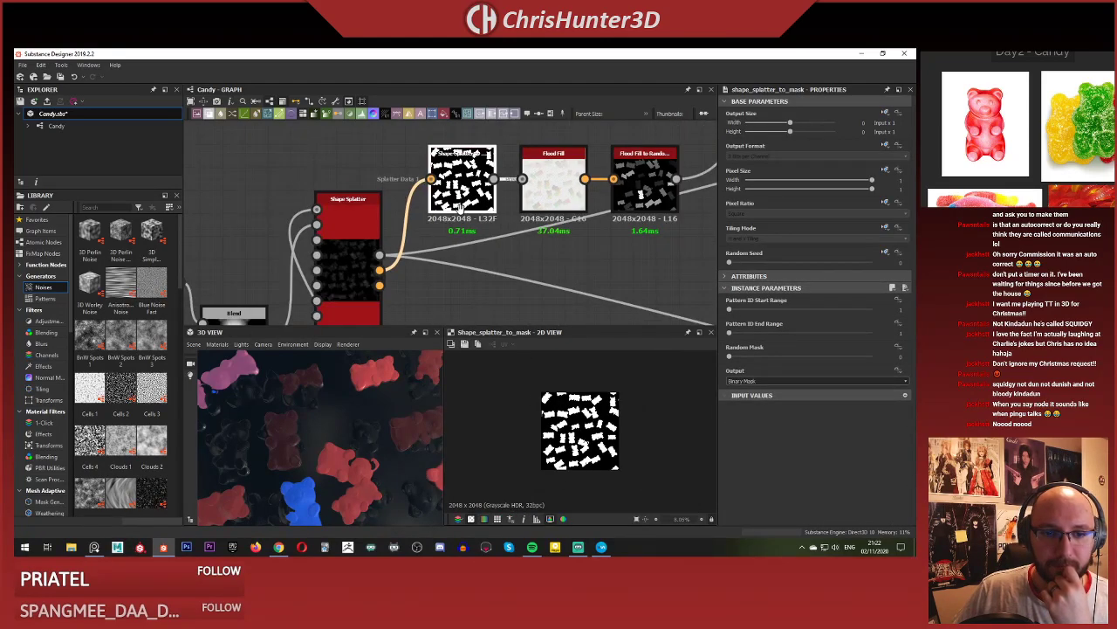
{"action": "middle_click_drag", "start_coordinate": [611, 246], "coordinate": [469, 318]}
{"action": "double_click", "coordinate": [511, 249]}
{"action": "scroll", "coordinate": [505, 200], "scroll_direction": "down", "scroll_amount": 2}
{"action": "middle_click_drag", "start_coordinate": [506, 200], "coordinate": [377, 410]}
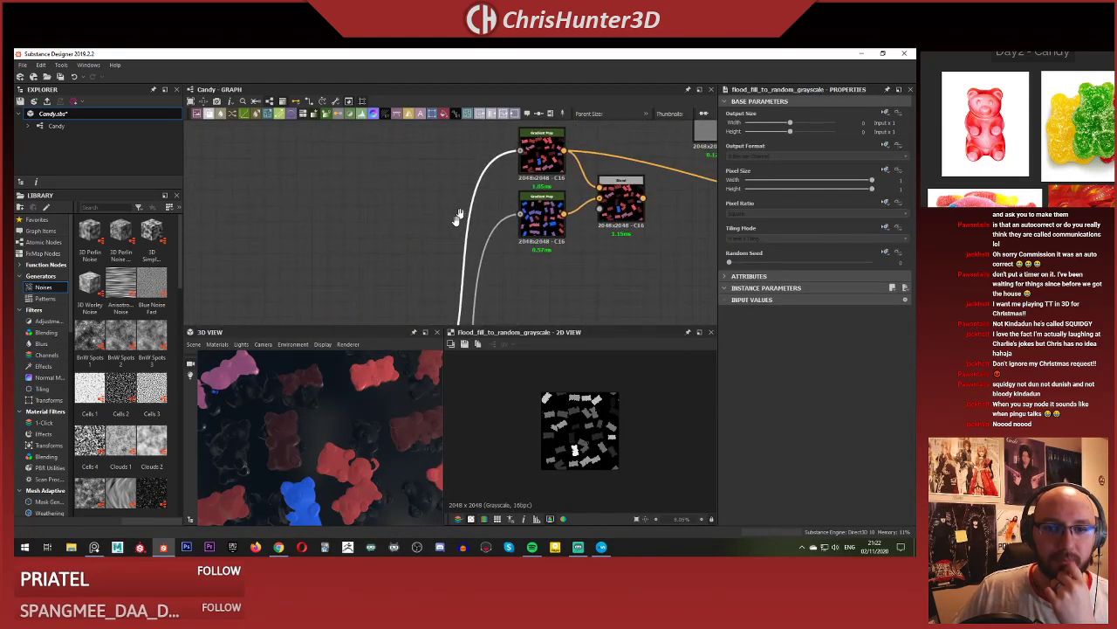
Connect the first Shape Splatter to Mask output to the Opacity input of the colour Blend and preview the Blend.
{"action": "scroll", "coordinate": [542, 170], "scroll_direction": "up", "scroll_amount": 5}
{"action": "middle_click_drag", "start_coordinate": [518, 274], "coordinate": [369, 229]}
{"action": "scroll", "coordinate": [378, 247], "scroll_direction": "down", "scroll_amount": 5}
{"action": "scroll", "coordinate": [362, 276], "scroll_direction": "down", "scroll_amount": 3}
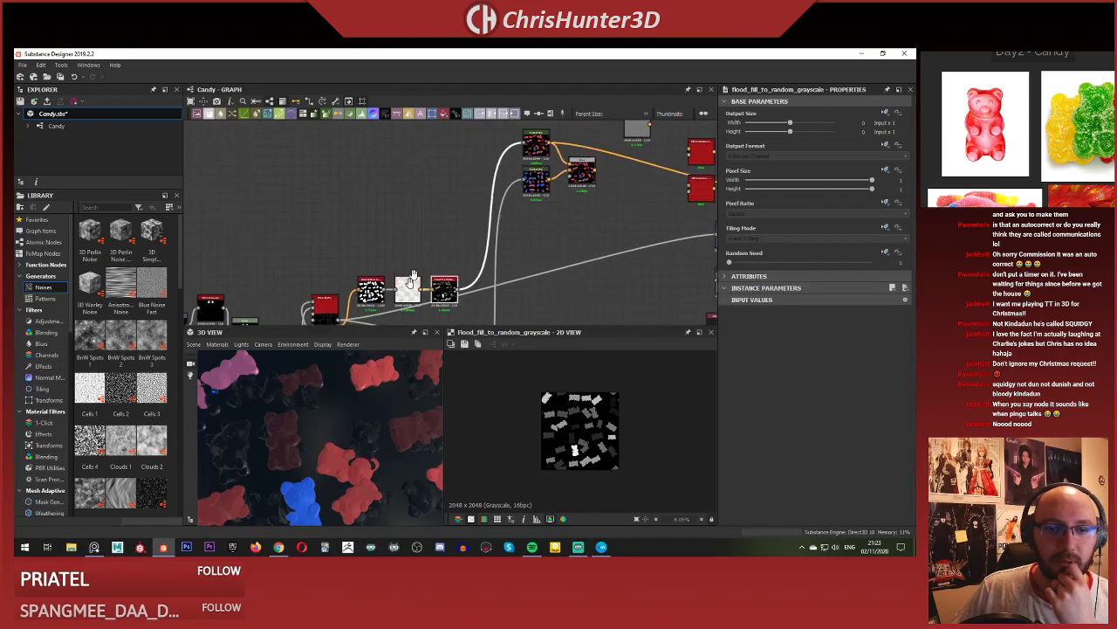
{"action": "scroll", "coordinate": [512, 232], "scroll_direction": "up", "scroll_amount": 5}
{"action": "scroll", "coordinate": [614, 167], "scroll_direction": "down", "scroll_amount": 3}
{"action": "middle_click_drag", "start_coordinate": [614, 167], "coordinate": [362, 270]}
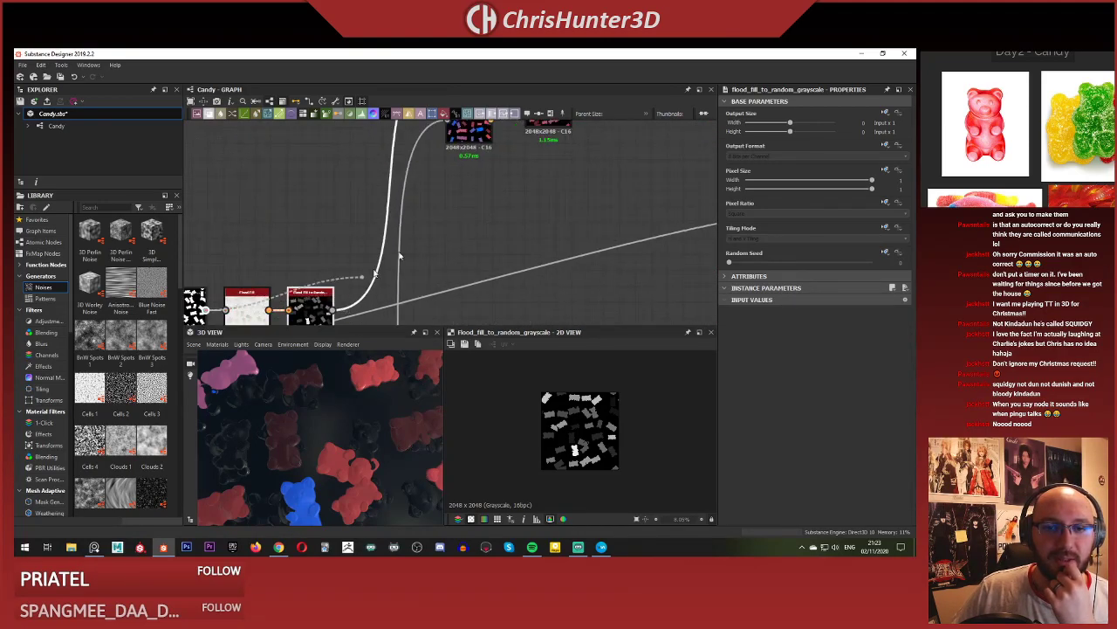
{"action": "middle_click_drag", "start_coordinate": [579, 141], "coordinate": [448, 271]}
{"action": "scroll", "coordinate": [449, 272], "scroll_direction": "up", "scroll_amount": 4}
{"action": "left_click", "coordinate": [356, 232]}
{"action": "double_click", "coordinate": [402, 230]}
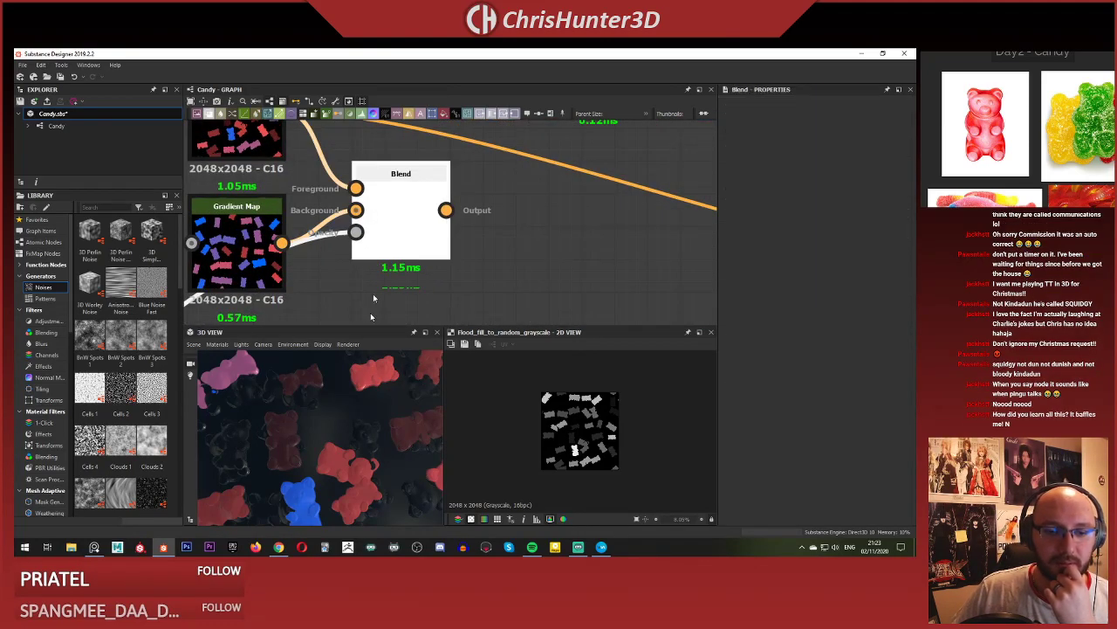
{"action": "scroll", "coordinate": [399, 227], "scroll_direction": "up", "scroll_amount": 2}
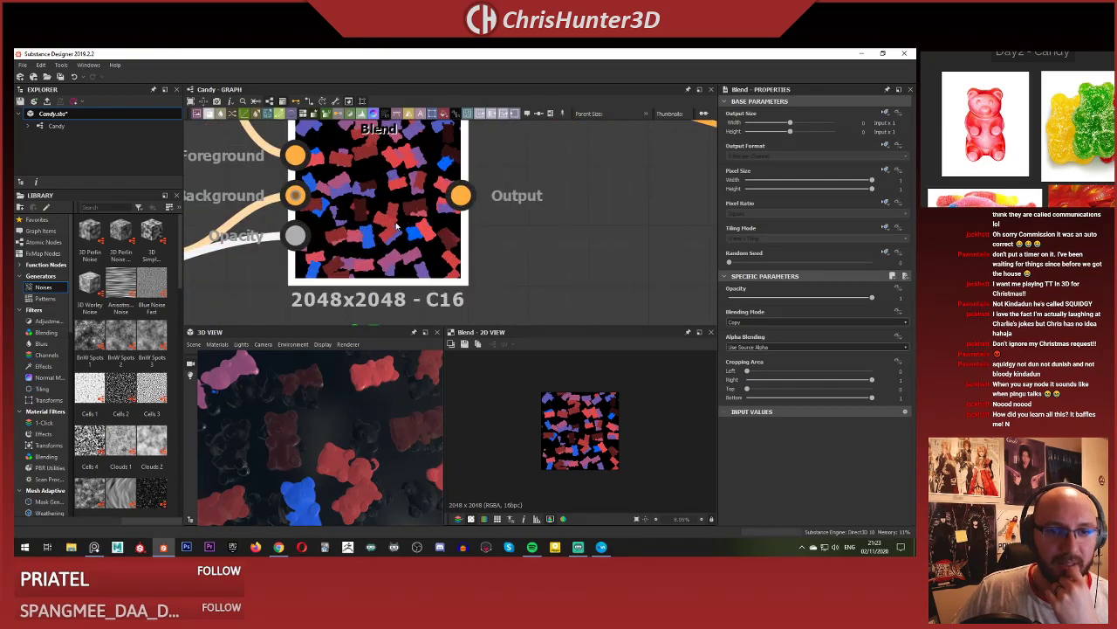
Connect the Blend output to the Base Color output node in place of the direct Gradient Map connection.
{"action": "scroll", "coordinate": [396, 225], "scroll_direction": "down", "scroll_amount": 4}
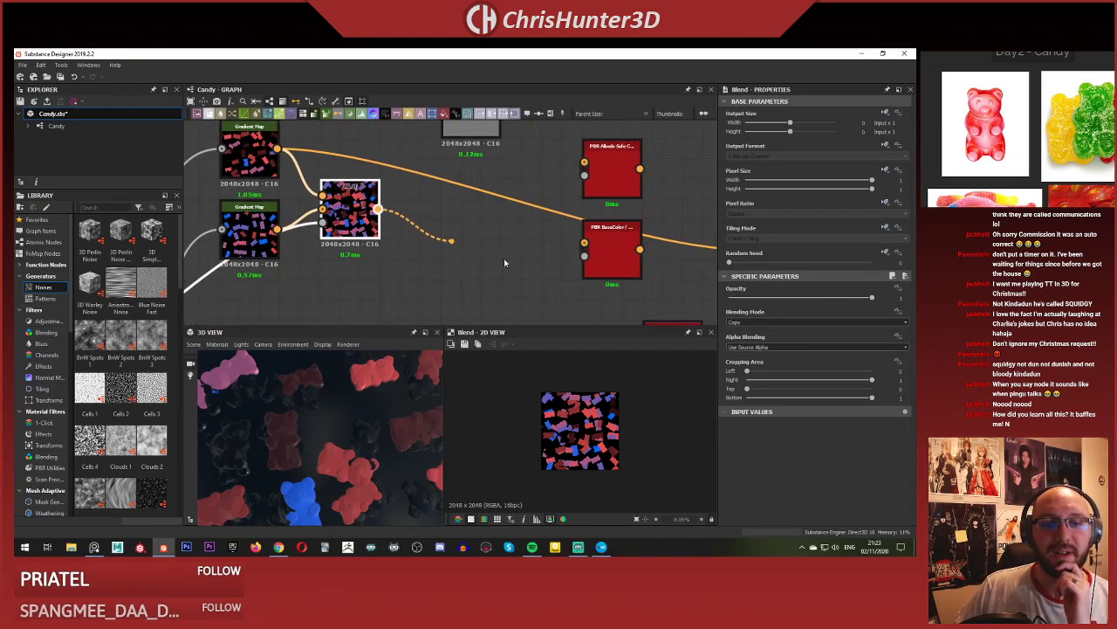
{"action": "scroll", "coordinate": [611, 262], "scroll_direction": "down", "scroll_amount": 2}
{"action": "middle_click_drag", "start_coordinate": [659, 271], "coordinate": [548, 247]}
{"action": "left_click_drag", "start_coordinate": [580, 232], "coordinate": [581, 230]}
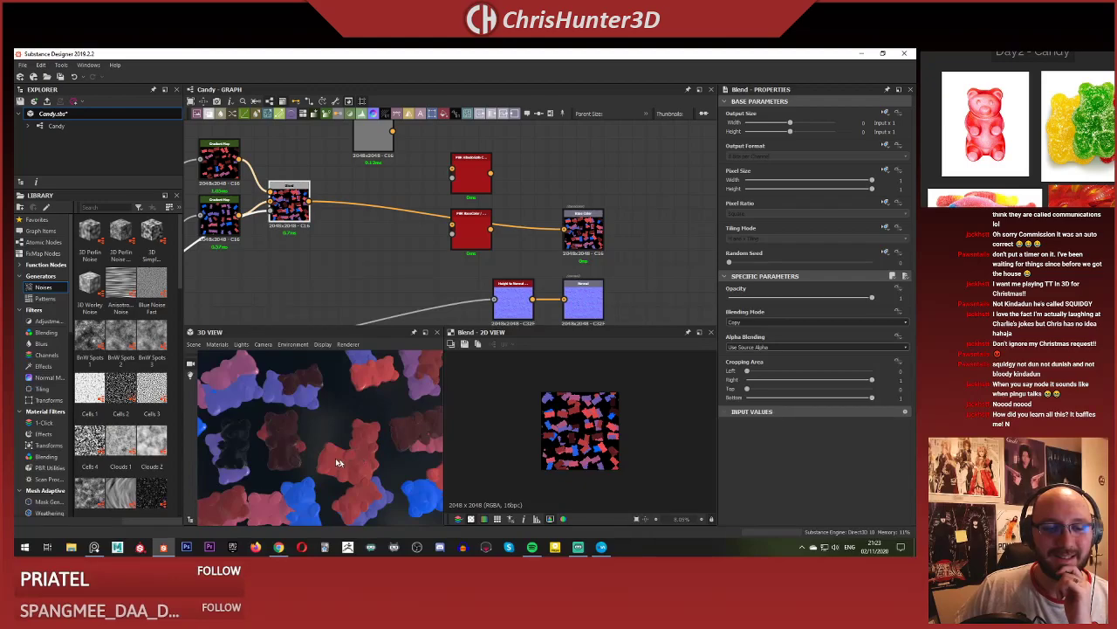
Examine the blended bear colours on the plane in the 3D view, both up close and as a whole.
{"action": "scroll", "coordinate": [338, 463], "scroll_direction": "down", "scroll_amount": 5}
{"action": "middle_click_drag", "start_coordinate": [297, 439], "coordinate": [361, 419]}
{"action": "scroll", "coordinate": [398, 389], "scroll_direction": "up", "scroll_amount": 5}
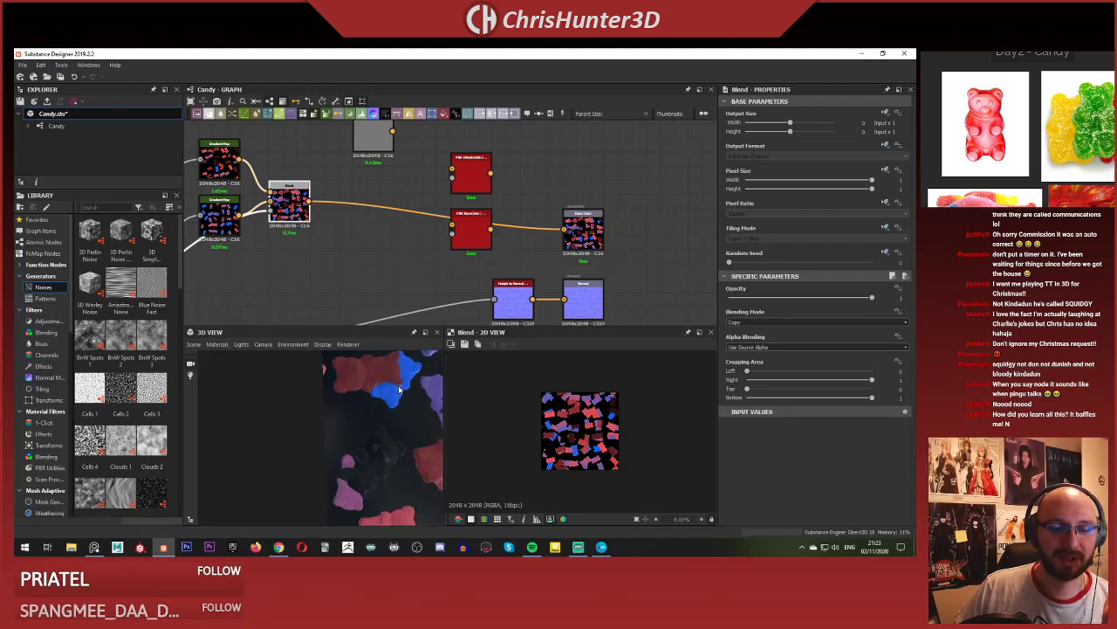
{"action": "left_click_drag", "start_coordinate": [399, 389], "coordinate": [375, 401]}
{"action": "scroll", "coordinate": [381, 230], "scroll_direction": "down", "scroll_amount": 2}
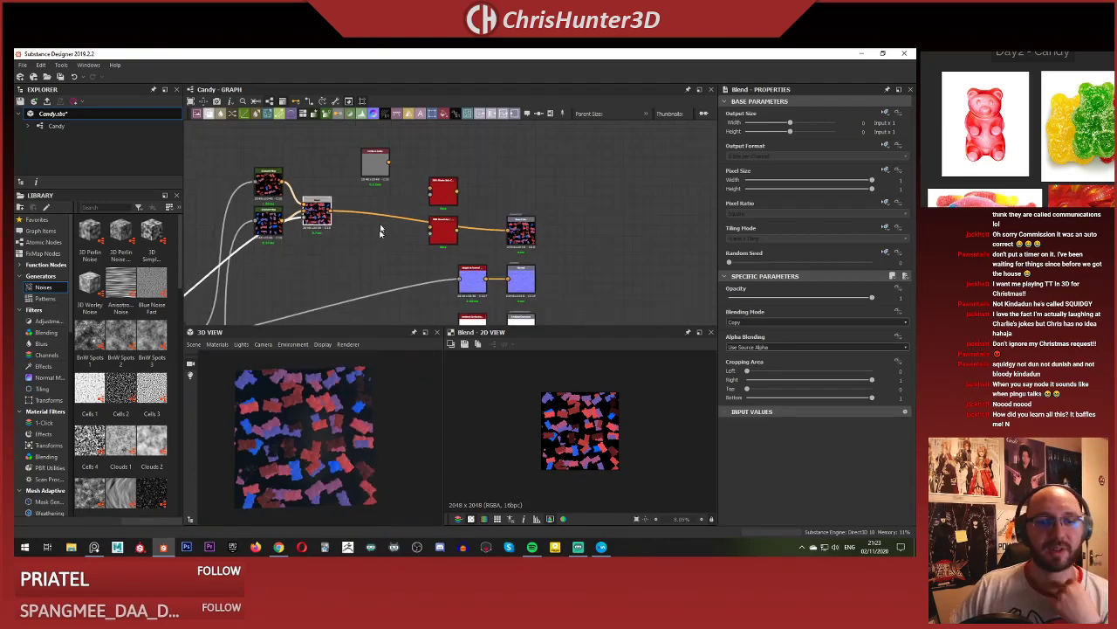
Examine the mask and Flood Fill chains of both Shape Splatters in the graph.
{"action": "scroll", "coordinate": [380, 229], "scroll_direction": "down", "scroll_amount": 1}
{"action": "middle_click_drag", "start_coordinate": [381, 228], "coordinate": [638, 215]}
{"action": "scroll", "coordinate": [542, 226], "scroll_direction": "up", "scroll_amount": 3}
{"action": "scroll", "coordinate": [453, 262], "scroll_direction": "down", "scroll_amount": 2}
{"action": "middle_click_drag", "start_coordinate": [406, 316], "coordinate": [425, 127]}
{"action": "scroll", "coordinate": [421, 232], "scroll_direction": "up", "scroll_amount": 6}
{"action": "scroll", "coordinate": [424, 219], "scroll_direction": "down", "scroll_amount": 5}
{"action": "scroll", "coordinate": [441, 269], "scroll_direction": "up", "scroll_amount": 3}
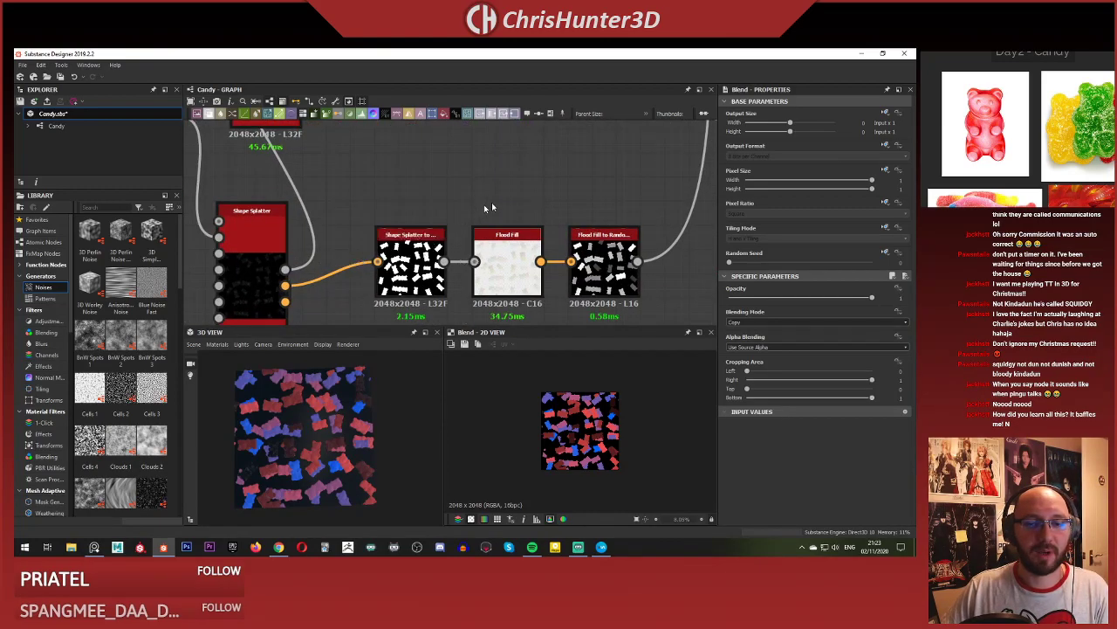
{"action": "scroll", "coordinate": [486, 206], "scroll_direction": "down", "scroll_amount": 4}
{"action": "scroll", "coordinate": [486, 196], "scroll_direction": "up", "scroll_amount": 6}
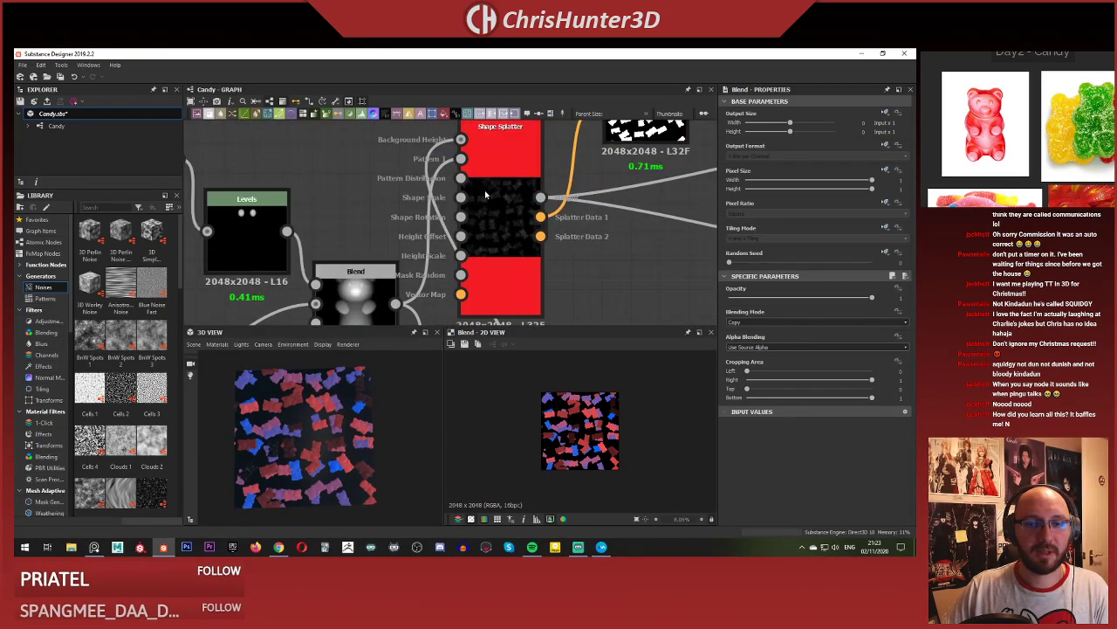
{"action": "scroll", "coordinate": [614, 187], "scroll_direction": "down", "scroll_amount": 1}
{"action": "middle_click_drag", "start_coordinate": [620, 173], "coordinate": [481, 212]}
Preview the first Shape Splatter's Splatter Data 2 output and its Height output.
{"action": "double_click", "coordinate": [510, 214]}
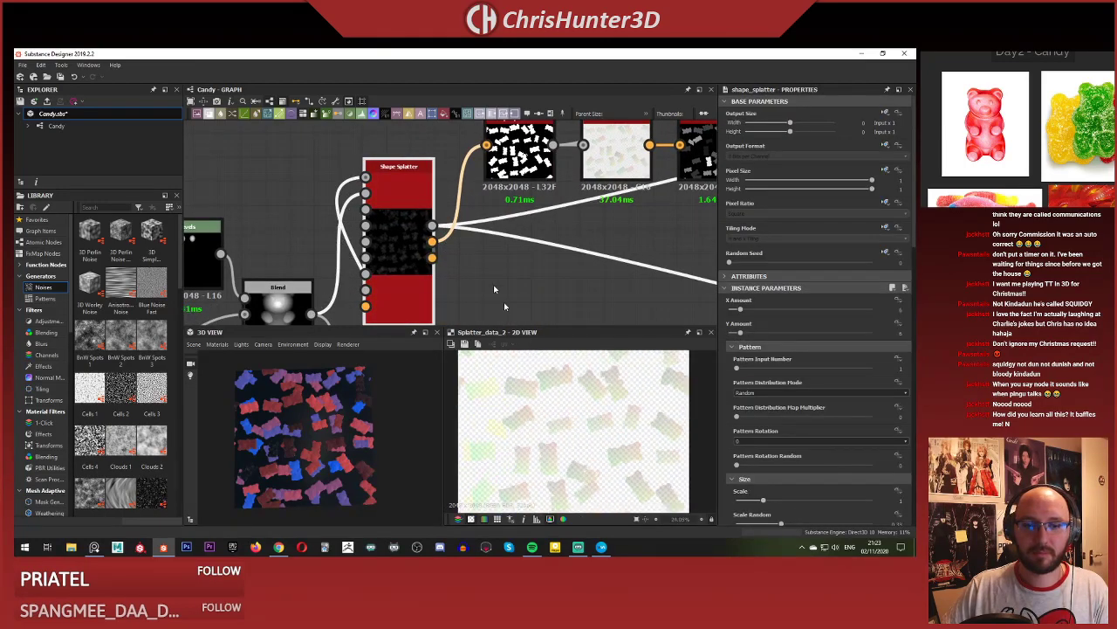
{"action": "double_click", "coordinate": [421, 261]}
{"action": "scroll", "coordinate": [474, 278], "scroll_direction": "down", "scroll_amount": 4}
{"action": "scroll", "coordinate": [468, 223], "scroll_direction": "up", "scroll_amount": 3}
{"action": "middle_click_drag", "start_coordinate": [474, 288], "coordinate": [456, 270]}
{"action": "scroll", "coordinate": [467, 218], "scroll_direction": "down", "scroll_amount": 1}
{"action": "scroll", "coordinate": [491, 261], "scroll_direction": "down", "scroll_amount": 2}
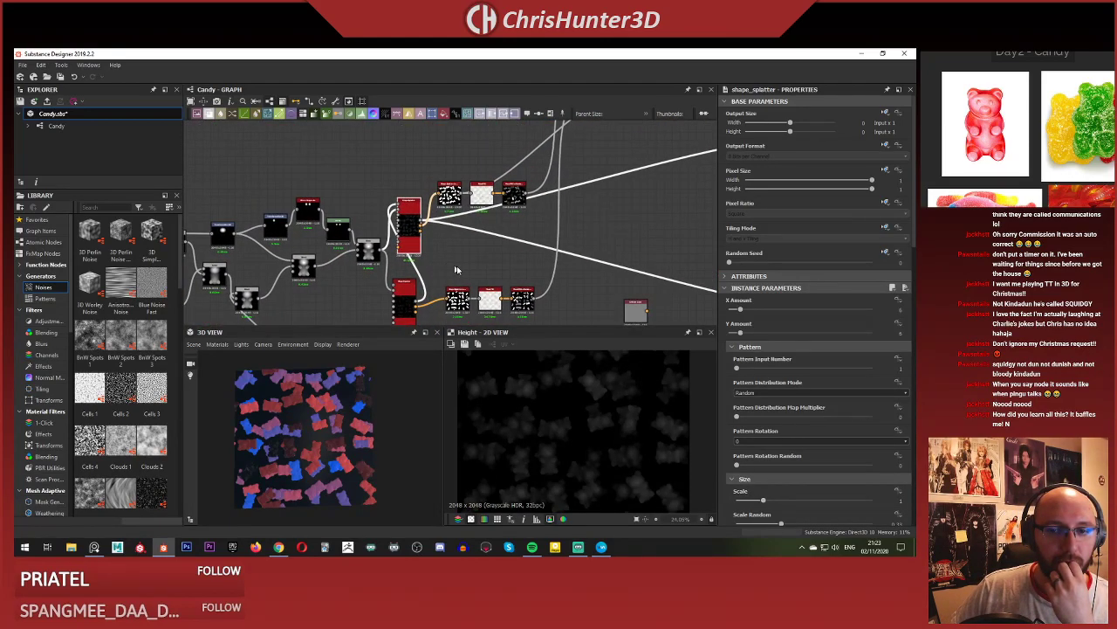
Move the first Shape Splatter node so that it sits directly beneath its mask node.
{"action": "scroll", "coordinate": [471, 247], "scroll_direction": "up", "scroll_amount": 3}
{"action": "left_click_drag", "start_coordinate": [376, 223], "coordinate": [442, 260]}
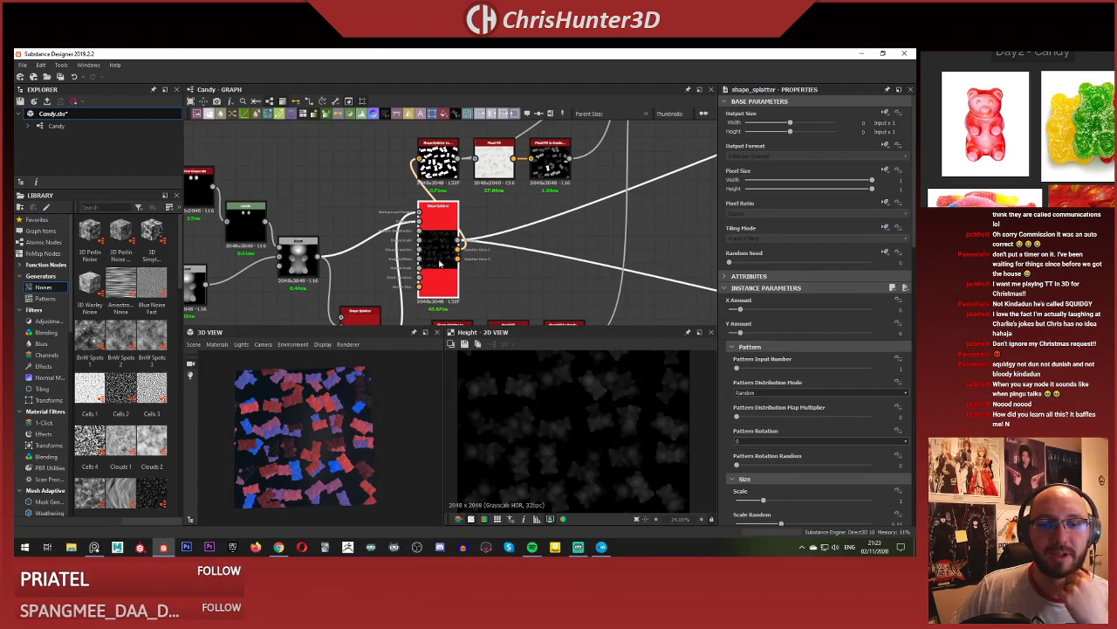
{"action": "scroll", "coordinate": [400, 225], "scroll_direction": "up", "scroll_amount": 1}
{"action": "middle_click_drag", "start_coordinate": [401, 226], "coordinate": [399, 195]}
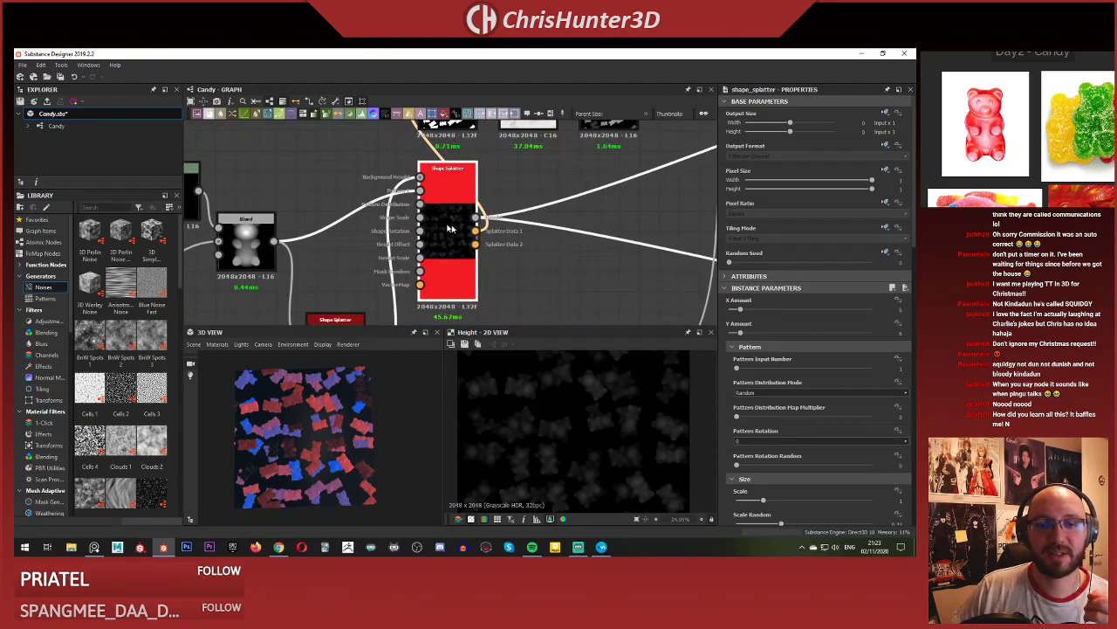
Compare the Height previews of the second and first Shape Splatters.
{"action": "scroll", "coordinate": [443, 223], "scroll_direction": "down", "scroll_amount": 3}
{"action": "scroll", "coordinate": [472, 185], "scroll_direction": "up", "scroll_amount": 6}
{"action": "scroll", "coordinate": [474, 185], "scroll_direction": "down", "scroll_amount": 5}
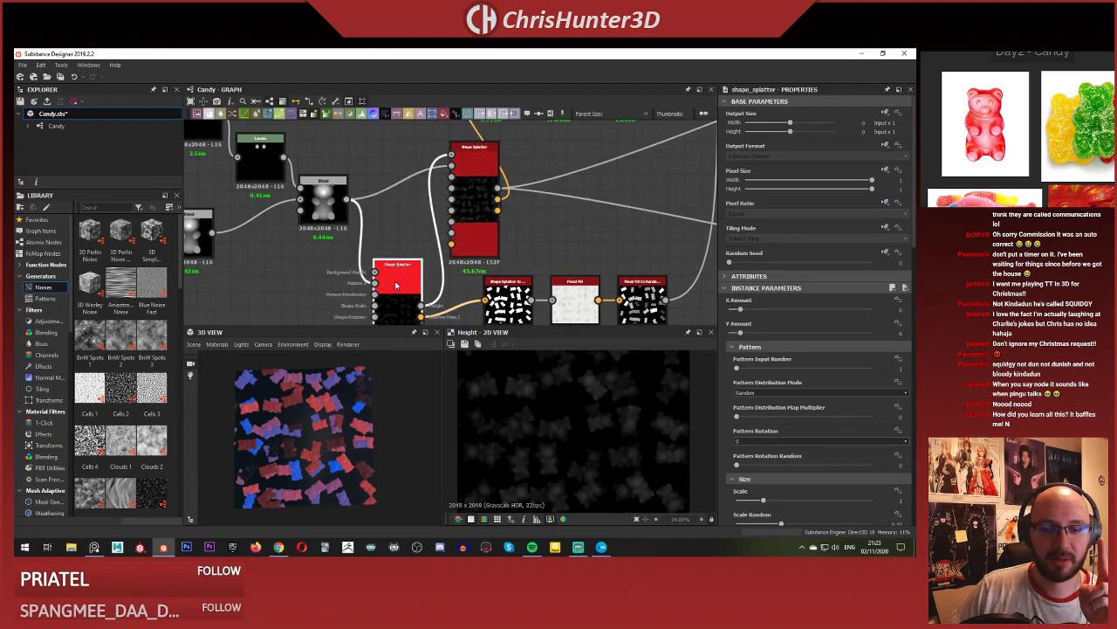
{"action": "left_click", "coordinate": [484, 198]}
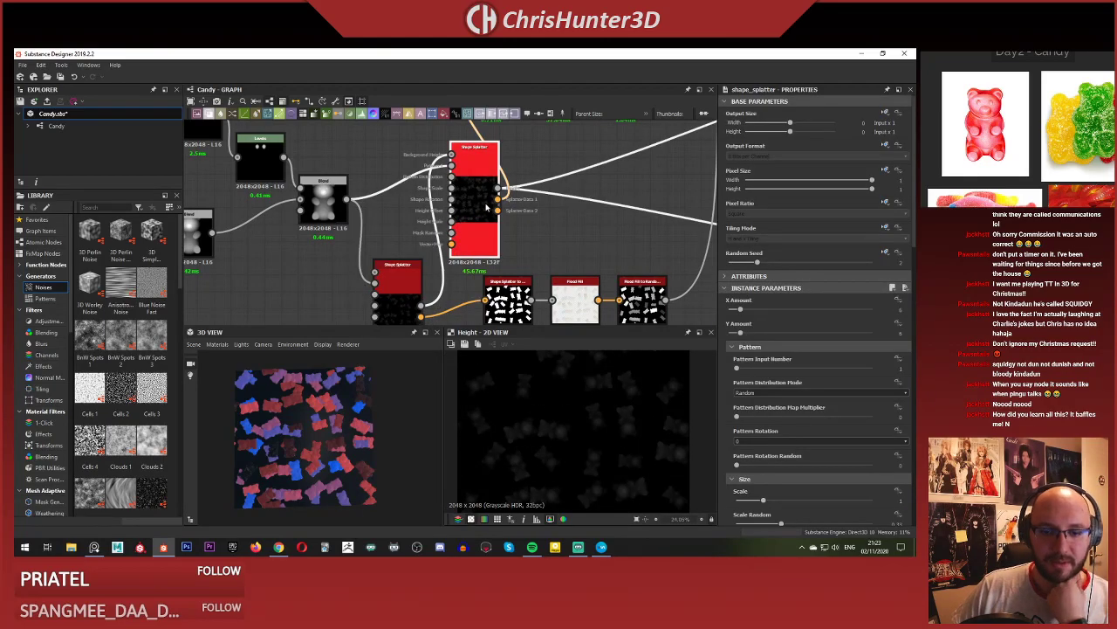
{"action": "key", "text": "ctrl+z"}
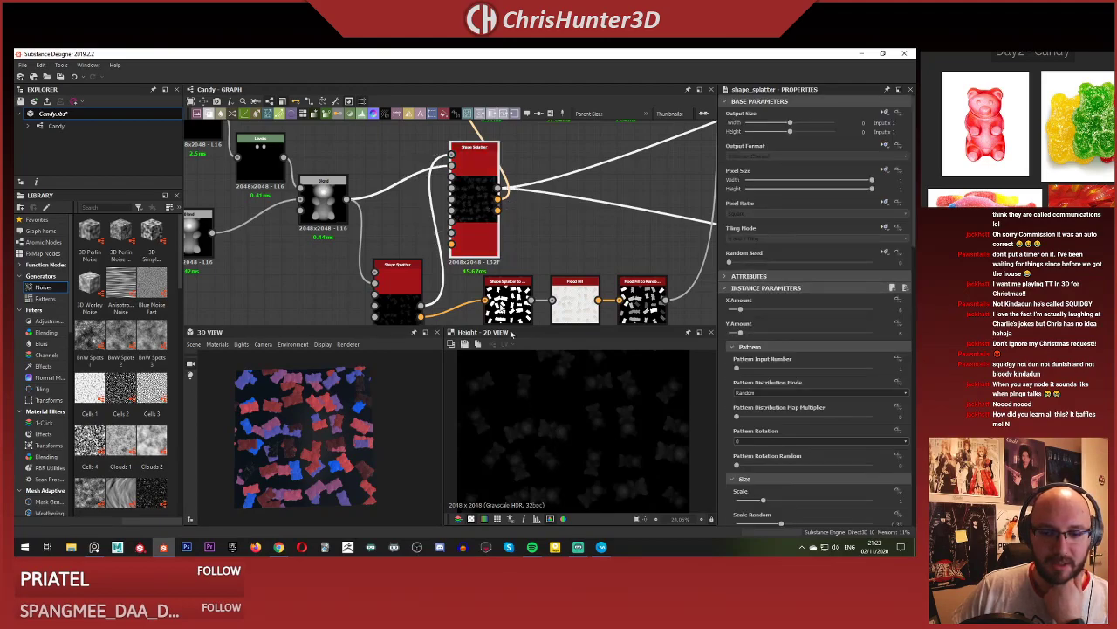
{"action": "middle_click_drag", "start_coordinate": [524, 253], "coordinate": [474, 251]}
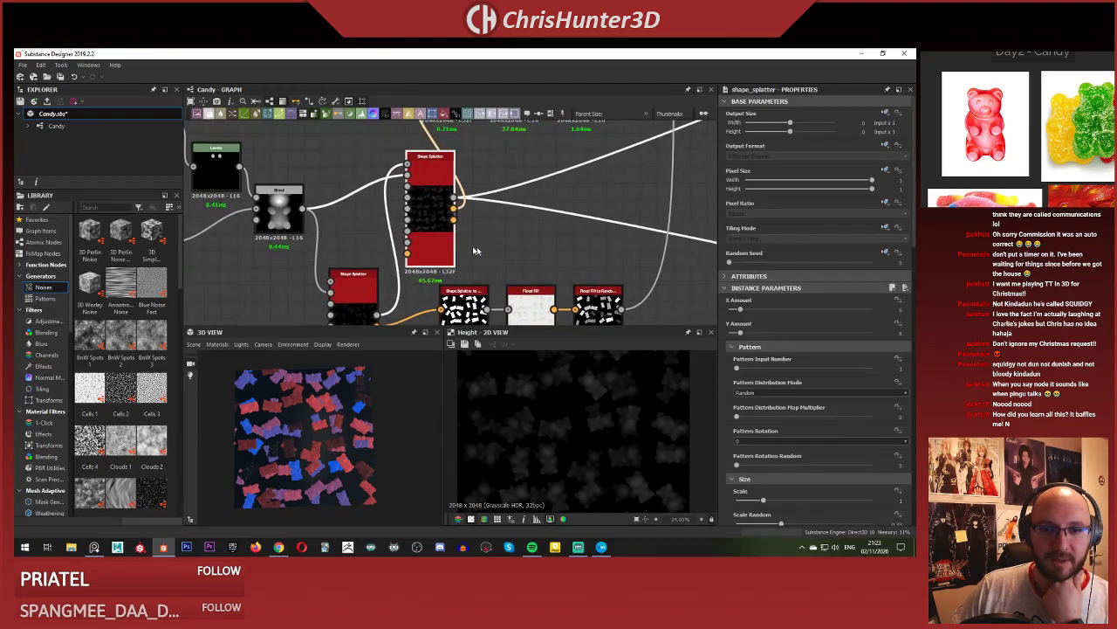
{"action": "middle_click_drag", "start_coordinate": [529, 404], "coordinate": [505, 384]}
{"action": "left_click", "coordinate": [420, 212]}
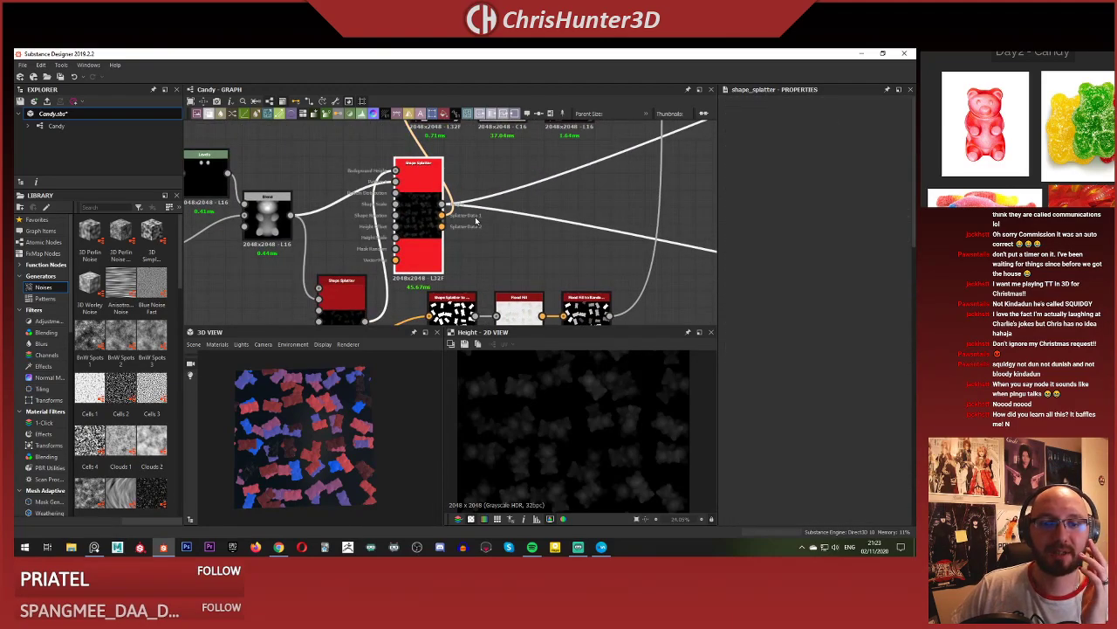
Preview the Shape Splatter to Mask node of the first splatter and trace its connection to the Blend.
{"action": "scroll", "coordinate": [476, 218], "scroll_direction": "down", "scroll_amount": 2}
{"action": "middle_click_drag", "start_coordinate": [463, 177], "coordinate": [479, 253]}
{"action": "scroll", "coordinate": [480, 253], "scroll_direction": "up", "scroll_amount": 3}
{"action": "left_click", "coordinate": [448, 179]}
{"action": "double_click", "coordinate": [441, 178]}
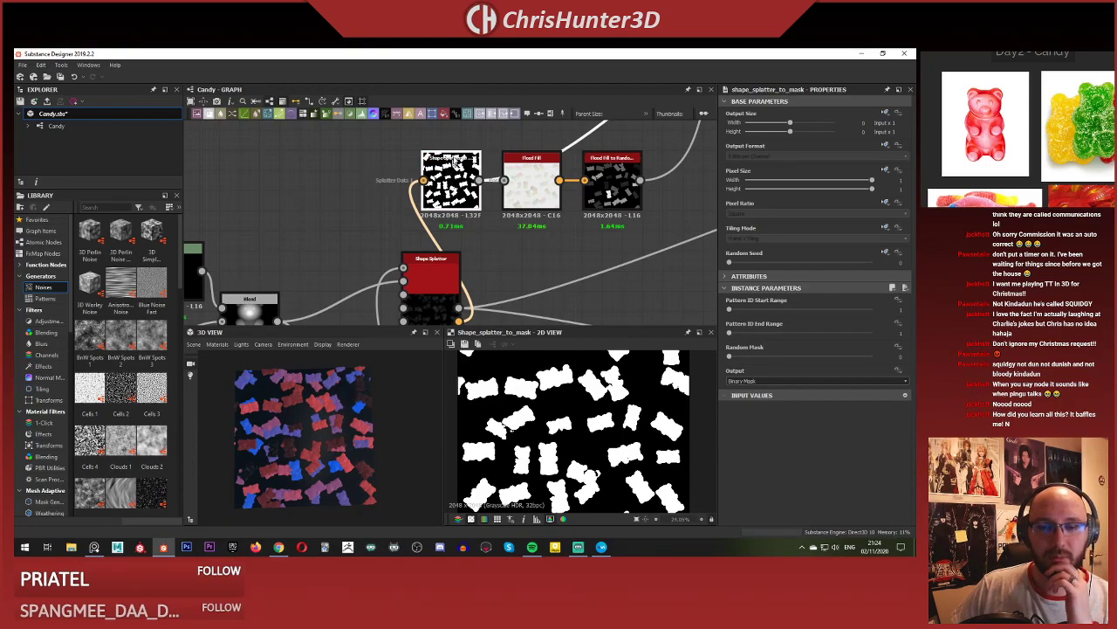
{"action": "middle_click_drag", "start_coordinate": [525, 234], "coordinate": [468, 248]}
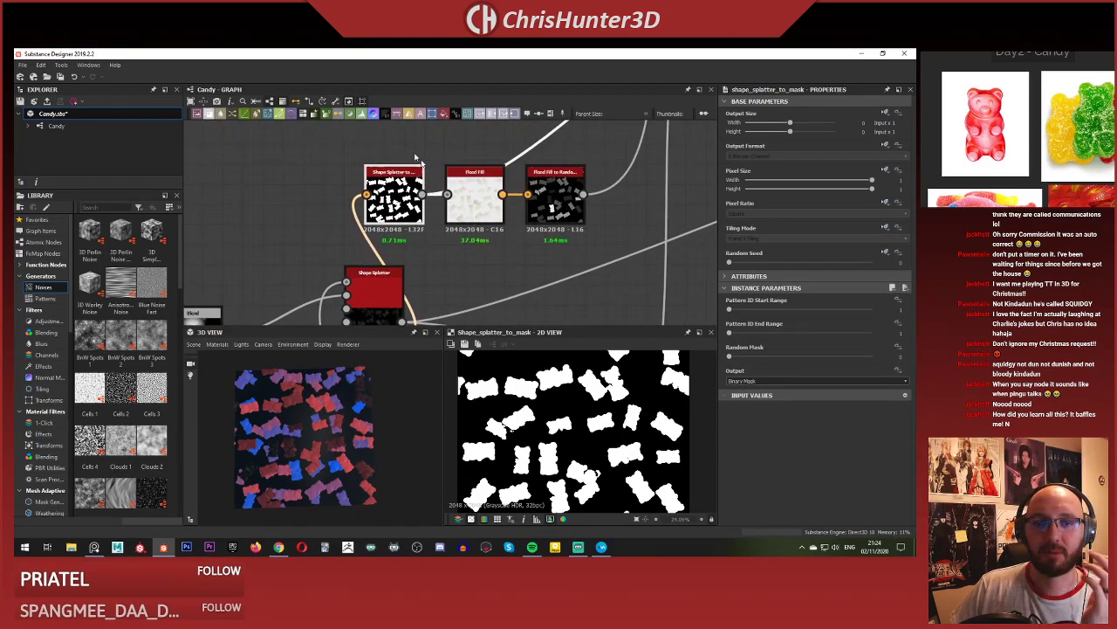
{"action": "middle_click_drag", "start_coordinate": [543, 204], "coordinate": [604, 210]}
{"action": "left_click", "coordinate": [516, 149]}
{"action": "scroll", "coordinate": [442, 266], "scroll_direction": "down", "scroll_amount": 5}
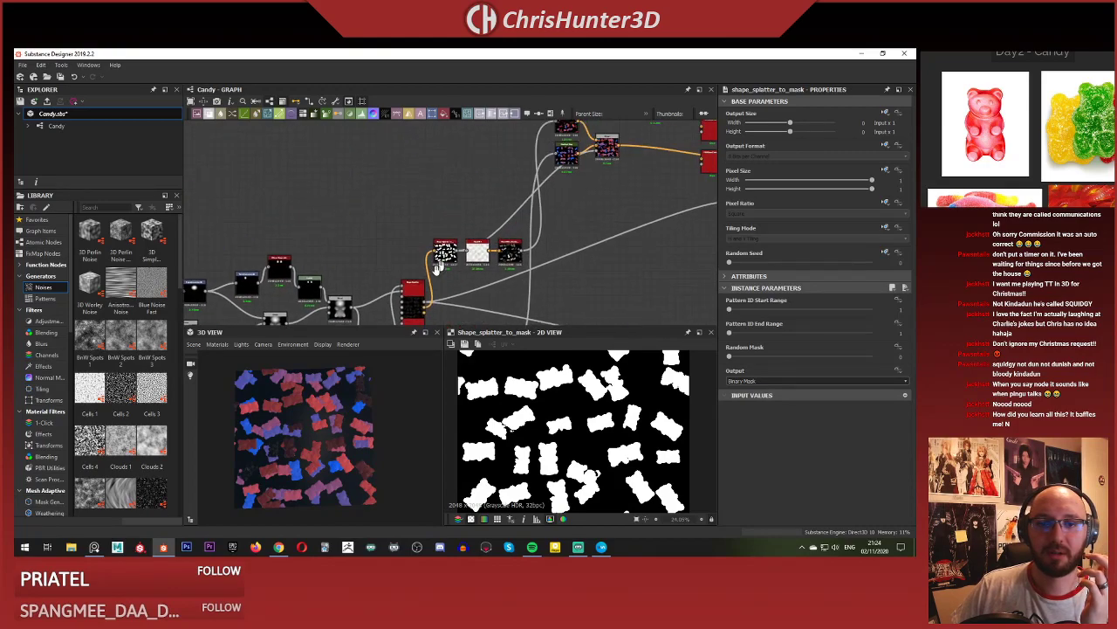
Preview the colour Blend and compare it with the bears in the 3D view.
{"action": "middle_click_drag", "start_coordinate": [519, 175], "coordinate": [492, 212]}
{"action": "scroll", "coordinate": [492, 212], "scroll_direction": "up", "scroll_amount": 1}
{"action": "scroll", "coordinate": [520, 199], "scroll_direction": "up", "scroll_amount": 3}
{"action": "double_click", "coordinate": [656, 160]}
{"action": "scroll", "coordinate": [611, 214], "scroll_direction": "down", "scroll_amount": 2}
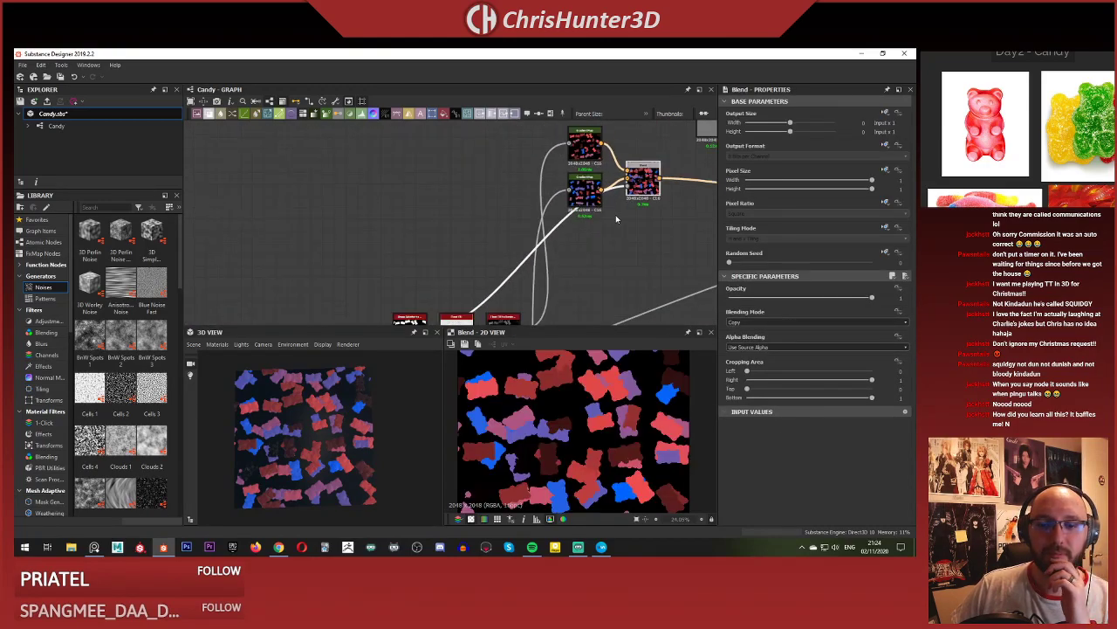
{"action": "middle_click_drag", "start_coordinate": [644, 200], "coordinate": [536, 257]}
{"action": "scroll", "coordinate": [536, 256], "scroll_direction": "up", "scroll_amount": 3}
{"action": "scroll", "coordinate": [273, 448], "scroll_direction": "up", "scroll_amount": 5}
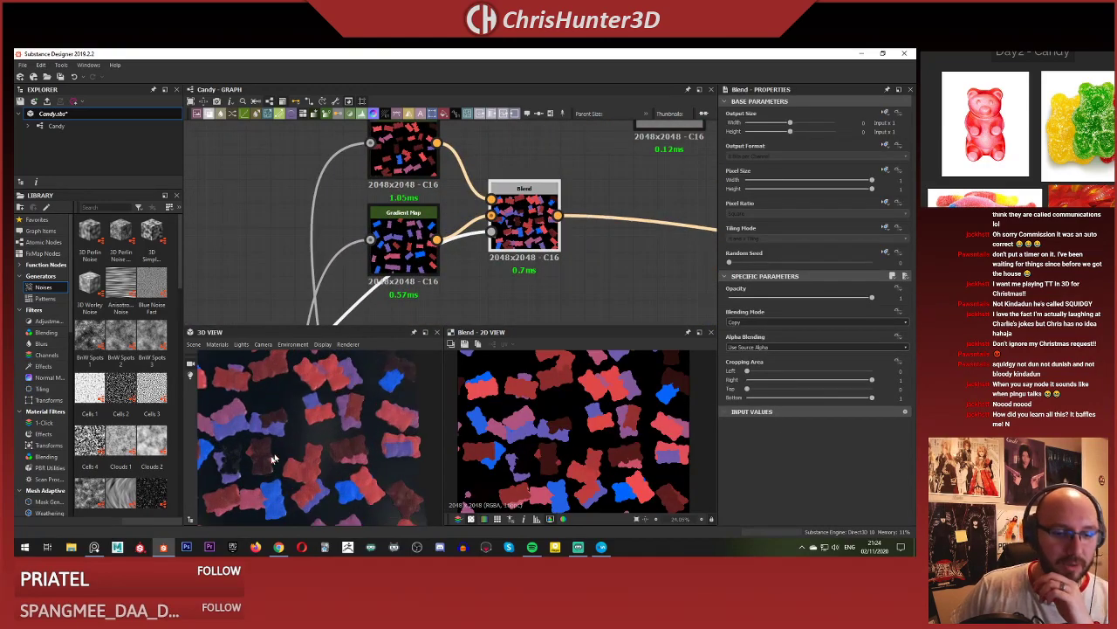
Examine the graph from the splatter nodes to the colour Blend and check how the colours fit the bears in 3D.
{"action": "scroll", "coordinate": [364, 275], "scroll_direction": "down", "scroll_amount": 2}
{"action": "middle_click_drag", "start_coordinate": [364, 274], "coordinate": [420, 212]}
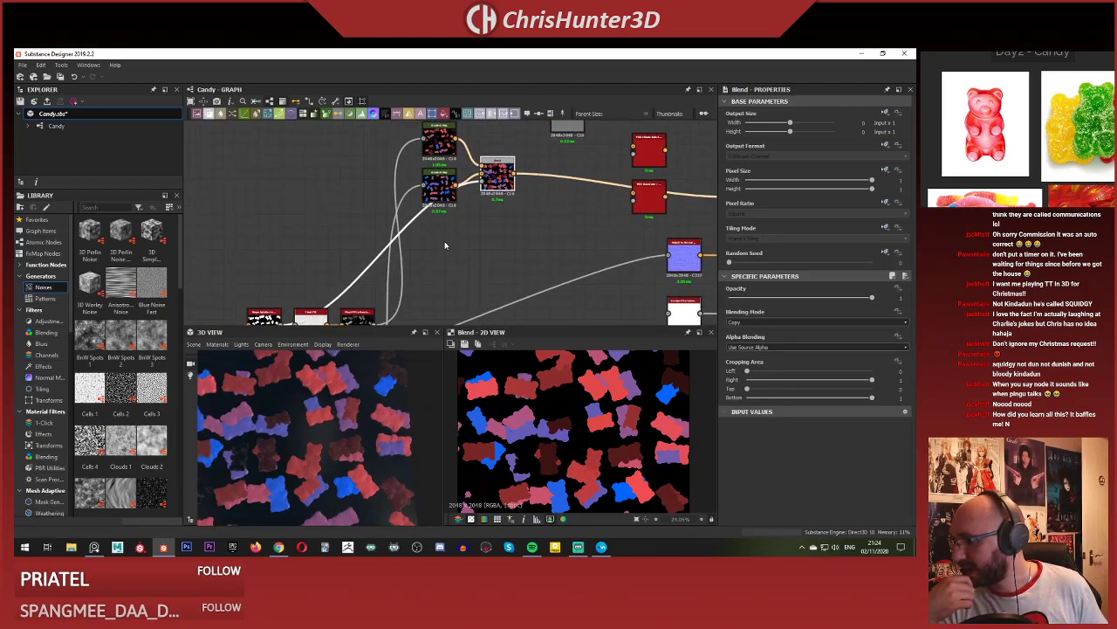
{"action": "scroll", "coordinate": [444, 241], "scroll_direction": "down", "scroll_amount": 3}
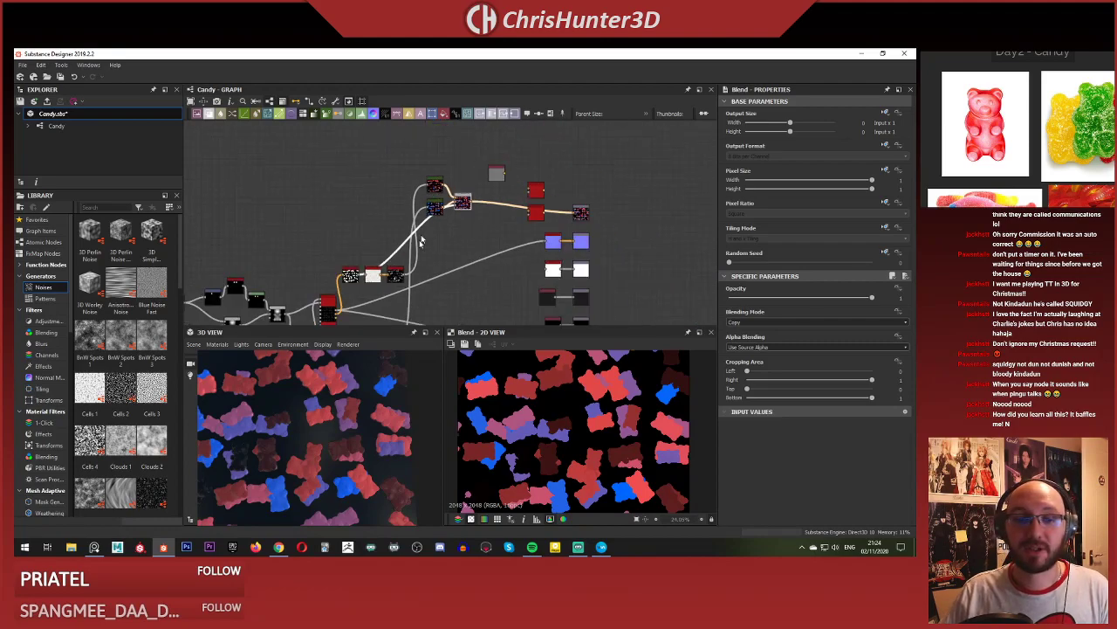
{"action": "middle_click_drag", "start_coordinate": [374, 307], "coordinate": [500, 295]}
{"action": "scroll", "coordinate": [511, 255], "scroll_direction": "up", "scroll_amount": 4}
{"action": "scroll", "coordinate": [563, 193], "scroll_direction": "up", "scroll_amount": 3}
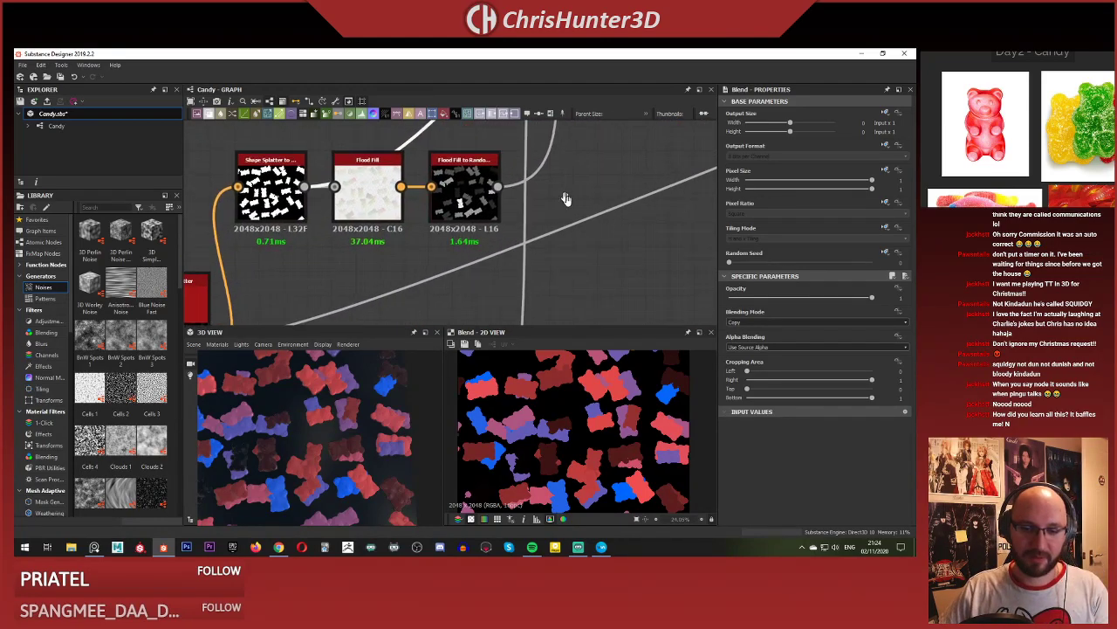
{"action": "scroll", "coordinate": [568, 200], "scroll_direction": "down", "scroll_amount": 4}
{"action": "middle_click_drag", "start_coordinate": [515, 187], "coordinate": [567, 202]}
{"action": "middle_click_drag", "start_coordinate": [335, 431], "coordinate": [352, 418]}
{"action": "scroll", "coordinate": [352, 418], "scroll_direction": "down", "scroll_amount": 3}
{"action": "left_click_drag", "start_coordinate": [352, 419], "coordinate": [341, 467]}
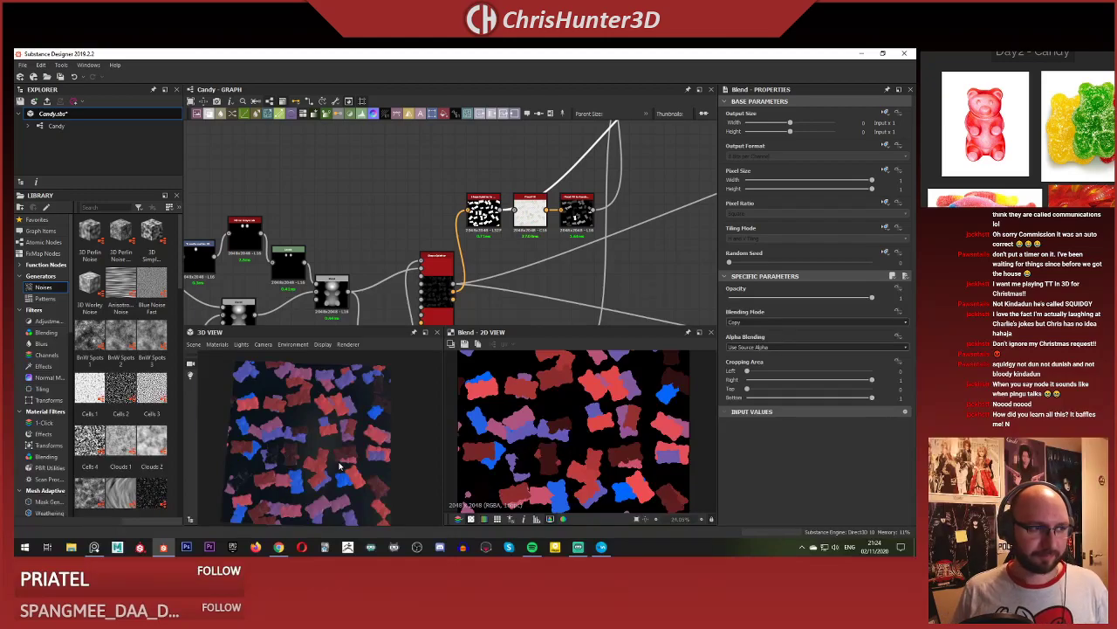
{"action": "scroll", "coordinate": [367, 295], "scroll_direction": "up", "scroll_amount": 4}
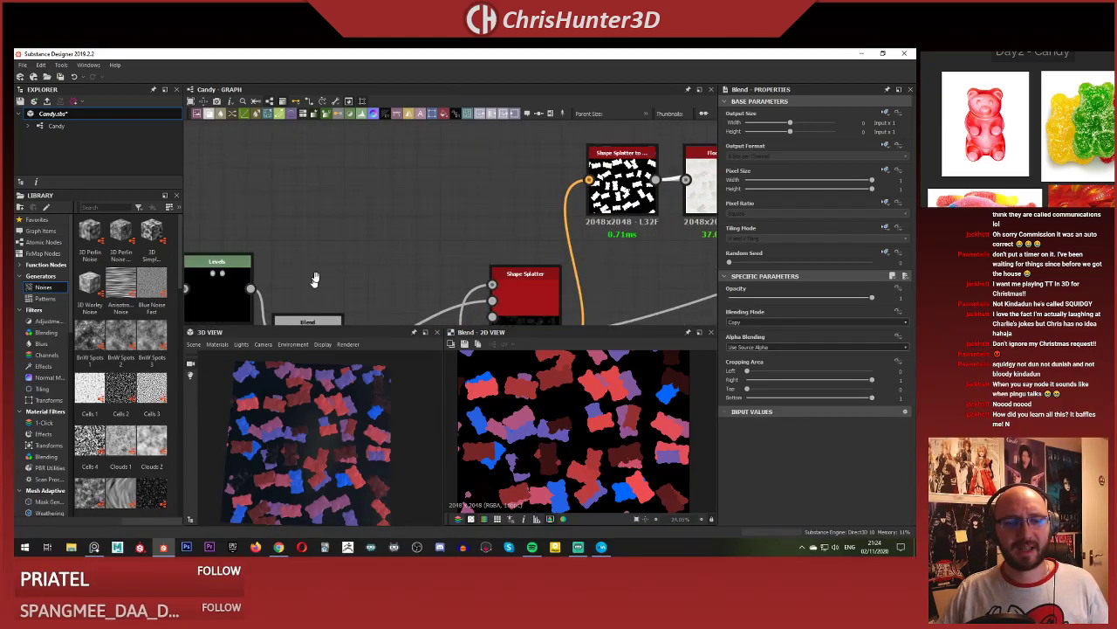
{"action": "scroll", "coordinate": [367, 434], "scroll_direction": "up", "scroll_amount": 3}
{"action": "scroll", "coordinate": [367, 434], "scroll_direction": "down", "scroll_amount": 3}
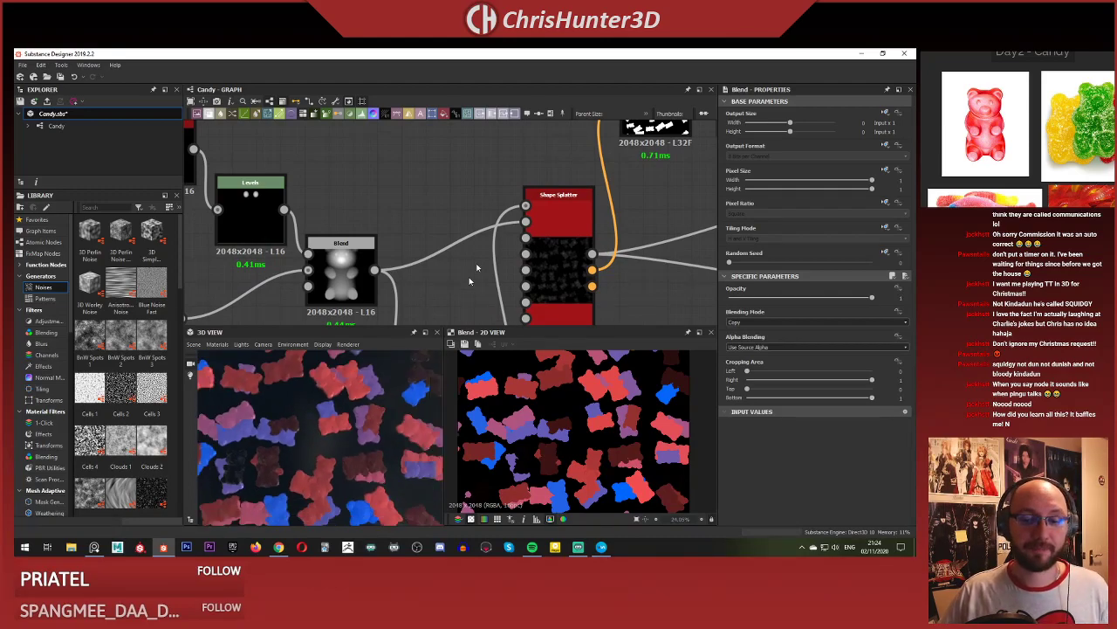
{"action": "scroll", "coordinate": [453, 248], "scroll_direction": "down", "scroll_amount": 5}
{"action": "middle_click_drag", "start_coordinate": [467, 245], "coordinate": [417, 248]}
{"action": "scroll", "coordinate": [471, 247], "scroll_direction": "up", "scroll_amount": 6}
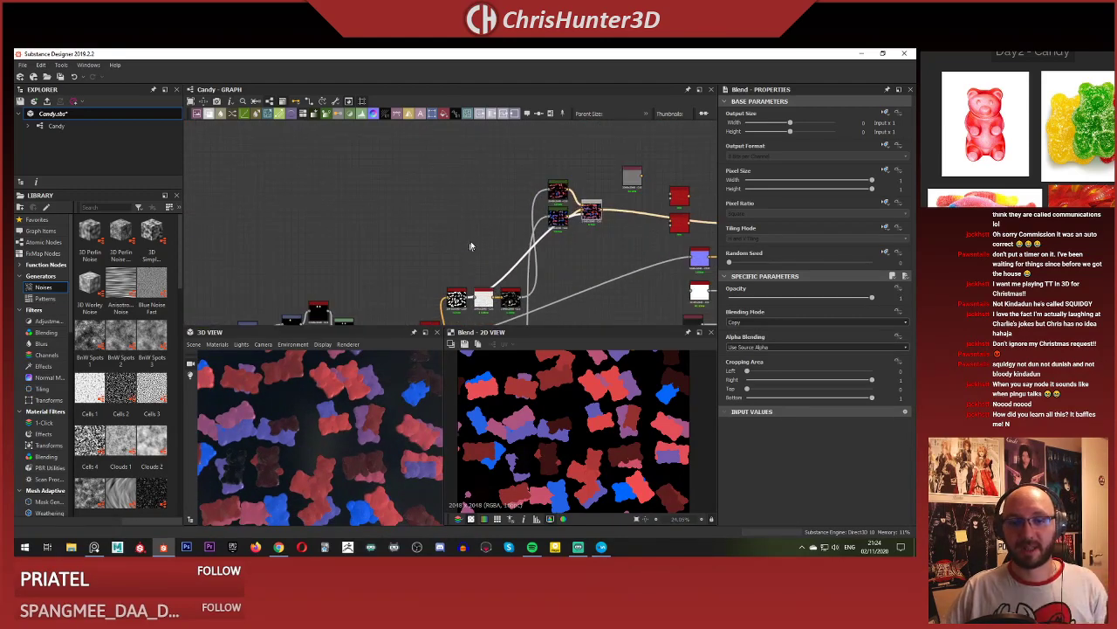
{"action": "scroll", "coordinate": [491, 235], "scroll_direction": "down", "scroll_amount": 2}
{"action": "middle_click_drag", "start_coordinate": [492, 235], "coordinate": [387, 249]}
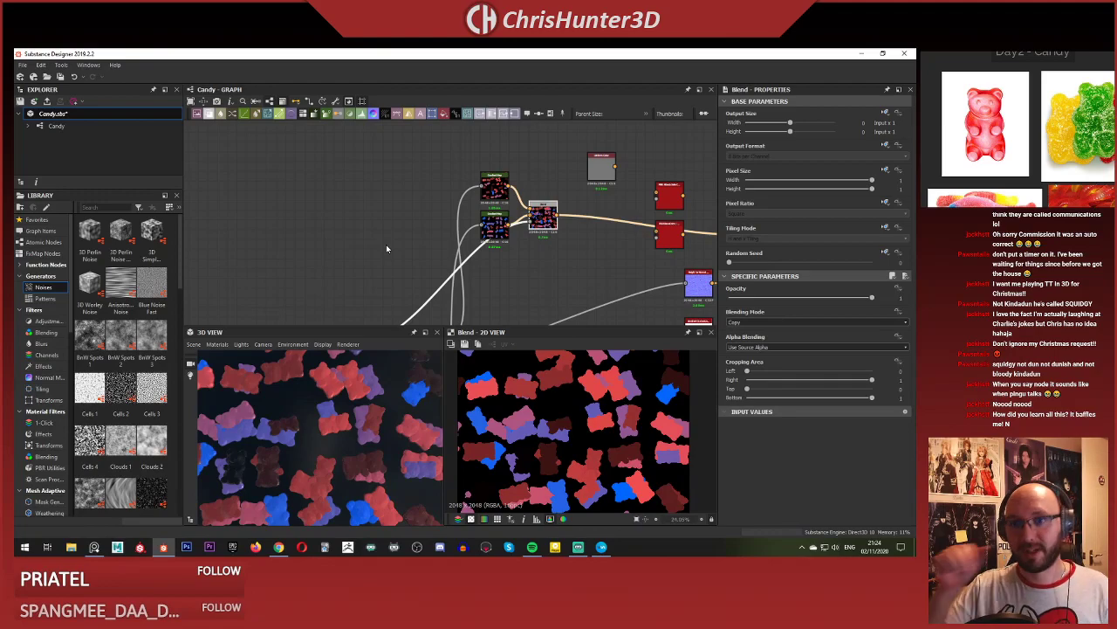
Examine the graph from the Gradient Maps and colour Blend back to the mask and Flood Fill nodes.
{"action": "scroll", "coordinate": [416, 222], "scroll_direction": "up", "scroll_amount": 4}
{"action": "scroll", "coordinate": [480, 226], "scroll_direction": "down", "scroll_amount": 3}
{"action": "middle_click_drag", "start_coordinate": [480, 225], "coordinate": [436, 224]}
{"action": "scroll", "coordinate": [532, 296], "scroll_direction": "up", "scroll_amount": 2}
{"action": "scroll", "coordinate": [522, 298], "scroll_direction": "down", "scroll_amount": 2}
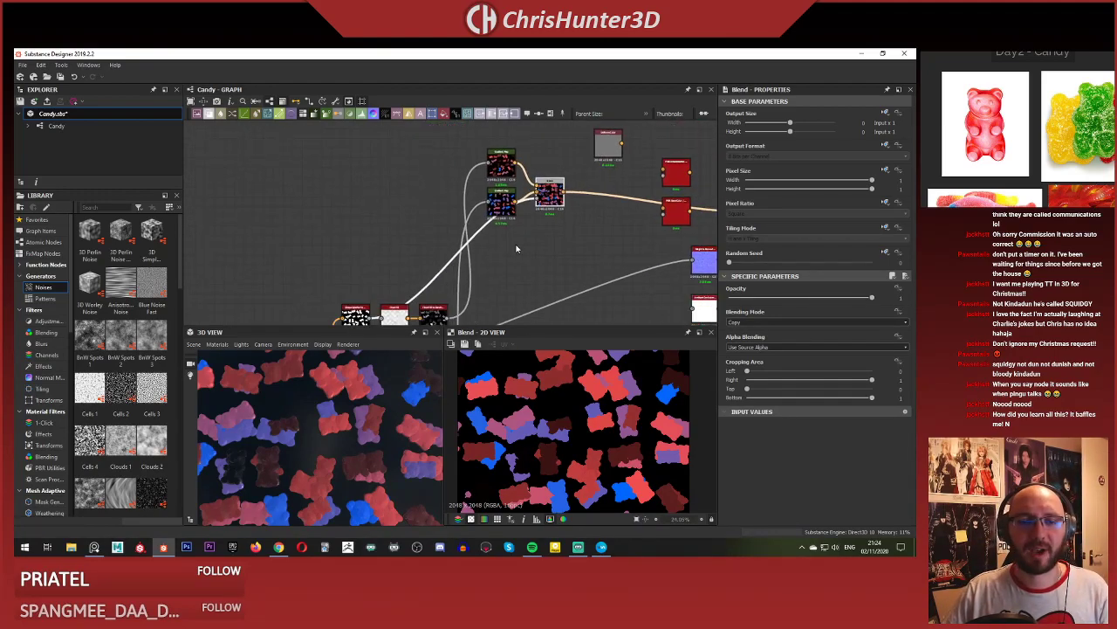
{"action": "middle_click_drag", "start_coordinate": [579, 218], "coordinate": [573, 267]}
{"action": "scroll", "coordinate": [574, 253], "scroll_direction": "up", "scroll_amount": 2}
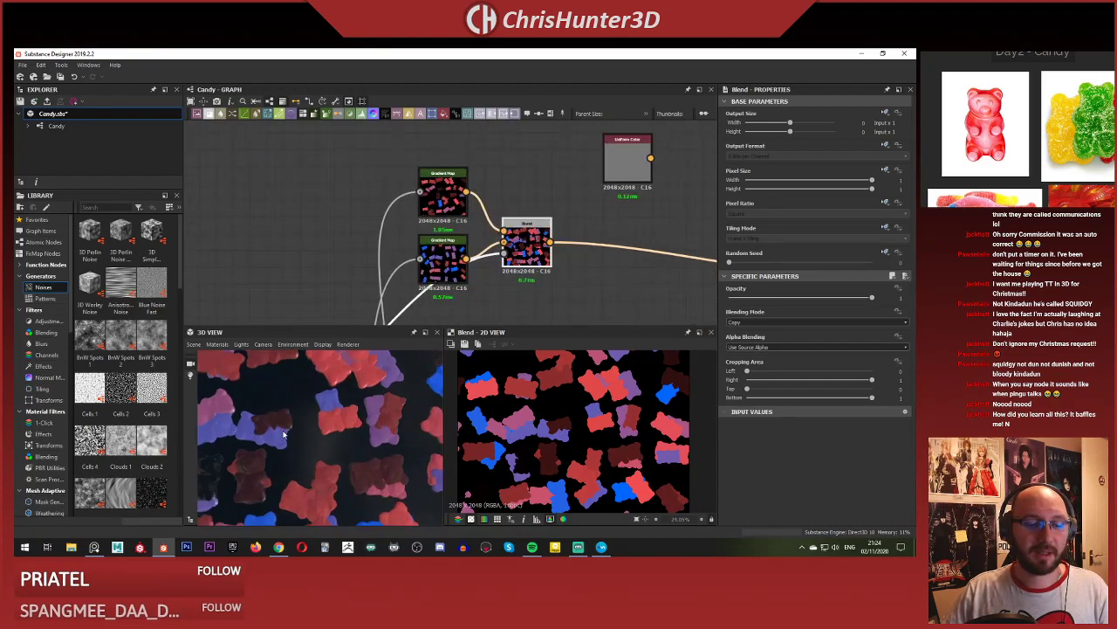
{"action": "scroll", "coordinate": [559, 202], "scroll_direction": "down", "scroll_amount": 4}
{"action": "middle_click_drag", "start_coordinate": [406, 306], "coordinate": [501, 179]}
{"action": "scroll", "coordinate": [501, 238], "scroll_direction": "up", "scroll_amount": 5}
{"action": "middle_click_drag", "start_coordinate": [501, 238], "coordinate": [532, 323]}
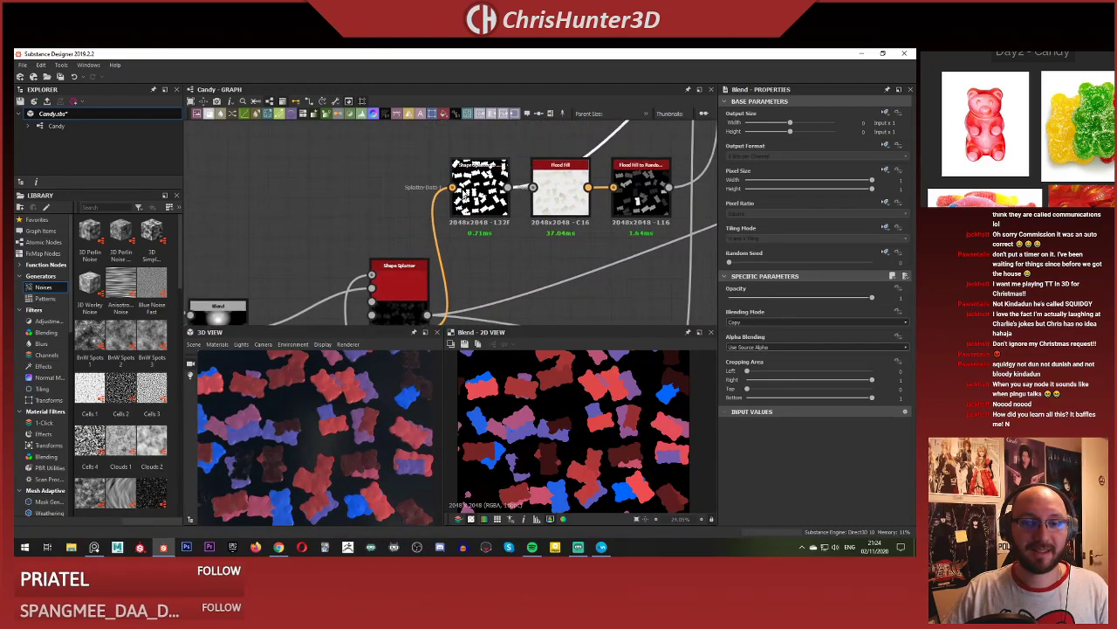
Select the Shape Splatter to Mask node and search the available nodes for "splatter".
{"action": "scroll", "coordinate": [482, 199], "scroll_direction": "down", "scroll_amount": 2}
{"action": "middle_click_drag", "start_coordinate": [482, 199], "coordinate": [506, 166]}
{"action": "left_click", "coordinate": [434, 159]}
{"action": "scroll", "coordinate": [434, 159], "scroll_direction": "up", "scroll_amount": 4}
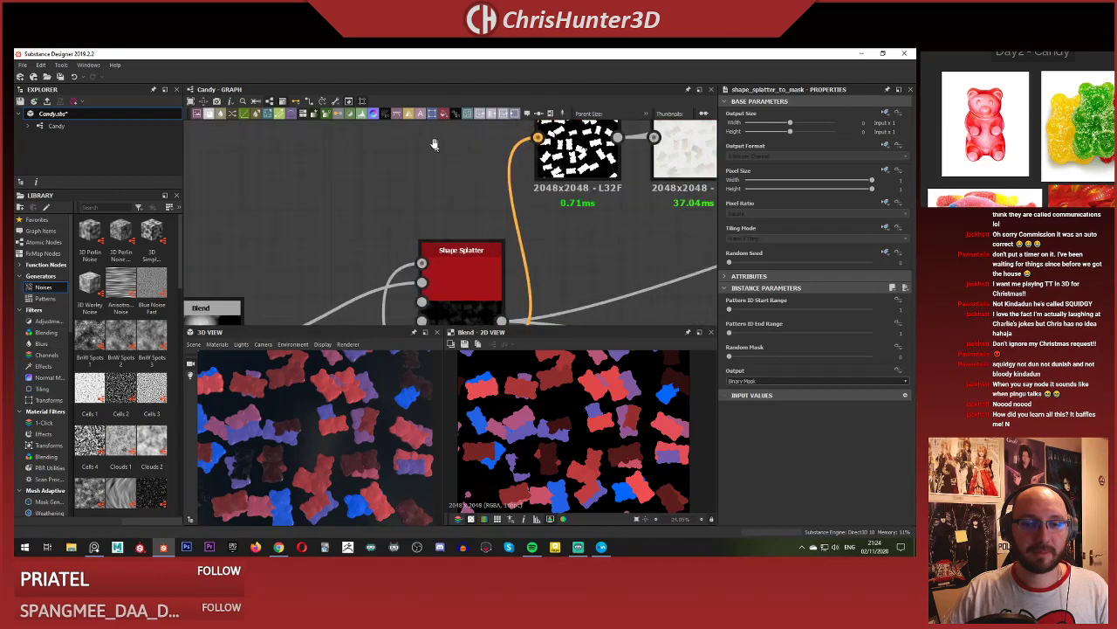
{"action": "scroll", "coordinate": [440, 132], "scroll_direction": "down", "scroll_amount": 3}
{"action": "middle_click_drag", "start_coordinate": [440, 132], "coordinate": [431, 189]}
{"action": "key", "text": "space"}
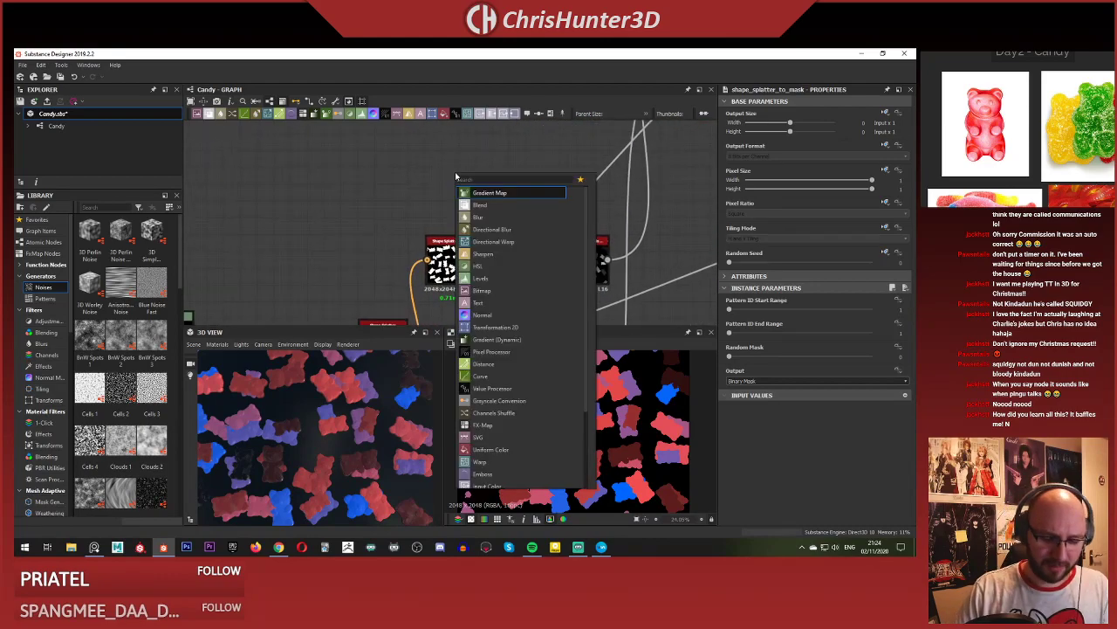
{"action": "type", "text": "splatter"}
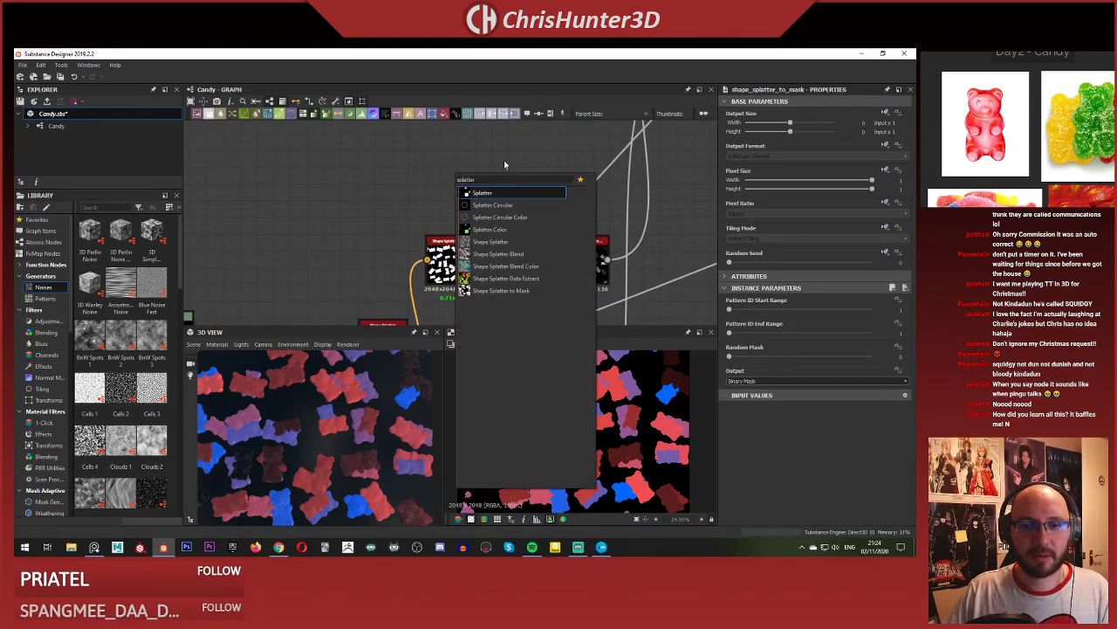
{"action": "left_click", "coordinate": [504, 164]}
Compare the previews of the Flood Fill to Random Grayscale and Shape Splatter to Mask nodes.
{"action": "scroll", "coordinate": [578, 295], "scroll_direction": "up", "scroll_amount": 4}
{"action": "double_click", "coordinate": [586, 230]}
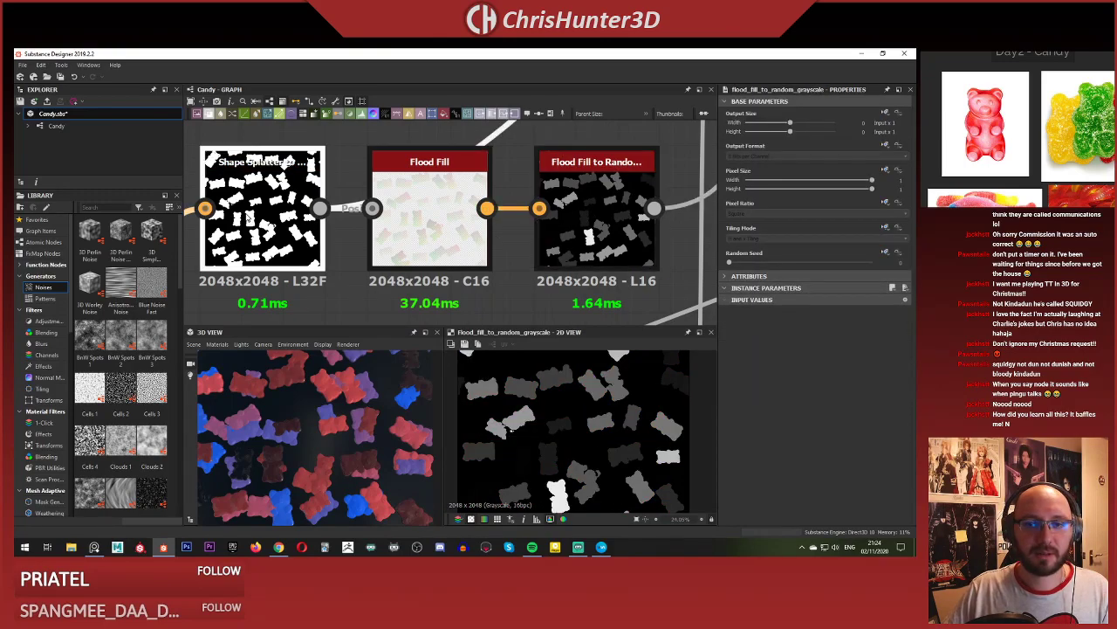
{"action": "double_click", "coordinate": [249, 218]}
{"action": "double_click", "coordinate": [582, 204]}
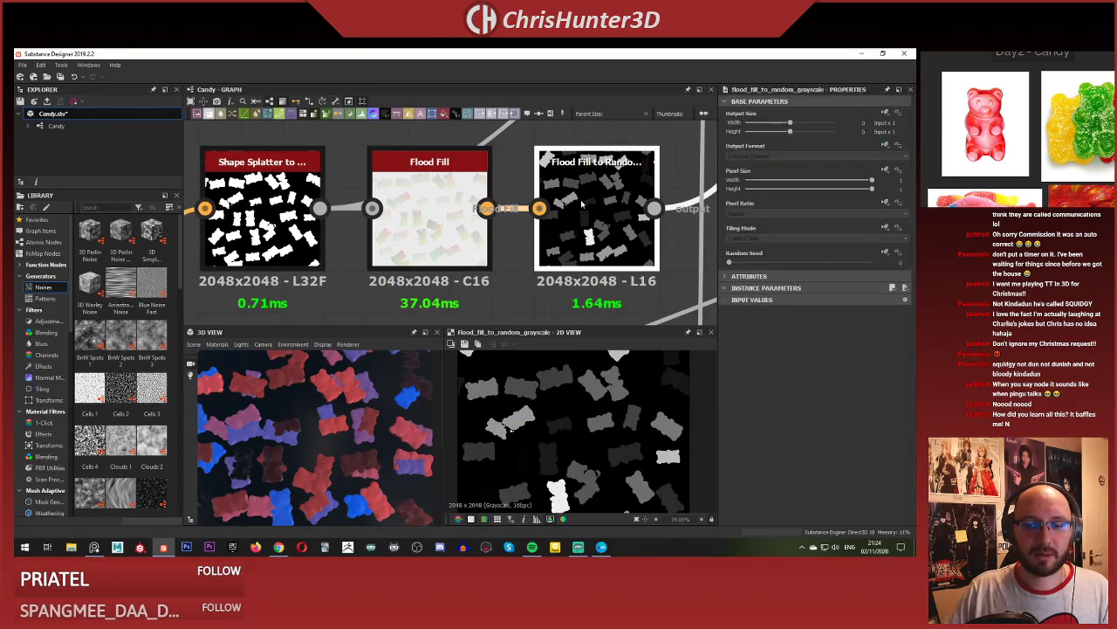
{"action": "scroll", "coordinate": [500, 208], "scroll_direction": "down", "scroll_amount": 3}
{"action": "scroll", "coordinate": [581, 238], "scroll_direction": "up", "scroll_amount": 2}
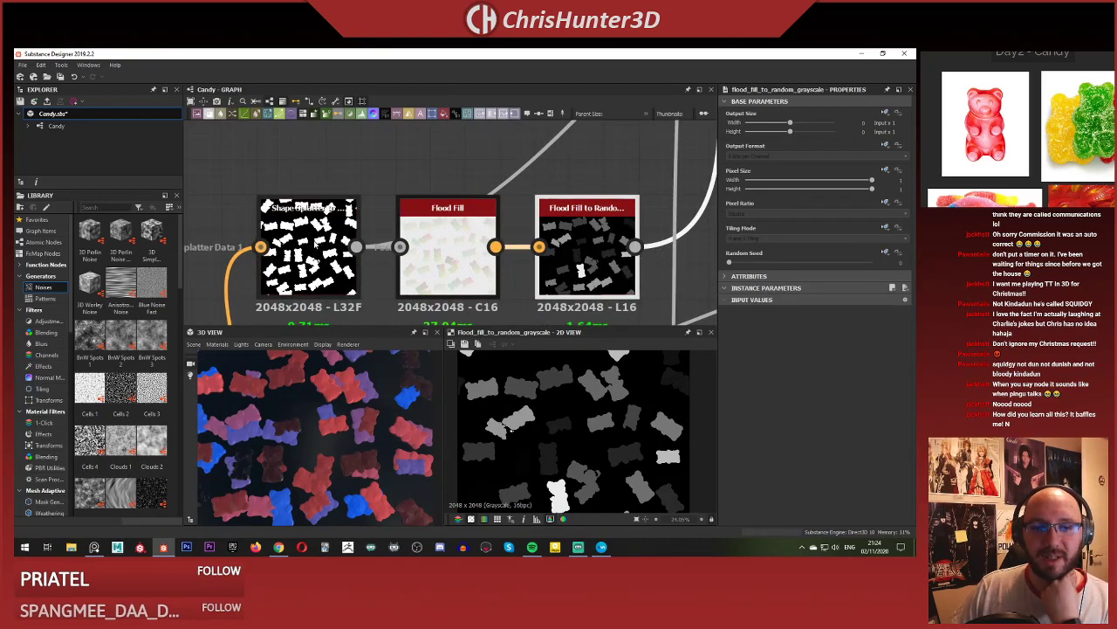
{"action": "double_click", "coordinate": [316, 245]}
Try feeding the Shape Splatter to Mask output directly into the upper Gradient Map.
{"action": "scroll", "coordinate": [376, 151], "scroll_direction": "down", "scroll_amount": 2}
{"action": "left_click", "coordinate": [376, 153]}
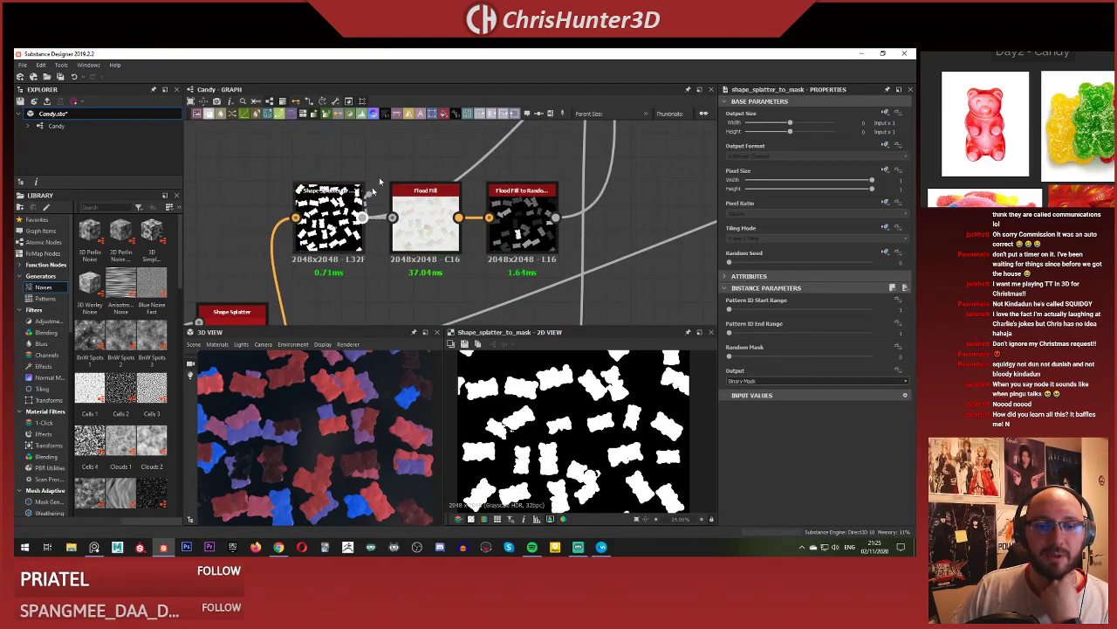
{"action": "scroll", "coordinate": [380, 188], "scroll_direction": "down", "scroll_amount": 3}
{"action": "left_click_drag", "start_coordinate": [380, 179], "coordinate": [456, 175]}
{"action": "scroll", "coordinate": [437, 179], "scroll_direction": "up", "scroll_amount": 1}
{"action": "scroll", "coordinate": [439, 179], "scroll_direction": "up", "scroll_amount": 1}
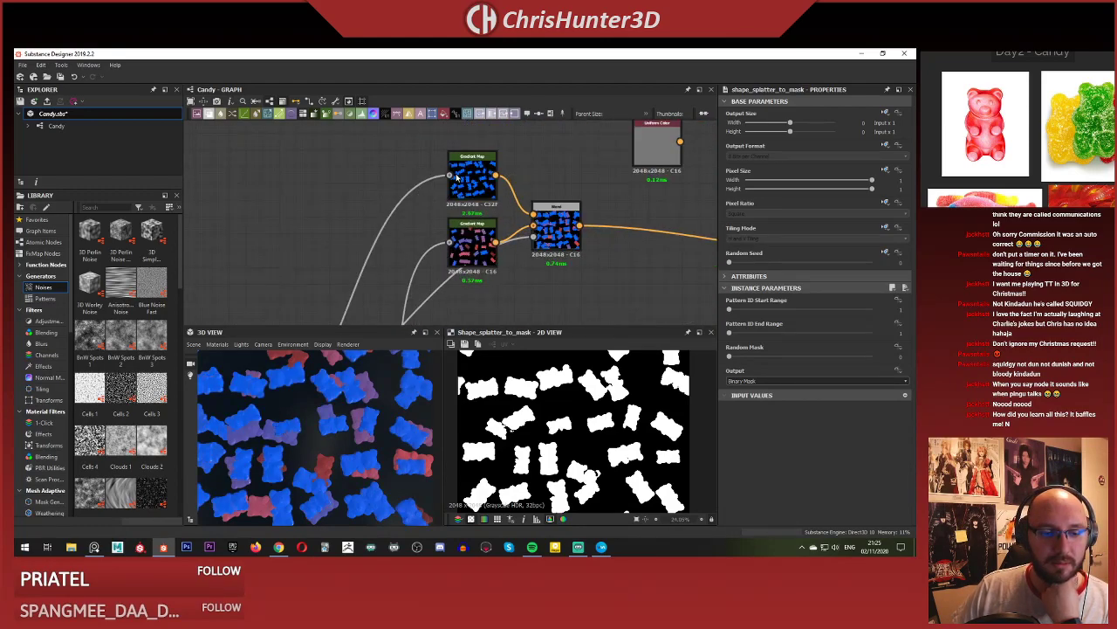
{"action": "middle_click_drag", "start_coordinate": [455, 173], "coordinate": [491, 138]}
{"action": "scroll", "coordinate": [415, 159], "scroll_direction": "down", "scroll_amount": 2}
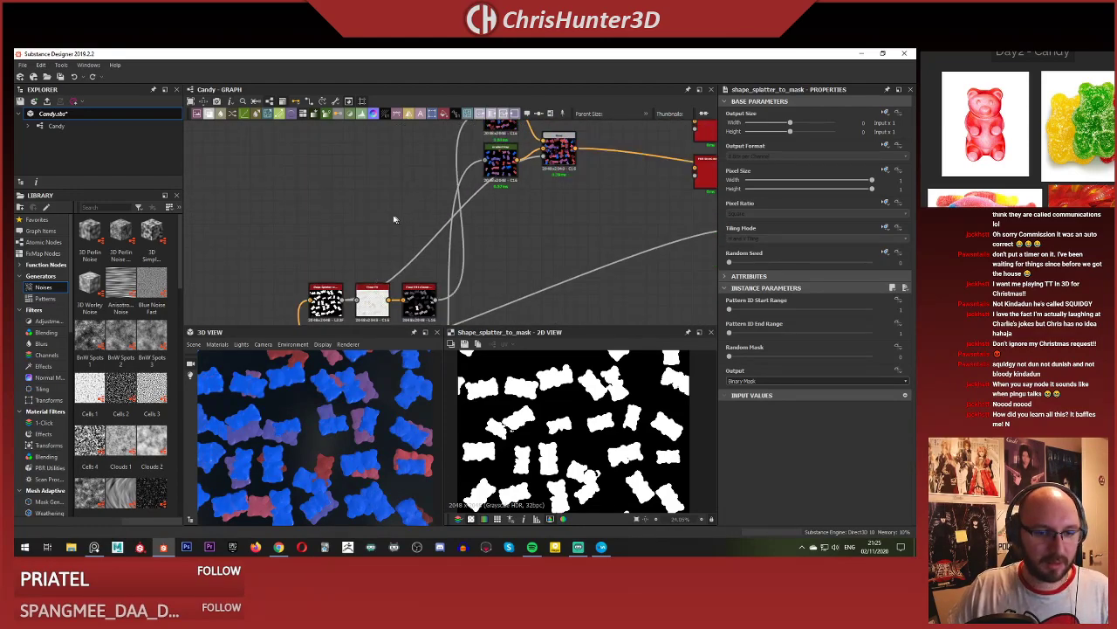
Add a Levels node and connect the first splatter's Flood Fill to Random Grayscale output to it.
{"action": "middle_click_drag", "start_coordinate": [394, 220], "coordinate": [457, 129]}
{"action": "scroll", "coordinate": [458, 171], "scroll_direction": "up", "scroll_amount": 3}
{"action": "key", "text": "space"}
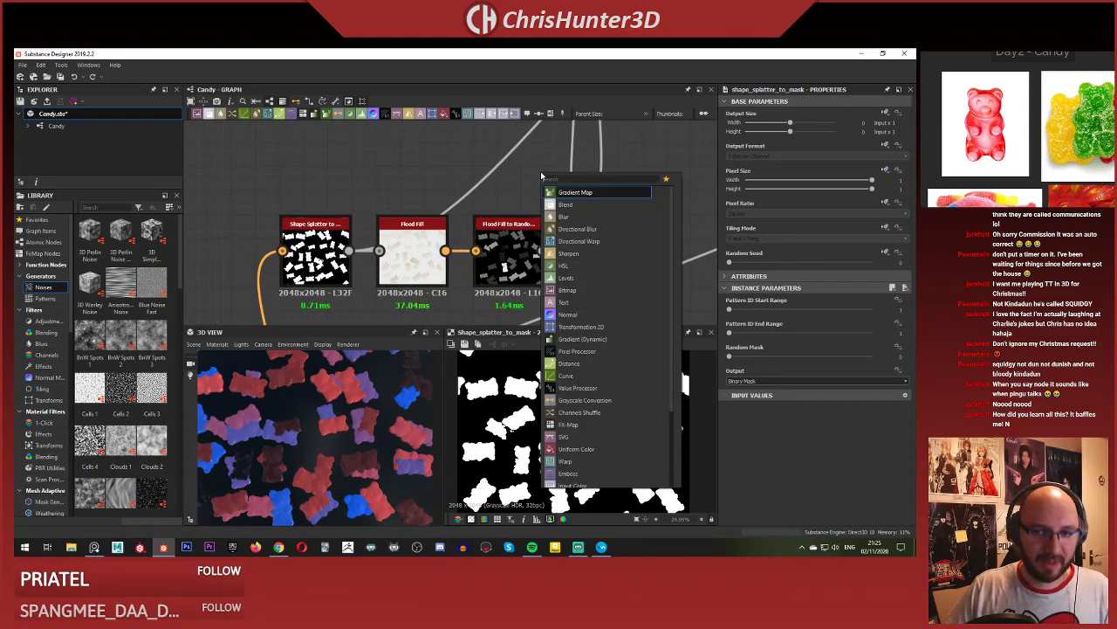
{"action": "type", "text": "levels"}
{"action": "key", "text": "Return"}
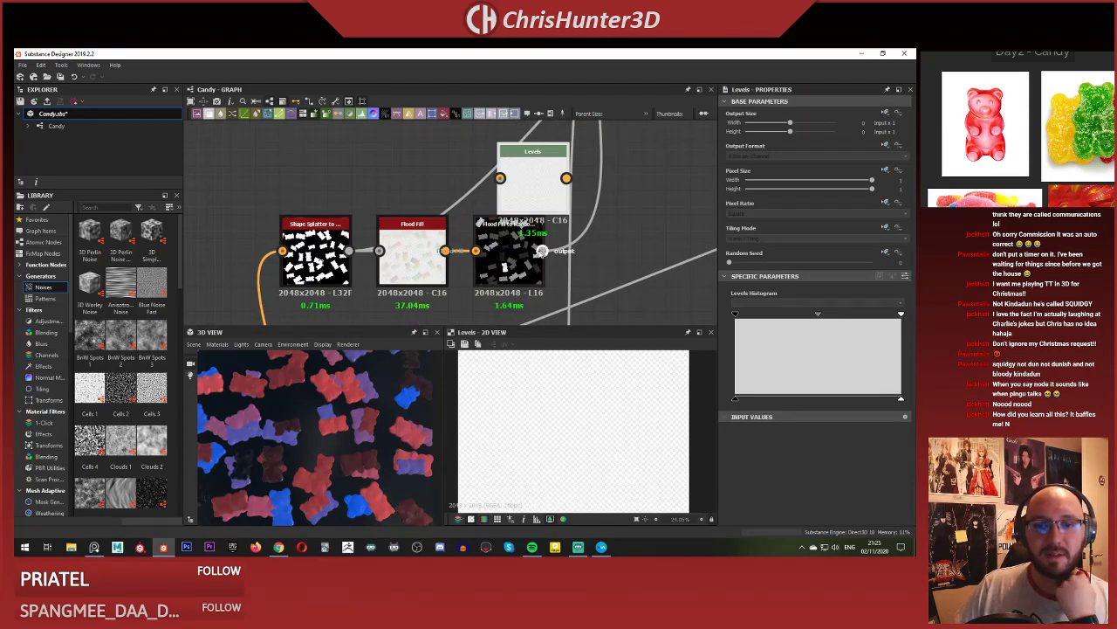
{"action": "left_click_drag", "start_coordinate": [505, 177], "coordinate": [501, 178]}
{"action": "left_click_drag", "start_coordinate": [532, 165], "coordinate": [630, 164]}
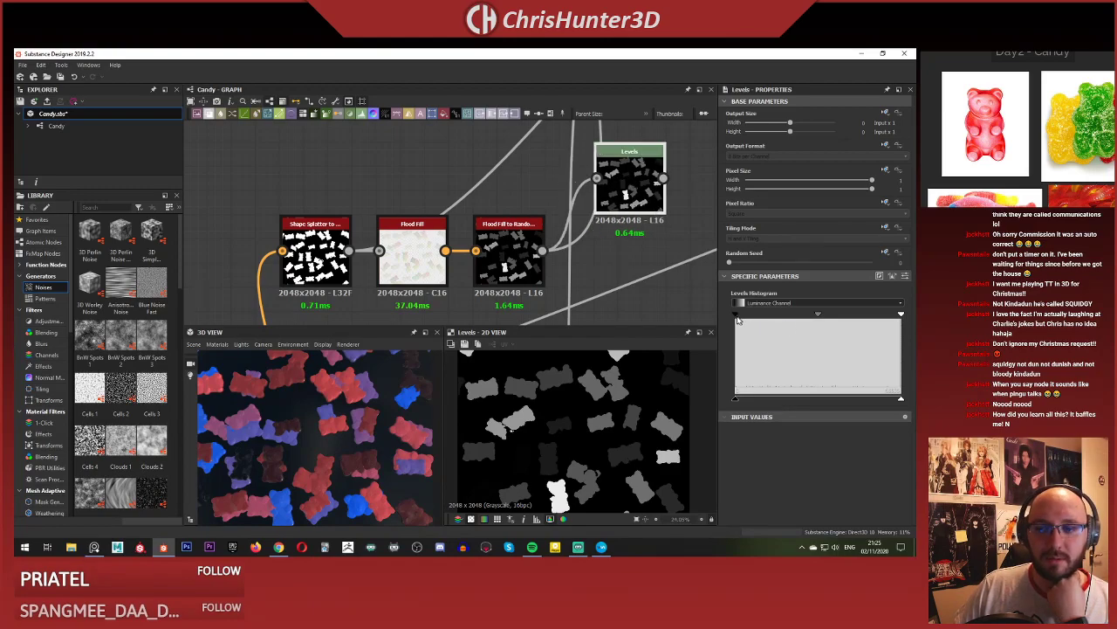
Route the Levels output into the upper Gradient Map and shift the Levels midtone to brighten the grayscale values.
{"action": "left_click_drag", "start_coordinate": [736, 316], "coordinate": [693, 324]}
{"action": "scroll", "coordinate": [559, 283], "scroll_direction": "down", "scroll_amount": 3}
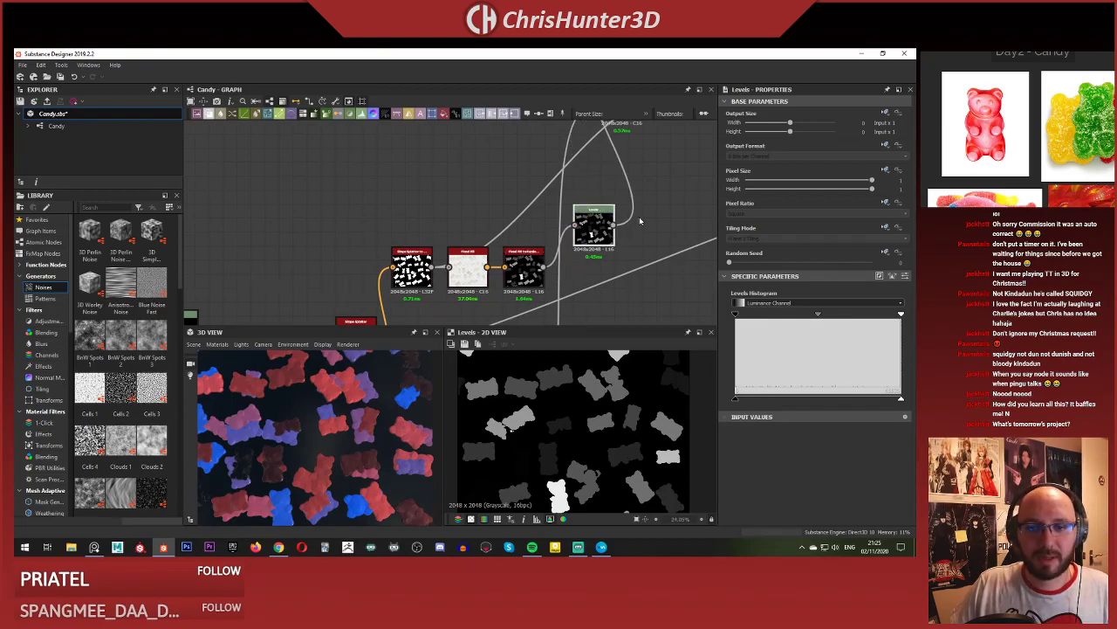
{"action": "mouse_move", "coordinate": [818, 317]}
{"action": "left_mouse_down"}
{"action": "mouse_move", "coordinate": [803, 315]}
{"action": "mouse_move", "coordinate": [899, 315]}
{"action": "mouse_move", "coordinate": [767, 312]}
{"action": "mouse_move", "coordinate": [844, 318]}
{"action": "mouse_move", "coordinate": [798, 324]}
{"action": "left_mouse_up"}
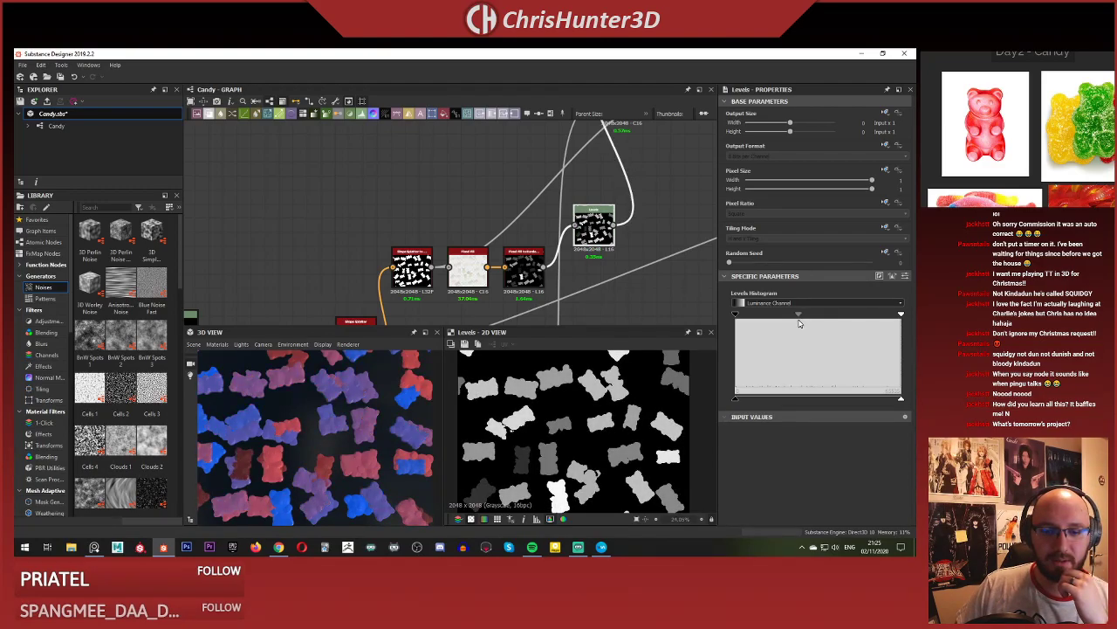
Check the colour distribution on the bears in 3D against the Levels preview and the colour Blend.
{"action": "scroll", "coordinate": [569, 414], "scroll_direction": "down", "scroll_amount": 3}
{"action": "scroll", "coordinate": [540, 451], "scroll_direction": "up", "scroll_amount": 4}
{"action": "scroll", "coordinate": [552, 442], "scroll_direction": "down", "scroll_amount": 1}
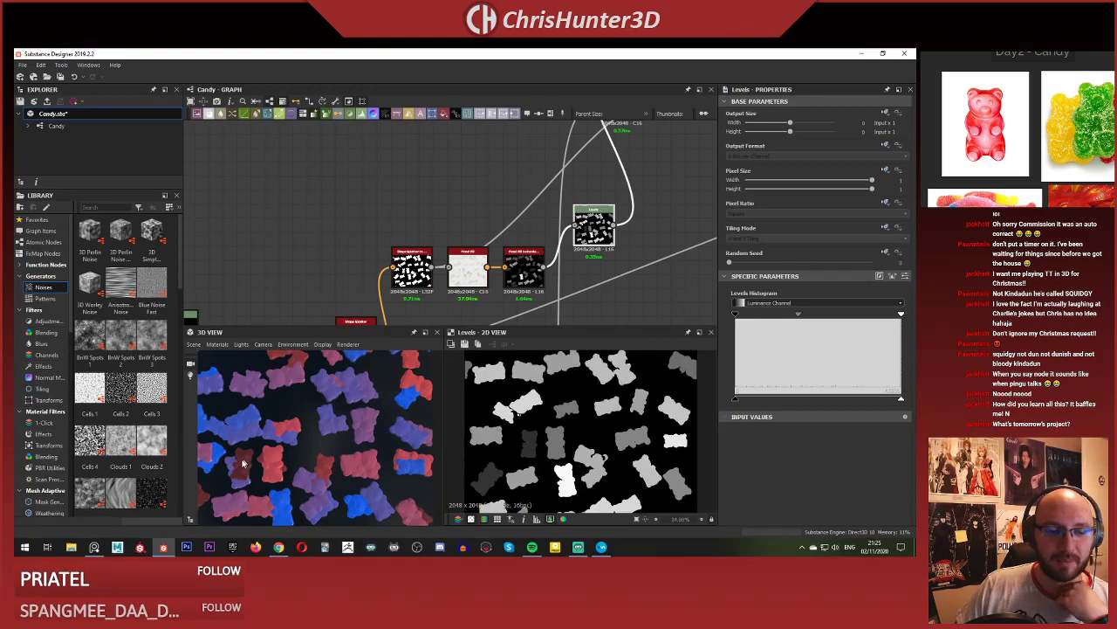
{"action": "scroll", "coordinate": [304, 447], "scroll_direction": "down", "scroll_amount": 2}
{"action": "middle_click_drag", "start_coordinate": [304, 447], "coordinate": [313, 420]}
{"action": "scroll", "coordinate": [313, 419], "scroll_direction": "up", "scroll_amount": 1}
{"action": "scroll", "coordinate": [493, 220], "scroll_direction": "down", "scroll_amount": 3}
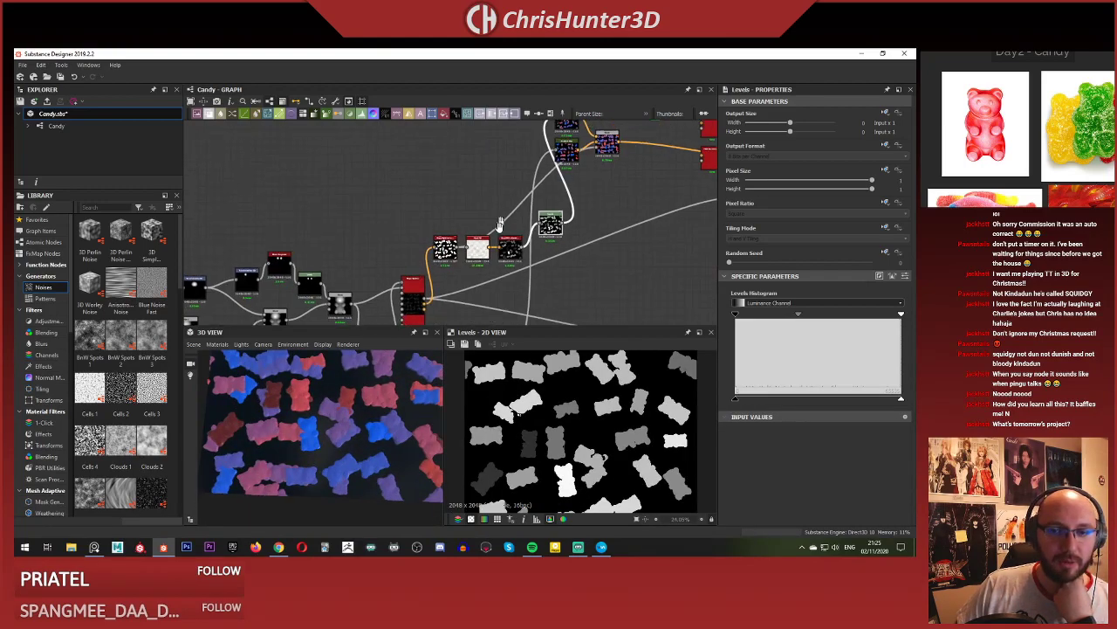
{"action": "scroll", "coordinate": [551, 163], "scroll_direction": "up", "scroll_amount": 1}
{"action": "mouse_move", "coordinate": [551, 162]}
{"action": "middle_mouse_down"}
{"action": "mouse_move", "coordinate": [495, 248]}
{"action": "mouse_move", "coordinate": [532, 172]}
{"action": "middle_mouse_up"}
{"action": "scroll", "coordinate": [601, 164], "scroll_direction": "up", "scroll_amount": 5}
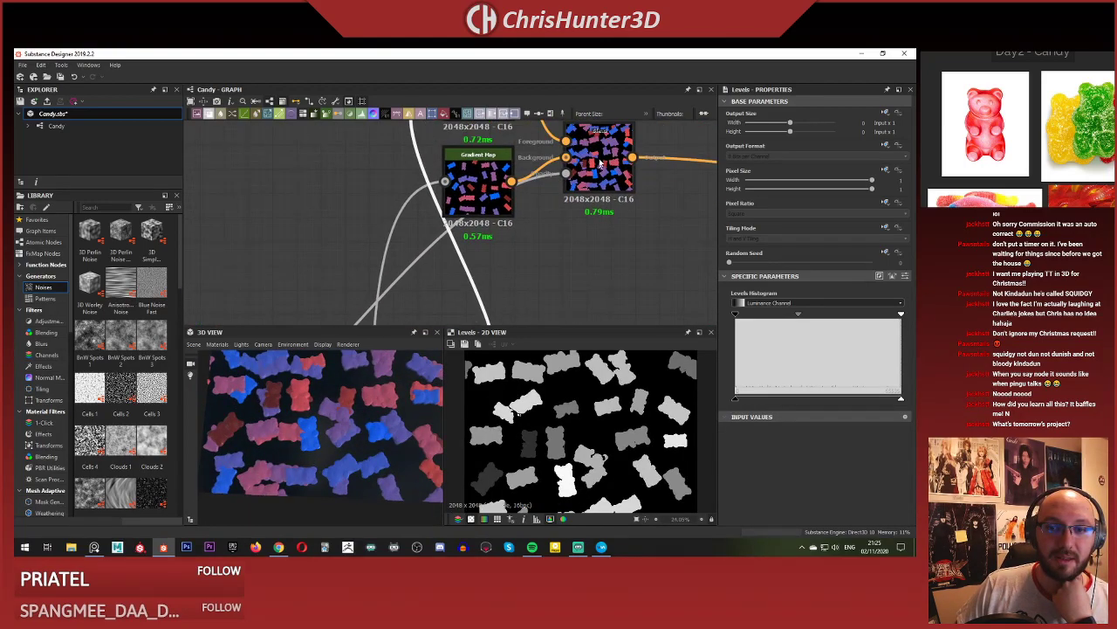
{"action": "scroll", "coordinate": [364, 410], "scroll_direction": "down", "scroll_amount": 5}
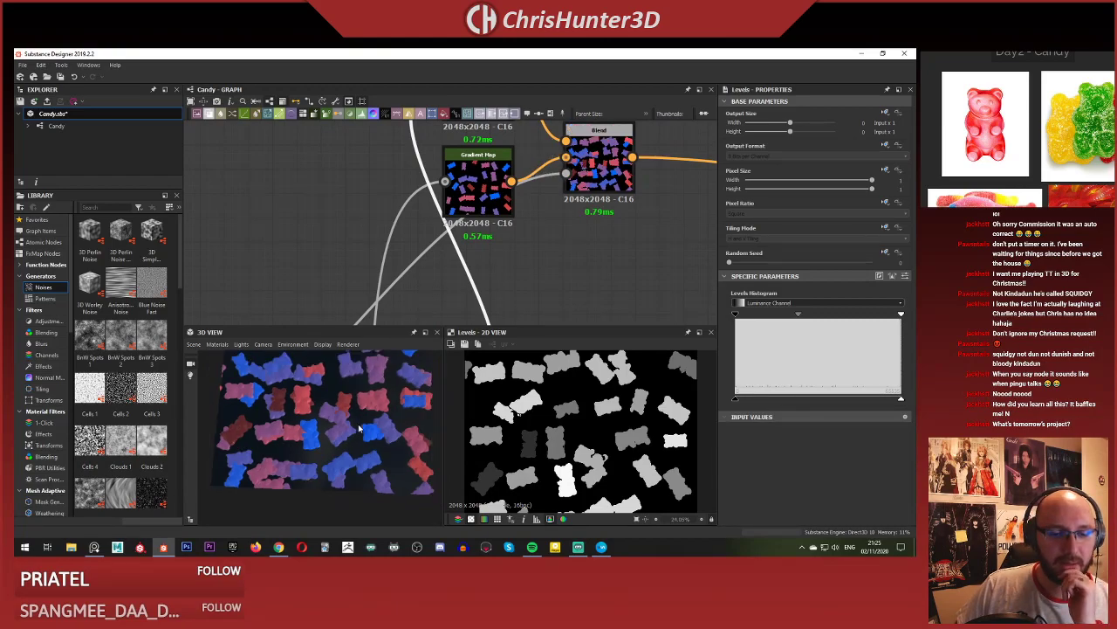
{"action": "scroll", "coordinate": [363, 410], "scroll_direction": "down", "scroll_amount": 1}
{"action": "scroll", "coordinate": [437, 222], "scroll_direction": "down", "scroll_amount": 3}
Add a muted green key between the red and blue keys in the lower Gradient Map's gradient.
{"action": "mouse_move", "coordinate": [462, 140]}
{"action": "middle_mouse_down"}
{"action": "mouse_move", "coordinate": [425, 228]}
{"action": "mouse_move", "coordinate": [461, 159]}
{"action": "middle_mouse_up"}
{"action": "scroll", "coordinate": [424, 229], "scroll_direction": "up", "scroll_amount": 4}
{"action": "scroll", "coordinate": [461, 159], "scroll_direction": "down", "scroll_amount": 1}
{"action": "middle_click_drag", "start_coordinate": [476, 264], "coordinate": [471, 201]}
{"action": "scroll", "coordinate": [463, 199], "scroll_direction": "up", "scroll_amount": 2}
{"action": "double_click", "coordinate": [462, 199]}
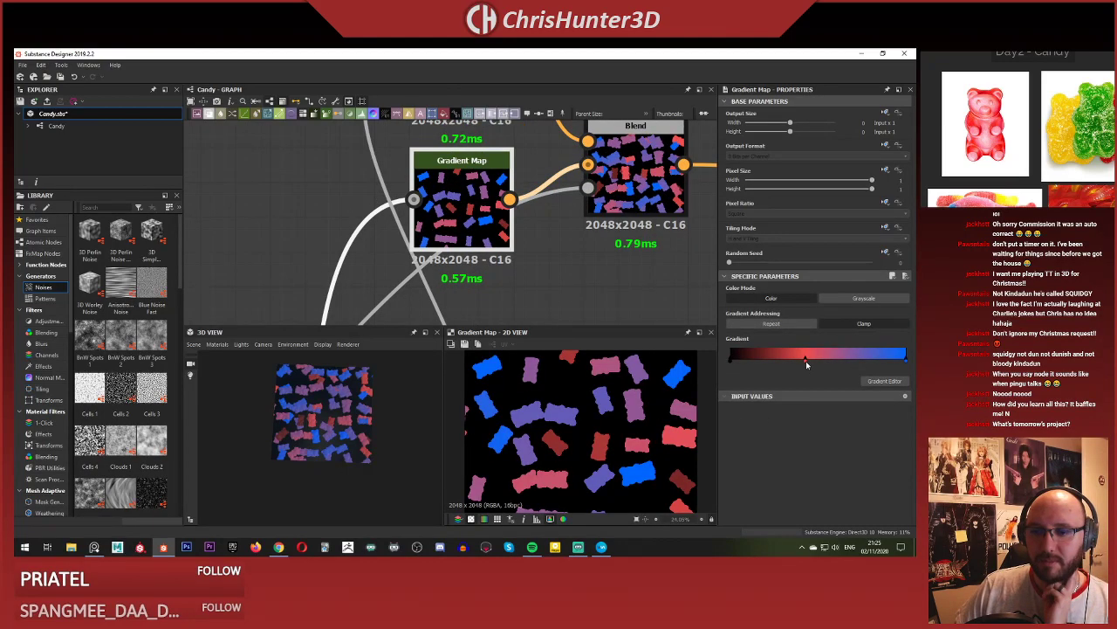
{"action": "left_click", "coordinate": [846, 358]}
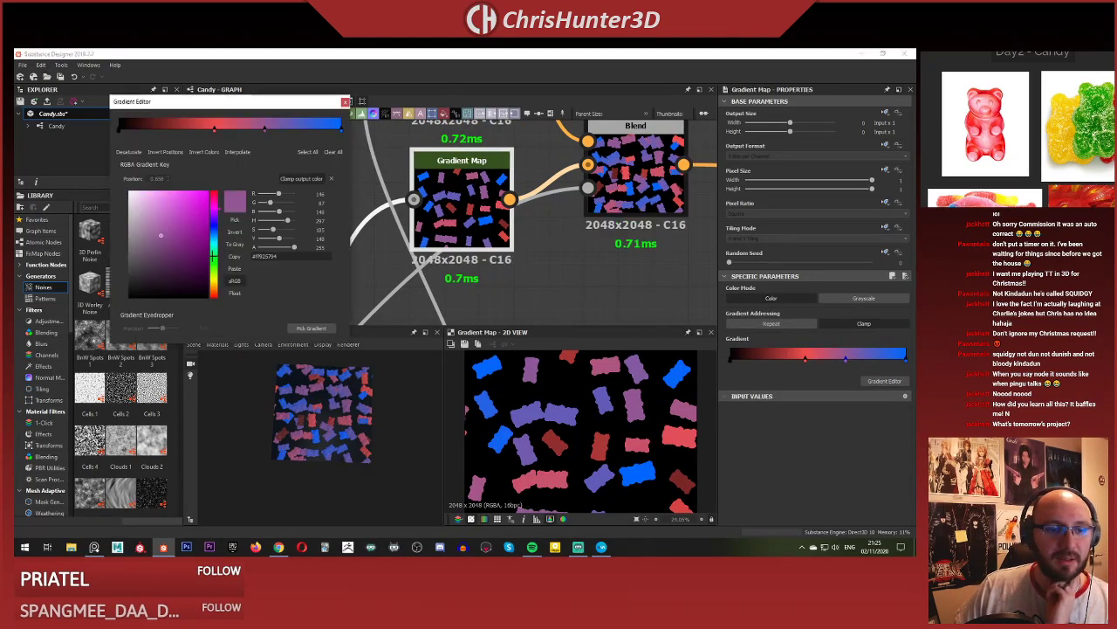
{"action": "left_click_drag", "start_coordinate": [213, 254], "coordinate": [215, 253]}
{"action": "scroll", "coordinate": [628, 428], "scroll_direction": "up", "scroll_amount": 3}
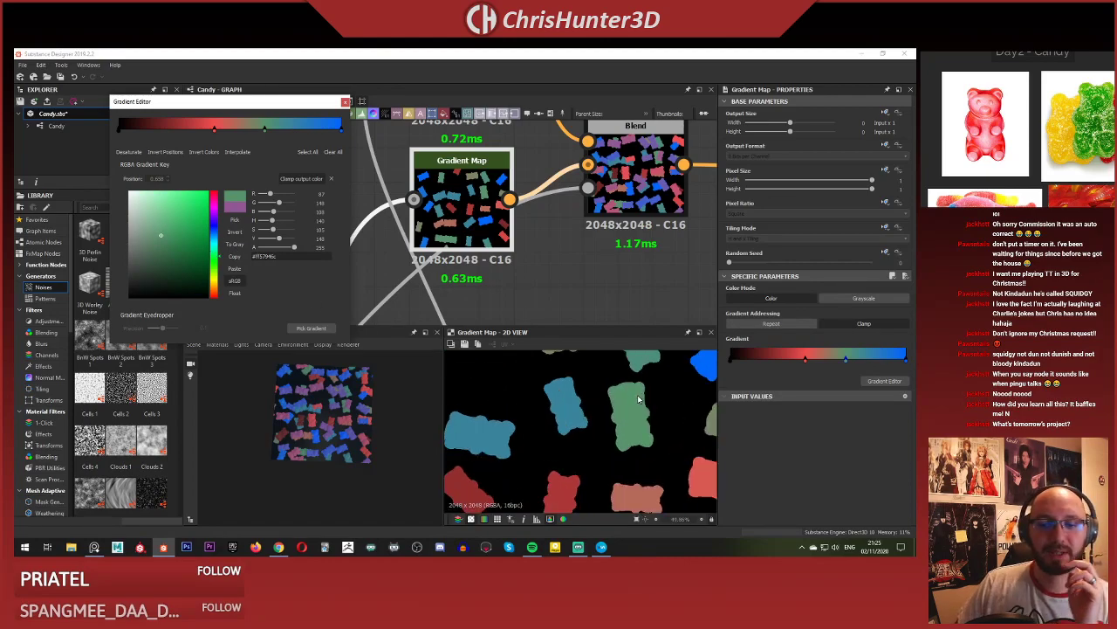
{"action": "scroll", "coordinate": [623, 426], "scroll_direction": "down", "scroll_amount": 4}
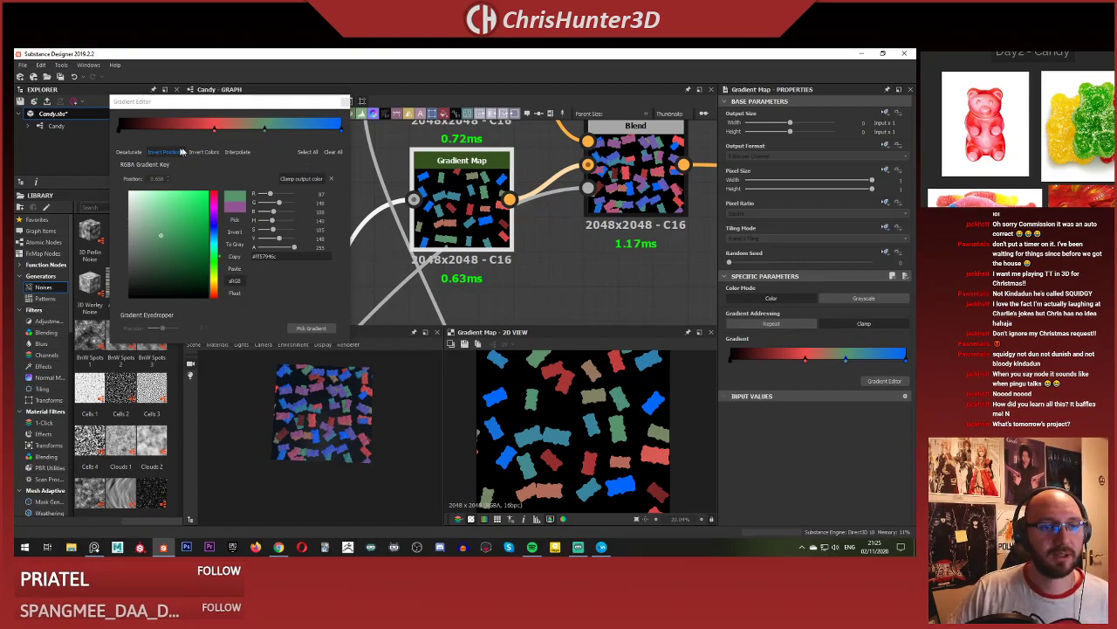
Try the gradient's Interpolate option and check the recoloured bears in 3D, closing the gradient editor.
{"action": "left_click", "coordinate": [233, 153]}
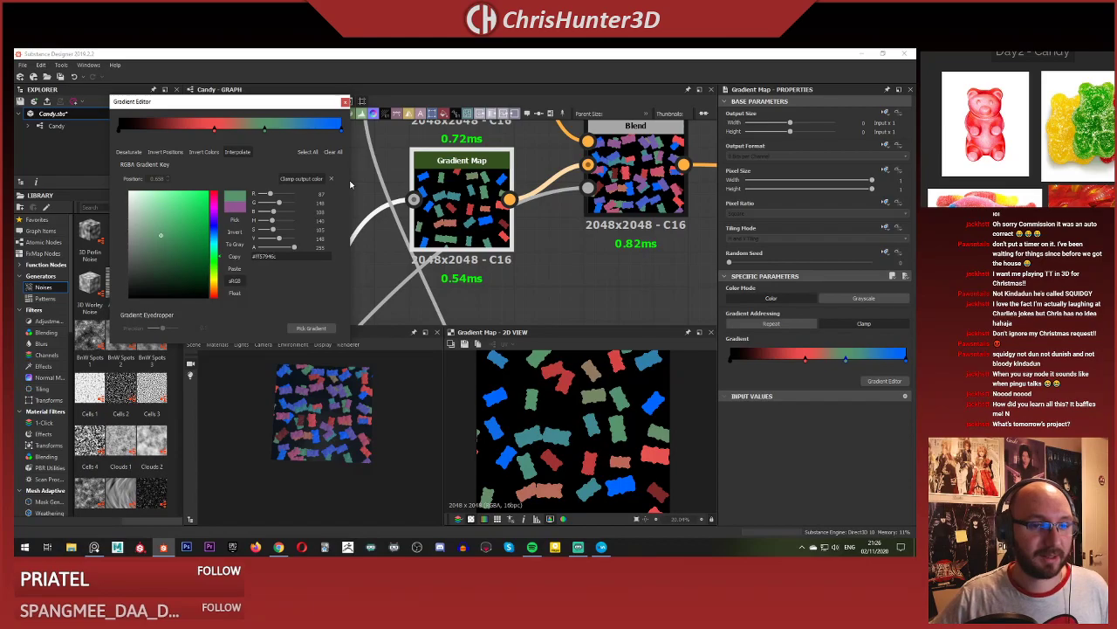
{"action": "scroll", "coordinate": [471, 218], "scroll_direction": "down", "scroll_amount": 4}
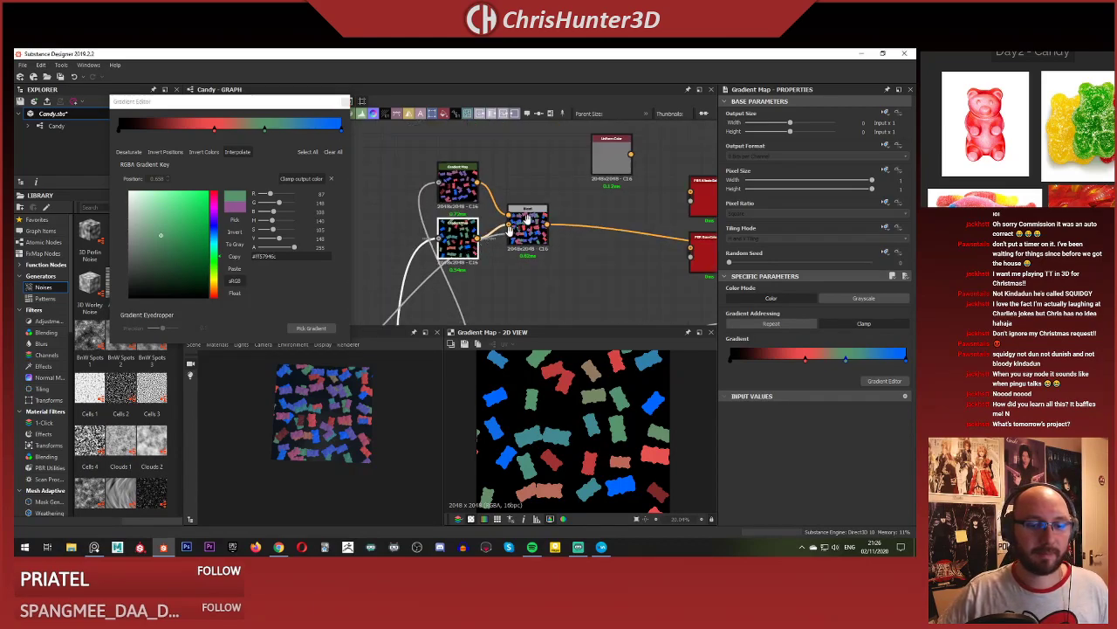
{"action": "scroll", "coordinate": [346, 401], "scroll_direction": "up", "scroll_amount": 4}
{"action": "scroll", "coordinate": [346, 401], "scroll_direction": "up", "scroll_amount": 3}
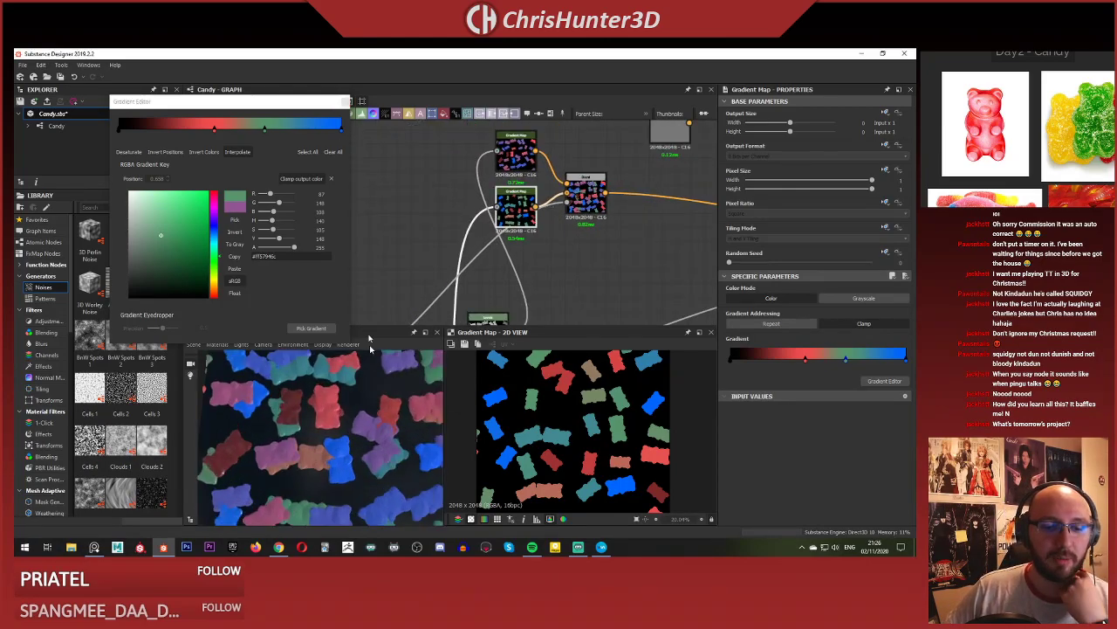
{"action": "scroll", "coordinate": [349, 301], "scroll_direction": "down", "scroll_amount": 1}
{"action": "left_click", "coordinate": [346, 102]}
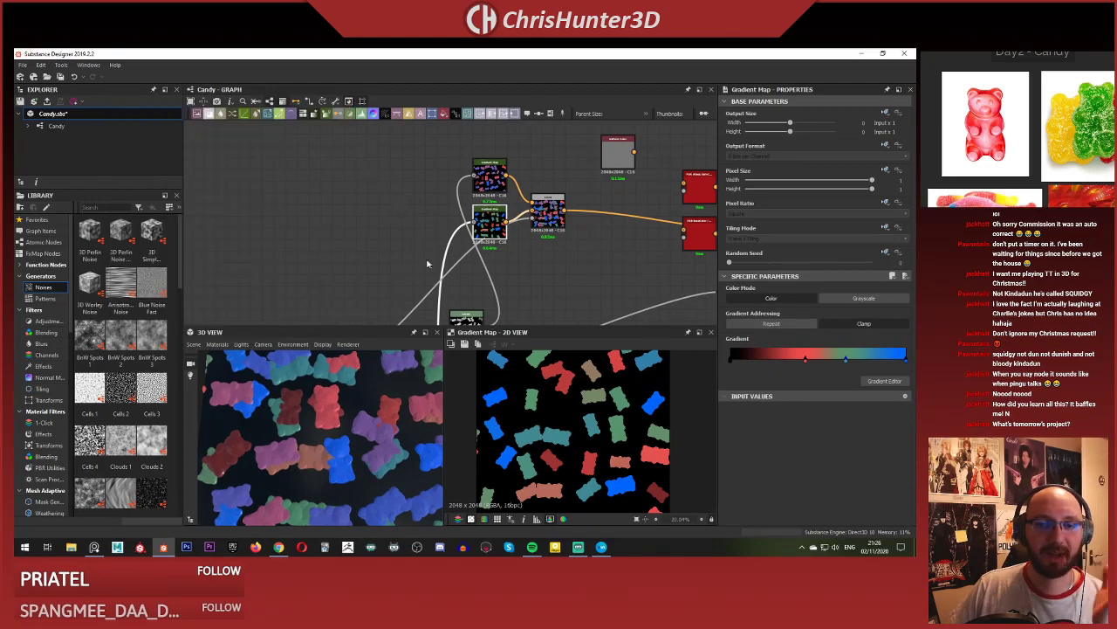
Add a saturated orange key at about 0.25, between black and red, in the upper Gradient Map's gradient.
{"action": "scroll", "coordinate": [449, 277], "scroll_direction": "up", "scroll_amount": 3}
{"action": "middle_click_drag", "start_coordinate": [452, 190], "coordinate": [420, 256]}
{"action": "left_click", "coordinate": [483, 146]}
{"action": "middle_click_drag", "start_coordinate": [396, 177], "coordinate": [388, 225]}
{"action": "left_click", "coordinate": [774, 358]}
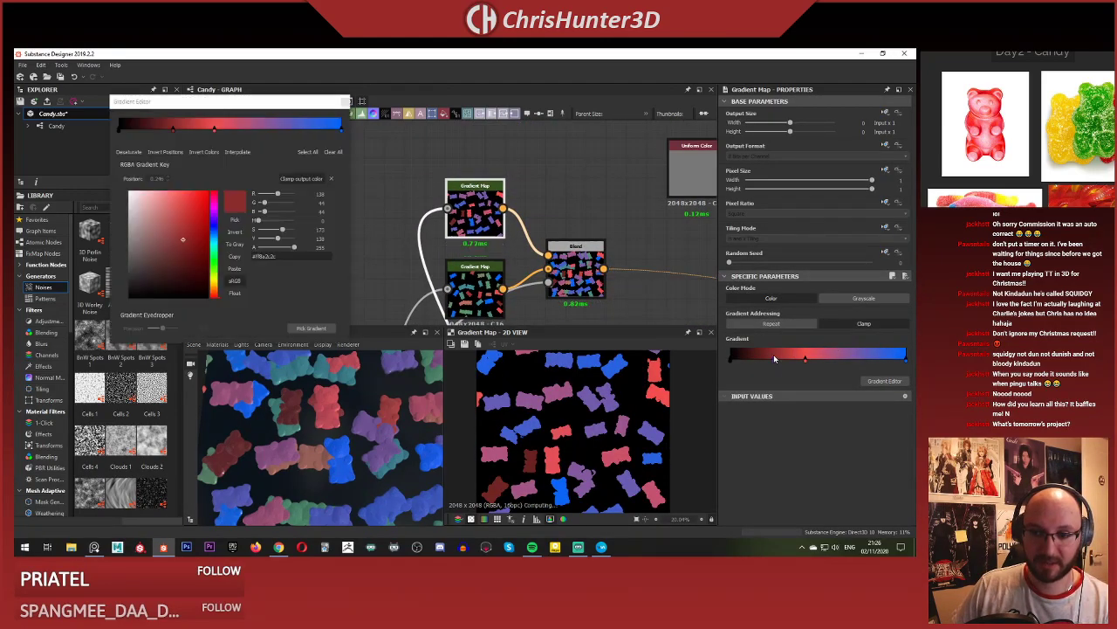
{"action": "left_click_drag", "start_coordinate": [213, 226], "coordinate": [213, 290]}
{"action": "left_click_drag", "start_coordinate": [176, 204], "coordinate": [239, 195]}
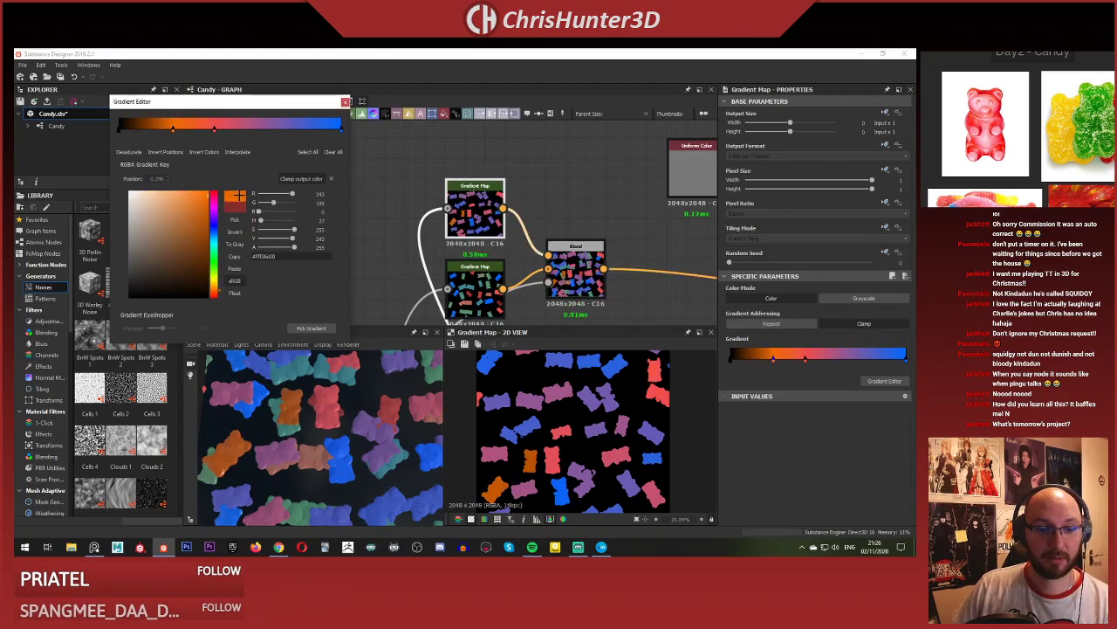
{"action": "left_click", "coordinate": [347, 102]}
Examine the recoloured bears in 3D and the node chain leading into the two Shape Splatters.
{"action": "scroll", "coordinate": [433, 249], "scroll_direction": "down", "scroll_amount": 3}
{"action": "middle_click_drag", "start_coordinate": [422, 249], "coordinate": [412, 185]}
{"action": "scroll", "coordinate": [447, 366], "scroll_direction": "up", "scroll_amount": 1}
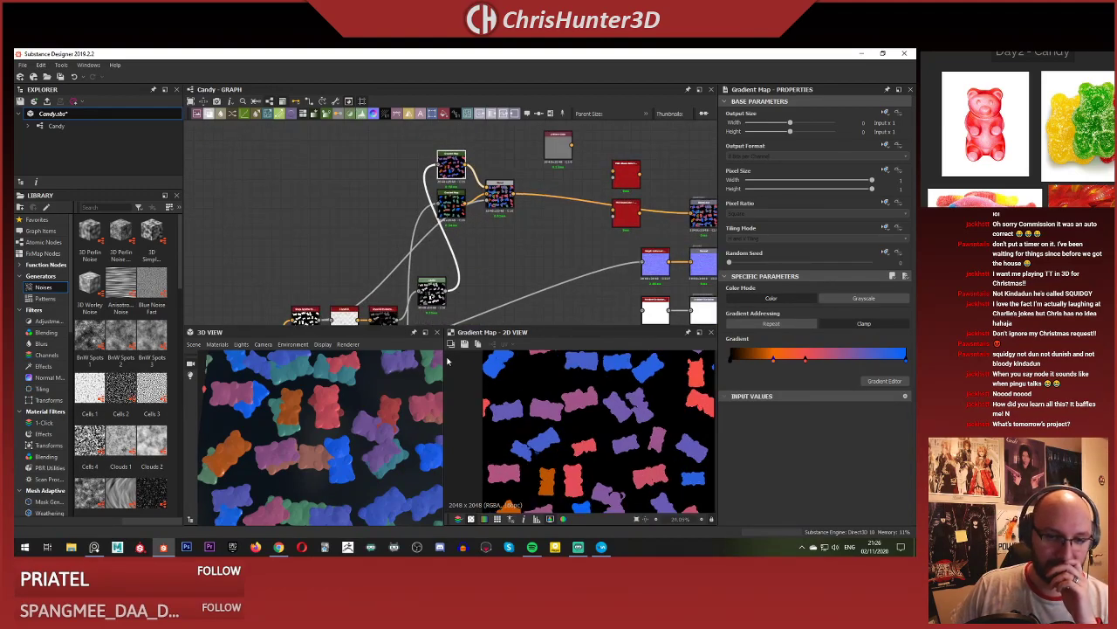
{"action": "right_click_drag", "start_coordinate": [389, 375], "coordinate": [382, 449]}
{"action": "scroll", "coordinate": [382, 309], "scroll_direction": "down", "scroll_amount": 3}
{"action": "scroll", "coordinate": [349, 393], "scroll_direction": "down", "scroll_amount": 3}
{"action": "middle_click_drag", "start_coordinate": [371, 292], "coordinate": [435, 191]}
{"action": "scroll", "coordinate": [350, 225], "scroll_direction": "down", "scroll_amount": 3}
{"action": "scroll", "coordinate": [432, 191], "scroll_direction": "up", "scroll_amount": 3}
{"action": "middle_click_drag", "start_coordinate": [454, 249], "coordinate": [454, 293]}
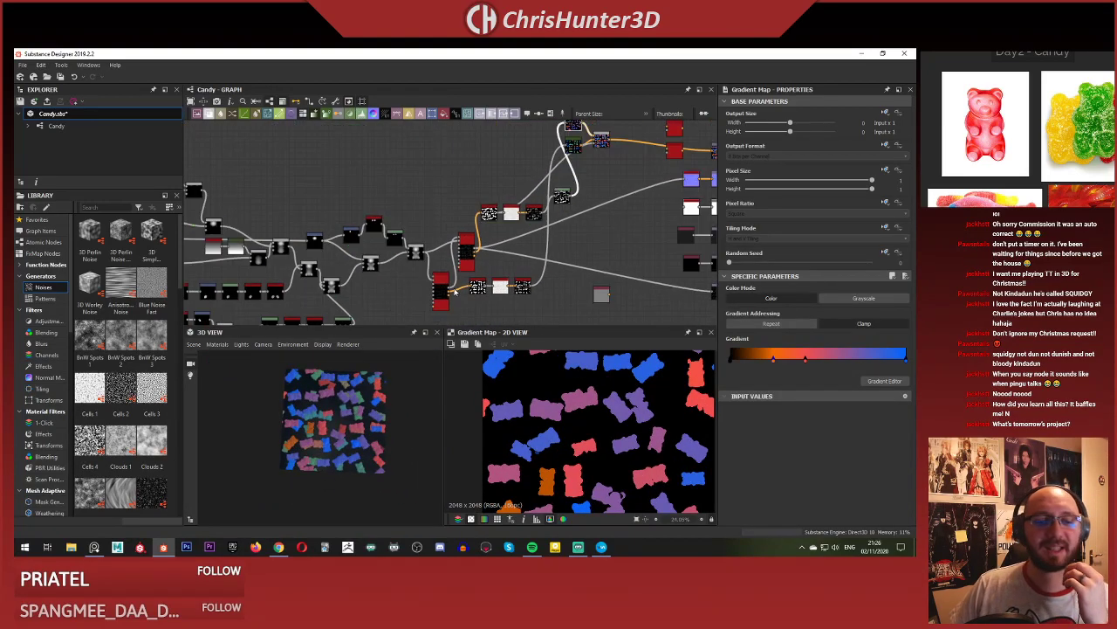
{"action": "scroll", "coordinate": [452, 292], "scroll_direction": "up", "scroll_amount": 5}
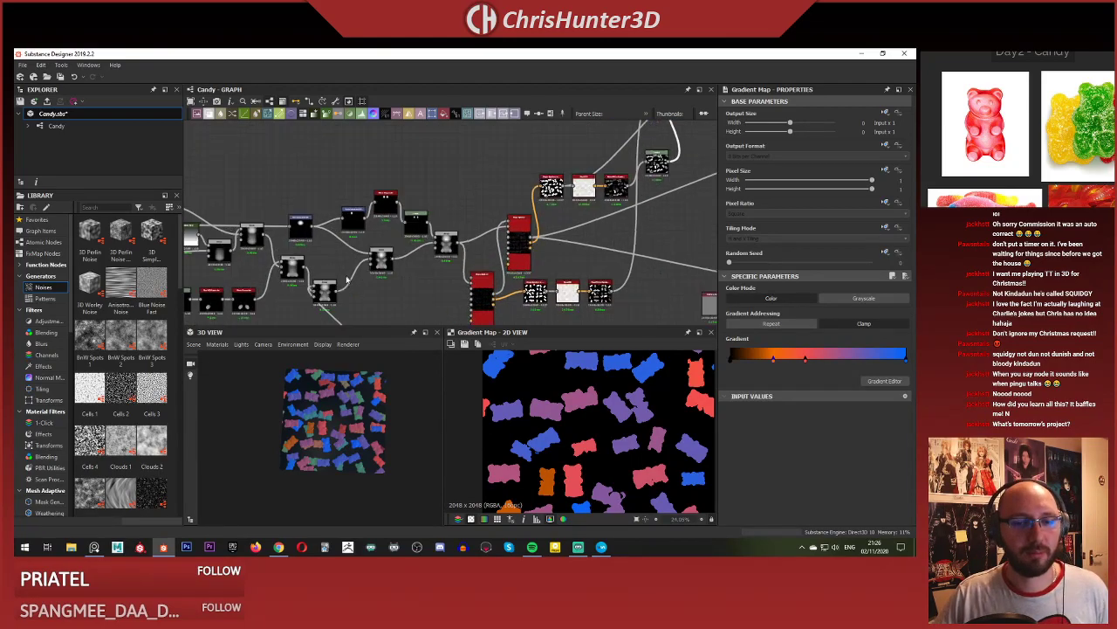
{"action": "scroll", "coordinate": [421, 297], "scroll_direction": "down", "scroll_amount": 5}
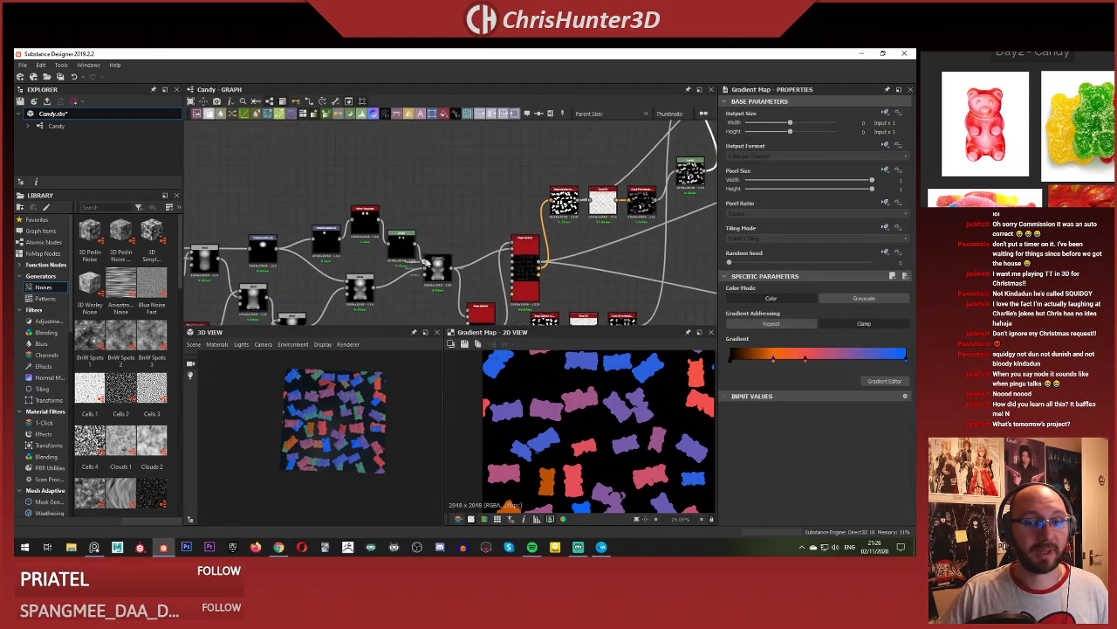
Examine the bear height Blend, the upper Shape Splatter and the Blend that combines the two Gradient Maps.
{"action": "scroll", "coordinate": [408, 218], "scroll_direction": "up", "scroll_amount": 8}
{"action": "double_click", "coordinate": [395, 223]}
{"action": "scroll", "coordinate": [463, 207], "scroll_direction": "down", "scroll_amount": 3}
{"action": "middle_click_drag", "start_coordinate": [468, 212], "coordinate": [353, 256]}
{"action": "left_click", "coordinate": [458, 266]}
{"action": "scroll", "coordinate": [456, 266], "scroll_direction": "up", "scroll_amount": 2}
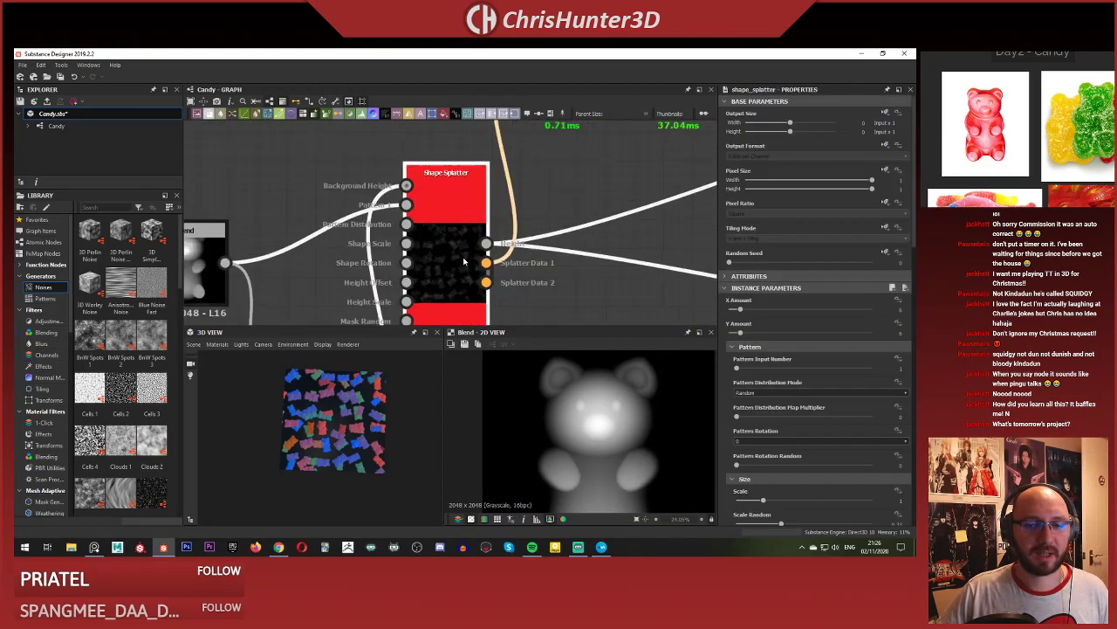
{"action": "scroll", "coordinate": [441, 272], "scroll_direction": "down", "scroll_amount": 5}
{"action": "scroll", "coordinate": [457, 217], "scroll_direction": "up", "scroll_amount": 6}
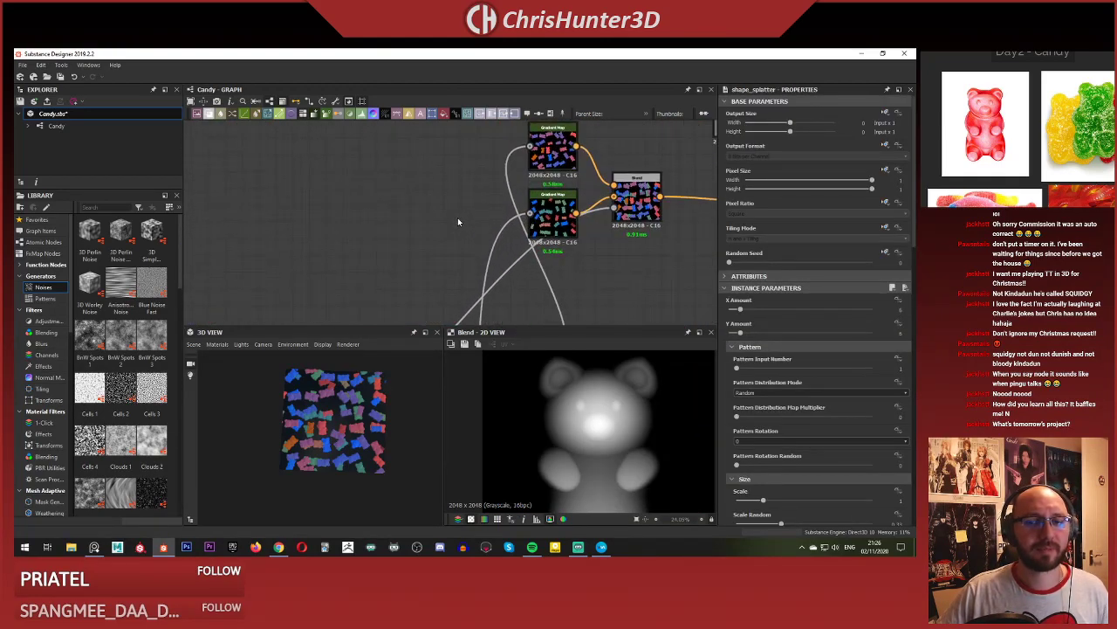
{"action": "scroll", "coordinate": [467, 248], "scroll_direction": "up", "scroll_amount": 3}
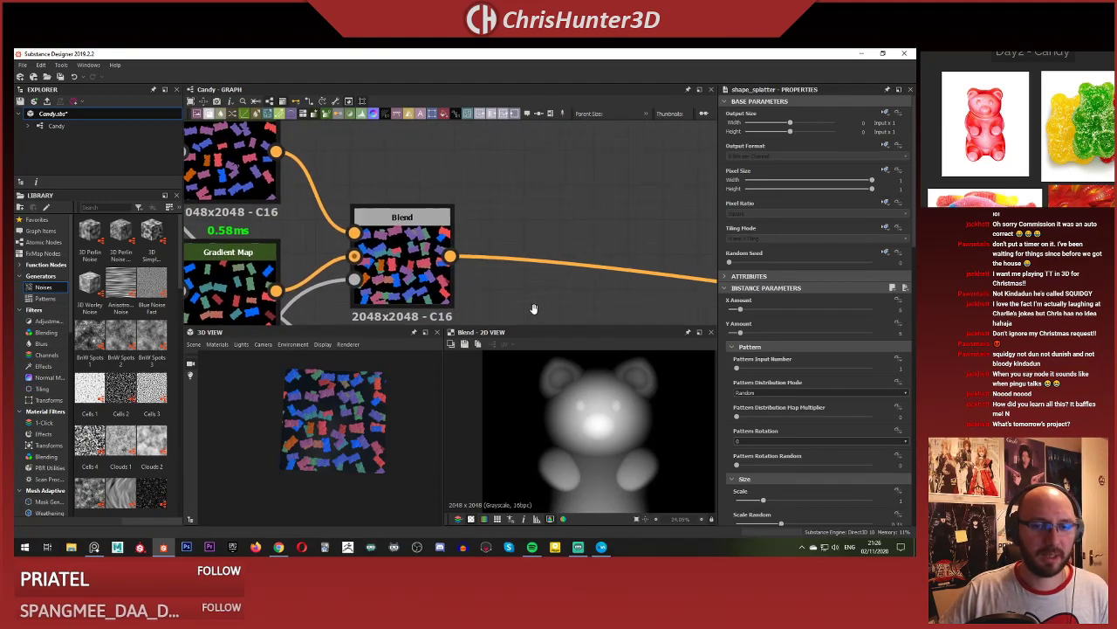
Add a new Blend node after the colour Blend and connect the combined bear colours to its Background.
{"action": "right_click", "coordinate": [529, 265]}
{"action": "key", "text": "Escape"}
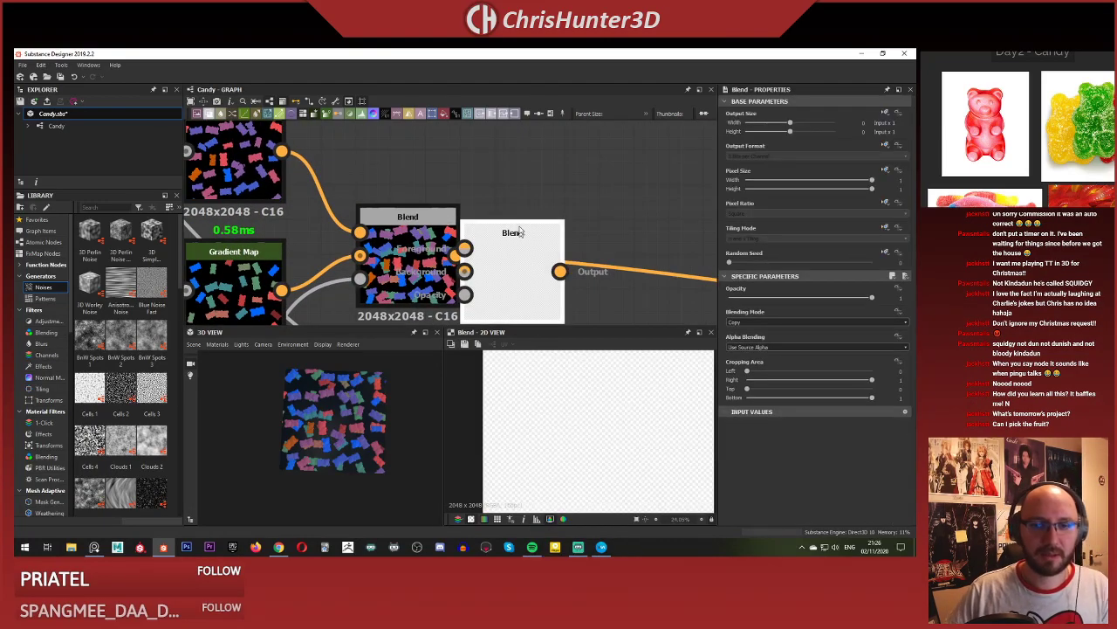
{"action": "left_click_drag", "start_coordinate": [511, 253], "coordinate": [545, 184]}
{"action": "left_click_drag", "start_coordinate": [456, 255], "coordinate": [637, 200]}
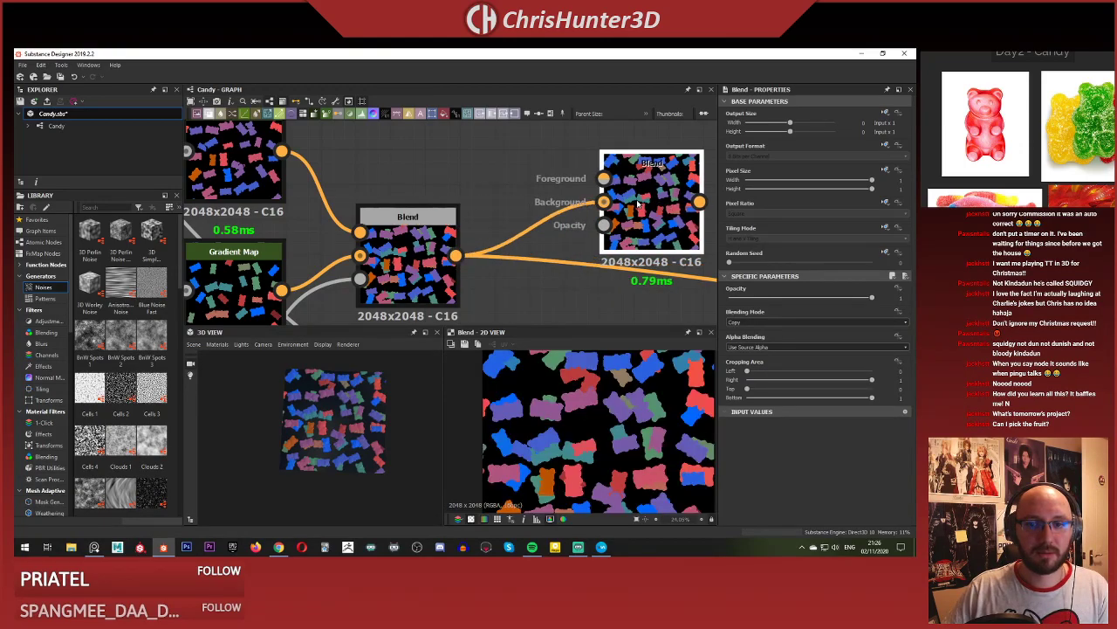
{"action": "middle_click_drag", "start_coordinate": [552, 180], "coordinate": [483, 218]}
{"action": "key", "text": "space"}
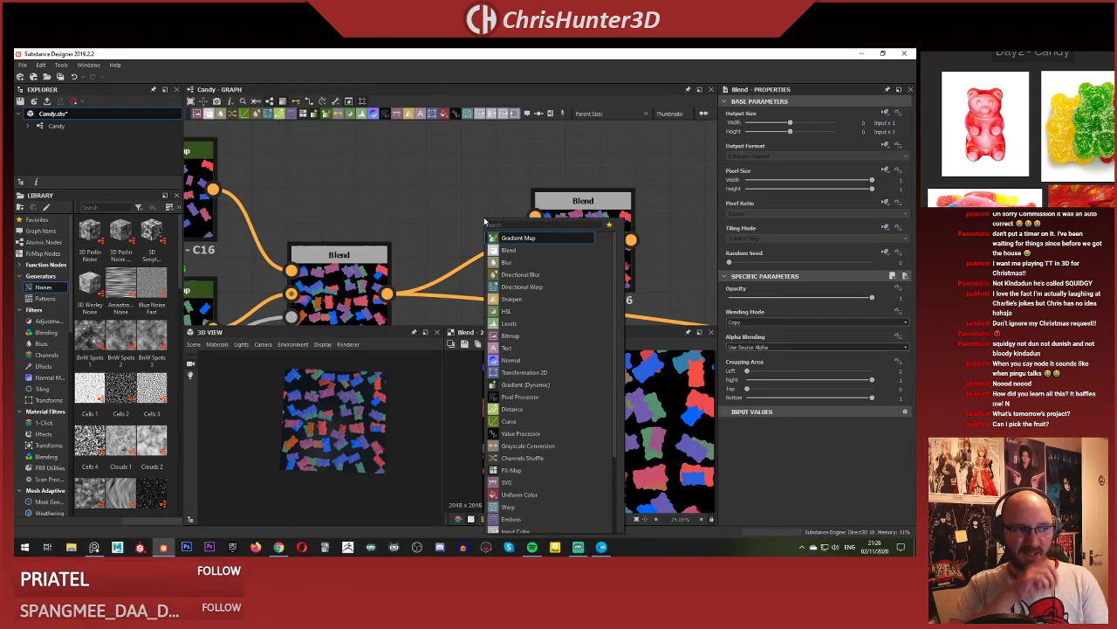
{"action": "key", "text": "Escape"}
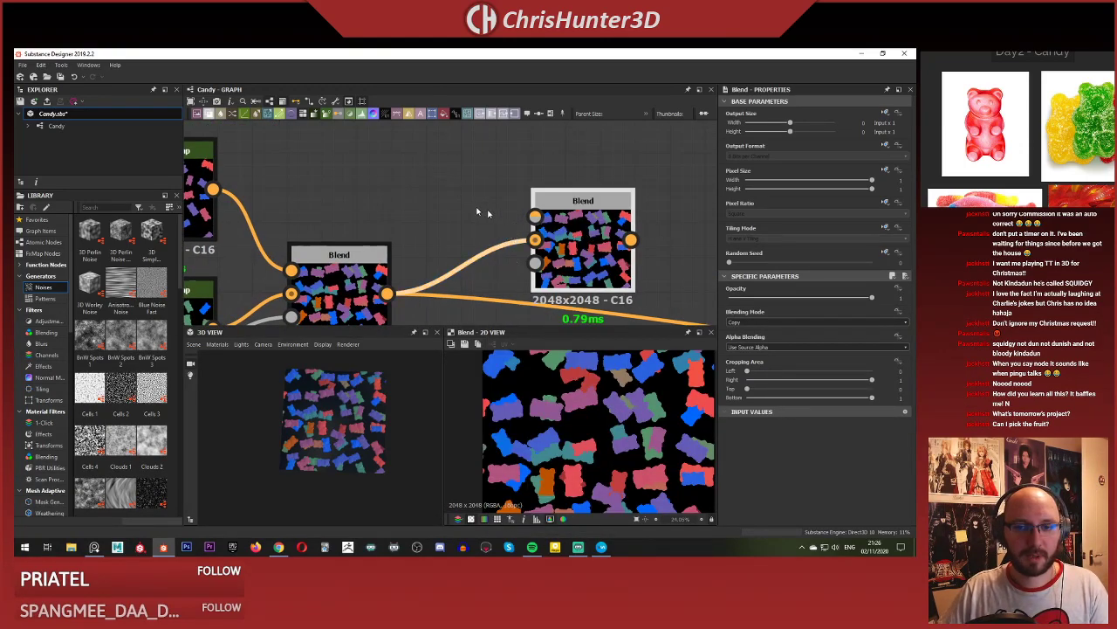
Connect the upper Shape Splatter's mask to the new Blend's Opacity input.
{"action": "scroll", "coordinate": [442, 200], "scroll_direction": "down", "scroll_amount": 3}
{"action": "middle_click_drag", "start_coordinate": [442, 204], "coordinate": [436, 274]}
{"action": "scroll", "coordinate": [455, 262], "scroll_direction": "up", "scroll_amount": 3}
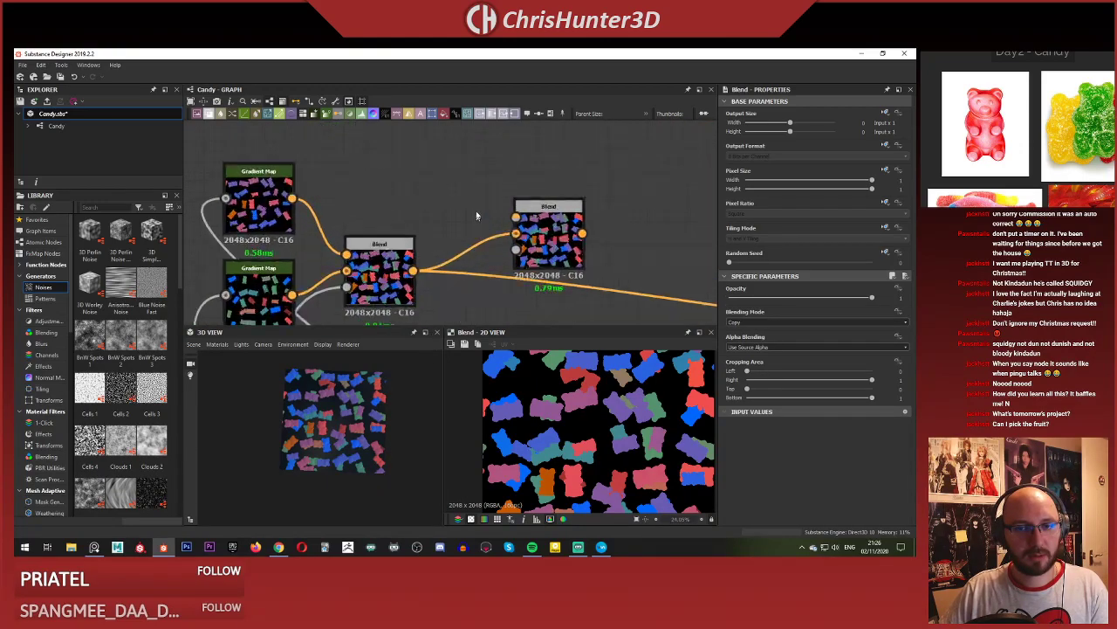
{"action": "scroll", "coordinate": [494, 199], "scroll_direction": "down", "scroll_amount": 5}
{"action": "middle_click_drag", "start_coordinate": [517, 171], "coordinate": [646, 52]}
{"action": "scroll", "coordinate": [527, 206], "scroll_direction": "up", "scroll_amount": 1}
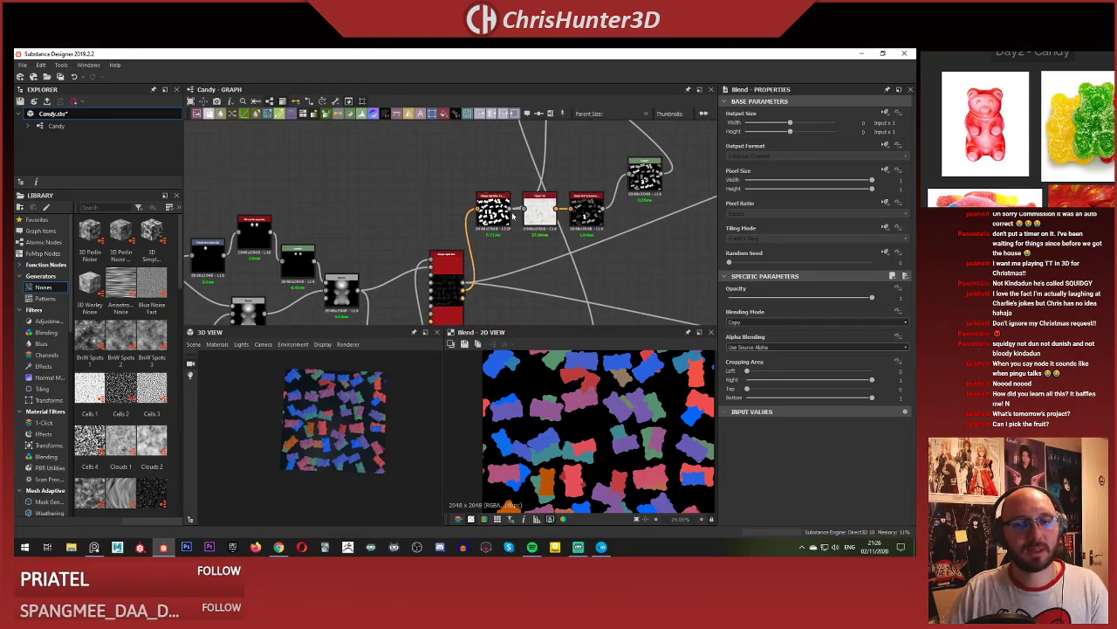
{"action": "middle_click_drag", "start_coordinate": [618, 148], "coordinate": [531, 206]}
{"action": "scroll", "coordinate": [527, 201], "scroll_direction": "up", "scroll_amount": 1}
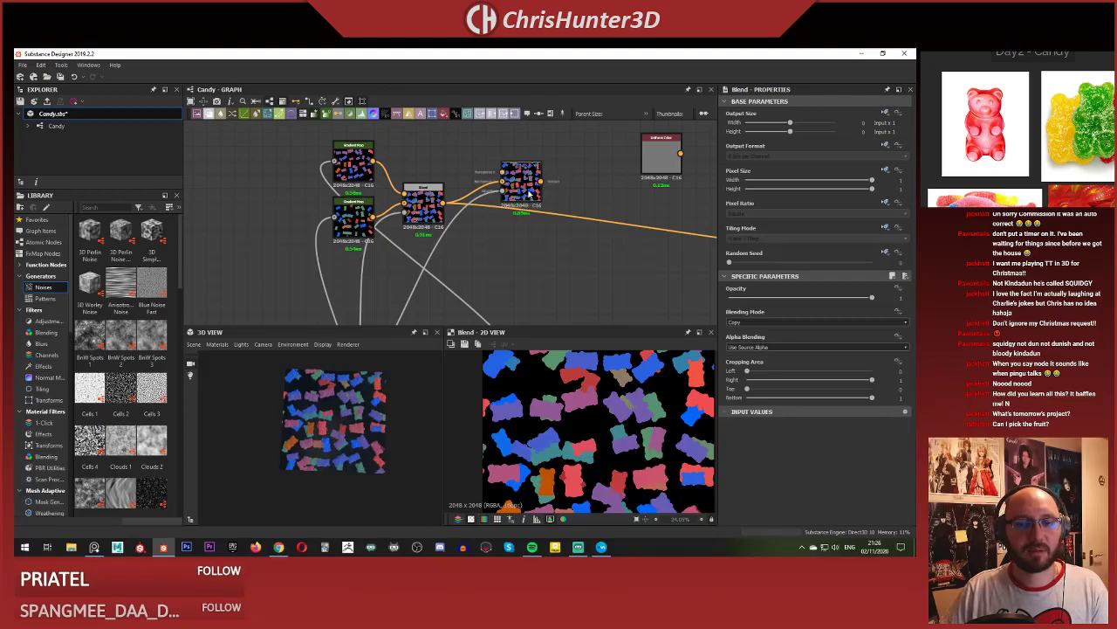
Feed the upper Shape Splatter's height output through a Gradient Map into the new Blend's Foreground.
{"action": "scroll", "coordinate": [474, 273], "scroll_direction": "down", "scroll_amount": 3}
{"action": "middle_click_drag", "start_coordinate": [474, 273], "coordinate": [515, 140]}
{"action": "scroll", "coordinate": [466, 248], "scroll_direction": "up", "scroll_amount": 3}
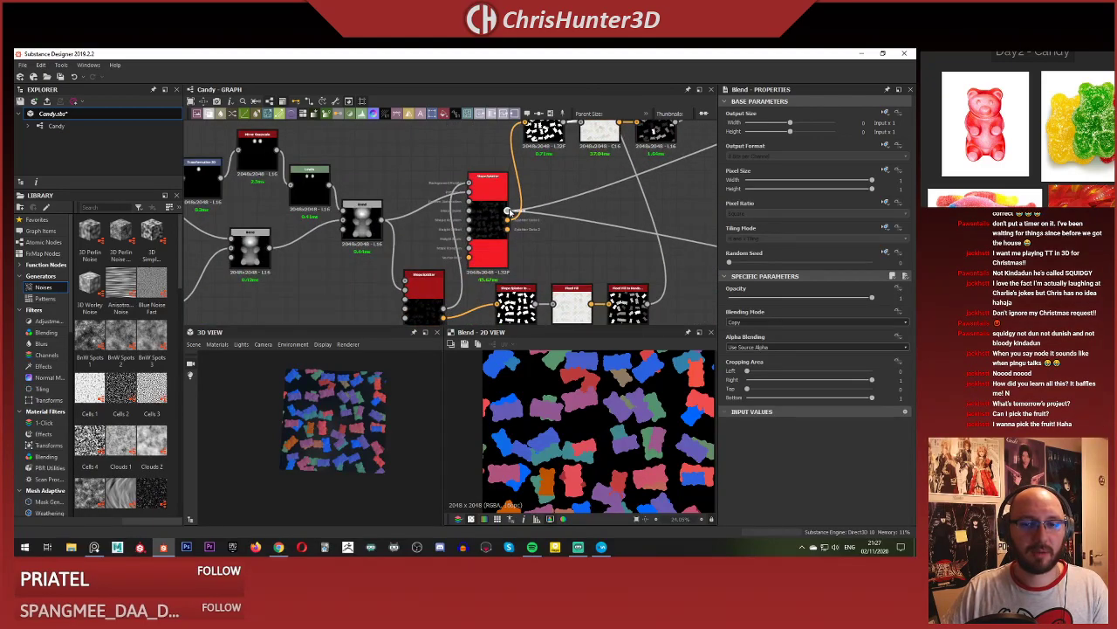
{"action": "left_click", "coordinate": [508, 211]}
{"action": "scroll", "coordinate": [593, 154], "scroll_direction": "down", "scroll_amount": 4}
{"action": "middle_click_drag", "start_coordinate": [653, 127], "coordinate": [573, 192]}
{"action": "scroll", "coordinate": [571, 187], "scroll_direction": "up", "scroll_amount": 4}
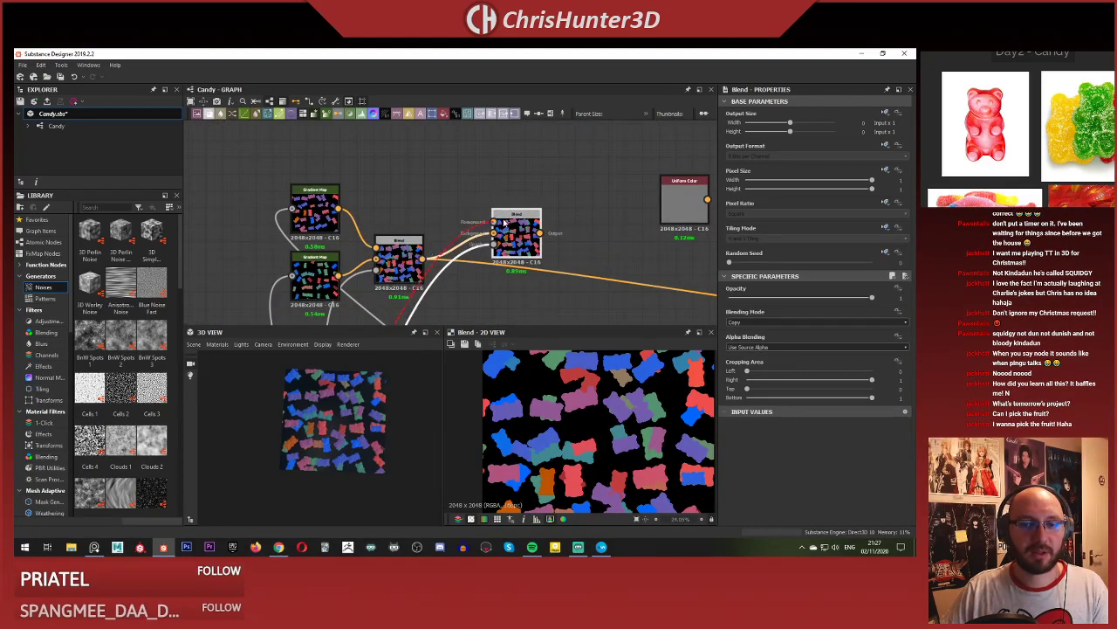
{"action": "scroll", "coordinate": [487, 176], "scroll_direction": "up", "scroll_amount": 3}
{"action": "left_click_drag", "start_coordinate": [493, 210], "coordinate": [465, 234]}
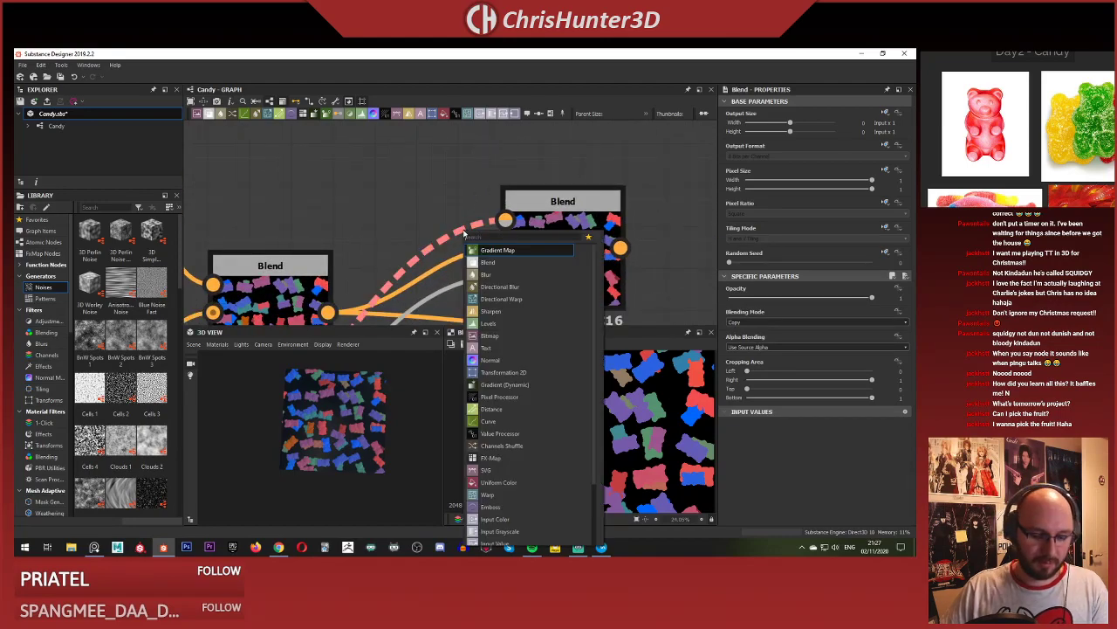
{"action": "left_click", "coordinate": [498, 249]}
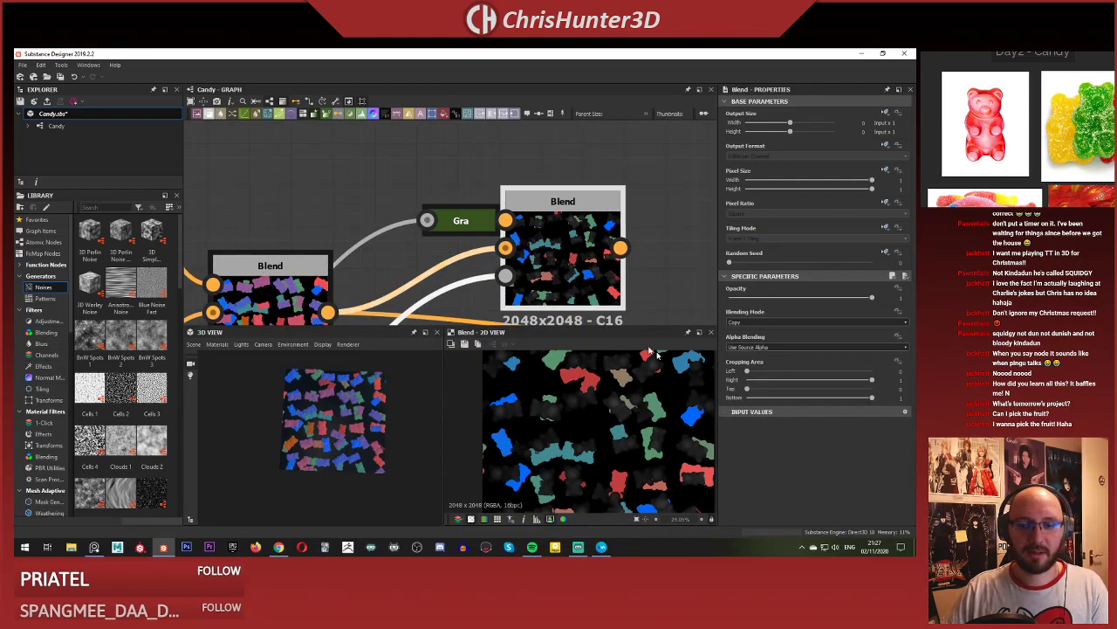
Try the Multiply blending mode on the new Blend with its opacity lowered to 0.47.
{"action": "left_click", "coordinate": [793, 322]}
{"action": "left_click", "coordinate": [812, 335]}
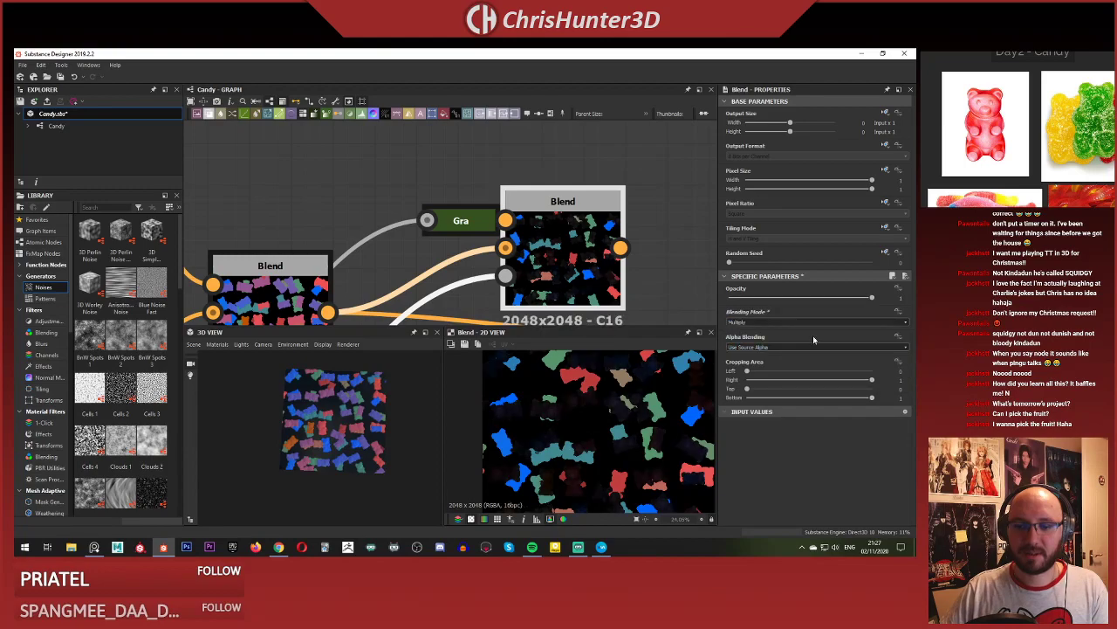
{"action": "left_click_drag", "start_coordinate": [844, 300], "coordinate": [797, 299]}
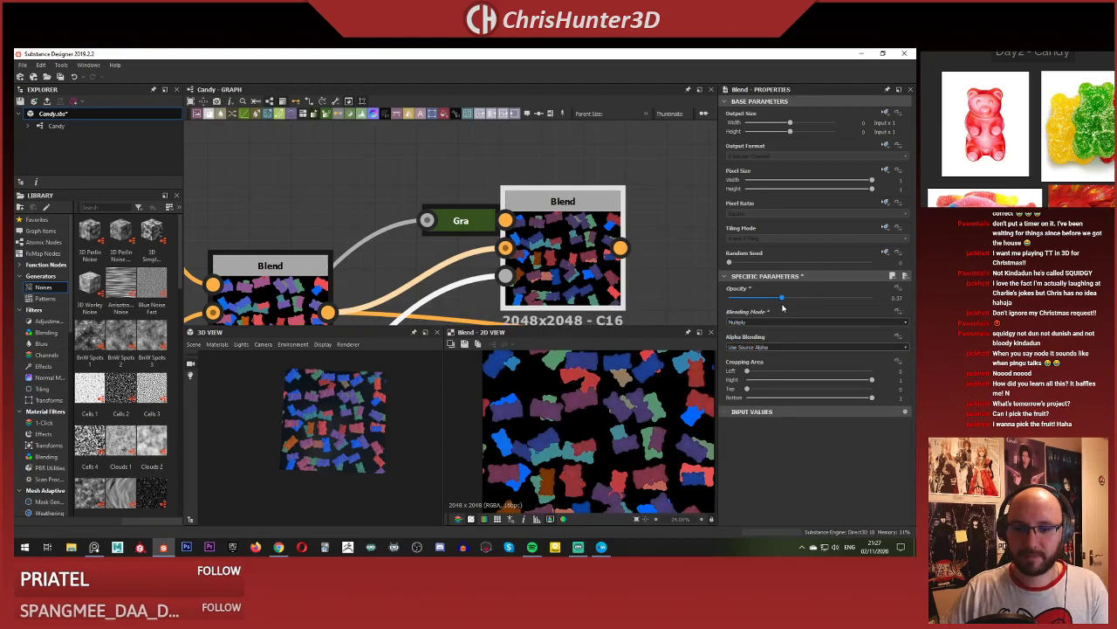
{"action": "left_click", "coordinate": [780, 323]}
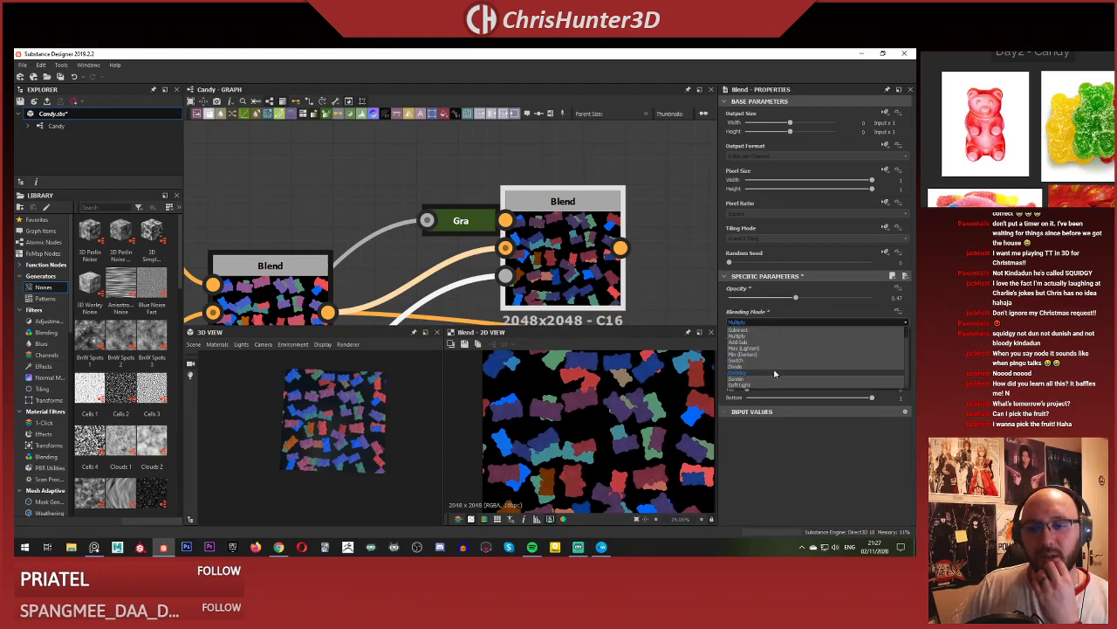
{"action": "left_click", "coordinate": [791, 337]}
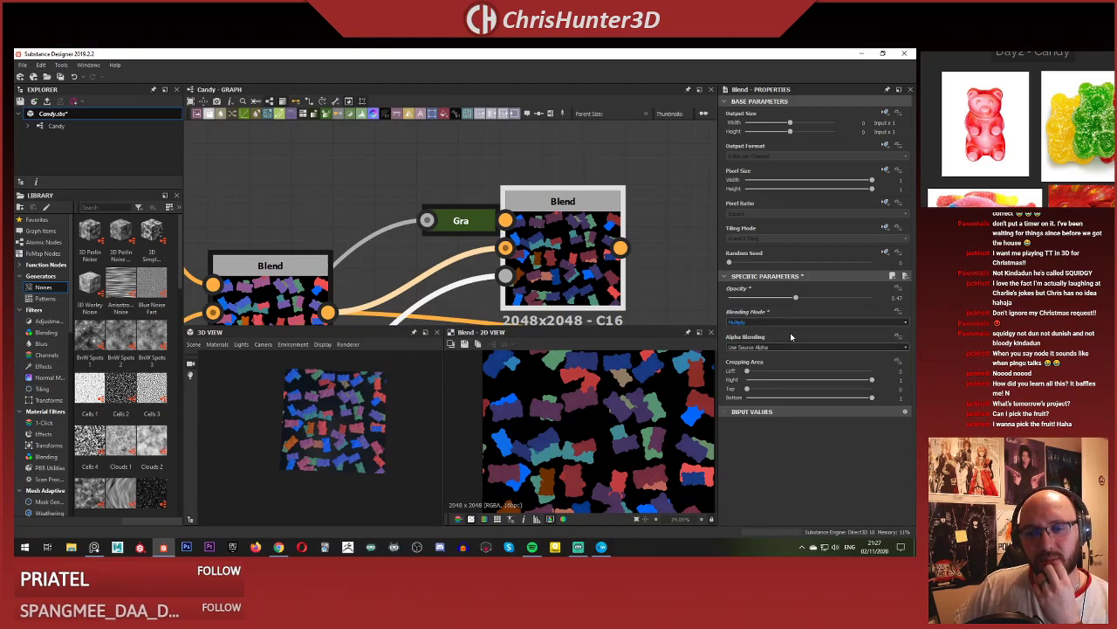
Try the Subtract blending mode at opacity 1 and inspect the bears' shading up close in the 2D view.
{"action": "left_click", "coordinate": [773, 323]}
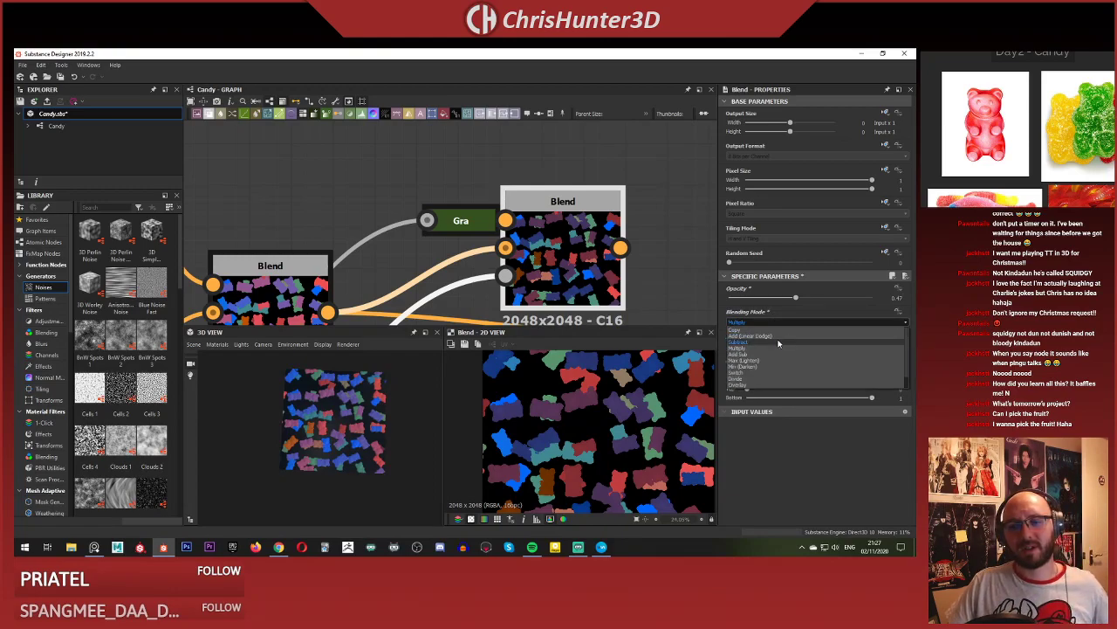
{"action": "left_click", "coordinate": [786, 331]}
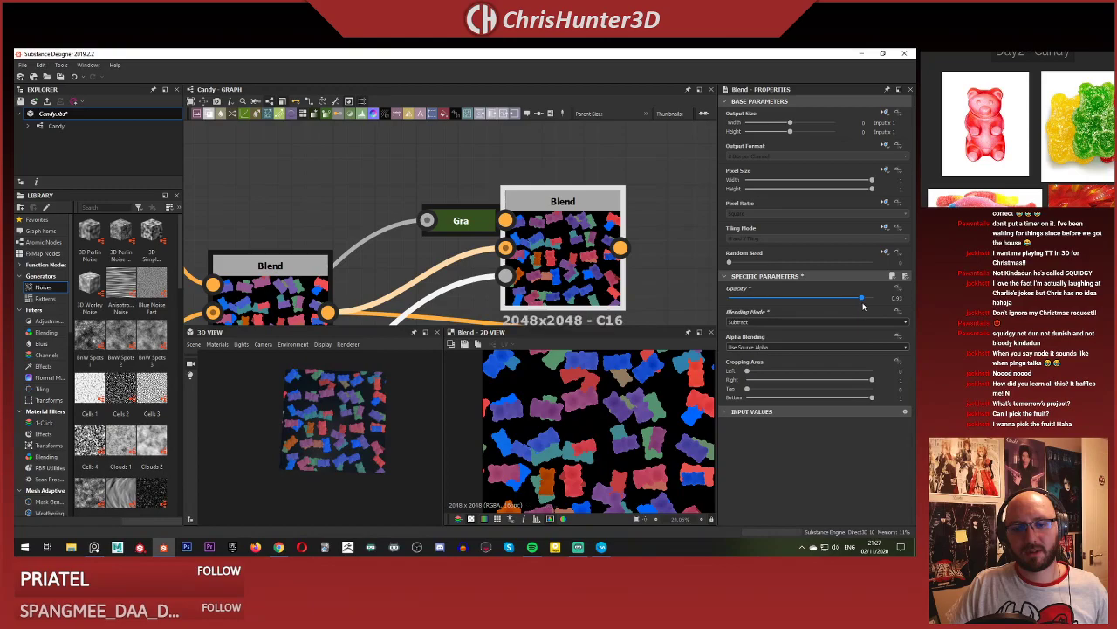
{"action": "scroll", "coordinate": [585, 410], "scroll_direction": "up", "scroll_amount": 3}
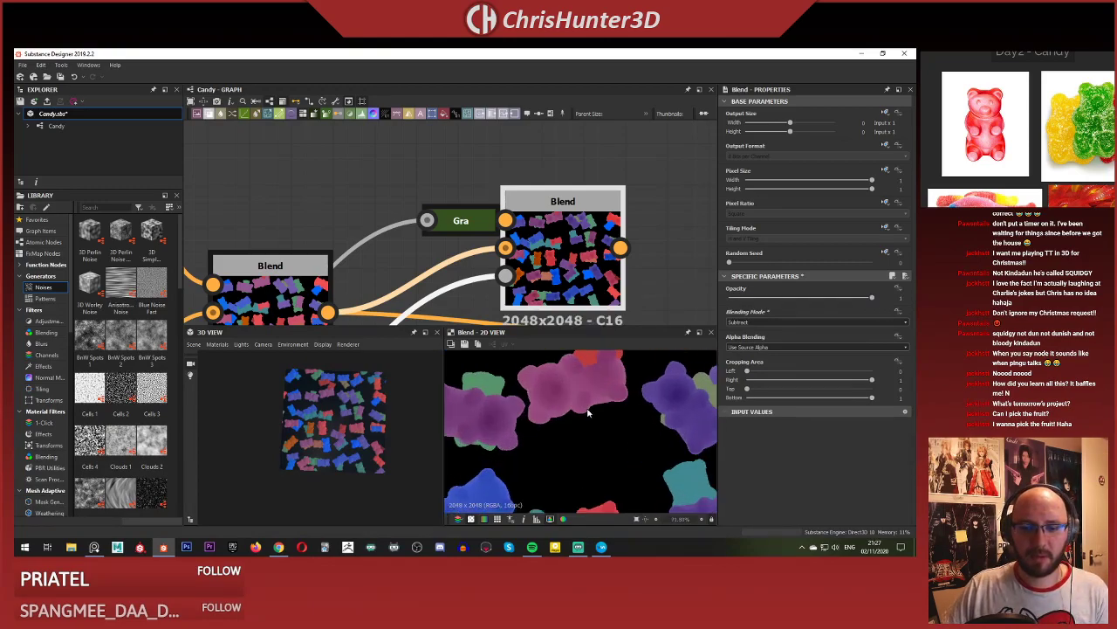
{"action": "scroll", "coordinate": [585, 410], "scroll_direction": "down", "scroll_amount": 3}
{"action": "scroll", "coordinate": [540, 214], "scroll_direction": "down", "scroll_amount": 2}
{"action": "scroll", "coordinate": [540, 215], "scroll_direction": "down", "scroll_amount": 3}
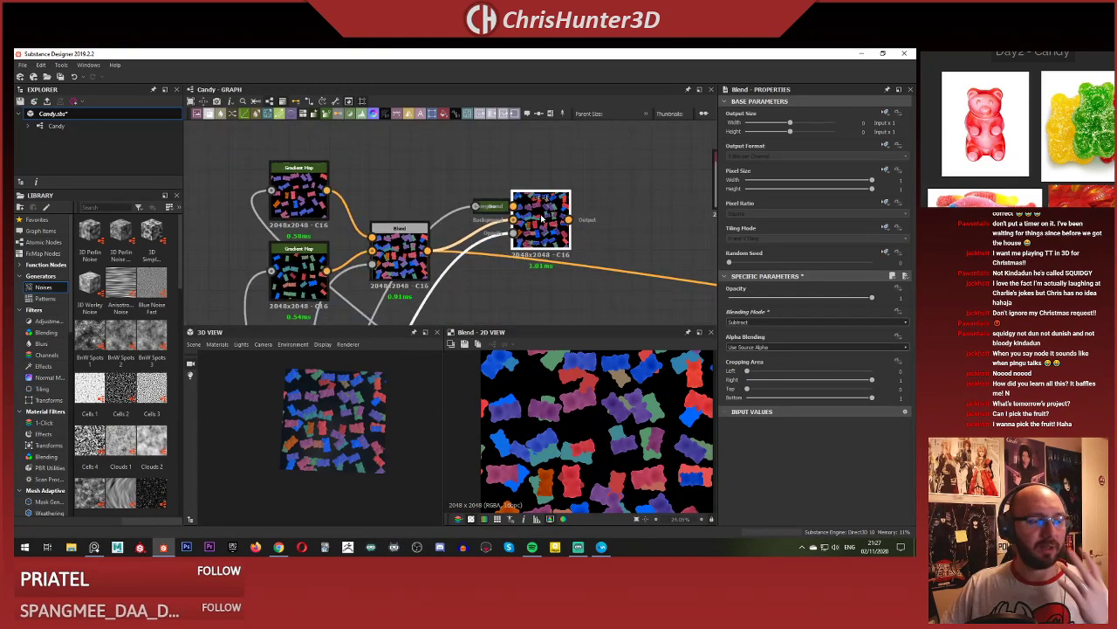
{"action": "scroll", "coordinate": [541, 244], "scroll_direction": "up", "scroll_amount": 4}
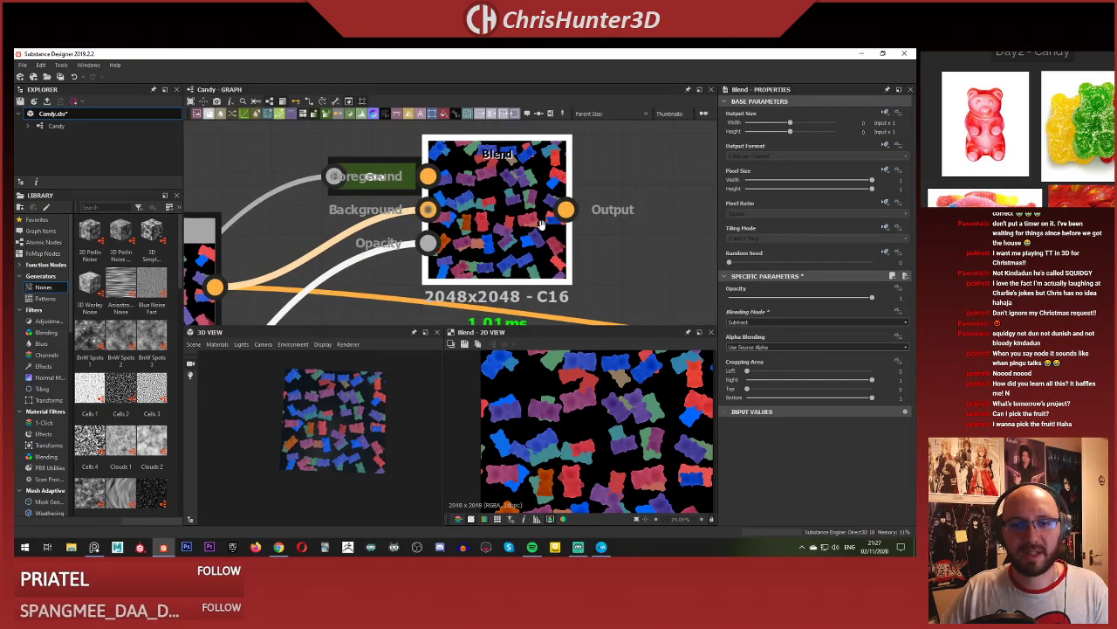
Set the new Blend's blending mode to Add (Linear Dodge), try an opacity of about 0.85 and return it to 1.
{"action": "left_click", "coordinate": [790, 323]}
{"action": "left_click", "coordinate": [800, 336]}
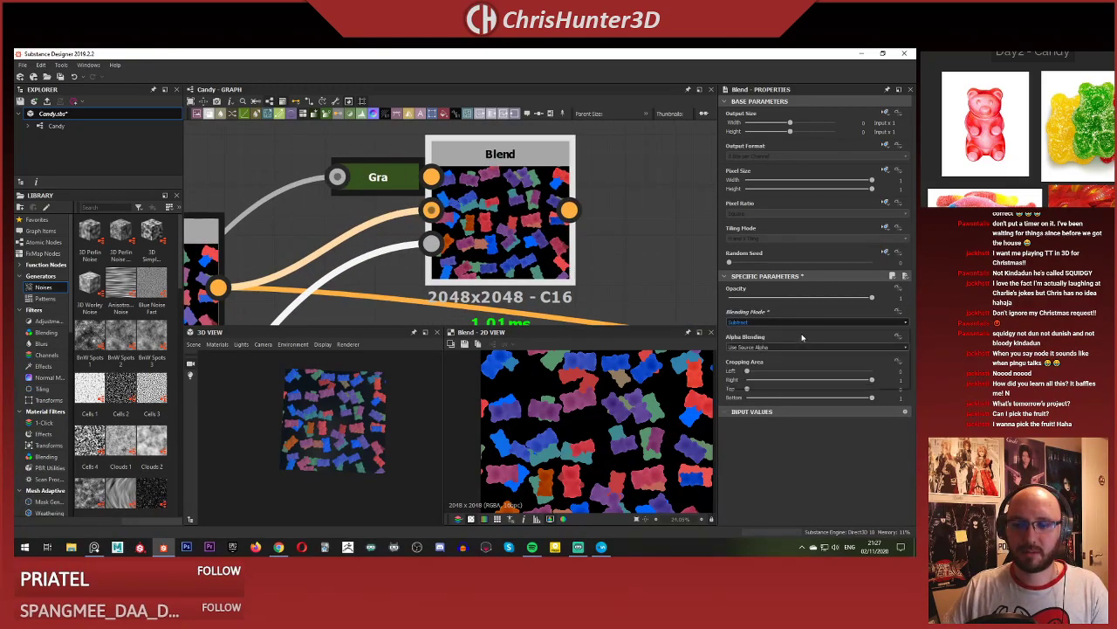
{"action": "scroll", "coordinate": [598, 385], "scroll_direction": "up", "scroll_amount": 4}
{"action": "scroll", "coordinate": [599, 392], "scroll_direction": "down", "scroll_amount": 4}
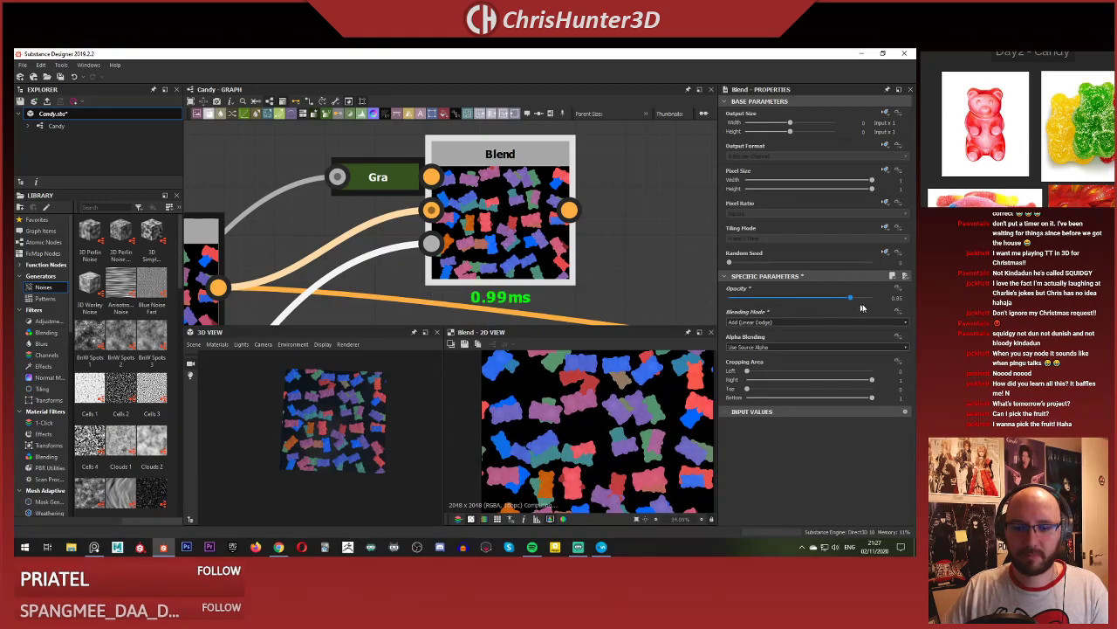
{"action": "scroll", "coordinate": [523, 237], "scroll_direction": "down", "scroll_amount": 5}
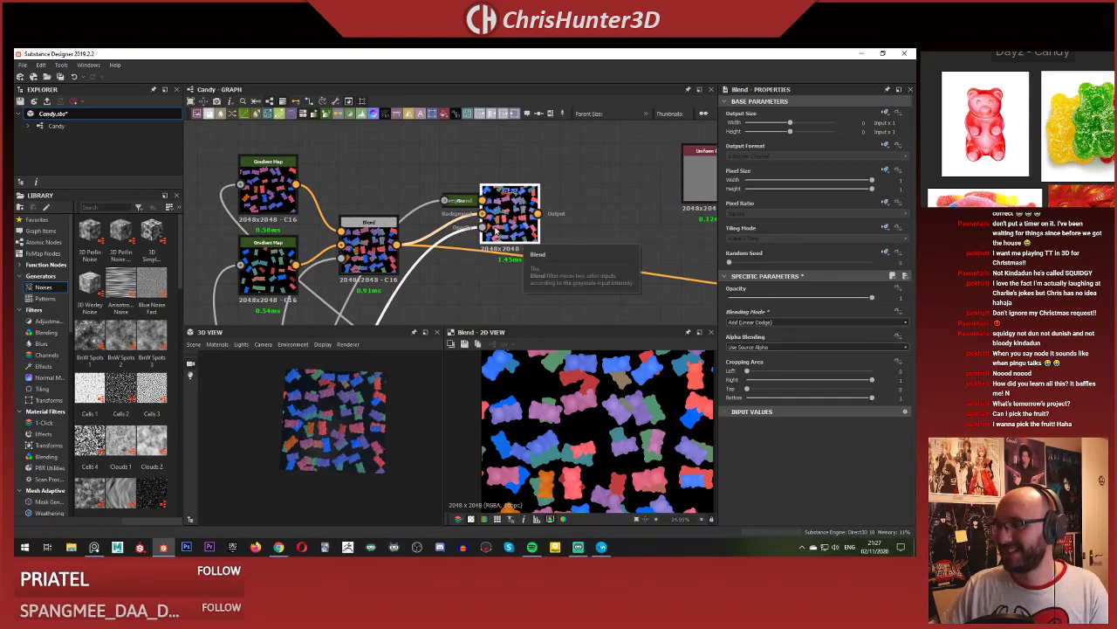
Move the first colour Blend's onward connection to the new Blend's output and check the shaded bears in 3D.
{"action": "scroll", "coordinate": [494, 236], "scroll_direction": "down", "scroll_amount": 3}
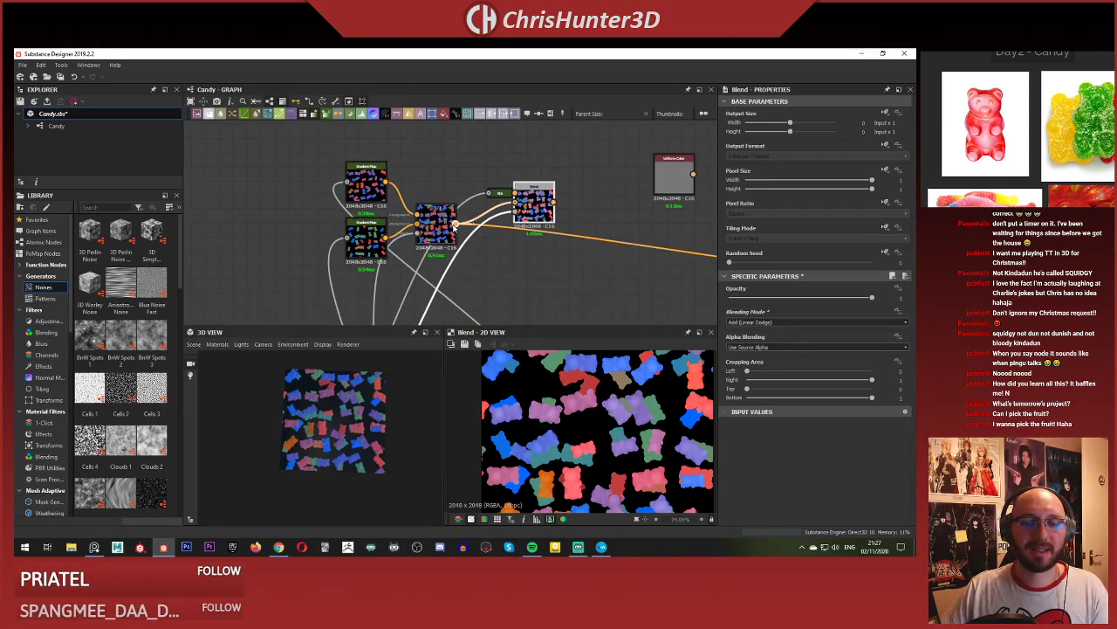
{"action": "left_click_drag", "start_coordinate": [454, 225], "coordinate": [559, 213], "text": "shift"}
{"action": "scroll", "coordinate": [368, 408], "scroll_direction": "up", "scroll_amount": 5}
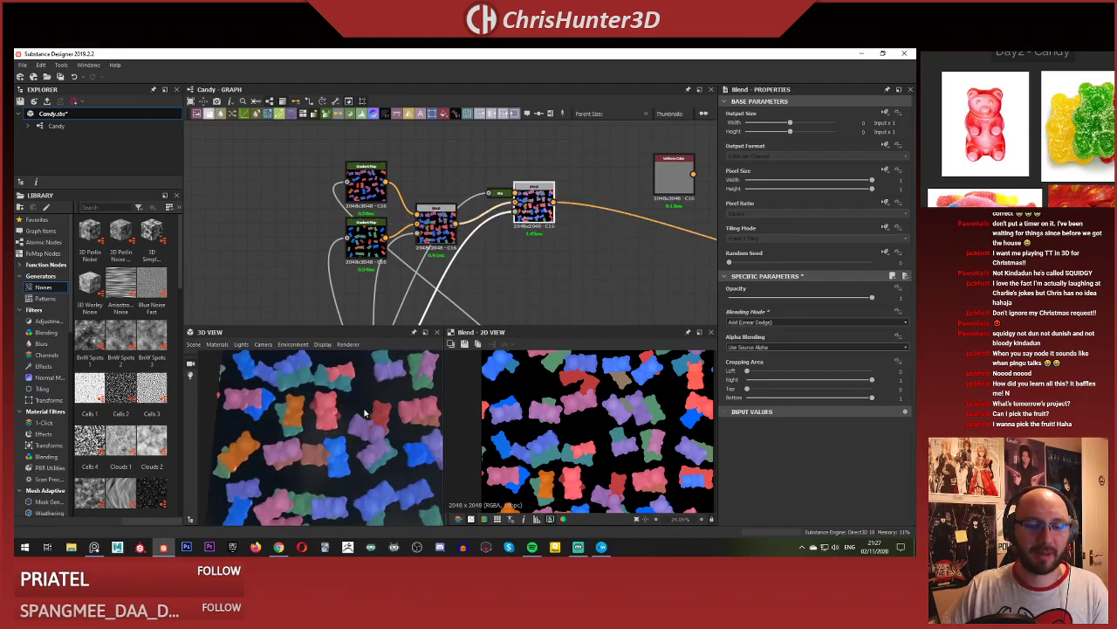
{"action": "scroll", "coordinate": [363, 404], "scroll_direction": "down", "scroll_amount": 5}
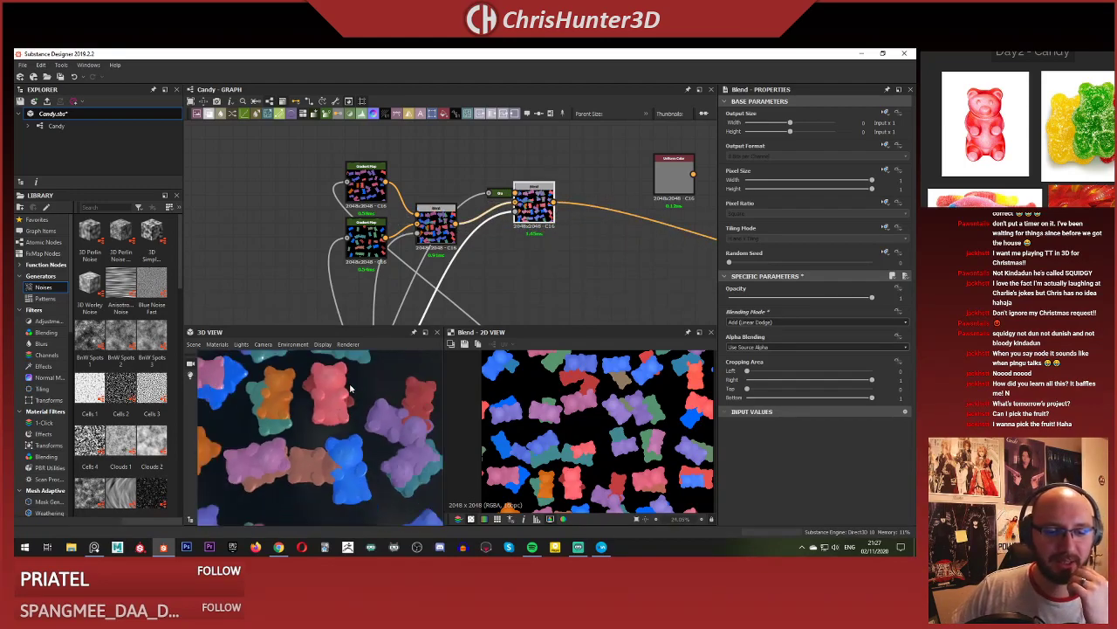
Select the Shape Splatter node that feeds the Shape Splatter to Mask node and bring up its Size parameters.
{"action": "scroll", "coordinate": [342, 419], "scroll_direction": "down", "scroll_amount": 3}
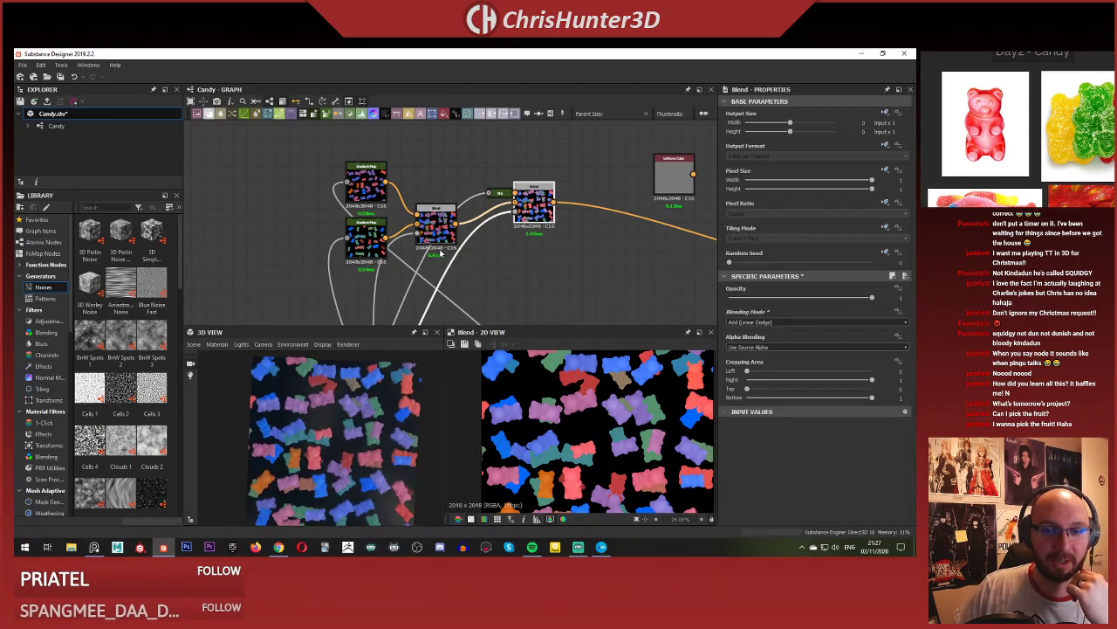
{"action": "scroll", "coordinate": [441, 253], "scroll_direction": "down", "scroll_amount": 3}
{"action": "middle_click_drag", "start_coordinate": [441, 253], "coordinate": [498, 186]}
{"action": "scroll", "coordinate": [392, 254], "scroll_direction": "up", "scroll_amount": 5}
{"action": "middle_click_drag", "start_coordinate": [412, 319], "coordinate": [477, 181]}
{"action": "scroll", "coordinate": [392, 254], "scroll_direction": "down", "scroll_amount": 3}
{"action": "scroll", "coordinate": [406, 275], "scroll_direction": "up", "scroll_amount": 4}
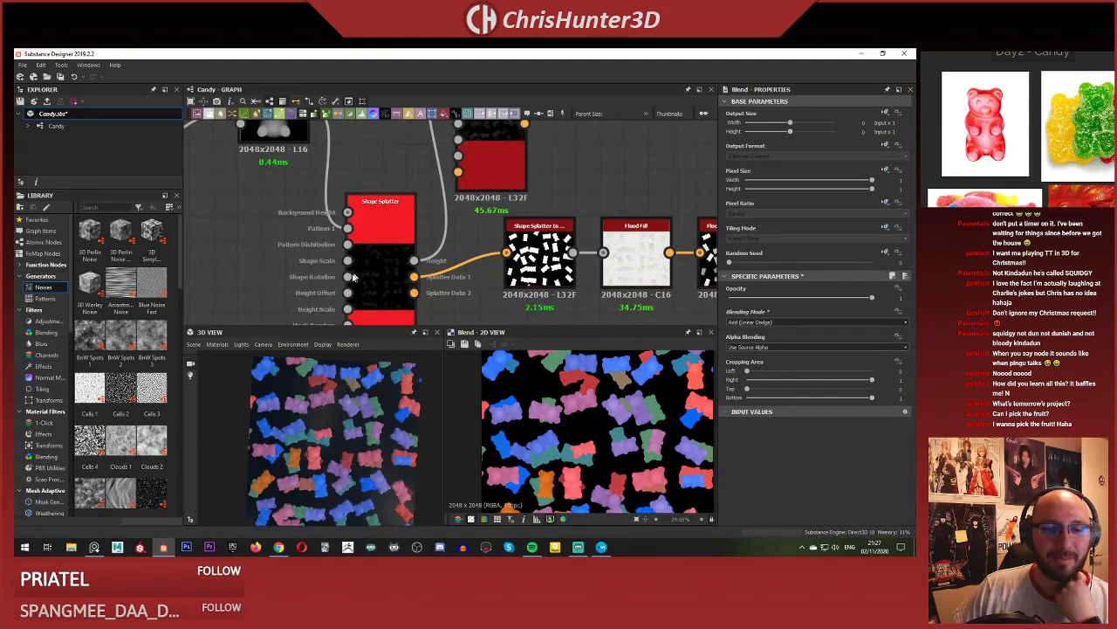
{"action": "left_click", "coordinate": [389, 257]}
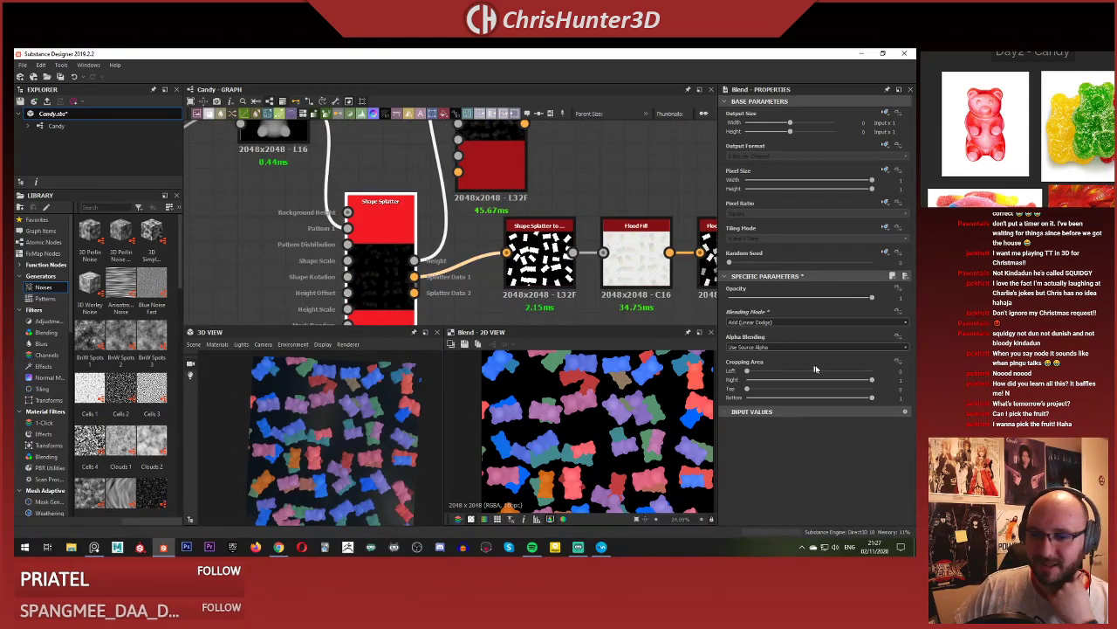
{"action": "scroll", "coordinate": [793, 365], "scroll_direction": "down", "scroll_amount": 5}
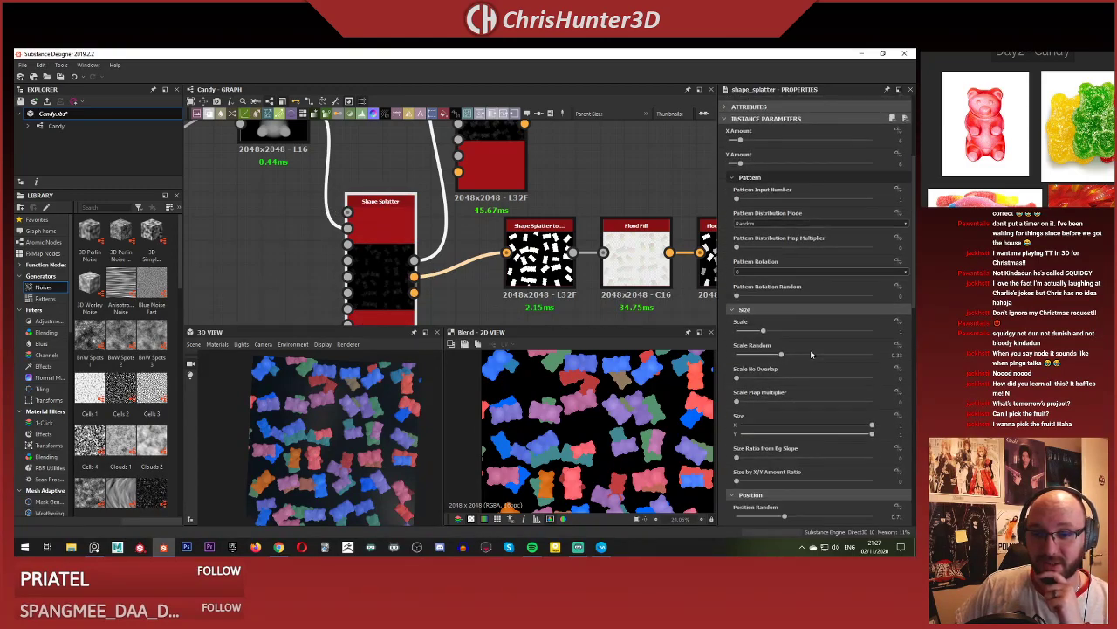
{"action": "scroll", "coordinate": [803, 356], "scroll_direction": "down", "scroll_amount": 2}
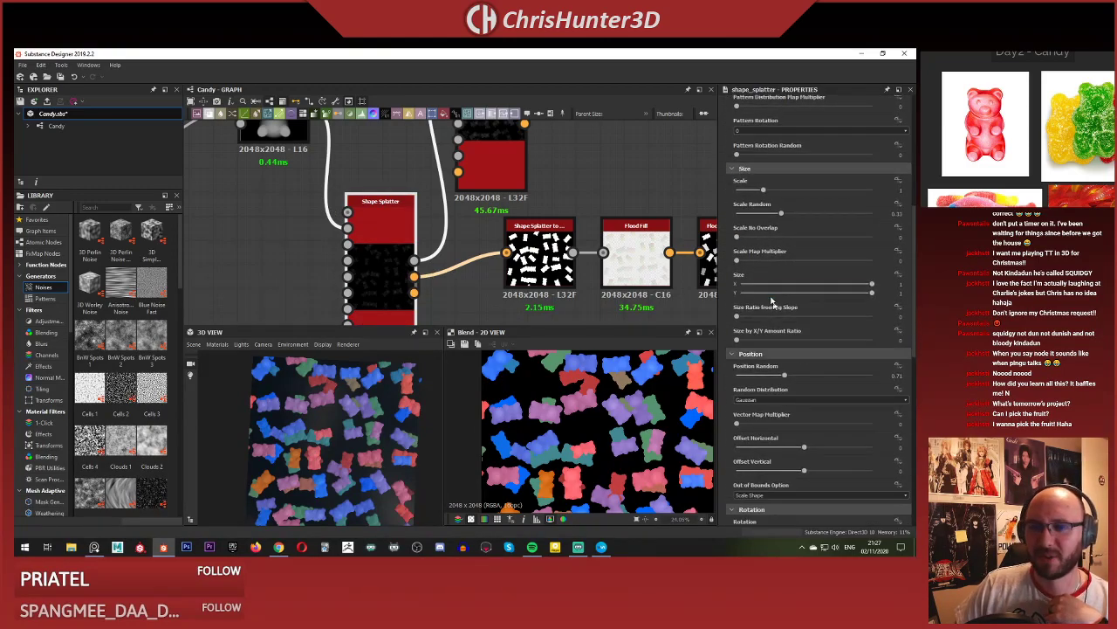
Try Scale Map Multiplier values of about 0.44 and 0.52 on the Shape Splatter, and return it to 0.
{"action": "left_click_drag", "start_coordinate": [744, 262], "coordinate": [796, 266]}
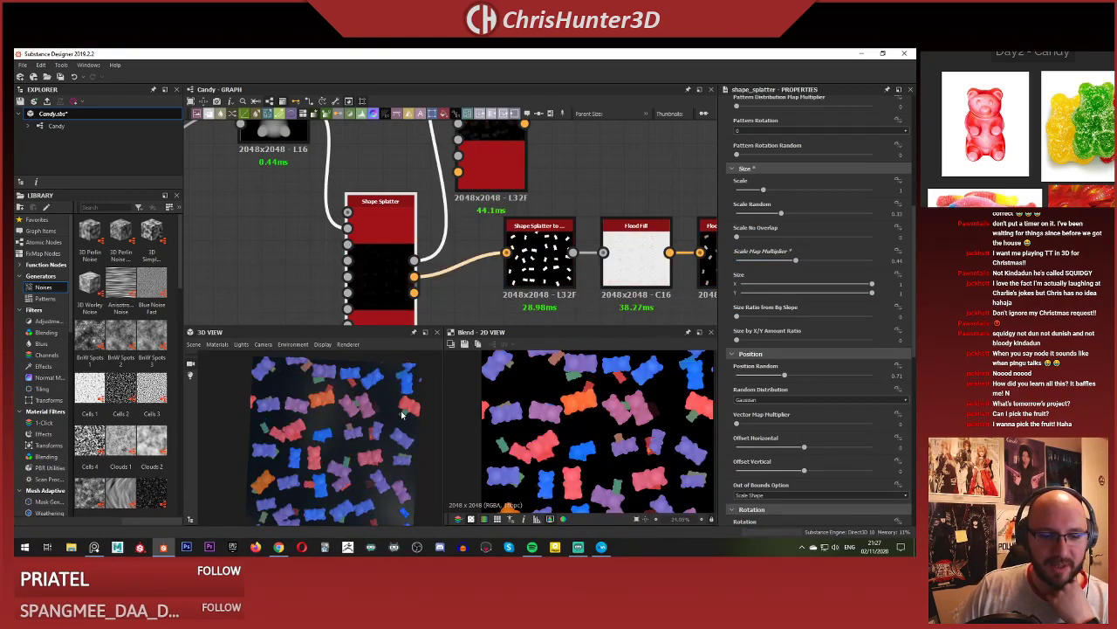
{"action": "scroll", "coordinate": [402, 415], "scroll_direction": "up", "scroll_amount": 5}
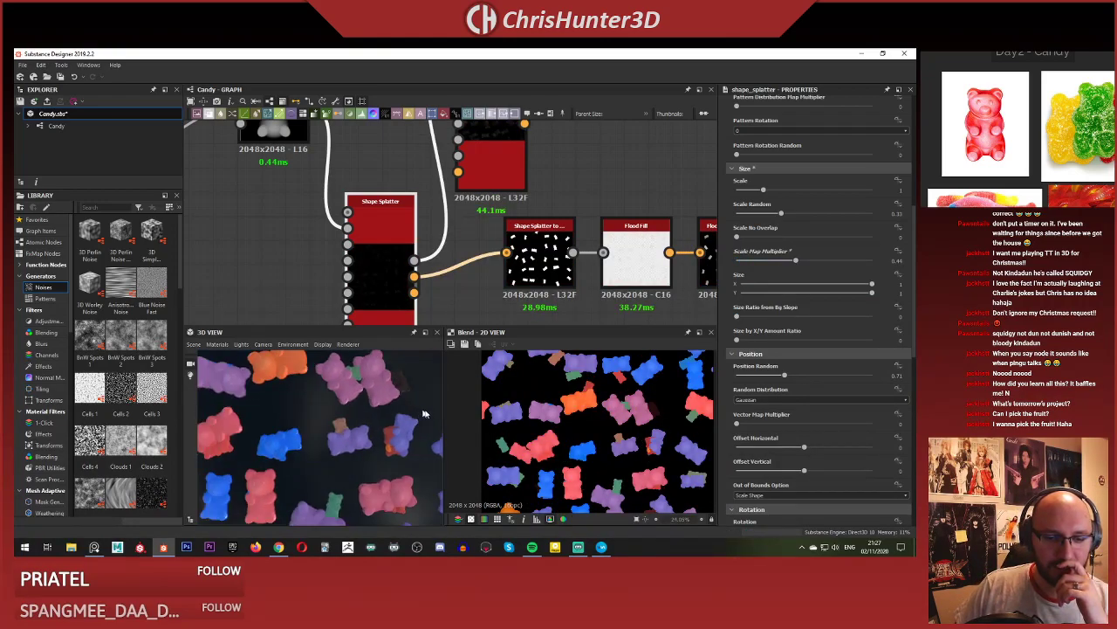
{"action": "scroll", "coordinate": [426, 413], "scroll_direction": "down", "scroll_amount": 2}
{"action": "left_click_drag", "start_coordinate": [797, 261], "coordinate": [749, 261]}
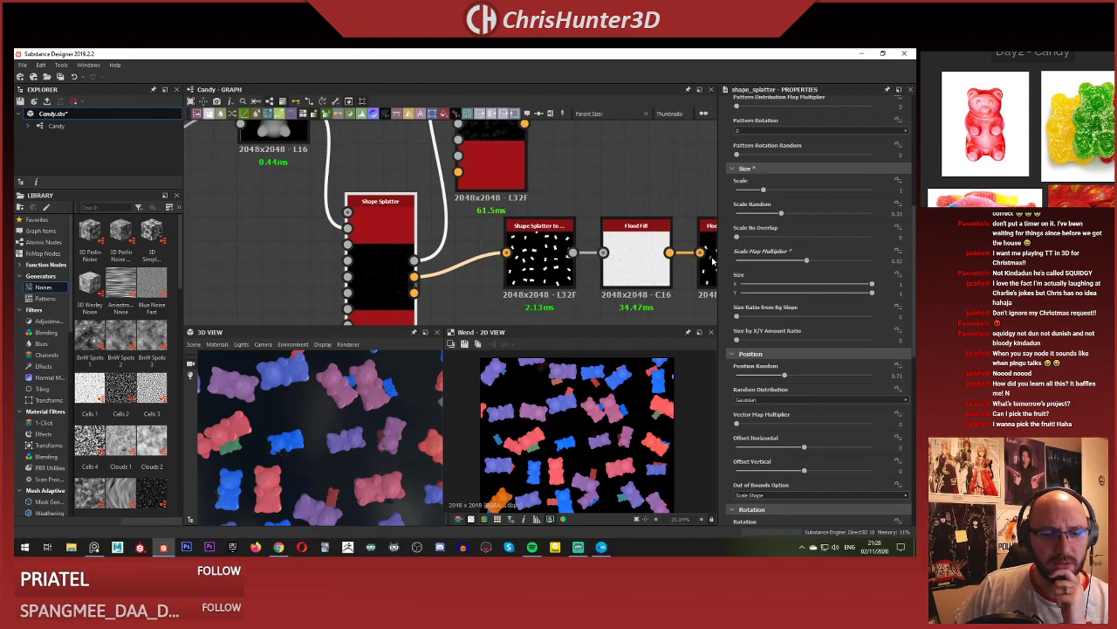
{"action": "left_click_drag", "start_coordinate": [748, 261], "coordinate": [735, 261]}
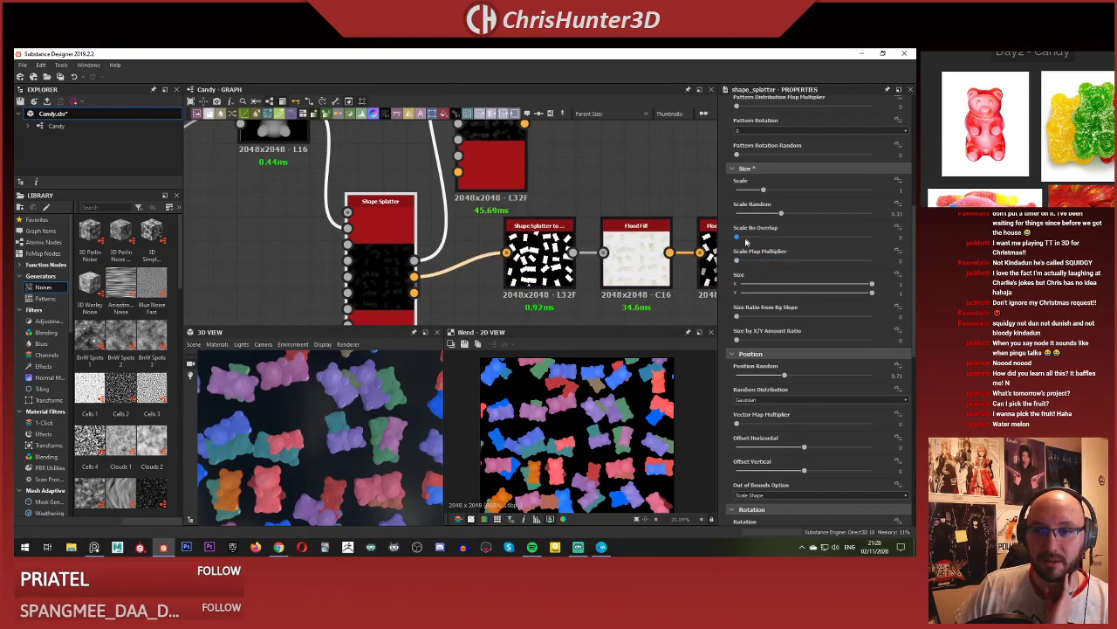
Try out the Shape Splatter's Scale No Overlap parameter, return it to 0 and check the gummy bear pattern in 3D.
{"action": "mouse_move", "coordinate": [739, 242]}
{"action": "left_mouse_down"}
{"action": "mouse_move", "coordinate": [756, 241]}
{"action": "mouse_move", "coordinate": [731, 242]}
{"action": "left_mouse_up"}
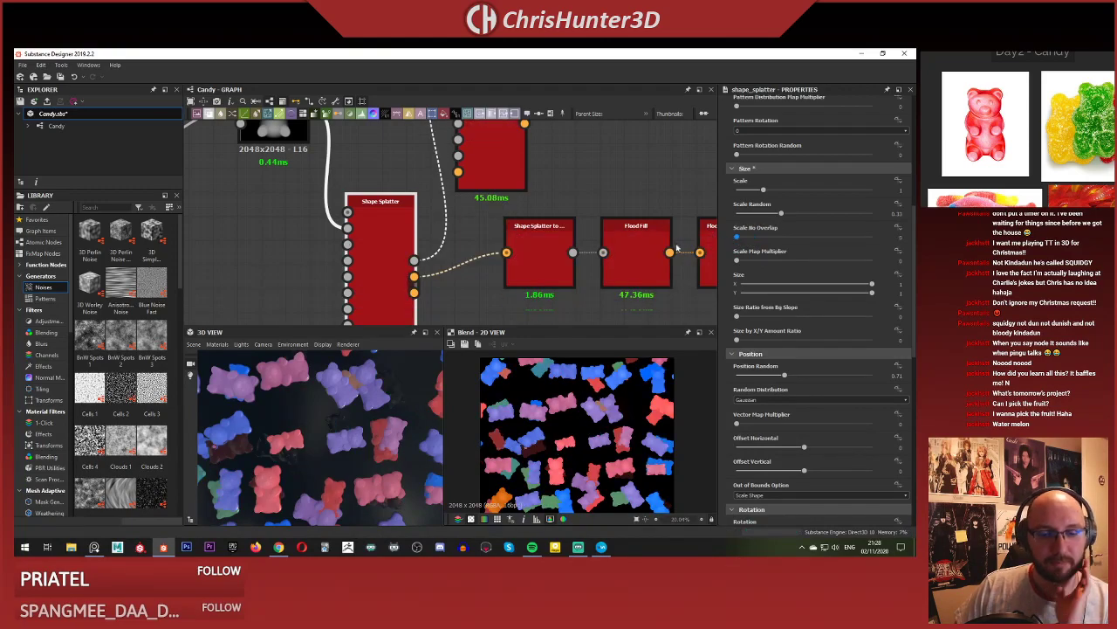
{"action": "scroll", "coordinate": [333, 408], "scroll_direction": "down", "scroll_amount": 3}
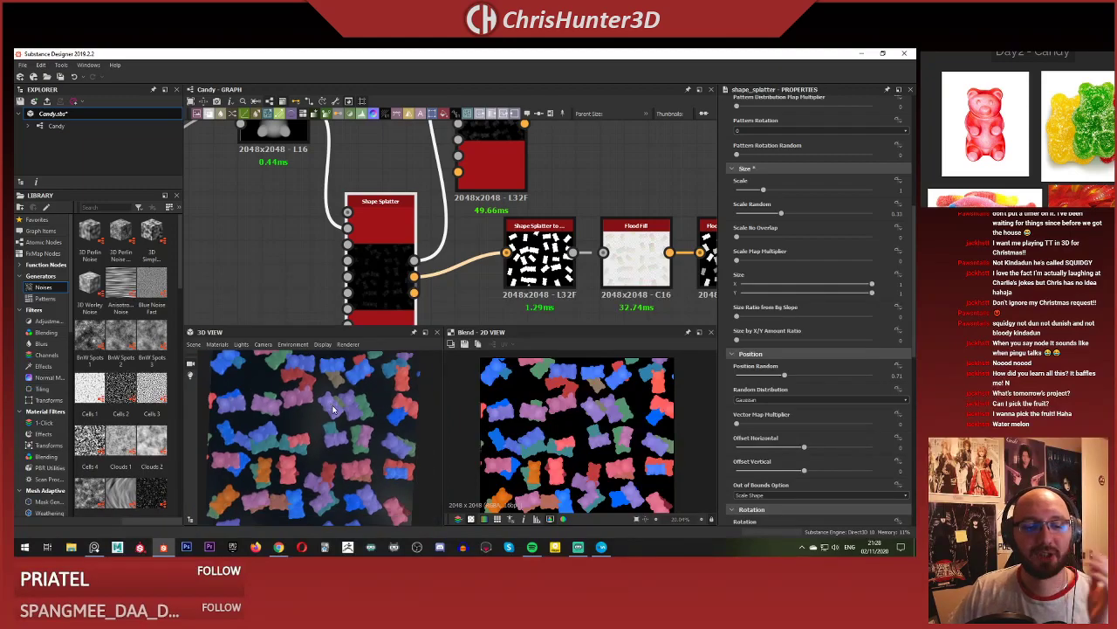
{"action": "scroll", "coordinate": [333, 409], "scroll_direction": "down", "scroll_amount": 4}
{"action": "scroll", "coordinate": [347, 416], "scroll_direction": "up", "scroll_amount": 3}
{"action": "scroll", "coordinate": [346, 415], "scroll_direction": "down", "scroll_amount": 2}
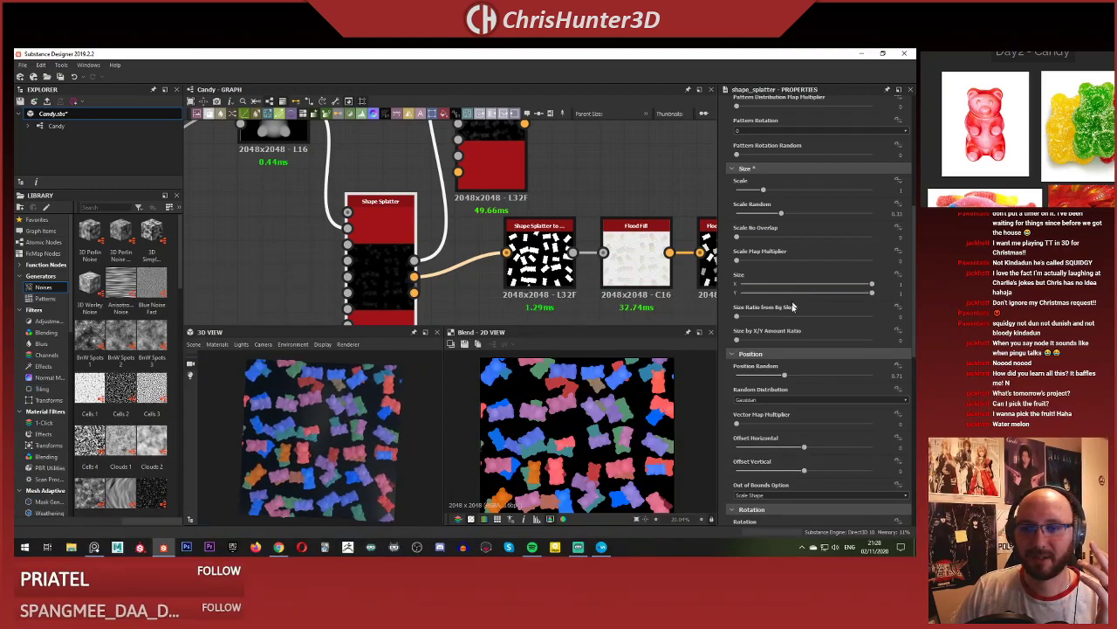
Set the Shape Splatter's X Amount and Y Amount to 12 and inspect the denser bears in the 3D preview.
{"action": "scroll", "coordinate": [793, 307], "scroll_direction": "up", "scroll_amount": 5}
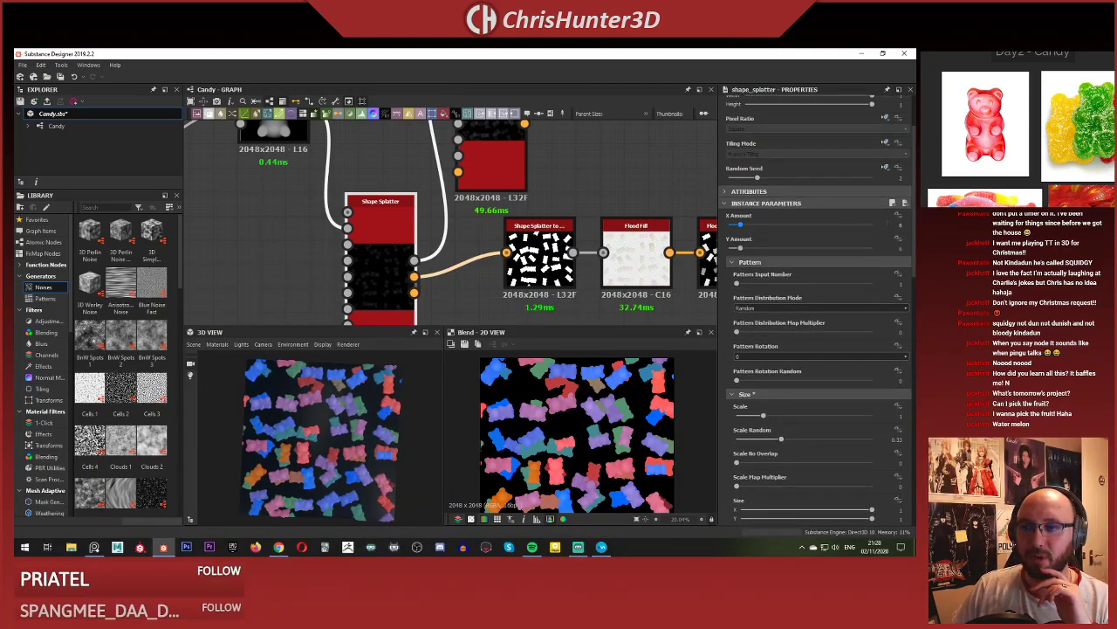
{"action": "left_click", "coordinate": [888, 224]}
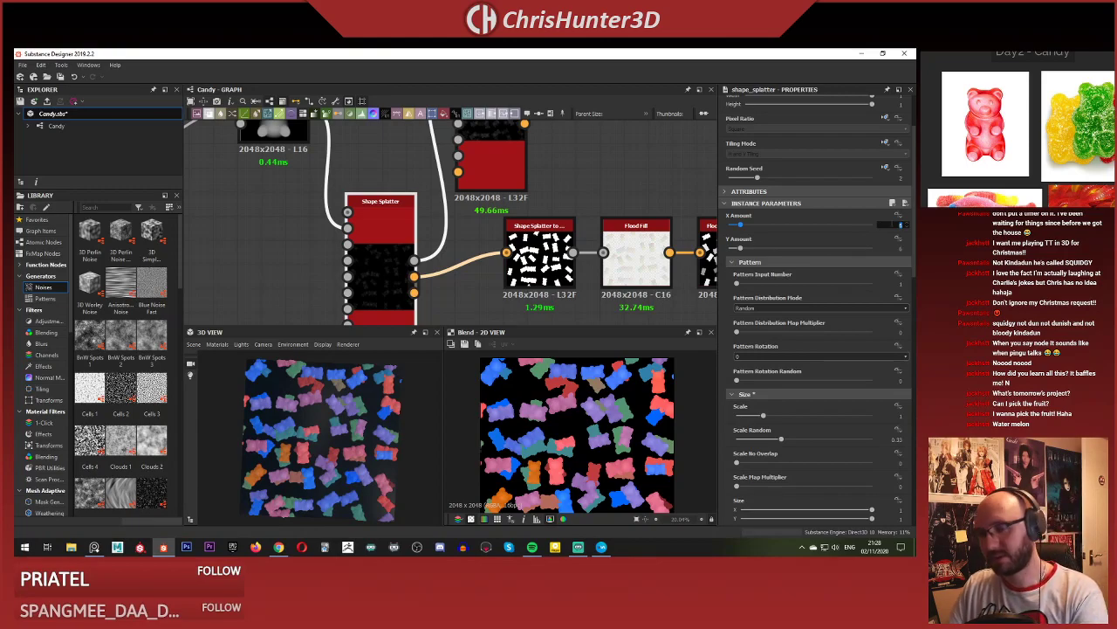
{"action": "type", "text": "12"}
{"action": "key", "text": "Return"}
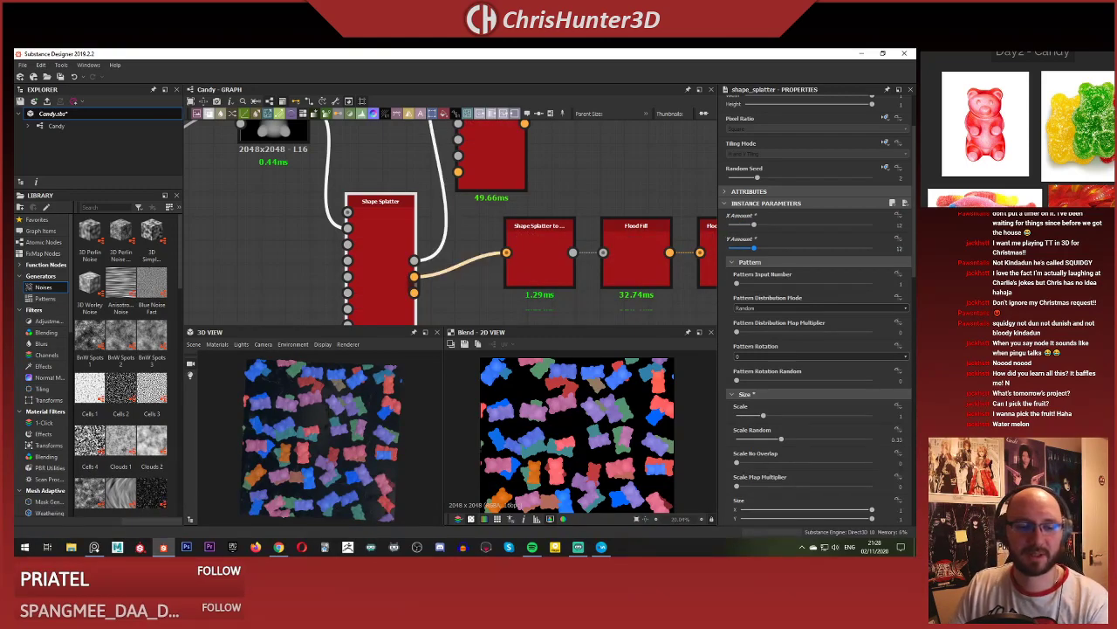
{"action": "scroll", "coordinate": [355, 411], "scroll_direction": "up", "scroll_amount": 5}
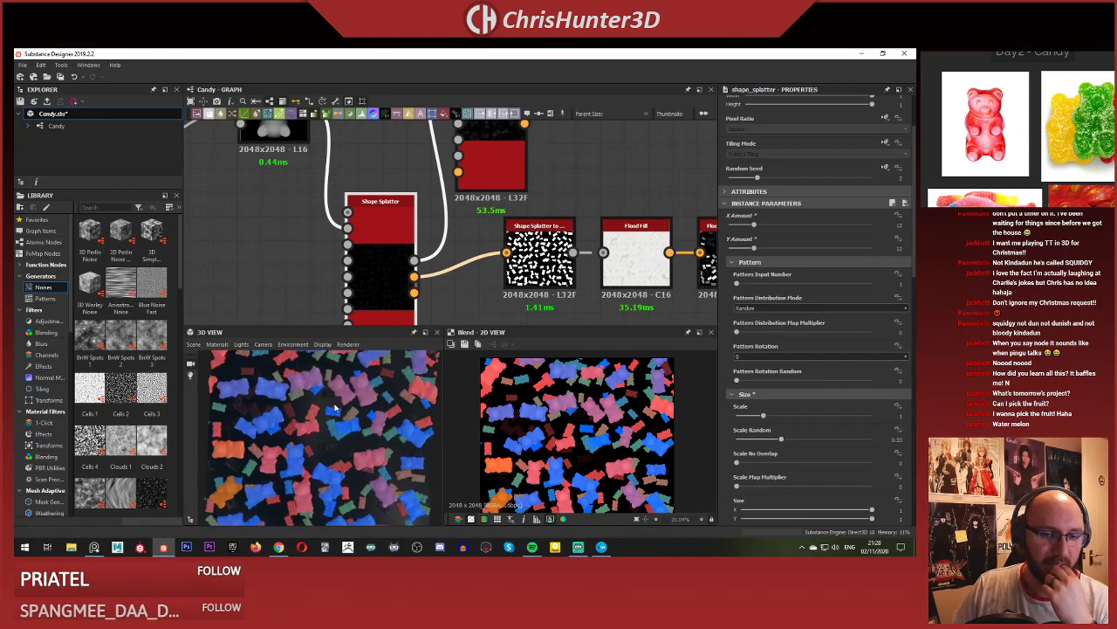
{"action": "scroll", "coordinate": [857, 403], "scroll_direction": "down", "scroll_amount": 4}
{"action": "scroll", "coordinate": [824, 401], "scroll_direction": "up", "scroll_amount": 6}
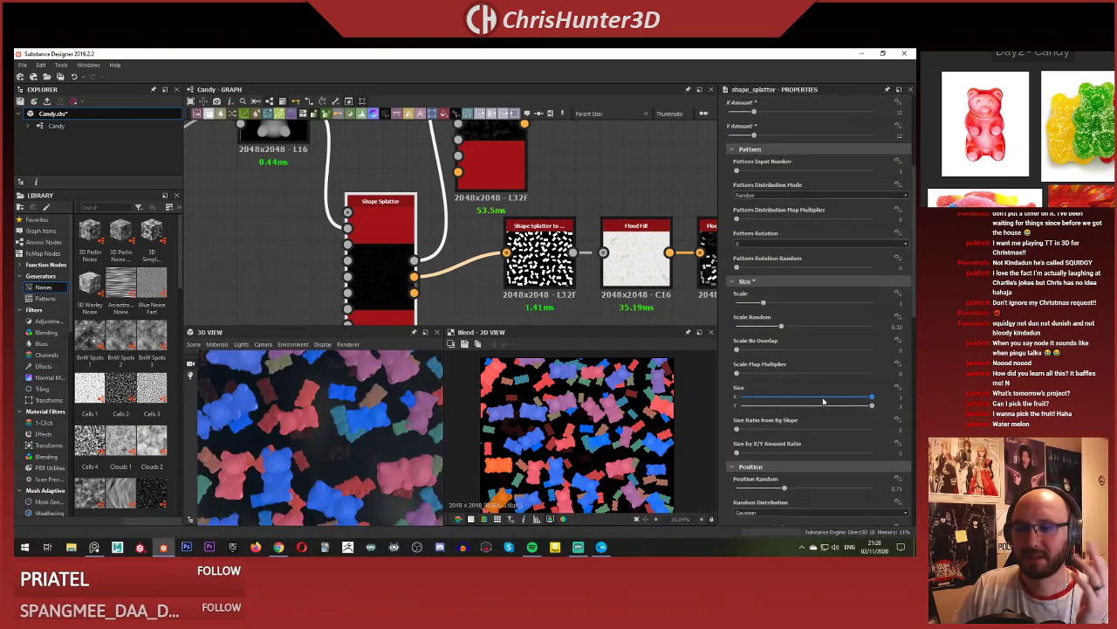
Try Scale values of about 1.4 and 2 on the Shape Splatter.
{"action": "scroll", "coordinate": [780, 346], "scroll_direction": "down", "scroll_amount": 2}
{"action": "scroll", "coordinate": [781, 345], "scroll_direction": "down", "scroll_amount": 1}
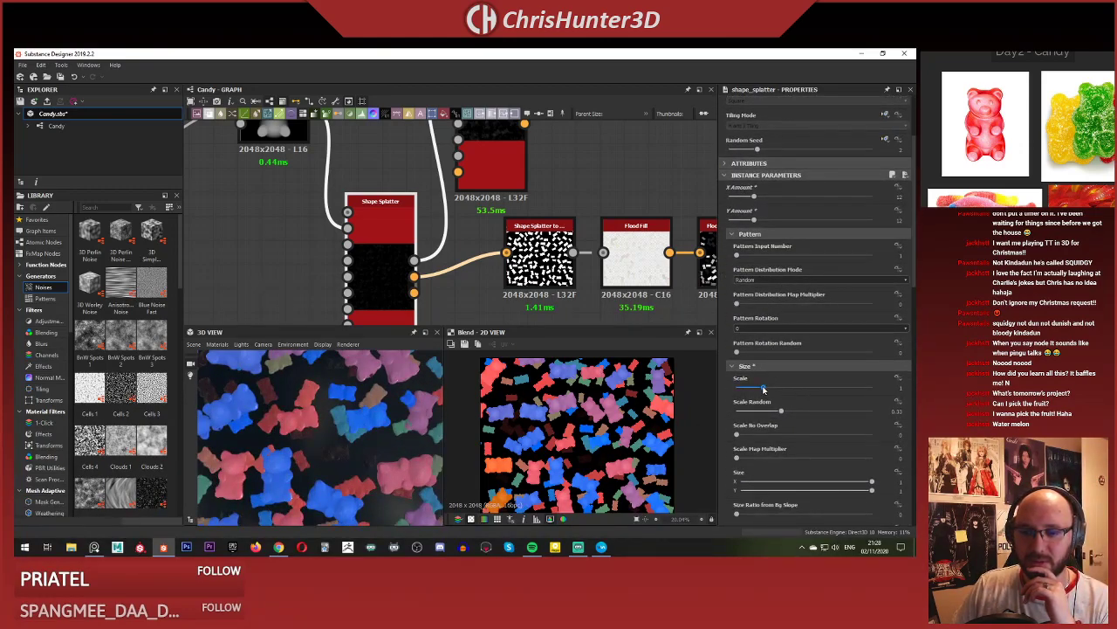
{"action": "left_click_drag", "start_coordinate": [764, 388], "coordinate": [775, 389]}
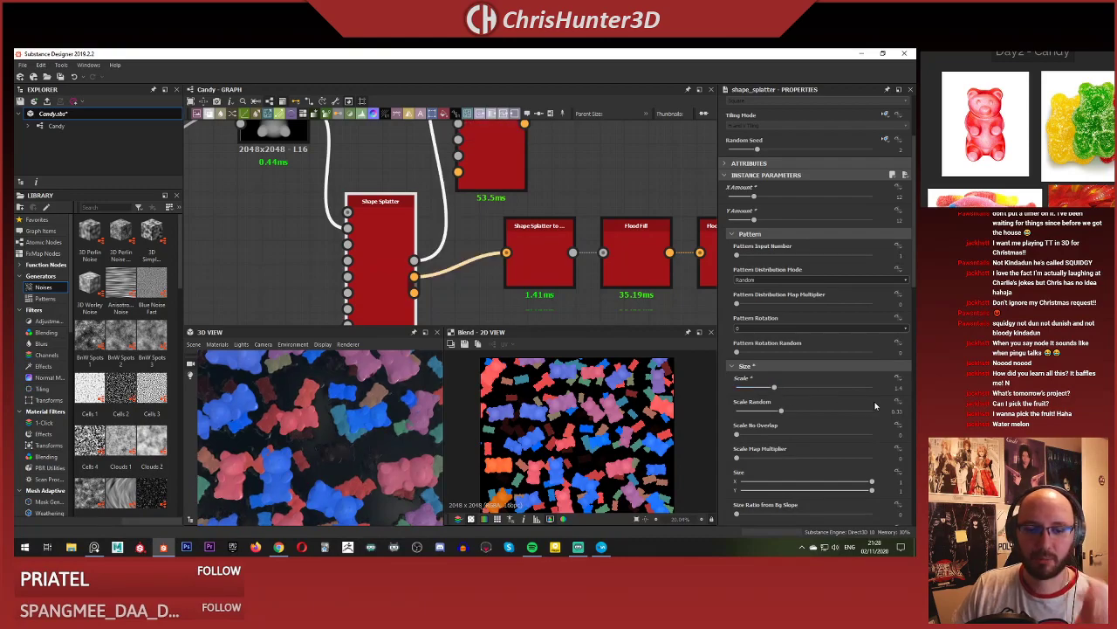
{"action": "type", "text": "2"}
{"action": "key", "text": "Return"}
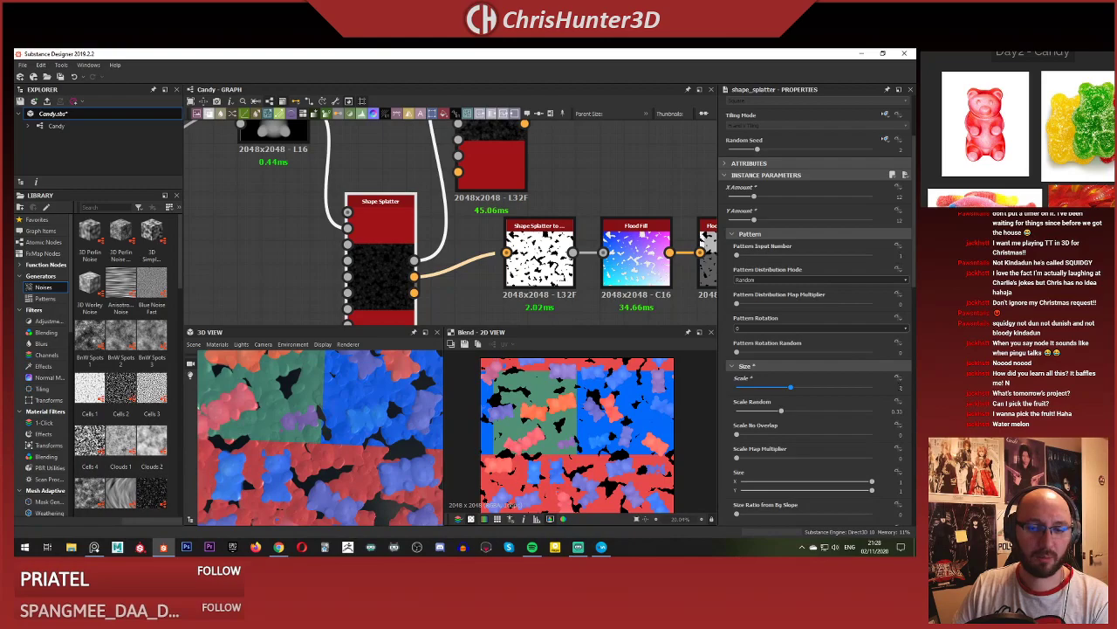
Try lower Shape Splatter Scale values of about 1.05, 1.64 and 1.5.
{"action": "left_click_drag", "start_coordinate": [790, 388], "coordinate": [766, 389]}
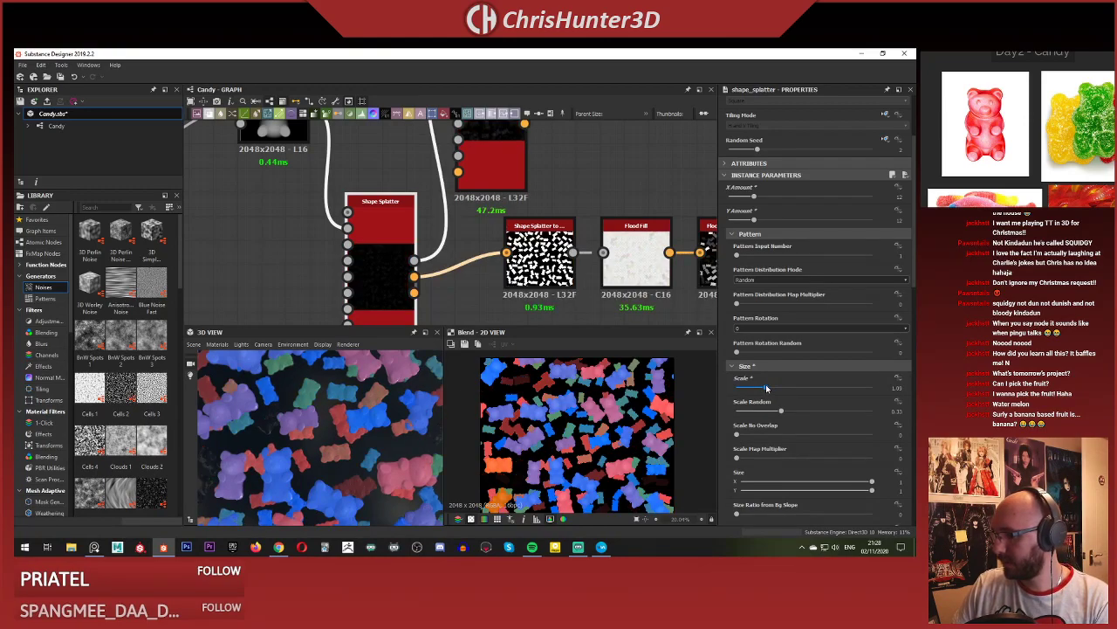
{"action": "left_click_drag", "start_coordinate": [767, 389], "coordinate": [775, 389]}
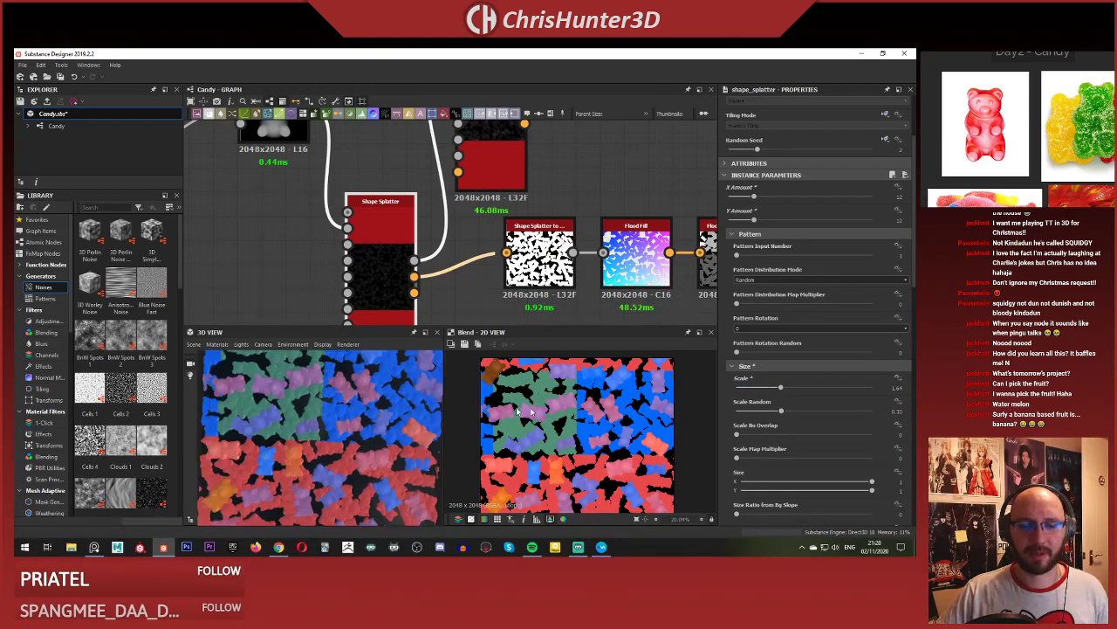
{"action": "mouse_move", "coordinate": [782, 387]}
{"action": "left_mouse_down"}
{"action": "mouse_move", "coordinate": [759, 389]}
{"action": "mouse_move", "coordinate": [777, 389]}
{"action": "left_mouse_up"}
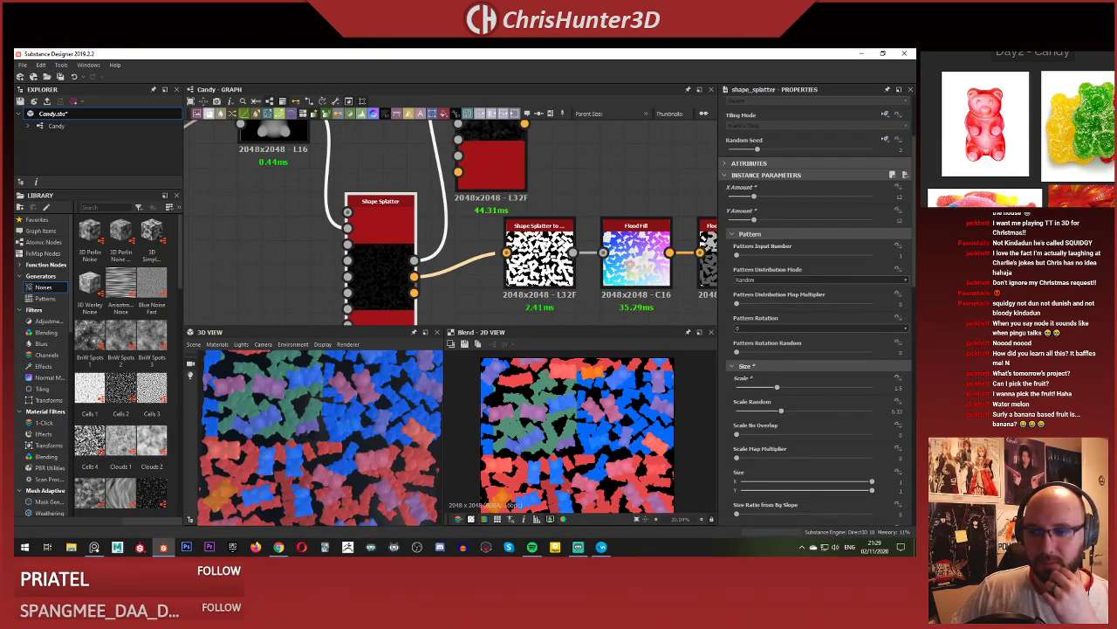
Set the Shape Splatter's Scale to 1.3.
{"action": "middle_click_drag", "start_coordinate": [541, 254], "coordinate": [397, 238]}
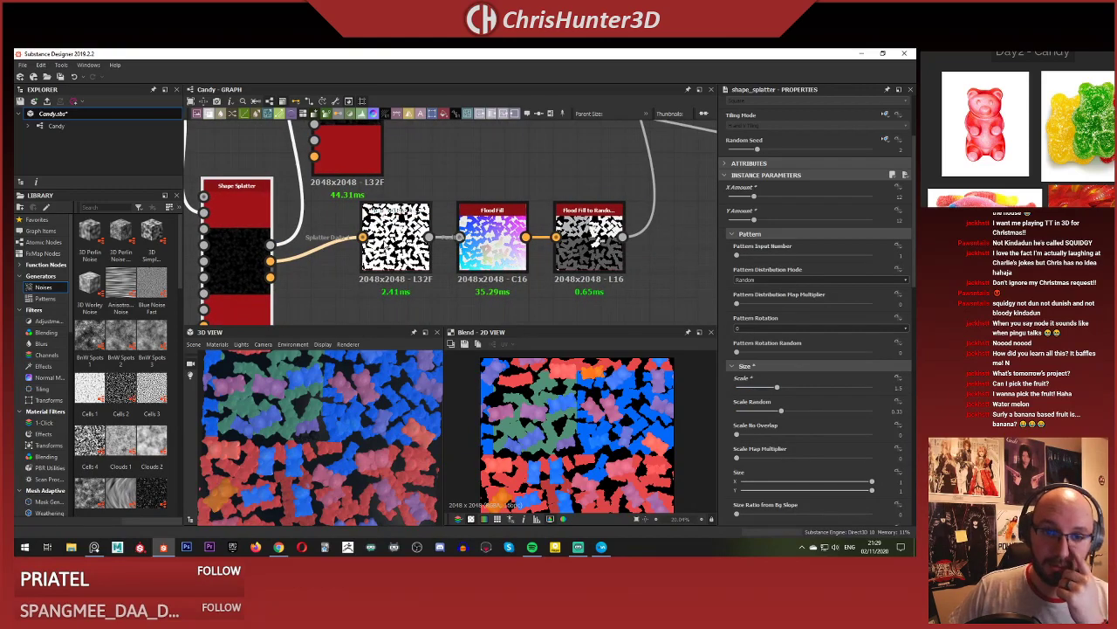
{"action": "left_click", "coordinate": [873, 387]}
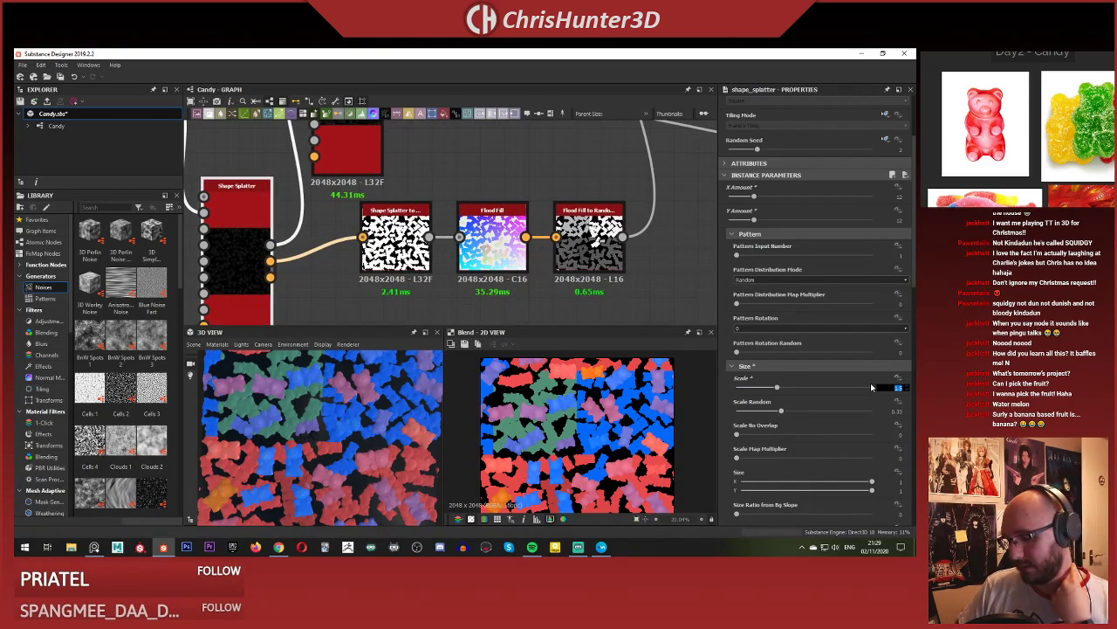
{"action": "type", "text": "1.3"}
{"action": "key", "text": "Return"}
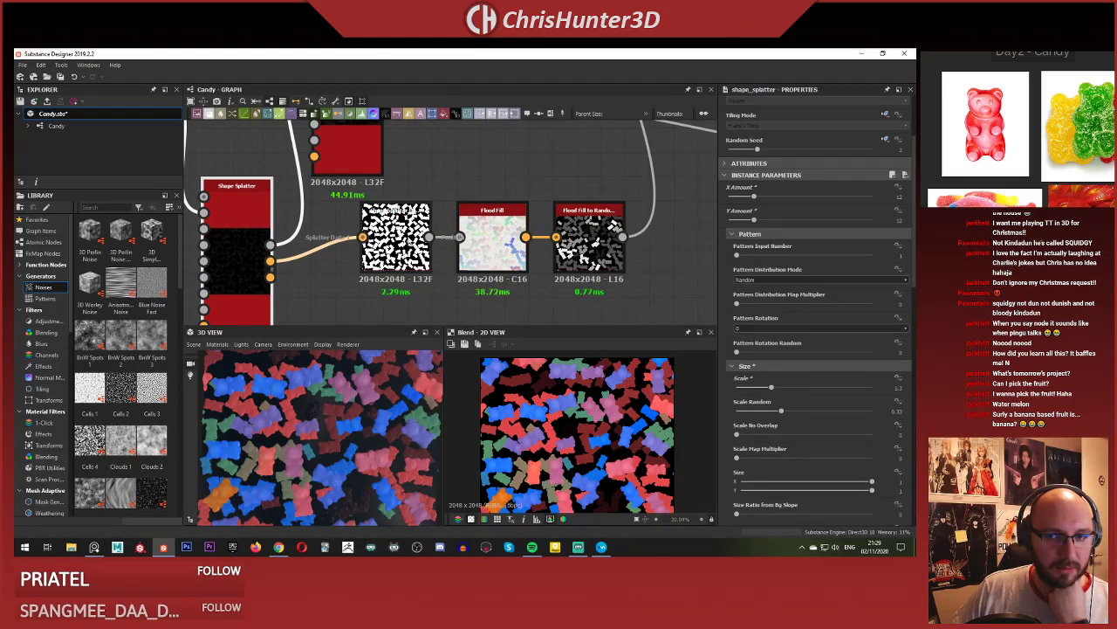
Preview the outputs of the Flood Fill to Random Grayscale and Shape Splatter to Mask nodes in 2D.
{"action": "double_click", "coordinate": [589, 244]}
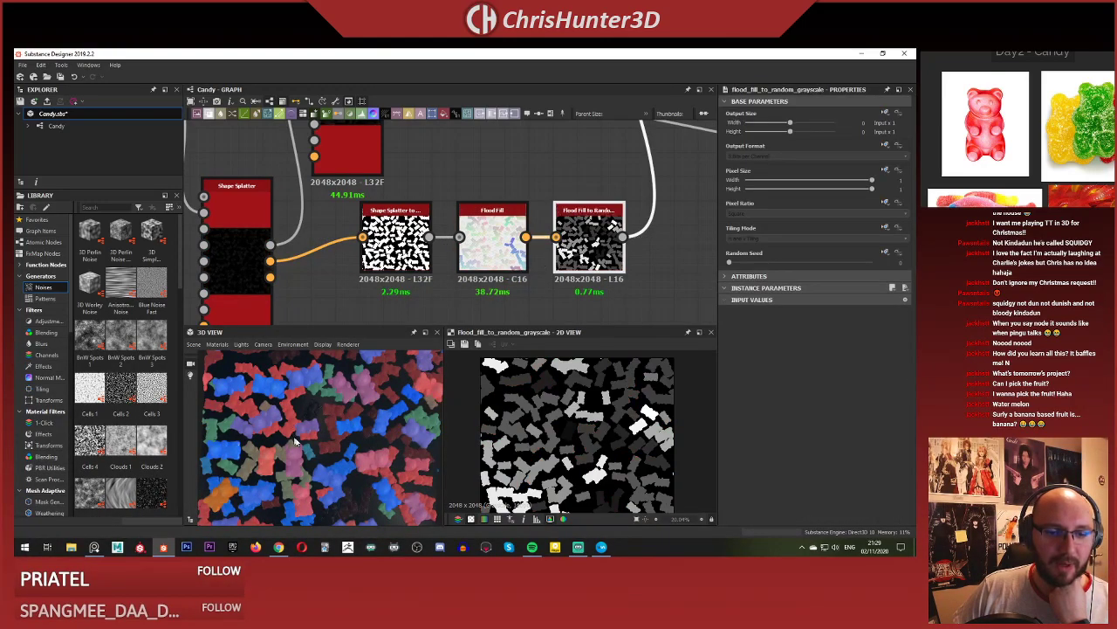
{"action": "scroll", "coordinate": [535, 408], "scroll_direction": "down", "scroll_amount": 1}
{"action": "double_click", "coordinate": [397, 262]}
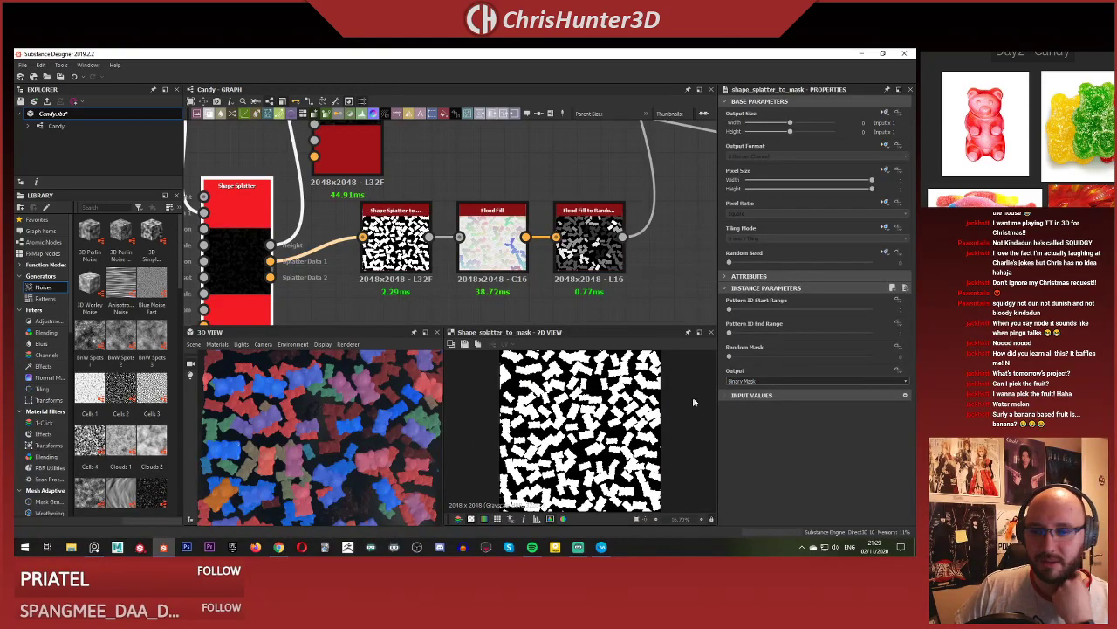
Raise the Shape Splatter's Scale No Overlap to about 0.34 to separate the gummy bears.
{"action": "scroll", "coordinate": [774, 368], "scroll_direction": "down", "scroll_amount": 5}
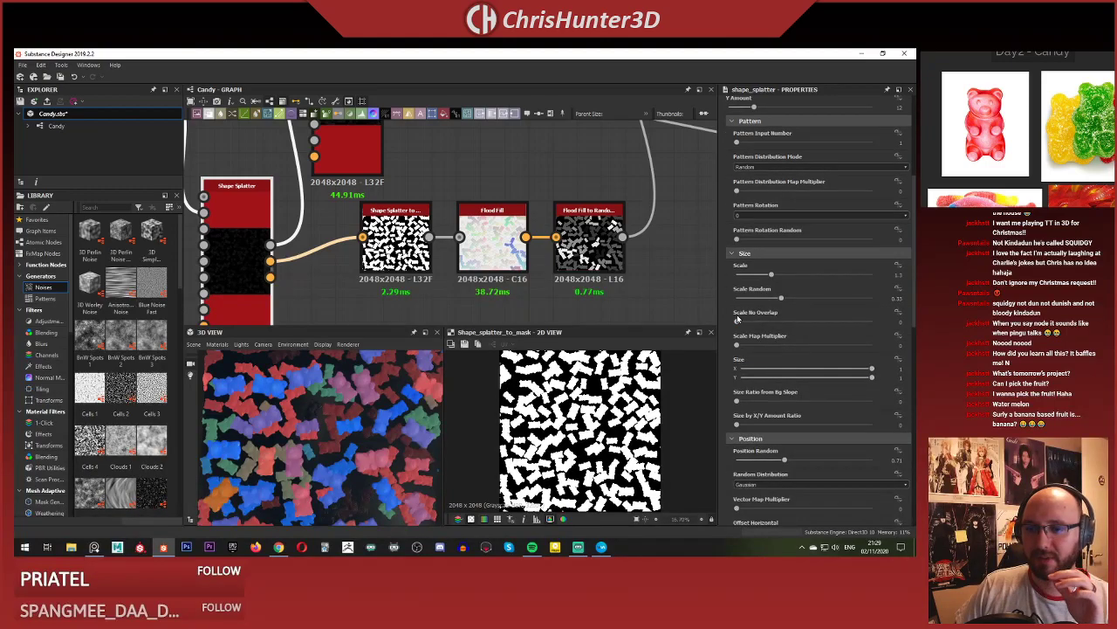
{"action": "left_click_drag", "start_coordinate": [738, 323], "coordinate": [747, 323]}
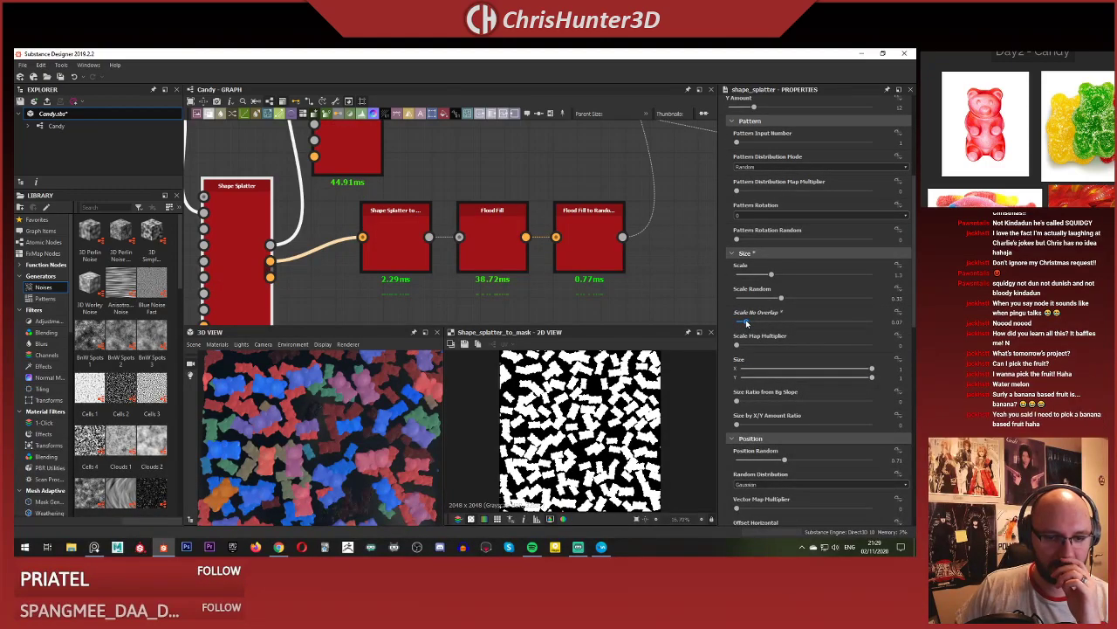
{"action": "left_click_drag", "start_coordinate": [746, 323], "coordinate": [756, 325]}
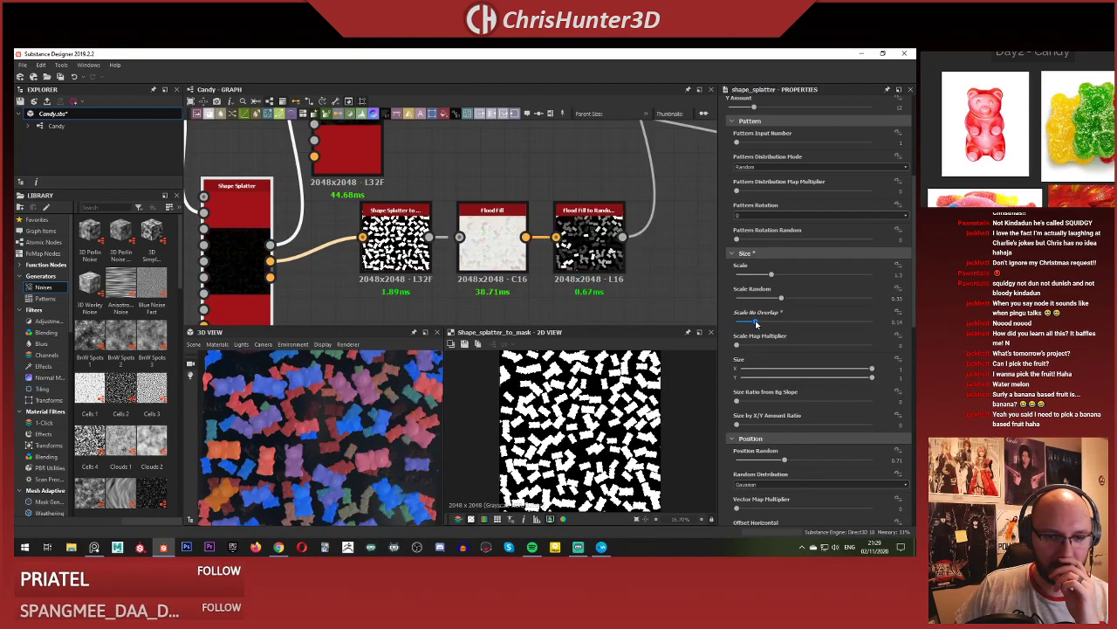
{"action": "left_click_drag", "start_coordinate": [775, 323], "coordinate": [782, 322]}
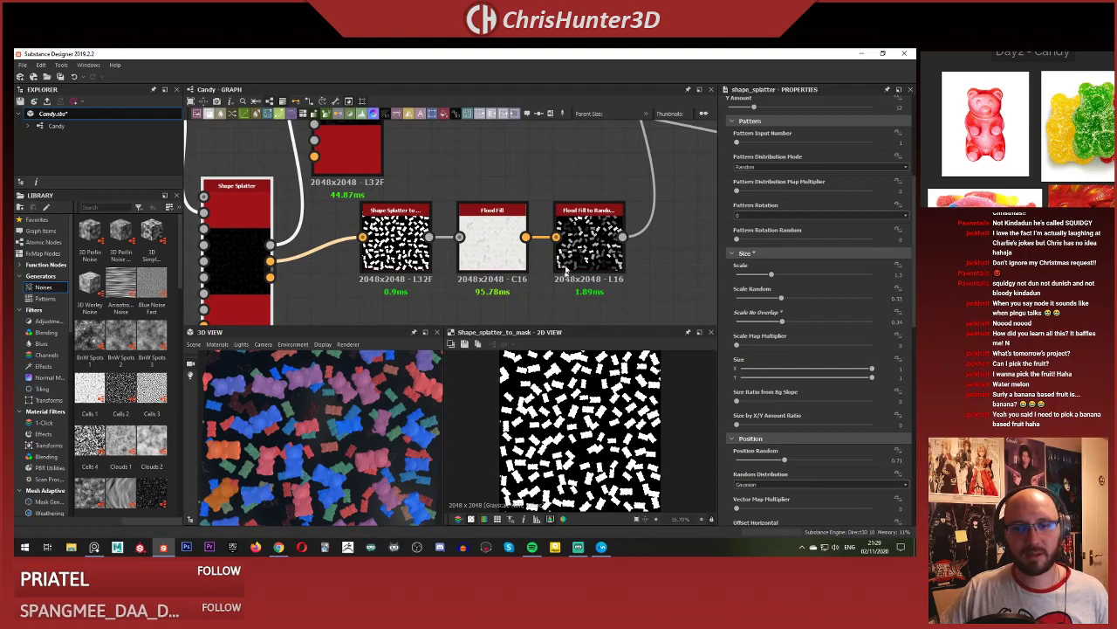
Recheck the random grayscale and binary mask outputs for separation between bears, and compare them with the 3D preview.
{"action": "double_click", "coordinate": [572, 232]}
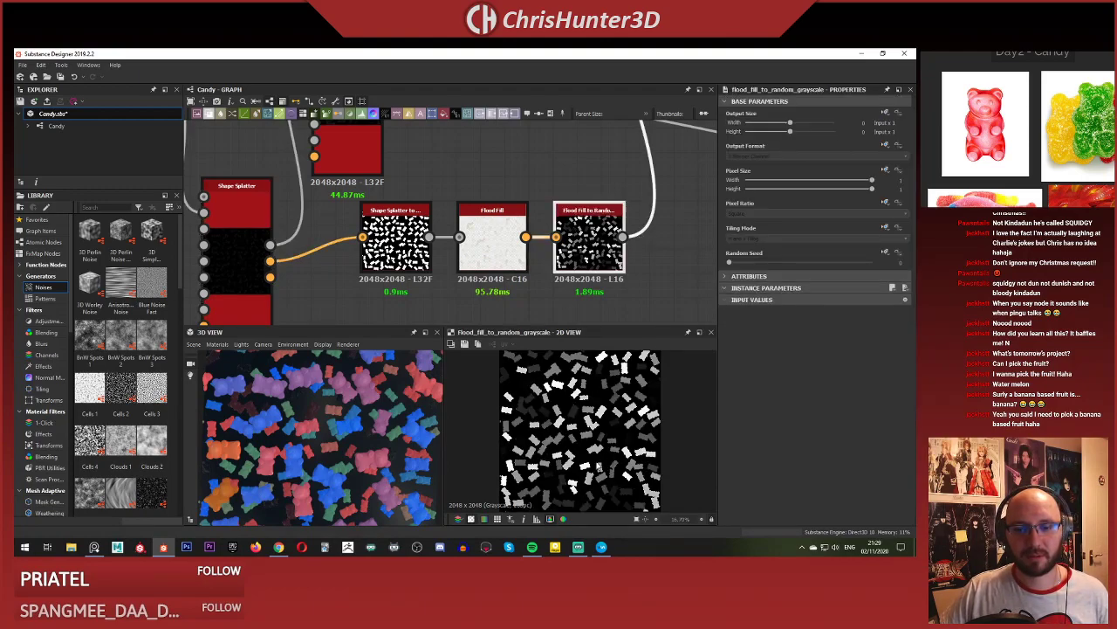
{"action": "double_click", "coordinate": [397, 240]}
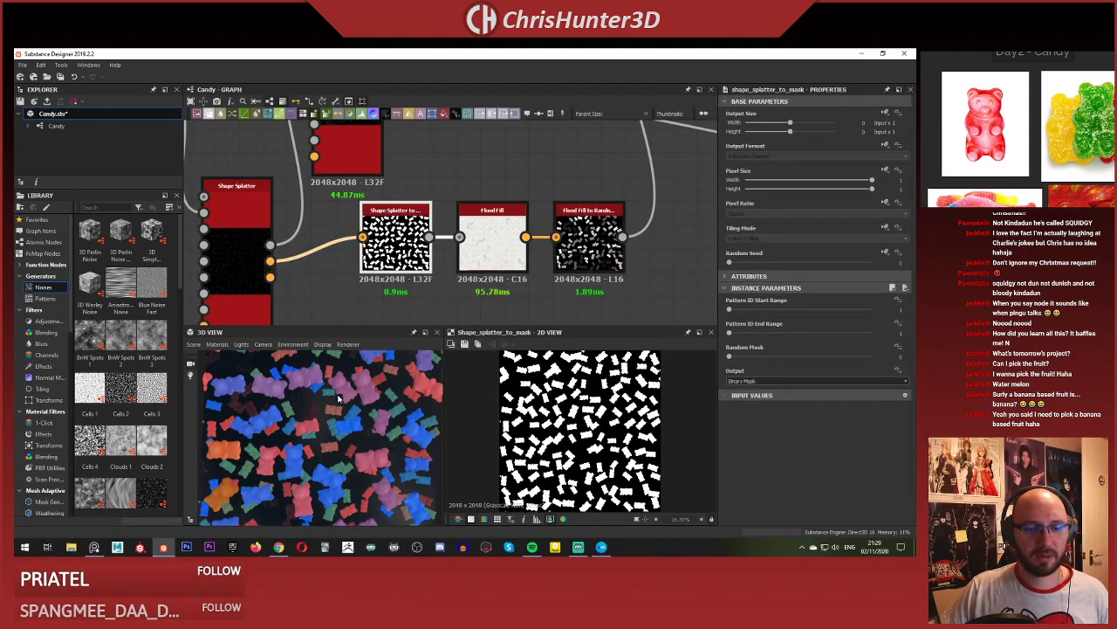
{"action": "scroll", "coordinate": [340, 393], "scroll_direction": "up", "scroll_amount": 5}
{"action": "scroll", "coordinate": [353, 402], "scroll_direction": "down", "scroll_amount": 5}
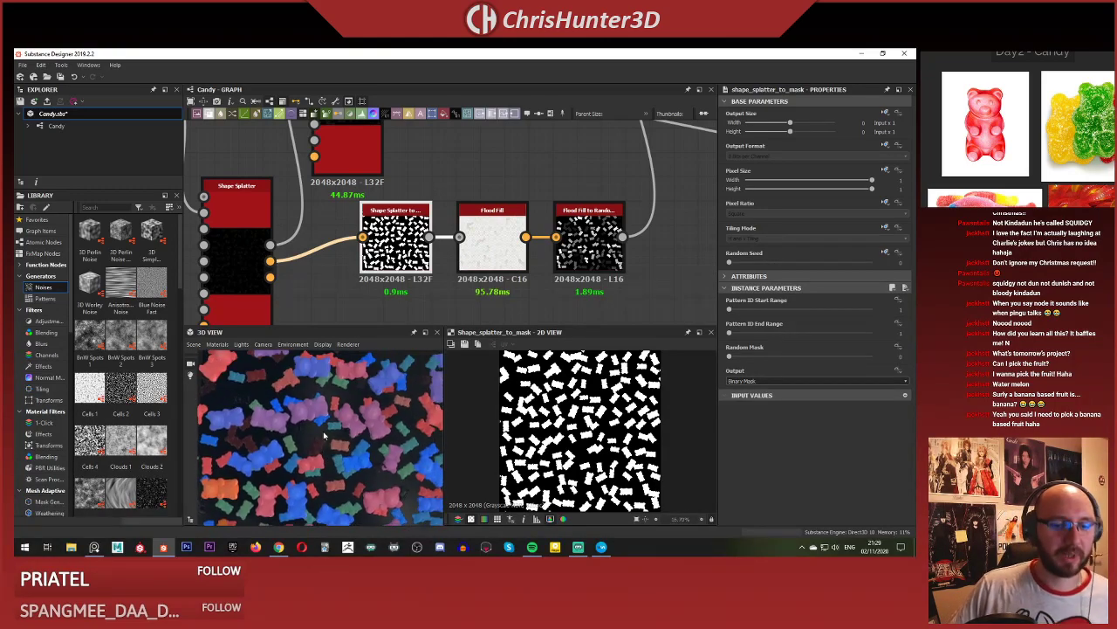
Inspect the coloured gummy bears closely in 3D for overlaps, and review the Shape Splatter and mask nodes in the graph.
{"action": "scroll", "coordinate": [332, 402], "scroll_direction": "up", "scroll_amount": 8}
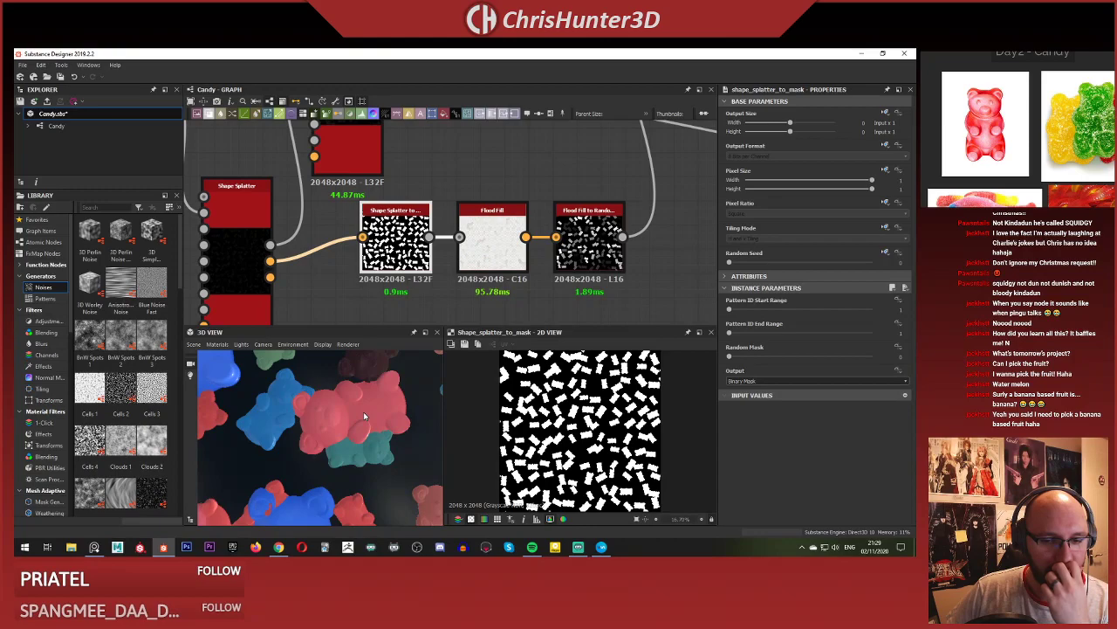
{"action": "scroll", "coordinate": [363, 411], "scroll_direction": "down", "scroll_amount": 4}
{"action": "middle_click_drag", "start_coordinate": [352, 415], "coordinate": [349, 412]}
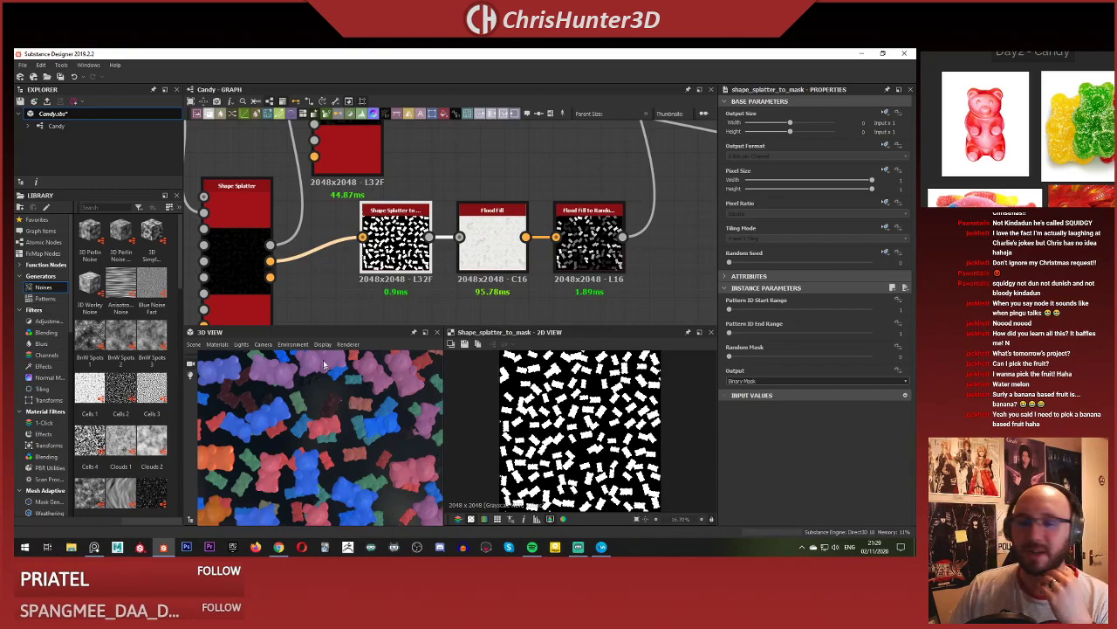
{"action": "scroll", "coordinate": [369, 300], "scroll_direction": "down", "scroll_amount": 4}
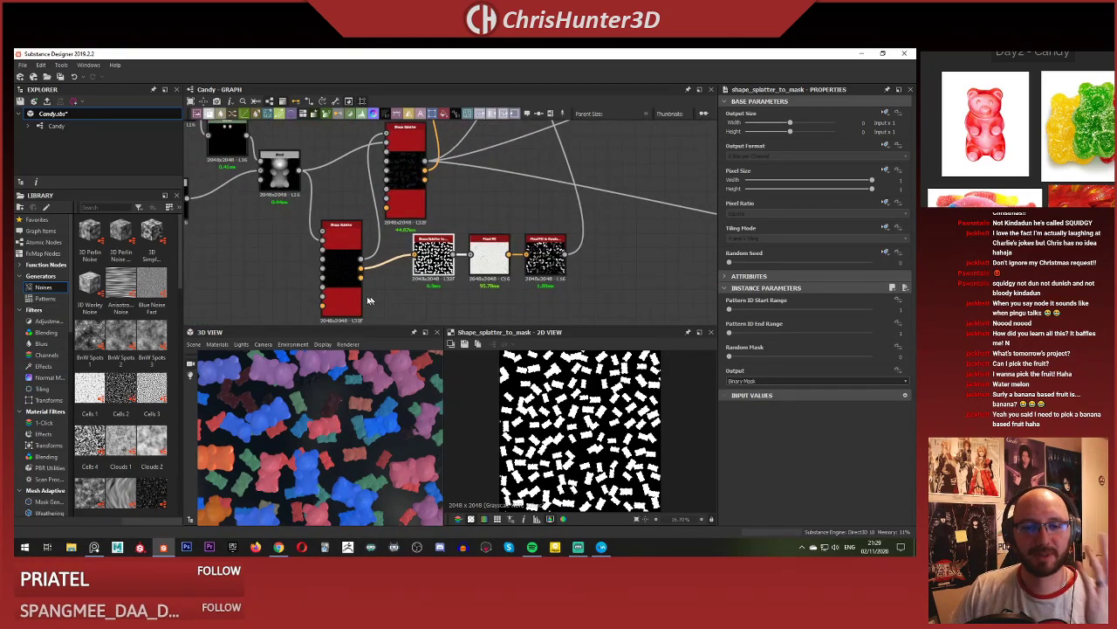
{"action": "scroll", "coordinate": [369, 300], "scroll_direction": "up", "scroll_amount": 2}
{"action": "scroll", "coordinate": [375, 212], "scroll_direction": "down", "scroll_amount": 1}
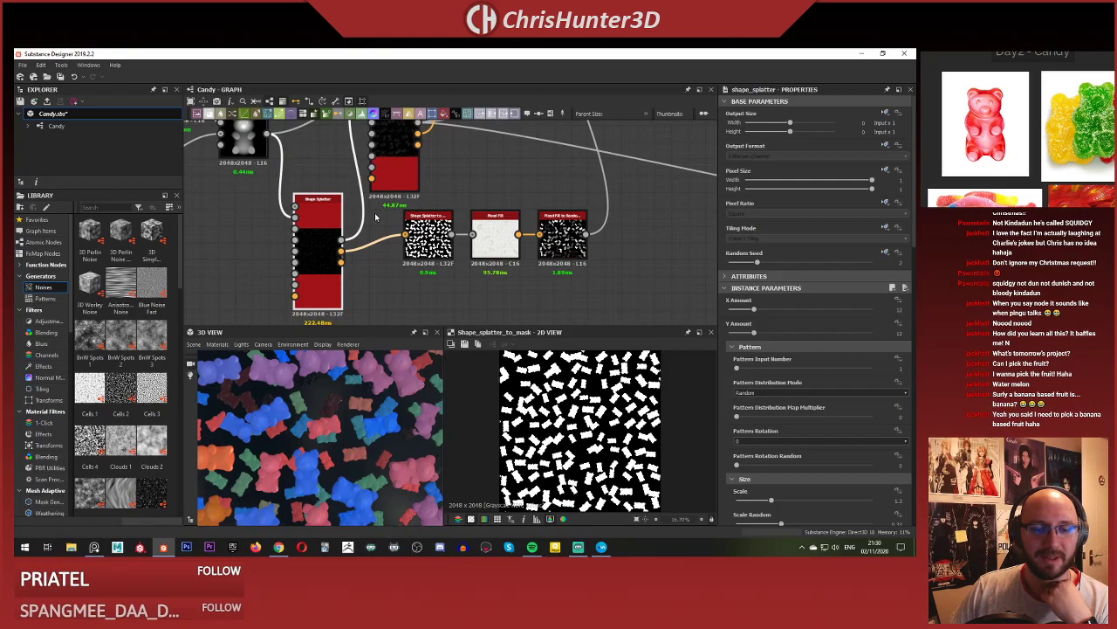
{"action": "scroll", "coordinate": [367, 259], "scroll_direction": "up", "scroll_amount": 2}
{"action": "scroll", "coordinate": [379, 244], "scroll_direction": "down", "scroll_amount": 2}
{"action": "middle_click_drag", "start_coordinate": [378, 245], "coordinate": [356, 310]}
Preview the height output of the foreground Shape Splatter that scatters the larger bears in 2D.
{"action": "left_click", "coordinate": [381, 178]}
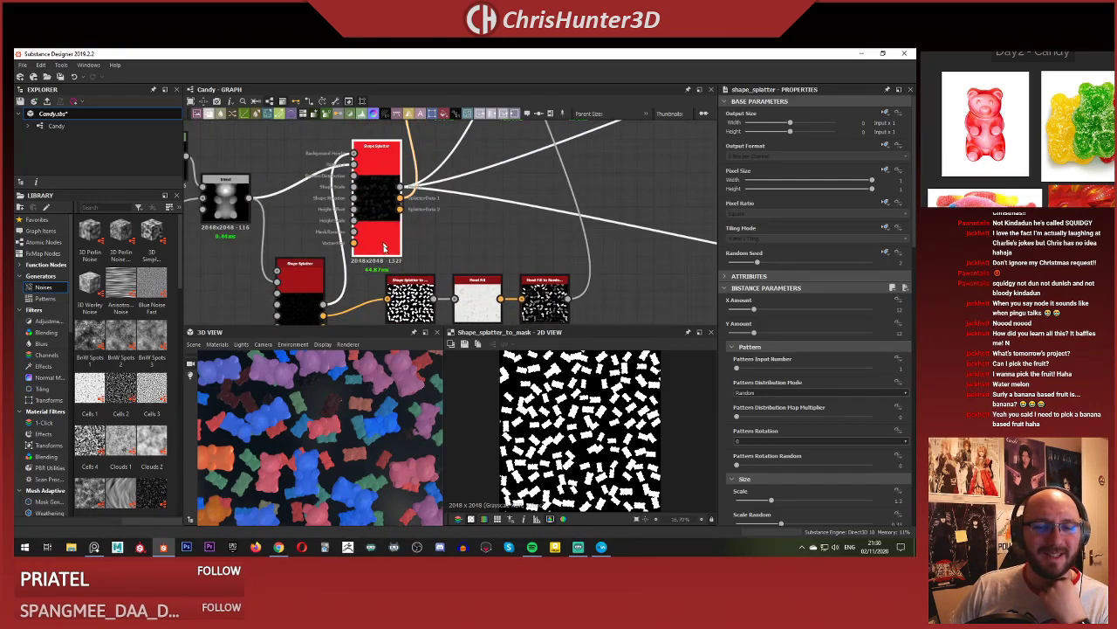
{"action": "scroll", "coordinate": [410, 460], "scroll_direction": "up", "scroll_amount": 1}
{"action": "scroll", "coordinate": [586, 433], "scroll_direction": "up", "scroll_amount": 5}
{"action": "scroll", "coordinate": [586, 434], "scroll_direction": "up", "scroll_amount": 1}
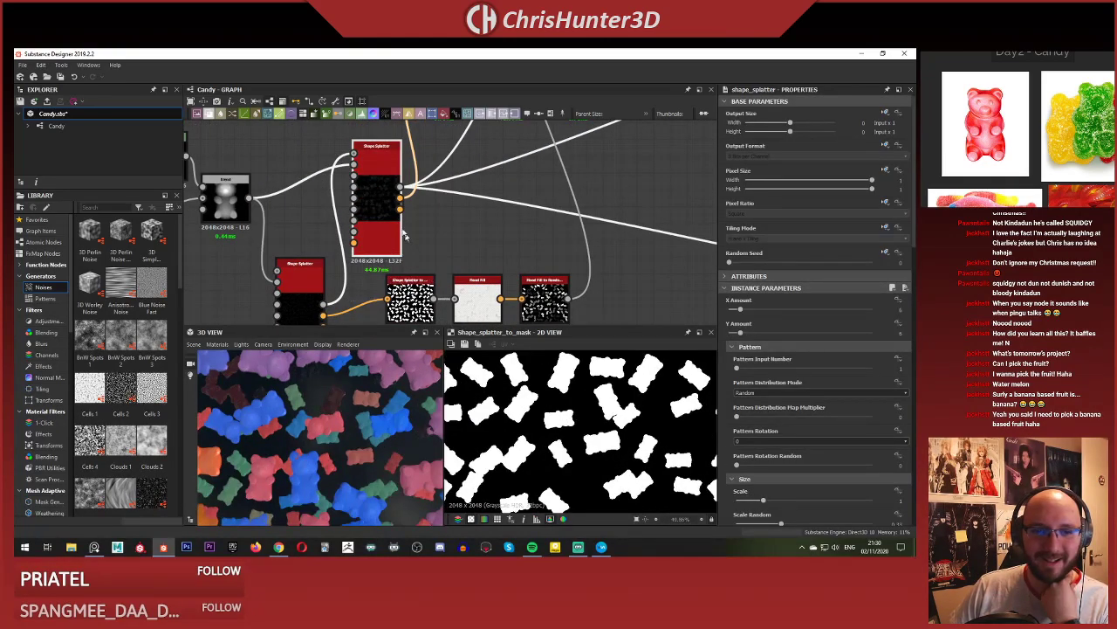
{"action": "double_click", "coordinate": [392, 208]}
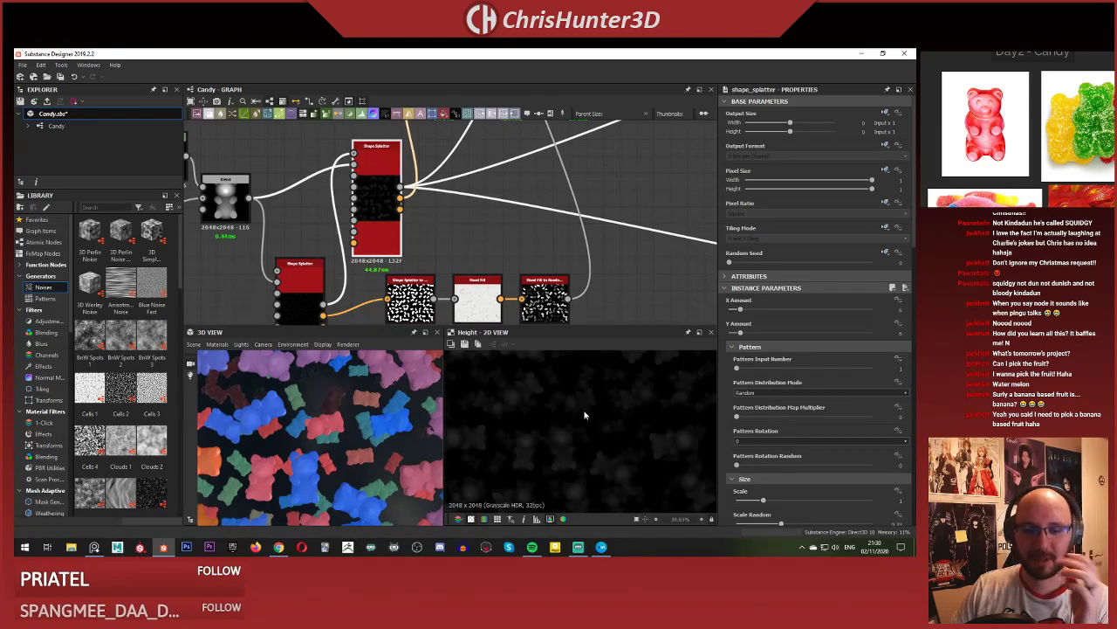
{"action": "scroll", "coordinate": [559, 439], "scroll_direction": "down", "scroll_amount": 1}
{"action": "scroll", "coordinate": [808, 420], "scroll_direction": "down", "scroll_amount": 2}
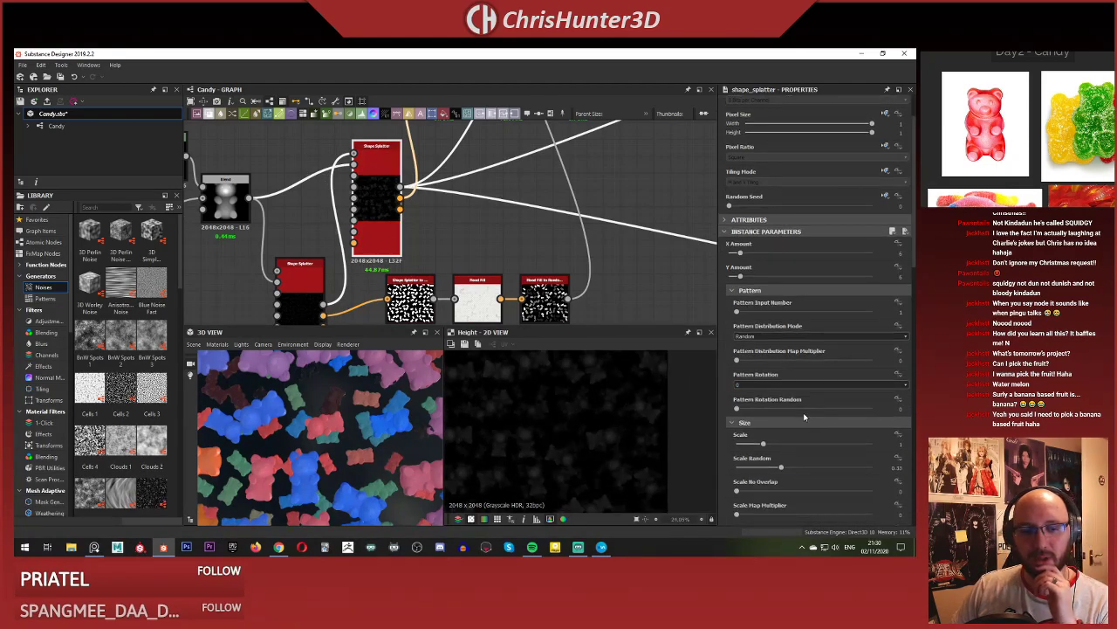
Set the foreground Shape Splatter's X Amount and Y Amount to 8.
{"action": "left_click", "coordinate": [894, 253]}
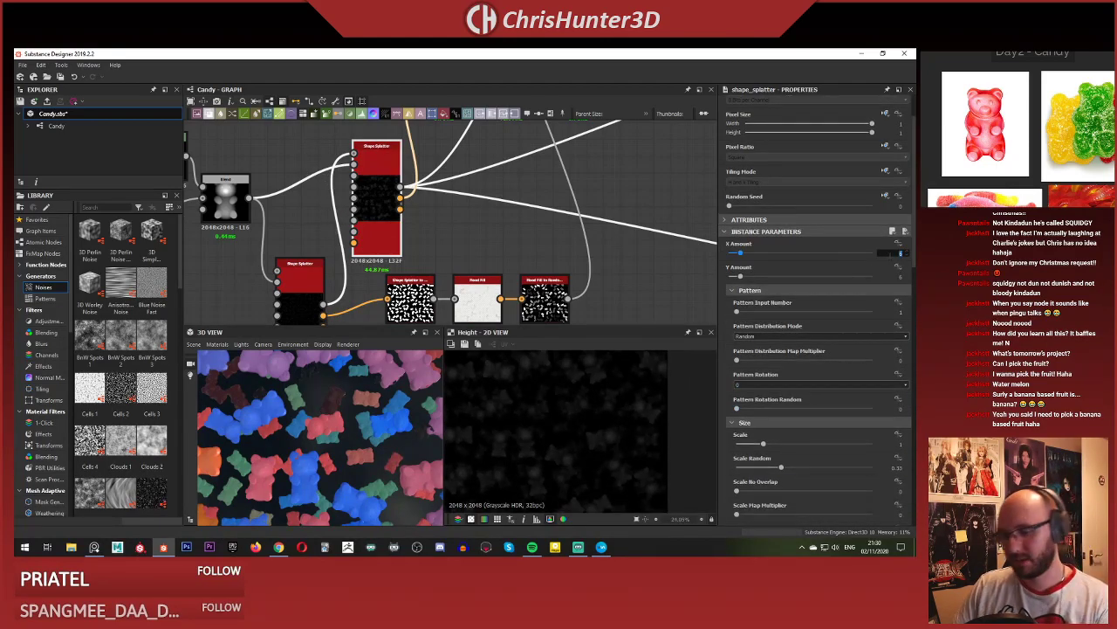
{"action": "type", "text": "8"}
{"action": "left_click", "coordinate": [896, 276]}
{"action": "type", "text": "8"}
{"action": "key", "text": "Return"}
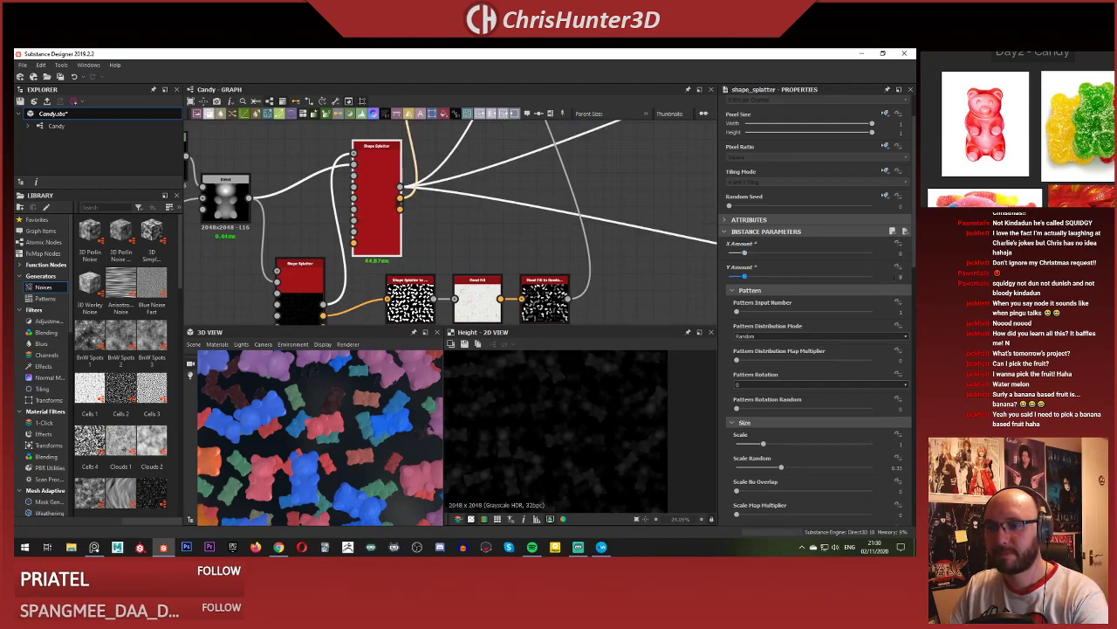
Raise the foreground Shape Splatter's Scale to about 1.2 and check the bears in 3D.
{"action": "left_click", "coordinate": [763, 445]}
{"action": "left_click_drag", "start_coordinate": [764, 445], "coordinate": [769, 445]}
{"action": "scroll", "coordinate": [319, 448], "scroll_direction": "down", "scroll_amount": 5}
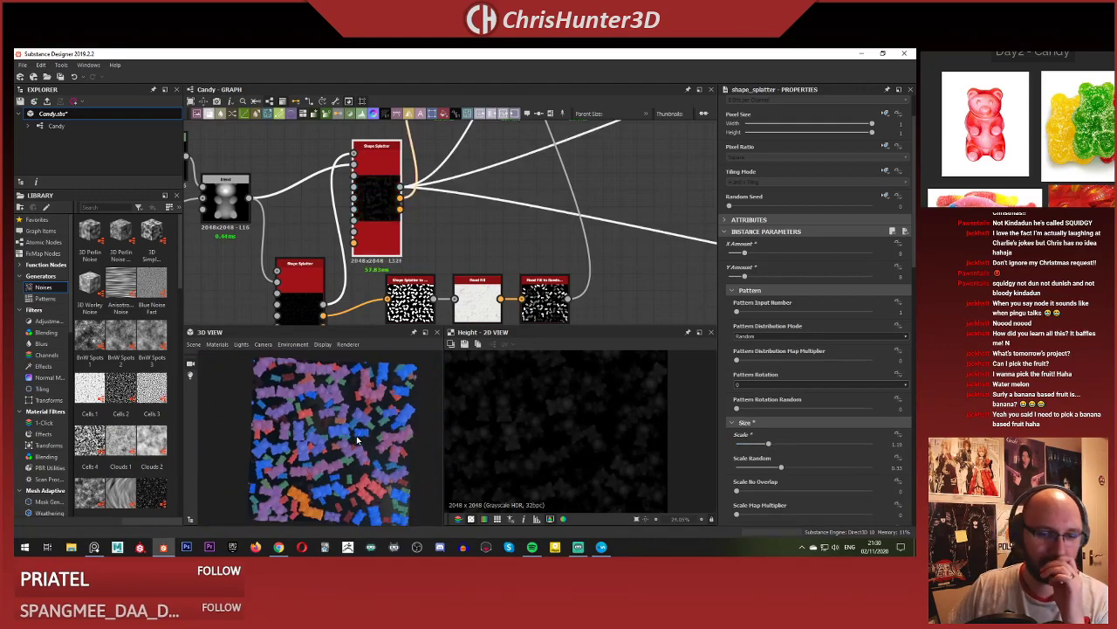
{"action": "scroll", "coordinate": [357, 439], "scroll_direction": "up", "scroll_amount": 6}
{"action": "scroll", "coordinate": [349, 446], "scroll_direction": "down", "scroll_amount": 5}
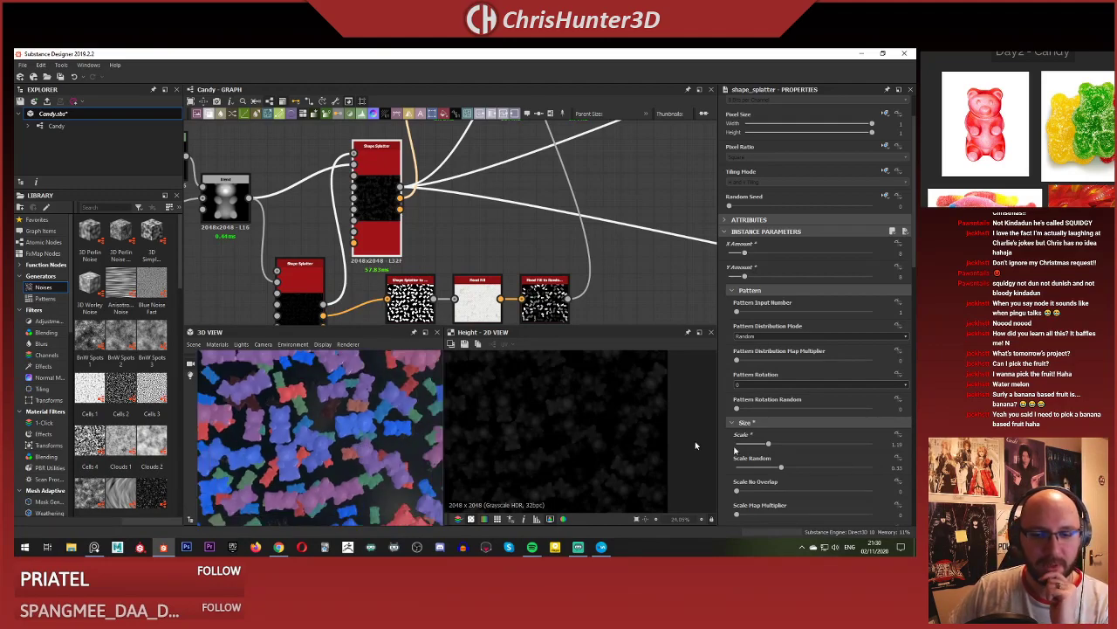
Try a Skew from Bg Slope of about 0.26 on the foreground bears, inspect them in 3D, and return it to 0.
{"action": "scroll", "coordinate": [811, 367], "scroll_direction": "down", "scroll_amount": 5}
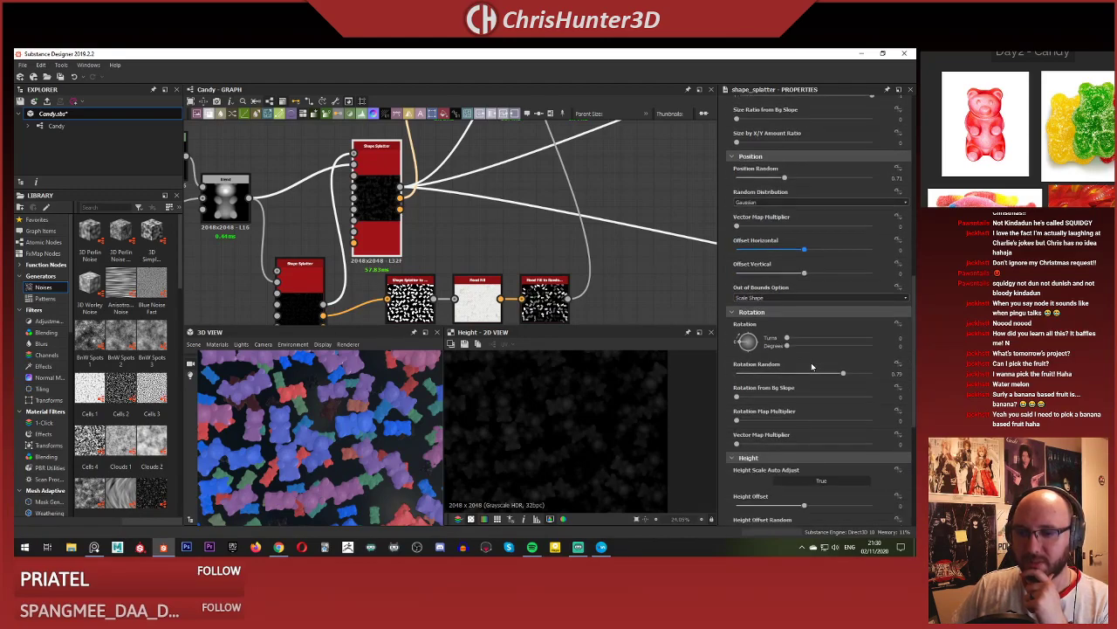
{"action": "scroll", "coordinate": [811, 365], "scroll_direction": "down", "scroll_amount": 5}
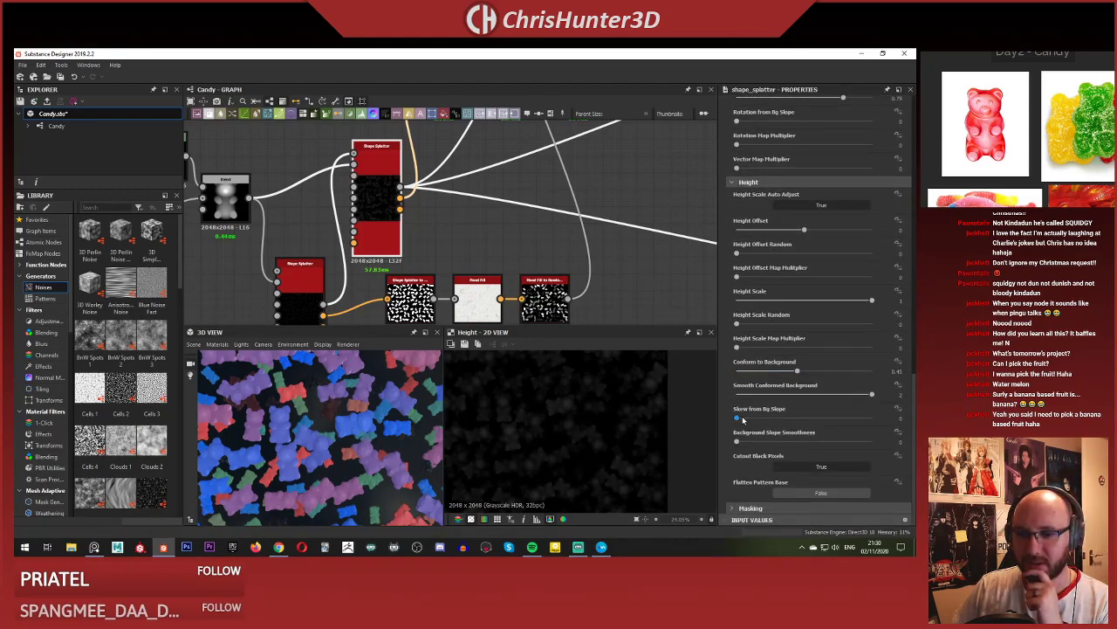
{"action": "left_click_drag", "start_coordinate": [738, 419], "coordinate": [771, 419]}
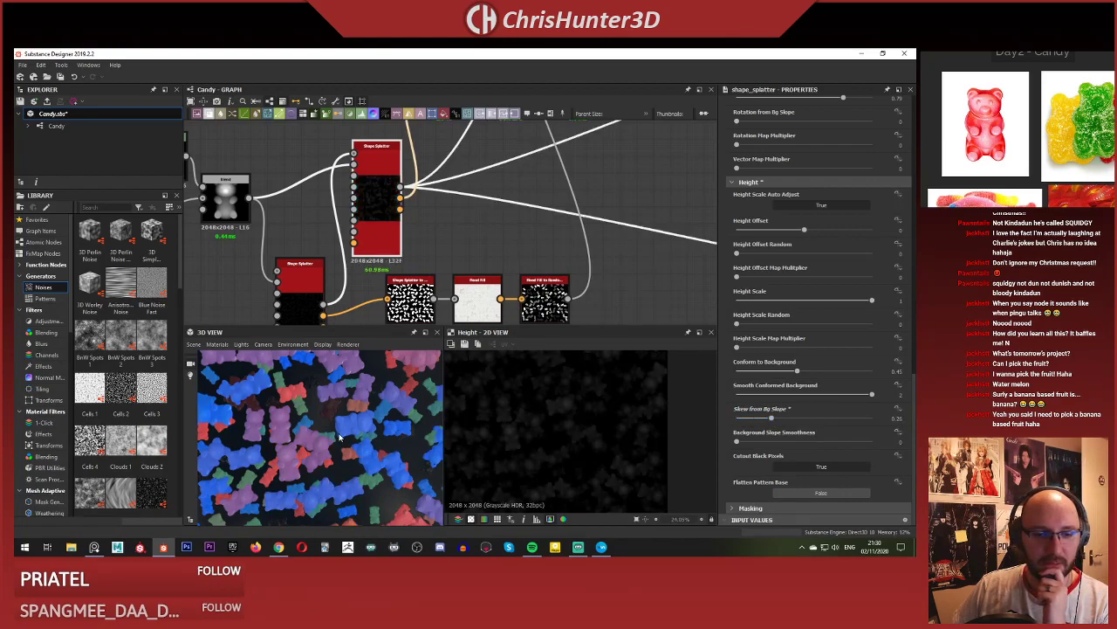
{"action": "scroll", "coordinate": [340, 434], "scroll_direction": "up", "scroll_amount": 8}
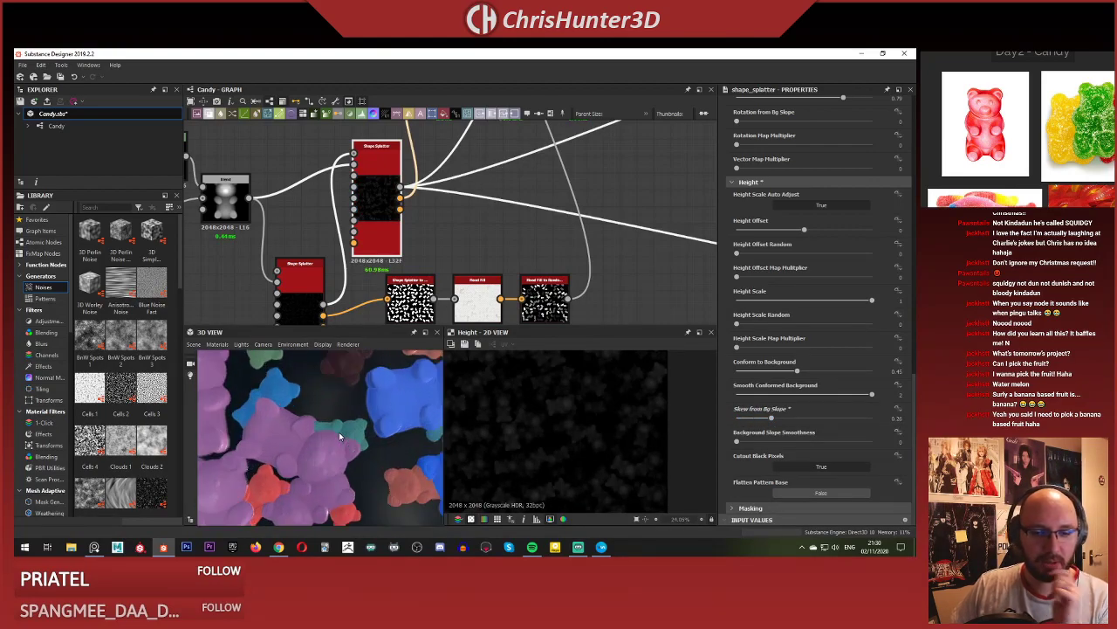
{"action": "scroll", "coordinate": [331, 411], "scroll_direction": "down", "scroll_amount": 5}
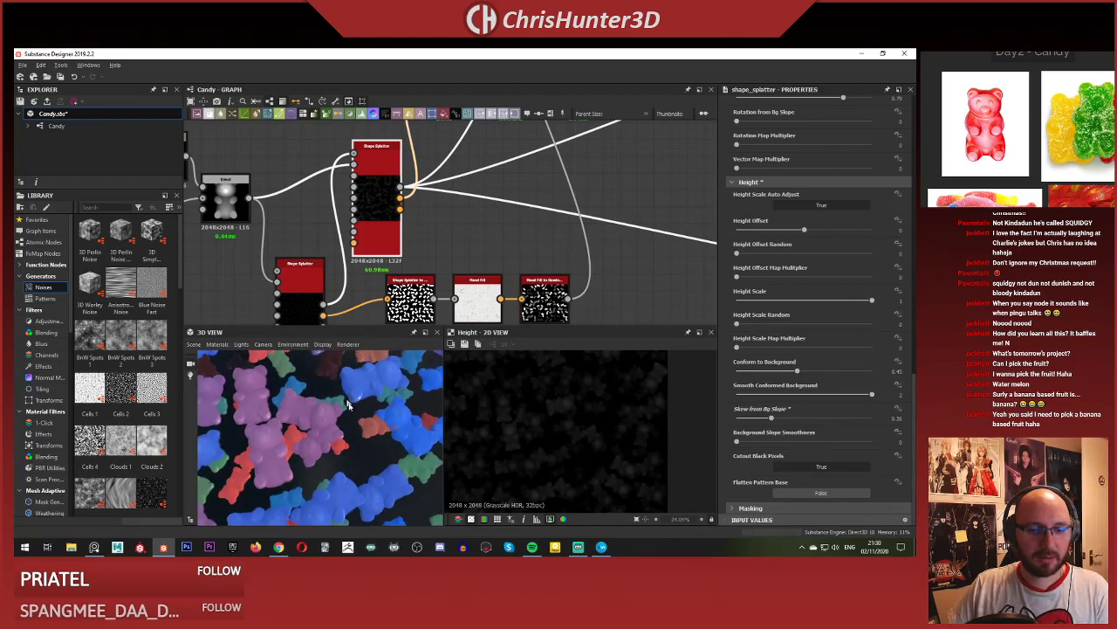
{"action": "left_click_drag", "start_coordinate": [755, 422], "coordinate": [710, 447]}
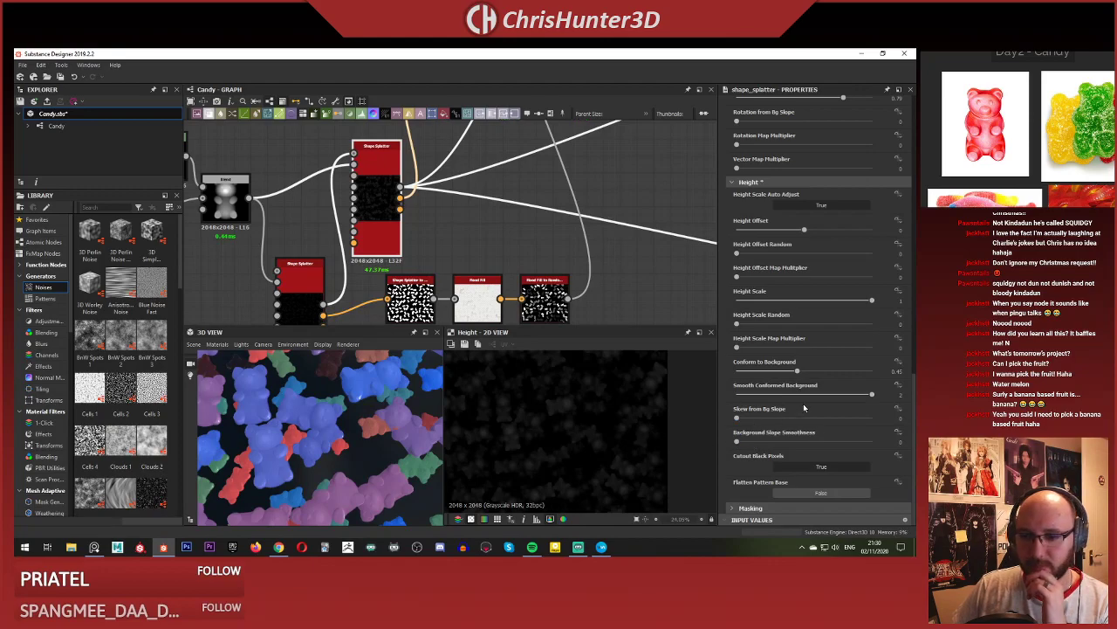
Try turning Cutout Black Pixels off and Flatten Pattern Base on, restoring each option after comparing the bears in 3D.
{"action": "left_click", "coordinate": [823, 465]}
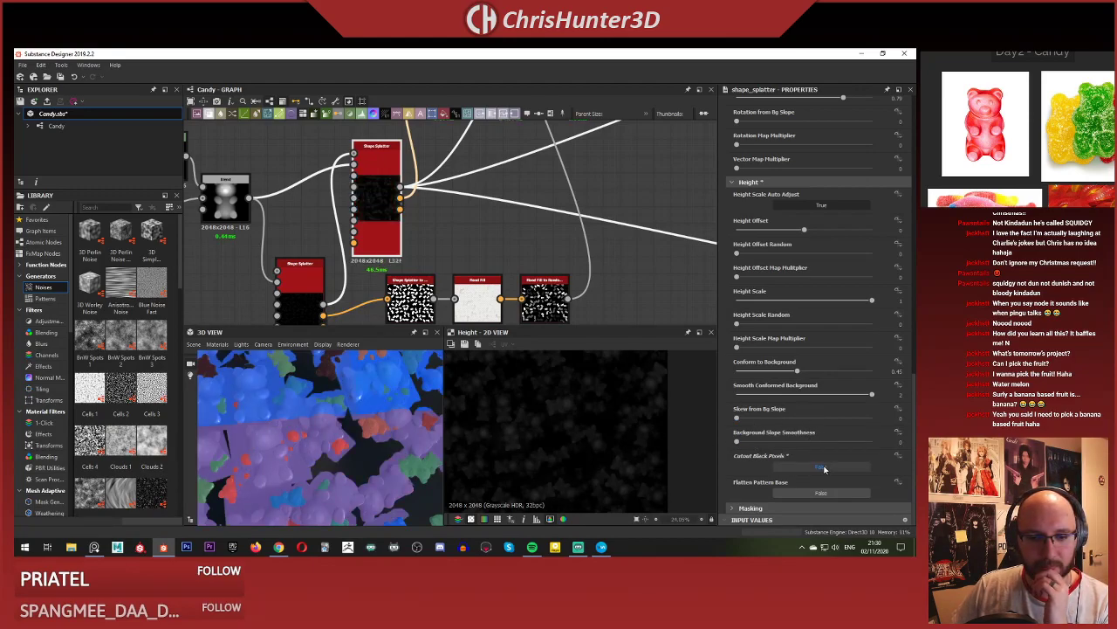
{"action": "left_click", "coordinate": [824, 469]}
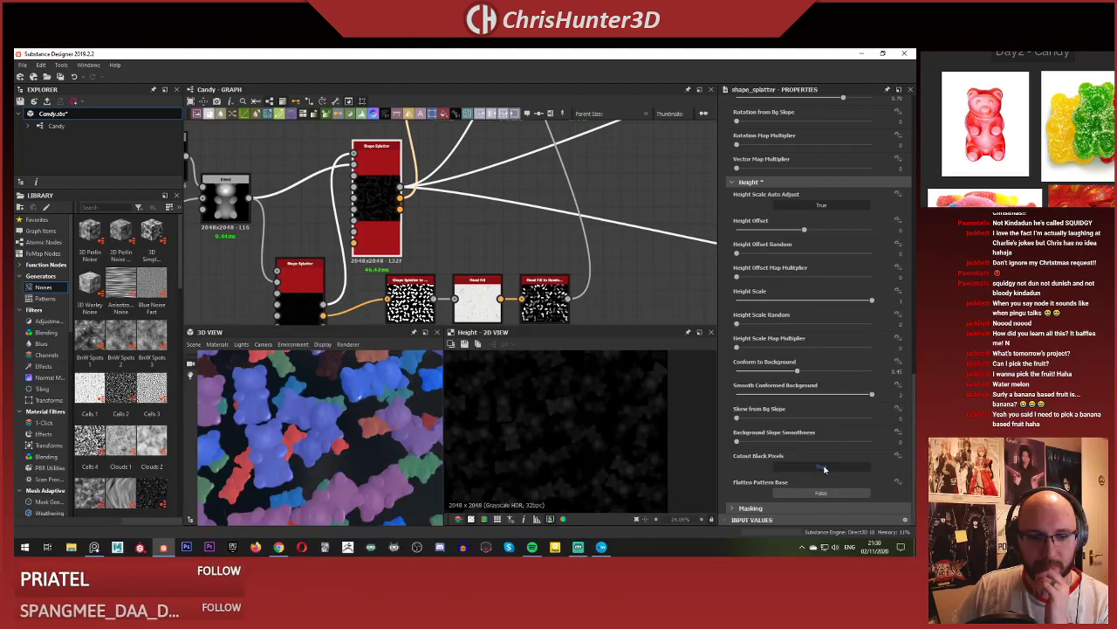
{"action": "left_click", "coordinate": [805, 491]}
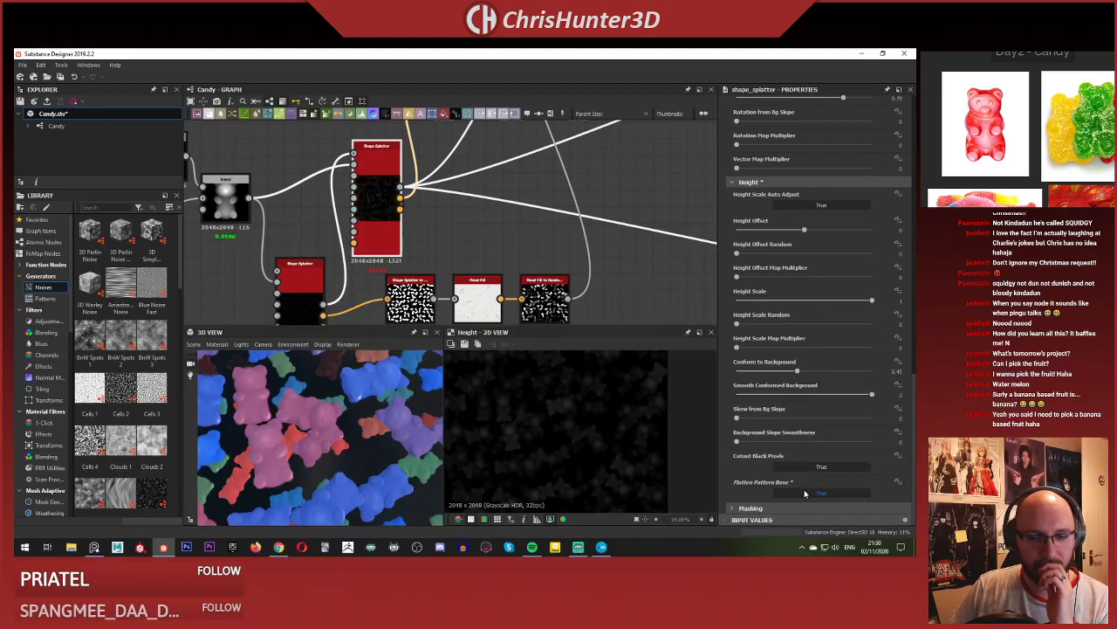
{"action": "left_click", "coordinate": [805, 492]}
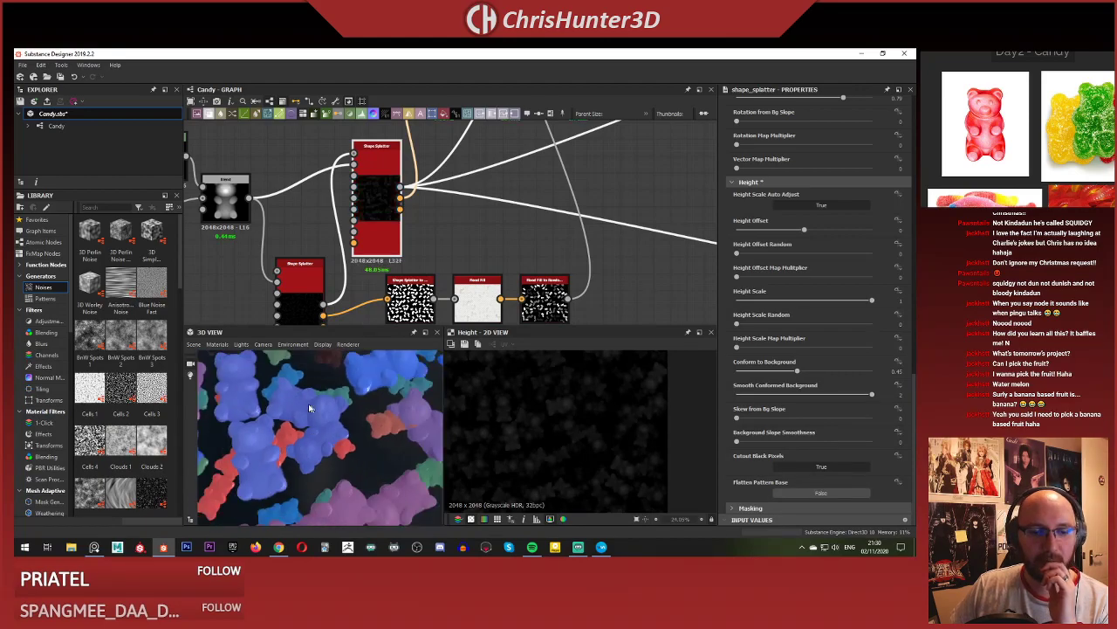
Review the overall bear distribution in 3D and set the foreground Shape Splatter's Scale to 1.1.
{"action": "scroll", "coordinate": [308, 403], "scroll_direction": "down", "scroll_amount": 10}
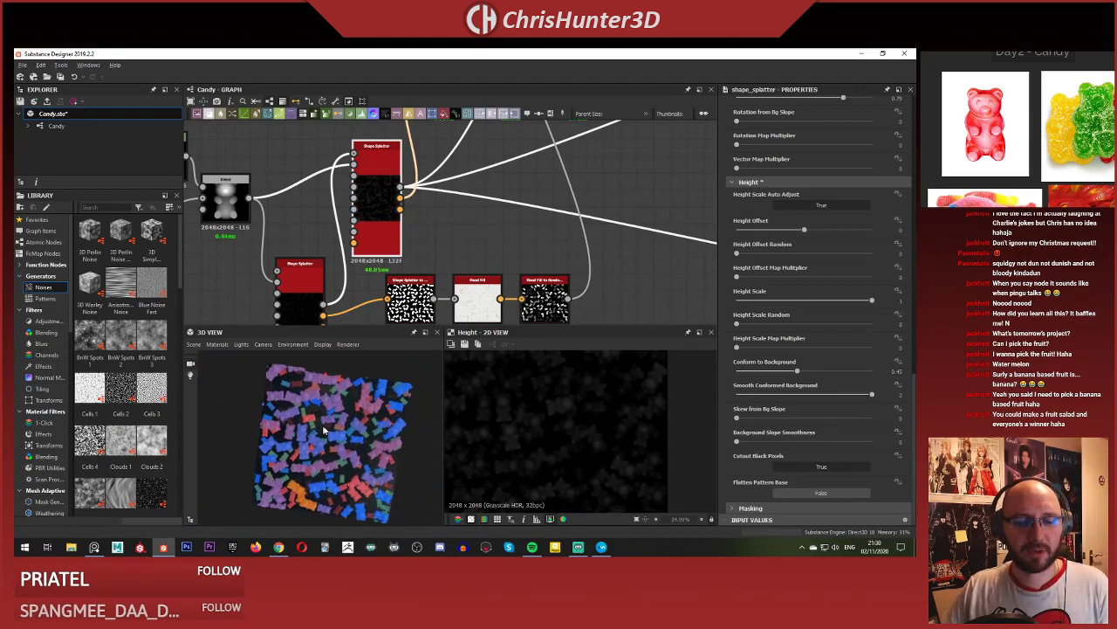
{"action": "scroll", "coordinate": [321, 410], "scroll_direction": "up", "scroll_amount": 3}
{"action": "scroll", "coordinate": [449, 219], "scroll_direction": "down", "scroll_amount": 3}
{"action": "scroll", "coordinate": [434, 256], "scroll_direction": "up", "scroll_amount": 4}
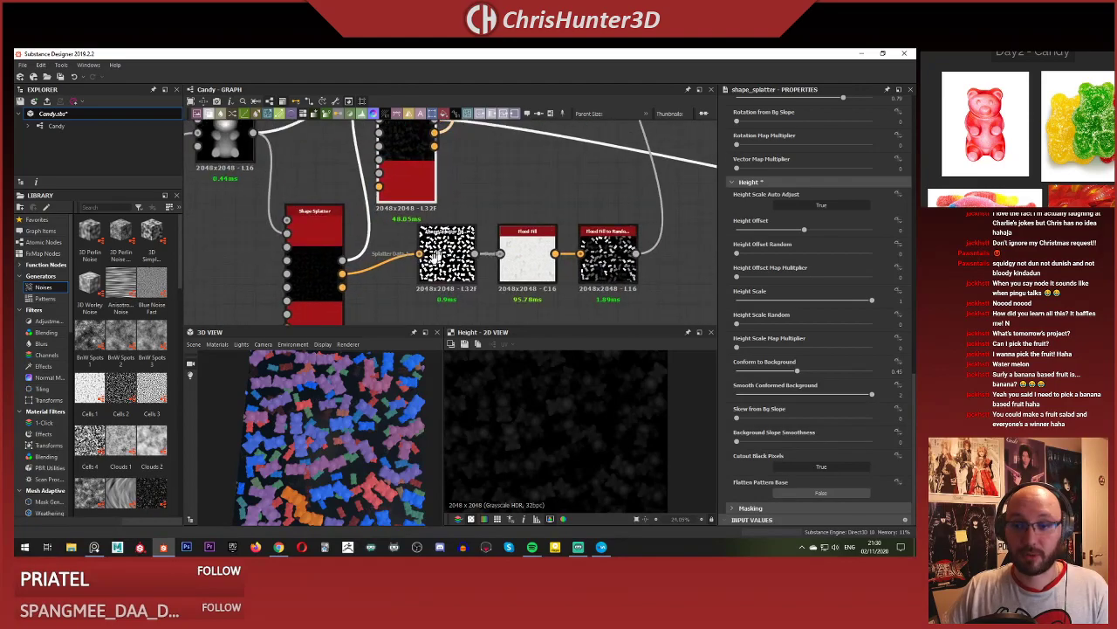
{"action": "middle_click_drag", "start_coordinate": [436, 256], "coordinate": [425, 267]}
{"action": "middle_click_drag", "start_coordinate": [411, 200], "coordinate": [437, 240]}
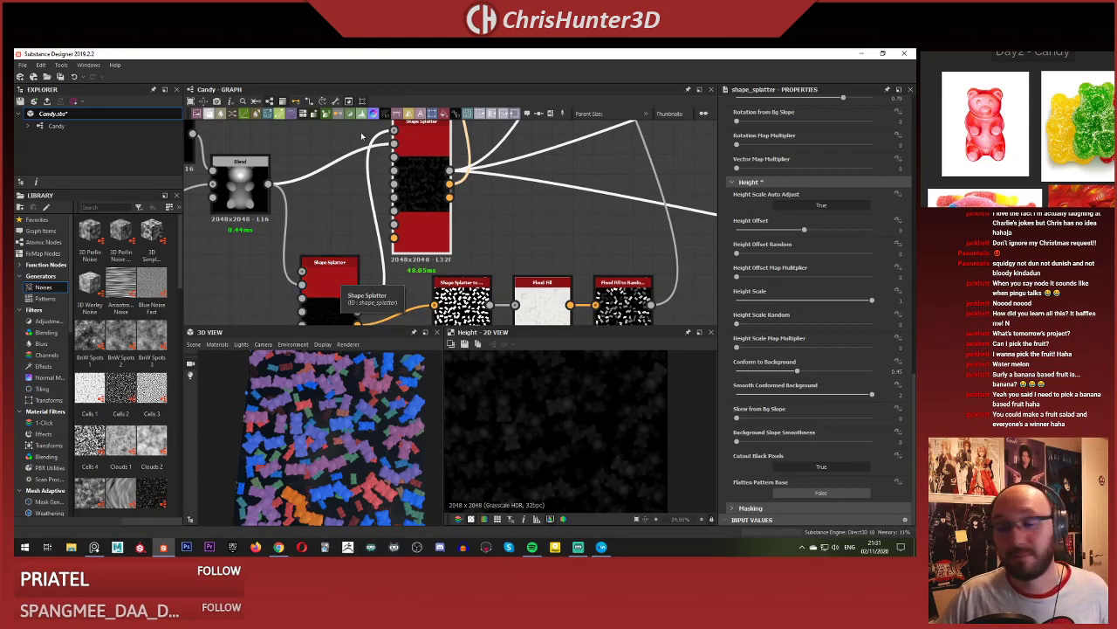
{"action": "scroll", "coordinate": [339, 277], "scroll_direction": "down", "scroll_amount": 1}
{"action": "left_click", "coordinate": [332, 272]}
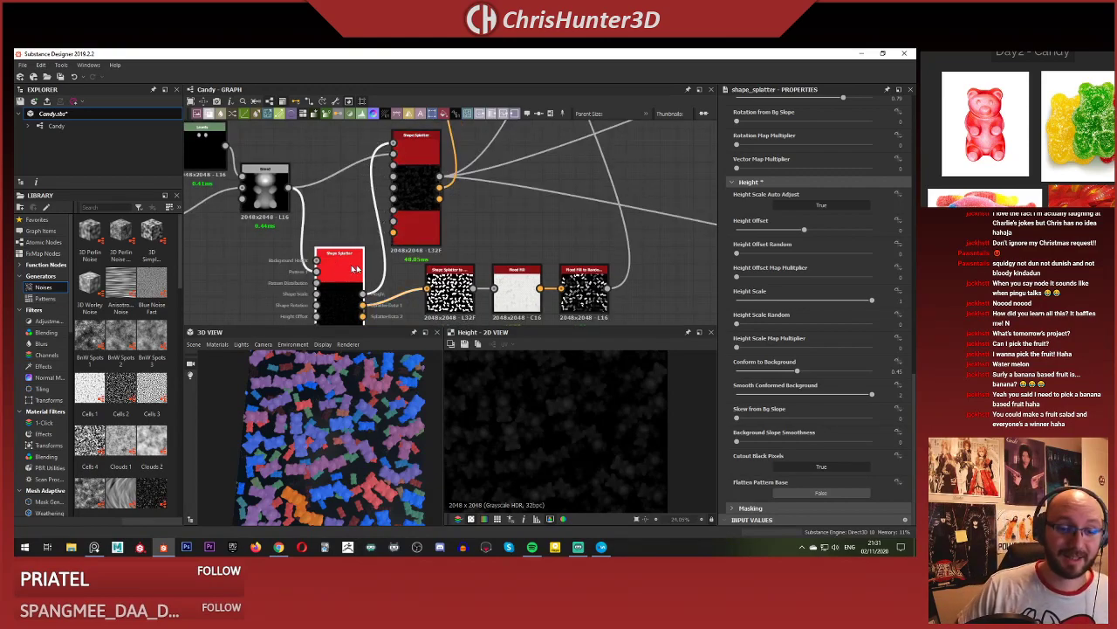
{"action": "left_click", "coordinate": [413, 175]}
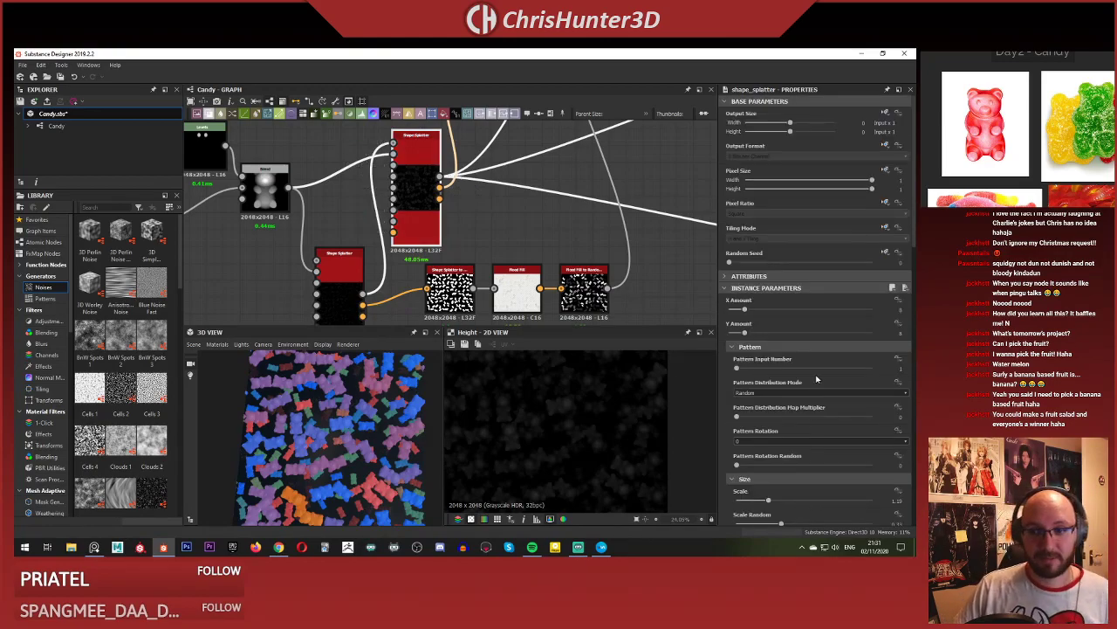
{"action": "scroll", "coordinate": [816, 378], "scroll_direction": "down", "scroll_amount": 8}
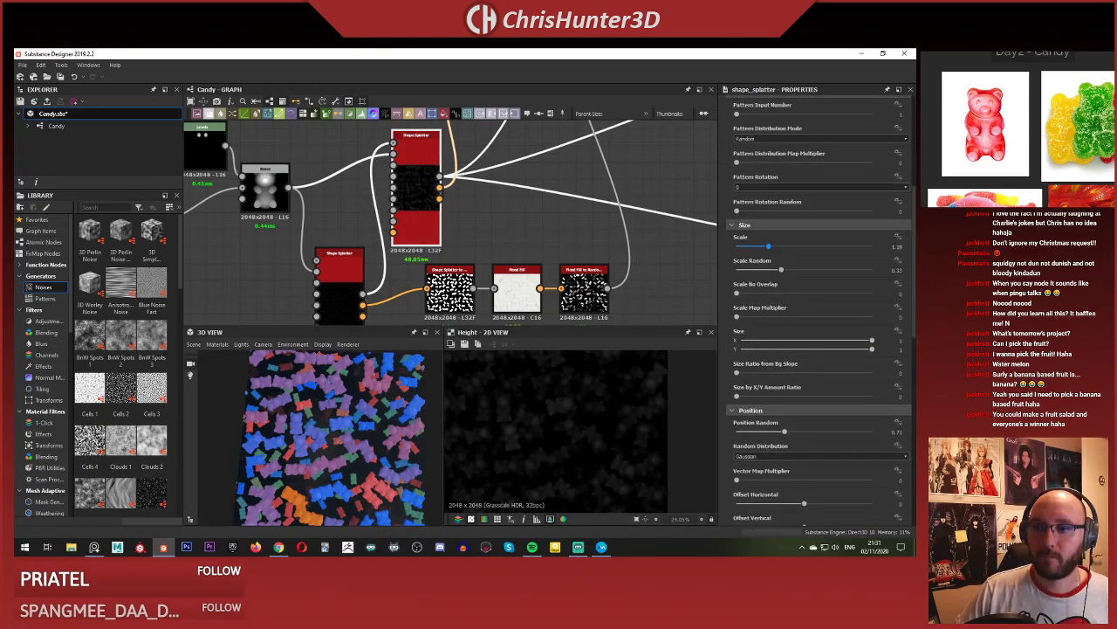
{"action": "left_click", "coordinate": [896, 246]}
{"action": "type", "text": "1.1"}
{"action": "key", "text": "Return"}
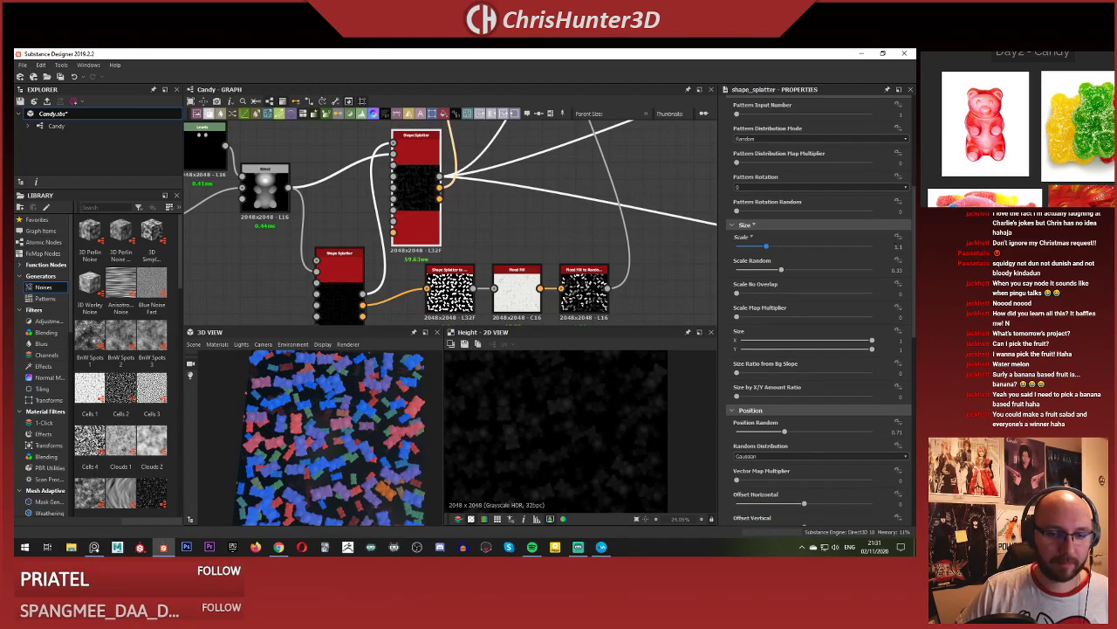
Set the foreground Shape Splatter's Scale to 1 and check the spacing of the bears in 3D.
{"action": "left_click", "coordinate": [897, 247]}
{"action": "type", "text": "1"}
{"action": "key", "text": "Return"}
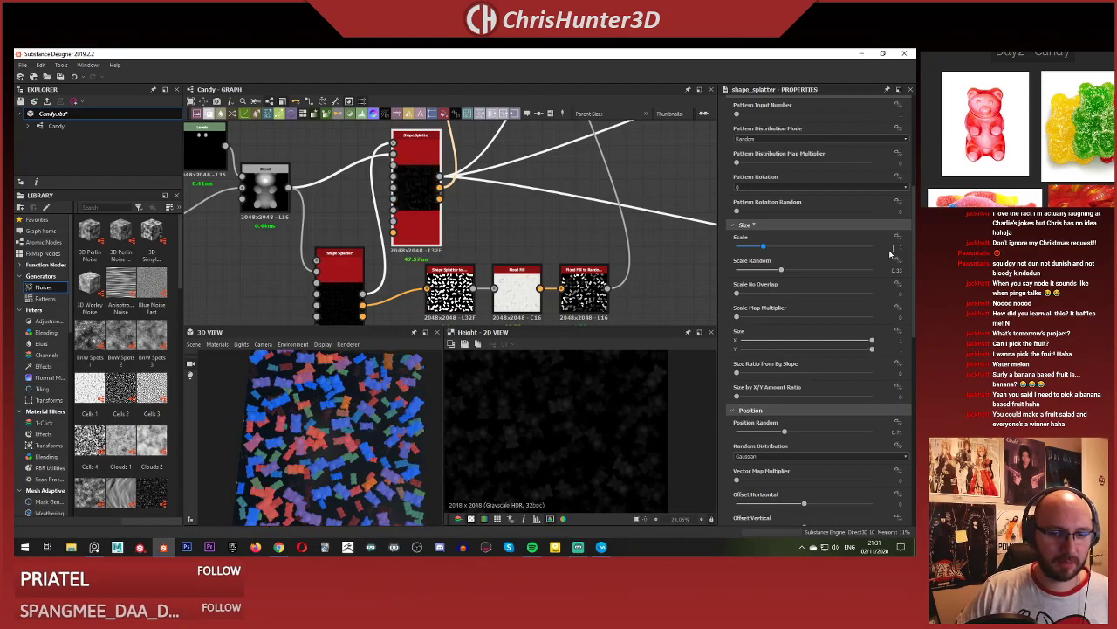
{"action": "scroll", "coordinate": [374, 420], "scroll_direction": "up", "scroll_amount": 5}
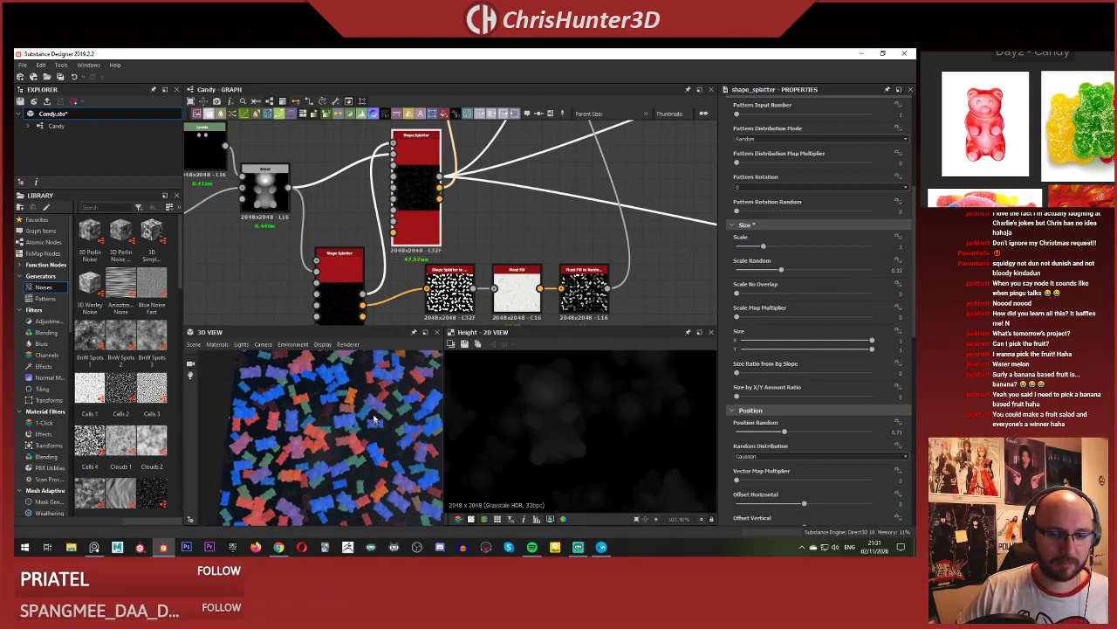
{"action": "left_click_drag", "start_coordinate": [374, 419], "coordinate": [379, 432]}
{"action": "scroll", "coordinate": [376, 427], "scroll_direction": "down", "scroll_amount": 3}
{"action": "scroll", "coordinate": [375, 426], "scroll_direction": "up", "scroll_amount": 2}
Preview the binary masks of both Shape Splatter to Mask nodes in 2D and examine the foreground mask for touching bears.
{"action": "left_click", "coordinate": [450, 281]}
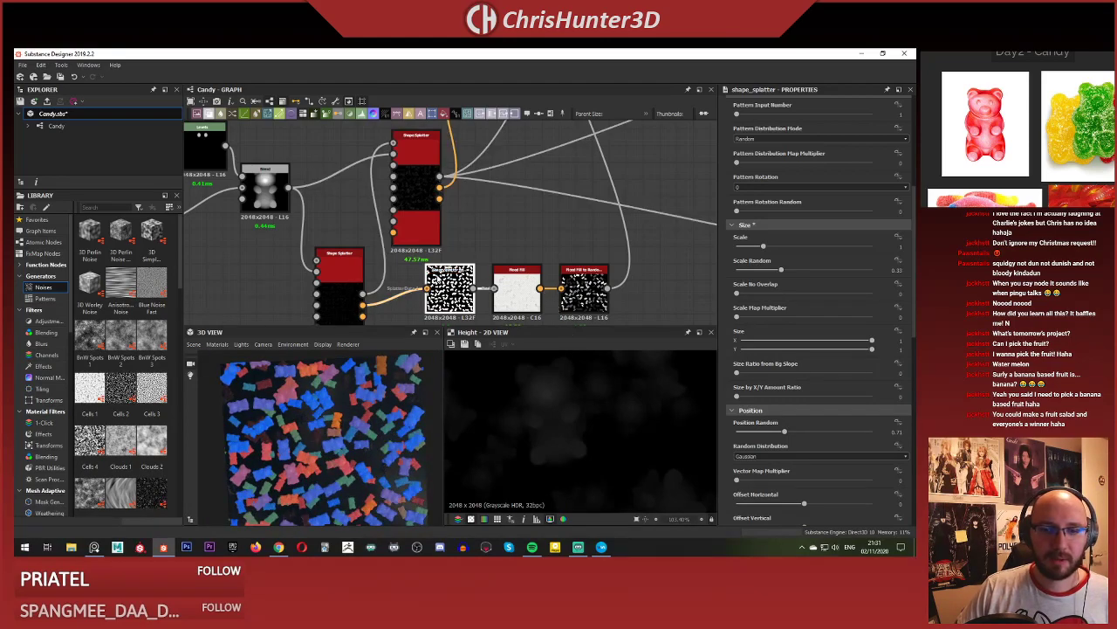
{"action": "double_click", "coordinate": [451, 281]}
{"action": "middle_click_drag", "start_coordinate": [459, 165], "coordinate": [387, 327]}
{"action": "double_click", "coordinate": [412, 228]}
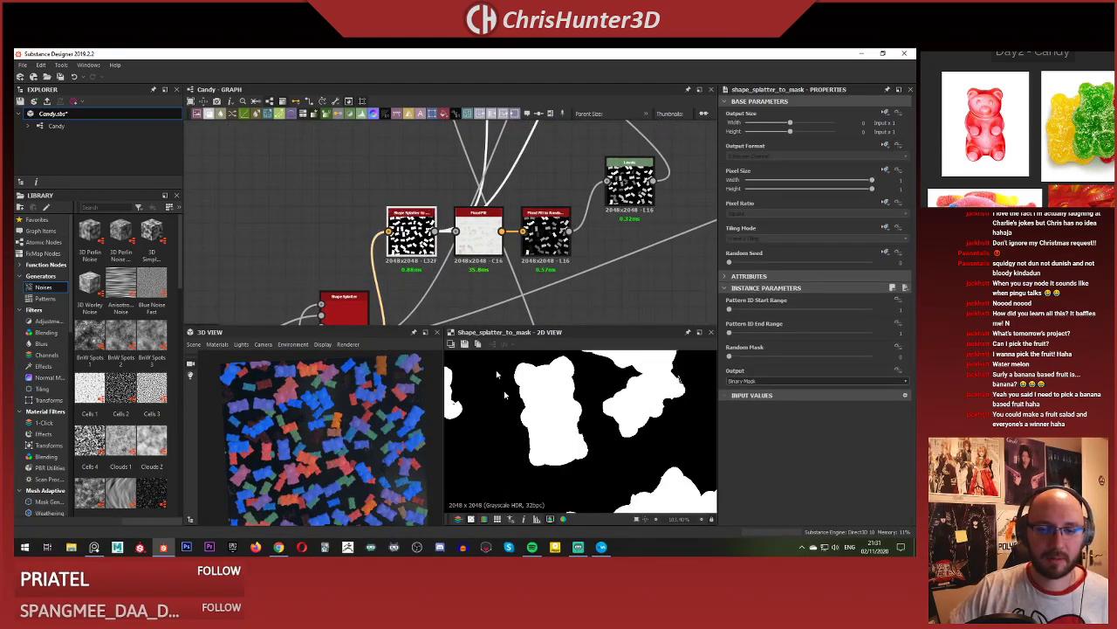
{"action": "scroll", "coordinate": [504, 395], "scroll_direction": "down", "scroll_amount": 5}
{"action": "scroll", "coordinate": [553, 433], "scroll_direction": "up", "scroll_amount": 3}
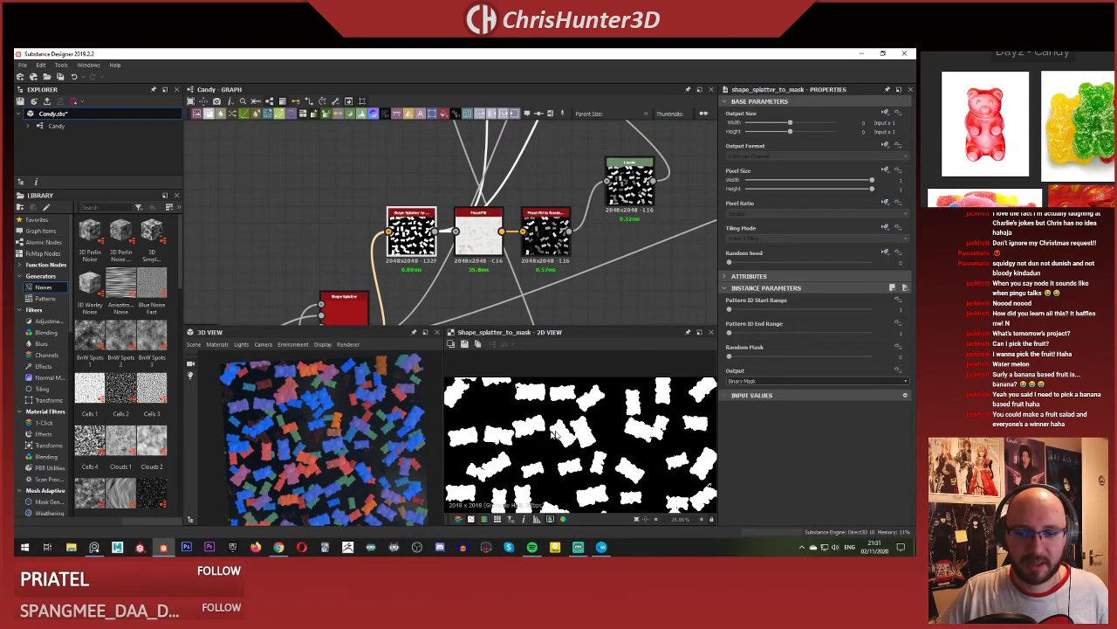
{"action": "scroll", "coordinate": [555, 434], "scroll_direction": "up", "scroll_amount": 3}
{"action": "middle_click_drag", "start_coordinate": [389, 232], "coordinate": [367, 205]}
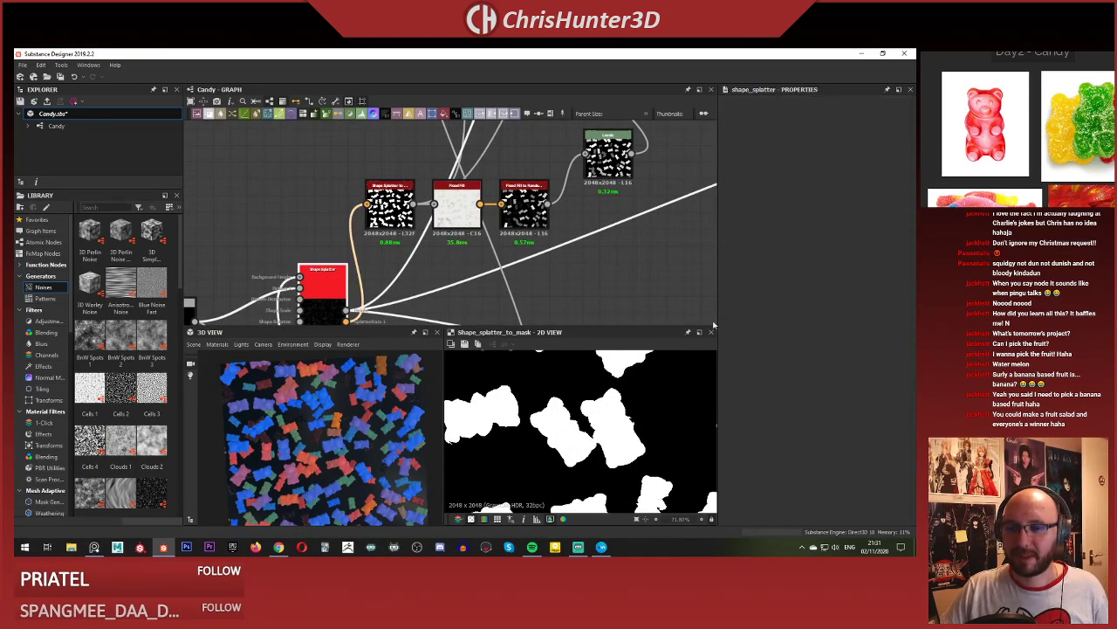
Set the foreground Shape Splatter's Scale No Overlap to 0.09 and check the separation of the bears in 3D.
{"action": "scroll", "coordinate": [790, 362], "scroll_direction": "down", "scroll_amount": 4}
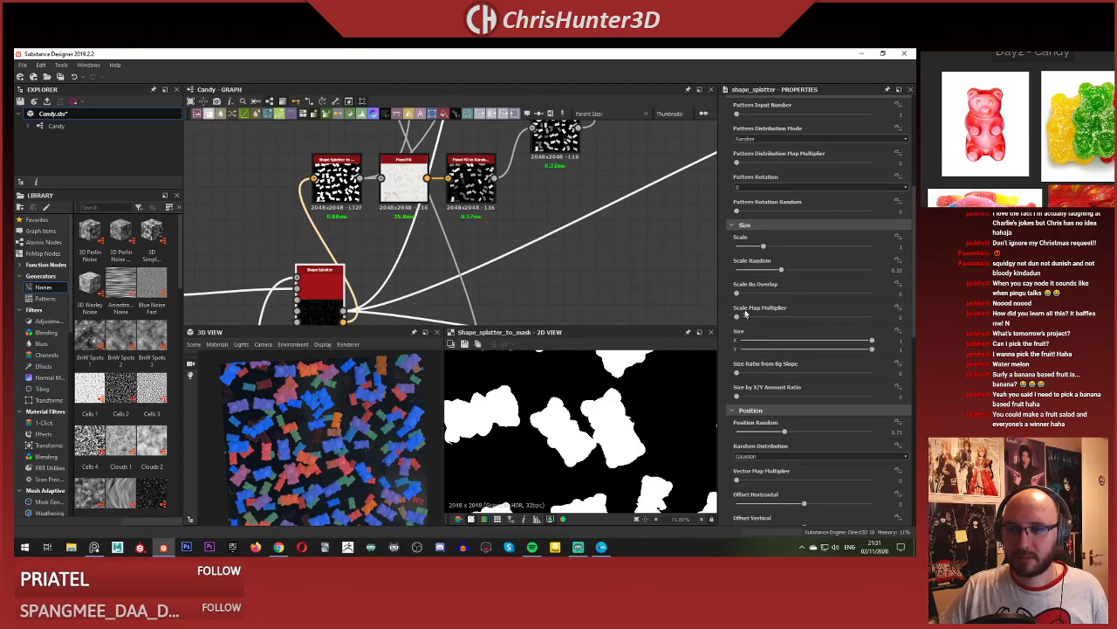
{"action": "left_click_drag", "start_coordinate": [736, 295], "coordinate": [749, 294]}
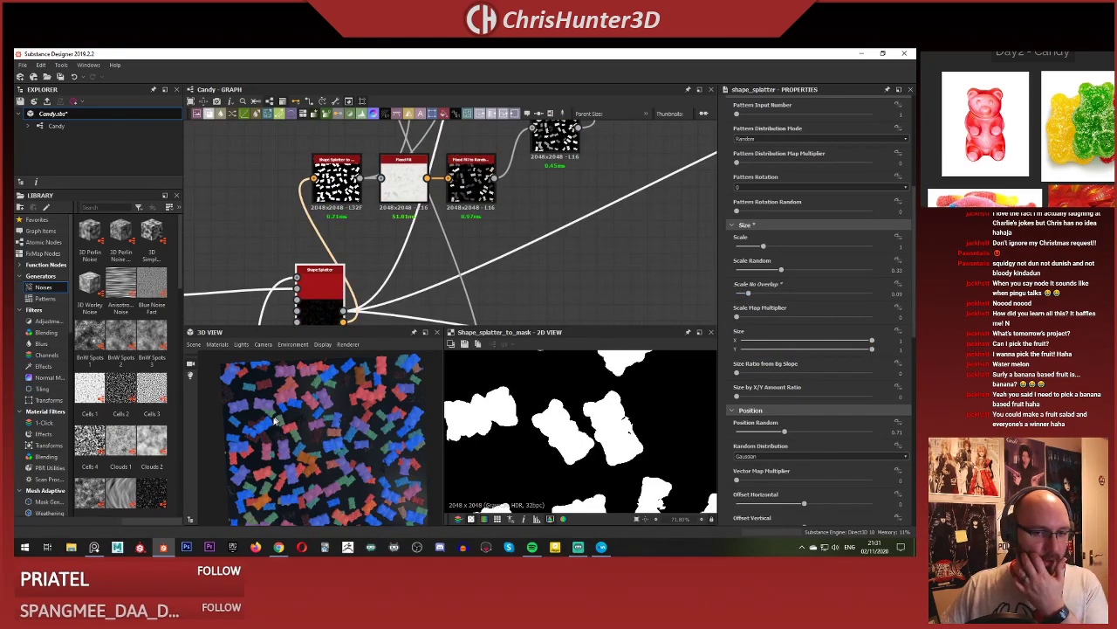
{"action": "scroll", "coordinate": [274, 420], "scroll_direction": "up", "scroll_amount": 2}
{"action": "scroll", "coordinate": [388, 445], "scroll_direction": "down", "scroll_amount": 2}
Try changing the foreground Shape Splatter to Mask's Pattern ID End Range and Random Mask, restoring each value after comparing the previews.
{"action": "middle_click_drag", "start_coordinate": [510, 237], "coordinate": [489, 293]}
{"action": "double_click", "coordinate": [317, 237]}
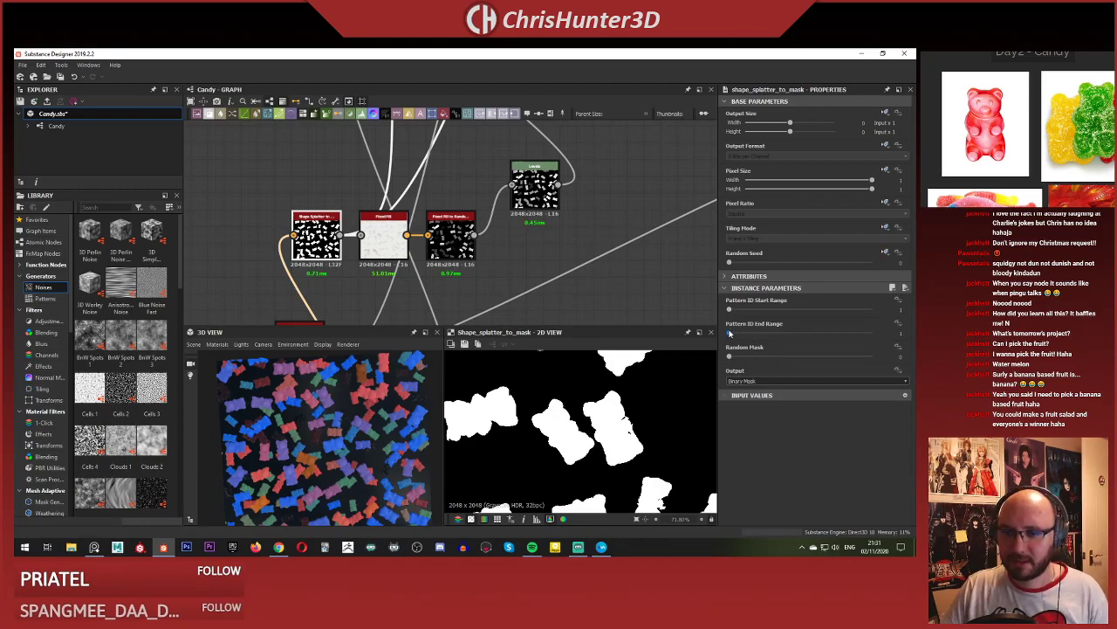
{"action": "left_click_drag", "start_coordinate": [736, 335], "coordinate": [706, 327]}
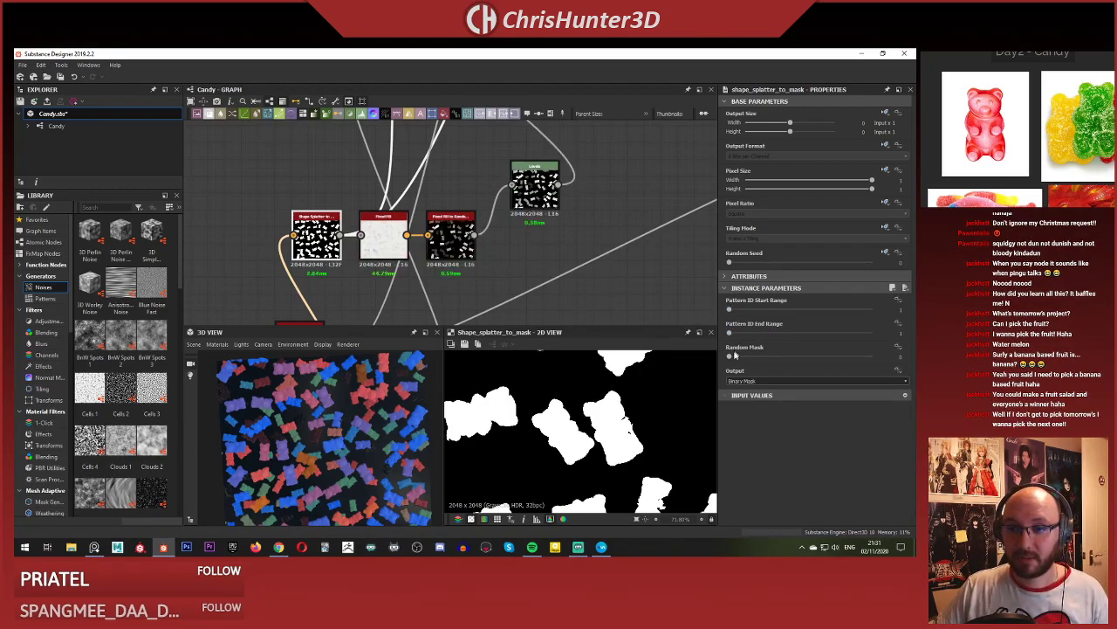
{"action": "mouse_move", "coordinate": [730, 356]}
{"action": "left_mouse_down"}
{"action": "mouse_move", "coordinate": [784, 360]}
{"action": "mouse_move", "coordinate": [723, 358]}
{"action": "left_mouse_up"}
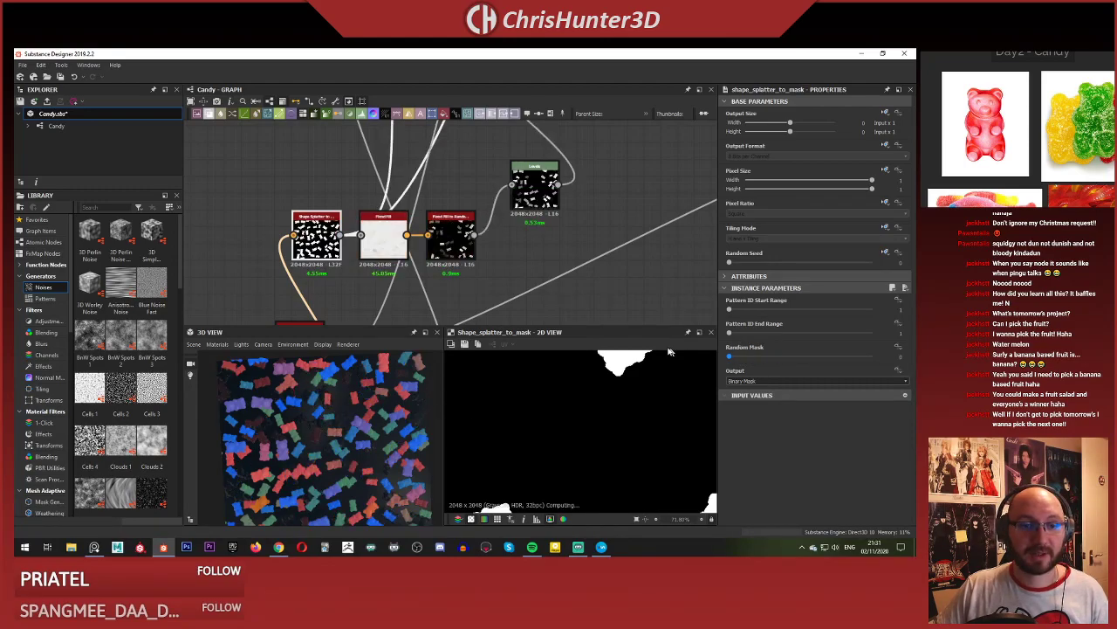
Preview the foreground Levels and Flood Fill to Random Grayscale nodes in 2D and examine the grey value of each bear.
{"action": "scroll", "coordinate": [476, 289], "scroll_direction": "down", "scroll_amount": 4}
{"action": "scroll", "coordinate": [480, 286], "scroll_direction": "up", "scroll_amount": 5}
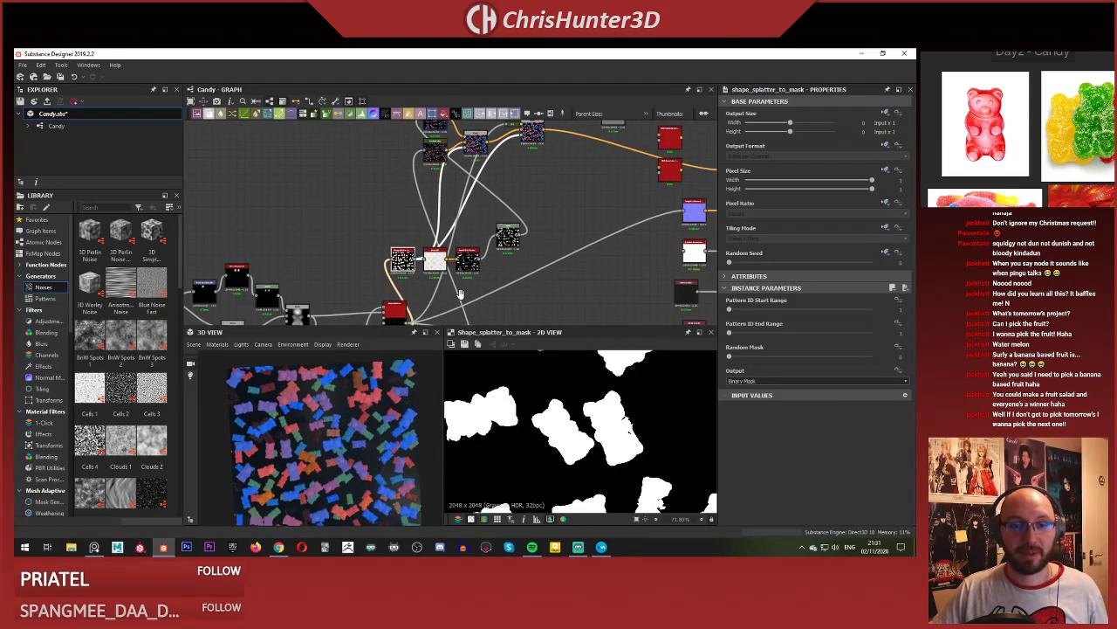
{"action": "double_click", "coordinate": [553, 172]}
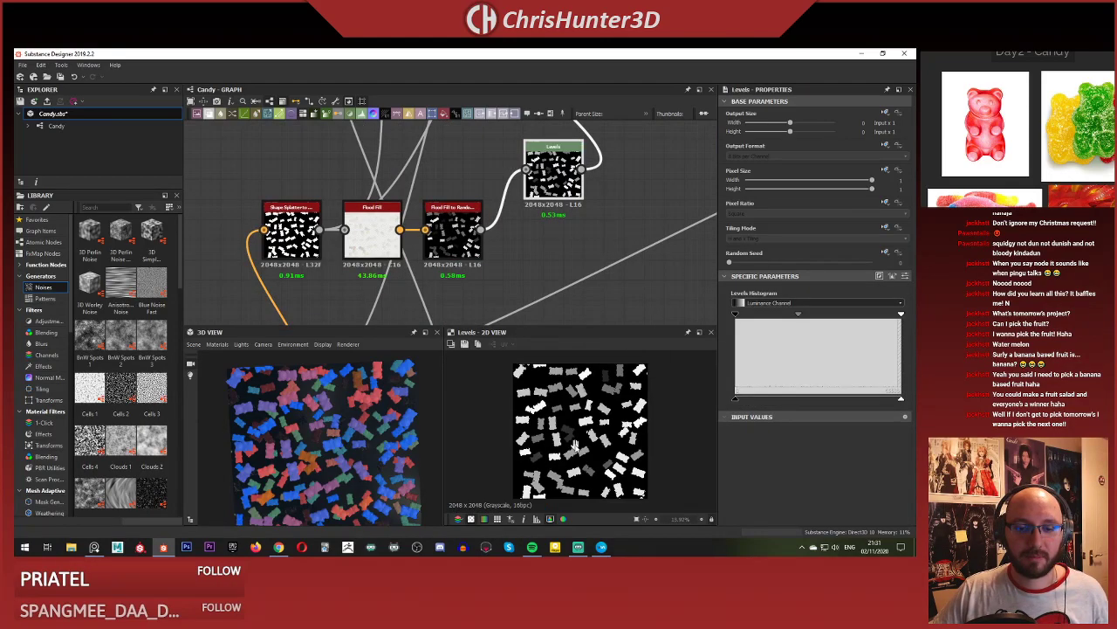
{"action": "scroll", "coordinate": [520, 245], "scroll_direction": "down", "scroll_amount": 3}
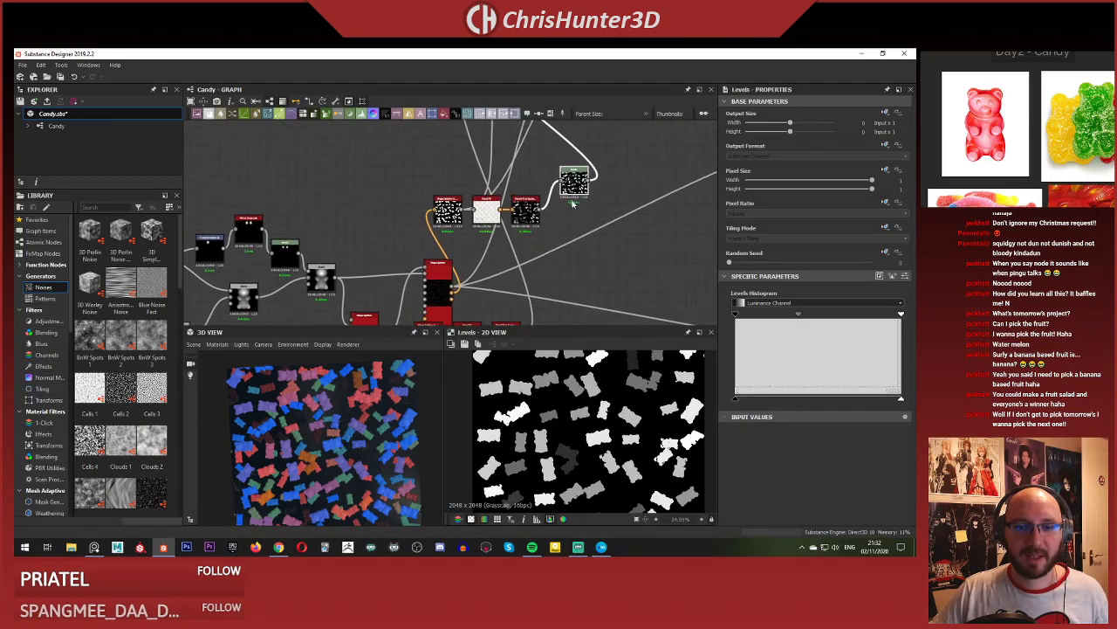
{"action": "scroll", "coordinate": [522, 237], "scroll_direction": "up", "scroll_amount": 3}
{"action": "double_click", "coordinate": [477, 226]}
{"action": "middle_click_drag", "start_coordinate": [548, 201], "coordinate": [568, 264]}
{"action": "double_click", "coordinate": [579, 197]}
{"action": "scroll", "coordinate": [659, 427], "scroll_direction": "down", "scroll_amount": 1}
{"action": "key", "text": "f"}
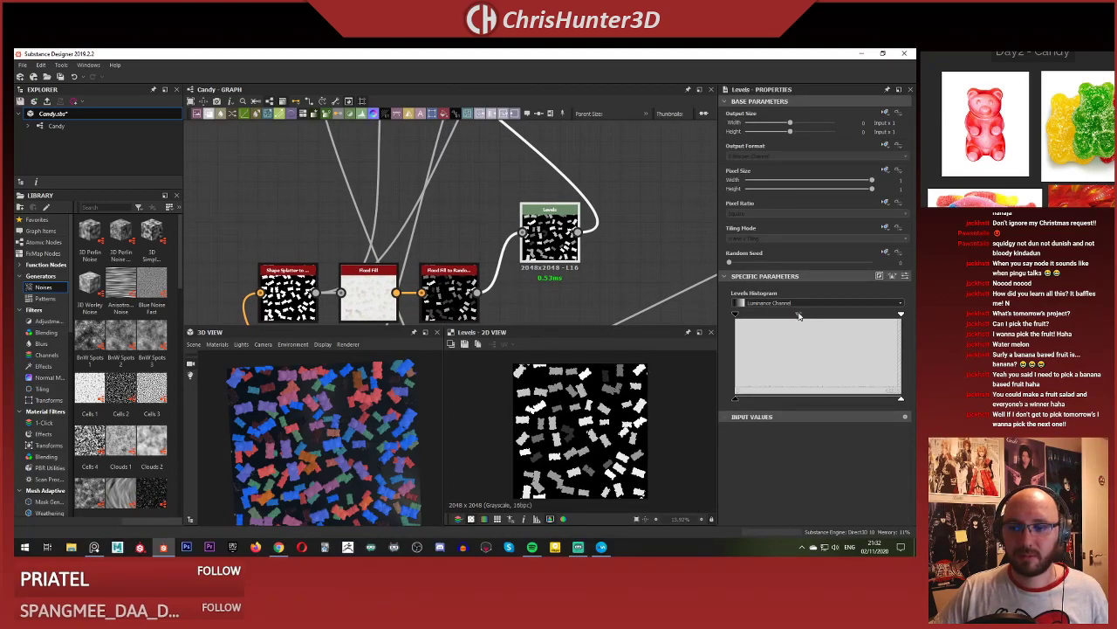
Darken the foreground Levels' midtones, lower its input white point and slightly raise its output black level to vary the bear colours.
{"action": "left_click_drag", "start_coordinate": [799, 316], "coordinate": [818, 318]}
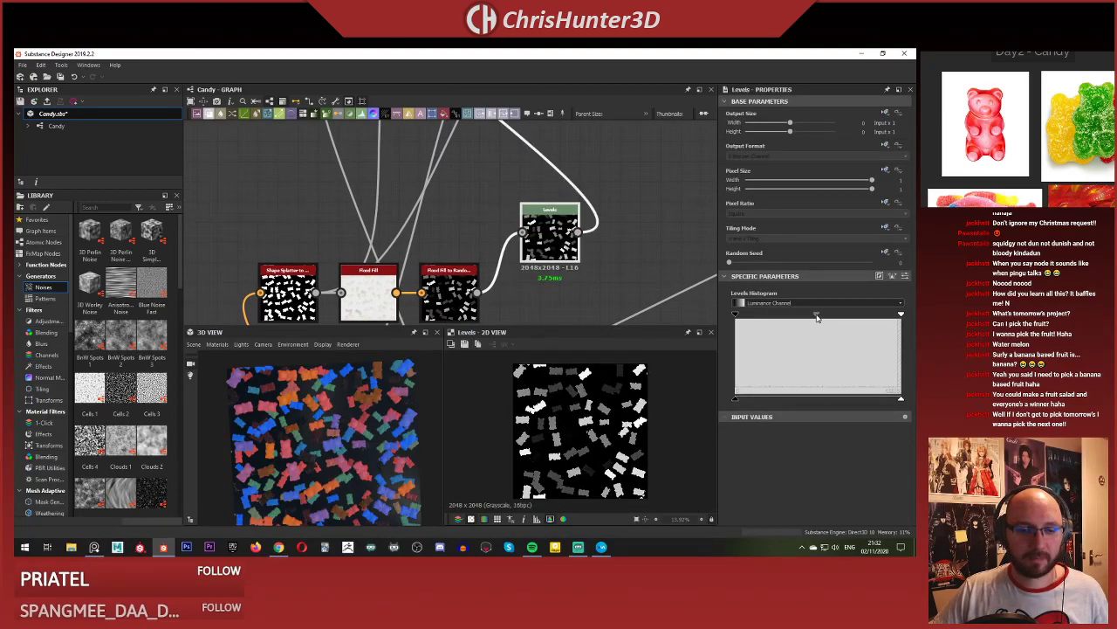
{"action": "scroll", "coordinate": [381, 421], "scroll_direction": "up", "scroll_amount": 4}
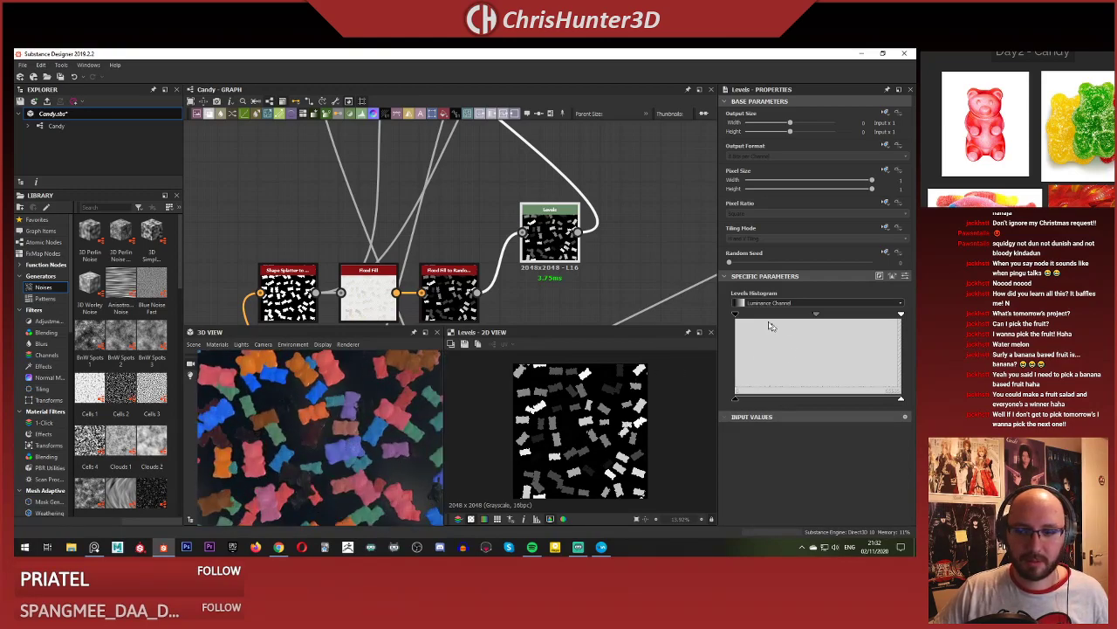
{"action": "left_click_drag", "start_coordinate": [736, 314], "coordinate": [765, 315]}
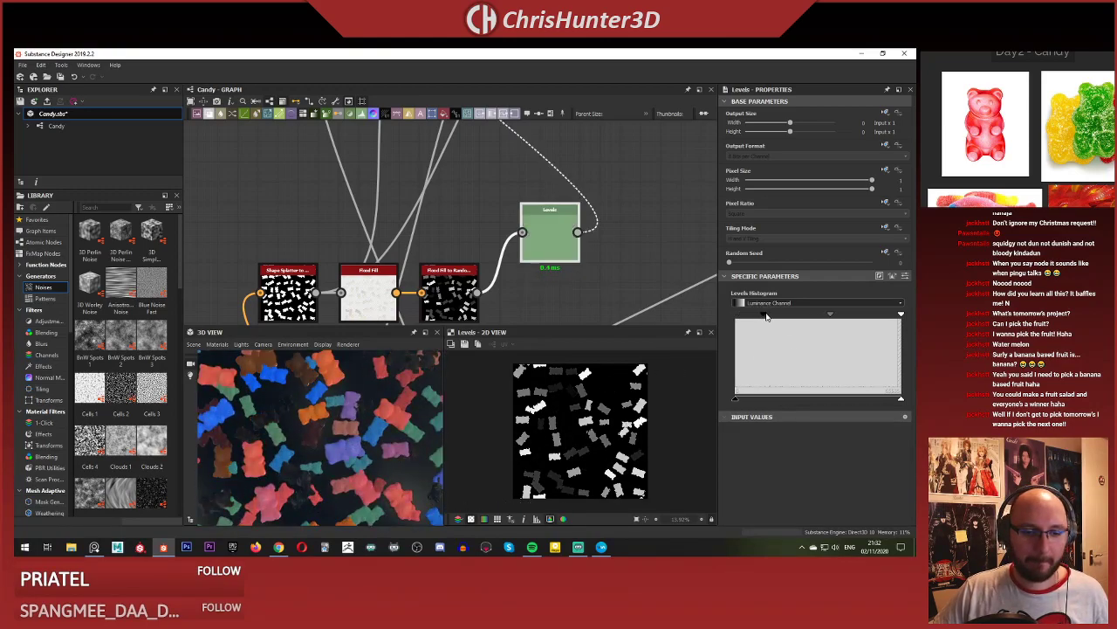
{"action": "left_click_drag", "start_coordinate": [901, 316], "coordinate": [884, 316]}
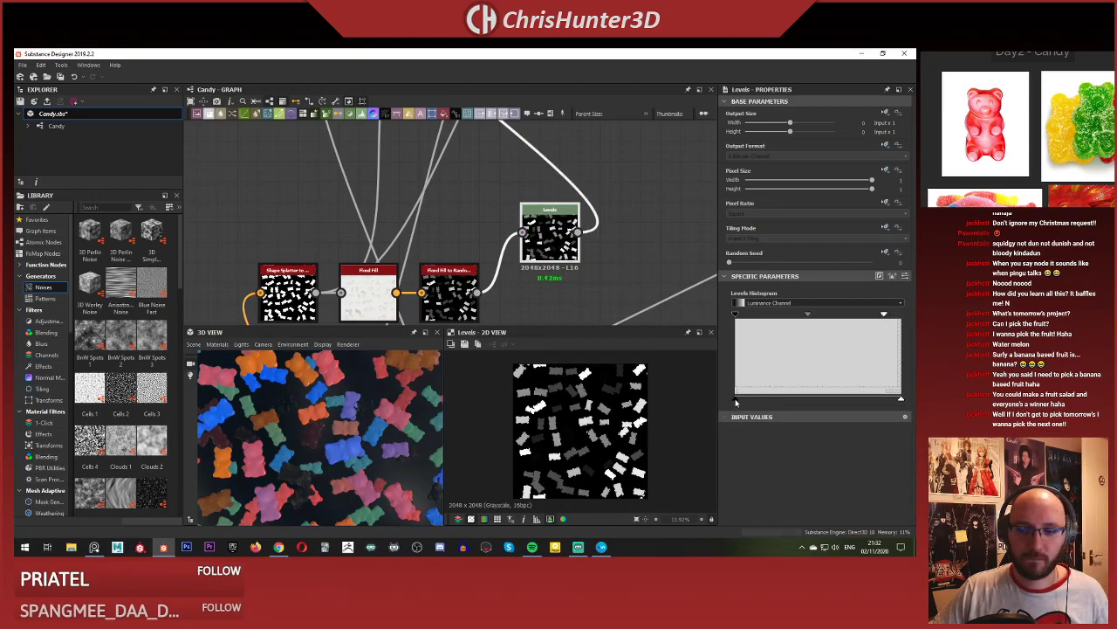
{"action": "mouse_move", "coordinate": [736, 400]}
{"action": "left_mouse_down"}
{"action": "mouse_move", "coordinate": [808, 400]}
{"action": "mouse_move", "coordinate": [737, 400]}
{"action": "left_mouse_up"}
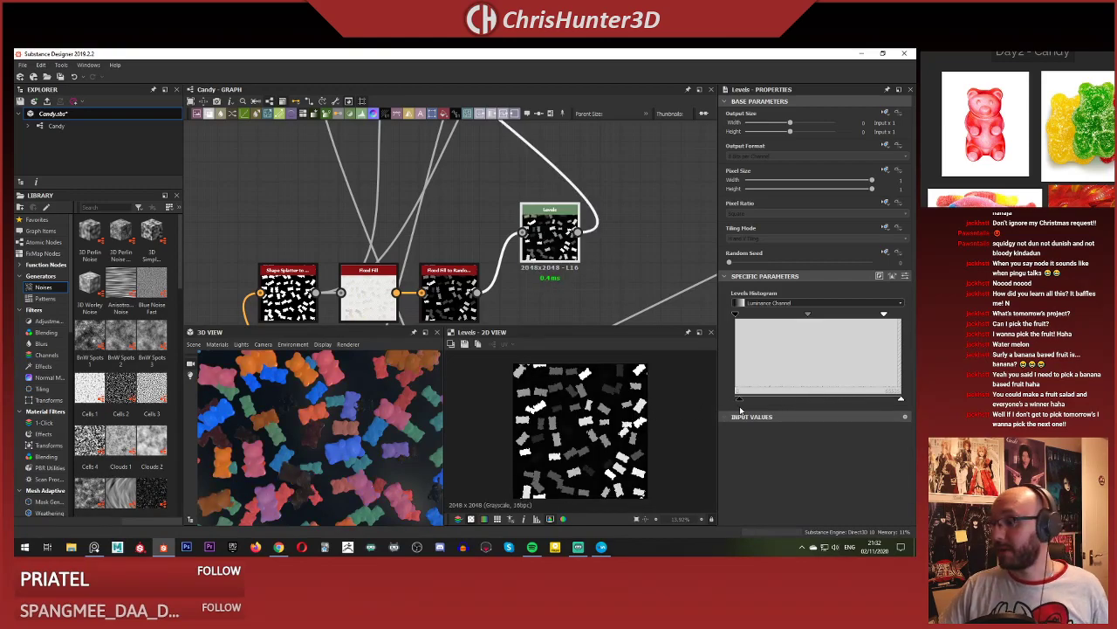
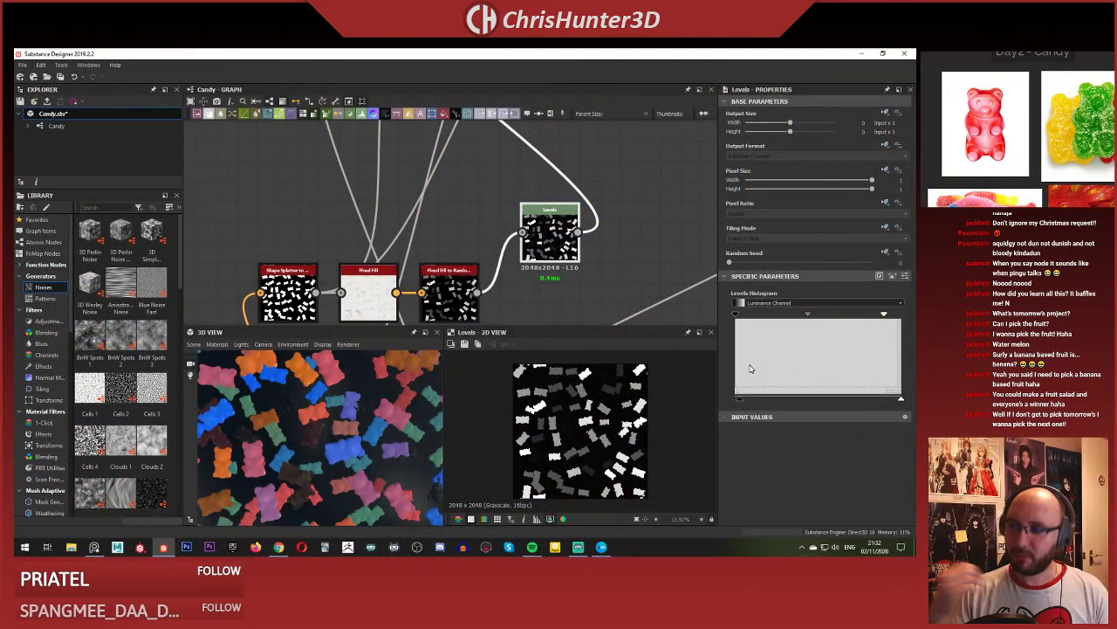
Preview the background Shape Splatter to Mask and Flood Fill to Random Grayscale in 2D and examine the spread of grey values.
{"action": "scroll", "coordinate": [423, 221], "scroll_direction": "down", "scroll_amount": 6}
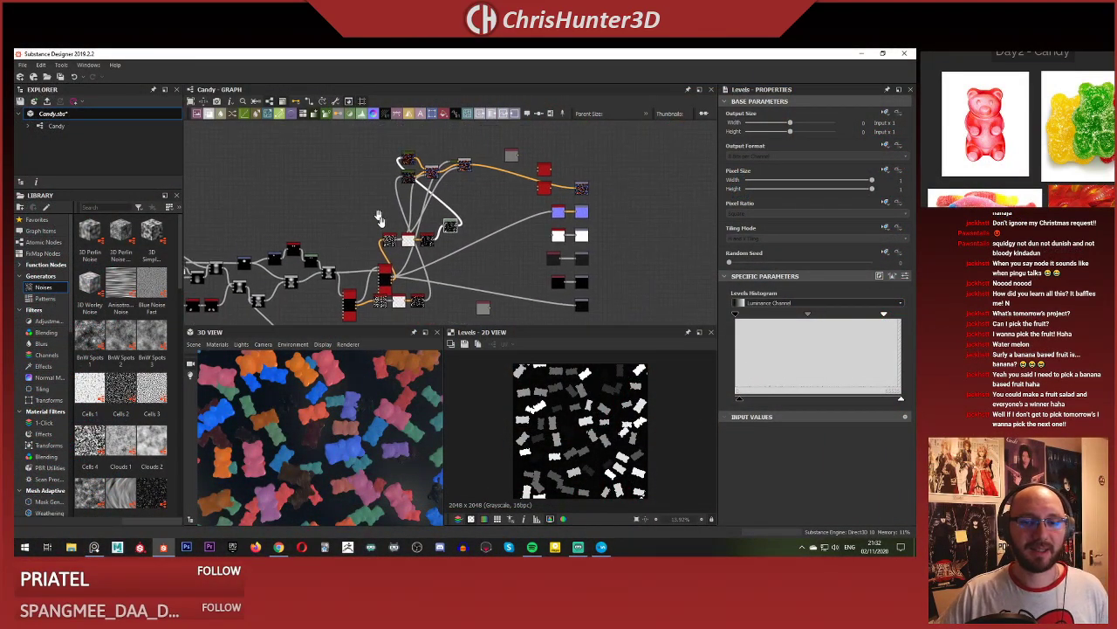
{"action": "scroll", "coordinate": [411, 200], "scroll_direction": "up", "scroll_amount": 4}
{"action": "middle_click_drag", "start_coordinate": [412, 200], "coordinate": [404, 133]}
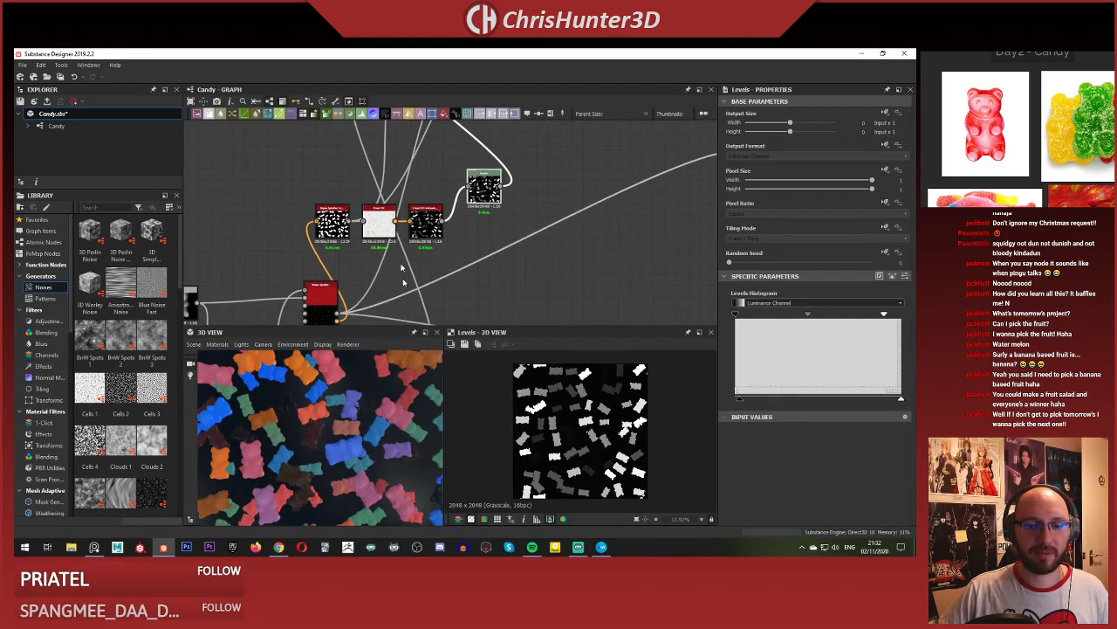
{"action": "middle_click_drag", "start_coordinate": [402, 281], "coordinate": [439, 233]}
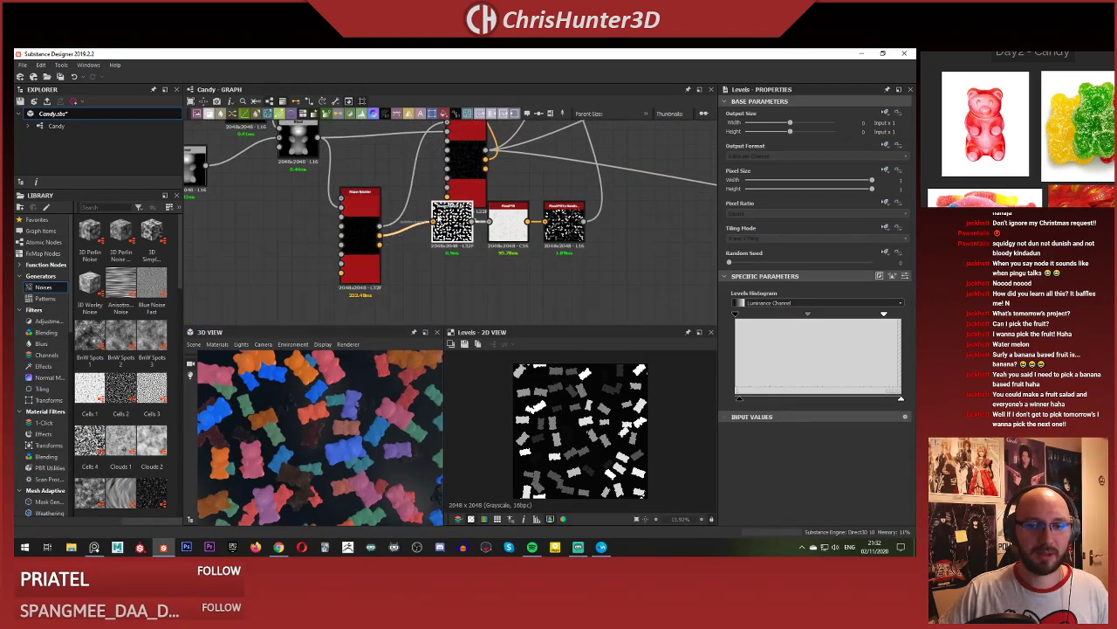
{"action": "double_click", "coordinate": [453, 222]}
{"action": "scroll", "coordinate": [523, 297], "scroll_direction": "down", "scroll_amount": 3}
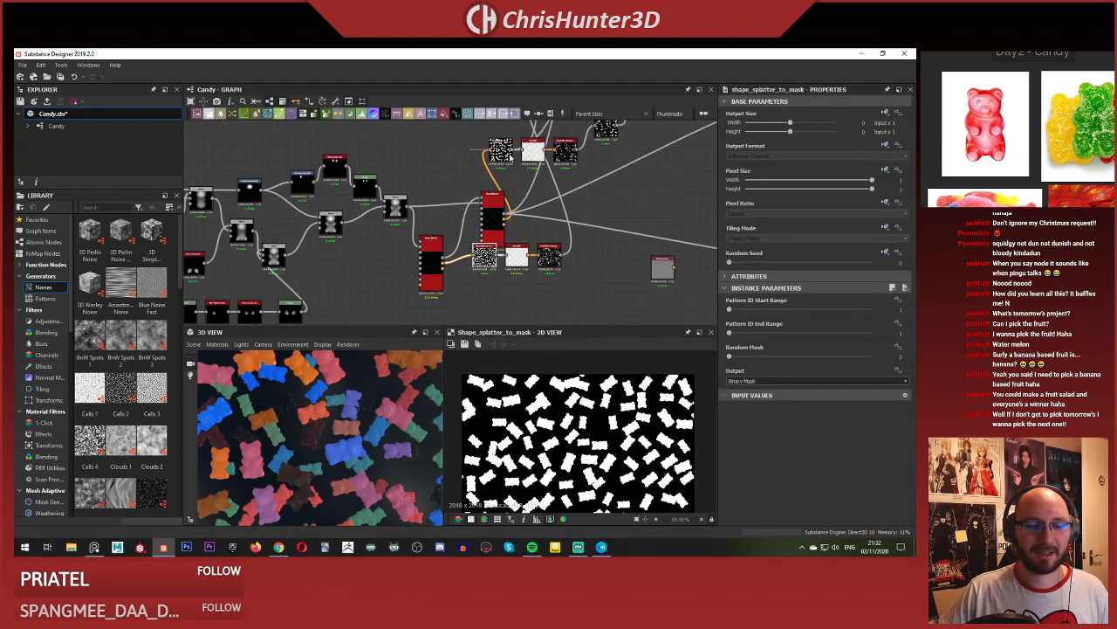
{"action": "middle_click_drag", "start_coordinate": [511, 158], "coordinate": [480, 174]}
{"action": "scroll", "coordinate": [528, 240], "scroll_direction": "up", "scroll_amount": 3}
{"action": "scroll", "coordinate": [533, 305], "scroll_direction": "down", "scroll_amount": 1}
{"action": "middle_click_drag", "start_coordinate": [532, 310], "coordinate": [543, 199]}
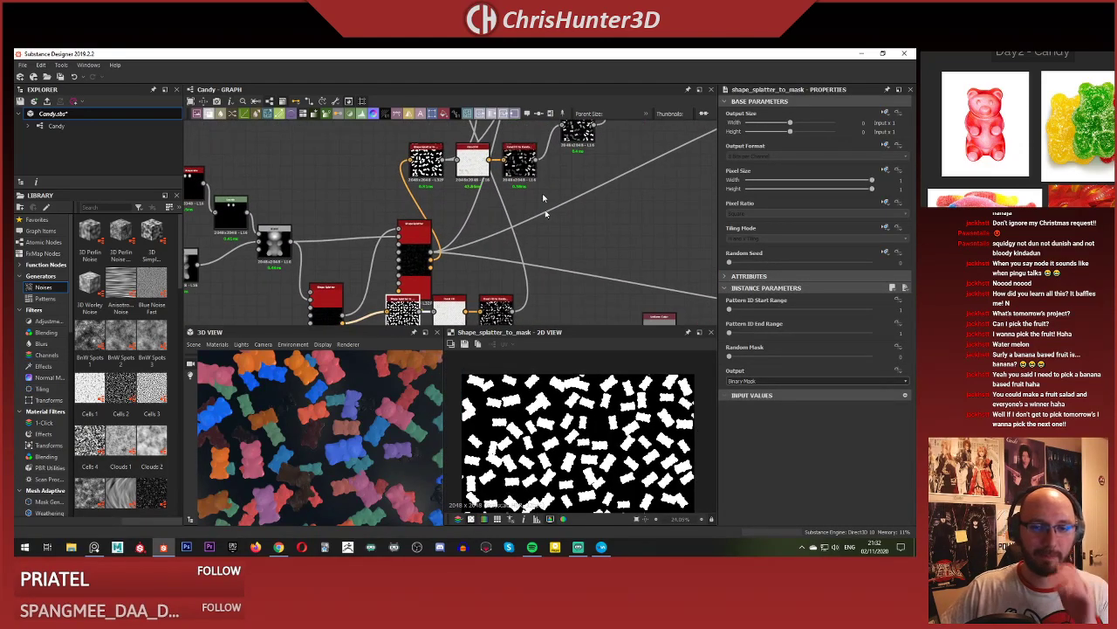
{"action": "scroll", "coordinate": [524, 262], "scroll_direction": "up", "scroll_amount": 3}
{"action": "double_click", "coordinate": [480, 255]}
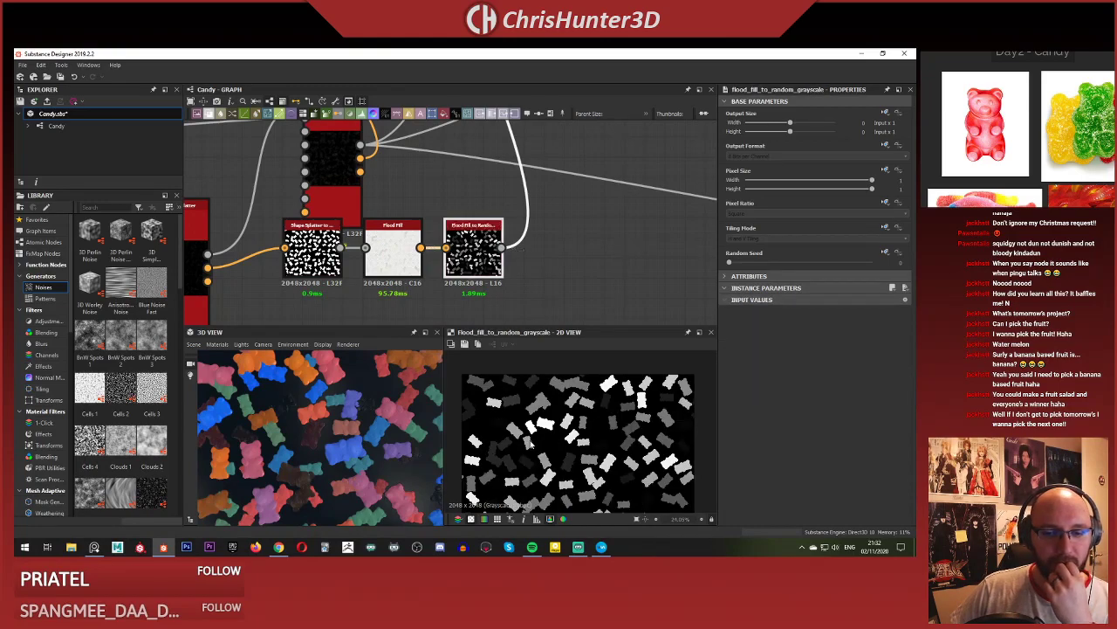
{"action": "key", "text": "f"}
Insert a Levels node on the connection leaving the background Flood Fill to Random Grayscale.
{"action": "middle_click_drag", "start_coordinate": [536, 182], "coordinate": [543, 220]}
{"action": "scroll", "coordinate": [544, 220], "scroll_direction": "down", "scroll_amount": 3}
{"action": "middle_click_drag", "start_coordinate": [517, 157], "coordinate": [519, 316]}
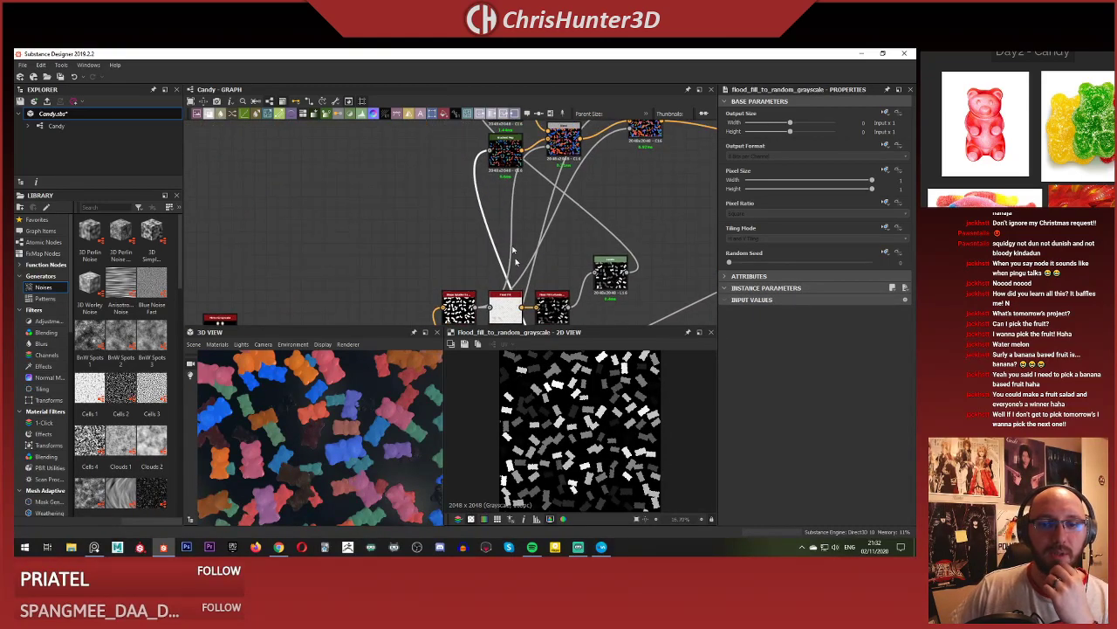
{"action": "middle_click_drag", "start_coordinate": [508, 230], "coordinate": [509, 180]}
{"action": "middle_click_drag", "start_coordinate": [527, 319], "coordinate": [514, 149]}
{"action": "scroll", "coordinate": [542, 196], "scroll_direction": "up", "scroll_amount": 3}
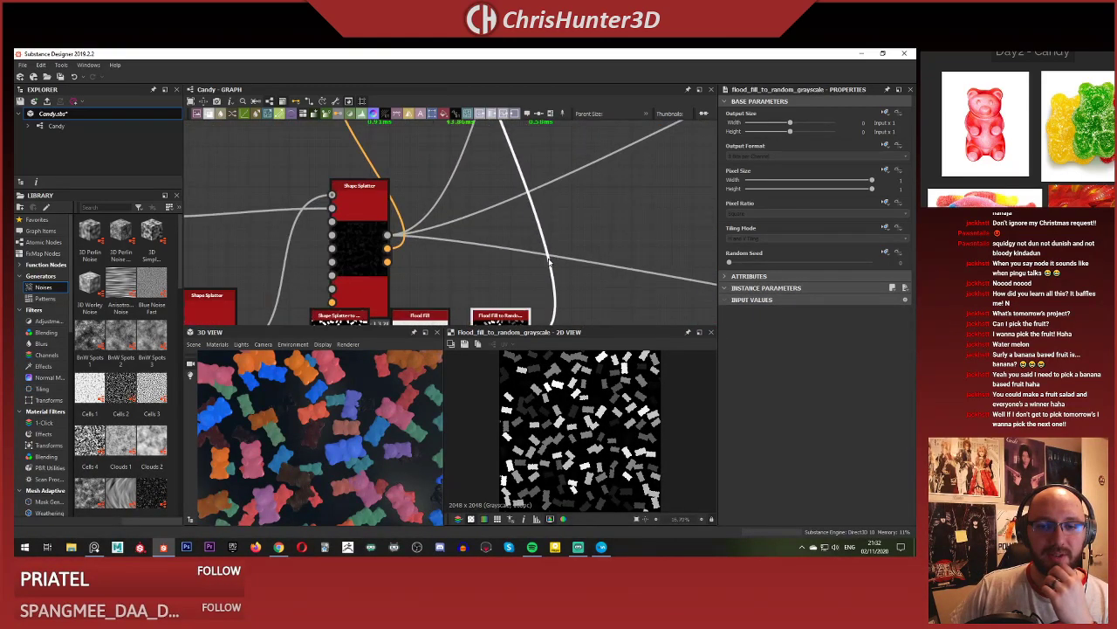
{"action": "scroll", "coordinate": [537, 264], "scroll_direction": "up", "scroll_amount": 1}
{"action": "key", "text": "space"}
{"action": "type", "text": "level"}
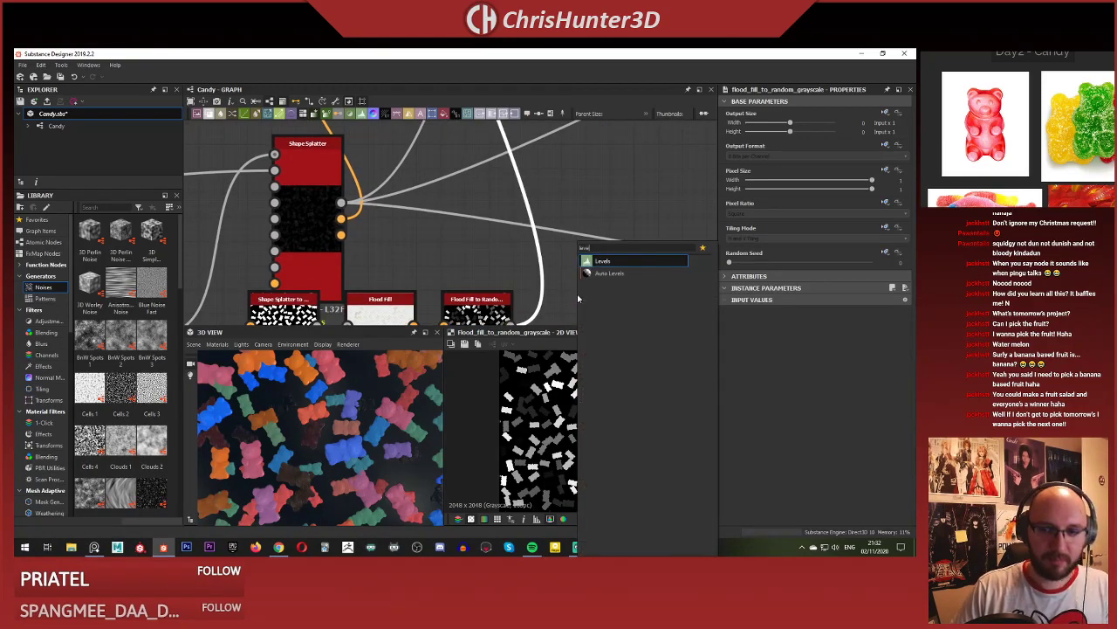
{"action": "key", "text": "Return"}
Place the new Levels node directly beside the background Flood Fill to Random Grayscale node.
{"action": "scroll", "coordinate": [560, 253], "scroll_direction": "down", "scroll_amount": 3}
{"action": "scroll", "coordinate": [460, 157], "scroll_direction": "down", "scroll_amount": 2}
{"action": "middle_click_drag", "start_coordinate": [460, 158], "coordinate": [460, 210]}
{"action": "scroll", "coordinate": [467, 212], "scroll_direction": "up", "scroll_amount": 1}
{"action": "left_click_drag", "start_coordinate": [495, 194], "coordinate": [564, 306]}
{"action": "scroll", "coordinate": [548, 284], "scroll_direction": "up", "scroll_amount": 3}
{"action": "middle_click_drag", "start_coordinate": [547, 284], "coordinate": [540, 185]}
{"action": "left_click_drag", "start_coordinate": [579, 232], "coordinate": [518, 232]}
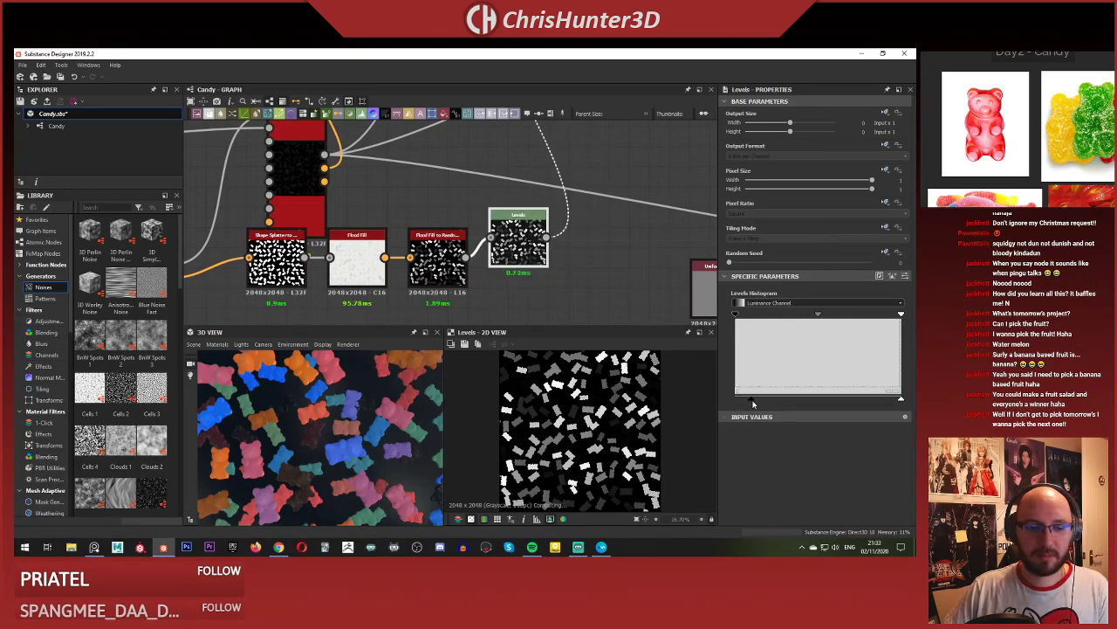
Brighten the background Levels by lowering its midtone and input white points and raising its output black level.
{"action": "mouse_move", "coordinate": [735, 399]}
{"action": "left_mouse_down"}
{"action": "mouse_move", "coordinate": [754, 403]}
{"action": "mouse_move", "coordinate": [734, 399]}
{"action": "left_mouse_up"}
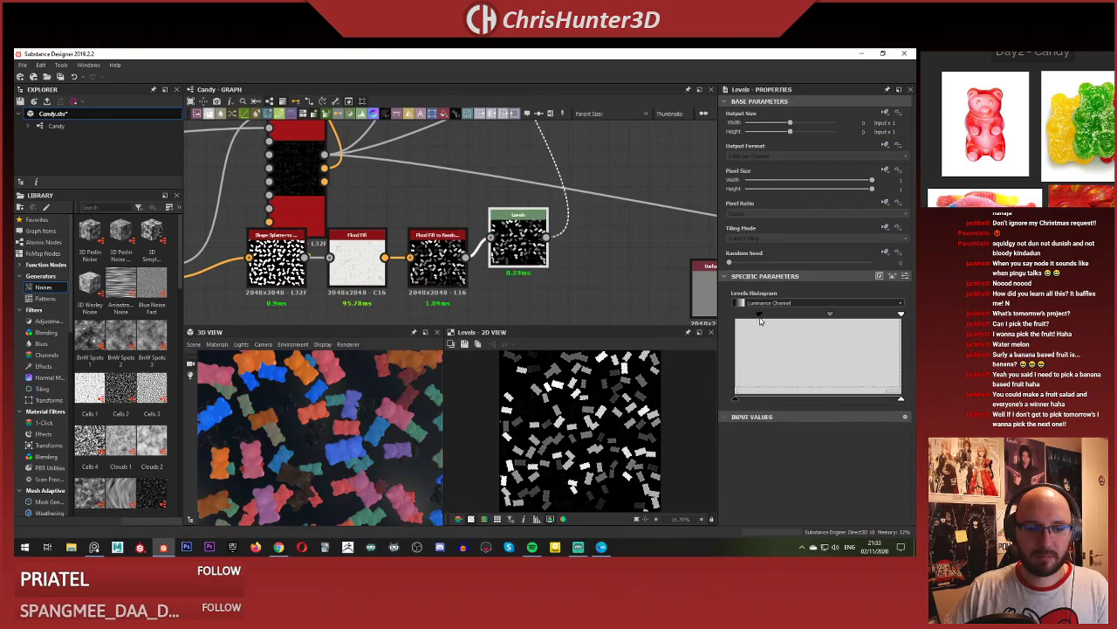
{"action": "left_click_drag", "start_coordinate": [901, 315], "coordinate": [874, 316]}
{"action": "left_click_drag", "start_coordinate": [805, 319], "coordinate": [778, 326]}
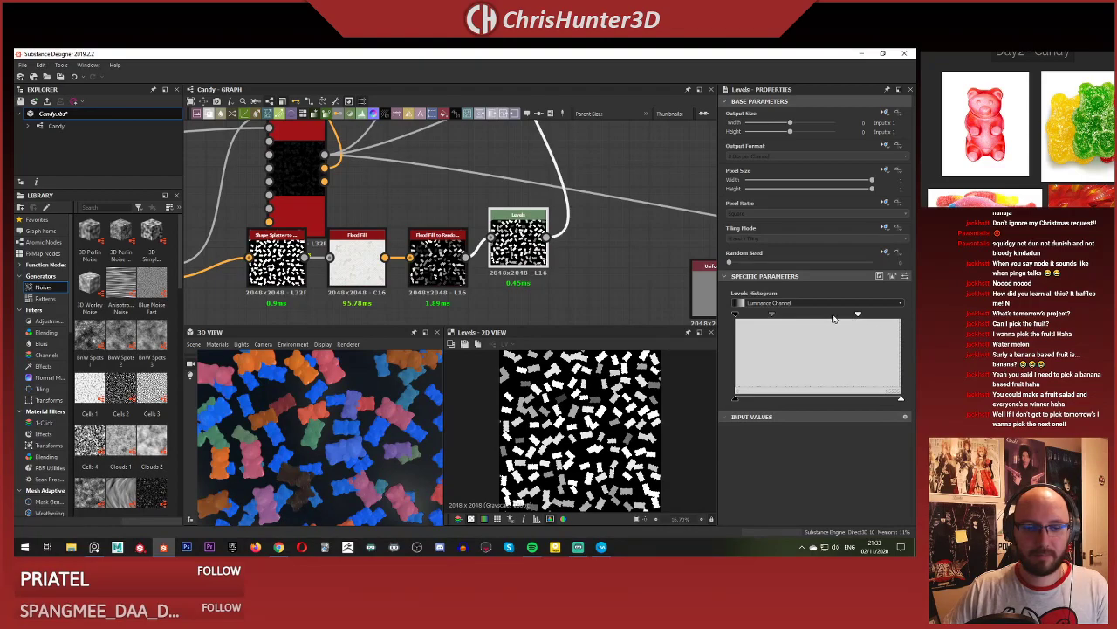
{"action": "left_click_drag", "start_coordinate": [858, 315], "coordinate": [740, 317]}
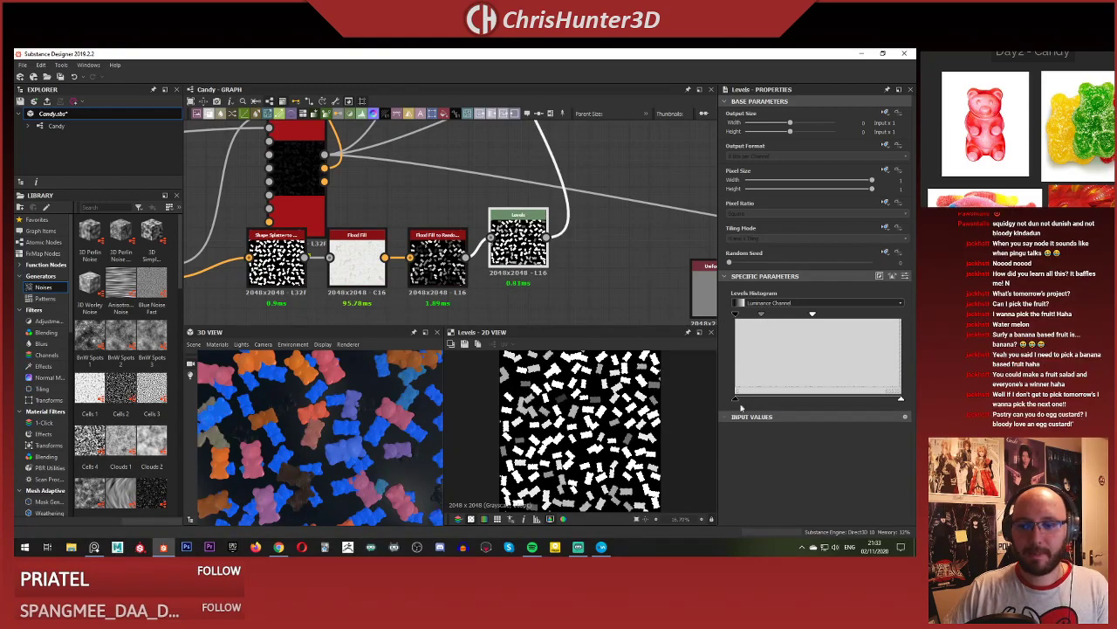
{"action": "left_click_drag", "start_coordinate": [749, 401], "coordinate": [754, 402]}
Preview the final colour Blend in 2D and examine how the foreground and background bear colours combine.
{"action": "scroll", "coordinate": [419, 242], "scroll_direction": "down", "scroll_amount": 4}
{"action": "middle_click_drag", "start_coordinate": [402, 218], "coordinate": [435, 255]}
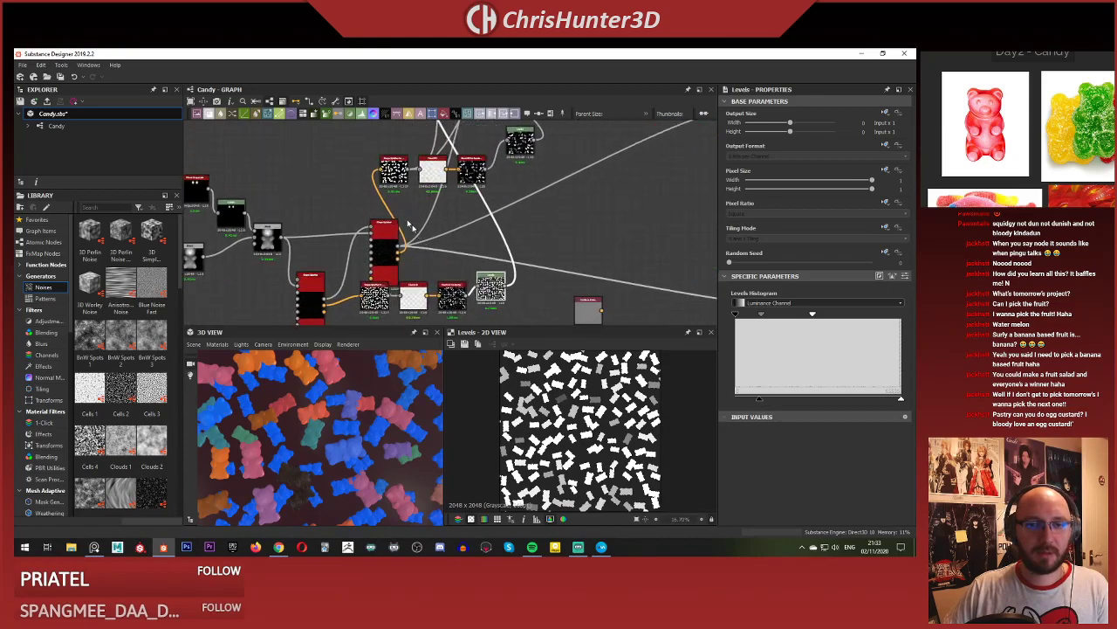
{"action": "scroll", "coordinate": [426, 251], "scroll_direction": "up", "scroll_amount": 2}
{"action": "left_click", "coordinate": [372, 243]}
{"action": "scroll", "coordinate": [533, 229], "scroll_direction": "down", "scroll_amount": 3}
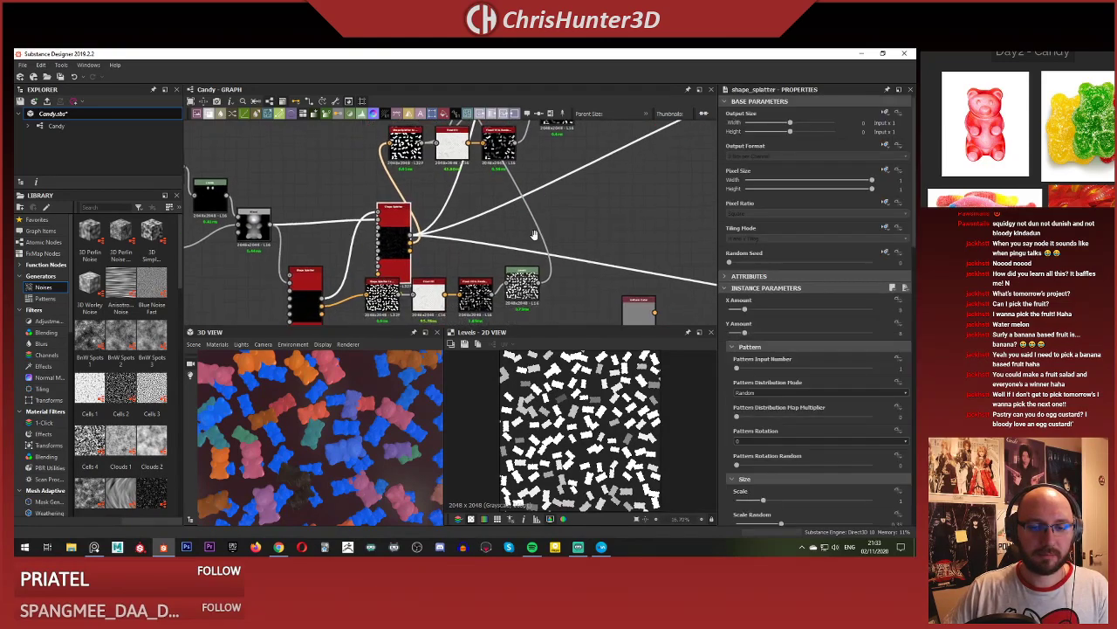
{"action": "middle_click_drag", "start_coordinate": [538, 218], "coordinate": [459, 321]}
{"action": "scroll", "coordinate": [402, 222], "scroll_direction": "up", "scroll_amount": 2}
{"action": "double_click", "coordinate": [511, 199]}
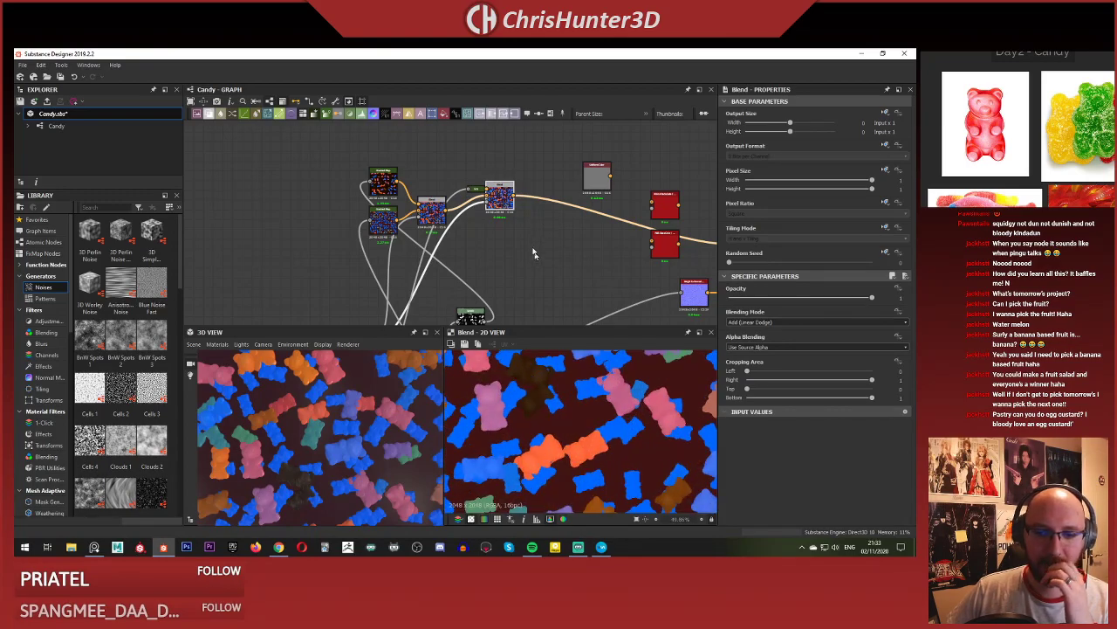
{"action": "scroll", "coordinate": [534, 254], "scroll_direction": "up", "scroll_amount": 3}
{"action": "scroll", "coordinate": [579, 437], "scroll_direction": "down", "scroll_amount": 3}
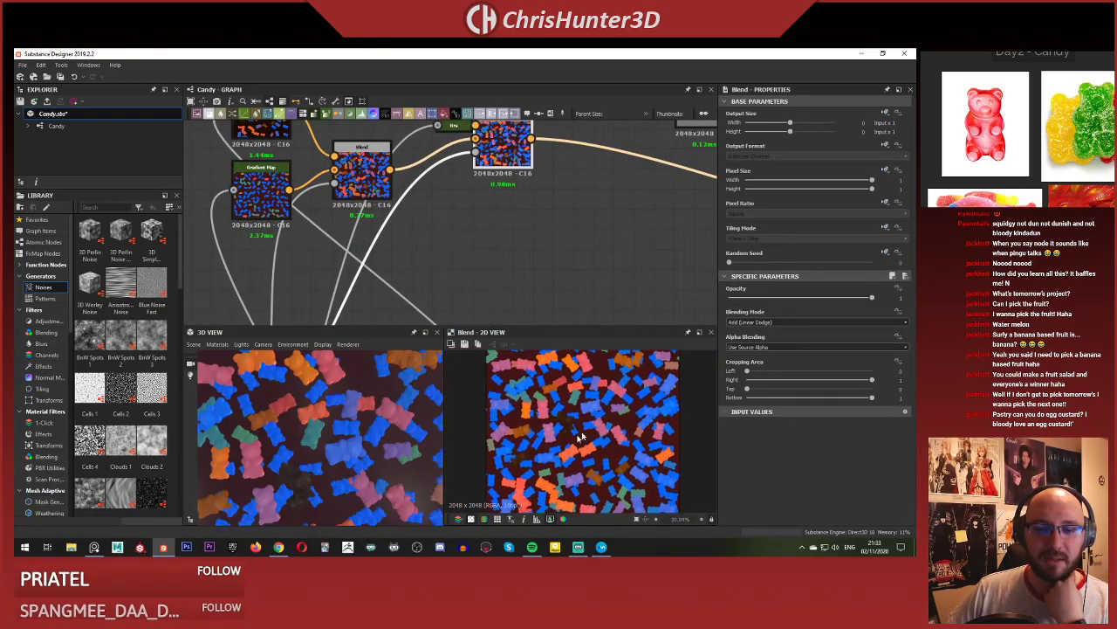
{"action": "scroll", "coordinate": [648, 196], "scroll_direction": "down", "scroll_amount": 3}
Compare the first colour Blend with the background Gradient Map in 2D and trace the map back to its Levels input.
{"action": "double_click", "coordinate": [477, 180]}
{"action": "left_click", "coordinate": [419, 195]}
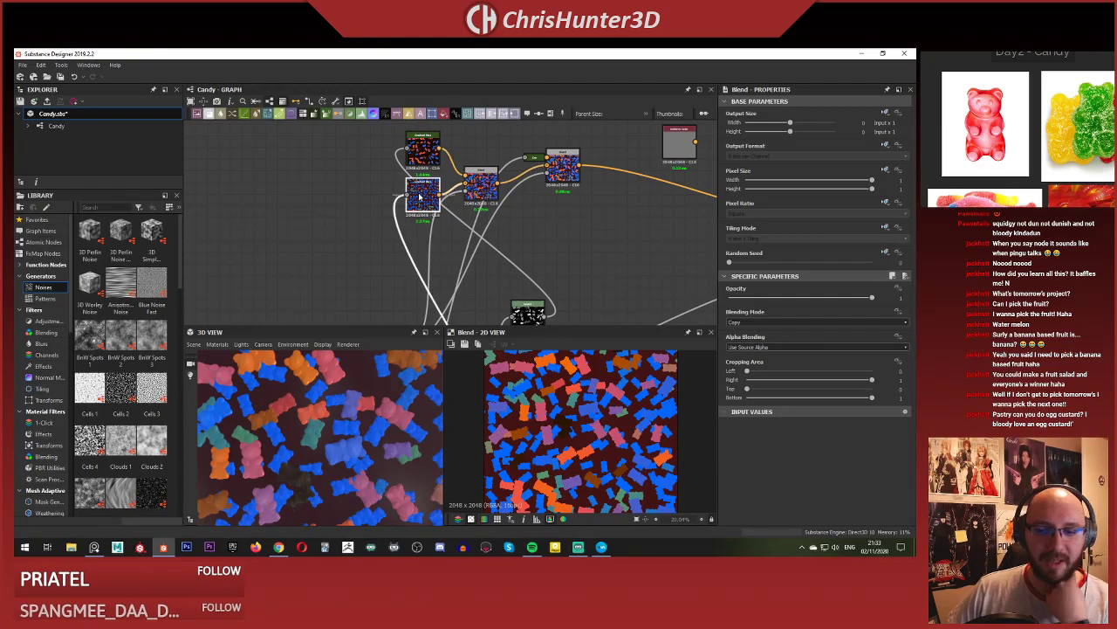
{"action": "double_click", "coordinate": [419, 197]}
{"action": "double_click", "coordinate": [482, 185]}
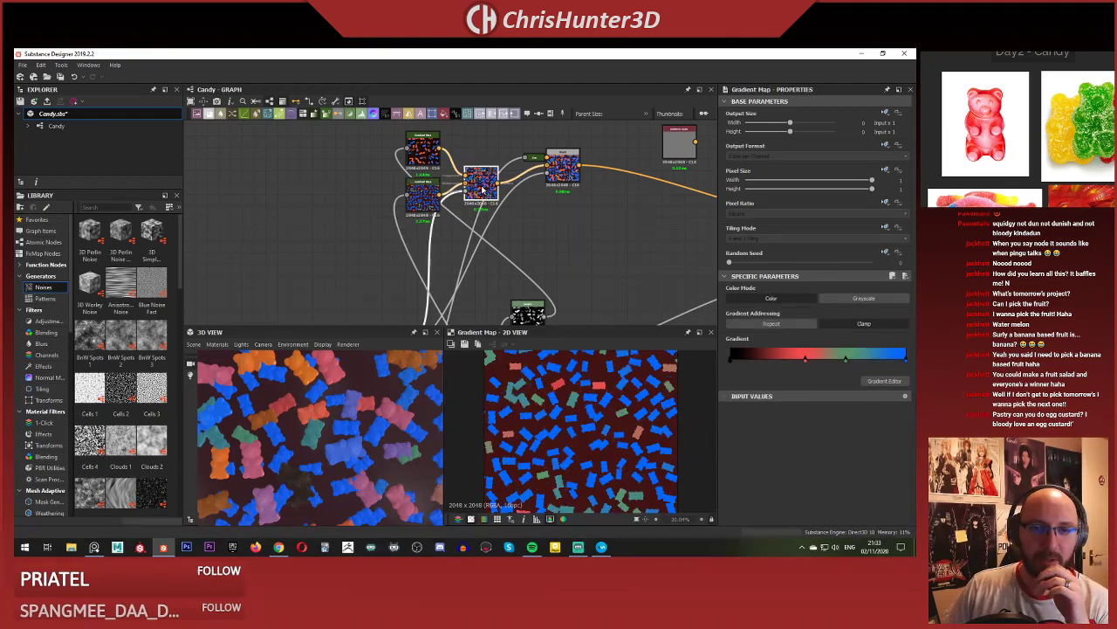
{"action": "double_click", "coordinate": [419, 200]}
{"action": "scroll", "coordinate": [419, 295], "scroll_direction": "down", "scroll_amount": 1}
{"action": "middle_click_drag", "start_coordinate": [419, 294], "coordinate": [424, 140]}
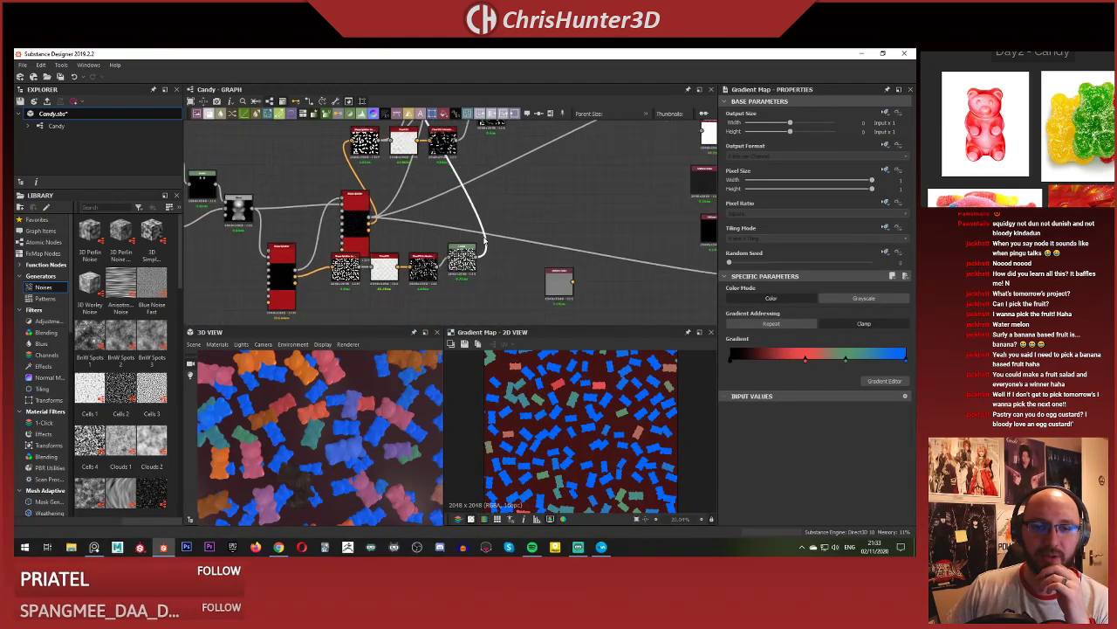
Compare the background Flood Fill to Random Grayscale output with its Levels output in 2D, checking the spread of grey values per bear.
{"action": "scroll", "coordinate": [475, 262], "scroll_direction": "up", "scroll_amount": 3}
{"action": "middle_click_drag", "start_coordinate": [465, 306], "coordinate": [472, 289]}
{"action": "scroll", "coordinate": [472, 289], "scroll_direction": "up", "scroll_amount": 1}
{"action": "double_click", "coordinate": [452, 251]}
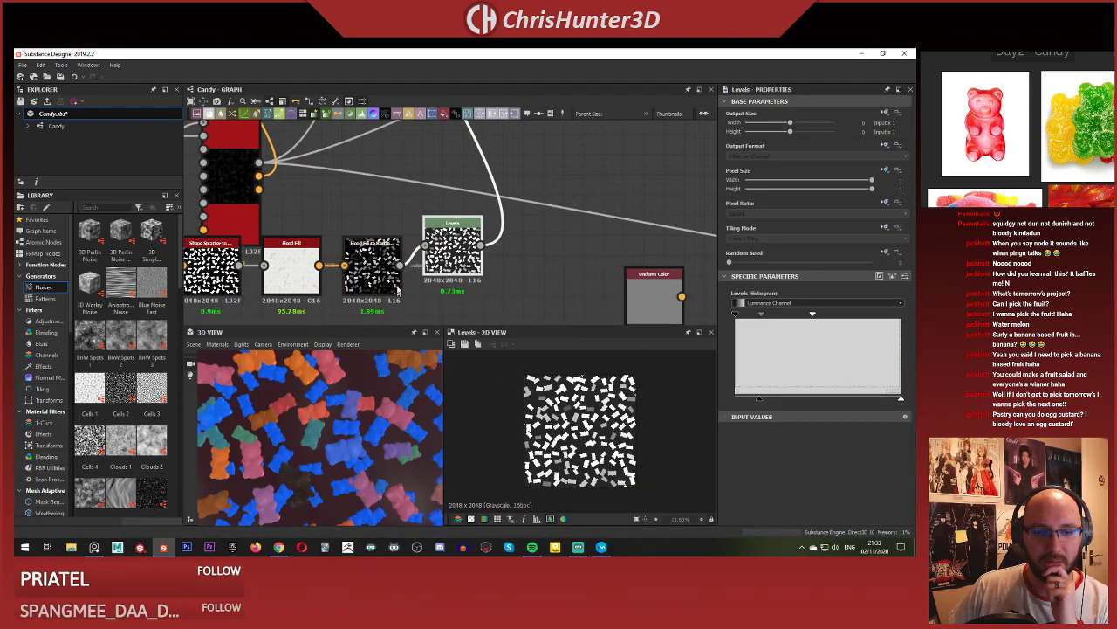
{"action": "double_click", "coordinate": [372, 264]}
{"action": "scroll", "coordinate": [568, 398], "scroll_direction": "up", "scroll_amount": 6}
{"action": "middle_click_drag", "start_coordinate": [567, 398], "coordinate": [561, 414]}
{"action": "double_click", "coordinate": [452, 247]}
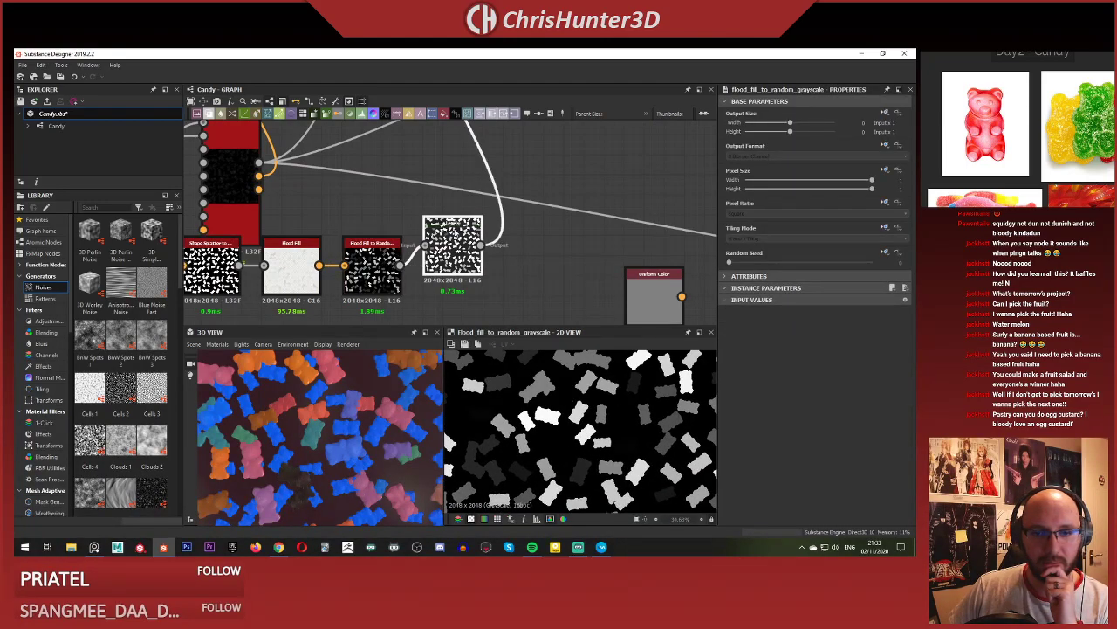
{"action": "scroll", "coordinate": [524, 272], "scroll_direction": "down", "scroll_amount": 2}
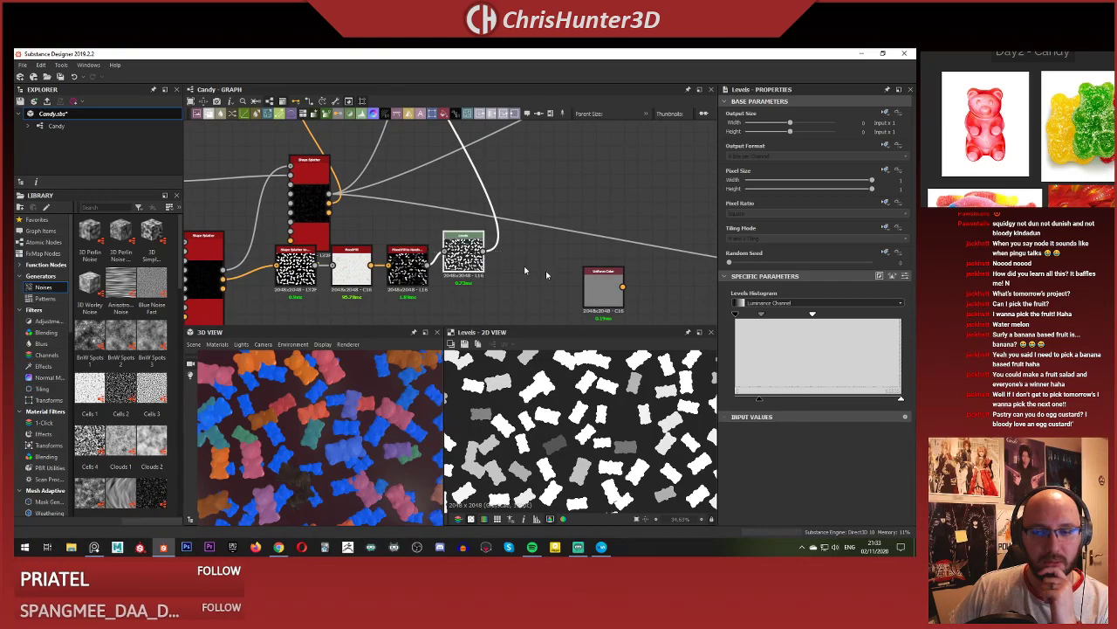
Darken the background Levels by moving the input white point to maximum and shifting the midtone to about the middle of the range.
{"action": "mouse_move", "coordinate": [901, 402]}
{"action": "left_mouse_down"}
{"action": "mouse_move", "coordinate": [879, 404]}
{"action": "mouse_move", "coordinate": [908, 403]}
{"action": "left_mouse_up"}
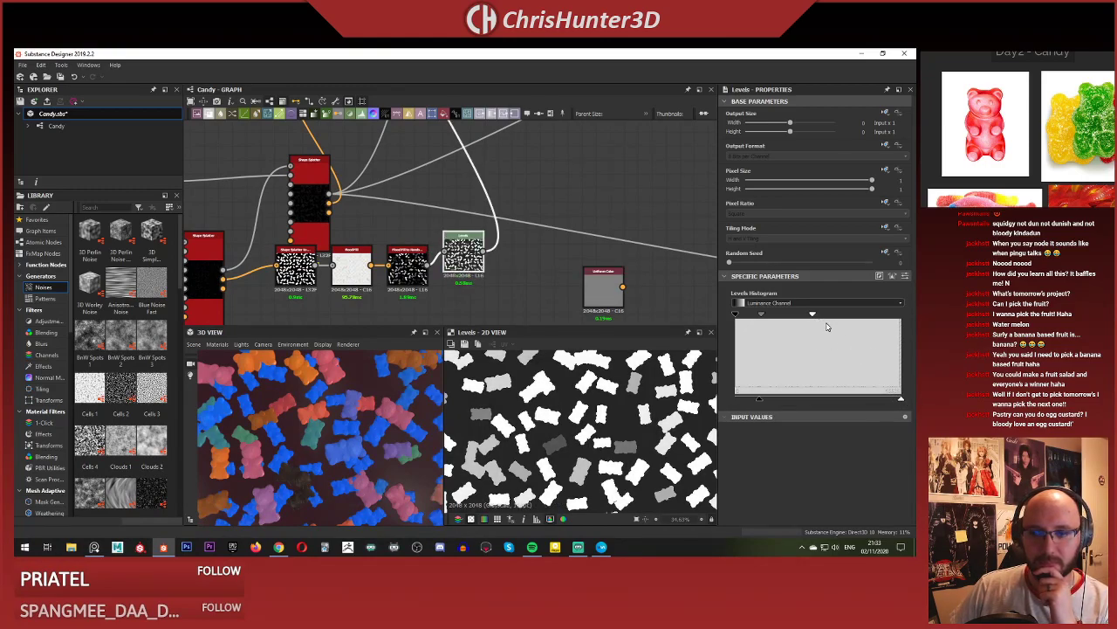
{"action": "left_click_drag", "start_coordinate": [813, 316], "coordinate": [907, 326]}
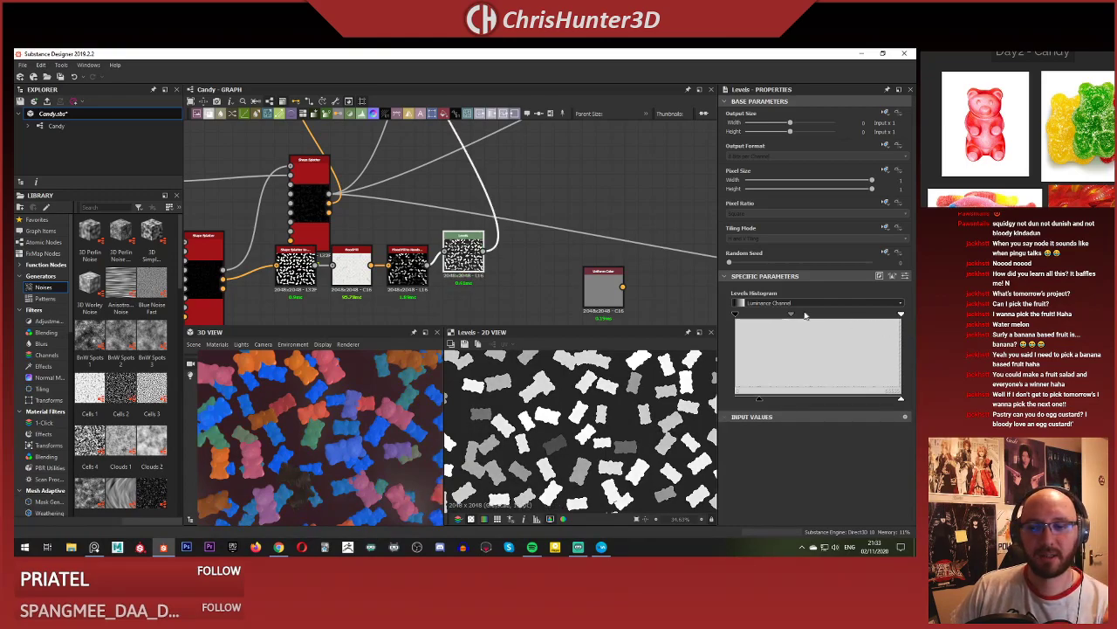
{"action": "mouse_move", "coordinate": [792, 317]}
{"action": "left_mouse_down"}
{"action": "mouse_move", "coordinate": [820, 317]}
{"action": "mouse_move", "coordinate": [802, 319]}
{"action": "left_mouse_up"}
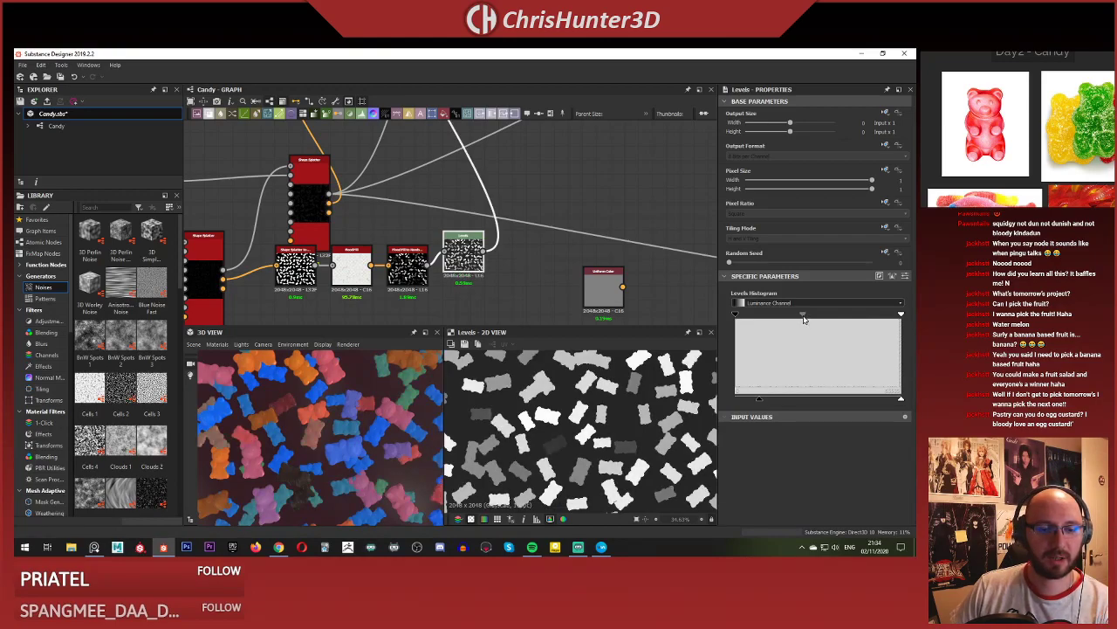
{"action": "left_click_drag", "start_coordinate": [807, 319], "coordinate": [824, 321]}
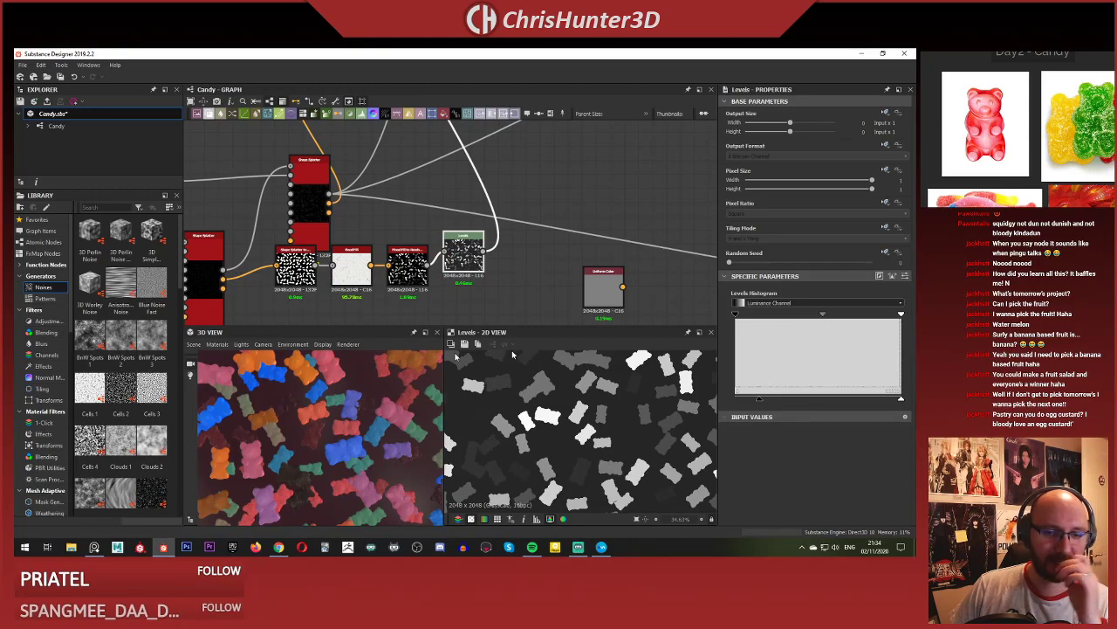
{"action": "scroll", "coordinate": [399, 430], "scroll_direction": "down", "scroll_amount": 6}
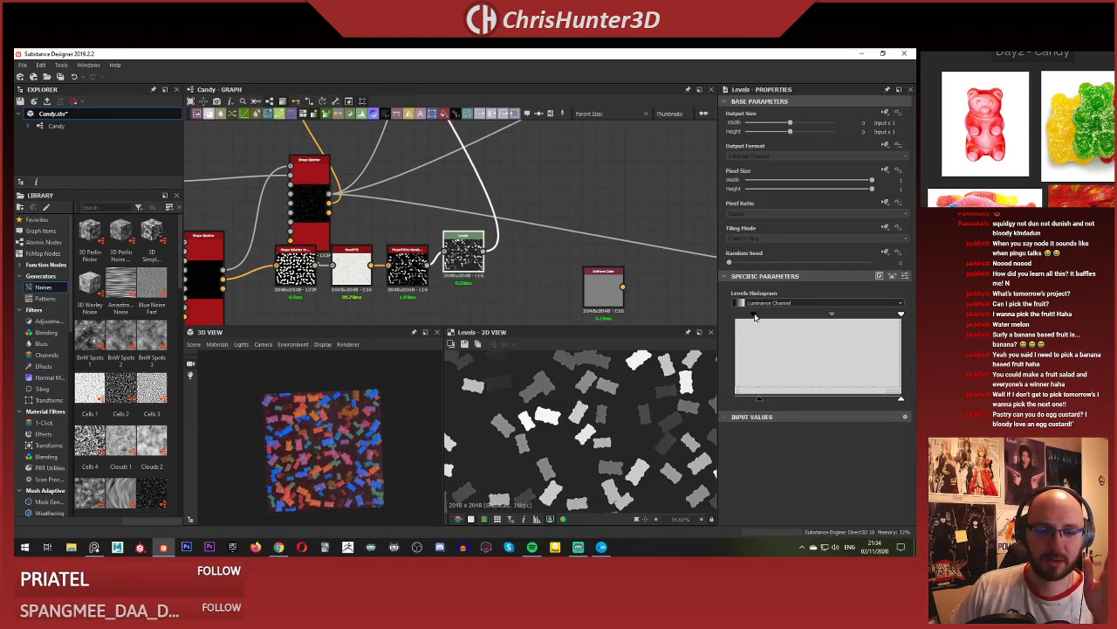
{"action": "left_click_drag", "start_coordinate": [743, 314], "coordinate": [735, 314]}
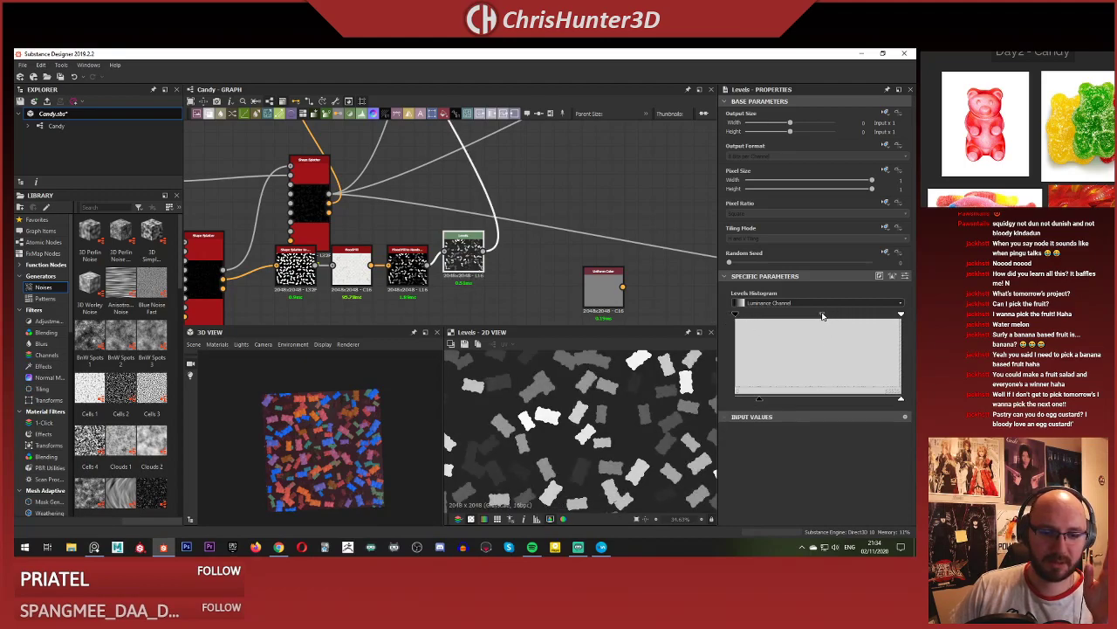
{"action": "left_click_drag", "start_coordinate": [835, 316], "coordinate": [818, 316]}
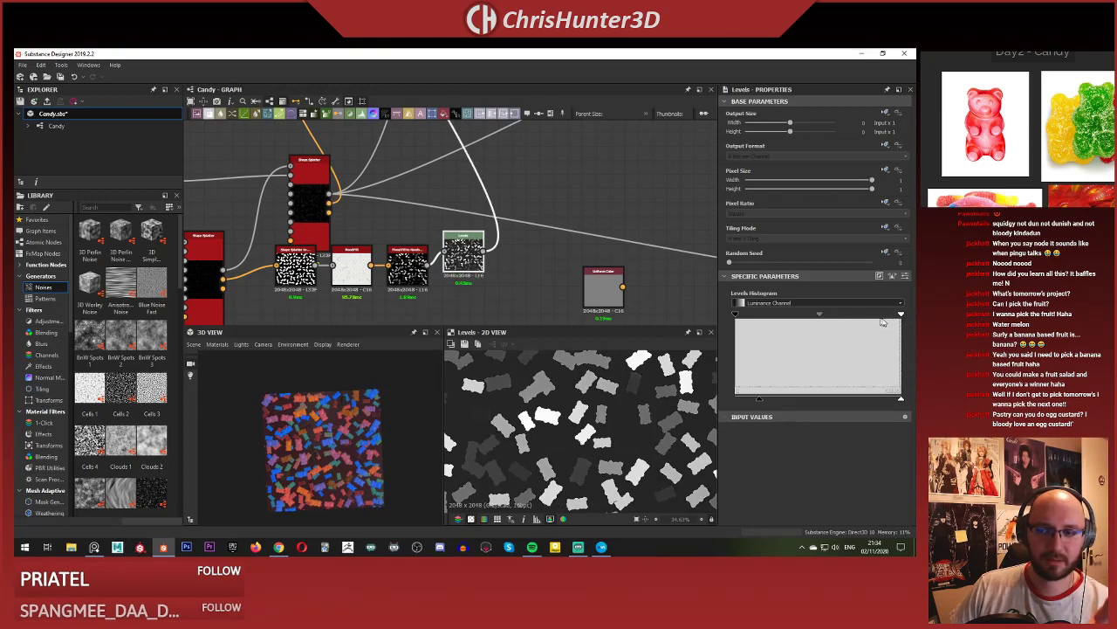
{"action": "mouse_move", "coordinate": [901, 316]}
{"action": "left_mouse_down"}
{"action": "mouse_move", "coordinate": [874, 316]}
{"action": "mouse_move", "coordinate": [901, 316]}
{"action": "left_mouse_up"}
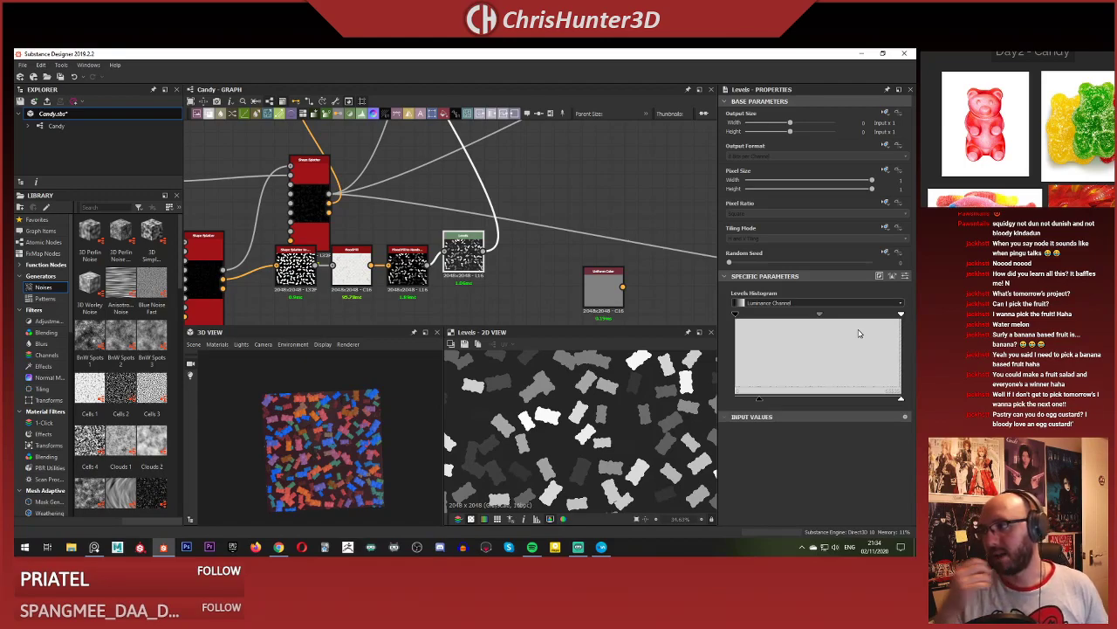
Move the background Shape Splatter node lower in the graph, away from the foreground Shape Splatter.
{"action": "scroll", "coordinate": [441, 212], "scroll_direction": "down", "scroll_amount": 4}
{"action": "scroll", "coordinate": [407, 240], "scroll_direction": "up", "scroll_amount": 6}
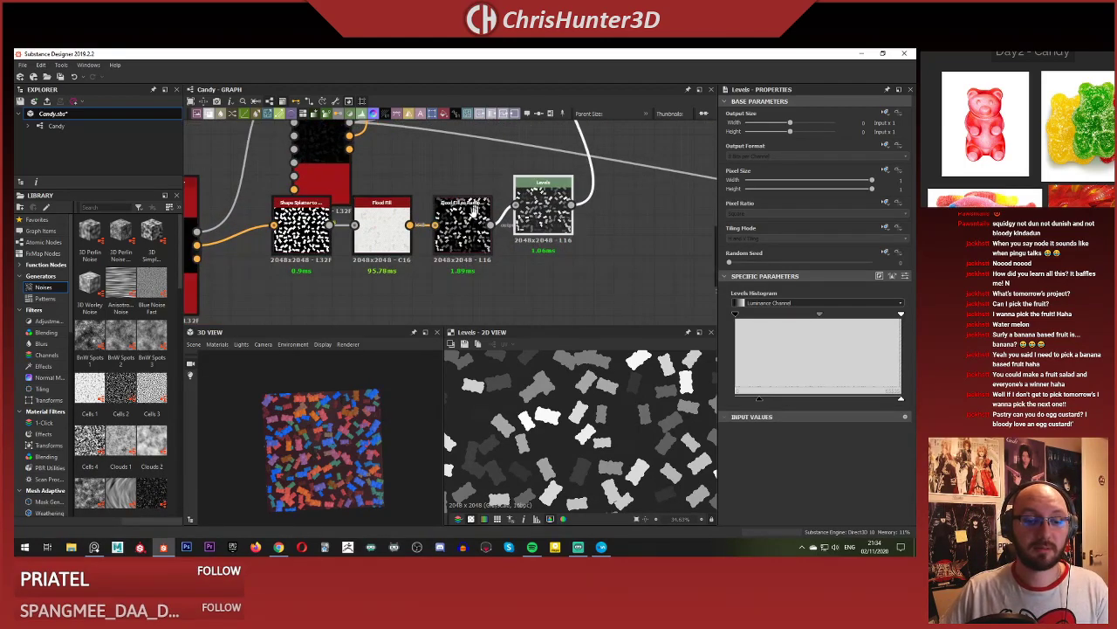
{"action": "middle_click_drag", "start_coordinate": [419, 218], "coordinate": [399, 273]}
{"action": "scroll", "coordinate": [336, 437], "scroll_direction": "up", "scroll_amount": 5}
{"action": "scroll", "coordinate": [337, 437], "scroll_direction": "down", "scroll_amount": 5}
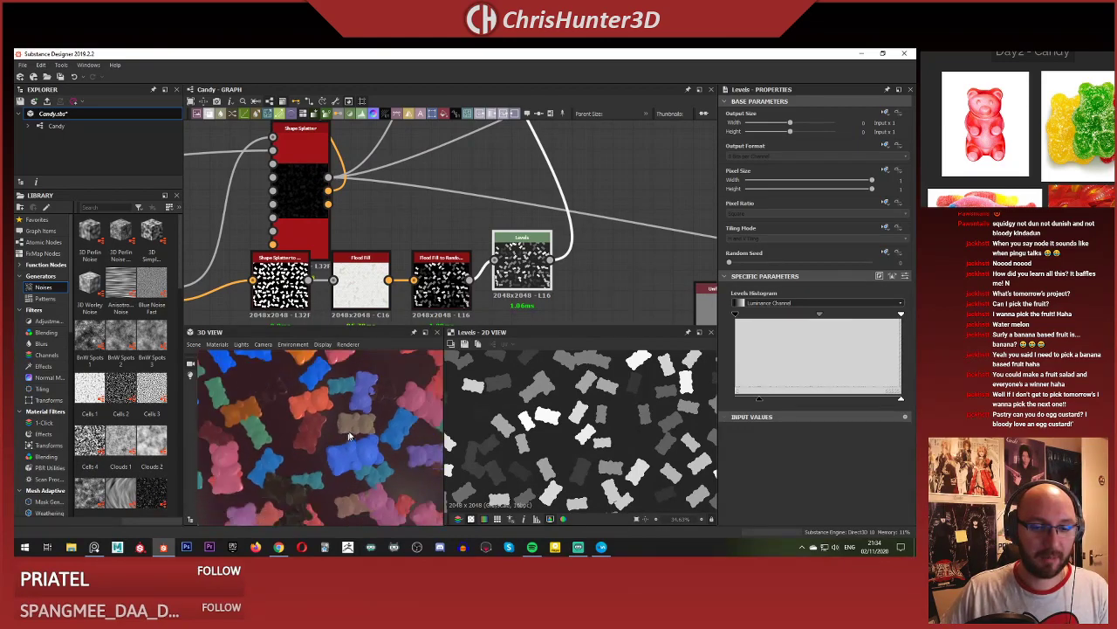
{"action": "scroll", "coordinate": [360, 269], "scroll_direction": "down", "scroll_amount": 3}
{"action": "middle_click_drag", "start_coordinate": [361, 269], "coordinate": [434, 254]}
{"action": "scroll", "coordinate": [305, 234], "scroll_direction": "up", "scroll_amount": 3}
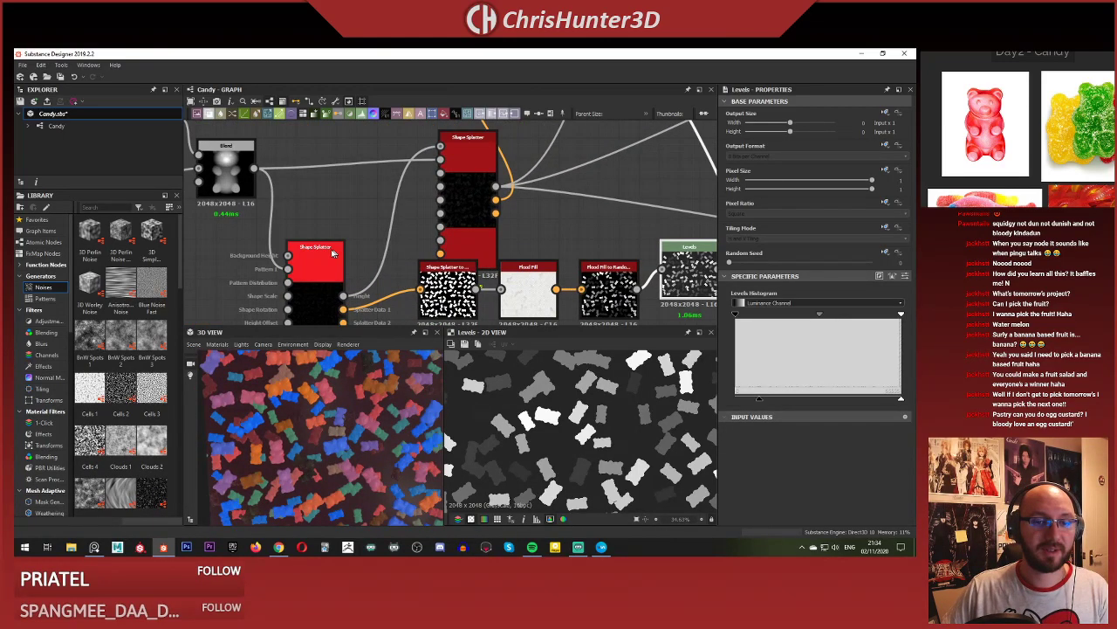
{"action": "left_click_drag", "start_coordinate": [321, 272], "coordinate": [335, 311]}
Line up the background Shape Splatter's mask conversion, Flood Fill, Flood Fill to Random Grayscale and Levels nodes in one row beside it.
{"action": "scroll", "coordinate": [362, 287], "scroll_direction": "down", "scroll_amount": 1}
{"action": "middle_click_drag", "start_coordinate": [362, 286], "coordinate": [353, 170]}
{"action": "left_click_drag", "start_coordinate": [577, 234], "coordinate": [435, 222]}
{"action": "left_click_drag", "start_coordinate": [500, 178], "coordinate": [436, 193]}
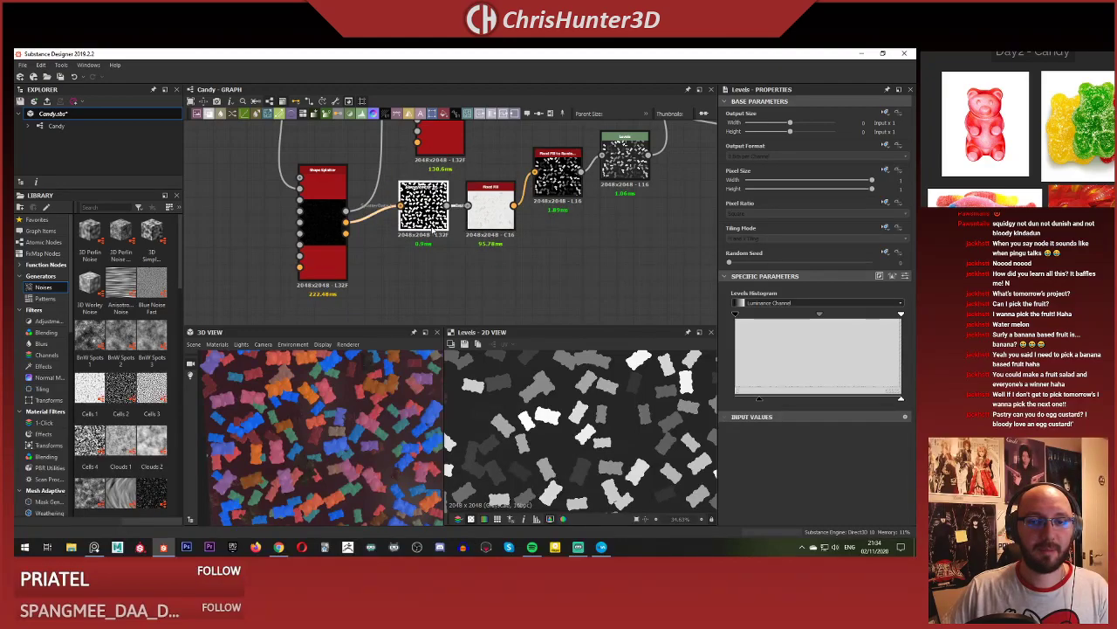
{"action": "left_click_drag", "start_coordinate": [543, 184], "coordinate": [543, 218]}
{"action": "left_click_drag", "start_coordinate": [625, 144], "coordinate": [624, 194]}
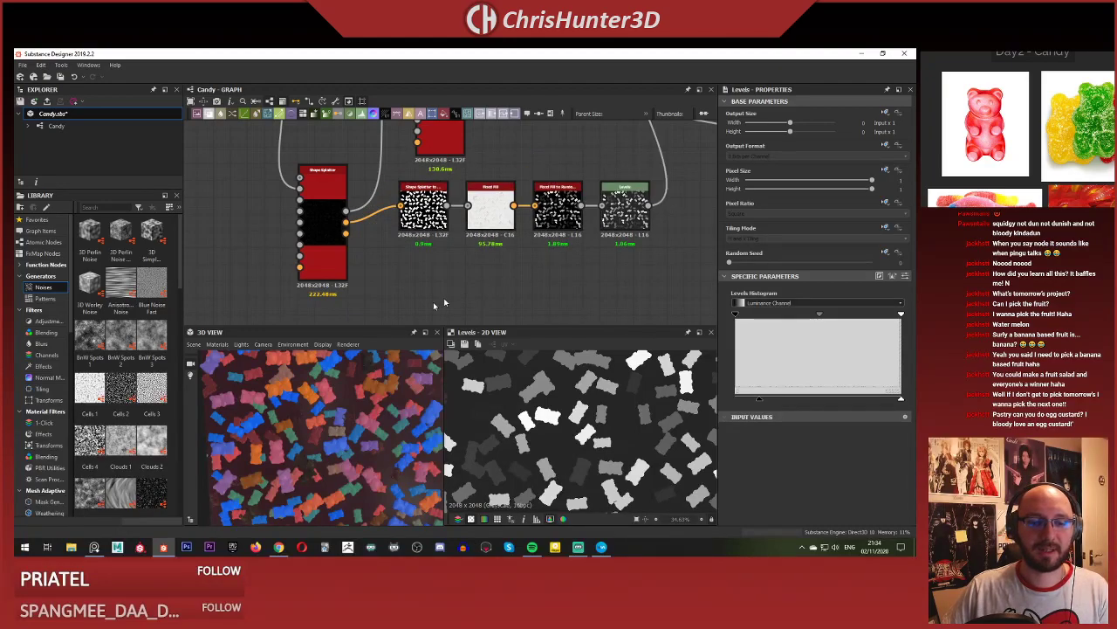
Try raising Size Ratio from Bg Slope on the background Shape Splatter.
{"action": "scroll", "coordinate": [340, 416], "scroll_direction": "up", "scroll_amount": 5}
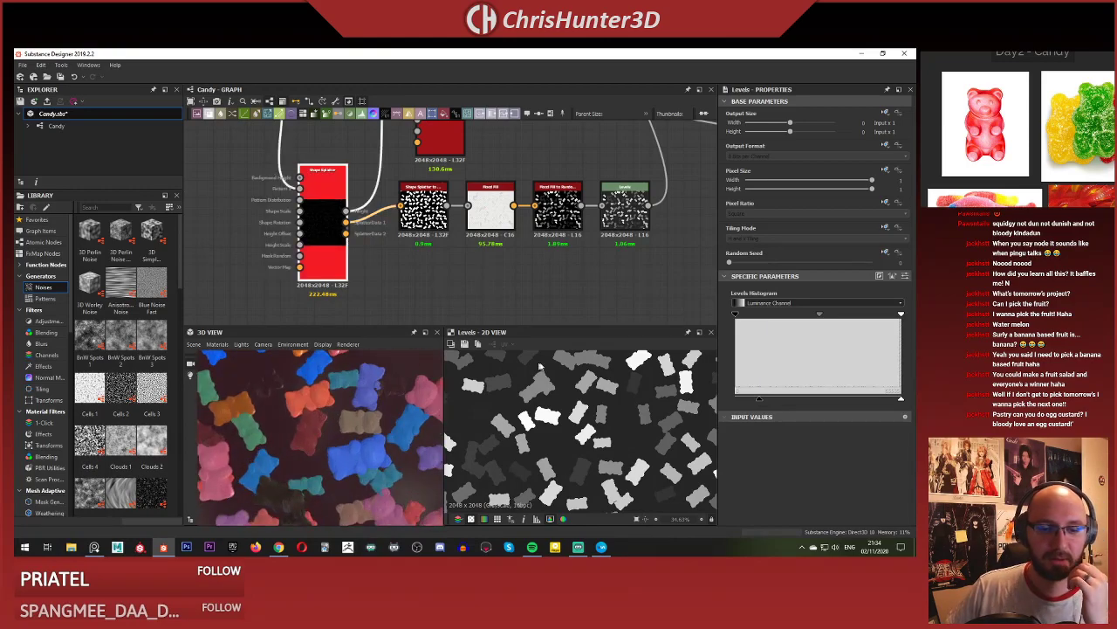
{"action": "left_click", "coordinate": [323, 214]}
{"action": "scroll", "coordinate": [812, 319], "scroll_direction": "down", "scroll_amount": 5}
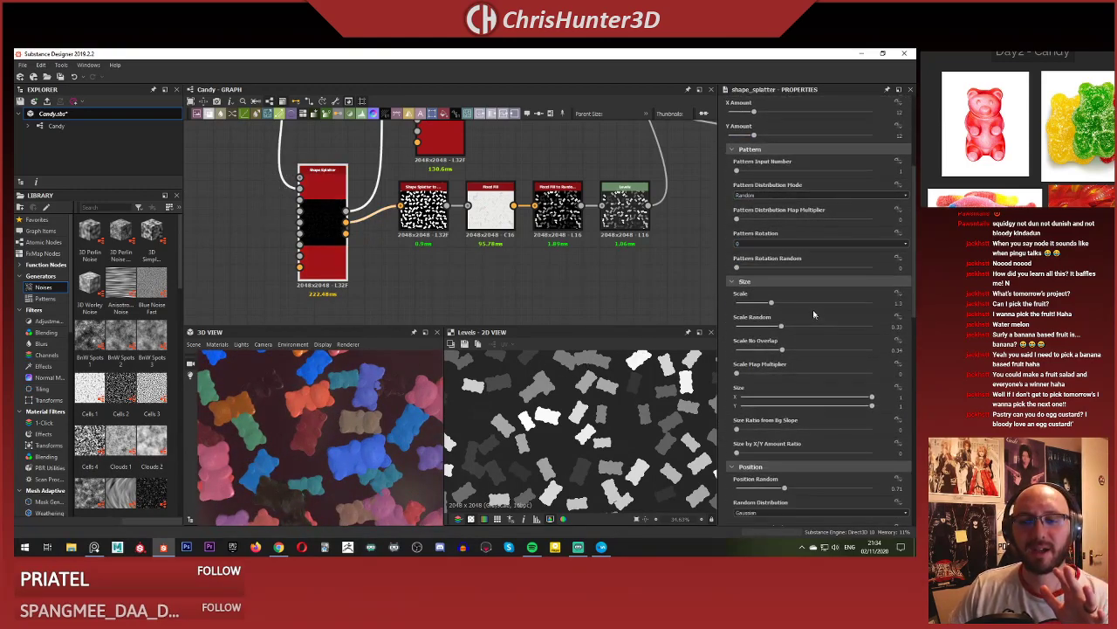
{"action": "scroll", "coordinate": [808, 311], "scroll_direction": "down", "scroll_amount": 1}
{"action": "scroll", "coordinate": [789, 307], "scroll_direction": "down", "scroll_amount": 1}
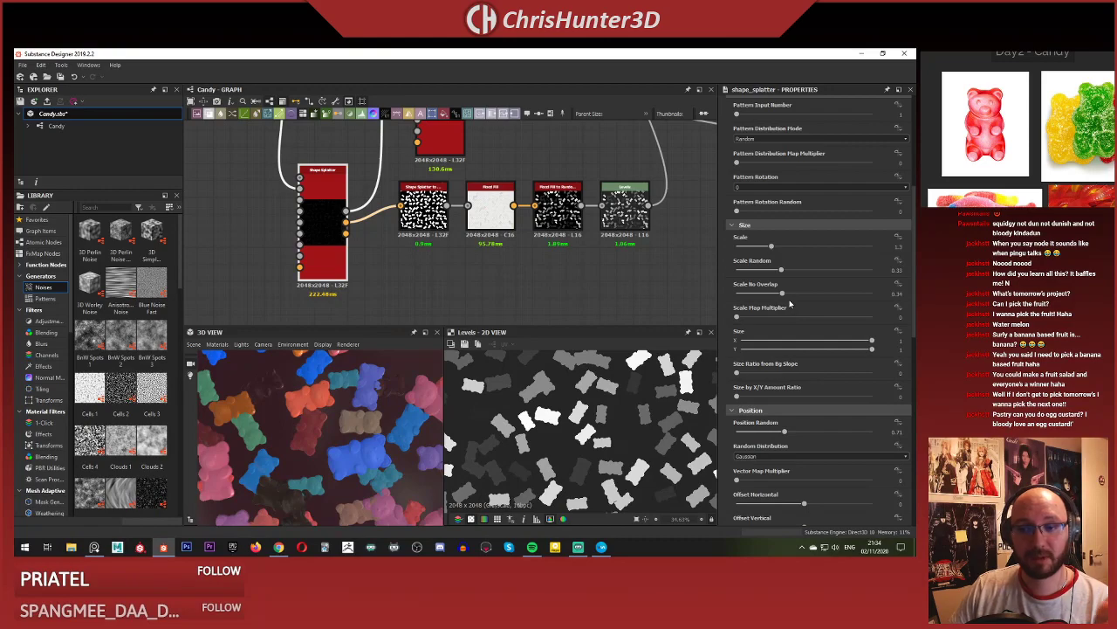
{"action": "scroll", "coordinate": [783, 327], "scroll_direction": "down", "scroll_amount": 2}
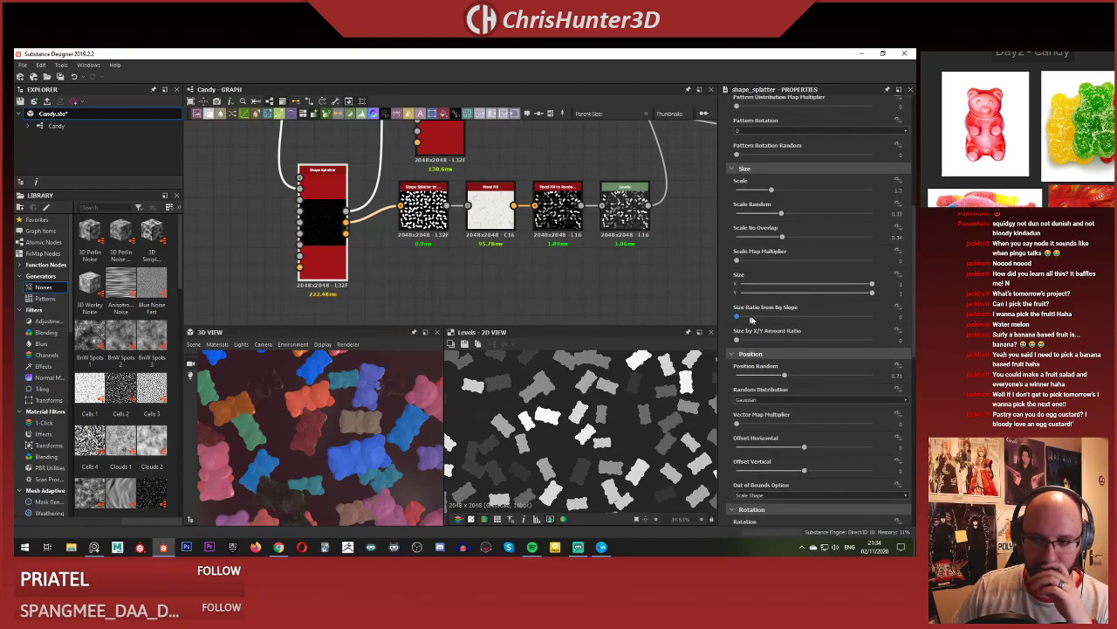
{"action": "left_click_drag", "start_coordinate": [750, 321], "coordinate": [779, 320]}
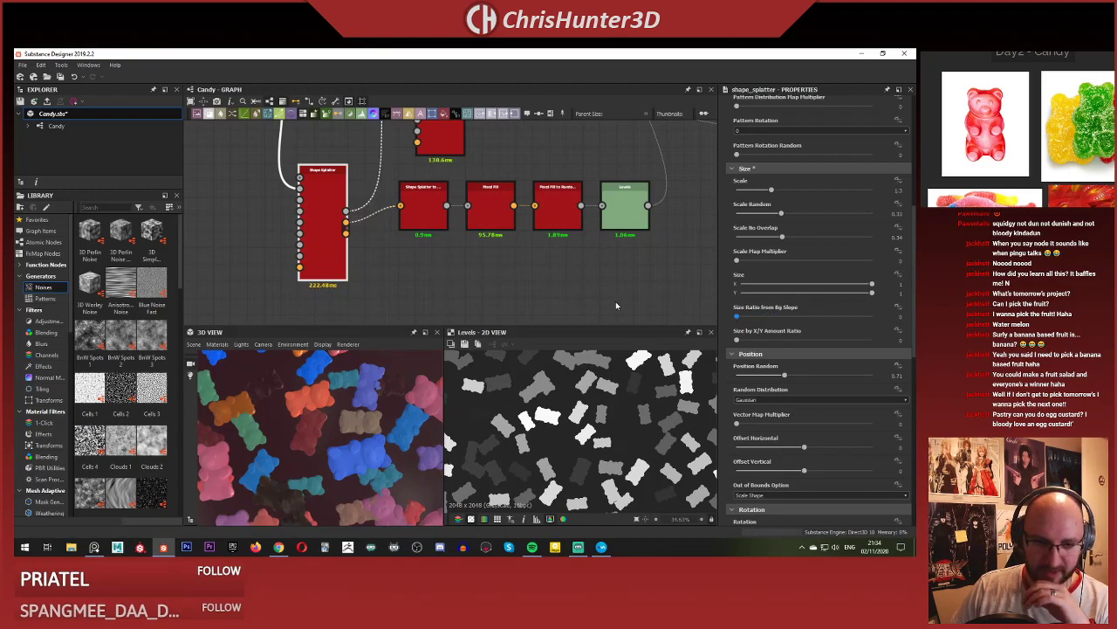
Set the background Shape Splatter's Height Offset to 0.39 and Height Offset Random to 0.4, and inspect the overlapping bears in 3D.
{"action": "scroll", "coordinate": [780, 295], "scroll_direction": "down", "scroll_amount": 12}
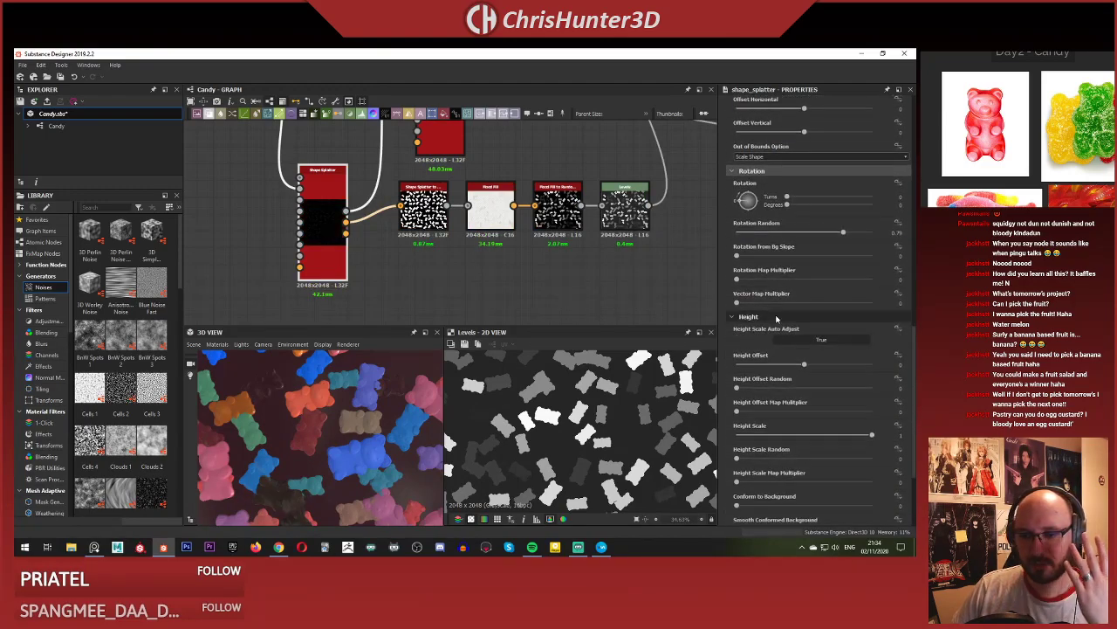
{"action": "scroll", "coordinate": [777, 318], "scroll_direction": "down", "scroll_amount": 2}
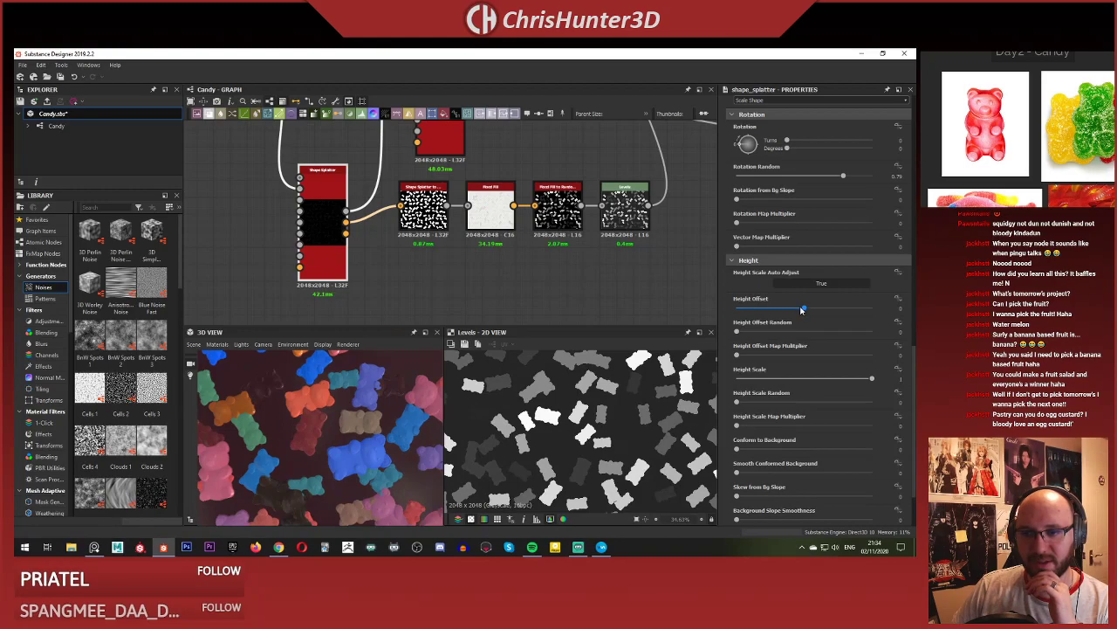
{"action": "left_click_drag", "start_coordinate": [804, 311], "coordinate": [819, 309]}
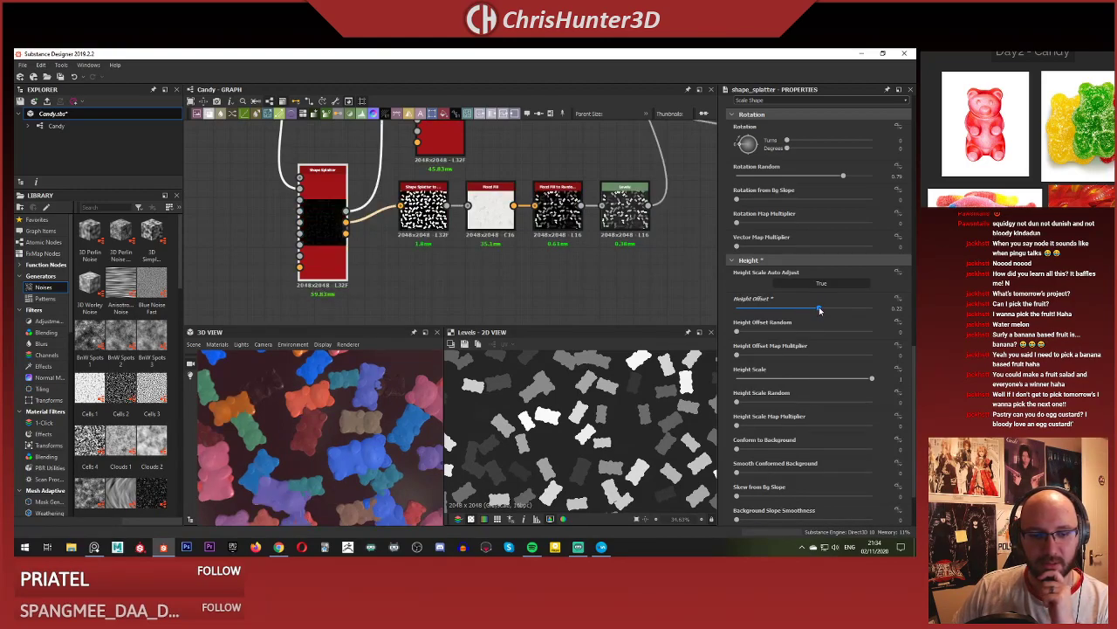
{"action": "left_click_drag", "start_coordinate": [819, 309], "coordinate": [831, 310]}
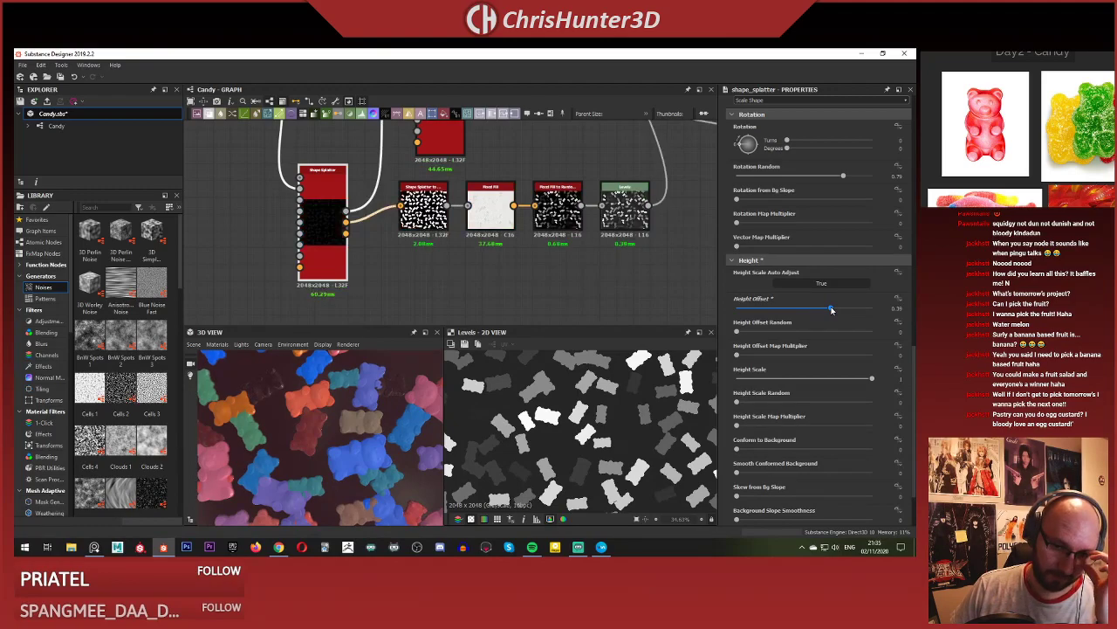
{"action": "left_click_drag", "start_coordinate": [738, 331], "coordinate": [787, 333]}
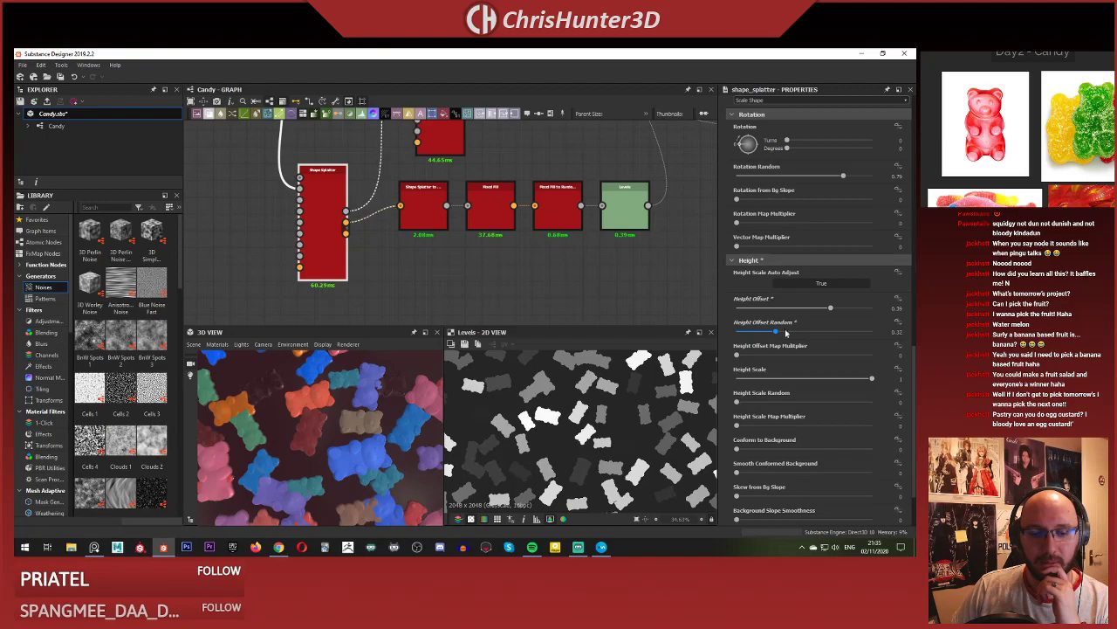
{"action": "mouse_move", "coordinate": [350, 459]}
{"action": "left_mouse_down"}
{"action": "mouse_move", "coordinate": [325, 374]}
{"action": "mouse_move", "coordinate": [333, 472]}
{"action": "left_mouse_up"}
{"action": "scroll", "coordinate": [332, 472], "scroll_direction": "up", "scroll_amount": 8}
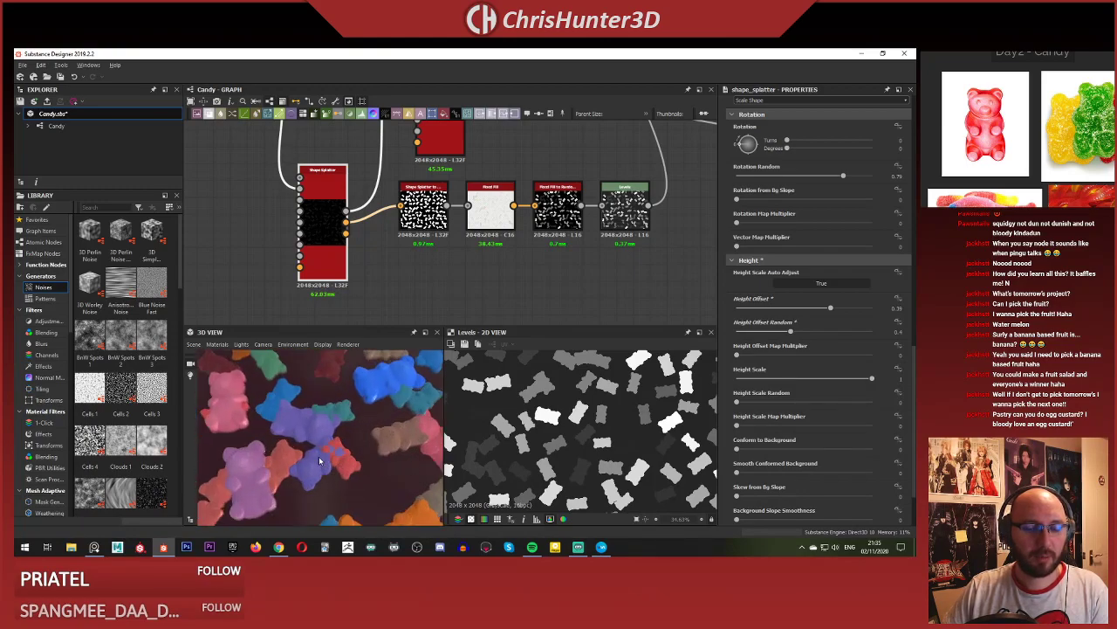
{"action": "middle_click_drag", "start_coordinate": [328, 470], "coordinate": [317, 460]}
Set Smooth Conformed Background to 0.96 on the background Shape Splatter.
{"action": "scroll", "coordinate": [317, 459], "scroll_direction": "down", "scroll_amount": 1}
{"action": "scroll", "coordinate": [787, 372], "scroll_direction": "down", "scroll_amount": 2}
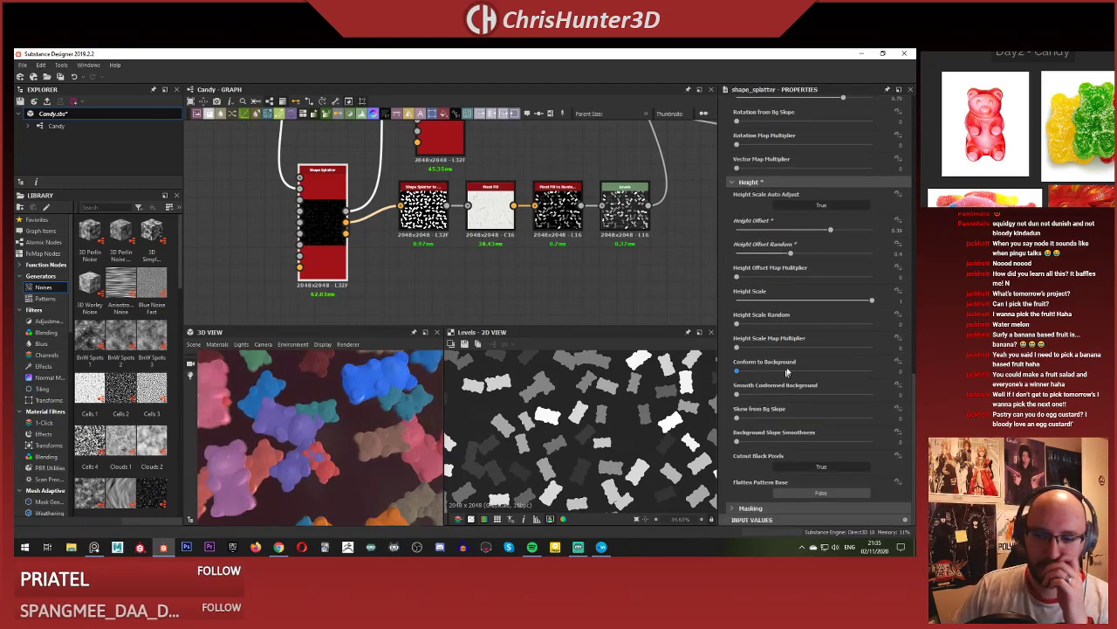
{"action": "left_click_drag", "start_coordinate": [737, 396], "coordinate": [801, 398]}
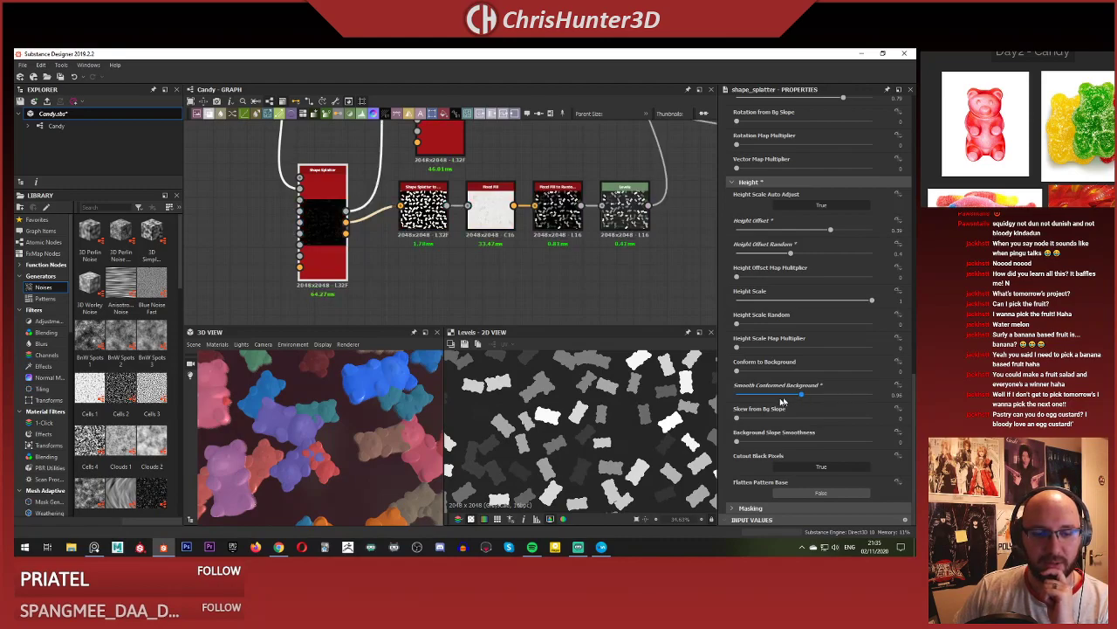
Test Conform to Background at 1 and 0 on the foreground Shape Splatter, and set it to 0.51.
{"action": "scroll", "coordinate": [400, 225], "scroll_direction": "up", "scroll_amount": 5}
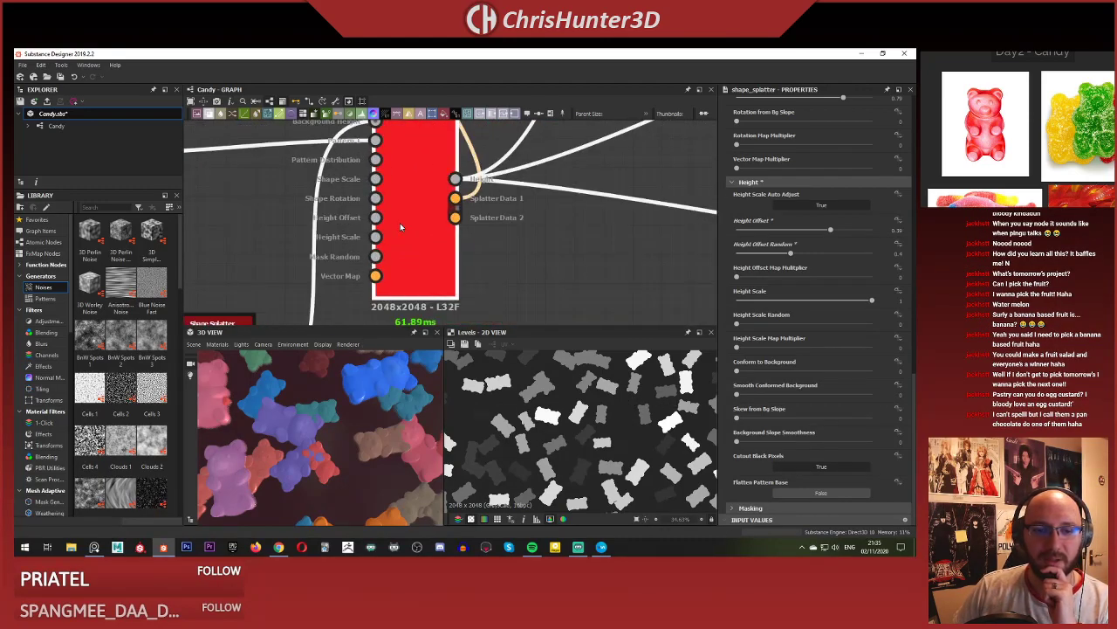
{"action": "scroll", "coordinate": [776, 392], "scroll_direction": "down", "scroll_amount": 15}
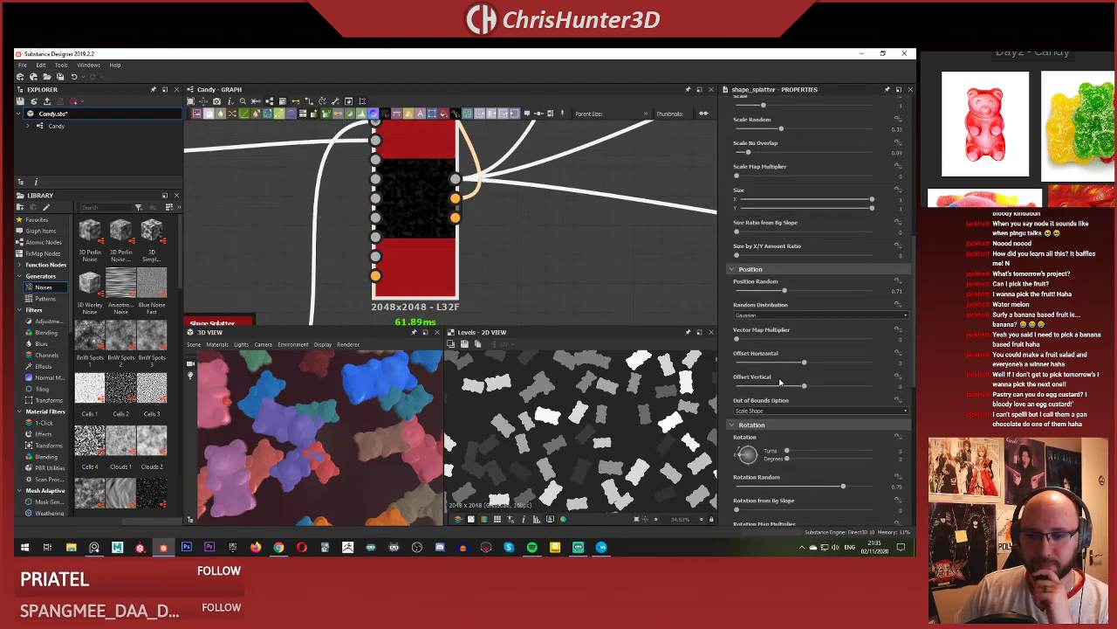
{"action": "left_click_drag", "start_coordinate": [796, 372], "coordinate": [885, 374]}
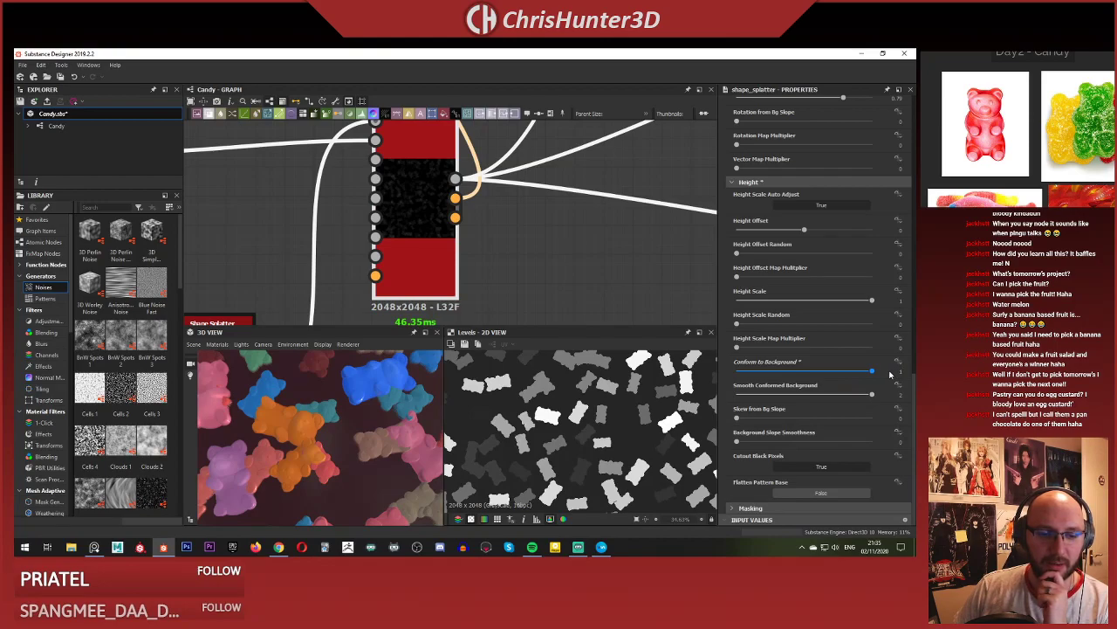
{"action": "left_click_drag", "start_coordinate": [871, 372], "coordinate": [685, 384]}
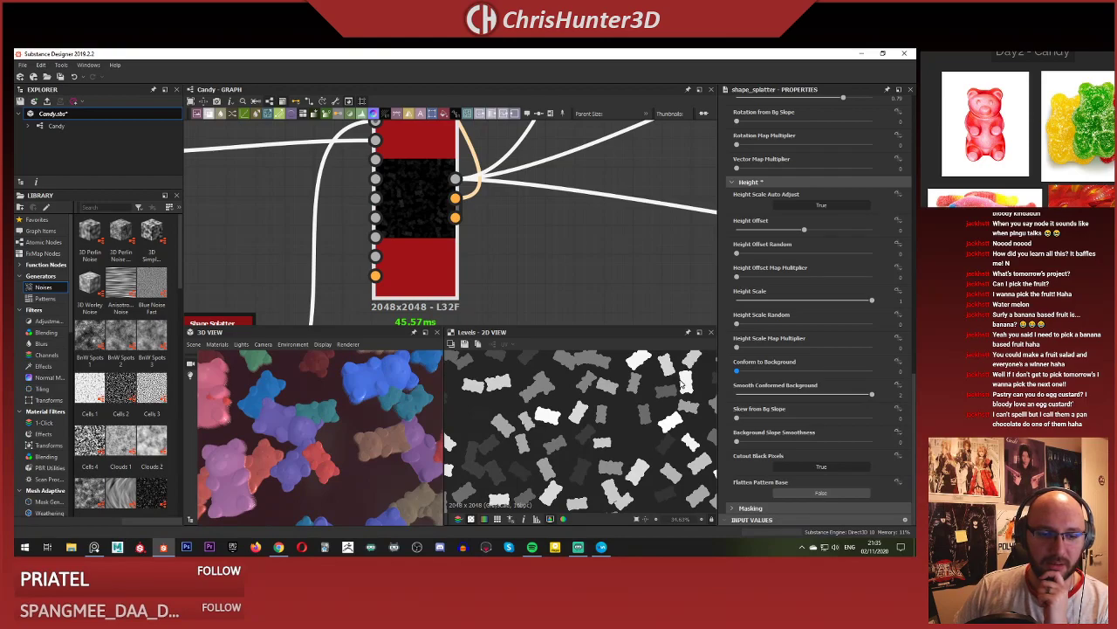
{"action": "left_click_drag", "start_coordinate": [736, 370], "coordinate": [871, 372]}
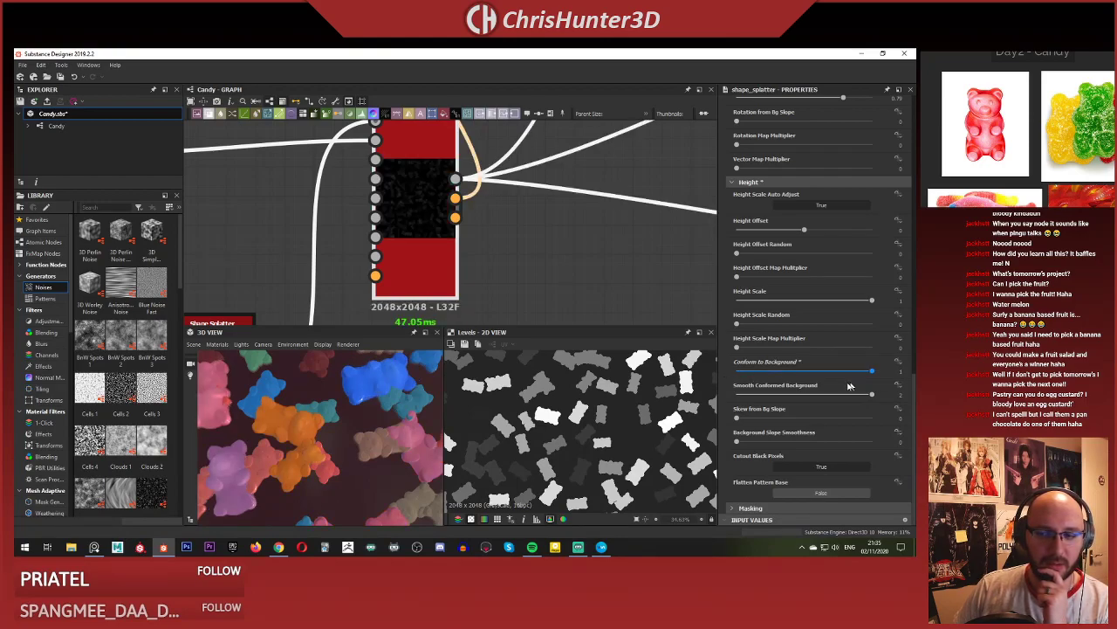
{"action": "left_click", "coordinate": [802, 371]}
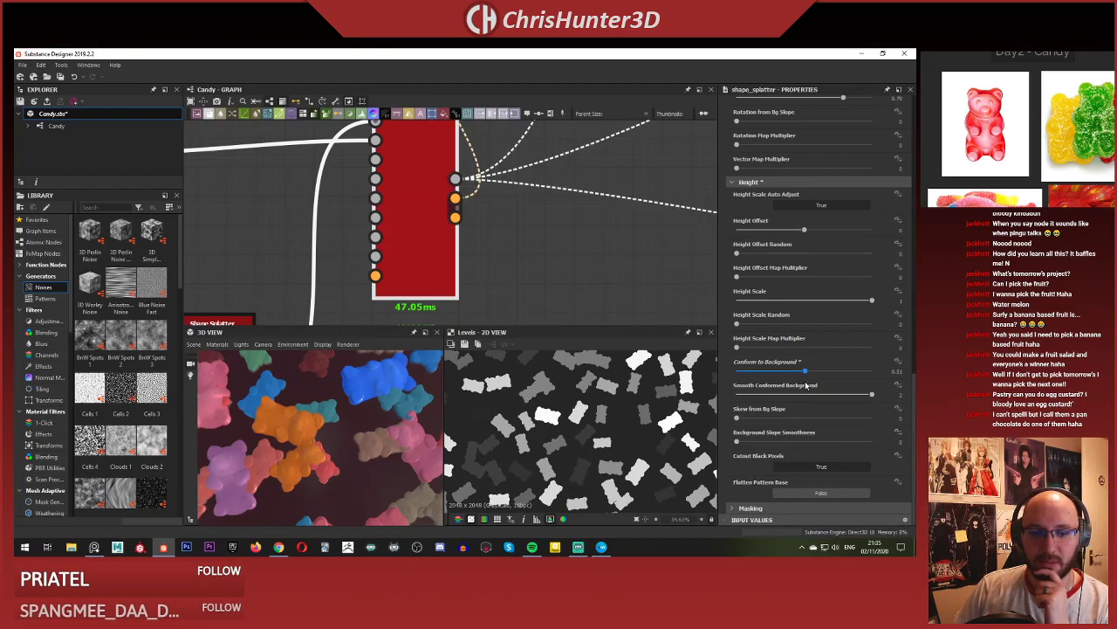
Set Conform to Background to 0.5 on the foreground Shape Splatter, and test Smooth Conformed Background at 1 before returning it to maximum.
{"action": "left_click", "coordinate": [809, 372]}
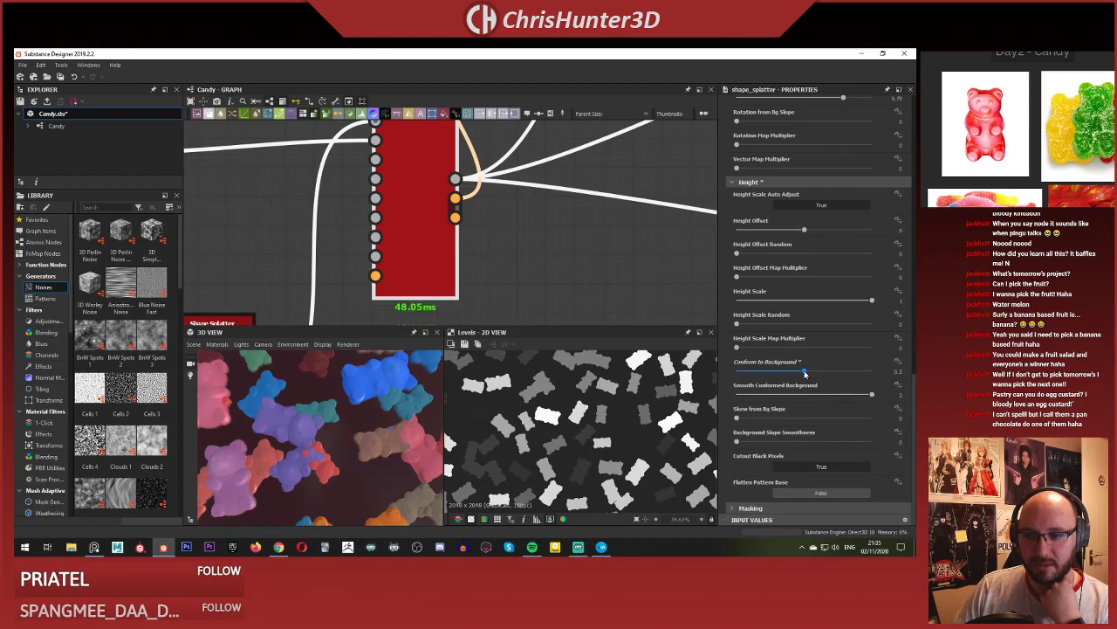
{"action": "left_click", "coordinate": [807, 394]}
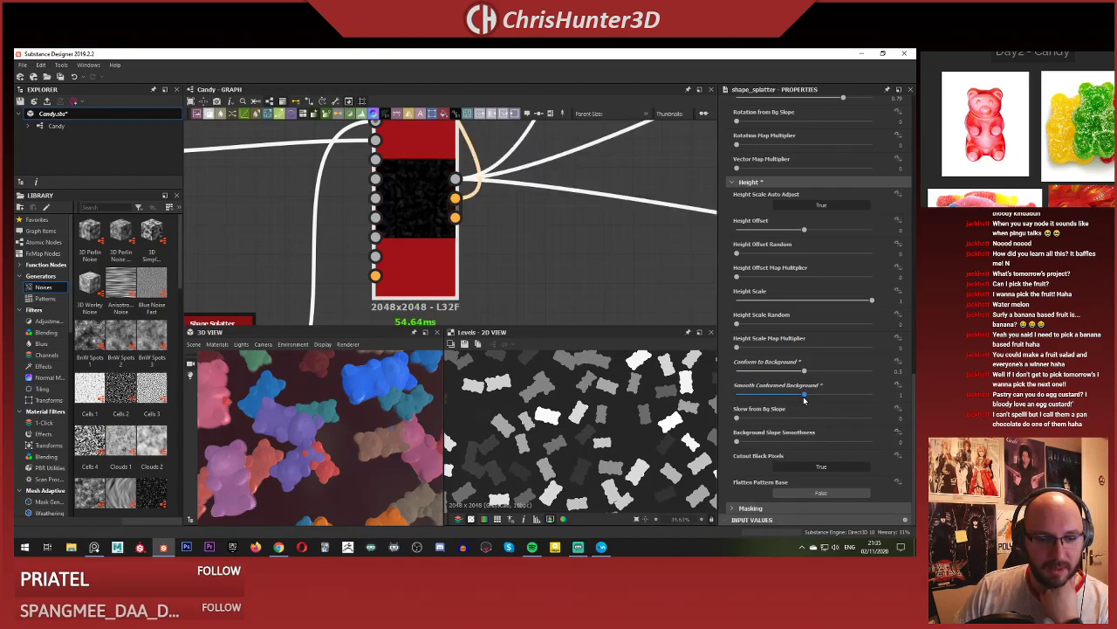
{"action": "left_click_drag", "start_coordinate": [805, 398], "coordinate": [872, 395]}
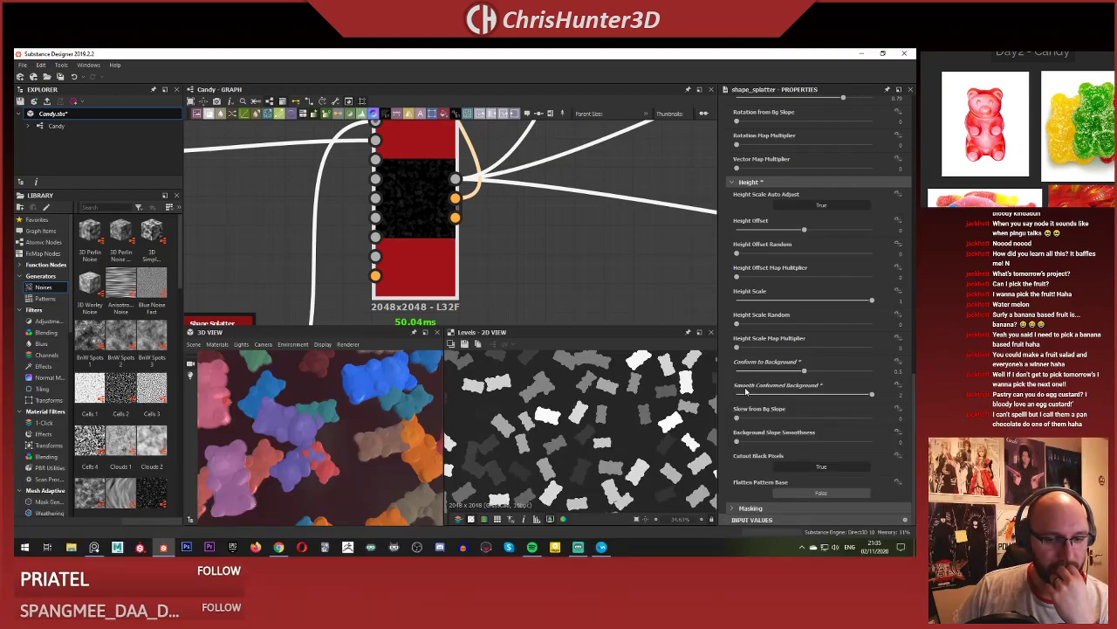
Set Skew from Bg Slope to 1 and Background Slope Smoothness to its maximum on the foreground Shape Splatter.
{"action": "left_click_drag", "start_coordinate": [738, 419], "coordinate": [776, 420]}
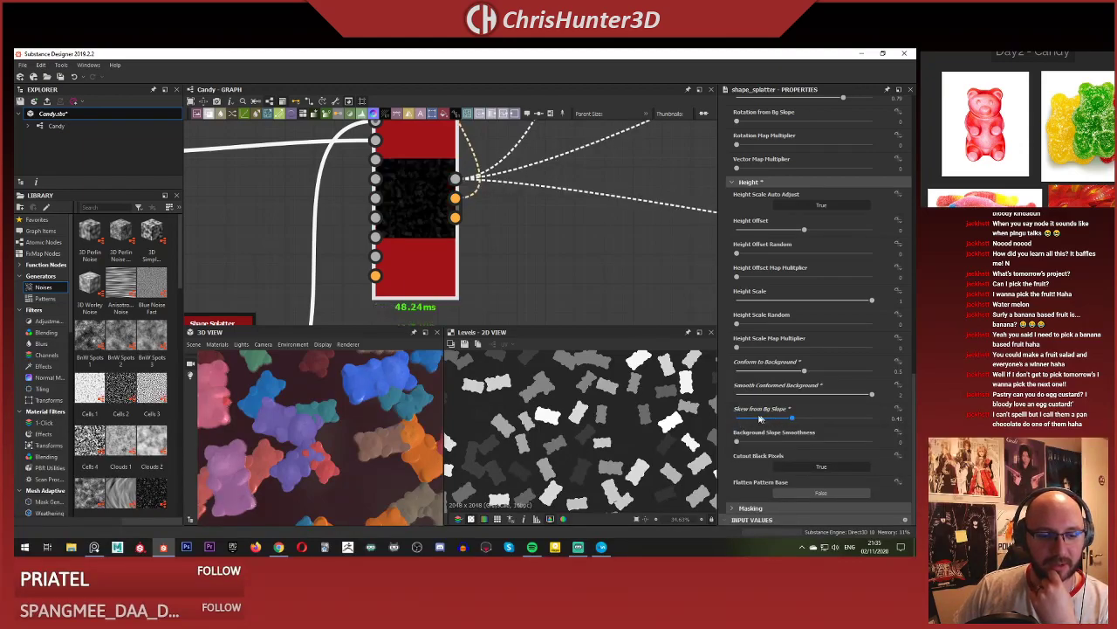
{"action": "left_click_drag", "start_coordinate": [759, 420], "coordinate": [884, 427]}
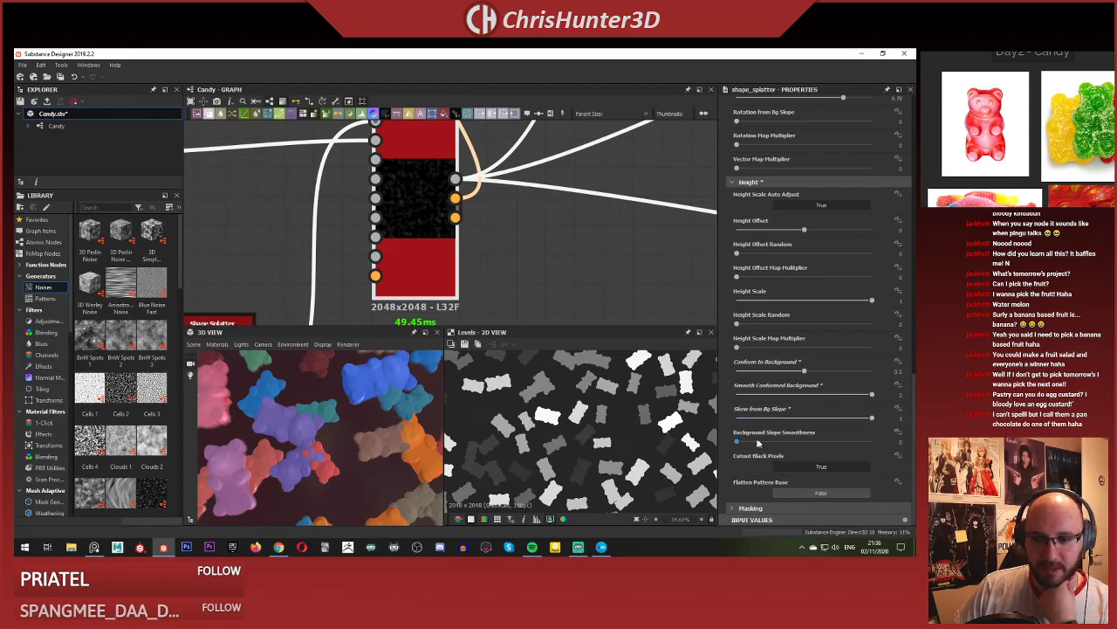
{"action": "left_click_drag", "start_coordinate": [758, 443], "coordinate": [871, 443]}
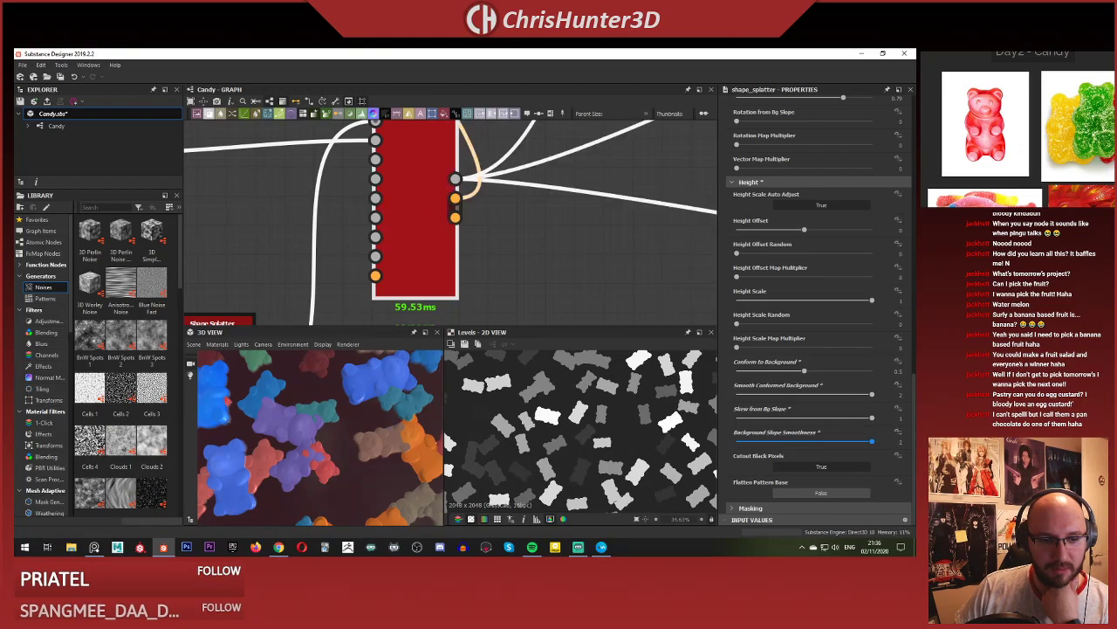
Examine the overall bear distribution in 3D and the foreground Shape Splatter's height output in 2D.
{"action": "scroll", "coordinate": [311, 408], "scroll_direction": "down", "scroll_amount": 5}
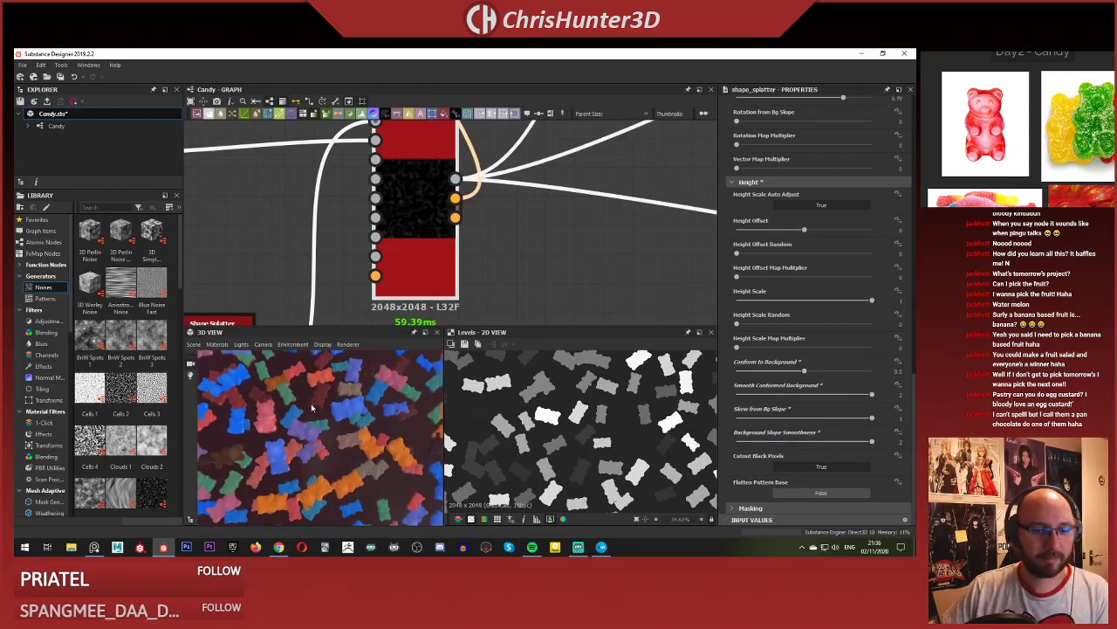
{"action": "left_click_drag", "start_coordinate": [312, 407], "coordinate": [349, 464]}
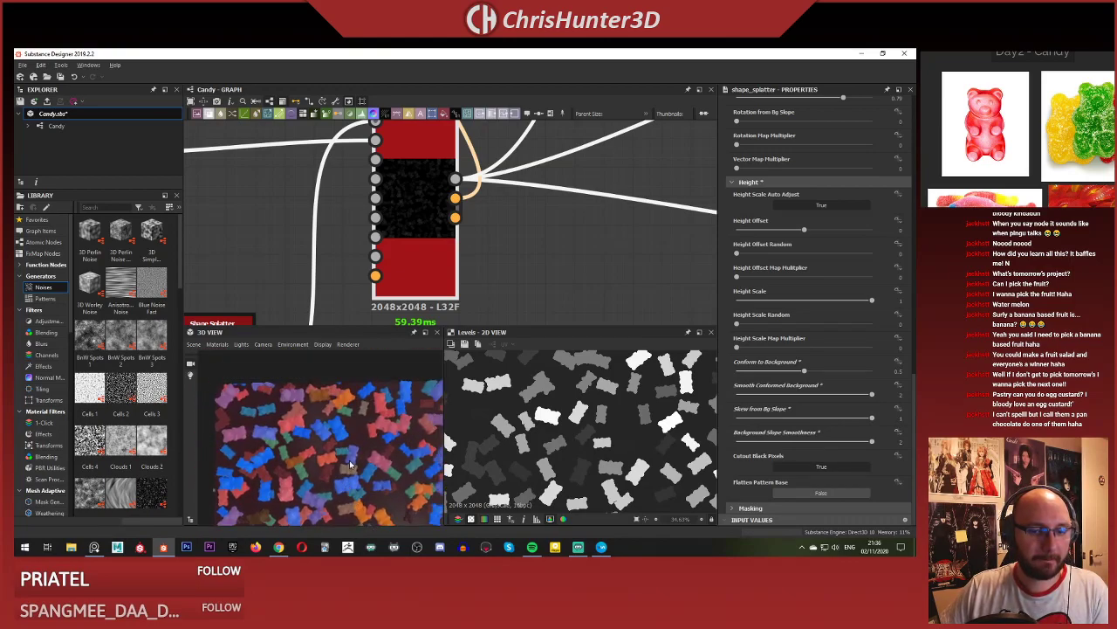
{"action": "scroll", "coordinate": [369, 455], "scroll_direction": "up", "scroll_amount": 5}
{"action": "scroll", "coordinate": [361, 469], "scroll_direction": "down", "scroll_amount": 4}
{"action": "middle_click_drag", "start_coordinate": [366, 471], "coordinate": [322, 430]}
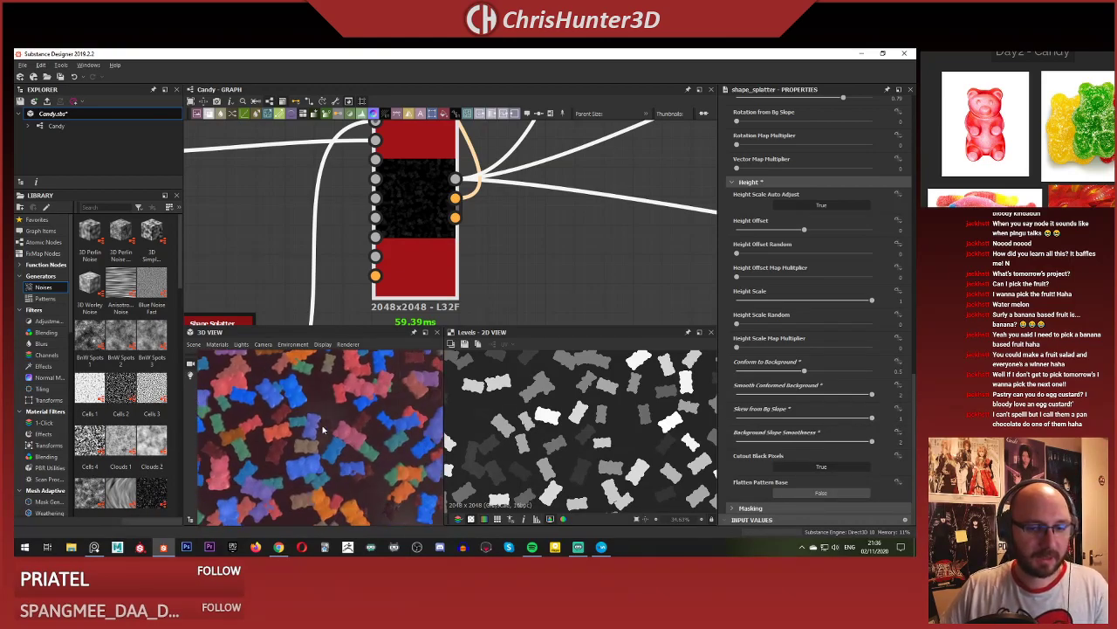
{"action": "left_click_drag", "start_coordinate": [323, 430], "coordinate": [359, 431]}
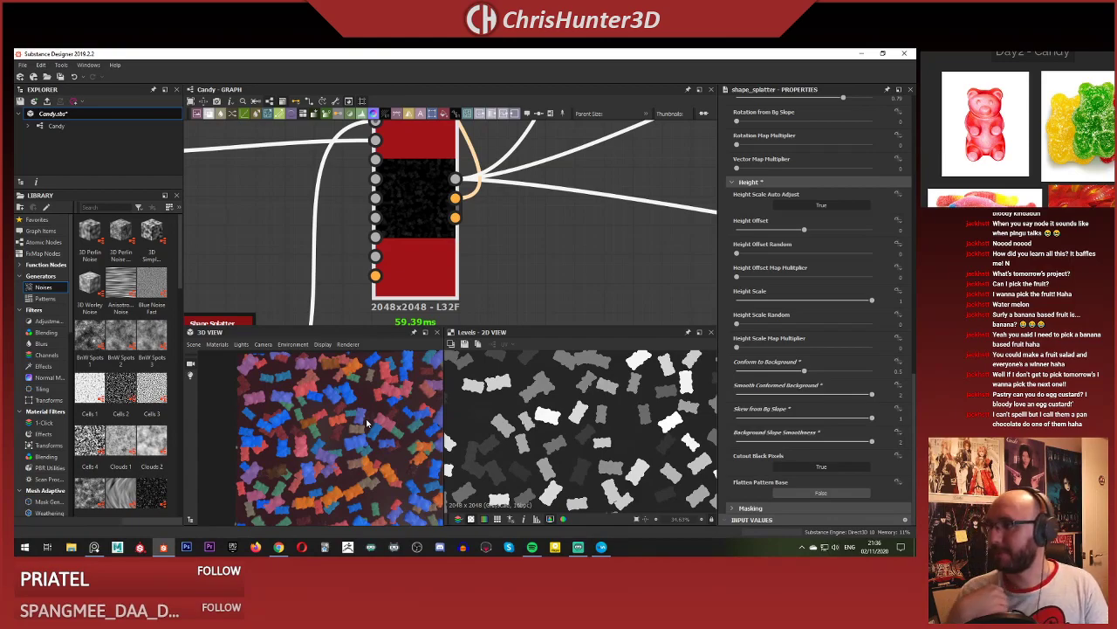
{"action": "scroll", "coordinate": [512, 256], "scroll_direction": "down", "scroll_amount": 6}
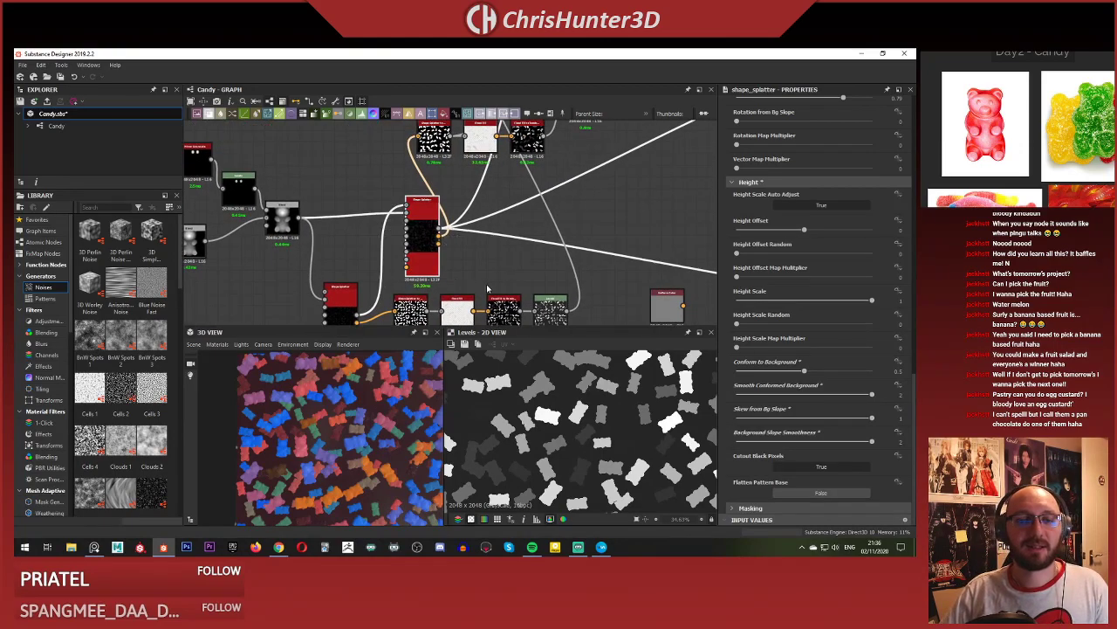
{"action": "scroll", "coordinate": [512, 256], "scroll_direction": "up", "scroll_amount": 4}
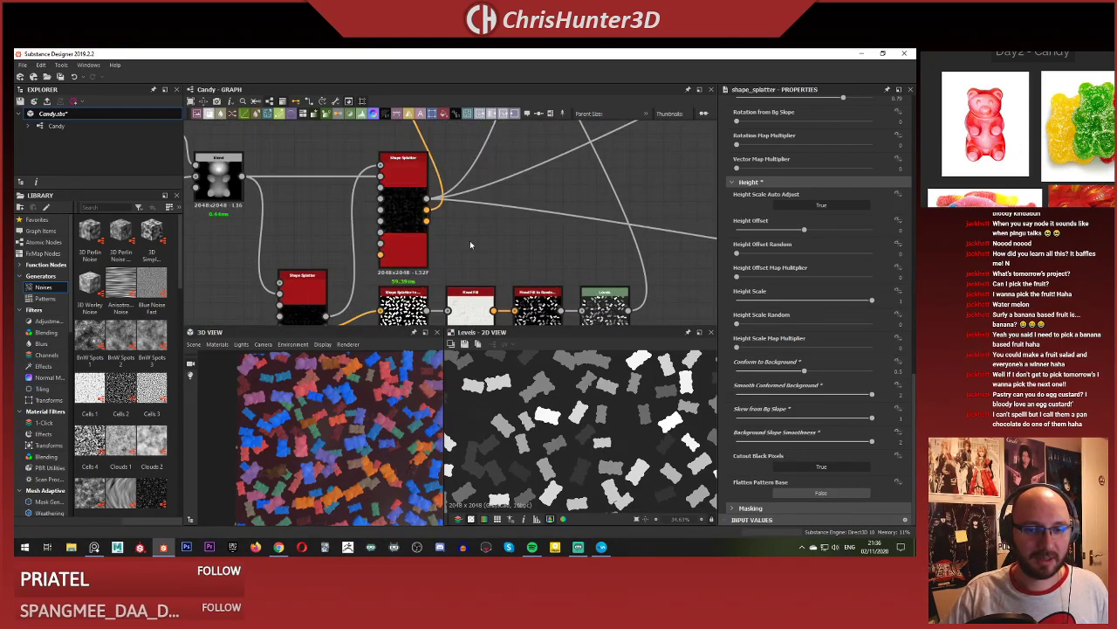
{"action": "double_click", "coordinate": [411, 238]}
{"action": "middle_click_drag", "start_coordinate": [461, 254], "coordinate": [485, 237]}
{"action": "scroll", "coordinate": [515, 417], "scroll_direction": "down", "scroll_amount": 3}
{"action": "key", "text": "f"}
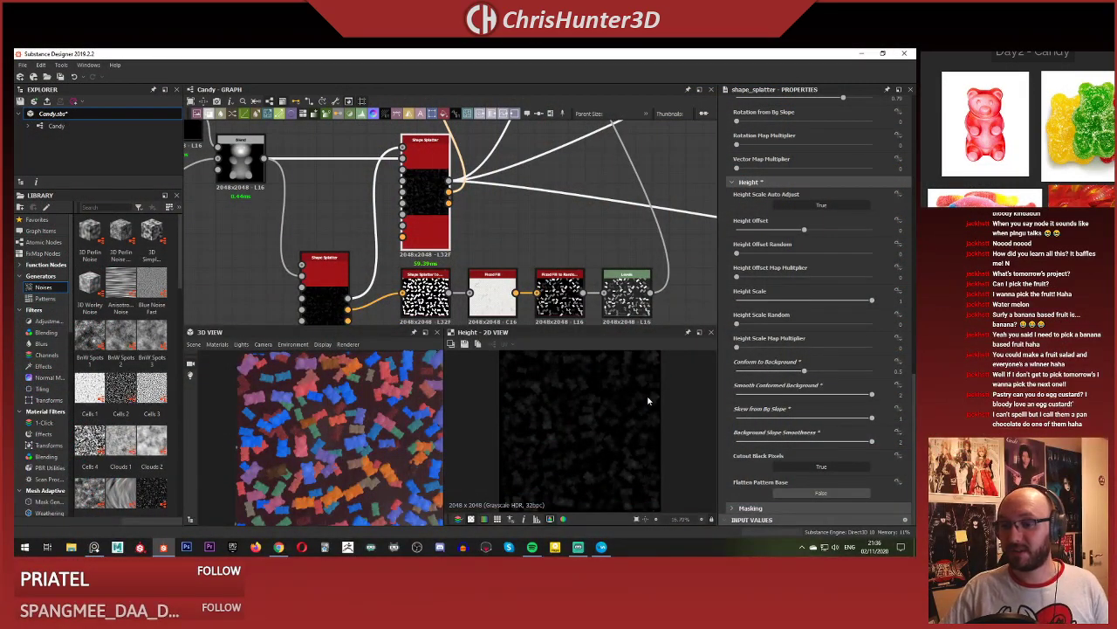
Set the Scale to 1.4 on the background Shape Splatter.
{"action": "scroll", "coordinate": [467, 231], "scroll_direction": "down", "scroll_amount": 2}
{"action": "scroll", "coordinate": [480, 188], "scroll_direction": "up", "scroll_amount": 4}
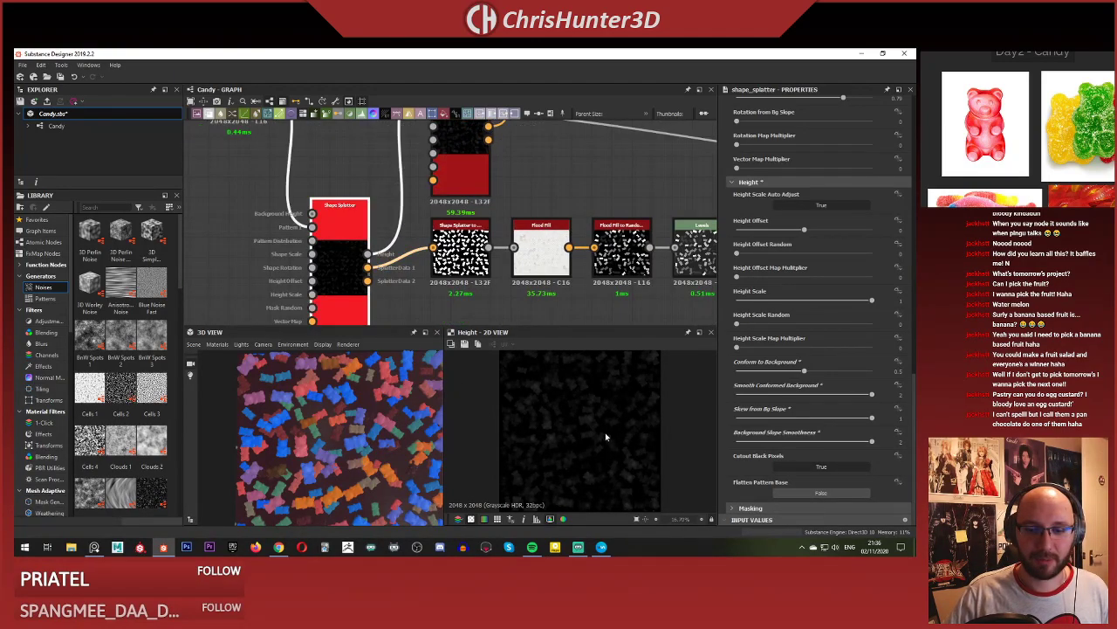
{"action": "scroll", "coordinate": [605, 434], "scroll_direction": "up", "scroll_amount": 4}
{"action": "scroll", "coordinate": [596, 426], "scroll_direction": "down", "scroll_amount": 3}
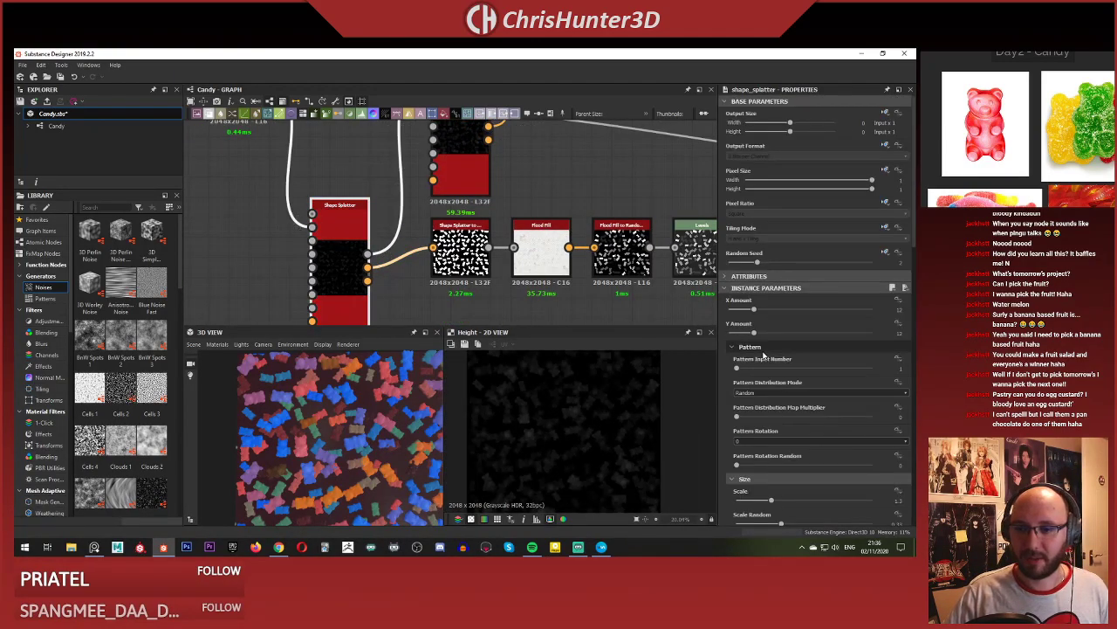
{"action": "scroll", "coordinate": [763, 355], "scroll_direction": "down", "scroll_amount": 3}
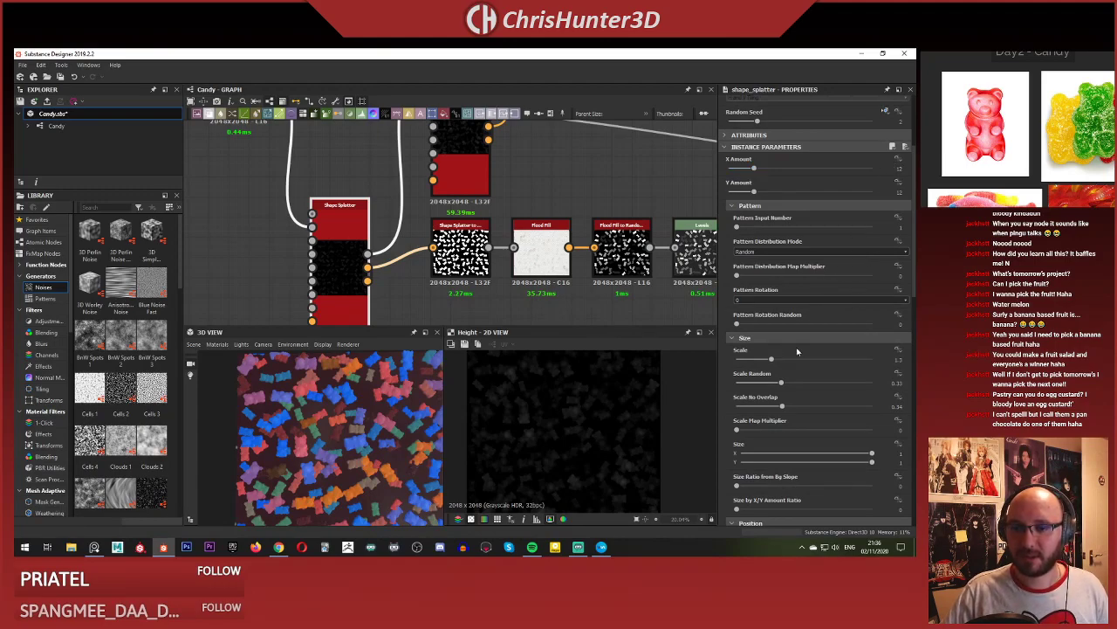
{"action": "scroll", "coordinate": [797, 351], "scroll_direction": "down", "scroll_amount": 1}
{"action": "double_click", "coordinate": [894, 331]}
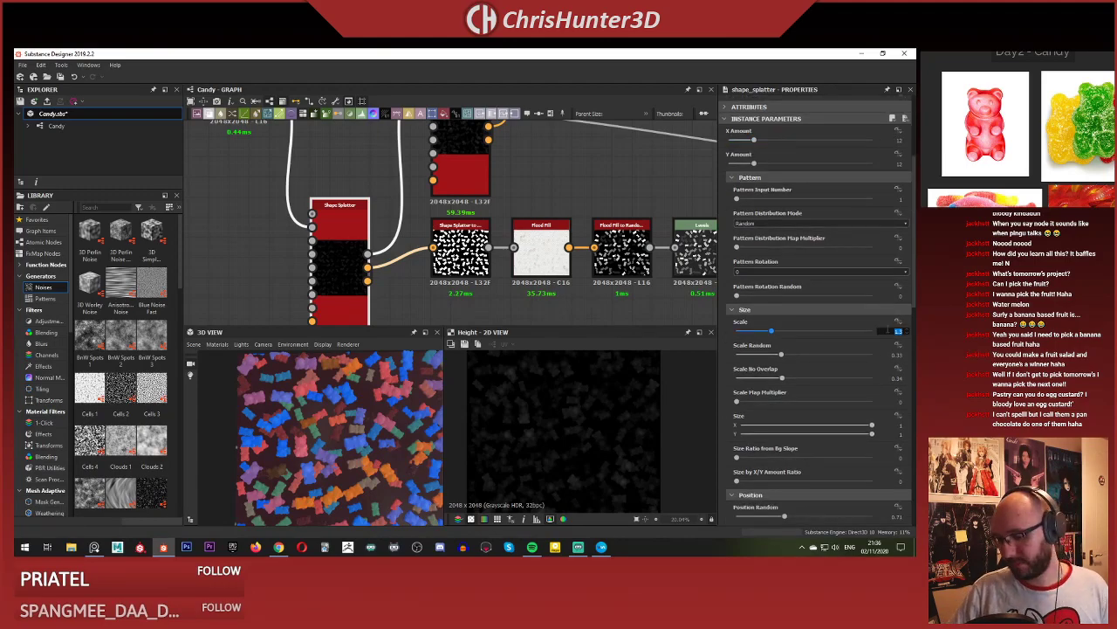
{"action": "type", "text": "1.4"}
{"action": "key", "text": "Return"}
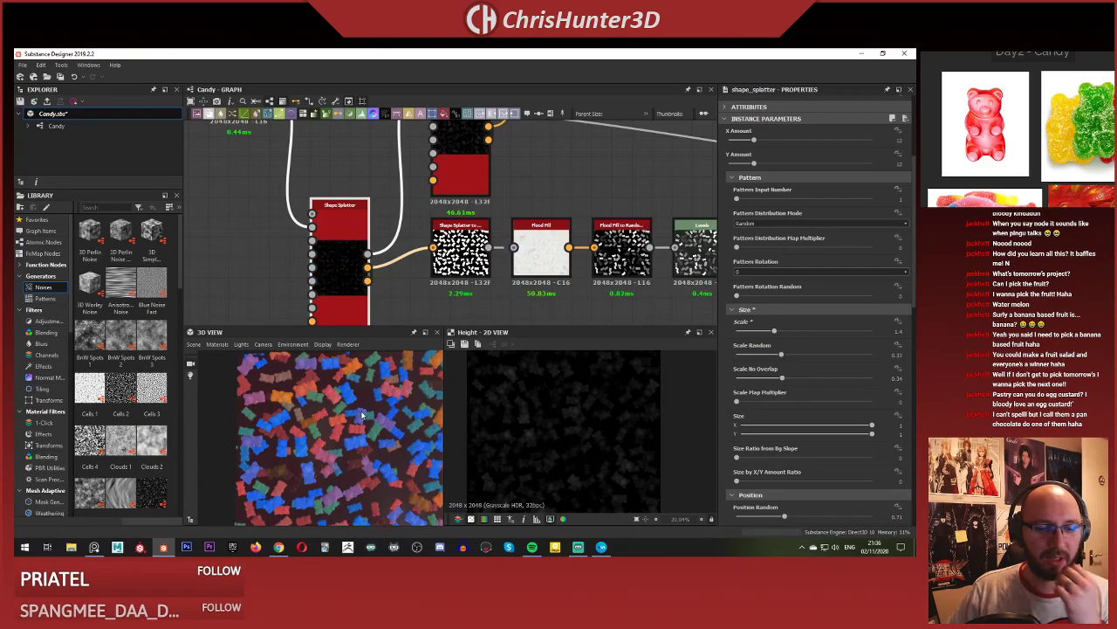
Try larger Scale values up to 1.97 on the background Shape Splatter, and bring it back down to 1.64.
{"action": "left_click_drag", "start_coordinate": [397, 410], "coordinate": [384, 388]}
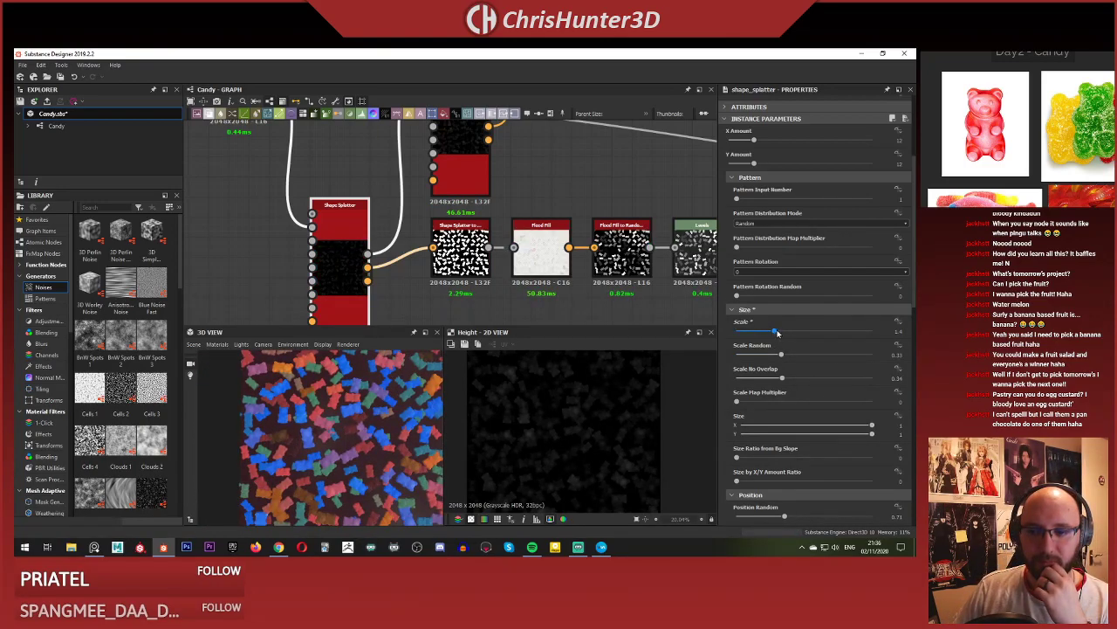
{"action": "left_click_drag", "start_coordinate": [777, 332], "coordinate": [782, 332]}
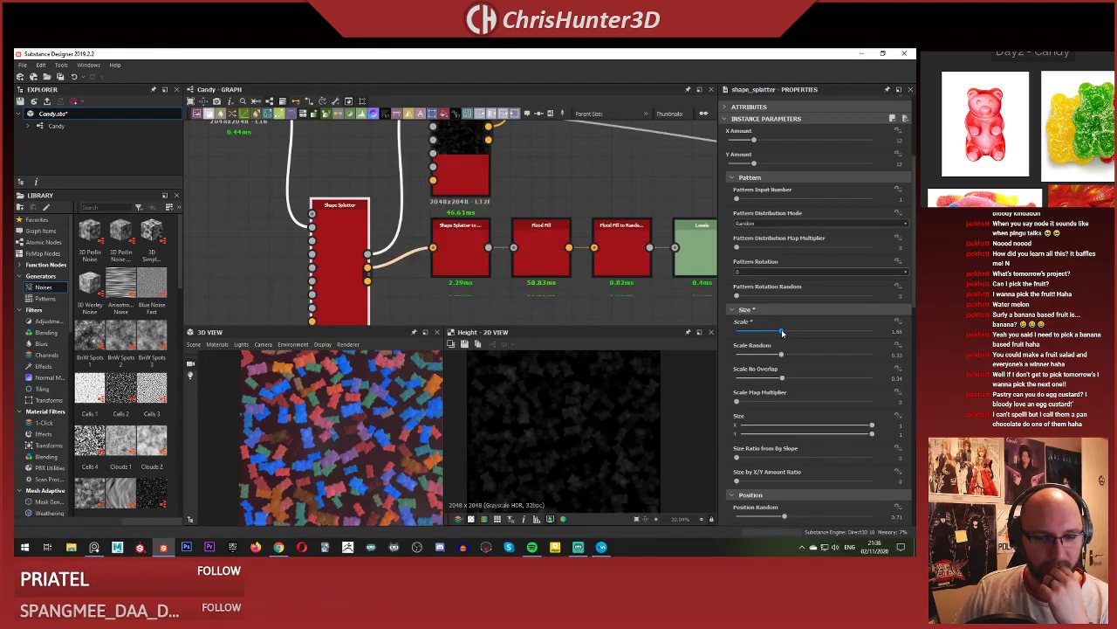
{"action": "mouse_move", "coordinate": [782, 333]}
{"action": "left_mouse_down"}
{"action": "mouse_move", "coordinate": [814, 335]}
{"action": "mouse_move", "coordinate": [791, 337]}
{"action": "left_mouse_up"}
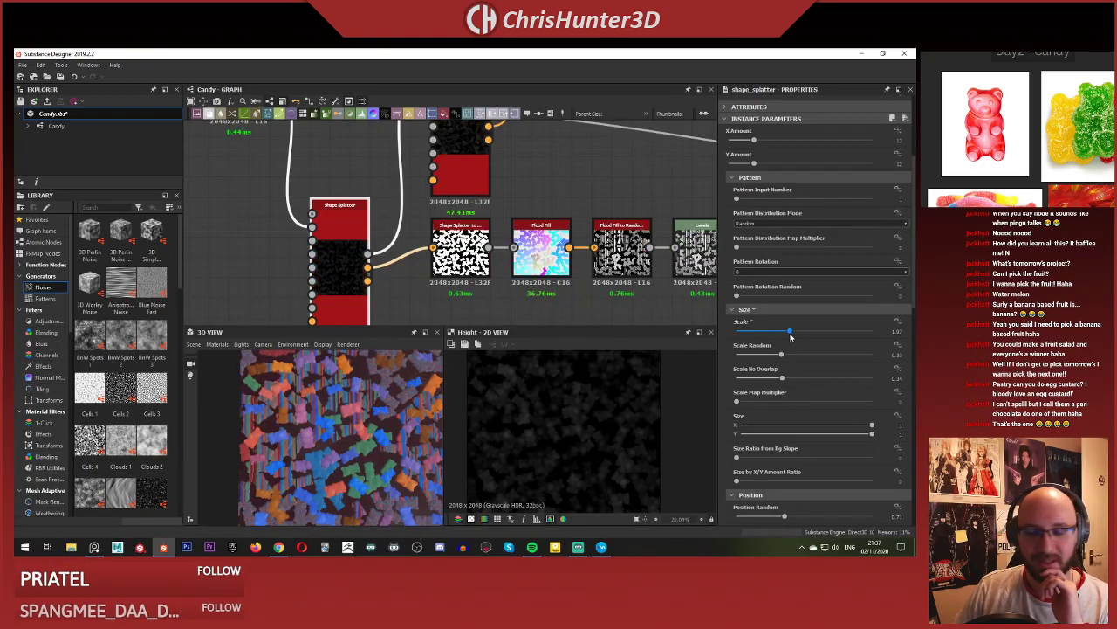
{"action": "left_click_drag", "start_coordinate": [789, 336], "coordinate": [787, 337]}
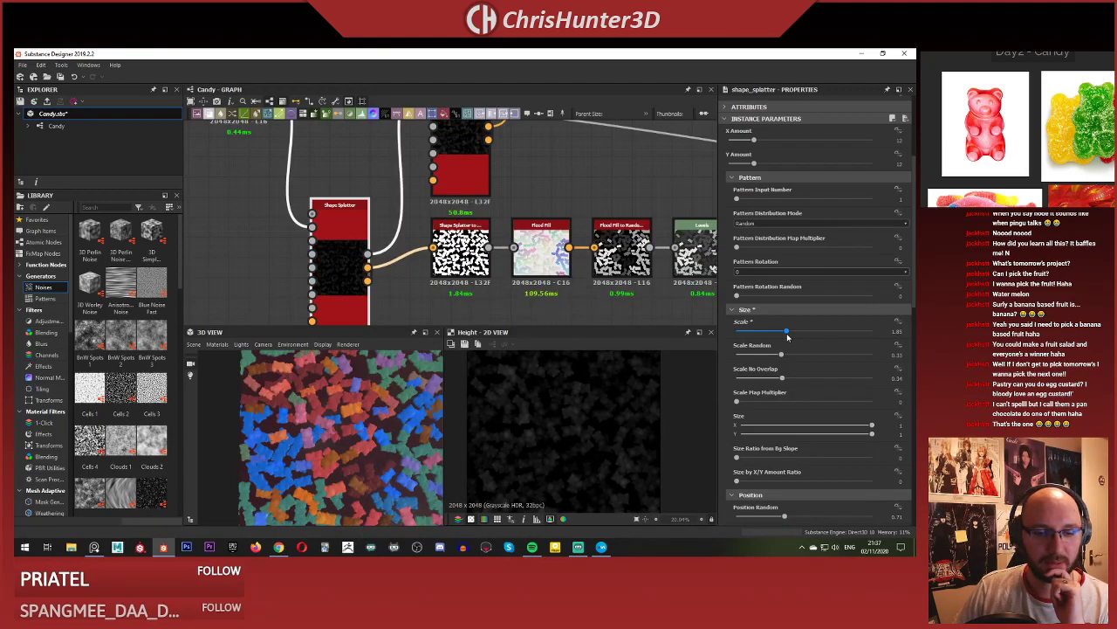
{"action": "left_click_drag", "start_coordinate": [787, 337], "coordinate": [782, 336]}
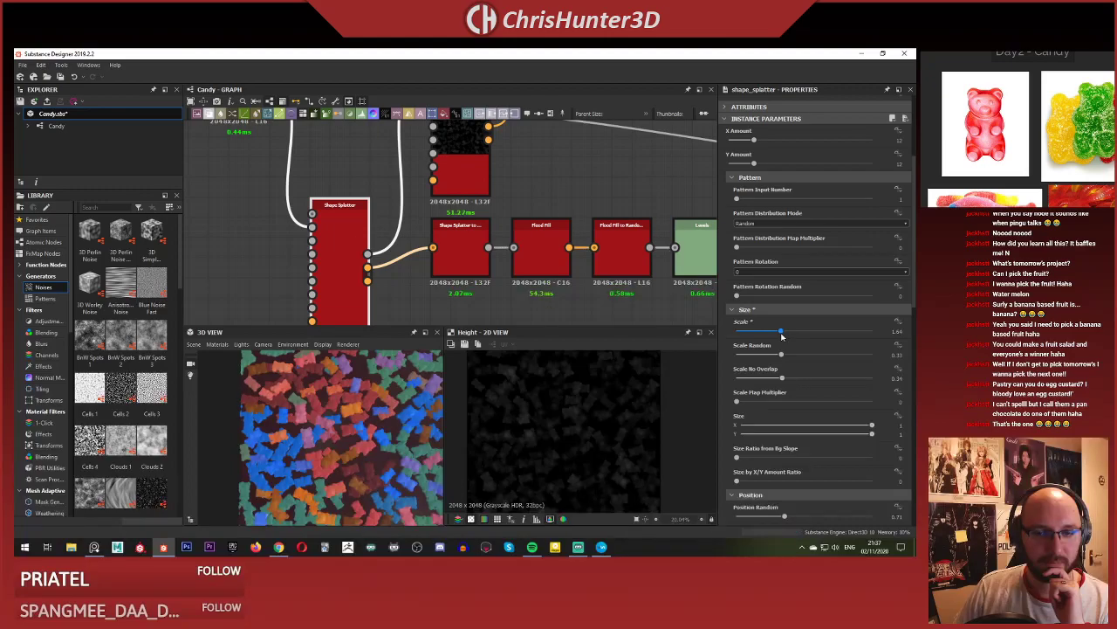
Set Scale Random to 0 and Scale to 1.37 on the background Shape Splatter.
{"action": "left_click_drag", "start_coordinate": [782, 354], "coordinate": [736, 355]}
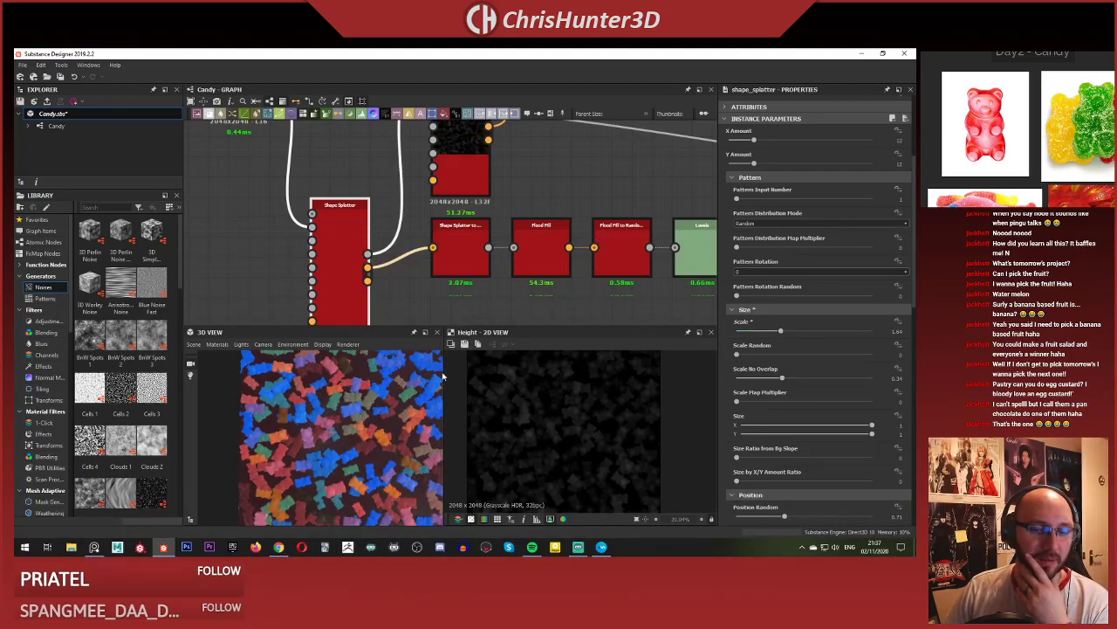
{"action": "scroll", "coordinate": [517, 300], "scroll_direction": "up", "scroll_amount": 2}
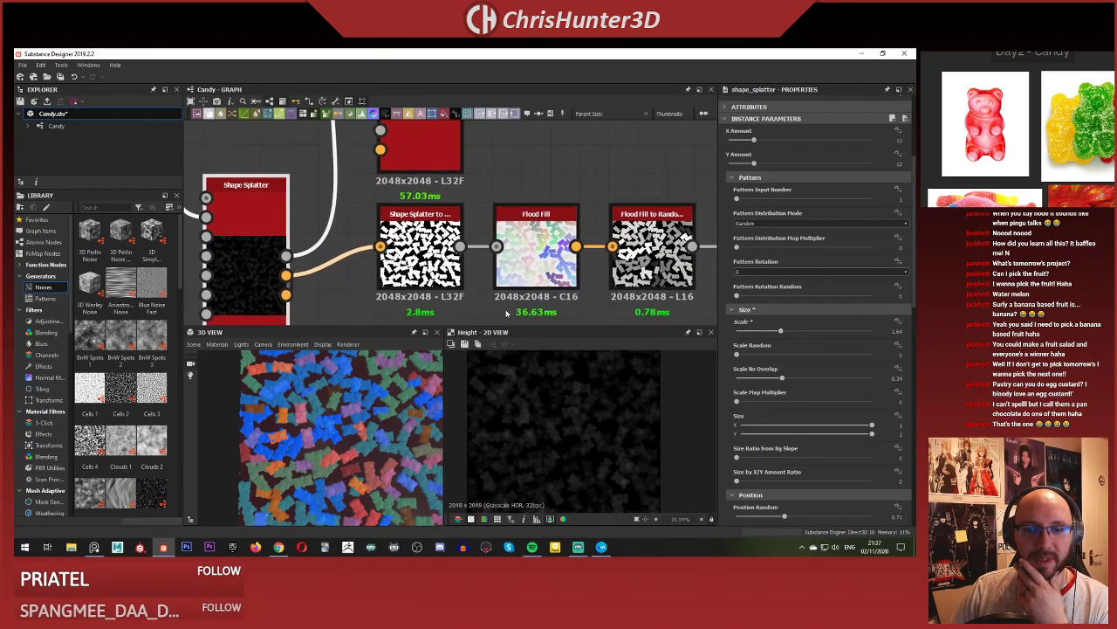
{"action": "left_click_drag", "start_coordinate": [778, 336], "coordinate": [773, 335]}
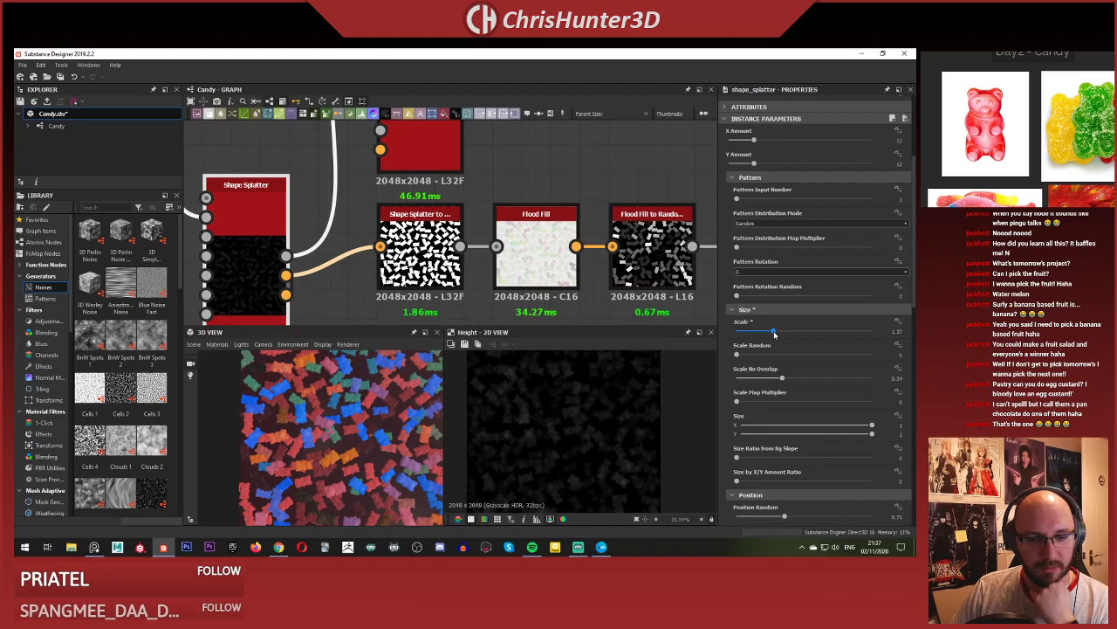
Check the foreground Shape Splatter's amount settings, and set X Amount and Y Amount to 8 on the background Shape Splatter.
{"action": "scroll", "coordinate": [446, 196], "scroll_direction": "down", "scroll_amount": 4}
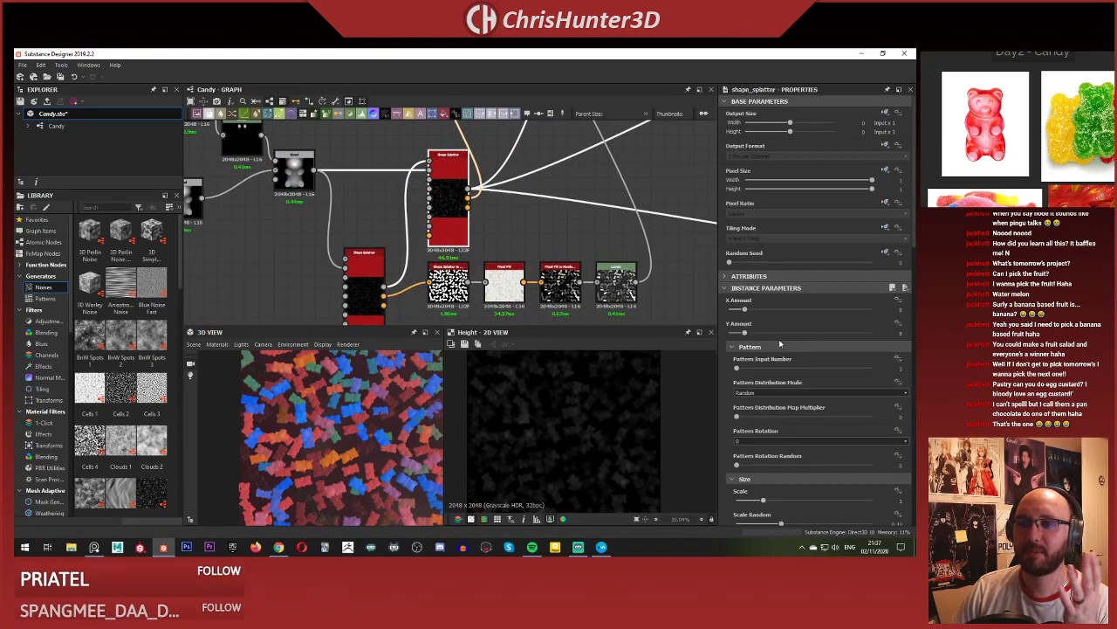
{"action": "scroll", "coordinate": [799, 316], "scroll_direction": "down", "scroll_amount": 4}
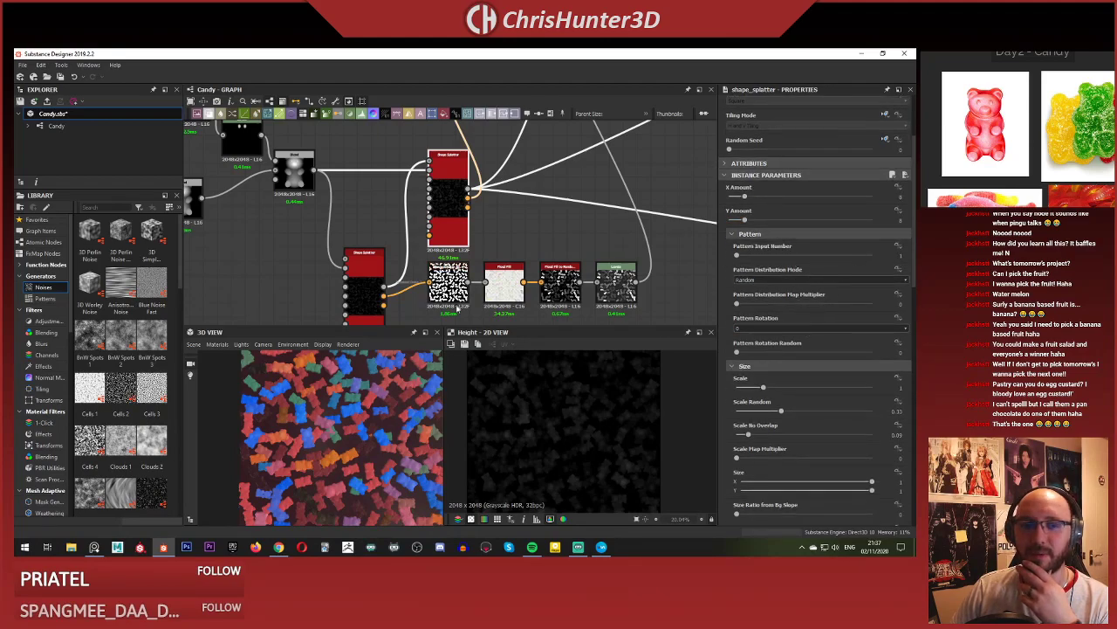
{"action": "key", "text": "ctrl+y"}
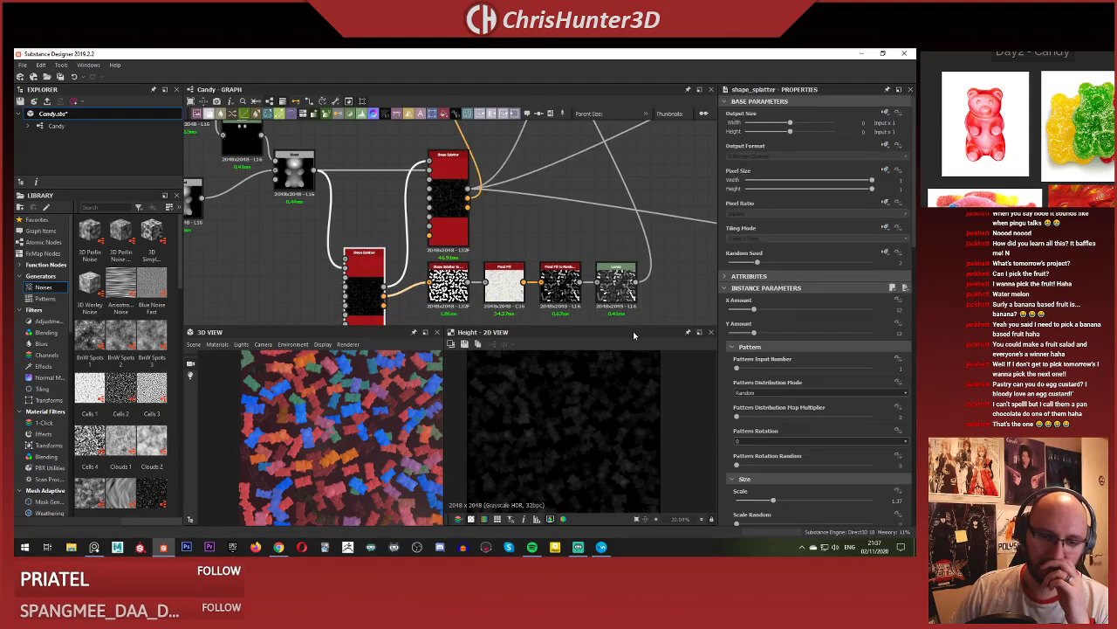
{"action": "left_click", "coordinate": [898, 309]}
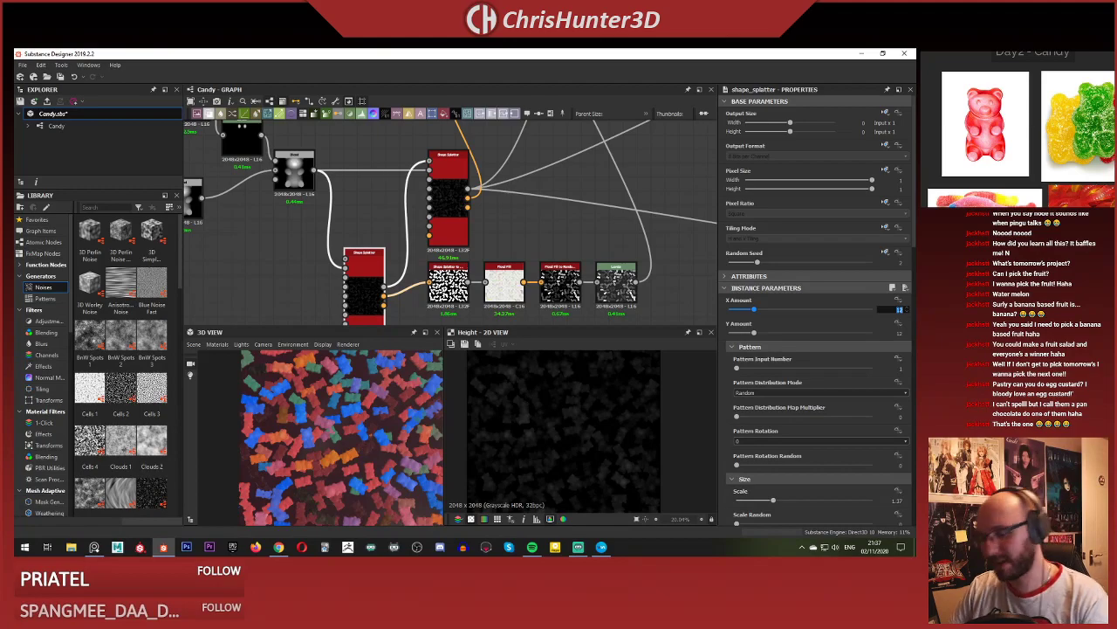
{"action": "type", "text": "8"}
{"action": "left_click", "coordinate": [897, 332]}
{"action": "type", "text": "8"}
{"action": "key", "text": "Return"}
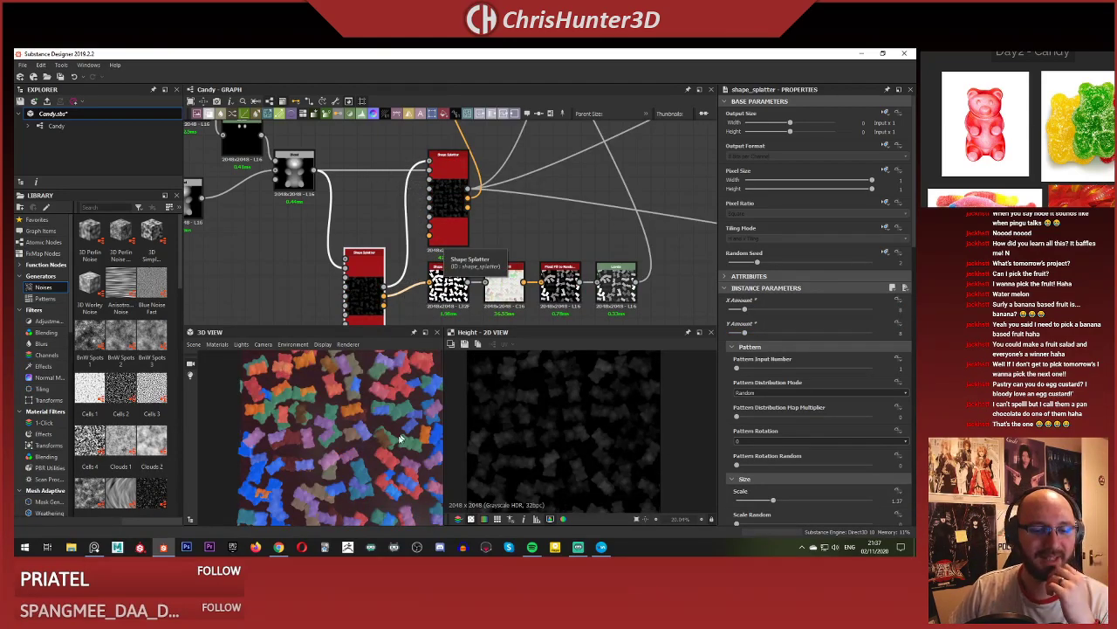
Inspect the sparser bears in 3D, and set the background Shape Splatter's Random Seed to 3.
{"action": "scroll", "coordinate": [385, 433], "scroll_direction": "up", "scroll_amount": 5}
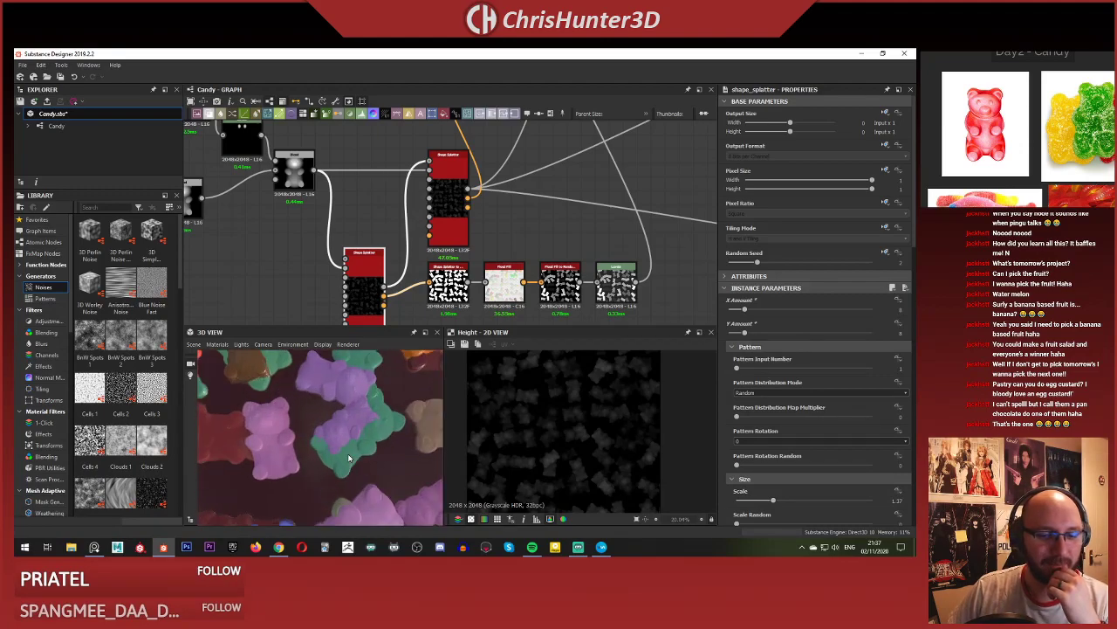
{"action": "scroll", "coordinate": [349, 458], "scroll_direction": "down", "scroll_amount": 6}
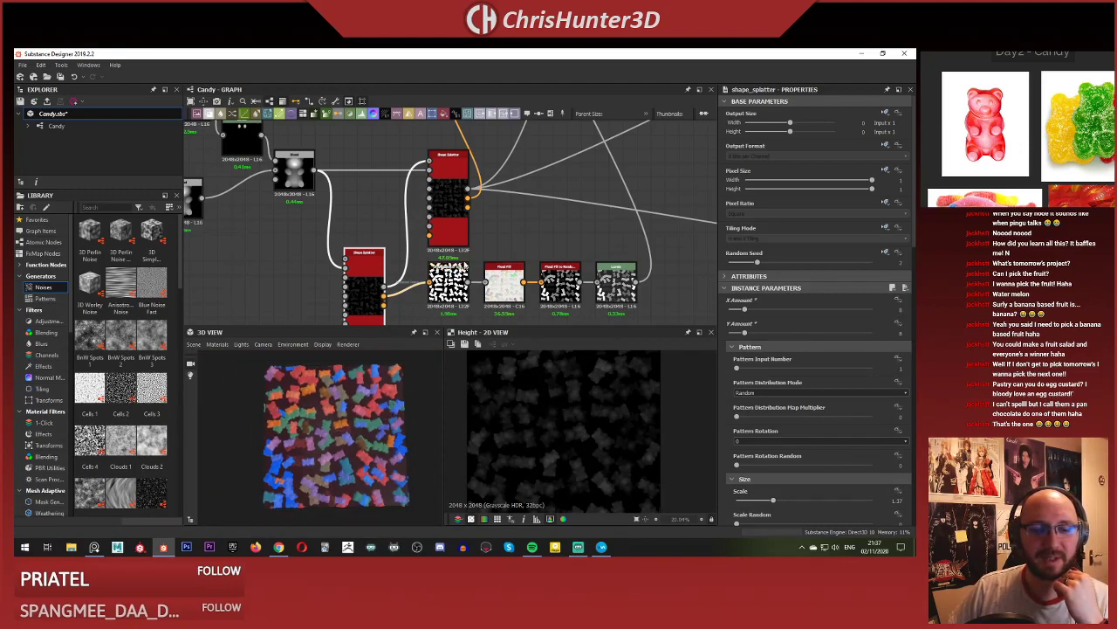
{"action": "scroll", "coordinate": [363, 282], "scroll_direction": "down", "scroll_amount": 1}
{"action": "middle_click_drag", "start_coordinate": [363, 282], "coordinate": [403, 215]}
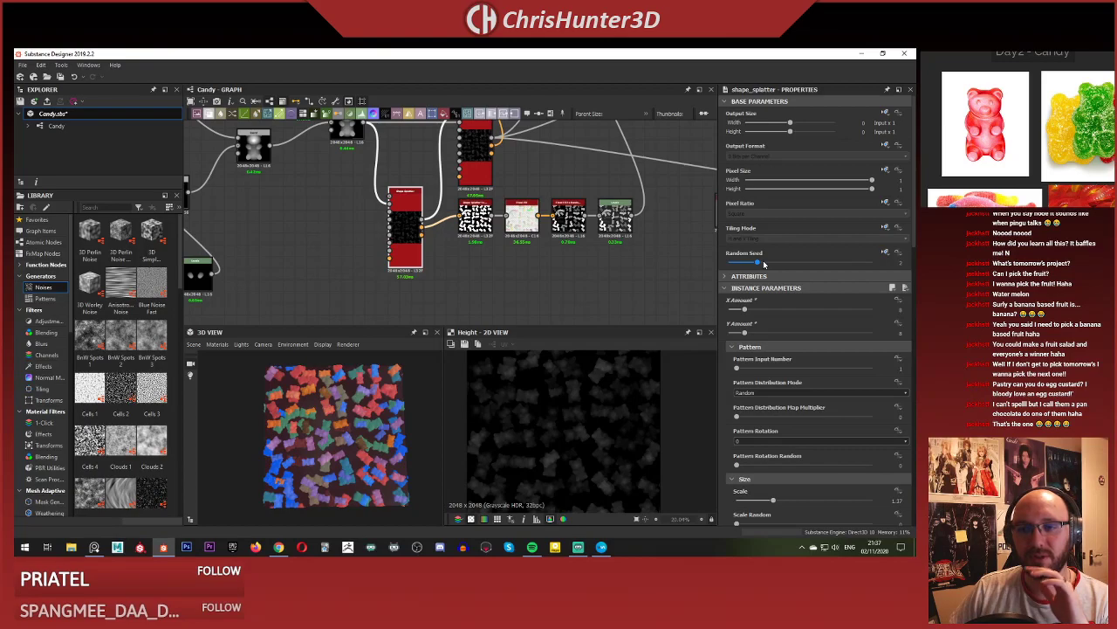
{"action": "left_click_drag", "start_coordinate": [764, 263], "coordinate": [774, 264]}
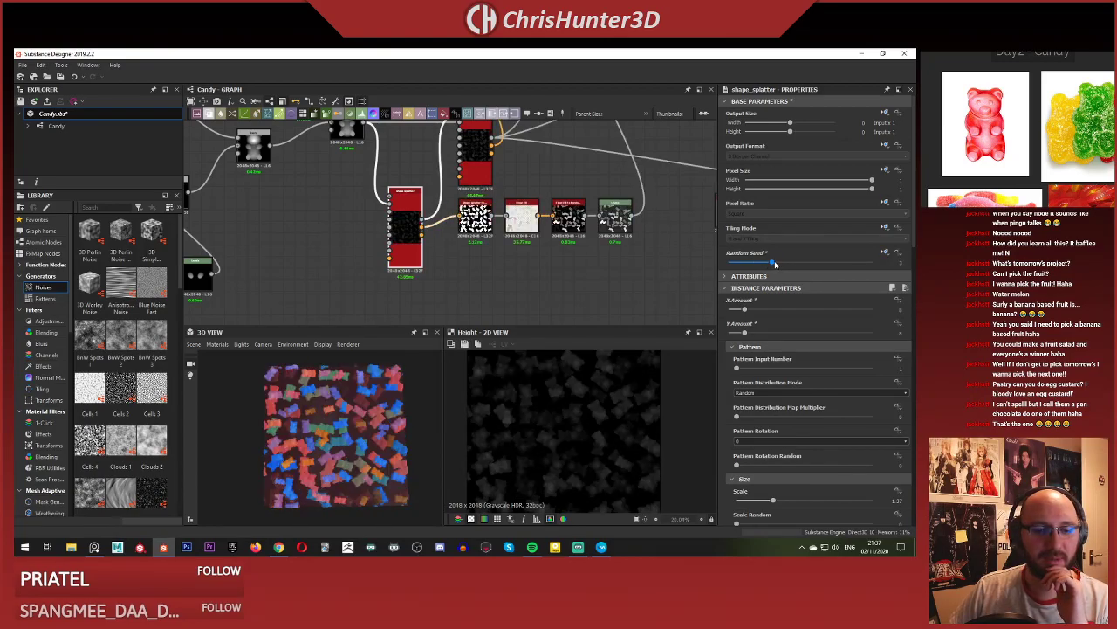
Compare the foreground Shape Splatter's size settings, and set Scale to 1 on the background Shape Splatter.
{"action": "scroll", "coordinate": [360, 431], "scroll_direction": "up", "scroll_amount": 5}
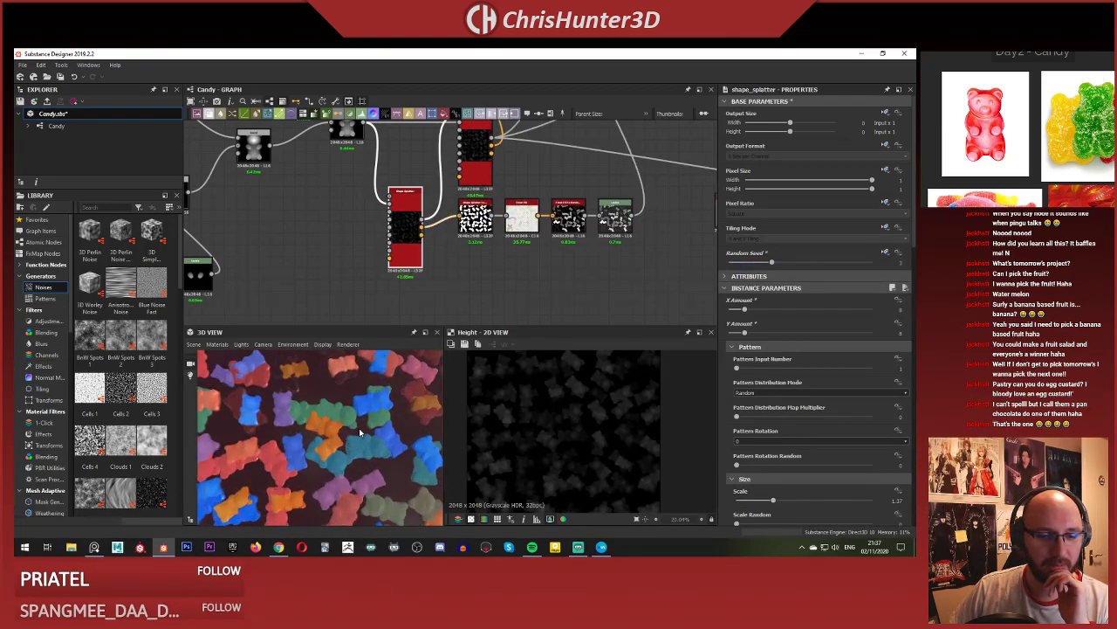
{"action": "middle_click_drag", "start_coordinate": [487, 253], "coordinate": [457, 287]}
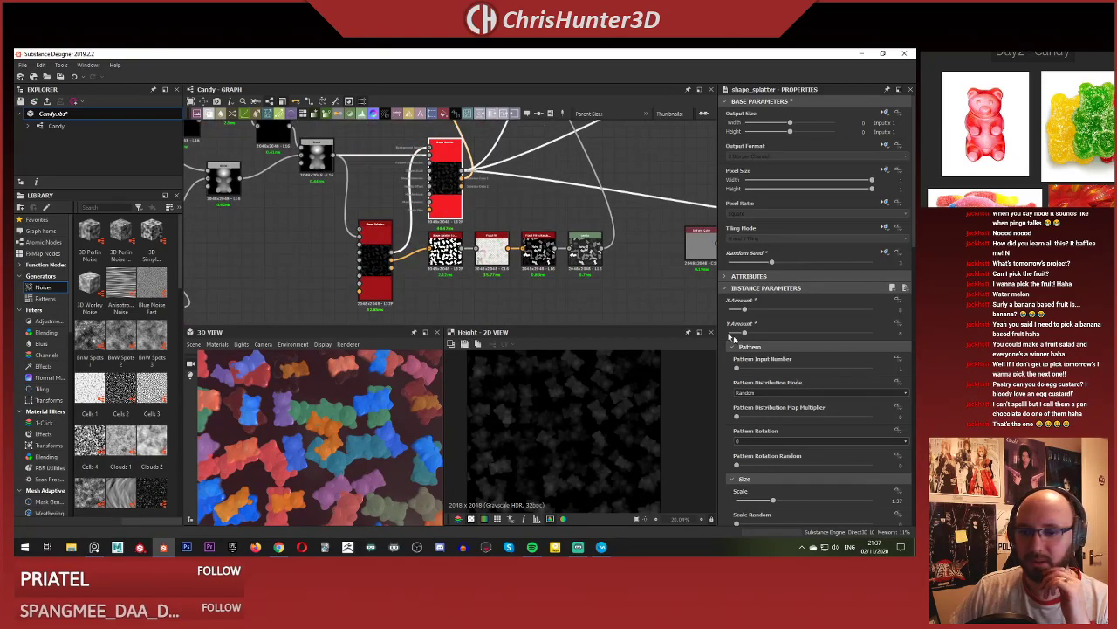
{"action": "scroll", "coordinate": [828, 361], "scroll_direction": "down", "scroll_amount": 5}
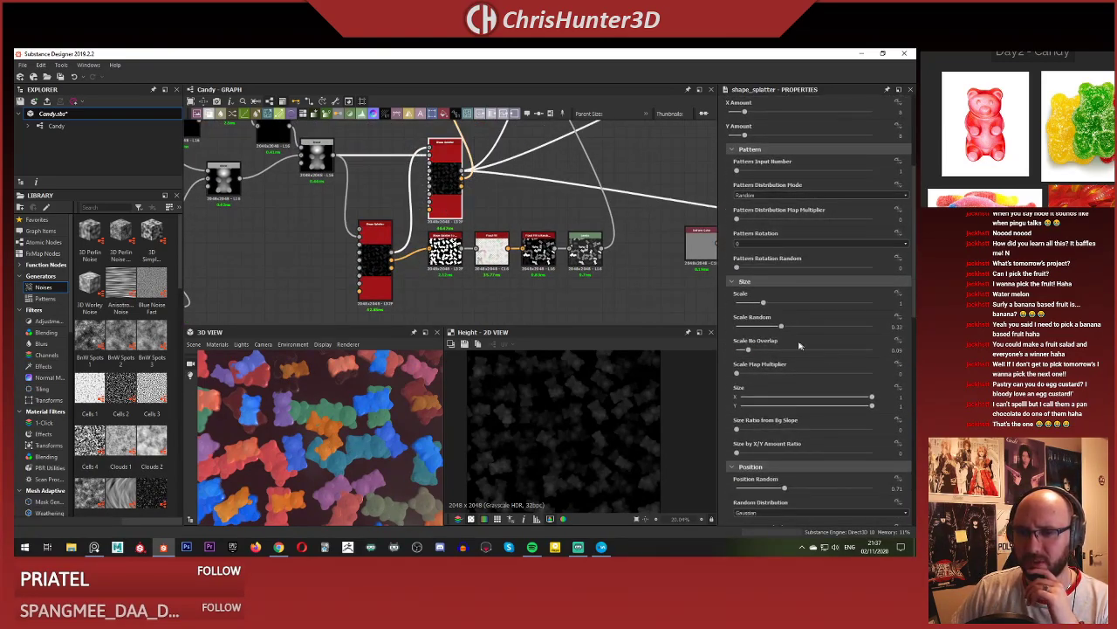
{"action": "left_click", "coordinate": [372, 248]}
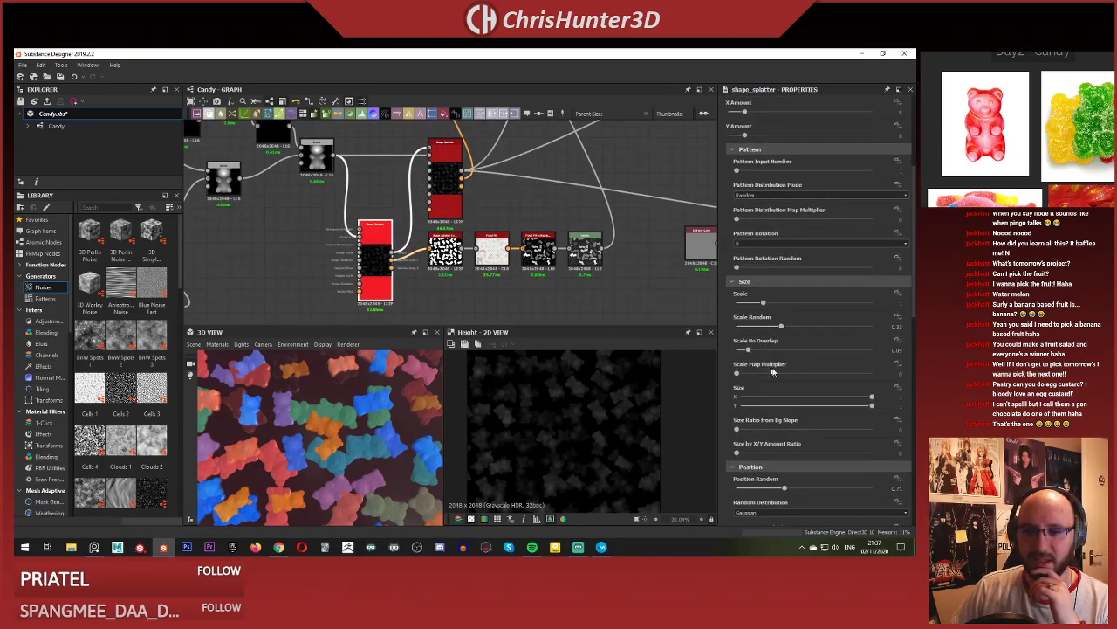
{"action": "scroll", "coordinate": [762, 371], "scroll_direction": "down", "scroll_amount": 4}
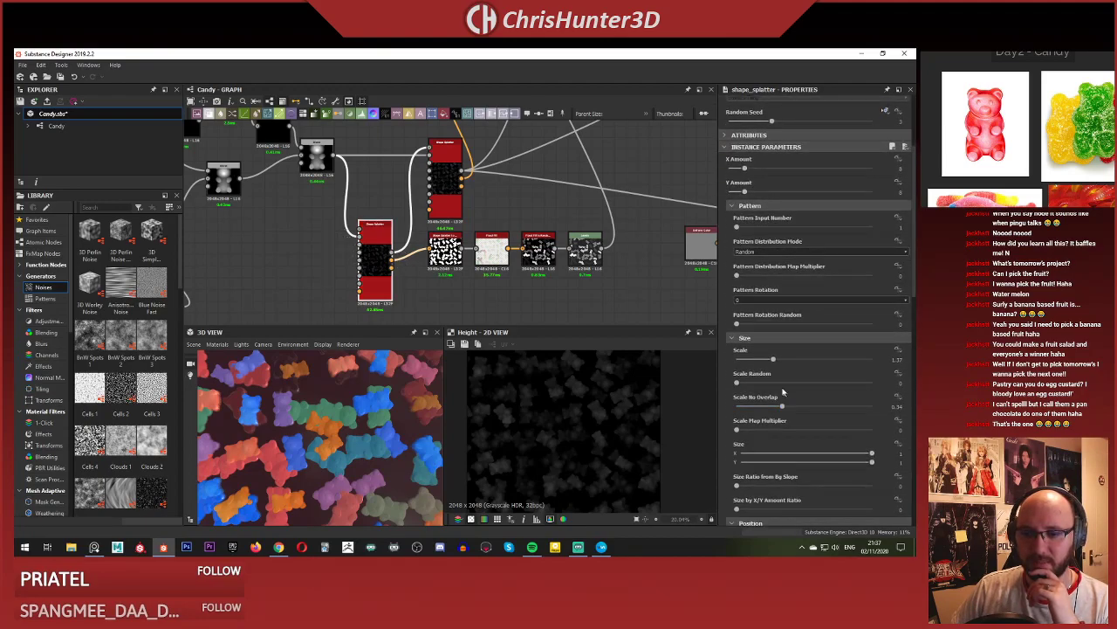
{"action": "double_click", "coordinate": [894, 358]}
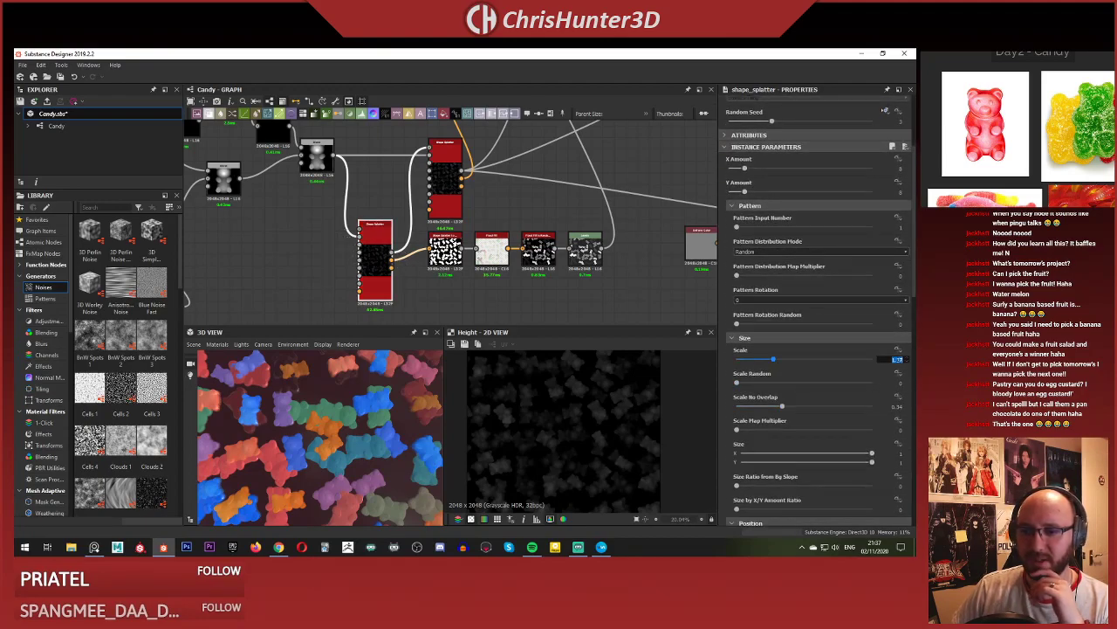
{"action": "type", "text": "1"}
{"action": "key", "text": "Return"}
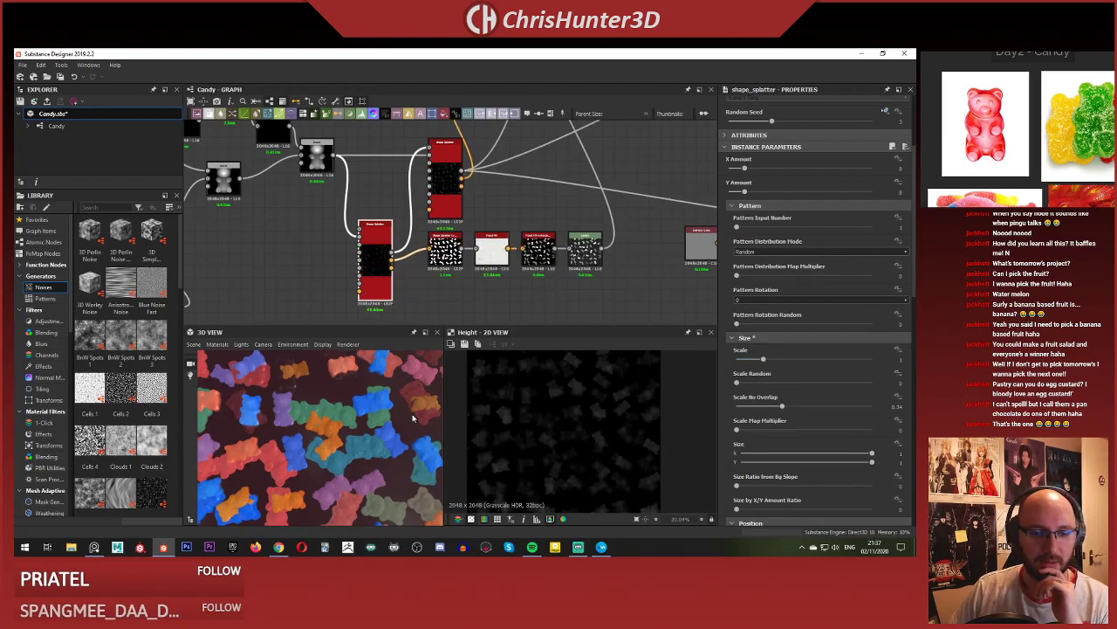
Set Scale Random to about 0.29 on the background Shape Splatter, and inspect the size variation of the bears in 3D.
{"action": "scroll", "coordinate": [393, 409], "scroll_direction": "down", "scroll_amount": 5}
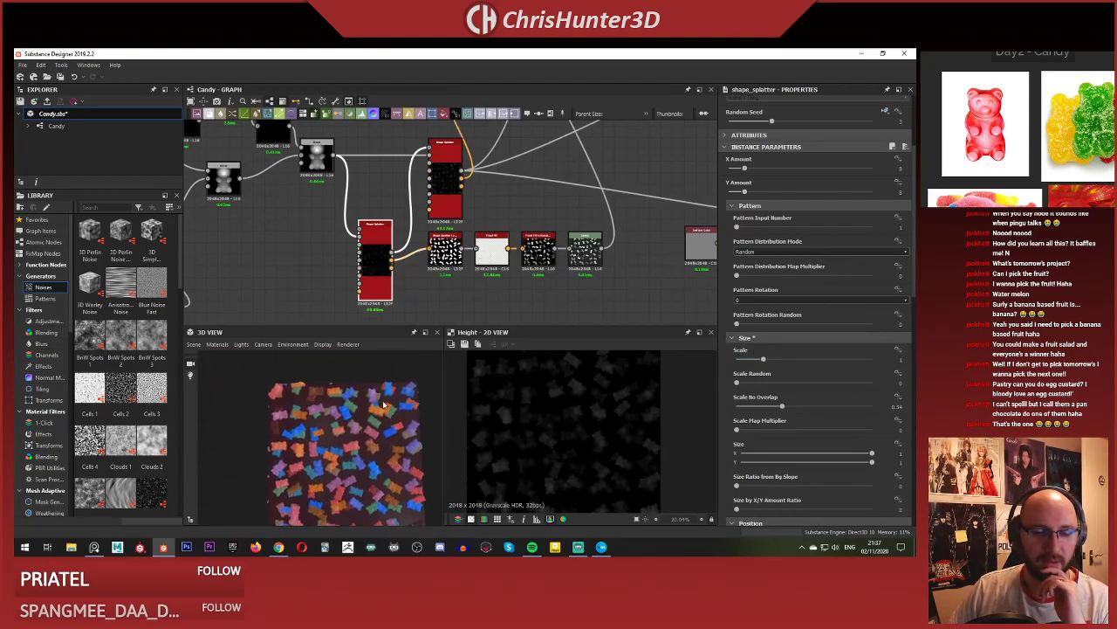
{"action": "scroll", "coordinate": [377, 390], "scroll_direction": "up", "scroll_amount": 2}
{"action": "left_click_drag", "start_coordinate": [744, 382], "coordinate": [777, 383]}
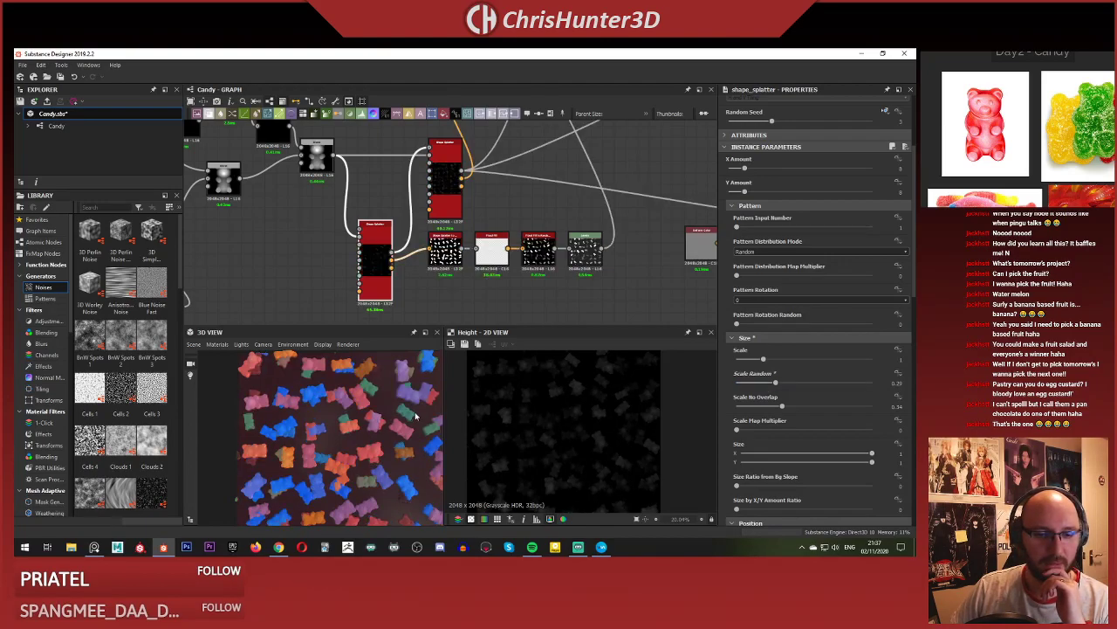
{"action": "scroll", "coordinate": [393, 417], "scroll_direction": "down", "scroll_amount": 4}
{"action": "scroll", "coordinate": [379, 429], "scroll_direction": "up", "scroll_amount": 4}
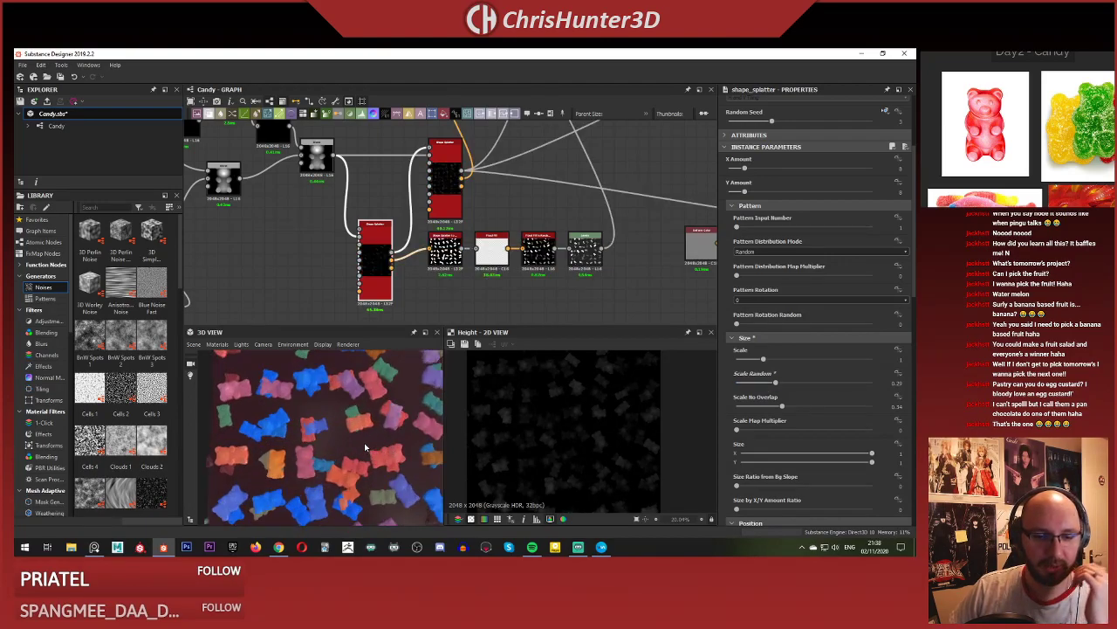
{"action": "scroll", "coordinate": [365, 425], "scroll_direction": "down", "scroll_amount": 1}
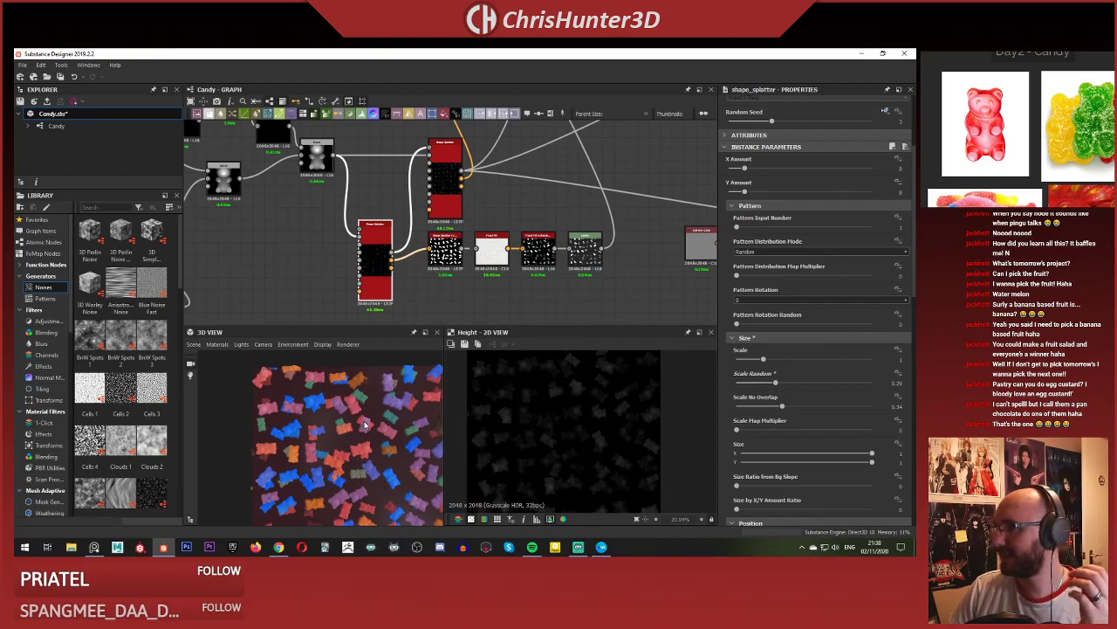
{"action": "scroll", "coordinate": [365, 425], "scroll_direction": "down", "scroll_amount": 2}
{"action": "scroll", "coordinate": [366, 424], "scroll_direction": "up", "scroll_amount": 2}
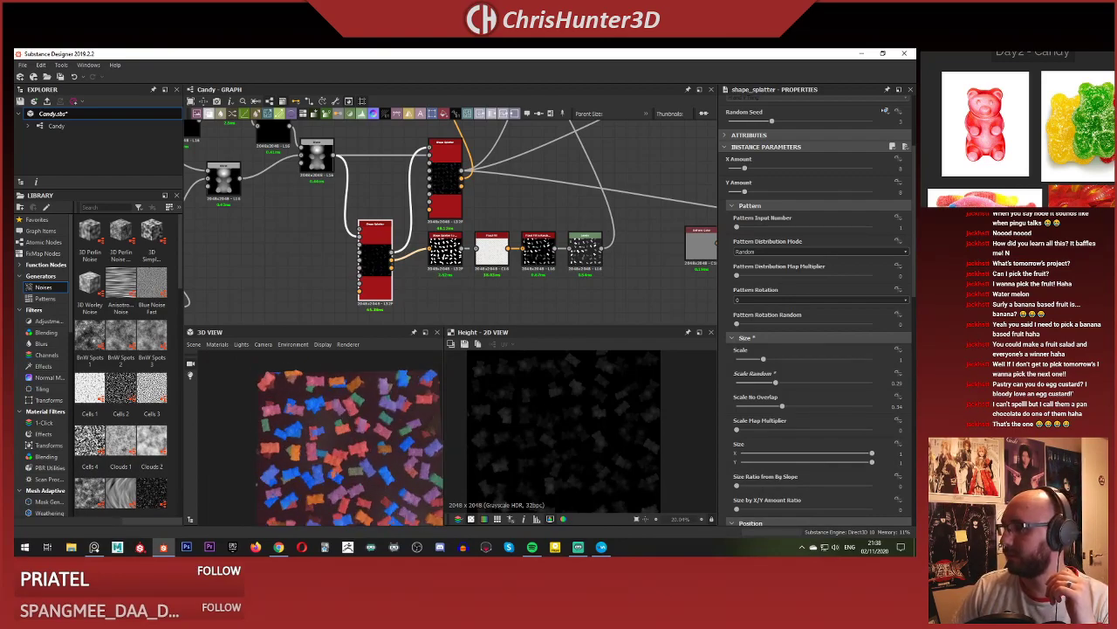
{"action": "key", "text": "alt+Tab"}
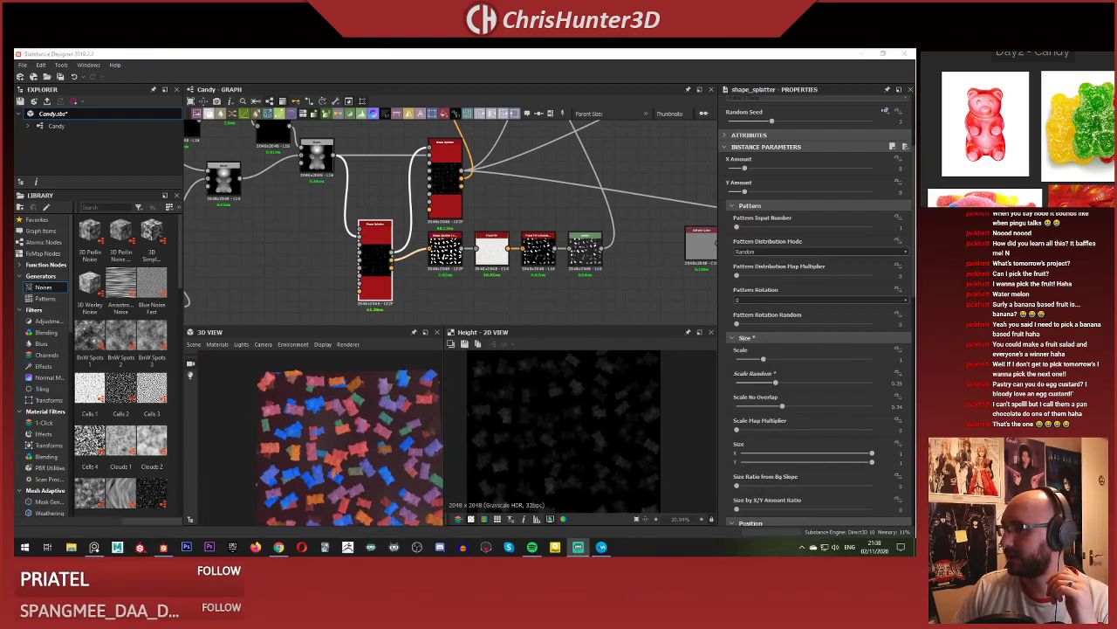
{"action": "scroll", "coordinate": [631, 252], "scroll_direction": "down", "scroll_amount": 4}
{"action": "scroll", "coordinate": [530, 230], "scroll_direction": "up", "scroll_amount": 7}
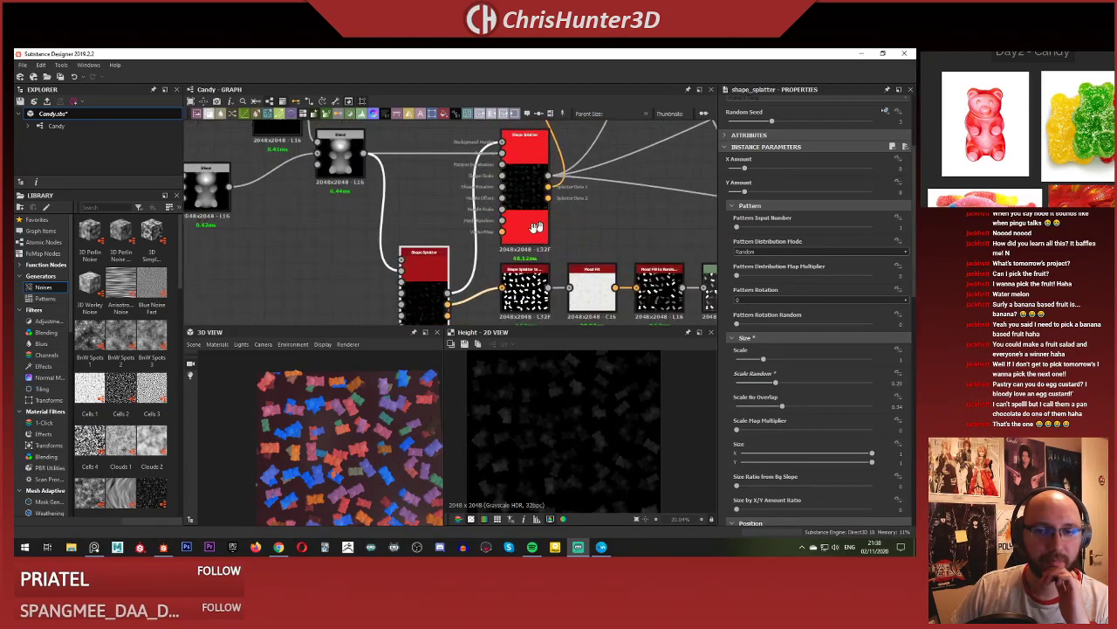
Set Offset Horizontal to 0.35 and Offset Vertical to 0.34 on the background Shape Splatter, and check the bears in 3D.
{"action": "middle_click_drag", "start_coordinate": [536, 229], "coordinate": [485, 238]}
{"action": "left_click", "coordinate": [467, 186]}
{"action": "left_click", "coordinate": [372, 304]}
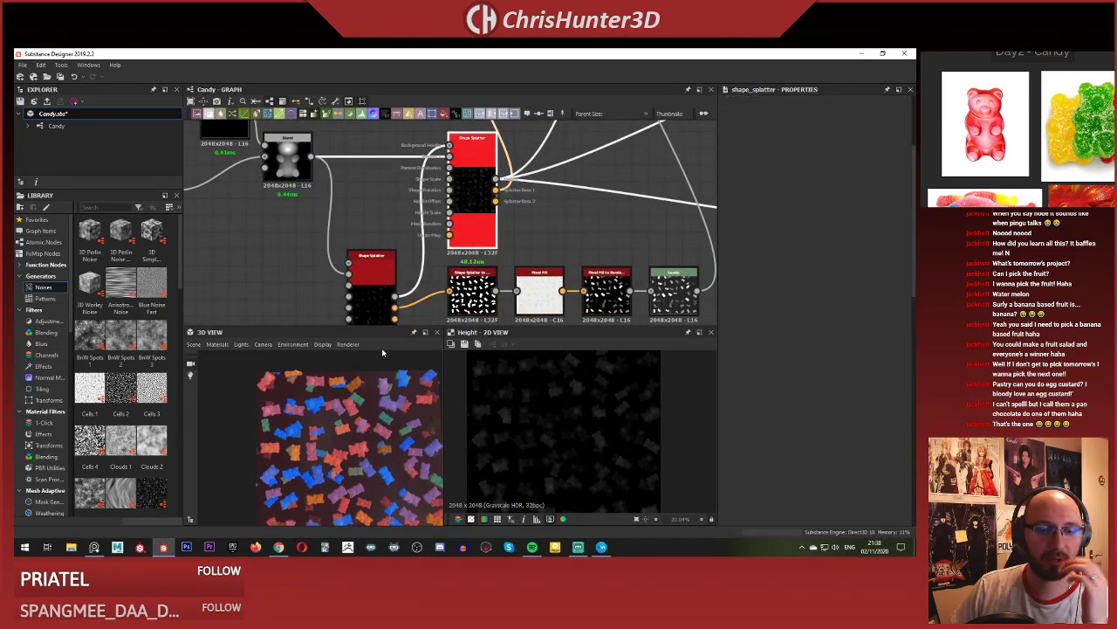
{"action": "middle_click_drag", "start_coordinate": [372, 304], "coordinate": [355, 266]}
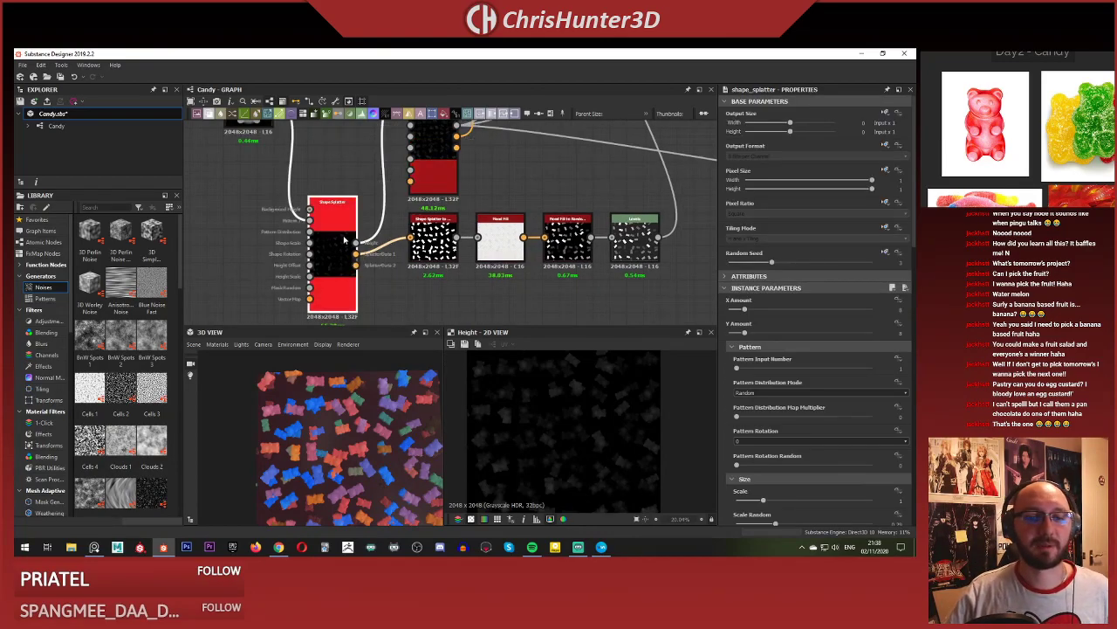
{"action": "scroll", "coordinate": [788, 359], "scroll_direction": "down", "scroll_amount": 5}
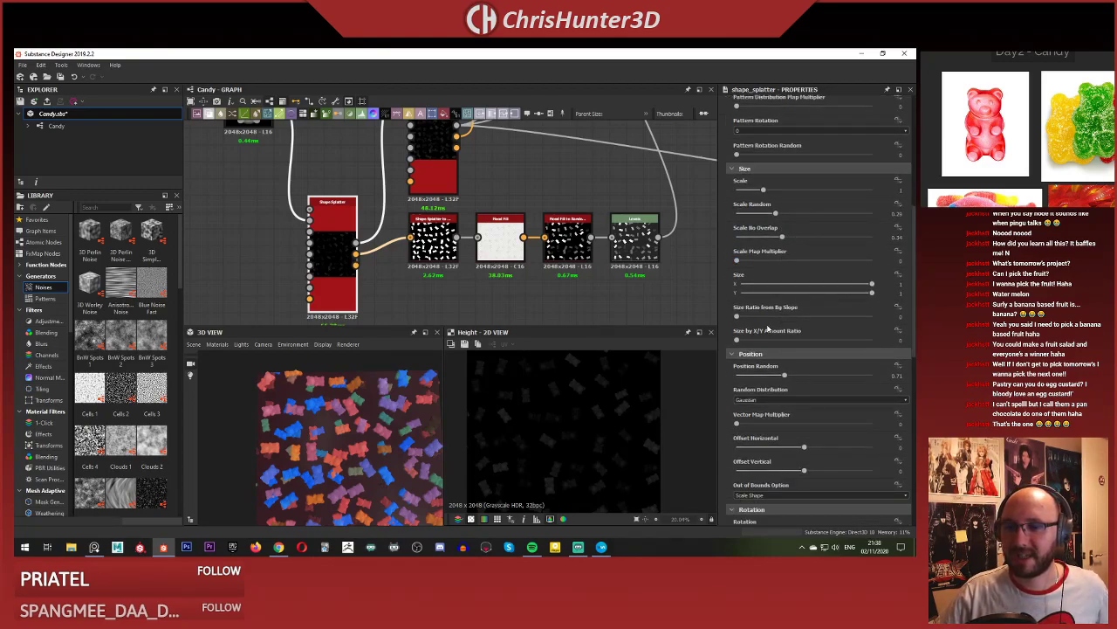
{"action": "scroll", "coordinate": [750, 341], "scroll_direction": "down", "scroll_amount": 1}
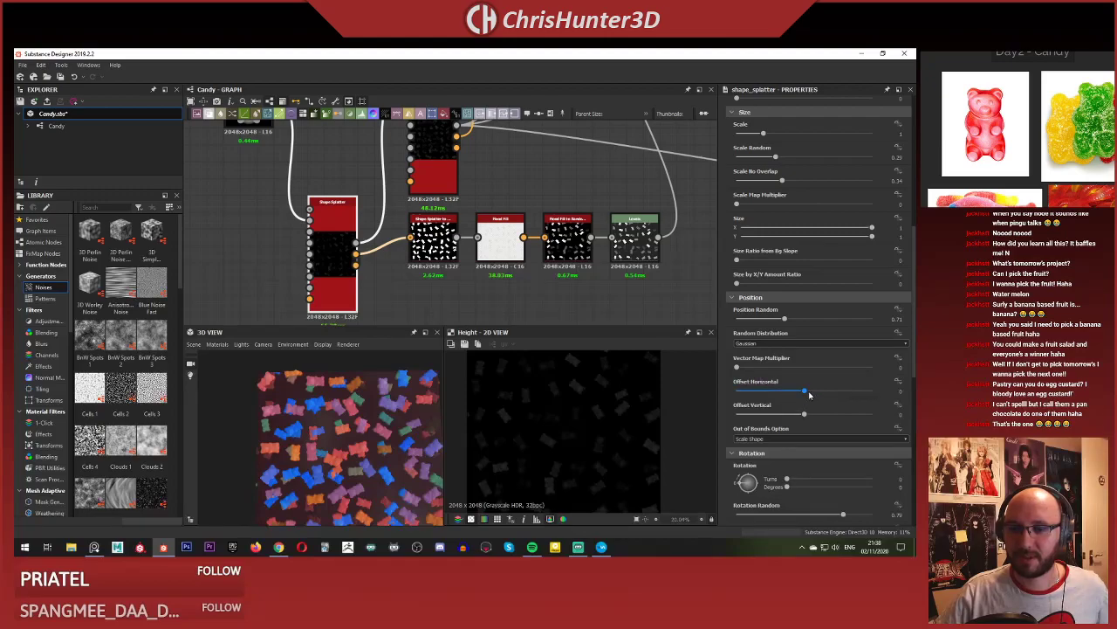
{"action": "left_click_drag", "start_coordinate": [812, 393], "coordinate": [816, 417]}
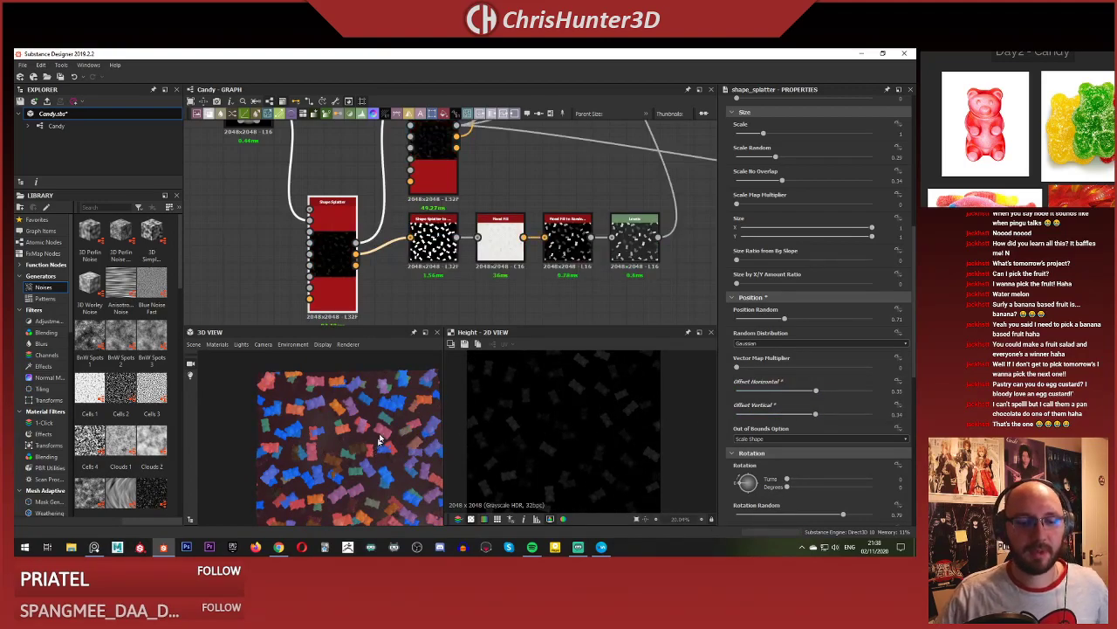
{"action": "scroll", "coordinate": [384, 425], "scroll_direction": "down", "scroll_amount": 3}
{"action": "scroll", "coordinate": [385, 425], "scroll_direction": "up", "scroll_amount": 3}
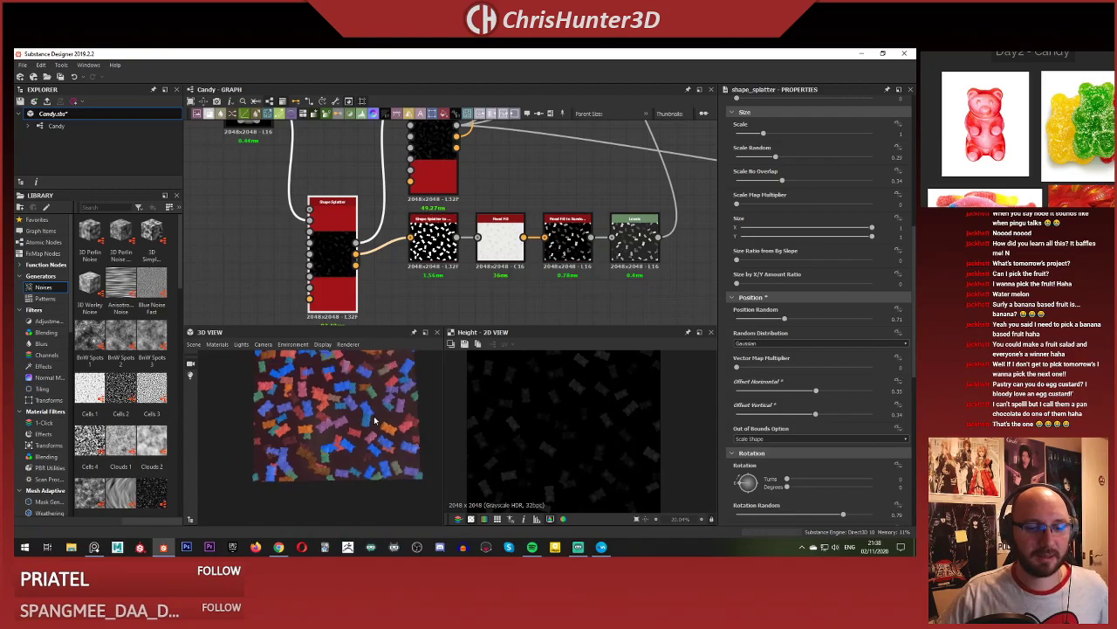
Compare Scale Shape with Constrain Position and leave the background Shape Splatter's Out of Bounds Option at Constrain Position.
{"action": "middle_click_drag", "start_coordinate": [483, 258], "coordinate": [468, 242]}
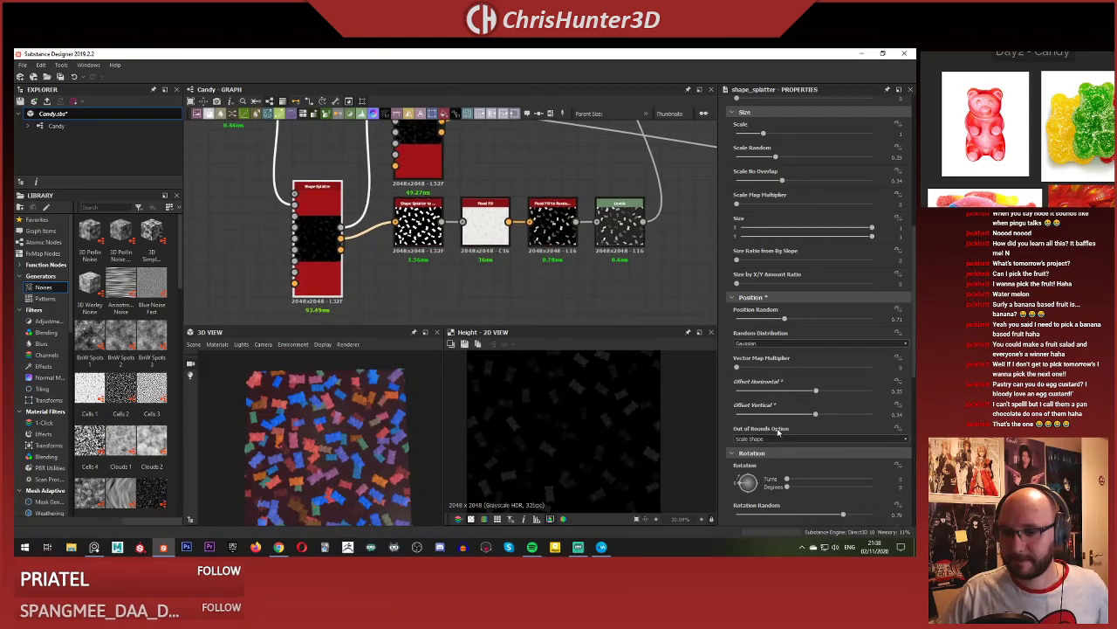
{"action": "left_click", "coordinate": [796, 439]}
{"action": "left_click", "coordinate": [802, 447]}
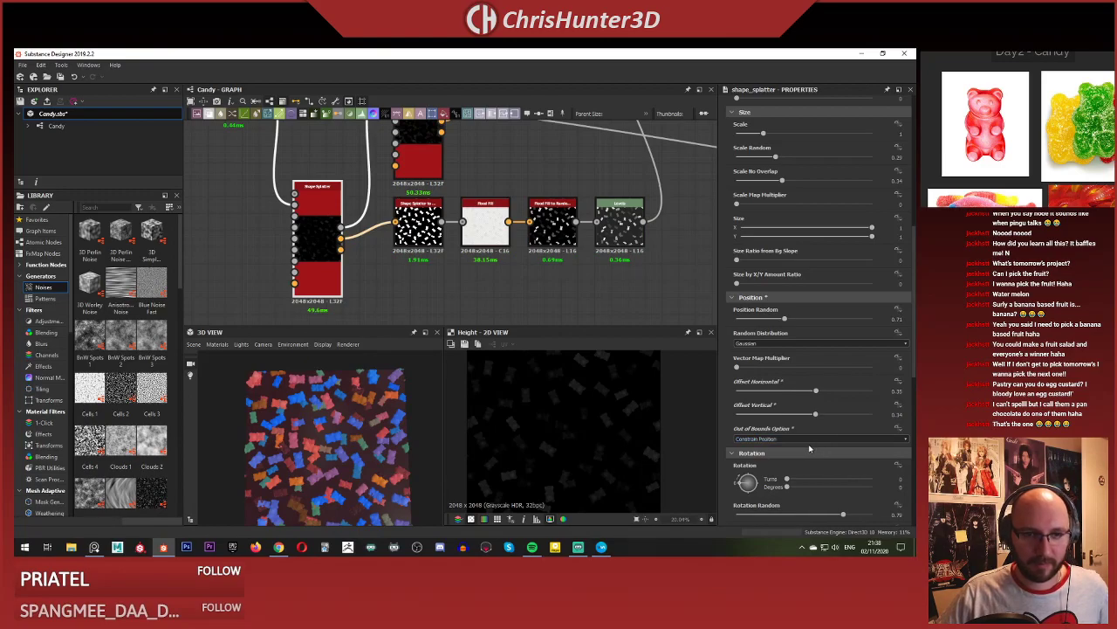
{"action": "left_click", "coordinate": [809, 441]}
{"action": "left_click", "coordinate": [805, 447]}
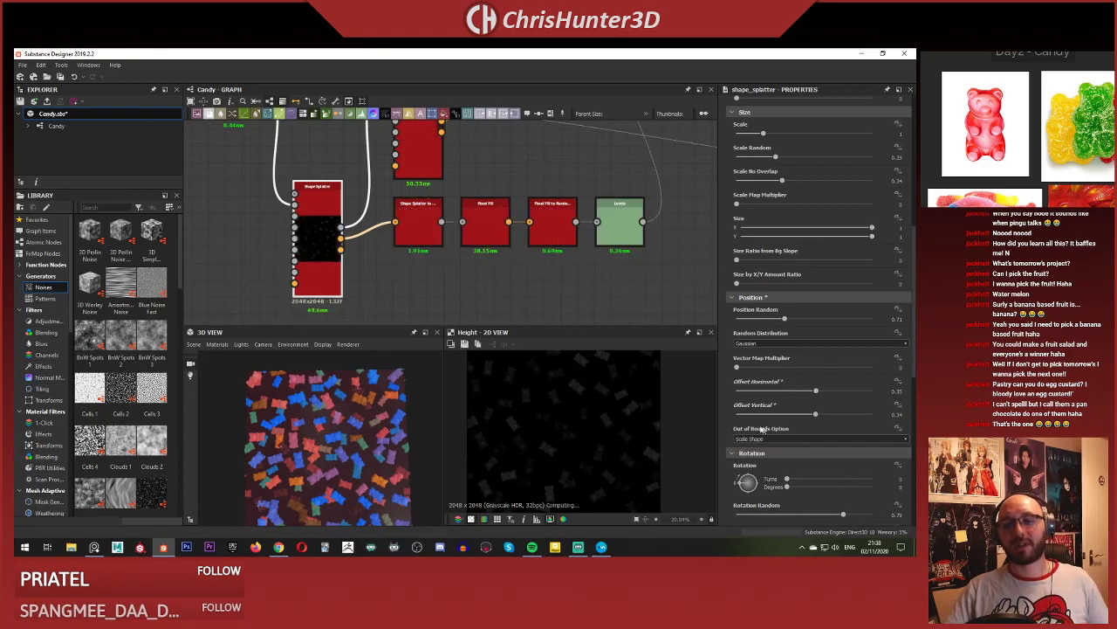
{"action": "key", "text": "ctrl+z"}
Review the background Shape Splatter's position, rotation and height settings and how both Shape Splatters connect in the graph.
{"action": "scroll", "coordinate": [738, 415], "scroll_direction": "down", "scroll_amount": 5}
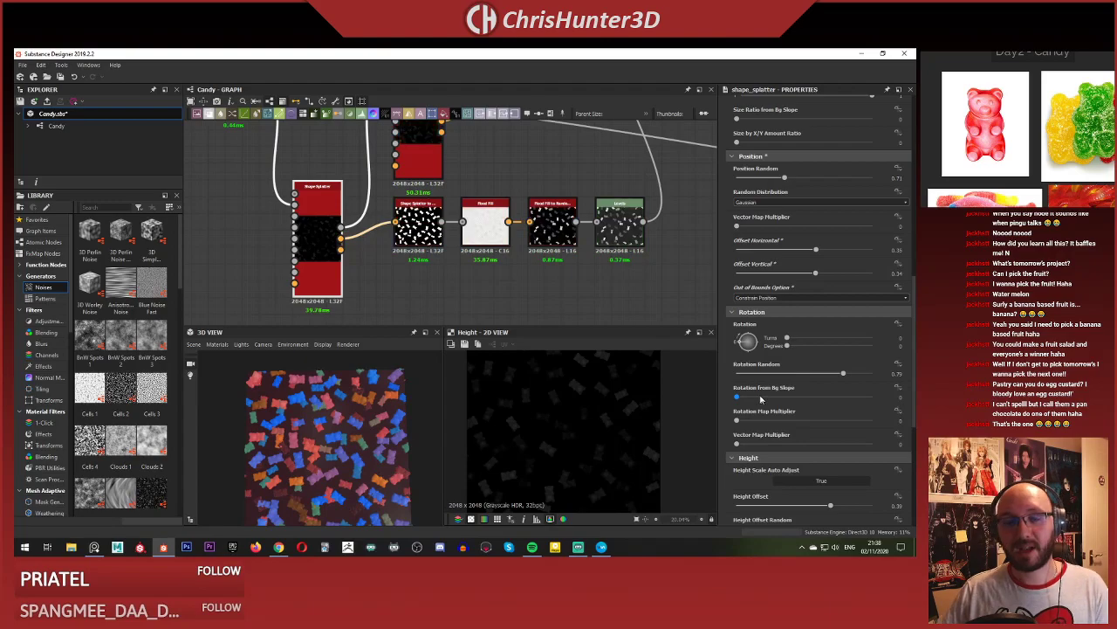
{"action": "scroll", "coordinate": [343, 214], "scroll_direction": "down", "scroll_amount": 1}
{"action": "scroll", "coordinate": [358, 202], "scroll_direction": "down", "scroll_amount": 2}
{"action": "scroll", "coordinate": [471, 241], "scroll_direction": "up", "scroll_amount": 5}
{"action": "scroll", "coordinate": [488, 226], "scroll_direction": "down", "scroll_amount": 1}
{"action": "middle_click_drag", "start_coordinate": [487, 225], "coordinate": [646, 282]}
{"action": "scroll", "coordinate": [646, 282], "scroll_direction": "up", "scroll_amount": 1}
{"action": "scroll", "coordinate": [502, 268], "scroll_direction": "down", "scroll_amount": 3}
{"action": "scroll", "coordinate": [494, 252], "scroll_direction": "up", "scroll_amount": 2}
{"action": "scroll", "coordinate": [456, 279], "scroll_direction": "down", "scroll_amount": 2}
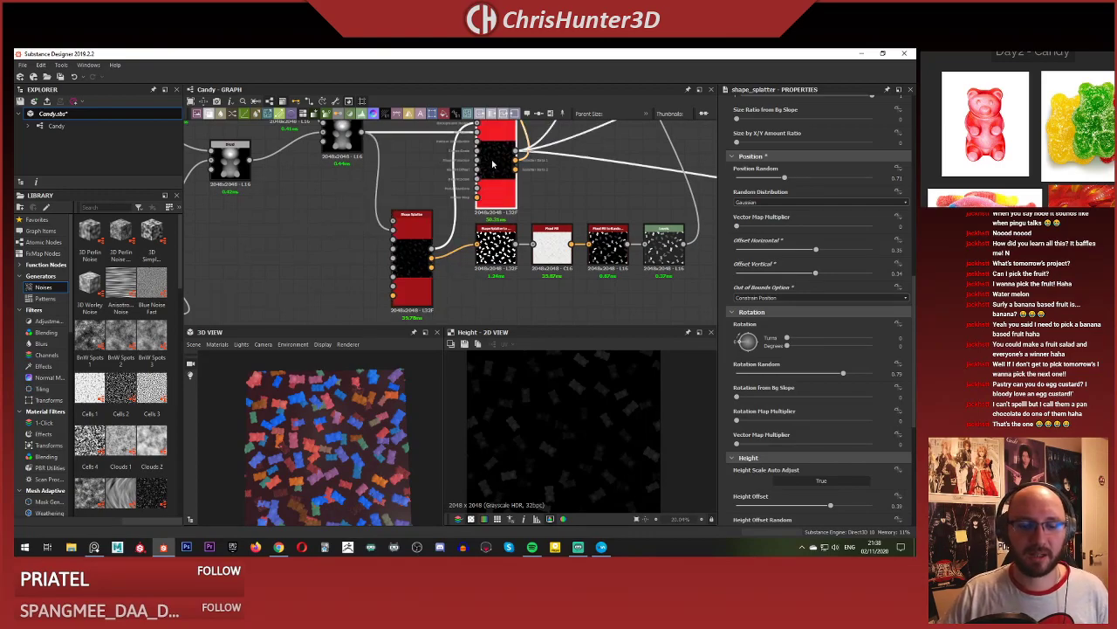
Preview the Flood Fill, random grayscale and Levels nodes fed by the background Shape Splatter, and preview the splatter's own height output.
{"action": "double_click", "coordinate": [498, 249]}
{"action": "scroll", "coordinate": [500, 250], "scroll_direction": "up", "scroll_amount": 3}
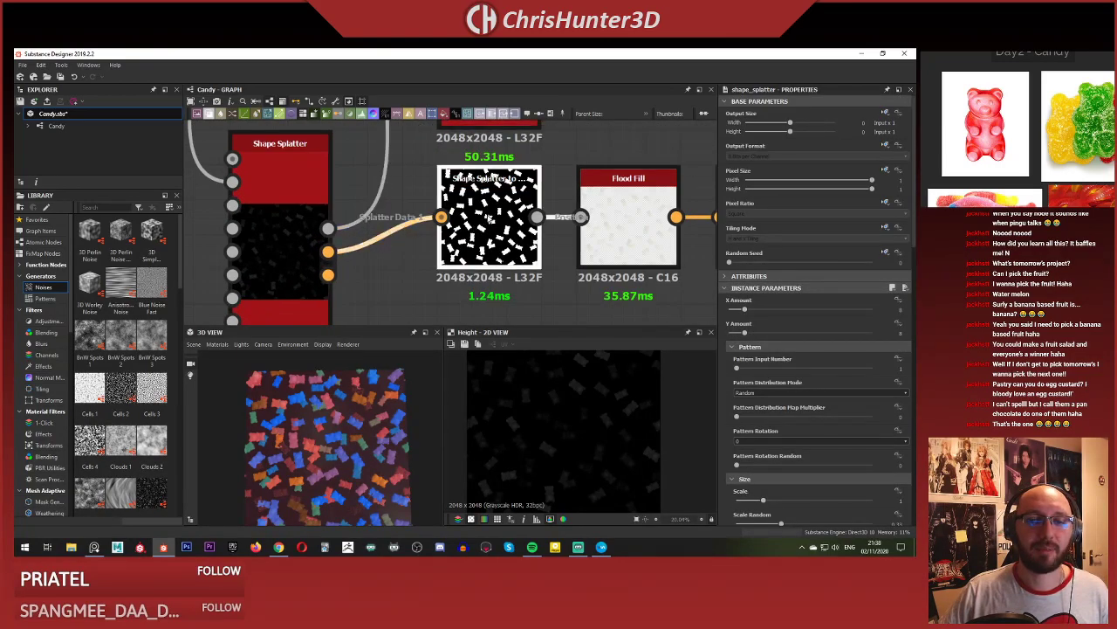
{"action": "middle_click_drag", "start_coordinate": [502, 250], "coordinate": [387, 270]}
{"action": "double_click", "coordinate": [510, 259]}
{"action": "double_click", "coordinate": [630, 252]}
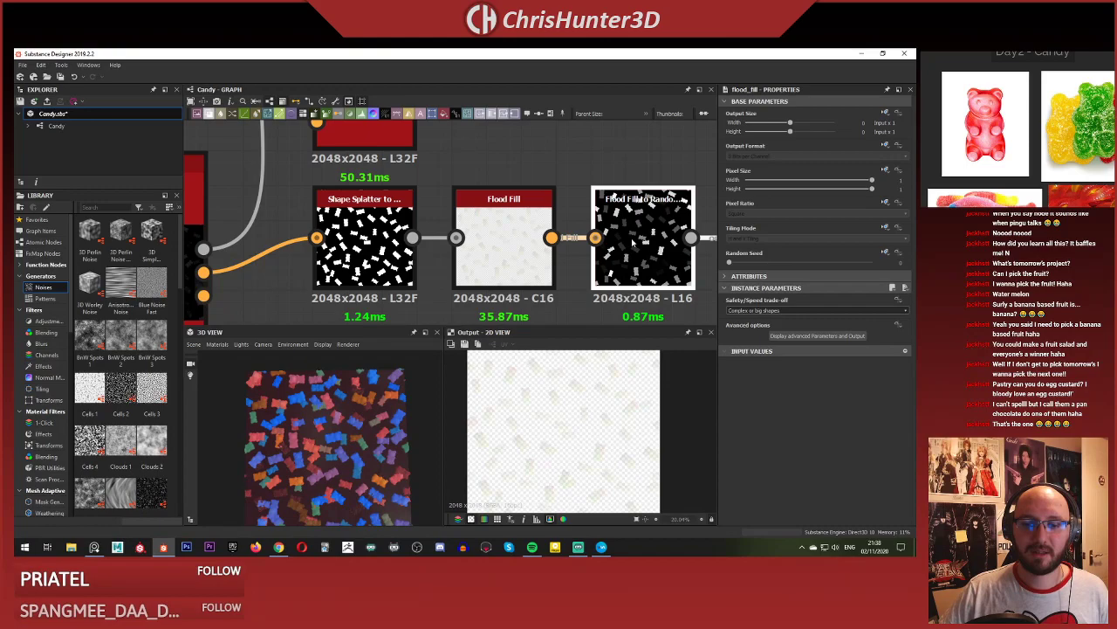
{"action": "middle_click_drag", "start_coordinate": [632, 253], "coordinate": [447, 259]}
{"action": "double_click", "coordinate": [590, 258]}
{"action": "scroll", "coordinate": [368, 266], "scroll_direction": "down", "scroll_amount": 2}
{"action": "middle_click_drag", "start_coordinate": [247, 288], "coordinate": [400, 256]}
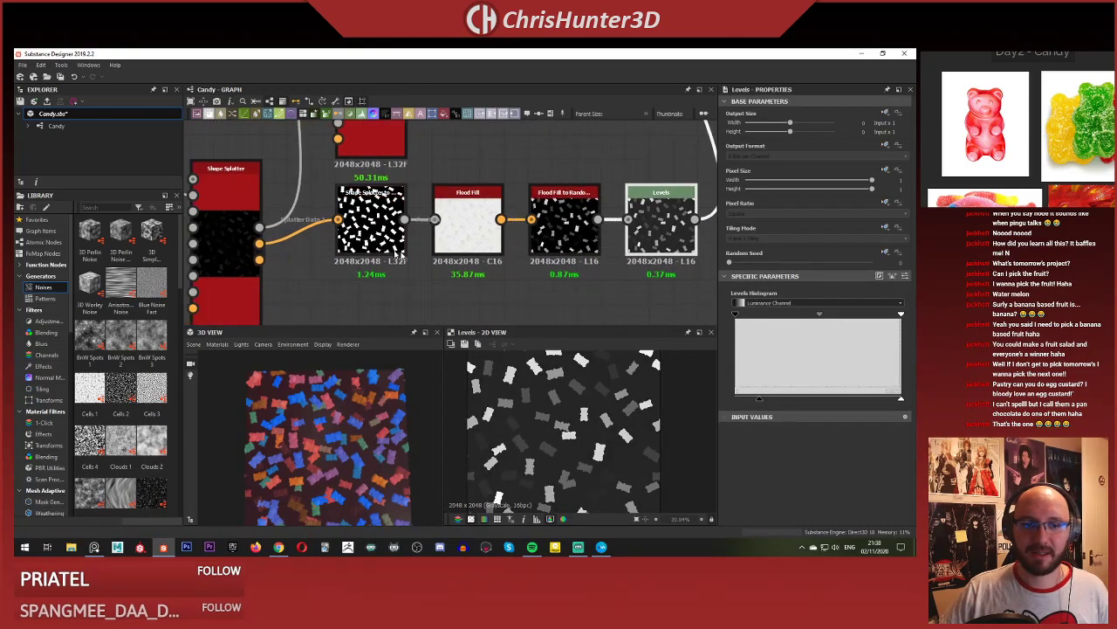
{"action": "left_click", "coordinate": [223, 235]}
{"action": "scroll", "coordinate": [357, 447], "scroll_direction": "up", "scroll_amount": 3}
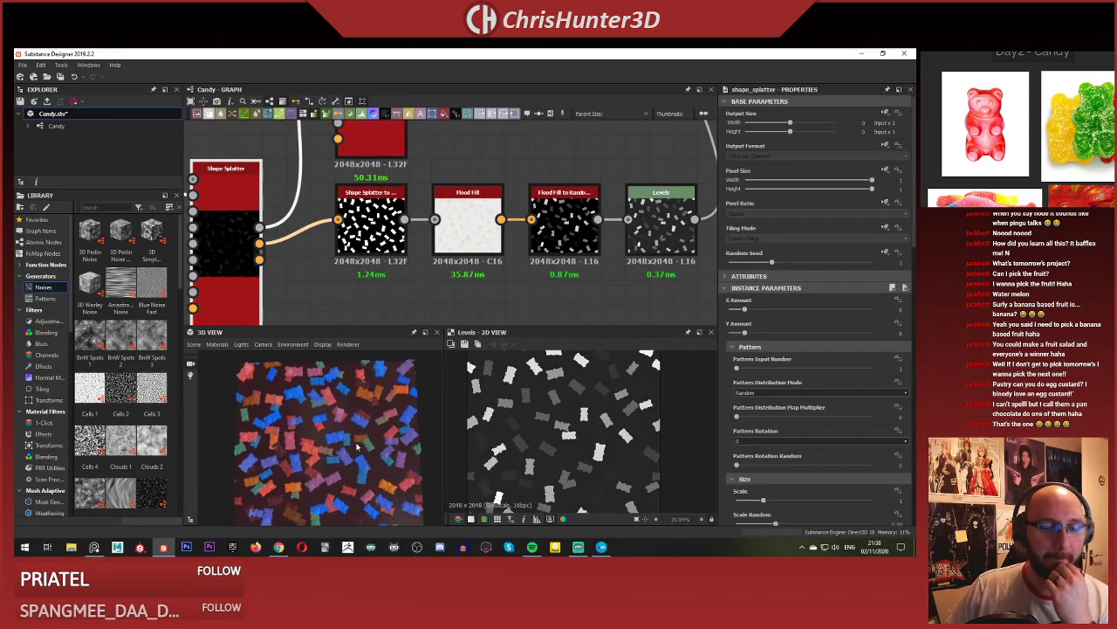
{"action": "middle_click_drag", "start_coordinate": [219, 284], "coordinate": [282, 245]}
{"action": "double_click", "coordinate": [282, 243]}
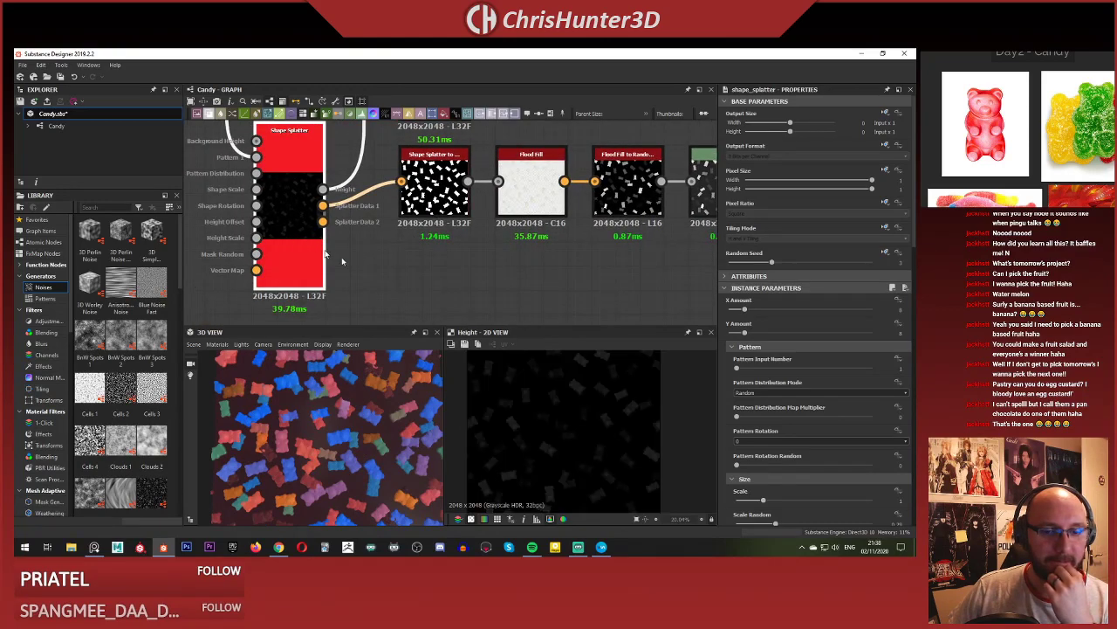
Add a Flood Fill to Random Color node above the random grayscale node, and connect the Flood Fill output to it.
{"action": "middle_click_drag", "start_coordinate": [436, 276], "coordinate": [397, 304]}
{"action": "scroll", "coordinate": [419, 291], "scroll_direction": "down", "scroll_amount": 2}
{"action": "scroll", "coordinate": [467, 218], "scroll_direction": "up", "scroll_amount": 2}
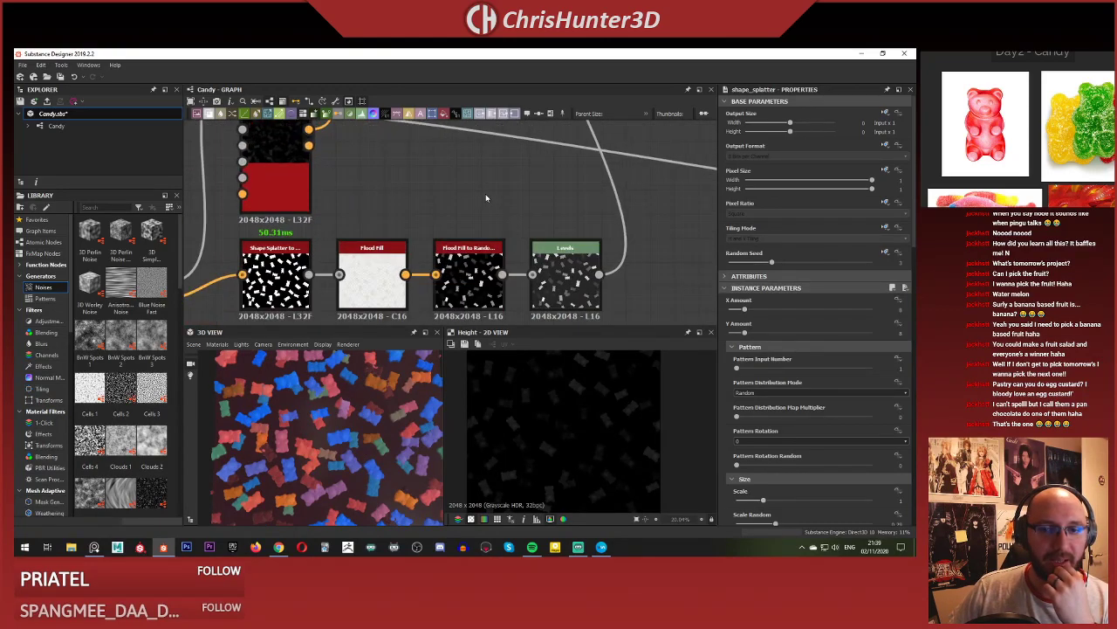
{"action": "key", "text": "space"}
{"action": "type", "text": "flood"}
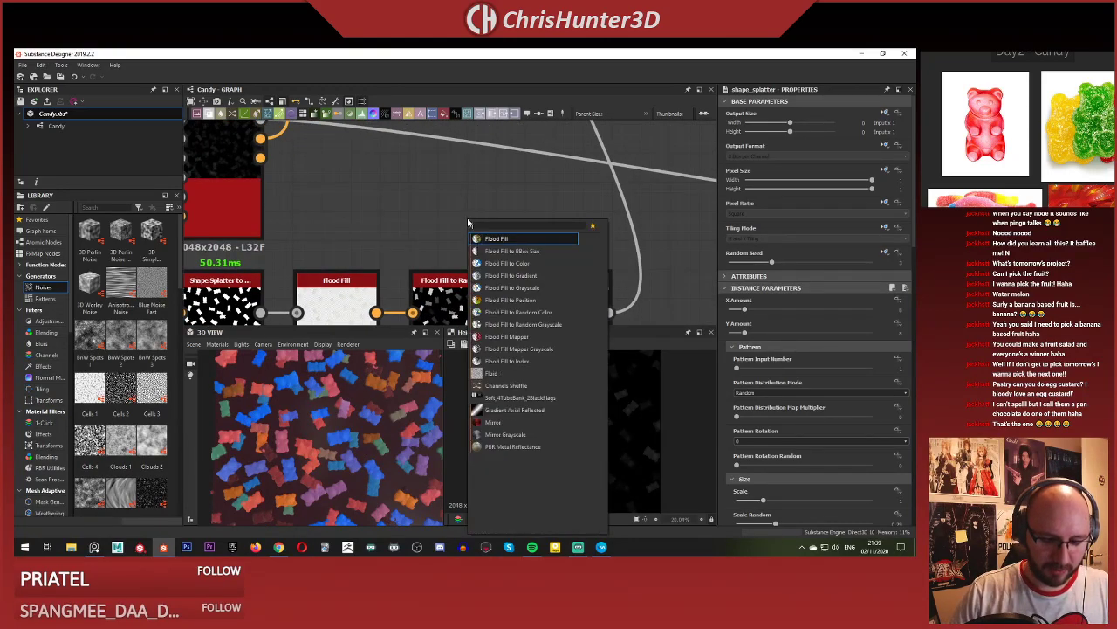
{"action": "left_click", "coordinate": [518, 311]}
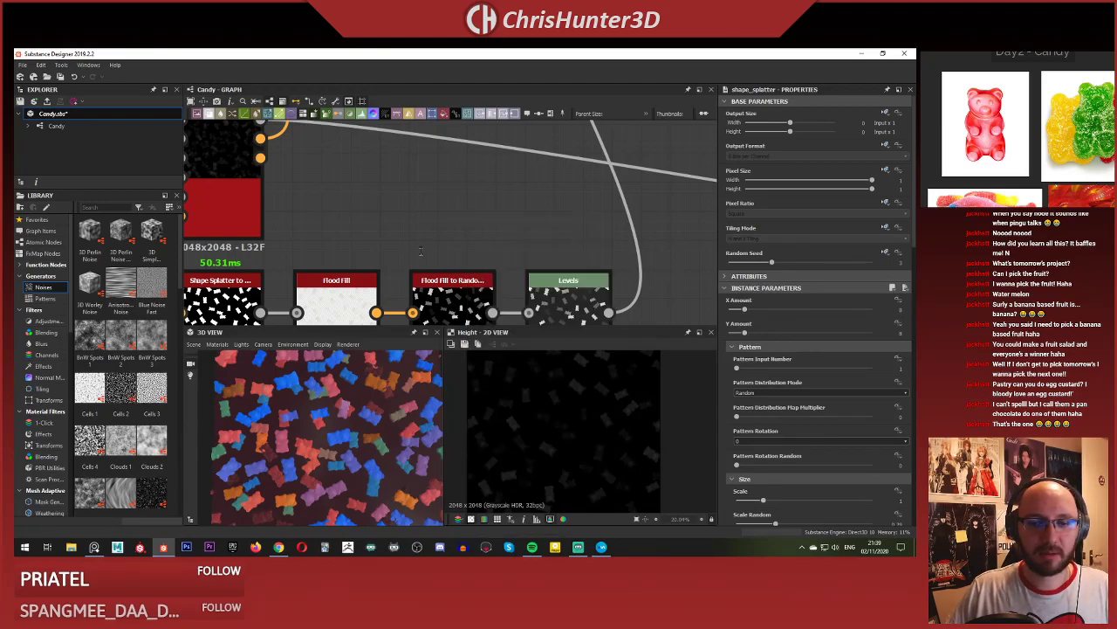
{"action": "left_click_drag", "start_coordinate": [377, 311], "coordinate": [455, 207]}
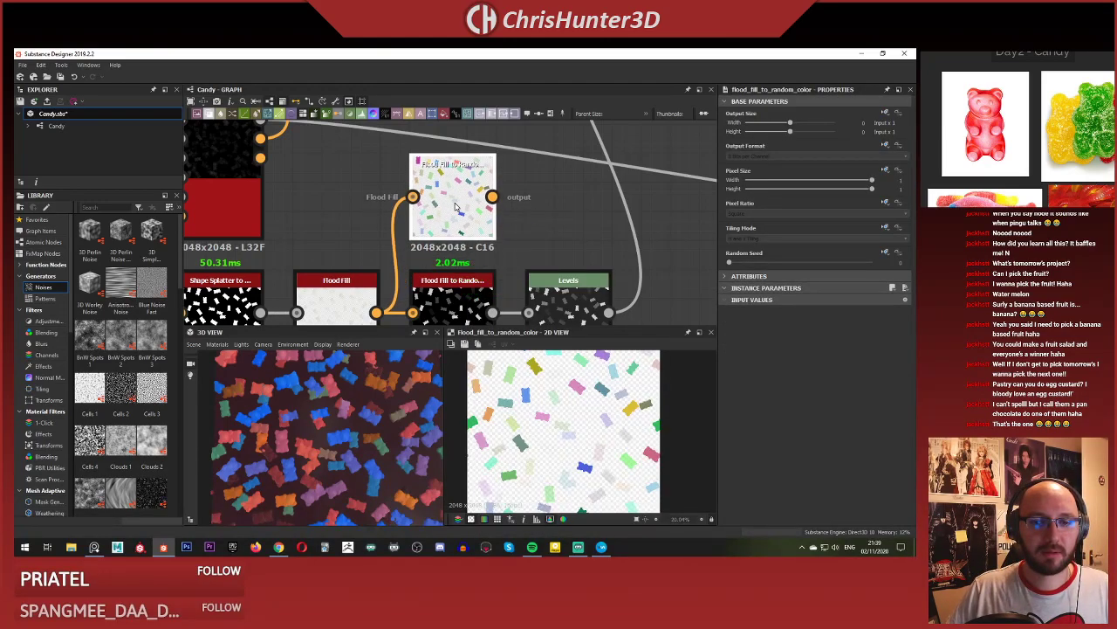
{"action": "scroll", "coordinate": [455, 203], "scroll_direction": "down", "scroll_amount": 4}
{"action": "scroll", "coordinate": [453, 235], "scroll_direction": "down", "scroll_amount": 4}
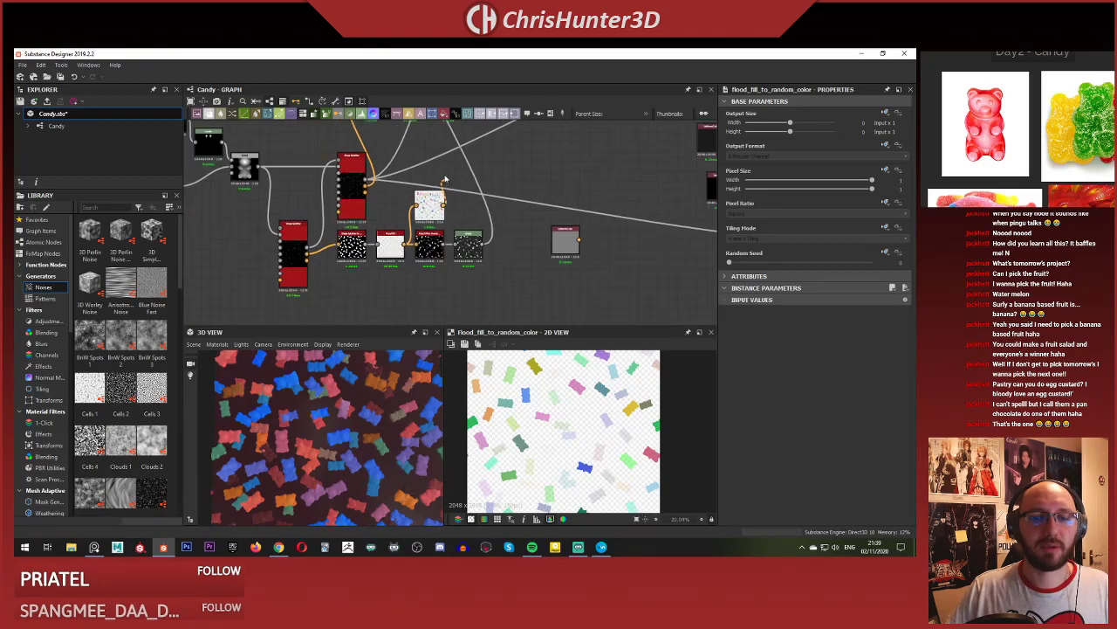
Connect the Flood Fill to Random Color output to the first Blend's background input and preview the final Blend.
{"action": "scroll", "coordinate": [453, 246], "scroll_direction": "up", "scroll_amount": 8}
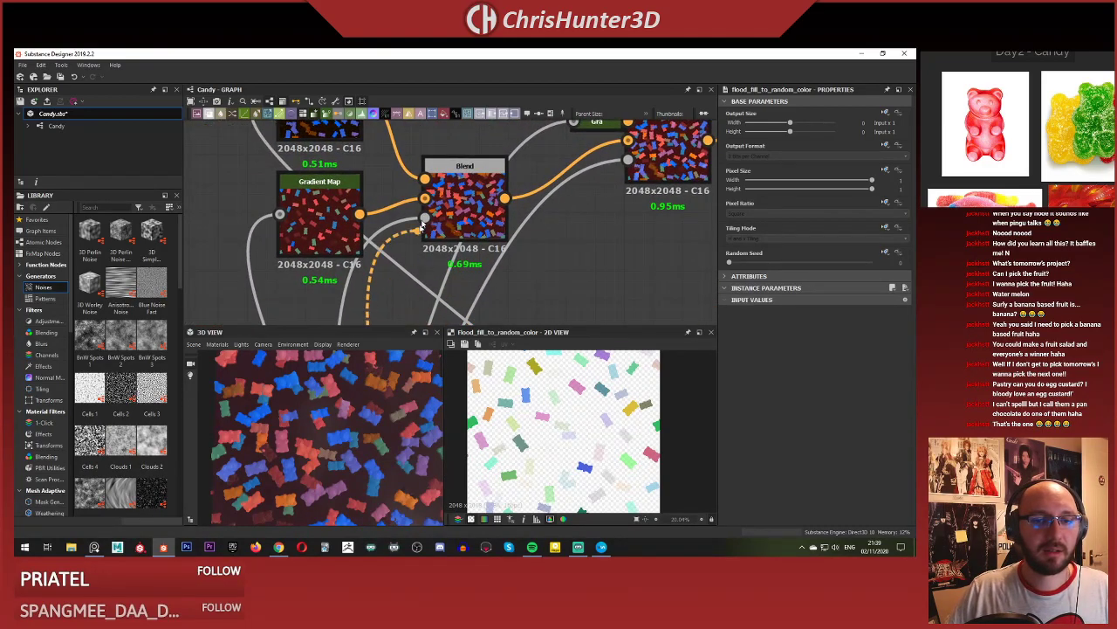
{"action": "left_click", "coordinate": [427, 197]}
{"action": "middle_click_drag", "start_coordinate": [609, 192], "coordinate": [529, 244]}
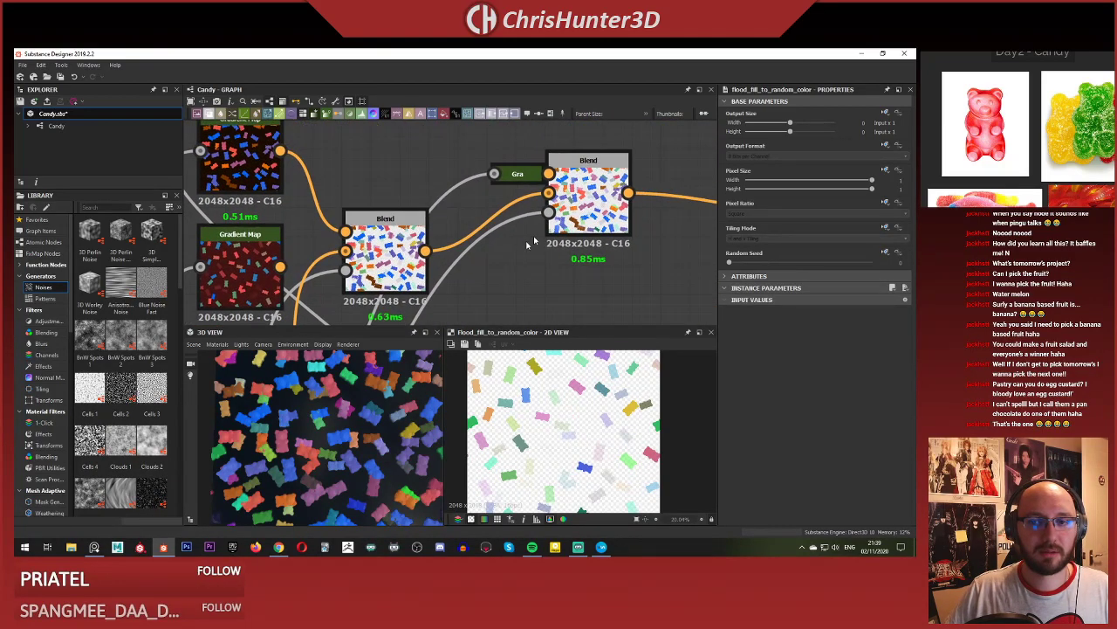
{"action": "left_click", "coordinate": [577, 206]}
{"action": "double_click", "coordinate": [577, 206]}
{"action": "scroll", "coordinate": [439, 263], "scroll_direction": "down", "scroll_amount": 5}
{"action": "middle_click_drag", "start_coordinate": [441, 266], "coordinate": [508, 202]}
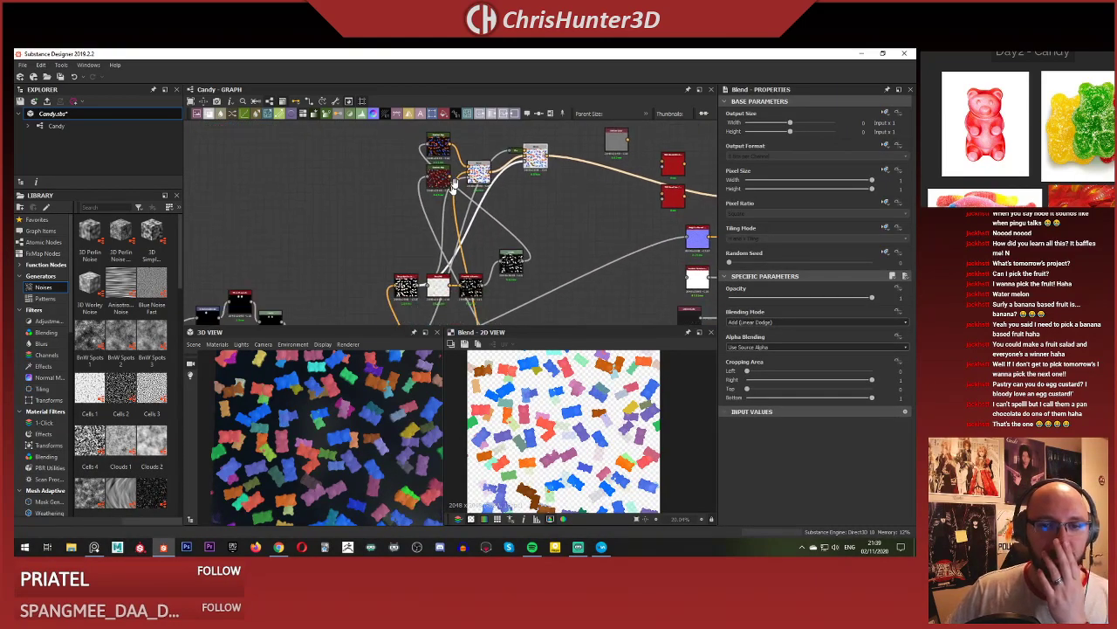
Duplicate the Flood Fill to Random Color node above the foreground bears' random grayscale node, fed by their Flood Fill.
{"action": "scroll", "coordinate": [479, 310], "scroll_direction": "up", "scroll_amount": 4}
{"action": "scroll", "coordinate": [503, 272], "scroll_direction": "down", "scroll_amount": 3}
{"action": "middle_click_drag", "start_coordinate": [503, 272], "coordinate": [465, 233]}
{"action": "scroll", "coordinate": [477, 279], "scroll_direction": "down", "scroll_amount": 2}
{"action": "scroll", "coordinate": [457, 229], "scroll_direction": "up", "scroll_amount": 5}
{"action": "scroll", "coordinate": [472, 185], "scroll_direction": "down", "scroll_amount": 1}
{"action": "middle_click_drag", "start_coordinate": [472, 185], "coordinate": [476, 337]}
{"action": "middle_click_drag", "start_coordinate": [485, 224], "coordinate": [465, 330]}
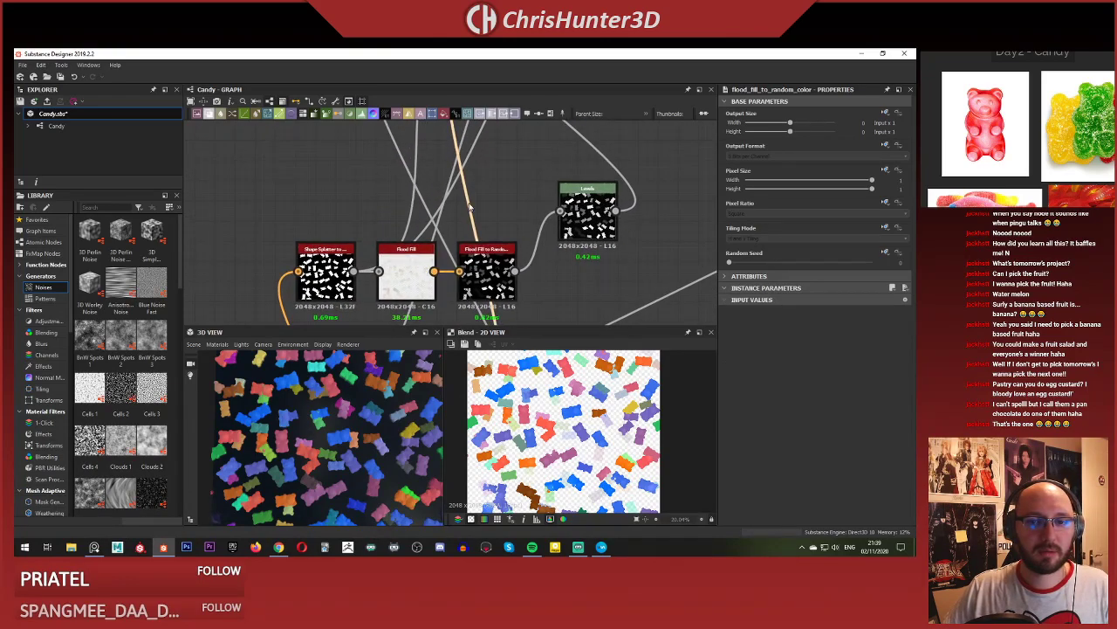
{"action": "key", "text": "ctrl+v"}
{"action": "left_click_drag", "start_coordinate": [460, 220], "coordinate": [467, 192]}
Connect the duplicated random colour node's output to the first Blend's foreground input.
{"action": "scroll", "coordinate": [469, 192], "scroll_direction": "down", "scroll_amount": 3}
{"action": "middle_click_drag", "start_coordinate": [469, 193], "coordinate": [489, 310]}
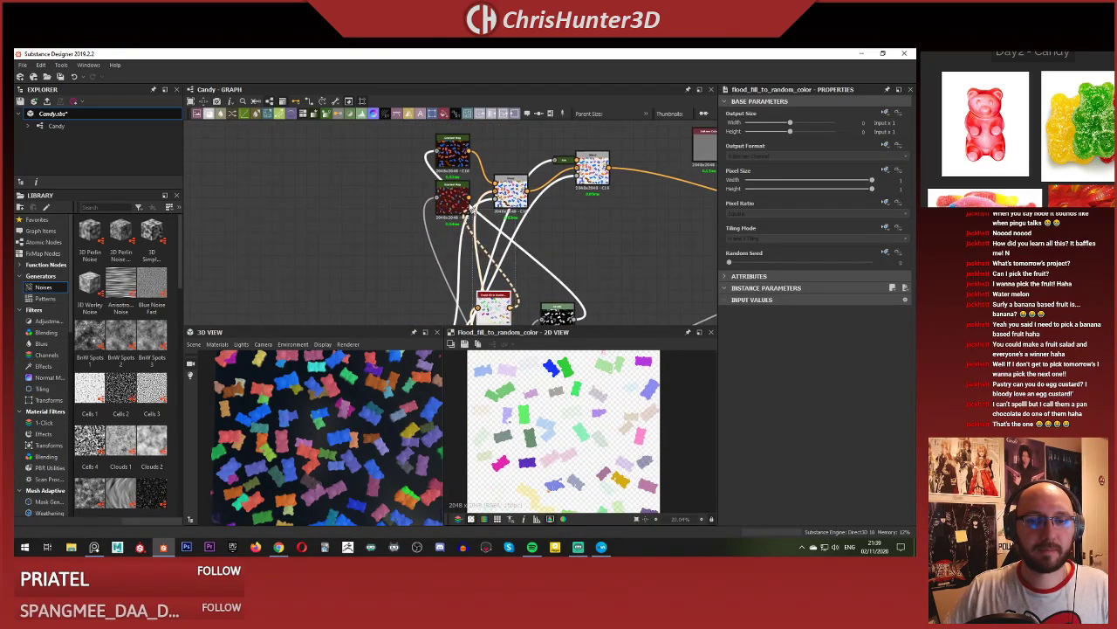
{"action": "left_click_drag", "start_coordinate": [497, 184], "coordinate": [496, 183]}
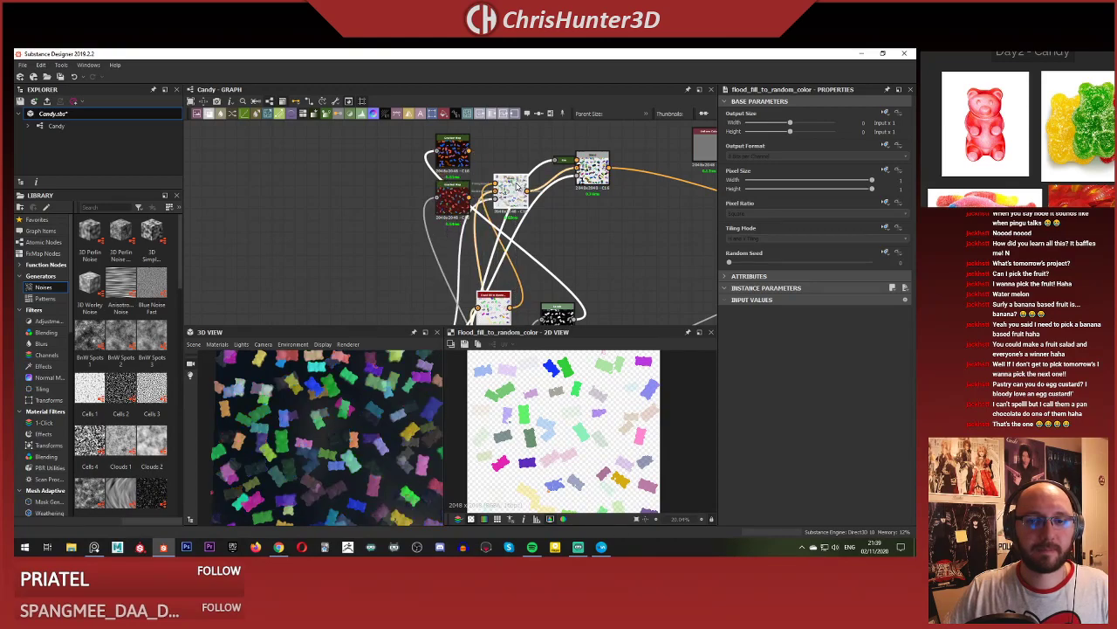
Preview the first Blend and examine the colours of overlapping bears up close in the 3D view.
{"action": "double_click", "coordinate": [511, 192]}
{"action": "scroll", "coordinate": [348, 424], "scroll_direction": "up", "scroll_amount": 5}
{"action": "scroll", "coordinate": [356, 412], "scroll_direction": "up", "scroll_amount": 2}
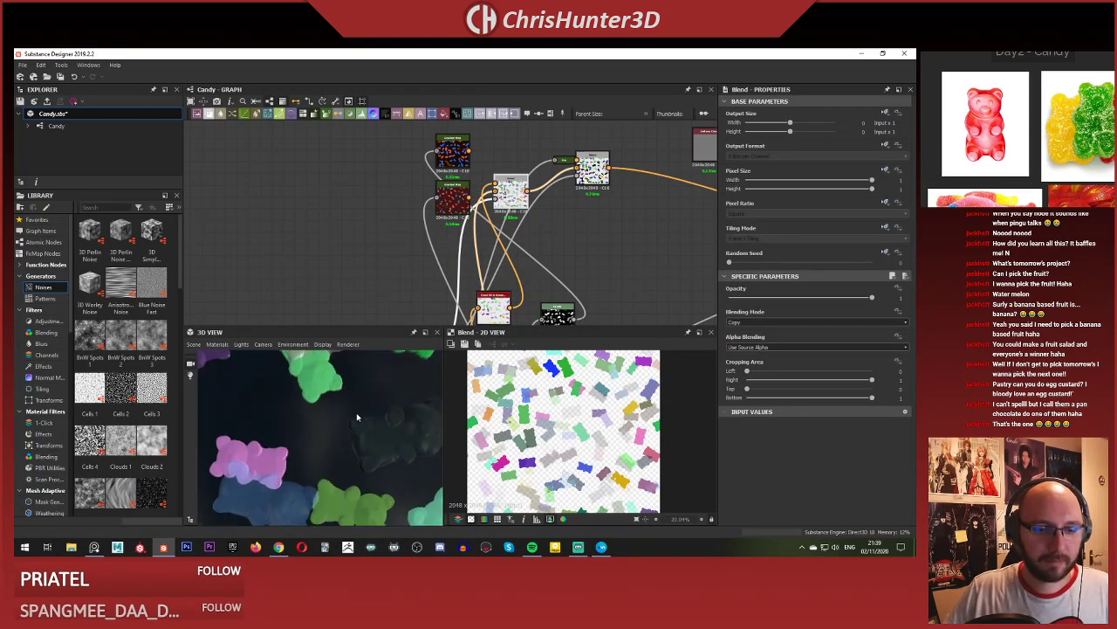
{"action": "scroll", "coordinate": [356, 412], "scroll_direction": "down", "scroll_amount": 5}
{"action": "middle_click_drag", "start_coordinate": [356, 412], "coordinate": [346, 449]}
{"action": "scroll", "coordinate": [346, 449], "scroll_direction": "up", "scroll_amount": 5}
{"action": "scroll", "coordinate": [299, 465], "scroll_direction": "up", "scroll_amount": 1}
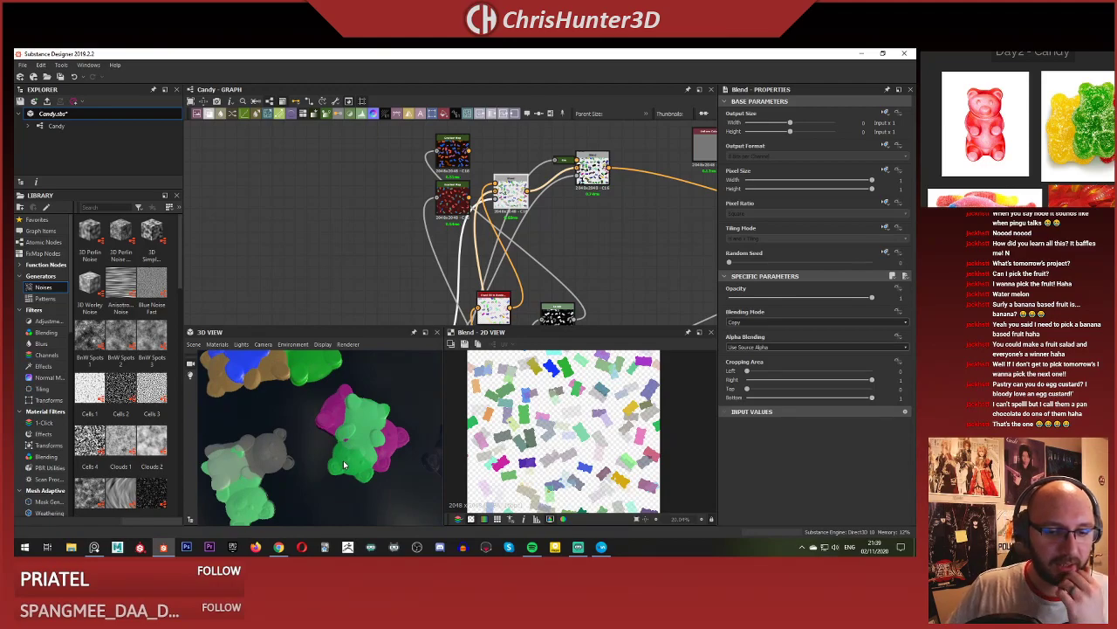
{"action": "scroll", "coordinate": [343, 461], "scroll_direction": "down", "scroll_amount": 3}
Preview the Shape Splatter mask and the final Blend's colour output.
{"action": "middle_click_drag", "start_coordinate": [515, 225], "coordinate": [437, 237]}
{"action": "left_click", "coordinate": [515, 181]}
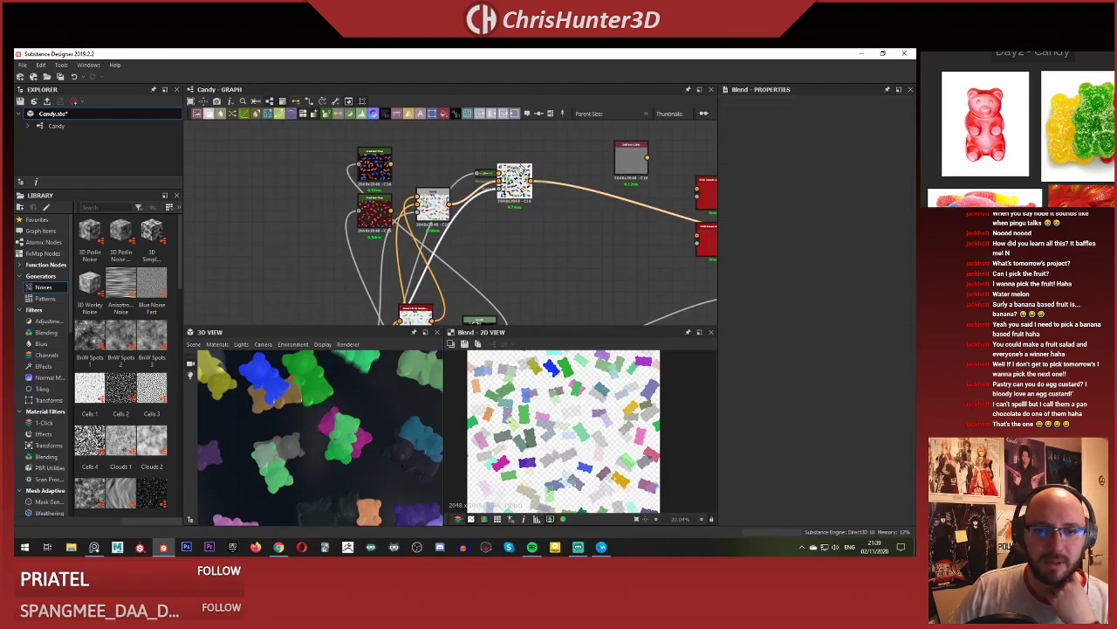
{"action": "scroll", "coordinate": [498, 196], "scroll_direction": "up", "scroll_amount": 3}
{"action": "double_click", "coordinate": [499, 184]}
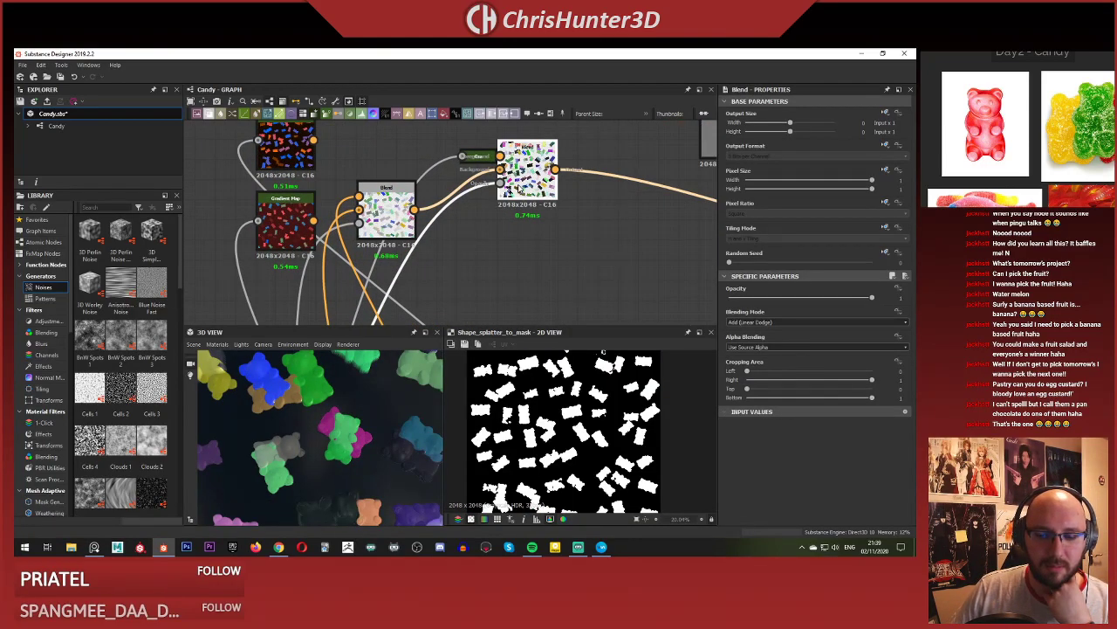
{"action": "double_click", "coordinate": [519, 188]}
Preview the background bears' random colour, random grayscale and Shape Splatter to Mask nodes.
{"action": "scroll", "coordinate": [492, 219], "scroll_direction": "down", "scroll_amount": 6}
{"action": "scroll", "coordinate": [437, 266], "scroll_direction": "up", "scroll_amount": 3}
{"action": "middle_click_drag", "start_coordinate": [454, 215], "coordinate": [472, 238]}
{"action": "scroll", "coordinate": [471, 237], "scroll_direction": "up", "scroll_amount": 3}
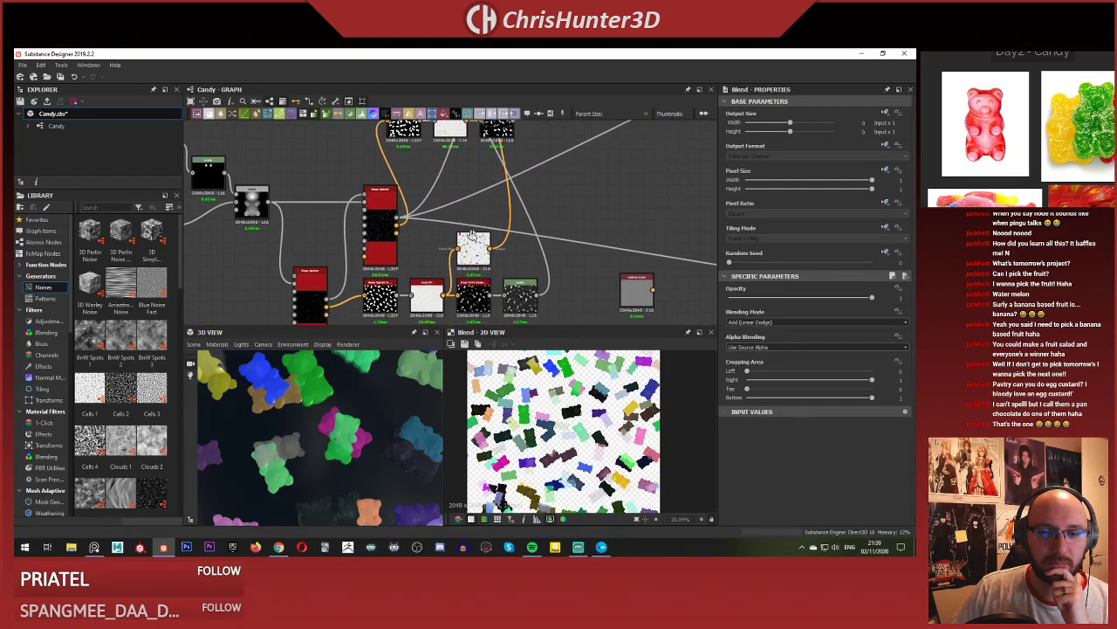
{"action": "scroll", "coordinate": [472, 236], "scroll_direction": "up", "scroll_amount": 2}
{"action": "double_click", "coordinate": [474, 240]}
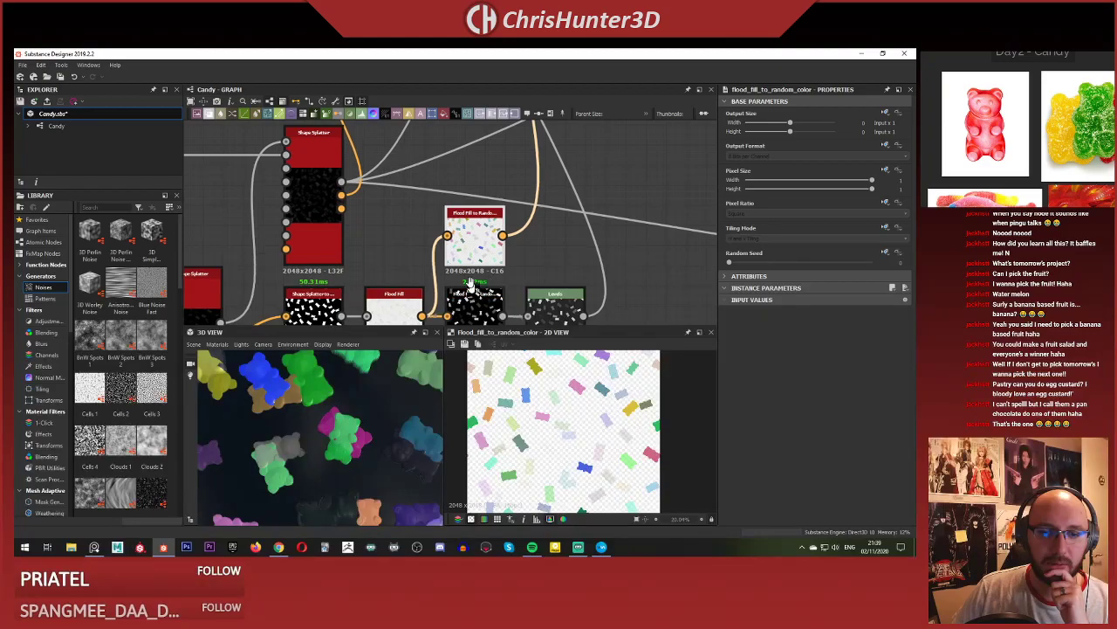
{"action": "middle_click_drag", "start_coordinate": [471, 283], "coordinate": [459, 230]}
{"action": "double_click", "coordinate": [461, 262]}
{"action": "left_click", "coordinate": [301, 261]}
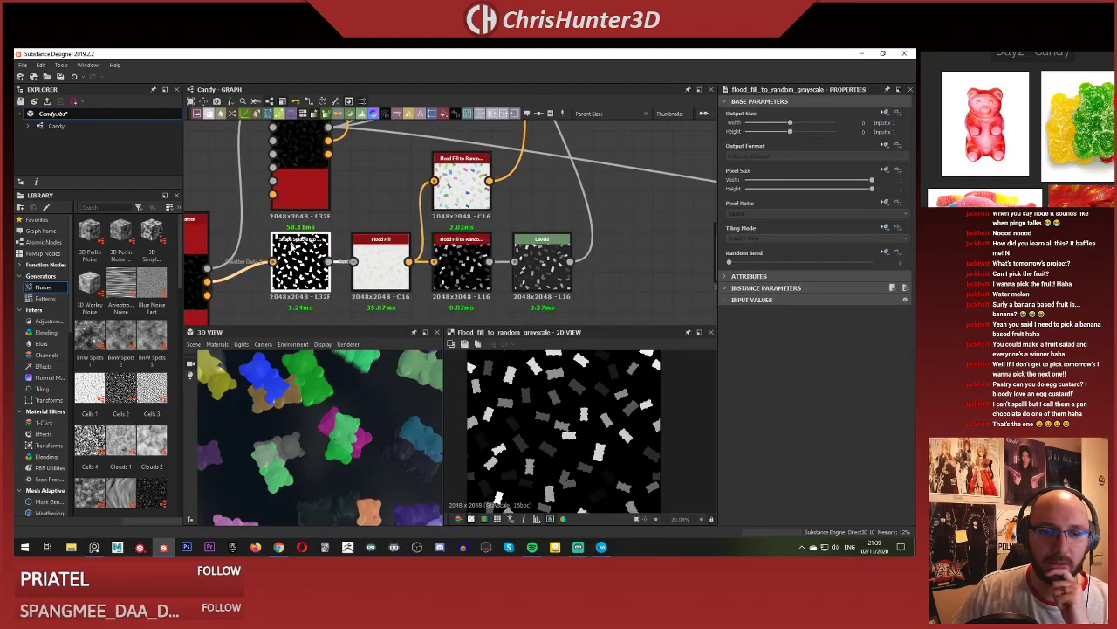
{"action": "double_click", "coordinate": [293, 248]}
Try the background Shape Splatter's mask as the first Blend's opacity, undo it, and preview that Blend.
{"action": "left_click", "coordinate": [328, 262]}
{"action": "scroll", "coordinate": [380, 218], "scroll_direction": "down", "scroll_amount": 4}
{"action": "middle_click_drag", "start_coordinate": [450, 131], "coordinate": [467, 232]}
{"action": "scroll", "coordinate": [493, 155], "scroll_direction": "up", "scroll_amount": 5}
{"action": "middle_click_drag", "start_coordinate": [367, 262], "coordinate": [443, 275]}
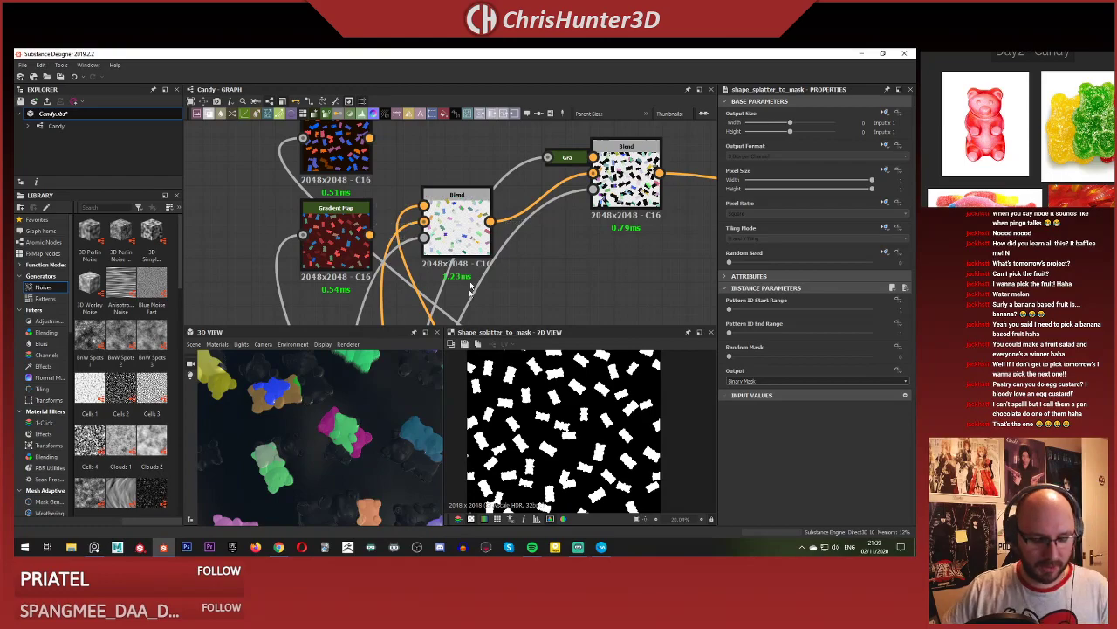
{"action": "left_click", "coordinate": [424, 206]}
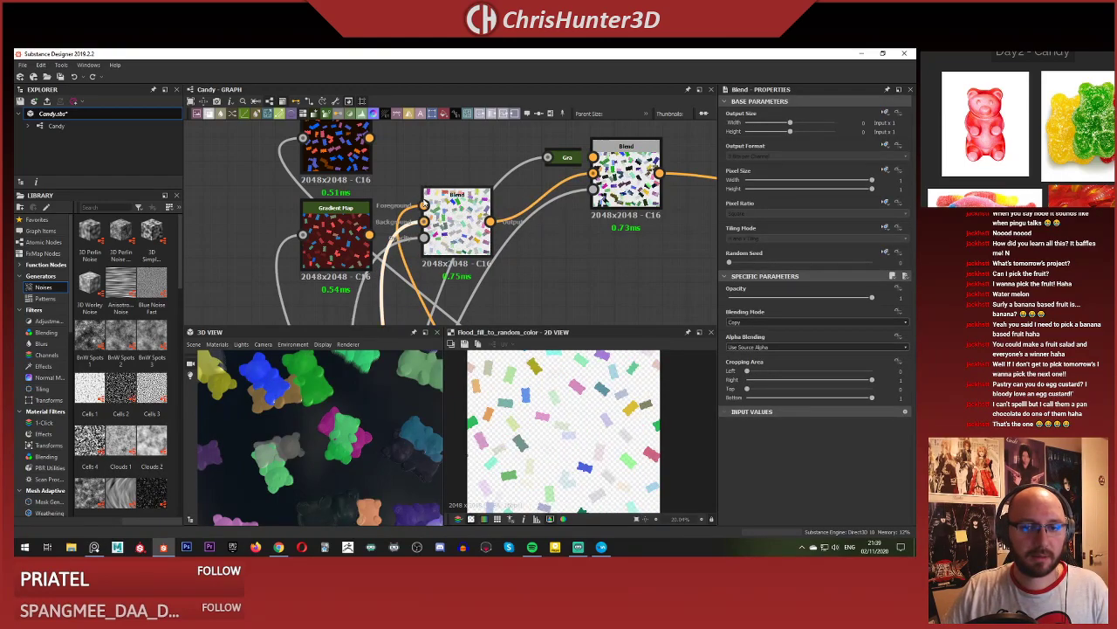
{"action": "double_click", "coordinate": [457, 220]}
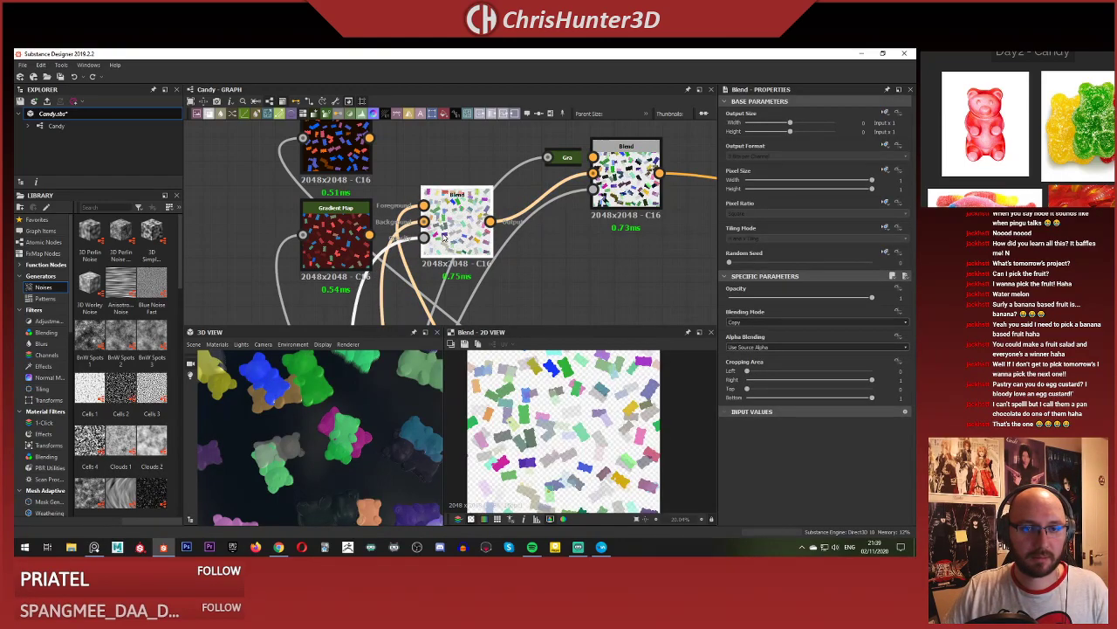
Connect the background Shape Splatter's mask to the first Blend's opacity input once more.
{"action": "scroll", "coordinate": [464, 147], "scroll_direction": "down", "scroll_amount": 4}
{"action": "middle_click_drag", "start_coordinate": [438, 272], "coordinate": [465, 159]}
{"action": "scroll", "coordinate": [424, 236], "scroll_direction": "up", "scroll_amount": 4}
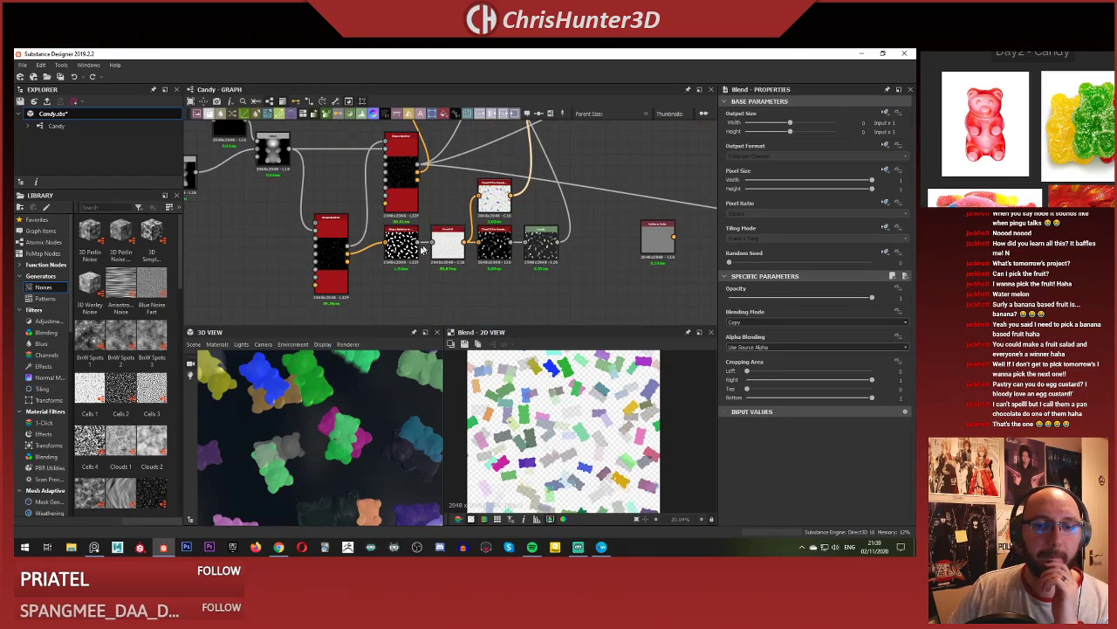
{"action": "scroll", "coordinate": [420, 241], "scroll_direction": "down", "scroll_amount": 4}
{"action": "scroll", "coordinate": [492, 197], "scroll_direction": "up", "scroll_amount": 7}
{"action": "left_click_drag", "start_coordinate": [420, 242], "coordinate": [492, 199]}
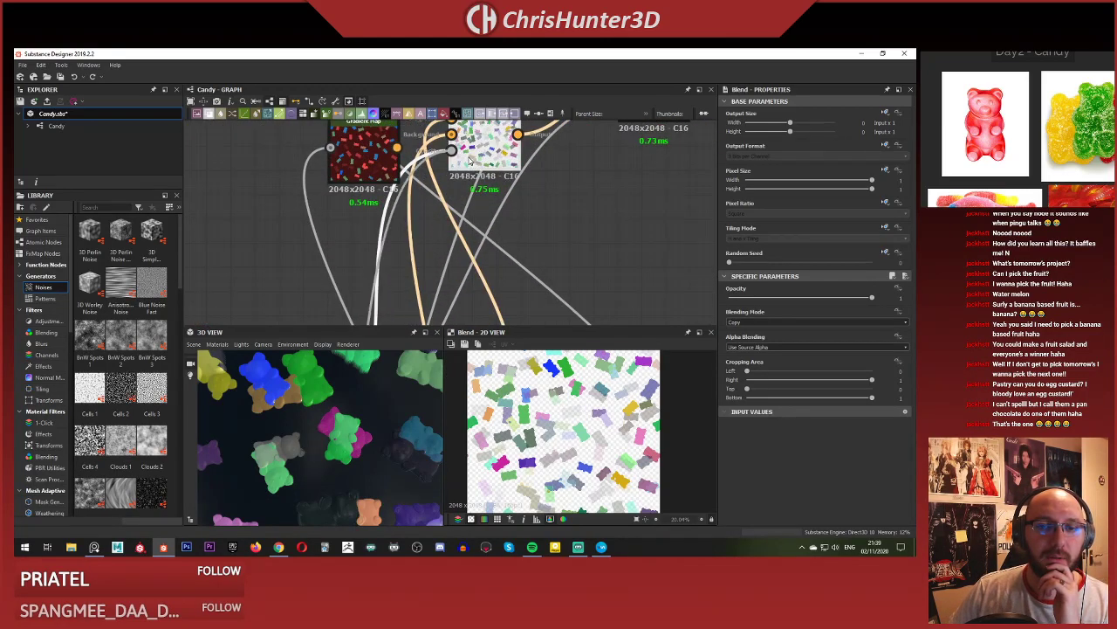
{"action": "middle_click_drag", "start_coordinate": [470, 159], "coordinate": [494, 205]}
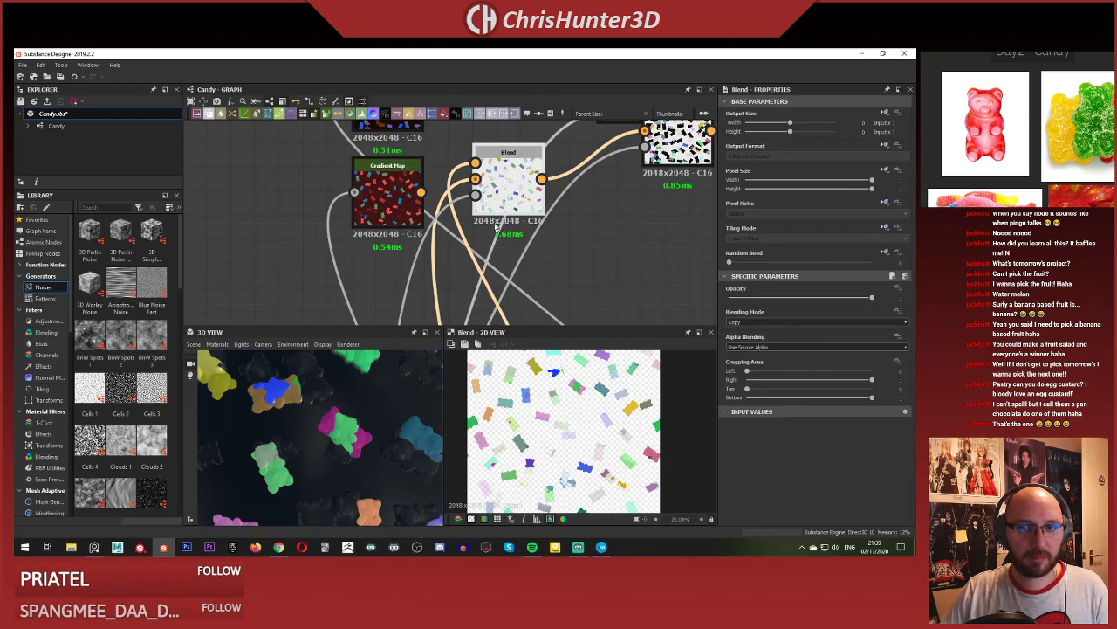
Restore the foreground Shape Splatter's mask as the first Blend's opacity input.
{"action": "scroll", "coordinate": [496, 225], "scroll_direction": "down", "scroll_amount": 4}
{"action": "scroll", "coordinate": [445, 257], "scroll_direction": "up", "scroll_amount": 2}
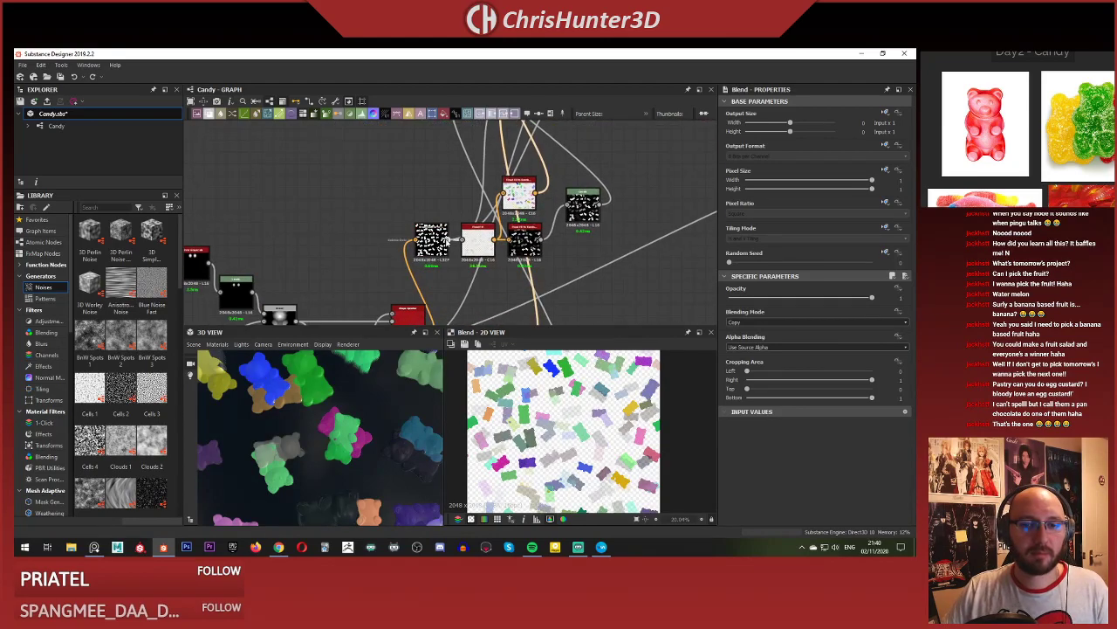
{"action": "scroll", "coordinate": [452, 243], "scroll_direction": "up", "scroll_amount": 5}
{"action": "left_click", "coordinate": [484, 232]}
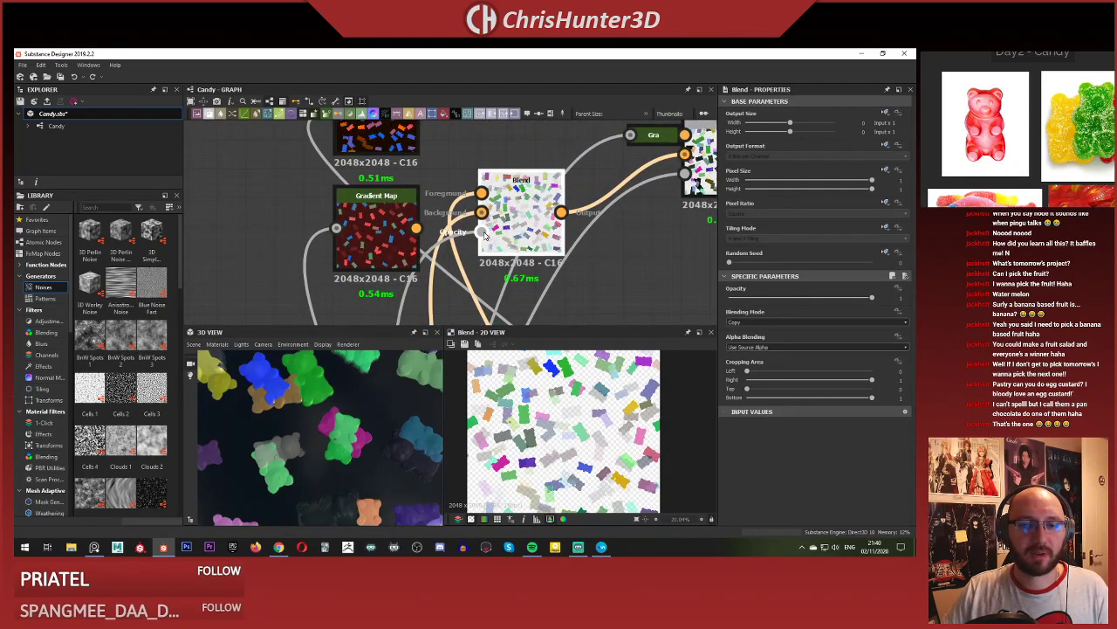
{"action": "scroll", "coordinate": [480, 226], "scroll_direction": "down", "scroll_amount": 5}
{"action": "scroll", "coordinate": [424, 288], "scroll_direction": "up", "scroll_amount": 2}
{"action": "scroll", "coordinate": [392, 288], "scroll_direction": "down", "scroll_amount": 2}
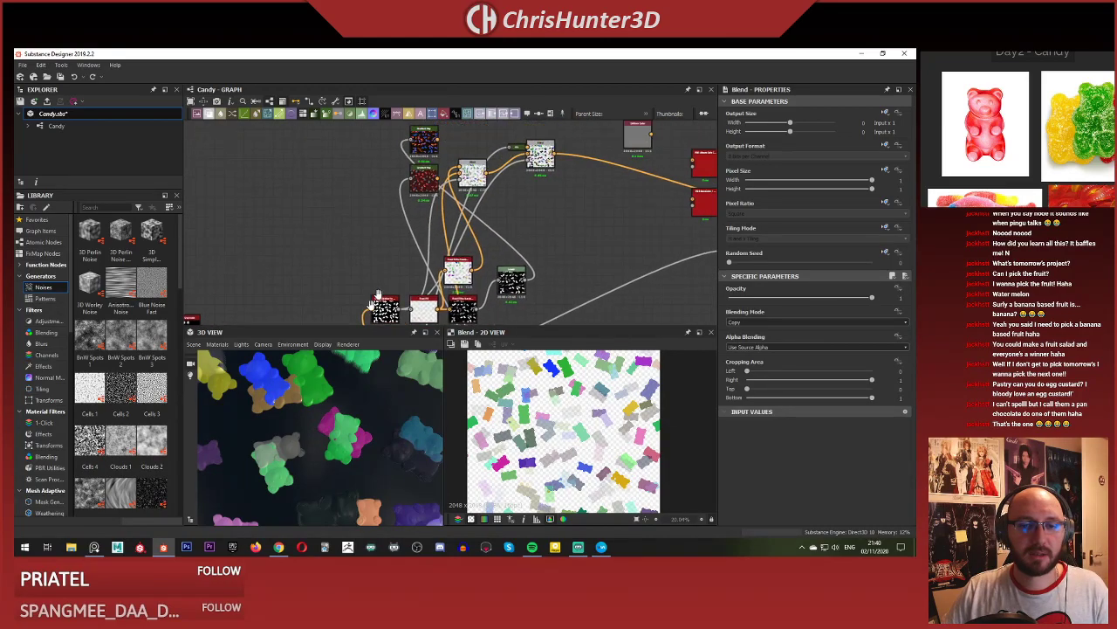
Restore both Gradient Maps as the first Blend's foreground and background inputs, and remove the duplicated random colour node.
{"action": "scroll", "coordinate": [454, 187], "scroll_direction": "up", "scroll_amount": 4}
{"action": "middle_click_drag", "start_coordinate": [481, 194], "coordinate": [431, 286]}
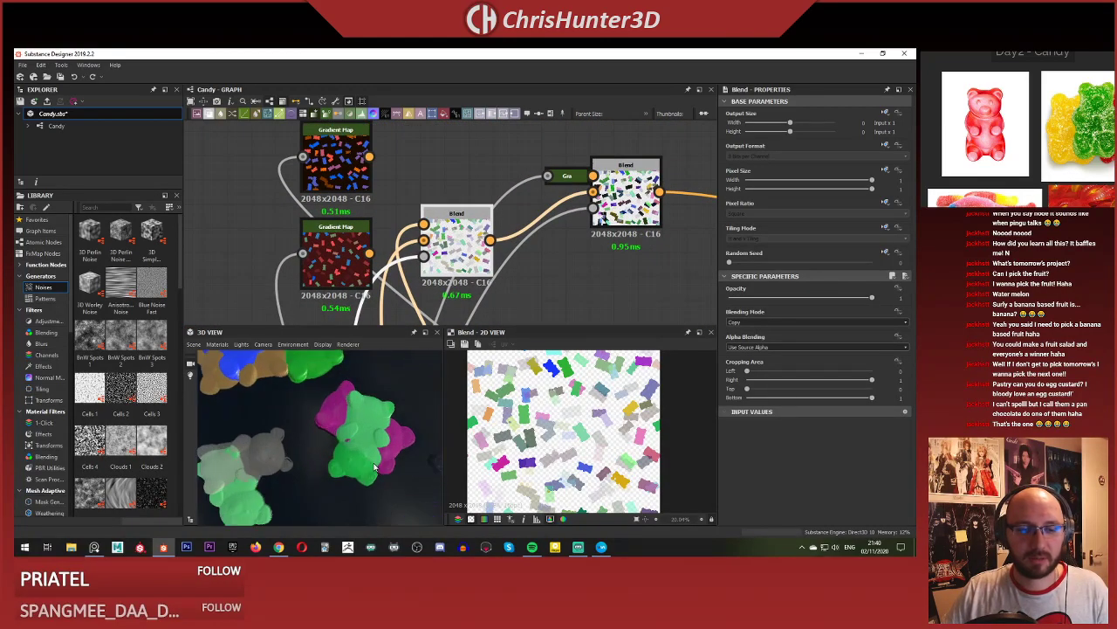
{"action": "scroll", "coordinate": [445, 230], "scroll_direction": "up", "scroll_amount": 3}
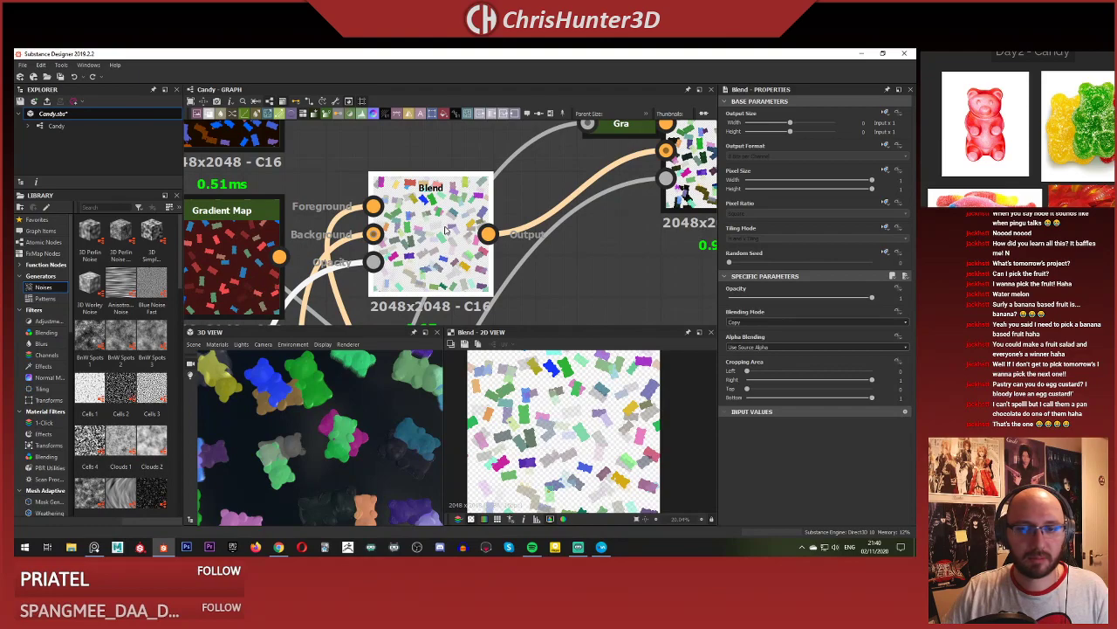
{"action": "scroll", "coordinate": [445, 234], "scroll_direction": "down", "scroll_amount": 3}
{"action": "middle_click_drag", "start_coordinate": [392, 165], "coordinate": [441, 202]}
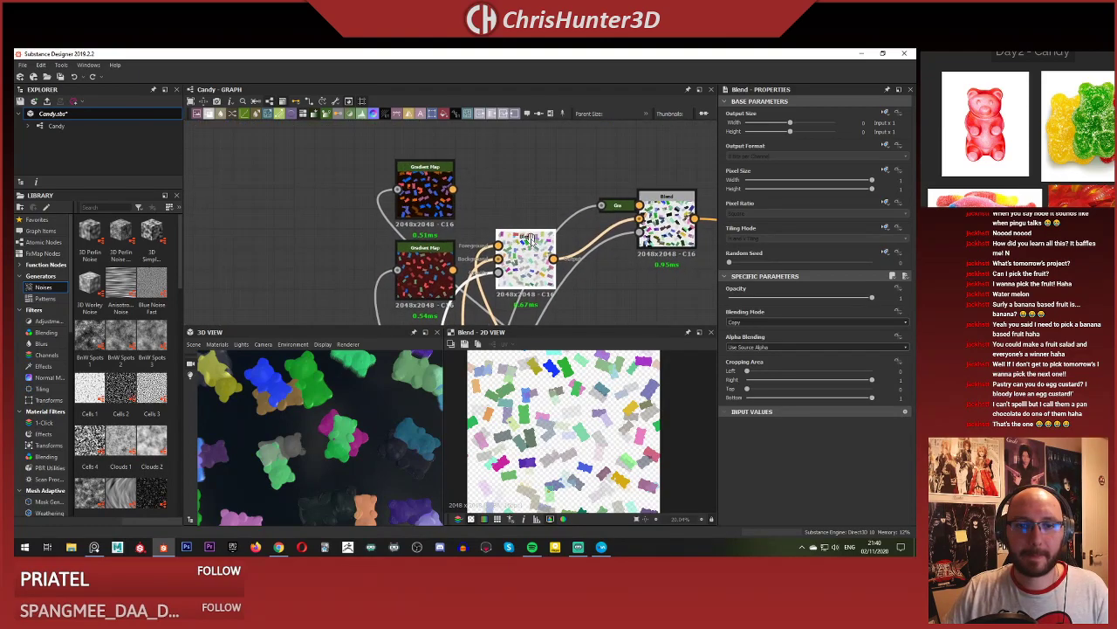
{"action": "left_click_drag", "start_coordinate": [454, 190], "coordinate": [499, 248]}
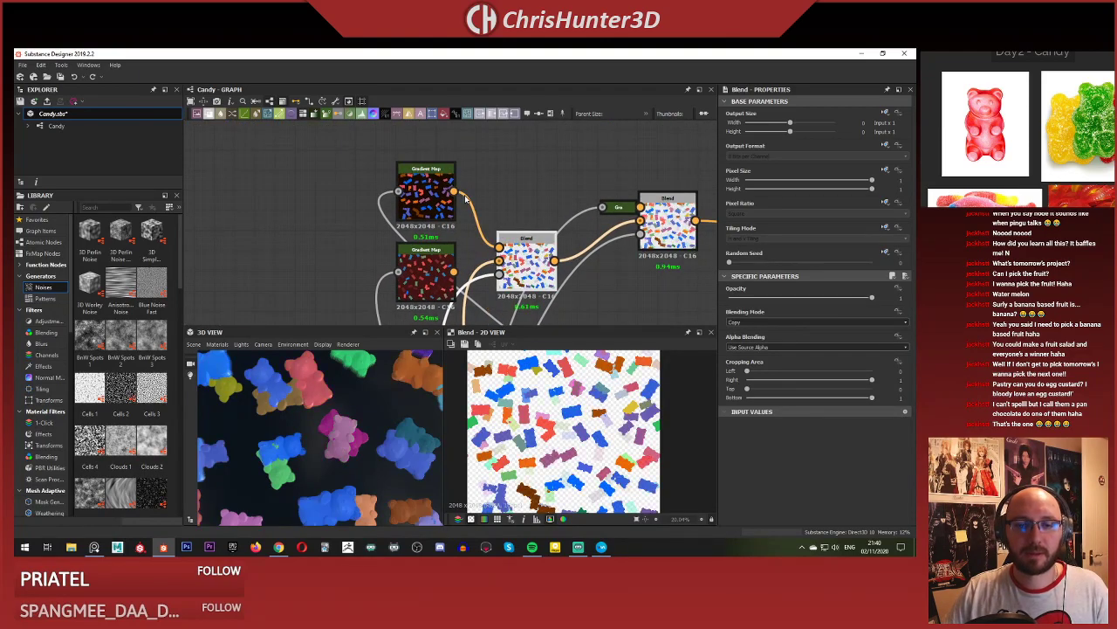
{"action": "scroll", "coordinate": [466, 199], "scroll_direction": "down", "scroll_amount": 3}
{"action": "middle_click_drag", "start_coordinate": [495, 277], "coordinate": [492, 179]}
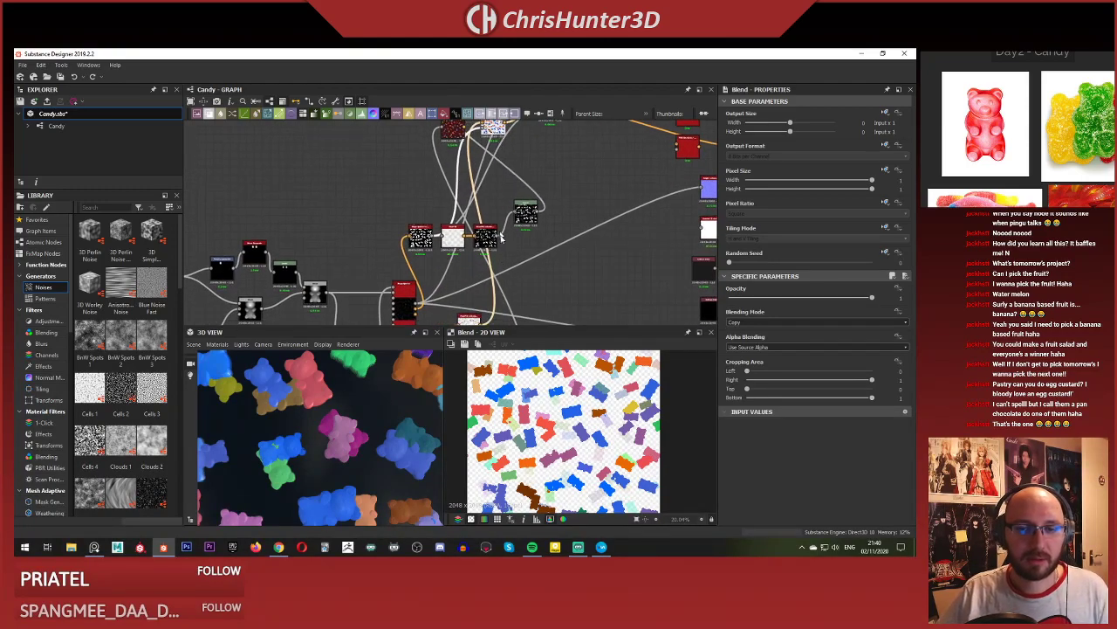
{"action": "middle_click_drag", "start_coordinate": [515, 296], "coordinate": [515, 210]}
{"action": "scroll", "coordinate": [488, 218], "scroll_direction": "up", "scroll_amount": 2}
{"action": "middle_click_drag", "start_coordinate": [485, 305], "coordinate": [481, 167]}
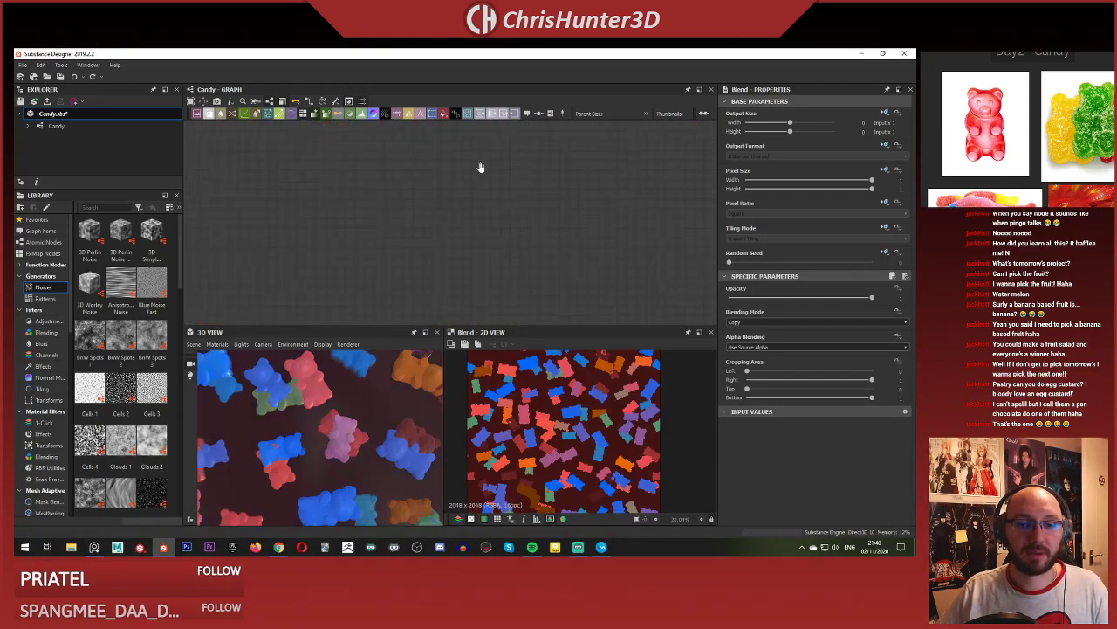
Delete the remaining Flood Fill to Random Color node above the background bears' random grayscale node.
{"action": "scroll", "coordinate": [462, 206], "scroll_direction": "down", "scroll_amount": 8}
{"action": "scroll", "coordinate": [456, 238], "scroll_direction": "up", "scroll_amount": 4}
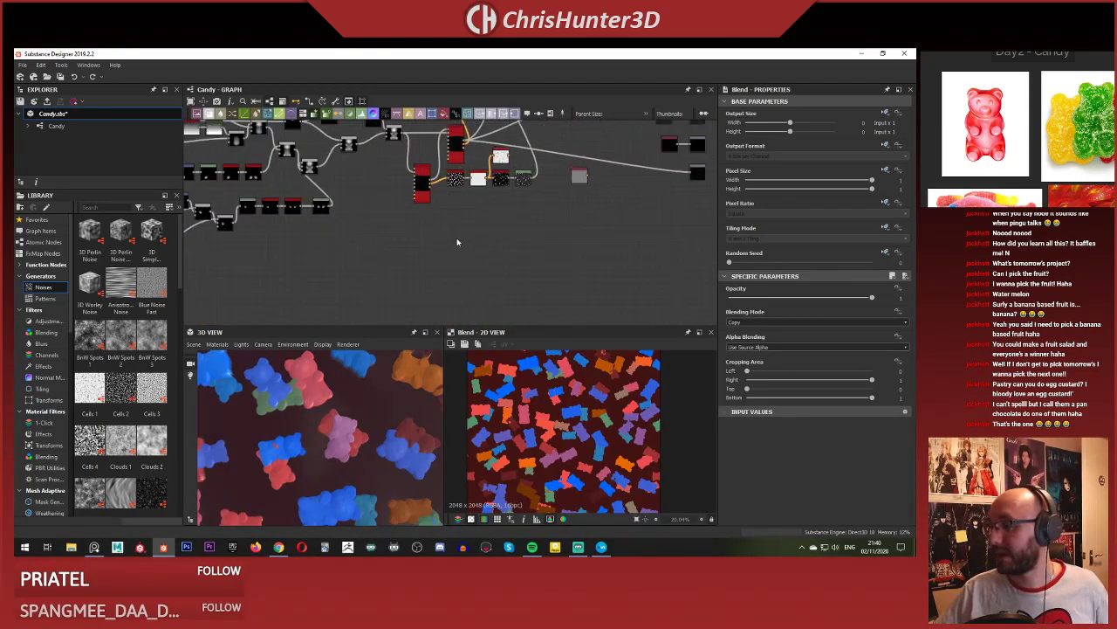
{"action": "scroll", "coordinate": [468, 234], "scroll_direction": "down", "scroll_amount": 1}
{"action": "scroll", "coordinate": [467, 232], "scroll_direction": "down", "scroll_amount": 1}
{"action": "middle_click_drag", "start_coordinate": [468, 234], "coordinate": [482, 304]}
{"action": "scroll", "coordinate": [479, 283], "scroll_direction": "up", "scroll_amount": 7}
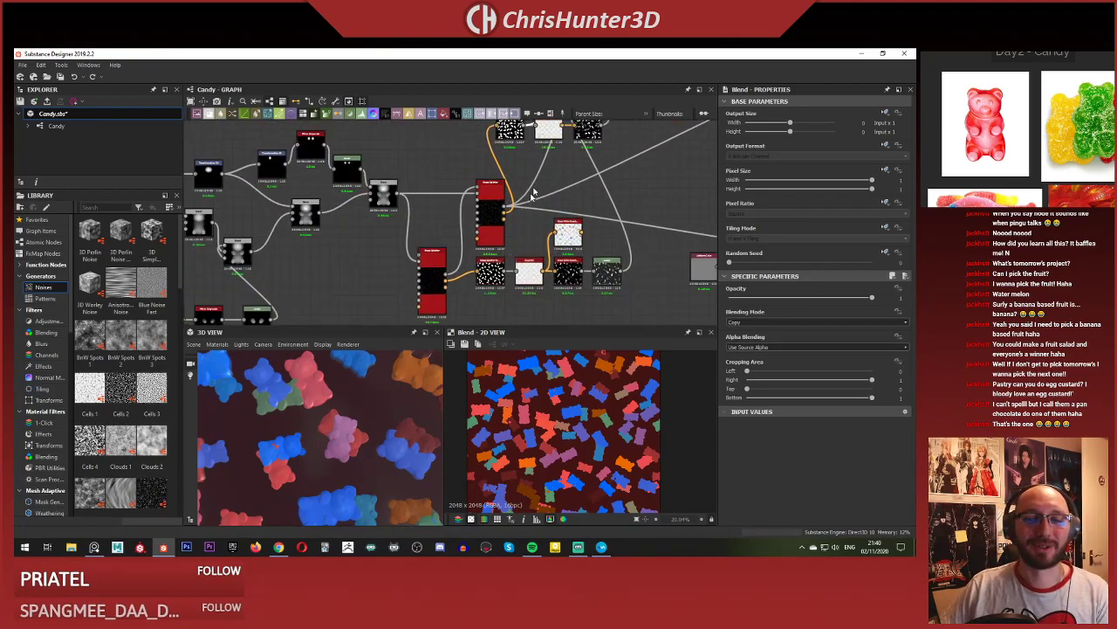
{"action": "middle_click_drag", "start_coordinate": [553, 186], "coordinate": [458, 307]}
{"action": "left_click", "coordinate": [456, 282]}
{"action": "key", "text": "Delete"}
Examine the Gradient Map colouring of the bears across the whole plane in the 3D view.
{"action": "scroll", "coordinate": [483, 234], "scroll_direction": "down", "scroll_amount": 5}
{"action": "scroll", "coordinate": [432, 225], "scroll_direction": "up", "scroll_amount": 5}
{"action": "scroll", "coordinate": [378, 466], "scroll_direction": "down", "scroll_amount": 4}
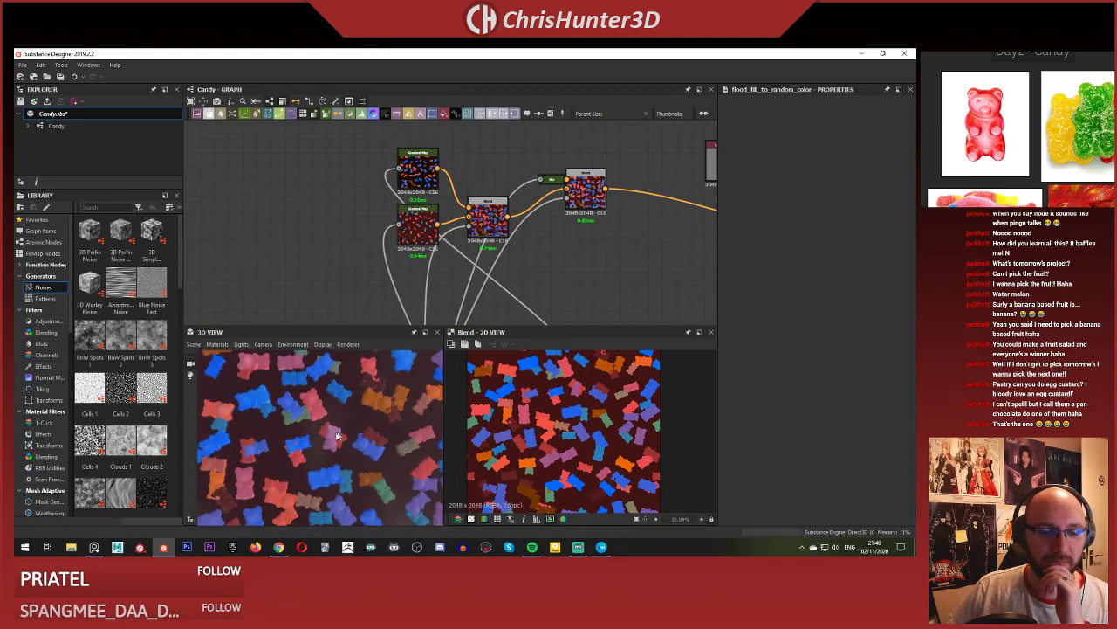
{"action": "scroll", "coordinate": [340, 426], "scroll_direction": "up", "scroll_amount": 2}
{"action": "left_click_drag", "start_coordinate": [340, 423], "coordinate": [346, 376]}
{"action": "scroll", "coordinate": [357, 215], "scroll_direction": "down", "scroll_amount": 2}
{"action": "scroll", "coordinate": [417, 207], "scroll_direction": "up", "scroll_amount": 5}
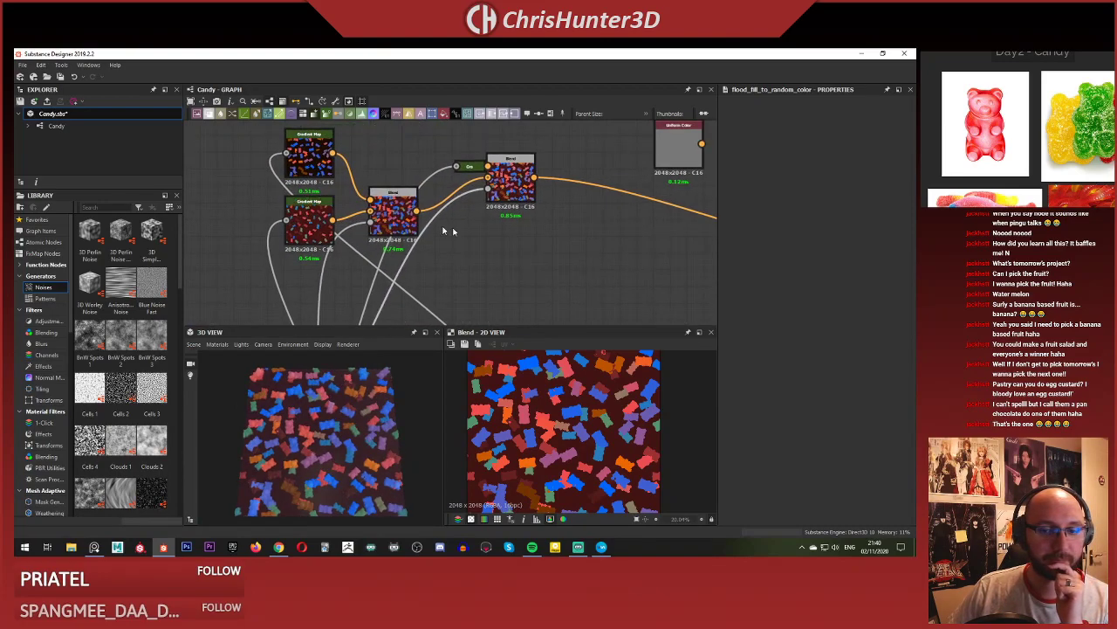
Trace the final Blend's links back to the foreground Shape Splatter and move that node slightly left in the graph.
{"action": "middle_click_drag", "start_coordinate": [394, 289], "coordinate": [469, 236]}
{"action": "scroll", "coordinate": [402, 197], "scroll_direction": "down", "scroll_amount": 2}
{"action": "middle_click_drag", "start_coordinate": [391, 191], "coordinate": [421, 142]}
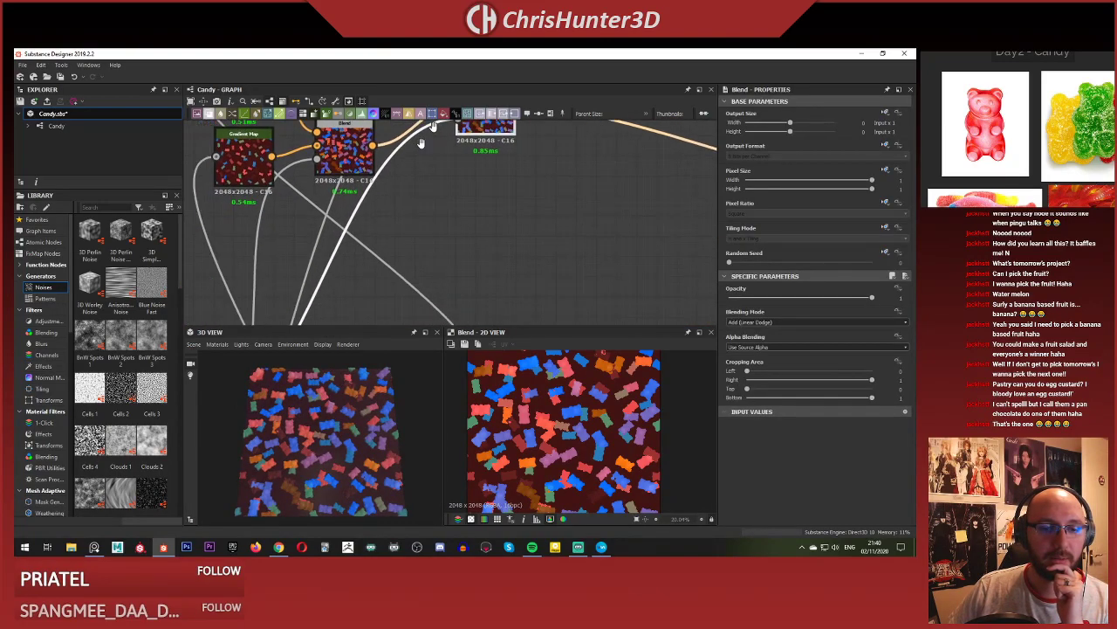
{"action": "middle_click_drag", "start_coordinate": [349, 297], "coordinate": [449, 144]}
{"action": "scroll", "coordinate": [452, 194], "scroll_direction": "down", "scroll_amount": 2}
{"action": "middle_click_drag", "start_coordinate": [452, 193], "coordinate": [536, 135]}
{"action": "scroll", "coordinate": [537, 134], "scroll_direction": "down", "scroll_amount": 2}
{"action": "scroll", "coordinate": [444, 227], "scroll_direction": "up", "scroll_amount": 4}
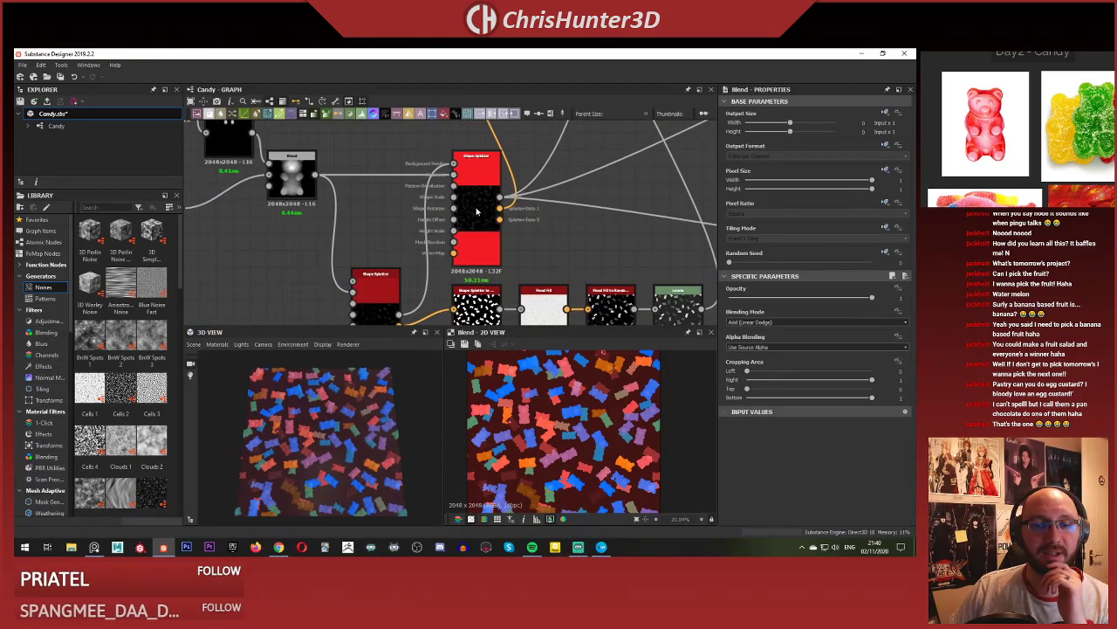
{"action": "left_click_drag", "start_coordinate": [476, 210], "coordinate": [444, 215]}
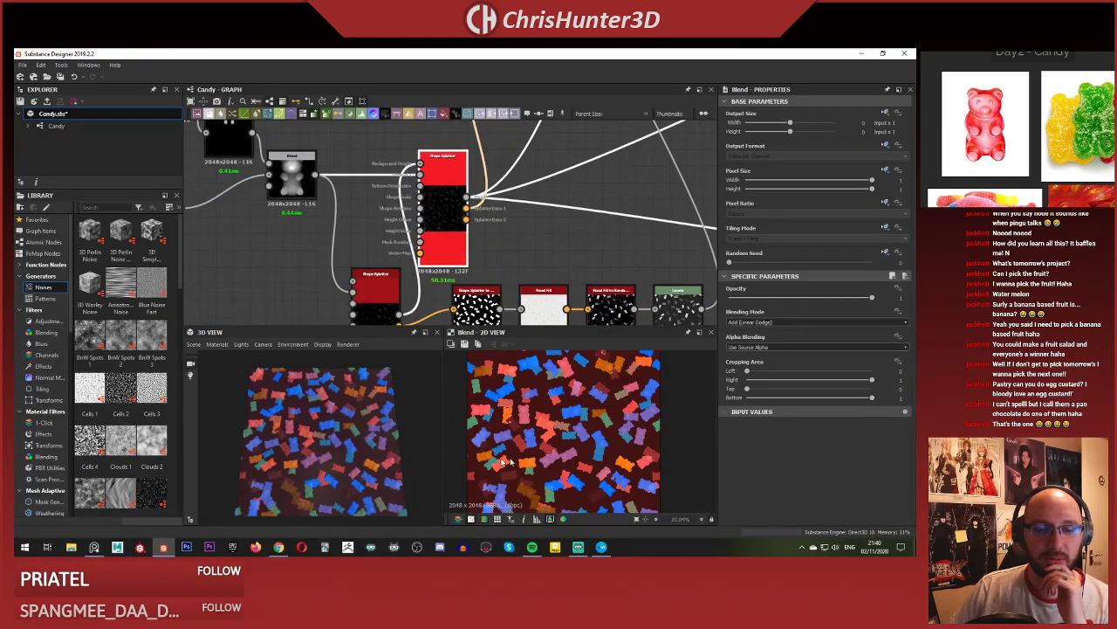
Display the foreground Shape Splatter's height output in the 2D view and save the package.
{"action": "double_click", "coordinate": [454, 187]}
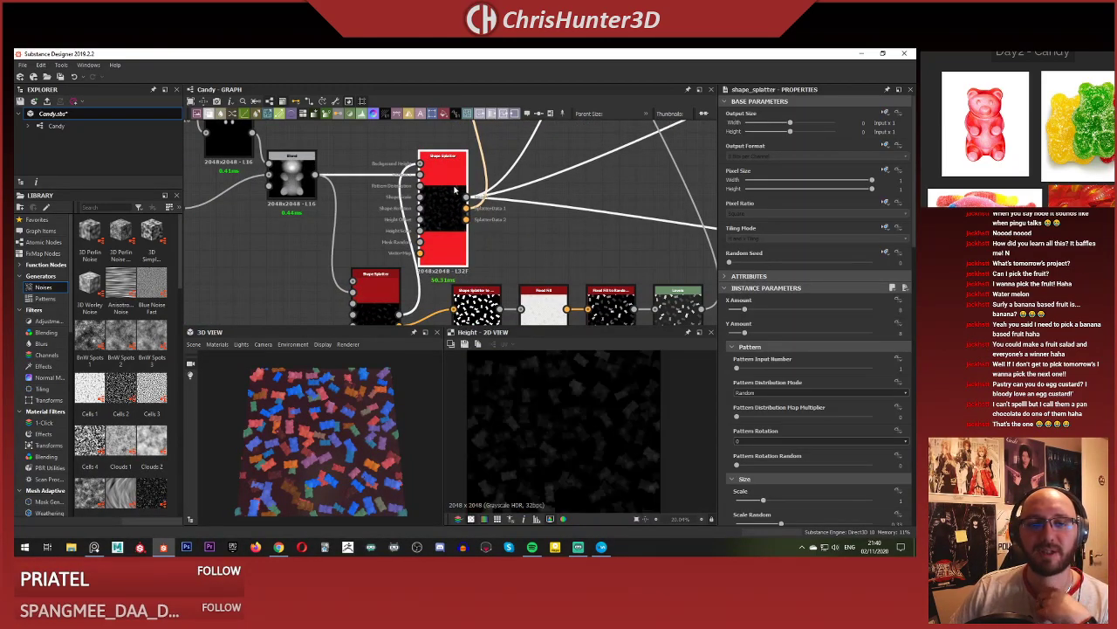
{"action": "right_click", "coordinate": [546, 237]}
{"action": "left_click", "coordinate": [623, 334]}
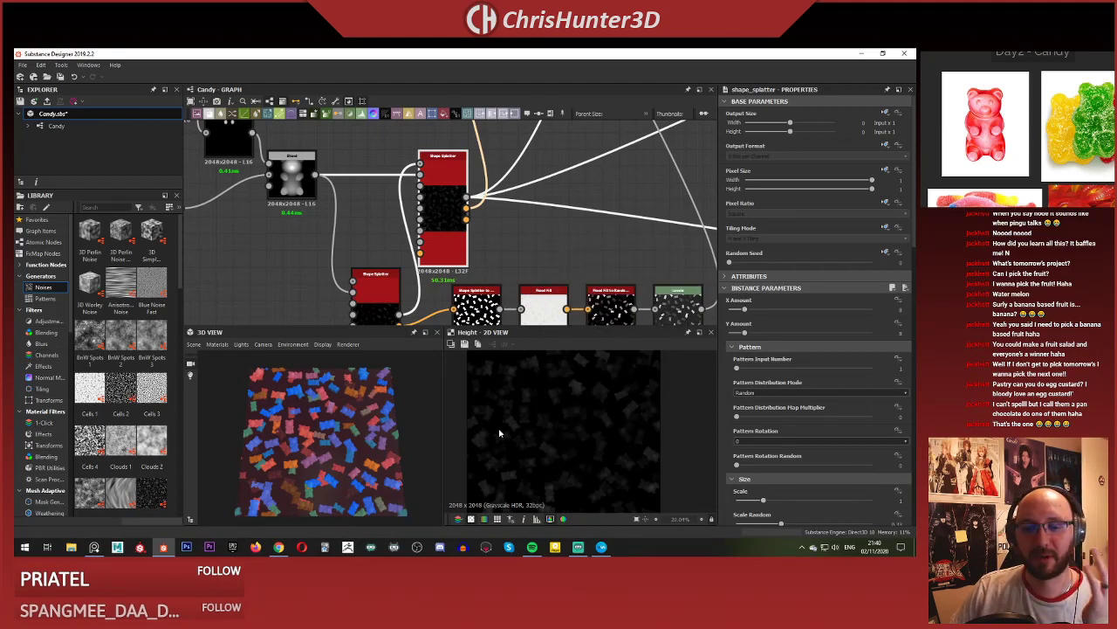
{"action": "scroll", "coordinate": [607, 415], "scroll_direction": "up", "scroll_amount": 5}
{"action": "scroll", "coordinate": [608, 415], "scroll_direction": "down", "scroll_amount": 4}
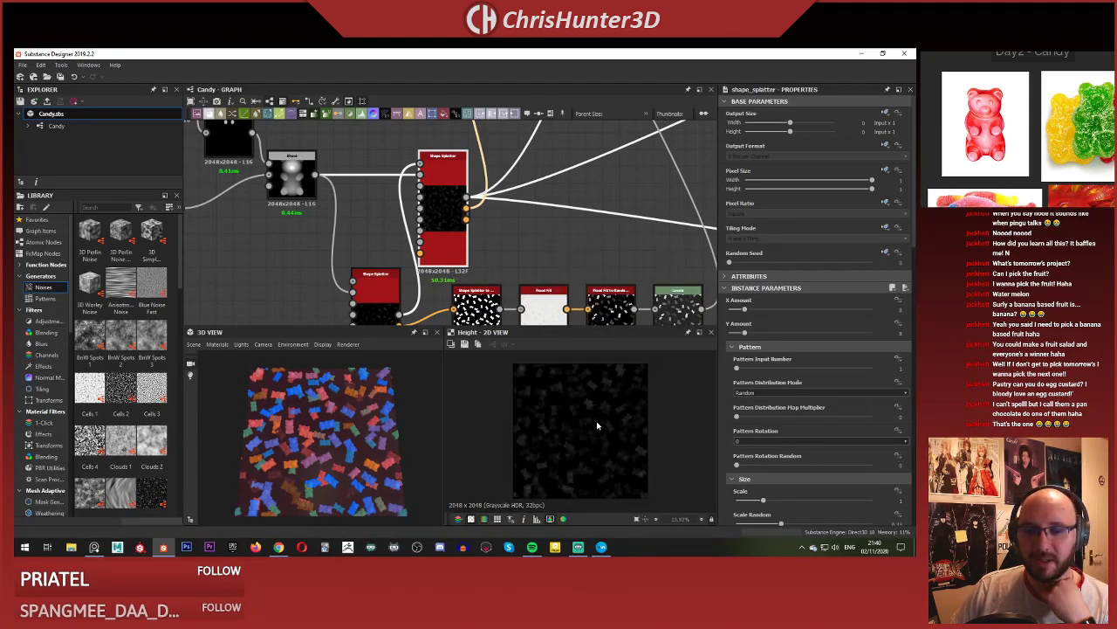
{"action": "scroll", "coordinate": [765, 363], "scroll_direction": "down", "scroll_amount": 2}
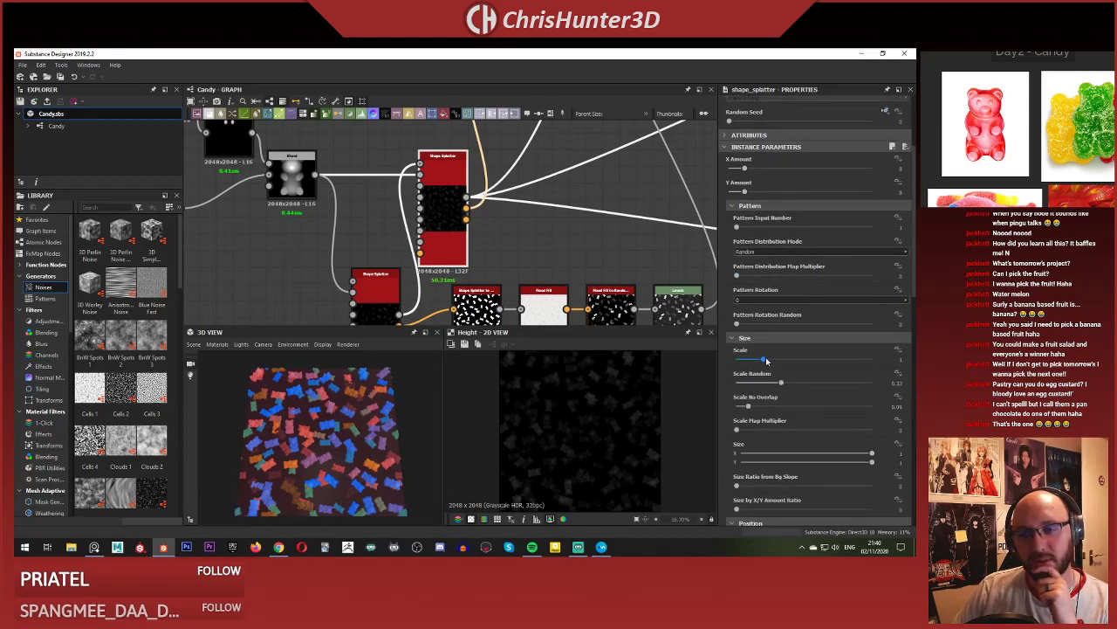
Set the foreground Shape Splatter's Scale No Overlap to 0.19 and its Scale to 1.37, and check the bears in 3D.
{"action": "left_click_drag", "start_coordinate": [746, 408], "coordinate": [763, 410]}
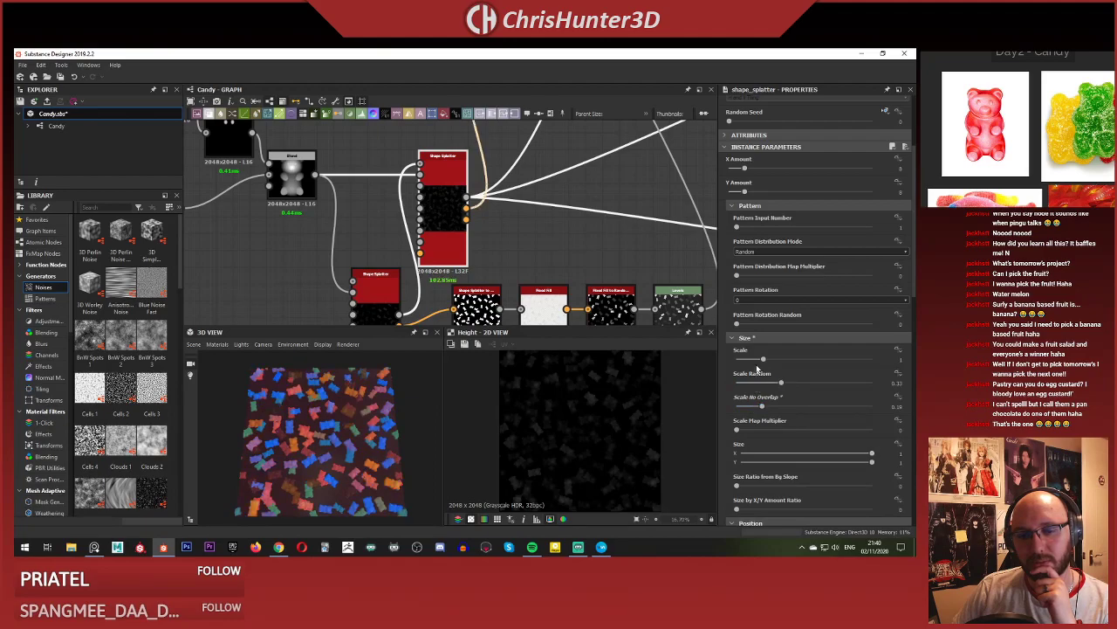
{"action": "left_click_drag", "start_coordinate": [765, 360], "coordinate": [773, 361]}
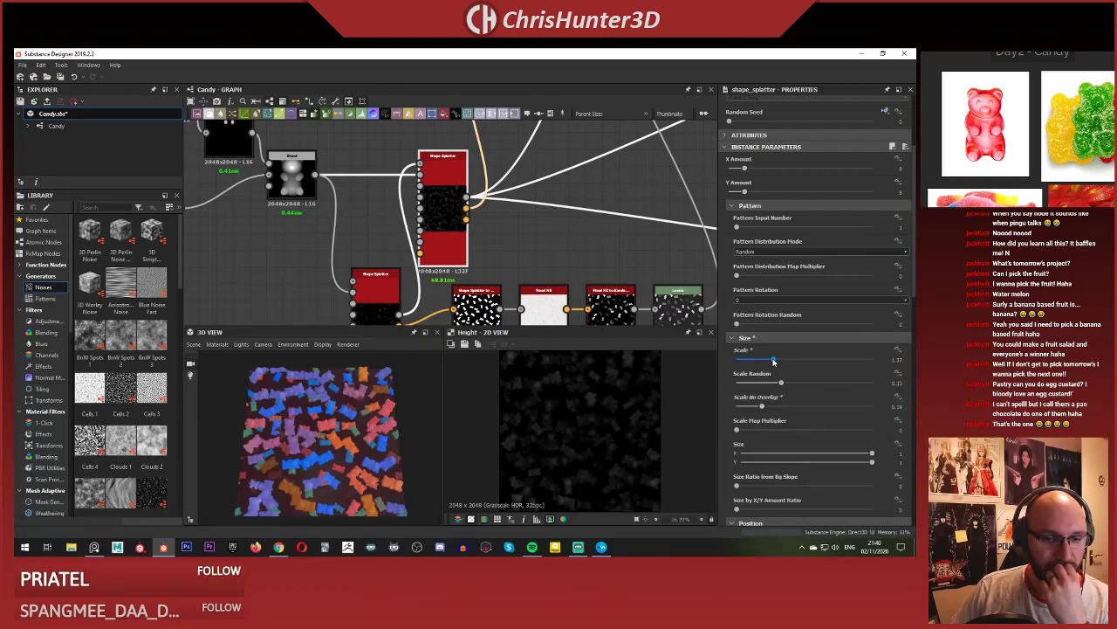
{"action": "scroll", "coordinate": [389, 428], "scroll_direction": "up", "scroll_amount": 5}
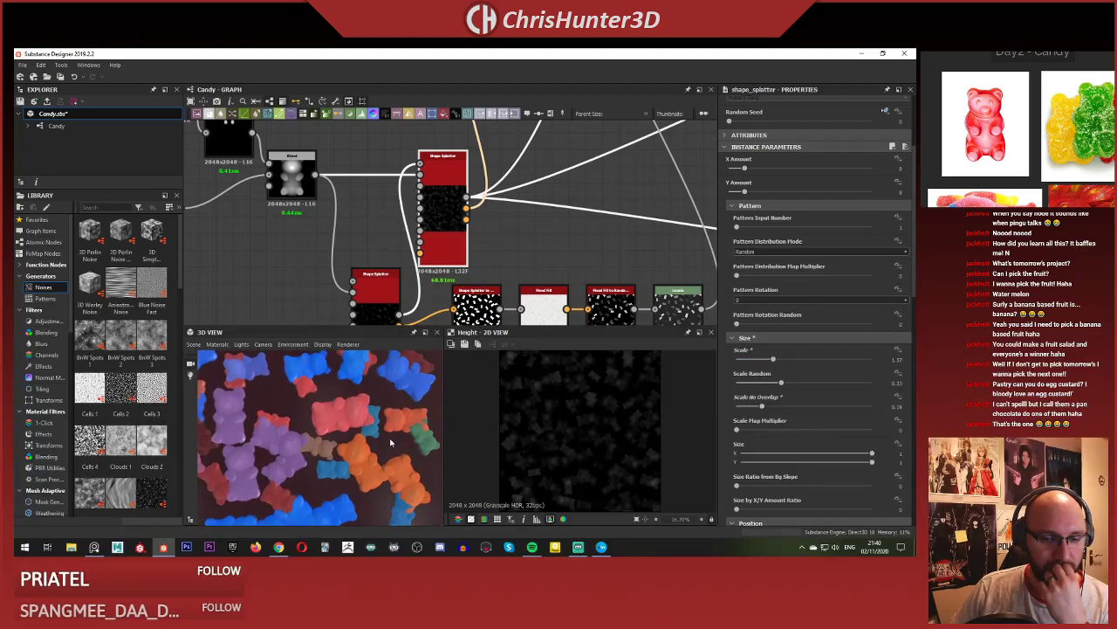
{"action": "scroll", "coordinate": [454, 234], "scroll_direction": "down", "scroll_amount": 1}
Set the background Shape Splatter's Scale to 1.37 and its Scale No Overlap to 0.45.
{"action": "middle_click_drag", "start_coordinate": [480, 260], "coordinate": [501, 220]}
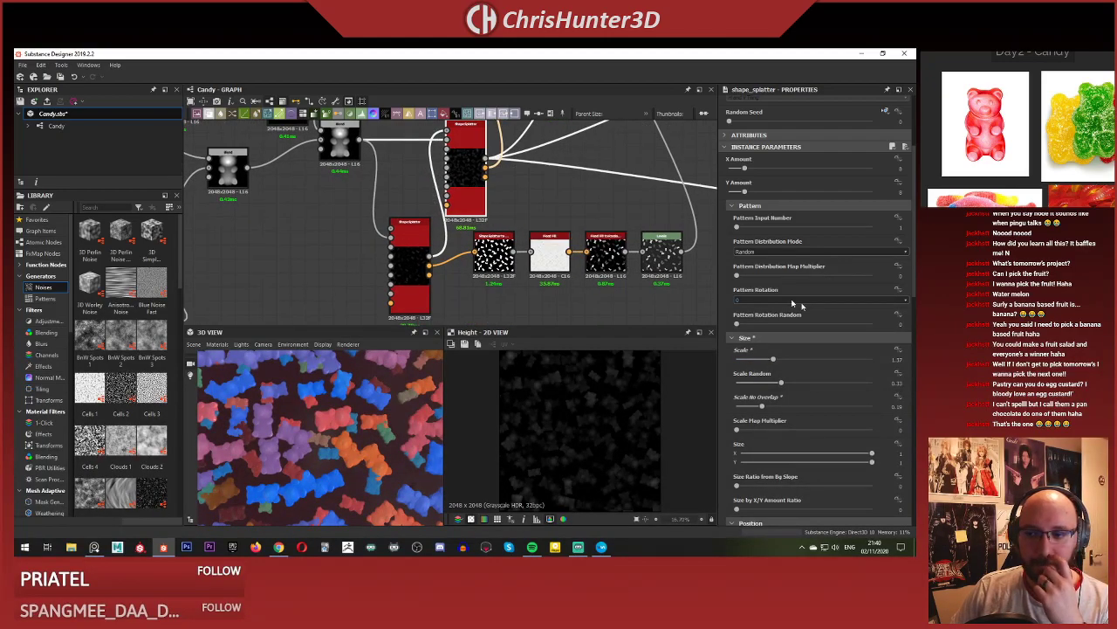
{"action": "left_click", "coordinate": [415, 265]}
{"action": "scroll", "coordinate": [858, 381], "scroll_direction": "down", "scroll_amount": 3}
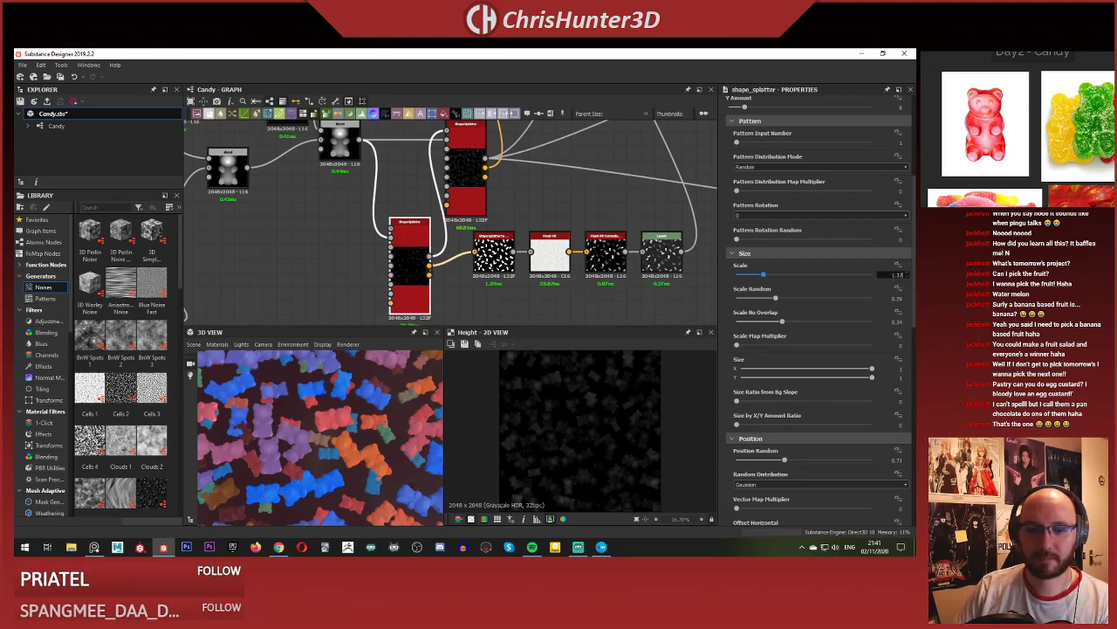
{"action": "type", "text": "1.37"}
{"action": "key", "text": "Return"}
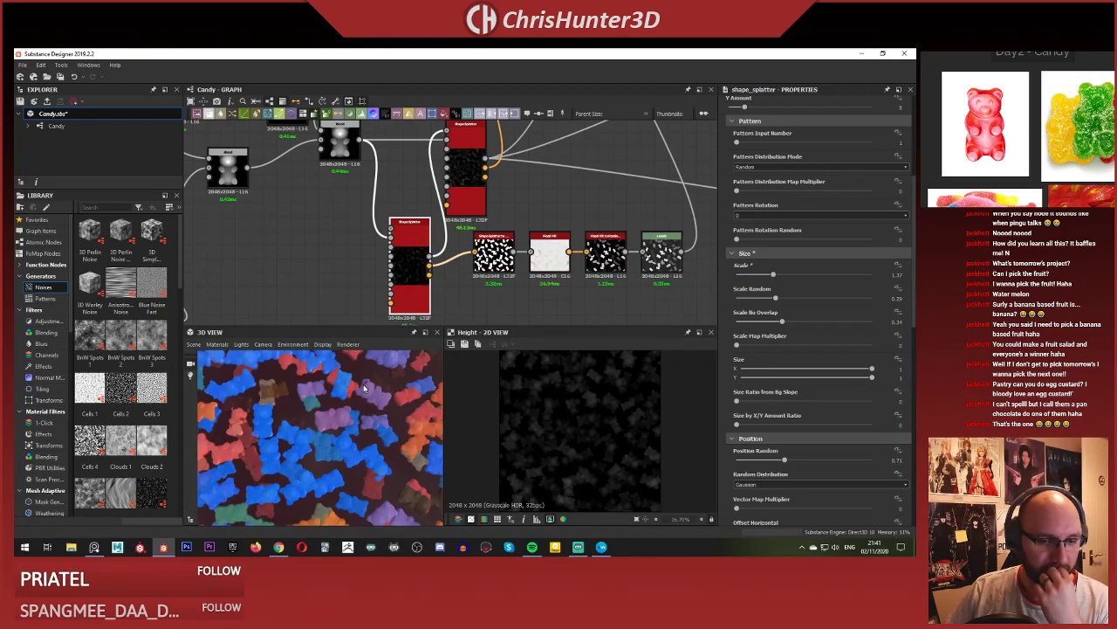
{"action": "scroll", "coordinate": [358, 389], "scroll_direction": "down", "scroll_amount": 2}
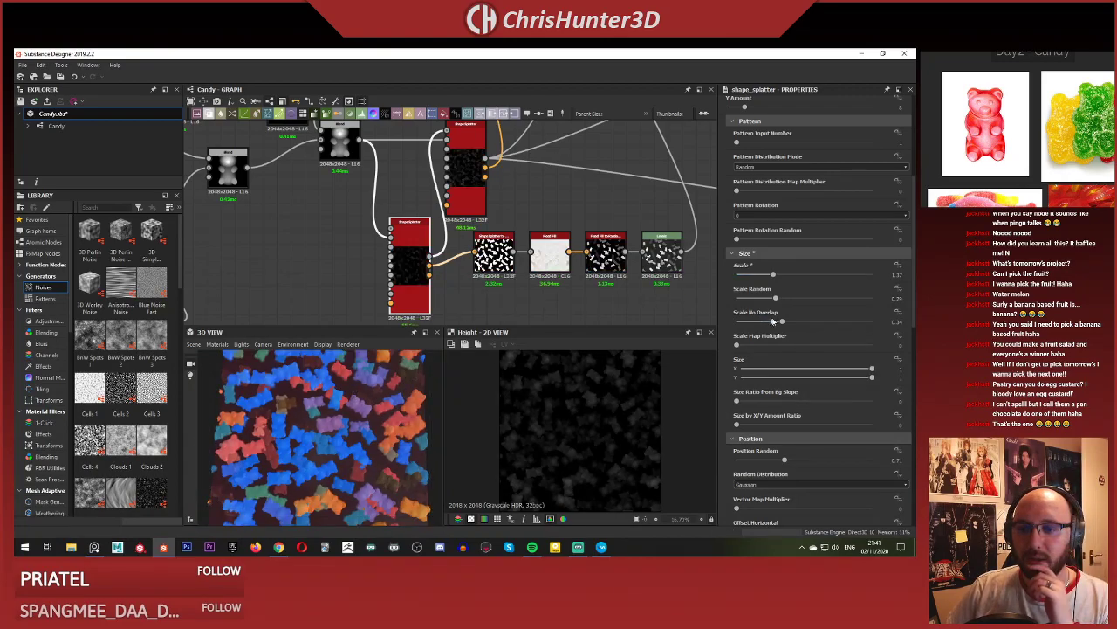
{"action": "left_click_drag", "start_coordinate": [793, 324], "coordinate": [804, 323]}
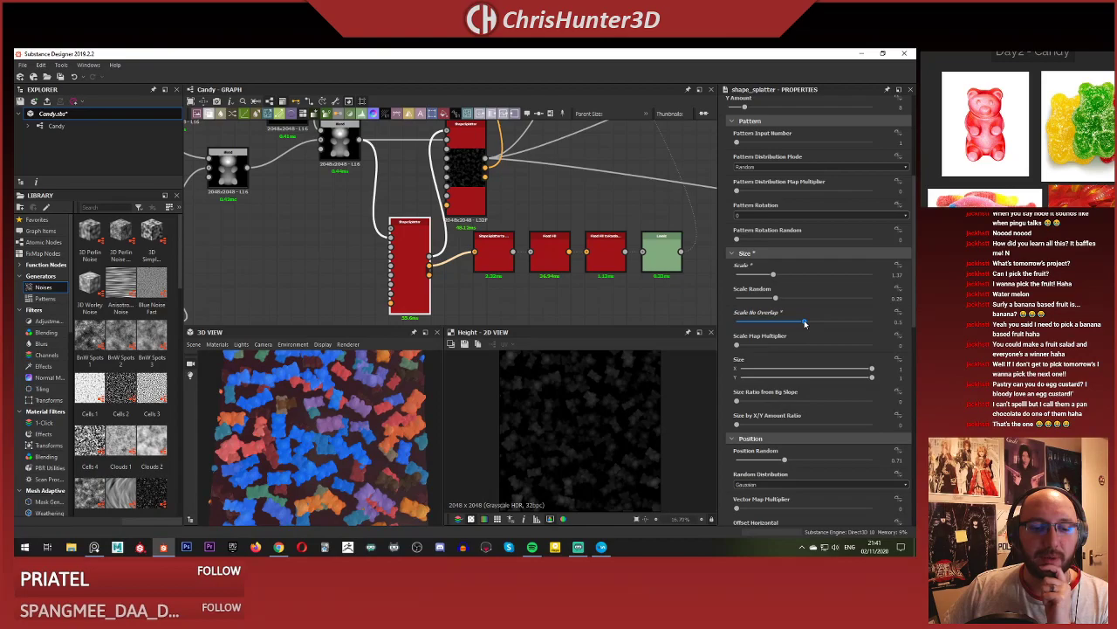
{"action": "left_click_drag", "start_coordinate": [804, 319], "coordinate": [793, 322]}
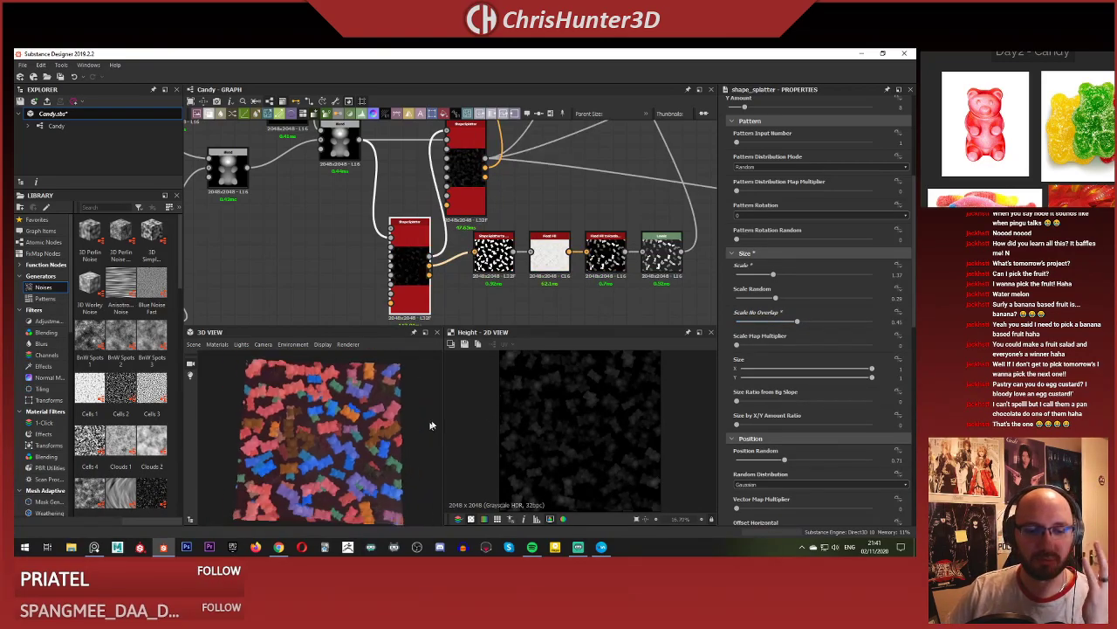
Try a Size Ratio from Bg Slope of 0.28 on the background Shape Splatter and undo it.
{"action": "scroll", "coordinate": [809, 352], "scroll_direction": "down", "scroll_amount": 5}
{"action": "scroll", "coordinate": [777, 229], "scroll_direction": "up", "scroll_amount": 3}
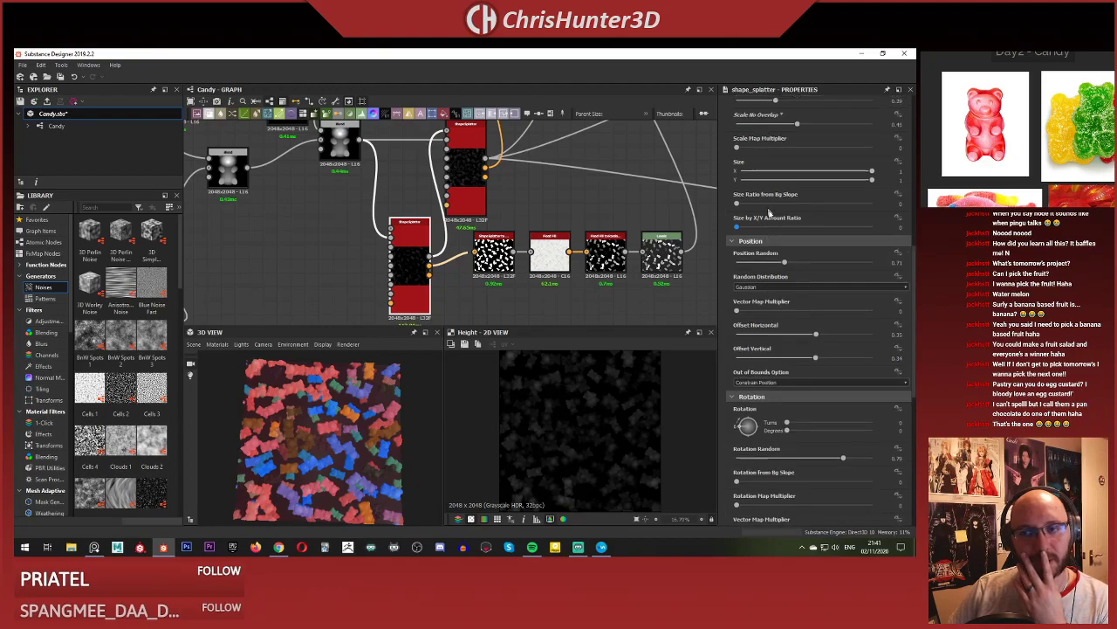
{"action": "left_click_drag", "start_coordinate": [737, 289], "coordinate": [775, 289]}
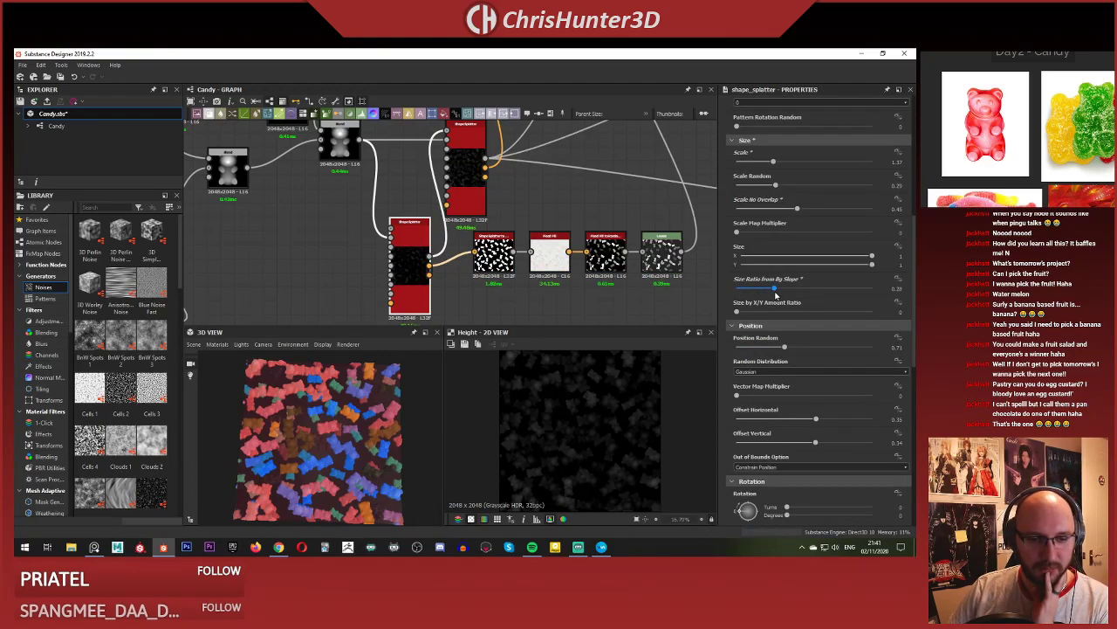
{"action": "key", "text": "ctrl+z"}
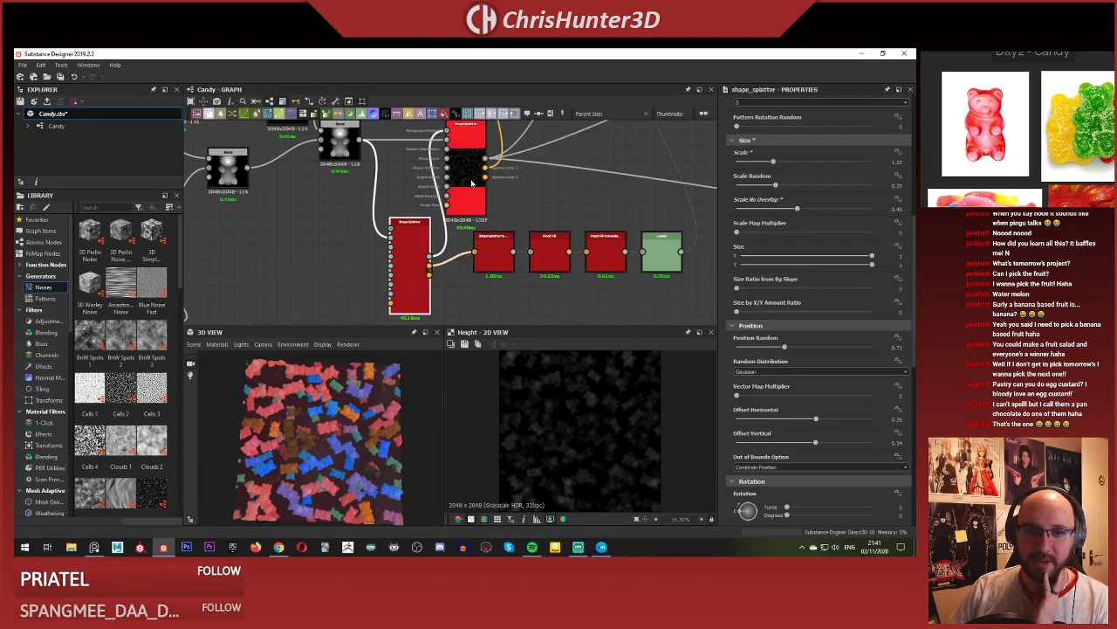
Test Size Ratio from Bg Slope at about 0.45 and 0.36 on the foreground Shape Splatter, and return it to 0.
{"action": "left_click", "coordinate": [465, 171]}
{"action": "middle_click_drag", "start_coordinate": [532, 217], "coordinate": [529, 241]}
{"action": "scroll", "coordinate": [836, 300], "scroll_direction": "down", "scroll_amount": 4}
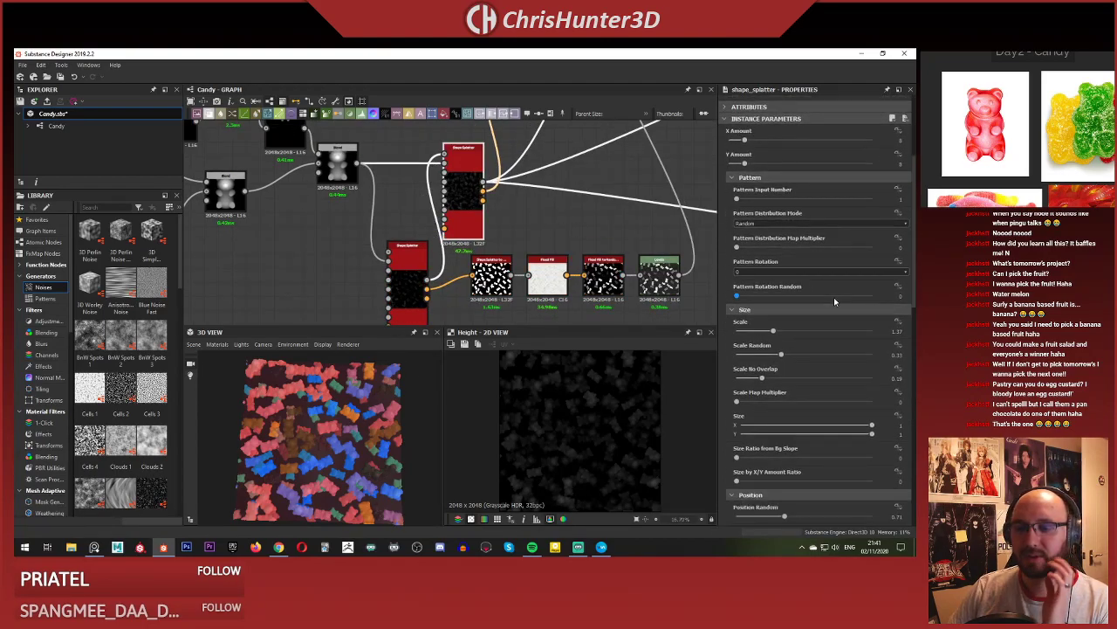
{"action": "scroll", "coordinate": [758, 235], "scroll_direction": "down", "scroll_amount": 3}
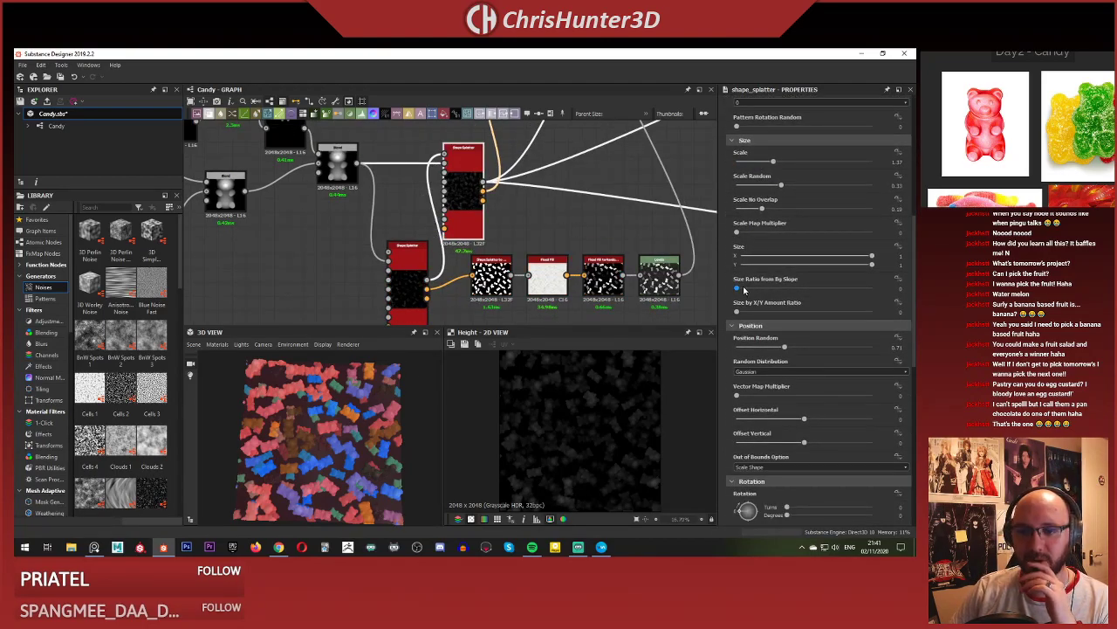
{"action": "left_click_drag", "start_coordinate": [743, 290], "coordinate": [797, 292]}
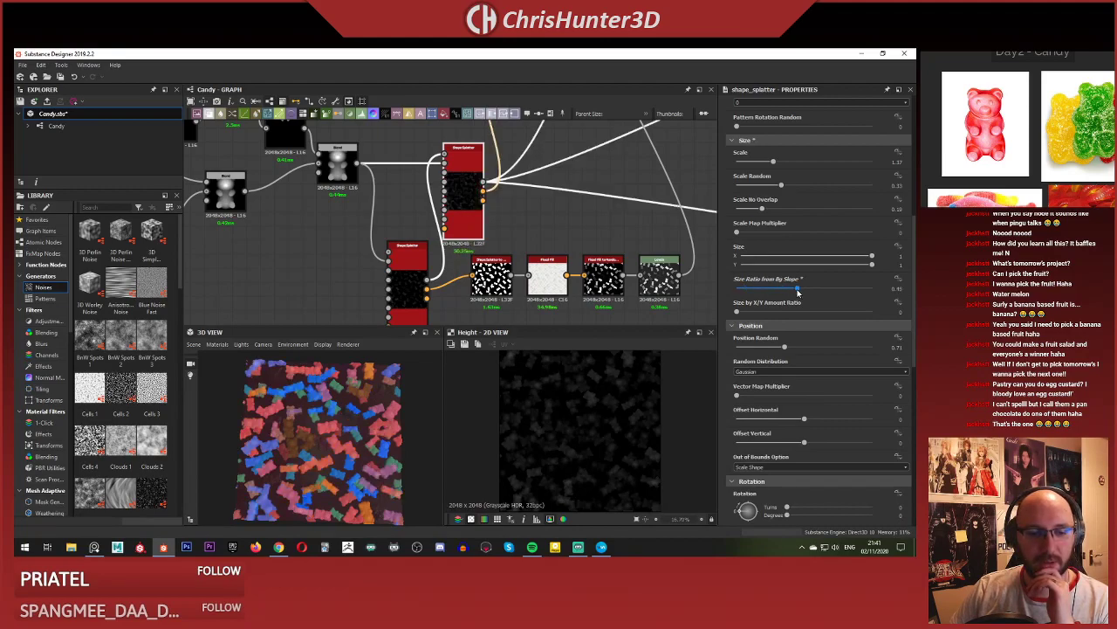
{"action": "left_click_drag", "start_coordinate": [797, 293], "coordinate": [786, 292]}
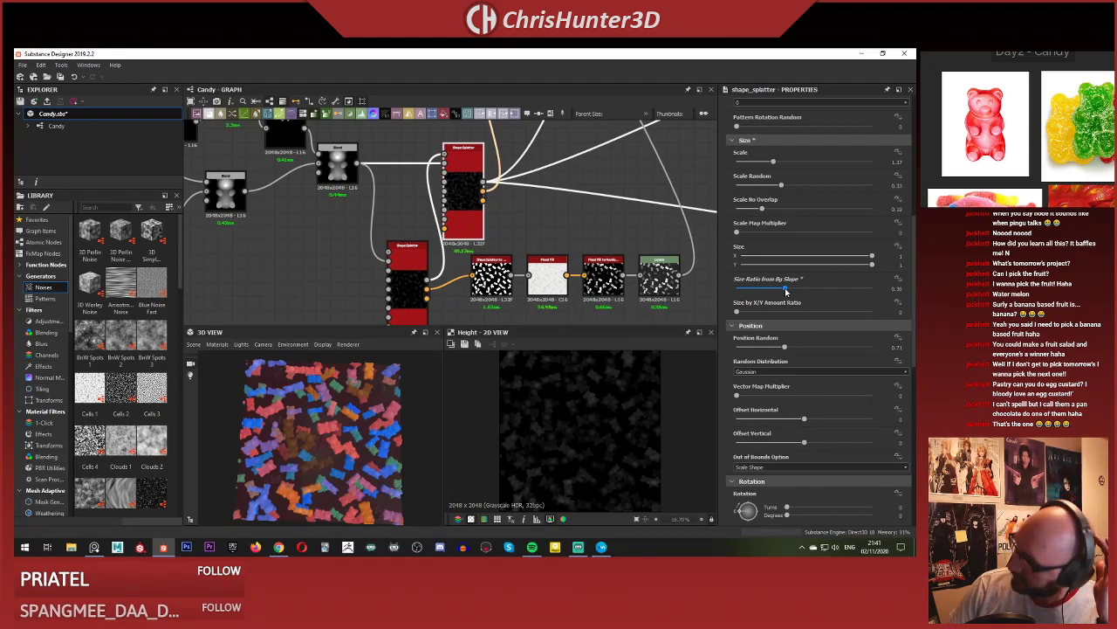
{"action": "left_click_drag", "start_coordinate": [786, 288], "coordinate": [735, 289]}
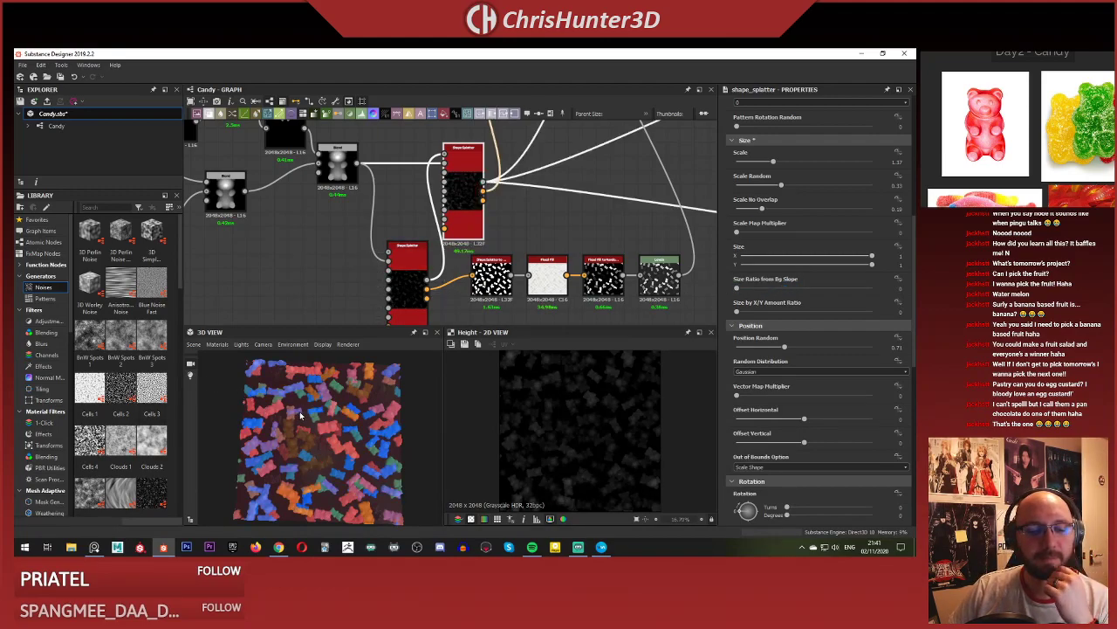
Examine the bears' spacing and colouring in the 3D view and bring up the background Shape Splatter's settings.
{"action": "scroll", "coordinate": [310, 412], "scroll_direction": "down", "scroll_amount": 1}
{"action": "scroll", "coordinate": [810, 384], "scroll_direction": "down", "scroll_amount": 1}
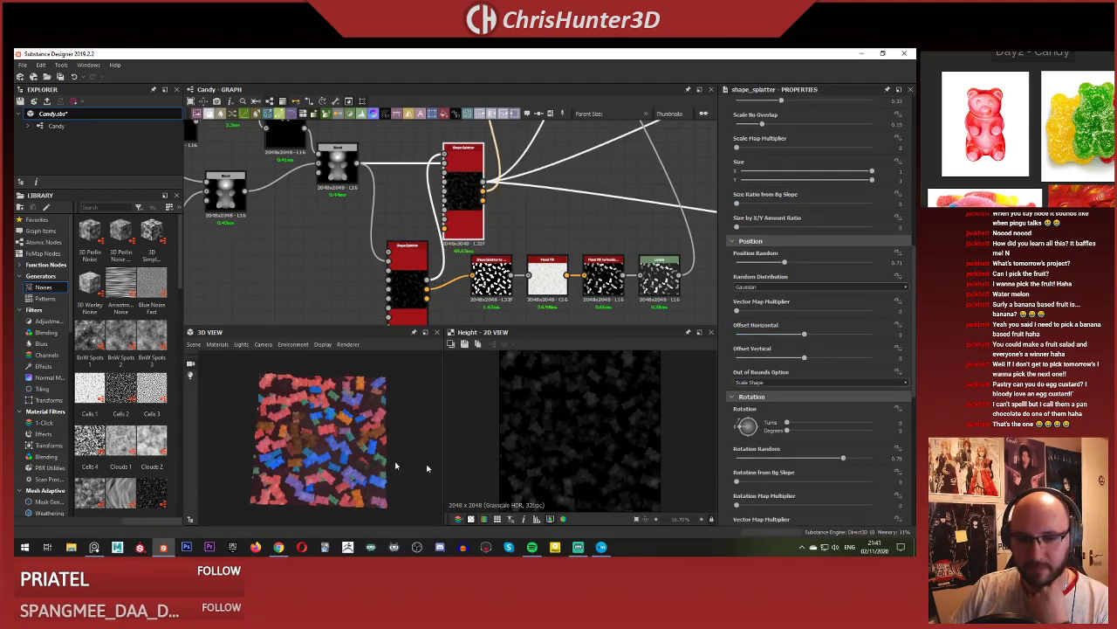
{"action": "scroll", "coordinate": [394, 466], "scroll_direction": "up", "scroll_amount": 5}
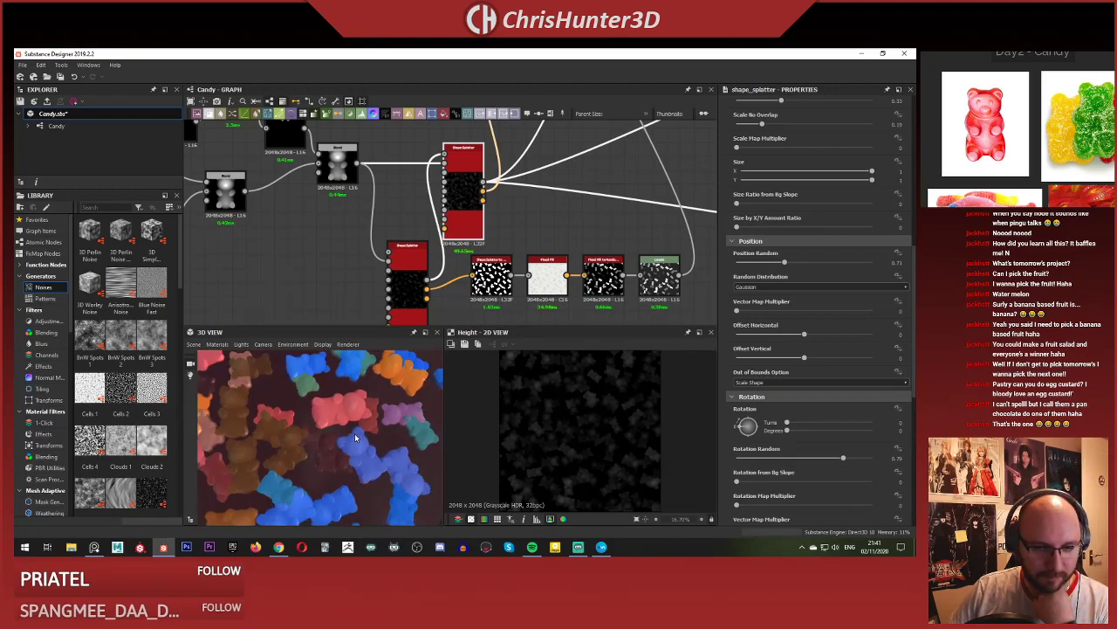
{"action": "scroll", "coordinate": [356, 438], "scroll_direction": "down", "scroll_amount": 5}
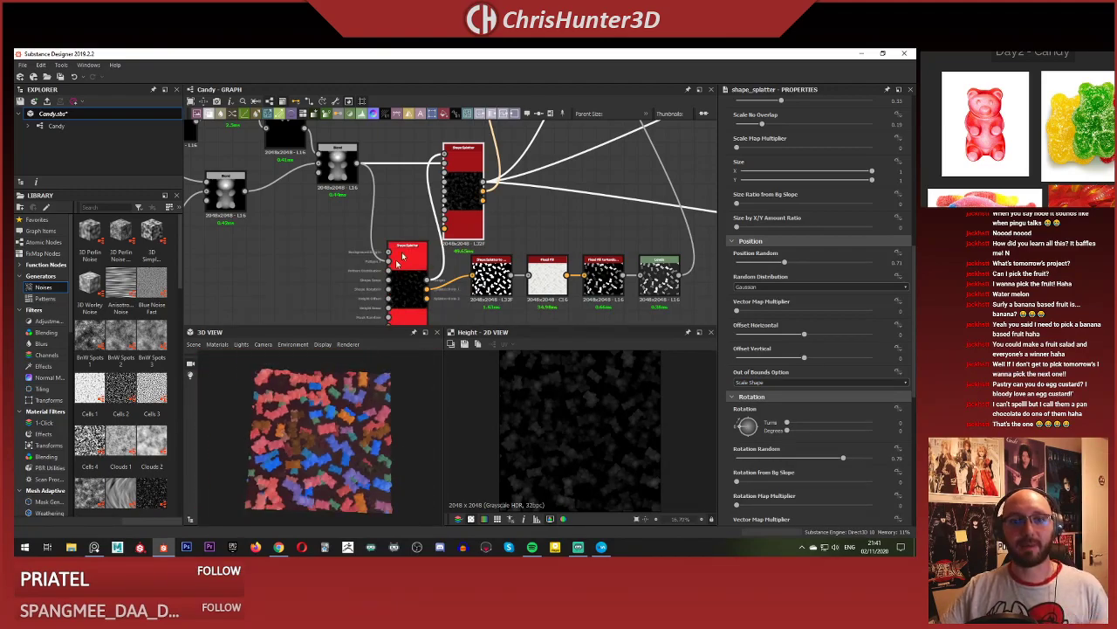
{"action": "scroll", "coordinate": [403, 256], "scroll_direction": "up", "scroll_amount": 3}
{"action": "double_click", "coordinate": [370, 238]}
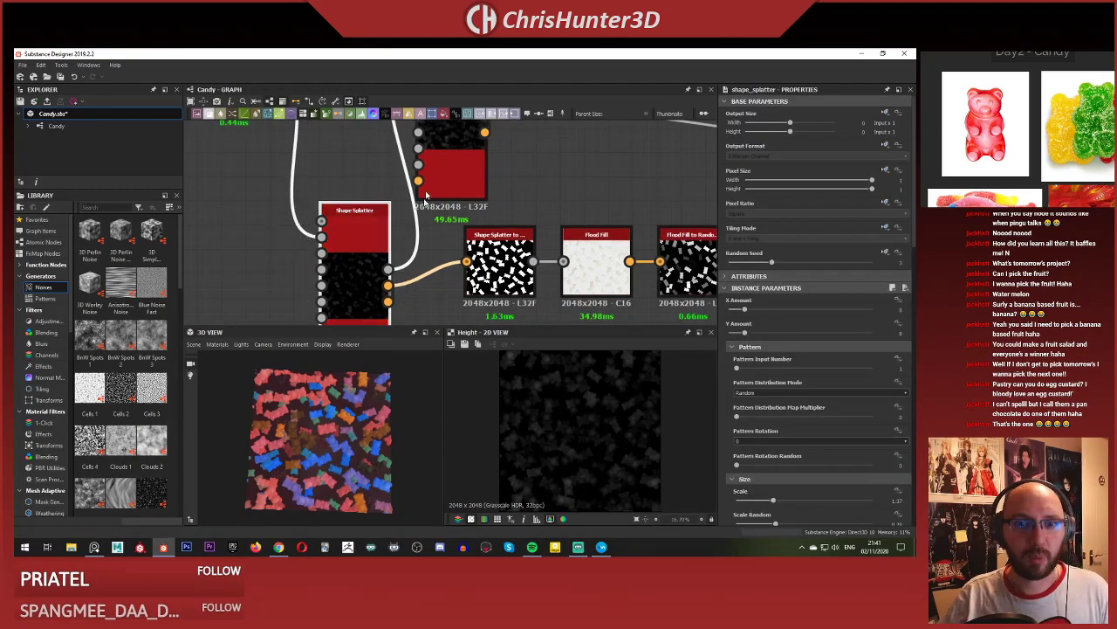
Move the foreground bears' Levels node down in line with its Flood Fill to Random Grayscale node.
{"action": "scroll", "coordinate": [348, 253], "scroll_direction": "down", "scroll_amount": 7}
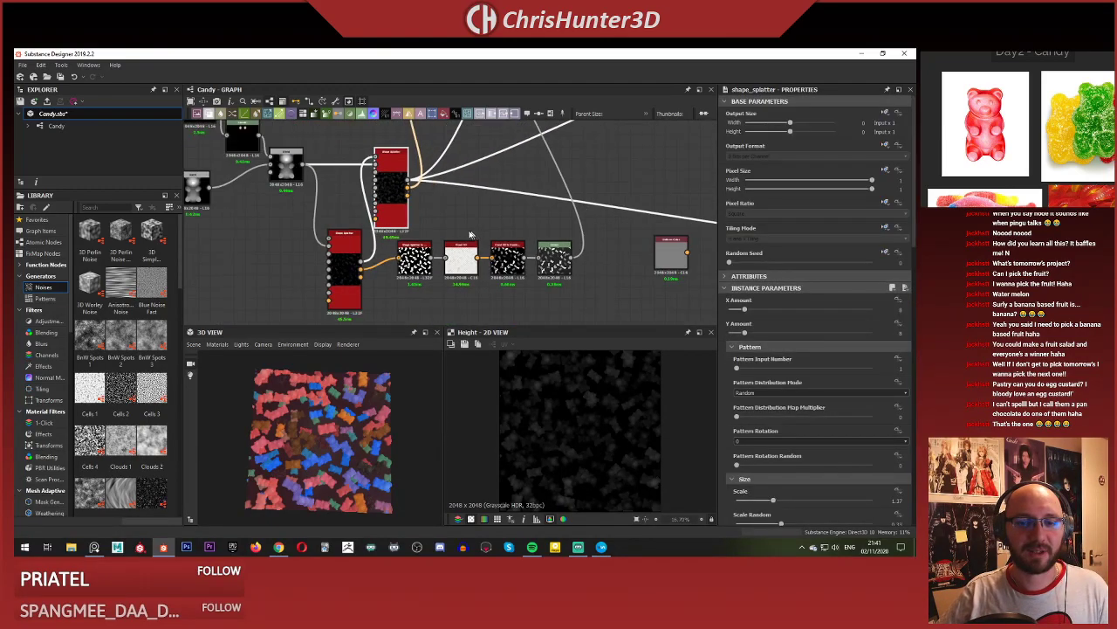
{"action": "middle_click_drag", "start_coordinate": [463, 233], "coordinate": [484, 312]}
{"action": "scroll", "coordinate": [552, 185], "scroll_direction": "up", "scroll_amount": 4}
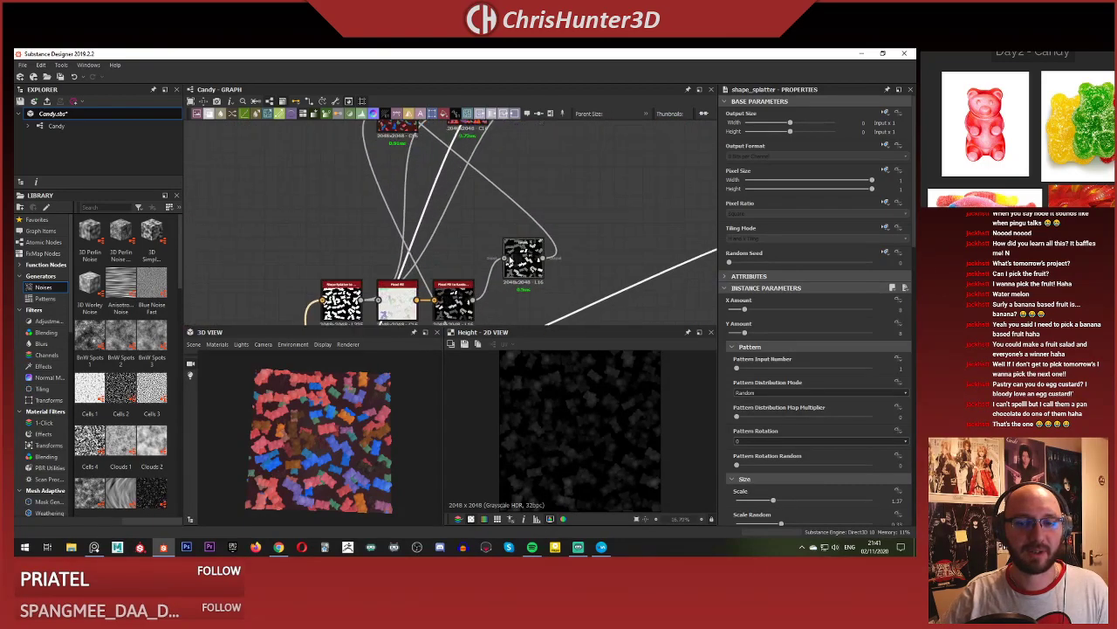
{"action": "left_click_drag", "start_coordinate": [524, 260], "coordinate": [509, 302]}
{"action": "scroll", "coordinate": [480, 255], "scroll_direction": "down", "scroll_amount": 5}
{"action": "scroll", "coordinate": [466, 212], "scroll_direction": "up", "scroll_amount": 6}
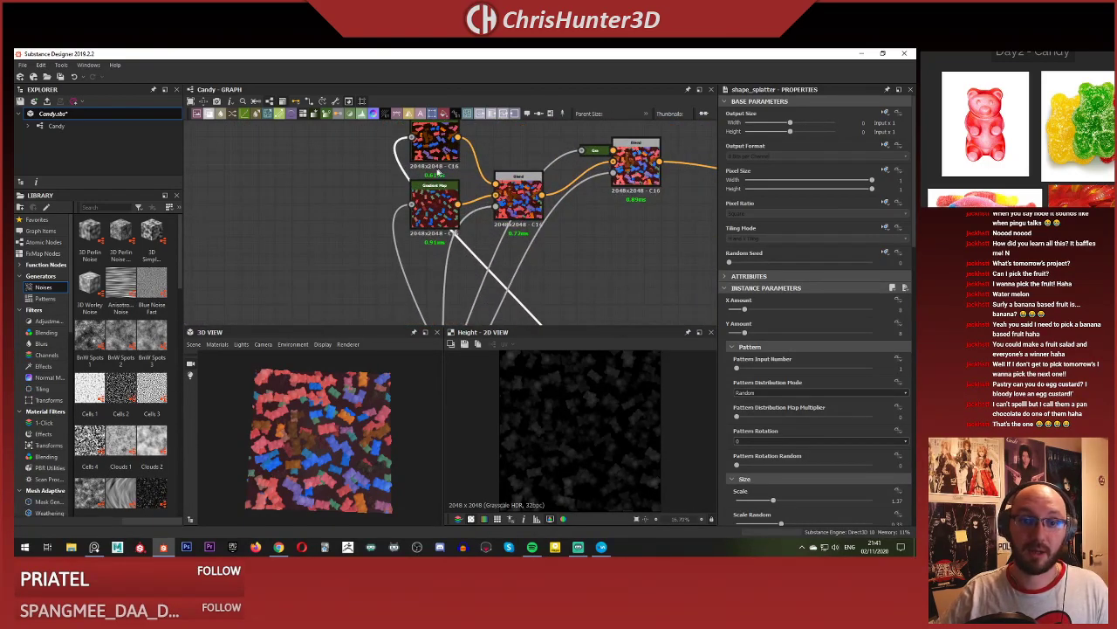
Preview both Gradient Maps and the Blend that combines them in the 2D view to compare their bear colouring.
{"action": "double_click", "coordinate": [429, 199]}
{"action": "left_click", "coordinate": [440, 141]}
{"action": "double_click", "coordinate": [440, 140]}
{"action": "double_click", "coordinate": [516, 202]}
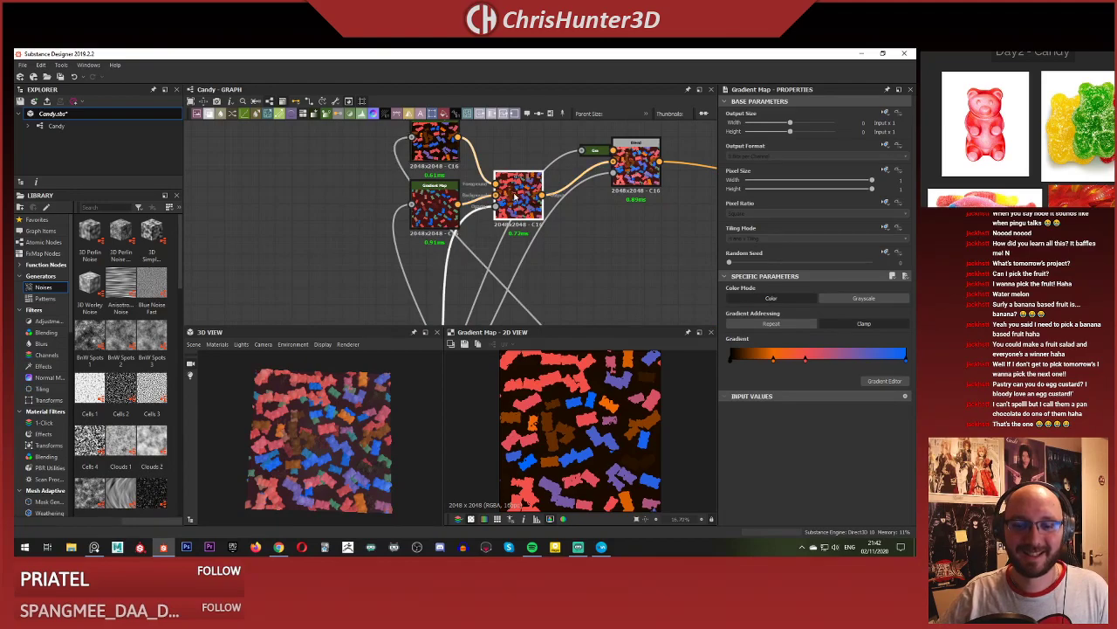
{"action": "double_click", "coordinate": [437, 150]}
{"action": "scroll", "coordinate": [419, 219], "scroll_direction": "down", "scroll_amount": 4}
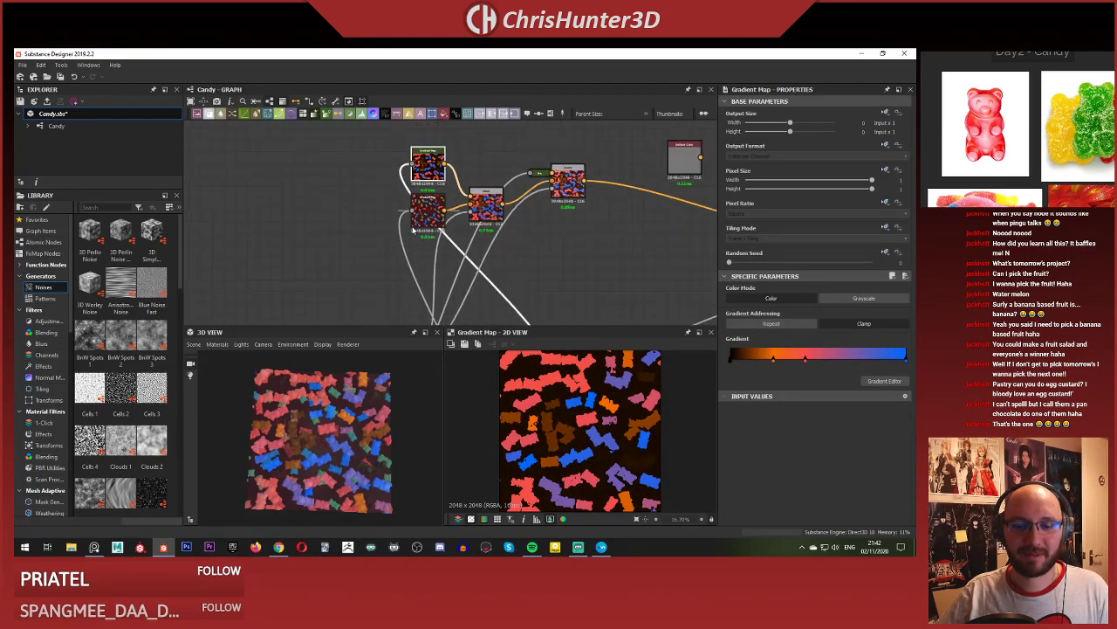
Preview the foreground bears' random grayscale, Flood Fill and Shape Splatter to Mask nodes to check how overlapping bears are separated.
{"action": "middle_click_drag", "start_coordinate": [459, 294], "coordinate": [470, 206]}
{"action": "scroll", "coordinate": [469, 205], "scroll_direction": "up", "scroll_amount": 4}
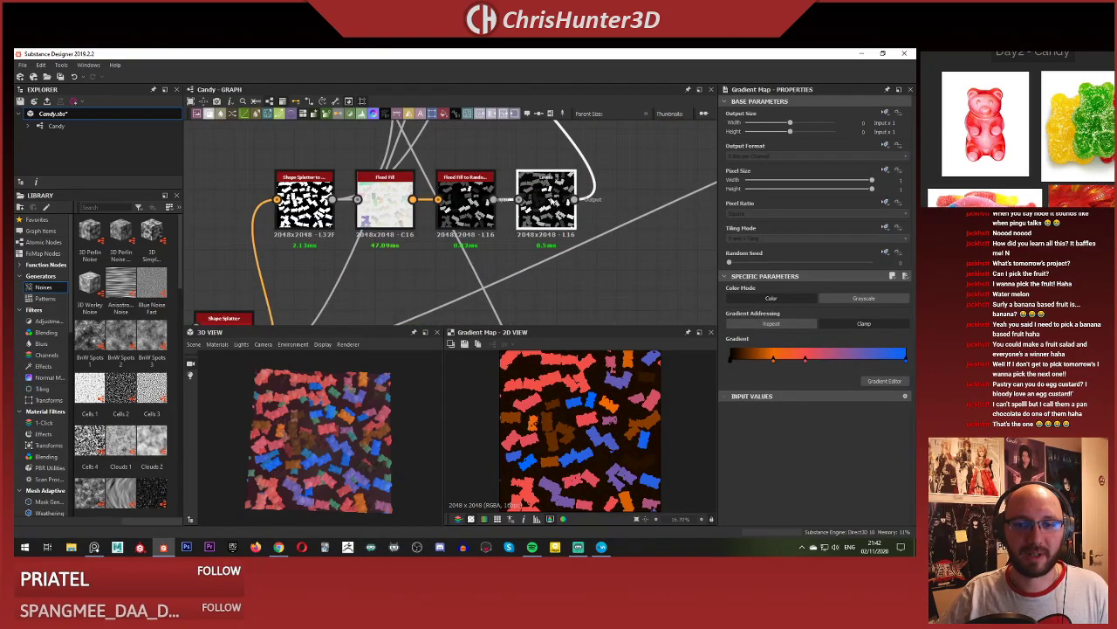
{"action": "double_click", "coordinate": [467, 203]}
{"action": "scroll", "coordinate": [387, 245], "scroll_direction": "down", "scroll_amount": 2}
{"action": "scroll", "coordinate": [304, 276], "scroll_direction": "up", "scroll_amount": 2}
{"action": "double_click", "coordinate": [435, 187]}
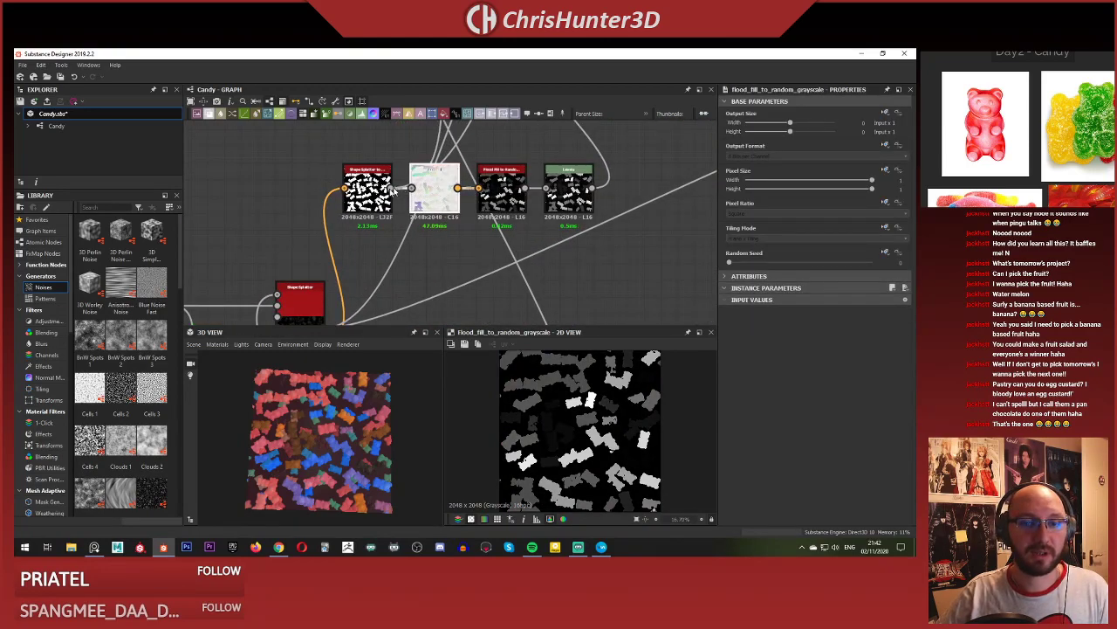
{"action": "double_click", "coordinate": [373, 194]}
Set the foreground Shape Splatter's Scale No Overlap to 0.54 while previewing its mask.
{"action": "middle_click_drag", "start_coordinate": [350, 237], "coordinate": [421, 135]}
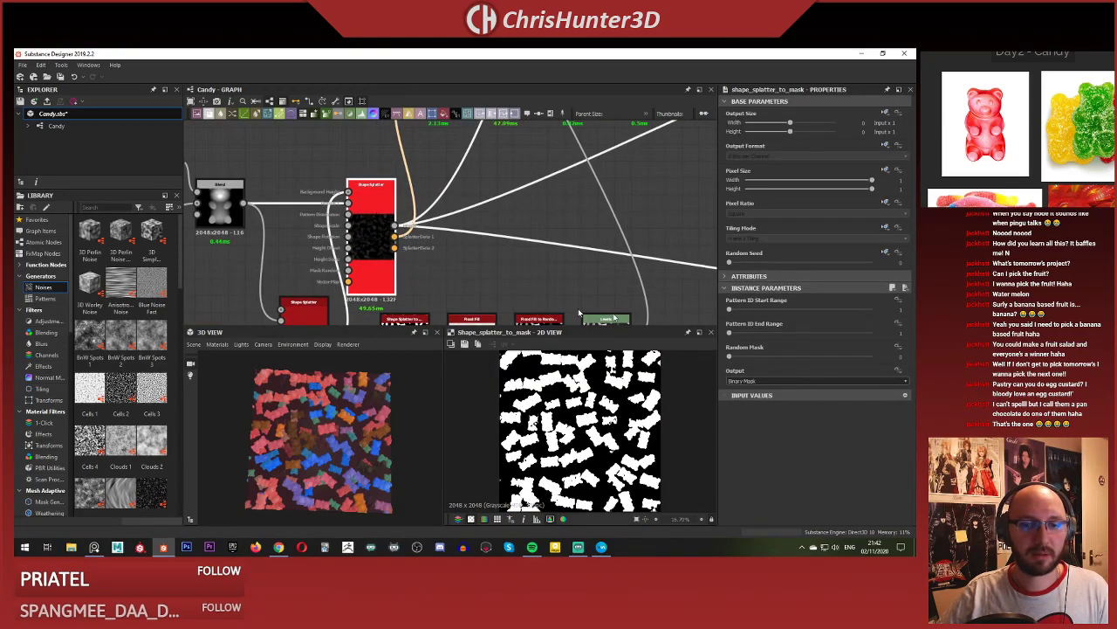
{"action": "scroll", "coordinate": [768, 349], "scroll_direction": "down", "scroll_amount": 5}
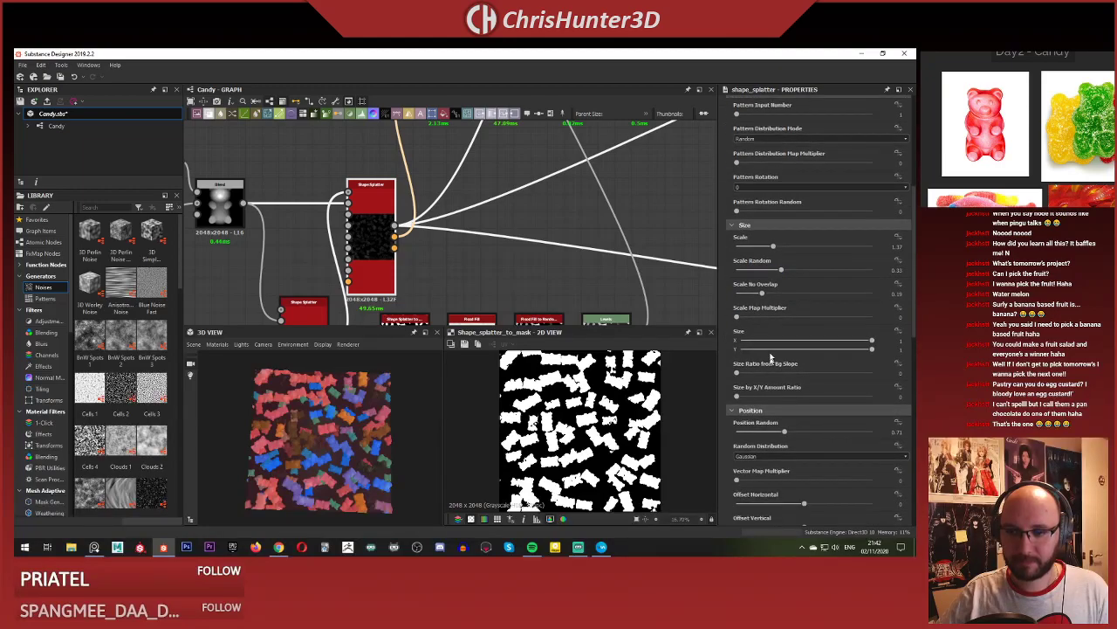
{"action": "left_click", "coordinate": [809, 294]}
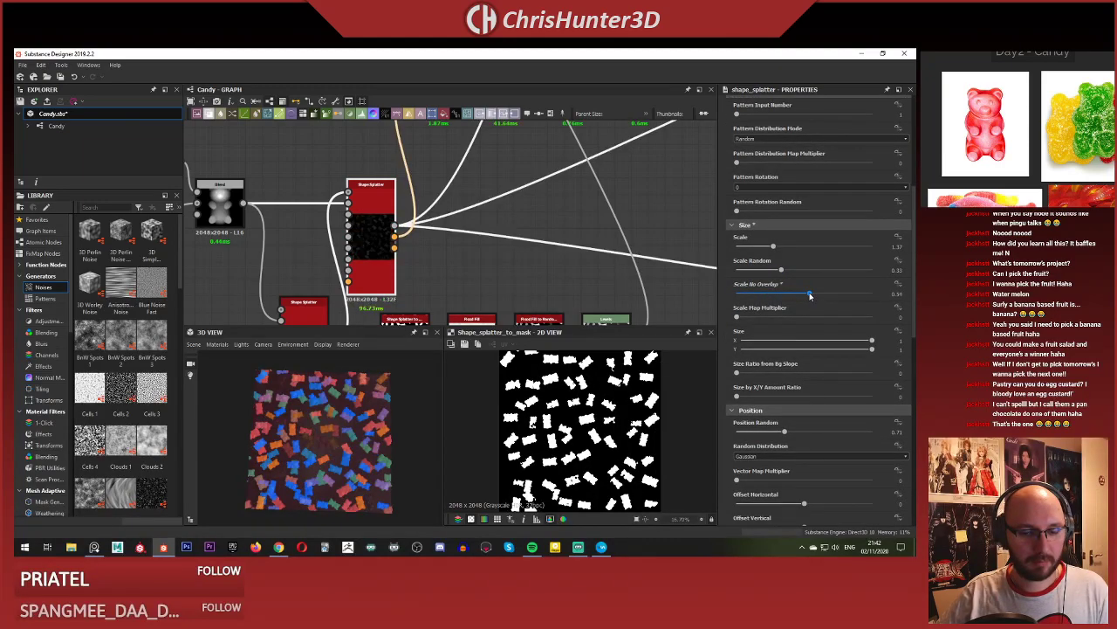
Set the foreground Shape Splatter's Scale No Overlap to 0.45.
{"action": "scroll", "coordinate": [357, 406], "scroll_direction": "up", "scroll_amount": 5}
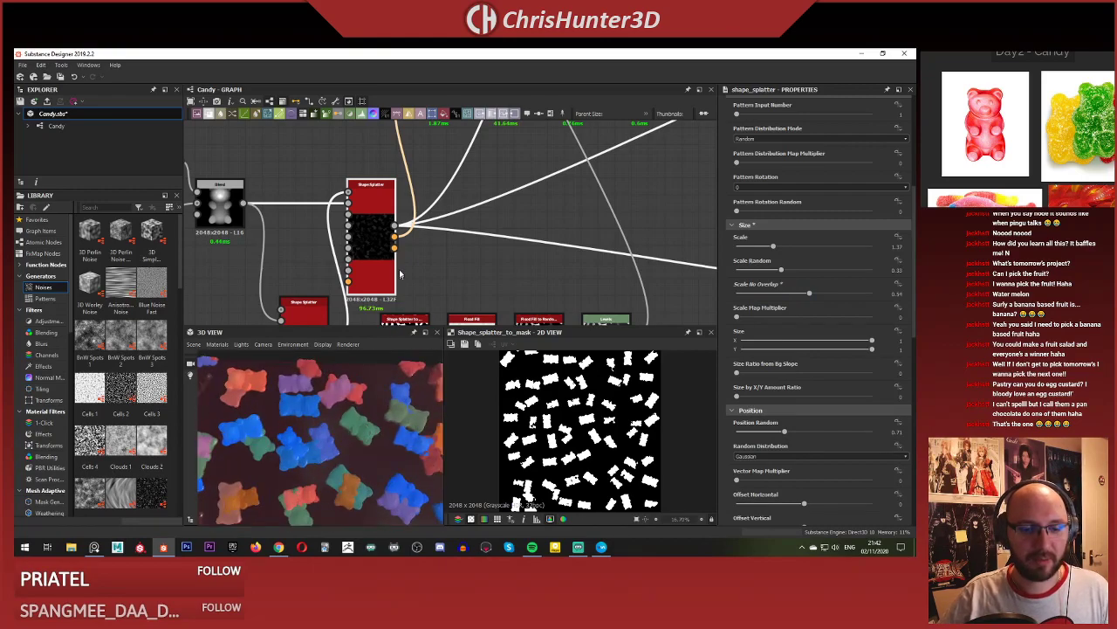
{"action": "left_click", "coordinate": [798, 294]}
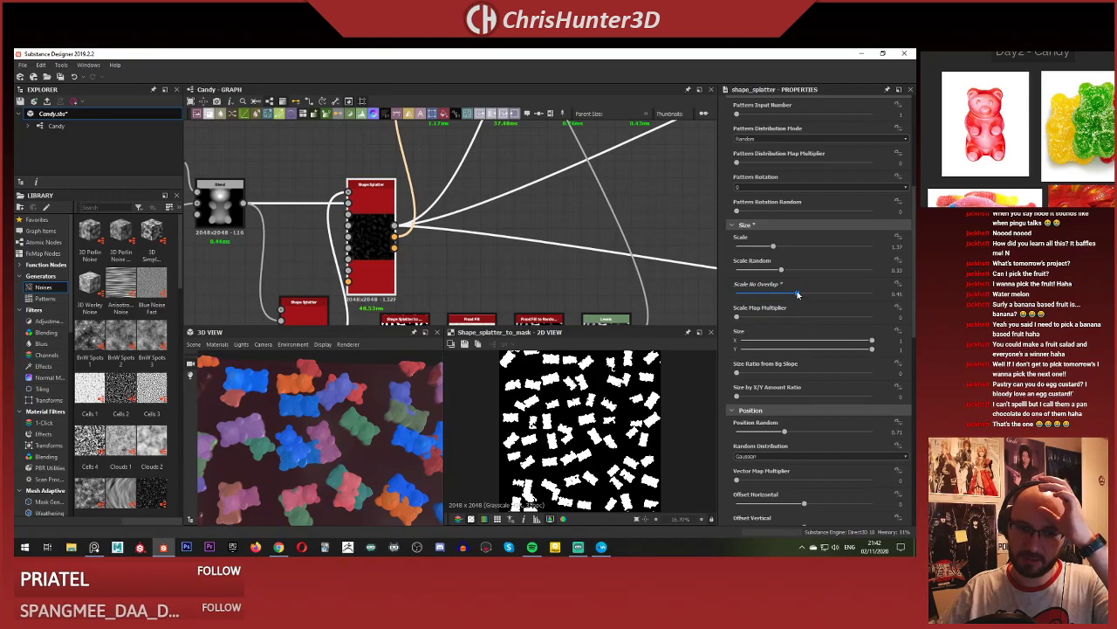
Check the background Shape Splatter's settings and examine the bears' spread and overlaps across the surface in the 3D view.
{"action": "scroll", "coordinate": [398, 201], "scroll_direction": "down", "scroll_amount": 3}
{"action": "middle_click_drag", "start_coordinate": [363, 267], "coordinate": [391, 197]}
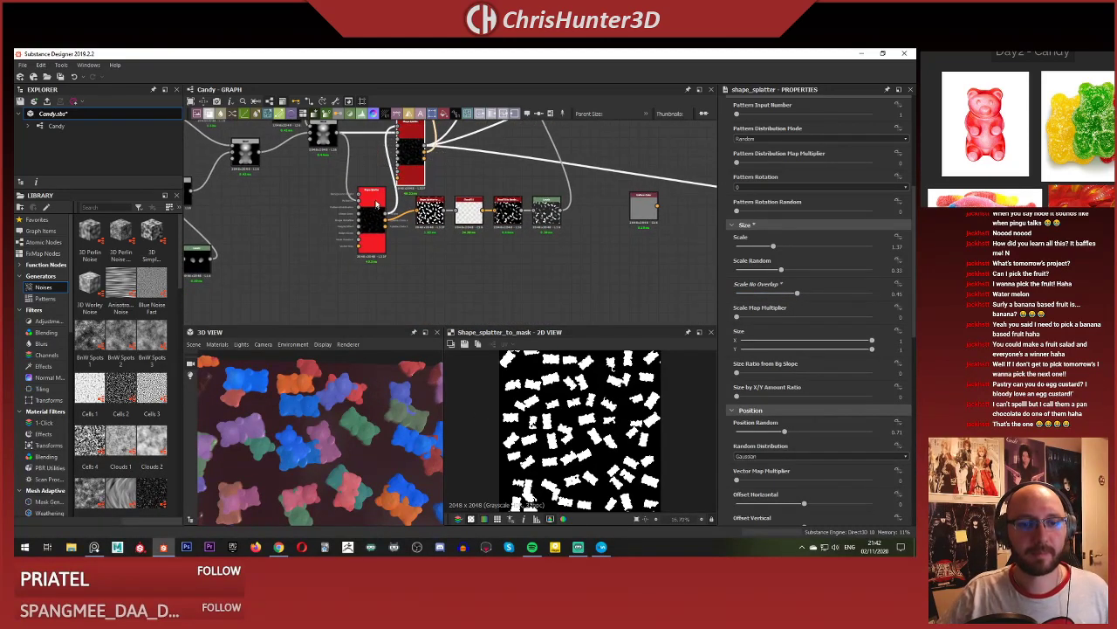
{"action": "left_click", "coordinate": [376, 202]}
{"action": "middle_click_drag", "start_coordinate": [445, 153], "coordinate": [440, 248]}
{"action": "scroll", "coordinate": [557, 410], "scroll_direction": "down", "scroll_amount": 3}
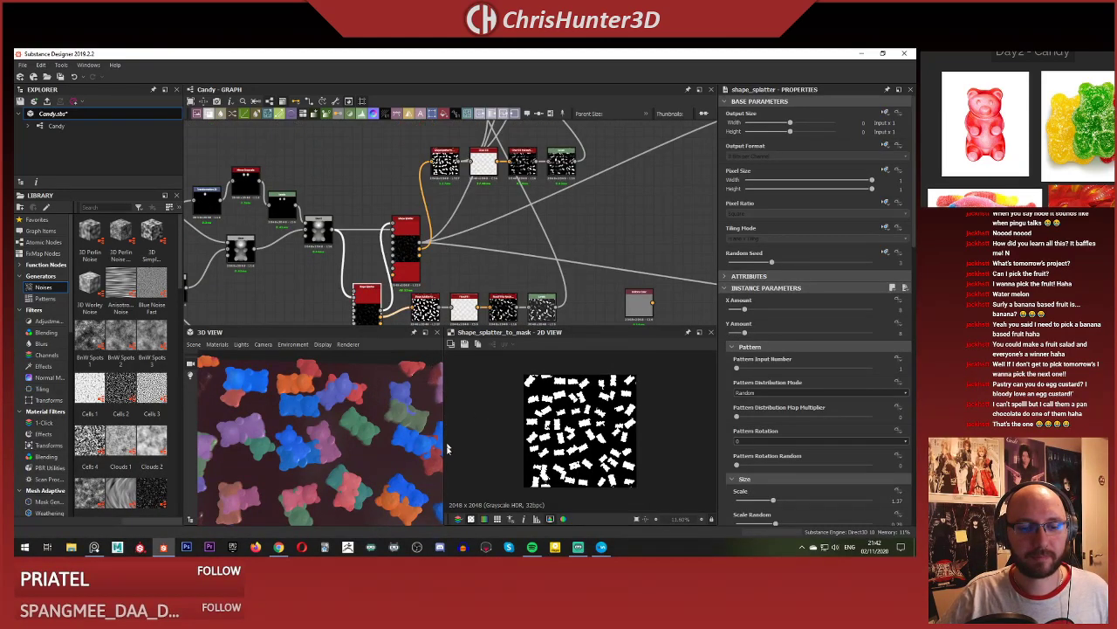
{"action": "scroll", "coordinate": [406, 465], "scroll_direction": "down", "scroll_amount": 4}
{"action": "scroll", "coordinate": [371, 442], "scroll_direction": "down", "scroll_amount": 3}
{"action": "scroll", "coordinate": [371, 443], "scroll_direction": "up", "scroll_amount": 2}
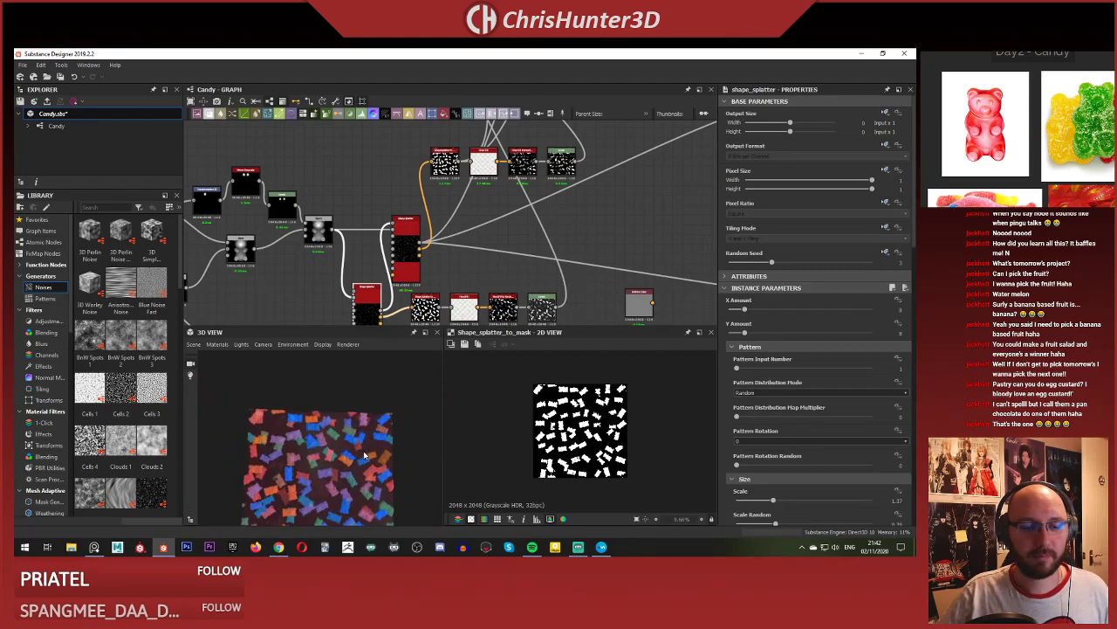
{"action": "middle_click_drag", "start_coordinate": [371, 445], "coordinate": [371, 415]}
{"action": "scroll", "coordinate": [385, 428], "scroll_direction": "up", "scroll_amount": 2}
{"action": "scroll", "coordinate": [389, 432], "scroll_direction": "up", "scroll_amount": 2}
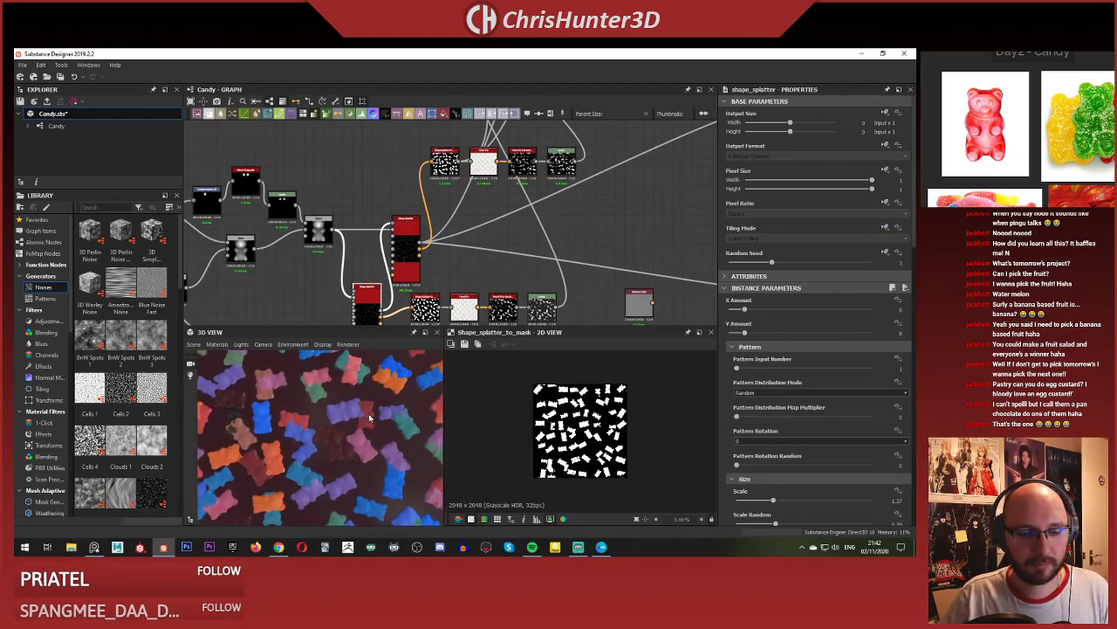
{"action": "middle_click_drag", "start_coordinate": [442, 208], "coordinate": [443, 204]}
{"action": "scroll", "coordinate": [442, 204], "scroll_direction": "up", "scroll_amount": 3}
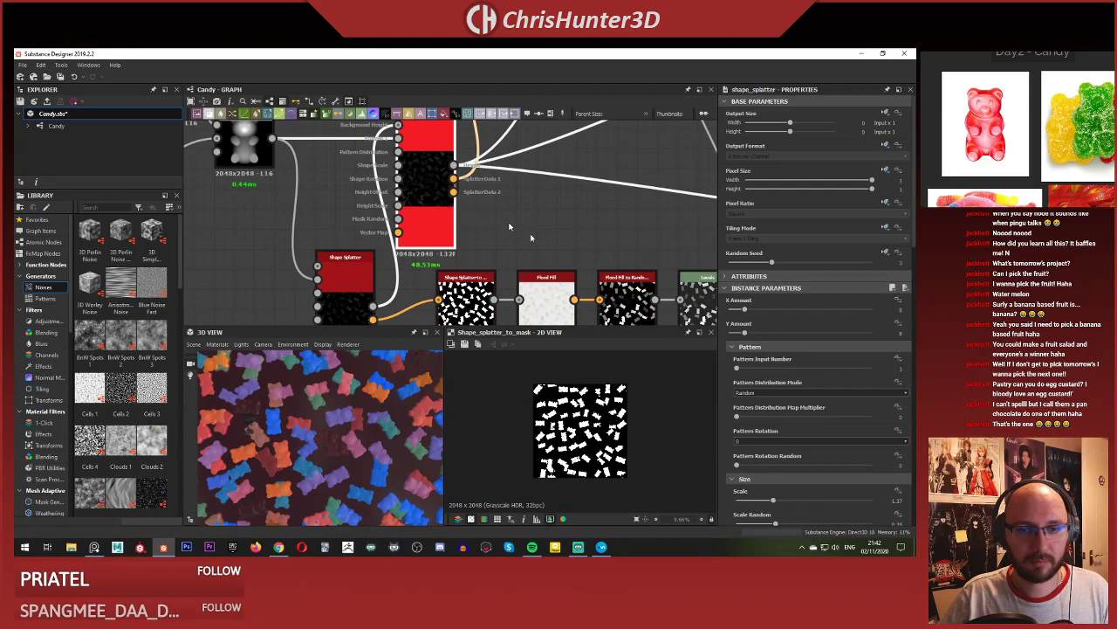
Keep the foreground Shape Splatter's Out of Bounds Option at Scale Shape, set Position Random to 1.48 and inspect the bears up close.
{"action": "scroll", "coordinate": [814, 304], "scroll_direction": "down", "scroll_amount": 6}
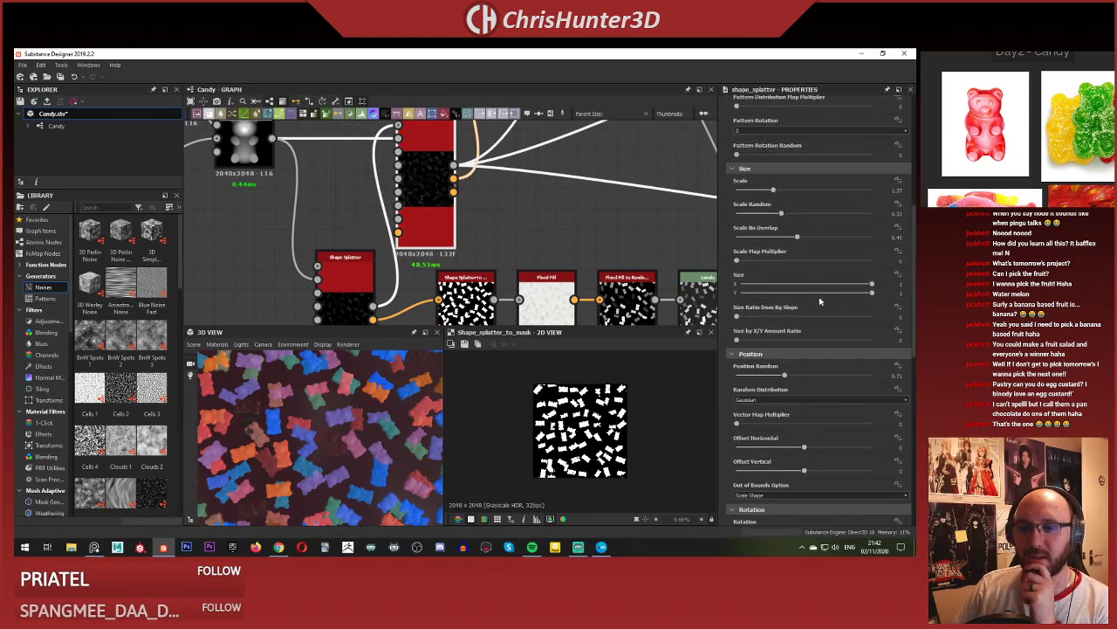
{"action": "scroll", "coordinate": [791, 250], "scroll_direction": "down", "scroll_amount": 3}
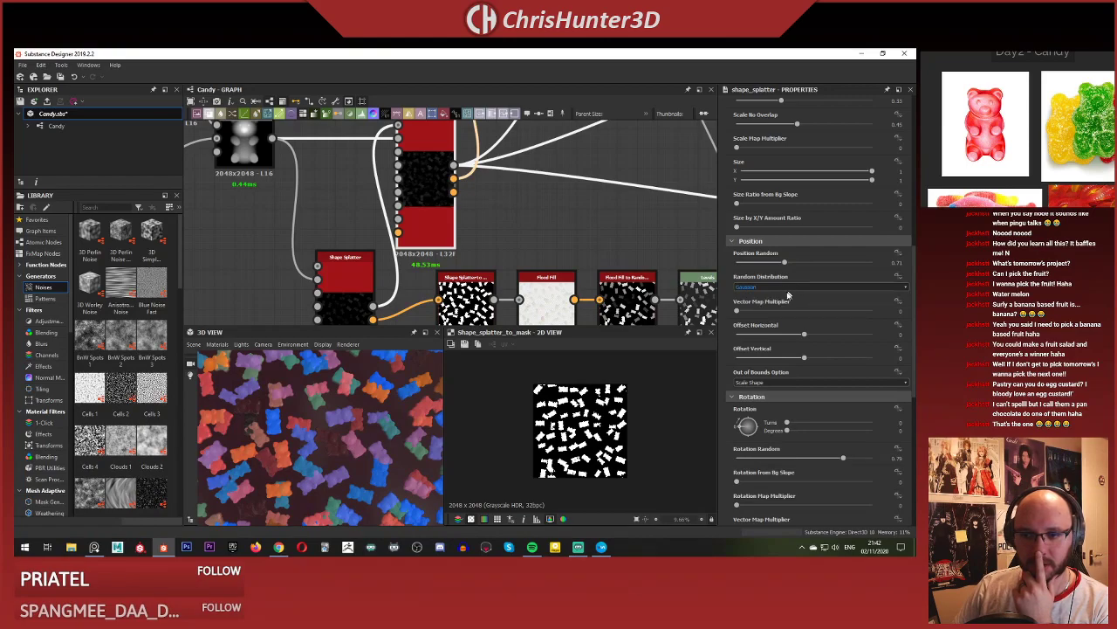
{"action": "left_click", "coordinate": [789, 382]}
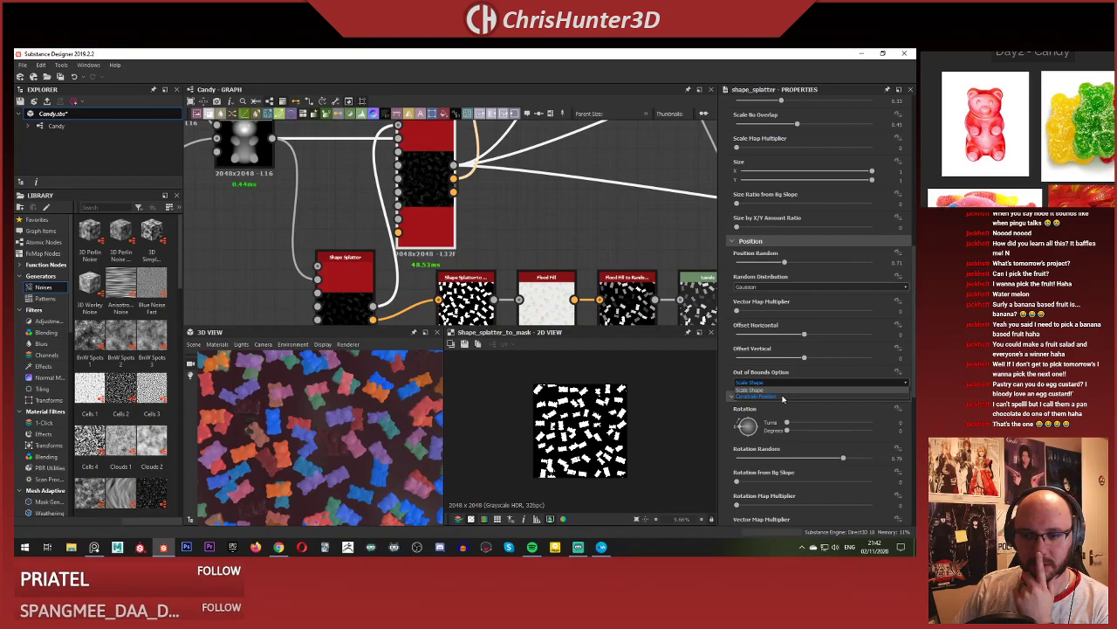
{"action": "left_click", "coordinate": [786, 389]}
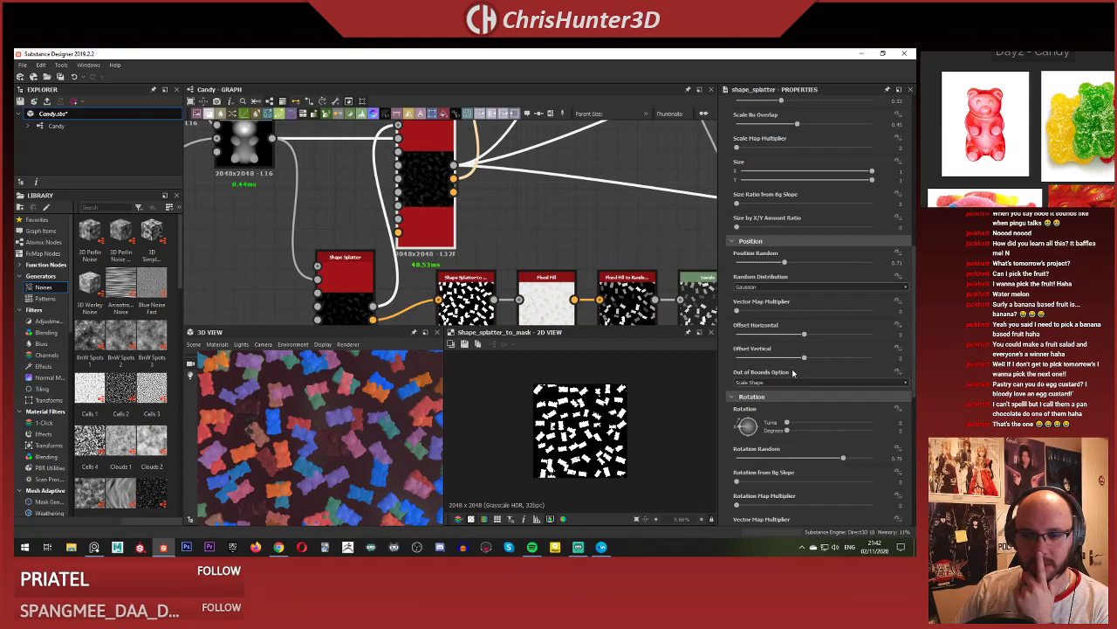
{"action": "left_click_drag", "start_coordinate": [785, 264], "coordinate": [838, 264]}
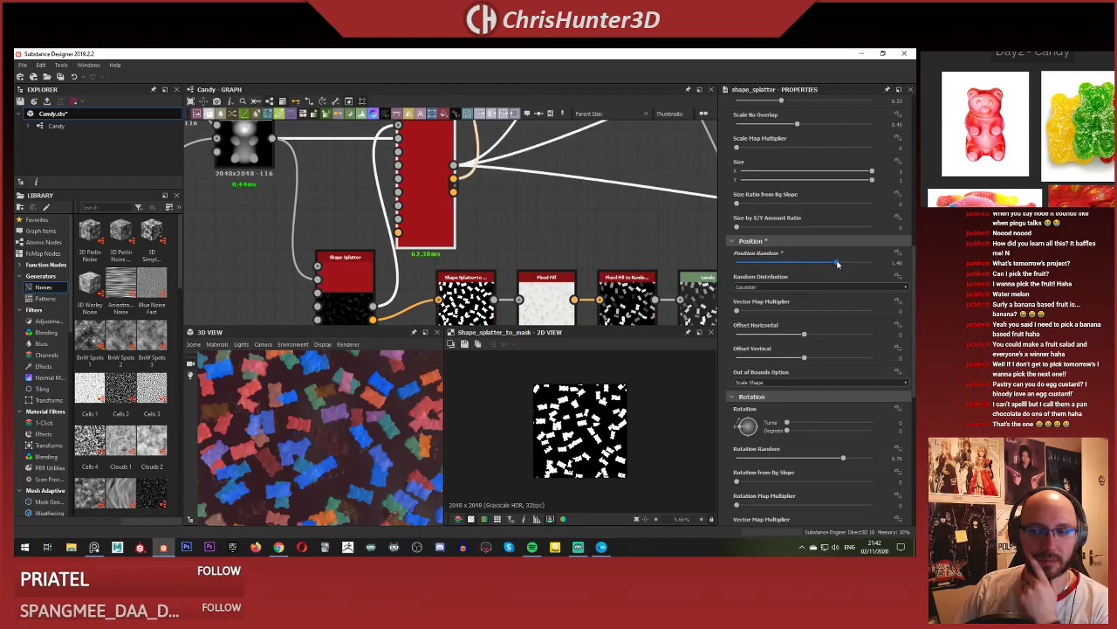
{"action": "scroll", "coordinate": [793, 262], "scroll_direction": "down", "scroll_amount": 1}
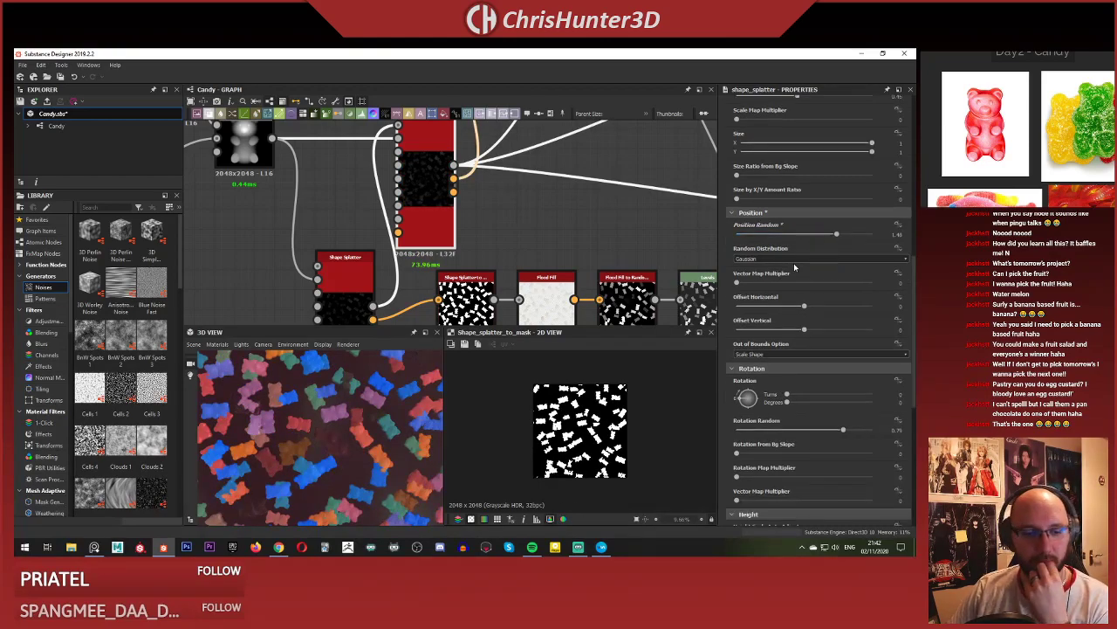
{"action": "scroll", "coordinate": [344, 454], "scroll_direction": "up", "scroll_amount": 6}
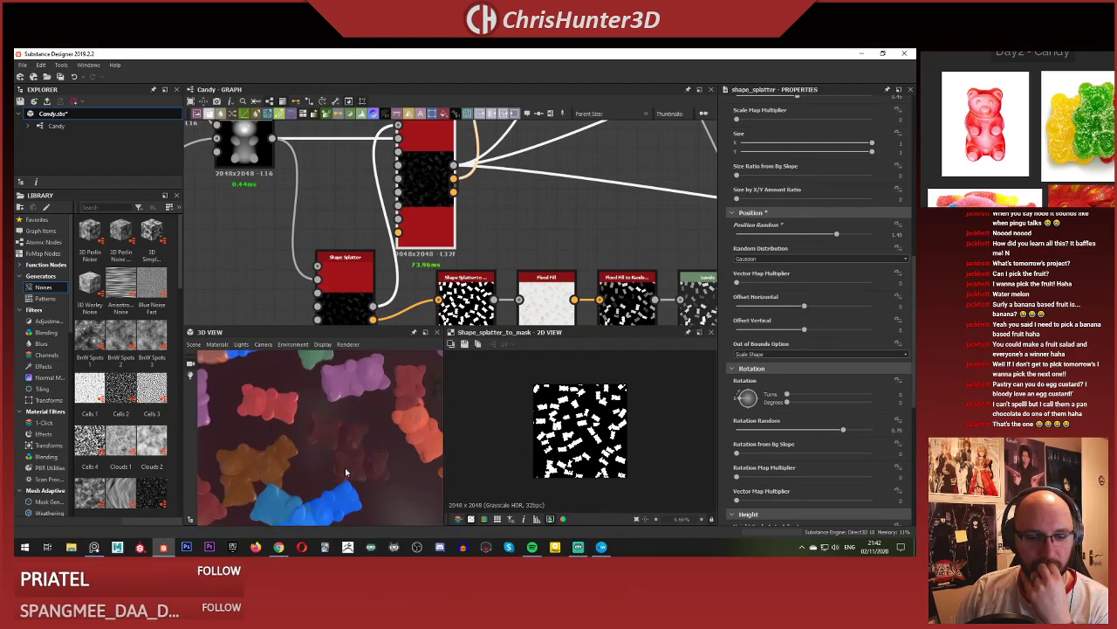
{"action": "scroll", "coordinate": [366, 435], "scroll_direction": "down", "scroll_amount": 3}
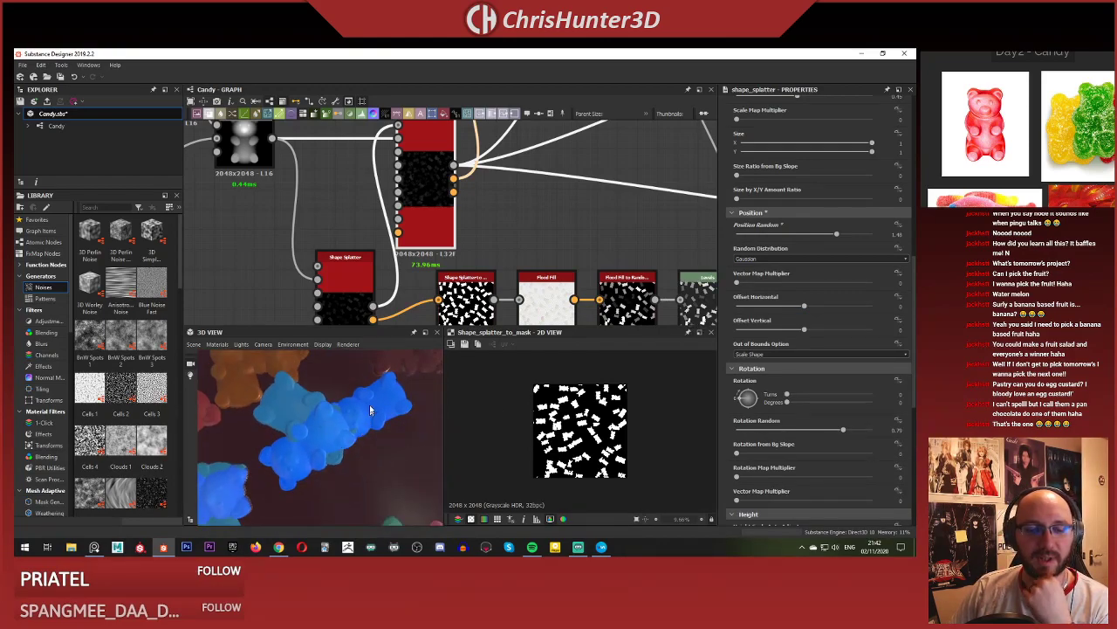
Set the foreground Shape Splatter's Rotation from Bg Slope to 0.89 and check the overlapping bears in the 3D view.
{"action": "scroll", "coordinate": [812, 297], "scroll_direction": "down", "scroll_amount": 5}
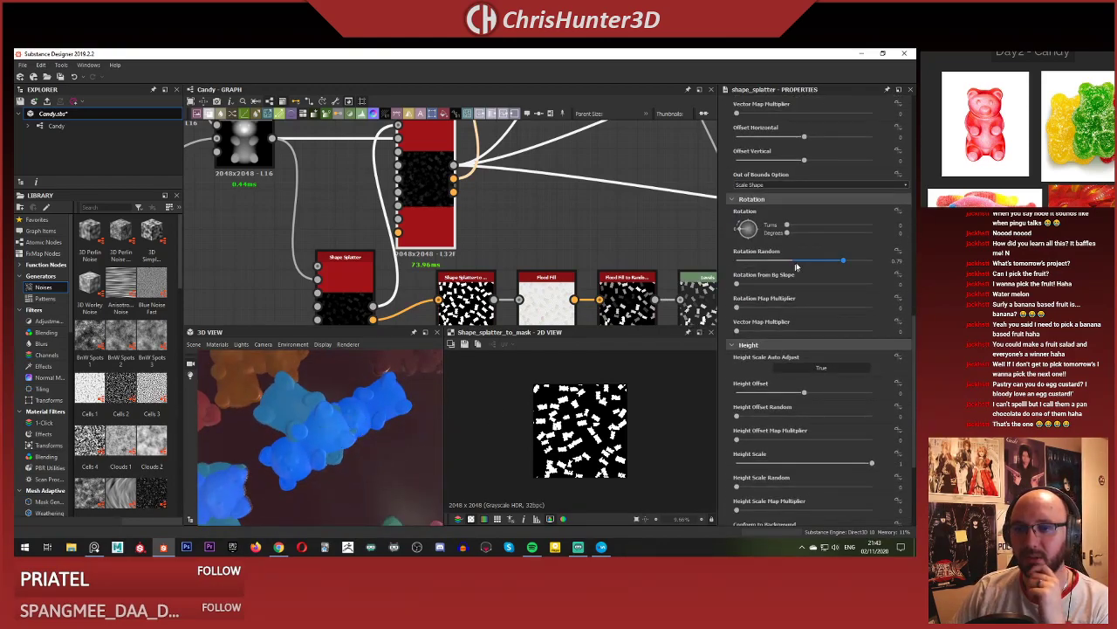
{"action": "left_click_drag", "start_coordinate": [744, 286], "coordinate": [796, 284]}
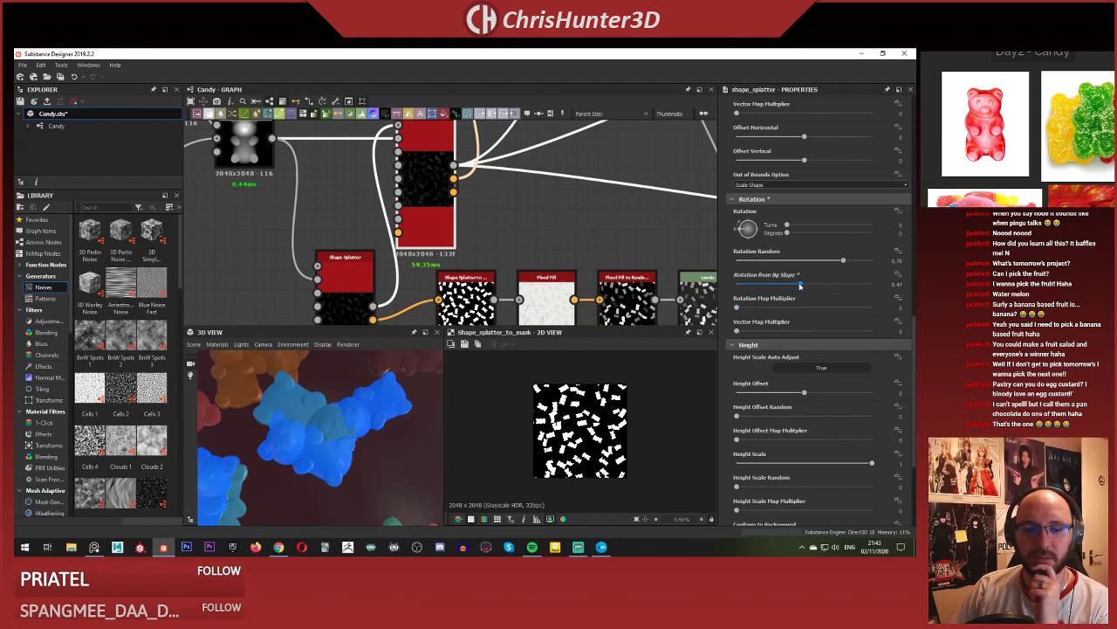
{"action": "left_click_drag", "start_coordinate": [799, 285], "coordinate": [857, 282]}
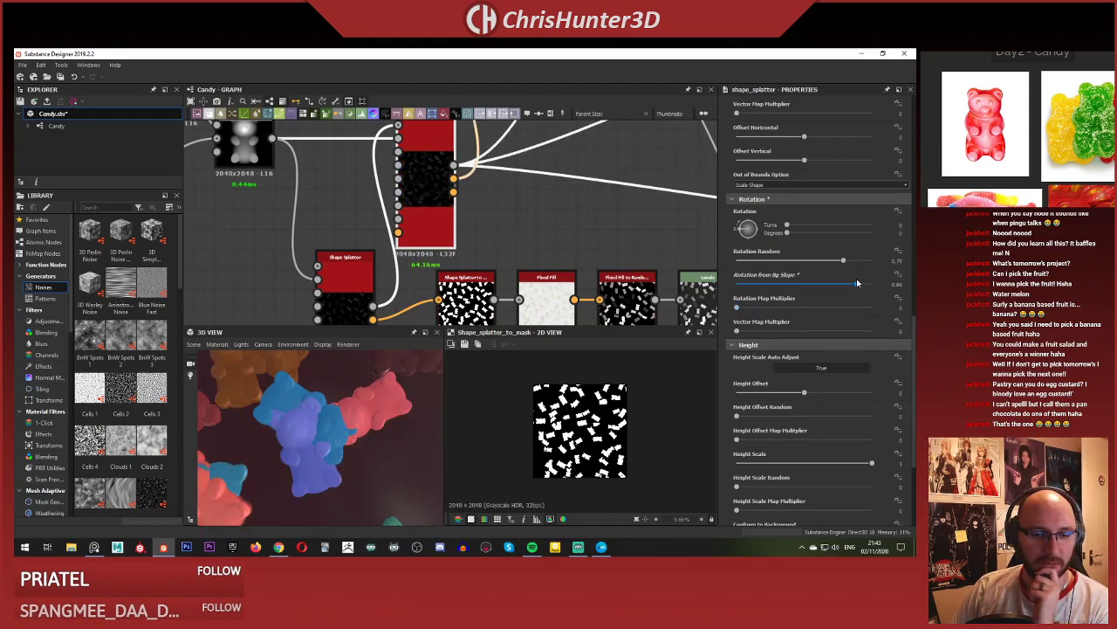
{"action": "scroll", "coordinate": [328, 400], "scroll_direction": "down", "scroll_amount": 5}
{"action": "middle_click_drag", "start_coordinate": [329, 400], "coordinate": [351, 402]}
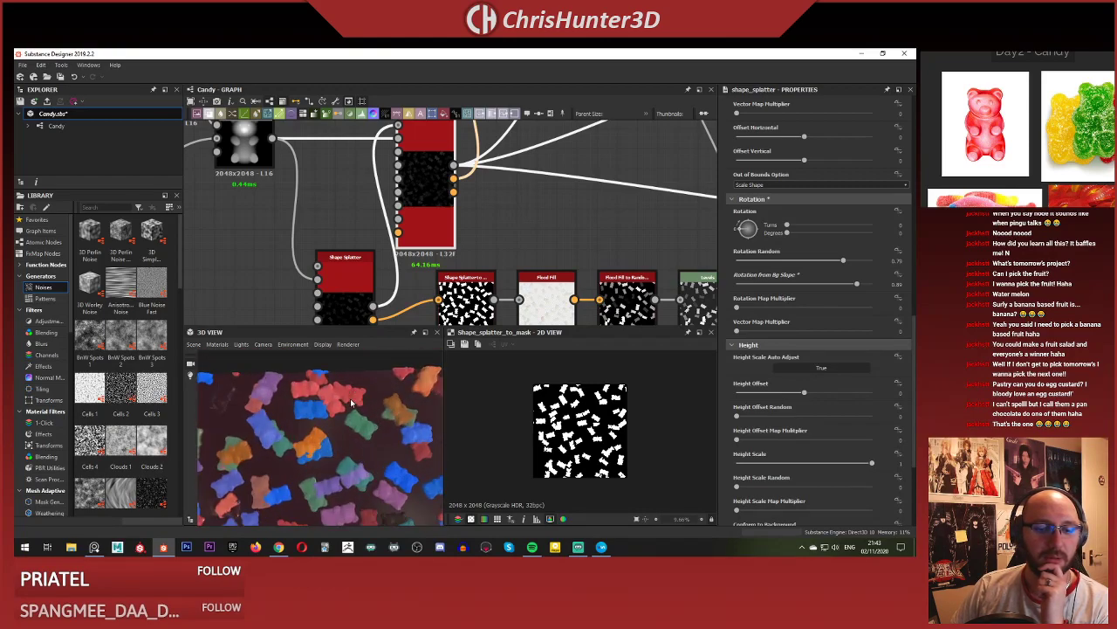
{"action": "scroll", "coordinate": [352, 406], "scroll_direction": "up", "scroll_amount": 5}
{"action": "scroll", "coordinate": [268, 396], "scroll_direction": "down", "scroll_amount": 5}
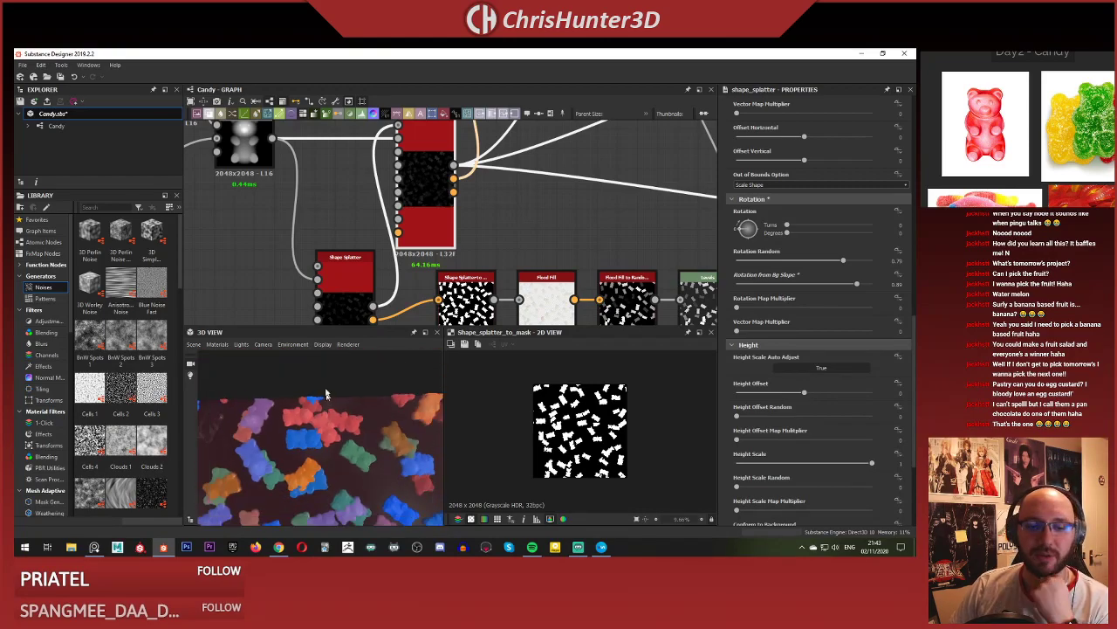
{"action": "scroll", "coordinate": [809, 324], "scroll_direction": "down", "scroll_amount": 3}
Try the foreground Shape Splatter with Height Scale Auto Adjust off, inspect the bears' height in 3D, and turn it back on.
{"action": "scroll", "coordinate": [809, 324], "scroll_direction": "down", "scroll_amount": 1}
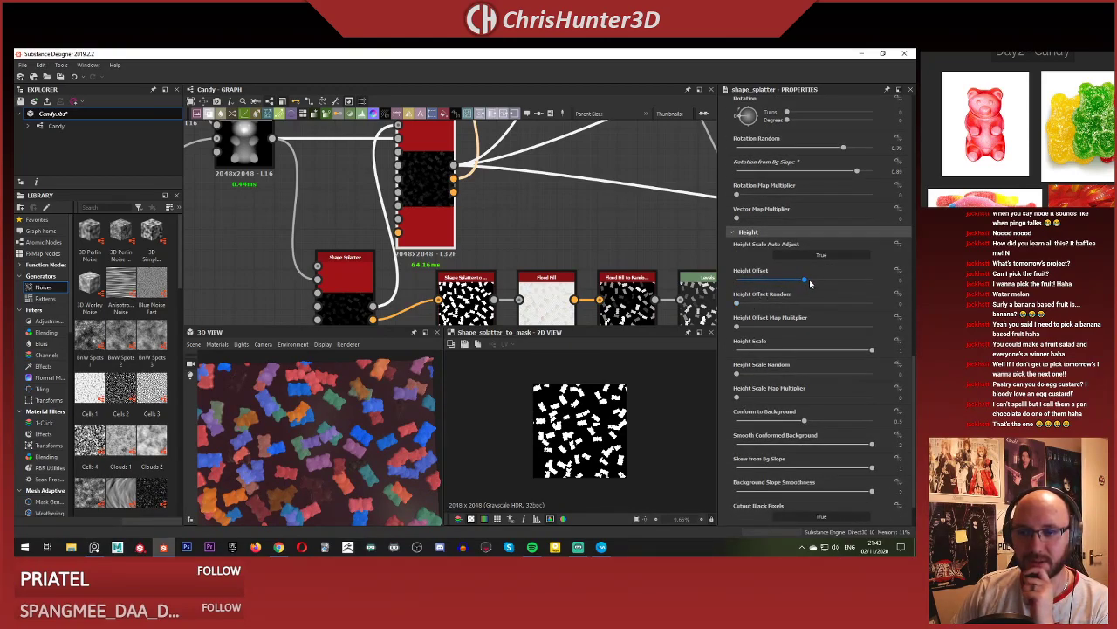
{"action": "left_click", "coordinate": [802, 255]}
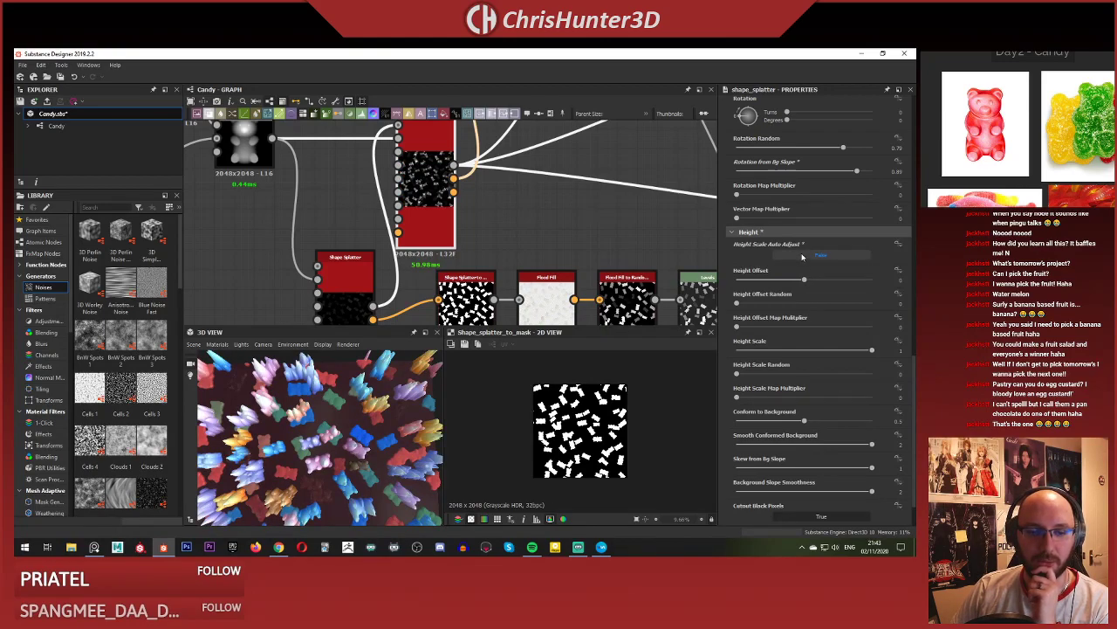
{"action": "scroll", "coordinate": [388, 476], "scroll_direction": "up", "scroll_amount": 4}
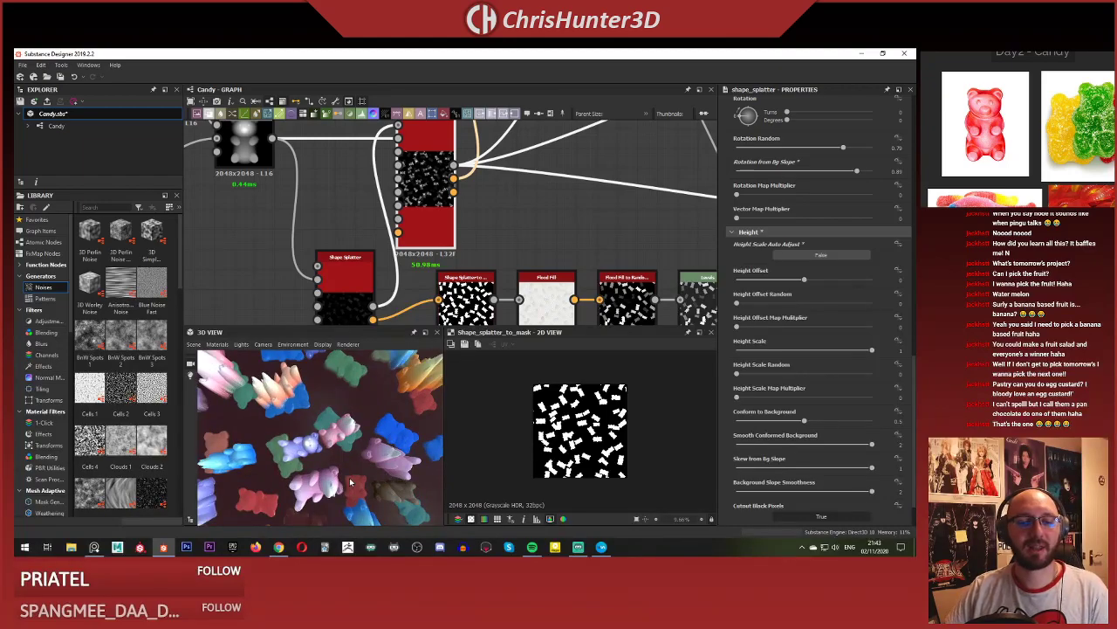
{"action": "left_click_drag", "start_coordinate": [352, 480], "coordinate": [344, 394]}
{"action": "scroll", "coordinate": [345, 393], "scroll_direction": "down", "scroll_amount": 1}
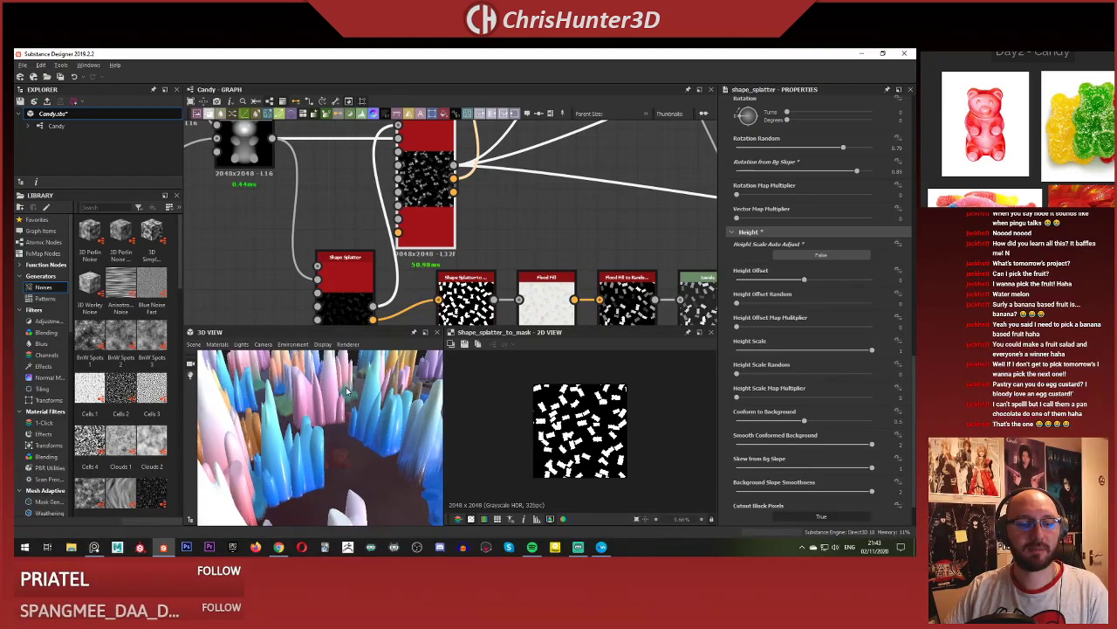
{"action": "left_click", "coordinate": [815, 250]}
{"action": "left_click_drag", "start_coordinate": [351, 412], "coordinate": [350, 431]}
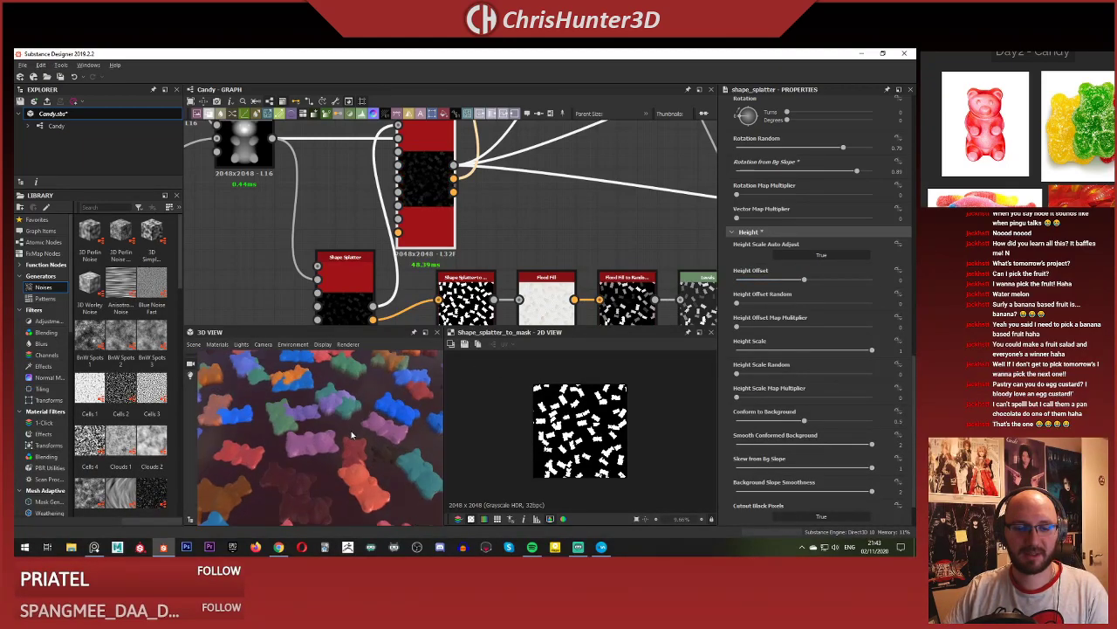
Set the foreground Shape Splatter's Height Scale Random to 0.32.
{"action": "scroll", "coordinate": [761, 339], "scroll_direction": "down", "scroll_amount": 2}
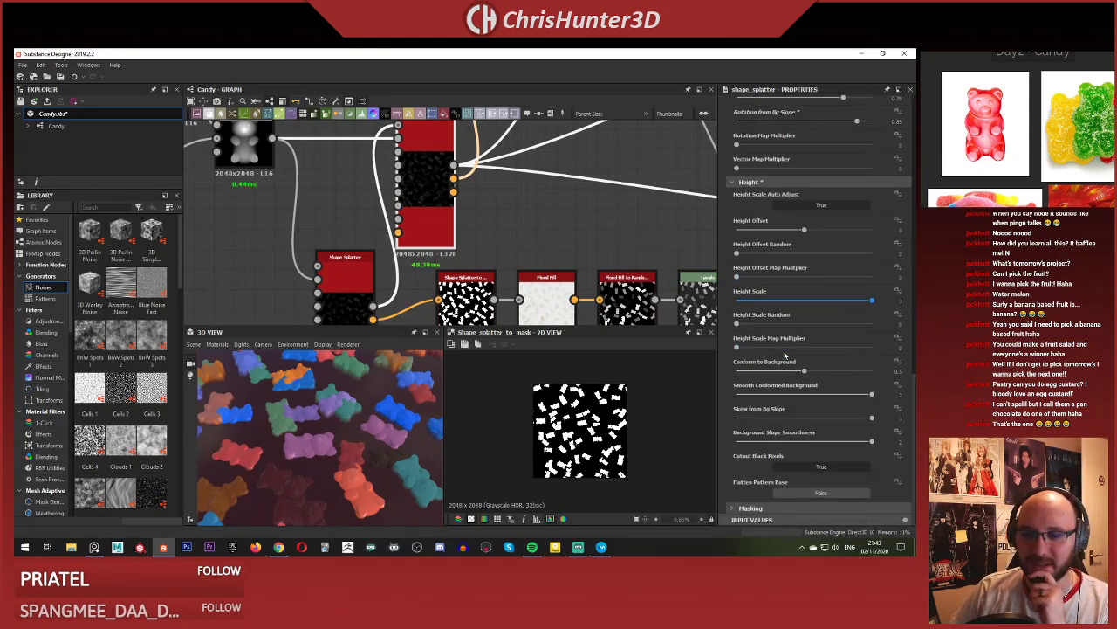
{"action": "left_click_drag", "start_coordinate": [756, 325], "coordinate": [780, 325]}
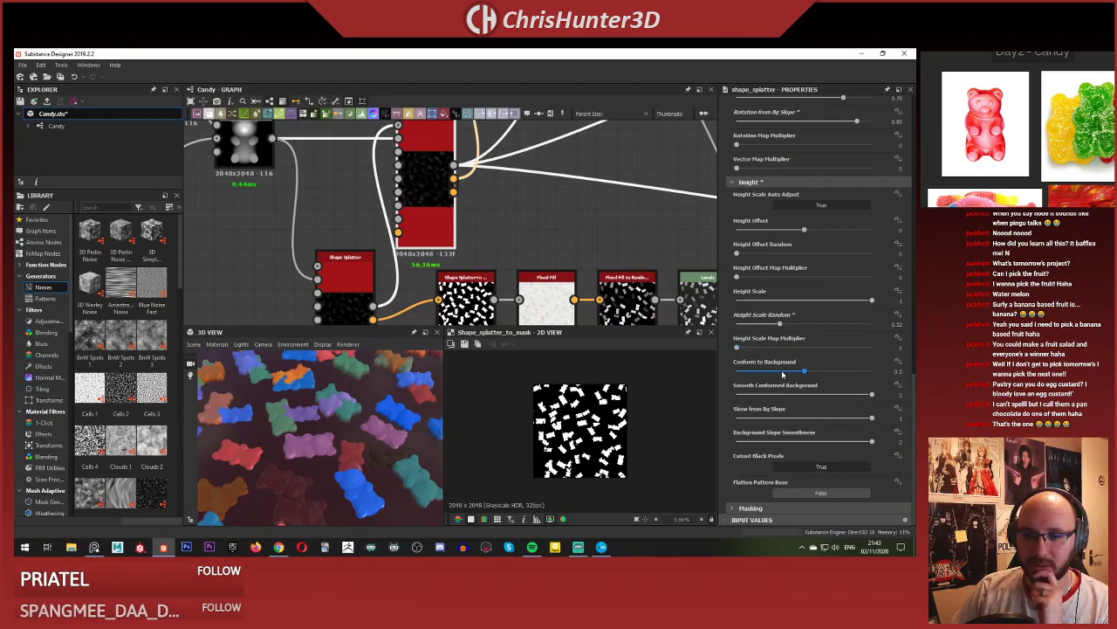
Test Conform to Background at 1 and 0 on overlapping bears in the 3D view, and return it to 0.5.
{"action": "left_click_drag", "start_coordinate": [803, 373], "coordinate": [872, 373]}
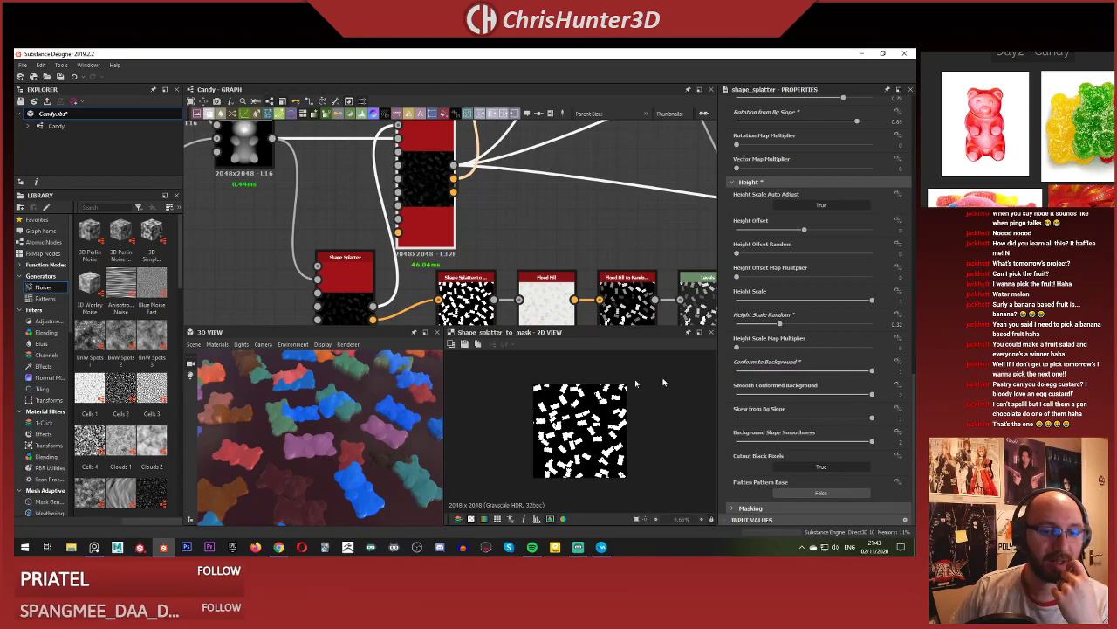
{"action": "scroll", "coordinate": [280, 404], "scroll_direction": "up", "scroll_amount": 6}
{"action": "scroll", "coordinate": [274, 387], "scroll_direction": "down", "scroll_amount": 2}
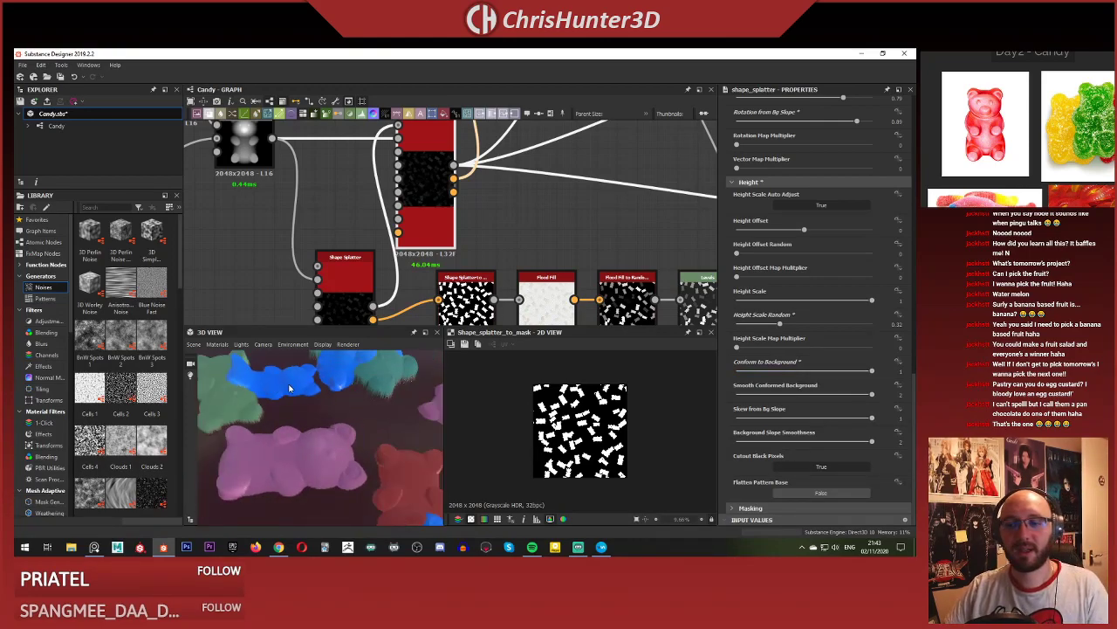
{"action": "mouse_move", "coordinate": [289, 388]}
{"action": "left_mouse_down"}
{"action": "mouse_move", "coordinate": [310, 397]}
{"action": "mouse_move", "coordinate": [306, 381]}
{"action": "mouse_move", "coordinate": [294, 390]}
{"action": "left_mouse_up"}
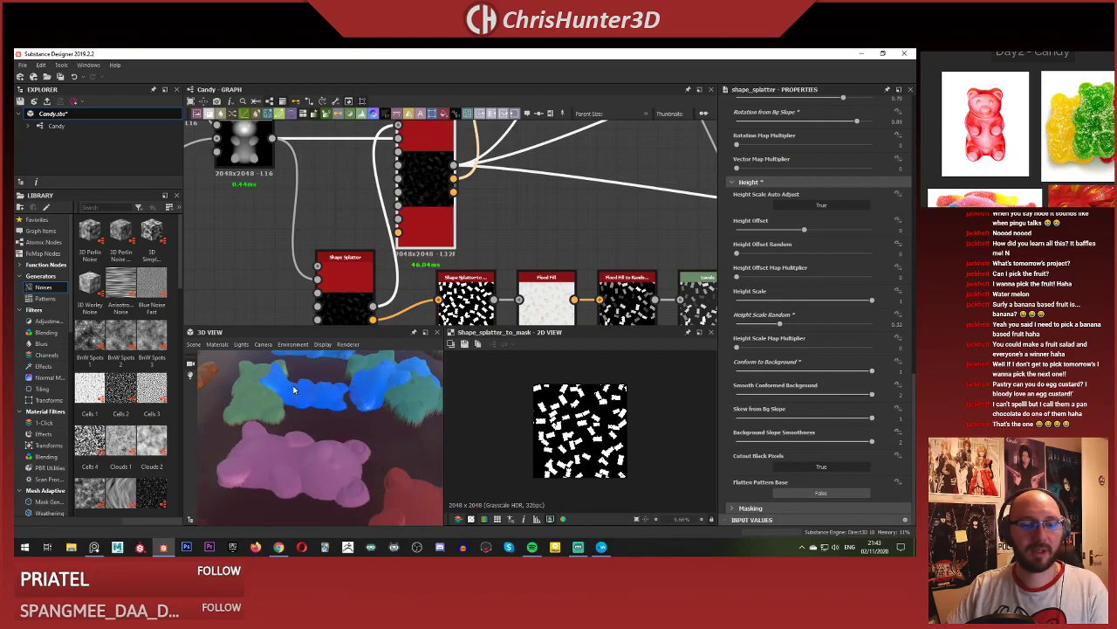
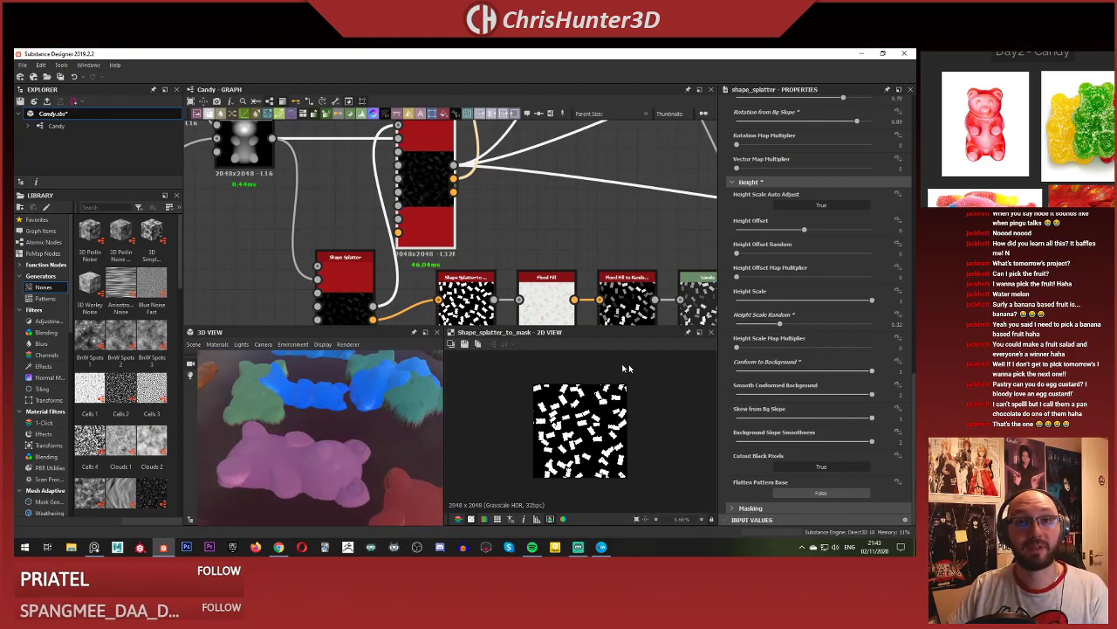
{"action": "left_click_drag", "start_coordinate": [823, 374], "coordinate": [698, 372]}
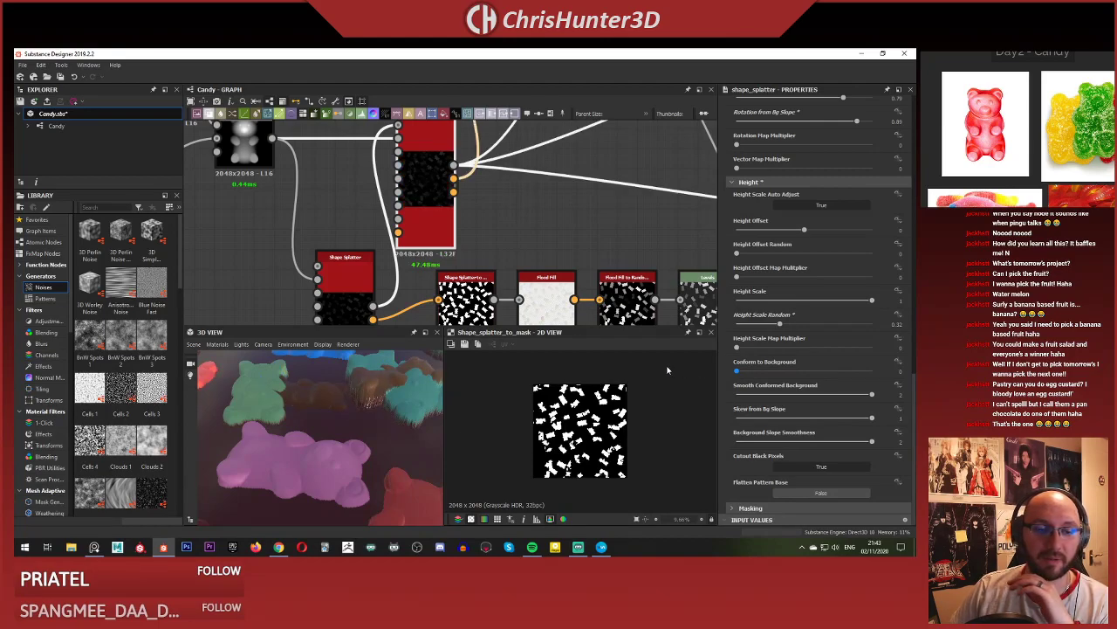
{"action": "left_click_drag", "start_coordinate": [749, 371], "coordinate": [806, 375]}
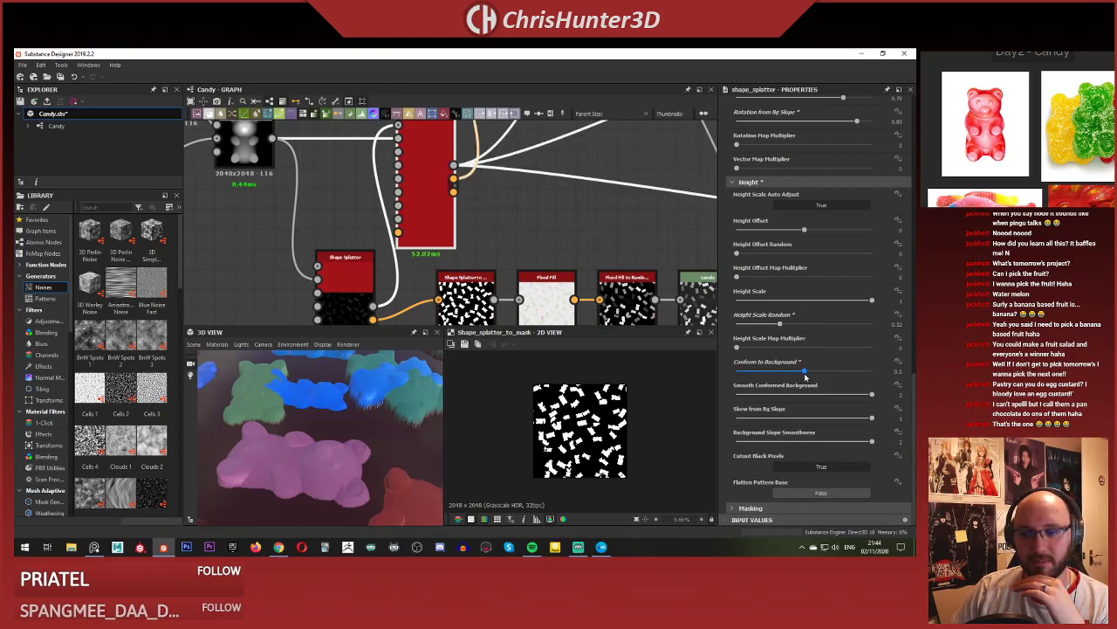
Try Smooth Conformed Background at 0 and set it to 1 on the foreground Shape Splatter.
{"action": "left_click_drag", "start_coordinate": [871, 395], "coordinate": [616, 404]}
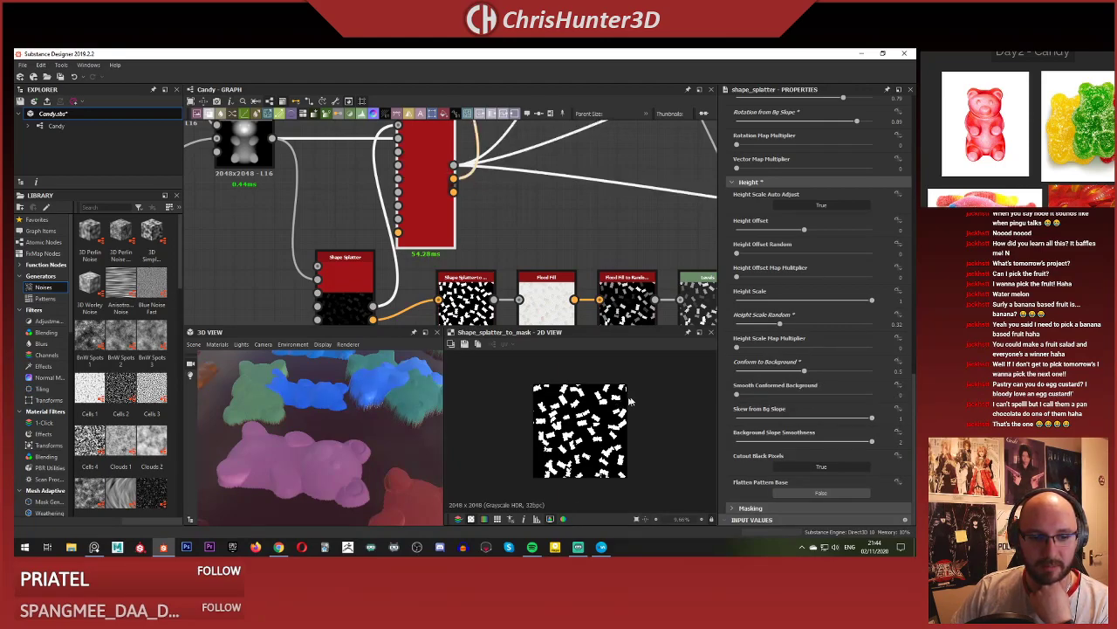
{"action": "left_click_drag", "start_coordinate": [758, 396], "coordinate": [799, 396]}
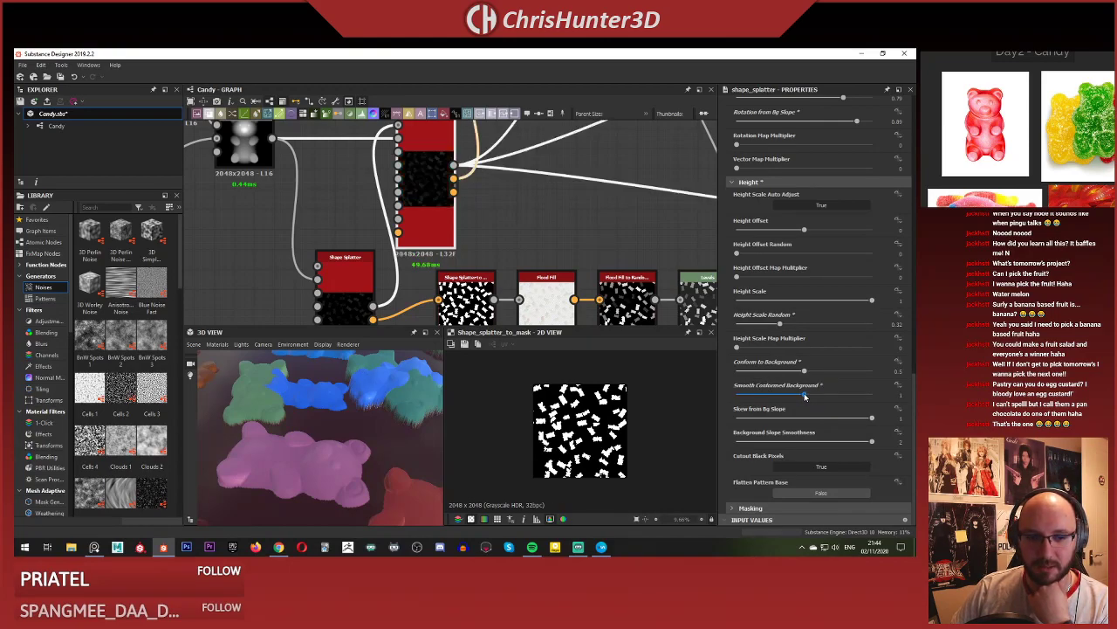
Set Smooth Conformed Background to 2 on the foreground Shape Splatter and check the overlapping bears in the 3D view.
{"action": "left_click_drag", "start_coordinate": [325, 403], "coordinate": [436, 441]}
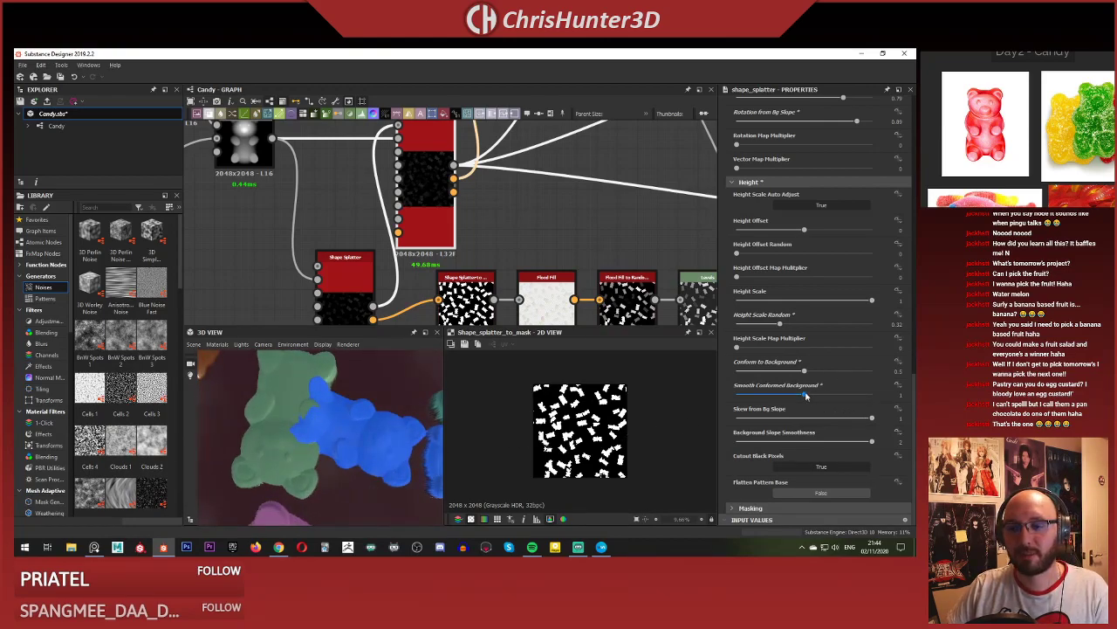
{"action": "left_click_drag", "start_coordinate": [806, 394], "coordinate": [908, 391]}
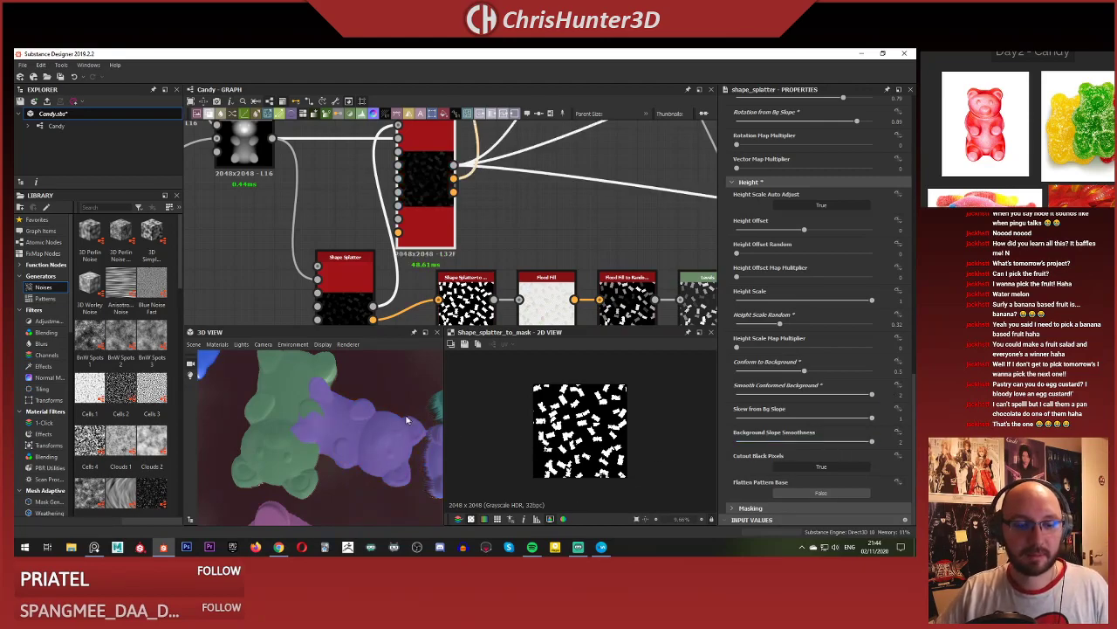
{"action": "scroll", "coordinate": [262, 393], "scroll_direction": "up", "scroll_amount": 3}
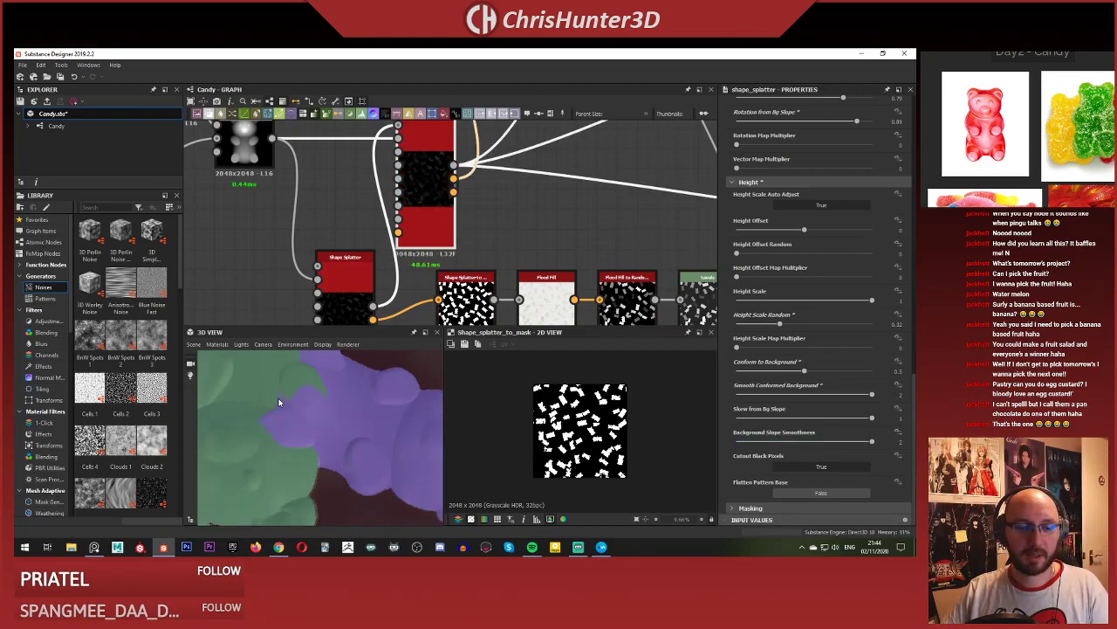
{"action": "scroll", "coordinate": [280, 399], "scroll_direction": "down", "scroll_amount": 5}
{"action": "left_click_drag", "start_coordinate": [297, 402], "coordinate": [383, 428]}
{"action": "scroll", "coordinate": [383, 397], "scroll_direction": "up", "scroll_amount": 3}
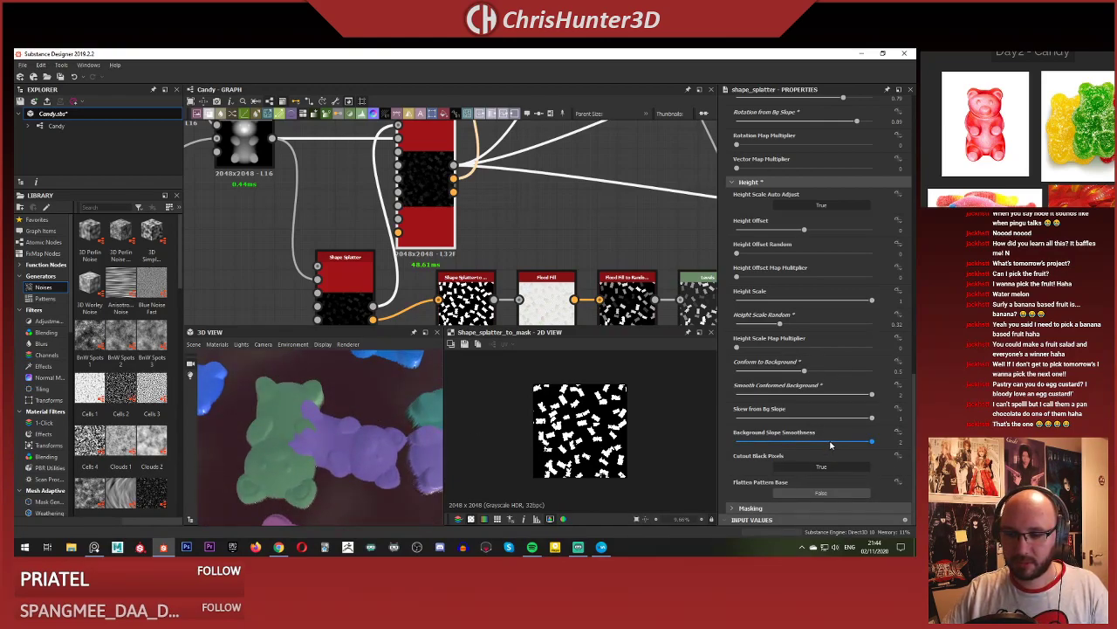
Try Background Slope Smoothness at 1.02 and return it to 2, then try a lower Skew from Bg Slope and return it to 1.
{"action": "left_click_drag", "start_coordinate": [830, 445], "coordinate": [807, 446]}
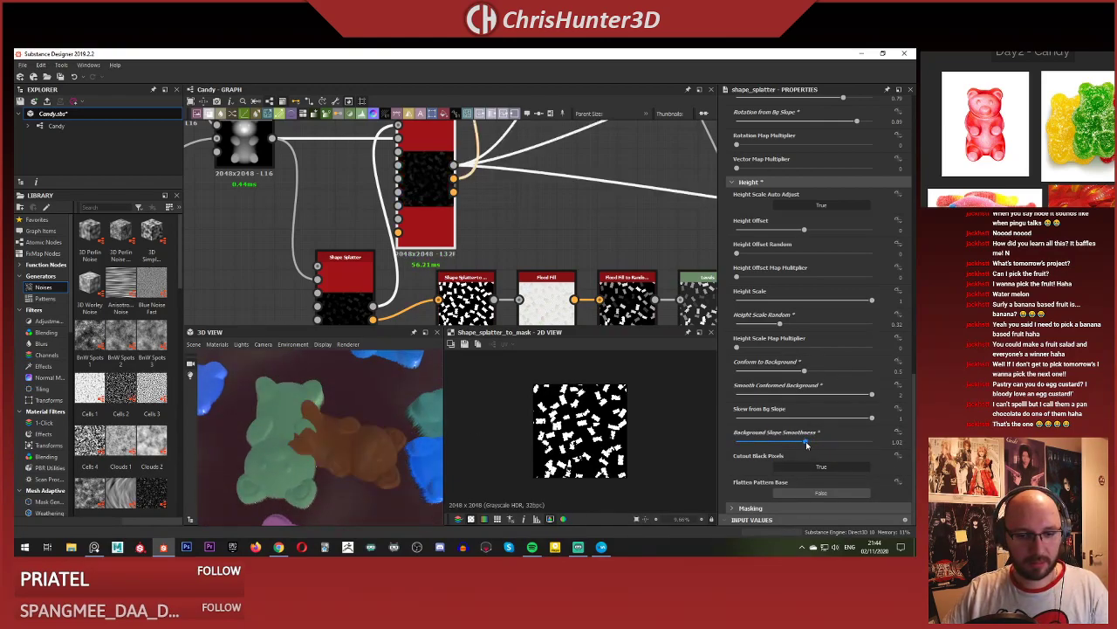
{"action": "scroll", "coordinate": [385, 426], "scroll_direction": "down", "scroll_amount": 3}
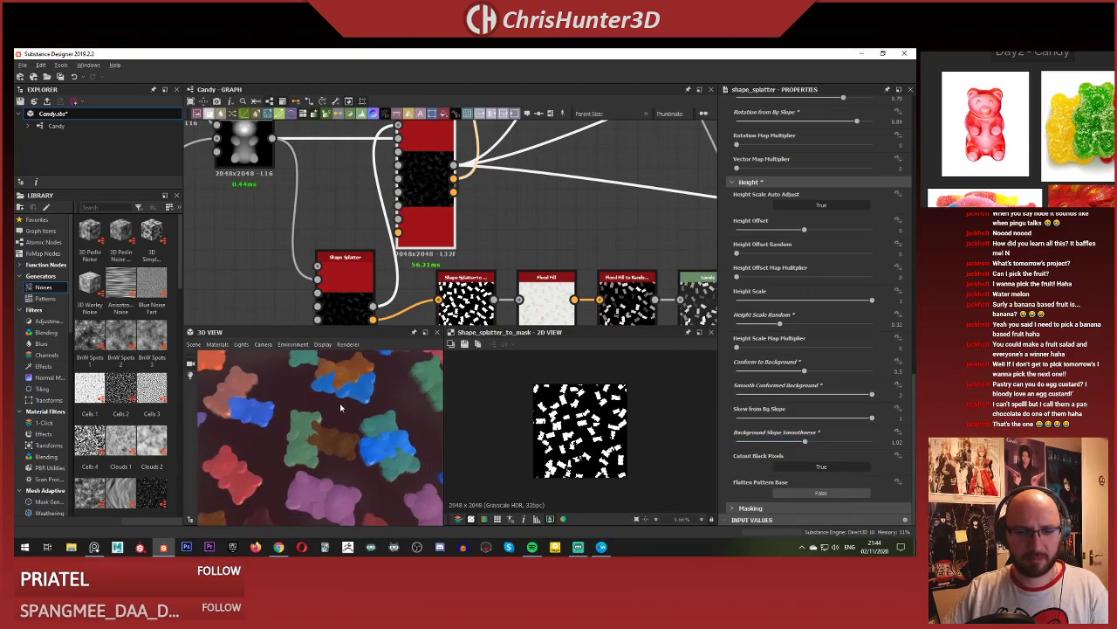
{"action": "middle_click_drag", "start_coordinate": [385, 425], "coordinate": [353, 422]}
{"action": "scroll", "coordinate": [353, 421], "scroll_direction": "up", "scroll_amount": 2}
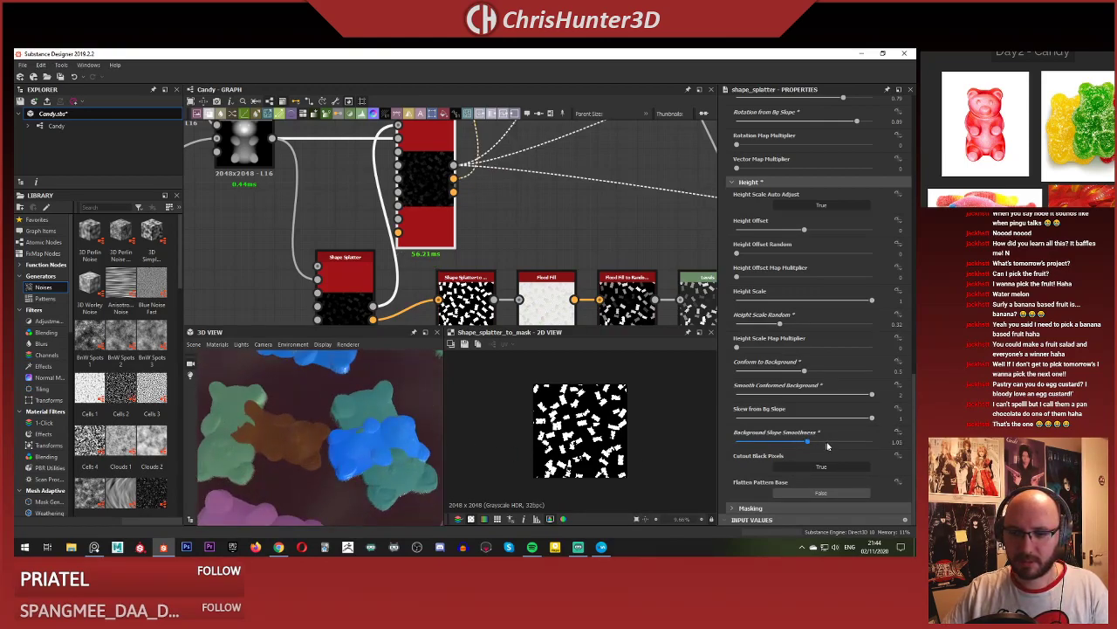
{"action": "left_click_drag", "start_coordinate": [809, 444], "coordinate": [873, 442]}
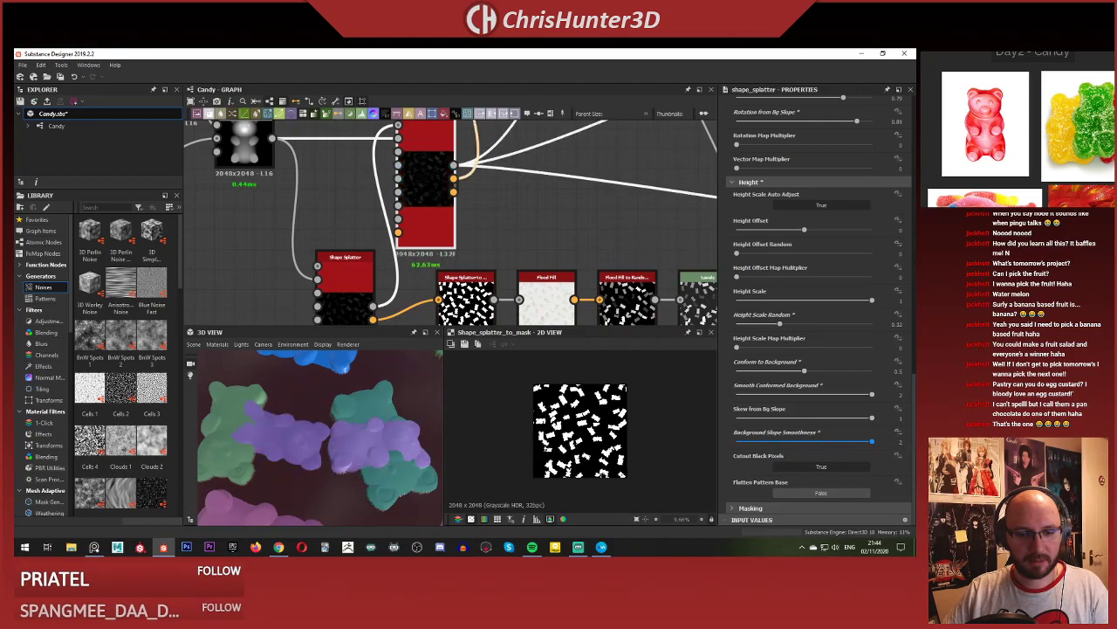
{"action": "left_click_drag", "start_coordinate": [777, 419], "coordinate": [872, 419]}
Examine the splatter mask in the 2D view and the bears' overlaps across the whole surface in the 3D view.
{"action": "scroll", "coordinate": [580, 427], "scroll_direction": "up", "scroll_amount": 6}
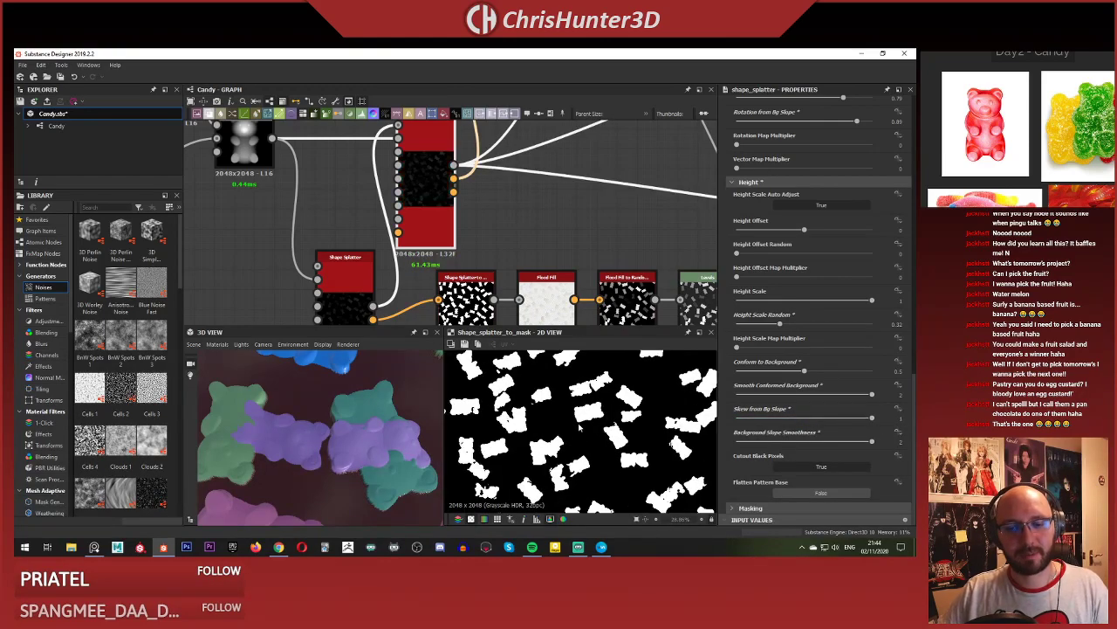
{"action": "scroll", "coordinate": [580, 427], "scroll_direction": "down", "scroll_amount": 5}
{"action": "scroll", "coordinate": [331, 417], "scroll_direction": "down", "scroll_amount": 3}
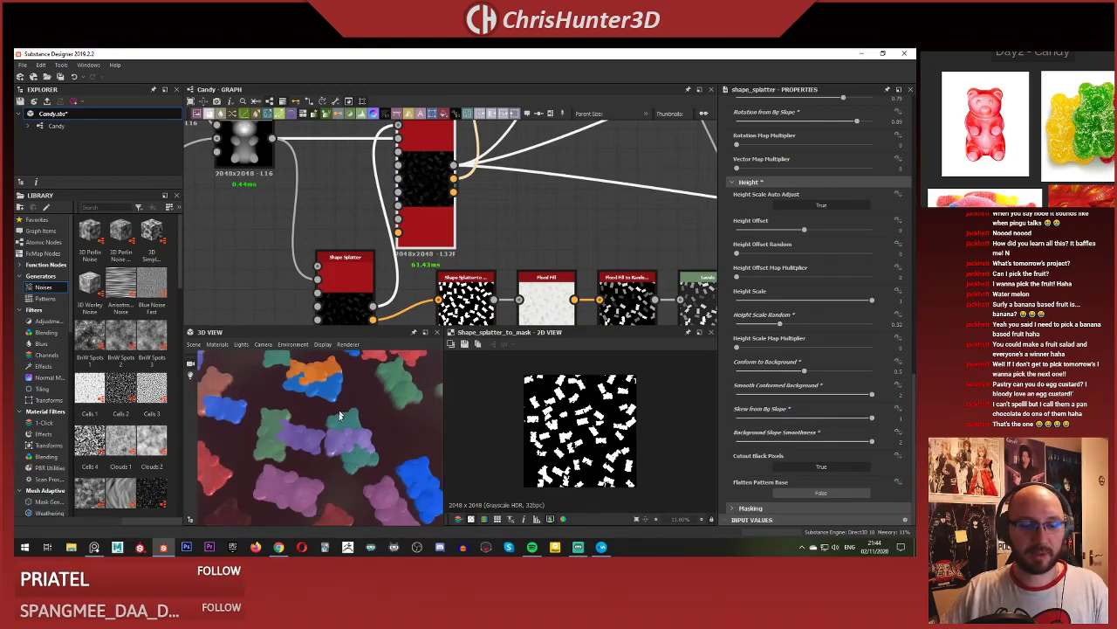
{"action": "scroll", "coordinate": [340, 415], "scroll_direction": "down", "scroll_amount": 4}
{"action": "left_click_drag", "start_coordinate": [339, 434], "coordinate": [325, 409]}
{"action": "scroll", "coordinate": [322, 407], "scroll_direction": "up", "scroll_amount": 5}
{"action": "scroll", "coordinate": [334, 425], "scroll_direction": "down", "scroll_amount": 5}
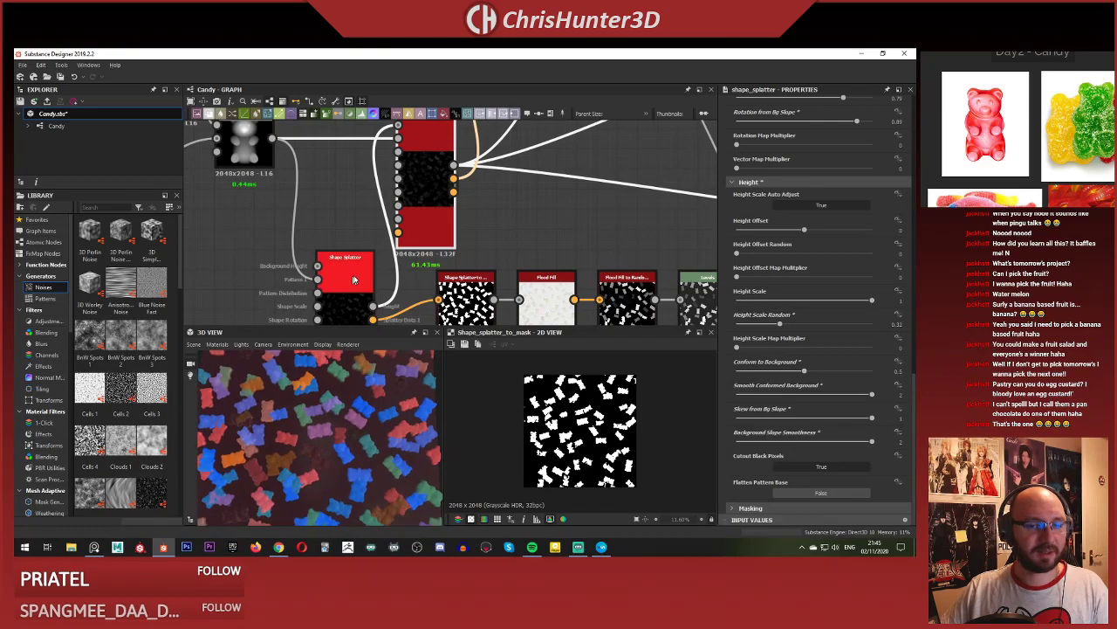
Try Mask from Bg Slope at 0.19 and 0.43 on the background Shape Splatter and check the bears in 3D.
{"action": "scroll", "coordinate": [410, 262], "scroll_direction": "down", "scroll_amount": 3}
{"action": "scroll", "coordinate": [436, 276], "scroll_direction": "up", "scroll_amount": 5}
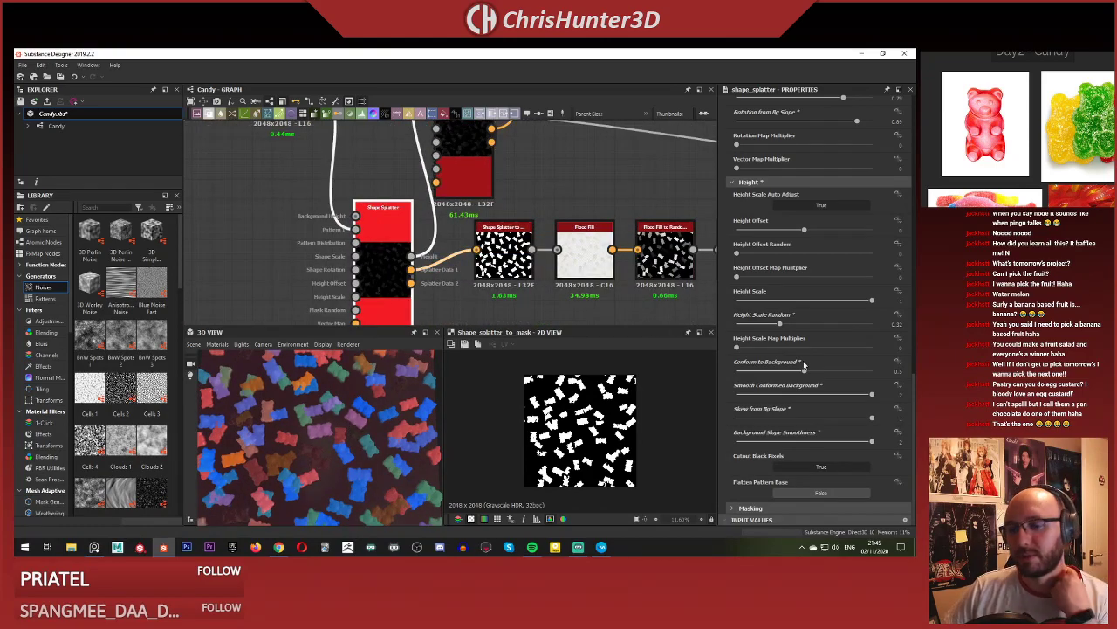
{"action": "scroll", "coordinate": [804, 365], "scroll_direction": "up", "scroll_amount": 6}
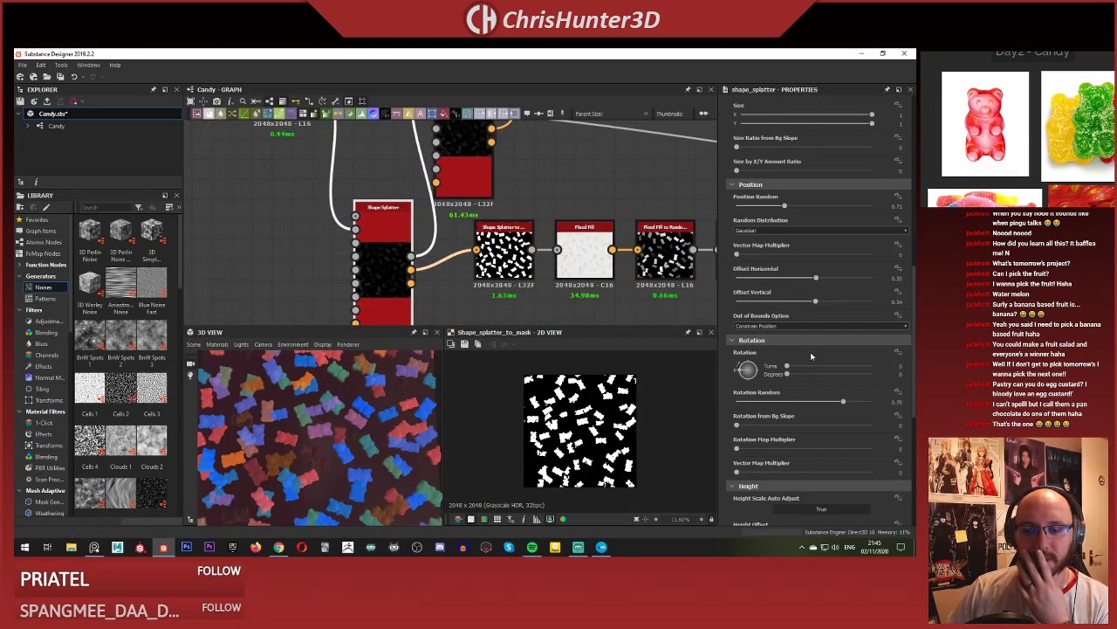
{"action": "scroll", "coordinate": [811, 356], "scroll_direction": "down", "scroll_amount": 6}
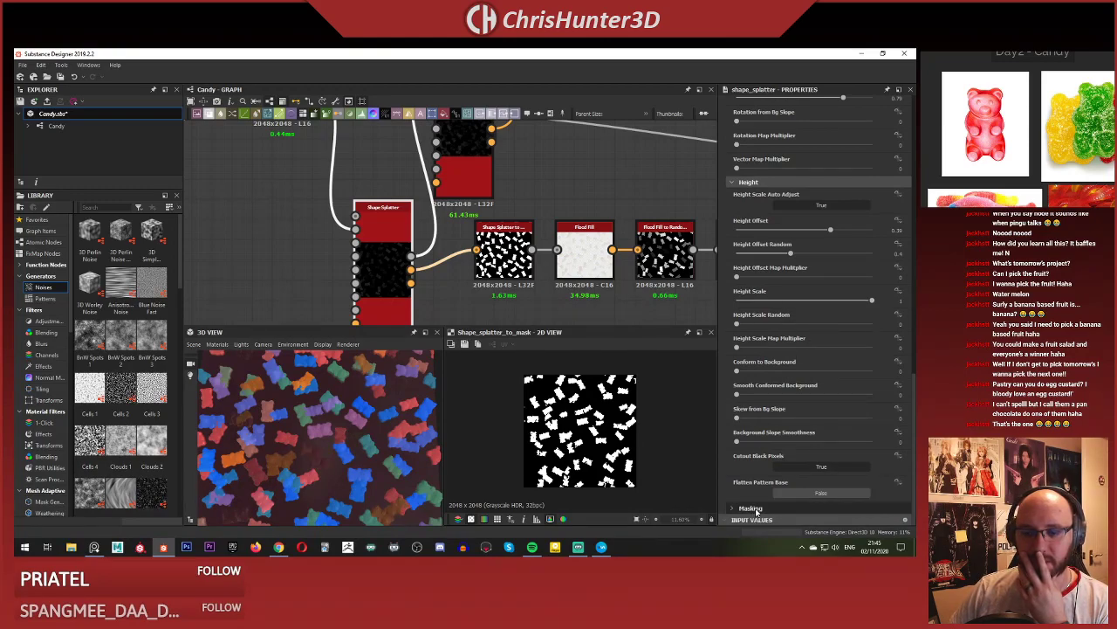
{"action": "left_click", "coordinate": [752, 508]}
{"action": "scroll", "coordinate": [762, 457], "scroll_direction": "down", "scroll_amount": 2}
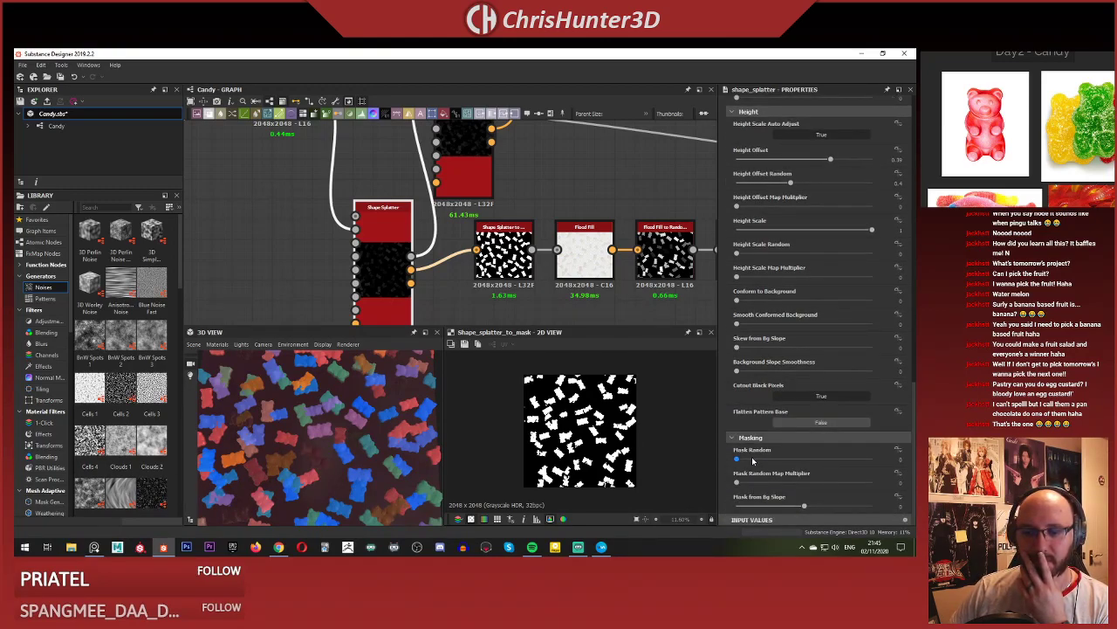
{"action": "left_click_drag", "start_coordinate": [807, 508], "coordinate": [818, 508]}
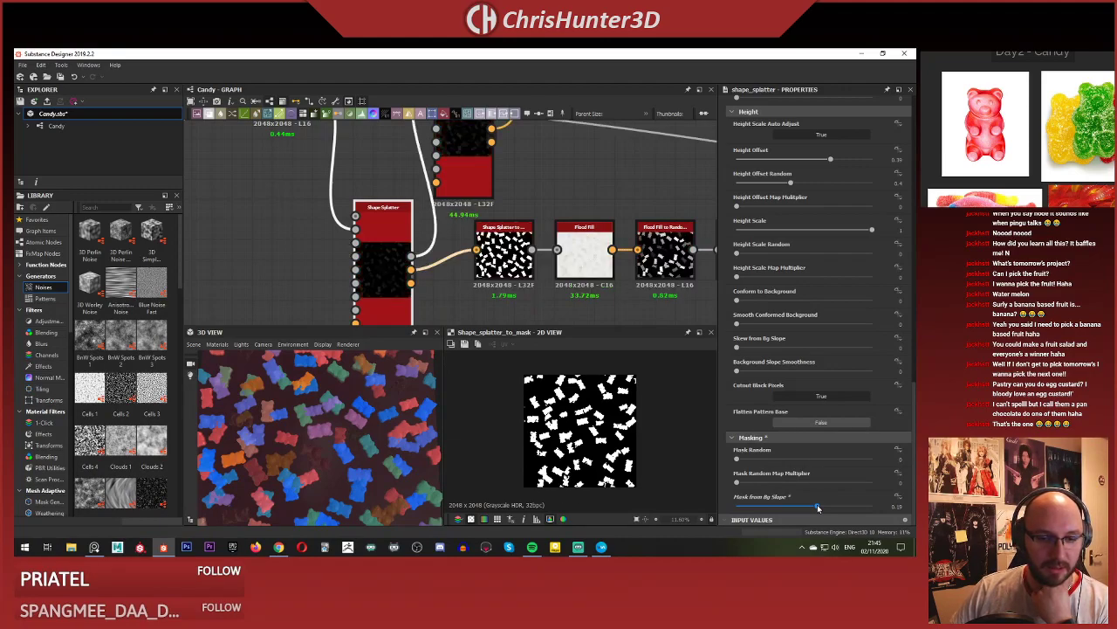
{"action": "left_click_drag", "start_coordinate": [818, 508], "coordinate": [830, 509]}
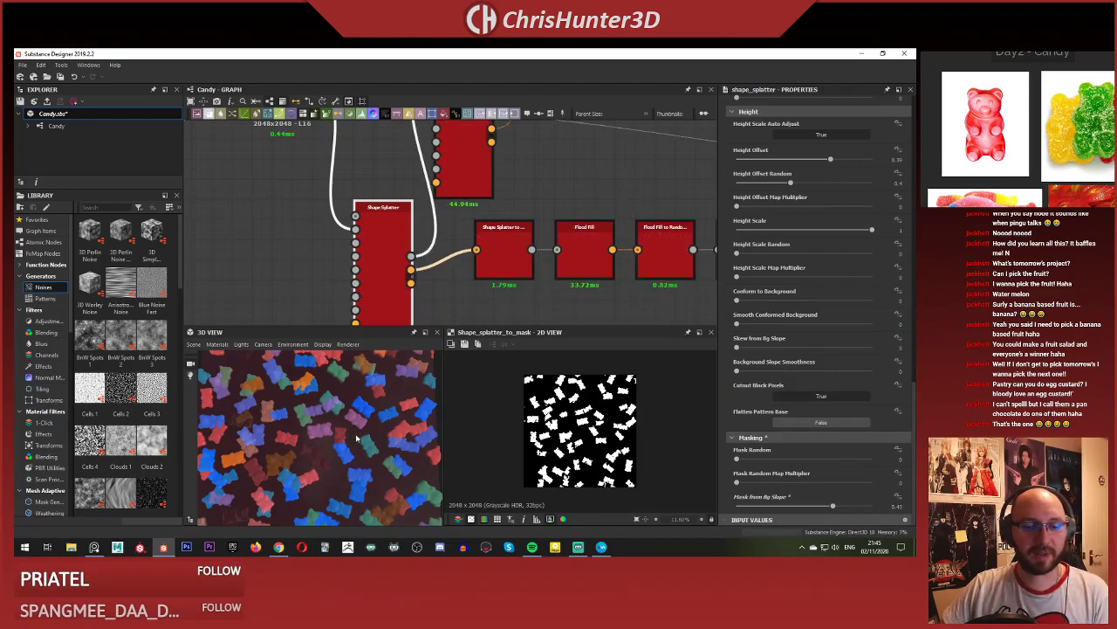
{"action": "scroll", "coordinate": [332, 397], "scroll_direction": "up", "scroll_amount": 3}
{"action": "scroll", "coordinate": [332, 397], "scroll_direction": "up", "scroll_amount": 3}
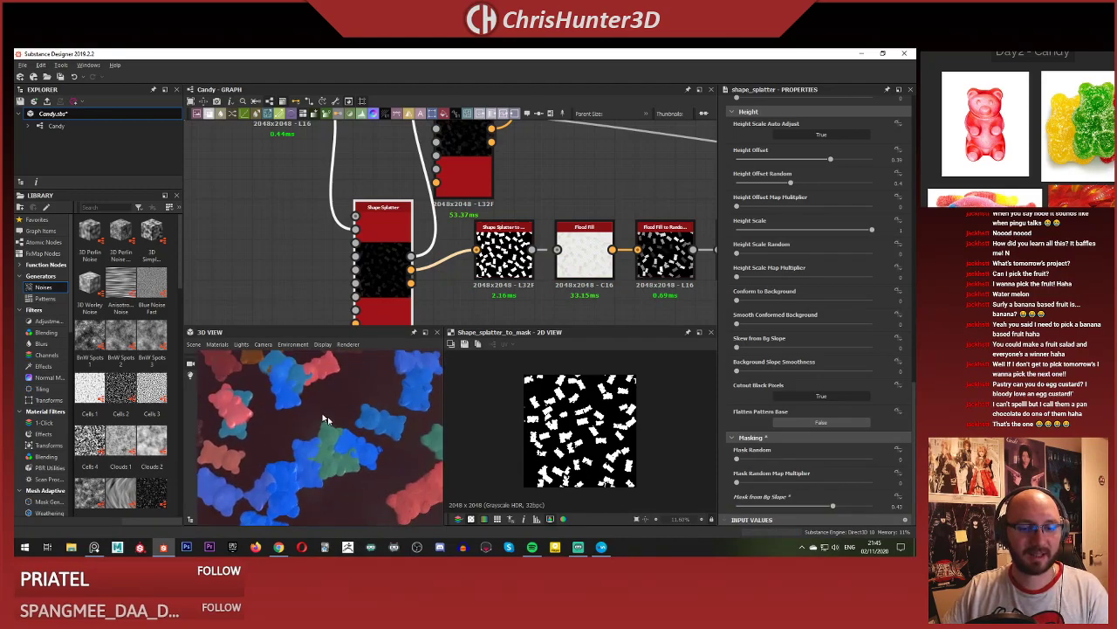
Try the background Shape Splatter's Mask from Bg Slope at 1 and view its Height output in 2D.
{"action": "left_click_drag", "start_coordinate": [833, 506], "coordinate": [861, 506]}
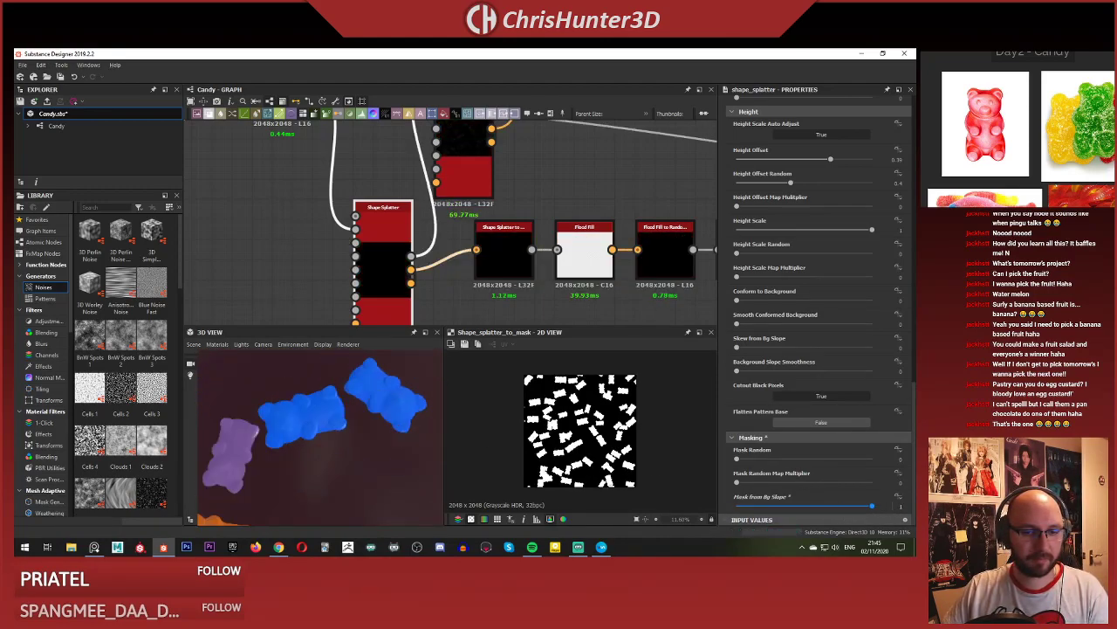
{"action": "scroll", "coordinate": [350, 419], "scroll_direction": "down", "scroll_amount": 6}
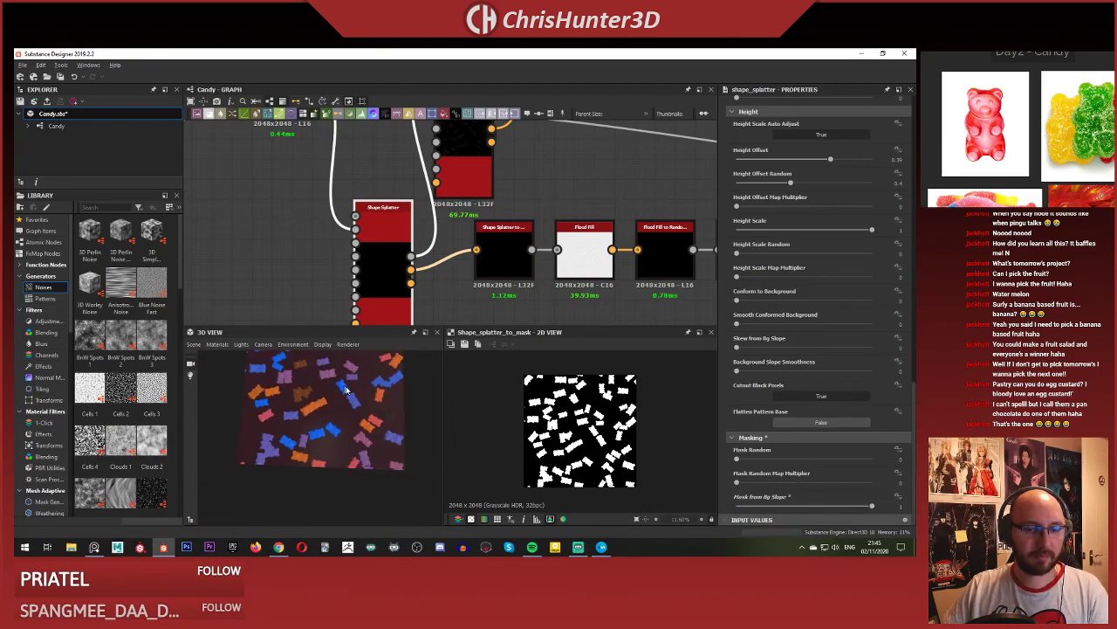
{"action": "scroll", "coordinate": [355, 426], "scroll_direction": "down", "scroll_amount": 2}
{"action": "double_click", "coordinate": [404, 269]}
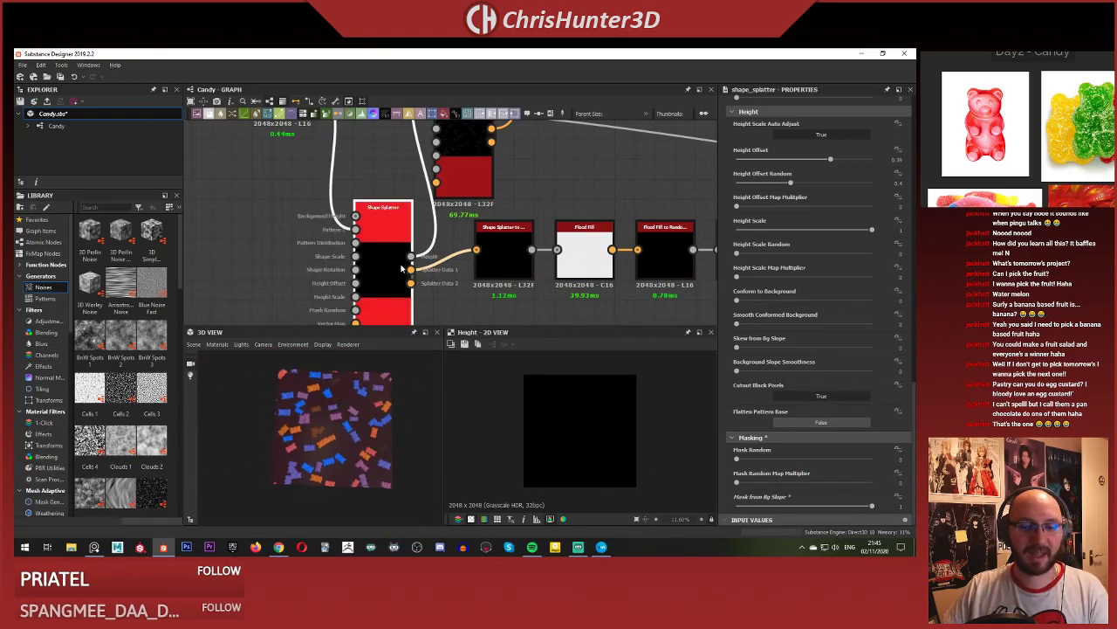
{"action": "mouse_move", "coordinate": [396, 242]}
{"action": "middle_mouse_down"}
{"action": "mouse_move", "coordinate": [392, 261]}
{"action": "mouse_move", "coordinate": [387, 241]}
{"action": "middle_mouse_up"}
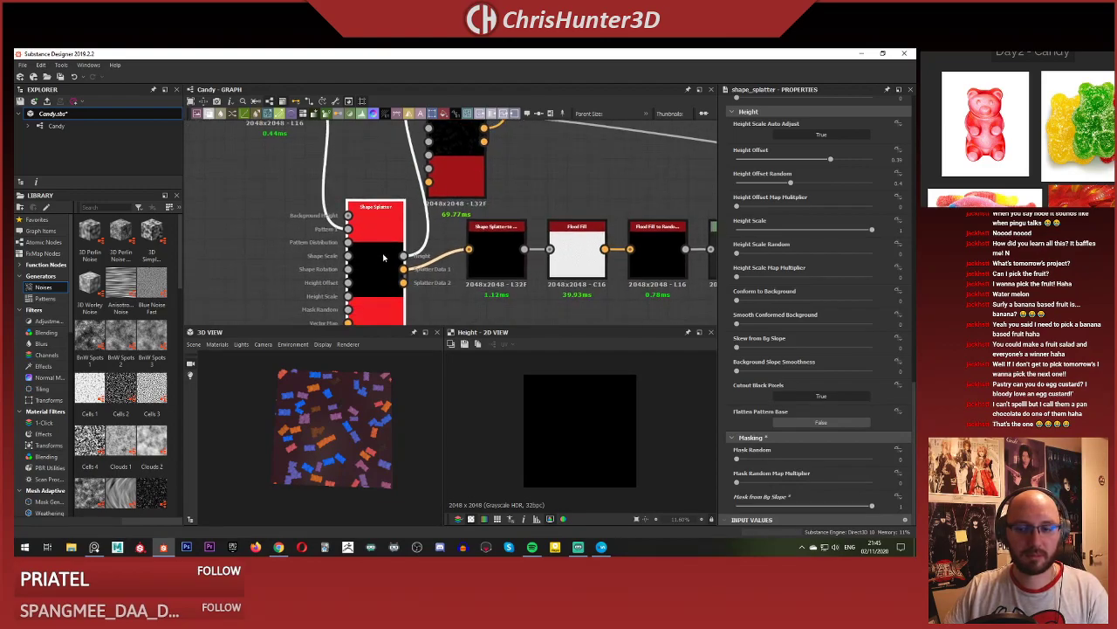
Try the background Shape Splatter's Mask from Bg Slope at -1 and return it to 0.
{"action": "left_click_drag", "start_coordinate": [821, 507], "coordinate": [736, 506]}
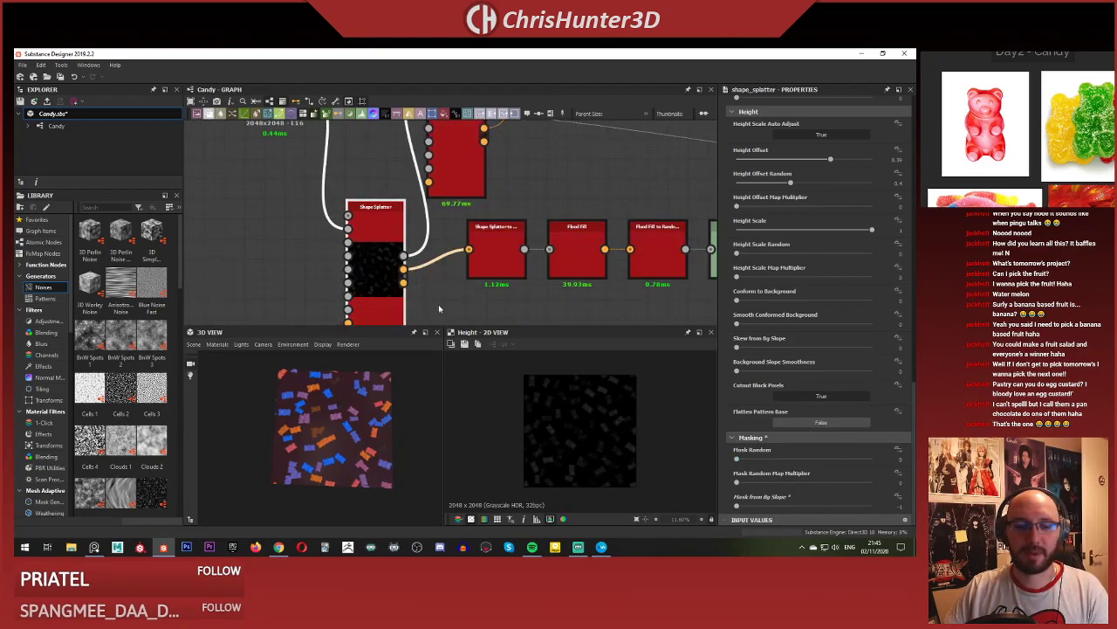
{"action": "left_click", "coordinate": [460, 150]}
{"action": "left_click", "coordinate": [382, 252]}
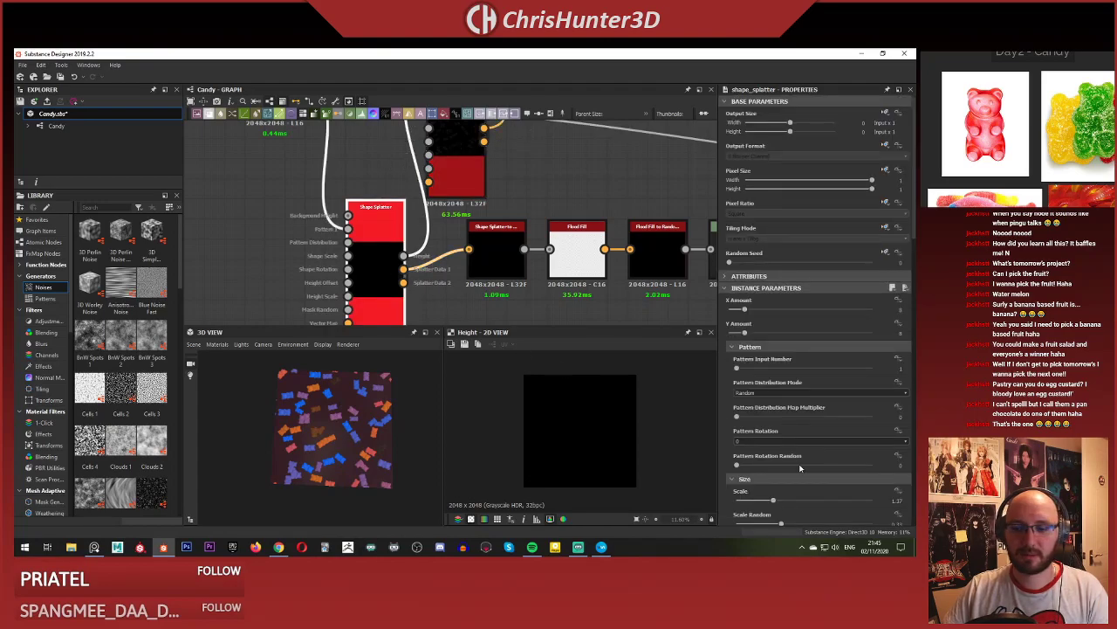
{"action": "scroll", "coordinate": [800, 469], "scroll_direction": "down", "scroll_amount": 10}
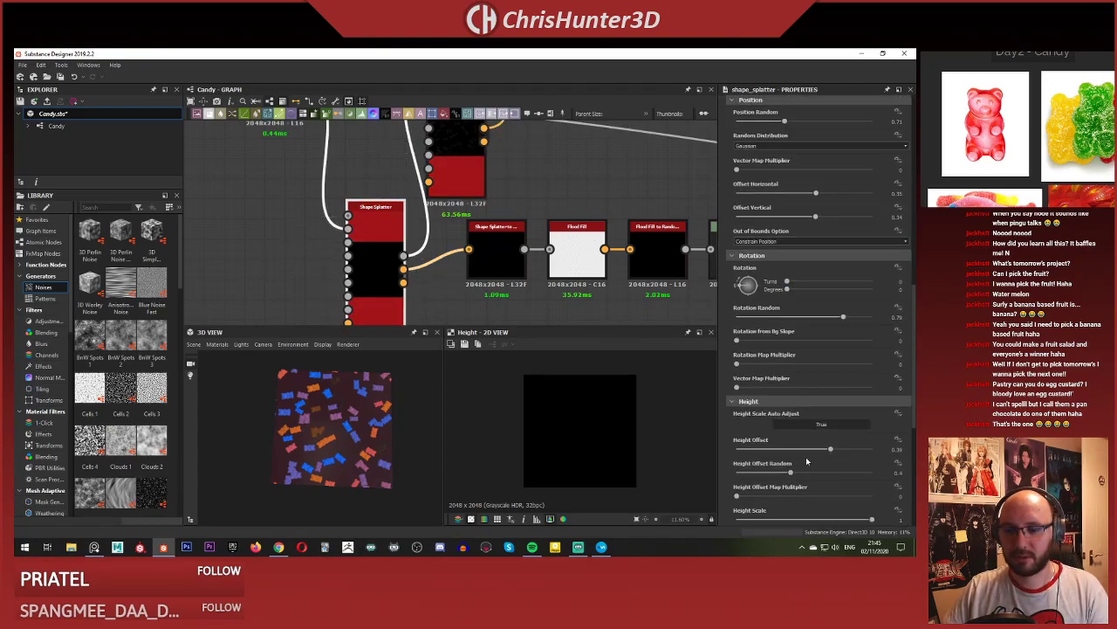
{"action": "scroll", "coordinate": [809, 459], "scroll_direction": "down", "scroll_amount": 4}
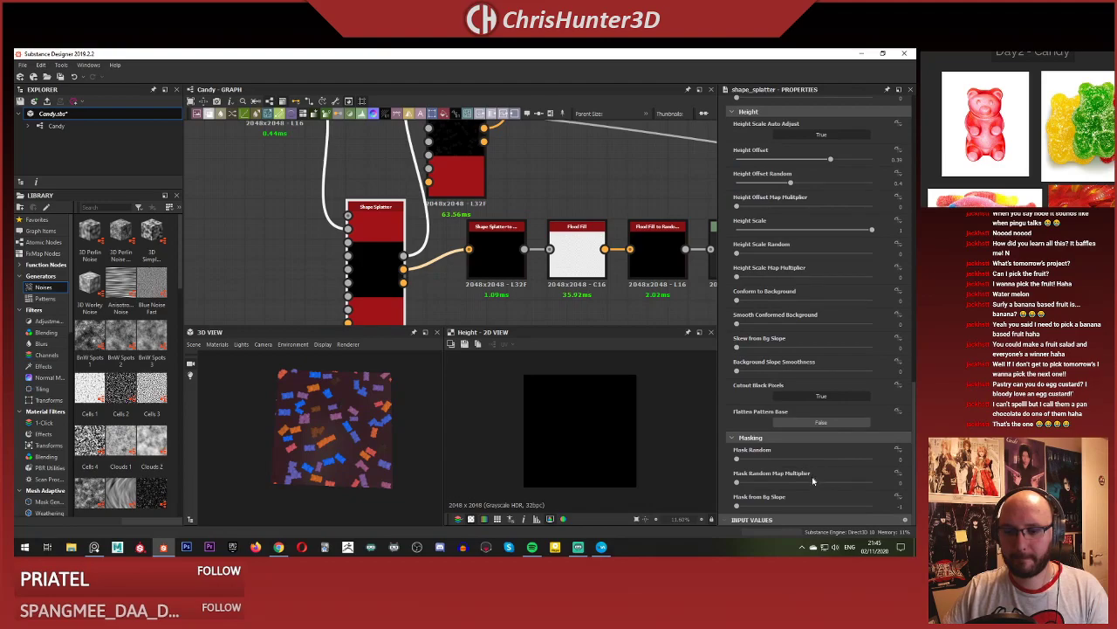
{"action": "left_click", "coordinate": [807, 506]}
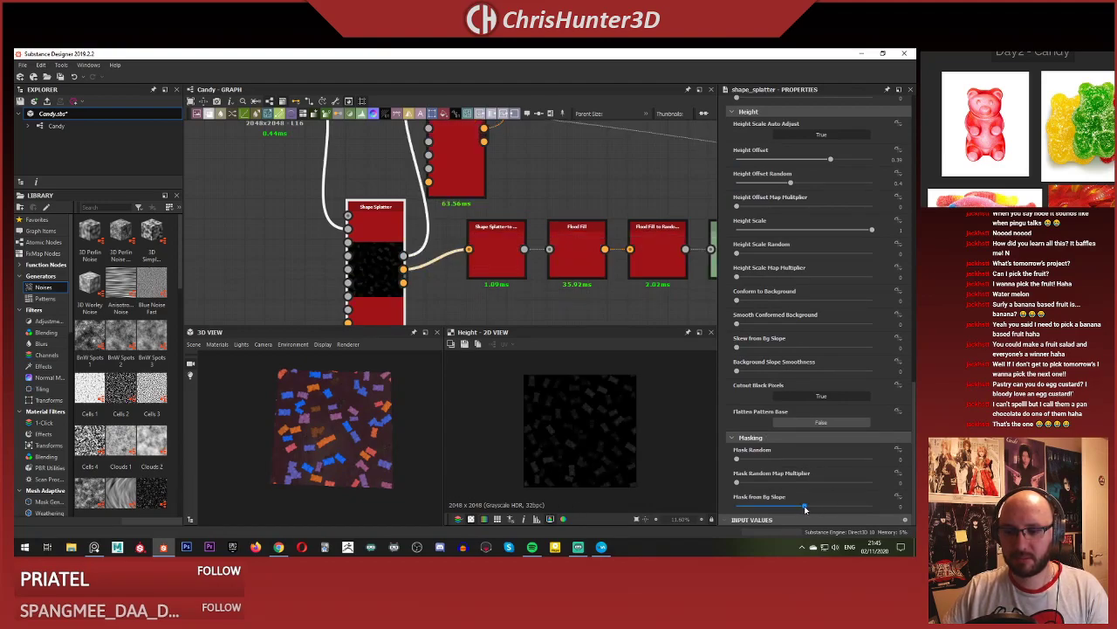
{"action": "key", "text": "ctrl+z"}
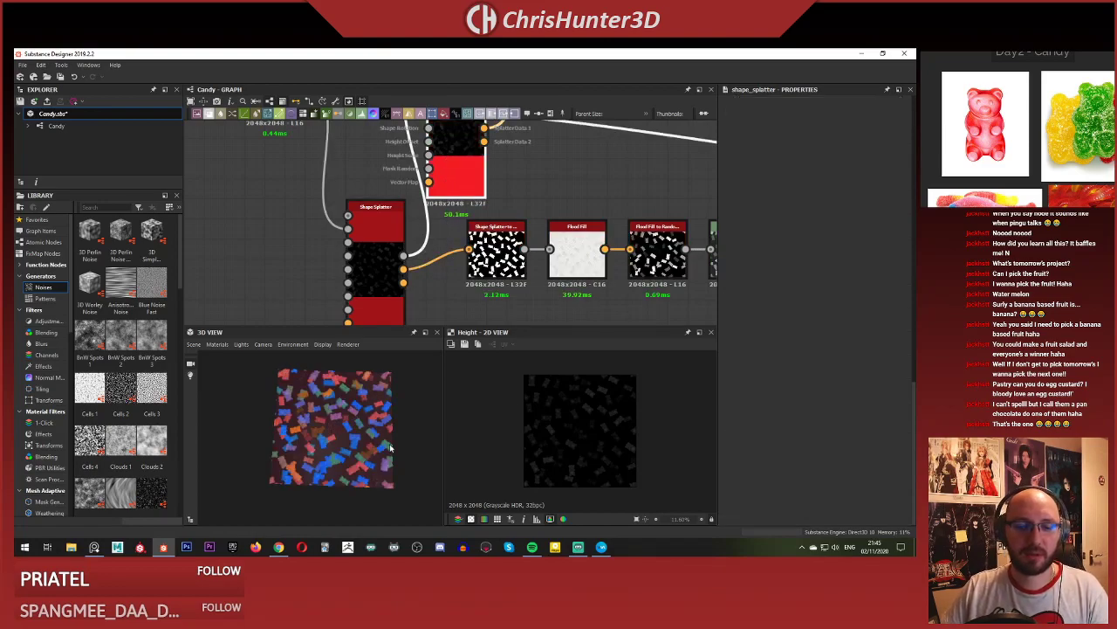
Try Mask from Bg Slope at 1 on the foreground Shape Splatter.
{"action": "scroll", "coordinate": [338, 438], "scroll_direction": "up", "scroll_amount": 3}
{"action": "scroll", "coordinate": [427, 179], "scroll_direction": "up", "scroll_amount": 4}
{"action": "scroll", "coordinate": [365, 421], "scroll_direction": "up", "scroll_amount": 3}
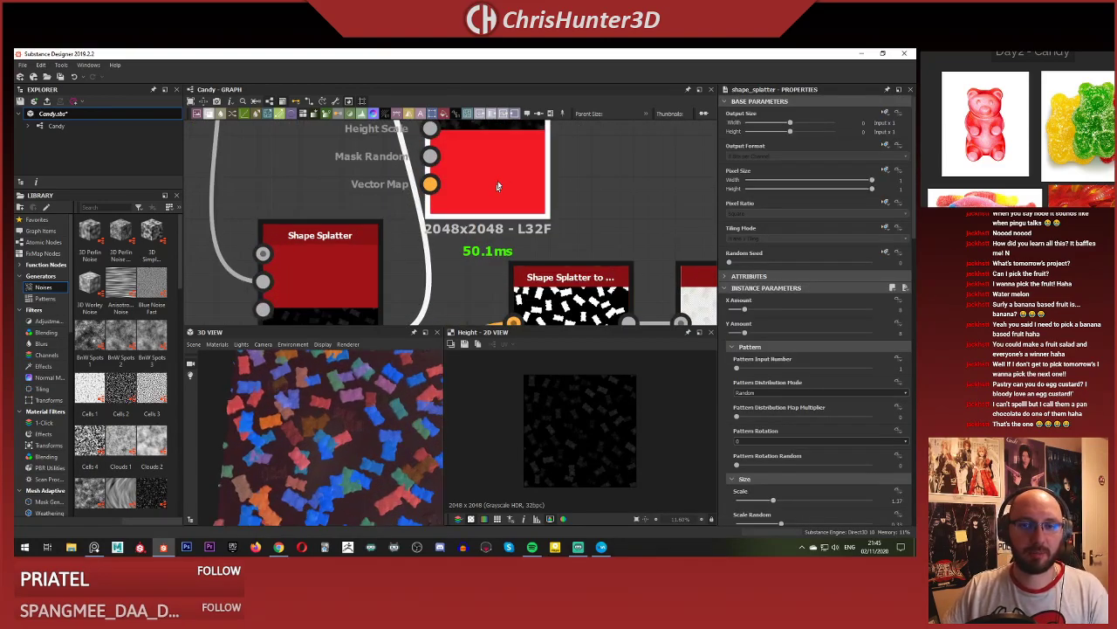
{"action": "scroll", "coordinate": [821, 423], "scroll_direction": "down", "scroll_amount": 10}
{"action": "scroll", "coordinate": [821, 422], "scroll_direction": "down", "scroll_amount": 5}
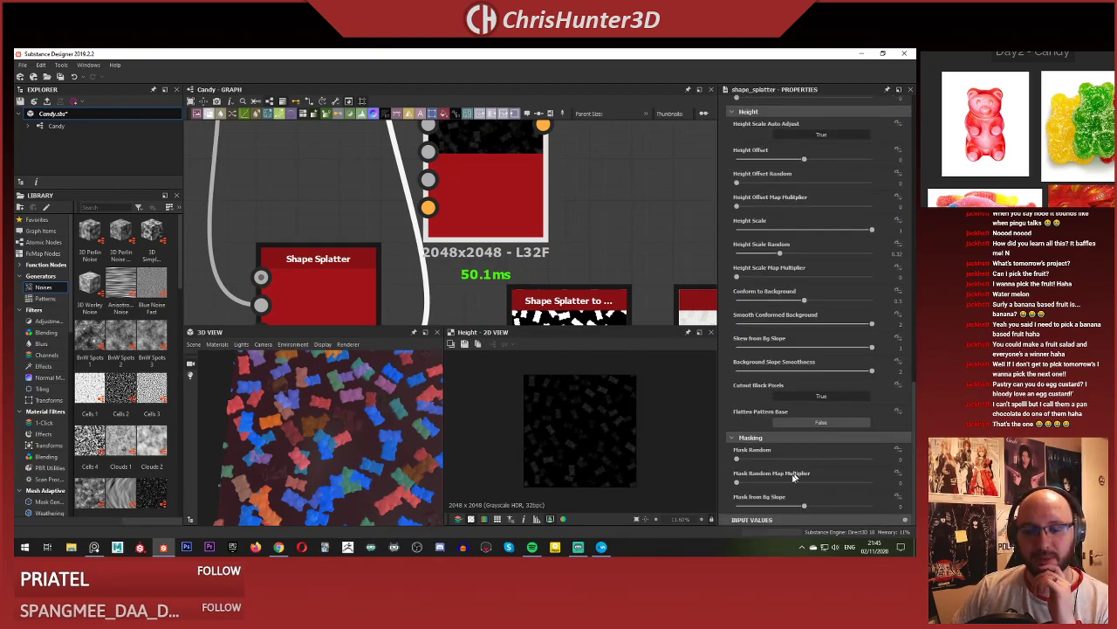
{"action": "left_click_drag", "start_coordinate": [834, 508], "coordinate": [917, 502]}
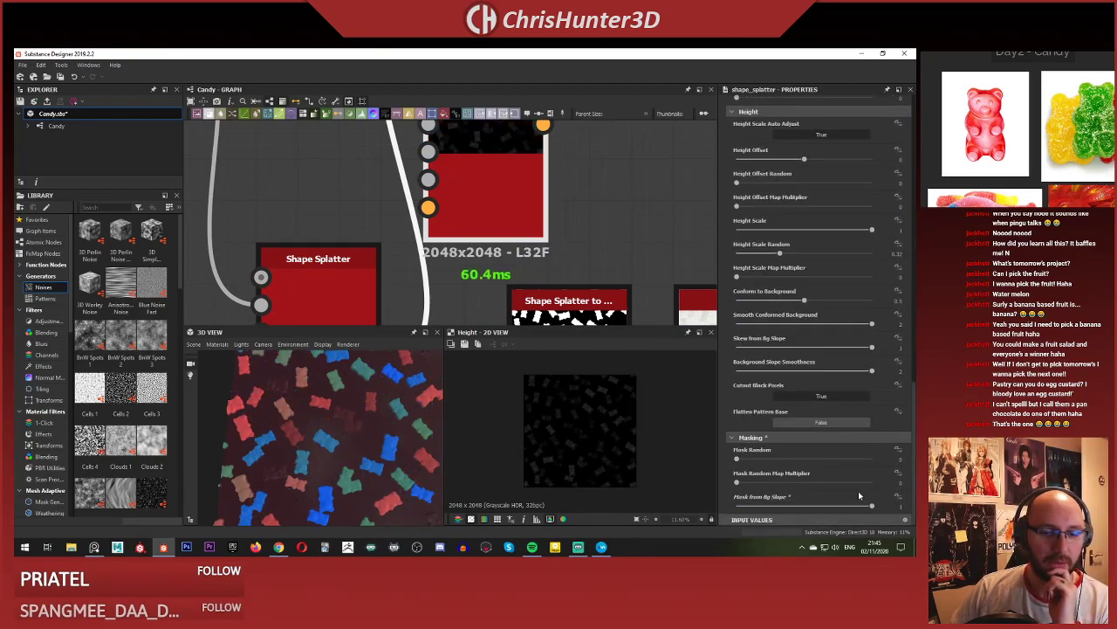
Reduce the foreground Shape Splatter's Mask from Bg Slope to 0.36 and check the bears in 3D.
{"action": "left_click_drag", "start_coordinate": [854, 506], "coordinate": [846, 507]}
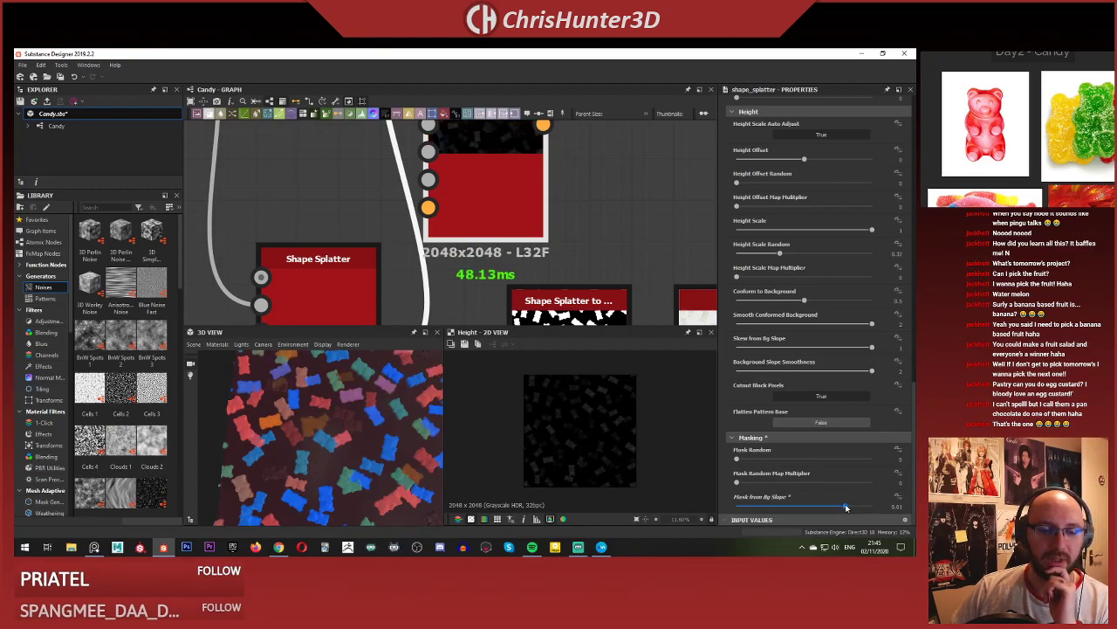
{"action": "left_click_drag", "start_coordinate": [820, 508], "coordinate": [818, 508]}
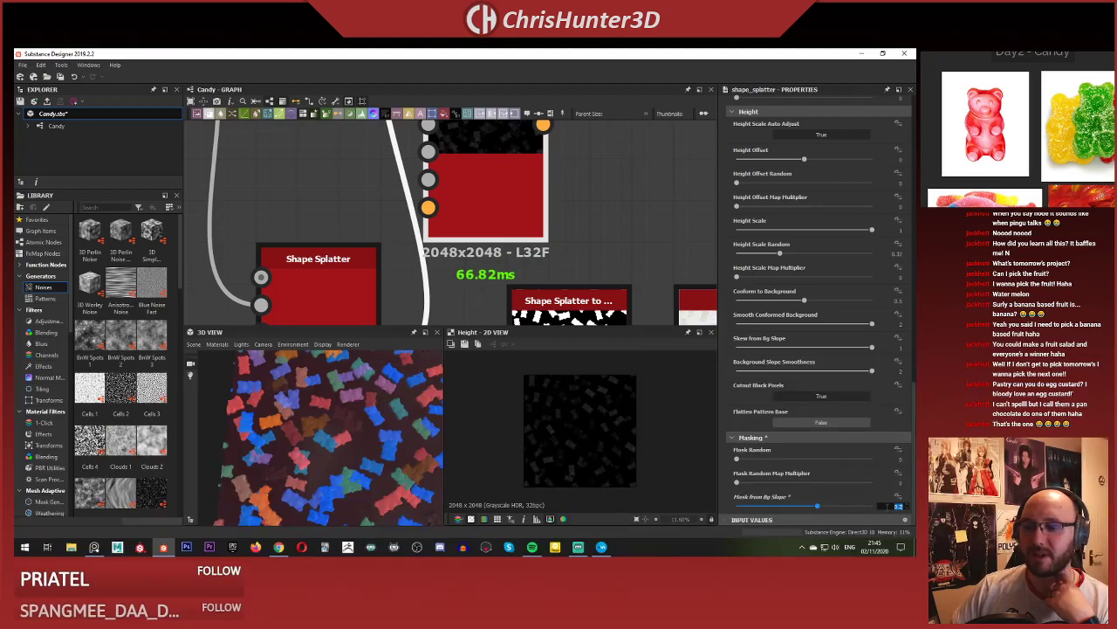
{"action": "left_click_drag", "start_coordinate": [817, 506], "coordinate": [804, 507]}
{"action": "scroll", "coordinate": [383, 440], "scroll_direction": "down", "scroll_amount": 3}
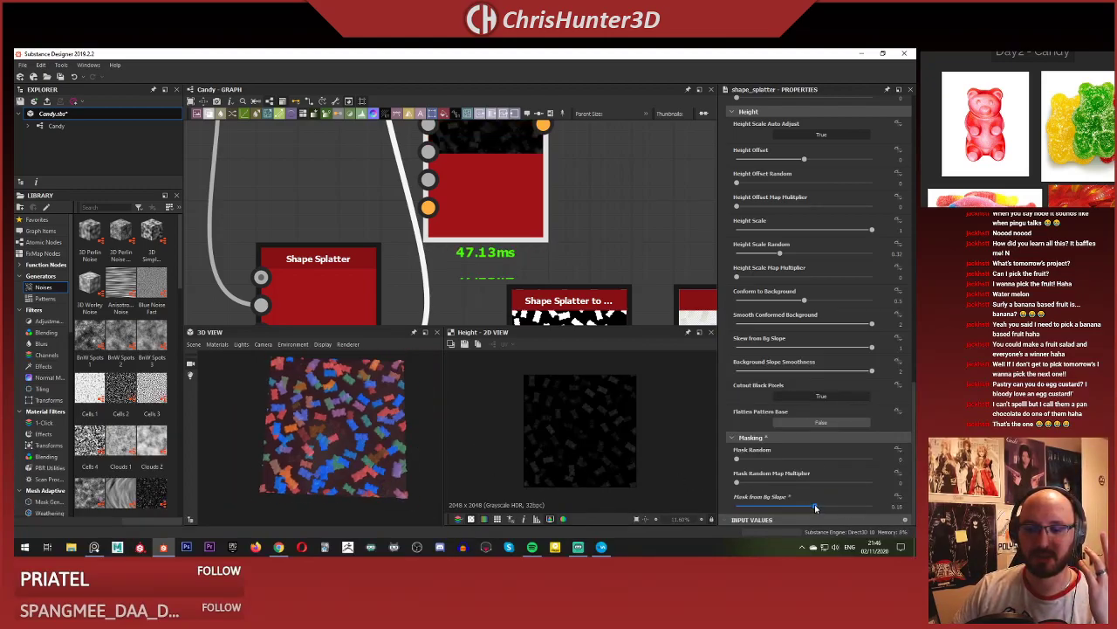
{"action": "left_click_drag", "start_coordinate": [815, 507], "coordinate": [817, 507]}
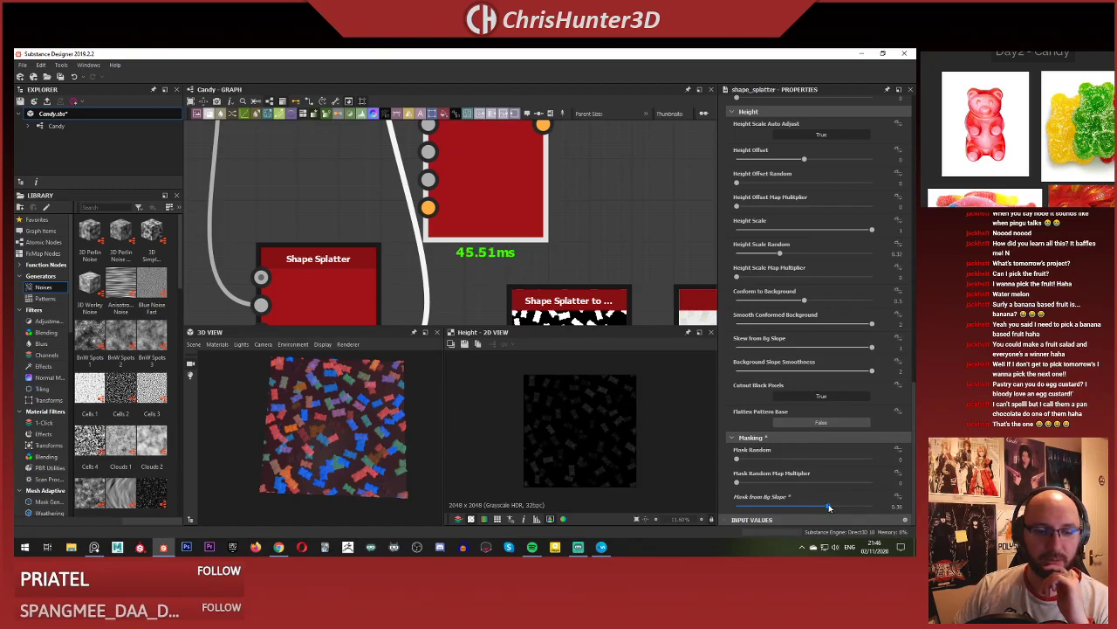
{"action": "right_click_drag", "start_coordinate": [292, 427], "coordinate": [369, 430]}
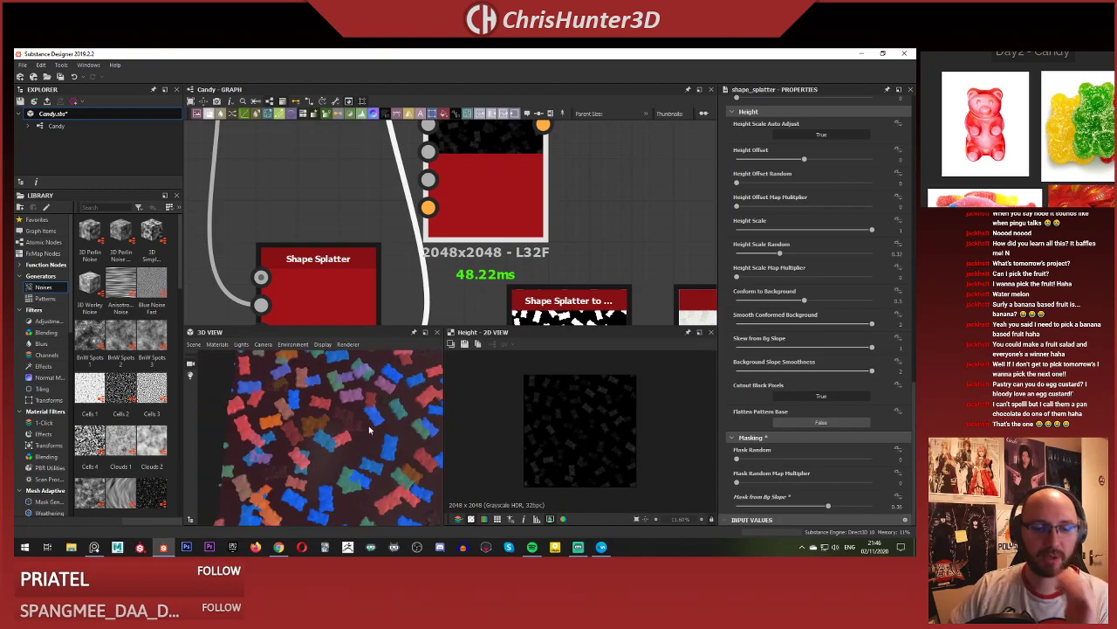
Move the group of colour Gradient Map and Blend nodes together to a new spot above the mask chain.
{"action": "scroll", "coordinate": [369, 430], "scroll_direction": "down", "scroll_amount": 3}
{"action": "scroll", "coordinate": [374, 307], "scroll_direction": "down", "scroll_amount": 6}
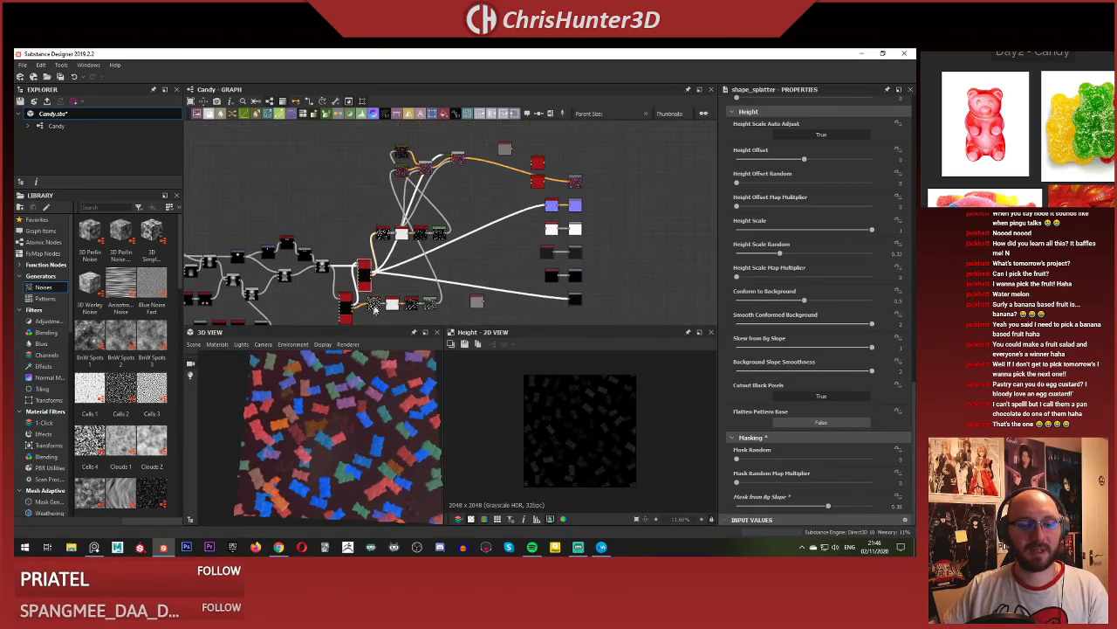
{"action": "scroll", "coordinate": [392, 303], "scroll_direction": "up", "scroll_amount": 6}
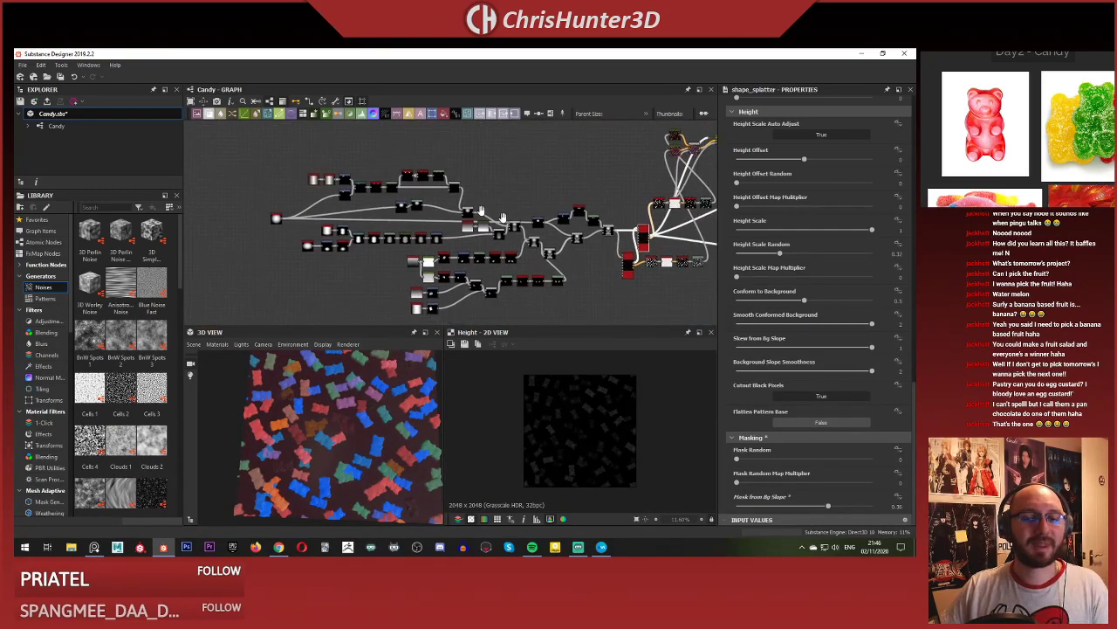
{"action": "scroll", "coordinate": [504, 241], "scroll_direction": "down", "scroll_amount": 5}
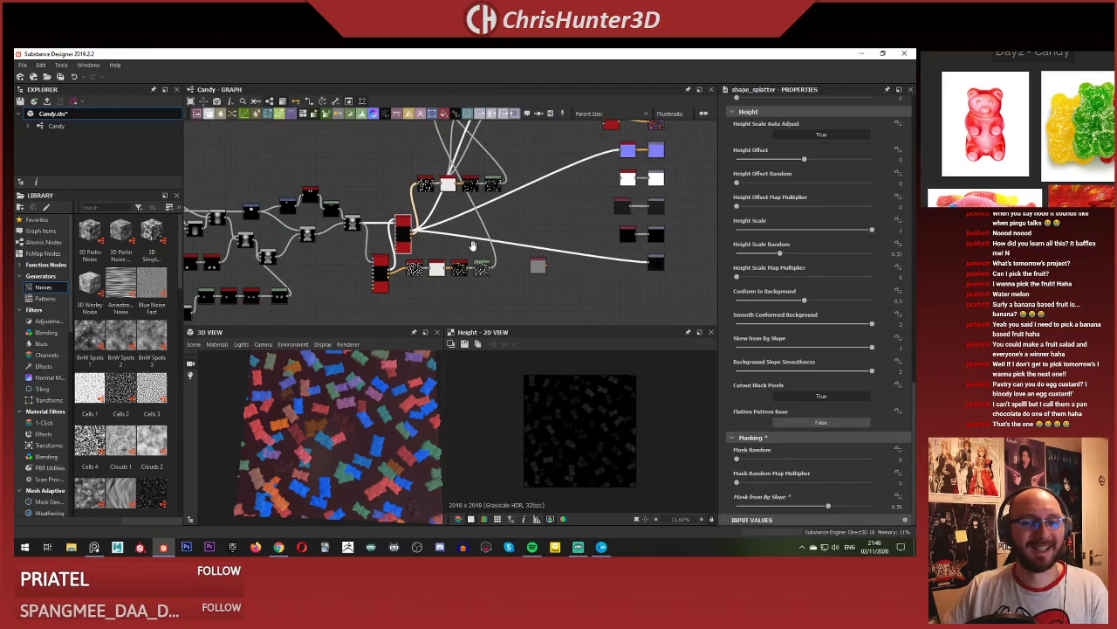
{"action": "scroll", "coordinate": [451, 237], "scroll_direction": "up", "scroll_amount": 5}
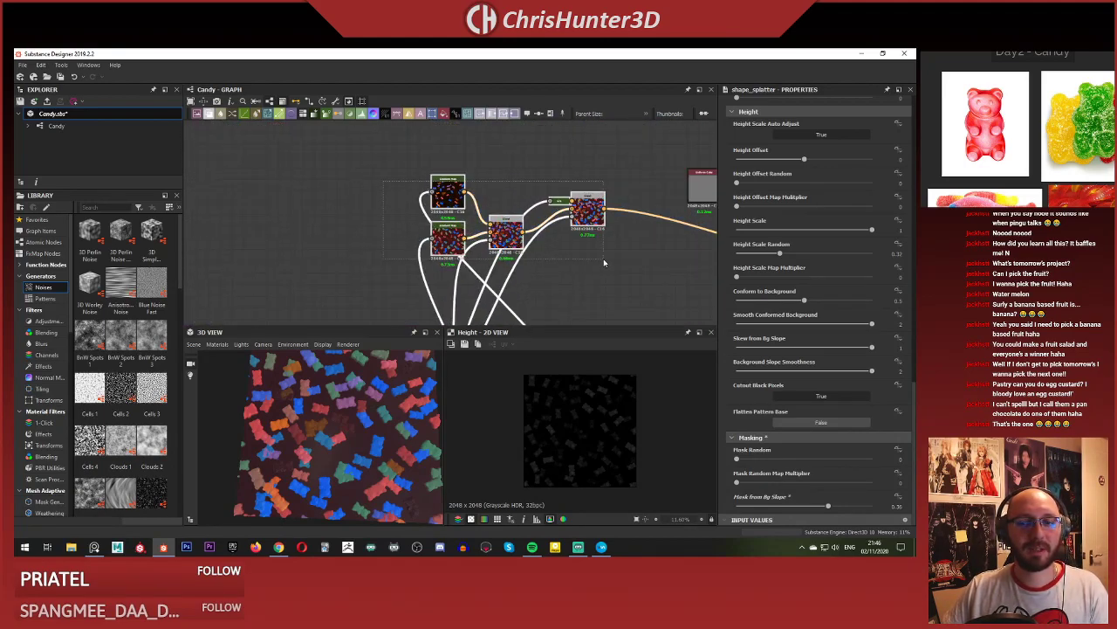
{"action": "left_click_drag", "start_coordinate": [588, 200], "coordinate": [511, 176]}
{"action": "scroll", "coordinate": [478, 288], "scroll_direction": "down", "scroll_amount": 1}
{"action": "middle_click_drag", "start_coordinate": [477, 288], "coordinate": [492, 225]}
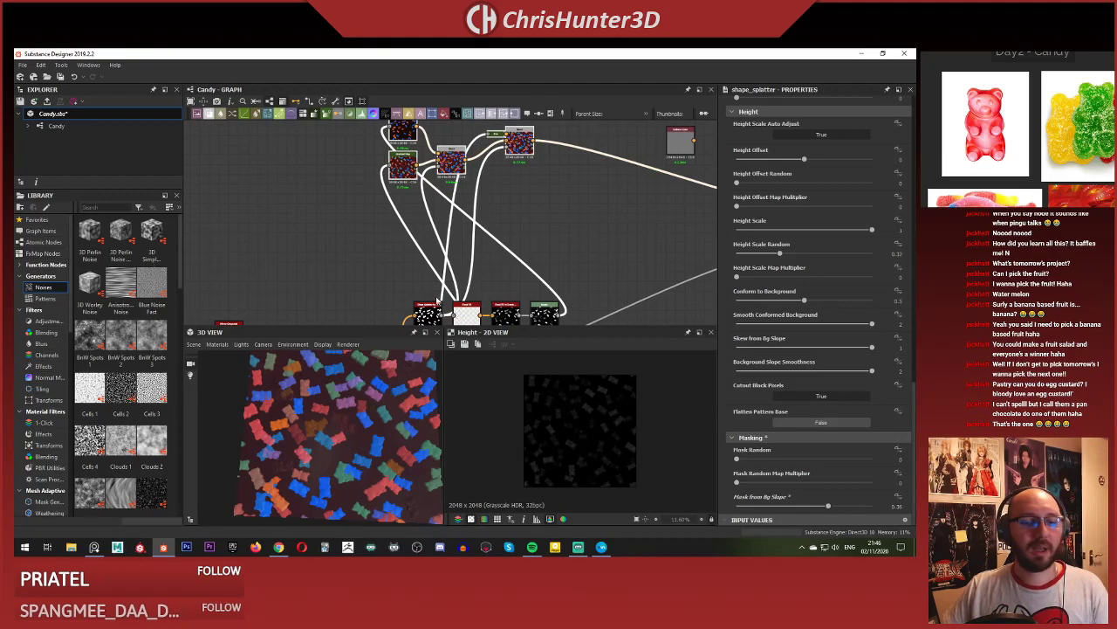
Examine the links from the mask chains to the colour Blend nodes and look at the gummy bear reference image.
{"action": "middle_click_drag", "start_coordinate": [438, 302], "coordinate": [468, 255]}
{"action": "scroll", "coordinate": [468, 255], "scroll_direction": "down", "scroll_amount": 1}
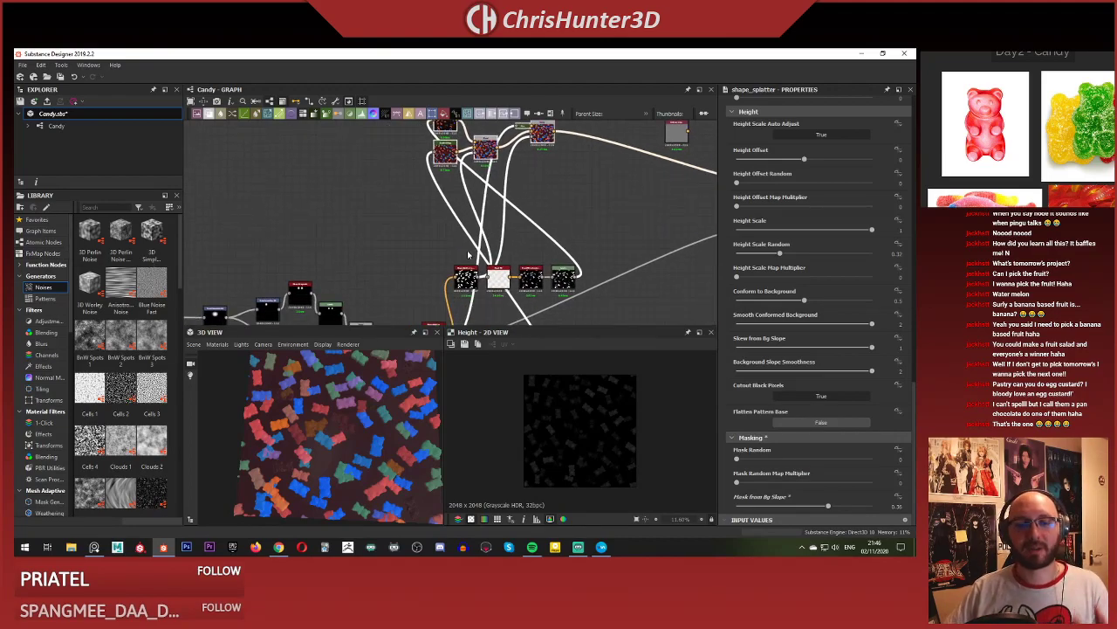
{"action": "scroll", "coordinate": [424, 192], "scroll_direction": "down", "scroll_amount": 2}
{"action": "scroll", "coordinate": [501, 159], "scroll_direction": "up", "scroll_amount": 4}
{"action": "middle_click_drag", "start_coordinate": [463, 217], "coordinate": [460, 192]}
{"action": "scroll", "coordinate": [460, 192], "scroll_direction": "down", "scroll_amount": 3}
{"action": "middle_click_drag", "start_coordinate": [382, 131], "coordinate": [508, 255]}
{"action": "scroll", "coordinate": [479, 245], "scroll_direction": "up", "scroll_amount": 4}
{"action": "scroll", "coordinate": [508, 301], "scroll_direction": "down", "scroll_amount": 3}
{"action": "scroll", "coordinate": [1111, 112], "scroll_direction": "down", "scroll_amount": 4}
{"action": "left_click", "coordinate": [1068, 115]}
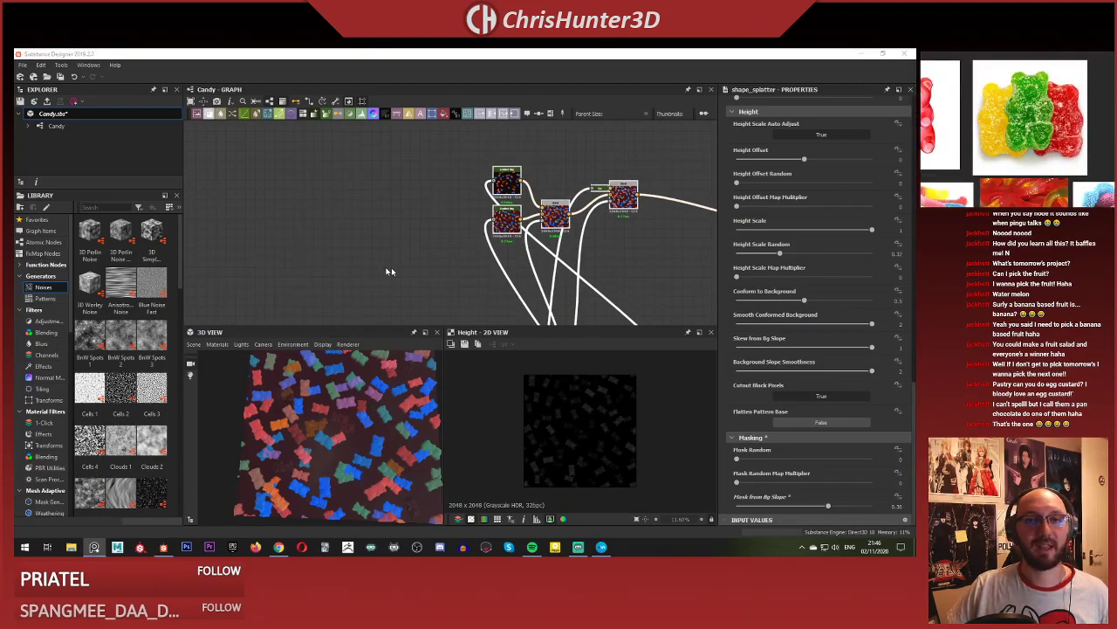
{"action": "scroll", "coordinate": [389, 272], "scroll_direction": "down", "scroll_amount": 3}
{"action": "scroll", "coordinate": [408, 207], "scroll_direction": "up", "scroll_amount": 1}
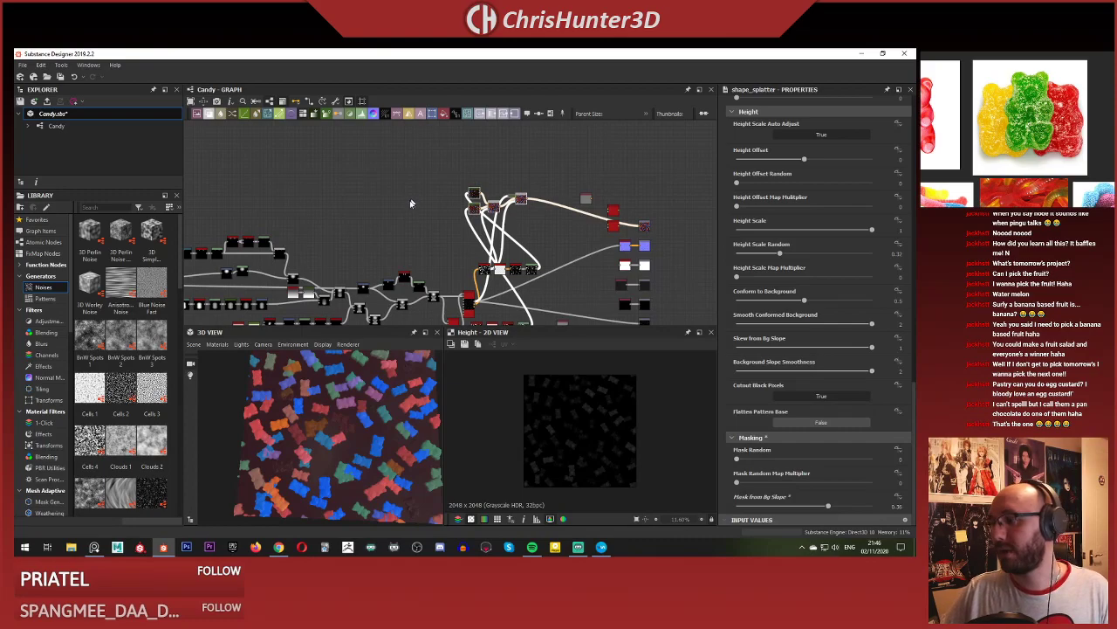
{"action": "scroll", "coordinate": [345, 222], "scroll_direction": "up", "scroll_amount": 5}
Move the last colour Blend node away from the other colour nodes, closer to the outputs.
{"action": "scroll", "coordinate": [389, 171], "scroll_direction": "down", "scroll_amount": 4}
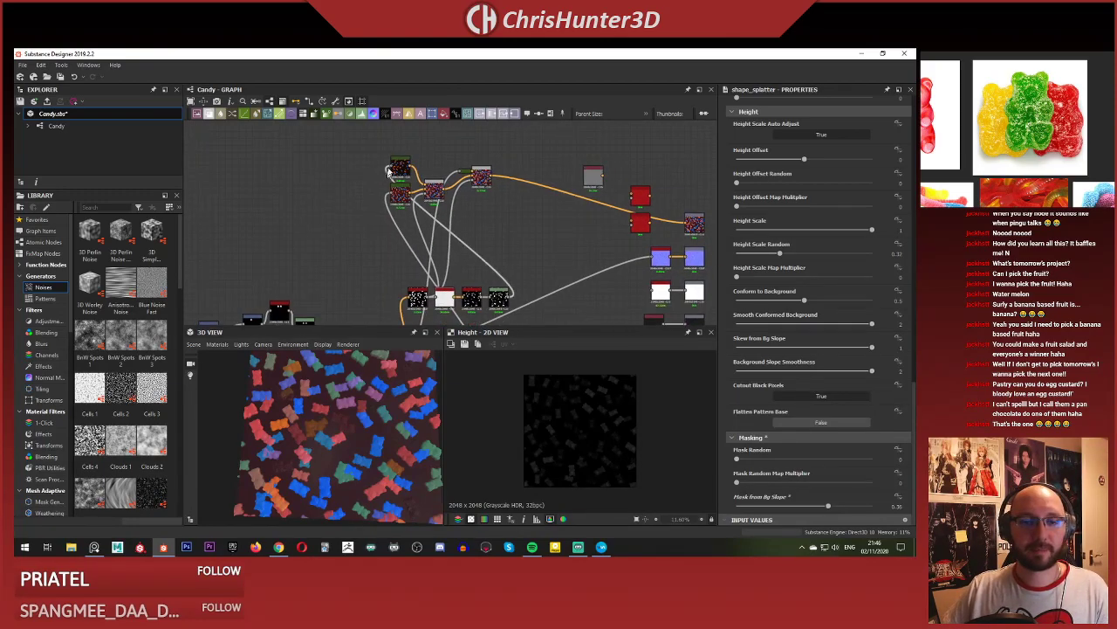
{"action": "scroll", "coordinate": [410, 170], "scroll_direction": "up", "scroll_amount": 5}
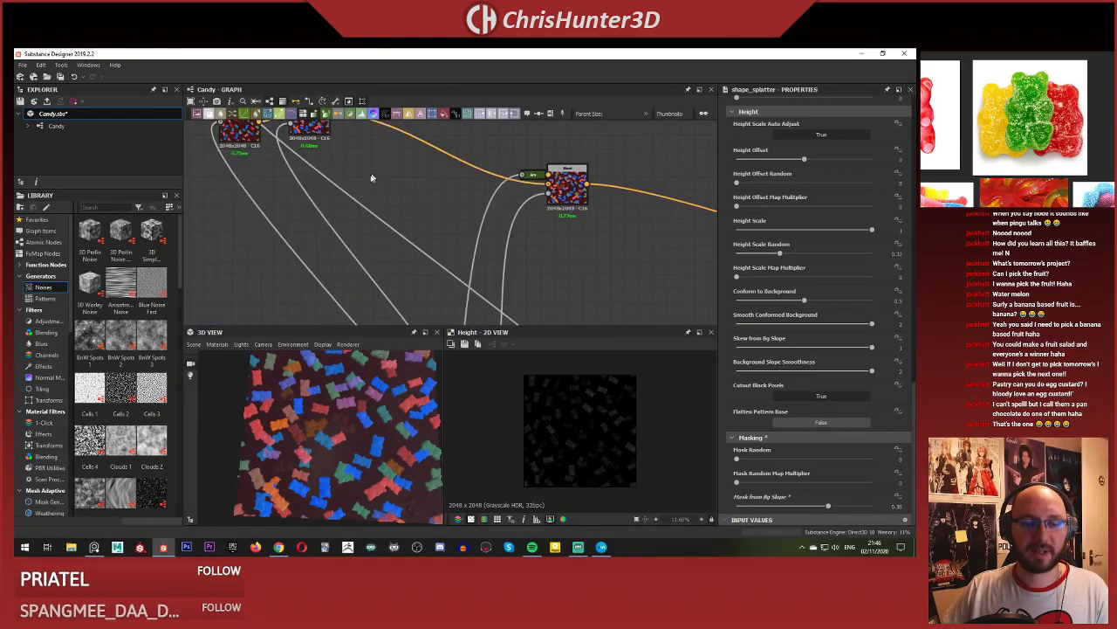
{"action": "scroll", "coordinate": [398, 190], "scroll_direction": "up", "scroll_amount": 2}
{"action": "middle_click_drag", "start_coordinate": [544, 198], "coordinate": [453, 199]}
View the Shape Splatter mask feeding the last colour Blend in 2D and check that Blend's settings.
{"action": "double_click", "coordinate": [465, 183]}
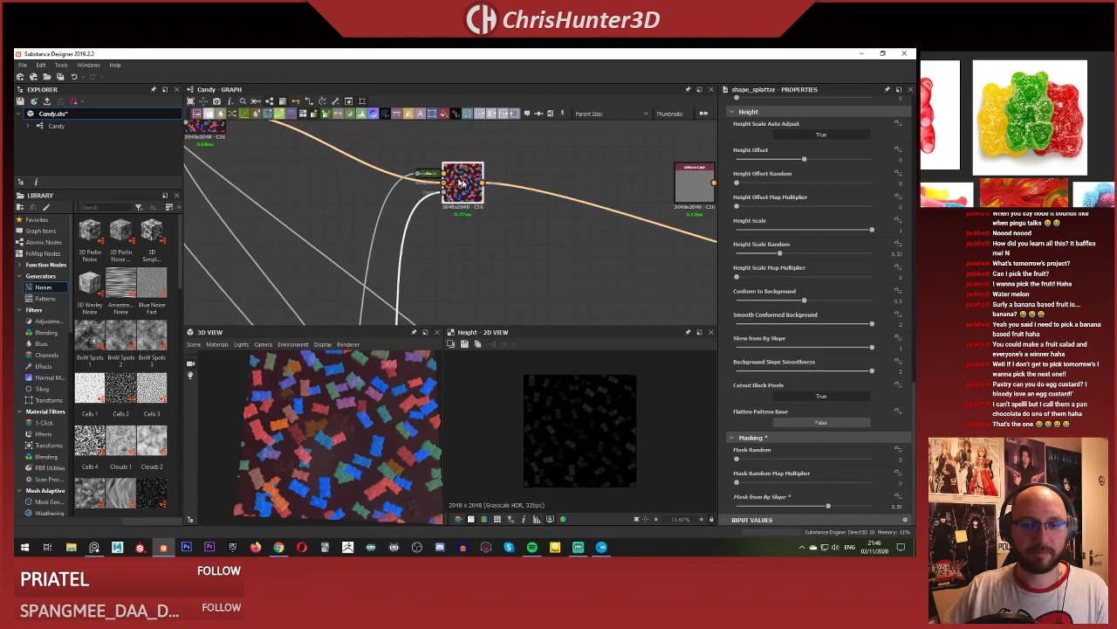
{"action": "double_click", "coordinate": [418, 174]}
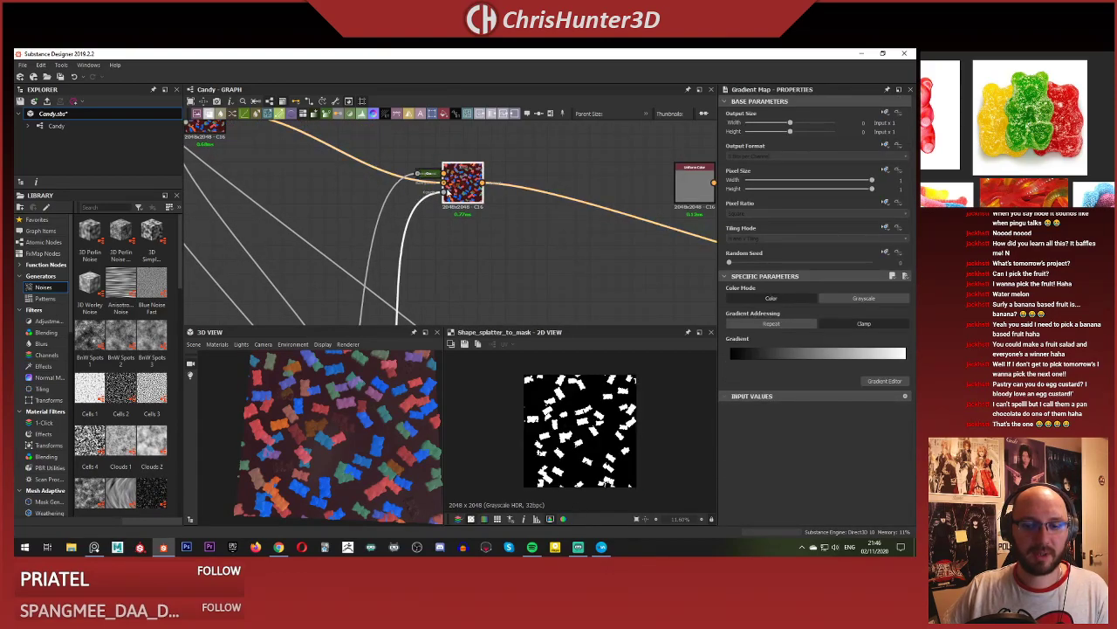
{"action": "scroll", "coordinate": [471, 190], "scroll_direction": "up", "scroll_amount": 1}
{"action": "left_click_drag", "start_coordinate": [489, 182], "coordinate": [618, 209]}
{"action": "left_click", "coordinate": [545, 210]}
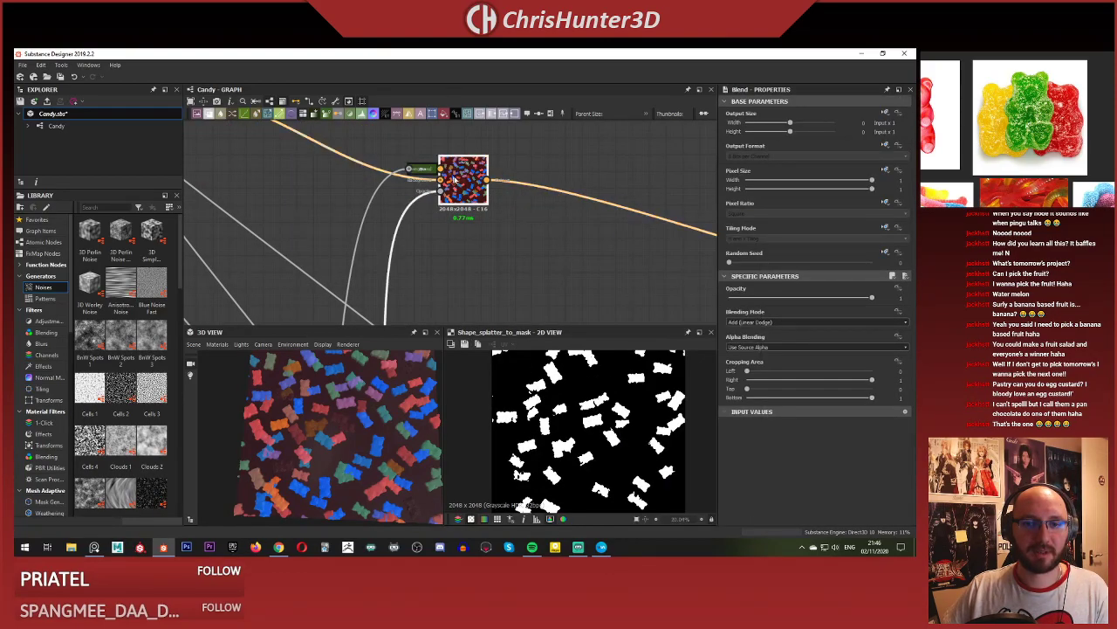
Add a new Blend node in the empty graph area below the colour chain and preview it in 2D.
{"action": "middle_click_drag", "start_coordinate": [329, 172], "coordinate": [462, 210]}
{"action": "scroll", "coordinate": [463, 213], "scroll_direction": "down", "scroll_amount": 5}
{"action": "scroll", "coordinate": [463, 217], "scroll_direction": "up", "scroll_amount": 3}
{"action": "key", "text": "space"}
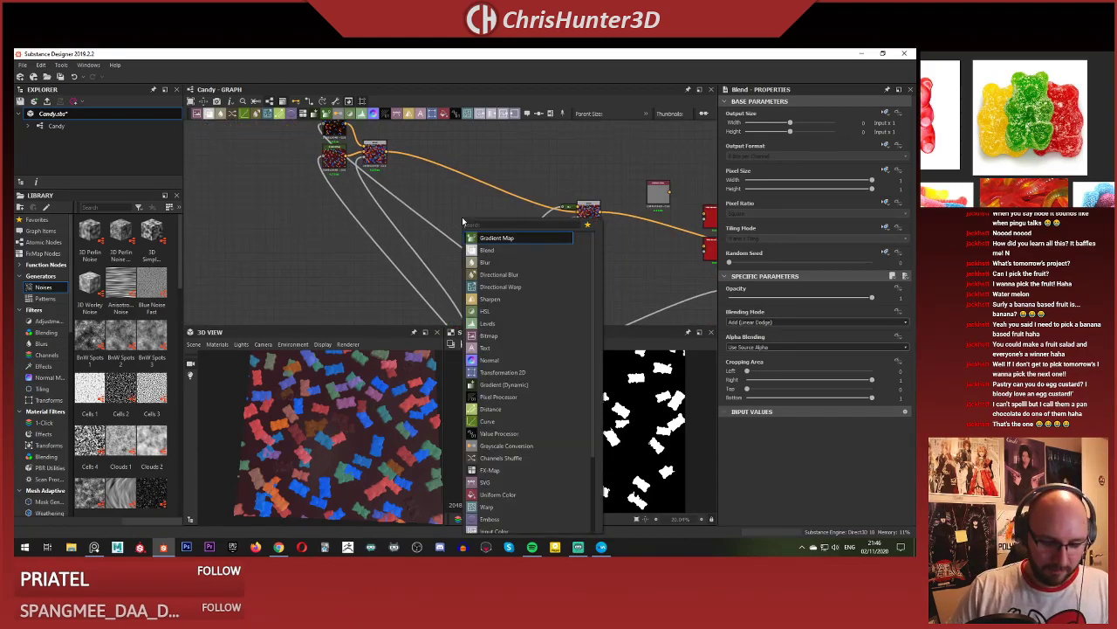
{"action": "type", "text": "blend"}
{"action": "key", "text": "Return"}
{"action": "double_click", "coordinate": [468, 219]}
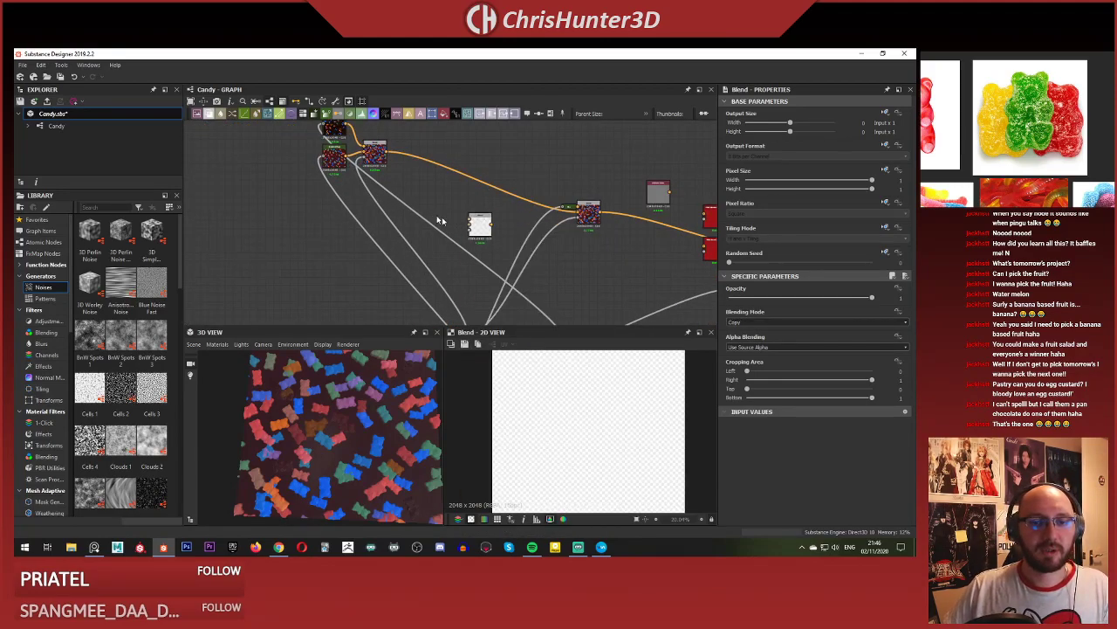
Add a Uniform Color node, set its colour to red and connect it to the new Blend's Foreground.
{"action": "scroll", "coordinate": [440, 220], "scroll_direction": "up", "scroll_amount": 3}
{"action": "key", "text": "space"}
{"action": "type", "text": "uniform"}
{"action": "key", "text": "Return"}
{"action": "double_click", "coordinate": [460, 230]}
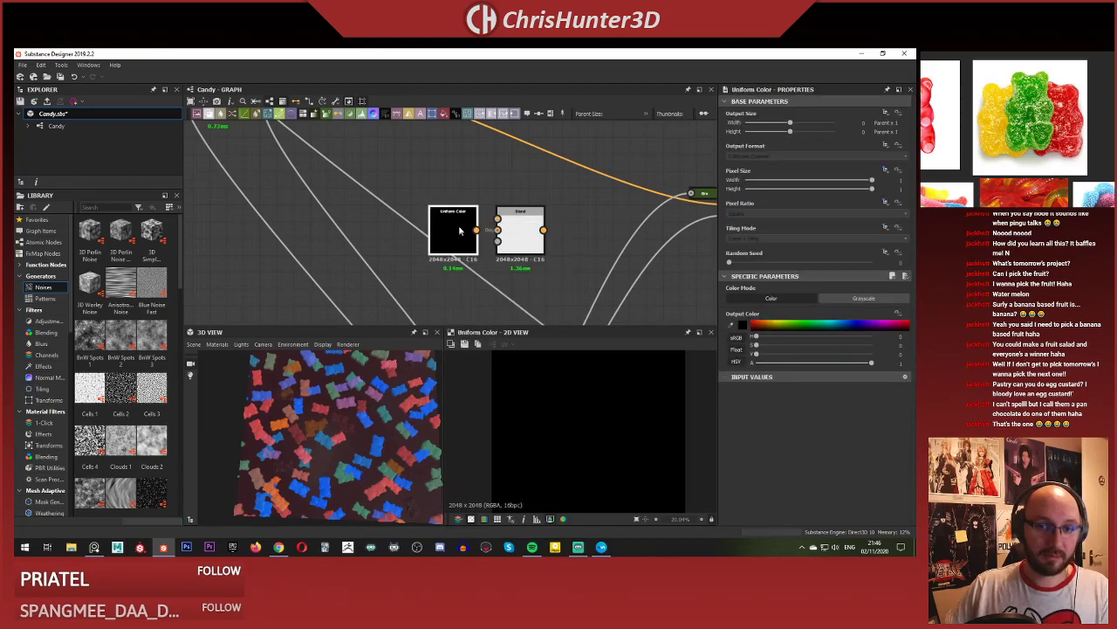
{"action": "left_click_drag", "start_coordinate": [460, 230], "coordinate": [423, 181]}
{"action": "left_click", "coordinate": [758, 324]}
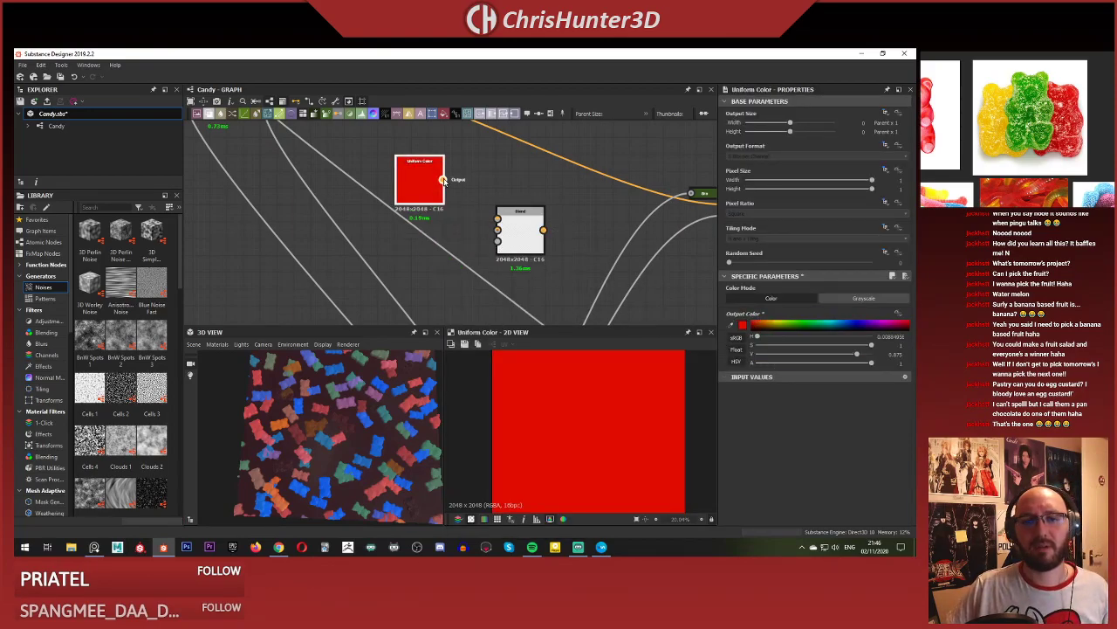
{"action": "left_click_drag", "start_coordinate": [507, 227], "coordinate": [499, 218]}
Duplicate the red Uniform Color, connect the copy to the new Blend's Background and set its colour to green.
{"action": "middle_click_drag", "start_coordinate": [390, 216], "coordinate": [437, 215]}
{"action": "scroll", "coordinate": [437, 215], "scroll_direction": "down", "scroll_amount": 1}
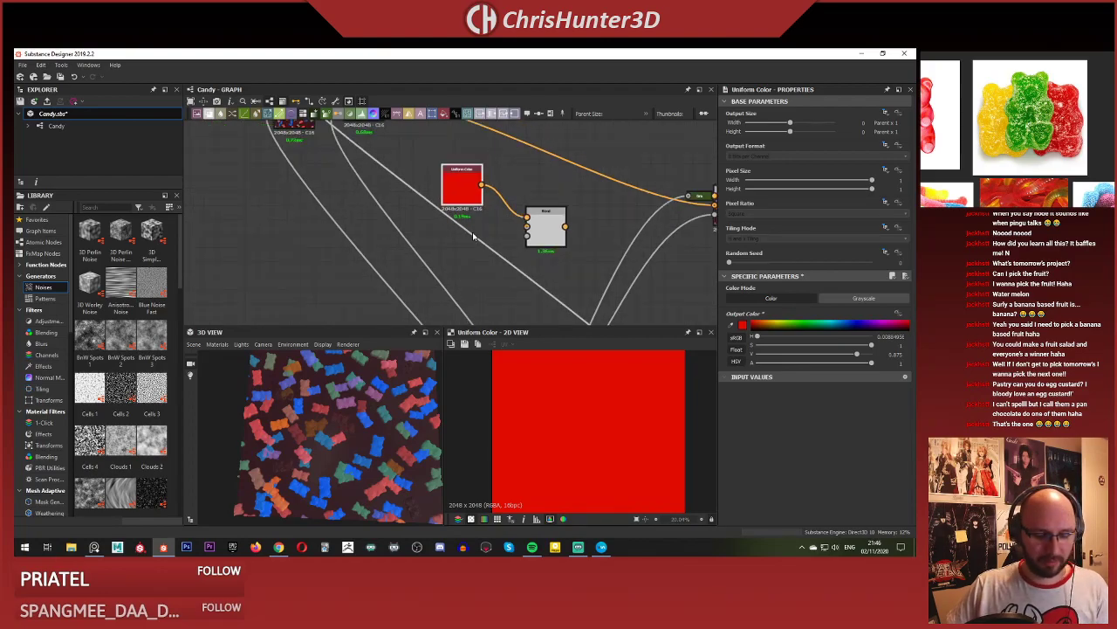
{"action": "key", "text": "ctrl+d"}
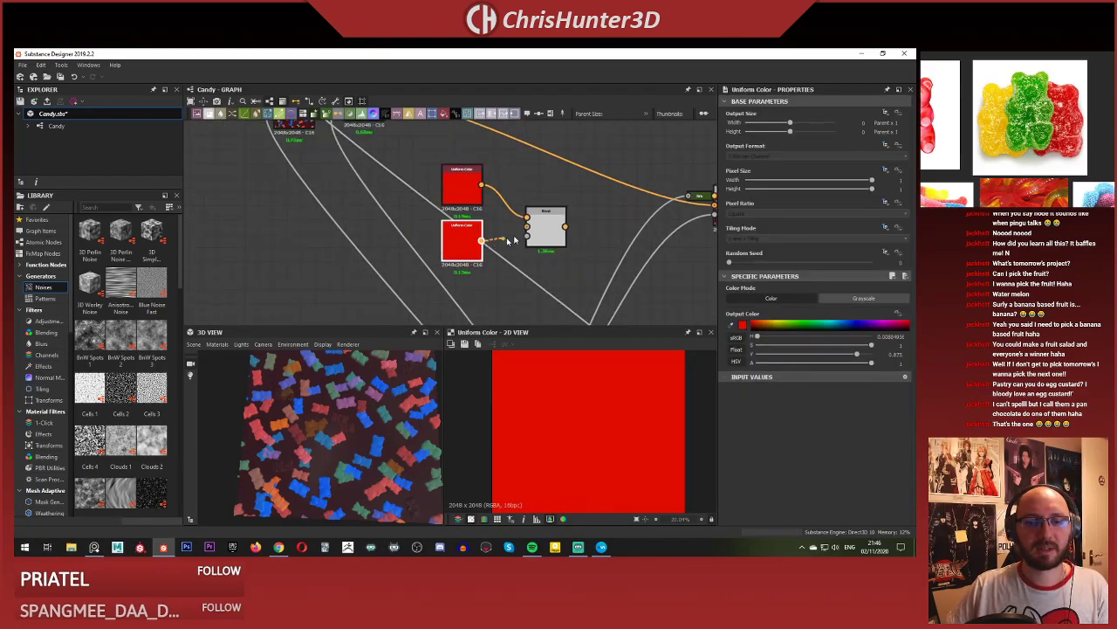
{"action": "left_click", "coordinate": [815, 324]}
Connect the foreground Shape Splatter to Mask output to the new Blend's Opacity and view the blend in 2D.
{"action": "scroll", "coordinate": [483, 214], "scroll_direction": "down", "scroll_amount": 5}
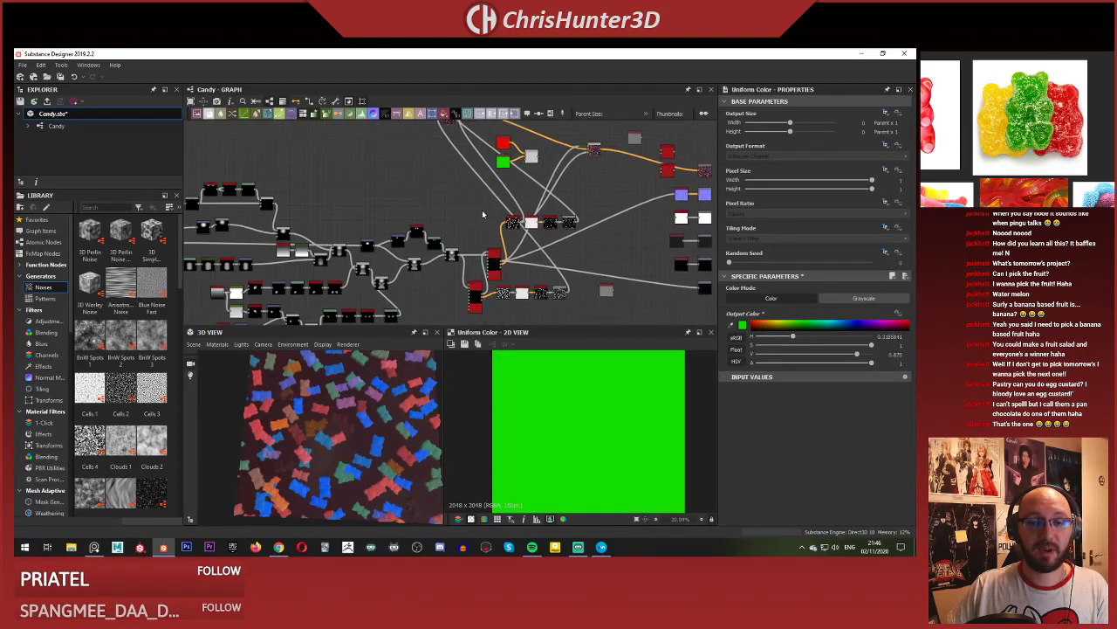
{"action": "scroll", "coordinate": [482, 214], "scroll_direction": "up", "scroll_amount": 6}
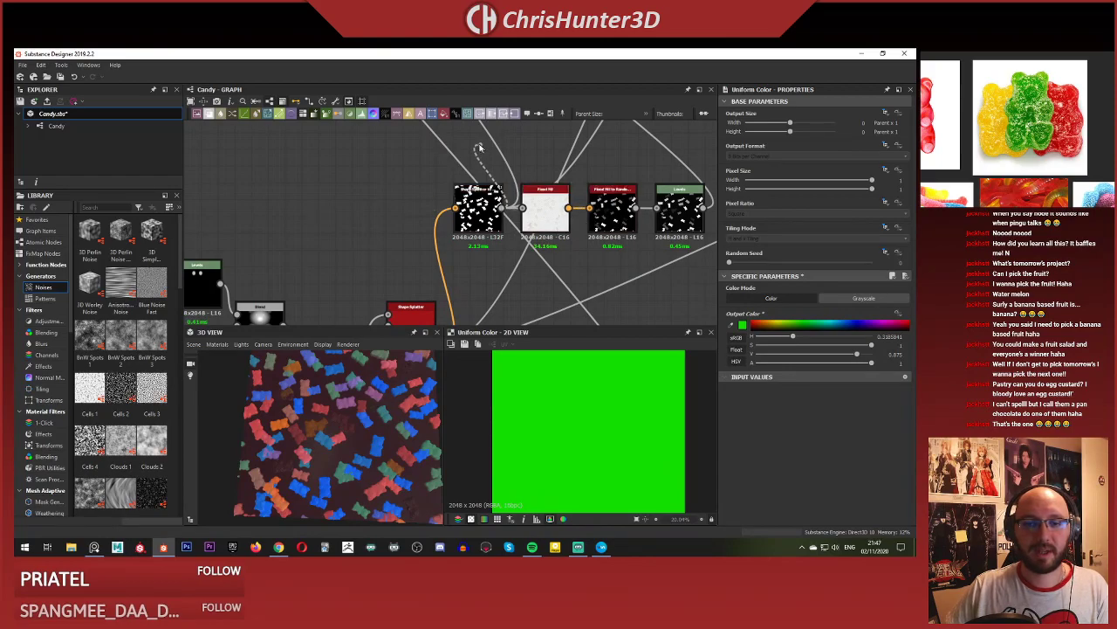
{"action": "scroll", "coordinate": [478, 175], "scroll_direction": "down", "scroll_amount": 3}
{"action": "scroll", "coordinate": [467, 220], "scroll_direction": "up", "scroll_amount": 5}
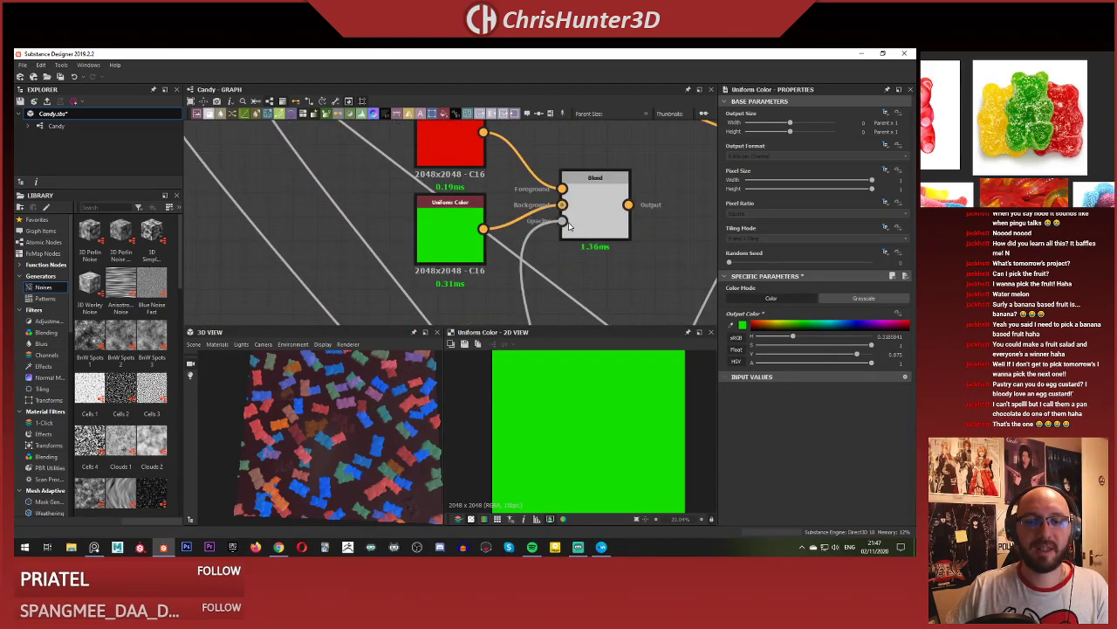
{"action": "double_click", "coordinate": [595, 220]}
{"action": "scroll", "coordinate": [580, 431], "scroll_direction": "down", "scroll_amount": 5}
{"action": "middle_click_drag", "start_coordinate": [553, 241], "coordinate": [543, 218]}
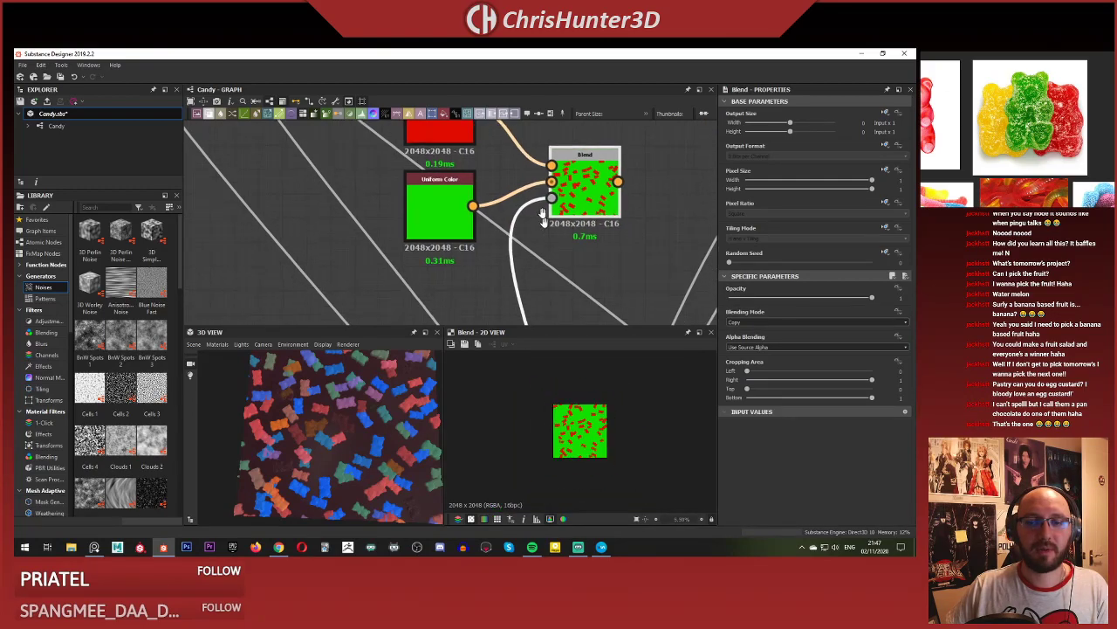
View the foreground Shape Splatter's Splatter Data 2 and Splatter Data 1 outputs in 2D.
{"action": "scroll", "coordinate": [537, 214], "scroll_direction": "down", "scroll_amount": 5}
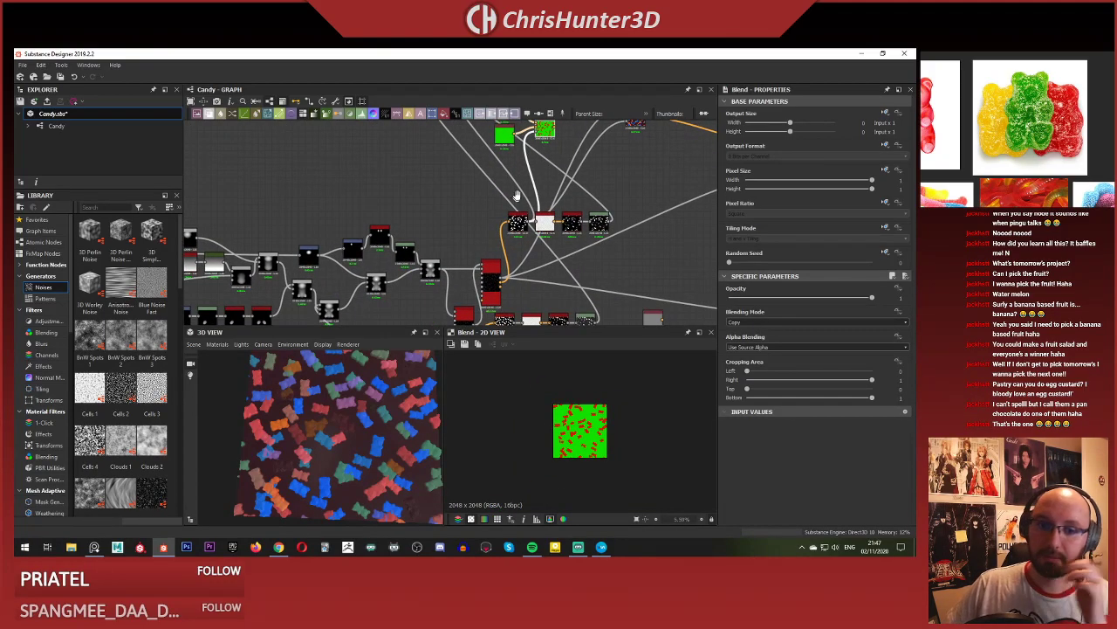
{"action": "scroll", "coordinate": [516, 196], "scroll_direction": "up", "scroll_amount": 5}
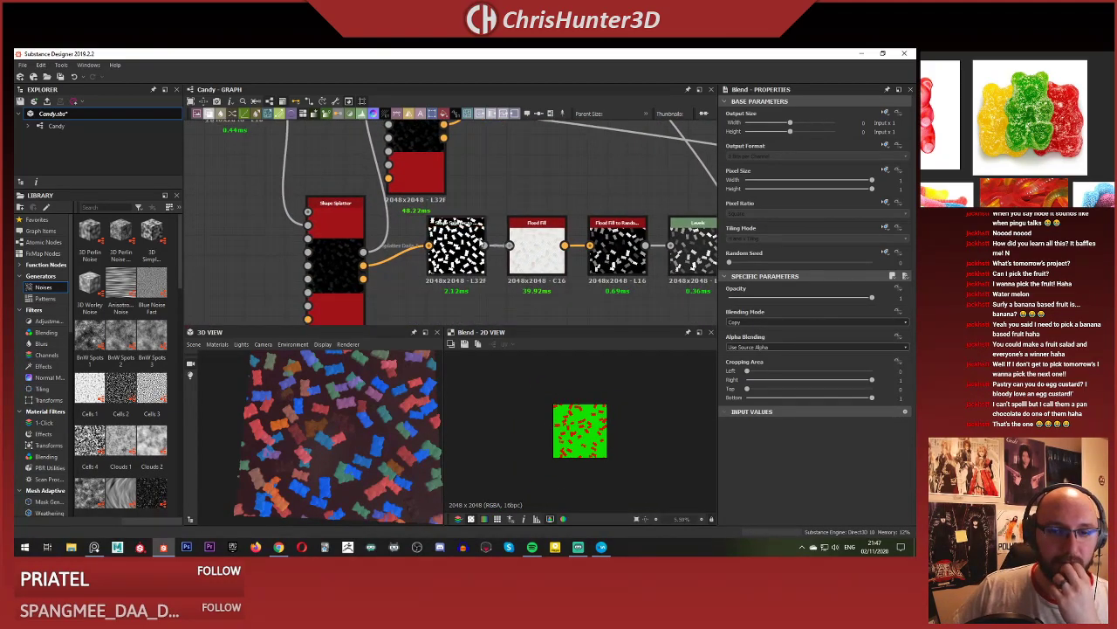
{"action": "scroll", "coordinate": [437, 226], "scroll_direction": "down", "scroll_amount": 3}
{"action": "scroll", "coordinate": [436, 226], "scroll_direction": "up", "scroll_amount": 6}
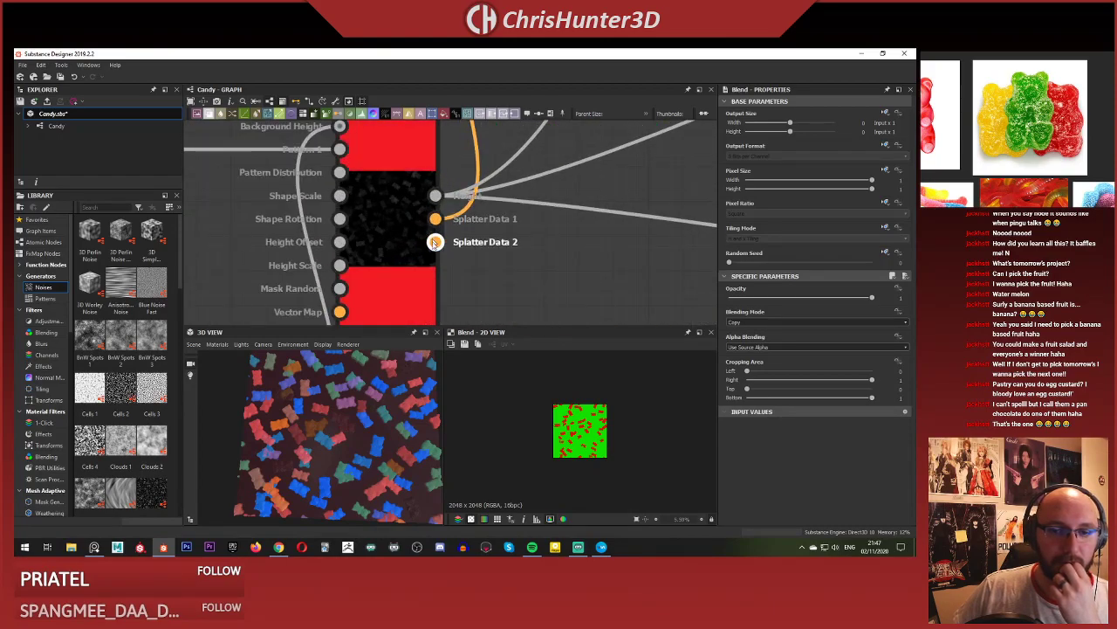
{"action": "left_click", "coordinate": [434, 242]}
{"action": "left_click", "coordinate": [435, 218]}
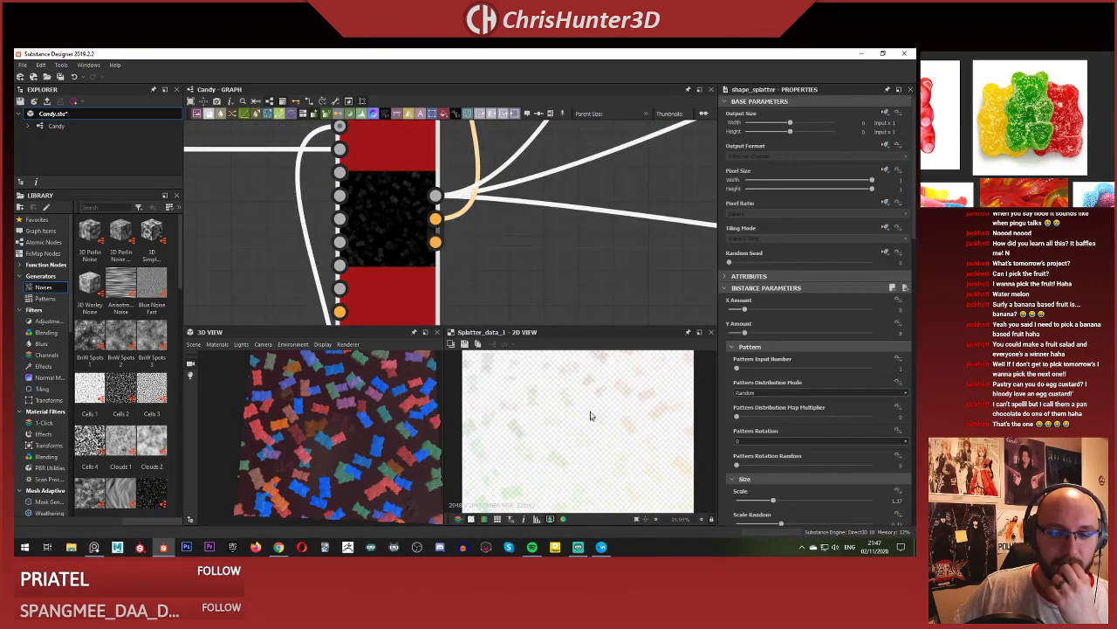
Preview the first Shape Splatter's Splatter Data 2 and Splatter Data 1 outputs in the 2D view.
{"action": "left_click", "coordinate": [435, 242]}
{"action": "scroll", "coordinate": [579, 399], "scroll_direction": "down", "scroll_amount": 5}
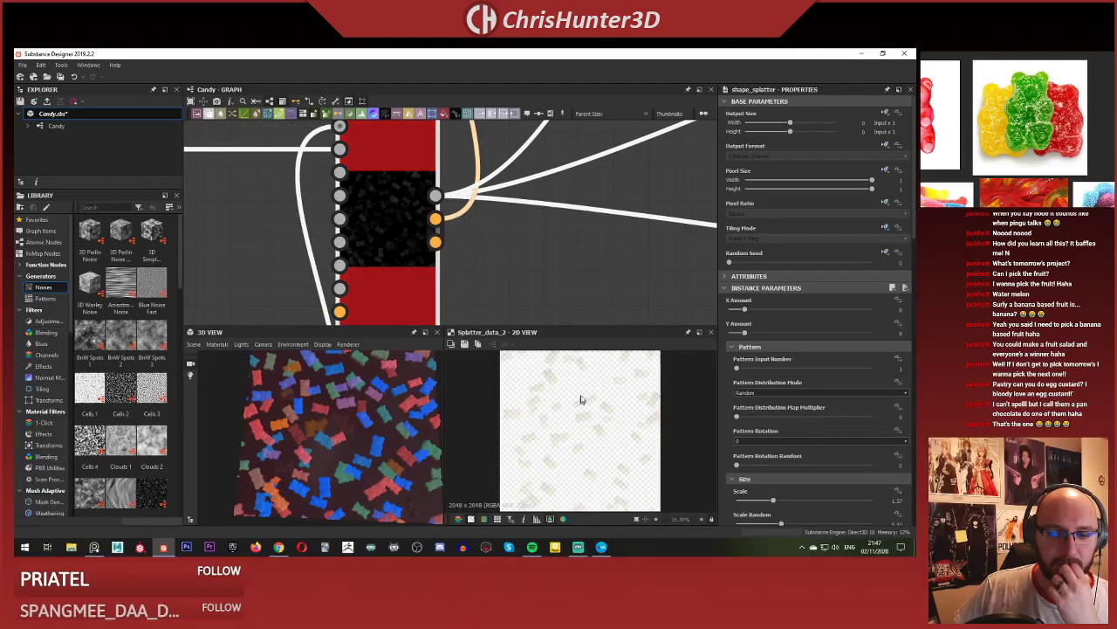
{"action": "left_click", "coordinate": [437, 221]}
{"action": "scroll", "coordinate": [494, 285], "scroll_direction": "down", "scroll_amount": 5}
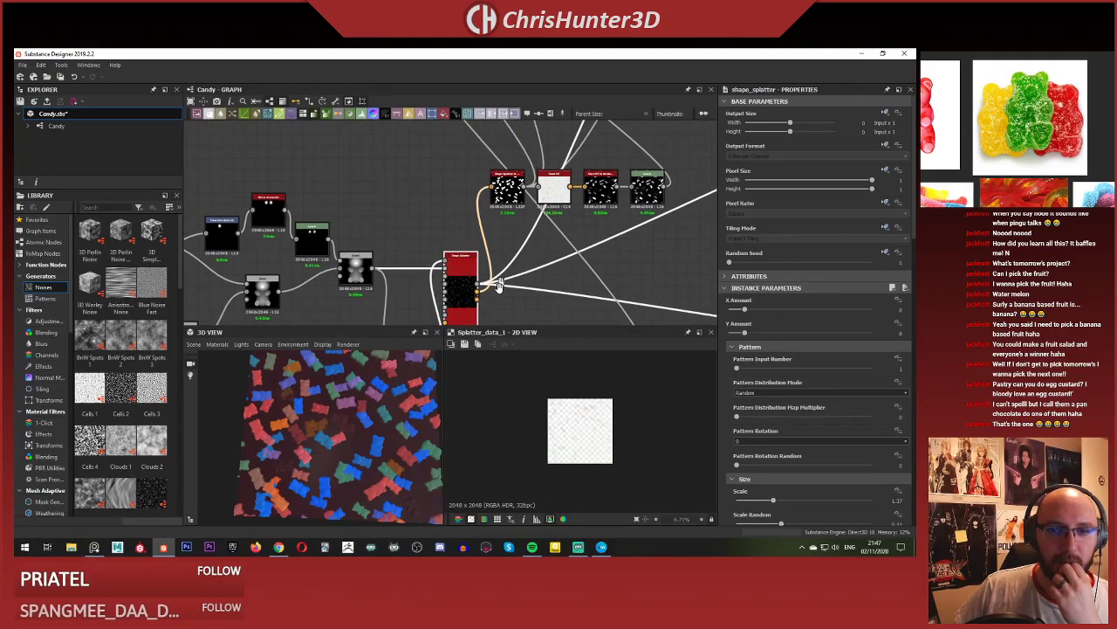
Duplicate the first Shape Splatter to Mask node and place the copy above the original.
{"action": "middle_click_drag", "start_coordinate": [469, 186], "coordinate": [464, 230]}
{"action": "scroll", "coordinate": [430, 197], "scroll_direction": "up", "scroll_amount": 5}
{"action": "scroll", "coordinate": [414, 209], "scroll_direction": "down", "scroll_amount": 5}
{"action": "middle_click_drag", "start_coordinate": [410, 266], "coordinate": [410, 242]}
{"action": "left_click_drag", "start_coordinate": [409, 241], "coordinate": [469, 268]}
{"action": "key", "text": "ctrl+d"}
{"action": "middle_click_drag", "start_coordinate": [436, 215], "coordinate": [464, 229]}
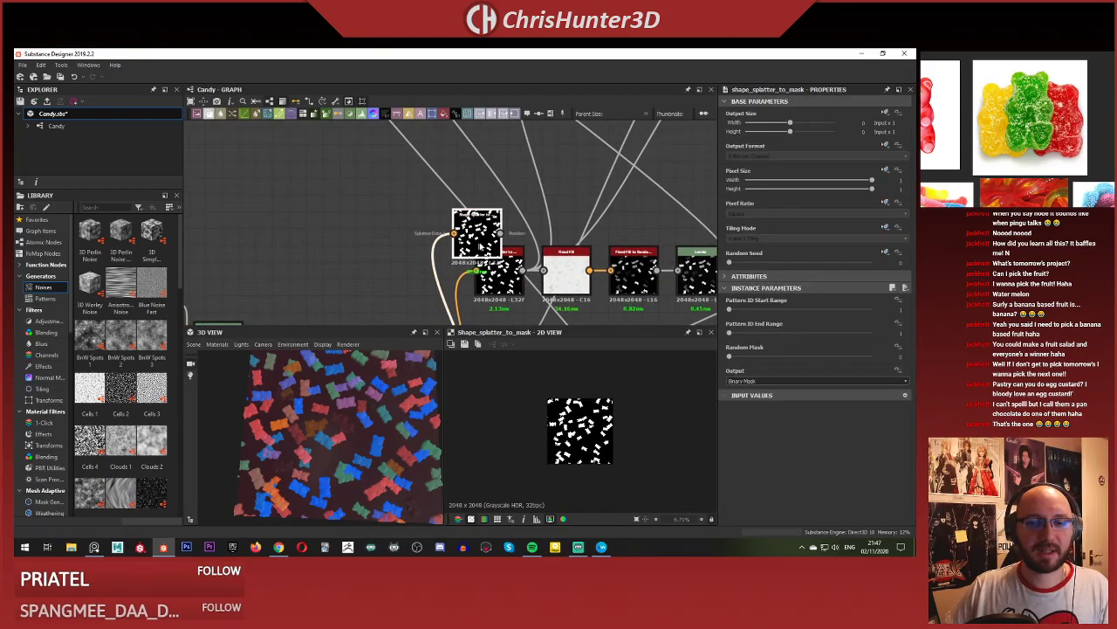
{"action": "left_click_drag", "start_coordinate": [471, 228], "coordinate": [451, 209]}
Try feeding the duplicated Shape Splatter to Mask node from the Shape Splatter's Splatter Data 2 output and preview it.
{"action": "scroll", "coordinate": [404, 223], "scroll_direction": "down", "scroll_amount": 2}
{"action": "middle_click_drag", "start_coordinate": [444, 315], "coordinate": [432, 211]}
{"action": "scroll", "coordinate": [437, 260], "scroll_direction": "up", "scroll_amount": 2}
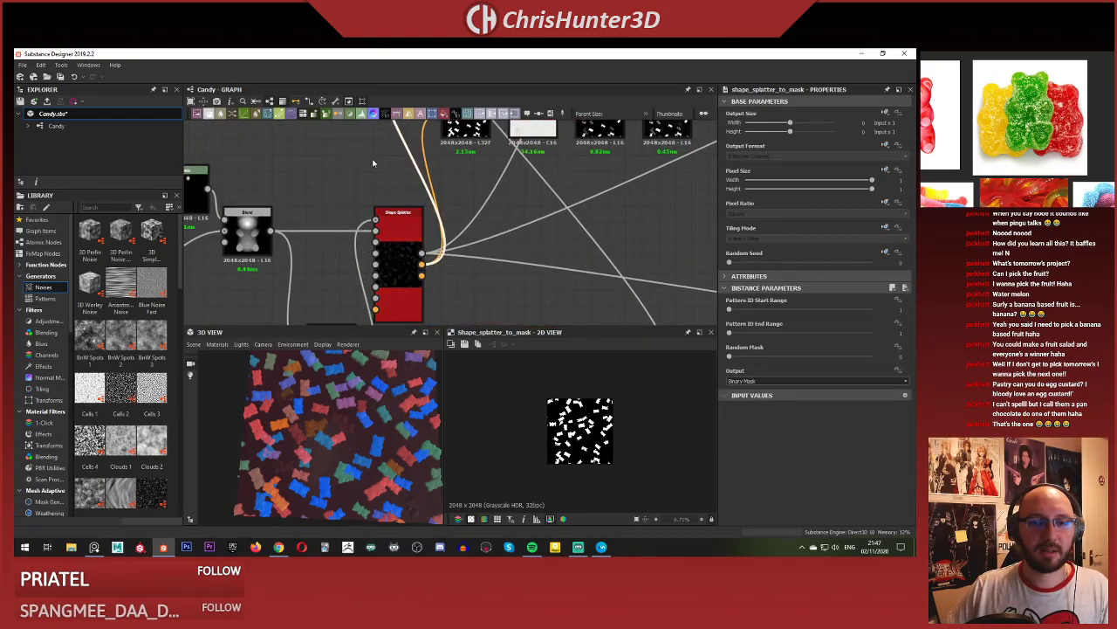
{"action": "middle_click_drag", "start_coordinate": [375, 162], "coordinate": [380, 273]}
{"action": "scroll", "coordinate": [416, 213], "scroll_direction": "up", "scroll_amount": 2}
{"action": "scroll", "coordinate": [406, 215], "scroll_direction": "down", "scroll_amount": 3}
{"action": "middle_click_drag", "start_coordinate": [389, 215], "coordinate": [402, 310]}
{"action": "scroll", "coordinate": [388, 264], "scroll_direction": "up", "scroll_amount": 2}
{"action": "left_click", "coordinate": [418, 313]}
{"action": "scroll", "coordinate": [410, 218], "scroll_direction": "down", "scroll_amount": 1}
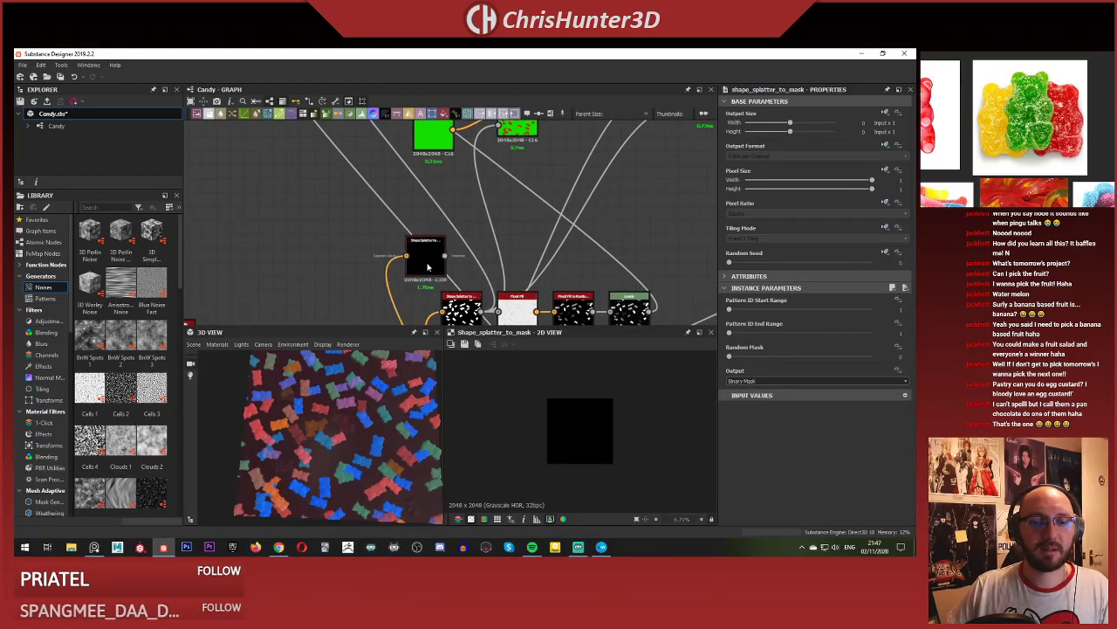
Move the duplicated Shape Splatter to Mask node beside the Shape Splatter and delete it.
{"action": "scroll", "coordinate": [408, 269], "scroll_direction": "up", "scroll_amount": 4}
{"action": "scroll", "coordinate": [409, 270], "scroll_direction": "down", "scroll_amount": 3}
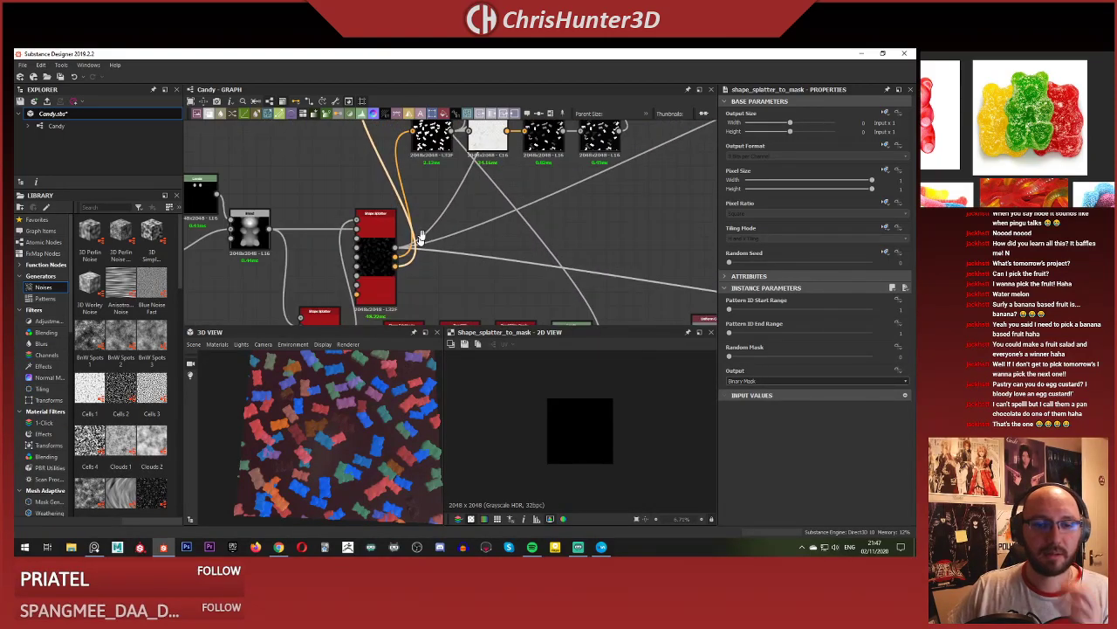
{"action": "middle_click_drag", "start_coordinate": [409, 266], "coordinate": [402, 228]}
{"action": "middle_click_drag", "start_coordinate": [401, 157], "coordinate": [427, 240]}
{"action": "scroll", "coordinate": [427, 240], "scroll_direction": "down", "scroll_amount": 1}
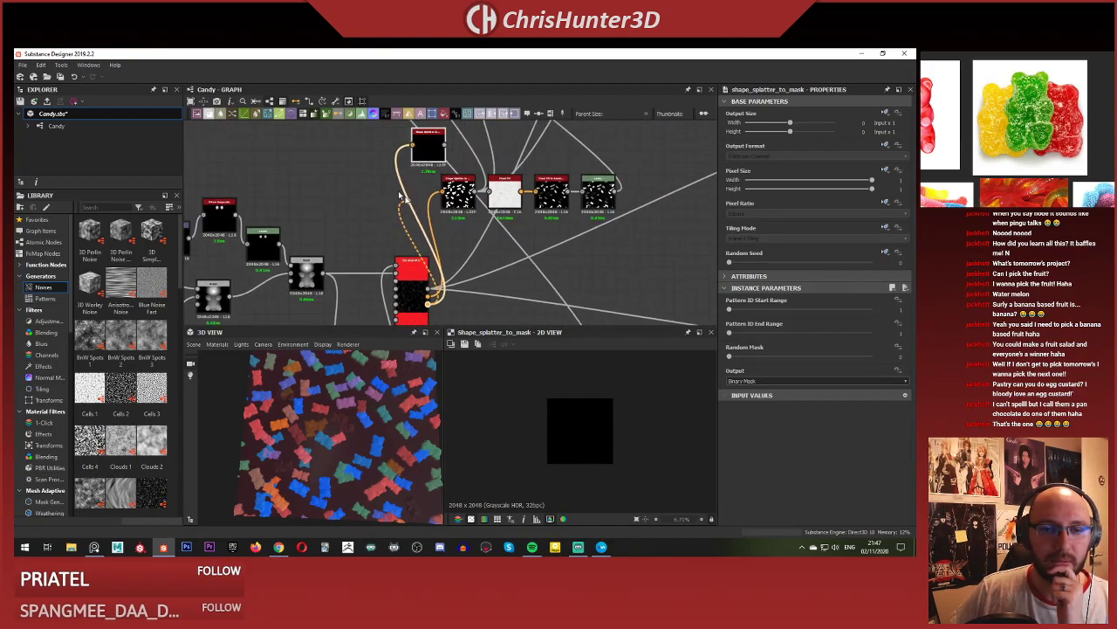
{"action": "scroll", "coordinate": [461, 186], "scroll_direction": "up", "scroll_amount": 4}
{"action": "middle_click_drag", "start_coordinate": [461, 186], "coordinate": [496, 242]}
{"action": "left_click_drag", "start_coordinate": [435, 161], "coordinate": [495, 276]}
{"action": "middle_click_drag", "start_coordinate": [495, 275], "coordinate": [450, 155]}
{"action": "scroll", "coordinate": [451, 156], "scroll_direction": "down", "scroll_amount": 3}
{"action": "left_click_drag", "start_coordinate": [451, 156], "coordinate": [482, 251]}
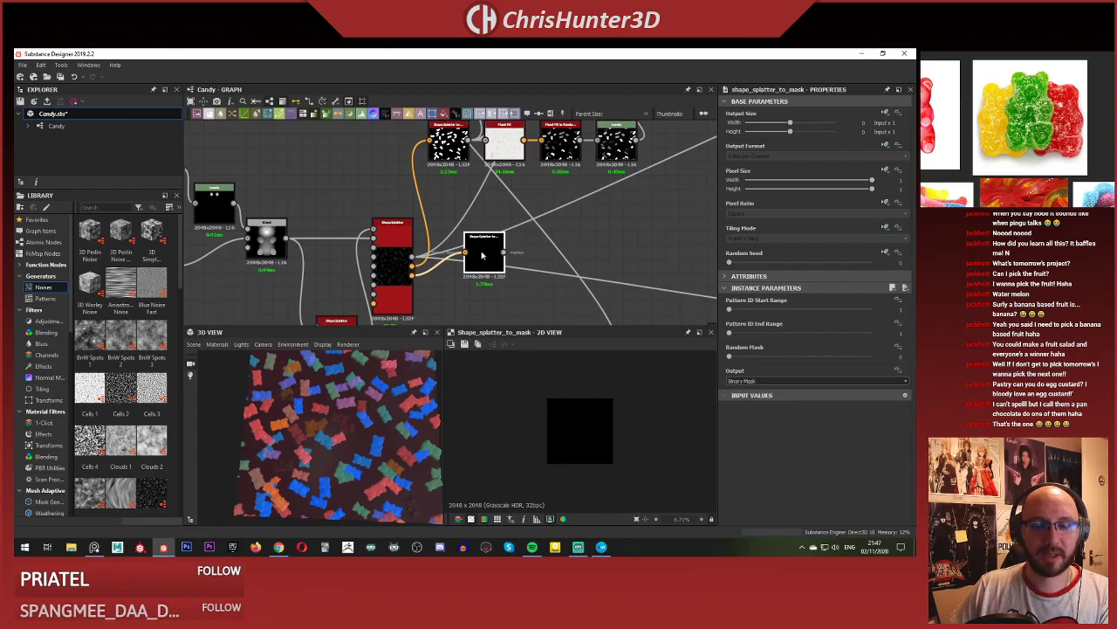
{"action": "key", "text": "Delete"}
Inspect the first Shape Splatter, and preview the Blend that combines the red and green Uniform Color nodes.
{"action": "scroll", "coordinate": [365, 208], "scroll_direction": "up", "scroll_amount": 3}
{"action": "scroll", "coordinate": [414, 164], "scroll_direction": "down", "scroll_amount": 5}
{"action": "scroll", "coordinate": [422, 234], "scroll_direction": "up", "scroll_amount": 4}
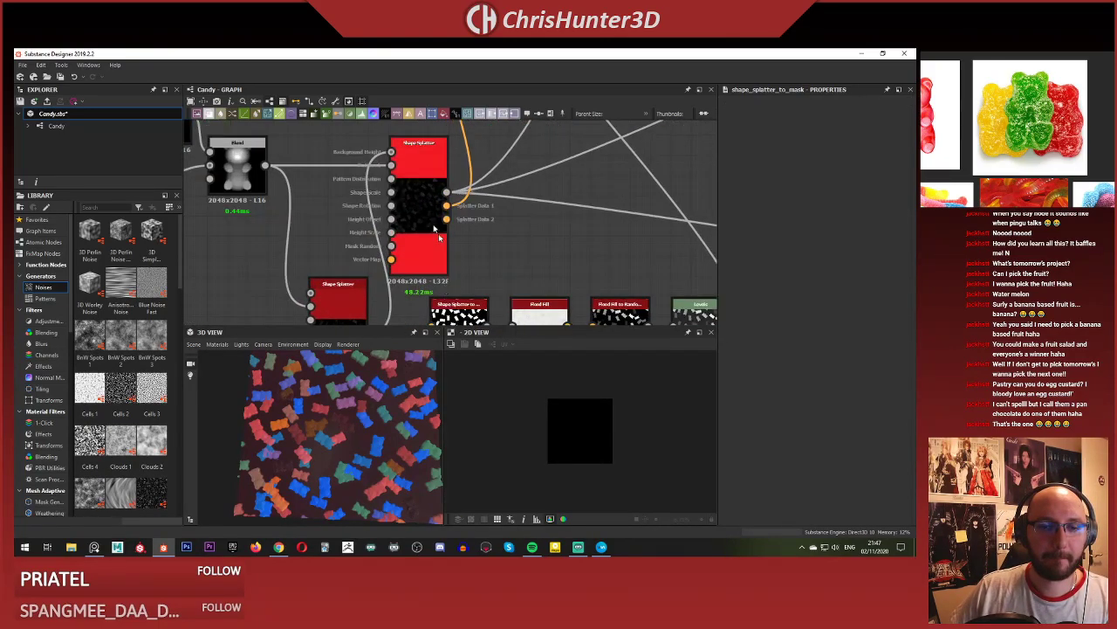
{"action": "left_click", "coordinate": [426, 212]}
{"action": "double_click", "coordinate": [435, 189]}
{"action": "scroll", "coordinate": [435, 187], "scroll_direction": "down", "scroll_amount": 1}
{"action": "middle_click_drag", "start_coordinate": [419, 157], "coordinate": [401, 302]}
{"action": "scroll", "coordinate": [402, 297], "scroll_direction": "down", "scroll_amount": 3}
{"action": "scroll", "coordinate": [434, 241], "scroll_direction": "up", "scroll_amount": 3}
{"action": "scroll", "coordinate": [418, 174], "scroll_direction": "down", "scroll_amount": 1}
{"action": "middle_click_drag", "start_coordinate": [419, 140], "coordinate": [397, 295]}
{"action": "scroll", "coordinate": [483, 249], "scroll_direction": "up", "scroll_amount": 3}
{"action": "left_click", "coordinate": [486, 227]}
{"action": "double_click", "coordinate": [486, 227]}
{"action": "scroll", "coordinate": [486, 227], "scroll_direction": "down", "scroll_amount": 3}
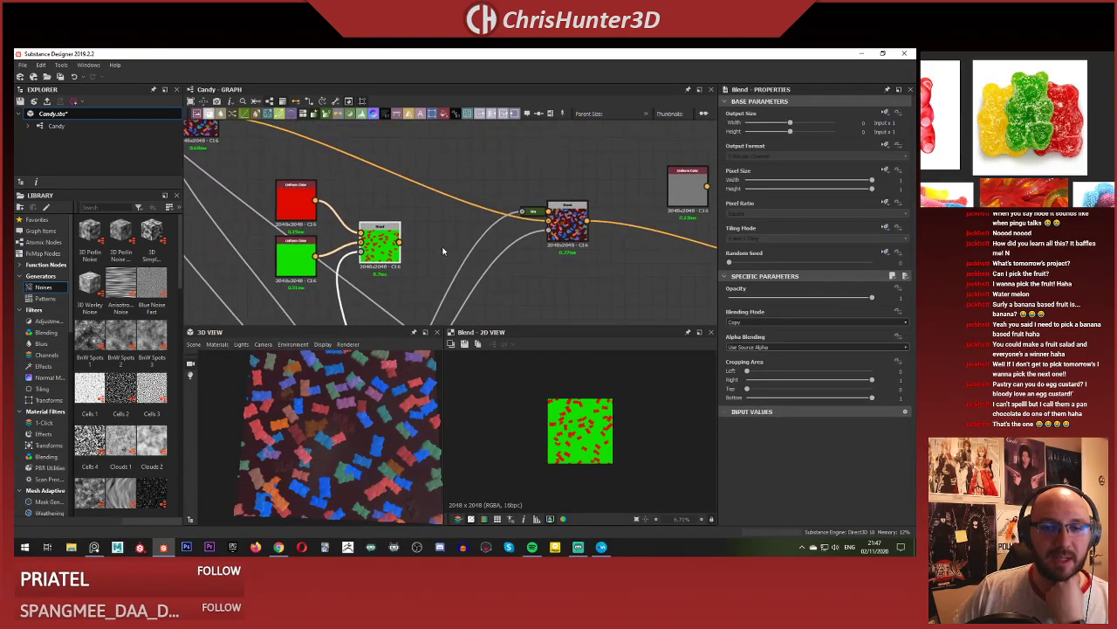
Add a second Blend node with the red-and-green Blend feeding its background, and move the first Blend closer to it.
{"action": "scroll", "coordinate": [404, 245], "scroll_direction": "up", "scroll_amount": 3}
{"action": "scroll", "coordinate": [389, 240], "scroll_direction": "down", "scroll_amount": 2}
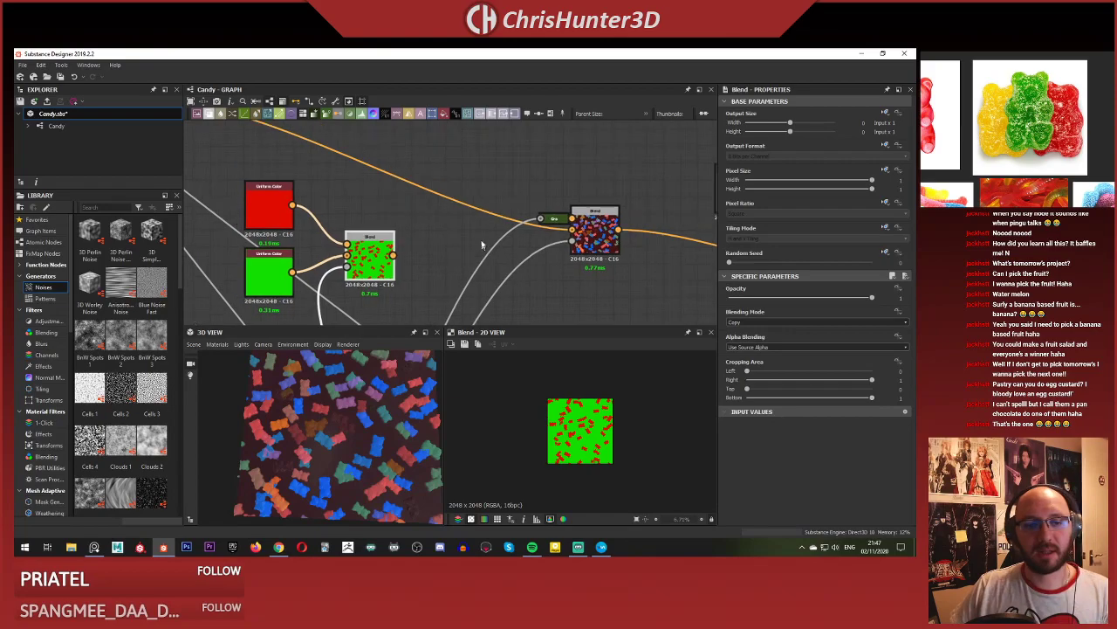
{"action": "key", "text": "space"}
{"action": "left_click", "coordinate": [500, 269]}
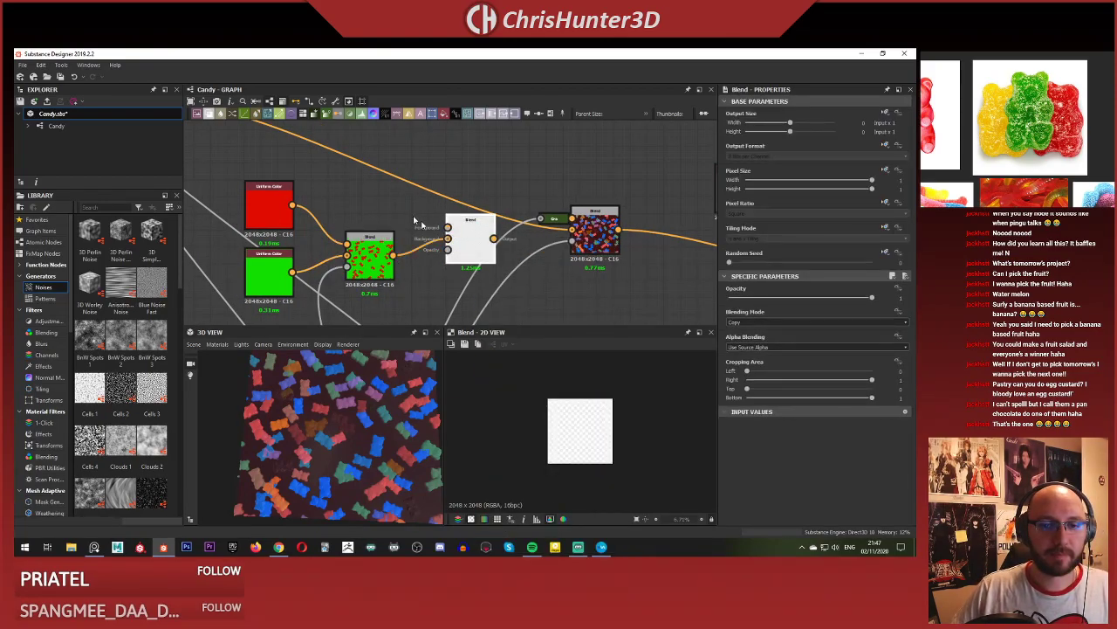
{"action": "left_click_drag", "start_coordinate": [368, 260], "coordinate": [384, 260]}
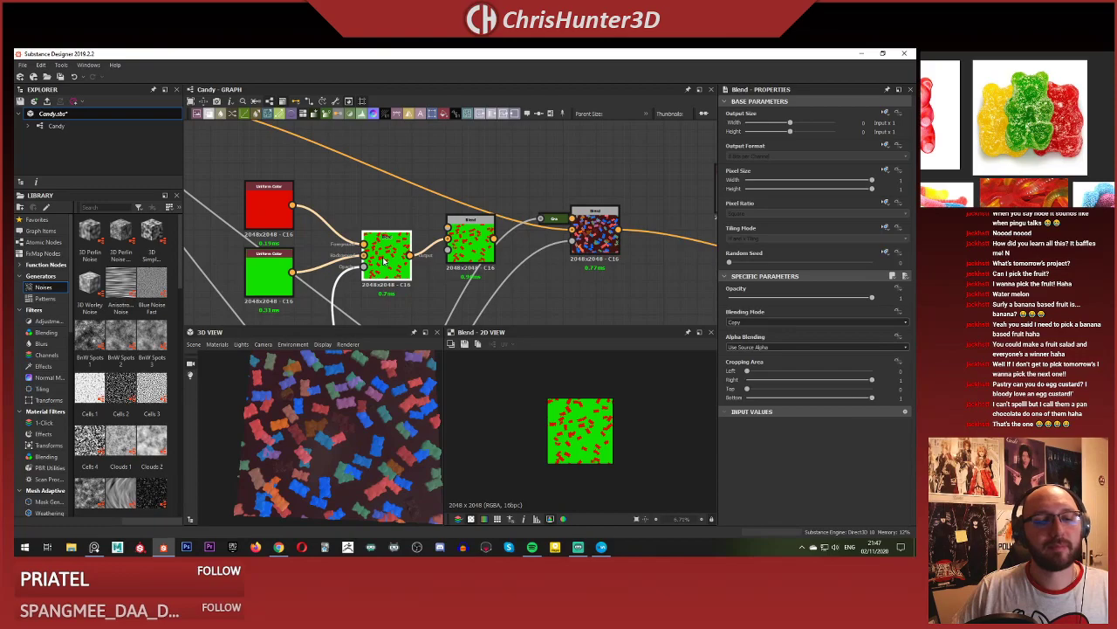
Try removing the green Uniform Color node from the first Blend's background, and undo the deletion.
{"action": "left_click", "coordinate": [275, 281]}
{"action": "key", "text": "Delete"}
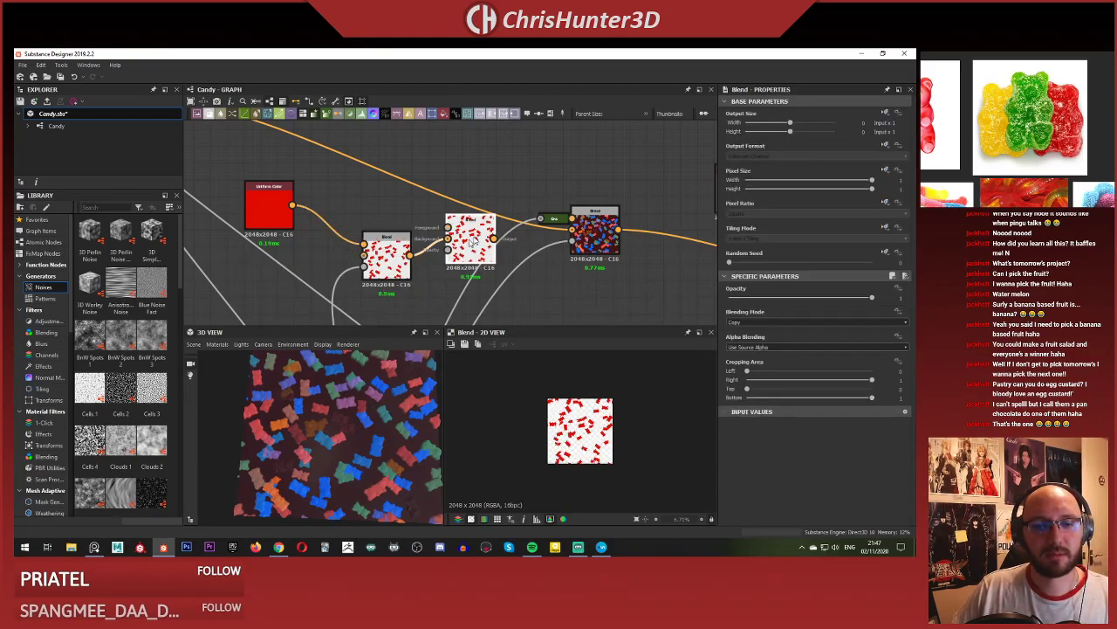
{"action": "scroll", "coordinate": [414, 264], "scroll_direction": "down", "scroll_amount": 4}
{"action": "mouse_move", "coordinate": [414, 264]}
{"action": "middle_mouse_down"}
{"action": "mouse_move", "coordinate": [417, 71]}
{"action": "mouse_move", "coordinate": [428, 264]}
{"action": "middle_mouse_up"}
{"action": "scroll", "coordinate": [421, 211], "scroll_direction": "up", "scroll_amount": 1}
{"action": "scroll", "coordinate": [426, 213], "scroll_direction": "up", "scroll_amount": 2}
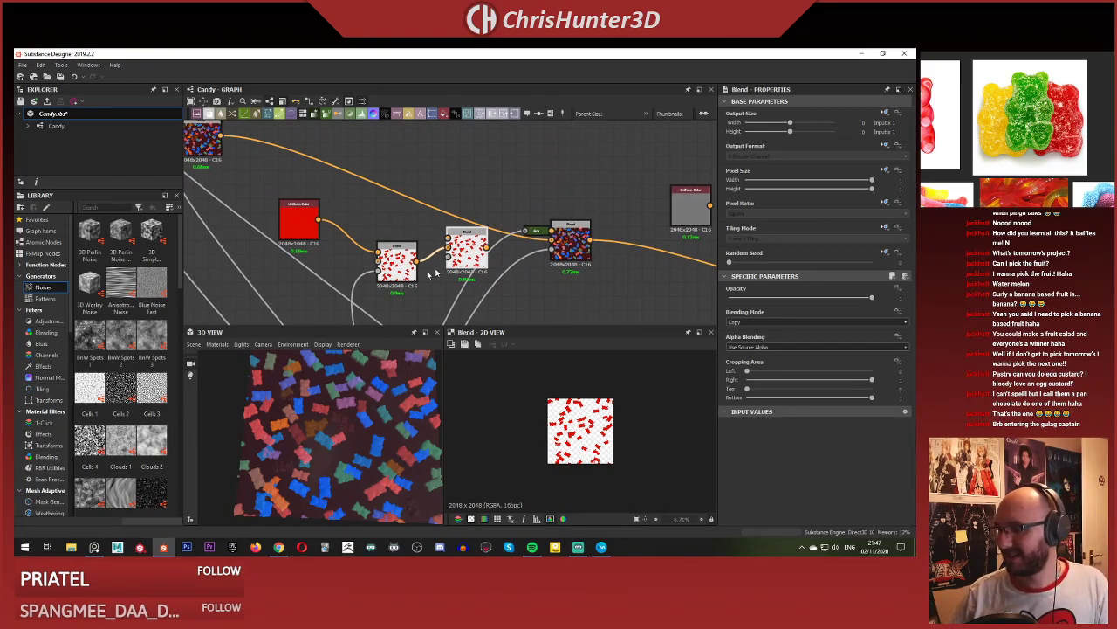
{"action": "key", "text": "ctrl+z"}
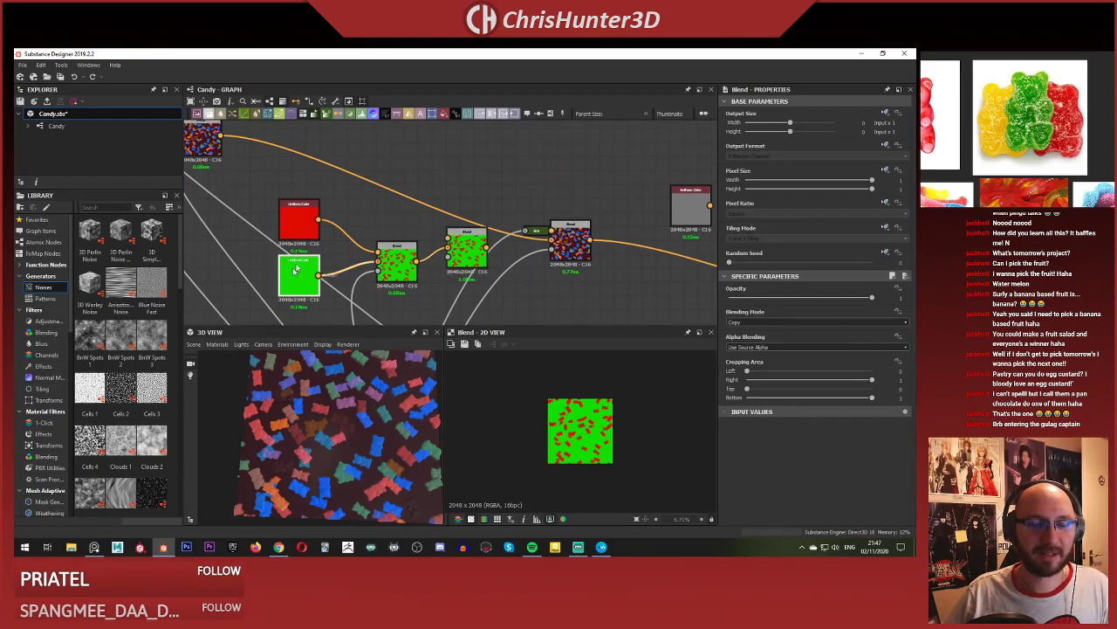
Move the green Uniform Color above the Blends and rewire it from the first Blend's background to the second Blend's foreground.
{"action": "left_click_drag", "start_coordinate": [294, 269], "coordinate": [386, 199]}
{"action": "left_click", "coordinate": [461, 247]}
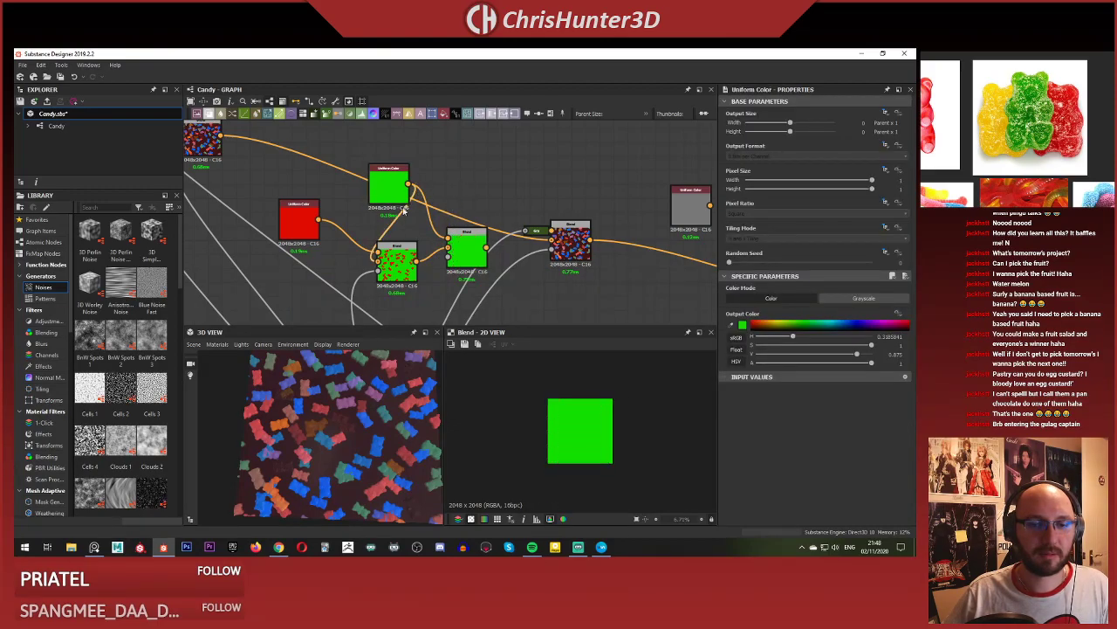
{"action": "left_click", "coordinate": [462, 249]}
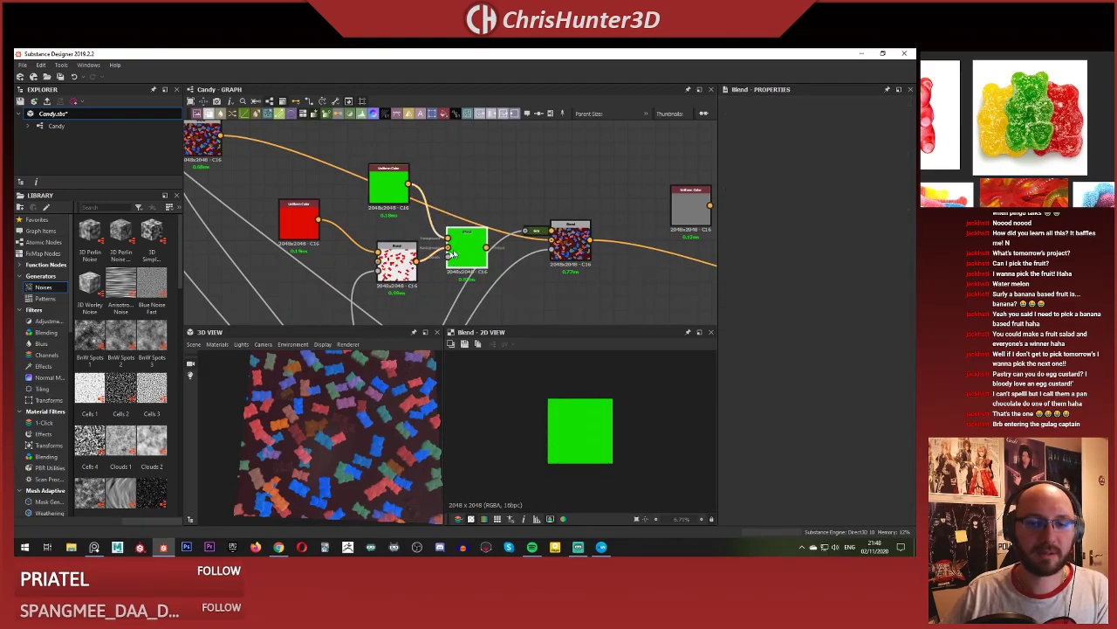
Connect the second Shape Splatter's mask to the new Blend's opacity input and preview the Blend.
{"action": "scroll", "coordinate": [456, 247], "scroll_direction": "down", "scroll_amount": 5}
{"action": "middle_click_drag", "start_coordinate": [456, 247], "coordinate": [459, 61]}
{"action": "scroll", "coordinate": [432, 175], "scroll_direction": "up", "scroll_amount": 4}
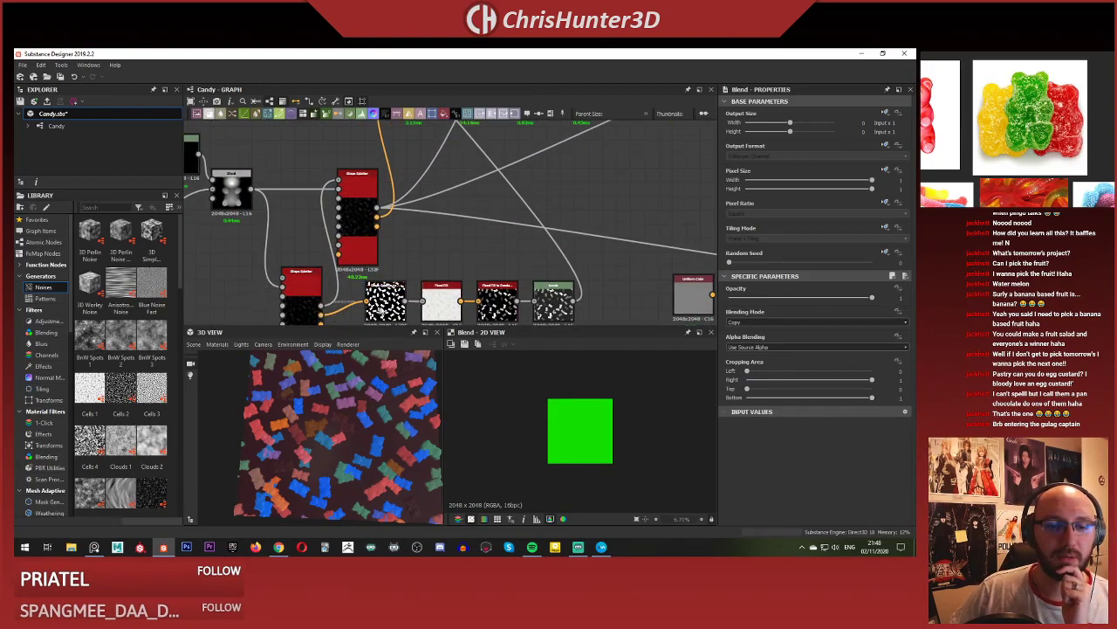
{"action": "scroll", "coordinate": [446, 210], "scroll_direction": "down", "scroll_amount": 5}
{"action": "scroll", "coordinate": [446, 209], "scroll_direction": "up", "scroll_amount": 4}
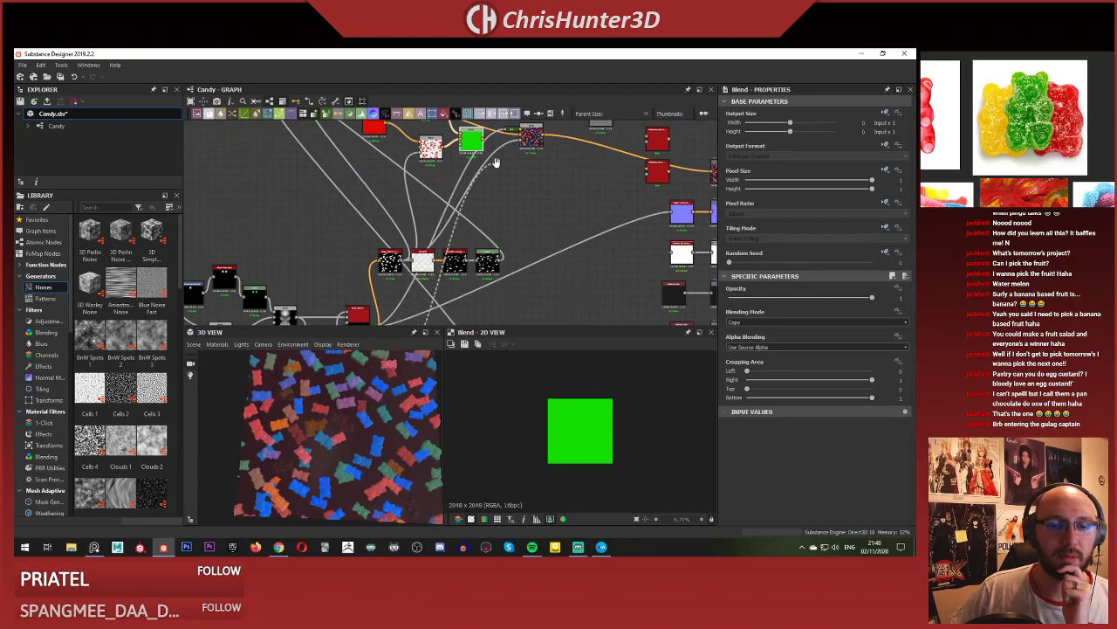
{"action": "scroll", "coordinate": [495, 162], "scroll_direction": "up", "scroll_amount": 4}
{"action": "double_click", "coordinate": [371, 209]}
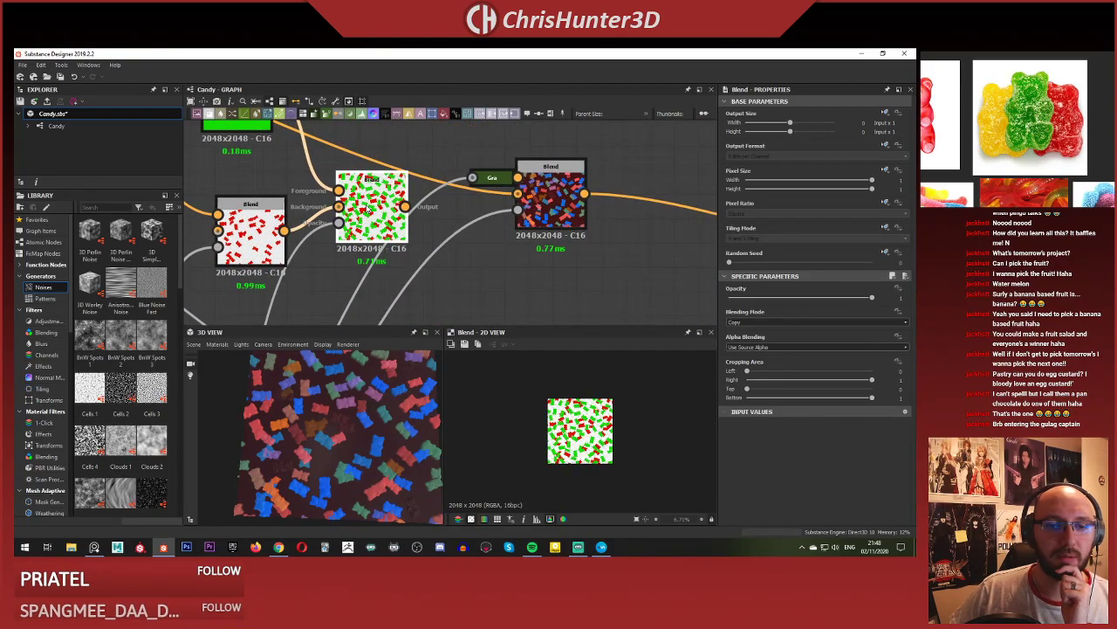
Arrange the red and green Uniform Color nodes and the second Blend into a compact group.
{"action": "middle_click_drag", "start_coordinate": [367, 208], "coordinate": [428, 226]}
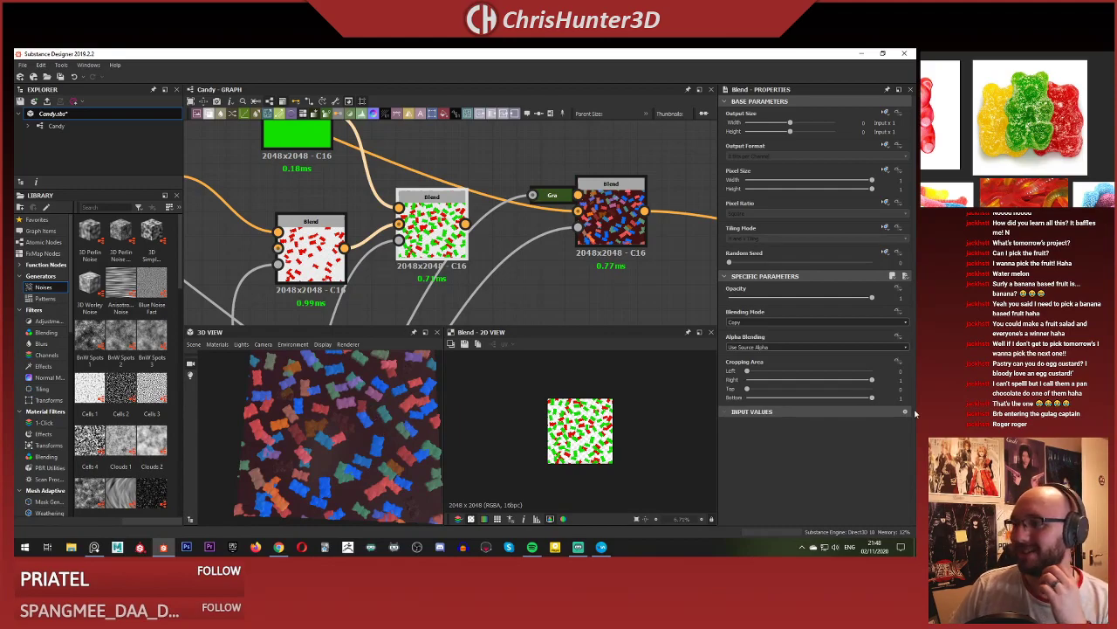
{"action": "scroll", "coordinate": [438, 187], "scroll_direction": "down", "scroll_amount": 3}
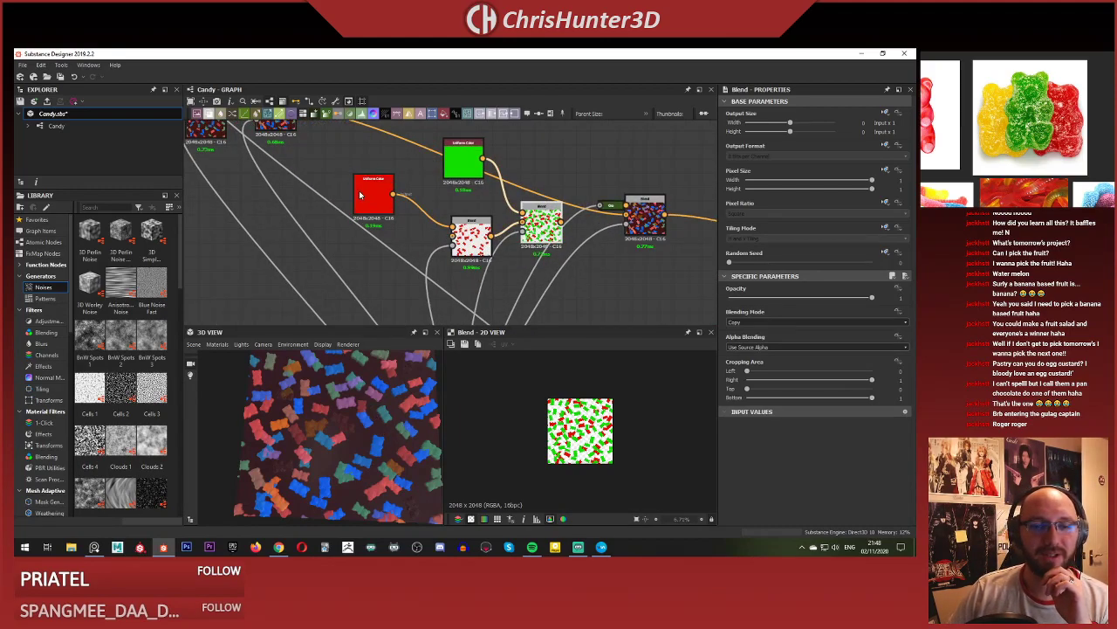
{"action": "left_click_drag", "start_coordinate": [358, 193], "coordinate": [397, 217]}
{"action": "left_click_drag", "start_coordinate": [461, 170], "coordinate": [469, 191]}
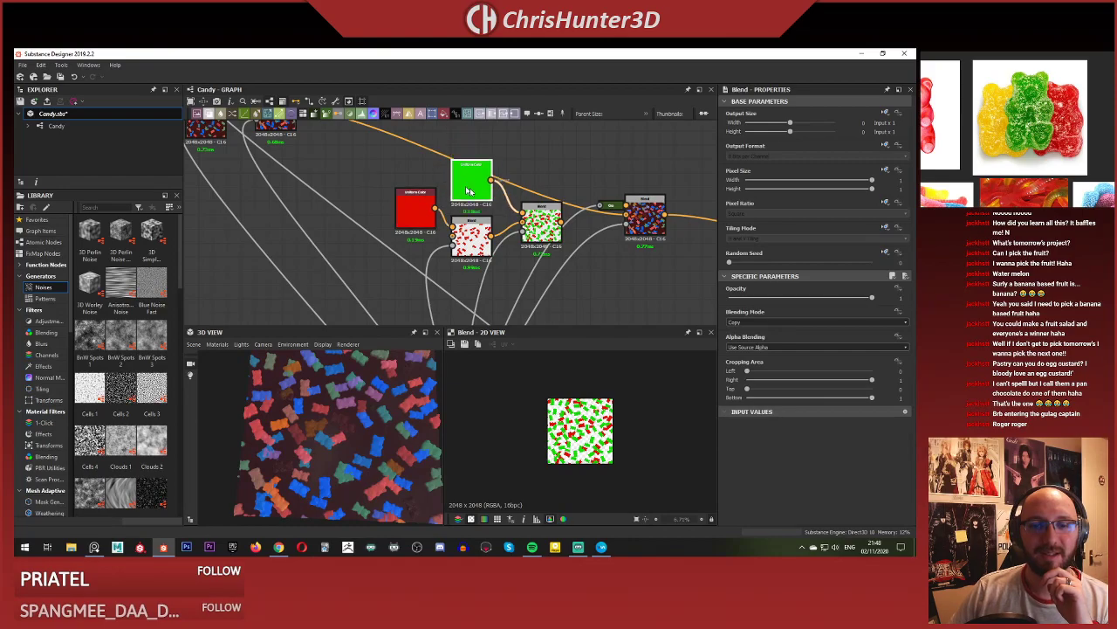
{"action": "left_click_drag", "start_coordinate": [542, 222], "coordinate": [527, 209]}
{"action": "middle_click_drag", "start_coordinate": [484, 288], "coordinate": [457, 294]}
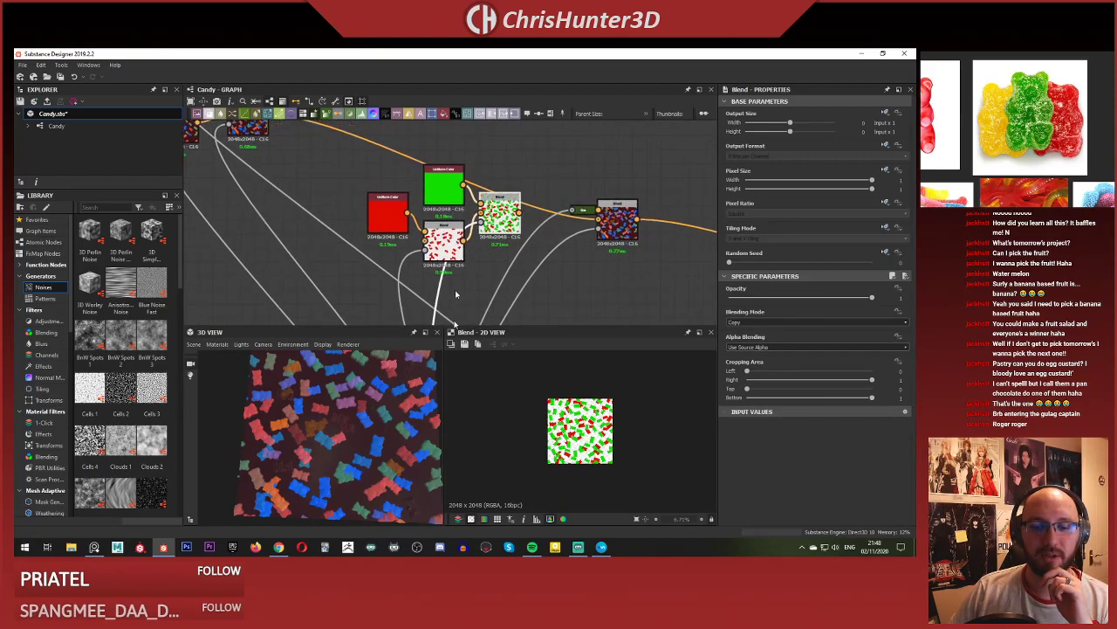
Connect the combined red-and-green Blend output to the final Blend's background input.
{"action": "scroll", "coordinate": [596, 429], "scroll_direction": "up", "scroll_amount": 6}
{"action": "scroll", "coordinate": [552, 242], "scroll_direction": "down", "scroll_amount": 2}
{"action": "middle_click_drag", "start_coordinate": [549, 258], "coordinate": [499, 259]}
{"action": "scroll", "coordinate": [500, 259], "scroll_direction": "up", "scroll_amount": 2}
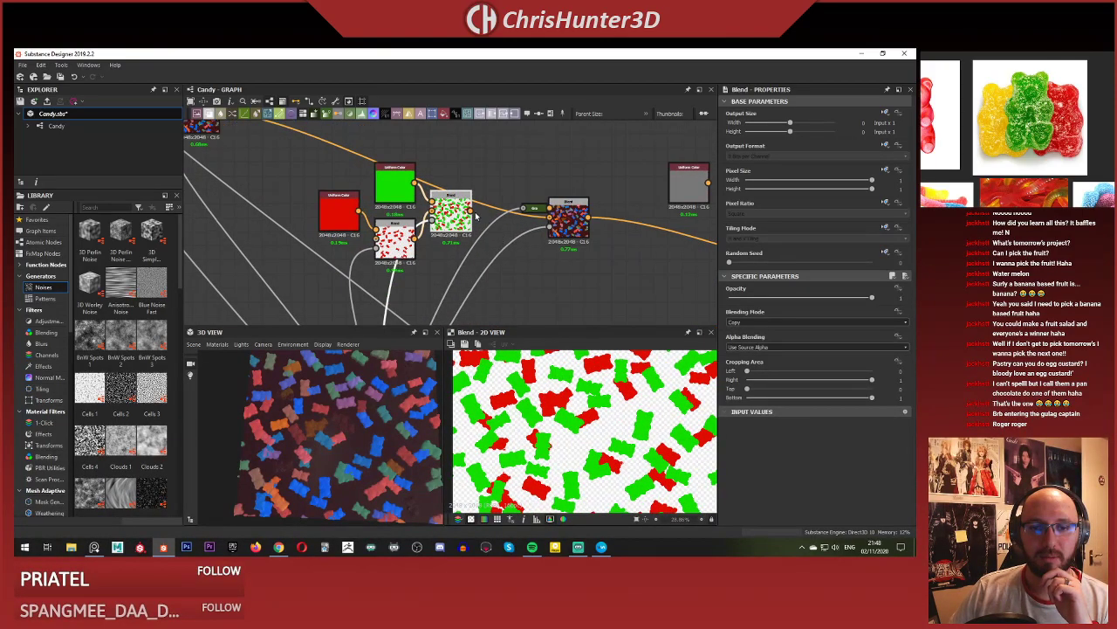
{"action": "left_click_drag", "start_coordinate": [564, 220], "coordinate": [551, 218]}
Examine the red and green gummy bear colours on the plane in the 3D view.
{"action": "scroll", "coordinate": [376, 433], "scroll_direction": "up", "scroll_amount": 5}
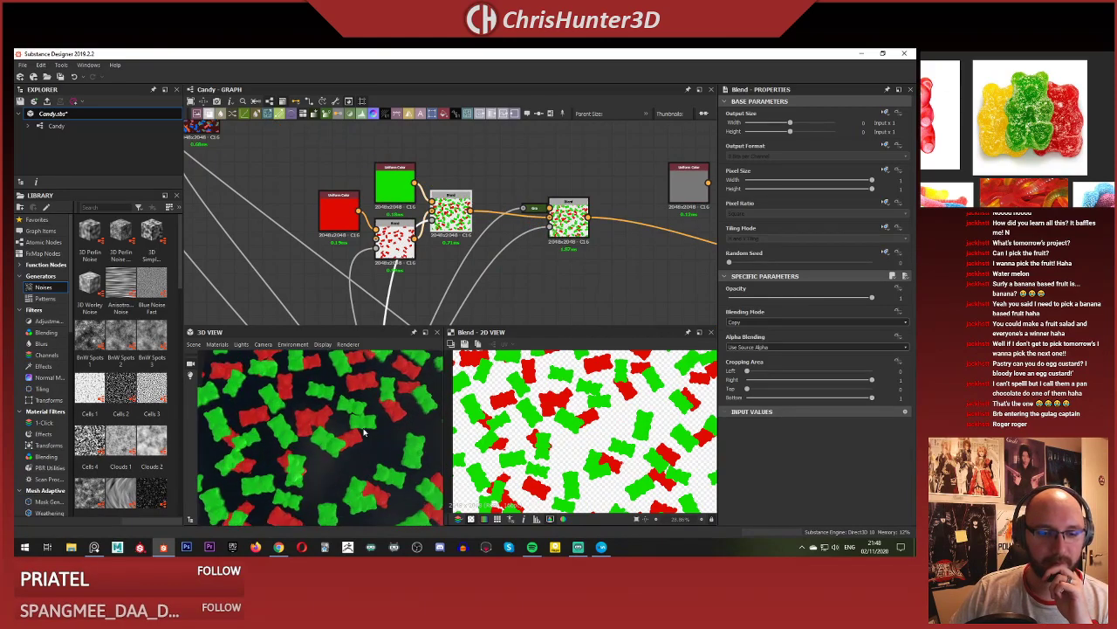
{"action": "left_click_drag", "start_coordinate": [375, 433], "coordinate": [351, 409]}
{"action": "scroll", "coordinate": [366, 384], "scroll_direction": "down", "scroll_amount": 4}
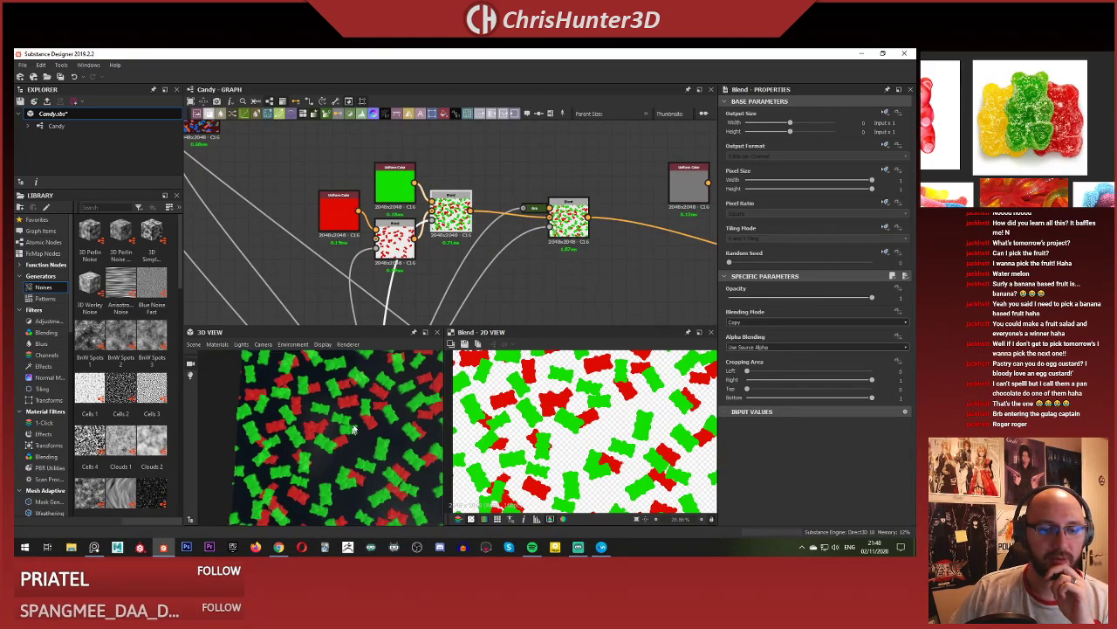
{"action": "scroll", "coordinate": [351, 408], "scroll_direction": "down", "scroll_amount": 4}
{"action": "middle_click_drag", "start_coordinate": [351, 408], "coordinate": [349, 431]}
{"action": "scroll", "coordinate": [398, 246], "scroll_direction": "down", "scroll_amount": 3}
{"action": "scroll", "coordinate": [397, 266], "scroll_direction": "up", "scroll_amount": 2}
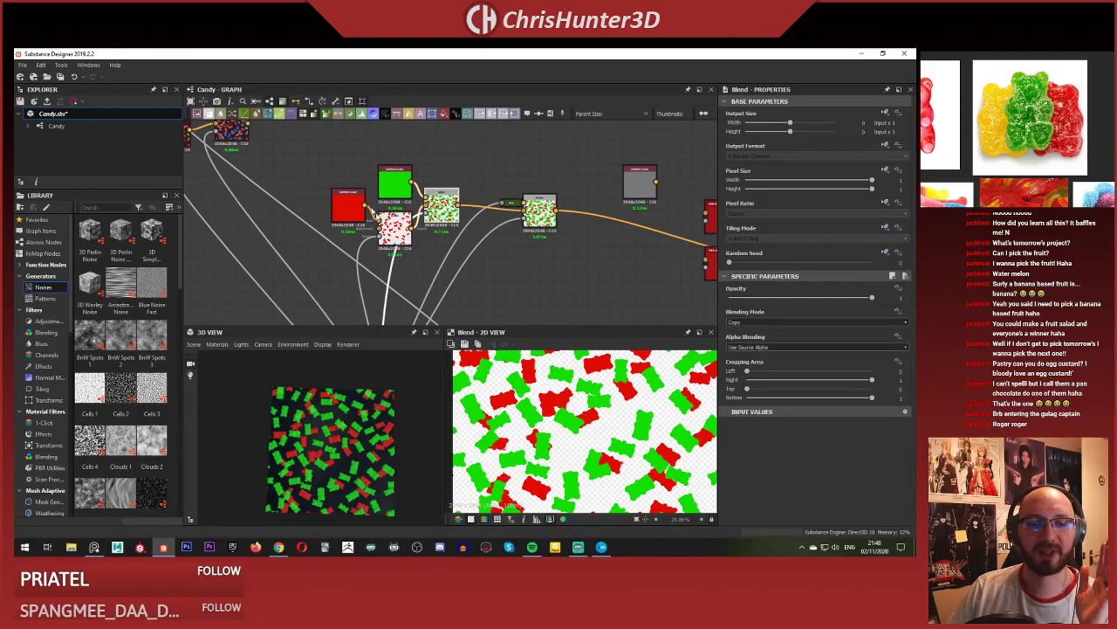
Shift the red and green colour nodes with their Blends away from the final Blend to make room.
{"action": "left_click_drag", "start_coordinate": [332, 154], "coordinate": [384, 159]}
{"action": "scroll", "coordinate": [406, 190], "scroll_direction": "up", "scroll_amount": 1}
{"action": "middle_click_drag", "start_coordinate": [422, 208], "coordinate": [439, 244]}
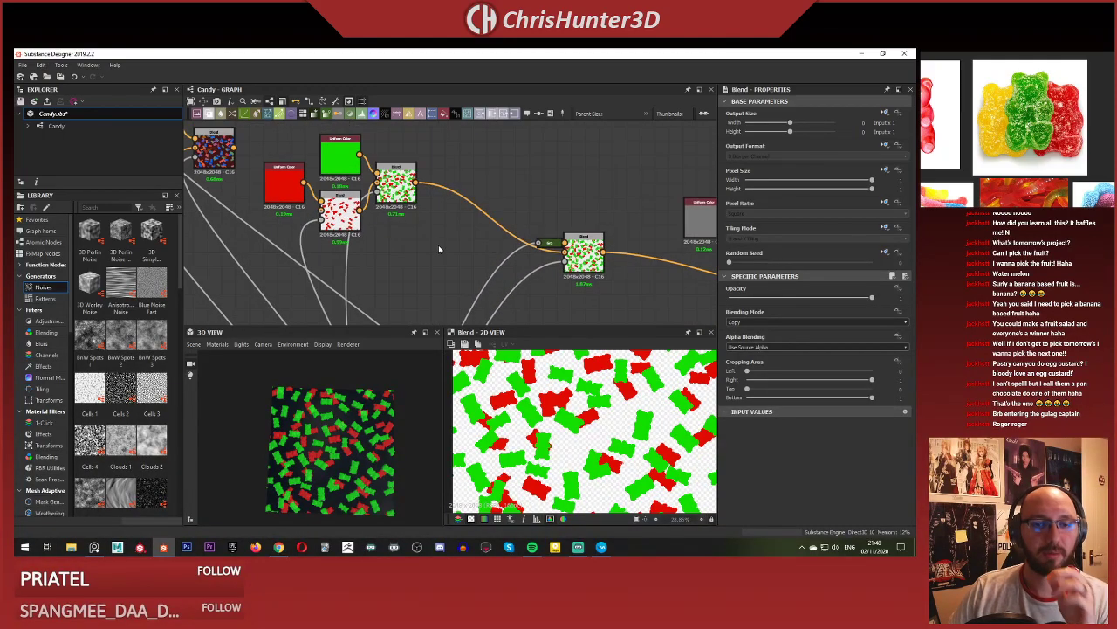
Add a third Blend node and feed the combined red-and-green Blend into its background.
{"action": "key", "text": "space"}
{"action": "type", "text": "blen"}
{"action": "key", "text": "Return"}
{"action": "scroll", "coordinate": [428, 222], "scroll_direction": "up", "scroll_amount": 3}
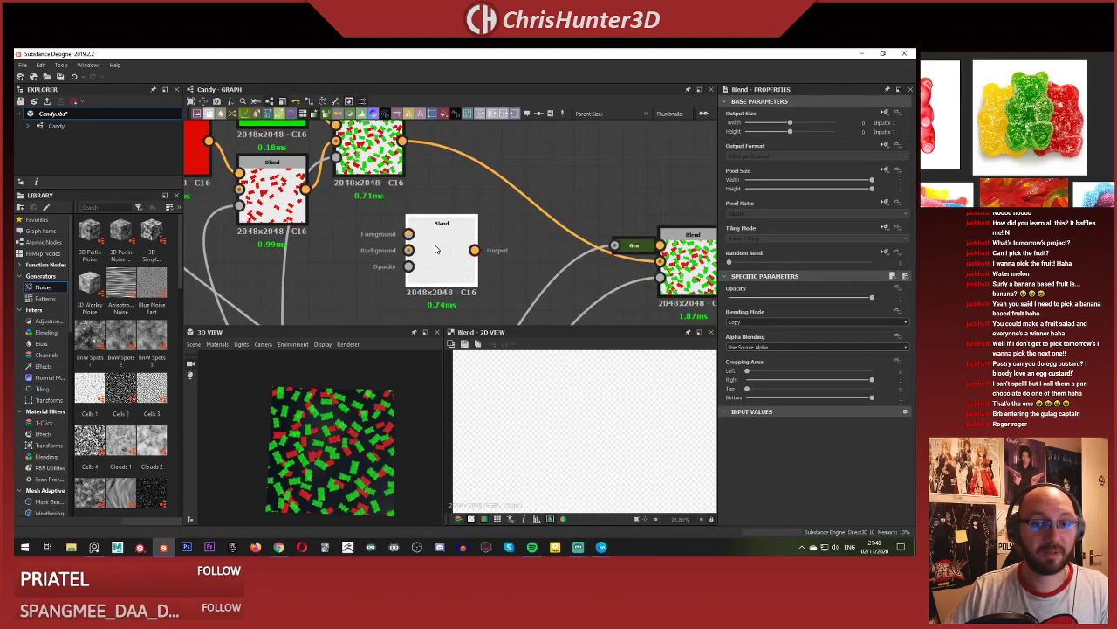
{"action": "left_click_drag", "start_coordinate": [395, 125], "coordinate": [432, 251]}
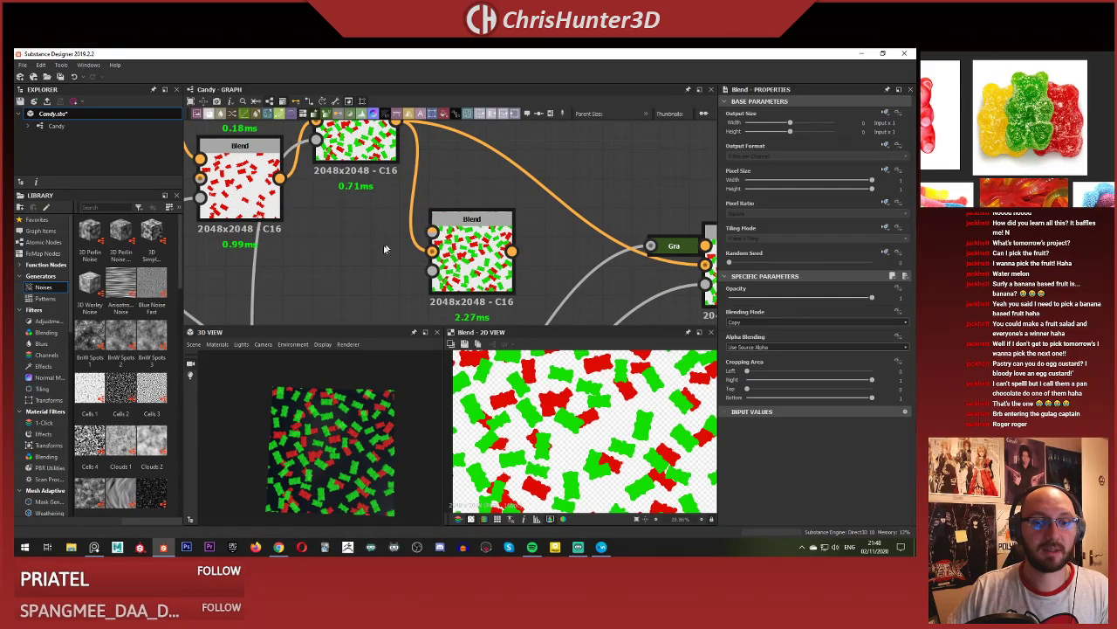
{"action": "scroll", "coordinate": [397, 262], "scroll_direction": "down", "scroll_amount": 3}
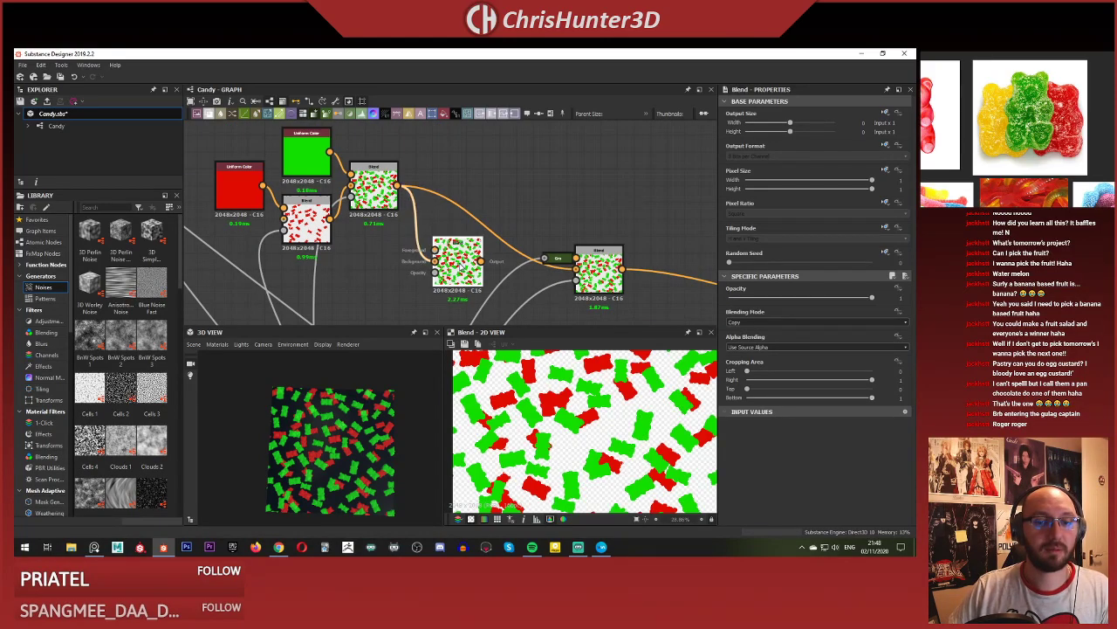
Duplicate the second Shape Splatter node and place the copy directly below it, fed by the same bear pattern.
{"action": "scroll", "coordinate": [460, 237], "scroll_direction": "down", "scroll_amount": 6}
{"action": "scroll", "coordinate": [448, 197], "scroll_direction": "up", "scroll_amount": 5}
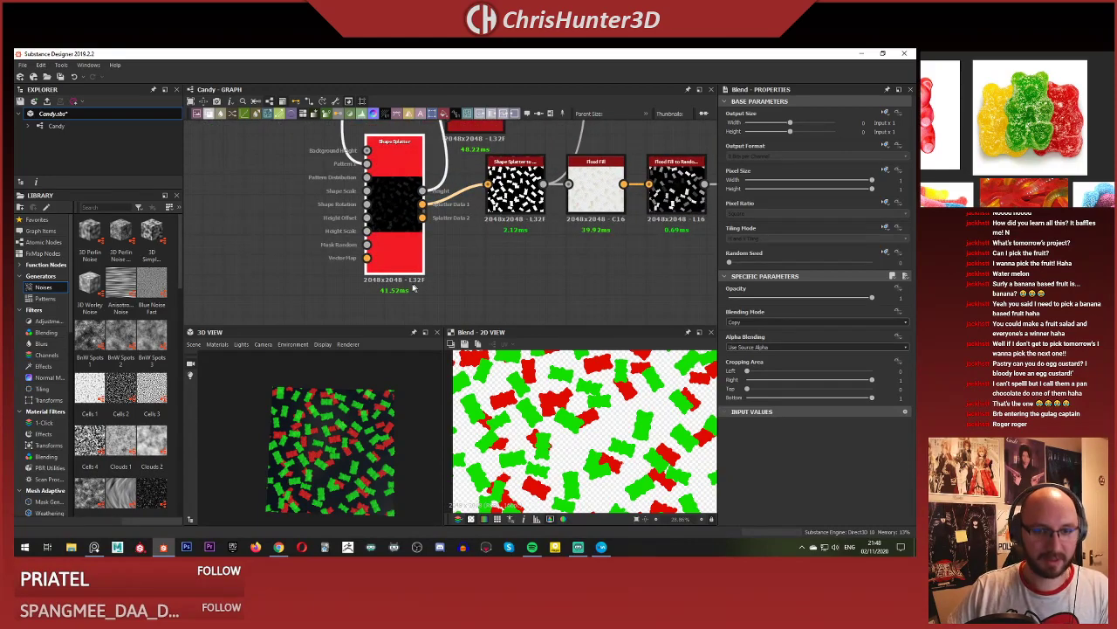
{"action": "double_click", "coordinate": [408, 270]}
{"action": "scroll", "coordinate": [399, 215], "scroll_direction": "down", "scroll_amount": 3}
{"action": "key", "text": "f"}
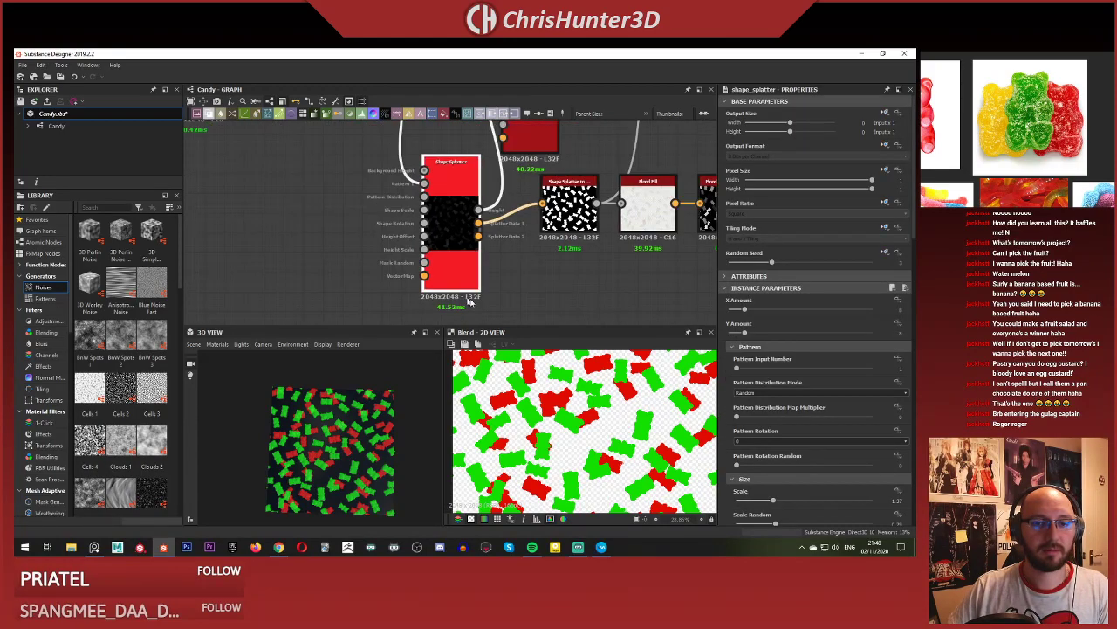
{"action": "scroll", "coordinate": [485, 272], "scroll_direction": "down", "scroll_amount": 4}
{"action": "middle_click_drag", "start_coordinate": [498, 252], "coordinate": [463, 185]}
{"action": "key", "text": "ctrl+d"}
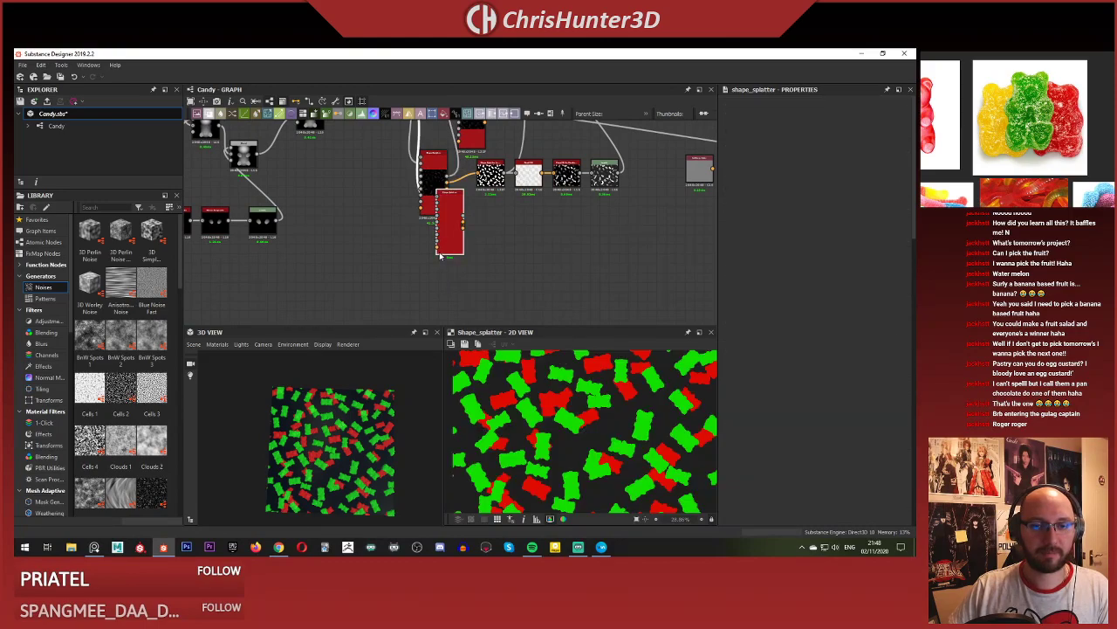
{"action": "left_click_drag", "start_coordinate": [444, 234], "coordinate": [431, 274]}
{"action": "left_click", "coordinate": [494, 246]}
{"action": "scroll", "coordinate": [494, 245], "scroll_direction": "up", "scroll_amount": 2}
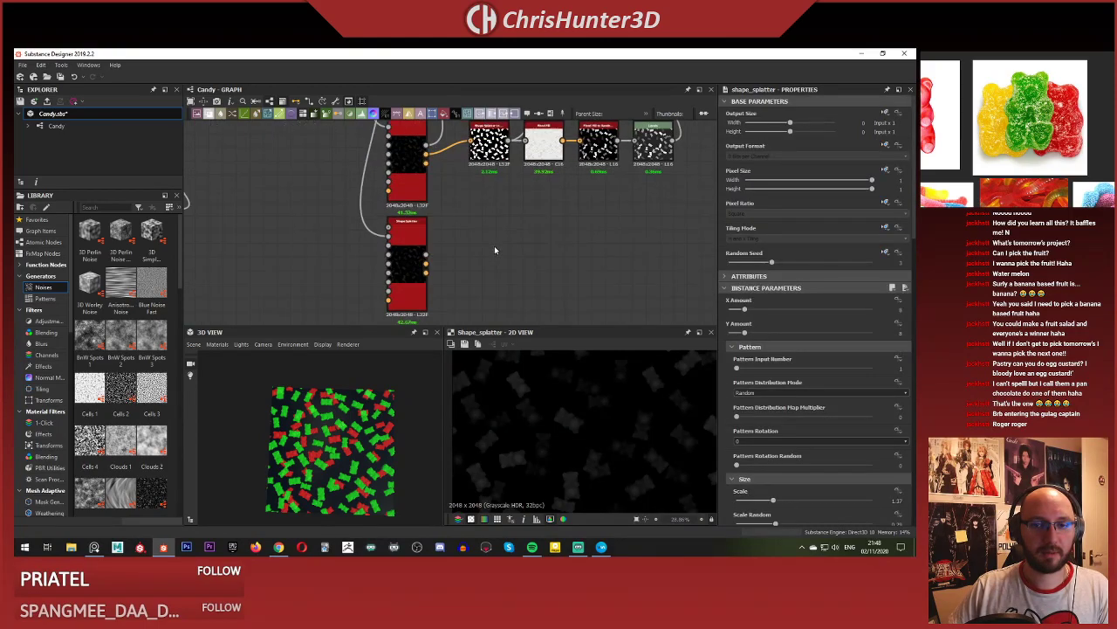
Examine how the existing Shape Splatters and their mask nodes are wired through the graph.
{"action": "middle_click_drag", "start_coordinate": [494, 245], "coordinate": [463, 316]}
{"action": "scroll", "coordinate": [464, 316], "scroll_direction": "down", "scroll_amount": 2}
{"action": "middle_click_drag", "start_coordinate": [485, 293], "coordinate": [495, 324]}
{"action": "middle_click_drag", "start_coordinate": [451, 189], "coordinate": [449, 244]}
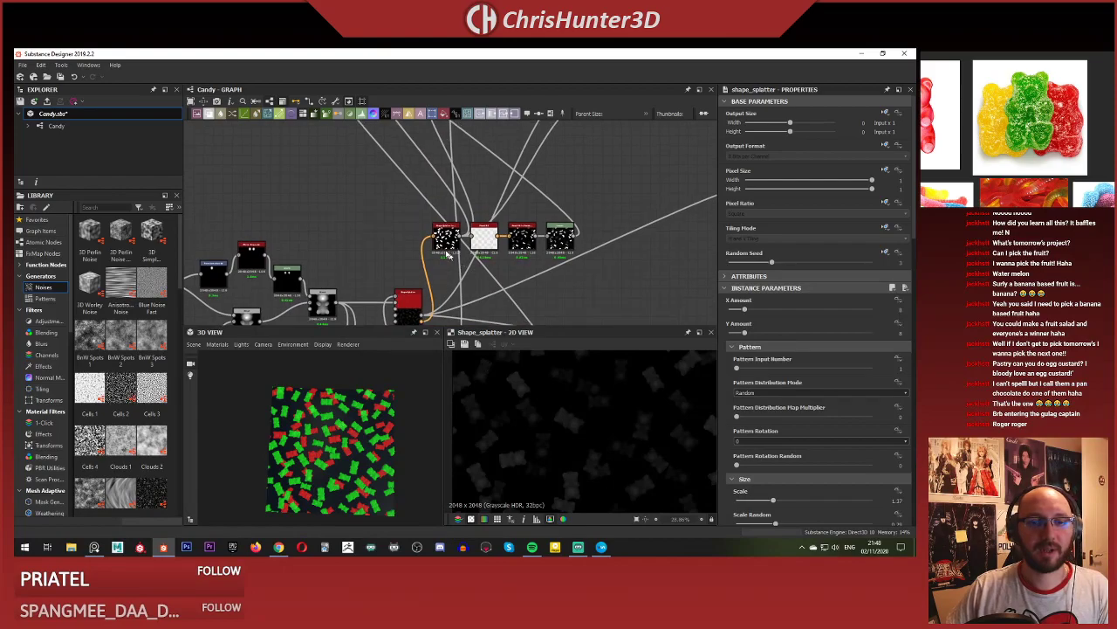
{"action": "scroll", "coordinate": [449, 244], "scroll_direction": "down", "scroll_amount": 2}
{"action": "middle_click_drag", "start_coordinate": [420, 172], "coordinate": [453, 283]}
{"action": "middle_click_drag", "start_coordinate": [402, 241], "coordinate": [392, 112]}
{"action": "middle_click_drag", "start_coordinate": [547, 265], "coordinate": [553, 163]}
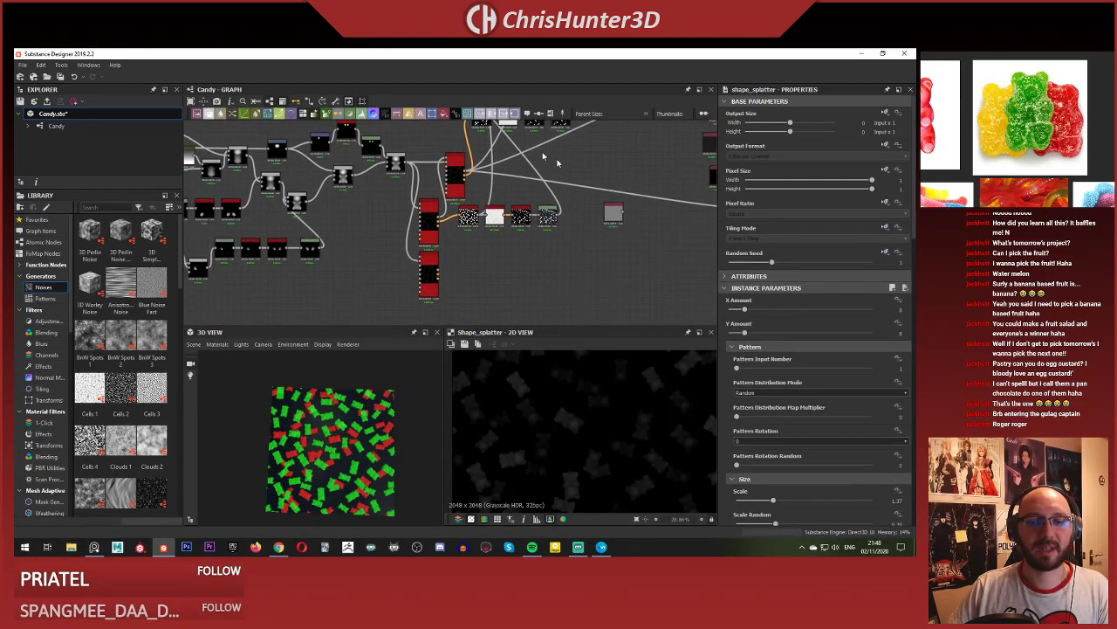
{"action": "scroll", "coordinate": [511, 175], "scroll_direction": "down", "scroll_amount": 1}
{"action": "scroll", "coordinate": [511, 222], "scroll_direction": "up", "scroll_amount": 4}
{"action": "middle_click_drag", "start_coordinate": [511, 223], "coordinate": [614, 225]}
{"action": "scroll", "coordinate": [470, 238], "scroll_direction": "up", "scroll_amount": 3}
{"action": "scroll", "coordinate": [470, 234], "scroll_direction": "down", "scroll_amount": 4}
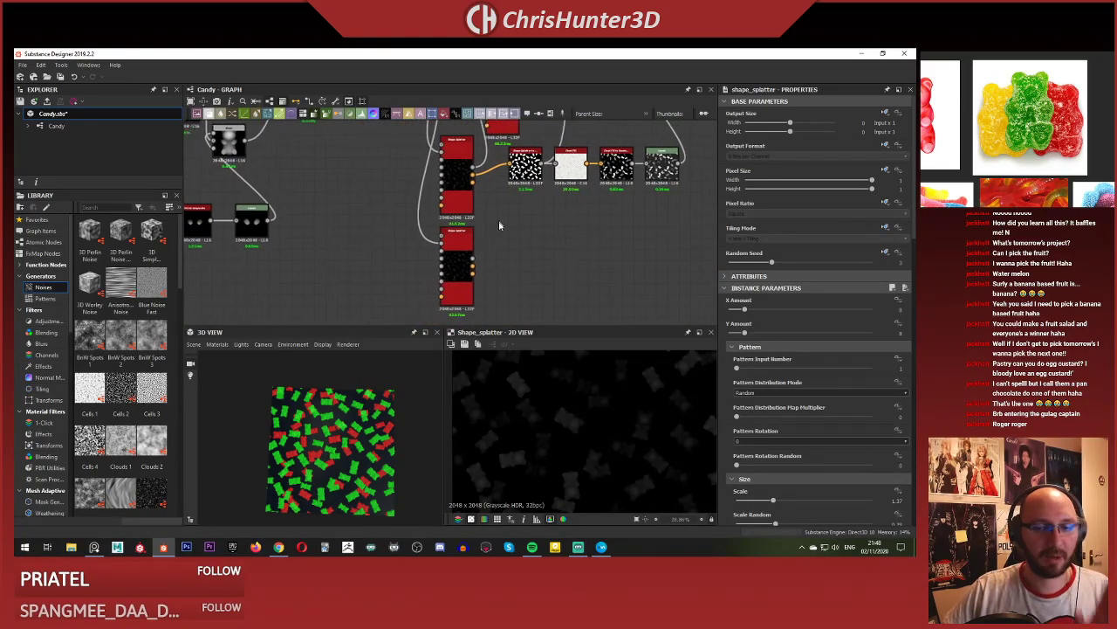
{"action": "scroll", "coordinate": [524, 303], "scroll_direction": "up", "scroll_amount": 2}
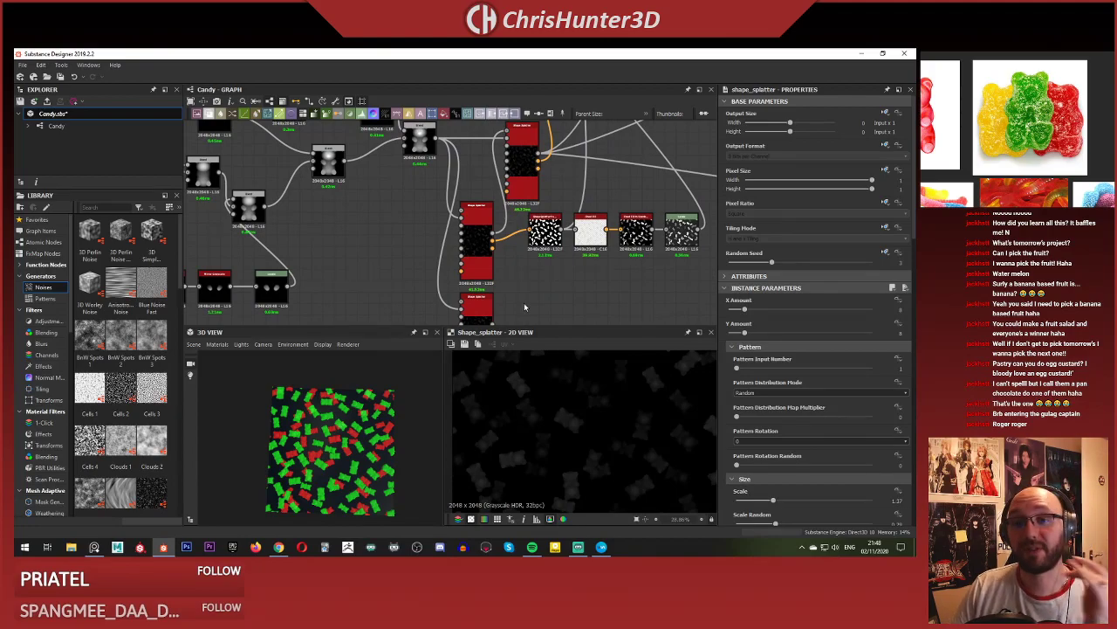
{"action": "middle_click_drag", "start_coordinate": [529, 298], "coordinate": [501, 238]}
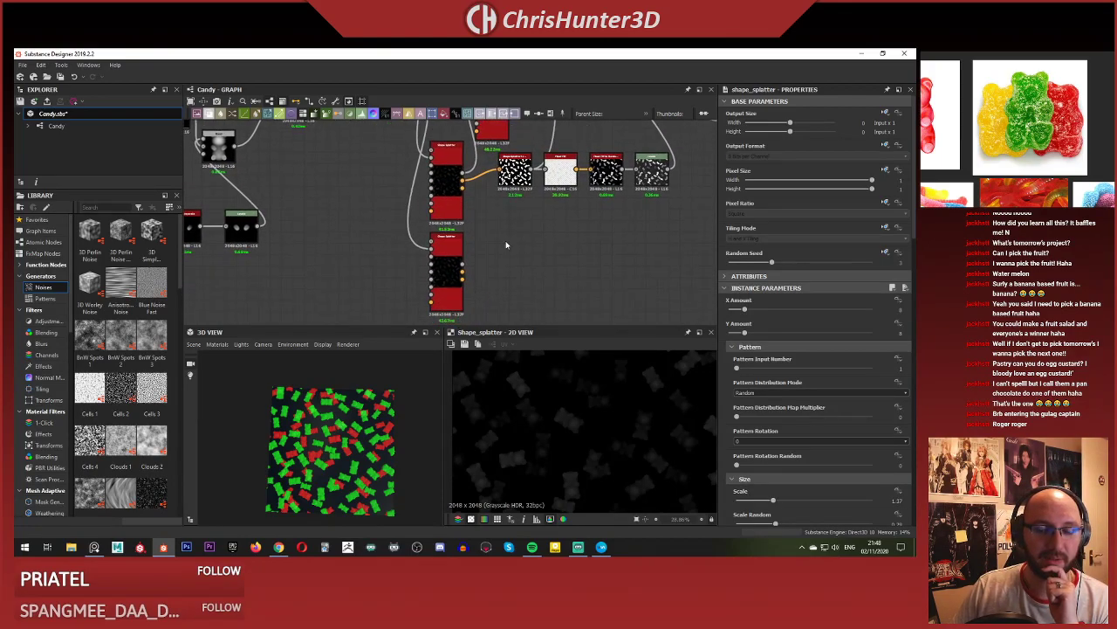
Set the duplicated Shape Splatter's random seed to 4.
{"action": "scroll", "coordinate": [471, 279], "scroll_direction": "up", "scroll_amount": 2}
{"action": "scroll", "coordinate": [443, 277], "scroll_direction": "up", "scroll_amount": 1}
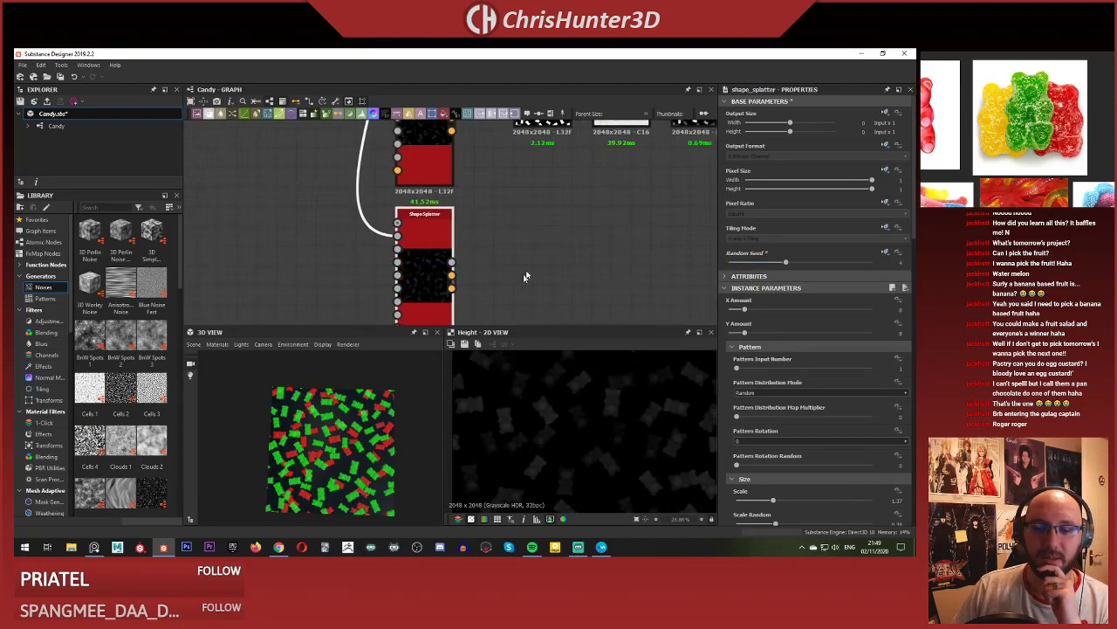
{"action": "middle_click_drag", "start_coordinate": [526, 260], "coordinate": [488, 280]}
{"action": "scroll", "coordinate": [487, 277], "scroll_direction": "down", "scroll_amount": 1}
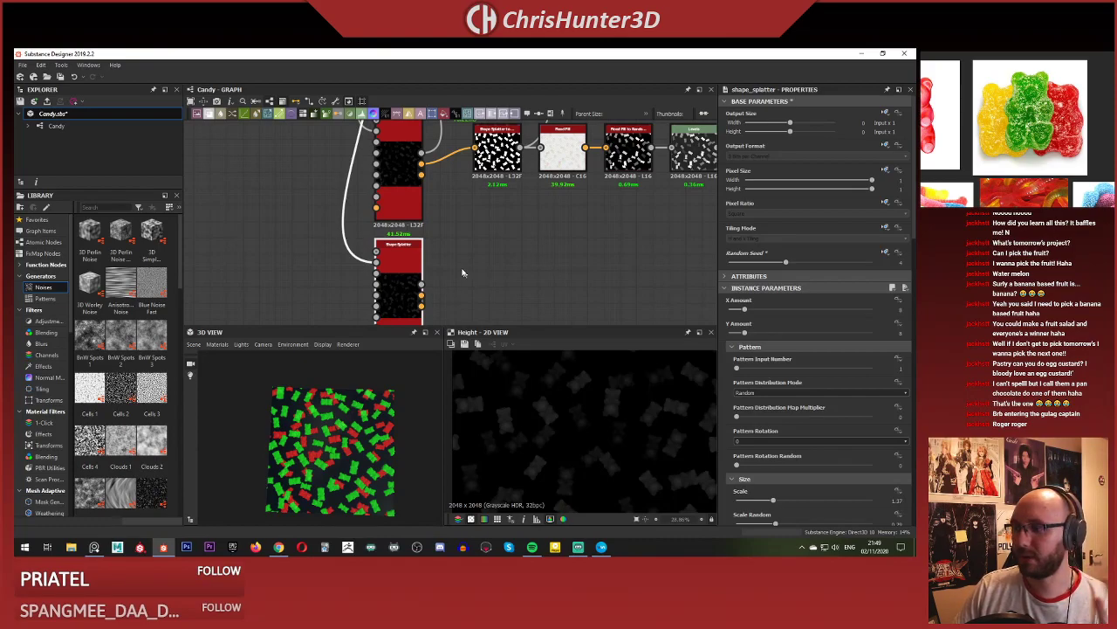
{"action": "key", "text": "ctrl+z"}
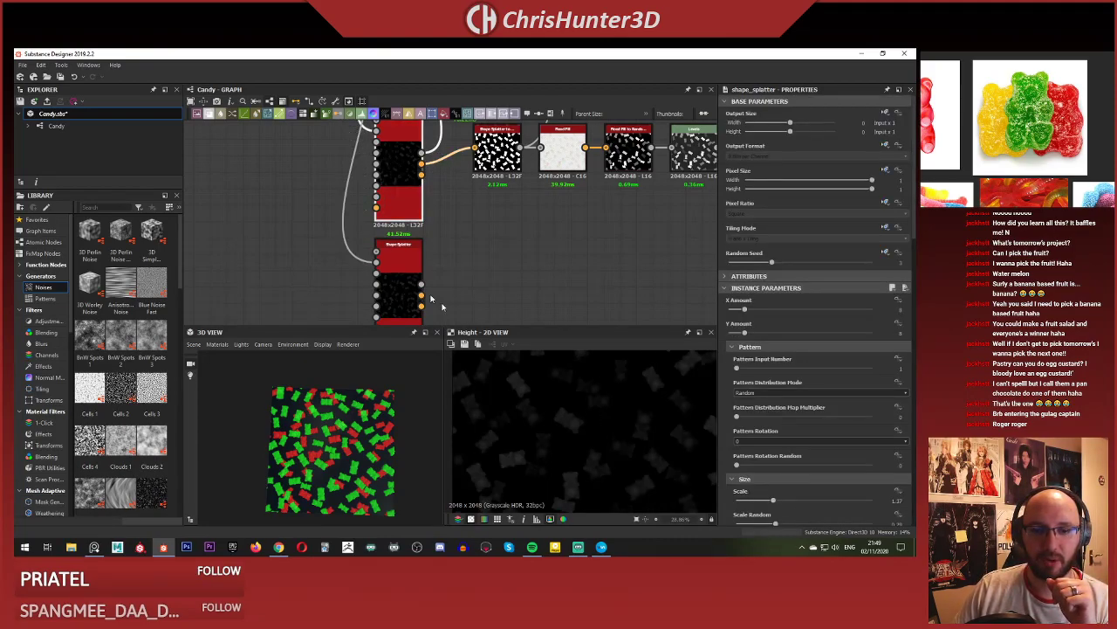
{"action": "left_click", "coordinate": [401, 279]}
{"action": "key", "text": "ctrl+y"}
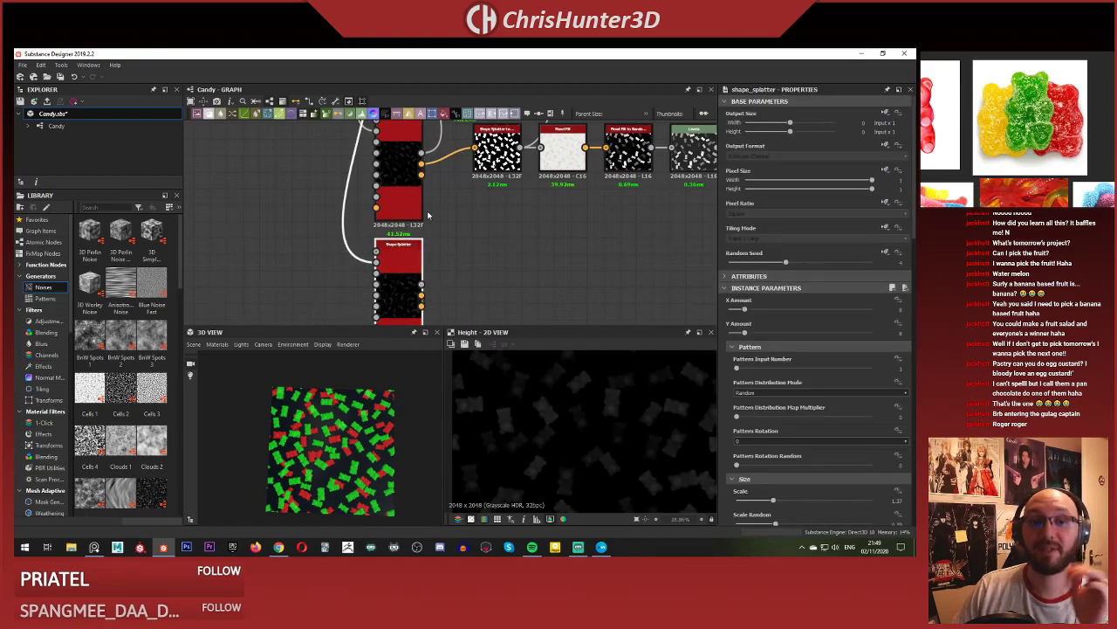
Duplicate the Shape Splatter to Mask node and feed it from the new Shape Splatter's Splatter Data 1 output.
{"action": "scroll", "coordinate": [581, 267], "scroll_direction": "down", "scroll_amount": 3}
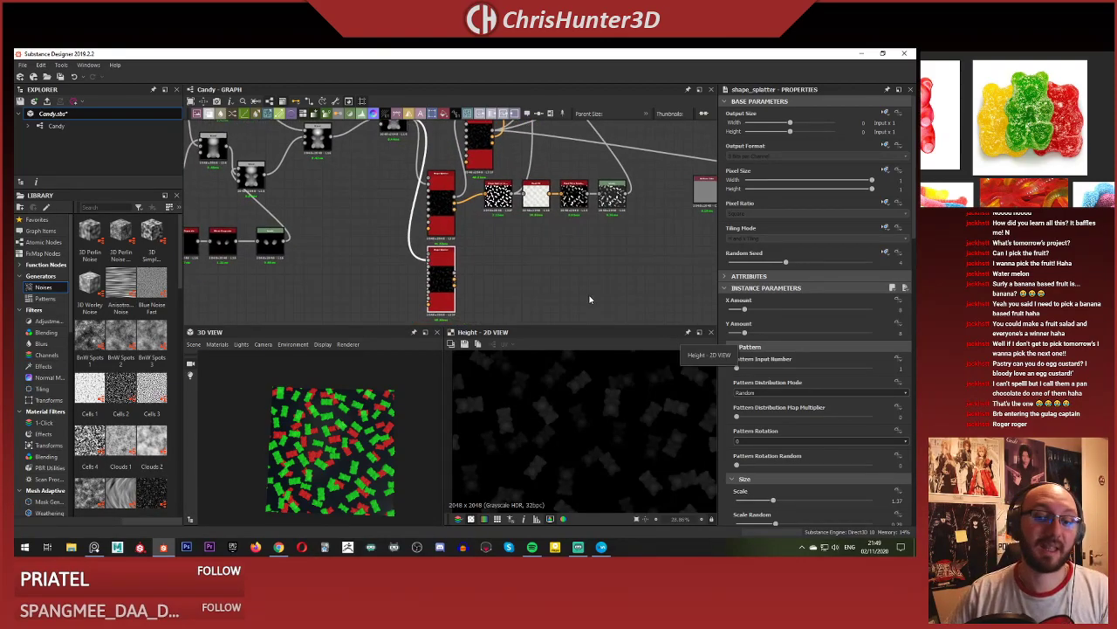
{"action": "scroll", "coordinate": [599, 393], "scroll_direction": "down", "scroll_amount": 3}
{"action": "scroll", "coordinate": [466, 252], "scroll_direction": "up", "scroll_amount": 5}
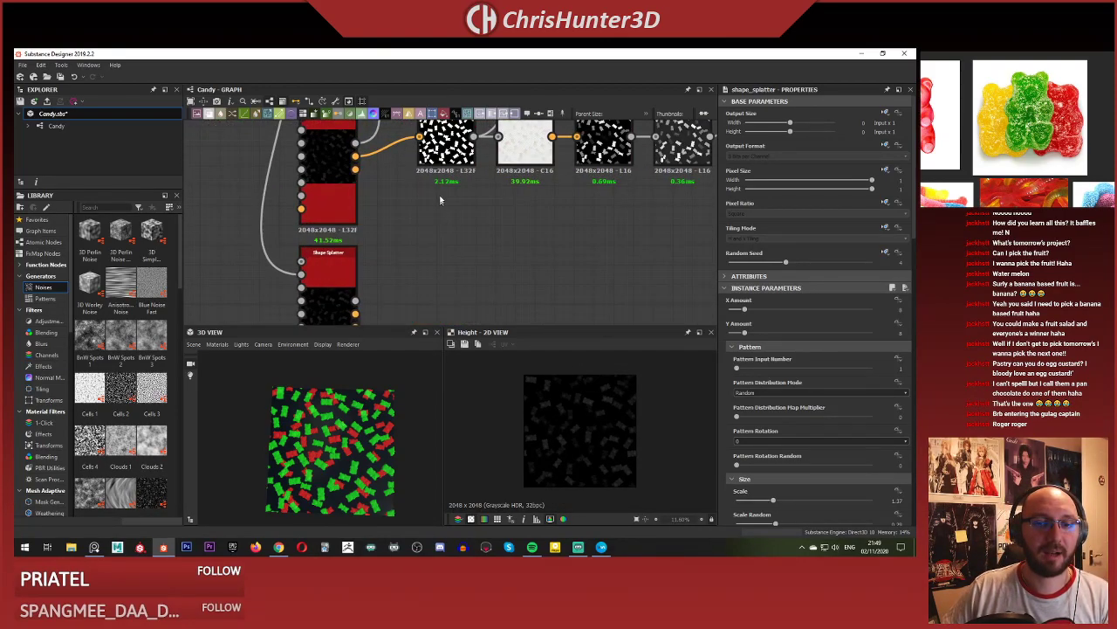
{"action": "left_click", "coordinate": [446, 166]}
{"action": "scroll", "coordinate": [446, 169], "scroll_direction": "down", "scroll_amount": 1}
{"action": "mouse_move", "coordinate": [453, 209]}
{"action": "middle_mouse_down"}
{"action": "mouse_move", "coordinate": [454, 259]}
{"action": "mouse_move", "coordinate": [453, 229]}
{"action": "middle_mouse_up"}
{"action": "key", "text": "ctrl+d"}
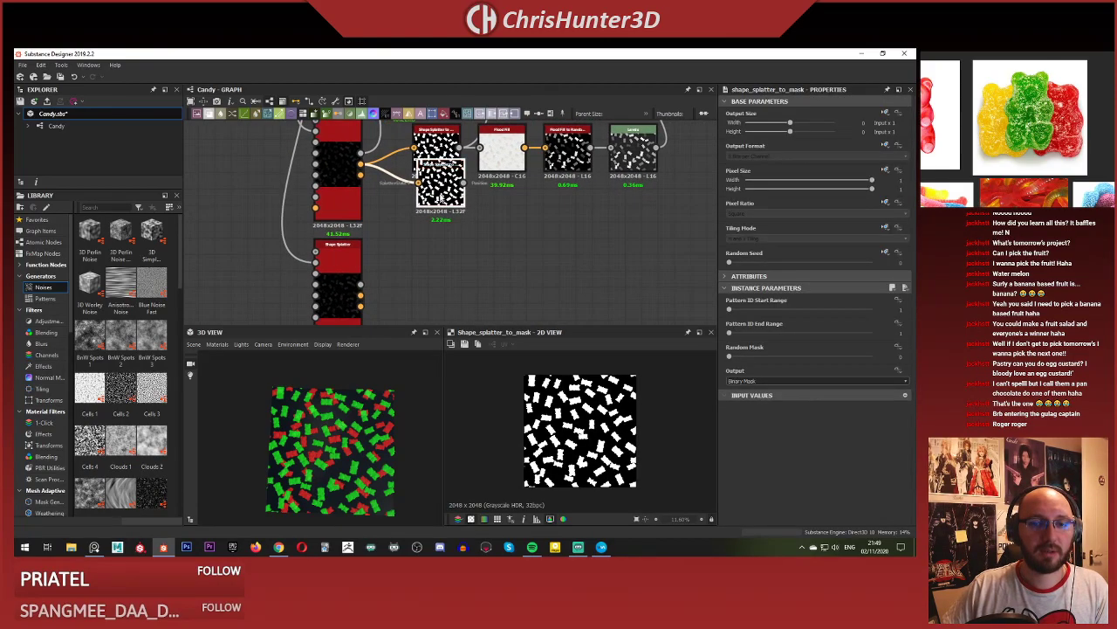
{"action": "left_click_drag", "start_coordinate": [441, 196], "coordinate": [433, 238]}
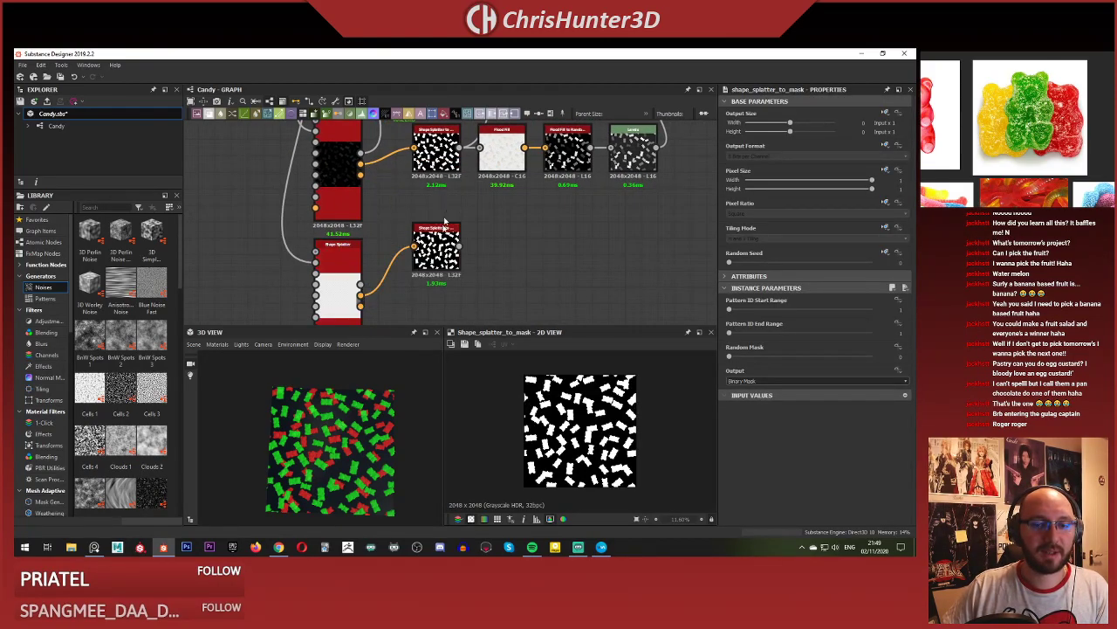
Connect the new Shape Splatter to Mask output to the third Blend's opacity input.
{"action": "scroll", "coordinate": [439, 253], "scroll_direction": "down", "scroll_amount": 3}
{"action": "scroll", "coordinate": [450, 251], "scroll_direction": "up", "scroll_amount": 3}
{"action": "scroll", "coordinate": [479, 190], "scroll_direction": "down", "scroll_amount": 3}
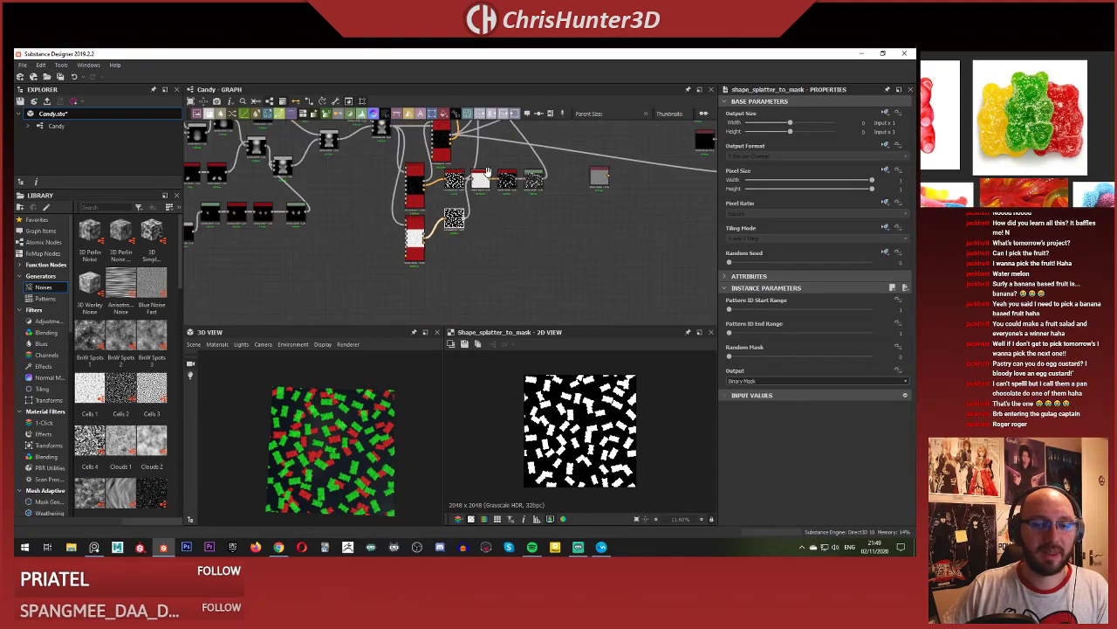
{"action": "middle_click_drag", "start_coordinate": [480, 187], "coordinate": [465, 310]}
{"action": "middle_click_drag", "start_coordinate": [484, 126], "coordinate": [434, 306]}
{"action": "scroll", "coordinate": [427, 236], "scroll_direction": "up", "scroll_amount": 5}
{"action": "mouse_move", "coordinate": [410, 268]}
{"action": "middle_mouse_down"}
{"action": "mouse_move", "coordinate": [426, 234]}
{"action": "mouse_move", "coordinate": [395, 240]}
{"action": "mouse_move", "coordinate": [420, 251]}
{"action": "middle_mouse_up"}
{"action": "scroll", "coordinate": [420, 251], "scroll_direction": "up", "scroll_amount": 2}
{"action": "key", "text": "space"}
{"action": "left_click", "coordinate": [399, 205]}
{"action": "scroll", "coordinate": [399, 205], "scroll_direction": "down", "scroll_amount": 4}
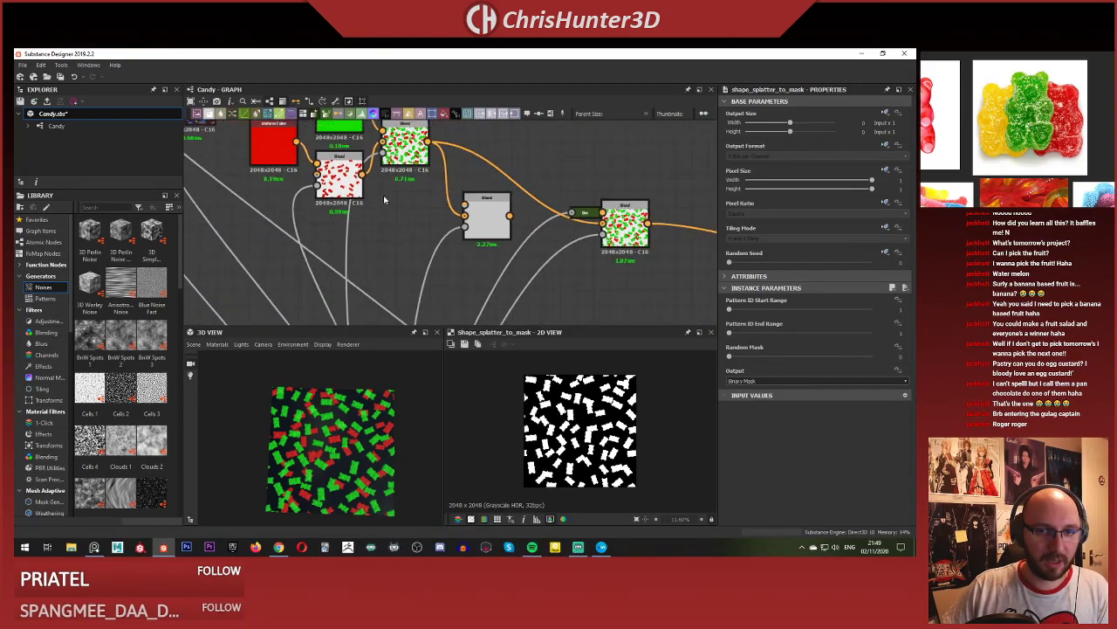
Add a copy of the green Uniform Color node beside the third Blend and change its colour to yellow.
{"action": "scroll", "coordinate": [387, 197], "scroll_direction": "down", "scroll_amount": 2}
{"action": "middle_click_drag", "start_coordinate": [365, 158], "coordinate": [389, 189]}
{"action": "key", "text": "ctrl+v"}
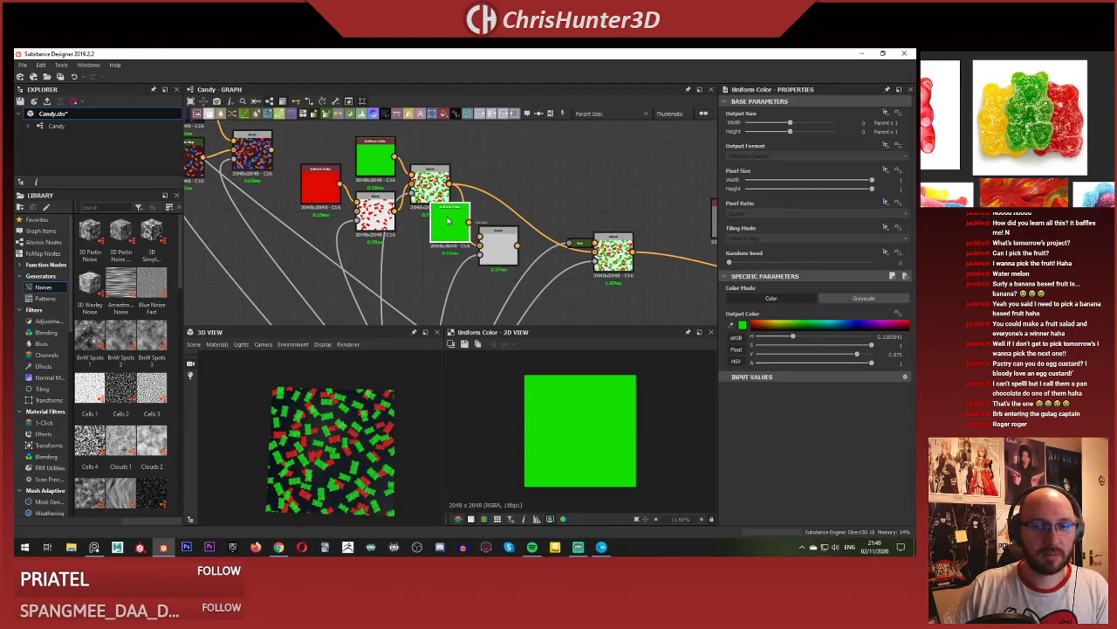
{"action": "left_click_drag", "start_coordinate": [449, 224], "coordinate": [428, 247]}
{"action": "left_click", "coordinate": [778, 324]}
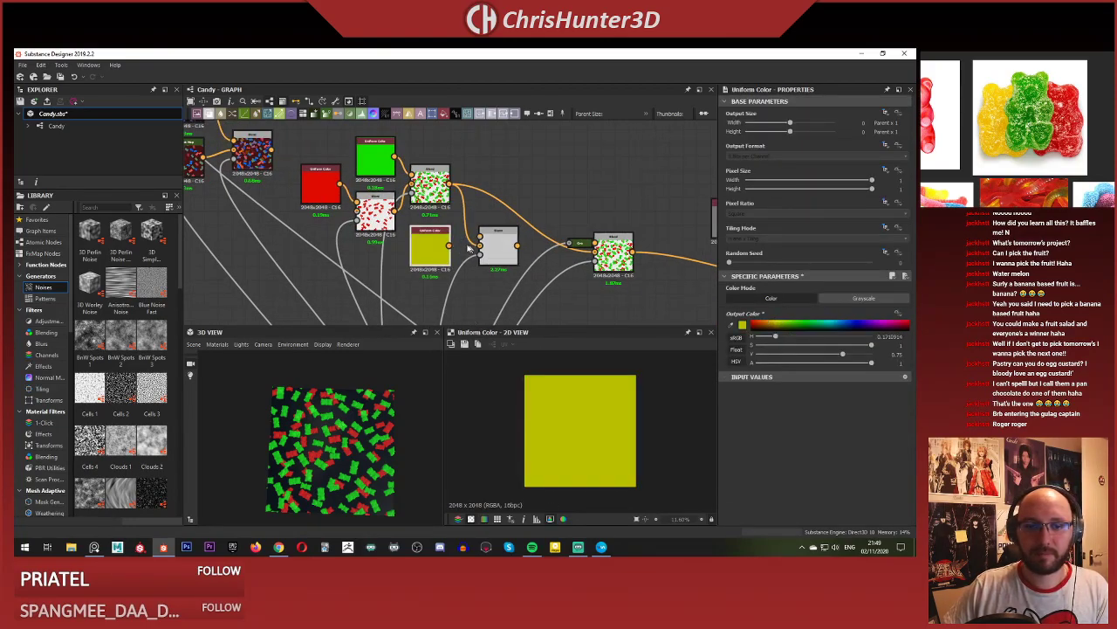
Feed the yellow Uniform Color into the third Blend's foreground and raise the colour's brightness value to 0.92.
{"action": "left_click_drag", "start_coordinate": [448, 247], "coordinate": [480, 246]}
{"action": "double_click", "coordinate": [498, 247]}
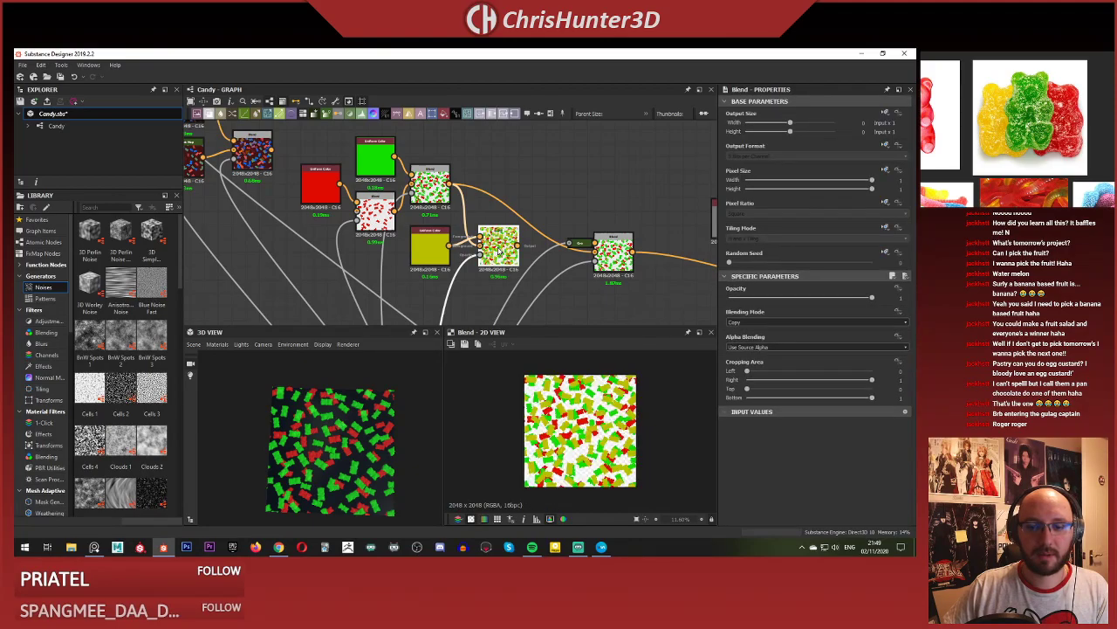
{"action": "left_click", "coordinate": [429, 247]}
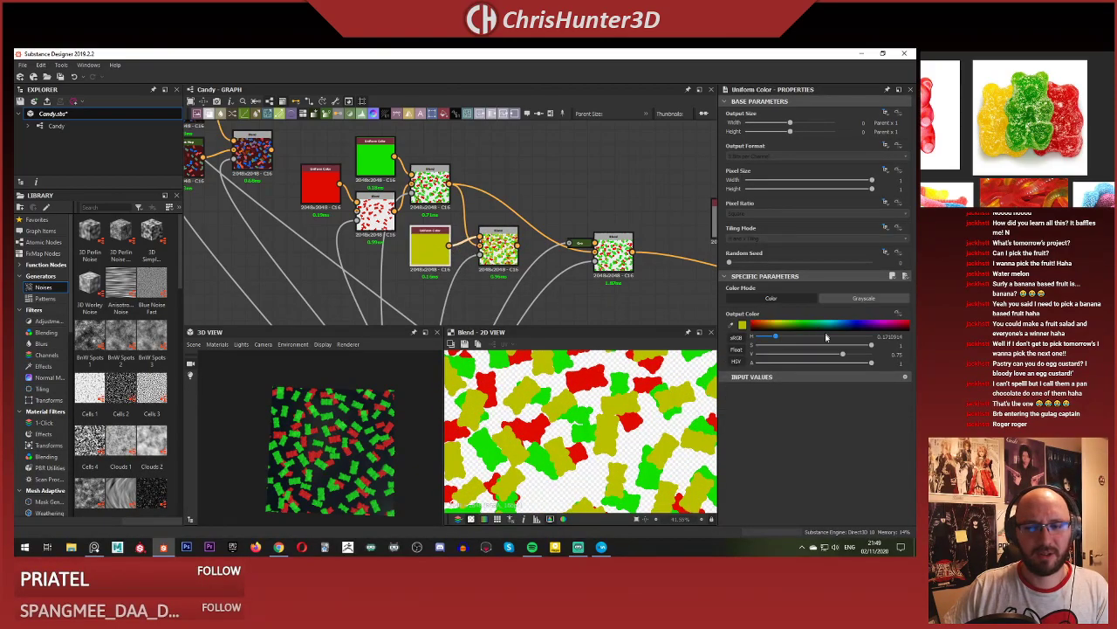
{"action": "left_click_drag", "start_coordinate": [856, 355], "coordinate": [860, 357]}
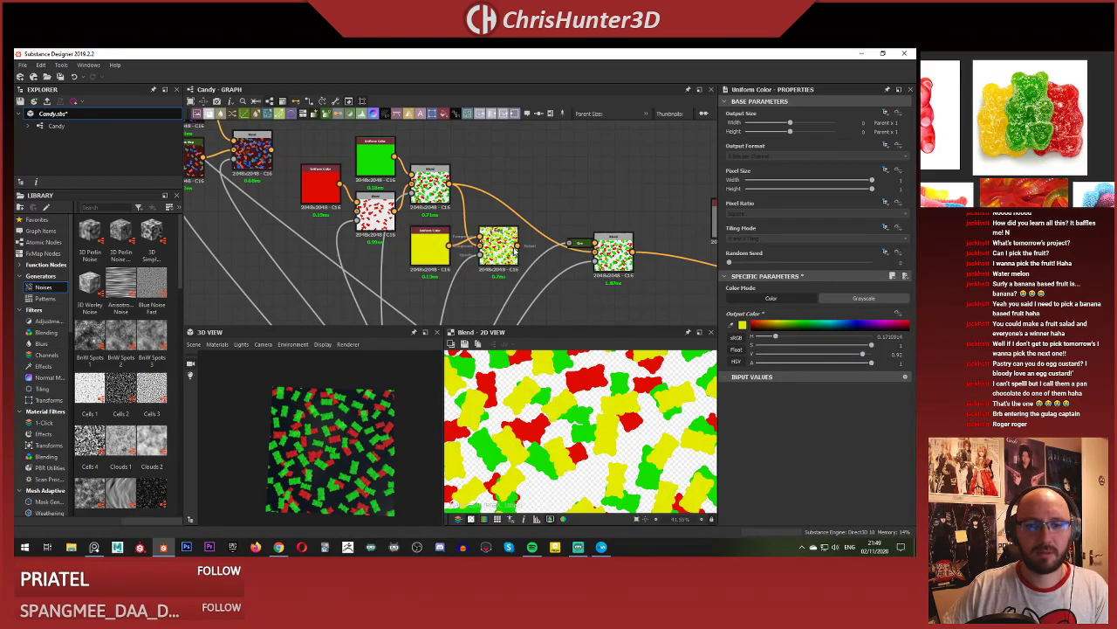
Route the third Blend's output into the final Blend and inspect the yellow bears in the 3D view.
{"action": "scroll", "coordinate": [337, 489], "scroll_direction": "up", "scroll_amount": 5}
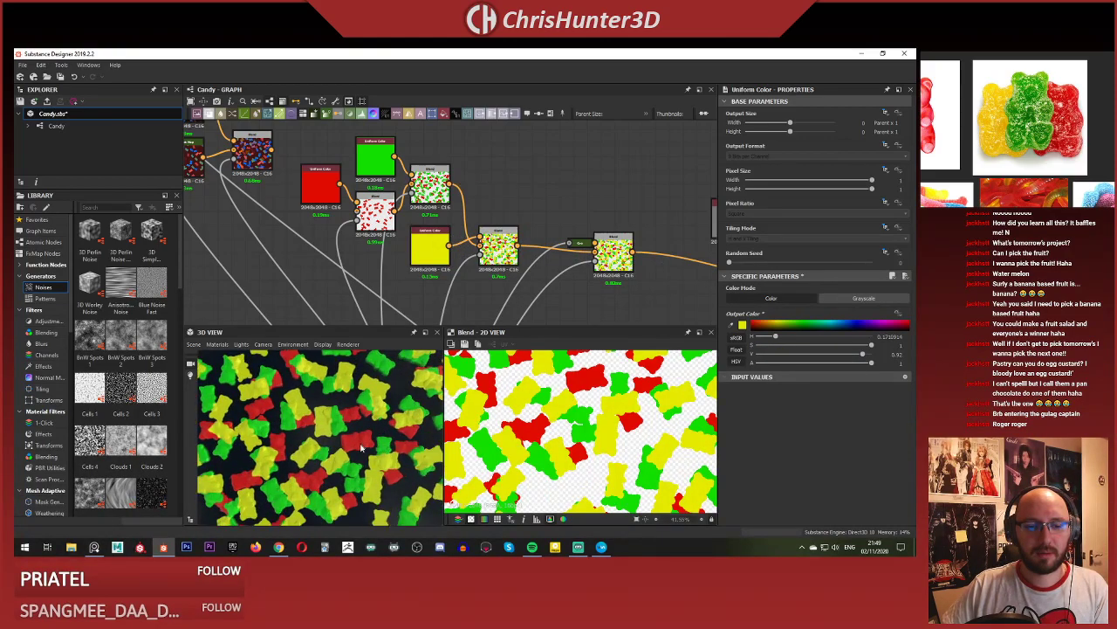
{"action": "scroll", "coordinate": [336, 489], "scroll_direction": "down", "scroll_amount": 5}
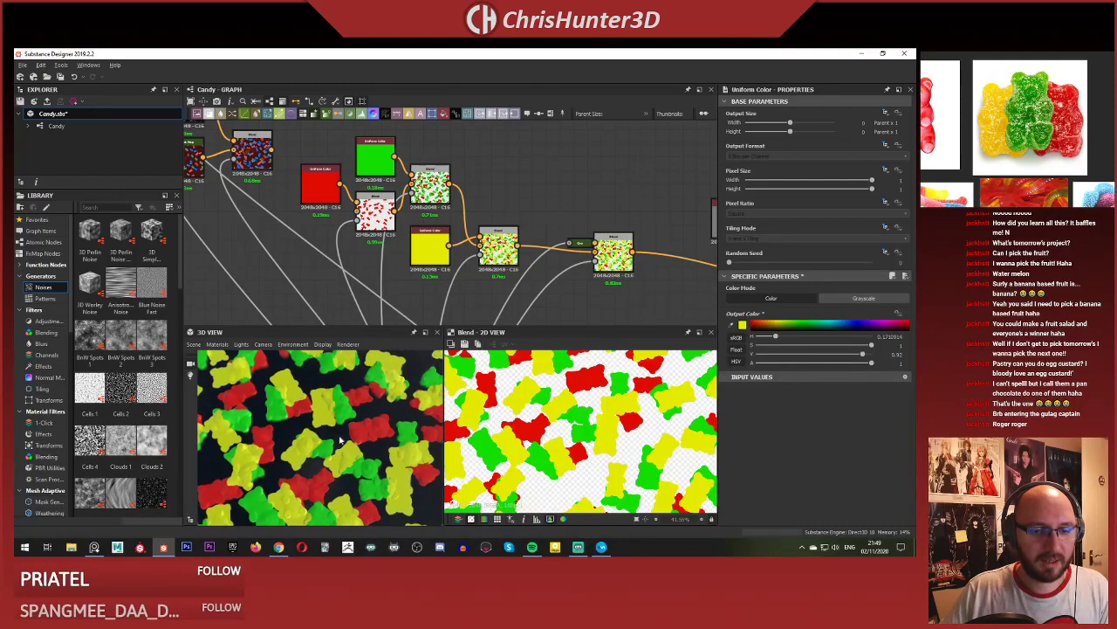
{"action": "scroll", "coordinate": [561, 266], "scroll_direction": "down", "scroll_amount": 3}
{"action": "scroll", "coordinate": [561, 267], "scroll_direction": "down", "scroll_amount": 2}
{"action": "middle_click_drag", "start_coordinate": [561, 266], "coordinate": [566, 182]}
{"action": "scroll", "coordinate": [524, 205], "scroll_direction": "down", "scroll_amount": 2}
{"action": "scroll", "coordinate": [524, 210], "scroll_direction": "up", "scroll_amount": 5}
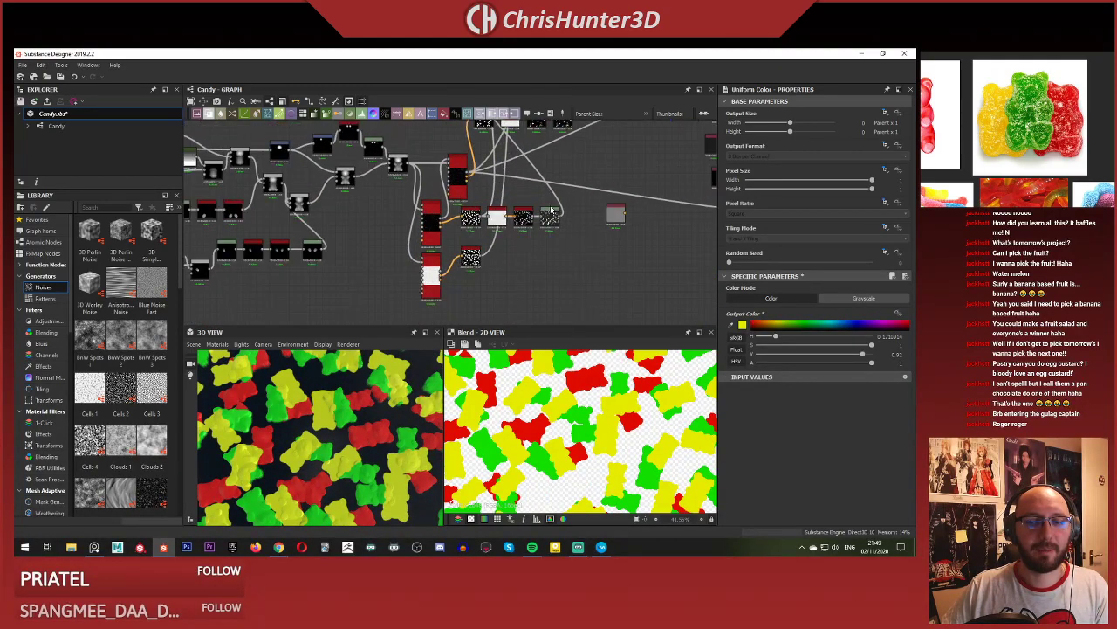
{"action": "mouse_move", "coordinate": [523, 210]}
{"action": "middle_mouse_down"}
{"action": "mouse_move", "coordinate": [520, 253]}
{"action": "mouse_move", "coordinate": [505, 214]}
{"action": "middle_mouse_up"}
{"action": "scroll", "coordinate": [501, 252], "scroll_direction": "down", "scroll_amount": 2}
{"action": "middle_click_drag", "start_coordinate": [515, 140], "coordinate": [546, 306]}
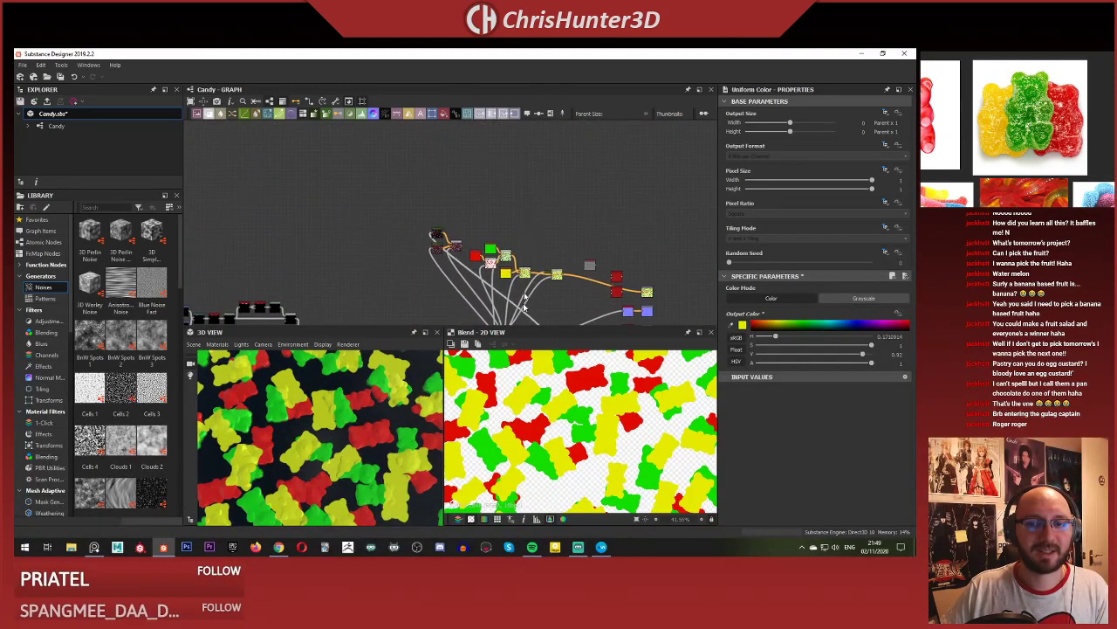
Undo the third Blend's connection to the final Blend.
{"action": "scroll", "coordinate": [638, 209], "scroll_direction": "up", "scroll_amount": 3}
{"action": "key", "text": "ctrl+z"}
{"action": "middle_click_drag", "start_coordinate": [523, 263], "coordinate": [503, 147]}
{"action": "scroll", "coordinate": [524, 206], "scroll_direction": "up", "scroll_amount": 2}
{"action": "scroll", "coordinate": [499, 264], "scroll_direction": "down", "scroll_amount": 5}
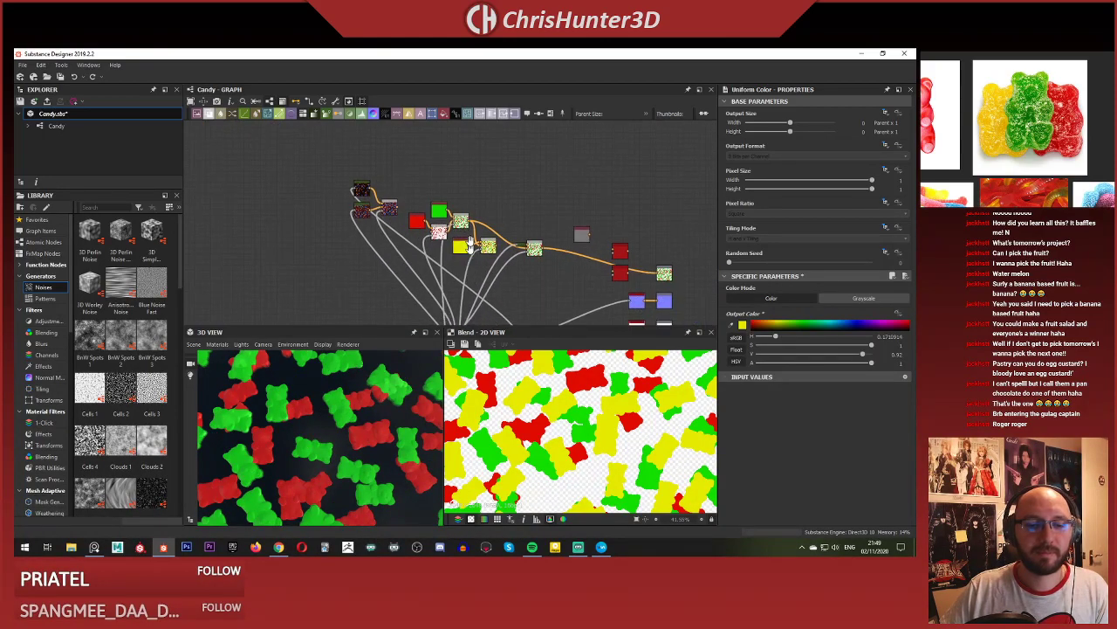
Move the new Shape Splatter and its mask node together out from beneath the second Shape Splatter.
{"action": "middle_click_drag", "start_coordinate": [498, 264], "coordinate": [550, 124]}
{"action": "scroll", "coordinate": [503, 212], "scroll_direction": "up", "scroll_amount": 5}
{"action": "middle_click_drag", "start_coordinate": [503, 212], "coordinate": [564, 251]}
{"action": "scroll", "coordinate": [564, 251], "scroll_direction": "down", "scroll_amount": 4}
{"action": "scroll", "coordinate": [523, 257], "scroll_direction": "up", "scroll_amount": 4}
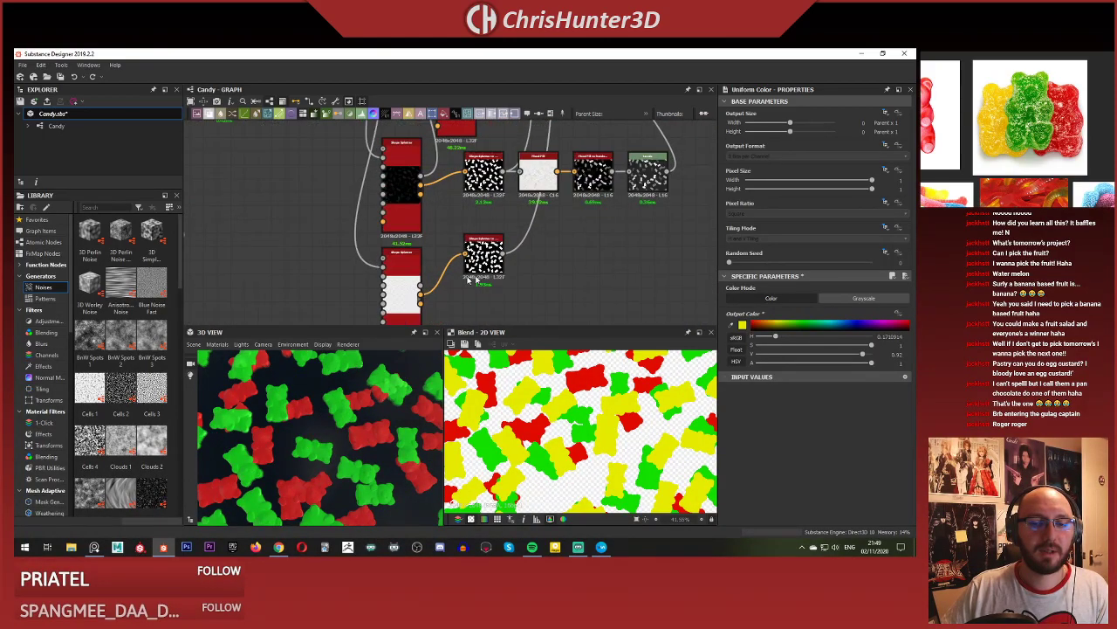
{"action": "left_click", "coordinate": [393, 264]}
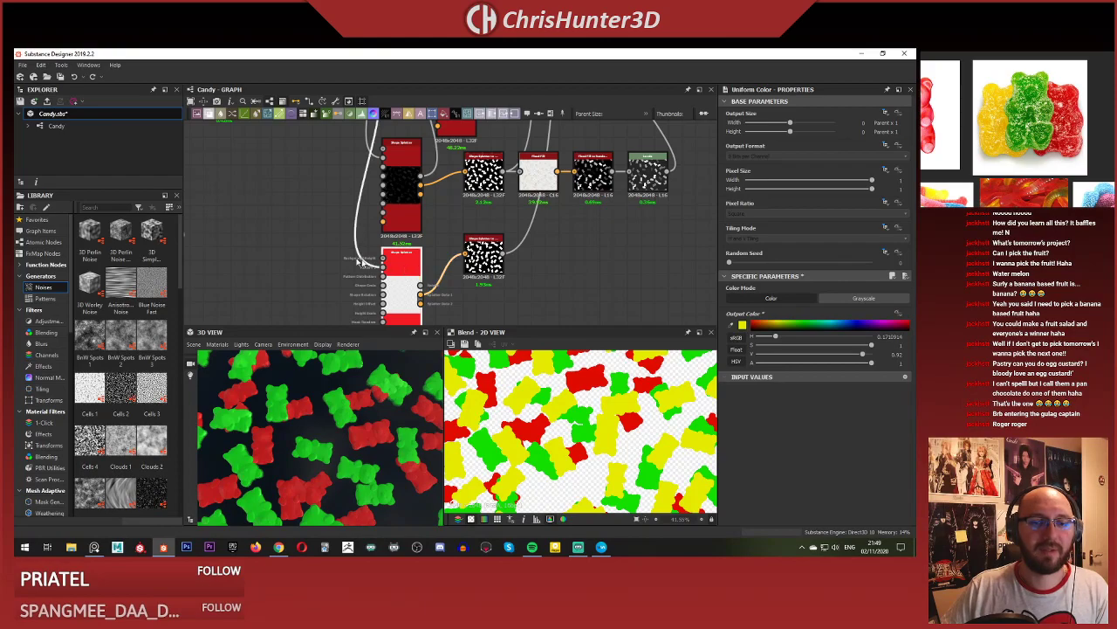
{"action": "left_click", "coordinate": [417, 264]}
{"action": "scroll", "coordinate": [417, 271], "scroll_direction": "down", "scroll_amount": 3}
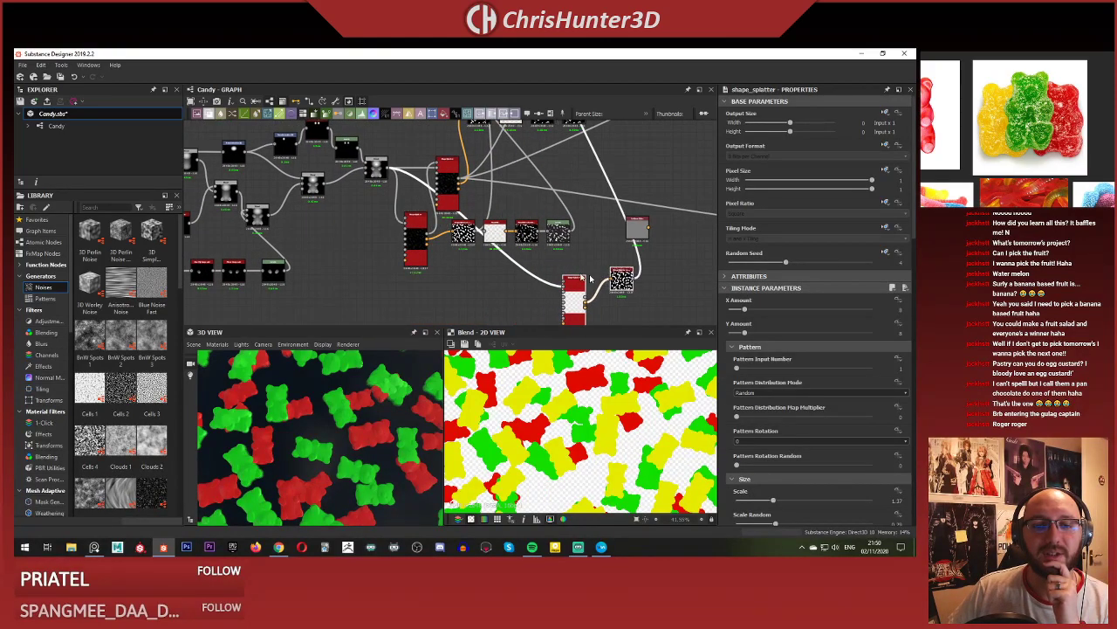
{"action": "scroll", "coordinate": [474, 280], "scroll_direction": "down", "scroll_amount": 2}
Place the new Shape Splatter and its mask node above the first Shape Splatter and its mask row.
{"action": "left_click_drag", "start_coordinate": [515, 310], "coordinate": [538, 159]}
{"action": "scroll", "coordinate": [546, 179], "scroll_direction": "up", "scroll_amount": 2}
{"action": "middle_click_drag", "start_coordinate": [544, 178], "coordinate": [559, 196]}
{"action": "left_click_drag", "start_coordinate": [419, 208], "coordinate": [550, 274]}
{"action": "middle_click_drag", "start_coordinate": [511, 243], "coordinate": [470, 162]}
{"action": "scroll", "coordinate": [536, 234], "scroll_direction": "up", "scroll_amount": 3}
{"action": "scroll", "coordinate": [543, 214], "scroll_direction": "down", "scroll_amount": 3}
{"action": "scroll", "coordinate": [587, 234], "scroll_direction": "up", "scroll_amount": 3}
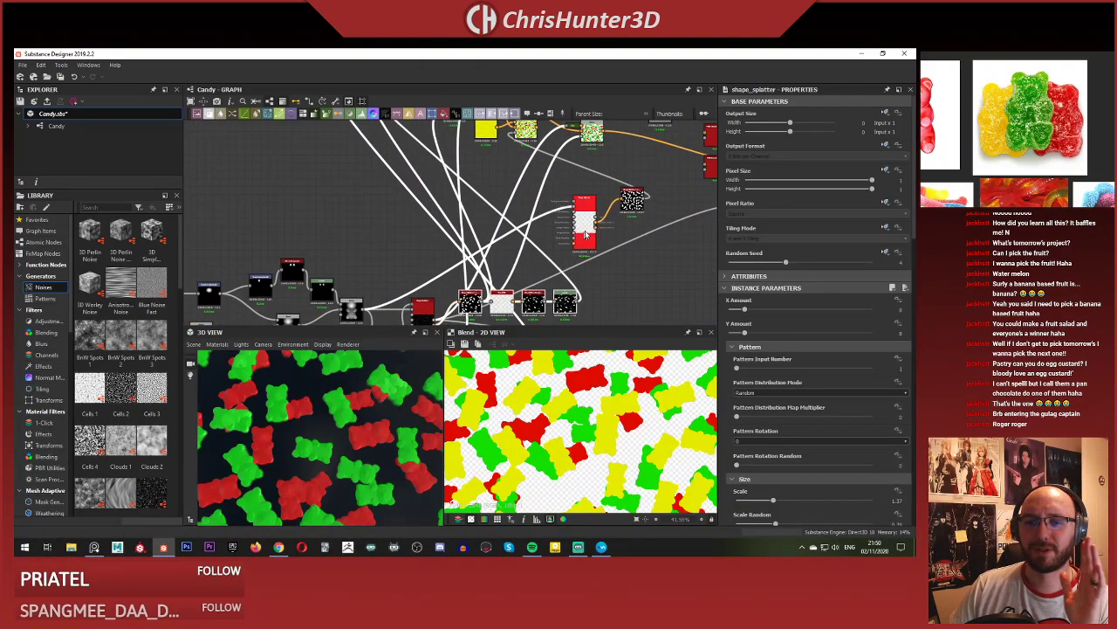
{"action": "left_click_drag", "start_coordinate": [588, 220], "coordinate": [425, 251]}
{"action": "scroll", "coordinate": [428, 253], "scroll_direction": "up", "scroll_amount": 2}
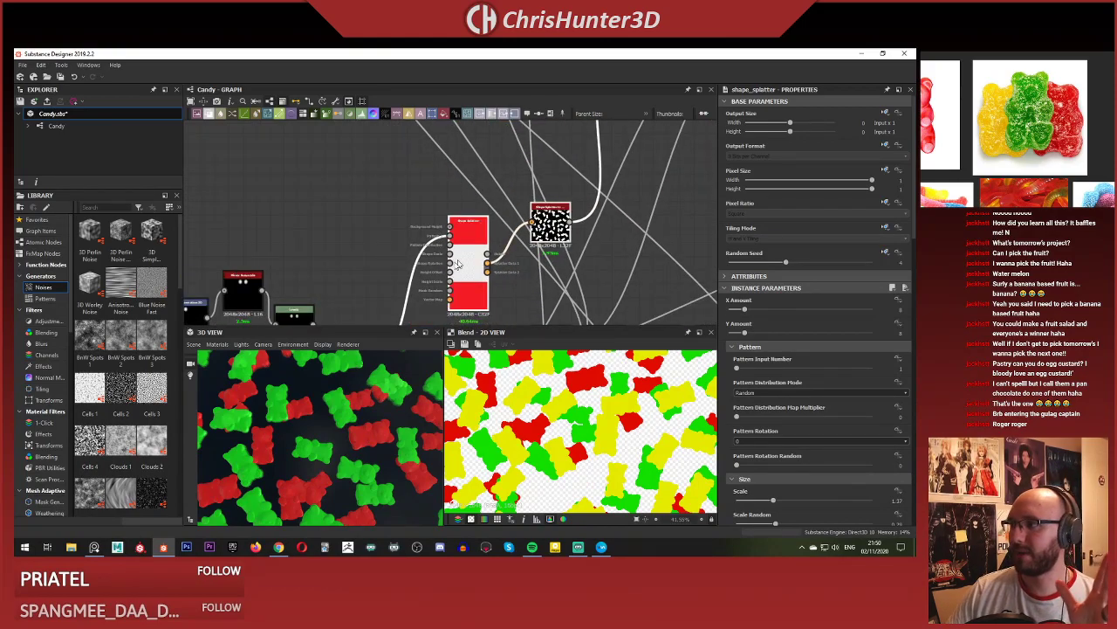
{"action": "scroll", "coordinate": [487, 229], "scroll_direction": "down", "scroll_amount": 2}
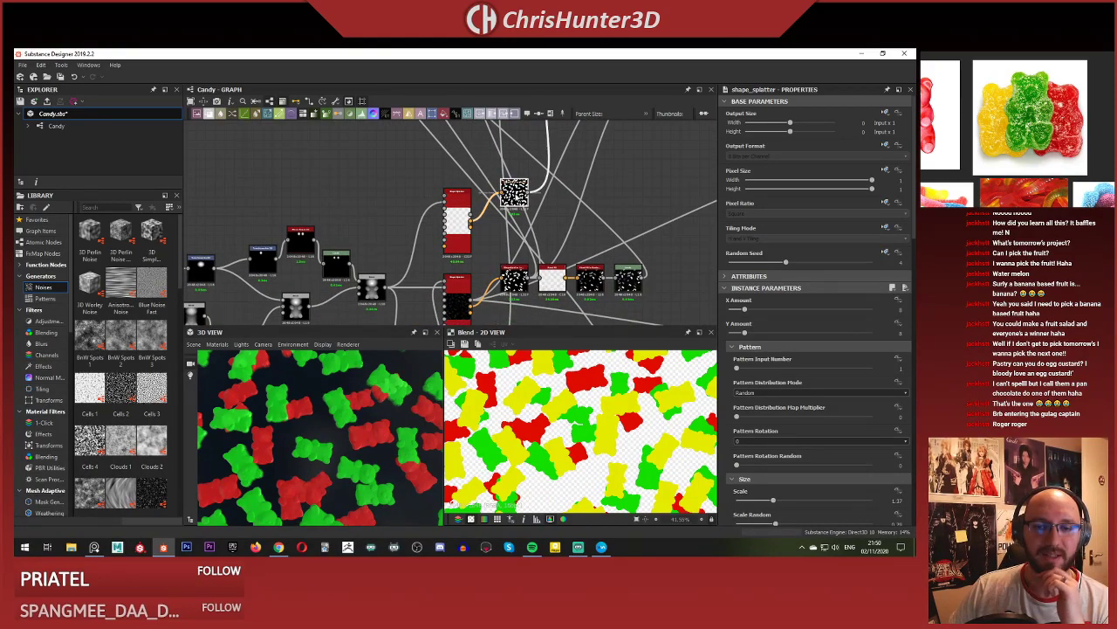
Move the new mask node down so it sits directly beside its Shape Splatter.
{"action": "left_click_drag", "start_coordinate": [513, 193], "coordinate": [494, 220]}
{"action": "scroll", "coordinate": [447, 206], "scroll_direction": "up", "scroll_amount": 2}
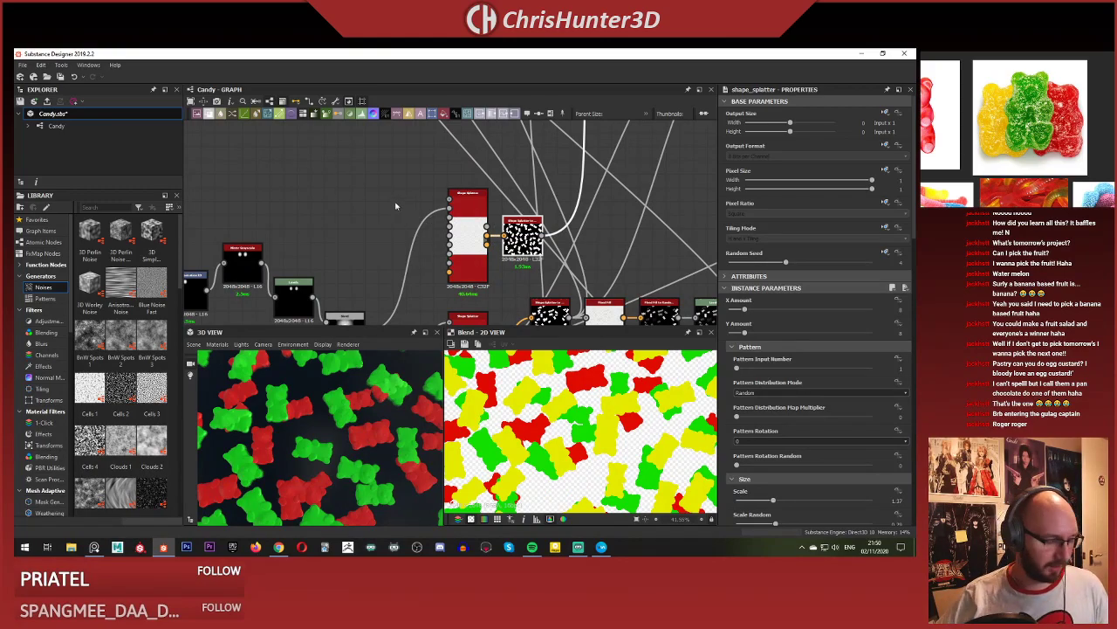
{"action": "scroll", "coordinate": [396, 206], "scroll_direction": "down", "scroll_amount": 3}
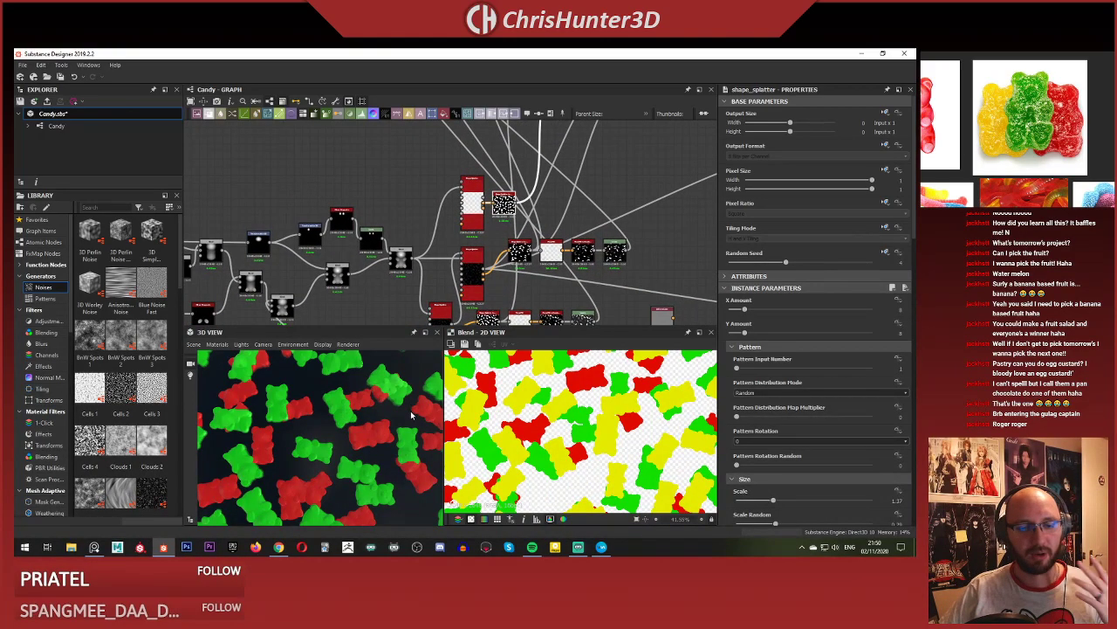
{"action": "scroll", "coordinate": [410, 415], "scroll_direction": "down", "scroll_amount": 5}
{"action": "scroll", "coordinate": [374, 258], "scroll_direction": "down", "scroll_amount": 2}
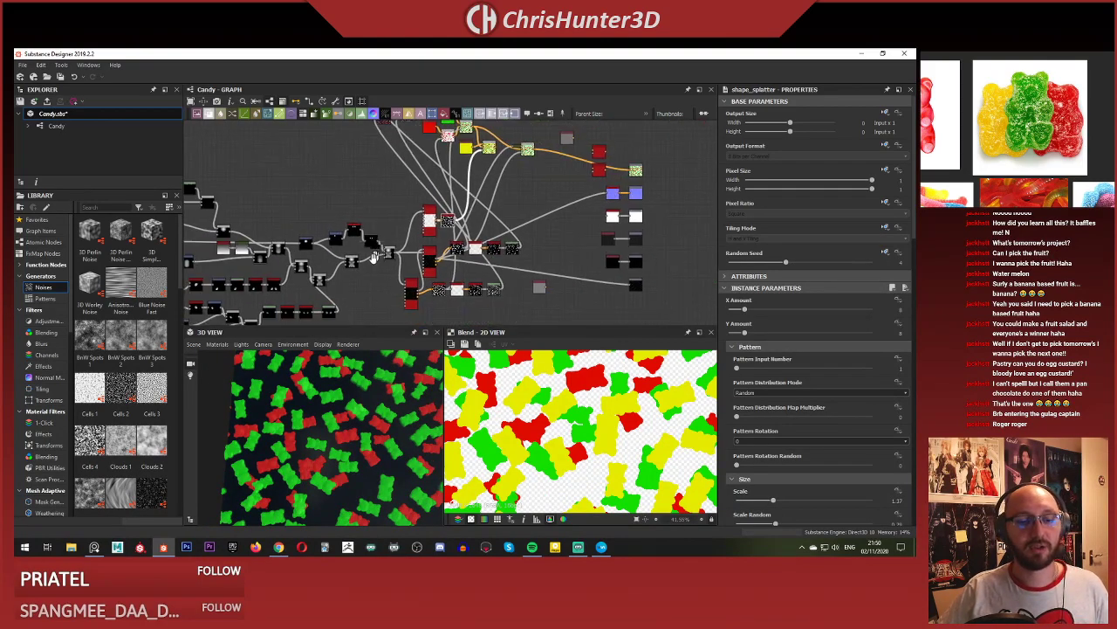
Preview the new mask, its Shape Splatter's data and the third Blend in turn in the 2D view.
{"action": "scroll", "coordinate": [358, 228], "scroll_direction": "up", "scroll_amount": 3}
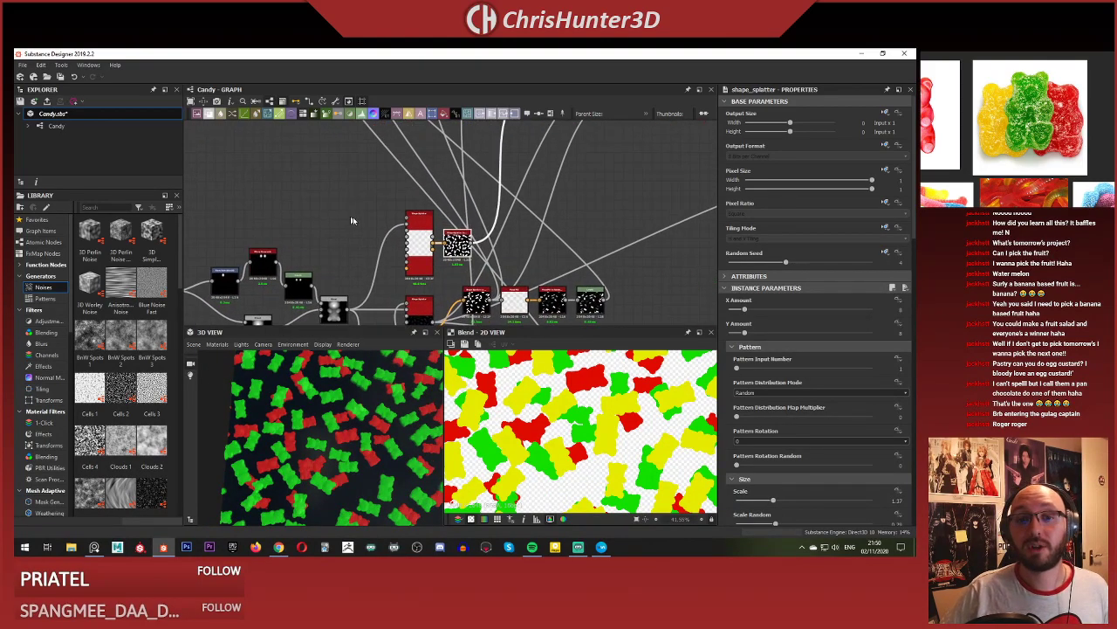
{"action": "scroll", "coordinate": [353, 220], "scroll_direction": "up", "scroll_amount": 2}
{"action": "double_click", "coordinate": [426, 270]}
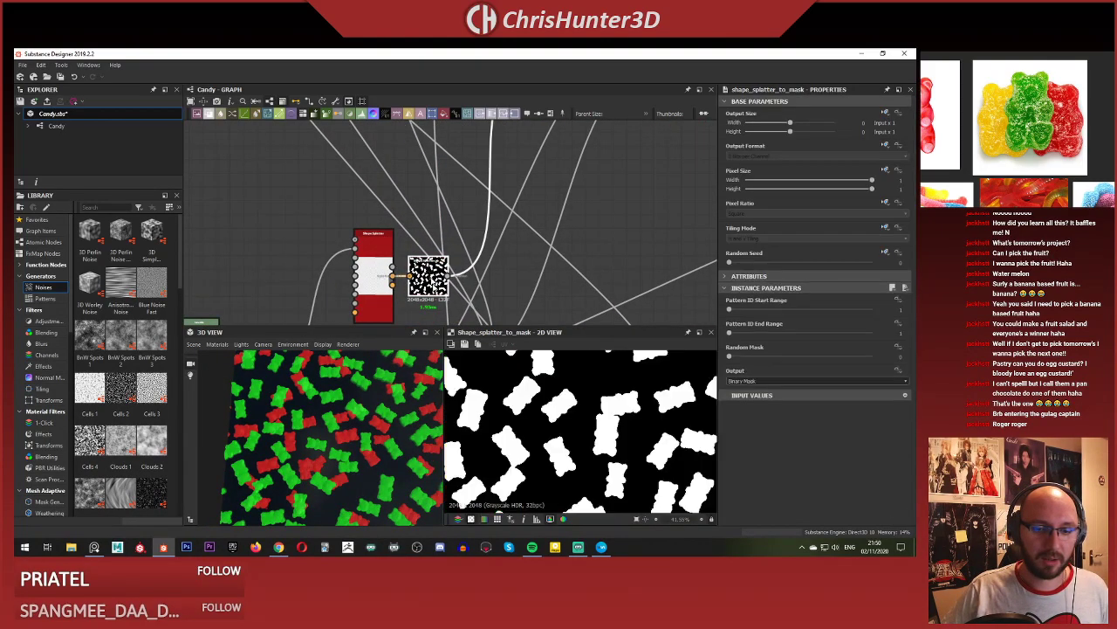
{"action": "scroll", "coordinate": [411, 231], "scroll_direction": "down", "scroll_amount": 5}
{"action": "scroll", "coordinate": [416, 228], "scroll_direction": "up", "scroll_amount": 4}
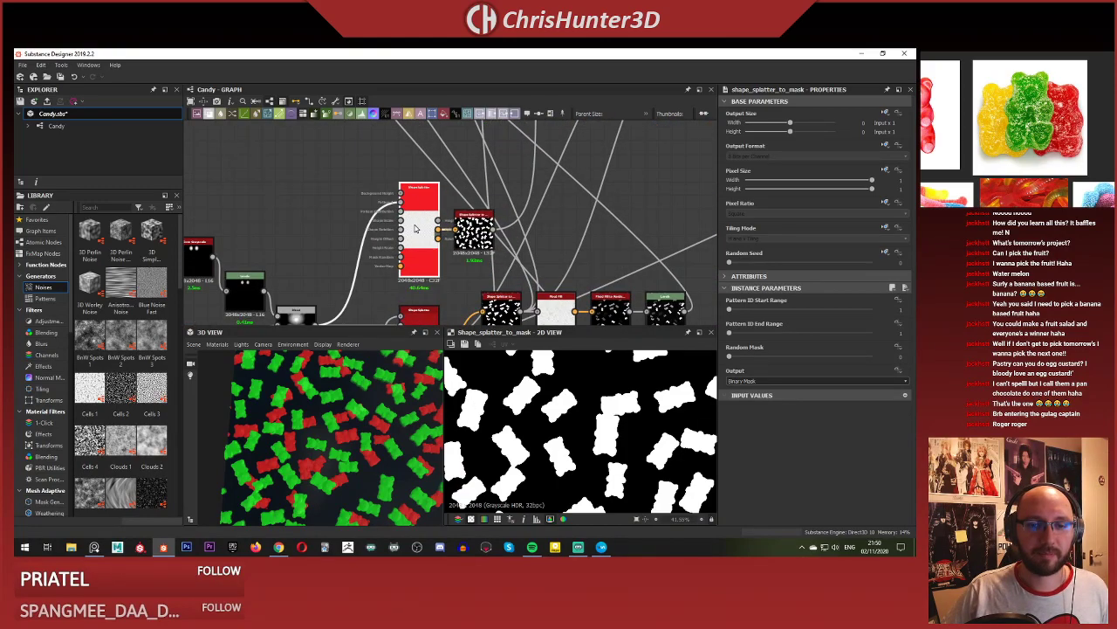
{"action": "double_click", "coordinate": [419, 199]}
{"action": "scroll", "coordinate": [415, 184], "scroll_direction": "up", "scroll_amount": 2}
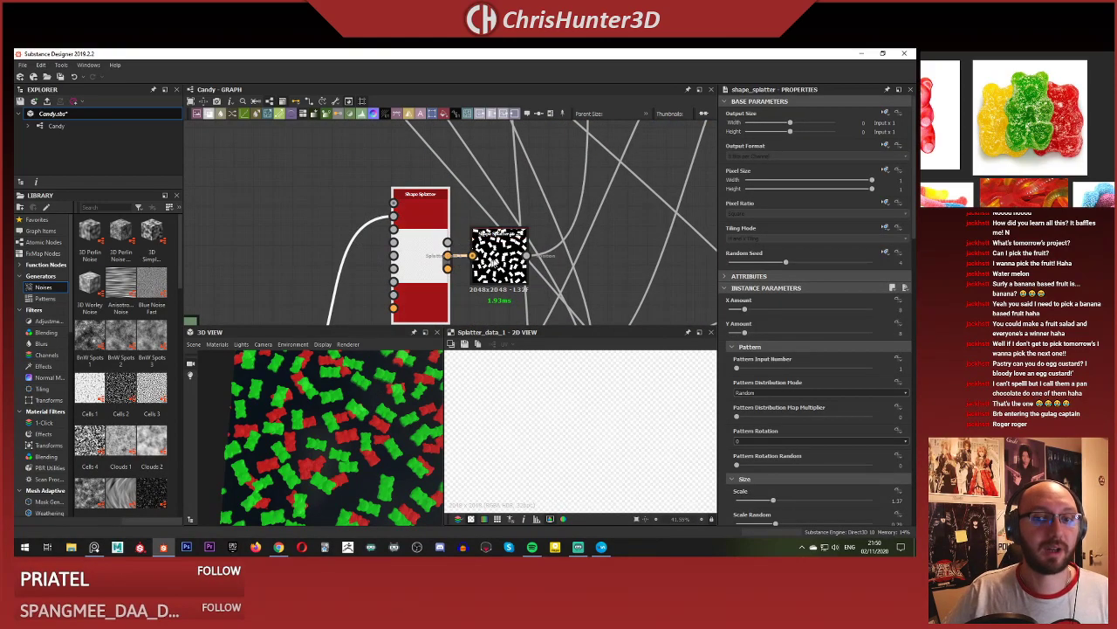
{"action": "double_click", "coordinate": [498, 256]}
{"action": "scroll", "coordinate": [472, 249], "scroll_direction": "down", "scroll_amount": 4}
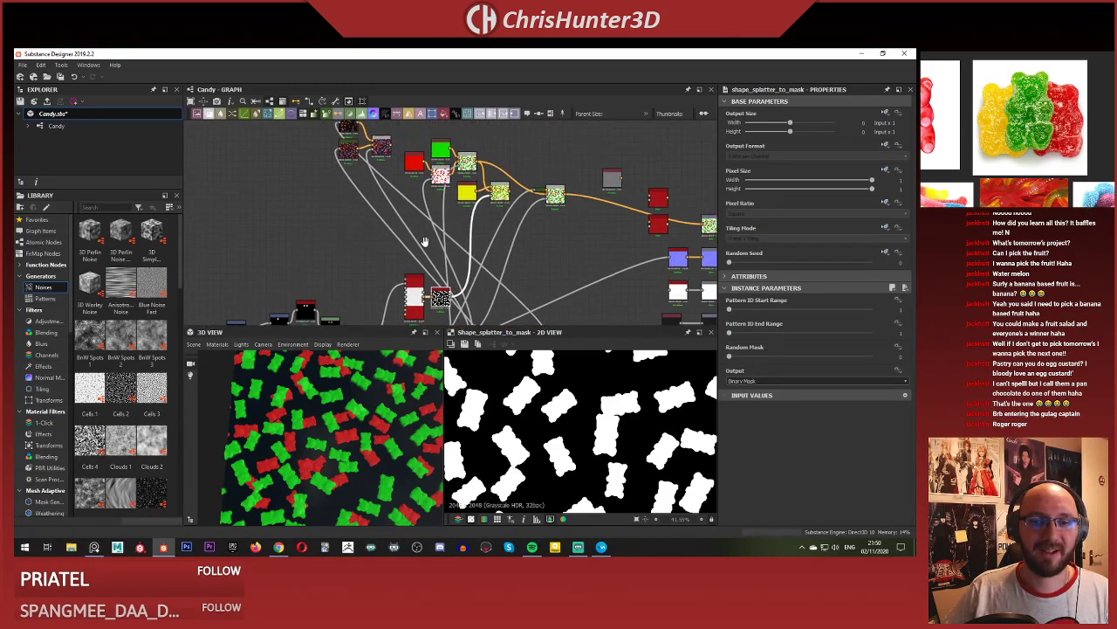
{"action": "scroll", "coordinate": [503, 194], "scroll_direction": "up", "scroll_amount": 1}
{"action": "double_click", "coordinate": [515, 183]}
Connect the first Shape Splatter's Height output to the new Shape Splatter's Background Height input and preview its splatter data.
{"action": "middle_click_drag", "start_coordinate": [468, 245], "coordinate": [492, 162]}
{"action": "left_click", "coordinate": [420, 216]}
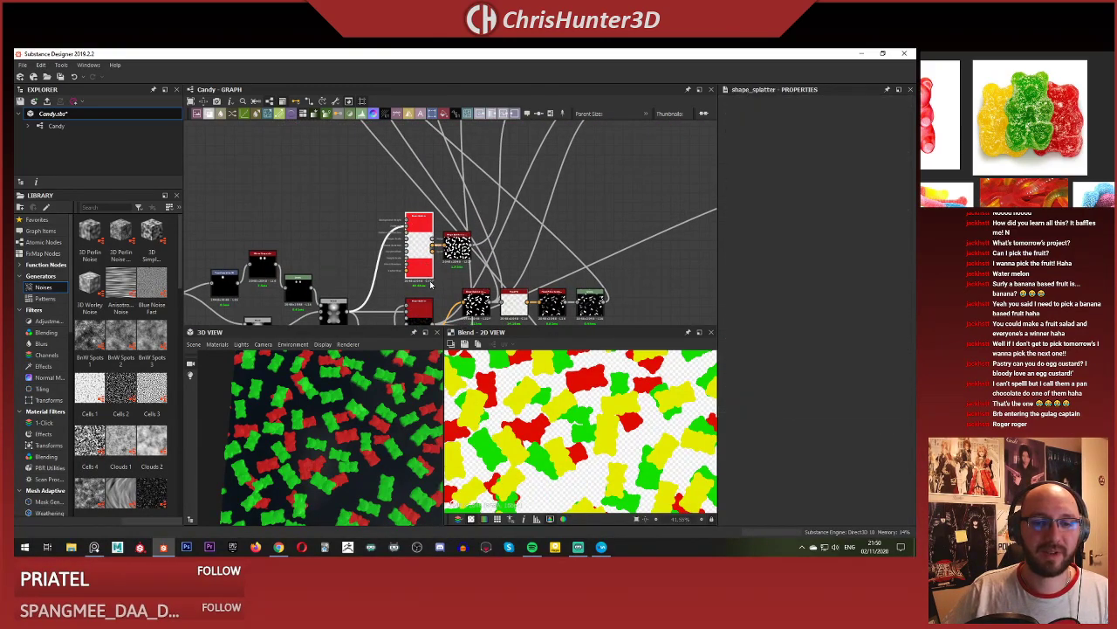
{"action": "scroll", "coordinate": [428, 220], "scroll_direction": "up", "scroll_amount": 3}
{"action": "scroll", "coordinate": [447, 223], "scroll_direction": "down", "scroll_amount": 1}
{"action": "middle_click_drag", "start_coordinate": [447, 223], "coordinate": [472, 319]}
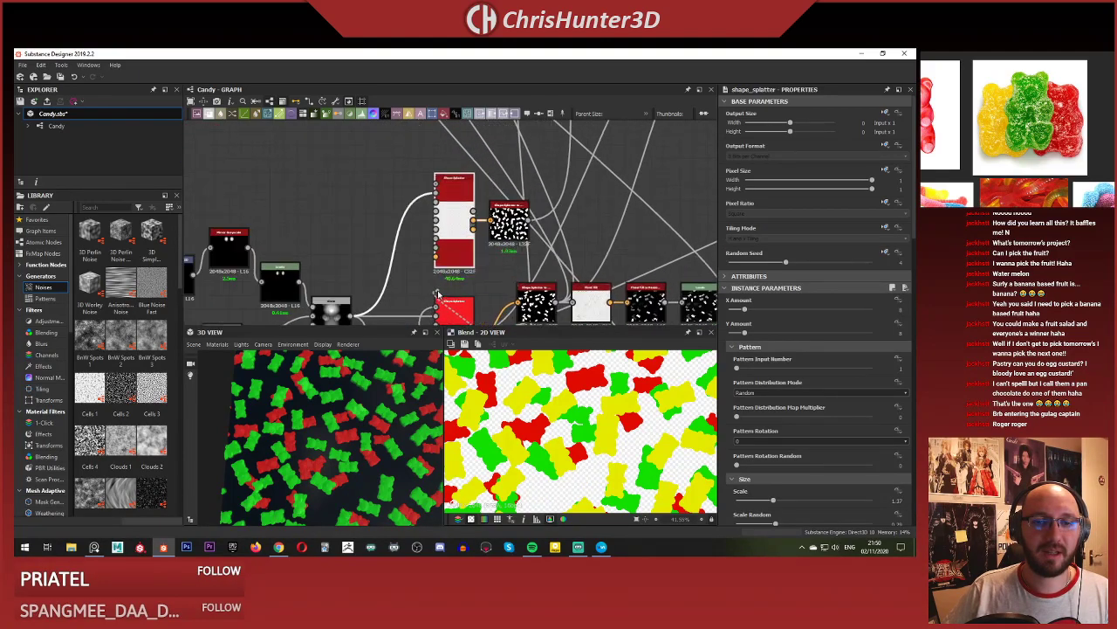
{"action": "scroll", "coordinate": [455, 288], "scroll_direction": "up", "scroll_amount": 1}
{"action": "left_click_drag", "start_coordinate": [435, 162], "coordinate": [431, 151]}
{"action": "double_click", "coordinate": [456, 187]}
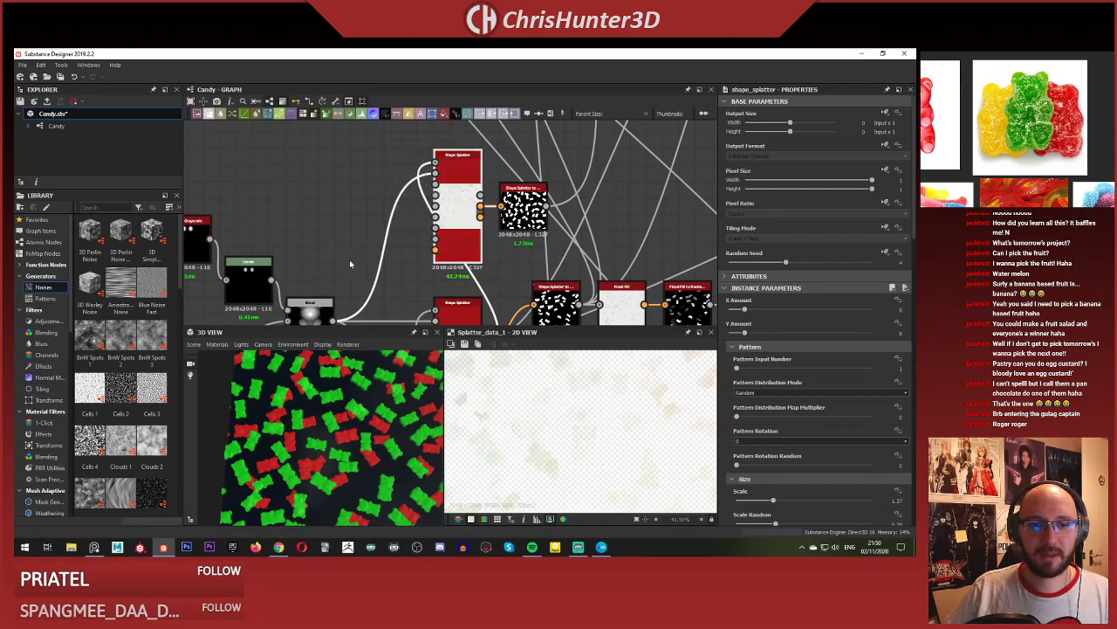
Check how the Shape Splatters are wired and fit the new one's splatter data in the 2D view.
{"action": "scroll", "coordinate": [349, 260], "scroll_direction": "down", "scroll_amount": 2}
{"action": "middle_click_drag", "start_coordinate": [350, 259], "coordinate": [371, 190]}
{"action": "scroll", "coordinate": [409, 221], "scroll_direction": "up", "scroll_amount": 3}
{"action": "middle_click_drag", "start_coordinate": [441, 179], "coordinate": [440, 147]}
{"action": "scroll", "coordinate": [440, 146], "scroll_direction": "down", "scroll_amount": 3}
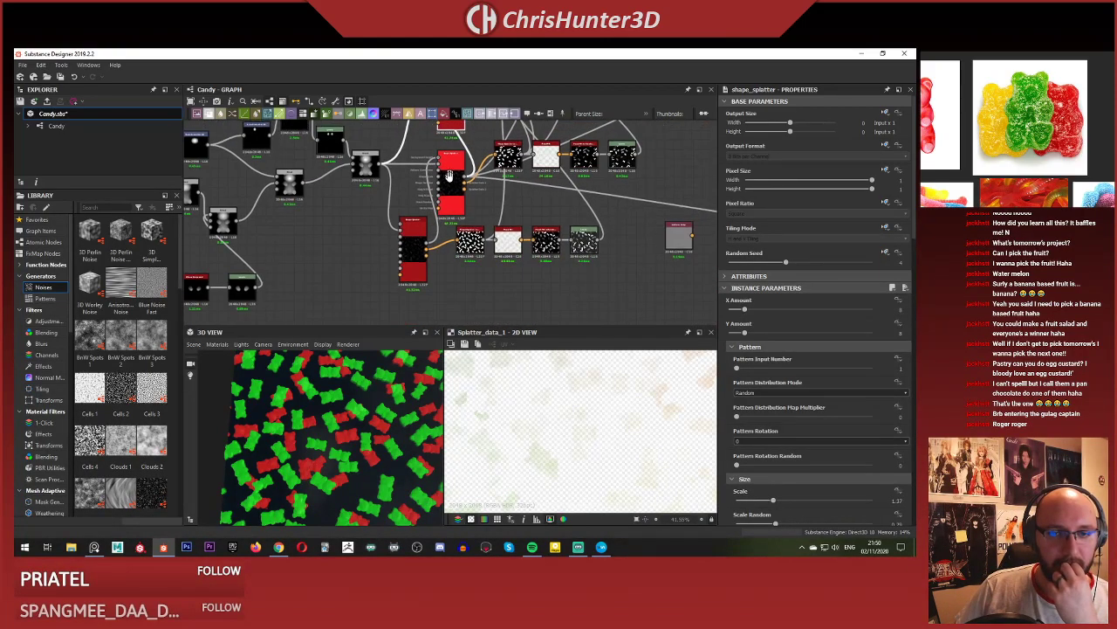
{"action": "scroll", "coordinate": [443, 183], "scroll_direction": "up", "scroll_amount": 1}
{"action": "left_click", "coordinate": [441, 159]}
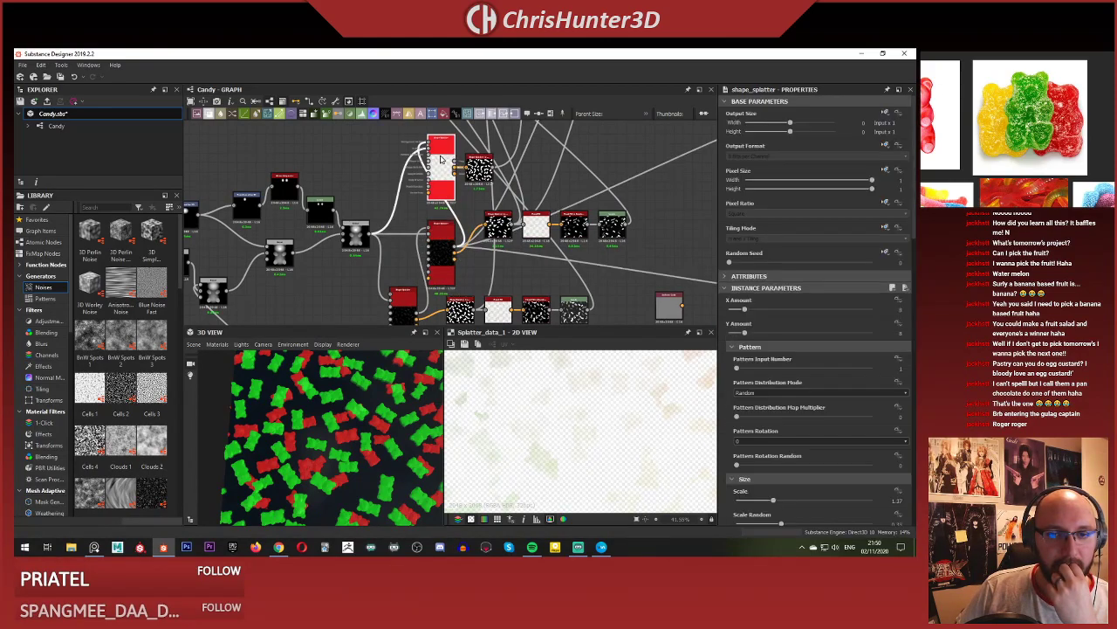
{"action": "double_click", "coordinate": [441, 159]}
{"action": "key", "text": "f"}
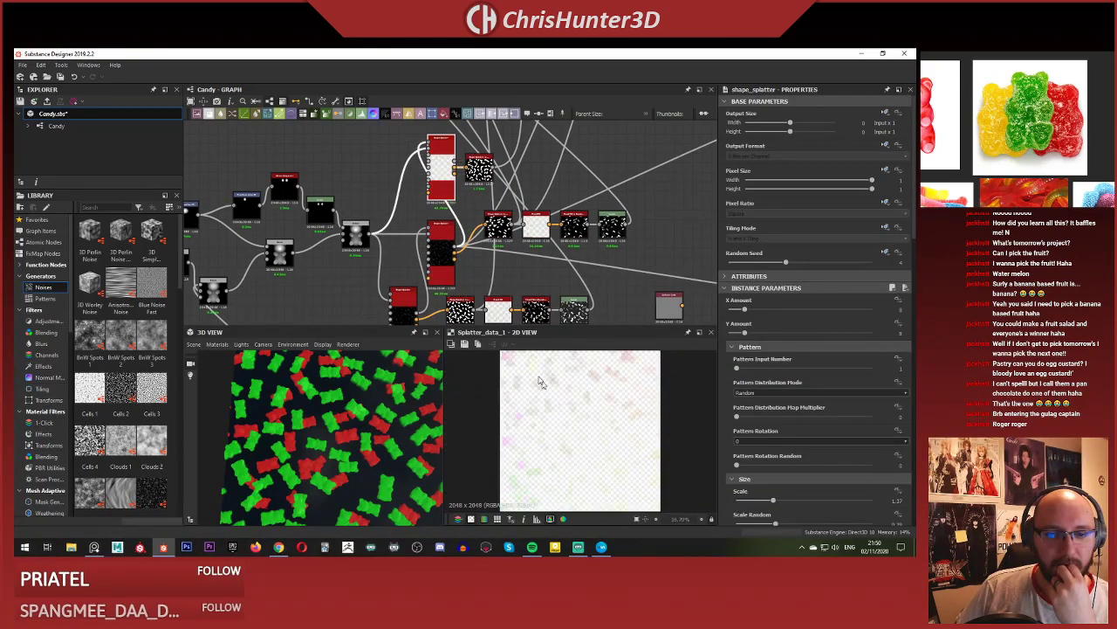
Compare the first Shape Splatter's parameters and height output with those of the new Shape Splatter.
{"action": "left_click", "coordinate": [442, 250]}
{"action": "left_click", "coordinate": [443, 167]}
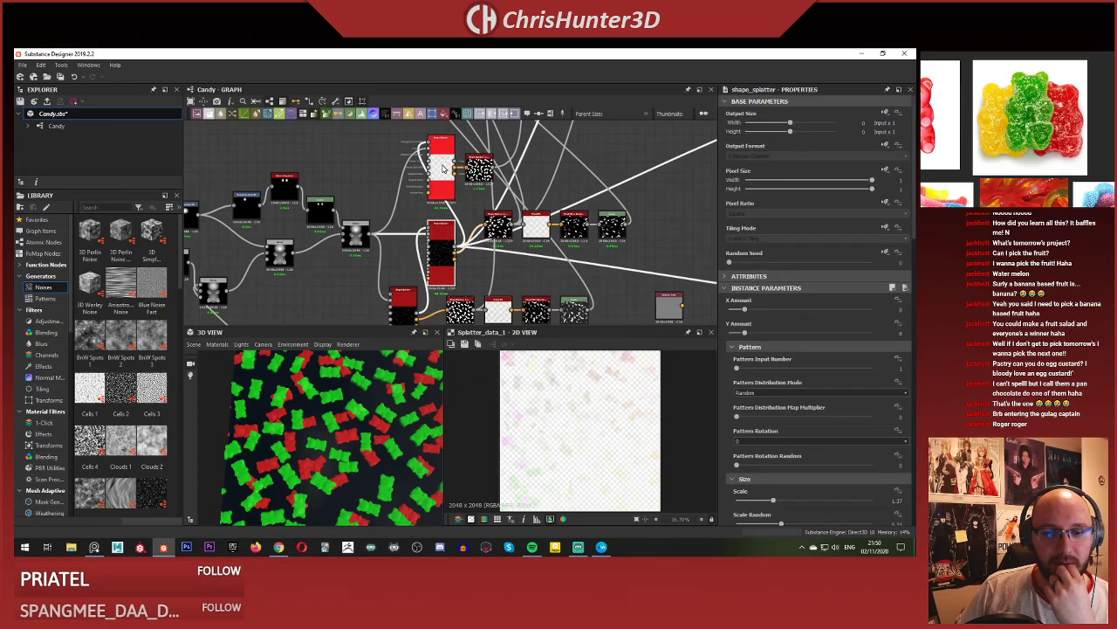
{"action": "double_click", "coordinate": [441, 253]}
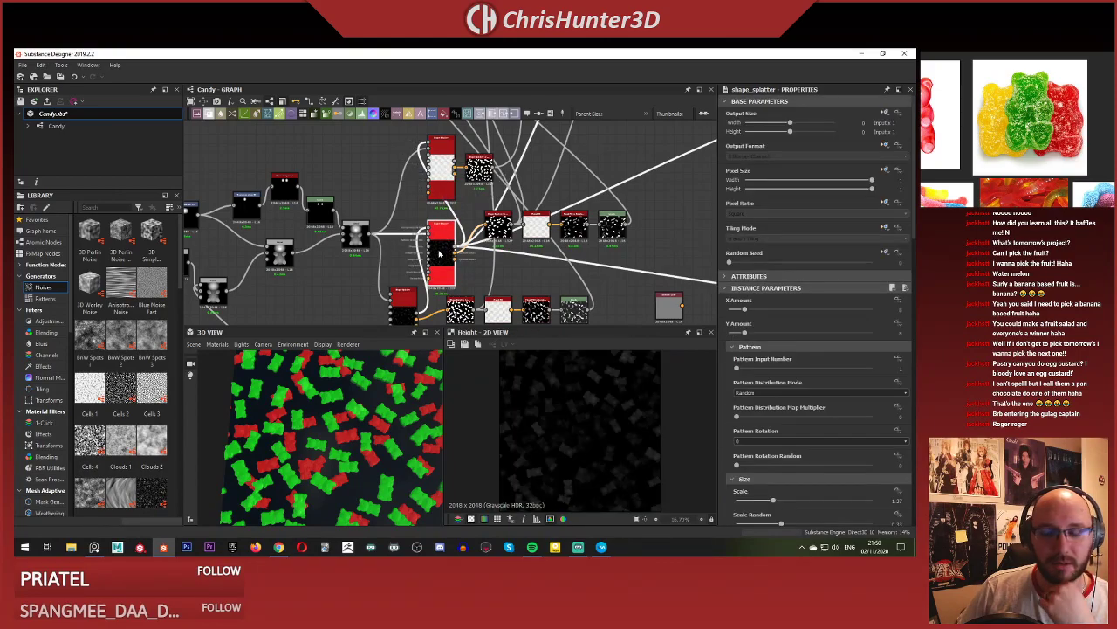
{"action": "left_click", "coordinate": [440, 171]}
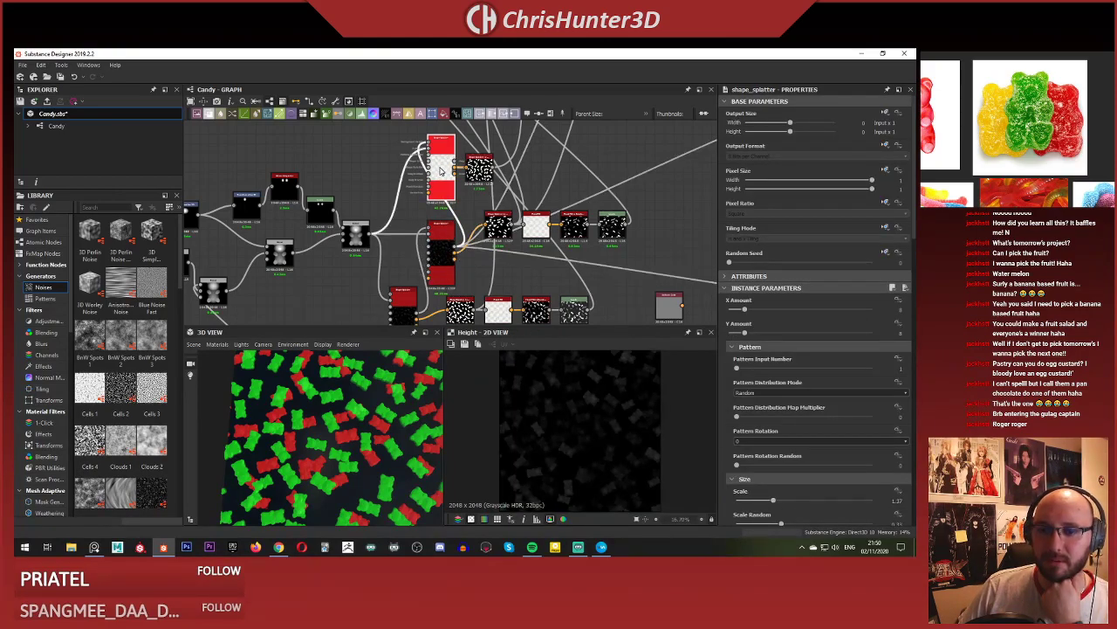
{"action": "left_click", "coordinate": [440, 171]}
{"action": "middle_click_drag", "start_coordinate": [441, 171], "coordinate": [422, 189]}
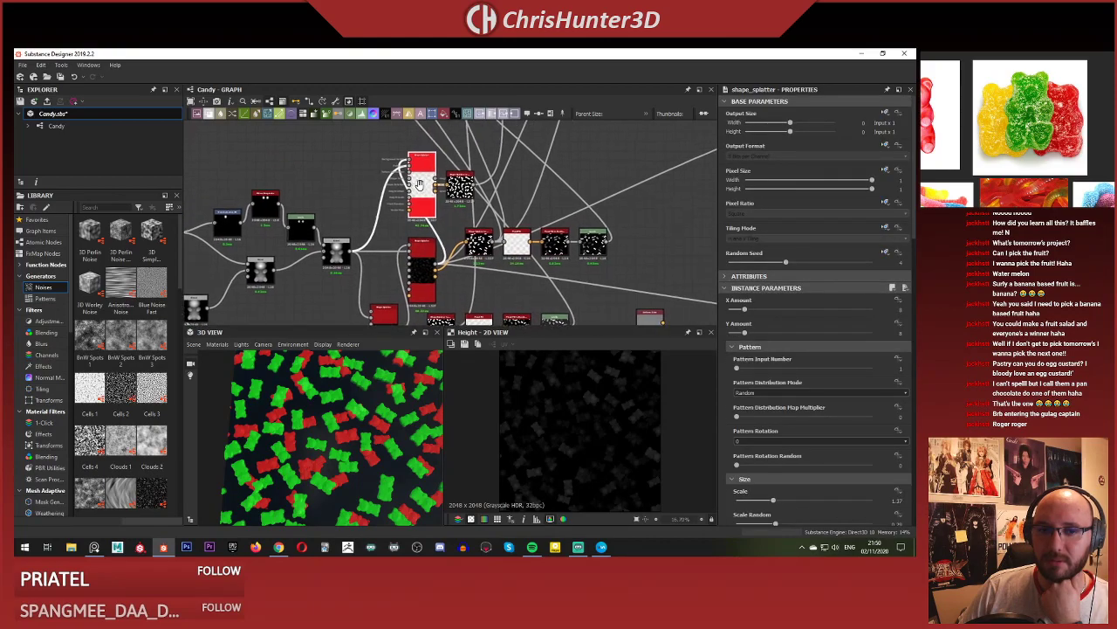
Toggle the Cutout Black Pixels option in the new Shape Splatter's height settings.
{"action": "double_click", "coordinate": [423, 199]}
{"action": "scroll", "coordinate": [840, 425], "scroll_direction": "down", "scroll_amount": 15}
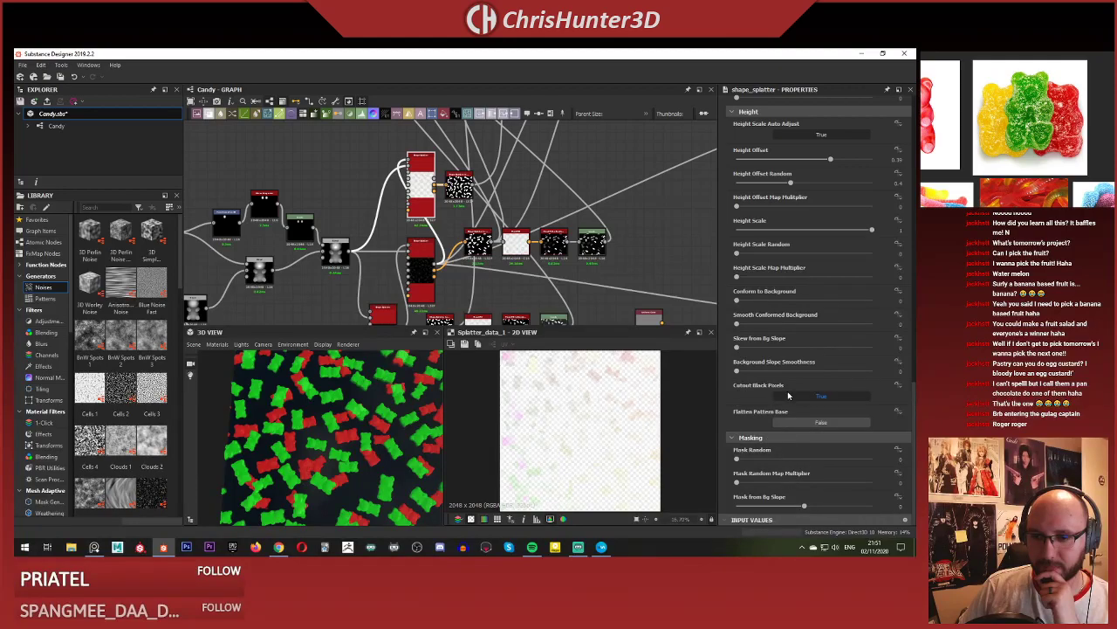
{"action": "left_click", "coordinate": [798, 397]}
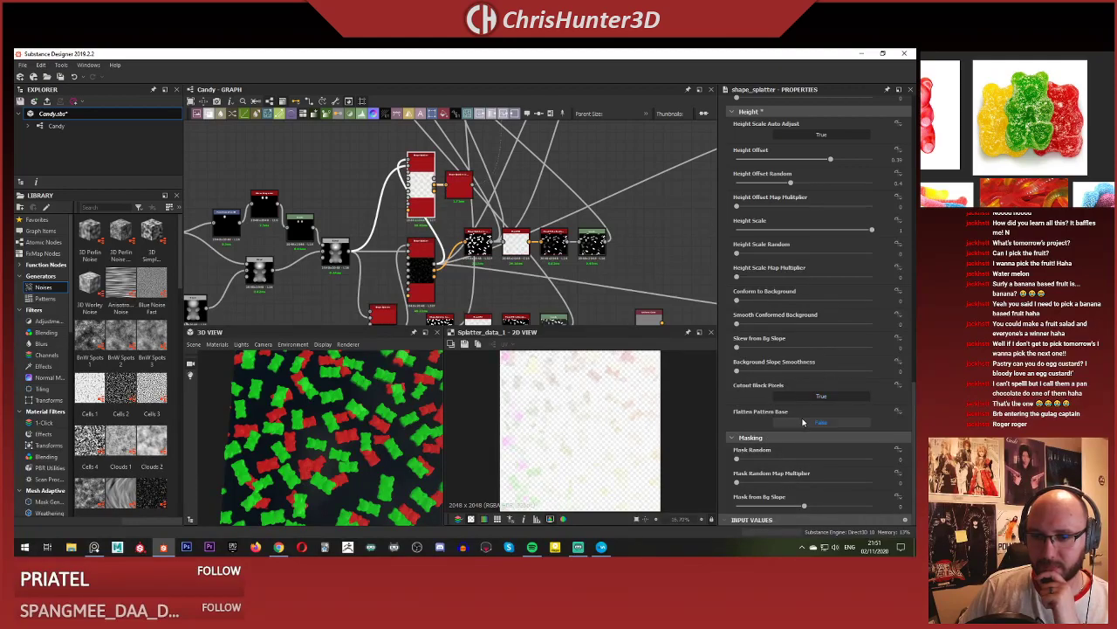
{"action": "scroll", "coordinate": [422, 241], "scroll_direction": "up", "scroll_amount": 4}
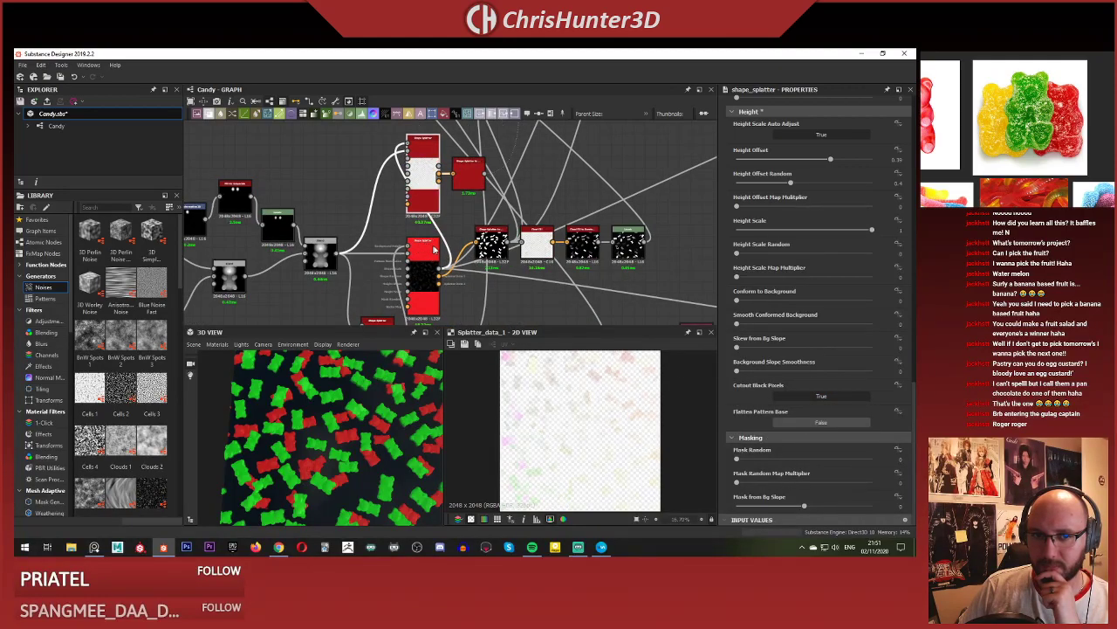
{"action": "left_click", "coordinate": [434, 225]}
{"action": "scroll", "coordinate": [434, 248], "scroll_direction": "down", "scroll_amount": 4}
{"action": "scroll", "coordinate": [426, 243], "scroll_direction": "up", "scroll_amount": 2}
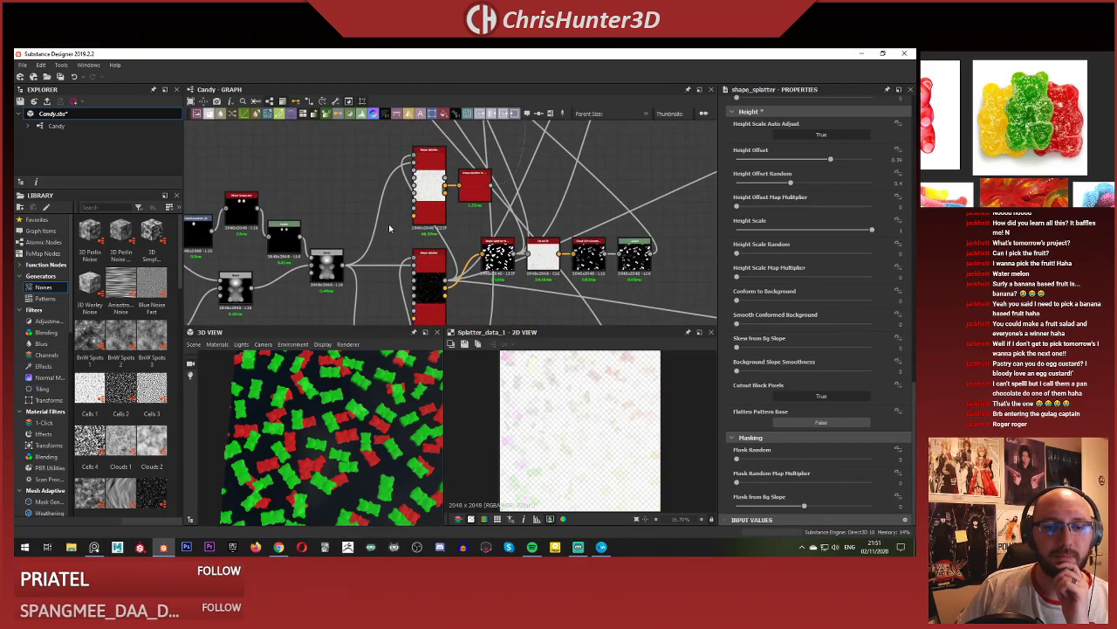
Inspect the new Shape Splatter's binary mask and the yellow layer's Blend in the 2D view.
{"action": "middle_click_drag", "start_coordinate": [469, 232], "coordinate": [441, 234]}
{"action": "double_click", "coordinate": [451, 193]}
{"action": "scroll", "coordinate": [451, 193], "scroll_direction": "down", "scroll_amount": 5}
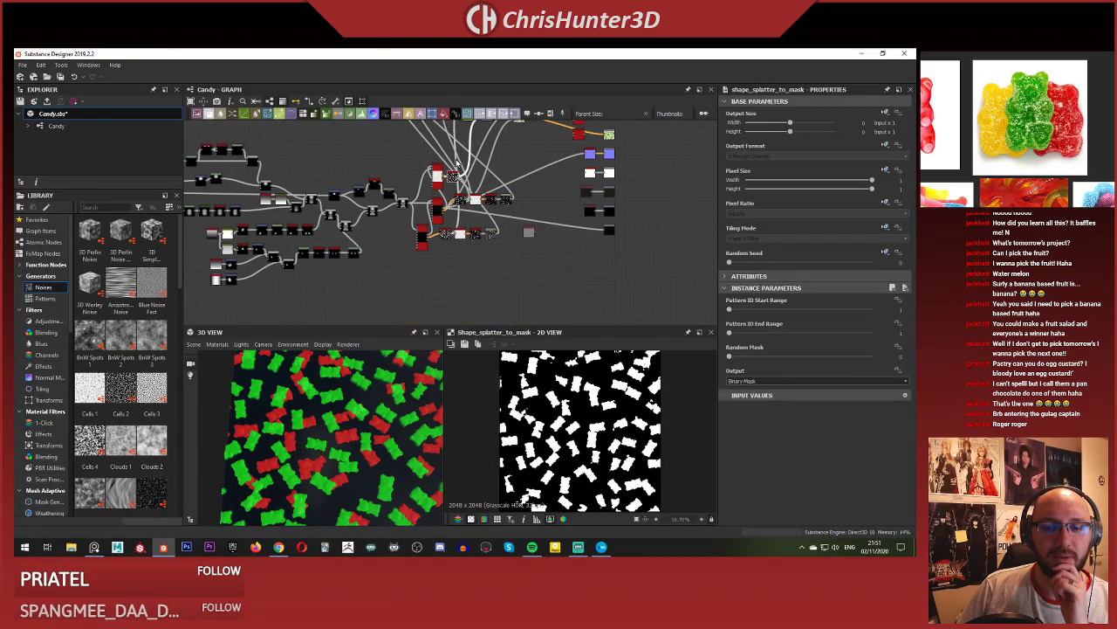
{"action": "middle_click_drag", "start_coordinate": [421, 168], "coordinate": [372, 276]}
{"action": "scroll", "coordinate": [439, 276], "scroll_direction": "up", "scroll_amount": 4}
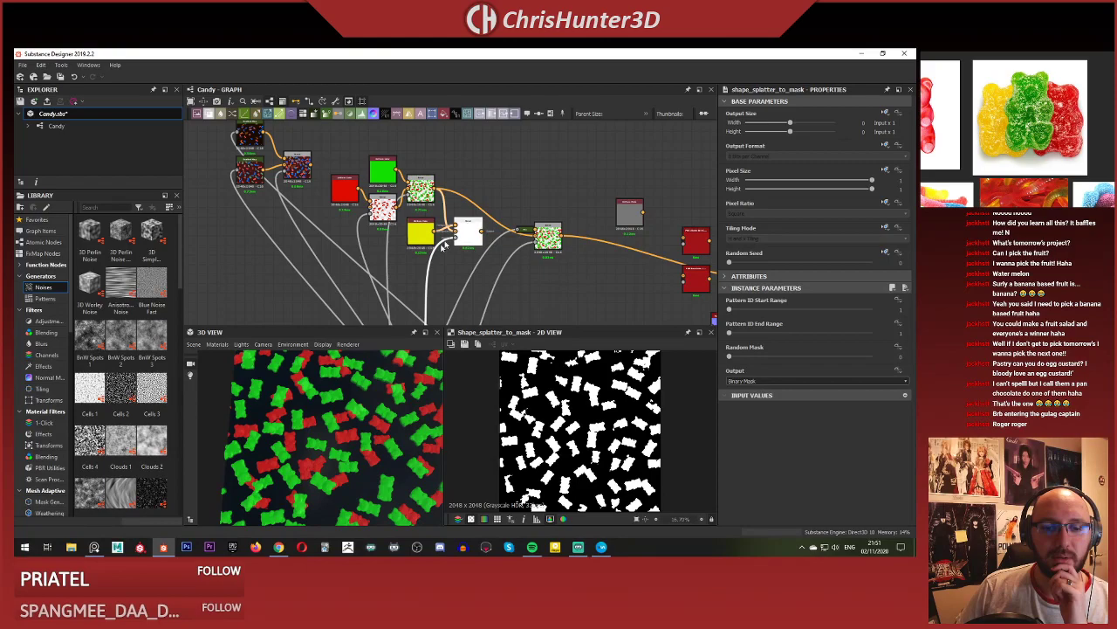
{"action": "double_click", "coordinate": [463, 233]}
Delete the new Shape Splatter that feeds the yellow layer's mask node.
{"action": "scroll", "coordinate": [454, 240], "scroll_direction": "down", "scroll_amount": 3}
{"action": "middle_click_drag", "start_coordinate": [454, 240], "coordinate": [424, 139]}
{"action": "scroll", "coordinate": [436, 257], "scroll_direction": "up", "scroll_amount": 4}
{"action": "middle_click_drag", "start_coordinate": [374, 261], "coordinate": [469, 198]}
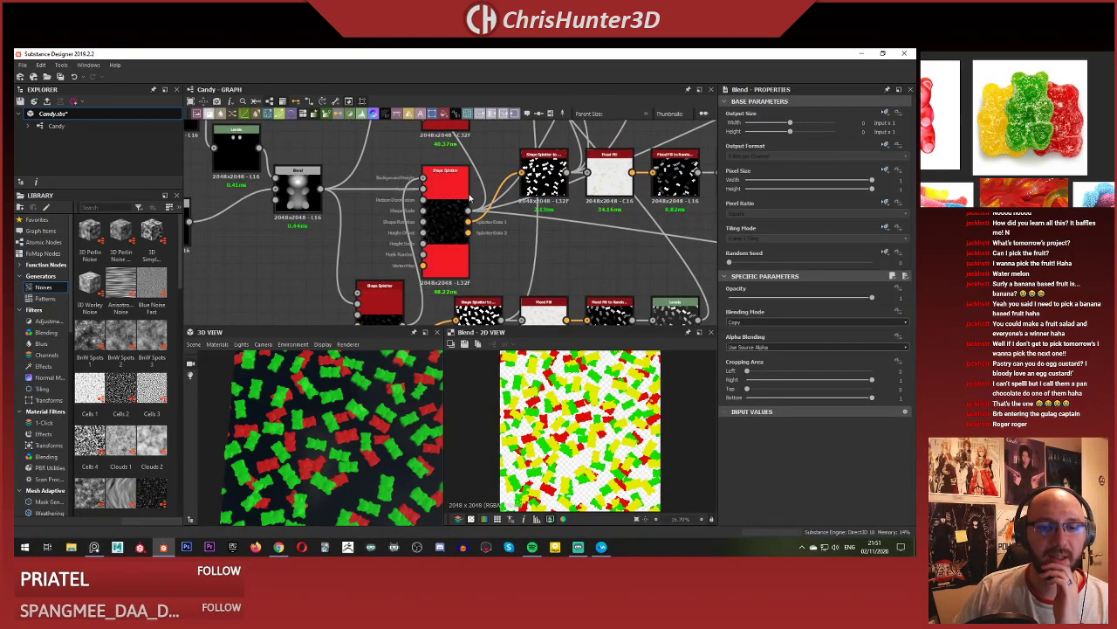
{"action": "left_click", "coordinate": [450, 191]}
{"action": "scroll", "coordinate": [445, 193], "scroll_direction": "down", "scroll_amount": 2}
{"action": "scroll", "coordinate": [436, 189], "scroll_direction": "up", "scroll_amount": 2}
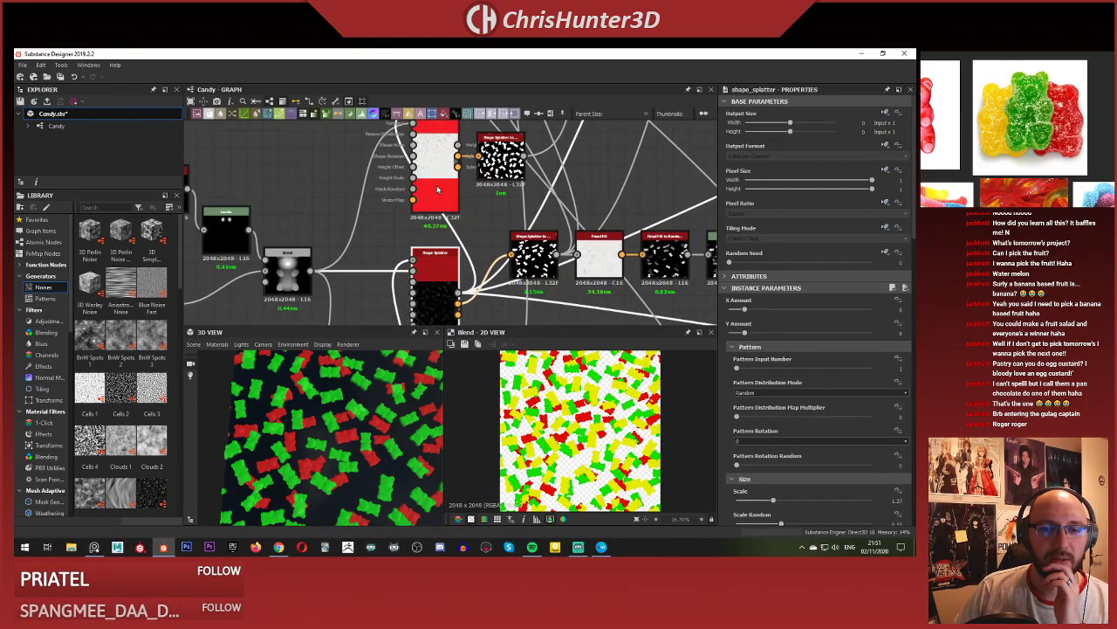
{"action": "middle_click_drag", "start_coordinate": [430, 213], "coordinate": [419, 238]}
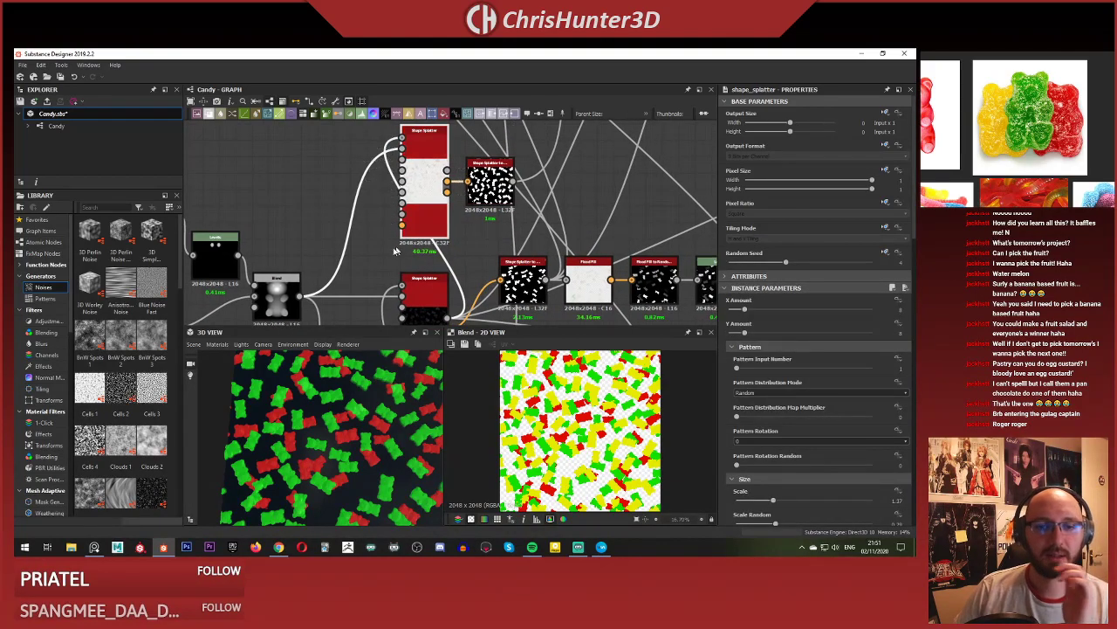
{"action": "scroll", "coordinate": [428, 235], "scroll_direction": "down", "scroll_amount": 2}
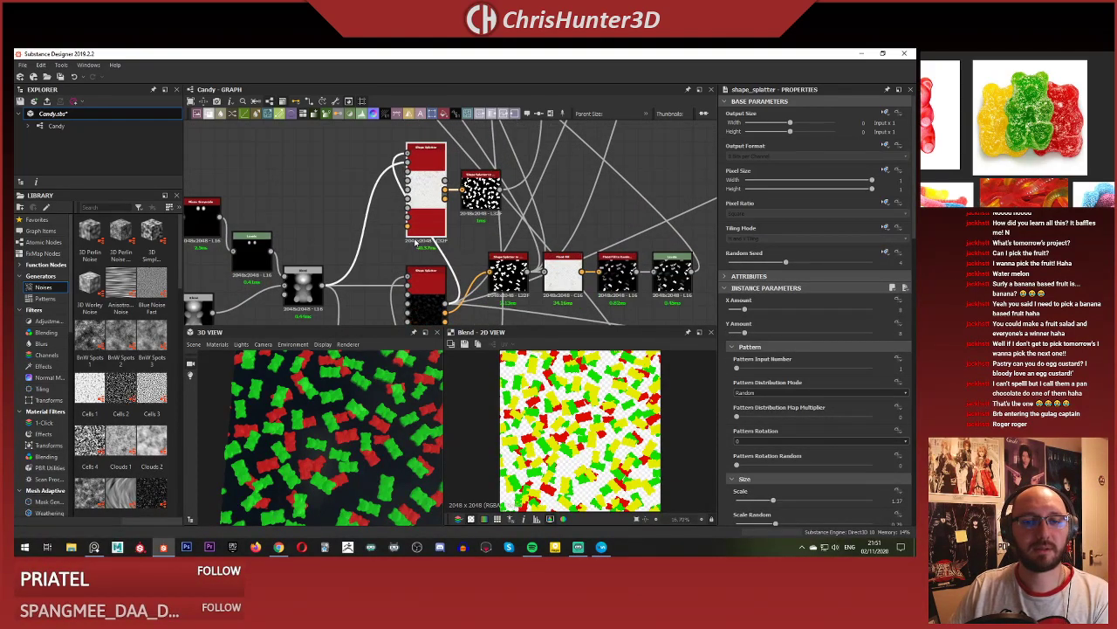
{"action": "key", "text": "Delete"}
Duplicate the first Shape Splatter, place the copy above it and connect its Splatter Data 1 output to the yellow layer's mask node.
{"action": "left_click", "coordinate": [422, 295]}
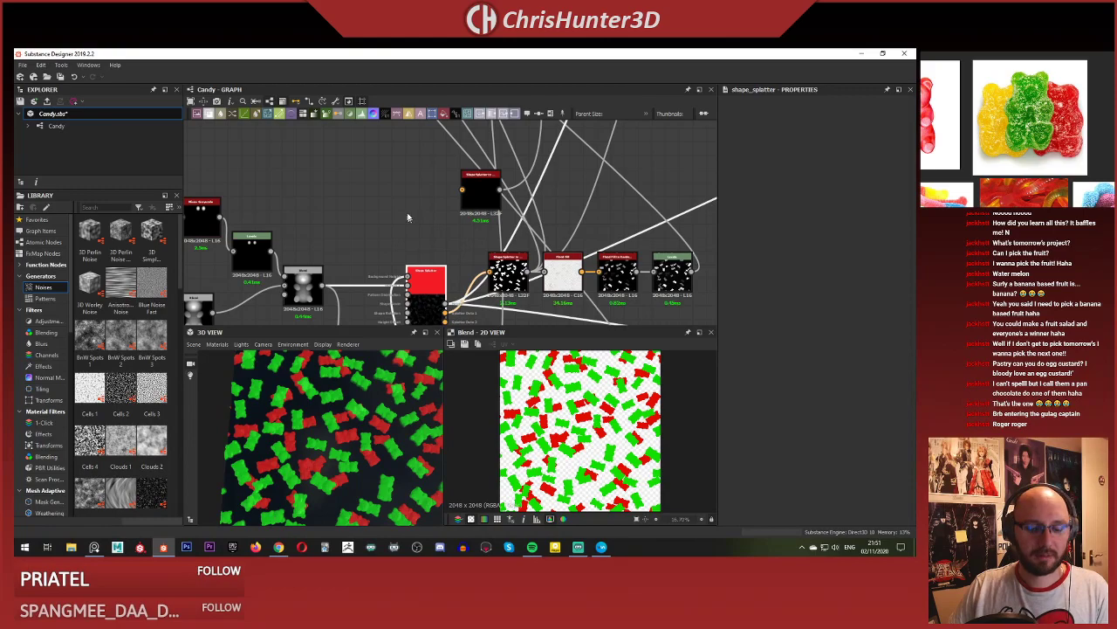
{"action": "key", "text": "ctrl+d"}
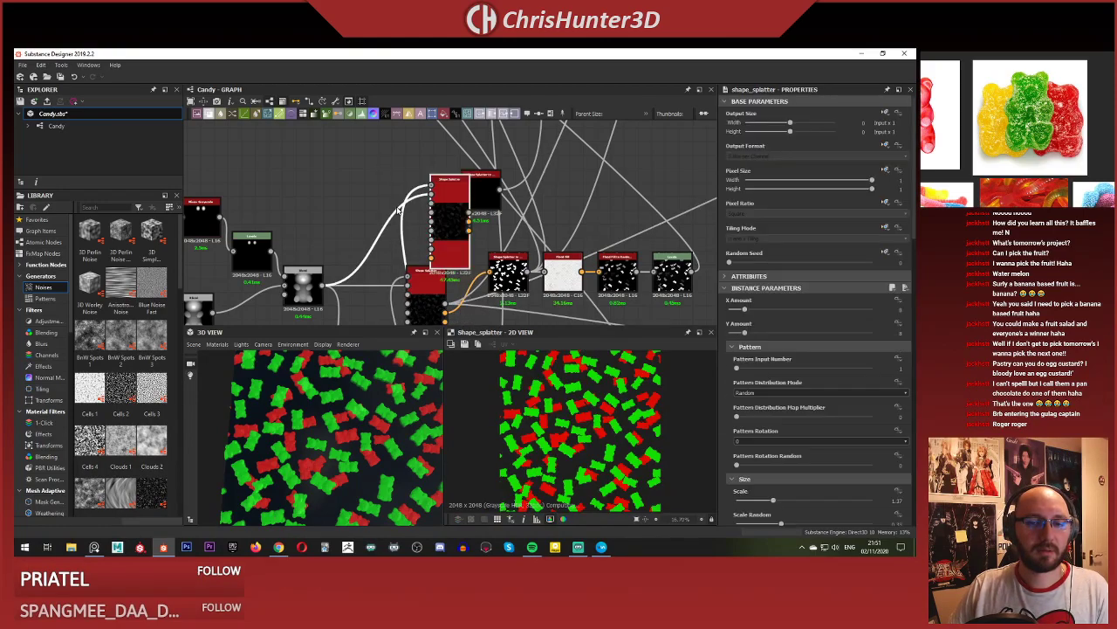
{"action": "left_click_drag", "start_coordinate": [453, 240], "coordinate": [462, 189]}
{"action": "left_click", "coordinate": [442, 160]}
{"action": "double_click", "coordinate": [414, 171]}
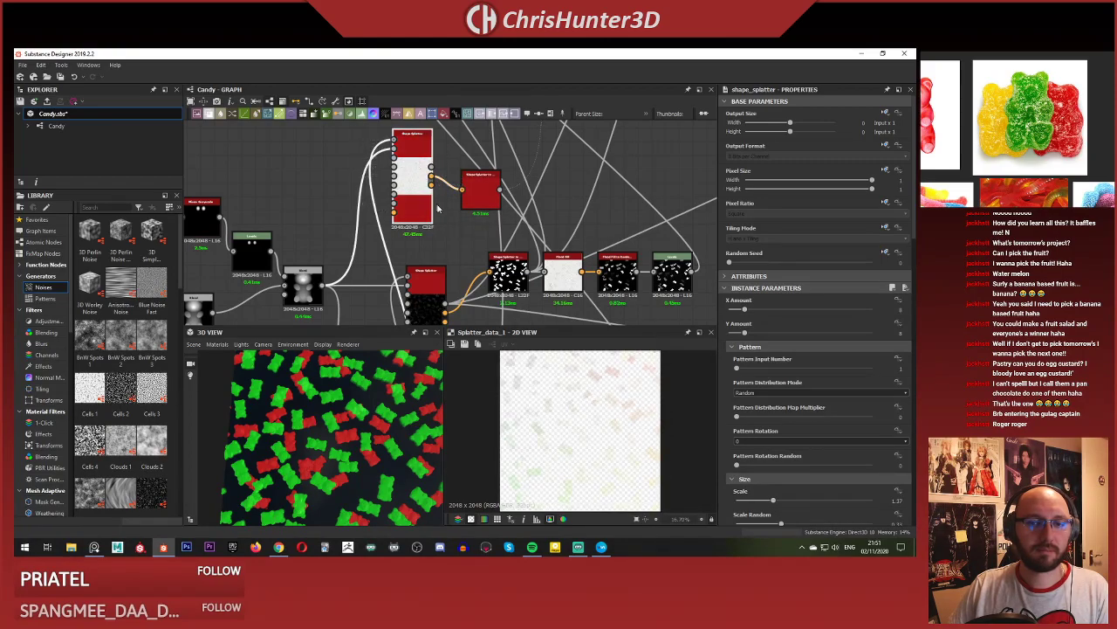
Preview the duplicated Shape Splatter's data and the binary mask it feeds.
{"action": "scroll", "coordinate": [445, 210], "scroll_direction": "up", "scroll_amount": 3}
{"action": "scroll", "coordinate": [388, 170], "scroll_direction": "up", "scroll_amount": 1}
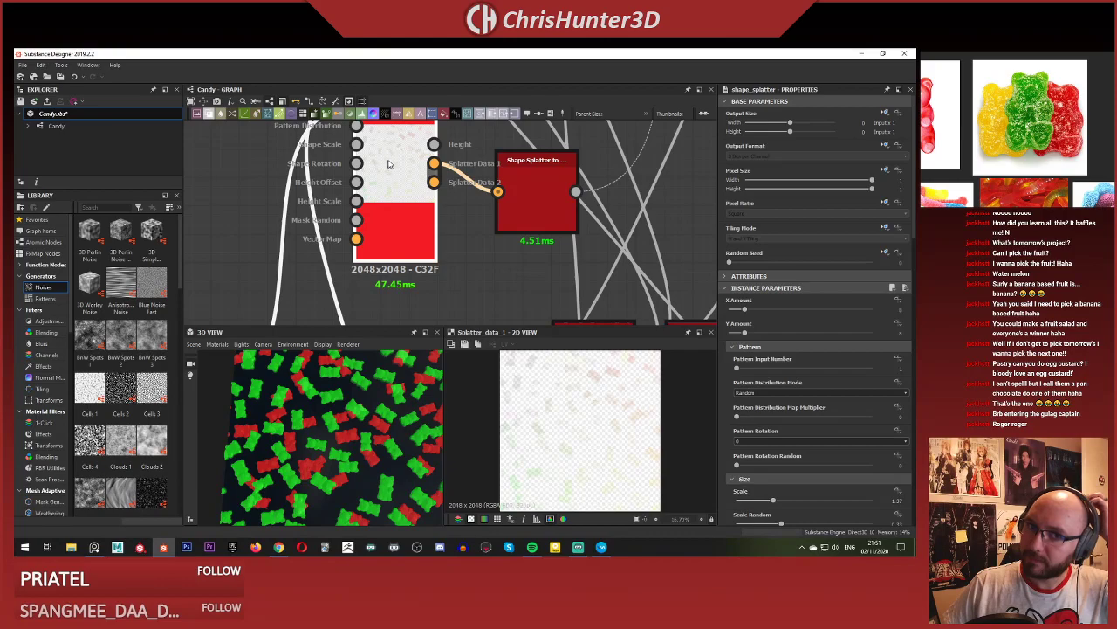
{"action": "double_click", "coordinate": [436, 144]}
{"action": "double_click", "coordinate": [403, 155]}
{"action": "scroll", "coordinate": [479, 150], "scroll_direction": "down", "scroll_amount": 3}
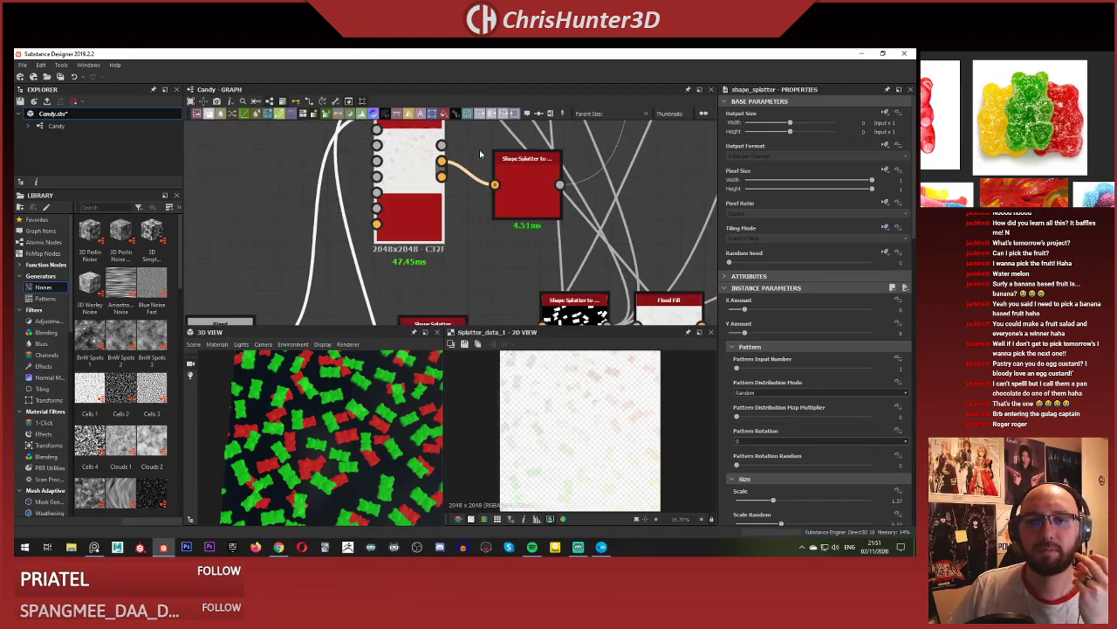
{"action": "middle_click_drag", "start_coordinate": [480, 149], "coordinate": [471, 194]}
{"action": "left_click", "coordinate": [470, 194]}
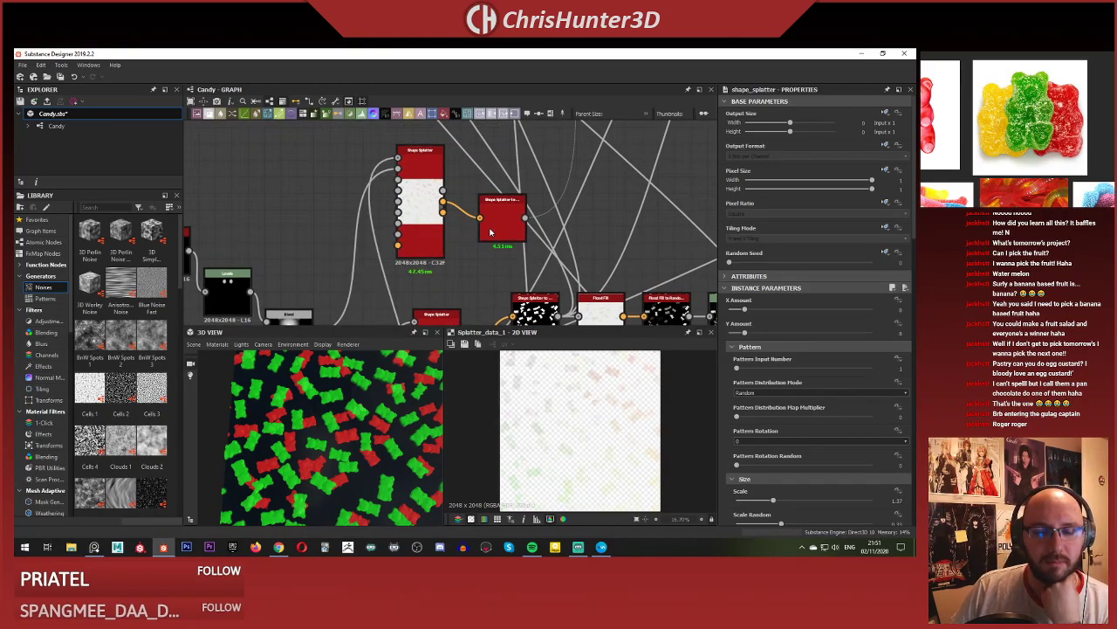
{"action": "double_click", "coordinate": [491, 230]}
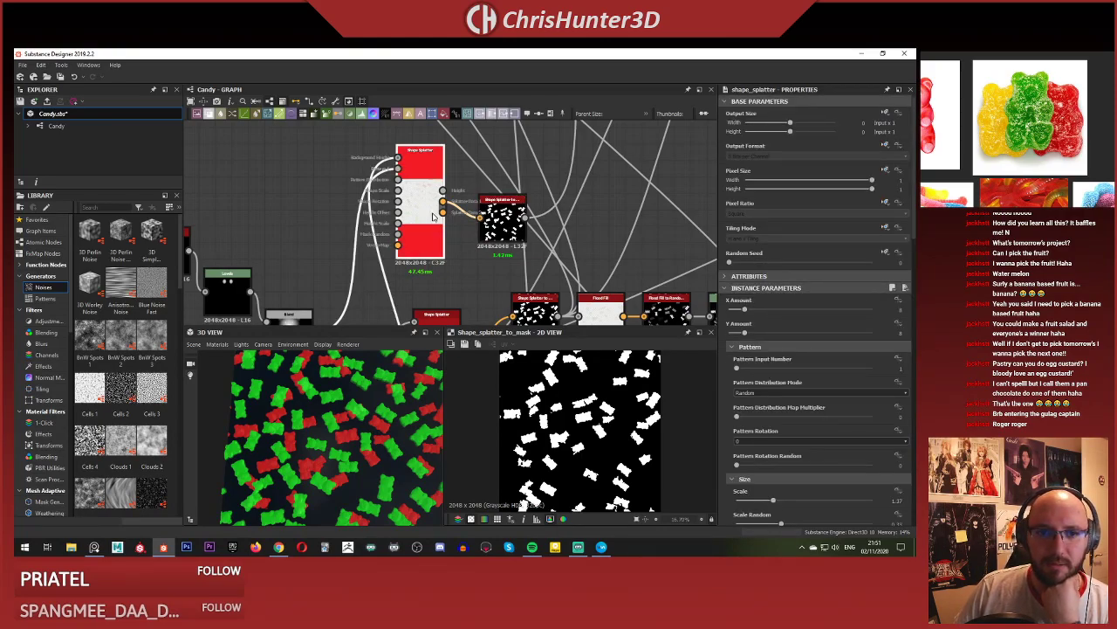
Preview the duplicated Shape Splatter's Splatter Data 1 and Height outputs in the 2D view.
{"action": "scroll", "coordinate": [420, 262], "scroll_direction": "down", "scroll_amount": 2}
{"action": "mouse_move", "coordinate": [421, 262]}
{"action": "middle_mouse_down"}
{"action": "mouse_move", "coordinate": [428, 183]}
{"action": "mouse_move", "coordinate": [440, 251]}
{"action": "middle_mouse_up"}
{"action": "scroll", "coordinate": [427, 183], "scroll_direction": "down", "scroll_amount": 2}
{"action": "scroll", "coordinate": [440, 251], "scroll_direction": "up", "scroll_amount": 3}
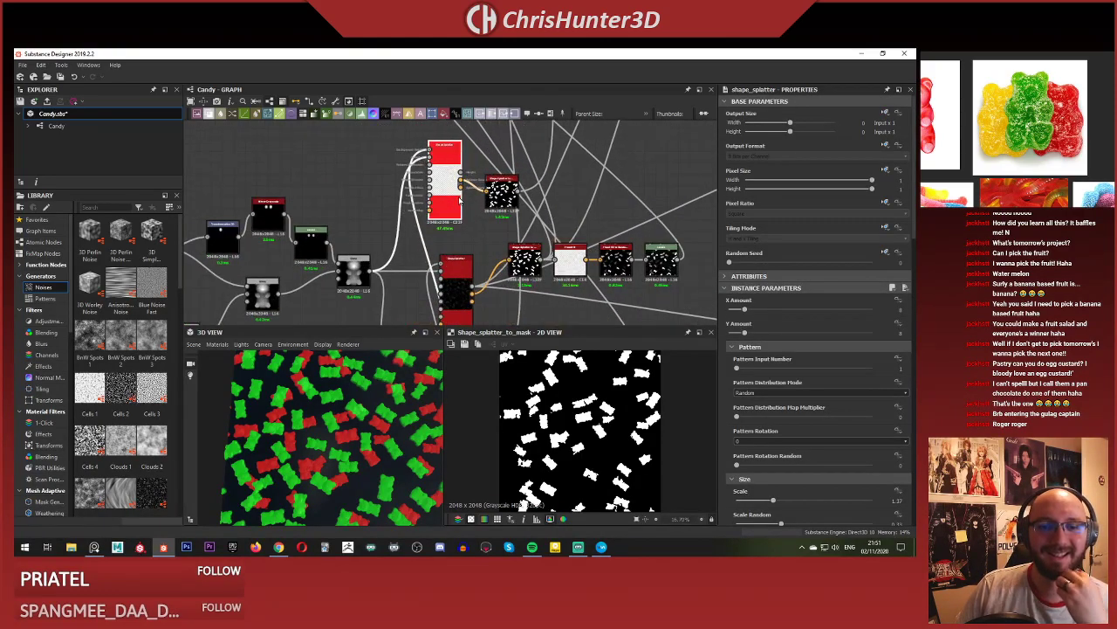
{"action": "double_click", "coordinate": [441, 162]}
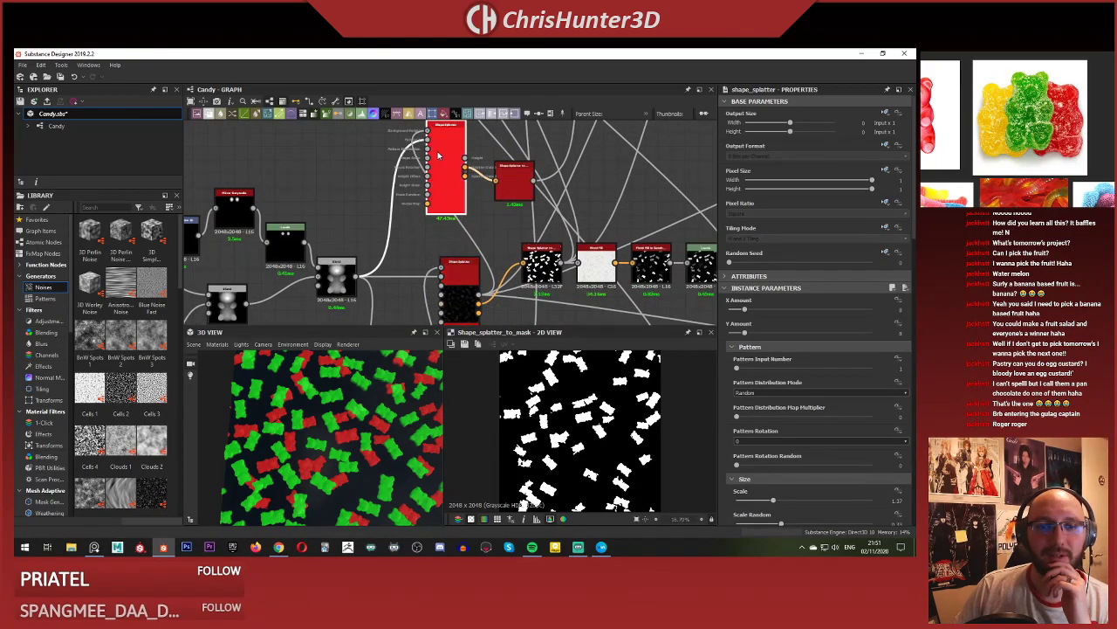
{"action": "scroll", "coordinate": [440, 174], "scroll_direction": "up", "scroll_amount": 3}
{"action": "scroll", "coordinate": [429, 232], "scroll_direction": "up", "scroll_amount": 2}
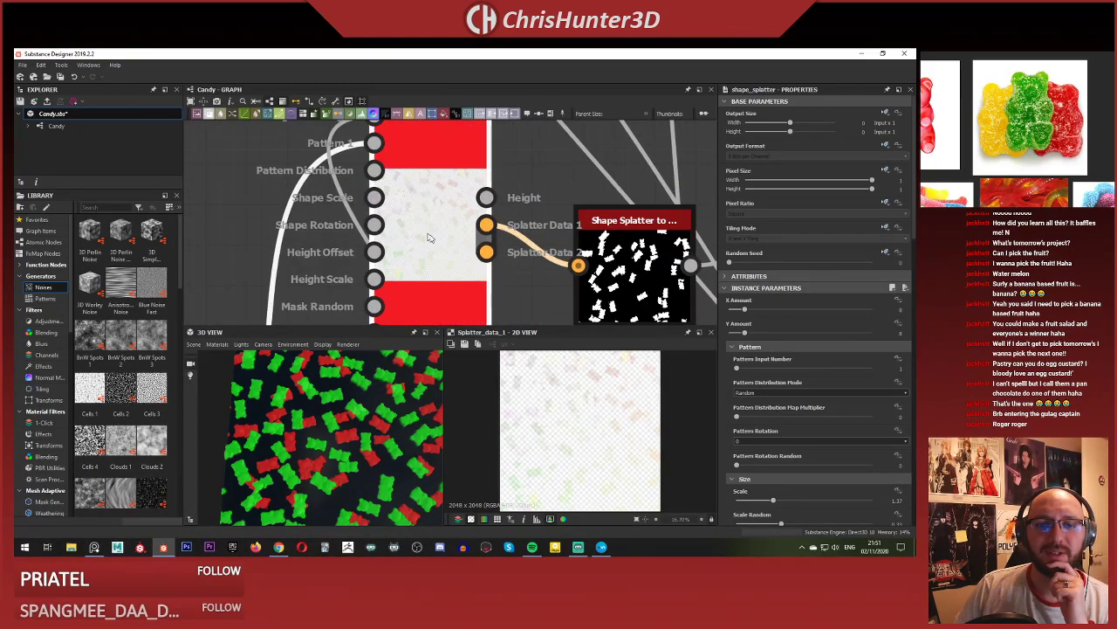
{"action": "left_click", "coordinate": [485, 198]}
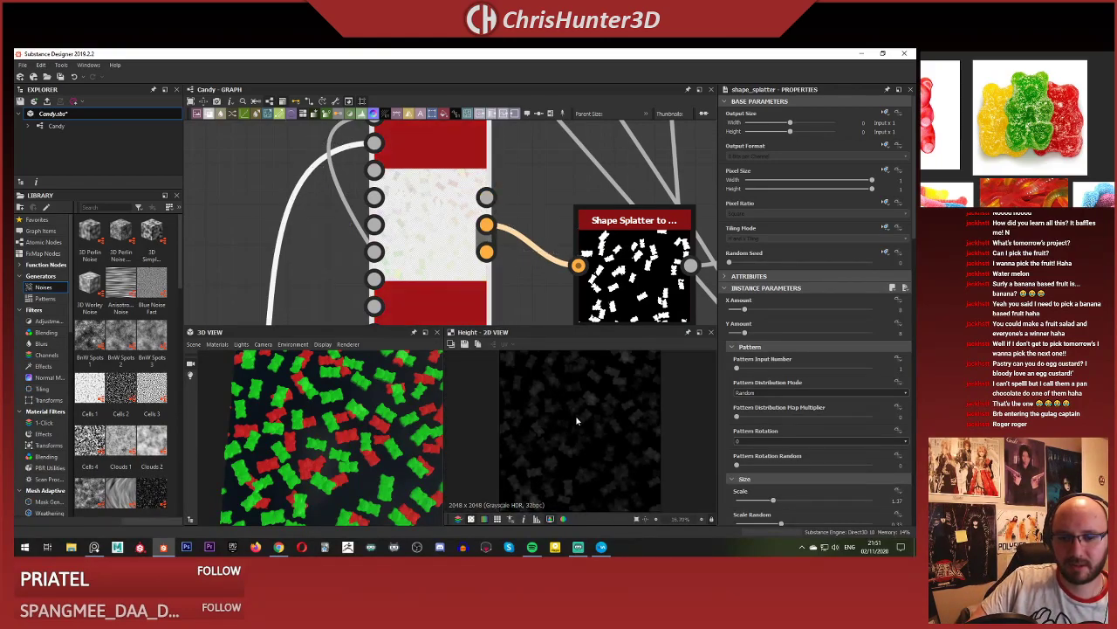
{"action": "scroll", "coordinate": [580, 422], "scroll_direction": "down", "scroll_amount": 4}
{"action": "scroll", "coordinate": [469, 177], "scroll_direction": "up", "scroll_amount": 1}
{"action": "scroll", "coordinate": [469, 177], "scroll_direction": "down", "scroll_amount": 8}
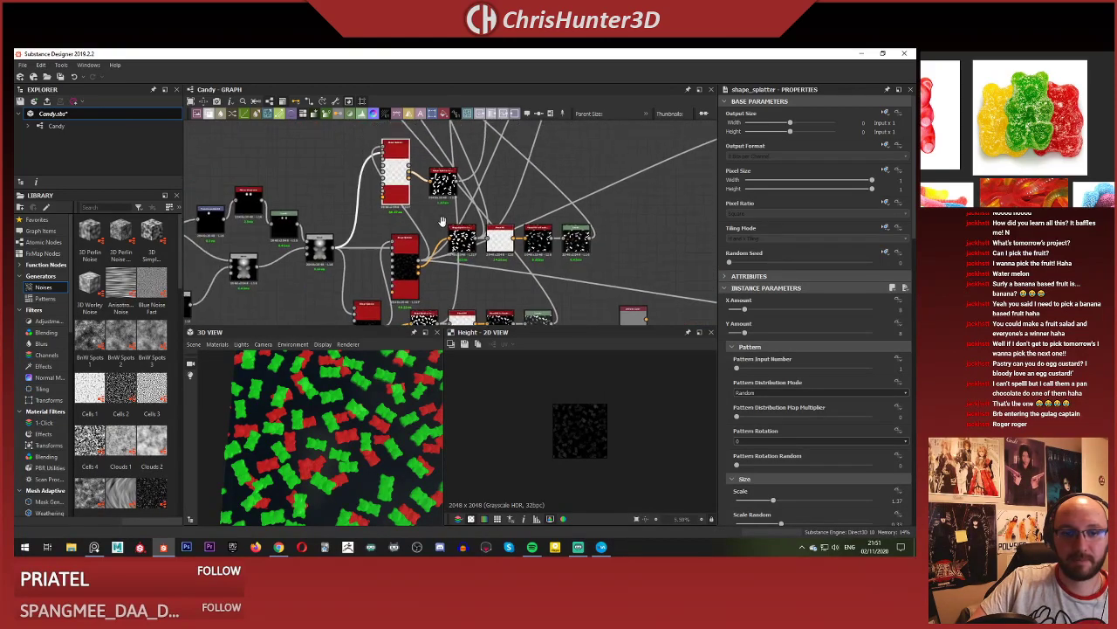
Move all outgoing connections of the first Shape Splatter's Height output to the duplicated Shape Splatter's Height output.
{"action": "scroll", "coordinate": [415, 199], "scroll_direction": "up", "scroll_amount": 5}
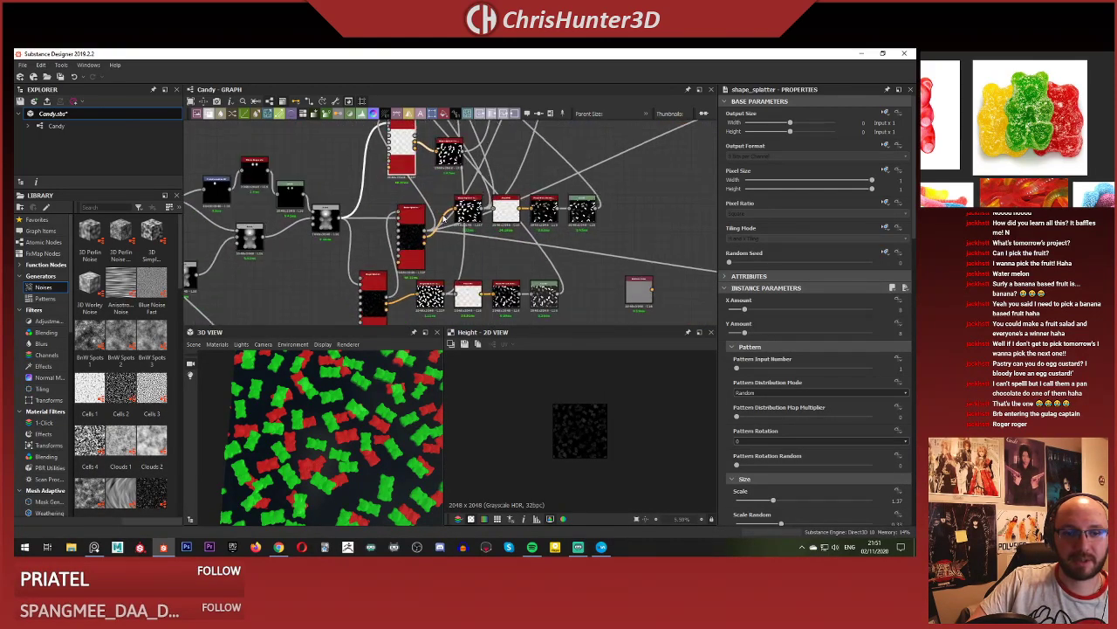
{"action": "middle_click_drag", "start_coordinate": [440, 200], "coordinate": [422, 211]}
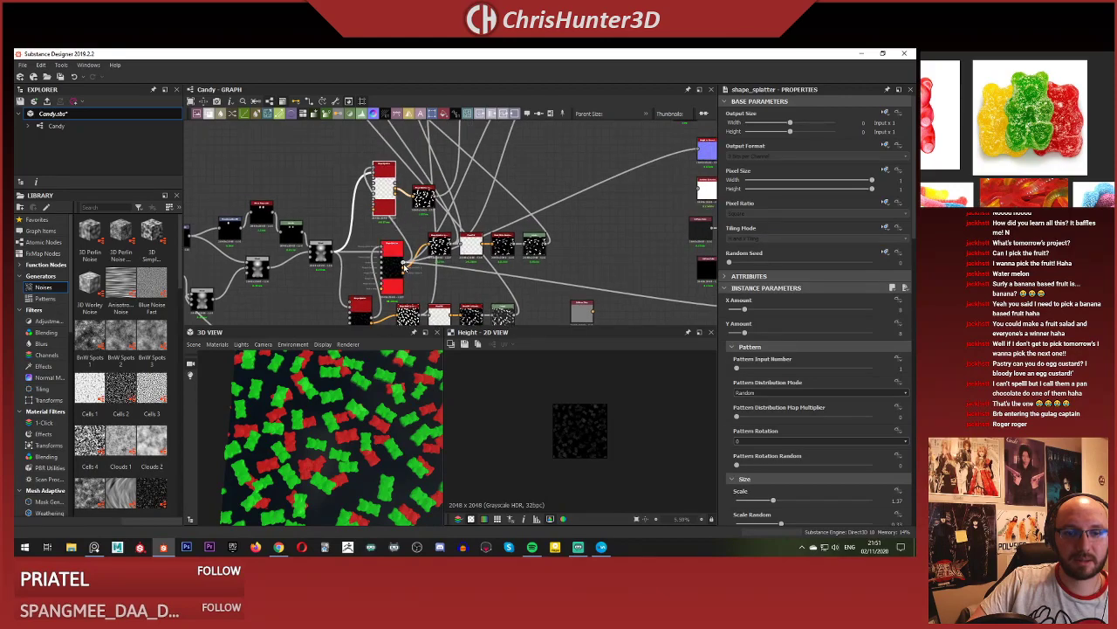
{"action": "scroll", "coordinate": [393, 253], "scroll_direction": "down", "scroll_amount": 4}
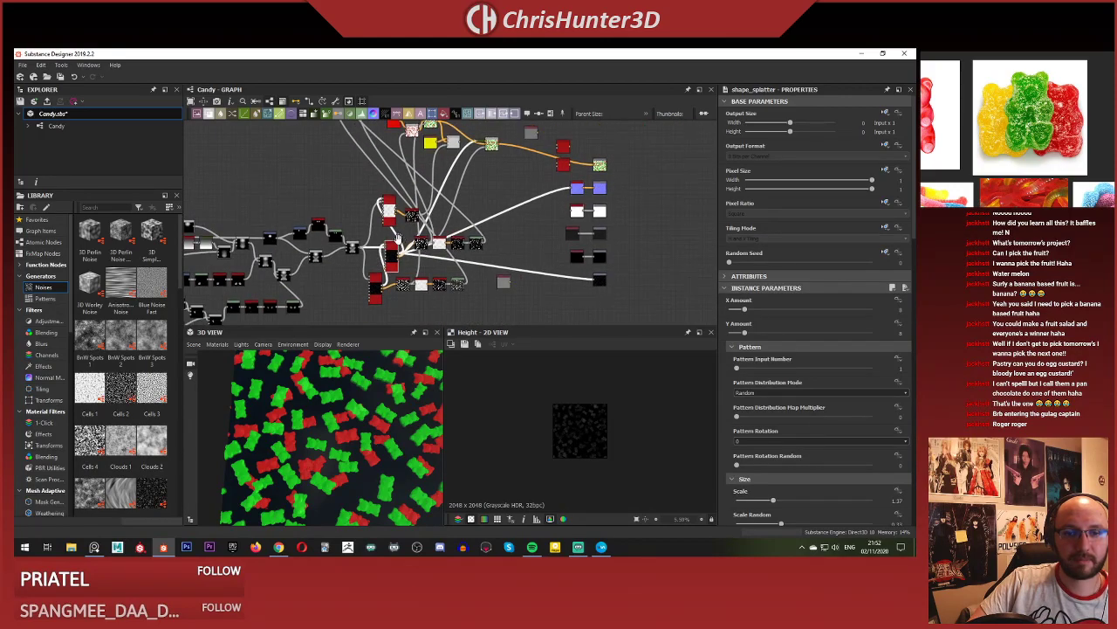
{"action": "scroll", "coordinate": [394, 258], "scroll_direction": "up", "scroll_amount": 4}
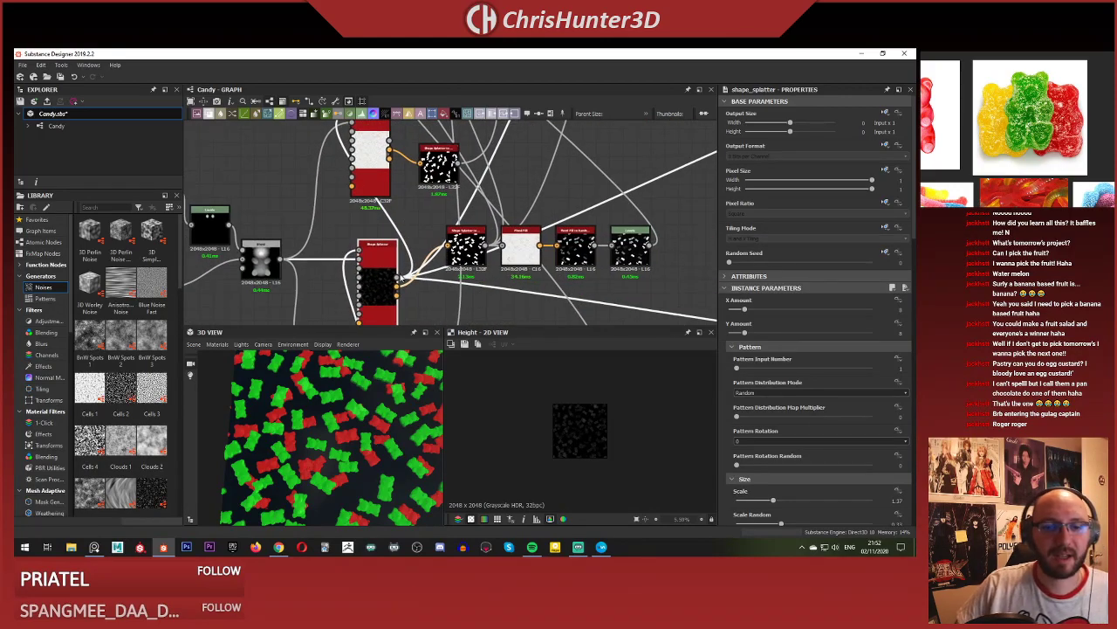
{"action": "left_click_drag", "start_coordinate": [397, 278], "coordinate": [393, 143], "text": "shift"}
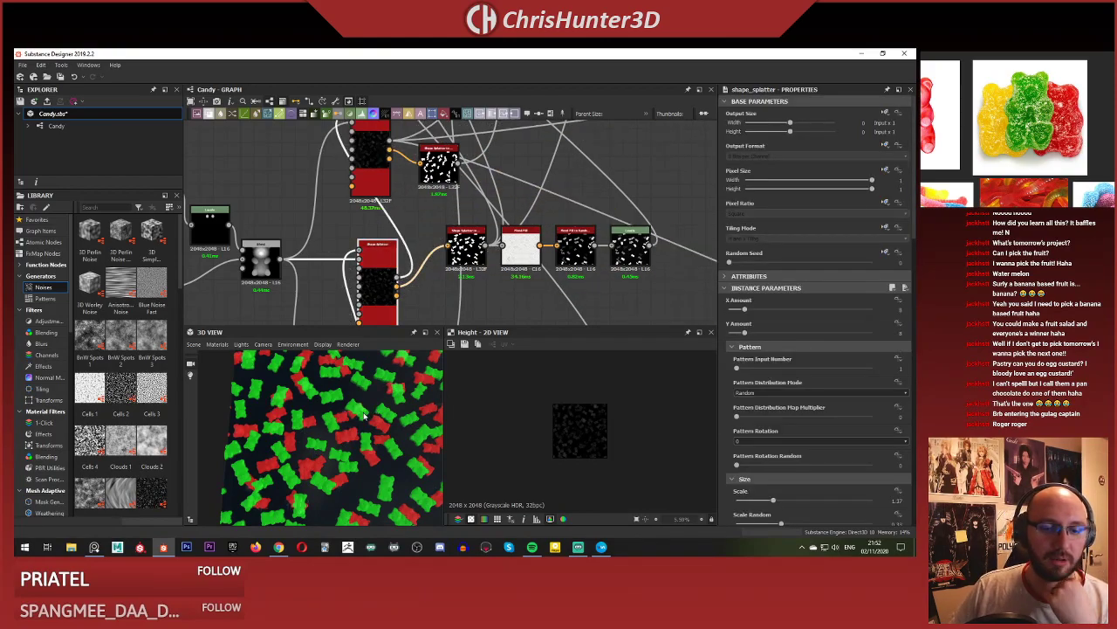
Inspect the bears up close in the 3D view and preview the yellow layer's Blend and the final Blend.
{"action": "scroll", "coordinate": [357, 426], "scroll_direction": "up", "scroll_amount": 8}
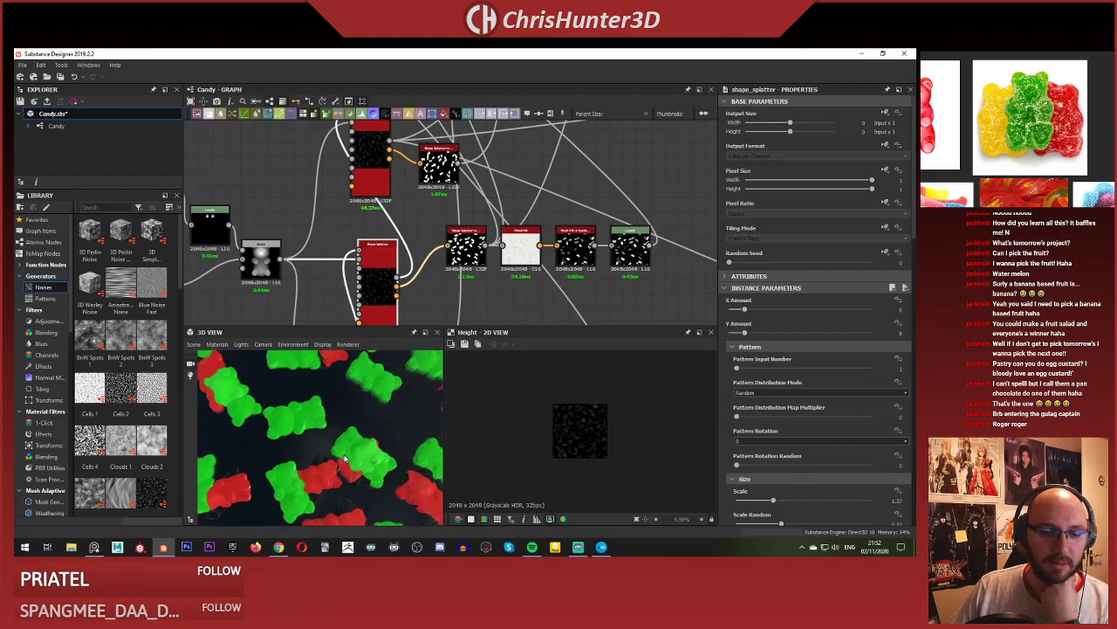
{"action": "middle_click_drag", "start_coordinate": [368, 415], "coordinate": [344, 439]}
{"action": "scroll", "coordinate": [408, 199], "scroll_direction": "down", "scroll_amount": 4}
{"action": "middle_click_drag", "start_coordinate": [455, 168], "coordinate": [419, 265]}
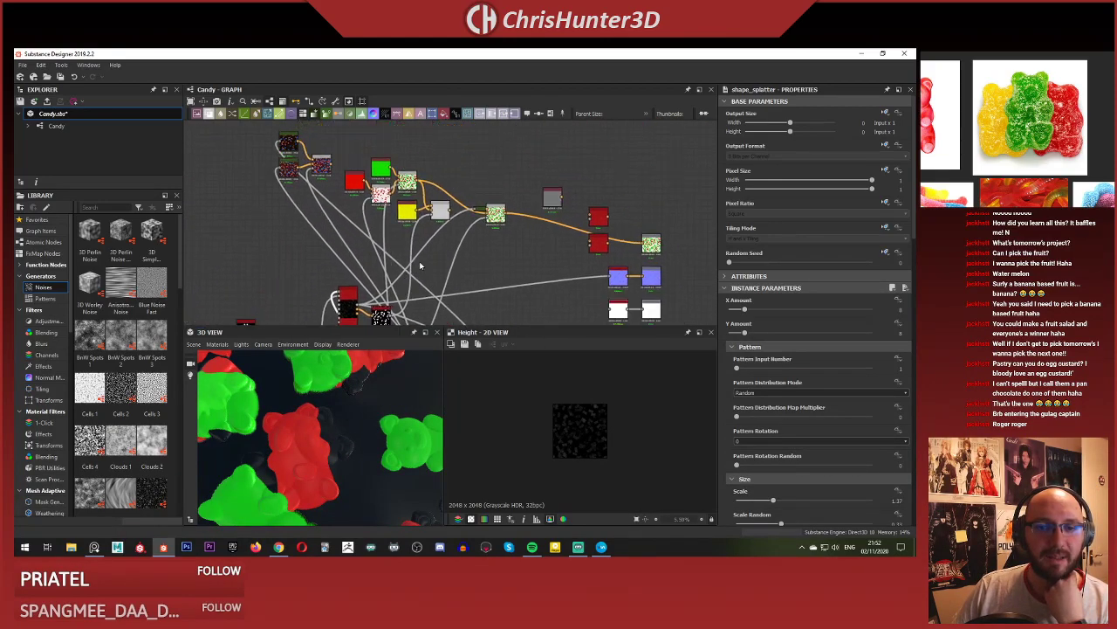
{"action": "scroll", "coordinate": [431, 228], "scroll_direction": "up", "scroll_amount": 4}
{"action": "left_click", "coordinate": [444, 218]}
{"action": "double_click", "coordinate": [458, 210]}
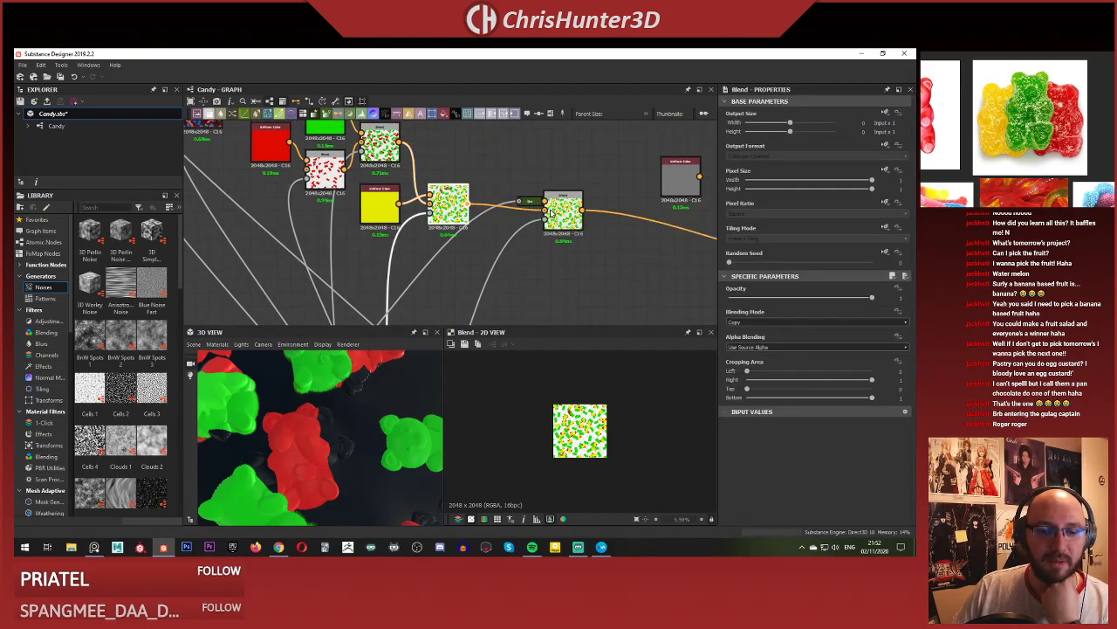
{"action": "left_click", "coordinate": [447, 205]}
Examine how the red, green and yellow bears are distributed across the whole material in the 3D view.
{"action": "scroll", "coordinate": [349, 414], "scroll_direction": "down", "scroll_amount": 3}
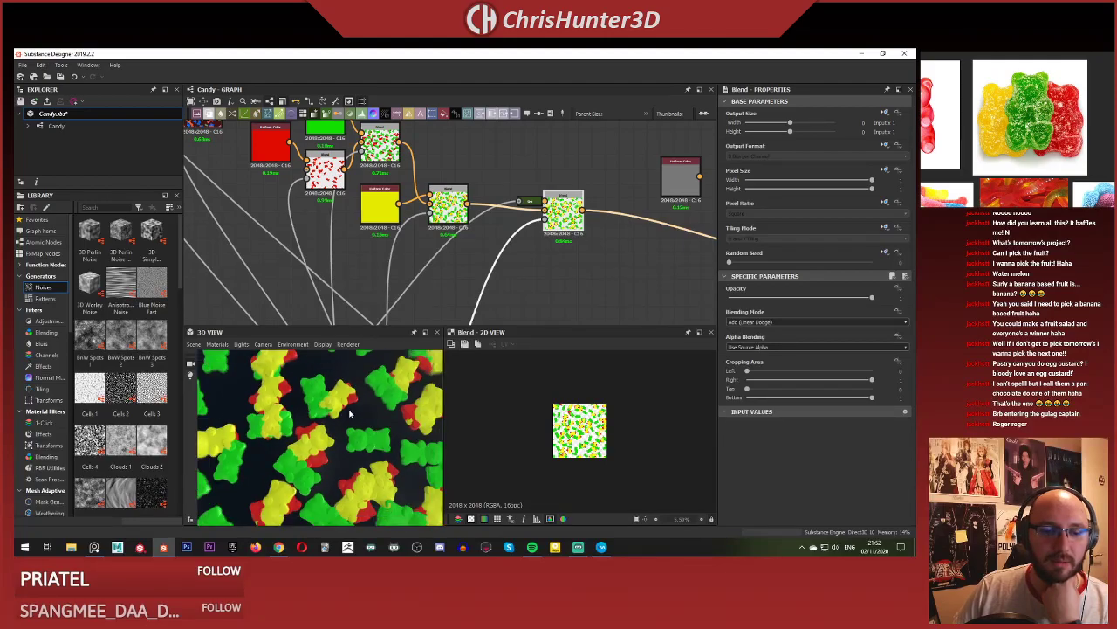
{"action": "scroll", "coordinate": [350, 414], "scroll_direction": "down", "scroll_amount": 5}
{"action": "scroll", "coordinate": [340, 436], "scroll_direction": "up", "scroll_amount": 2}
{"action": "left_click_drag", "start_coordinate": [342, 439], "coordinate": [359, 437]}
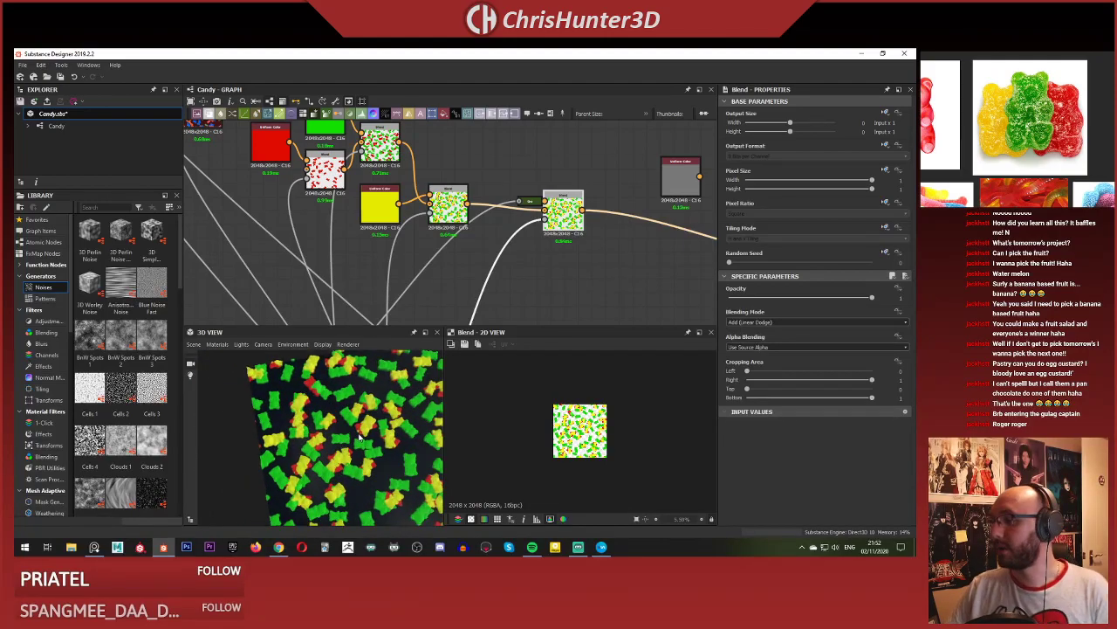
{"action": "middle_click_drag", "start_coordinate": [358, 436], "coordinate": [399, 404]}
{"action": "scroll", "coordinate": [378, 457], "scroll_direction": "down", "scroll_amount": 4}
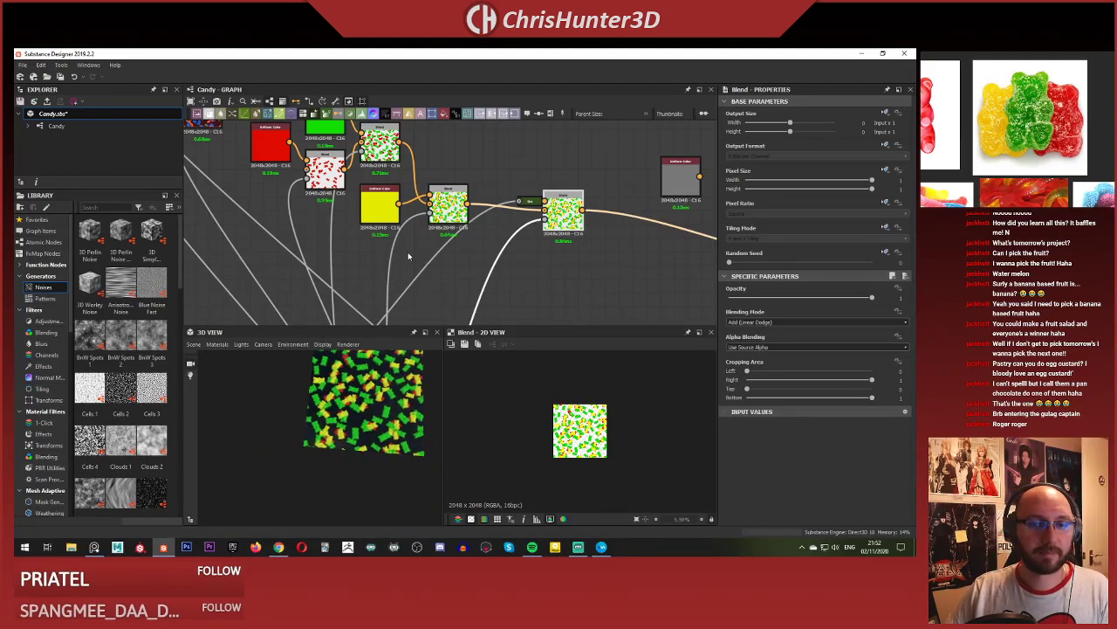
Lower the green Uniform Color's saturation to about 0.66.
{"action": "scroll", "coordinate": [410, 262], "scroll_direction": "down", "scroll_amount": 3}
{"action": "middle_click_drag", "start_coordinate": [356, 299], "coordinate": [456, 317]}
{"action": "scroll", "coordinate": [465, 276], "scroll_direction": "up", "scroll_amount": 3}
{"action": "scroll", "coordinate": [467, 276], "scroll_direction": "up", "scroll_amount": 4}
{"action": "scroll", "coordinate": [436, 227], "scroll_direction": "down", "scroll_amount": 3}
{"action": "middle_click_drag", "start_coordinate": [399, 133], "coordinate": [447, 201]}
{"action": "left_click", "coordinate": [447, 202]}
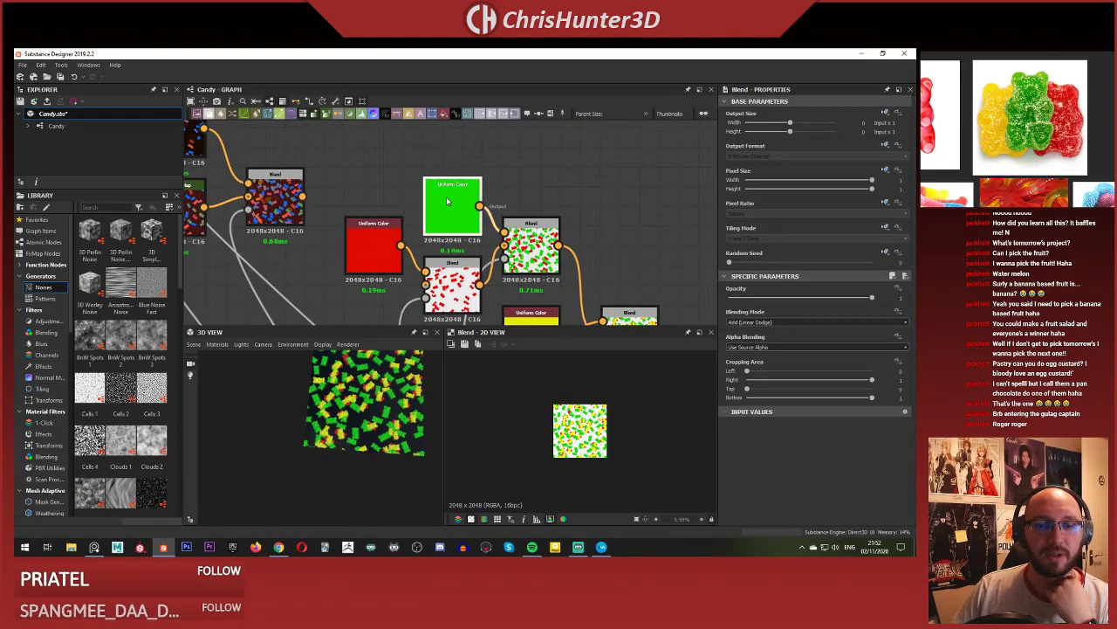
{"action": "double_click", "coordinate": [447, 201]}
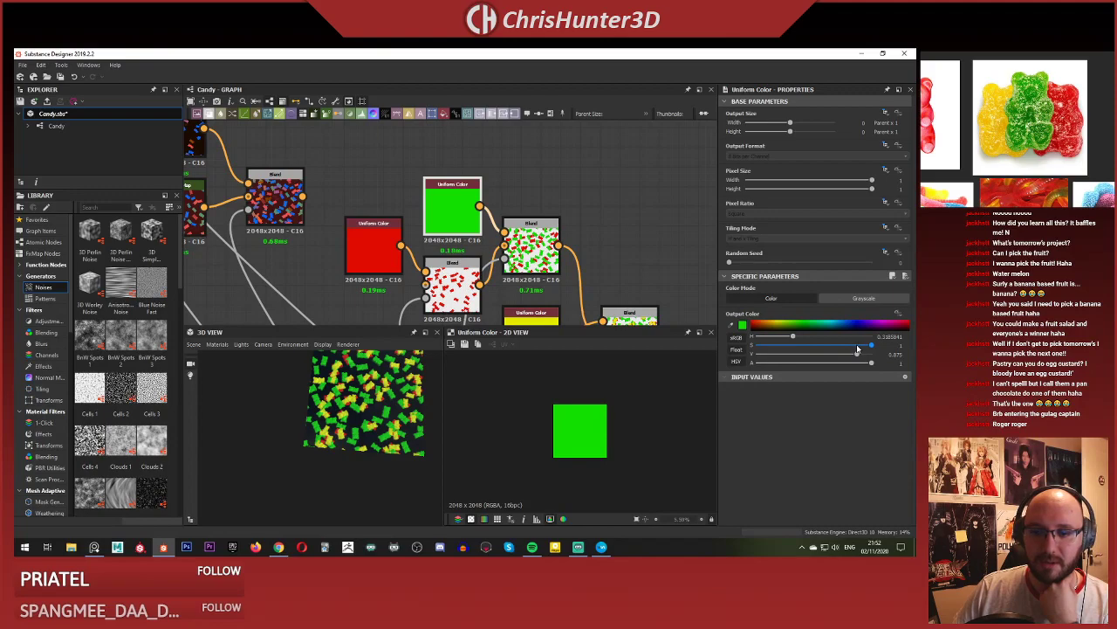
{"action": "left_click_drag", "start_coordinate": [856, 346], "coordinate": [850, 345]}
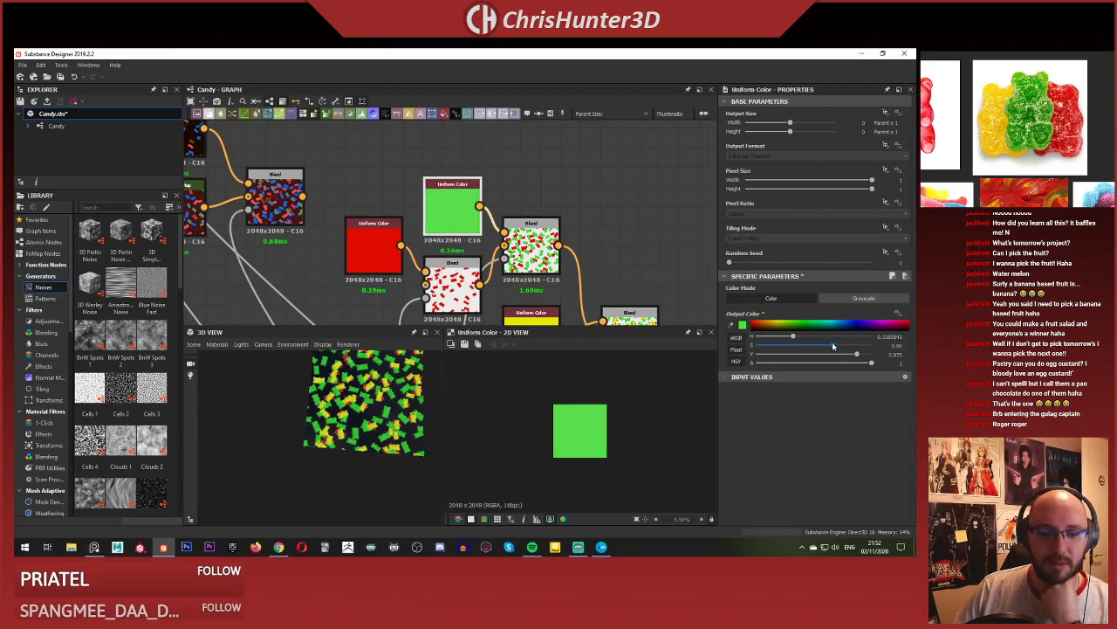
Set the red Uniform Color's saturation to 0.83 and its value to 0.87.
{"action": "double_click", "coordinate": [371, 236]}
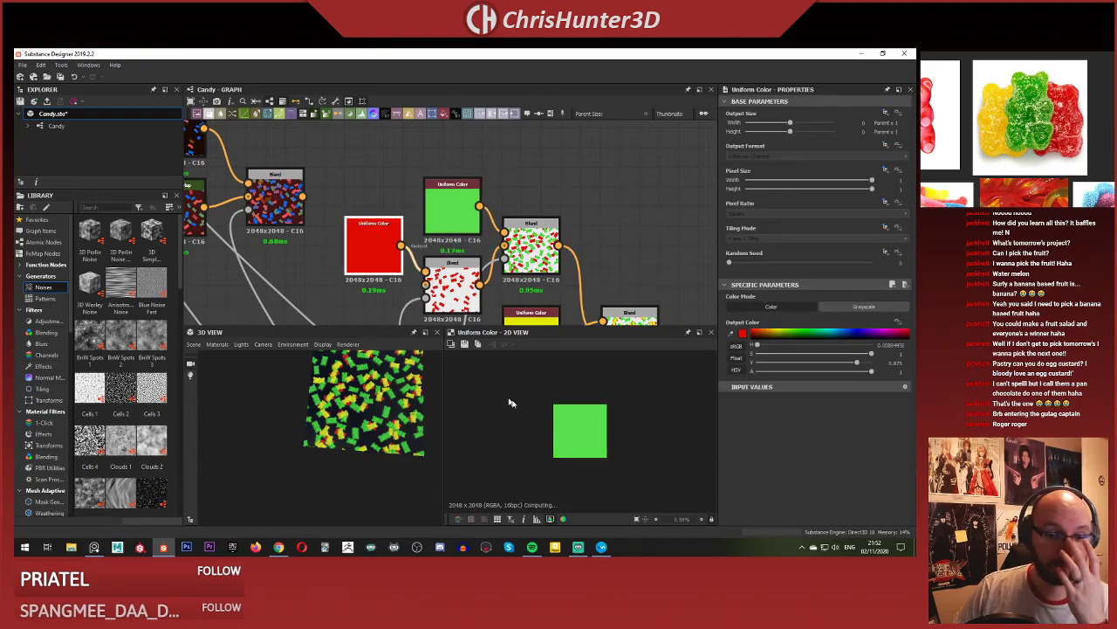
{"action": "left_click_drag", "start_coordinate": [870, 346], "coordinate": [851, 348]}
{"action": "scroll", "coordinate": [323, 409], "scroll_direction": "up", "scroll_amount": 8}
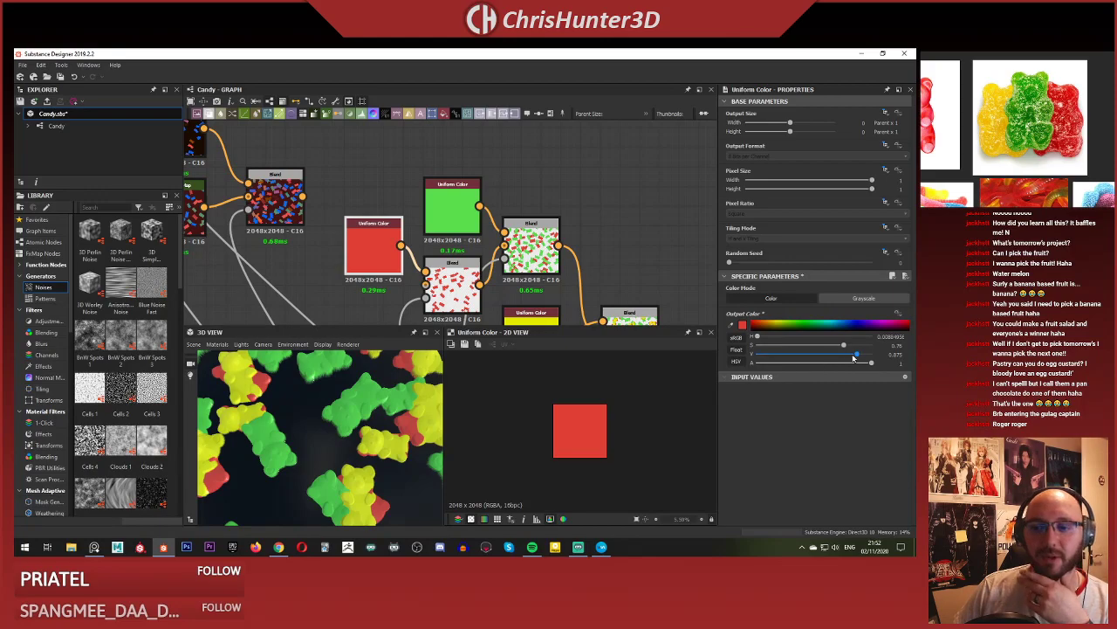
{"action": "left_click_drag", "start_coordinate": [858, 354], "coordinate": [853, 347]}
Set the yellow Uniform Color's saturation to 0.84 and its value to 0.92.
{"action": "scroll", "coordinate": [508, 219], "scroll_direction": "down", "scroll_amount": 3}
{"action": "middle_click_drag", "start_coordinate": [508, 219], "coordinate": [508, 211]}
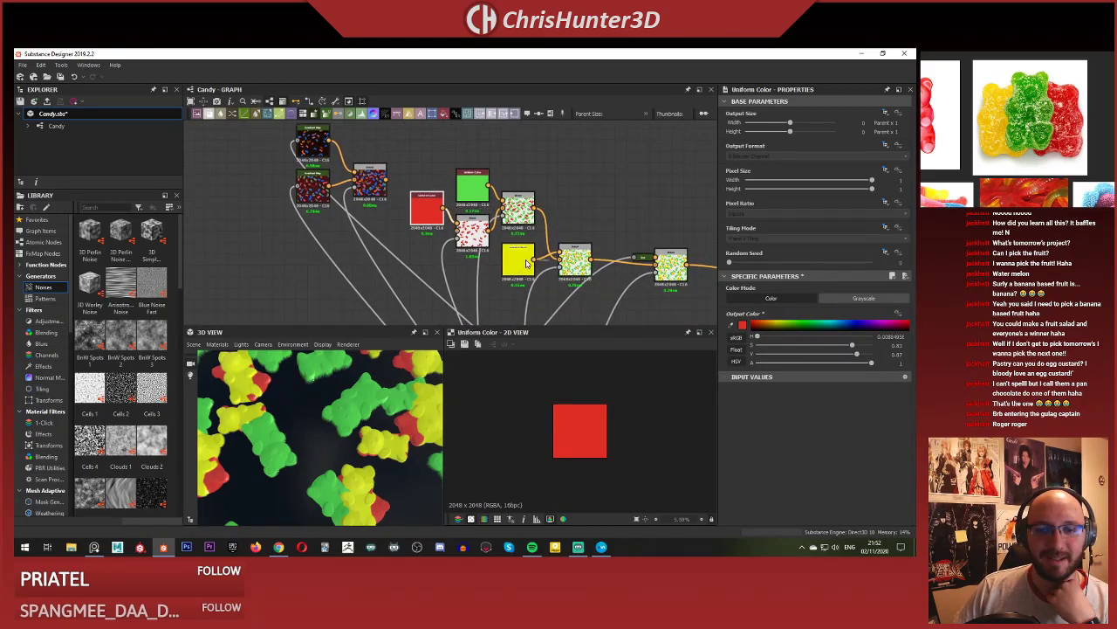
{"action": "left_click", "coordinate": [874, 357]}
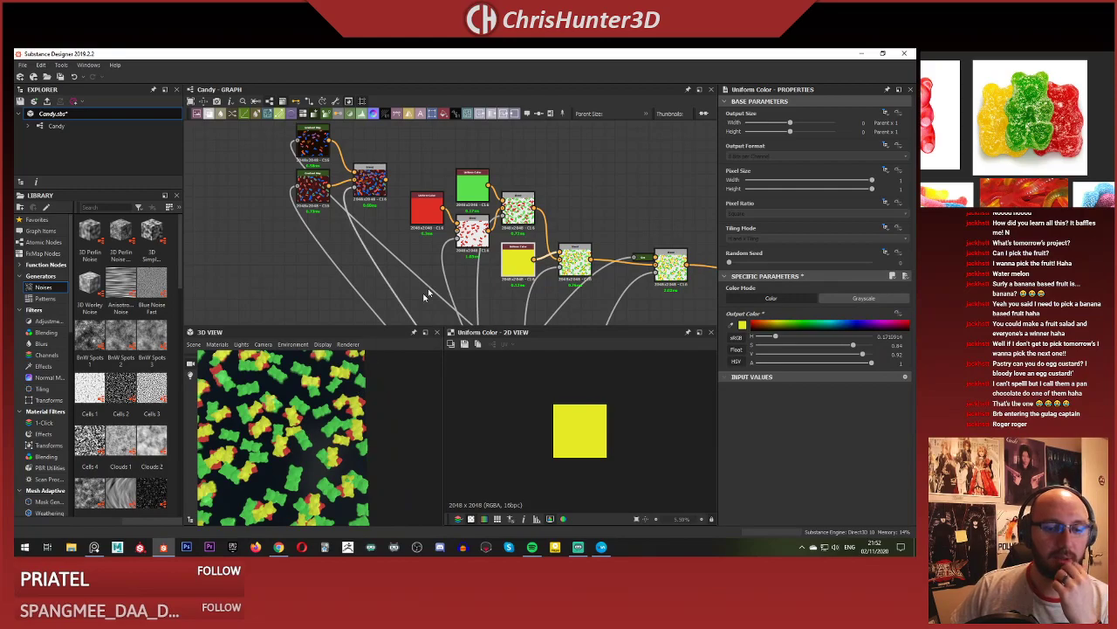
Preview the final Blend and the Gradient Map feeding its foreground in the 2D view.
{"action": "middle_click_drag", "start_coordinate": [537, 178], "coordinate": [409, 150]}
{"action": "scroll", "coordinate": [576, 250], "scroll_direction": "up", "scroll_amount": 5}
{"action": "double_click", "coordinate": [496, 222]}
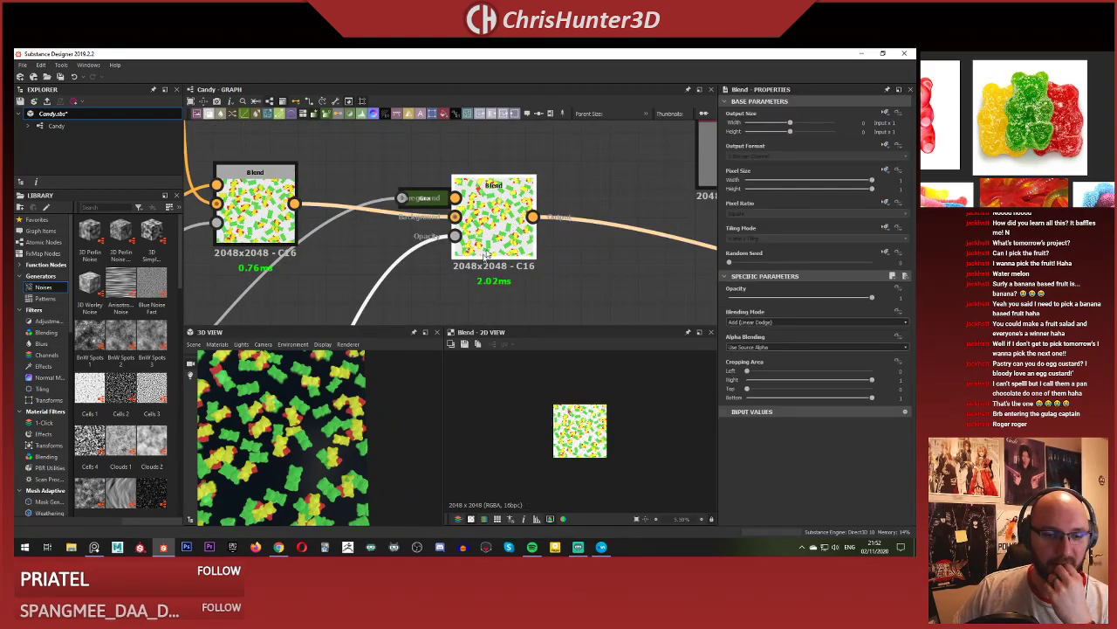
{"action": "scroll", "coordinate": [503, 349], "scroll_direction": "up", "scroll_amount": 1}
{"action": "scroll", "coordinate": [452, 214], "scroll_direction": "up", "scroll_amount": 1}
{"action": "double_click", "coordinate": [441, 196]}
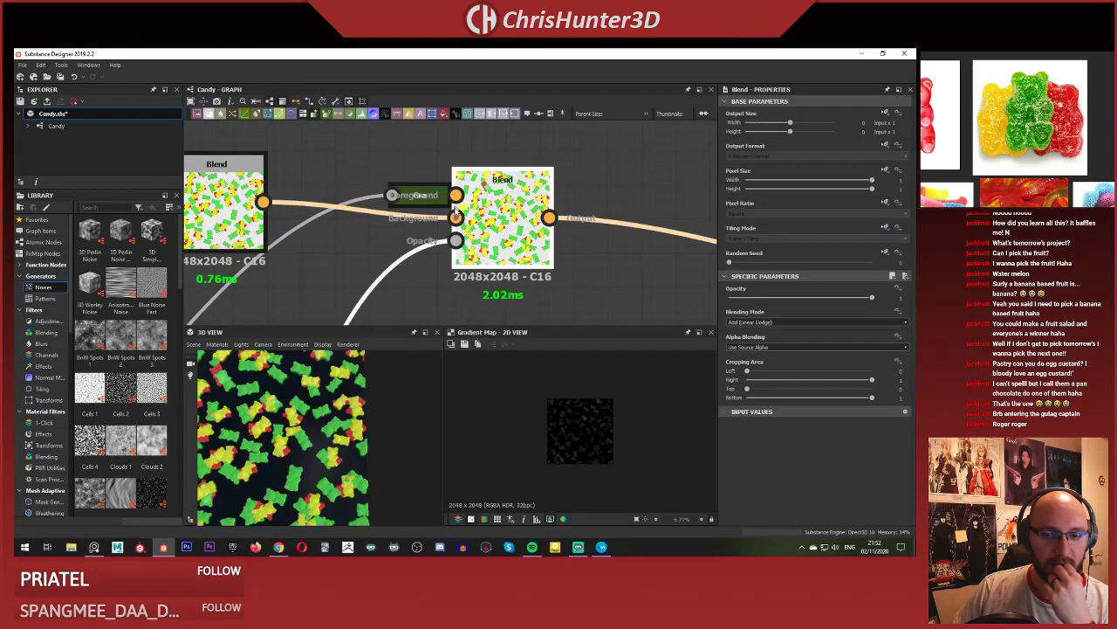
{"action": "scroll", "coordinate": [610, 421], "scroll_direction": "up", "scroll_amount": 10}
{"action": "double_click", "coordinate": [502, 222]}
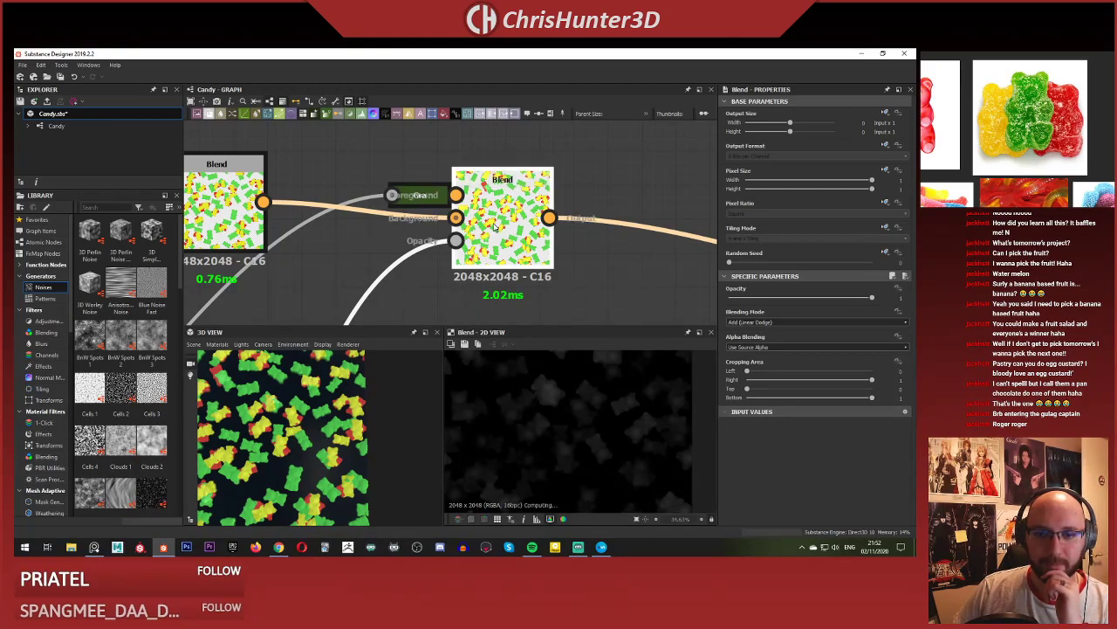
Check the final Blend's available blending modes and examine the overlapping yellow and red bears up close.
{"action": "left_click", "coordinate": [803, 322]}
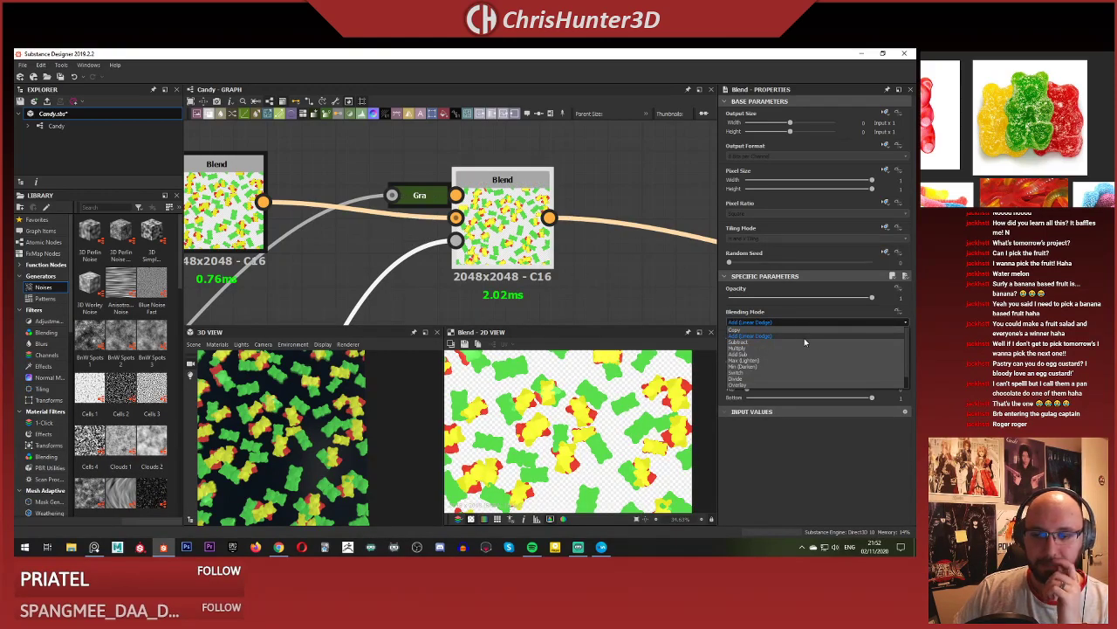
{"action": "left_click", "coordinate": [621, 254]}
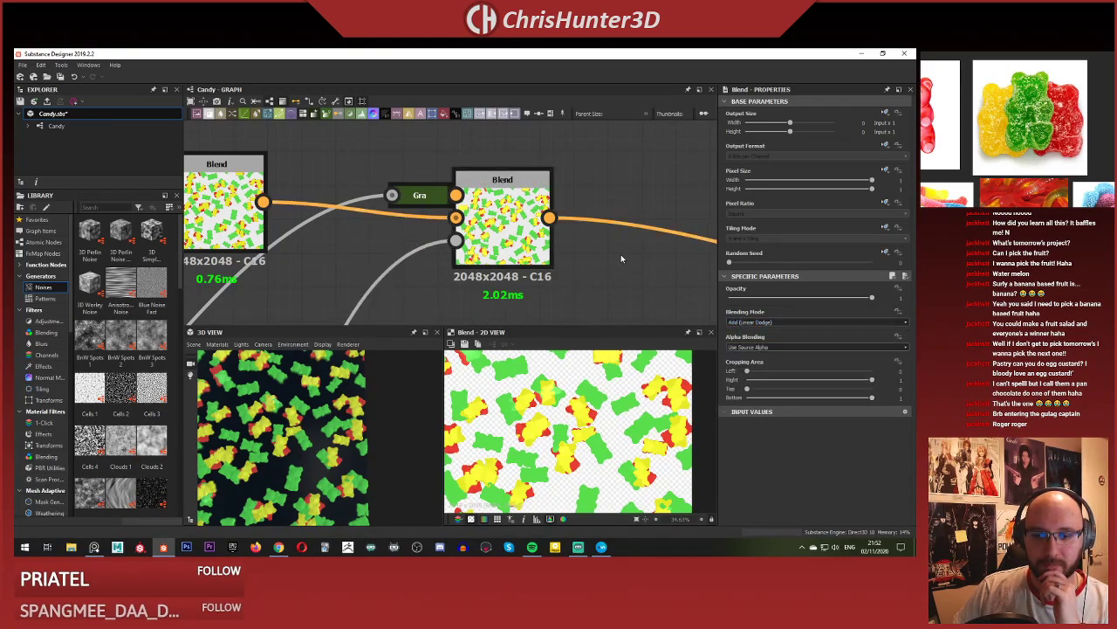
{"action": "left_click", "coordinate": [513, 220]}
{"action": "scroll", "coordinate": [668, 415], "scroll_direction": "up", "scroll_amount": 10}
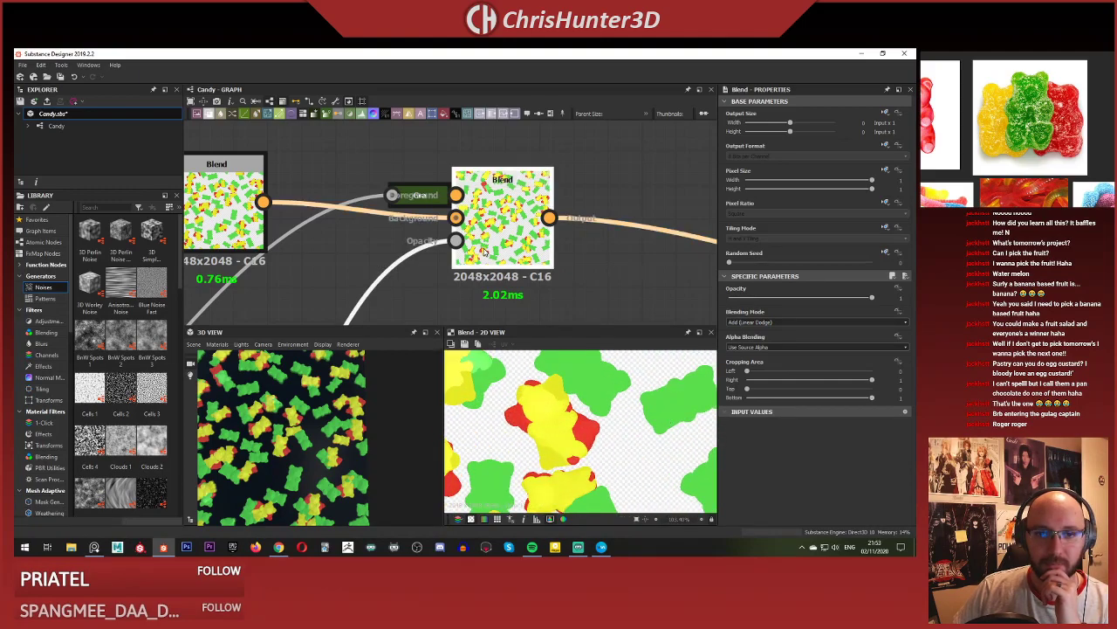
Preview the duplicated Shape Splatter's Height output and examine how it links to the first Shape Splatter.
{"action": "scroll", "coordinate": [469, 211], "scroll_direction": "down", "scroll_amount": 6}
{"action": "scroll", "coordinate": [468, 212], "scroll_direction": "up", "scroll_amount": 4}
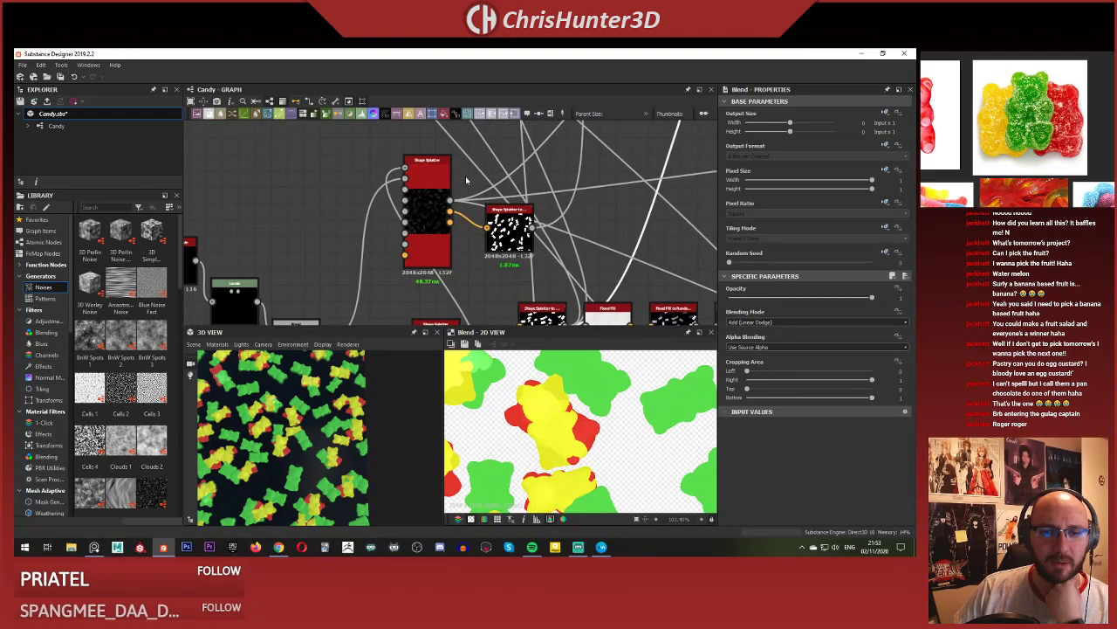
{"action": "scroll", "coordinate": [466, 176], "scroll_direction": "down", "scroll_amount": 3}
{"action": "middle_click_drag", "start_coordinate": [556, 124], "coordinate": [548, 155]}
{"action": "scroll", "coordinate": [425, 205], "scroll_direction": "up", "scroll_amount": 3}
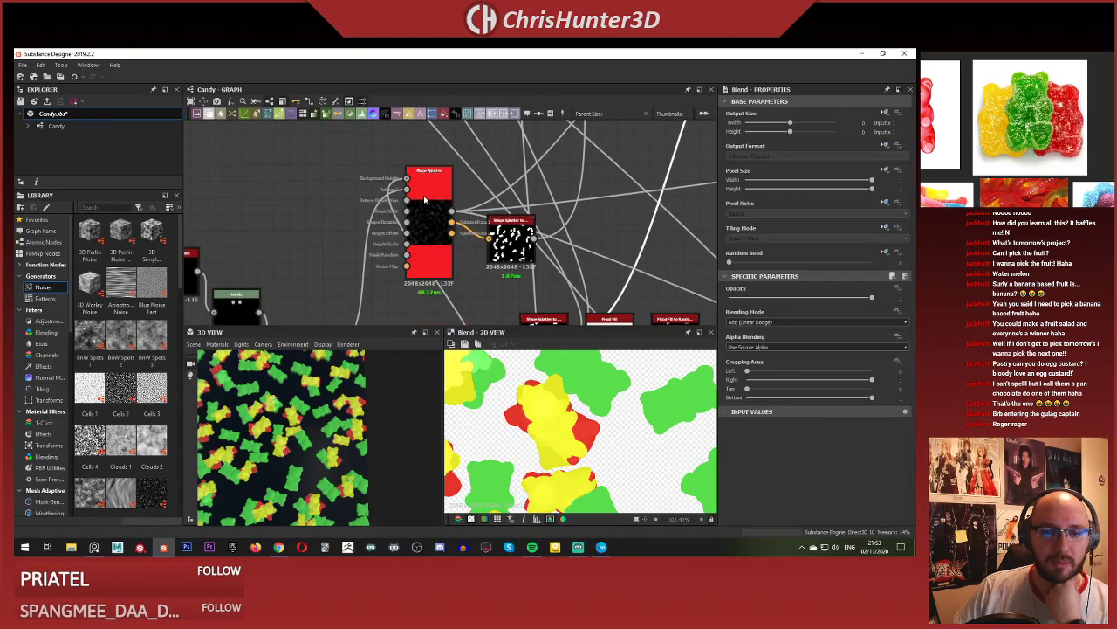
{"action": "scroll", "coordinate": [572, 440], "scroll_direction": "up", "scroll_amount": 5}
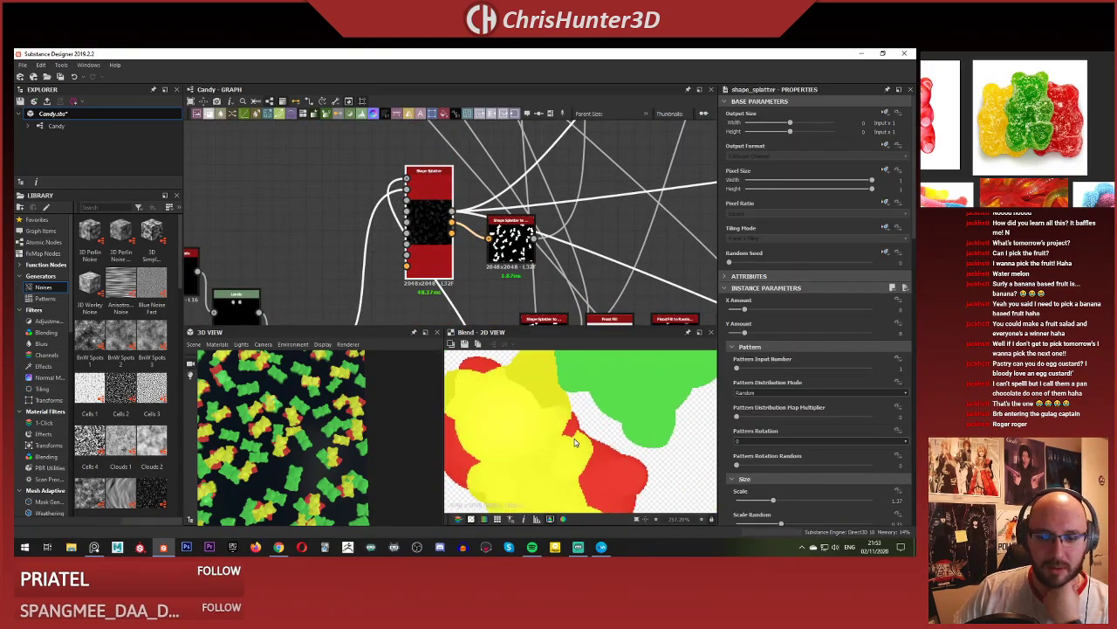
{"action": "double_click", "coordinate": [435, 246]}
{"action": "scroll", "coordinate": [602, 459], "scroll_direction": "down", "scroll_amount": 5}
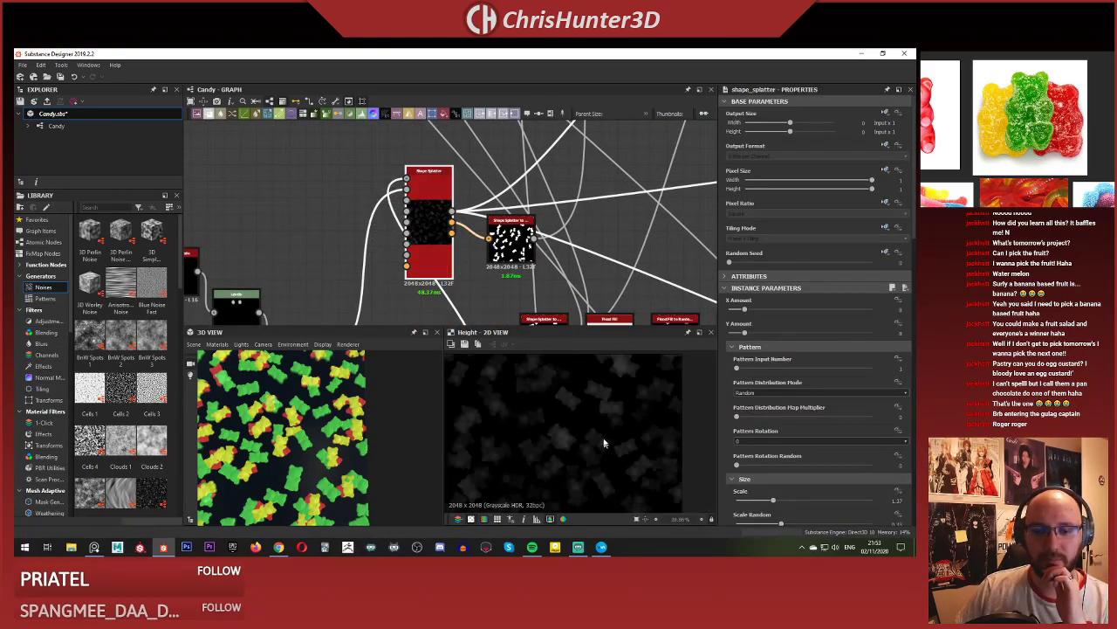
{"action": "scroll", "coordinate": [481, 230], "scroll_direction": "down", "scroll_amount": 2}
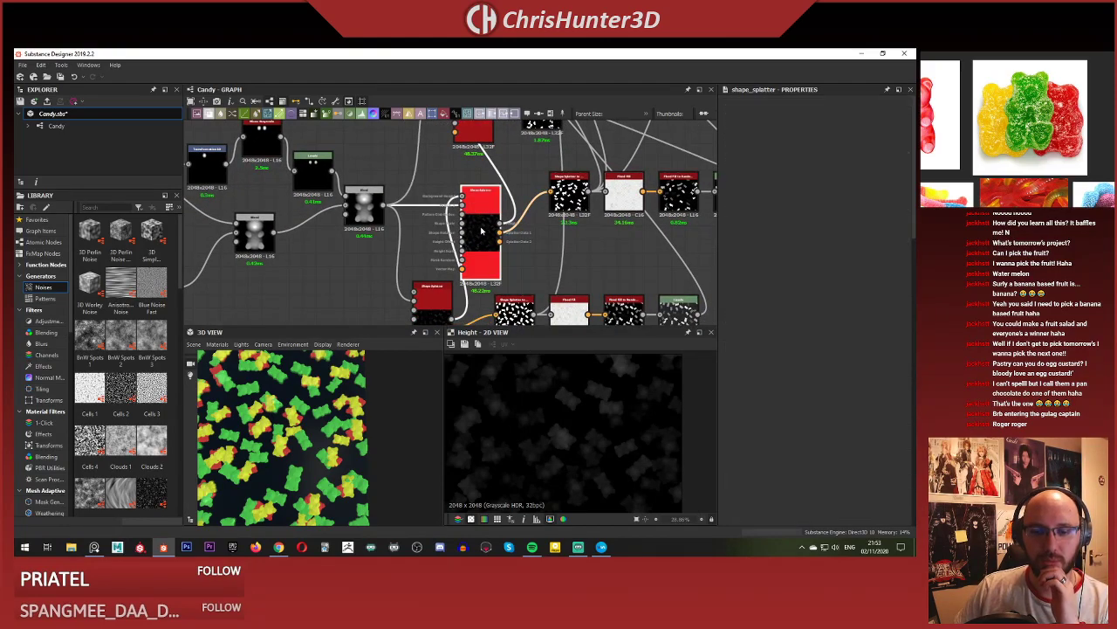
{"action": "left_click_drag", "start_coordinate": [481, 230], "coordinate": [468, 188]}
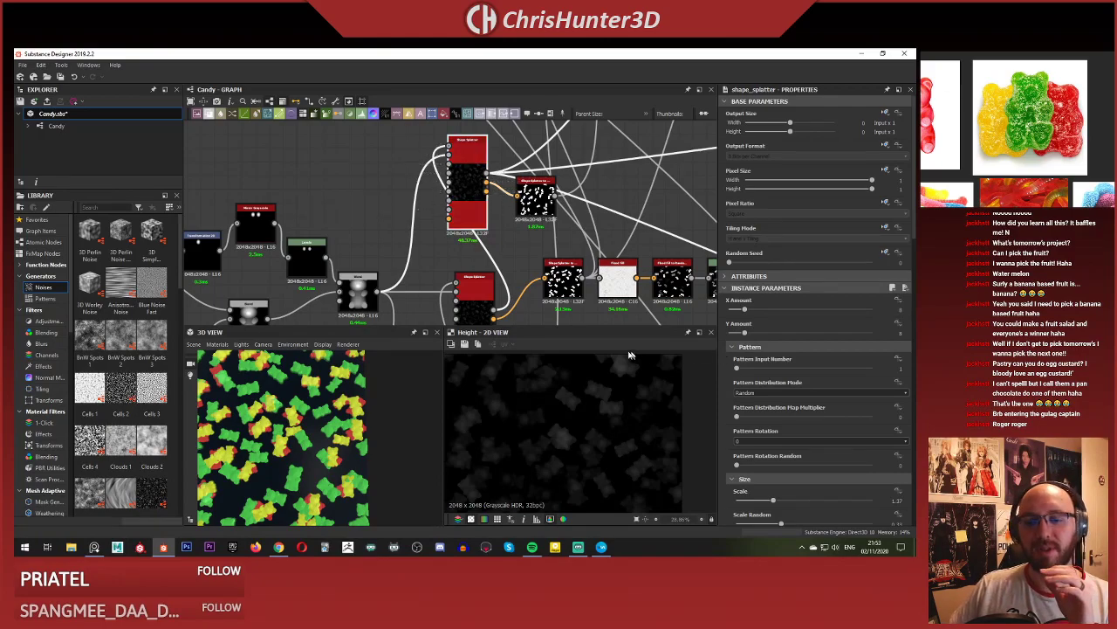
Add an Invert Grayscale node fed by the first Shape Splatter's Height output and position it beside the duplicated Shape Splatter.
{"action": "scroll", "coordinate": [490, 230], "scroll_direction": "up", "scroll_amount": 3}
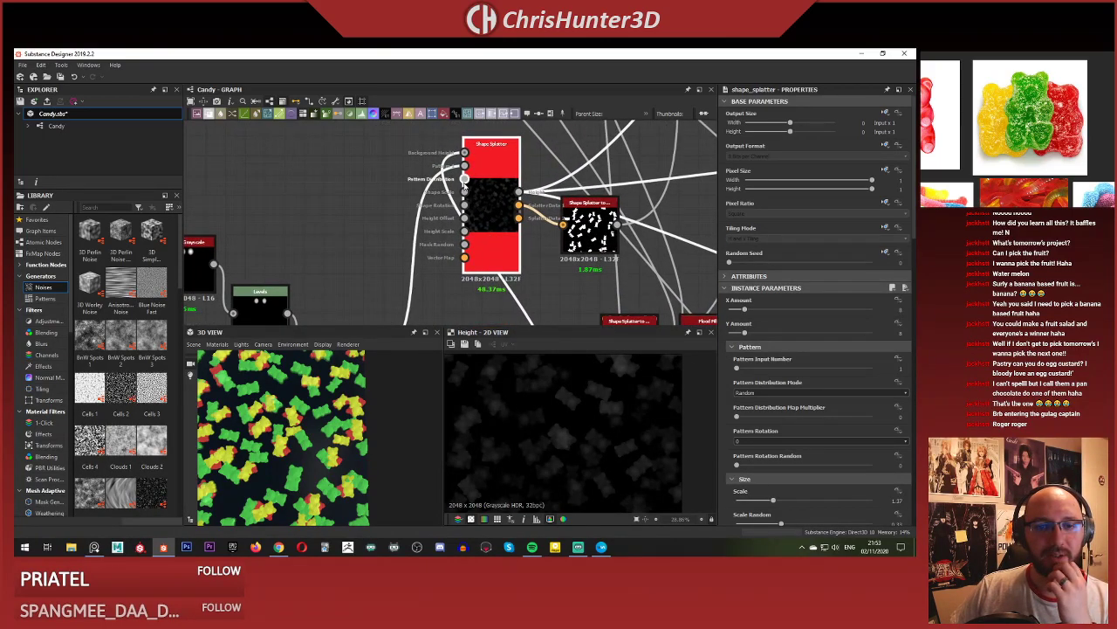
{"action": "scroll", "coordinate": [464, 184], "scroll_direction": "down", "scroll_amount": 1}
{"action": "middle_click_drag", "start_coordinate": [464, 184], "coordinate": [449, 138]}
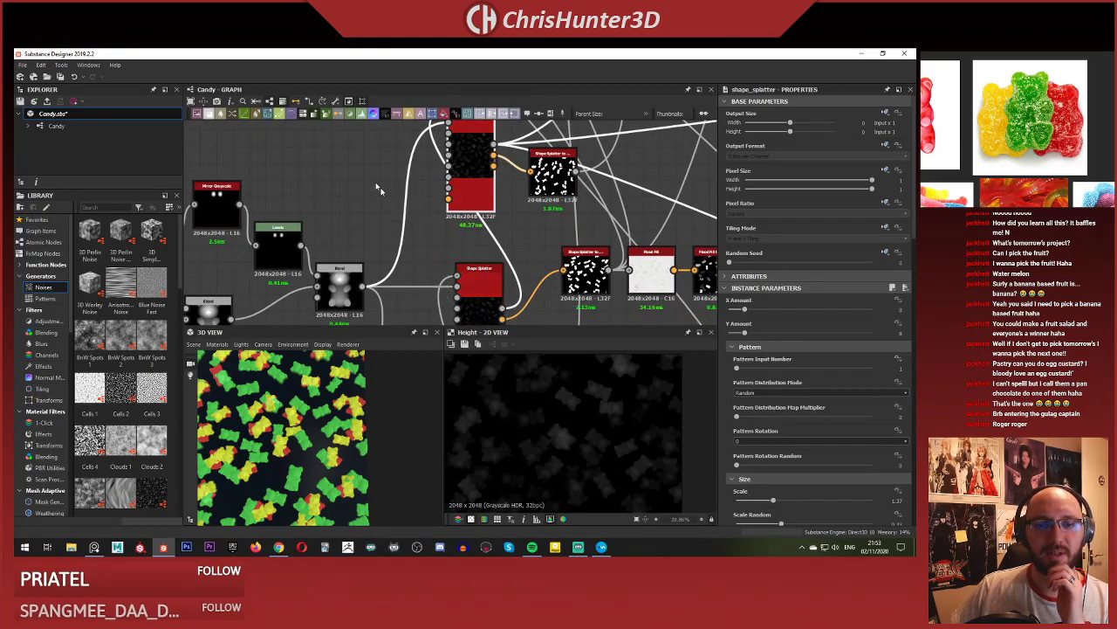
{"action": "left_click", "coordinate": [430, 241]}
{"action": "key", "text": "space"}
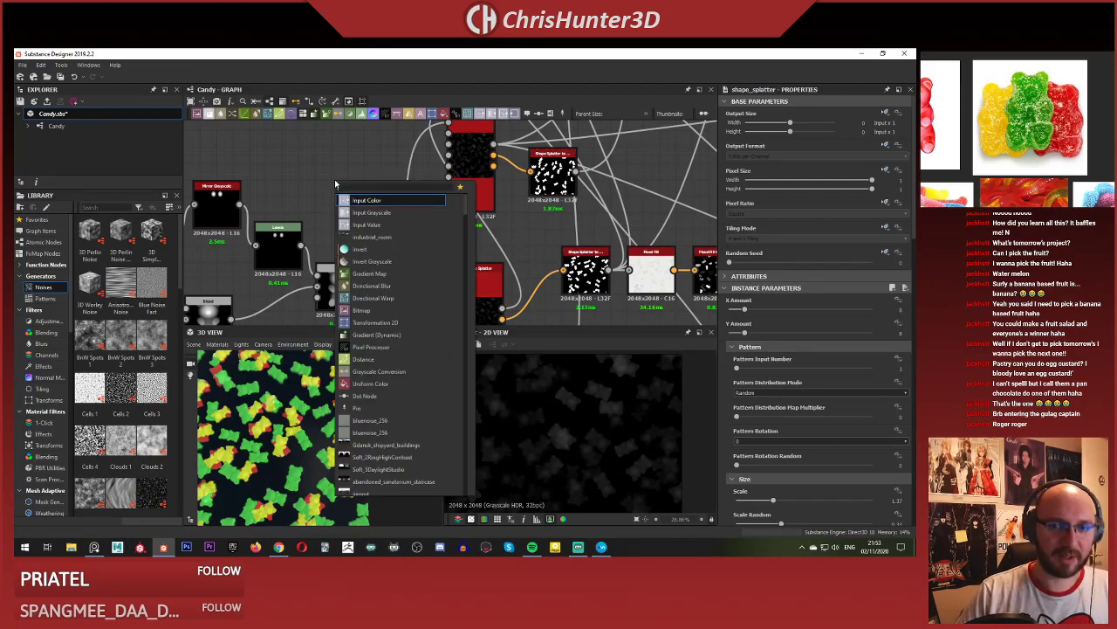
{"action": "key", "text": "Down"}
{"action": "key", "text": "Down"}
{"action": "key", "text": "Down"}
{"action": "key", "text": "Return"}
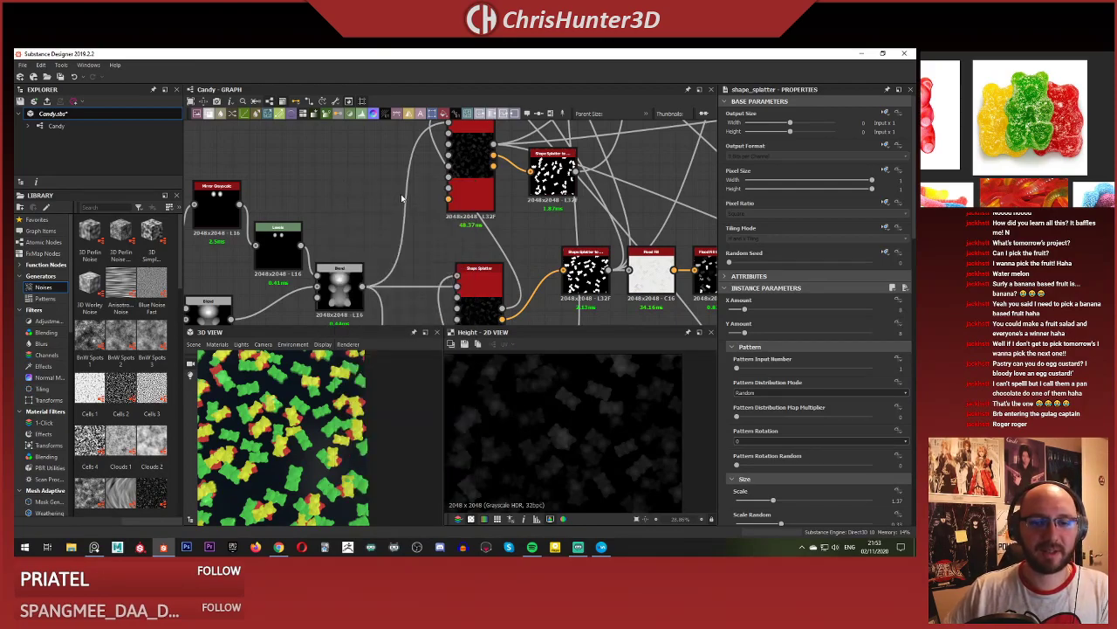
{"action": "mouse_move", "coordinate": [359, 196]}
{"action": "left_mouse_down"}
{"action": "mouse_move", "coordinate": [318, 171]}
{"action": "mouse_move", "coordinate": [357, 181]}
{"action": "left_mouse_up"}
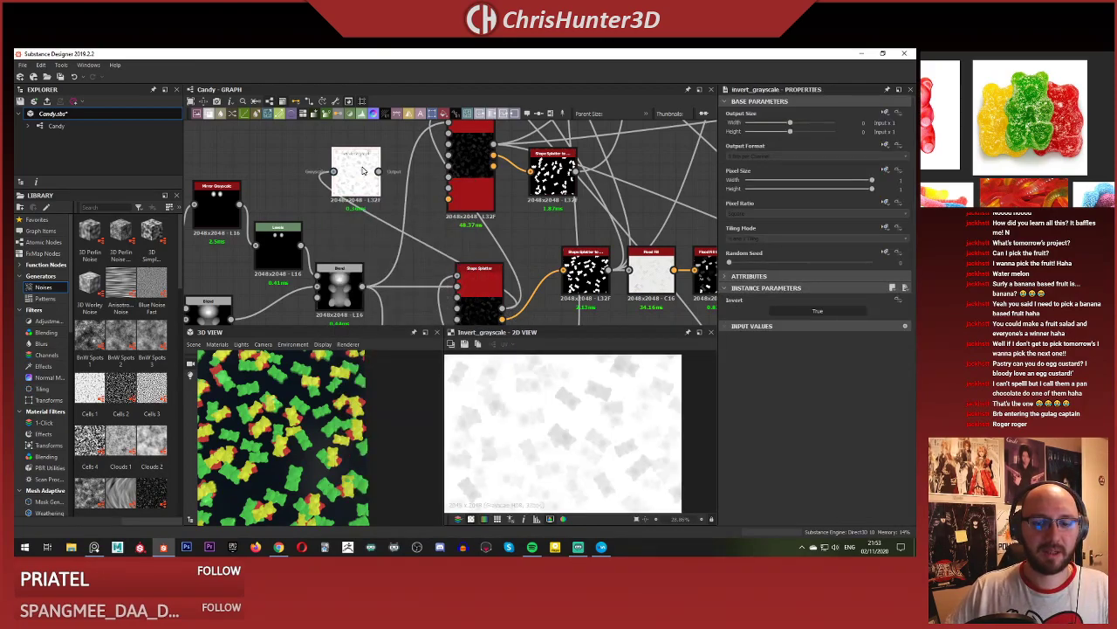
{"action": "scroll", "coordinate": [377, 177], "scroll_direction": "up", "scroll_amount": 2}
{"action": "middle_click_drag", "start_coordinate": [381, 174], "coordinate": [370, 229]}
{"action": "left_click_drag", "start_coordinate": [331, 214], "coordinate": [261, 166]}
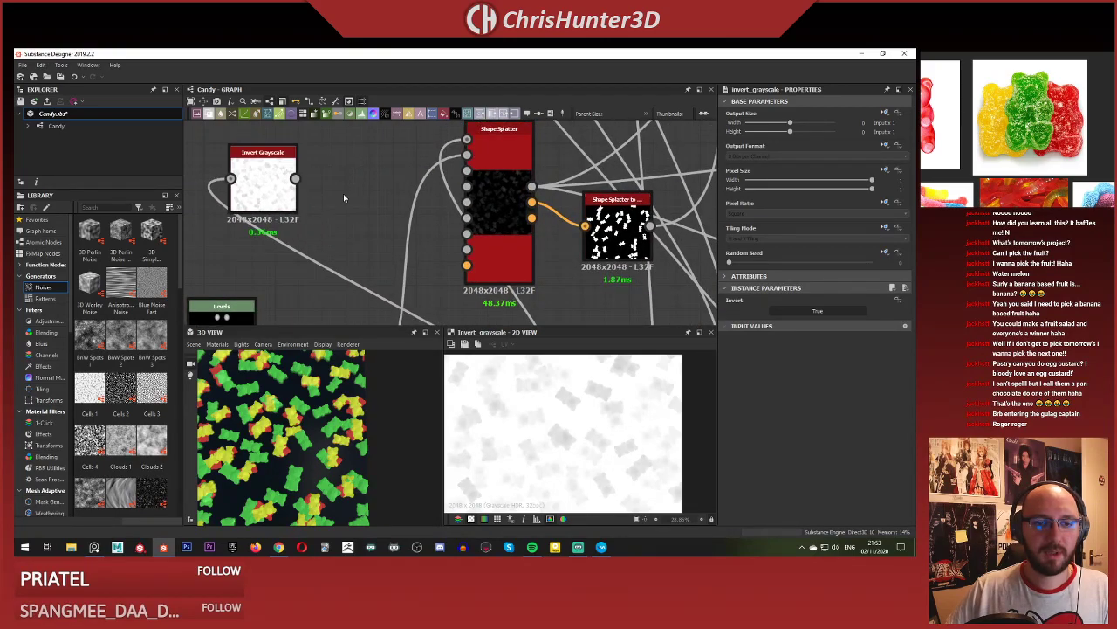
Add a Histogram Scan fed by the first Shape Splatter's Height, with Position and Contrast at 1, to make a solid bear mask.
{"action": "key", "text": "space"}
{"action": "type", "text": "hist"}
{"action": "key", "text": "Return"}
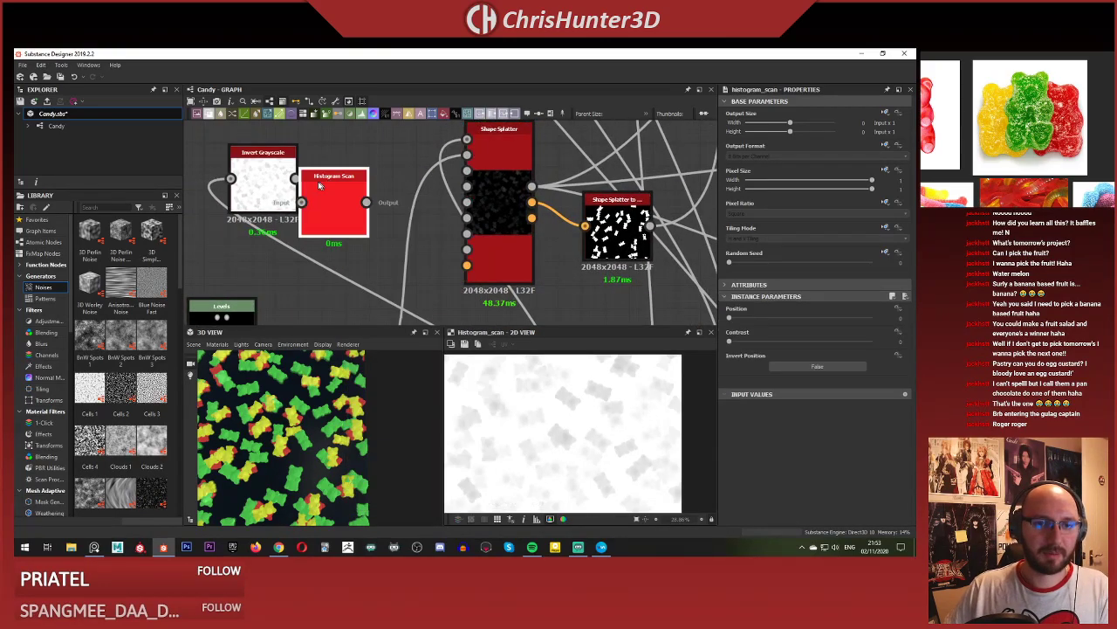
{"action": "left_click_drag", "start_coordinate": [823, 310], "coordinate": [857, 310]}
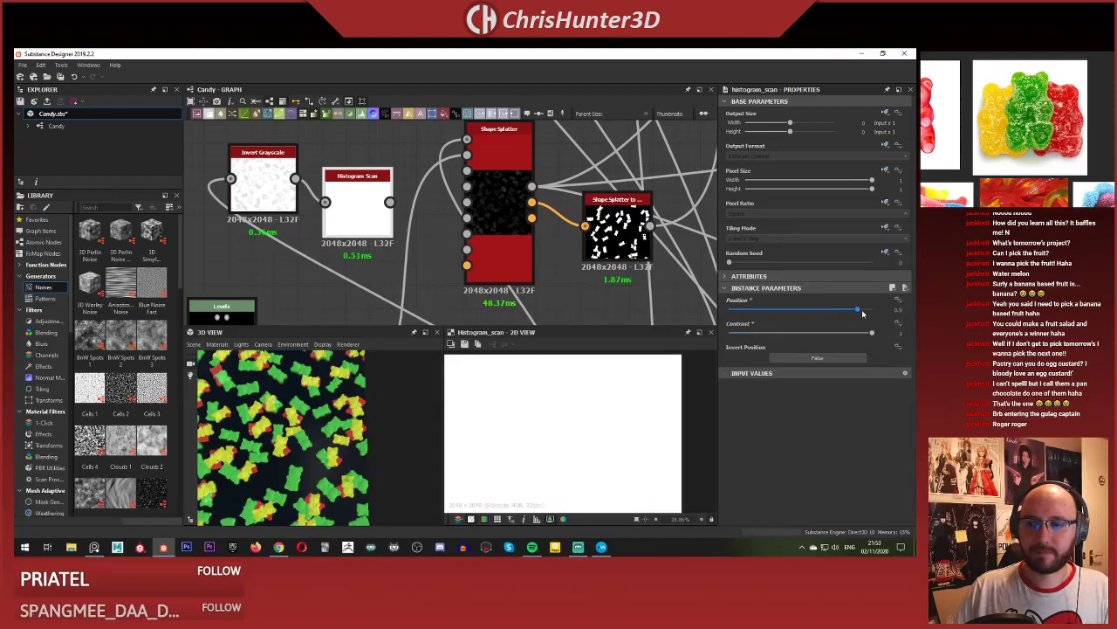
{"action": "scroll", "coordinate": [367, 242], "scroll_direction": "down", "scroll_amount": 2}
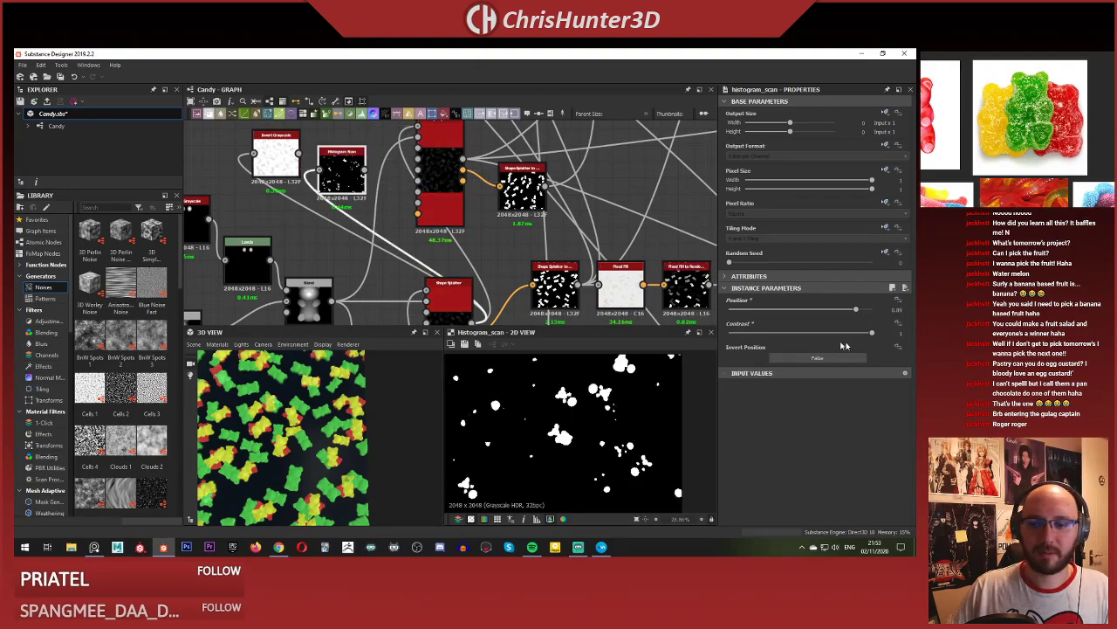
{"action": "left_click_drag", "start_coordinate": [848, 311], "coordinate": [876, 310]}
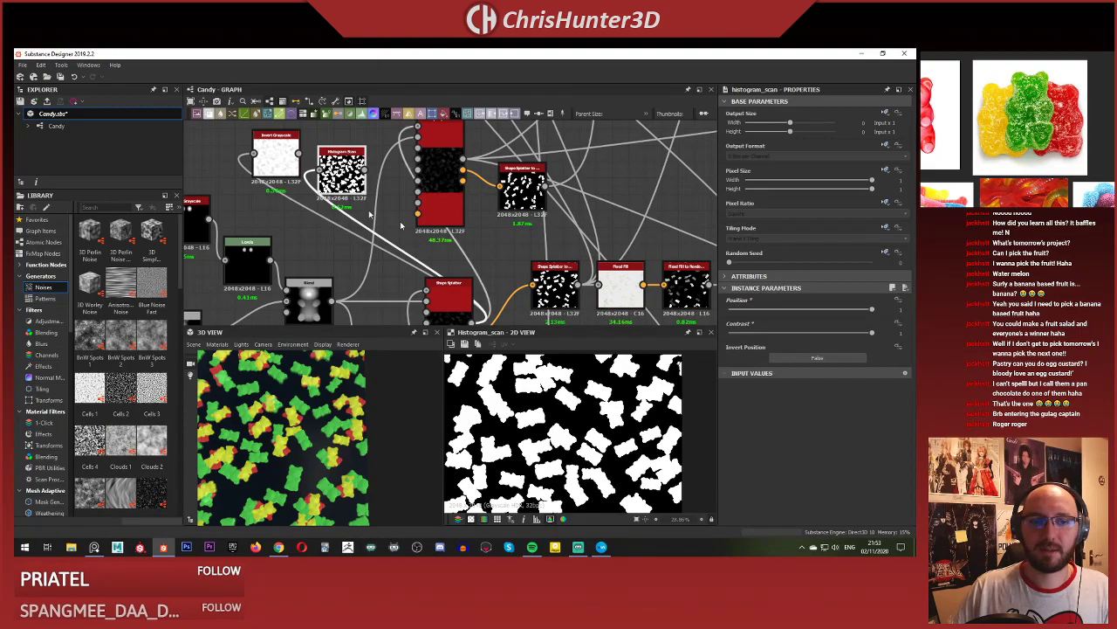
Place the Invert Grayscale after the Histogram Scan and connect its output to the duplicated Shape Splatter's Pattern Distribution input.
{"action": "middle_click_drag", "start_coordinate": [342, 171], "coordinate": [341, 241]}
{"action": "left_click_drag", "start_coordinate": [279, 224], "coordinate": [296, 177]}
{"action": "left_click_drag", "start_coordinate": [368, 241], "coordinate": [287, 225]}
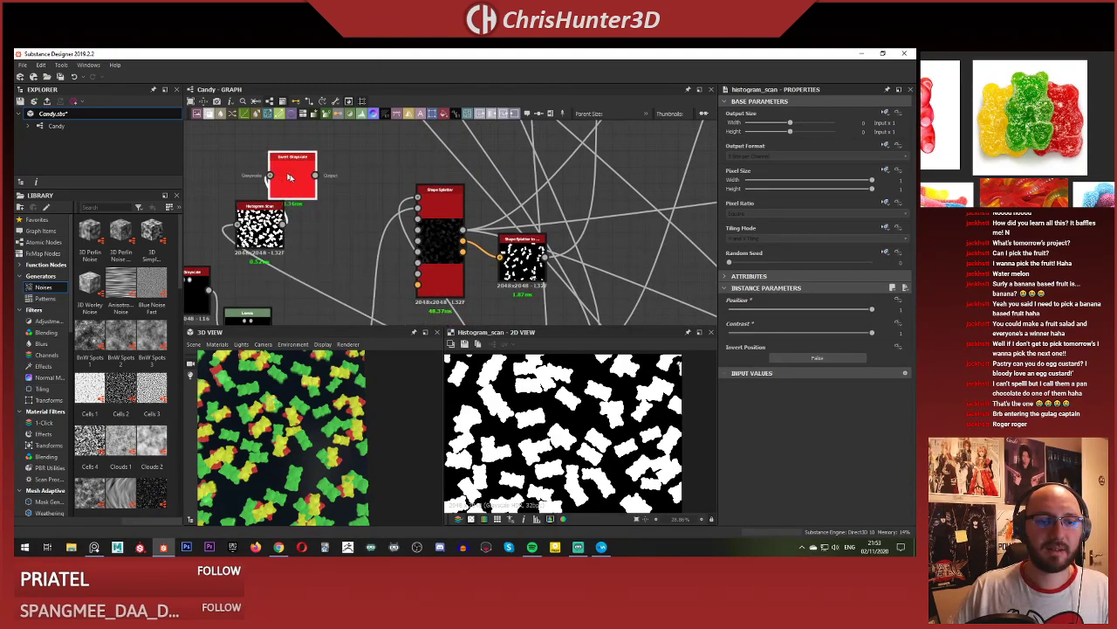
{"action": "left_click_drag", "start_coordinate": [289, 179], "coordinate": [323, 212]}
{"action": "double_click", "coordinate": [323, 212]}
{"action": "scroll", "coordinate": [347, 216], "scroll_direction": "up", "scroll_amount": 4}
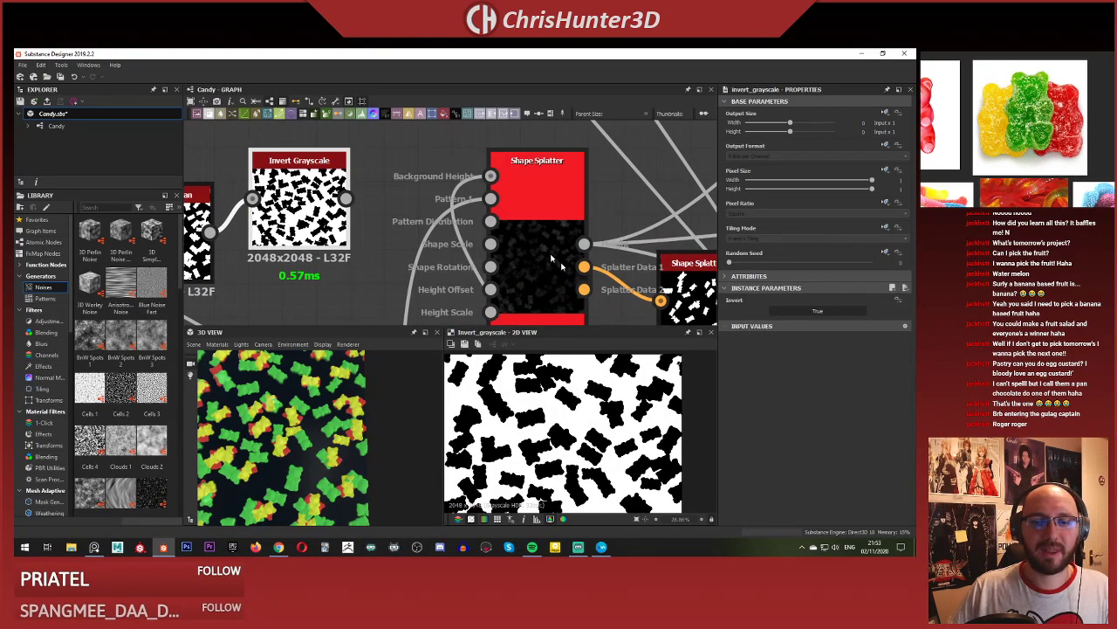
{"action": "double_click", "coordinate": [525, 227]}
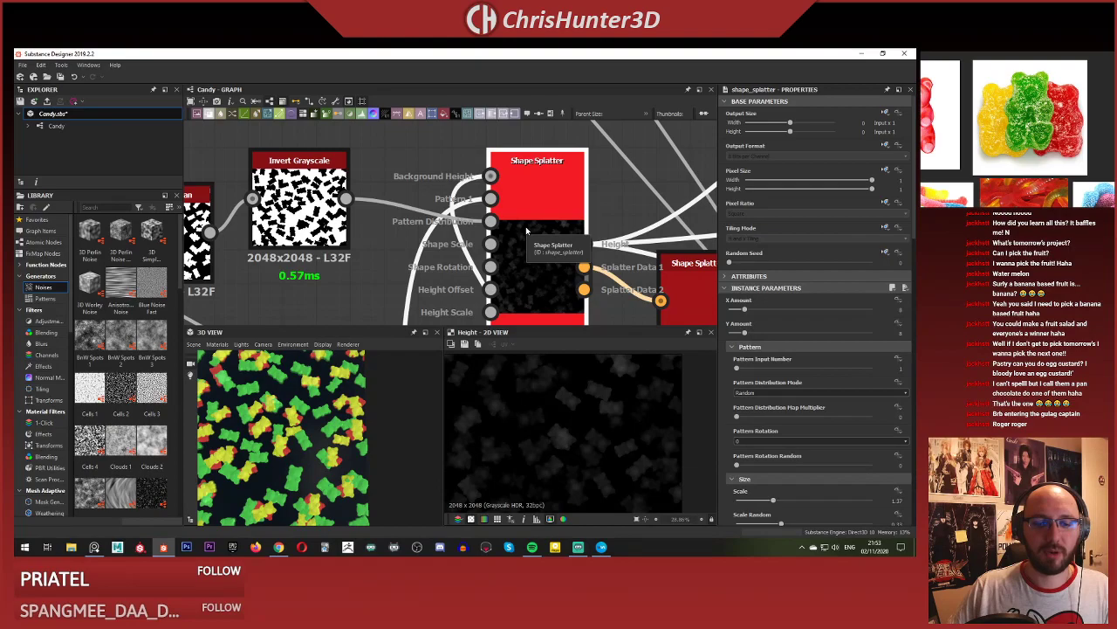
Check the Pattern Distribution modes, keep Random, and try the duplicated Shape Splatter's Pattern Distribution Map Multiplier at 1.
{"action": "middle_click_drag", "start_coordinate": [526, 231], "coordinate": [479, 185]}
{"action": "scroll", "coordinate": [846, 370], "scroll_direction": "down", "scroll_amount": 1}
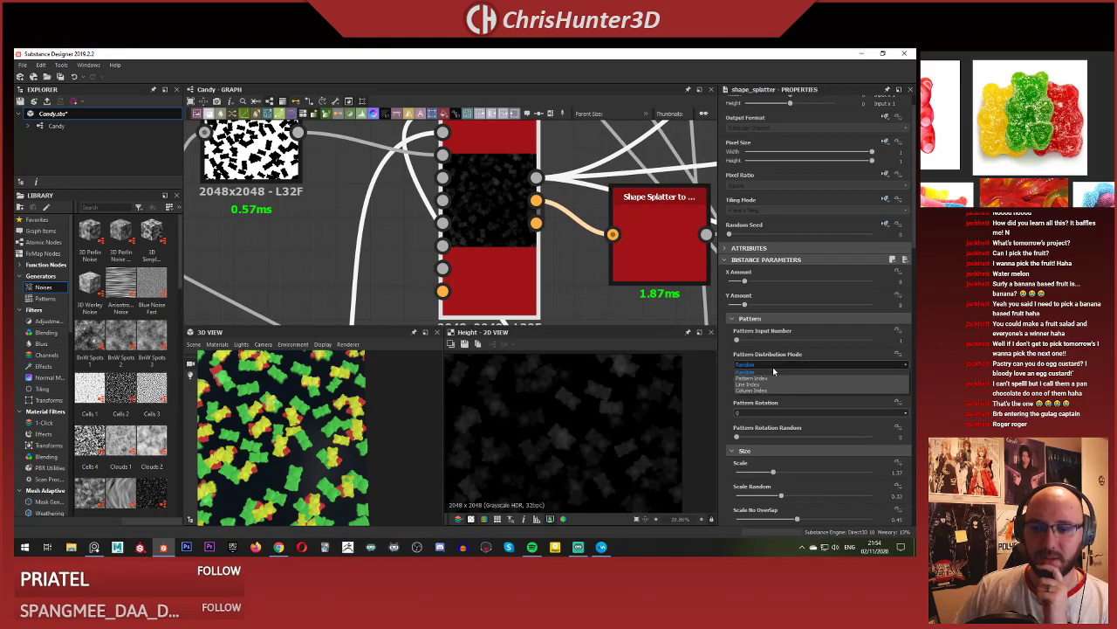
{"action": "left_click", "coordinate": [764, 389]}
{"action": "left_click_drag", "start_coordinate": [765, 389], "coordinate": [810, 389]}
{"action": "scroll", "coordinate": [291, 419], "scroll_direction": "up", "scroll_amount": 3}
{"action": "scroll", "coordinate": [291, 419], "scroll_direction": "up", "scroll_amount": 4}
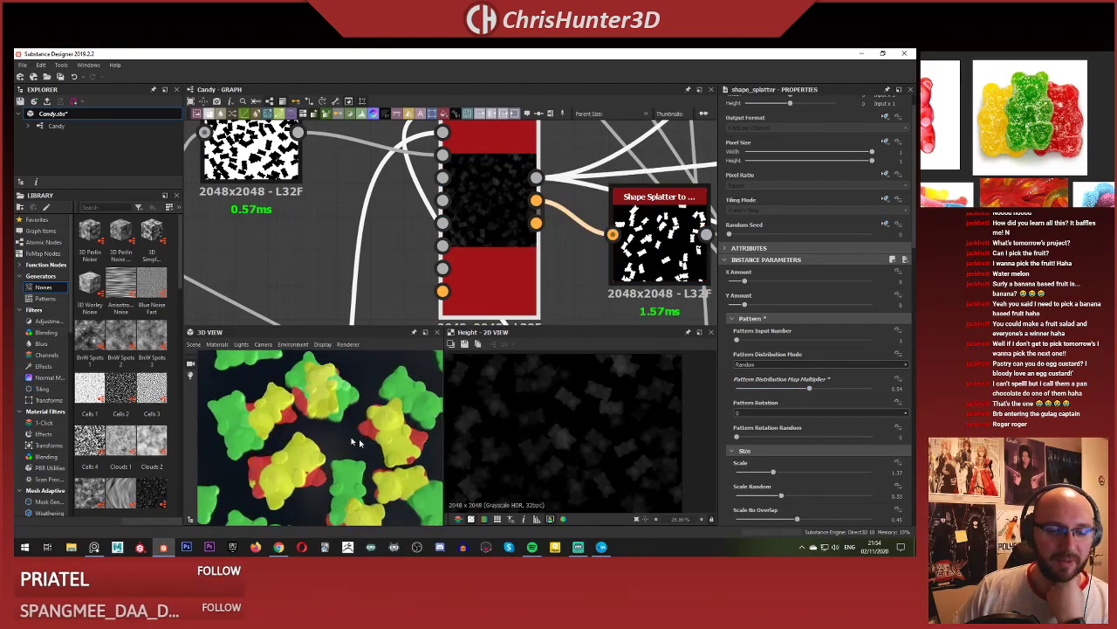
{"action": "left_click_drag", "start_coordinate": [819, 390], "coordinate": [878, 392]}
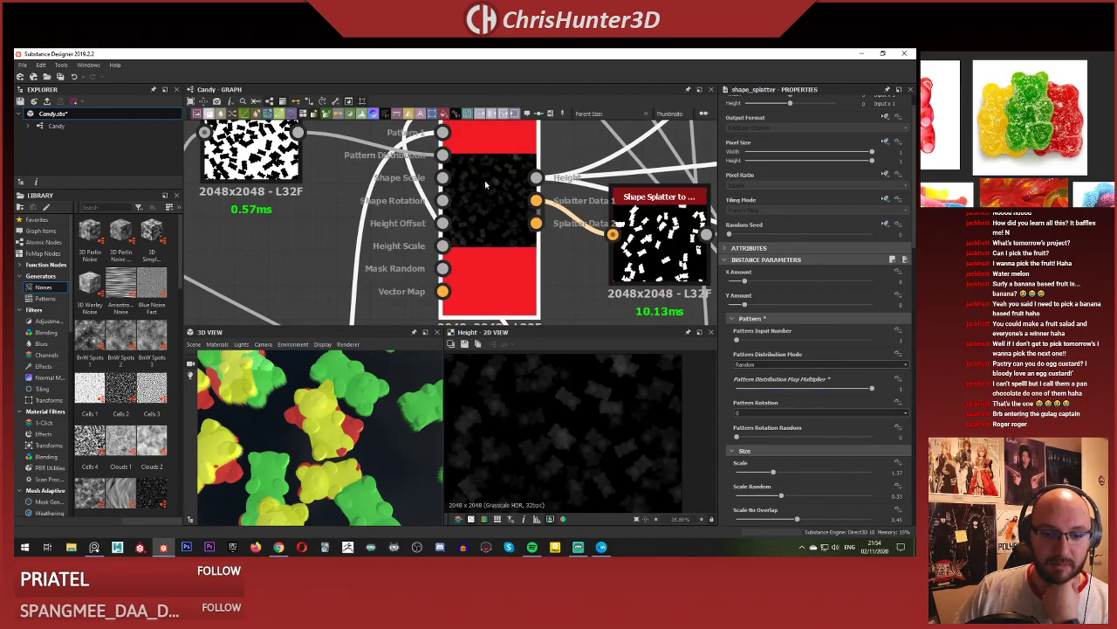
Preview the duplicated splatter's mask, the Histogram Scan and the Invert Grayscale to compare the bear placement.
{"action": "double_click", "coordinate": [643, 260]}
{"action": "scroll", "coordinate": [328, 443], "scroll_direction": "down", "scroll_amount": 6}
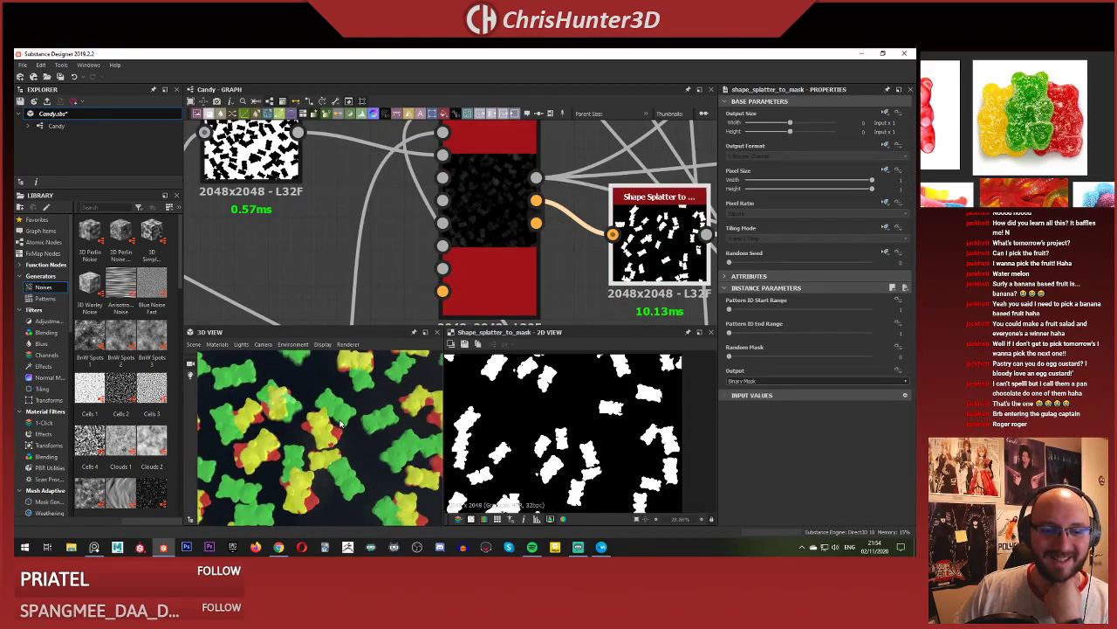
{"action": "scroll", "coordinate": [431, 249], "scroll_direction": "down", "scroll_amount": 5}
{"action": "scroll", "coordinate": [431, 249], "scroll_direction": "up", "scroll_amount": 6}
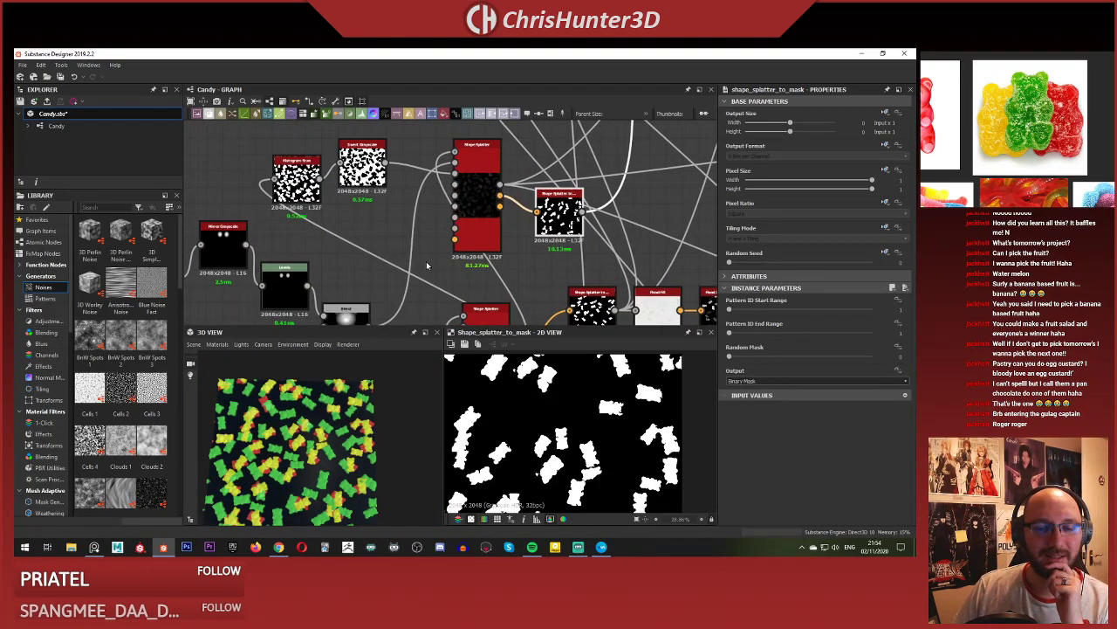
{"action": "scroll", "coordinate": [442, 219], "scroll_direction": "down", "scroll_amount": 3}
{"action": "double_click", "coordinate": [349, 210]}
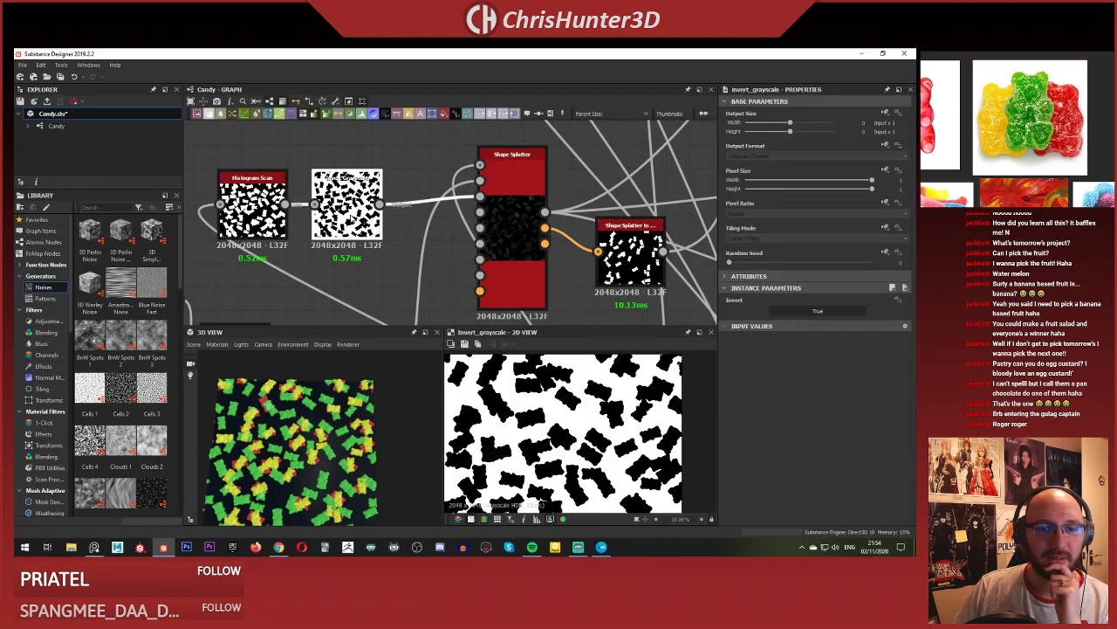
{"action": "scroll", "coordinate": [350, 215], "scroll_direction": "up", "scroll_amount": 3}
{"action": "scroll", "coordinate": [384, 228], "scroll_direction": "down", "scroll_amount": 4}
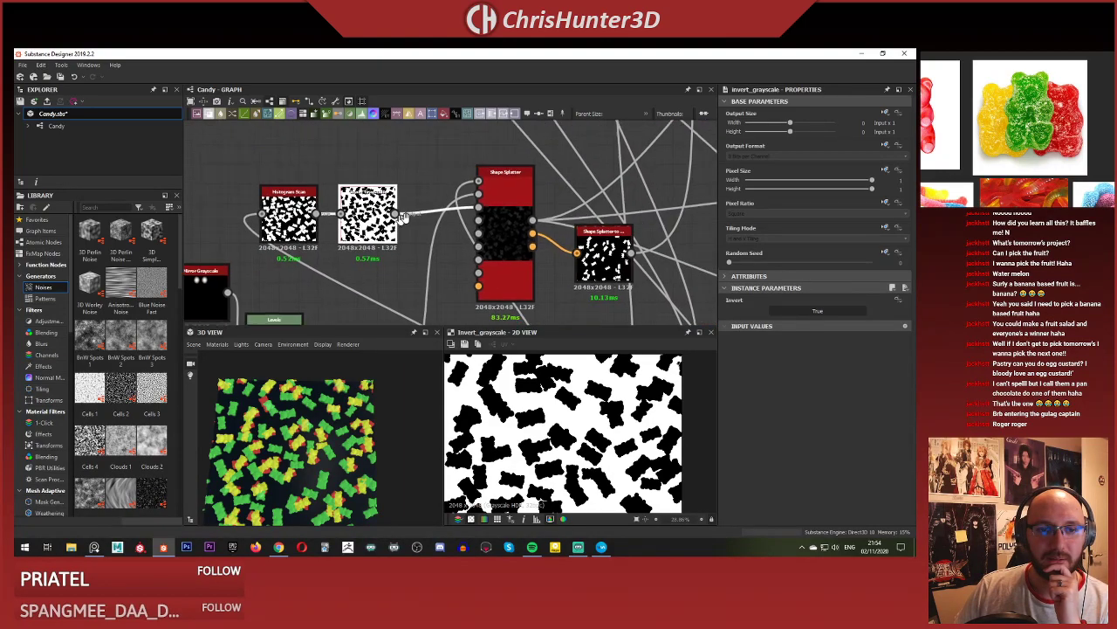
{"action": "middle_click_drag", "start_coordinate": [384, 228], "coordinate": [409, 219]}
{"action": "double_click", "coordinate": [307, 218]}
{"action": "double_click", "coordinate": [406, 220]}
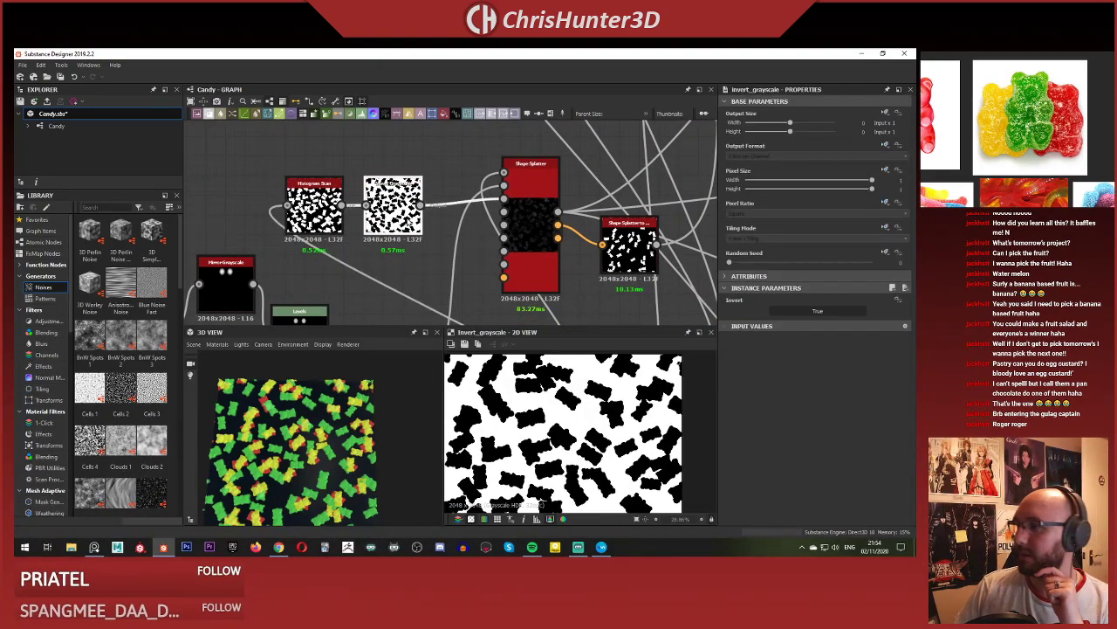
{"action": "scroll", "coordinate": [385, 219], "scroll_direction": "up", "scroll_amount": 2}
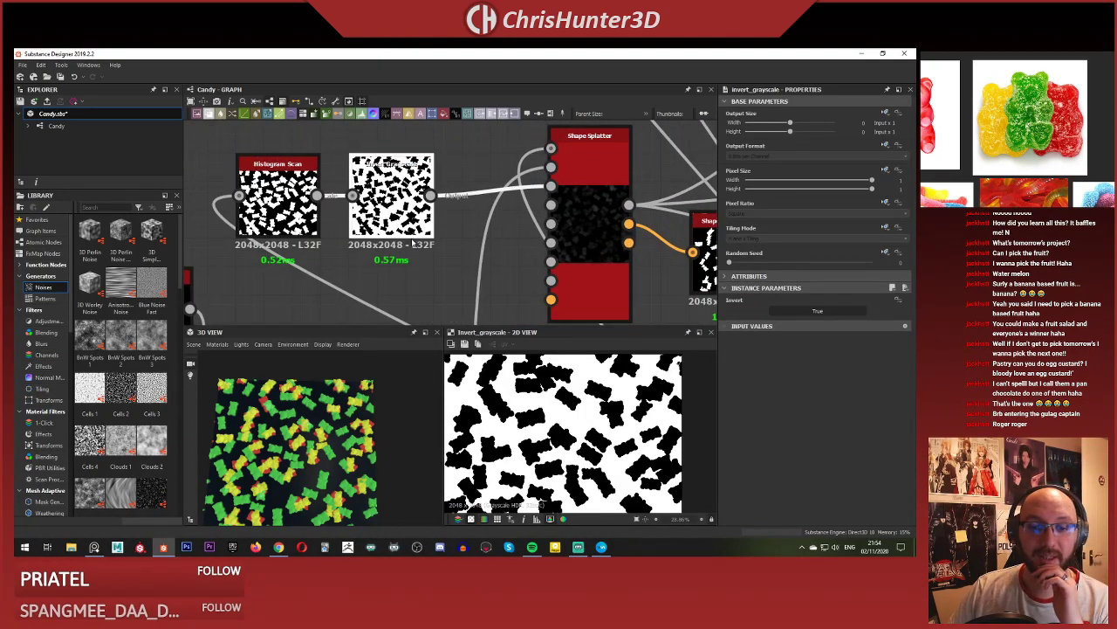
Preview the Blend that adds the yellow Uniform Color and compare its bear overlaps with the 3D view.
{"action": "left_click", "coordinate": [556, 259]}
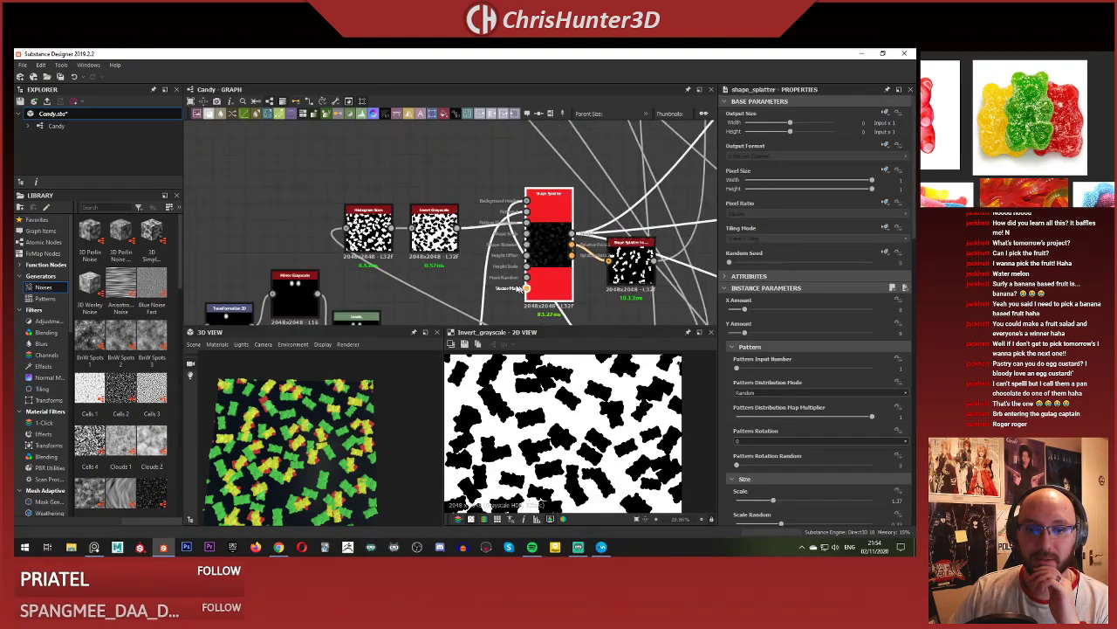
{"action": "scroll", "coordinate": [506, 255], "scroll_direction": "down", "scroll_amount": 5}
{"action": "middle_click_drag", "start_coordinate": [505, 253], "coordinate": [457, 273]}
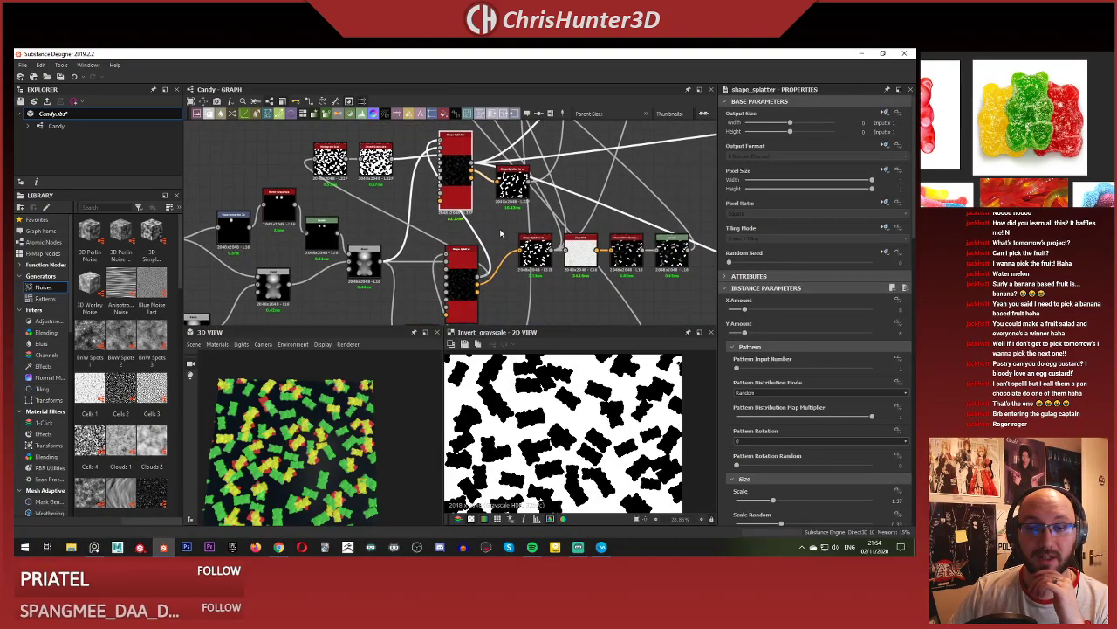
{"action": "scroll", "coordinate": [486, 234], "scroll_direction": "down", "scroll_amount": 5}
{"action": "scroll", "coordinate": [532, 219], "scroll_direction": "up", "scroll_amount": 3}
{"action": "left_click", "coordinate": [494, 224]}
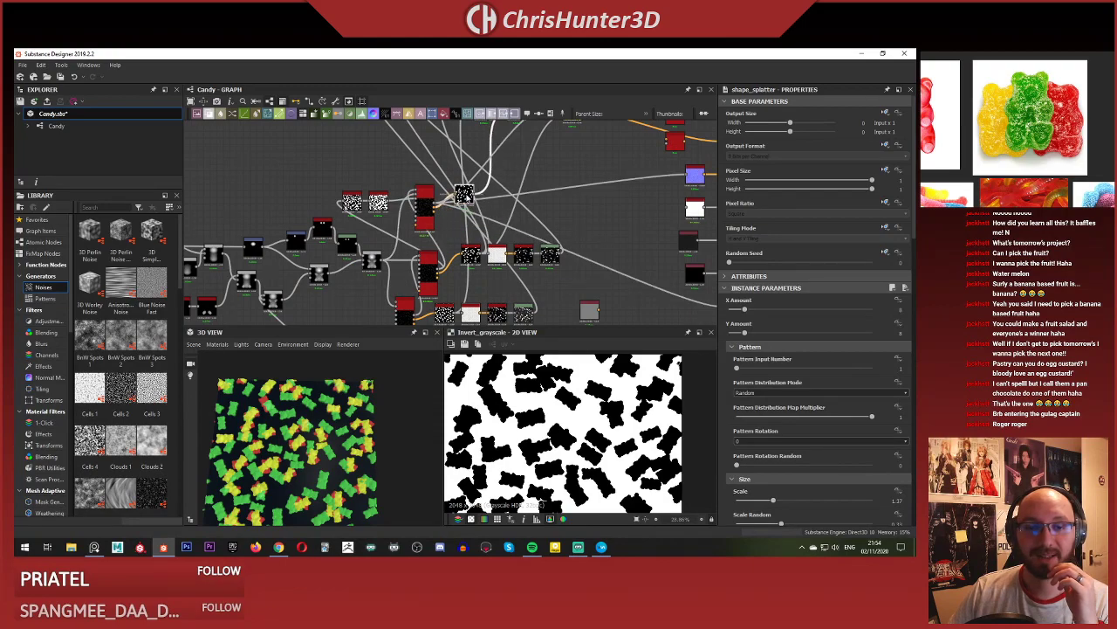
{"action": "middle_click_drag", "start_coordinate": [457, 199], "coordinate": [429, 260]}
{"action": "scroll", "coordinate": [437, 199], "scroll_direction": "up", "scroll_amount": 3}
{"action": "double_click", "coordinate": [527, 155]}
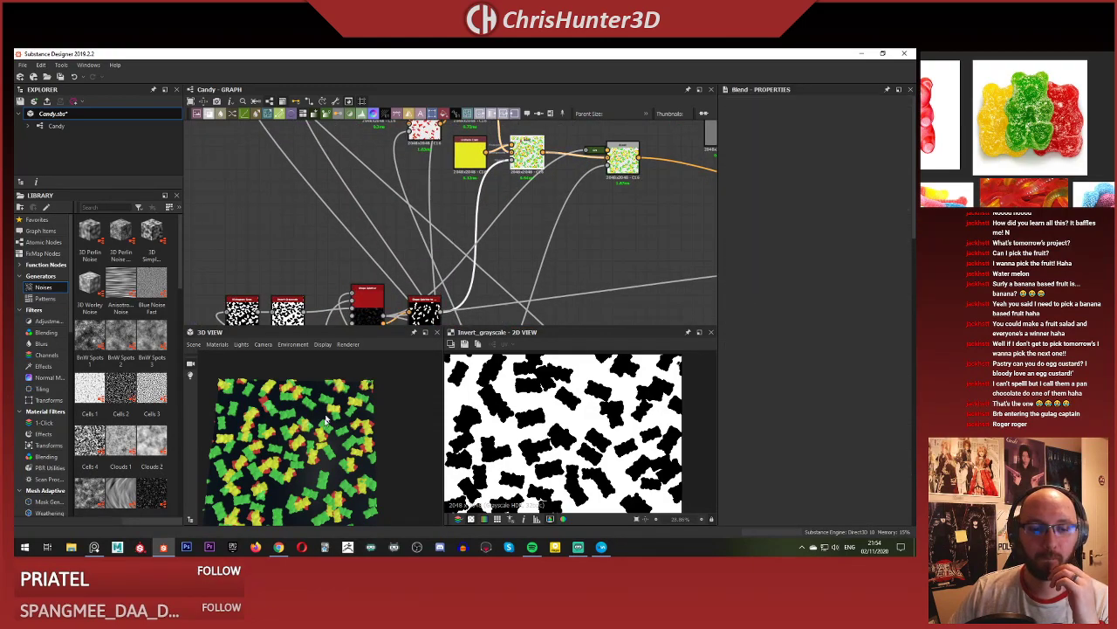
{"action": "scroll", "coordinate": [325, 427], "scroll_direction": "up", "scroll_amount": 3}
{"action": "middle_click_drag", "start_coordinate": [325, 426], "coordinate": [361, 410]}
{"action": "scroll", "coordinate": [337, 419], "scroll_direction": "down", "scroll_amount": 2}
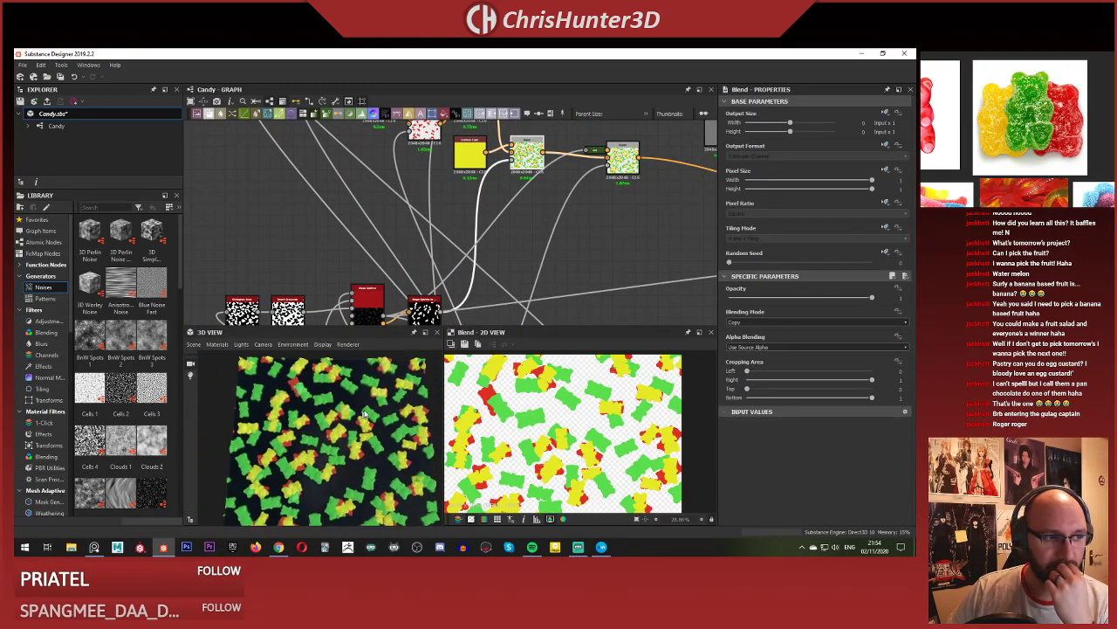
{"action": "scroll", "coordinate": [367, 411], "scroll_direction": "down", "scroll_amount": 2}
{"action": "scroll", "coordinate": [425, 257], "scroll_direction": "down", "scroll_amount": 3}
{"action": "middle_click_drag", "start_coordinate": [435, 278], "coordinate": [461, 224]}
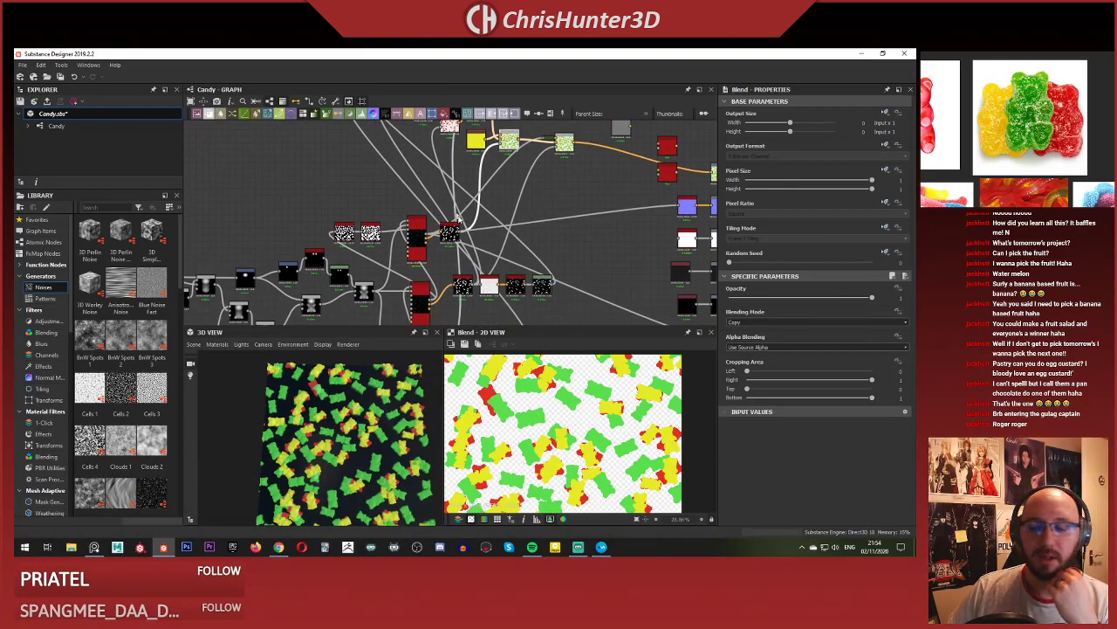
Inspect the overlapping bears in the 3D view and the inverted mask's link into the duplicated Shape Splatter.
{"action": "scroll", "coordinate": [463, 226], "scroll_direction": "up", "scroll_amount": 3}
{"action": "scroll", "coordinate": [425, 262], "scroll_direction": "up", "scroll_amount": 4}
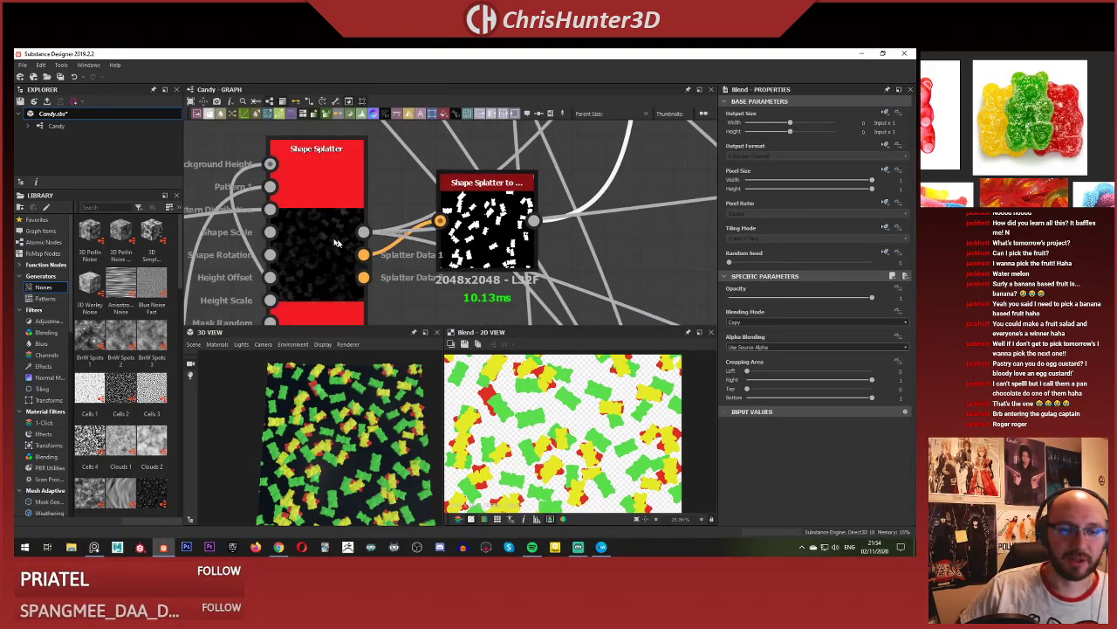
{"action": "scroll", "coordinate": [367, 471], "scroll_direction": "up", "scroll_amount": 6}
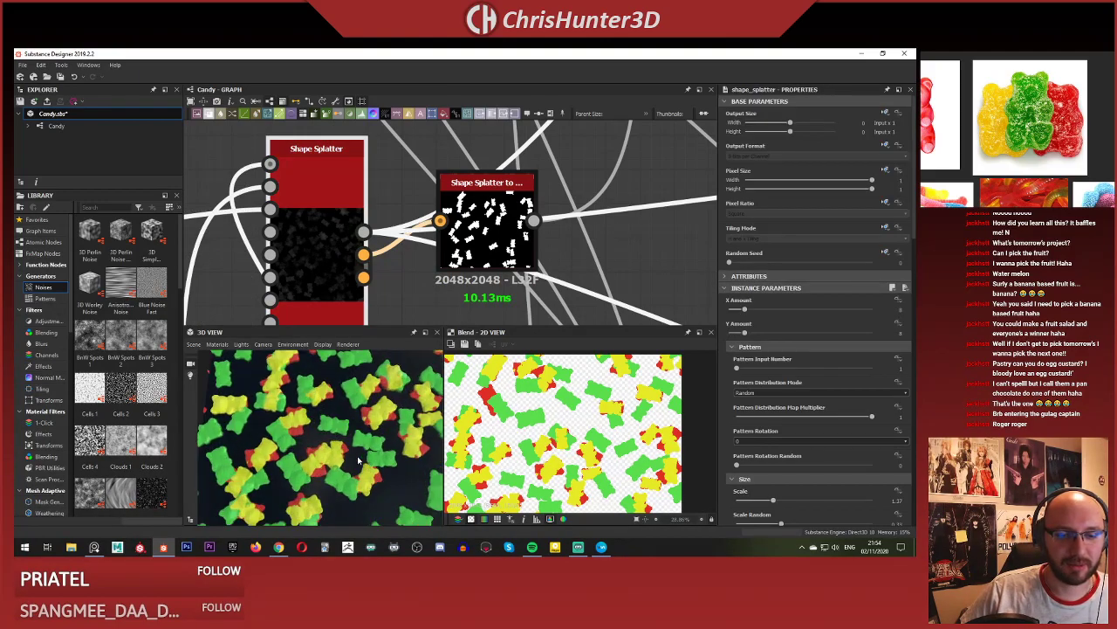
{"action": "scroll", "coordinate": [370, 443], "scroll_direction": "down", "scroll_amount": 3}
{"action": "middle_click_drag", "start_coordinate": [349, 384], "coordinate": [336, 440]}
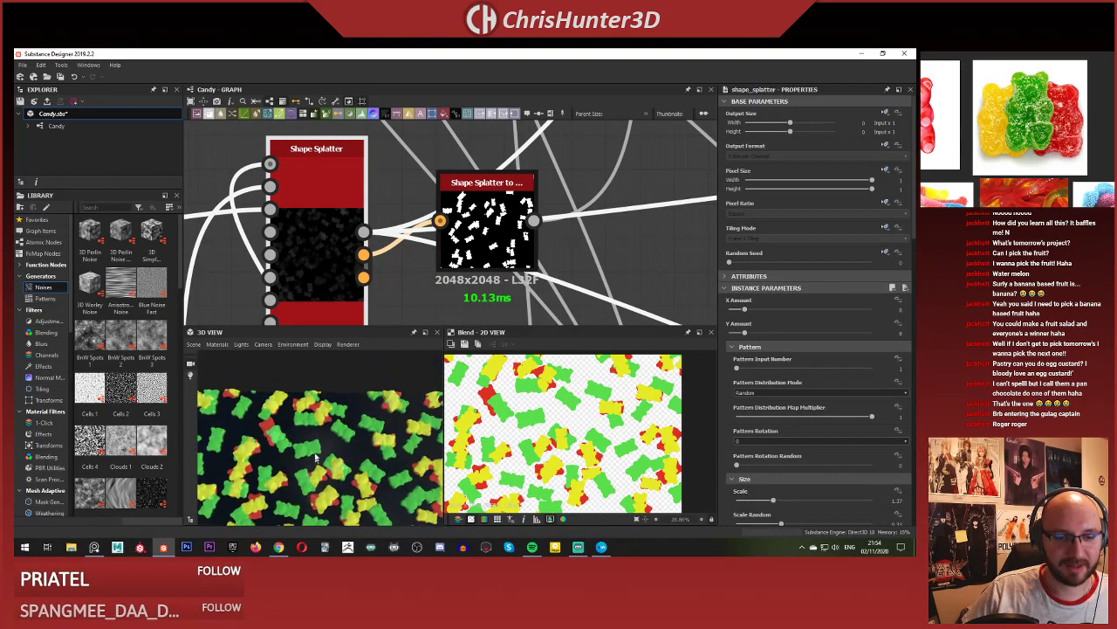
{"action": "scroll", "coordinate": [297, 313], "scroll_direction": "down", "scroll_amount": 3}
{"action": "scroll", "coordinate": [334, 453], "scroll_direction": "down", "scroll_amount": 4}
{"action": "scroll", "coordinate": [334, 452], "scroll_direction": "down", "scroll_amount": 1}
{"action": "scroll", "coordinate": [310, 276], "scroll_direction": "up", "scroll_amount": 1}
{"action": "middle_click_drag", "start_coordinate": [310, 276], "coordinate": [457, 218]}
{"action": "middle_click_drag", "start_coordinate": [336, 200], "coordinate": [381, 195]}
{"action": "scroll", "coordinate": [381, 195], "scroll_direction": "up", "scroll_amount": 2}
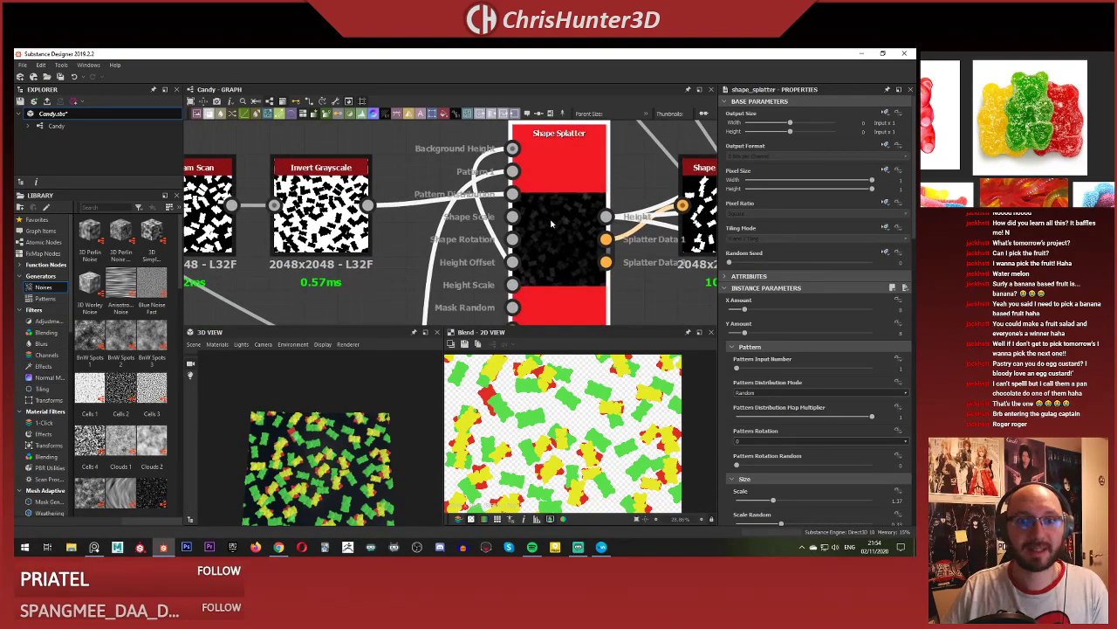
Preview the duplicated Shape Splatter's Height and set its Pattern Distribution Map Multiplier to 0.
{"action": "double_click", "coordinate": [544, 194]}
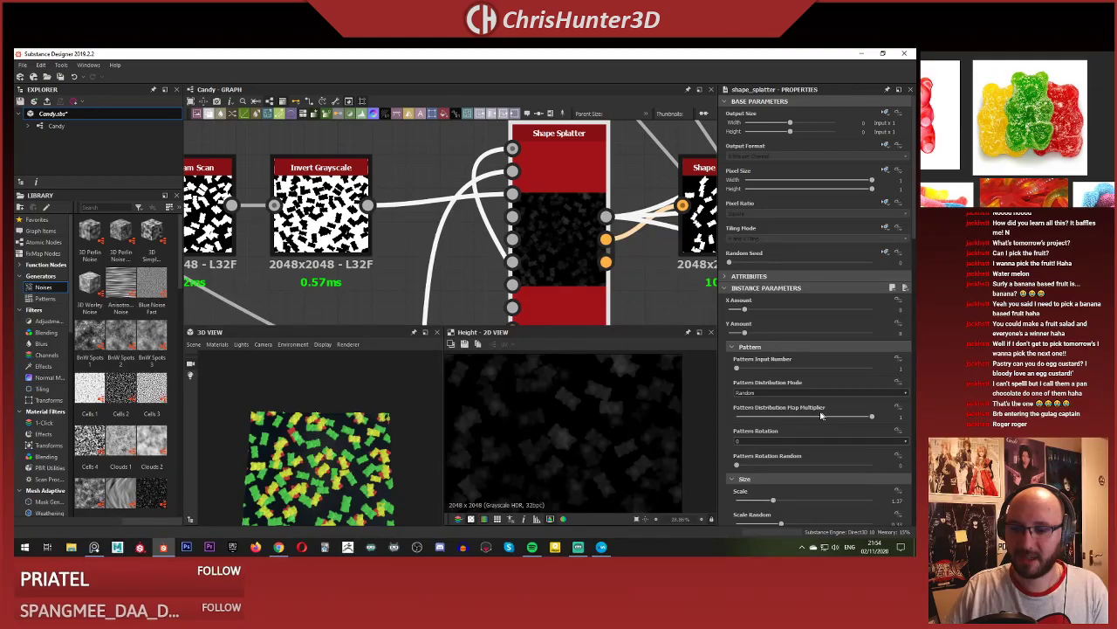
{"action": "left_click_drag", "start_coordinate": [787, 418], "coordinate": [689, 417]}
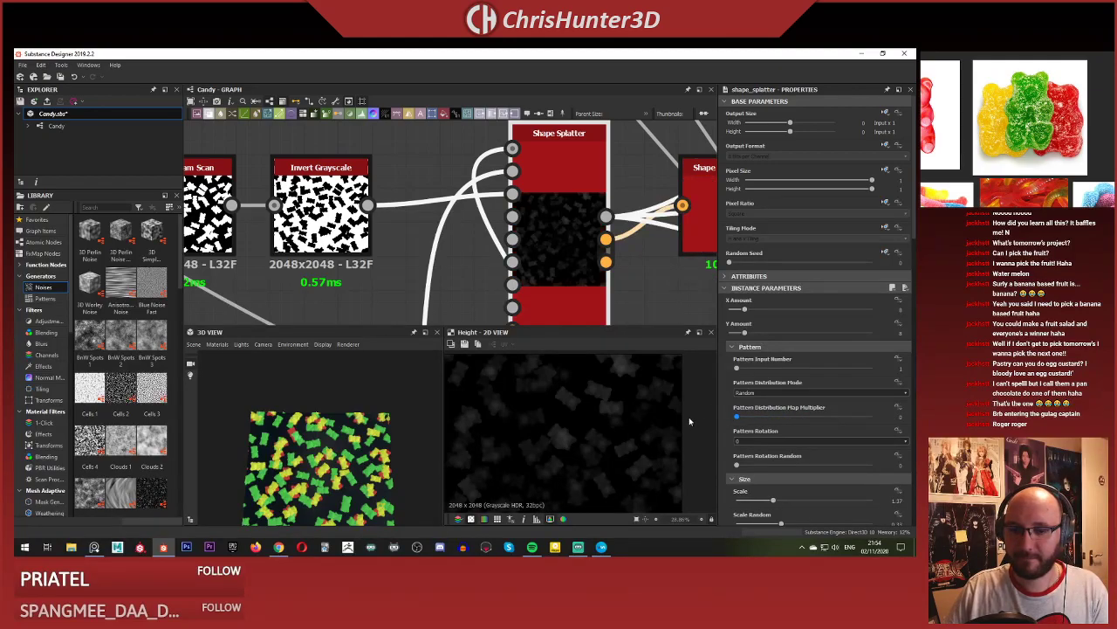
{"action": "middle_click_drag", "start_coordinate": [585, 246], "coordinate": [517, 232]}
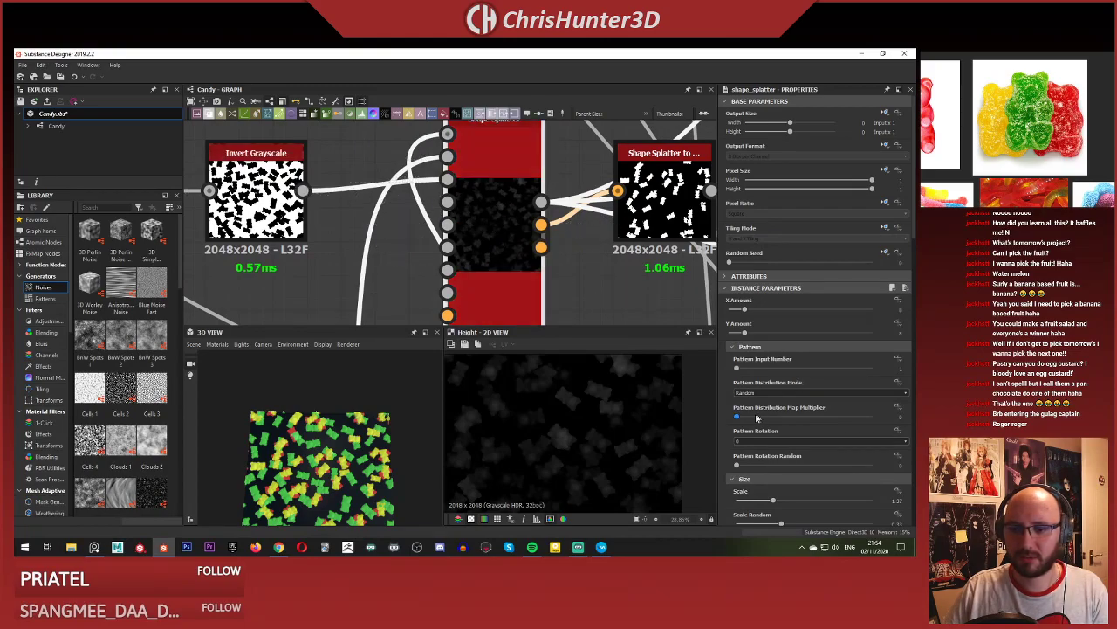
Try a Pattern Distribution Map Multiplier of 1 on the duplicated Shape Splatter with Random distribution, and return it to 0.
{"action": "left_click_drag", "start_coordinate": [738, 417], "coordinate": [773, 423]}
{"action": "left_click_drag", "start_coordinate": [821, 422], "coordinate": [895, 417]}
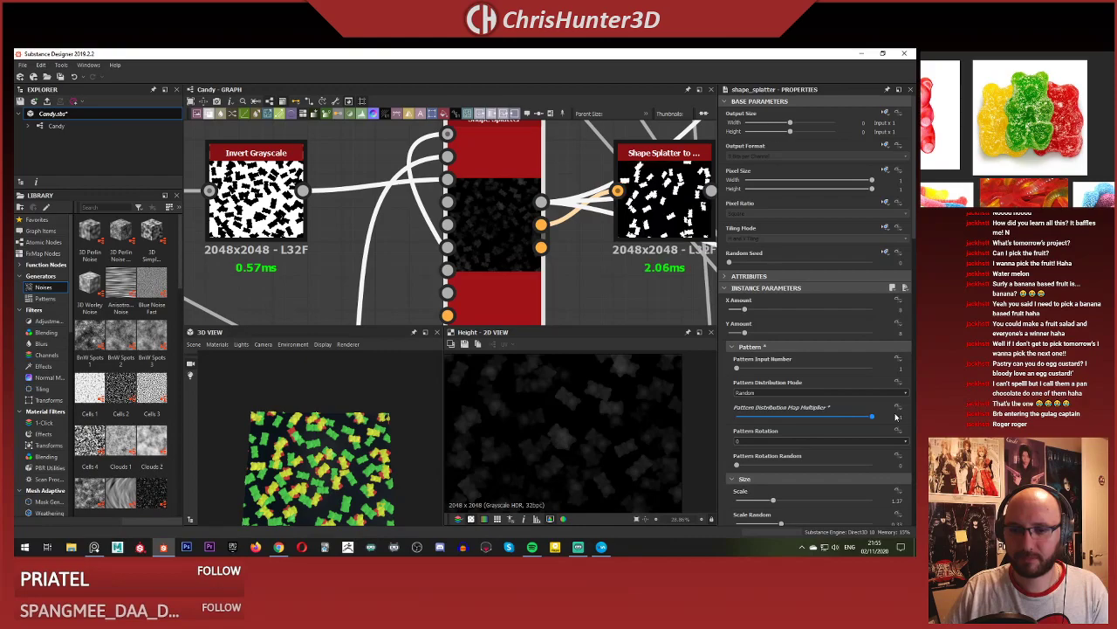
{"action": "left_click", "coordinate": [780, 393]}
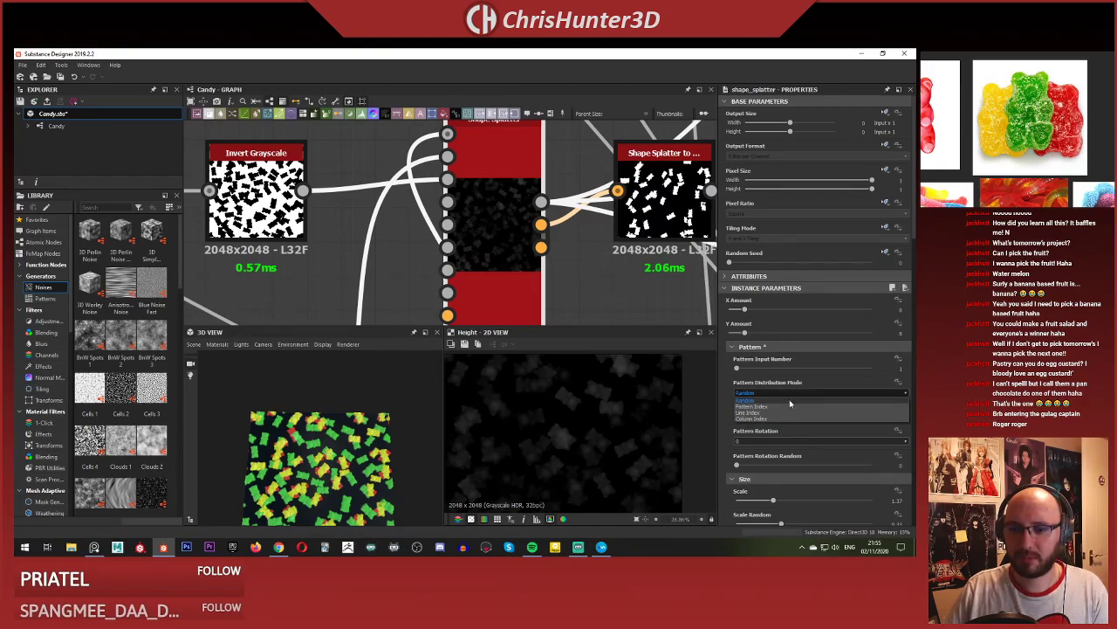
{"action": "left_click", "coordinate": [802, 398]}
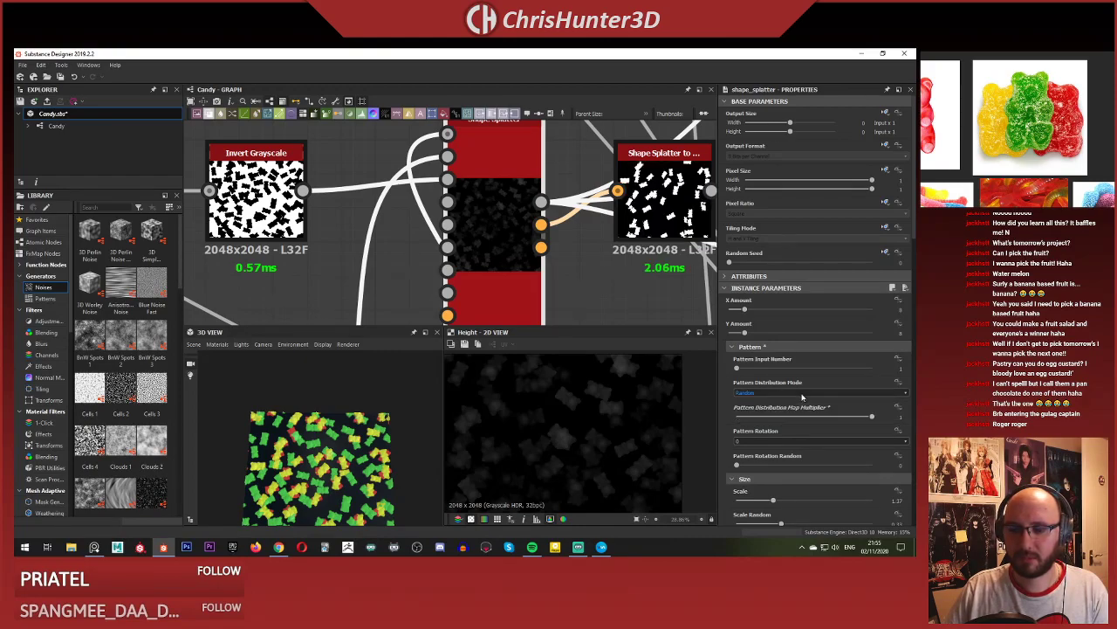
{"action": "left_click_drag", "start_coordinate": [811, 415], "coordinate": [735, 414]}
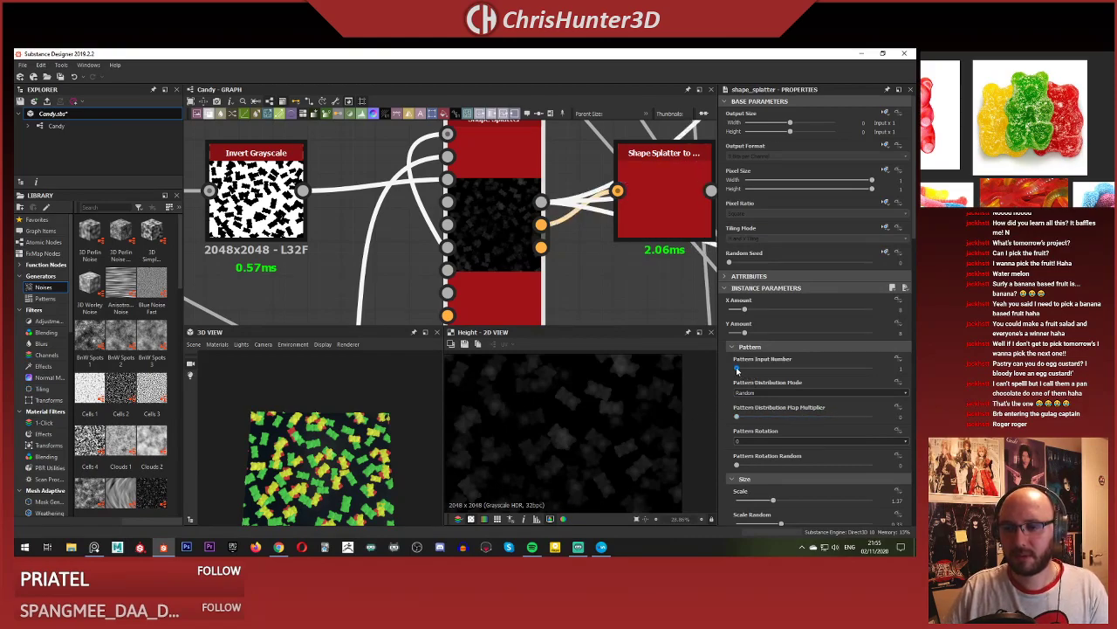
{"action": "mouse_move", "coordinate": [737, 369]}
{"action": "left_mouse_down"}
{"action": "mouse_move", "coordinate": [751, 369]}
{"action": "mouse_move", "coordinate": [730, 369]}
{"action": "left_mouse_up"}
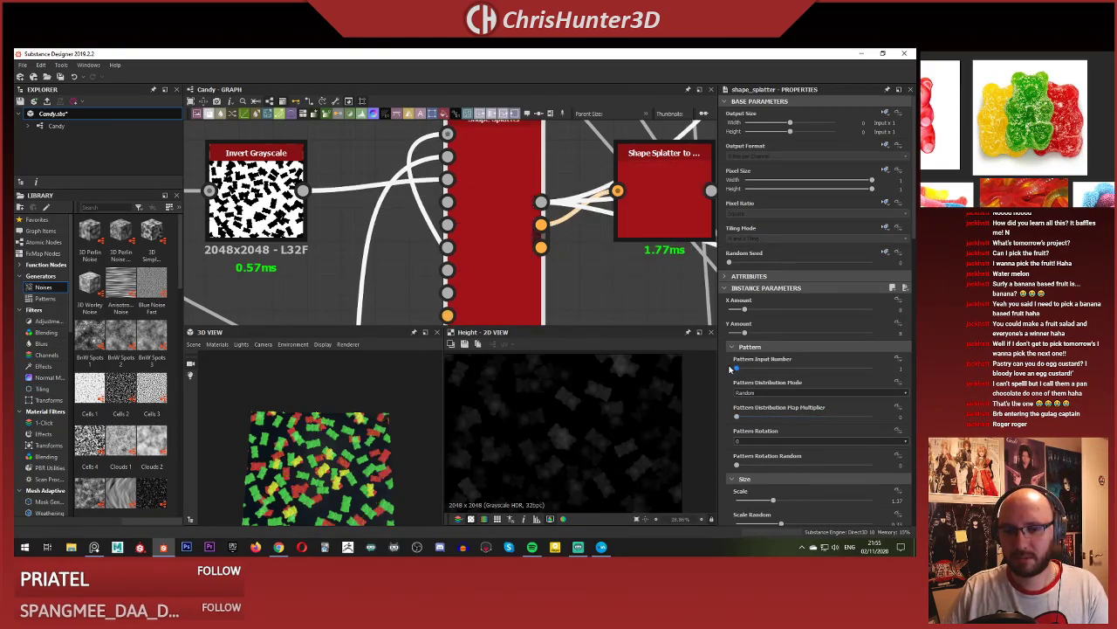
{"action": "scroll", "coordinate": [751, 345], "scroll_direction": "down", "scroll_amount": 1}
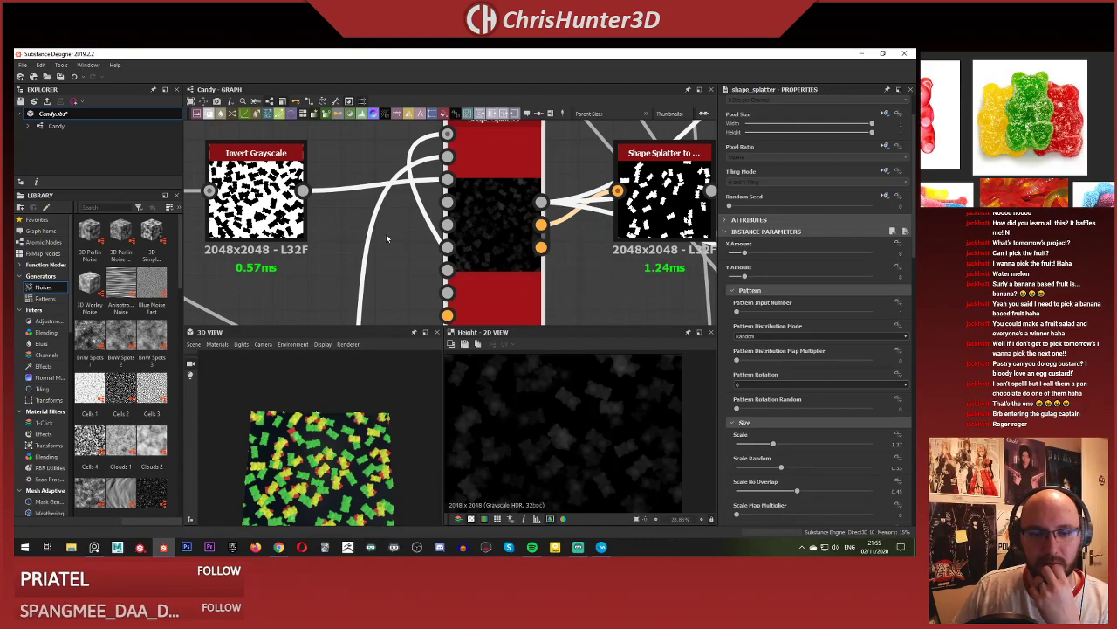
Try a Pattern Input Number of 3 on the lowest Shape Splatter and undo the change.
{"action": "scroll", "coordinate": [386, 234], "scroll_direction": "down", "scroll_amount": 6}
{"action": "middle_click_drag", "start_coordinate": [387, 234], "coordinate": [391, 182]}
{"action": "scroll", "coordinate": [416, 194], "scroll_direction": "up", "scroll_amount": 2}
{"action": "scroll", "coordinate": [433, 228], "scroll_direction": "down", "scroll_amount": 2}
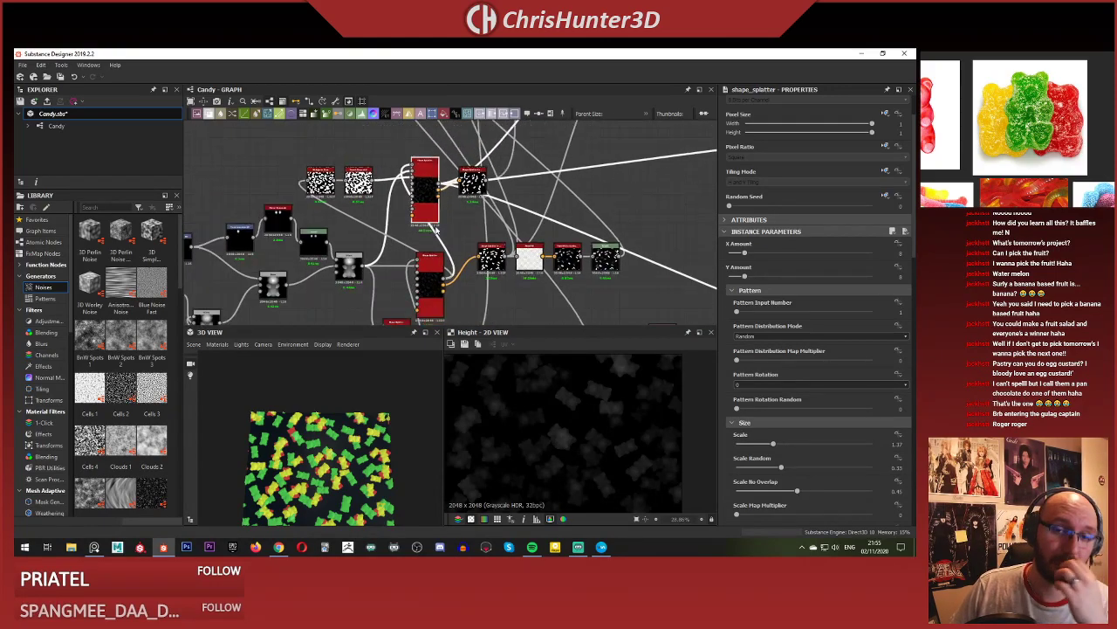
{"action": "scroll", "coordinate": [434, 225], "scroll_direction": "down", "scroll_amount": 1}
{"action": "middle_click_drag", "start_coordinate": [434, 226], "coordinate": [433, 165]}
{"action": "scroll", "coordinate": [431, 166], "scroll_direction": "up", "scroll_amount": 2}
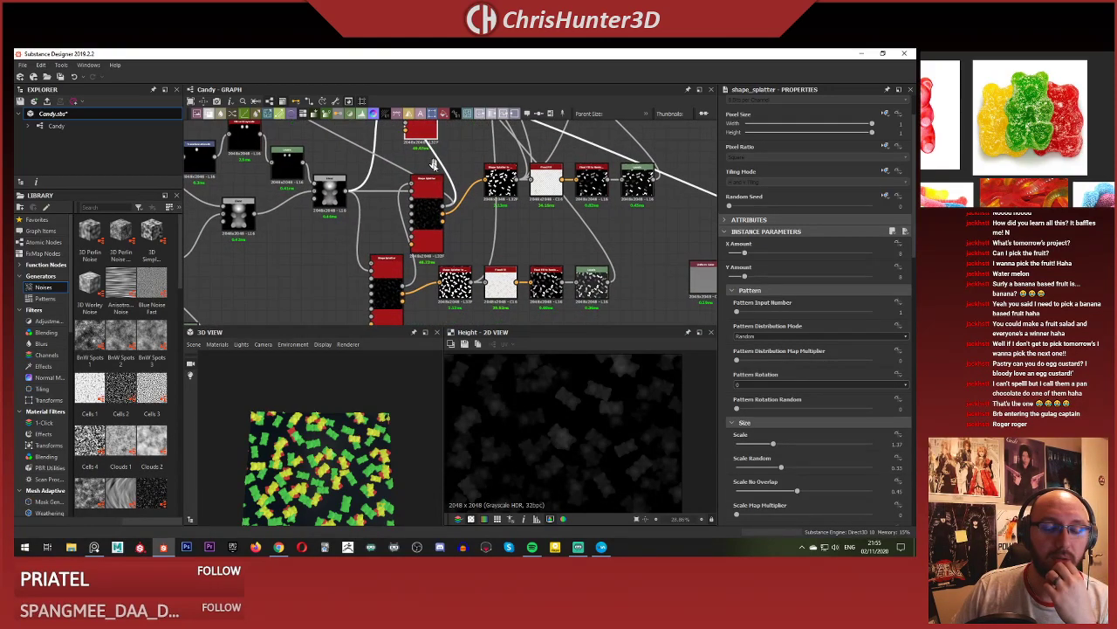
{"action": "scroll", "coordinate": [433, 164], "scroll_direction": "up", "scroll_amount": 3}
{"action": "left_click", "coordinate": [350, 211]}
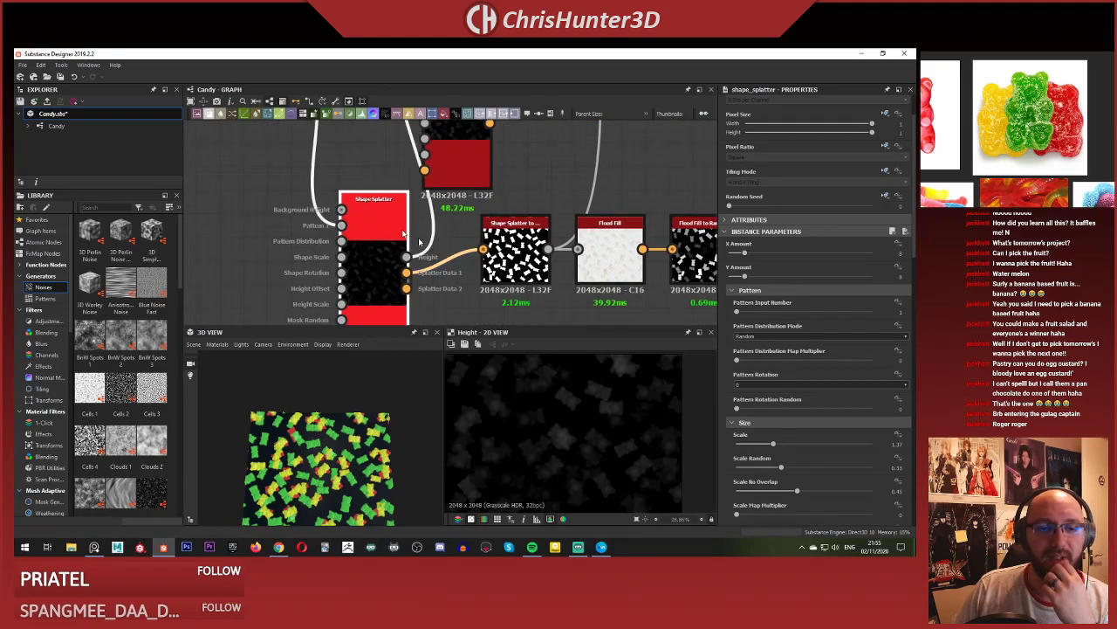
{"action": "scroll", "coordinate": [752, 399], "scroll_direction": "up", "scroll_amount": 2}
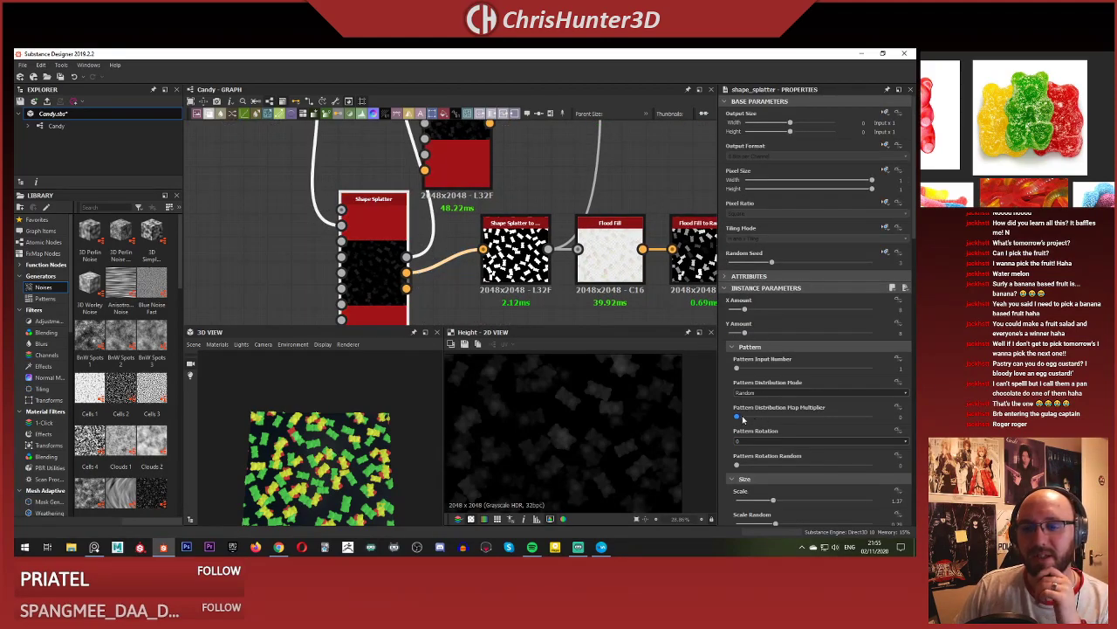
{"action": "left_click", "coordinate": [749, 370]}
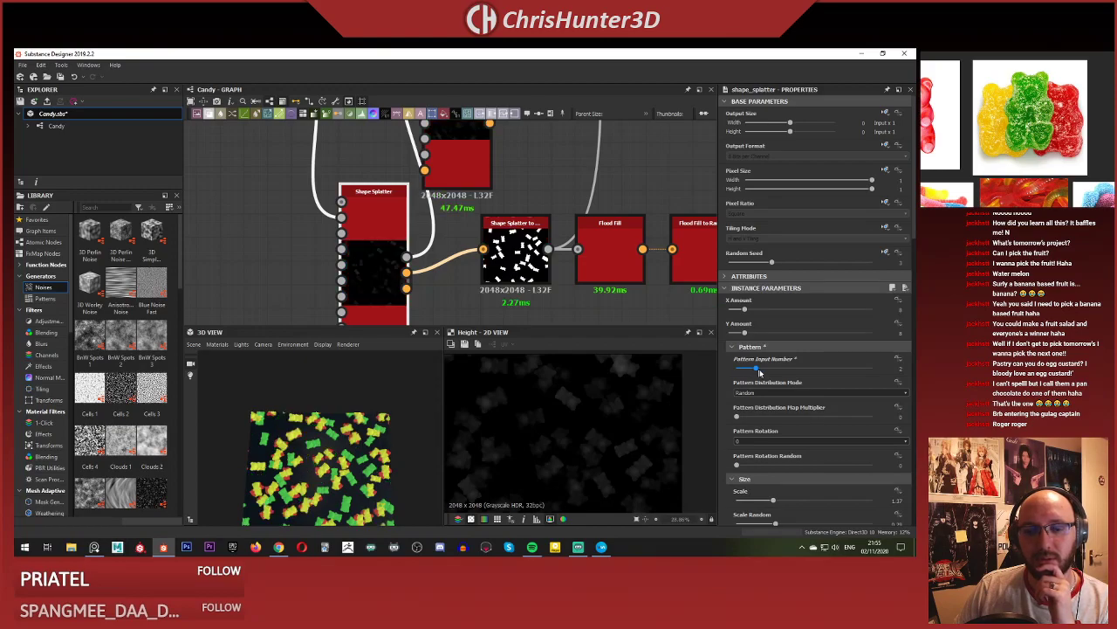
{"action": "left_click", "coordinate": [769, 370]}
{"action": "scroll", "coordinate": [346, 260], "scroll_direction": "down", "scroll_amount": 6}
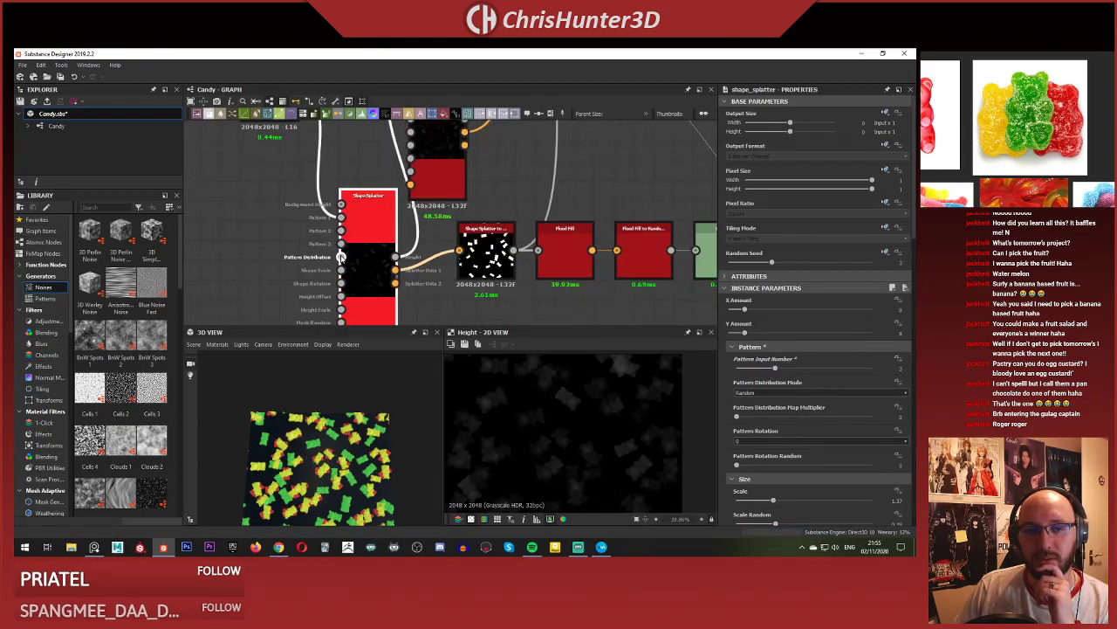
{"action": "middle_click_drag", "start_coordinate": [348, 236], "coordinate": [452, 175]}
{"action": "scroll", "coordinate": [422, 247], "scroll_direction": "up", "scroll_amount": 3}
{"action": "key", "text": "ctrl+z"}
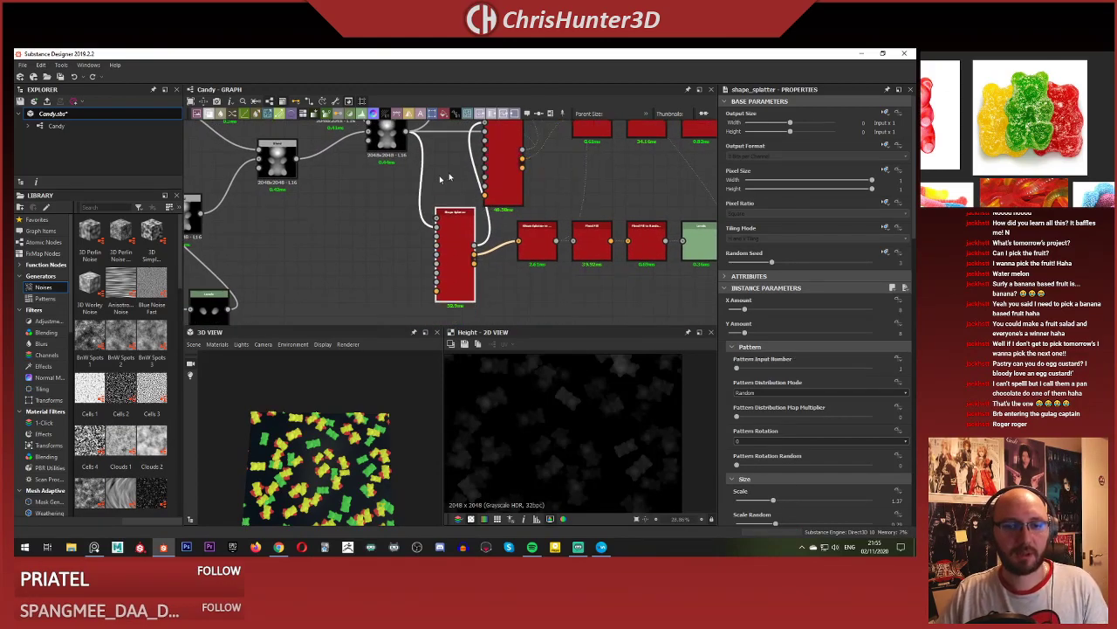
Preview the Gradient Map Blend and the yellow Uniform Color Blend, and select the Add (Linear Dodge) Blend after it.
{"action": "scroll", "coordinate": [450, 232], "scroll_direction": "up", "scroll_amount": 3}
{"action": "scroll", "coordinate": [452, 215], "scroll_direction": "down", "scroll_amount": 3}
{"action": "scroll", "coordinate": [402, 282], "scroll_direction": "down", "scroll_amount": 3}
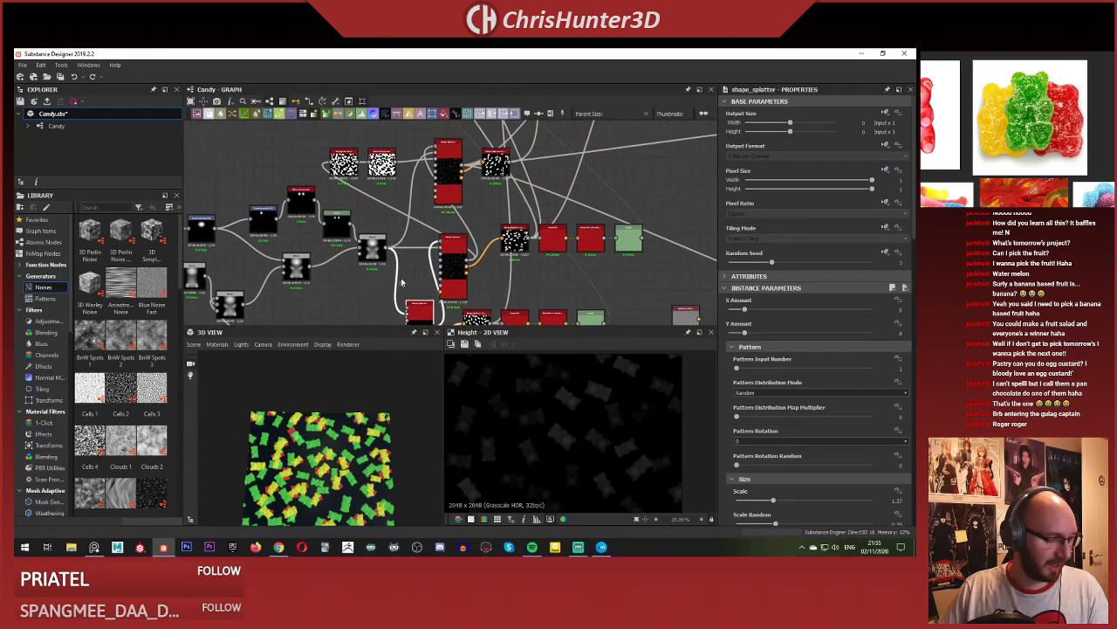
{"action": "scroll", "coordinate": [466, 266], "scroll_direction": "down", "scroll_amount": 2}
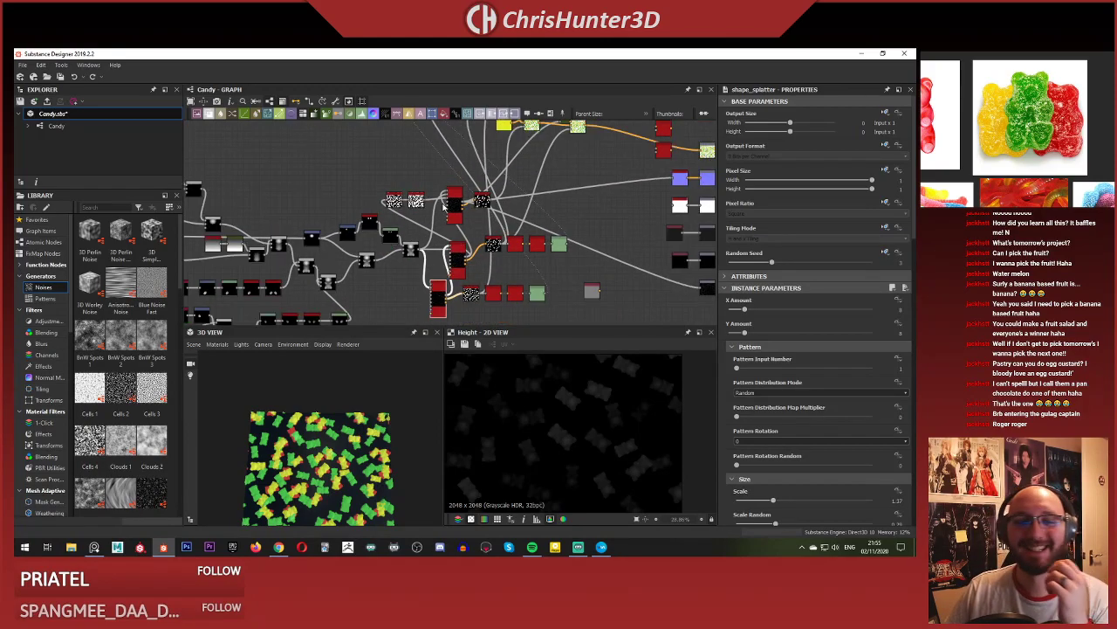
{"action": "middle_click_drag", "start_coordinate": [491, 131], "coordinate": [488, 339]}
{"action": "scroll", "coordinate": [391, 213], "scroll_direction": "up", "scroll_amount": 5}
{"action": "middle_click_drag", "start_coordinate": [375, 238], "coordinate": [532, 374]}
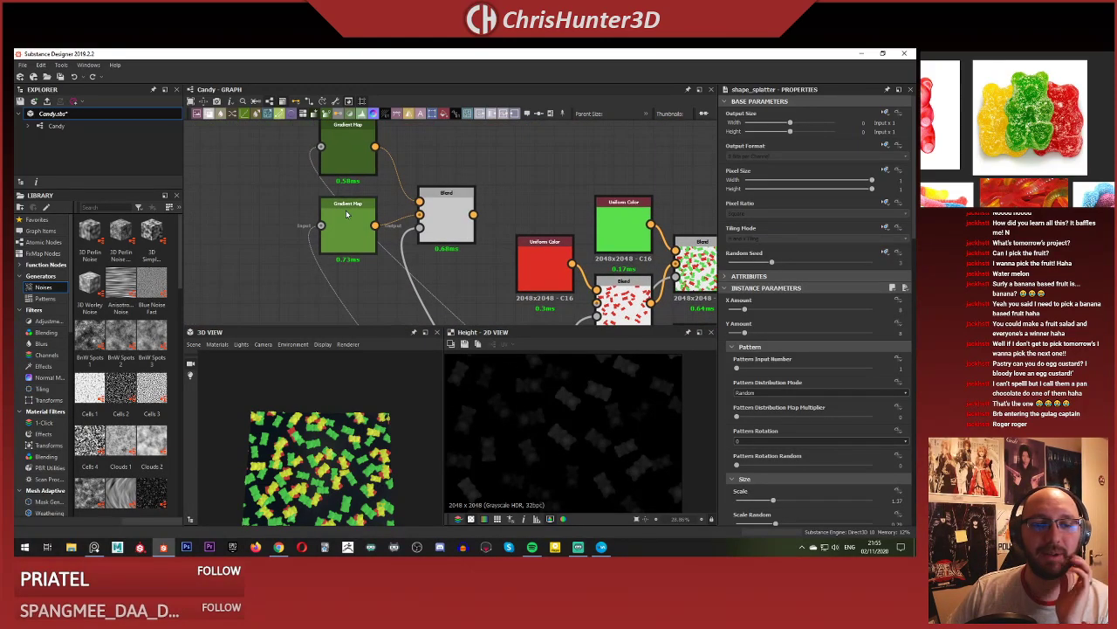
{"action": "double_click", "coordinate": [347, 221]}
{"action": "double_click", "coordinate": [451, 228]}
{"action": "scroll", "coordinate": [393, 250], "scroll_direction": "down", "scroll_amount": 3}
{"action": "middle_click_drag", "start_coordinate": [393, 249], "coordinate": [311, 215]}
{"action": "scroll", "coordinate": [528, 288], "scroll_direction": "up", "scroll_amount": 3}
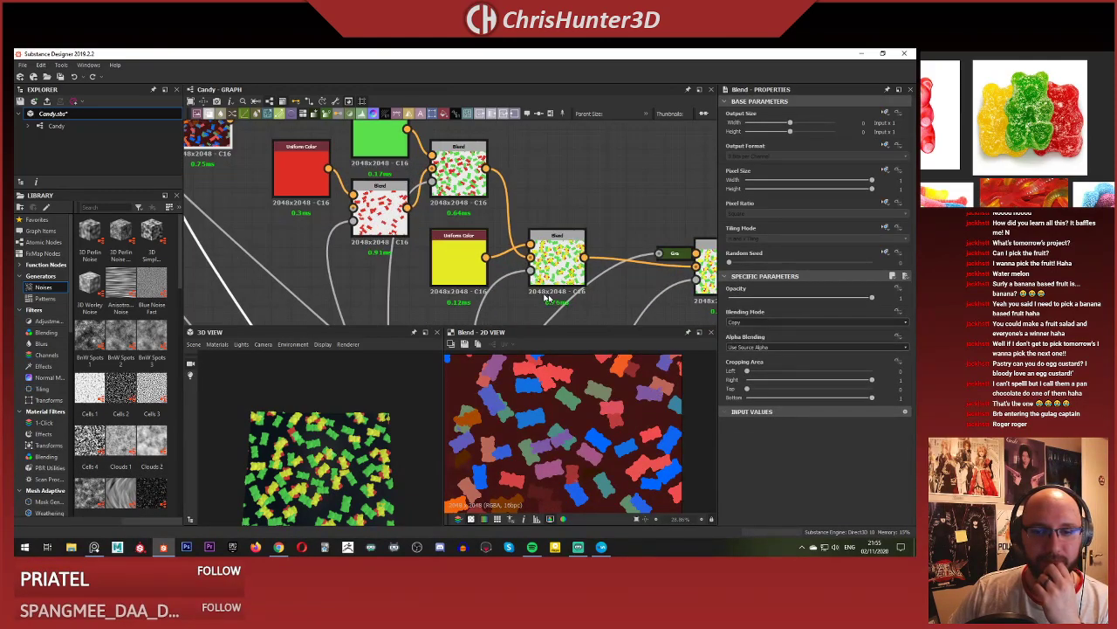
{"action": "double_click", "coordinate": [559, 264]}
{"action": "middle_click_drag", "start_coordinate": [587, 302], "coordinate": [401, 242]}
{"action": "left_click", "coordinate": [548, 223]}
Examine how the red, green and yellow bears overlap in the 3D view.
{"action": "scroll", "coordinate": [331, 471], "scroll_direction": "down", "scroll_amount": 2}
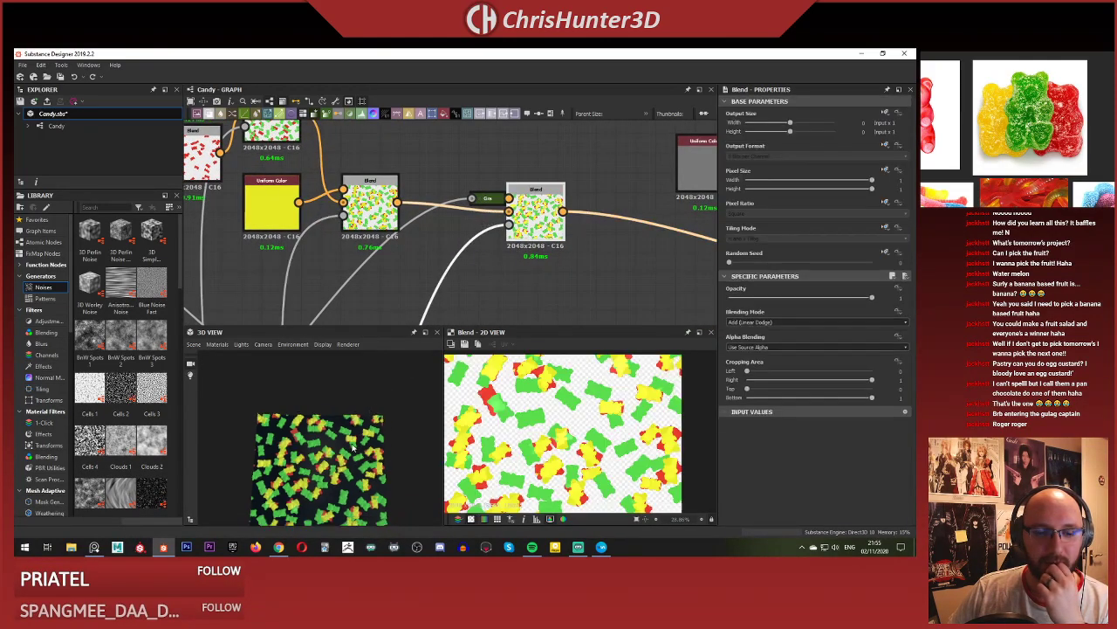
{"action": "scroll", "coordinate": [332, 472], "scroll_direction": "up", "scroll_amount": 4}
{"action": "scroll", "coordinate": [332, 472], "scroll_direction": "down", "scroll_amount": 1}
{"action": "mouse_move", "coordinate": [331, 511]}
{"action": "middle_mouse_down"}
{"action": "mouse_move", "coordinate": [347, 436]}
{"action": "mouse_move", "coordinate": [355, 478]}
{"action": "middle_mouse_up"}
{"action": "scroll", "coordinate": [347, 437], "scroll_direction": "down", "scroll_amount": 2}
{"action": "left_click_drag", "start_coordinate": [355, 478], "coordinate": [372, 446]}
{"action": "scroll", "coordinate": [319, 396], "scroll_direction": "up", "scroll_amount": 2}
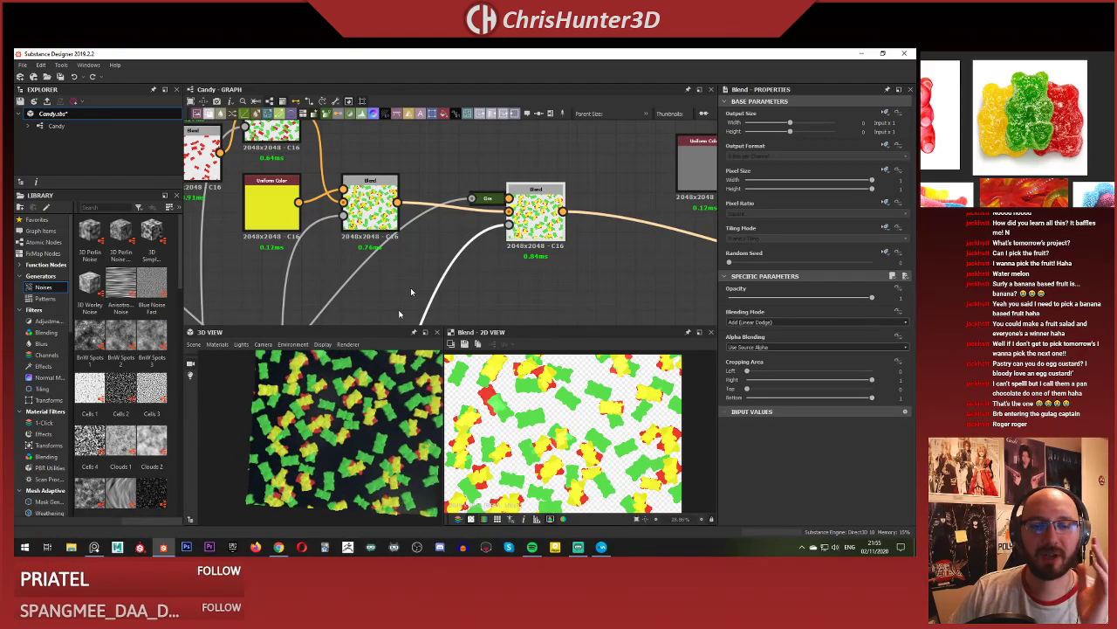
Shift the duplicated Shape Splatter's bears with an Offset Horizontal of 1.24 and an Offset Vertical of -0.34.
{"action": "scroll", "coordinate": [411, 257], "scroll_direction": "down", "scroll_amount": 5}
{"action": "middle_click_drag", "start_coordinate": [410, 316], "coordinate": [469, 213]}
{"action": "scroll", "coordinate": [475, 251], "scroll_direction": "up", "scroll_amount": 4}
{"action": "middle_click_drag", "start_coordinate": [480, 262], "coordinate": [573, 334]}
{"action": "left_click", "coordinate": [393, 184]}
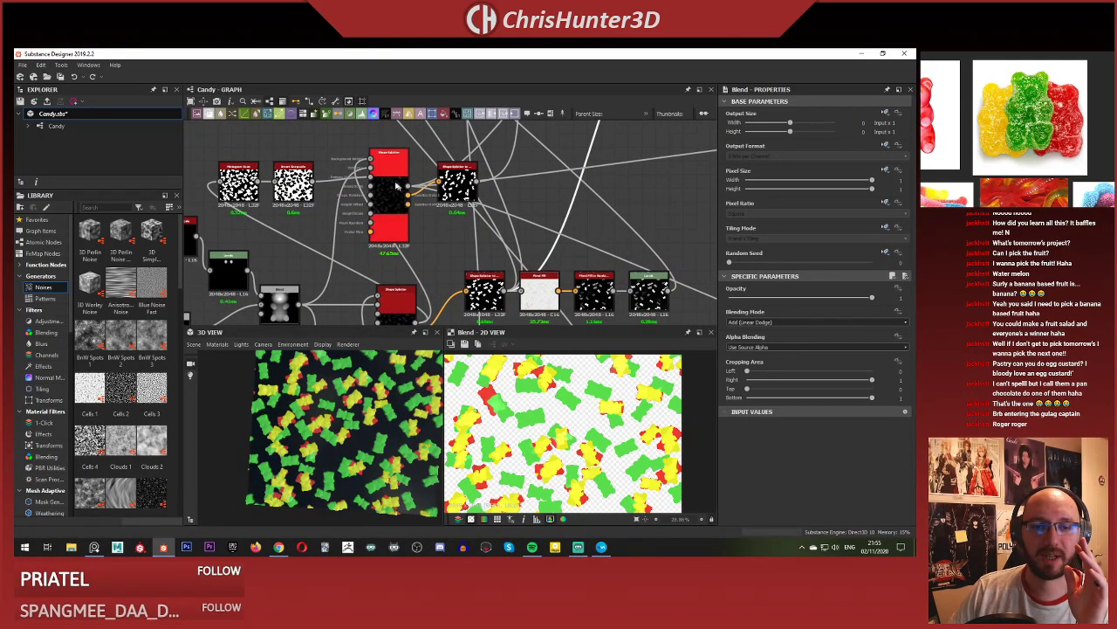
{"action": "scroll", "coordinate": [813, 319], "scroll_direction": "down", "scroll_amount": 4}
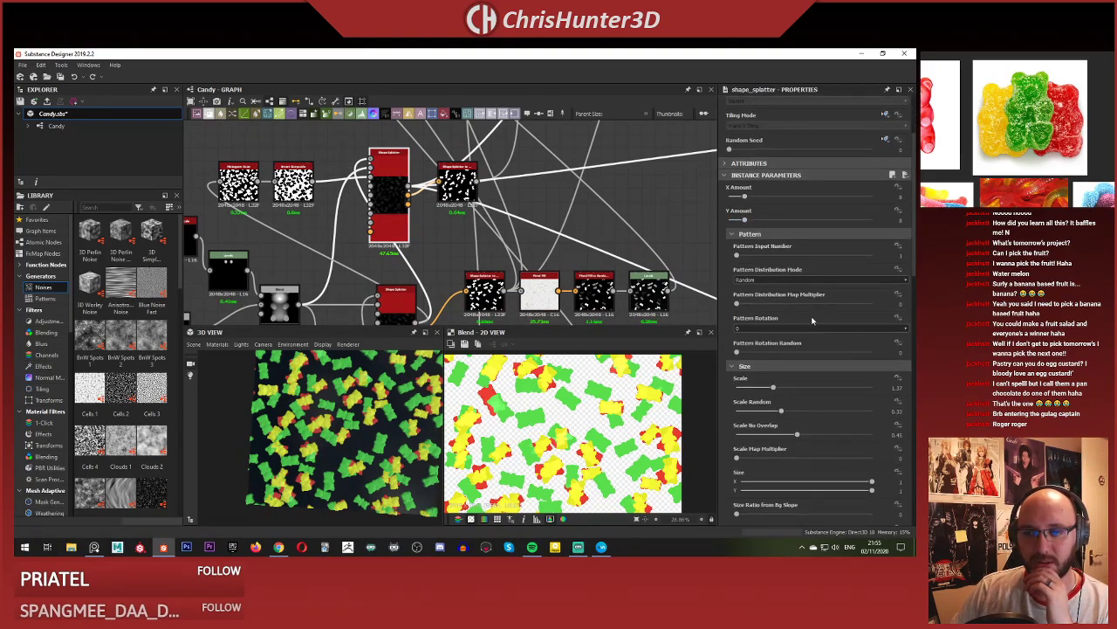
{"action": "scroll", "coordinate": [808, 271], "scroll_direction": "down", "scroll_amount": 4}
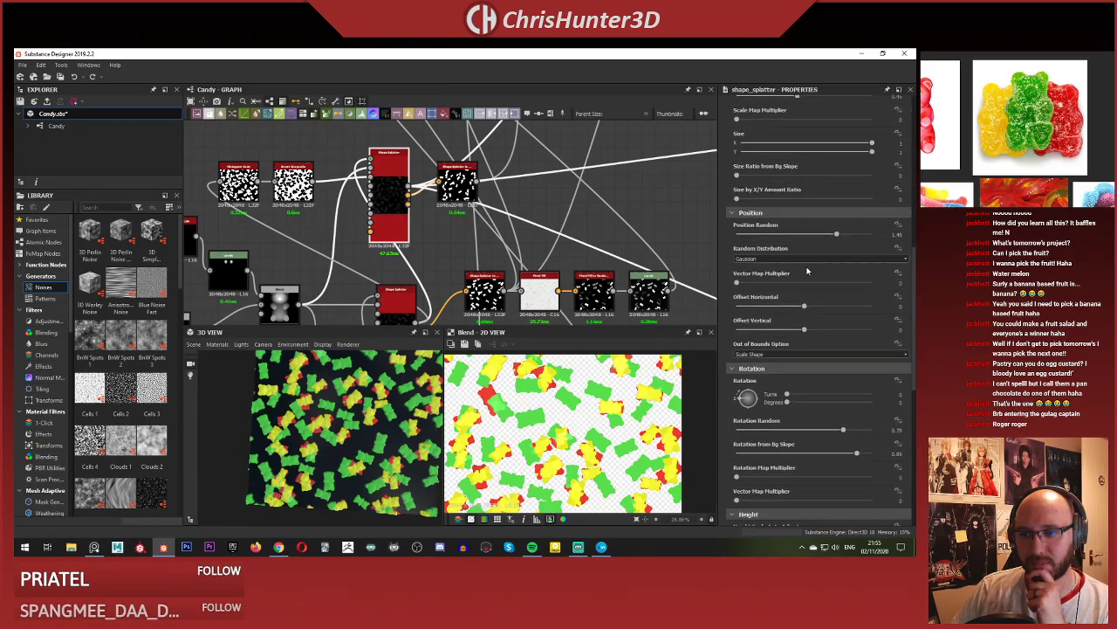
{"action": "left_click_drag", "start_coordinate": [843, 307], "coordinate": [846, 307]}
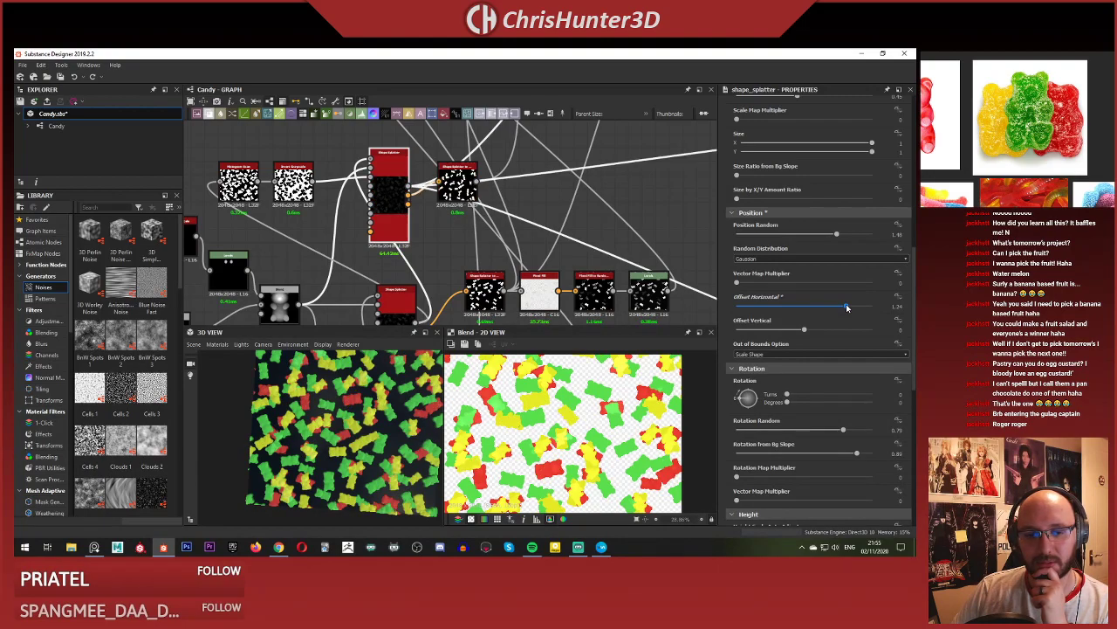
{"action": "left_click_drag", "start_coordinate": [821, 328], "coordinate": [780, 325]}
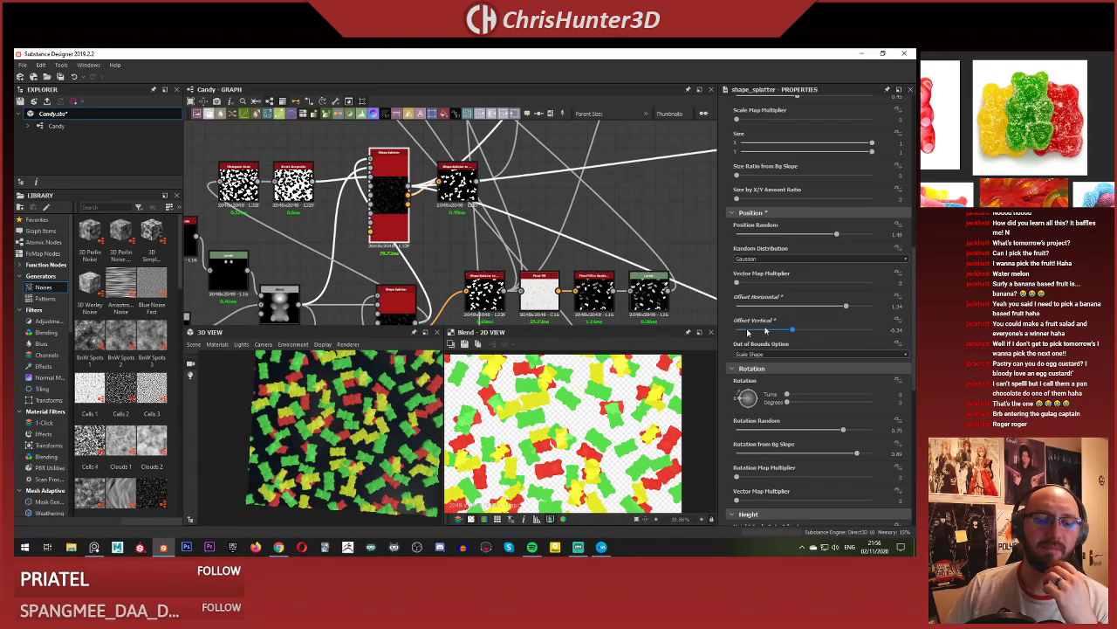
Inspect the shifted bears in the 3D view, up close and from farther away.
{"action": "left_click_drag", "start_coordinate": [398, 410], "coordinate": [374, 345]}
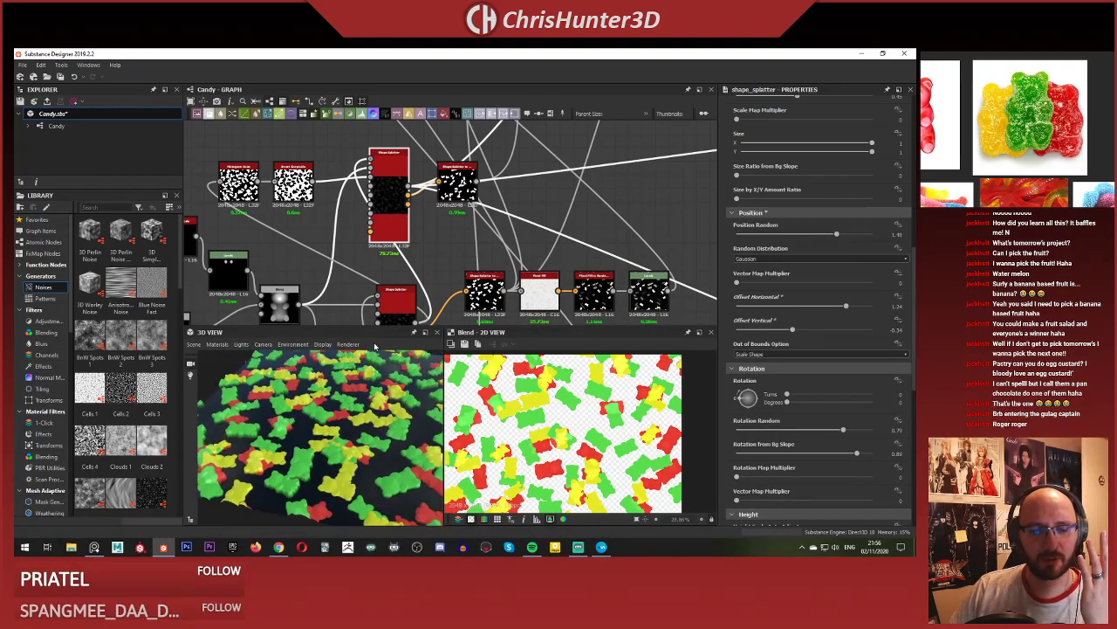
{"action": "scroll", "coordinate": [310, 415], "scroll_direction": "up", "scroll_amount": 10}
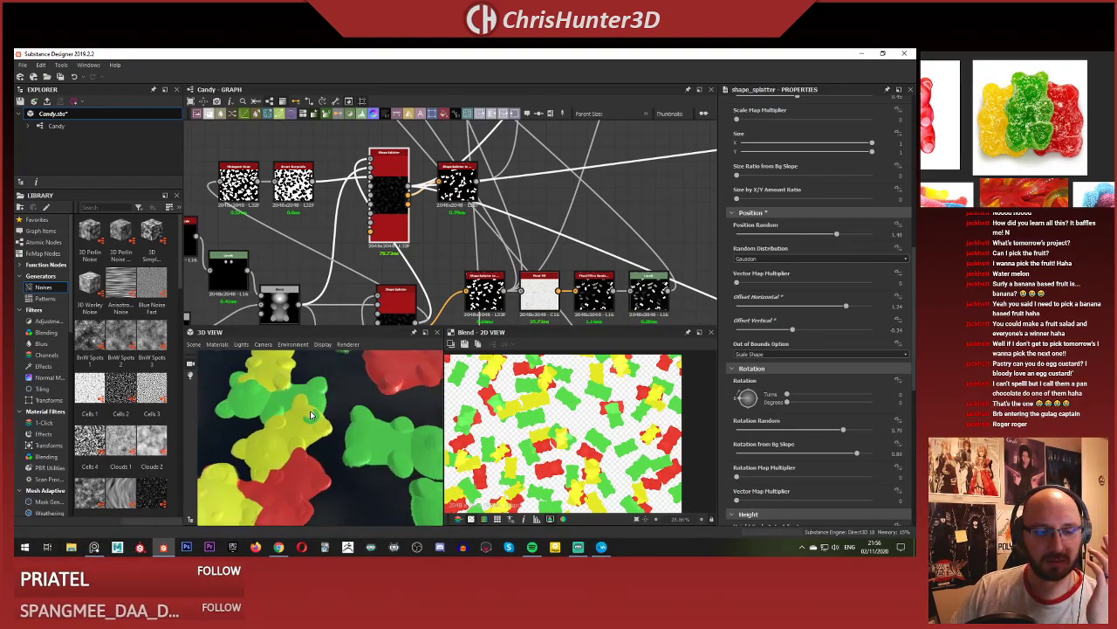
{"action": "scroll", "coordinate": [311, 415], "scroll_direction": "up", "scroll_amount": 2}
{"action": "scroll", "coordinate": [311, 415], "scroll_direction": "down", "scroll_amount": 10}
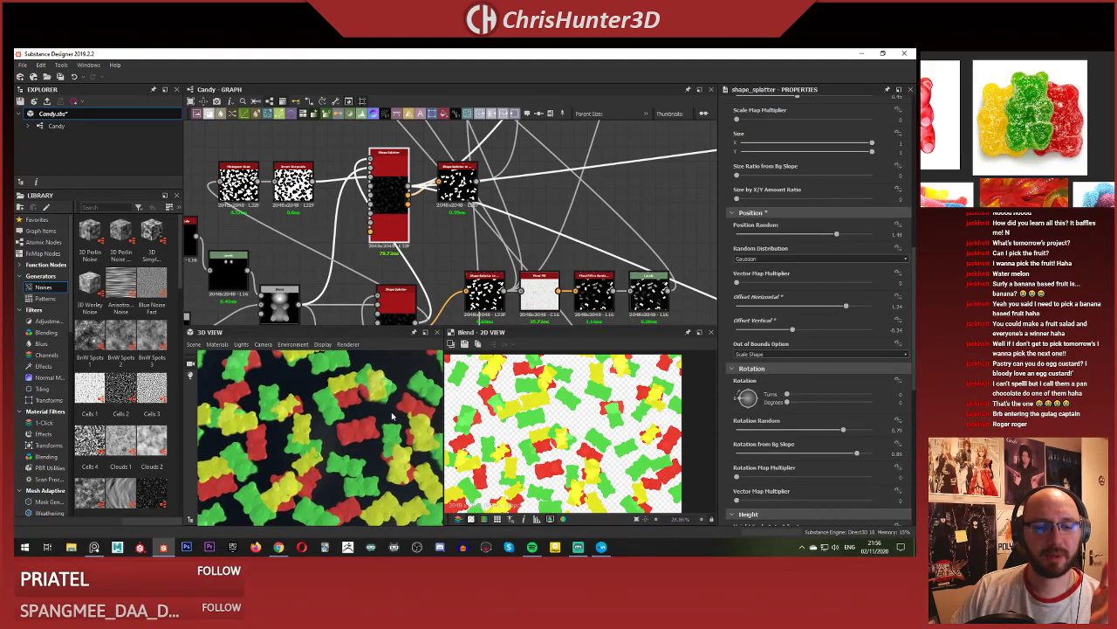
{"action": "scroll", "coordinate": [392, 415], "scroll_direction": "down", "scroll_amount": 3}
{"action": "scroll", "coordinate": [392, 415], "scroll_direction": "up", "scroll_amount": 3}
Set the duplicated Shape Splatter's Conform to Background to 1 and check the overlapping bears up close in 3D.
{"action": "scroll", "coordinate": [794, 385], "scroll_direction": "down", "scroll_amount": 7}
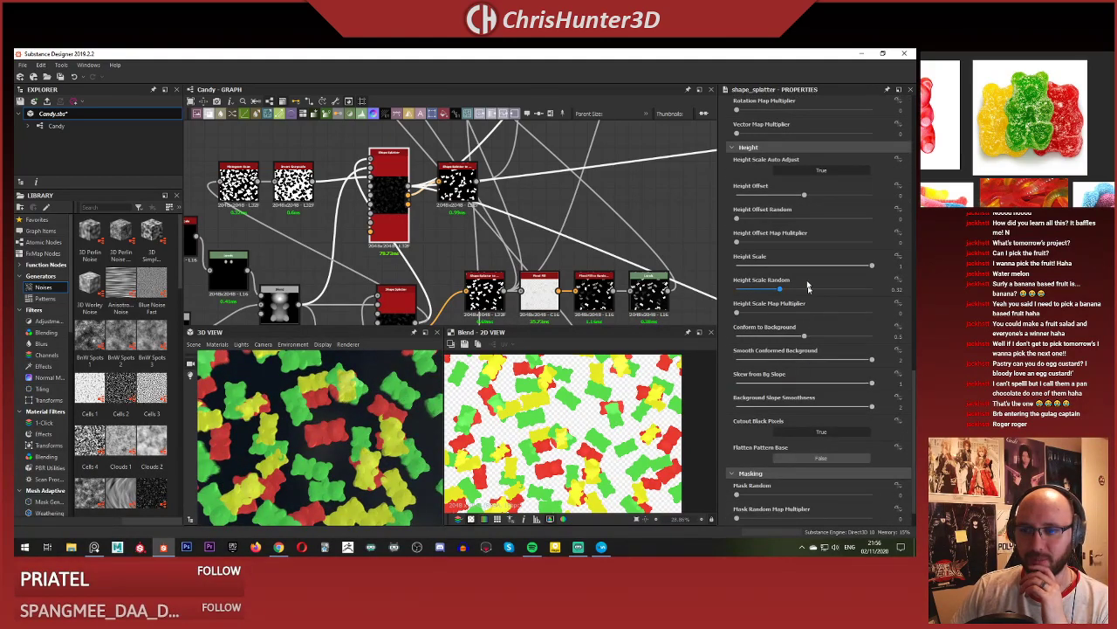
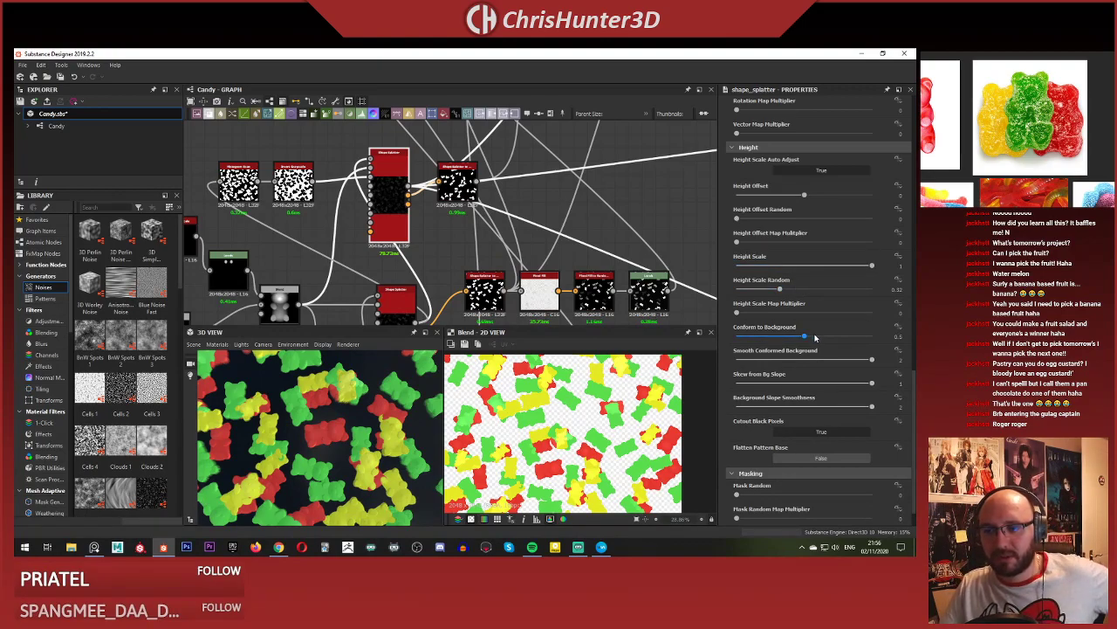
{"action": "left_click_drag", "start_coordinate": [819, 338], "coordinate": [881, 338]}
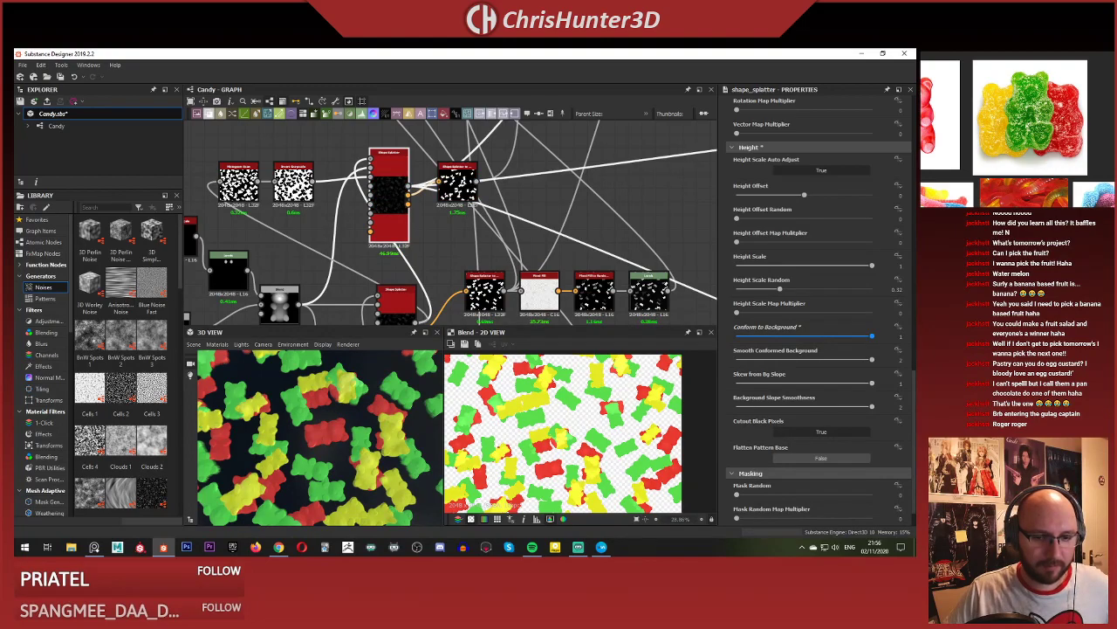
{"action": "left_click_drag", "start_coordinate": [367, 423], "coordinate": [390, 414]}
{"action": "scroll", "coordinate": [378, 420], "scroll_direction": "up", "scroll_amount": 4}
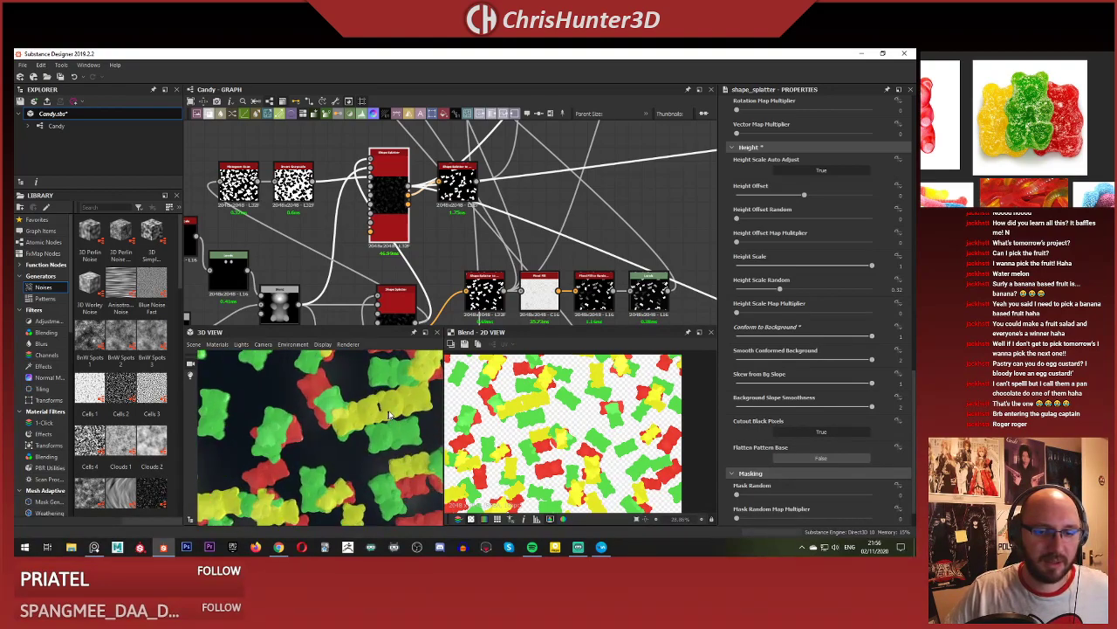
{"action": "scroll", "coordinate": [389, 415], "scroll_direction": "up", "scroll_amount": 2}
{"action": "mouse_move", "coordinate": [364, 445]}
{"action": "middle_mouse_down"}
{"action": "mouse_move", "coordinate": [360, 414]}
{"action": "mouse_move", "coordinate": [361, 444]}
{"action": "middle_mouse_up"}
{"action": "scroll", "coordinate": [362, 445], "scroll_direction": "up", "scroll_amount": 3}
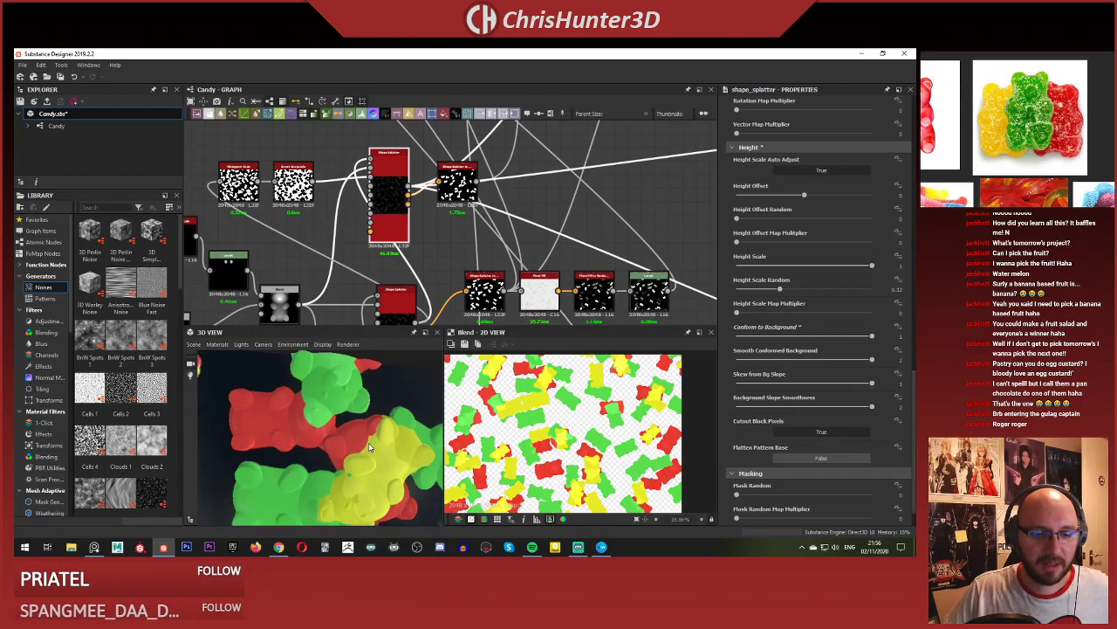
{"action": "left_click_drag", "start_coordinate": [368, 442], "coordinate": [348, 396]}
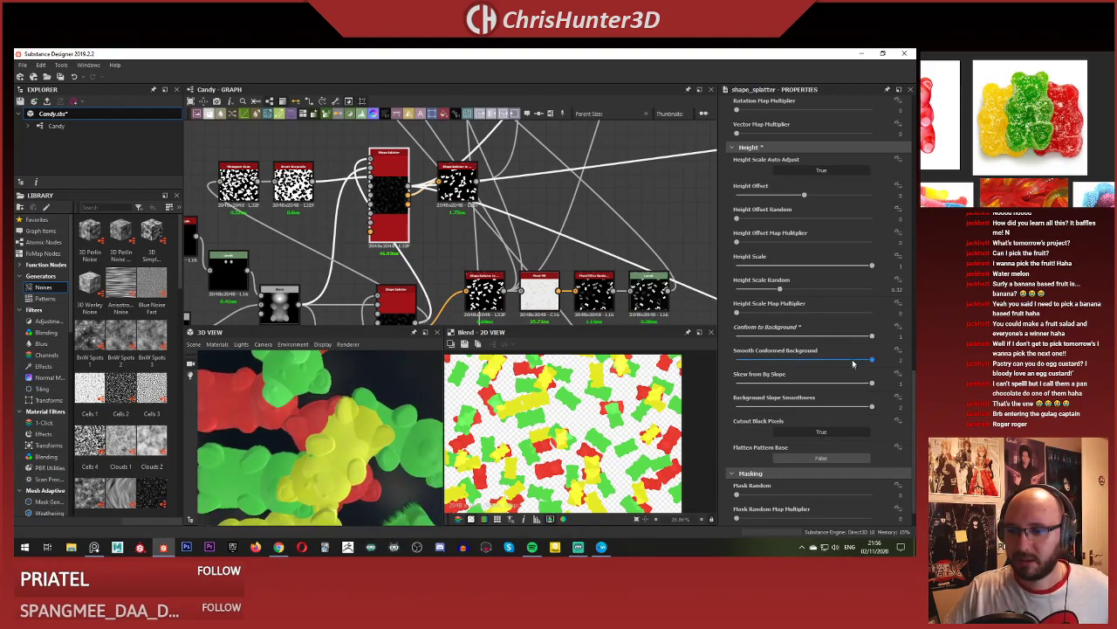
Try a Smooth Conformed Background of 0.96 on the duplicated Shape Splatter and return it to 2.
{"action": "left_click", "coordinate": [803, 359]}
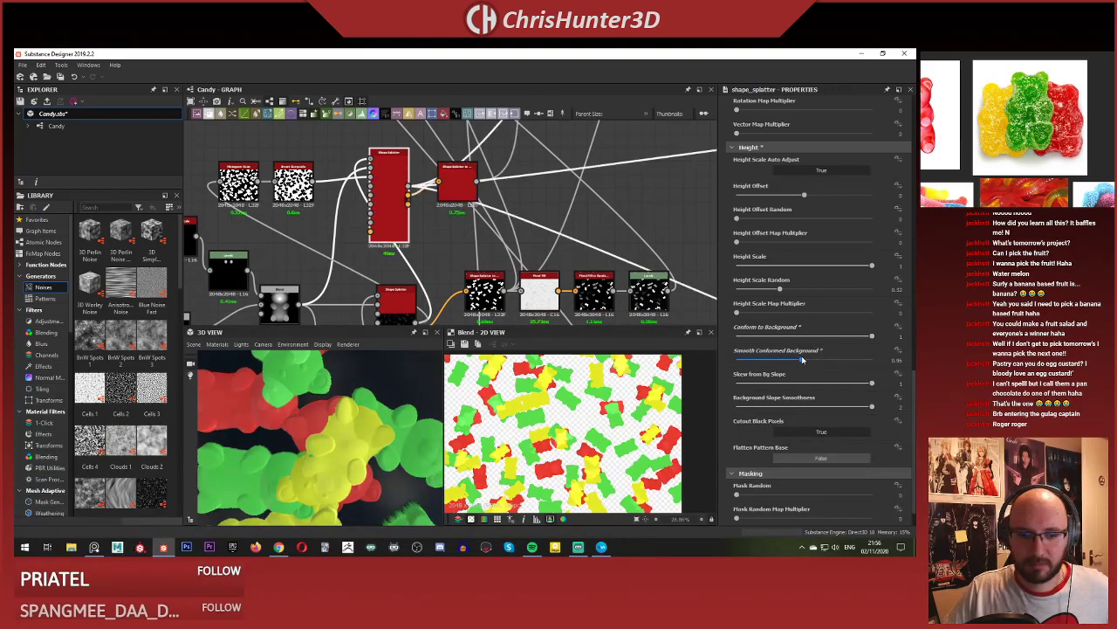
{"action": "left_click_drag", "start_coordinate": [884, 364], "coordinate": [892, 365]}
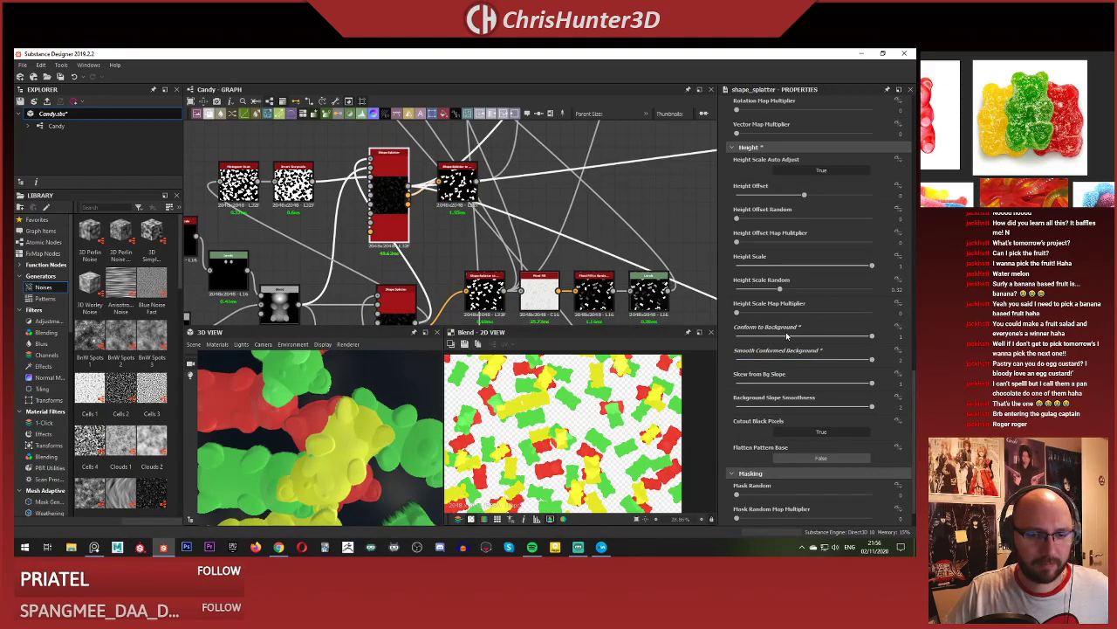
Try Conform to Background 0 and Skew from Bg Slope 0 on the duplicated Shape Splatter, then restore the skew to 1.
{"action": "left_click", "coordinate": [795, 337]}
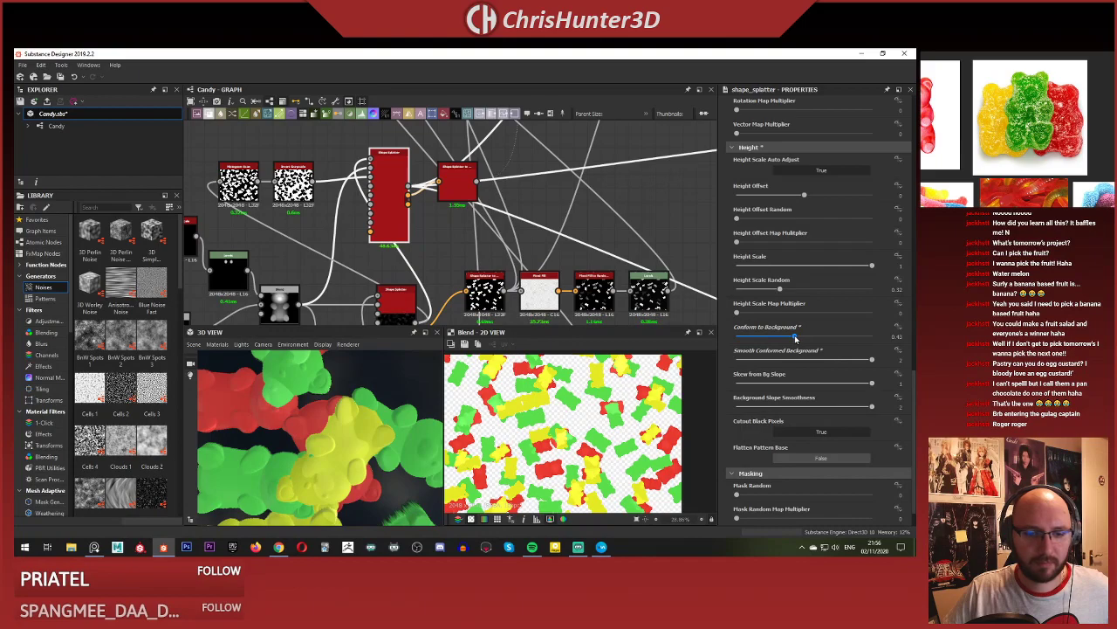
{"action": "left_click_drag", "start_coordinate": [795, 337], "coordinate": [711, 337]}
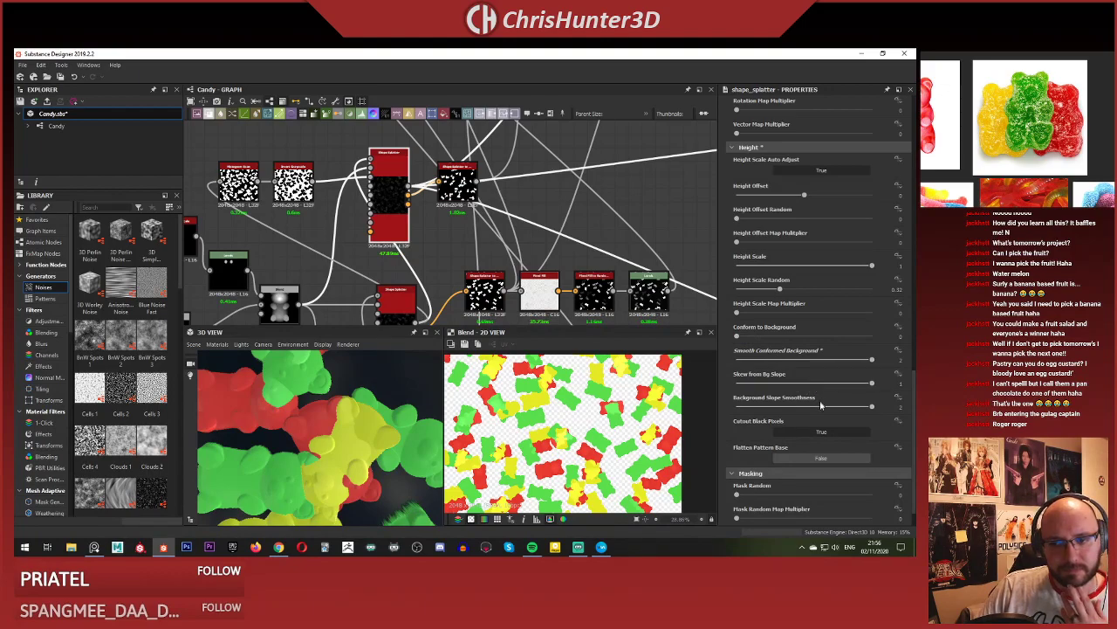
{"action": "left_click_drag", "start_coordinate": [821, 405], "coordinate": [875, 407]}
{"action": "left_click_drag", "start_coordinate": [806, 385], "coordinate": [681, 392]}
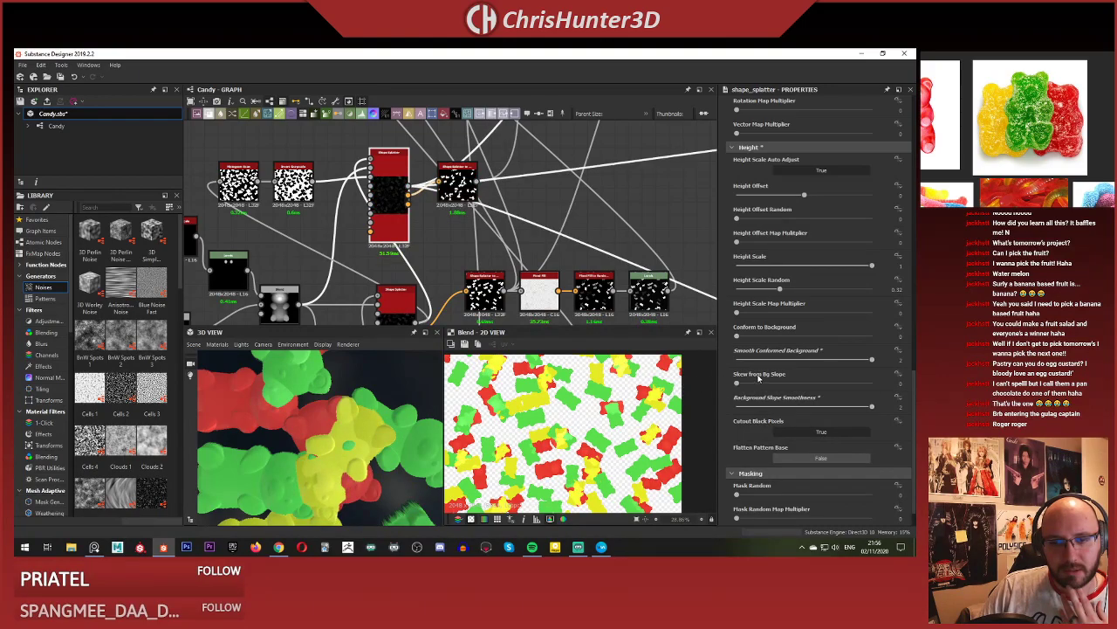
{"action": "left_click_drag", "start_coordinate": [754, 385], "coordinate": [872, 383]}
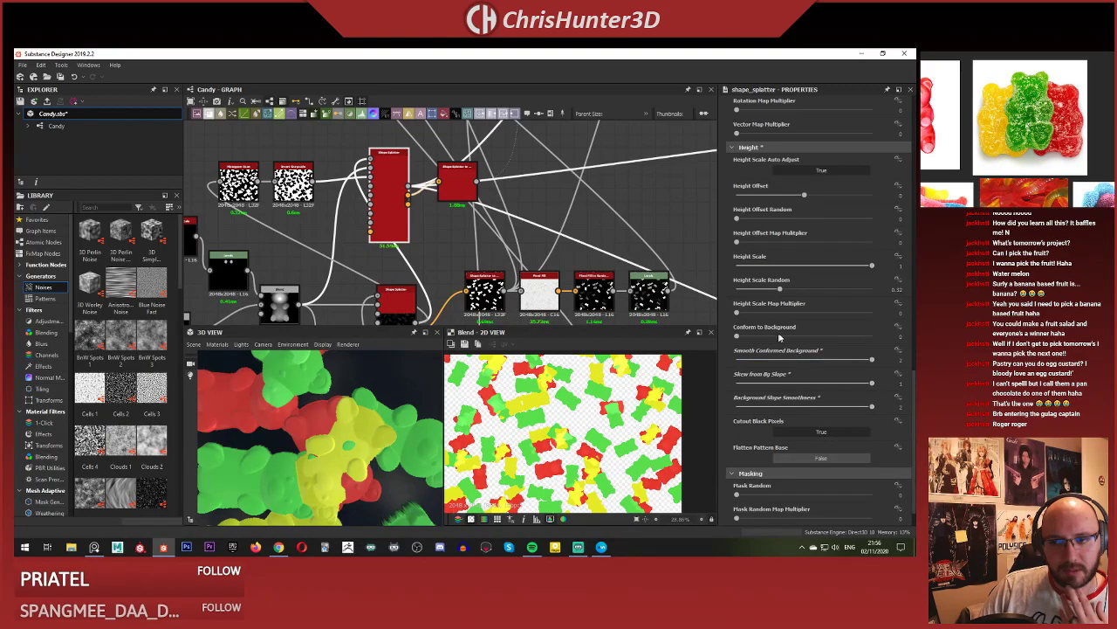
Set the duplicated Shape Splatter's Conform to Background to 0.47 and Smooth Conformed Background to 2, and check the bears in 3D.
{"action": "left_click_drag", "start_coordinate": [779, 337], "coordinate": [736, 360]}
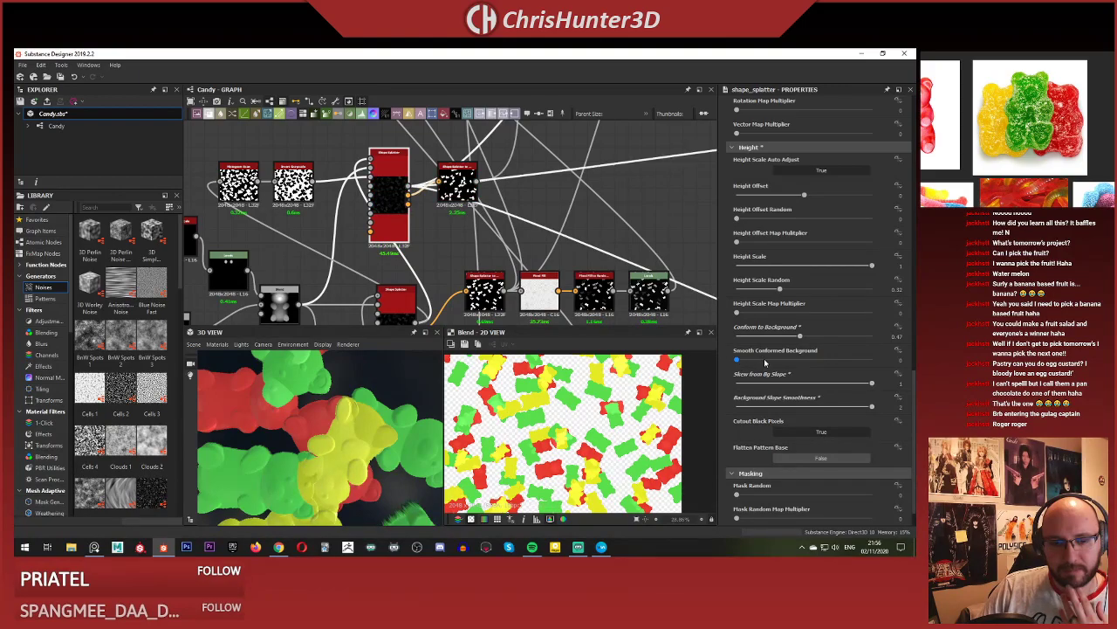
{"action": "left_click", "coordinate": [843, 365]}
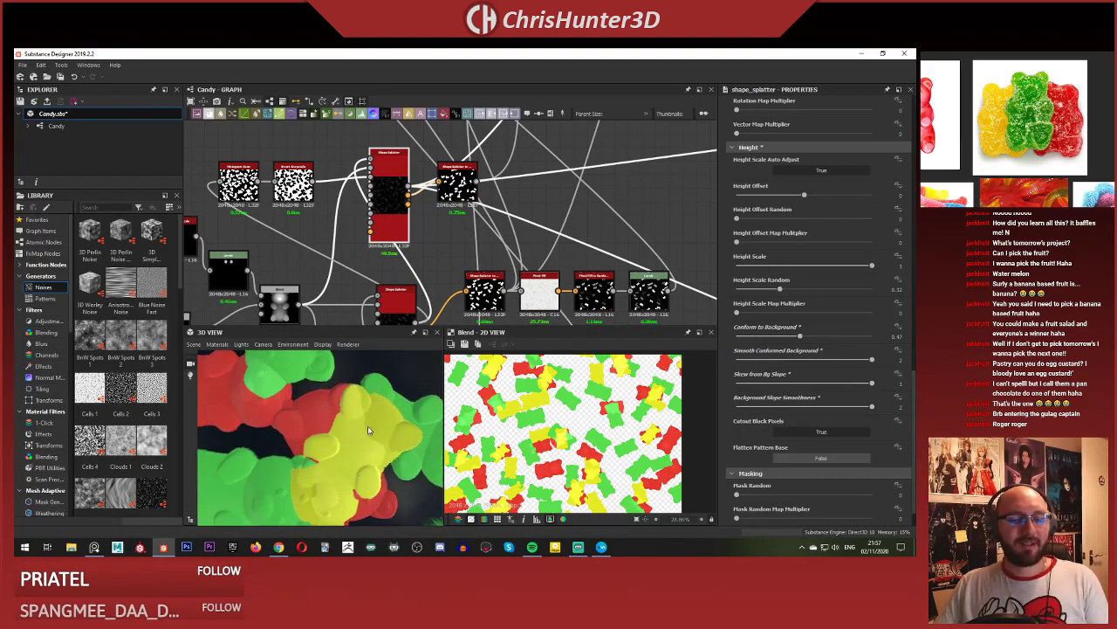
{"action": "mouse_move", "coordinate": [352, 404]}
{"action": "left_mouse_down"}
{"action": "mouse_move", "coordinate": [349, 428]}
{"action": "mouse_move", "coordinate": [356, 384]}
{"action": "mouse_move", "coordinate": [361, 431]}
{"action": "mouse_move", "coordinate": [324, 417]}
{"action": "mouse_move", "coordinate": [349, 401]}
{"action": "left_mouse_up"}
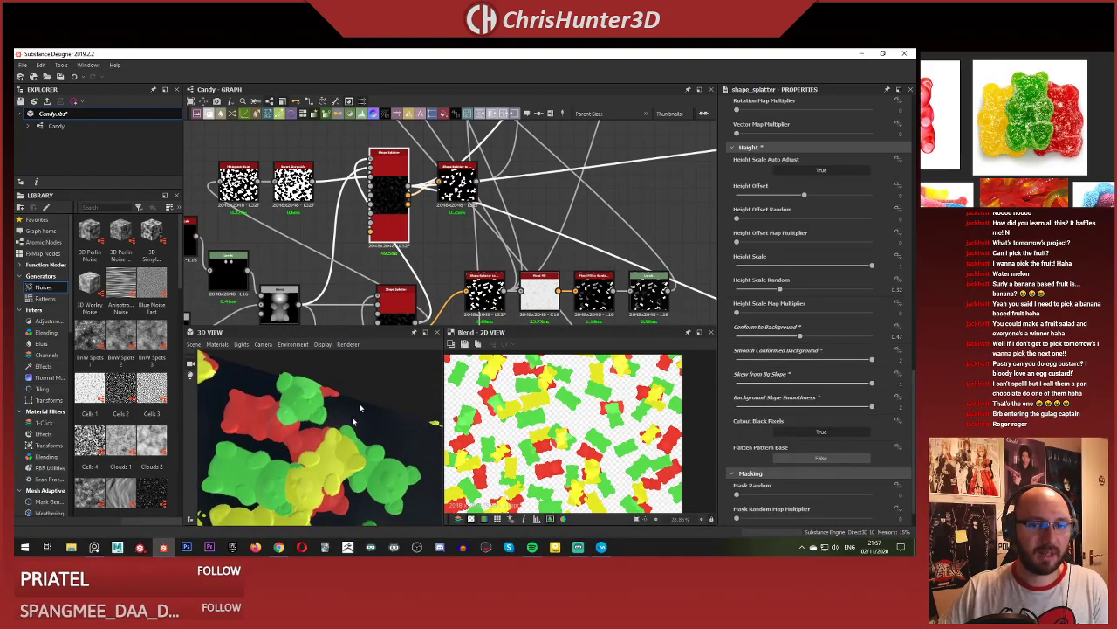
Examine the colours of the overlapping bears up close in the 2D outputs of the last two Blend nodes.
{"action": "scroll", "coordinate": [445, 293], "scroll_direction": "down", "scroll_amount": 4}
{"action": "scroll", "coordinate": [551, 175], "scroll_direction": "up", "scroll_amount": 3}
{"action": "middle_click_drag", "start_coordinate": [551, 176], "coordinate": [503, 226]}
{"action": "scroll", "coordinate": [505, 218], "scroll_direction": "up", "scroll_amount": 2}
{"action": "left_click", "coordinate": [515, 188]}
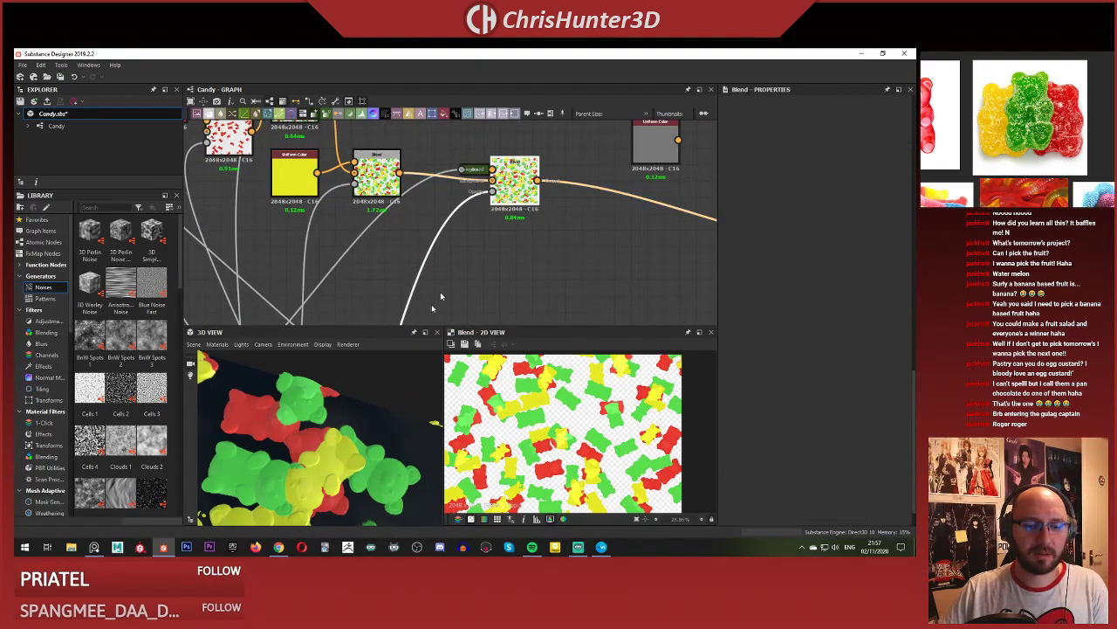
{"action": "scroll", "coordinate": [568, 426], "scroll_direction": "up", "scroll_amount": 5}
{"action": "mouse_move", "coordinate": [568, 426]}
{"action": "middle_mouse_down"}
{"action": "mouse_move", "coordinate": [563, 410]}
{"action": "mouse_move", "coordinate": [573, 421]}
{"action": "middle_mouse_up"}
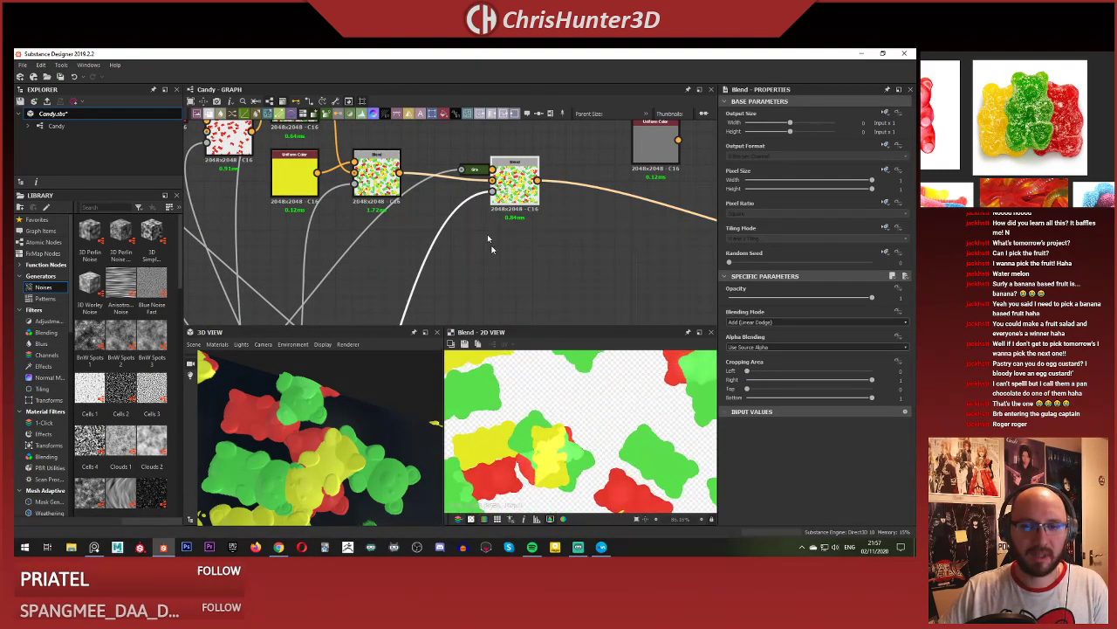
{"action": "double_click", "coordinate": [385, 185]}
{"action": "double_click", "coordinate": [503, 192]}
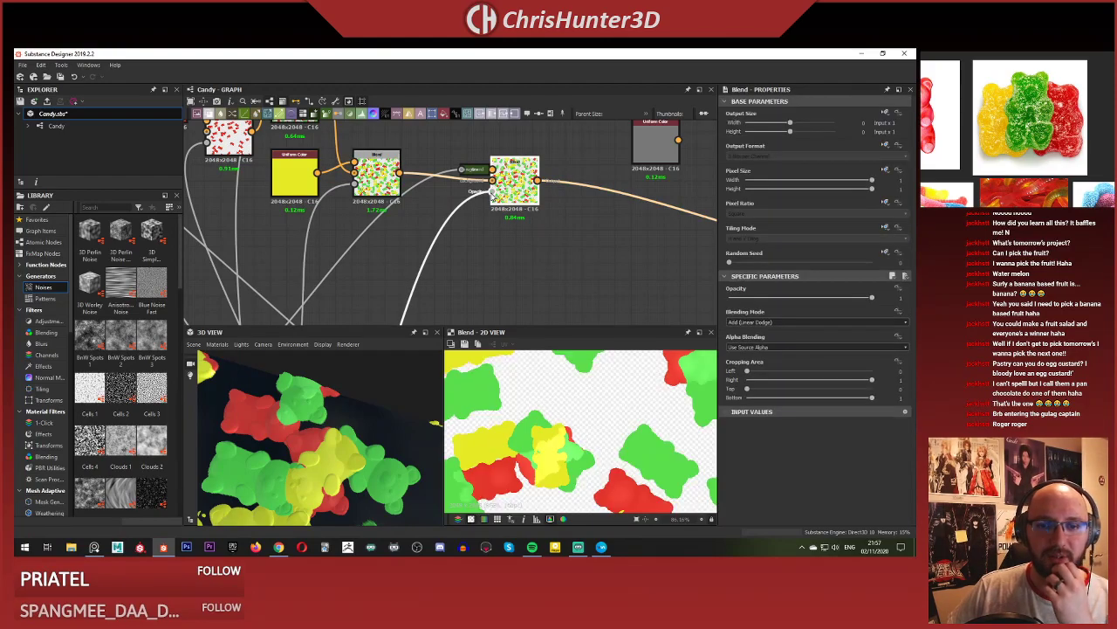
{"action": "double_click", "coordinate": [493, 192]}
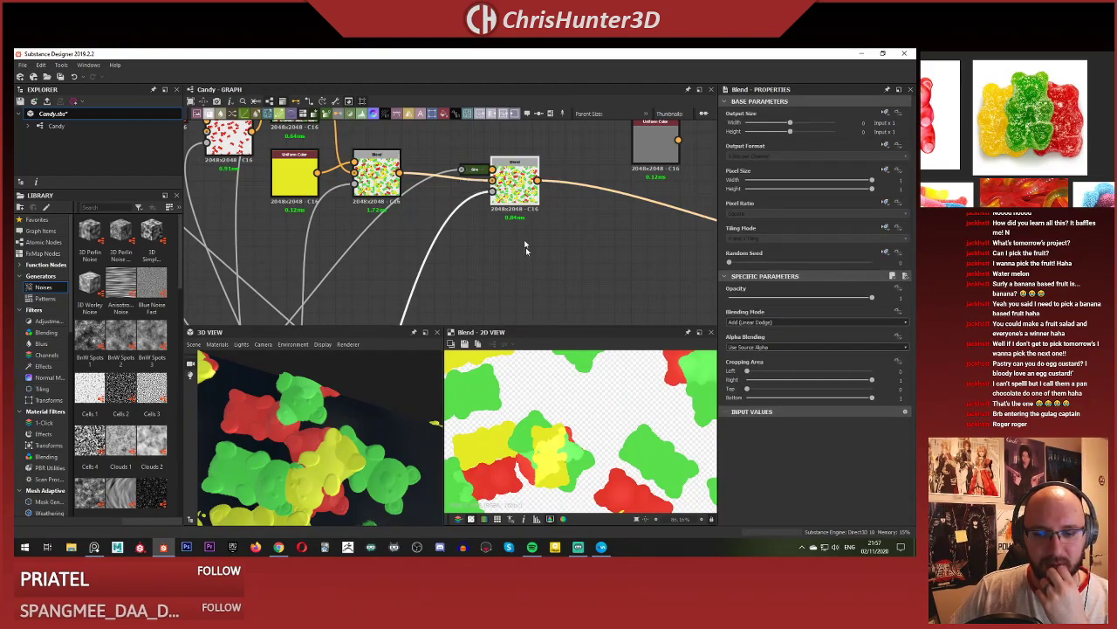
Connect the duplicated splatter's Shape Splatter to Mask output to the opacity input of the final Blend.
{"action": "scroll", "coordinate": [526, 248], "scroll_direction": "down", "scroll_amount": 3}
{"action": "middle_click_drag", "start_coordinate": [456, 316], "coordinate": [523, 195]}
{"action": "scroll", "coordinate": [469, 269], "scroll_direction": "up", "scroll_amount": 3}
{"action": "middle_click_drag", "start_coordinate": [469, 269], "coordinate": [496, 294]}
{"action": "scroll", "coordinate": [482, 321], "scroll_direction": "down", "scroll_amount": 3}
{"action": "scroll", "coordinate": [444, 221], "scroll_direction": "up", "scroll_amount": 3}
{"action": "scroll", "coordinate": [492, 241], "scroll_direction": "down", "scroll_amount": 2}
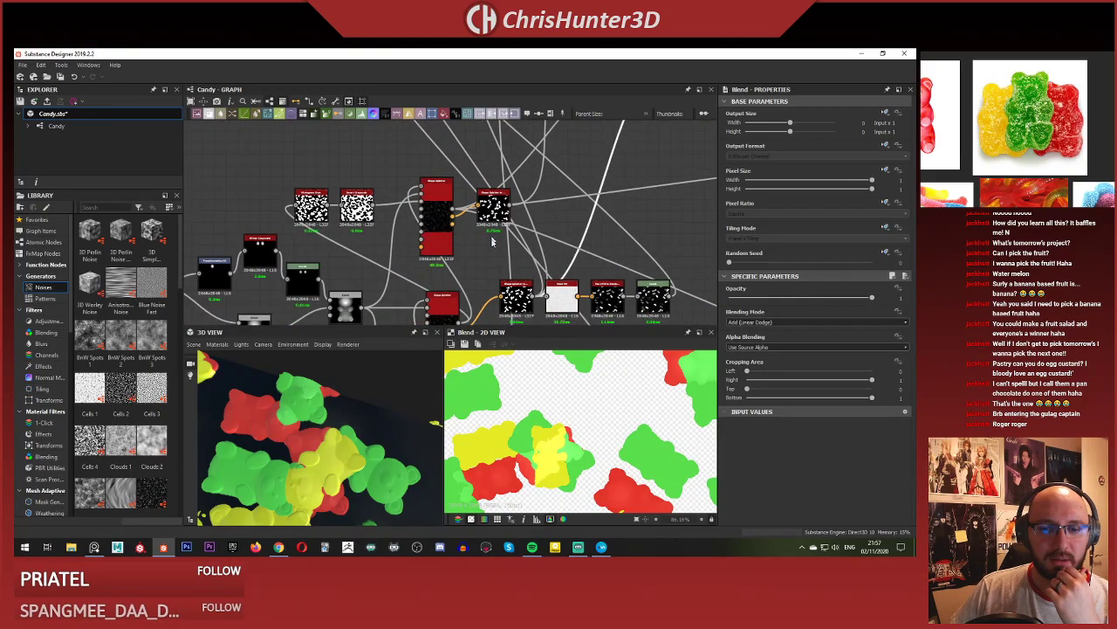
{"action": "scroll", "coordinate": [492, 241], "scroll_direction": "down", "scroll_amount": 1}
{"action": "middle_click_drag", "start_coordinate": [492, 241], "coordinate": [503, 138]}
{"action": "middle_click_drag", "start_coordinate": [494, 215], "coordinate": [469, 306]}
{"action": "scroll", "coordinate": [463, 226], "scroll_direction": "up", "scroll_amount": 2}
{"action": "middle_click_drag", "start_coordinate": [463, 225], "coordinate": [447, 293]}
{"action": "scroll", "coordinate": [554, 179], "scroll_direction": "down", "scroll_amount": 2}
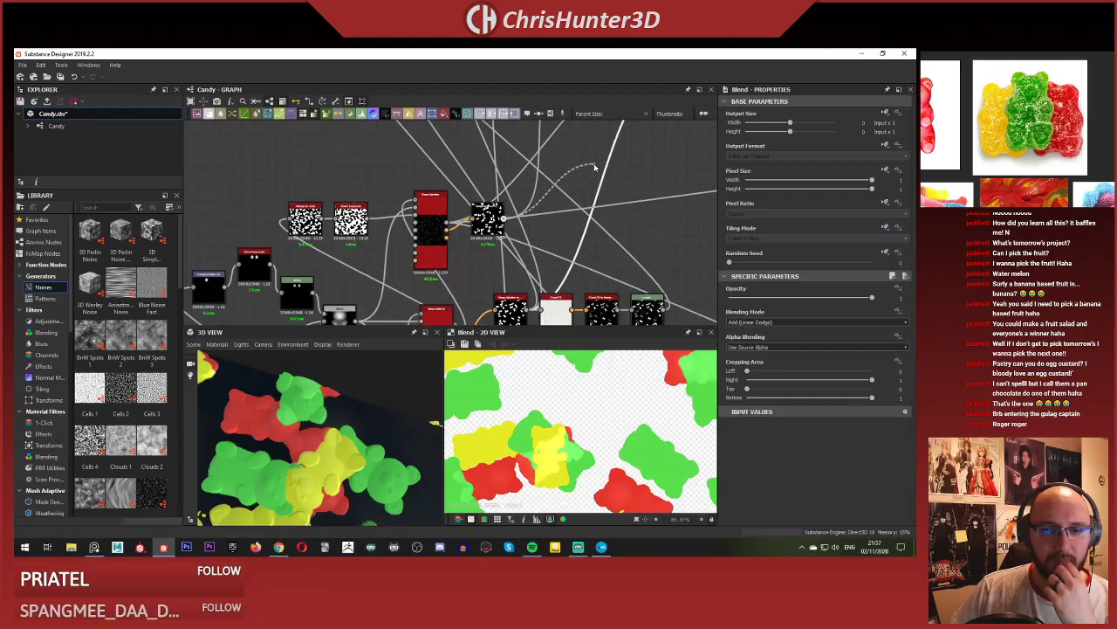
{"action": "middle_click_drag", "start_coordinate": [611, 140], "coordinate": [563, 257]}
{"action": "scroll", "coordinate": [576, 234], "scroll_direction": "up", "scroll_amount": 4}
{"action": "scroll", "coordinate": [571, 272], "scroll_direction": "up", "scroll_amount": 1}
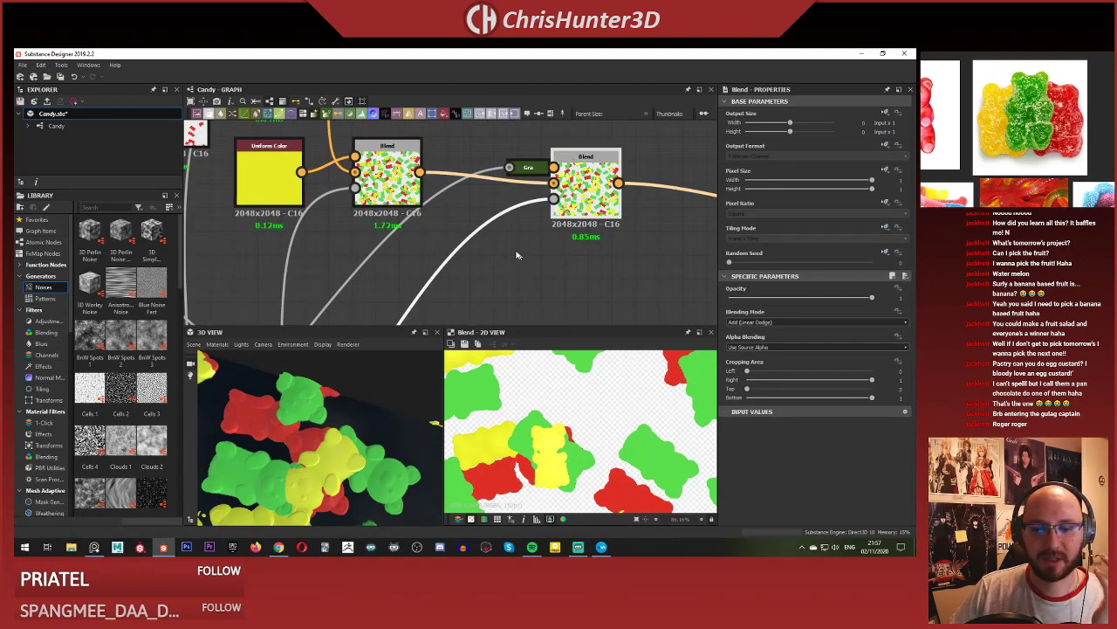
Inspect the coloured bears in the 3D view from farther away and review the Shape Splatter nodes in the graph.
{"action": "scroll", "coordinate": [627, 238], "scroll_direction": "down", "scroll_amount": 2}
{"action": "scroll", "coordinate": [524, 367], "scroll_direction": "down", "scroll_amount": 1}
{"action": "mouse_move", "coordinate": [367, 441]}
{"action": "left_mouse_down"}
{"action": "mouse_move", "coordinate": [327, 445]}
{"action": "mouse_move", "coordinate": [348, 454]}
{"action": "mouse_move", "coordinate": [339, 397]}
{"action": "mouse_move", "coordinate": [330, 445]}
{"action": "mouse_move", "coordinate": [347, 406]}
{"action": "mouse_move", "coordinate": [356, 427]}
{"action": "left_mouse_up"}
{"action": "scroll", "coordinate": [348, 457], "scroll_direction": "up", "scroll_amount": 3}
{"action": "scroll", "coordinate": [337, 394], "scroll_direction": "down", "scroll_amount": 4}
{"action": "scroll", "coordinate": [330, 446], "scroll_direction": "down", "scroll_amount": 4}
{"action": "scroll", "coordinate": [330, 446], "scroll_direction": "up", "scroll_amount": 1}
{"action": "middle_click_drag", "start_coordinate": [425, 260], "coordinate": [369, 244]}
{"action": "scroll", "coordinate": [410, 244], "scroll_direction": "down", "scroll_amount": 4}
{"action": "scroll", "coordinate": [445, 229], "scroll_direction": "up", "scroll_amount": 4}
{"action": "scroll", "coordinate": [384, 262], "scroll_direction": "down", "scroll_amount": 4}
{"action": "middle_click_drag", "start_coordinate": [400, 285], "coordinate": [488, 167]}
{"action": "scroll", "coordinate": [437, 237], "scroll_direction": "up", "scroll_amount": 4}
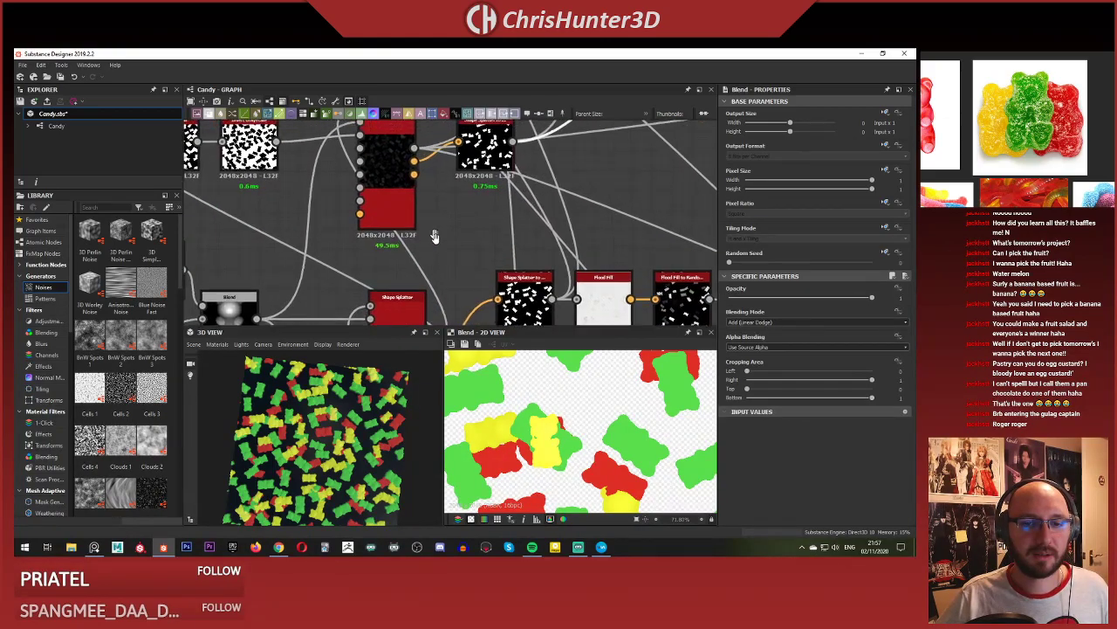
{"action": "scroll", "coordinate": [472, 297], "scroll_direction": "down", "scroll_amount": 4}
{"action": "middle_click_drag", "start_coordinate": [515, 241], "coordinate": [477, 174]}
{"action": "middle_click_drag", "start_coordinate": [457, 277], "coordinate": [403, 303]}
{"action": "scroll", "coordinate": [493, 201], "scroll_direction": "down", "scroll_amount": 3}
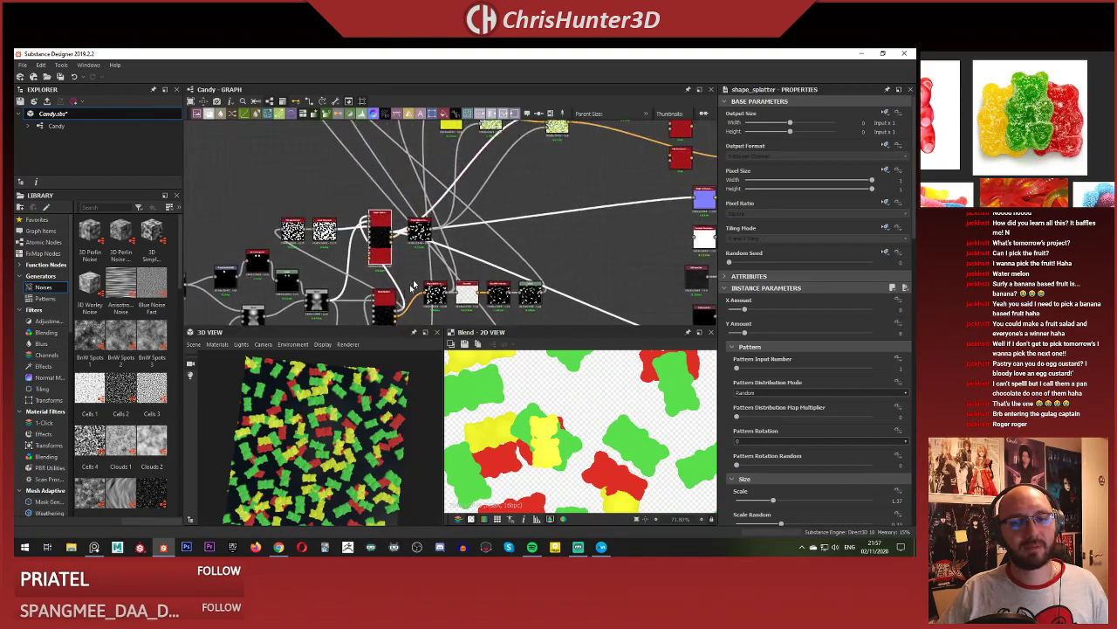
Save the Candy package.
{"action": "scroll", "coordinate": [456, 249], "scroll_direction": "up", "scroll_amount": 3}
{"action": "right_click", "coordinate": [516, 184]}
{"action": "left_click", "coordinate": [606, 279]}
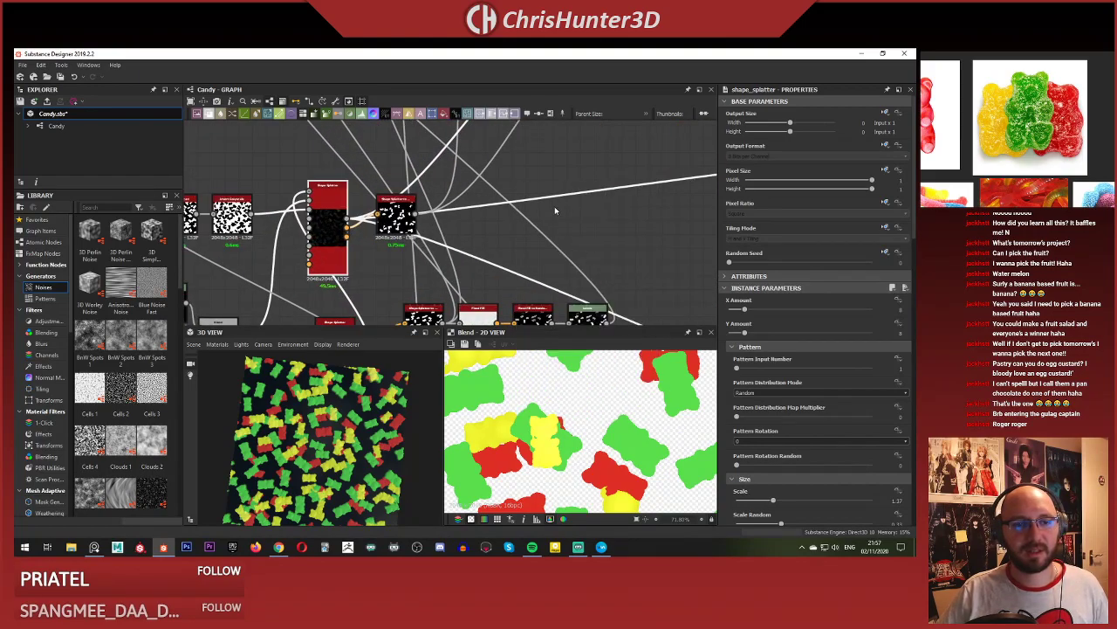
{"action": "left_click", "coordinate": [554, 206]}
Try raising Mask Random on the lowest Shape Splatter, return it to 0 and check the bears in 3D.
{"action": "scroll", "coordinate": [427, 239], "scroll_direction": "down", "scroll_amount": 3}
{"action": "middle_click_drag", "start_coordinate": [388, 310], "coordinate": [491, 181]}
{"action": "scroll", "coordinate": [490, 182], "scroll_direction": "up", "scroll_amount": 2}
{"action": "scroll", "coordinate": [456, 220], "scroll_direction": "up", "scroll_amount": 2}
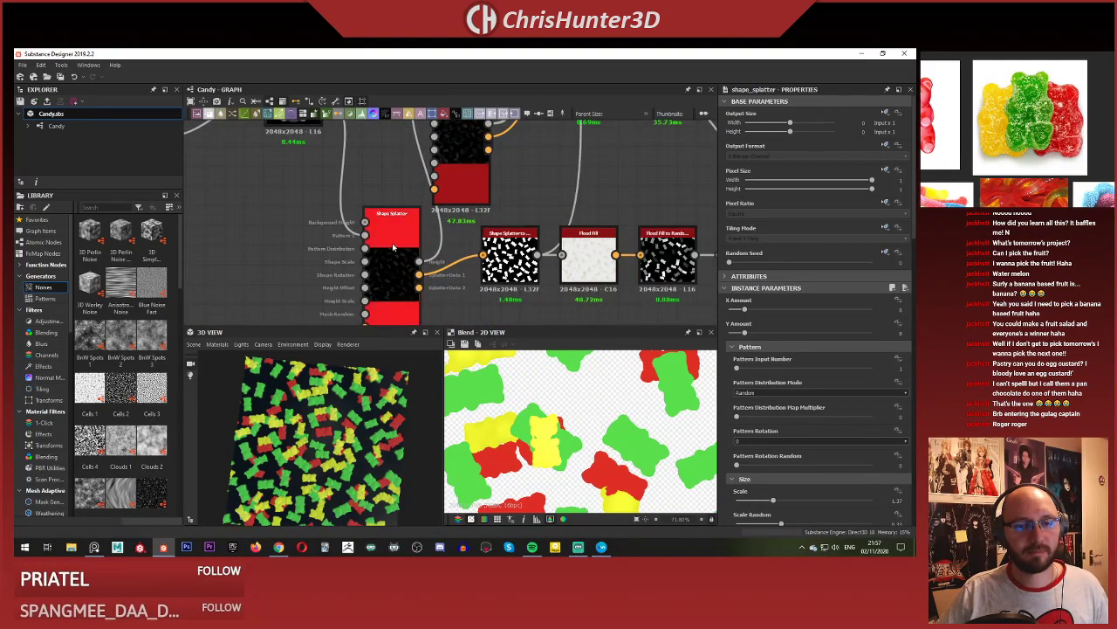
{"action": "left_click", "coordinate": [392, 242]}
{"action": "scroll", "coordinate": [351, 413], "scroll_direction": "up", "scroll_amount": 5}
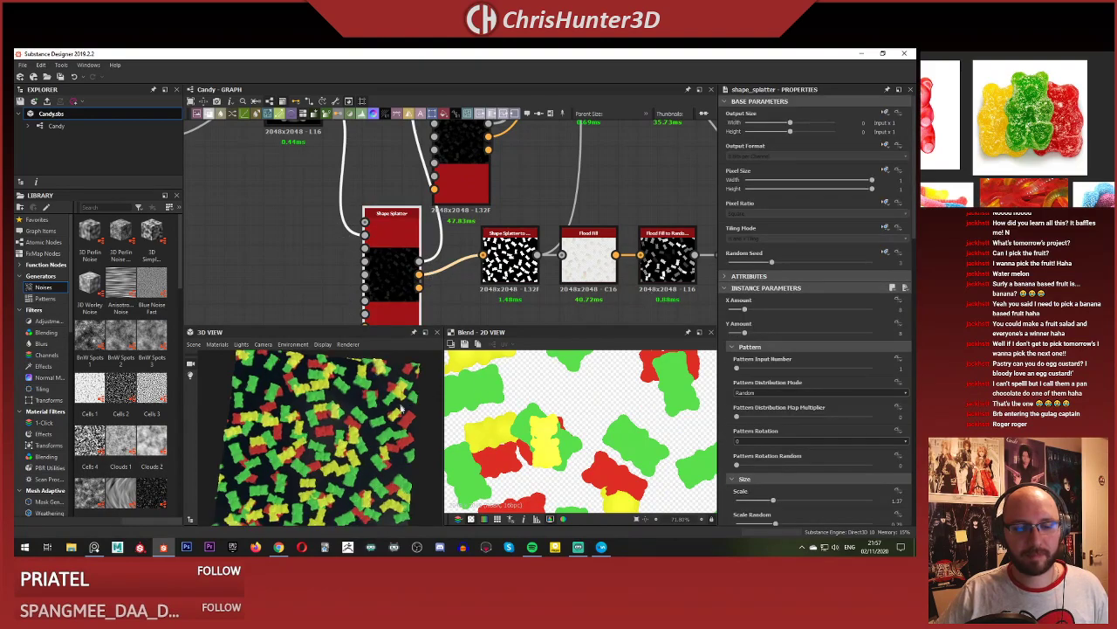
{"action": "scroll", "coordinate": [455, 242], "scroll_direction": "down", "scroll_amount": 3}
{"action": "scroll", "coordinate": [478, 248], "scroll_direction": "down", "scroll_amount": 2}
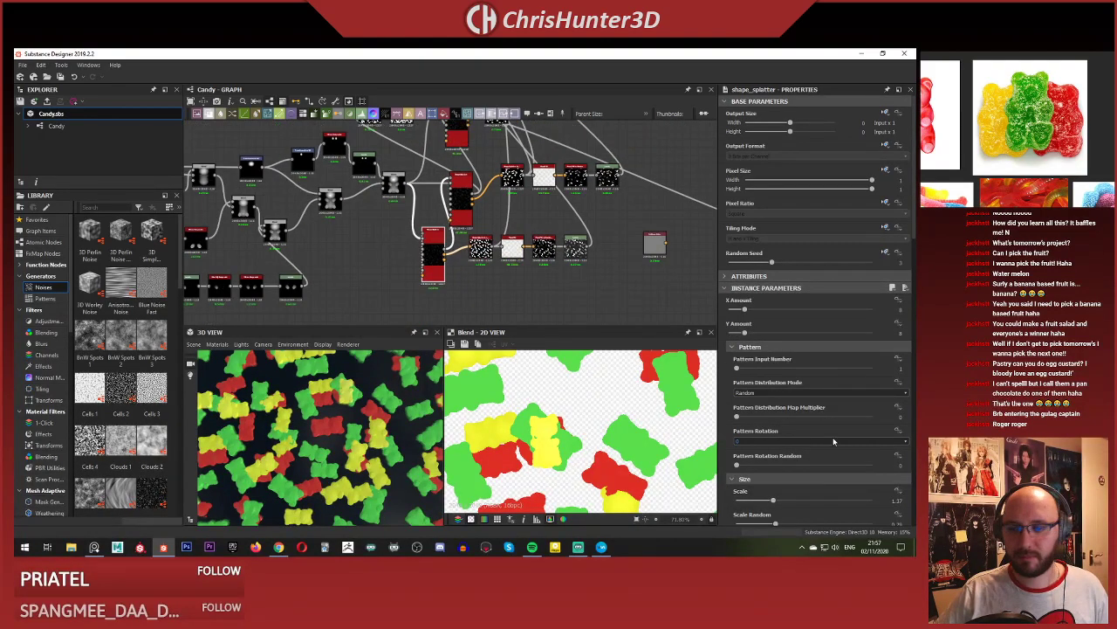
{"action": "scroll", "coordinate": [860, 393], "scroll_direction": "down", "scroll_amount": 10}
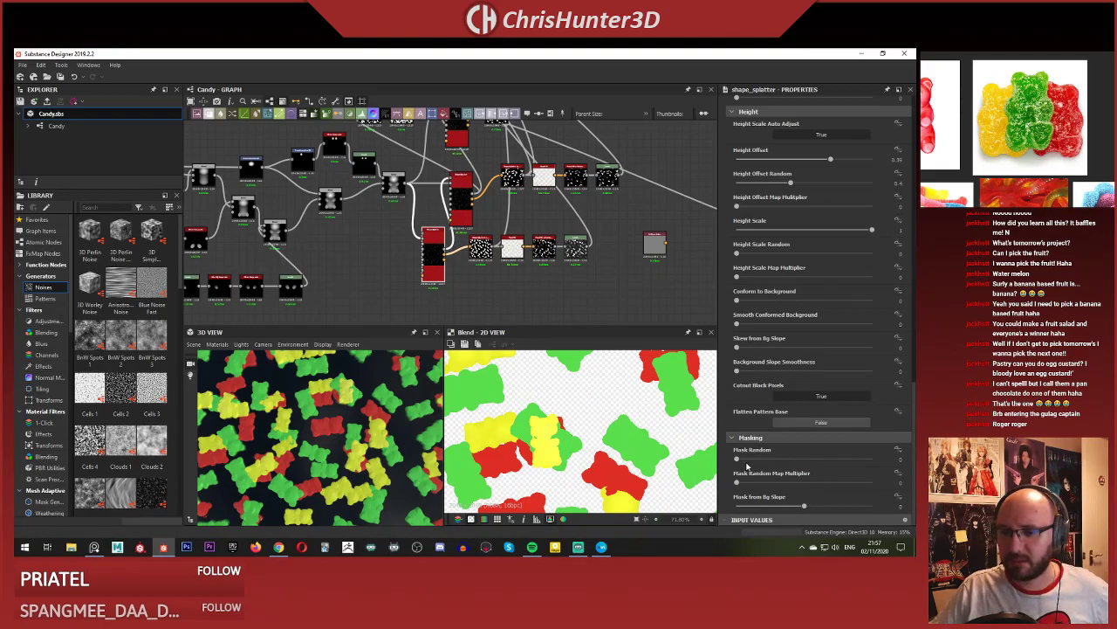
{"action": "left_click_drag", "start_coordinate": [744, 461], "coordinate": [860, 472]}
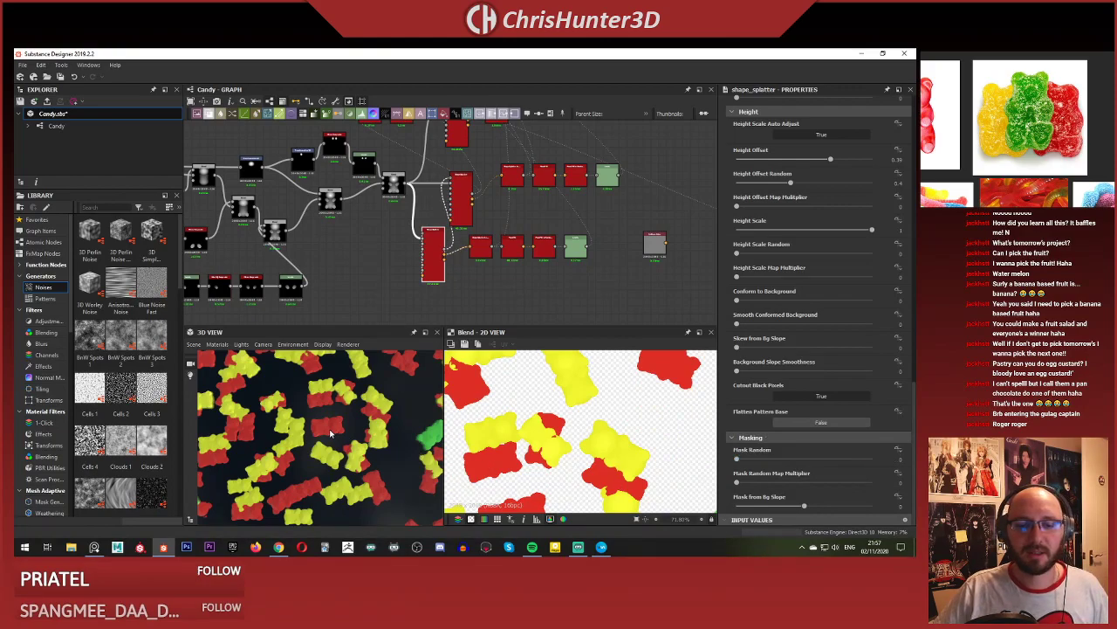
{"action": "scroll", "coordinate": [330, 433], "scroll_direction": "down", "scroll_amount": 3}
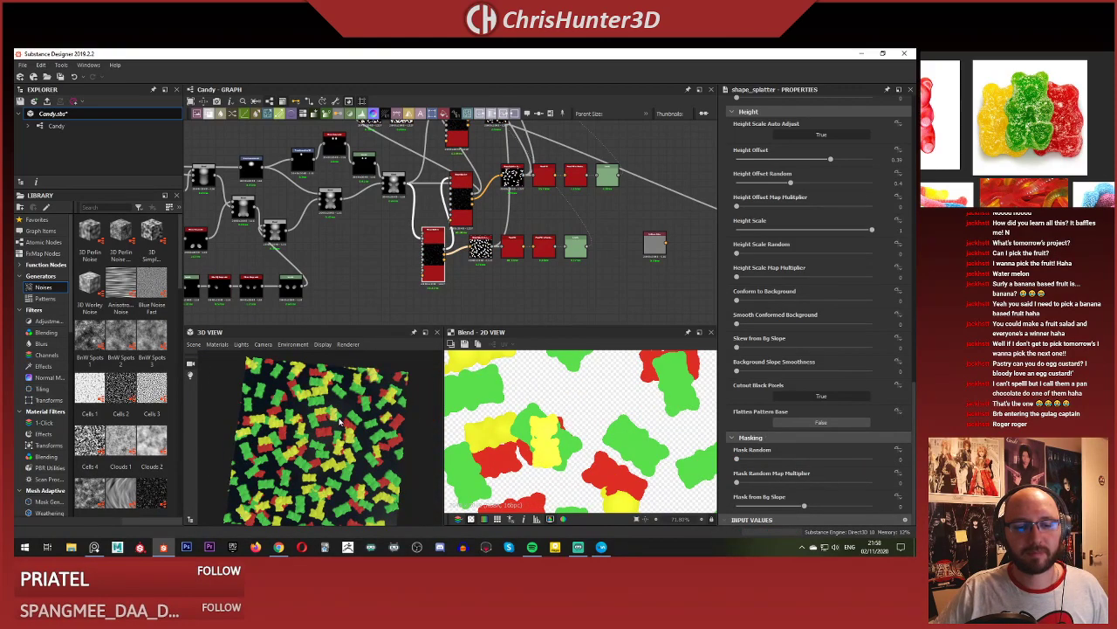
Set the lowest Shape Splatter's X Amount and Y Amount to 10 and check the denser bears in 3D.
{"action": "middle_click_drag", "start_coordinate": [637, 244], "coordinate": [607, 289]}
{"action": "scroll", "coordinate": [793, 310], "scroll_direction": "up", "scroll_amount": 5}
{"action": "scroll", "coordinate": [793, 310], "scroll_direction": "up", "scroll_amount": 10}
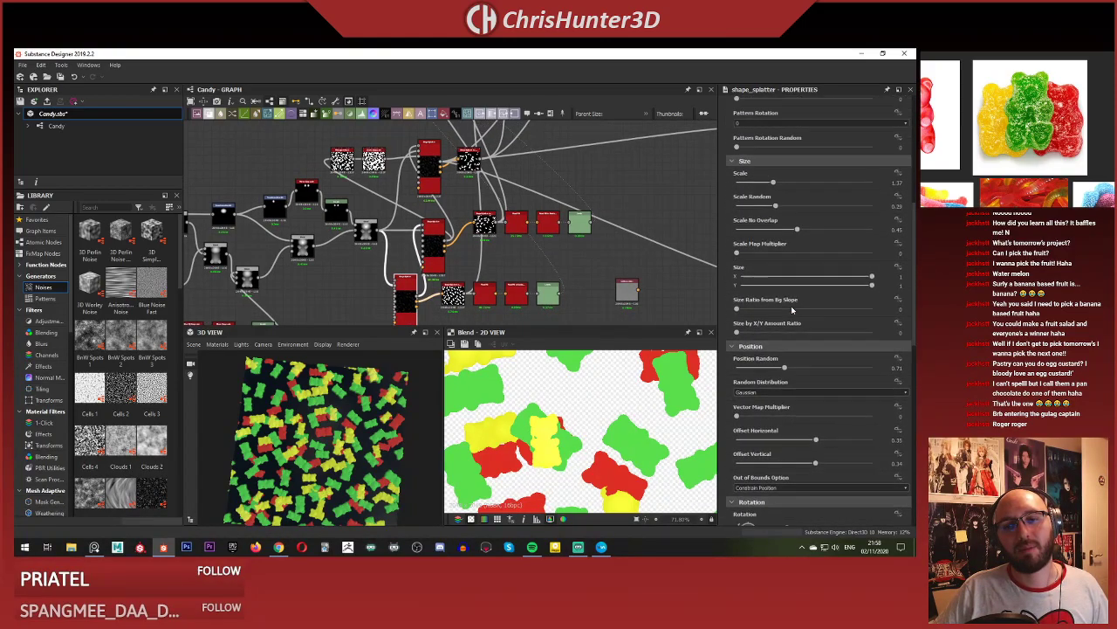
{"action": "scroll", "coordinate": [793, 310], "scroll_direction": "up", "scroll_amount": 5}
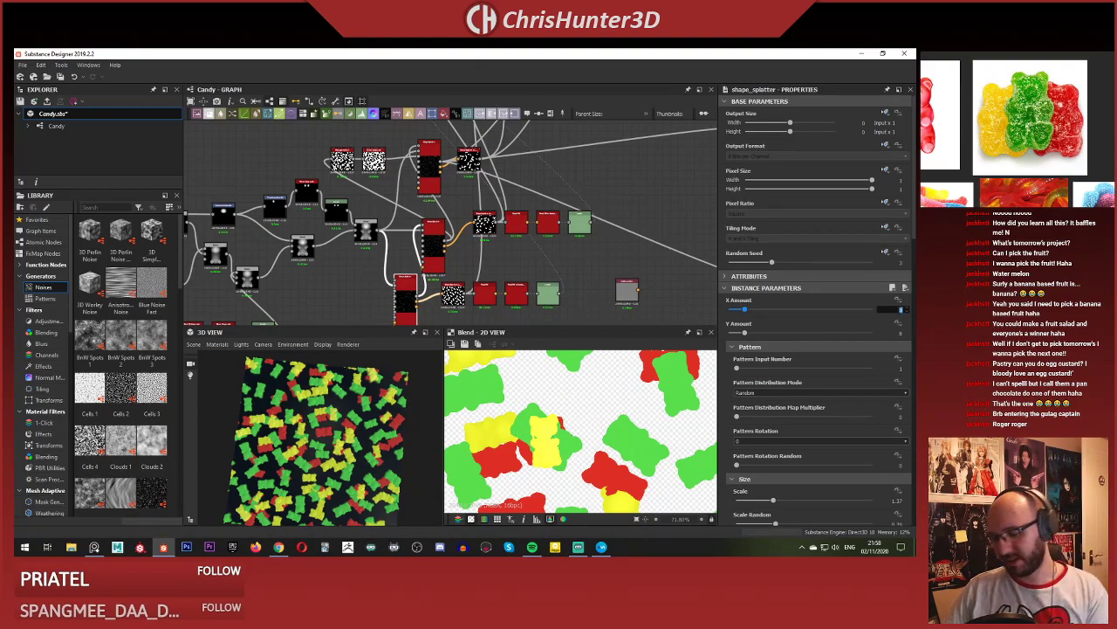
{"action": "key", "text": "Tab"}
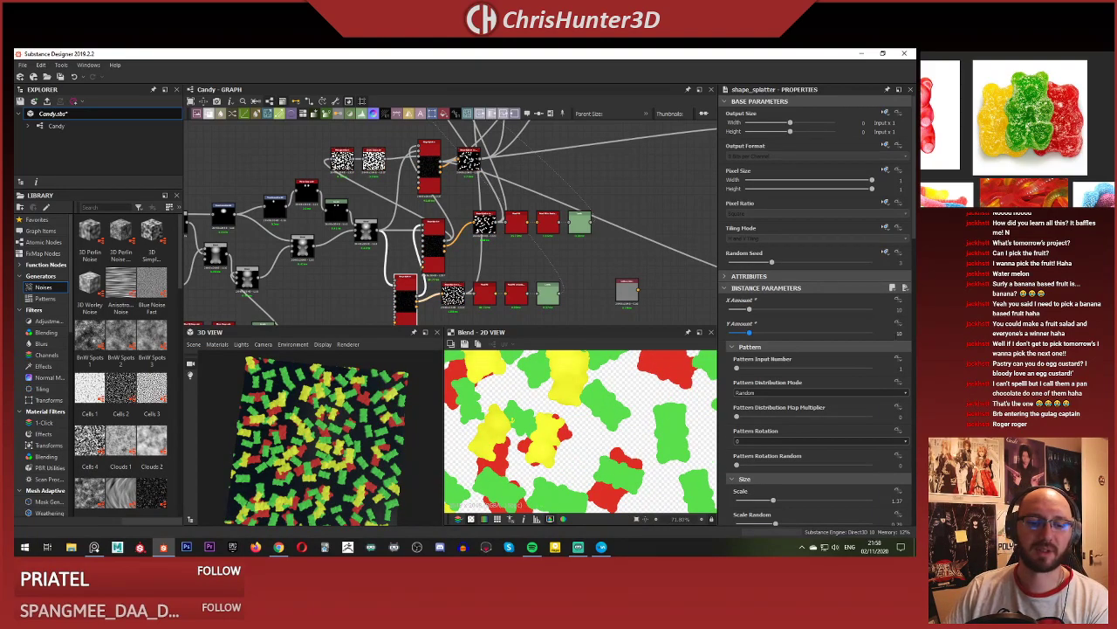
{"action": "scroll", "coordinate": [365, 441], "scroll_direction": "up", "scroll_amount": 3}
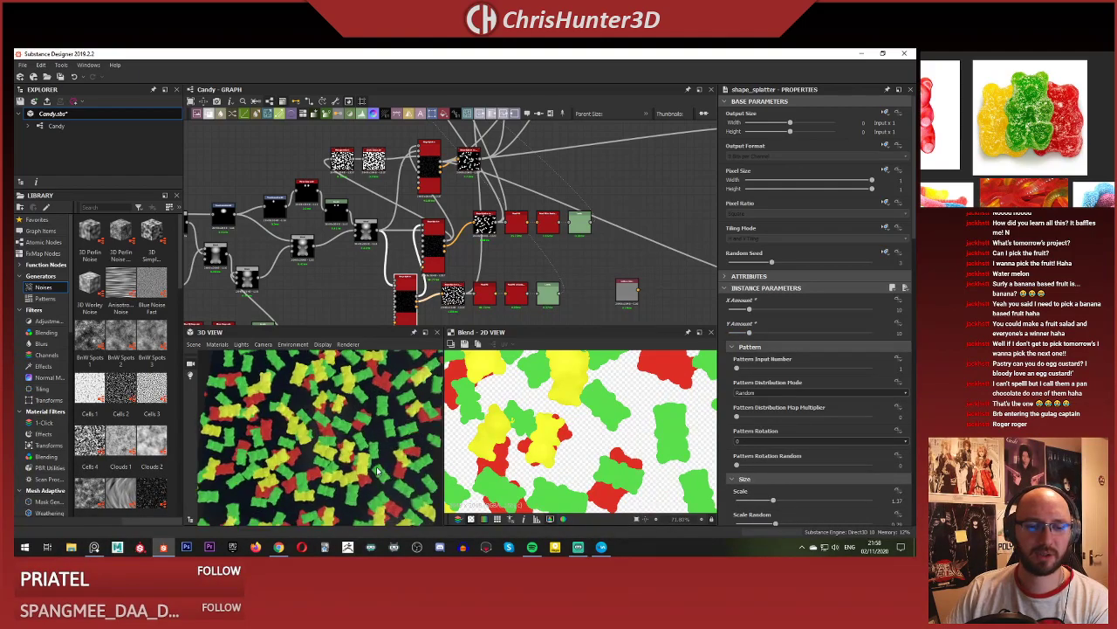
{"action": "left_click_drag", "start_coordinate": [365, 441], "coordinate": [400, 430]}
Set the lowest Shape Splatter's Scale to 1.5 and check the larger bears in the 3D view.
{"action": "scroll", "coordinate": [401, 430], "scroll_direction": "down", "scroll_amount": 5}
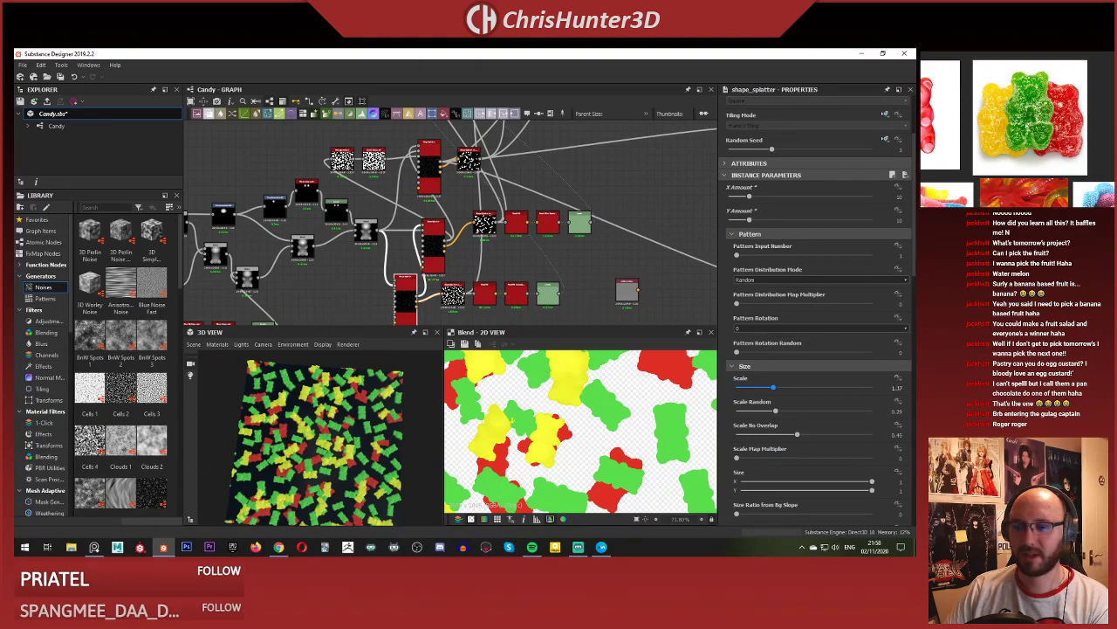
{"action": "left_click", "coordinate": [897, 386]}
{"action": "type", "text": "1.5"}
{"action": "key", "text": "Return"}
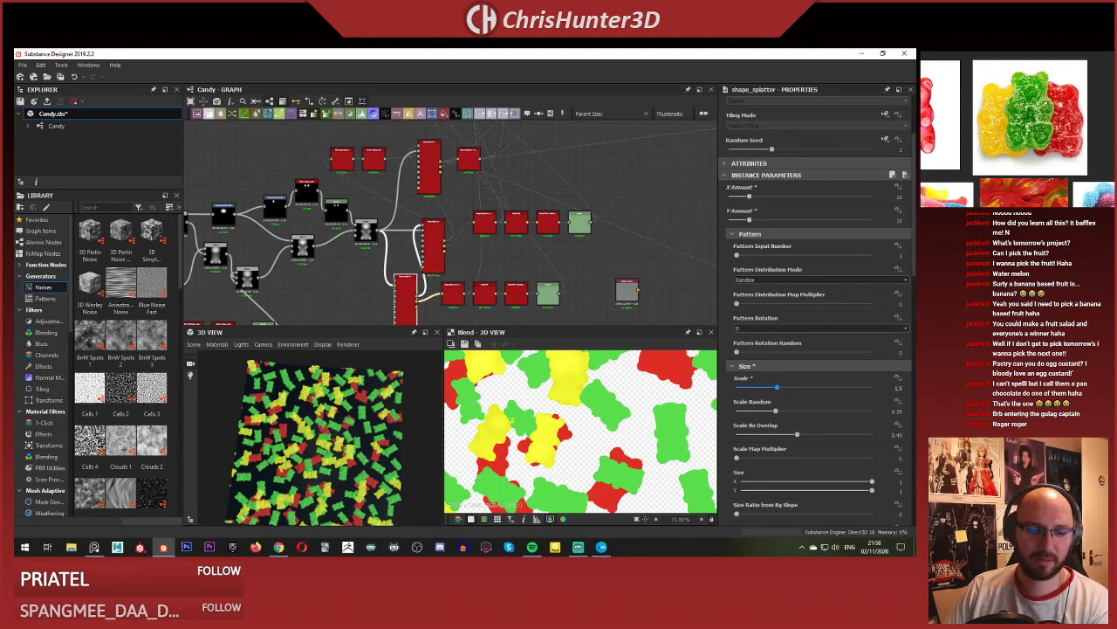
{"action": "scroll", "coordinate": [351, 456], "scroll_direction": "up", "scroll_amount": 5}
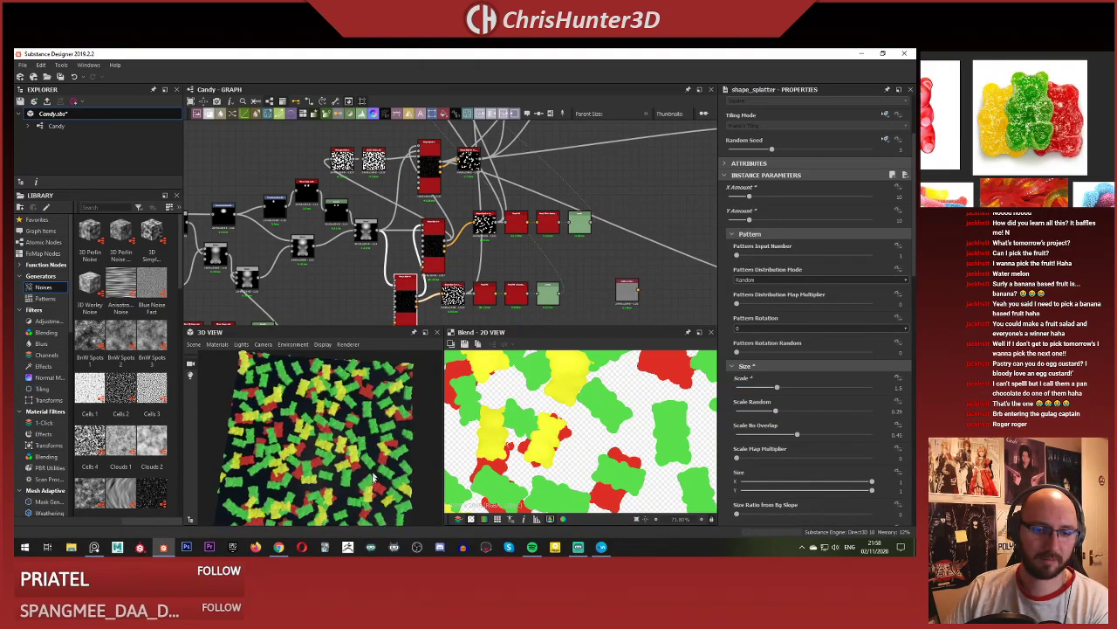
{"action": "scroll", "coordinate": [352, 457], "scroll_direction": "down", "scroll_amount": 4}
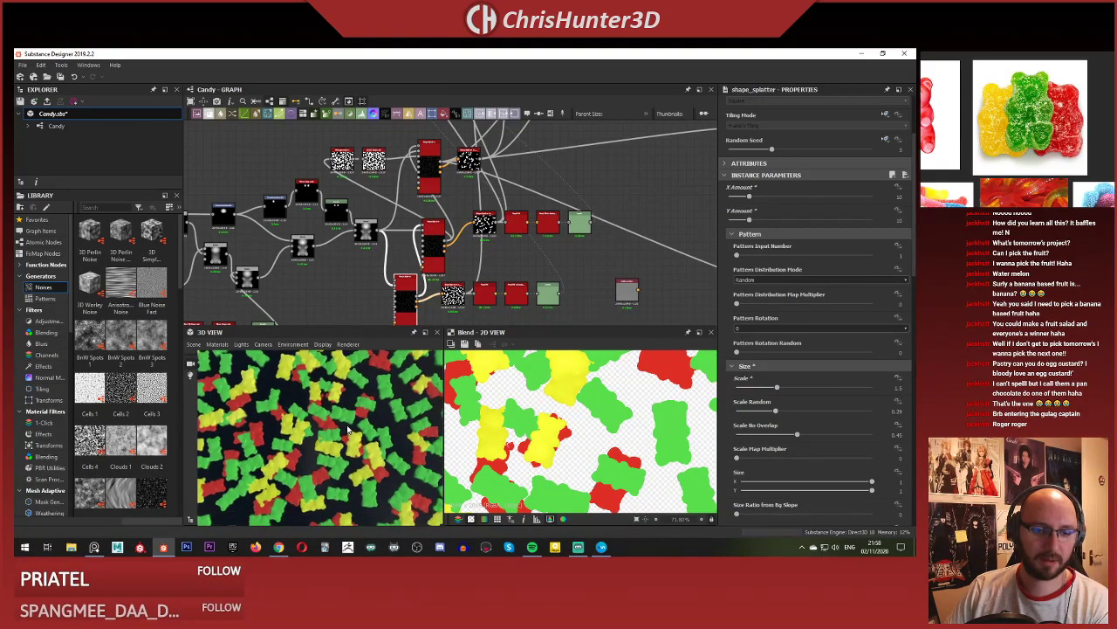
{"action": "scroll", "coordinate": [427, 242], "scroll_direction": "down", "scroll_amount": 4}
{"action": "scroll", "coordinate": [433, 240], "scroll_direction": "up", "scroll_amount": 5}
Set the middle Shape Splatter's X Amount and Y Amount to 10 and its Scale to 1.5.
{"action": "left_click", "coordinate": [414, 254]}
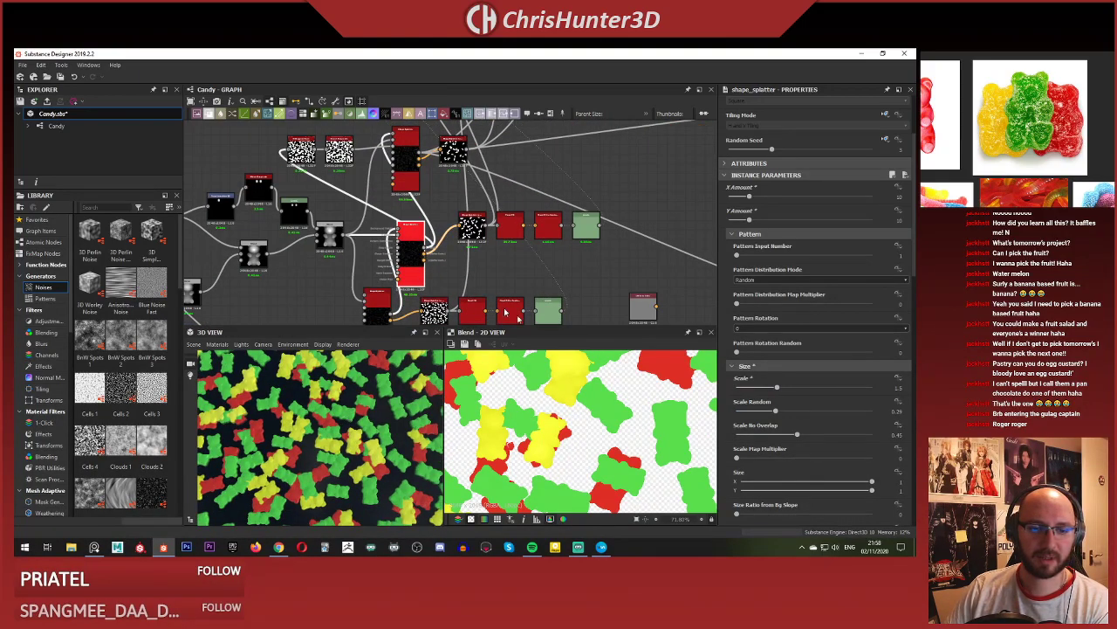
{"action": "left_click", "coordinate": [900, 310]}
{"action": "type", "text": "10"}
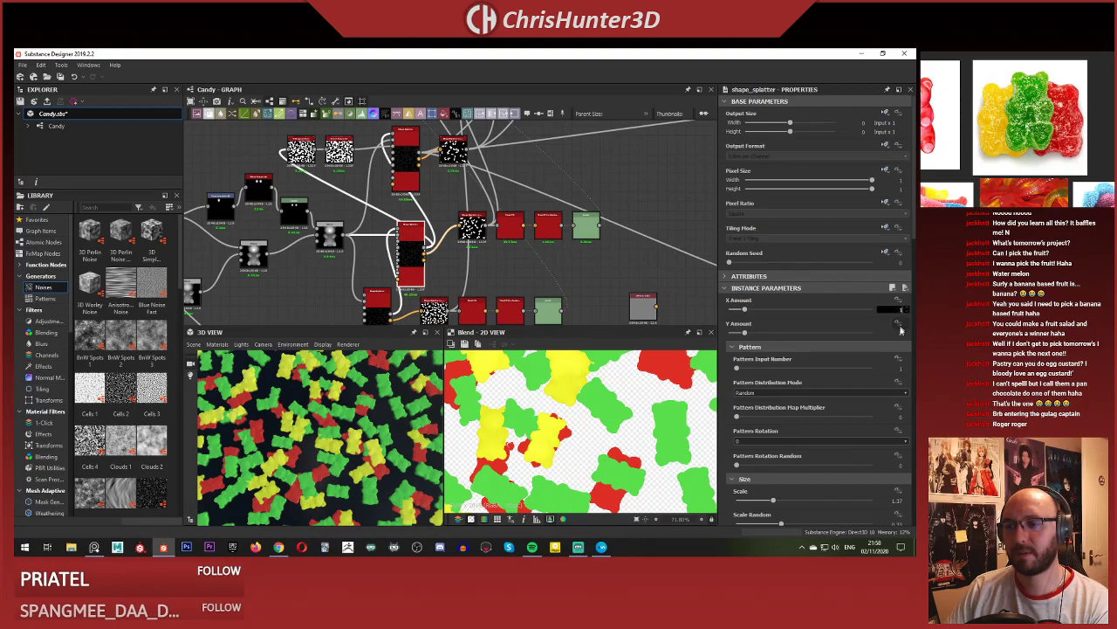
{"action": "left_click", "coordinate": [900, 335]}
{"action": "type", "text": "10"}
{"action": "double_click", "coordinate": [898, 500]}
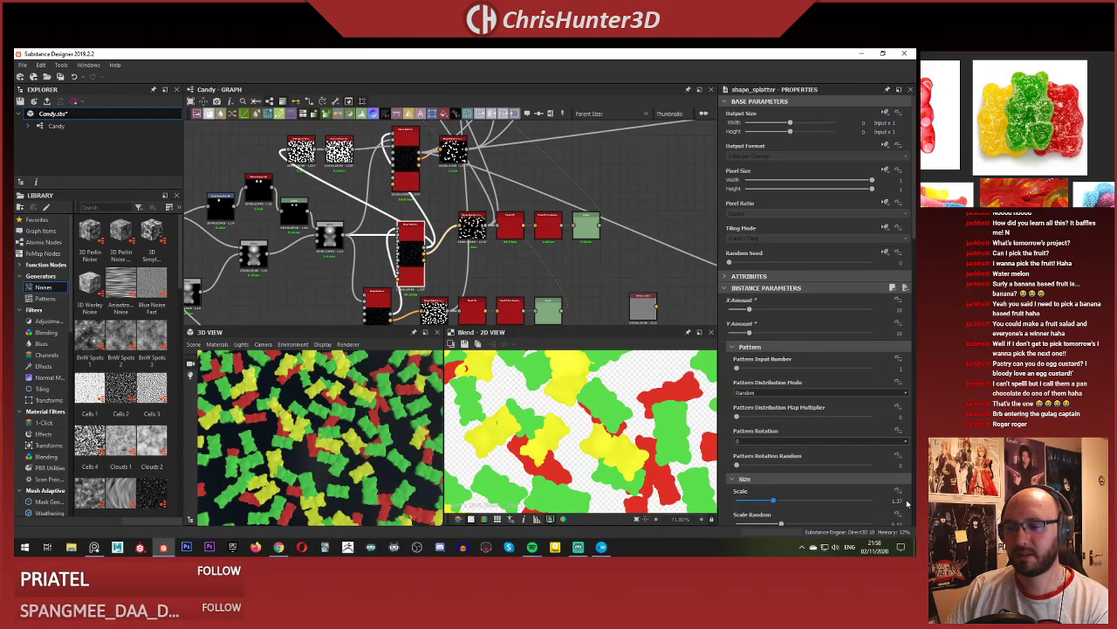
{"action": "type", "text": "1.5"}
{"action": "key", "text": "Return"}
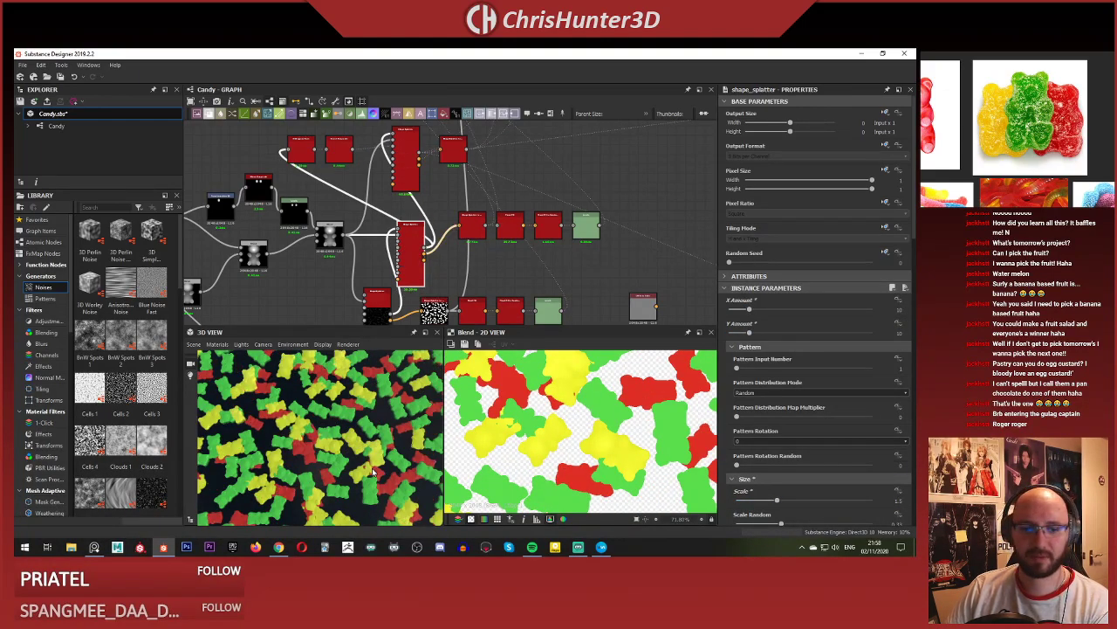
Set the uppermost Shape Splatter's X Amount and Y Amount to 10.
{"action": "scroll", "coordinate": [372, 457], "scroll_direction": "down", "scroll_amount": 5}
{"action": "scroll", "coordinate": [371, 457], "scroll_direction": "up", "scroll_amount": 3}
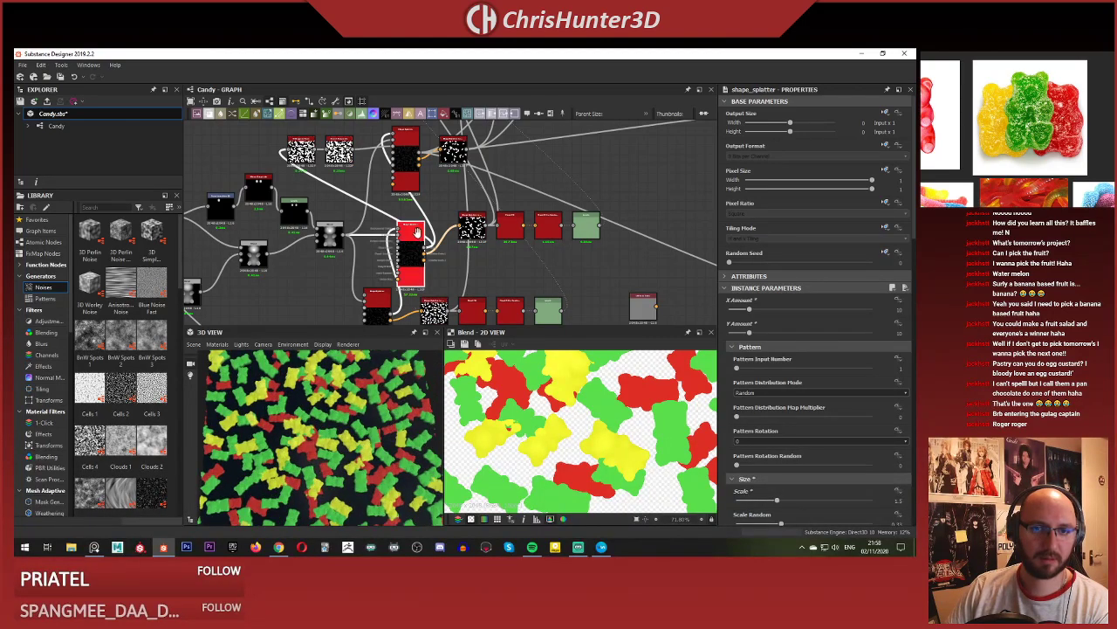
{"action": "middle_click_drag", "start_coordinate": [419, 245], "coordinate": [422, 271]}
{"action": "left_click", "coordinate": [420, 195]}
{"action": "key", "text": "ctrl+z"}
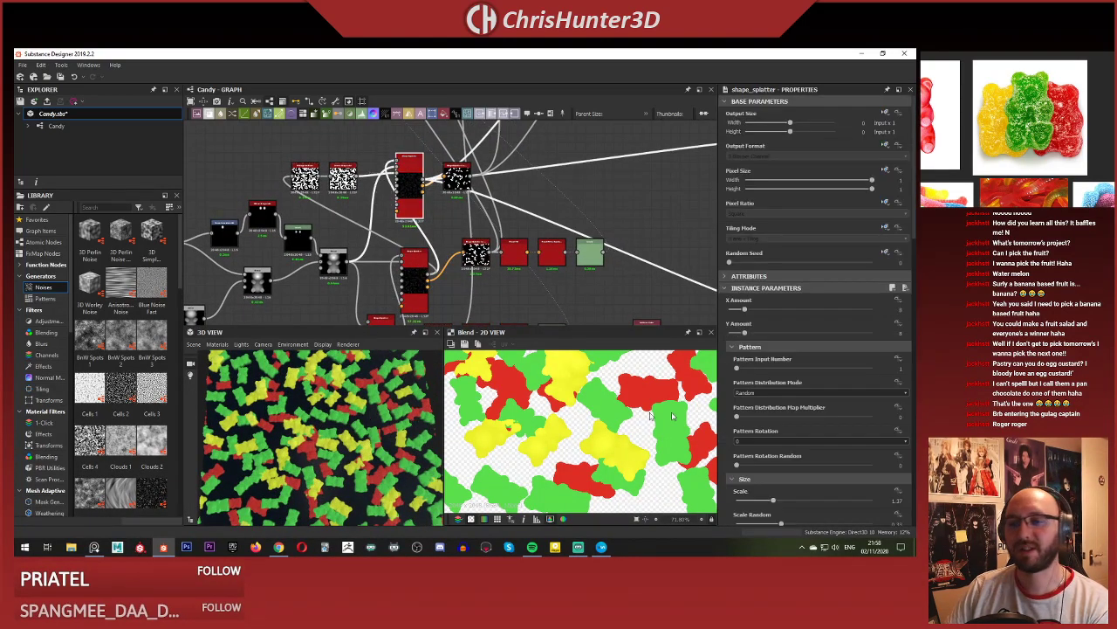
{"action": "left_click", "coordinate": [898, 310]}
{"action": "type", "text": "10"}
{"action": "left_click", "coordinate": [897, 332]}
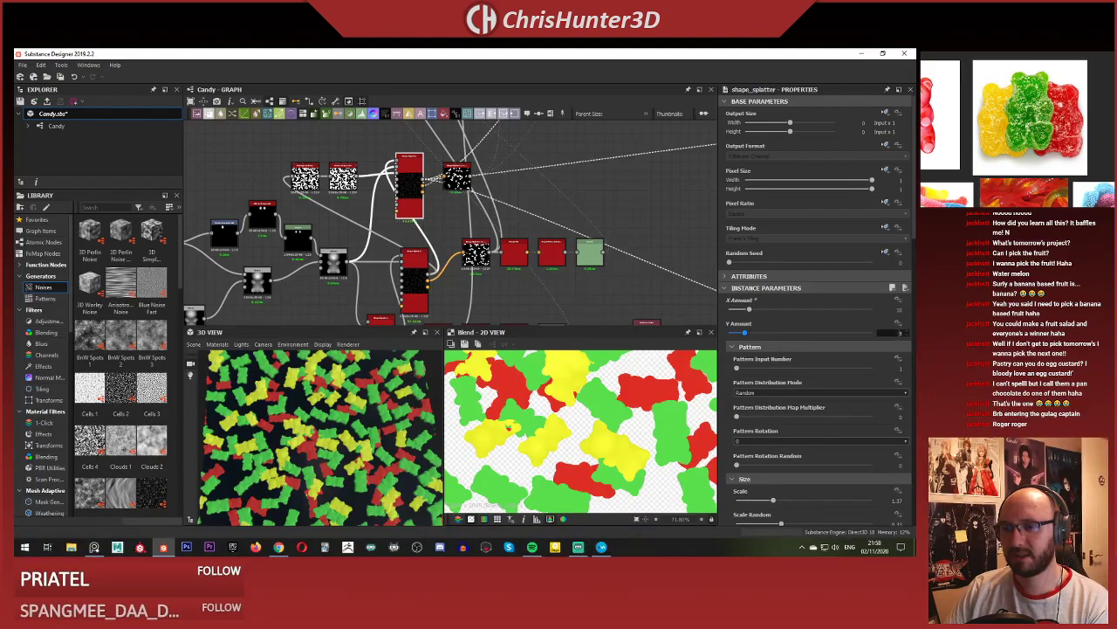
{"action": "type", "text": "10"}
{"action": "key", "text": "Return"}
Set the uppermost Shape Splatter's Scale to 1.5 and check the larger bears in the 3D view.
{"action": "left_click", "coordinate": [898, 500]}
{"action": "type", "text": "1.5"}
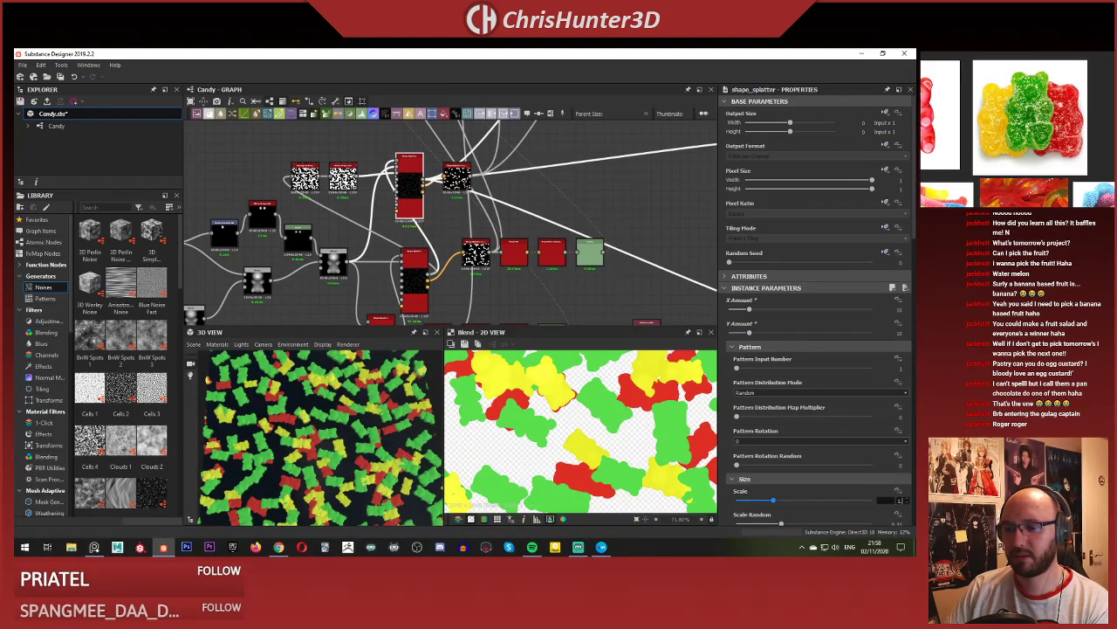
{"action": "key", "text": "Return"}
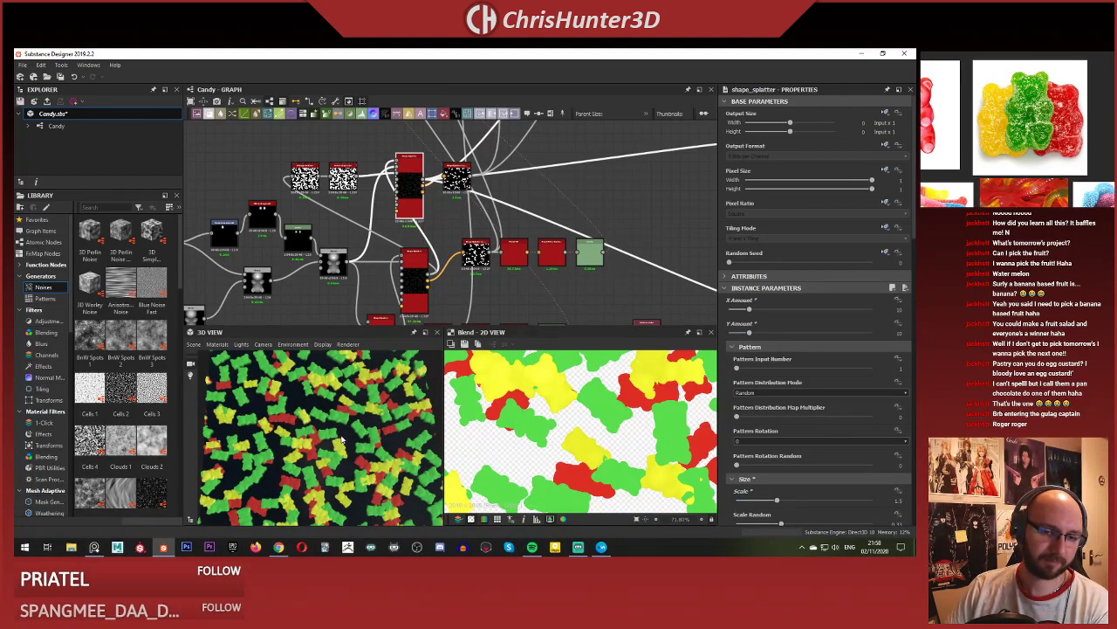
{"action": "scroll", "coordinate": [342, 439], "scroll_direction": "down", "scroll_amount": 5}
{"action": "scroll", "coordinate": [341, 462], "scroll_direction": "up", "scroll_amount": 7}
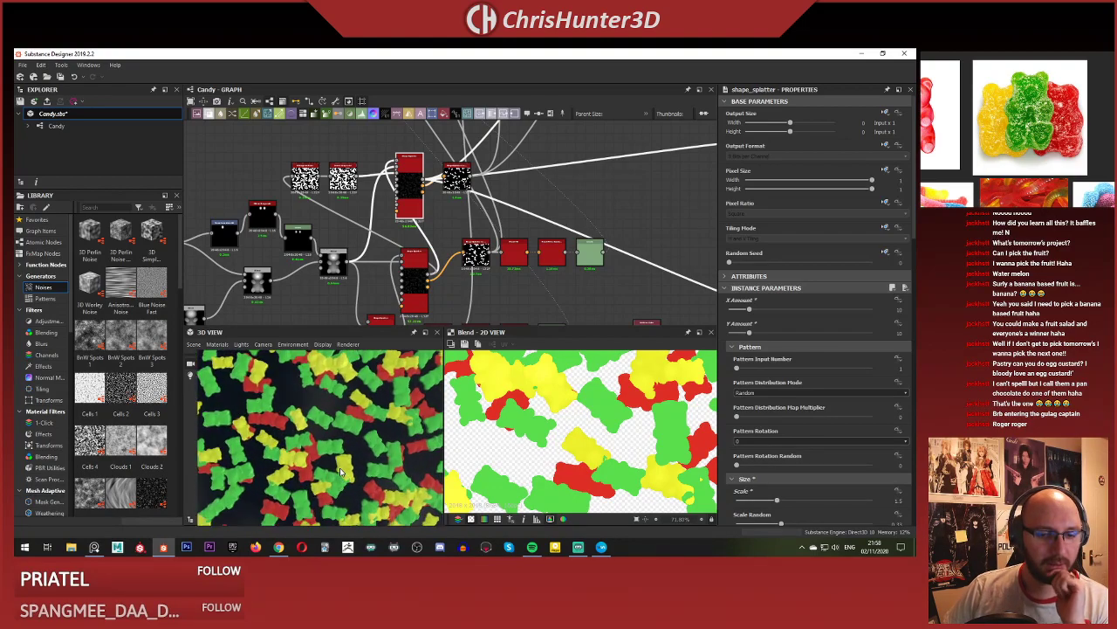
{"action": "scroll", "coordinate": [341, 472], "scroll_direction": "up", "scroll_amount": 1}
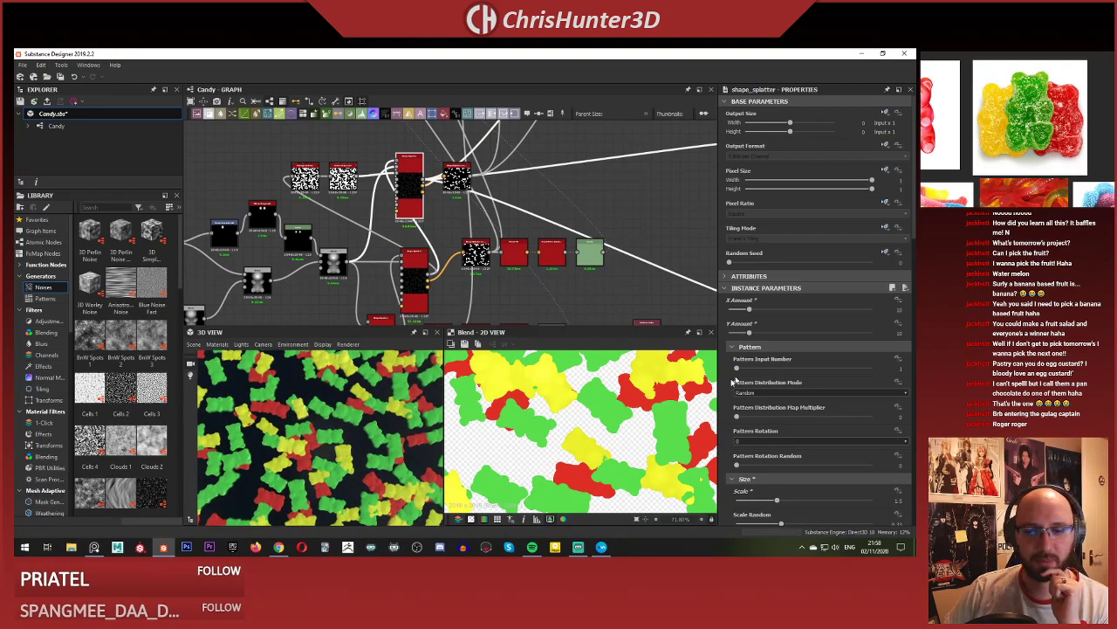
Try a Scale Random of 0.11 on the uppermost Shape Splatter and check the bears in 3D.
{"action": "scroll", "coordinate": [770, 422], "scroll_direction": "down", "scroll_amount": 2}
{"action": "scroll", "coordinate": [770, 423], "scroll_direction": "down", "scroll_amount": 2}
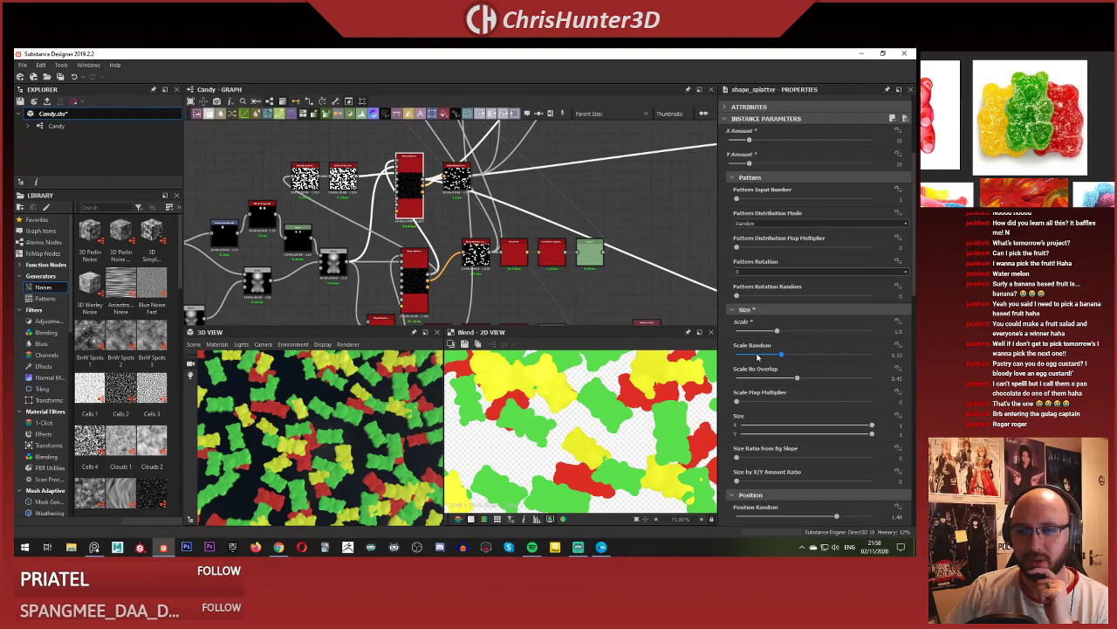
{"action": "left_click", "coordinate": [757, 355]}
{"action": "left_click", "coordinate": [751, 355]}
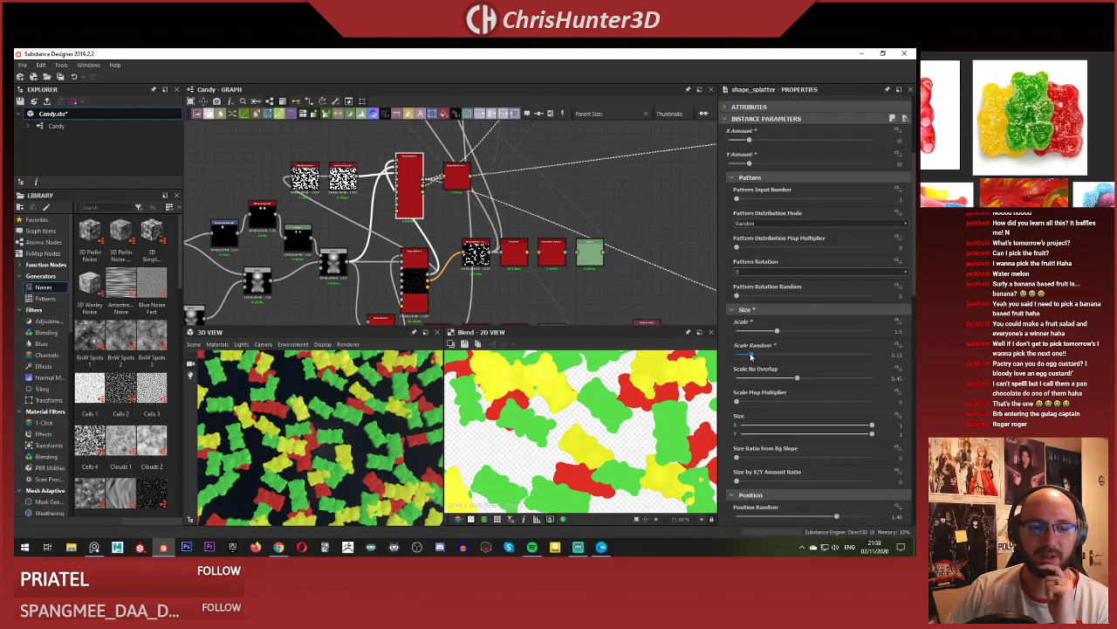
{"action": "scroll", "coordinate": [340, 417], "scroll_direction": "down", "scroll_amount": 3}
{"action": "scroll", "coordinate": [341, 418], "scroll_direction": "down", "scroll_amount": 2}
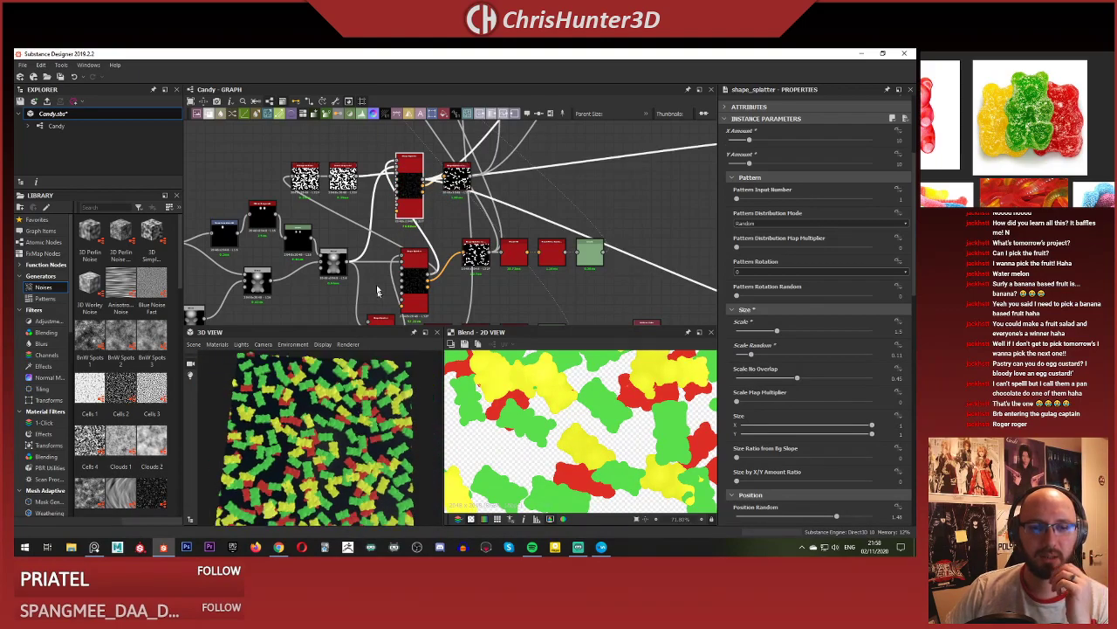
Set the middle Shape Splatter's Scale Random to 0.
{"action": "left_click", "coordinate": [417, 278]}
{"action": "scroll", "coordinate": [749, 340], "scroll_direction": "up", "scroll_amount": 3}
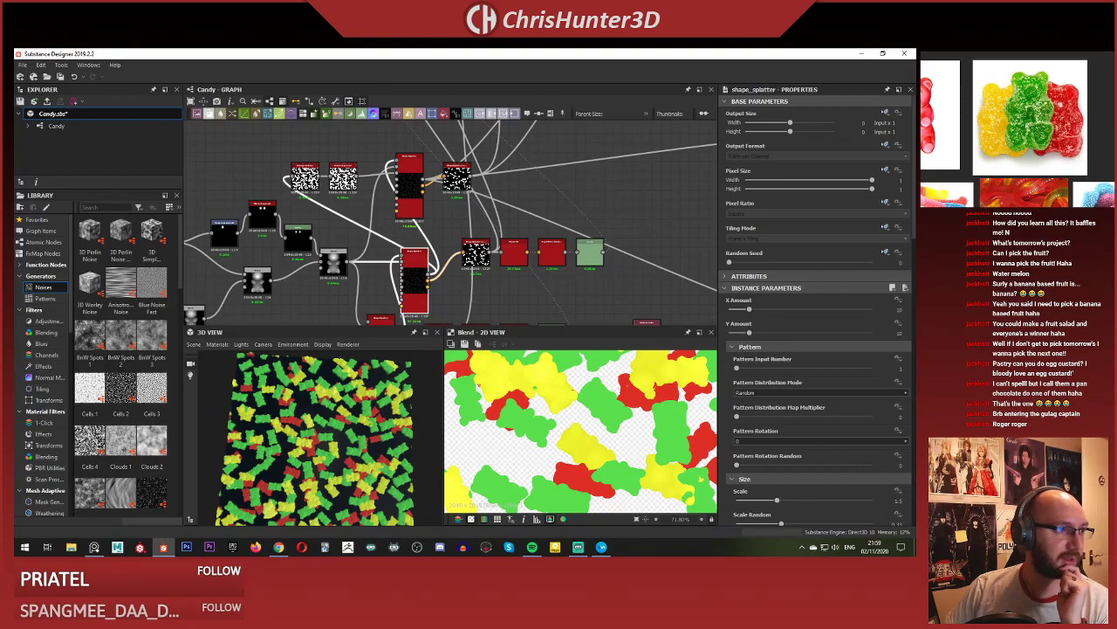
{"action": "key", "text": "alt+Tab"}
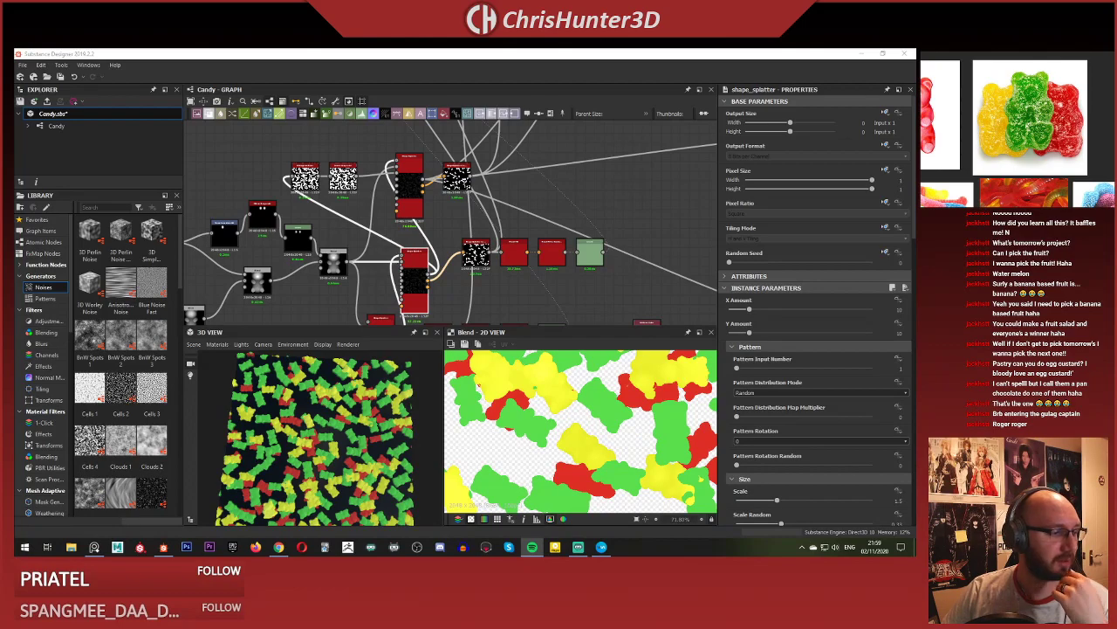
{"action": "left_click", "coordinate": [461, 57]}
{"action": "scroll", "coordinate": [487, 225], "scroll_direction": "down", "scroll_amount": 3}
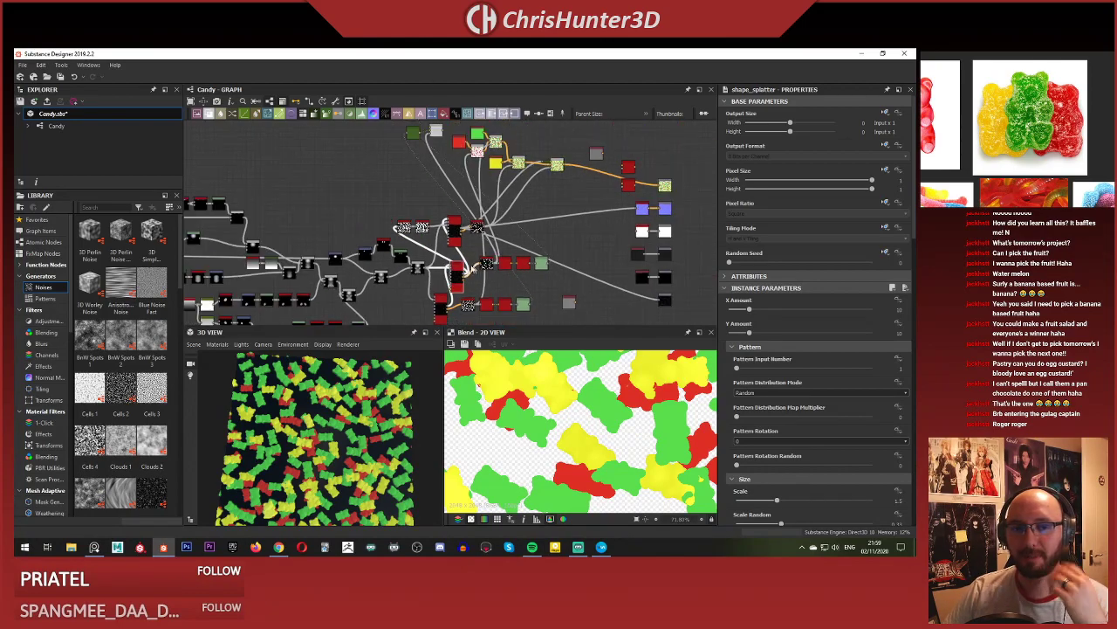
{"action": "scroll", "coordinate": [447, 205], "scroll_direction": "up", "scroll_amount": 3}
{"action": "middle_click_drag", "start_coordinate": [446, 205], "coordinate": [427, 169]}
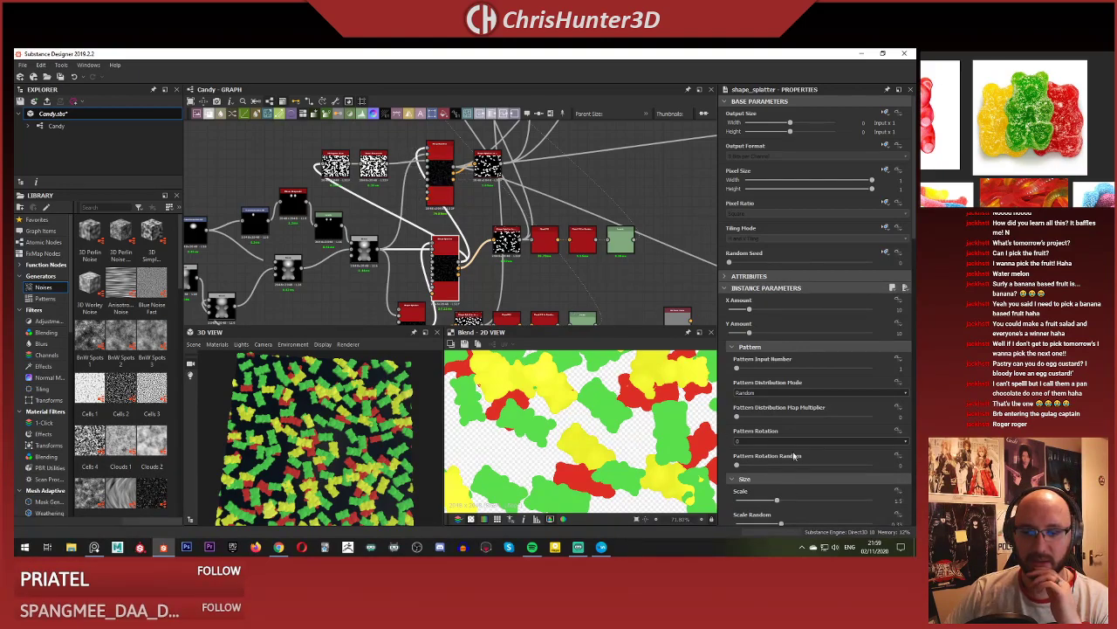
{"action": "scroll", "coordinate": [760, 384], "scroll_direction": "down", "scroll_amount": 4}
{"action": "mouse_move", "coordinate": [737, 384]}
{"action": "left_mouse_down"}
{"action": "mouse_move", "coordinate": [770, 384]}
{"action": "mouse_move", "coordinate": [748, 384]}
{"action": "left_mouse_up"}
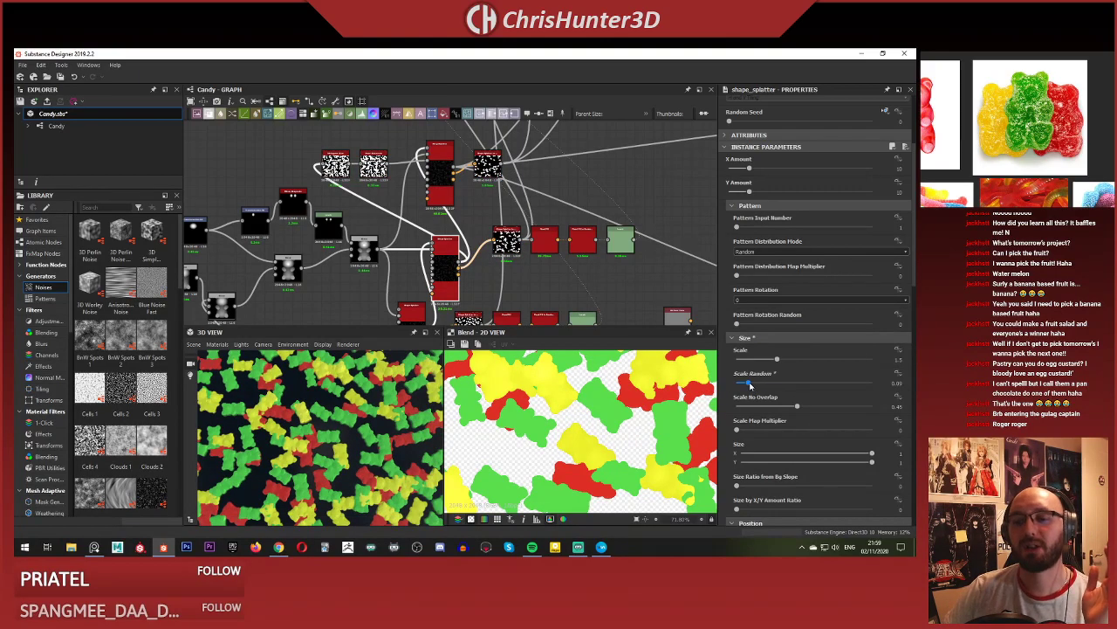
{"action": "left_click_drag", "start_coordinate": [749, 384], "coordinate": [735, 385]}
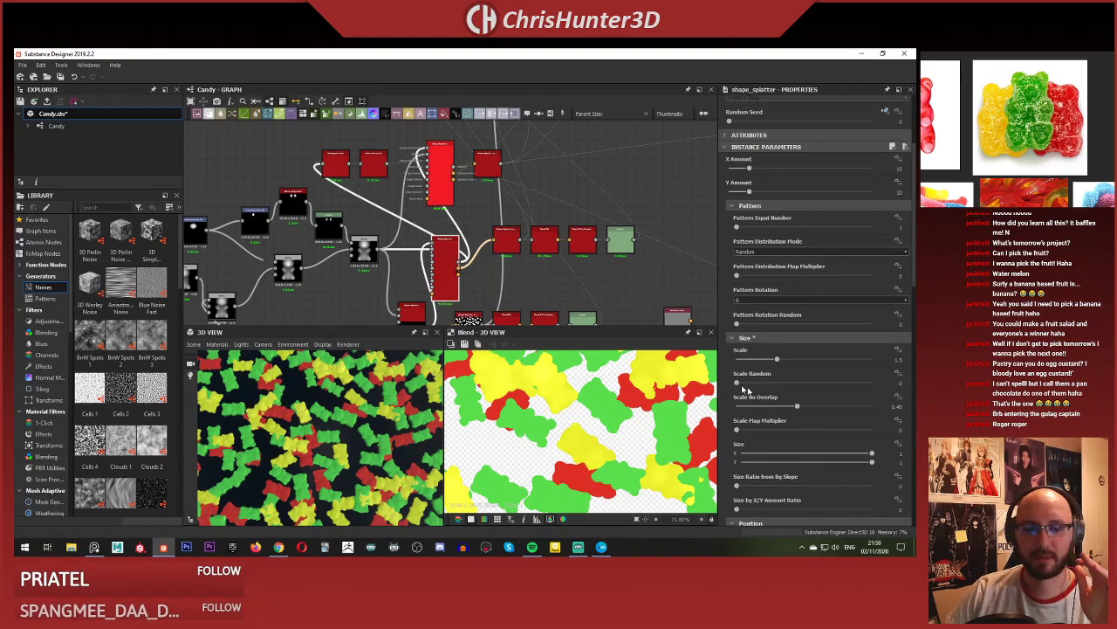
Set Scale Random to 0 on both the uppermost and the lowest Shape Splatter.
{"action": "scroll", "coordinate": [765, 404], "scroll_direction": "down", "scroll_amount": 6}
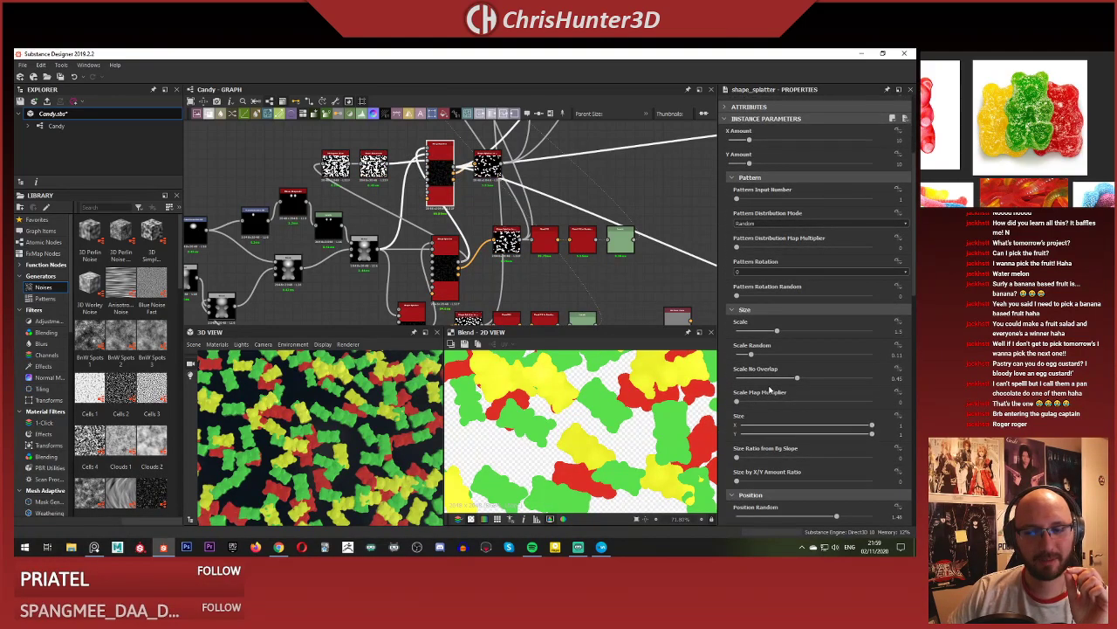
{"action": "left_click_drag", "start_coordinate": [750, 356], "coordinate": [735, 355]}
{"action": "middle_click_drag", "start_coordinate": [420, 273], "coordinate": [421, 183]}
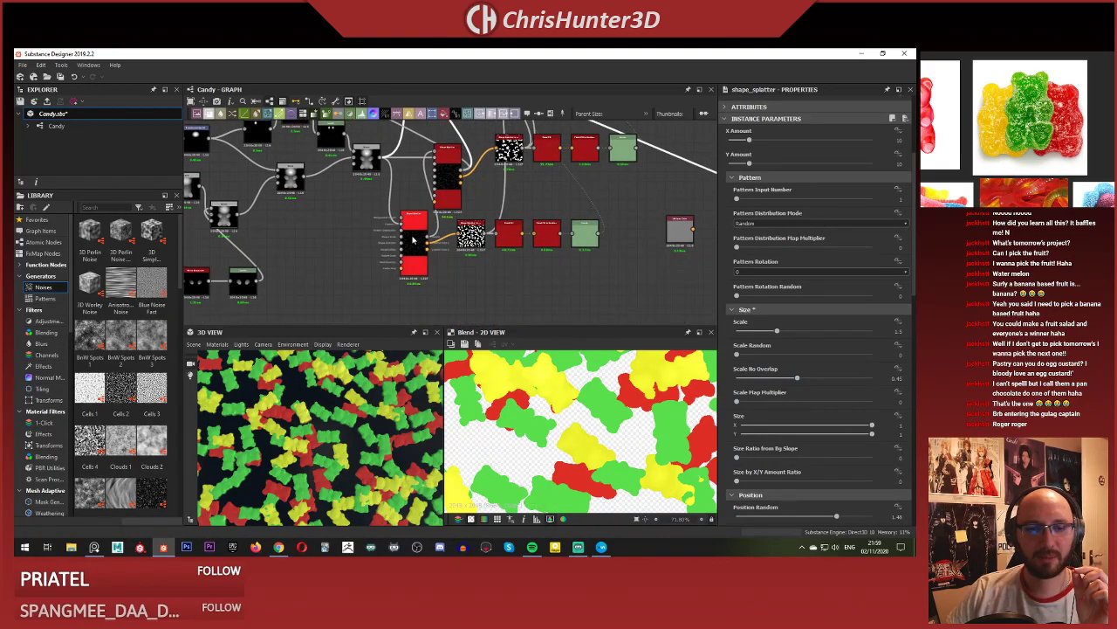
{"action": "scroll", "coordinate": [803, 381], "scroll_direction": "up", "scroll_amount": 6}
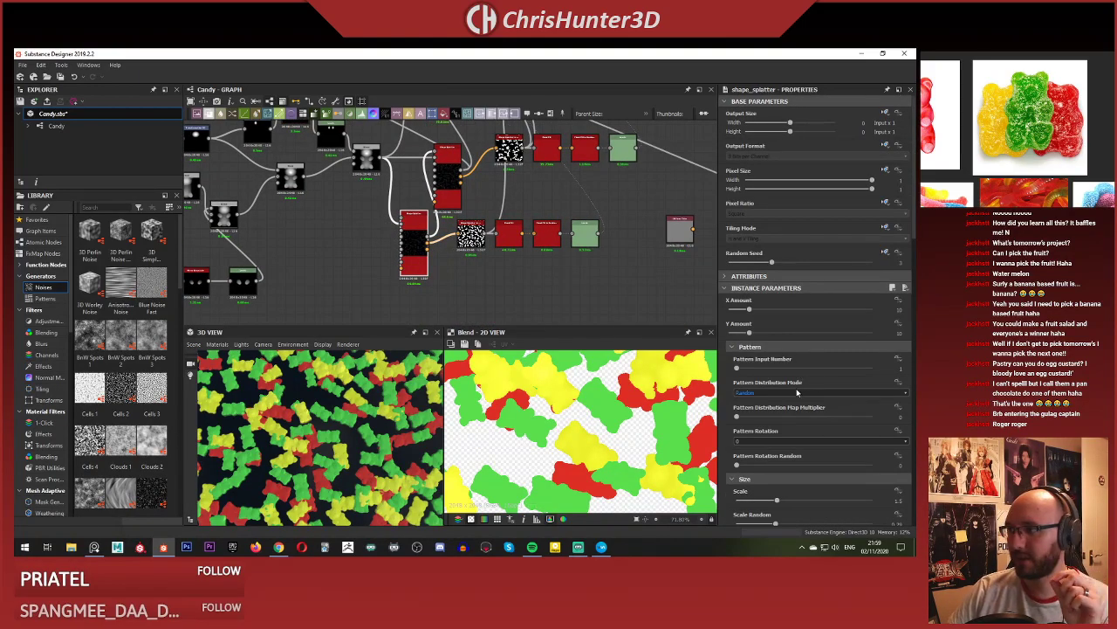
{"action": "scroll", "coordinate": [742, 367], "scroll_direction": "down", "scroll_amount": 4}
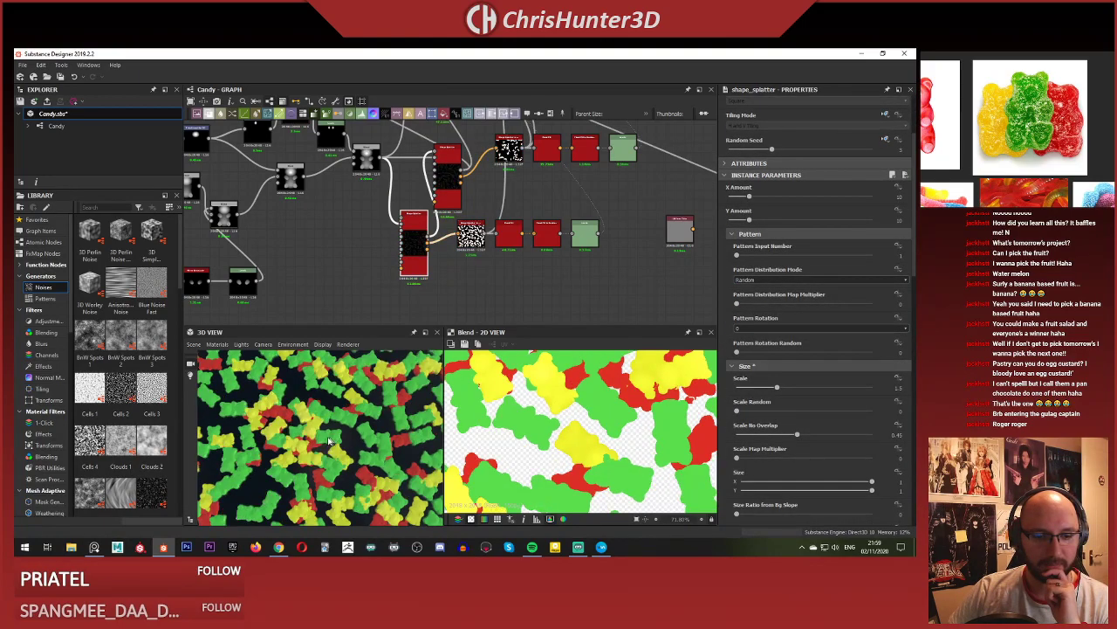
Examine the overlapping bears close up in 3D and compare the height outputs of the Shape Splatters in 2D.
{"action": "scroll", "coordinate": [336, 425], "scroll_direction": "up", "scroll_amount": 5}
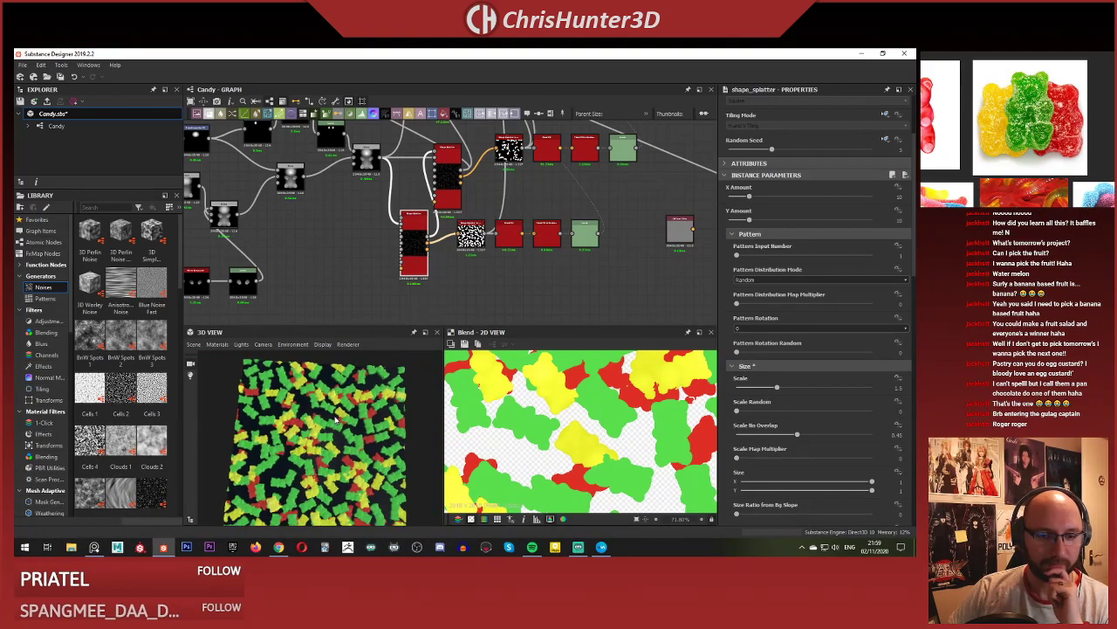
{"action": "scroll", "coordinate": [359, 426], "scroll_direction": "up", "scroll_amount": 6}
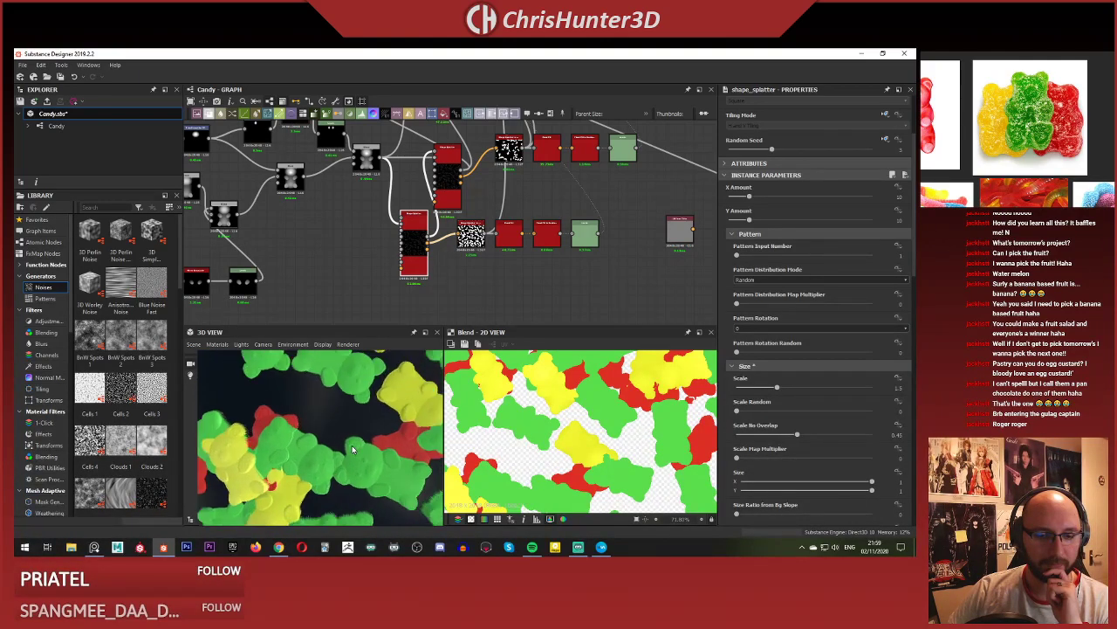
{"action": "scroll", "coordinate": [313, 427], "scroll_direction": "down", "scroll_amount": 4}
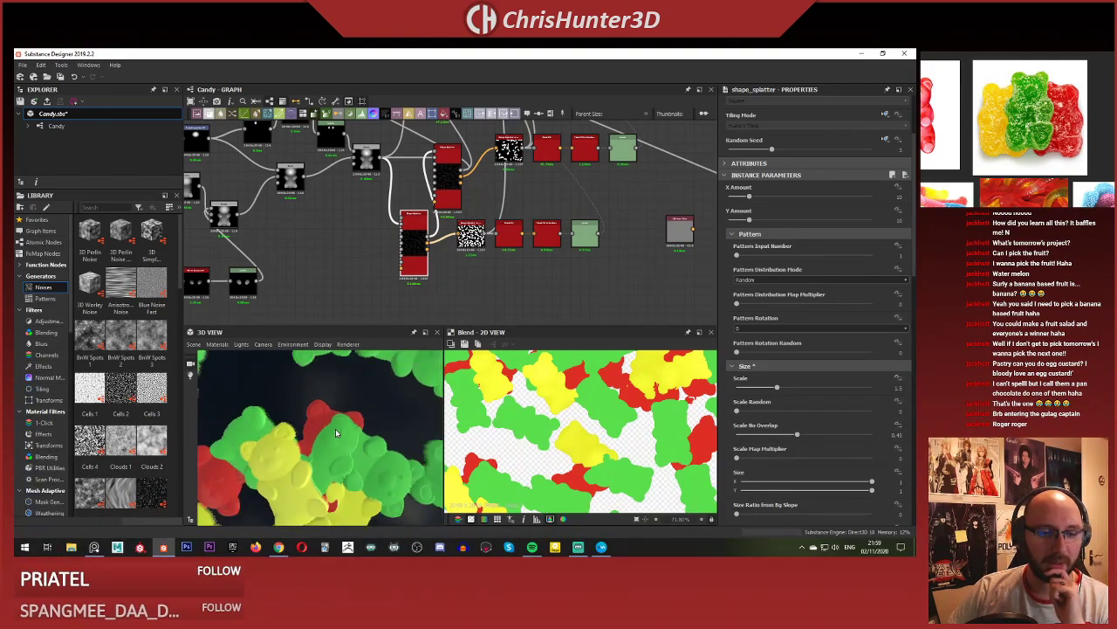
{"action": "scroll", "coordinate": [332, 441], "scroll_direction": "down", "scroll_amount": 2}
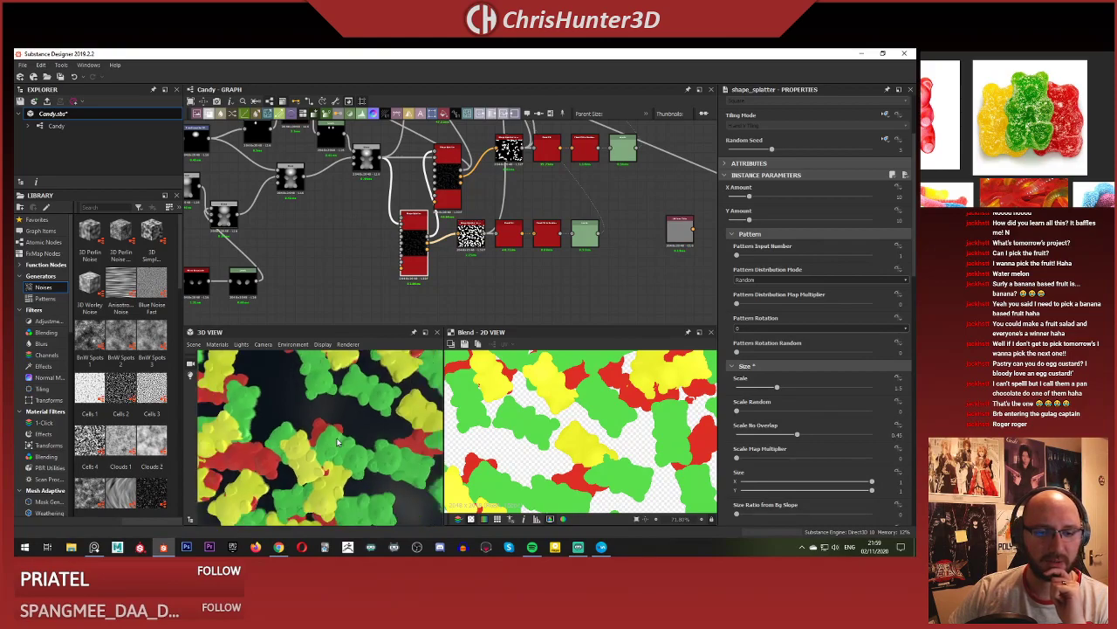
{"action": "scroll", "coordinate": [395, 255], "scroll_direction": "up", "scroll_amount": 2}
{"action": "double_click", "coordinate": [394, 255]}
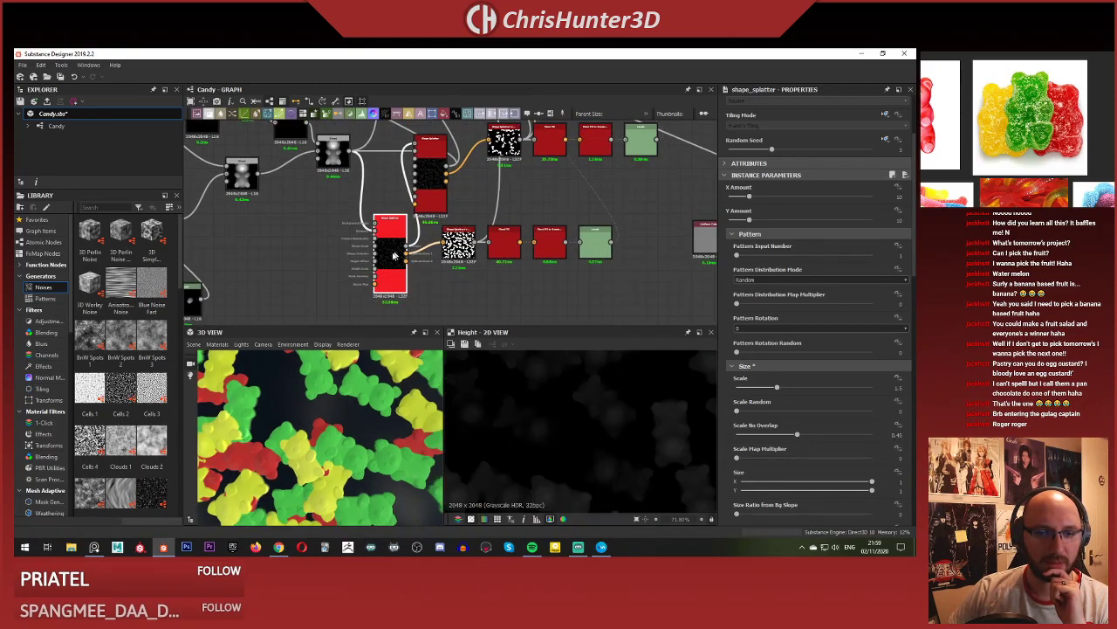
{"action": "middle_click_drag", "start_coordinate": [389, 257], "coordinate": [370, 300]}
{"action": "left_click", "coordinate": [402, 224]}
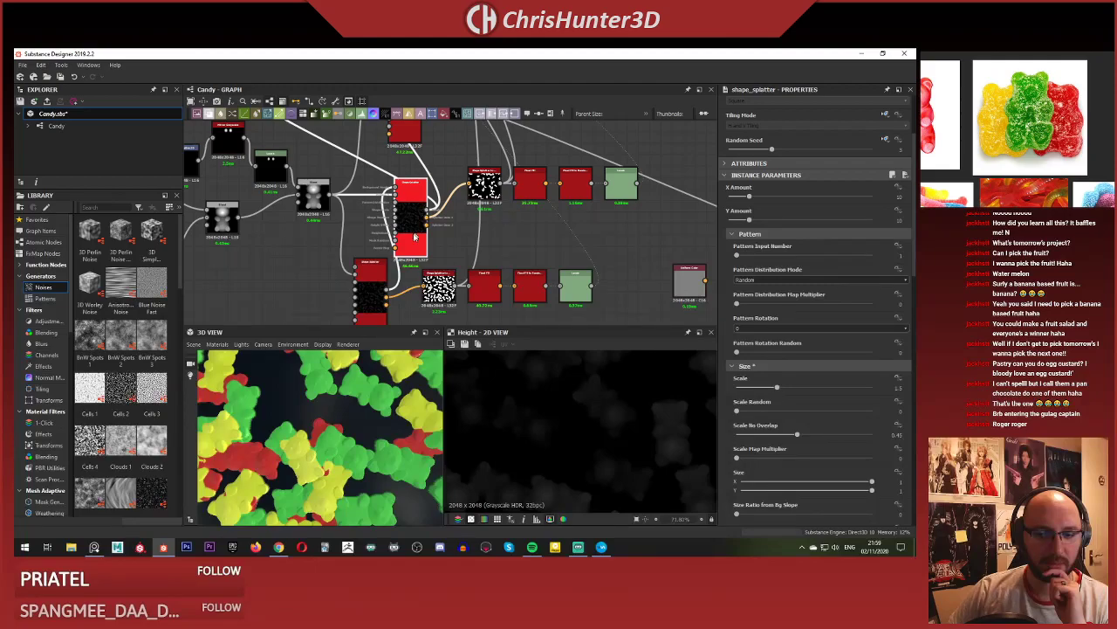
{"action": "middle_click_drag", "start_coordinate": [415, 235], "coordinate": [397, 314]}
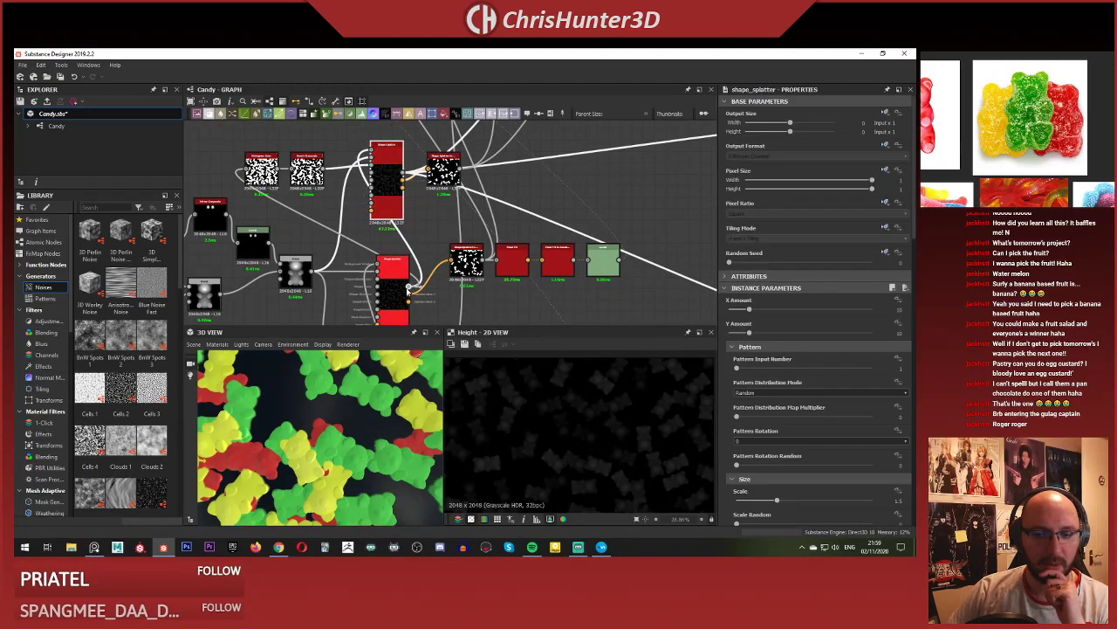
{"action": "scroll", "coordinate": [390, 178], "scroll_direction": "down", "scroll_amount": 3}
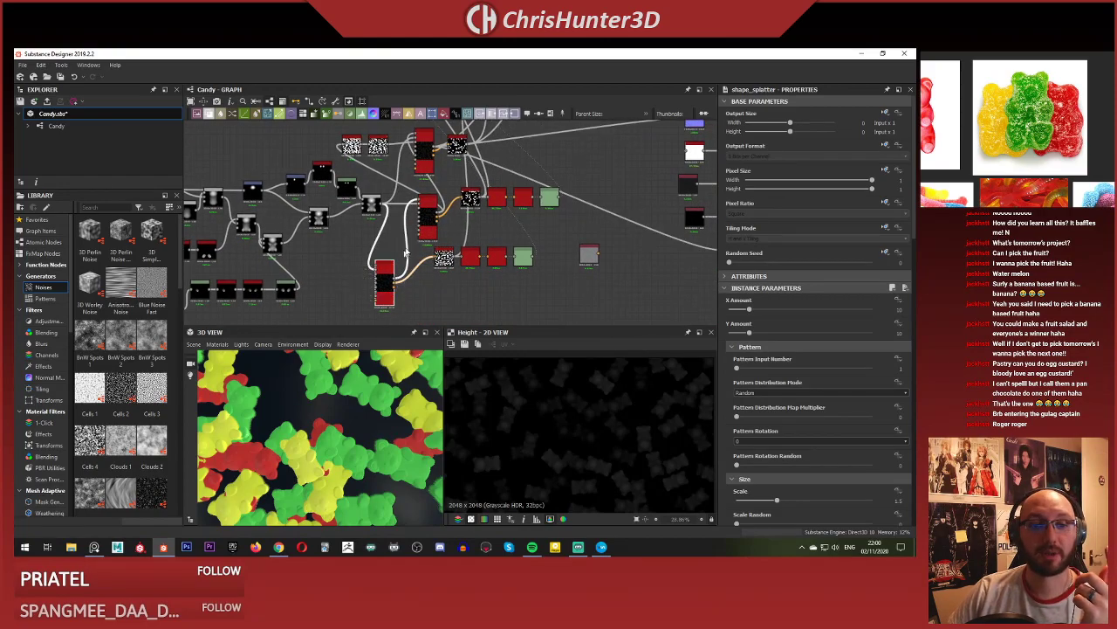
Try a Height Offset of -0.27 on the middle Shape Splatter and bring it back to 0.01.
{"action": "scroll", "coordinate": [399, 278], "scroll_direction": "up", "scroll_amount": 3}
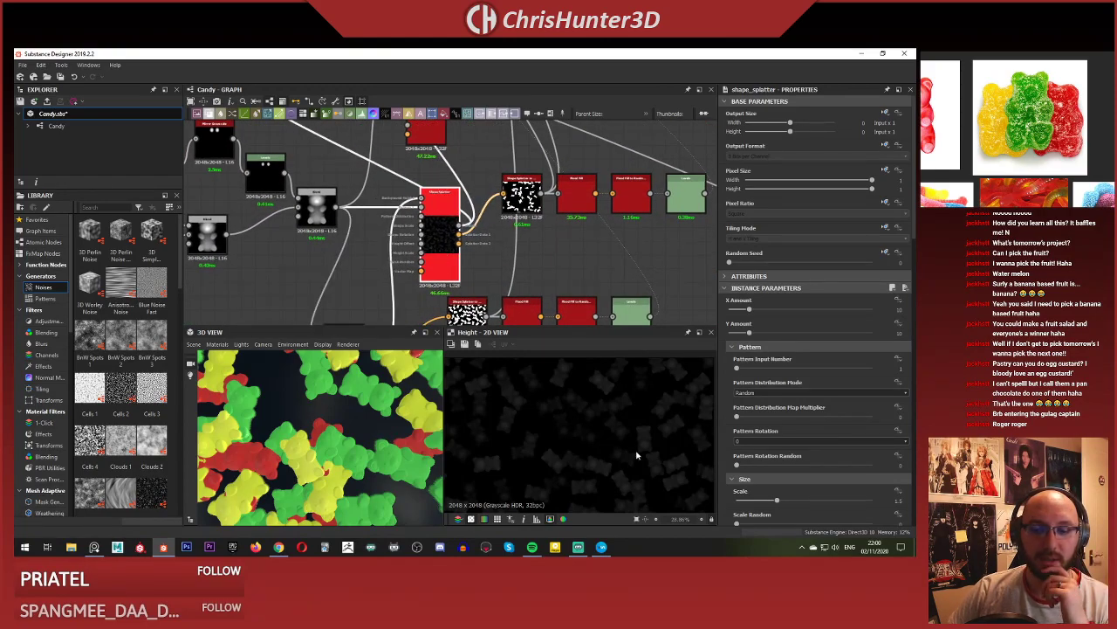
{"action": "scroll", "coordinate": [812, 380], "scroll_direction": "down", "scroll_amount": 5}
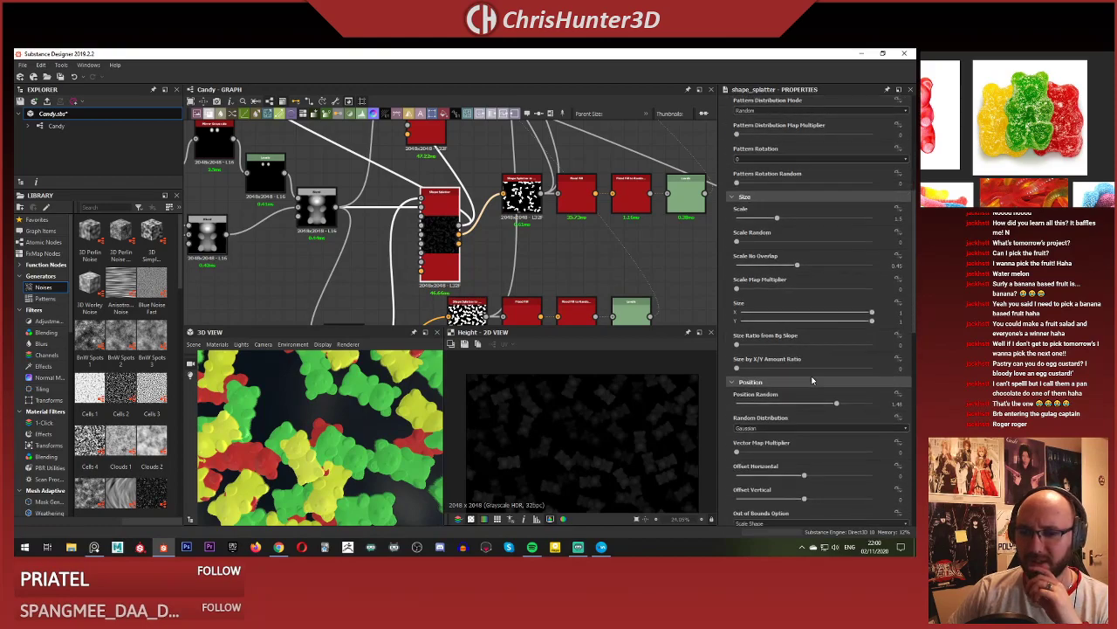
{"action": "scroll", "coordinate": [816, 375], "scroll_direction": "down", "scroll_amount": 6}
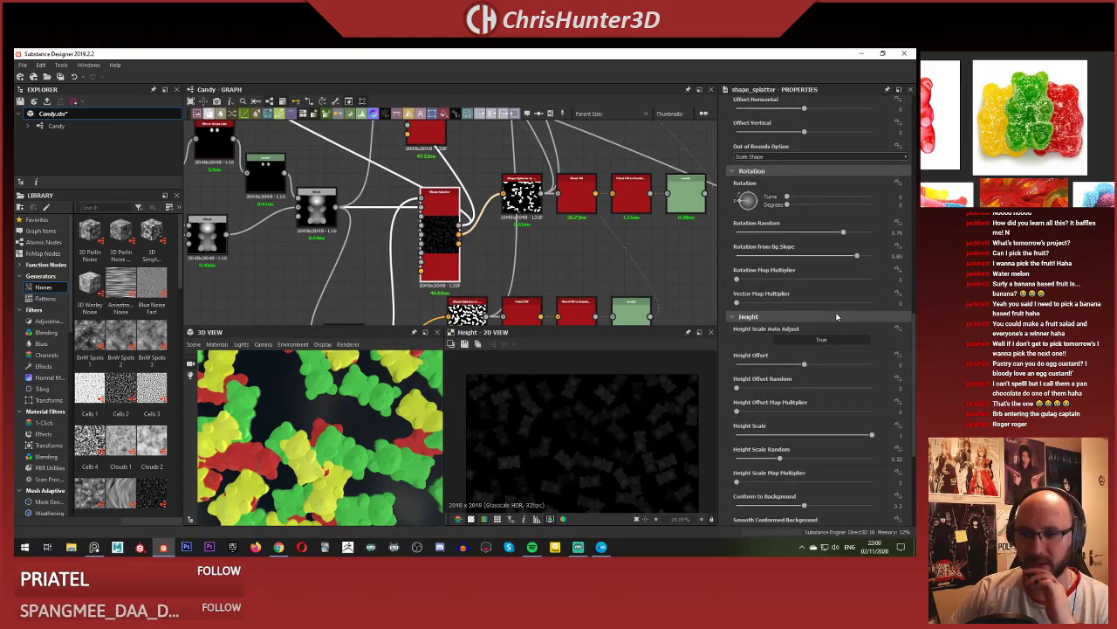
{"action": "left_click_drag", "start_coordinate": [792, 366], "coordinate": [787, 366]}
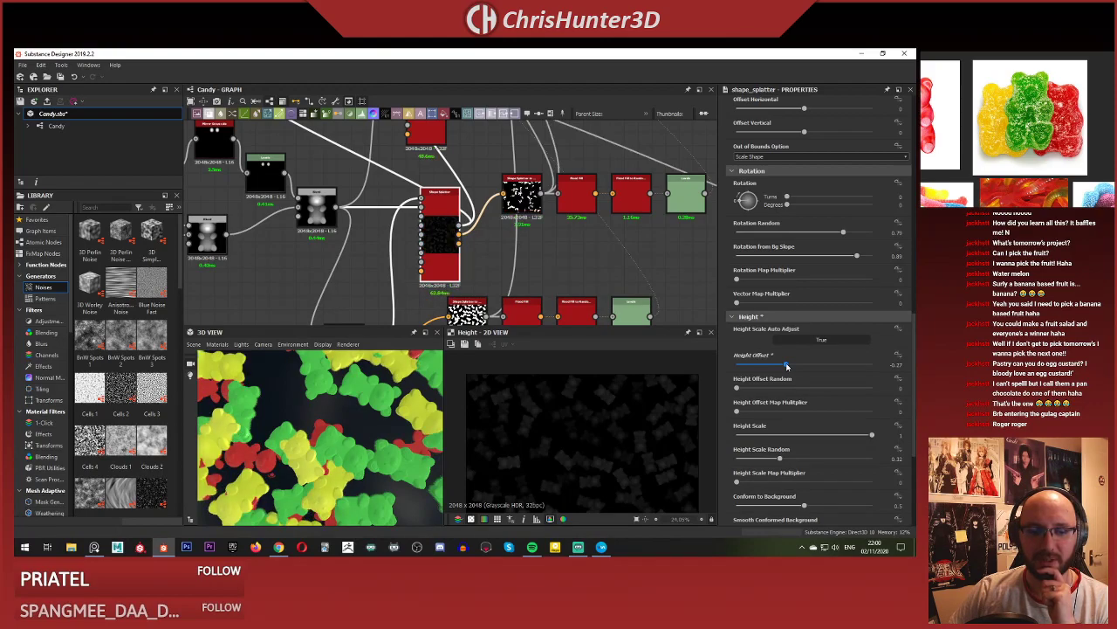
{"action": "mouse_move", "coordinate": [786, 366]}
{"action": "left_mouse_down"}
{"action": "mouse_move", "coordinate": [827, 367]}
{"action": "mouse_move", "coordinate": [806, 366]}
{"action": "left_mouse_up"}
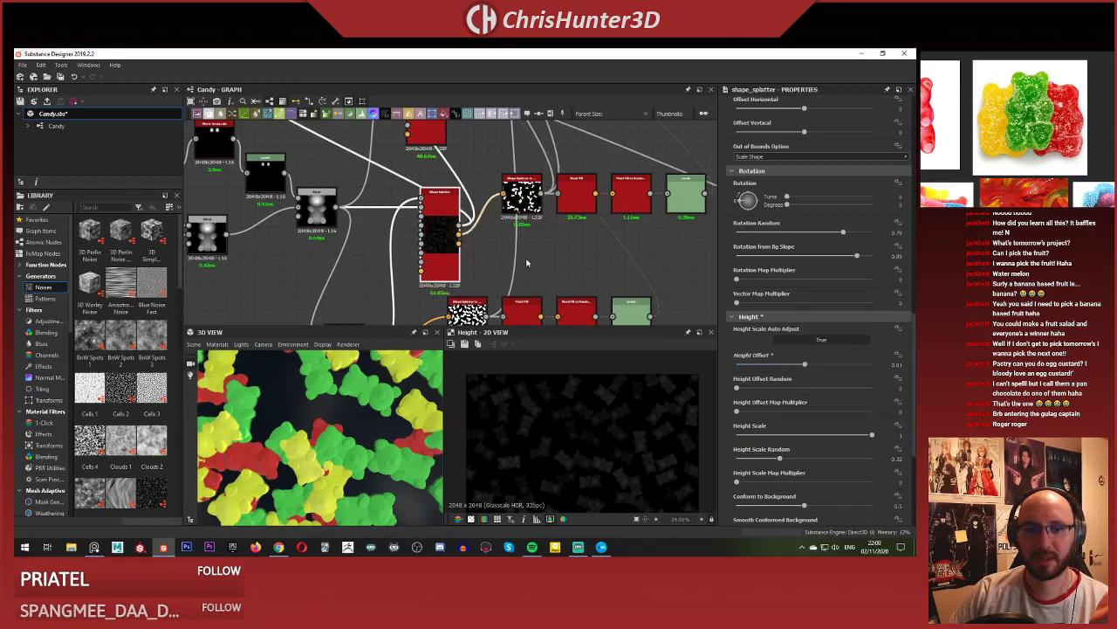
Try a new Levels node fed from the middle Shape Splatter's Splatter Data output.
{"action": "scroll", "coordinate": [526, 262], "scroll_direction": "down", "scroll_amount": 2}
{"action": "middle_click_drag", "start_coordinate": [505, 179], "coordinate": [499, 247]}
{"action": "scroll", "coordinate": [499, 245], "scroll_direction": "up", "scroll_amount": 3}
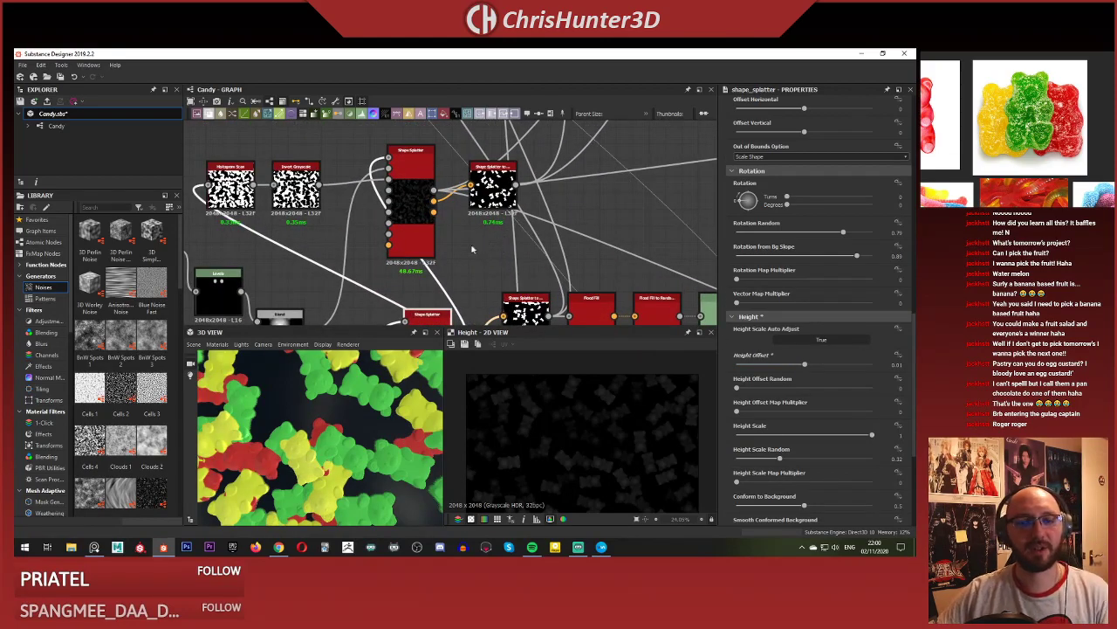
{"action": "middle_click_drag", "start_coordinate": [470, 286], "coordinate": [494, 200]}
{"action": "left_click", "coordinate": [496, 203]}
{"action": "key", "text": "space"}
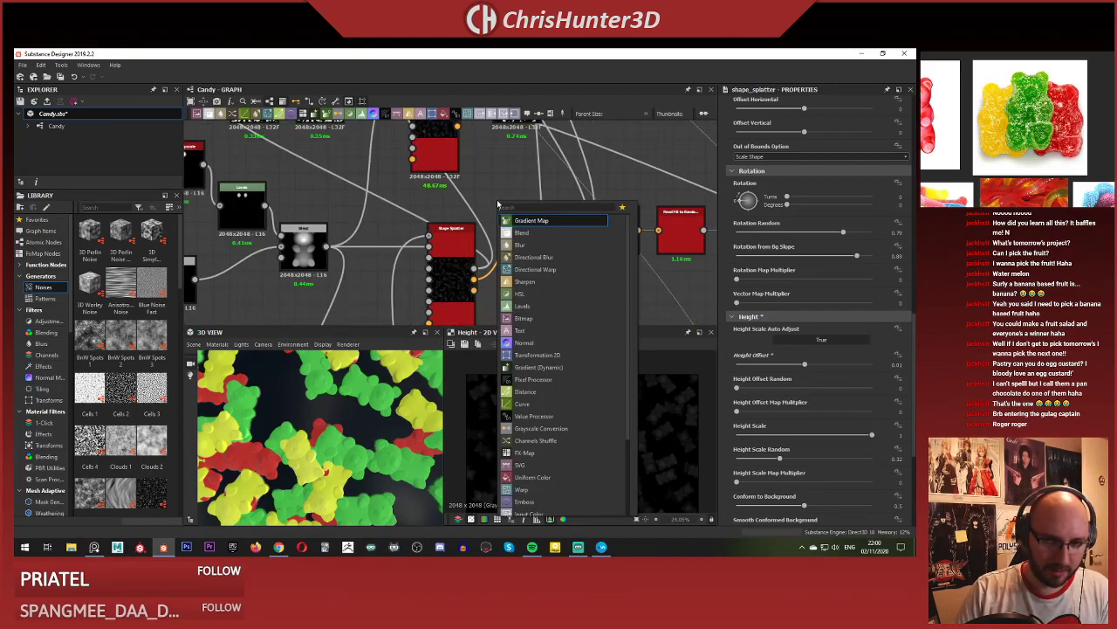
{"action": "type", "text": "lvl"}
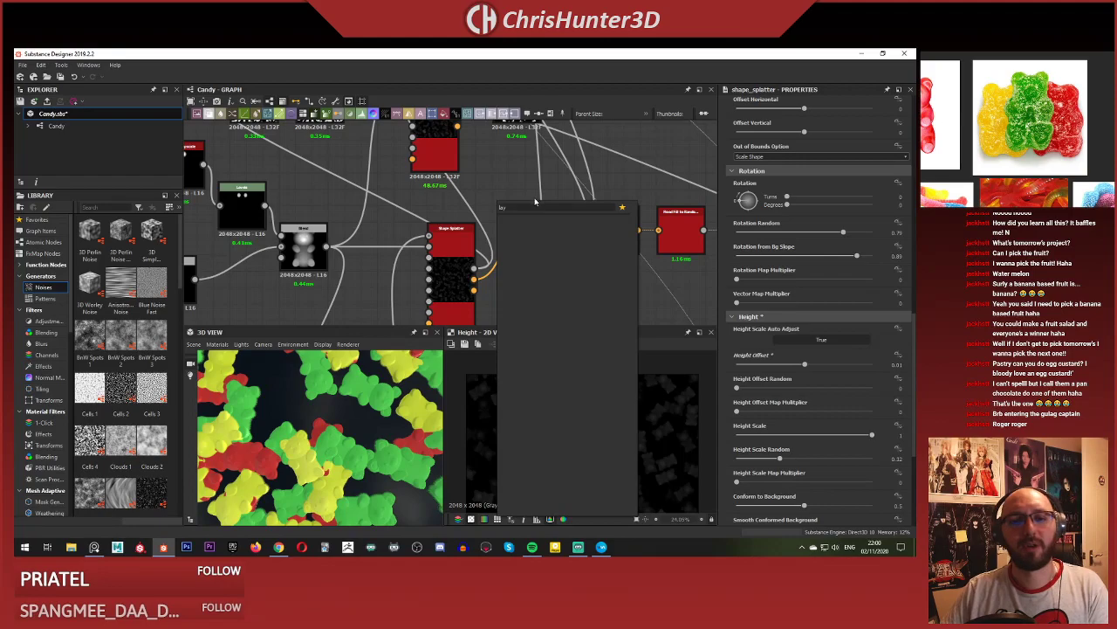
{"action": "type", "text": "lev"}
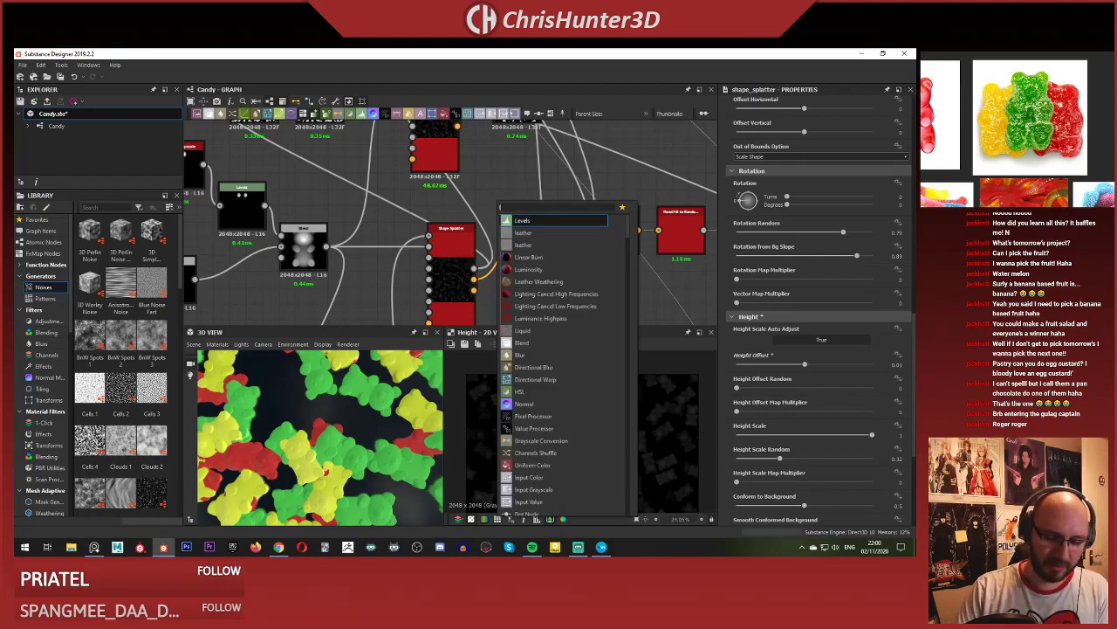
{"action": "key", "text": "Return"}
{"action": "left_click_drag", "start_coordinate": [474, 280], "coordinate": [479, 197]}
{"action": "left_click_drag", "start_coordinate": [501, 204], "coordinate": [501, 180]}
Check the Levels output in 2D and delete that Levels node.
{"action": "left_click", "coordinate": [553, 239]}
{"action": "middle_click_drag", "start_coordinate": [550, 234], "coordinate": [557, 265]}
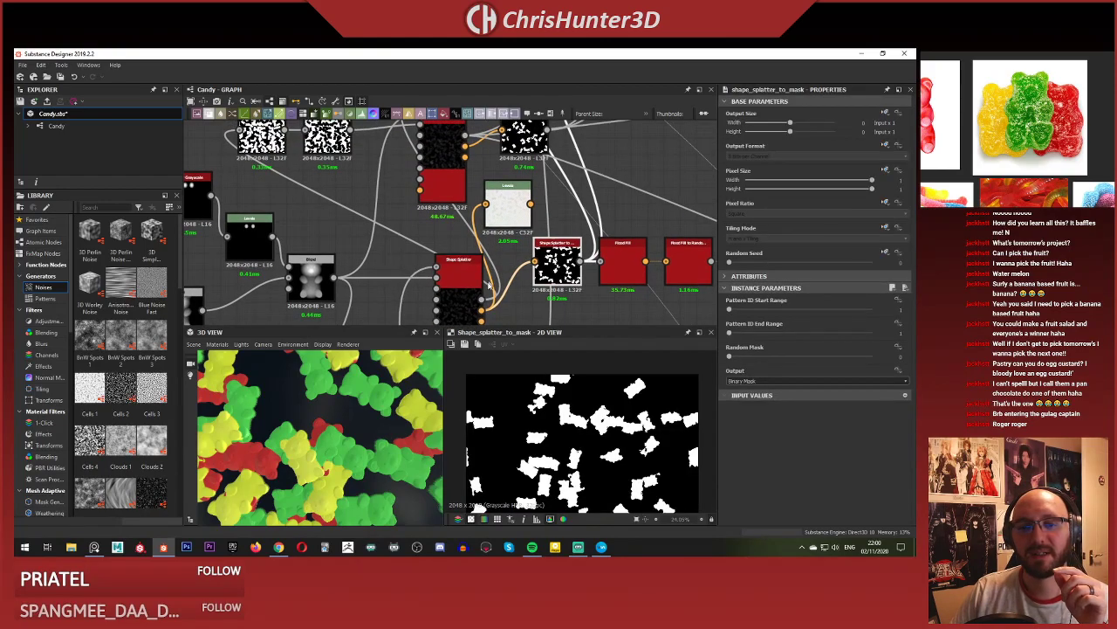
{"action": "double_click", "coordinate": [513, 217]}
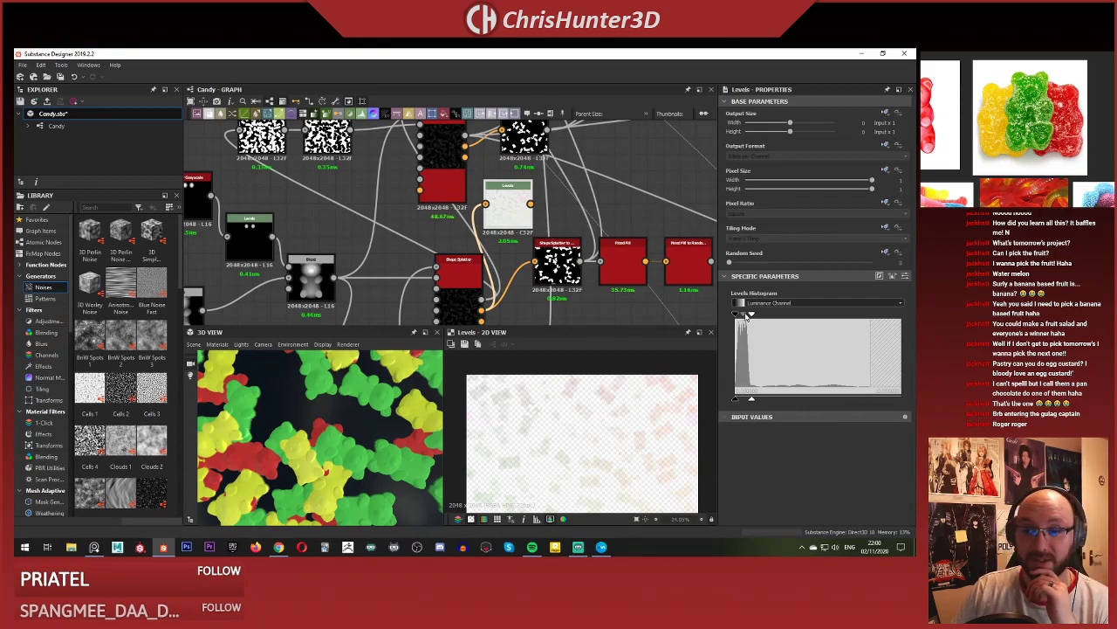
{"action": "double_click", "coordinate": [514, 212]}
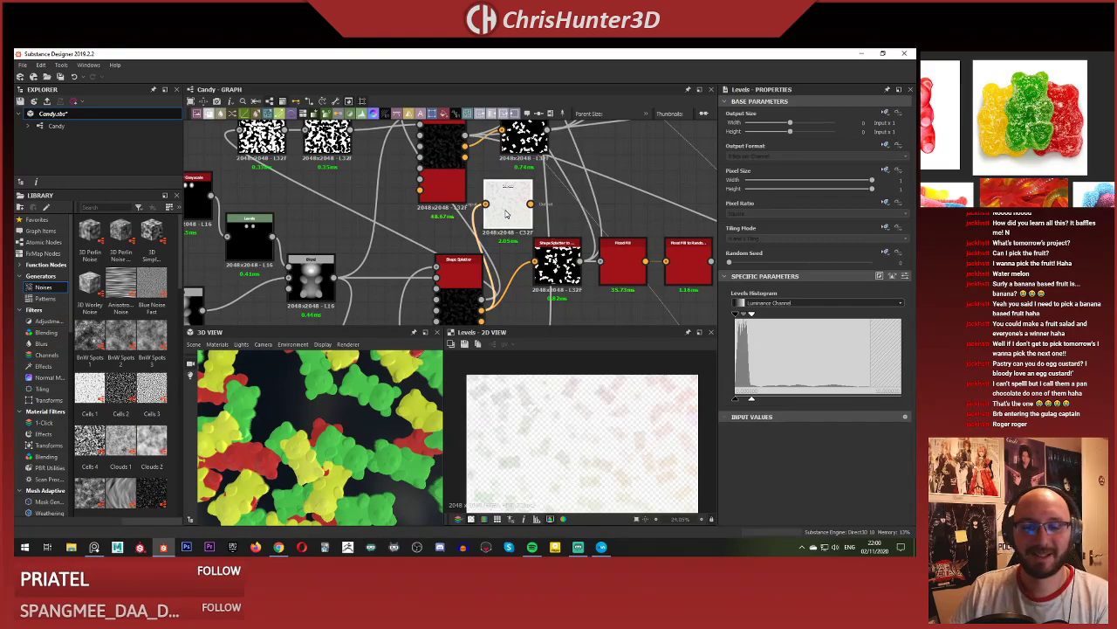
{"action": "key", "text": "Delete"}
Try an auto-levelled Levels node with a reduced output white level on the middle Shape Splatter's Height output, and delete it.
{"action": "scroll", "coordinate": [493, 238], "scroll_direction": "up", "scroll_amount": 2}
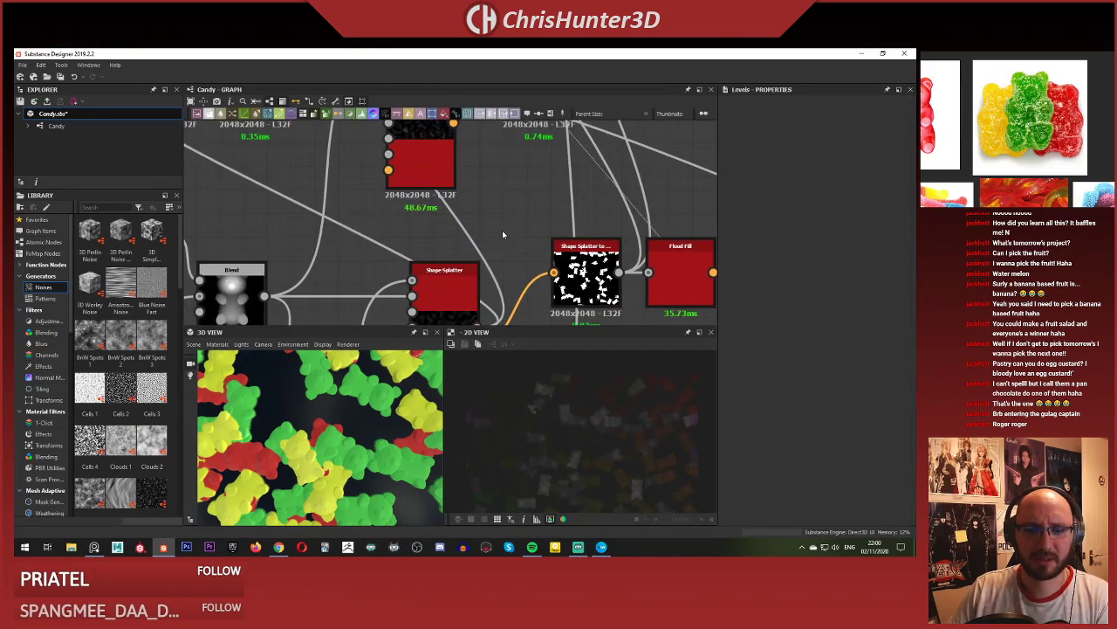
{"action": "scroll", "coordinate": [504, 226], "scroll_direction": "down", "scroll_amount": 4}
{"action": "middle_click_drag", "start_coordinate": [504, 226], "coordinate": [517, 210]}
{"action": "scroll", "coordinate": [517, 209], "scroll_direction": "up", "scroll_amount": 3}
{"action": "key", "text": "space"}
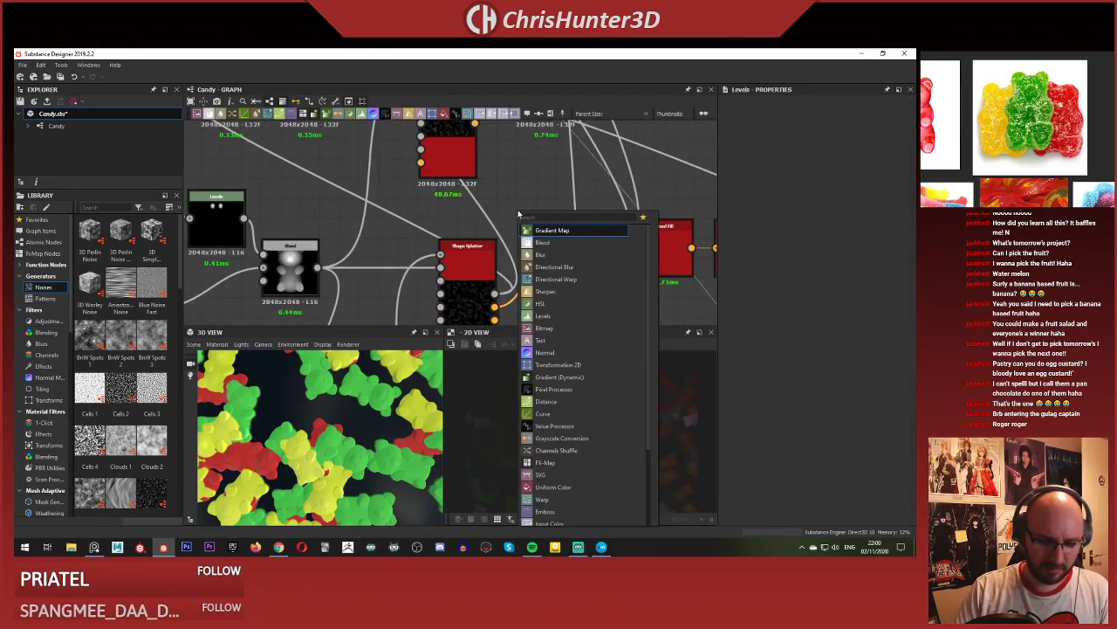
{"action": "type", "text": "lev"}
{"action": "key", "text": "Return"}
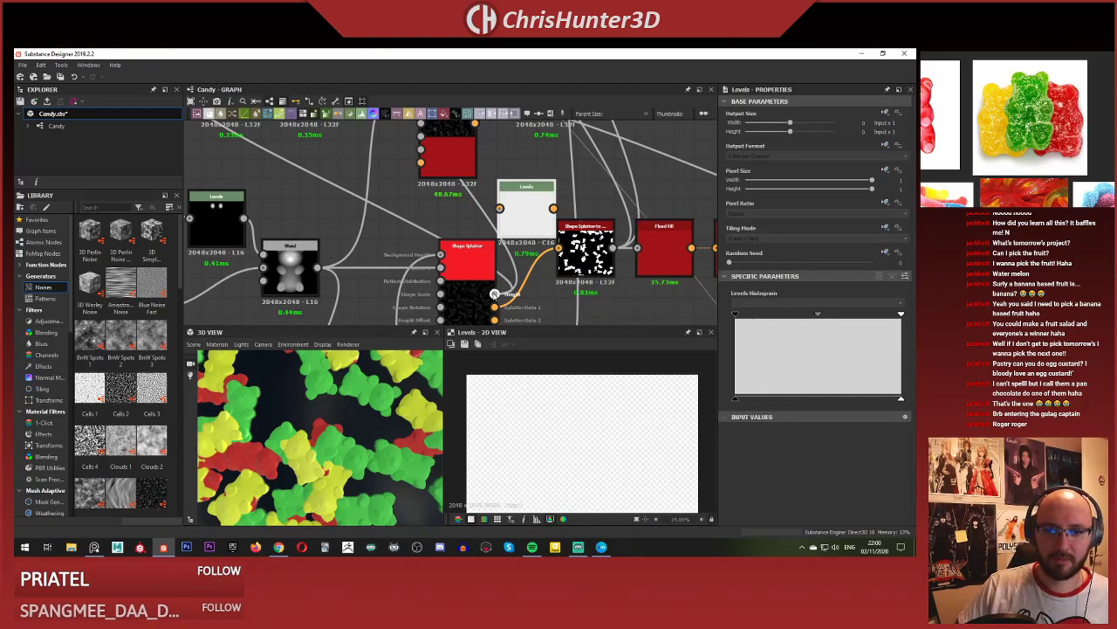
{"action": "left_click_drag", "start_coordinate": [495, 306], "coordinate": [500, 207]}
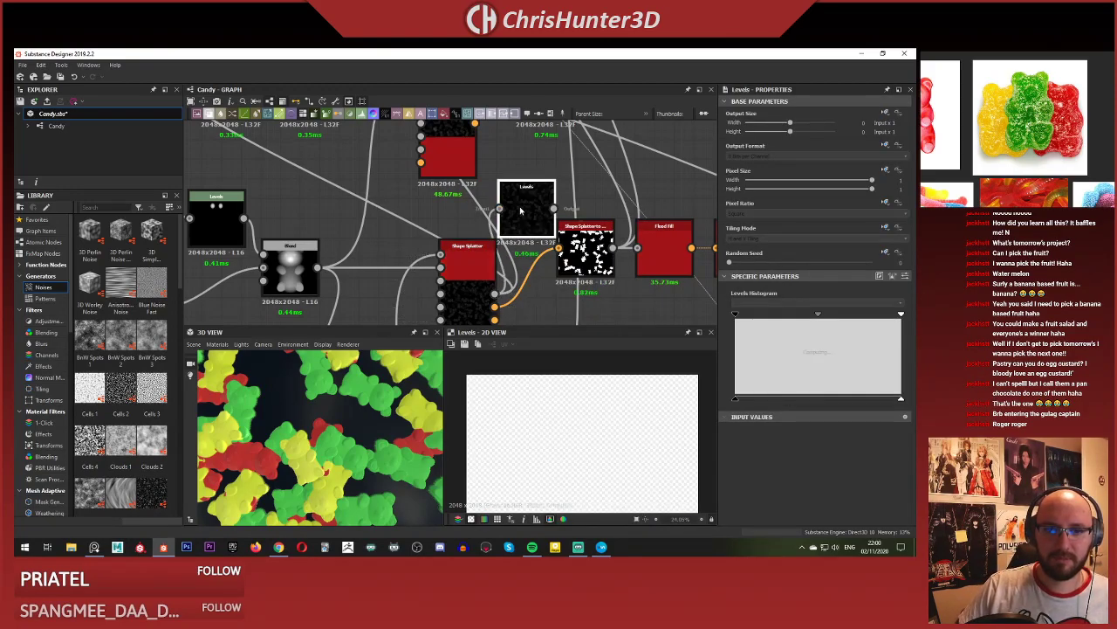
{"action": "left_click", "coordinate": [892, 276]}
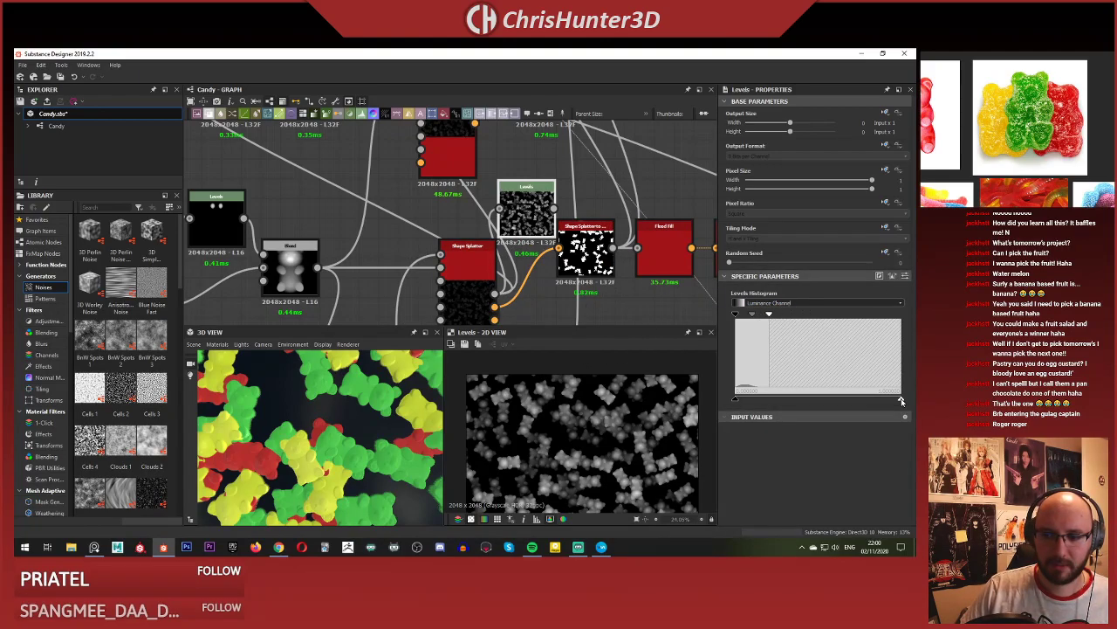
{"action": "left_click_drag", "start_coordinate": [902, 401], "coordinate": [749, 404]}
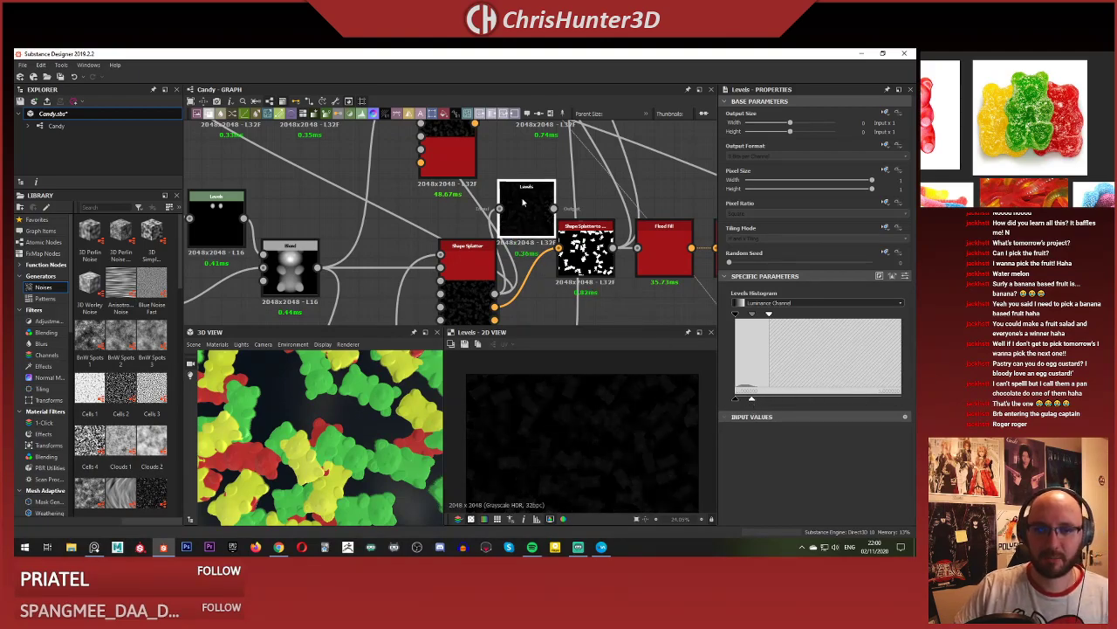
{"action": "key", "text": "Delete"}
Try another Levels node on the middle Shape Splatter's height, lowering only its output white level slightly, and remove the node.
{"action": "key", "text": "space"}
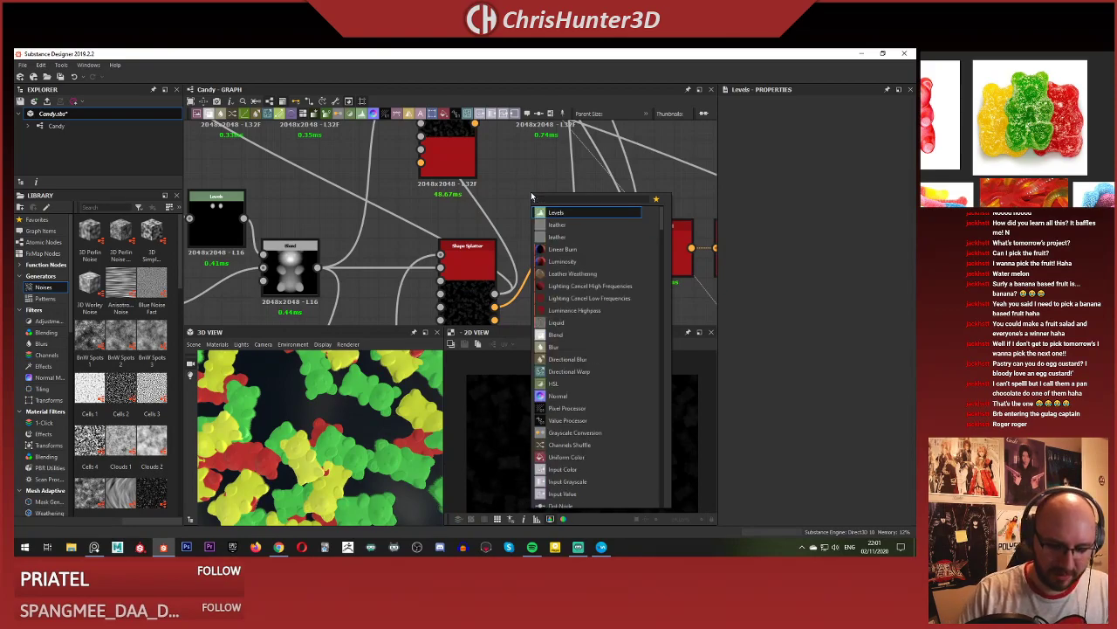
{"action": "key", "text": "Return"}
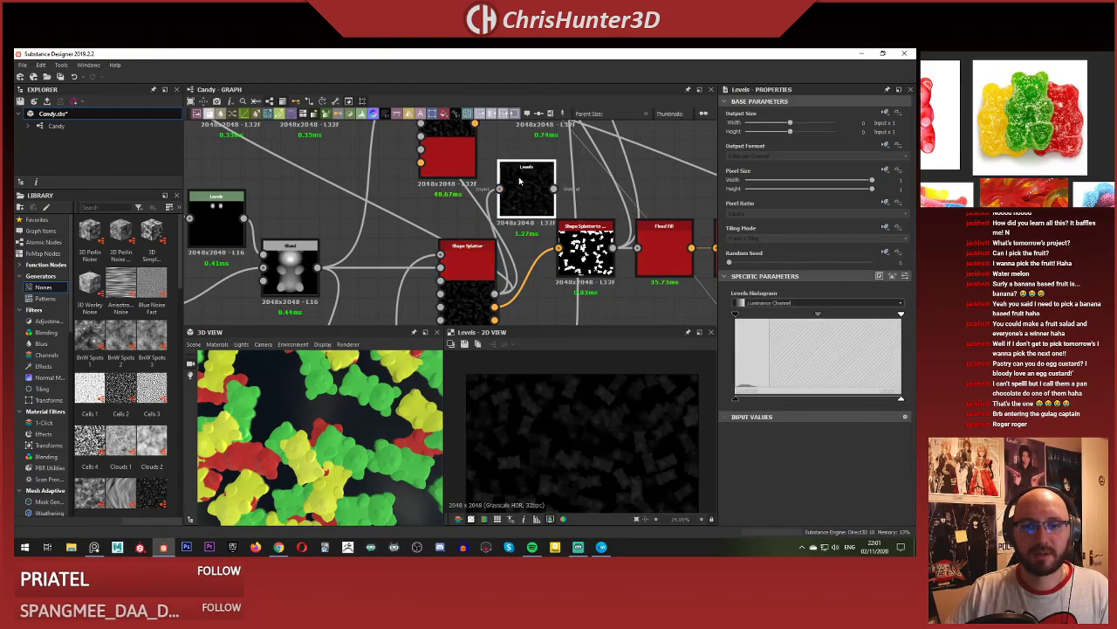
{"action": "left_click_drag", "start_coordinate": [902, 401], "coordinate": [851, 399]}
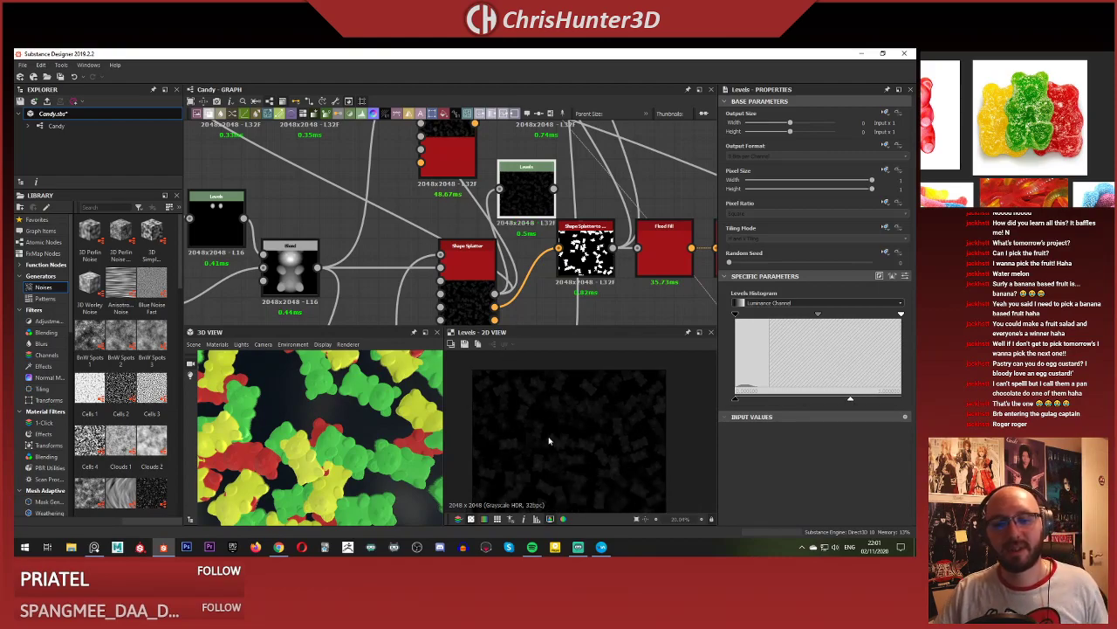
{"action": "scroll", "coordinate": [576, 439], "scroll_direction": "down", "scroll_amount": 2}
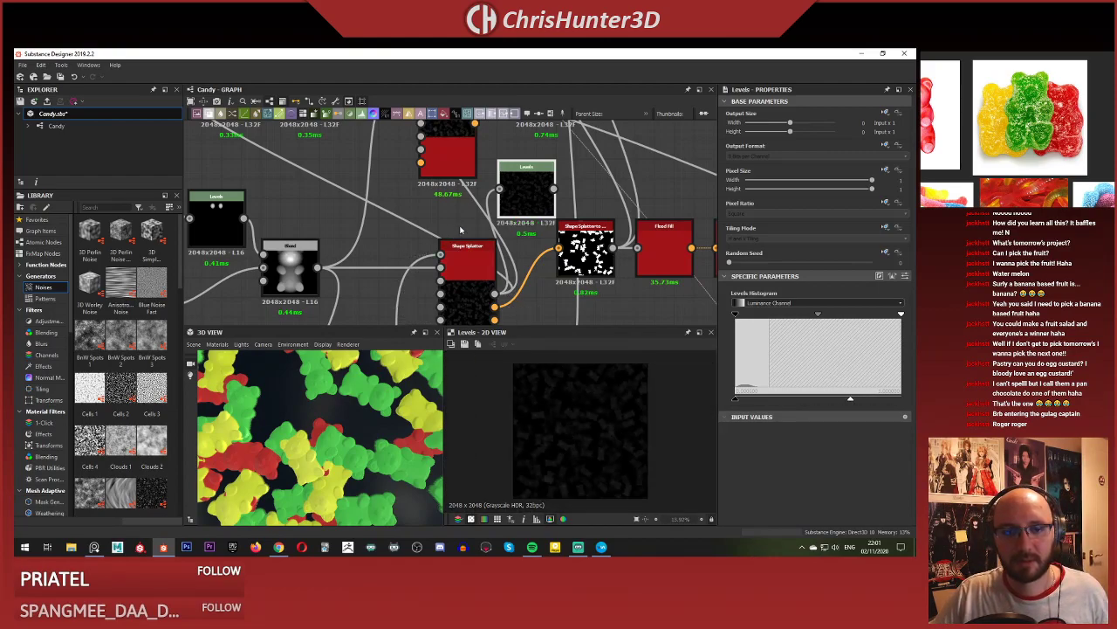
{"action": "scroll", "coordinate": [461, 230], "scroll_direction": "down", "scroll_amount": 4}
{"action": "scroll", "coordinate": [513, 260], "scroll_direction": "up", "scroll_amount": 5}
{"action": "left_click", "coordinate": [481, 310]}
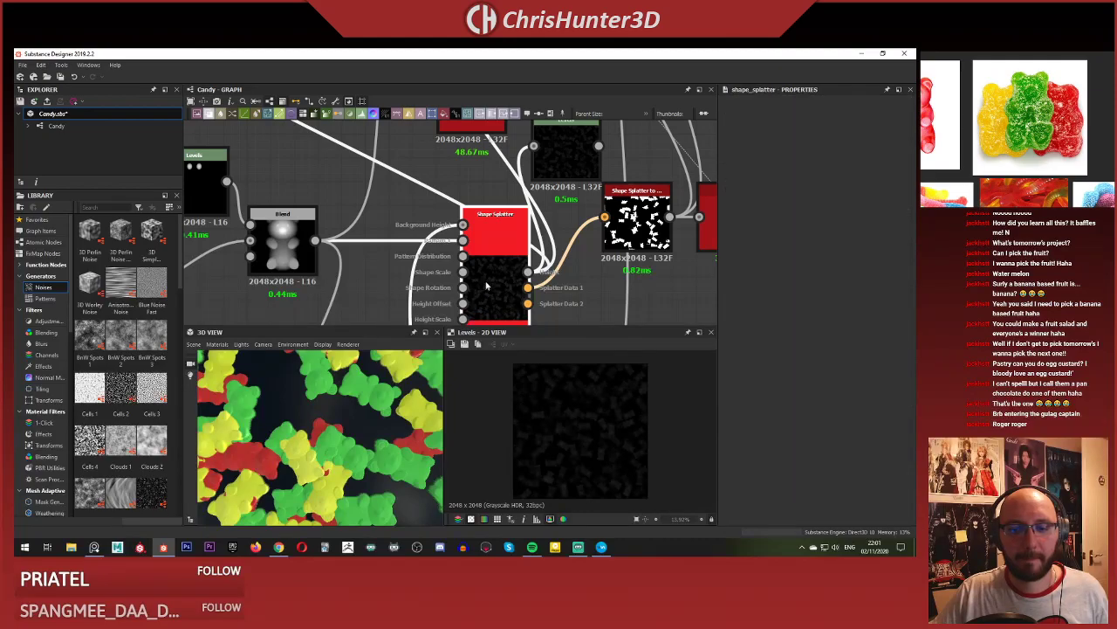
{"action": "scroll", "coordinate": [495, 266], "scroll_direction": "down", "scroll_amount": 4}
{"action": "scroll", "coordinate": [496, 264], "scroll_direction": "up", "scroll_amount": 2}
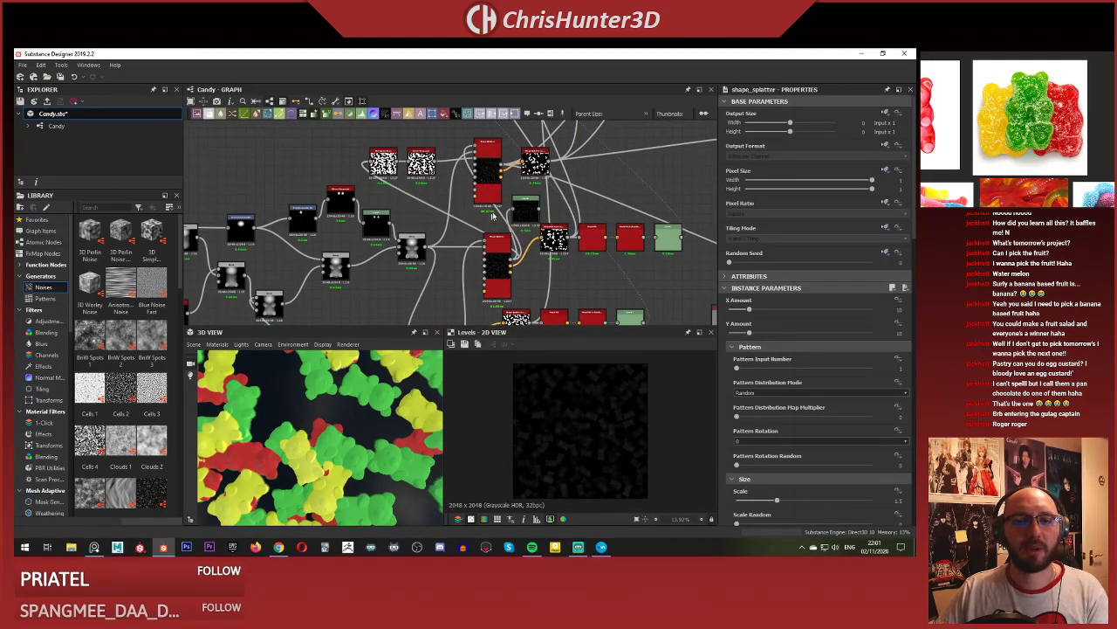
{"action": "left_click", "coordinate": [528, 210]}
{"action": "key", "text": "Delete"}
Move the lowest Shape Splatter further from its mask node and show its height output in 2D.
{"action": "middle_click_drag", "start_coordinate": [468, 309], "coordinate": [469, 219]}
{"action": "scroll", "coordinate": [470, 220], "scroll_direction": "up", "scroll_amount": 3}
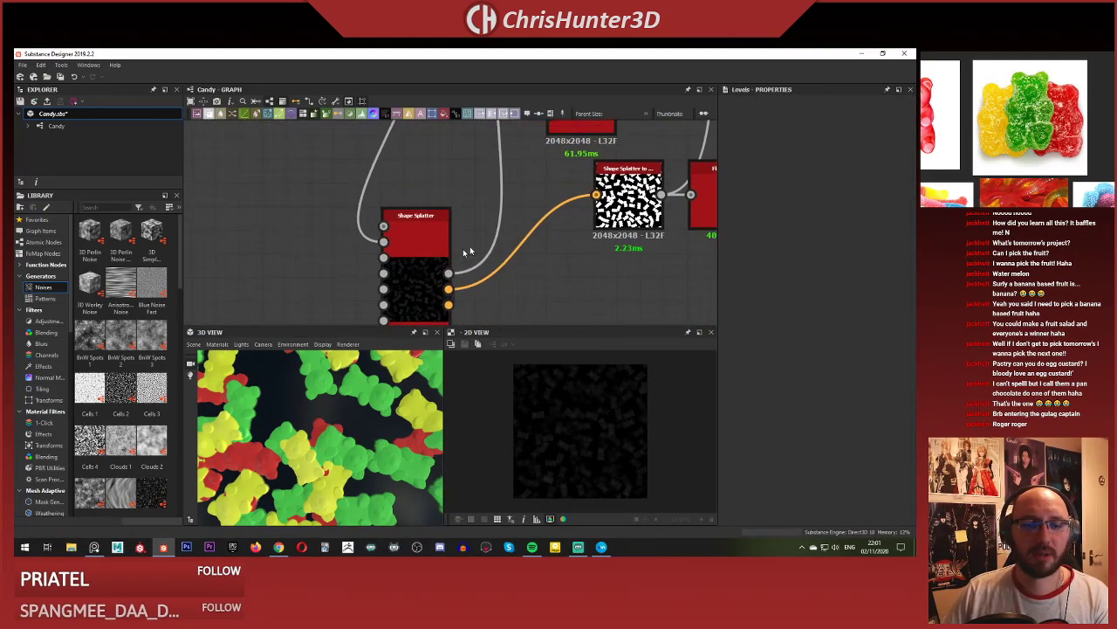
{"action": "left_click_drag", "start_coordinate": [423, 252], "coordinate": [365, 250]}
{"action": "double_click", "coordinate": [365, 249]}
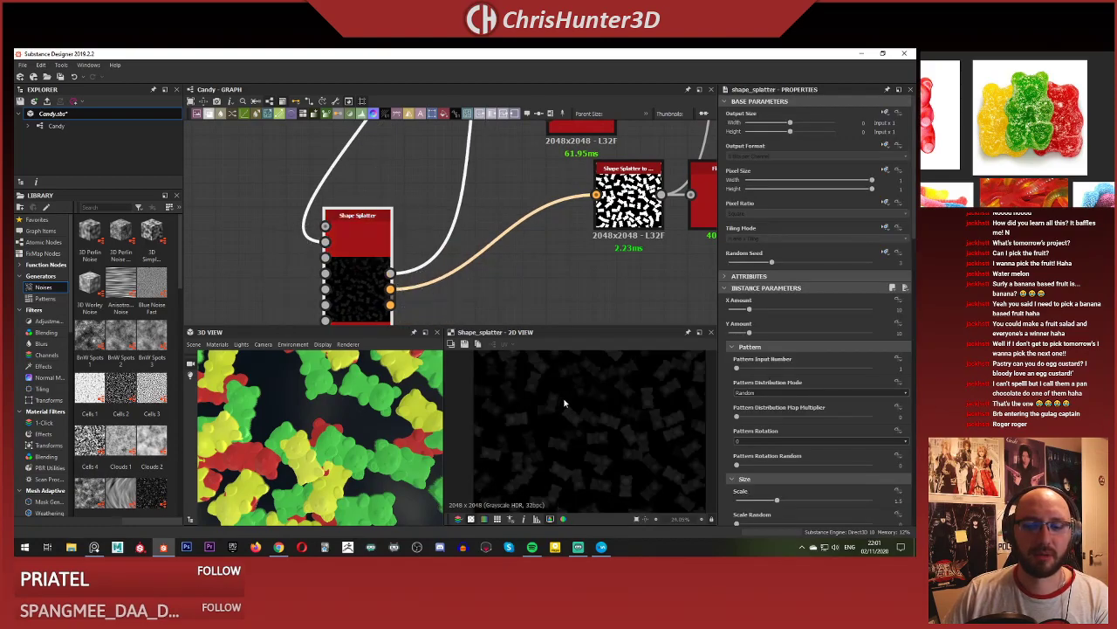
{"action": "scroll", "coordinate": [483, 266], "scroll_direction": "down", "scroll_amount": 4}
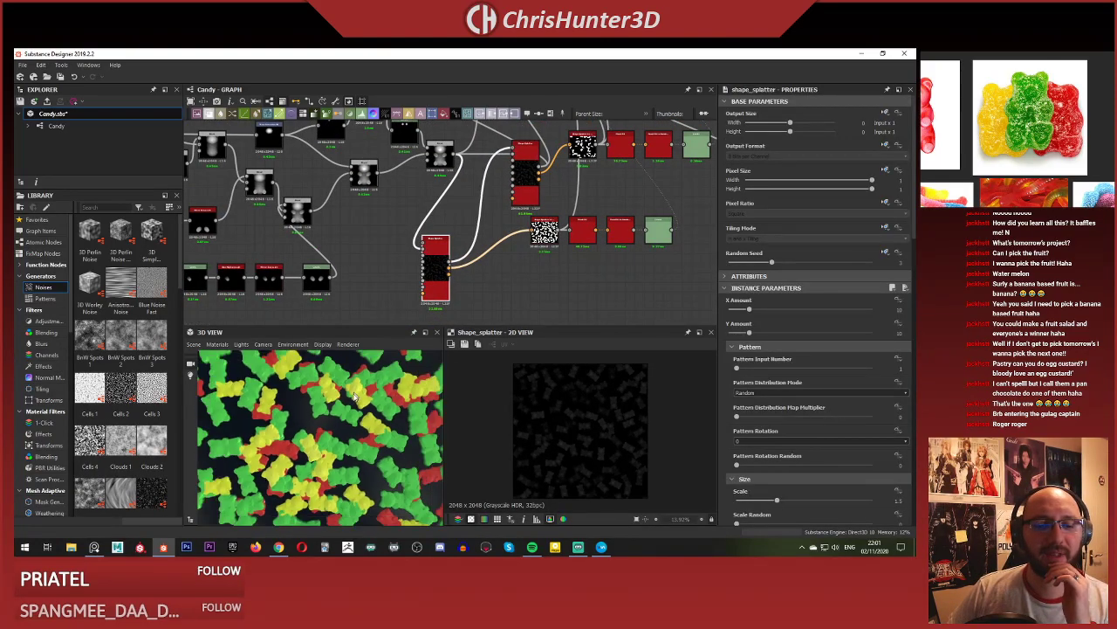
Set both Height Offset and Height Offset Random to 0 on the lowest Shape Splatter.
{"action": "scroll", "coordinate": [784, 405], "scroll_direction": "down", "scroll_amount": 3}
{"action": "scroll", "coordinate": [784, 405], "scroll_direction": "down", "scroll_amount": 8}
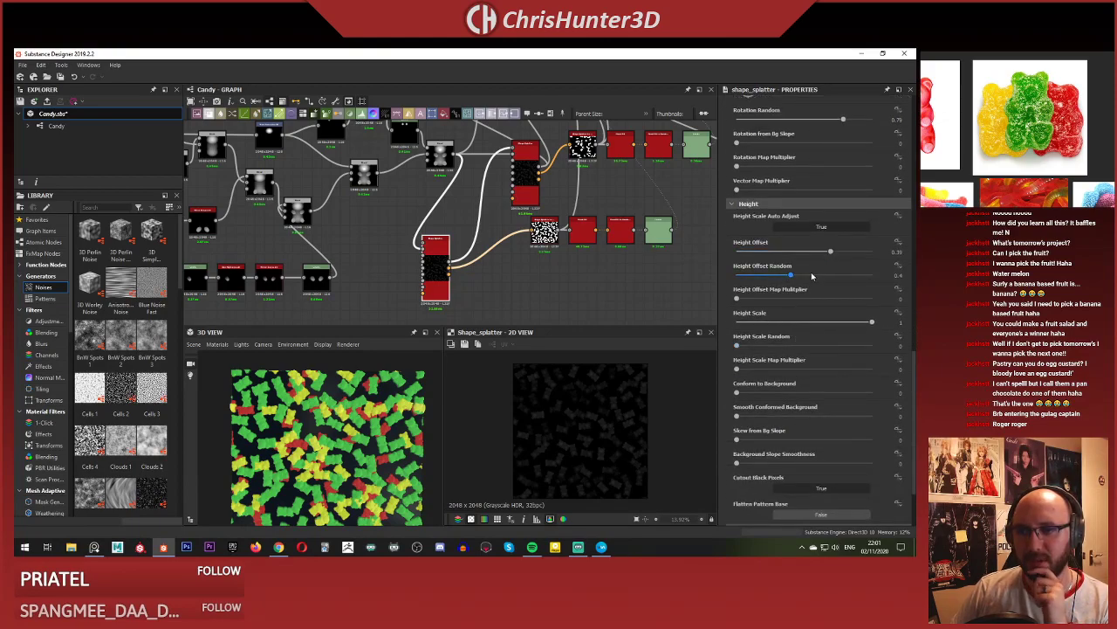
{"action": "double_click", "coordinate": [896, 252]}
{"action": "type", "text": "0"}
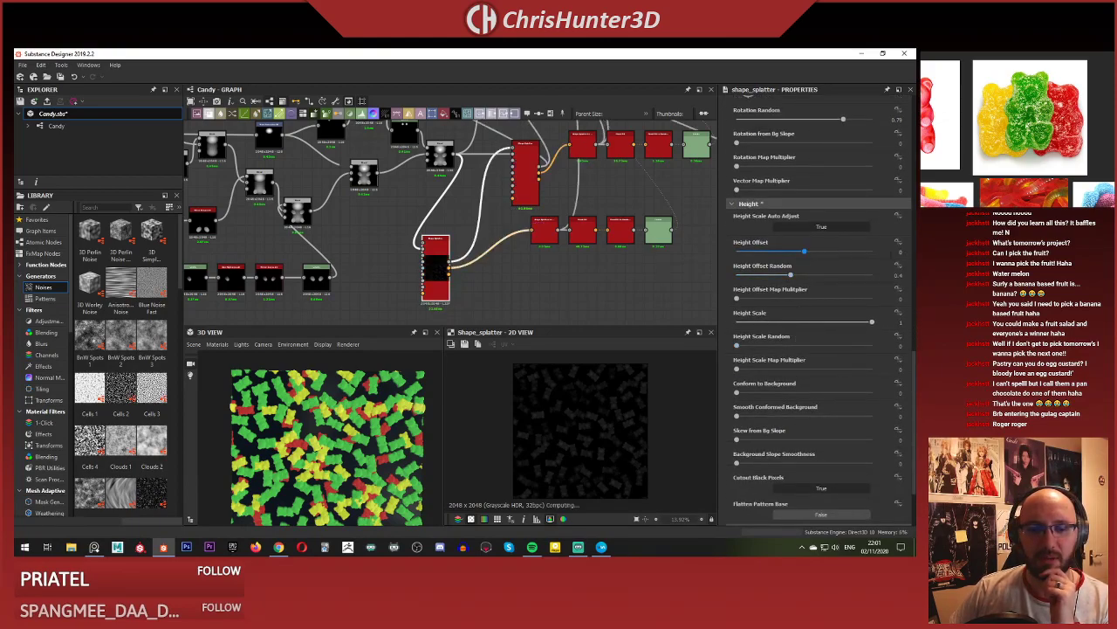
{"action": "key", "text": "Return"}
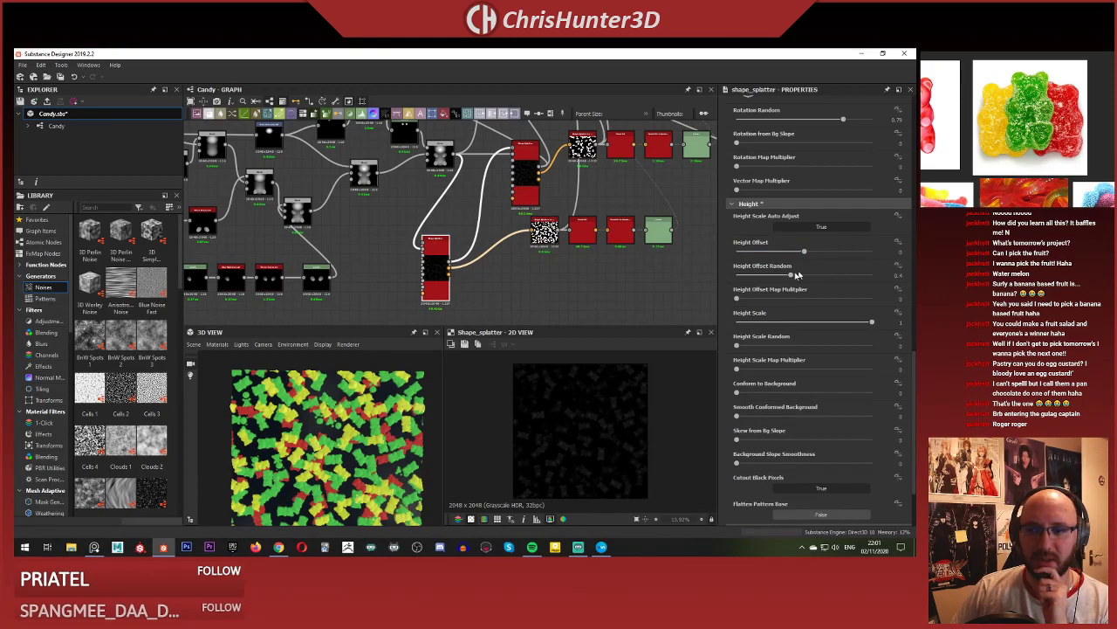
{"action": "double_click", "coordinate": [897, 275]}
{"action": "type", "text": "0"}
{"action": "key", "text": "Return"}
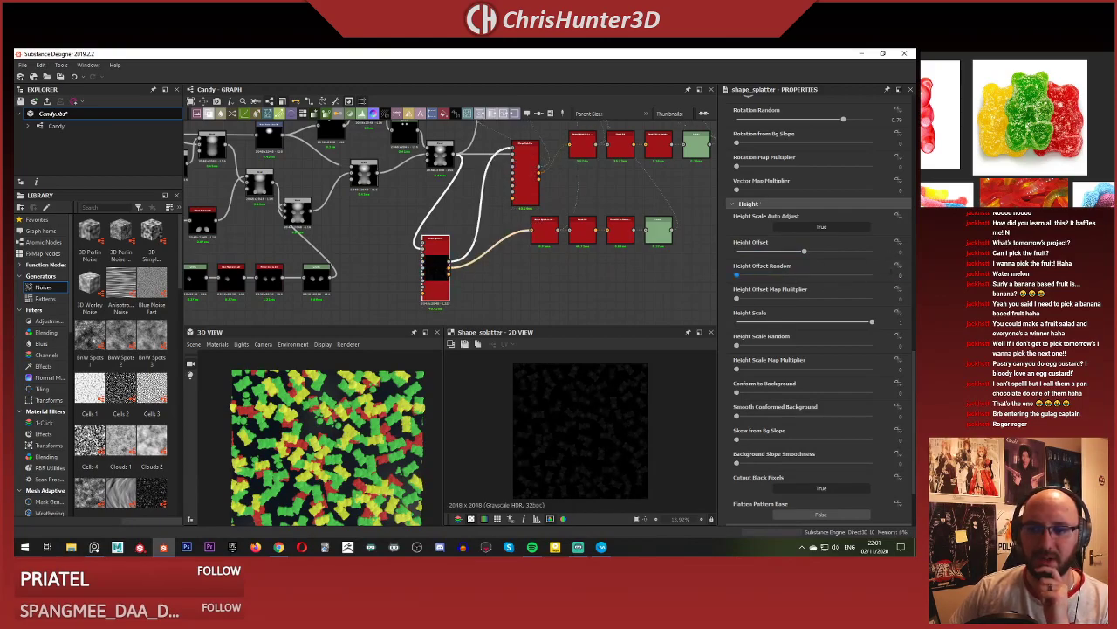
Examine how the coloured bears overlap in the 3D view, both close up and from further away.
{"action": "scroll", "coordinate": [357, 455], "scroll_direction": "up", "scroll_amount": 5}
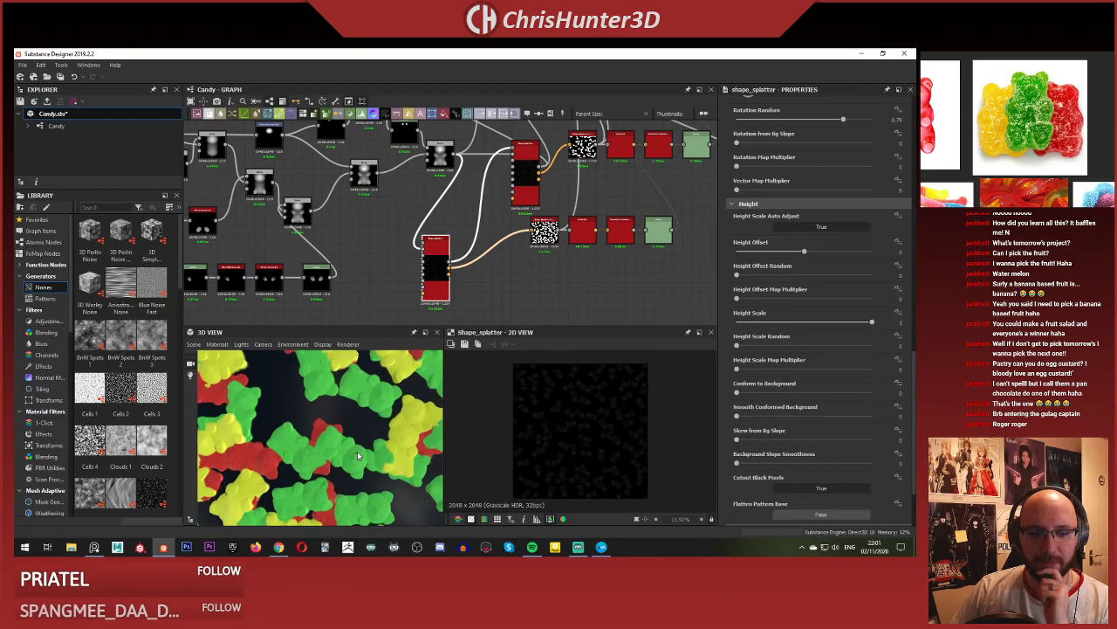
{"action": "scroll", "coordinate": [384, 437], "scroll_direction": "down", "scroll_amount": 5}
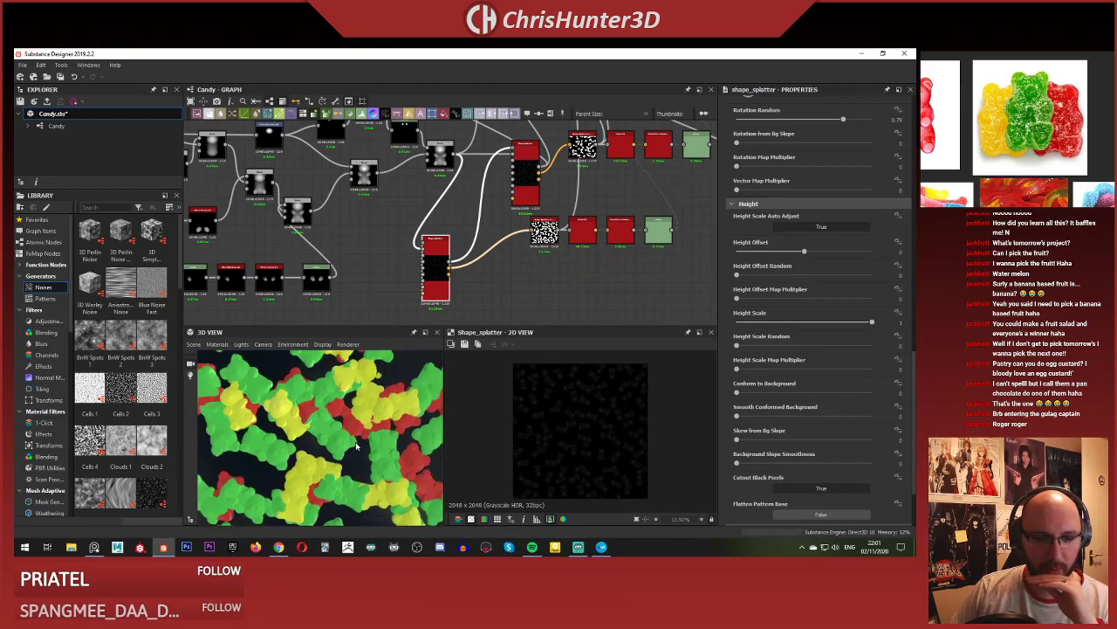
{"action": "scroll", "coordinate": [397, 417], "scroll_direction": "up", "scroll_amount": 4}
{"action": "scroll", "coordinate": [299, 501], "scroll_direction": "down", "scroll_amount": 5}
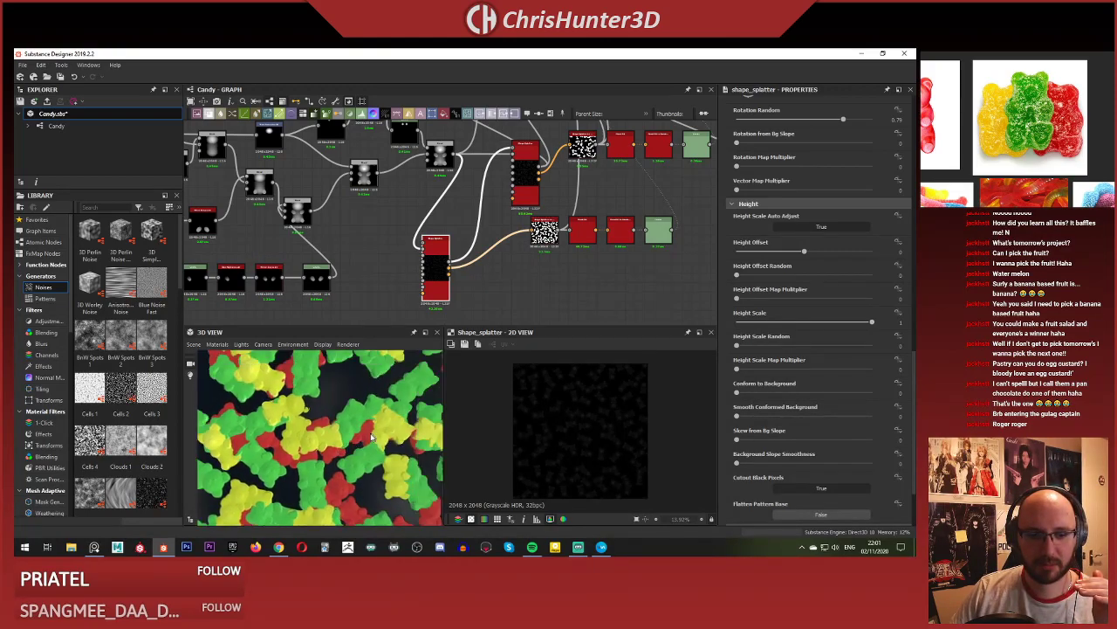
{"action": "scroll", "coordinate": [299, 434], "scroll_direction": "up", "scroll_amount": 6}
{"action": "middle_click_drag", "start_coordinate": [299, 435], "coordinate": [357, 408]}
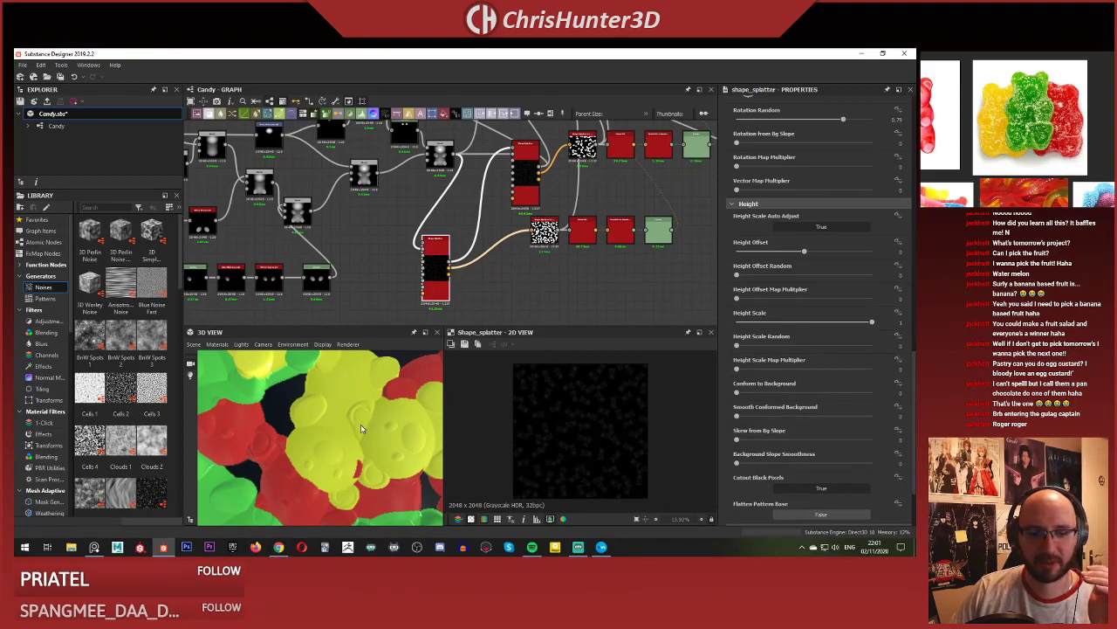
{"action": "scroll", "coordinate": [361, 427], "scroll_direction": "down", "scroll_amount": 5}
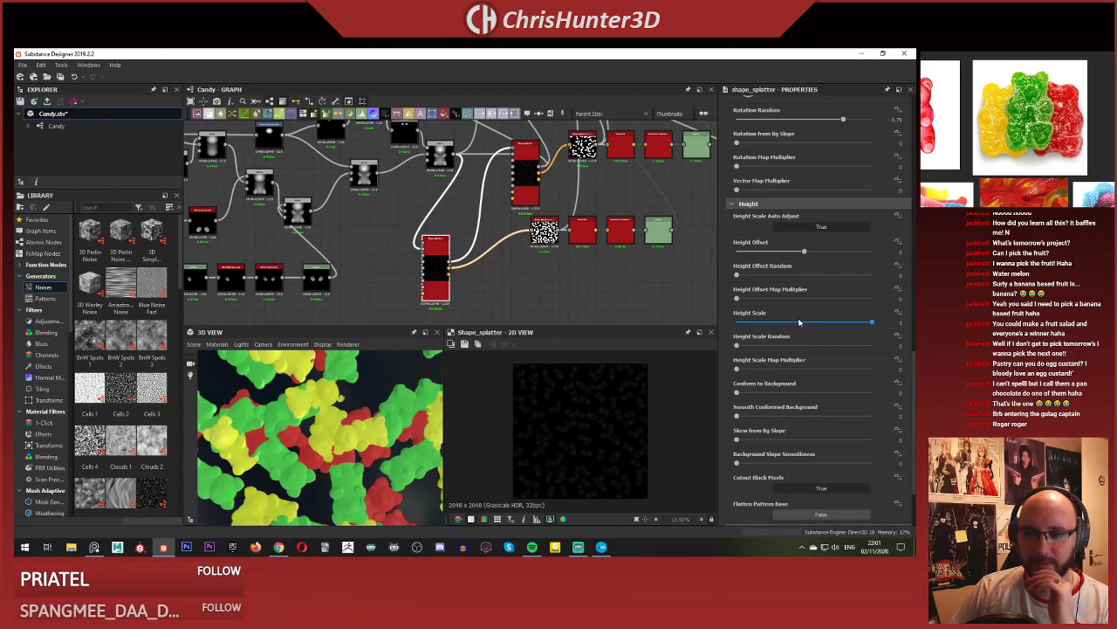
Try a Height Scale Random of about 0.45 and a different Height Scale on the lowest Shape Splatter, restoring them to 0 and 1.
{"action": "left_click_drag", "start_coordinate": [788, 348], "coordinate": [797, 347]}
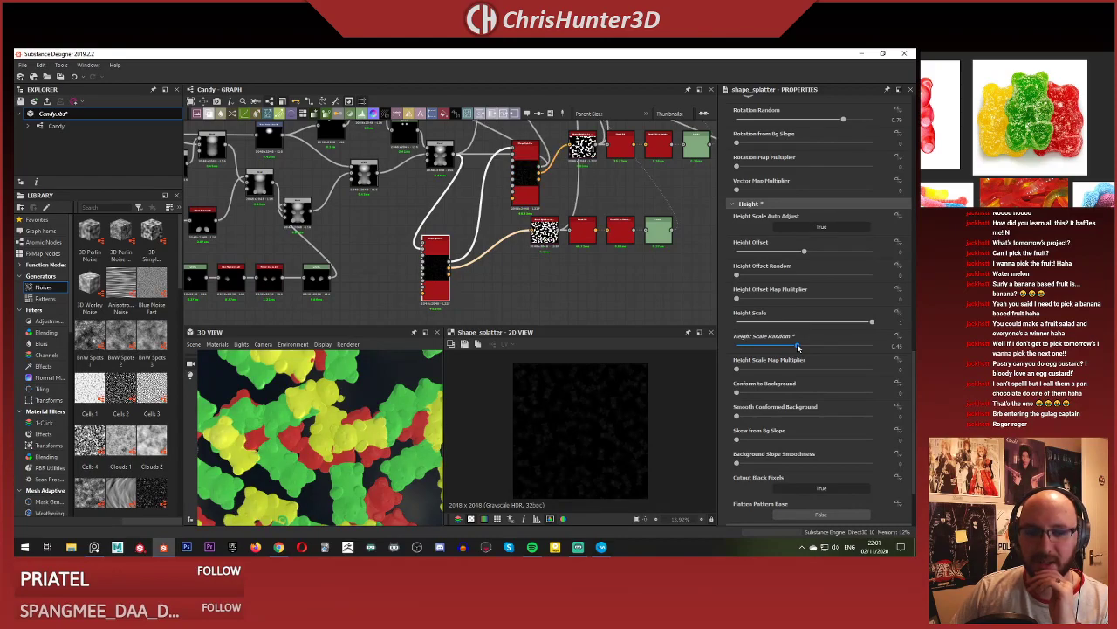
{"action": "left_click_drag", "start_coordinate": [734, 353], "coordinate": [718, 355]}
{"action": "left_click_drag", "start_coordinate": [797, 323], "coordinate": [872, 323]}
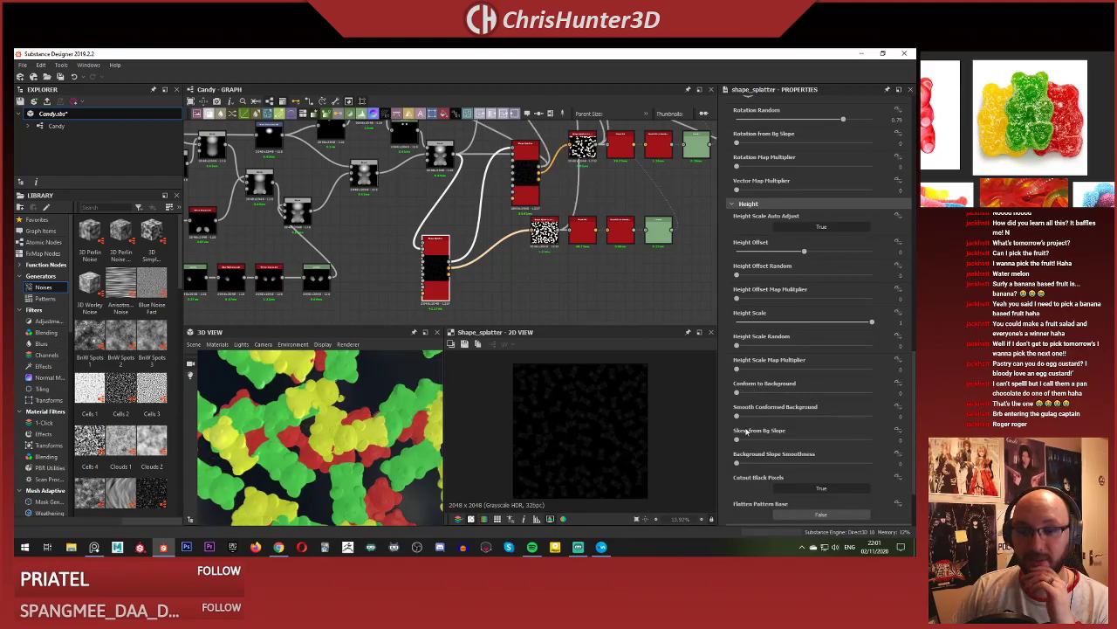
Try the maximum Skew from Bg Slope on the lowest Shape Splatter and bring it back to 0.
{"action": "left_click_drag", "start_coordinate": [736, 441], "coordinate": [902, 436]}
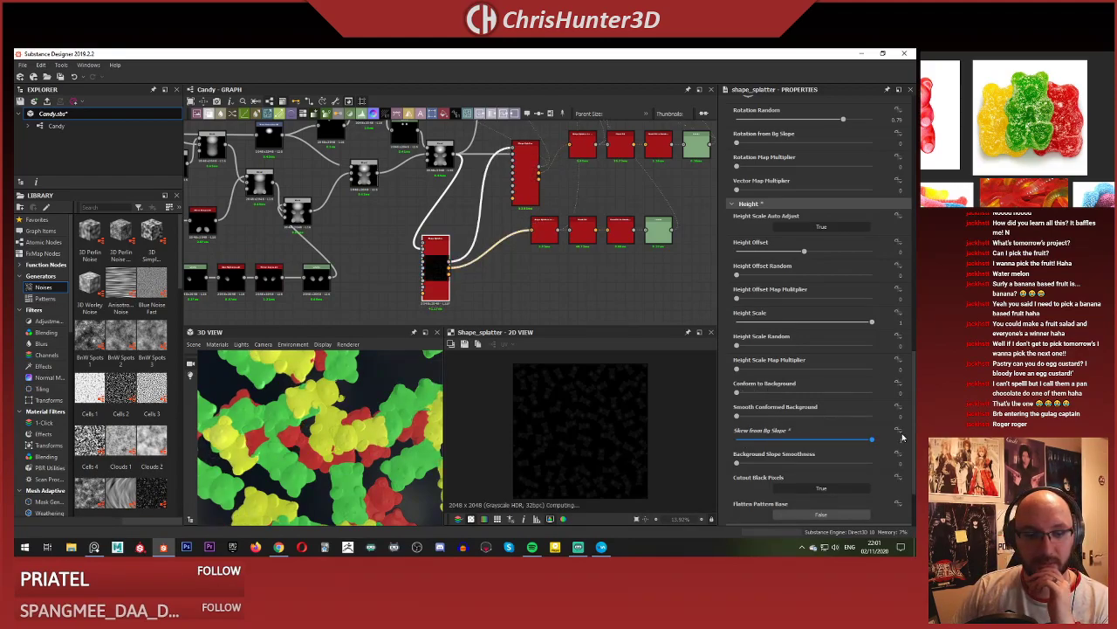
{"action": "scroll", "coordinate": [489, 269], "scroll_direction": "up", "scroll_amount": 2}
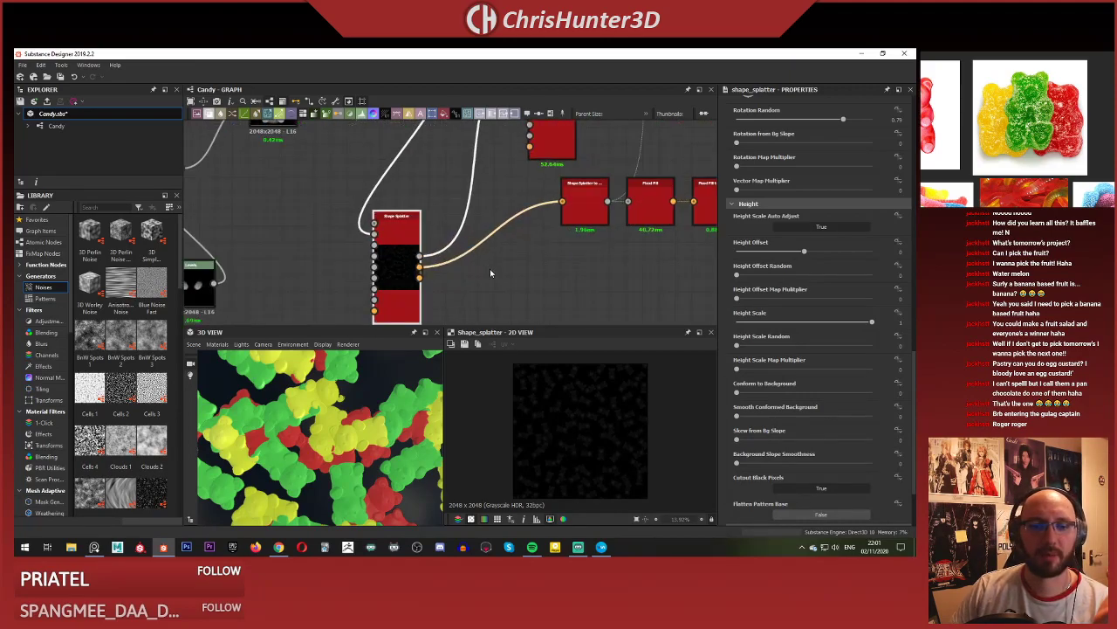
Insert a Levels node between the lowest Shape Splatter's height output and the middle Shape Splatter's background input.
{"action": "scroll", "coordinate": [411, 275], "scroll_direction": "down", "scroll_amount": 3}
{"action": "scroll", "coordinate": [480, 236], "scroll_direction": "up", "scroll_amount": 3}
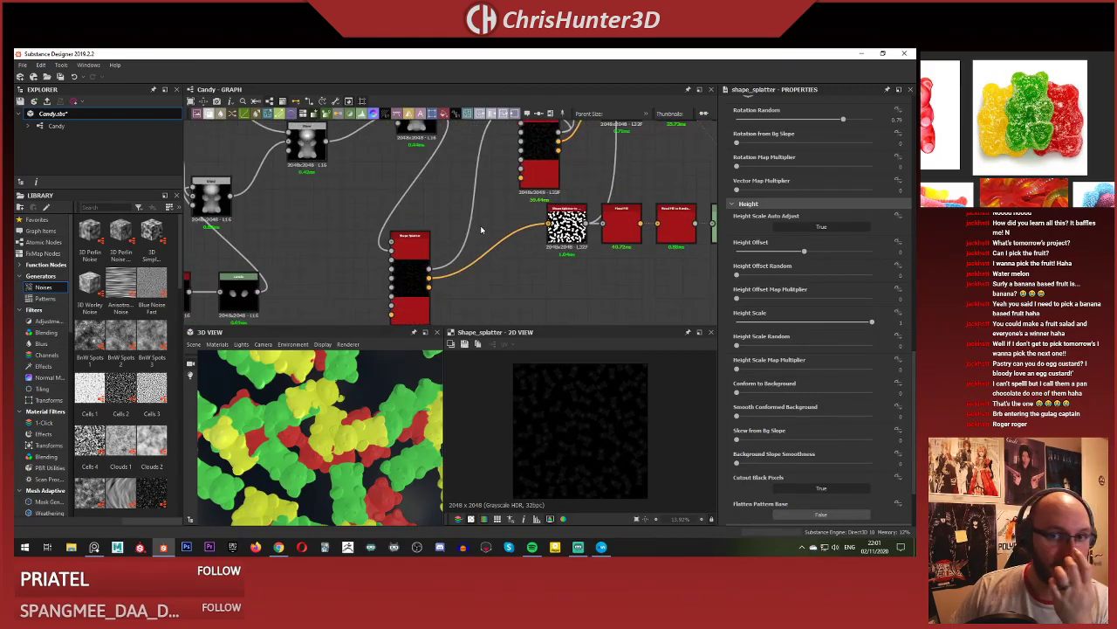
{"action": "scroll", "coordinate": [490, 245], "scroll_direction": "up", "scroll_amount": 1}
{"action": "middle_click_drag", "start_coordinate": [491, 245], "coordinate": [490, 260]}
{"action": "scroll", "coordinate": [489, 259], "scroll_direction": "down", "scroll_amount": 1}
{"action": "key", "text": "space"}
{"action": "type", "text": "le"}
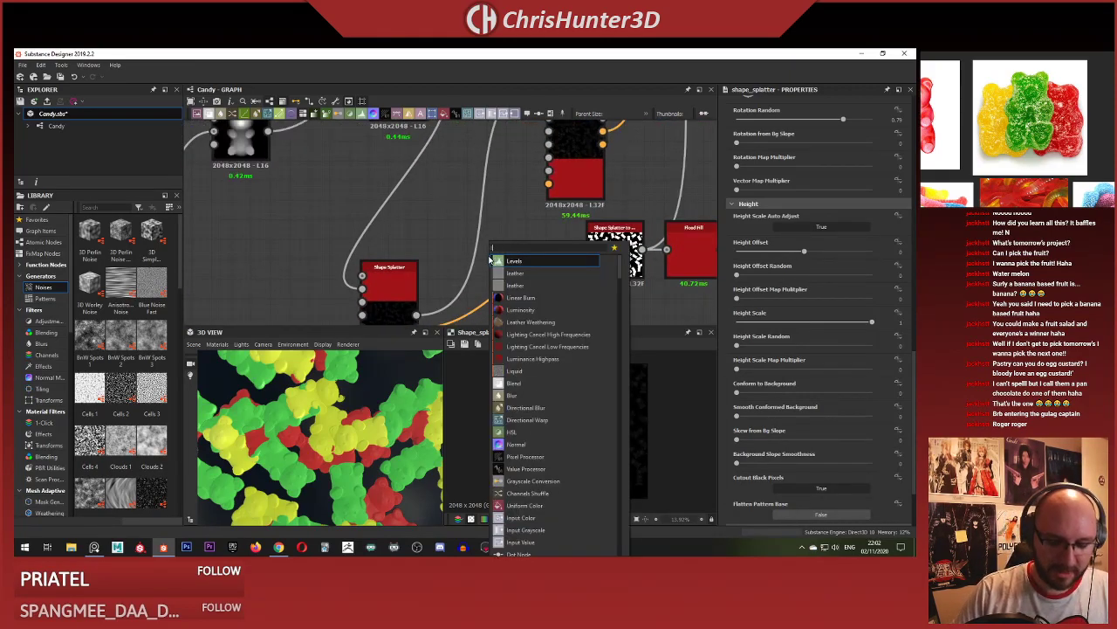
{"action": "key", "text": "Return"}
{"action": "left_click_drag", "start_coordinate": [417, 314], "coordinate": [469, 250]}
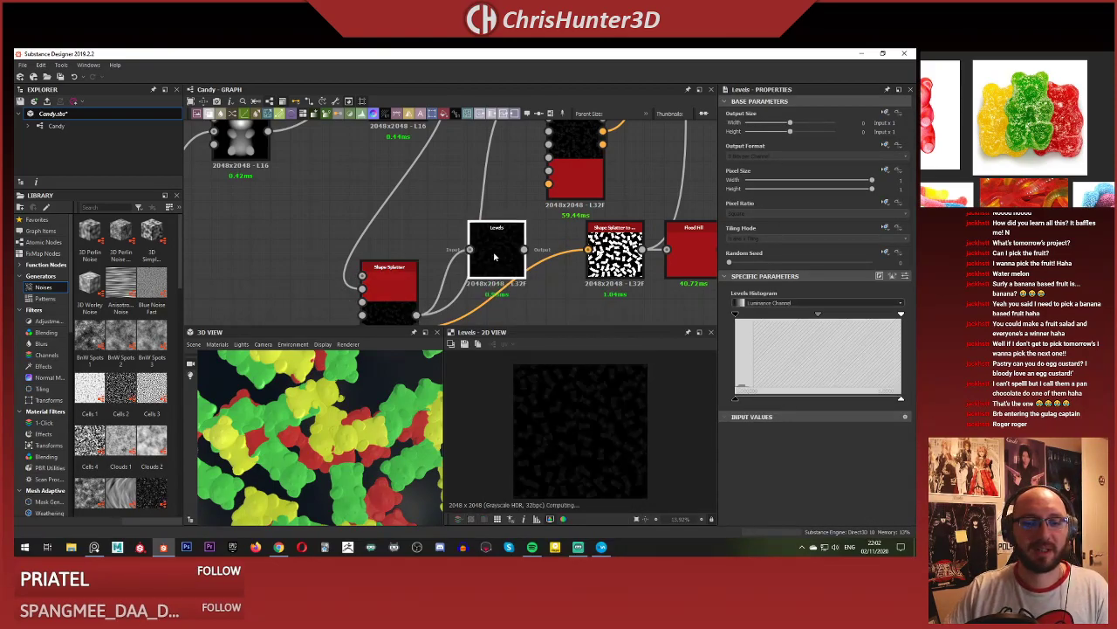
{"action": "scroll", "coordinate": [519, 192], "scroll_direction": "down", "scroll_amount": 3}
{"action": "scroll", "coordinate": [498, 253], "scroll_direction": "up", "scroll_amount": 1}
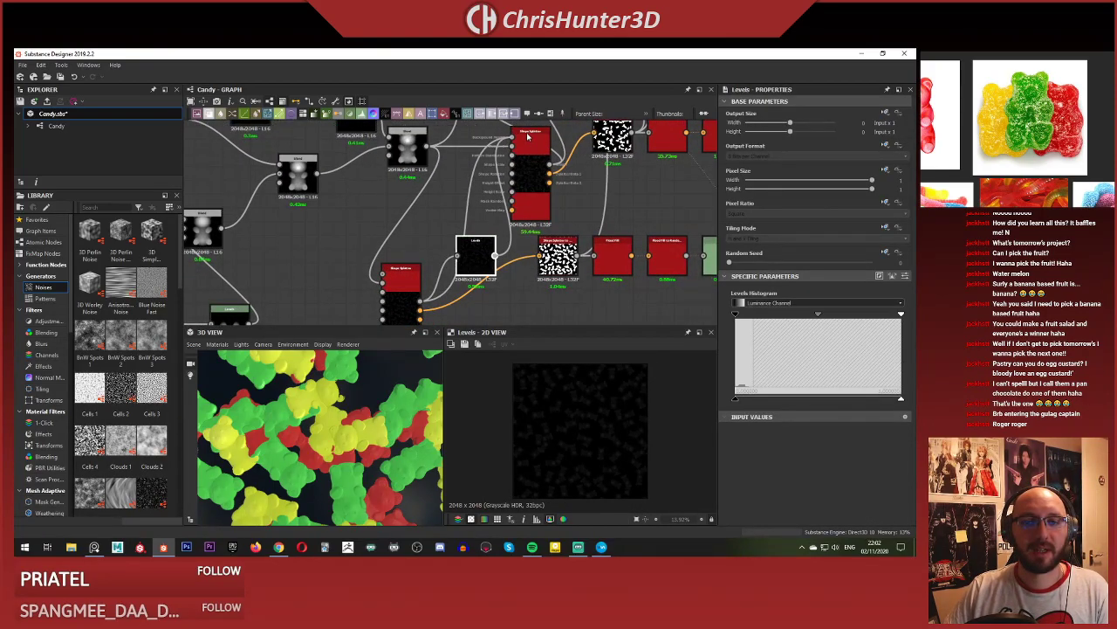
{"action": "left_click", "coordinate": [528, 155]}
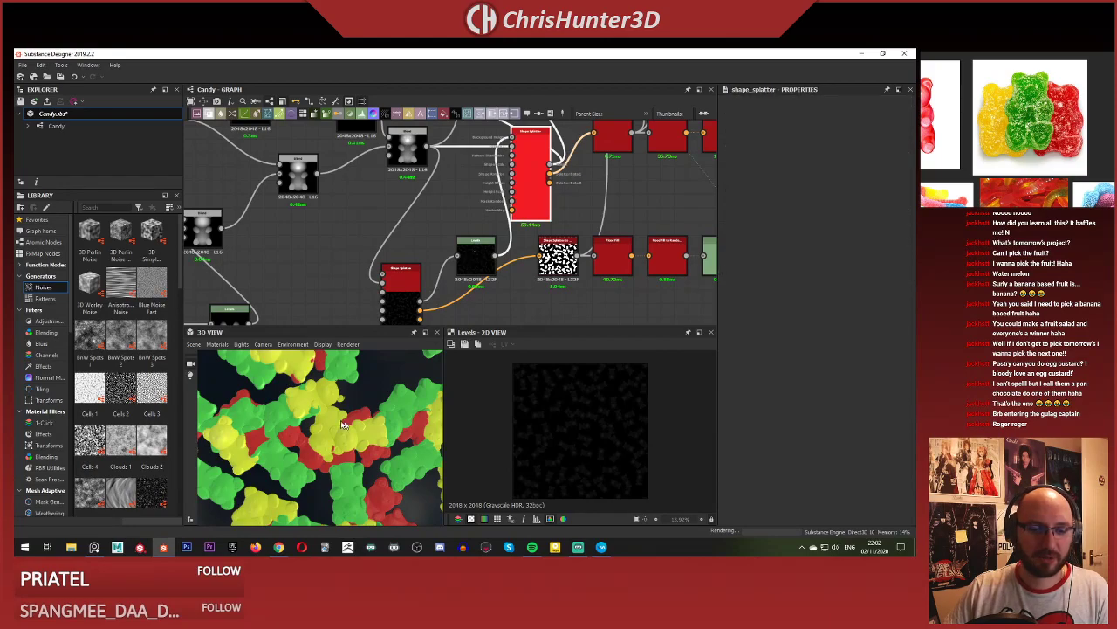
Try a lower output white level on the new Levels node, restore it to maximum, and delete the node.
{"action": "left_click_drag", "start_coordinate": [902, 401], "coordinate": [894, 401]}
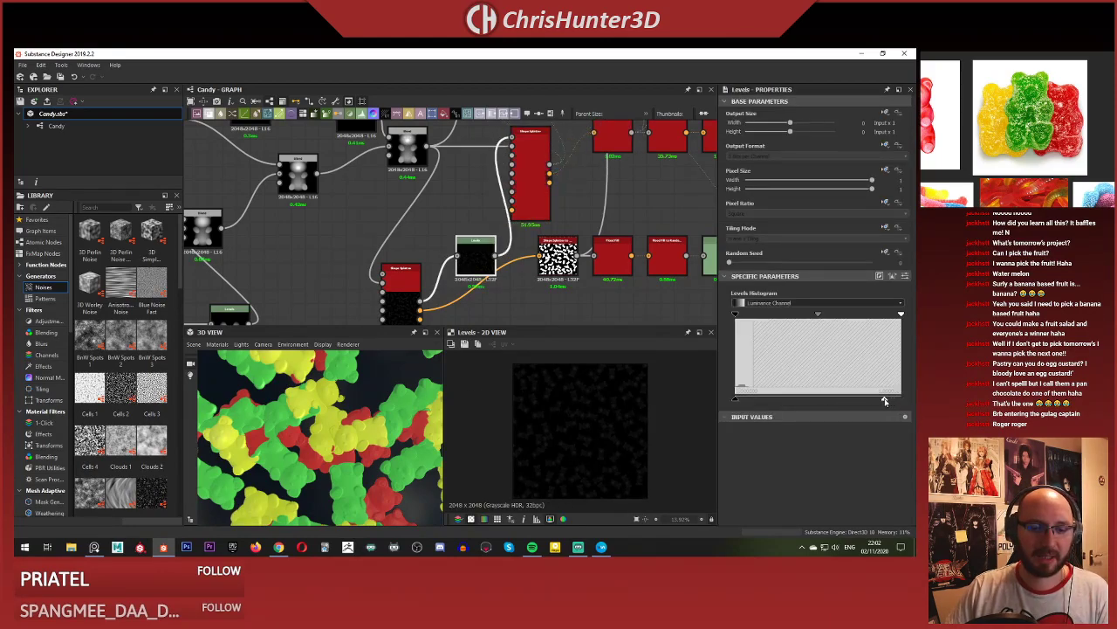
{"action": "mouse_move", "coordinate": [886, 402]}
{"action": "left_mouse_down"}
{"action": "mouse_move", "coordinate": [787, 402]}
{"action": "mouse_move", "coordinate": [901, 401]}
{"action": "left_mouse_up"}
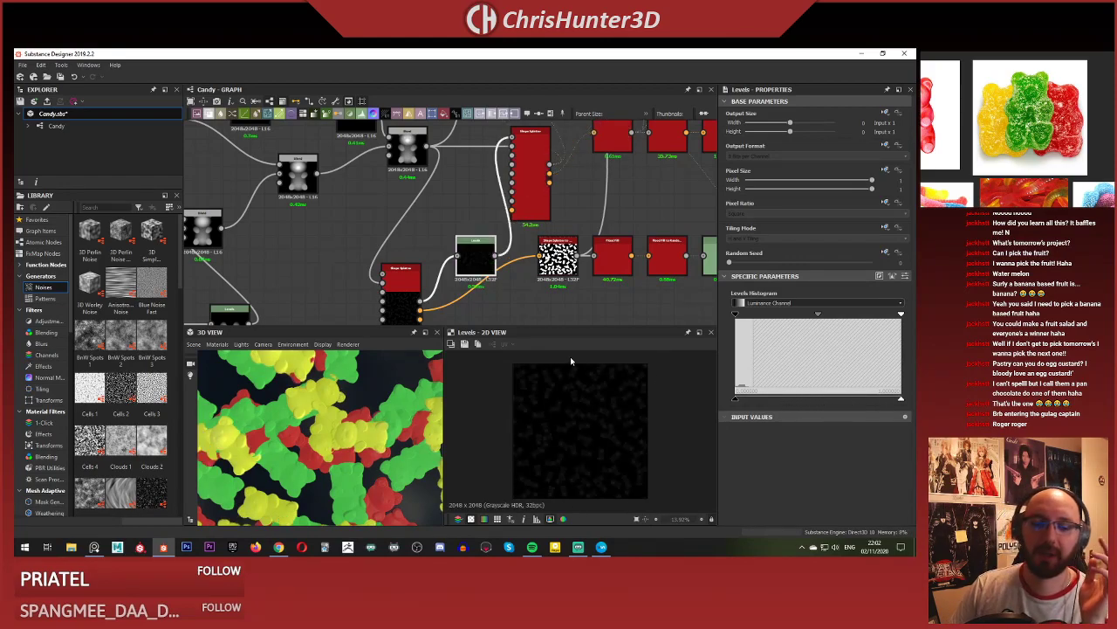
{"action": "scroll", "coordinate": [507, 306], "scroll_direction": "down", "scroll_amount": 5}
{"action": "scroll", "coordinate": [496, 208], "scroll_direction": "up", "scroll_amount": 4}
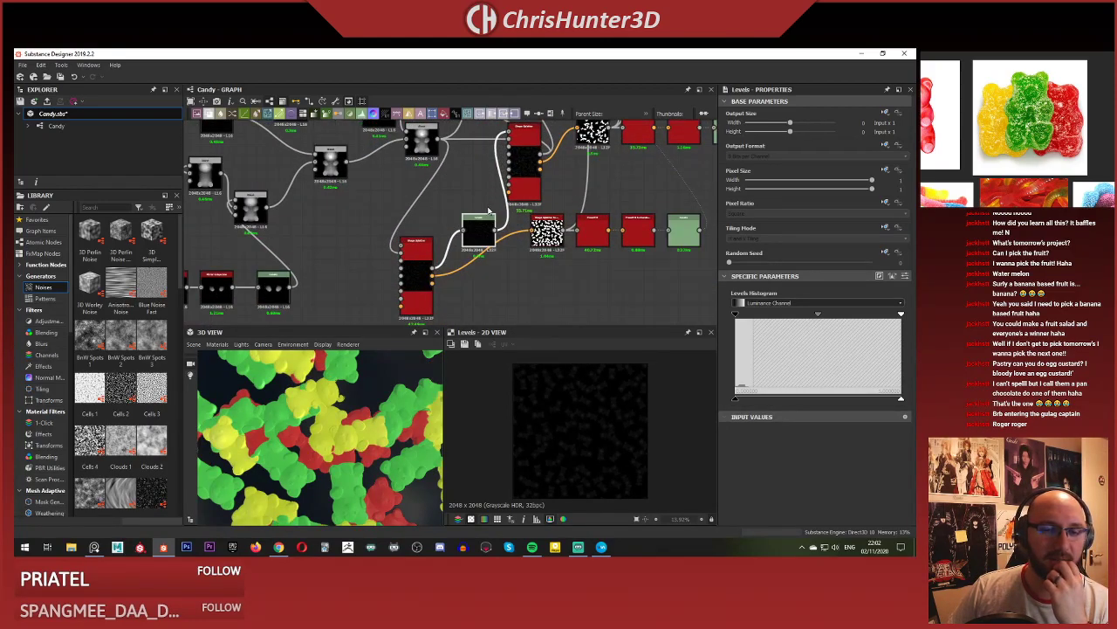
{"action": "scroll", "coordinate": [489, 212], "scroll_direction": "up", "scroll_amount": 3}
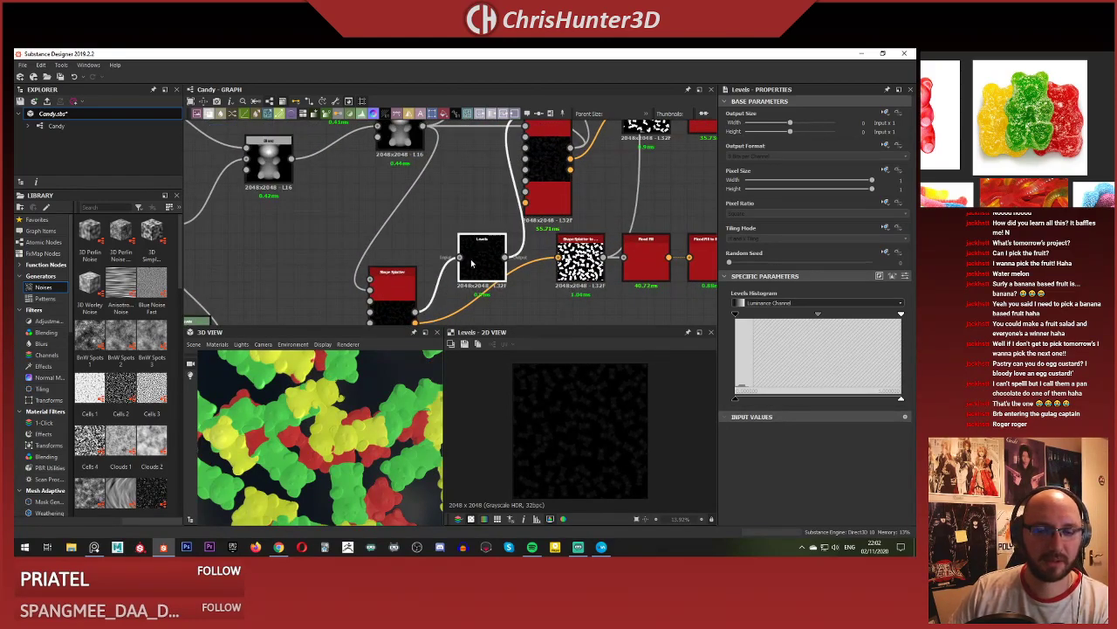
{"action": "key", "text": "BackSpace"}
{"action": "scroll", "coordinate": [447, 215], "scroll_direction": "down", "scroll_amount": 5}
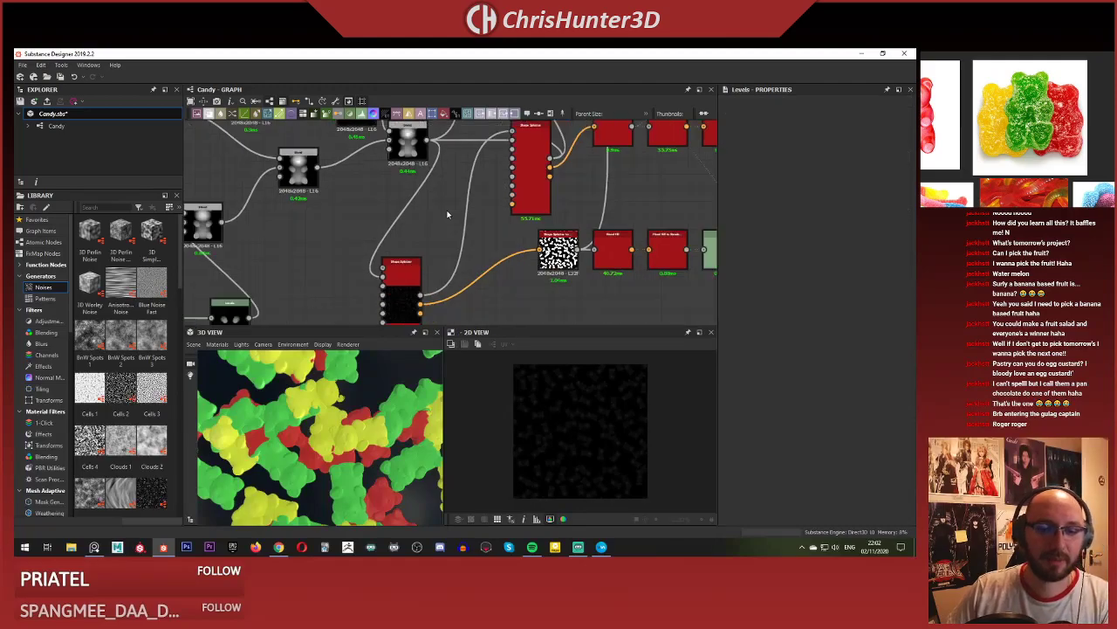
Set Height Offset to 0.2 on the lowest Shape Splatter.
{"action": "scroll", "coordinate": [449, 224], "scroll_direction": "up", "scroll_amount": 2}
{"action": "scroll", "coordinate": [332, 460], "scroll_direction": "down", "scroll_amount": 3}
{"action": "scroll", "coordinate": [436, 270], "scroll_direction": "up", "scroll_amount": 5}
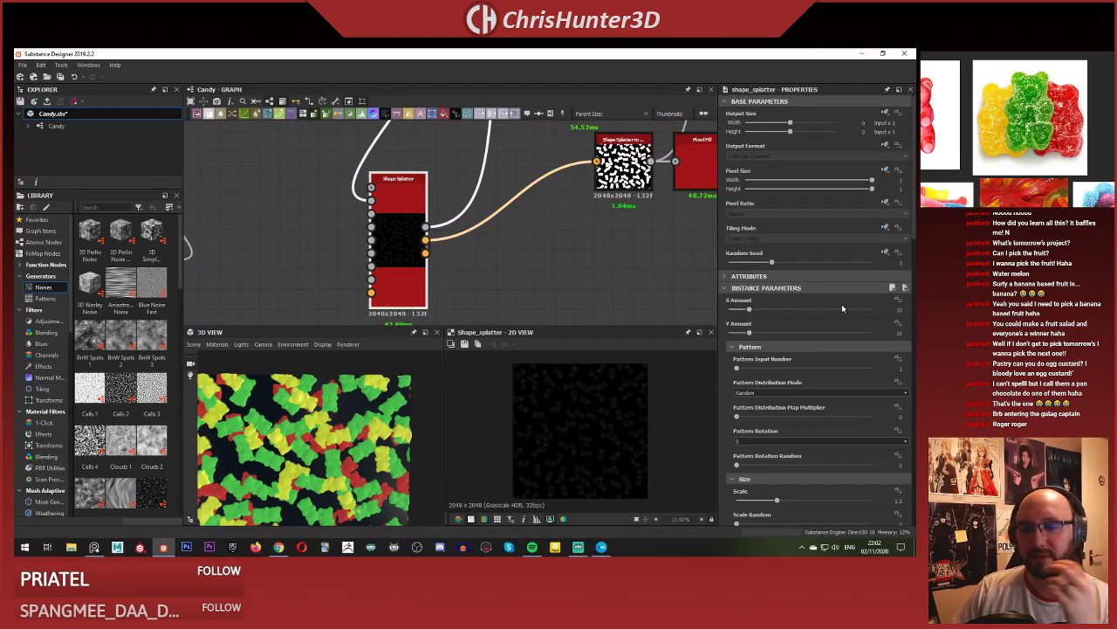
{"action": "scroll", "coordinate": [841, 304], "scroll_direction": "down", "scroll_amount": 3}
{"action": "scroll", "coordinate": [841, 304], "scroll_direction": "down", "scroll_amount": 5}
{"action": "scroll", "coordinate": [835, 311], "scroll_direction": "down", "scroll_amount": 5}
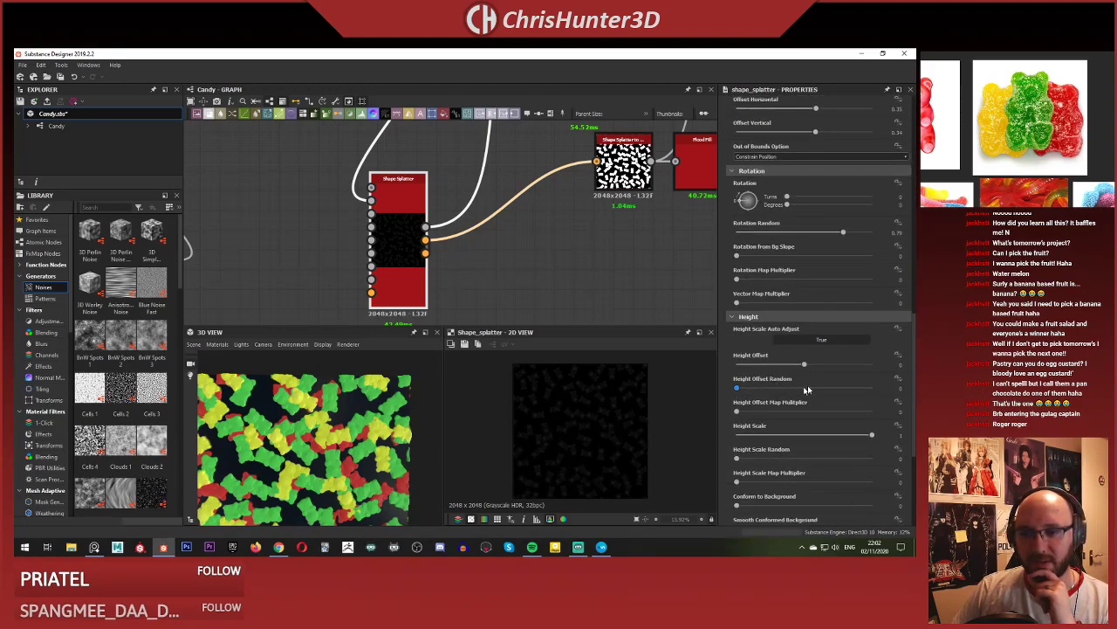
{"action": "left_click_drag", "start_coordinate": [805, 366], "coordinate": [818, 366]}
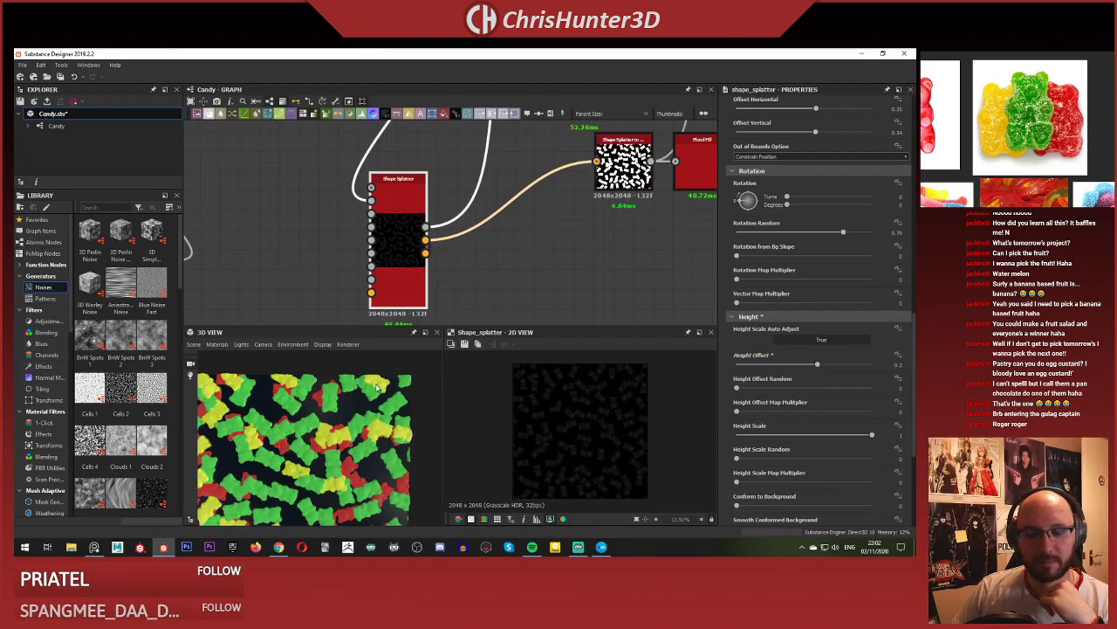
Set Height Offset Random to about 0.19 on the lowest Shape Splatter, trying smaller values first.
{"action": "scroll", "coordinate": [377, 387], "scroll_direction": "up", "scroll_amount": 3}
{"action": "left_click_drag", "start_coordinate": [759, 388], "coordinate": [735, 390]}
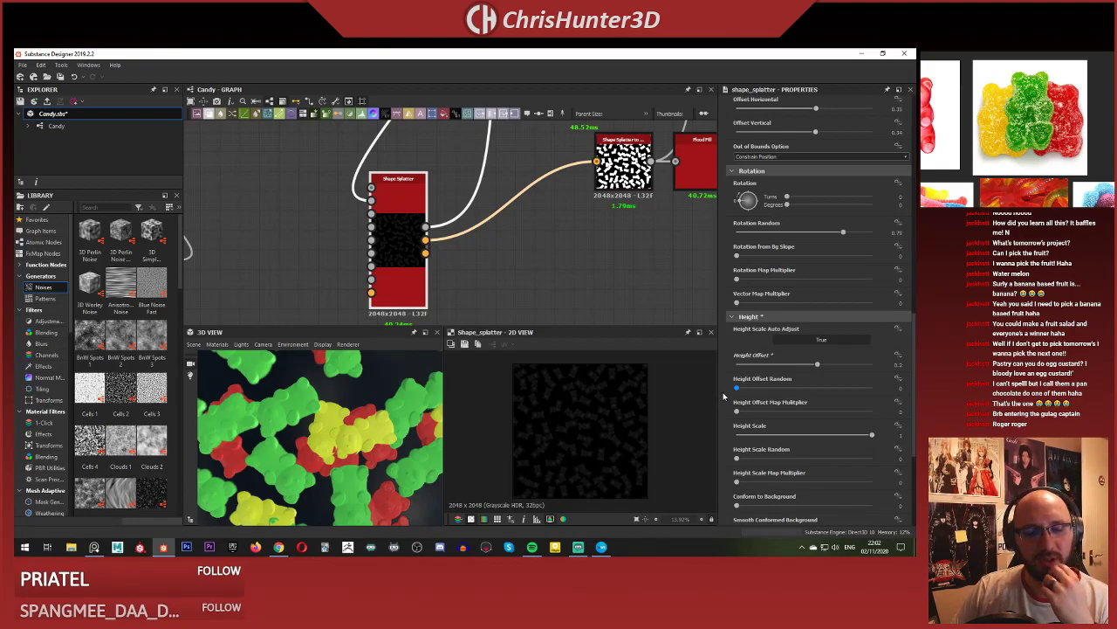
{"action": "left_click_drag", "start_coordinate": [737, 397], "coordinate": [747, 399]}
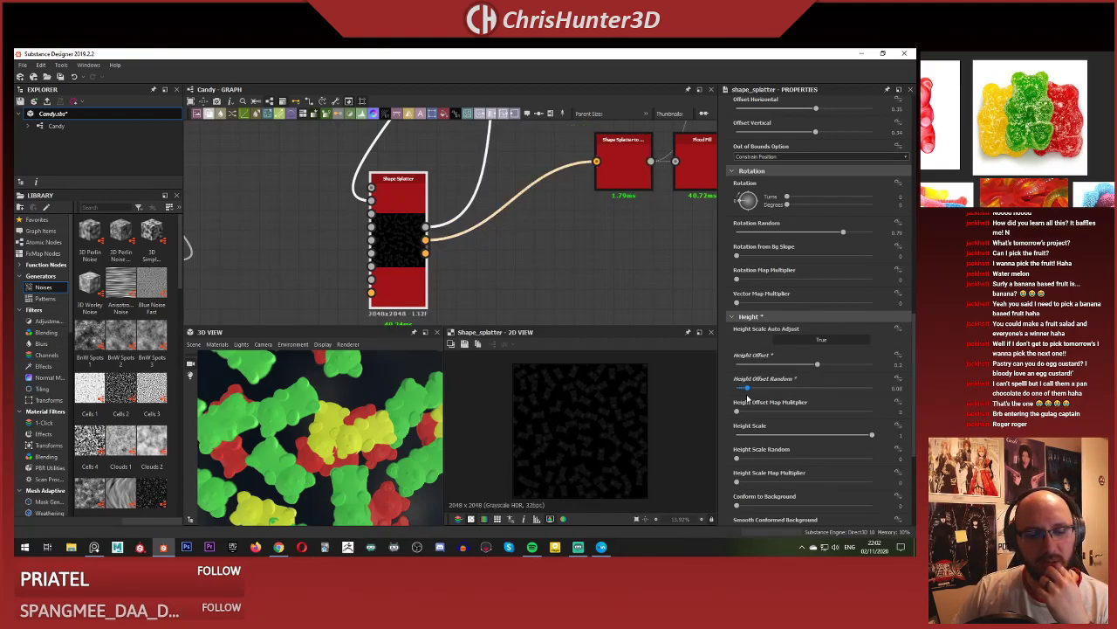
{"action": "left_click_drag", "start_coordinate": [750, 397], "coordinate": [763, 400]}
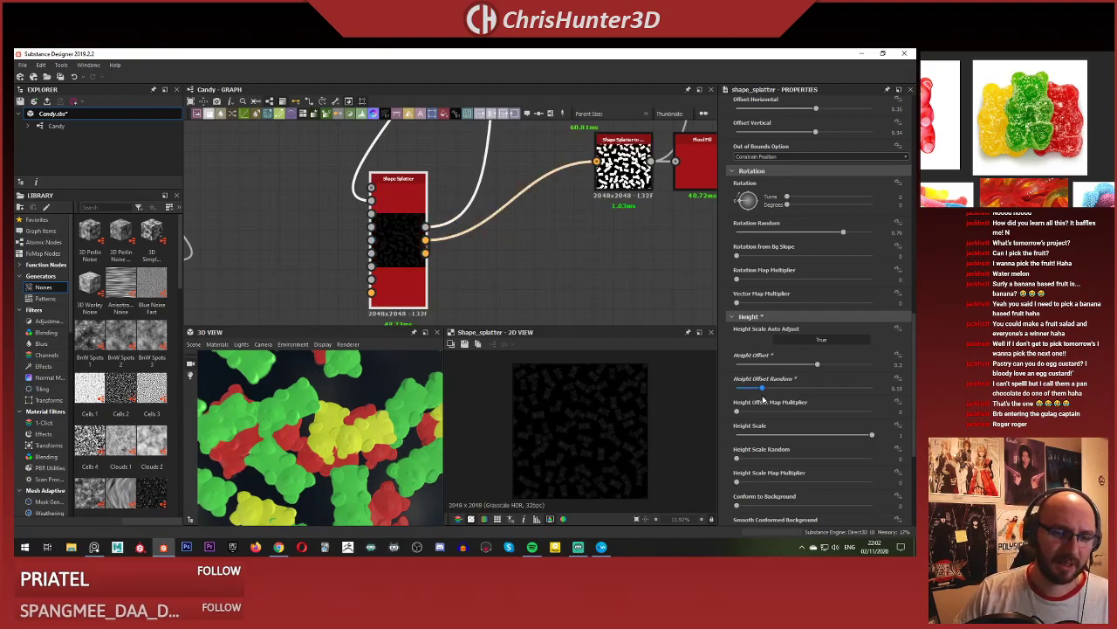
Set Height Offset to 0.18 and Height Offset Random to about 0.25 on the middle Shape Splatter.
{"action": "scroll", "coordinate": [419, 245], "scroll_direction": "down", "scroll_amount": 3}
{"action": "scroll", "coordinate": [449, 246], "scroll_direction": "up", "scroll_amount": 5}
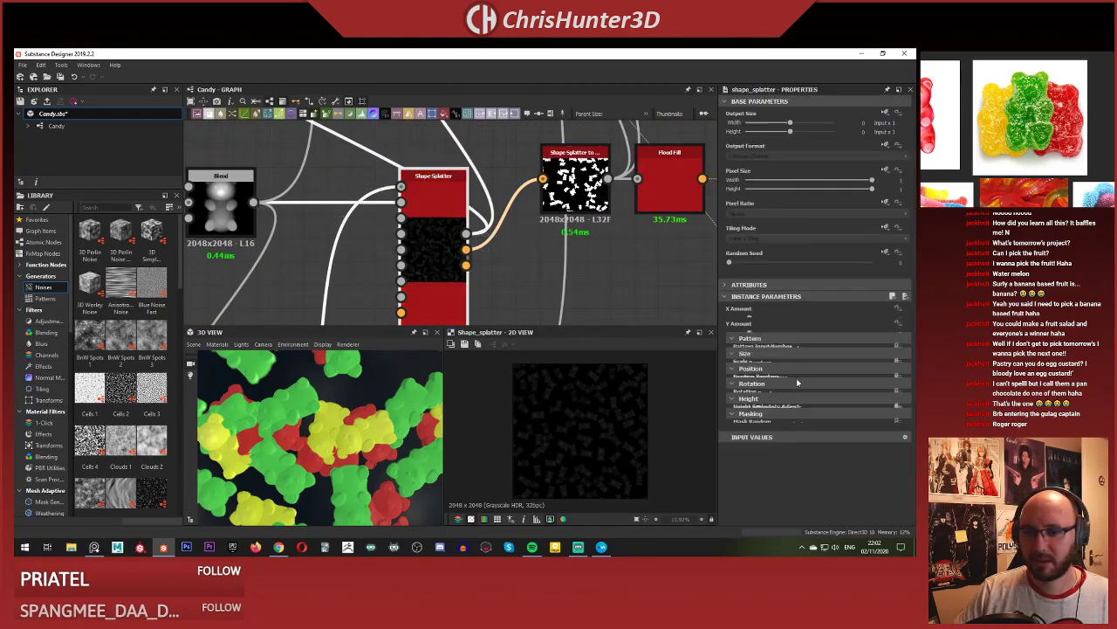
{"action": "scroll", "coordinate": [802, 372], "scroll_direction": "down", "scroll_amount": 12}
{"action": "scroll", "coordinate": [802, 336], "scroll_direction": "down", "scroll_amount": 2}
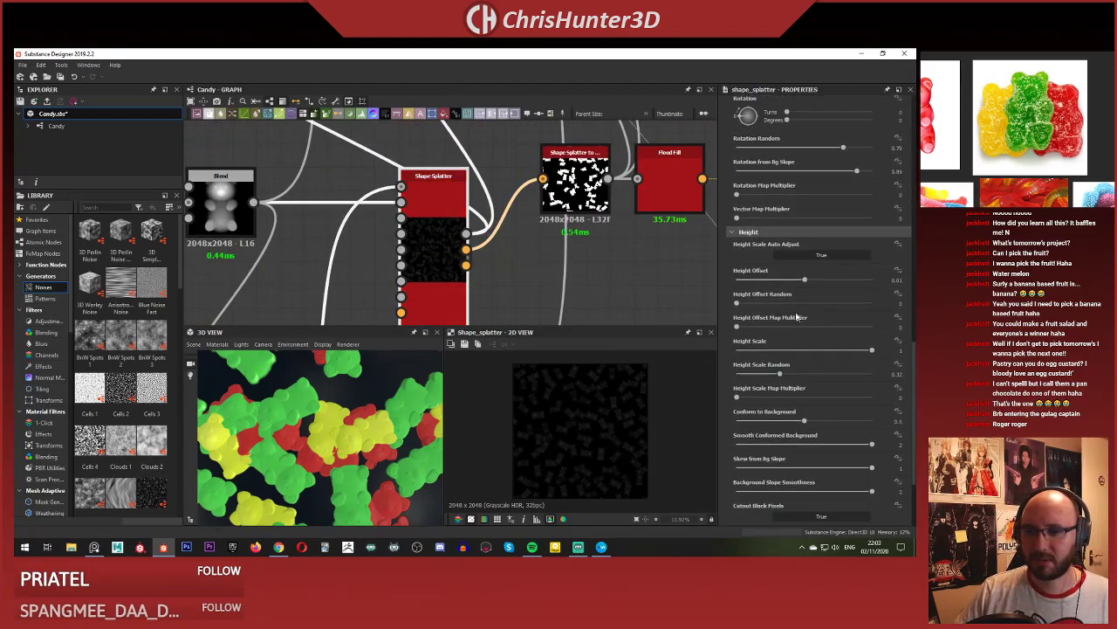
{"action": "left_click_drag", "start_coordinate": [736, 304], "coordinate": [756, 305]}
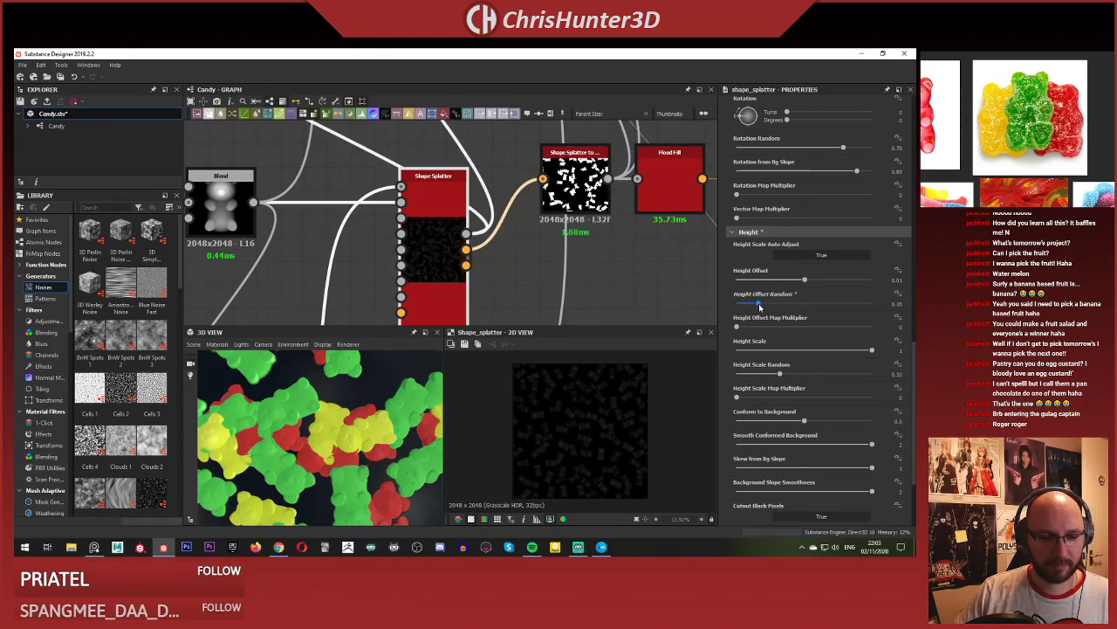
{"action": "left_click_drag", "start_coordinate": [759, 305], "coordinate": [817, 285]}
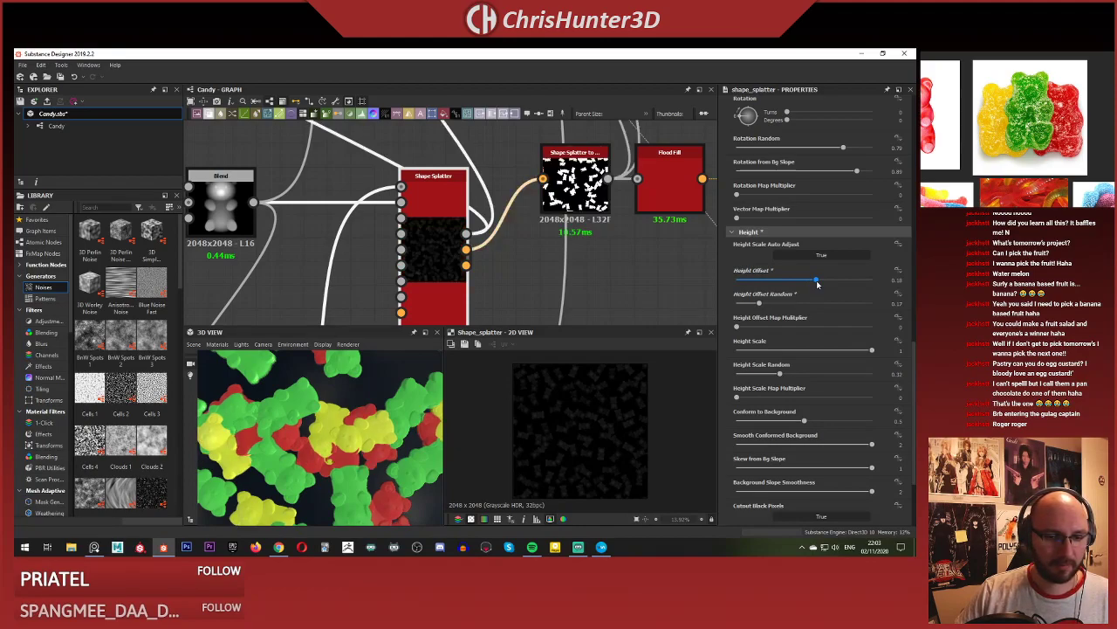
{"action": "left_click_drag", "start_coordinate": [767, 304], "coordinate": [771, 305]}
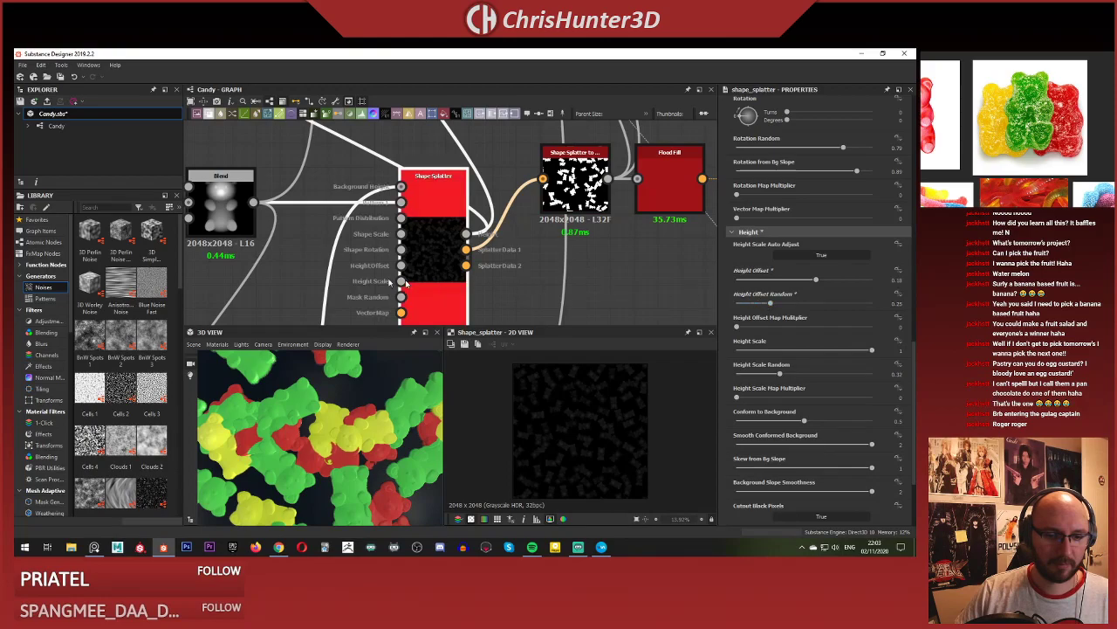
Examine the Blend nodes that combine the red, green and yellow Uniform Colors.
{"action": "scroll", "coordinate": [521, 192], "scroll_direction": "down", "scroll_amount": 5}
{"action": "scroll", "coordinate": [521, 192], "scroll_direction": "down", "scroll_amount": 4}
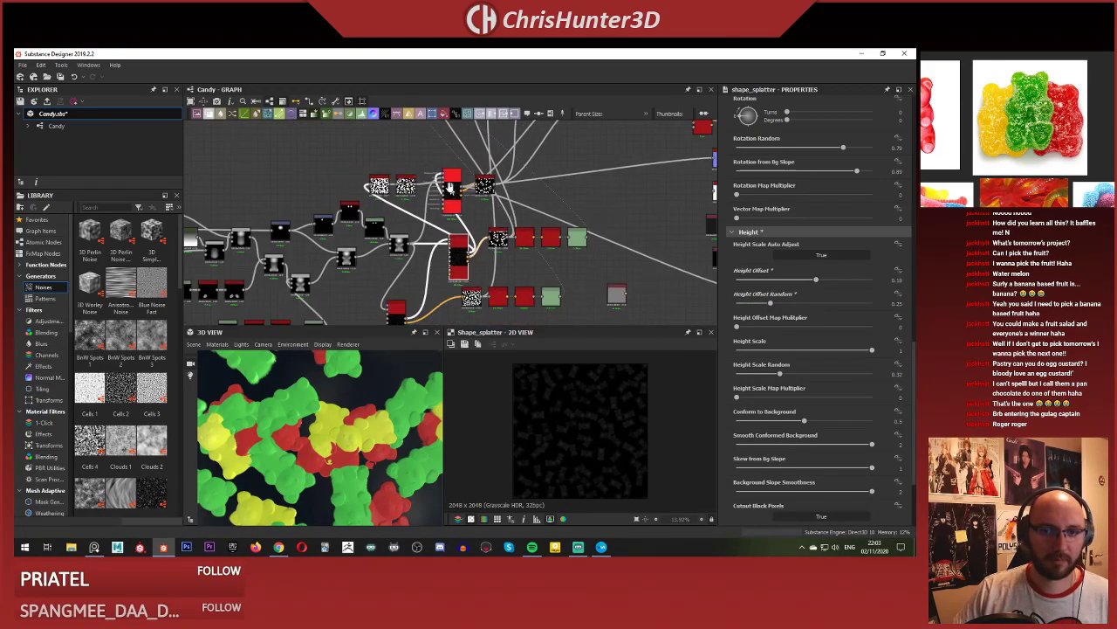
{"action": "scroll", "coordinate": [556, 199], "scroll_direction": "up", "scroll_amount": 8}
{"action": "double_click", "coordinate": [556, 199]}
{"action": "scroll", "coordinate": [555, 223], "scroll_direction": "down", "scroll_amount": 5}
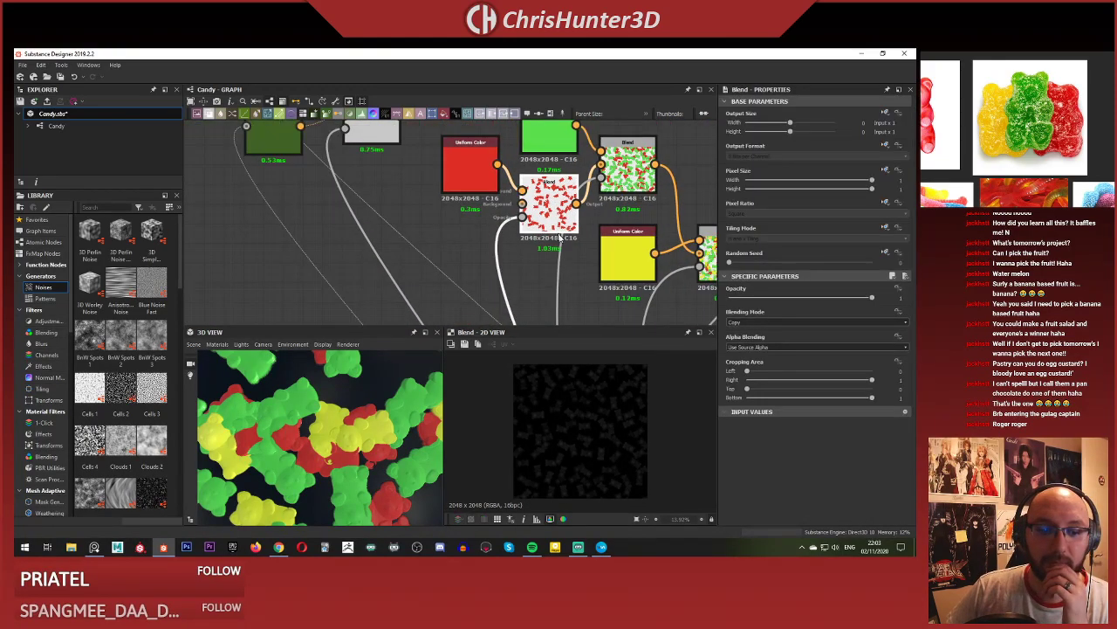
{"action": "middle_click_drag", "start_coordinate": [563, 249], "coordinate": [485, 240]}
{"action": "scroll", "coordinate": [553, 252], "scroll_direction": "up", "scroll_amount": 5}
{"action": "left_click", "coordinate": [591, 219]}
{"action": "scroll", "coordinate": [590, 218], "scroll_direction": "down", "scroll_amount": 4}
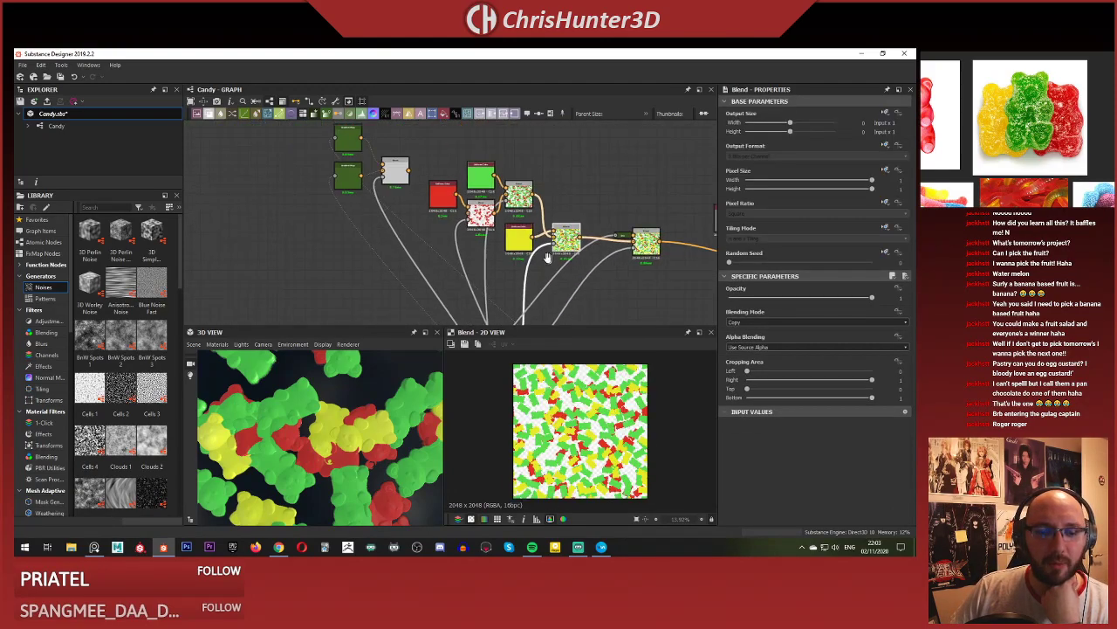
Connect the grey Uniform Color to the Base Color output in place of the coloured Blend result.
{"action": "scroll", "coordinate": [444, 198], "scroll_direction": "up", "scroll_amount": 3}
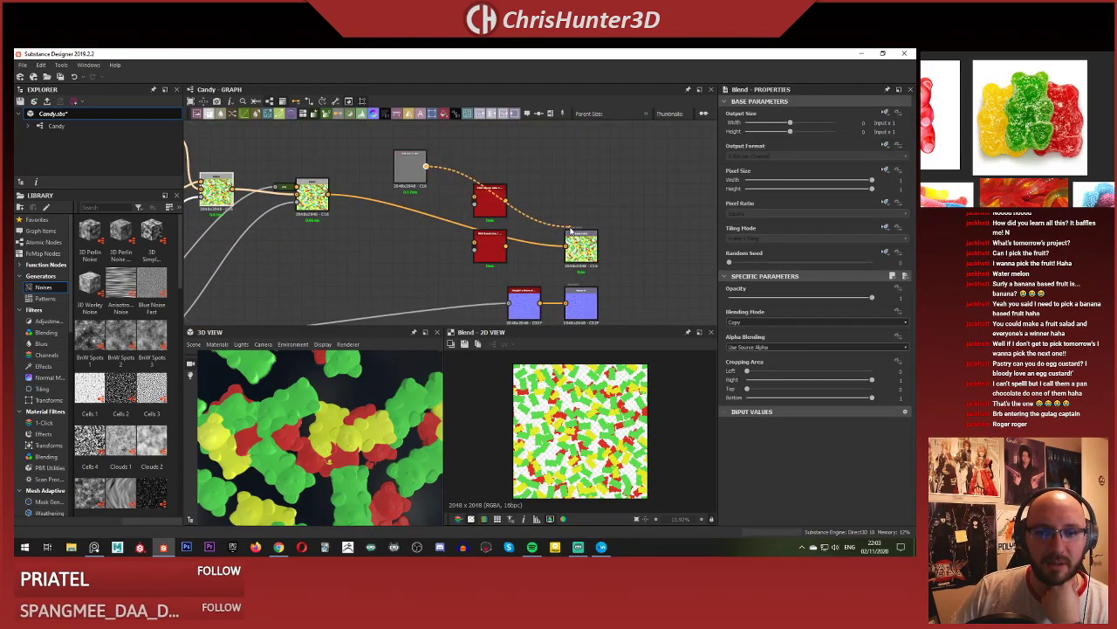
{"action": "left_click_drag", "start_coordinate": [570, 231], "coordinate": [566, 247]}
{"action": "middle_click_drag", "start_coordinate": [359, 281], "coordinate": [509, 201]}
{"action": "scroll", "coordinate": [351, 442], "scroll_direction": "up", "scroll_amount": 3}
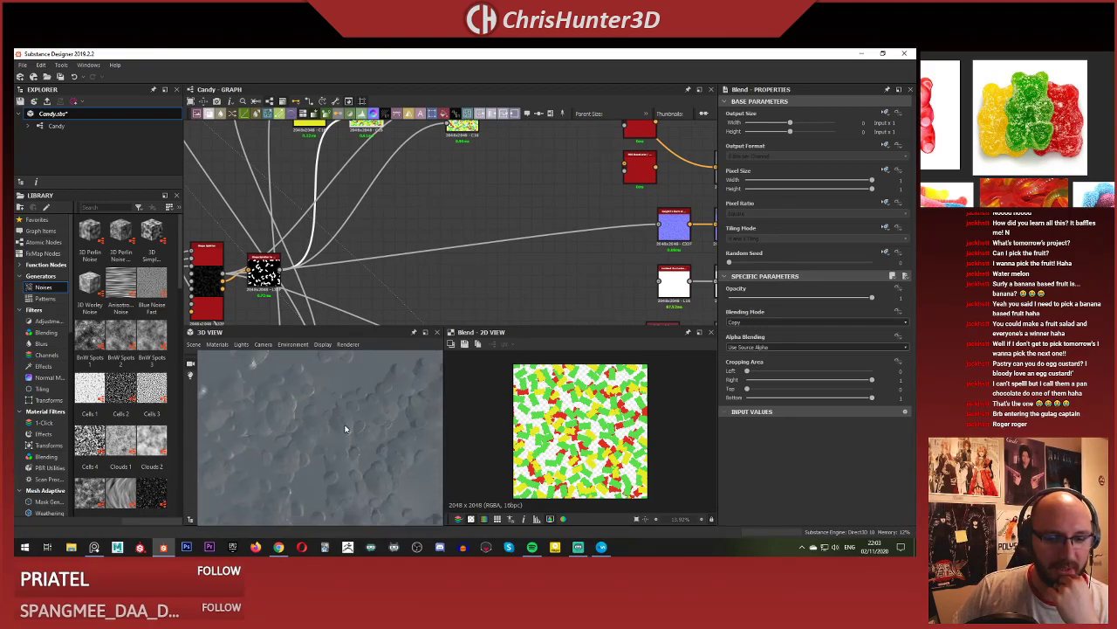
Examine the bear masks from the middle and upper Shape Splatter to Mask nodes in the 2D view.
{"action": "scroll", "coordinate": [386, 277], "scroll_direction": "down", "scroll_amount": 3}
{"action": "scroll", "coordinate": [392, 260], "scroll_direction": "up", "scroll_amount": 4}
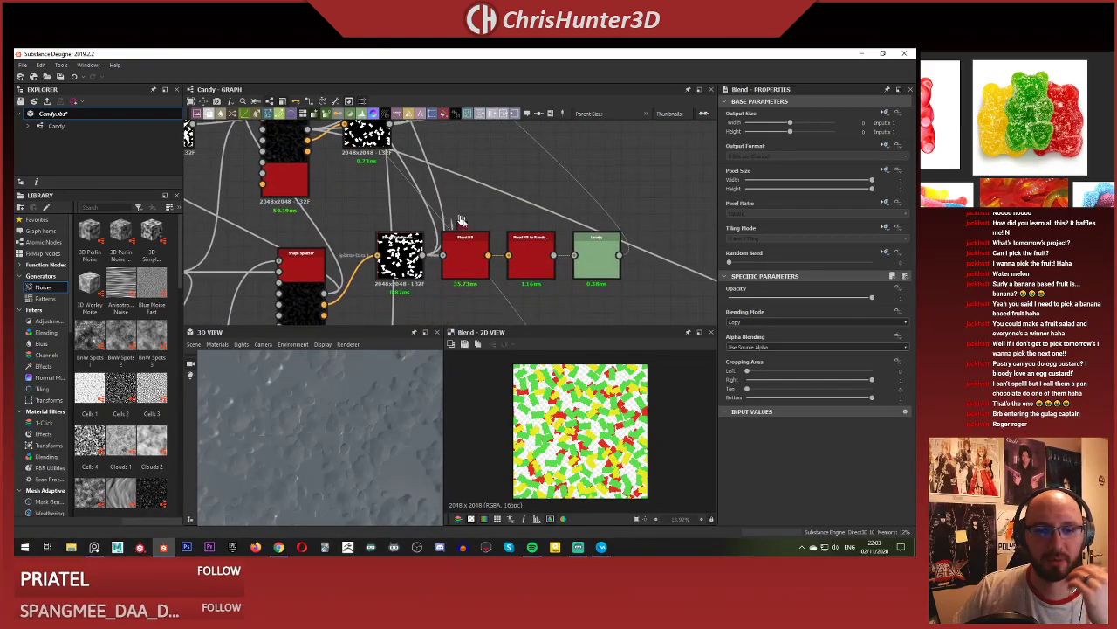
{"action": "double_click", "coordinate": [446, 234]}
{"action": "scroll", "coordinate": [567, 412], "scroll_direction": "up", "scroll_amount": 5}
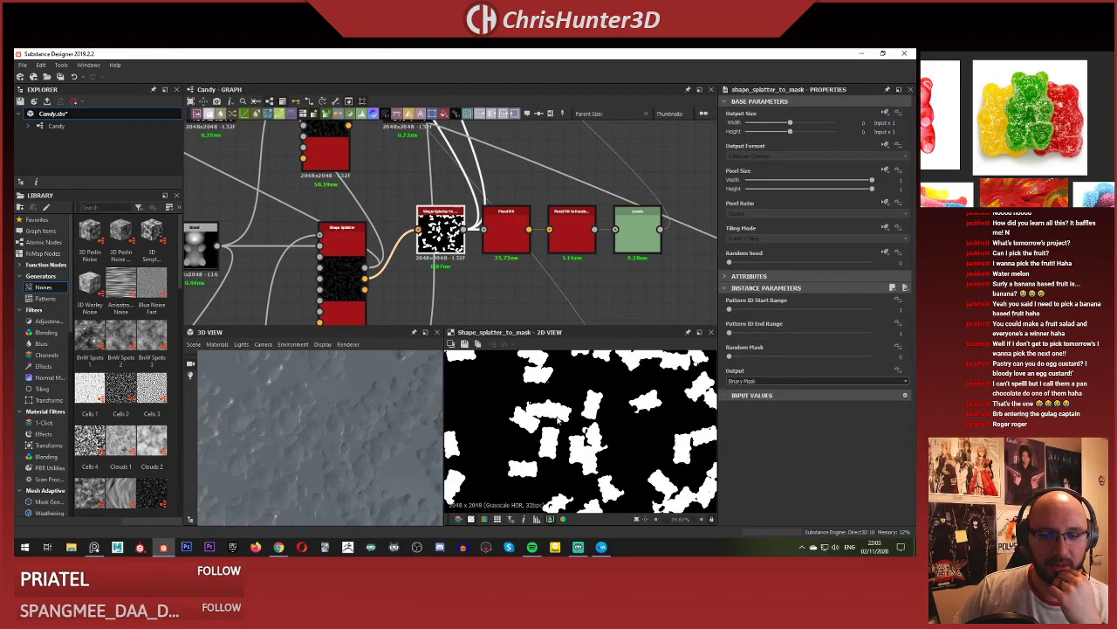
{"action": "scroll", "coordinate": [560, 421], "scroll_direction": "down", "scroll_amount": 6}
{"action": "middle_click_drag", "start_coordinate": [440, 209], "coordinate": [461, 325]}
{"action": "left_click", "coordinate": [425, 218]}
{"action": "middle_click_drag", "start_coordinate": [422, 260], "coordinate": [421, 194]}
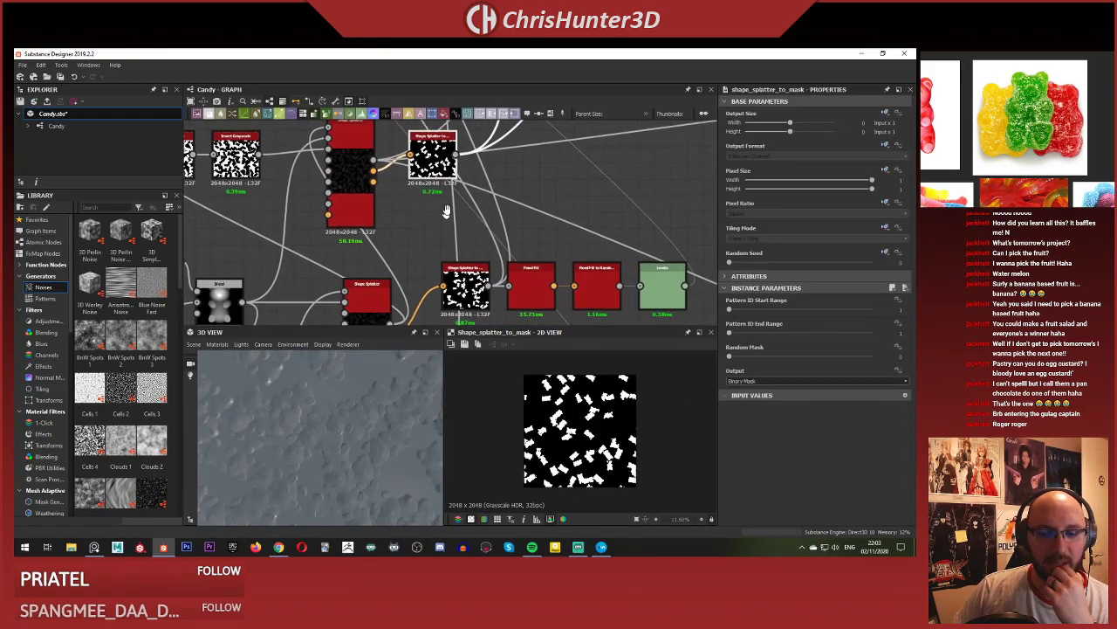
Try Scale No Overlap at 0.66 and 1 on the middle Shape Splatter, settling on 0.46.
{"action": "scroll", "coordinate": [379, 304], "scroll_direction": "up", "scroll_amount": 2}
{"action": "left_click", "coordinate": [385, 249]}
{"action": "middle_click_drag", "start_coordinate": [385, 248], "coordinate": [389, 193]}
{"action": "scroll", "coordinate": [389, 193], "scroll_direction": "down", "scroll_amount": 1}
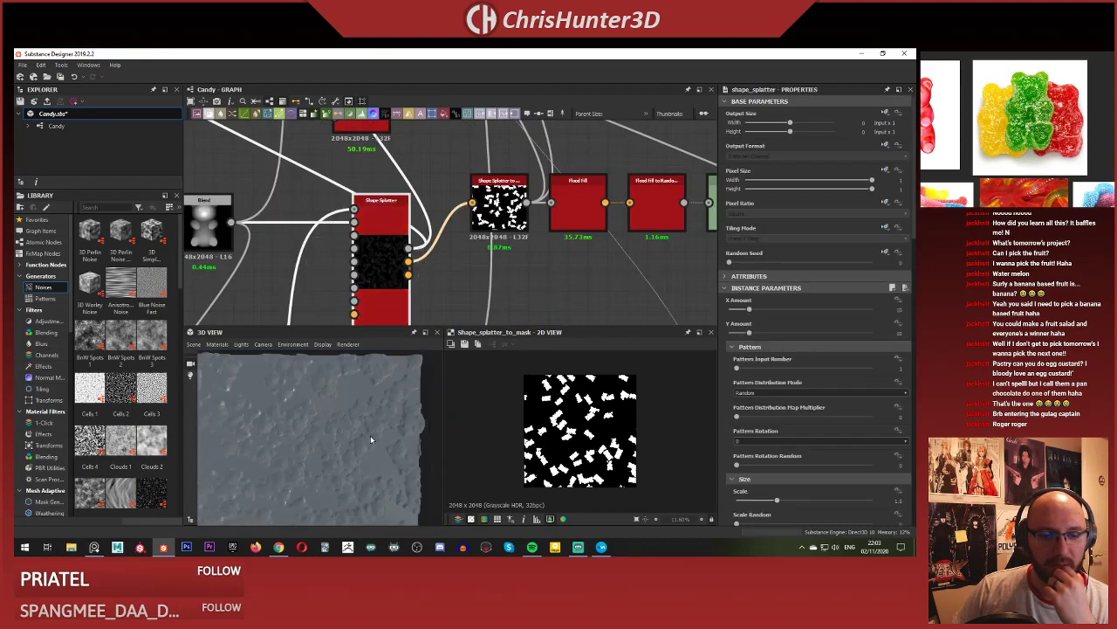
{"action": "scroll", "coordinate": [762, 367], "scroll_direction": "down", "scroll_amount": 4}
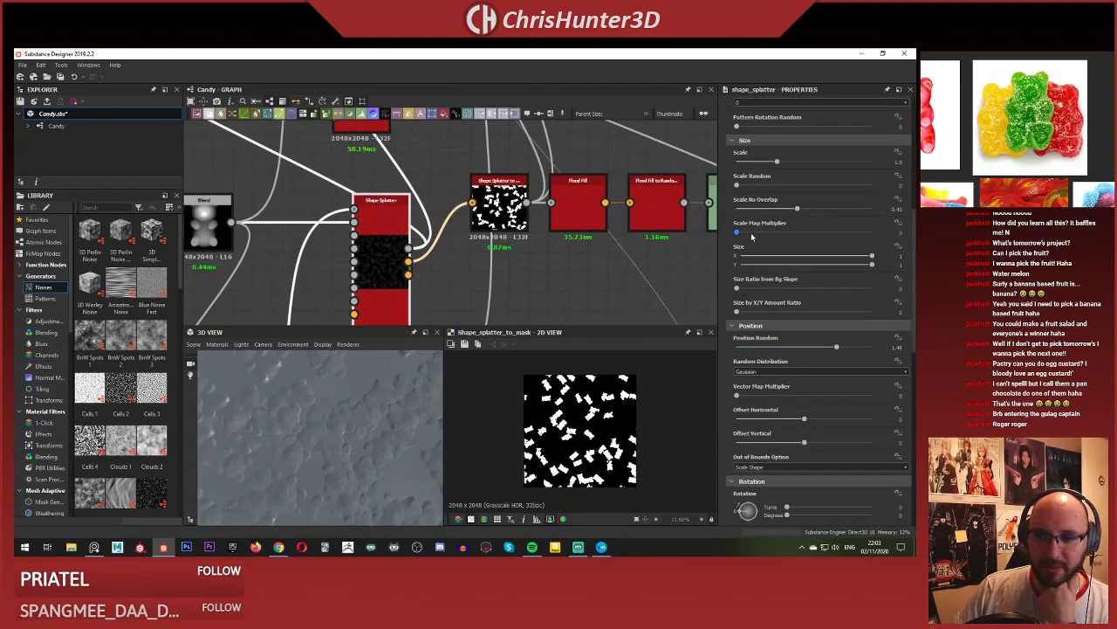
{"action": "left_click_drag", "start_coordinate": [797, 211], "coordinate": [827, 211]}
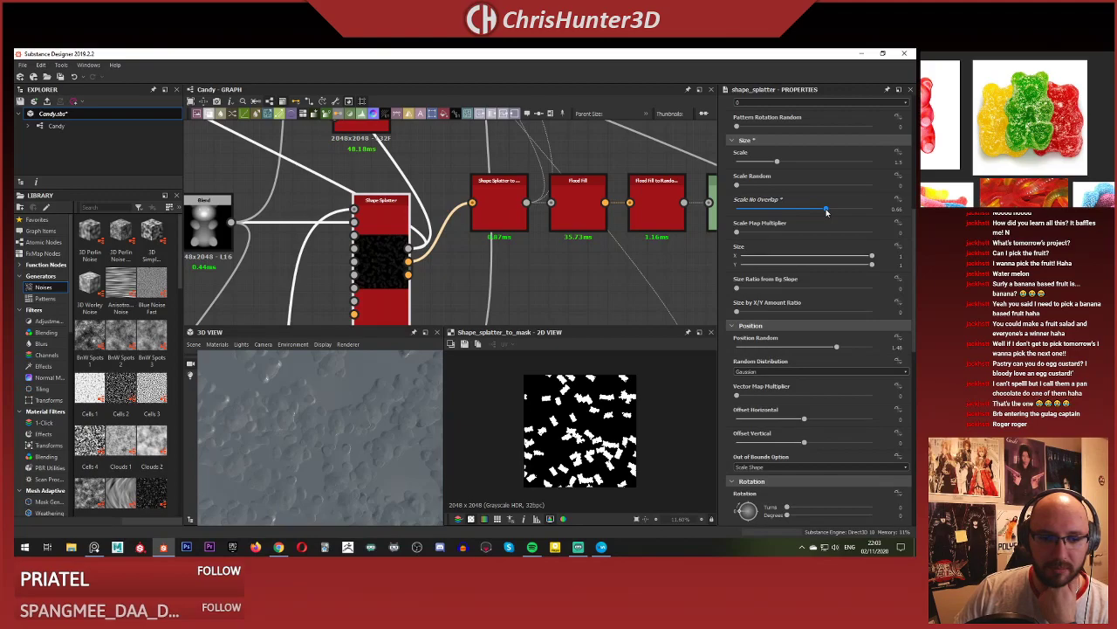
{"action": "left_click_drag", "start_coordinate": [827, 211], "coordinate": [871, 210]}
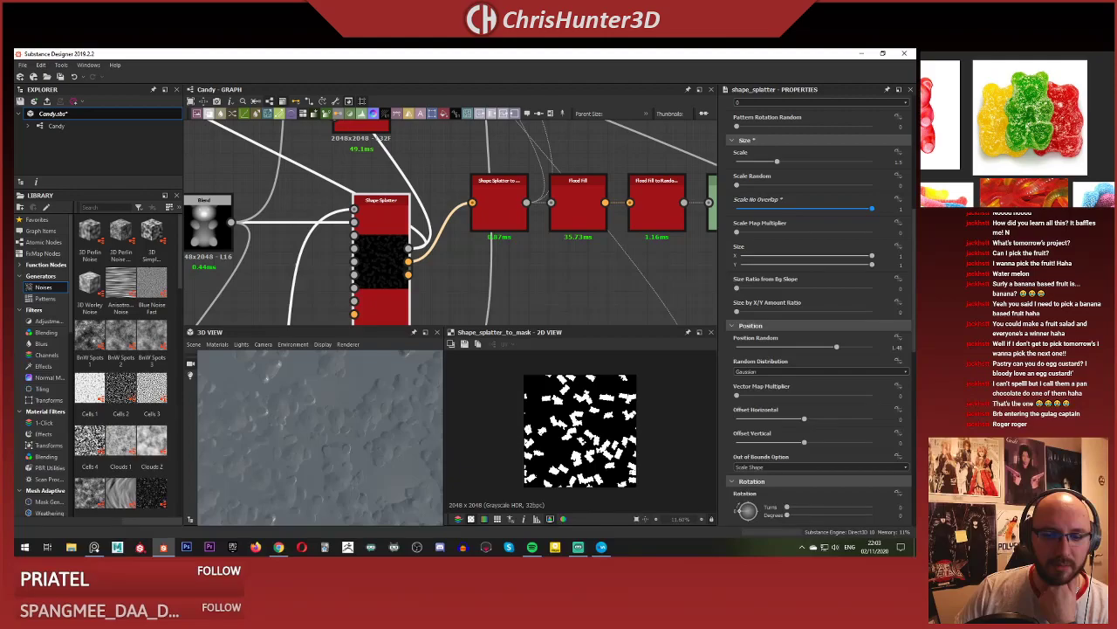
{"action": "left_click_drag", "start_coordinate": [872, 209], "coordinate": [799, 216]}
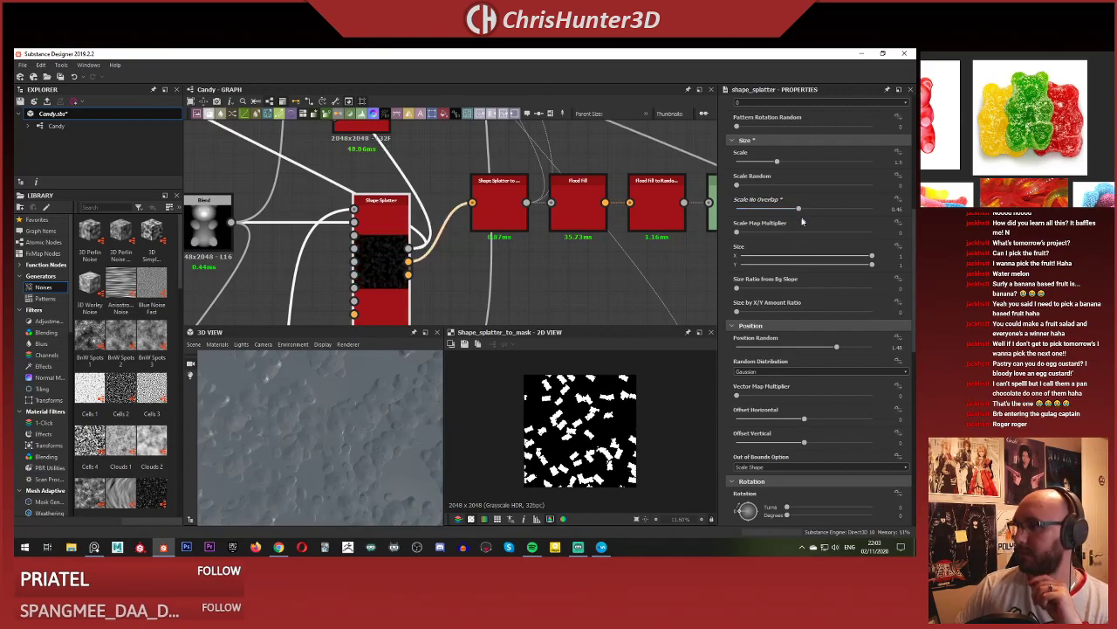
{"action": "scroll", "coordinate": [803, 222], "scroll_direction": "down", "scroll_amount": 3}
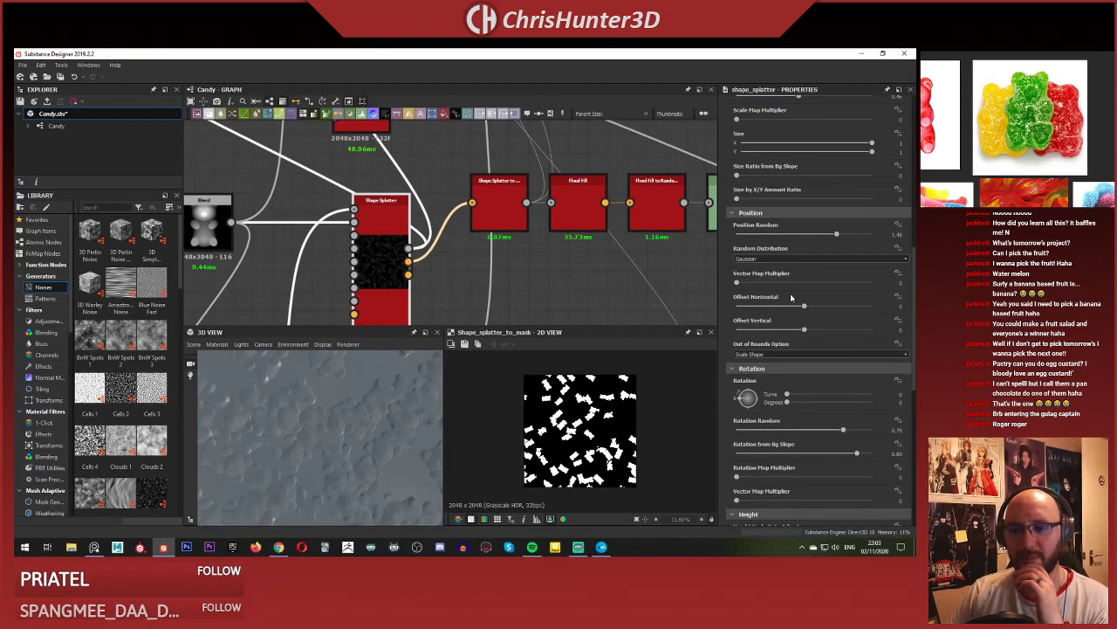
Try Constrain Position as the Out of Bounds Option on the middle Shape Splatter and return it to Scale Shape.
{"action": "scroll", "coordinate": [793, 299], "scroll_direction": "down", "scroll_amount": 2}
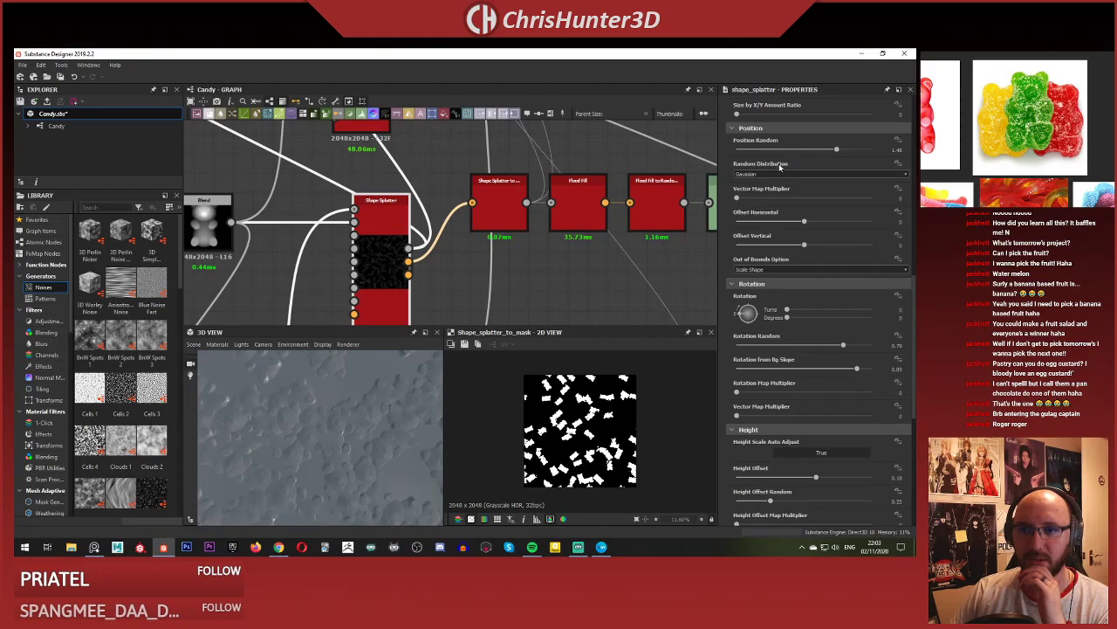
{"action": "left_click", "coordinate": [793, 268]}
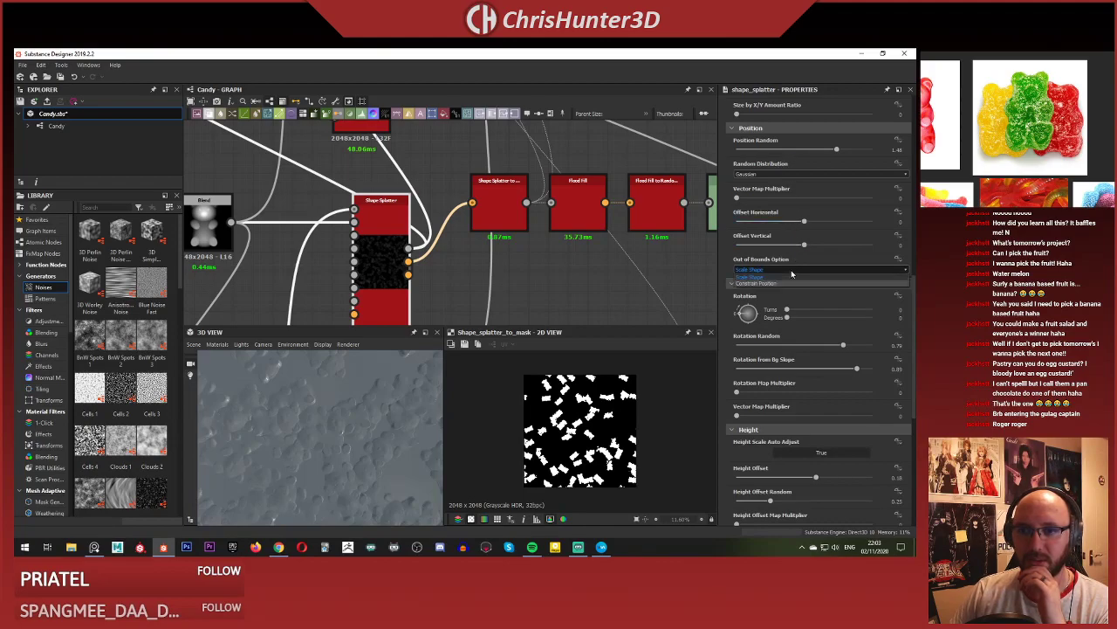
{"action": "left_click", "coordinate": [790, 285]}
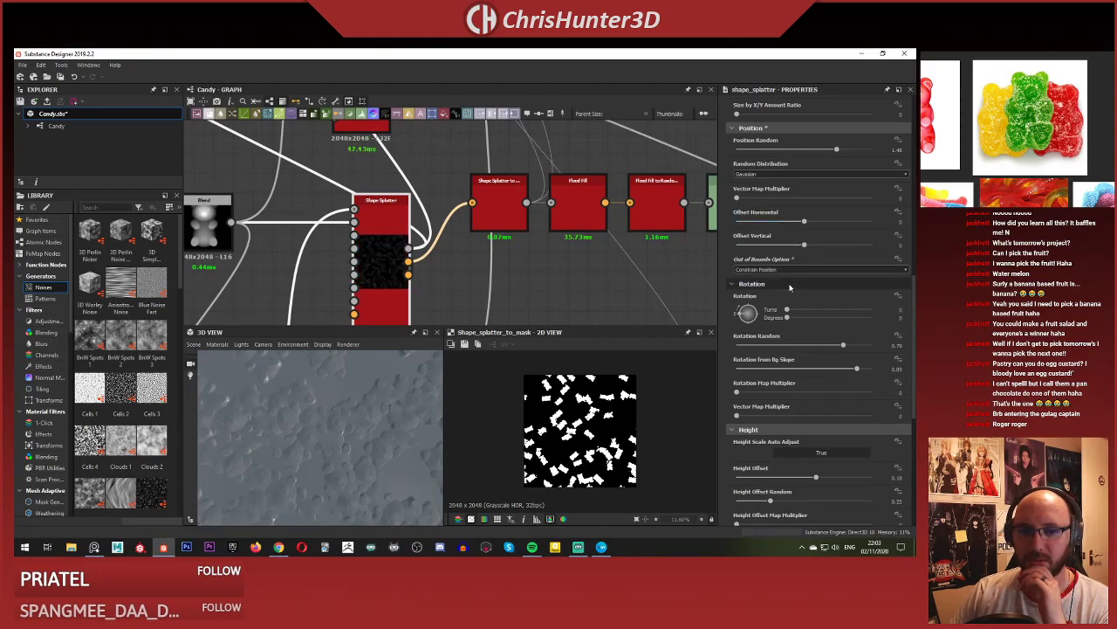
{"action": "left_click", "coordinate": [790, 269]}
{"action": "left_click", "coordinate": [791, 277]}
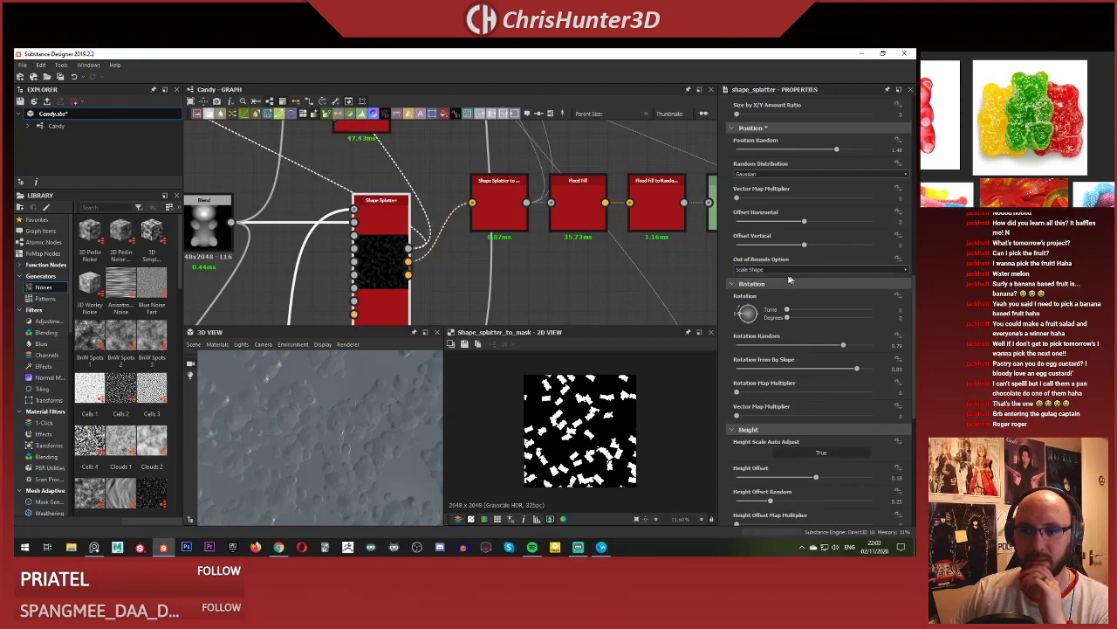
Connect the last coloured Blend to the PBR Albedo Safe Color node and to the Base Color output in place of the grey Uniform Color.
{"action": "scroll", "coordinate": [386, 269], "scroll_direction": "down", "scroll_amount": 2}
{"action": "middle_click_drag", "start_coordinate": [379, 261], "coordinate": [404, 237]}
{"action": "double_click", "coordinate": [403, 236]}
{"action": "scroll", "coordinate": [364, 429], "scroll_direction": "down", "scroll_amount": 2}
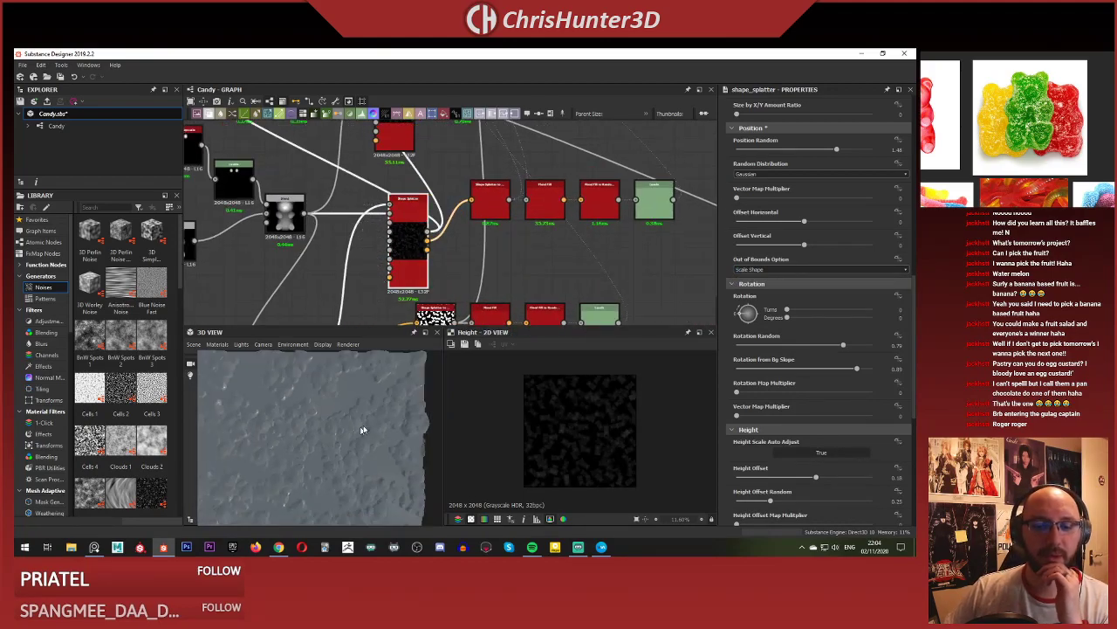
{"action": "scroll", "coordinate": [482, 281], "scroll_direction": "down", "scroll_amount": 3}
{"action": "middle_click_drag", "start_coordinate": [655, 123], "coordinate": [564, 232]}
{"action": "scroll", "coordinate": [565, 231], "scroll_direction": "up", "scroll_amount": 5}
{"action": "scroll", "coordinate": [471, 219], "scroll_direction": "down", "scroll_amount": 2}
{"action": "middle_click_drag", "start_coordinate": [485, 166], "coordinate": [393, 232]}
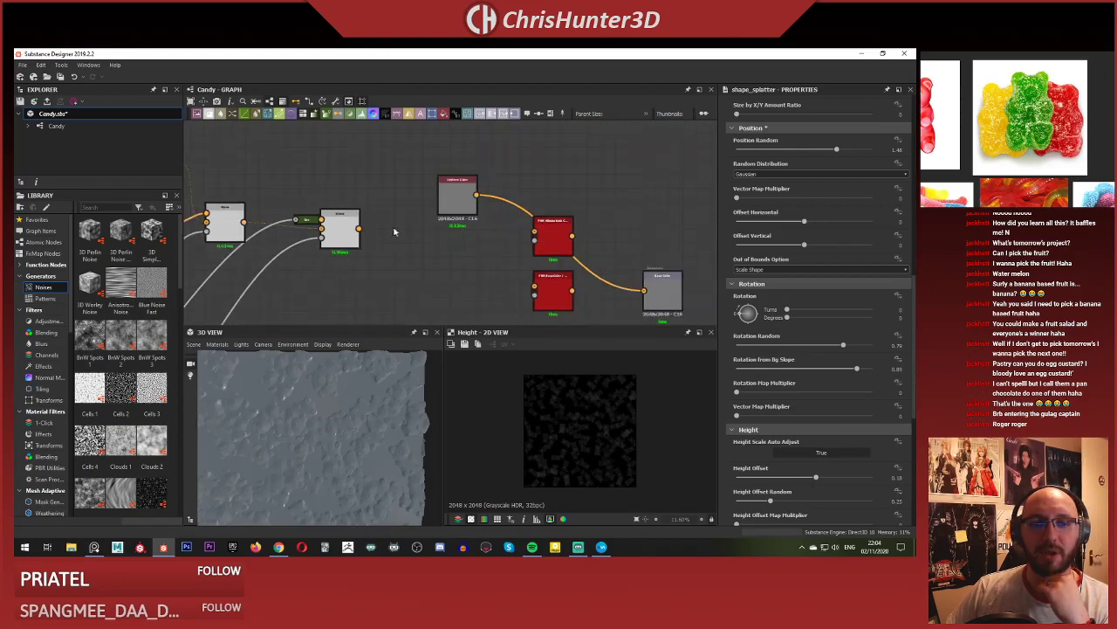
{"action": "double_click", "coordinate": [550, 238]}
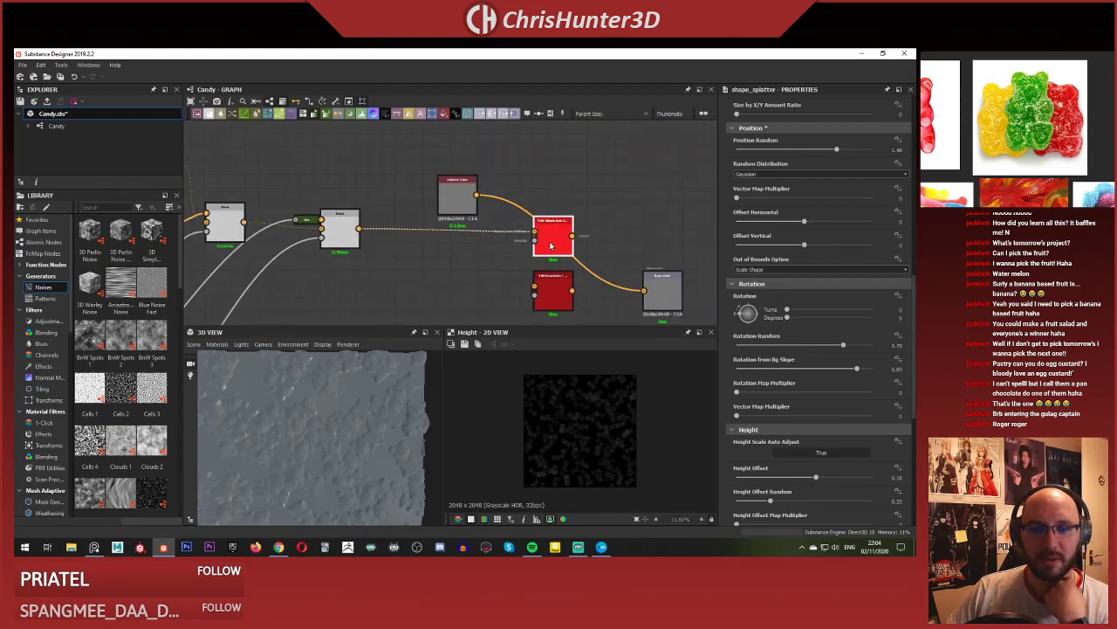
{"action": "left_click_drag", "start_coordinate": [359, 228], "coordinate": [643, 289]}
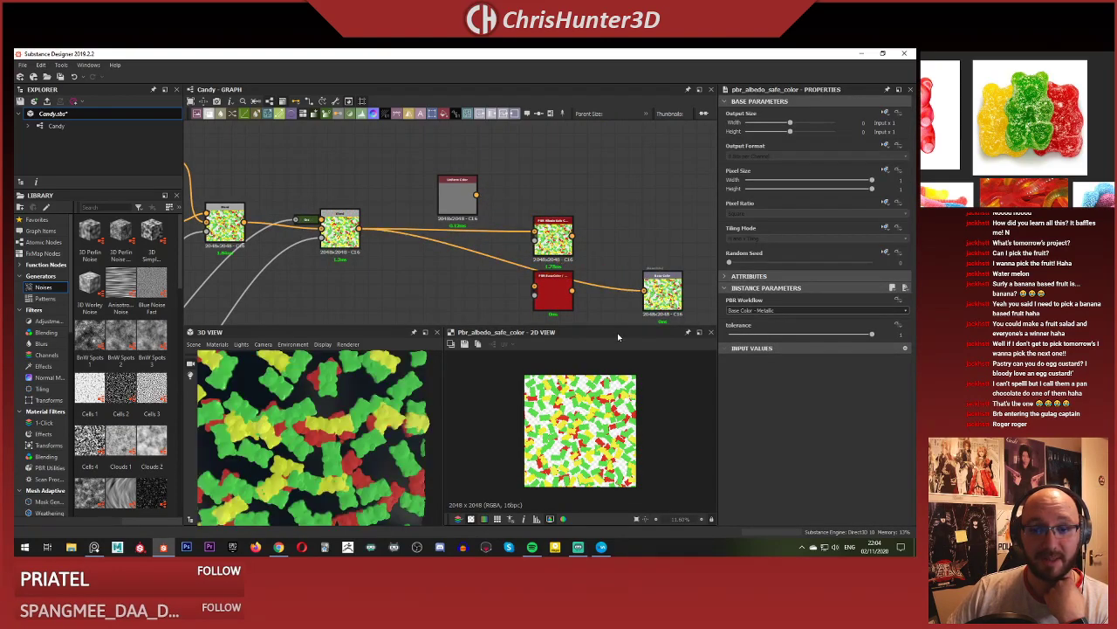
Examine the red, green and yellow bears on the material in the 3D view, close up and as a whole.
{"action": "scroll", "coordinate": [321, 437], "scroll_direction": "up", "scroll_amount": 3}
{"action": "left_click_drag", "start_coordinate": [320, 436], "coordinate": [278, 468]}
{"action": "scroll", "coordinate": [314, 459], "scroll_direction": "down", "scroll_amount": 6}
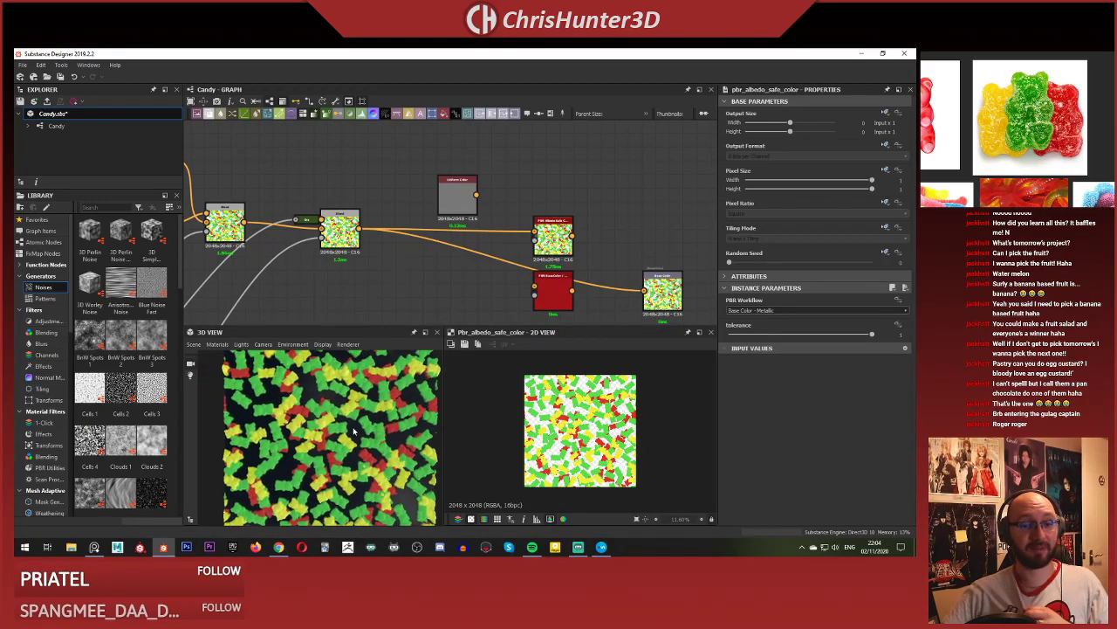
{"action": "scroll", "coordinate": [410, 267], "scroll_direction": "down", "scroll_amount": 4}
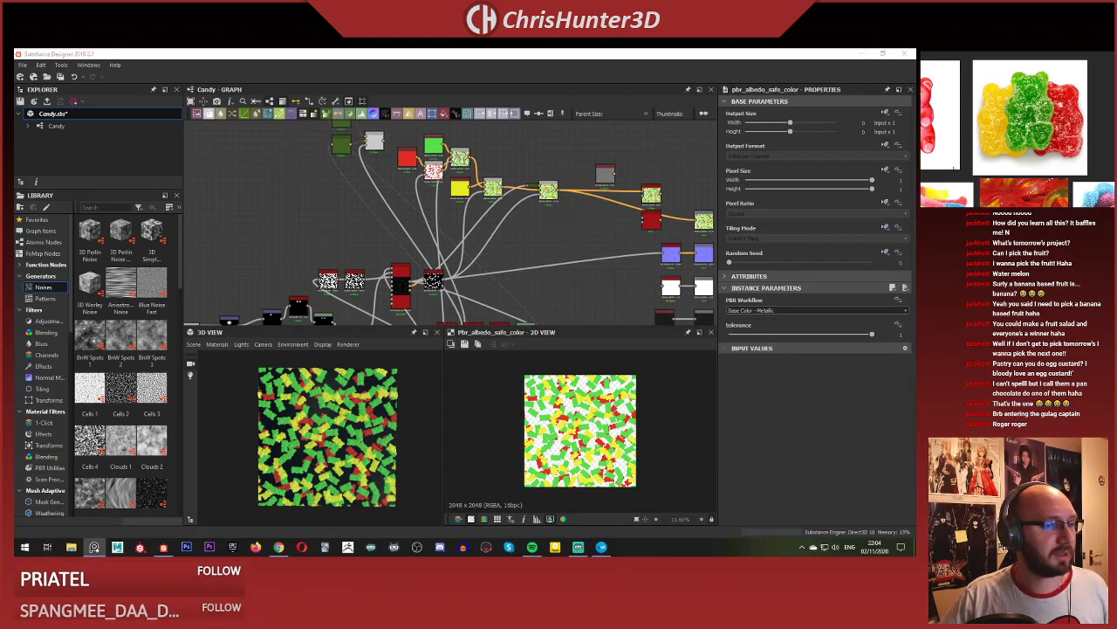
{"action": "scroll", "coordinate": [980, 183], "scroll_direction": "down", "scroll_amount": 2}
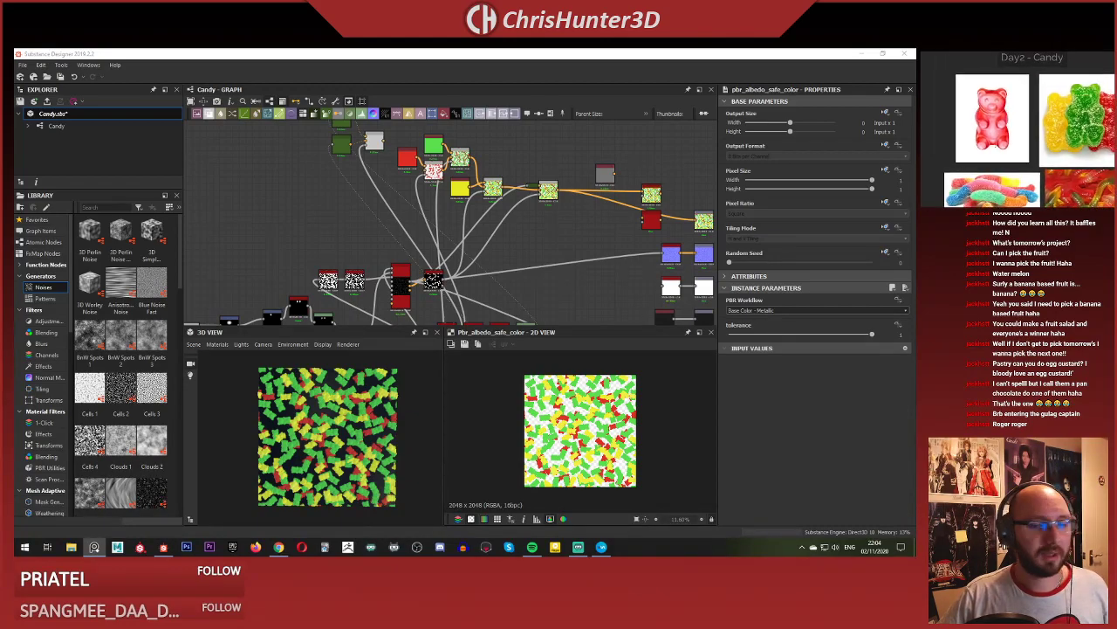
Display the finished bear Blend in the 2D view and examine its connections to the three Shape Splatters.
{"action": "scroll", "coordinate": [441, 228], "scroll_direction": "up", "scroll_amount": 1}
{"action": "left_click", "coordinate": [412, 219]}
{"action": "scroll", "coordinate": [480, 245], "scroll_direction": "down", "scroll_amount": 2}
{"action": "middle_click_drag", "start_coordinate": [480, 244], "coordinate": [454, 216]}
{"action": "scroll", "coordinate": [453, 216], "scroll_direction": "up", "scroll_amount": 5}
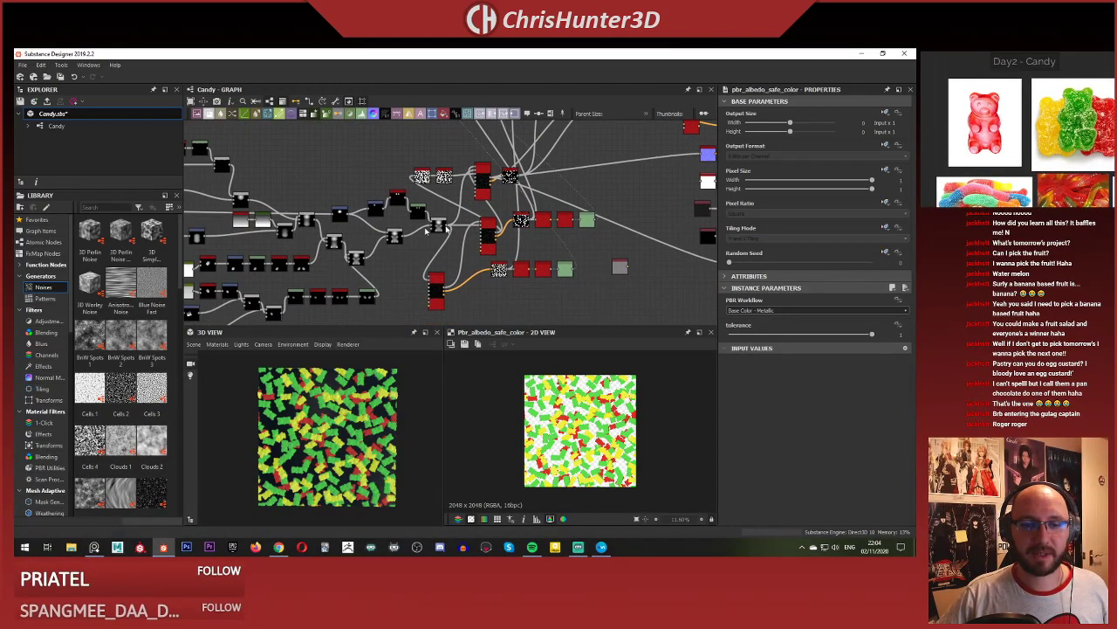
{"action": "double_click", "coordinate": [462, 177]}
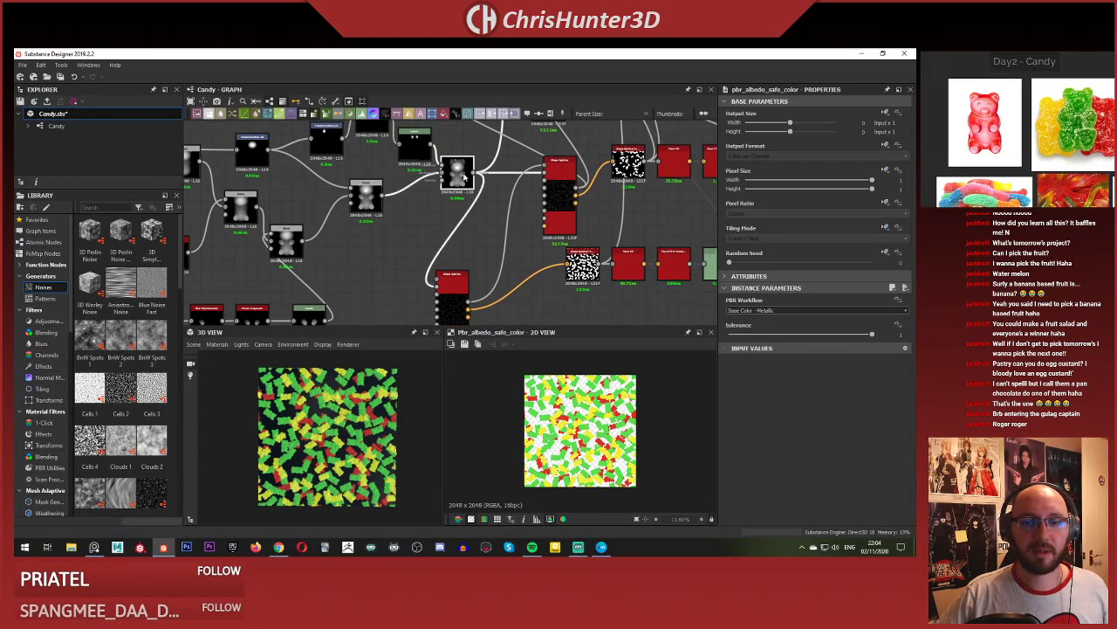
{"action": "key", "text": "f"}
{"action": "scroll", "coordinate": [534, 252], "scroll_direction": "down", "scroll_amount": 1}
{"action": "middle_click_drag", "start_coordinate": [533, 252], "coordinate": [432, 324]}
{"action": "scroll", "coordinate": [471, 253], "scroll_direction": "down", "scroll_amount": 3}
{"action": "middle_click_drag", "start_coordinate": [471, 253], "coordinate": [462, 274]}
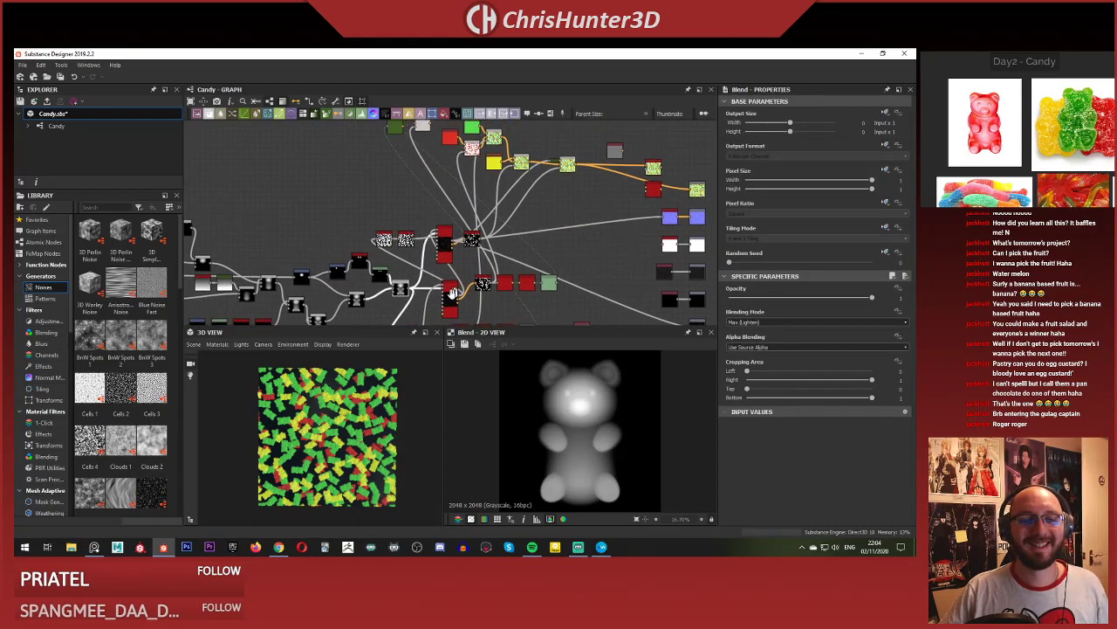
{"action": "scroll", "coordinate": [439, 288], "scroll_direction": "down", "scroll_amount": 2}
{"action": "scroll", "coordinate": [433, 308], "scroll_direction": "up", "scroll_amount": 5}
{"action": "scroll", "coordinate": [420, 304], "scroll_direction": "down", "scroll_amount": 5}
{"action": "middle_click_drag", "start_coordinate": [420, 304], "coordinate": [479, 180]}
{"action": "scroll", "coordinate": [445, 275], "scroll_direction": "up", "scroll_amount": 5}
{"action": "scroll", "coordinate": [479, 196], "scroll_direction": "down", "scroll_amount": 4}
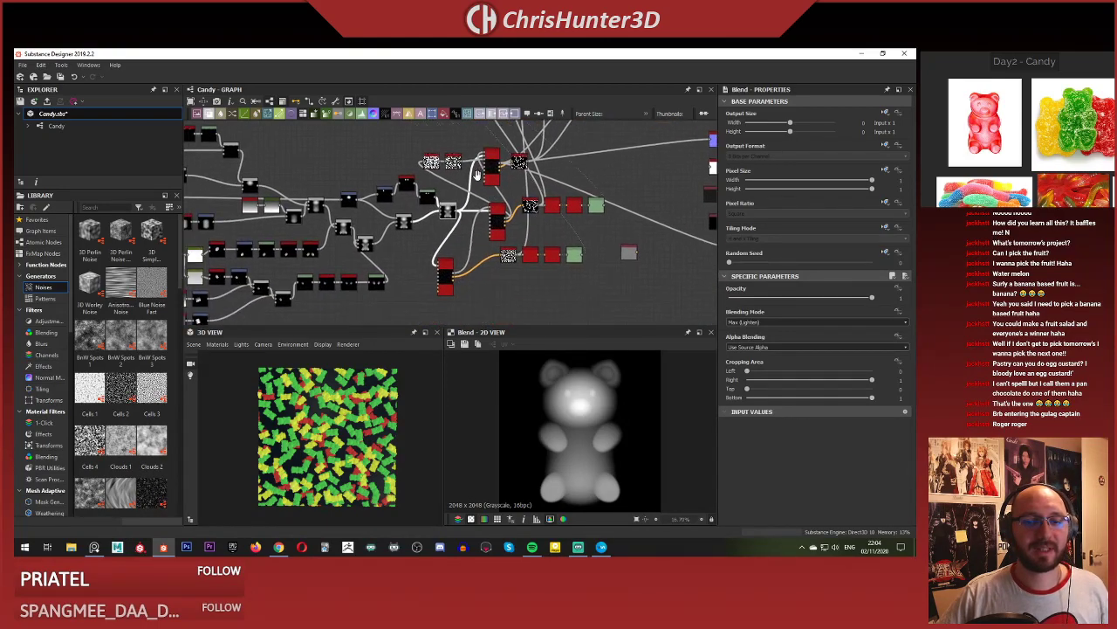
Move the whole group of bear-building nodes away from the Shape Splatters to open up space in the graph.
{"action": "middle_click_drag", "start_coordinate": [462, 231], "coordinate": [540, 251]}
{"action": "scroll", "coordinate": [336, 214], "scroll_direction": "down", "scroll_amount": 1}
{"action": "left_click_drag", "start_coordinate": [235, 166], "coordinate": [474, 278]}
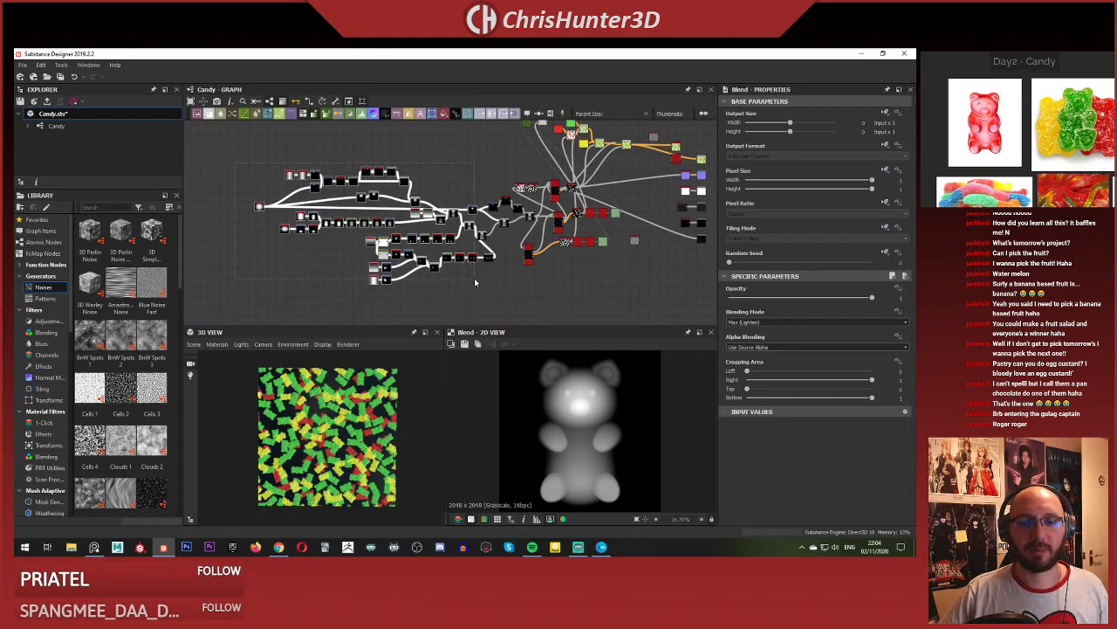
{"action": "middle_click_drag", "start_coordinate": [522, 207], "coordinate": [462, 249]}
{"action": "left_click", "coordinate": [456, 249]}
{"action": "left_click_drag", "start_coordinate": [456, 251], "coordinate": [227, 314]}
{"action": "middle_click_drag", "start_coordinate": [248, 301], "coordinate": [339, 284]}
{"action": "left_click_drag", "start_coordinate": [273, 187], "coordinate": [544, 320]}
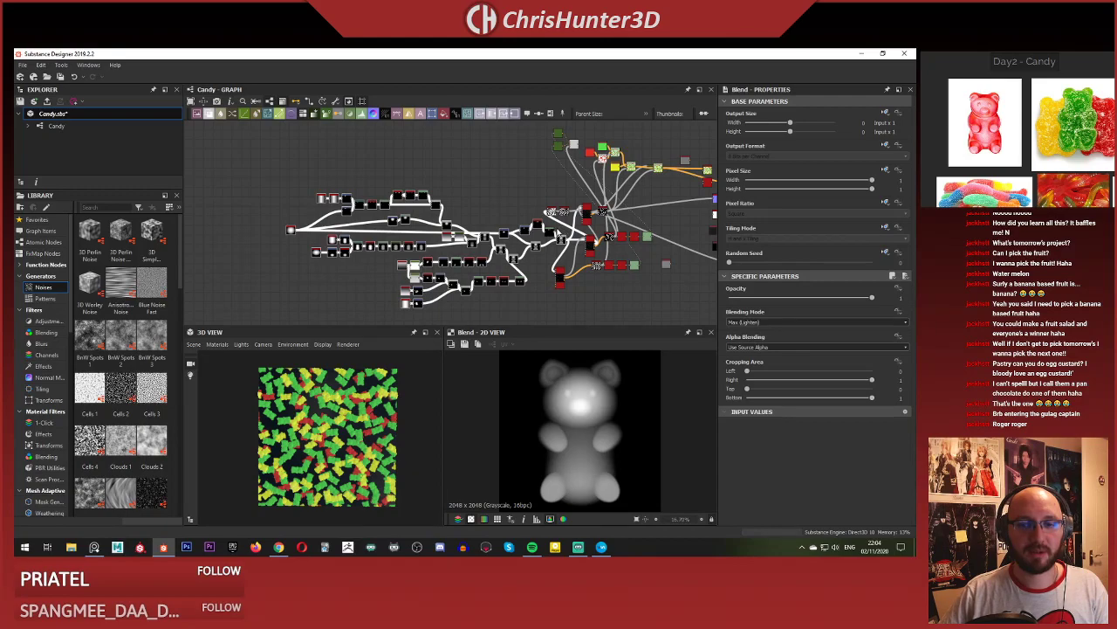
{"action": "left_click_drag", "start_coordinate": [517, 213], "coordinate": [559, 258]}
{"action": "scroll", "coordinate": [539, 212], "scroll_direction": "down", "scroll_amount": 2}
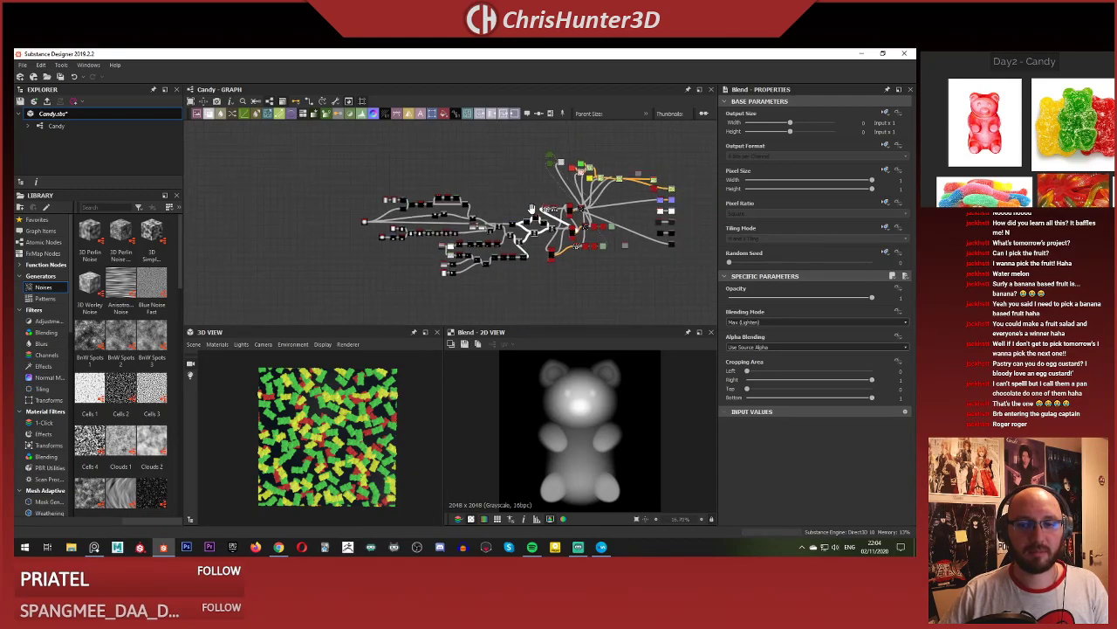
{"action": "left_click_drag", "start_coordinate": [284, 169], "coordinate": [547, 299]}
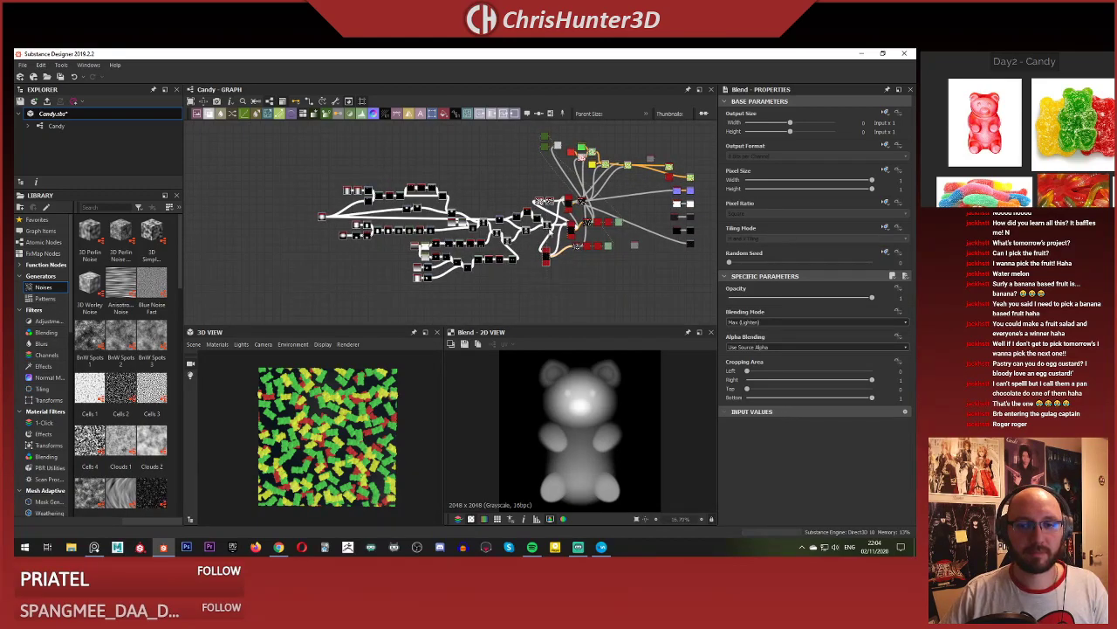
{"action": "left_click_drag", "start_coordinate": [546, 225], "coordinate": [484, 225]}
Move the two black-and-white nodes and the lower Shape Splatter back beside the other splatters, and reselect the bear-building nodes.
{"action": "left_click_drag", "start_coordinate": [460, 184], "coordinate": [550, 207]}
{"action": "left_click_drag", "start_coordinate": [485, 263], "coordinate": [547, 258]}
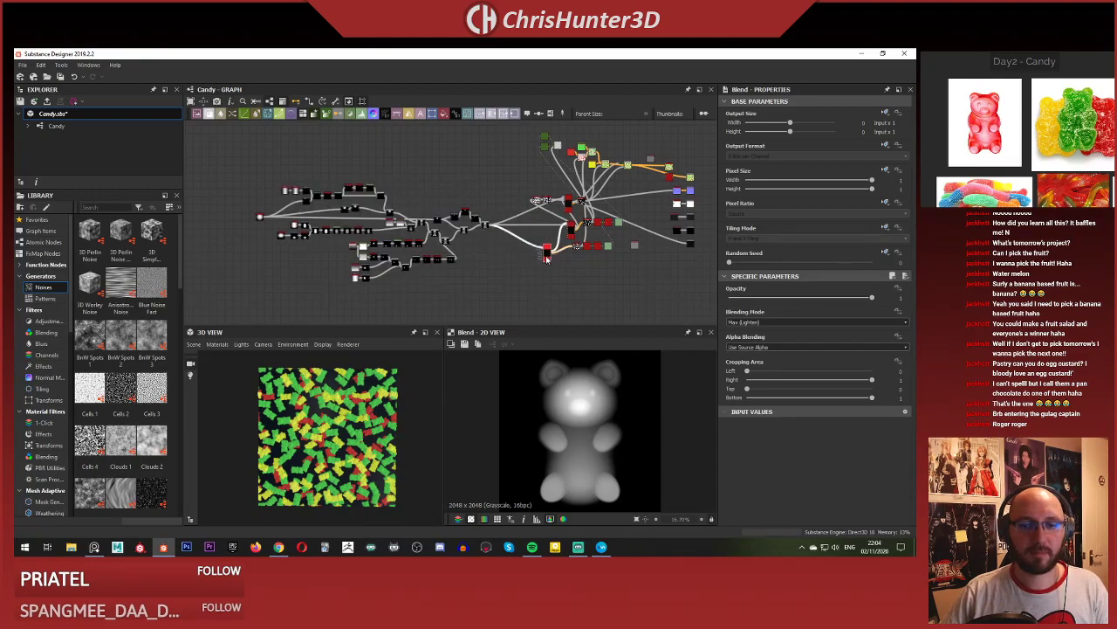
{"action": "left_click_drag", "start_coordinate": [254, 171], "coordinate": [499, 289]}
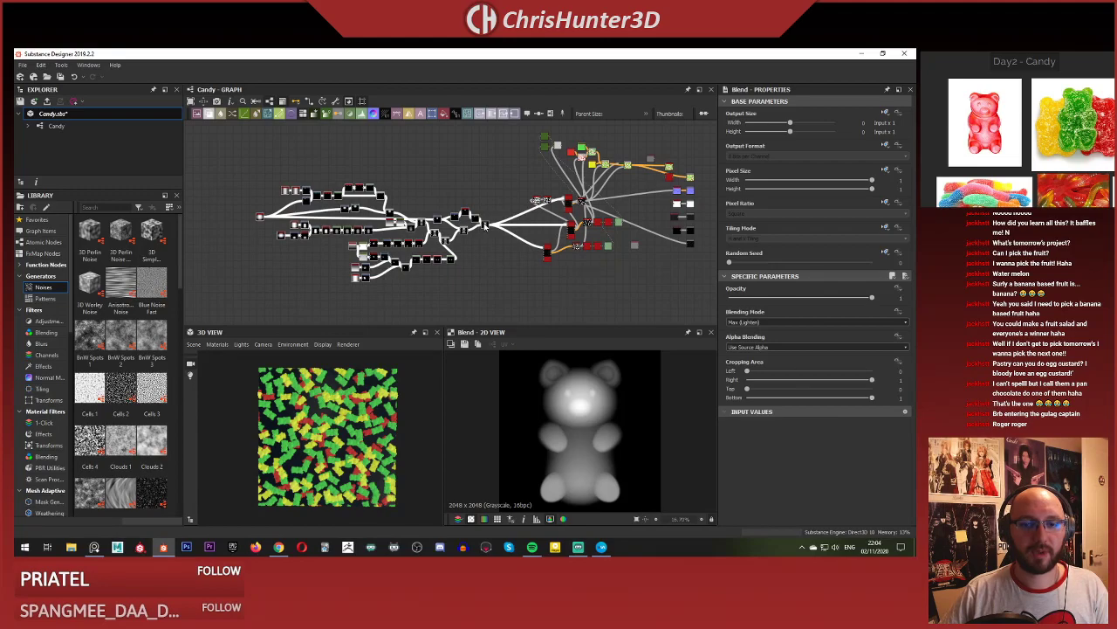
Add a Tile Sampler node above the finished bear Blend and connect the Blend to its Pattern Input.
{"action": "scroll", "coordinate": [485, 225], "scroll_direction": "up", "scroll_amount": 6}
{"action": "key", "text": "space"}
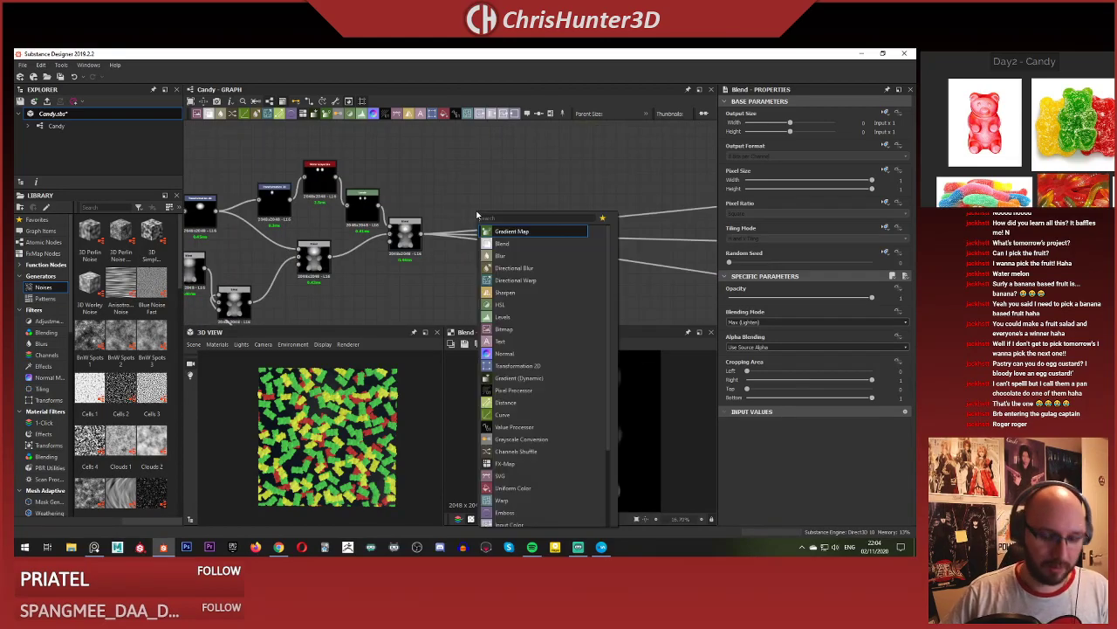
{"action": "type", "text": "tile"}
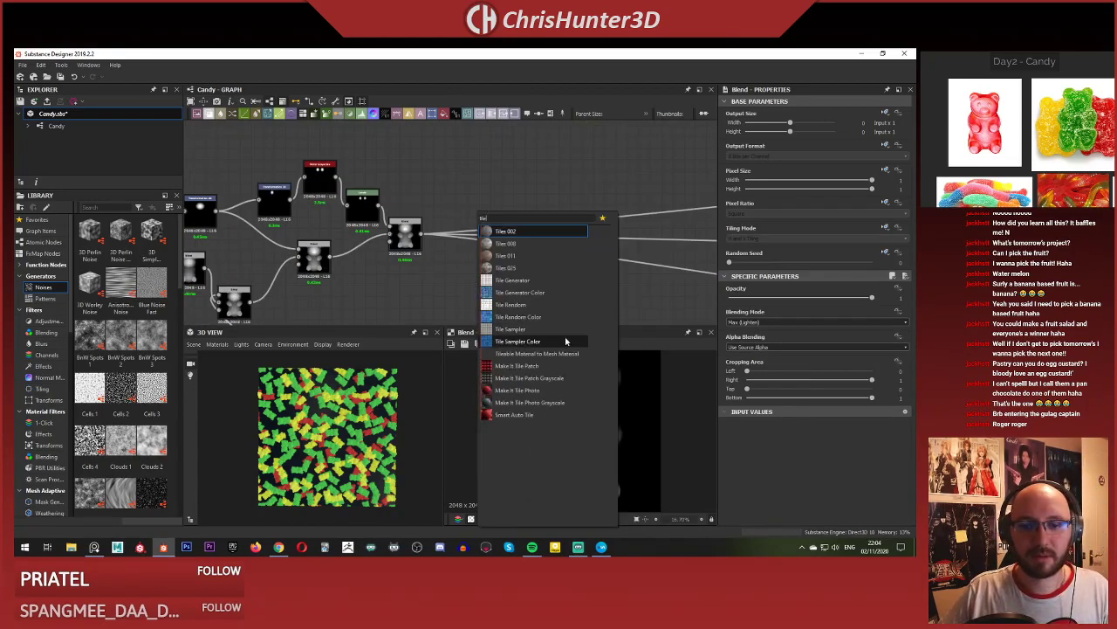
{"action": "key", "text": "Escape"}
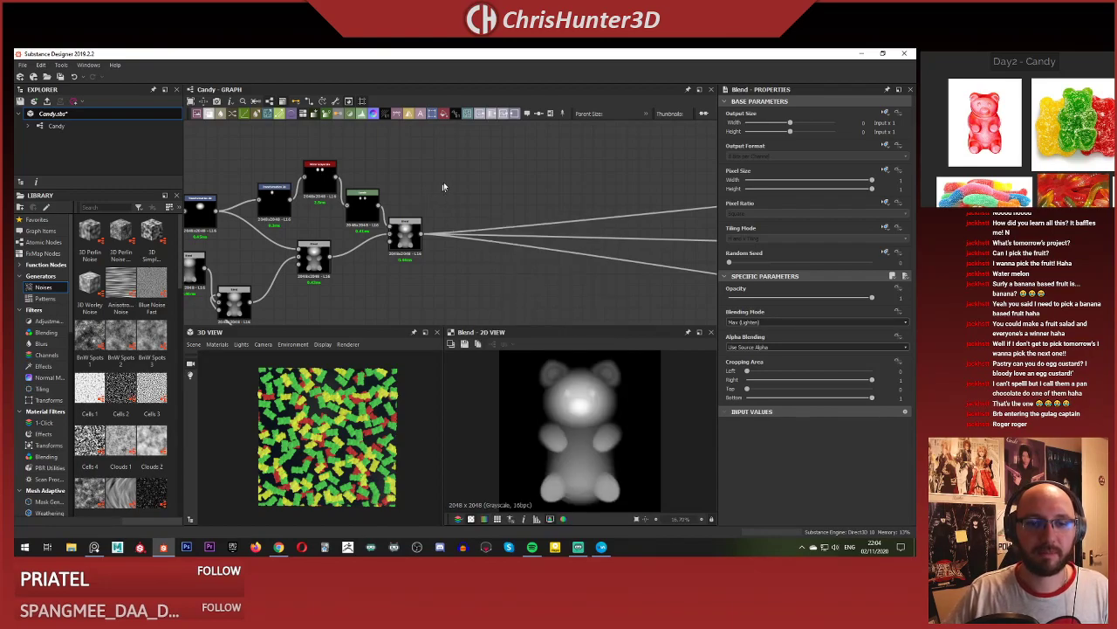
{"action": "scroll", "coordinate": [442, 189], "scroll_direction": "up", "scroll_amount": 1}
{"action": "scroll", "coordinate": [472, 207], "scroll_direction": "down", "scroll_amount": 1}
{"action": "middle_click_drag", "start_coordinate": [477, 199], "coordinate": [479, 216]}
{"action": "left_click_drag", "start_coordinate": [478, 215], "coordinate": [478, 180]}
{"action": "scroll", "coordinate": [499, 185], "scroll_direction": "up", "scroll_amount": 5}
{"action": "middle_click_drag", "start_coordinate": [529, 204], "coordinate": [517, 218]}
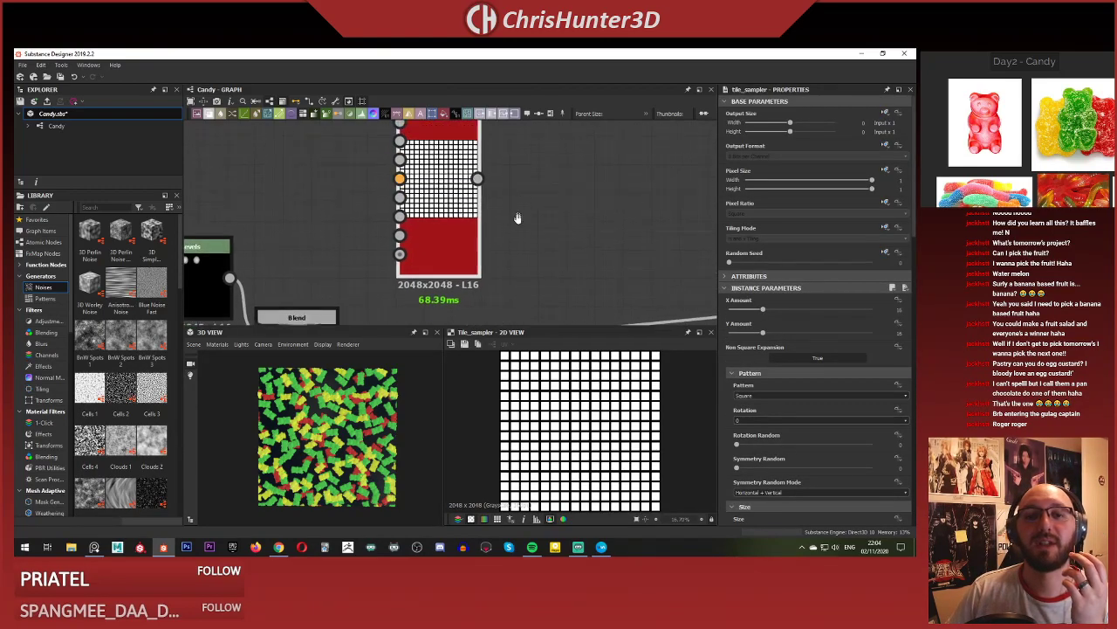
{"action": "scroll", "coordinate": [536, 201], "scroll_direction": "down", "scroll_amount": 1}
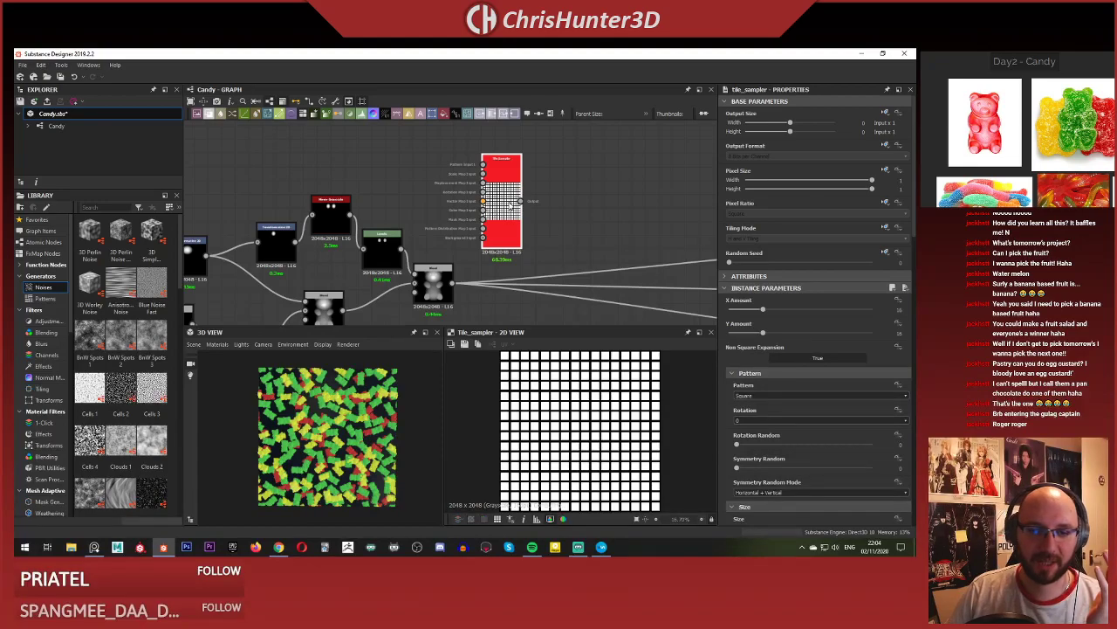
{"action": "middle_click_drag", "start_coordinate": [505, 222], "coordinate": [509, 235]}
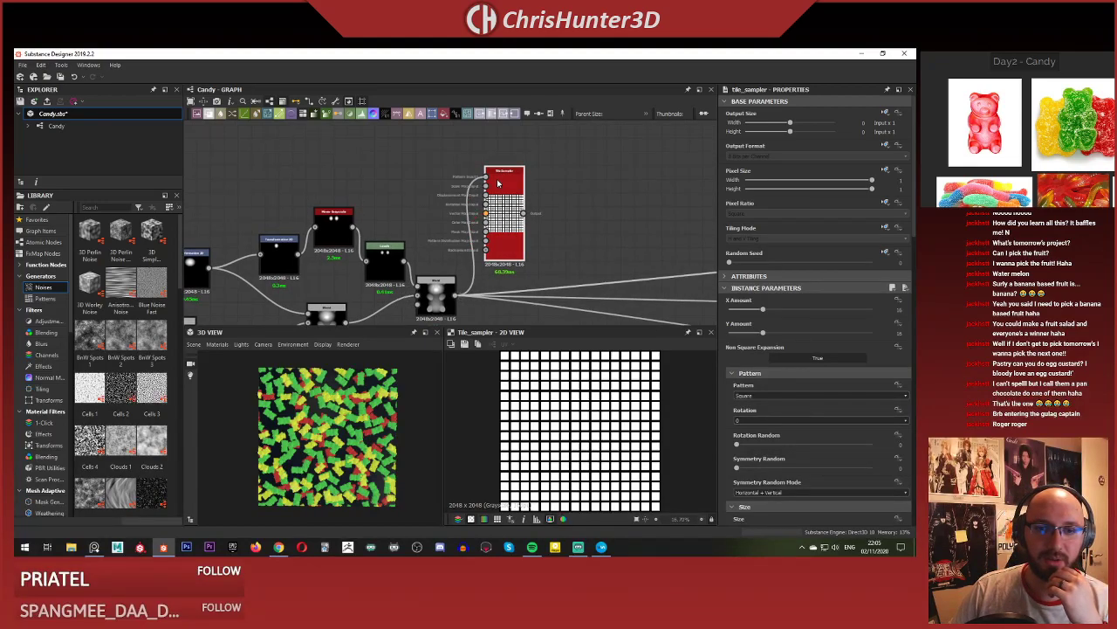
Set the Tile Sampler's Pattern to Pattern Input and its X Amount and Y Amount to 10.
{"action": "left_click", "coordinate": [768, 396]}
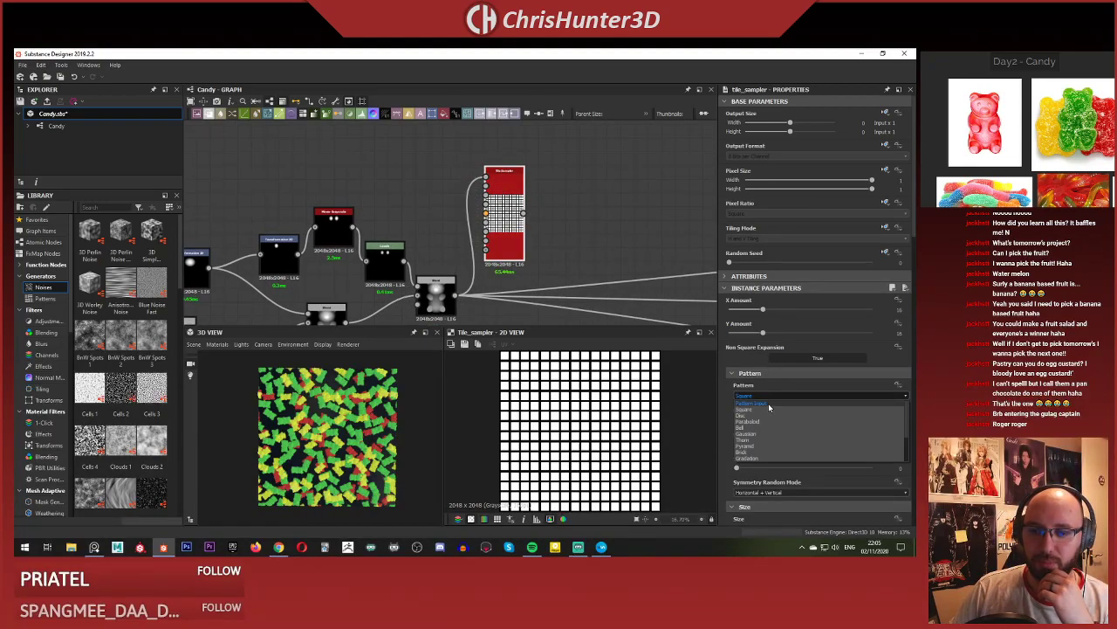
{"action": "left_click", "coordinate": [752, 402]}
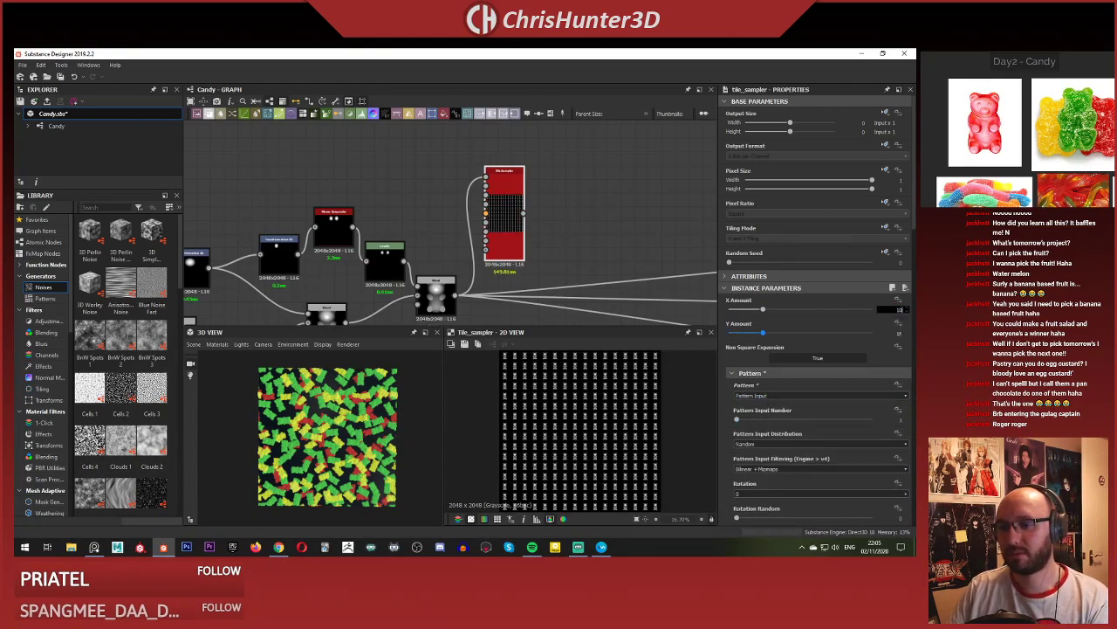
{"action": "double_click", "coordinate": [892, 333]}
{"action": "type", "text": "10"}
{"action": "key", "text": "Return"}
{"action": "scroll", "coordinate": [618, 407], "scroll_direction": "up", "scroll_amount": 7}
{"action": "scroll", "coordinate": [619, 422], "scroll_direction": "down", "scroll_amount": 11}
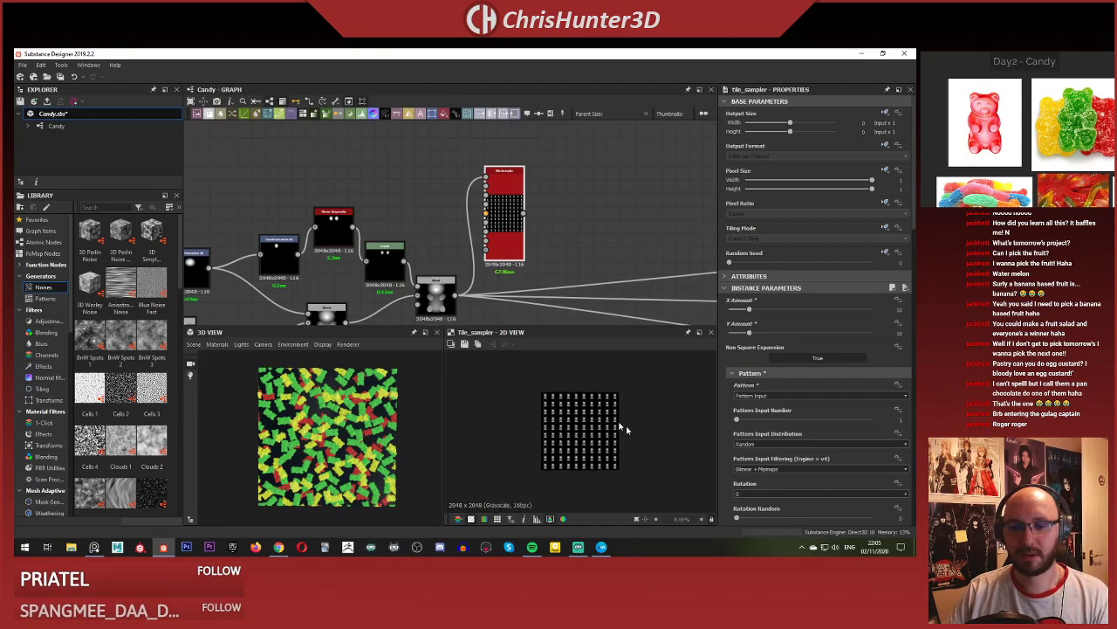
{"action": "scroll", "coordinate": [625, 429], "scroll_direction": "up", "scroll_amount": 3}
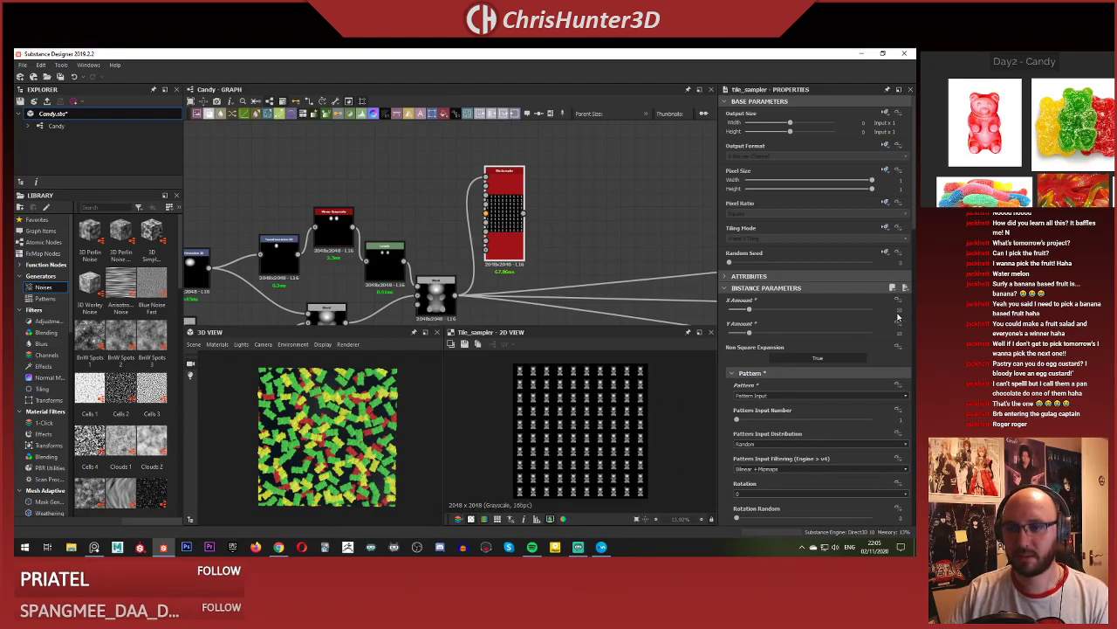
Open the Tile Sampler's Scale value for editing.
{"action": "scroll", "coordinate": [864, 438], "scroll_direction": "down", "scroll_amount": 3}
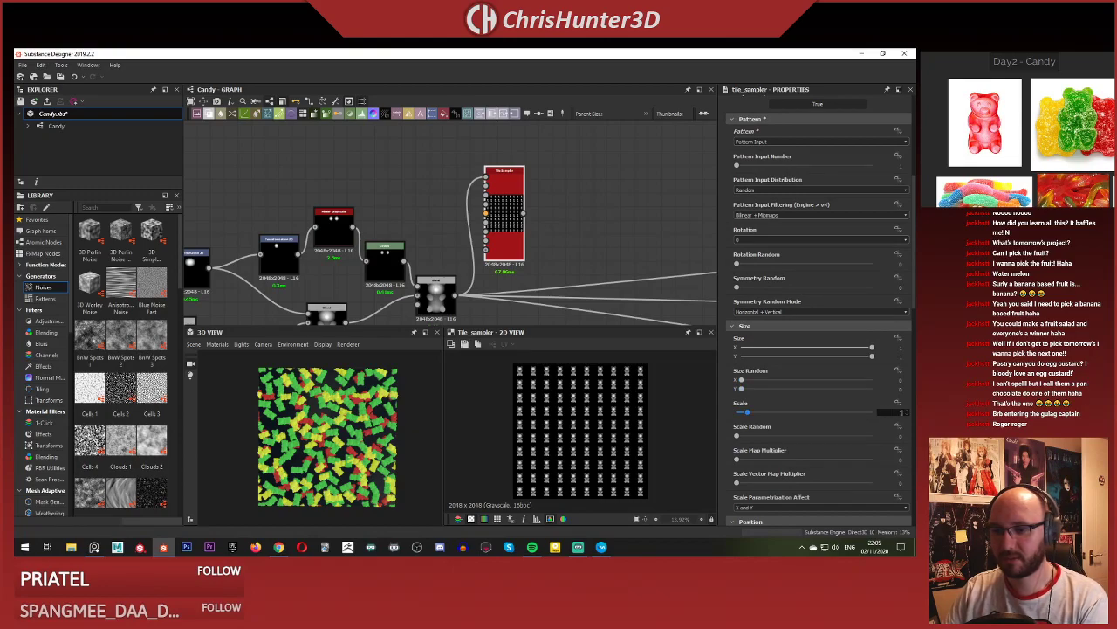
Enlarge the Tile Sampler's bears slightly with Scale and scatter them with a Position Random of about 3.5.
{"action": "left_click_drag", "start_coordinate": [742, 411], "coordinate": [751, 411]}
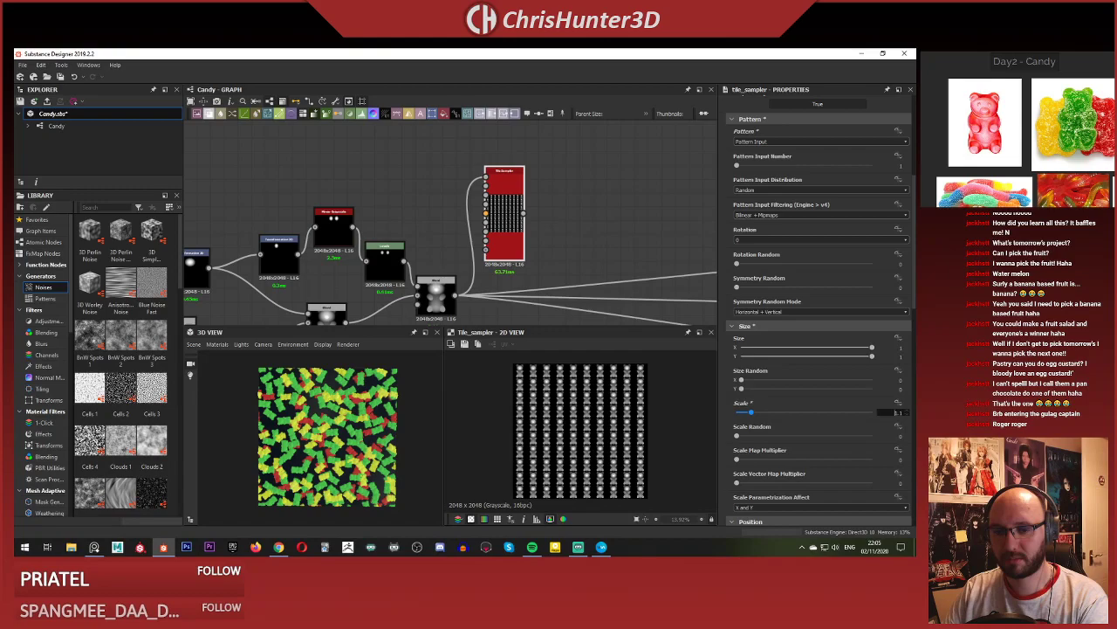
{"action": "scroll", "coordinate": [548, 443], "scroll_direction": "up", "scroll_amount": 8}
{"action": "scroll", "coordinate": [604, 429], "scroll_direction": "down", "scroll_amount": 9}
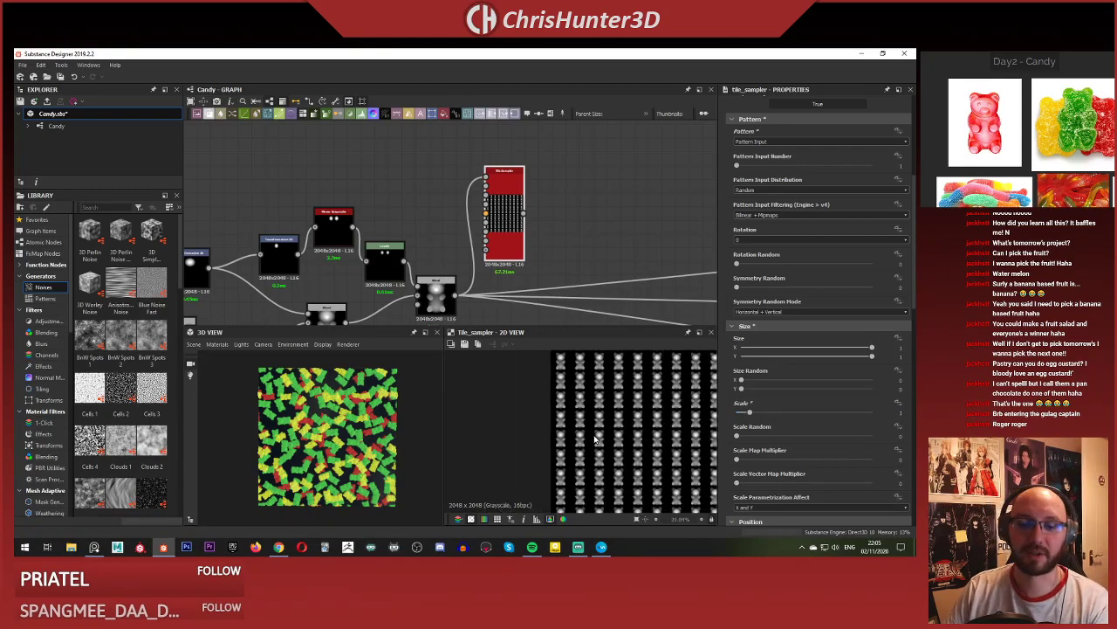
{"action": "scroll", "coordinate": [513, 235], "scroll_direction": "up", "scroll_amount": 3}
{"action": "scroll", "coordinate": [834, 384], "scroll_direction": "down", "scroll_amount": 5}
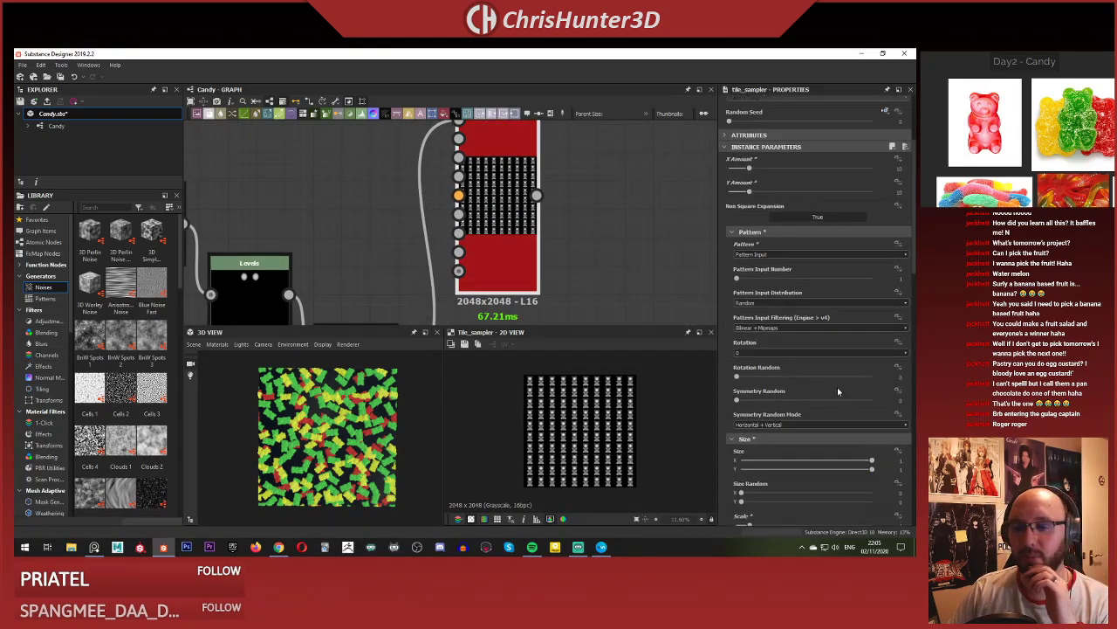
{"action": "scroll", "coordinate": [832, 378], "scroll_direction": "down", "scroll_amount": 1}
{"action": "left_click_drag", "start_coordinate": [745, 349], "coordinate": [785, 358]}
Thin out the Tile Sampler's bears with a Mask Random of about 0.46 and try toggling Reverse Rendering Order.
{"action": "scroll", "coordinate": [785, 357], "scroll_direction": "down", "scroll_amount": 5}
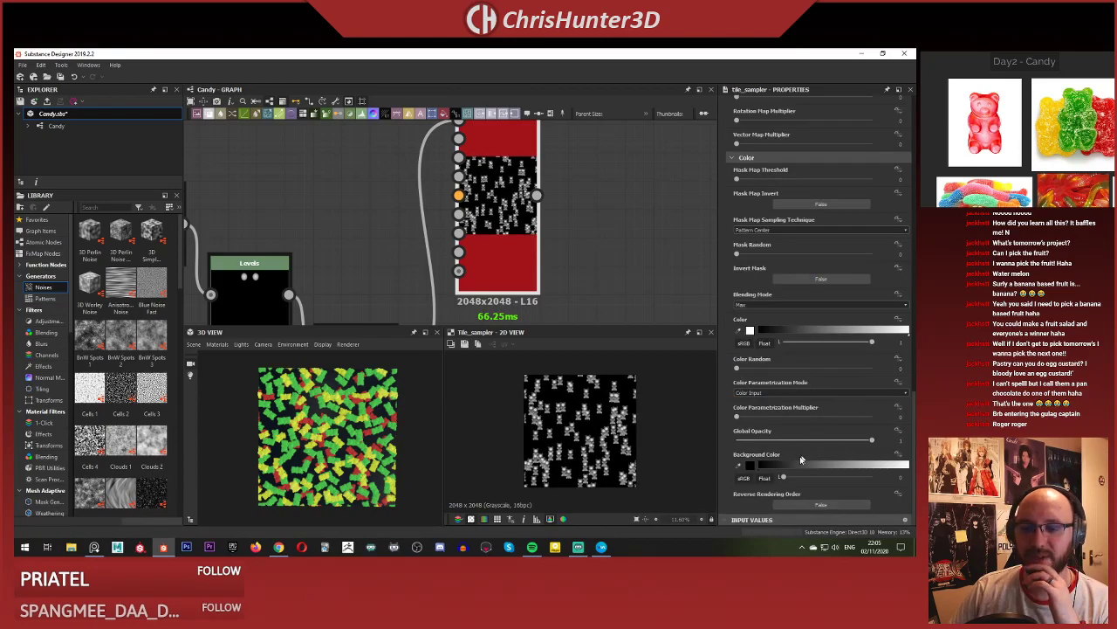
{"action": "left_click_drag", "start_coordinate": [788, 255], "coordinate": [796, 256]}
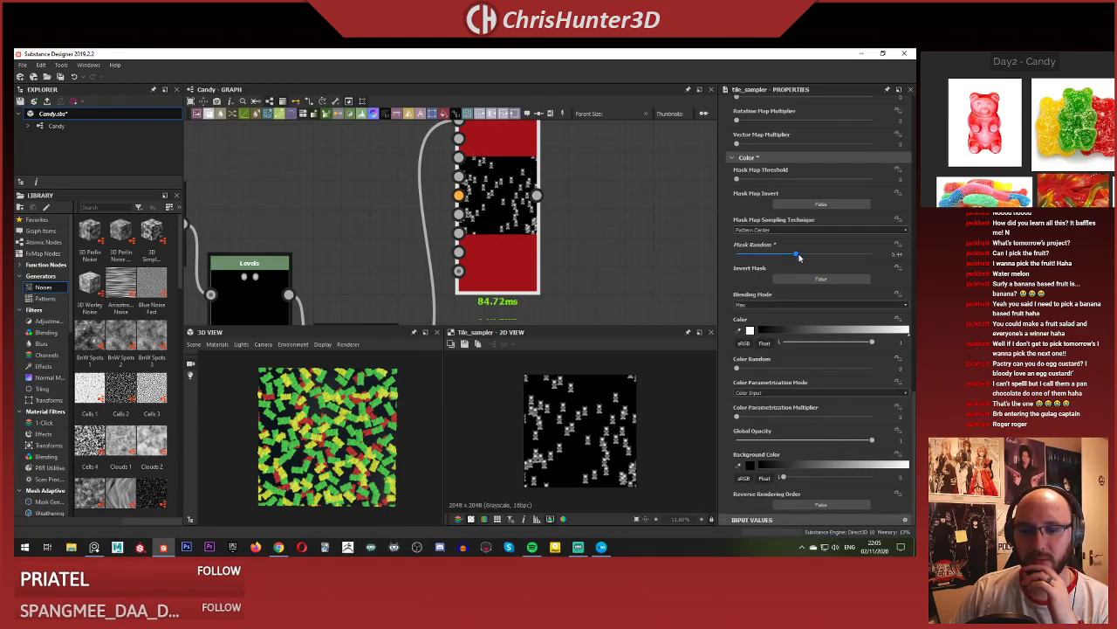
{"action": "scroll", "coordinate": [505, 257], "scroll_direction": "down", "scroll_amount": 5}
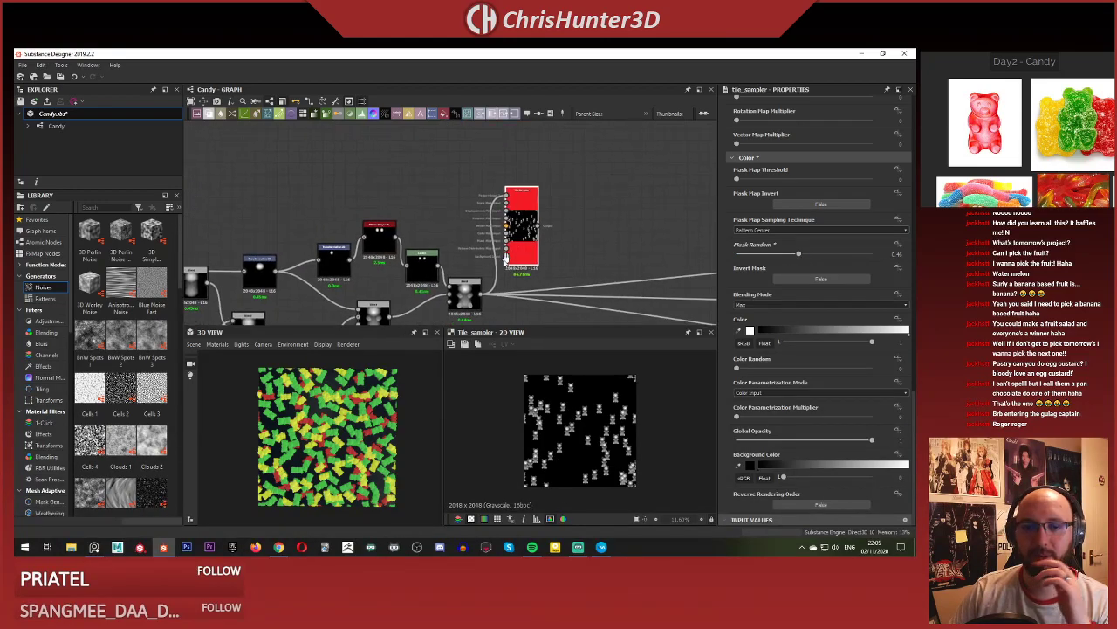
{"action": "scroll", "coordinate": [505, 257], "scroll_direction": "up", "scroll_amount": 5}
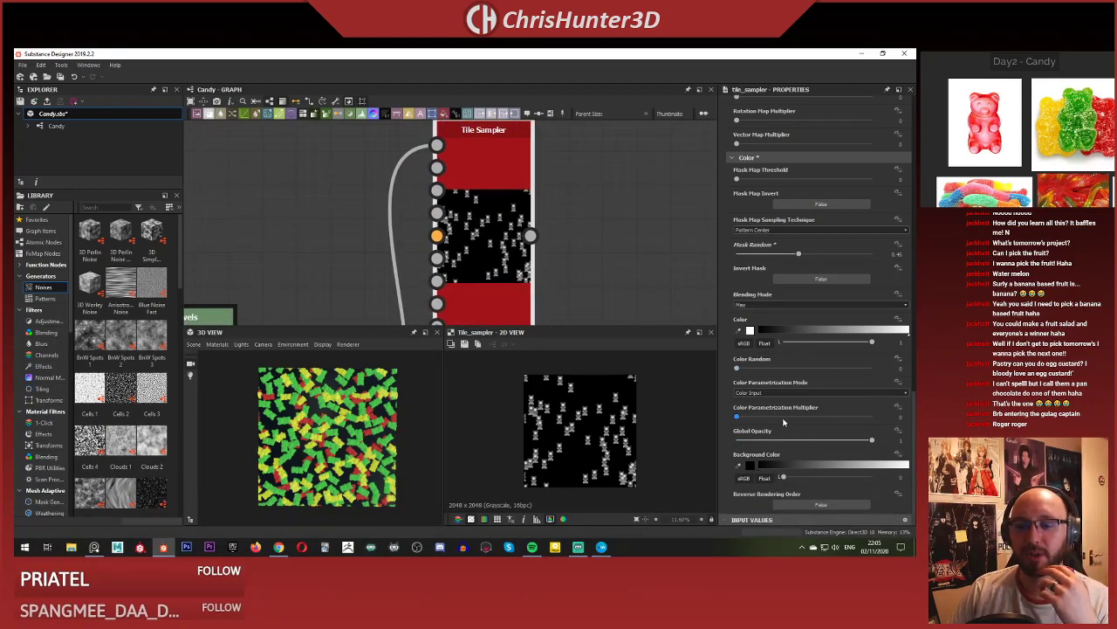
{"action": "left_click", "coordinate": [825, 505]}
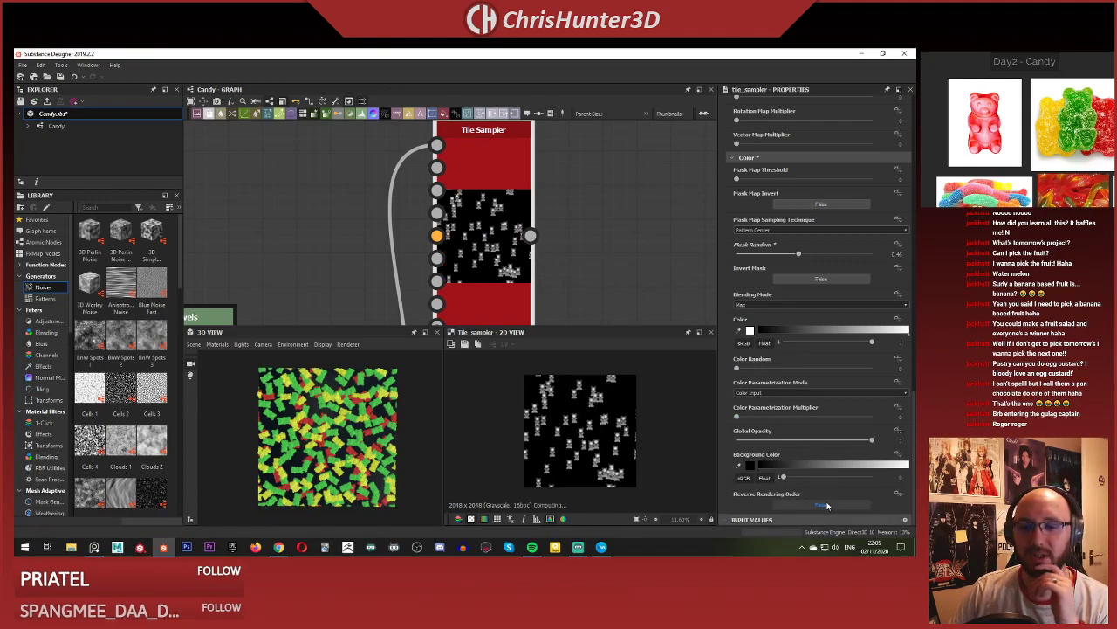
Duplicate the Tile Sampler, place the copy above the original and set its Reverse Rendering Order to True.
{"action": "scroll", "coordinate": [562, 258], "scroll_direction": "down", "scroll_amount": 5}
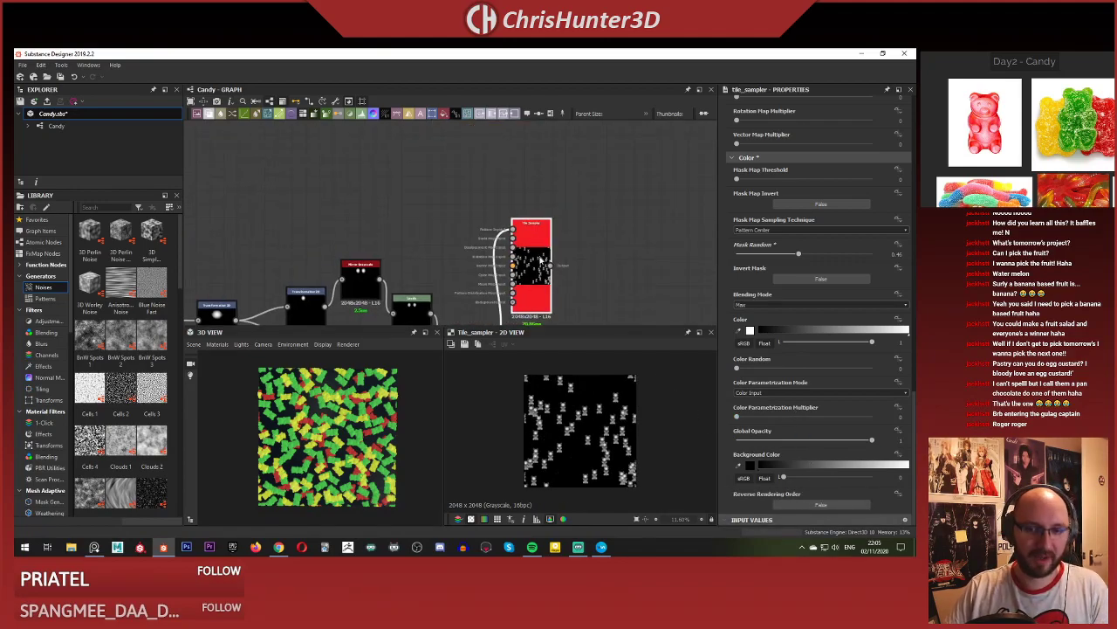
{"action": "key", "text": "ctrl+d"}
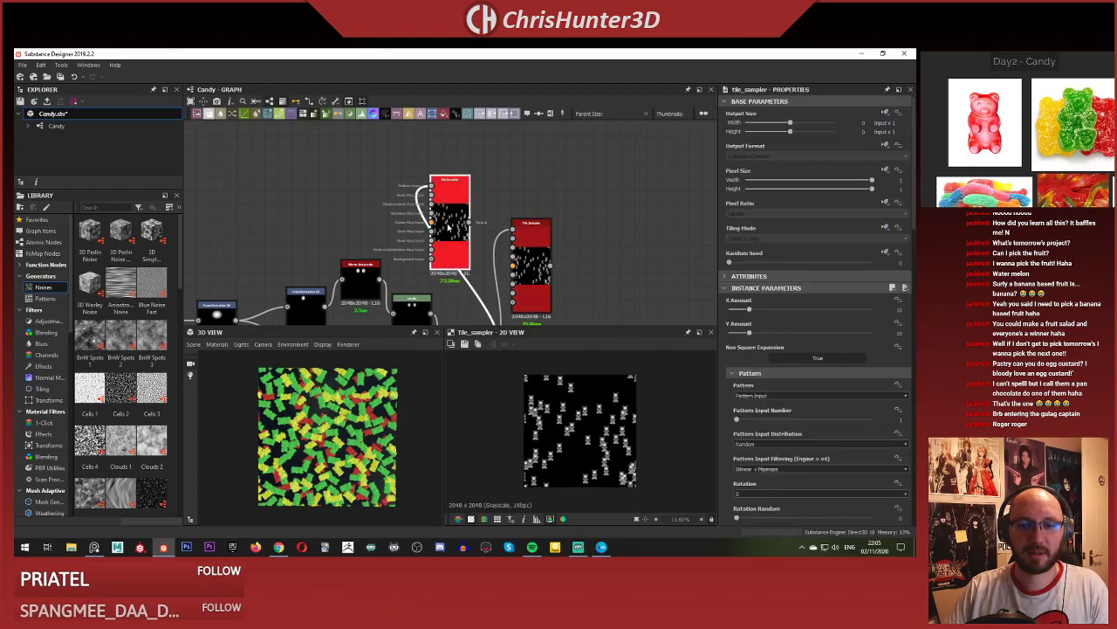
{"action": "left_click_drag", "start_coordinate": [451, 231], "coordinate": [534, 164]}
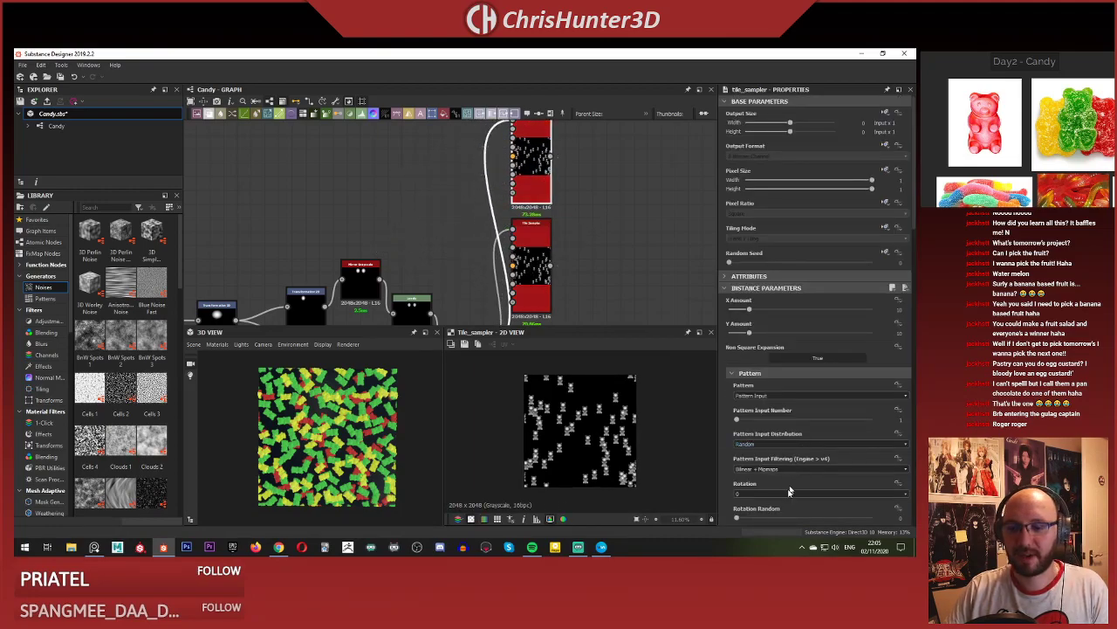
{"action": "scroll", "coordinate": [789, 492], "scroll_direction": "down", "scroll_amount": 10}
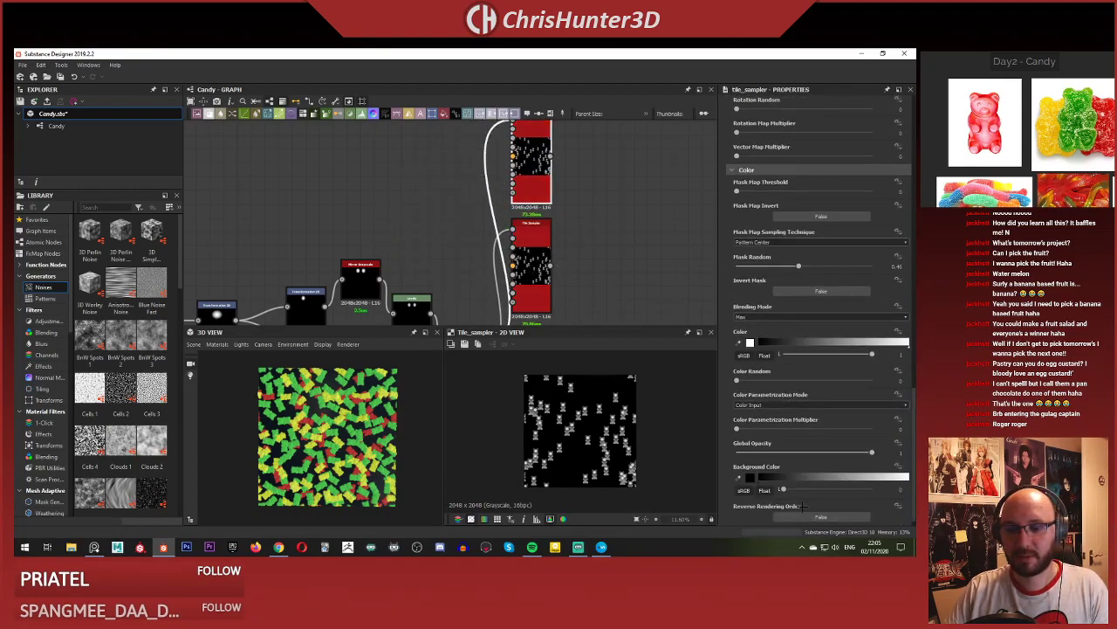
{"action": "left_click", "coordinate": [803, 505]}
Add a Blend node with the upper Tile Sampler as its foreground and the lower one as its background.
{"action": "scroll", "coordinate": [559, 253], "scroll_direction": "up", "scroll_amount": 3}
{"action": "key", "text": "space"}
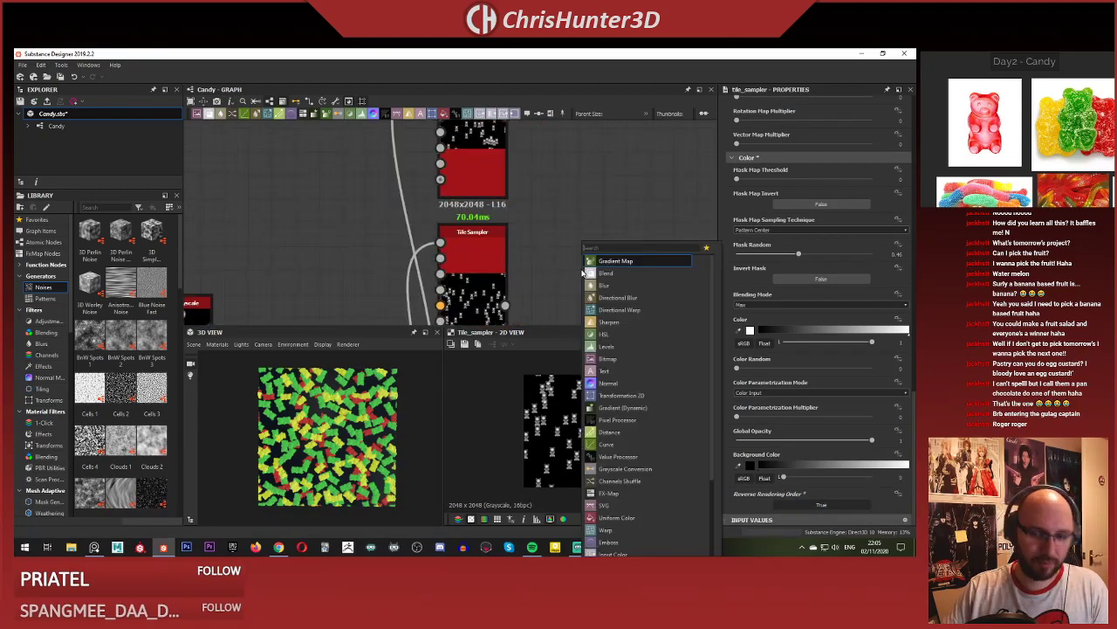
{"action": "left_click", "coordinate": [602, 273]}
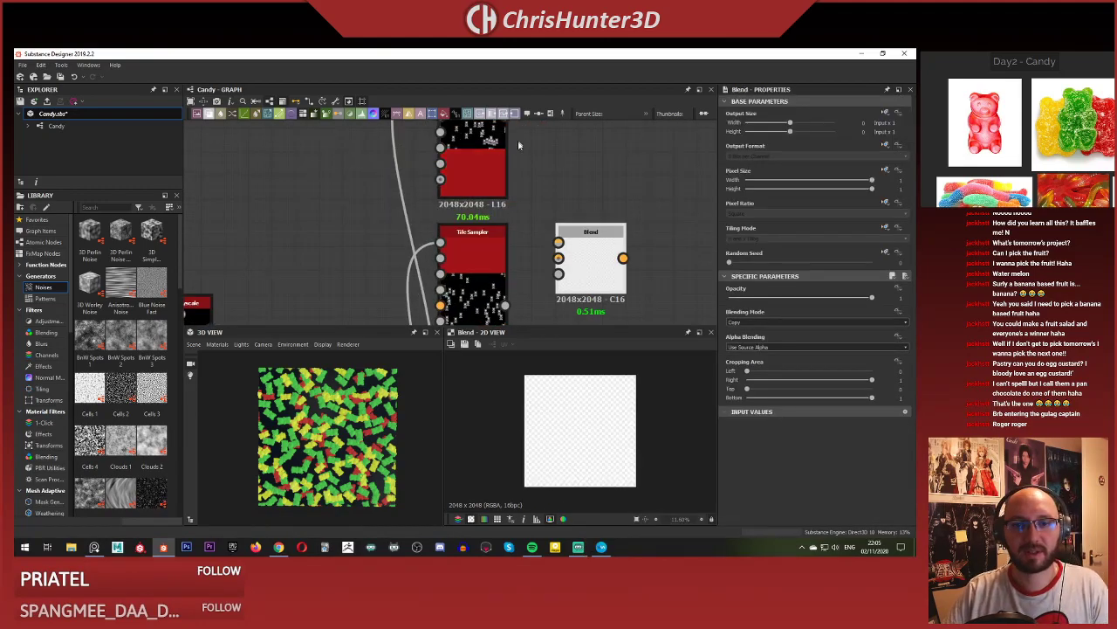
{"action": "scroll", "coordinate": [518, 145], "scroll_direction": "down", "scroll_amount": 1}
{"action": "left_click_drag", "start_coordinate": [505, 128], "coordinate": [549, 233]}
{"action": "left_click_drag", "start_coordinate": [505, 285], "coordinate": [549, 246]}
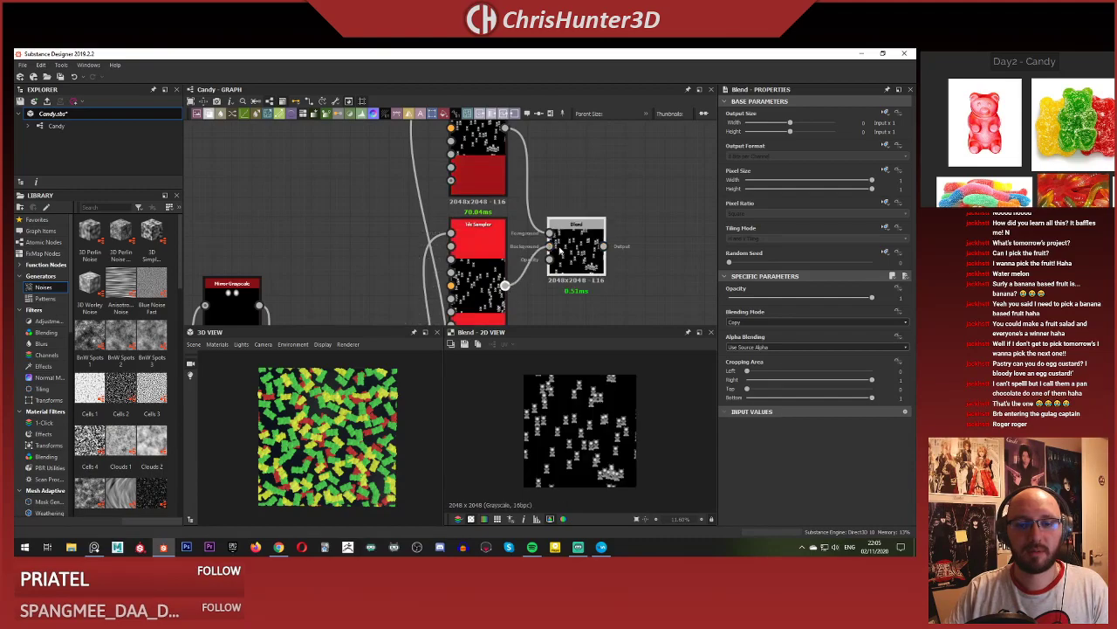
Try the Add (Linear Dodge) blending mode on the Blend node and inspect the overlapping bears.
{"action": "scroll", "coordinate": [590, 427], "scroll_direction": "up", "scroll_amount": 2}
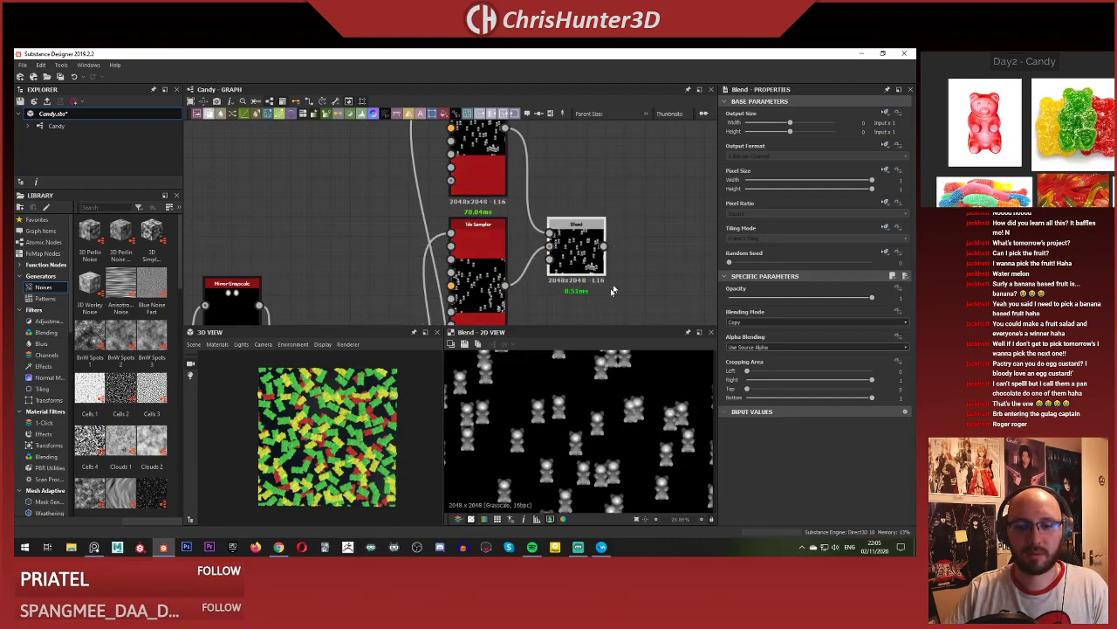
{"action": "left_click", "coordinate": [786, 320]}
{"action": "left_click", "coordinate": [785, 333]}
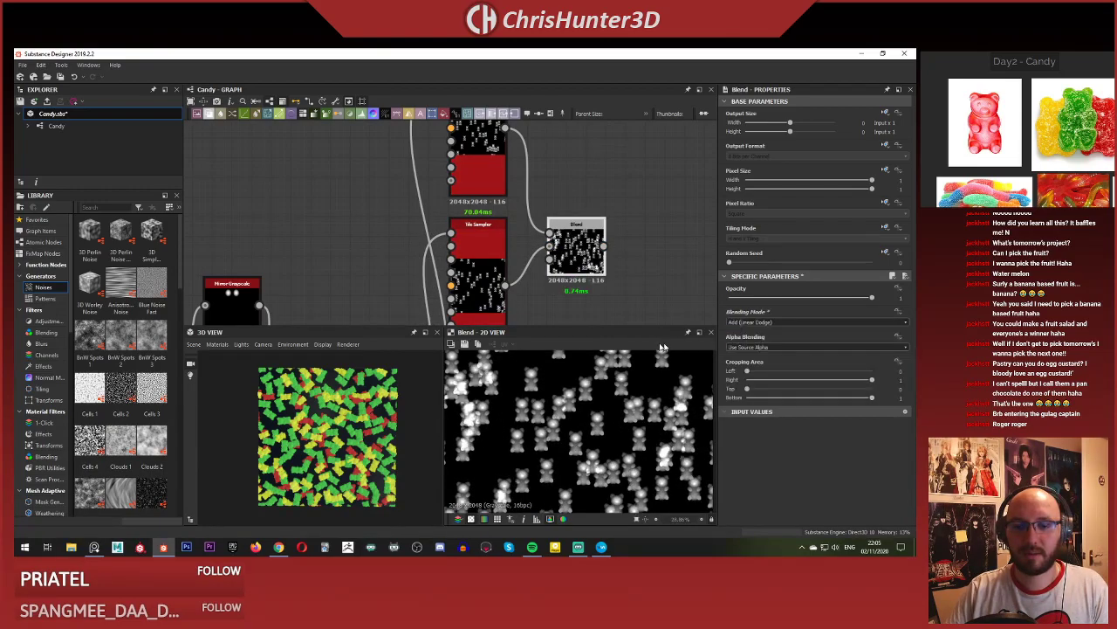
{"action": "scroll", "coordinate": [551, 405], "scroll_direction": "up", "scroll_amount": 4}
{"action": "middle_click_drag", "start_coordinate": [559, 400], "coordinate": [572, 417]}
{"action": "scroll", "coordinate": [578, 414], "scroll_direction": "down", "scroll_amount": 4}
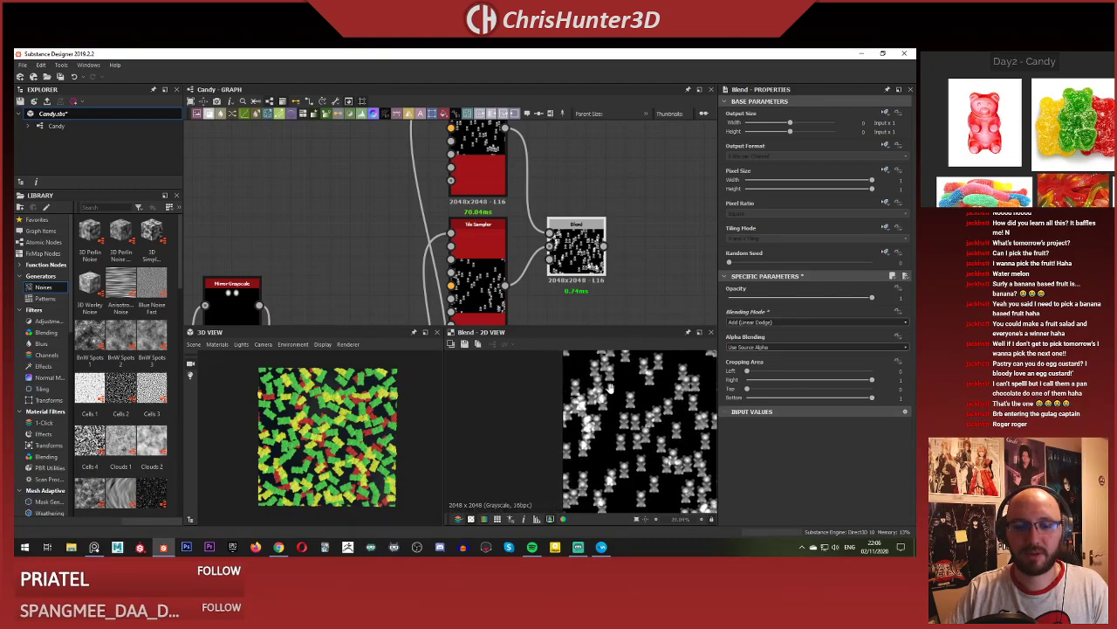
{"action": "scroll", "coordinate": [584, 414], "scroll_direction": "up", "scroll_amount": 4}
{"action": "scroll", "coordinate": [609, 414], "scroll_direction": "down", "scroll_amount": 3}
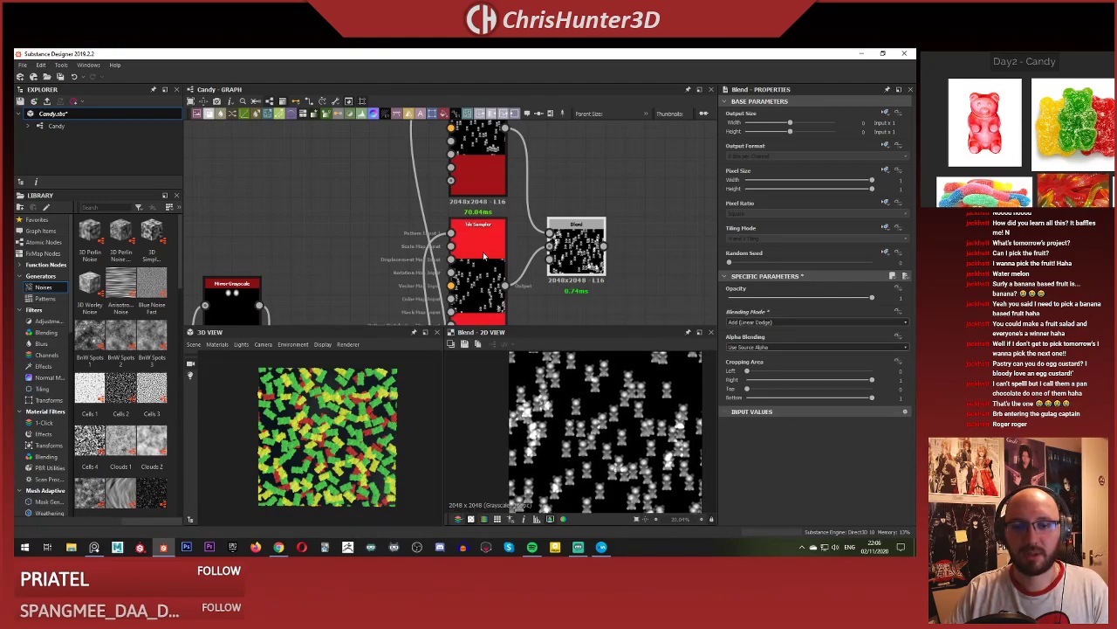
Move the Blend node farther from the samplers, set its blending mode to Max (Lighten) and check the overlaps.
{"action": "left_click_drag", "start_coordinate": [593, 260], "coordinate": [632, 241]}
{"action": "left_click", "coordinate": [797, 324]}
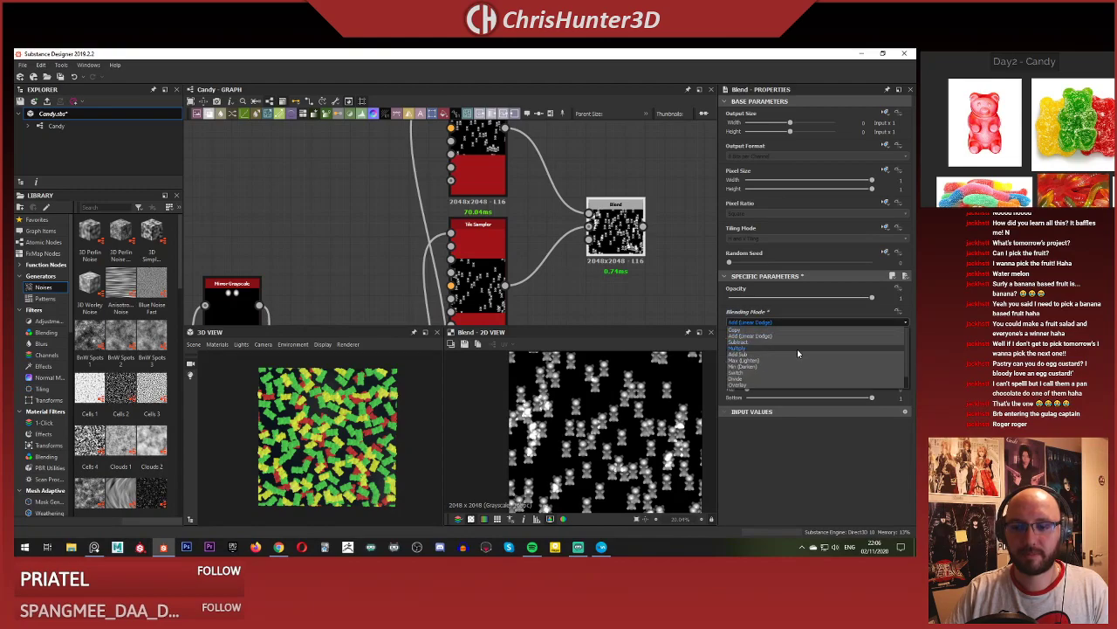
{"action": "left_click", "coordinate": [799, 361]}
{"action": "scroll", "coordinate": [637, 441], "scroll_direction": "up", "scroll_amount": 8}
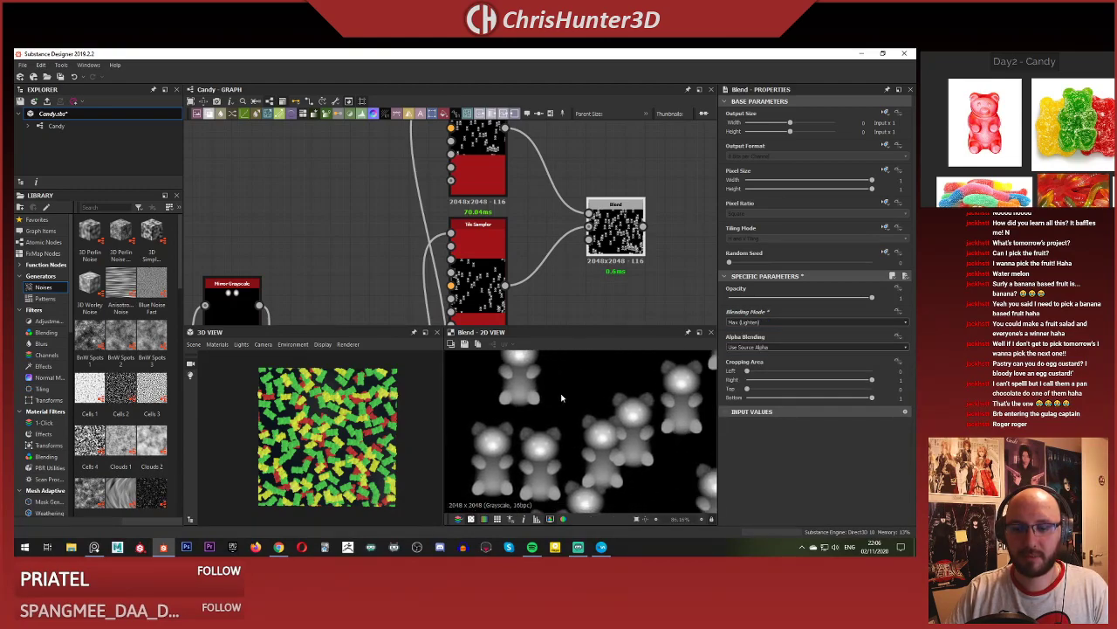
{"action": "scroll", "coordinate": [636, 440], "scroll_direction": "down", "scroll_amount": 4}
{"action": "scroll", "coordinate": [493, 172], "scroll_direction": "down", "scroll_amount": 3}
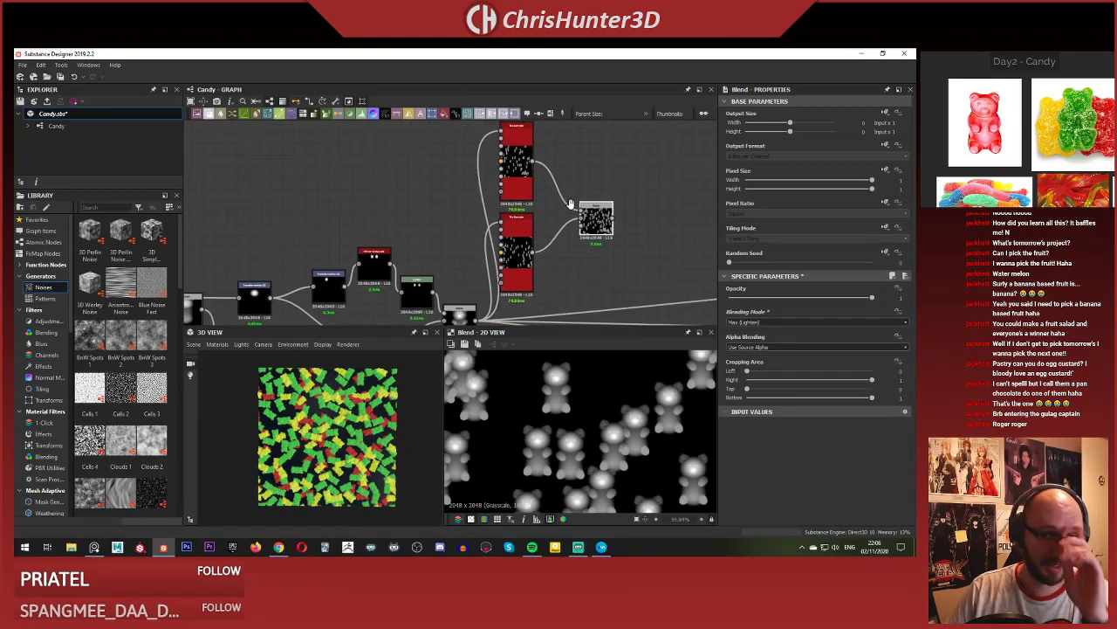
Set Rotation Random to 1 on the upper Tile Sampler so its bears face random directions.
{"action": "scroll", "coordinate": [493, 172], "scroll_direction": "up", "scroll_amount": 3}
{"action": "left_click", "coordinate": [493, 172]}
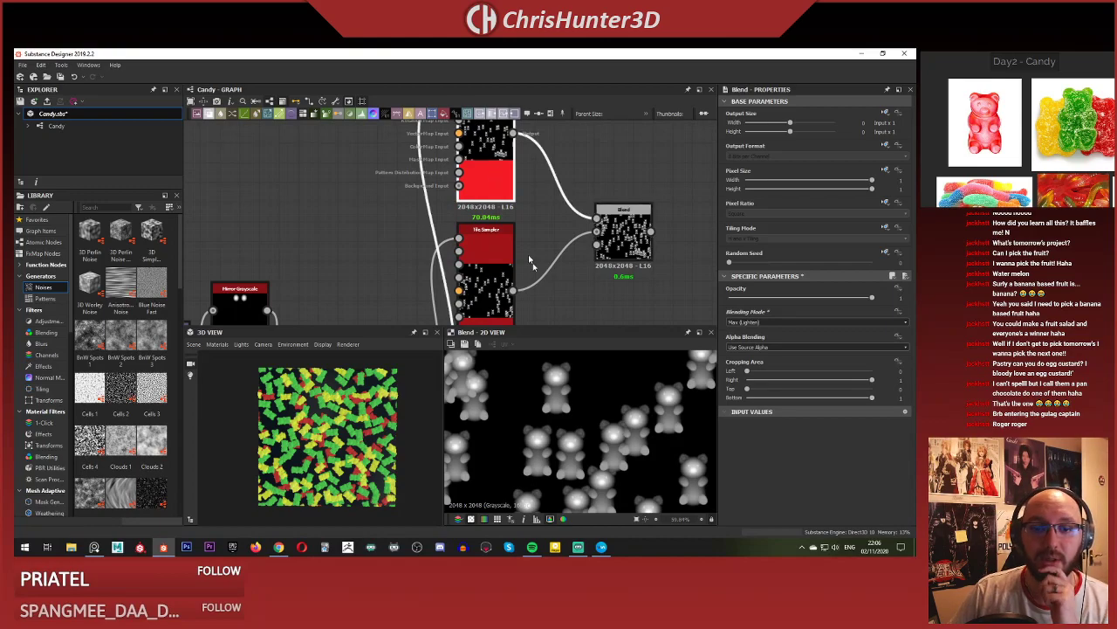
{"action": "scroll", "coordinate": [801, 340], "scroll_direction": "down", "scroll_amount": 10}
{"action": "left_click", "coordinate": [781, 346]}
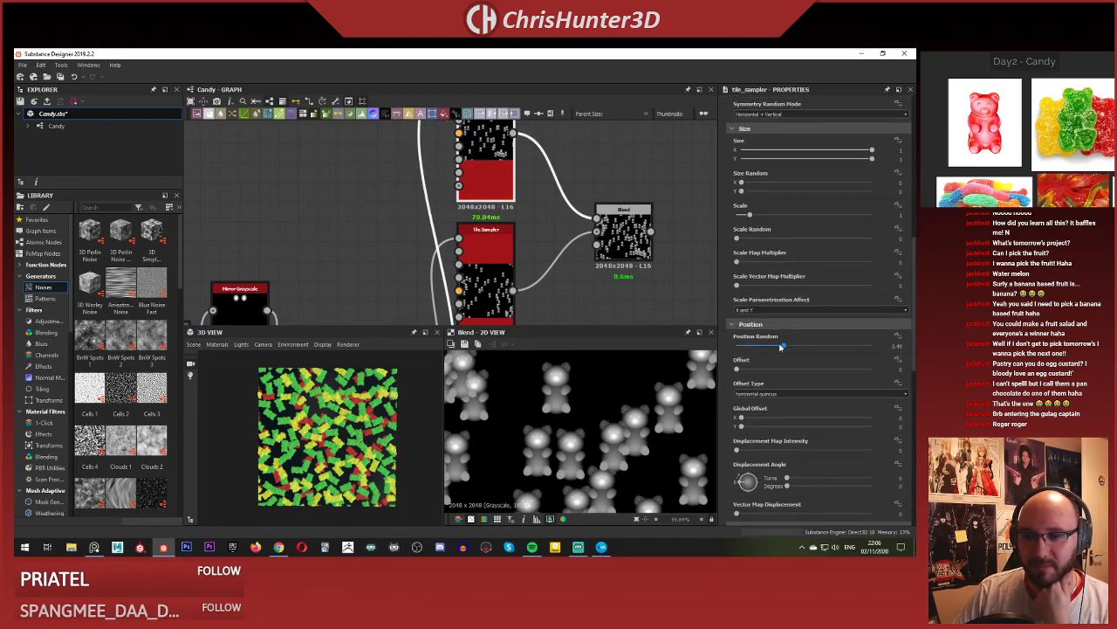
{"action": "scroll", "coordinate": [768, 365], "scroll_direction": "down", "scroll_amount": 5}
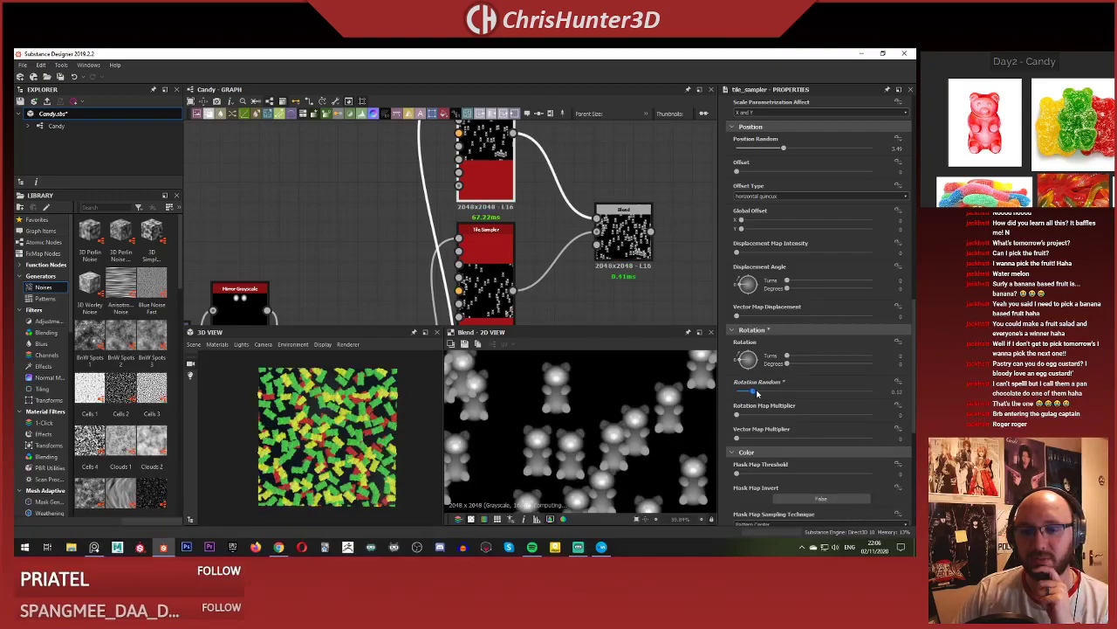
{"action": "left_click_drag", "start_coordinate": [757, 393], "coordinate": [871, 391]}
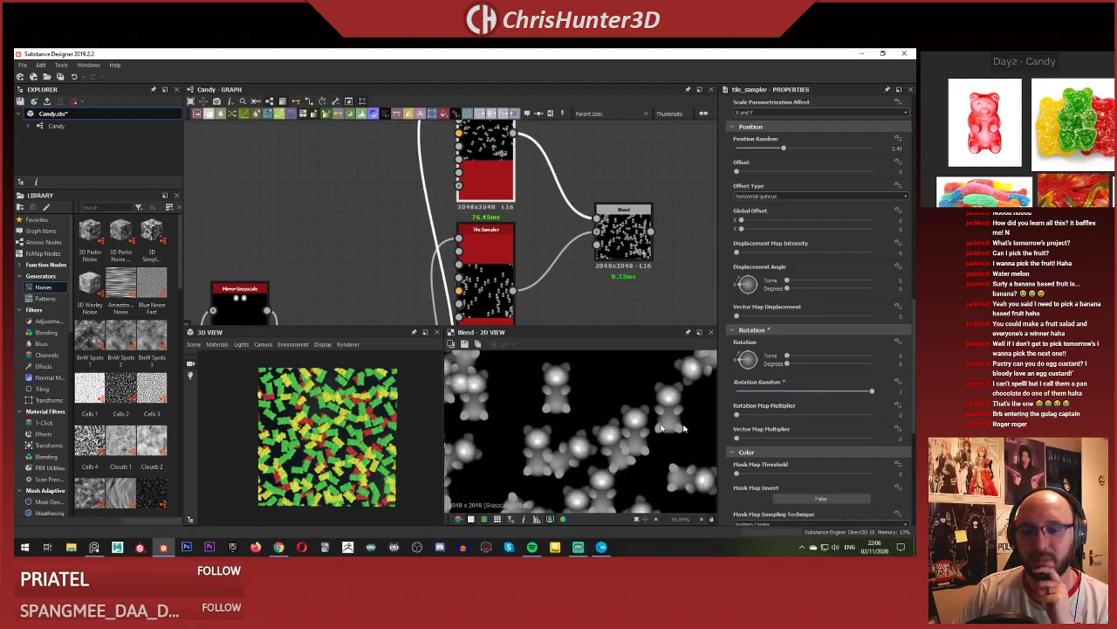
{"action": "scroll", "coordinate": [684, 428], "scroll_direction": "down", "scroll_amount": 3}
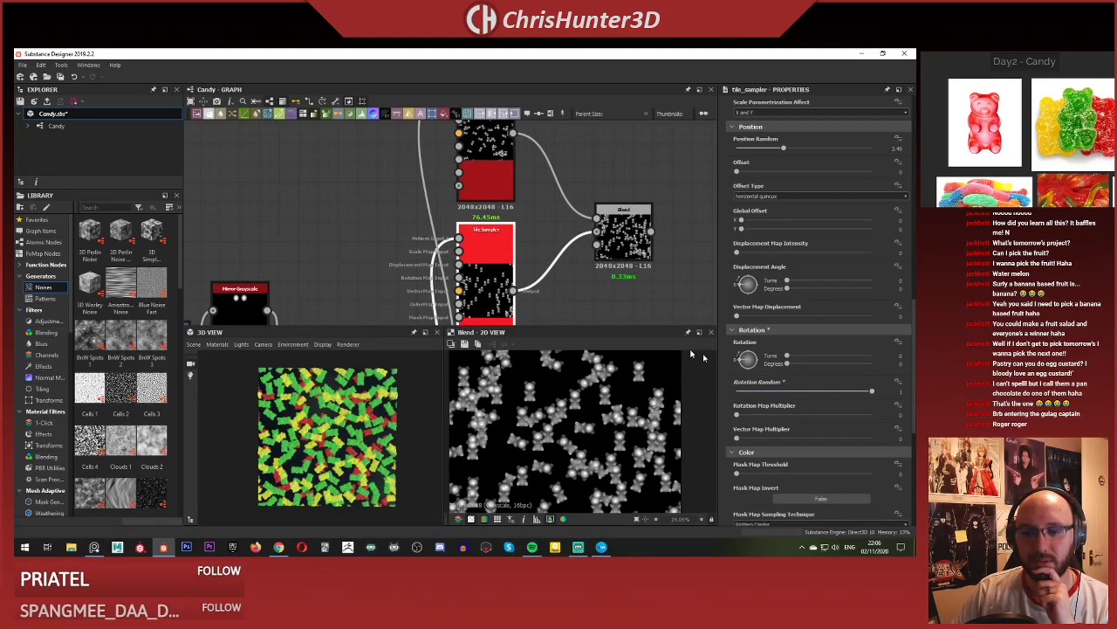
Set Rotation Random to 1 on the lower Tile Sampler as well.
{"action": "scroll", "coordinate": [771, 384], "scroll_direction": "up", "scroll_amount": 5}
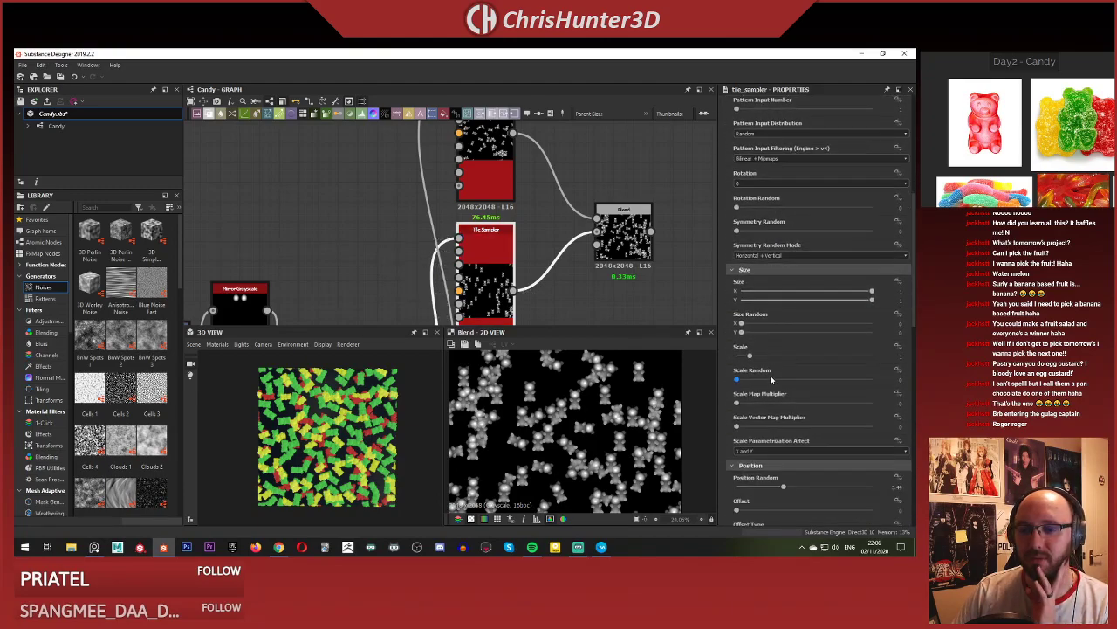
{"action": "scroll", "coordinate": [773, 346], "scroll_direction": "down", "scroll_amount": 4}
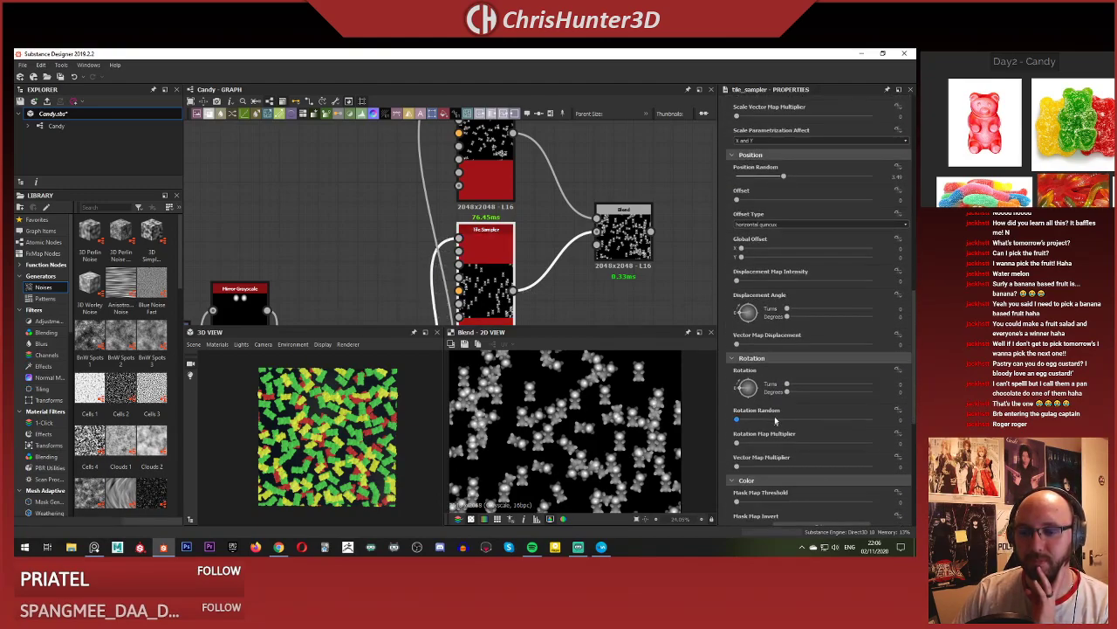
{"action": "left_click", "coordinate": [868, 420]}
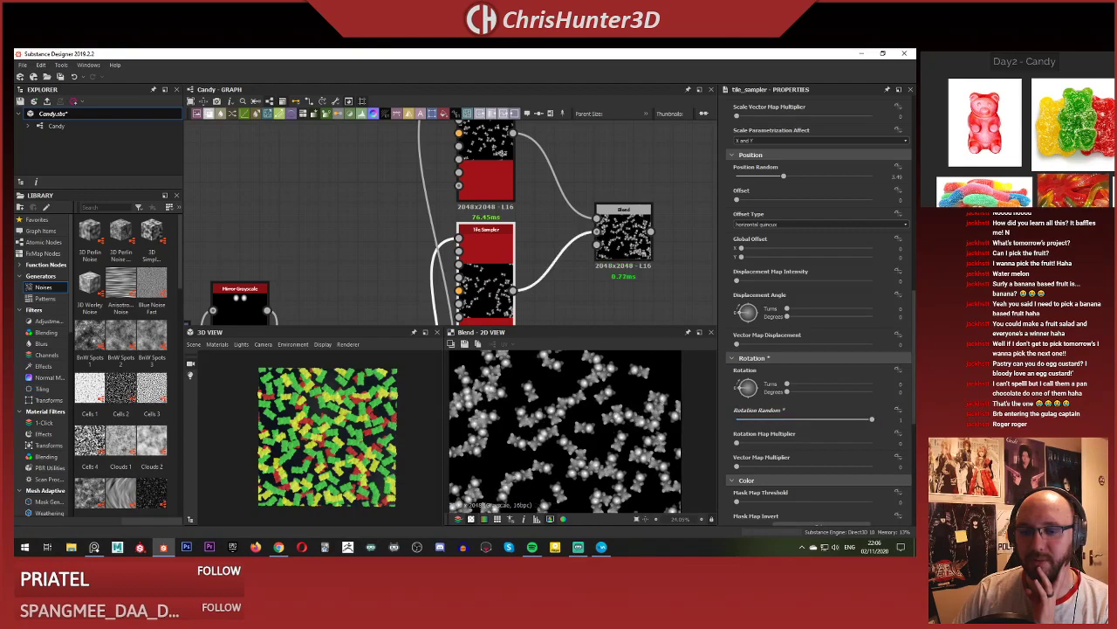
{"action": "scroll", "coordinate": [572, 444], "scroll_direction": "down", "scroll_amount": 5}
{"action": "scroll", "coordinate": [551, 214], "scroll_direction": "down", "scroll_amount": 4}
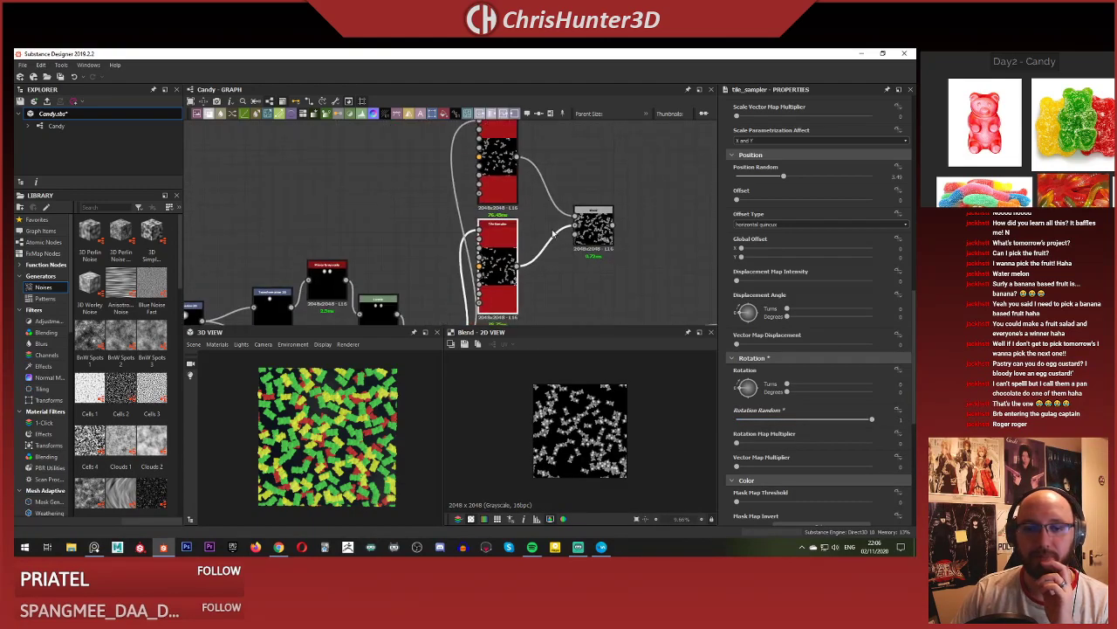
Duplicate the upper Tile Sampler and place the copy above it in the same column.
{"action": "middle_click_drag", "start_coordinate": [558, 149], "coordinate": [511, 140]}
{"action": "scroll", "coordinate": [549, 207], "scroll_direction": "up", "scroll_amount": 3}
{"action": "middle_click_drag", "start_coordinate": [544, 242], "coordinate": [571, 280]}
{"action": "scroll", "coordinate": [571, 280], "scroll_direction": "down", "scroll_amount": 1}
{"action": "middle_click_drag", "start_coordinate": [524, 179], "coordinate": [527, 213]}
{"action": "left_click", "coordinate": [528, 213]}
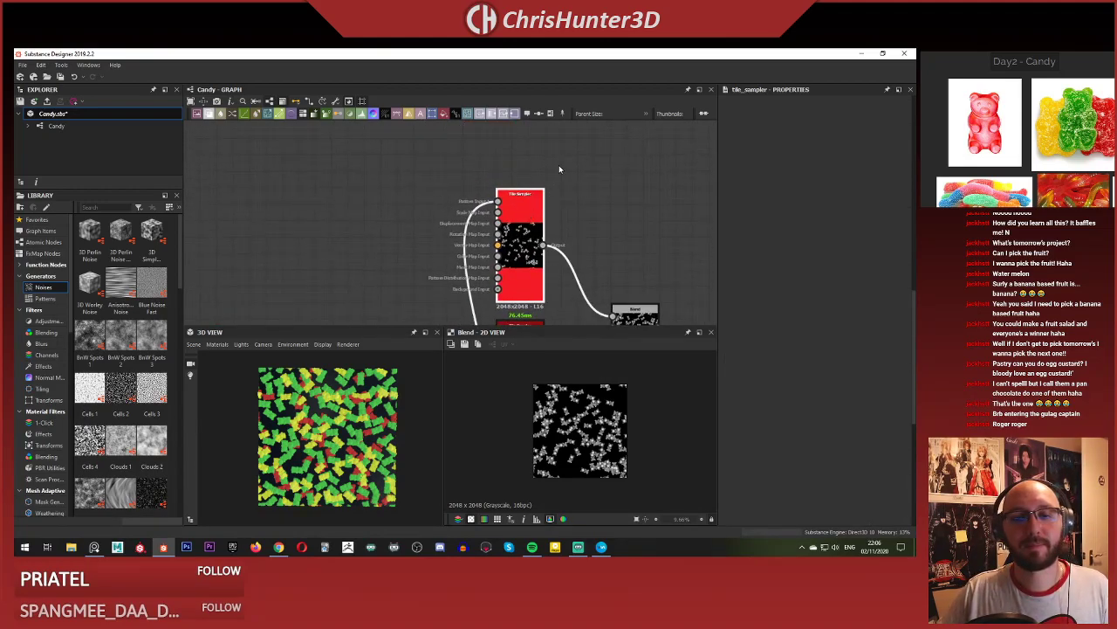
{"action": "key", "text": "ctrl+v"}
{"action": "left_click_drag", "start_coordinate": [449, 232], "coordinate": [524, 208]}
{"action": "scroll", "coordinate": [555, 218], "scroll_direction": "down", "scroll_amount": 2}
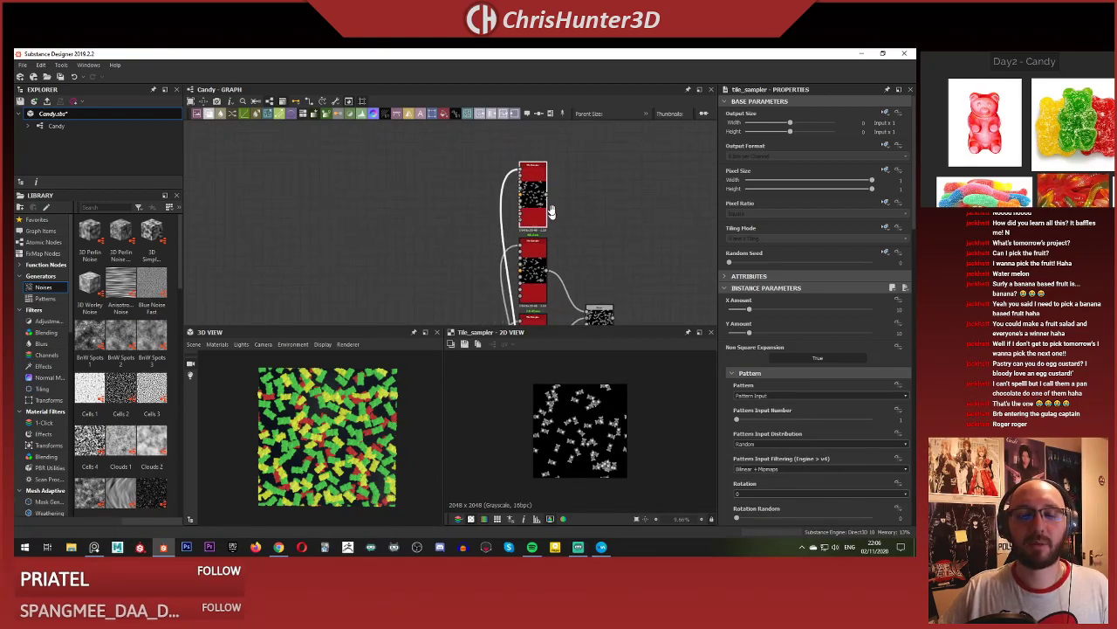
Display the Blend node's combined bear pattern in the 2D view.
{"action": "middle_click_drag", "start_coordinate": [552, 243], "coordinate": [550, 181]}
{"action": "scroll", "coordinate": [549, 225], "scroll_direction": "up", "scroll_amount": 3}
{"action": "left_click", "coordinate": [511, 206]}
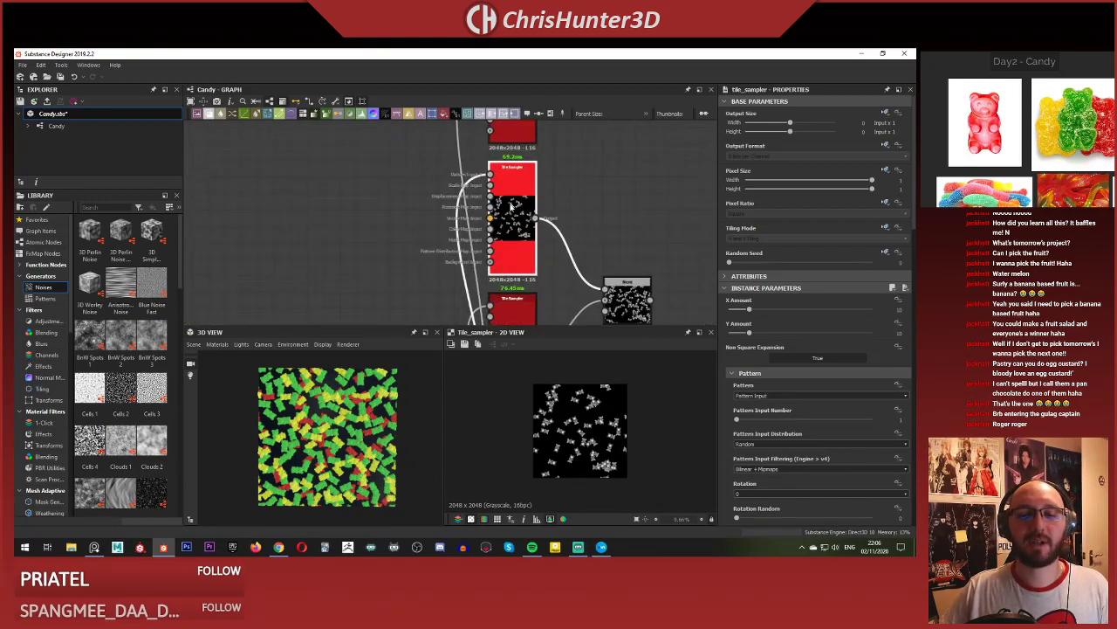
{"action": "scroll", "coordinate": [639, 312], "scroll_direction": "up", "scroll_amount": 1}
{"action": "scroll", "coordinate": [639, 312], "scroll_direction": "up", "scroll_amount": 1}
{"action": "double_click", "coordinate": [640, 293]}
{"action": "scroll", "coordinate": [639, 261], "scroll_direction": "down", "scroll_amount": 2}
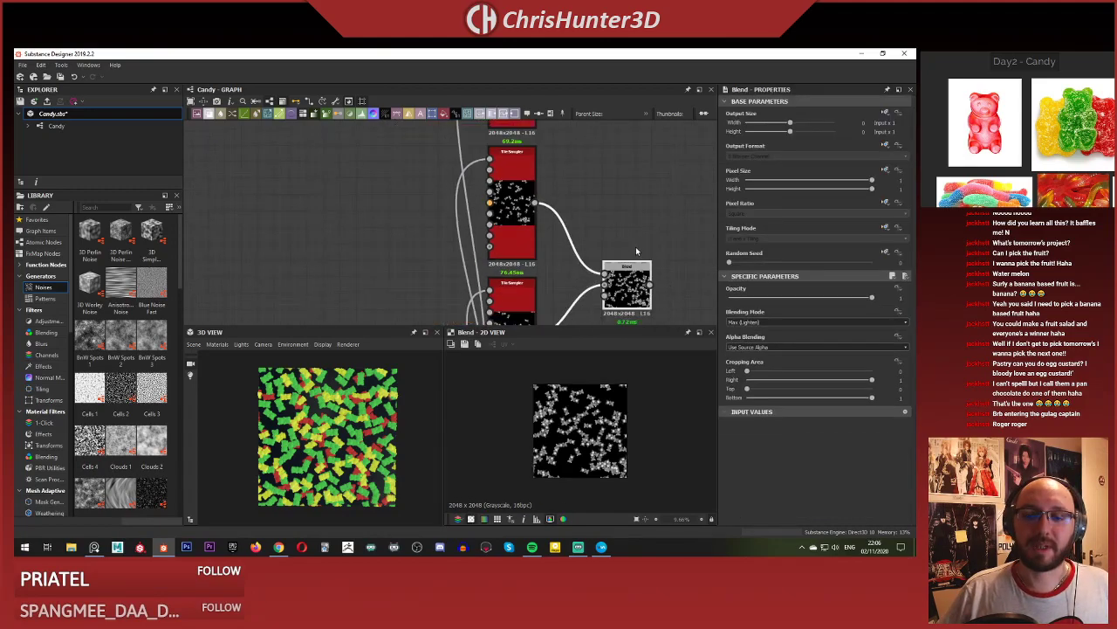
Move the copied Tile Sampler out of its column to open space beyond the Blend node.
{"action": "scroll", "coordinate": [599, 206], "scroll_direction": "down", "scroll_amount": 3}
{"action": "middle_click_drag", "start_coordinate": [597, 200], "coordinate": [544, 250]}
{"action": "left_click_drag", "start_coordinate": [501, 178], "coordinate": [604, 179]}
Add a Histogram Scan node fed by the Blend output and place it above the Blend node.
{"action": "left_click", "coordinate": [578, 253]}
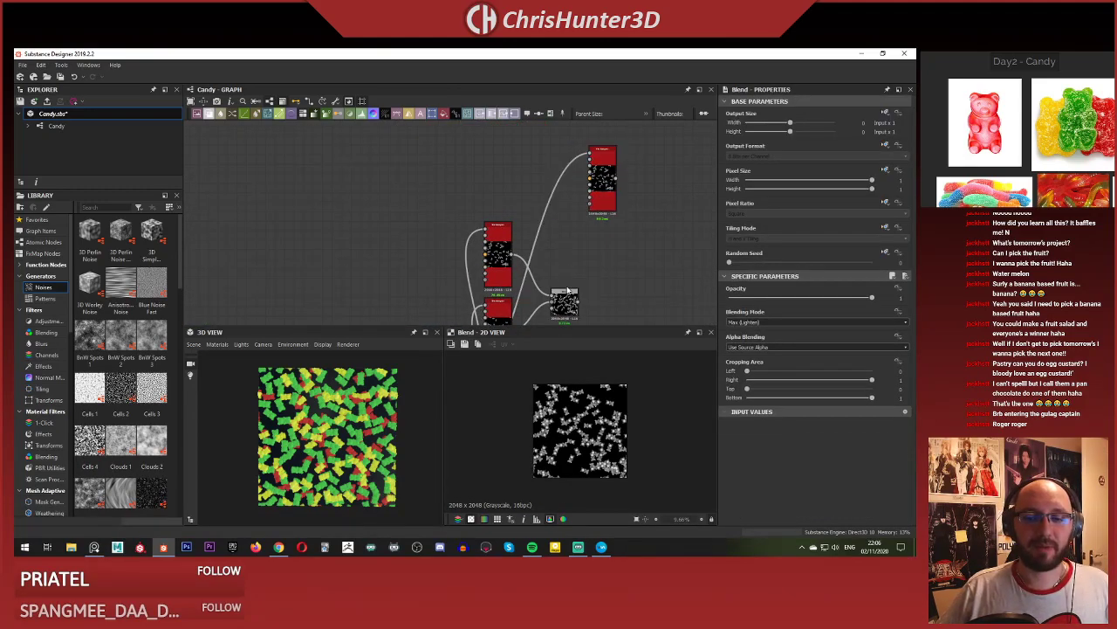
{"action": "scroll", "coordinate": [563, 261], "scroll_direction": "up", "scroll_amount": 2}
{"action": "key", "text": "space"}
{"action": "type", "text": "hi"}
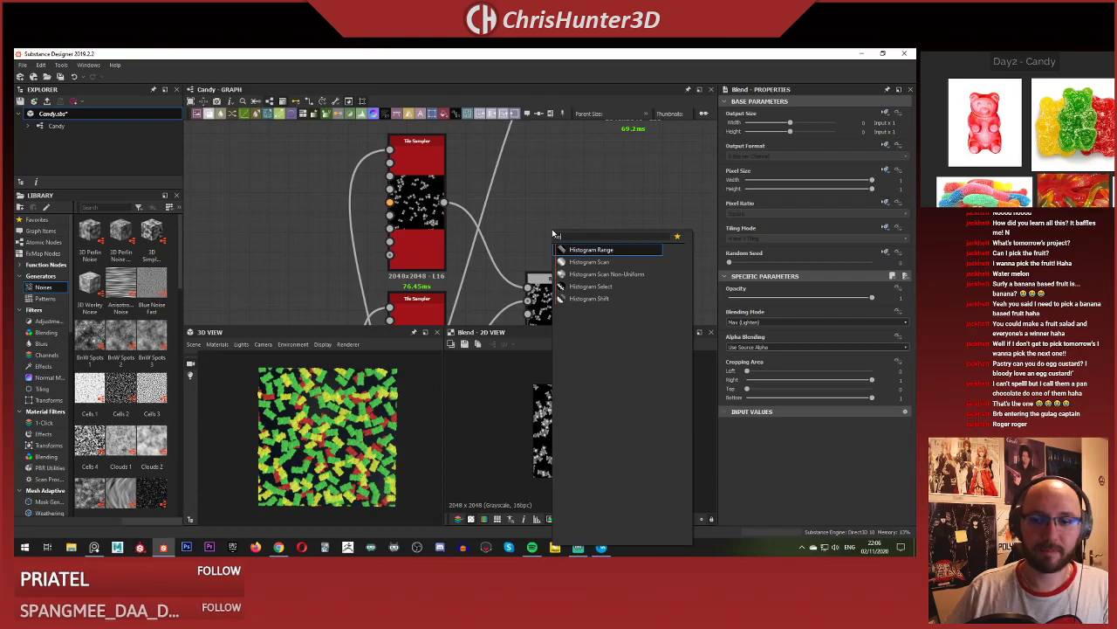
{"action": "left_click", "coordinate": [590, 262]}
{"action": "left_click_drag", "start_coordinate": [583, 299], "coordinate": [611, 218]}
{"action": "left_click", "coordinate": [549, 245]}
{"action": "left_click", "coordinate": [575, 187]}
{"action": "left_click", "coordinate": [546, 215]}
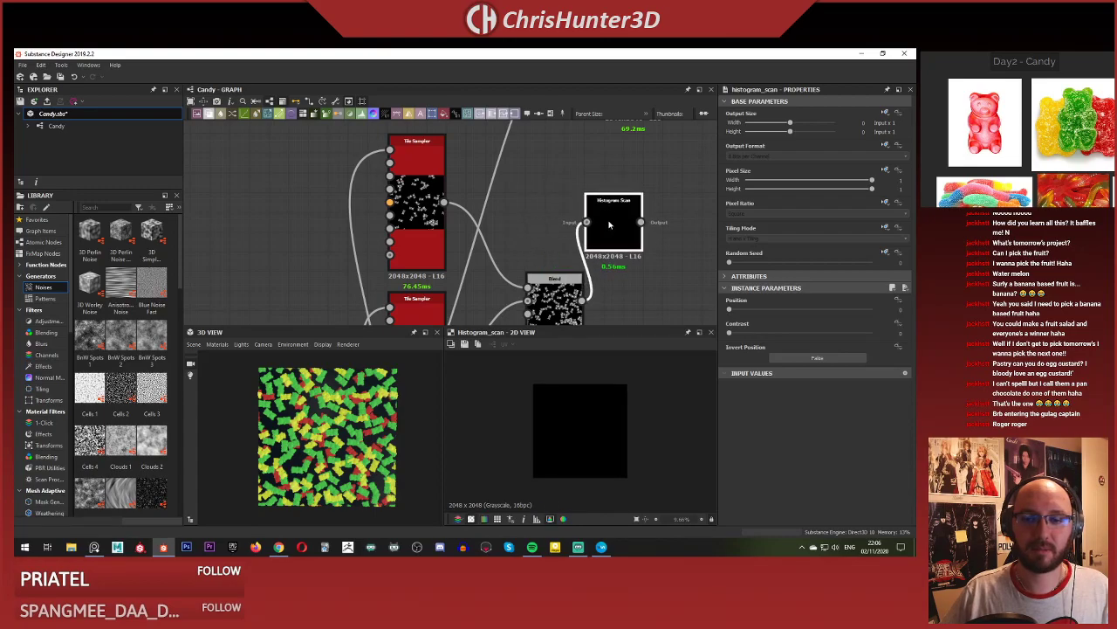
Set both Position and Contrast of the Histogram Scan to 0.98 to turn the bears into a solid mask.
{"action": "middle_click_drag", "start_coordinate": [558, 214], "coordinate": [450, 202]}
{"action": "scroll", "coordinate": [450, 202], "scroll_direction": "up", "scroll_amount": 1}
{"action": "left_click_drag", "start_coordinate": [510, 218], "coordinate": [532, 219]}
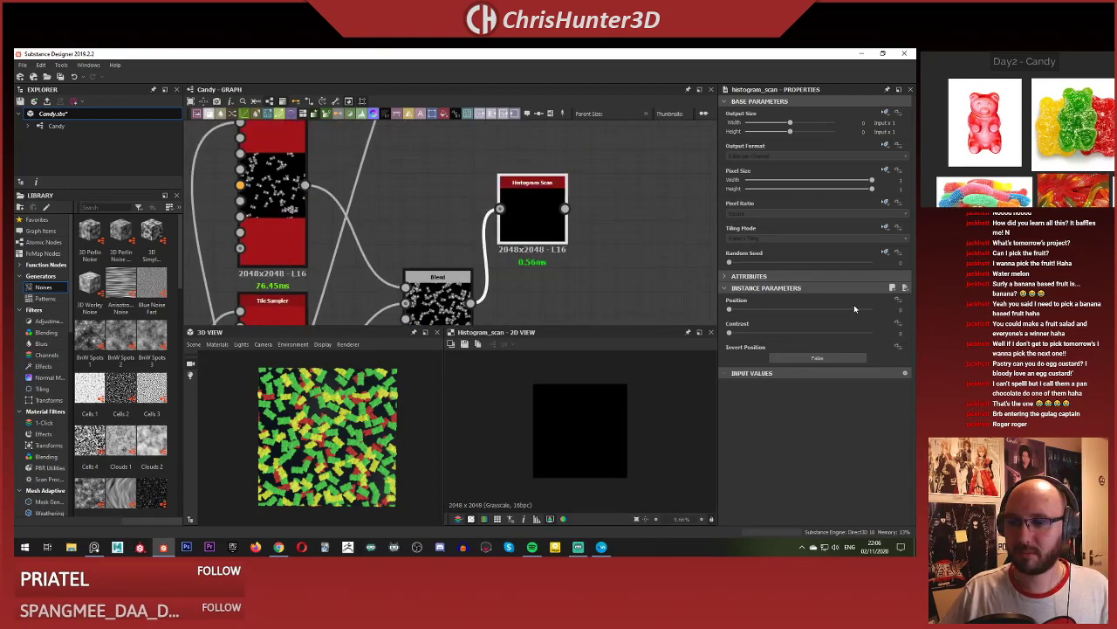
{"action": "left_click_drag", "start_coordinate": [854, 308], "coordinate": [870, 312]}
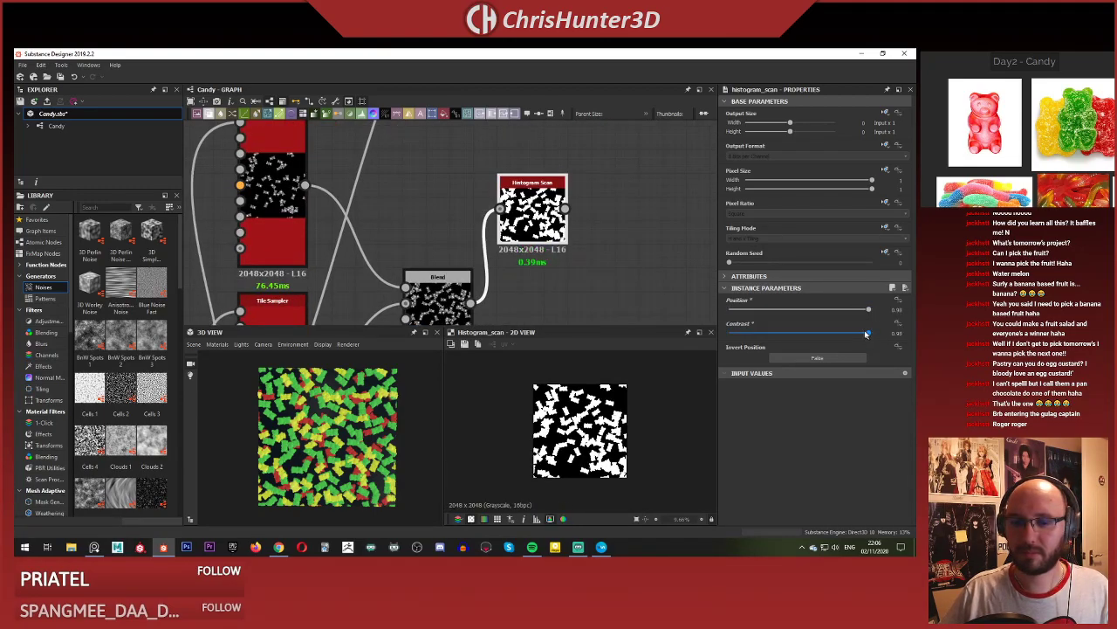
Place the copied Tile Sampler above the Histogram Scan and connect the scan's output to its Pattern Distribution Map input.
{"action": "scroll", "coordinate": [563, 274], "scroll_direction": "down", "scroll_amount": 3}
{"action": "middle_click_drag", "start_coordinate": [564, 272], "coordinate": [563, 279]}
{"action": "middle_click_drag", "start_coordinate": [541, 157], "coordinate": [534, 212]}
{"action": "left_click_drag", "start_coordinate": [536, 212], "coordinate": [586, 220]}
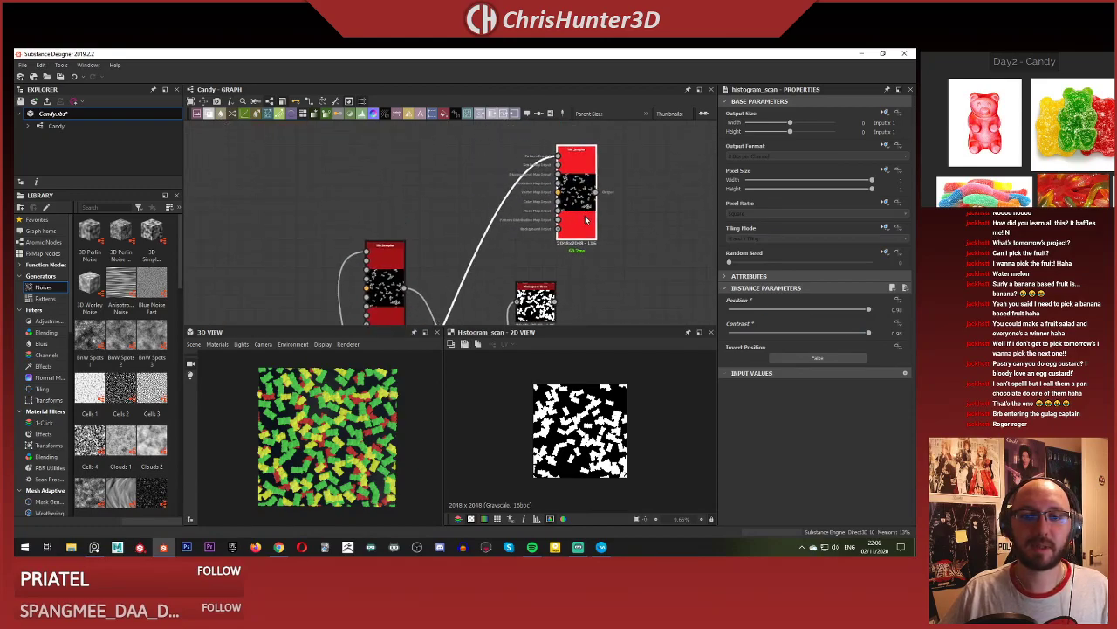
{"action": "scroll", "coordinate": [583, 215], "scroll_direction": "up", "scroll_amount": 1}
{"action": "left_click", "coordinate": [565, 292]}
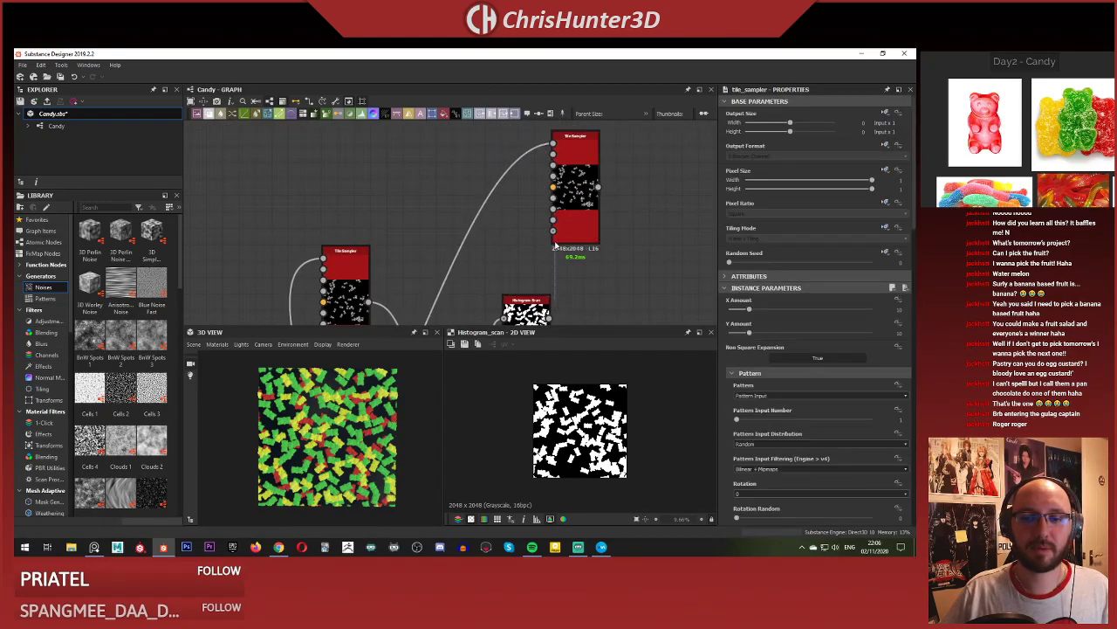
{"action": "left_click_drag", "start_coordinate": [550, 316], "coordinate": [567, 220]}
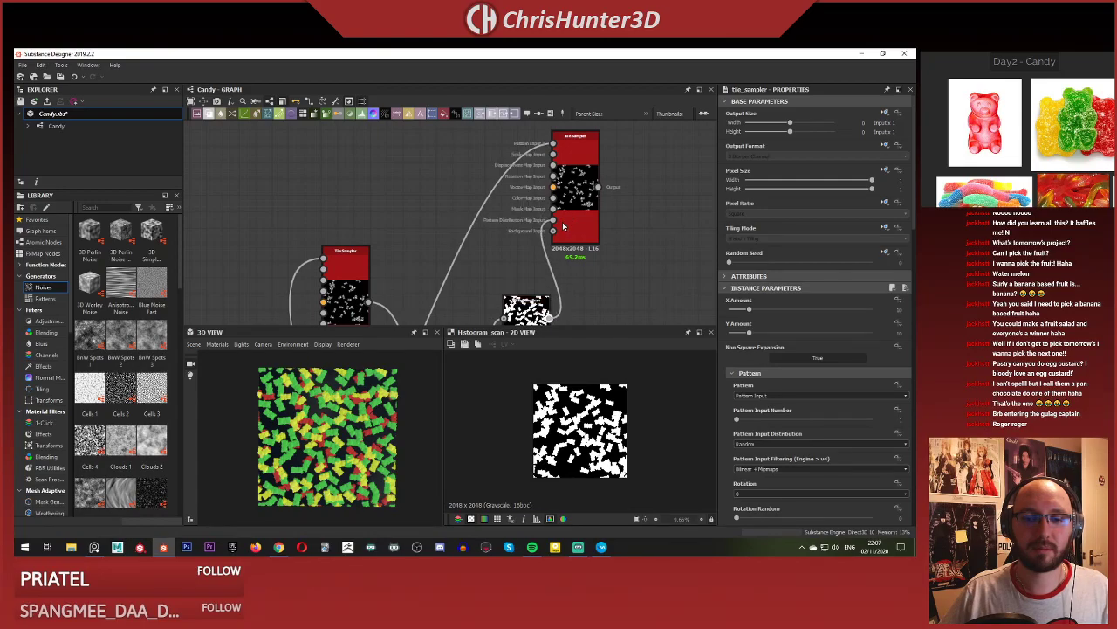
Set the copied Tile Sampler's Pattern Input Distribution to Distribution Map.
{"action": "double_click", "coordinate": [582, 181]}
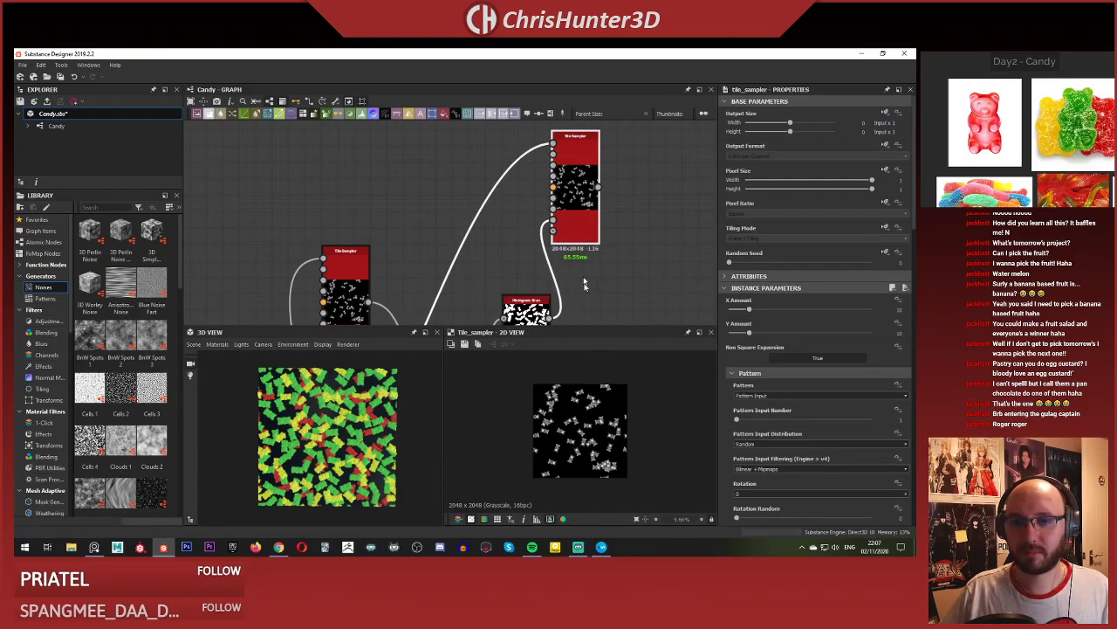
{"action": "scroll", "coordinate": [790, 419], "scroll_direction": "down", "scroll_amount": 2}
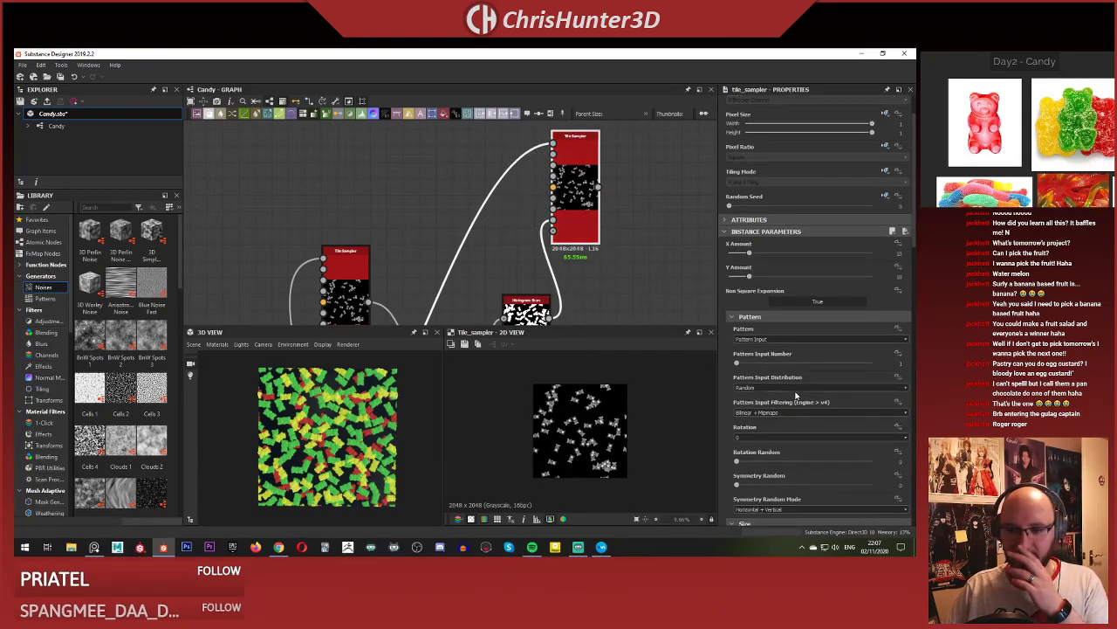
{"action": "left_click", "coordinate": [799, 387]}
{"action": "left_click", "coordinate": [798, 404]}
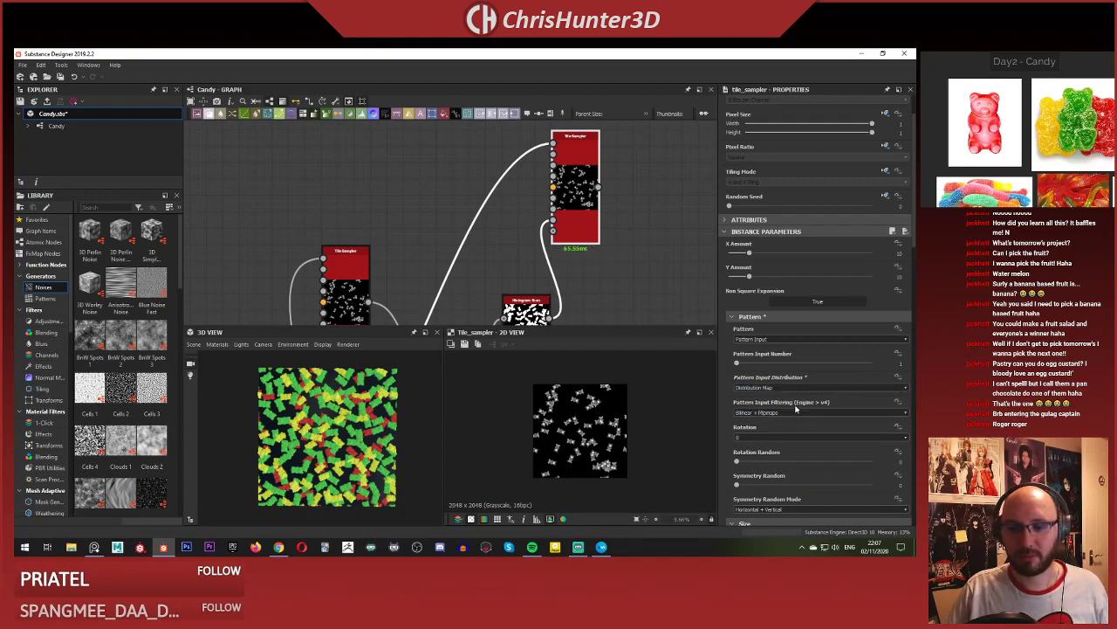
Compare the Histogram Scan mask with the copied Tile Sampler's bear output in the 2D view.
{"action": "scroll", "coordinate": [596, 414], "scroll_direction": "up", "scroll_amount": 2}
{"action": "middle_click_drag", "start_coordinate": [548, 248], "coordinate": [553, 157]}
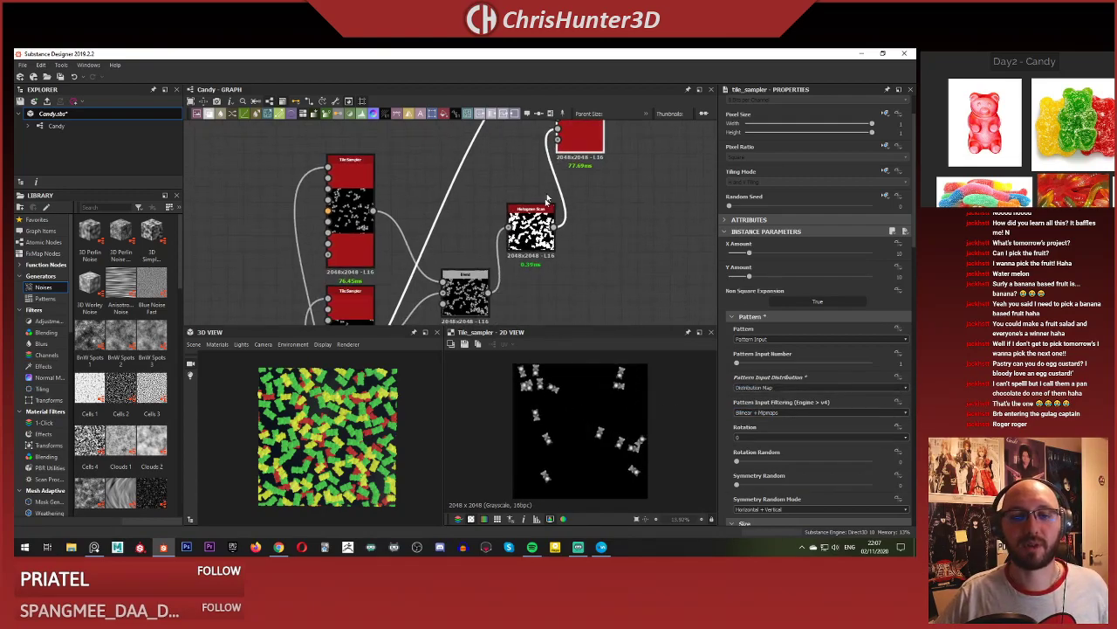
{"action": "scroll", "coordinate": [527, 253], "scroll_direction": "up", "scroll_amount": 2}
{"action": "double_click", "coordinate": [535, 216]}
{"action": "middle_click_drag", "start_coordinate": [534, 216], "coordinate": [530, 277]}
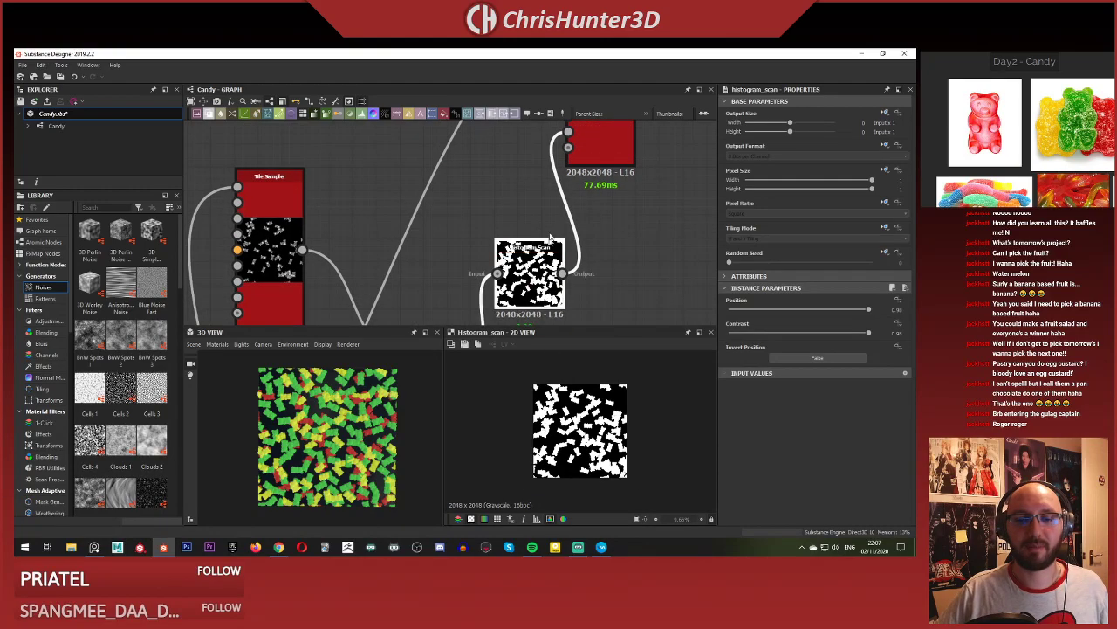
{"action": "double_click", "coordinate": [598, 153]}
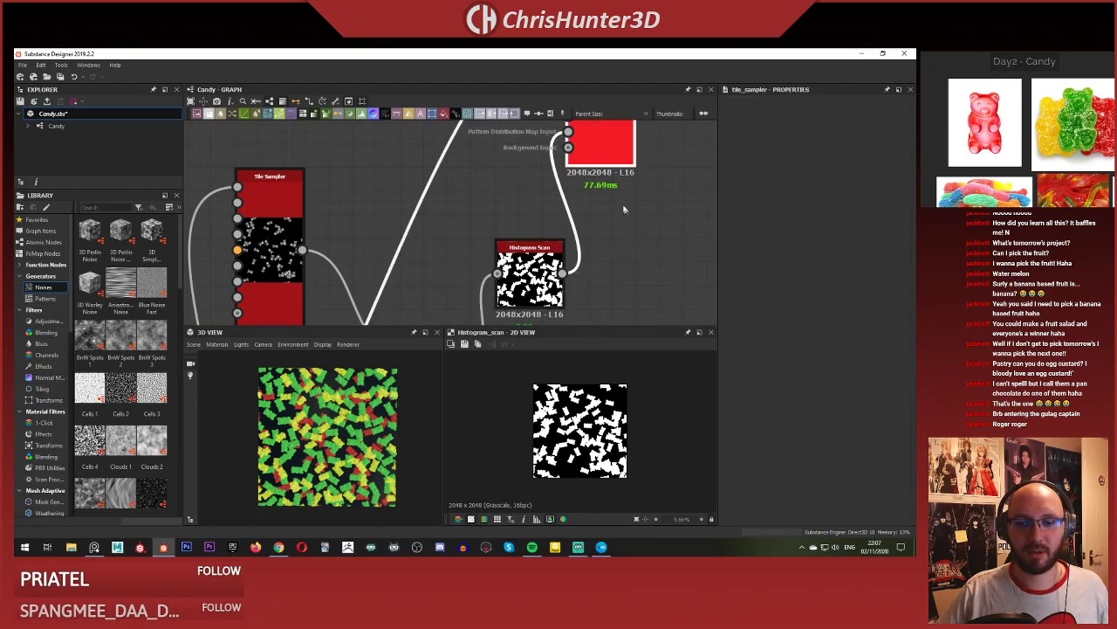
{"action": "middle_click_drag", "start_coordinate": [591, 233], "coordinate": [588, 259]}
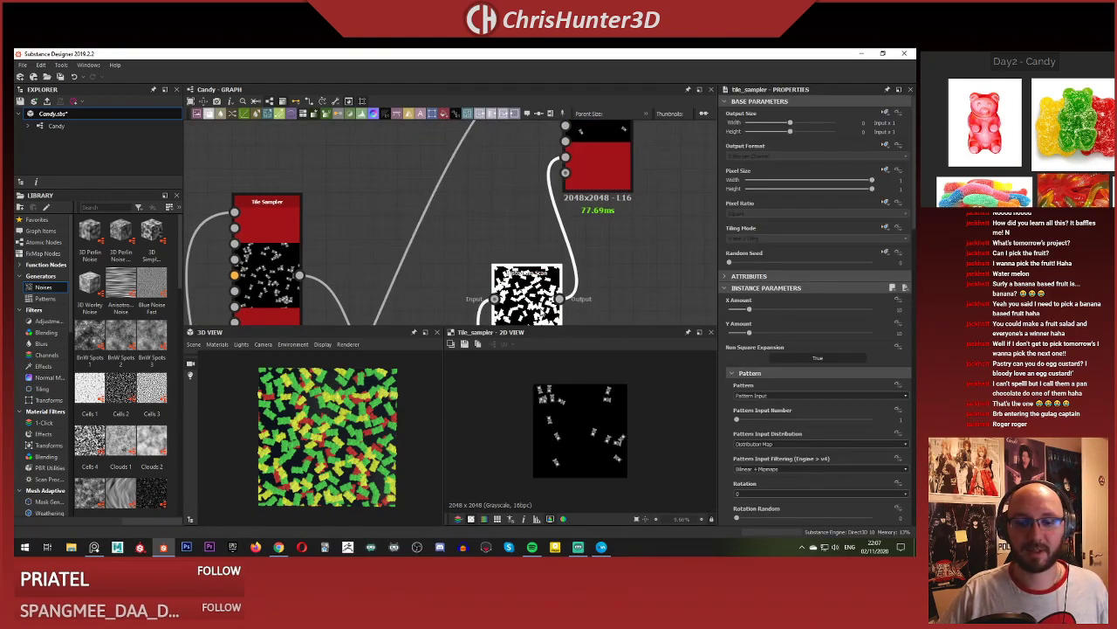
{"action": "double_click", "coordinate": [527, 288]}
{"action": "middle_click_drag", "start_coordinate": [599, 159], "coordinate": [599, 202]}
{"action": "left_click", "coordinate": [597, 210]}
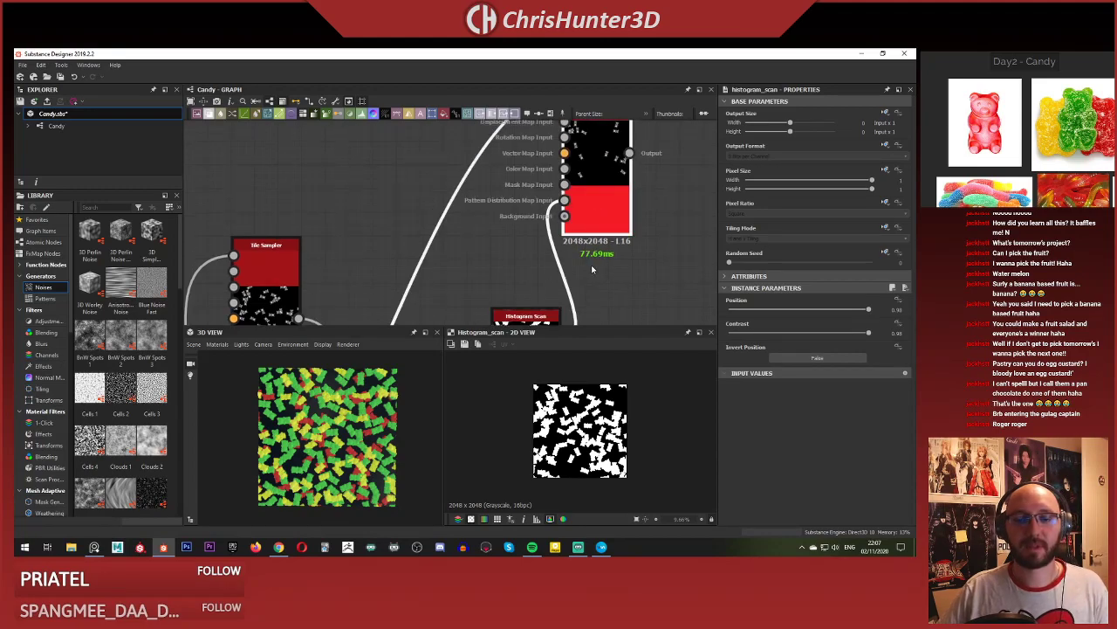
Add a second Blend node with the combined bear pattern as background and the copied Tile Sampler as foreground.
{"action": "scroll", "coordinate": [559, 249], "scroll_direction": "down", "scroll_amount": 5}
{"action": "right_click", "coordinate": [597, 235]}
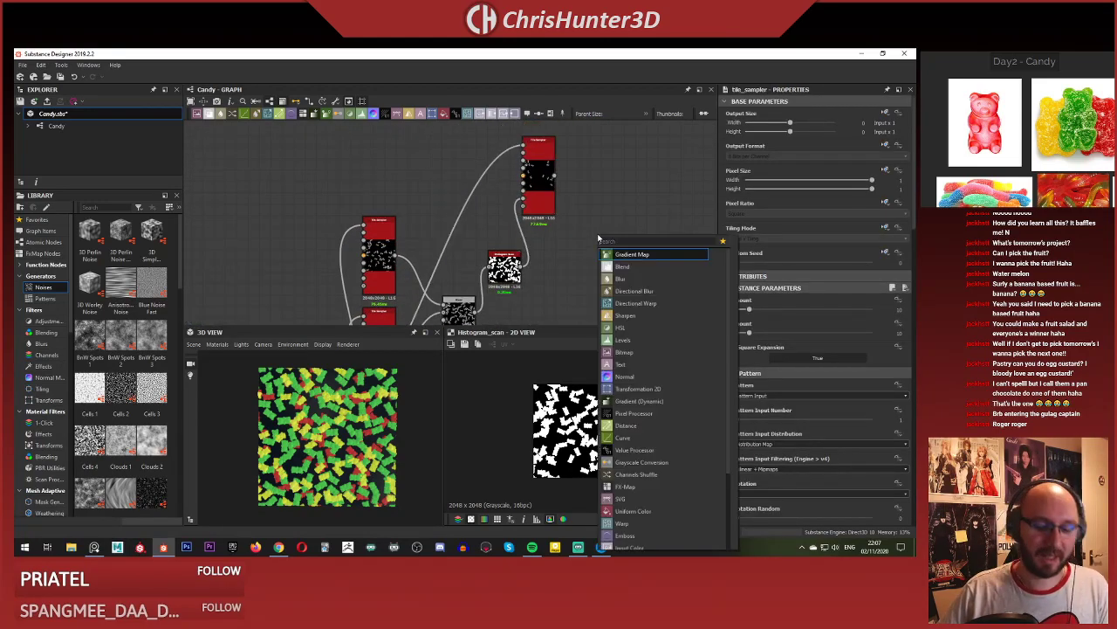
{"action": "left_click", "coordinate": [623, 253]}
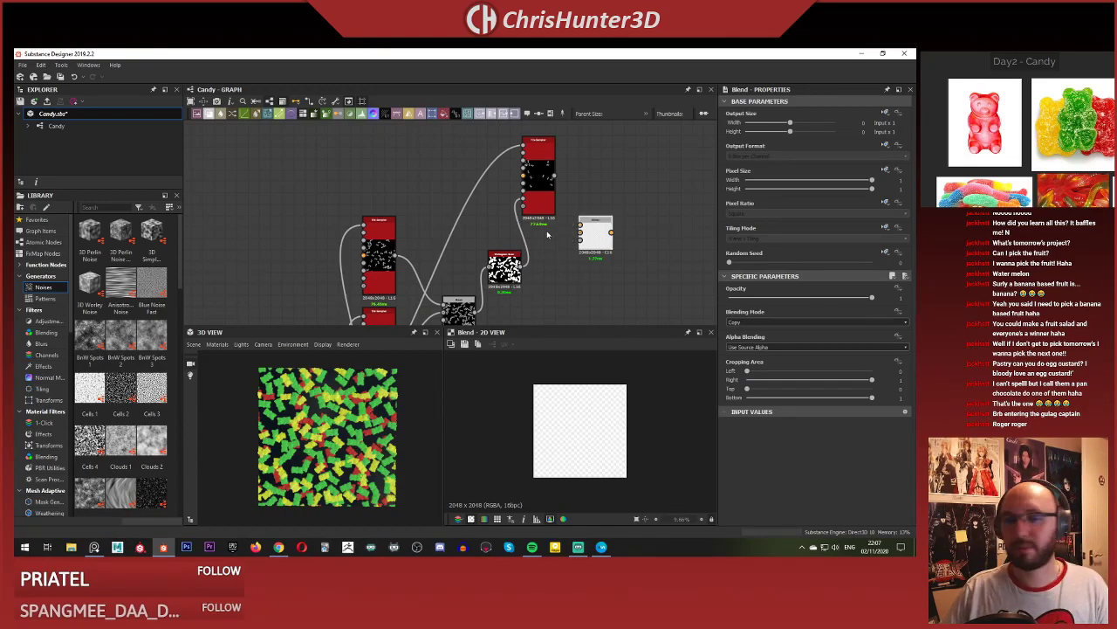
{"action": "left_click_drag", "start_coordinate": [598, 242], "coordinate": [626, 243]}
{"action": "scroll", "coordinate": [567, 244], "scroll_direction": "down", "scroll_amount": 1}
{"action": "middle_click_drag", "start_coordinate": [568, 245], "coordinate": [558, 217]}
{"action": "scroll", "coordinate": [522, 305], "scroll_direction": "up", "scroll_amount": 2}
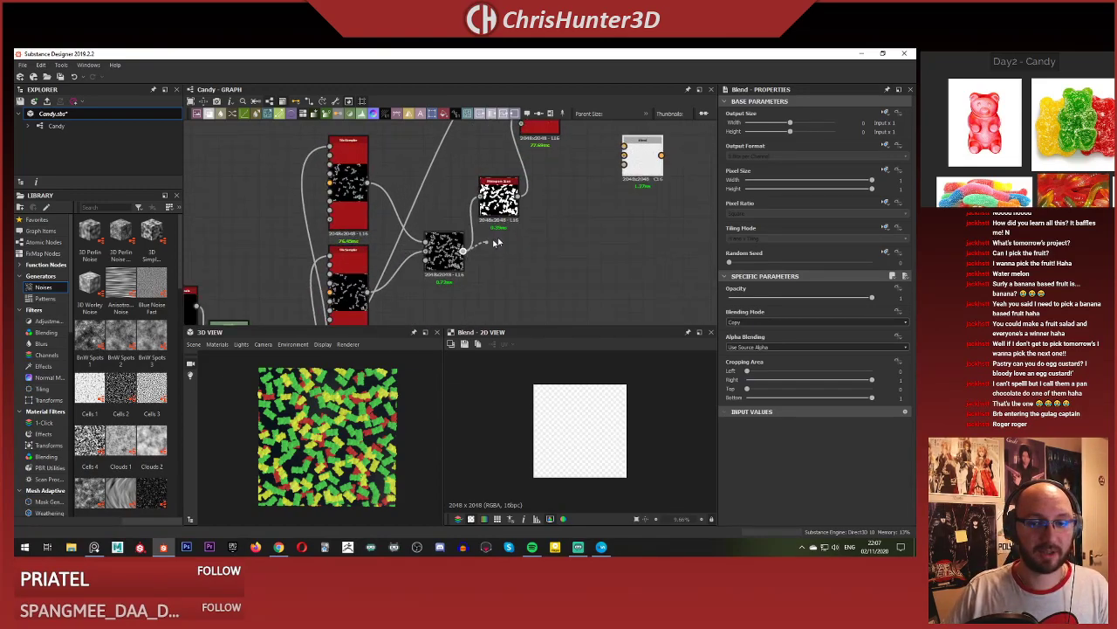
{"action": "middle_click_drag", "start_coordinate": [638, 157], "coordinate": [583, 257]}
{"action": "scroll", "coordinate": [598, 245], "scroll_direction": "up", "scroll_amount": 2}
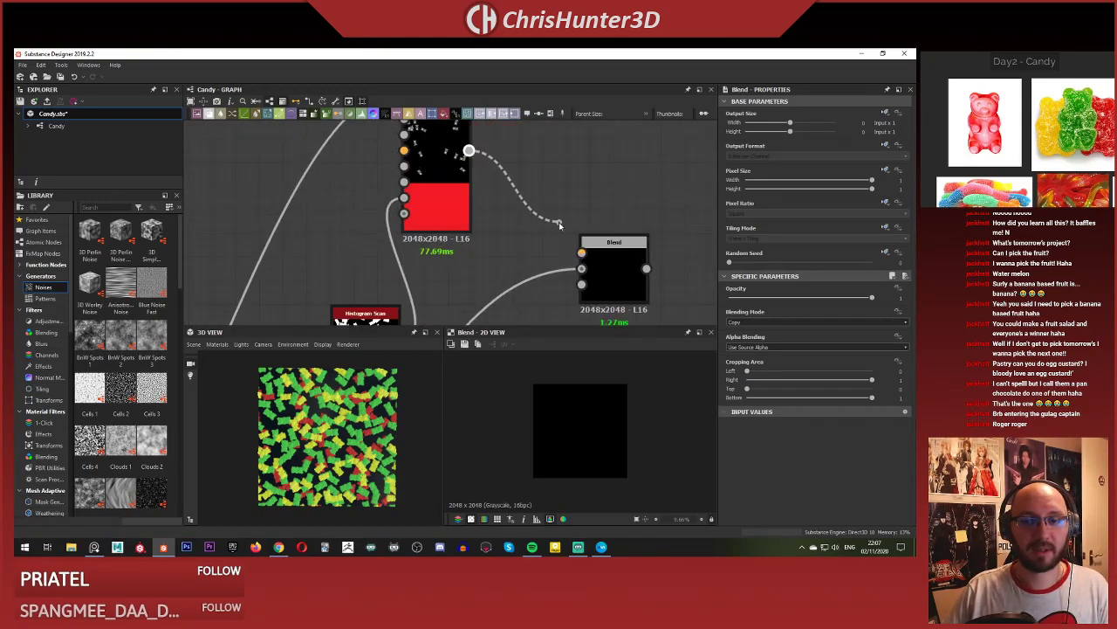
{"action": "left_click_drag", "start_coordinate": [483, 157], "coordinate": [471, 153]}
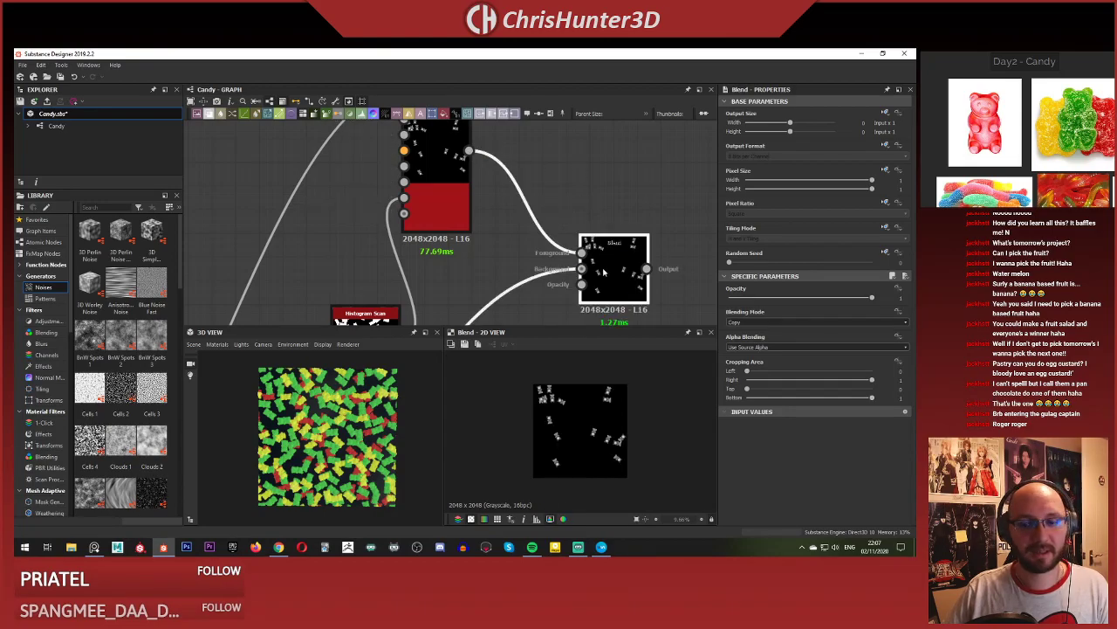
Set the new Blend node's blending mode to Max (Lighten).
{"action": "left_click", "coordinate": [794, 322]}
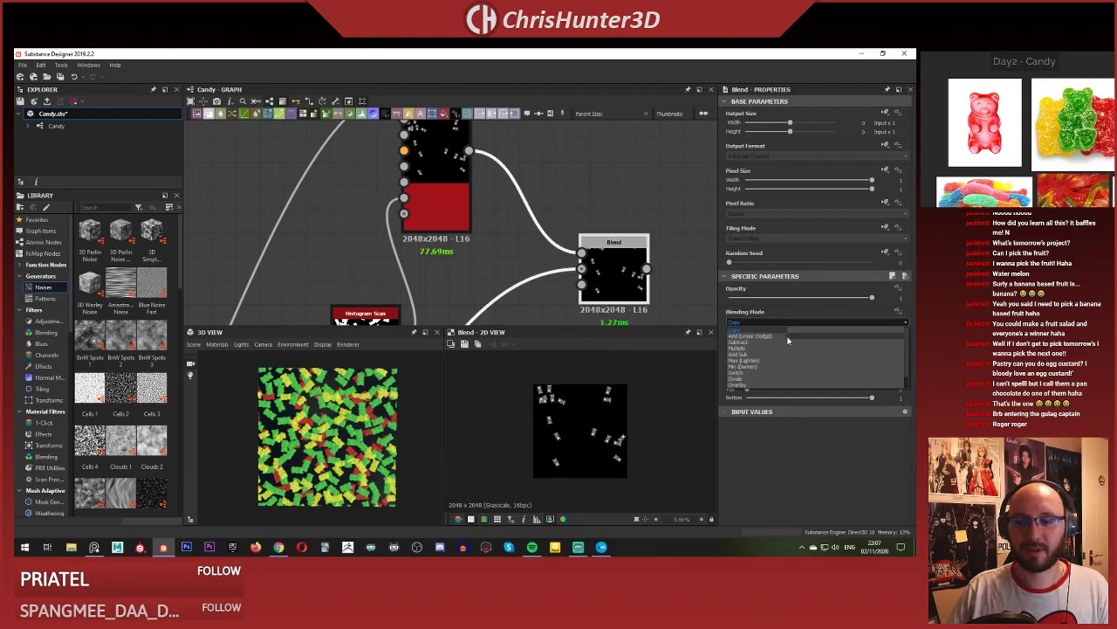
{"action": "left_click", "coordinate": [790, 358]}
{"action": "scroll", "coordinate": [574, 402], "scroll_direction": "up", "scroll_amount": 2}
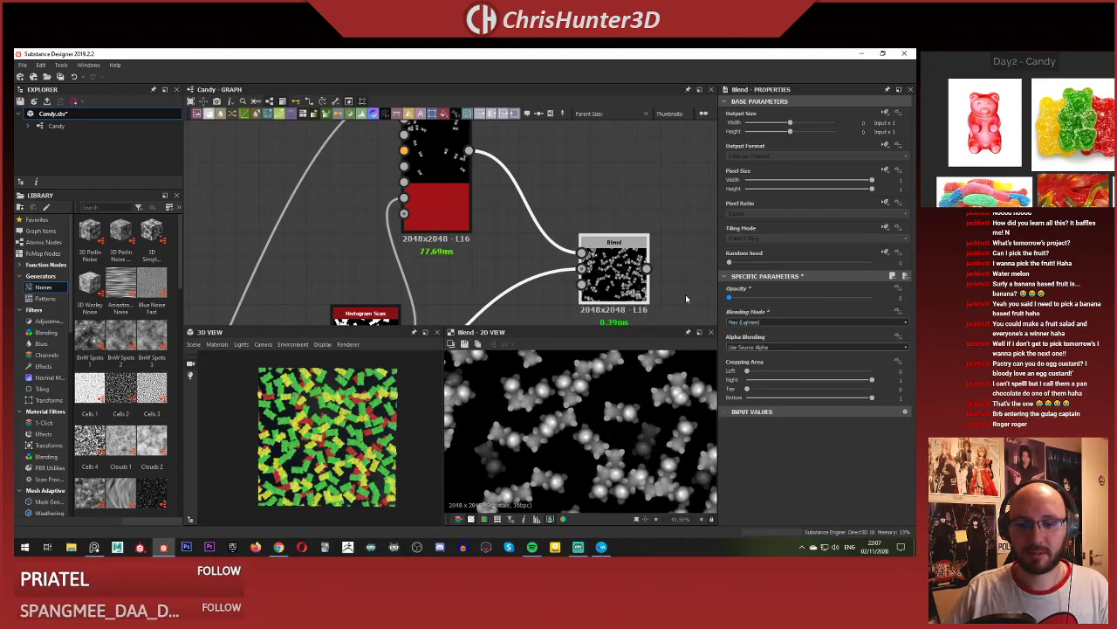
Sweep the new Blend's opacity between 0 and 1 to examine which bears the copied Tile Sampler adds.
{"action": "left_click_drag", "start_coordinate": [814, 316], "coordinate": [873, 309]}
{"action": "scroll", "coordinate": [625, 420], "scroll_direction": "down", "scroll_amount": 2}
{"action": "middle_click_drag", "start_coordinate": [589, 446], "coordinate": [583, 431]}
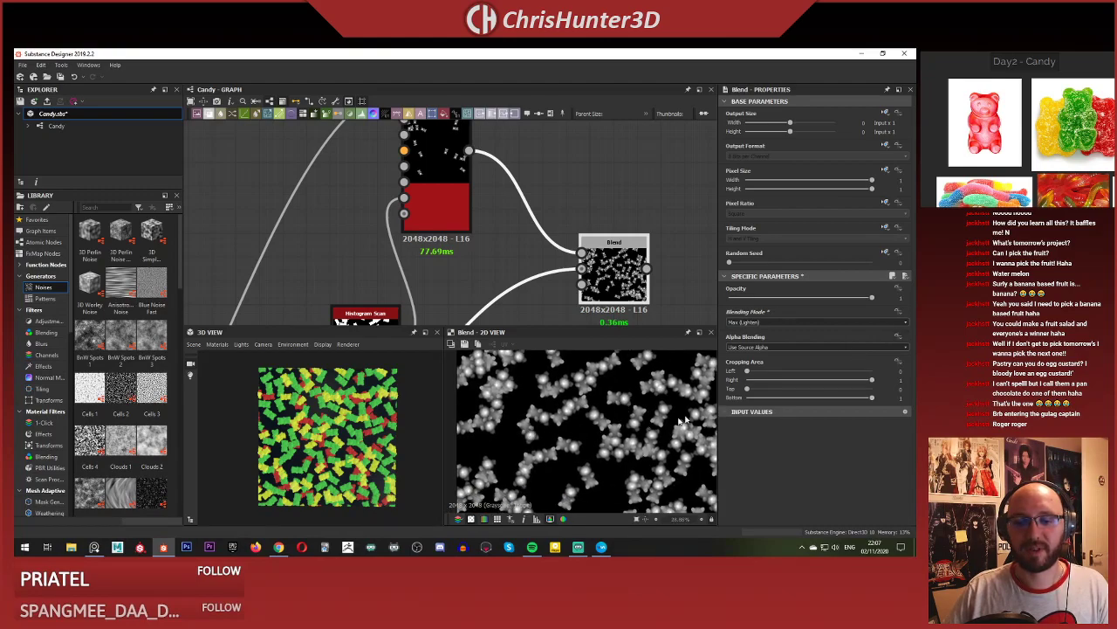
{"action": "left_click_drag", "start_coordinate": [819, 299], "coordinate": [602, 297]}
{"action": "scroll", "coordinate": [600, 404], "scroll_direction": "down", "scroll_amount": 3}
{"action": "left_click_drag", "start_coordinate": [770, 314], "coordinate": [873, 298]}
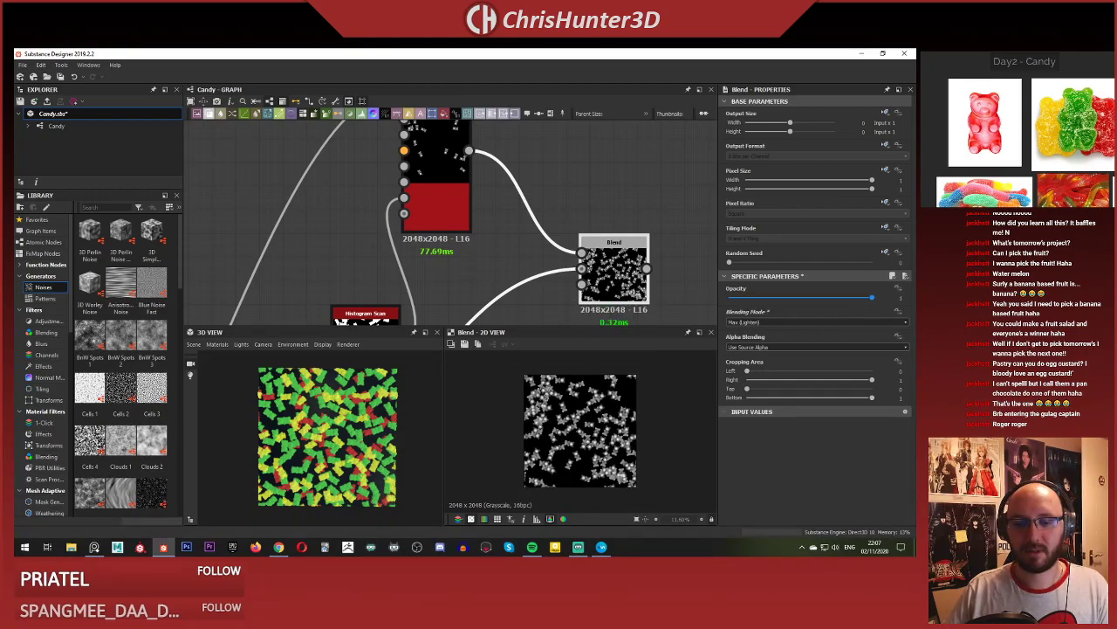
Reposition the Histogram Scan node and set its Position to 1.
{"action": "scroll", "coordinate": [583, 217], "scroll_direction": "down", "scroll_amount": 1}
{"action": "middle_click_drag", "start_coordinate": [583, 217], "coordinate": [750, 171]}
{"action": "left_click_drag", "start_coordinate": [565, 266], "coordinate": [526, 240]}
{"action": "double_click", "coordinate": [530, 244]}
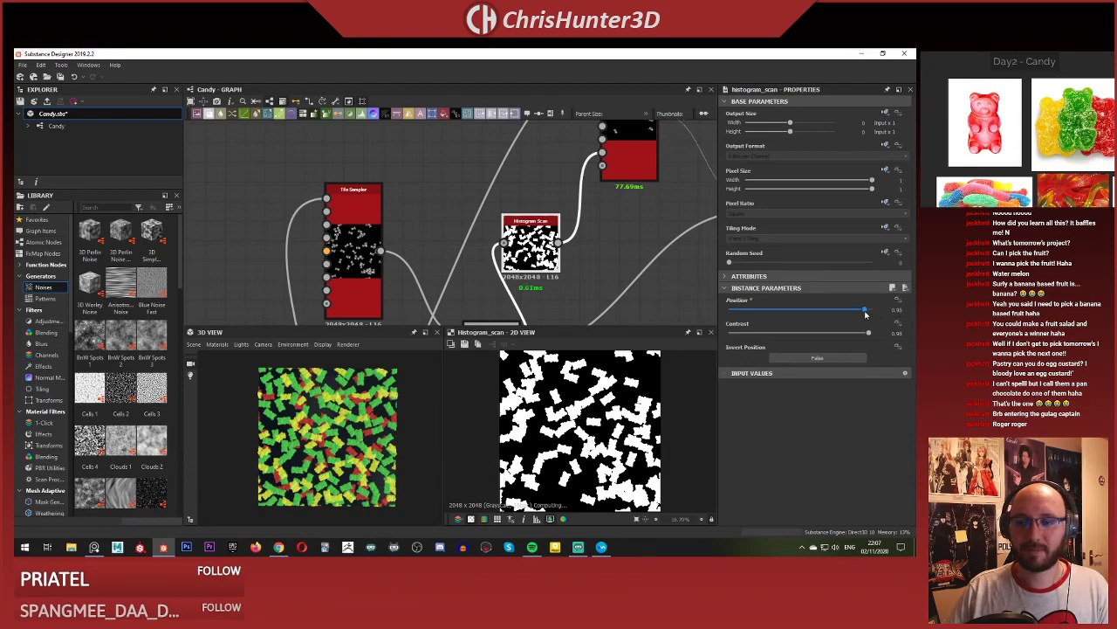
{"action": "mouse_move", "coordinate": [865, 314]}
{"action": "left_mouse_down"}
{"action": "mouse_move", "coordinate": [827, 313]}
{"action": "mouse_move", "coordinate": [876, 312]}
{"action": "left_mouse_up"}
Display the copied Tile Sampler's output in the 2D view and review its pattern settings.
{"action": "scroll", "coordinate": [599, 272], "scroll_direction": "down", "scroll_amount": 2}
{"action": "middle_click_drag", "start_coordinate": [673, 250], "coordinate": [551, 252]}
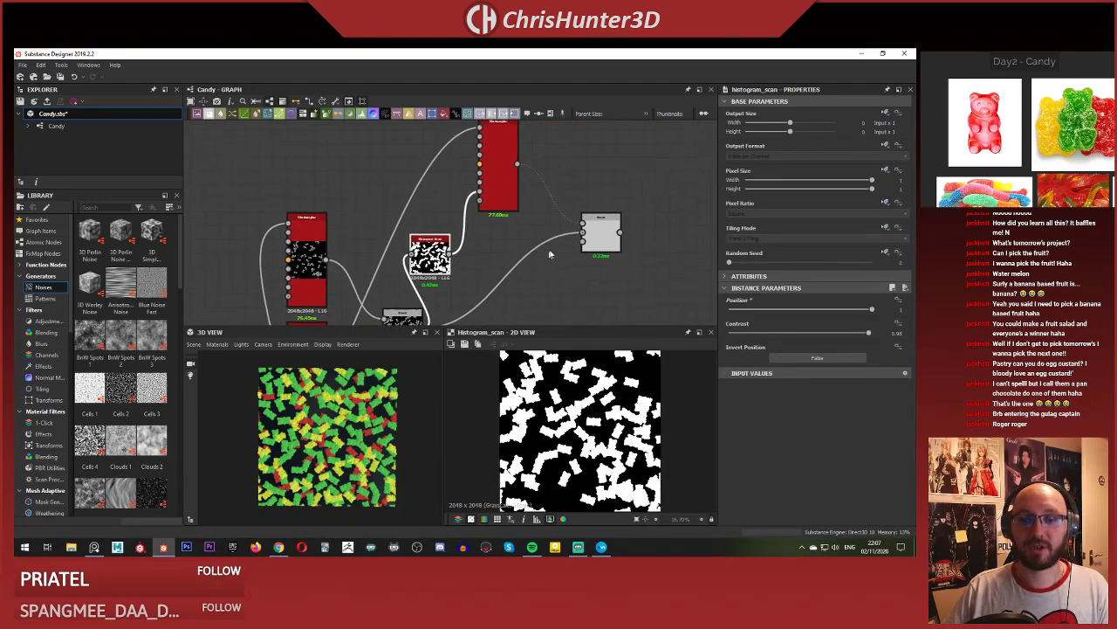
{"action": "left_click", "coordinate": [551, 253]}
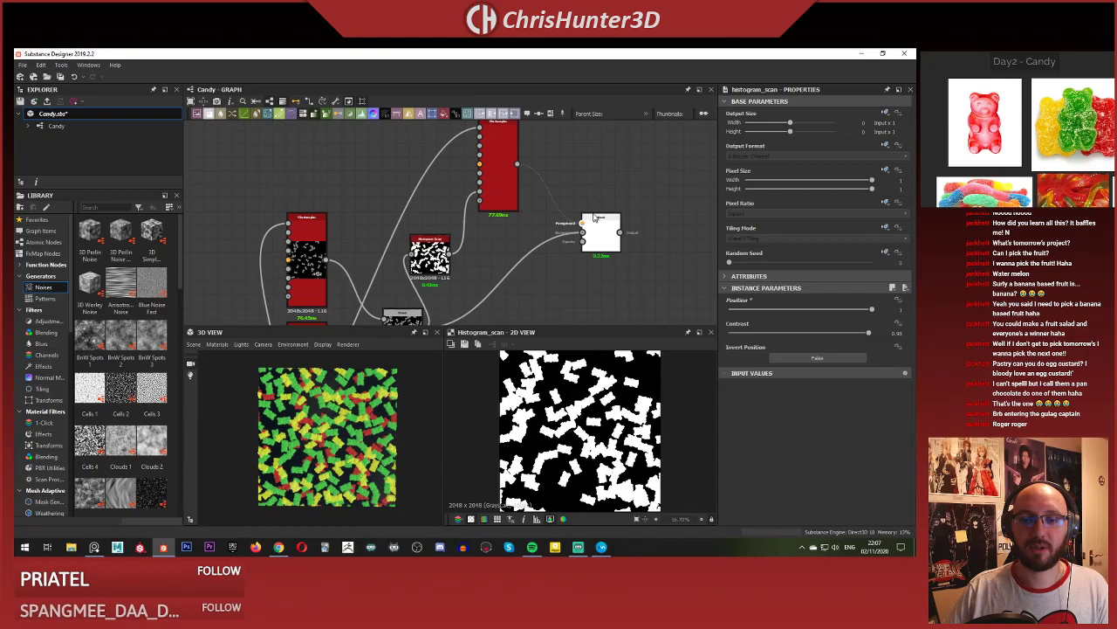
{"action": "left_click", "coordinate": [501, 163]}
{"action": "left_click", "coordinate": [499, 166]}
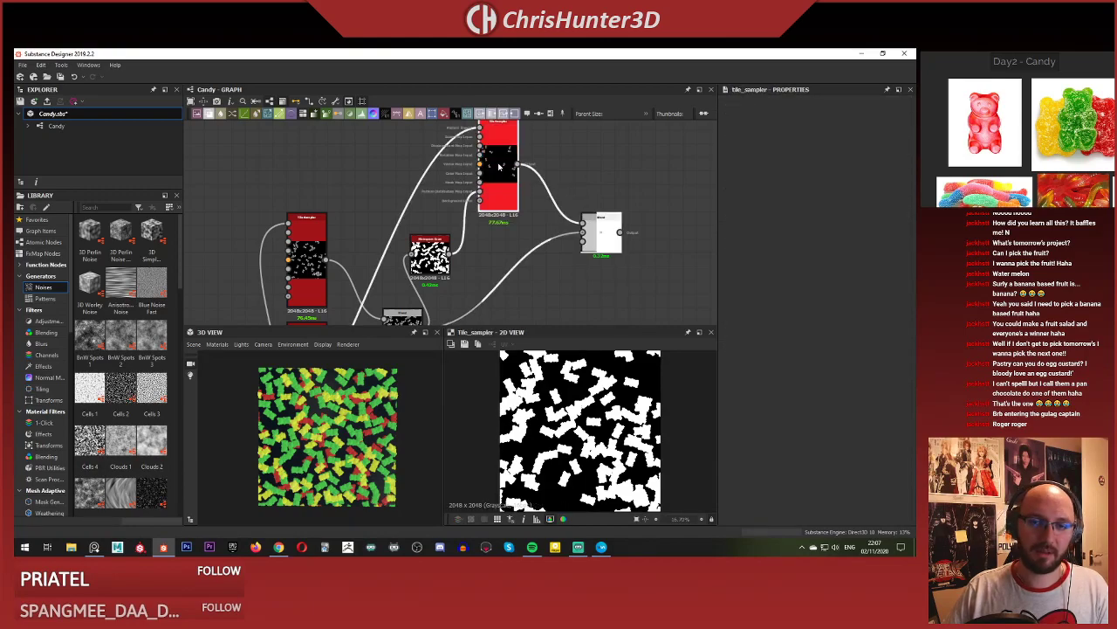
{"action": "scroll", "coordinate": [795, 396], "scroll_direction": "down", "scroll_amount": 2}
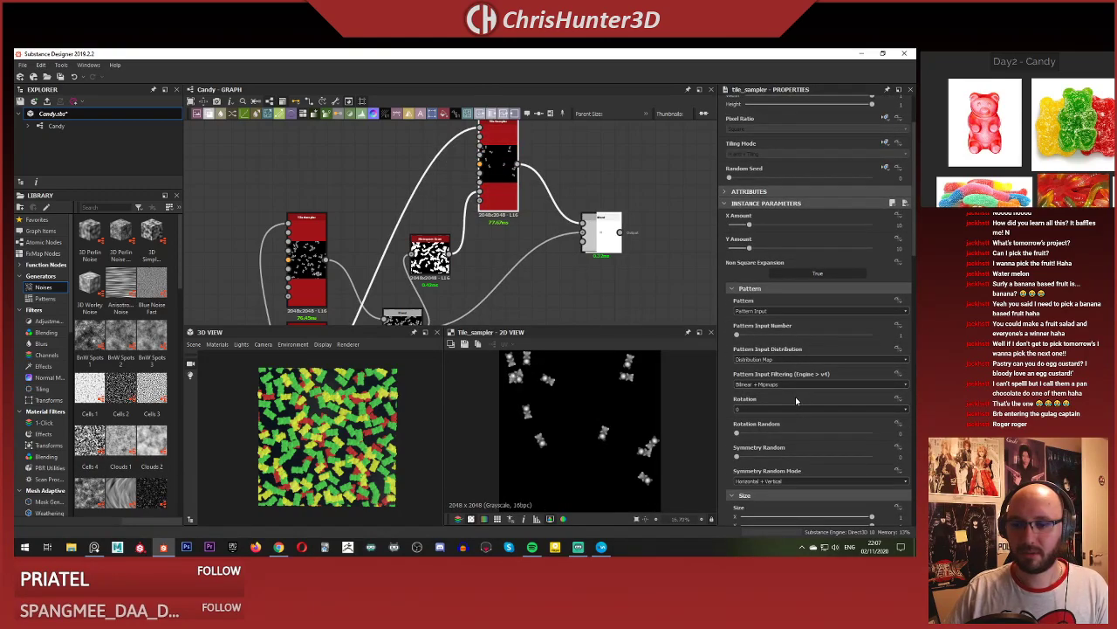
Move the Histogram Scan node farther from the copied Tile Sampler to make room between them.
{"action": "middle_click_drag", "start_coordinate": [481, 258], "coordinate": [575, 279]}
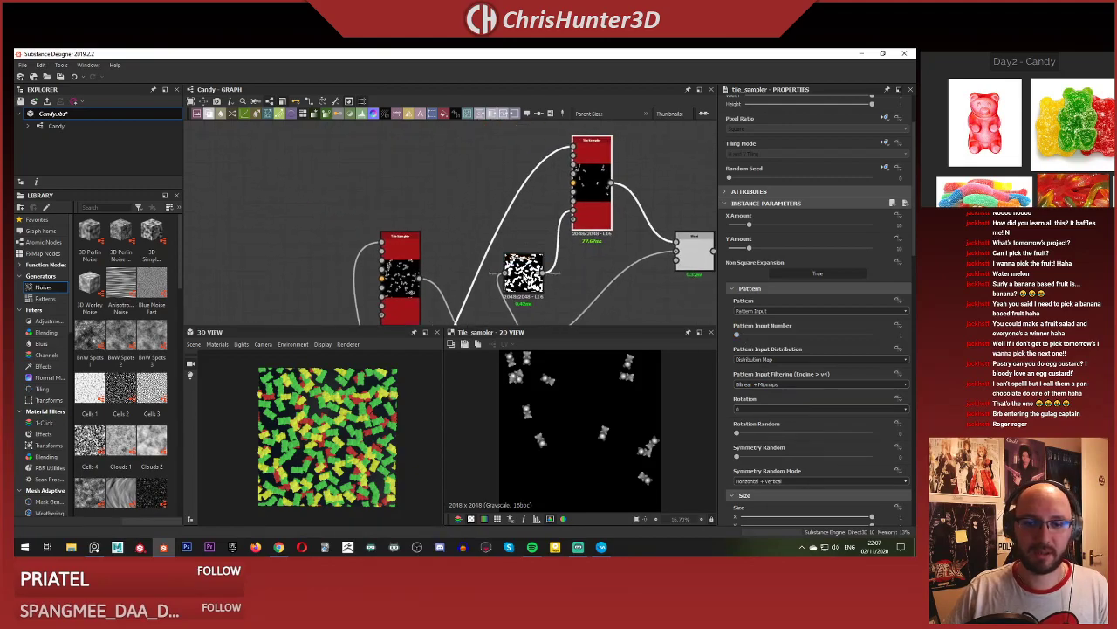
{"action": "left_click_drag", "start_coordinate": [524, 274], "coordinate": [427, 204]}
{"action": "scroll", "coordinate": [455, 199], "scroll_direction": "up", "scroll_amount": 3}
{"action": "middle_click_drag", "start_coordinate": [457, 200], "coordinate": [466, 211]}
{"action": "left_click_drag", "start_coordinate": [414, 215], "coordinate": [471, 227]}
Add a Blur HQ Grayscale node fed by the Histogram Scan and place it above the connection to the Tile Sampler.
{"action": "left_click", "coordinate": [539, 192]}
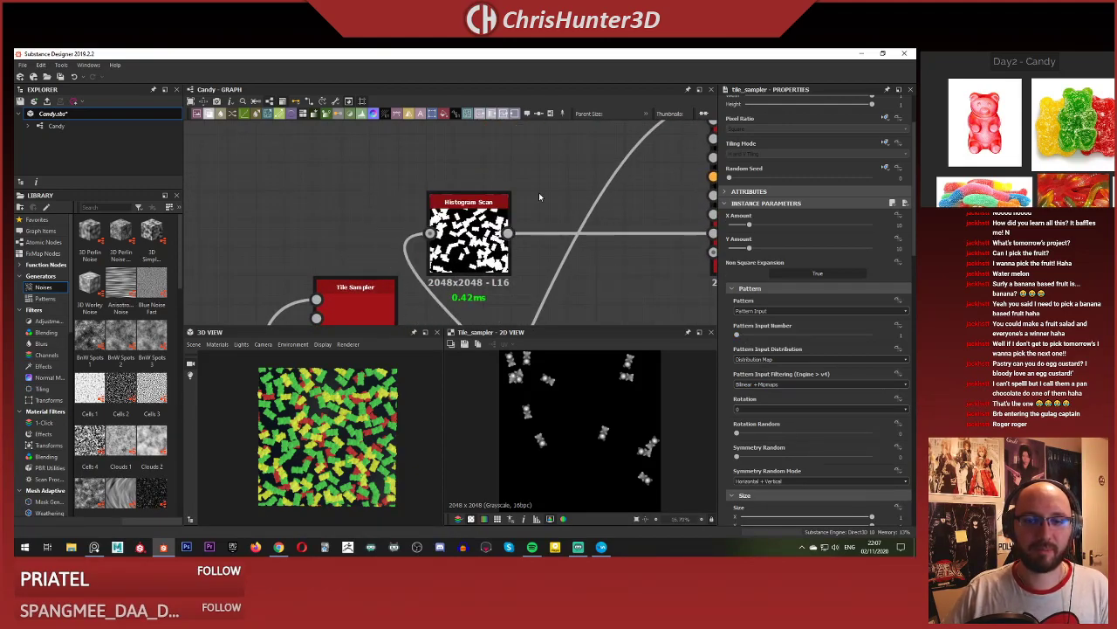
{"action": "key", "text": "space"}
{"action": "type", "text": "blur"}
{"action": "key", "text": "Down"}
{"action": "key", "text": "Down"}
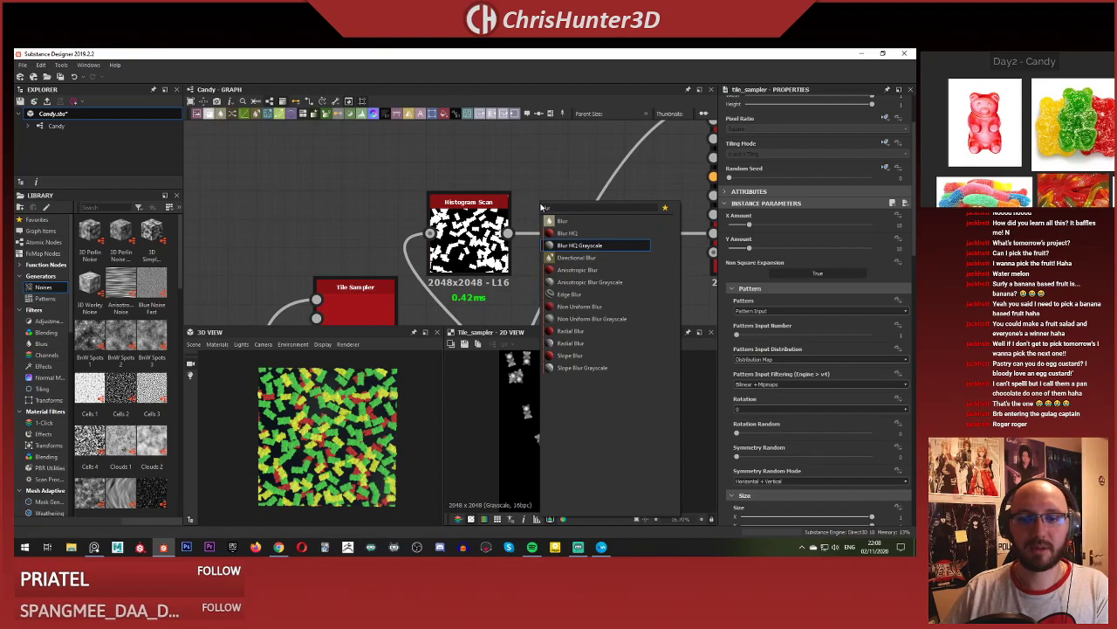
{"action": "key", "text": "Return"}
{"action": "scroll", "coordinate": [340, 301], "scroll_direction": "down", "scroll_amount": 3}
{"action": "key", "text": "space"}
{"action": "key", "text": "Escape"}
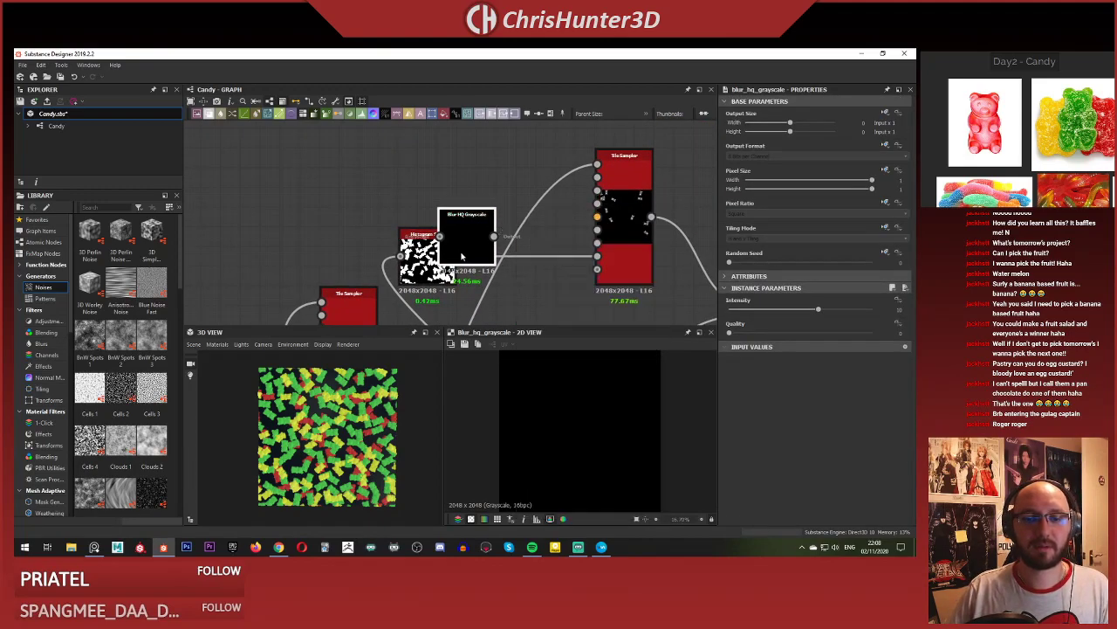
{"action": "left_click_drag", "start_coordinate": [472, 247], "coordinate": [503, 193]}
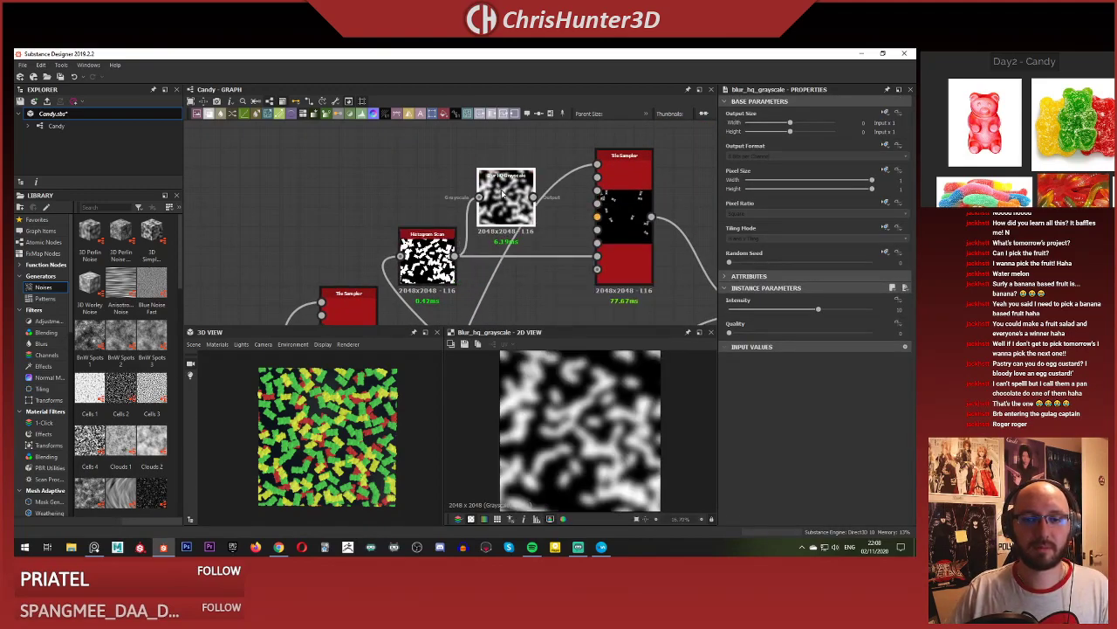
Feed the Blur HQ Grayscale output into the copied Tile Sampler's Pattern Distribution Map input and compare the sampler's result with and without the blur.
{"action": "left_click", "coordinate": [627, 234]}
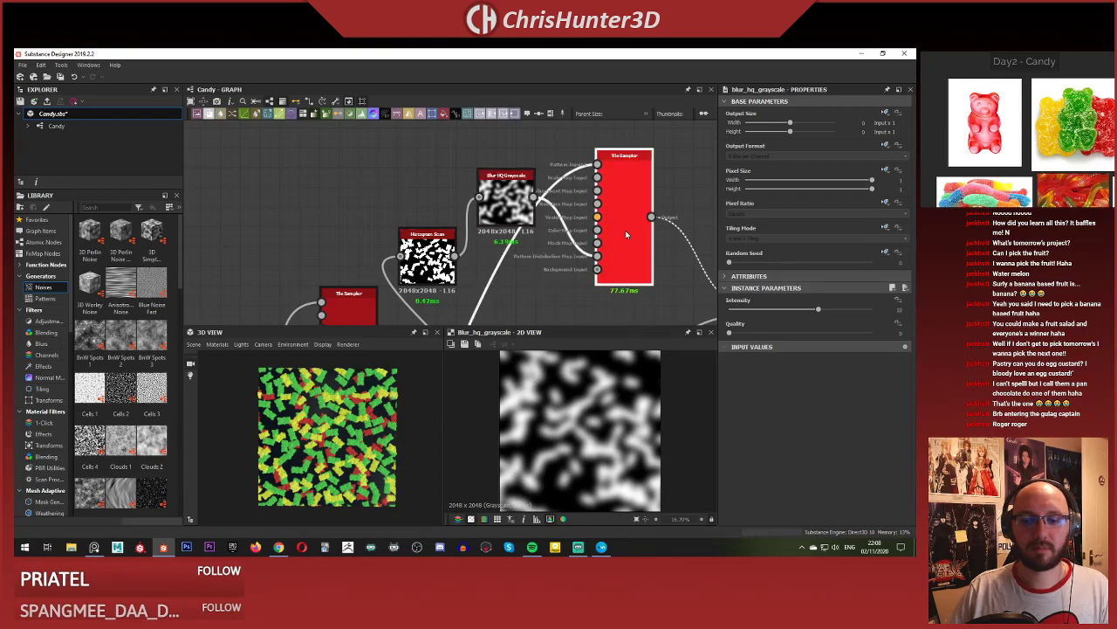
{"action": "left_click", "coordinate": [602, 252]}
{"action": "scroll", "coordinate": [604, 246], "scroll_direction": "down", "scroll_amount": 2}
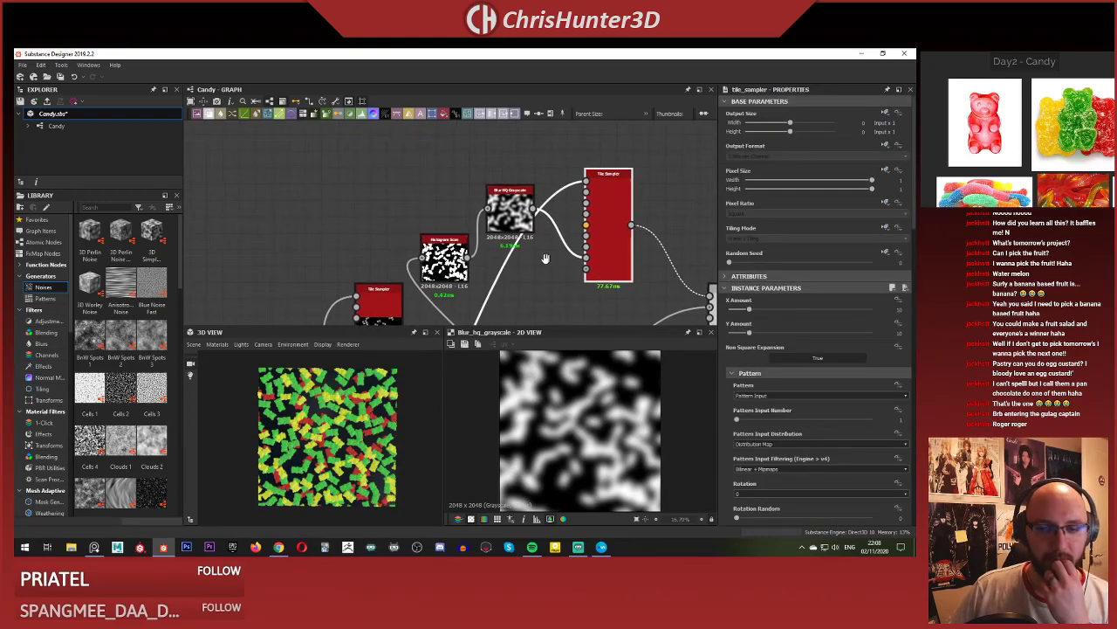
{"action": "double_click", "coordinate": [596, 234]}
{"action": "middle_click_drag", "start_coordinate": [580, 266], "coordinate": [537, 263]}
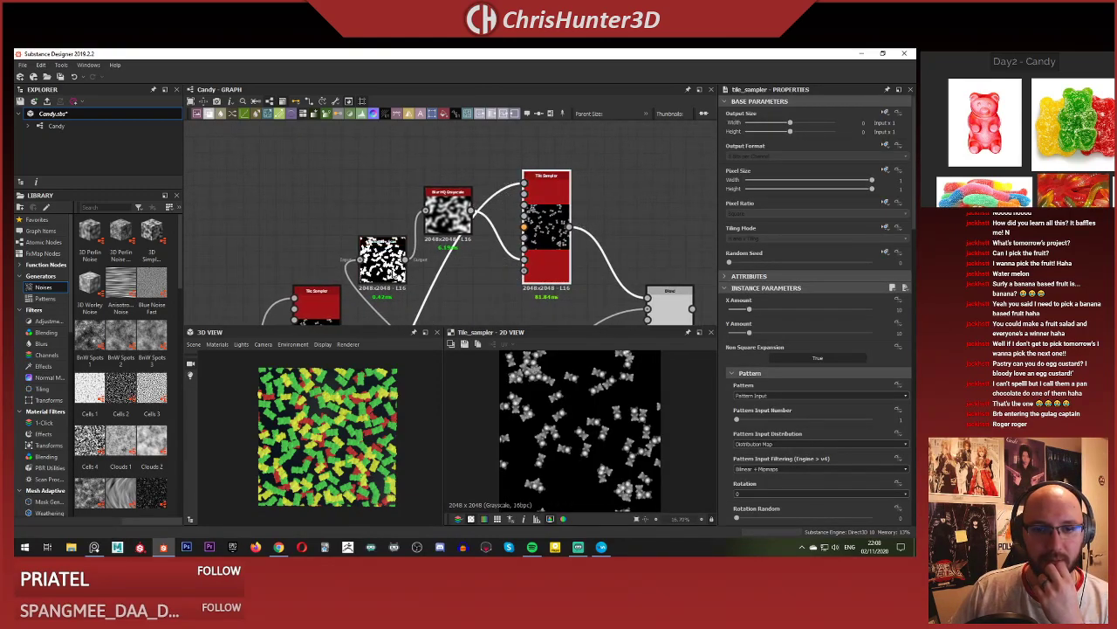
{"action": "left_click_drag", "start_coordinate": [499, 262], "coordinate": [524, 262]}
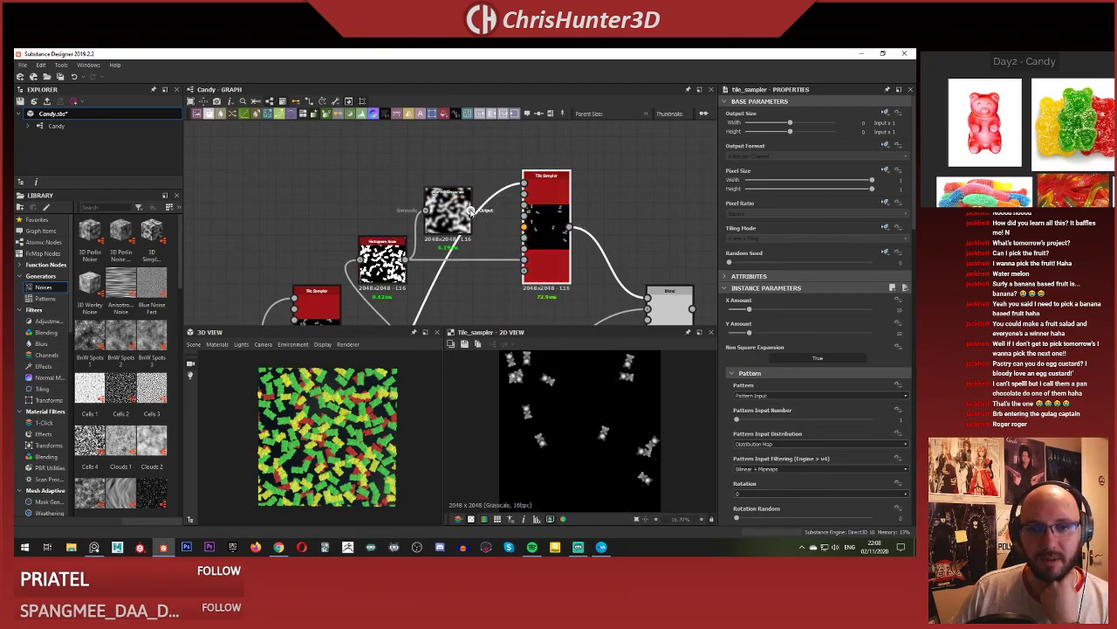
Test the final Blend with its opacity lowered to 0, and restore it to 1.
{"action": "middle_click_drag", "start_coordinate": [555, 273], "coordinate": [482, 249]}
{"action": "left_click", "coordinate": [597, 283]}
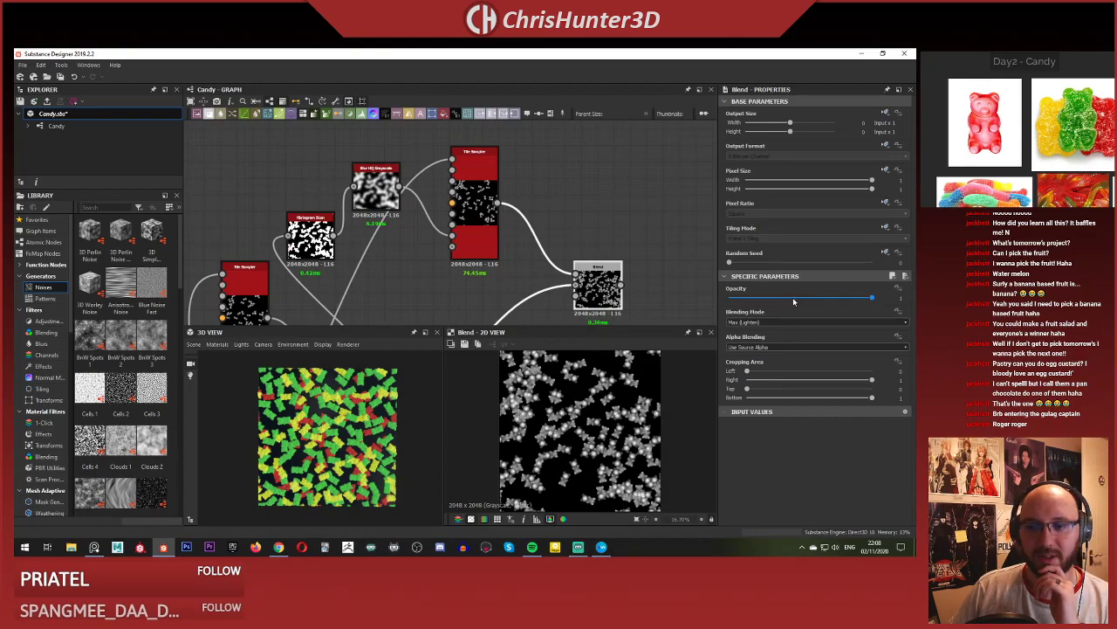
{"action": "left_click_drag", "start_coordinate": [793, 298], "coordinate": [668, 297]}
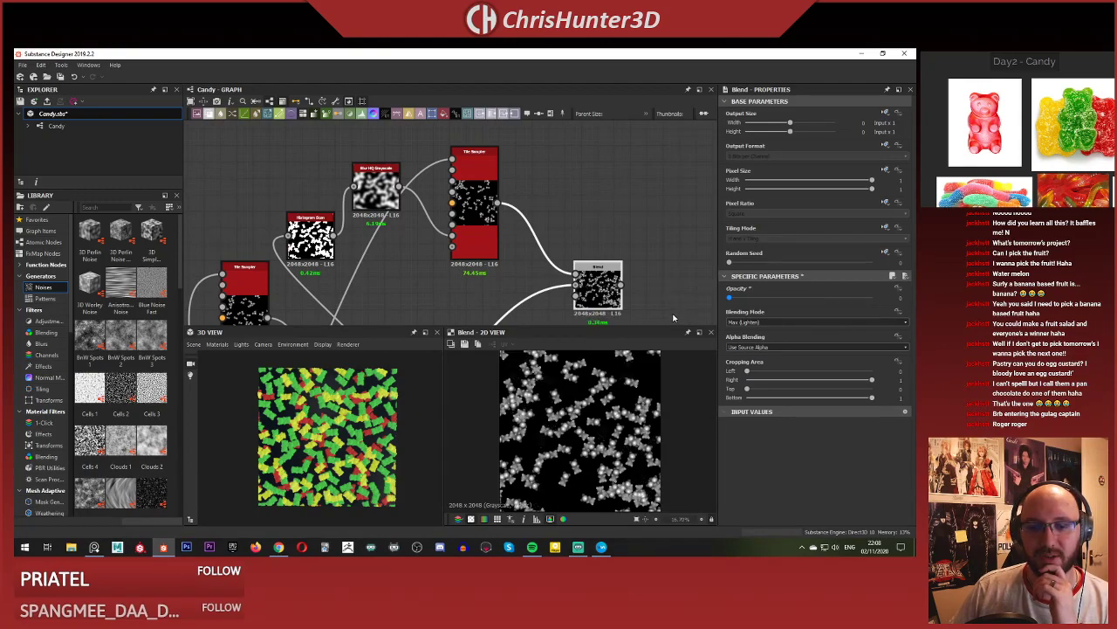
{"action": "scroll", "coordinate": [608, 398], "scroll_direction": "up", "scroll_amount": 3}
{"action": "scroll", "coordinate": [609, 398], "scroll_direction": "down", "scroll_amount": 3}
{"action": "middle_click_drag", "start_coordinate": [475, 284], "coordinate": [547, 193]}
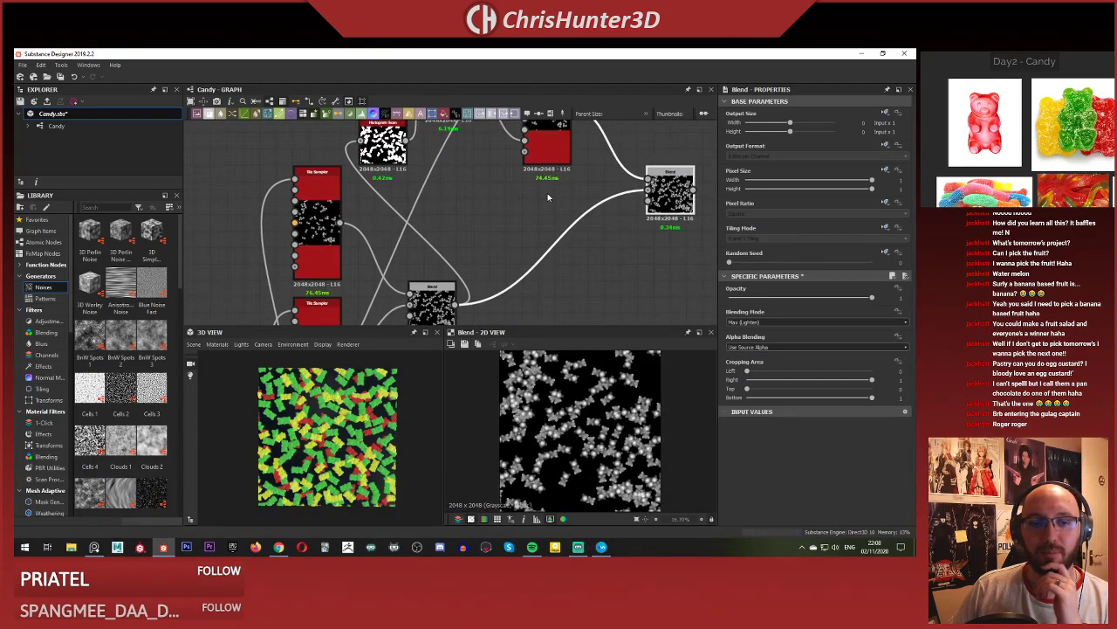
Set the Color value to 0.63 on the lower of the two Tile Samplers feeding the first Blend.
{"action": "scroll", "coordinate": [456, 199], "scroll_direction": "down", "scroll_amount": 3}
{"action": "middle_click_drag", "start_coordinate": [403, 269], "coordinate": [468, 227]}
{"action": "scroll", "coordinate": [467, 227], "scroll_direction": "up", "scroll_amount": 3}
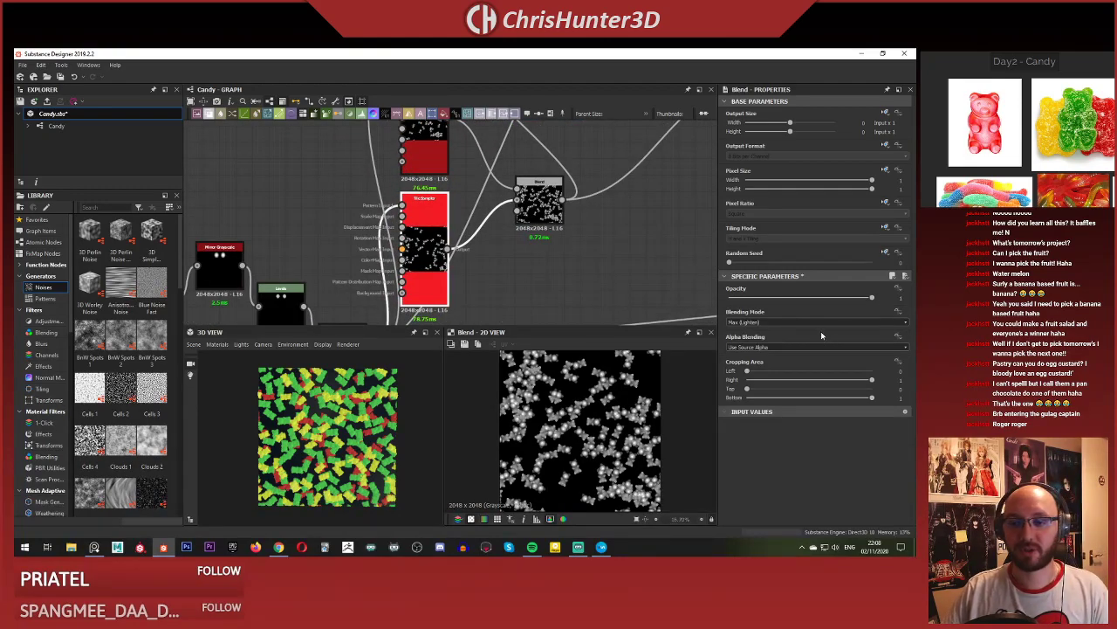
{"action": "scroll", "coordinate": [814, 319], "scroll_direction": "down", "scroll_amount": 12}
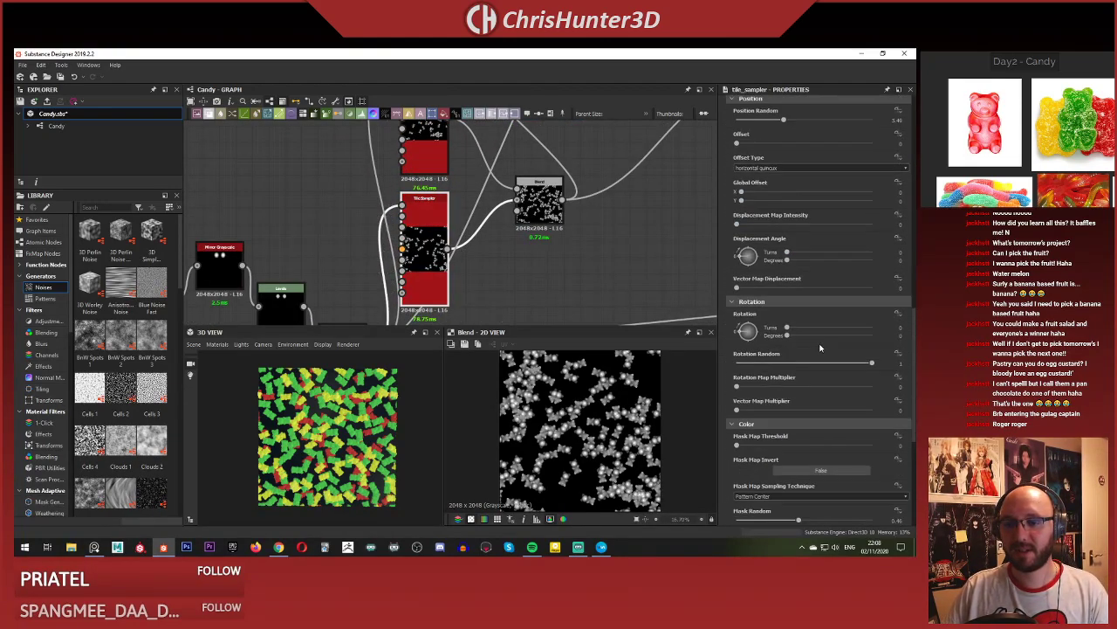
{"action": "scroll", "coordinate": [824, 349], "scroll_direction": "down", "scroll_amount": 3}
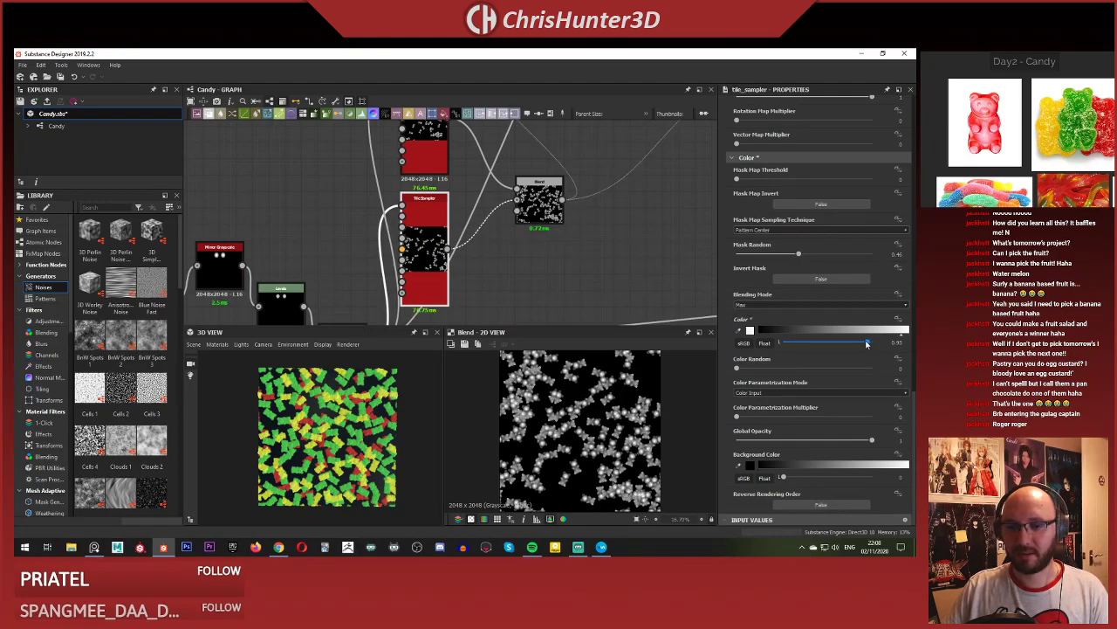
{"action": "left_click_drag", "start_coordinate": [846, 340], "coordinate": [841, 342]}
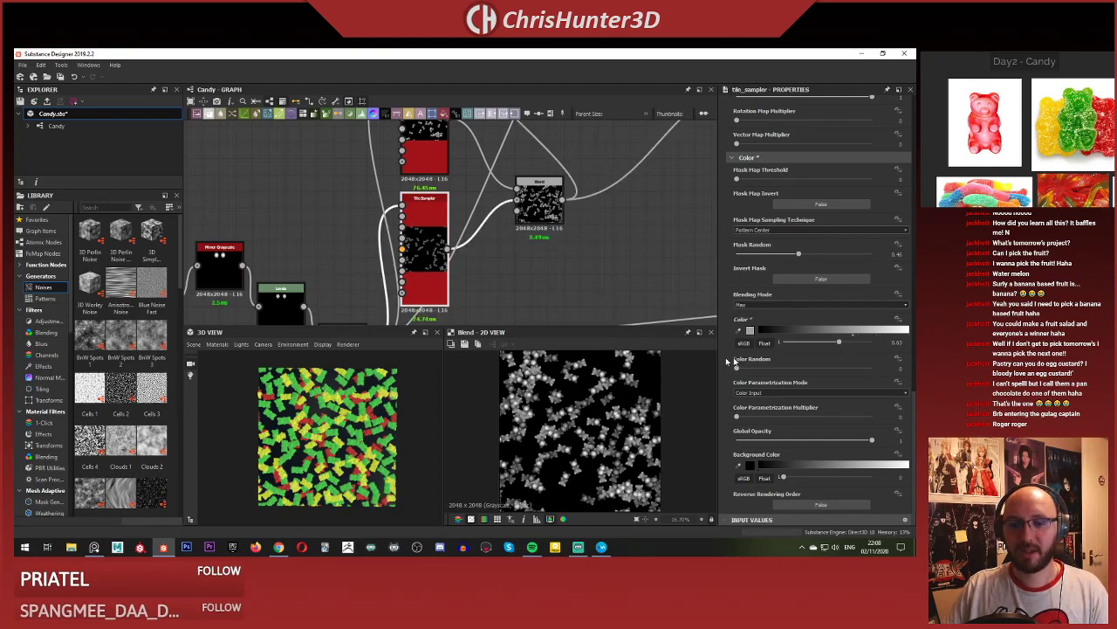
Set the Color value to 0.8 on the upper of the two Tile Samplers feeding the first Blend.
{"action": "scroll", "coordinate": [449, 238], "scroll_direction": "down", "scroll_amount": 3}
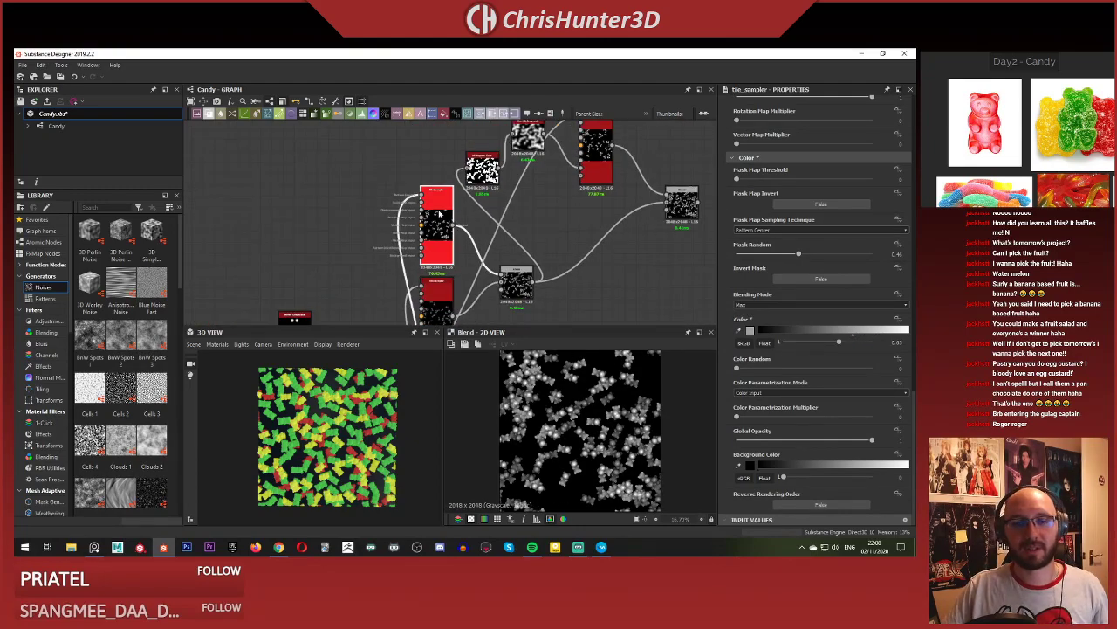
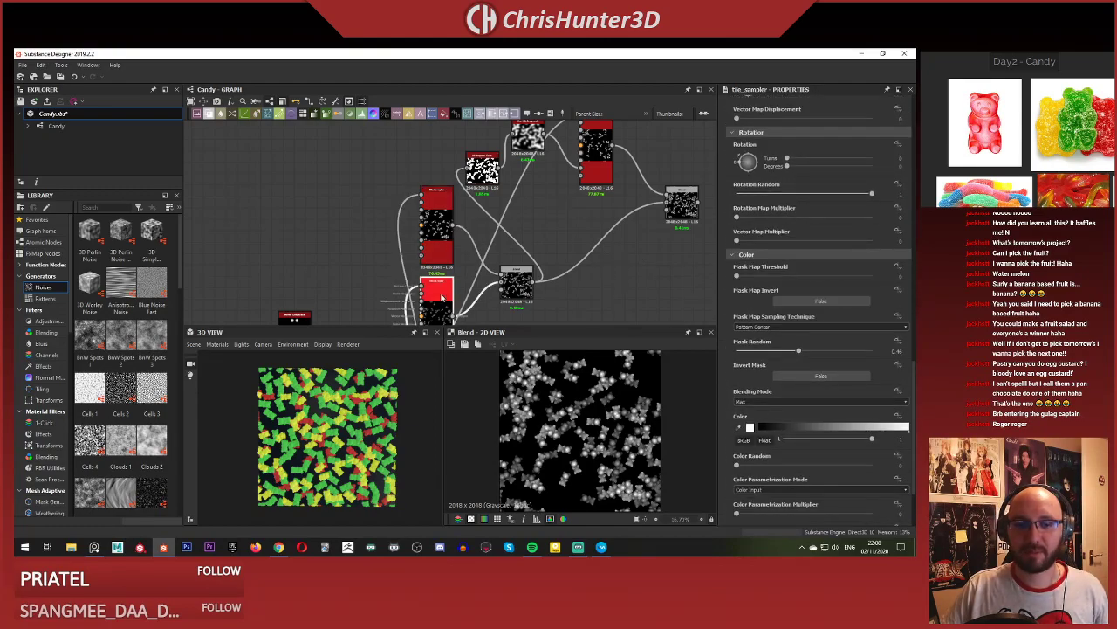
{"action": "scroll", "coordinate": [843, 361], "scroll_direction": "down", "scroll_amount": 10}
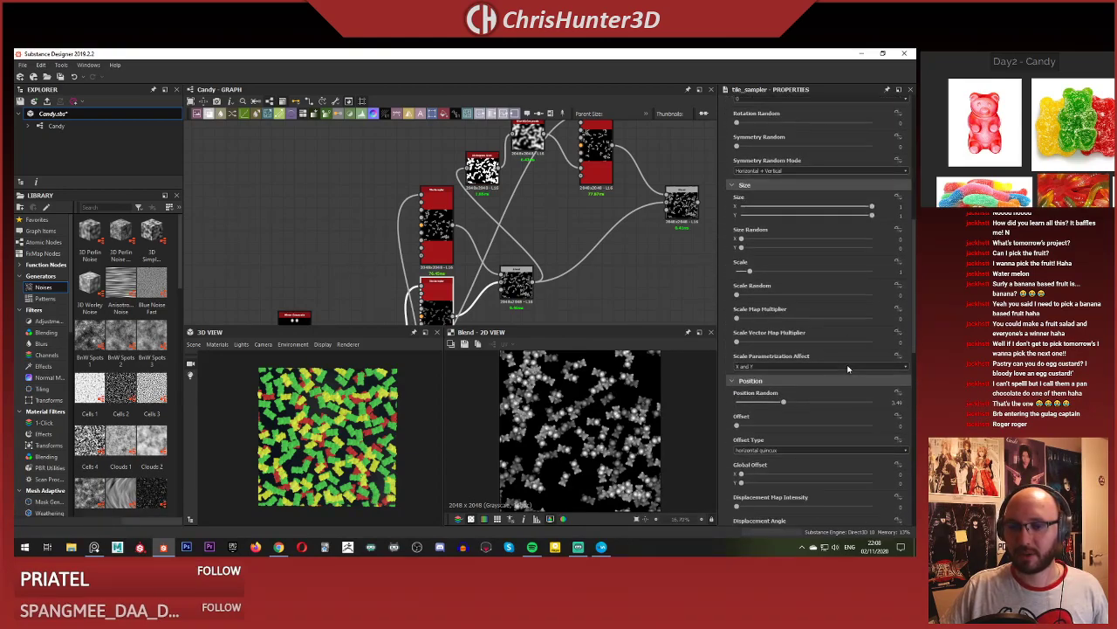
{"action": "scroll", "coordinate": [849, 352], "scroll_direction": "down", "scroll_amount": 3}
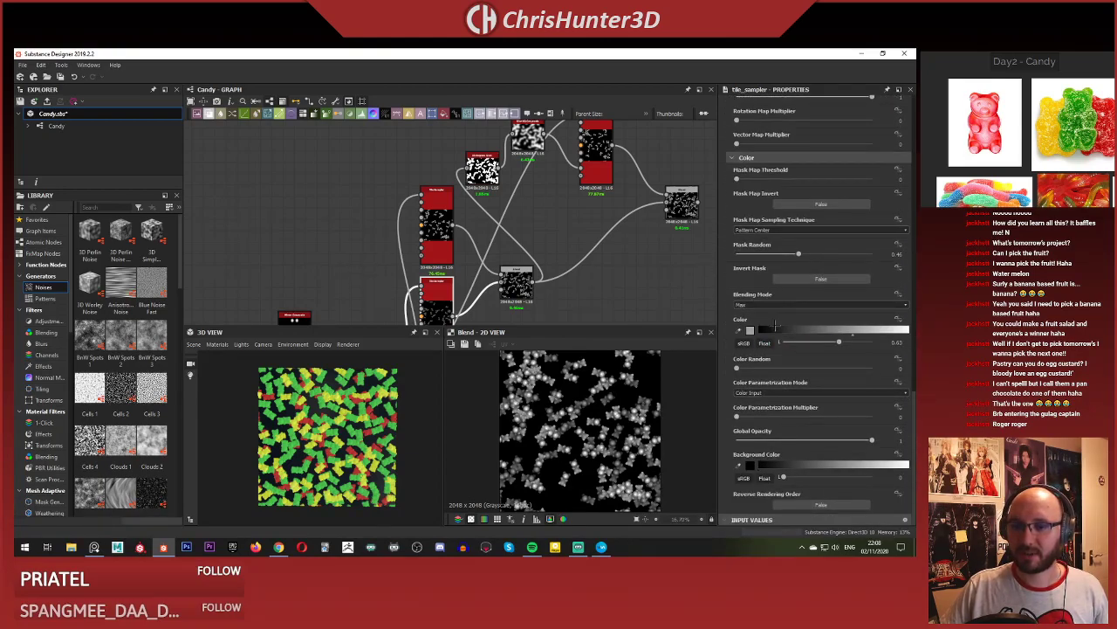
{"action": "middle_click_drag", "start_coordinate": [536, 203], "coordinate": [518, 257]}
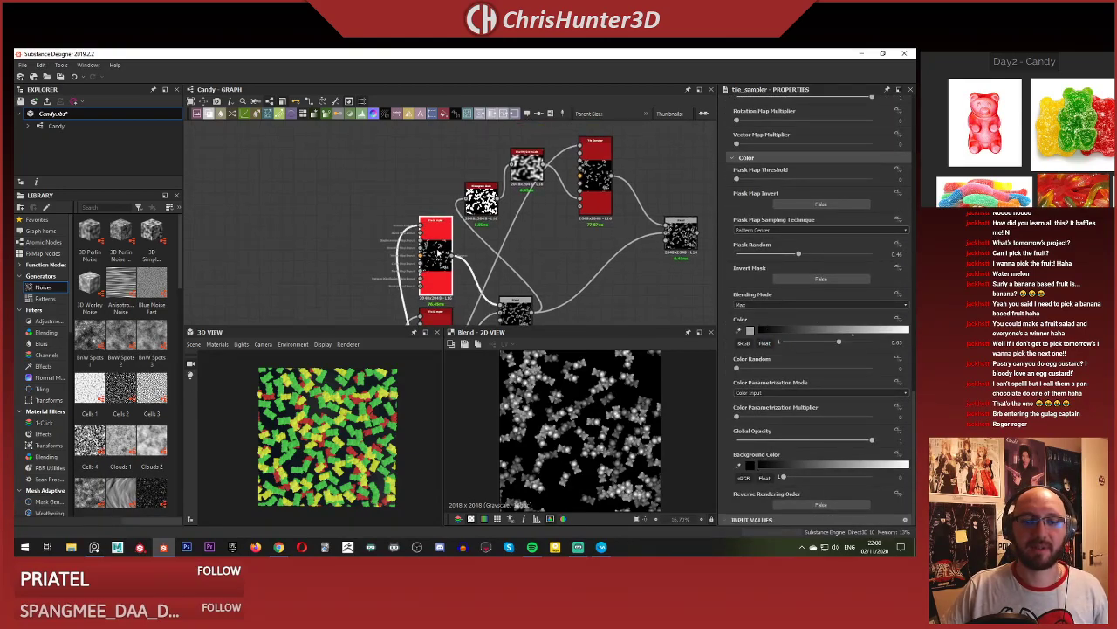
{"action": "scroll", "coordinate": [772, 381], "scroll_direction": "up", "scroll_amount": 8}
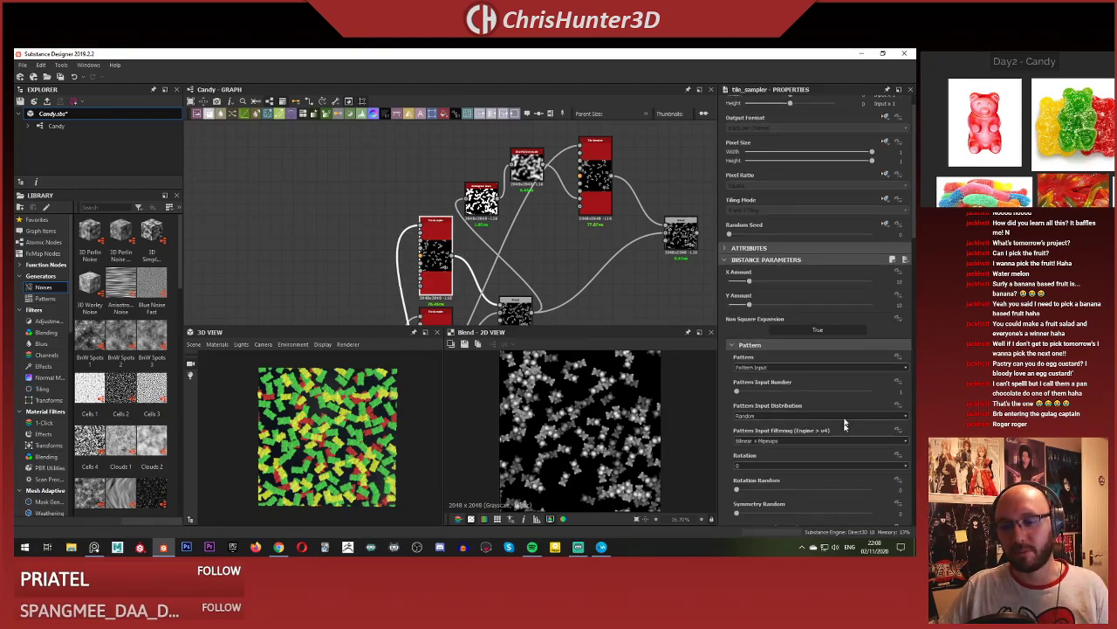
{"action": "scroll", "coordinate": [834, 397], "scroll_direction": "down", "scroll_amount": 8}
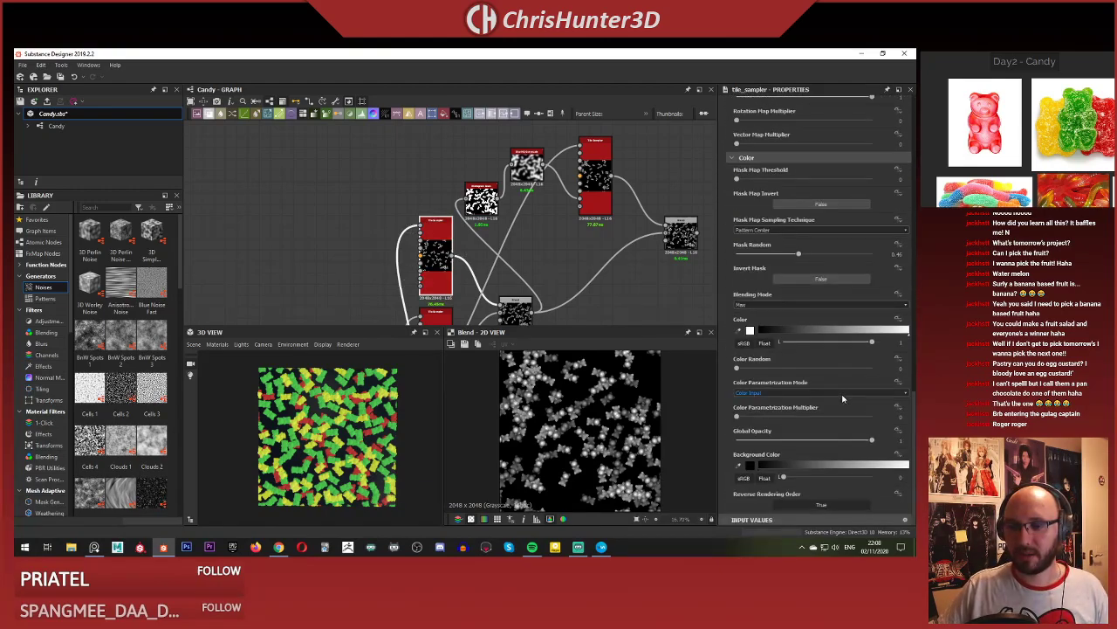
{"action": "left_click", "coordinate": [854, 343]}
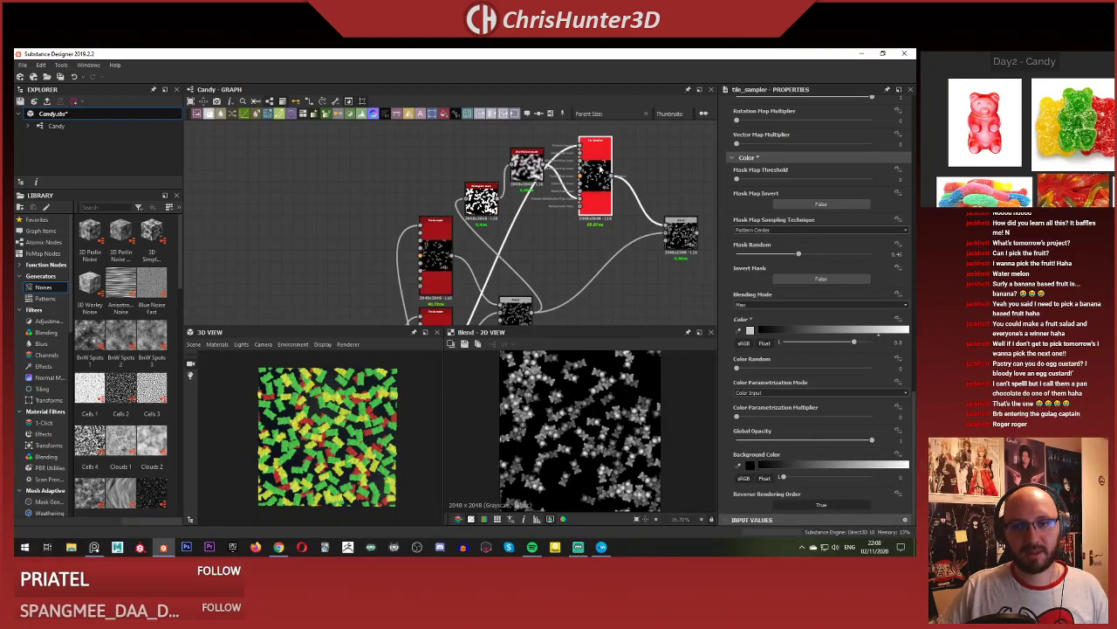
Inspect the final Blend's output up close to judge the brightness differences and overlap between the gummy bear layers.
{"action": "left_click", "coordinate": [595, 174]}
{"action": "middle_click_drag", "start_coordinate": [626, 236], "coordinate": [532, 206]}
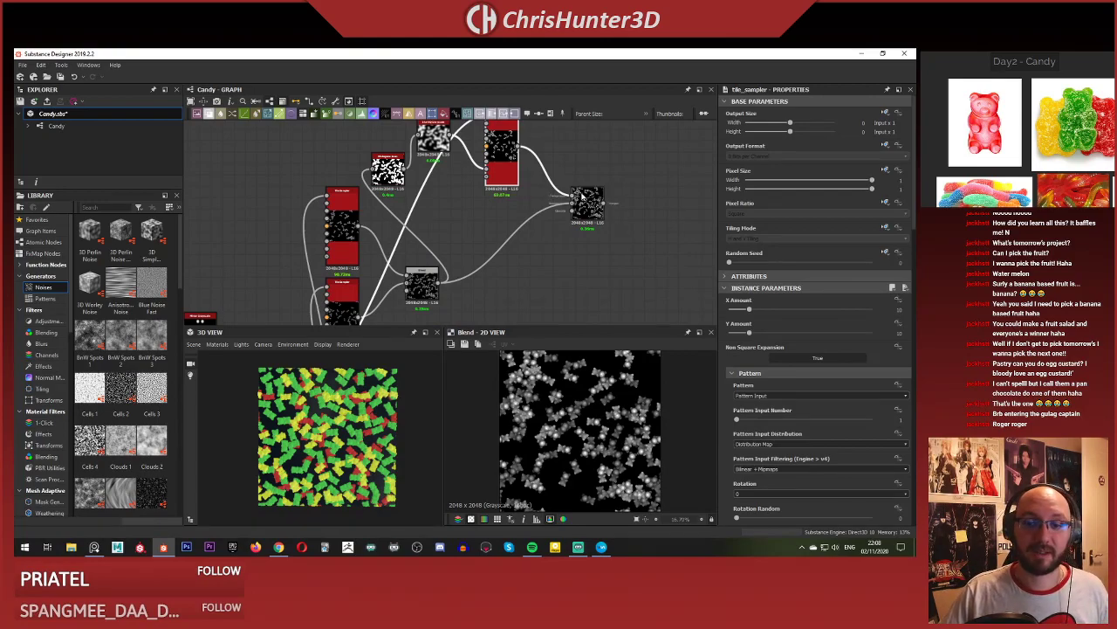
{"action": "left_click", "coordinate": [578, 197]}
{"action": "scroll", "coordinate": [576, 410], "scroll_direction": "up", "scroll_amount": 5}
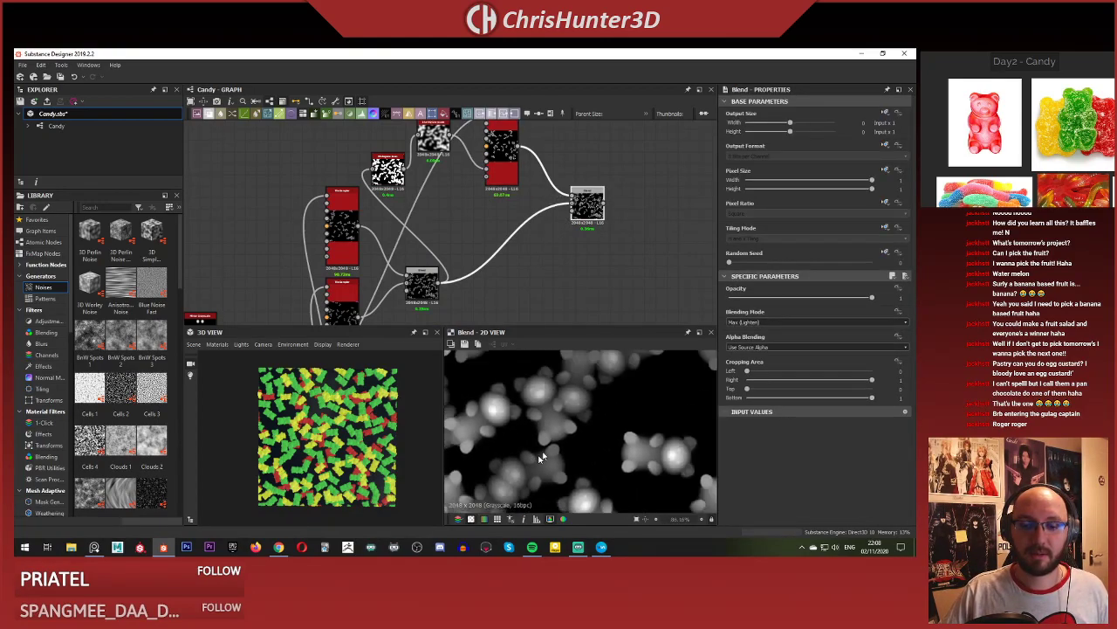
{"action": "scroll", "coordinate": [541, 454], "scroll_direction": "down", "scroll_amount": 3}
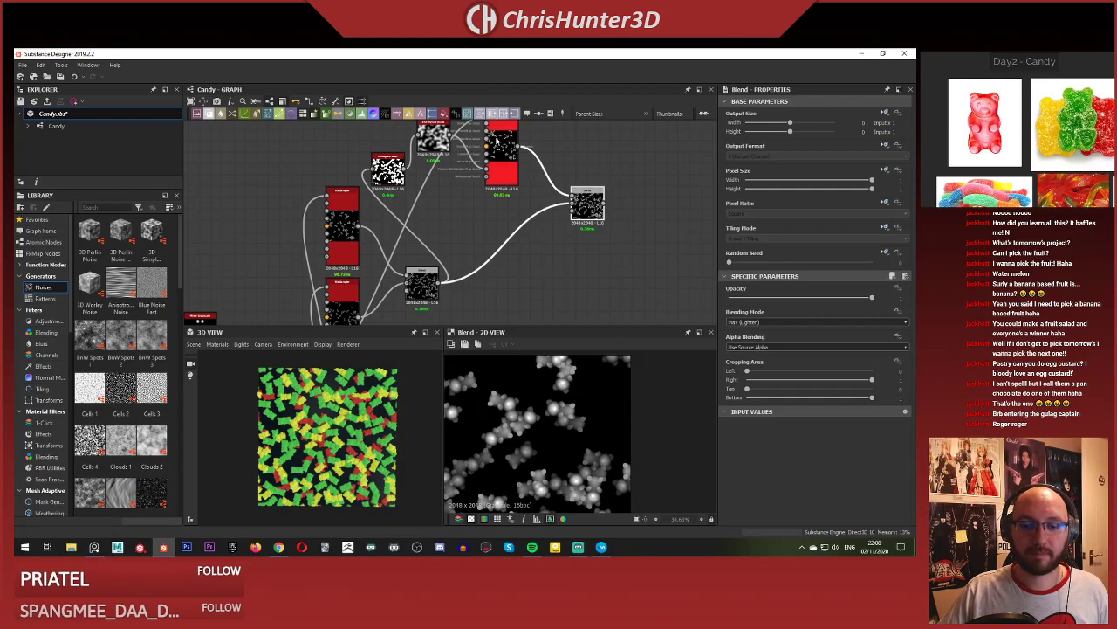
{"action": "left_click", "coordinate": [585, 199]}
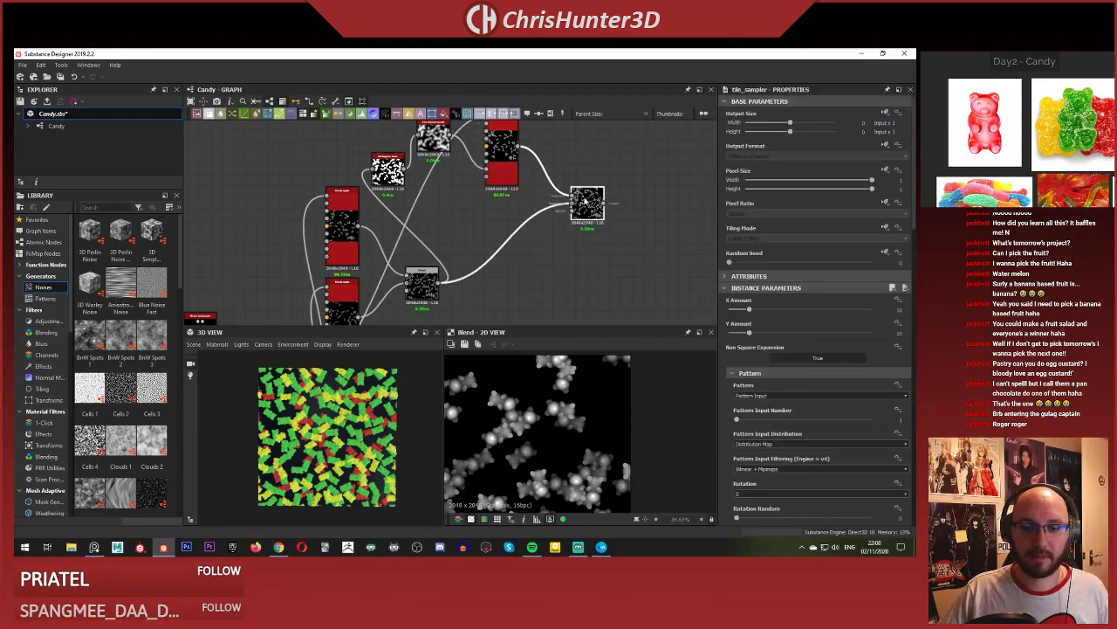
{"action": "scroll", "coordinate": [554, 443], "scroll_direction": "down", "scroll_amount": 3}
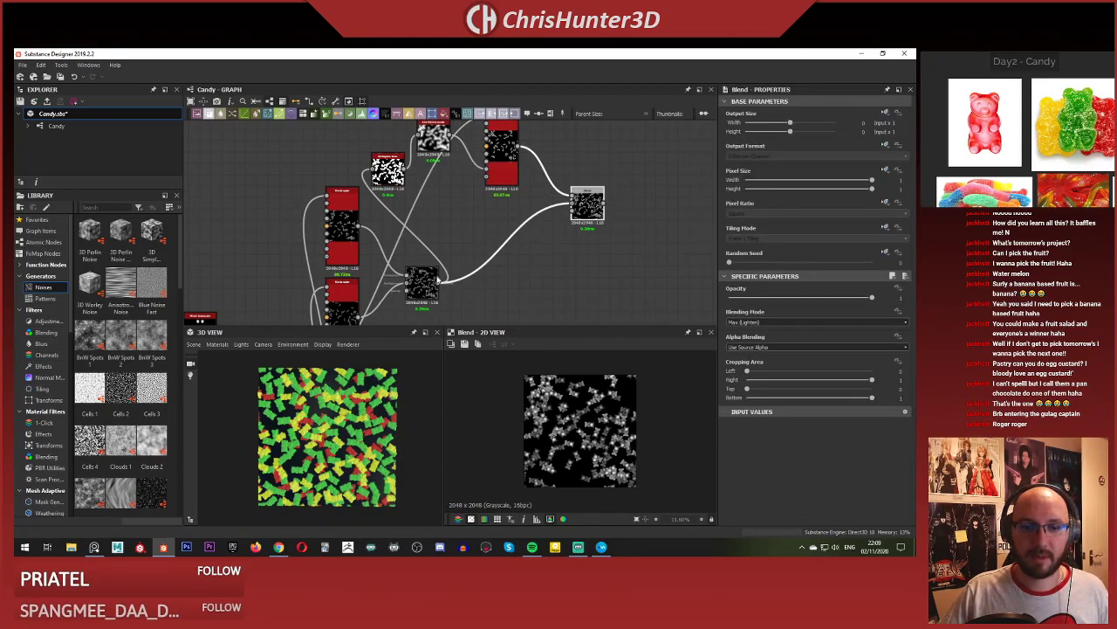
{"action": "scroll", "coordinate": [596, 459], "scroll_direction": "up", "scroll_amount": 9}
{"action": "scroll", "coordinate": [595, 462], "scroll_direction": "down", "scroll_amount": 5}
{"action": "middle_click_drag", "start_coordinate": [595, 462], "coordinate": [562, 448]}
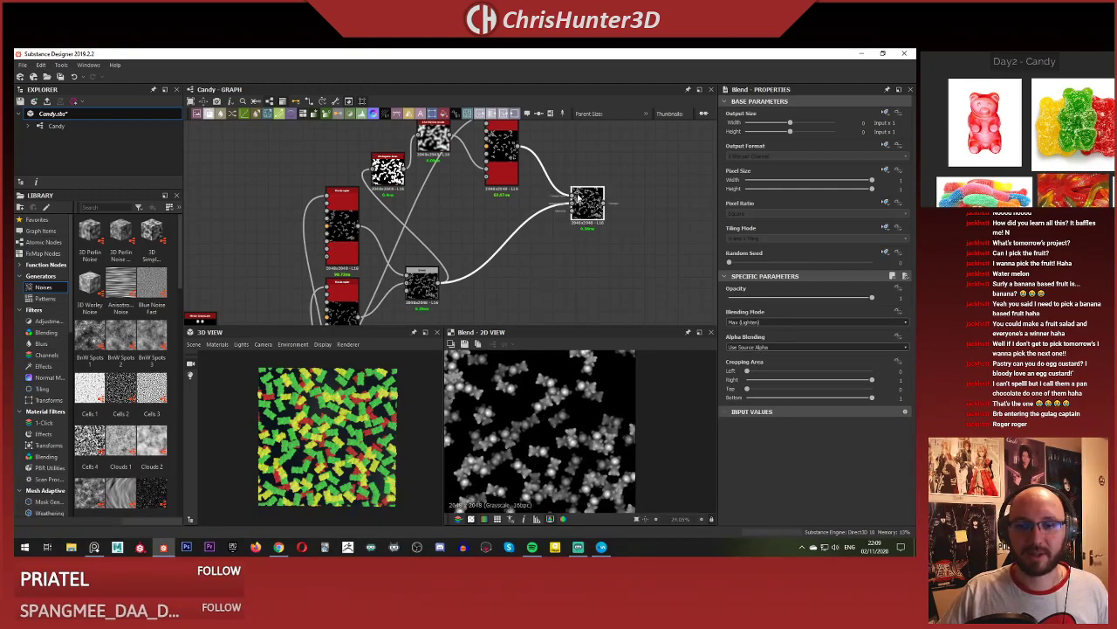
Look over the downstream part of the candy graph and return to the Blend that combines the first two Tile Samplers.
{"action": "scroll", "coordinate": [543, 272], "scroll_direction": "down", "scroll_amount": 5}
{"action": "middle_click_drag", "start_coordinate": [712, 224], "coordinate": [584, 163]}
{"action": "scroll", "coordinate": [586, 237], "scroll_direction": "up", "scroll_amount": 3}
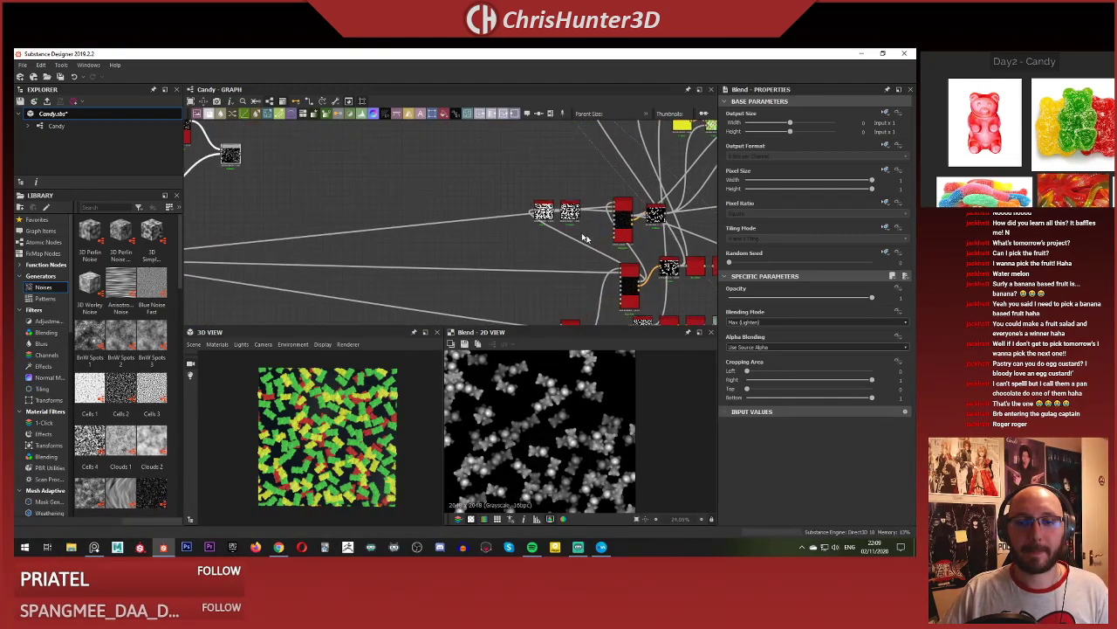
{"action": "scroll", "coordinate": [646, 247], "scroll_direction": "down", "scroll_amount": 3}
{"action": "middle_click_drag", "start_coordinate": [646, 248], "coordinate": [611, 238]}
{"action": "scroll", "coordinate": [440, 207], "scroll_direction": "up", "scroll_amount": 6}
{"action": "middle_click_drag", "start_coordinate": [440, 207], "coordinate": [576, 219]}
{"action": "scroll", "coordinate": [466, 216], "scroll_direction": "up", "scroll_amount": 4}
{"action": "scroll", "coordinate": [599, 171], "scroll_direction": "down", "scroll_amount": 1}
{"action": "middle_click_drag", "start_coordinate": [599, 171], "coordinate": [629, 156]}
{"action": "scroll", "coordinate": [553, 230], "scroll_direction": "up", "scroll_amount": 1}
{"action": "scroll", "coordinate": [559, 262], "scroll_direction": "down", "scroll_amount": 2}
{"action": "scroll", "coordinate": [456, 240], "scroll_direction": "up", "scroll_amount": 3}
{"action": "middle_click_drag", "start_coordinate": [455, 240], "coordinate": [534, 241]}
{"action": "scroll", "coordinate": [530, 203], "scroll_direction": "up", "scroll_amount": 1}
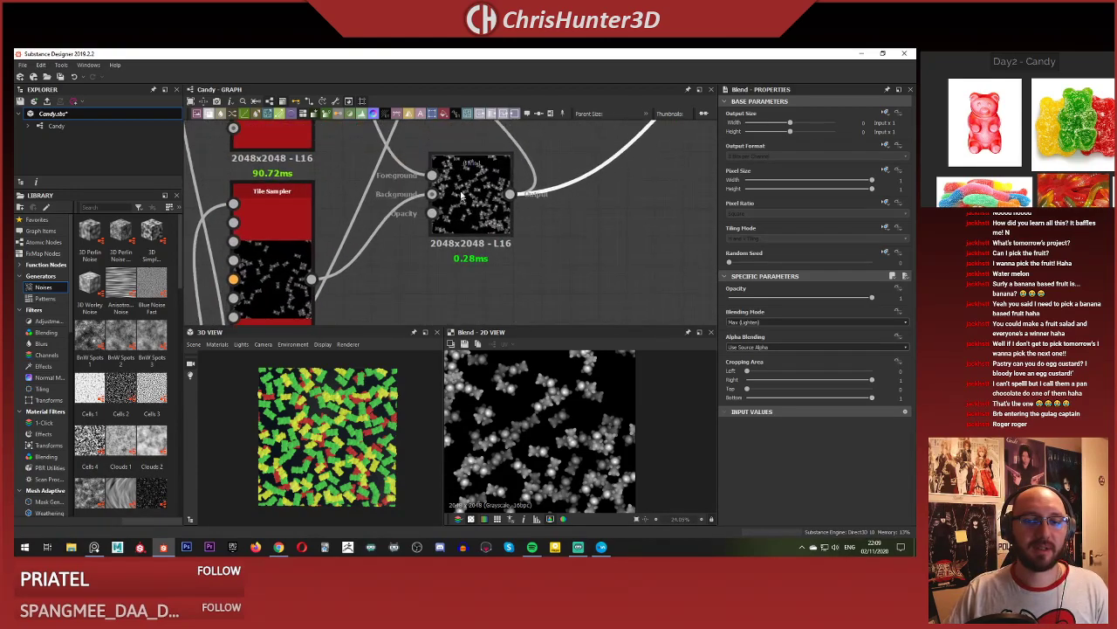
Compare the first Blend's output with the Histogram Scan mask in the 2D view, ending on the Blend.
{"action": "double_click", "coordinate": [481, 210]}
{"action": "scroll", "coordinate": [481, 210], "scroll_direction": "down", "scroll_amount": 4}
{"action": "left_click", "coordinate": [530, 218]}
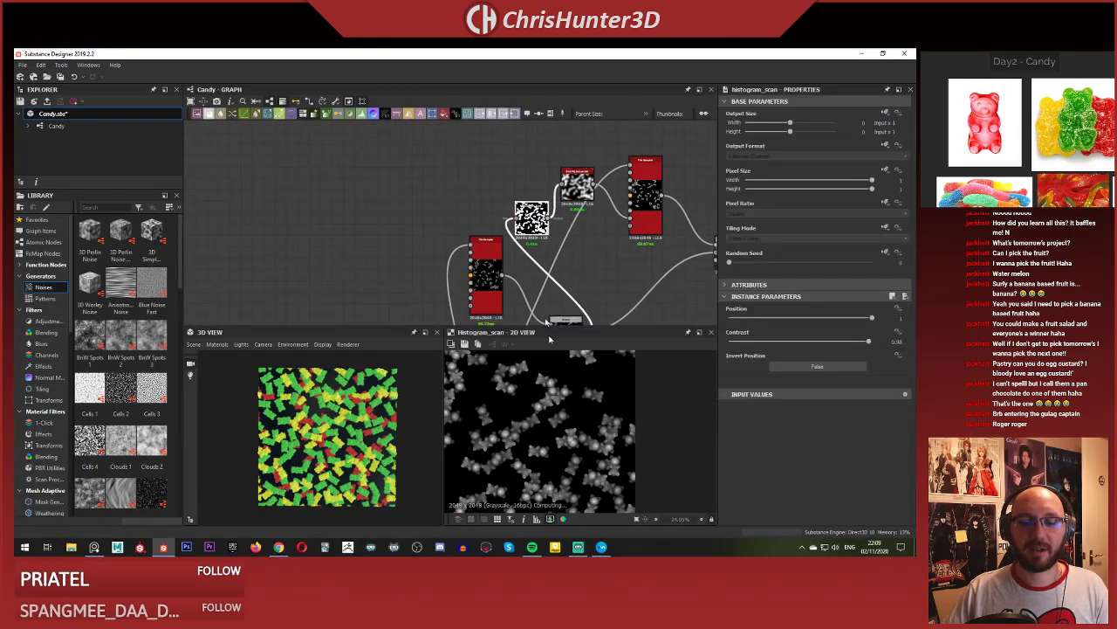
{"action": "scroll", "coordinate": [577, 444], "scroll_direction": "down", "scroll_amount": 6}
{"action": "scroll", "coordinate": [568, 266], "scroll_direction": "down", "scroll_amount": 1}
{"action": "middle_click_drag", "start_coordinate": [568, 267], "coordinate": [531, 164]}
{"action": "scroll", "coordinate": [515, 262], "scroll_direction": "down", "scroll_amount": 1}
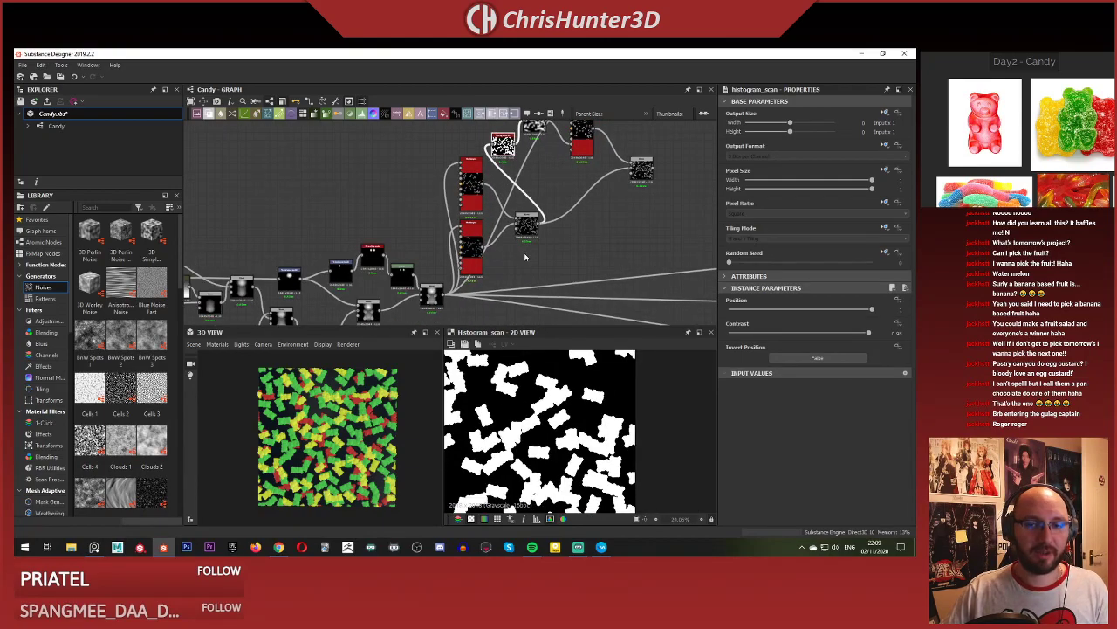
{"action": "scroll", "coordinate": [525, 254], "scroll_direction": "up", "scroll_amount": 4}
{"action": "left_click", "coordinate": [528, 199]}
{"action": "scroll", "coordinate": [516, 267], "scroll_direction": "down", "scroll_amount": 3}
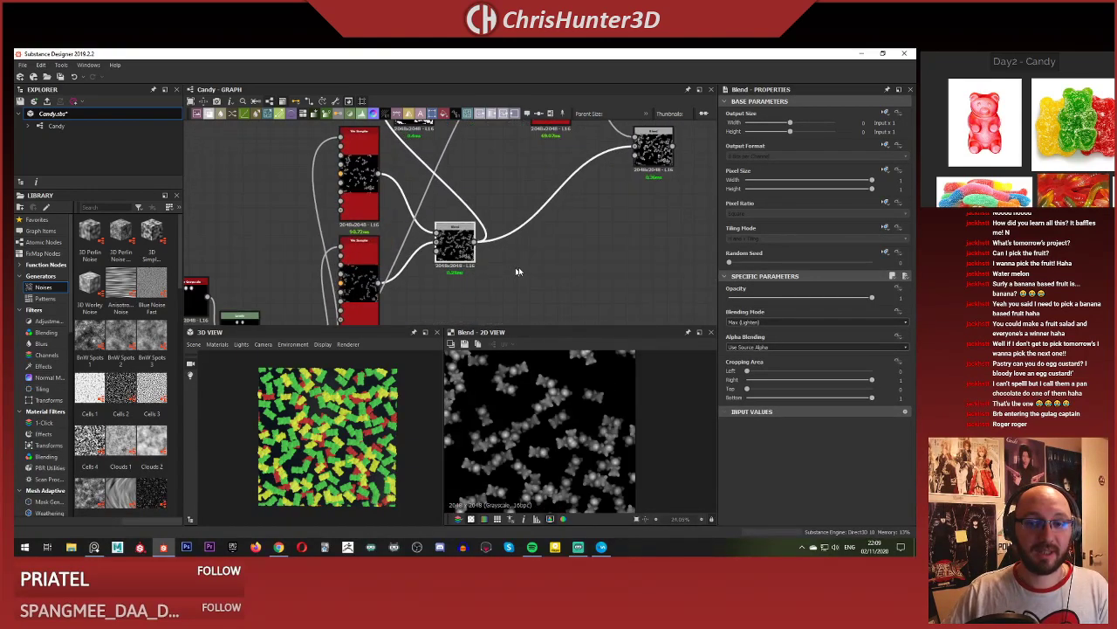
{"action": "scroll", "coordinate": [512, 229], "scroll_direction": "up", "scroll_amount": 2}
{"action": "scroll", "coordinate": [510, 273], "scroll_direction": "down", "scroll_amount": 2}
{"action": "scroll", "coordinate": [509, 273], "scroll_direction": "up", "scroll_amount": 2}
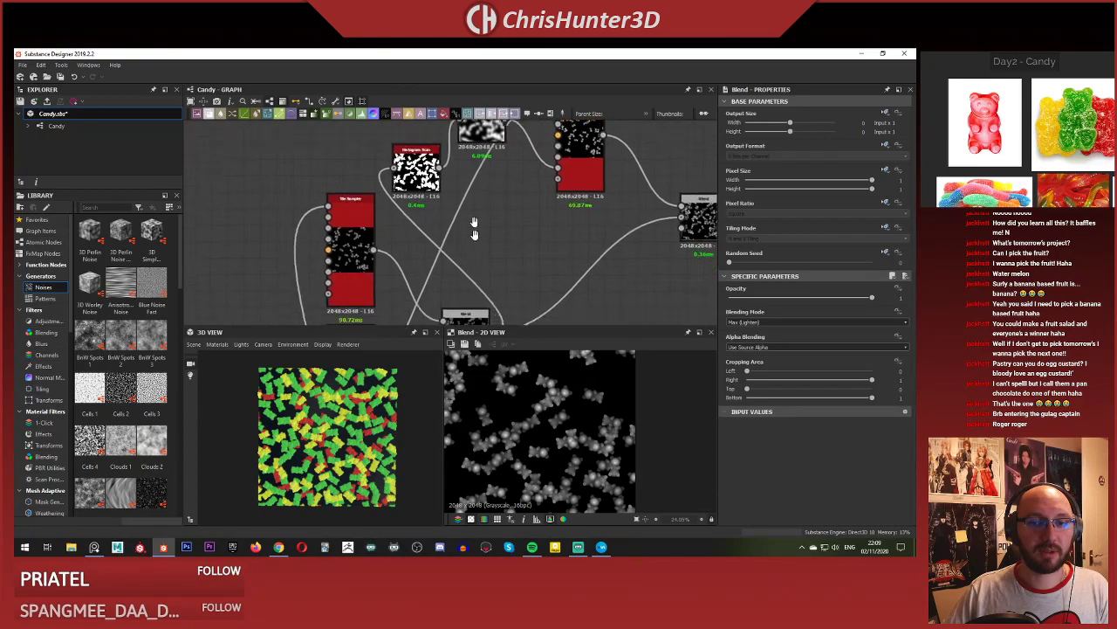
{"action": "scroll", "coordinate": [471, 230], "scroll_direction": "down", "scroll_amount": 2}
{"action": "scroll", "coordinate": [491, 212], "scroll_direction": "down", "scroll_amount": 2}
{"action": "scroll", "coordinate": [502, 229], "scroll_direction": "up", "scroll_amount": 2}
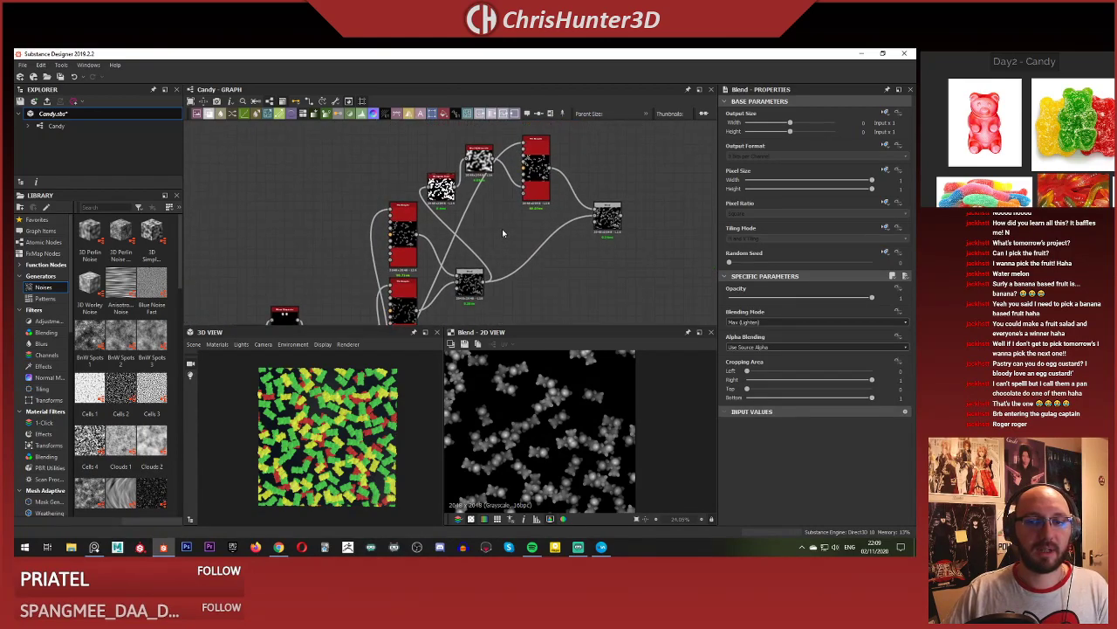
{"action": "scroll", "coordinate": [506, 210], "scroll_direction": "down", "scroll_amount": 1}
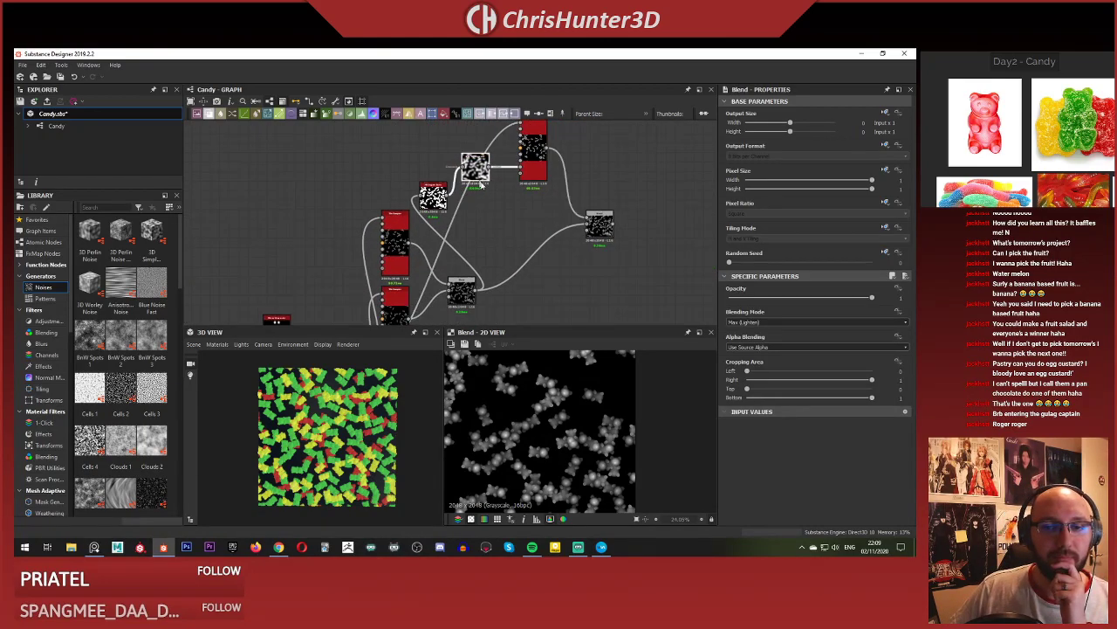
{"action": "middle_click_drag", "start_coordinate": [457, 314], "coordinate": [514, 230]}
{"action": "scroll", "coordinate": [514, 229], "scroll_direction": "up", "scroll_amount": 1}
{"action": "scroll", "coordinate": [512, 218], "scroll_direction": "down", "scroll_amount": 3}
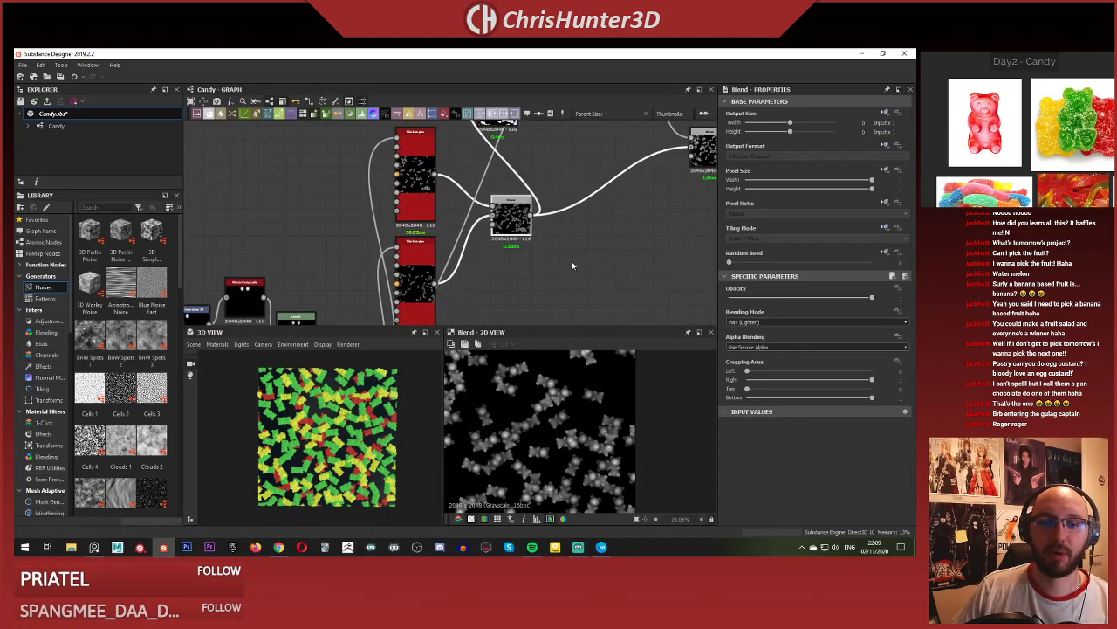
{"action": "scroll", "coordinate": [524, 271], "scroll_direction": "up", "scroll_amount": 3}
{"action": "middle_click_drag", "start_coordinate": [520, 277], "coordinate": [505, 291]}
{"action": "scroll", "coordinate": [506, 291], "scroll_direction": "down", "scroll_amount": 3}
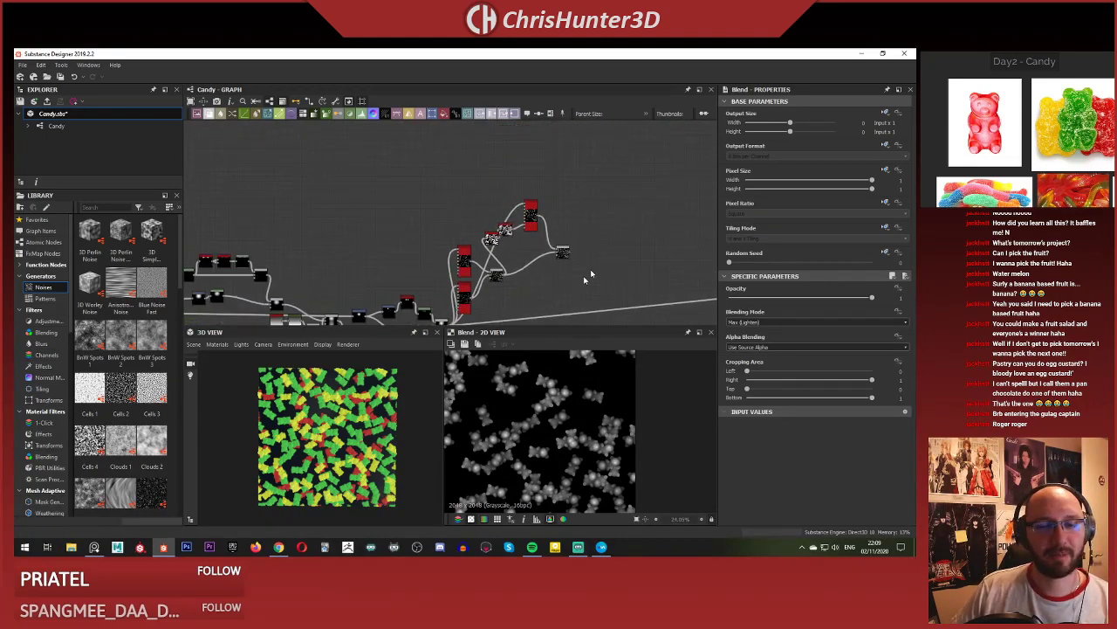
Add a Histogram Scan node below the Blend that combines the first two Tile Samplers.
{"action": "middle_click_drag", "start_coordinate": [589, 276], "coordinate": [451, 303]}
{"action": "middle_click_drag", "start_coordinate": [534, 252], "coordinate": [489, 224]}
{"action": "scroll", "coordinate": [489, 225], "scroll_direction": "up", "scroll_amount": 2}
{"action": "middle_click_drag", "start_coordinate": [376, 268], "coordinate": [486, 244]}
{"action": "scroll", "coordinate": [494, 260], "scroll_direction": "up", "scroll_amount": 3}
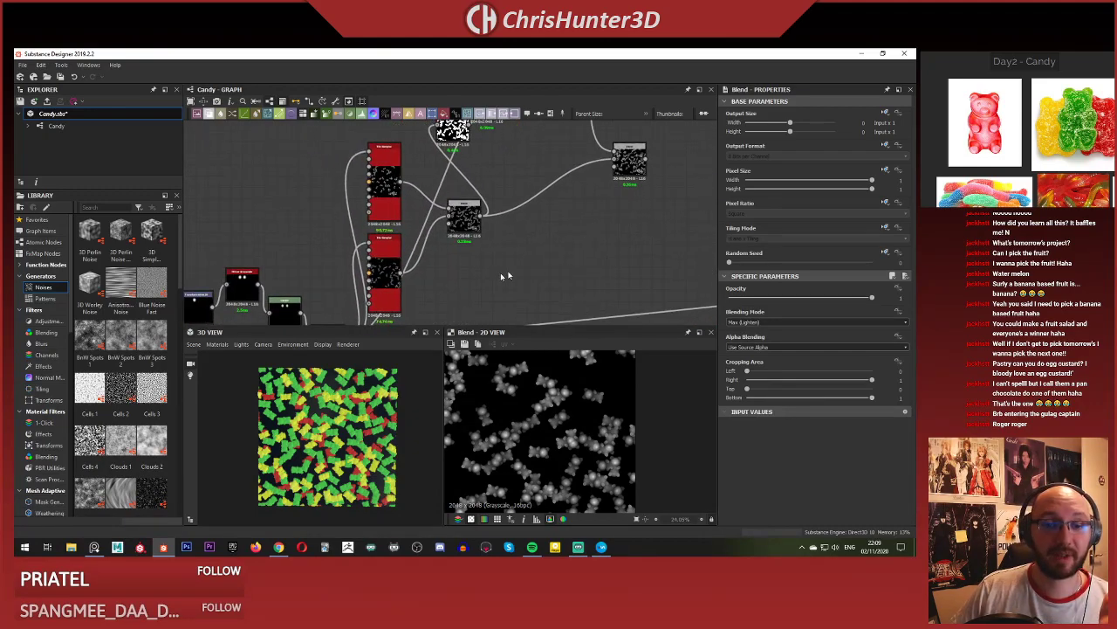
{"action": "key", "text": "space"}
{"action": "type", "text": "his"}
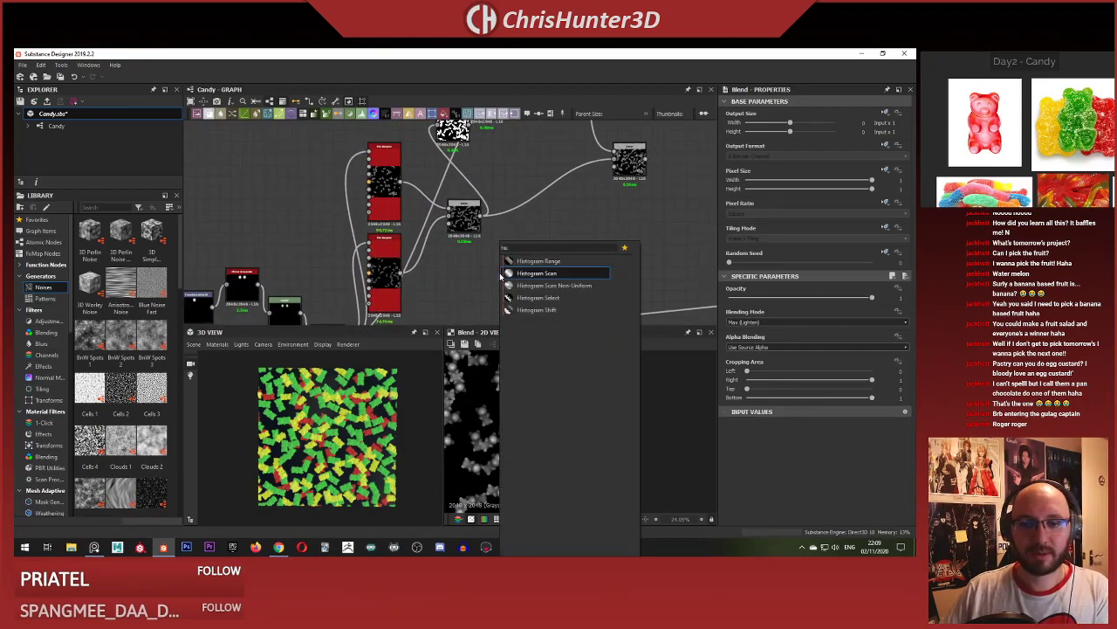
{"action": "key", "text": "Return"}
{"action": "scroll", "coordinate": [435, 293], "scroll_direction": "up", "scroll_amount": 4}
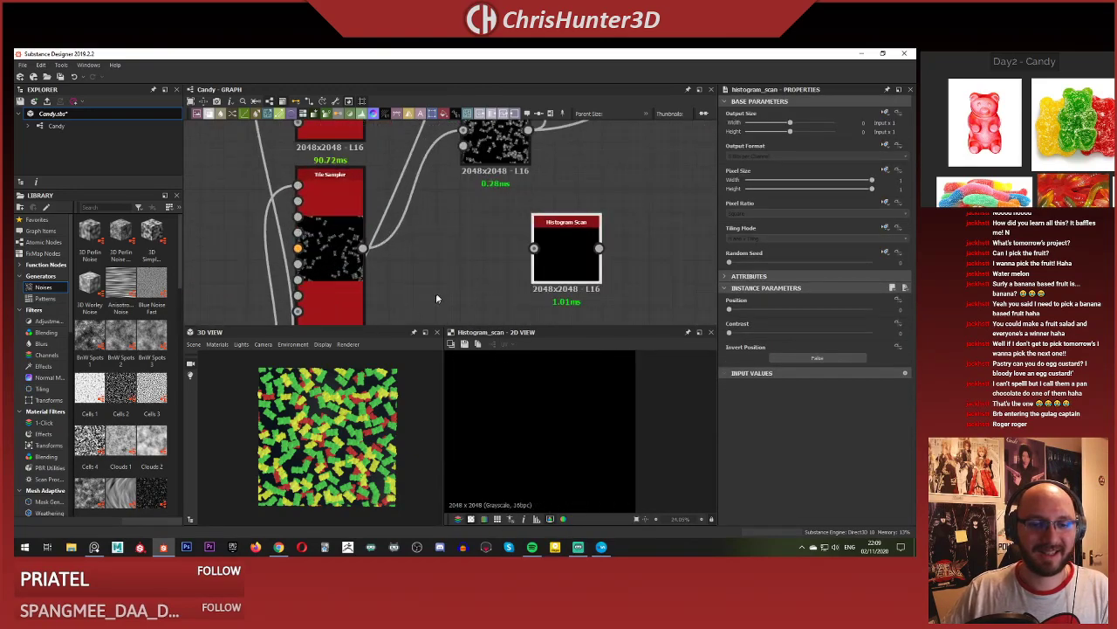
Feed the lower Tile Sampler into the new Histogram Scan and set Position to about 0.98 and Contrast to about 0.95.
{"action": "left_click_drag", "start_coordinate": [606, 260], "coordinate": [506, 259]}
{"action": "left_click_drag", "start_coordinate": [361, 238], "coordinate": [468, 238]}
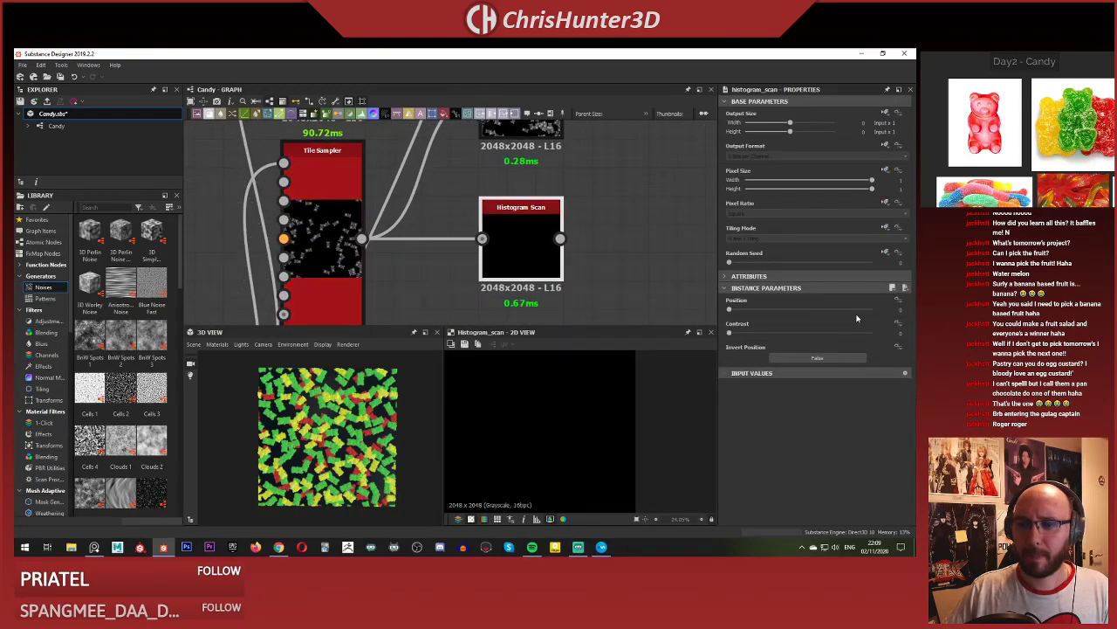
{"action": "left_click_drag", "start_coordinate": [857, 316], "coordinate": [871, 316]}
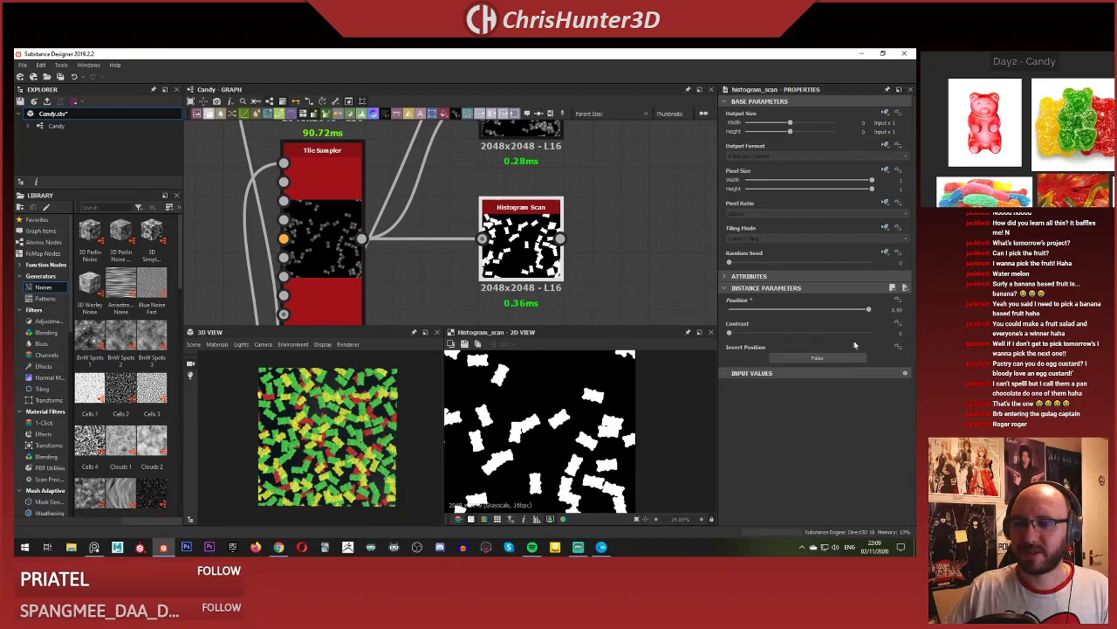
{"action": "scroll", "coordinate": [563, 265], "scroll_direction": "down", "scroll_amount": 4}
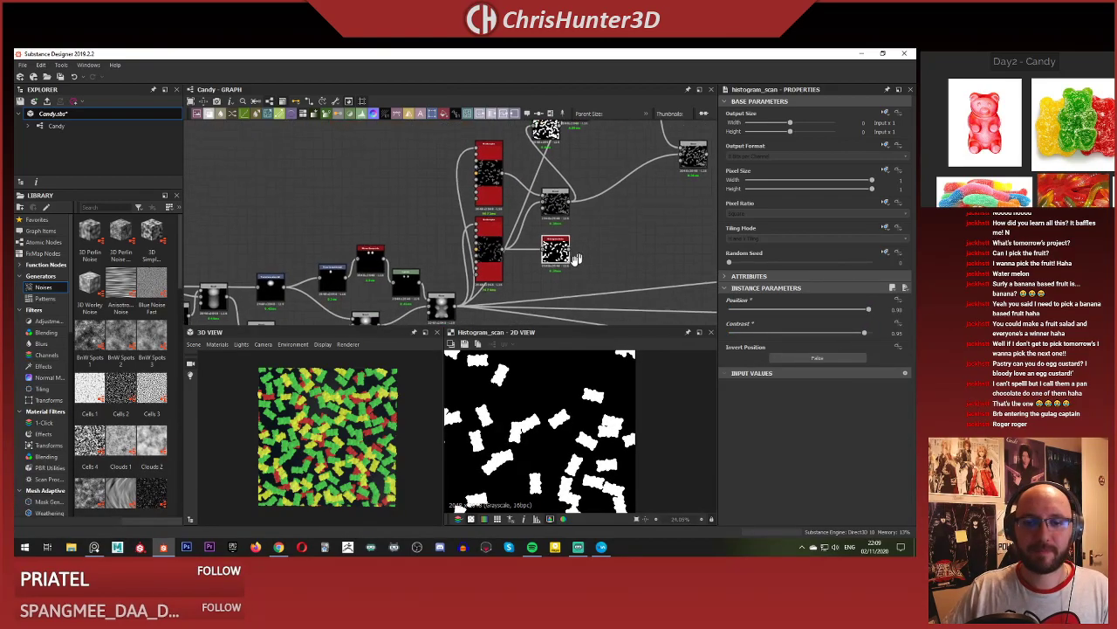
Connect the new Histogram Scan to the Opacity input of the red color Blend and preview that Blend.
{"action": "scroll", "coordinate": [563, 258], "scroll_direction": "down", "scroll_amount": 3}
{"action": "middle_click_drag", "start_coordinate": [631, 224], "coordinate": [387, 261]}
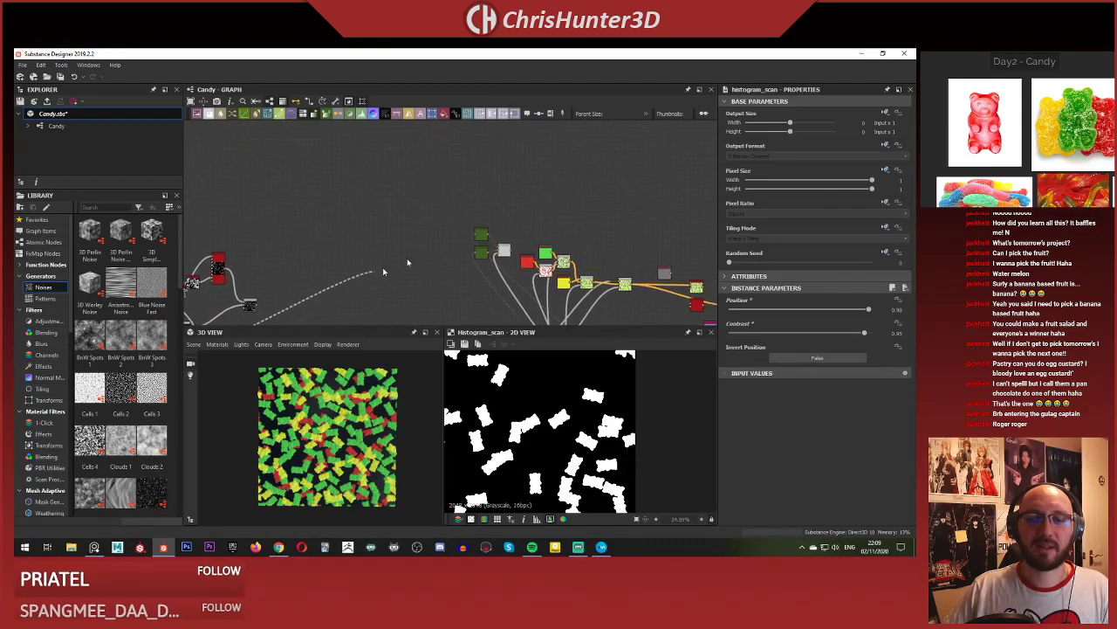
{"action": "middle_click_drag", "start_coordinate": [475, 234], "coordinate": [449, 204]}
{"action": "scroll", "coordinate": [498, 280], "scroll_direction": "up", "scroll_amount": 2}
{"action": "scroll", "coordinate": [472, 278], "scroll_direction": "up", "scroll_amount": 2}
{"action": "left_click_drag", "start_coordinate": [498, 279], "coordinate": [439, 277]}
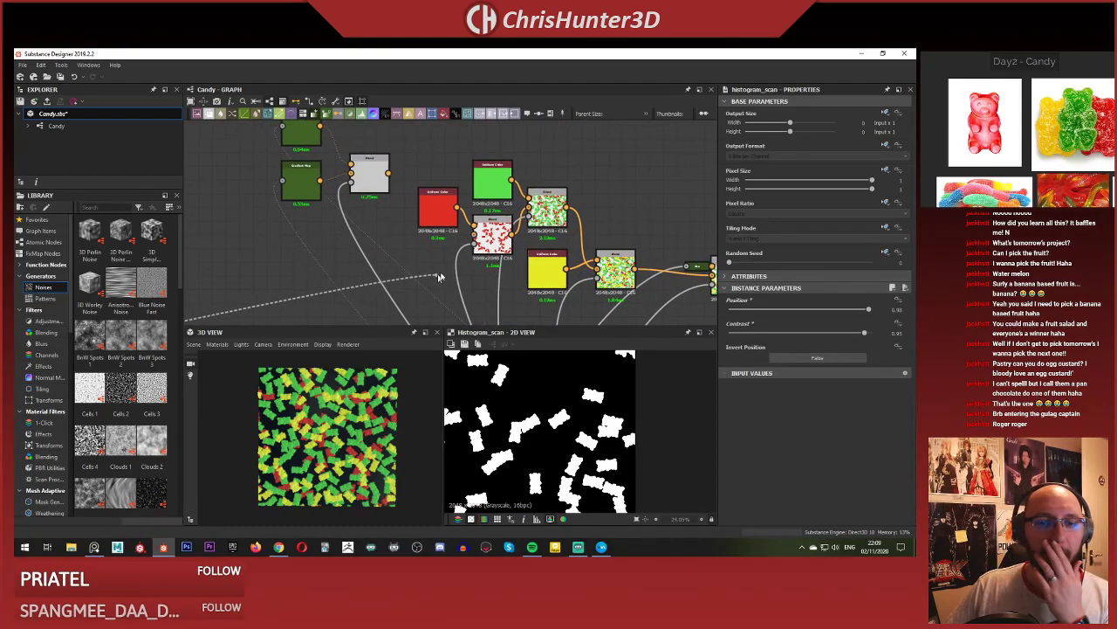
{"action": "double_click", "coordinate": [500, 246]}
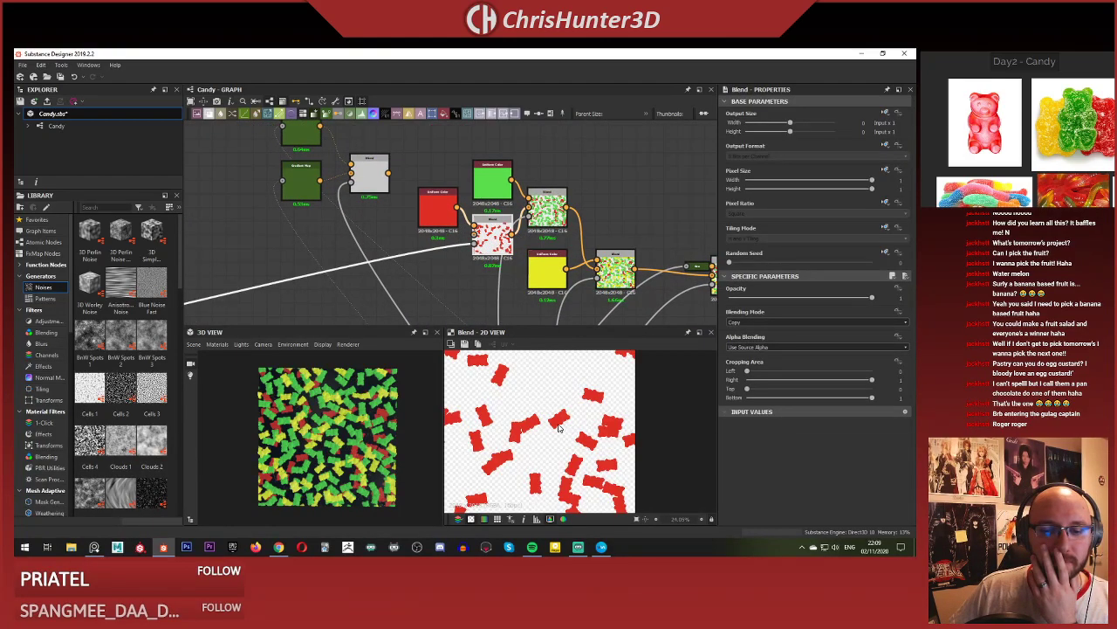
Connect the grey Uniform Color node to the material's color output in place of the gummy bear color Blend.
{"action": "scroll", "coordinate": [478, 222], "scroll_direction": "down", "scroll_amount": 3}
{"action": "scroll", "coordinate": [478, 222], "scroll_direction": "down", "scroll_amount": 2}
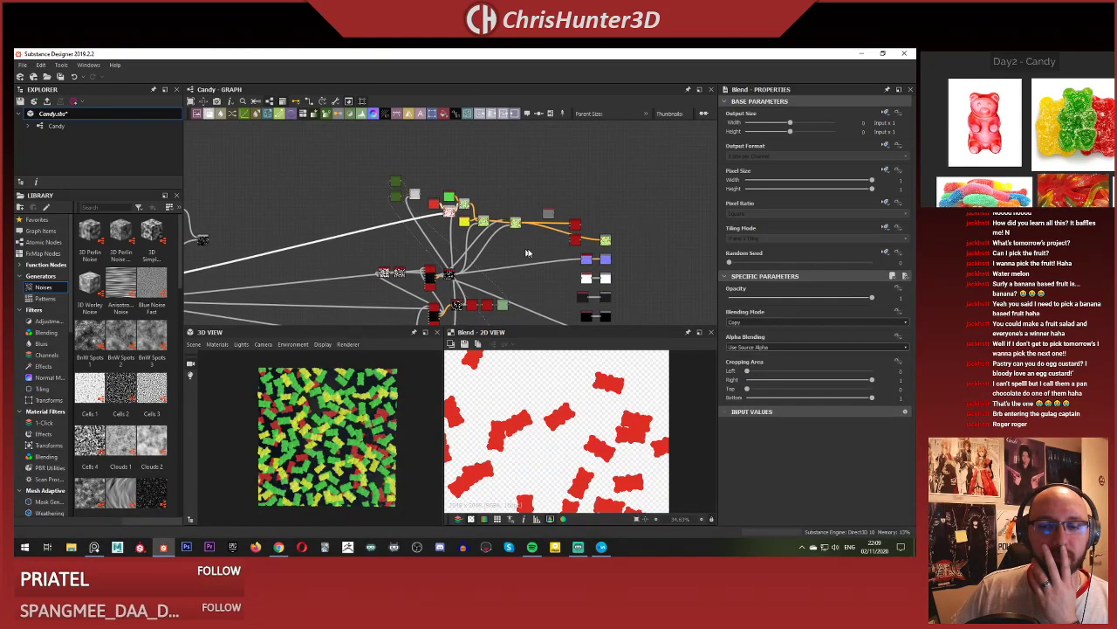
{"action": "scroll", "coordinate": [523, 254], "scroll_direction": "up", "scroll_amount": 2}
{"action": "scroll", "coordinate": [548, 218], "scroll_direction": "up", "scroll_amount": 2}
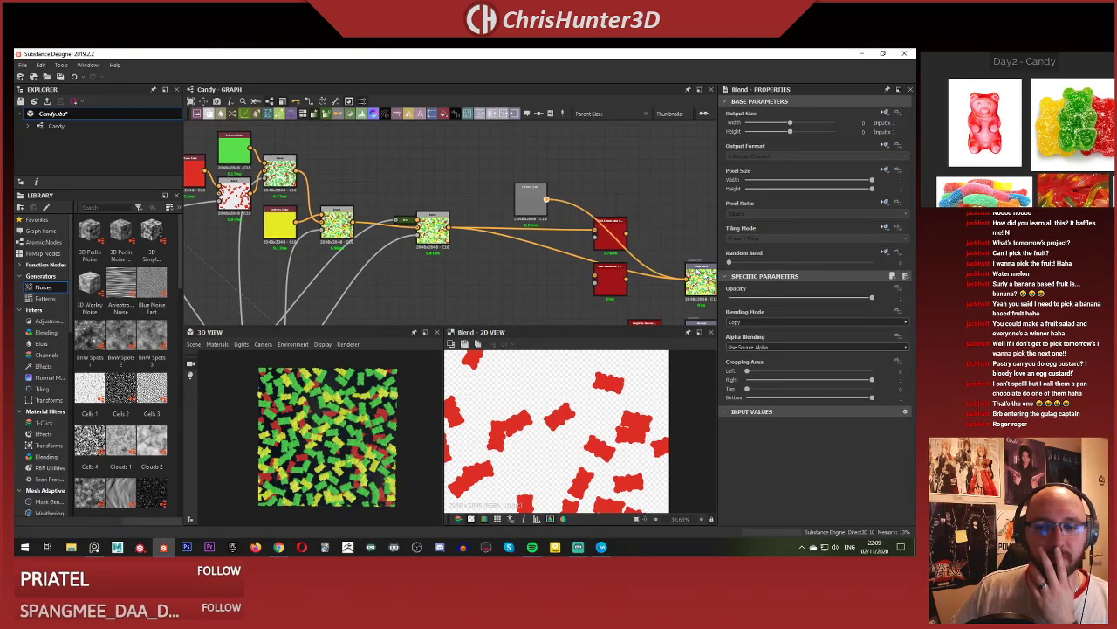
{"action": "scroll", "coordinate": [446, 249], "scroll_direction": "down", "scroll_amount": 3}
{"action": "middle_click_drag", "start_coordinate": [447, 250], "coordinate": [611, 231]}
{"action": "scroll", "coordinate": [362, 447], "scroll_direction": "up", "scroll_amount": 3}
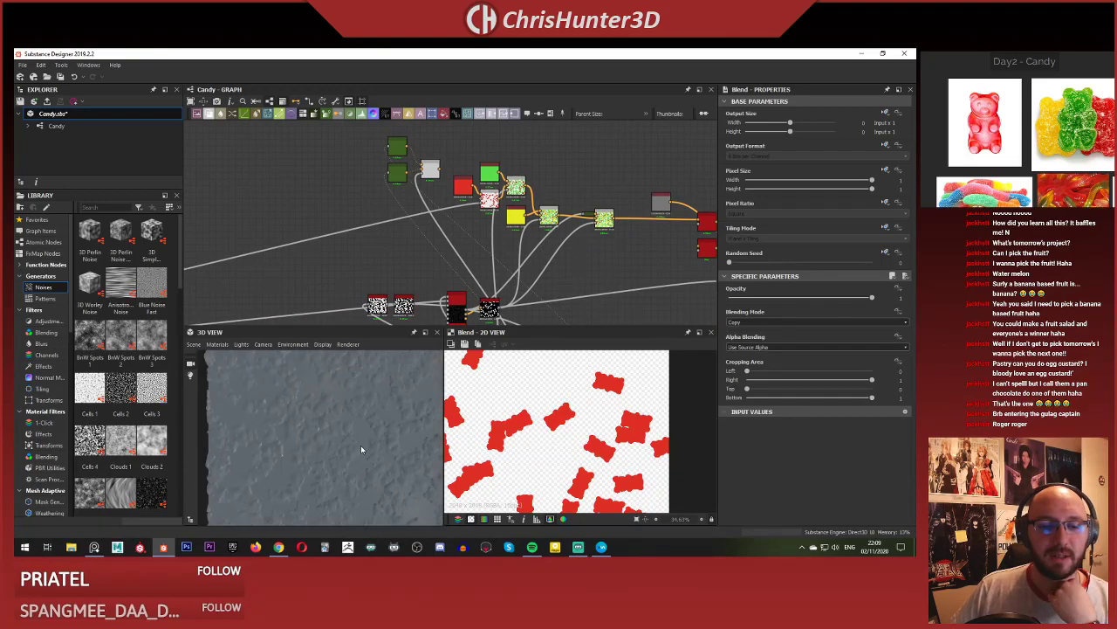
Transfer the Shape Splatter's outgoing links to the final Blend of the gummy bear layers.
{"action": "scroll", "coordinate": [361, 445], "scroll_direction": "down", "scroll_amount": 1}
{"action": "scroll", "coordinate": [417, 257], "scroll_direction": "down", "scroll_amount": 3}
{"action": "middle_click_drag", "start_coordinate": [417, 257], "coordinate": [493, 262]}
{"action": "scroll", "coordinate": [524, 227], "scroll_direction": "down", "scroll_amount": 2}
{"action": "scroll", "coordinate": [518, 246], "scroll_direction": "up", "scroll_amount": 3}
{"action": "middle_click_drag", "start_coordinate": [426, 238], "coordinate": [351, 238]}
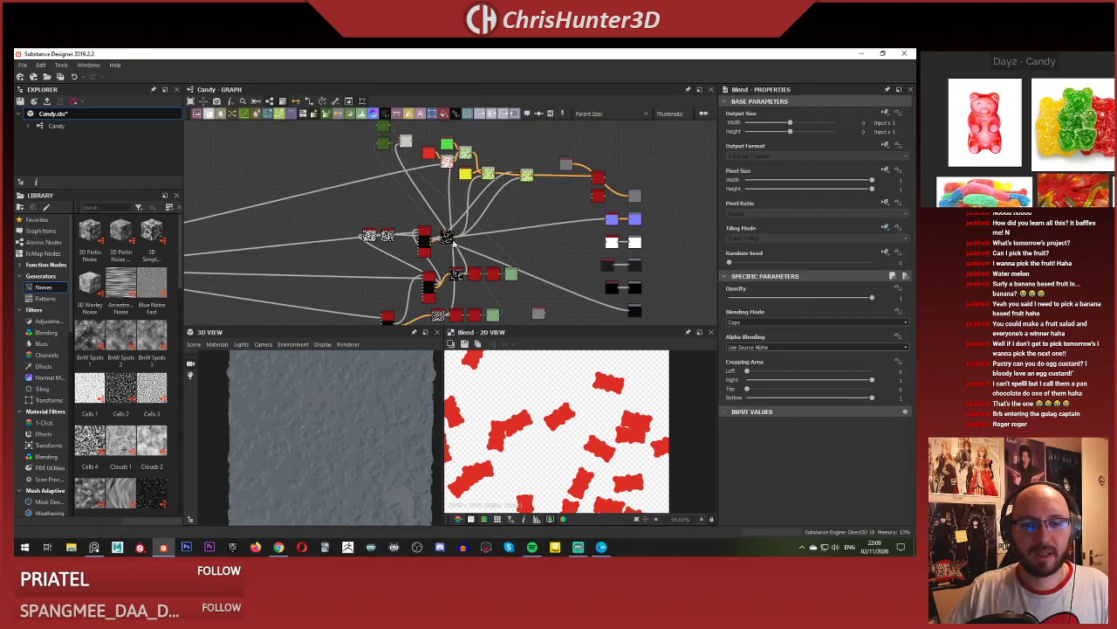
{"action": "scroll", "coordinate": [453, 243], "scroll_direction": "up", "scroll_amount": 4}
{"action": "middle_click_drag", "start_coordinate": [454, 243], "coordinate": [462, 206]}
{"action": "scroll", "coordinate": [479, 202], "scroll_direction": "down", "scroll_amount": 2}
{"action": "left_click", "coordinate": [415, 225]}
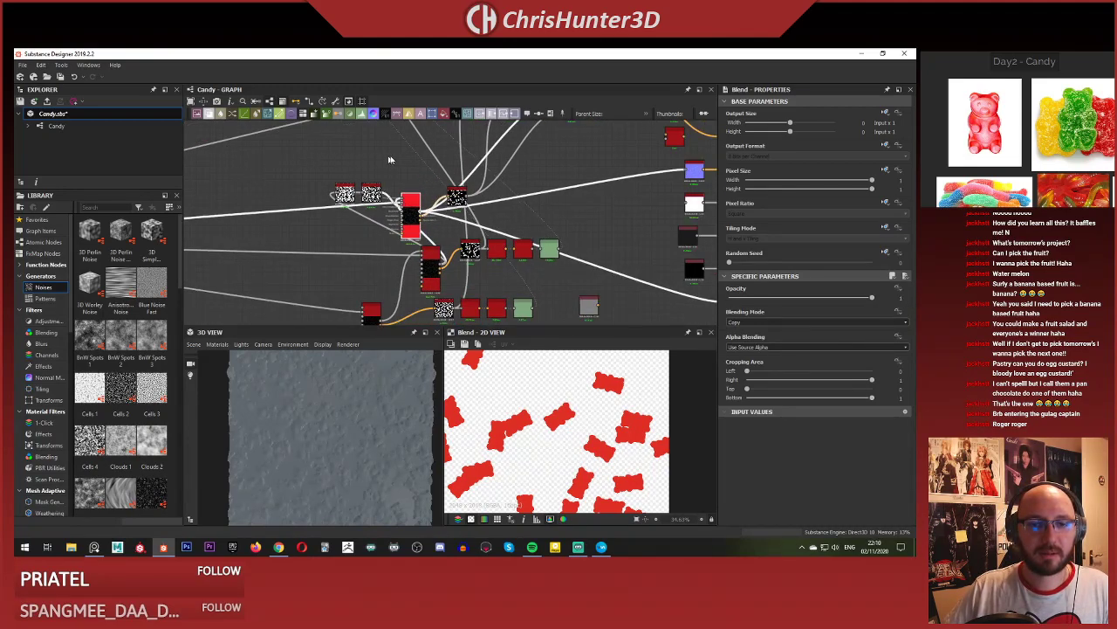
{"action": "left_click", "coordinate": [467, 195], "text": "shift"}
{"action": "middle_click_drag", "start_coordinate": [423, 162], "coordinate": [591, 215]}
{"action": "middle_click_drag", "start_coordinate": [350, 187], "coordinate": [629, 229]}
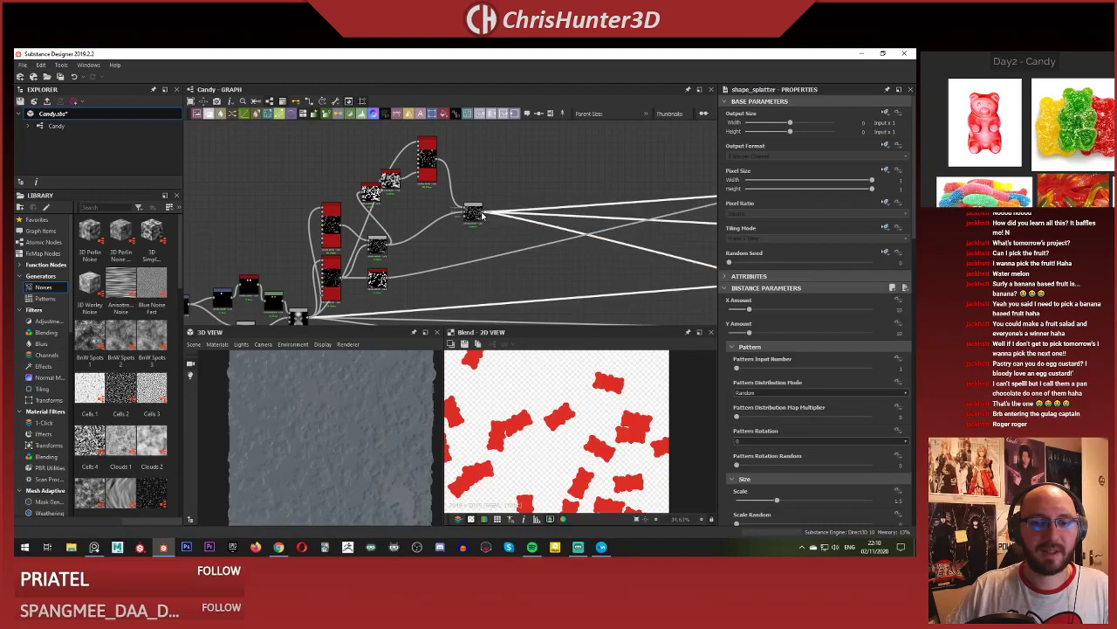
Examine the height displacement in 3D and show the final gummy bear Blend in the 2D view.
{"action": "left_click_drag", "start_coordinate": [401, 436], "coordinate": [360, 419]}
{"action": "scroll", "coordinate": [453, 222], "scroll_direction": "up", "scroll_amount": 6}
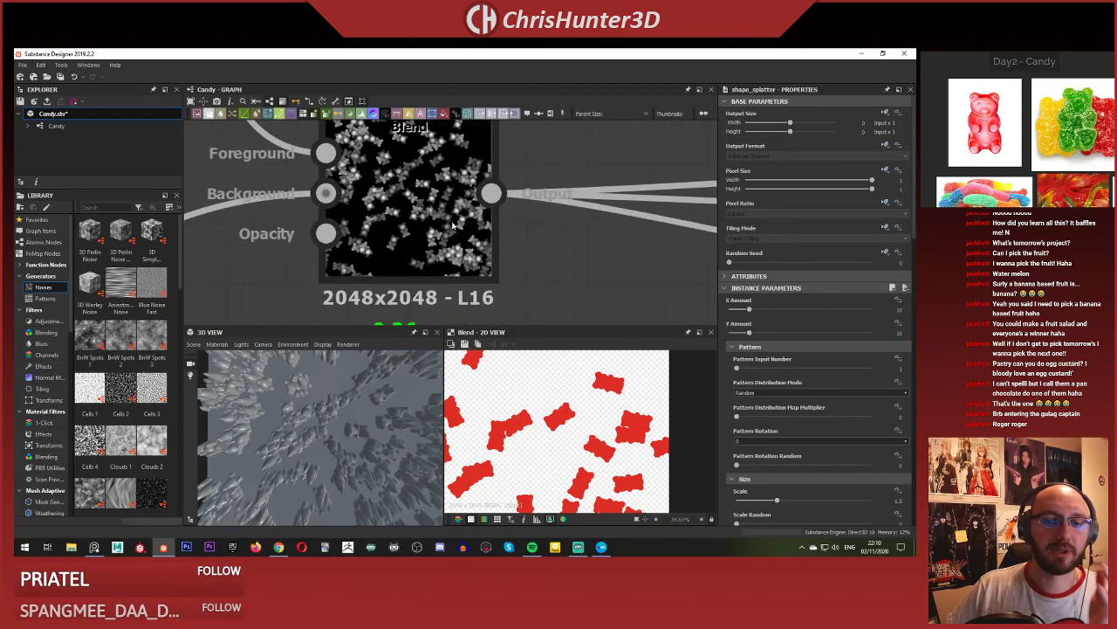
{"action": "left_click", "coordinate": [453, 234]}
{"action": "left_click_drag", "start_coordinate": [345, 419], "coordinate": [384, 406]}
{"action": "scroll", "coordinate": [454, 227], "scroll_direction": "down", "scroll_amount": 8}
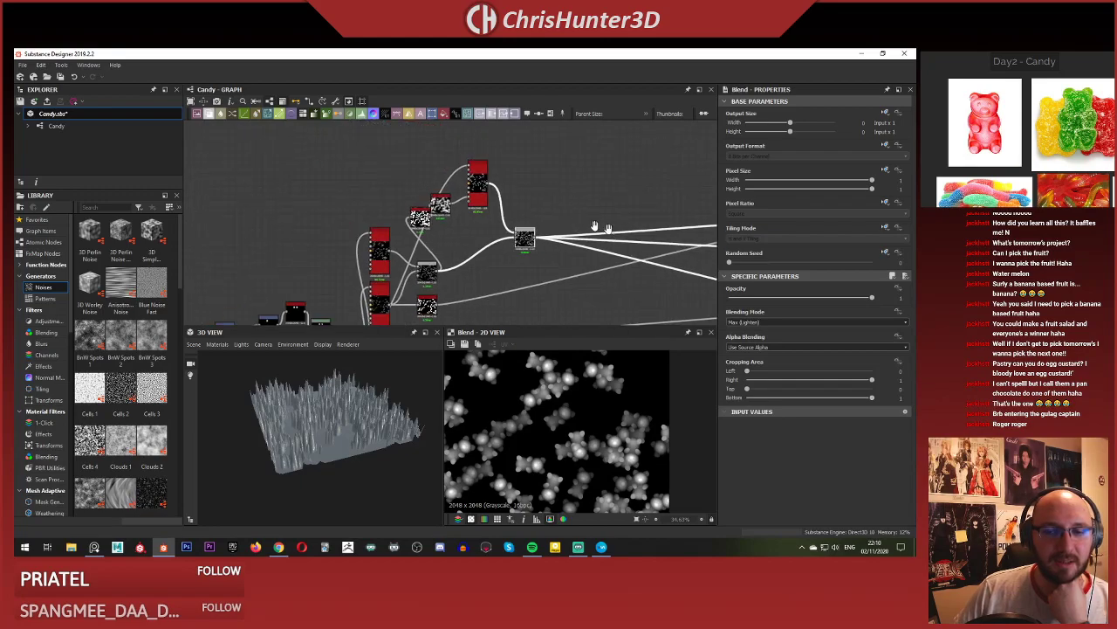
Inspect the Height to Normal node's bear normals up close and open the Height output.
{"action": "middle_click_drag", "start_coordinate": [599, 228], "coordinate": [328, 246]}
{"action": "middle_click_drag", "start_coordinate": [606, 248], "coordinate": [387, 210]}
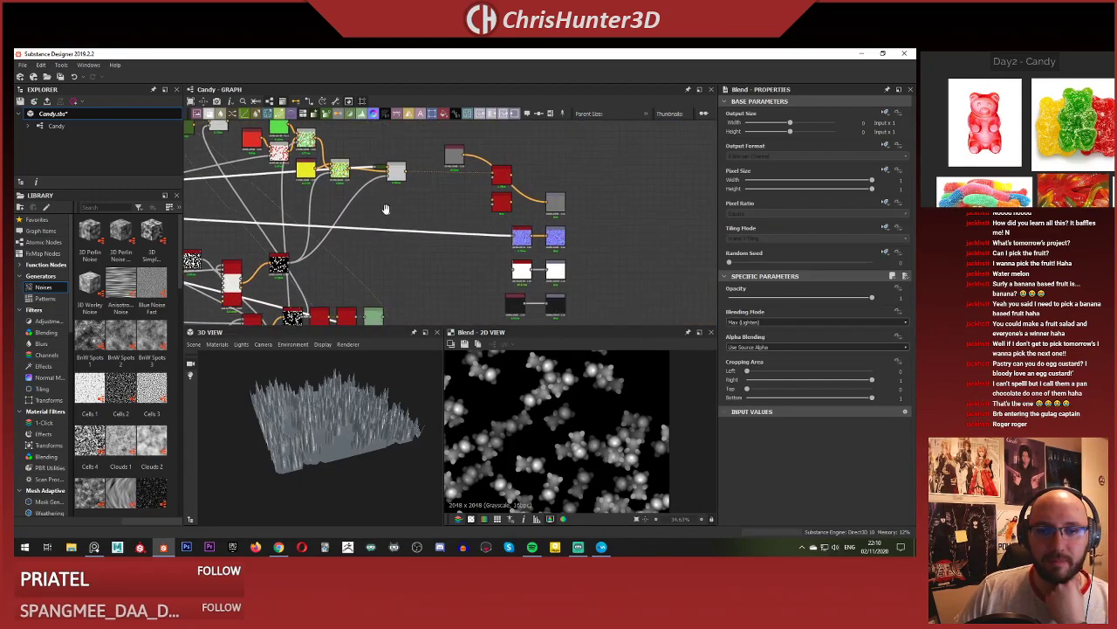
{"action": "scroll", "coordinate": [419, 240], "scroll_direction": "down", "scroll_amount": 1}
{"action": "middle_click_drag", "start_coordinate": [423, 242], "coordinate": [409, 227]}
{"action": "scroll", "coordinate": [511, 238], "scroll_direction": "up", "scroll_amount": 5}
{"action": "double_click", "coordinate": [426, 171]}
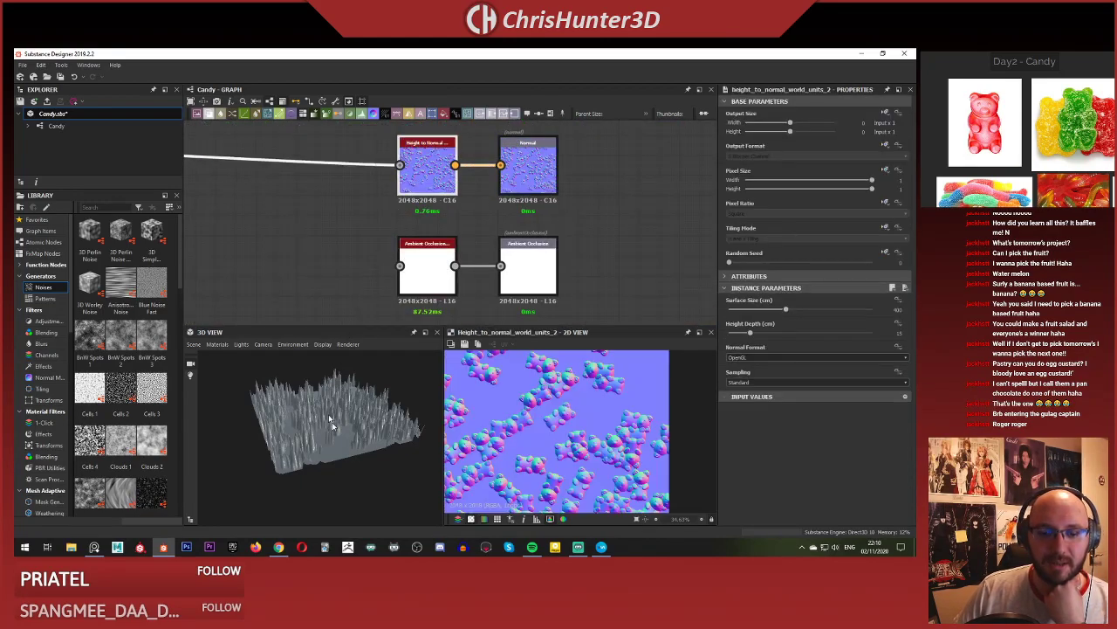
{"action": "scroll", "coordinate": [504, 469], "scroll_direction": "up", "scroll_amount": 5}
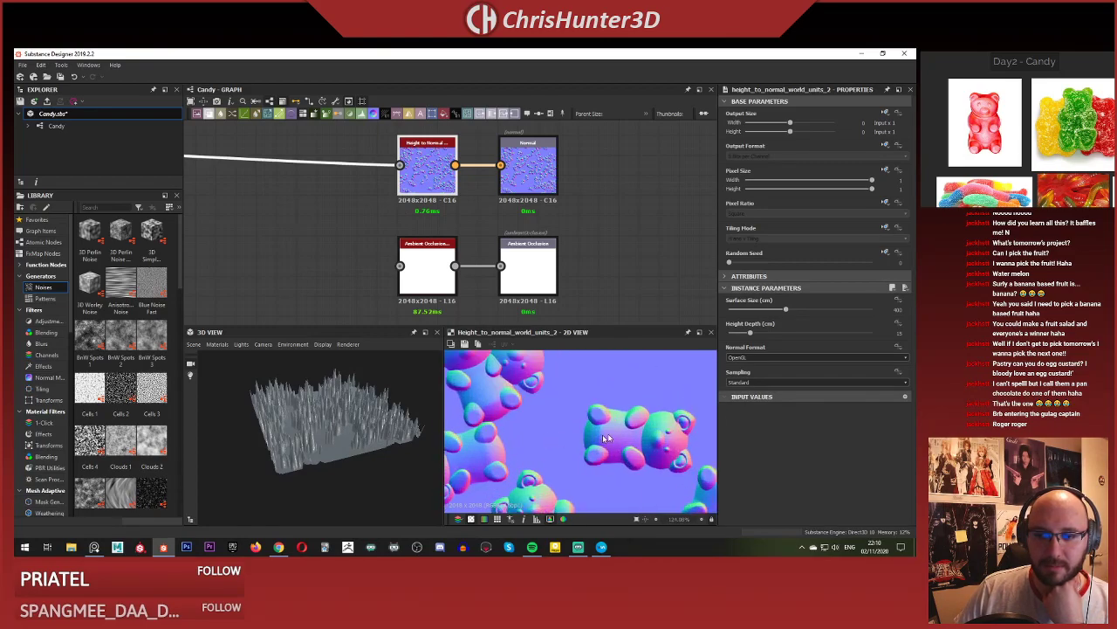
{"action": "scroll", "coordinate": [605, 438], "scroll_direction": "down", "scroll_amount": 5}
{"action": "scroll", "coordinate": [371, 269], "scroll_direction": "down", "scroll_amount": 5}
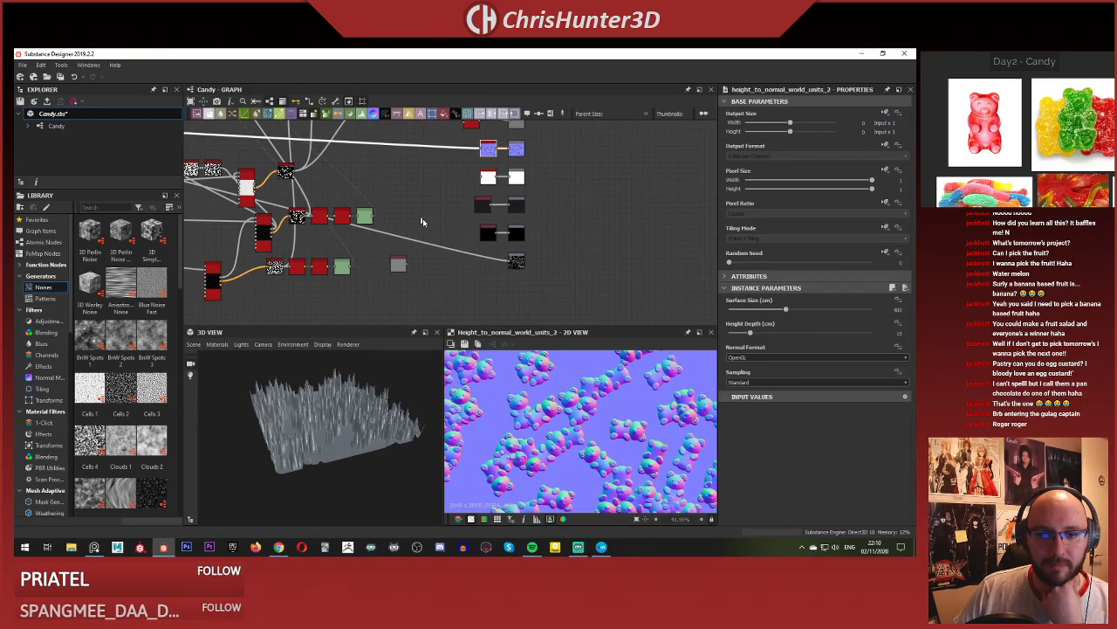
{"action": "scroll", "coordinate": [499, 285], "scroll_direction": "up", "scroll_amount": 4}
{"action": "double_click", "coordinate": [537, 240]}
Add a Levels node after the final gummy bear Blend and feed it with the Blend's output.
{"action": "middle_click_drag", "start_coordinate": [251, 179], "coordinate": [564, 271]}
{"action": "middle_click_drag", "start_coordinate": [206, 209], "coordinate": [500, 249]}
{"action": "scroll", "coordinate": [471, 248], "scroll_direction": "up", "scroll_amount": 4}
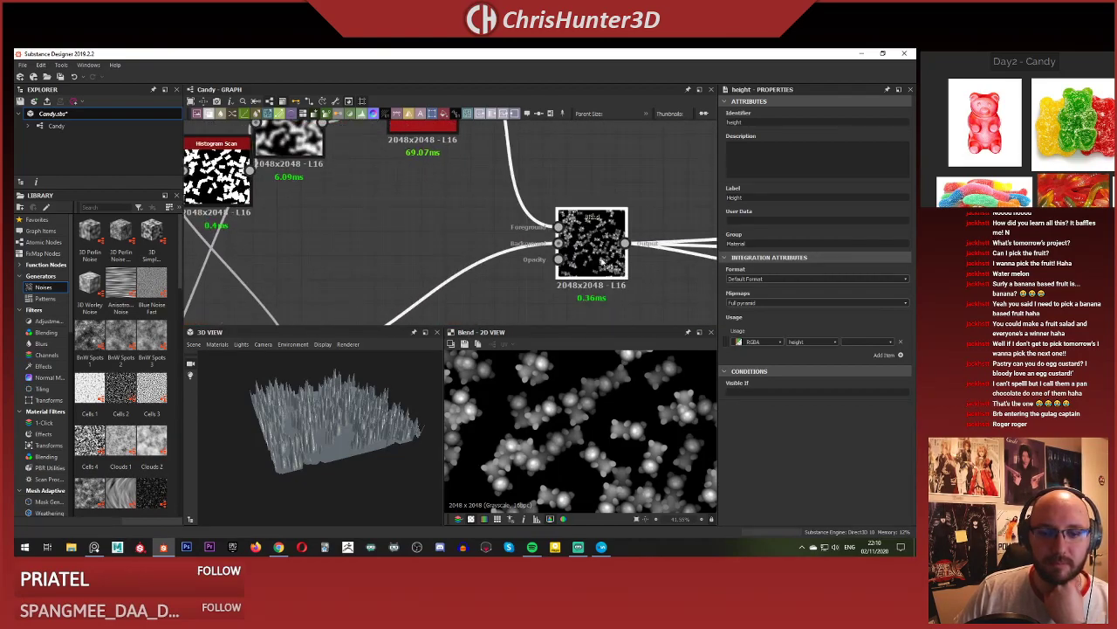
{"action": "middle_click_drag", "start_coordinate": [602, 261], "coordinate": [460, 265]}
{"action": "scroll", "coordinate": [470, 281], "scroll_direction": "up", "scroll_amount": 3}
{"action": "left_click", "coordinate": [548, 271]}
{"action": "middle_click_drag", "start_coordinate": [548, 272], "coordinate": [451, 286]}
{"action": "key", "text": "space"}
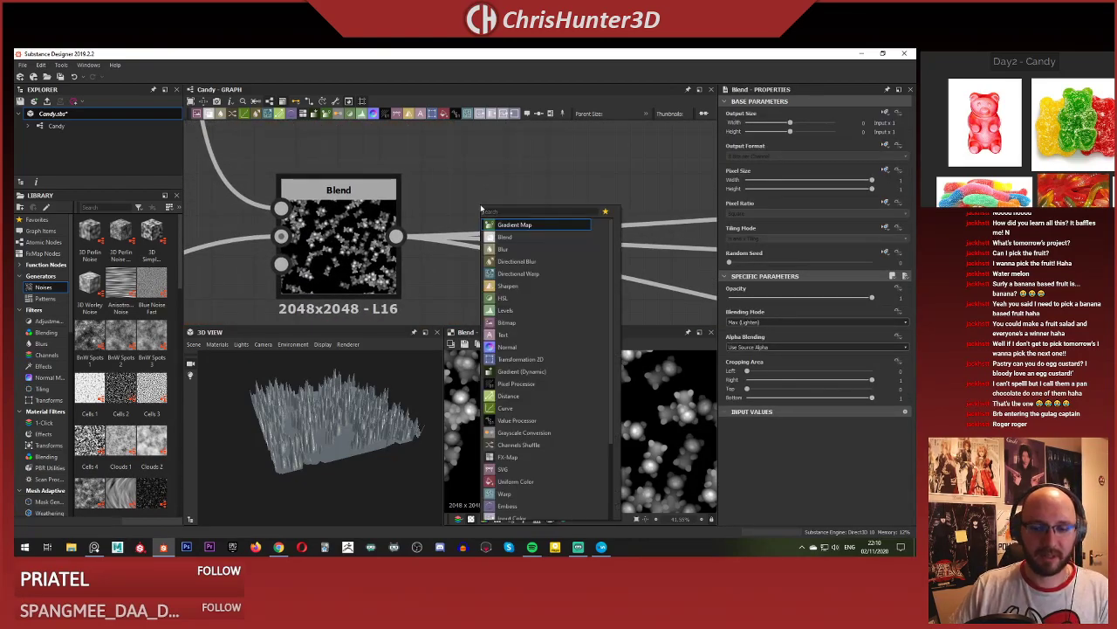
{"action": "type", "text": "levels"}
{"action": "key", "text": "Return"}
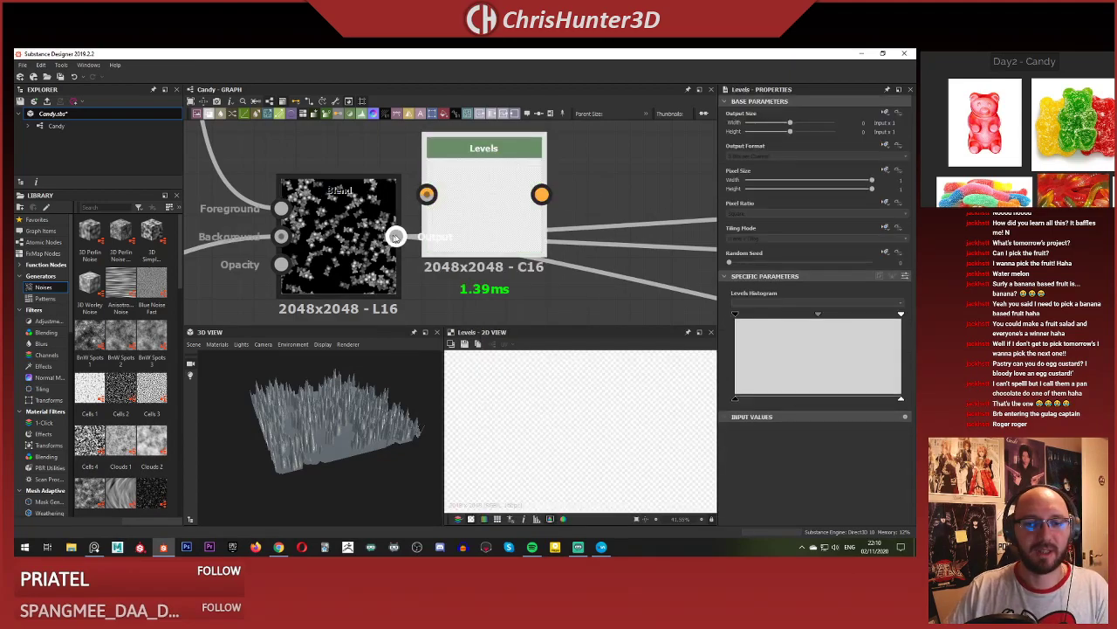
{"action": "left_click_drag", "start_coordinate": [395, 237], "coordinate": [524, 152]}
Transfer the final Blend's downstream links to the Levels output while keeping the Blend connected to the Levels input.
{"action": "scroll", "coordinate": [523, 258], "scroll_direction": "down", "scroll_amount": 2}
{"action": "scroll", "coordinate": [521, 238], "scroll_direction": "up", "scroll_amount": 1}
{"action": "scroll", "coordinate": [361, 433], "scroll_direction": "up", "scroll_amount": 2}
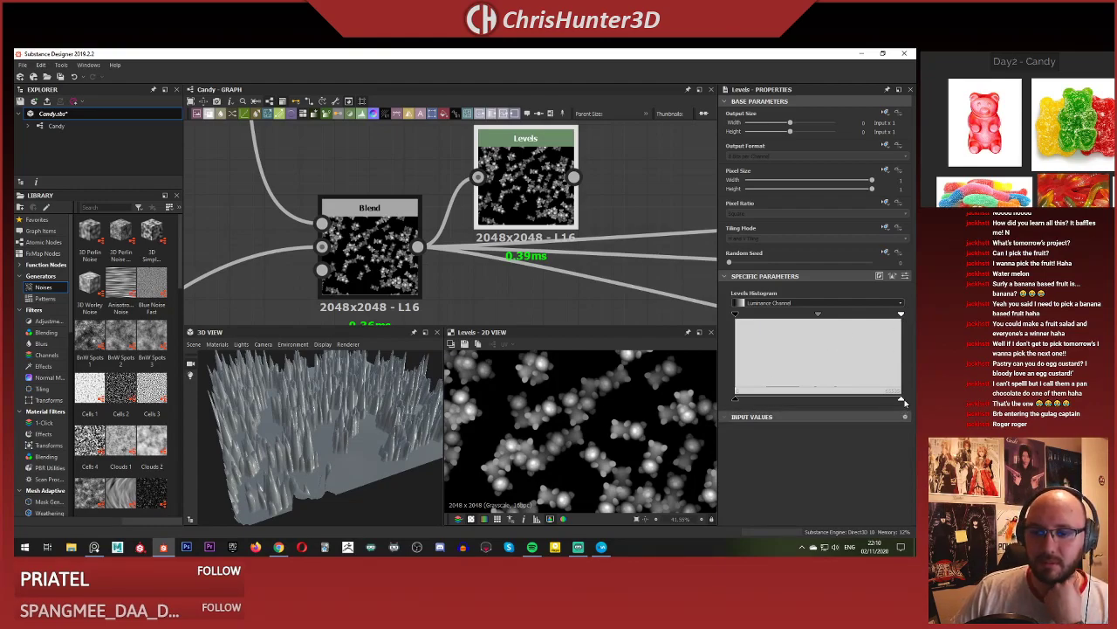
{"action": "left_click_drag", "start_coordinate": [877, 407], "coordinate": [901, 419]}
{"action": "left_click_drag", "start_coordinate": [415, 249], "coordinate": [551, 206], "text": "shift"}
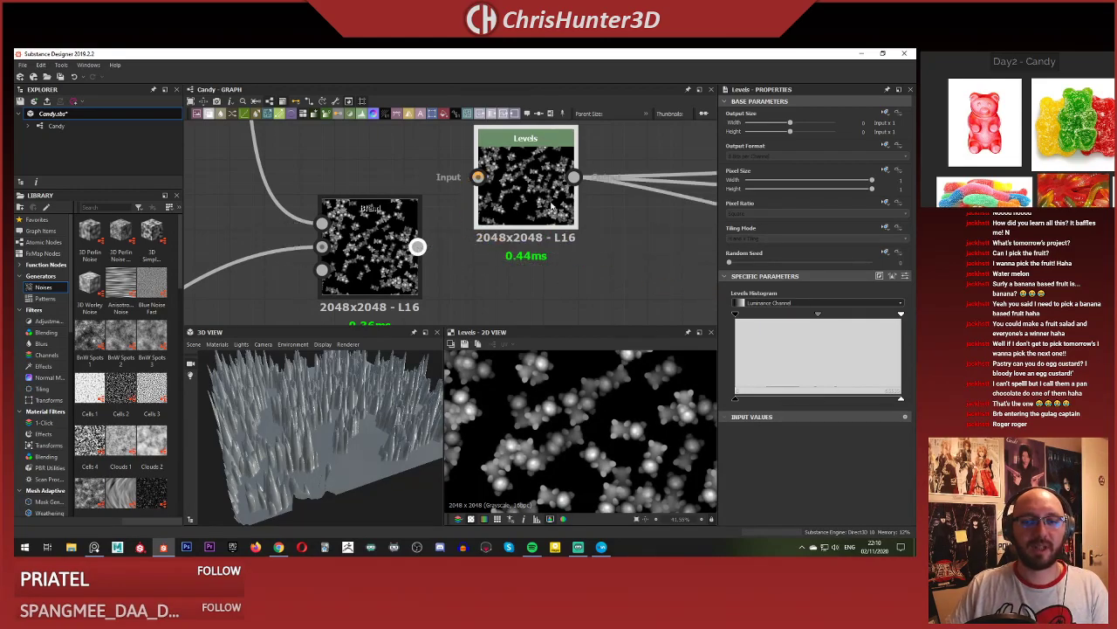
{"action": "left_click", "coordinate": [564, 223]}
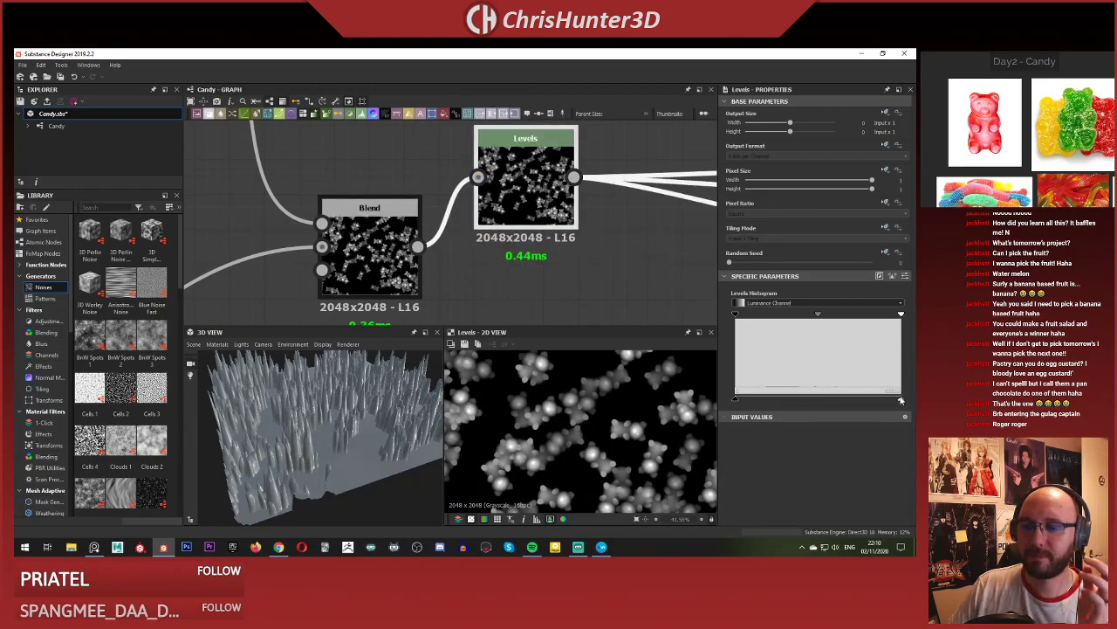
Lower the Levels node's white output level to about a fifth of its range and check the displaced bears in 3D.
{"action": "left_click_drag", "start_coordinate": [880, 399], "coordinate": [771, 409]}
{"action": "scroll", "coordinate": [329, 424], "scroll_direction": "up", "scroll_amount": 5}
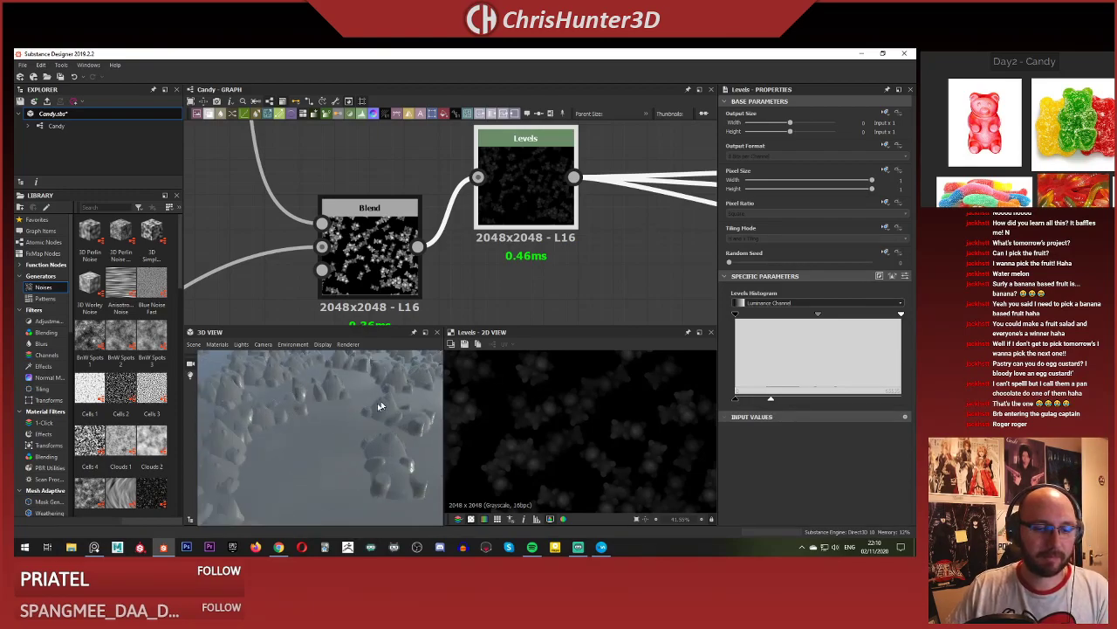
{"action": "left_click_drag", "start_coordinate": [398, 385], "coordinate": [364, 383]}
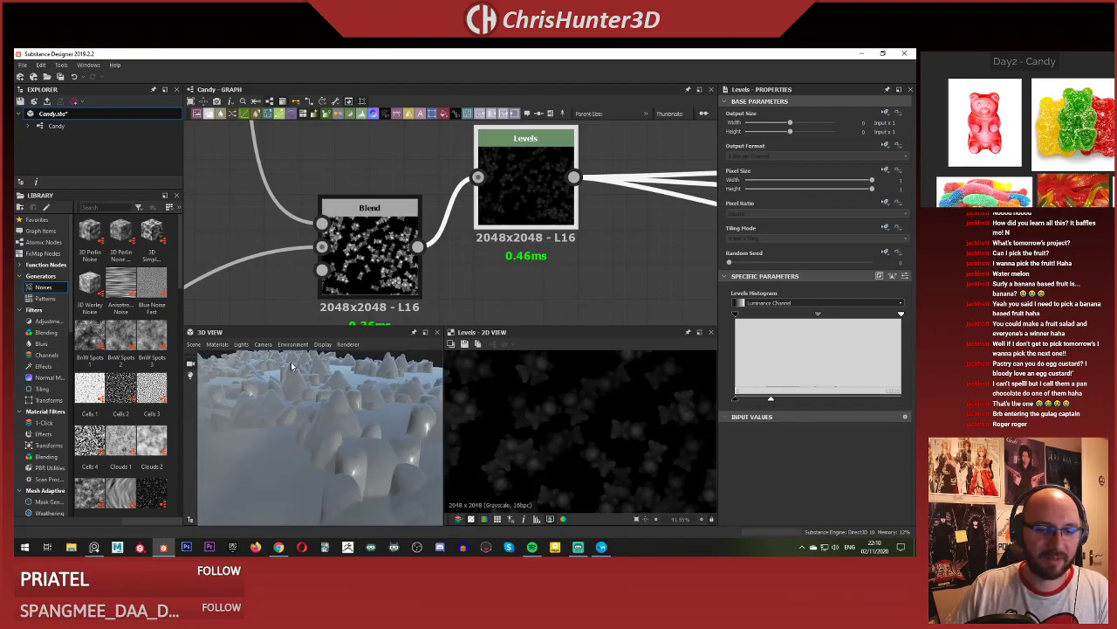
{"action": "left_click_drag", "start_coordinate": [292, 367], "coordinate": [361, 428]}
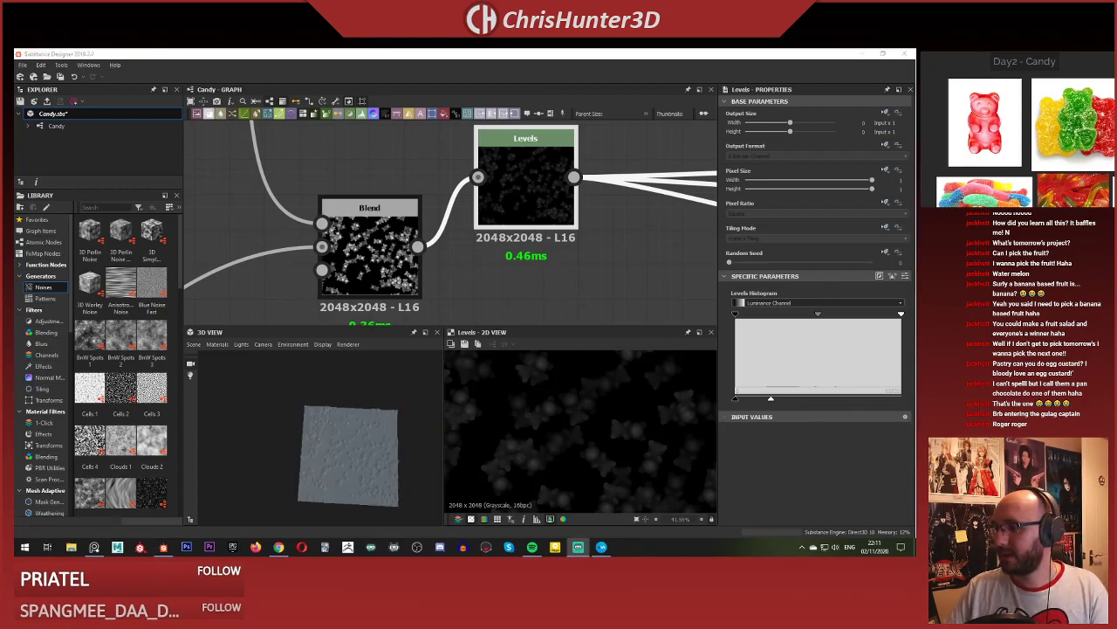
Look over the graph from the layering nodes to the color nodes and preview the red color Blend.
{"action": "scroll", "coordinate": [384, 253], "scroll_direction": "up", "scroll_amount": 3}
{"action": "scroll", "coordinate": [384, 249], "scroll_direction": "down", "scroll_amount": 4}
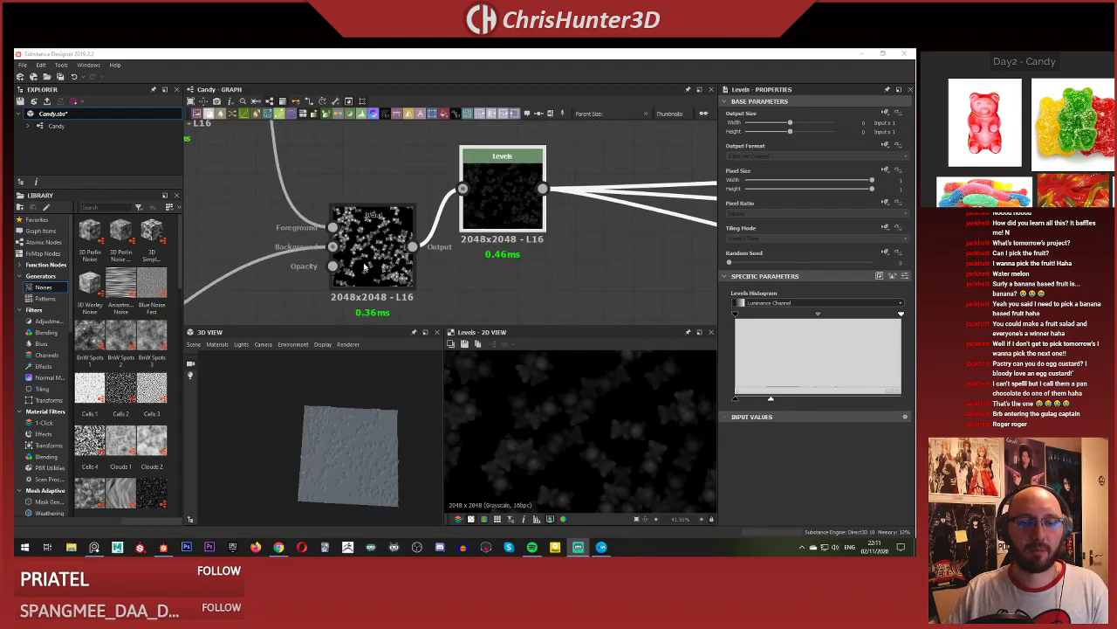
{"action": "scroll", "coordinate": [511, 230], "scroll_direction": "up", "scroll_amount": 1}
{"action": "scroll", "coordinate": [511, 230], "scroll_direction": "down", "scroll_amount": 3}
{"action": "middle_click_drag", "start_coordinate": [356, 224], "coordinate": [388, 191]}
{"action": "middle_click_drag", "start_coordinate": [448, 212], "coordinate": [512, 207]}
{"action": "scroll", "coordinate": [511, 207], "scroll_direction": "down", "scroll_amount": 2}
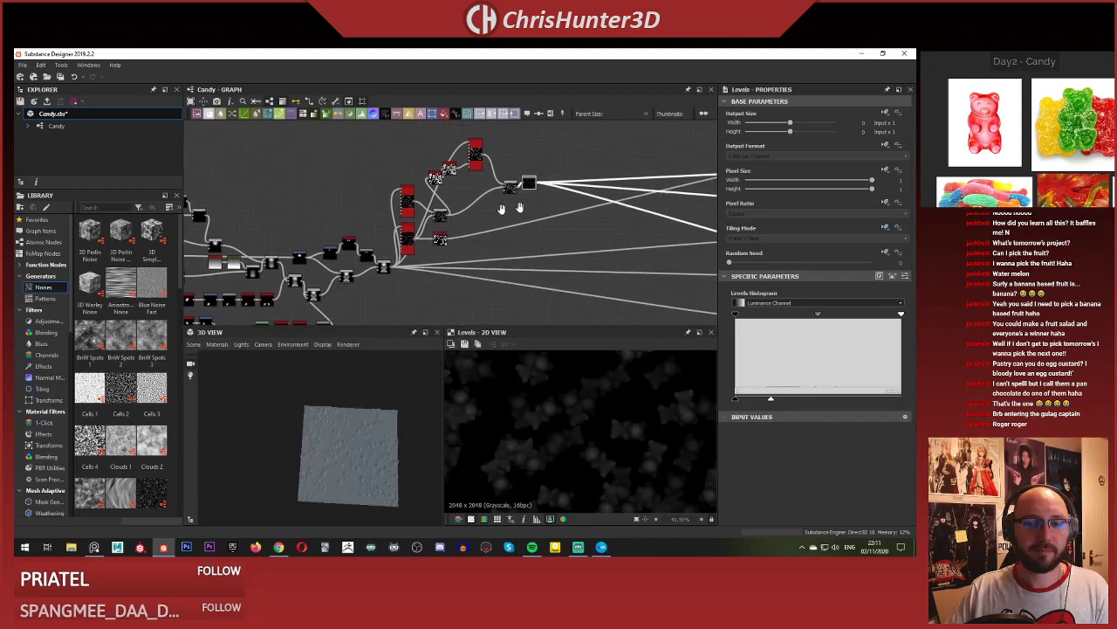
{"action": "scroll", "coordinate": [544, 184], "scroll_direction": "up", "scroll_amount": 4}
{"action": "middle_click_drag", "start_coordinate": [663, 201], "coordinate": [464, 225]}
{"action": "scroll", "coordinate": [464, 225], "scroll_direction": "up", "scroll_amount": 3}
{"action": "double_click", "coordinate": [559, 210]}
{"action": "scroll", "coordinate": [559, 210], "scroll_direction": "down", "scroll_amount": 2}
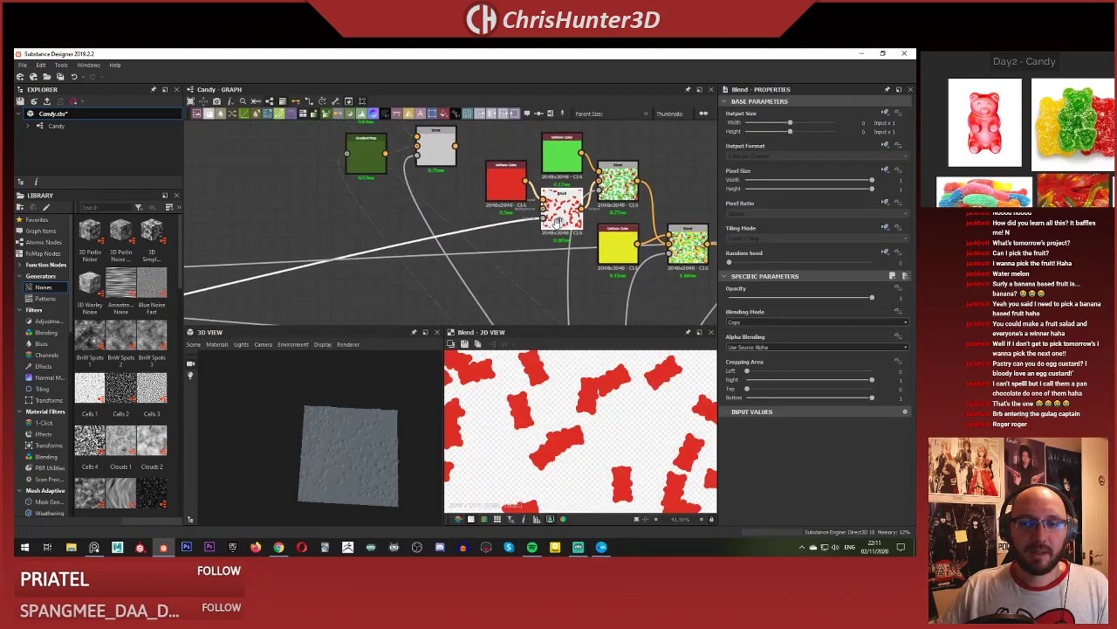
Duplicate the Histogram Scan beside the first two Tile Samplers and feed the copy from the upper one.
{"action": "middle_click_drag", "start_coordinate": [561, 209], "coordinate": [476, 239]}
{"action": "scroll", "coordinate": [457, 241], "scroll_direction": "down", "scroll_amount": 3}
{"action": "middle_click_drag", "start_coordinate": [357, 220], "coordinate": [508, 255]}
{"action": "scroll", "coordinate": [564, 212], "scroll_direction": "up", "scroll_amount": 2}
{"action": "scroll", "coordinate": [542, 249], "scroll_direction": "down", "scroll_amount": 2}
{"action": "left_click", "coordinate": [501, 259]}
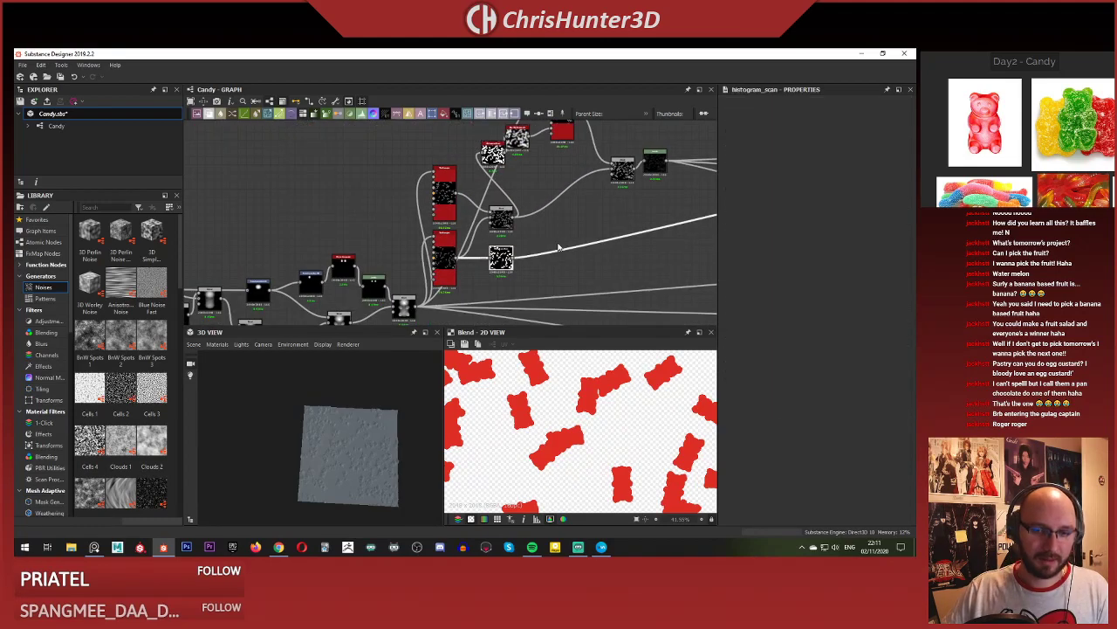
{"action": "key", "text": "ctrl+c"}
{"action": "key", "text": "ctrl+v"}
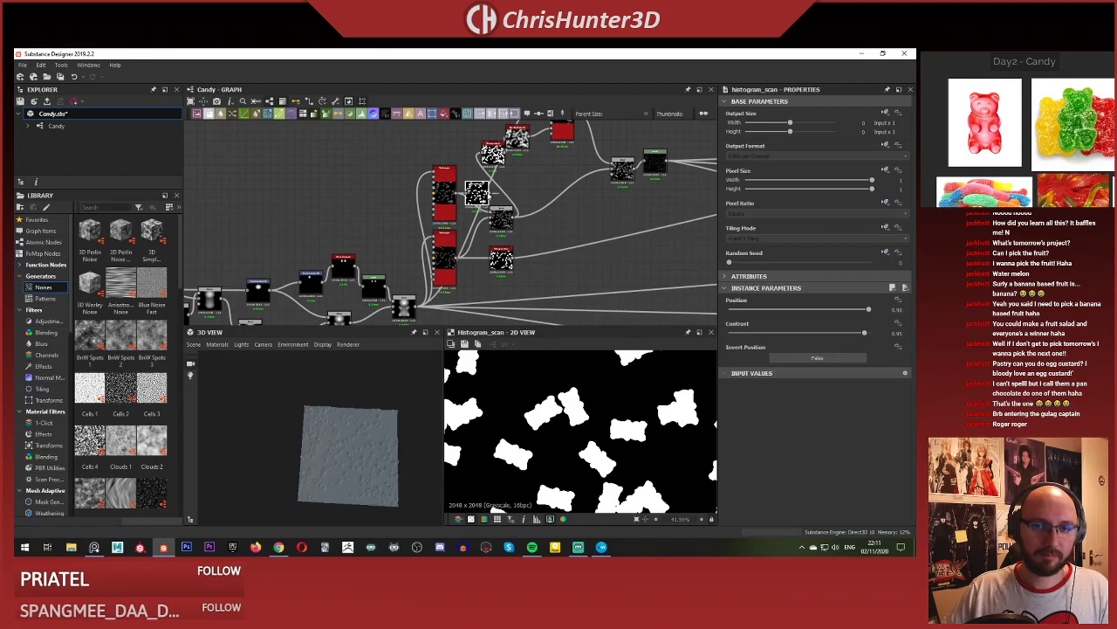
Connect the copied Histogram Scan's output to the mask input of the green color Blend.
{"action": "left_click", "coordinate": [488, 193]}
{"action": "scroll", "coordinate": [617, 174], "scroll_direction": "down", "scroll_amount": 3}
{"action": "middle_click_drag", "start_coordinate": [646, 169], "coordinate": [497, 212]}
{"action": "scroll", "coordinate": [591, 207], "scroll_direction": "up", "scroll_amount": 5}
{"action": "middle_click_drag", "start_coordinate": [666, 214], "coordinate": [580, 232]}
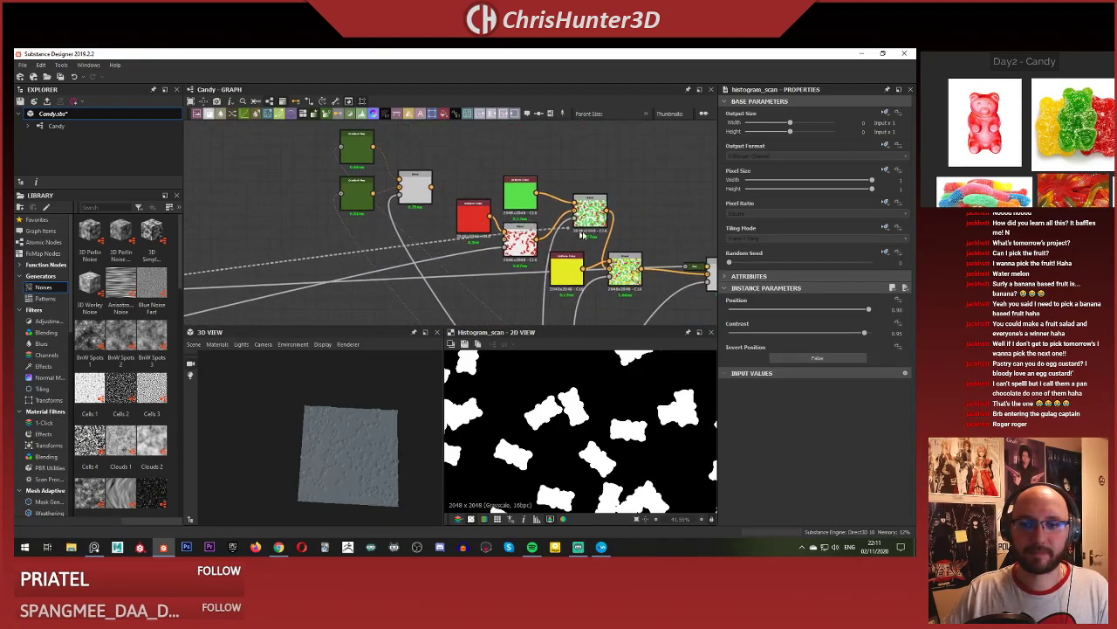
Place another copy of the Histogram Scan beside the third Tile Sampler and feed it from that sampler.
{"action": "scroll", "coordinate": [552, 194], "scroll_direction": "down", "scroll_amount": 3}
{"action": "scroll", "coordinate": [552, 194], "scroll_direction": "up", "scroll_amount": 4}
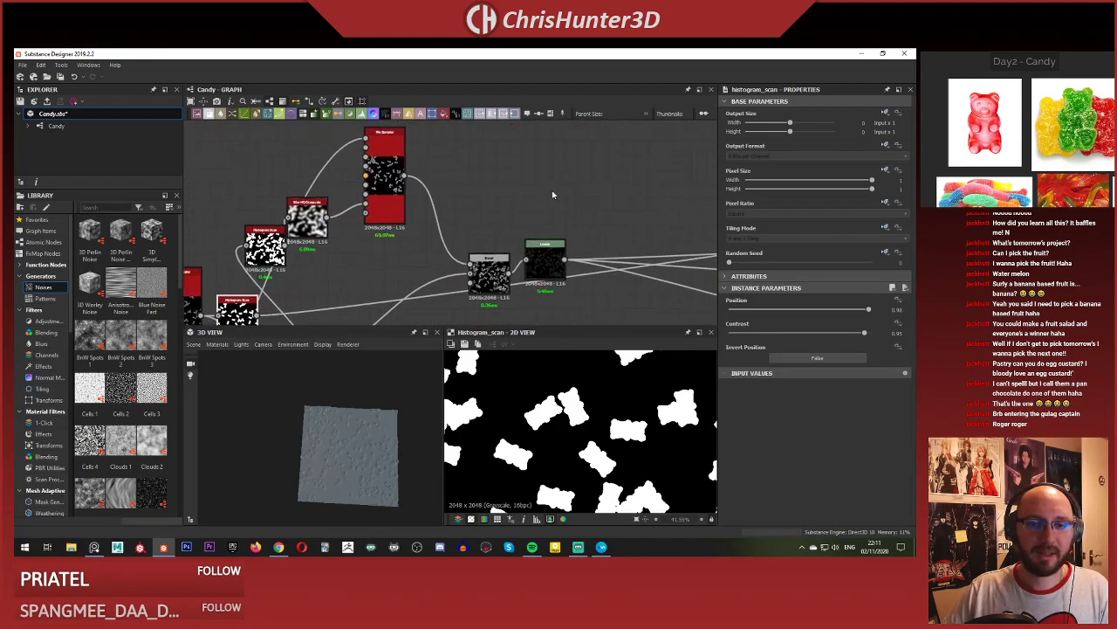
{"action": "key", "text": "ctrl+v"}
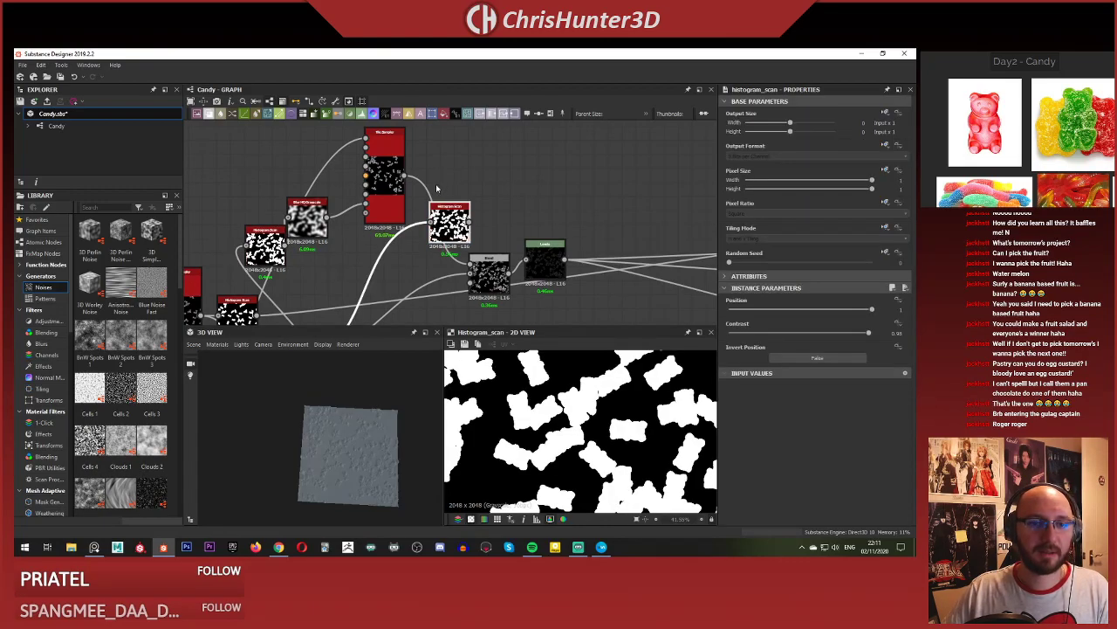
{"action": "left_click_drag", "start_coordinate": [404, 176], "coordinate": [442, 189]}
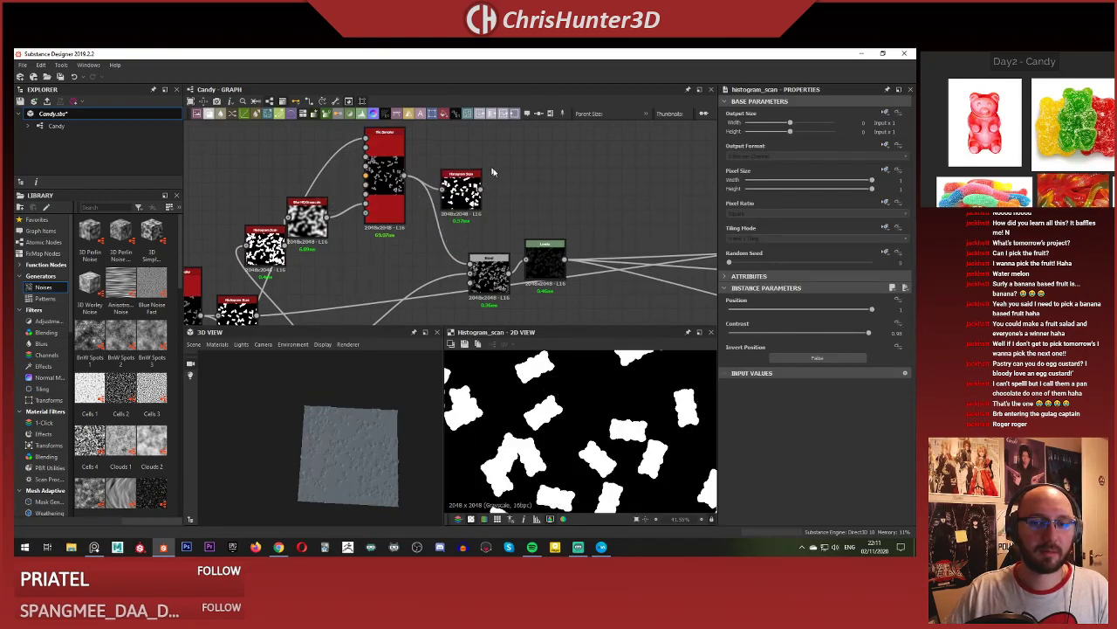
Use the third layer's Histogram Scan as the mask of the yellow color Blend and preview the combined colors.
{"action": "scroll", "coordinate": [524, 185], "scroll_direction": "down", "scroll_amount": 3}
{"action": "scroll", "coordinate": [404, 190], "scroll_direction": "up", "scroll_amount": 5}
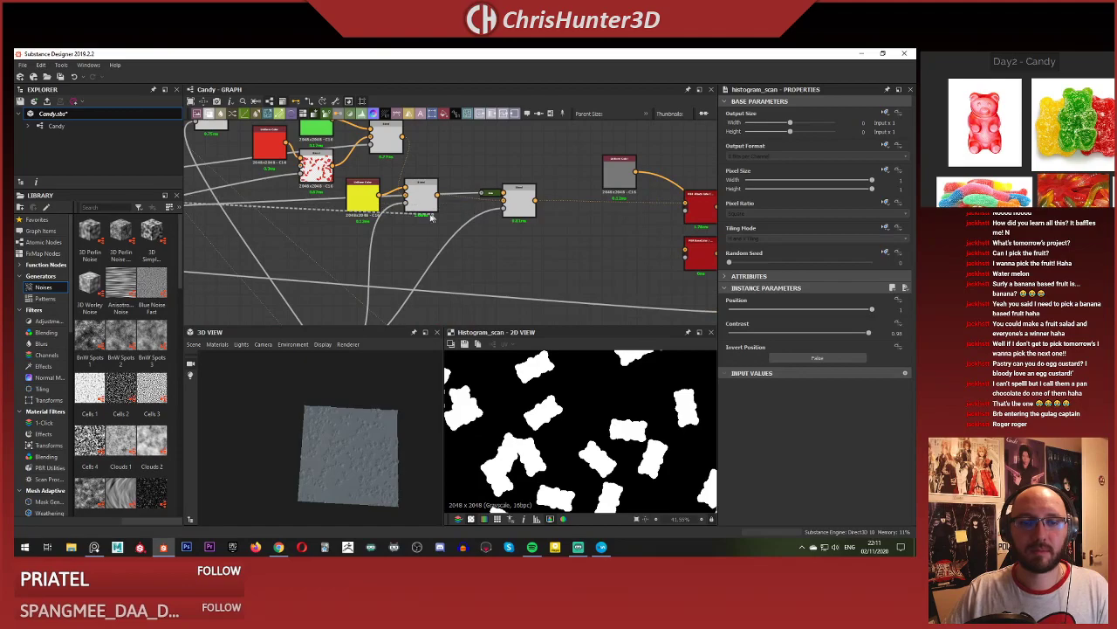
{"action": "double_click", "coordinate": [423, 199]}
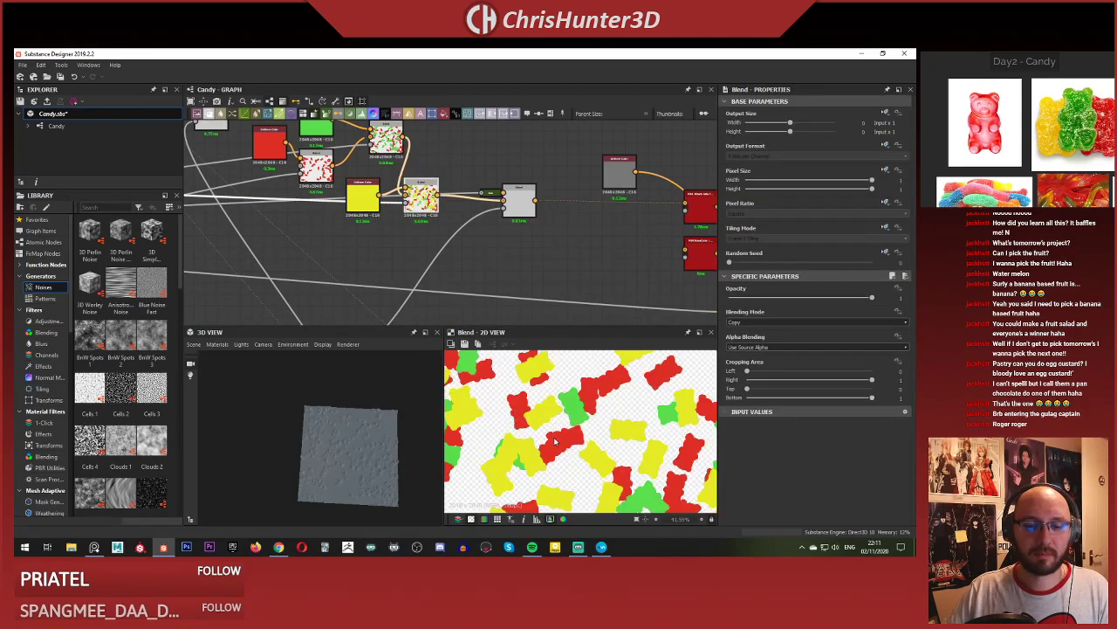
Preview the last Blend in the color chain and move it above the yellow Blend's output path.
{"action": "scroll", "coordinate": [497, 232], "scroll_direction": "up", "scroll_amount": 1}
{"action": "left_click_drag", "start_coordinate": [523, 196], "coordinate": [529, 214]}
{"action": "double_click", "coordinate": [529, 215]}
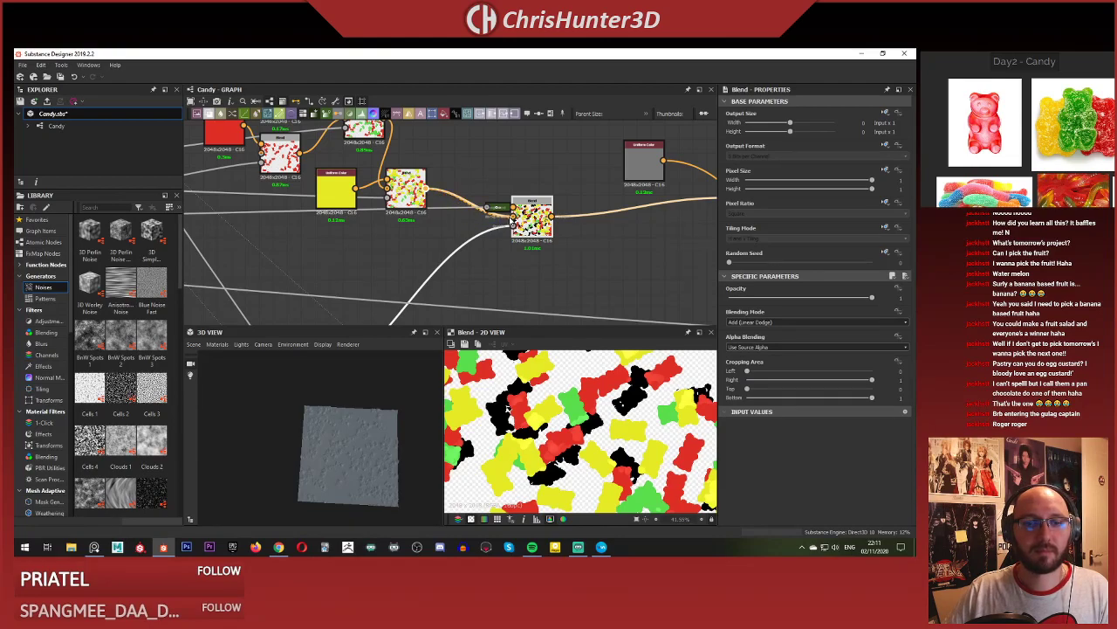
{"action": "left_click_drag", "start_coordinate": [494, 221], "coordinate": [524, 162]}
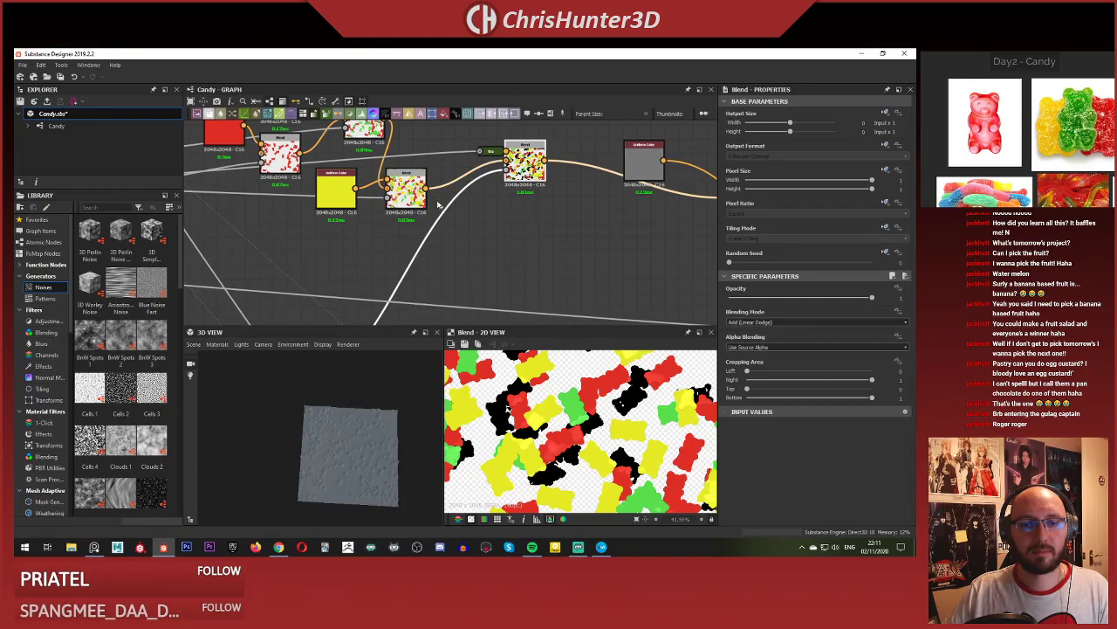
Connect the yellow Blend directly to the PBR albedo safe color node that feeds Base Color, bypassing the last Blend.
{"action": "left_click", "coordinate": [426, 187]}
{"action": "scroll", "coordinate": [567, 226], "scroll_direction": "down", "scroll_amount": 2}
{"action": "middle_click_drag", "start_coordinate": [642, 231], "coordinate": [458, 220]}
{"action": "scroll", "coordinate": [489, 221], "scroll_direction": "up", "scroll_amount": 1}
{"action": "left_click_drag", "start_coordinate": [489, 221], "coordinate": [495, 194]}
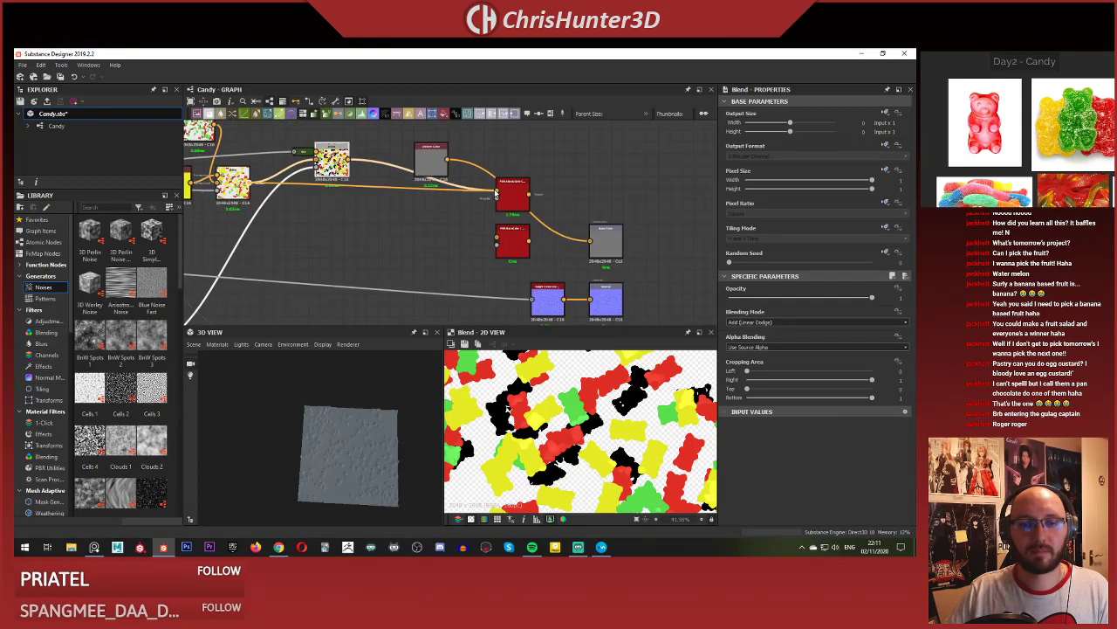
{"action": "left_click_drag", "start_coordinate": [592, 249], "coordinate": [591, 242]}
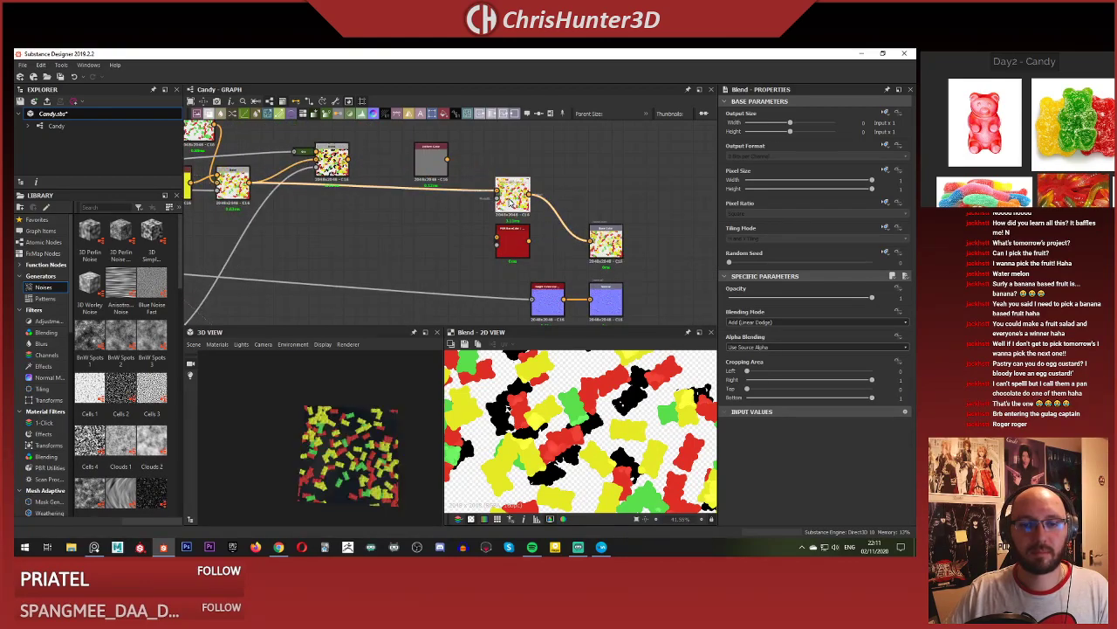
Preview the albedo safe color result and examine the colored gummy bears closely in 3D.
{"action": "double_click", "coordinate": [606, 243]}
{"action": "scroll", "coordinate": [365, 453], "scroll_direction": "up", "scroll_amount": 5}
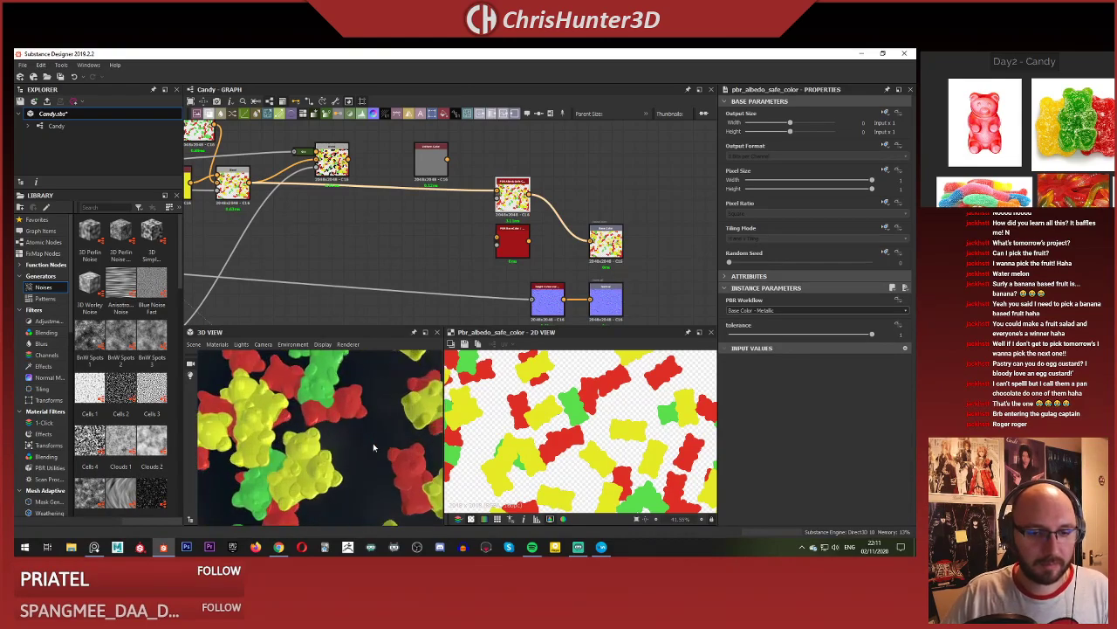
{"action": "scroll", "coordinate": [366, 448], "scroll_direction": "down", "scroll_amount": 2}
{"action": "scroll", "coordinate": [323, 436], "scroll_direction": "up", "scroll_amount": 3}
{"action": "scroll", "coordinate": [323, 436], "scroll_direction": "down", "scroll_amount": 8}
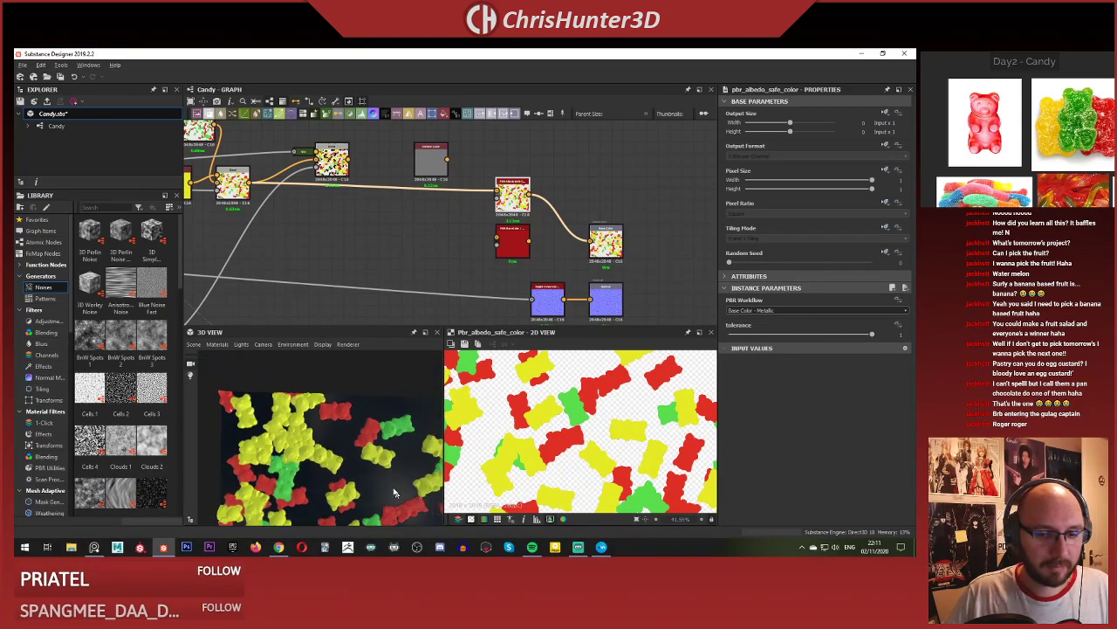
{"action": "scroll", "coordinate": [362, 454], "scroll_direction": "down", "scroll_amount": 4}
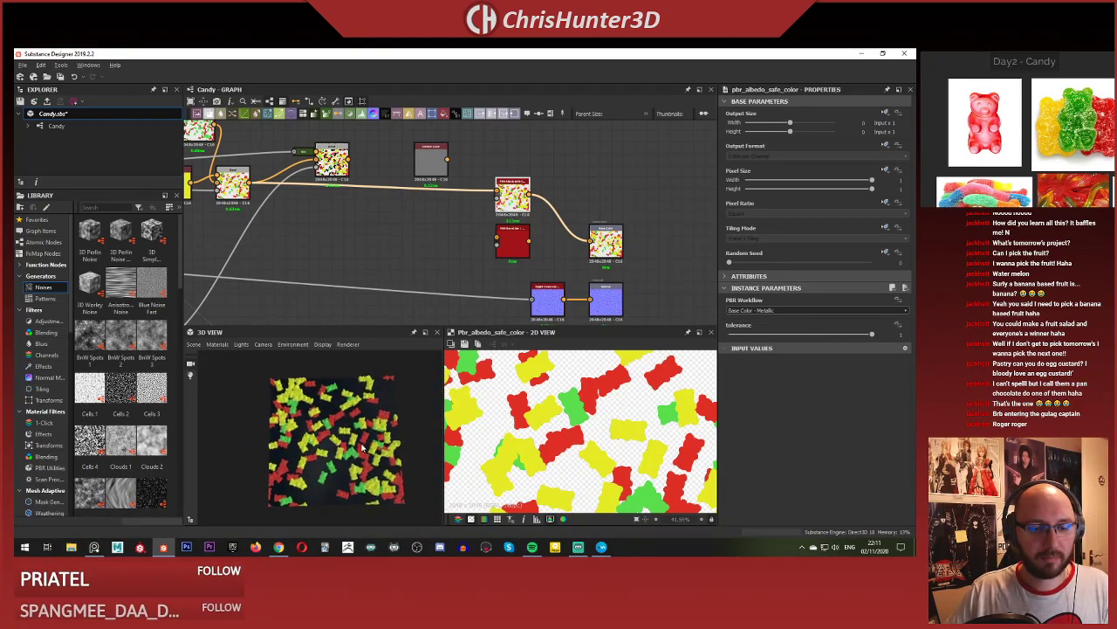
{"action": "scroll", "coordinate": [362, 455], "scroll_direction": "up", "scroll_amount": 2}
Trace the links between the layering and color nodes and preview the third Tile Sampler.
{"action": "scroll", "coordinate": [336, 267], "scroll_direction": "down", "scroll_amount": 5}
{"action": "middle_click_drag", "start_coordinate": [384, 256], "coordinate": [355, 315]}
{"action": "scroll", "coordinate": [397, 253], "scroll_direction": "up", "scroll_amount": 8}
{"action": "scroll", "coordinate": [572, 201], "scroll_direction": "up", "scroll_amount": 3}
{"action": "scroll", "coordinate": [384, 253], "scroll_direction": "down", "scroll_amount": 1}
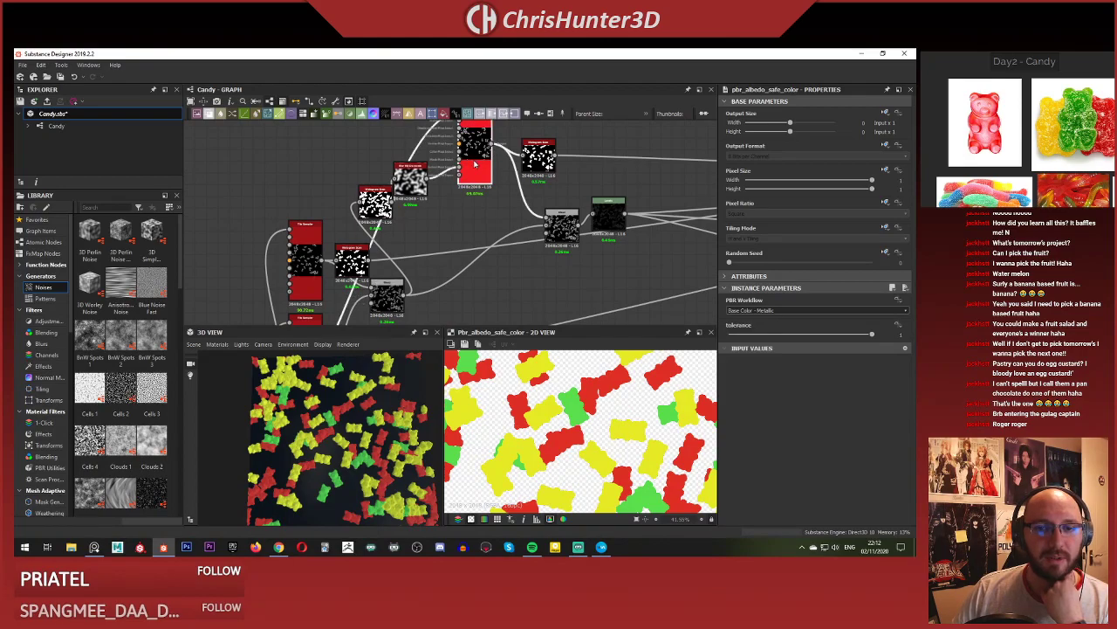
{"action": "left_click", "coordinate": [559, 247]}
{"action": "scroll", "coordinate": [312, 244], "scroll_direction": "down", "scroll_amount": 5}
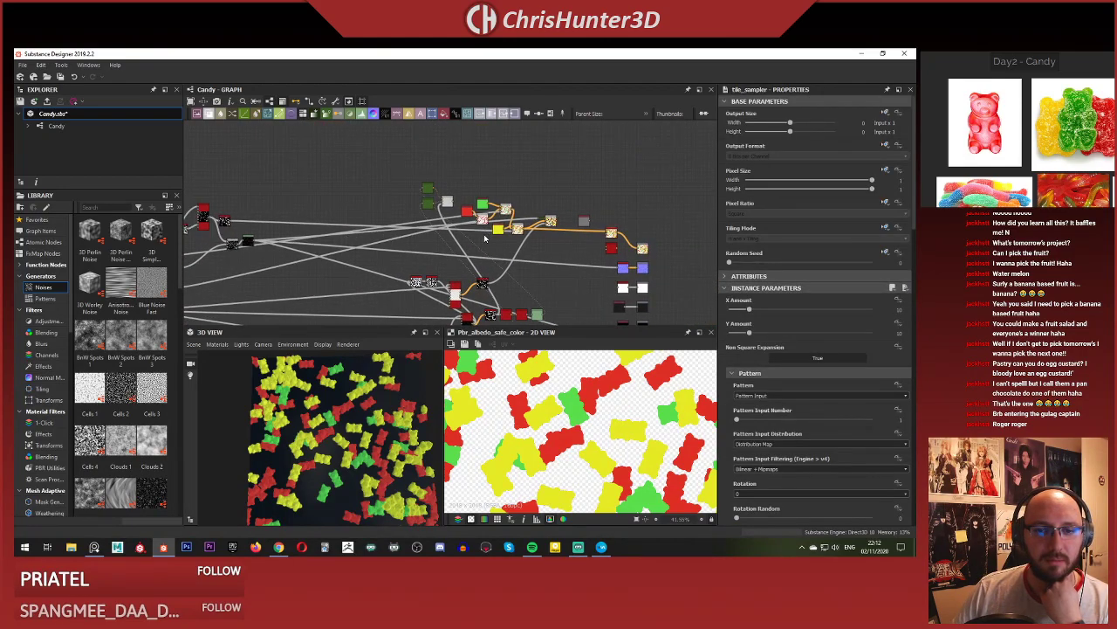
{"action": "scroll", "coordinate": [482, 234], "scroll_direction": "up", "scroll_amount": 5}
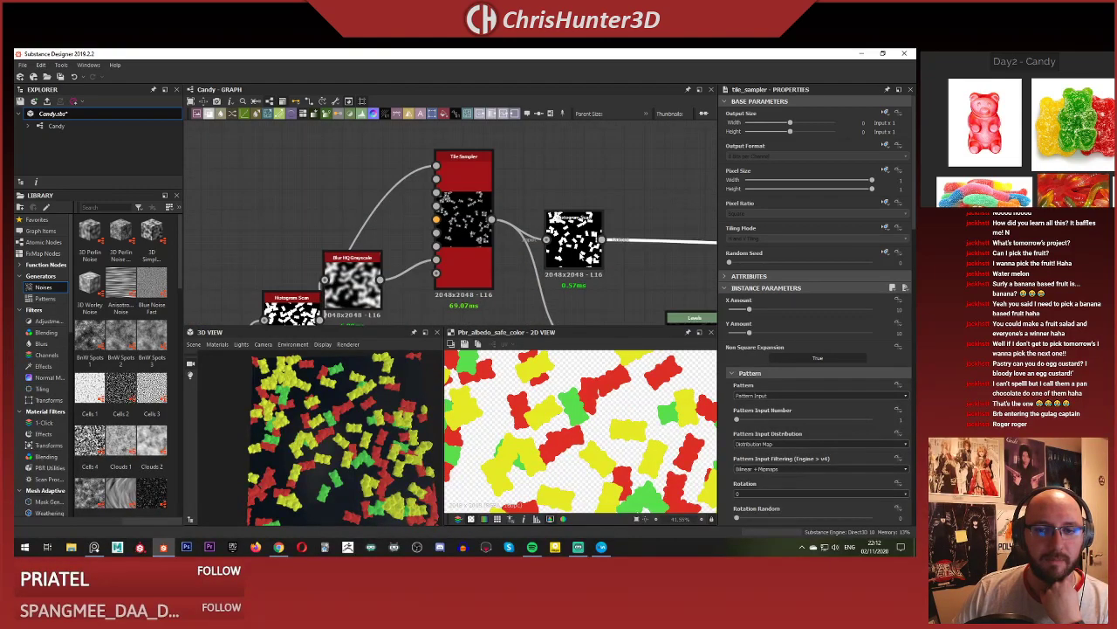
{"action": "double_click", "coordinate": [447, 199]}
{"action": "scroll", "coordinate": [542, 400], "scroll_direction": "down", "scroll_amount": 2}
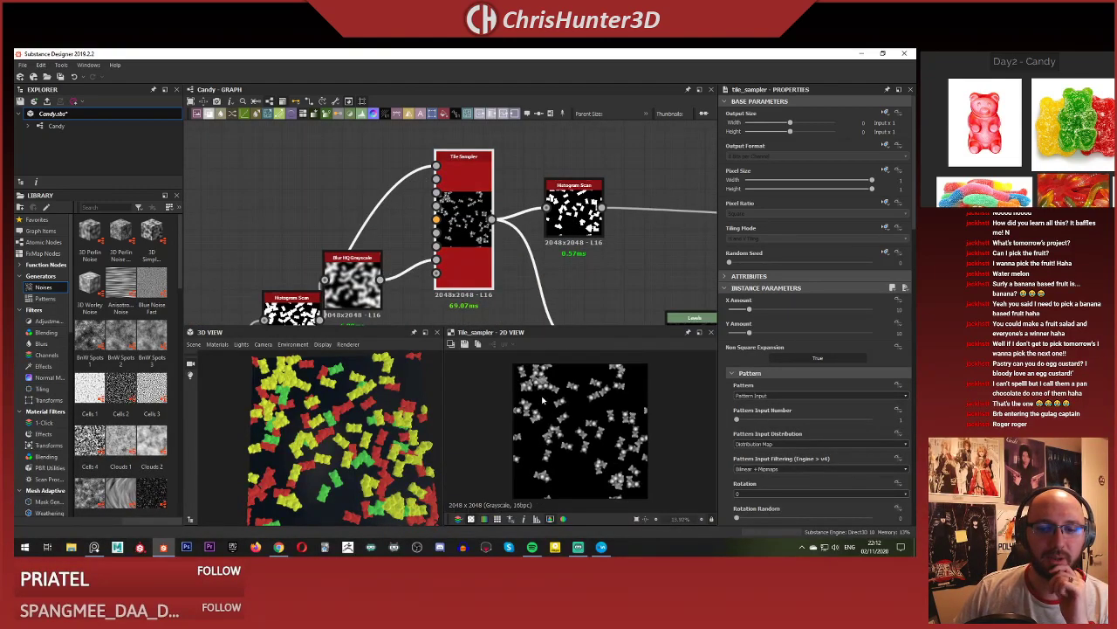
Preview the nodes leading into the third Tile Sampler: its Blur HQ Grayscale, the Histogram Scan and the first layers' Blend.
{"action": "scroll", "coordinate": [383, 288], "scroll_direction": "up", "scroll_amount": 2}
{"action": "double_click", "coordinate": [316, 247]}
{"action": "scroll", "coordinate": [316, 249], "scroll_direction": "up", "scroll_amount": 1}
{"action": "scroll", "coordinate": [540, 377], "scroll_direction": "up", "scroll_amount": 2}
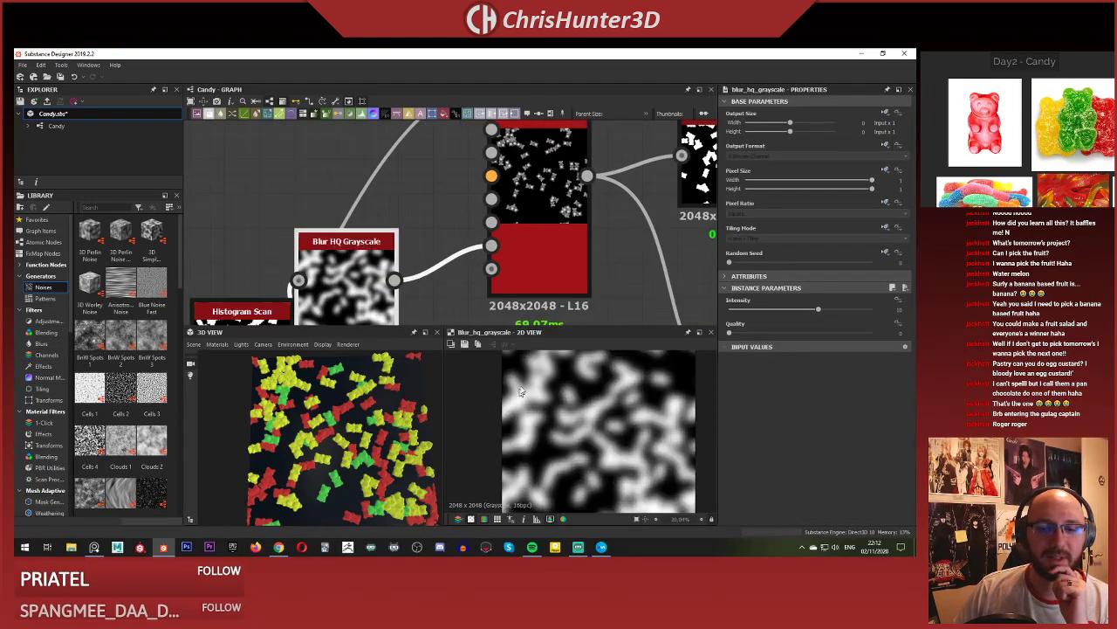
{"action": "scroll", "coordinate": [539, 377], "scroll_direction": "down", "scroll_amount": 2}
{"action": "middle_click_drag", "start_coordinate": [262, 301], "coordinate": [355, 225]}
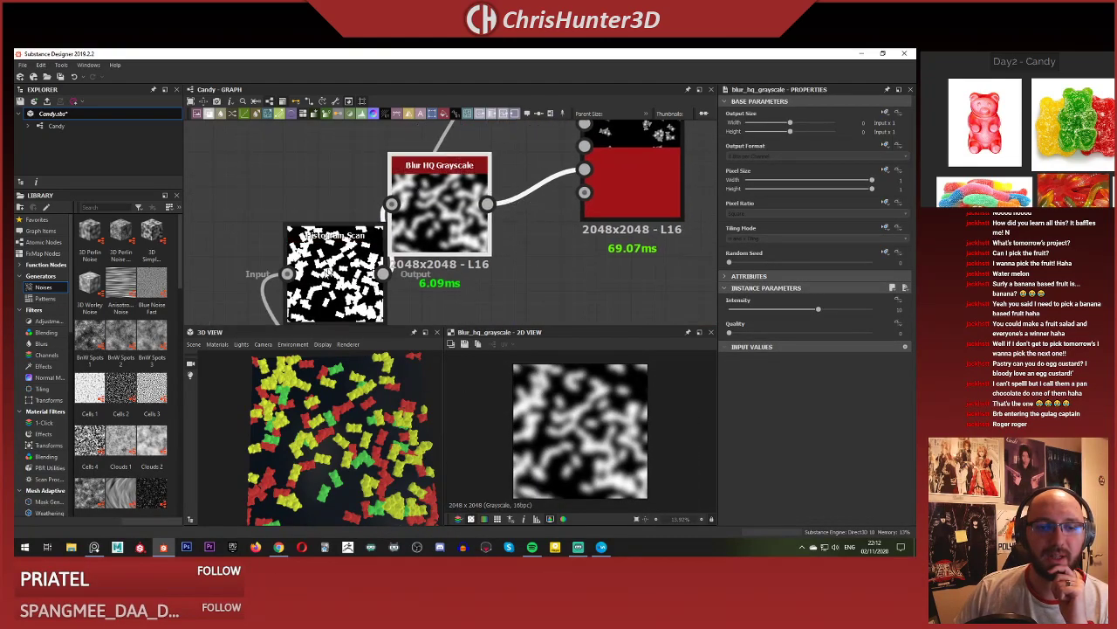
{"action": "double_click", "coordinate": [333, 264]}
{"action": "scroll", "coordinate": [442, 218], "scroll_direction": "down", "scroll_amount": 5}
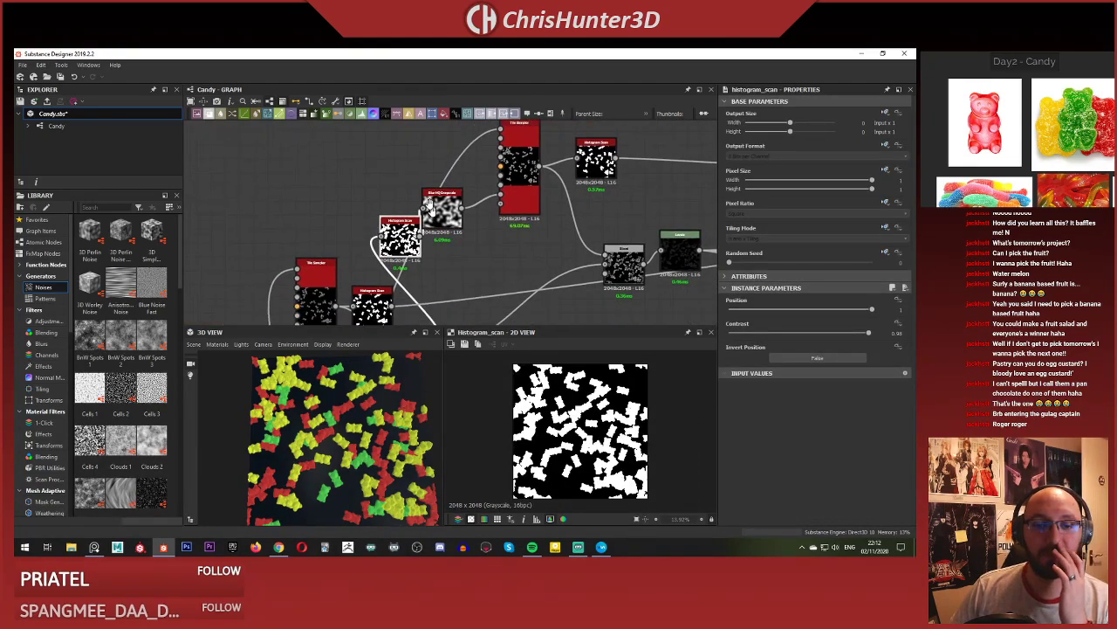
{"action": "middle_click_drag", "start_coordinate": [448, 277], "coordinate": [428, 223]}
{"action": "middle_click_drag", "start_coordinate": [365, 289], "coordinate": [398, 297]}
{"action": "scroll", "coordinate": [398, 297], "scroll_direction": "up", "scroll_amount": 1}
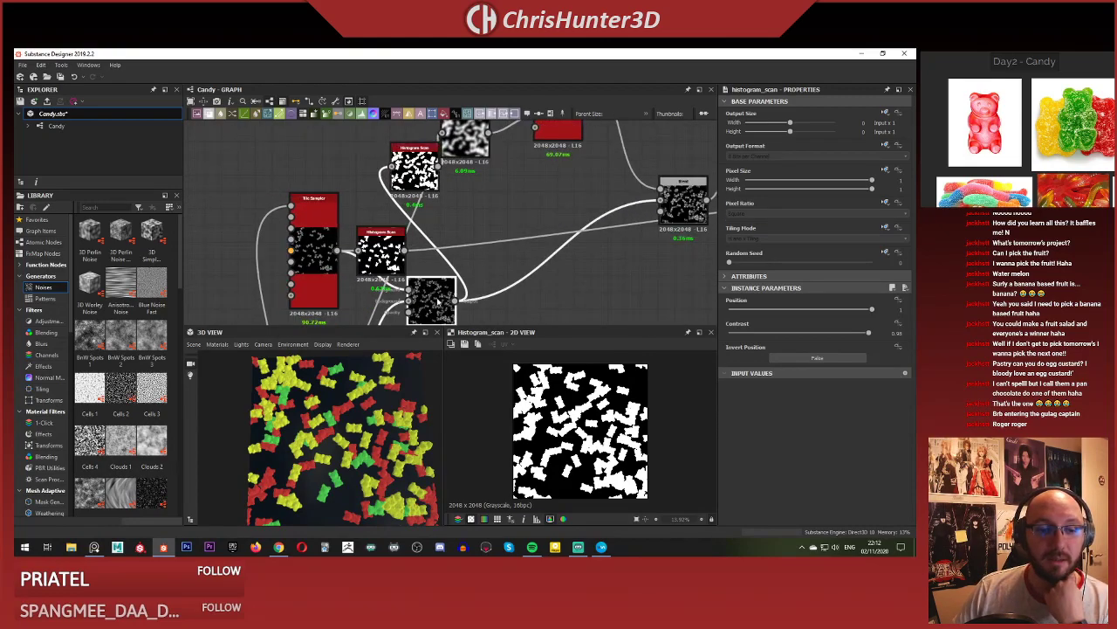
{"action": "double_click", "coordinate": [434, 297]}
Insert an Invert Grayscale node between the Histogram Scan and the Blur HQ Grayscale of the third layer.
{"action": "scroll", "coordinate": [471, 194], "scroll_direction": "up", "scroll_amount": 4}
{"action": "middle_click_drag", "start_coordinate": [460, 190], "coordinate": [556, 205]}
{"action": "scroll", "coordinate": [556, 205], "scroll_direction": "down", "scroll_amount": 2}
{"action": "left_click_drag", "start_coordinate": [496, 234], "coordinate": [508, 186]}
{"action": "key", "text": "space"}
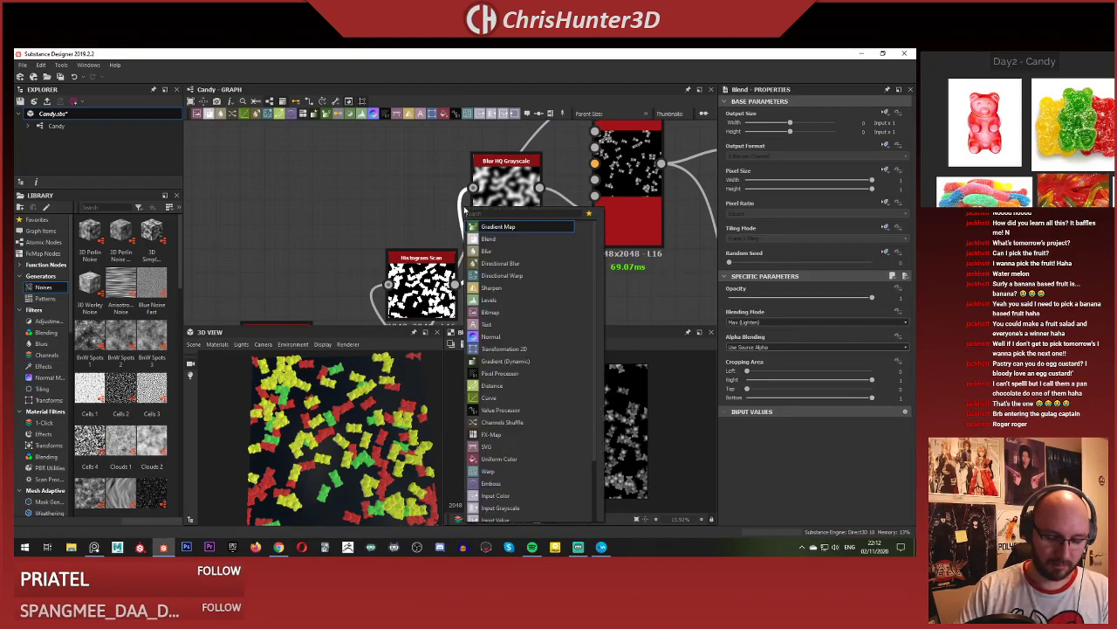
{"action": "type", "text": "inv"}
{"action": "key", "text": "Return"}
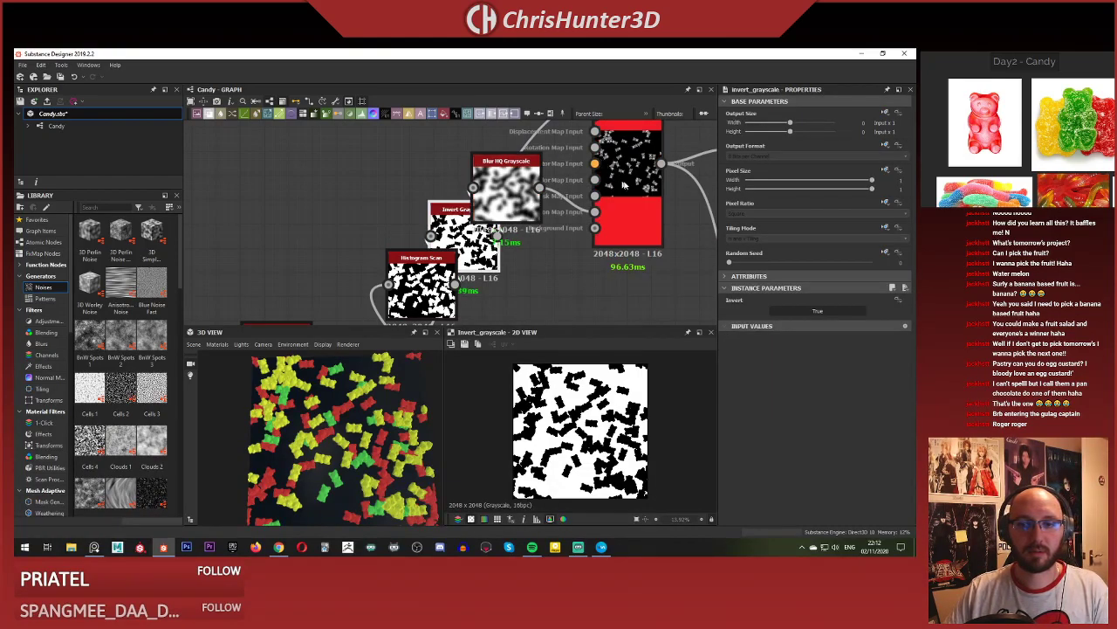
Rearrange the Invert Grayscale and Blur HQ Grayscale nodes so they no longer overlap and preview the inverted blur.
{"action": "left_click", "coordinate": [541, 212]}
{"action": "middle_click_drag", "start_coordinate": [541, 212], "coordinate": [463, 212]}
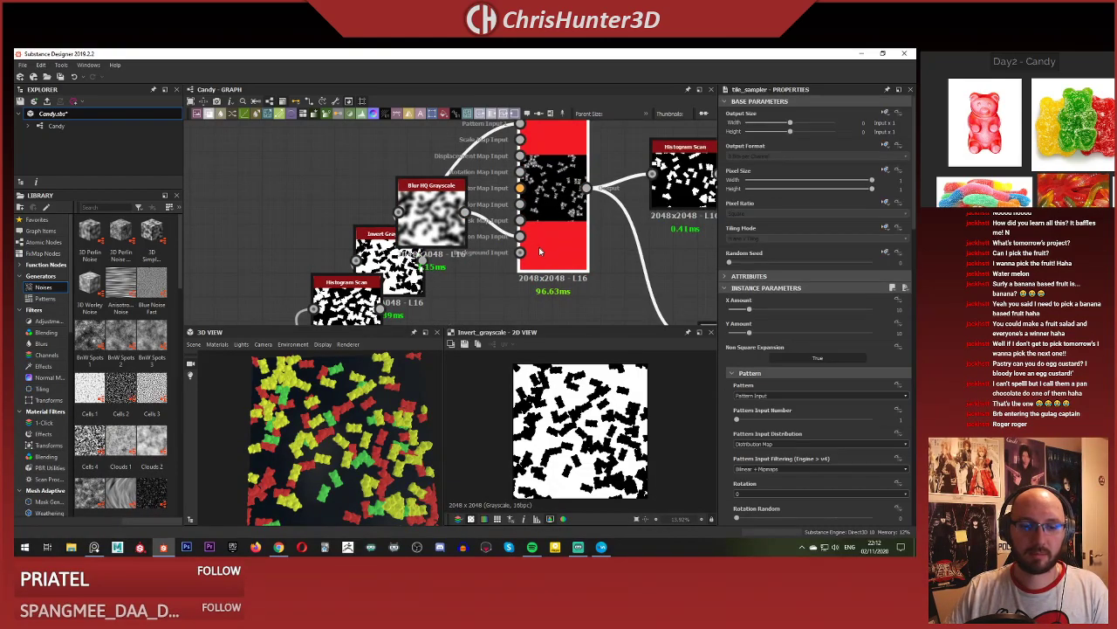
{"action": "middle_click_drag", "start_coordinate": [458, 258], "coordinate": [500, 262]}
{"action": "left_click_drag", "start_coordinate": [472, 197], "coordinate": [486, 166]}
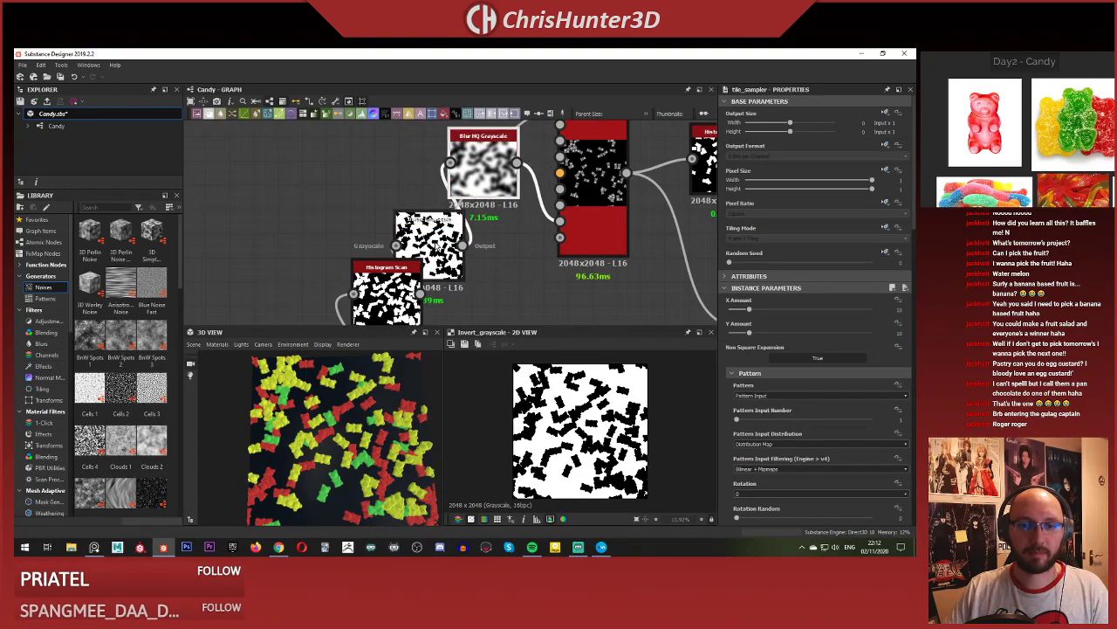
{"action": "left_click_drag", "start_coordinate": [431, 235], "coordinate": [365, 164]}
{"action": "scroll", "coordinate": [361, 246], "scroll_direction": "down", "scroll_amount": 2}
{"action": "middle_click_drag", "start_coordinate": [361, 246], "coordinate": [442, 238]}
{"action": "scroll", "coordinate": [442, 238], "scroll_direction": "up", "scroll_amount": 1}
{"action": "double_click", "coordinate": [541, 174]}
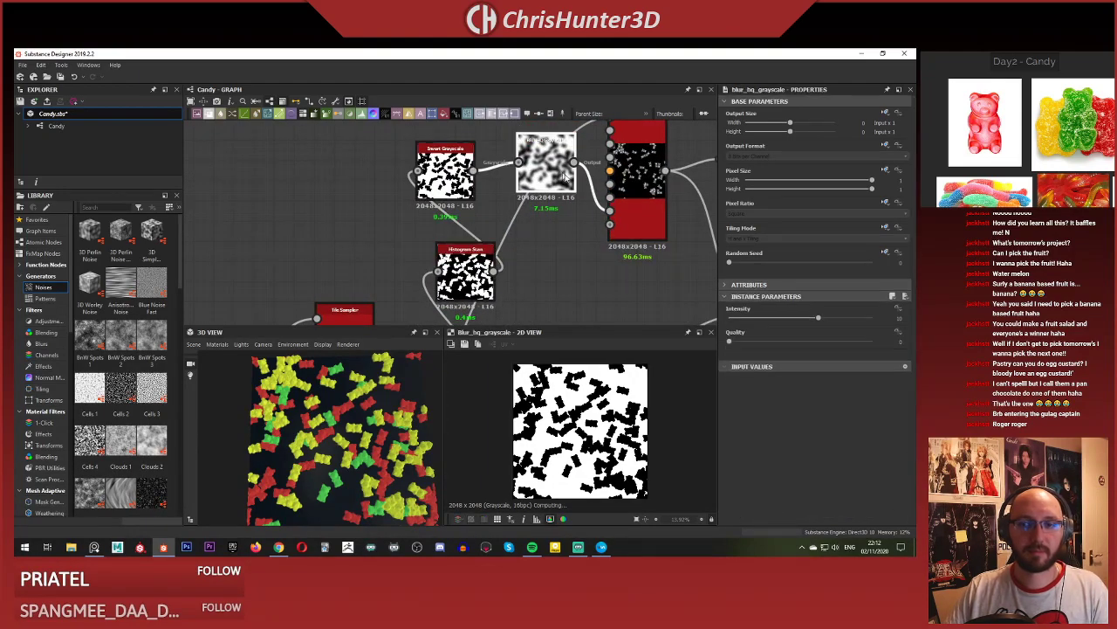
Feed the third Tile Sampler's Pattern Distribution Map Input from Invert Grayscale directly, bypassing the blur.
{"action": "middle_click_drag", "start_coordinate": [637, 183], "coordinate": [603, 191]}
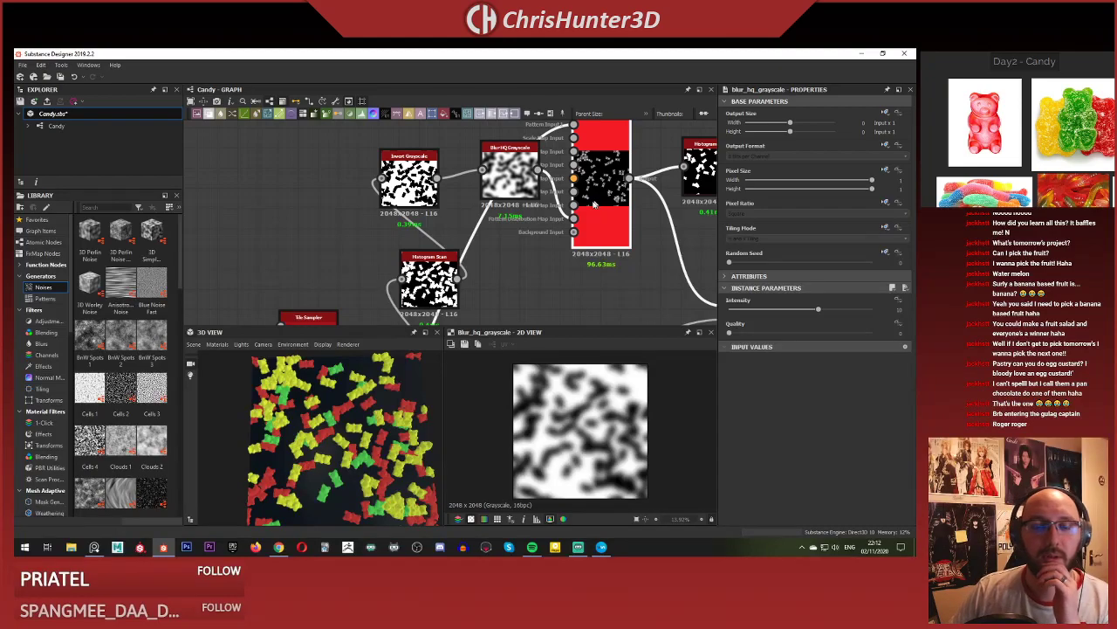
{"action": "left_click", "coordinate": [594, 203]}
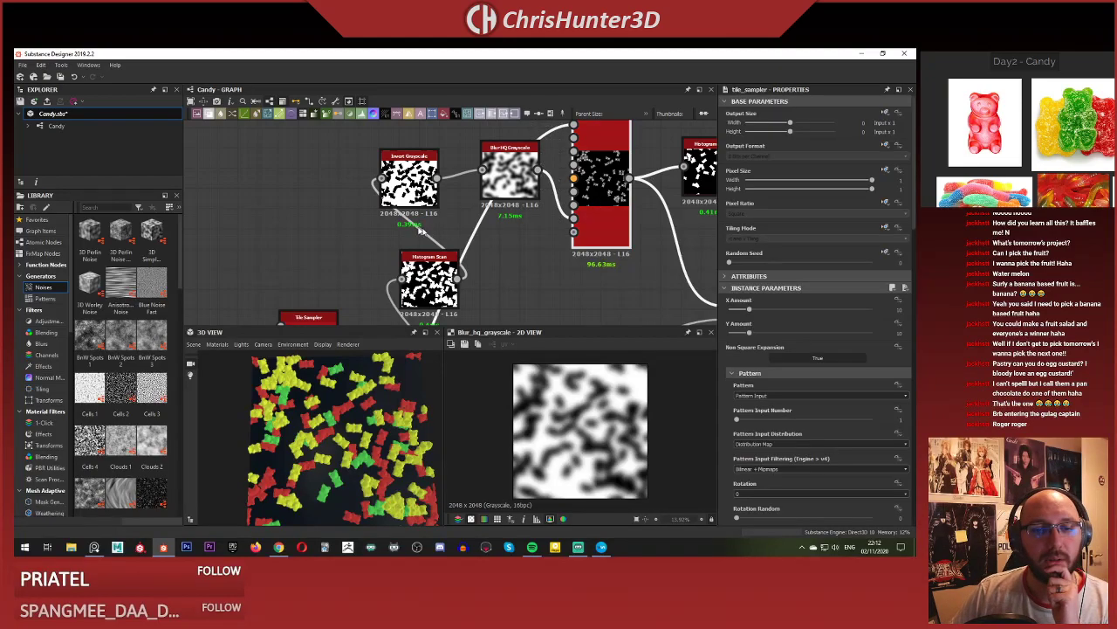
{"action": "left_click", "coordinate": [577, 219]}
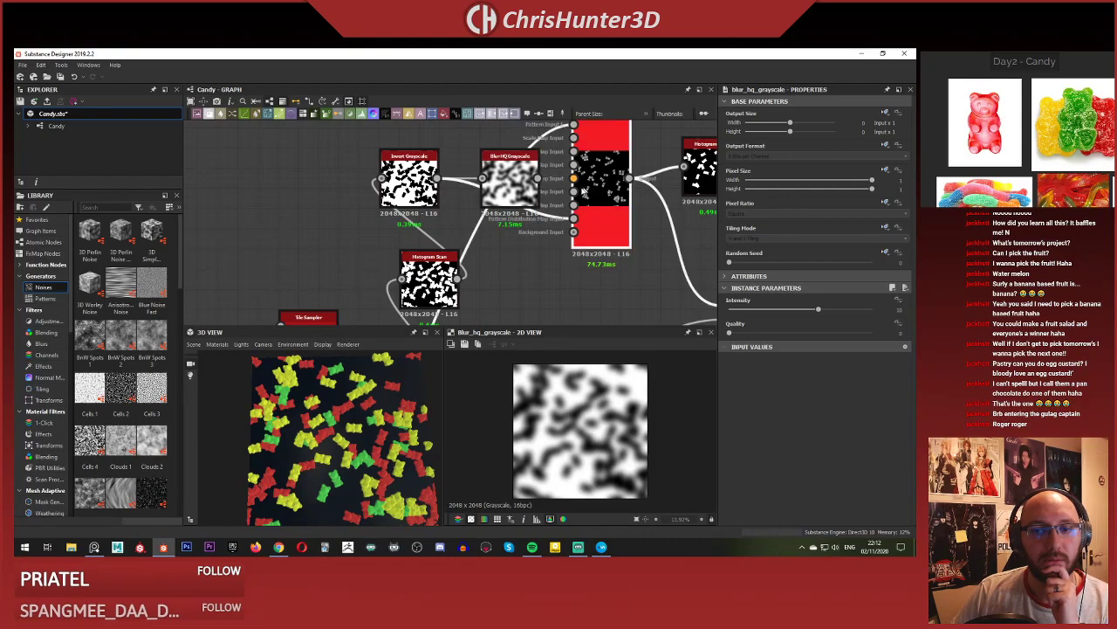
Try Random as the third Tile Sampler's Pattern Input Distribution and switch back to Distribution Map.
{"action": "left_click", "coordinate": [590, 226]}
{"action": "middle_click_drag", "start_coordinate": [590, 225], "coordinate": [542, 237]}
{"action": "scroll", "coordinate": [772, 346], "scroll_direction": "down", "scroll_amount": 3}
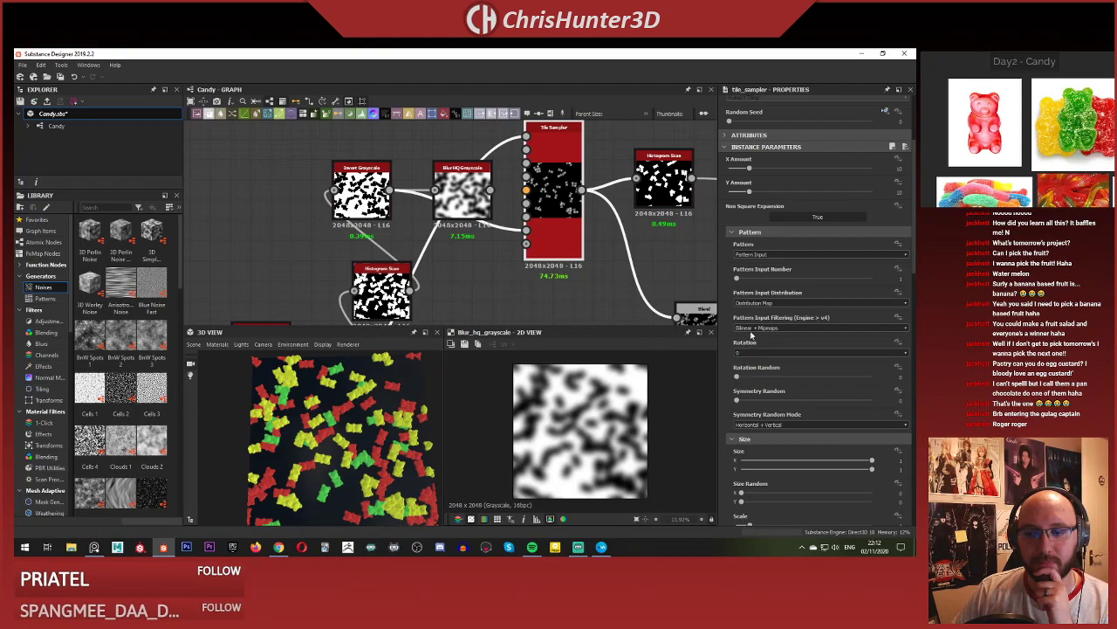
{"action": "left_click", "coordinate": [767, 305]}
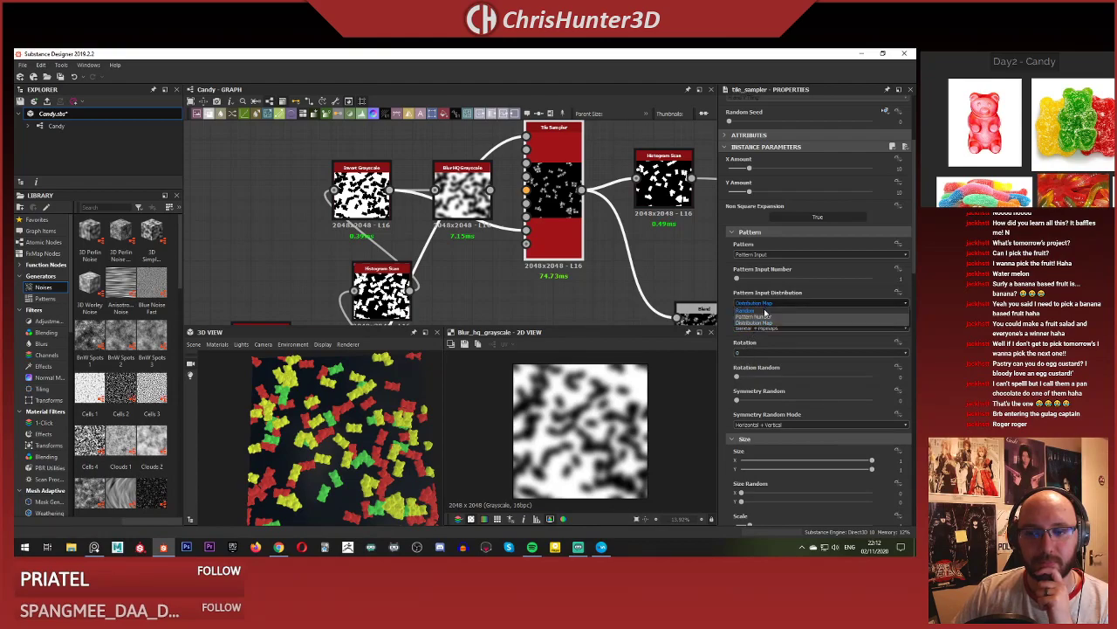
{"action": "left_click", "coordinate": [766, 312]}
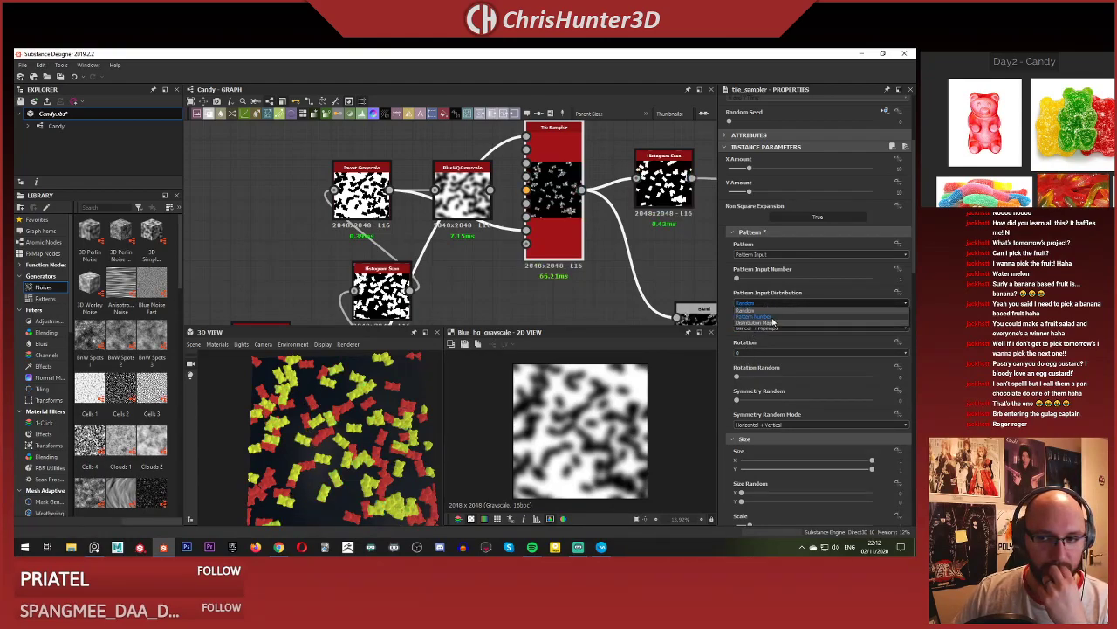
{"action": "left_click", "coordinate": [770, 316]}
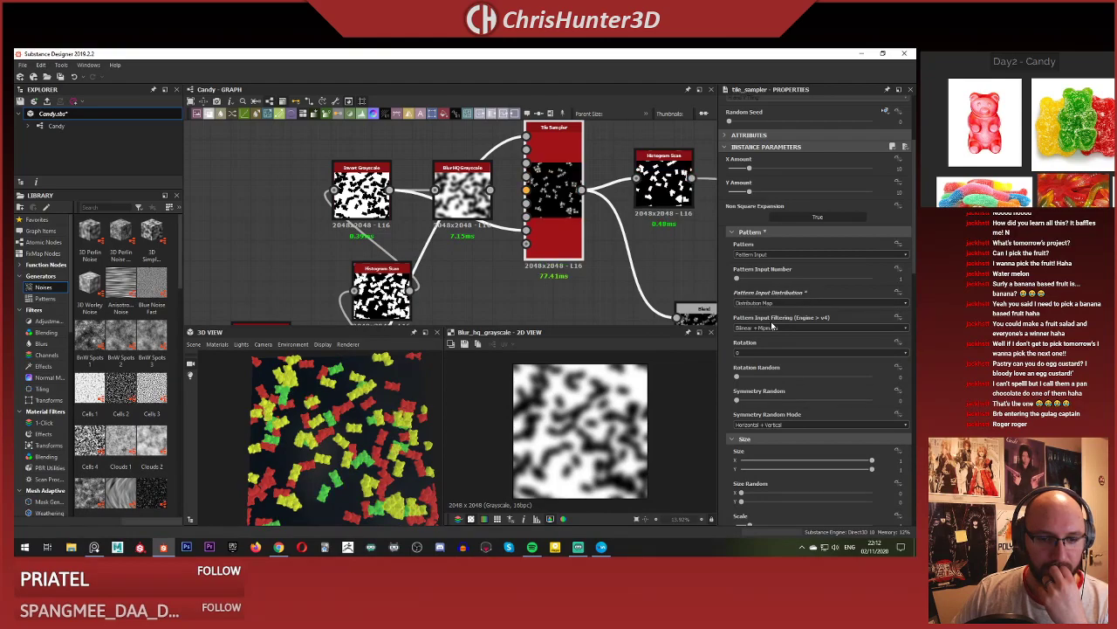
Preview the third Tile Sampler and its Histogram Scan mask, and check the mask's link to the yellow Blend.
{"action": "double_click", "coordinate": [554, 192]}
{"action": "middle_click_drag", "start_coordinate": [626, 208], "coordinate": [559, 215]}
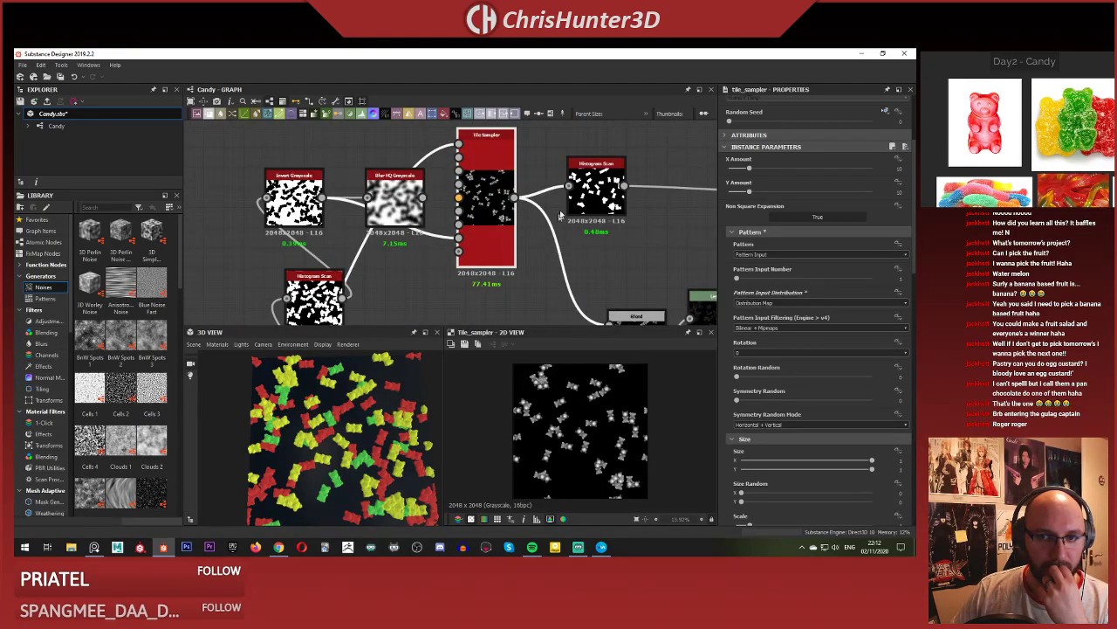
{"action": "double_click", "coordinate": [592, 187]}
{"action": "scroll", "coordinate": [635, 236], "scroll_direction": "down", "scroll_amount": 2}
{"action": "middle_click_drag", "start_coordinate": [634, 235], "coordinate": [294, 234]}
{"action": "middle_click_drag", "start_coordinate": [672, 229], "coordinate": [344, 239]}
{"action": "left_click_drag", "start_coordinate": [551, 254], "coordinate": [580, 248]}
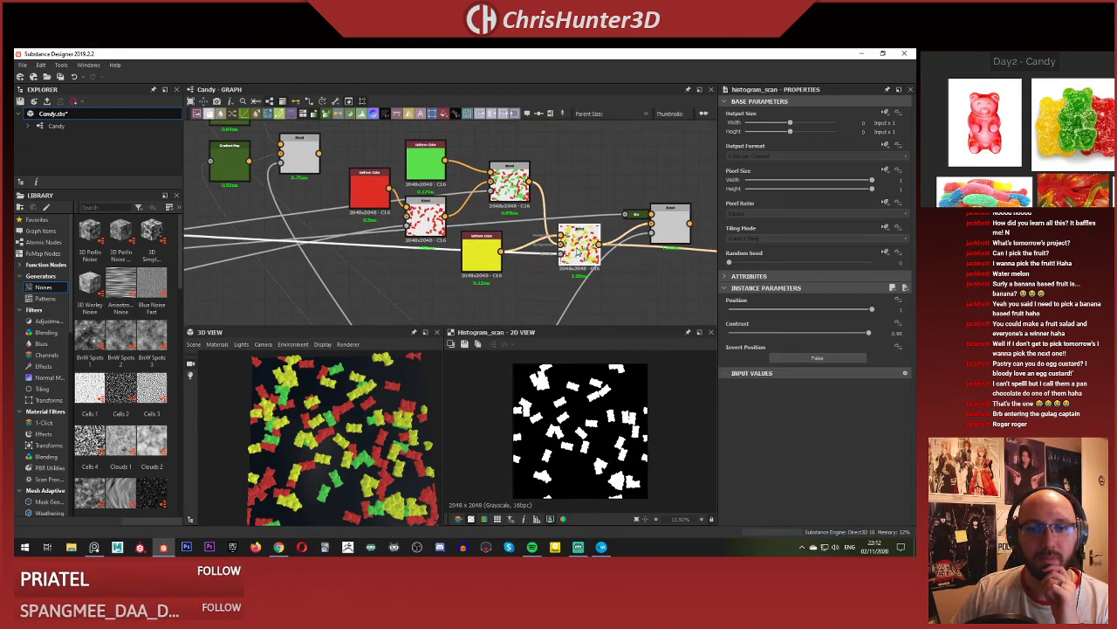
Preview the red, green and yellow Blend nodes in turn to compare how the gummy bear layers combine.
{"action": "double_click", "coordinate": [576, 243]}
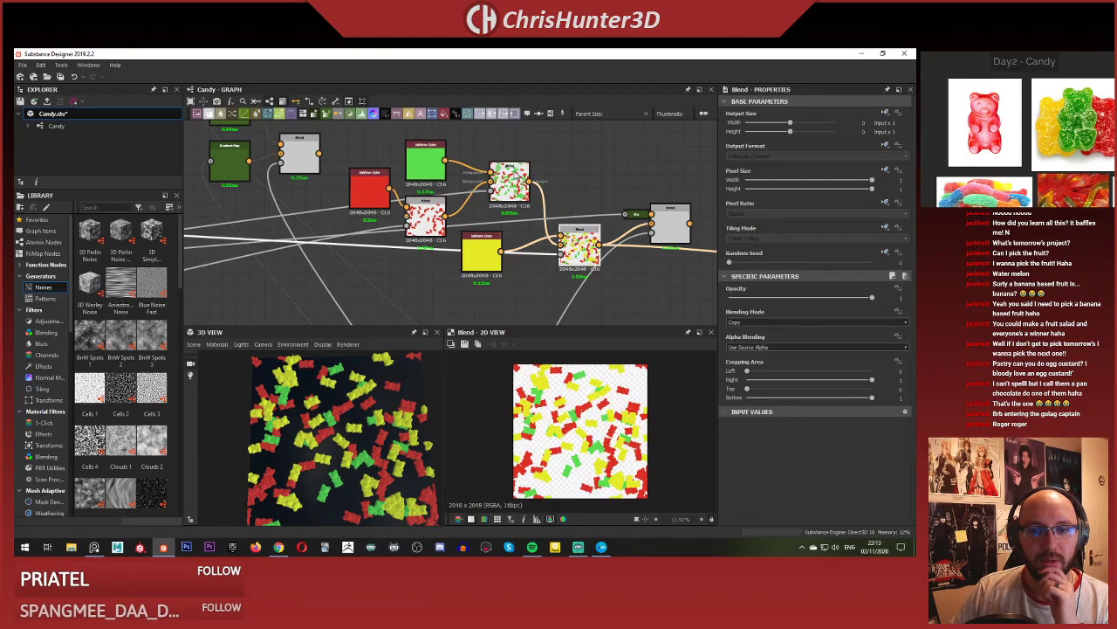
{"action": "double_click", "coordinate": [515, 177]}
{"action": "double_click", "coordinate": [572, 240]}
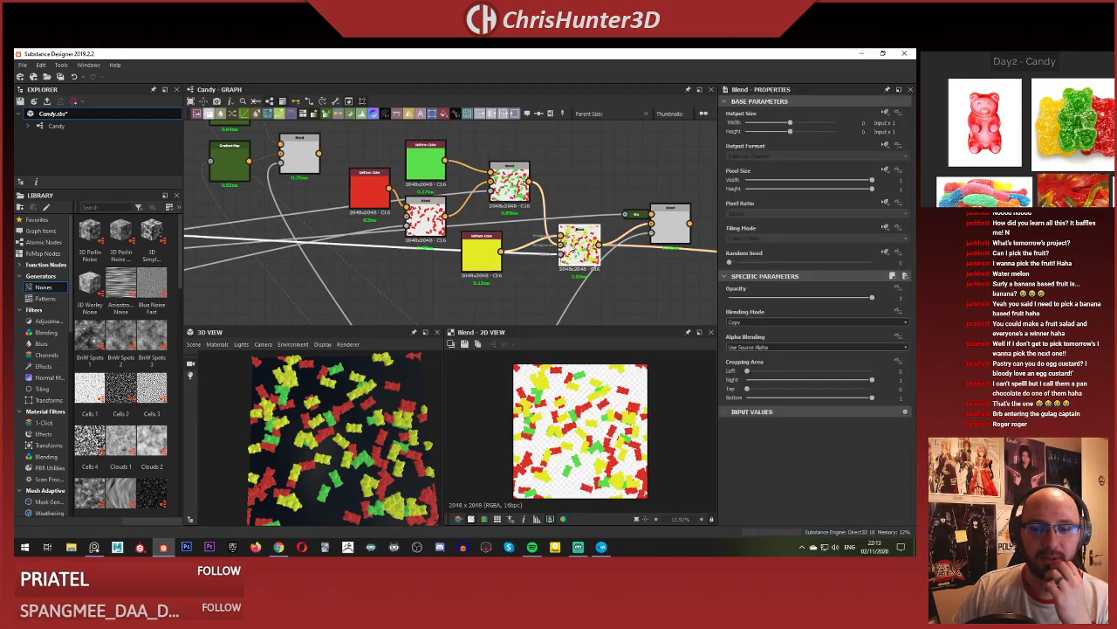
{"action": "middle_click_drag", "start_coordinate": [535, 247], "coordinate": [539, 241]}
{"action": "scroll", "coordinate": [582, 432], "scroll_direction": "up", "scroll_amount": 4}
{"action": "scroll", "coordinate": [582, 432], "scroll_direction": "down", "scroll_amount": 3}
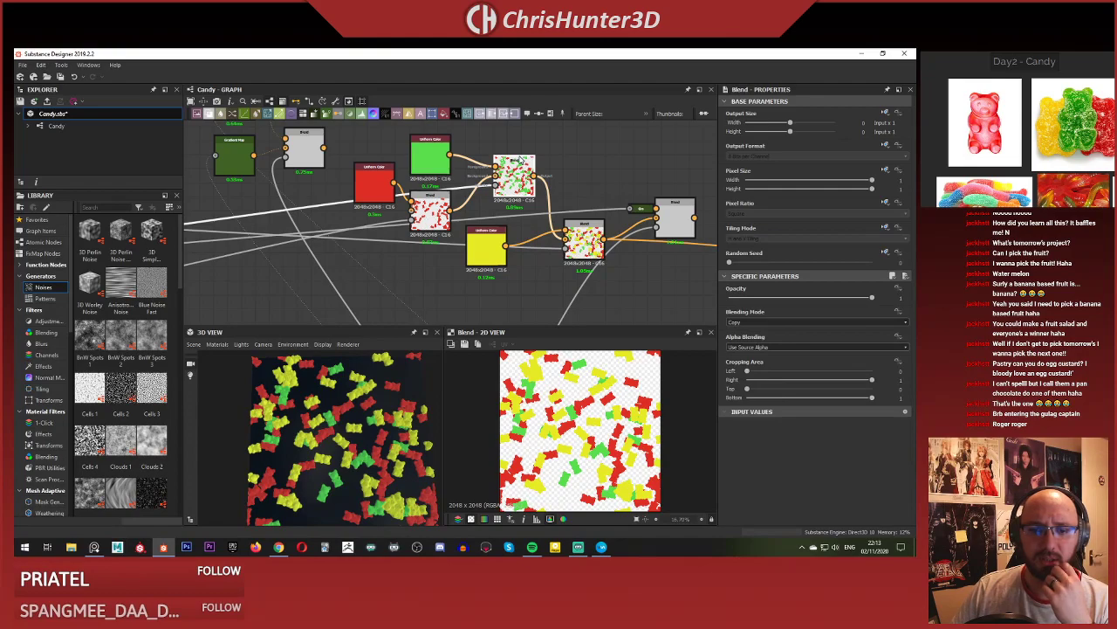
{"action": "double_click", "coordinate": [437, 219]}
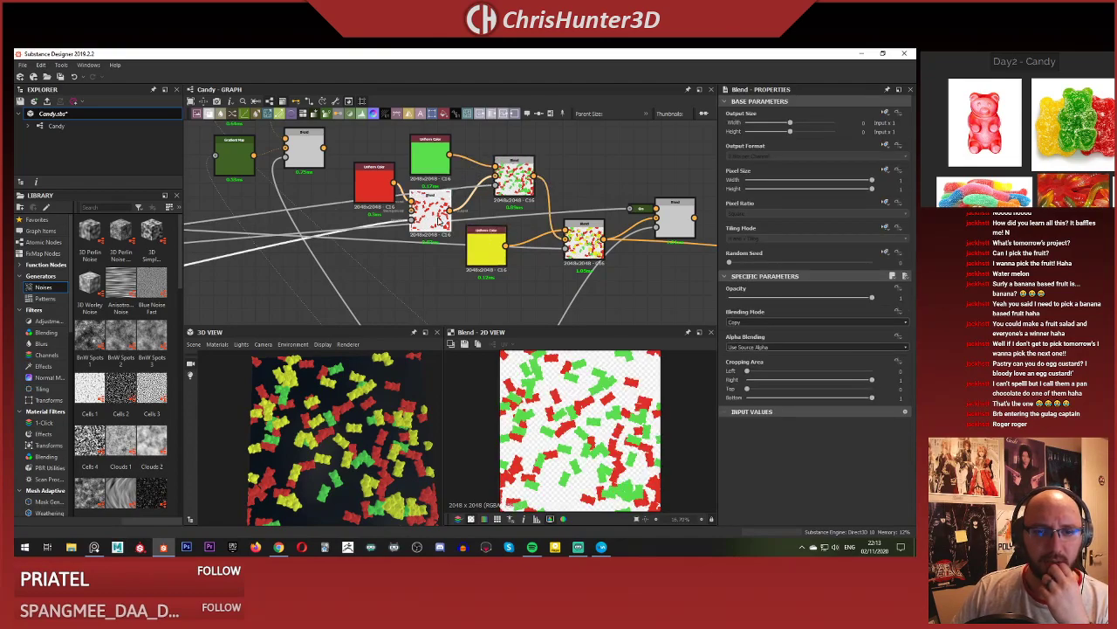
{"action": "double_click", "coordinate": [513, 179]}
{"action": "double_click", "coordinate": [587, 237]}
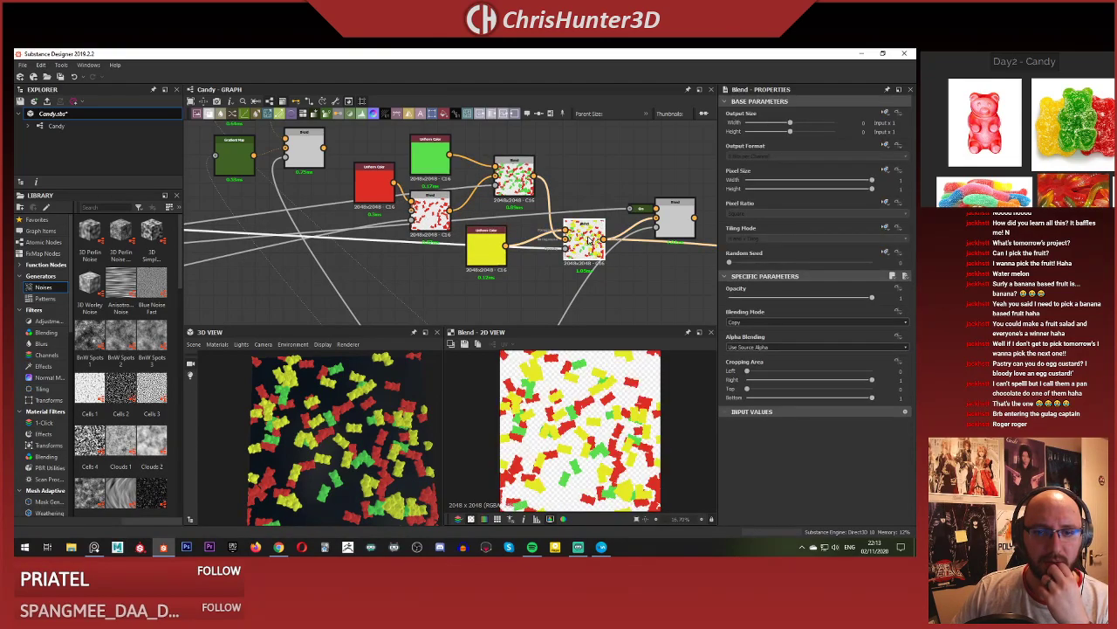
Preview the masks feeding the yellow, red and final Blends, and check the final Blend's result.
{"action": "double_click", "coordinate": [564, 248]}
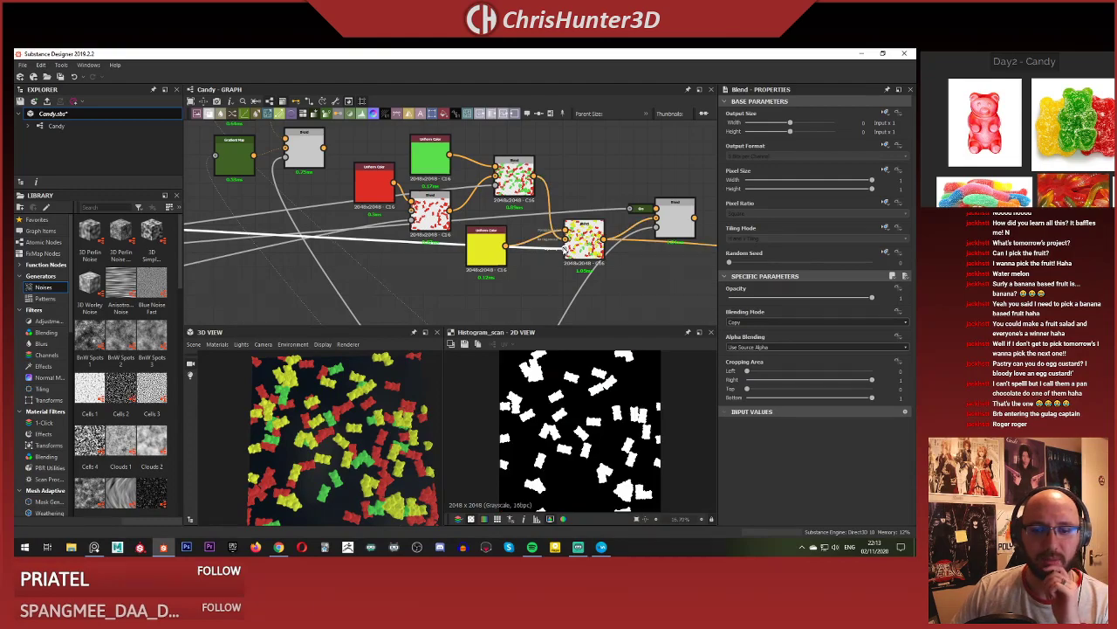
{"action": "double_click", "coordinate": [413, 220]}
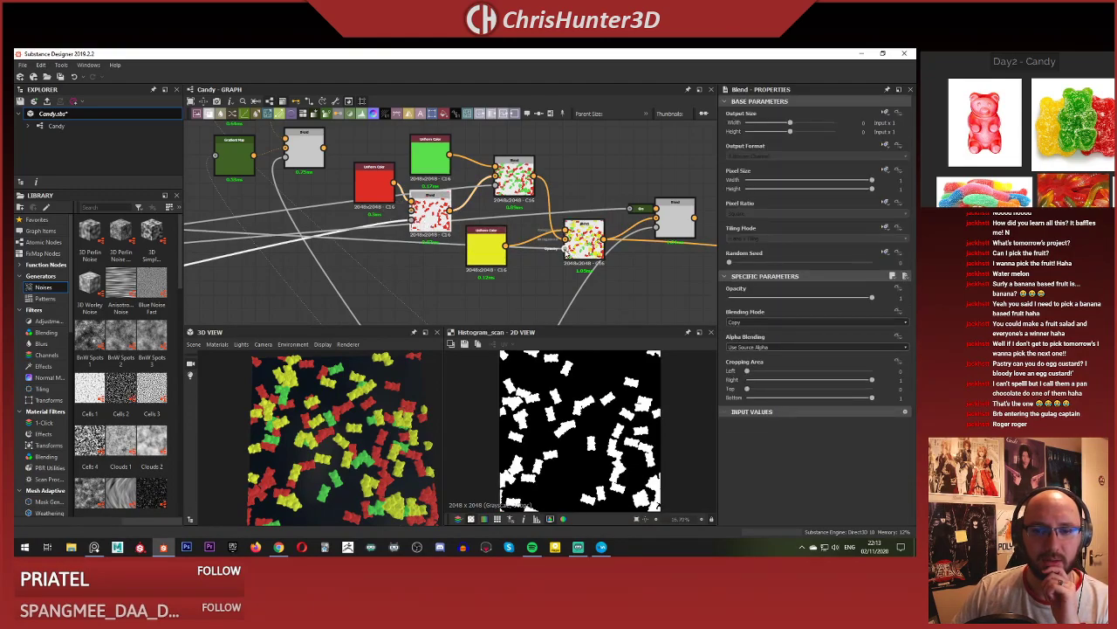
{"action": "double_click", "coordinate": [566, 250]}
{"action": "double_click", "coordinate": [656, 229]}
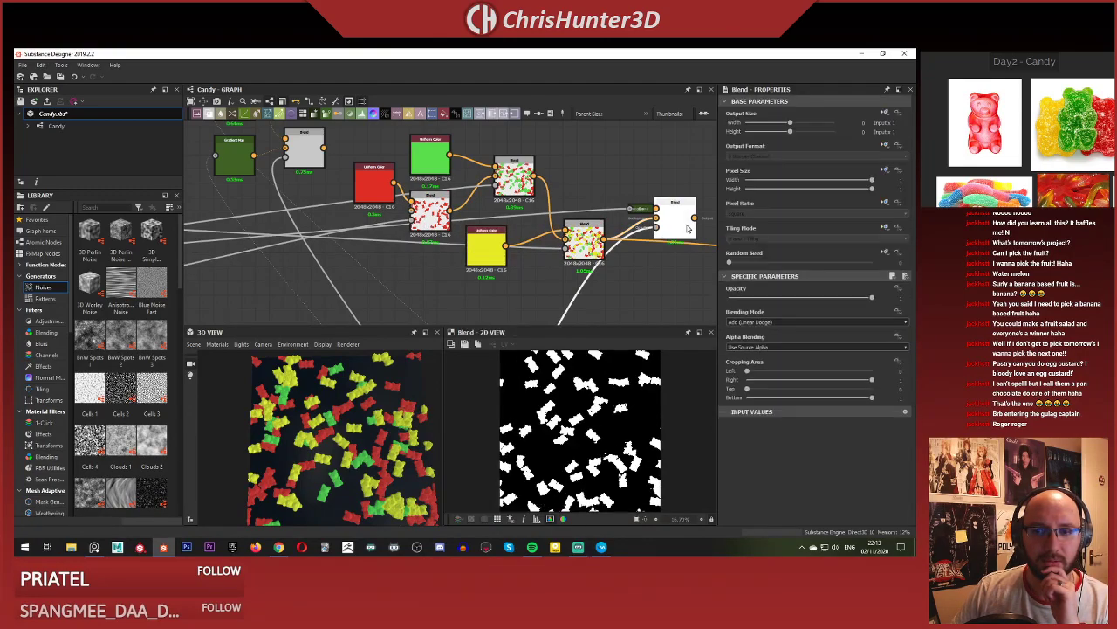
{"action": "middle_click_drag", "start_coordinate": [681, 232], "coordinate": [625, 233]}
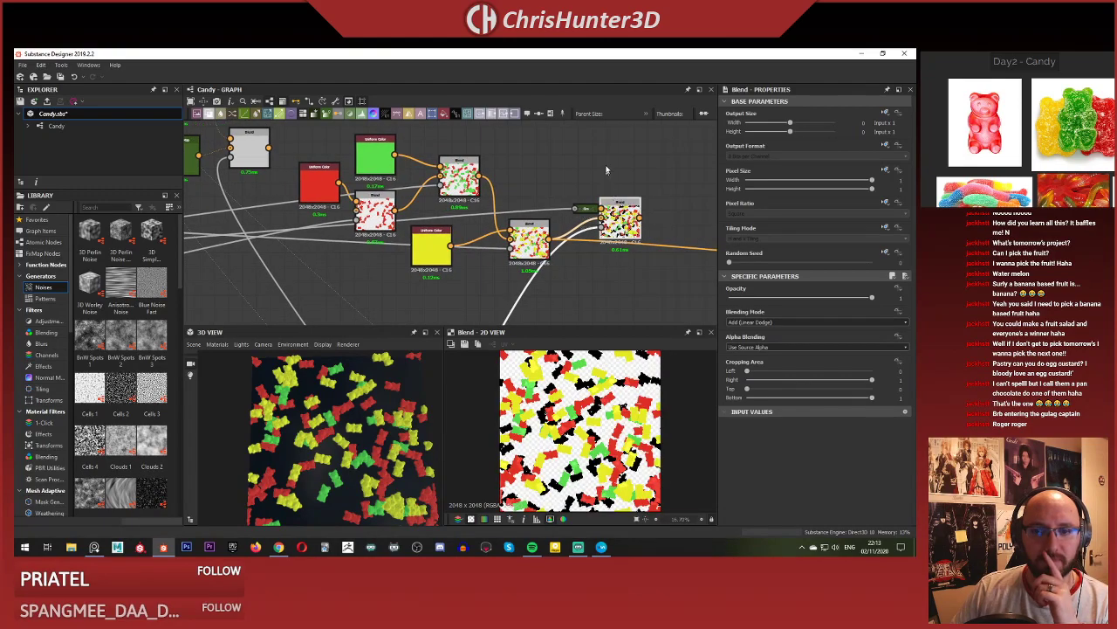
Delete the Add (Linear Dodge) Blend that follows the yellow Blend and reposition the yellow Blend in the chain.
{"action": "scroll", "coordinate": [589, 209], "scroll_direction": "down", "scroll_amount": 3}
{"action": "scroll", "coordinate": [514, 252], "scroll_direction": "down", "scroll_amount": 2}
{"action": "mouse_move", "coordinate": [514, 251]}
{"action": "middle_mouse_down"}
{"action": "mouse_move", "coordinate": [635, 211]}
{"action": "mouse_move", "coordinate": [534, 234]}
{"action": "mouse_move", "coordinate": [500, 258]}
{"action": "middle_mouse_up"}
{"action": "scroll", "coordinate": [541, 230], "scroll_direction": "up", "scroll_amount": 2}
{"action": "scroll", "coordinate": [543, 227], "scroll_direction": "up", "scroll_amount": 1}
{"action": "scroll", "coordinate": [536, 247], "scroll_direction": "up", "scroll_amount": 1}
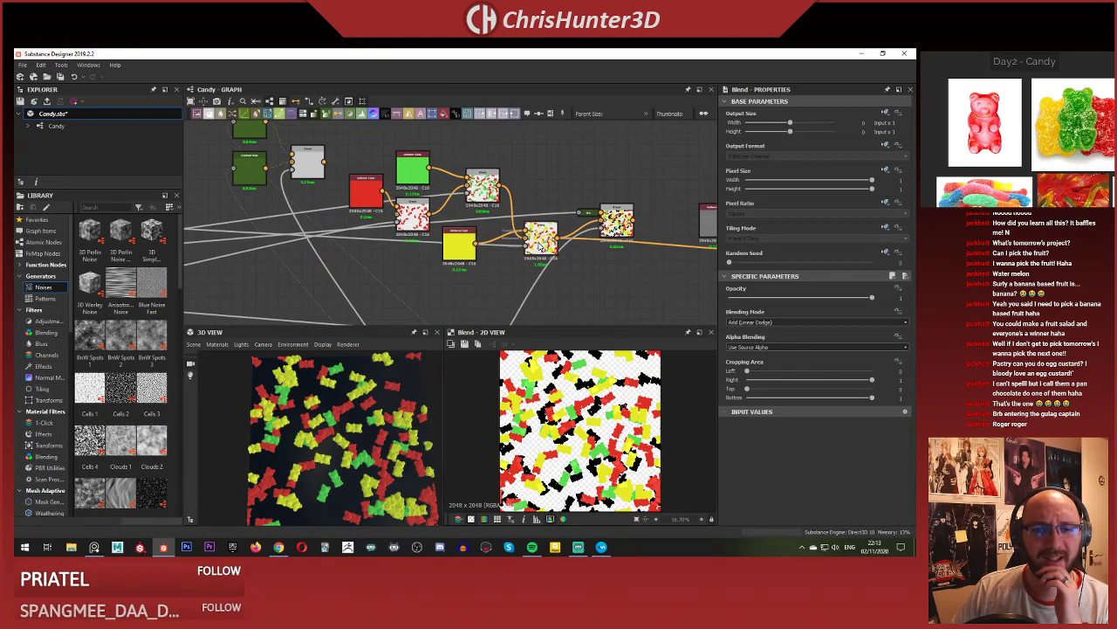
{"action": "left_click_drag", "start_coordinate": [533, 233], "coordinate": [545, 264]}
{"action": "scroll", "coordinate": [576, 275], "scroll_direction": "down", "scroll_amount": 3}
{"action": "scroll", "coordinate": [574, 276], "scroll_direction": "up", "scroll_amount": 3}
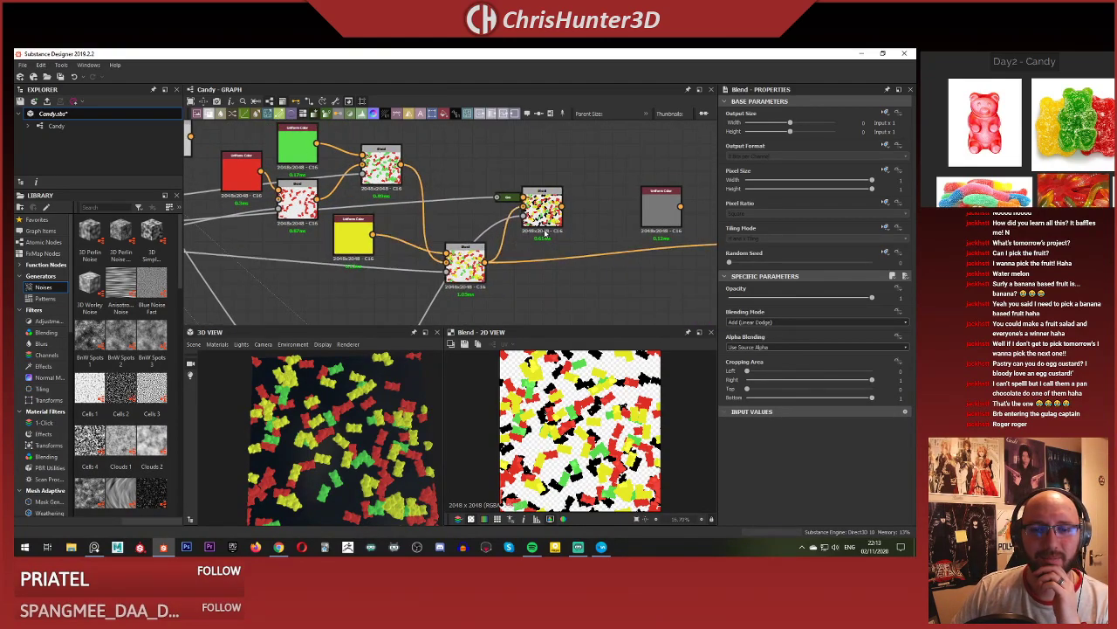
{"action": "scroll", "coordinate": [541, 229], "scroll_direction": "down", "scroll_amount": 3}
{"action": "key", "text": "Delete"}
{"action": "left_click_drag", "start_coordinate": [499, 253], "coordinate": [509, 239]}
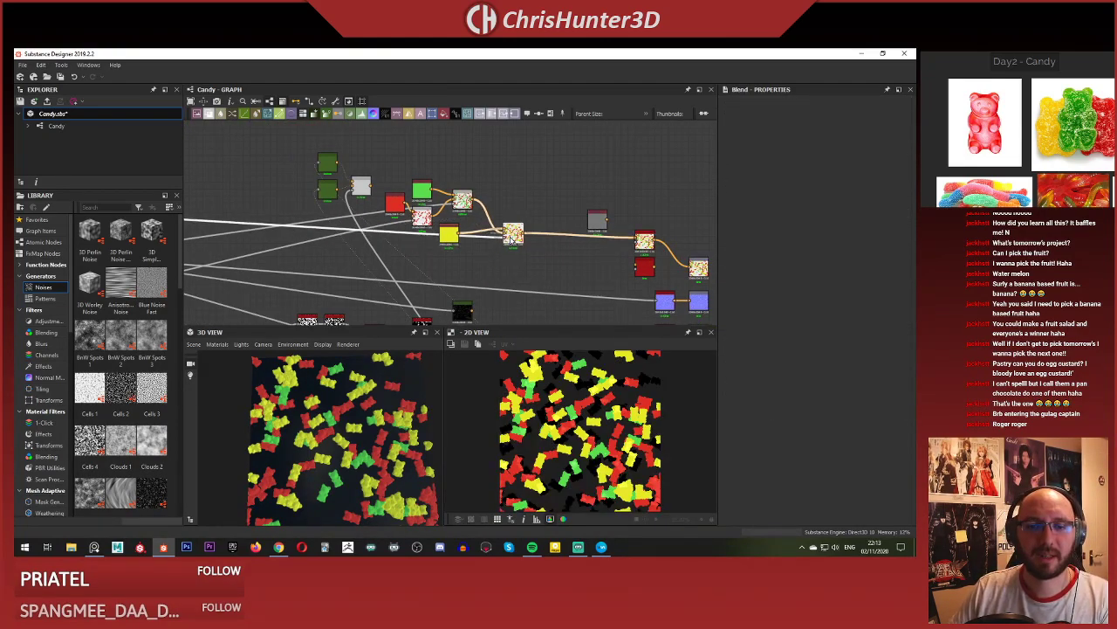
{"action": "scroll", "coordinate": [508, 240], "scroll_direction": "up", "scroll_amount": 4}
{"action": "scroll", "coordinate": [540, 264], "scroll_direction": "down", "scroll_amount": 2}
{"action": "left_click", "coordinate": [550, 282]}
Preview the yellow Blend against the green Blend to compare the layers with and without yellow.
{"action": "double_click", "coordinate": [529, 239]}
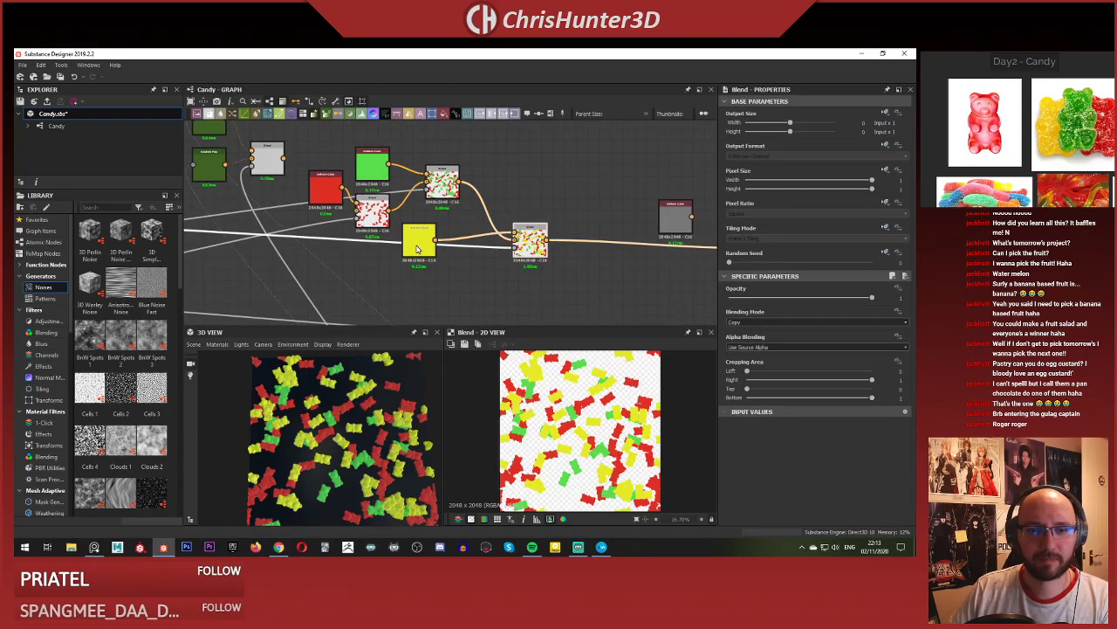
{"action": "double_click", "coordinate": [441, 183]}
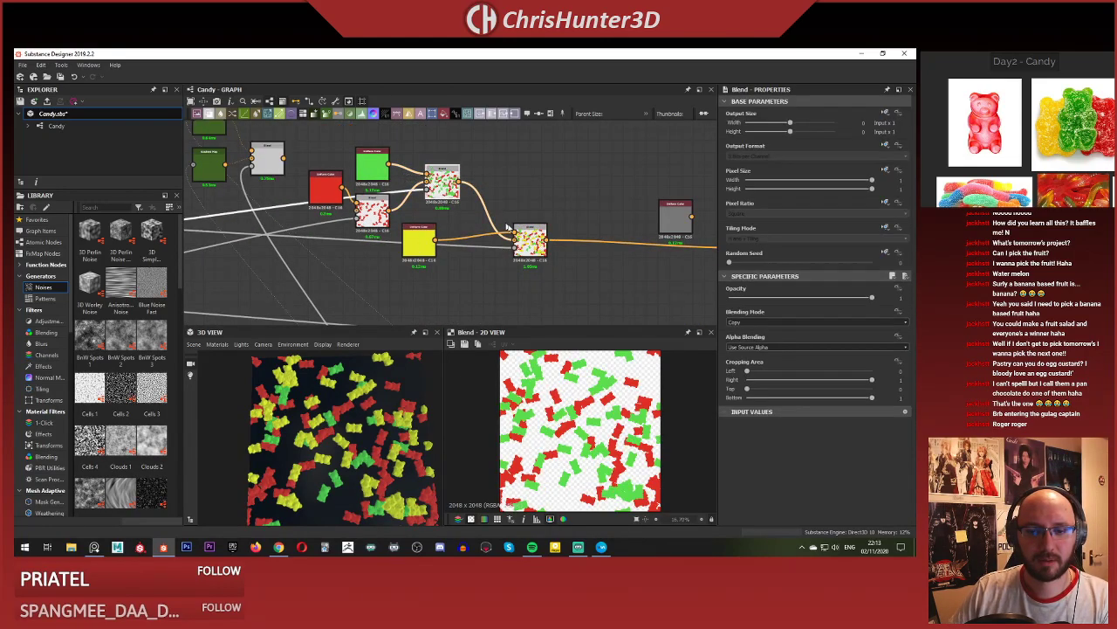
{"action": "double_click", "coordinate": [529, 236]}
Trace the yellow layer back to its Histogram Scan mask and inspect the third Tile Sampler's settings.
{"action": "scroll", "coordinate": [356, 268], "scroll_direction": "down", "scroll_amount": 2}
{"action": "middle_click_drag", "start_coordinate": [356, 267], "coordinate": [641, 217]}
{"action": "scroll", "coordinate": [437, 240], "scroll_direction": "down", "scroll_amount": 3}
{"action": "middle_click_drag", "start_coordinate": [437, 240], "coordinate": [699, 230]}
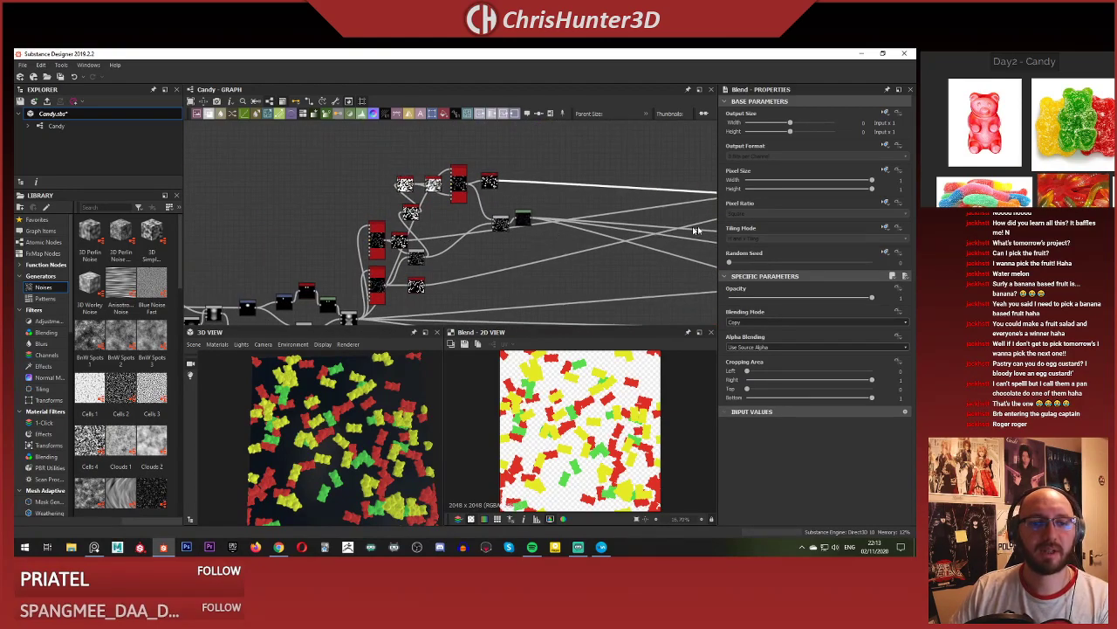
{"action": "scroll", "coordinate": [453, 234], "scroll_direction": "up", "scroll_amount": 5}
{"action": "scroll", "coordinate": [469, 228], "scroll_direction": "up", "scroll_amount": 2}
{"action": "scroll", "coordinate": [511, 225], "scroll_direction": "down", "scroll_amount": 3}
{"action": "middle_click_drag", "start_coordinate": [511, 225], "coordinate": [511, 272]}
{"action": "scroll", "coordinate": [491, 218], "scroll_direction": "up", "scroll_amount": 2}
{"action": "left_click", "coordinate": [490, 218]}
{"action": "left_click", "coordinate": [443, 221]}
{"action": "left_click", "coordinate": [519, 184]}
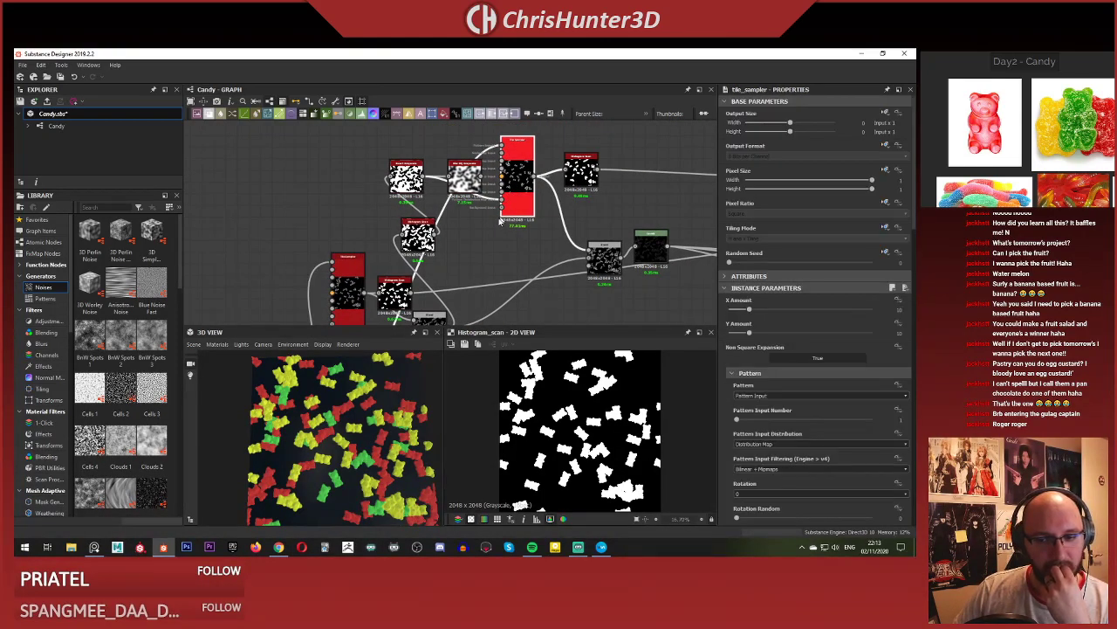
Check the second Tile Sampler and set the third Tile Sampler's Random Seed to 1.
{"action": "left_click", "coordinate": [356, 280]}
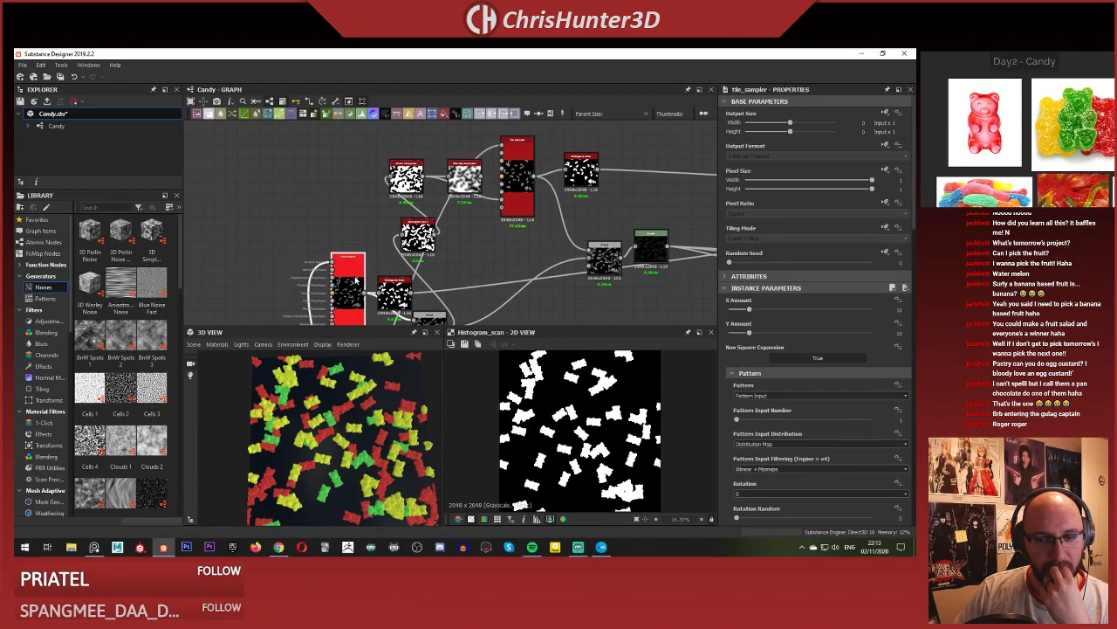
{"action": "double_click", "coordinate": [357, 279]}
{"action": "left_click", "coordinate": [515, 172]}
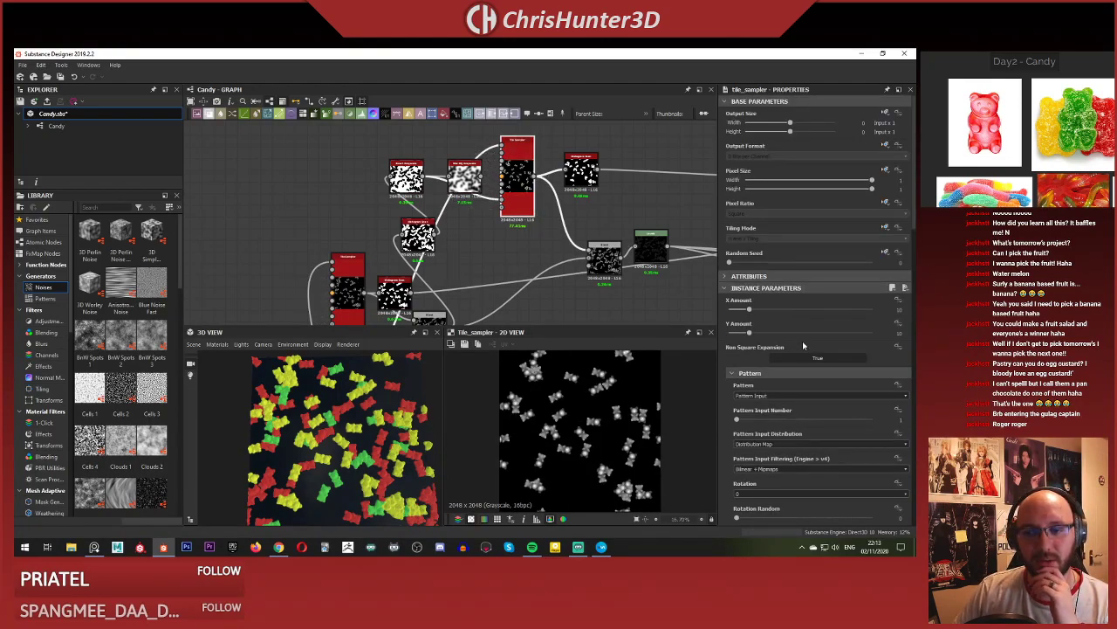
{"action": "left_click", "coordinate": [744, 262]}
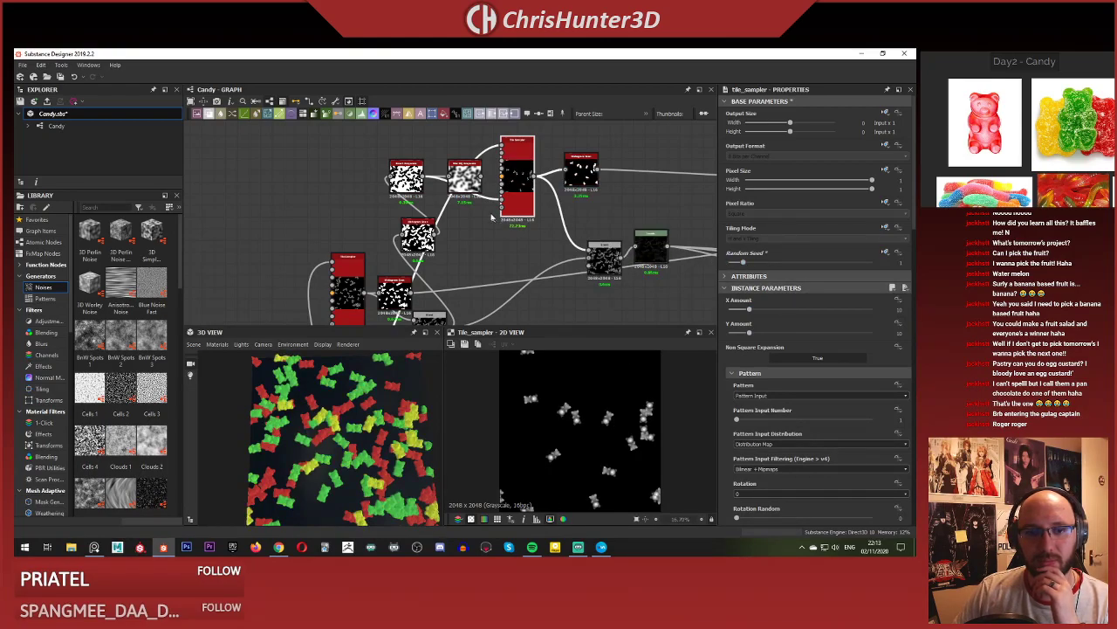
Move Blur HQ Grayscale above Invert Grayscale and preview both nodes.
{"action": "left_click_drag", "start_coordinate": [477, 185], "coordinate": [466, 159]}
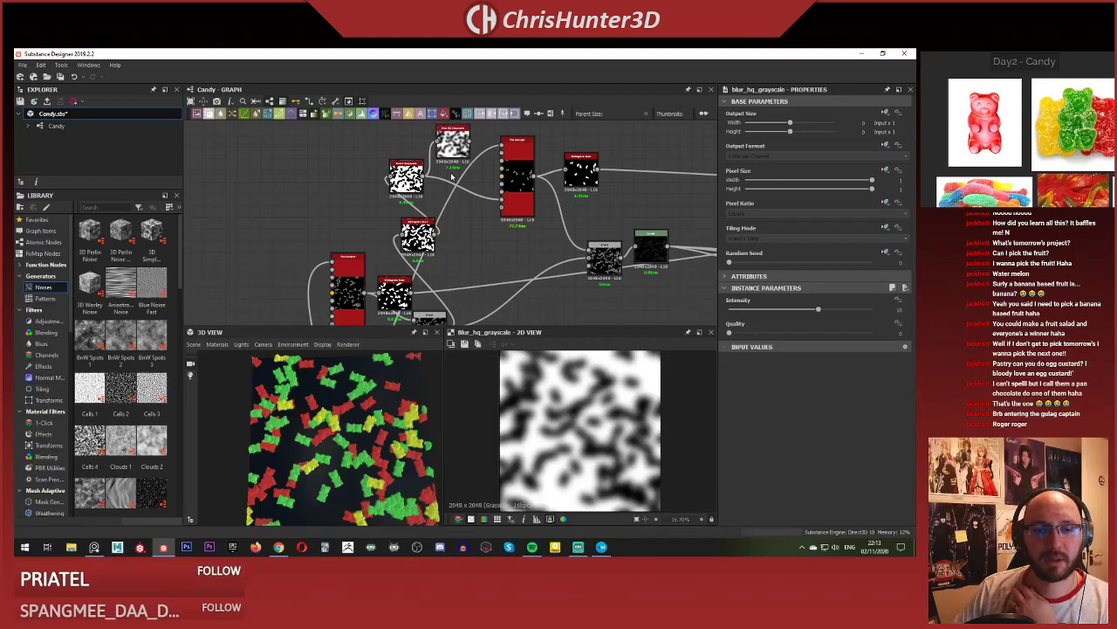
{"action": "left_click", "coordinate": [472, 230]}
{"action": "double_click", "coordinate": [406, 179]}
{"action": "scroll", "coordinate": [406, 179], "scroll_direction": "up", "scroll_amount": 1}
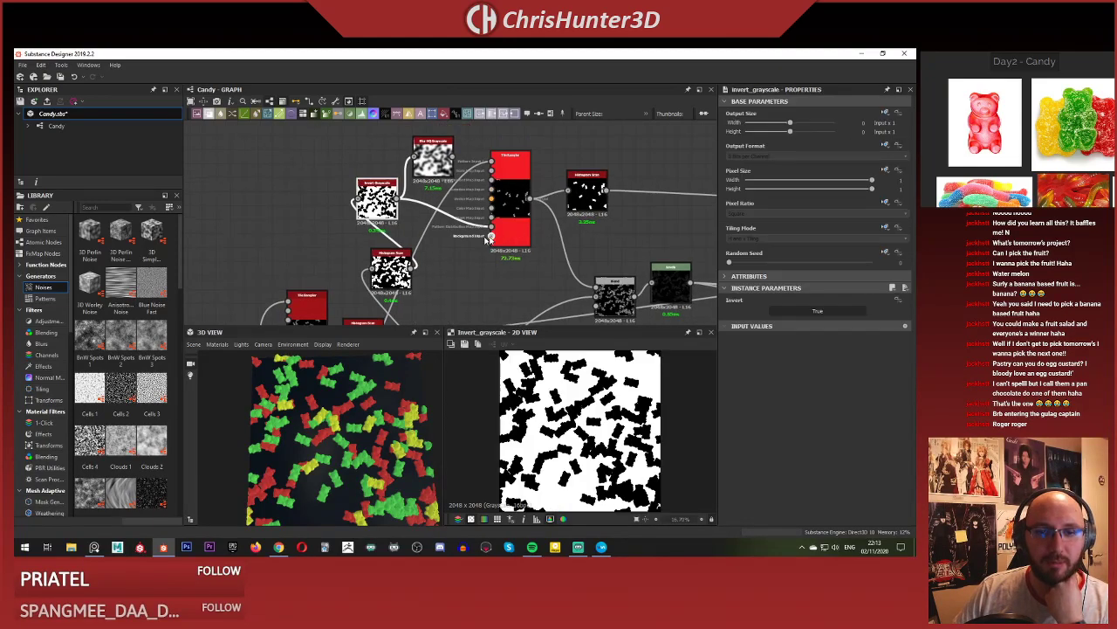
Connect Blur HQ Grayscale's output to the third Tile Sampler's Pattern Distribution Map Input and move Invert Grayscale clear of it.
{"action": "scroll", "coordinate": [367, 223], "scroll_direction": "down", "scroll_amount": 2}
{"action": "scroll", "coordinate": [306, 223], "scroll_direction": "up", "scroll_amount": 3}
{"action": "left_click_drag", "start_coordinate": [441, 284], "coordinate": [423, 278]}
{"action": "scroll", "coordinate": [423, 281], "scroll_direction": "down", "scroll_amount": 3}
{"action": "mouse_move", "coordinate": [469, 284]}
{"action": "middle_mouse_down"}
{"action": "mouse_move", "coordinate": [484, 209]}
{"action": "mouse_move", "coordinate": [485, 299]}
{"action": "middle_mouse_up"}
{"action": "scroll", "coordinate": [485, 299], "scroll_direction": "up", "scroll_amount": 4}
{"action": "left_click_drag", "start_coordinate": [406, 174], "coordinate": [447, 175]}
{"action": "scroll", "coordinate": [437, 223], "scroll_direction": "down", "scroll_amount": 3}
{"action": "scroll", "coordinate": [444, 179], "scroll_direction": "up", "scroll_amount": 4}
{"action": "left_click", "coordinate": [482, 154]}
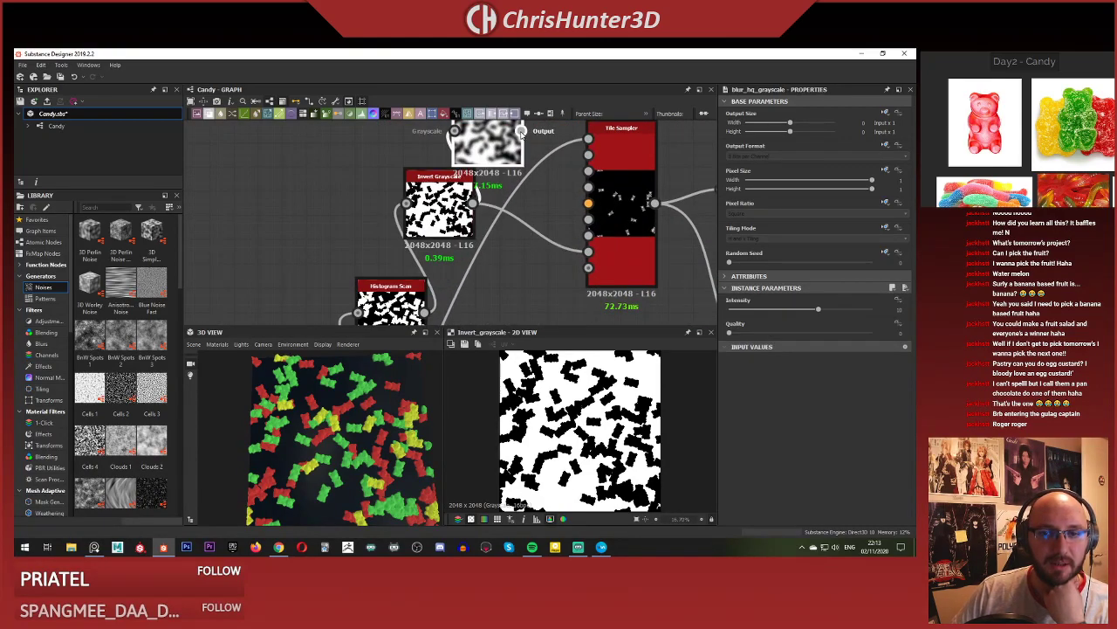
{"action": "left_click_drag", "start_coordinate": [521, 131], "coordinate": [588, 252]}
{"action": "left_click", "coordinate": [631, 218]}
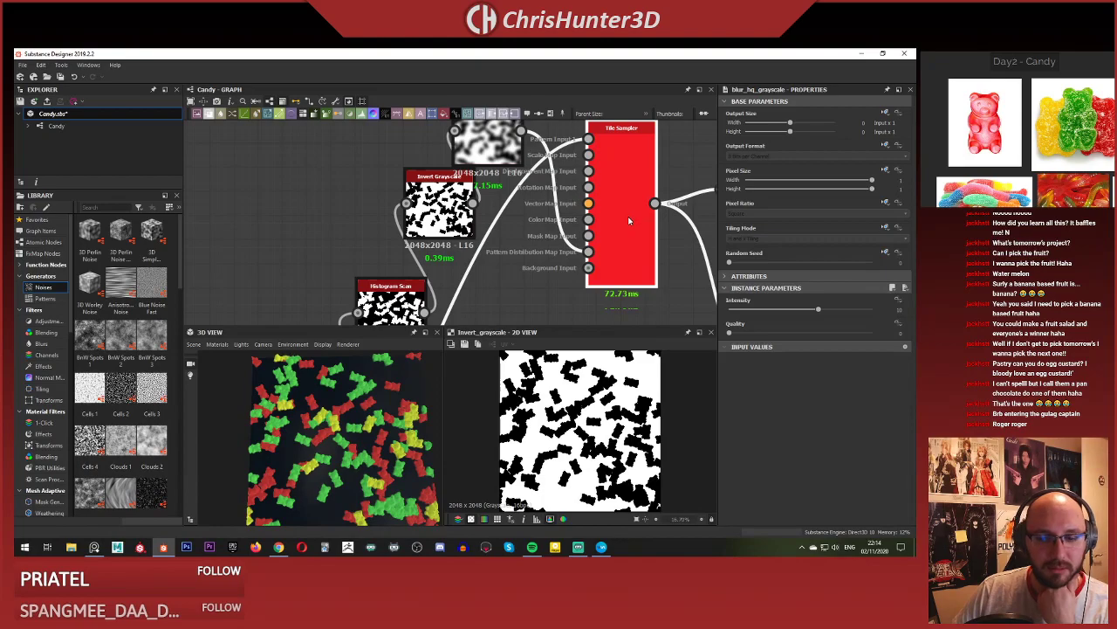
{"action": "middle_click_drag", "start_coordinate": [627, 222], "coordinate": [624, 246]}
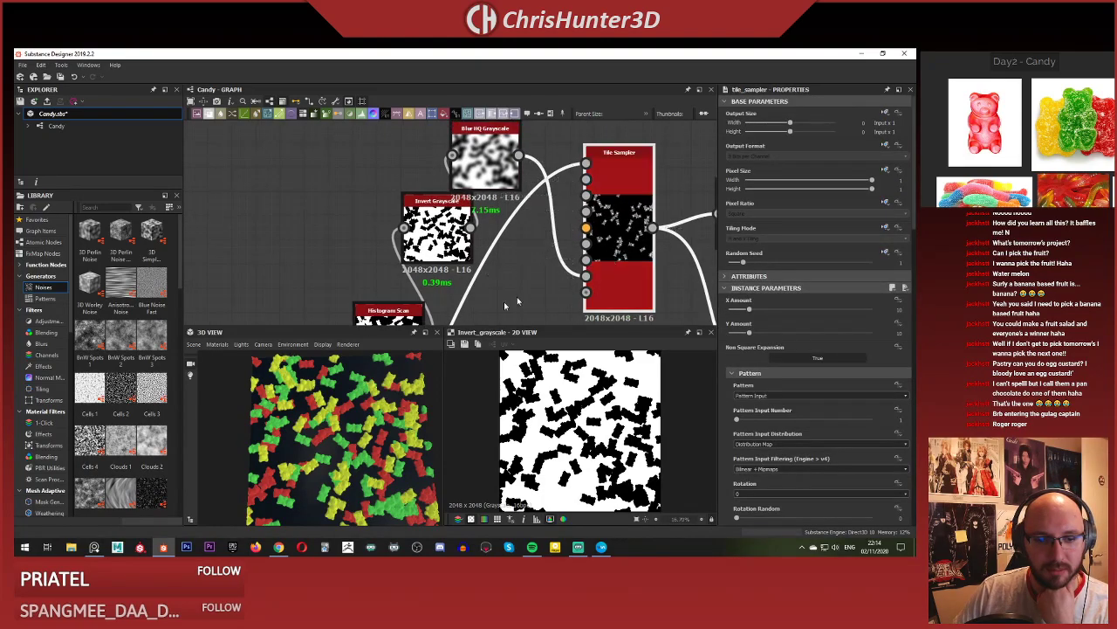
{"action": "scroll", "coordinate": [434, 452], "scroll_direction": "up", "scroll_amount": 5}
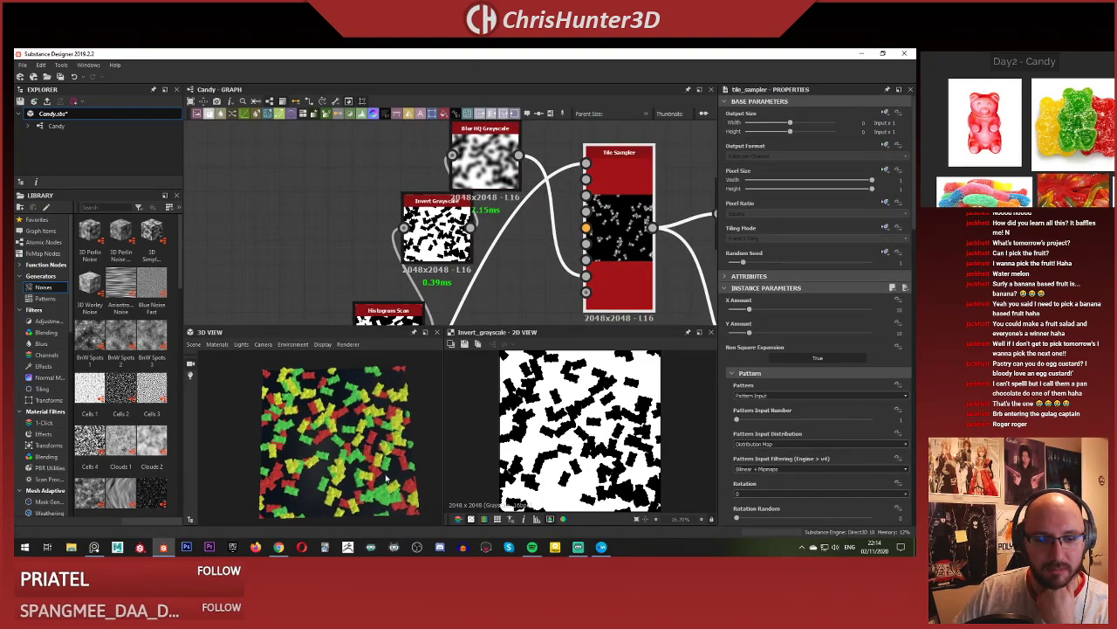
{"action": "left_click_drag", "start_coordinate": [437, 218], "coordinate": [364, 218]}
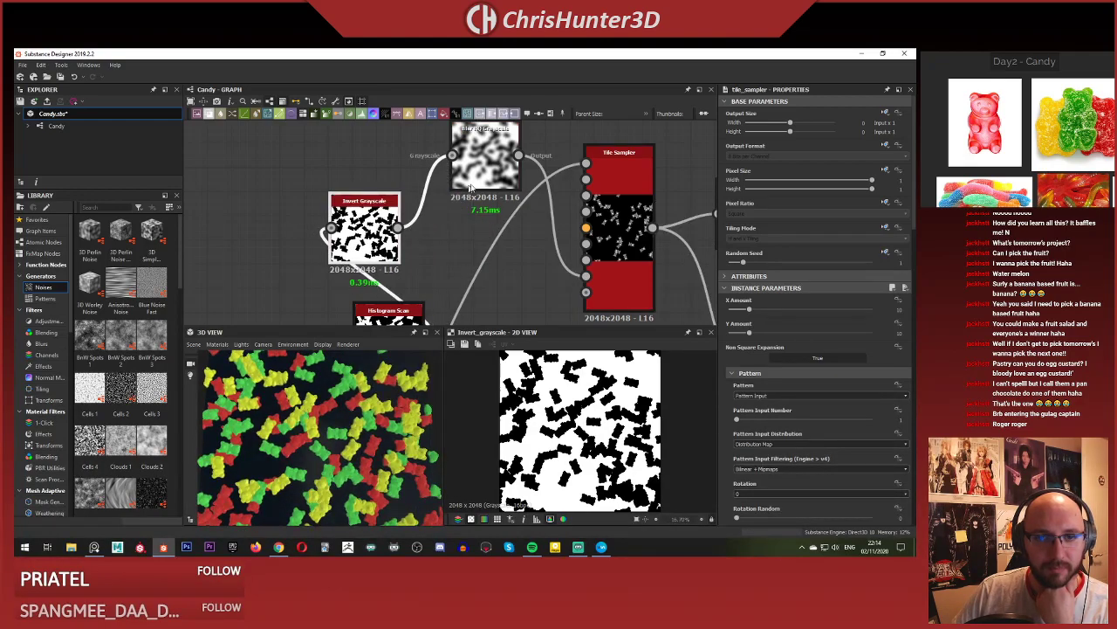
Try Blur HQ Grayscale's Intensity at 0 and at 3.46.
{"action": "left_click", "coordinate": [485, 157]}
{"action": "left_click_drag", "start_coordinate": [797, 311], "coordinate": [766, 316]}
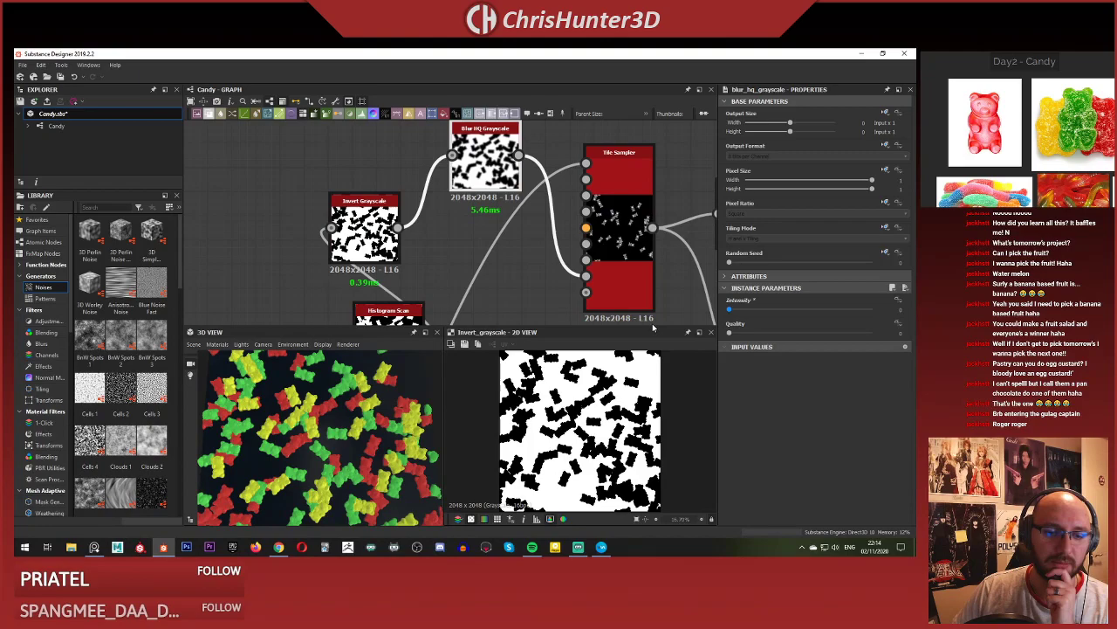
{"action": "left_click_drag", "start_coordinate": [803, 324], "coordinate": [760, 344]}
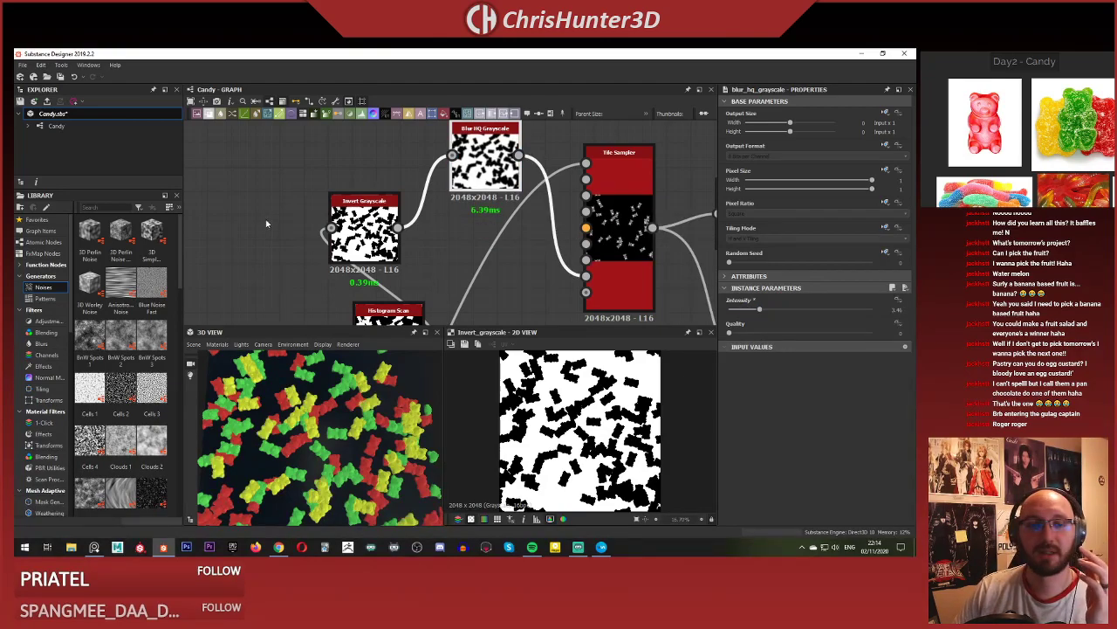
Reposition Invert Grayscale slightly and set its Invert option to False.
{"action": "middle_click_drag", "start_coordinate": [267, 224], "coordinate": [352, 202]}
{"action": "scroll", "coordinate": [353, 202], "scroll_direction": "down", "scroll_amount": 1}
{"action": "left_click_drag", "start_coordinate": [433, 204], "coordinate": [441, 205]}
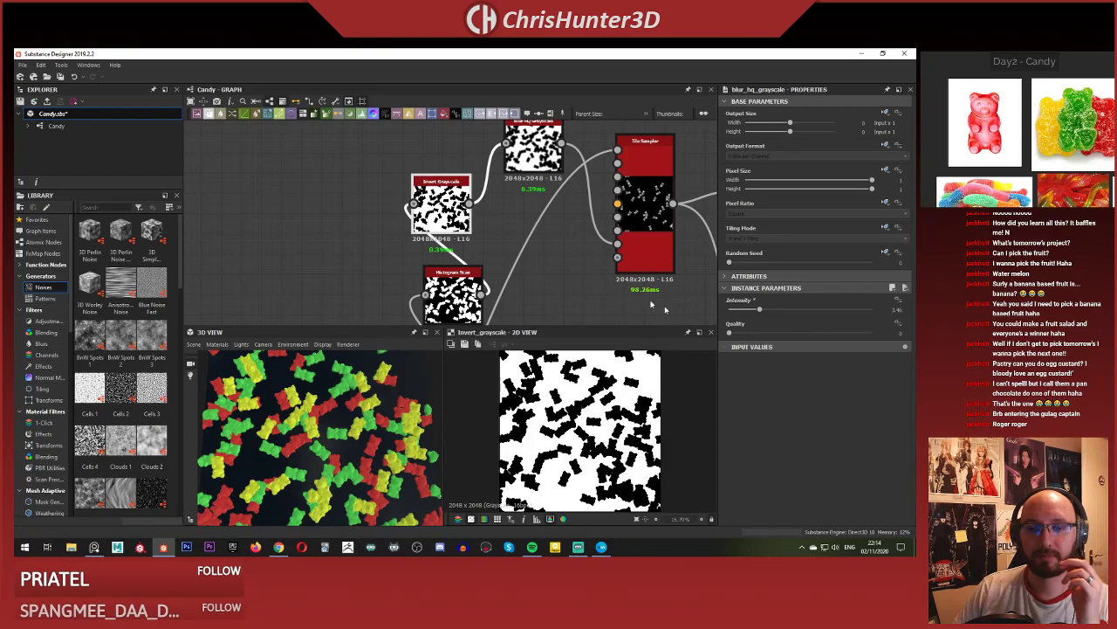
{"action": "left_click", "coordinate": [443, 197]}
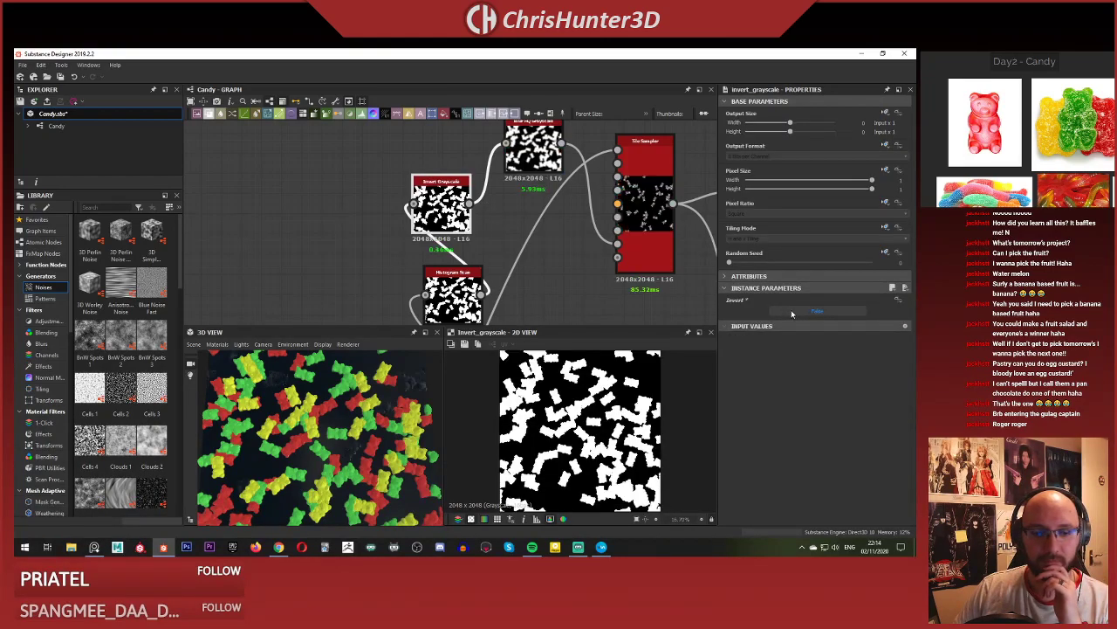
Preview Blur HQ Grayscale and set its Intensity to 0.
{"action": "scroll", "coordinate": [483, 229], "scroll_direction": "down", "scroll_amount": 2}
{"action": "middle_click_drag", "start_coordinate": [496, 221], "coordinate": [469, 243]}
{"action": "scroll", "coordinate": [469, 243], "scroll_direction": "up", "scroll_amount": 1}
{"action": "double_click", "coordinate": [491, 184]}
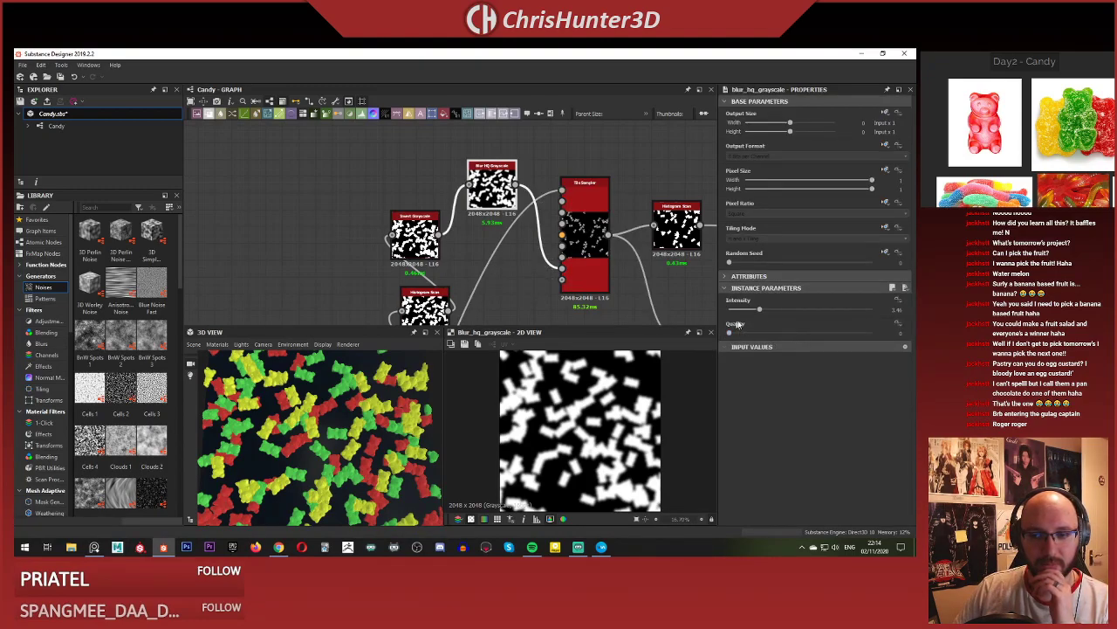
{"action": "left_click_drag", "start_coordinate": [759, 311], "coordinate": [724, 320]}
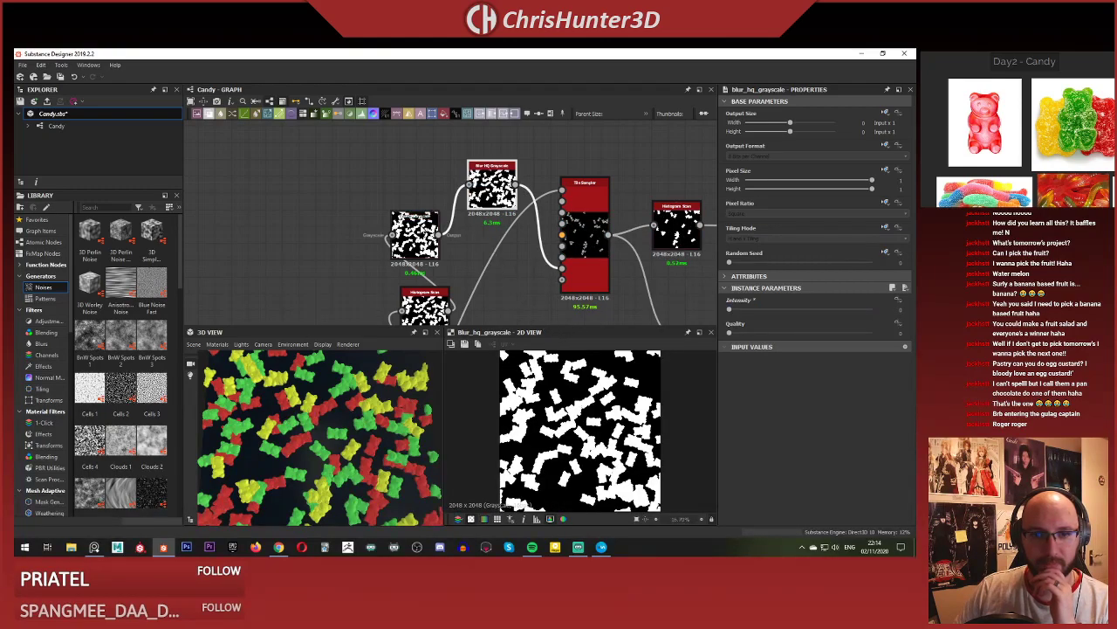
Check Invert Grayscale and compare the Pattern Input Distribution and seed settings of the second and third Tile Samplers.
{"action": "left_click", "coordinate": [414, 234]}
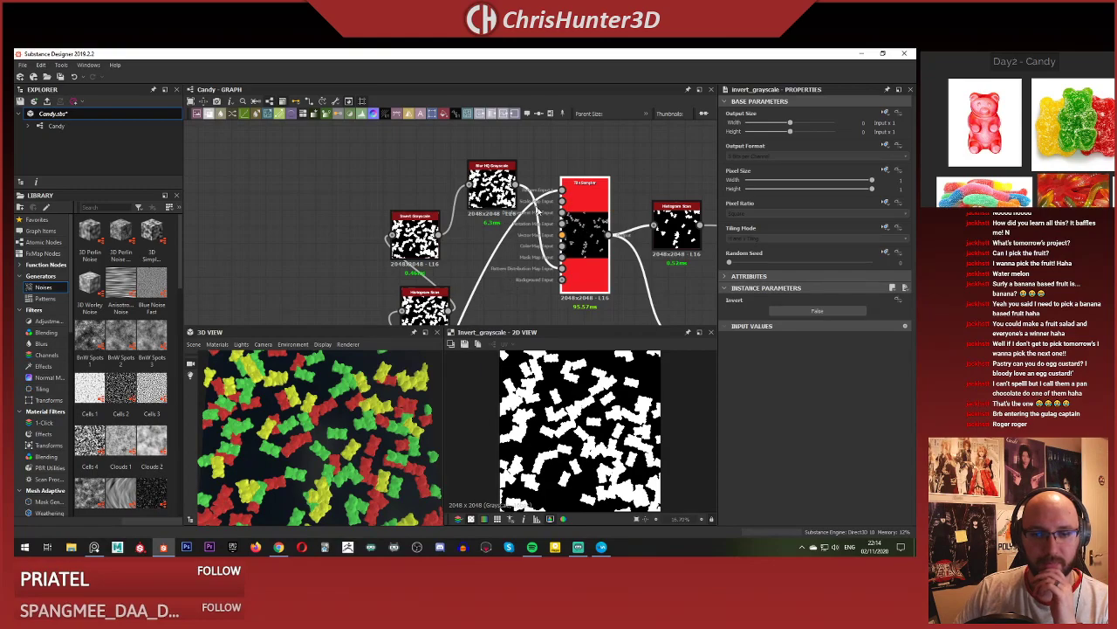
{"action": "middle_click_drag", "start_coordinate": [569, 321], "coordinate": [568, 237]}
{"action": "scroll", "coordinate": [569, 236], "scroll_direction": "down", "scroll_amount": 1}
{"action": "scroll", "coordinate": [503, 263], "scroll_direction": "down", "scroll_amount": 3}
{"action": "scroll", "coordinate": [503, 237], "scroll_direction": "up", "scroll_amount": 1}
{"action": "mouse_move", "coordinate": [503, 284]}
{"action": "middle_mouse_down"}
{"action": "mouse_move", "coordinate": [503, 238]}
{"action": "mouse_move", "coordinate": [511, 278]}
{"action": "middle_mouse_up"}
{"action": "scroll", "coordinate": [503, 237], "scroll_direction": "up", "scroll_amount": 1}
{"action": "left_click", "coordinate": [415, 257]}
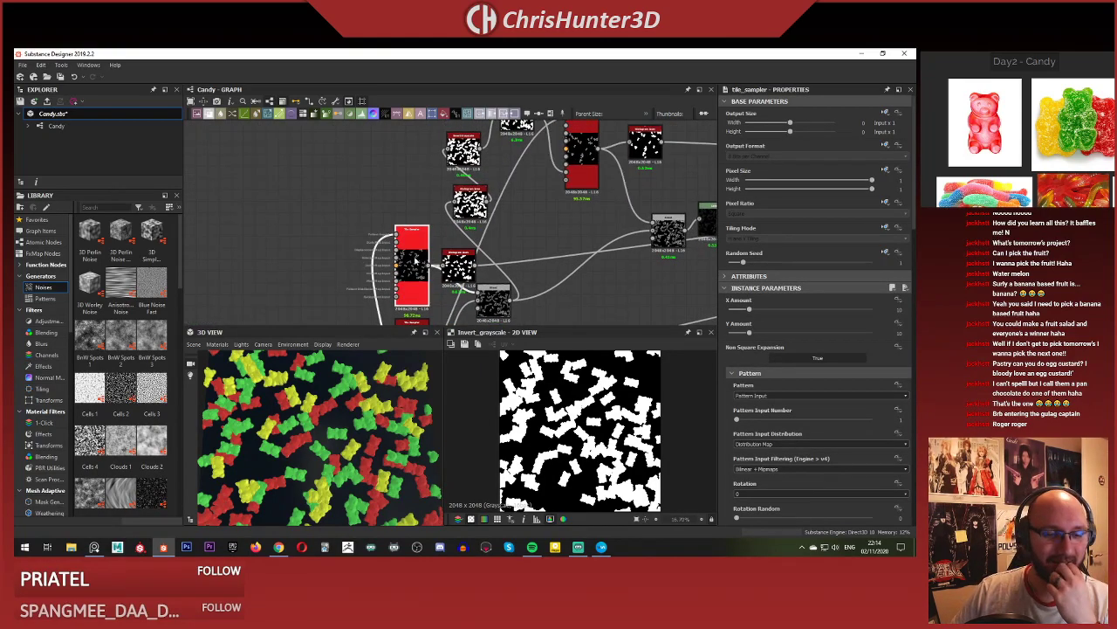
{"action": "left_click", "coordinate": [582, 170]}
{"action": "middle_click_drag", "start_coordinate": [587, 170], "coordinate": [501, 223]}
{"action": "scroll", "coordinate": [505, 225], "scroll_direction": "up", "scroll_amount": 3}
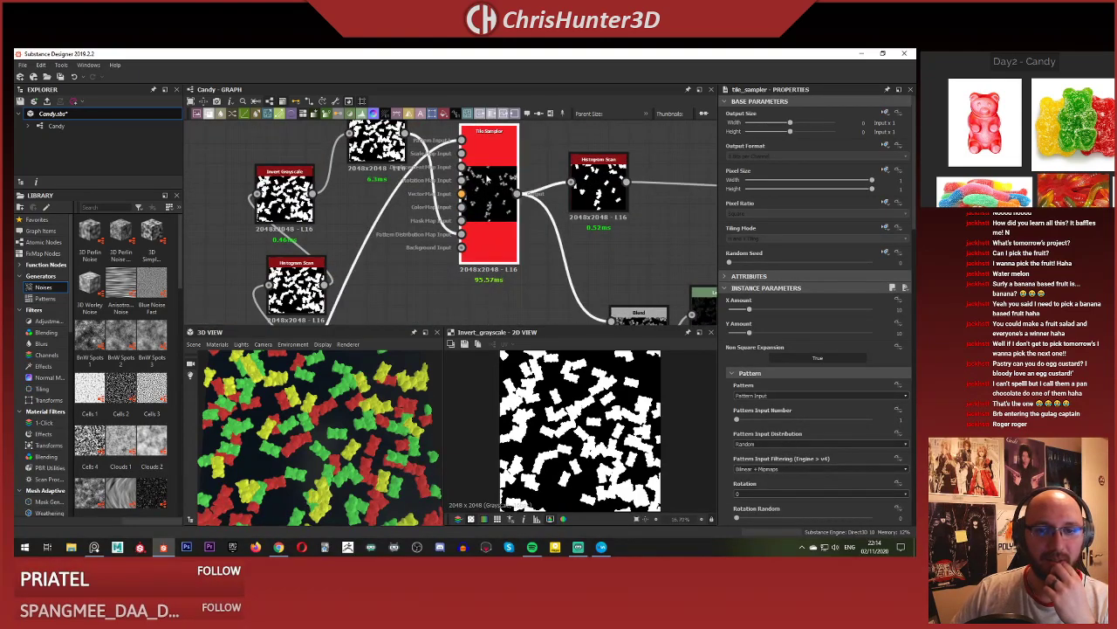
Set the third Tile Sampler's Pattern Input Distribution to Random, its Position Random to 6.4 and its Offset to 0.35.
{"action": "left_click", "coordinate": [790, 444]}
{"action": "left_click", "coordinate": [786, 454]}
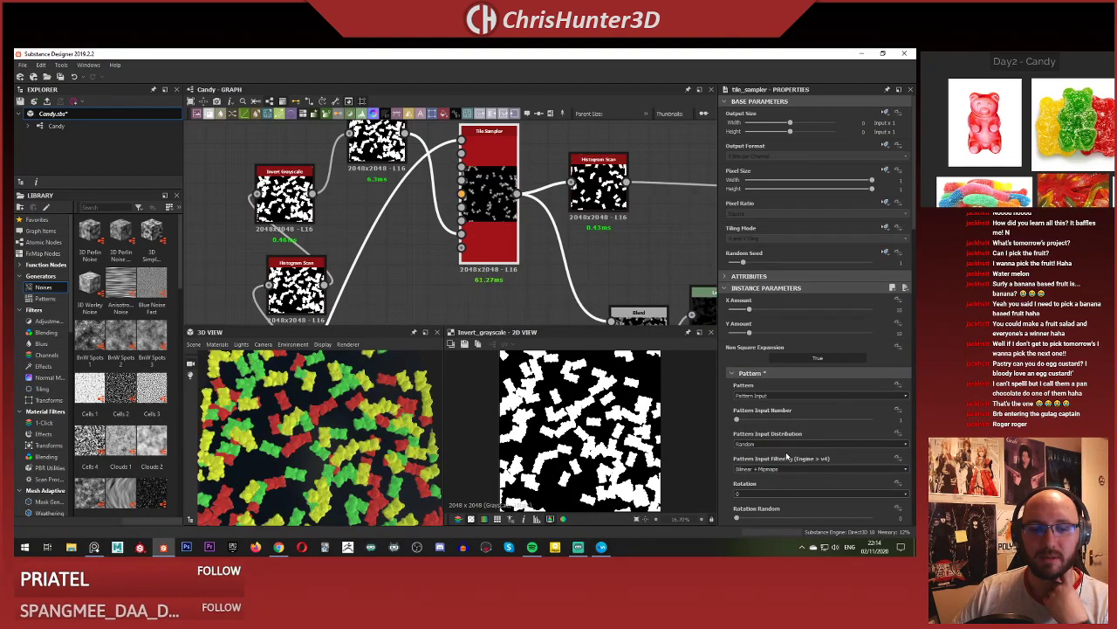
{"action": "scroll", "coordinate": [756, 335], "scroll_direction": "down", "scroll_amount": 3}
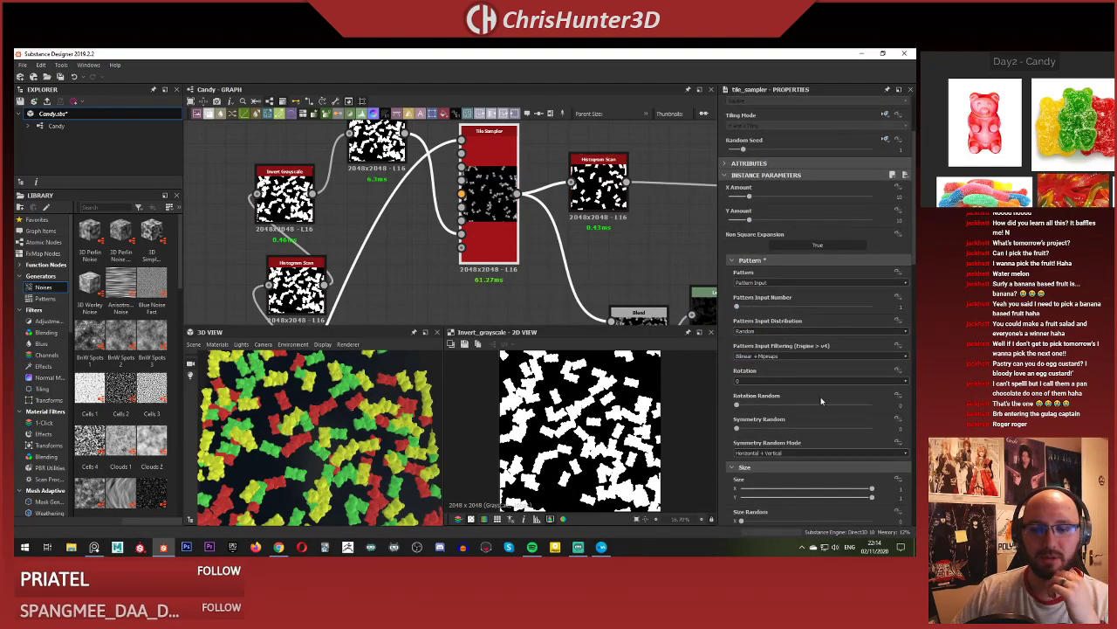
{"action": "scroll", "coordinate": [820, 401], "scroll_direction": "down", "scroll_amount": 8}
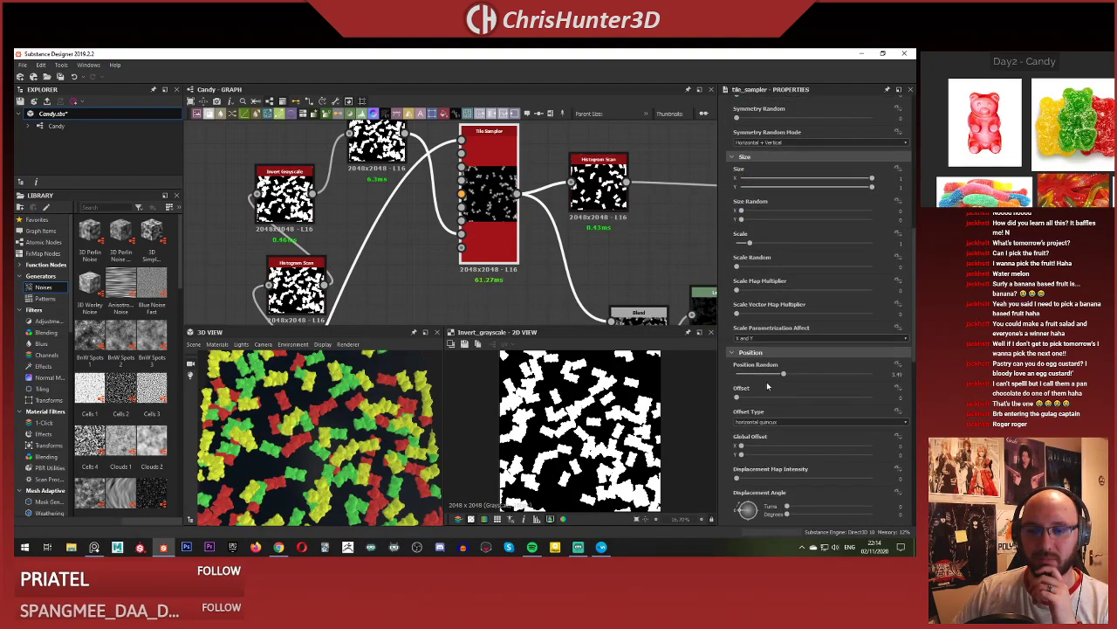
{"action": "left_click_drag", "start_coordinate": [781, 375], "coordinate": [823, 375]}
{"action": "left_click_drag", "start_coordinate": [763, 396], "coordinate": [784, 400]}
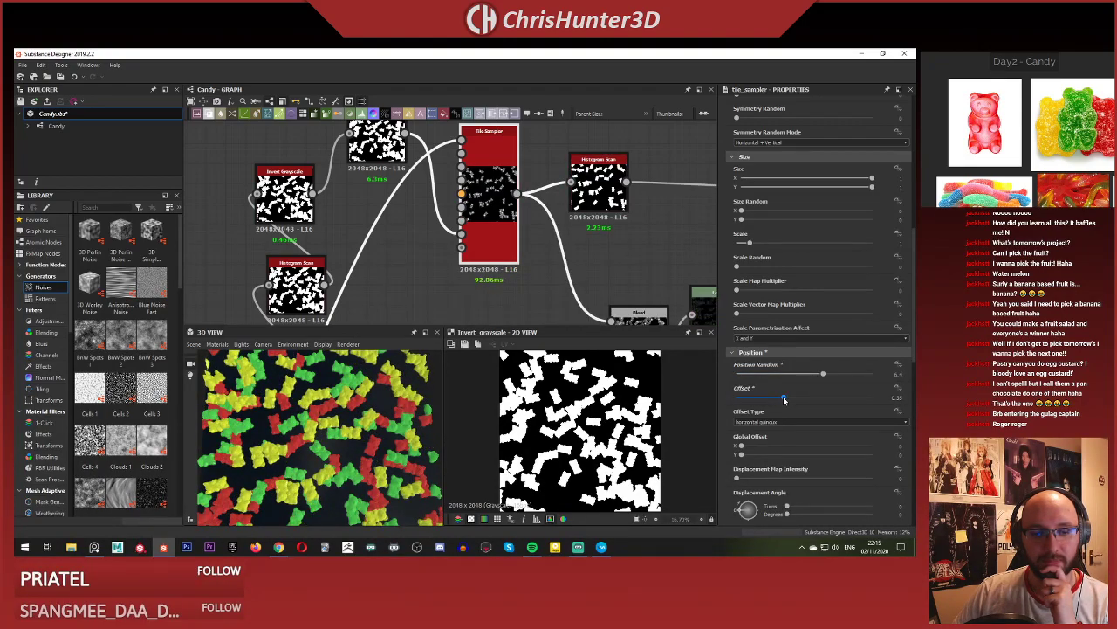
{"action": "scroll", "coordinate": [332, 467], "scroll_direction": "down", "scroll_amount": 3}
{"action": "scroll", "coordinate": [360, 449], "scroll_direction": "up", "scroll_amount": 3}
{"action": "middle_click_drag", "start_coordinate": [359, 449], "coordinate": [361, 439]}
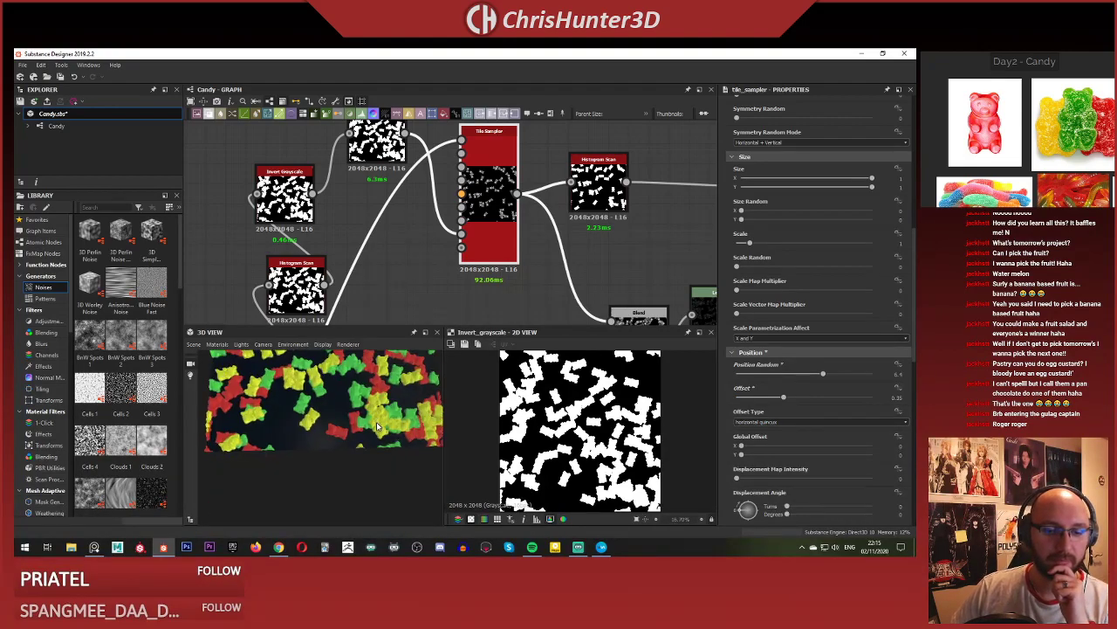
{"action": "scroll", "coordinate": [360, 438], "scroll_direction": "up", "scroll_amount": 3}
{"action": "mouse_move", "coordinate": [361, 439]}
{"action": "left_mouse_down"}
{"action": "mouse_move", "coordinate": [377, 436]}
{"action": "mouse_move", "coordinate": [362, 444]}
{"action": "left_mouse_up"}
Try a Color Random of 1 on the third Tile Sampler and undo it.
{"action": "scroll", "coordinate": [777, 398], "scroll_direction": "down", "scroll_amount": 4}
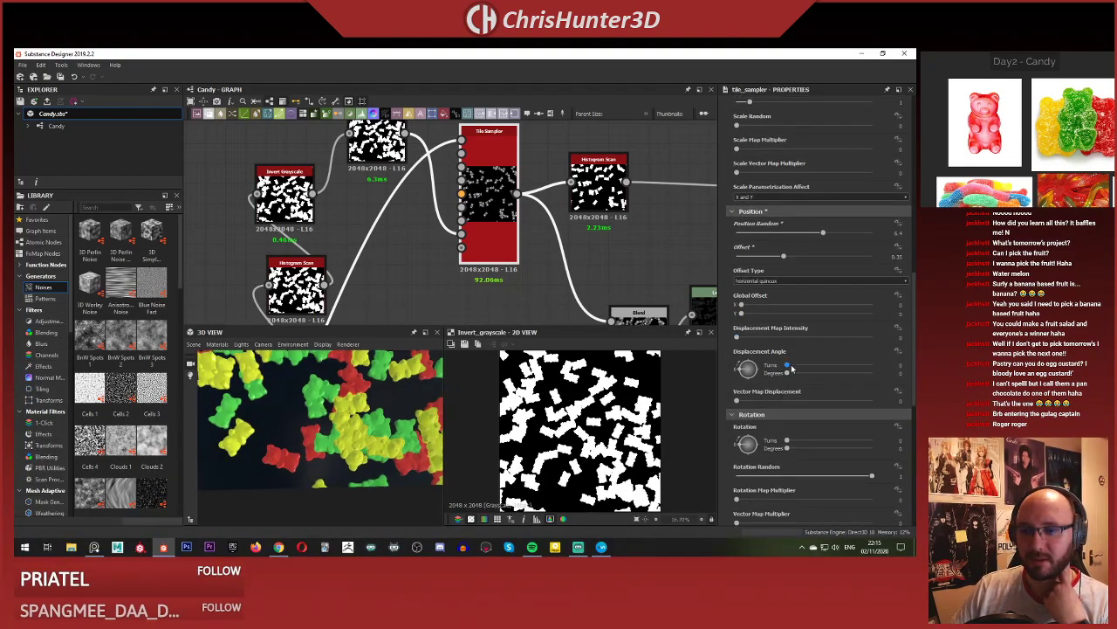
{"action": "scroll", "coordinate": [777, 227], "scroll_direction": "down", "scroll_amount": 5}
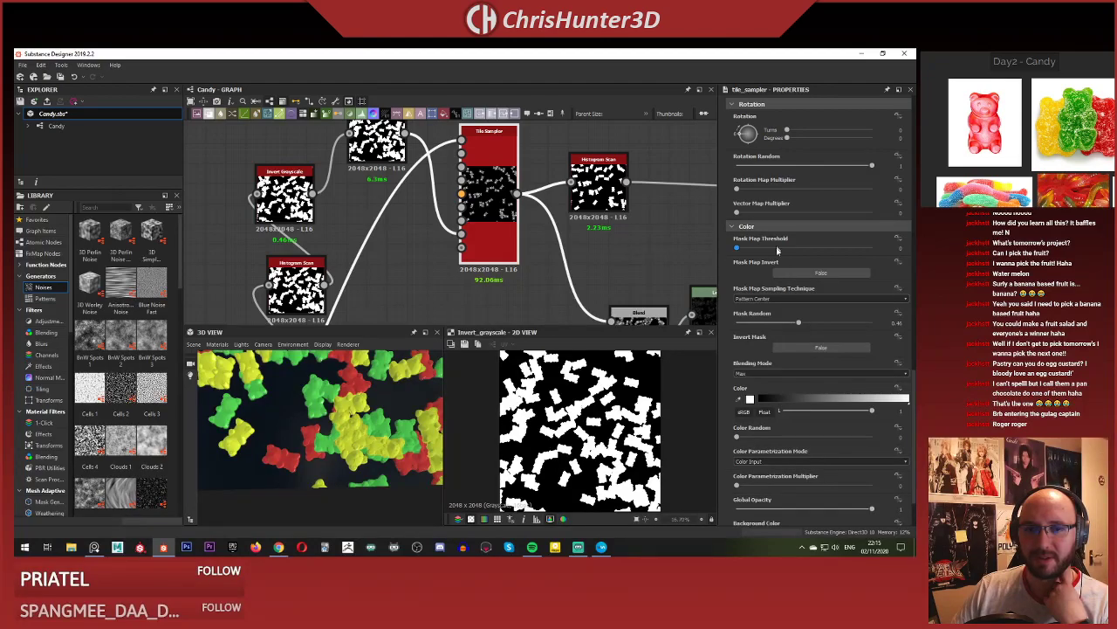
{"action": "scroll", "coordinate": [786, 288], "scroll_direction": "down", "scroll_amount": 2}
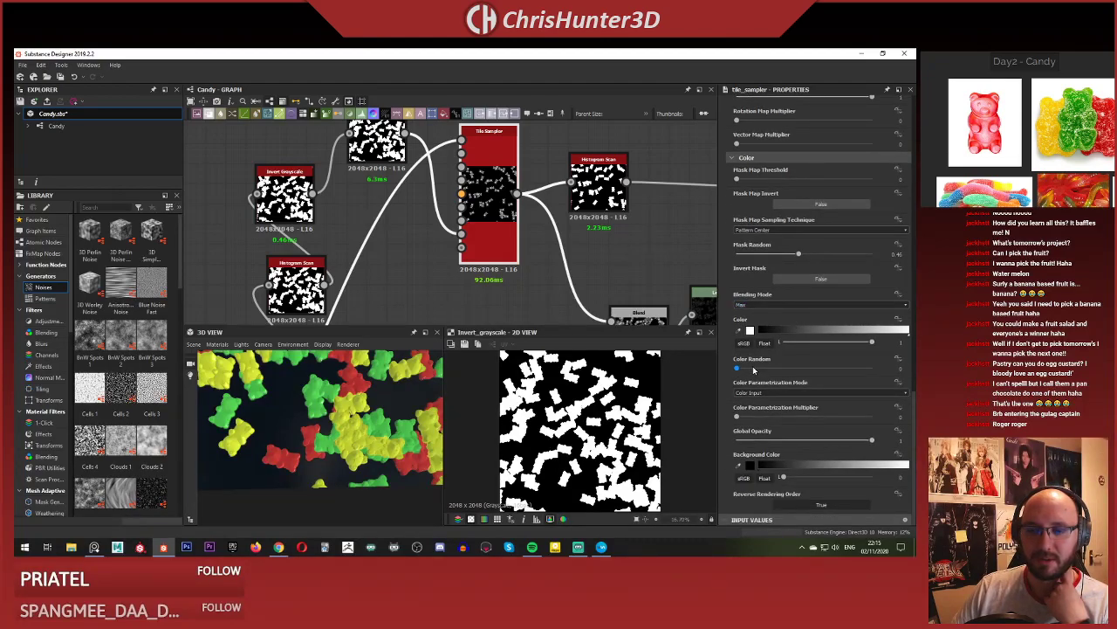
{"action": "key", "text": "ctrl+z"}
{"action": "left_click_drag", "start_coordinate": [773, 371], "coordinate": [893, 379]}
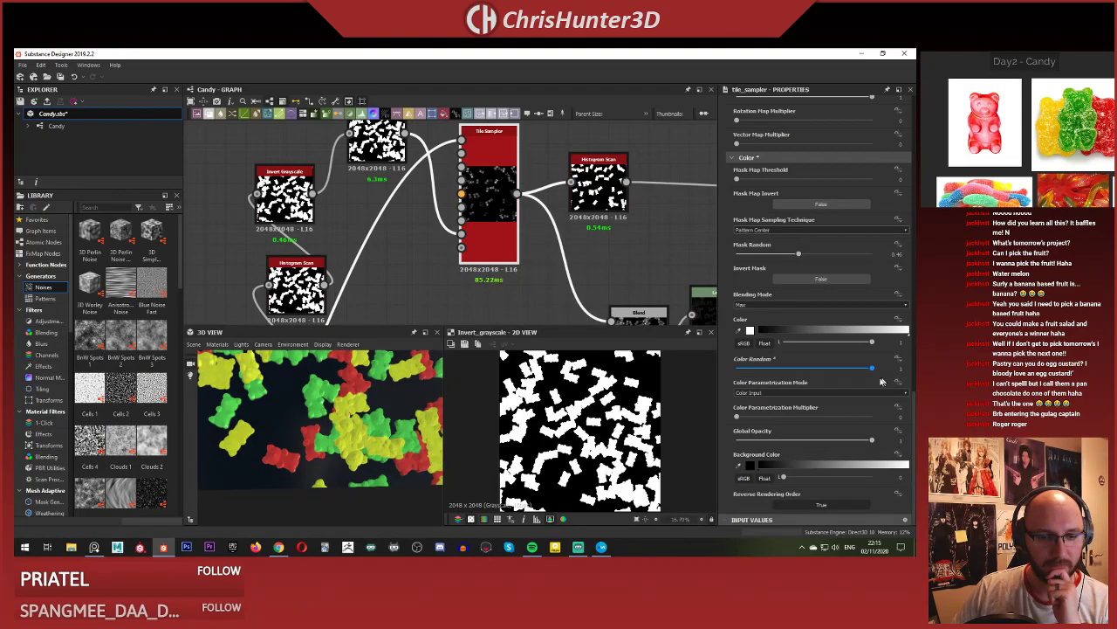
{"action": "key", "text": "ctrl+z"}
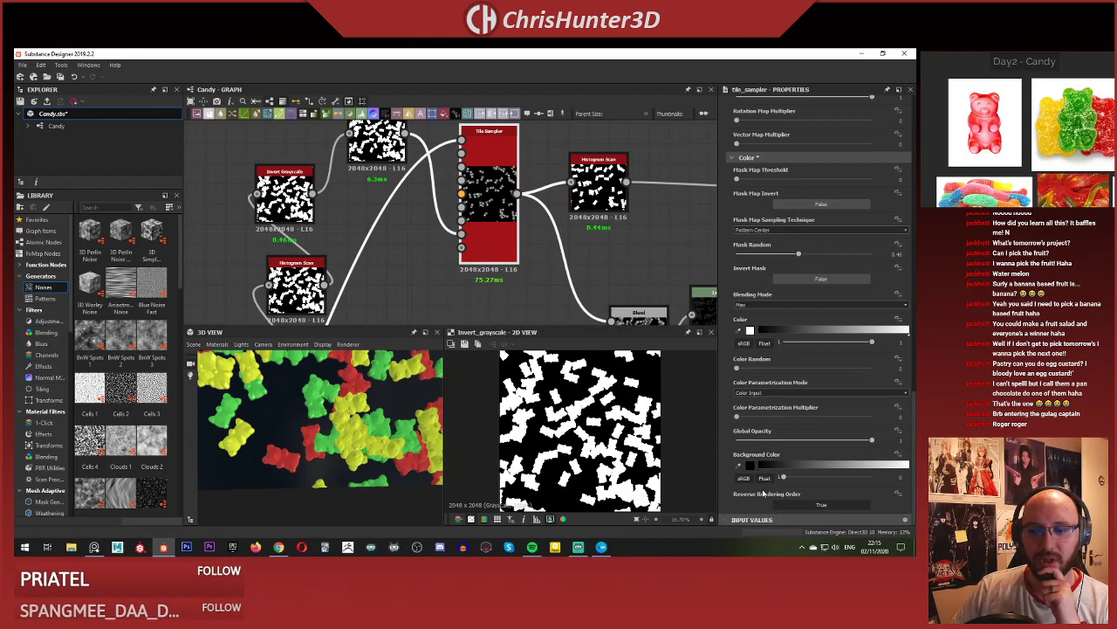
Try a Mask Random of 0.9 on the third Tile Sampler and inspect the gummy bears in 3D.
{"action": "left_click_drag", "start_coordinate": [785, 253], "coordinate": [858, 261]}
{"action": "scroll", "coordinate": [324, 384], "scroll_direction": "down", "scroll_amount": 5}
{"action": "middle_click_drag", "start_coordinate": [325, 384], "coordinate": [347, 445]}
{"action": "left_click_drag", "start_coordinate": [347, 394], "coordinate": [350, 417]}
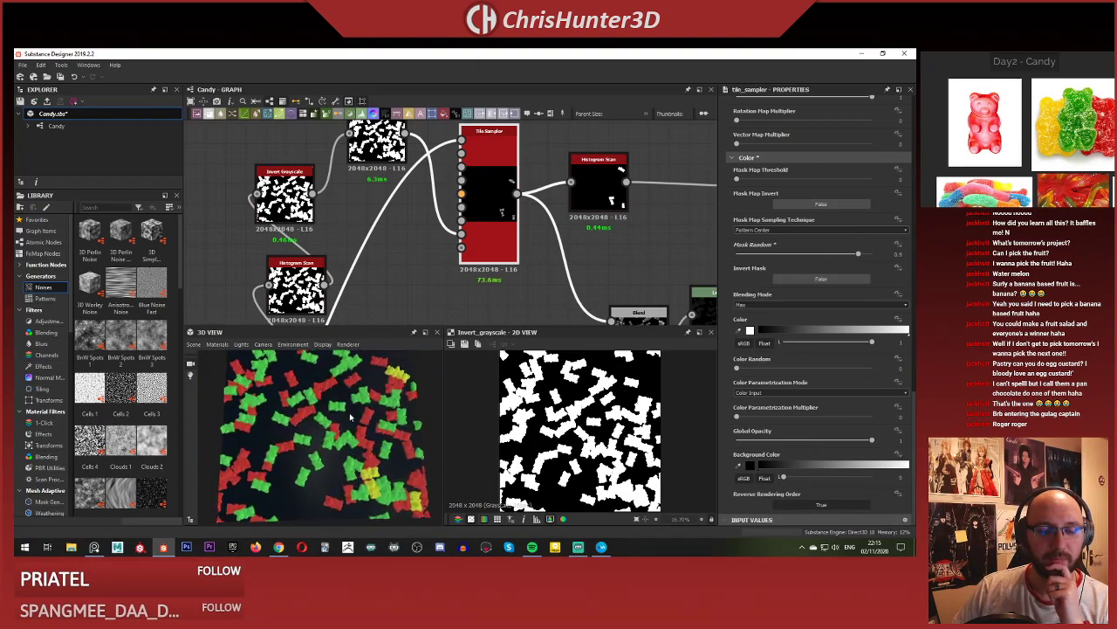
{"action": "scroll", "coordinate": [350, 417], "scroll_direction": "up", "scroll_amount": 8}
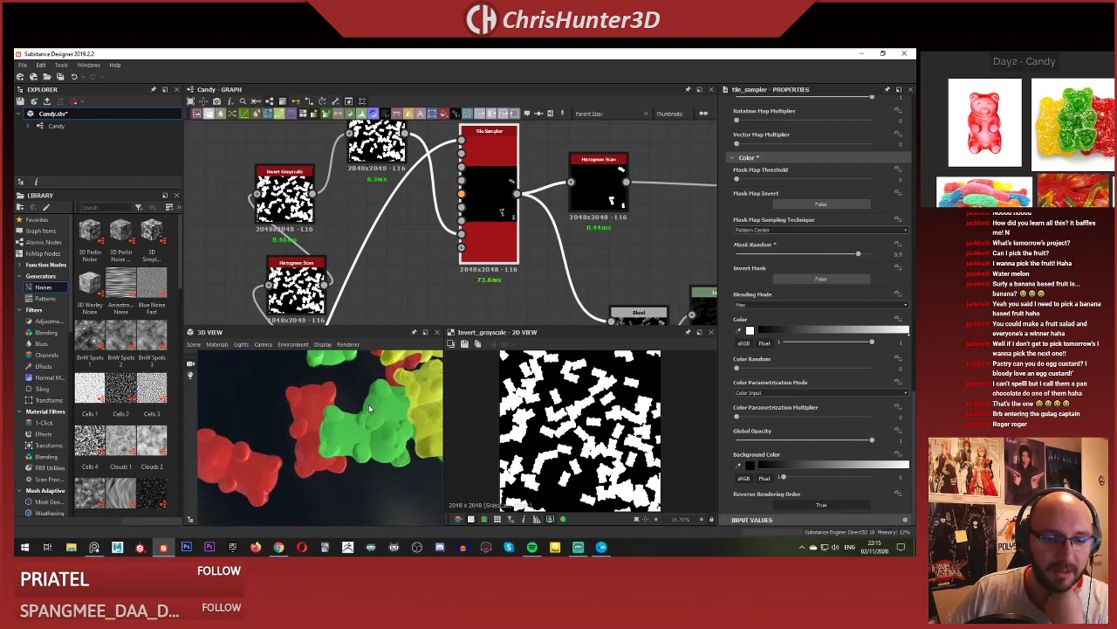
{"action": "scroll", "coordinate": [369, 409], "scroll_direction": "down", "scroll_amount": 6}
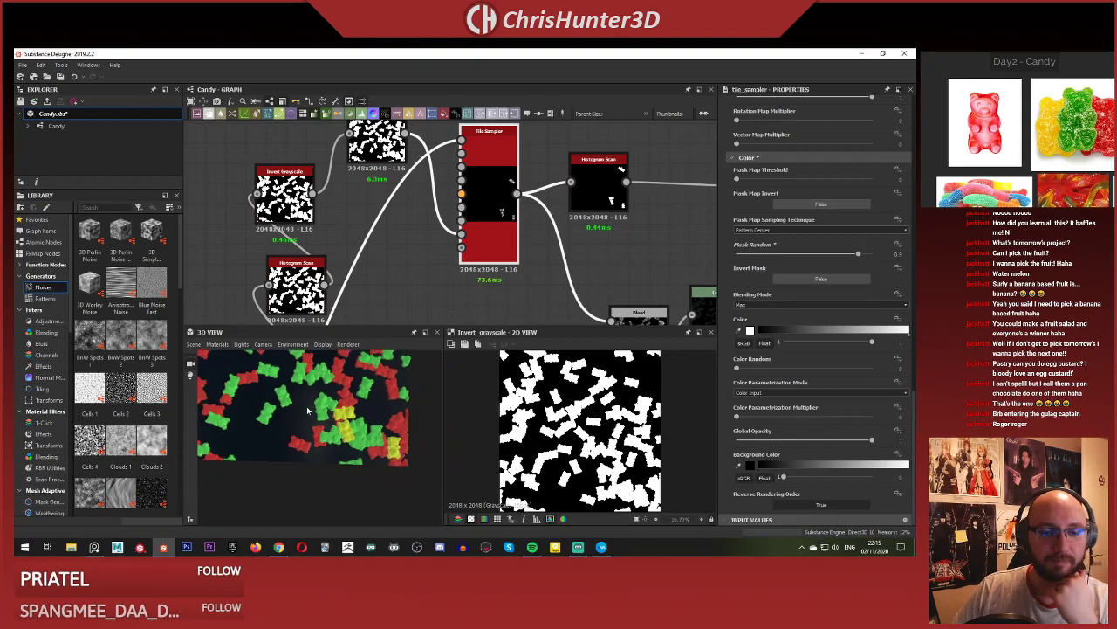
{"action": "scroll", "coordinate": [309, 418], "scroll_direction": "down", "scroll_amount": 5}
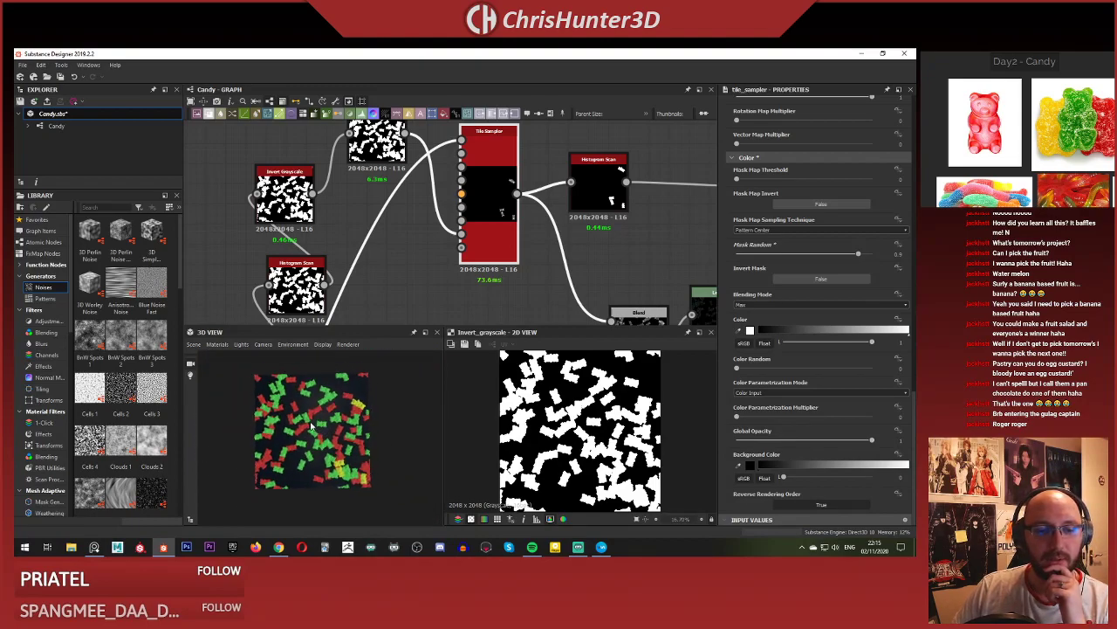
{"action": "left_click_drag", "start_coordinate": [311, 426], "coordinate": [329, 423]}
Set the third Tile Sampler's Mask Random to 0, and try Mask Map Invert at True before returning it to False.
{"action": "left_click_drag", "start_coordinate": [792, 257], "coordinate": [649, 261]}
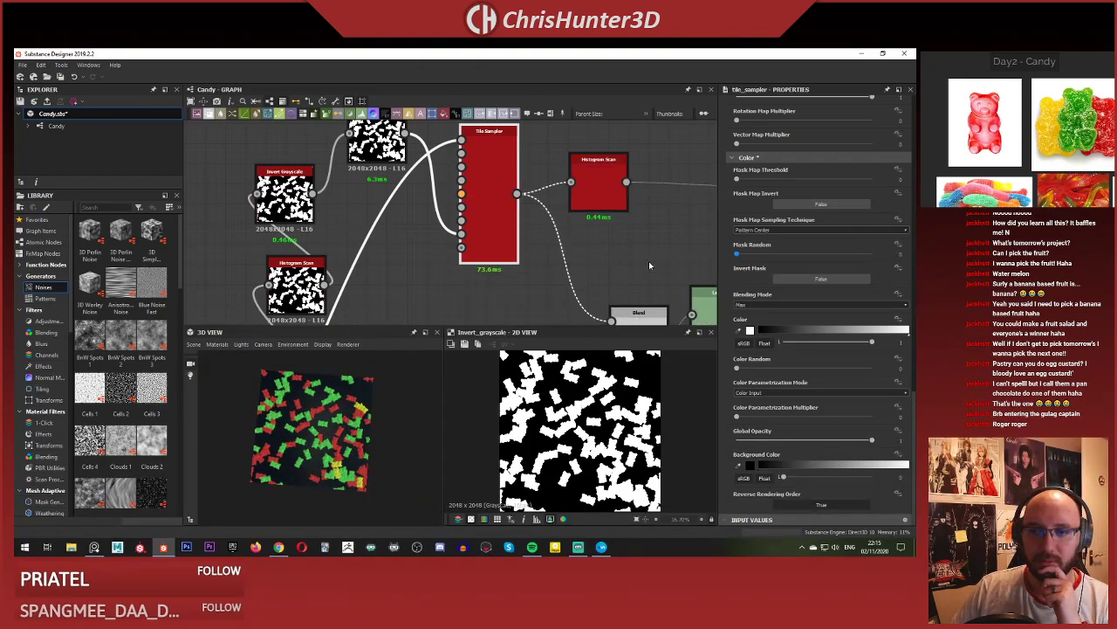
{"action": "left_click", "coordinate": [819, 205]}
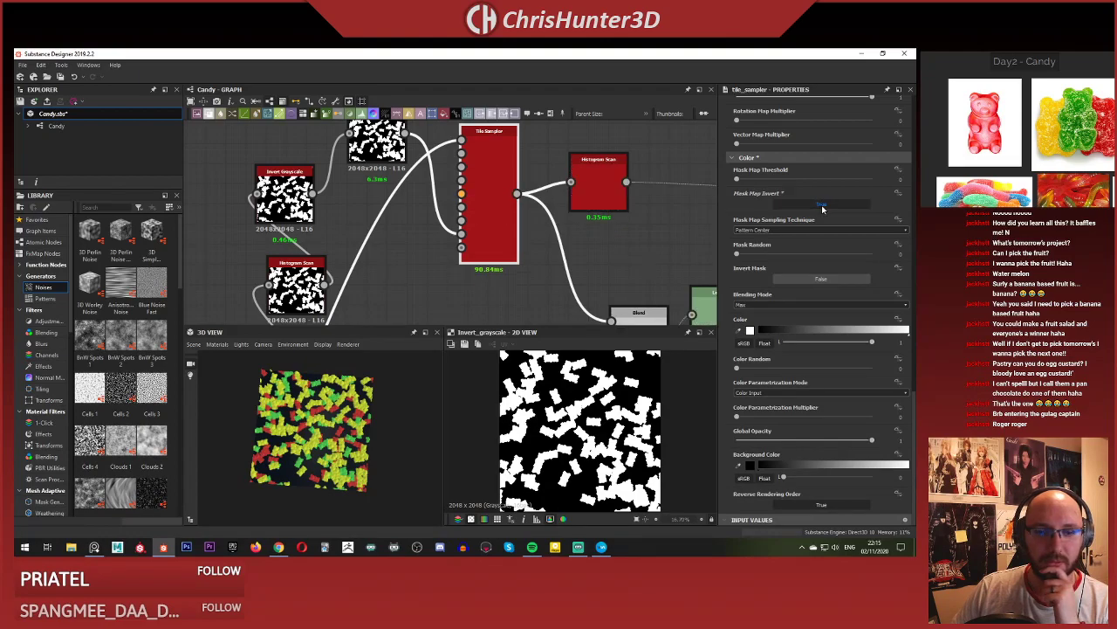
{"action": "left_click", "coordinate": [822, 206]}
Try Invert Mask at True with a Mask Random of 0.43 on the third Tile Sampler, inspecting the bears' overlap in 3D.
{"action": "left_click", "coordinate": [804, 281]}
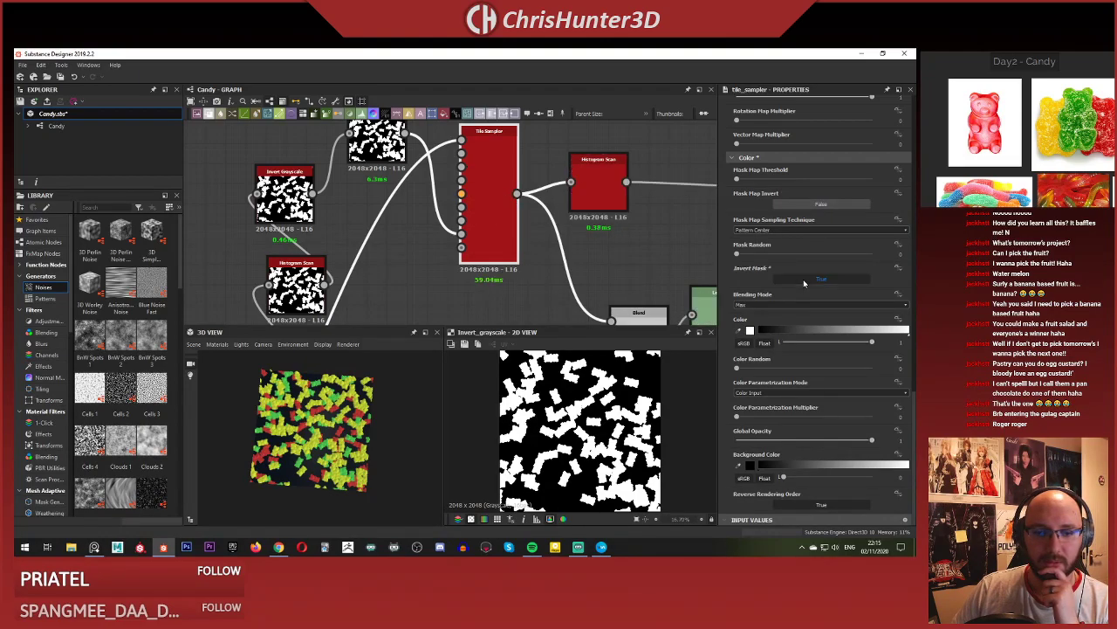
{"action": "left_click_drag", "start_coordinate": [760, 256], "coordinate": [794, 254]}
{"action": "scroll", "coordinate": [331, 455], "scroll_direction": "up", "scroll_amount": 5}
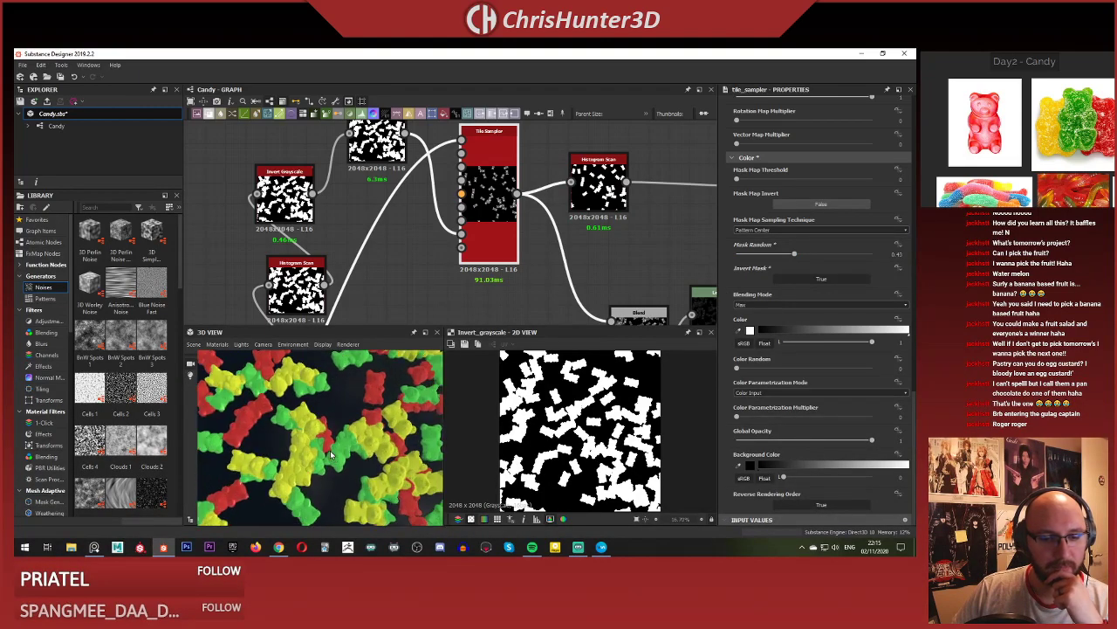
{"action": "scroll", "coordinate": [331, 455], "scroll_direction": "up", "scroll_amount": 3}
{"action": "left_click_drag", "start_coordinate": [331, 455], "coordinate": [337, 408]}
{"action": "scroll", "coordinate": [337, 408], "scroll_direction": "down", "scroll_amount": 5}
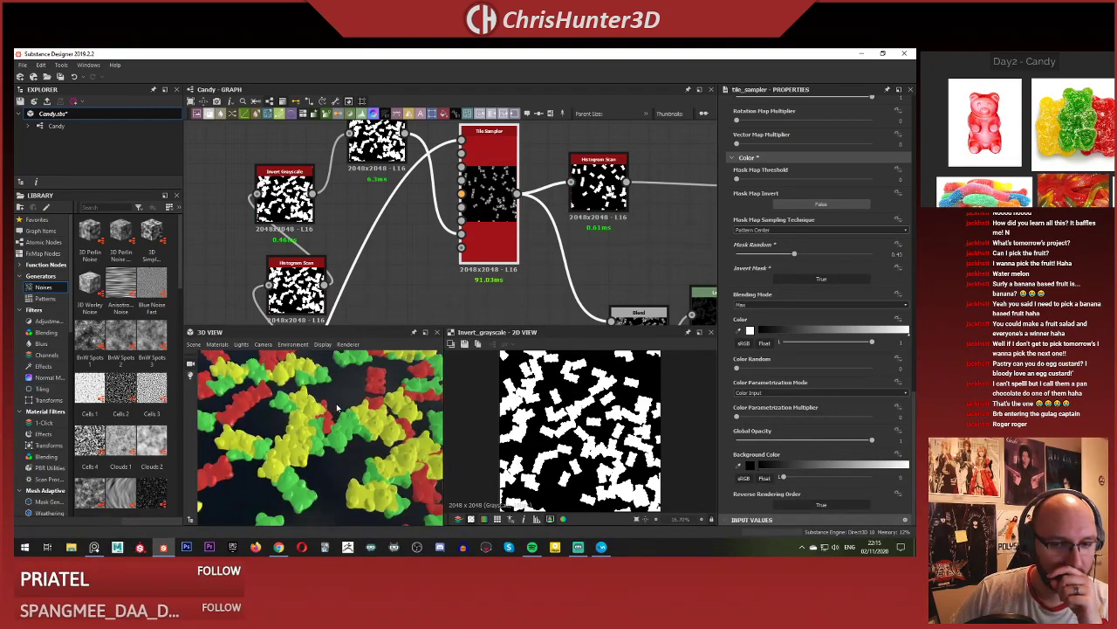
Examine the Shape Splatter branch and trace its links back to the Blend and Levels nodes after the Tile Samplers.
{"action": "scroll", "coordinate": [337, 407], "scroll_direction": "down", "scroll_amount": 4}
{"action": "scroll", "coordinate": [431, 234], "scroll_direction": "down", "scroll_amount": 6}
{"action": "middle_click_drag", "start_coordinate": [582, 241], "coordinate": [269, 166]}
{"action": "scroll", "coordinate": [463, 226], "scroll_direction": "up", "scroll_amount": 5}
{"action": "scroll", "coordinate": [524, 240], "scroll_direction": "down", "scroll_amount": 4}
{"action": "middle_click_drag", "start_coordinate": [472, 245], "coordinate": [483, 221]}
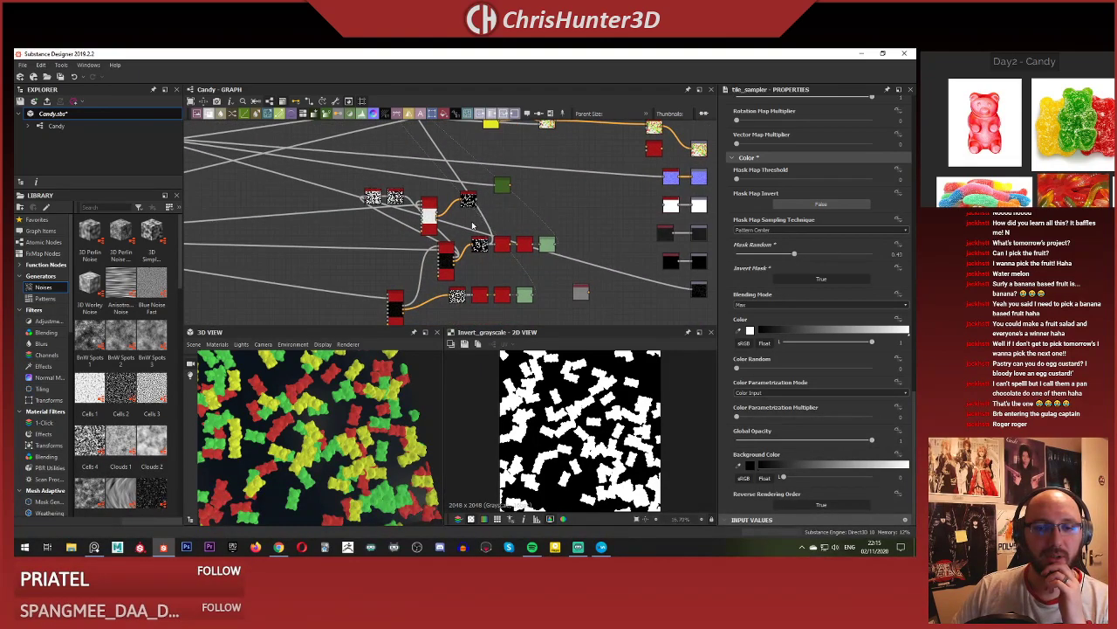
{"action": "scroll", "coordinate": [472, 225], "scroll_direction": "down", "scroll_amount": 3}
{"action": "scroll", "coordinate": [302, 220], "scroll_direction": "up", "scroll_amount": 3}
{"action": "scroll", "coordinate": [382, 181], "scroll_direction": "up", "scroll_amount": 5}
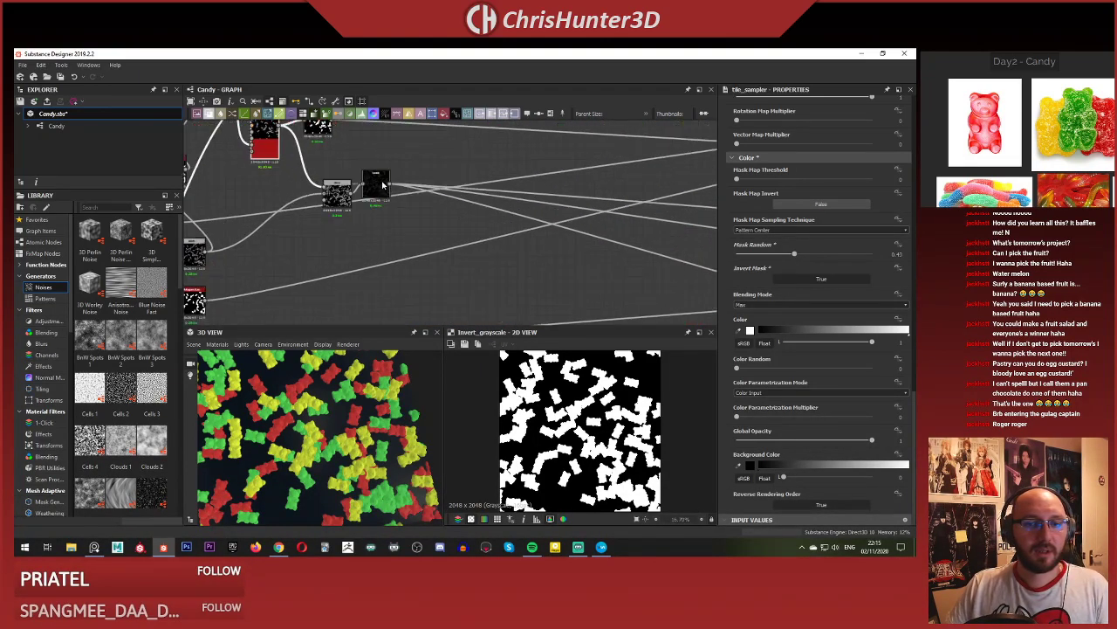
{"action": "middle_click_drag", "start_coordinate": [382, 182], "coordinate": [417, 237]}
{"action": "scroll", "coordinate": [309, 212], "scroll_direction": "down", "scroll_amount": 1}
{"action": "middle_click_drag", "start_coordinate": [260, 180], "coordinate": [338, 225]}
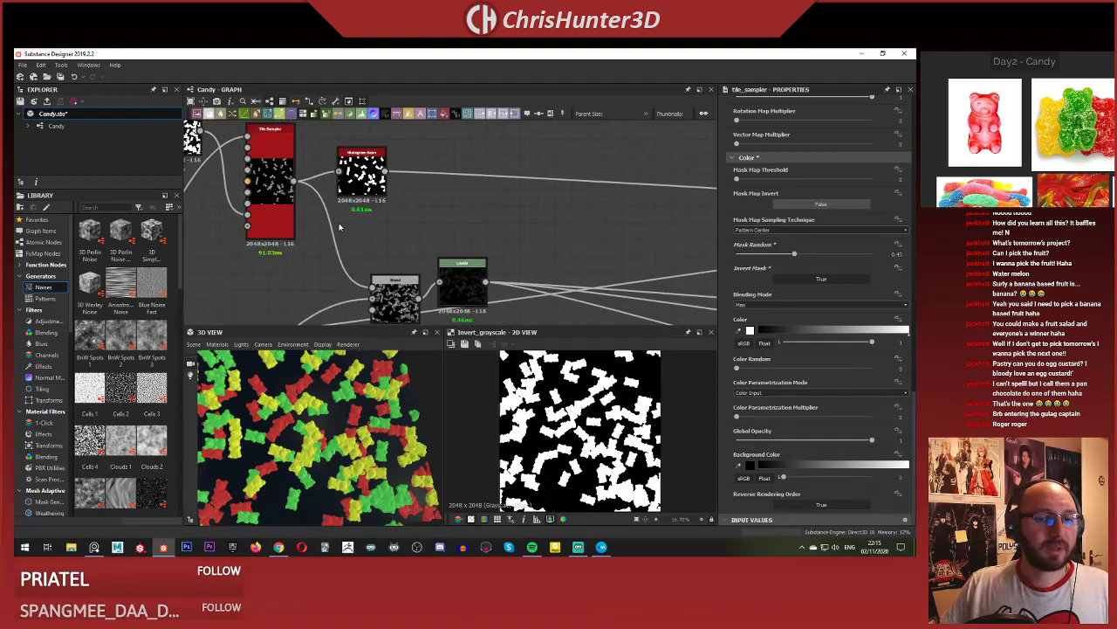
Try linking the layered Blend's output to the Shape Splatter branch, and undo it together with the Invert Mask and Mask Random changes.
{"action": "left_click", "coordinate": [419, 299]}
{"action": "scroll", "coordinate": [497, 225], "scroll_direction": "down", "scroll_amount": 3}
{"action": "middle_click_drag", "start_coordinate": [668, 253], "coordinate": [429, 189]}
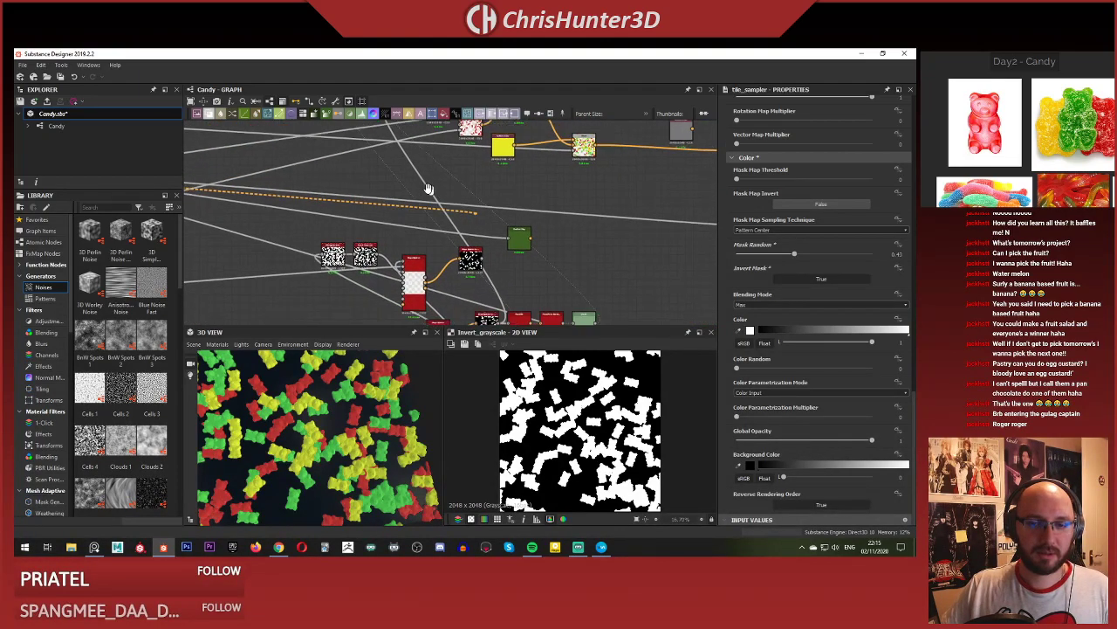
{"action": "middle_click_drag", "start_coordinate": [451, 272], "coordinate": [392, 196]}
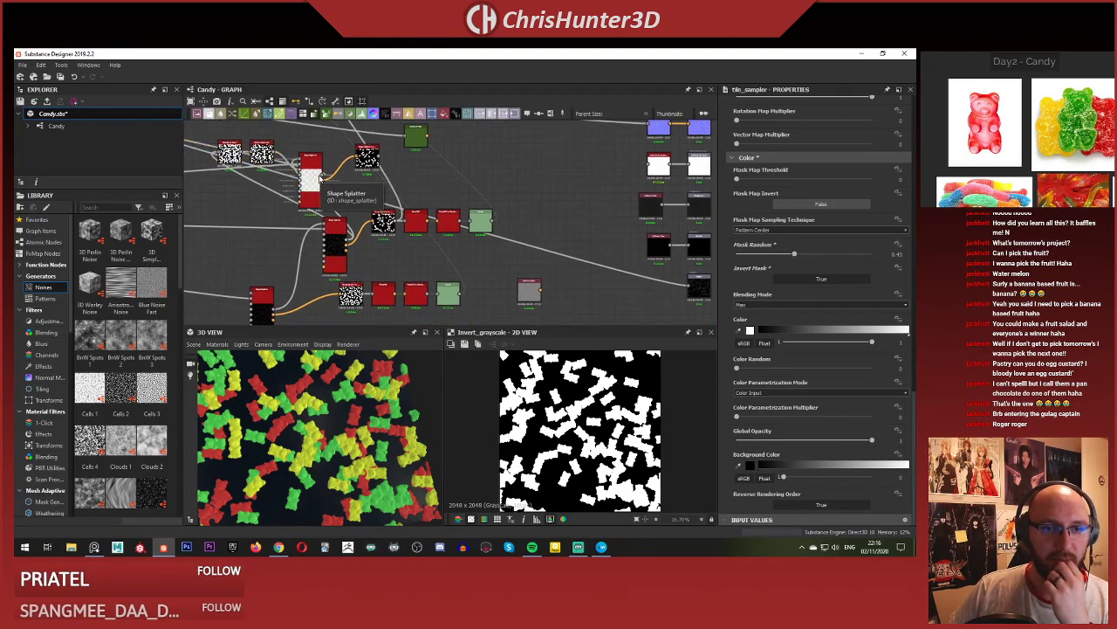
{"action": "scroll", "coordinate": [237, 217], "scroll_direction": "down", "scroll_amount": 2}
{"action": "middle_click_drag", "start_coordinate": [233, 216], "coordinate": [463, 260]}
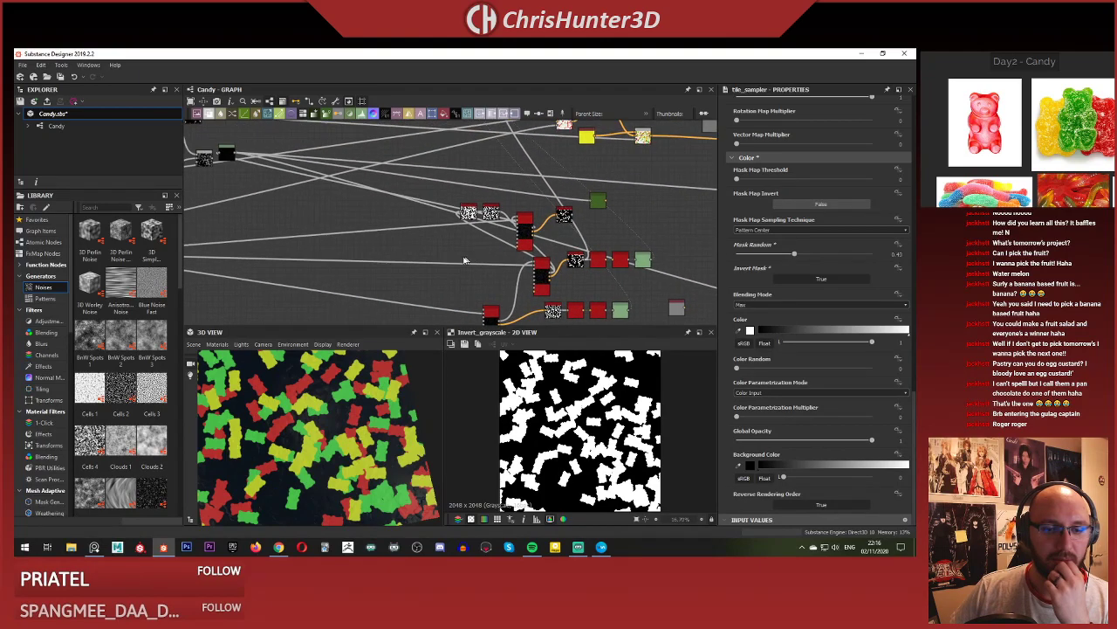
{"action": "middle_click_drag", "start_coordinate": [338, 233], "coordinate": [464, 280]}
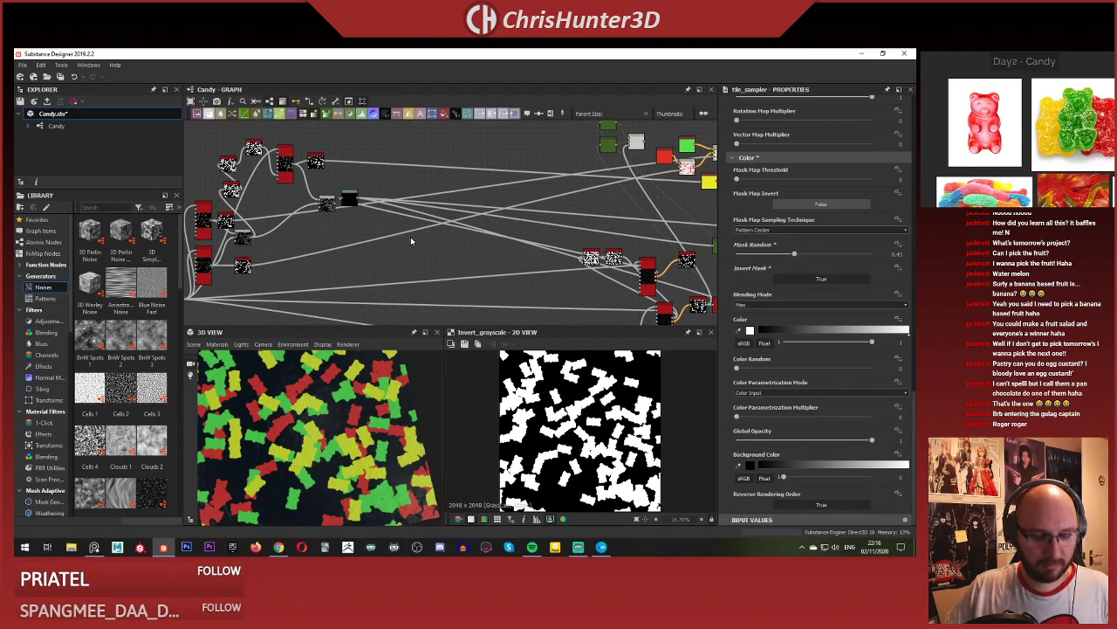
{"action": "middle_click_drag", "start_coordinate": [410, 237], "coordinate": [267, 221]}
{"action": "scroll", "coordinate": [268, 221], "scroll_direction": "down", "scroll_amount": 2}
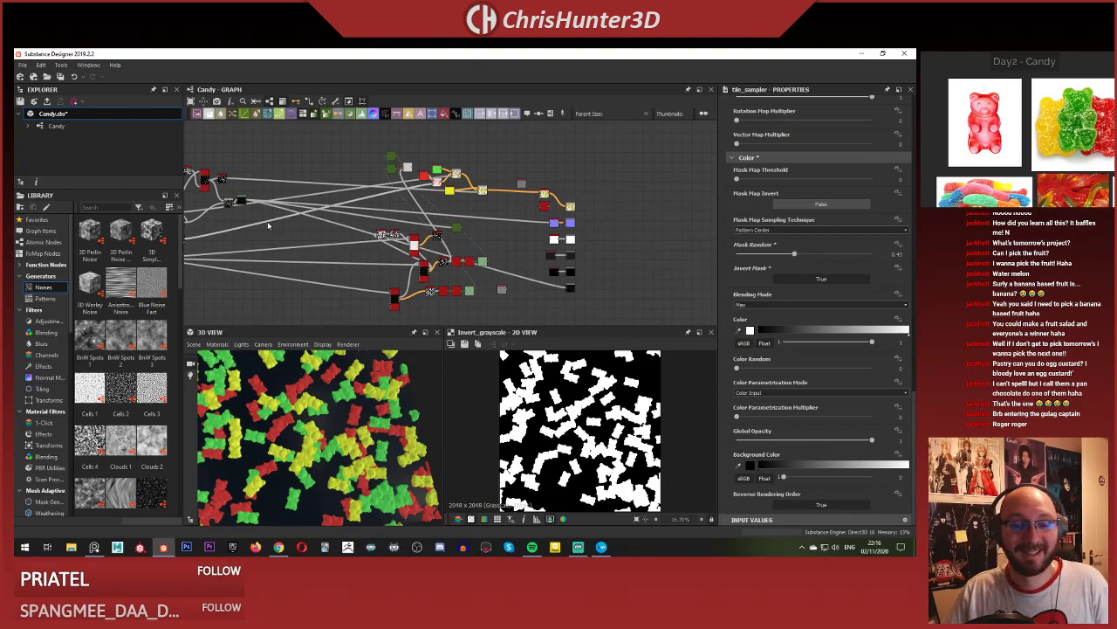
{"action": "key", "text": "ctrl+z"}
{"action": "key", "text": "ctrl+z"}
Try to reroute the output links of the single gummy bear's final Blend toward the Shape Splatter nodes.
{"action": "scroll", "coordinate": [341, 272], "scroll_direction": "down", "scroll_amount": 3}
{"action": "middle_click_drag", "start_coordinate": [341, 272], "coordinate": [498, 184]}
{"action": "scroll", "coordinate": [469, 204], "scroll_direction": "up", "scroll_amount": 4}
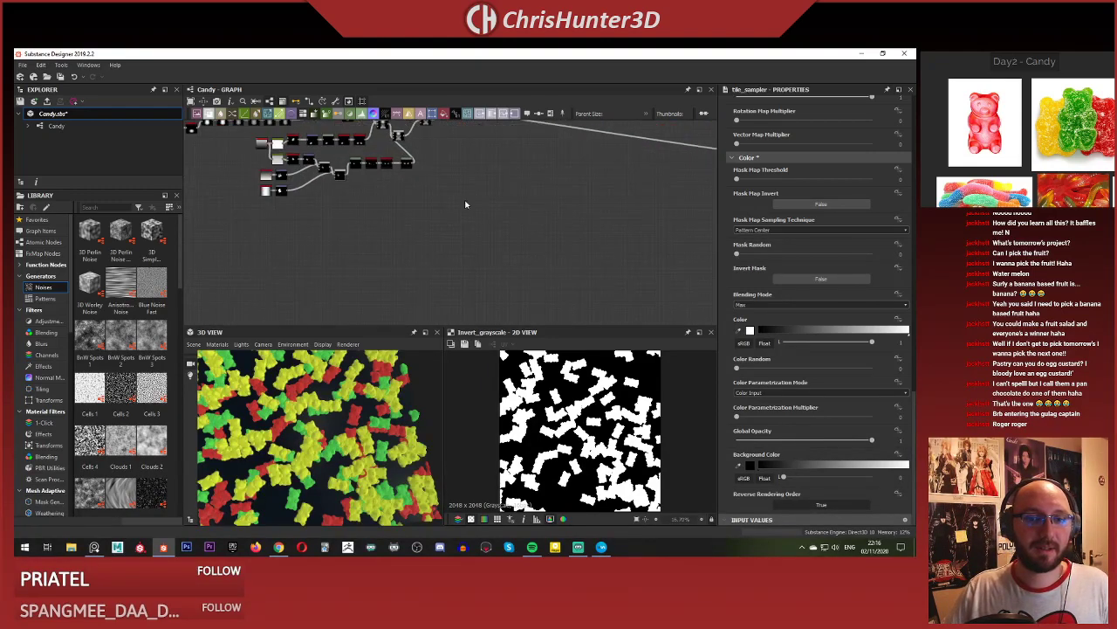
{"action": "middle_click_drag", "start_coordinate": [498, 139], "coordinate": [472, 241]}
{"action": "scroll", "coordinate": [436, 249], "scroll_direction": "up", "scroll_amount": 2}
{"action": "left_click", "coordinate": [399, 262]}
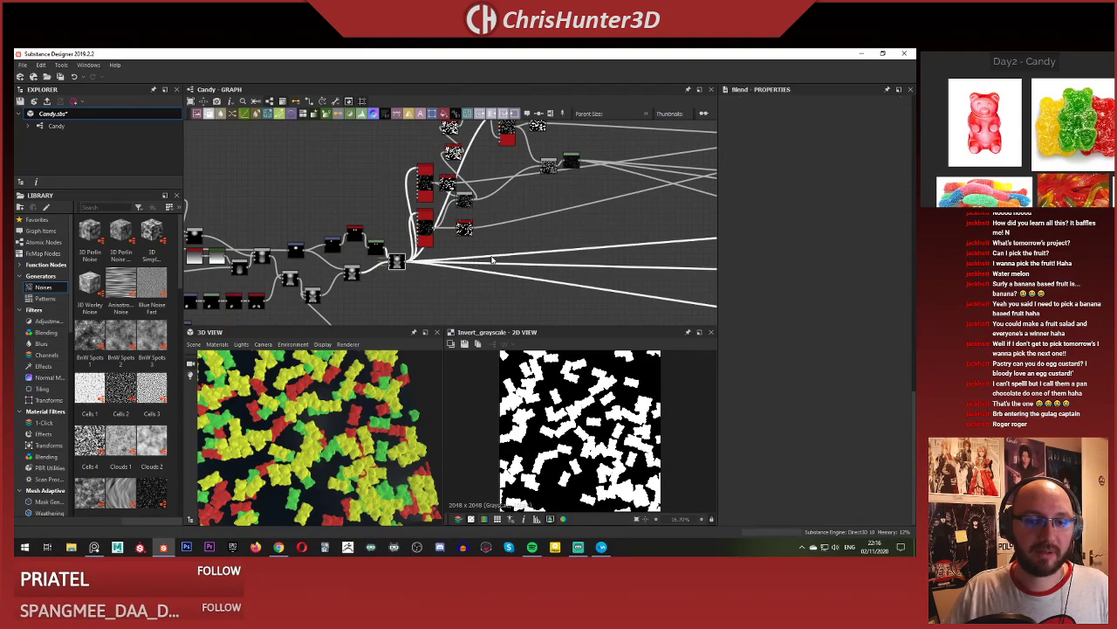
{"action": "left_click_drag", "start_coordinate": [406, 262], "coordinate": [573, 267], "text": "shift"}
{"action": "scroll", "coordinate": [563, 259], "scroll_direction": "down", "scroll_amount": 2}
{"action": "middle_click_drag", "start_coordinate": [562, 258], "coordinate": [369, 263]}
{"action": "scroll", "coordinate": [545, 249], "scroll_direction": "up", "scroll_amount": 2}
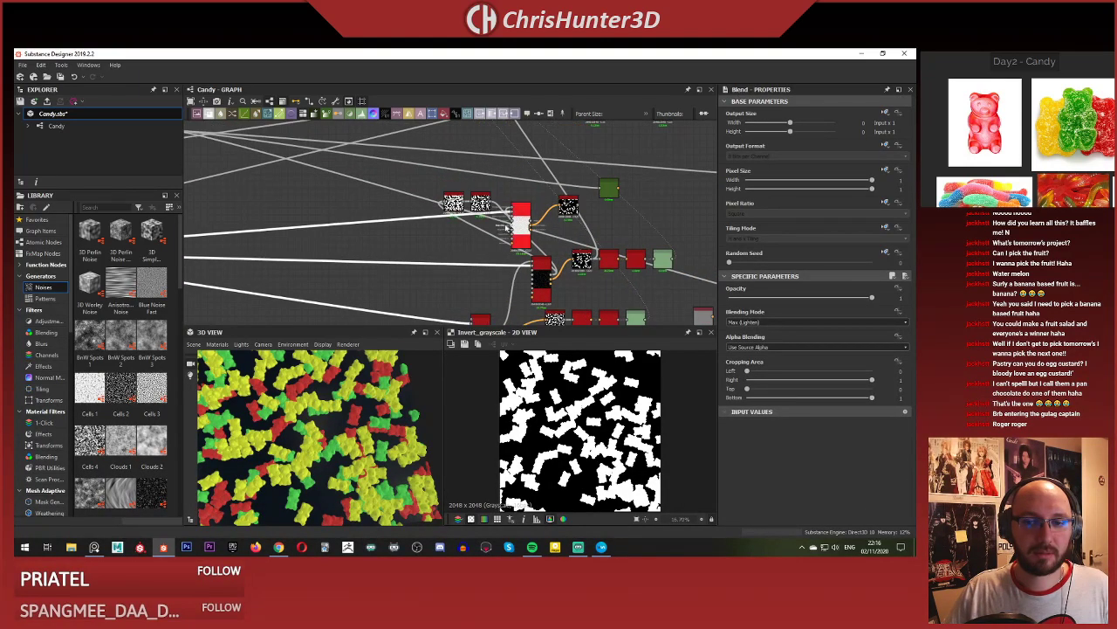
Move all output links of the Levels node after the Tile Samplers onto the single gummy bear's final Blend.
{"action": "scroll", "coordinate": [462, 229], "scroll_direction": "down", "scroll_amount": 1}
{"action": "middle_click_drag", "start_coordinate": [463, 228], "coordinate": [405, 279]}
{"action": "scroll", "coordinate": [498, 252], "scroll_direction": "down", "scroll_amount": 2}
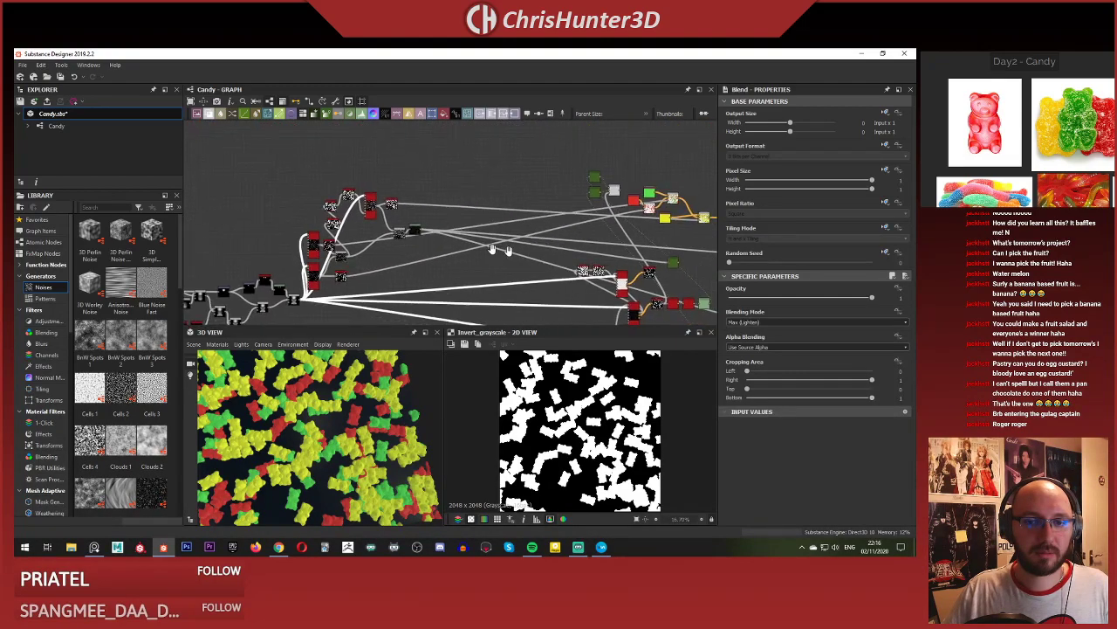
{"action": "middle_click_drag", "start_coordinate": [498, 249], "coordinate": [428, 239]}
{"action": "scroll", "coordinate": [337, 236], "scroll_direction": "up", "scroll_amount": 4}
{"action": "middle_click_drag", "start_coordinate": [336, 235], "coordinate": [463, 195]}
{"action": "left_click_drag", "start_coordinate": [466, 174], "coordinate": [424, 260], "text": "shift"}
{"action": "middle_click_drag", "start_coordinate": [244, 320], "coordinate": [426, 240]}
{"action": "left_click_drag", "start_coordinate": [424, 259], "coordinate": [346, 271], "text": "shift"}
{"action": "scroll", "coordinate": [363, 402], "scroll_direction": "down", "scroll_amount": 5}
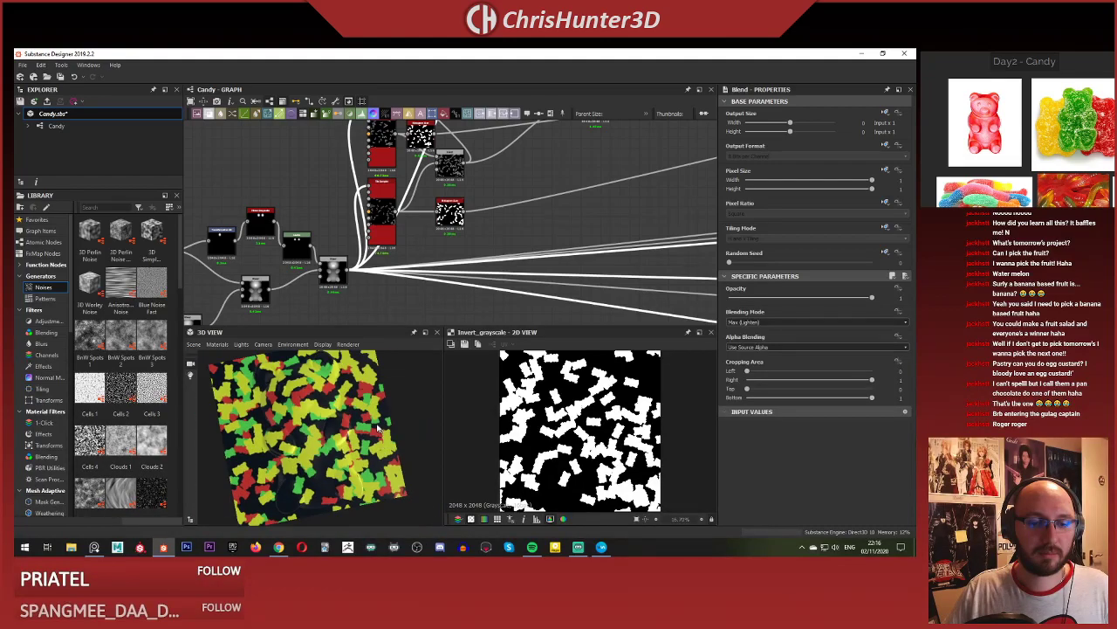
Examine the color blending chain, the output nodes and the Shape Splatter branch, and check the single bear in 3D.
{"action": "scroll", "coordinate": [471, 305], "scroll_direction": "down", "scroll_amount": 3}
{"action": "middle_click_drag", "start_coordinate": [470, 305], "coordinate": [260, 310]}
{"action": "scroll", "coordinate": [539, 236], "scroll_direction": "up", "scroll_amount": 2}
{"action": "scroll", "coordinate": [539, 236], "scroll_direction": "up", "scroll_amount": 1}
{"action": "middle_click_drag", "start_coordinate": [539, 237], "coordinate": [466, 263]}
{"action": "middle_click_drag", "start_coordinate": [569, 226], "coordinate": [458, 221]}
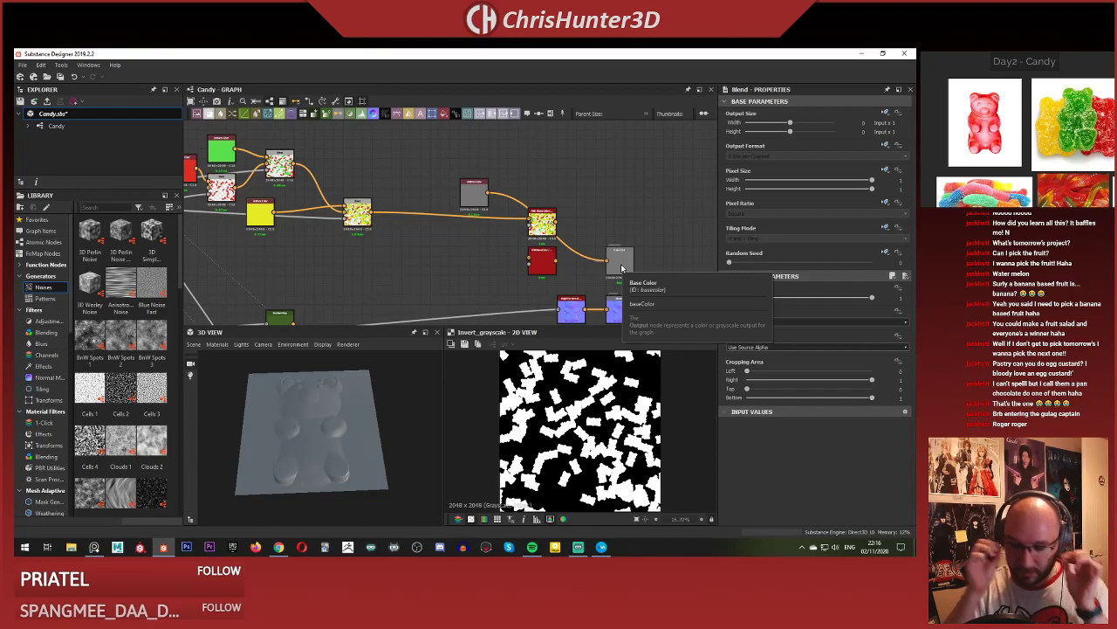
{"action": "scroll", "coordinate": [427, 291], "scroll_direction": "down", "scroll_amount": 4}
{"action": "scroll", "coordinate": [423, 295], "scroll_direction": "up", "scroll_amount": 2}
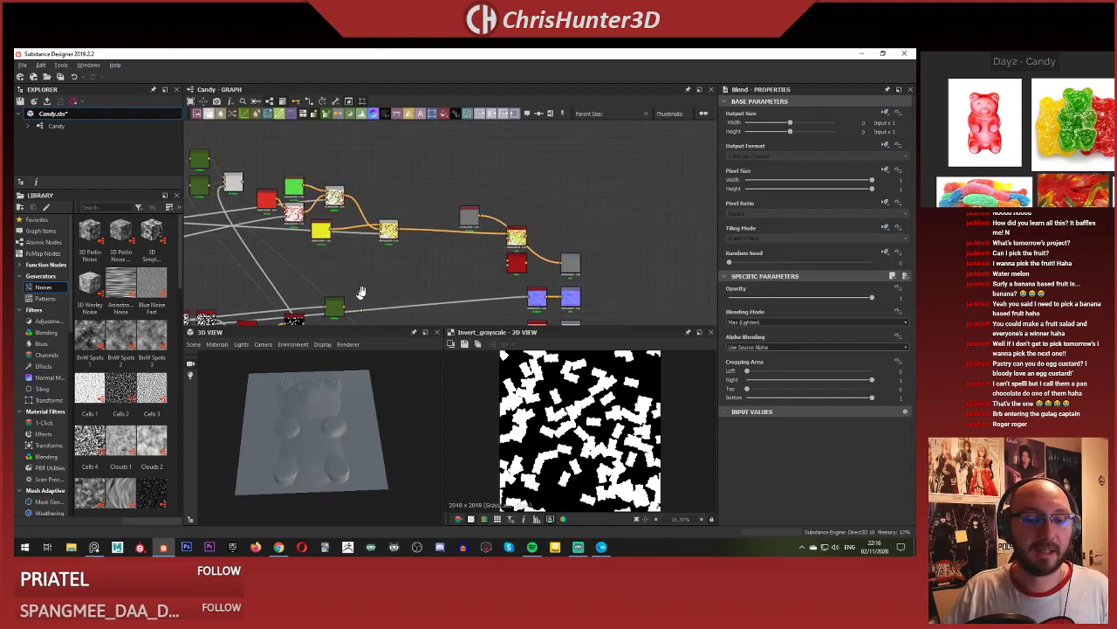
{"action": "middle_click_drag", "start_coordinate": [361, 292], "coordinate": [429, 239]}
{"action": "scroll", "coordinate": [347, 432], "scroll_direction": "down", "scroll_amount": 2}
{"action": "mouse_move", "coordinate": [347, 432]}
{"action": "left_mouse_down"}
{"action": "mouse_move", "coordinate": [345, 451]}
{"action": "mouse_move", "coordinate": [345, 440]}
{"action": "left_mouse_up"}
{"action": "scroll", "coordinate": [361, 232], "scroll_direction": "down", "scroll_amount": 2}
{"action": "middle_click_drag", "start_coordinate": [361, 232], "coordinate": [430, 236]}
{"action": "scroll", "coordinate": [410, 207], "scroll_direction": "up", "scroll_amount": 3}
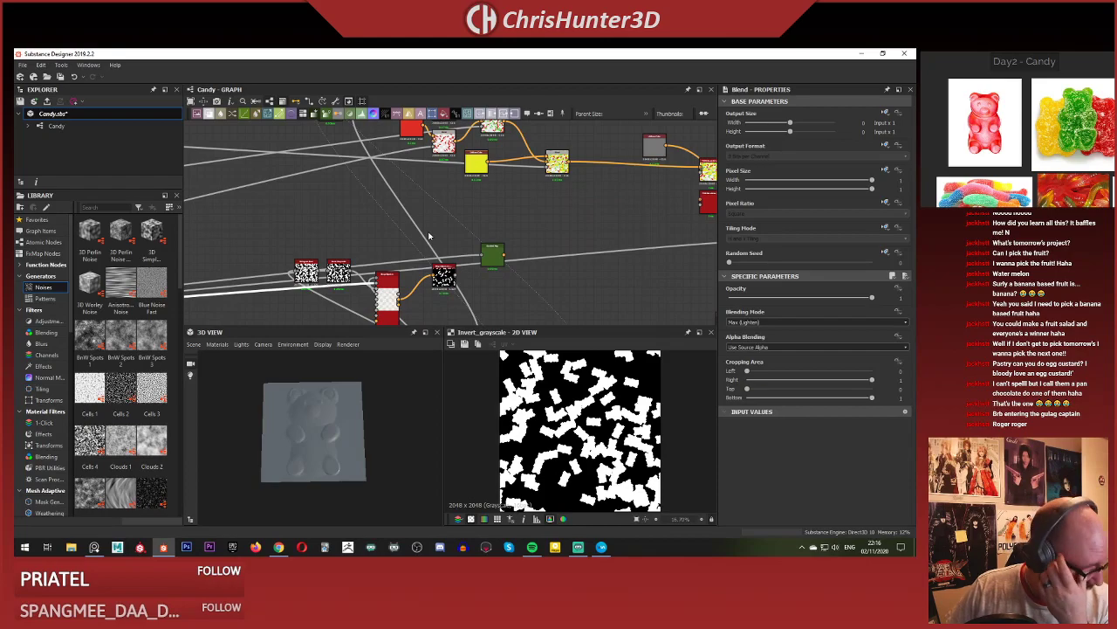
Examine the links fanning out from the single gummy bear's final Blend, and inspect the bear relief in 3D.
{"action": "scroll", "coordinate": [421, 200], "scroll_direction": "down", "scroll_amount": 3}
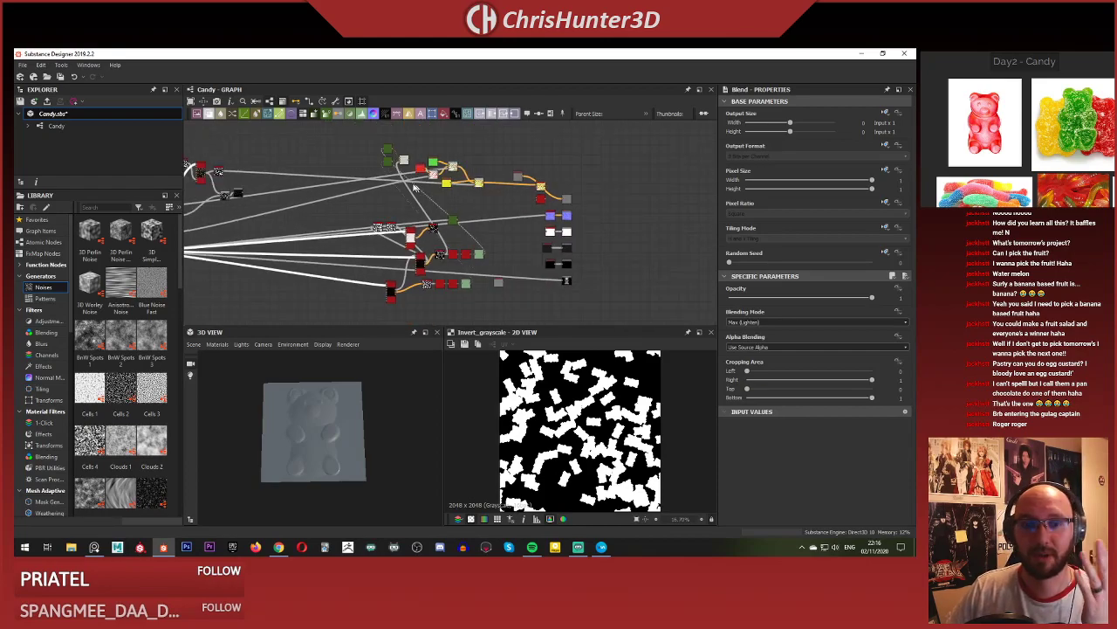
{"action": "middle_click_drag", "start_coordinate": [421, 199], "coordinate": [435, 197]}
{"action": "scroll", "coordinate": [437, 199], "scroll_direction": "up", "scroll_amount": 3}
{"action": "middle_click_drag", "start_coordinate": [347, 162], "coordinate": [428, 188]}
{"action": "scroll", "coordinate": [360, 205], "scroll_direction": "down", "scroll_amount": 3}
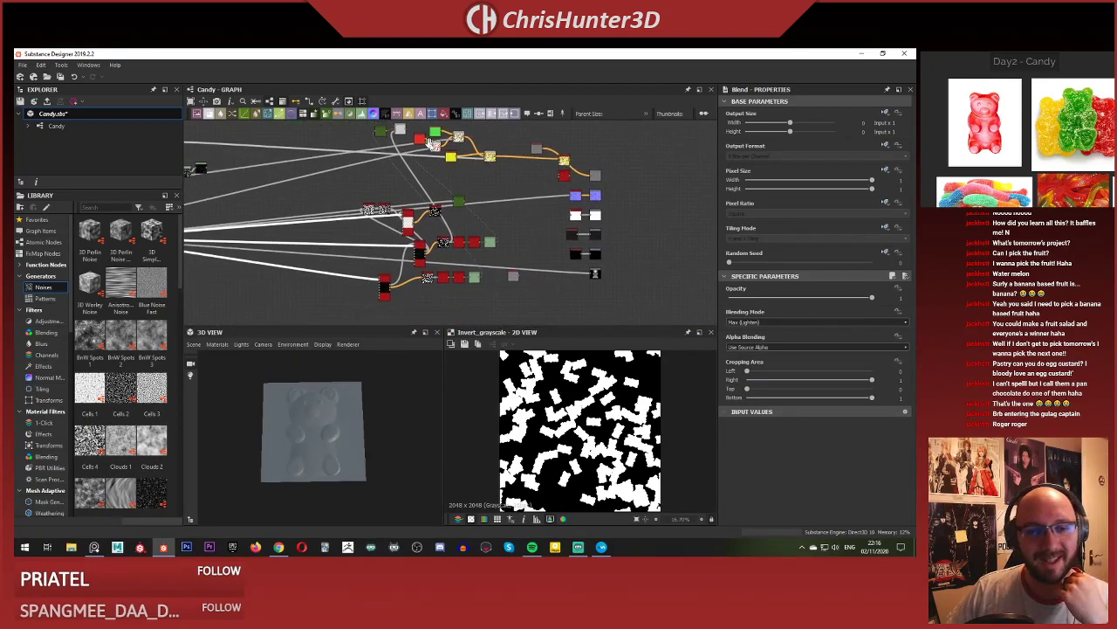
{"action": "scroll", "coordinate": [428, 199], "scroll_direction": "up", "scroll_amount": 3}
{"action": "scroll", "coordinate": [511, 210], "scroll_direction": "down", "scroll_amount": 3}
{"action": "scroll", "coordinate": [363, 256], "scroll_direction": "up", "scroll_amount": 2}
{"action": "middle_click_drag", "start_coordinate": [363, 256], "coordinate": [497, 234]}
{"action": "scroll", "coordinate": [332, 409], "scroll_direction": "up", "scroll_amount": 5}
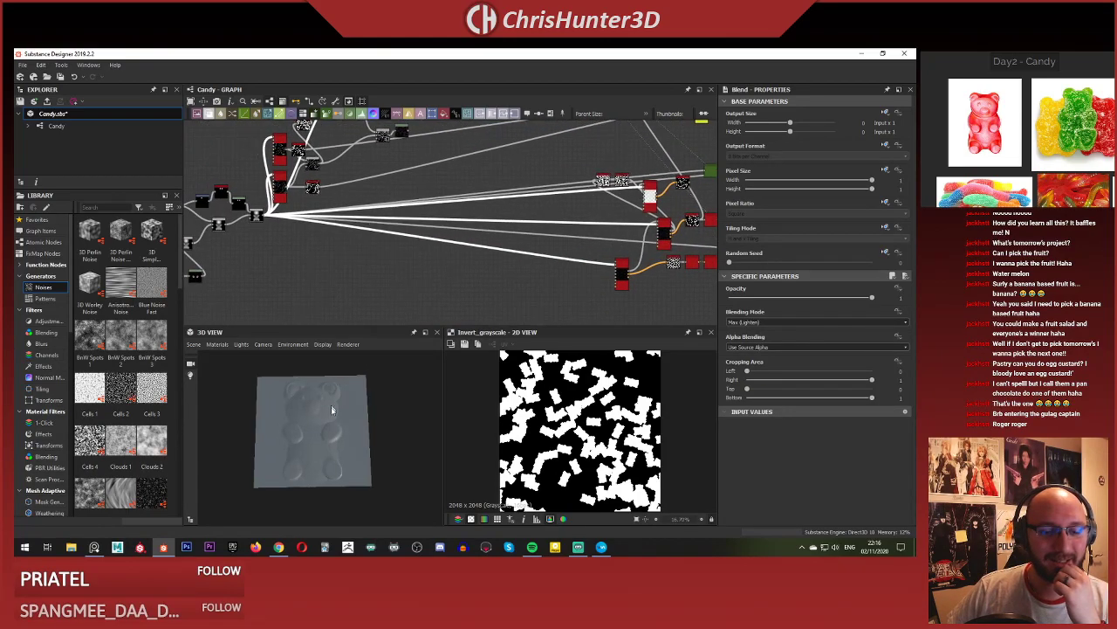
{"action": "left_click_drag", "start_coordinate": [327, 426], "coordinate": [310, 462]}
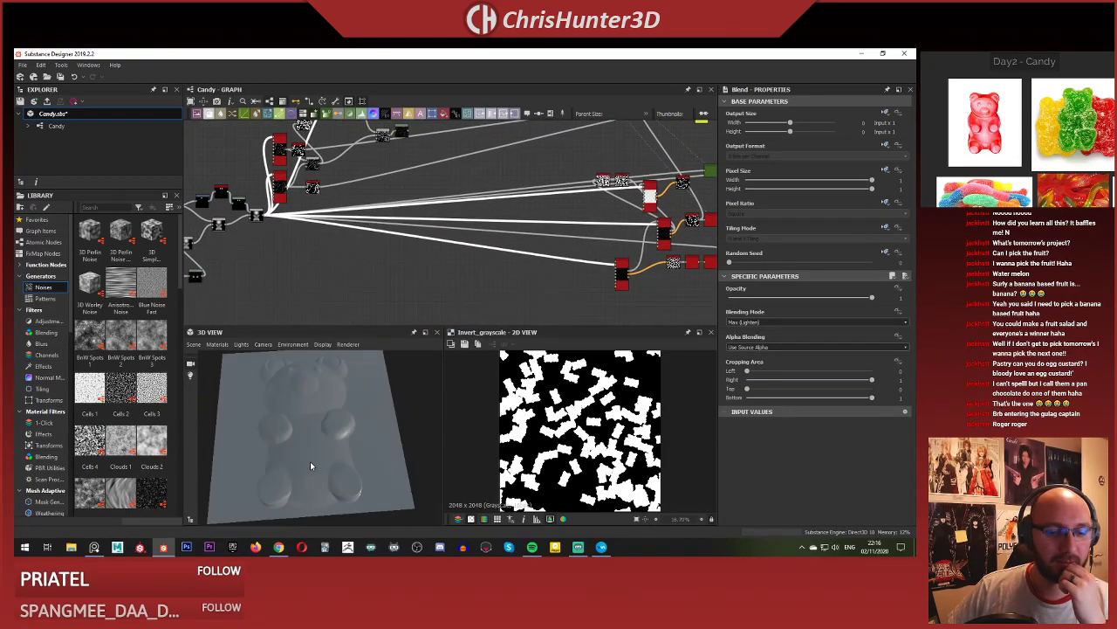
Preview the last color Blend of the red, green and yellow chain and inspect the colored bear shapes up close.
{"action": "scroll", "coordinate": [320, 457], "scroll_direction": "down", "scroll_amount": 3}
{"action": "scroll", "coordinate": [420, 237], "scroll_direction": "down", "scroll_amount": 5}
{"action": "scroll", "coordinate": [448, 246], "scroll_direction": "up", "scroll_amount": 5}
{"action": "middle_click_drag", "start_coordinate": [530, 224], "coordinate": [463, 248]}
{"action": "scroll", "coordinate": [480, 197], "scroll_direction": "up", "scroll_amount": 4}
{"action": "double_click", "coordinate": [481, 227]}
{"action": "scroll", "coordinate": [561, 424], "scroll_direction": "up", "scroll_amount": 2}
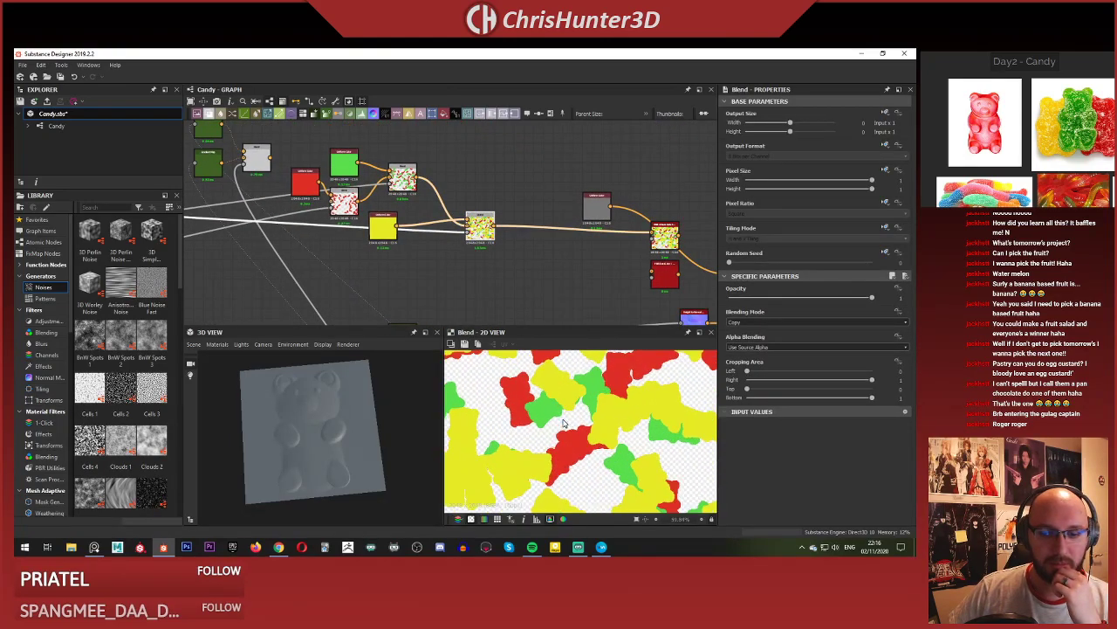
{"action": "scroll", "coordinate": [561, 423], "scroll_direction": "down", "scroll_amount": 3}
{"action": "scroll", "coordinate": [531, 237], "scroll_direction": "down", "scroll_amount": 4}
Preview the Shape Splatter to Mask node and the Shape Splatter feeding it, and examine how their branch is connected.
{"action": "scroll", "coordinate": [546, 209], "scroll_direction": "up", "scroll_amount": 6}
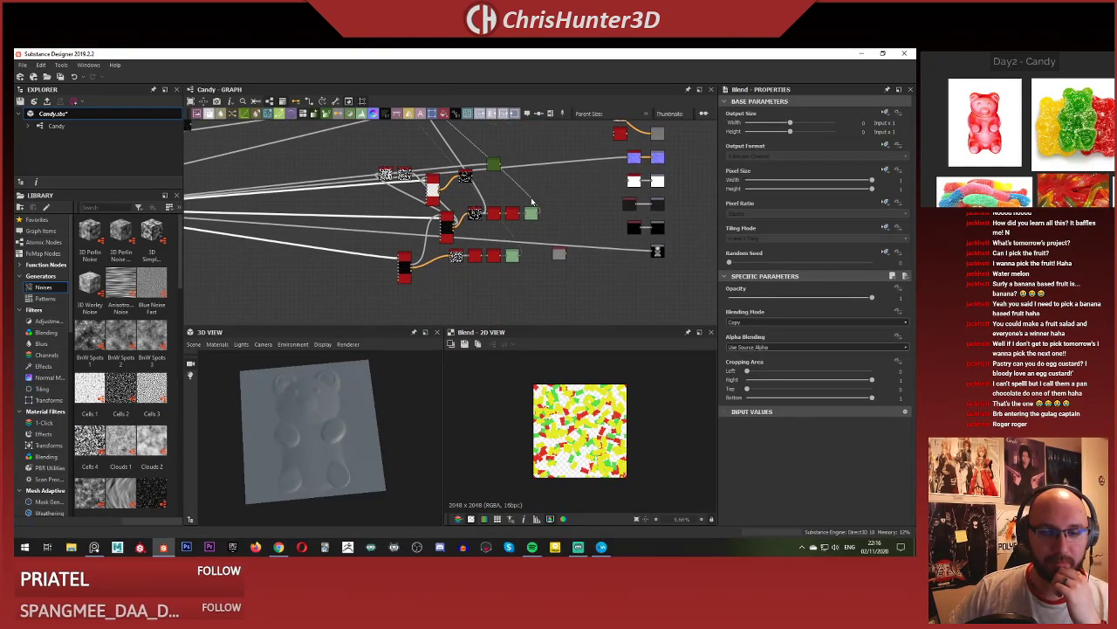
{"action": "double_click", "coordinate": [439, 225]}
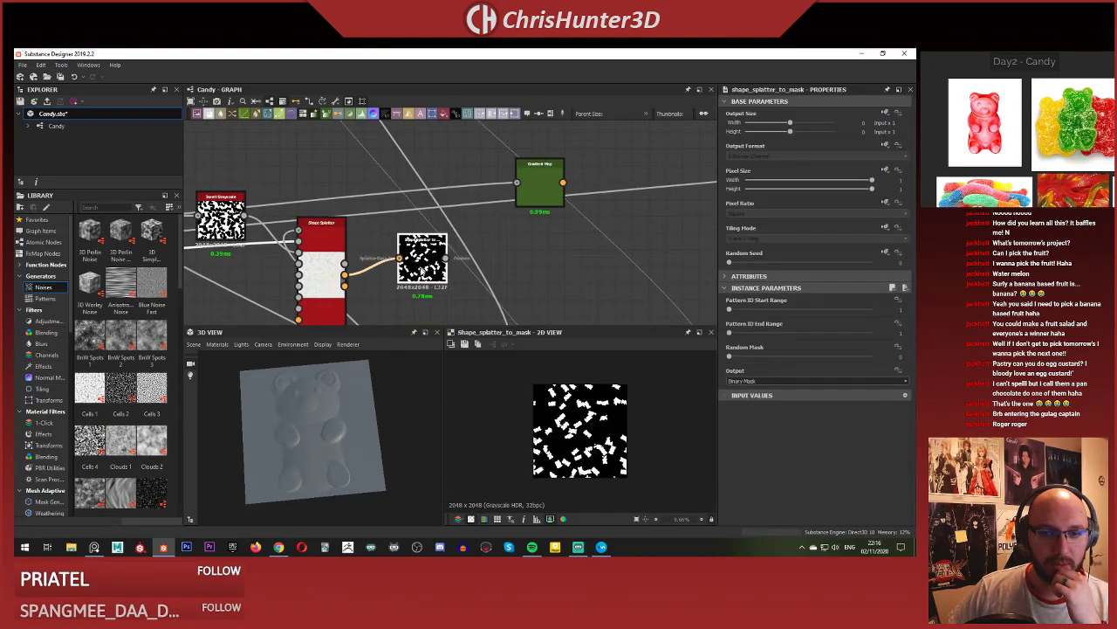
{"action": "scroll", "coordinate": [396, 249], "scroll_direction": "down", "scroll_amount": 4}
{"action": "scroll", "coordinate": [395, 248], "scroll_direction": "up", "scroll_amount": 3}
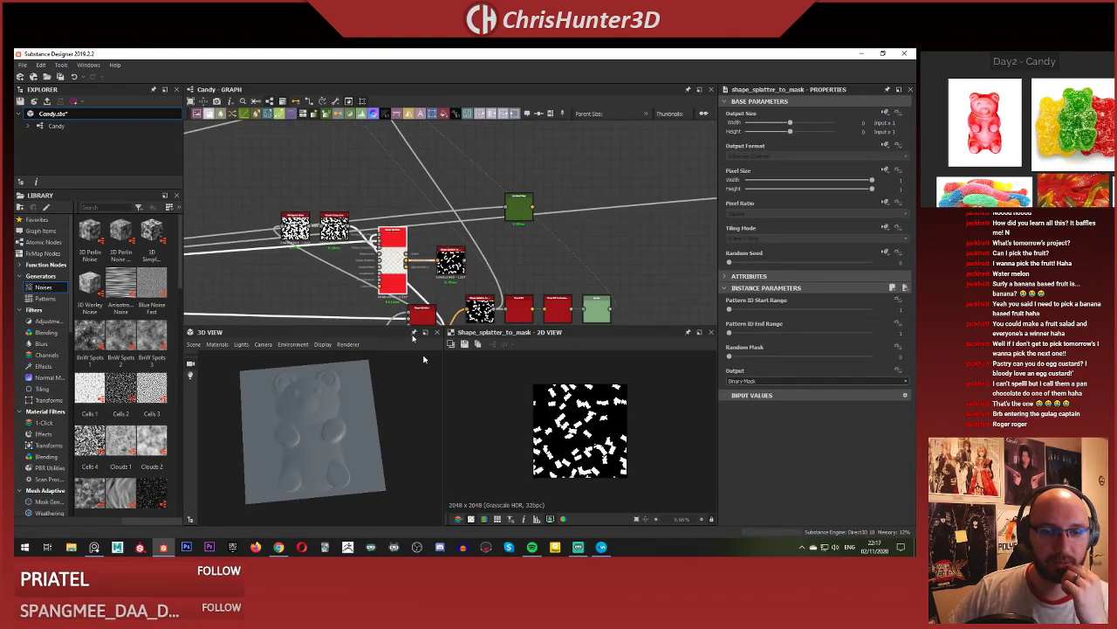
{"action": "double_click", "coordinate": [391, 263]}
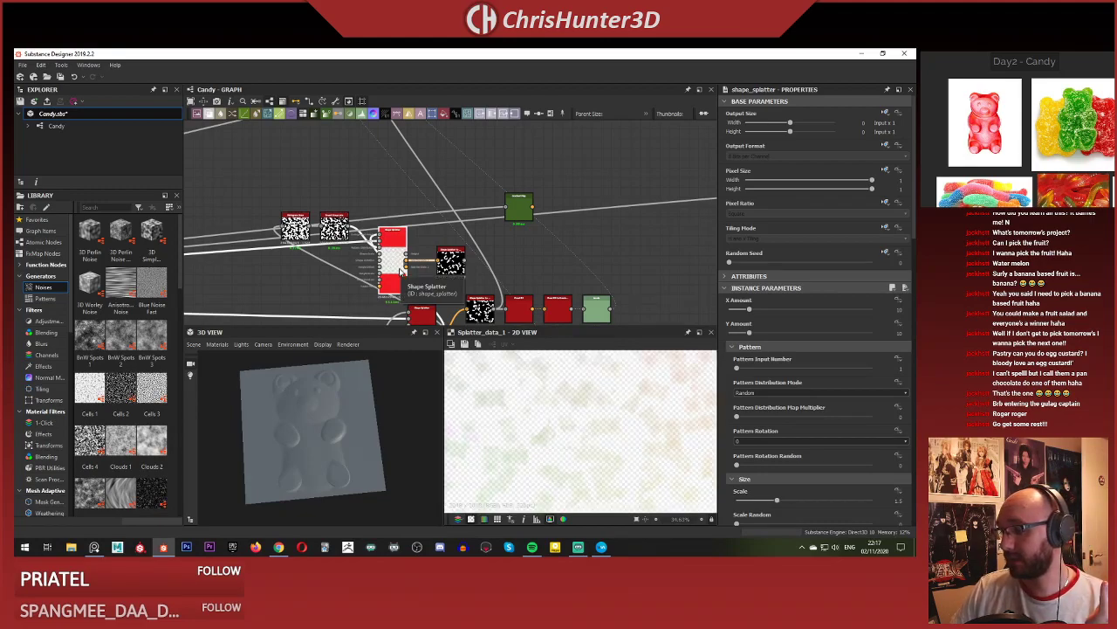
{"action": "scroll", "coordinate": [440, 281], "scroll_direction": "down", "scroll_amount": 4}
{"action": "middle_click_drag", "start_coordinate": [441, 284], "coordinate": [446, 215]}
{"action": "scroll", "coordinate": [486, 402], "scroll_direction": "down", "scroll_amount": 2}
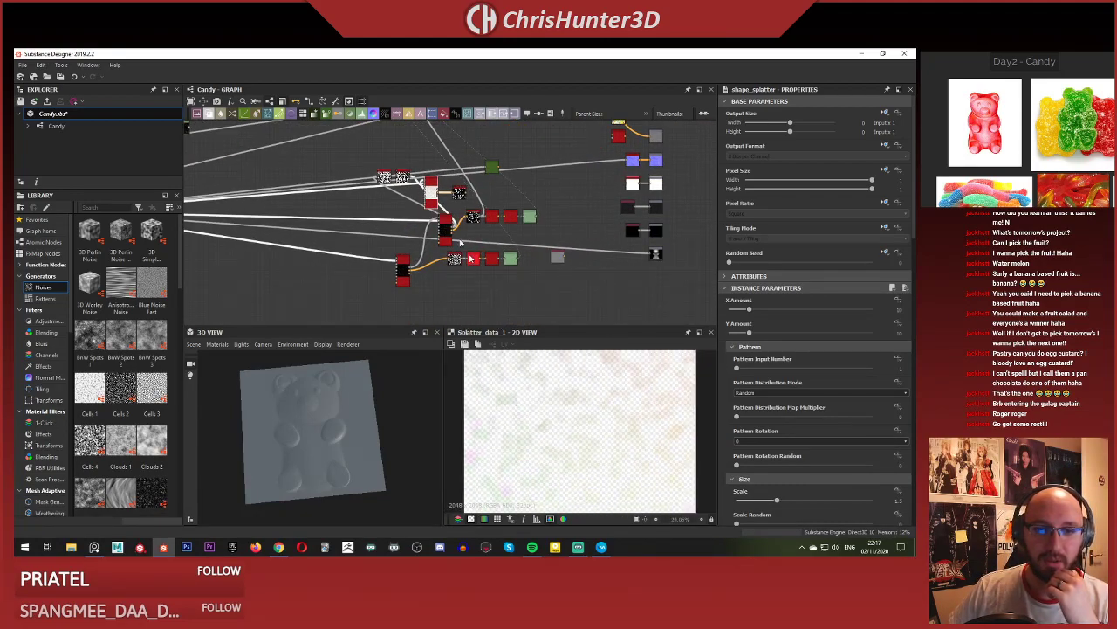
{"action": "scroll", "coordinate": [458, 200], "scroll_direction": "up", "scroll_amount": 2}
{"action": "scroll", "coordinate": [440, 159], "scroll_direction": "up", "scroll_amount": 2}
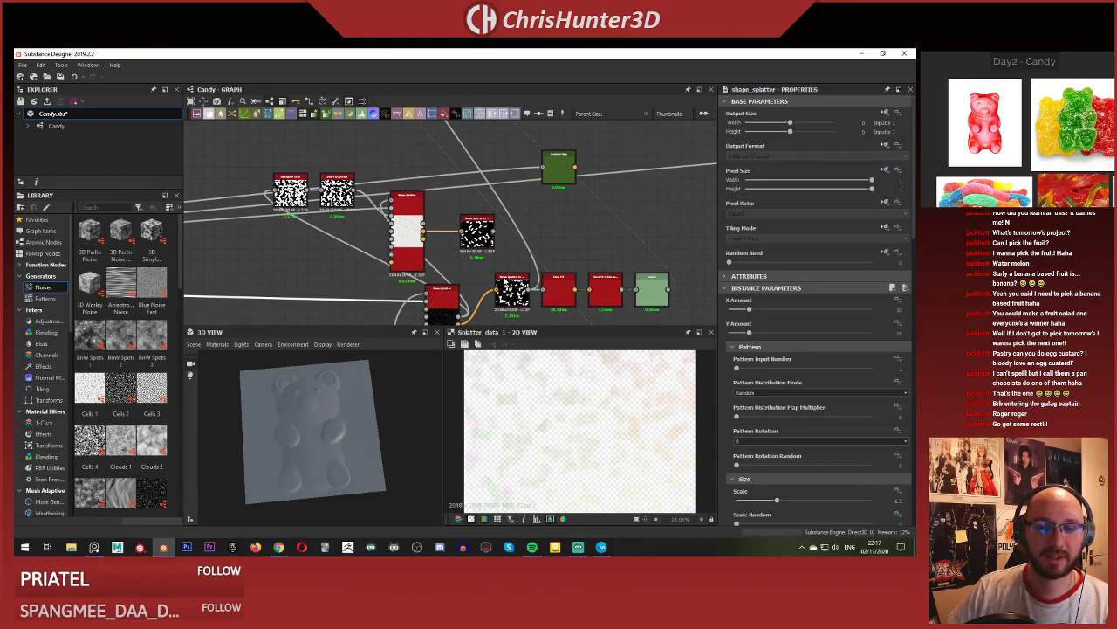
Preview the Levels nodes of the two Flood Fill branches, the gradient-mapped Blend and the last color Blend.
{"action": "scroll", "coordinate": [537, 268], "scroll_direction": "down", "scroll_amount": 3}
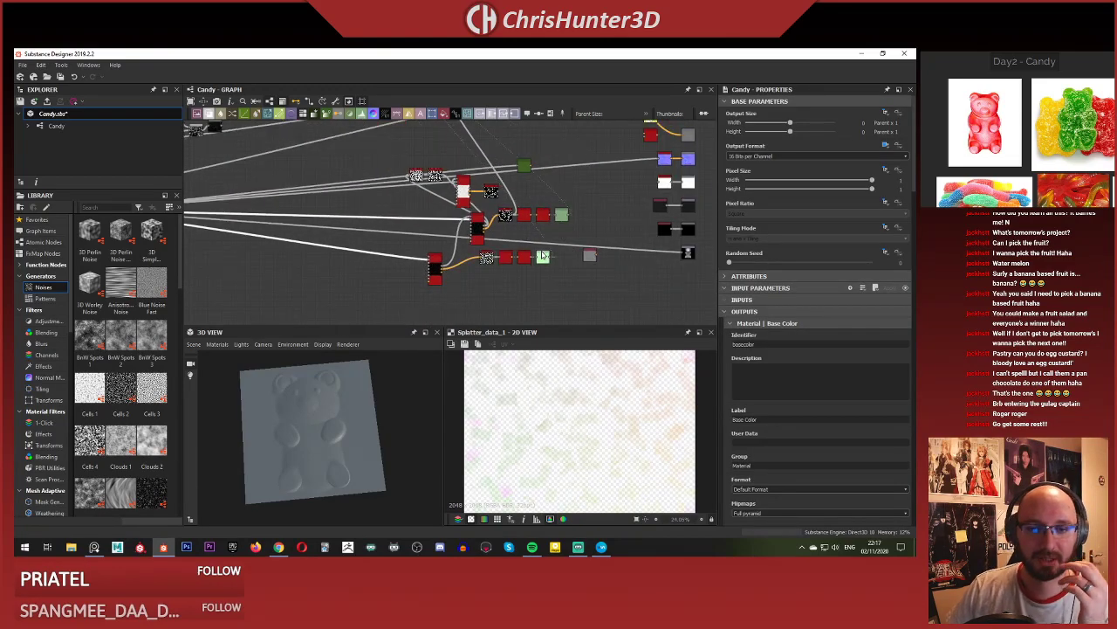
{"action": "scroll", "coordinate": [541, 273], "scroll_direction": "up", "scroll_amount": 2}
{"action": "double_click", "coordinate": [544, 269]}
{"action": "scroll", "coordinate": [543, 284], "scroll_direction": "down", "scroll_amount": 3}
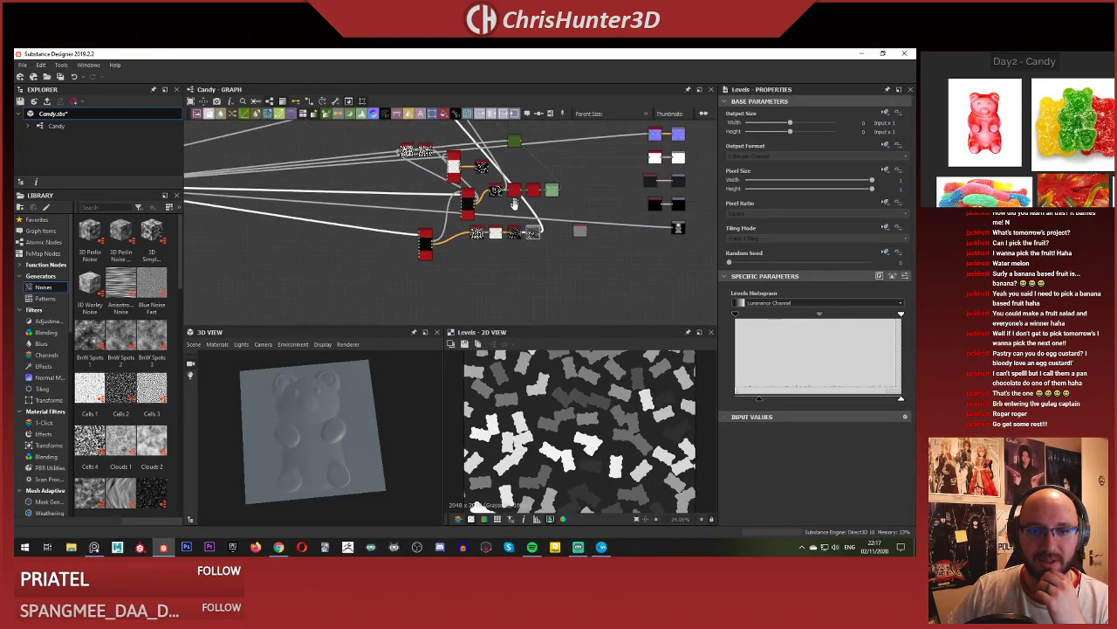
{"action": "scroll", "coordinate": [541, 293], "scroll_direction": "up", "scroll_amount": 2}
{"action": "double_click", "coordinate": [573, 291]}
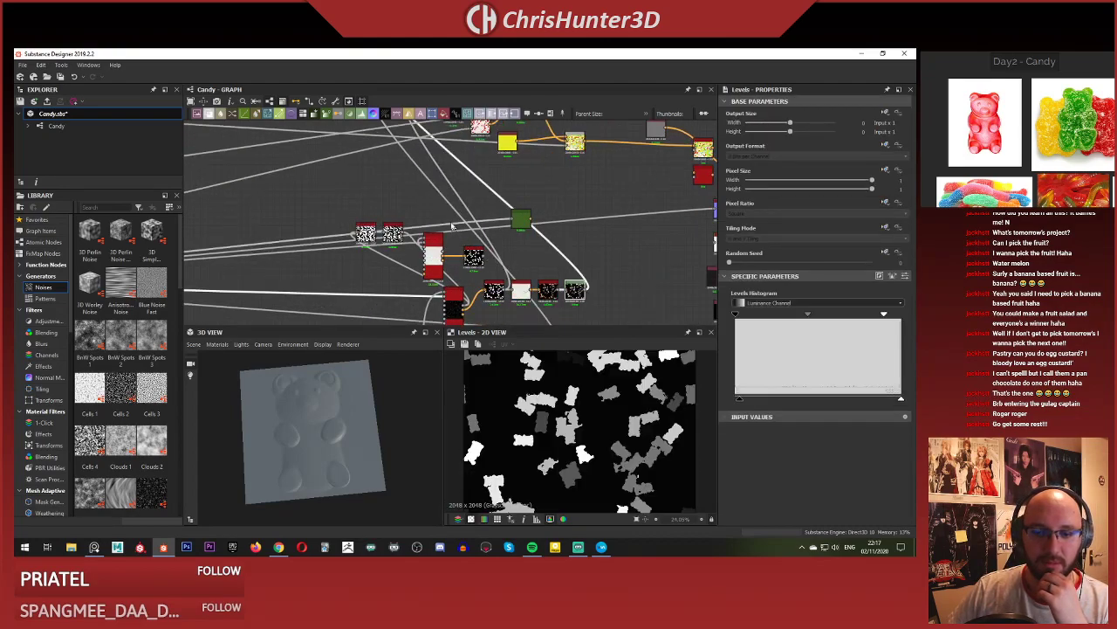
{"action": "middle_click_drag", "start_coordinate": [428, 137], "coordinate": [437, 212]}
{"action": "double_click", "coordinate": [429, 171]}
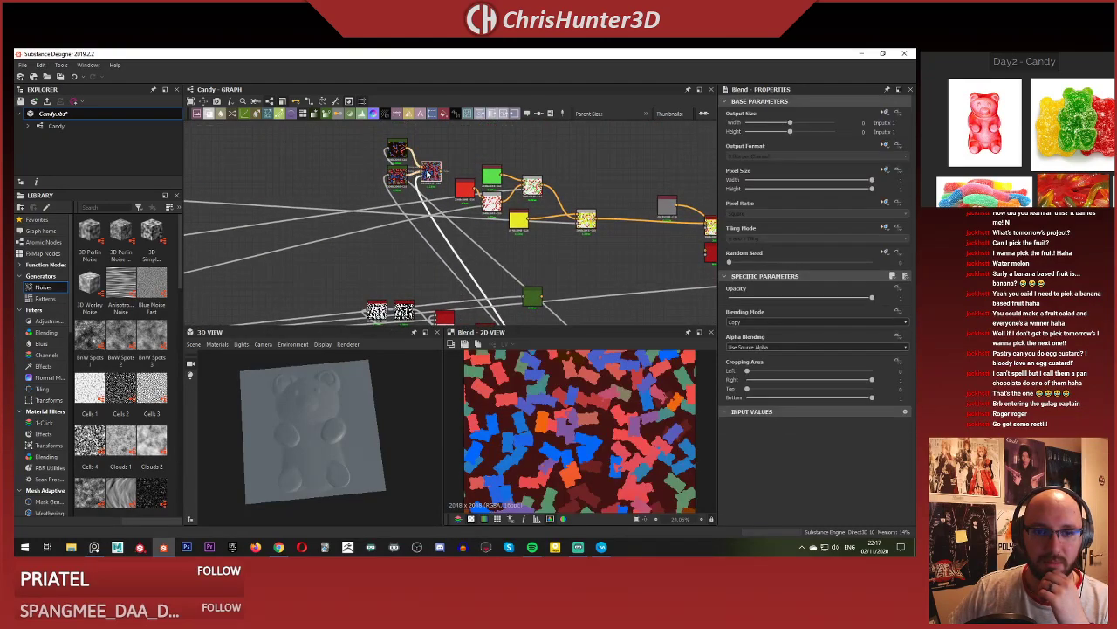
{"action": "middle_click_drag", "start_coordinate": [555, 292], "coordinate": [498, 281]}
{"action": "double_click", "coordinate": [527, 208]}
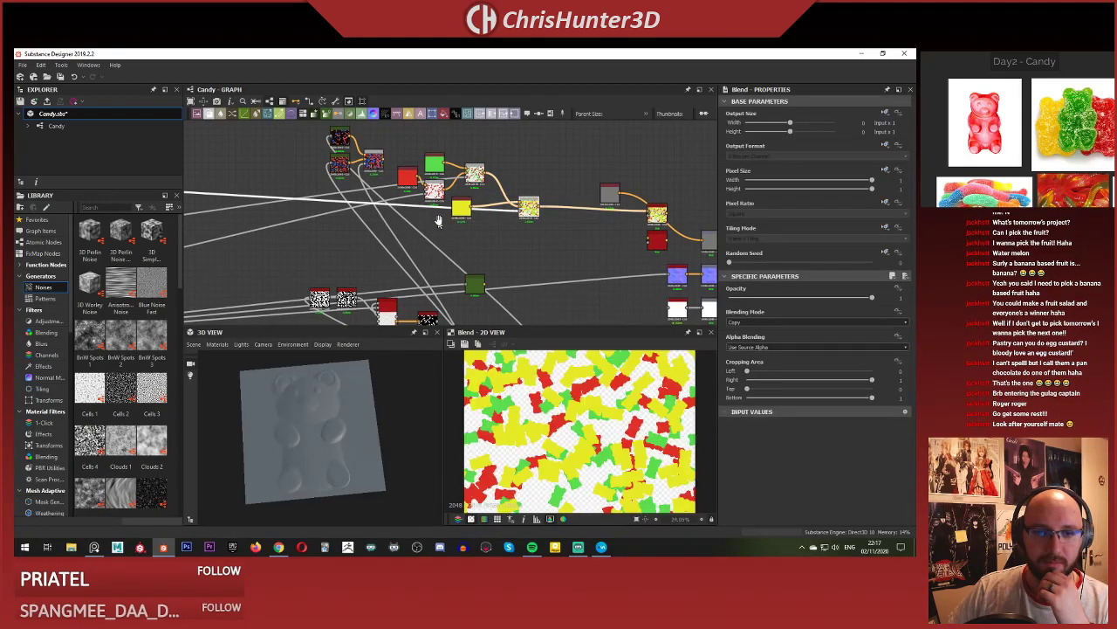
Try moving the single bear Blend's output links onto the Shape Splatter's output, and undo the relinking.
{"action": "middle_click_drag", "start_coordinate": [440, 222], "coordinate": [504, 119]}
{"action": "scroll", "coordinate": [498, 211], "scroll_direction": "up", "scroll_amount": 5}
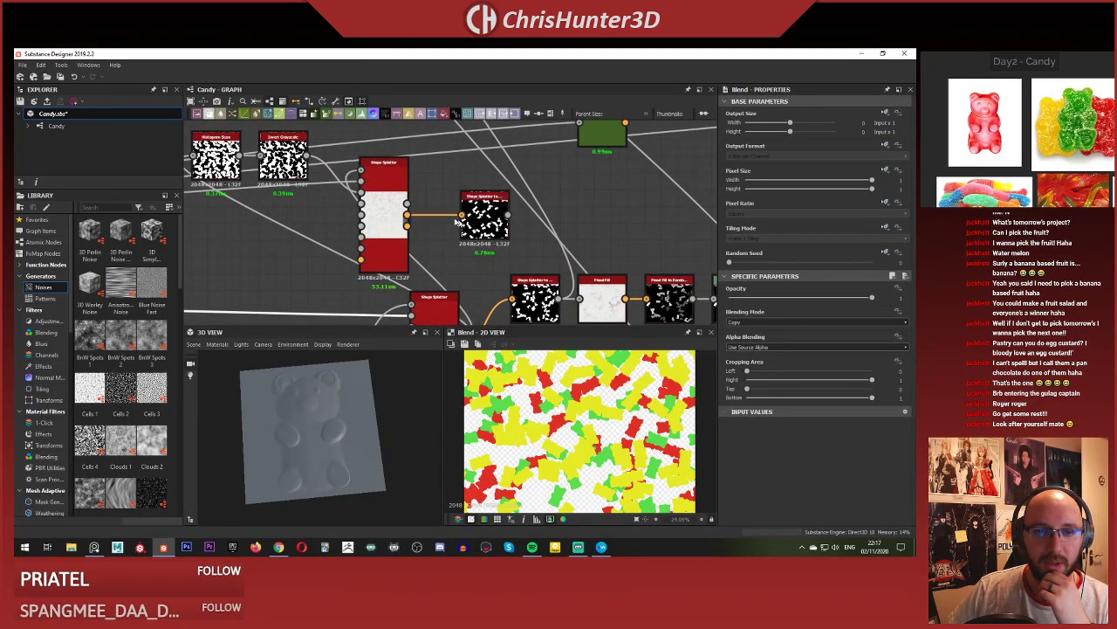
{"action": "left_click", "coordinate": [407, 206]}
{"action": "scroll", "coordinate": [407, 206], "scroll_direction": "down", "scroll_amount": 5}
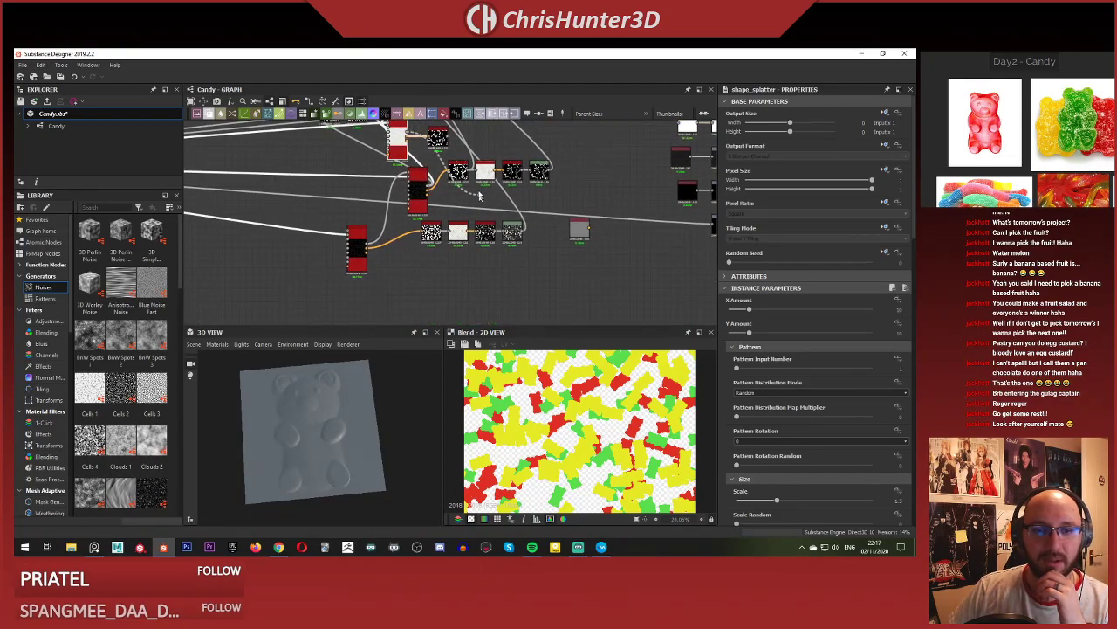
{"action": "middle_click_drag", "start_coordinate": [329, 135], "coordinate": [353, 236]}
{"action": "scroll", "coordinate": [352, 237], "scroll_direction": "down", "scroll_amount": 3}
{"action": "middle_click_drag", "start_coordinate": [261, 253], "coordinate": [489, 240]}
{"action": "scroll", "coordinate": [322, 260], "scroll_direction": "up", "scroll_amount": 4}
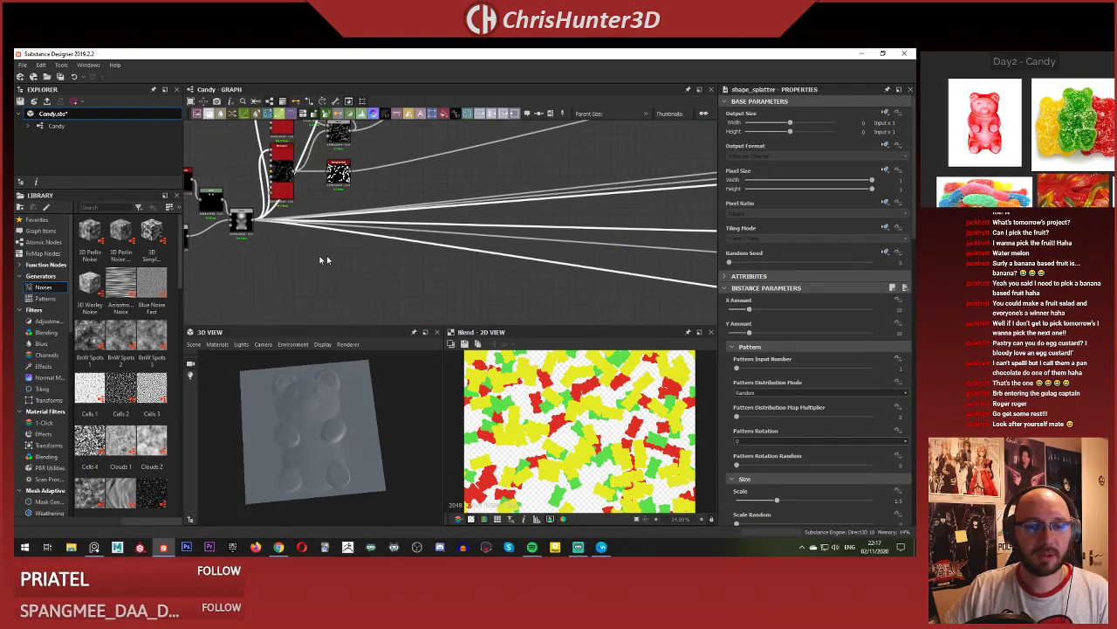
{"action": "middle_click_drag", "start_coordinate": [253, 222], "coordinate": [503, 231]}
{"action": "key", "text": "ctrl+z"}
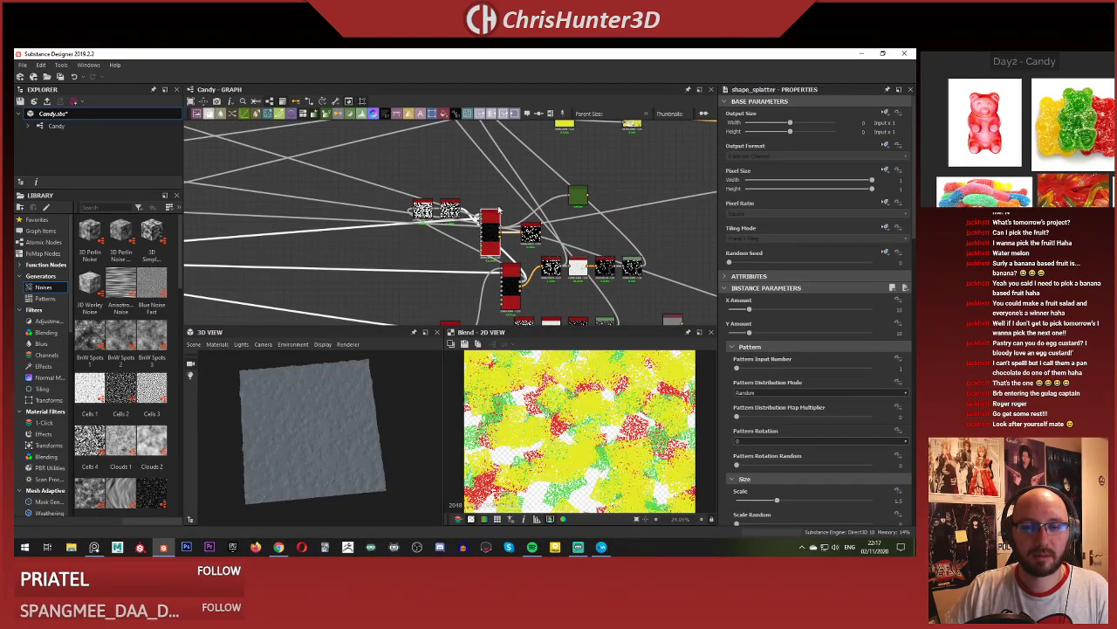
{"action": "key", "text": "ctrl+z"}
{"action": "scroll", "coordinate": [338, 267], "scroll_direction": "down", "scroll_amount": 2}
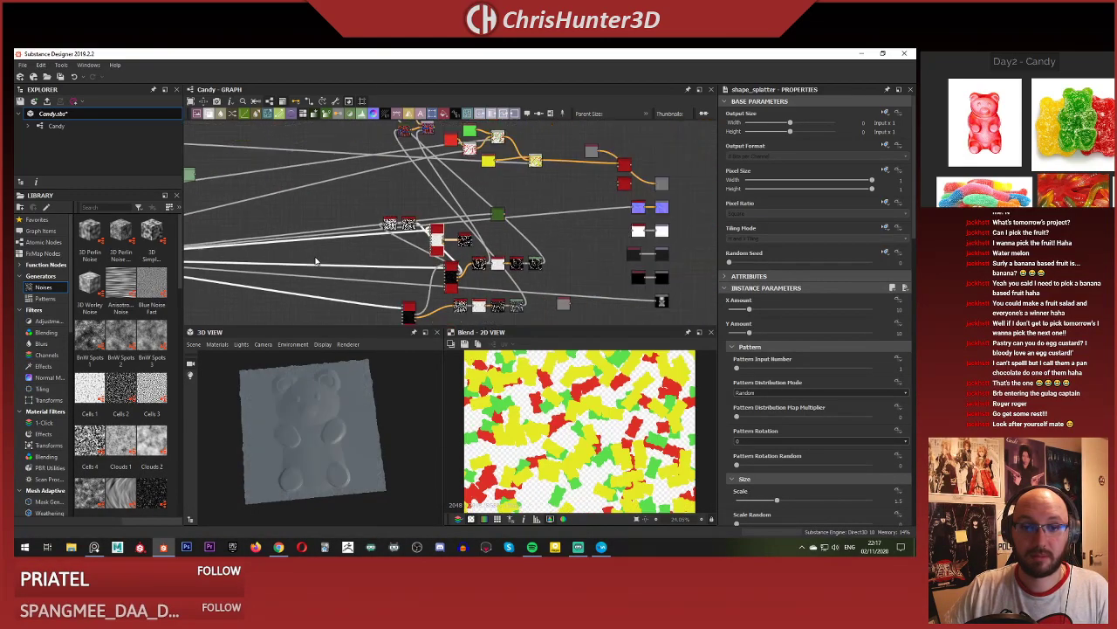
Check the restored graph connections across all branches and view the single bear up close in 3D.
{"action": "middle_click_drag", "start_coordinate": [358, 219], "coordinate": [368, 253]}
{"action": "scroll", "coordinate": [368, 253], "scroll_direction": "up", "scroll_amount": 4}
{"action": "scroll", "coordinate": [550, 310], "scroll_direction": "down", "scroll_amount": 3}
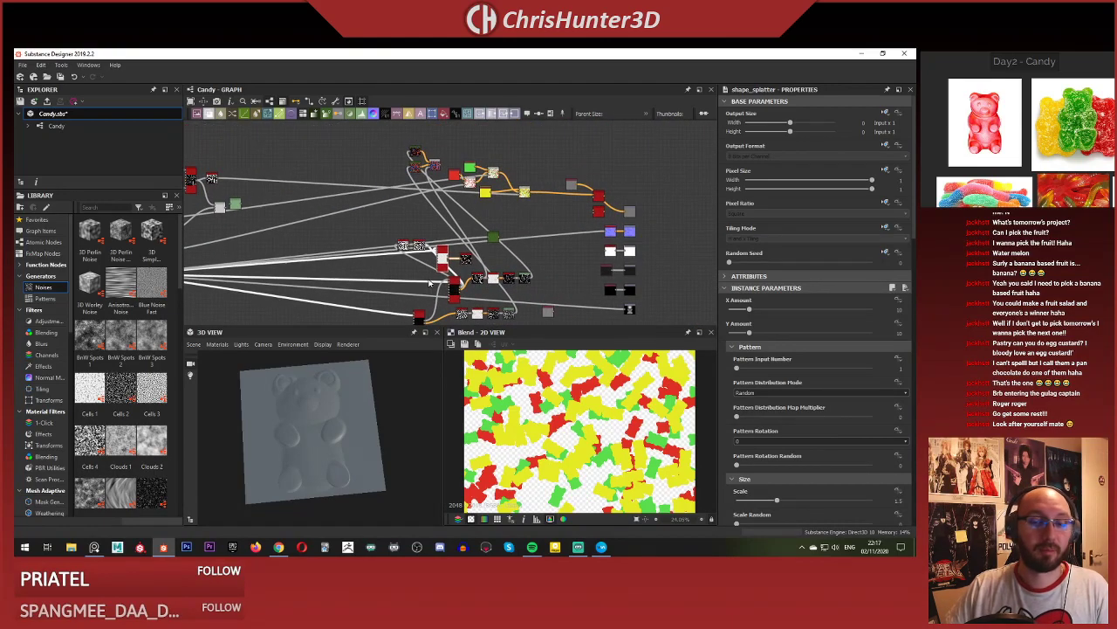
{"action": "scroll", "coordinate": [294, 392], "scroll_direction": "up", "scroll_amount": 2}
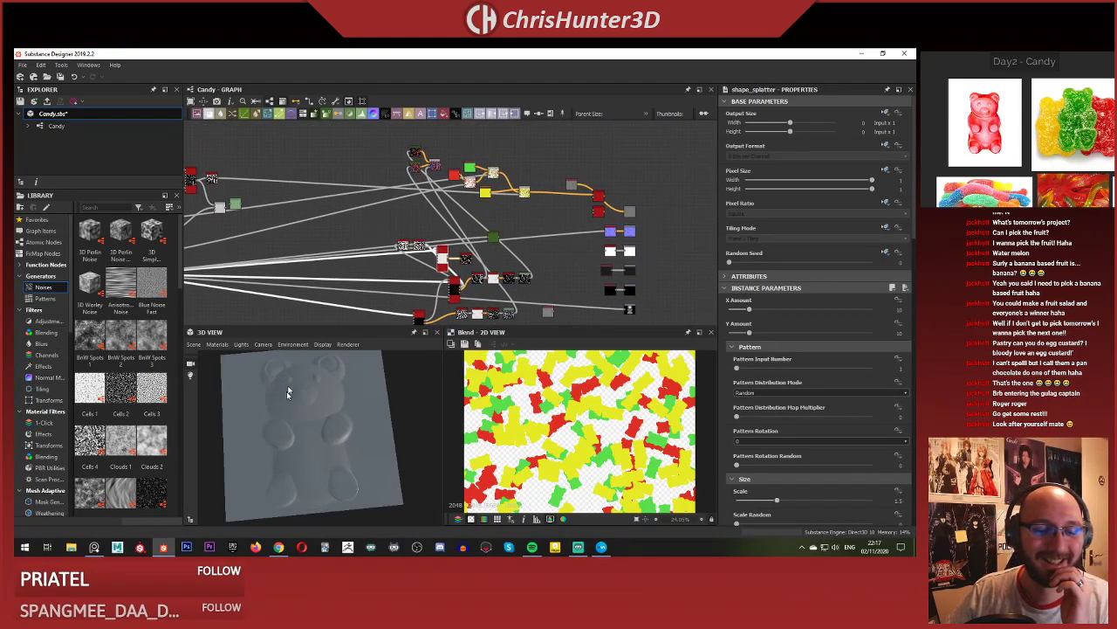
{"action": "scroll", "coordinate": [480, 232], "scroll_direction": "down", "scroll_amount": 2}
{"action": "scroll", "coordinate": [480, 232], "scroll_direction": "up", "scroll_amount": 4}
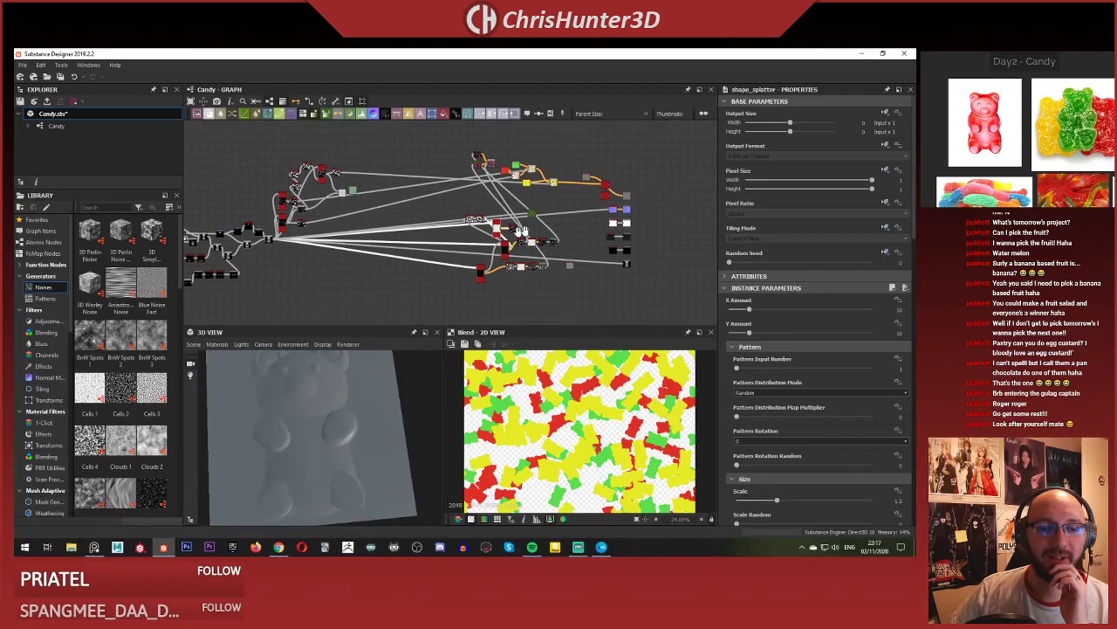
{"action": "middle_click_drag", "start_coordinate": [560, 246], "coordinate": [541, 228]}
{"action": "scroll", "coordinate": [361, 252], "scroll_direction": "up", "scroll_amount": 4}
{"action": "scroll", "coordinate": [288, 242], "scroll_direction": "down", "scroll_amount": 4}
{"action": "scroll", "coordinate": [541, 228], "scroll_direction": "up", "scroll_amount": 1}
{"action": "scroll", "coordinate": [343, 242], "scroll_direction": "down", "scroll_amount": 1}
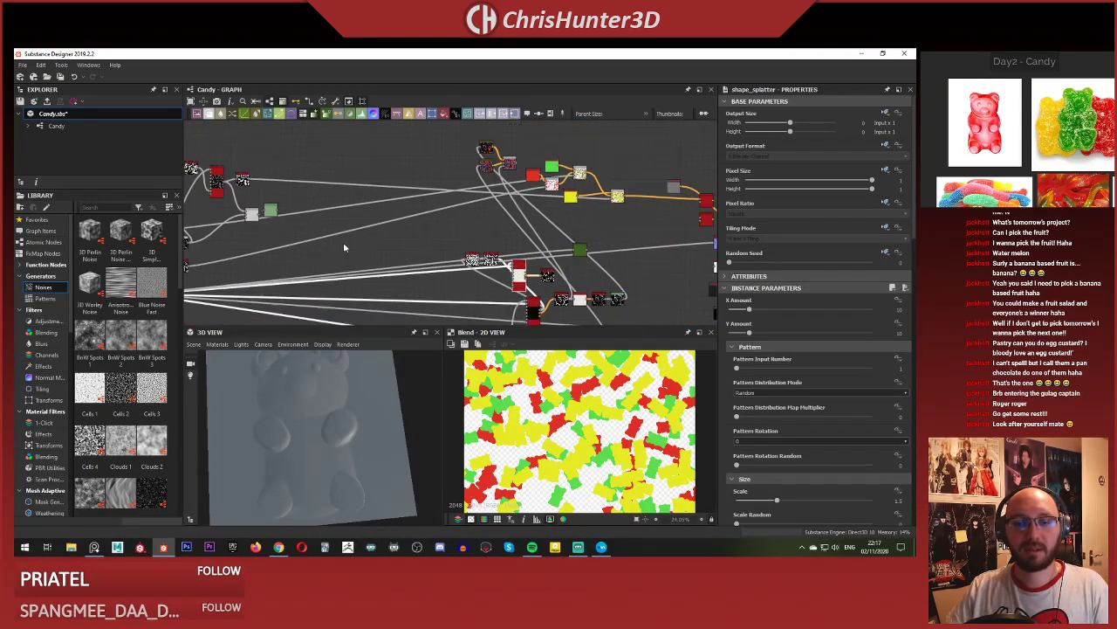
Add a Histogram Scan fed by the single bear's final Blend, with Position and Contrast both at 0.98.
{"action": "middle_click_drag", "start_coordinate": [343, 241], "coordinate": [646, 192]}
{"action": "scroll", "coordinate": [481, 274], "scroll_direction": "up", "scroll_amount": 3}
{"action": "key", "text": "space"}
{"action": "type", "text": "hist"}
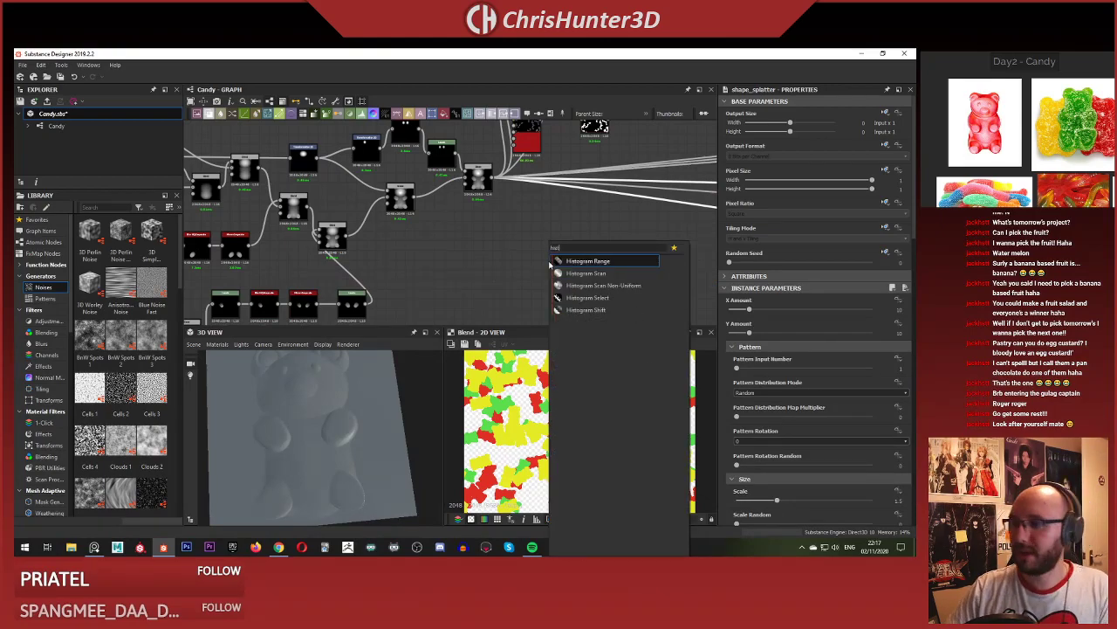
{"action": "left_click", "coordinate": [611, 273]}
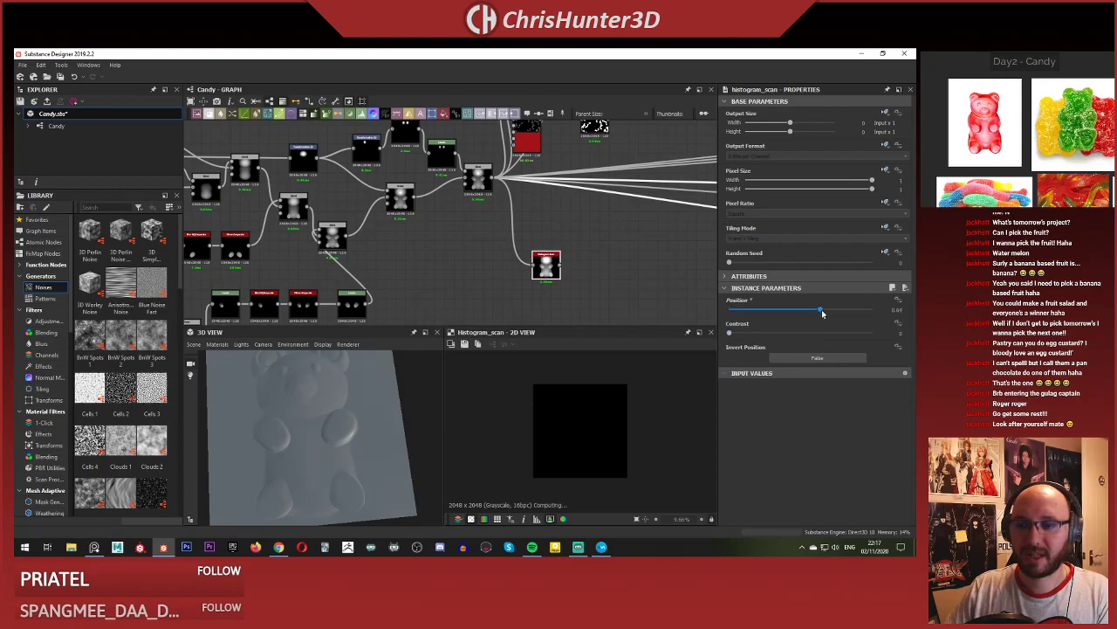
{"action": "left_click_drag", "start_coordinate": [821, 312], "coordinate": [870, 312]}
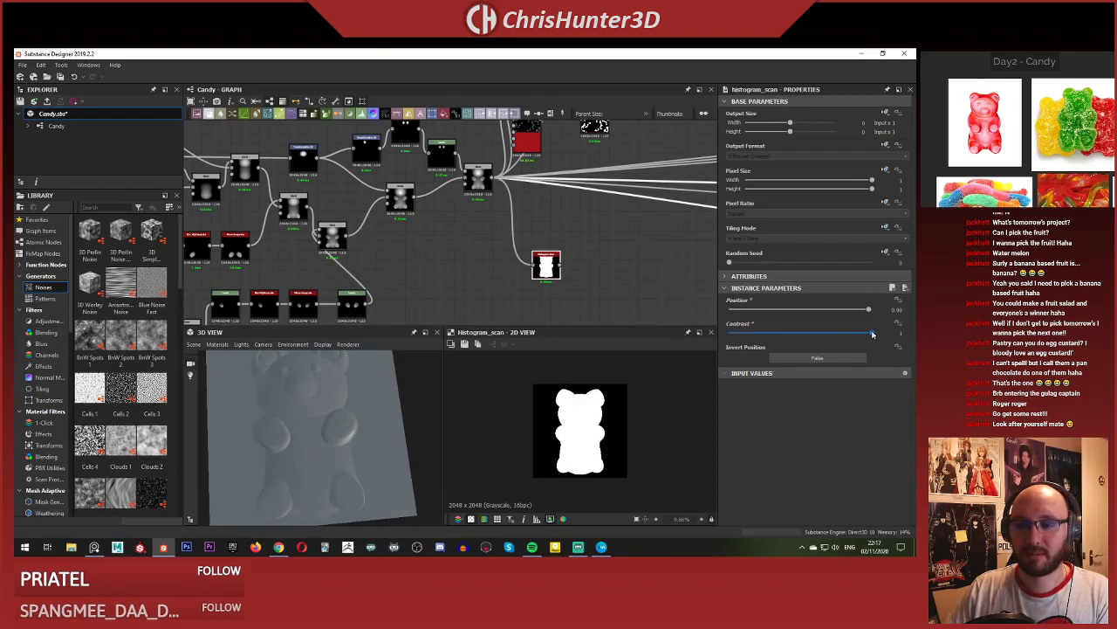
Move the Histogram Scan node across the graph and place it just below the last color Blend.
{"action": "scroll", "coordinate": [614, 268], "scroll_direction": "down", "scroll_amount": 3}
{"action": "middle_click_drag", "start_coordinate": [614, 267], "coordinate": [492, 276]}
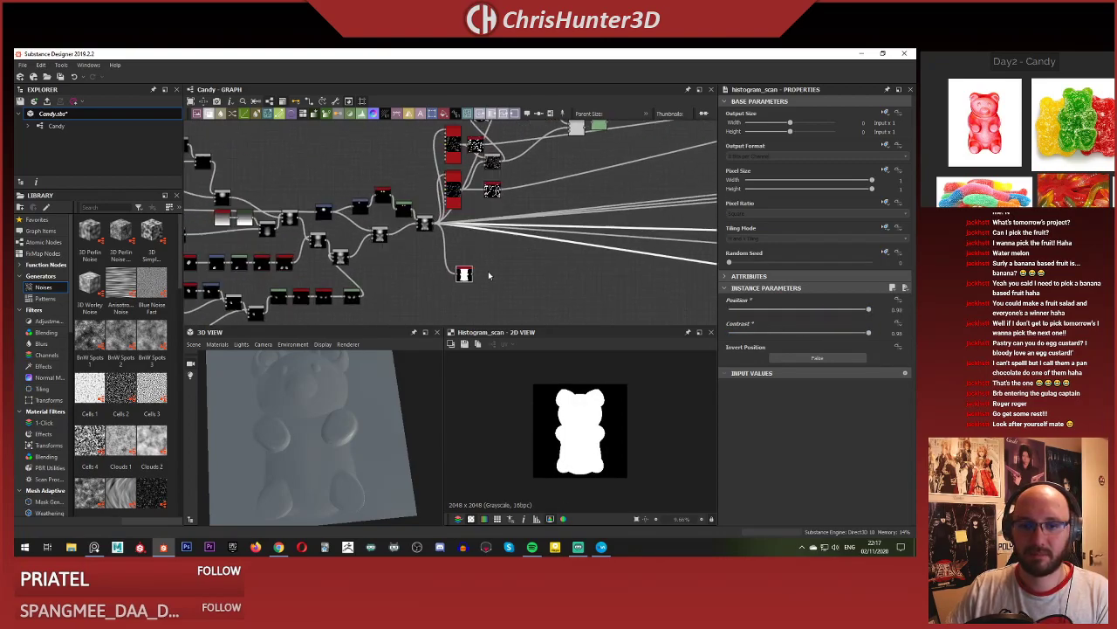
{"action": "scroll", "coordinate": [483, 272], "scroll_direction": "up", "scroll_amount": 4}
{"action": "scroll", "coordinate": [407, 223], "scroll_direction": "down", "scroll_amount": 4}
{"action": "middle_click_drag", "start_coordinate": [407, 220], "coordinate": [327, 220]}
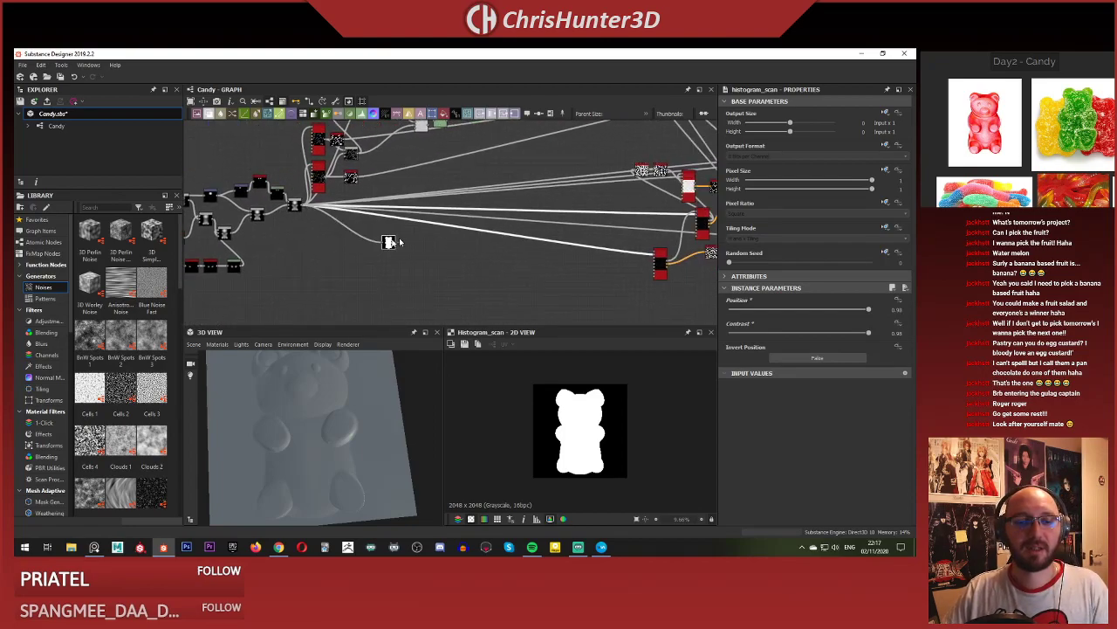
{"action": "middle_click_drag", "start_coordinate": [399, 242], "coordinate": [291, 299]}
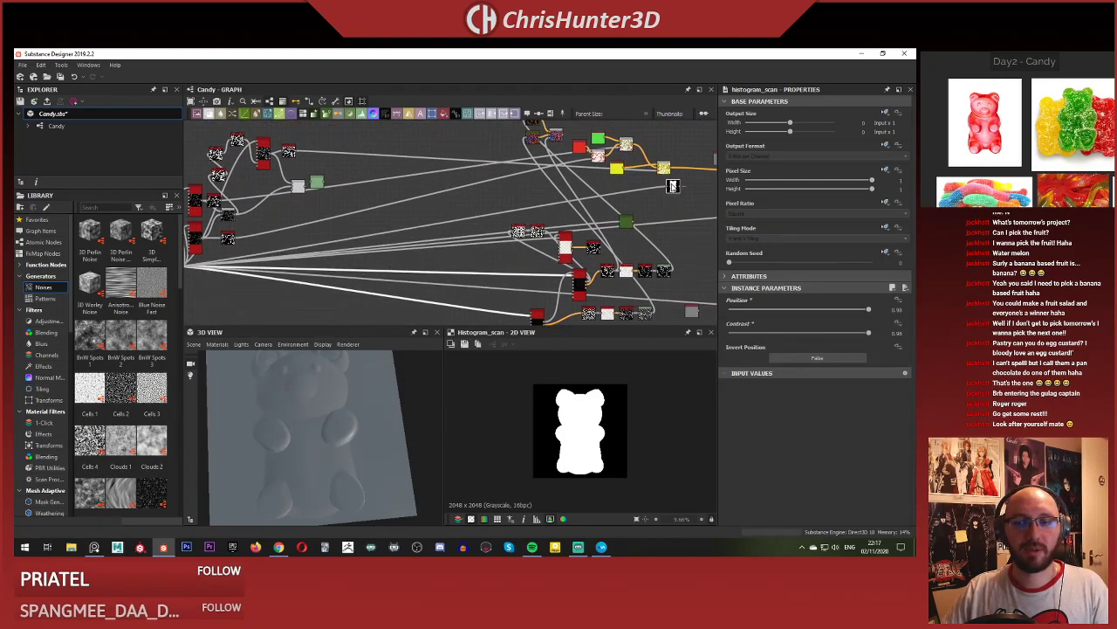
{"action": "scroll", "coordinate": [673, 186], "scroll_direction": "up", "scroll_amount": 4}
{"action": "middle_click_drag", "start_coordinate": [621, 191], "coordinate": [530, 255]}
{"action": "scroll", "coordinate": [585, 229], "scroll_direction": "up", "scroll_amount": 2}
{"action": "left_click_drag", "start_coordinate": [530, 255], "coordinate": [457, 270]}
{"action": "middle_click_drag", "start_coordinate": [518, 236], "coordinate": [612, 251]}
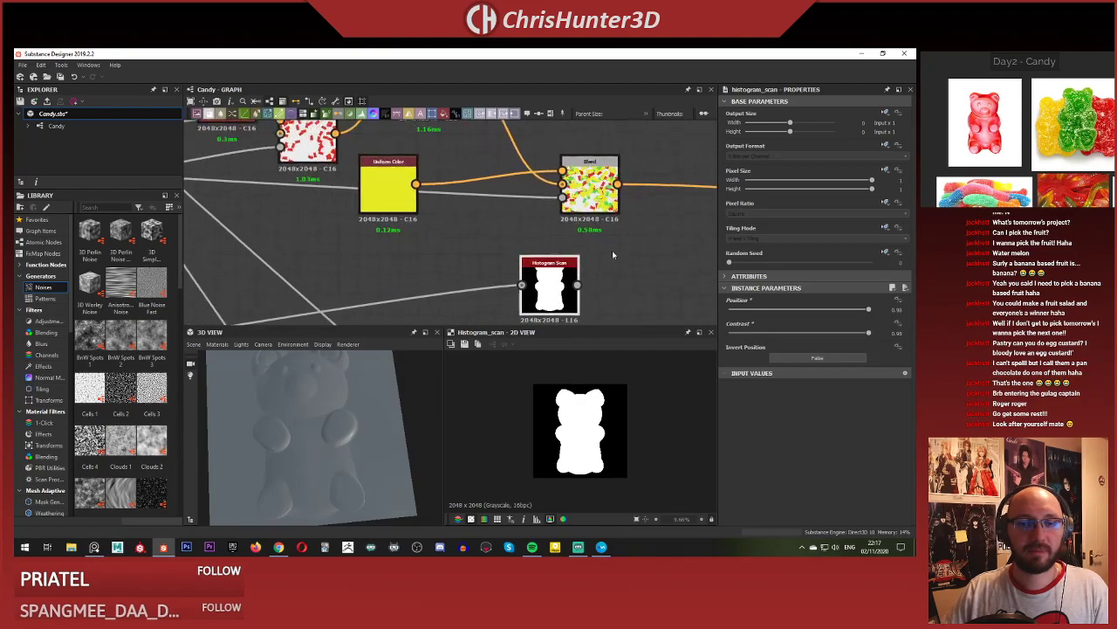
Link the red Uniform Color to the last color Blend's foreground and the Histogram Scan to its opacity input.
{"action": "scroll", "coordinate": [612, 251], "scroll_direction": "down", "scroll_amount": 3}
{"action": "left_click_drag", "start_coordinate": [600, 210], "coordinate": [643, 210]}
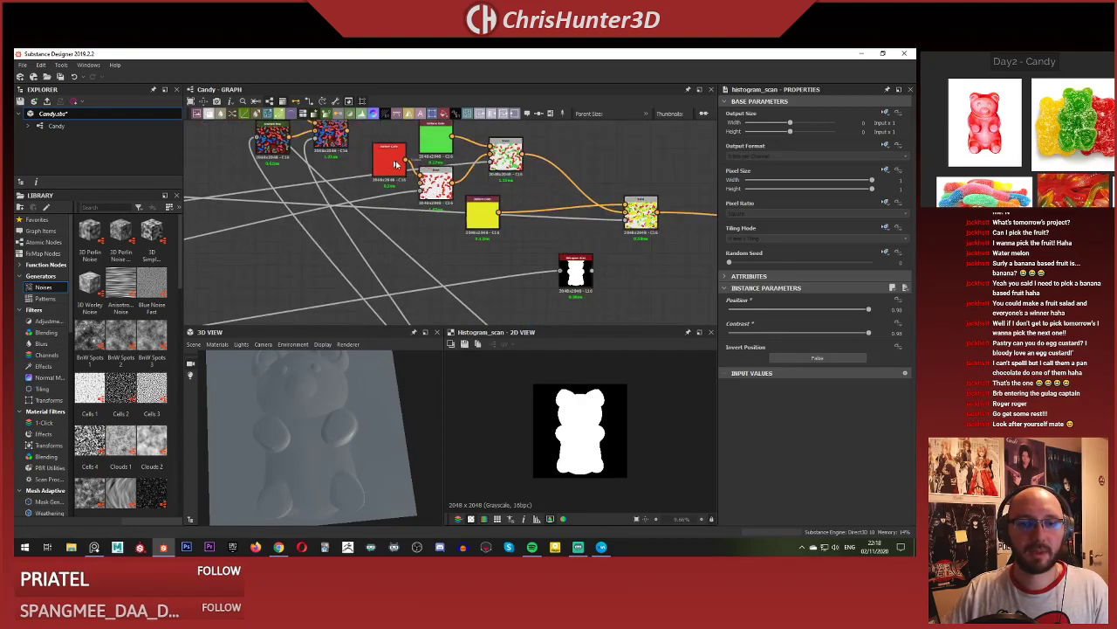
{"action": "middle_click_drag", "start_coordinate": [569, 270], "coordinate": [434, 276]}
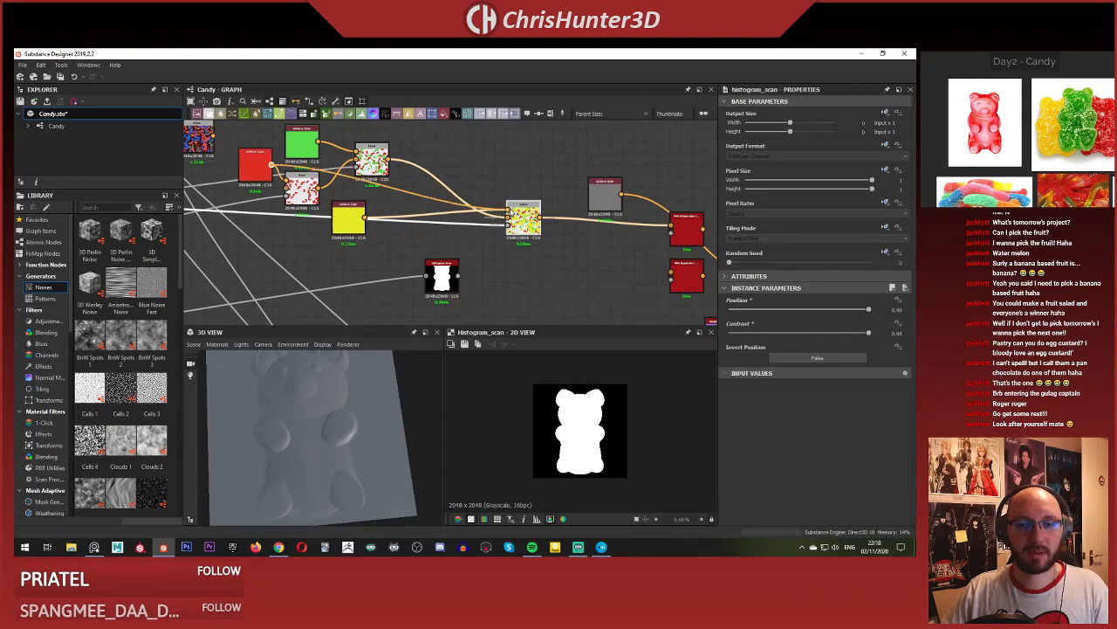
{"action": "left_click", "coordinate": [458, 277]}
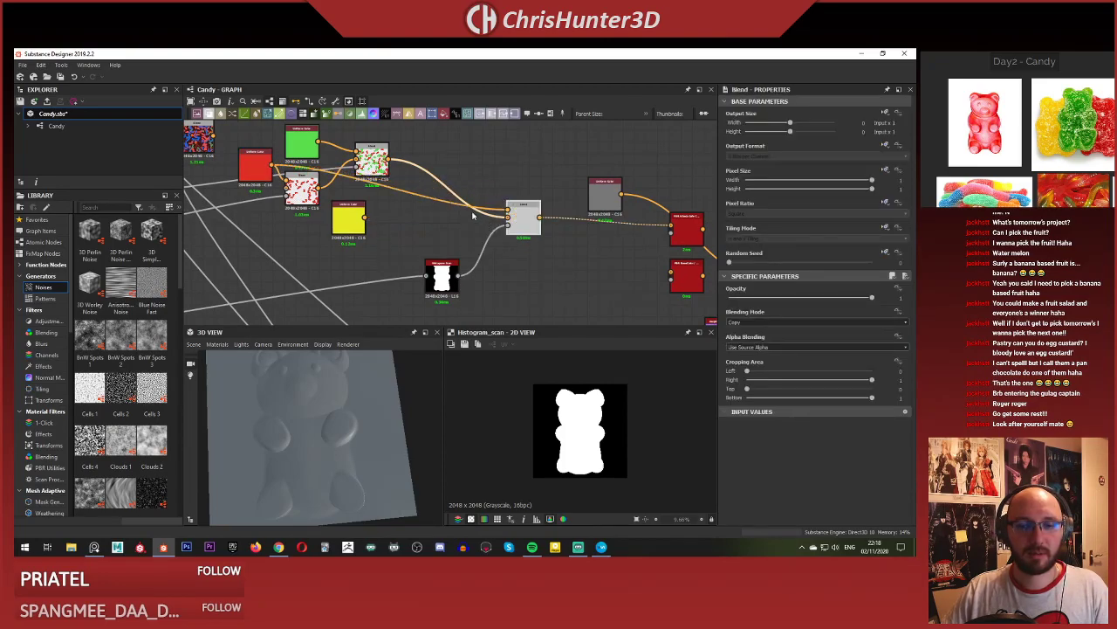
Connect the PBR Albedo Safe Color node's output to the Base Color output and check the red bear in 3D.
{"action": "double_click", "coordinate": [526, 220]}
{"action": "middle_click_drag", "start_coordinate": [564, 254], "coordinate": [430, 258]}
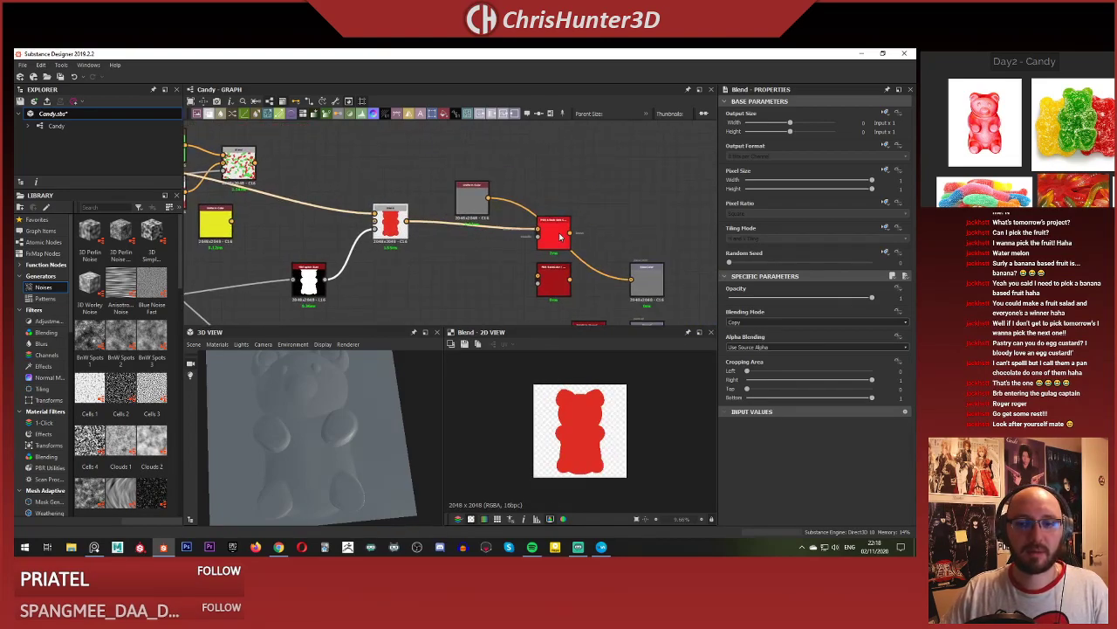
{"action": "left_click", "coordinate": [644, 289]}
{"action": "left_click_drag", "start_coordinate": [643, 289], "coordinate": [640, 285]}
{"action": "left_click", "coordinate": [591, 245]}
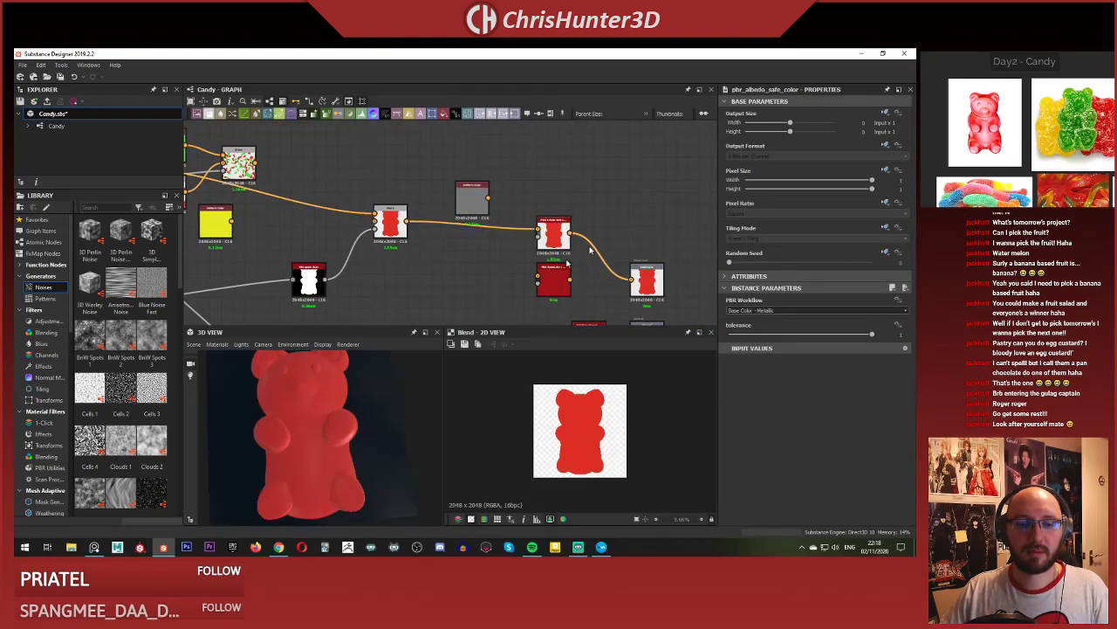
{"action": "scroll", "coordinate": [369, 407], "scroll_direction": "down", "scroll_amount": 3}
{"action": "mouse_move", "coordinate": [369, 407]}
{"action": "left_mouse_down"}
{"action": "mouse_move", "coordinate": [392, 376]}
{"action": "mouse_move", "coordinate": [364, 408]}
{"action": "left_mouse_up"}
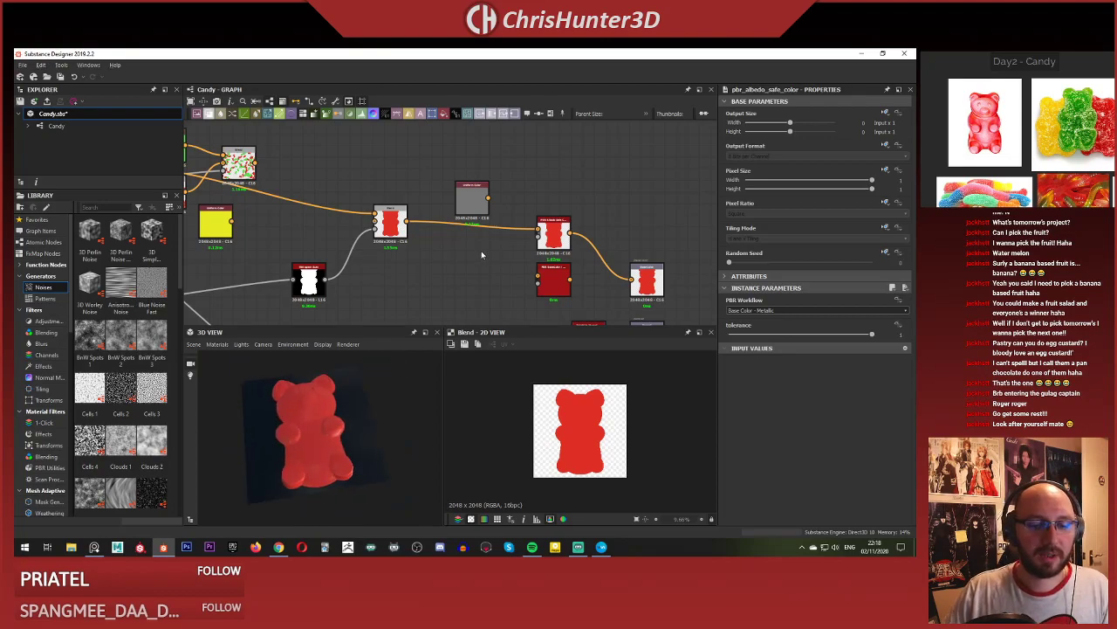
Add a new Output node and place it directly below the Height output.
{"action": "scroll", "coordinate": [481, 251], "scroll_direction": "down", "scroll_amount": 3}
{"action": "middle_click_drag", "start_coordinate": [502, 305], "coordinate": [494, 140]}
{"action": "scroll", "coordinate": [567, 208], "scroll_direction": "up", "scroll_amount": 3}
{"action": "scroll", "coordinate": [567, 214], "scroll_direction": "up", "scroll_amount": 3}
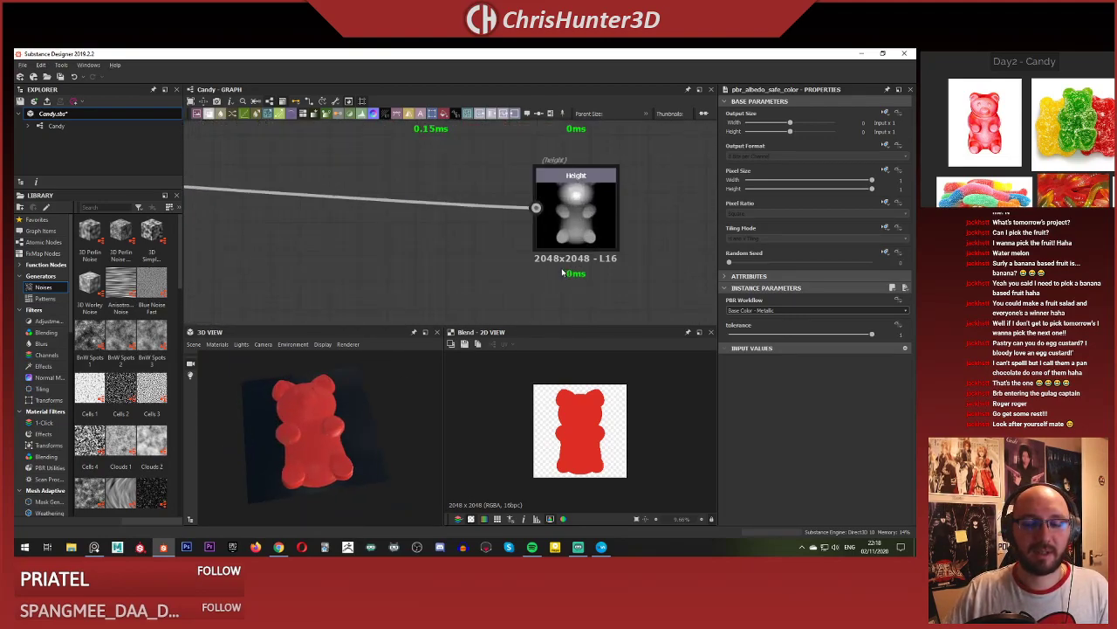
{"action": "scroll", "coordinate": [563, 244], "scroll_direction": "down", "scroll_amount": 2}
{"action": "scroll", "coordinate": [559, 271], "scroll_direction": "up", "scroll_amount": 3}
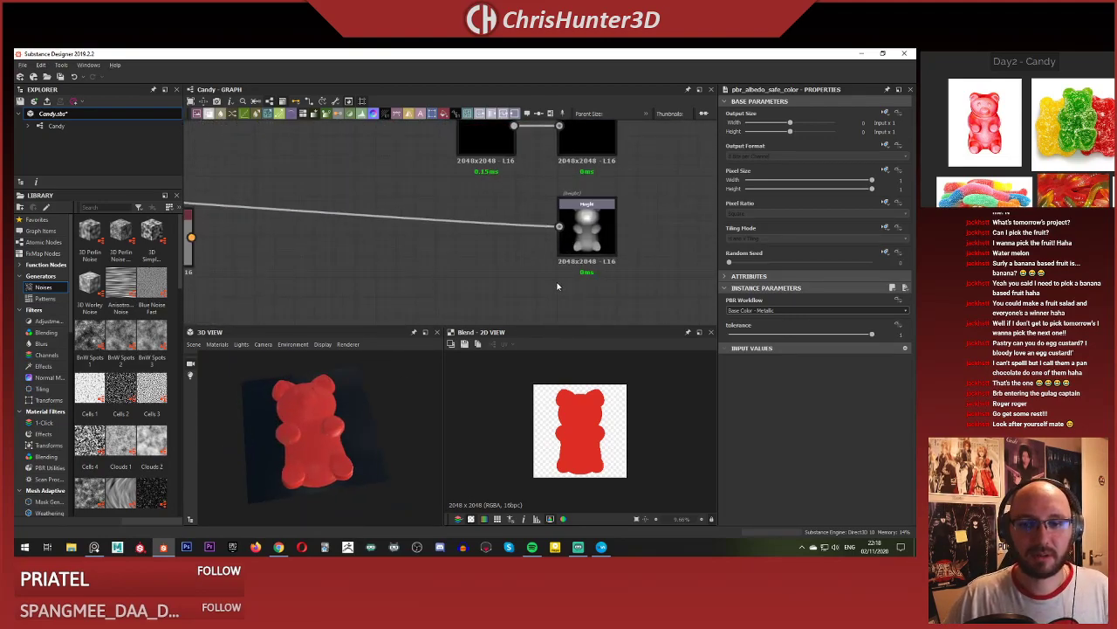
{"action": "middle_click_drag", "start_coordinate": [558, 285], "coordinate": [570, 266]}
{"action": "right_click", "coordinate": [572, 267]}
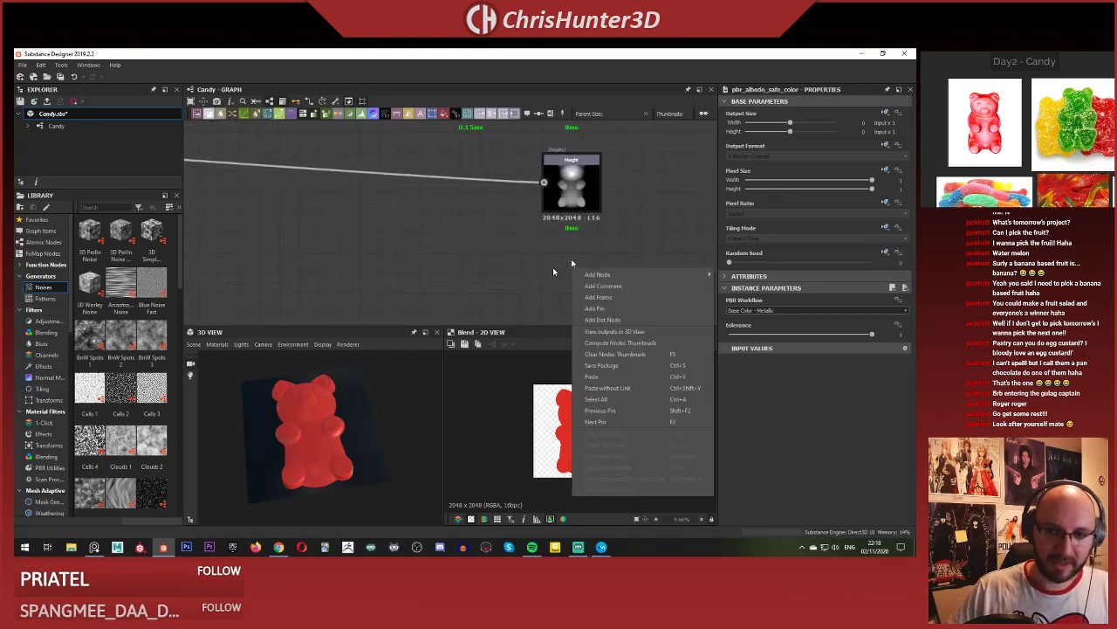
{"action": "left_click", "coordinate": [459, 287]}
{"action": "key", "text": "space"}
{"action": "type", "text": "out"}
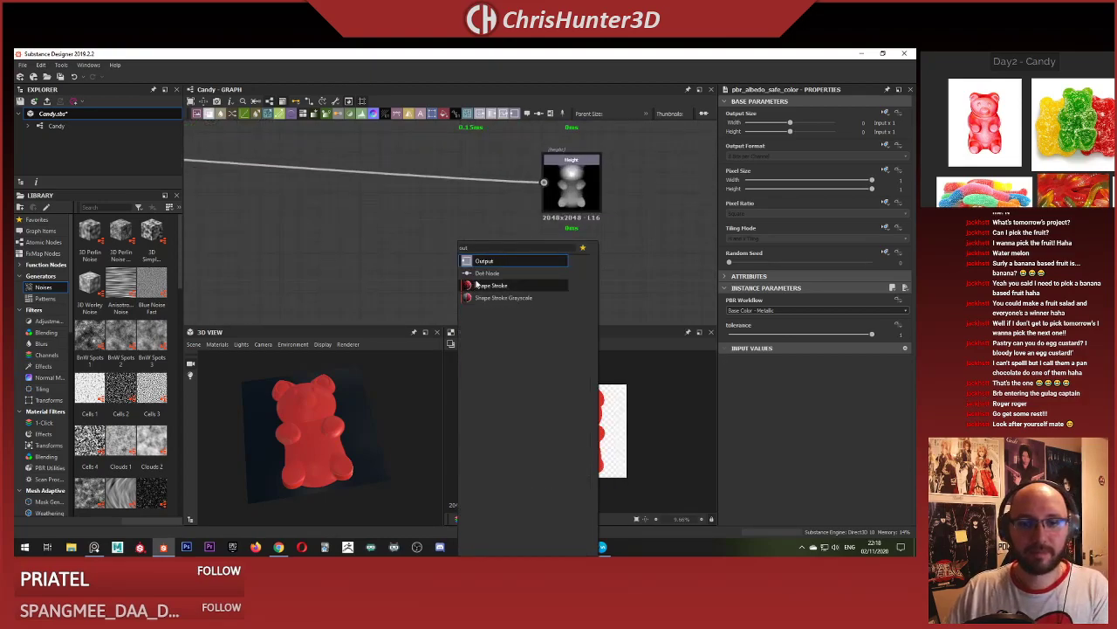
{"action": "key", "text": "Return"}
{"action": "left_click_drag", "start_coordinate": [469, 281], "coordinate": [584, 266]}
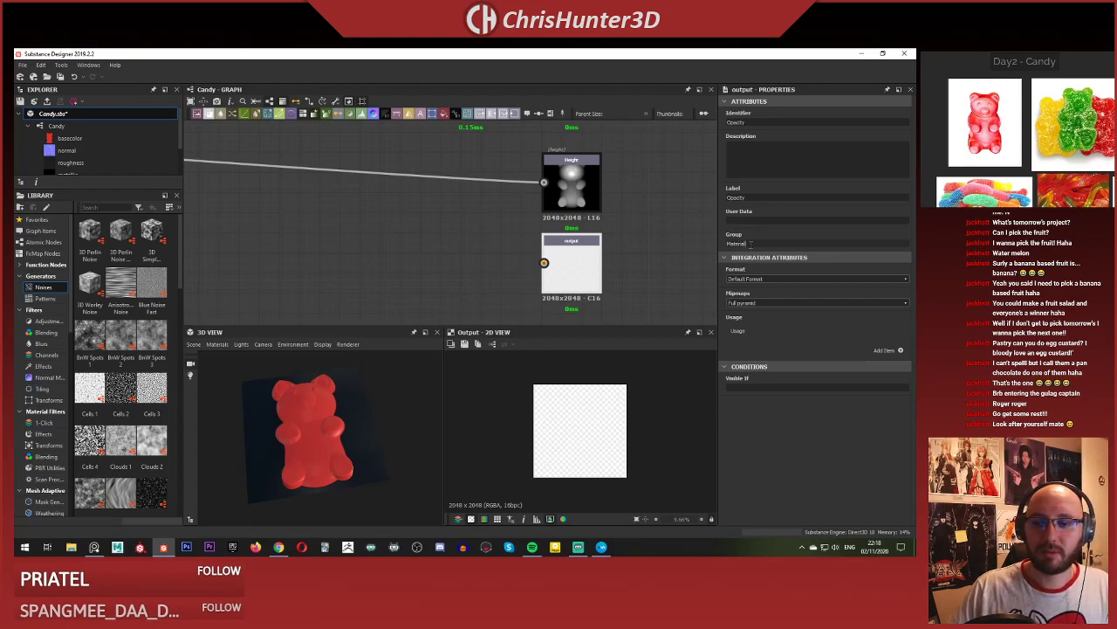
Give the new output the identifier and label Opacity, the group Material and the usage opacity, and preview it.
{"action": "left_click", "coordinate": [901, 350]}
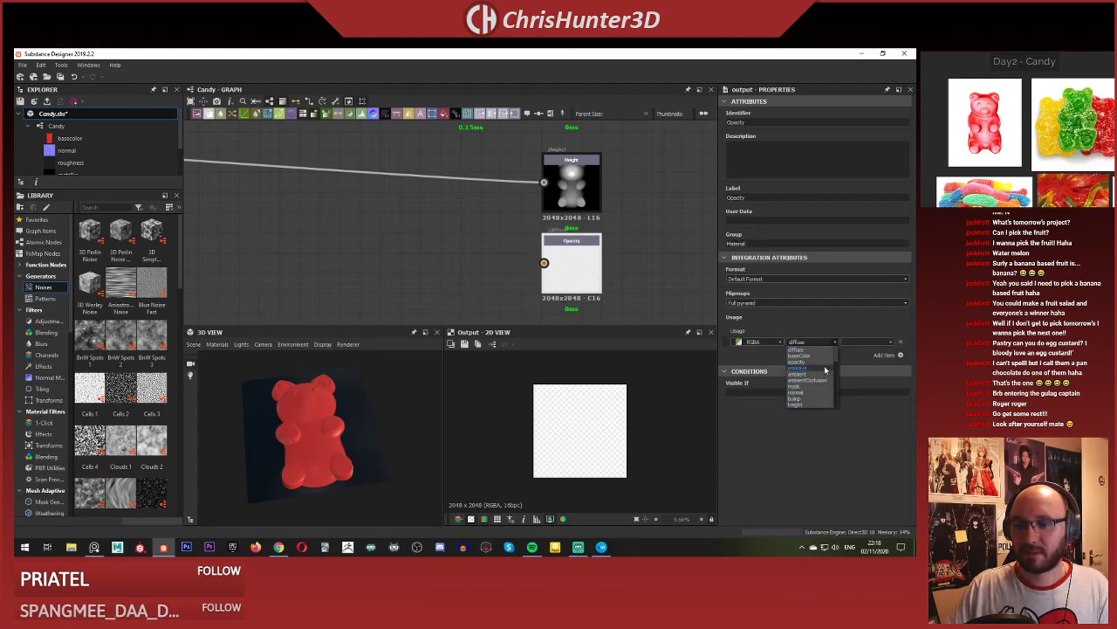
{"action": "left_click", "coordinate": [825, 362]}
{"action": "double_click", "coordinate": [575, 268]}
Link the bear silhouette's Histogram Scan to the Opacity output.
{"action": "scroll", "coordinate": [437, 269], "scroll_direction": "down", "scroll_amount": 5}
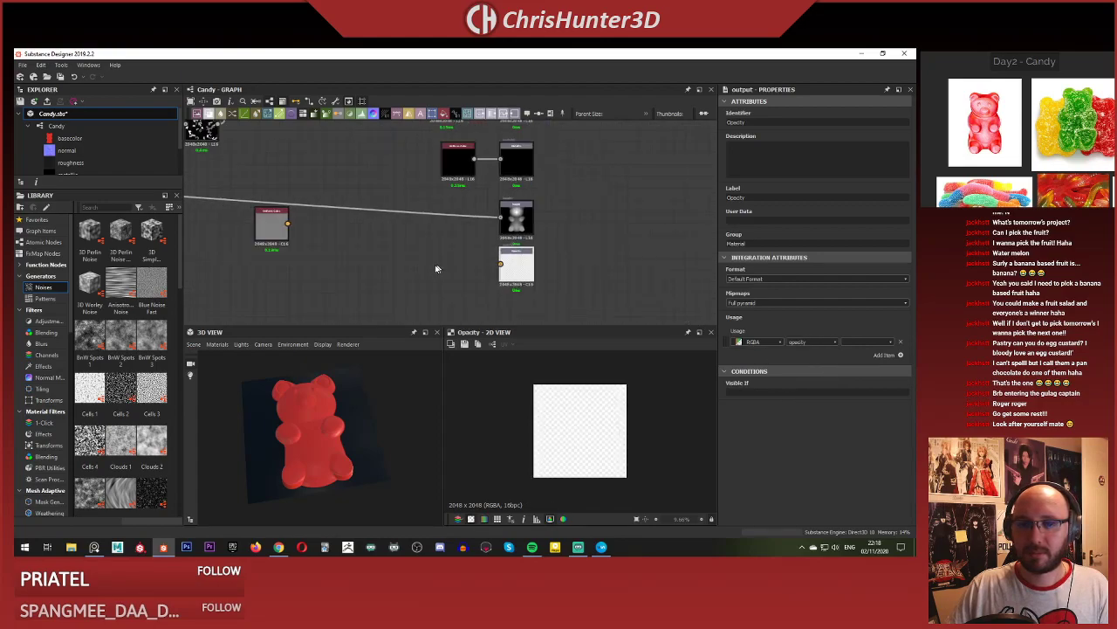
{"action": "middle_click_drag", "start_coordinate": [358, 262], "coordinate": [563, 261]}
{"action": "middle_click_drag", "start_coordinate": [202, 229], "coordinate": [677, 257]}
{"action": "middle_click_drag", "start_coordinate": [210, 227], "coordinate": [576, 246]}
{"action": "middle_click_drag", "start_coordinate": [703, 246], "coordinate": [198, 155]}
{"action": "middle_click_drag", "start_coordinate": [439, 241], "coordinate": [304, 292]}
{"action": "middle_click_drag", "start_coordinate": [378, 244], "coordinate": [653, 277]}
{"action": "middle_click_drag", "start_coordinate": [421, 223], "coordinate": [327, 272]}
{"action": "middle_click_drag", "start_coordinate": [579, 230], "coordinate": [282, 254]}
{"action": "scroll", "coordinate": [487, 187], "scroll_direction": "up", "scroll_amount": 3}
{"action": "scroll", "coordinate": [490, 179], "scroll_direction": "up", "scroll_amount": 1}
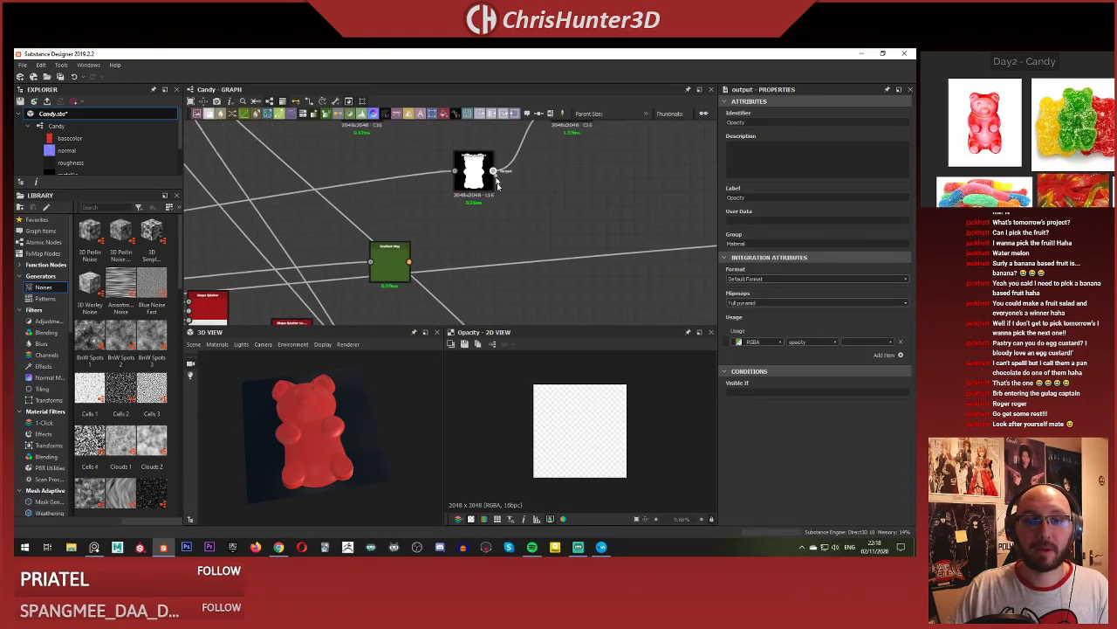
{"action": "left_click_drag", "start_coordinate": [494, 173], "coordinate": [481, 189]}
{"action": "scroll", "coordinate": [496, 175], "scroll_direction": "down", "scroll_amount": 3}
{"action": "middle_click_drag", "start_coordinate": [582, 262], "coordinate": [481, 190]}
{"action": "left_click_drag", "start_coordinate": [481, 190], "coordinate": [582, 234]}
{"action": "scroll", "coordinate": [569, 253], "scroll_direction": "up", "scroll_amount": 3}
{"action": "left_click_drag", "start_coordinate": [659, 268], "coordinate": [658, 266]}
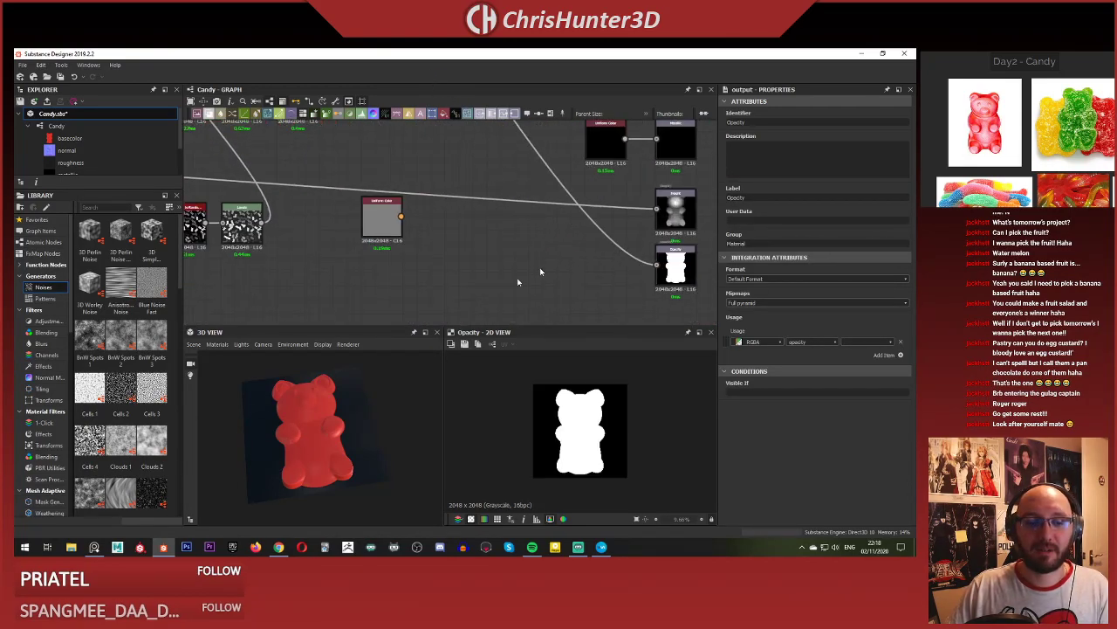
Send the Opacity output to the 3D view and inspect the bear up close and from a distance.
{"action": "scroll", "coordinate": [598, 255], "scroll_direction": "up", "scroll_amount": 2}
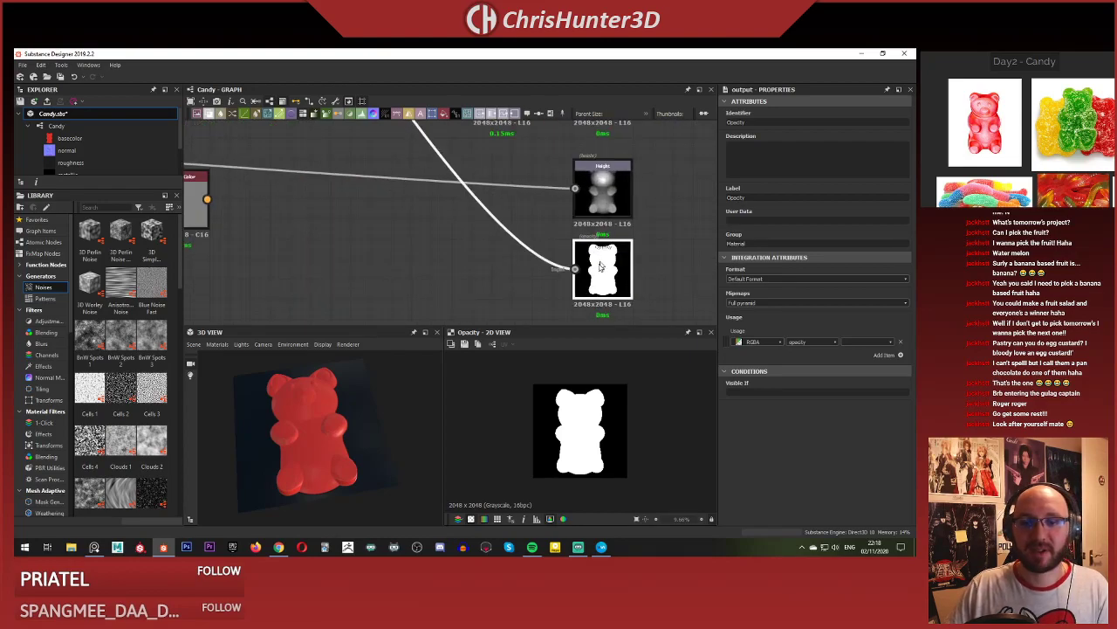
{"action": "right_click", "coordinate": [603, 262]}
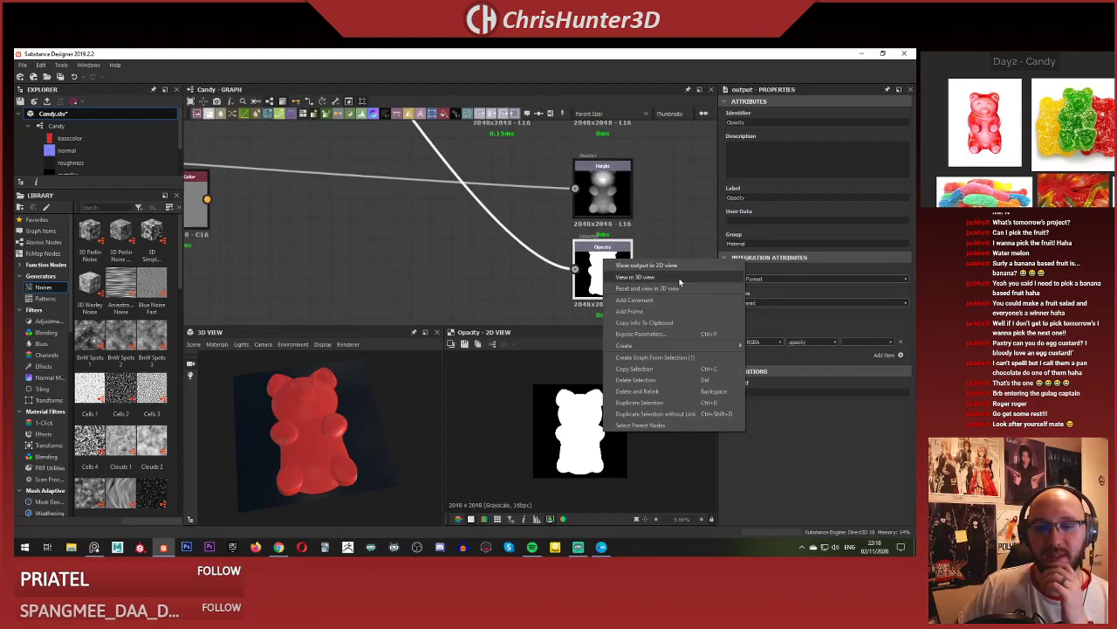
{"action": "left_click", "coordinate": [682, 278]}
{"action": "left_click", "coordinate": [705, 354]}
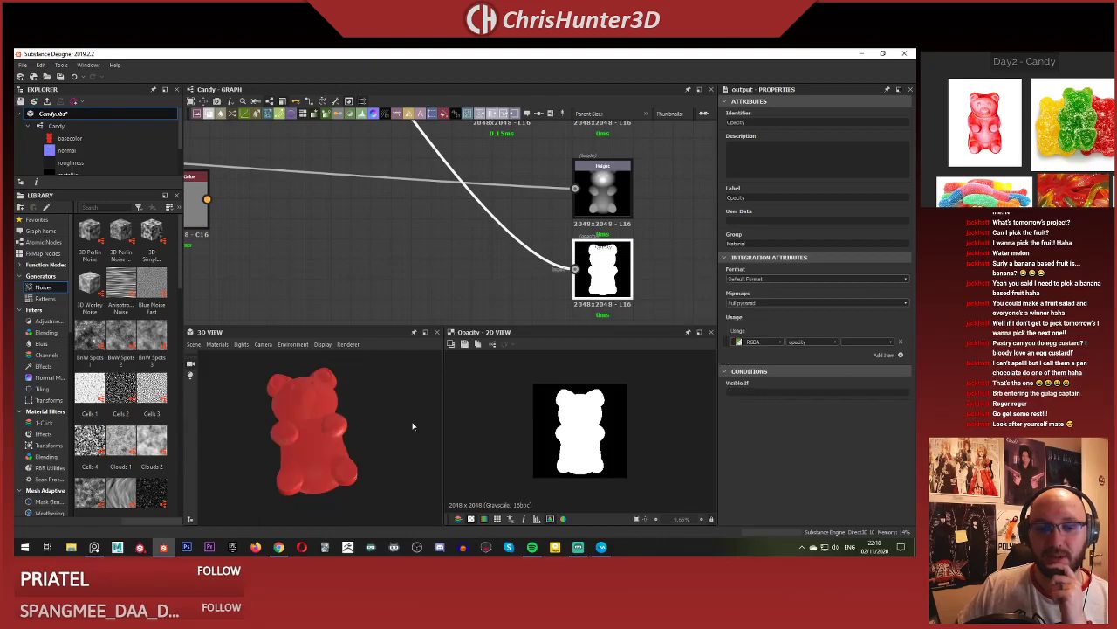
{"action": "scroll", "coordinate": [384, 425], "scroll_direction": "up", "scroll_amount": 3}
{"action": "left_click_drag", "start_coordinate": [283, 467], "coordinate": [306, 350]}
{"action": "scroll", "coordinate": [390, 226], "scroll_direction": "down", "scroll_amount": 3}
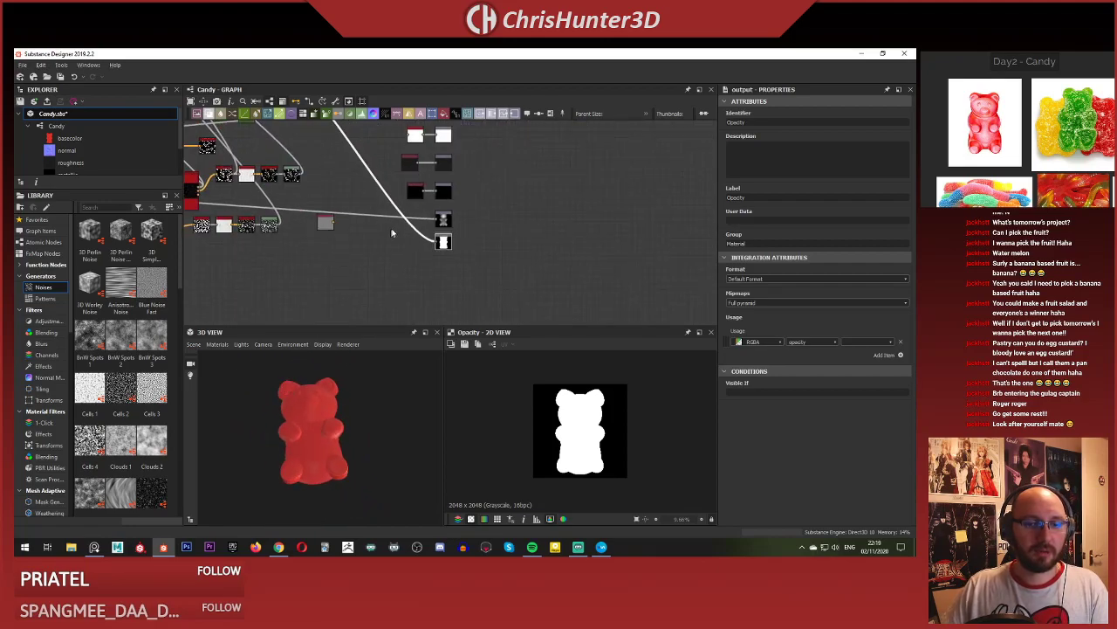
Add another Blend node just below and after the red bear Blend.
{"action": "middle_click_drag", "start_coordinate": [390, 227], "coordinate": [475, 278]}
{"action": "scroll", "coordinate": [407, 175], "scroll_direction": "down", "scroll_amount": 1}
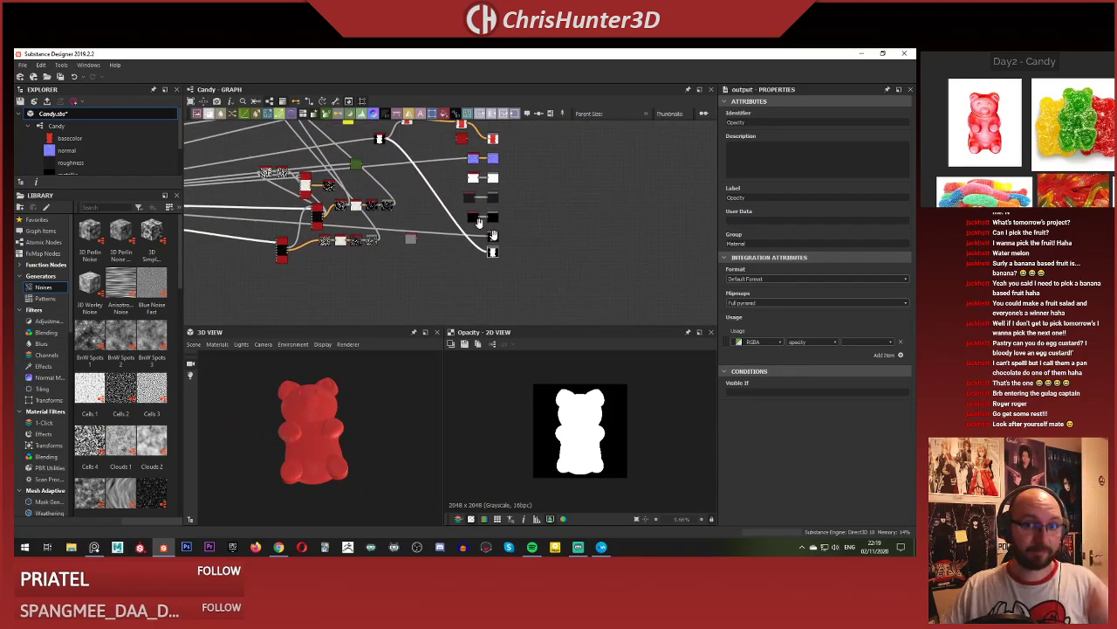
{"action": "scroll", "coordinate": [616, 288], "scroll_direction": "up", "scroll_amount": 1}
{"action": "middle_click_drag", "start_coordinate": [404, 140], "coordinate": [556, 238]}
{"action": "scroll", "coordinate": [556, 238], "scroll_direction": "up", "scroll_amount": 3}
{"action": "left_click_drag", "start_coordinate": [558, 177], "coordinate": [508, 177]}
{"action": "left_click_drag", "start_coordinate": [450, 262], "coordinate": [349, 262]}
{"action": "scroll", "coordinate": [522, 250], "scroll_direction": "up", "scroll_amount": 3}
{"action": "middle_click_drag", "start_coordinate": [530, 237], "coordinate": [528, 255]}
{"action": "key", "text": "space"}
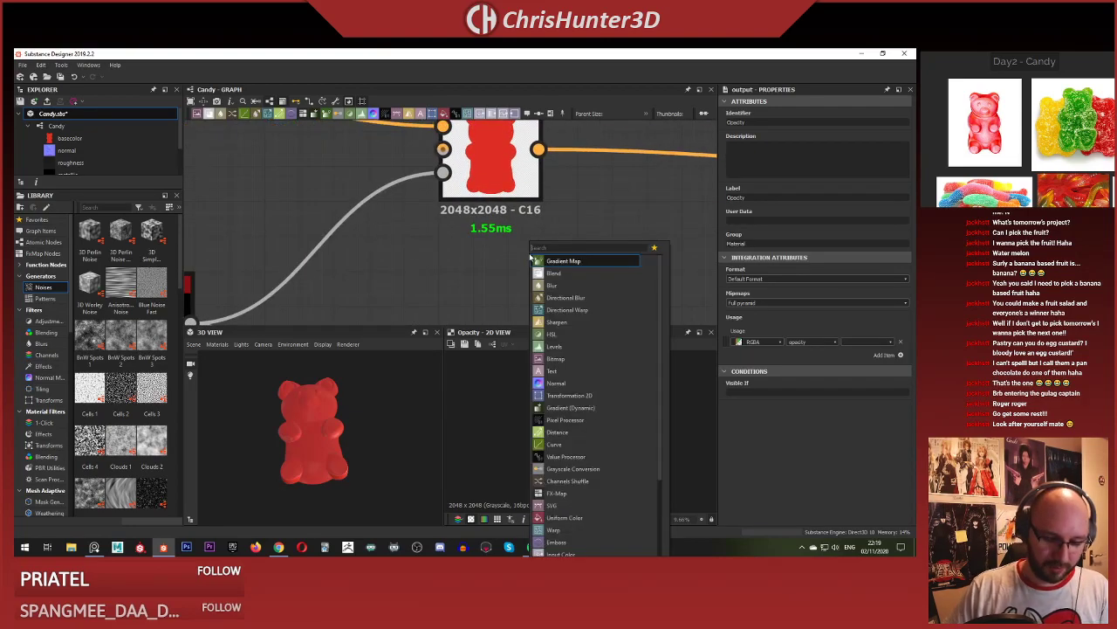
{"action": "type", "text": "blen"}
{"action": "key", "text": "Return"}
{"action": "left_click_drag", "start_coordinate": [531, 256], "coordinate": [623, 243]}
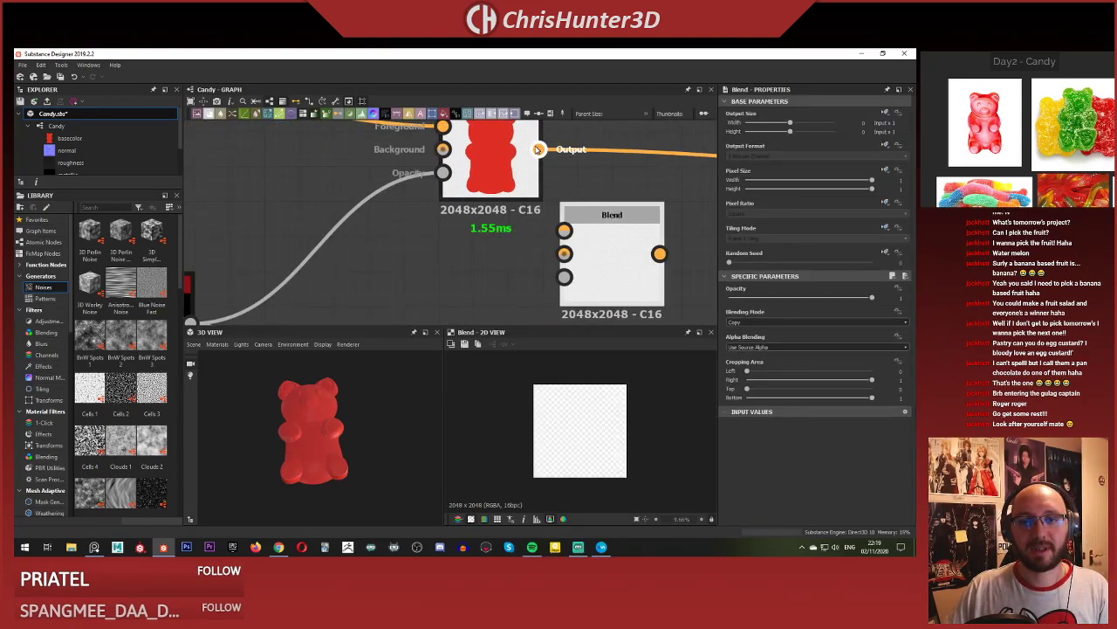
Link the red bear Blend's output to the new Blend's background input.
{"action": "left_click_drag", "start_coordinate": [539, 149], "coordinate": [564, 271]}
{"action": "left_click", "coordinate": [547, 236]}
{"action": "key", "text": "Delete"}
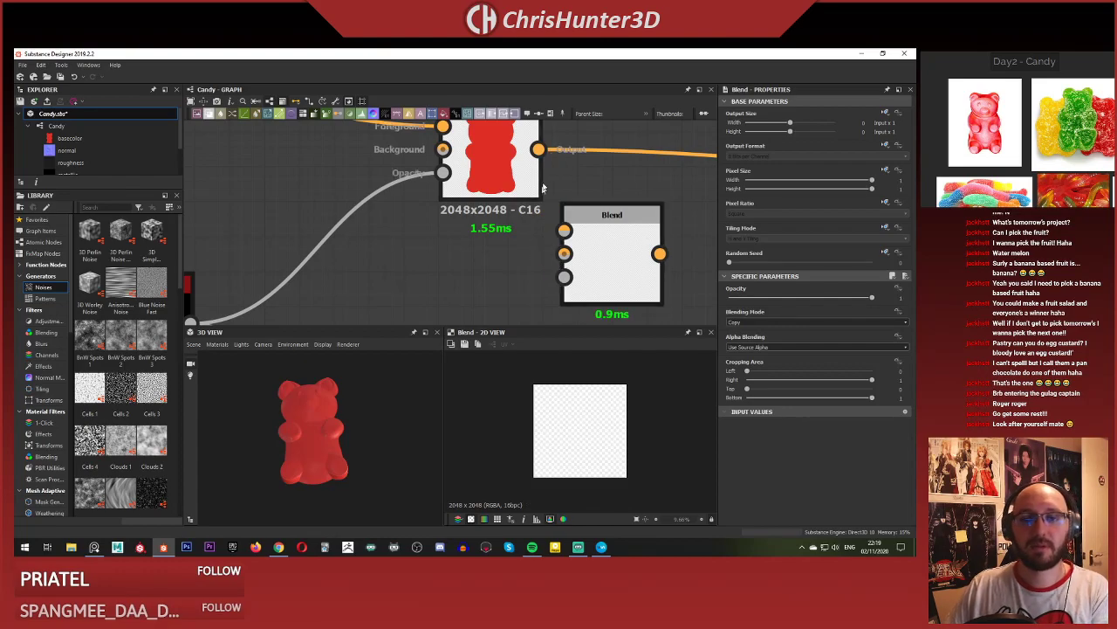
{"action": "left_click_drag", "start_coordinate": [555, 212], "coordinate": [564, 253]}
Link the single bear's final grayscale Blend to the foreground input of the new Blend.
{"action": "scroll", "coordinate": [407, 274], "scroll_direction": "down", "scroll_amount": 5}
{"action": "middle_click_drag", "start_coordinate": [341, 280], "coordinate": [629, 182]}
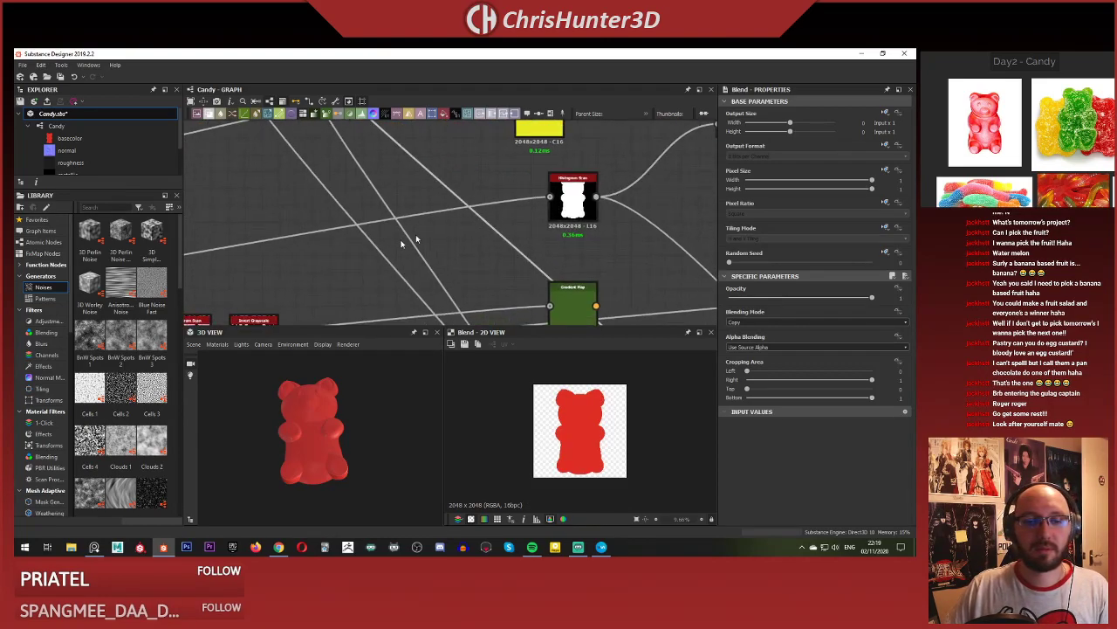
{"action": "middle_click_drag", "start_coordinate": [416, 234], "coordinate": [526, 196]}
{"action": "middle_click_drag", "start_coordinate": [350, 253], "coordinate": [631, 186]}
{"action": "middle_click_drag", "start_coordinate": [390, 229], "coordinate": [573, 224]}
{"action": "scroll", "coordinate": [280, 252], "scroll_direction": "up", "scroll_amount": 6}
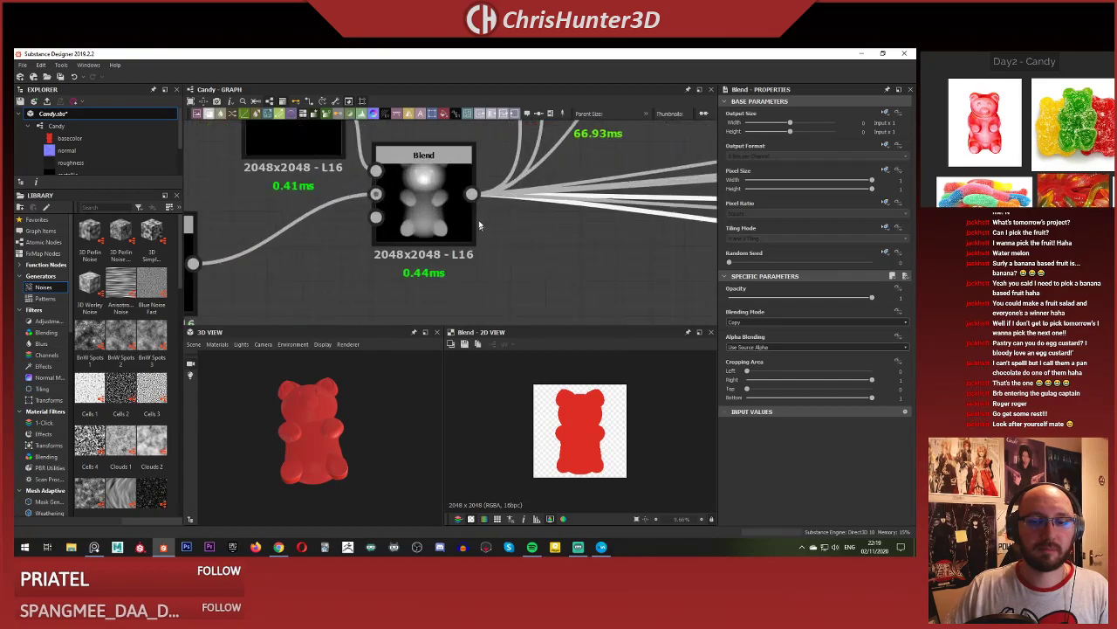
{"action": "left_click_drag", "start_coordinate": [472, 194], "coordinate": [566, 207]}
{"action": "scroll", "coordinate": [566, 207], "scroll_direction": "down", "scroll_amount": 5}
{"action": "mouse_move", "coordinate": [566, 207]}
{"action": "middle_mouse_down"}
{"action": "mouse_move", "coordinate": [327, 256]}
{"action": "mouse_move", "coordinate": [228, 262]}
{"action": "mouse_move", "coordinate": [477, 202]}
{"action": "mouse_move", "coordinate": [305, 234]}
{"action": "middle_mouse_up"}
{"action": "middle_click_drag", "start_coordinate": [644, 169], "coordinate": [471, 199]}
{"action": "scroll", "coordinate": [541, 208], "scroll_direction": "up", "scroll_amount": 3}
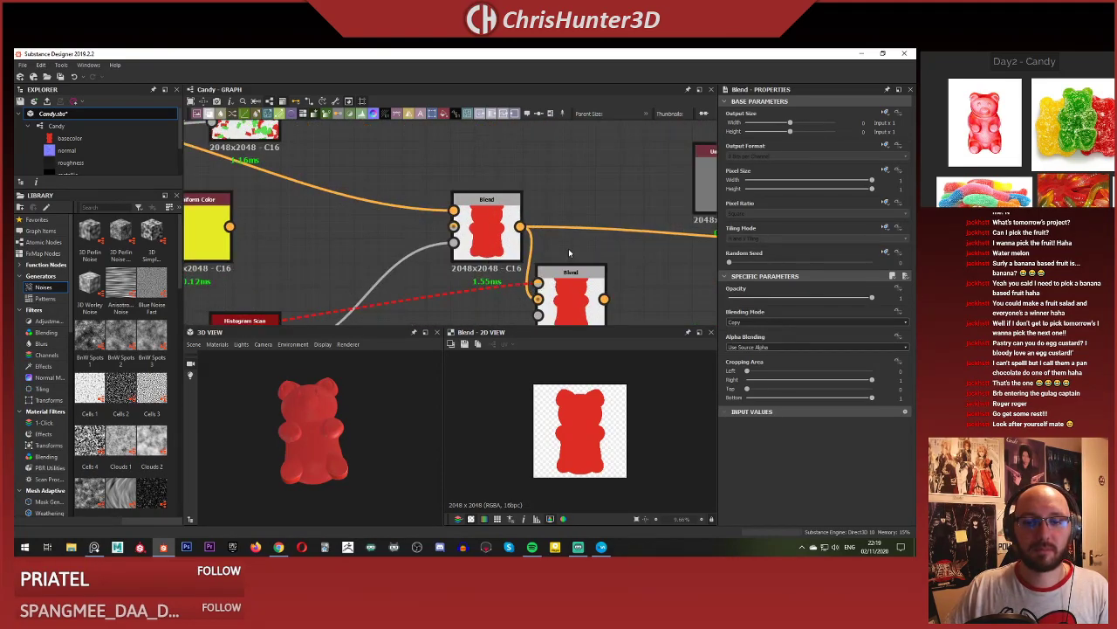
Insert a Gradient Map on the mismatched grayscale link feeding the new Blend's foreground.
{"action": "scroll", "coordinate": [448, 290], "scroll_direction": "up", "scroll_amount": 3}
{"action": "left_click_drag", "start_coordinate": [448, 290], "coordinate": [460, 229]}
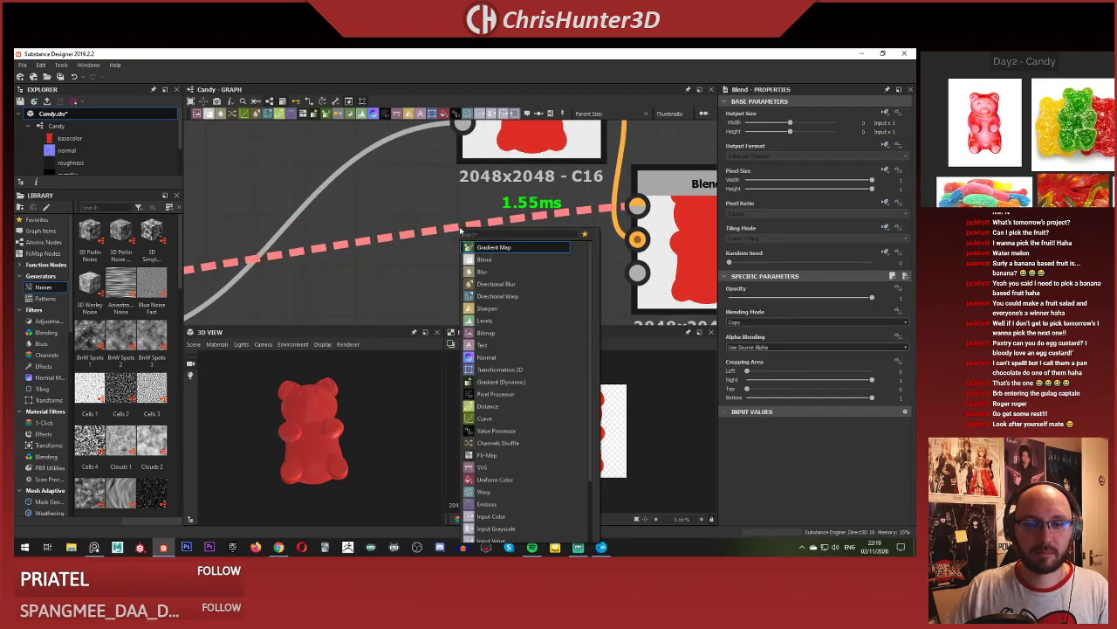
{"action": "key", "text": "Return"}
{"action": "scroll", "coordinate": [453, 232], "scroll_direction": "down", "scroll_amount": 3}
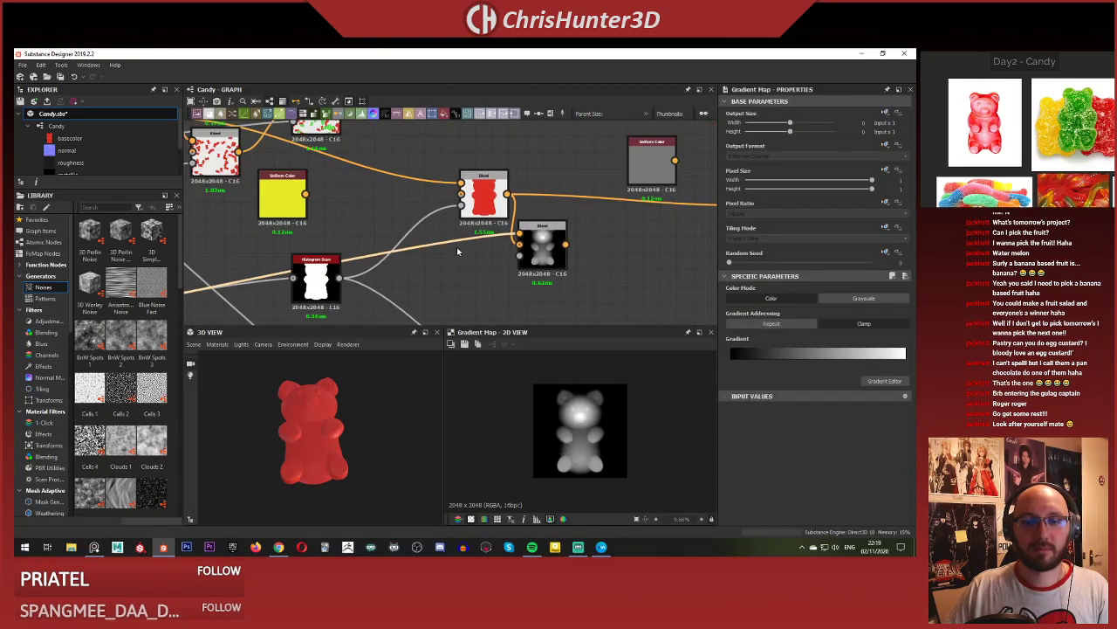
Set the new Blend's blending mode to Add Sub and its opacity to 0.23.
{"action": "left_click", "coordinate": [542, 245]}
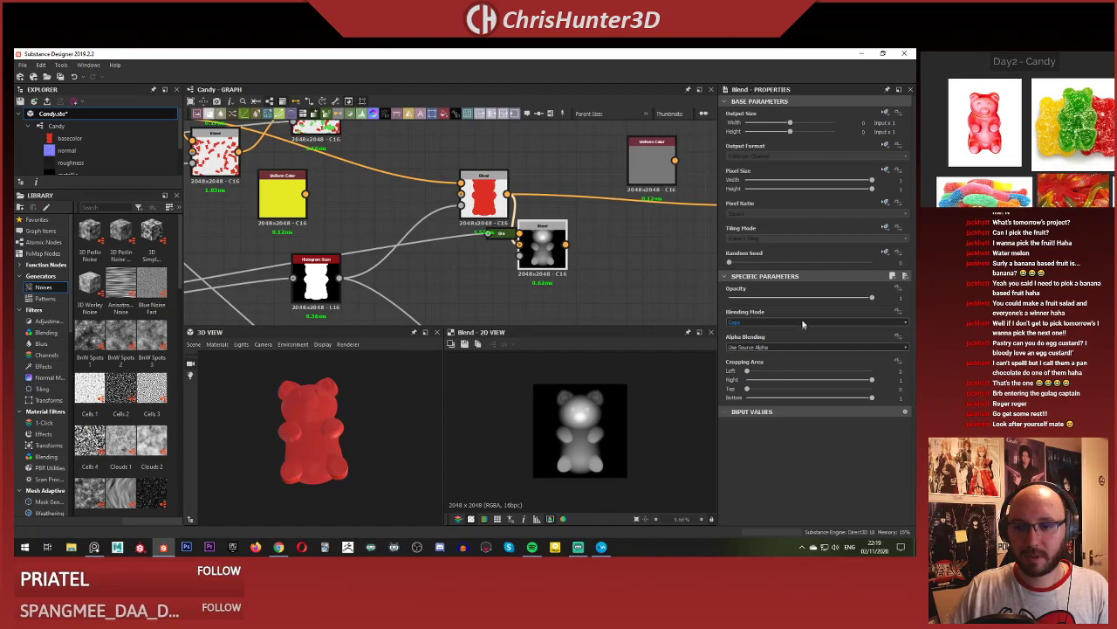
{"action": "left_click", "coordinate": [802, 323]}
{"action": "left_click", "coordinate": [808, 353]}
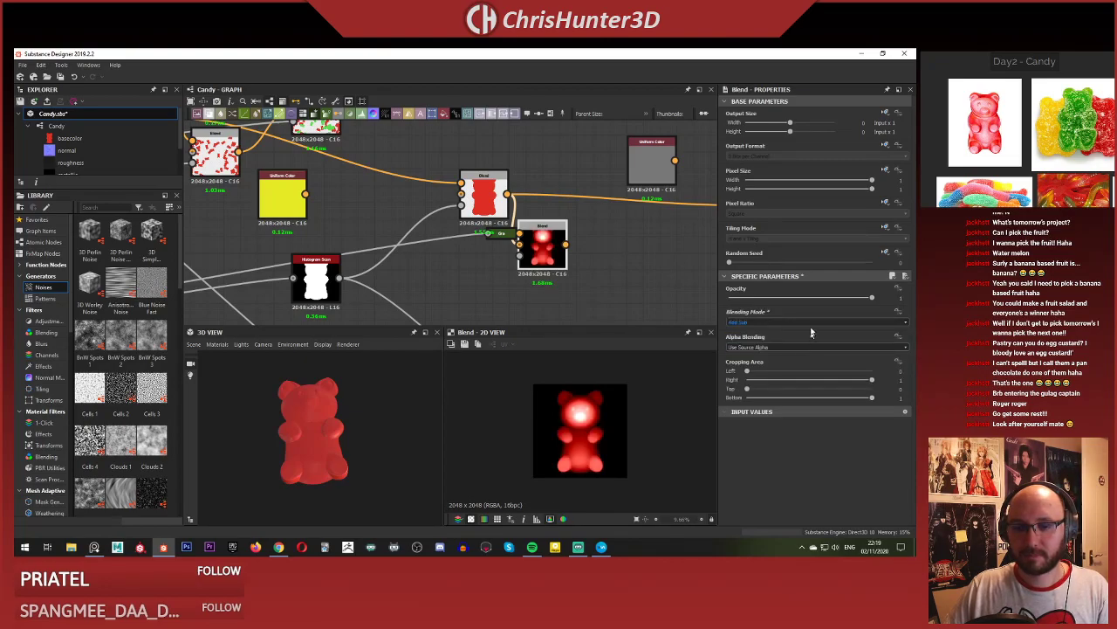
{"action": "left_click_drag", "start_coordinate": [871, 297], "coordinate": [762, 298]}
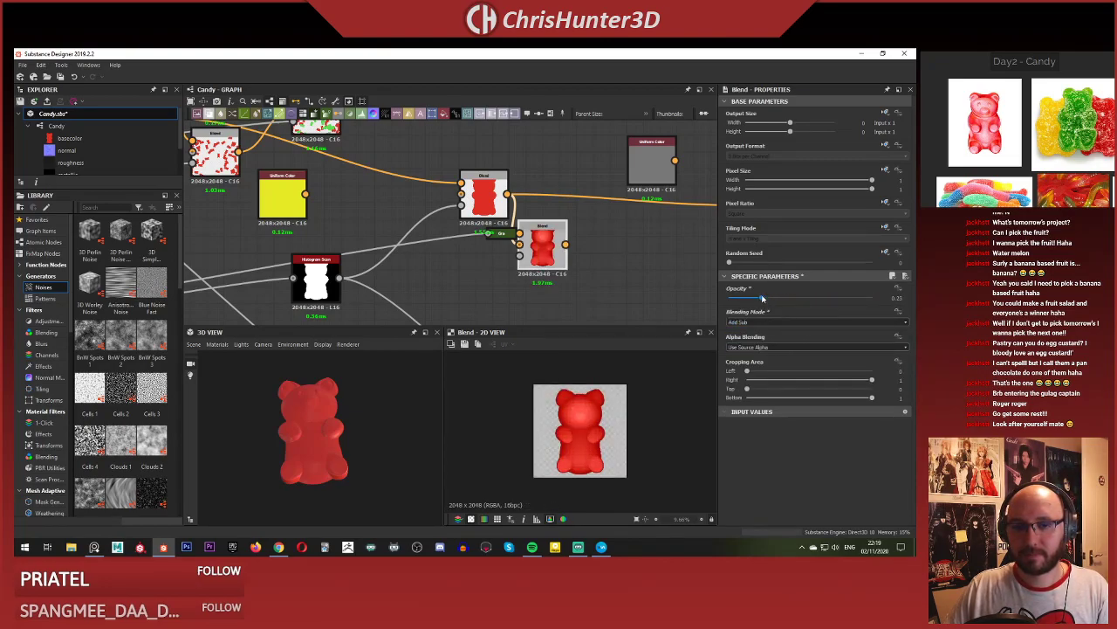
Reroute the PBR Albedo Safe Color input to the Add Sub Blend and inspect the shaded bear in 3D.
{"action": "middle_click_drag", "start_coordinate": [520, 202], "coordinate": [332, 194]}
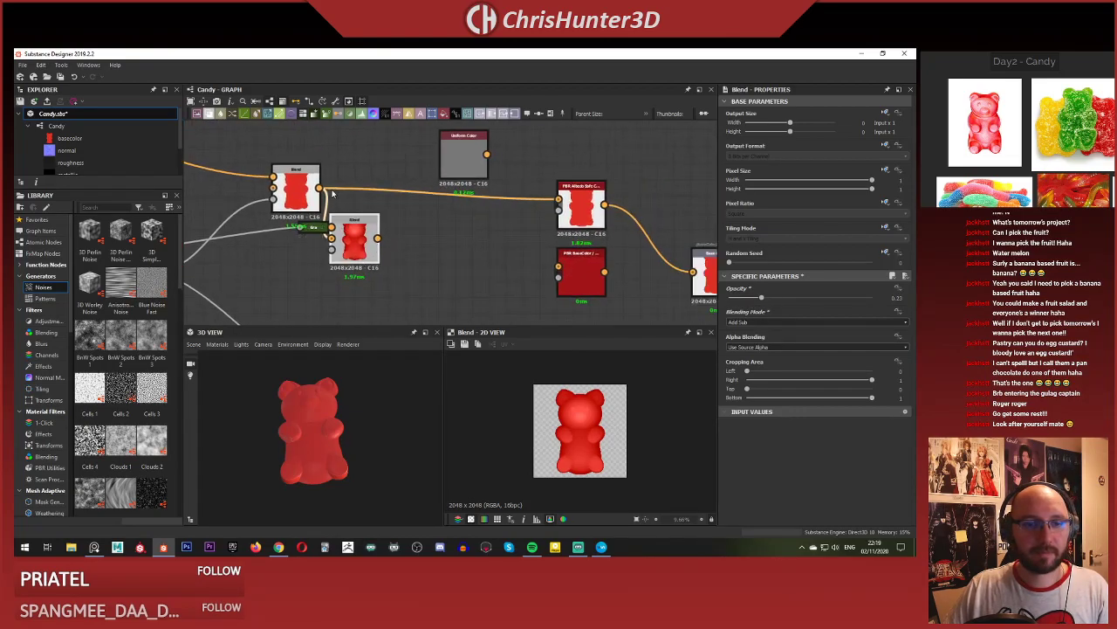
{"action": "left_click_drag", "start_coordinate": [320, 188], "coordinate": [359, 222], "text": "shift"}
{"action": "scroll", "coordinate": [299, 433], "scroll_direction": "up", "scroll_amount": 3}
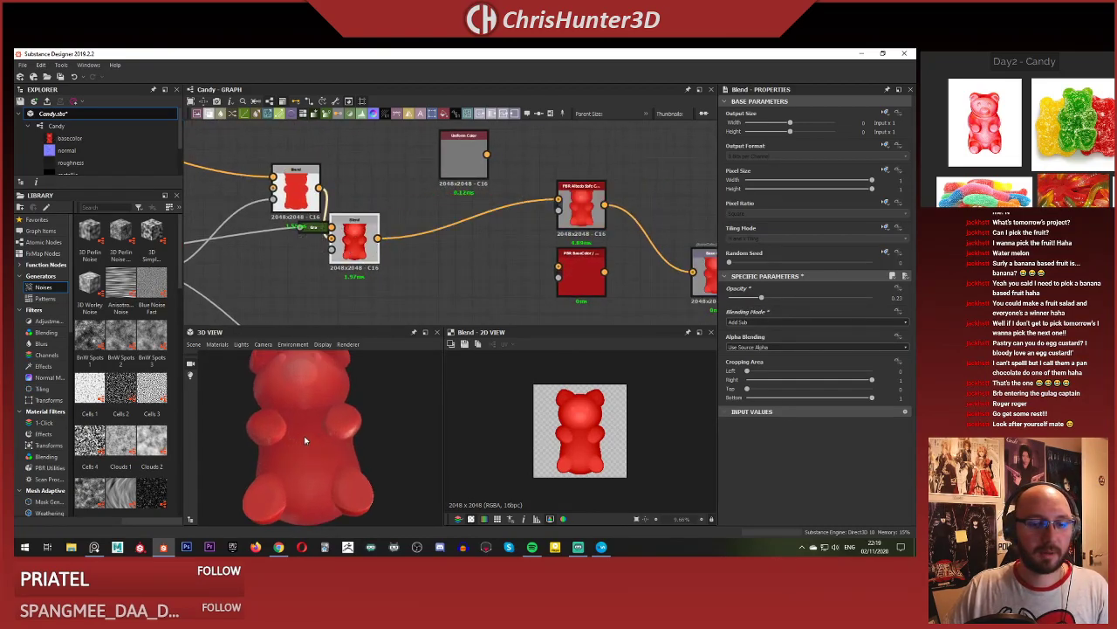
{"action": "mouse_move", "coordinate": [307, 441]}
{"action": "left_mouse_down"}
{"action": "mouse_move", "coordinate": [307, 469]}
{"action": "mouse_move", "coordinate": [357, 422]}
{"action": "mouse_move", "coordinate": [427, 397]}
{"action": "mouse_move", "coordinate": [323, 428]}
{"action": "left_mouse_up"}
{"action": "scroll", "coordinate": [387, 282], "scroll_direction": "up", "scroll_amount": 1}
Move the Add Sub Blend closer to the red bear Blend and set its opacity to 0.22.
{"action": "middle_click_drag", "start_coordinate": [351, 251], "coordinate": [432, 257]}
{"action": "mouse_move", "coordinate": [432, 255]}
{"action": "left_mouse_down"}
{"action": "mouse_move", "coordinate": [452, 229]}
{"action": "mouse_move", "coordinate": [442, 235]}
{"action": "left_mouse_up"}
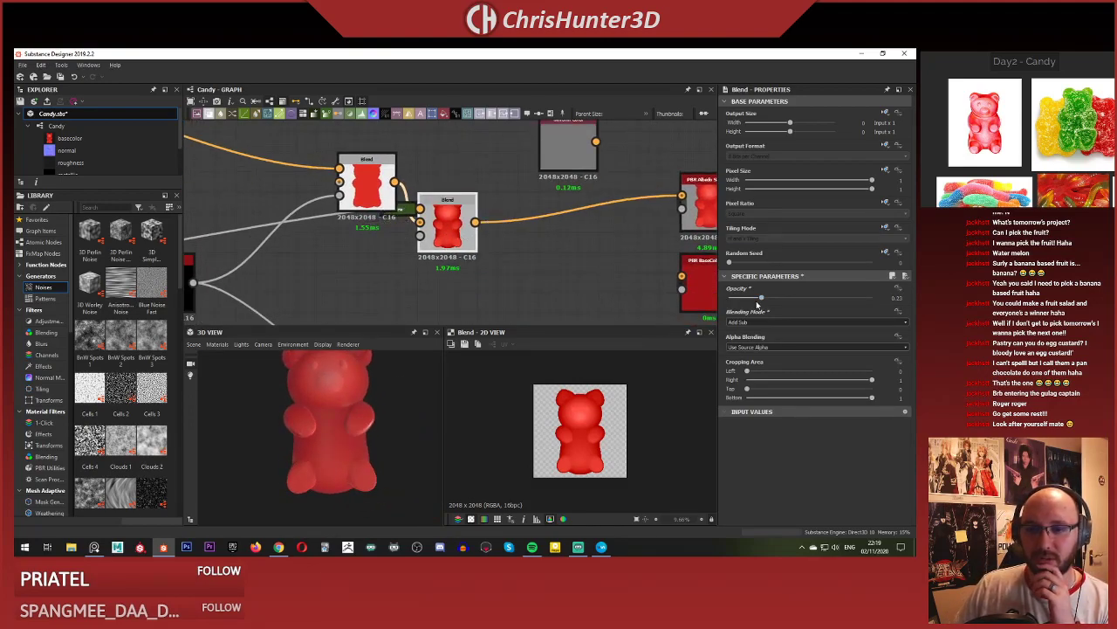
{"action": "left_click_drag", "start_coordinate": [814, 300], "coordinate": [755, 300]}
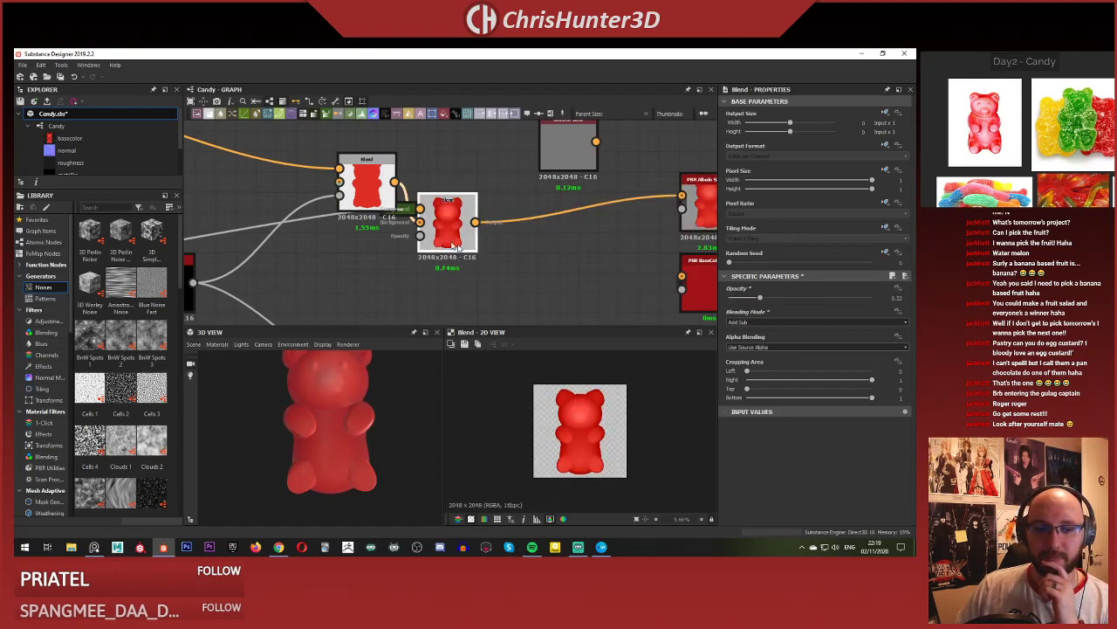
{"action": "scroll", "coordinate": [437, 246], "scroll_direction": "down", "scroll_amount": 4}
{"action": "scroll", "coordinate": [474, 263], "scroll_direction": "up", "scroll_amount": 4}
Add a Curvature Smooth node in the empty area before the node that feeds the Normal output.
{"action": "middle_click_drag", "start_coordinate": [475, 264], "coordinate": [474, 242]}
{"action": "scroll", "coordinate": [537, 305], "scroll_direction": "down", "scroll_amount": 3}
{"action": "middle_click_drag", "start_coordinate": [538, 306], "coordinate": [496, 226]}
{"action": "key", "text": "space"}
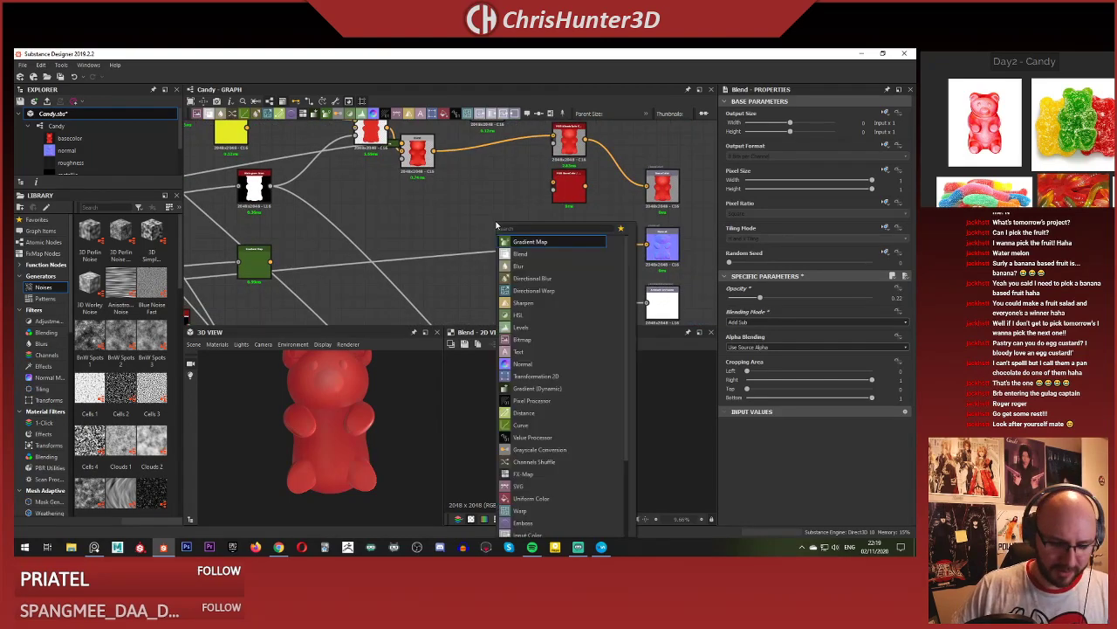
{"action": "type", "text": "cur"}
{"action": "key", "text": "Escape"}
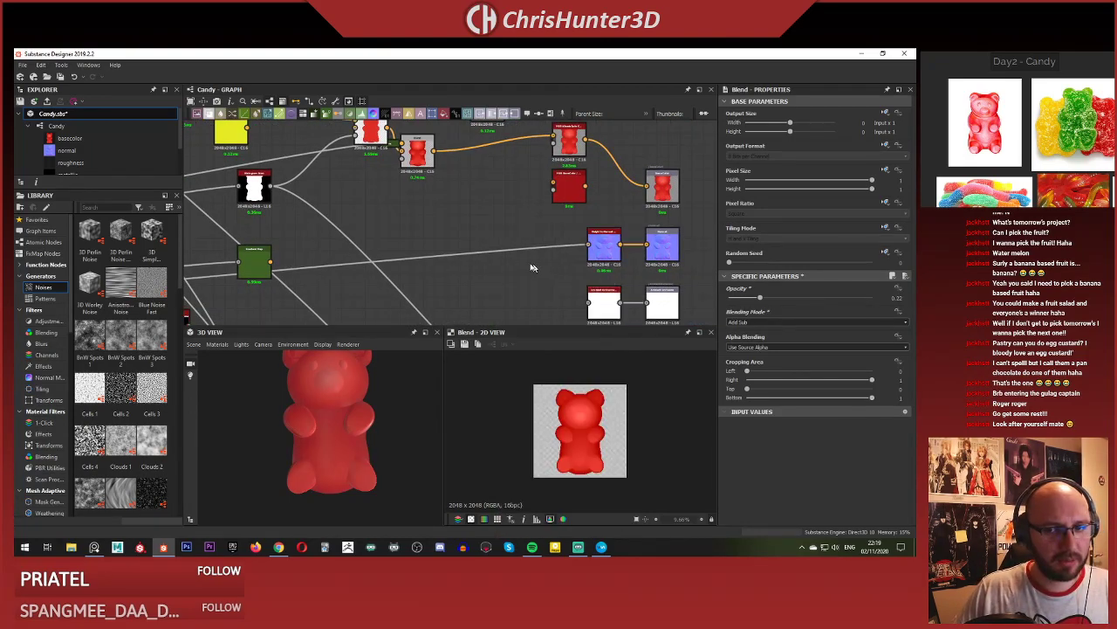
{"action": "scroll", "coordinate": [519, 240], "scroll_direction": "up", "scroll_amount": 2}
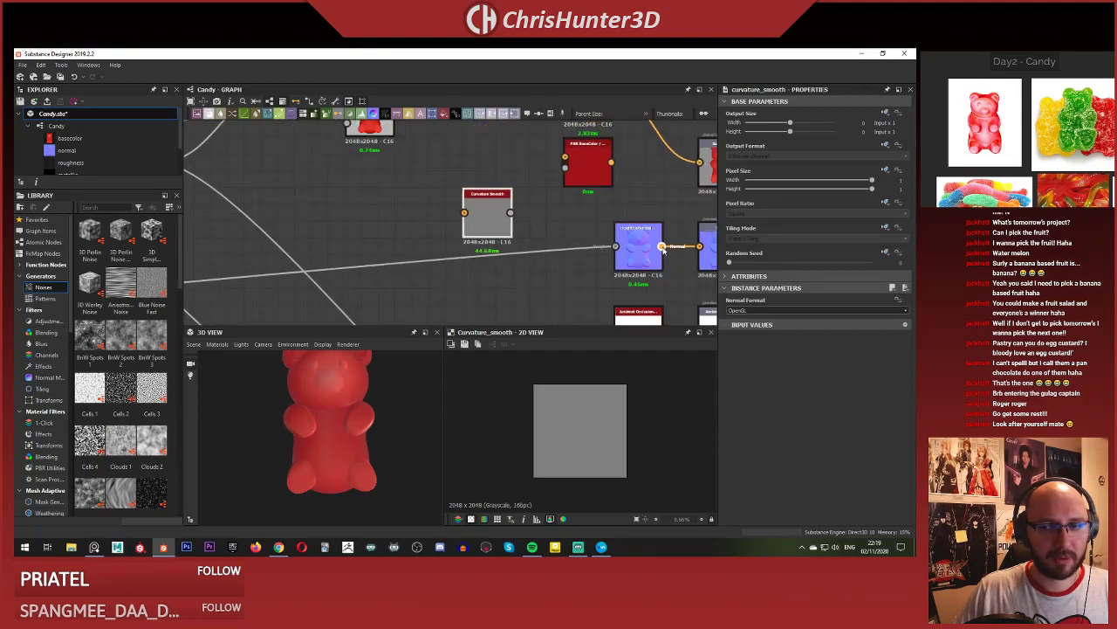
Try the Curvature Smooth node on the normal map with a different normal format, and delete the node.
{"action": "left_click_drag", "start_coordinate": [487, 218], "coordinate": [491, 209]}
{"action": "scroll", "coordinate": [595, 450], "scroll_direction": "up", "scroll_amount": 3}
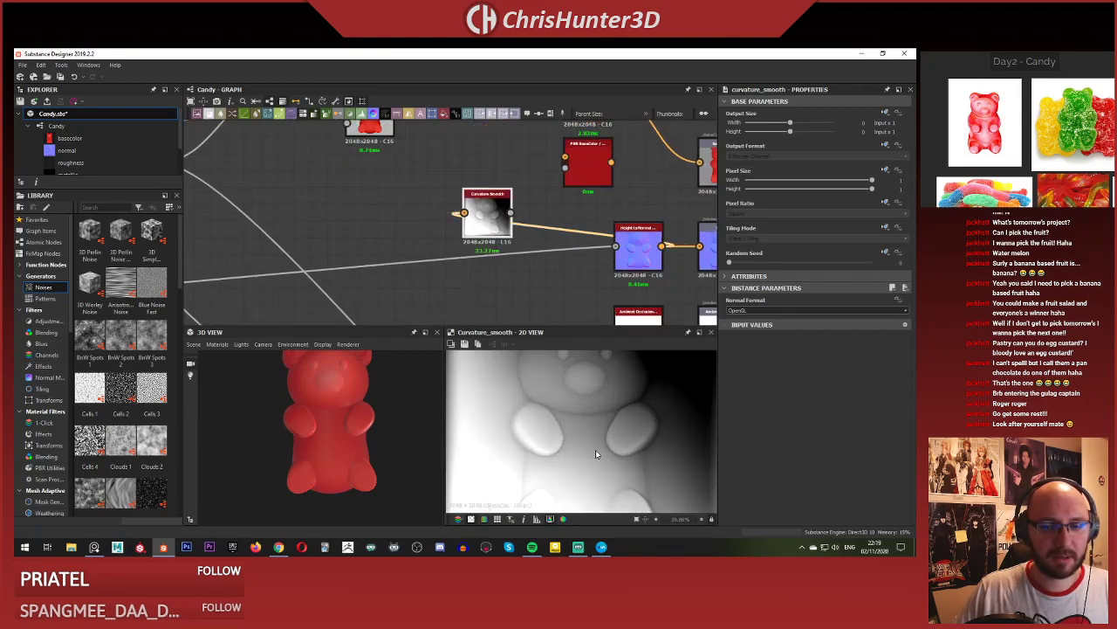
{"action": "scroll", "coordinate": [589, 423], "scroll_direction": "down", "scroll_amount": 2}
{"action": "middle_click_drag", "start_coordinate": [516, 246], "coordinate": [488, 262]}
{"action": "left_click", "coordinate": [743, 311]}
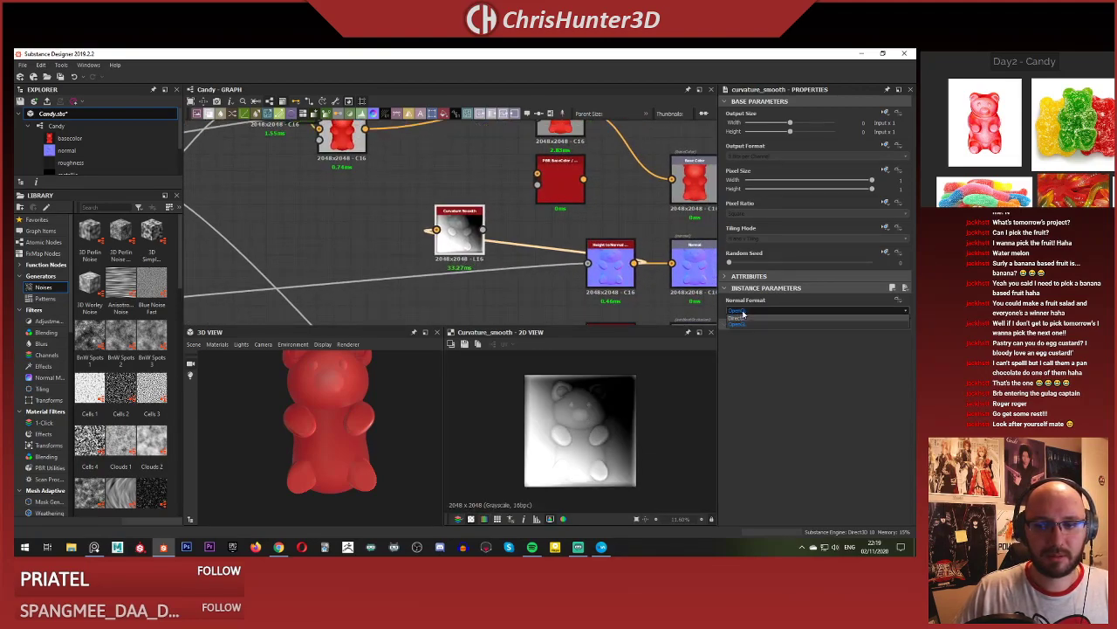
{"action": "left_click", "coordinate": [743, 314]}
{"action": "key", "text": "Delete"}
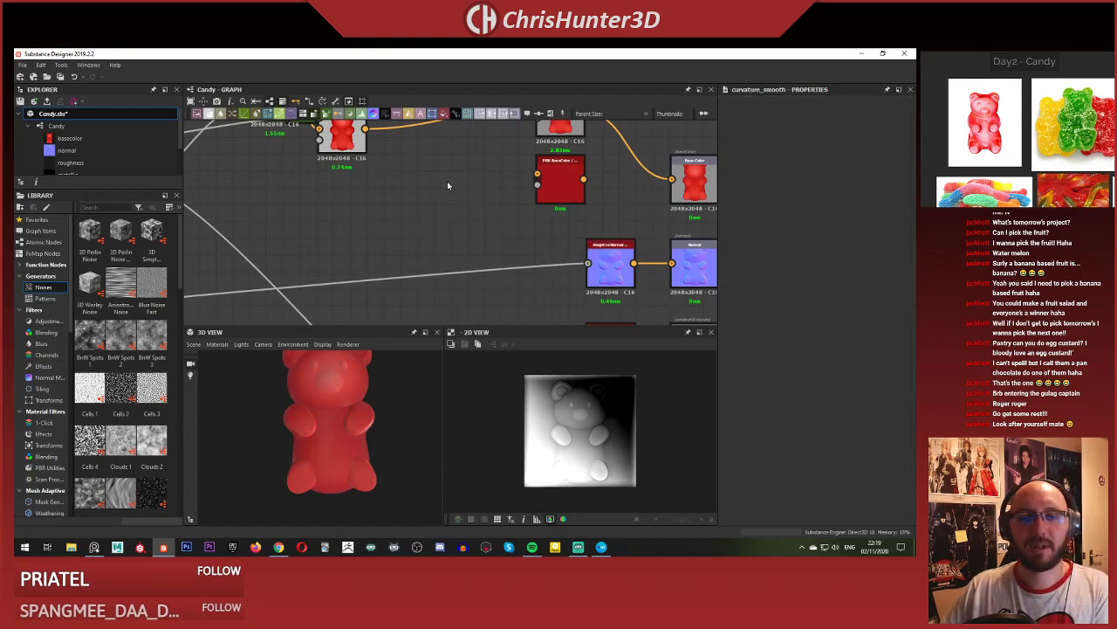
Try the Max (Lighten), Switch and Min (Darken) blending modes on the Add Sub Blend.
{"action": "scroll", "coordinate": [498, 231], "scroll_direction": "down", "scroll_amount": 4}
{"action": "scroll", "coordinate": [424, 192], "scroll_direction": "up", "scroll_amount": 5}
{"action": "middle_click_drag", "start_coordinate": [428, 201], "coordinate": [501, 234]}
{"action": "scroll", "coordinate": [475, 225], "scroll_direction": "up", "scroll_amount": 1}
{"action": "double_click", "coordinate": [460, 185]}
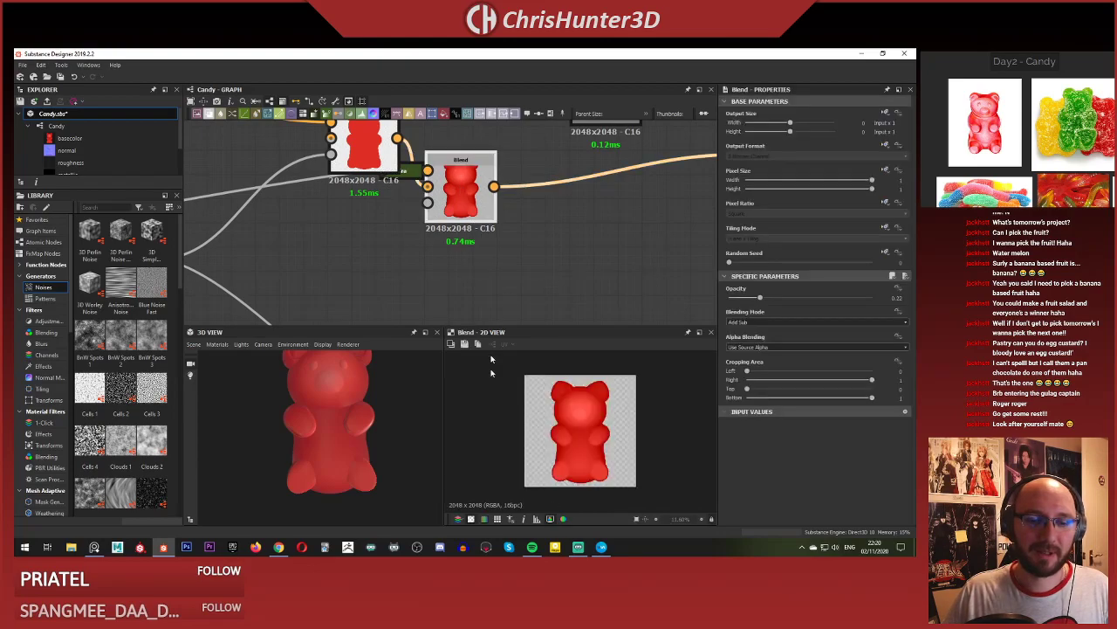
{"action": "left_click", "coordinate": [758, 323]}
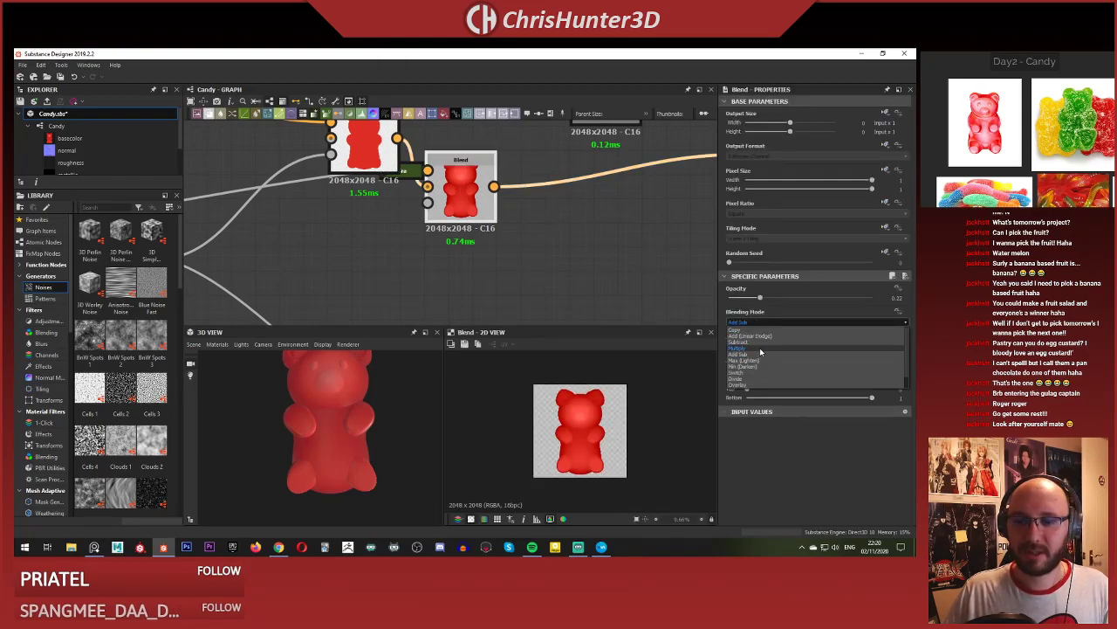
{"action": "left_click", "coordinate": [767, 358]}
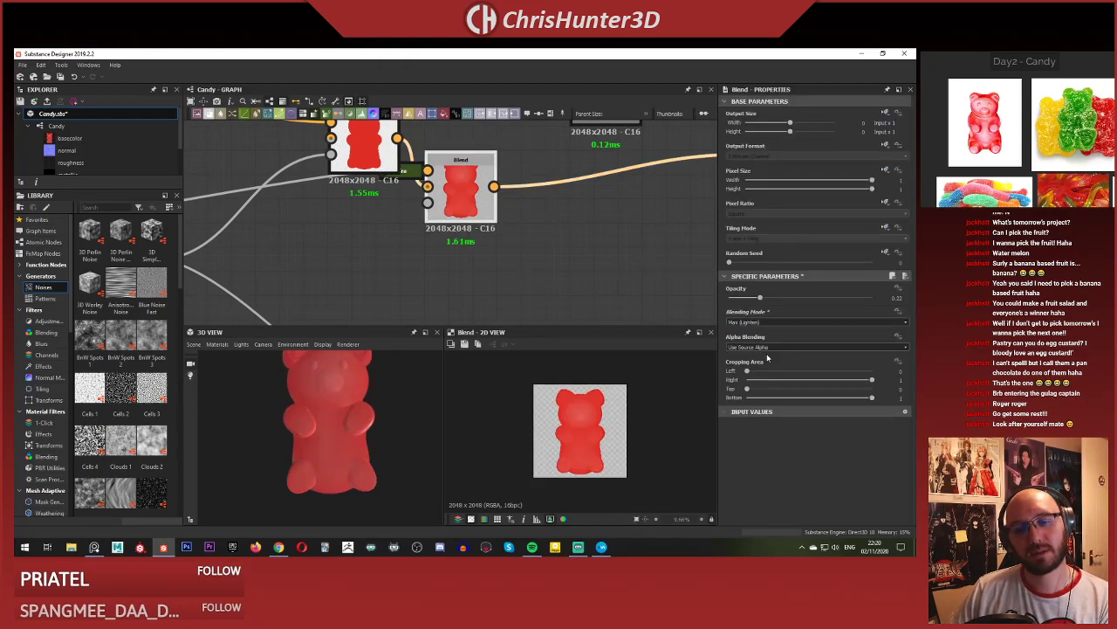
{"action": "key", "text": "Down"}
{"action": "key", "text": "Up"}
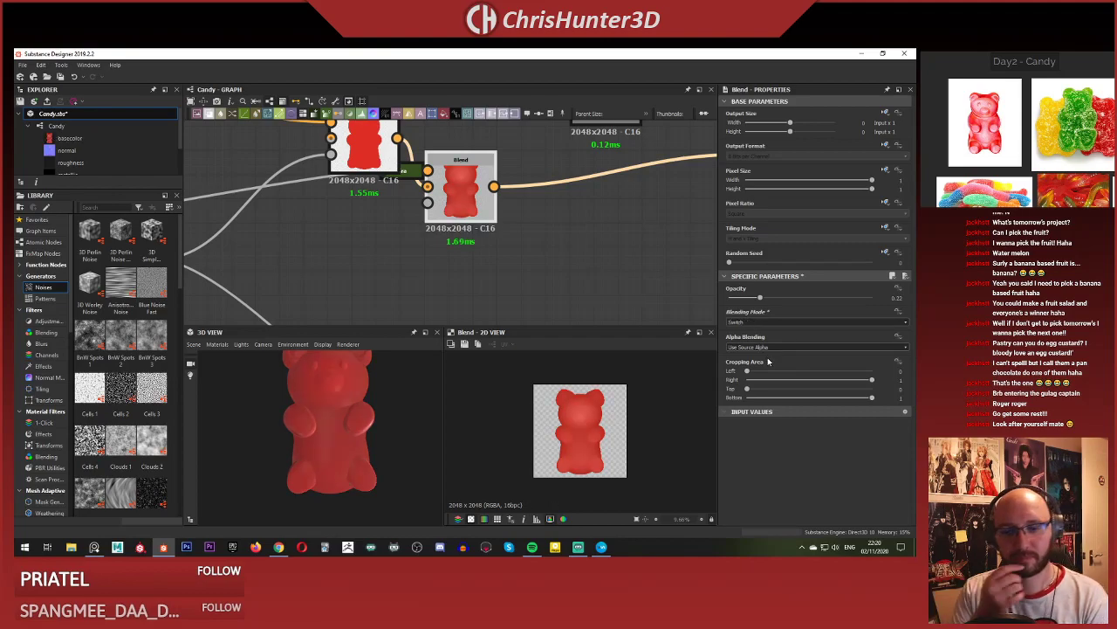
{"action": "key", "text": "Down"}
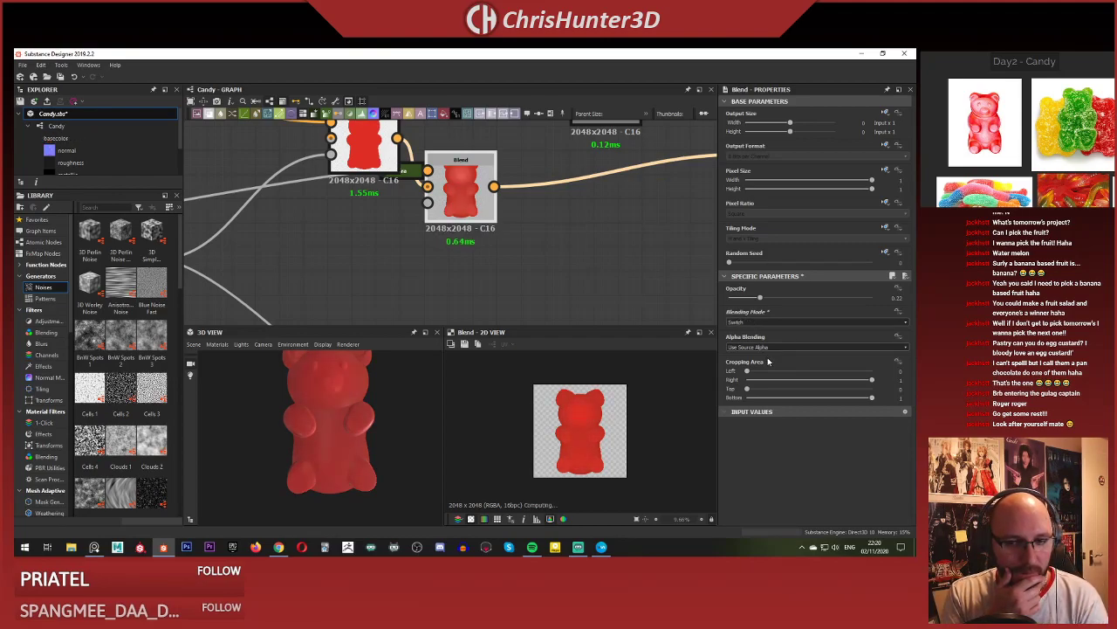
{"action": "key", "text": "Up"}
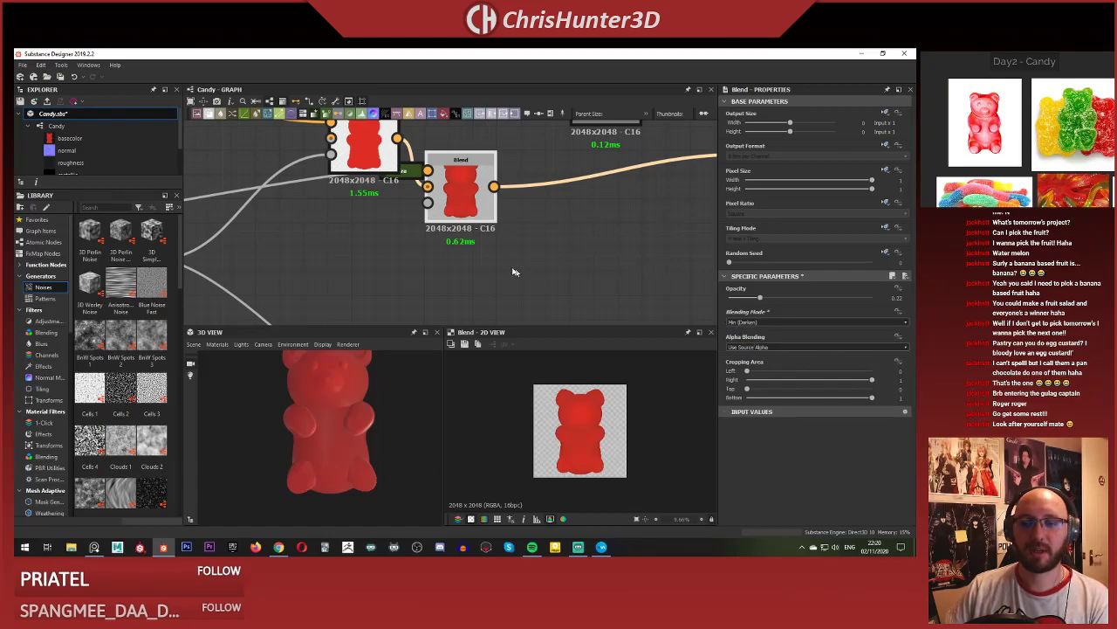
Inspect the bear in 3D from another angle and set the Min (Darken) Blend's opacity to 0.26.
{"action": "scroll", "coordinate": [513, 272], "scroll_direction": "up", "scroll_amount": 3}
{"action": "mouse_move", "coordinate": [359, 441]}
{"action": "left_mouse_down"}
{"action": "mouse_move", "coordinate": [363, 408]}
{"action": "mouse_move", "coordinate": [346, 443]}
{"action": "left_mouse_up"}
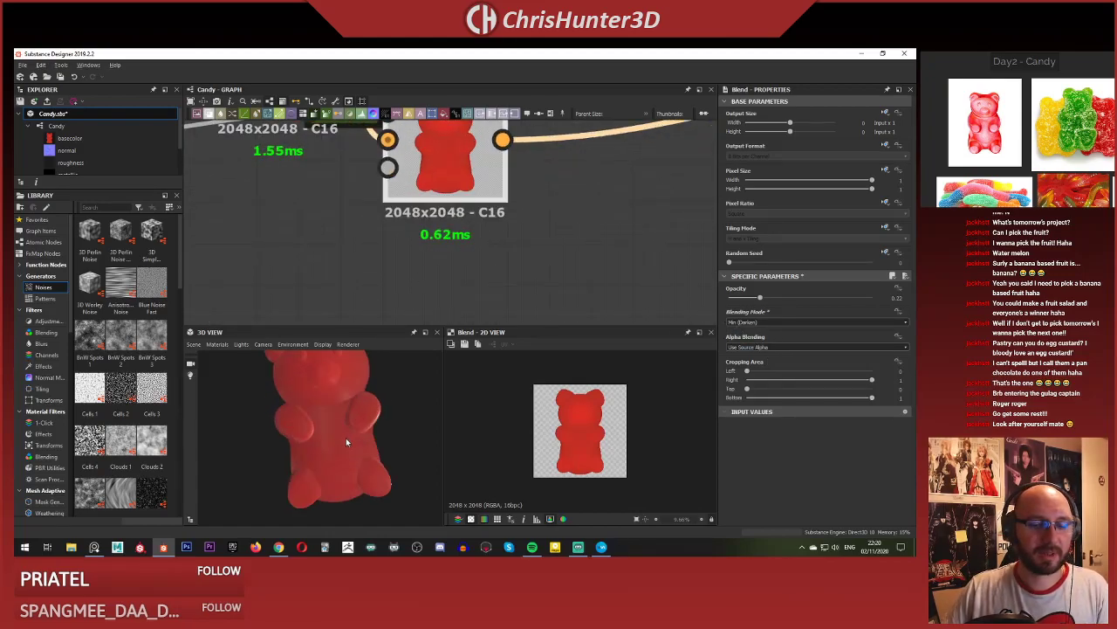
{"action": "scroll", "coordinate": [347, 440], "scroll_direction": "down", "scroll_amount": 2}
{"action": "middle_click_drag", "start_coordinate": [351, 407], "coordinate": [344, 441]}
{"action": "middle_click_drag", "start_coordinate": [665, 254], "coordinate": [431, 239]}
{"action": "middle_click_drag", "start_coordinate": [531, 237], "coordinate": [483, 289]}
{"action": "middle_click_drag", "start_coordinate": [232, 220], "coordinate": [495, 251]}
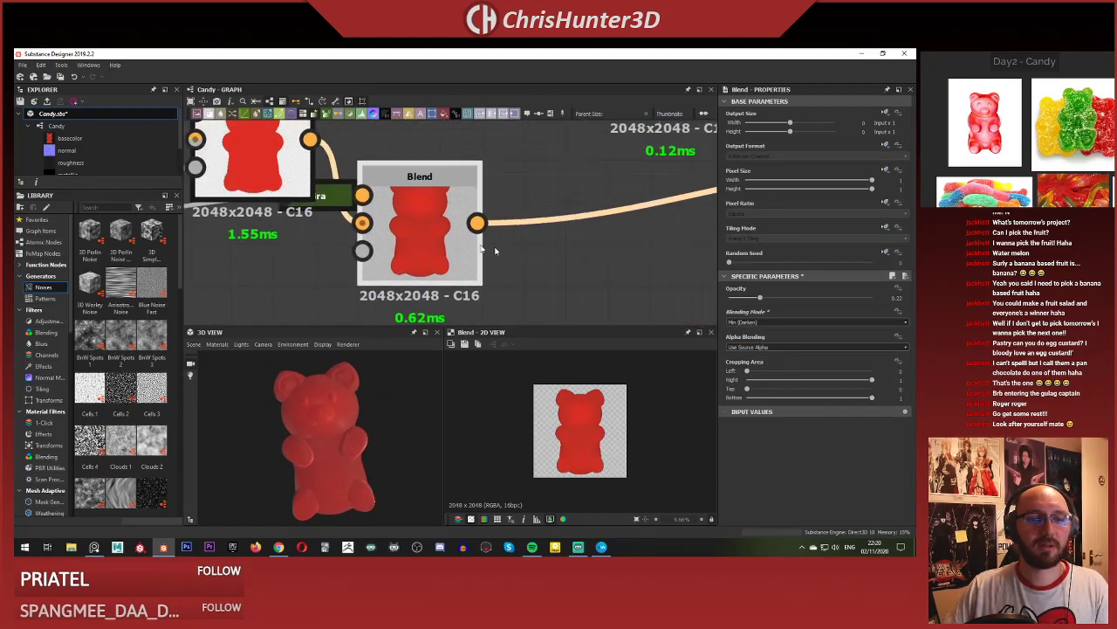
{"action": "scroll", "coordinate": [494, 250], "scroll_direction": "down", "scroll_amount": 3}
{"action": "left_click_drag", "start_coordinate": [790, 296], "coordinate": [764, 312]}
{"action": "key", "text": "ctrl+z"}
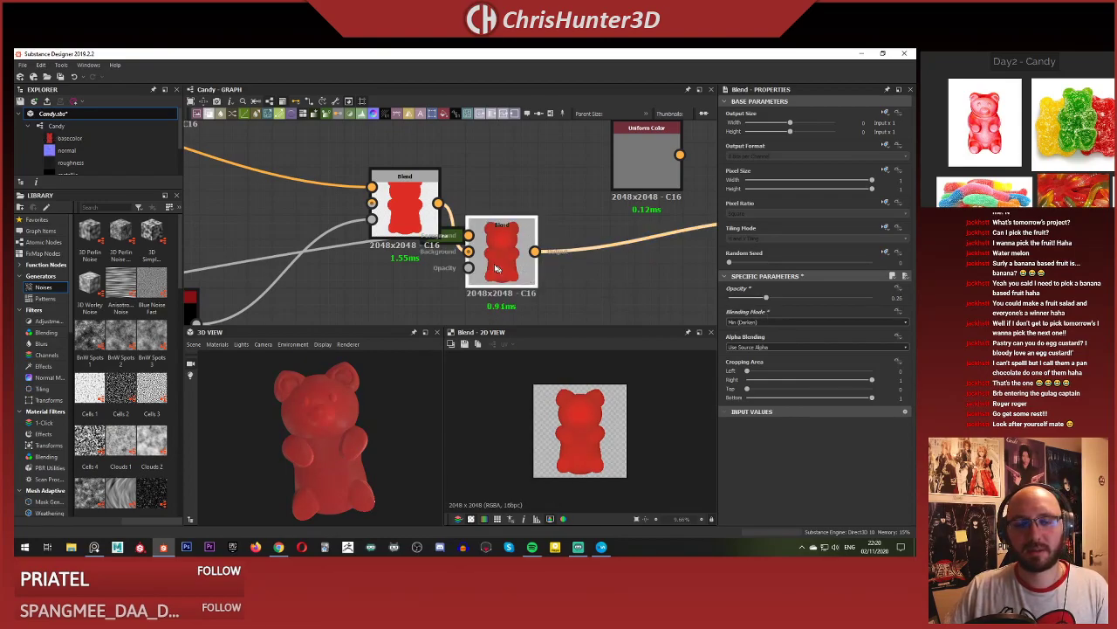
Set the Blend's blending mode to Max (Lighten) and its opacity to 0.29.
{"action": "left_click", "coordinate": [799, 322]}
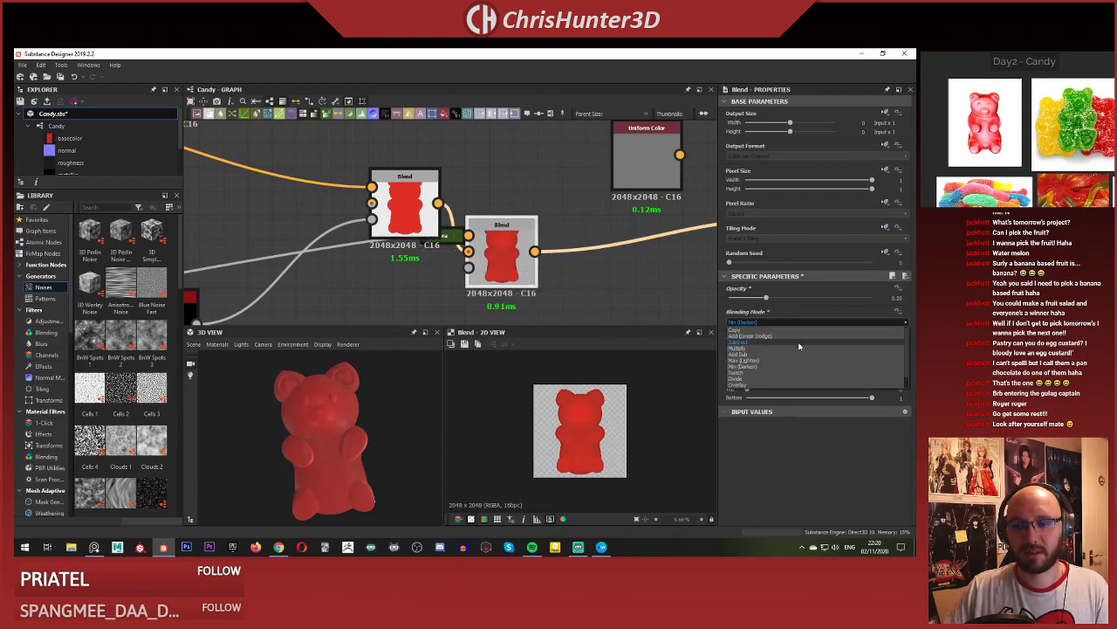
{"action": "left_click", "coordinate": [800, 360]}
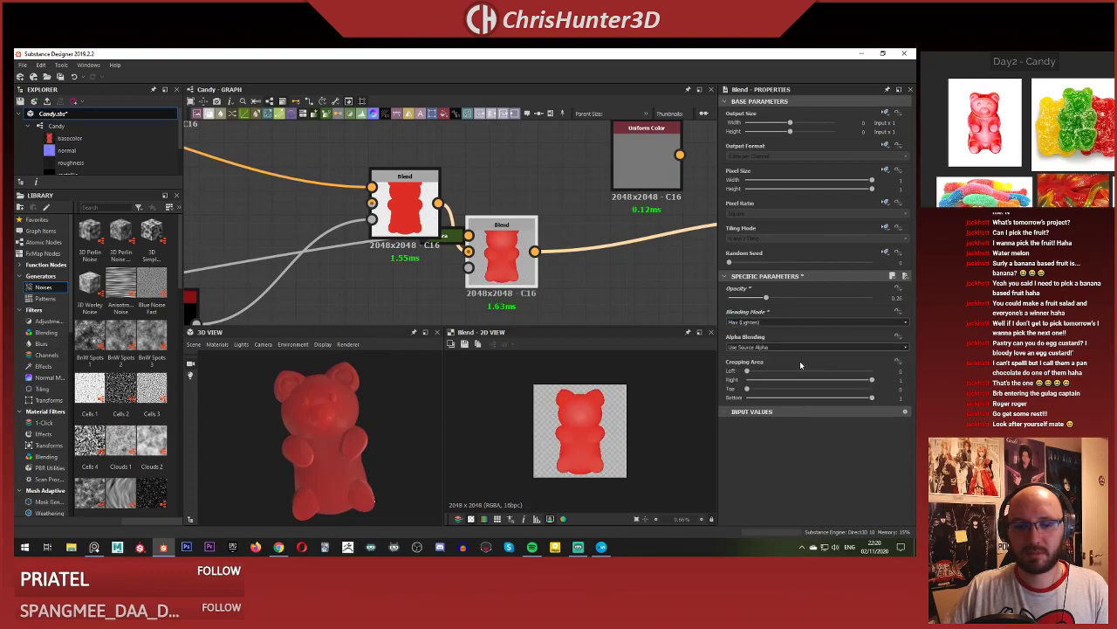
{"action": "left_click_drag", "start_coordinate": [766, 298], "coordinate": [793, 301]}
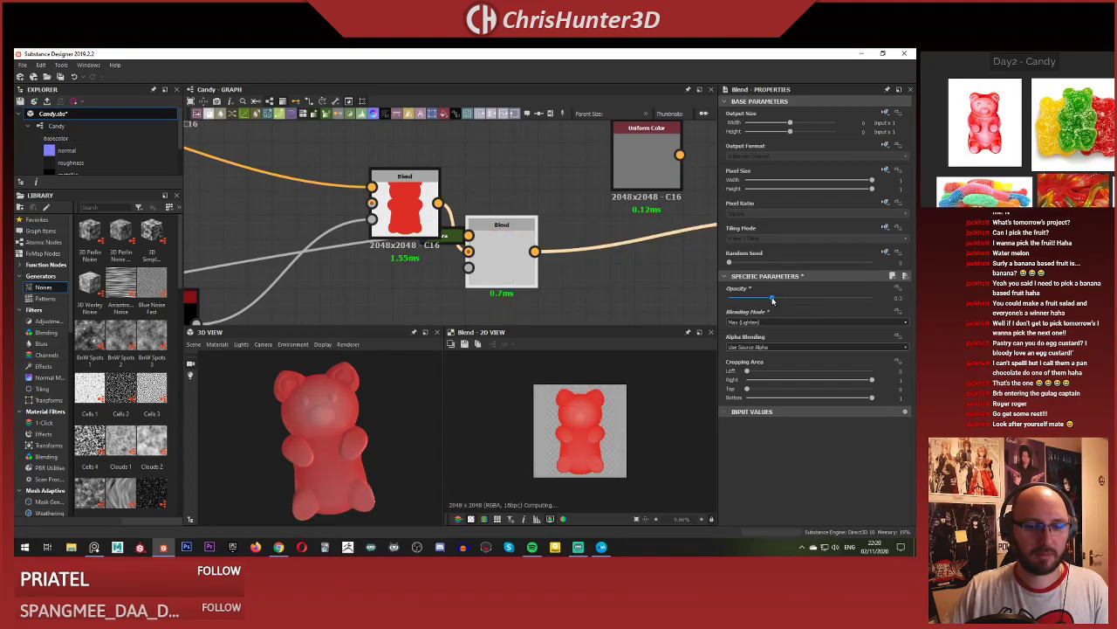
{"action": "left_click_drag", "start_coordinate": [793, 301], "coordinate": [771, 300]}
Move the red bear Blend away from the lighten Blend, and preview the docked Gradient Map and the blended result.
{"action": "middle_click_drag", "start_coordinate": [505, 233], "coordinate": [604, 239]}
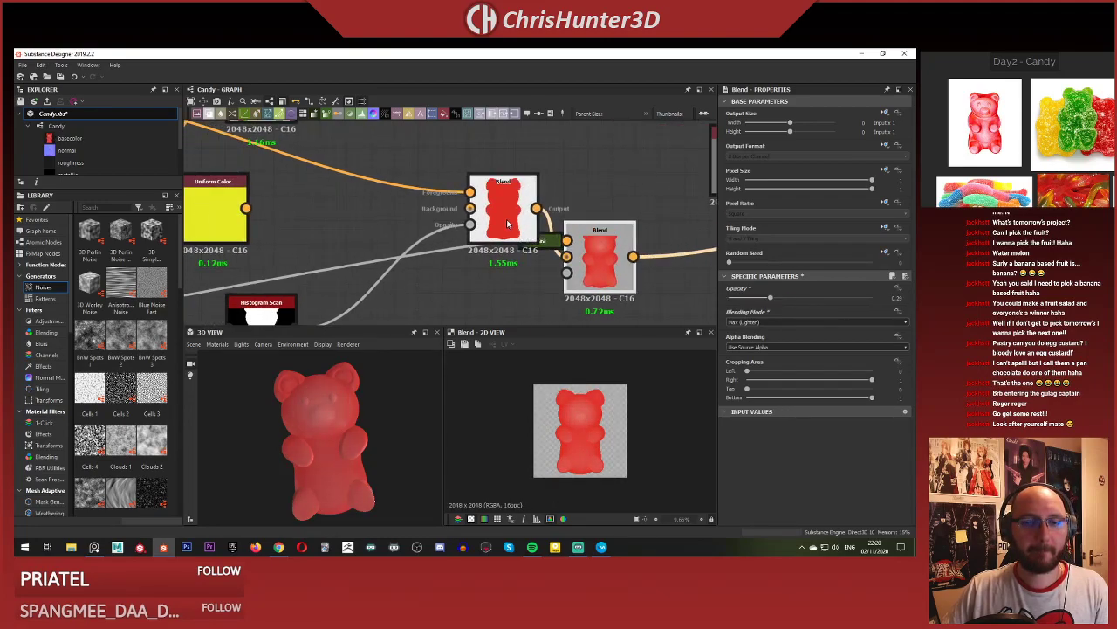
{"action": "left_click_drag", "start_coordinate": [506, 198], "coordinate": [433, 172]}
{"action": "double_click", "coordinate": [542, 240]}
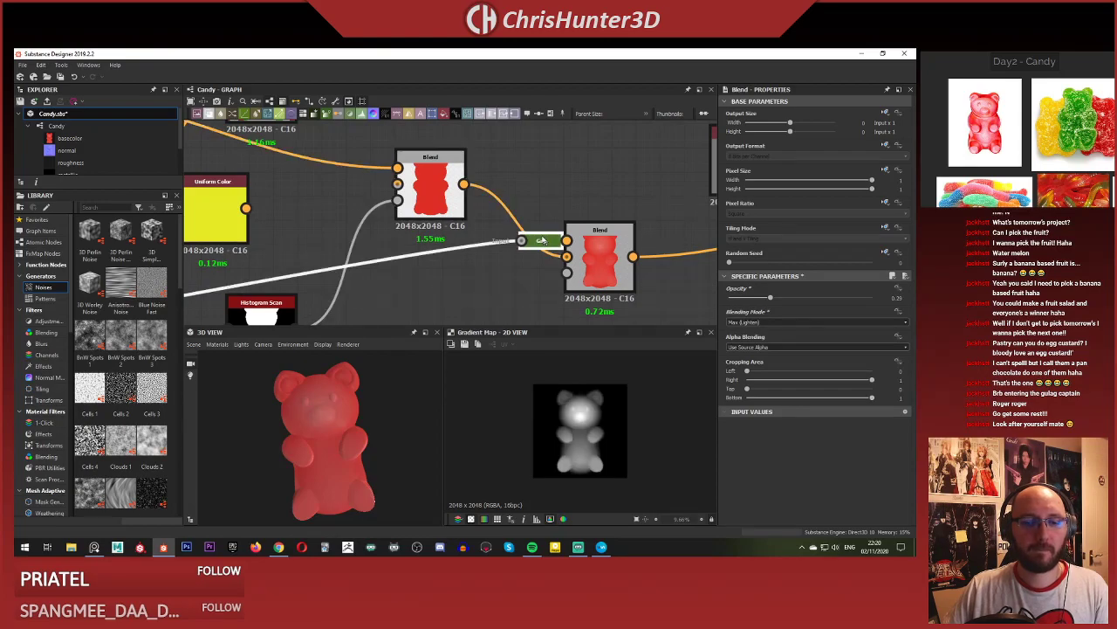
{"action": "double_click", "coordinate": [599, 258]}
{"action": "scroll", "coordinate": [585, 266], "scroll_direction": "down", "scroll_amount": 2}
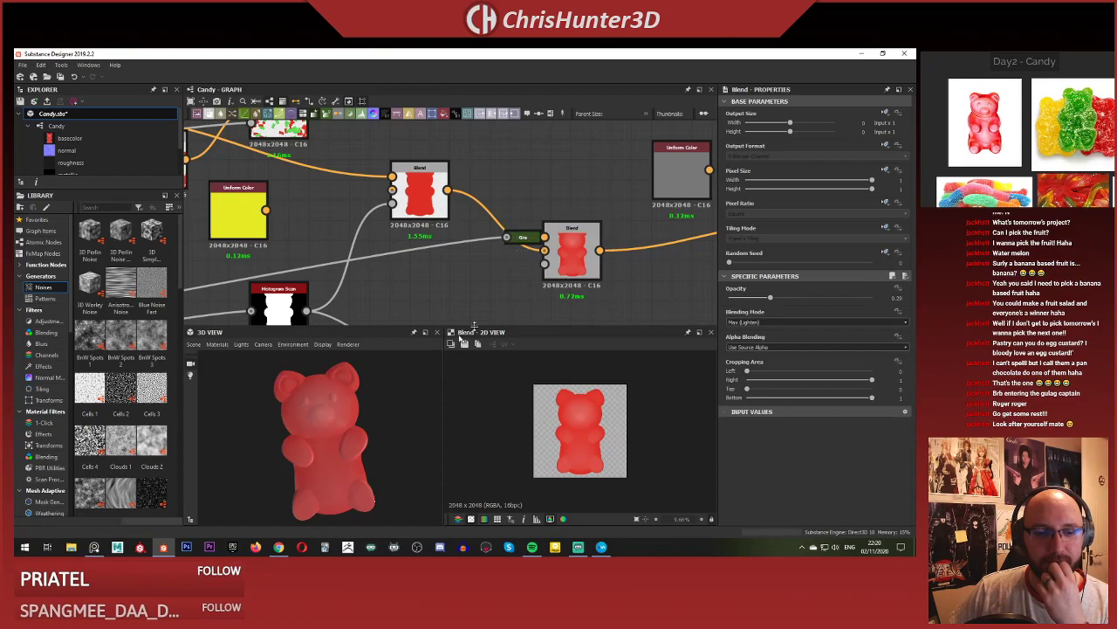
{"action": "left_click_drag", "start_coordinate": [372, 419], "coordinate": [344, 449]}
Set the Max (Lighten) Blend's opacity to 0.3.
{"action": "scroll", "coordinate": [476, 258], "scroll_direction": "down", "scroll_amount": 3}
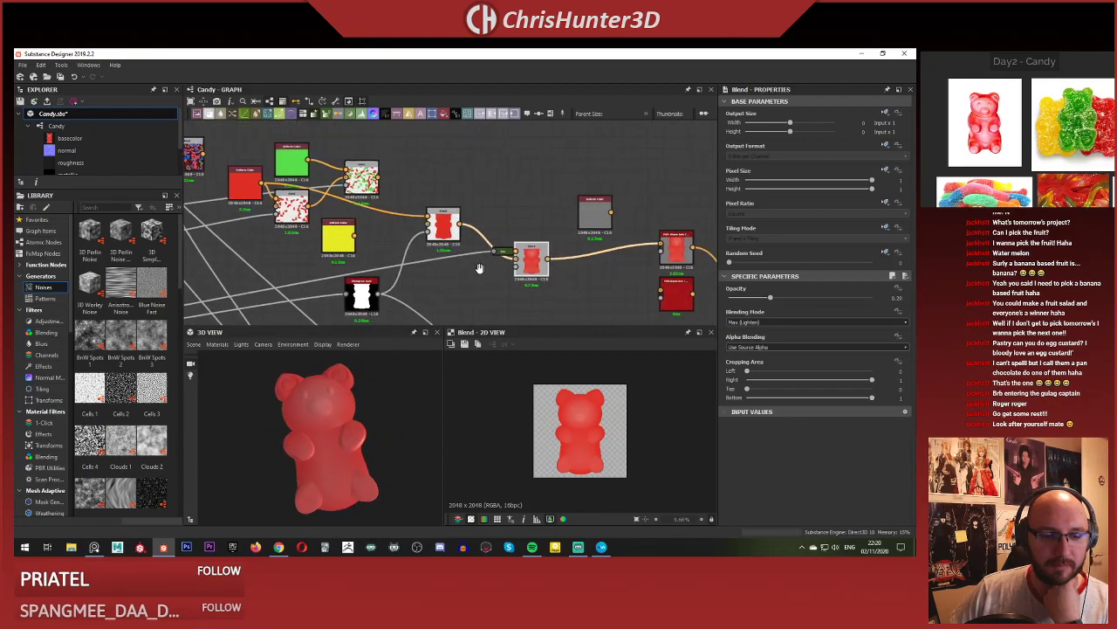
{"action": "scroll", "coordinate": [472, 285], "scroll_direction": "up", "scroll_amount": 3}
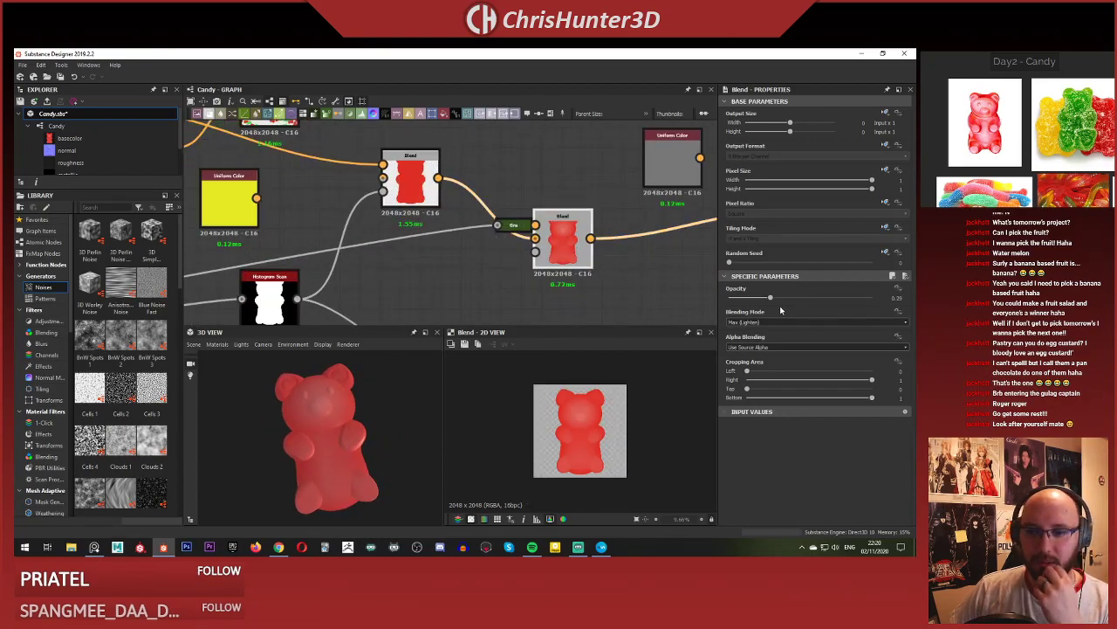
{"action": "mouse_move", "coordinate": [767, 301]}
{"action": "left_mouse_down"}
{"action": "mouse_move", "coordinate": [801, 303]}
{"action": "mouse_move", "coordinate": [775, 303]}
{"action": "left_mouse_up"}
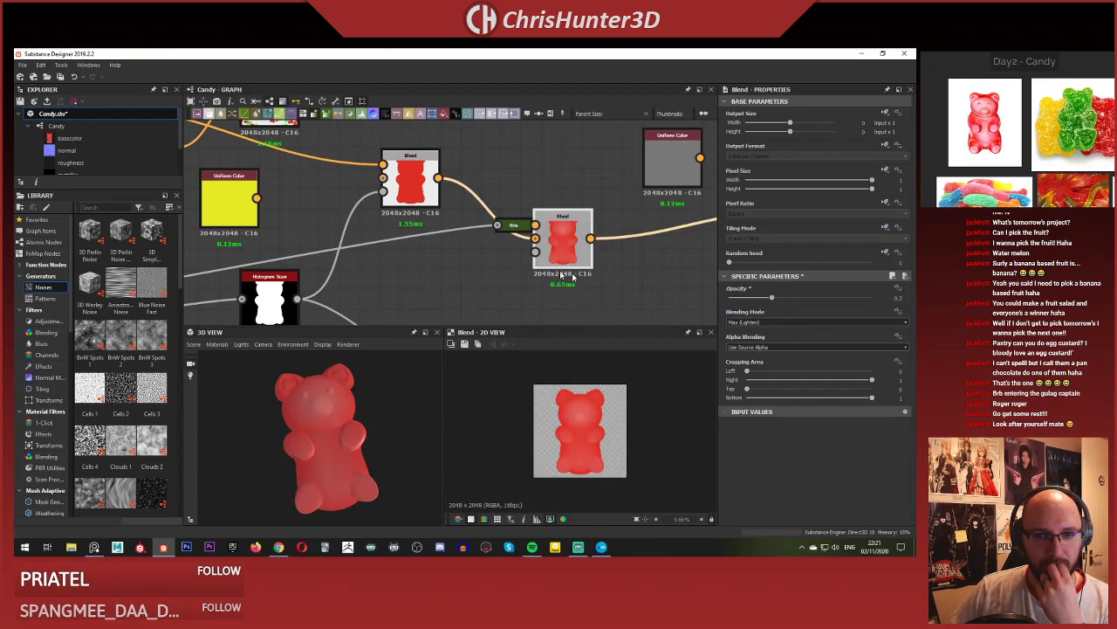
Undock the Gradient Map from the lighten Blend and place it just before that Blend, with the red bear Blend moved clear.
{"action": "scroll", "coordinate": [519, 241], "scroll_direction": "up", "scroll_amount": 1}
{"action": "middle_click_drag", "start_coordinate": [468, 247], "coordinate": [506, 268]}
{"action": "left_click_drag", "start_coordinate": [423, 175], "coordinate": [374, 150]}
{"action": "left_click", "coordinate": [471, 228]}
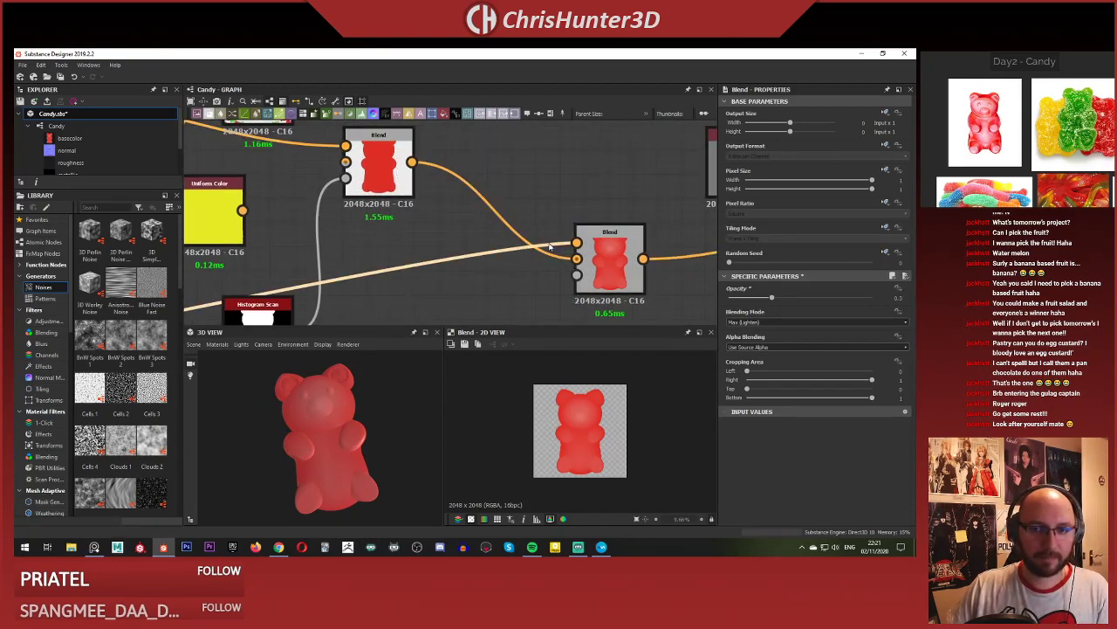
{"action": "scroll", "coordinate": [316, 244], "scroll_direction": "down", "scroll_amount": 5}
{"action": "scroll", "coordinate": [315, 262], "scroll_direction": "up", "scroll_amount": 3}
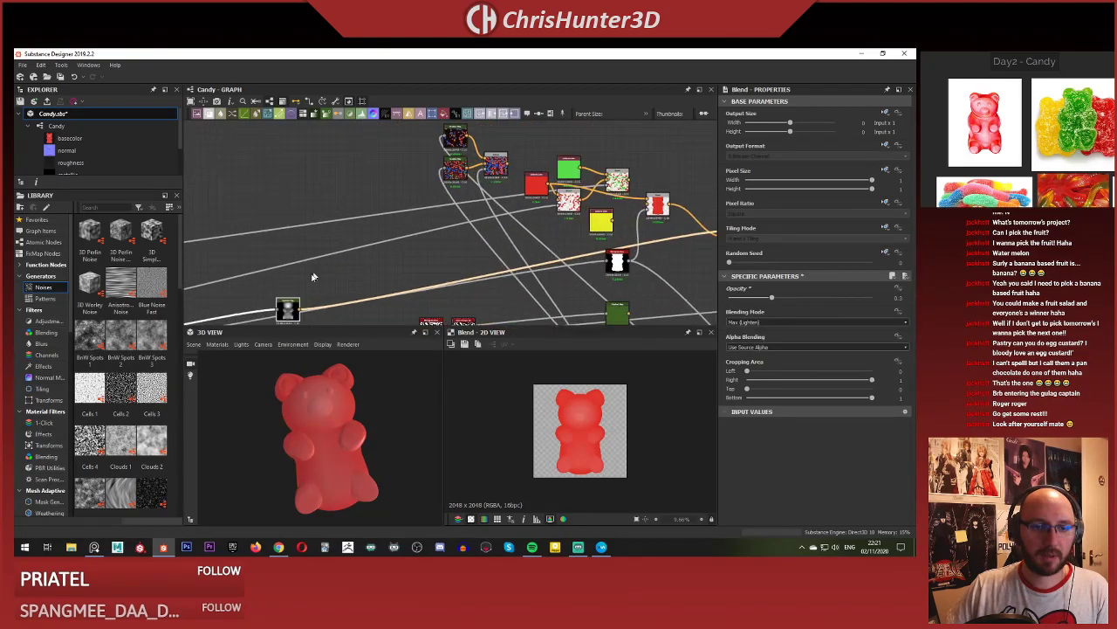
{"action": "left_click_drag", "start_coordinate": [291, 312], "coordinate": [696, 233]}
{"action": "scroll", "coordinate": [694, 232], "scroll_direction": "up", "scroll_amount": 4}
{"action": "middle_click_drag", "start_coordinate": [646, 252], "coordinate": [489, 294]}
{"action": "scroll", "coordinate": [488, 294], "scroll_direction": "up", "scroll_amount": 2}
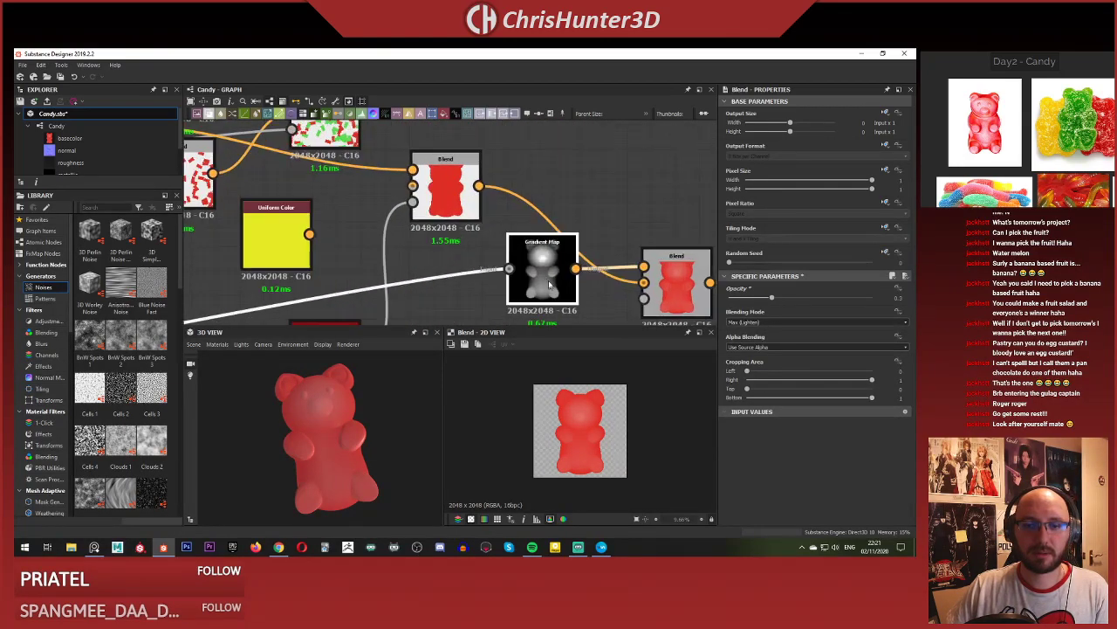
{"action": "left_click_drag", "start_coordinate": [550, 275], "coordinate": [502, 284]}
Connect the grayscale source of the Gradient Map to the lighten Blend's Opacity input and delete the Gradient Map.
{"action": "left_click", "coordinate": [555, 289]}
{"action": "middle_click_drag", "start_coordinate": [555, 289], "coordinate": [500, 281]}
{"action": "scroll", "coordinate": [507, 272], "scroll_direction": "down", "scroll_amount": 2}
{"action": "scroll", "coordinate": [511, 252], "scroll_direction": "up", "scroll_amount": 3}
{"action": "middle_click_drag", "start_coordinate": [527, 244], "coordinate": [517, 232]}
{"action": "left_click", "coordinate": [494, 224]}
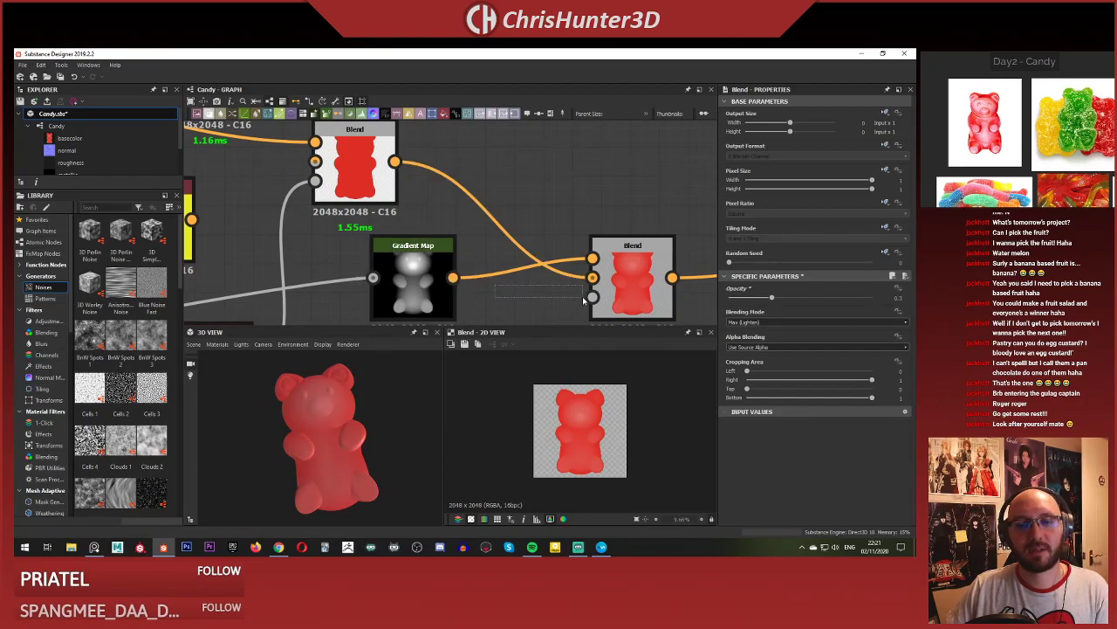
{"action": "left_click_drag", "start_coordinate": [456, 298], "coordinate": [592, 296]}
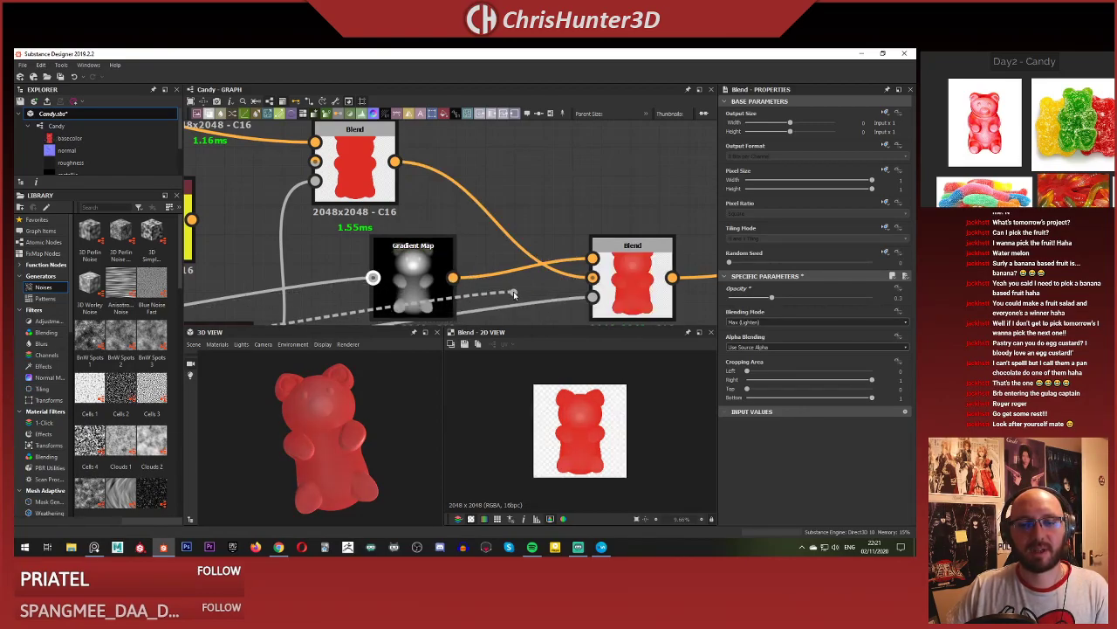
{"action": "left_click", "coordinate": [407, 287]}
{"action": "key", "text": "Delete"}
{"action": "double_click", "coordinate": [628, 269]}
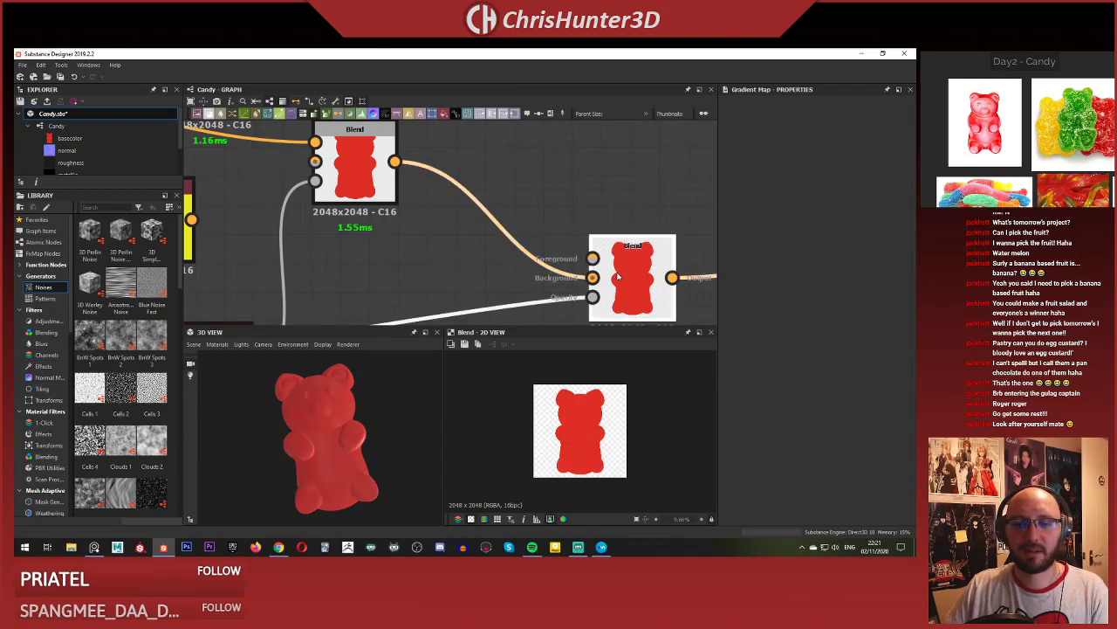
Add an HSL node between the red bear Blend and the lighten Blend's Foreground input, with Lightness set to 0.55.
{"action": "middle_click_drag", "start_coordinate": [532, 183], "coordinate": [547, 216]}
{"action": "left_click", "coordinate": [545, 213]}
{"action": "key", "text": "space"}
{"action": "type", "text": "hsl"}
{"action": "key", "text": "Return"}
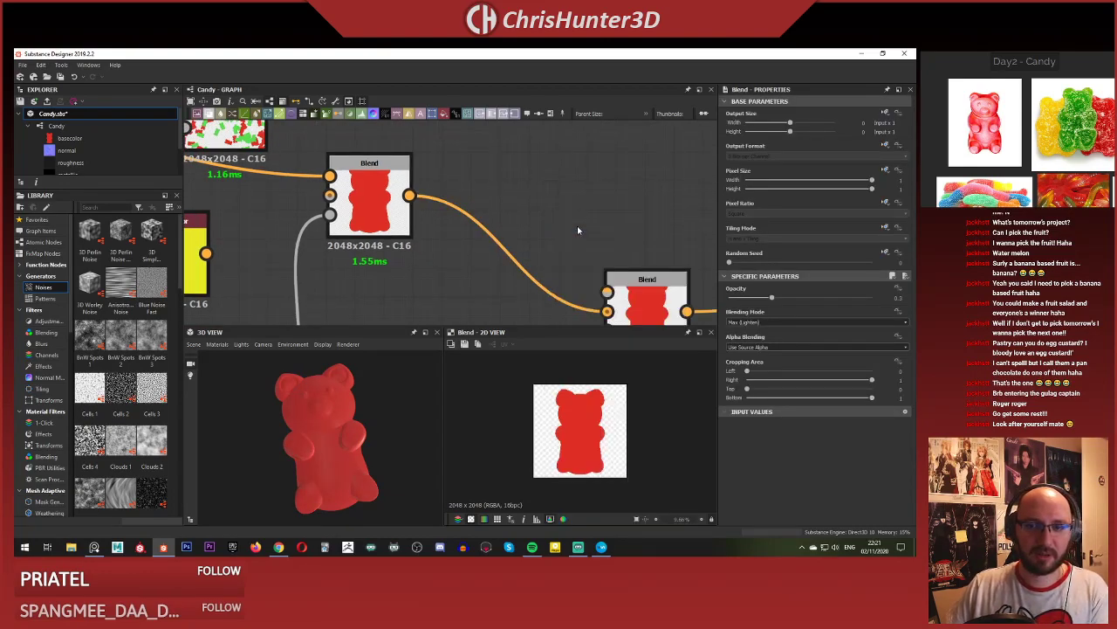
{"action": "left_click_drag", "start_coordinate": [583, 195], "coordinate": [604, 260]}
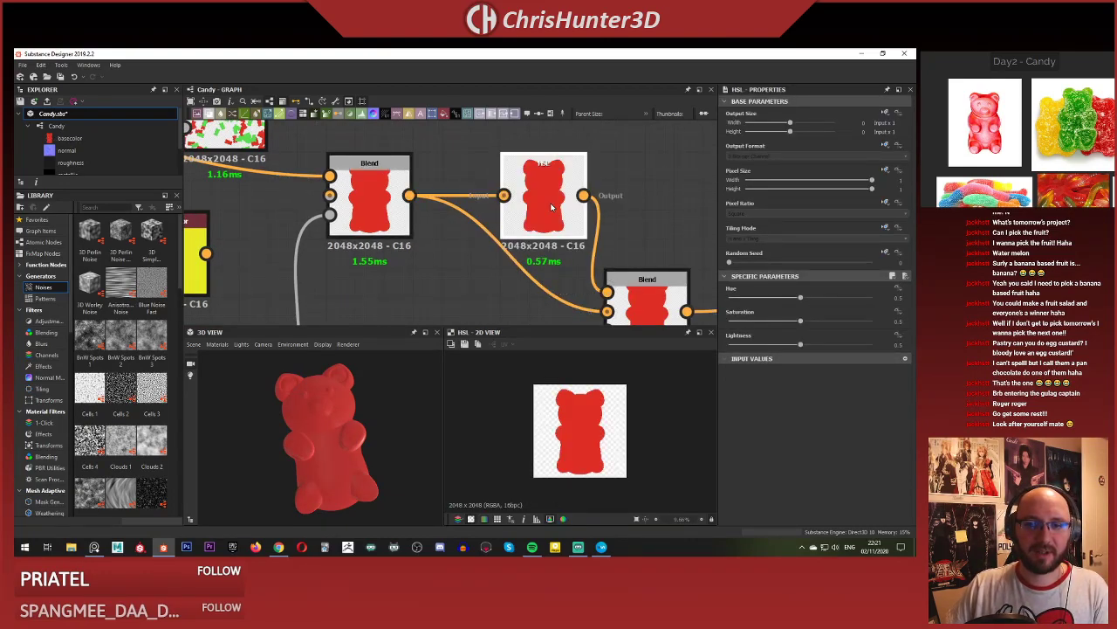
{"action": "left_click_drag", "start_coordinate": [801, 346], "coordinate": [808, 345]}
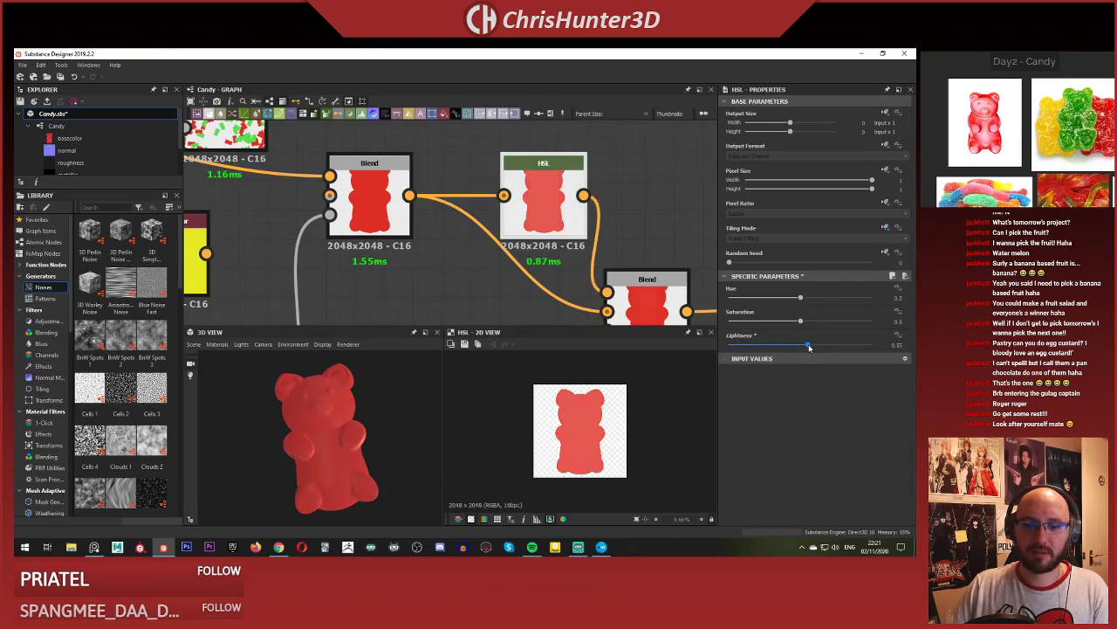
Set the masked Blend's opacity to 1 and its blending mode to Copy, and inspect the result.
{"action": "left_click", "coordinate": [614, 285]}
{"action": "middle_click_drag", "start_coordinate": [615, 286], "coordinate": [567, 229]}
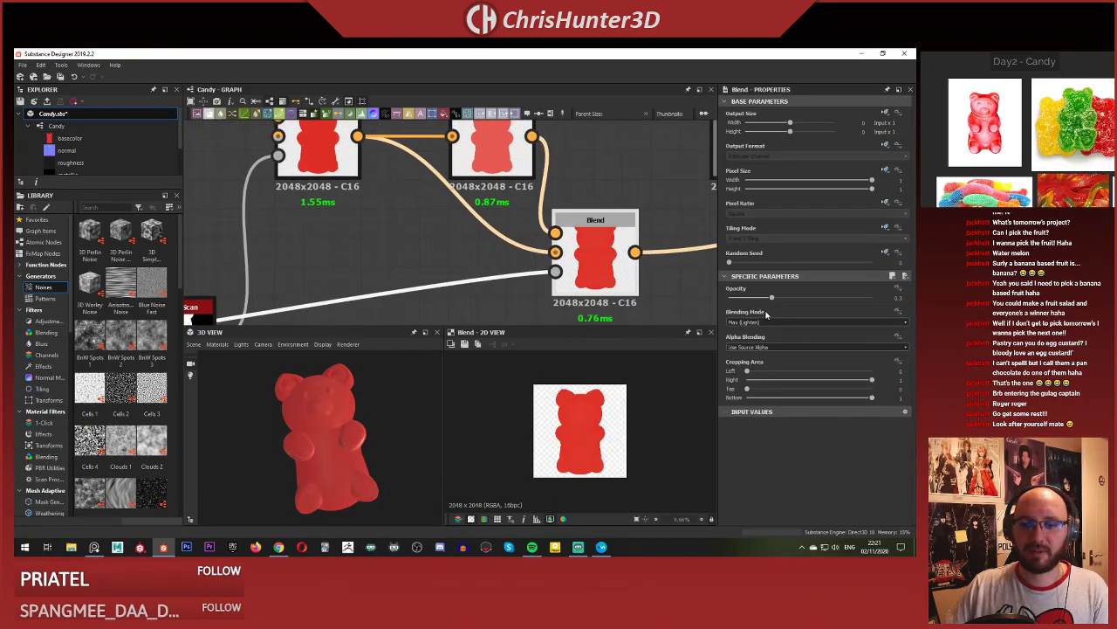
{"action": "left_click_drag", "start_coordinate": [811, 306], "coordinate": [872, 301]}
{"action": "scroll", "coordinate": [576, 421], "scroll_direction": "up", "scroll_amount": 7}
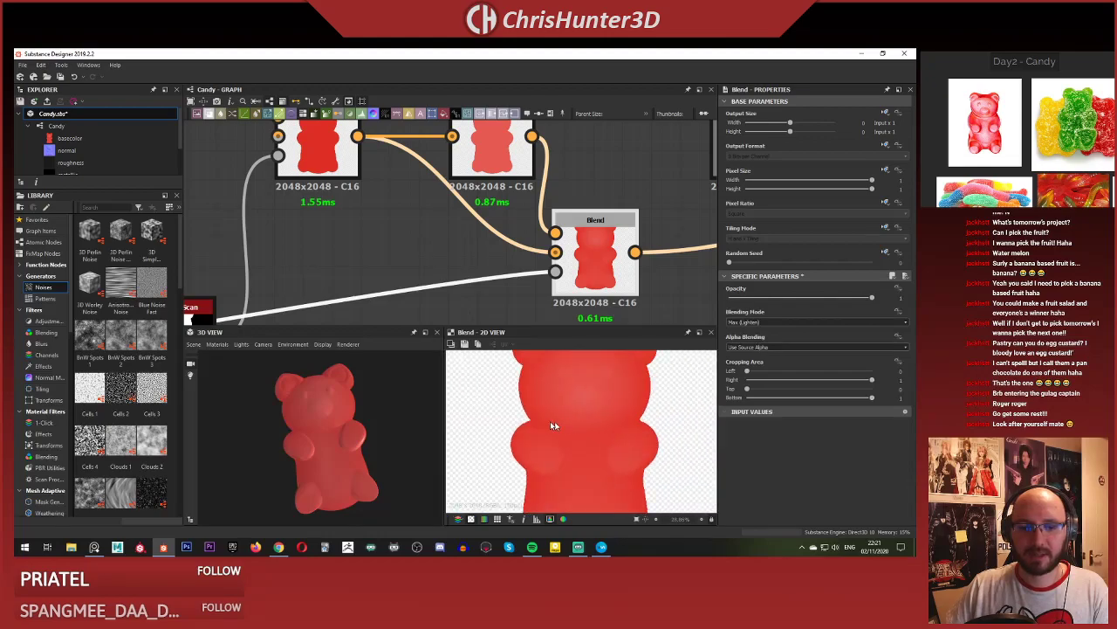
{"action": "scroll", "coordinate": [596, 413], "scroll_direction": "down", "scroll_amount": 6}
{"action": "left_click", "coordinate": [797, 322]}
{"action": "left_click", "coordinate": [790, 335]}
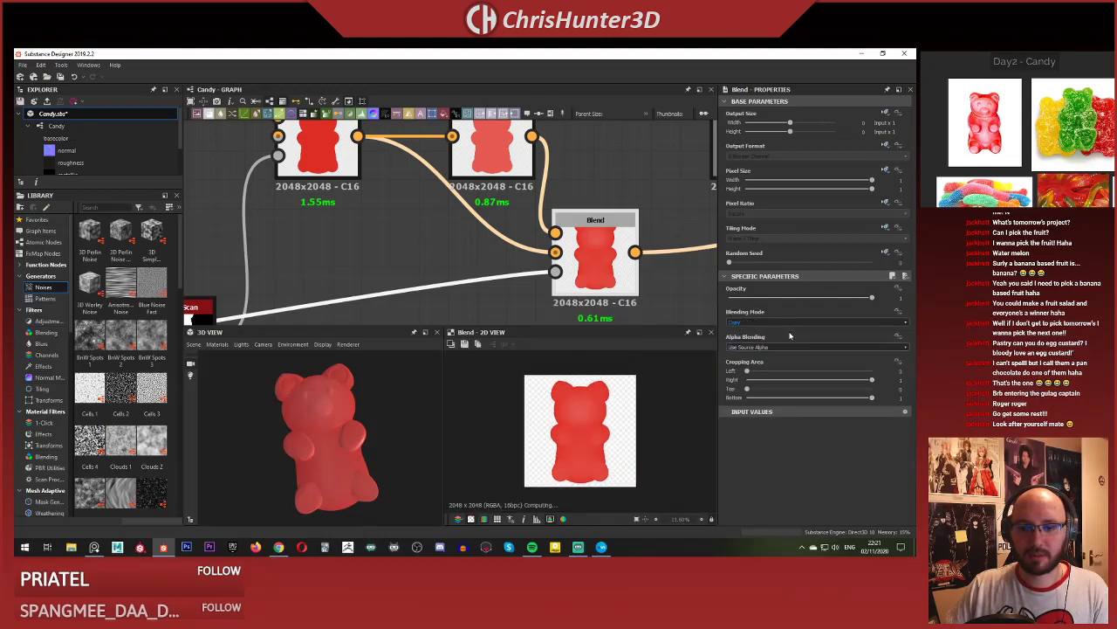
{"action": "scroll", "coordinate": [593, 406], "scroll_direction": "up", "scroll_amount": 2}
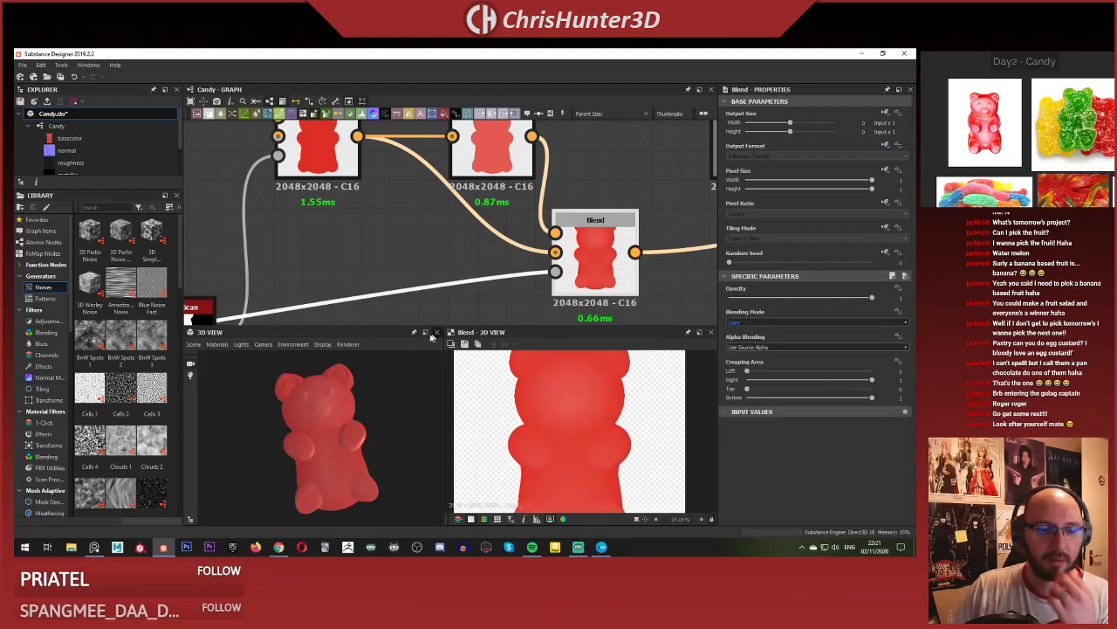
{"action": "scroll", "coordinate": [342, 418], "scroll_direction": "down", "scroll_amount": 2}
Set the Lightness of the HSL node feeding the masked Blend to 0.57 and inspect the bear in 3D.
{"action": "left_click", "coordinate": [489, 156]}
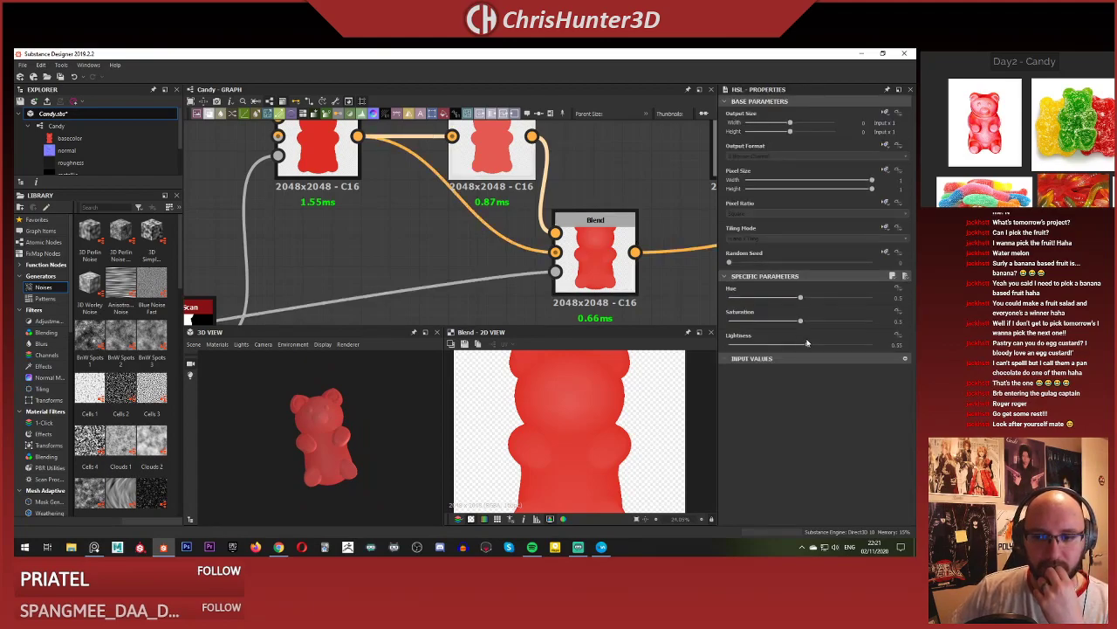
{"action": "mouse_move", "coordinate": [816, 323]}
{"action": "left_mouse_down"}
{"action": "mouse_move", "coordinate": [790, 323]}
{"action": "mouse_move", "coordinate": [801, 322]}
{"action": "left_mouse_up"}
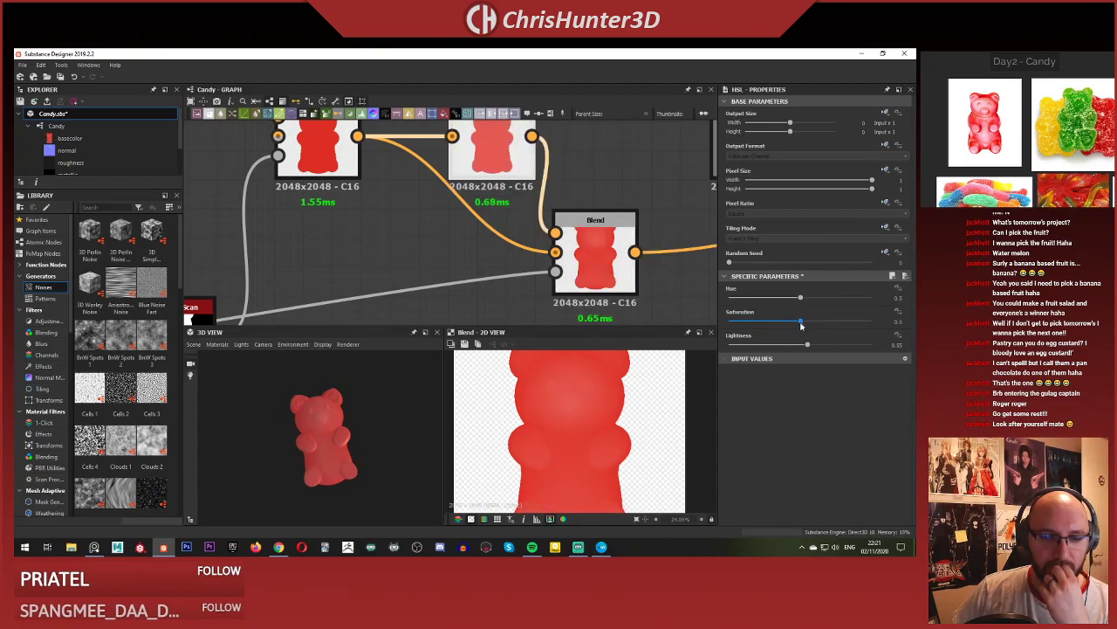
{"action": "mouse_move", "coordinate": [806, 345]}
{"action": "left_mouse_down"}
{"action": "mouse_move", "coordinate": [828, 346]}
{"action": "mouse_move", "coordinate": [808, 347]}
{"action": "left_mouse_up"}
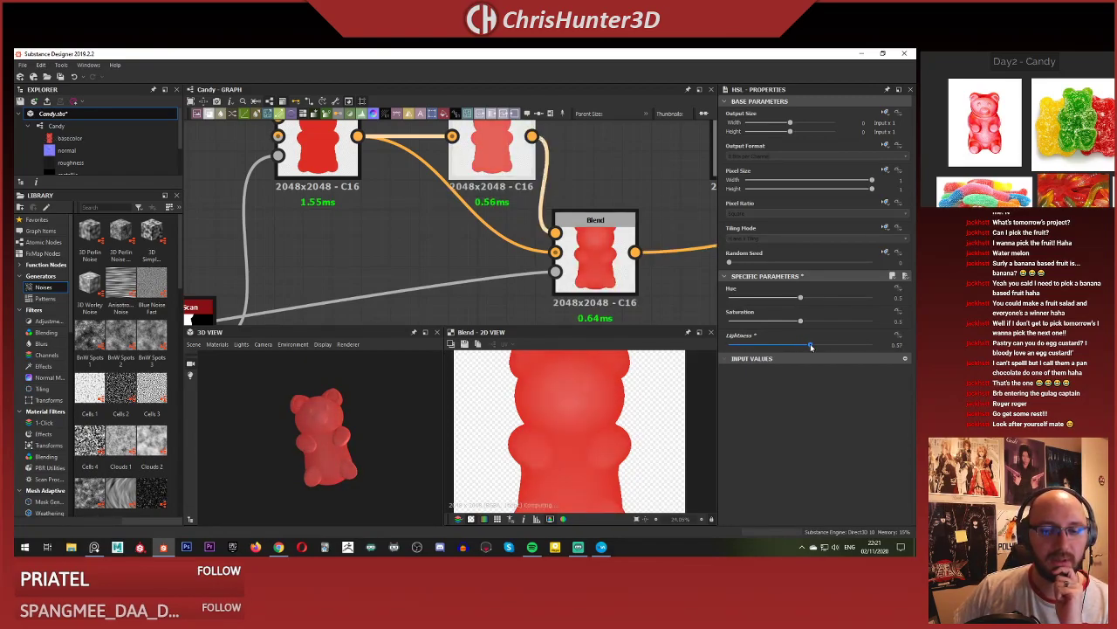
{"action": "left_click_drag", "start_coordinate": [808, 347], "coordinate": [810, 346]}
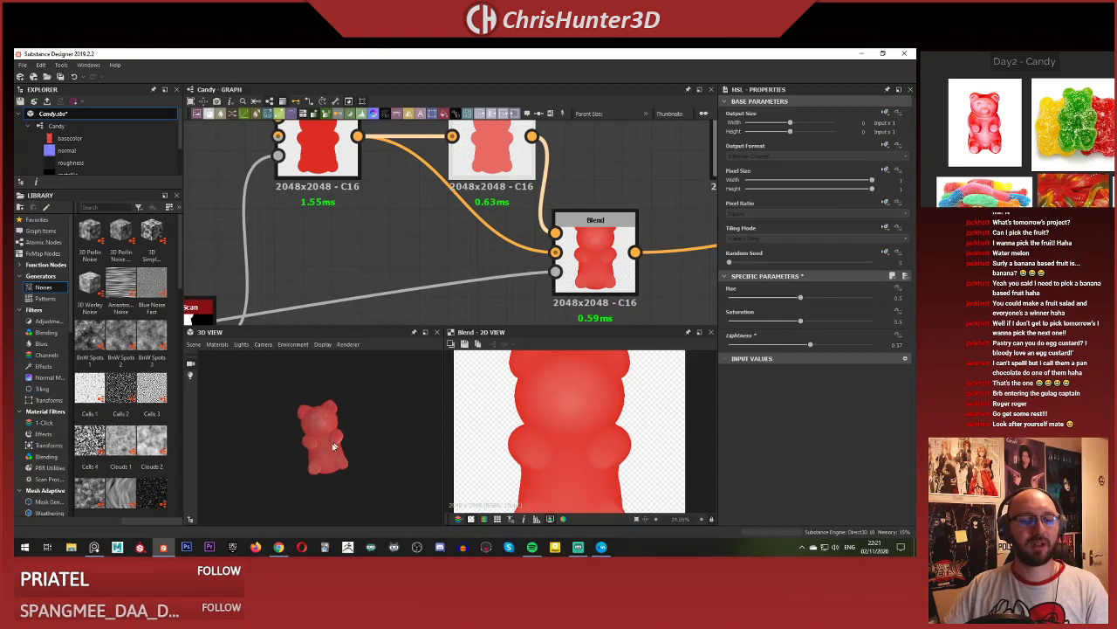
{"action": "scroll", "coordinate": [354, 423], "scroll_direction": "up", "scroll_amount": 5}
{"action": "left_click_drag", "start_coordinate": [347, 399], "coordinate": [349, 467]}
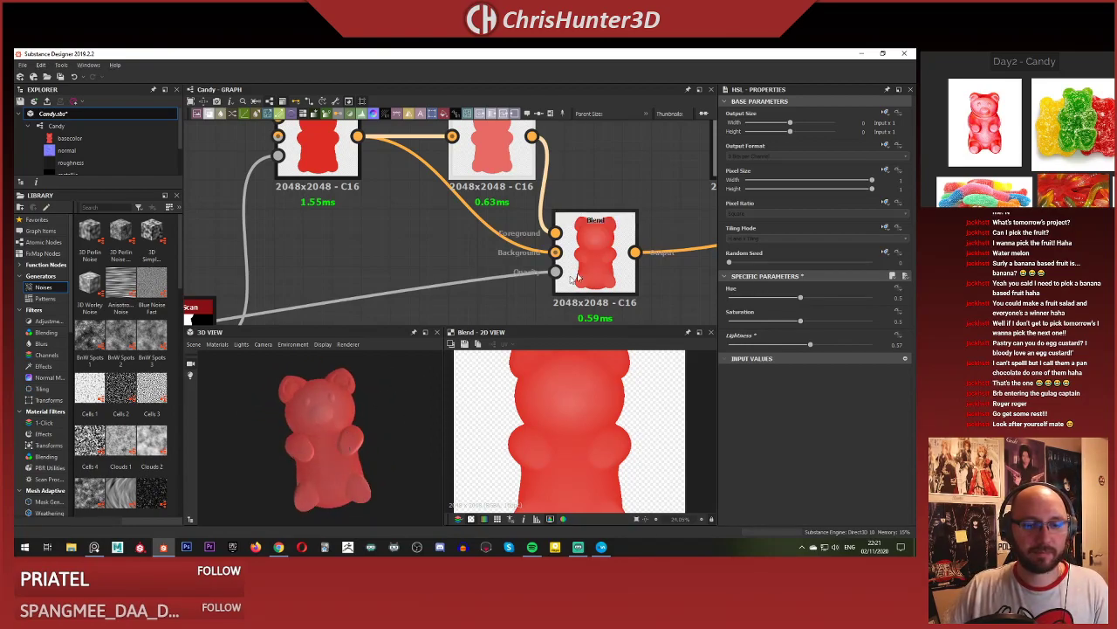
Examine the bear in 3D and preview the Blend of scattered red and green bears in the base color graph.
{"action": "scroll", "coordinate": [465, 266], "scroll_direction": "down", "scroll_amount": 3}
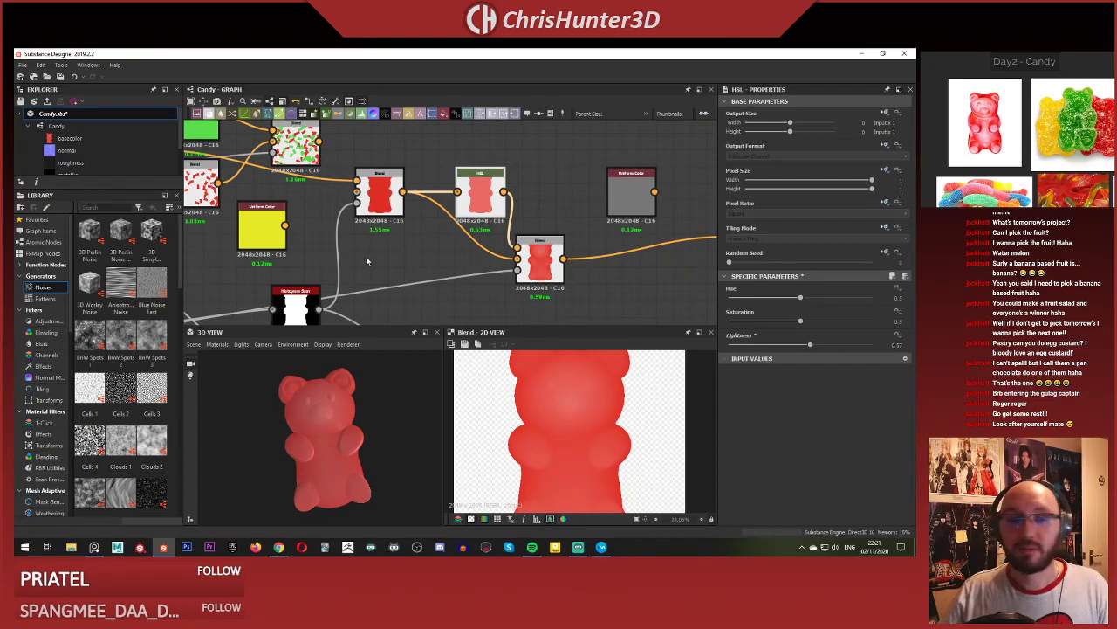
{"action": "scroll", "coordinate": [385, 252], "scroll_direction": "down", "scroll_amount": 2}
{"action": "middle_click_drag", "start_coordinate": [403, 252], "coordinate": [434, 208]}
{"action": "scroll", "coordinate": [356, 406], "scroll_direction": "down", "scroll_amount": 2}
{"action": "right_click_drag", "start_coordinate": [357, 406], "coordinate": [347, 402], "text": "ctrl+shift"}
{"action": "left_click_drag", "start_coordinate": [347, 400], "coordinate": [331, 453]}
{"action": "scroll", "coordinate": [334, 437], "scroll_direction": "down", "scroll_amount": 2}
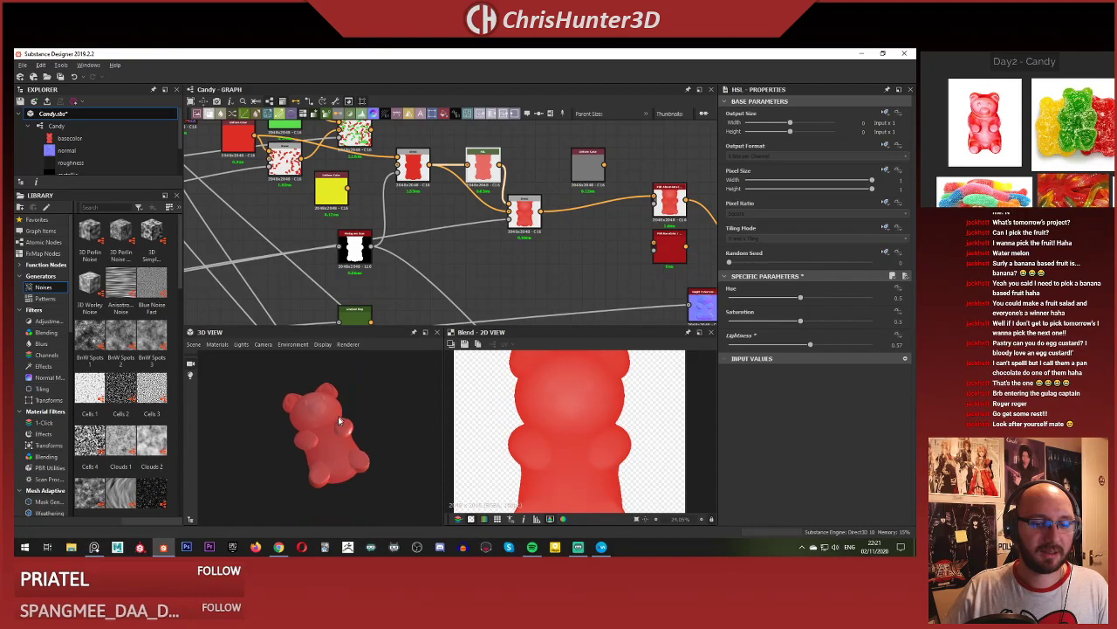
{"action": "scroll", "coordinate": [511, 189], "scroll_direction": "down", "scroll_amount": 4}
{"action": "scroll", "coordinate": [511, 190], "scroll_direction": "up", "scroll_amount": 4}
{"action": "scroll", "coordinate": [486, 225], "scroll_direction": "up", "scroll_amount": 4}
{"action": "middle_click_drag", "start_coordinate": [511, 189], "coordinate": [433, 139]}
{"action": "double_click", "coordinate": [483, 272]}
{"action": "scroll", "coordinate": [483, 303], "scroll_direction": "down", "scroll_amount": 2}
{"action": "scroll", "coordinate": [583, 271], "scroll_direction": "down", "scroll_amount": 4}
{"action": "middle_click_drag", "start_coordinate": [583, 271], "coordinate": [497, 204]}
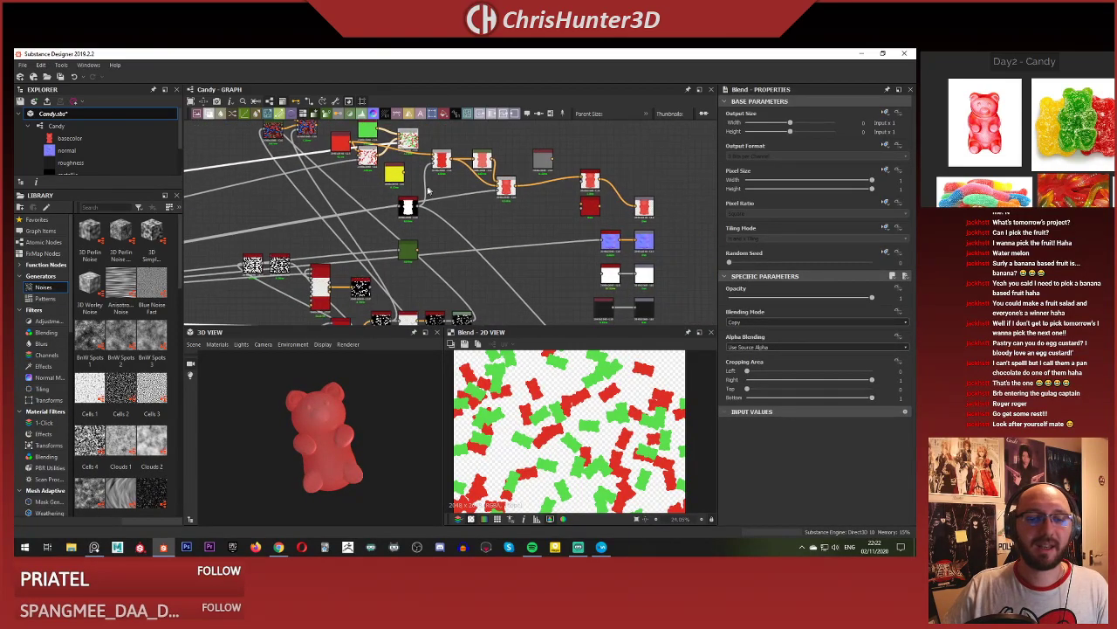
Preview the masked bear Blend and the Height to Normal World Units node.
{"action": "scroll", "coordinate": [533, 204], "scroll_direction": "up", "scroll_amount": 1}
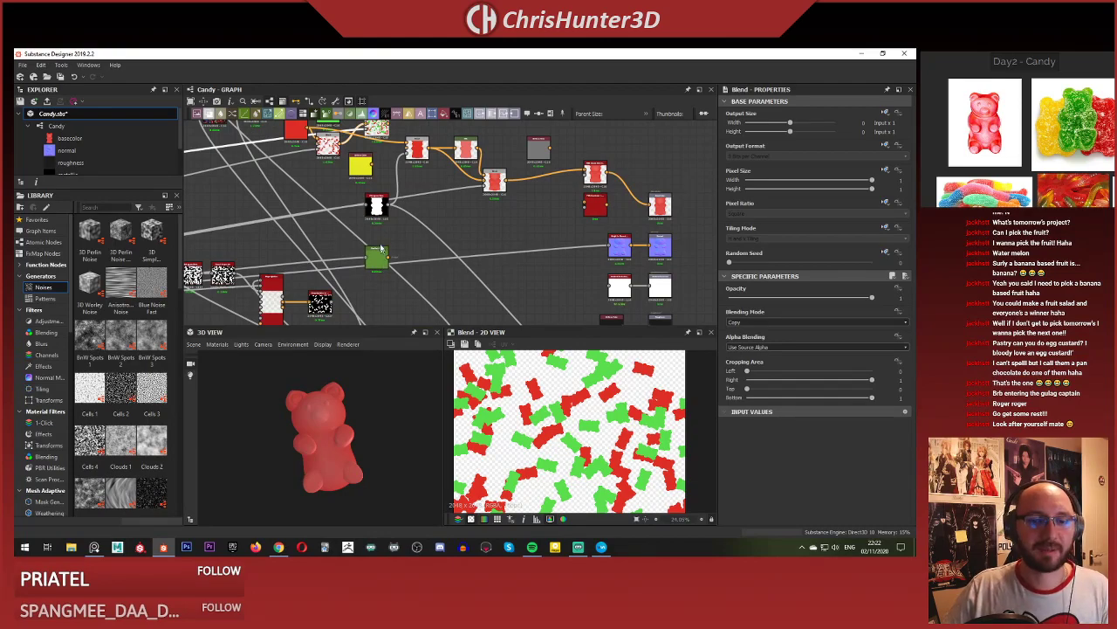
{"action": "double_click", "coordinate": [496, 186]}
{"action": "middle_click_drag", "start_coordinate": [573, 216], "coordinate": [476, 226]}
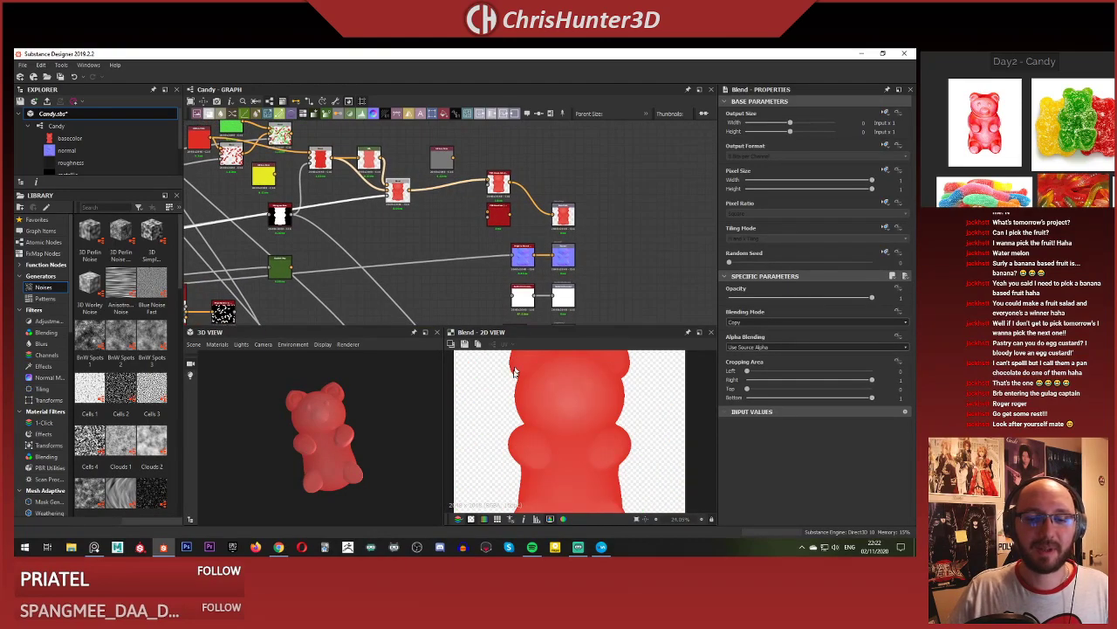
{"action": "scroll", "coordinate": [524, 384], "scroll_direction": "down", "scroll_amount": 2}
{"action": "left_click", "coordinate": [522, 254]}
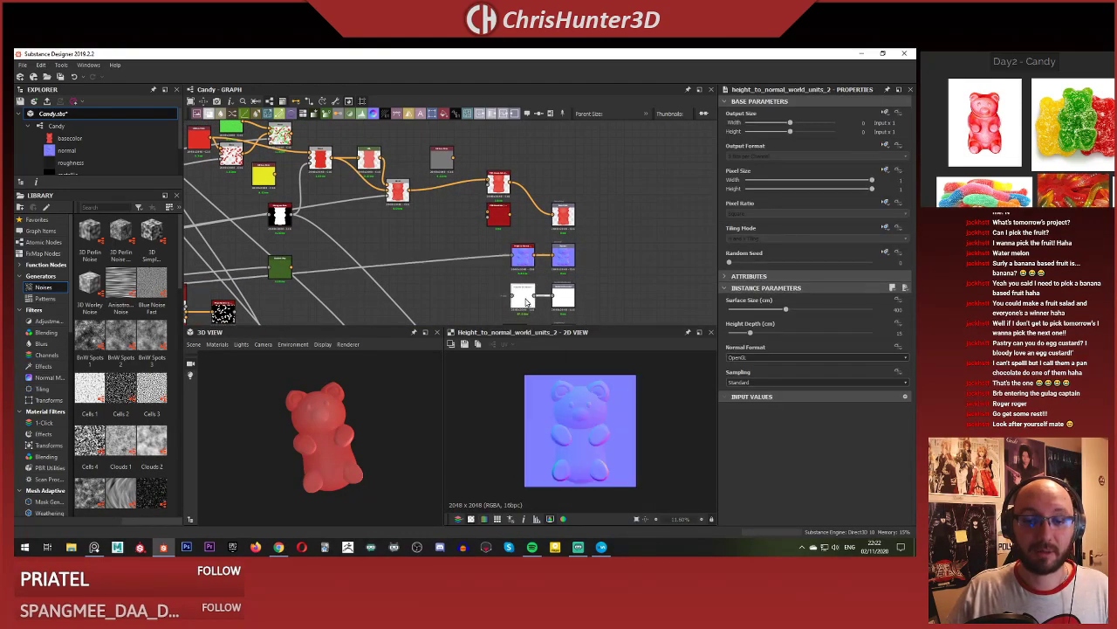
Connect the final grayscale bear height Blend to the input of the Ambient Occlusion (HBAO) node.
{"action": "double_click", "coordinate": [522, 297]}
{"action": "middle_click_drag", "start_coordinate": [494, 283], "coordinate": [581, 202]}
{"action": "scroll", "coordinate": [529, 247], "scroll_direction": "up", "scroll_amount": 2}
{"action": "scroll", "coordinate": [456, 209], "scroll_direction": "down", "scroll_amount": 3}
{"action": "middle_click_drag", "start_coordinate": [416, 224], "coordinate": [618, 220]}
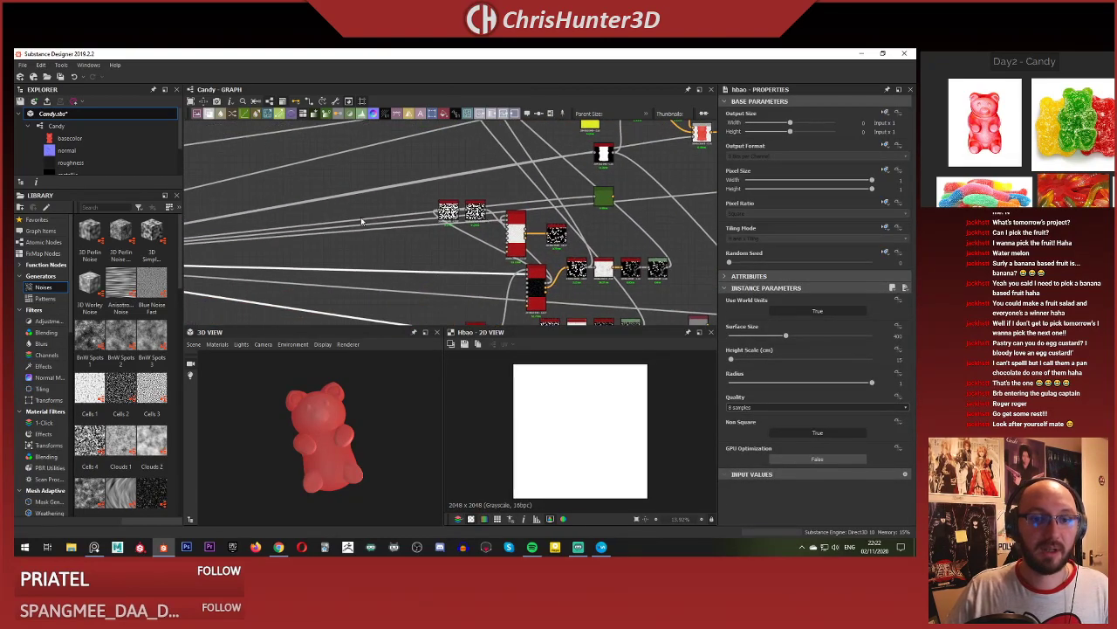
{"action": "middle_click_drag", "start_coordinate": [381, 233], "coordinate": [407, 227]}
{"action": "mouse_move", "coordinate": [384, 263]}
{"action": "middle_mouse_down"}
{"action": "mouse_move", "coordinate": [609, 249]}
{"action": "mouse_move", "coordinate": [582, 259]}
{"action": "middle_mouse_up"}
{"action": "scroll", "coordinate": [421, 252], "scroll_direction": "up", "scroll_amount": 2}
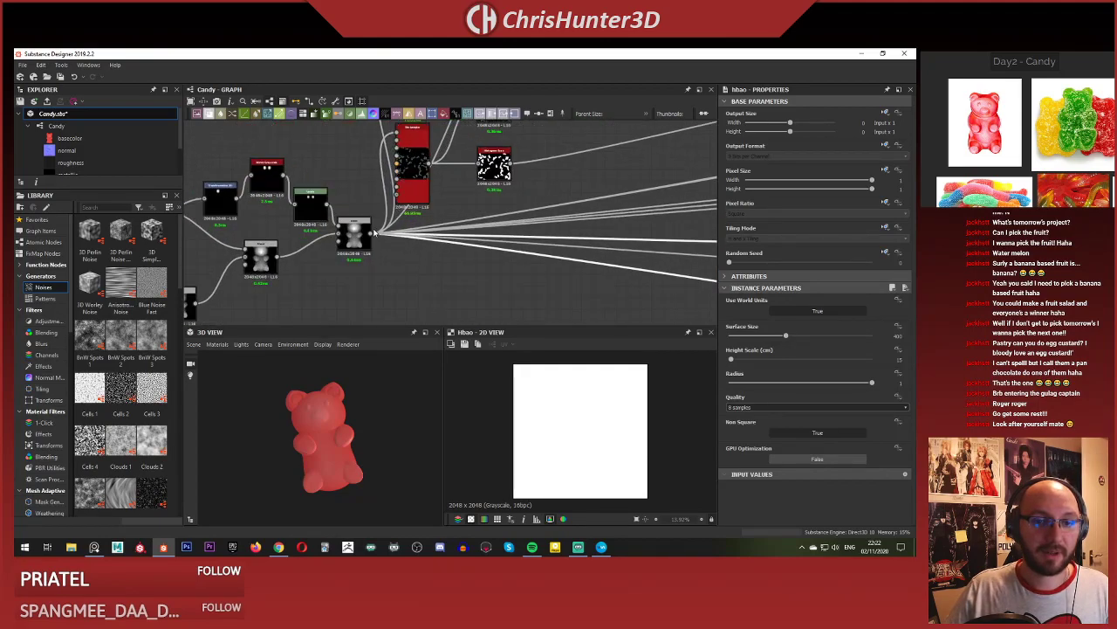
{"action": "scroll", "coordinate": [397, 240], "scroll_direction": "down", "scroll_amount": 3}
{"action": "middle_click_drag", "start_coordinate": [440, 248], "coordinate": [249, 252]}
{"action": "middle_click_drag", "start_coordinate": [611, 244], "coordinate": [312, 266]}
{"action": "scroll", "coordinate": [594, 253], "scroll_direction": "up", "scroll_amount": 4}
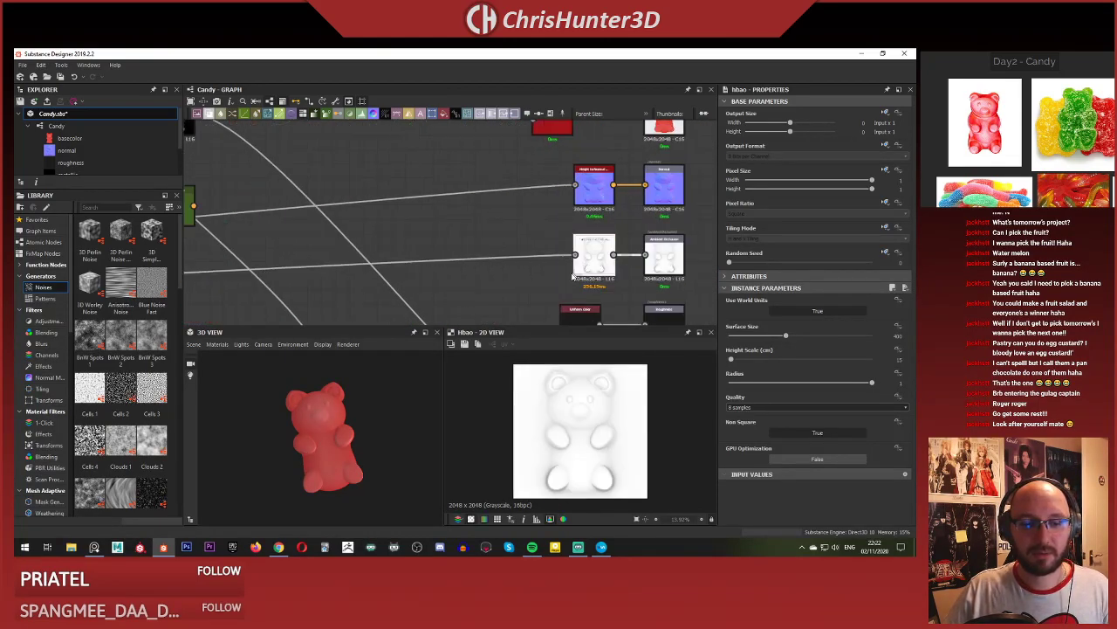
Assign the Ambient Occlusion output node to the 3D view's Ambient Occlusion channel.
{"action": "scroll", "coordinate": [337, 430], "scroll_direction": "up", "scroll_amount": 3}
{"action": "left_click_drag", "start_coordinate": [325, 416], "coordinate": [347, 422]}
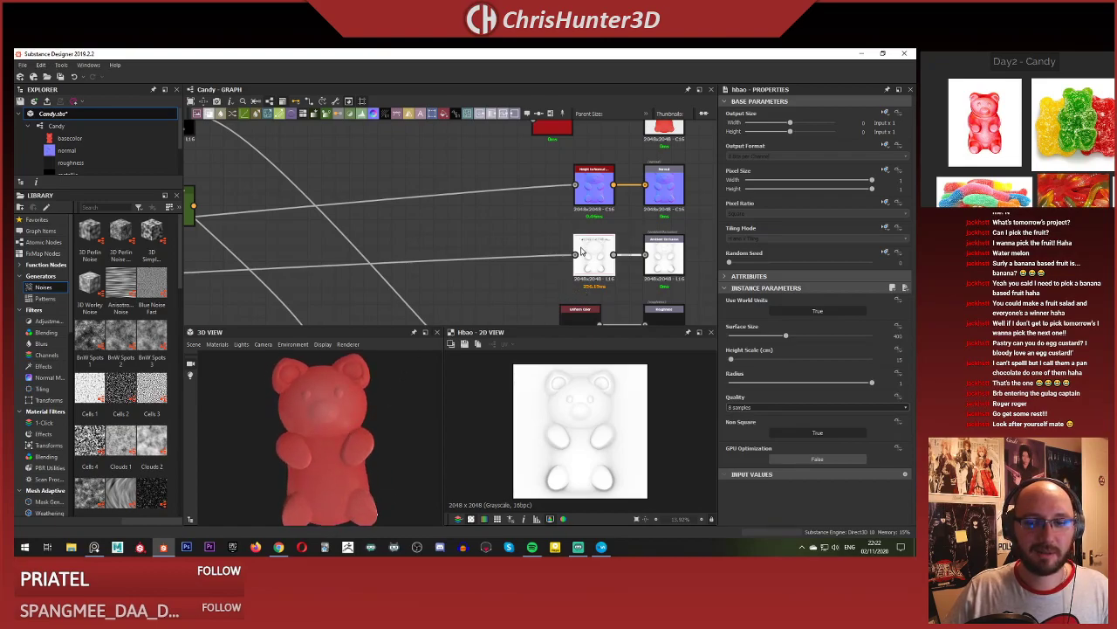
{"action": "right_click", "coordinate": [615, 251]}
{"action": "left_click", "coordinate": [536, 216]}
{"action": "left_click", "coordinate": [595, 244]}
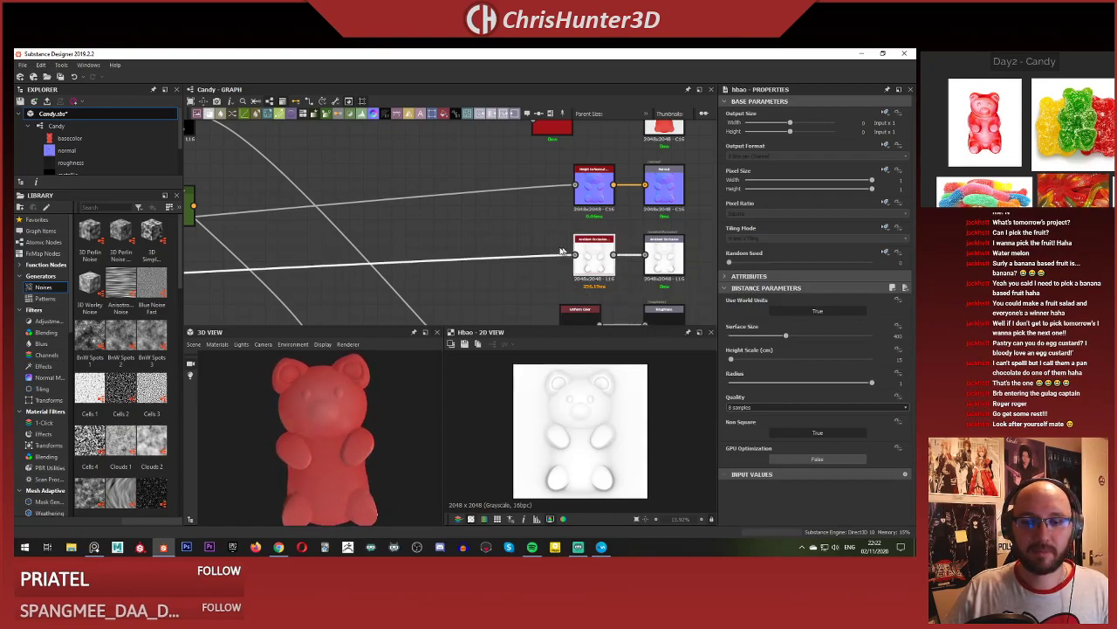
{"action": "left_click", "coordinate": [563, 250]}
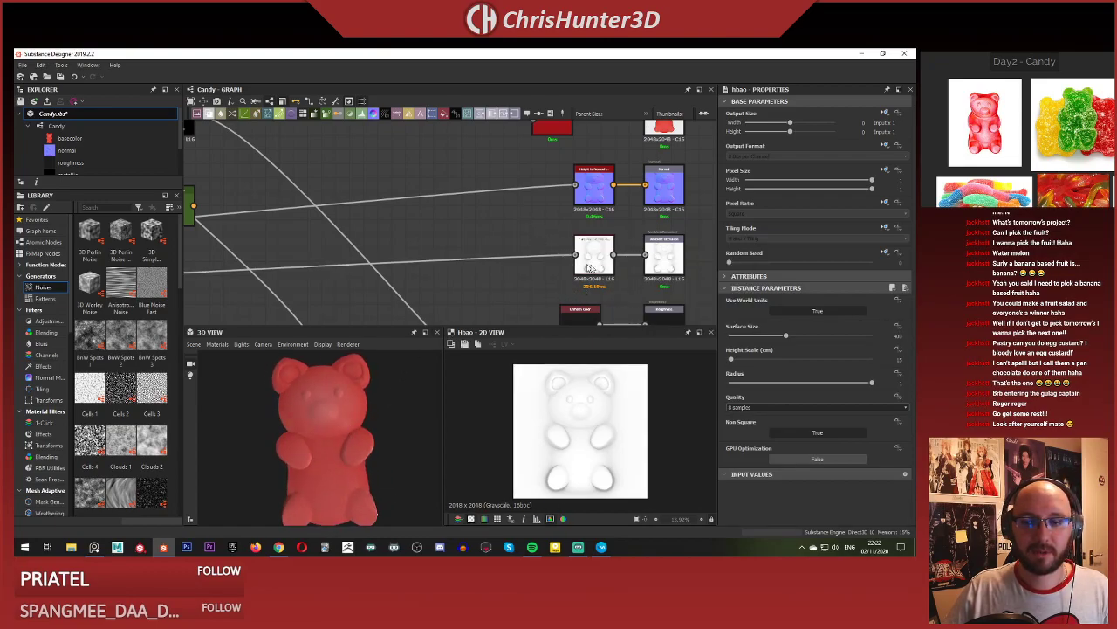
{"action": "right_click", "coordinate": [686, 252]}
{"action": "left_click", "coordinate": [744, 273]}
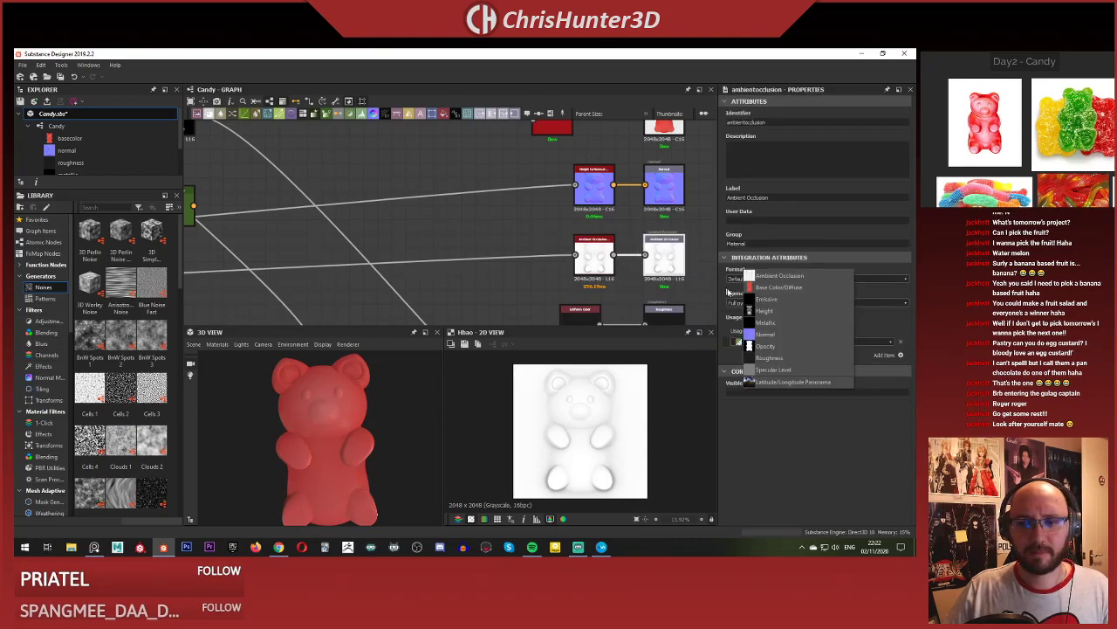
{"action": "left_click", "coordinate": [792, 277]}
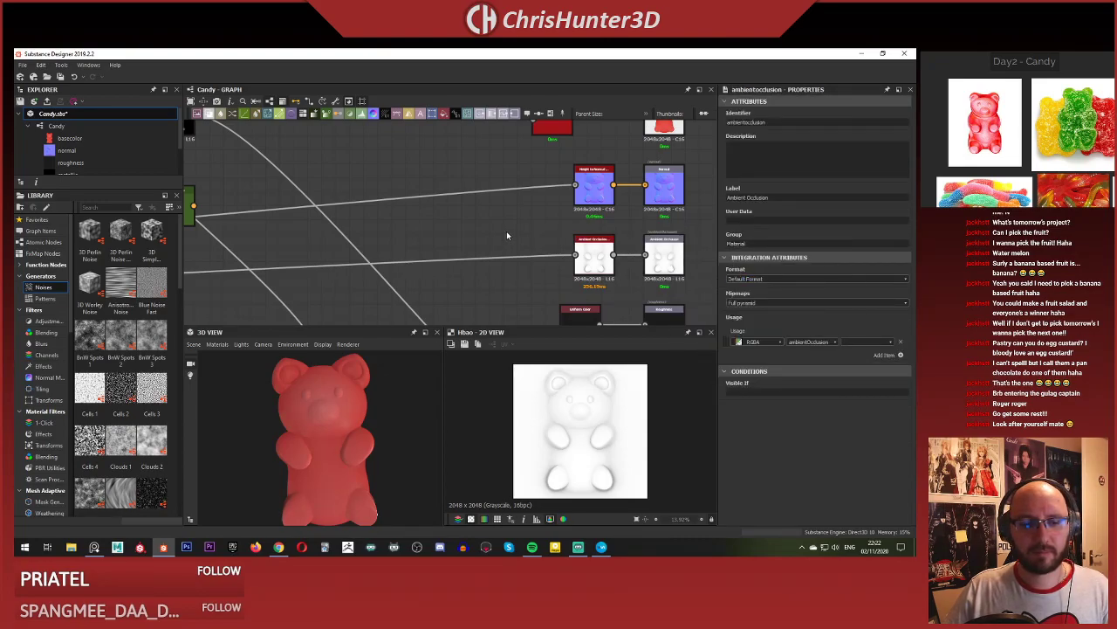
Examine the height connections, the material output nodes and the bear's shading in 3D.
{"action": "scroll", "coordinate": [503, 244], "scroll_direction": "down", "scroll_amount": 6}
{"action": "middle_click_drag", "start_coordinate": [503, 250], "coordinate": [586, 222]}
{"action": "scroll", "coordinate": [284, 218], "scroll_direction": "up", "scroll_amount": 3}
{"action": "middle_click_drag", "start_coordinate": [288, 218], "coordinate": [210, 234]}
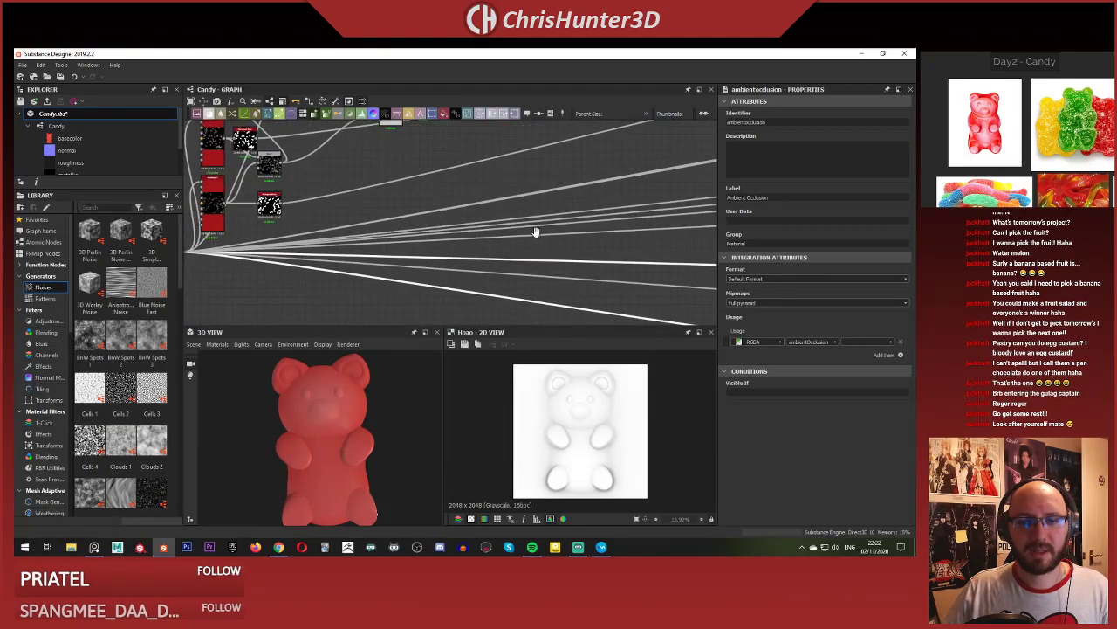
{"action": "middle_click_drag", "start_coordinate": [536, 232], "coordinate": [385, 250]}
{"action": "middle_click_drag", "start_coordinate": [660, 203], "coordinate": [317, 212]}
{"action": "scroll", "coordinate": [498, 256], "scroll_direction": "up", "scroll_amount": 3}
{"action": "middle_click_drag", "start_coordinate": [499, 256], "coordinate": [464, 173]}
{"action": "scroll", "coordinate": [465, 173], "scroll_direction": "down", "scroll_amount": 1}
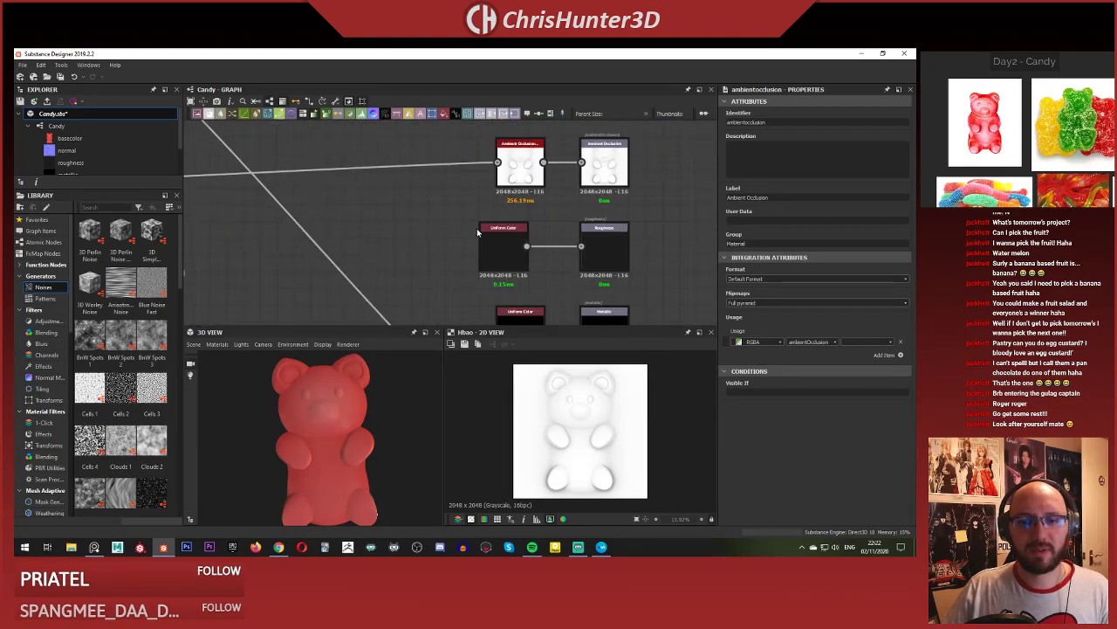
{"action": "middle_click_drag", "start_coordinate": [484, 250], "coordinate": [484, 177]}
{"action": "scroll", "coordinate": [333, 418], "scroll_direction": "up", "scroll_amount": 3}
{"action": "scroll", "coordinate": [330, 429], "scroll_direction": "down", "scroll_amount": 2}
{"action": "mouse_move", "coordinate": [330, 428]}
{"action": "left_mouse_down"}
{"action": "mouse_move", "coordinate": [260, 439]}
{"action": "mouse_move", "coordinate": [324, 436]}
{"action": "mouse_move", "coordinate": [319, 444]}
{"action": "left_mouse_up"}
{"action": "scroll", "coordinate": [458, 228], "scroll_direction": "down", "scroll_amount": 4}
{"action": "scroll", "coordinate": [458, 228], "scroll_direction": "up", "scroll_amount": 2}
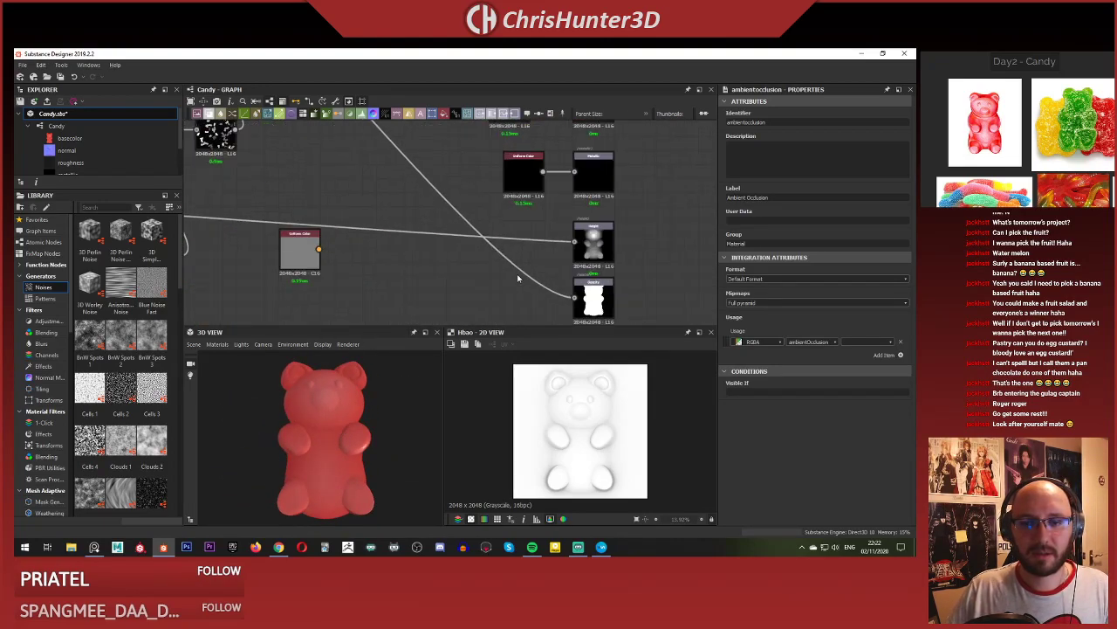
{"action": "scroll", "coordinate": [492, 287], "scroll_direction": "up", "scroll_amount": 2}
{"action": "scroll", "coordinate": [320, 445], "scroll_direction": "down", "scroll_amount": 2}
{"action": "left_click_drag", "start_coordinate": [321, 444], "coordinate": [394, 387]}
{"action": "scroll", "coordinate": [349, 422], "scroll_direction": "up", "scroll_amount": 2}
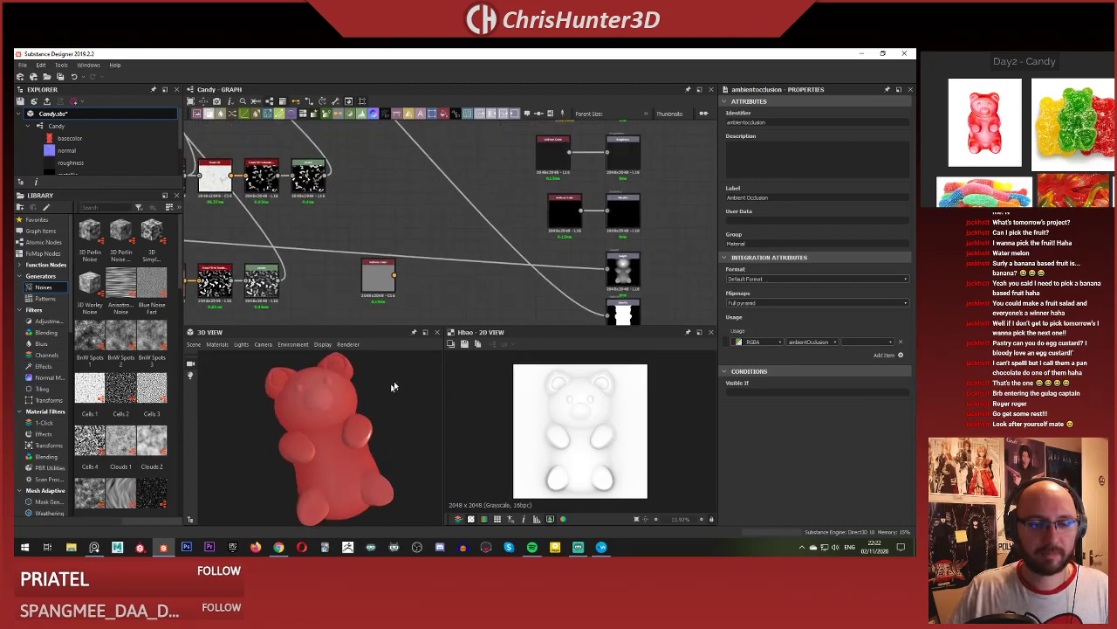
Show the 3D view as a large floating window over the graph.
{"action": "left_click", "coordinate": [436, 332]}
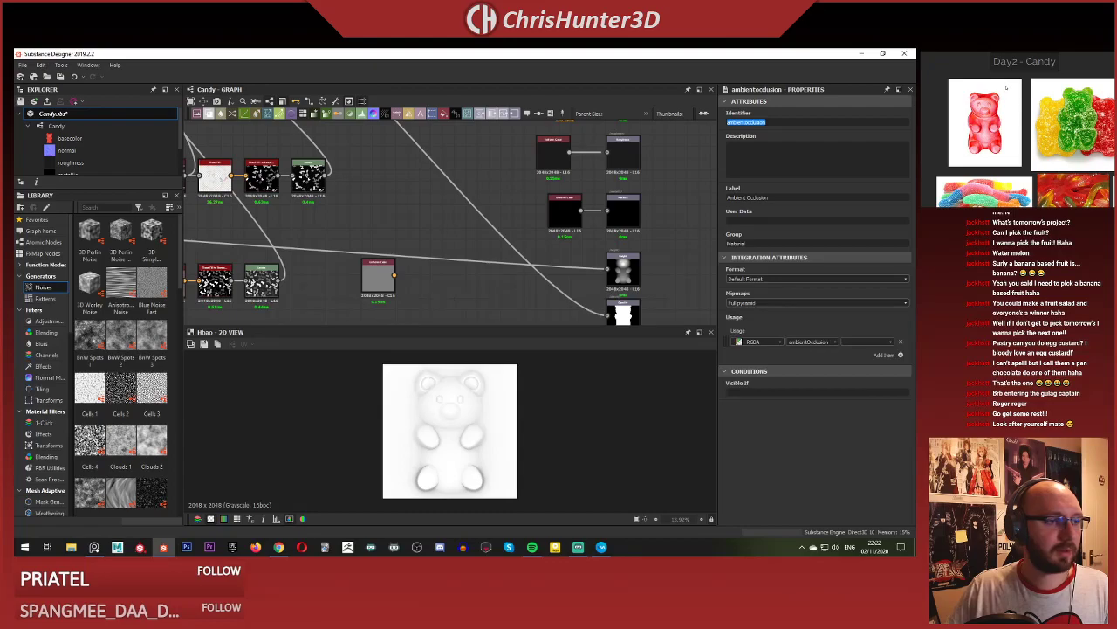
{"action": "left_click_drag", "start_coordinate": [14, 162], "coordinate": [223, 151]}
{"action": "left_click_drag", "start_coordinate": [301, 150], "coordinate": [496, 102]}
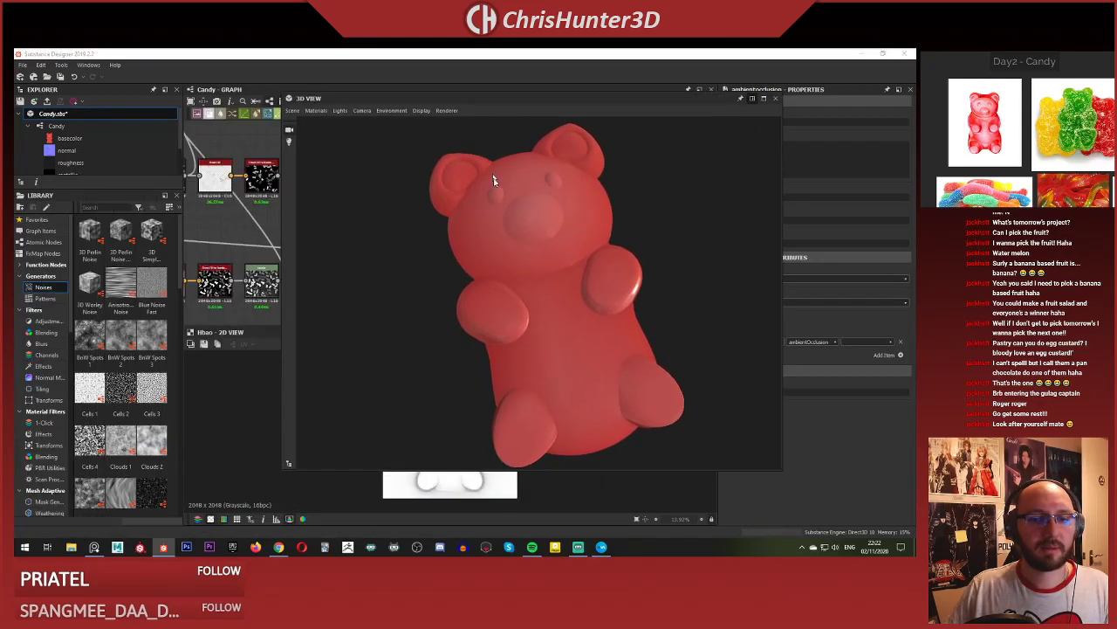
Examine the bear in the floating 3D view from several angles and distances.
{"action": "scroll", "coordinate": [559, 227], "scroll_direction": "down", "scroll_amount": 3}
{"action": "left_click_drag", "start_coordinate": [582, 250], "coordinate": [567, 274]}
{"action": "scroll", "coordinate": [567, 274], "scroll_direction": "up", "scroll_amount": 2}
{"action": "middle_click_drag", "start_coordinate": [567, 273], "coordinate": [559, 282]}
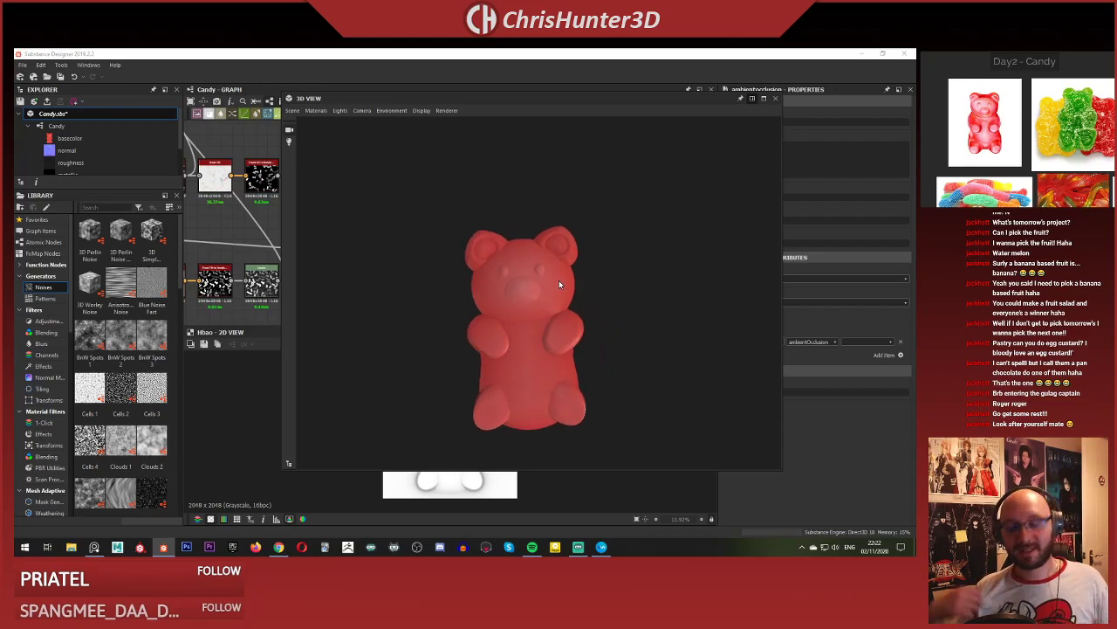
{"action": "scroll", "coordinate": [486, 256], "scroll_direction": "down", "scroll_amount": 1}
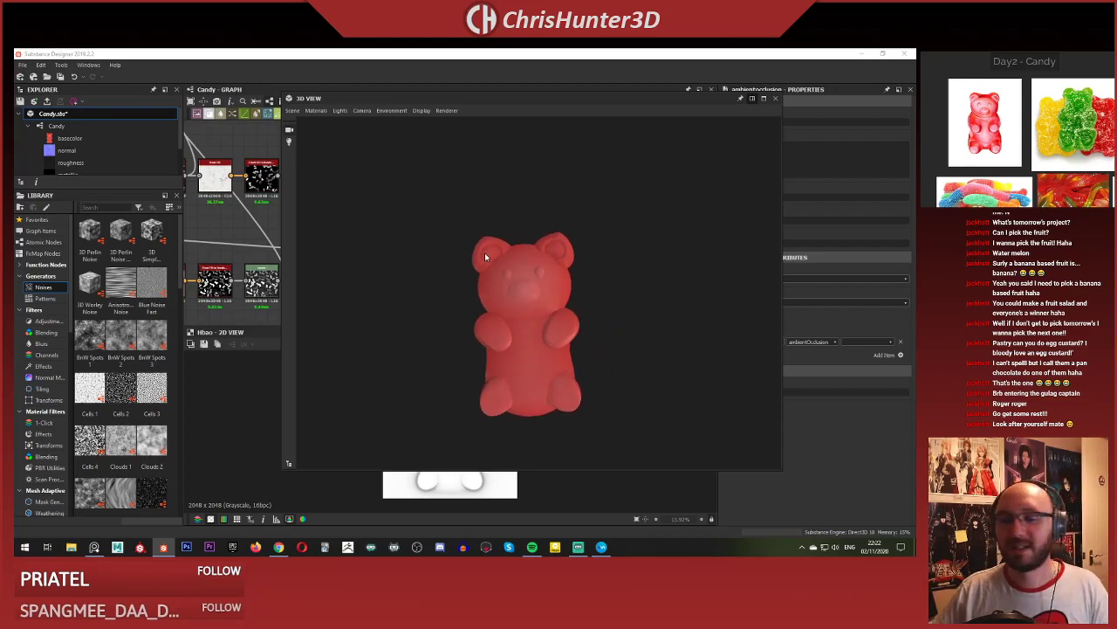
{"action": "left_click_drag", "start_coordinate": [486, 256], "coordinate": [561, 273]}
{"action": "scroll", "coordinate": [522, 259], "scroll_direction": "up", "scroll_amount": 2}
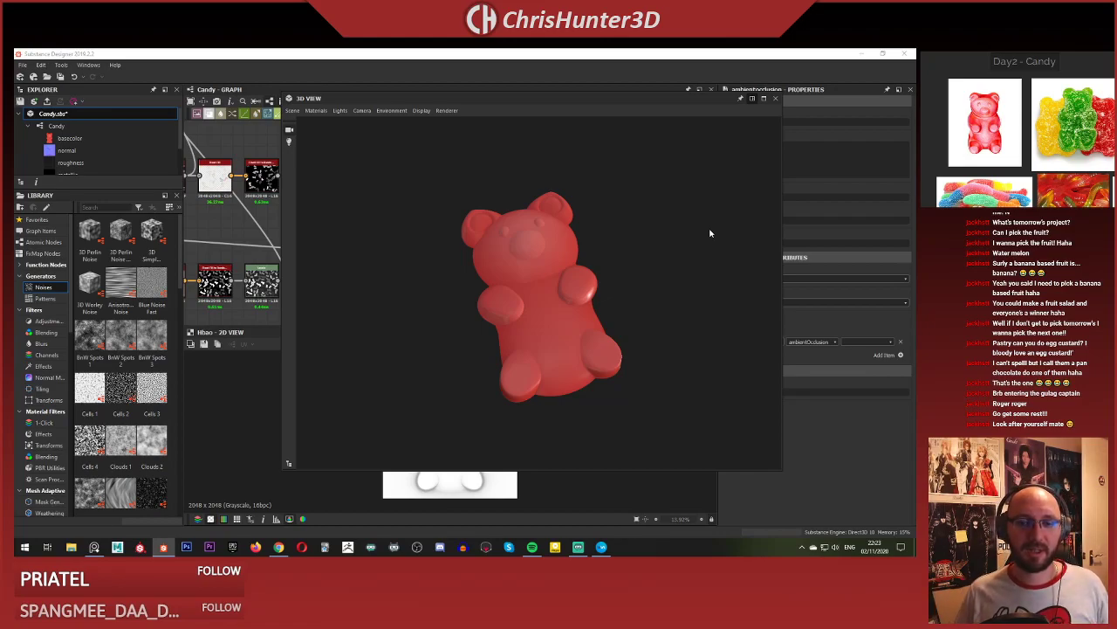
{"action": "scroll", "coordinate": [695, 250], "scroll_direction": "up", "scroll_amount": 3}
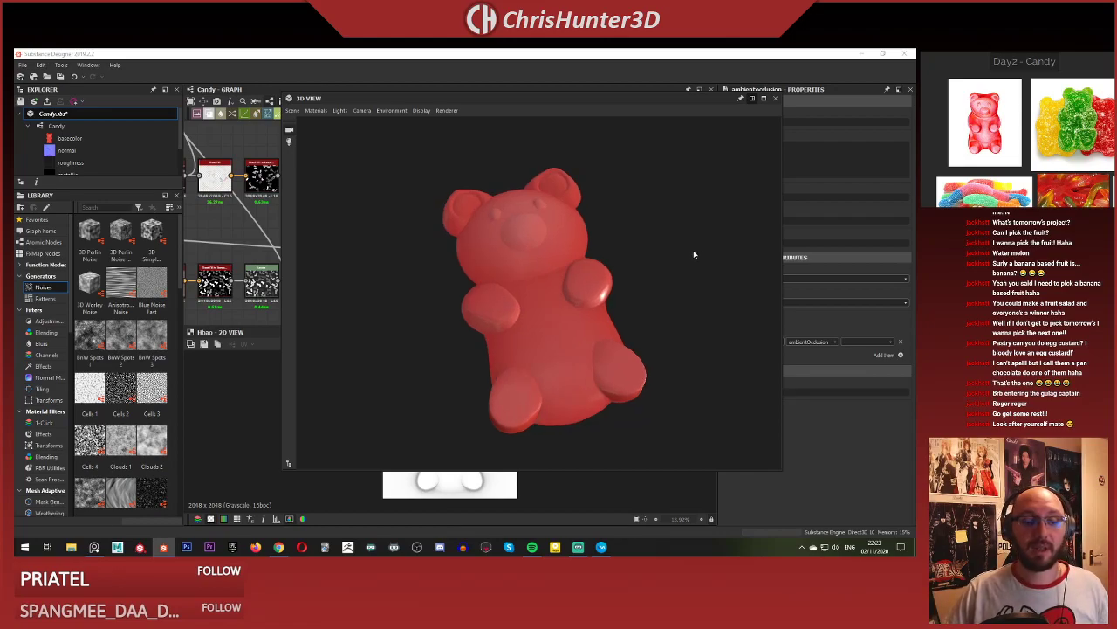